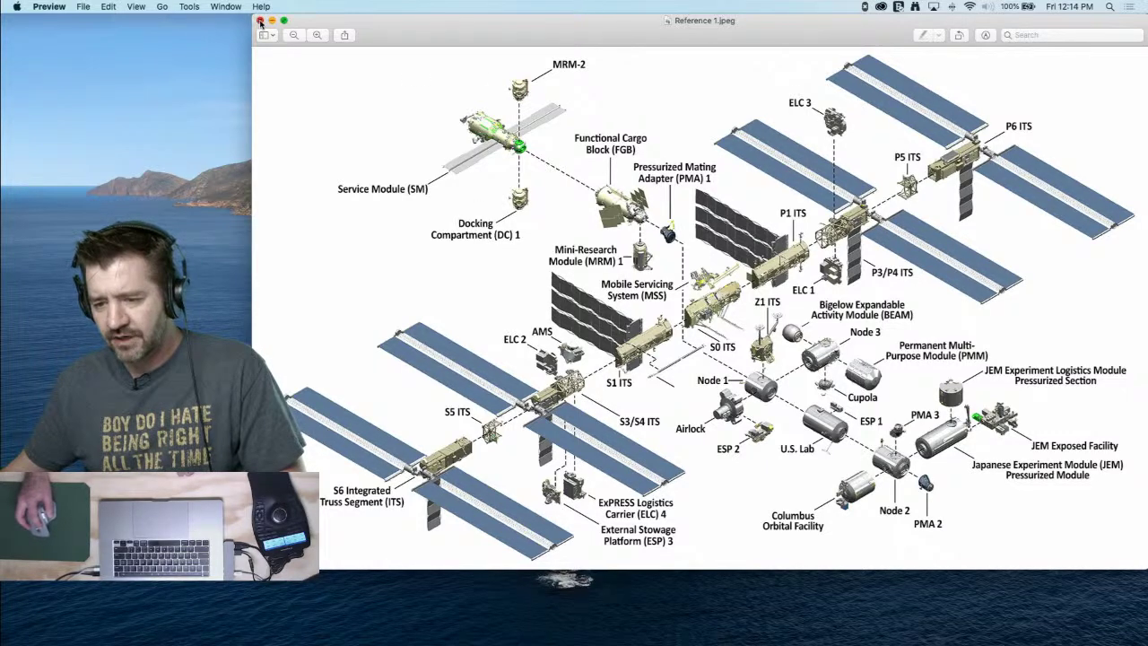
Close Reference 1.jpeg, open Reference 2.jpeg in an enlarged window to examine the space station overview diagram, and close it
{"action": "left_click", "coordinate": [260, 21]}
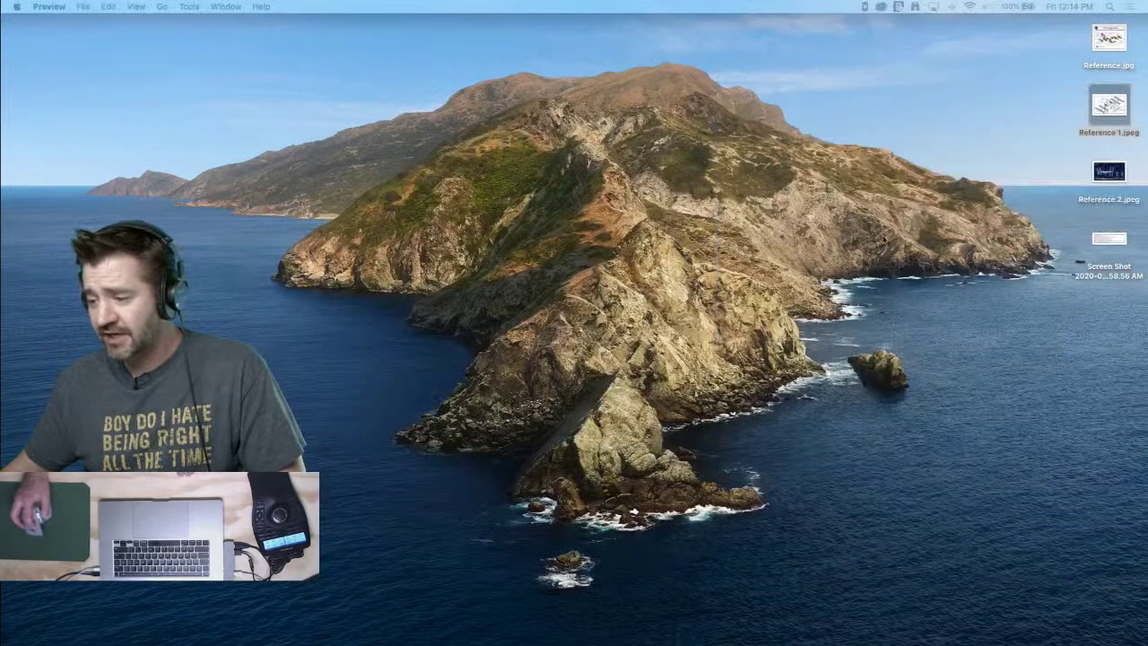
{"action": "double_click", "coordinate": [1112, 172]}
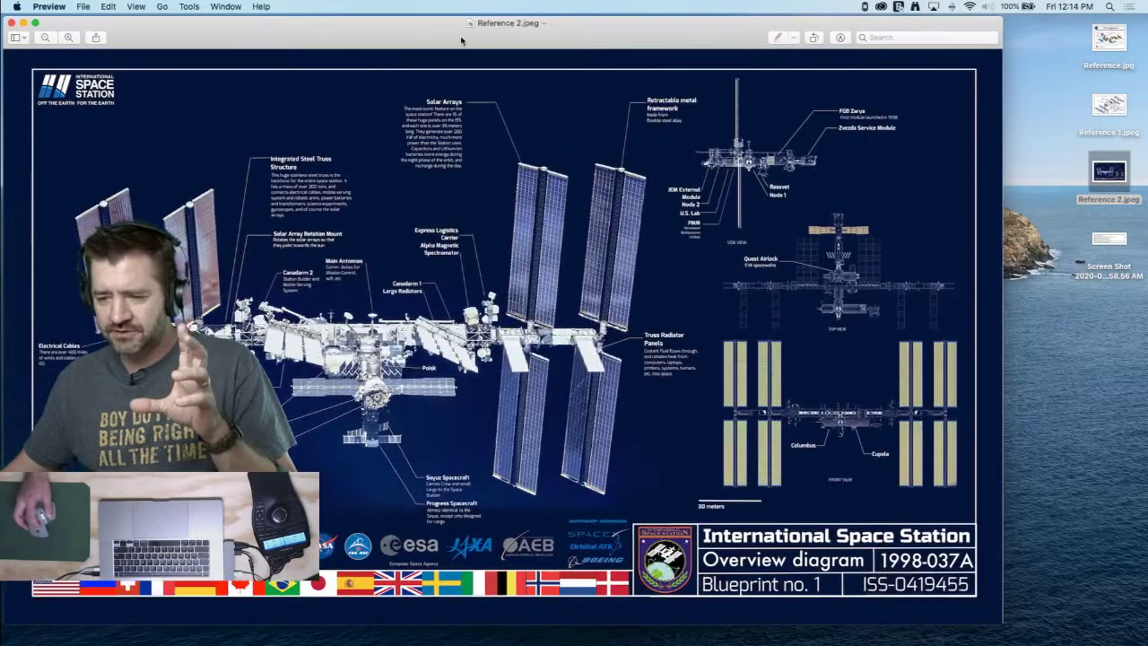
{"action": "left_click_drag", "start_coordinate": [453, 26], "coordinate": [597, 26]}
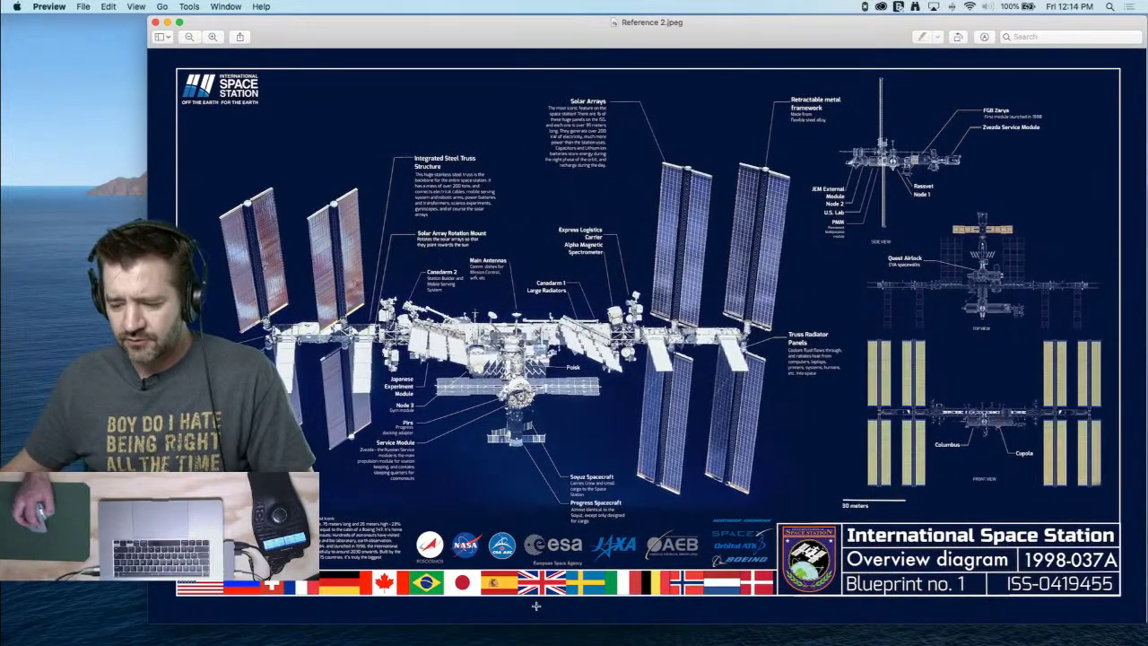
{"action": "left_click_drag", "start_coordinate": [532, 623], "coordinate": [532, 645]}
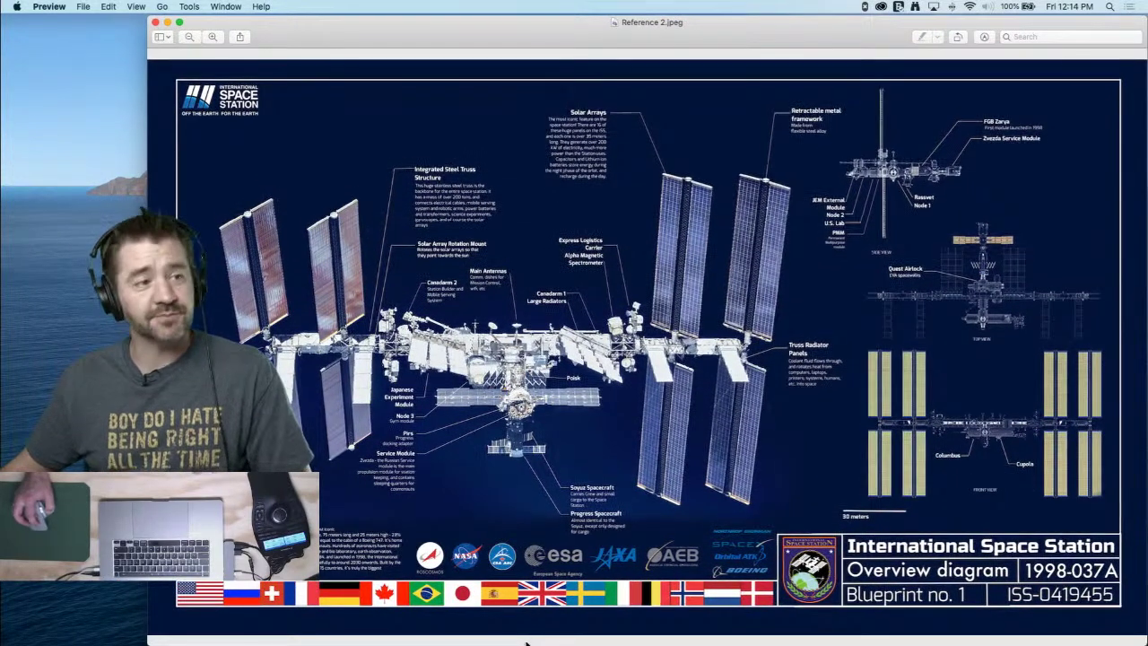
{"action": "left_click_drag", "start_coordinate": [147, 167], "coordinate": [135, 192]}
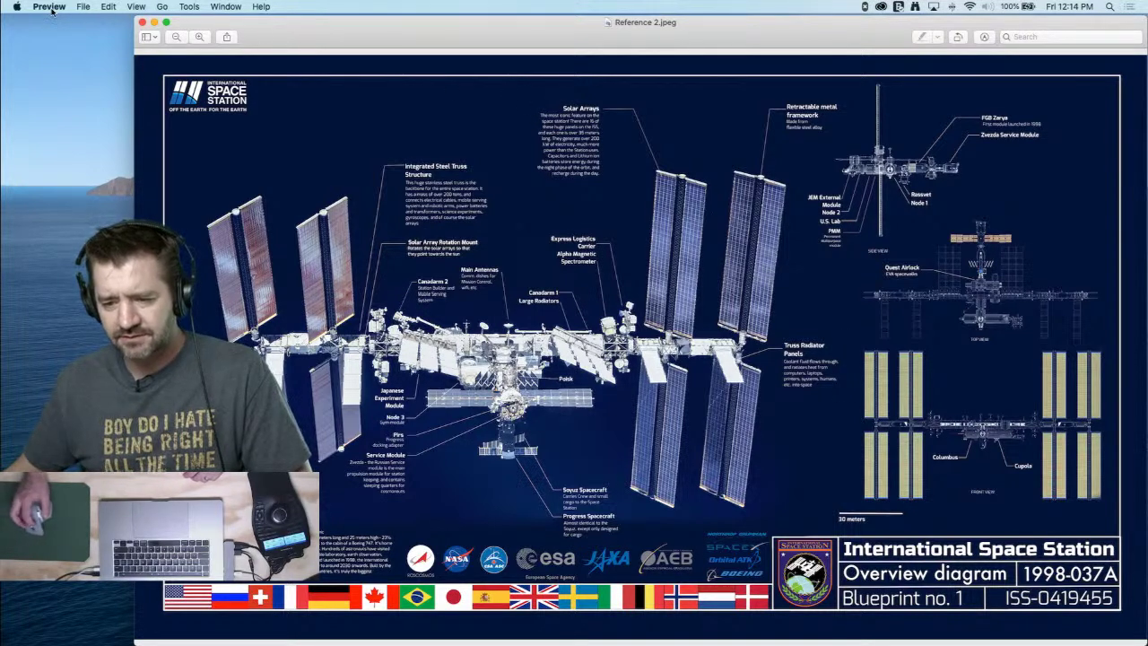
{"action": "left_click", "coordinate": [142, 23]}
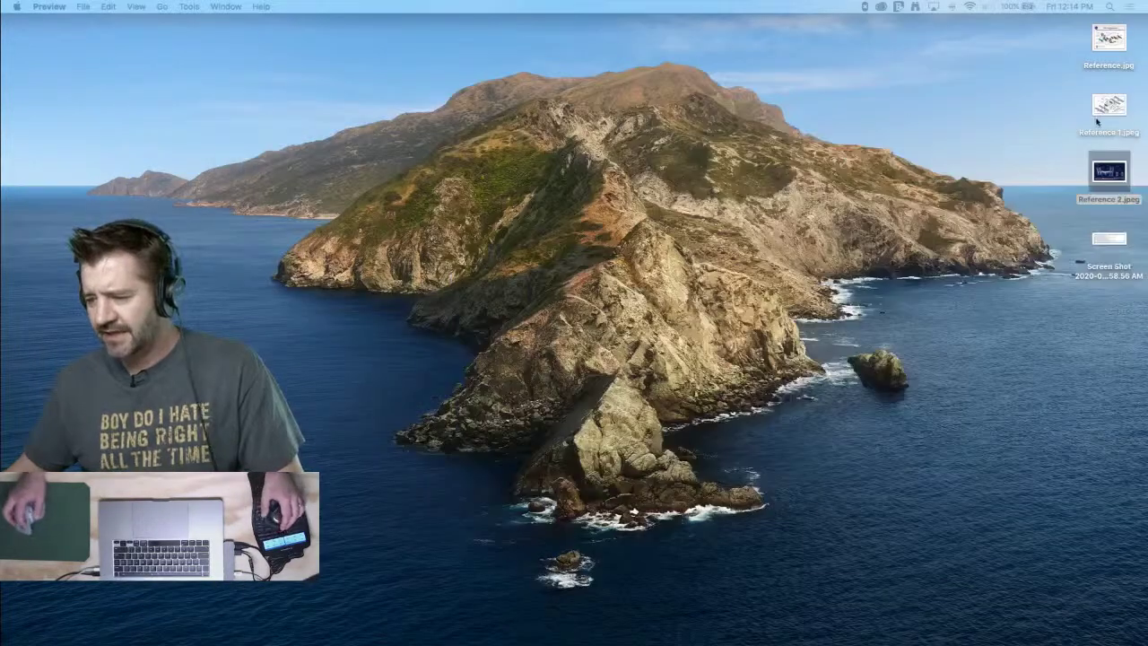
Switch to SketchUp and open the watermark settings for editing the Simple Style
{"action": "mouse_move", "coordinate": [2, 255]}
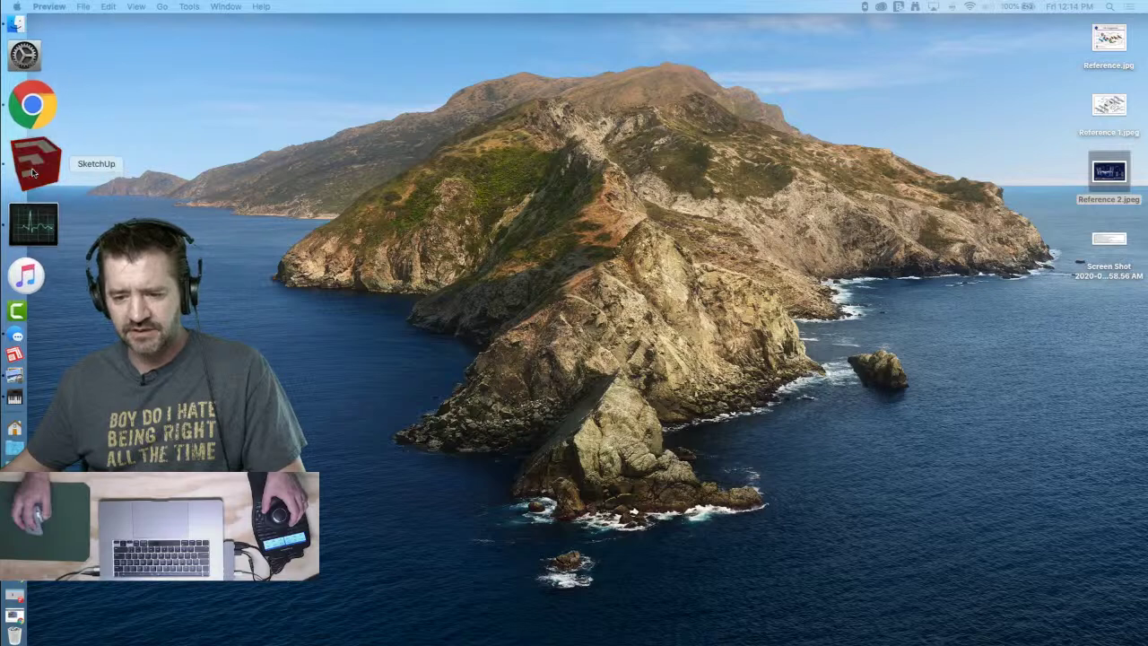
{"action": "left_click", "coordinate": [32, 169]}
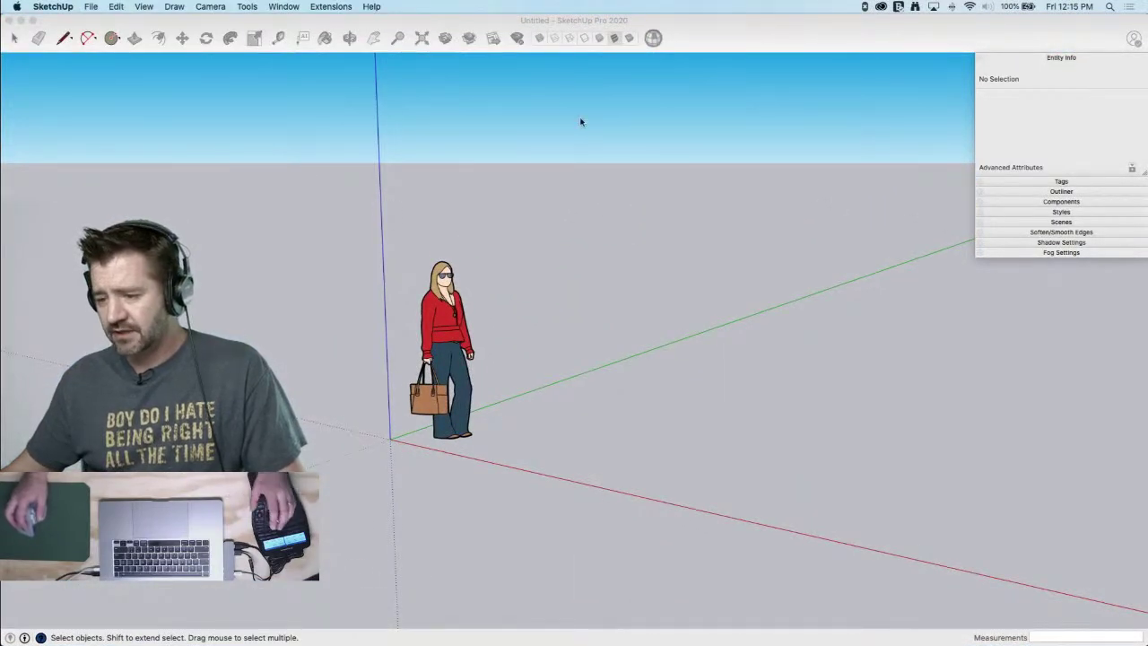
{"action": "scroll", "coordinate": [906, 147], "scroll_direction": "down", "scroll_amount": 3}
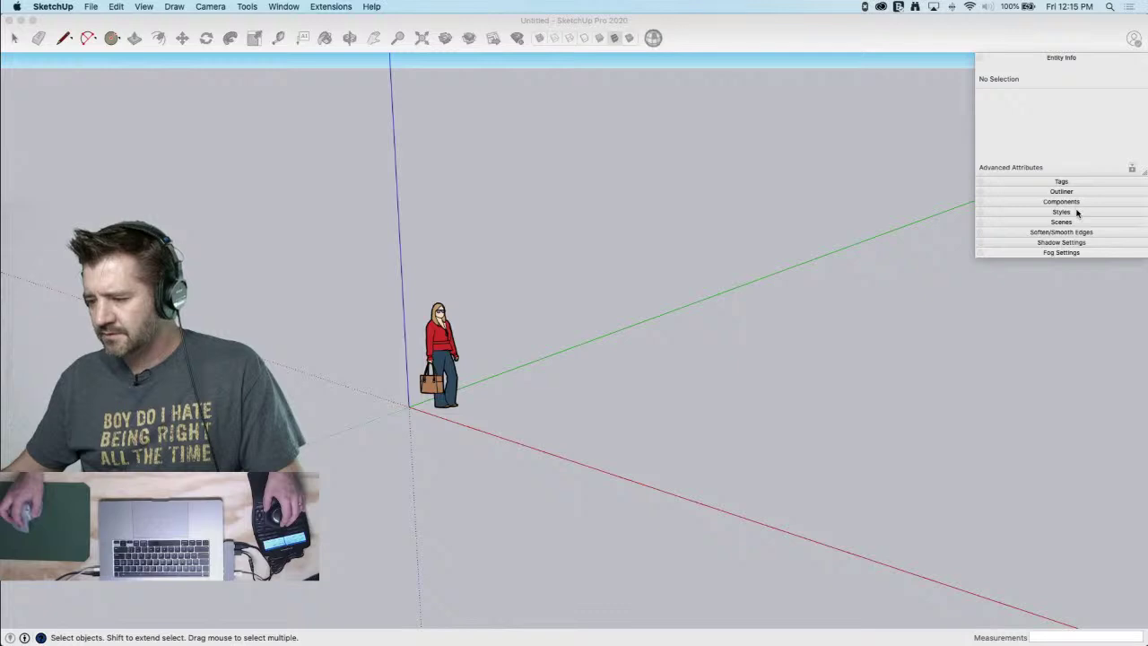
{"action": "left_click", "coordinate": [1075, 213]}
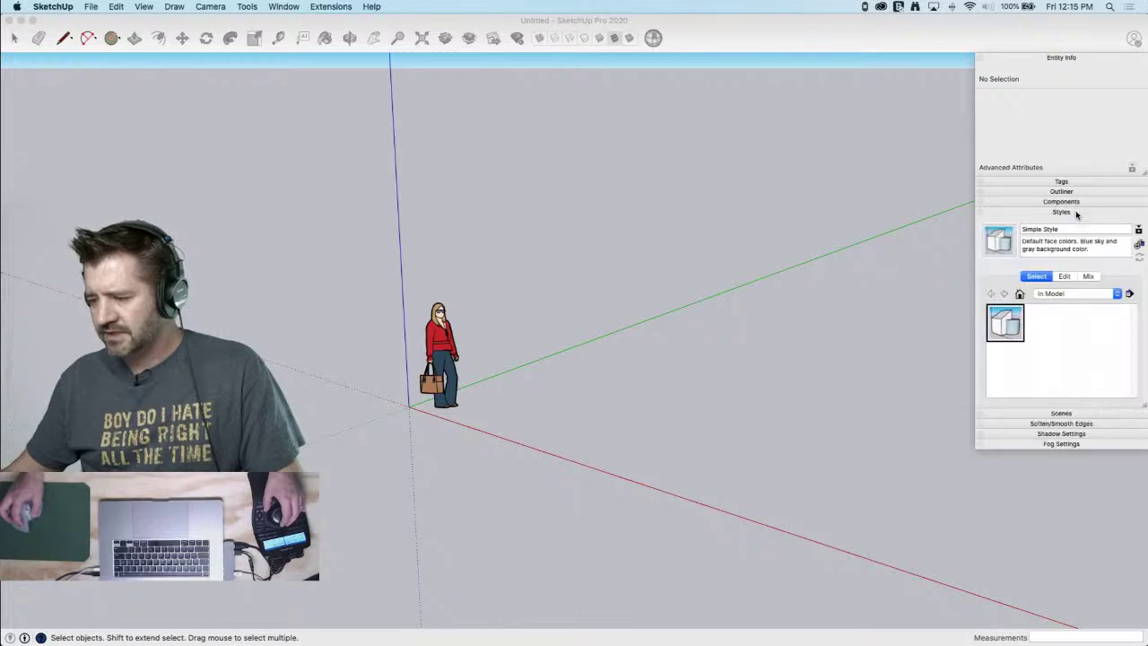
{"action": "left_click", "coordinate": [1065, 276]}
{"action": "left_click", "coordinate": [1045, 296]}
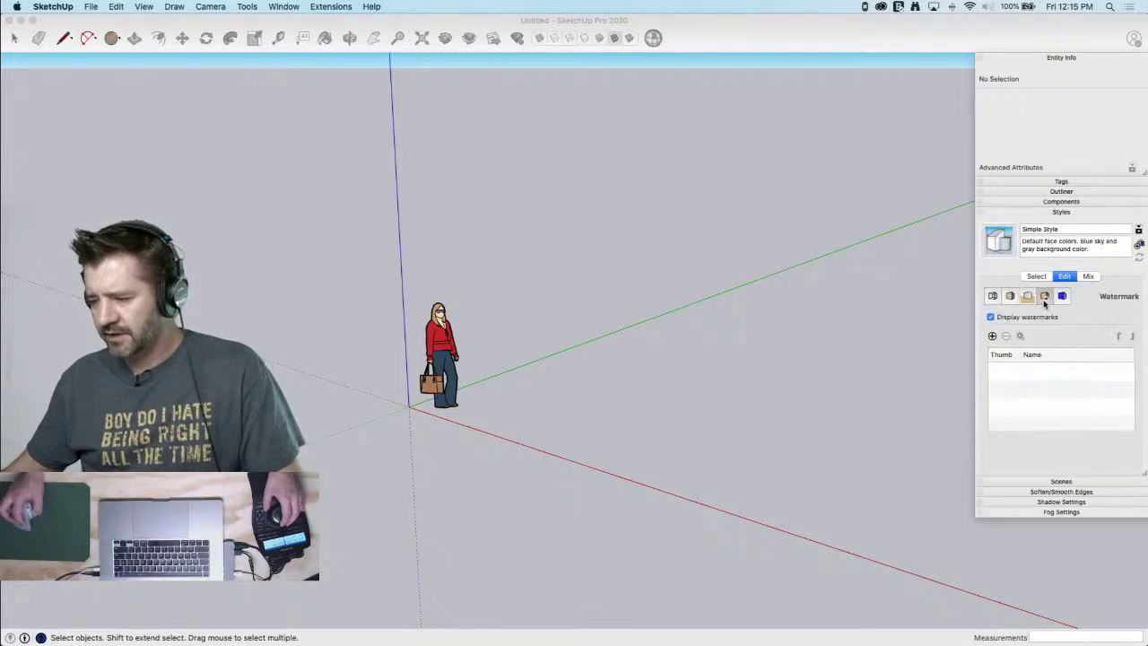
Add Reference 1.jpeg from the Desktop folder as a new watermark in the style
{"action": "left_click", "coordinate": [992, 336]}
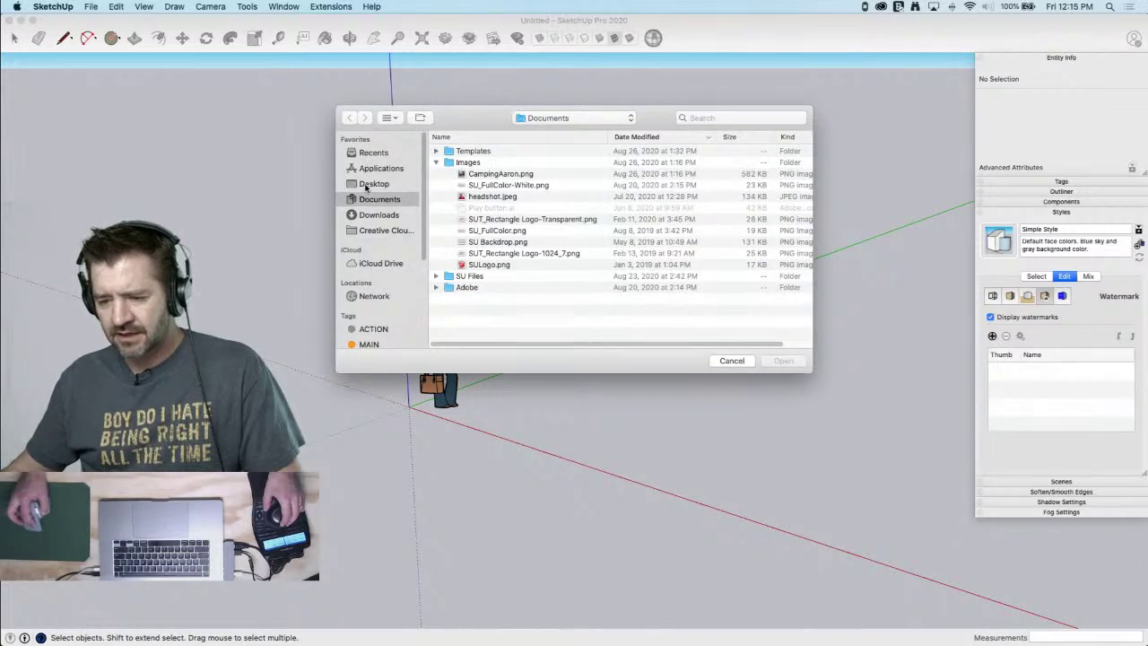
{"action": "left_click", "coordinate": [367, 185]}
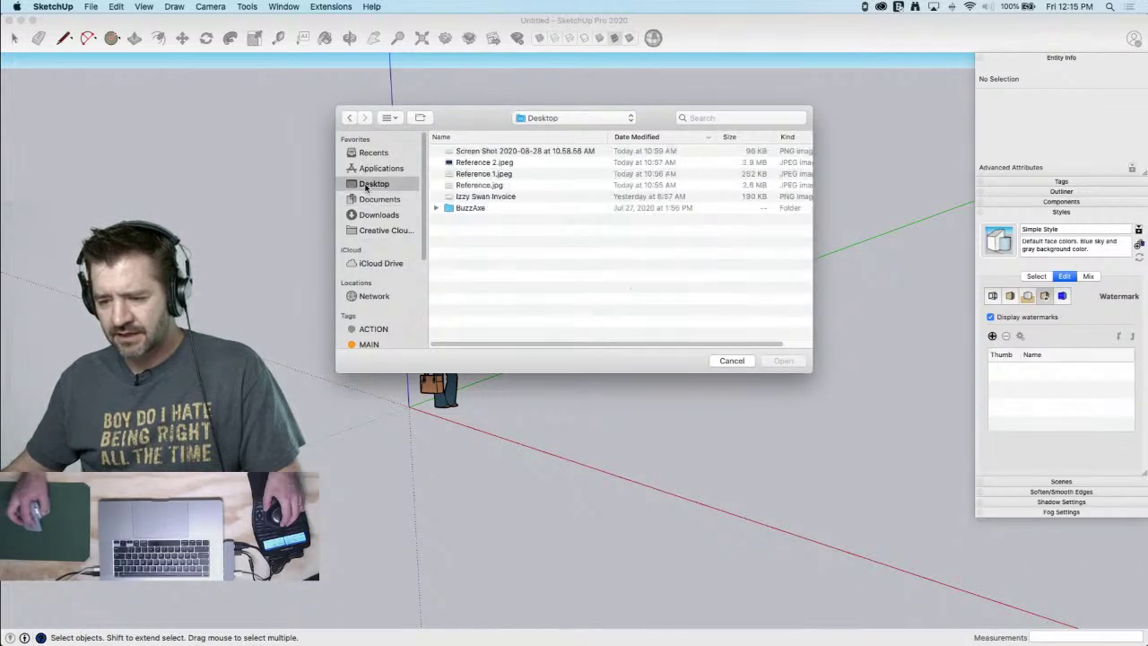
{"action": "left_click", "coordinate": [486, 177]}
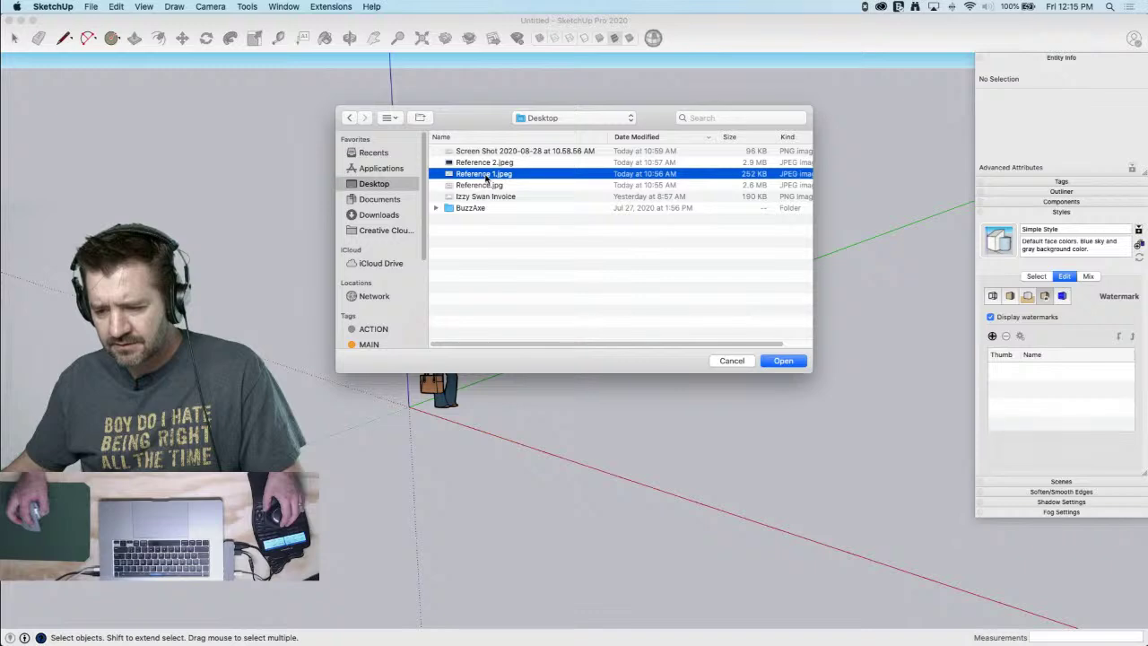
{"action": "double_click", "coordinate": [486, 178]}
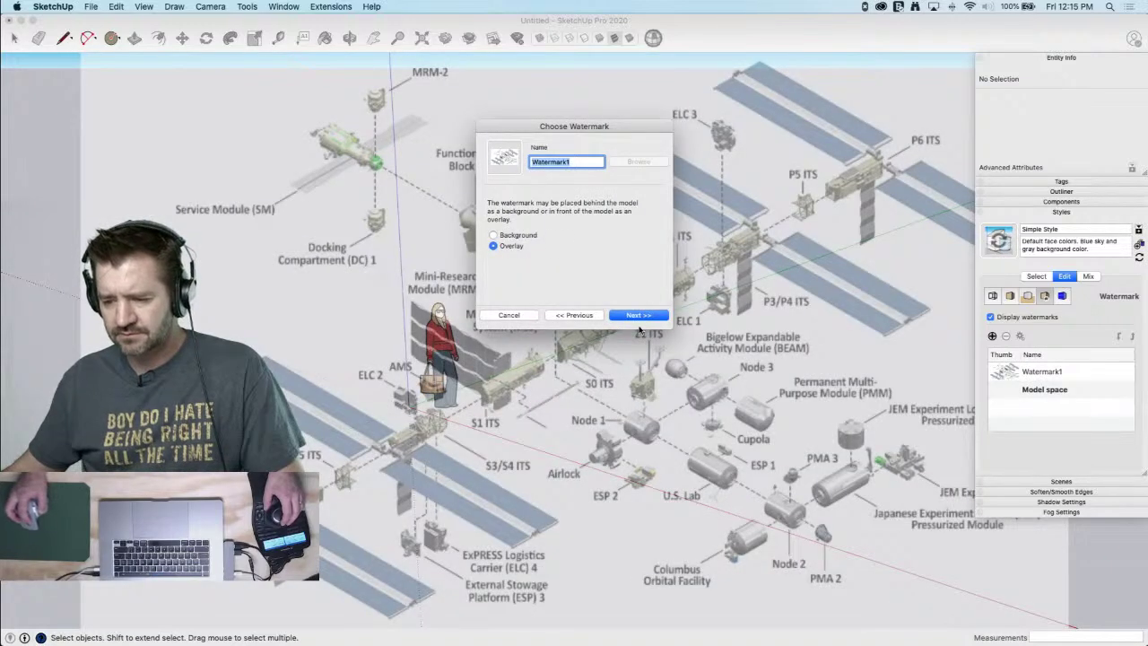
Set the watermark as an unblended background image positioned in the upper-left corner of the drawing area, and finish it
{"action": "left_click", "coordinate": [492, 235]}
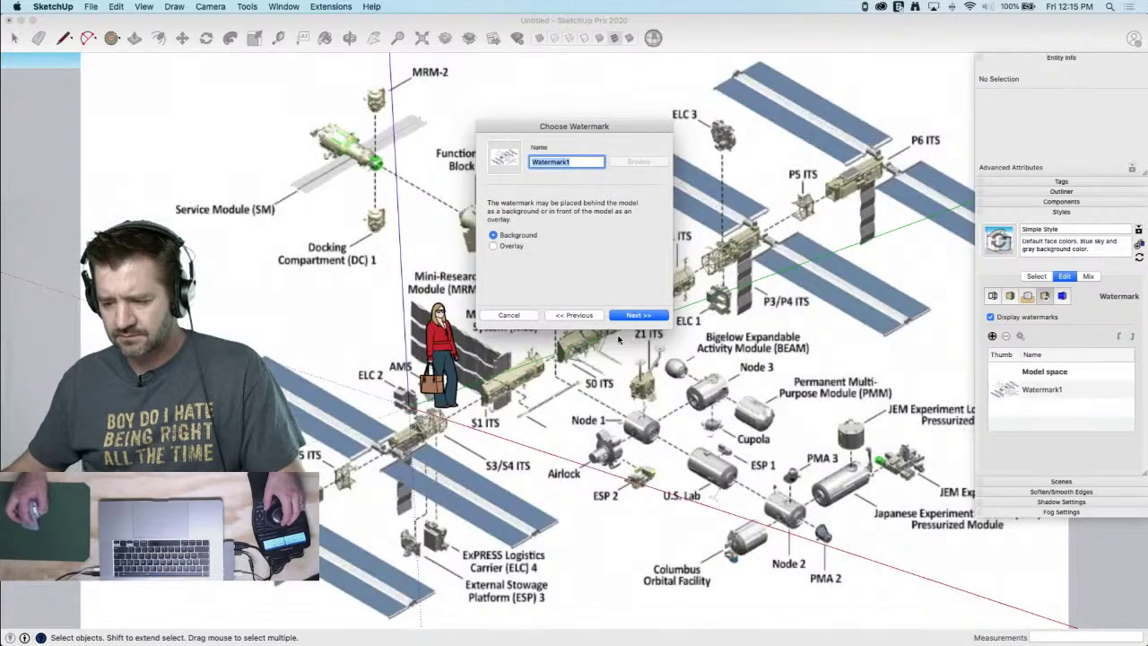
{"action": "left_click", "coordinate": [641, 315]}
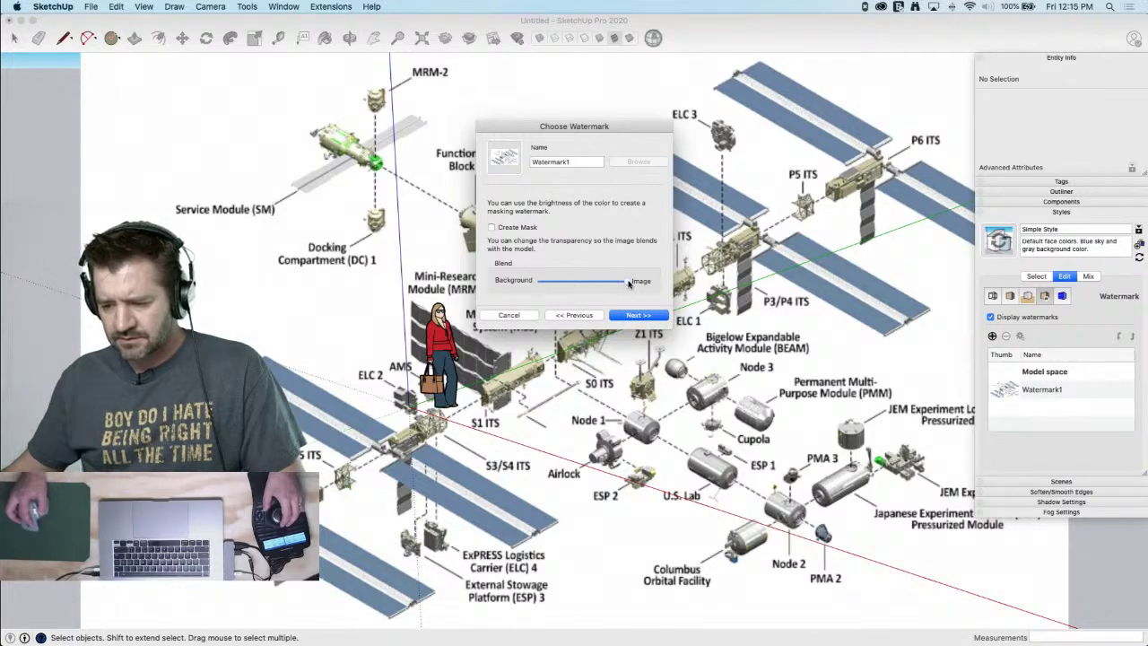
{"action": "left_click", "coordinate": [636, 315]}
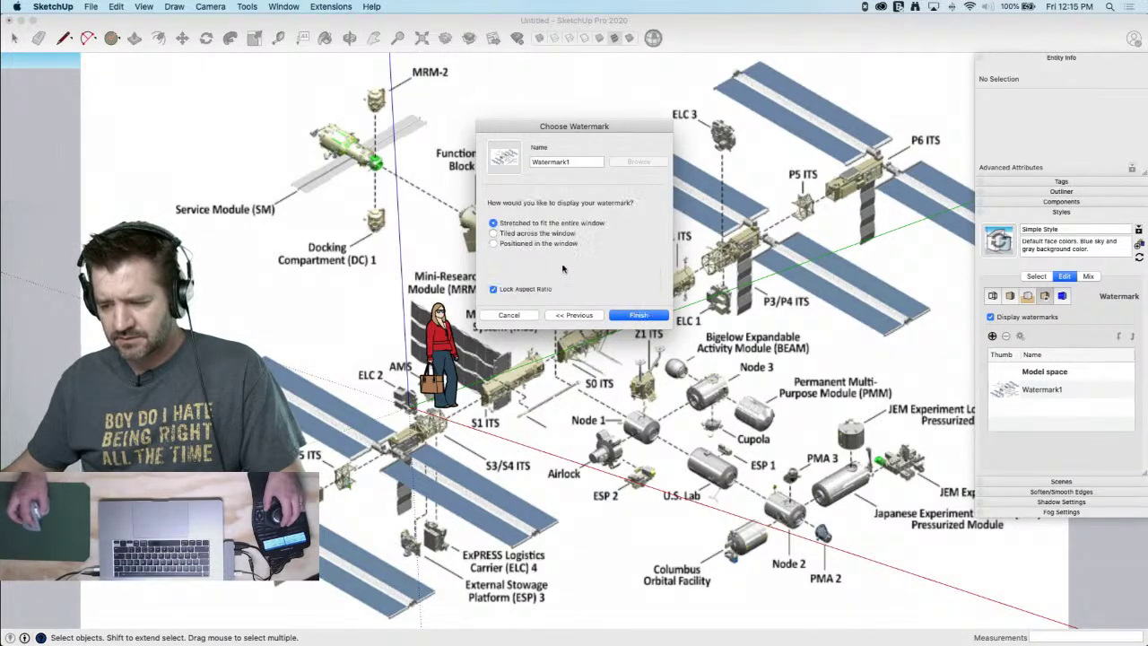
{"action": "left_click", "coordinate": [495, 244]}
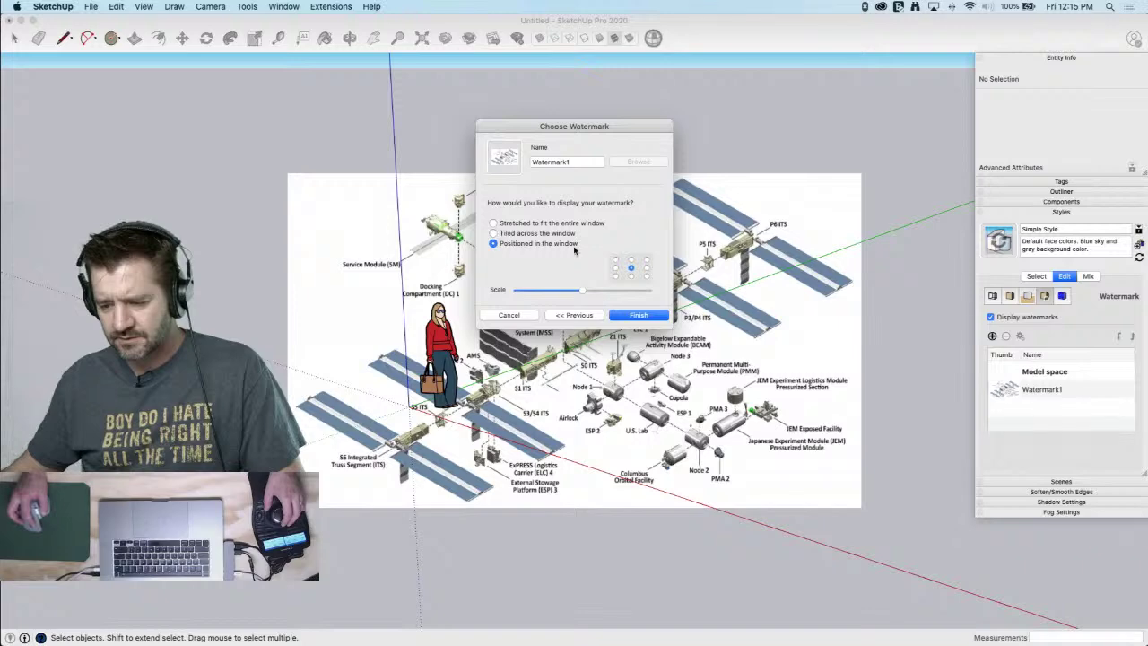
{"action": "left_click", "coordinate": [616, 261]}
{"action": "left_click", "coordinate": [642, 317]}
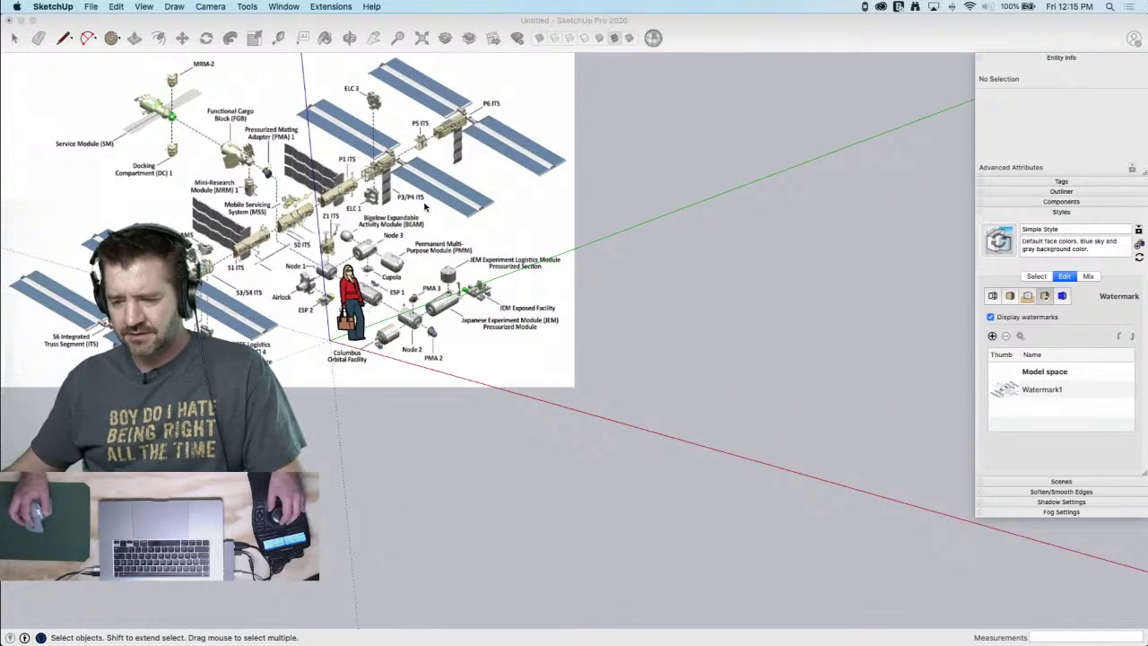
Collapse the Entity Info and Styles sections to free up the modeling area
{"action": "left_click", "coordinate": [1049, 57]}
{"action": "left_click", "coordinate": [1048, 56]}
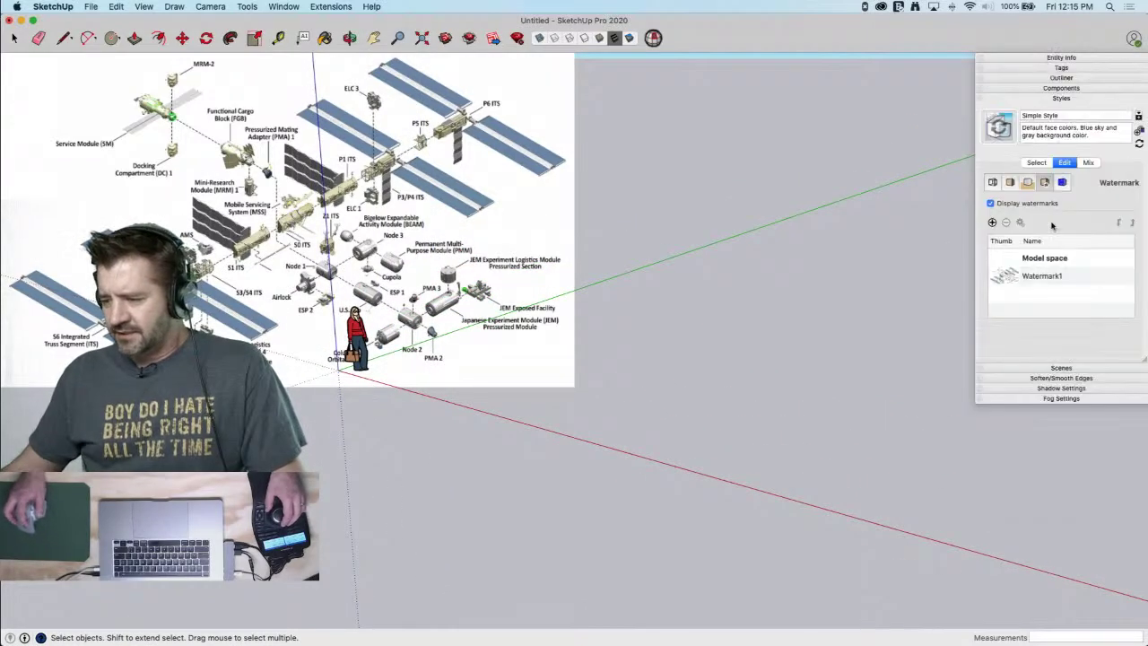
{"action": "left_click", "coordinate": [1023, 98]}
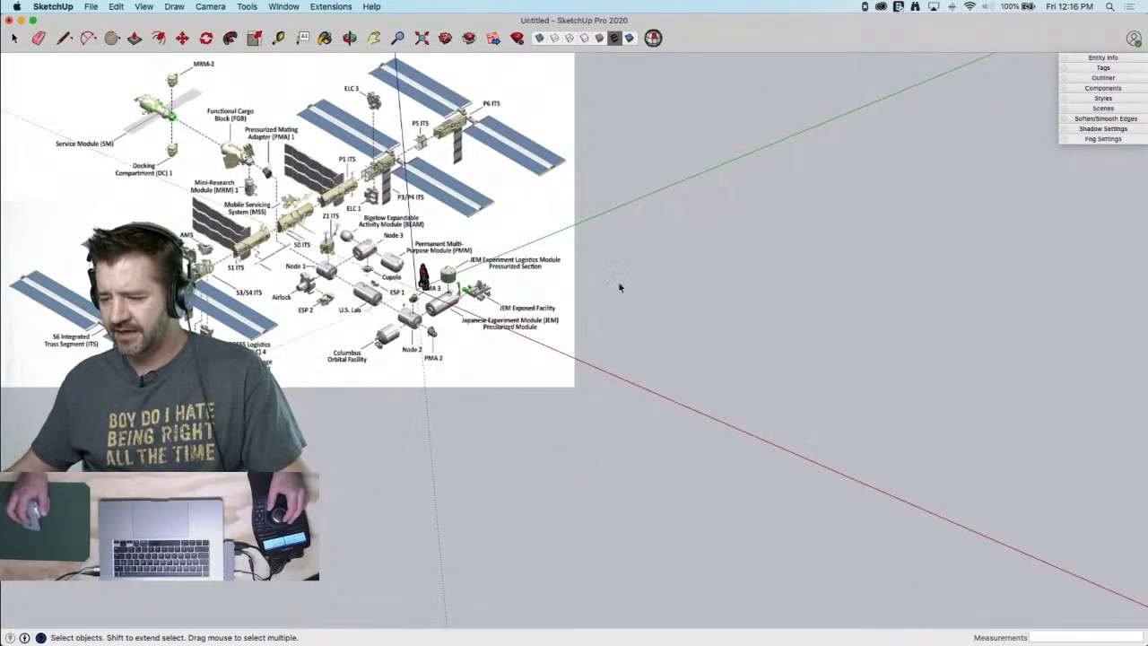
Draw a 33.2 m by 4.7 m rectangle on the ground beside the reference image for the solar array panel
{"action": "key", "text": "r"}
{"action": "left_click", "coordinate": [594, 279]}
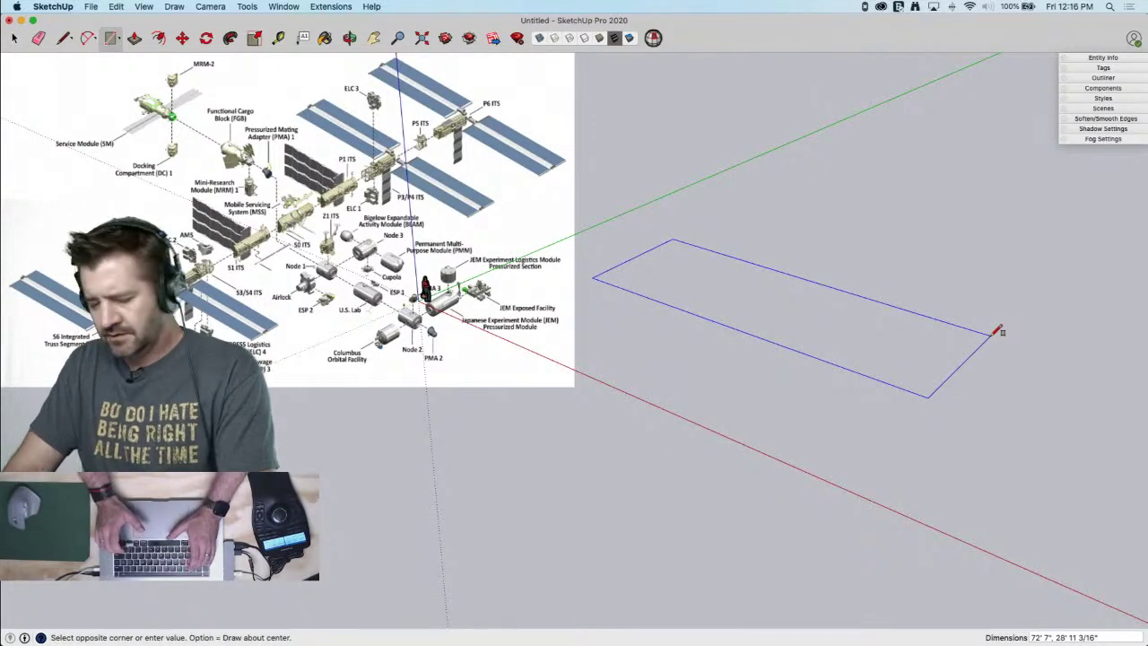
{"action": "type", "text": "33.2m,"}
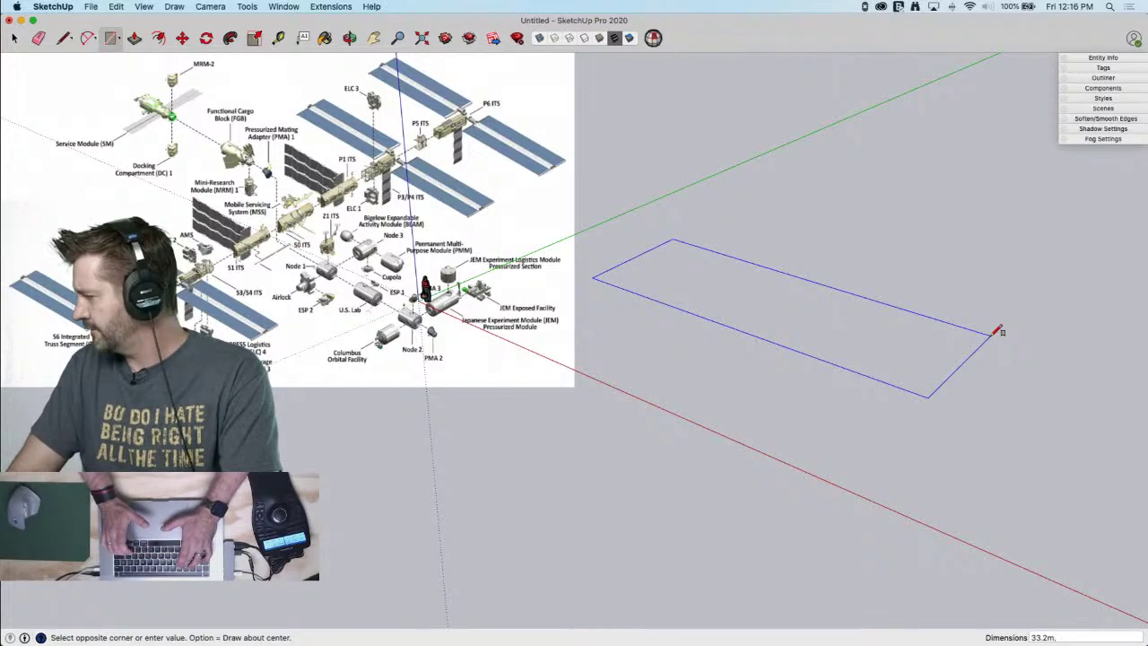
{"action": "type", "text": "4.7"}
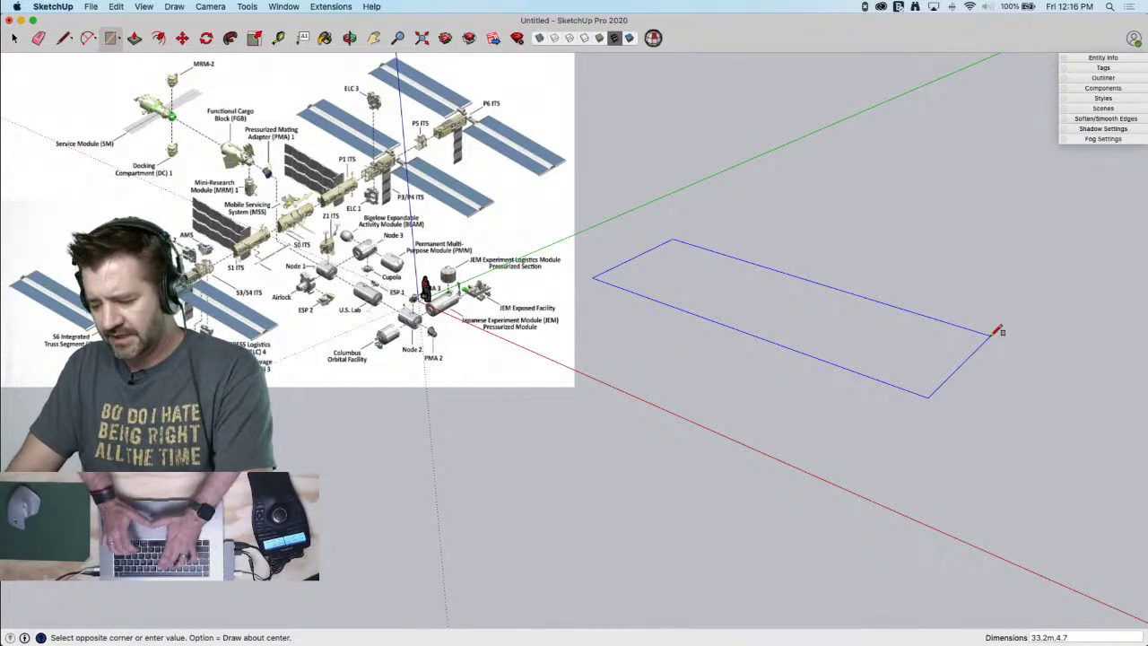
{"action": "type", "text": "m"}
{"action": "key", "text": "Return"}
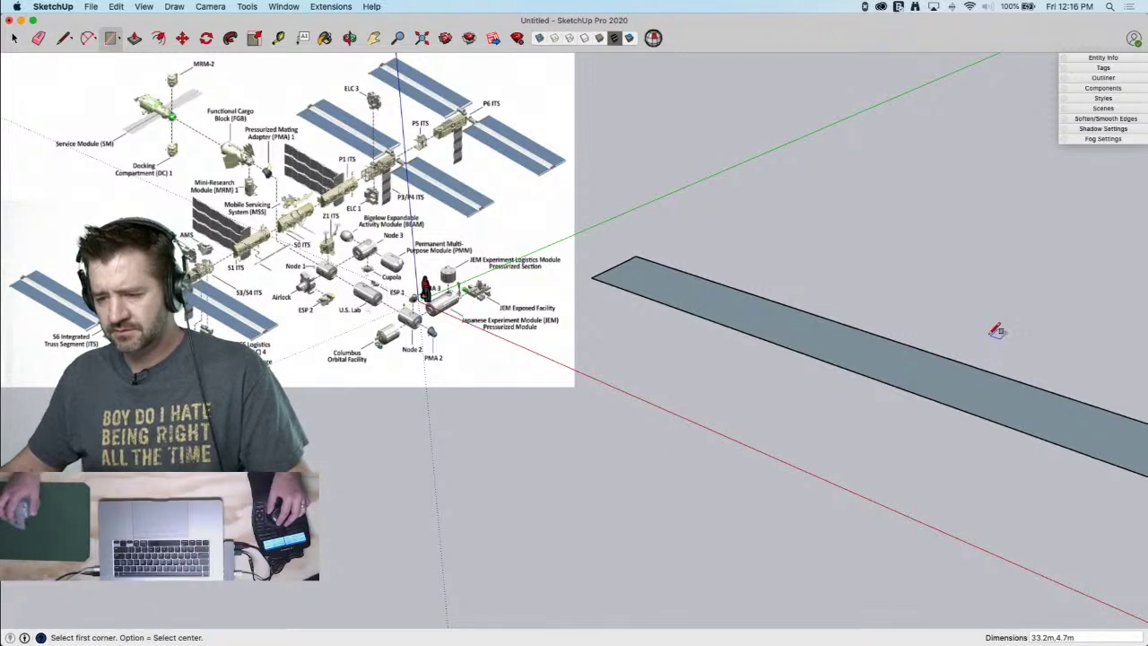
Push/Pull the long rectangle upward to a thickness of 4 inches
{"action": "scroll", "coordinate": [992, 336], "scroll_direction": "down", "scroll_amount": 5}
{"action": "scroll", "coordinate": [646, 320], "scroll_direction": "down", "scroll_amount": 3}
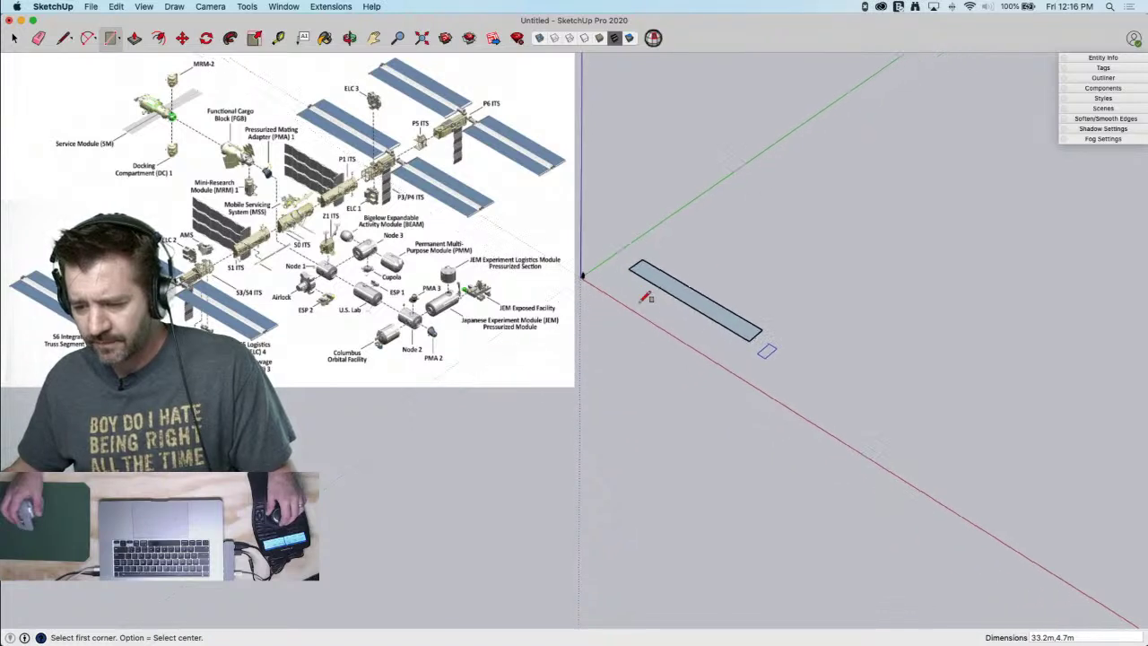
{"action": "key", "text": "space"}
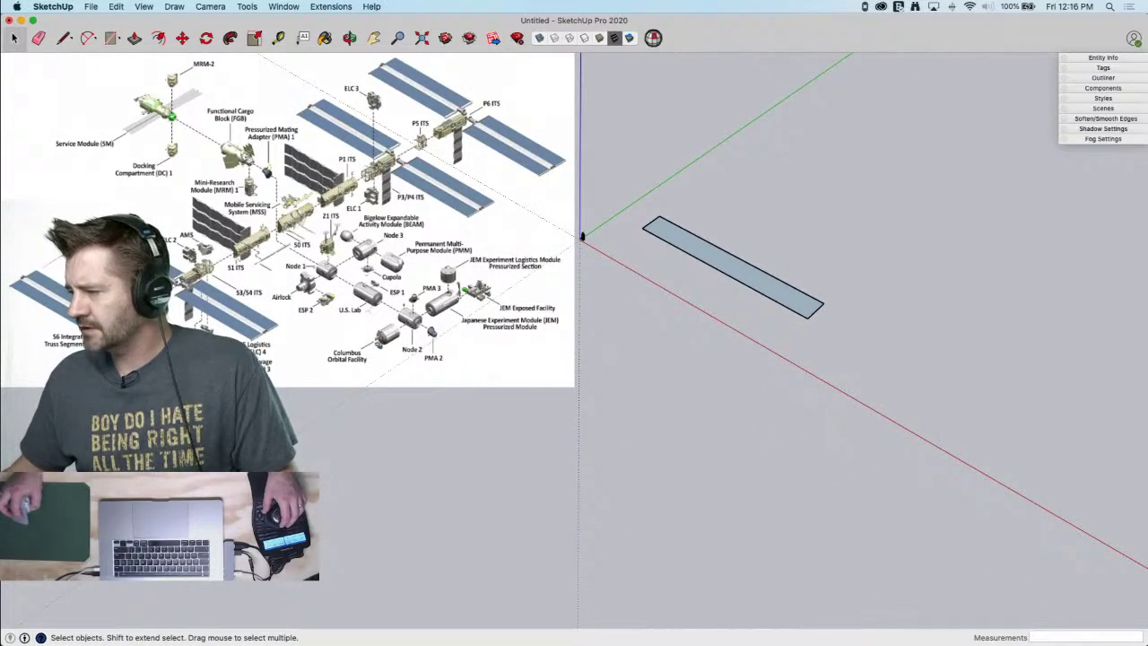
{"action": "scroll", "coordinate": [733, 267], "scroll_direction": "up", "scroll_amount": 5}
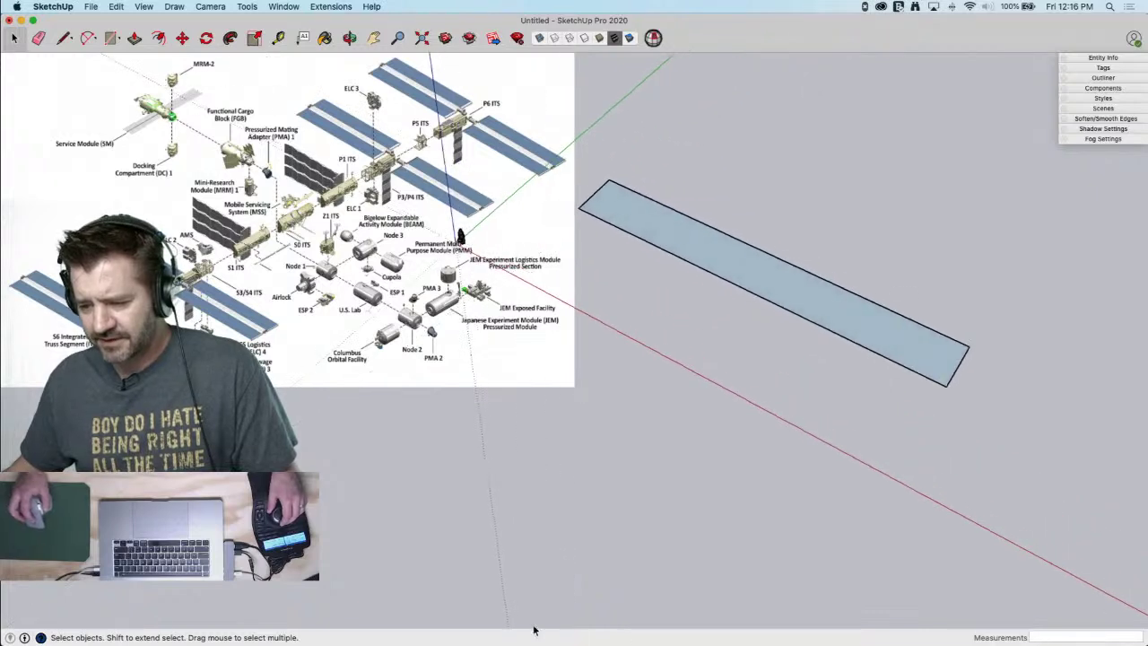
{"action": "mouse_move", "coordinate": [607, 218]}
{"action": "middle_mouse_down"}
{"action": "mouse_move", "coordinate": [622, 218]}
{"action": "mouse_move", "coordinate": [625, 252]}
{"action": "middle_mouse_up"}
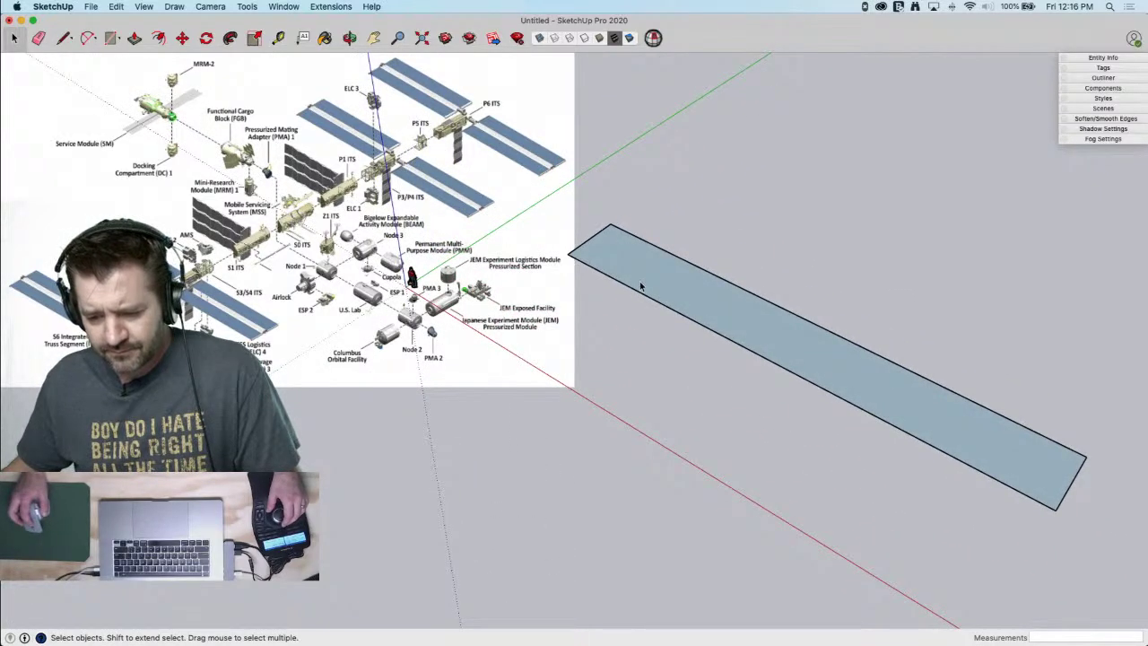
{"action": "middle_click_drag", "start_coordinate": [639, 283], "coordinate": [768, 307]}
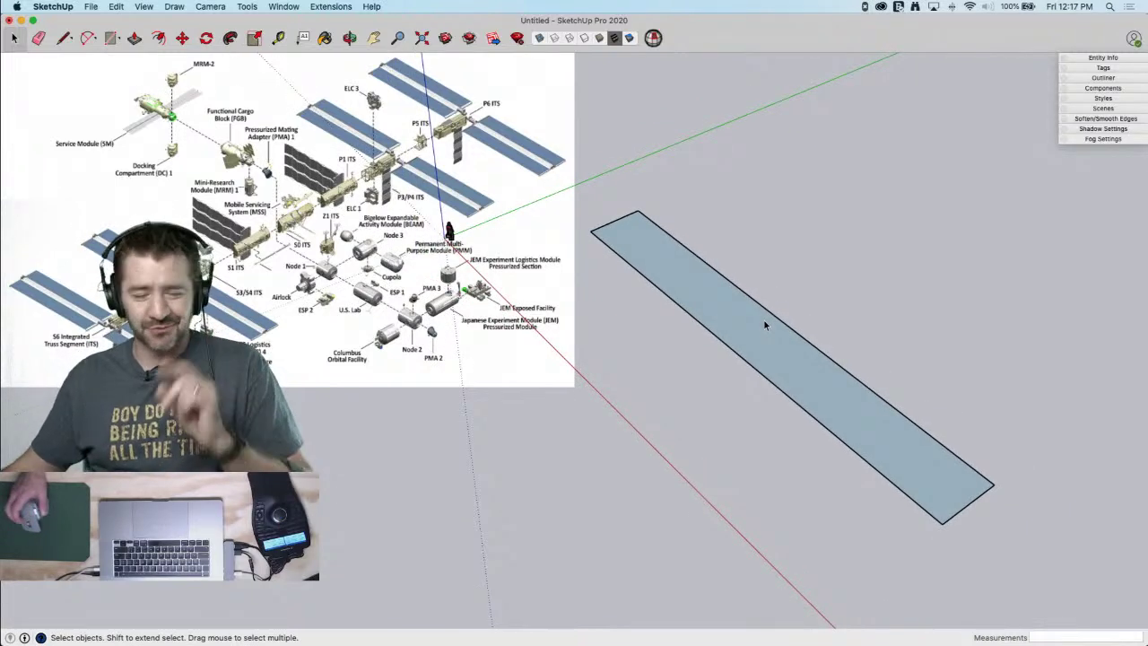
{"action": "middle_click_drag", "start_coordinate": [765, 323], "coordinate": [780, 288]}
{"action": "scroll", "coordinate": [782, 275], "scroll_direction": "up", "scroll_amount": 2}
{"action": "key", "text": "p"}
{"action": "left_click", "coordinate": [783, 276]}
{"action": "type", "text": "4"}
{"action": "key", "text": "Return"}
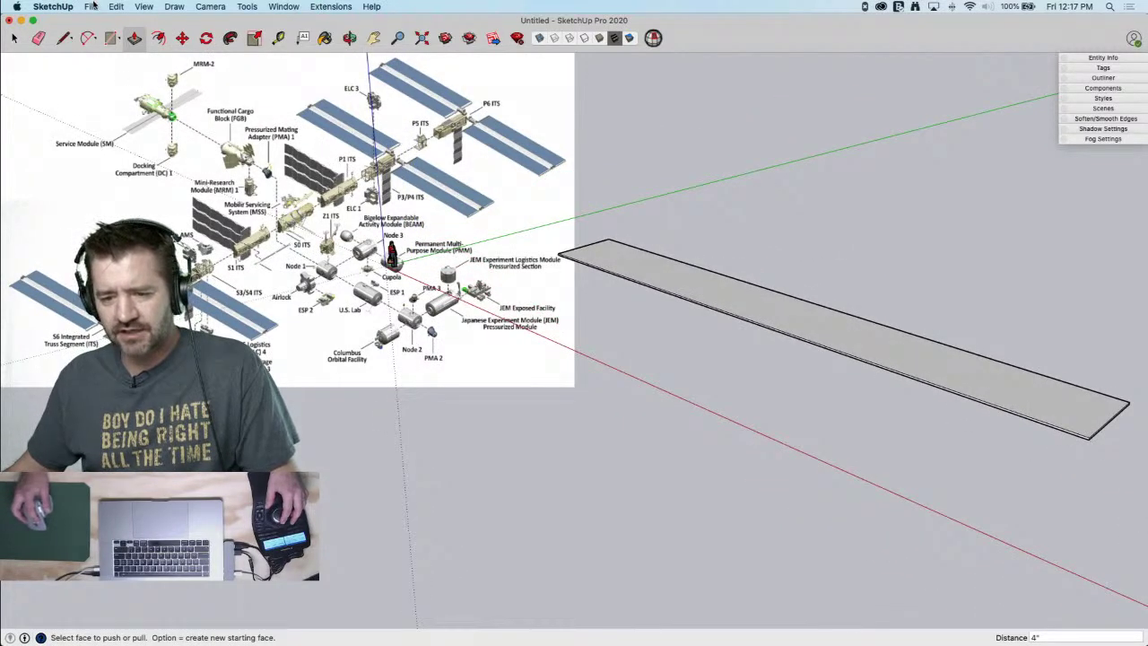
Set the model's units to decimal format with lengths in metres and areas in square metres
{"action": "left_click", "coordinate": [56, 6]}
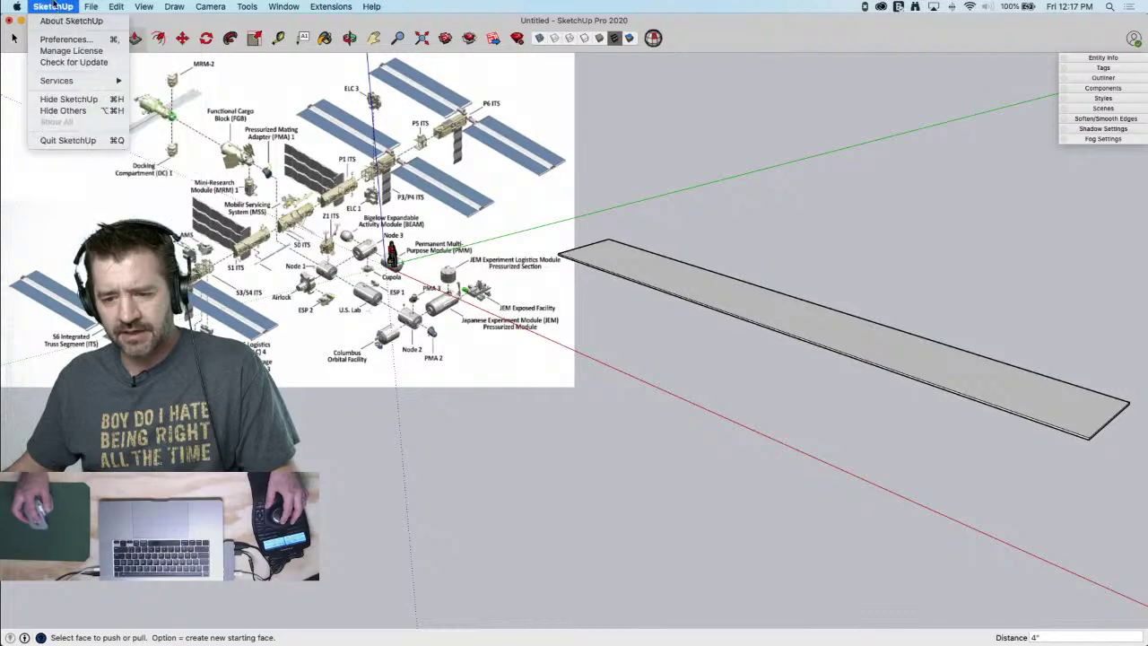
{"action": "mouse_move", "coordinate": [255, 6]}
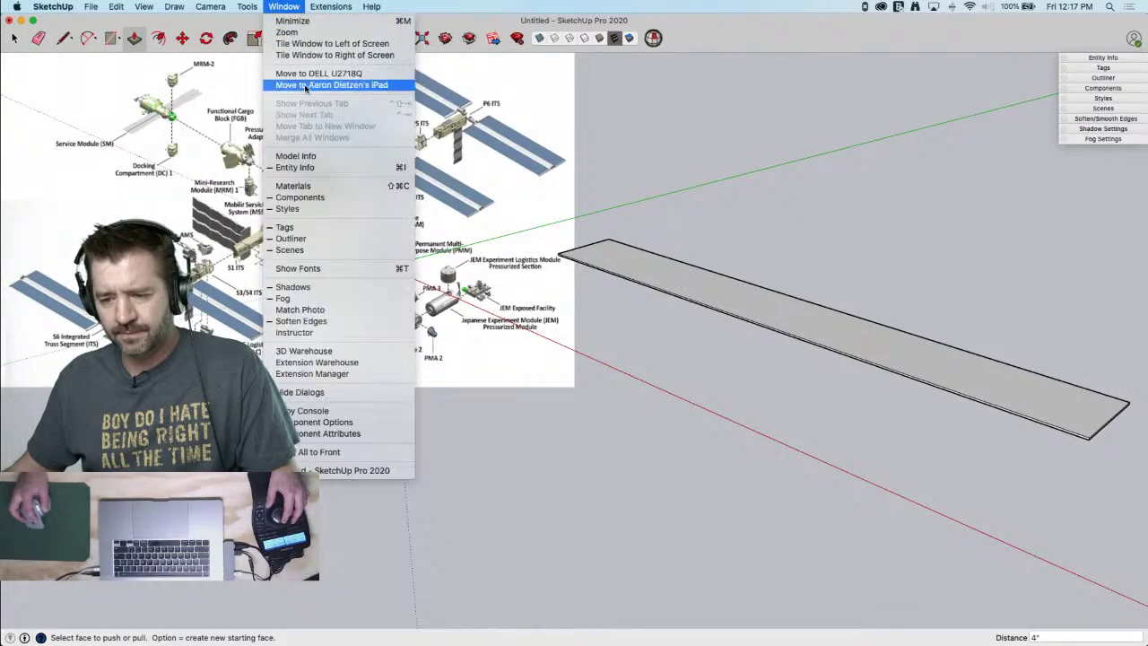
{"action": "left_click", "coordinate": [308, 157]}
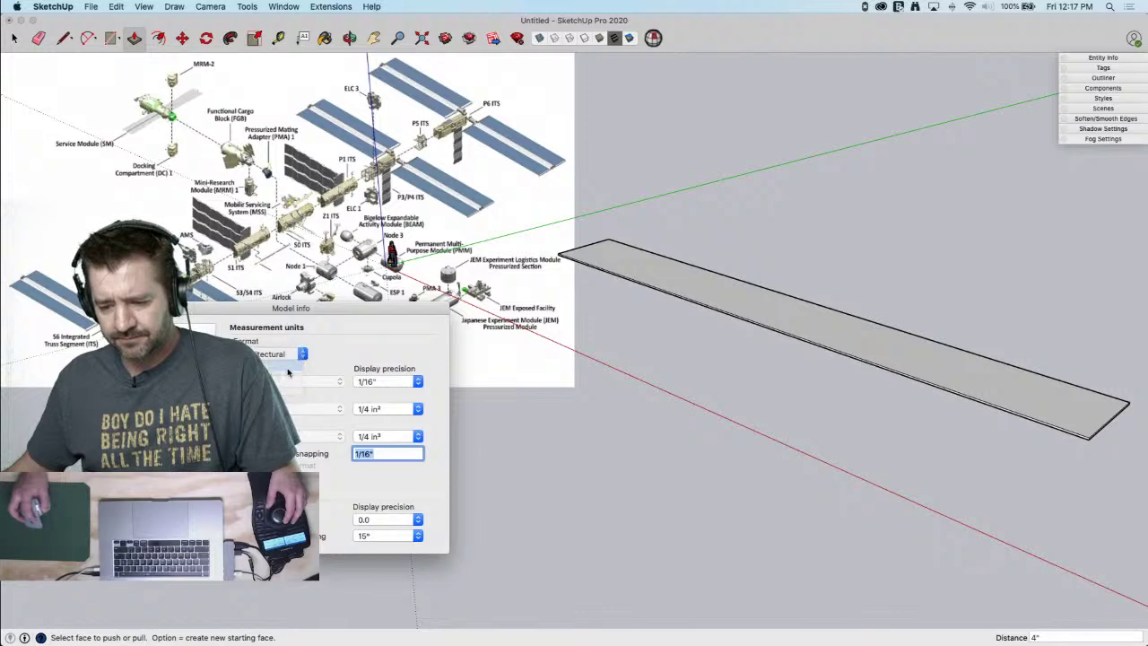
{"action": "left_click", "coordinate": [278, 367]}
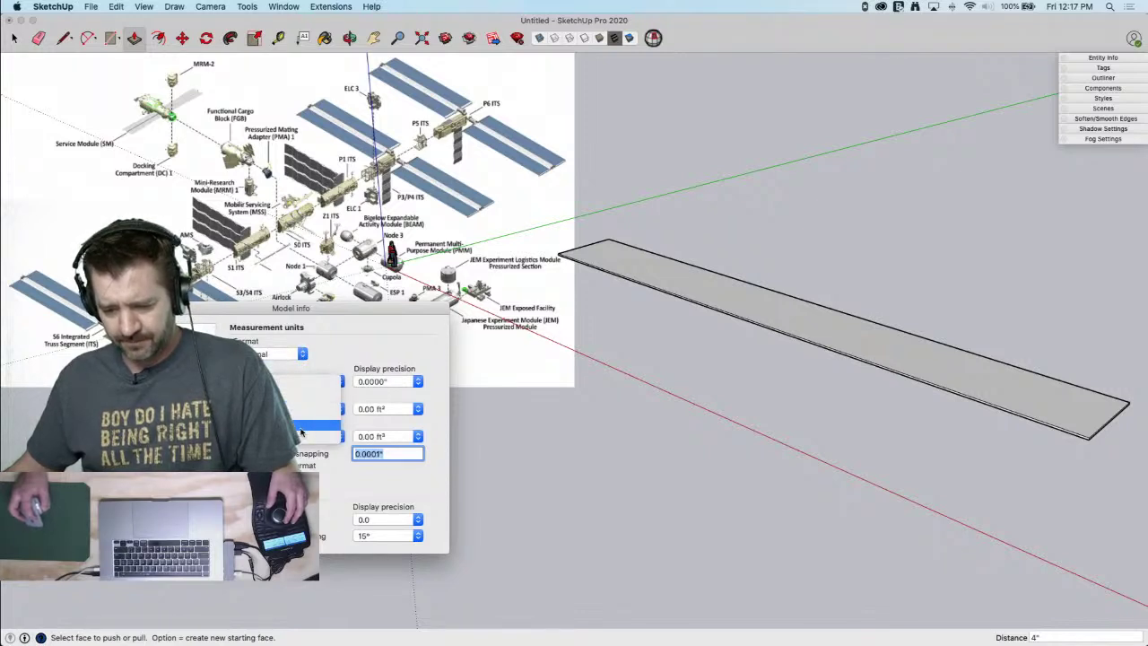
{"action": "left_click", "coordinate": [301, 438]}
{"action": "left_click", "coordinate": [289, 410]}
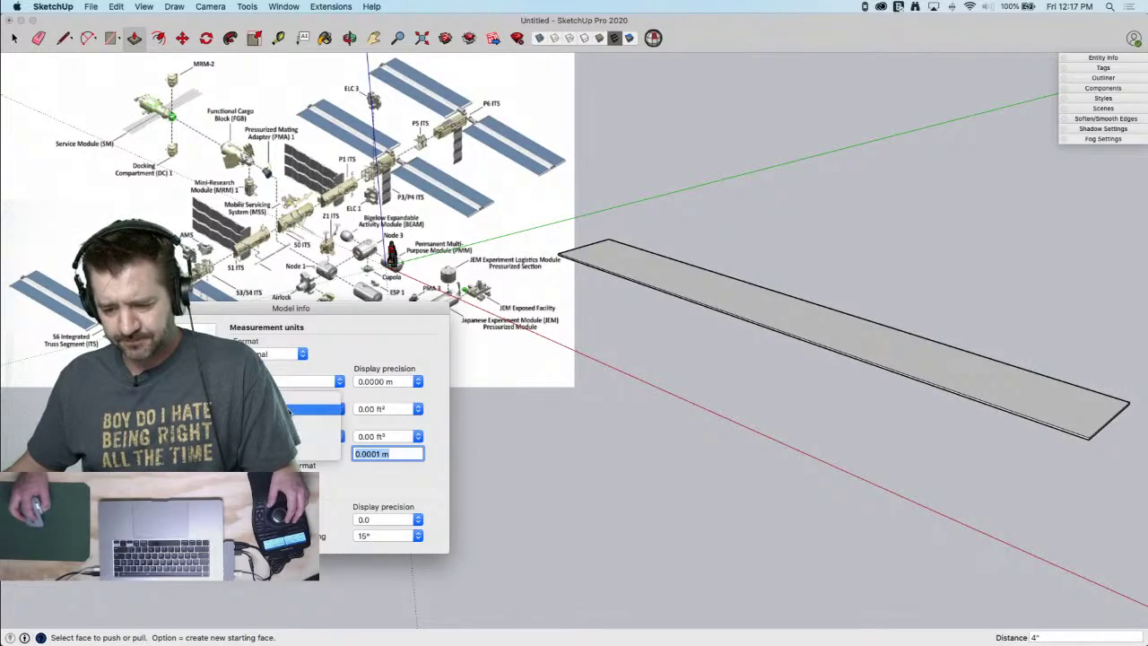
{"action": "left_click", "coordinate": [296, 452]}
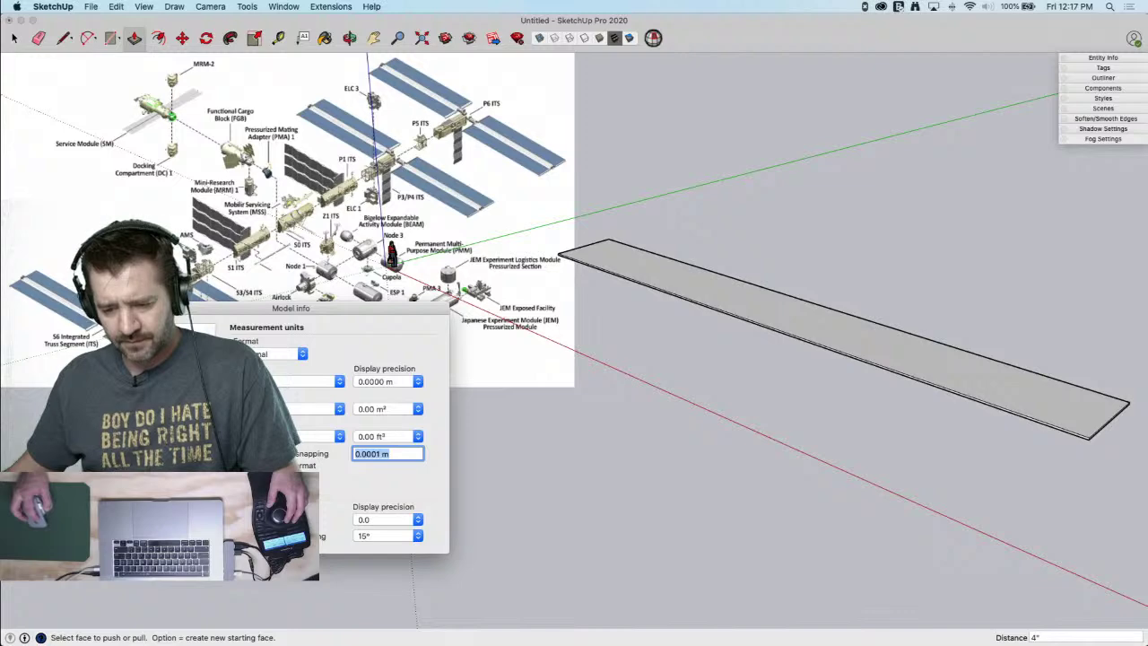
{"action": "left_click", "coordinate": [143, 307]}
Turn the long panel solid into a component with the definition name Solar Panel 1
{"action": "key", "text": "space"}
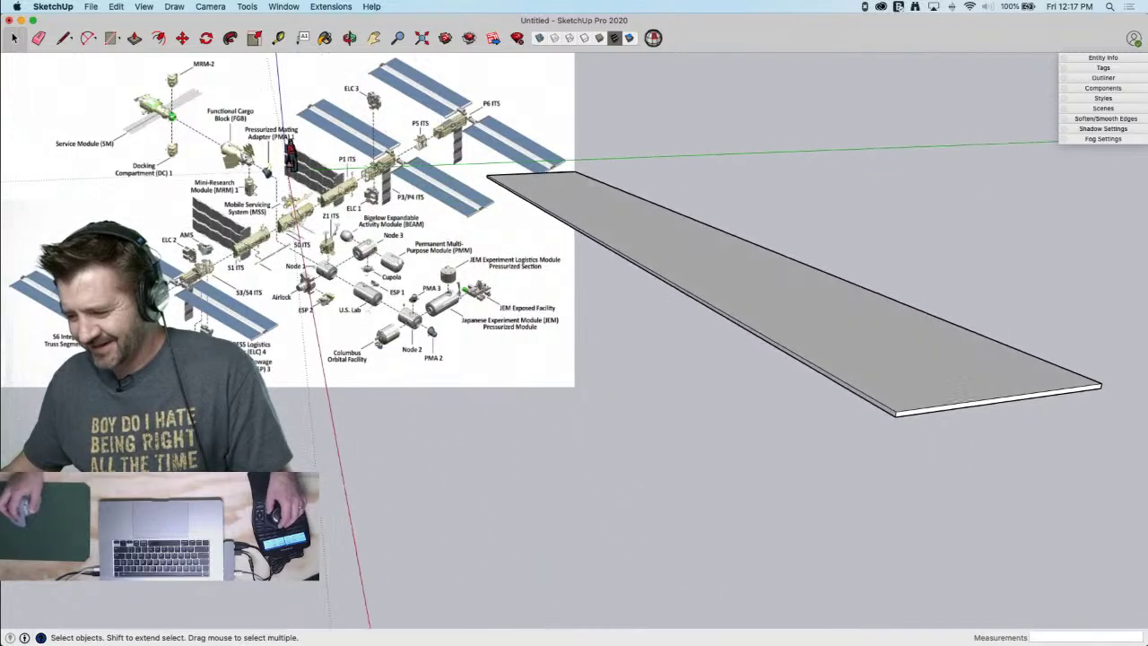
{"action": "middle_click_drag", "start_coordinate": [578, 335], "coordinate": [569, 334]}
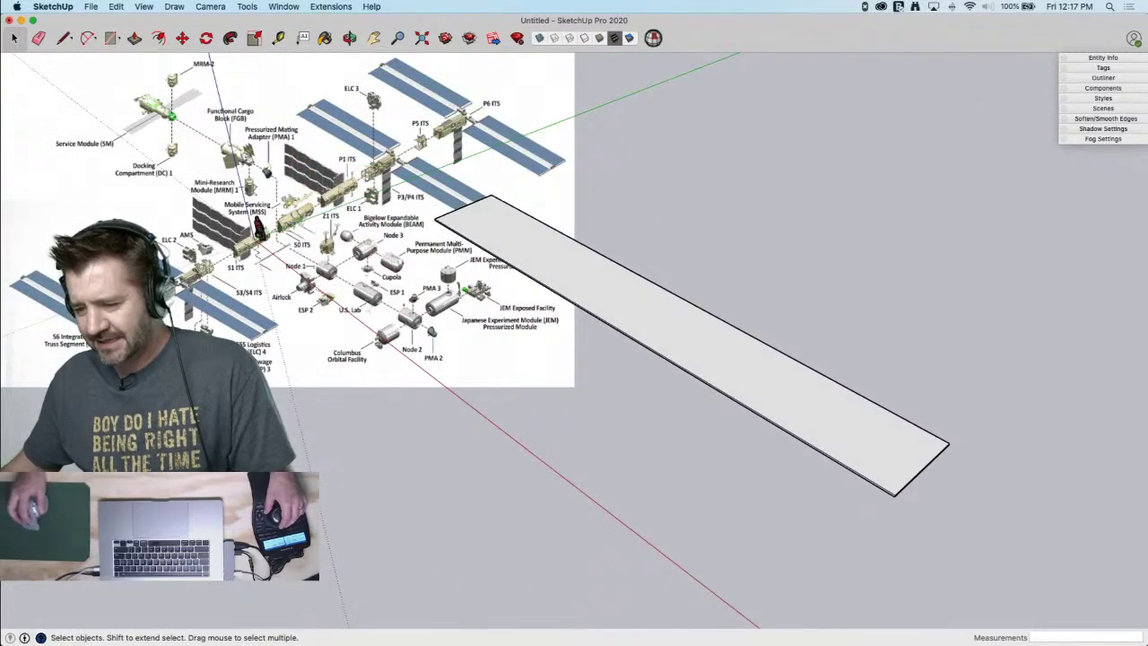
{"action": "double_click", "coordinate": [676, 314]}
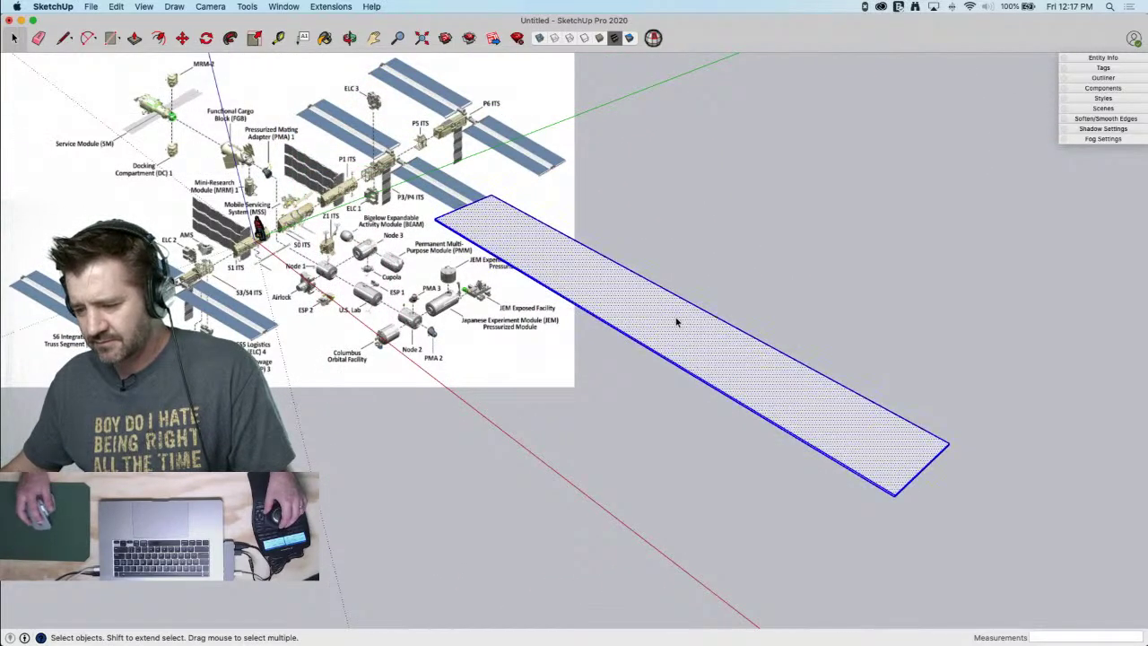
{"action": "right_click", "coordinate": [675, 315]}
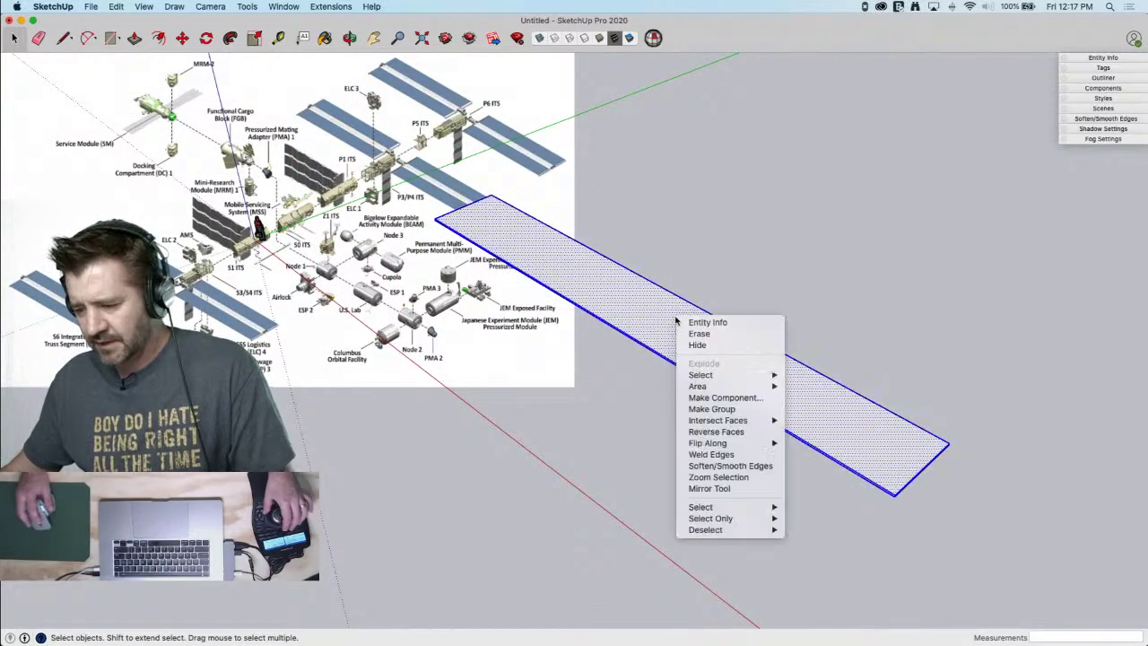
{"action": "left_click", "coordinate": [737, 400]}
{"action": "type", "text": "So"}
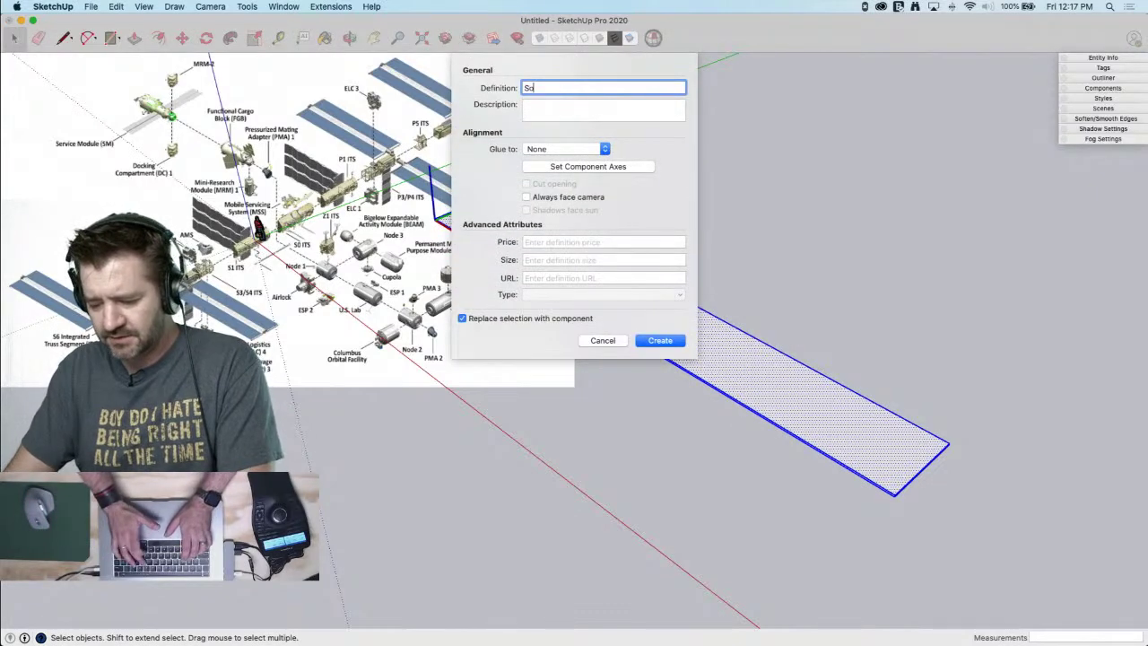
{"action": "type", "text": "lar Panel 1"}
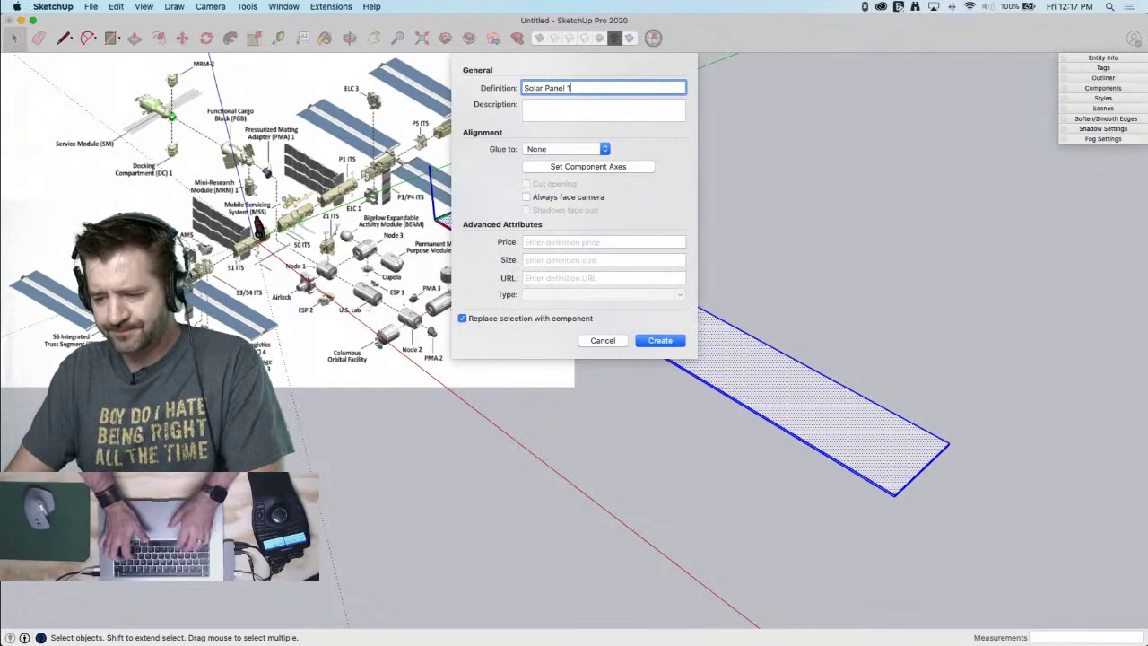
{"action": "key", "text": "Return"}
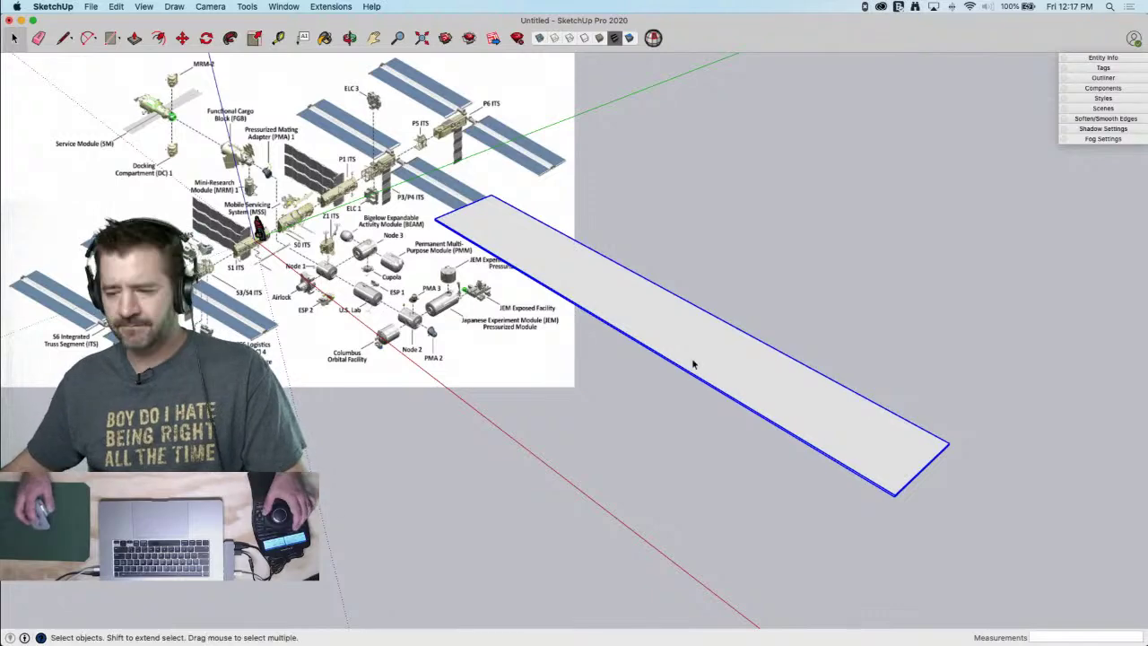
Copy the solar panel component about 6.7 m sideways along the green axis as a parallel second panel, matching the reference image's spacing
{"action": "middle_click_drag", "start_coordinate": [810, 374], "coordinate": [877, 390]}
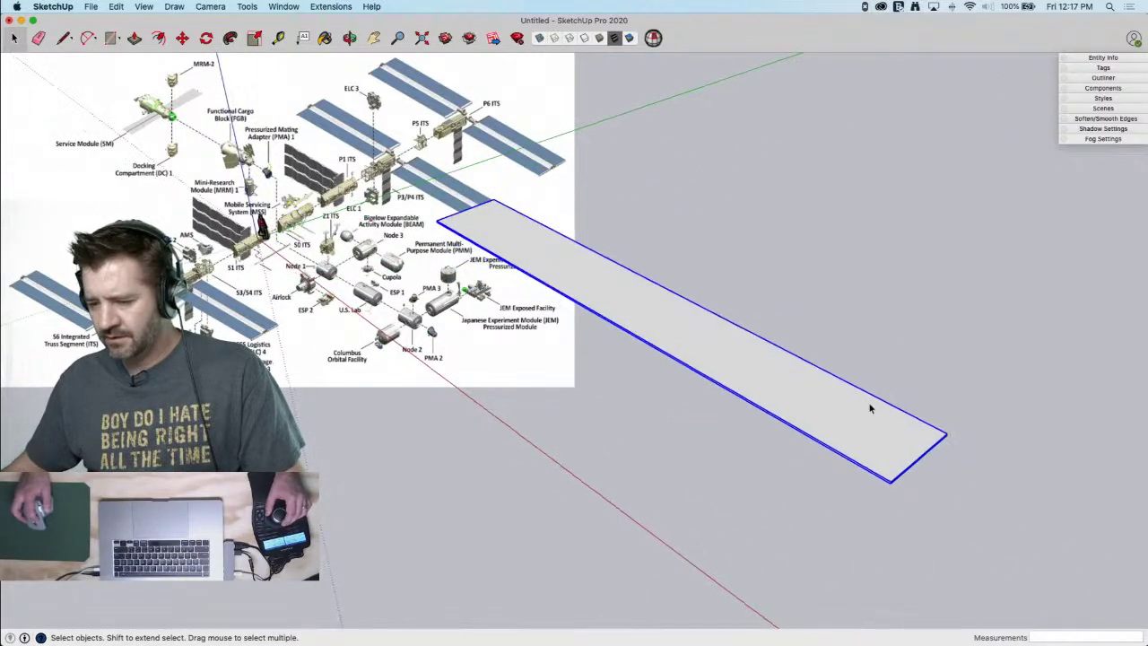
{"action": "mouse_move", "coordinate": [926, 642]}
{"action": "middle_mouse_down"}
{"action": "mouse_move", "coordinate": [853, 449]}
{"action": "mouse_move", "coordinate": [831, 422]}
{"action": "middle_mouse_up"}
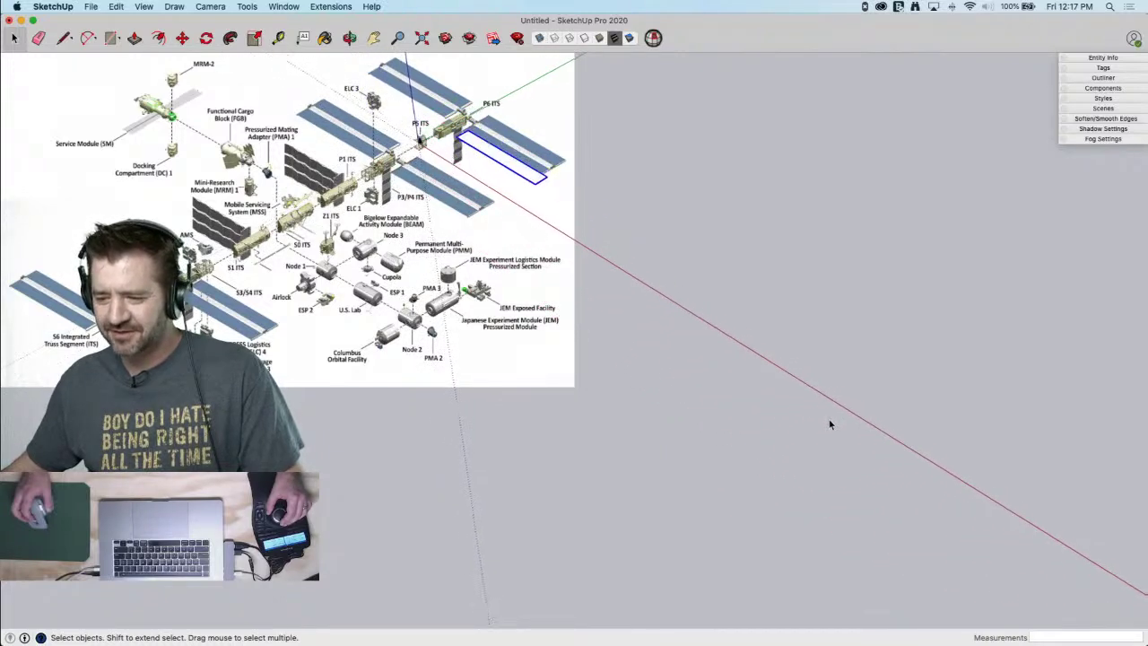
{"action": "middle_click_drag", "start_coordinate": [830, 424], "coordinate": [828, 422]}
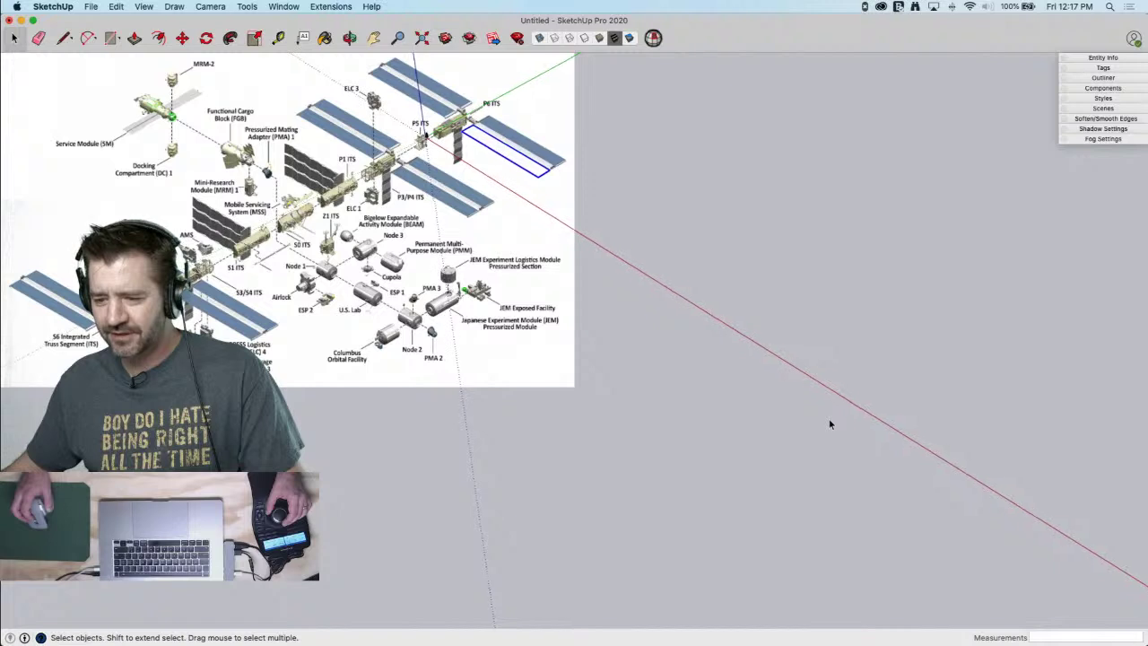
{"action": "key", "text": "m"}
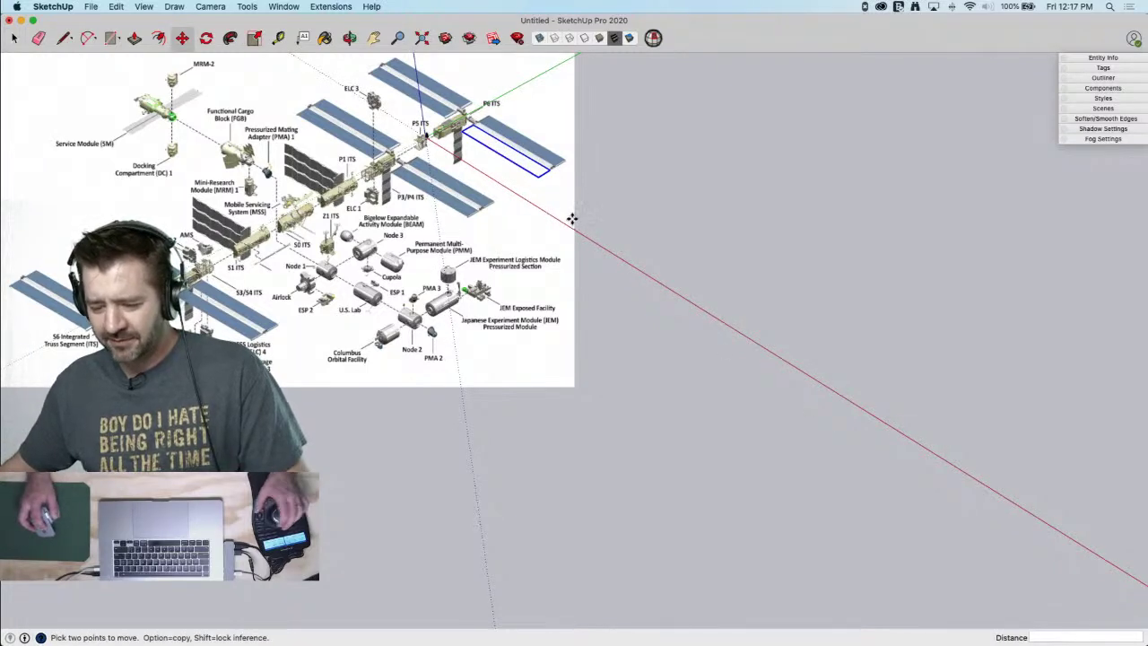
{"action": "key", "text": "alt"}
{"action": "left_click", "coordinate": [574, 217]}
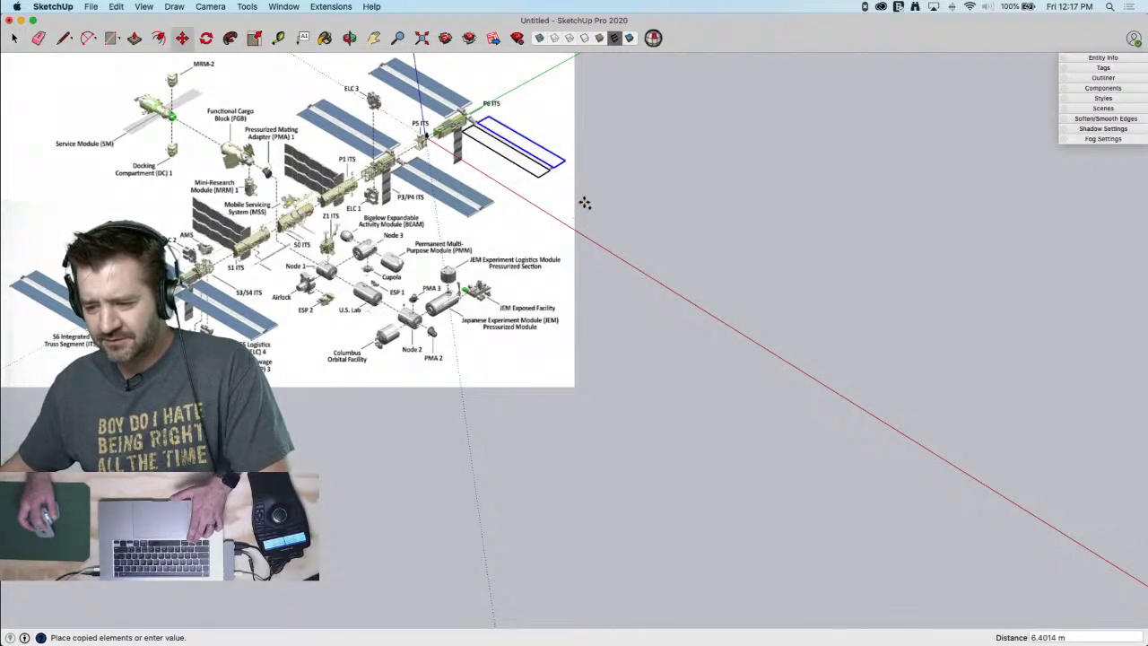
{"action": "left_click", "coordinate": [583, 202]}
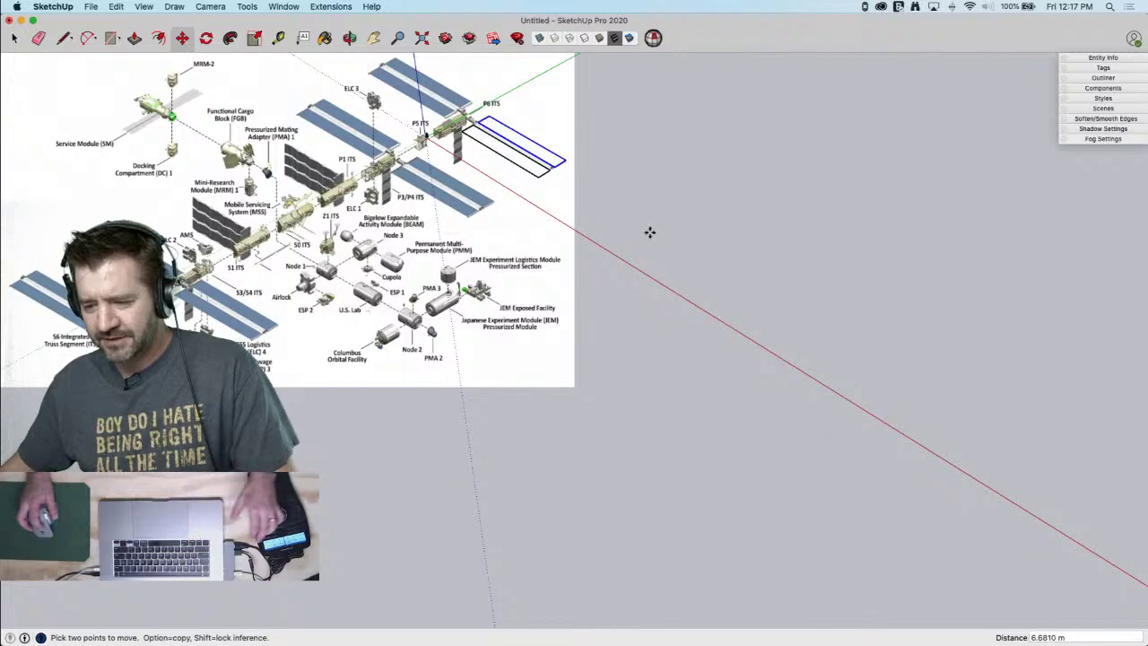
{"action": "key", "text": "space"}
{"action": "scroll", "coordinate": [639, 238], "scroll_direction": "up", "scroll_amount": 8}
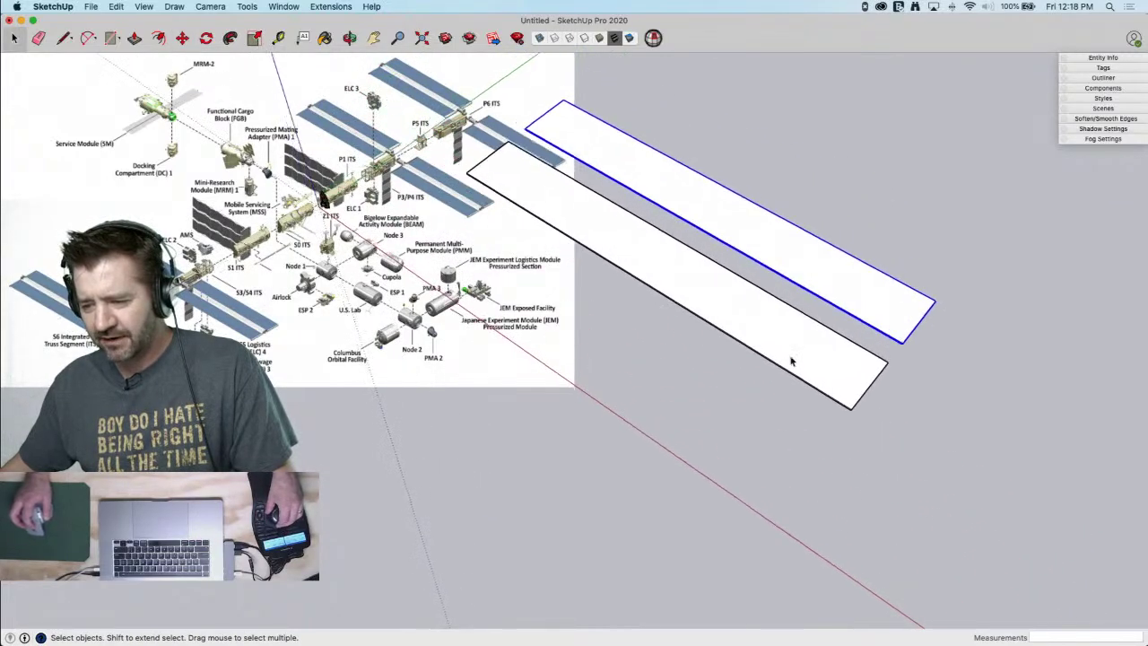
{"action": "scroll", "coordinate": [791, 361], "scroll_direction": "down", "scroll_amount": 5}
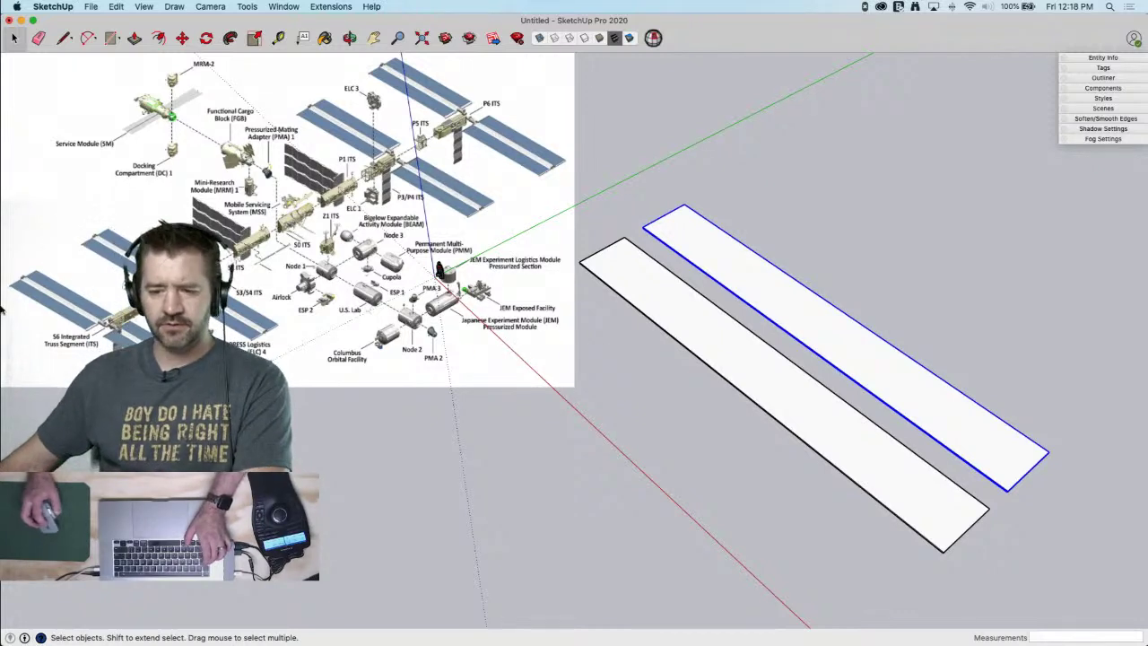
Switch to the Modeling the International Space Station forum thread in Chrome and examine the overview diagram's solar arrays up close, then return to SketchUp
{"action": "right_click", "coordinate": [25, 160]}
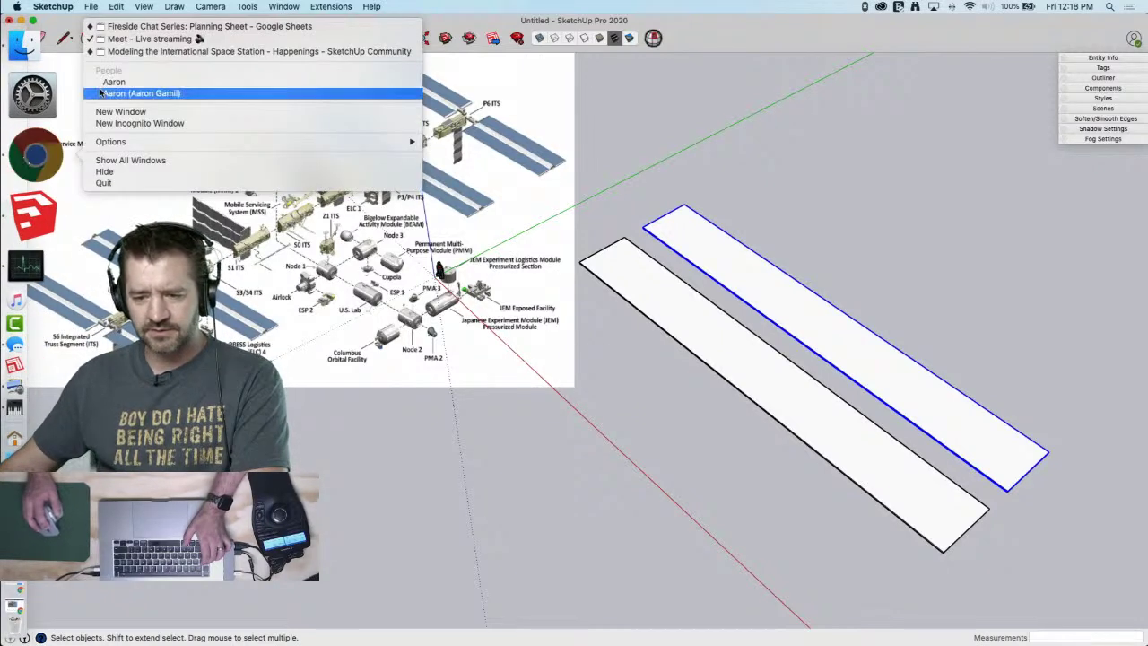
{"action": "left_click", "coordinate": [260, 51]}
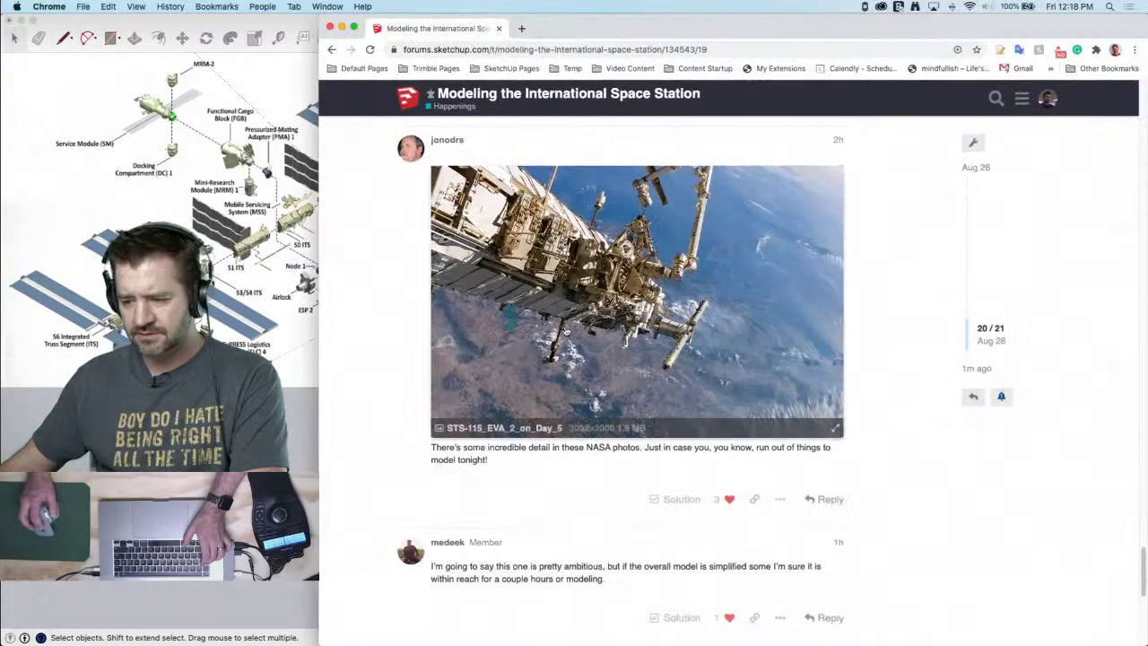
{"action": "scroll", "coordinate": [585, 360], "scroll_direction": "down", "scroll_amount": 5}
{"action": "scroll", "coordinate": [585, 360], "scroll_direction": "up", "scroll_amount": 4}
{"action": "scroll", "coordinate": [585, 360], "scroll_direction": "up", "scroll_amount": 6}
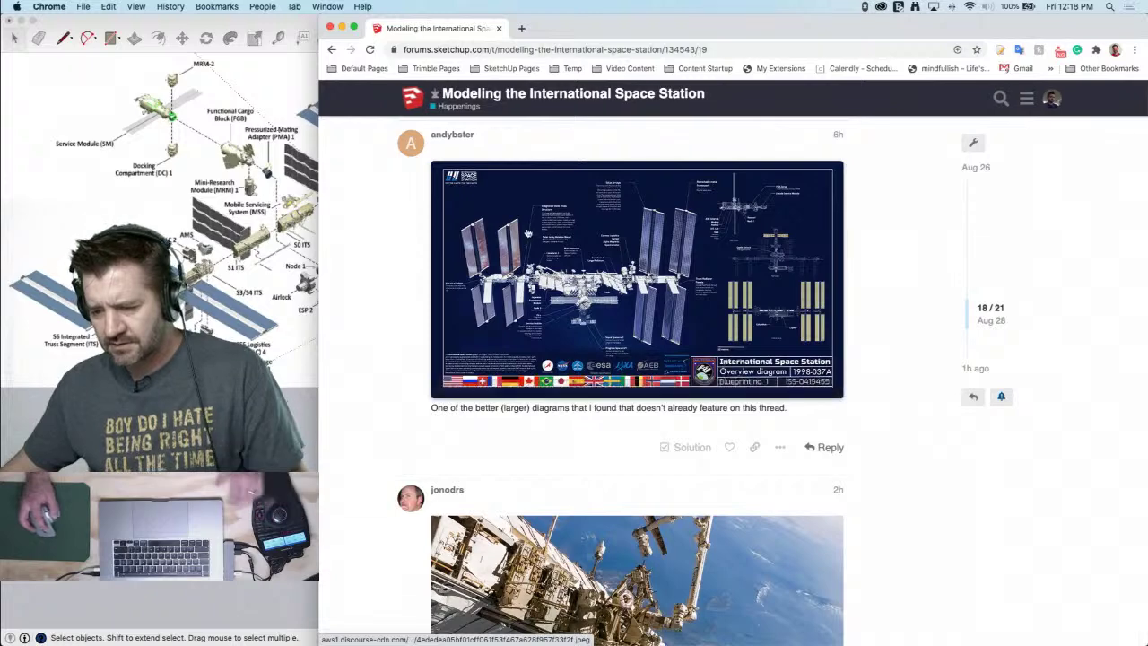
{"action": "left_click", "coordinate": [502, 234]}
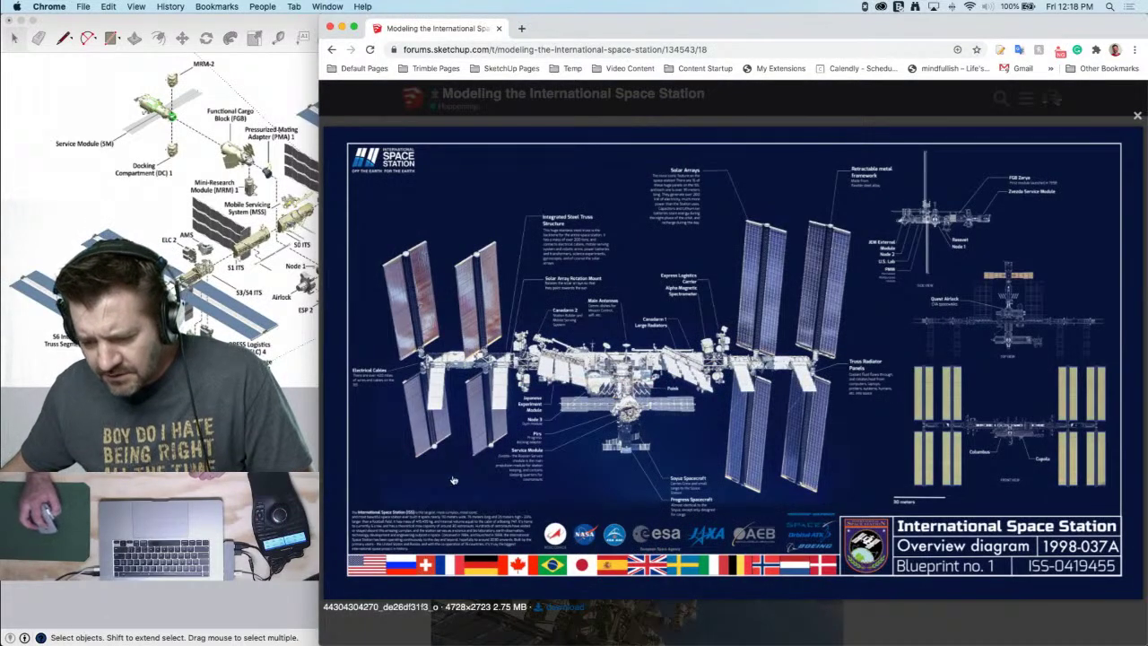
{"action": "left_click", "coordinate": [821, 234]}
{"action": "scroll", "coordinate": [590, 510], "scroll_direction": "down", "scroll_amount": 8}
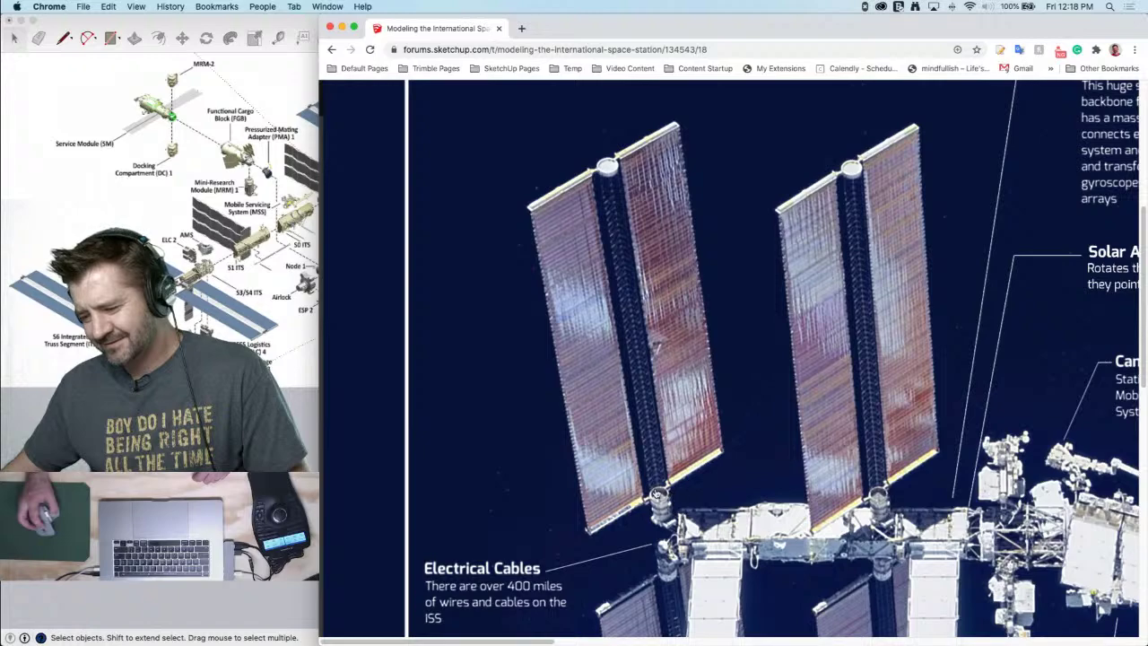
{"action": "left_click", "coordinate": [307, 575]}
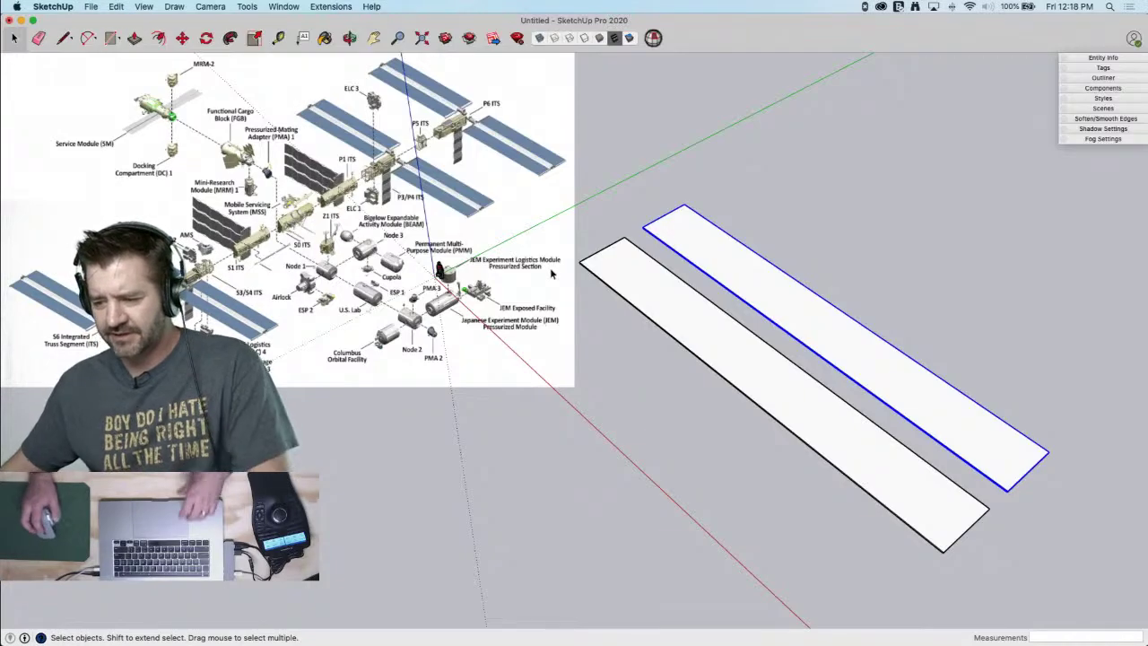
Draw a small rectangle, as tall as the panel is thick, outward from the front panel's near end corner
{"action": "left_click", "coordinate": [1002, 514]}
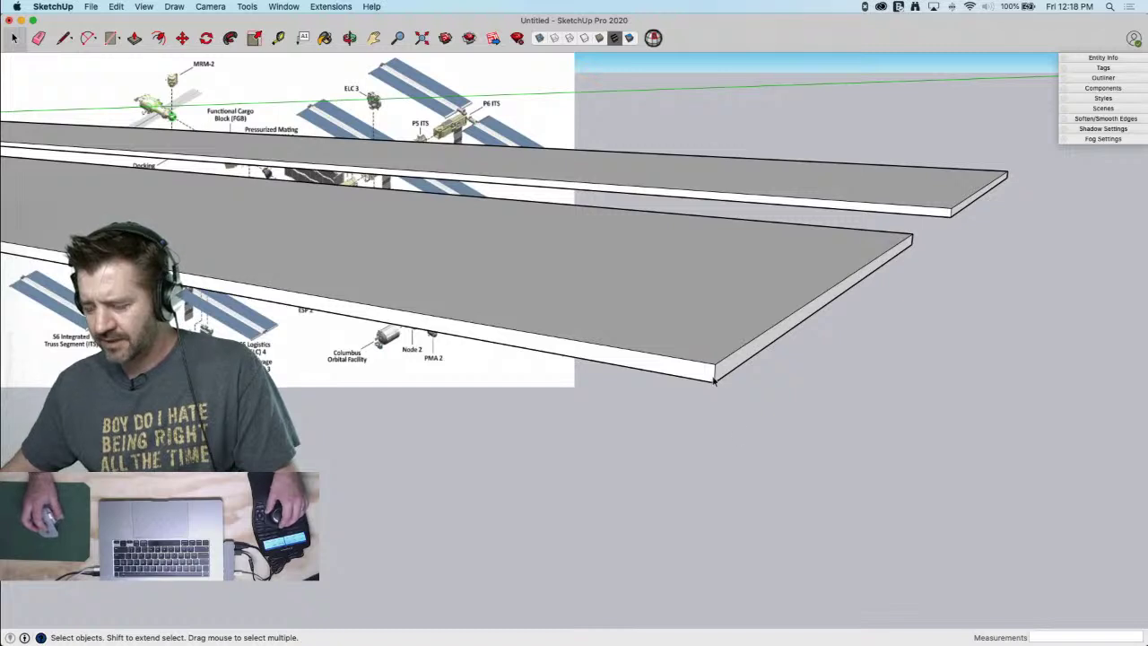
{"action": "key", "text": "r"}
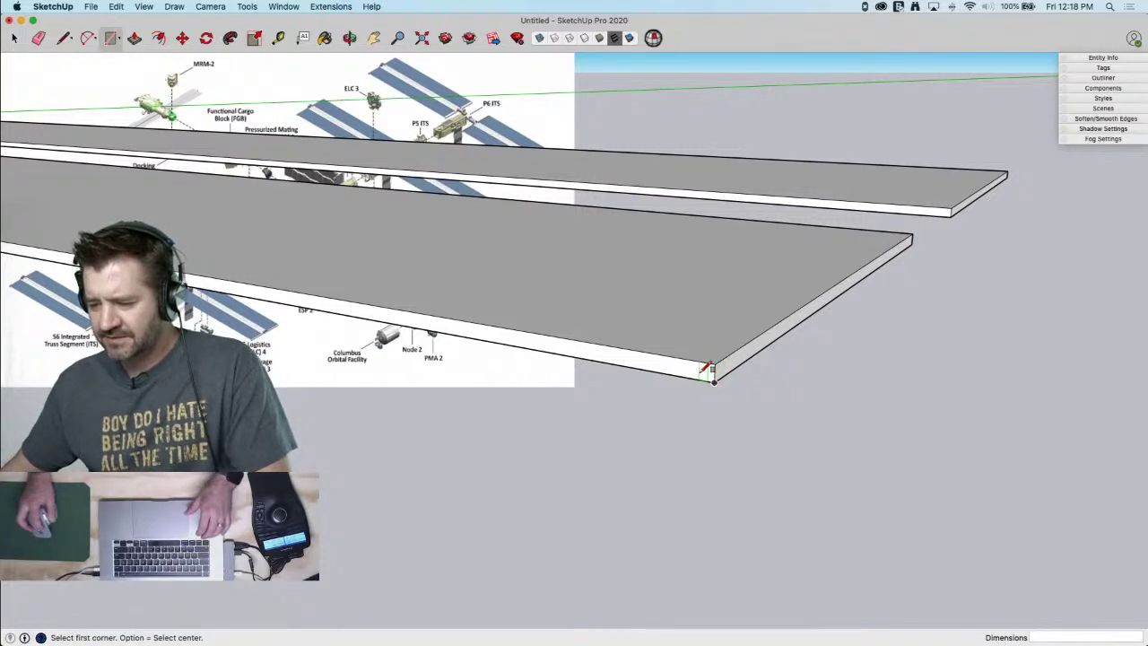
{"action": "left_click", "coordinate": [715, 378]}
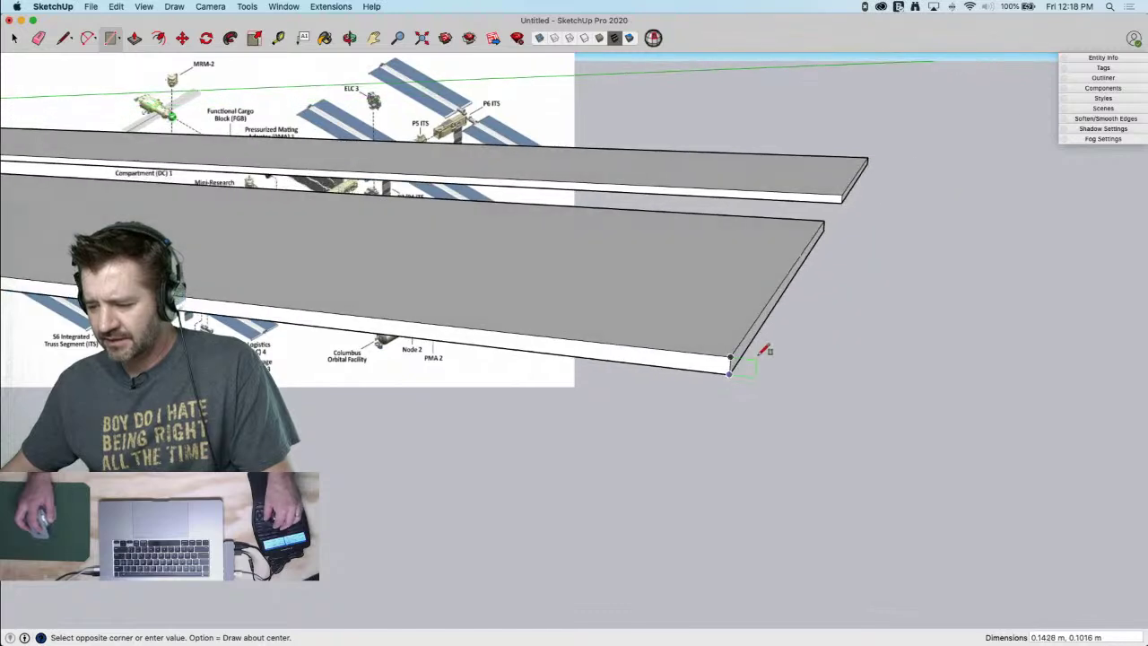
{"action": "left_click", "coordinate": [750, 357]}
{"action": "key", "text": "space"}
Push/Pull the small rectangle across the panel's full width to form an end bar
{"action": "key", "text": "p"}
{"action": "left_click", "coordinate": [742, 368]}
{"action": "scroll", "coordinate": [804, 315], "scroll_direction": "up", "scroll_amount": 3}
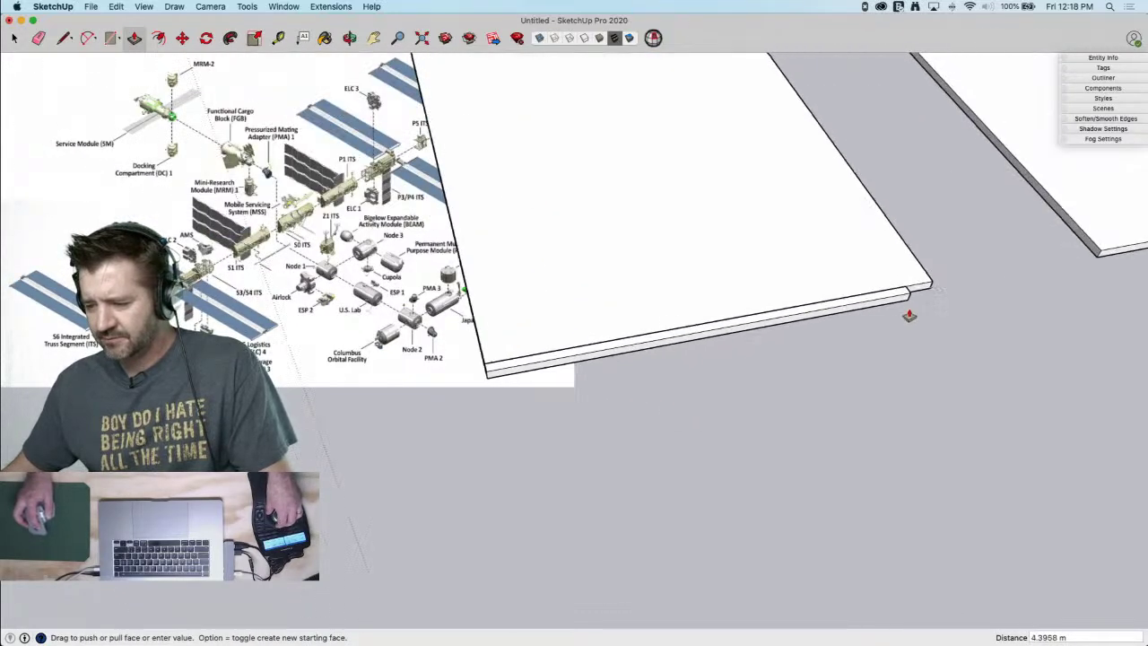
{"action": "left_click", "coordinate": [932, 298]}
Push/Pull the end bar's upper and lower faces outward by about 0.08 m each
{"action": "middle_click_drag", "start_coordinate": [933, 298], "coordinate": [672, 262]}
{"action": "left_click", "coordinate": [630, 377]}
{"action": "left_click", "coordinate": [635, 362]}
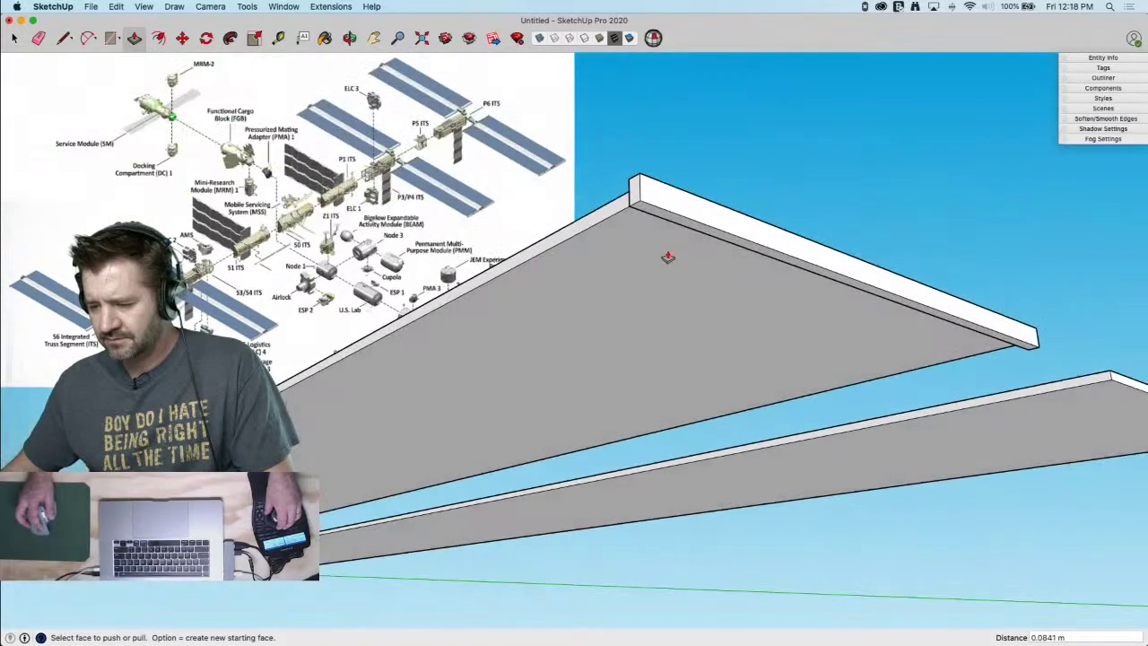
{"action": "double_click", "coordinate": [660, 223]}
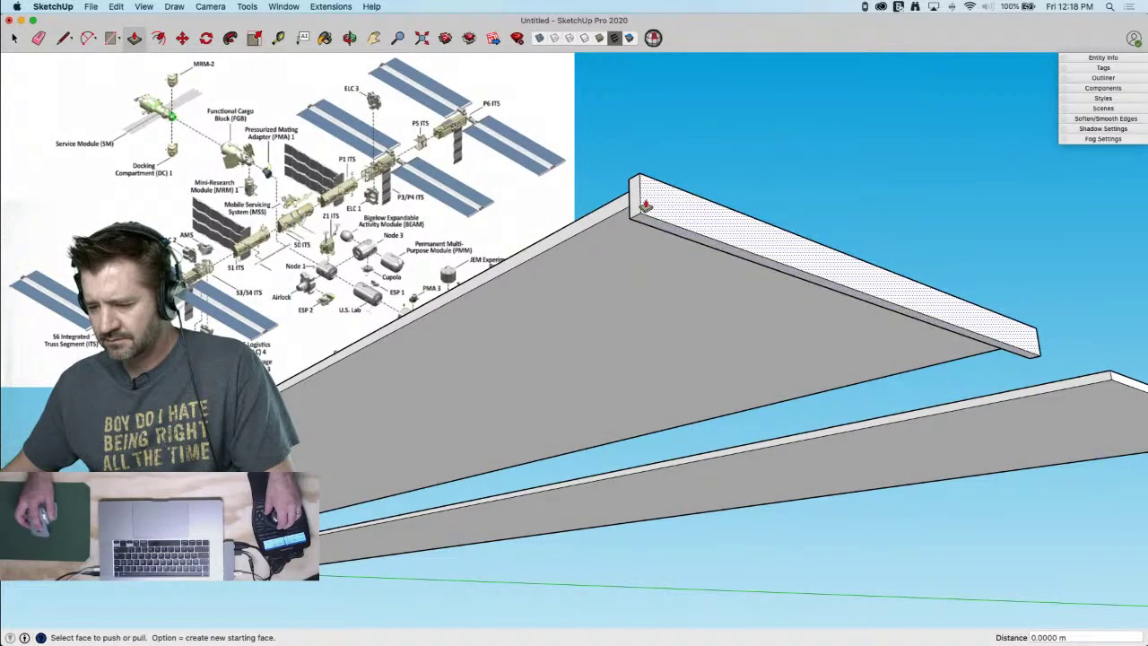
{"action": "middle_click_drag", "start_coordinate": [640, 208], "coordinate": [994, 363]}
Draw a straight guide line across the gap between the two panels' facing near corners
{"action": "key", "text": "space"}
{"action": "key", "text": "l"}
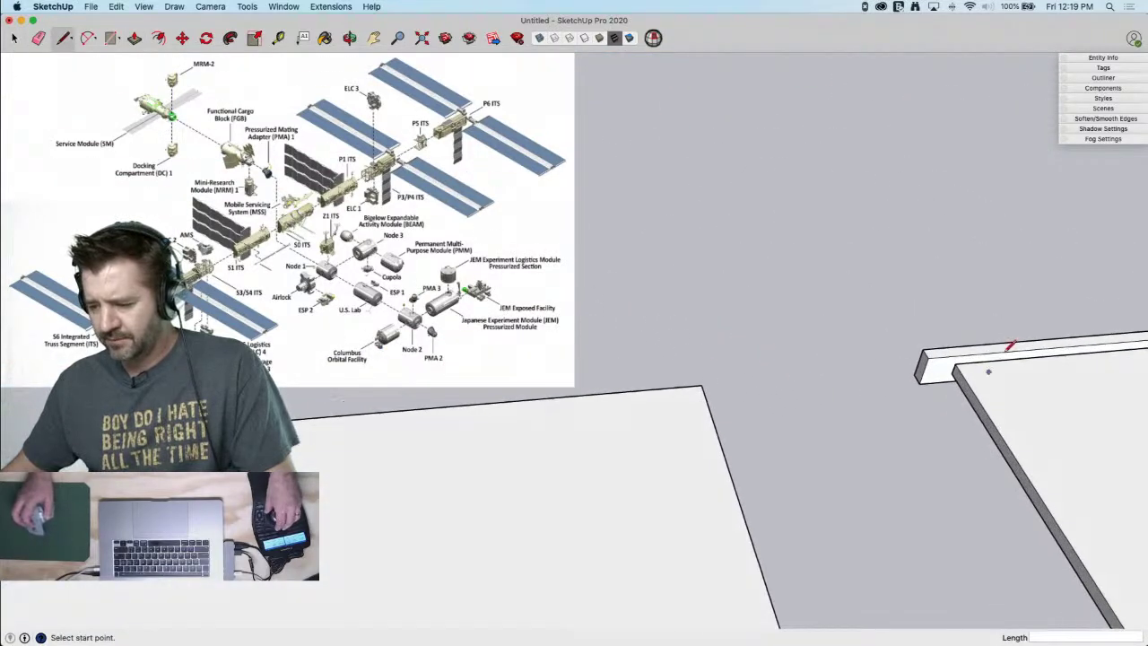
{"action": "scroll", "coordinate": [956, 365], "scroll_direction": "up", "scroll_amount": 2}
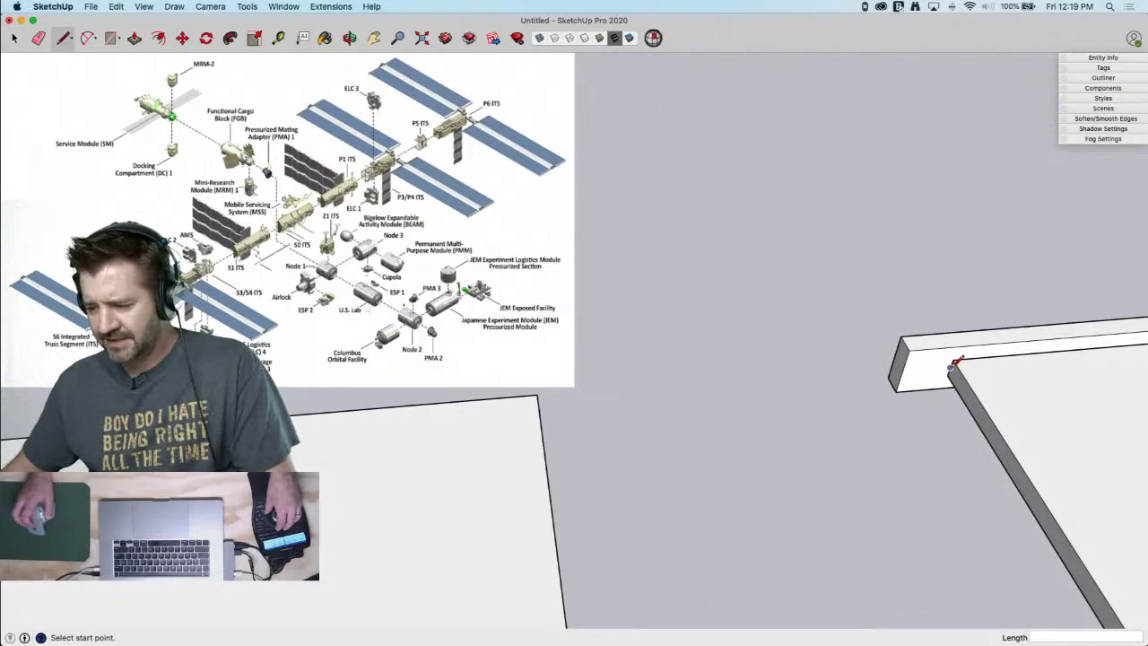
{"action": "scroll", "coordinate": [956, 362], "scroll_direction": "up", "scroll_amount": 2}
{"action": "left_click", "coordinate": [954, 361]}
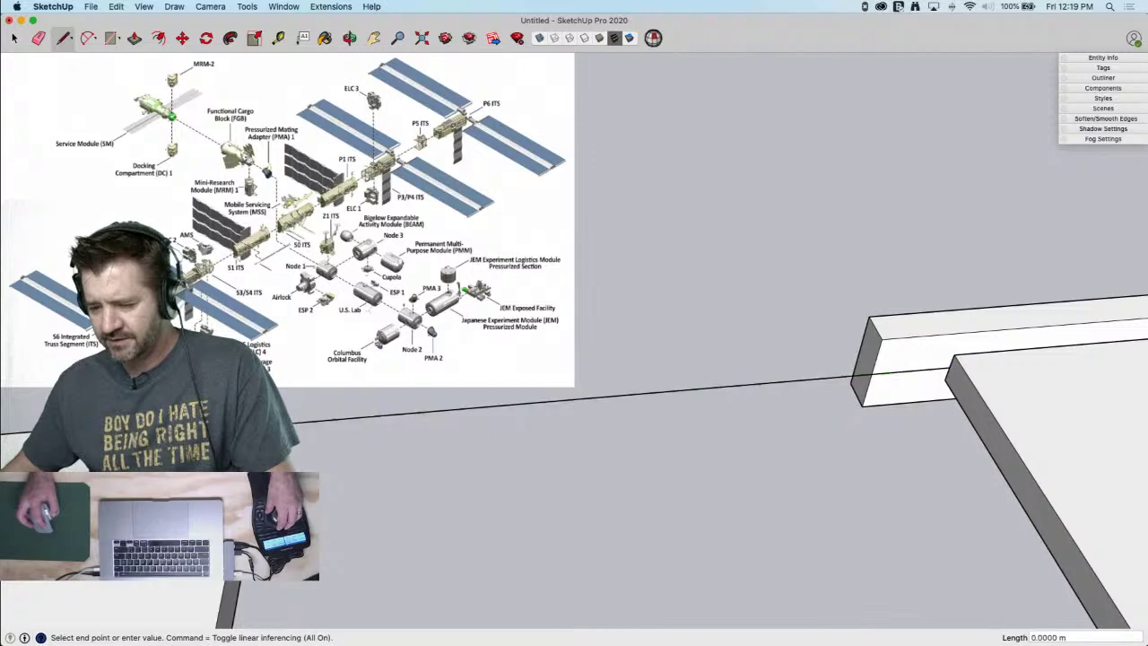
{"action": "key", "text": "space"}
Draw an upright circle of about 0.72 m radius centred on the guide line's midpoint, and erase the guide line
{"action": "key", "text": "c"}
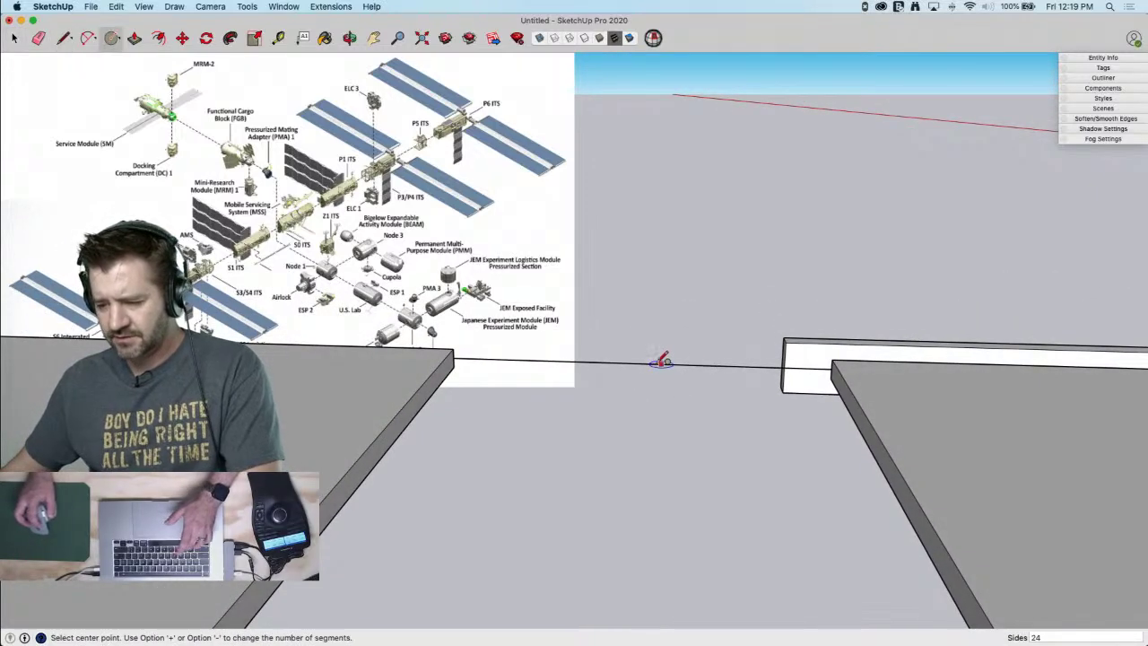
{"action": "left_click", "coordinate": [616, 362]}
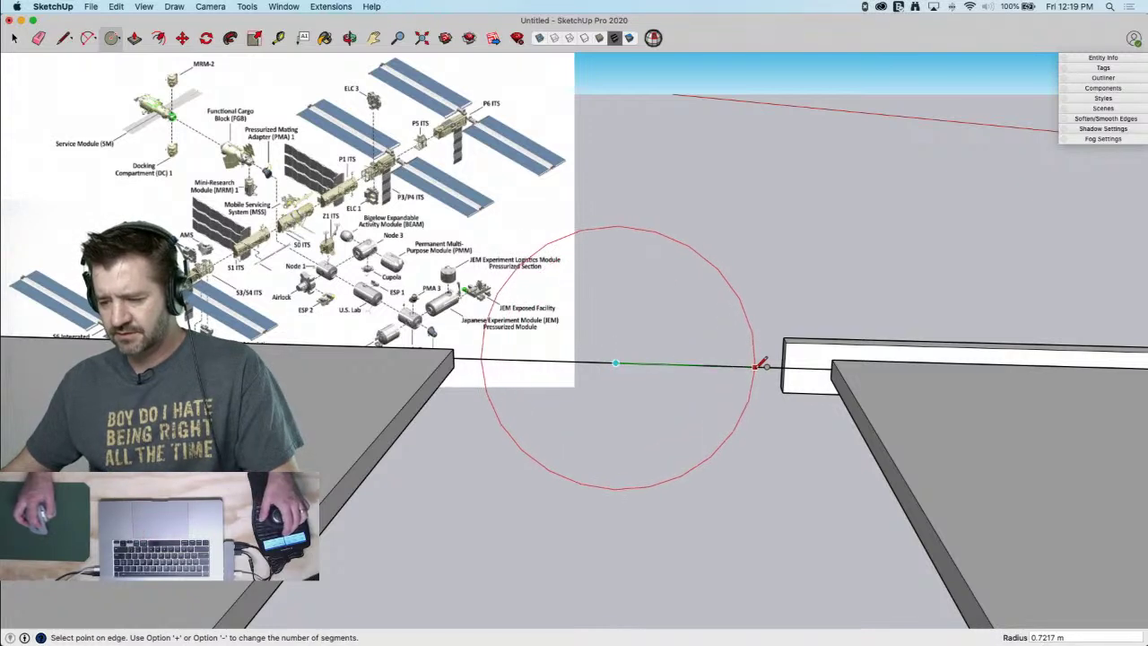
{"action": "left_click", "coordinate": [756, 366]}
{"action": "key", "text": "e"}
{"action": "left_click", "coordinate": [728, 361]}
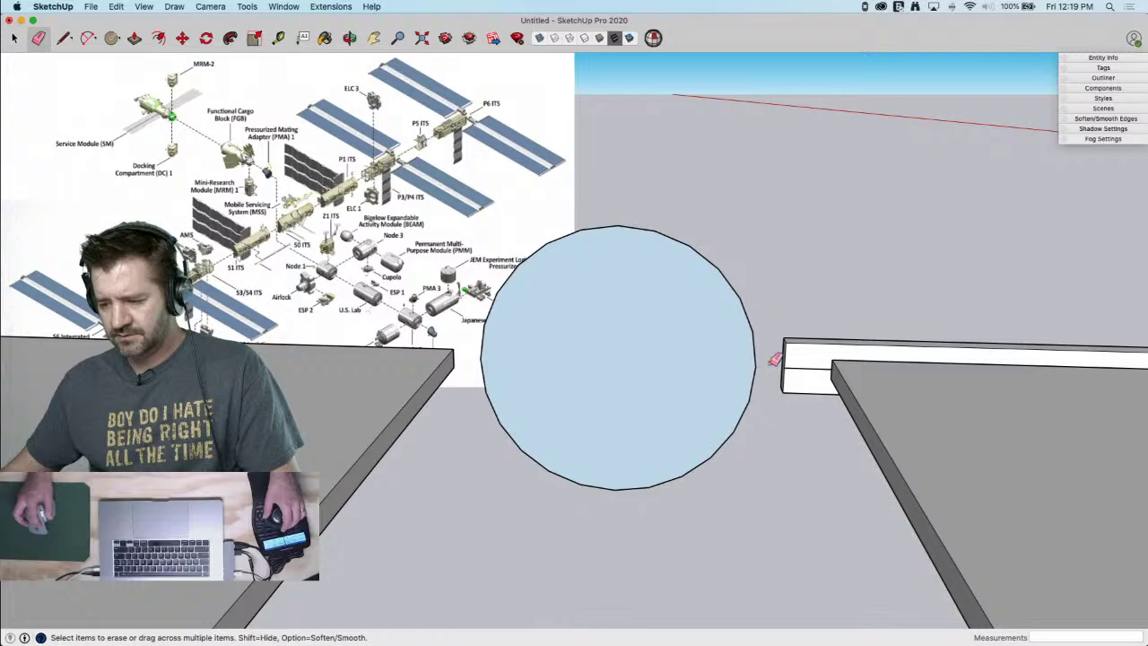
Push/Pull the circle into a disc about 0.28 m thick between the two panels
{"action": "middle_click_drag", "start_coordinate": [766, 363], "coordinate": [699, 295]}
{"action": "key", "text": "p"}
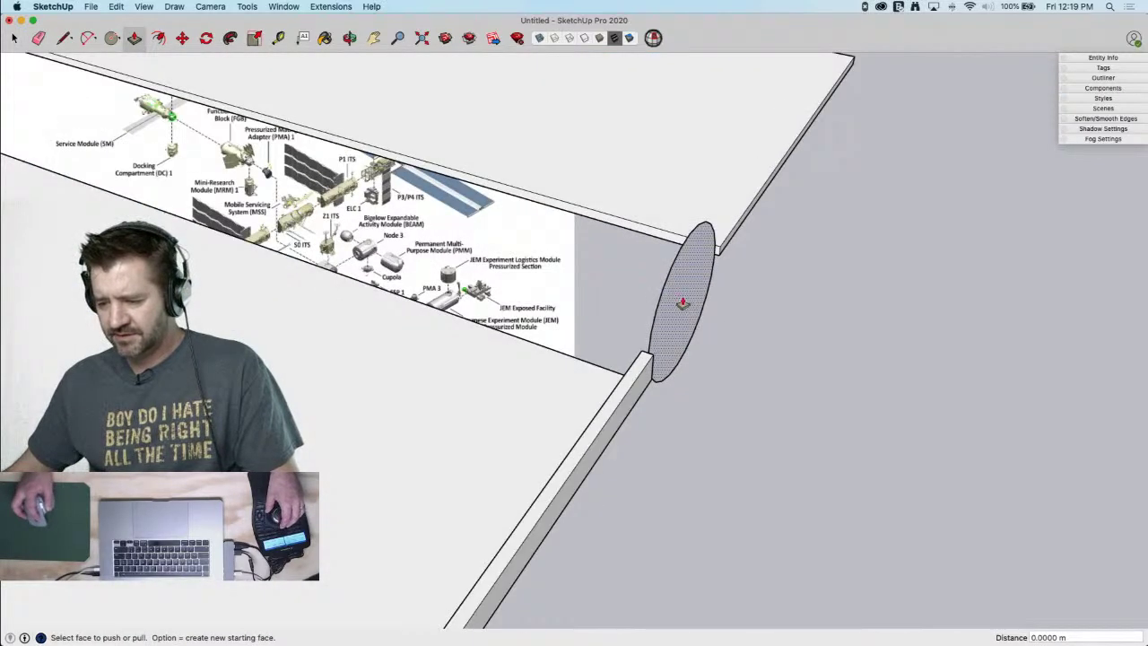
{"action": "left_click_drag", "start_coordinate": [683, 303], "coordinate": [712, 317]}
{"action": "mouse_move", "coordinate": [712, 318]}
{"action": "middle_mouse_down"}
{"action": "mouse_move", "coordinate": [687, 289]}
{"action": "mouse_move", "coordinate": [702, 301]}
{"action": "middle_mouse_up"}
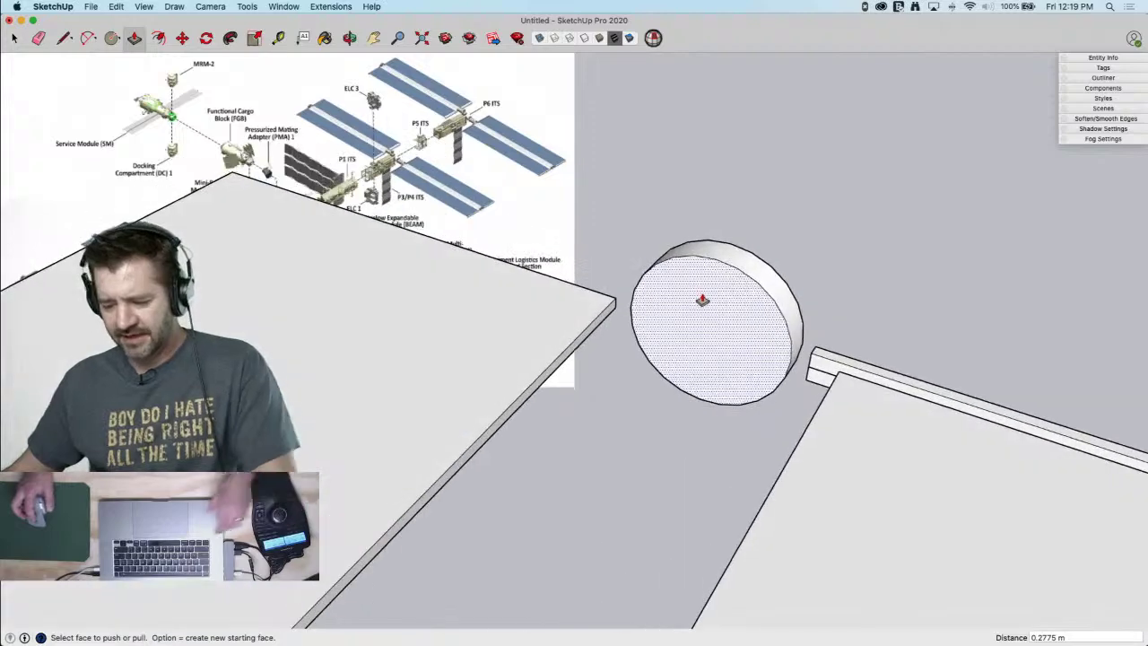
Offset the disc's face inward by about 0.09 m and recess the inner circle by about 0.14 m
{"action": "key", "text": "f"}
{"action": "left_click", "coordinate": [708, 285]}
{"action": "left_click", "coordinate": [699, 290]}
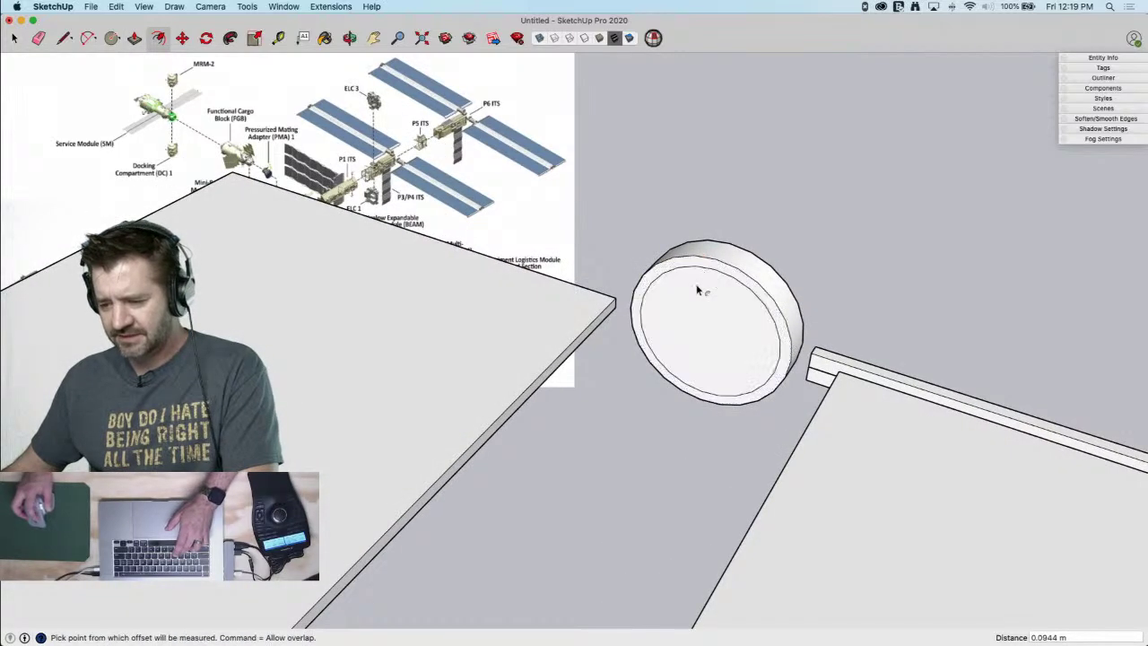
{"action": "key", "text": "p"}
{"action": "left_click", "coordinate": [710, 331]}
{"action": "left_click", "coordinate": [725, 331]}
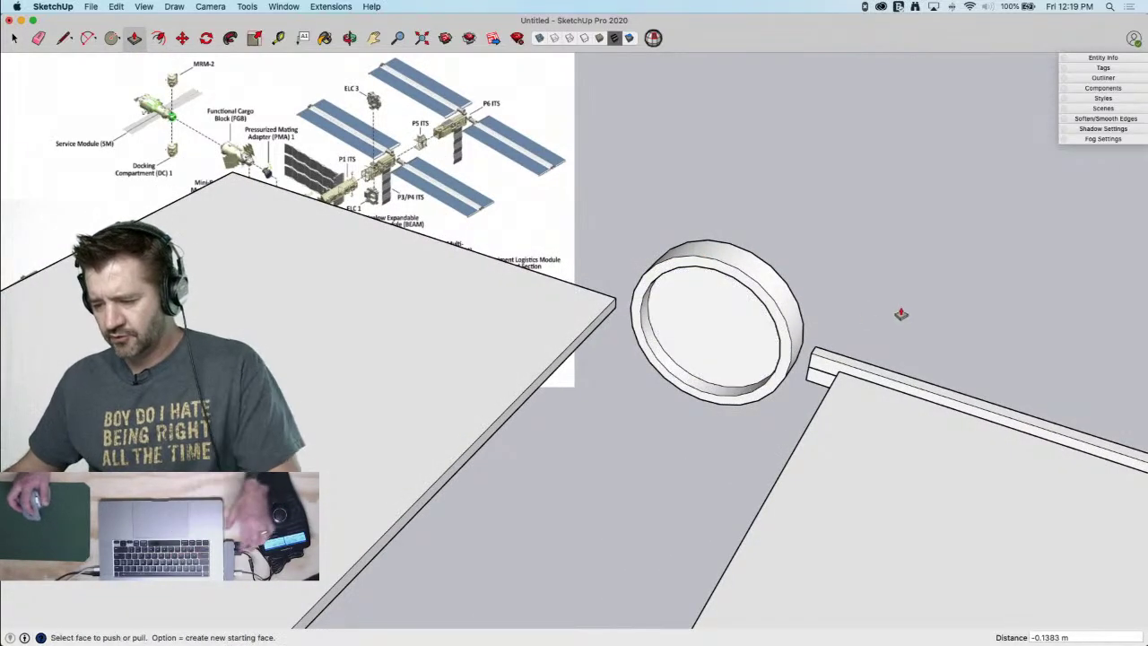
Draw a diagonal line across the end bar's small end face that faces the disc
{"action": "key", "text": "e"}
{"action": "middle_click_drag", "start_coordinate": [861, 374], "coordinate": [797, 323]}
{"action": "scroll", "coordinate": [796, 314], "scroll_direction": "up", "scroll_amount": 10}
{"action": "key", "text": "space"}
{"action": "middle_click_drag", "start_coordinate": [796, 336], "coordinate": [799, 283]}
{"action": "key", "text": "c"}
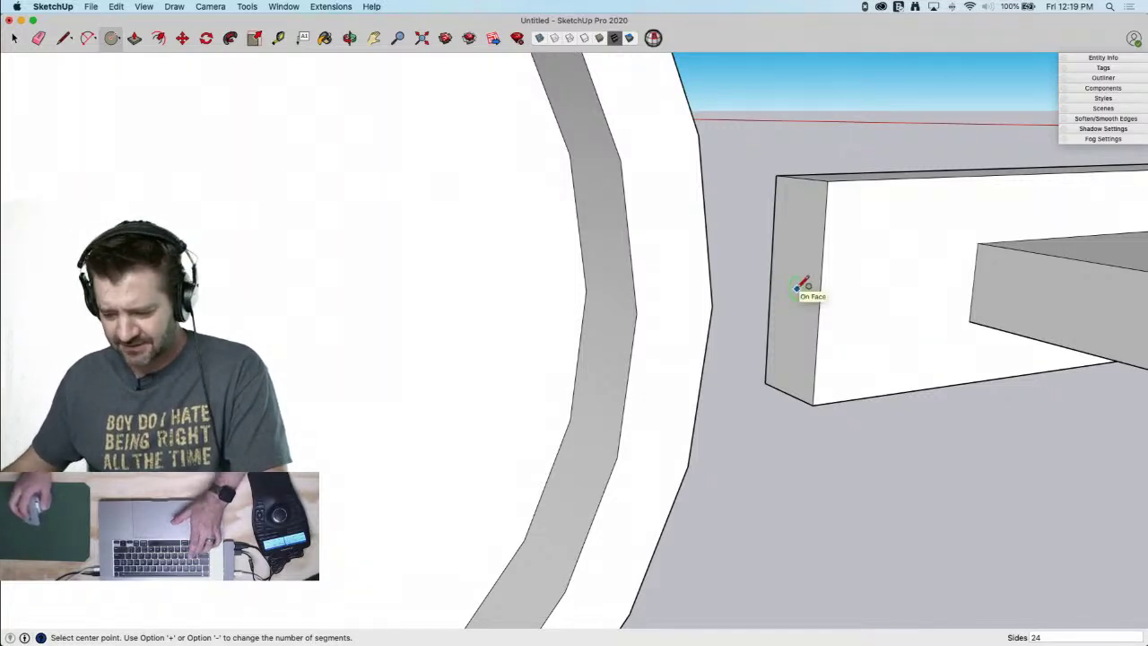
{"action": "key", "text": "l"}
{"action": "left_click", "coordinate": [777, 175]}
{"action": "left_click", "coordinate": [813, 403]}
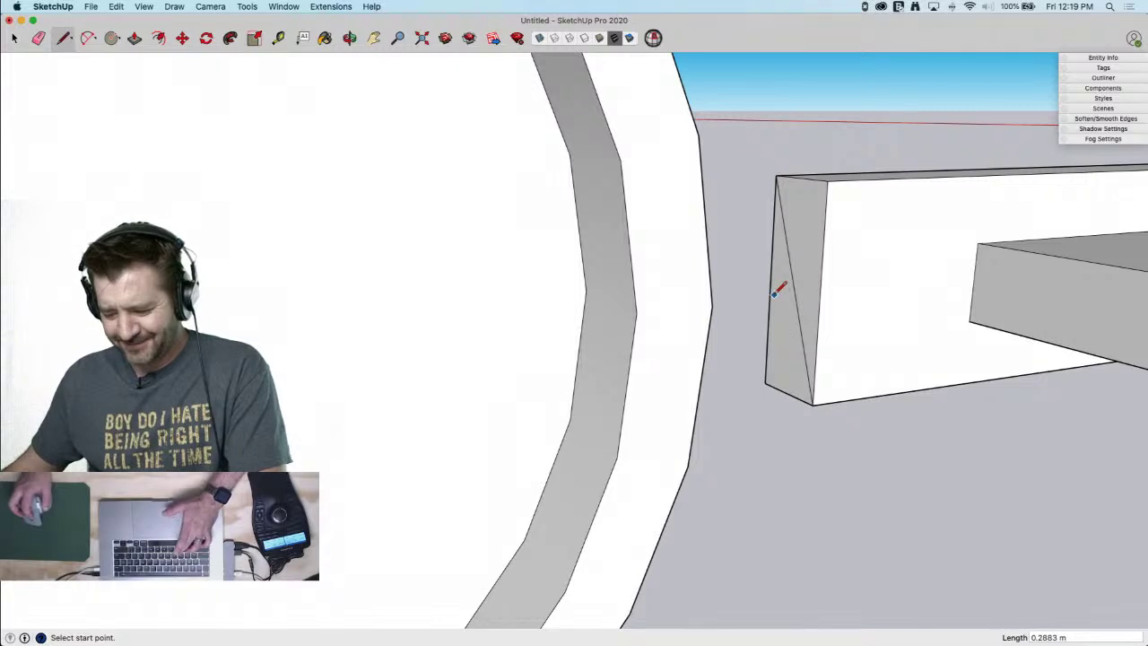
{"action": "key", "text": "r"}
{"action": "key", "text": "alt"}
{"action": "left_click", "coordinate": [793, 289]}
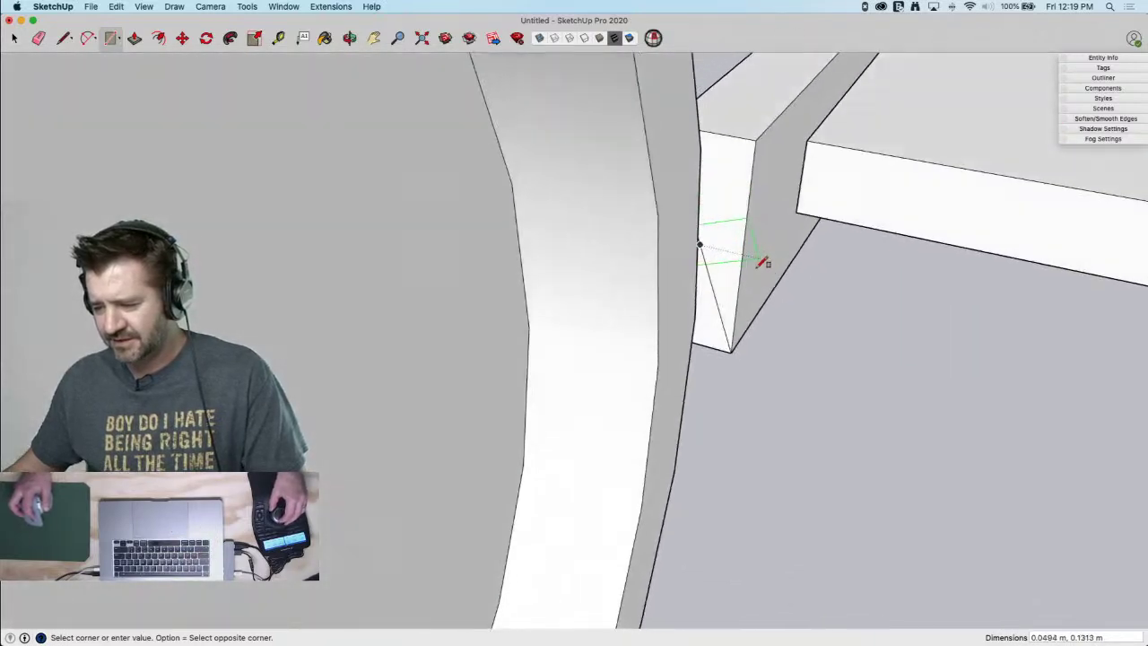
{"action": "middle_click_drag", "start_coordinate": [763, 262], "coordinate": [763, 272]}
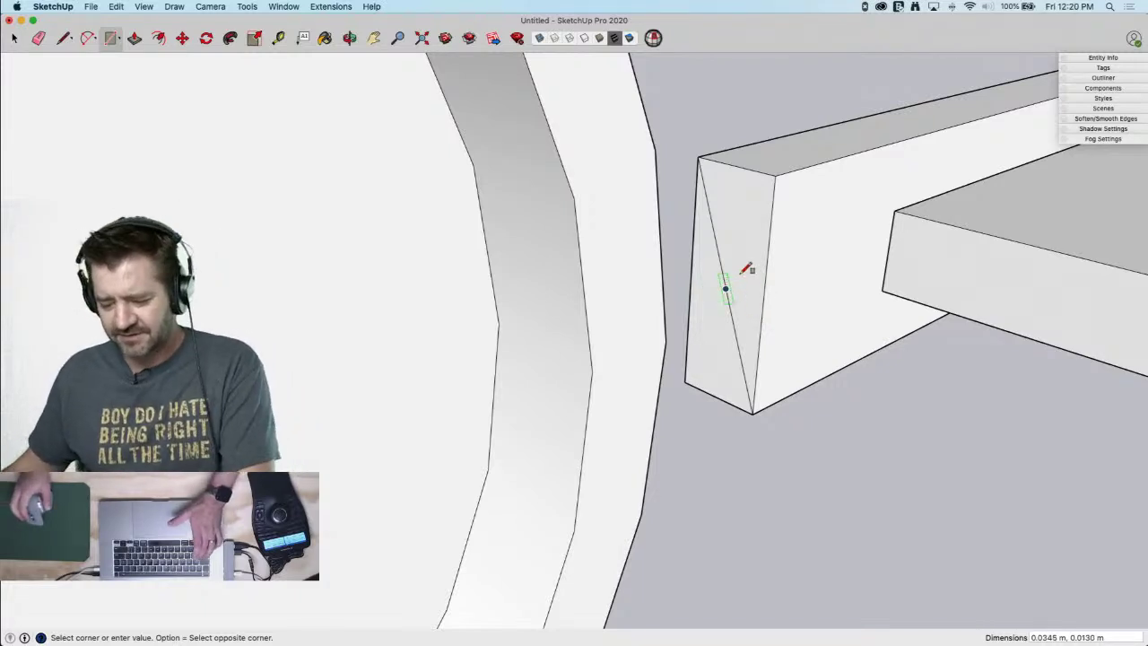
{"action": "key", "text": "space"}
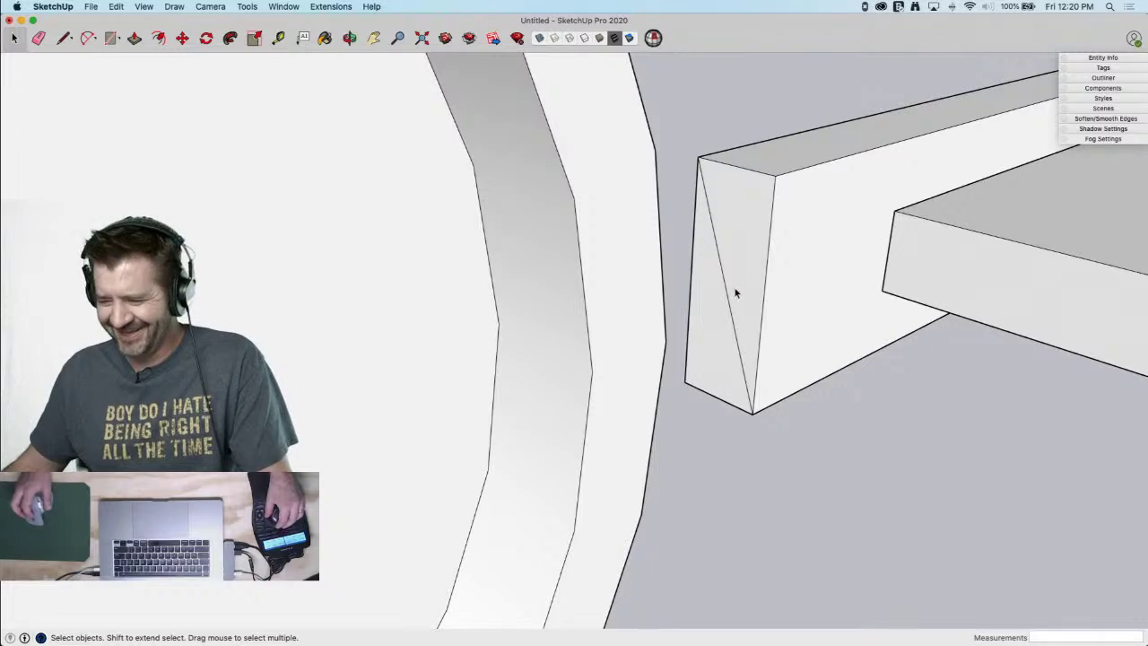
{"action": "key", "text": "r"}
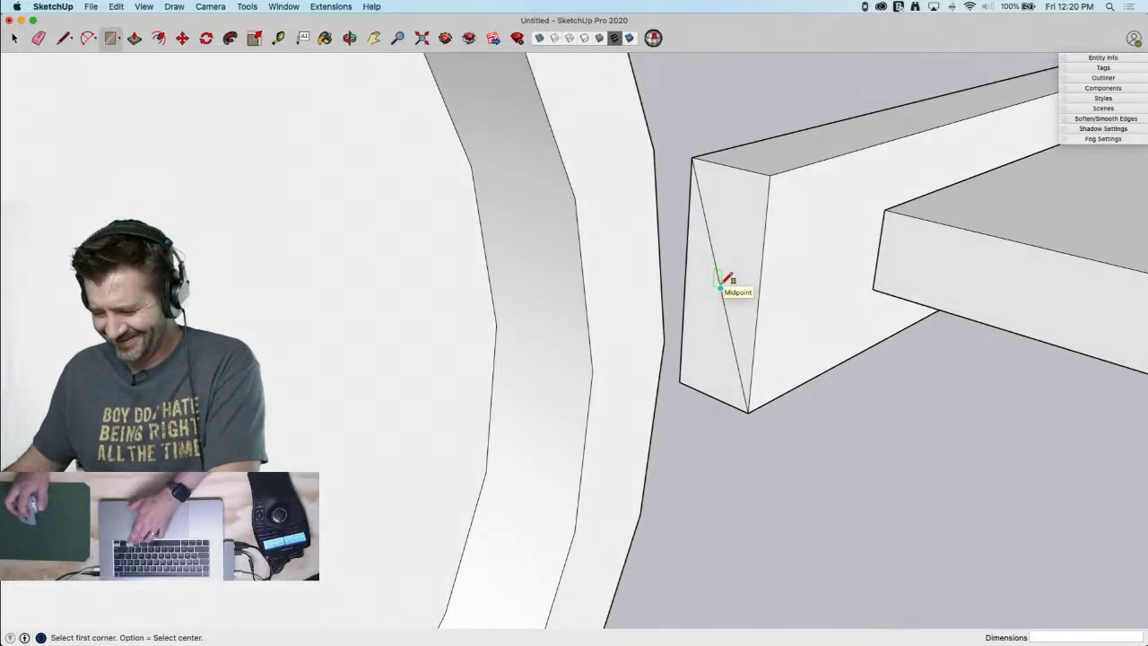
{"action": "left_click", "coordinate": [723, 285]}
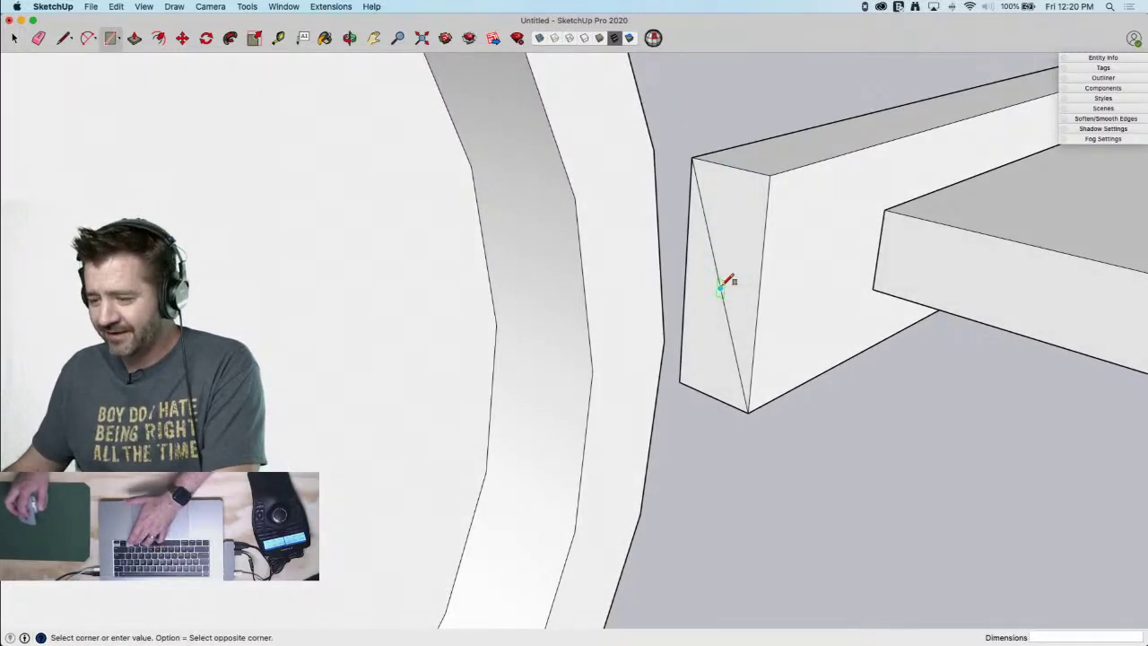
{"action": "key", "text": "space"}
Erase the diagonal and draw a line joining the midpoints of the end face's upper and lower edges
{"action": "key", "text": "l"}
{"action": "key", "text": "e"}
{"action": "left_click", "coordinate": [721, 279]}
{"action": "key", "text": "l"}
{"action": "left_click", "coordinate": [730, 166]}
{"action": "left_click", "coordinate": [713, 397]}
Draw a centred rectangle about 0.1 m tall across the end face's full width, and erase the centre line pieces
{"action": "key", "text": "r"}
{"action": "key", "text": "alt"}
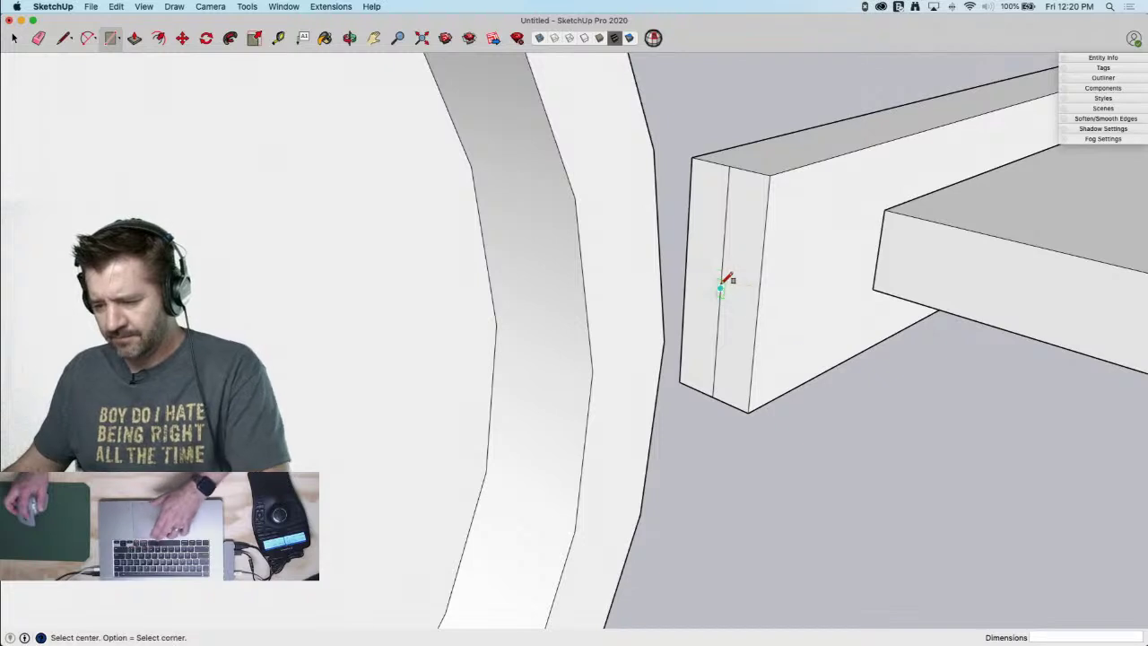
{"action": "left_click", "coordinate": [720, 287]}
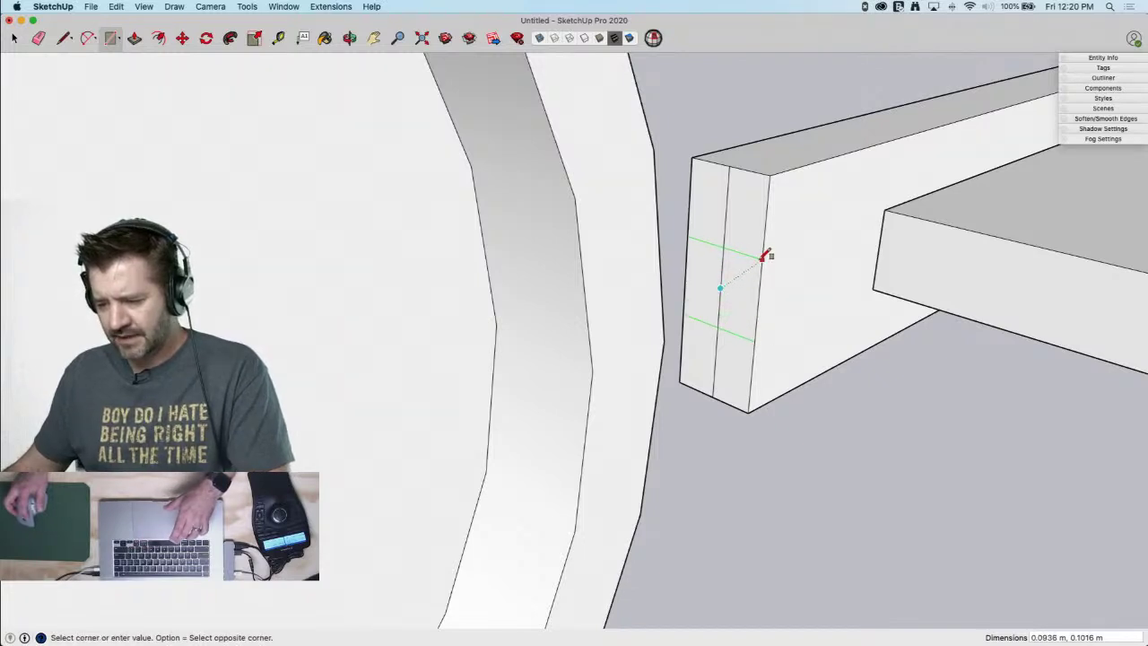
{"action": "left_click", "coordinate": [766, 255]}
{"action": "key", "text": "e"}
{"action": "left_click", "coordinate": [719, 301]}
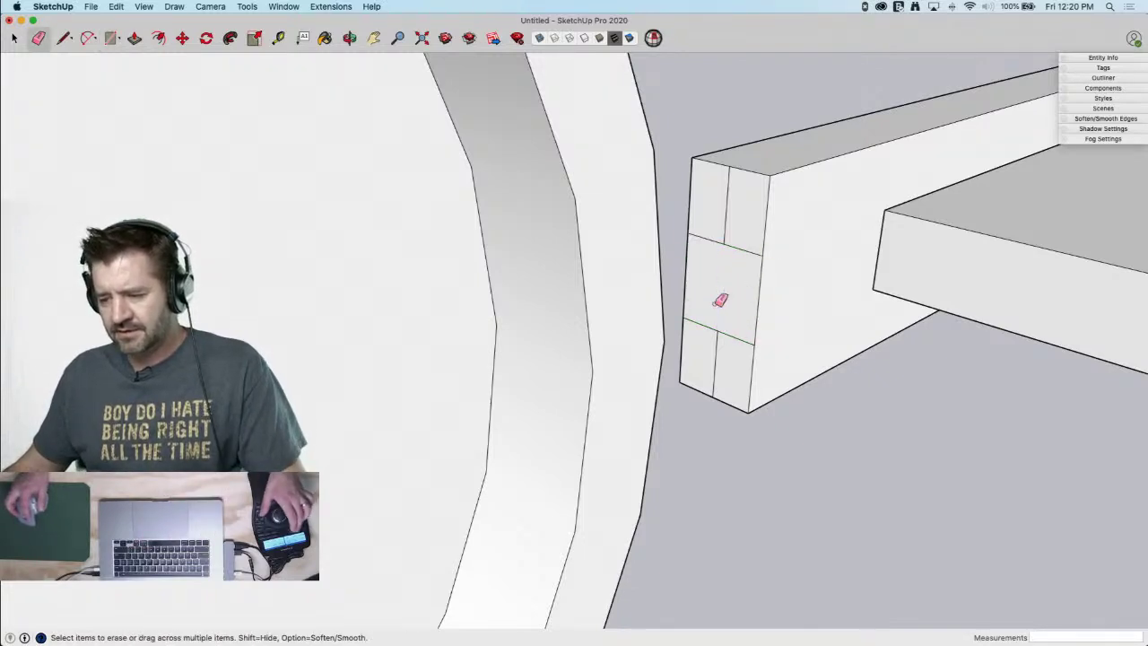
{"action": "left_click", "coordinate": [716, 375]}
{"action": "left_click", "coordinate": [728, 221]}
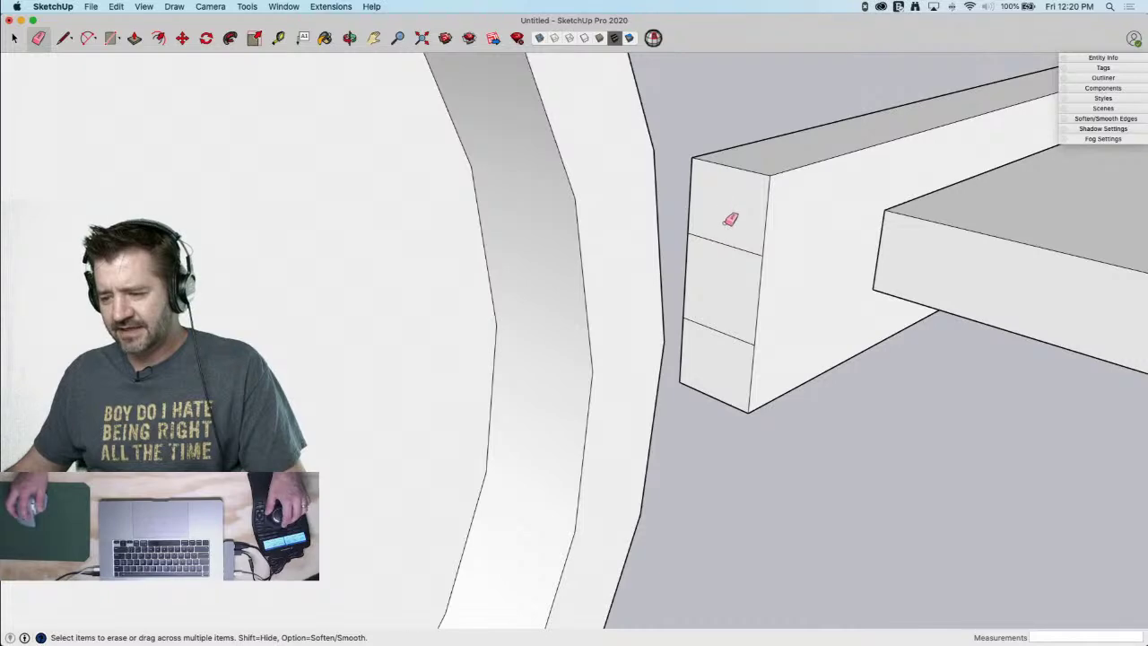
Push/Pull the middle rectangle of the end face into the disc's rim to form a connector
{"action": "key", "text": "p"}
{"action": "left_click", "coordinate": [786, 318]}
{"action": "left_click_drag", "start_coordinate": [718, 332], "coordinate": [613, 361]}
{"action": "middle_click_drag", "start_coordinate": [612, 362], "coordinate": [630, 313]}
{"action": "key", "text": "e"}
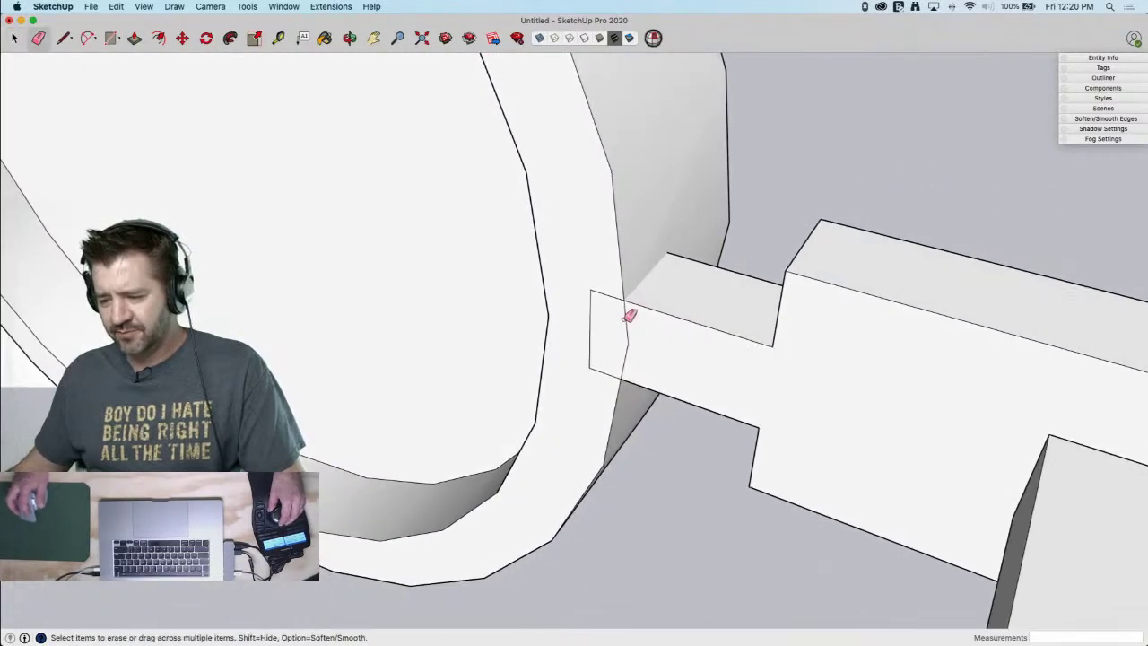
Intersect the disc and end bar faces with the model, and erase the connector edges overlapping the disc's rim
{"action": "key", "text": "space"}
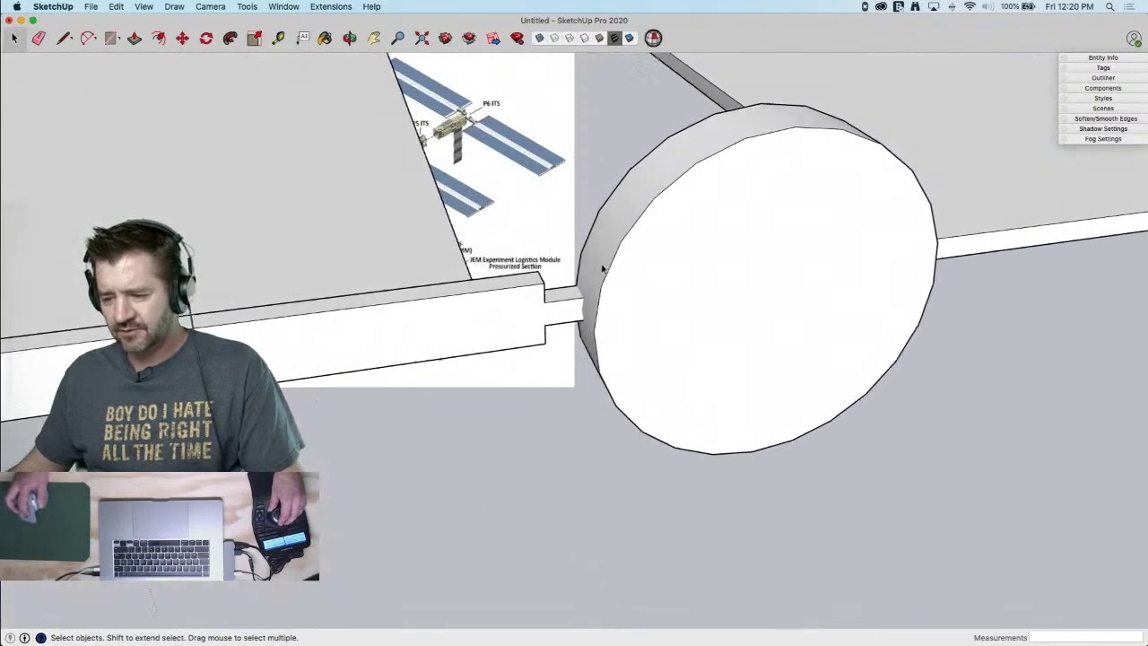
{"action": "left_click_drag", "start_coordinate": [608, 235], "coordinate": [584, 305]}
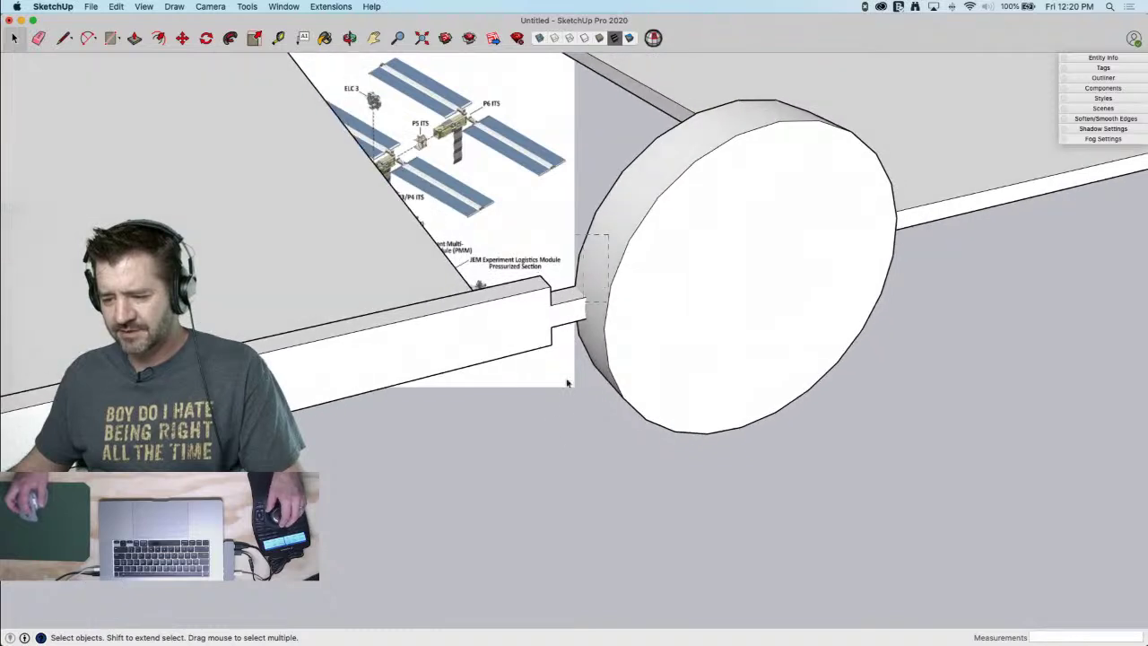
{"action": "key", "text": "super+a"}
{"action": "right_click", "coordinate": [616, 283]}
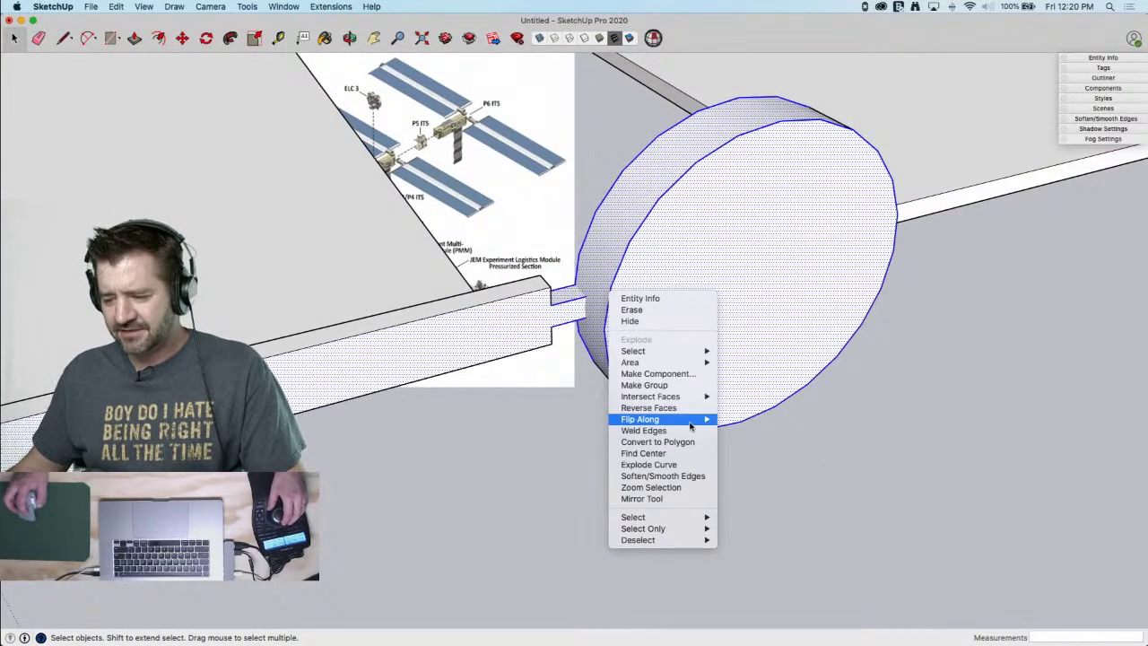
{"action": "mouse_move", "coordinate": [687, 398]}
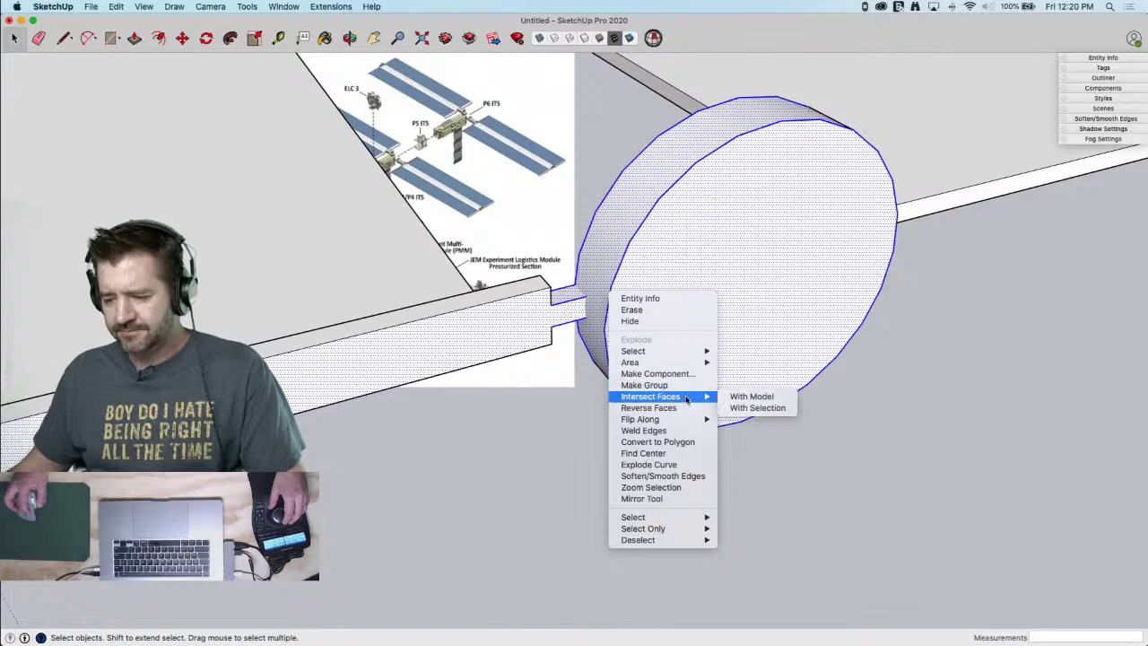
{"action": "left_click", "coordinate": [752, 396]}
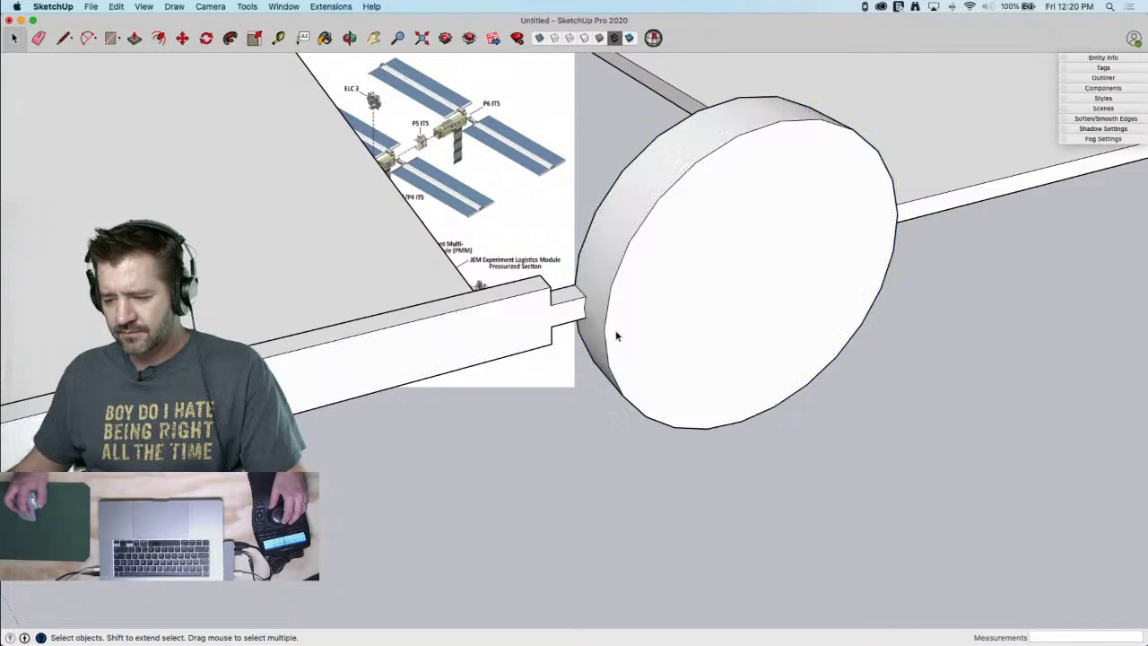
{"action": "key", "text": "e"}
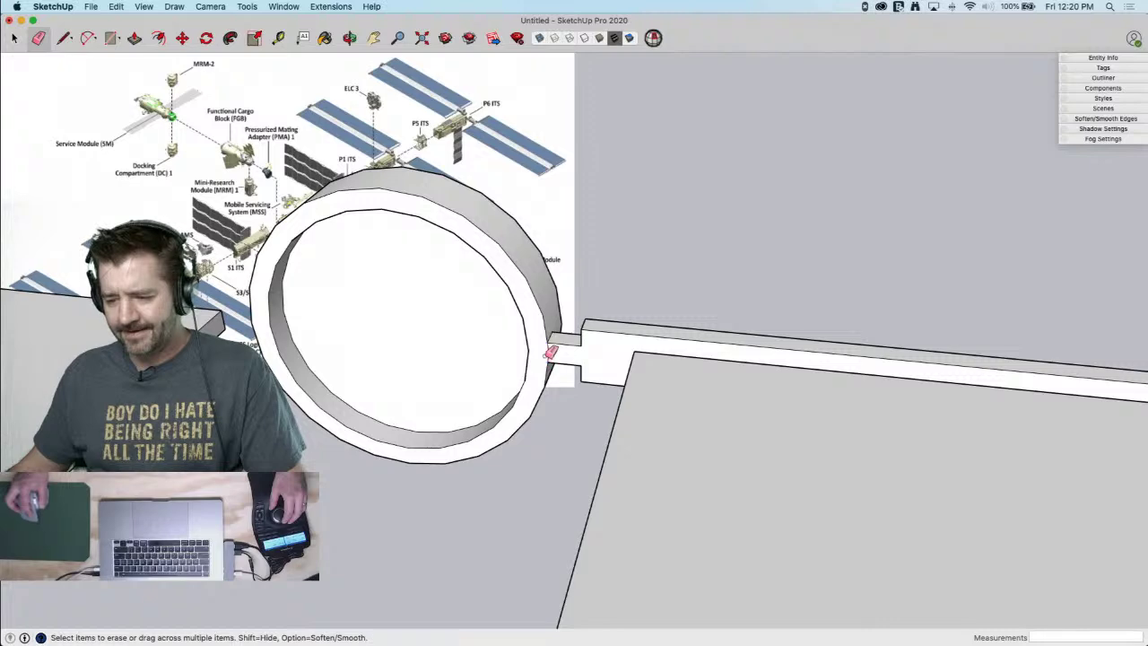
Select the whole end bar together with its connector, leaving the disc unselected
{"action": "key", "text": "space"}
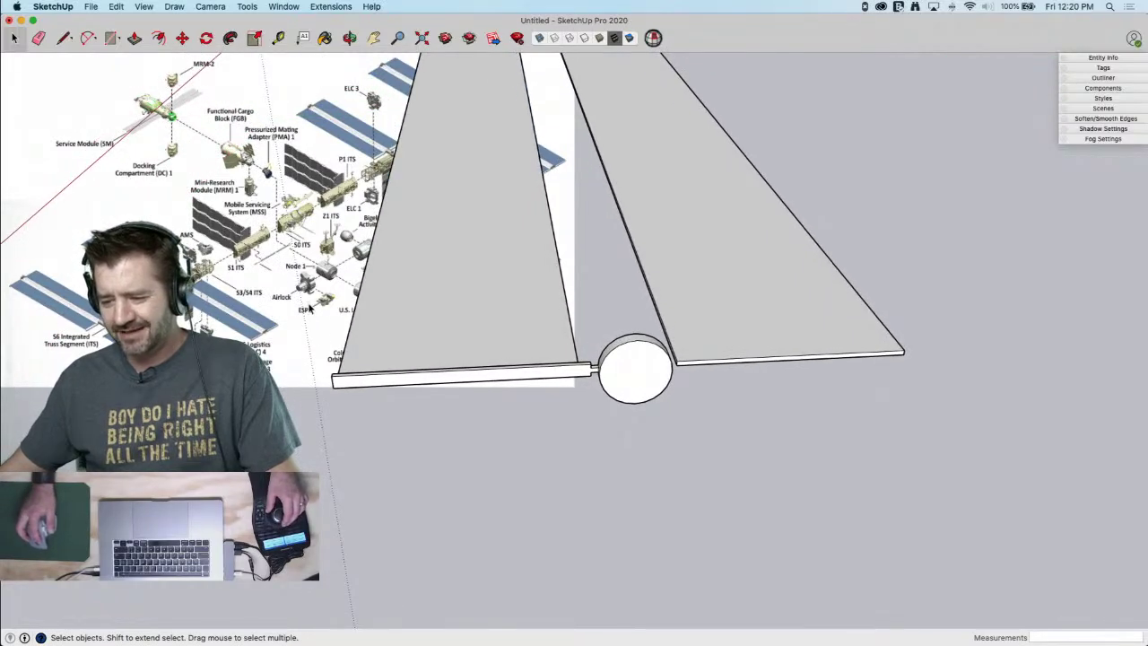
{"action": "left_click_drag", "start_coordinate": [247, 294], "coordinate": [619, 395]}
{"action": "middle_click_drag", "start_coordinate": [619, 394], "coordinate": [489, 150]}
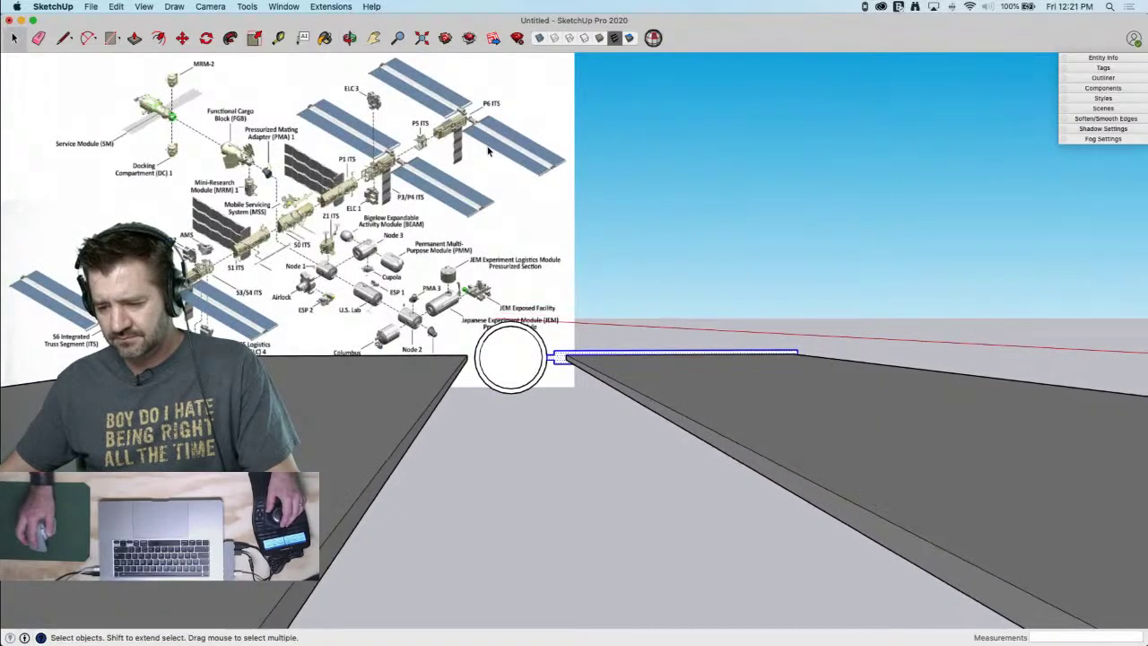
{"action": "scroll", "coordinate": [526, 393], "scroll_direction": "up", "scroll_amount": 8}
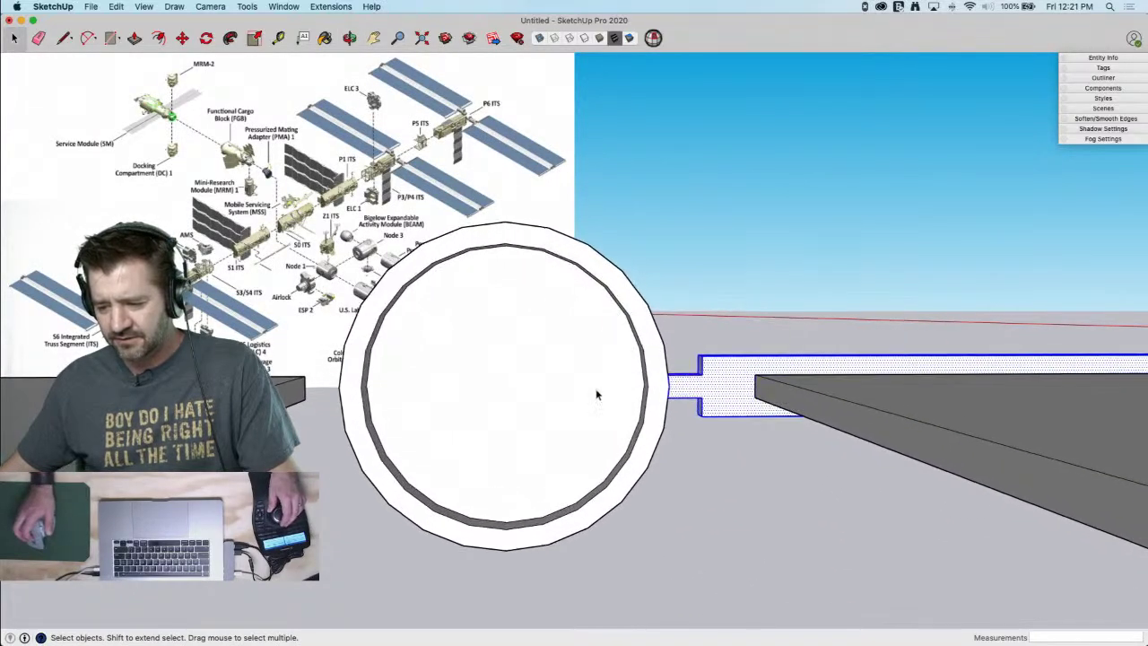
Try to rotate a copy of the selected end bar 180° about the disc's centre
{"action": "key", "text": "q"}
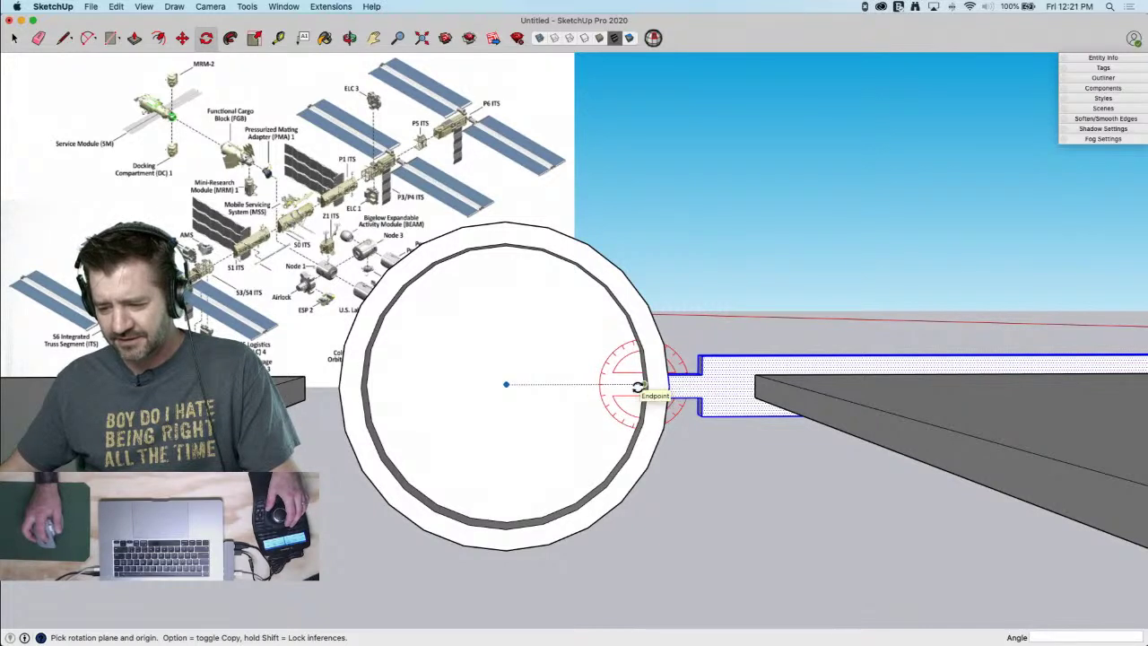
{"action": "left_click", "coordinate": [506, 385]}
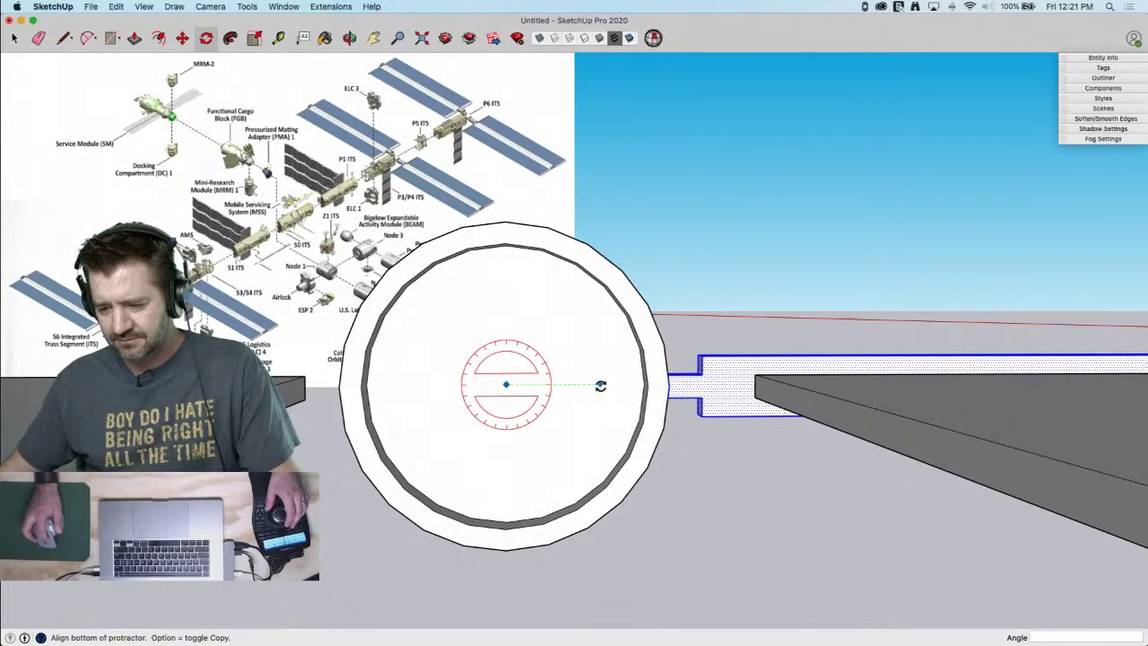
{"action": "left_click", "coordinate": [601, 384]}
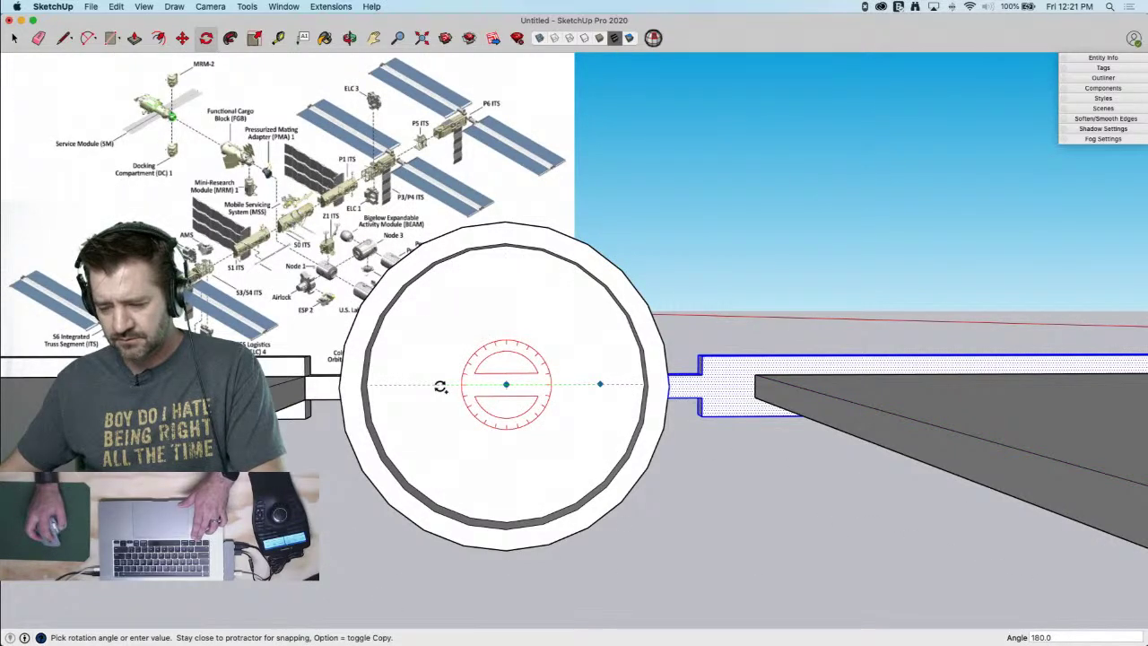
{"action": "left_click", "coordinate": [440, 387]}
{"action": "key", "text": "space"}
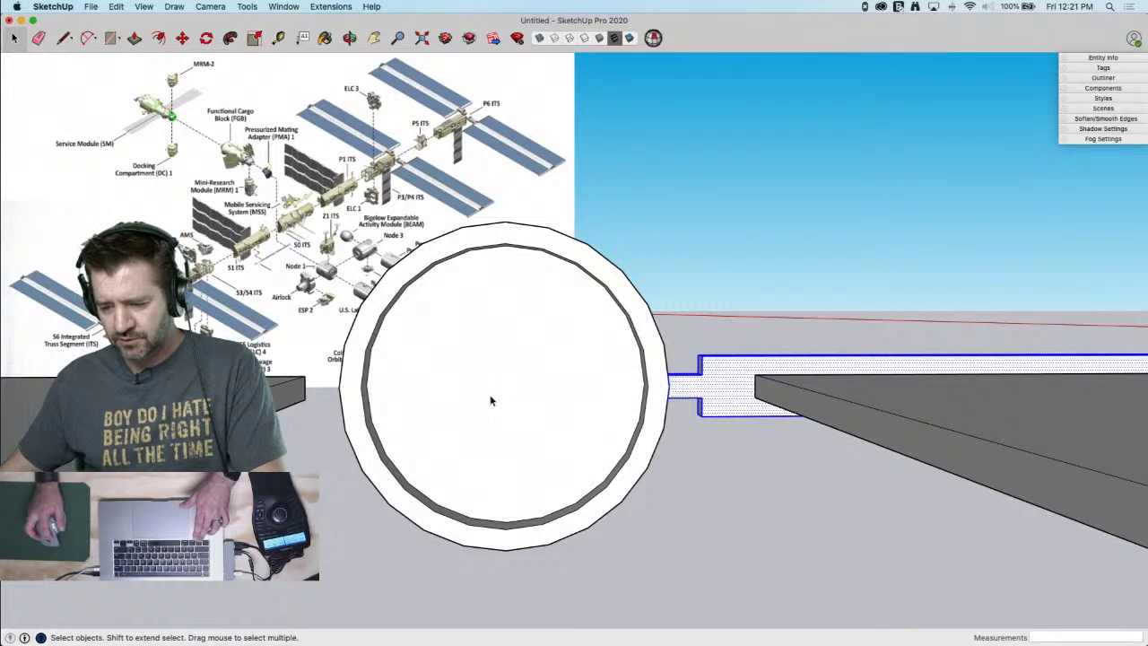
Draw a guide line across the disc, joining the facing inner edges of the two solar panels
{"action": "key", "text": "l"}
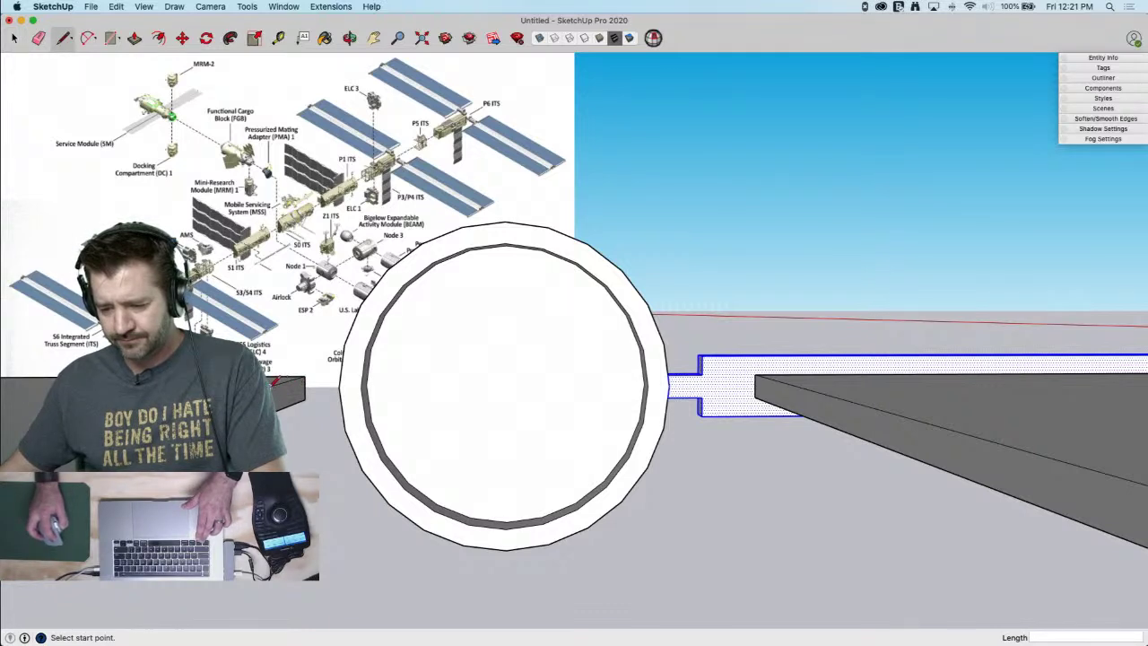
{"action": "left_click", "coordinate": [268, 388]}
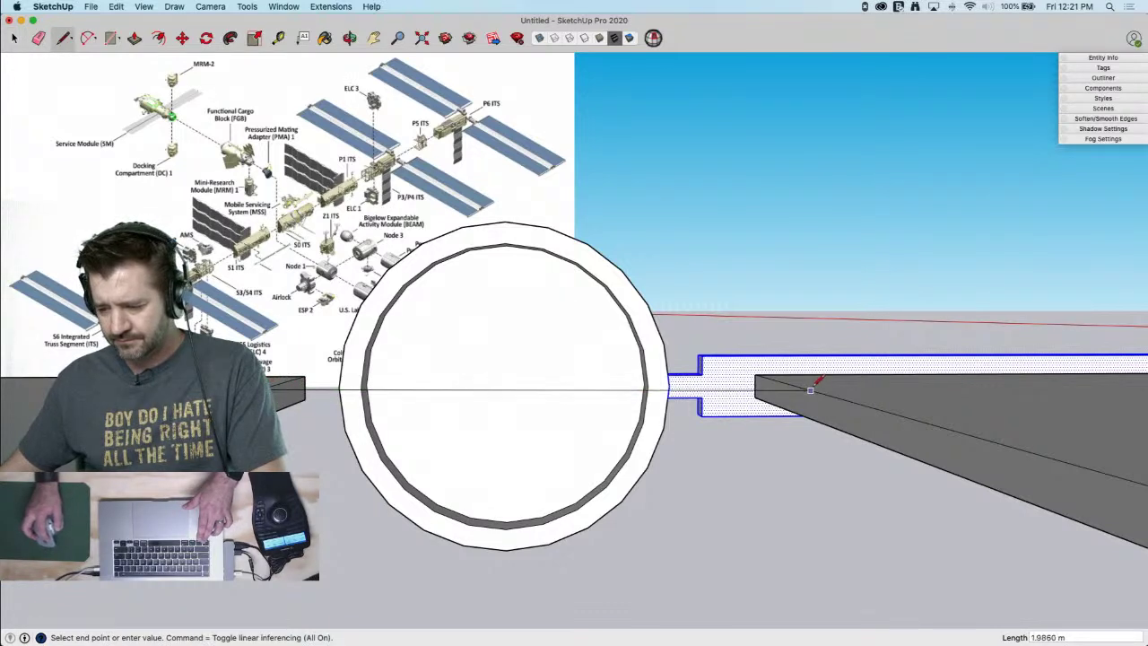
{"action": "left_click", "coordinate": [797, 382]}
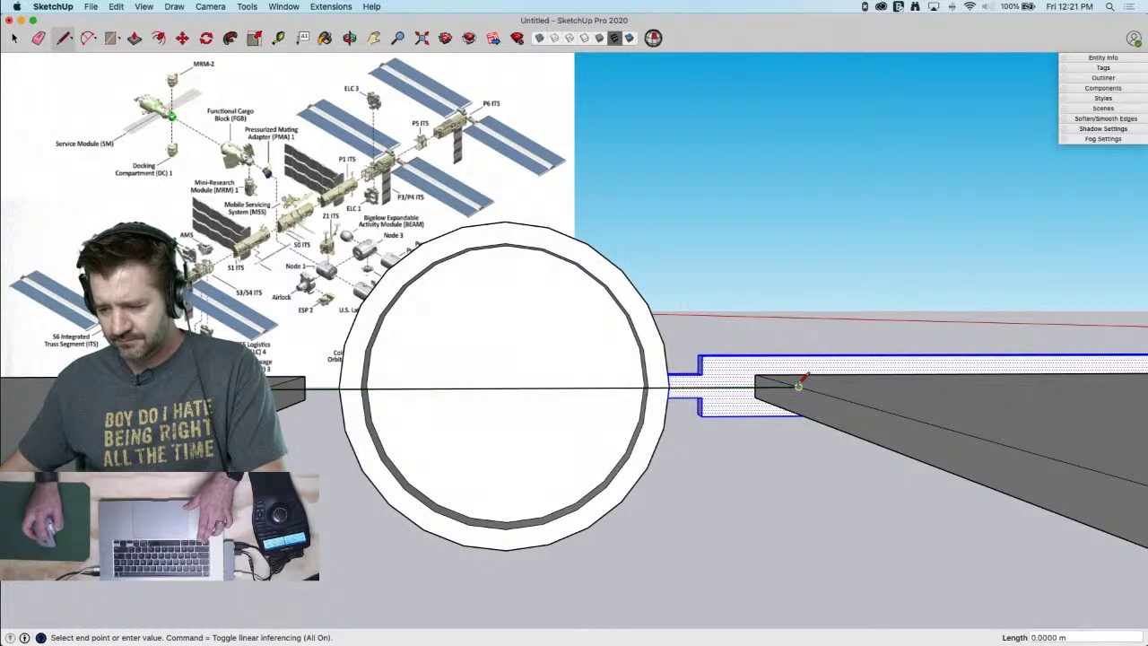
Move the whole disc along the green axis to align its centre with the guide line's midpoint, and erase the line
{"action": "key", "text": "space"}
{"action": "triple_click", "coordinate": [525, 436]}
{"action": "key", "text": "m"}
{"action": "key", "text": "space"}
{"action": "left_click_drag", "start_coordinate": [318, 150], "coordinate": [679, 561]}
{"action": "key", "text": "m"}
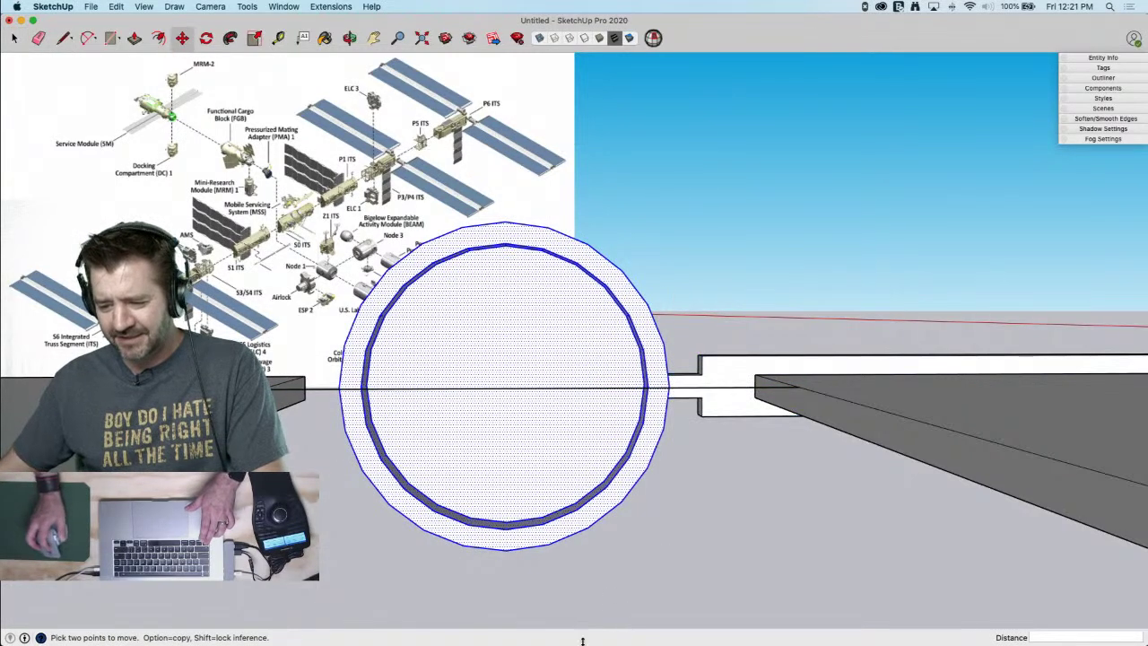
{"action": "left_click", "coordinate": [505, 242]}
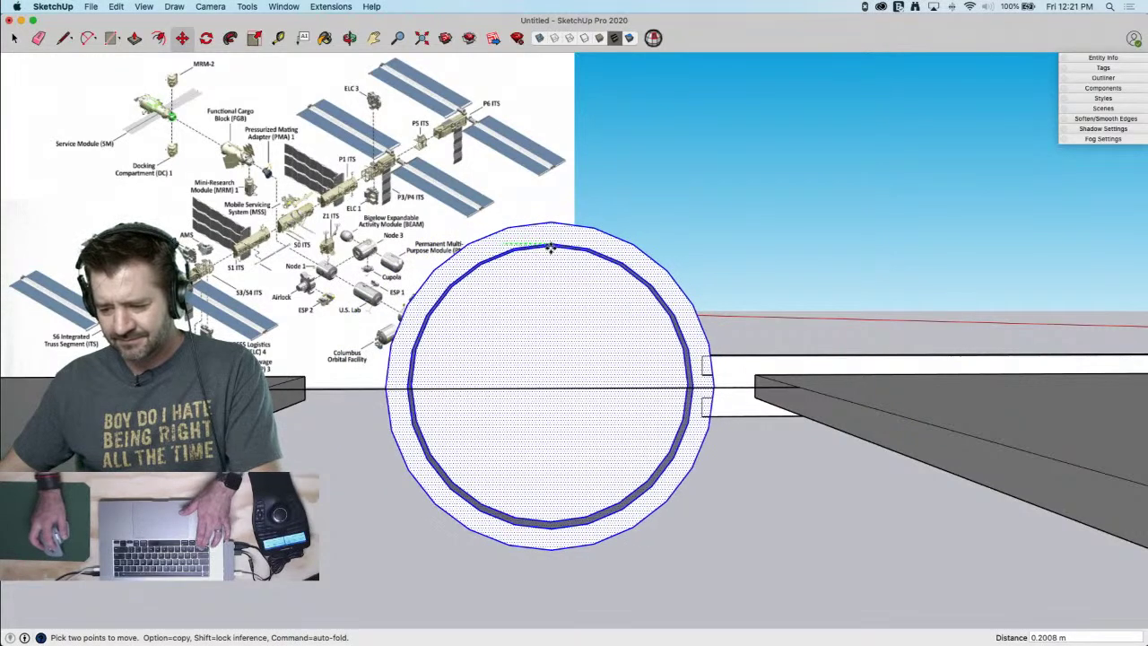
{"action": "left_click", "coordinate": [532, 386]}
{"action": "key", "text": "space"}
{"action": "key", "text": "e"}
{"action": "left_click", "coordinate": [581, 388]}
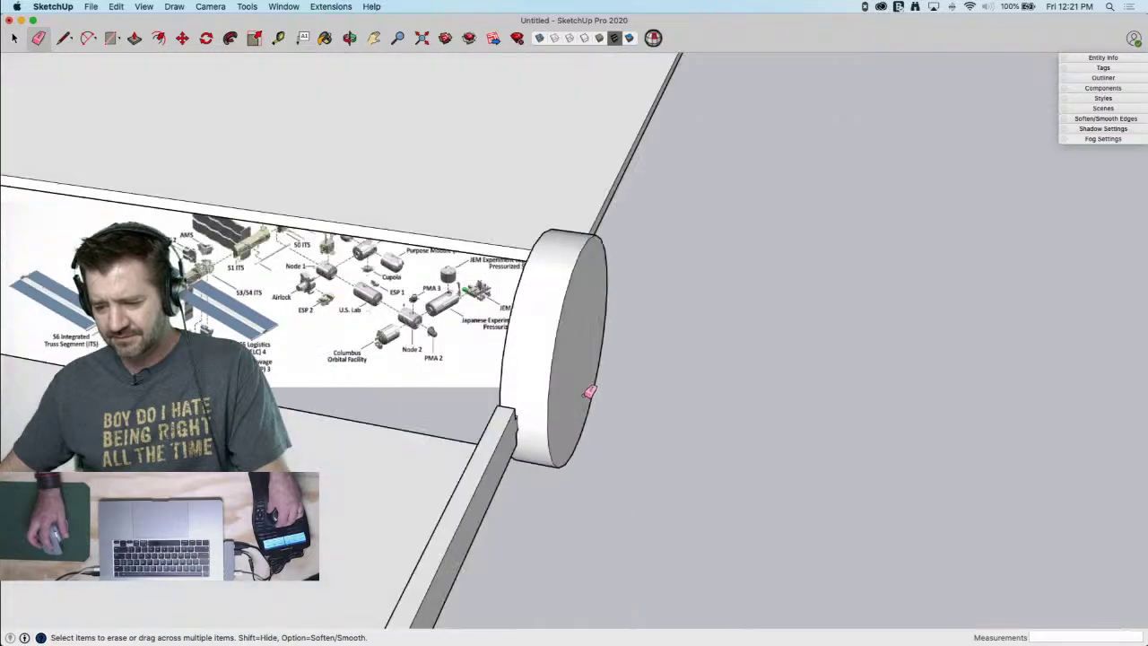
Rotate a copy of the end bar and its connector 180° about the disc's centre to cap the second panel
{"action": "key", "text": "space"}
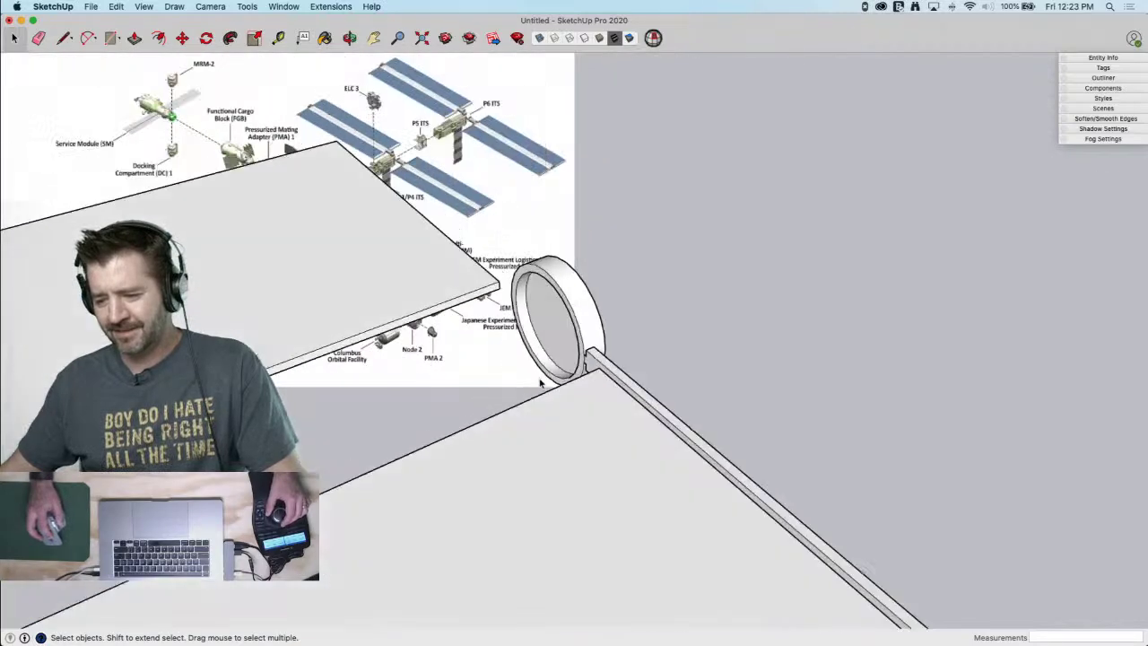
{"action": "left_click_drag", "start_coordinate": [550, 210], "coordinate": [1086, 423]}
{"action": "key", "text": "q"}
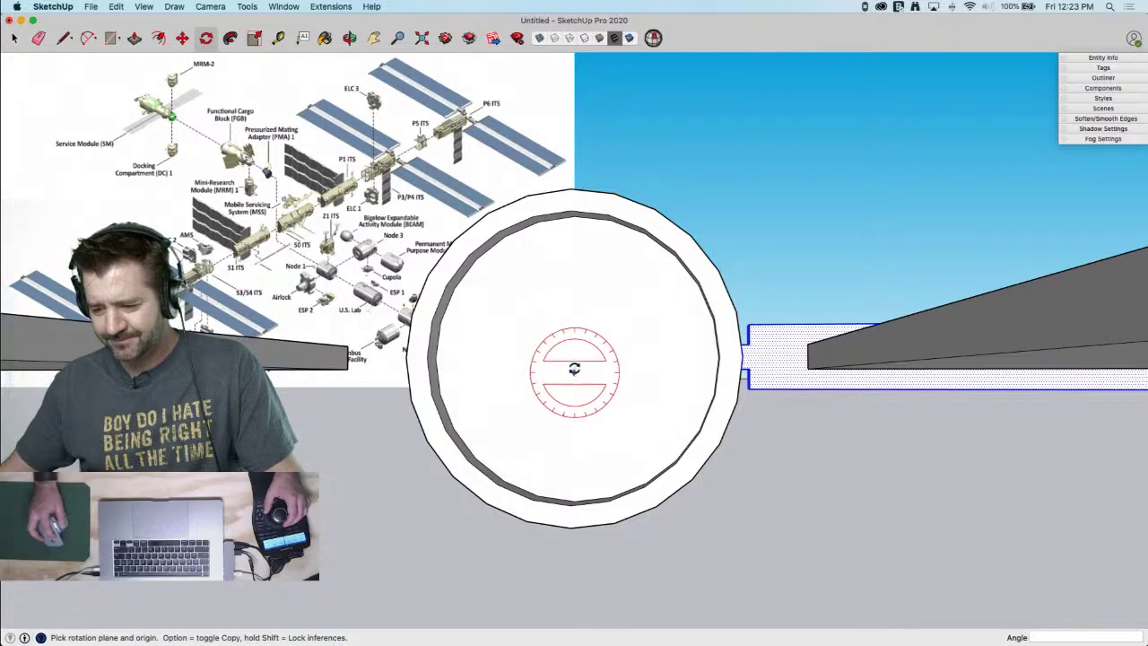
{"action": "left_click", "coordinate": [574, 357]}
{"action": "left_click", "coordinate": [649, 357]}
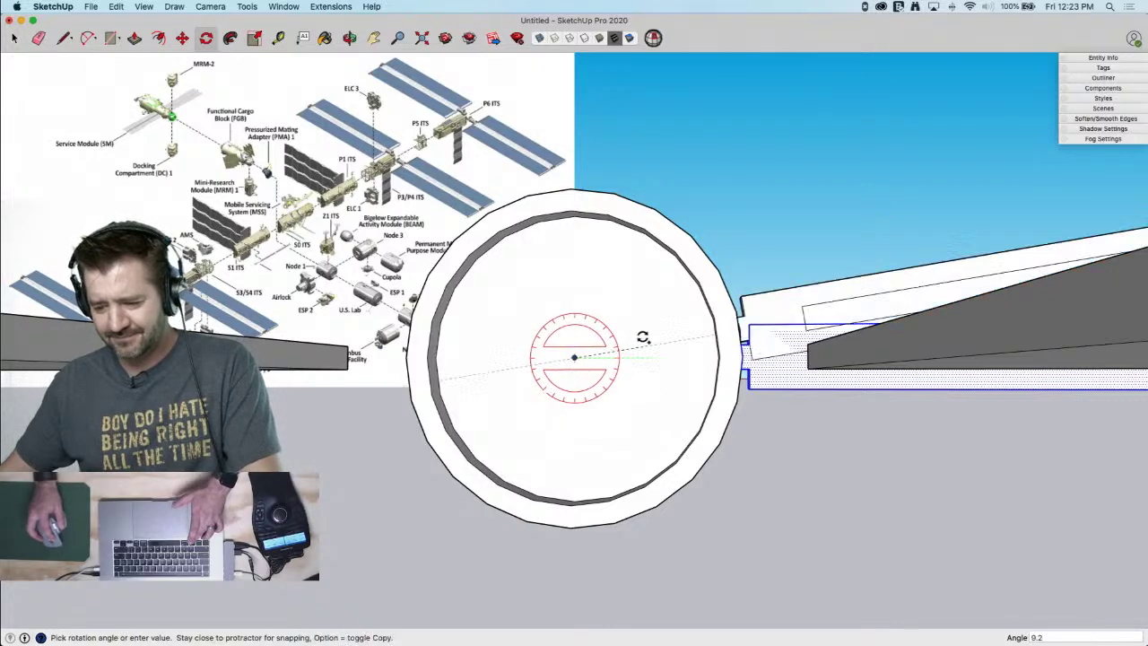
{"action": "left_click", "coordinate": [505, 358]}
{"action": "key", "text": "space"}
{"action": "left_click", "coordinate": [745, 276]}
{"action": "middle_click_drag", "start_coordinate": [744, 277], "coordinate": [744, 282]}
{"action": "scroll", "coordinate": [733, 288], "scroll_direction": "down", "scroll_amount": 5}
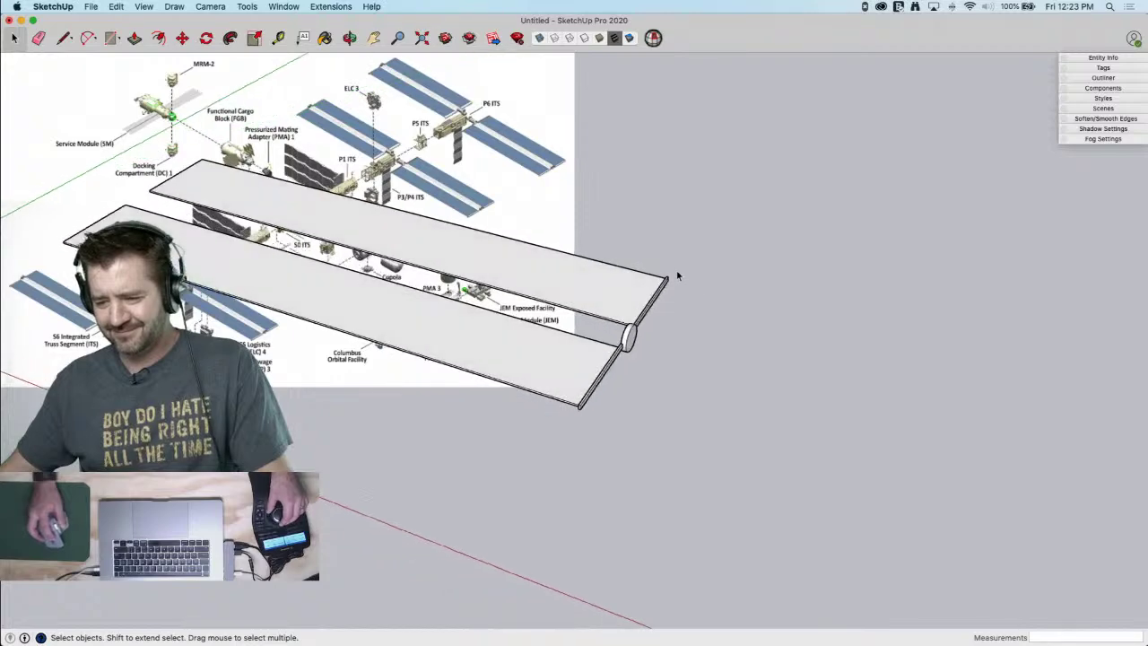
Draw a guide line across the gap between the two panels, joining the midpoints of their inner edges
{"action": "key", "text": "l"}
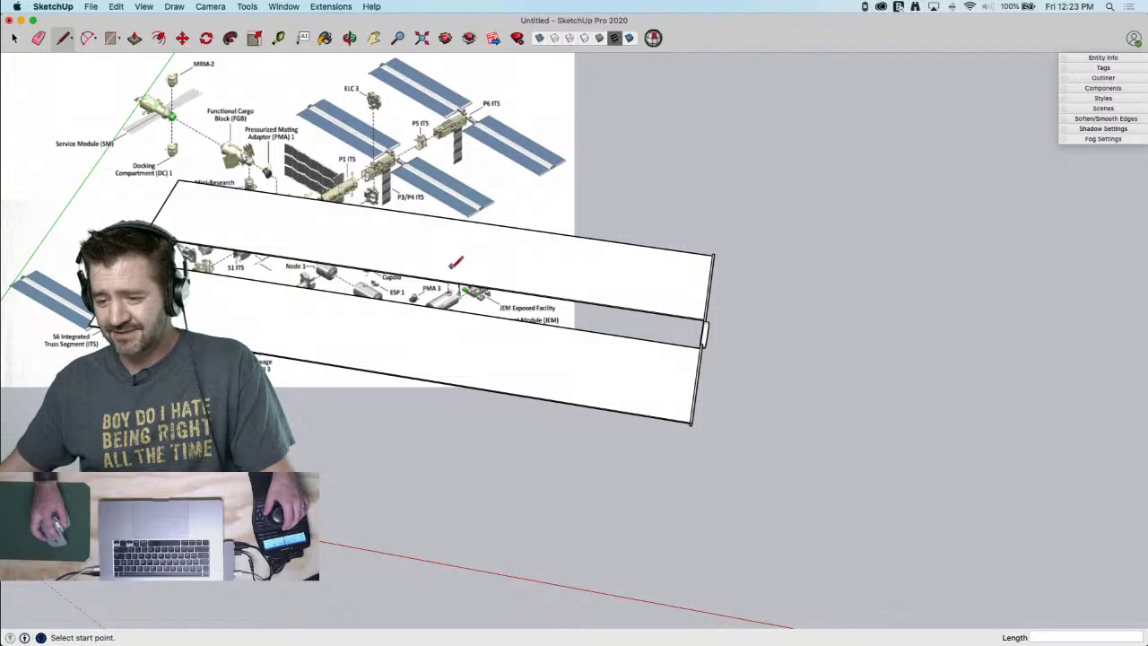
{"action": "left_click", "coordinate": [414, 279]}
{"action": "left_click", "coordinate": [408, 301]}
Rotate a copy of the end bars and disc 180° about the guide line's midpoint to the far end, and erase the line
{"action": "key", "text": "space"}
{"action": "left_click_drag", "start_coordinate": [630, 180], "coordinate": [816, 623]}
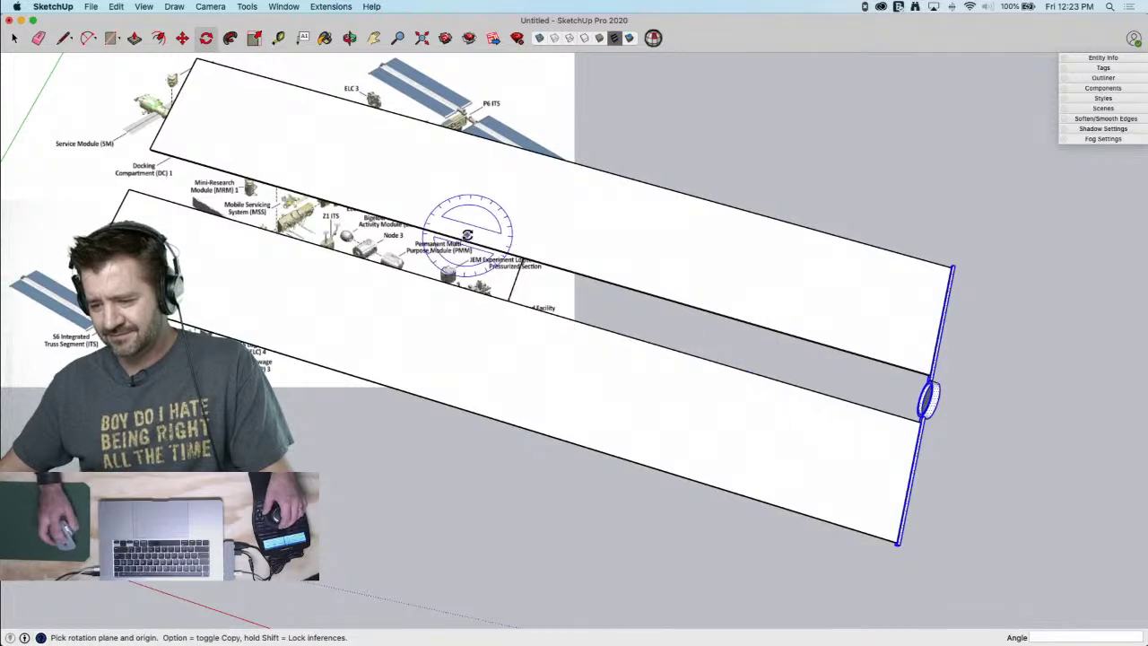
{"action": "left_click", "coordinate": [514, 280]}
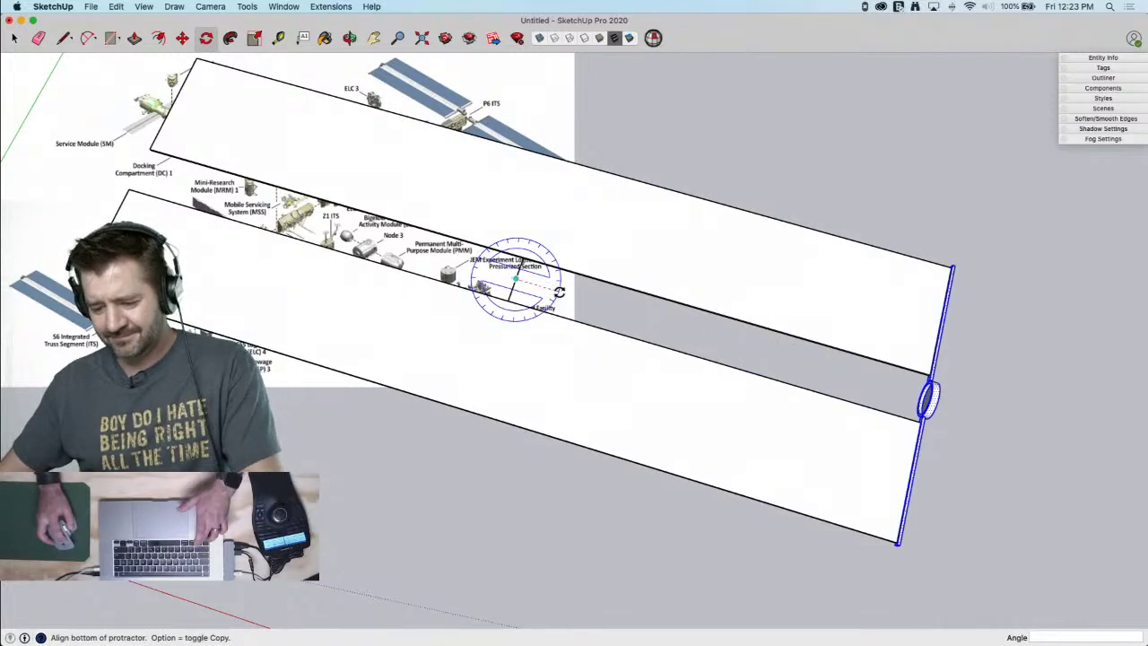
{"action": "left_click", "coordinate": [438, 251]}
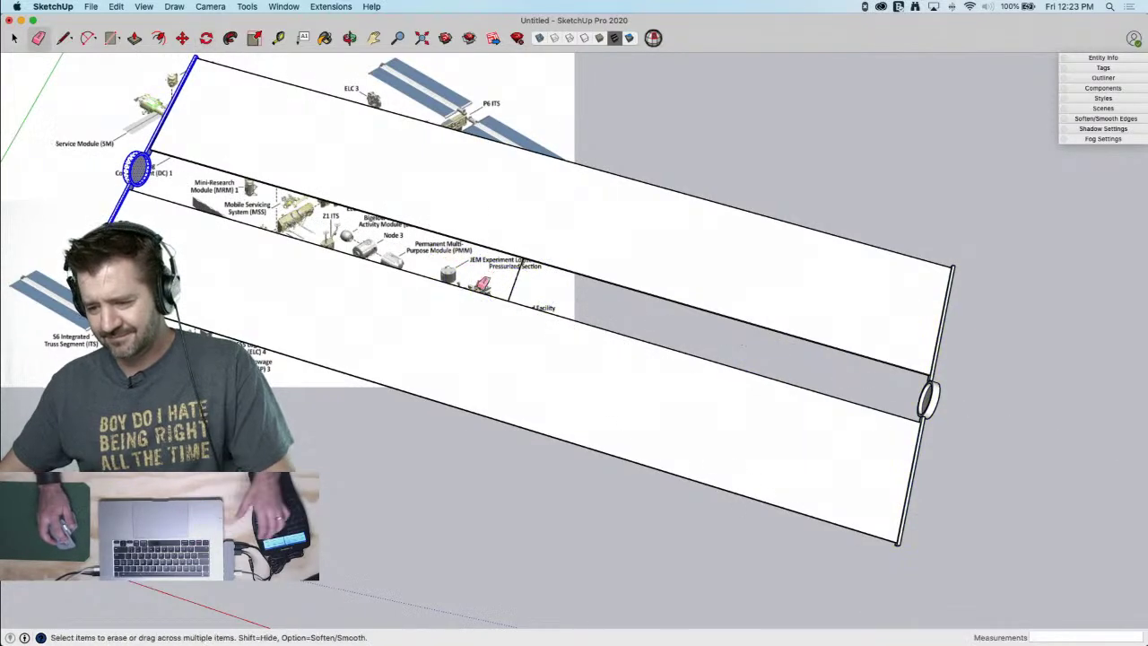
{"action": "key", "text": "e"}
{"action": "left_click", "coordinate": [512, 290]}
{"action": "scroll", "coordinate": [515, 287], "scroll_direction": "down", "scroll_amount": 5}
{"action": "key", "text": "space"}
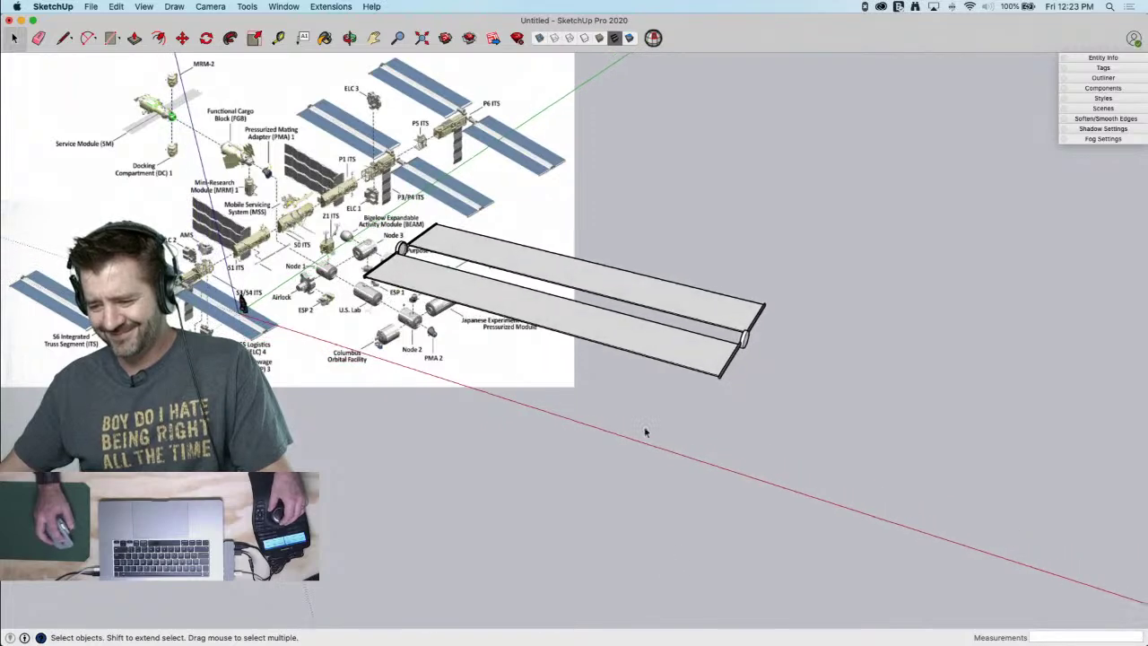
Make the original end bars and disc into a component named "Solar Panel End"
{"action": "left_click_drag", "start_coordinate": [418, 185], "coordinate": [897, 568]}
{"action": "scroll", "coordinate": [803, 427], "scroll_direction": "up", "scroll_amount": 3}
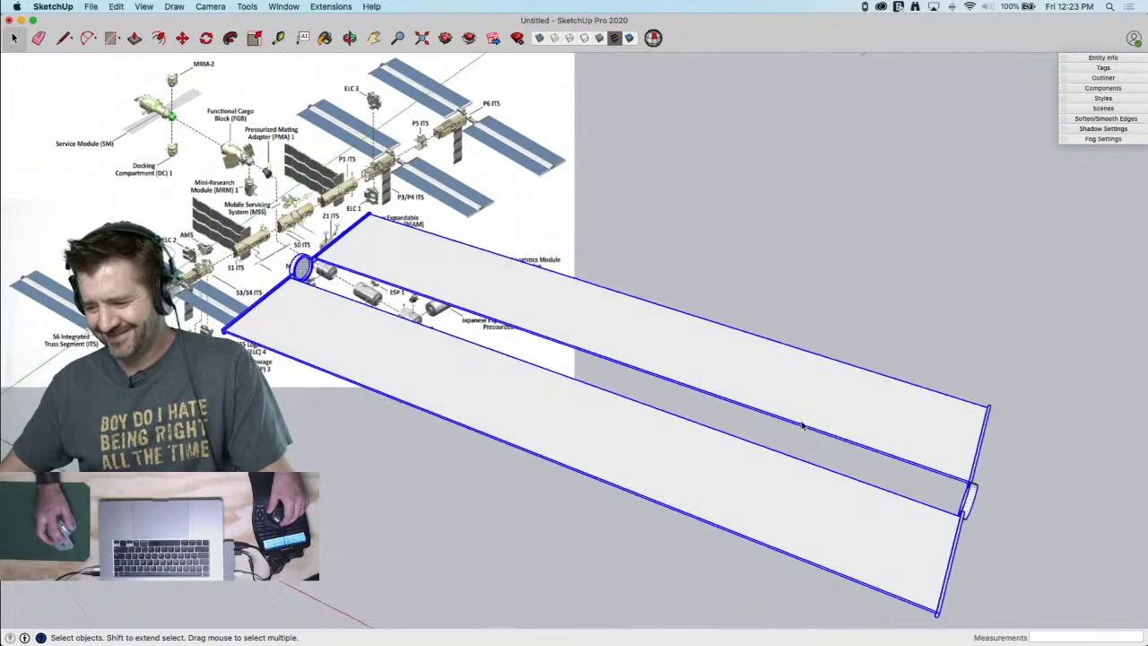
{"action": "left_click_drag", "start_coordinate": [749, 179], "coordinate": [1037, 628]}
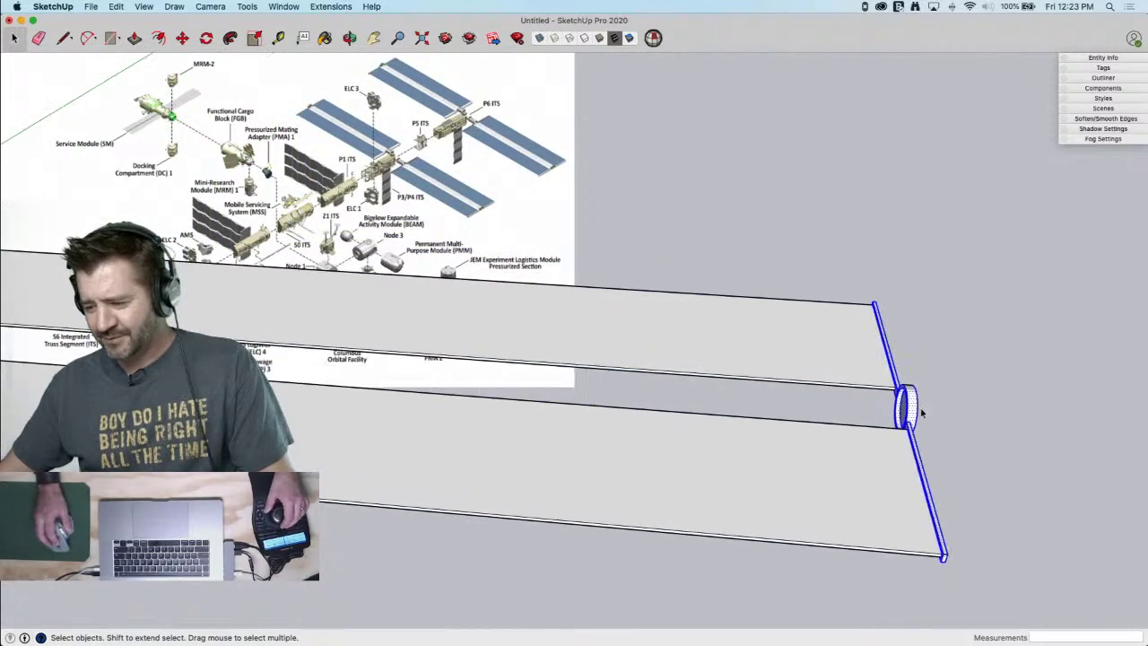
{"action": "right_click", "coordinate": [917, 406]}
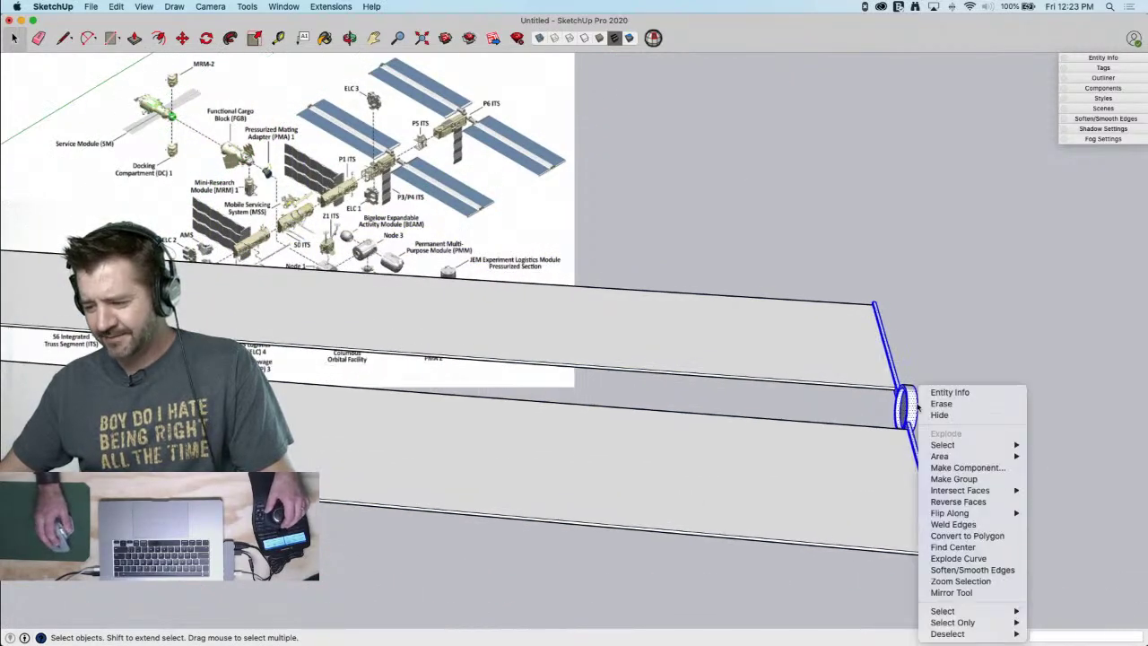
{"action": "left_click", "coordinate": [950, 467]}
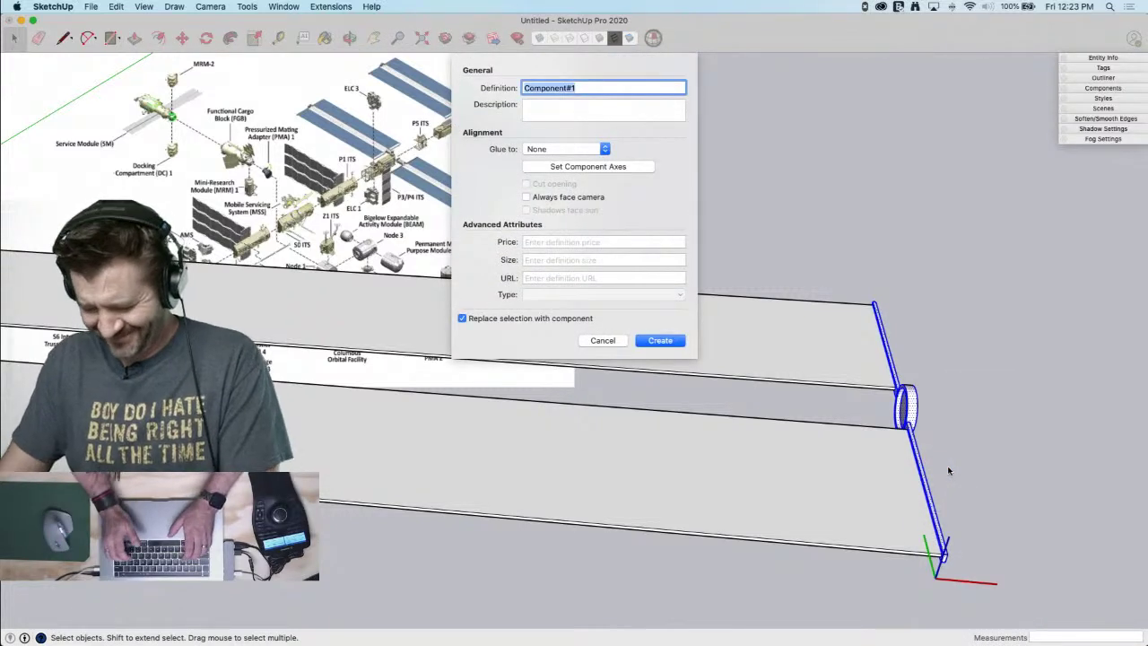
{"action": "type", "text": "SO"}
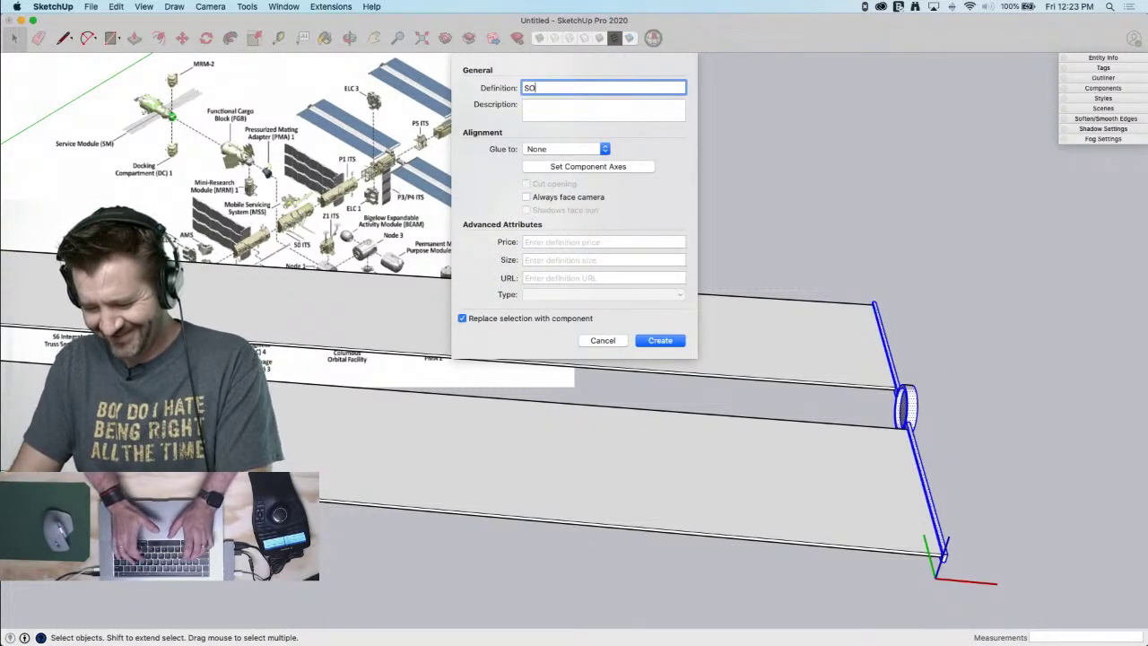
{"action": "type", "text": "lar Panel End"}
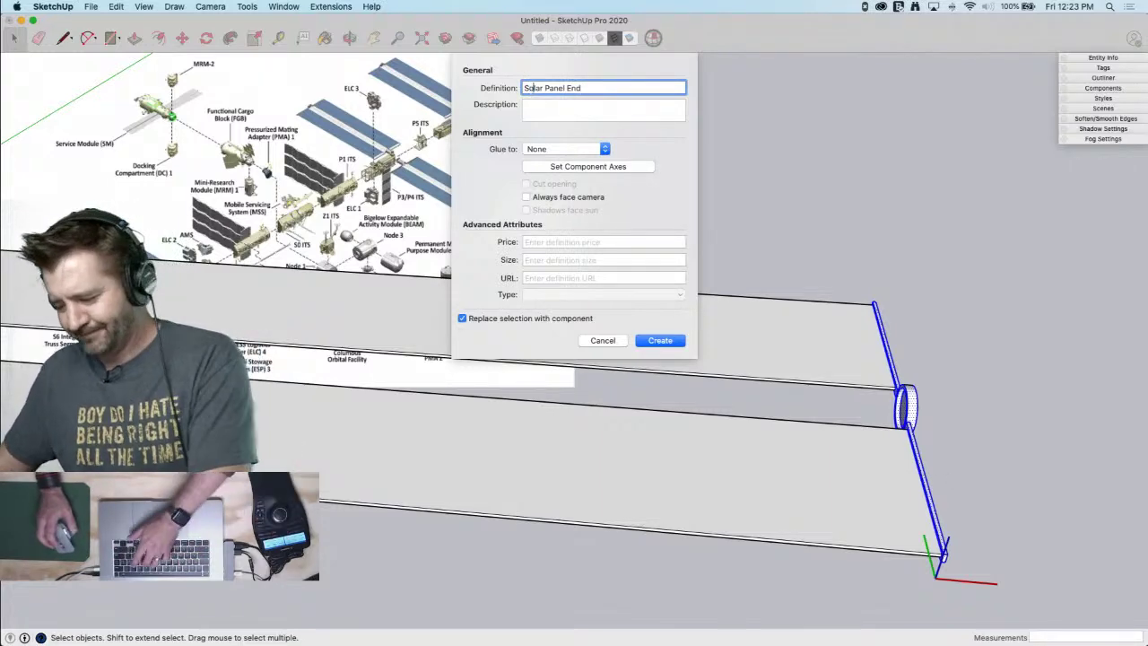
{"action": "key", "text": "Return"}
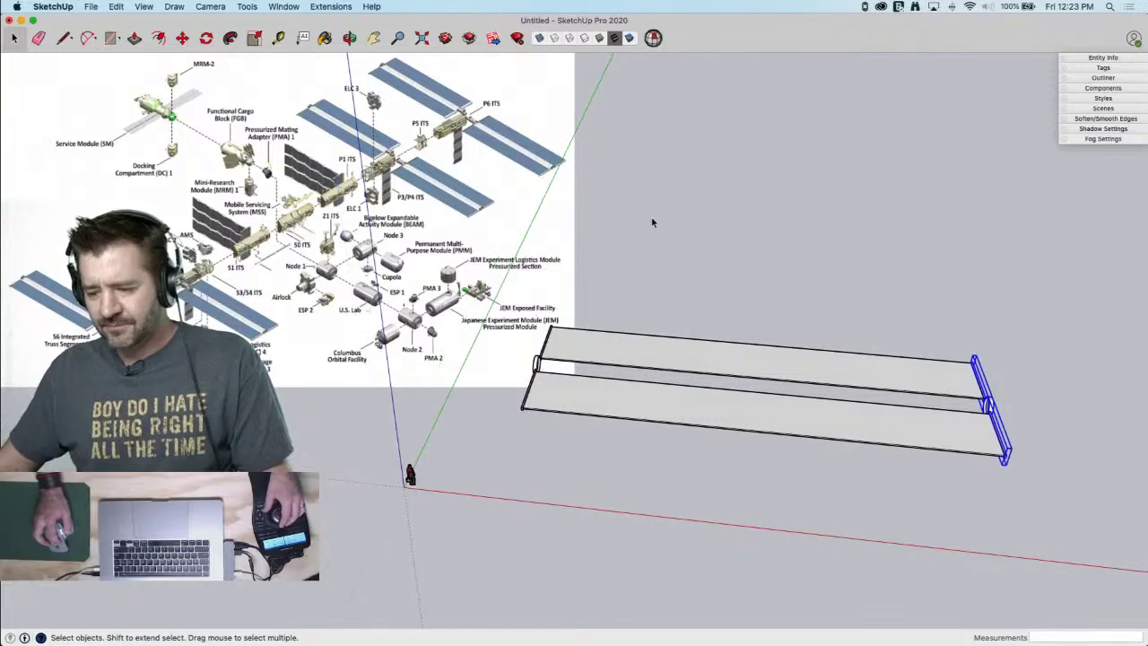
Delete the loose end-bar copy at the far end and draw a guide line joining the midpoints of the panels' inner edges
{"action": "left_click_drag", "start_coordinate": [622, 504], "coordinate": [618, 496]}
{"action": "key", "text": "Delete"}
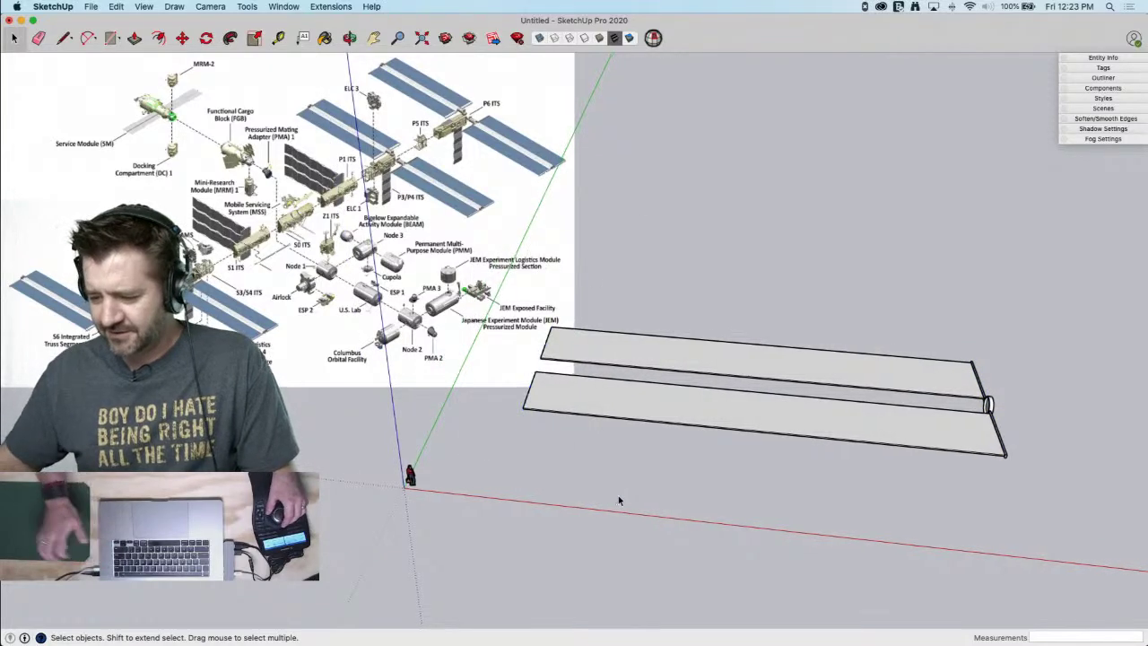
{"action": "key", "text": "l"}
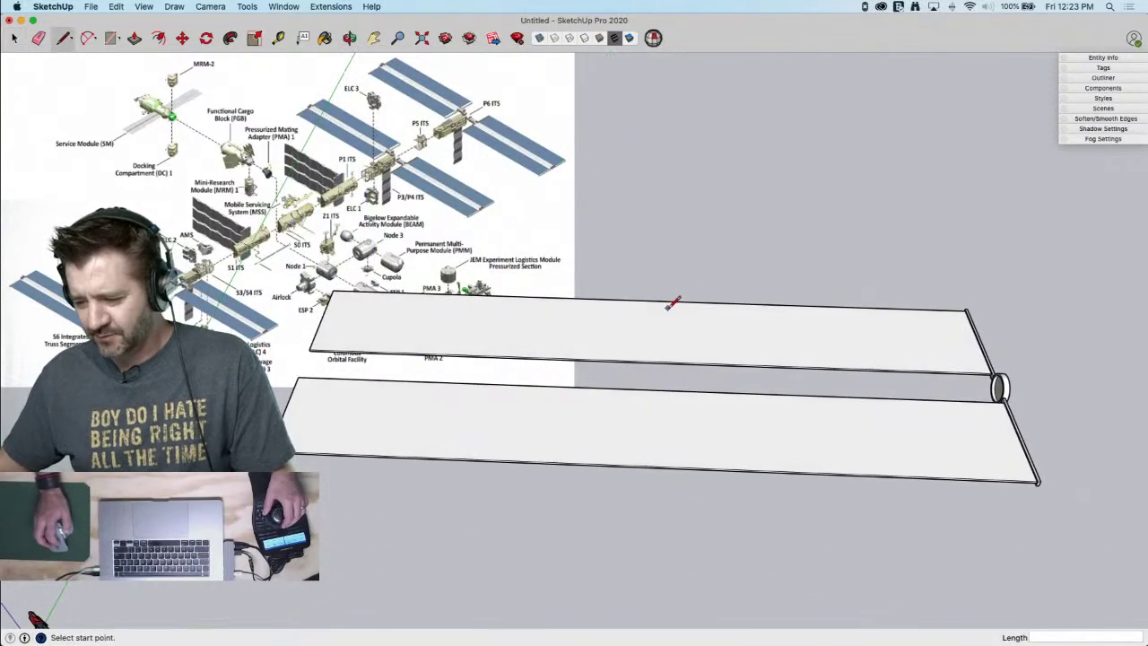
{"action": "left_click", "coordinate": [646, 361]}
{"action": "left_click", "coordinate": [645, 389]}
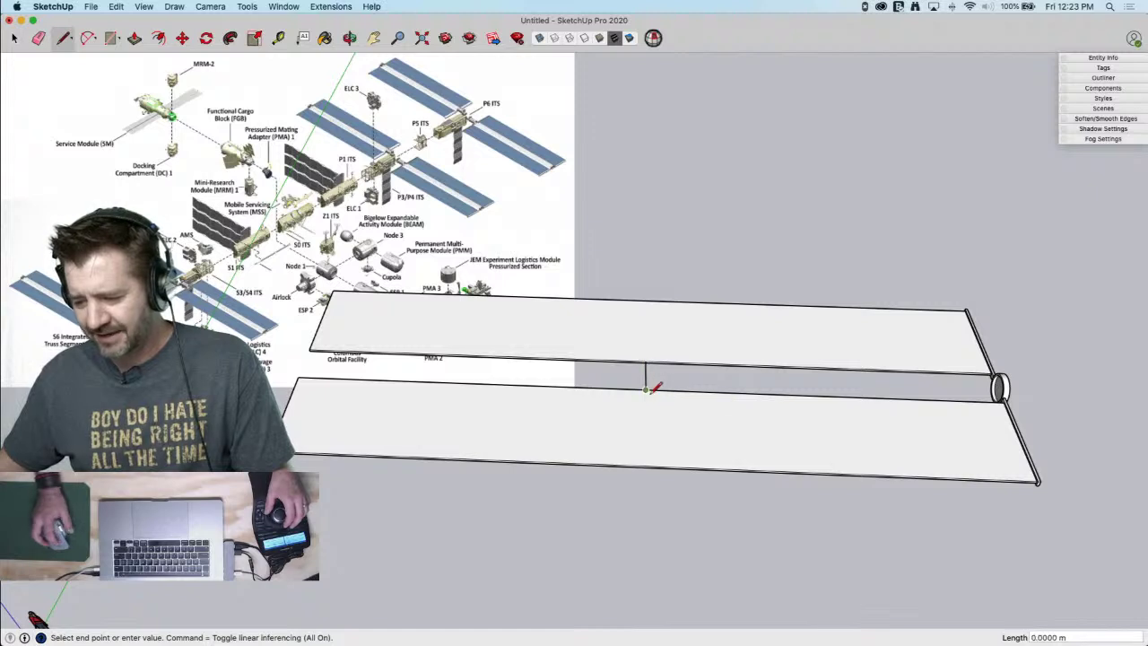
Rotate a copy of the Solar Panel End component 180° about the guide line's midpoint to the far end, and erase the line
{"action": "key", "text": "space"}
{"action": "left_click_drag", "start_coordinate": [910, 280], "coordinate": [1059, 558]}
{"action": "key", "text": "q"}
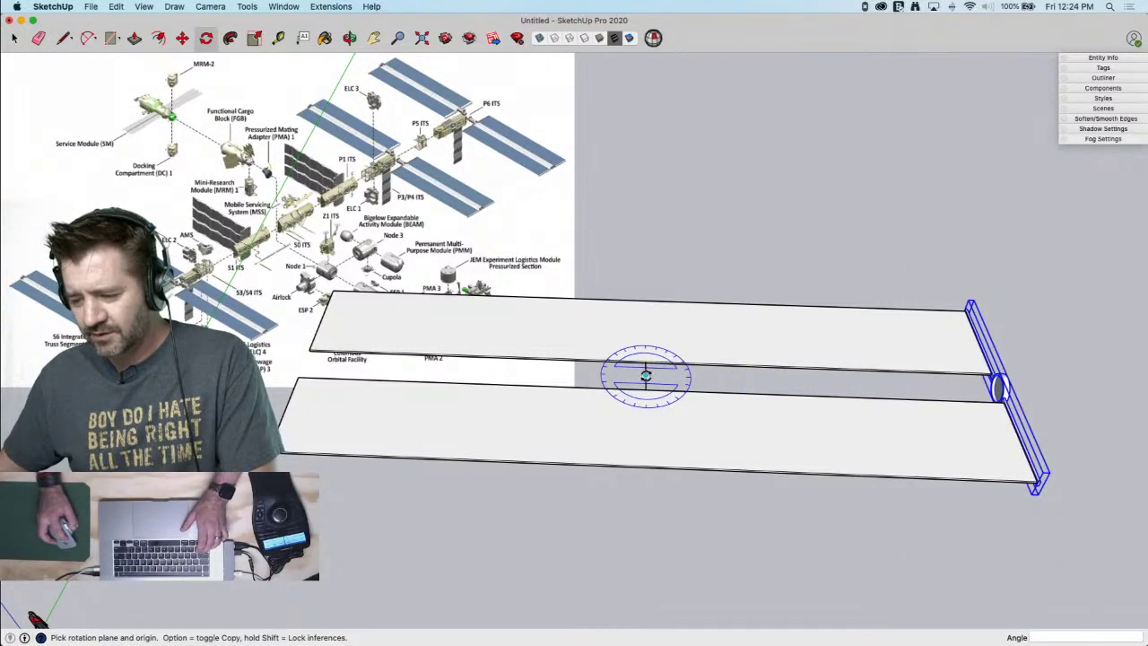
{"action": "left_click", "coordinate": [645, 377]}
{"action": "left_click", "coordinate": [680, 378]}
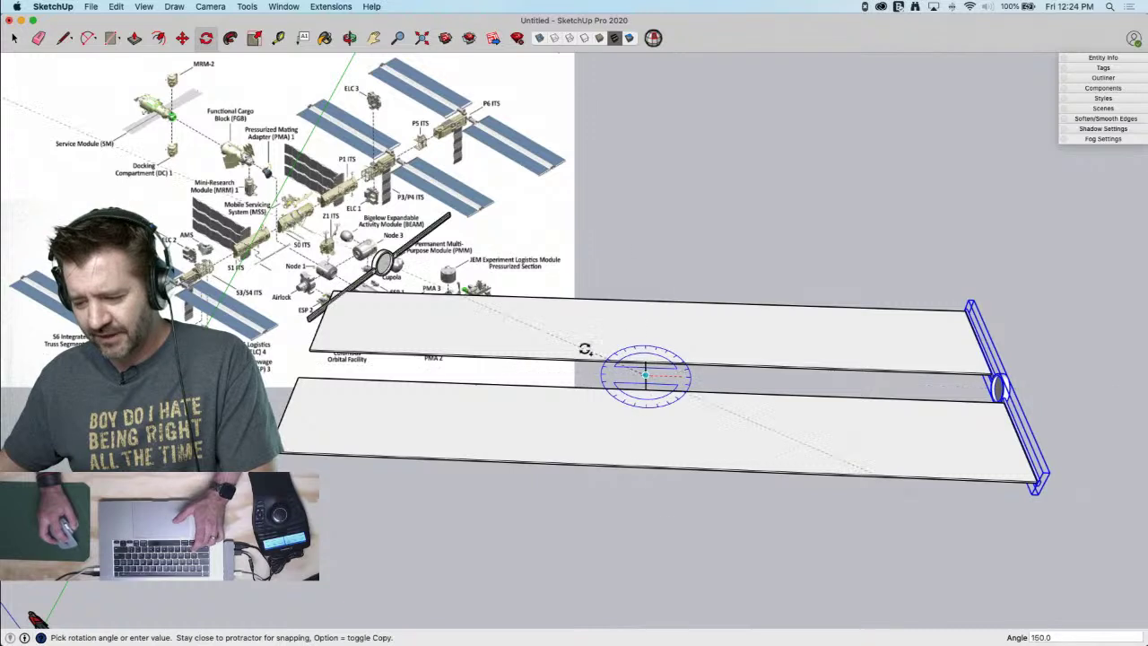
{"action": "left_click", "coordinate": [581, 370]}
{"action": "key", "text": "e"}
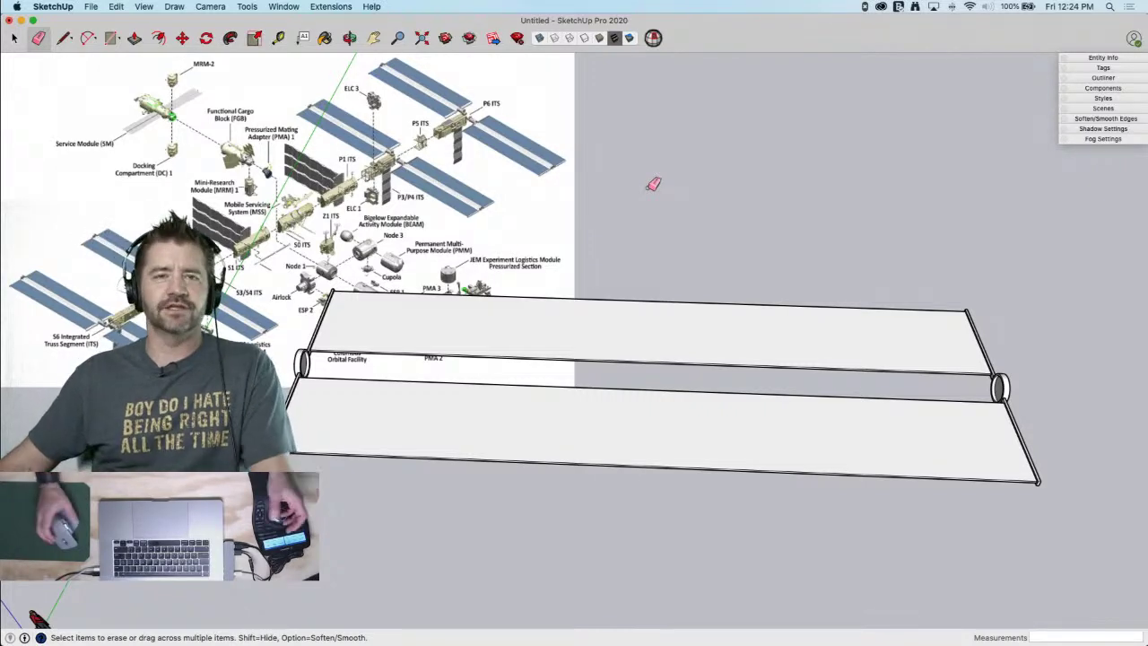
Select both panels with their two end components and make them into one group
{"action": "key", "text": "space"}
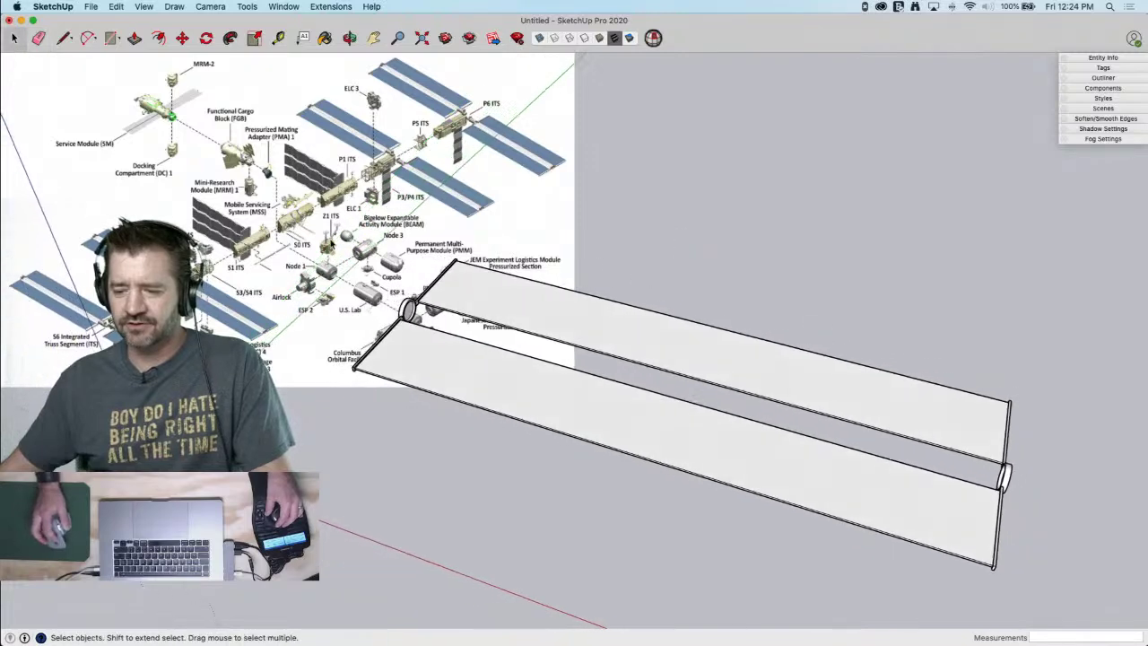
{"action": "left_click_drag", "start_coordinate": [287, 227], "coordinate": [1042, 597]}
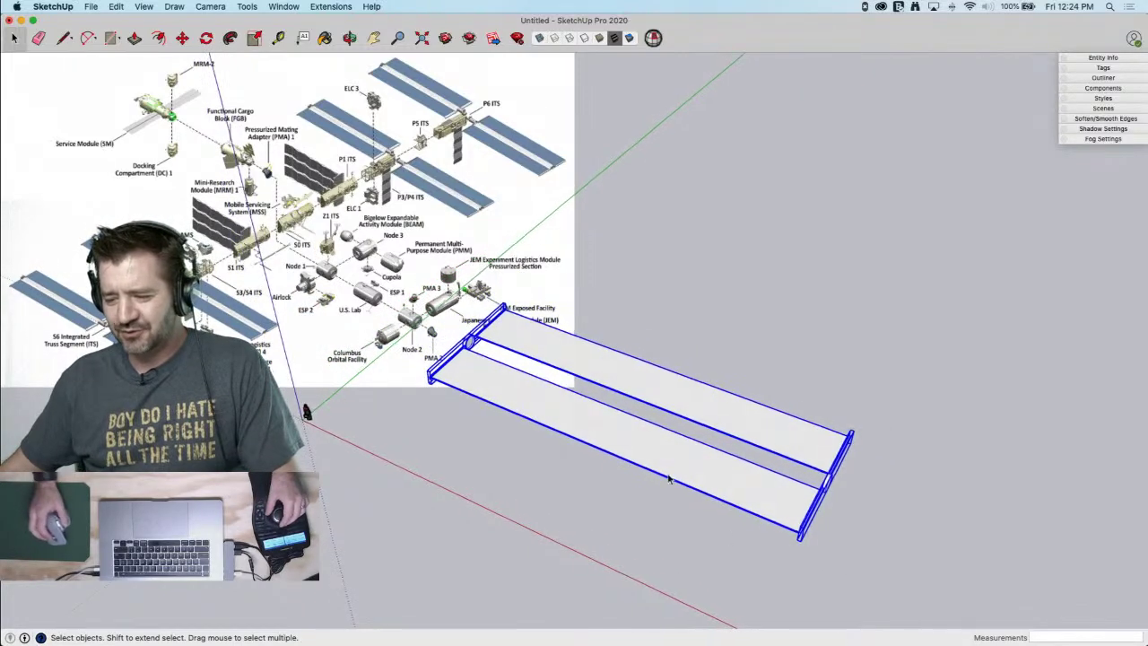
{"action": "left_click_drag", "start_coordinate": [342, 225], "coordinate": [1004, 595]}
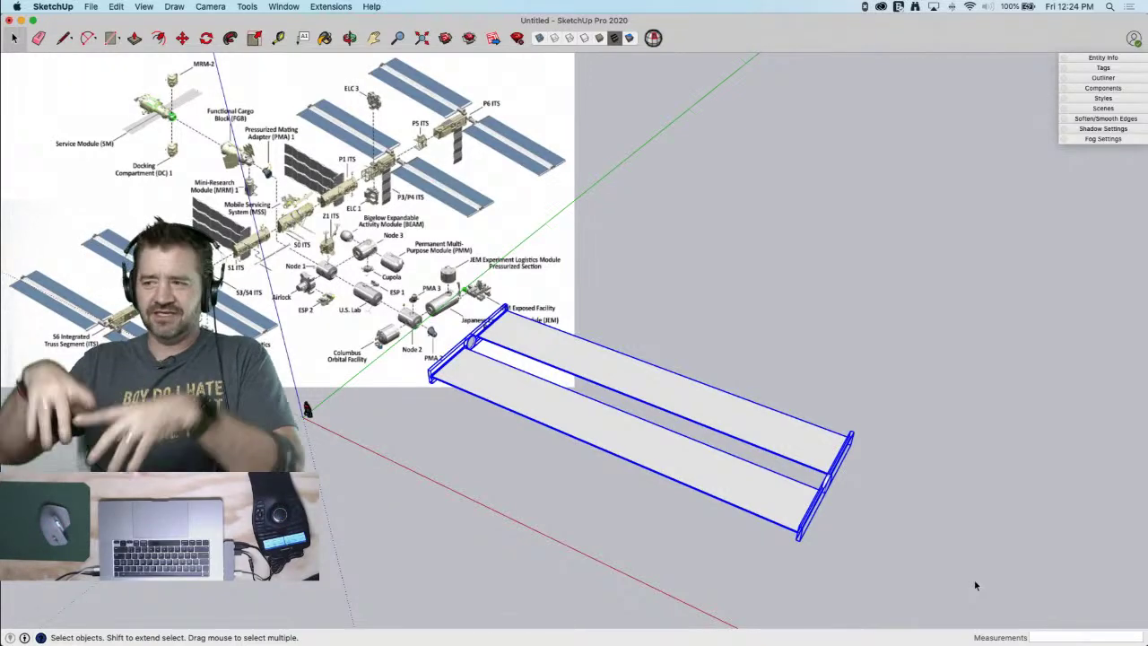
{"action": "middle_click_drag", "start_coordinate": [976, 586], "coordinate": [773, 445]}
{"action": "right_click", "coordinate": [688, 390]}
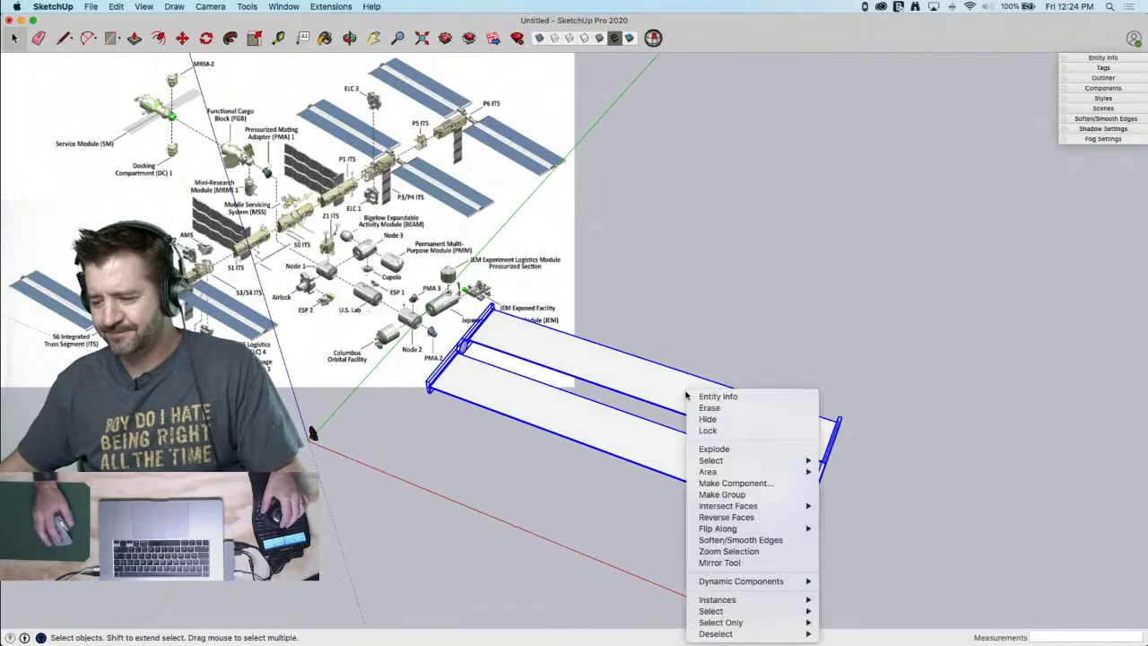
{"action": "left_click", "coordinate": [770, 496]}
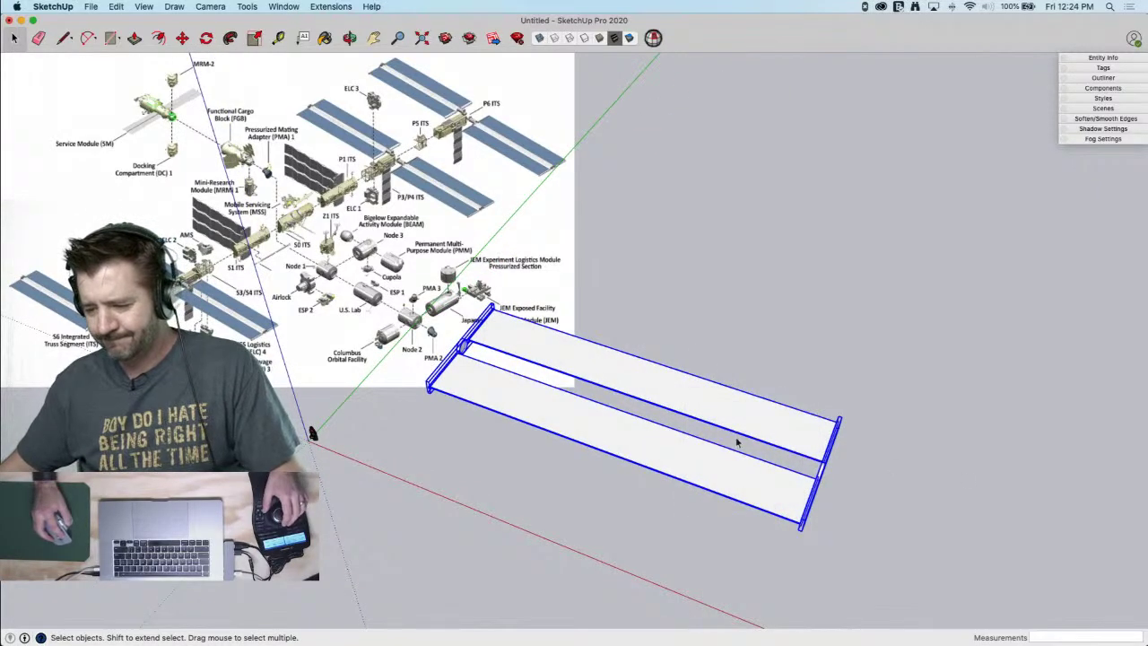
{"action": "right_click", "coordinate": [667, 399]}
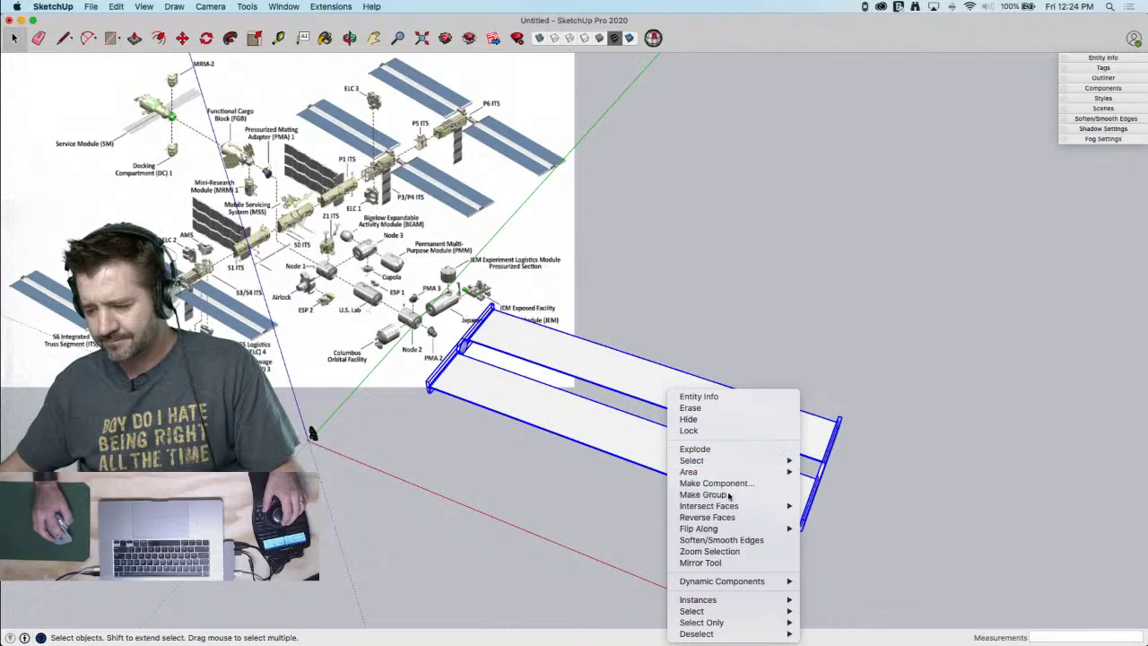
{"action": "left_click", "coordinate": [771, 497]}
{"action": "scroll", "coordinate": [770, 497], "scroll_direction": "down", "scroll_amount": 5}
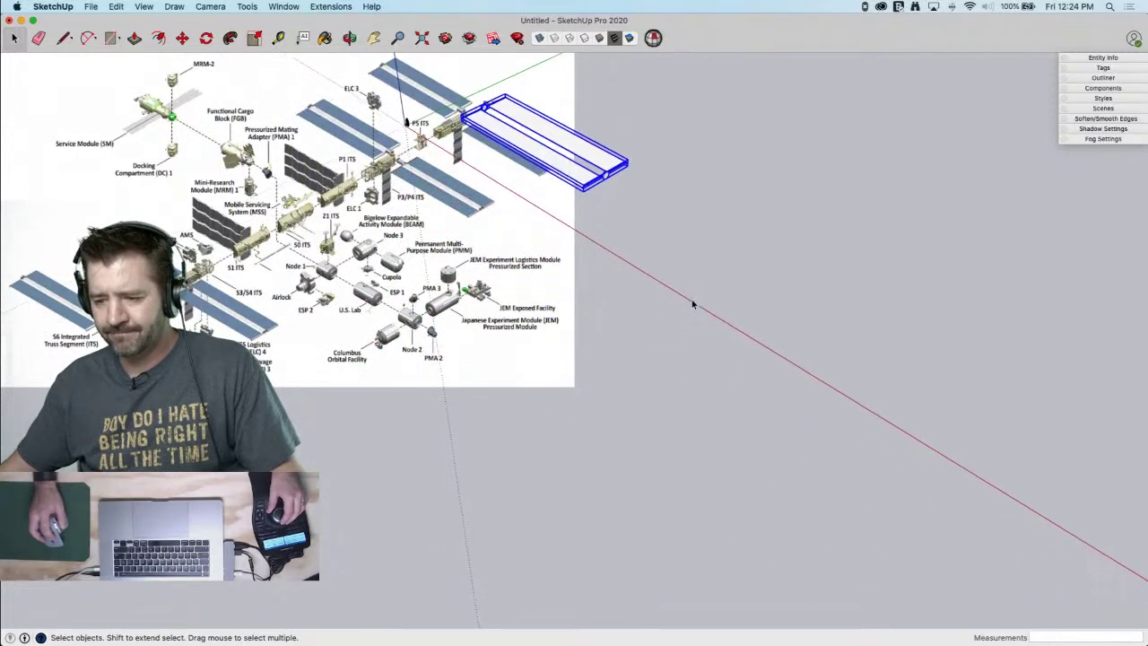
Copy the solar array group along the red axis, about 46.7 m from the original
{"action": "scroll", "coordinate": [690, 301], "scroll_direction": "down", "scroll_amount": 3}
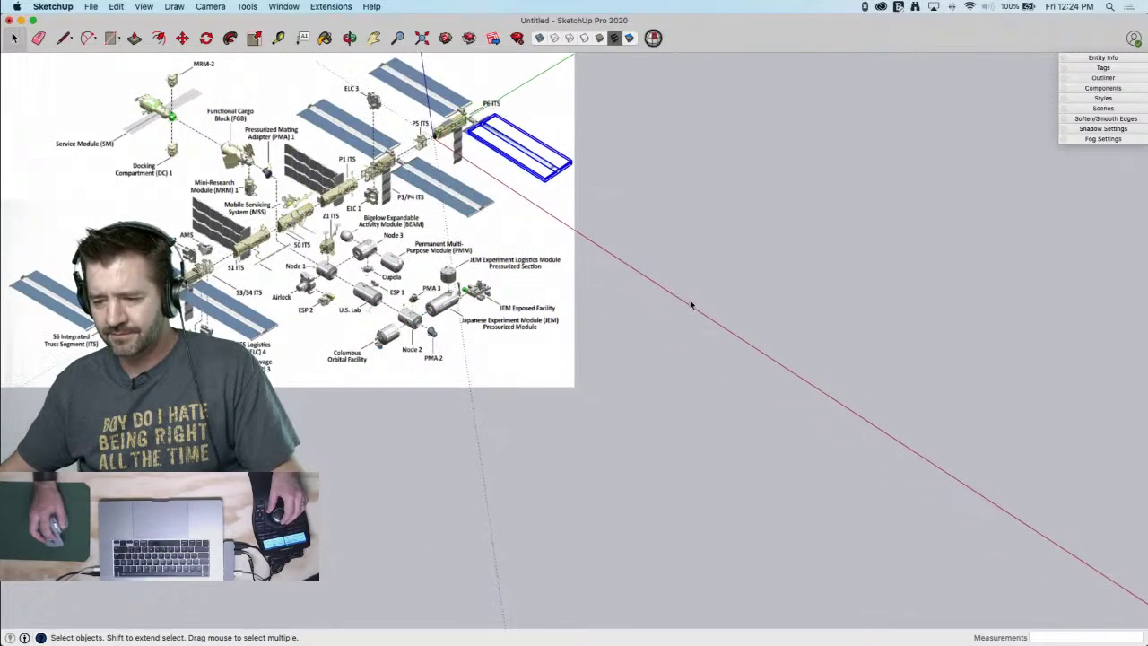
{"action": "scroll", "coordinate": [690, 300], "scroll_direction": "down", "scroll_amount": 2}
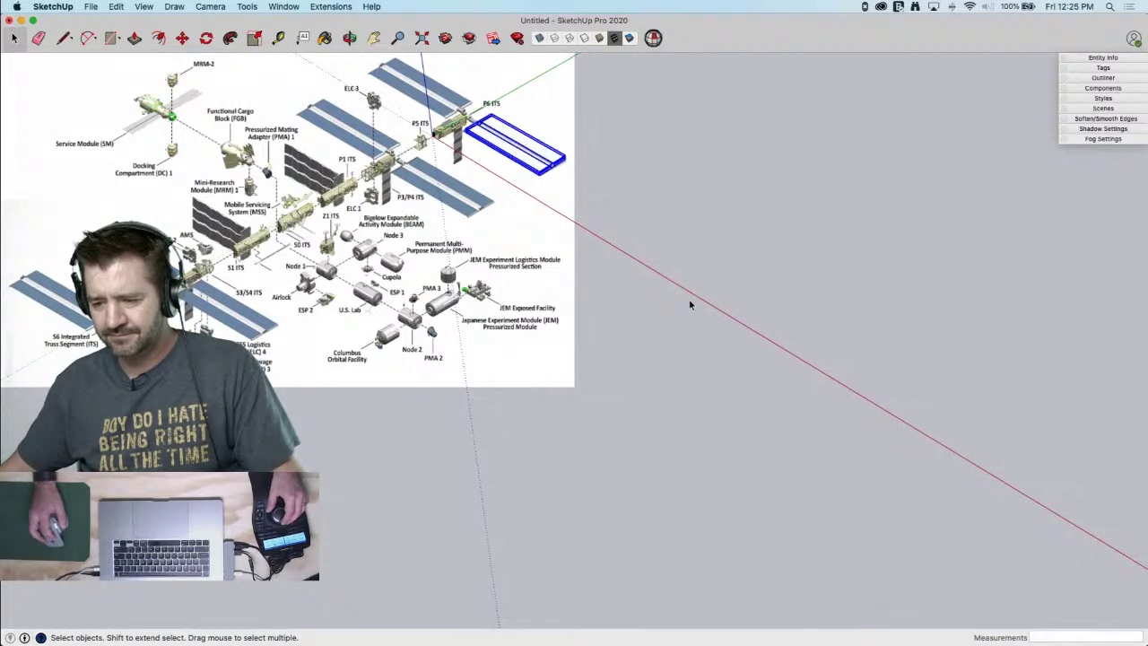
{"action": "key", "text": "m"}
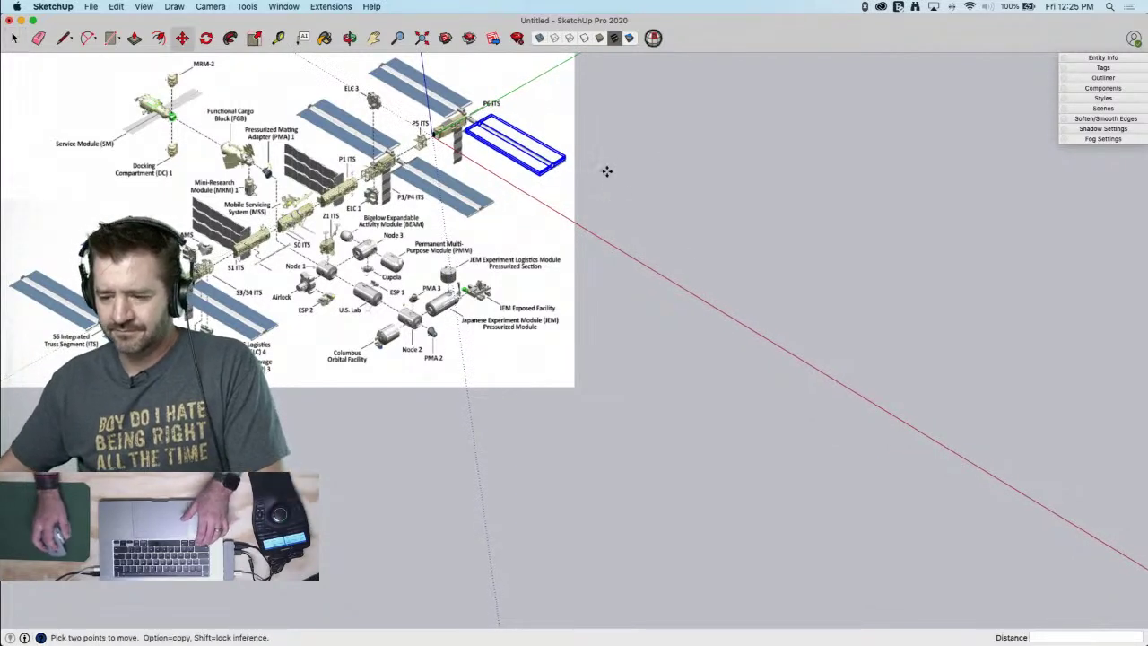
{"action": "left_click", "coordinate": [628, 120]}
{"action": "key", "text": "alt"}
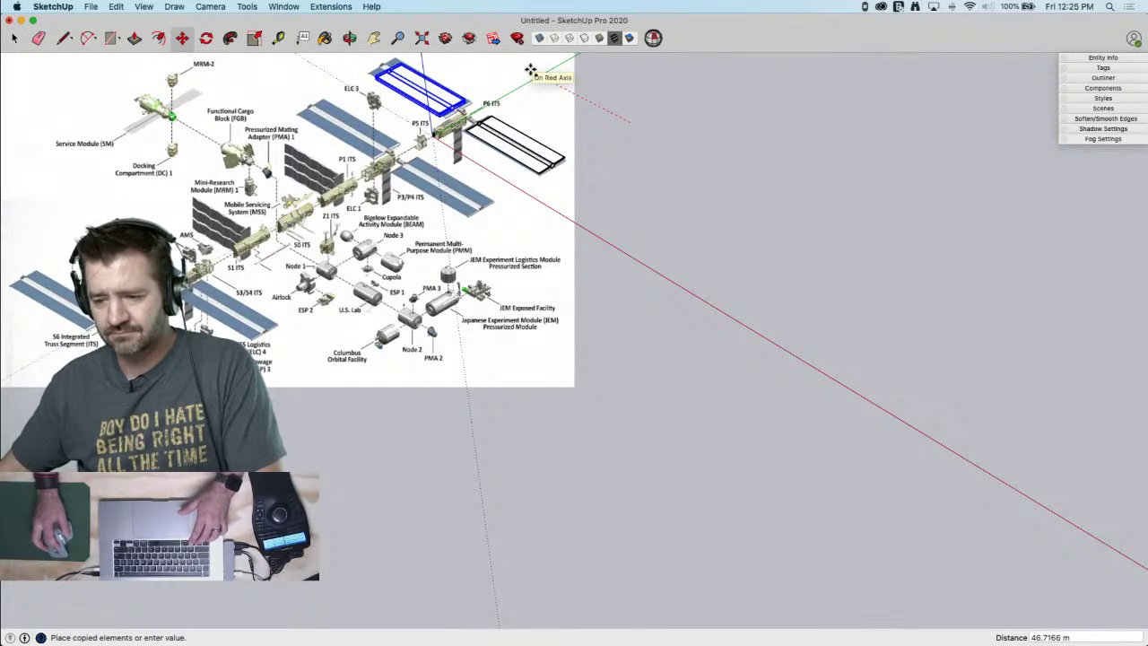
{"action": "left_click", "coordinate": [534, 72]}
{"action": "key", "text": "space"}
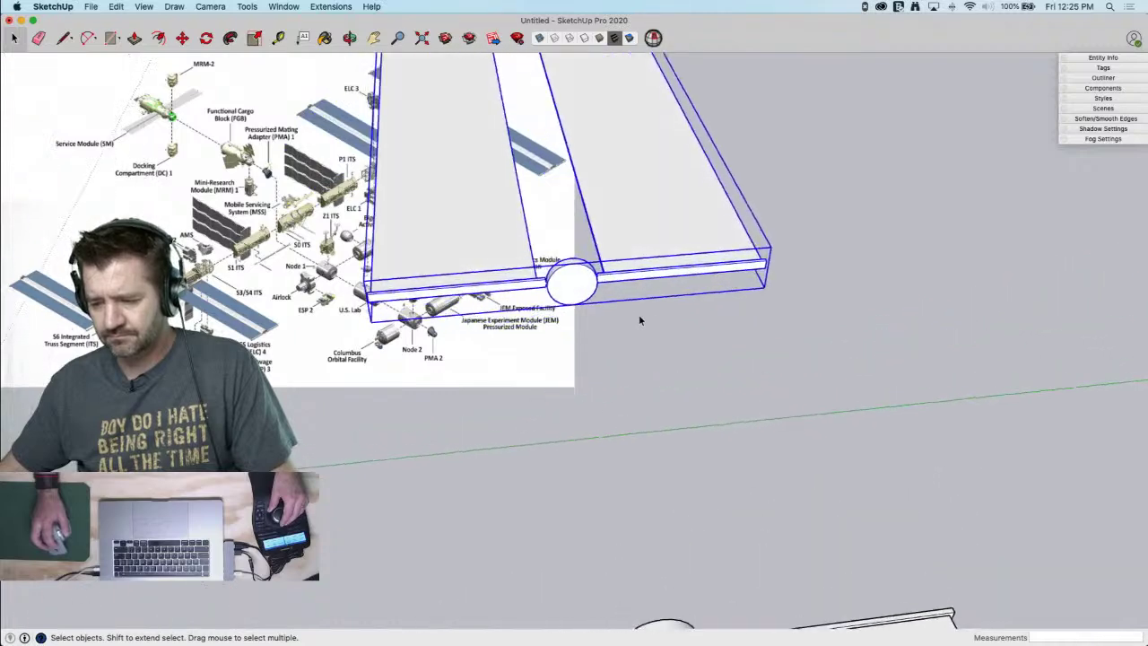
Open the copied array group, check the hub in the browser's reference photo, and make the end component facing the other array unique
{"action": "double_click", "coordinate": [628, 326]}
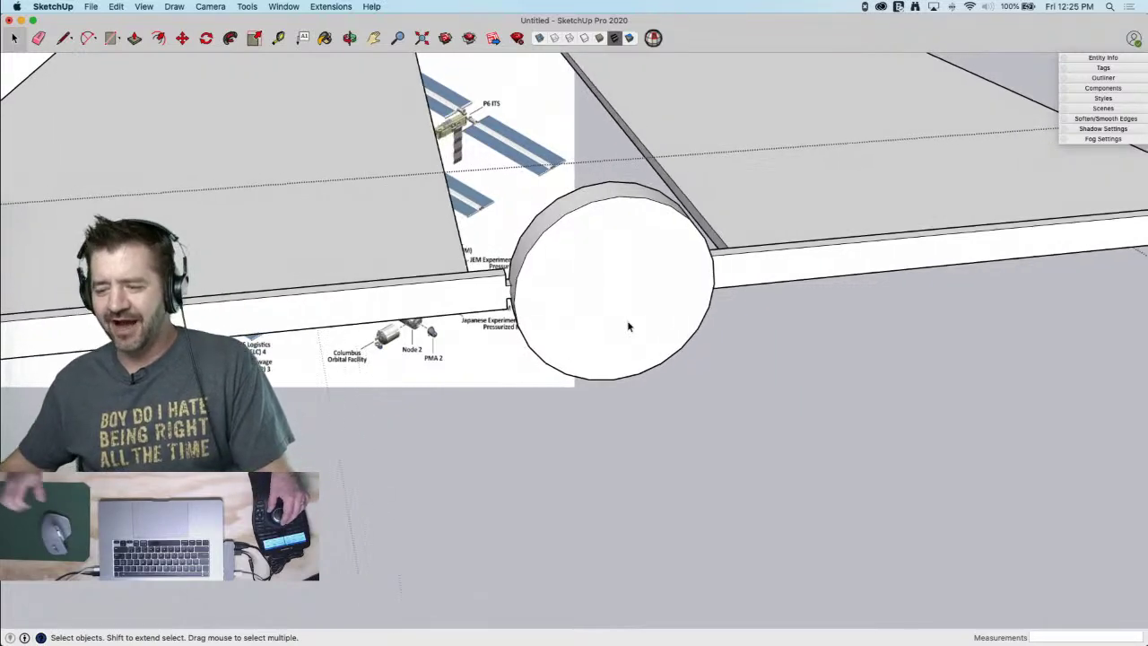
{"action": "middle_click_drag", "start_coordinate": [638, 353], "coordinate": [624, 333]}
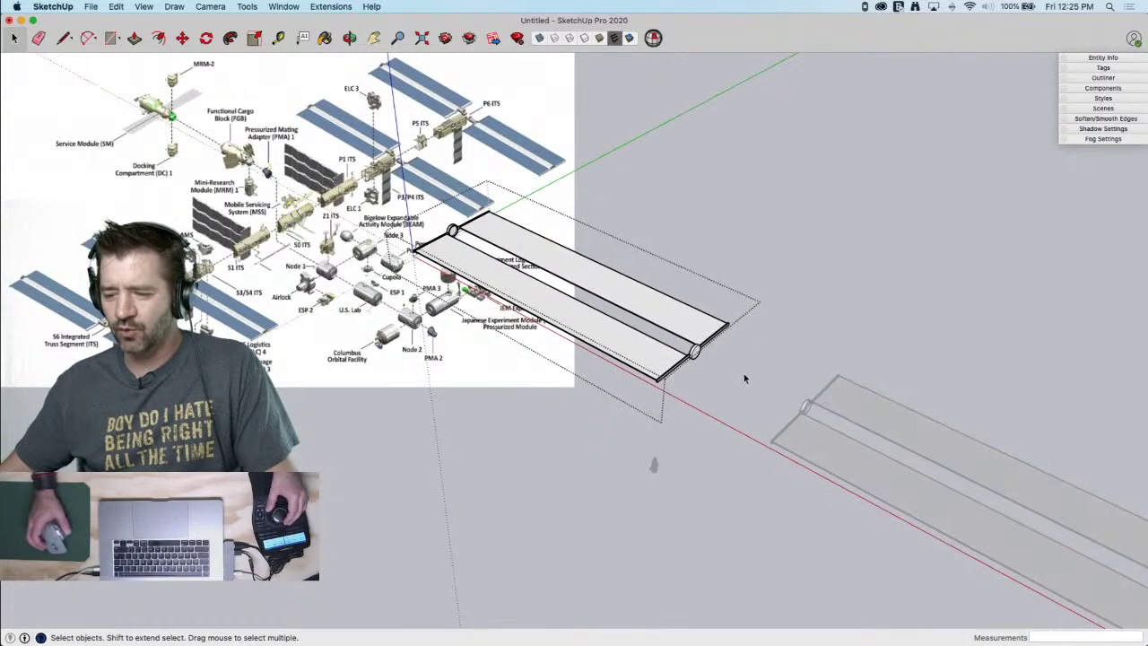
{"action": "middle_click_drag", "start_coordinate": [742, 378], "coordinate": [800, 330]}
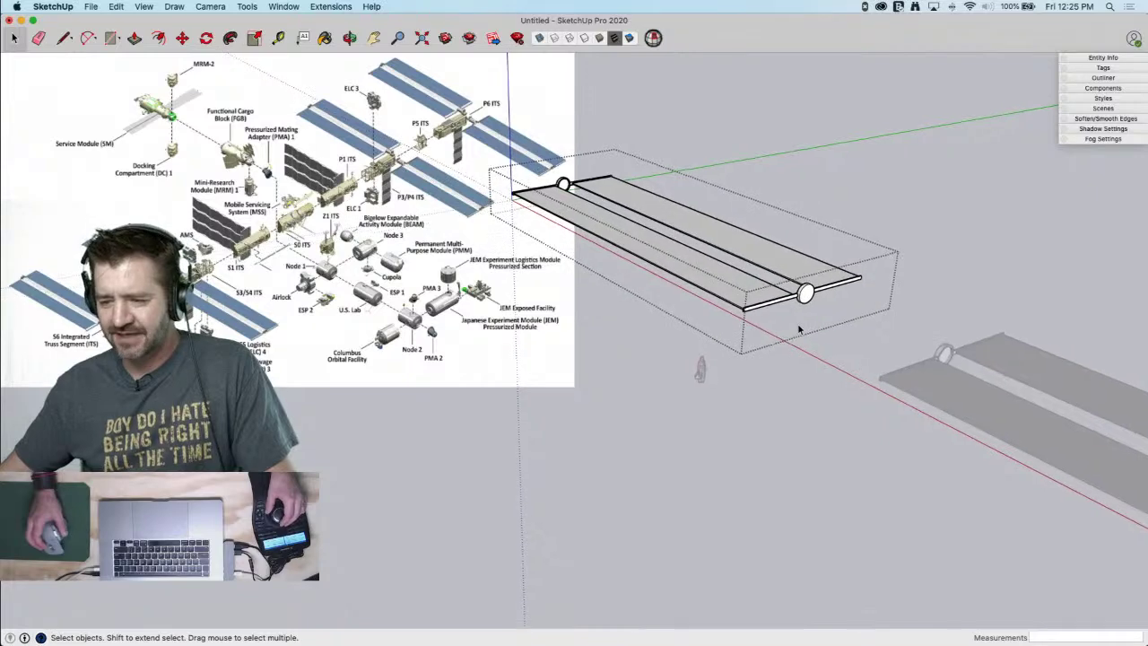
{"action": "key", "text": "super+Tab"}
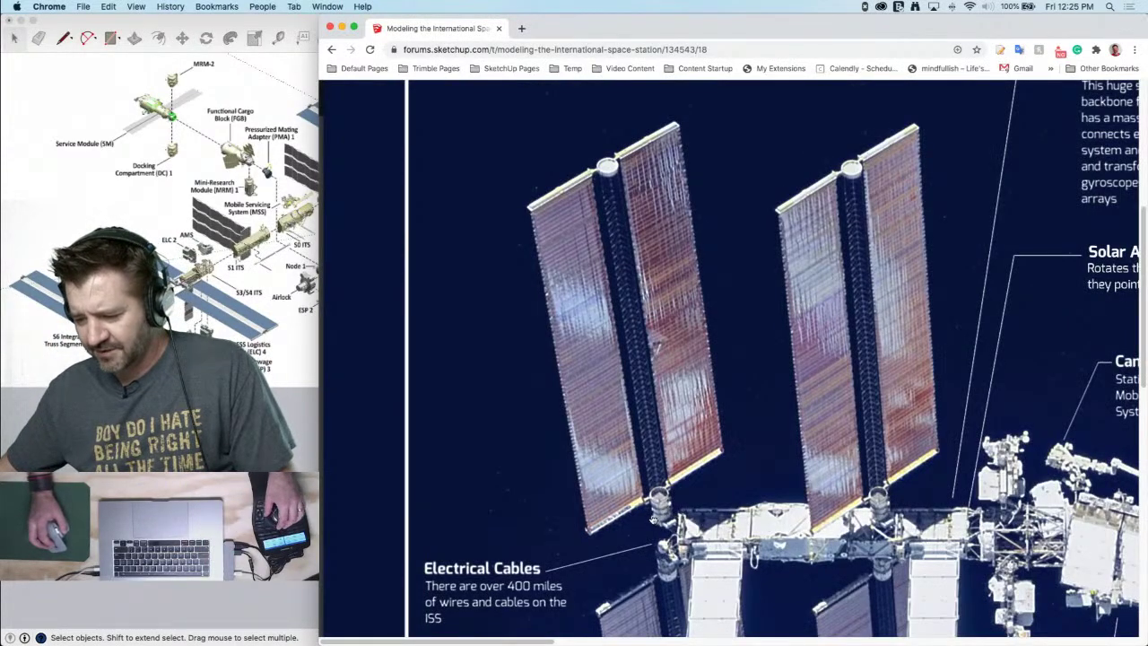
{"action": "key", "text": "super+Tab"}
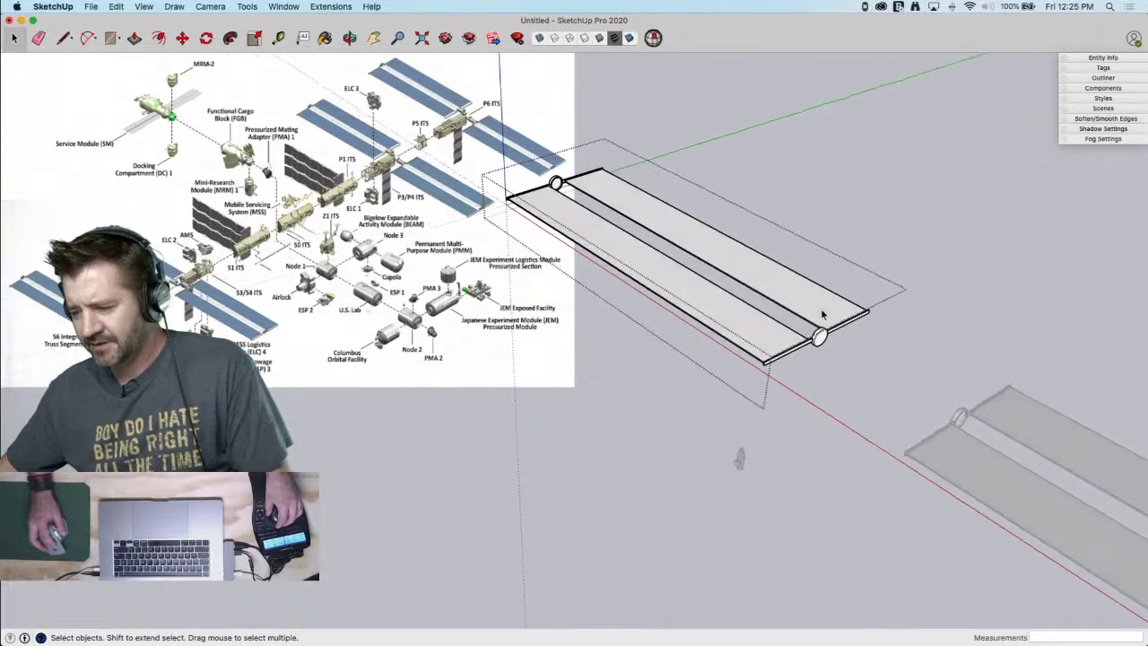
{"action": "middle_click_drag", "start_coordinate": [742, 314], "coordinate": [780, 290]}
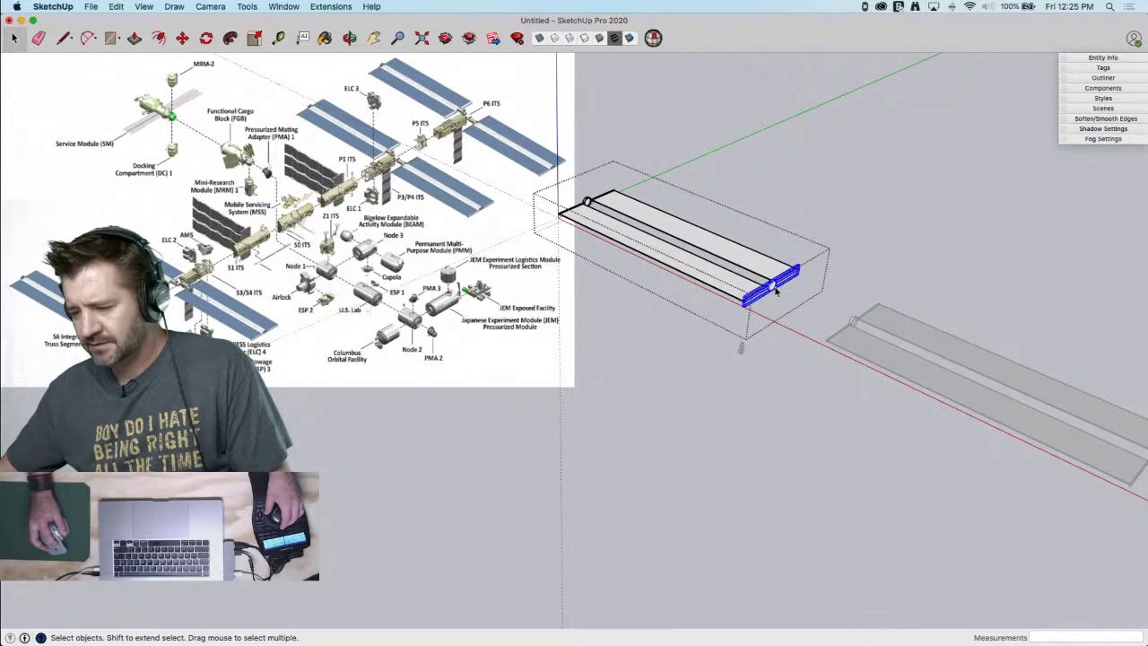
{"action": "right_click", "coordinate": [777, 290]}
{"action": "left_click", "coordinate": [807, 363]}
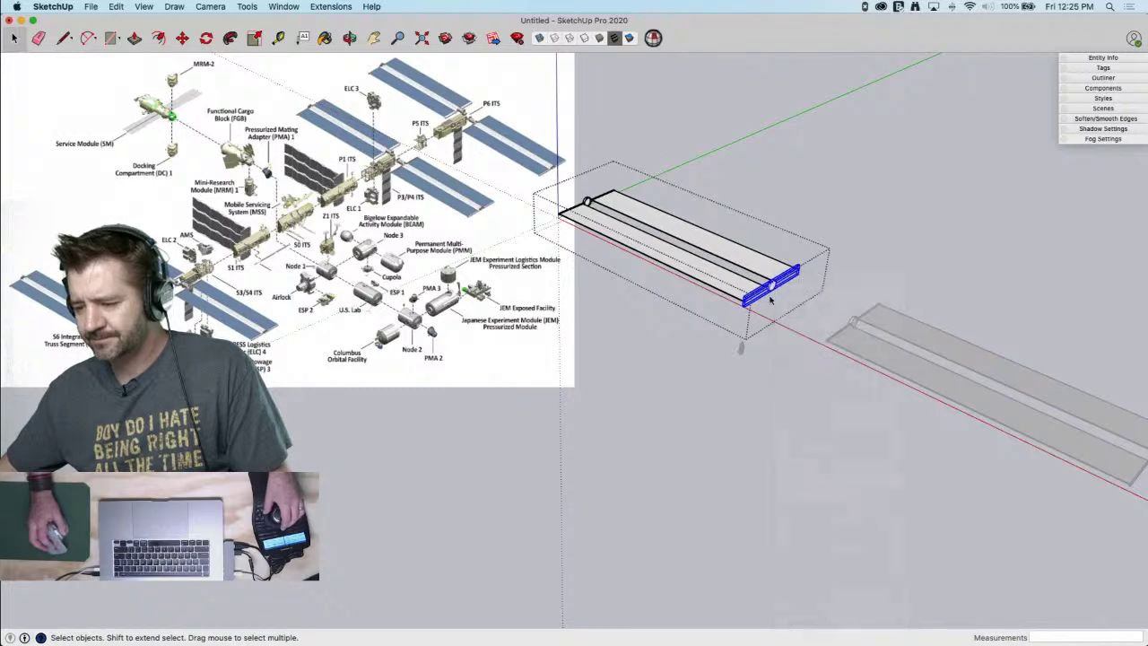
Open the unique end component and offset its round hub face inward by about 0.2 m
{"action": "scroll", "coordinate": [777, 305], "scroll_direction": "up", "scroll_amount": 10}
{"action": "scroll", "coordinate": [771, 296], "scroll_direction": "up", "scroll_amount": 2}
{"action": "key", "text": "f"}
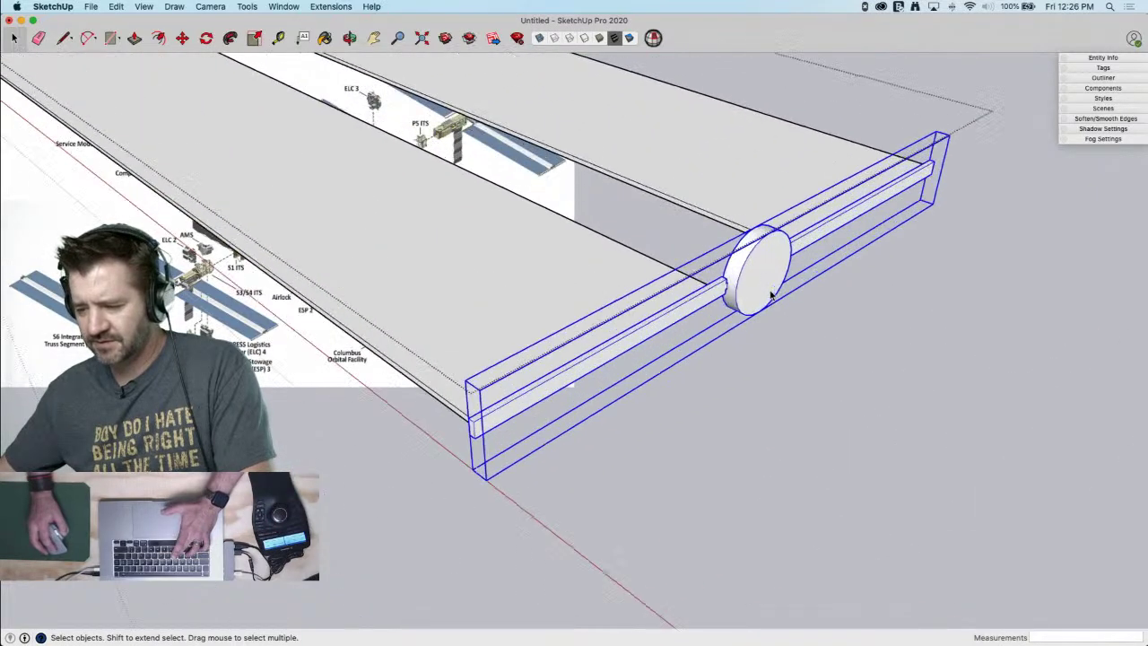
{"action": "key", "text": "space"}
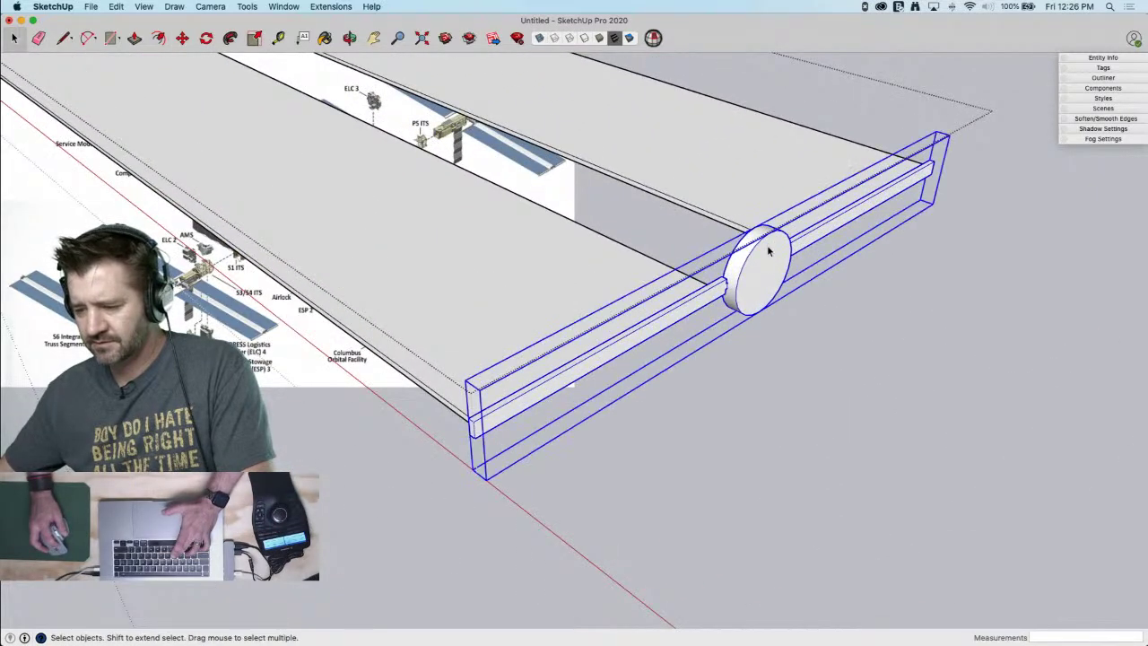
{"action": "double_click", "coordinate": [769, 248]}
{"action": "left_click", "coordinate": [770, 250]}
{"action": "key", "text": "f"}
{"action": "left_click", "coordinate": [769, 246]}
{"action": "left_click", "coordinate": [769, 253]}
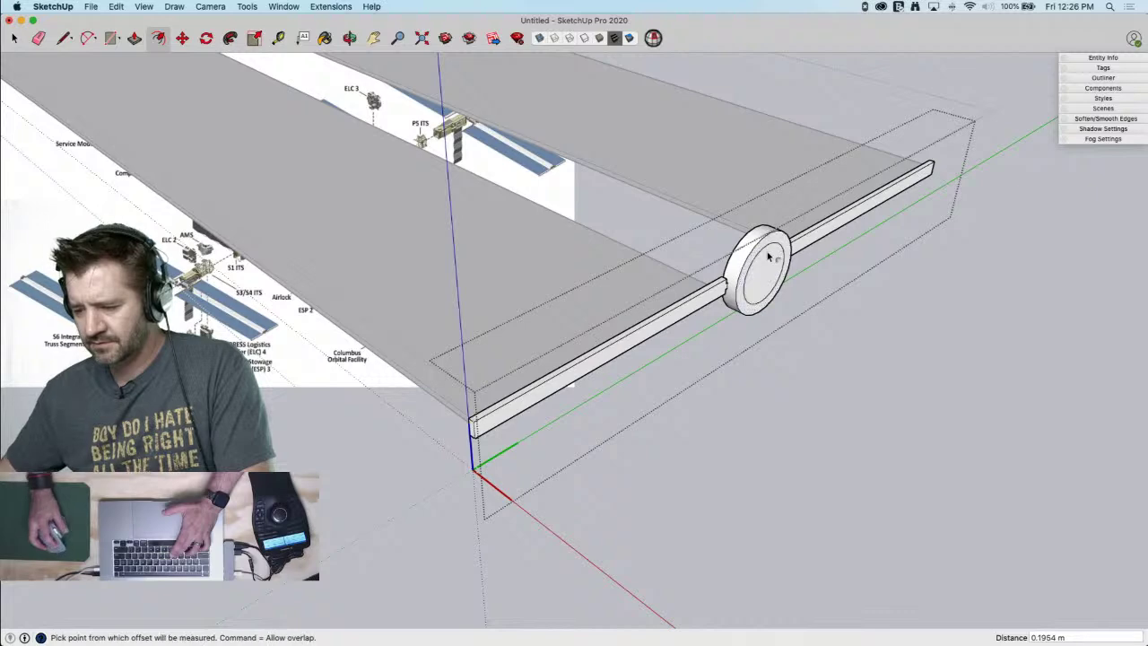
Push/Pull the inner circle outward into a cylindrical stub, and close the component
{"action": "key", "text": "p"}
{"action": "left_click", "coordinate": [766, 261]}
{"action": "left_click", "coordinate": [837, 315]}
{"action": "key", "text": "space"}
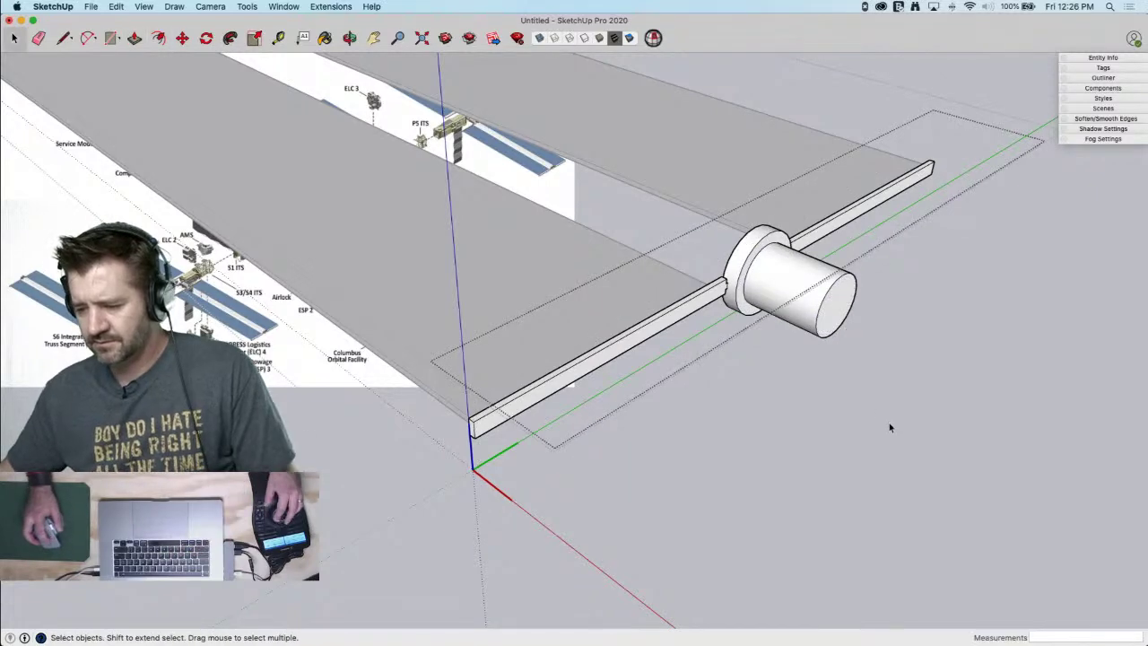
{"action": "left_click", "coordinate": [889, 425]}
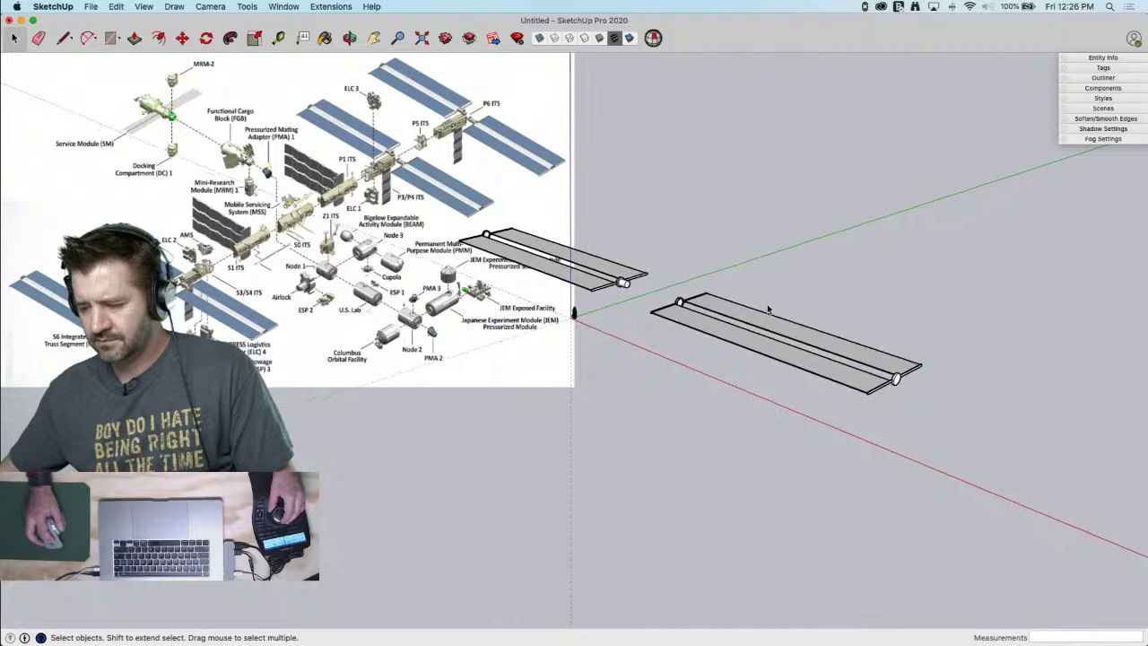
Draw a guide line between diagonally opposite facing corners of the two arrays, and erase the array without the stub
{"action": "key", "text": "e"}
{"action": "key", "text": "l"}
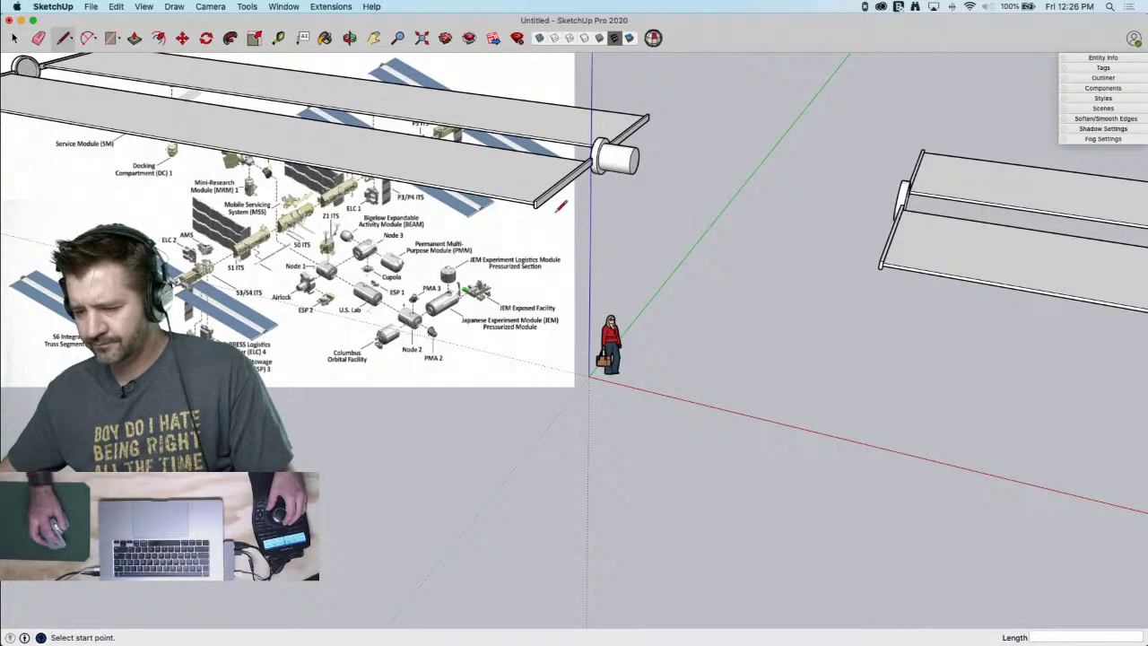
{"action": "left_click", "coordinate": [922, 149]}
{"action": "key", "text": "e"}
{"action": "left_click", "coordinate": [1007, 173]}
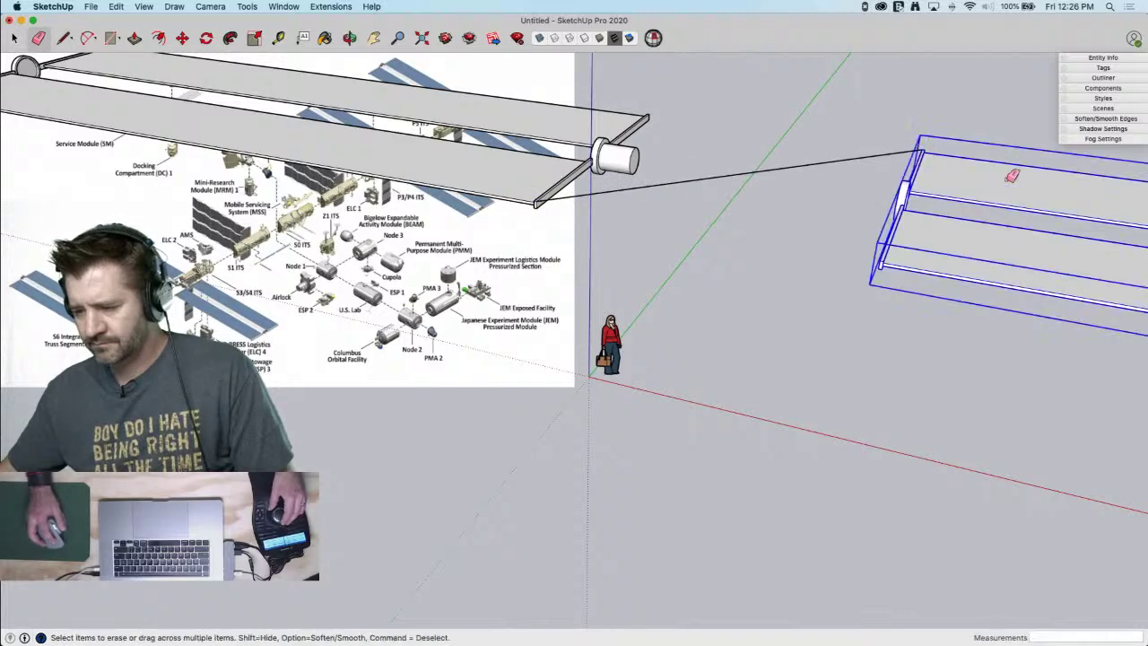
Rotate a copy of the remaining array 180° about the guide line's midpoint, and erase the line
{"action": "key", "text": "space"}
{"action": "left_click", "coordinate": [500, 185]}
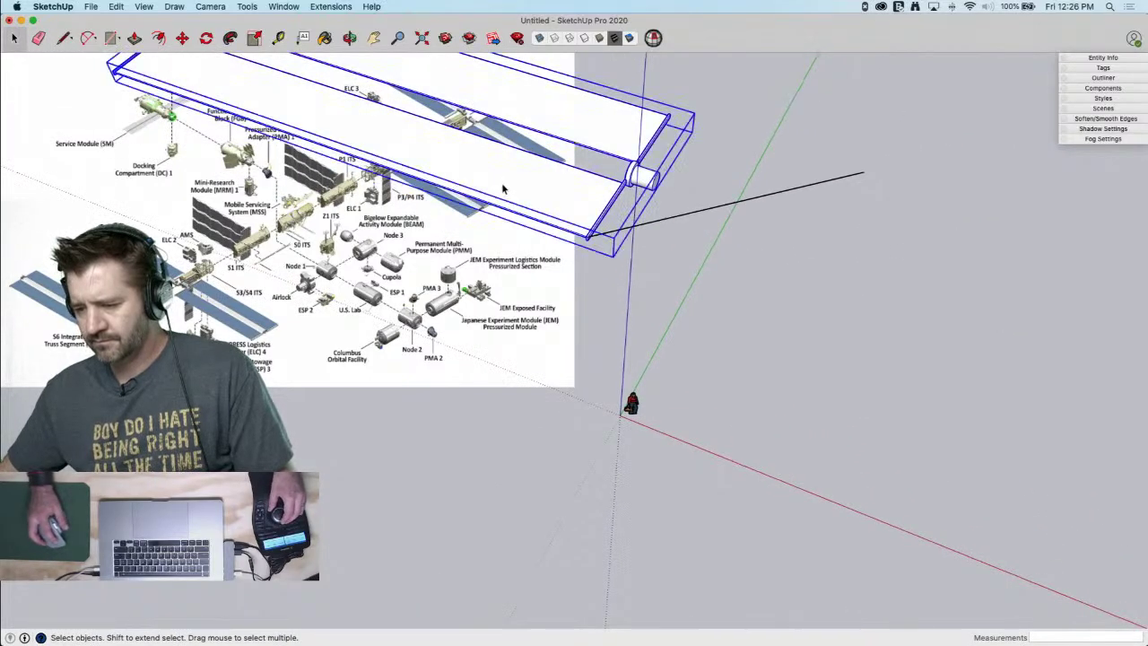
{"action": "key", "text": "q"}
{"action": "left_click", "coordinate": [745, 273]}
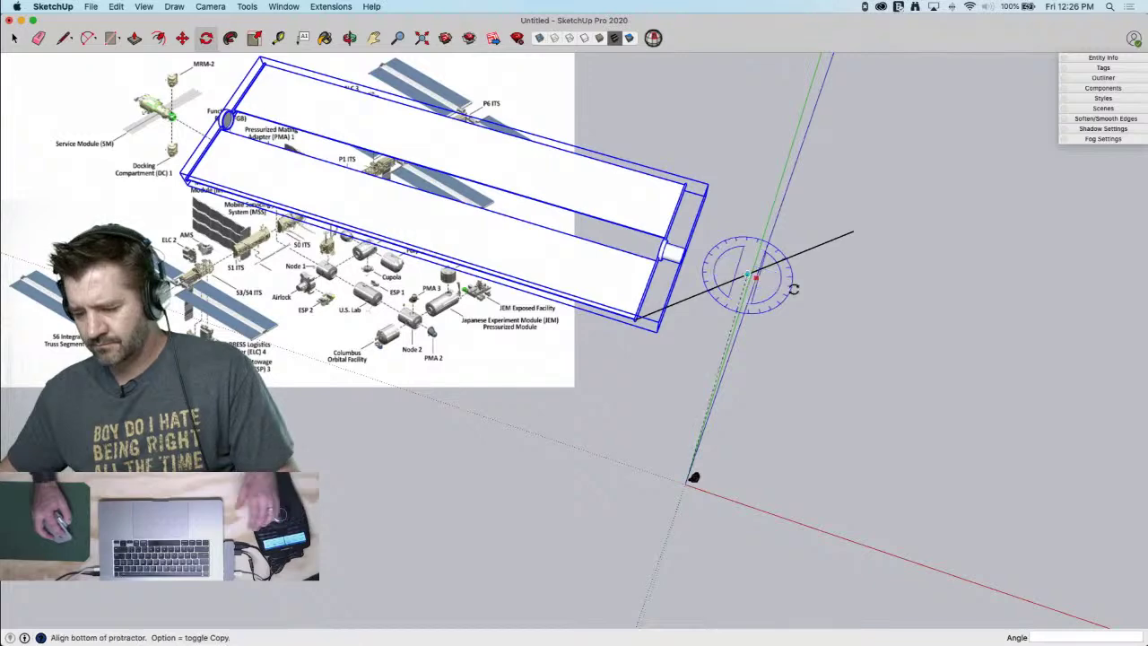
{"action": "key", "text": "alt"}
{"action": "left_click", "coordinate": [825, 299]}
{"action": "left_click", "coordinate": [702, 263]}
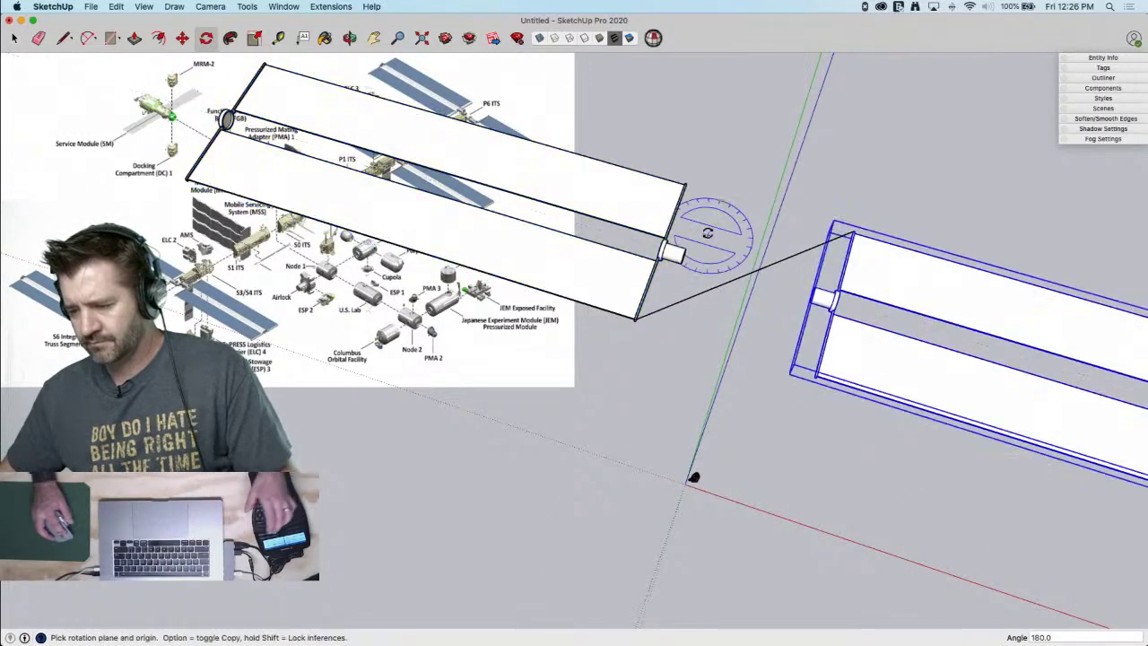
{"action": "key", "text": "e"}
{"action": "left_click", "coordinate": [733, 281]}
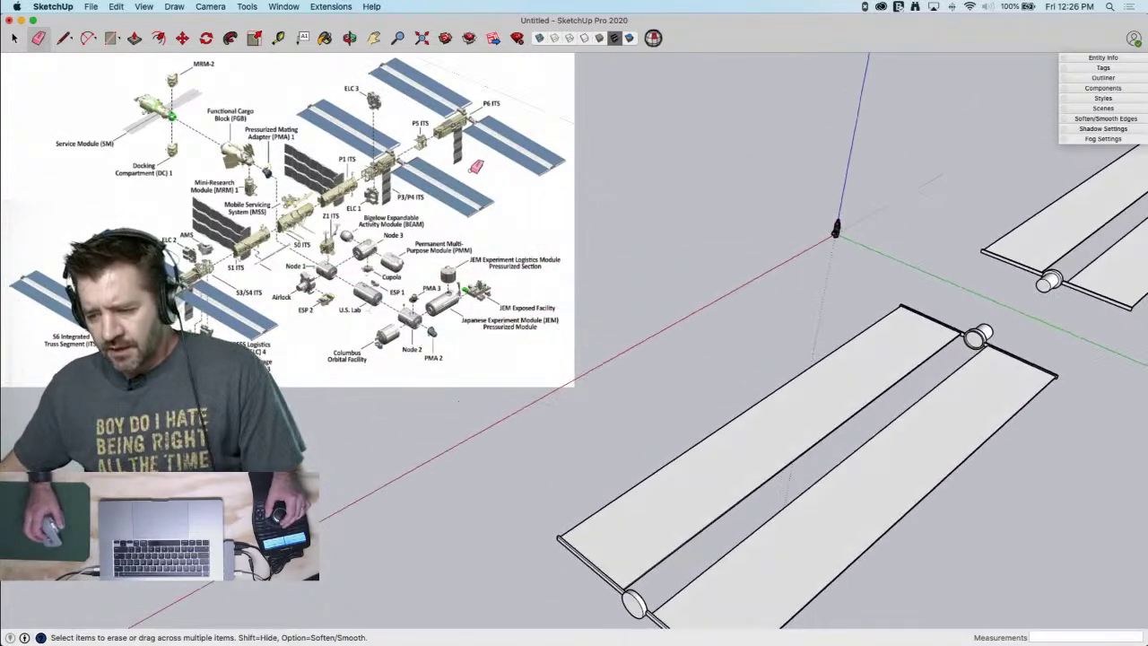
Switch to Chrome and examine the forum thread's ISS images, enlarging iss_config_exploded_view_page to study how the array pairs connect
{"action": "mouse_move", "coordinate": [863, 254]}
{"action": "middle_mouse_down"}
{"action": "mouse_move", "coordinate": [885, 174]}
{"action": "mouse_move", "coordinate": [776, 111]}
{"action": "mouse_move", "coordinate": [748, 358]}
{"action": "mouse_move", "coordinate": [741, 327]}
{"action": "middle_mouse_up"}
{"action": "key", "text": "space"}
{"action": "key", "text": "e"}
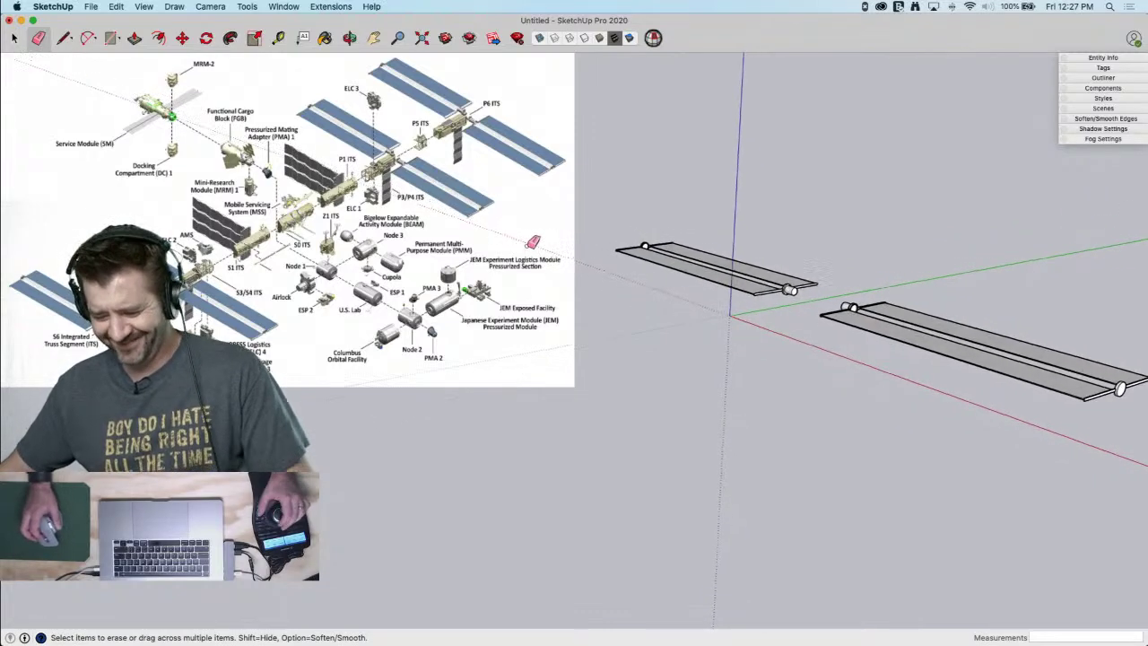
{"action": "key", "text": "super+Tab"}
{"action": "scroll", "coordinate": [563, 339], "scroll_direction": "down", "scroll_amount": 5}
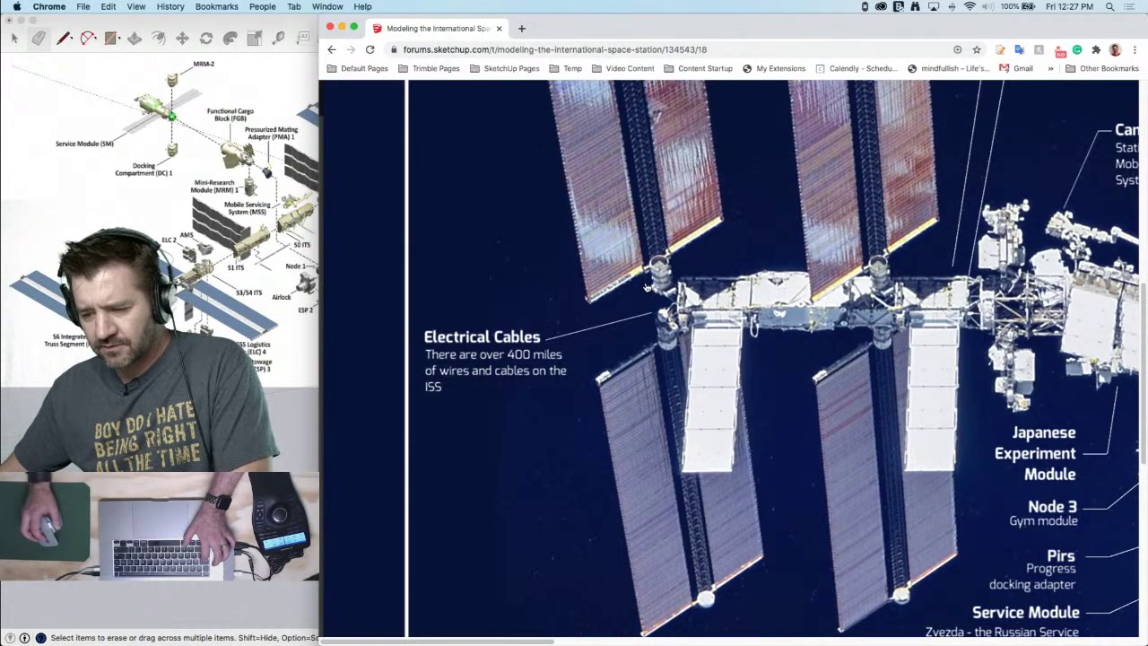
{"action": "left_click", "coordinate": [679, 296]}
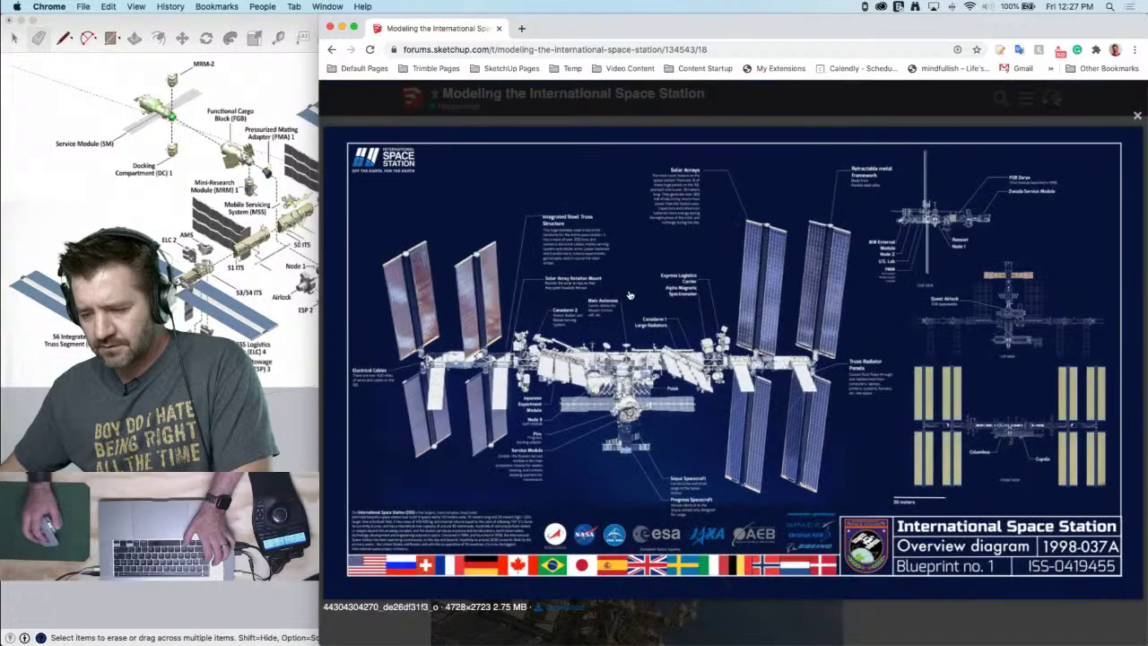
{"action": "left_click", "coordinate": [819, 628]}
{"action": "scroll", "coordinate": [825, 538], "scroll_direction": "up", "scroll_amount": 10}
{"action": "scroll", "coordinate": [832, 518], "scroll_direction": "up", "scroll_amount": 20}
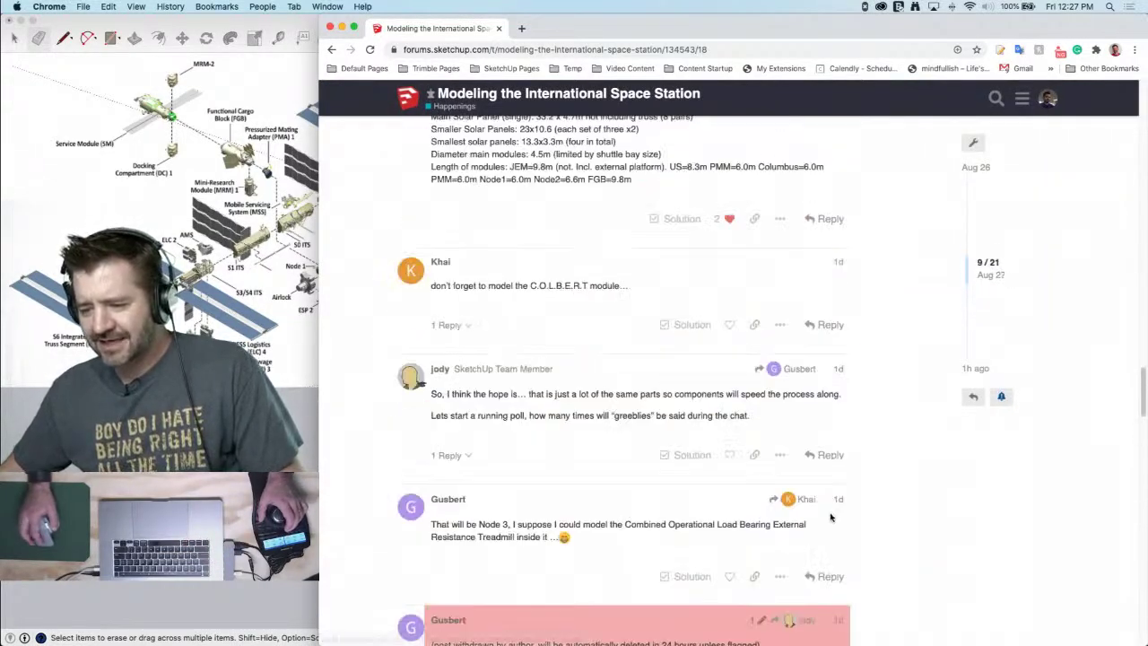
{"action": "scroll", "coordinate": [830, 516], "scroll_direction": "up", "scroll_amount": 10}
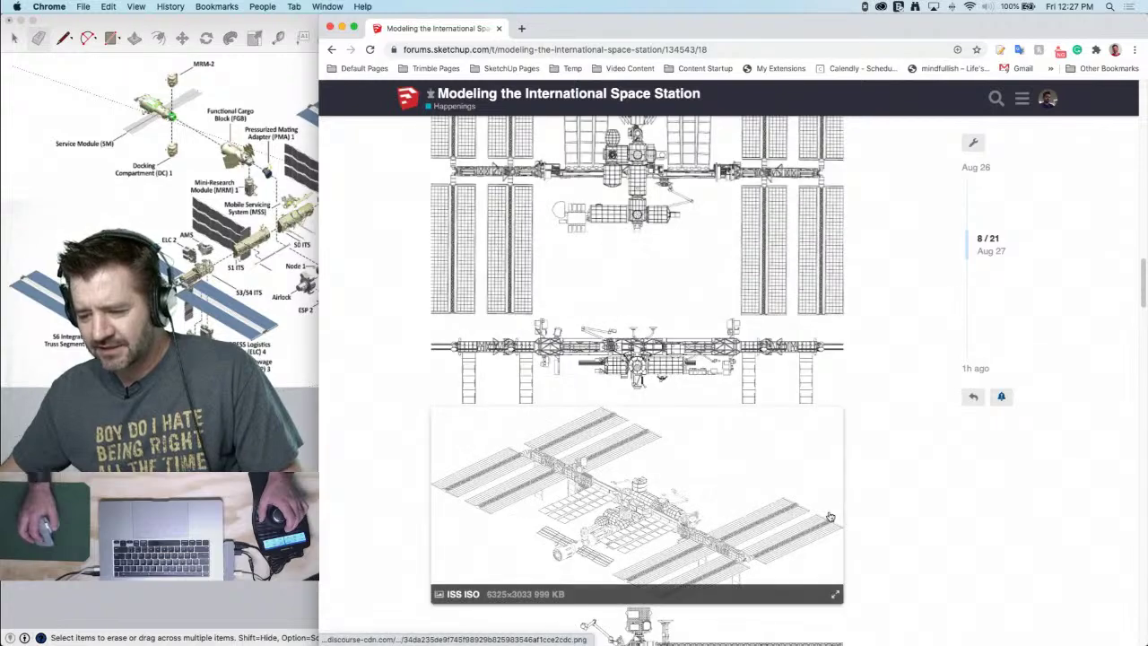
{"action": "scroll", "coordinate": [830, 516], "scroll_direction": "up", "scroll_amount": 15}
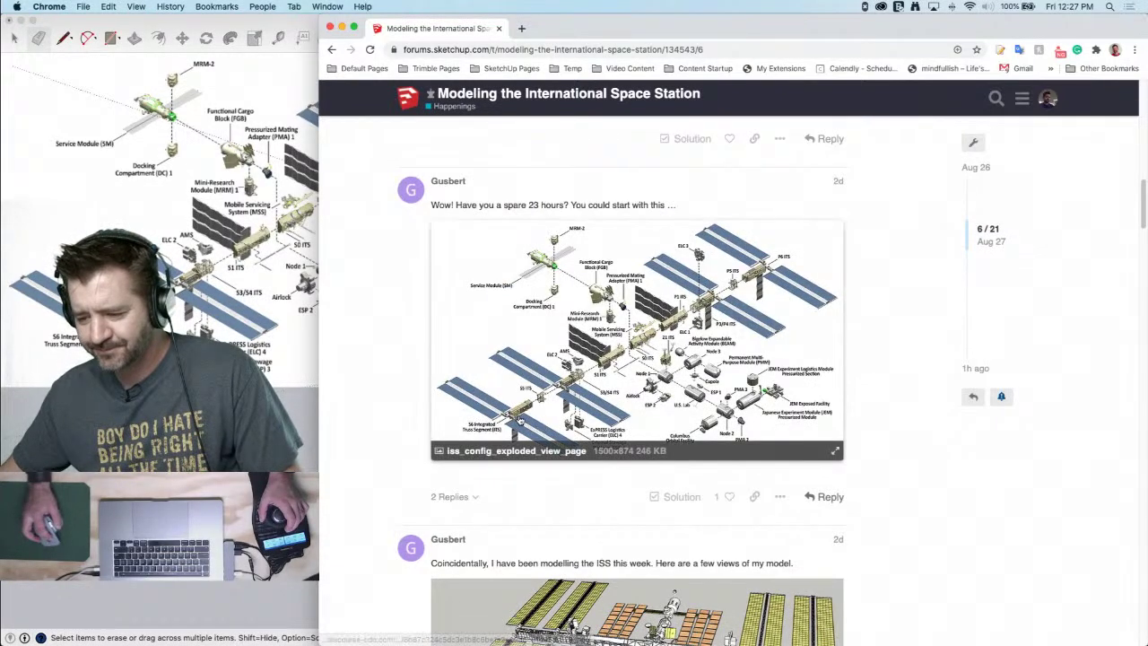
{"action": "left_click", "coordinate": [530, 391]}
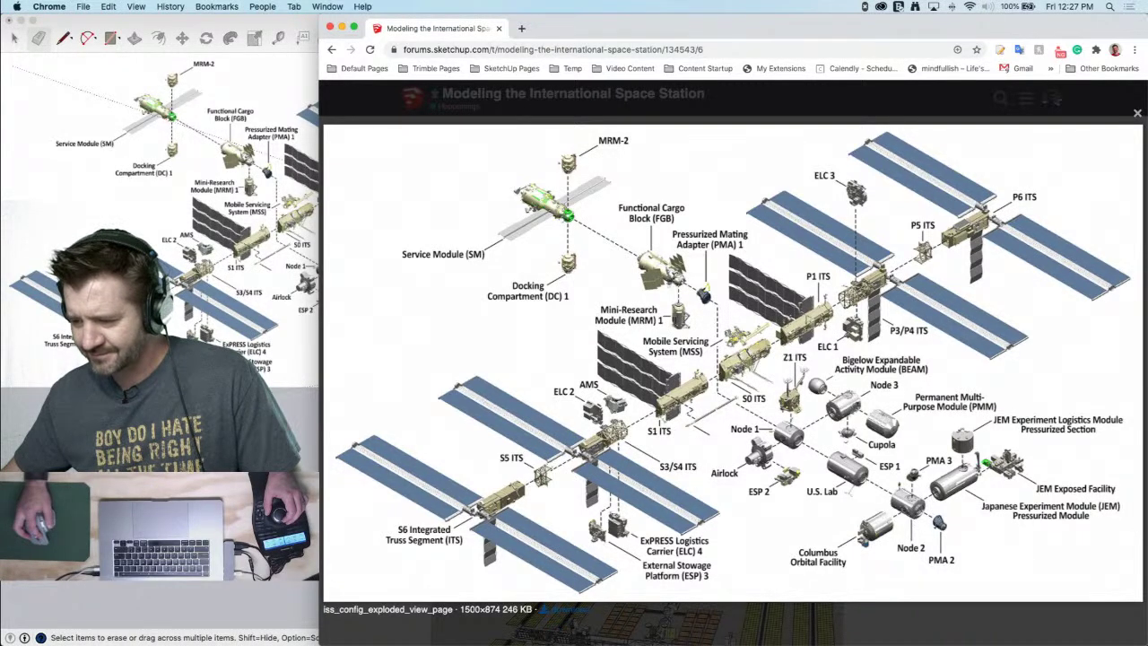
Switch back to SketchUp and draw a line joining the centres of the two facing stubs' end faces
{"action": "left_click", "coordinate": [296, 308]}
{"action": "key", "text": "space"}
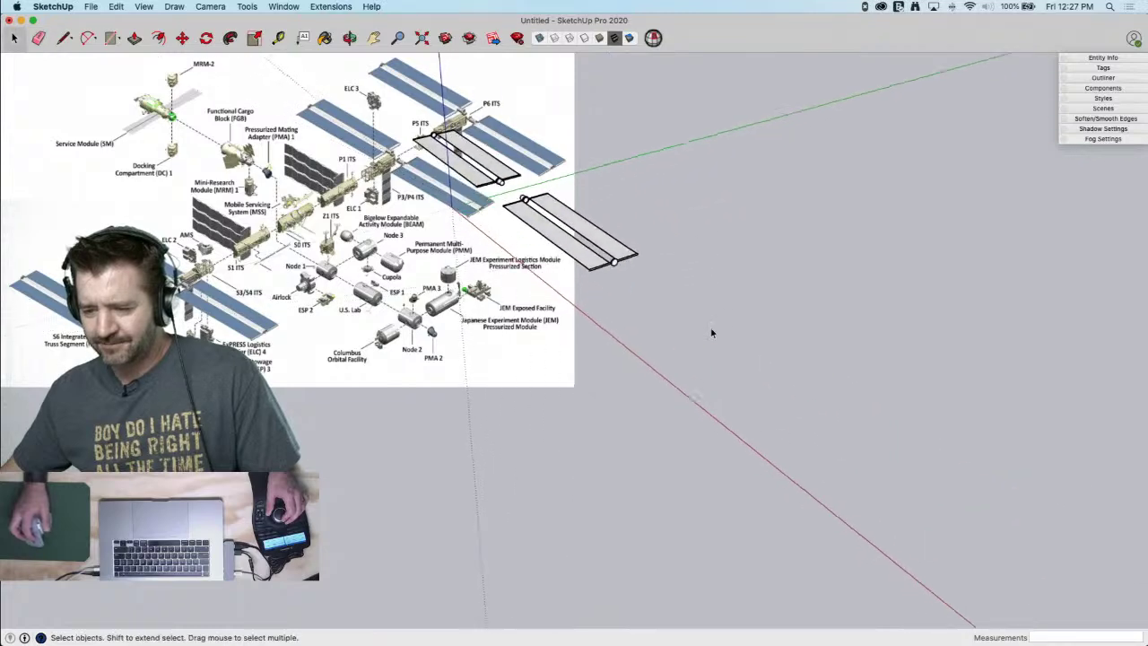
{"action": "scroll", "coordinate": [551, 279], "scroll_direction": "up", "scroll_amount": 6}
{"action": "key", "text": "l"}
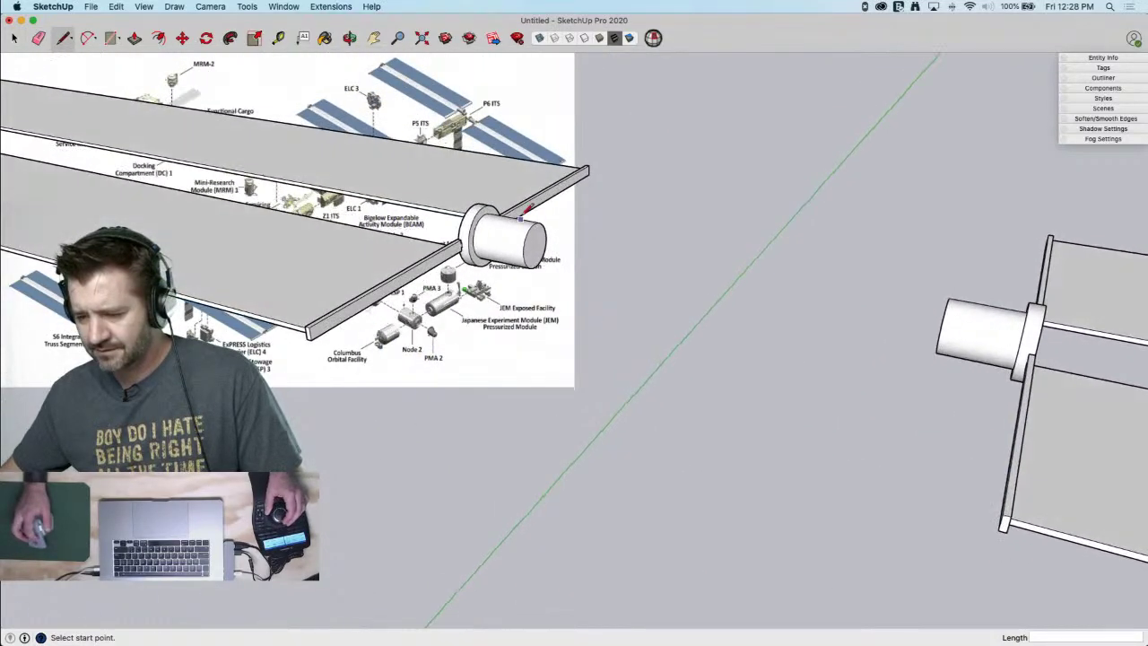
{"action": "left_click", "coordinate": [536, 243]}
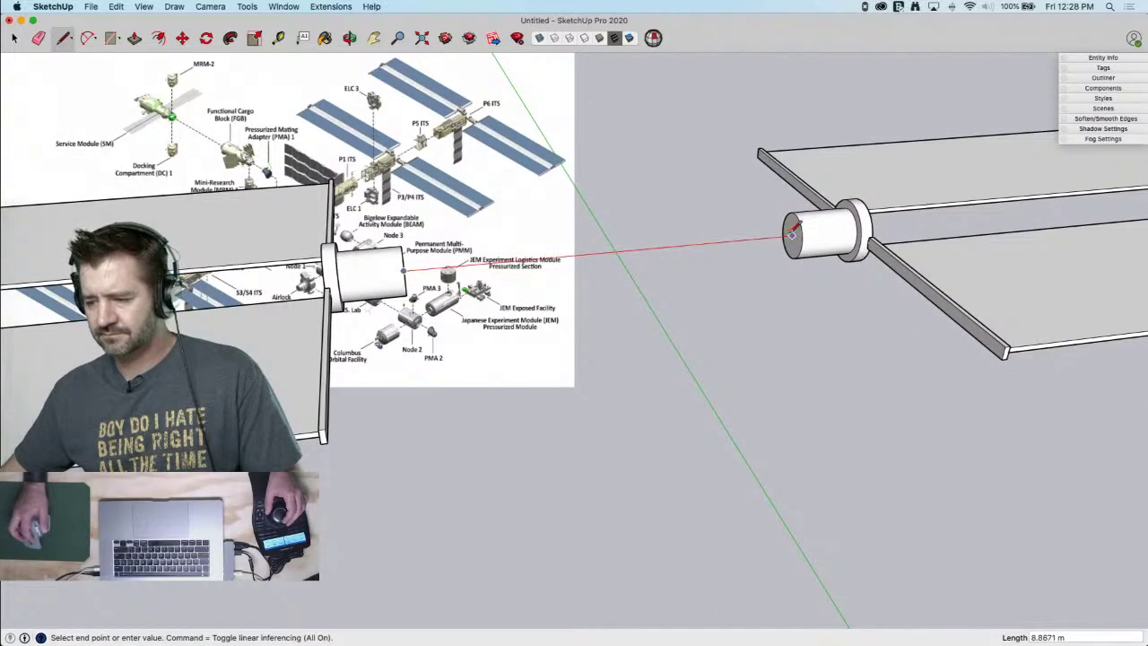
{"action": "left_click", "coordinate": [793, 232]}
{"action": "key", "text": "space"}
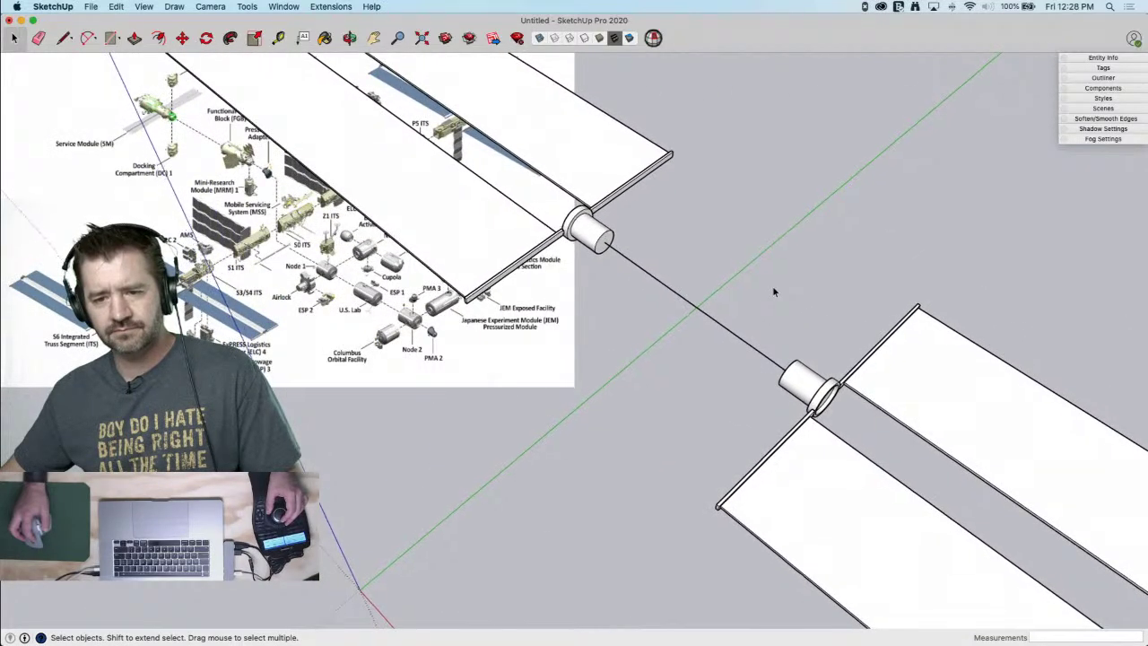
Measure the gap between the centres of the two facing stubs' end faces with the Line tool
{"action": "key", "text": "l"}
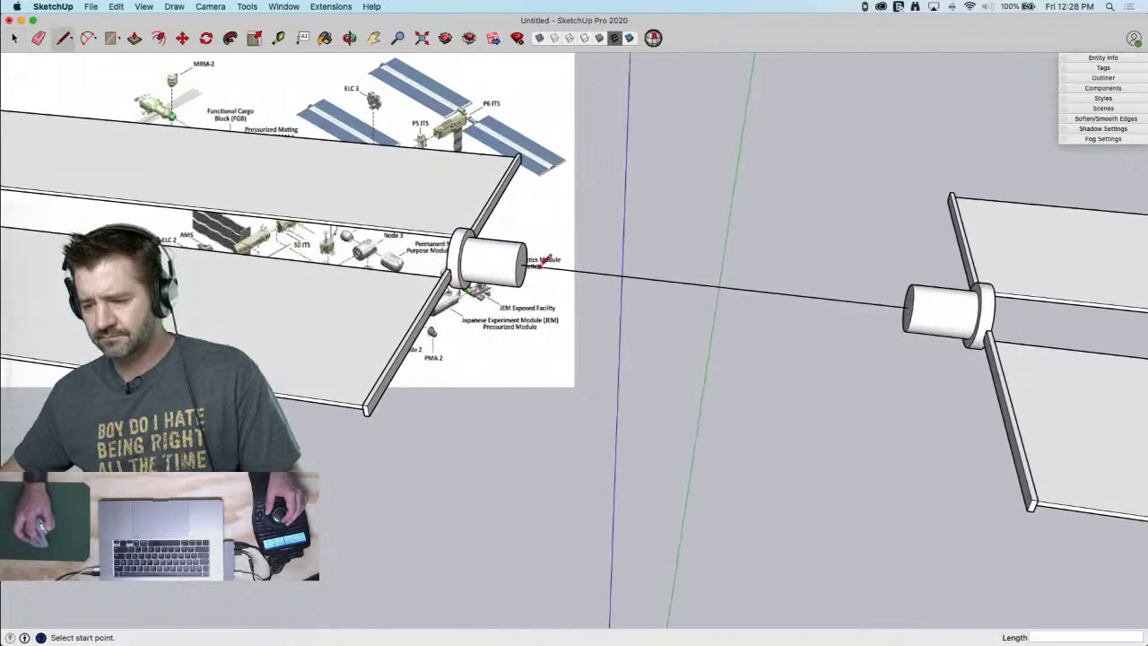
{"action": "left_click", "coordinate": [531, 263]}
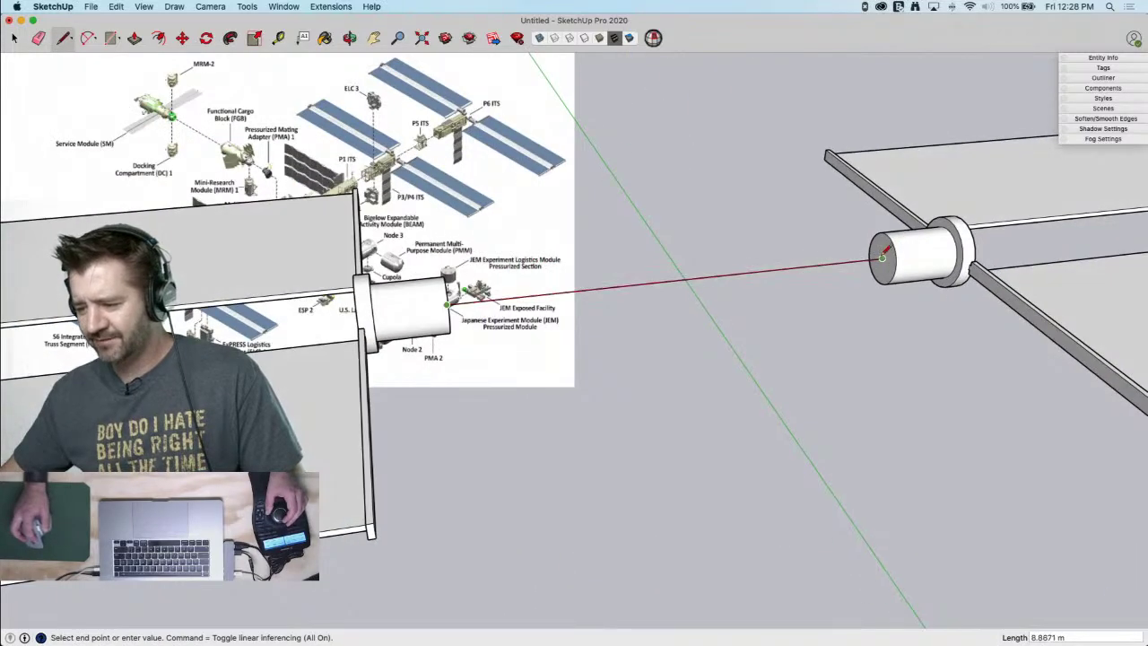
{"action": "left_click", "coordinate": [884, 256]}
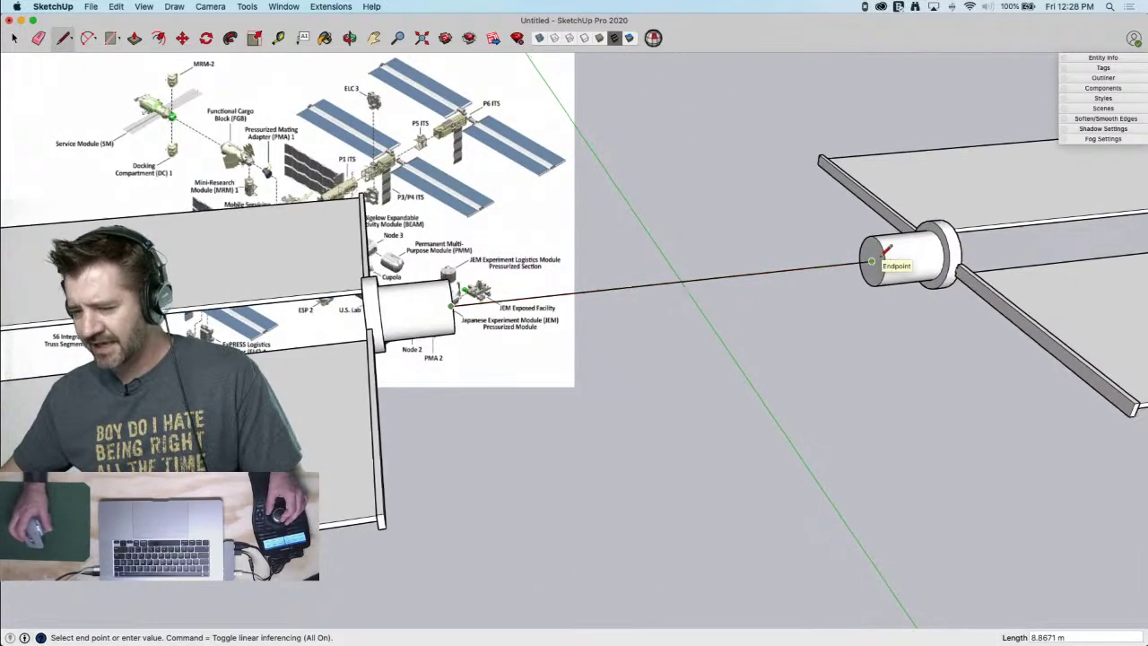
{"action": "key", "text": "space"}
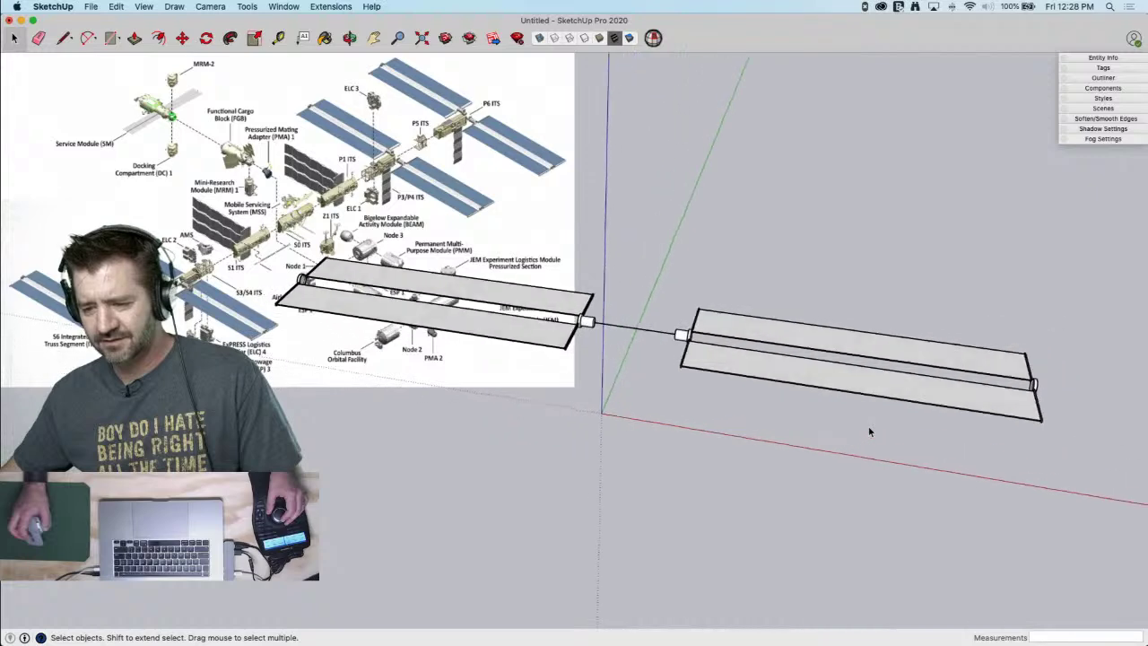
Measure the long outer edge of the solar array beyond the gap with the Line tool
{"action": "key", "text": "l"}
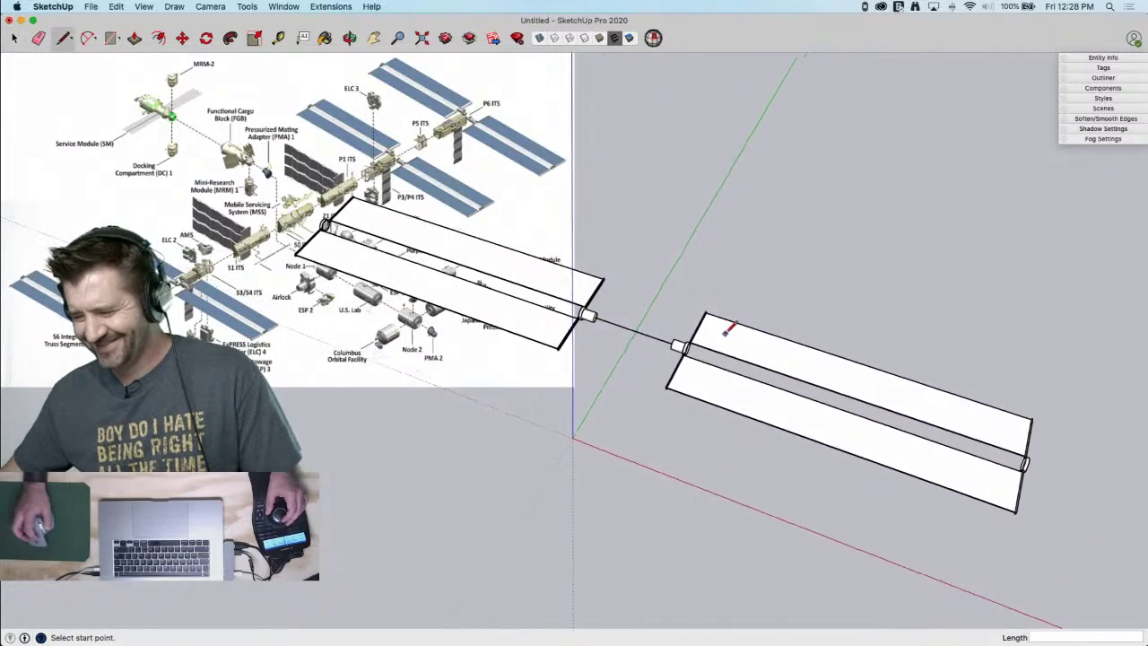
{"action": "left_click", "coordinate": [707, 312]}
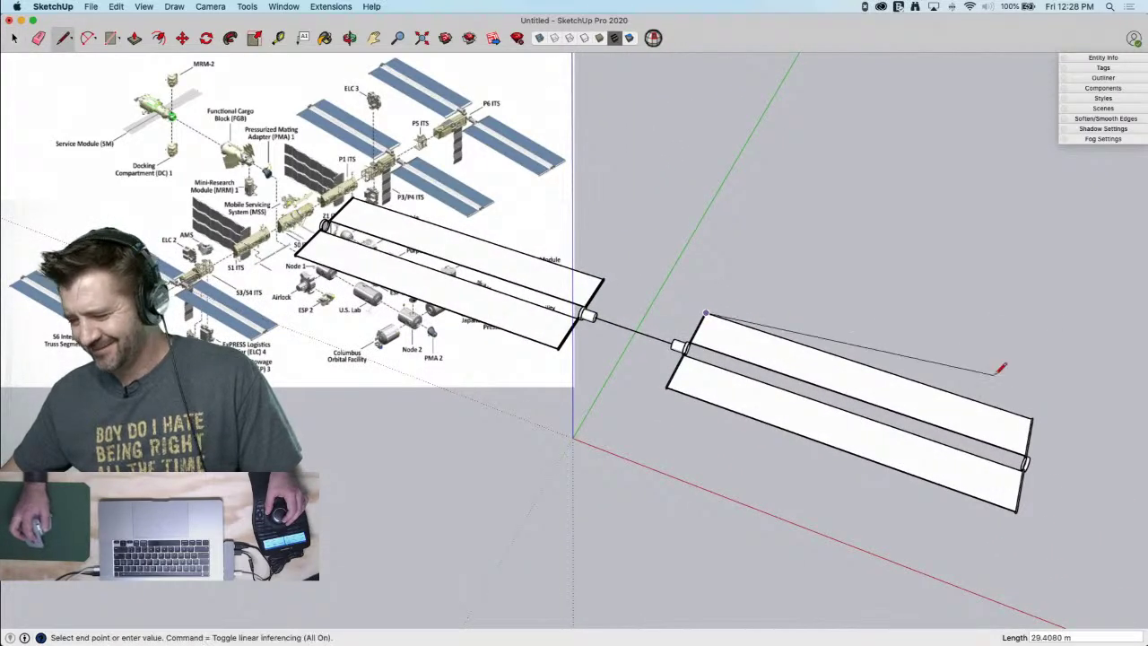
{"action": "left_click", "coordinate": [1031, 417]}
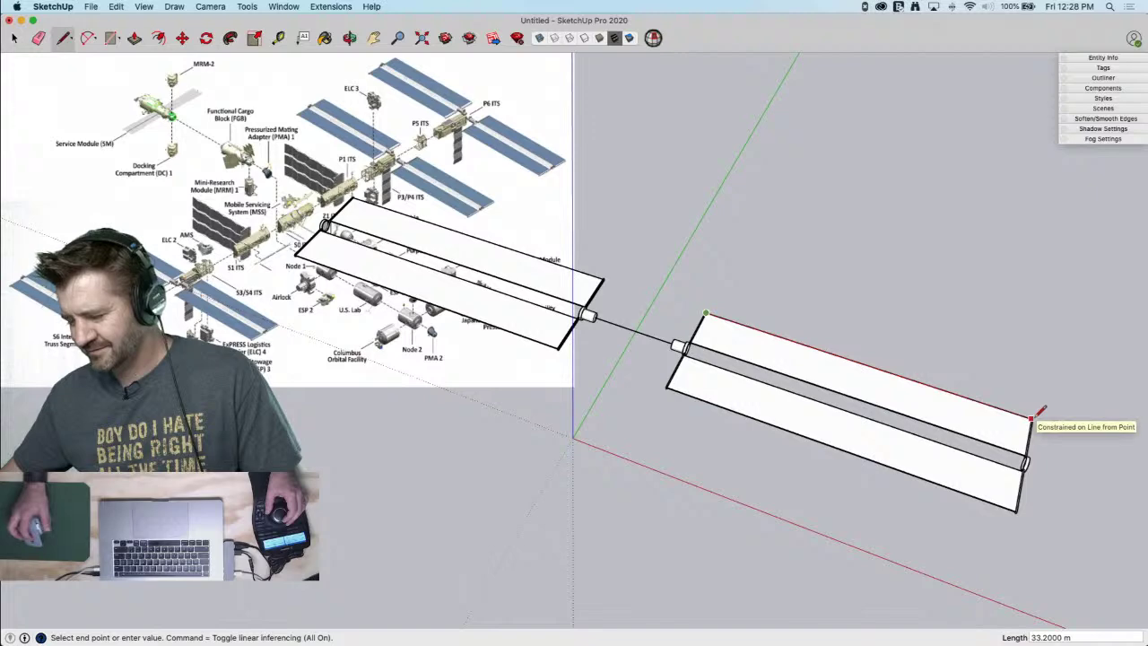
{"action": "key", "text": "space"}
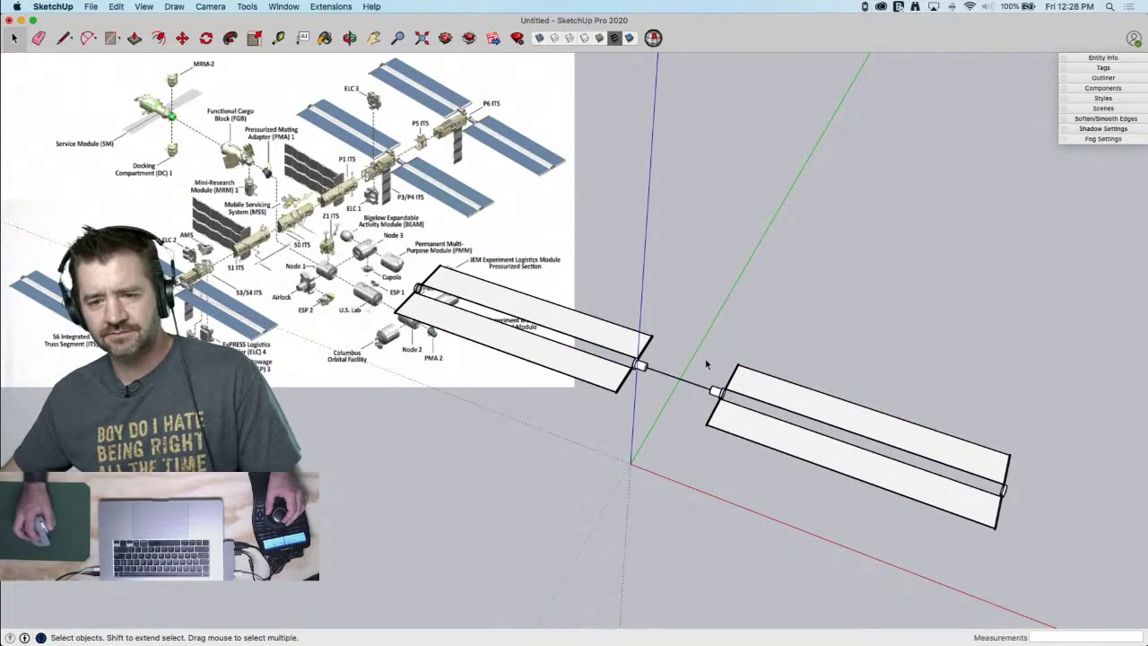
Align the model's array pair over the P6 ITS arrays in the reference image and set the camera to Parallel Projection
{"action": "scroll", "coordinate": [706, 358], "scroll_direction": "up", "scroll_amount": 10}
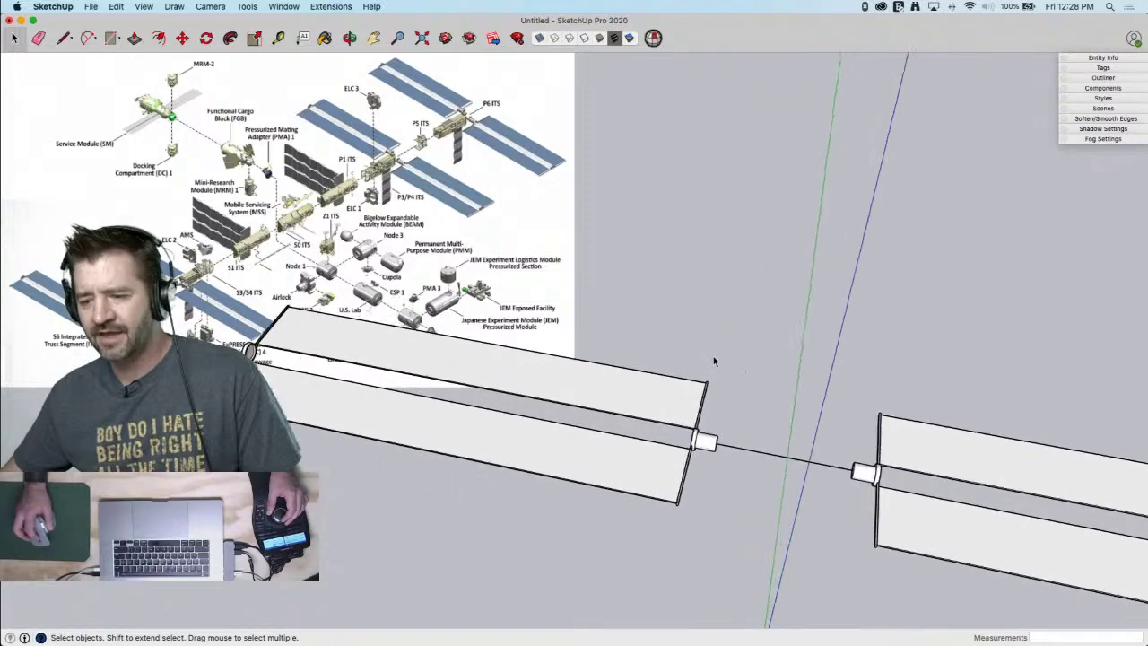
{"action": "scroll", "coordinate": [700, 341], "scroll_direction": "down", "scroll_amount": 6}
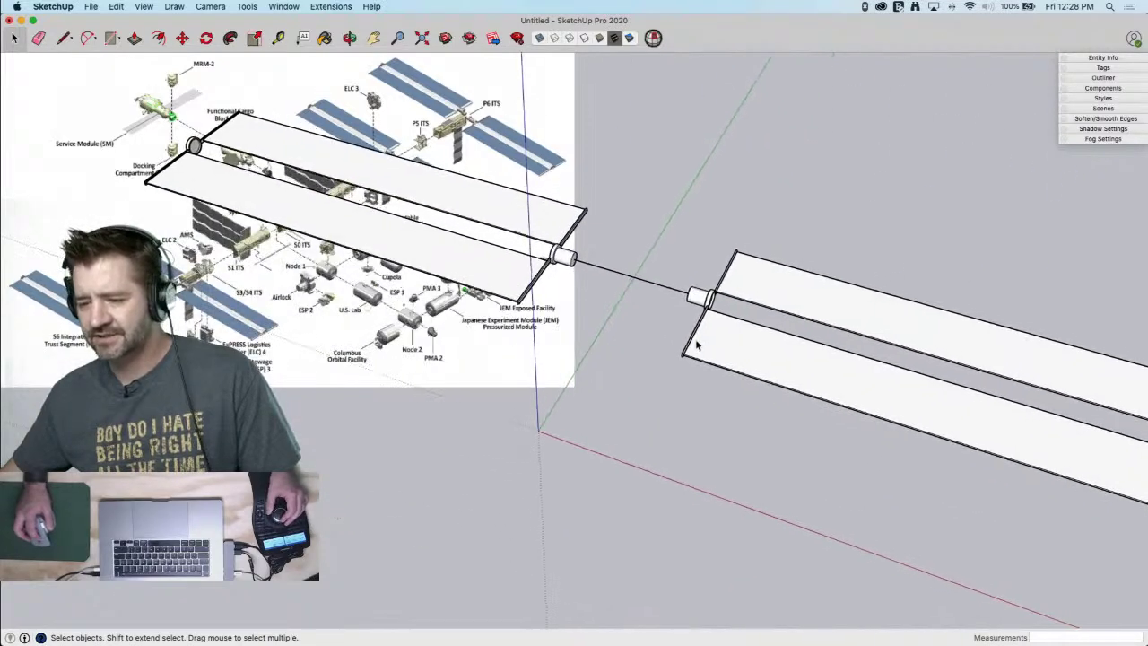
{"action": "scroll", "coordinate": [655, 332], "scroll_direction": "down", "scroll_amount": 6}
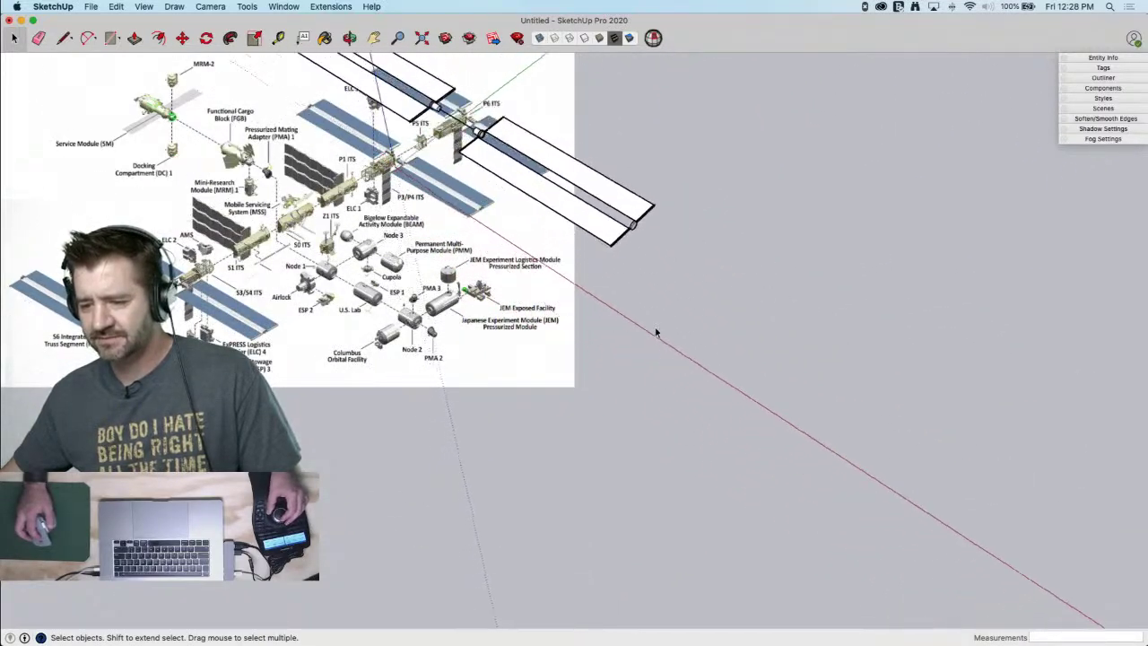
{"action": "scroll", "coordinate": [655, 333], "scroll_direction": "down", "scroll_amount": 2}
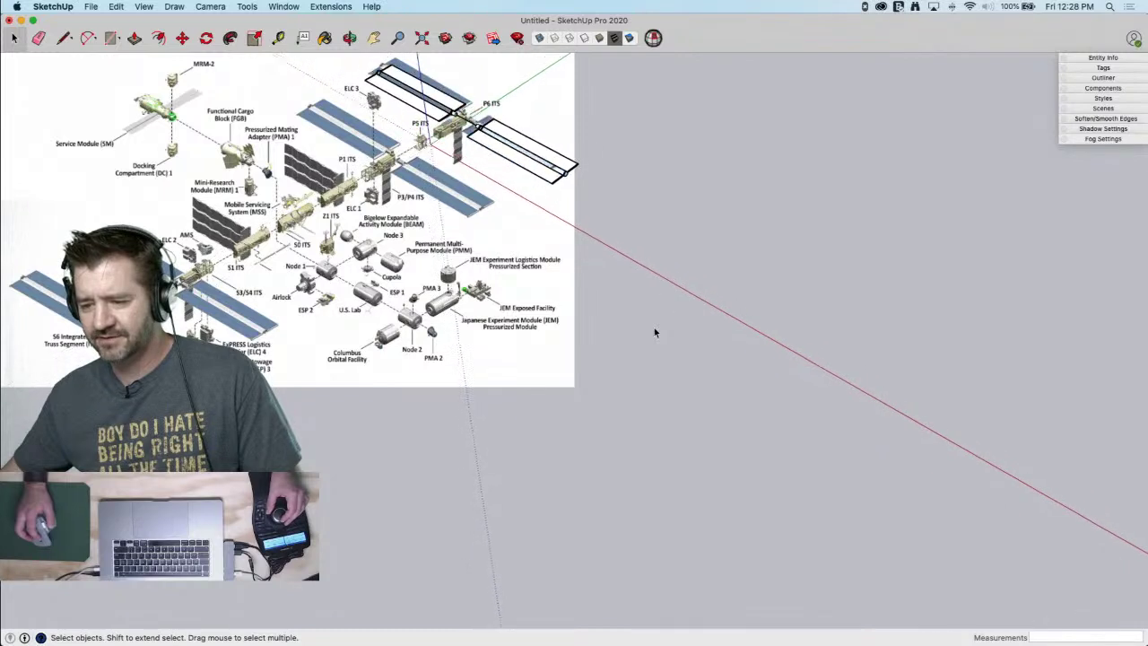
{"action": "scroll", "coordinate": [654, 332], "scroll_direction": "down", "scroll_amount": 2}
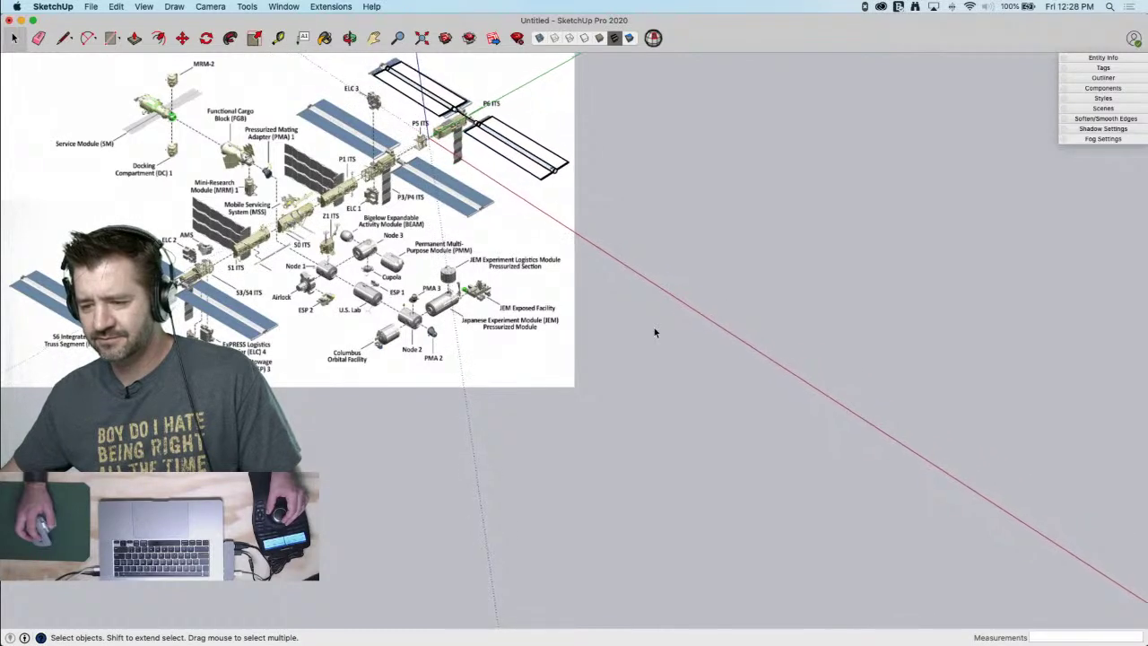
{"action": "scroll", "coordinate": [654, 332], "scroll_direction": "down", "scroll_amount": 2}
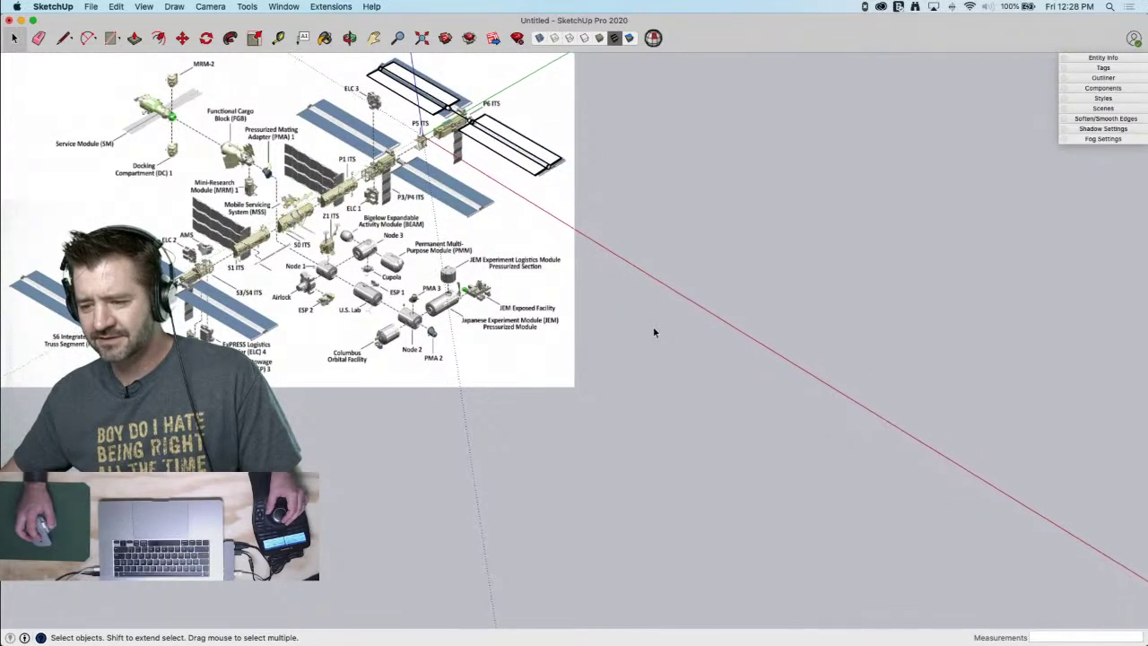
{"action": "scroll", "coordinate": [653, 332], "scroll_direction": "up", "scroll_amount": 2}
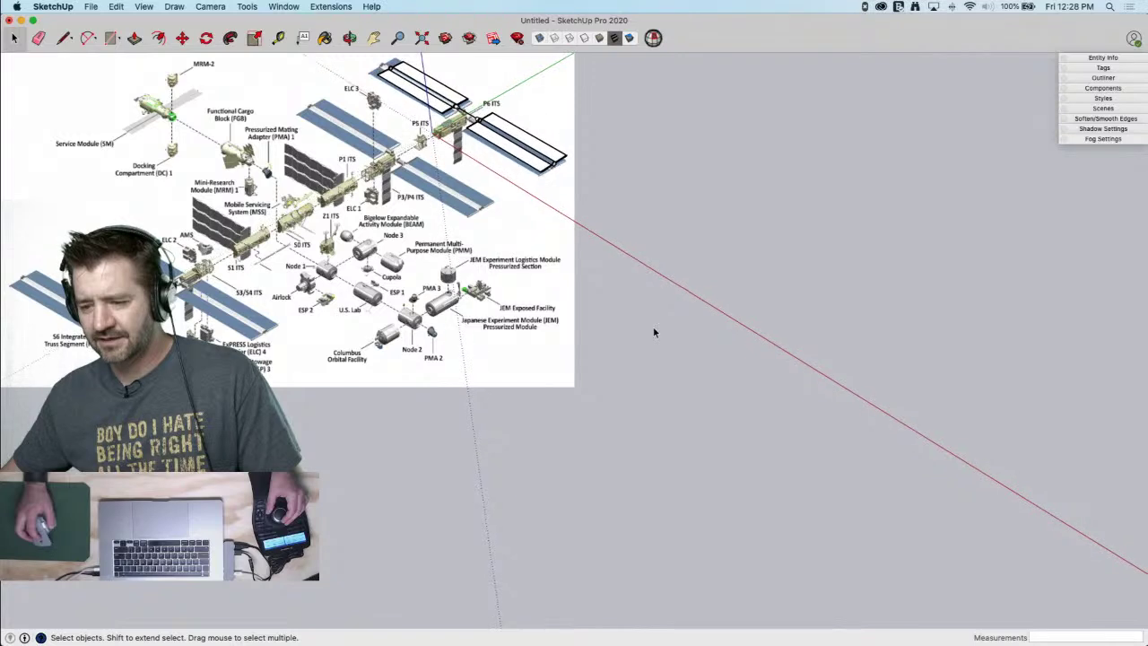
{"action": "scroll", "coordinate": [653, 332], "scroll_direction": "down", "scroll_amount": 1}
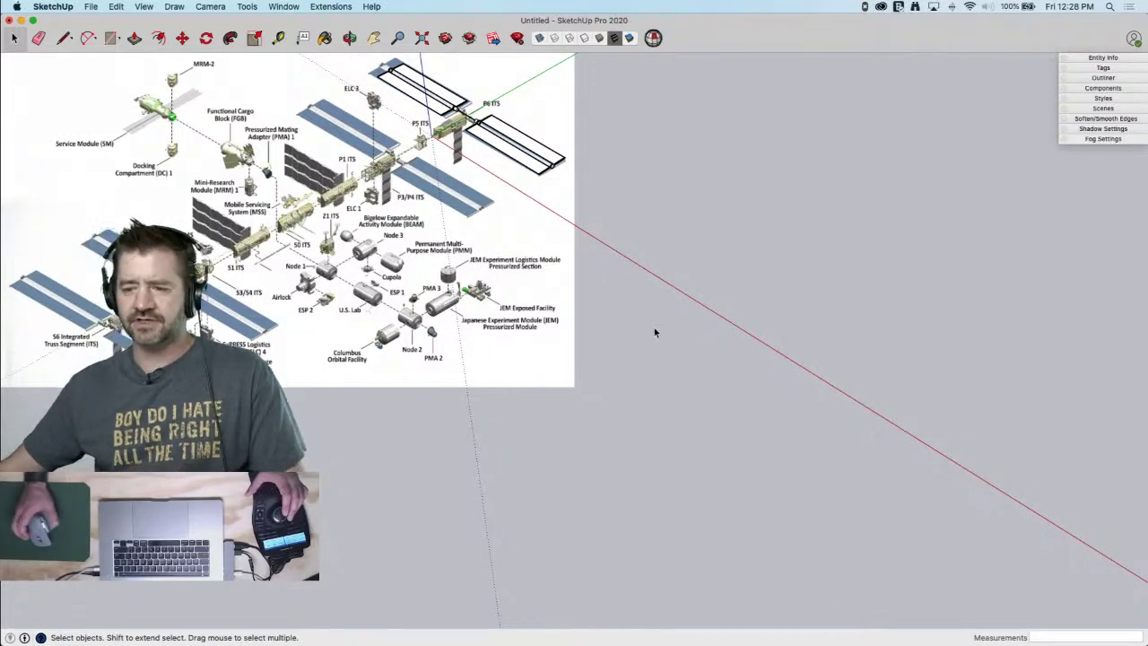
{"action": "left_click", "coordinate": [210, 6]}
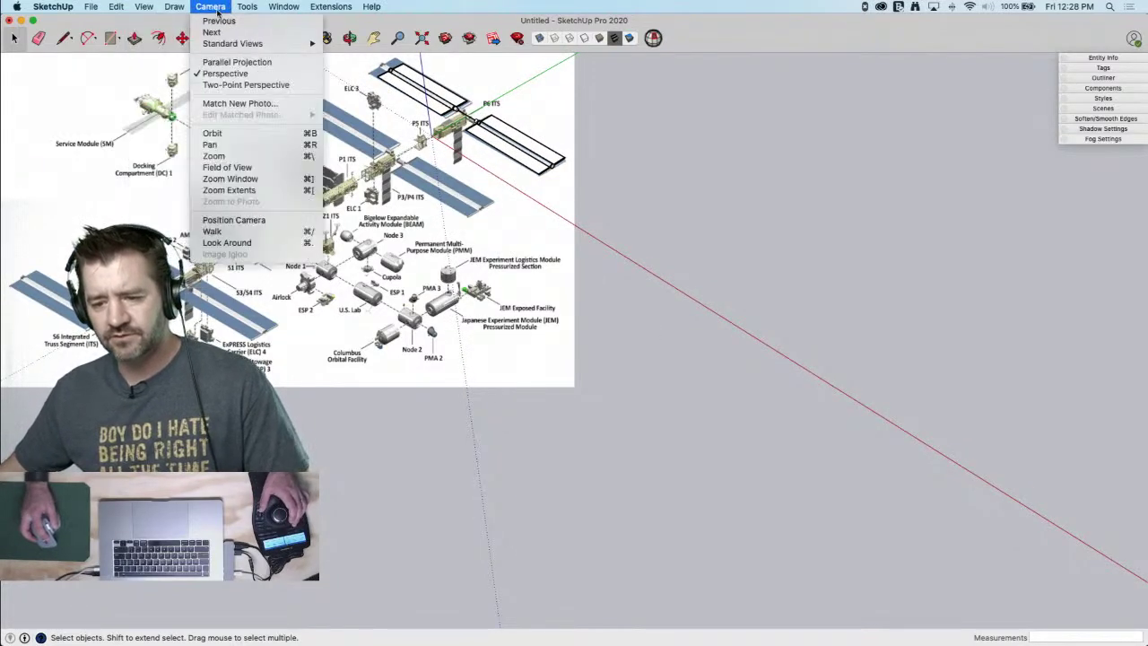
{"action": "left_click", "coordinate": [235, 62]}
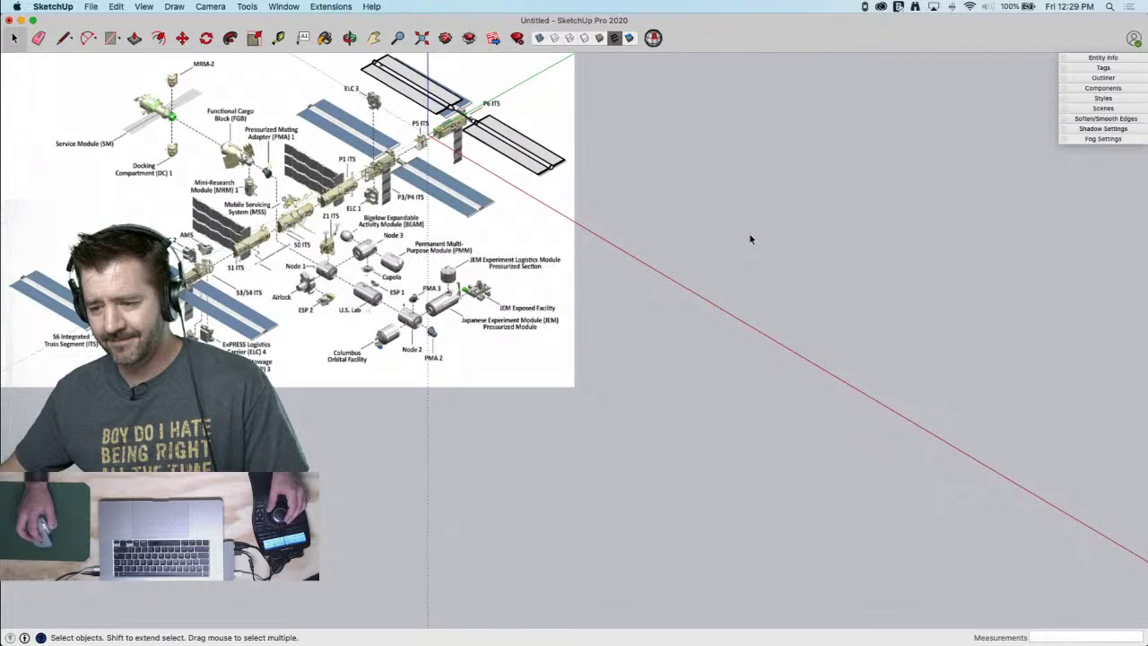
{"action": "key", "text": "m"}
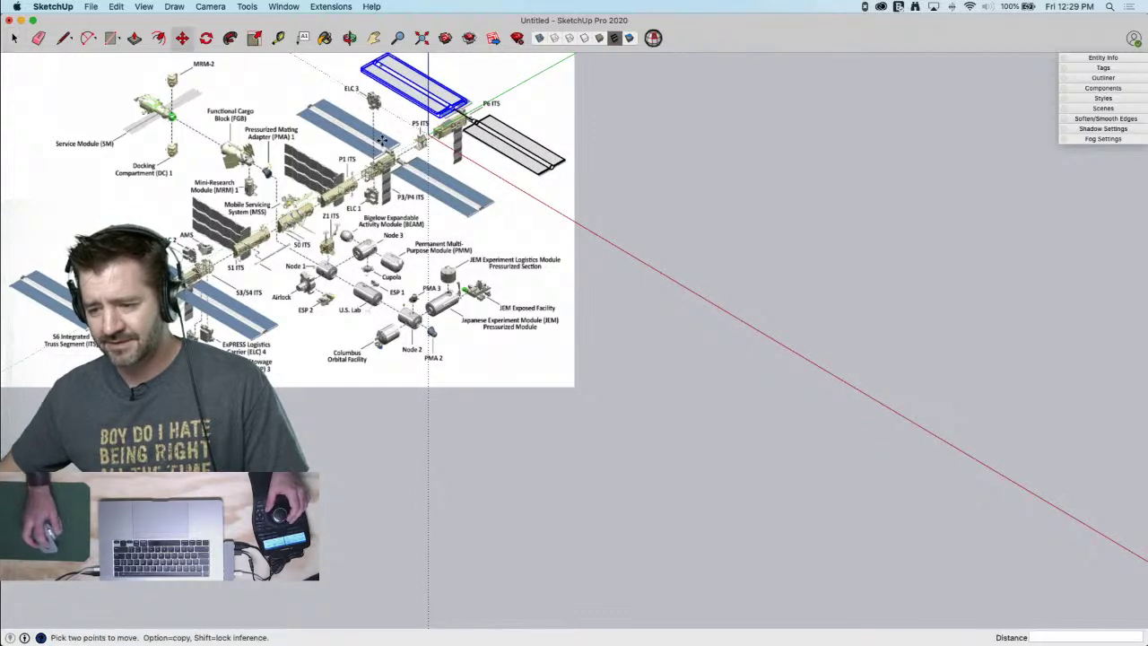
{"action": "left_click", "coordinate": [272, 81]}
{"action": "key", "text": "space"}
Draw a line about 10.9 m along the green axis from the stub connecting line's midpoint, continuing with a vertical line about 3.65 m long
{"action": "key", "text": "l"}
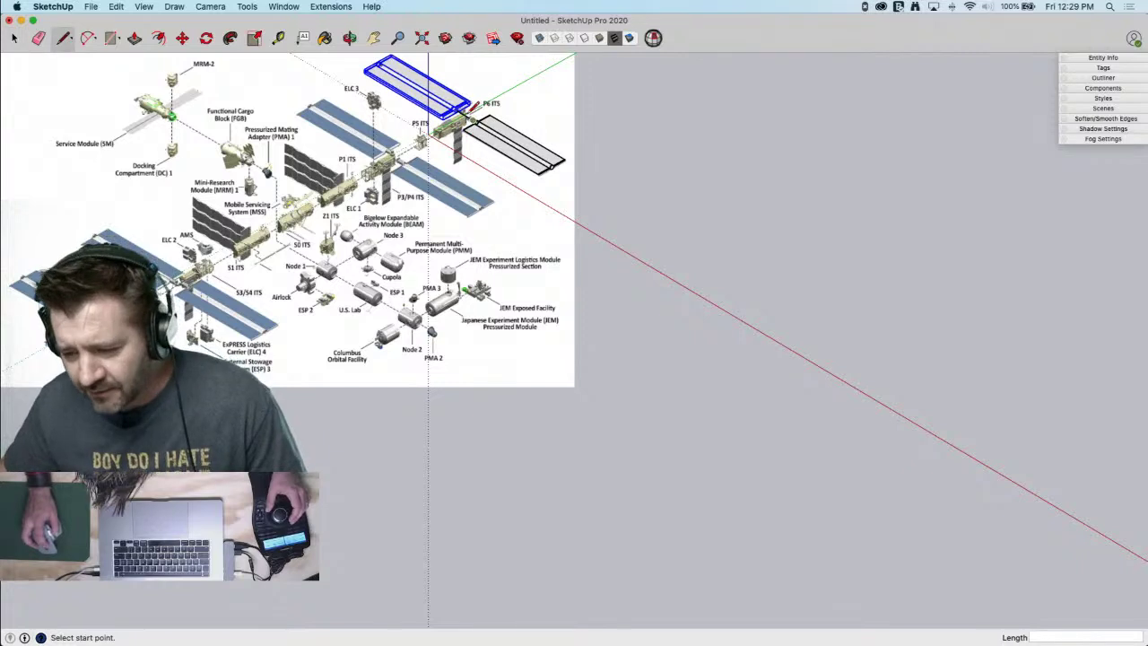
{"action": "scroll", "coordinate": [472, 108], "scroll_direction": "up", "scroll_amount": 2}
{"action": "scroll", "coordinate": [473, 107], "scroll_direction": "down", "scroll_amount": 3}
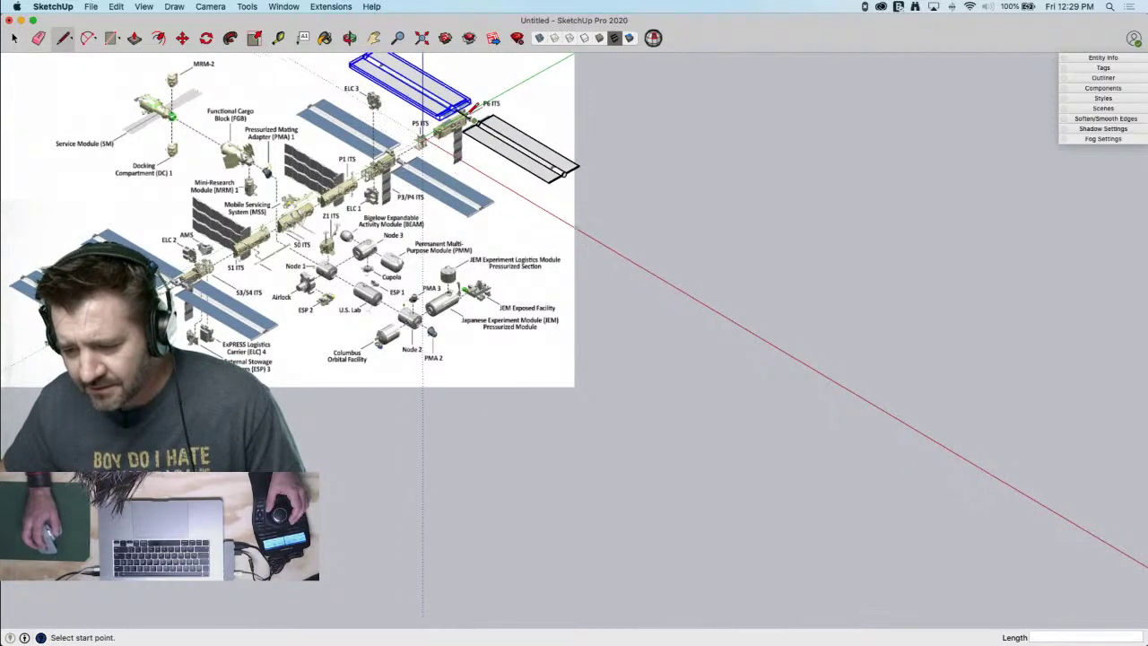
{"action": "left_click", "coordinate": [467, 114]}
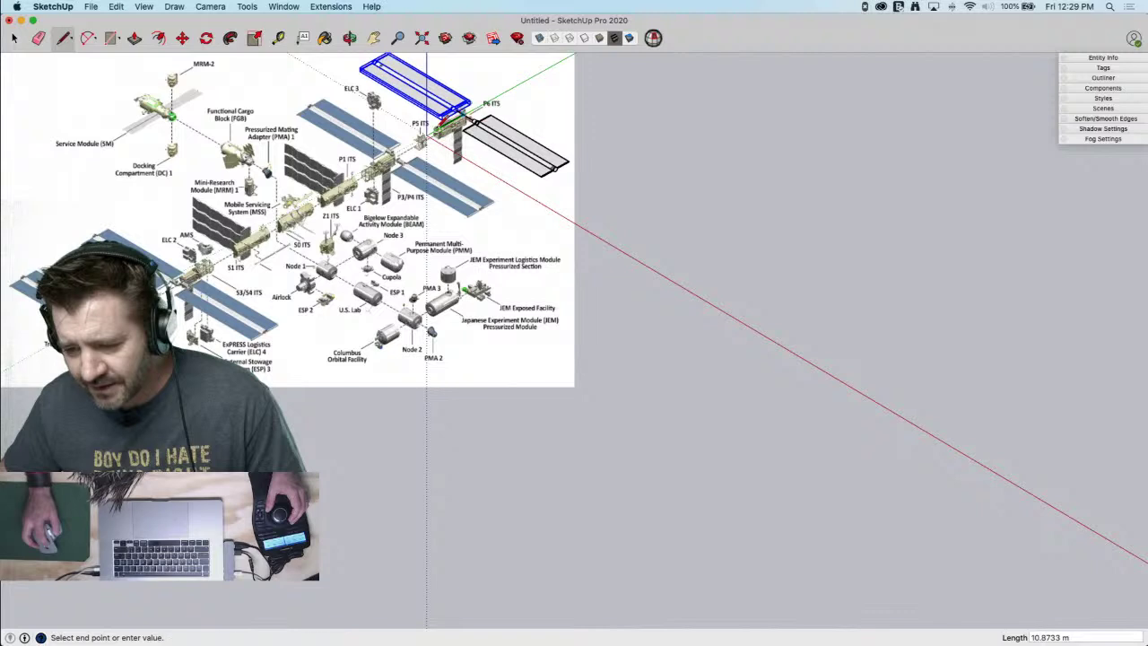
{"action": "scroll", "coordinate": [439, 136], "scroll_direction": "up", "scroll_amount": 3}
{"action": "scroll", "coordinate": [438, 136], "scroll_direction": "down", "scroll_amount": 3}
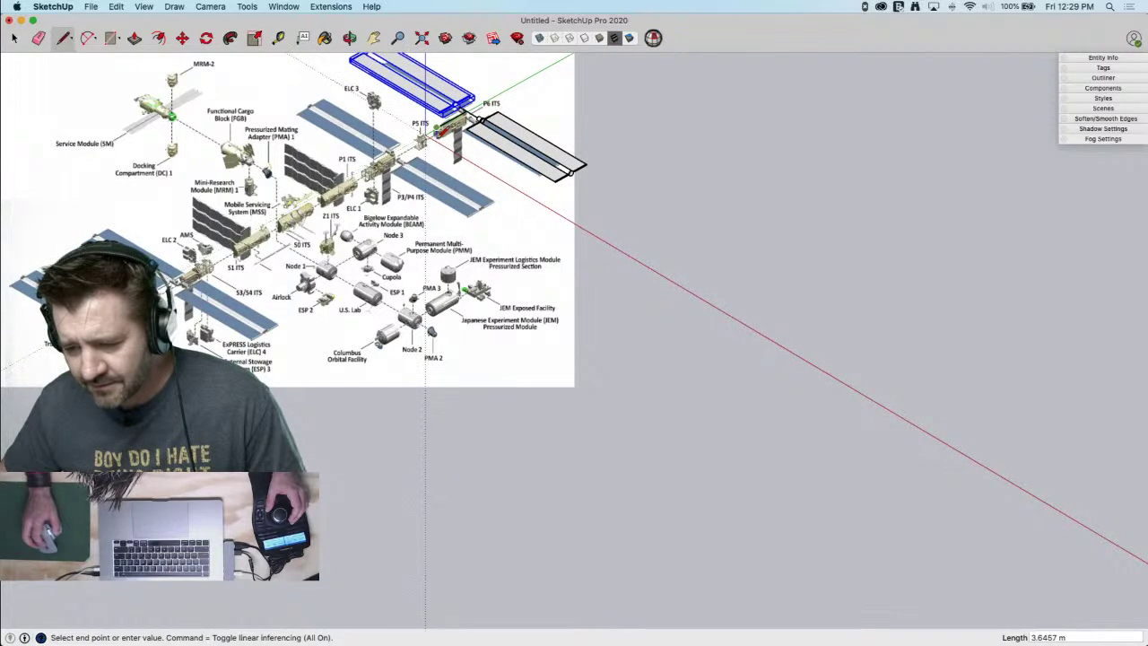
{"action": "scroll", "coordinate": [438, 136], "scroll_direction": "up", "scroll_amount": 1}
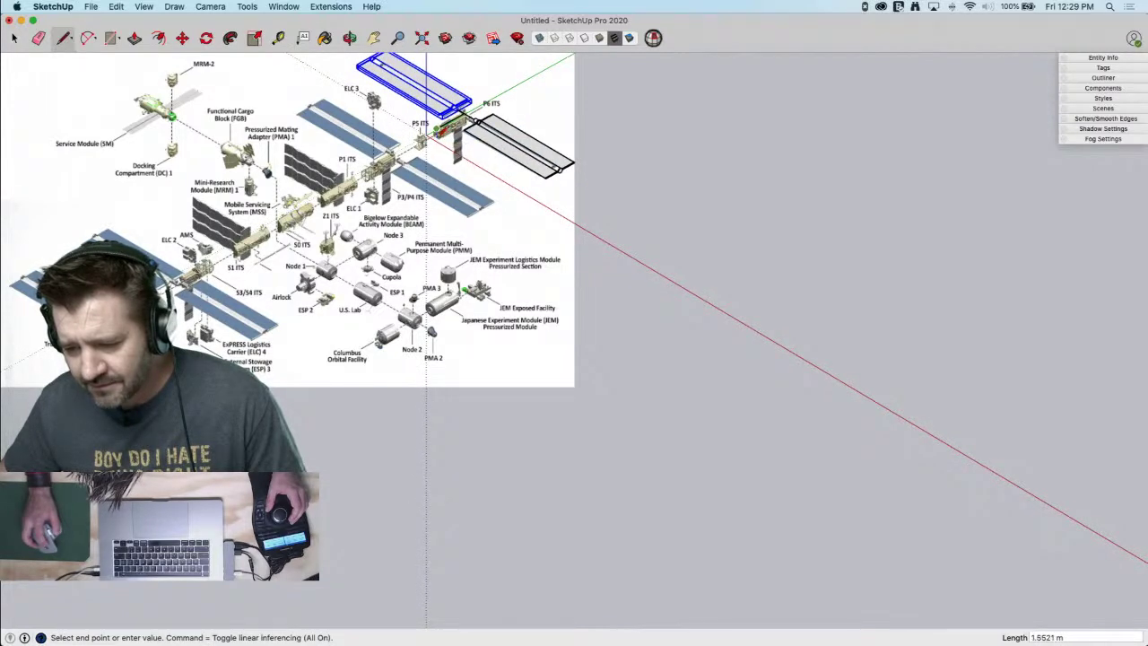
{"action": "left_click", "coordinate": [438, 136]}
{"action": "key", "text": "space"}
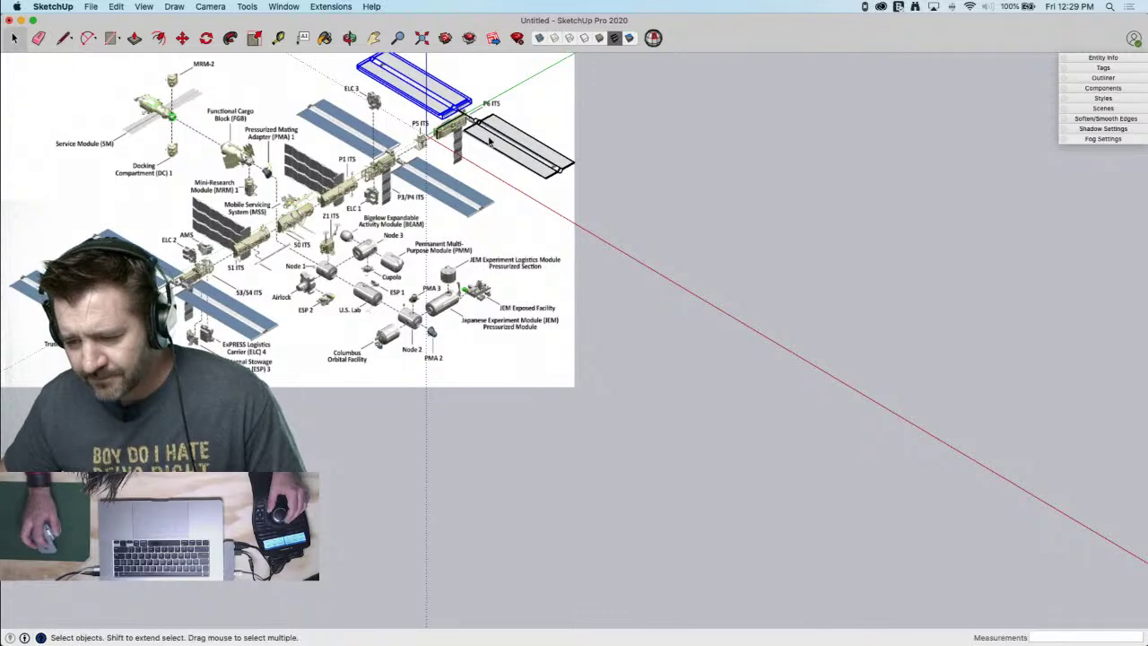
Rotate a copy of the vertical line 90° about its midpoint, forming a cross with the original
{"action": "scroll", "coordinate": [760, 378], "scroll_direction": "up", "scroll_amount": 5}
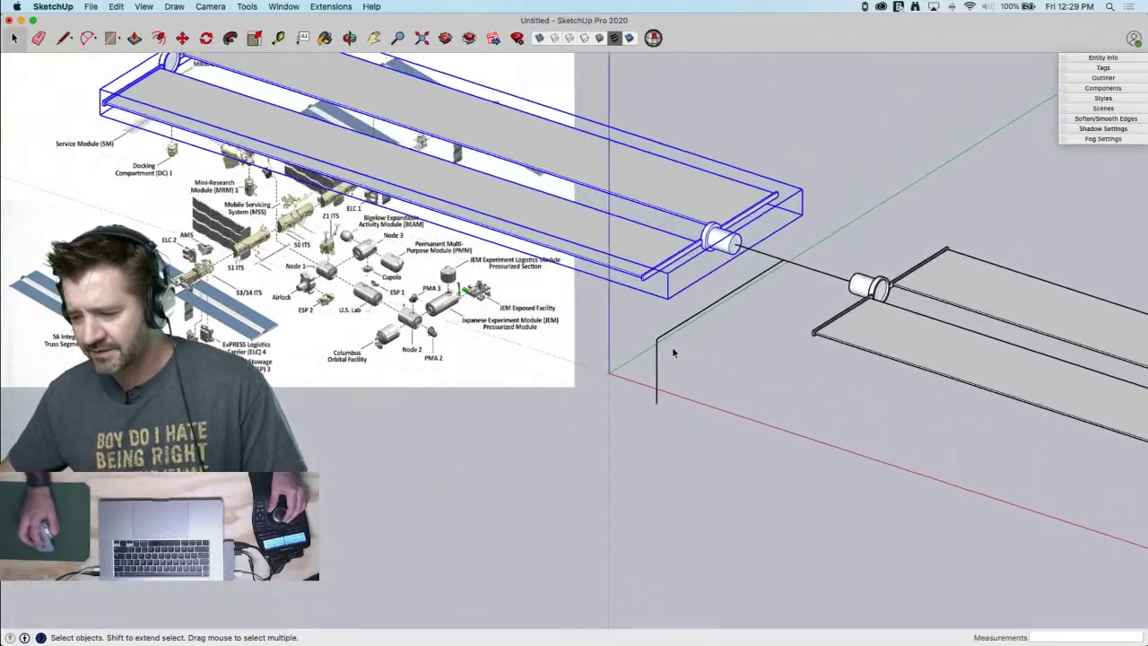
{"action": "scroll", "coordinate": [777, 337], "scroll_direction": "up", "scroll_amount": 2}
{"action": "left_click", "coordinate": [822, 319]}
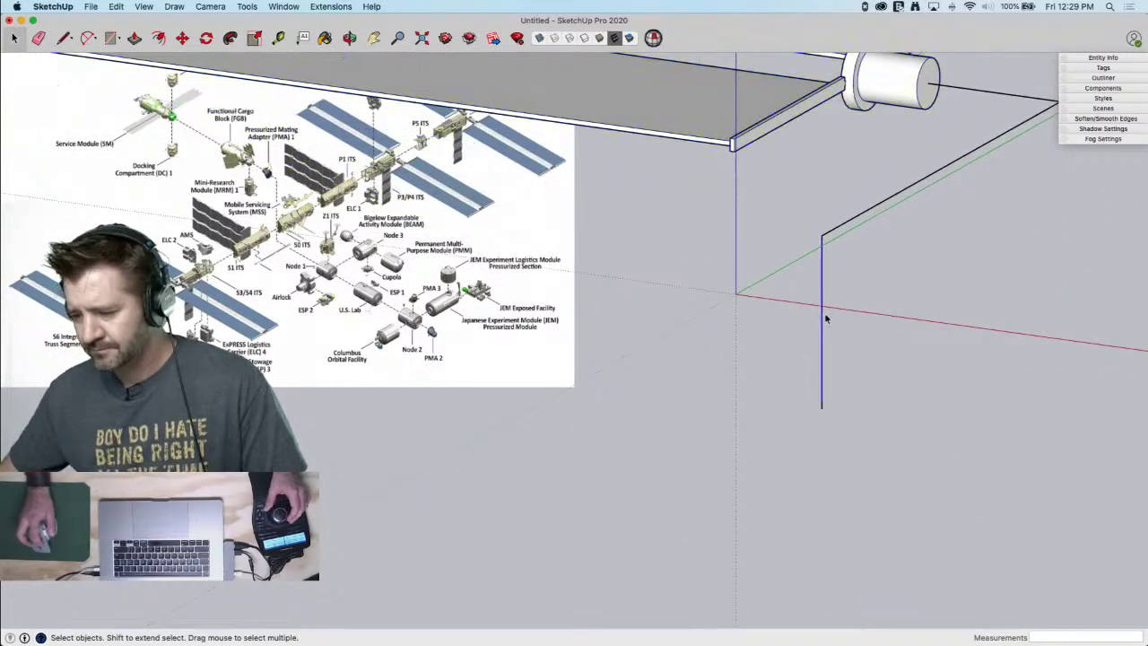
{"action": "key", "text": "q"}
{"action": "left_click_drag", "start_coordinate": [823, 323], "coordinate": [821, 284]}
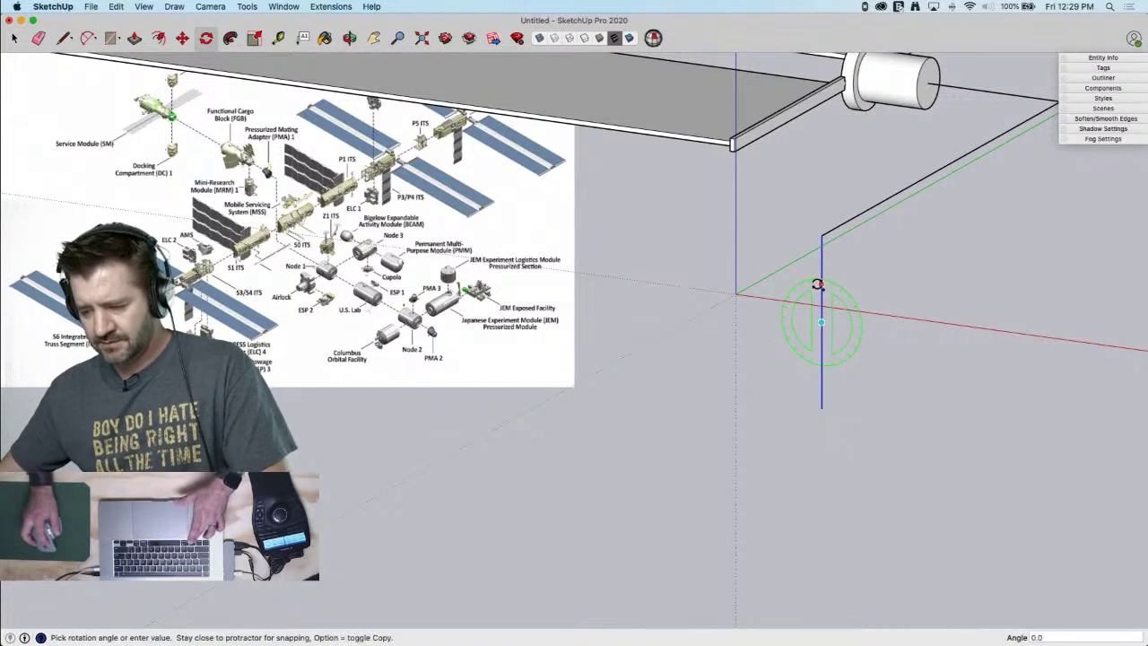
{"action": "left_click", "coordinate": [798, 314]}
Draw a square outline about 3.65 m wide around the crossing lines and erase the crossing lines inside it
{"action": "key", "text": "l"}
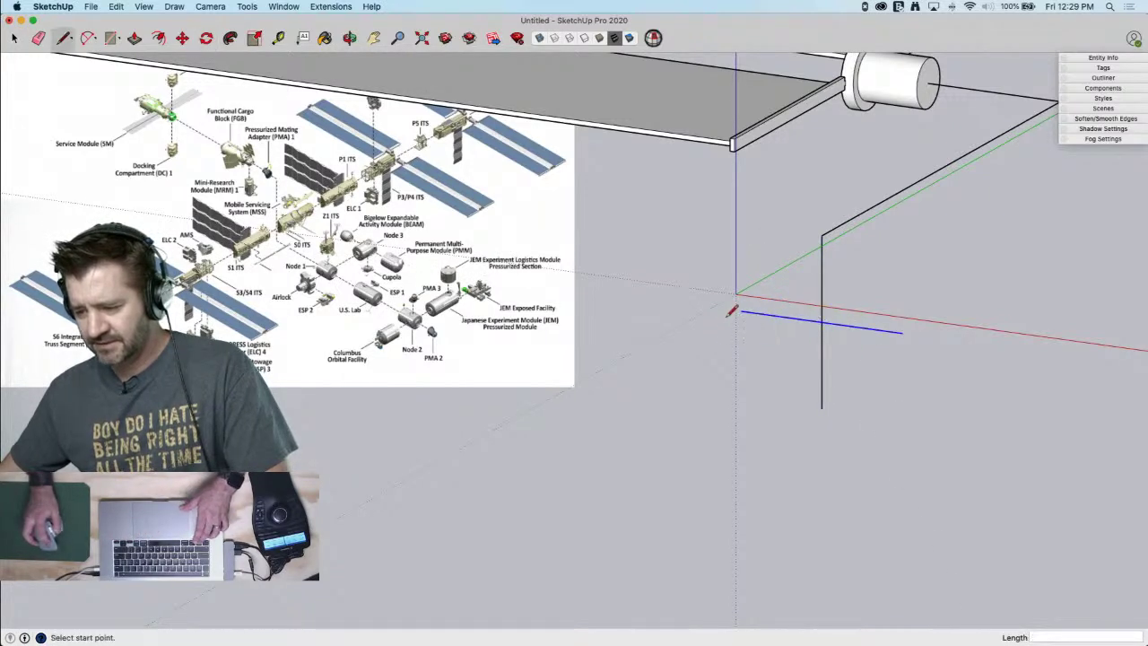
{"action": "left_click", "coordinate": [741, 311]}
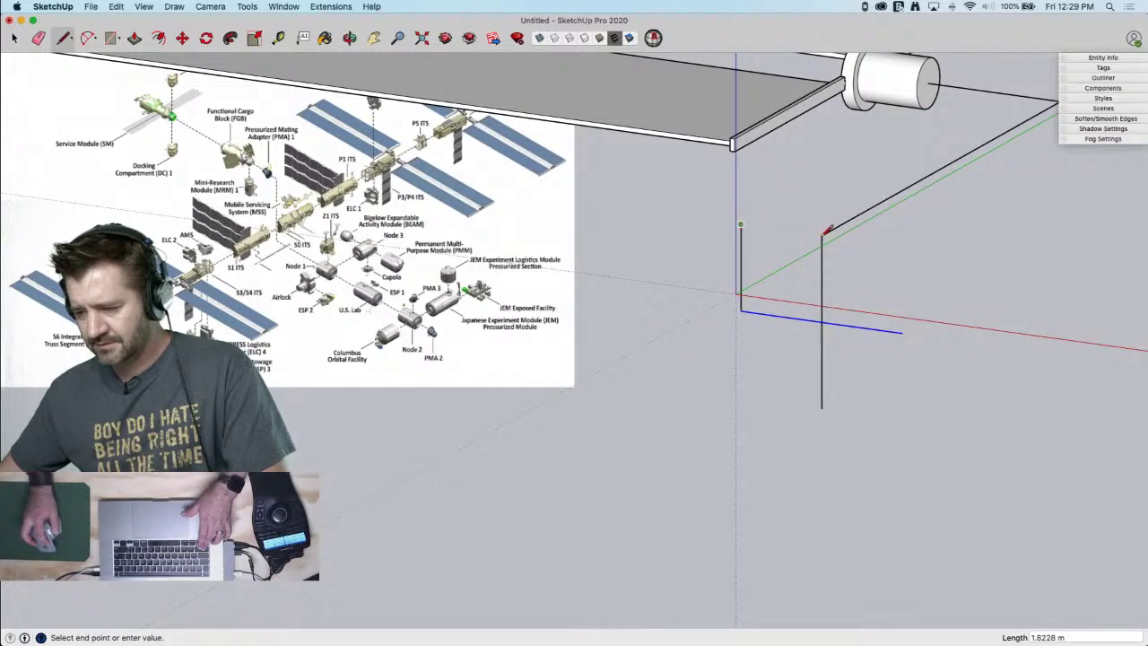
{"action": "left_click", "coordinate": [826, 230]}
{"action": "key", "text": "Right"}
{"action": "left_click", "coordinate": [906, 329]}
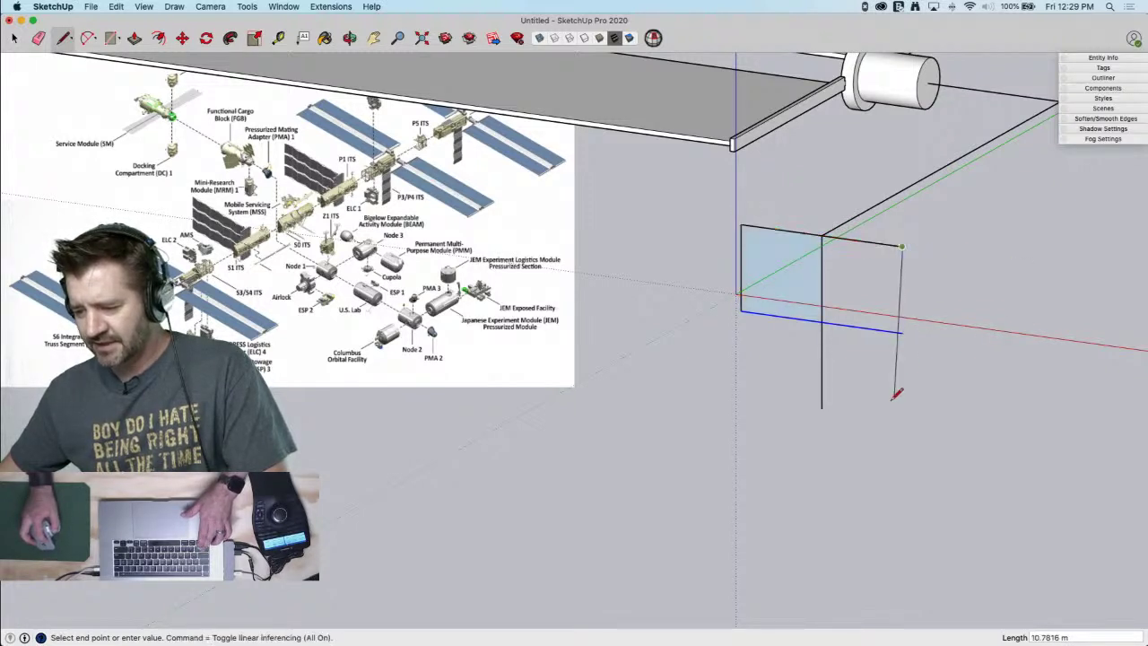
{"action": "left_click", "coordinate": [825, 404]}
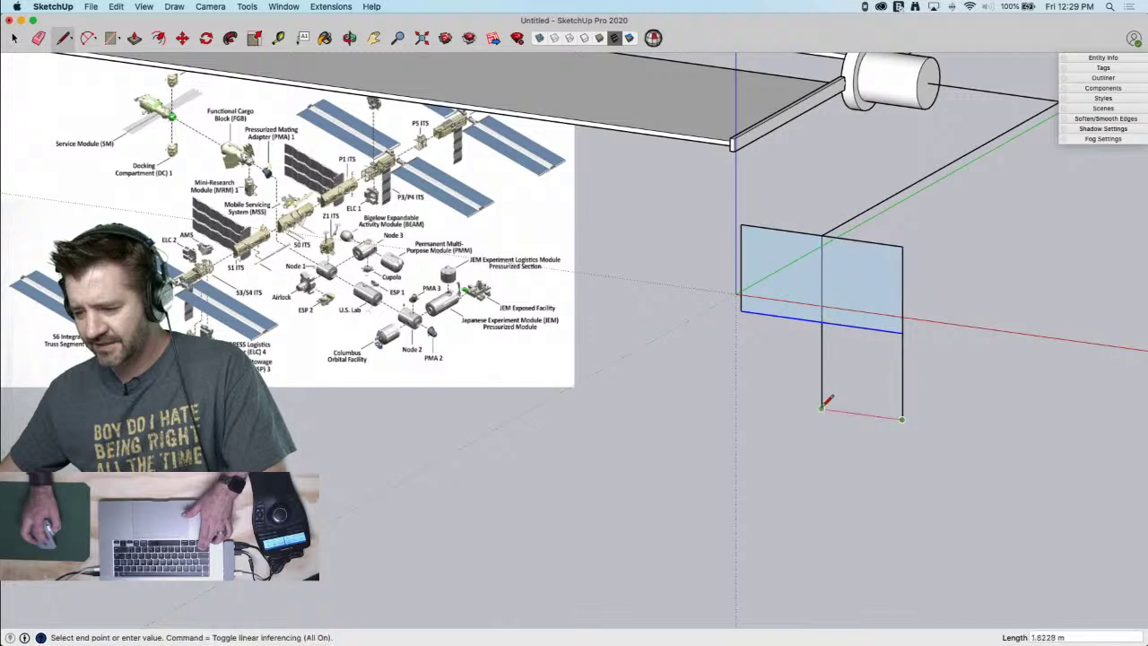
{"action": "key", "text": "Right"}
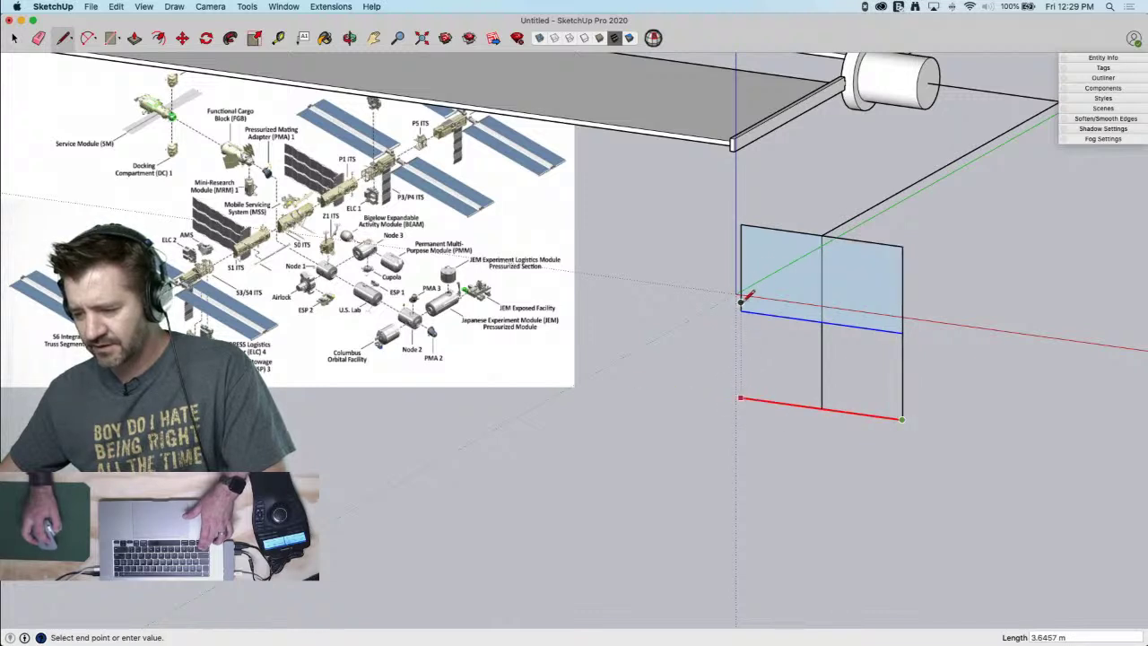
{"action": "left_click", "coordinate": [742, 310]}
{"action": "left_click", "coordinate": [741, 311]}
{"action": "key", "text": "e"}
{"action": "mouse_move", "coordinate": [817, 295]}
{"action": "left_mouse_down"}
{"action": "mouse_move", "coordinate": [823, 329]}
{"action": "mouse_move", "coordinate": [822, 317]}
{"action": "left_mouse_up"}
Realign the arrays over the P6 ITS arrays in the reference image and save the view as a scene with a new style
{"action": "key", "text": "p"}
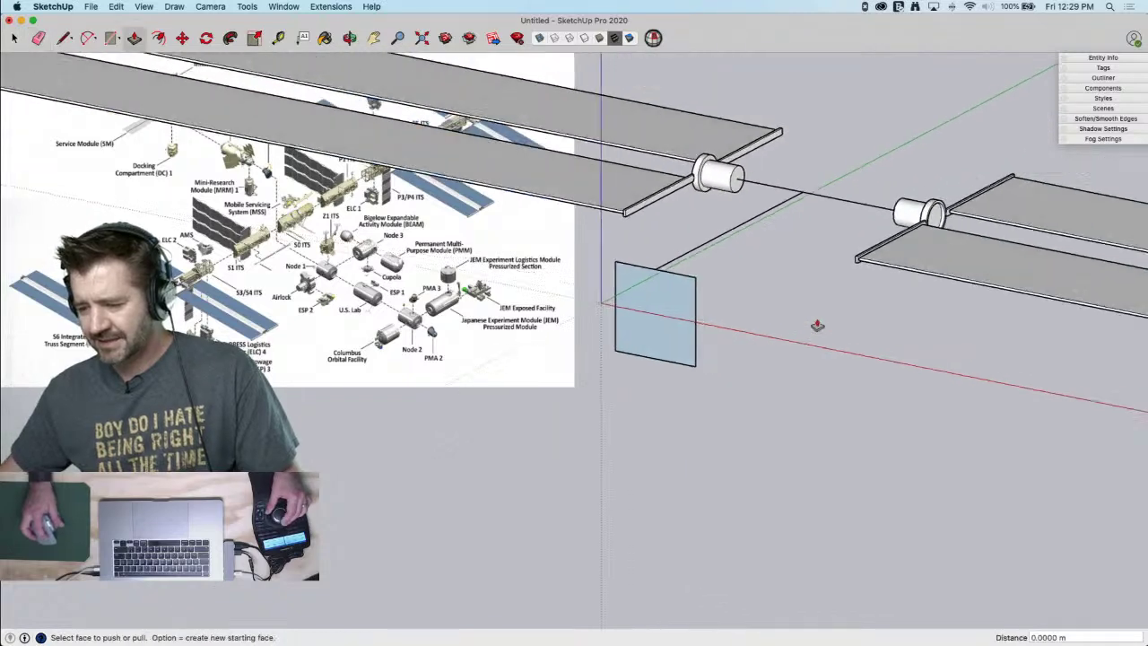
{"action": "scroll", "coordinate": [637, 354], "scroll_direction": "down", "scroll_amount": 5}
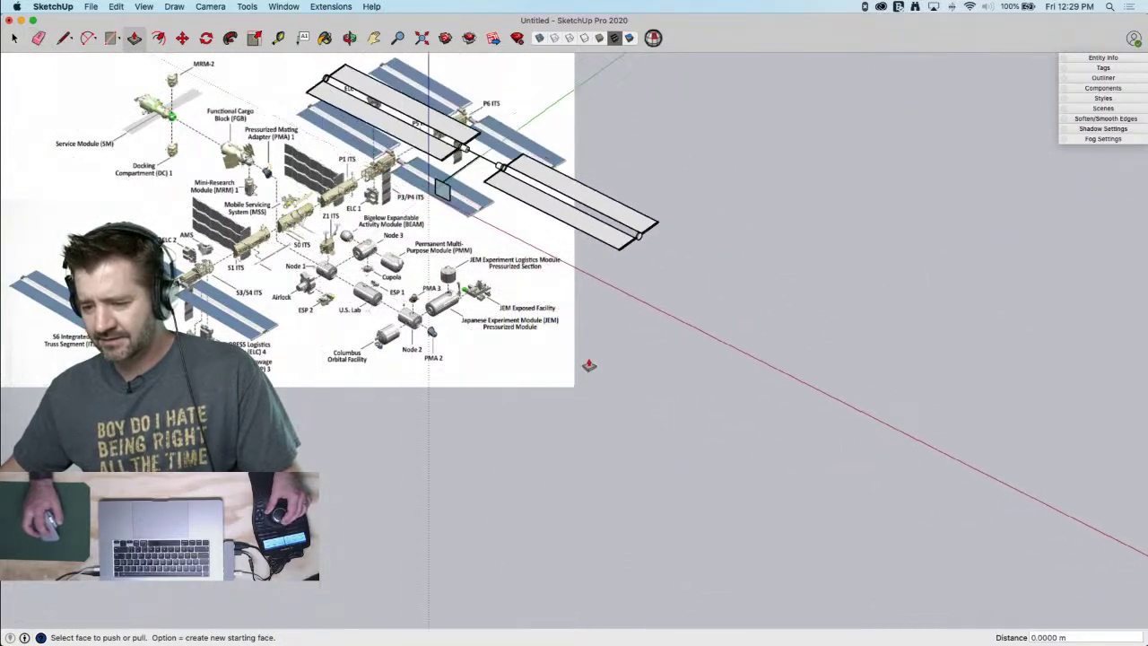
{"action": "scroll", "coordinate": [589, 366], "scroll_direction": "down", "scroll_amount": 2}
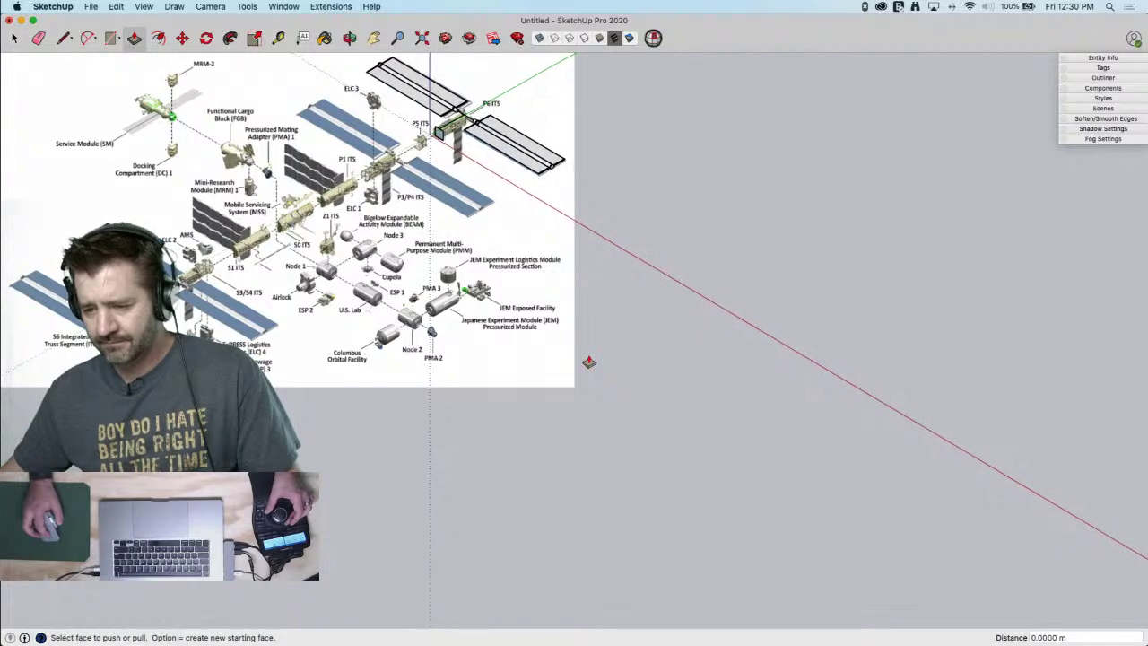
{"action": "left_click", "coordinate": [1104, 108]}
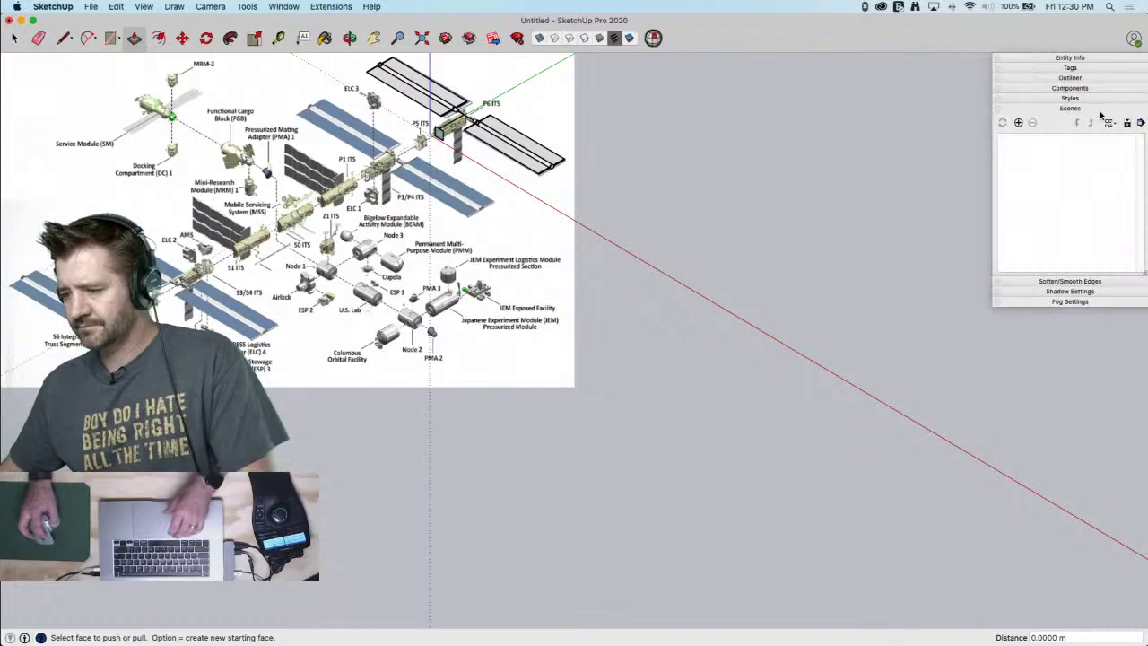
{"action": "left_click", "coordinate": [1018, 122]}
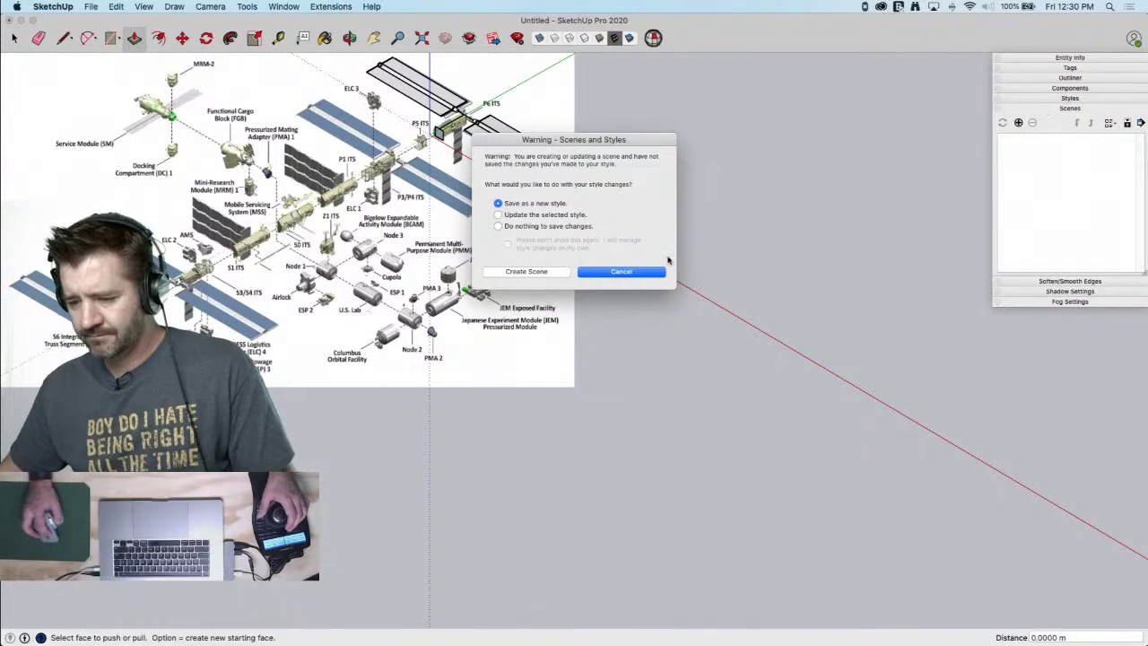
{"action": "left_click", "coordinate": [525, 272]}
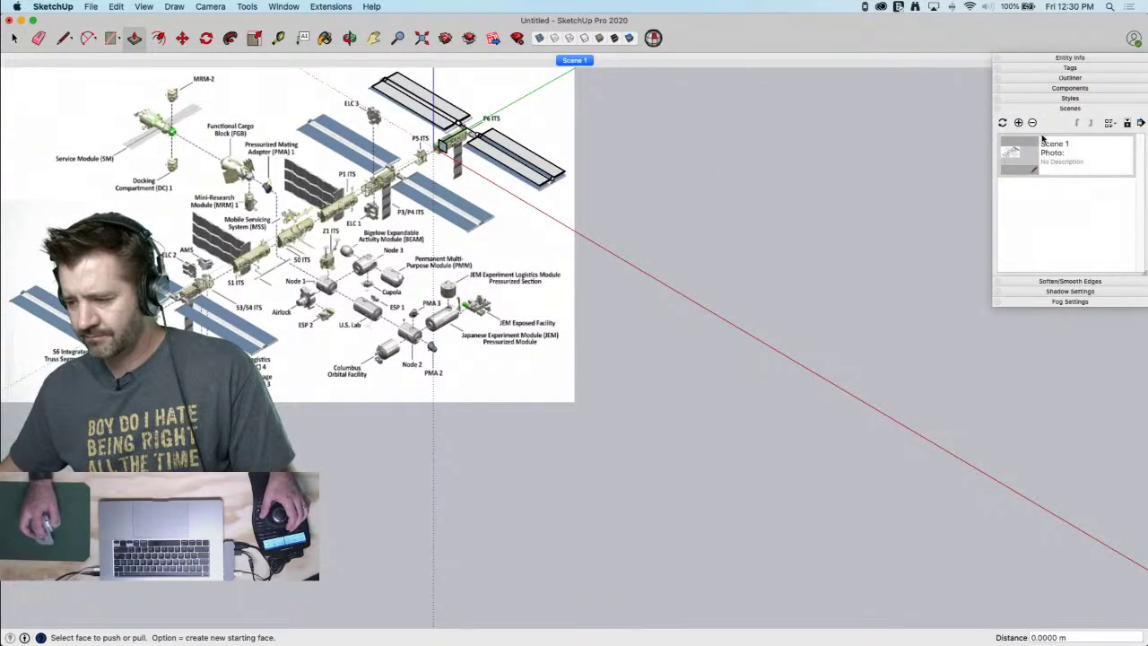
{"action": "left_click", "coordinate": [1060, 109]}
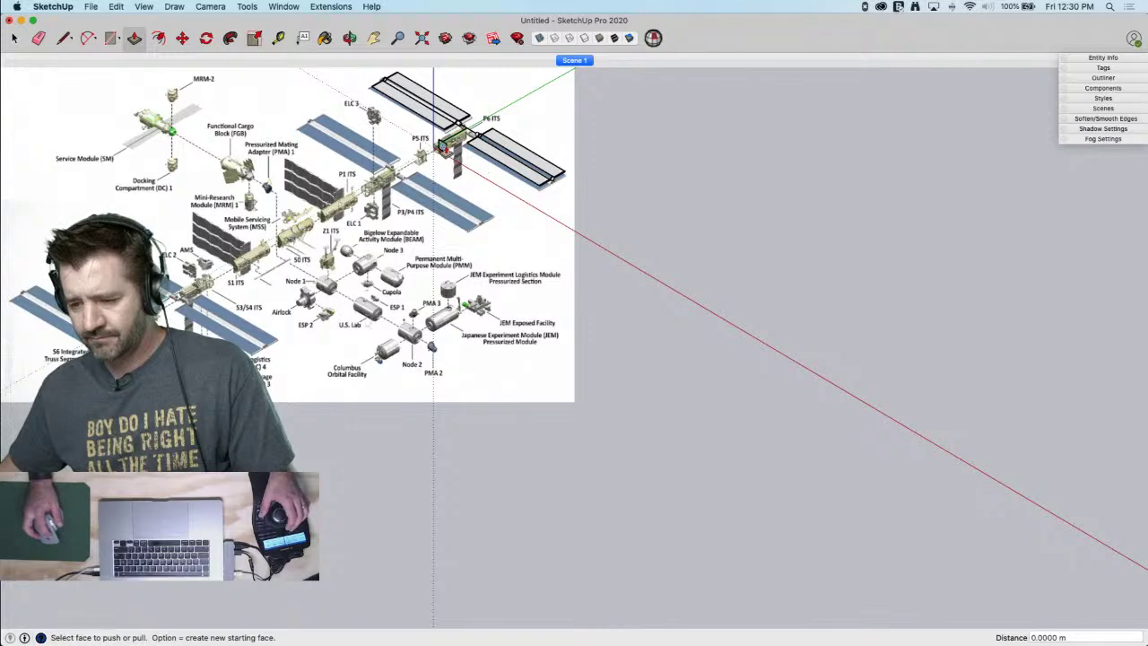
Fine-tune the model's alignment over the P6 ITS image and update Scene 1 with all its properties
{"action": "middle_click_drag", "start_coordinate": [534, 119], "coordinate": [529, 119], "text": "shift"}
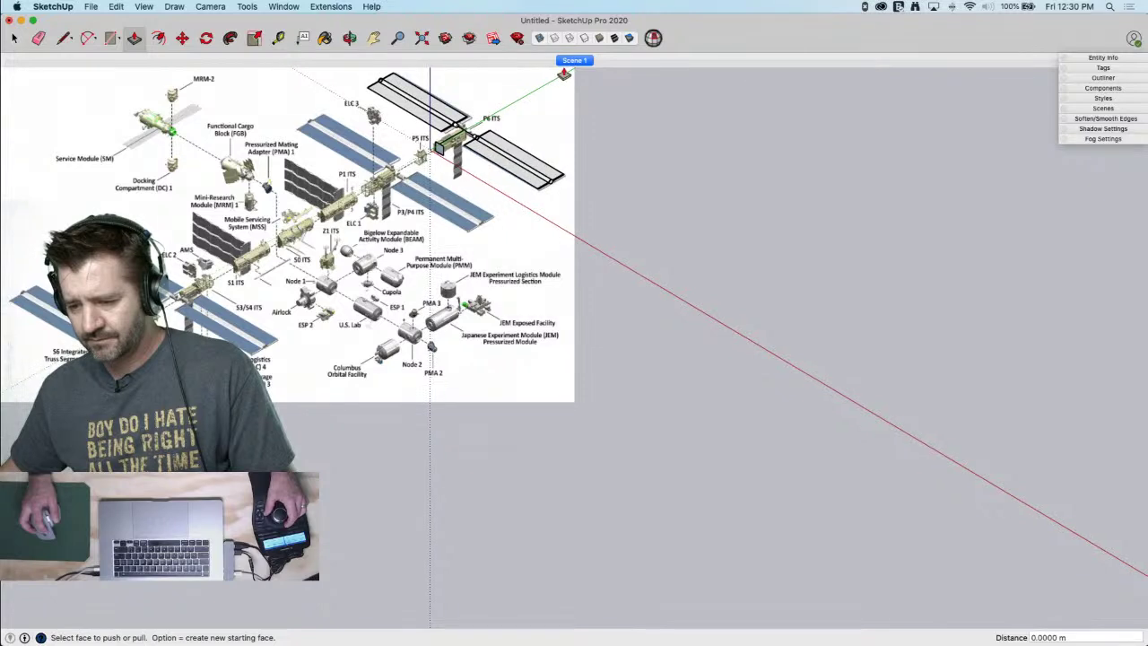
{"action": "left_click", "coordinate": [1105, 59]}
{"action": "left_click", "coordinate": [1087, 57]}
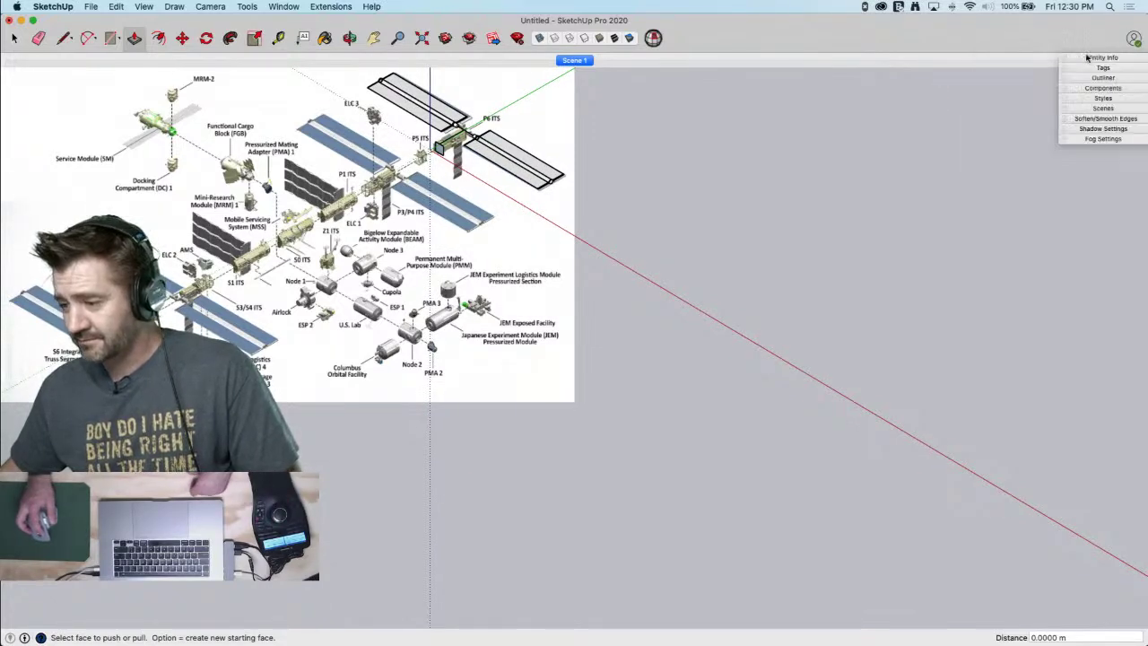
{"action": "left_click", "coordinate": [1105, 108]}
{"action": "left_click", "coordinate": [1002, 123]}
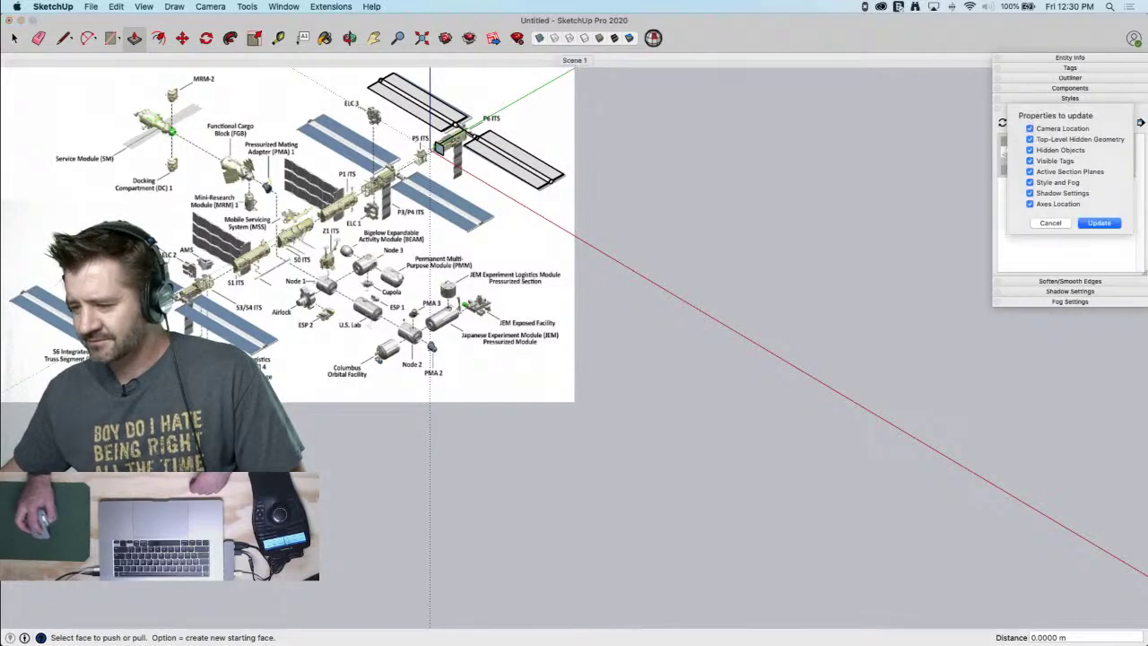
{"action": "left_click", "coordinate": [1103, 226]}
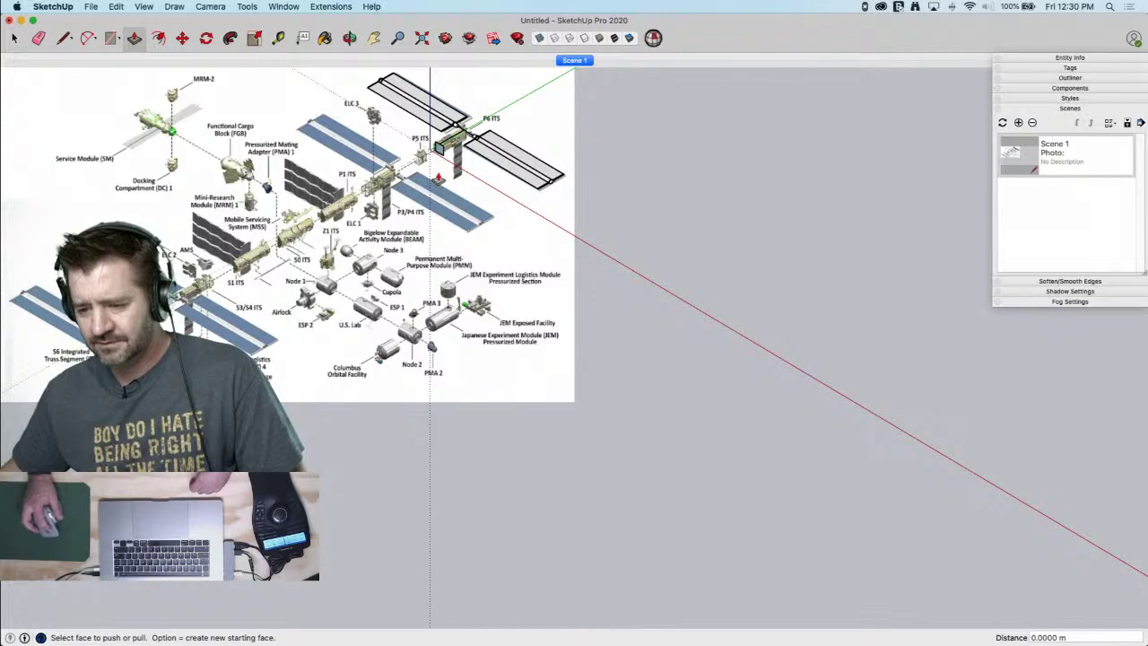
Extrude the square face 10.858 m back toward the solar arrays with Push/Pull
{"action": "left_click", "coordinate": [441, 158]}
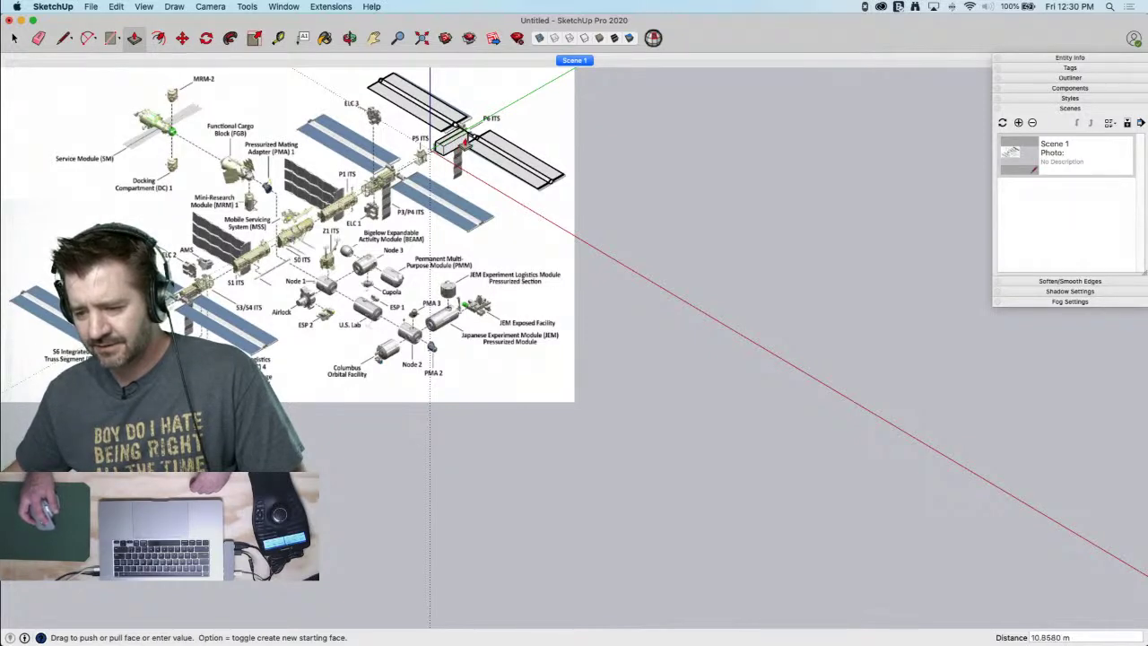
{"action": "left_click", "coordinate": [468, 134]}
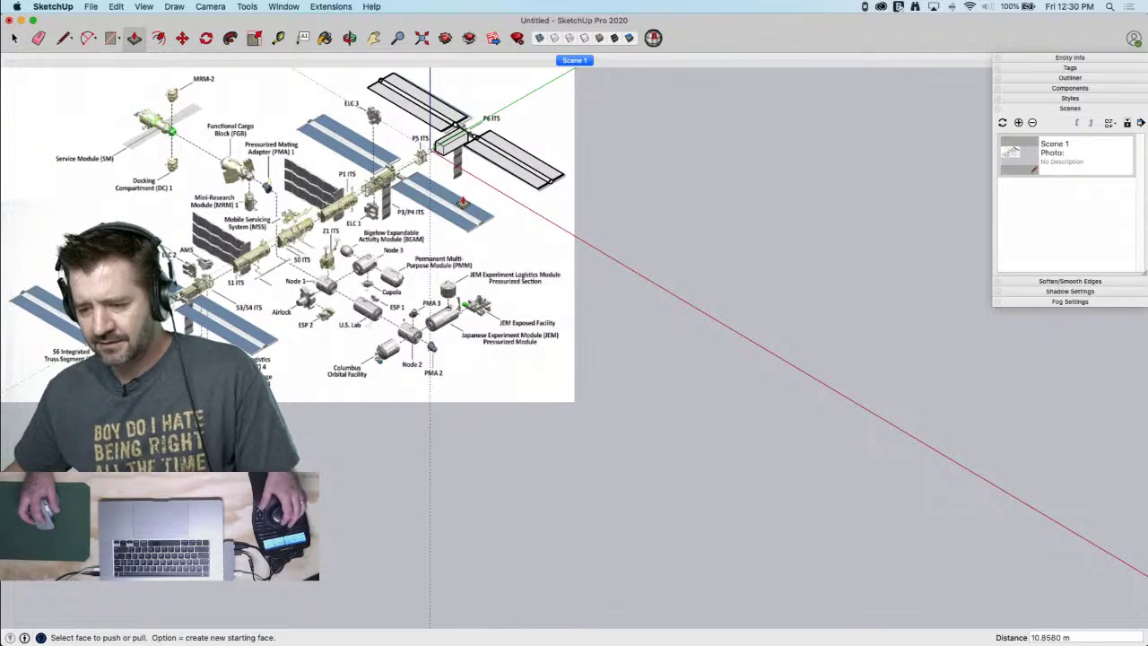
In the Scene 1 view, draw a vertical line down from the box's front, continue about 9.8 m along the green axis, and cross it at the radiator
{"action": "key", "text": "l"}
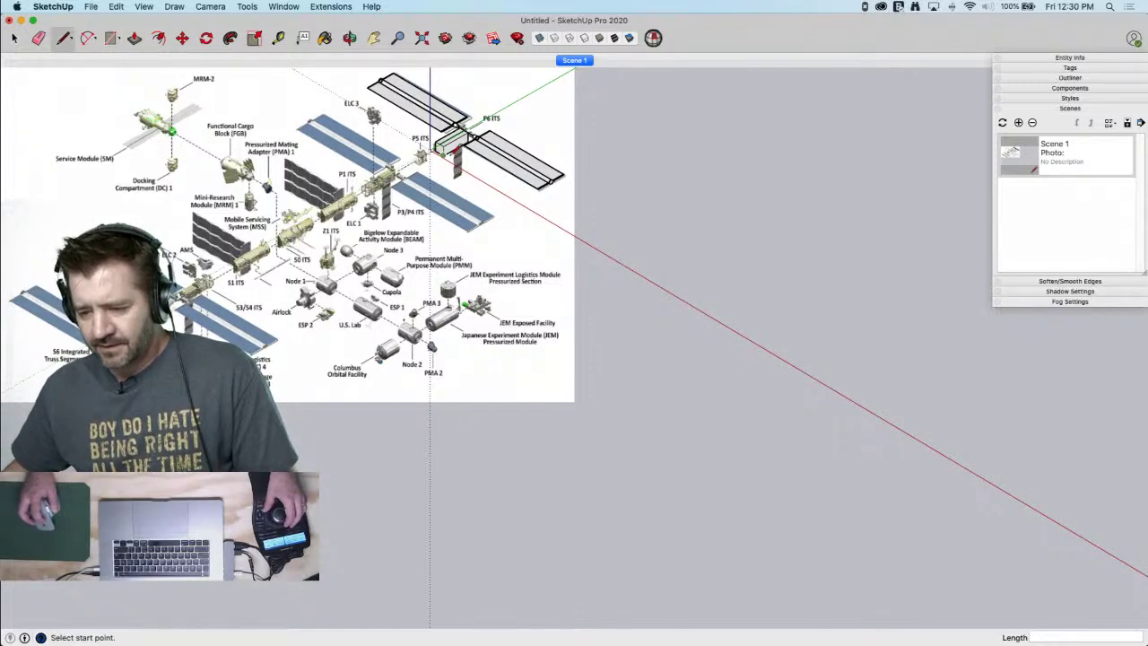
{"action": "scroll", "coordinate": [442, 153], "scroll_direction": "up", "scroll_amount": 3}
{"action": "scroll", "coordinate": [442, 152], "scroll_direction": "down", "scroll_amount": 2}
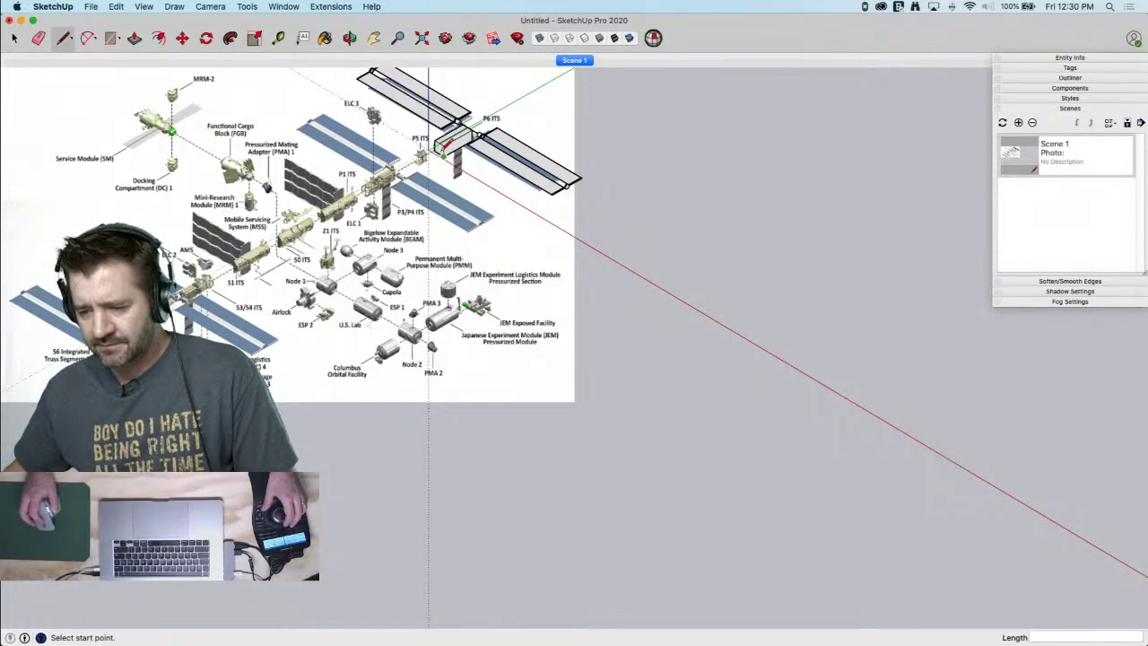
{"action": "left_click", "coordinate": [568, 64]}
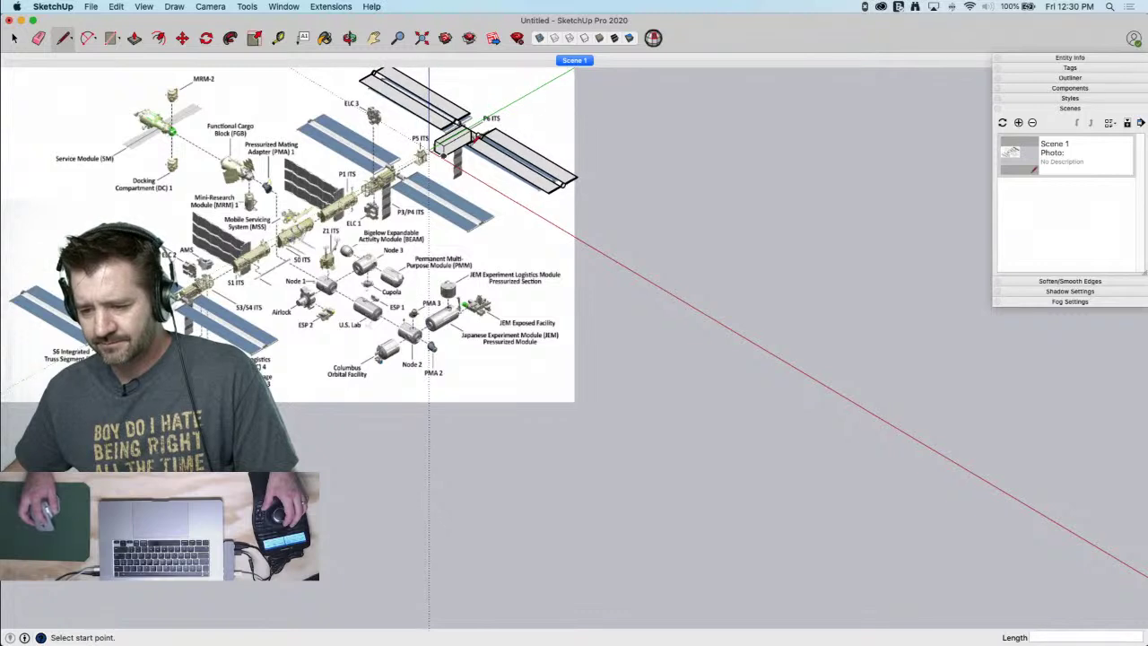
{"action": "scroll", "coordinate": [442, 152], "scroll_direction": "up", "scroll_amount": 1}
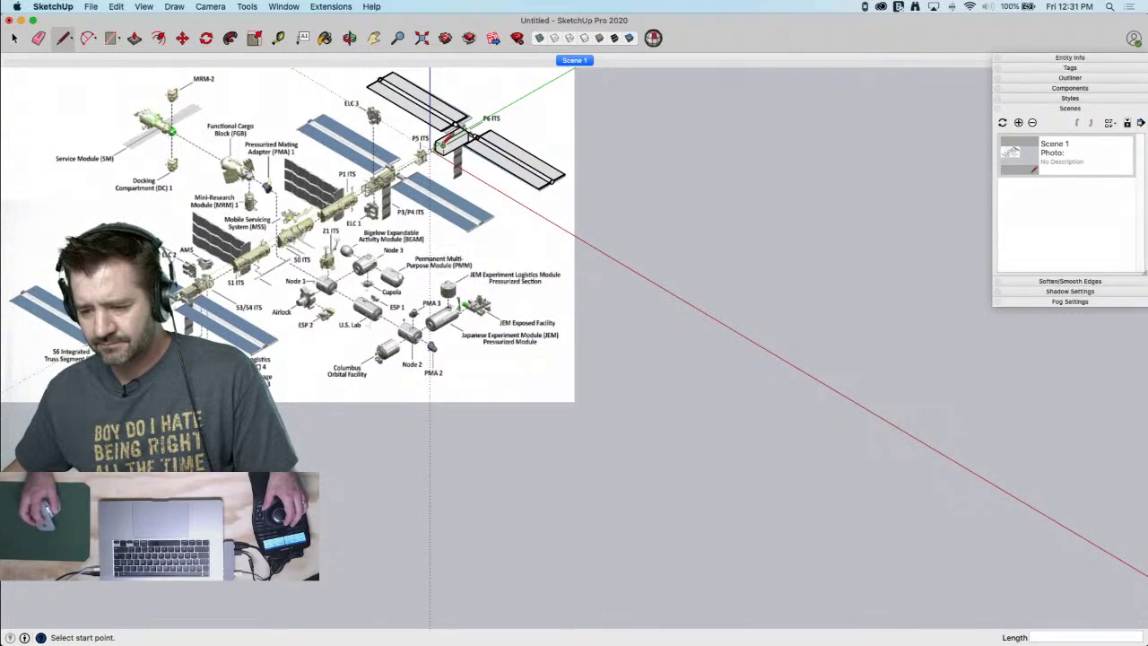
{"action": "left_click", "coordinate": [439, 148]}
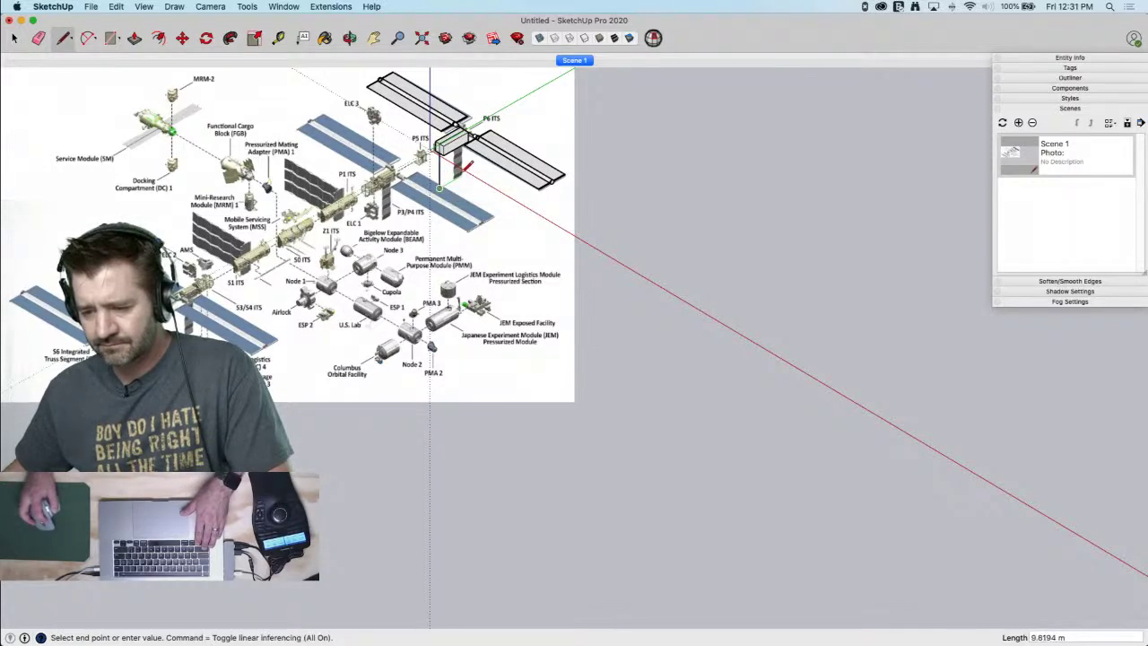
{"action": "left_click", "coordinate": [440, 187]}
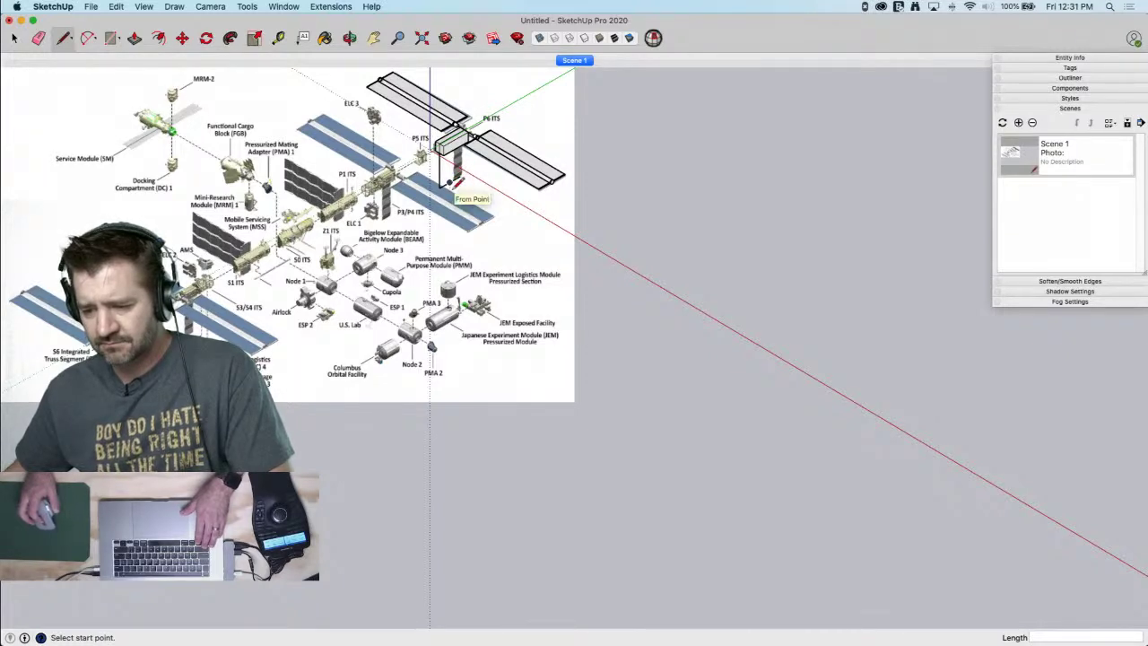
{"action": "scroll", "coordinate": [453, 187], "scroll_direction": "up", "scroll_amount": 3}
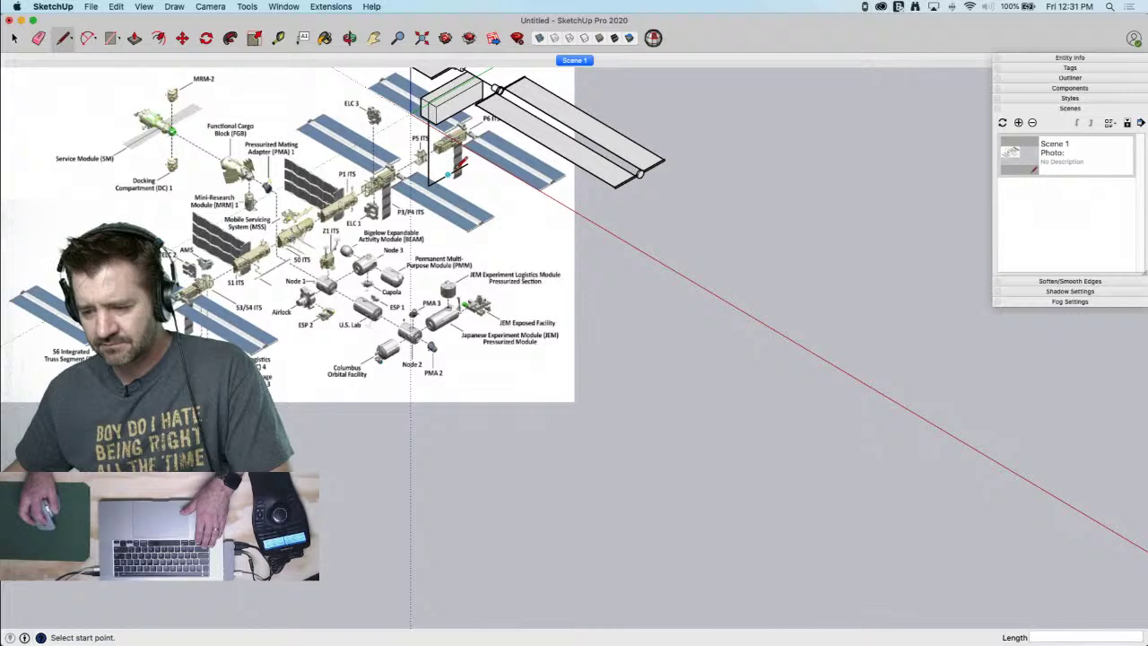
{"action": "scroll", "coordinate": [457, 169], "scroll_direction": "up", "scroll_amount": 3}
{"action": "left_click", "coordinate": [454, 172]}
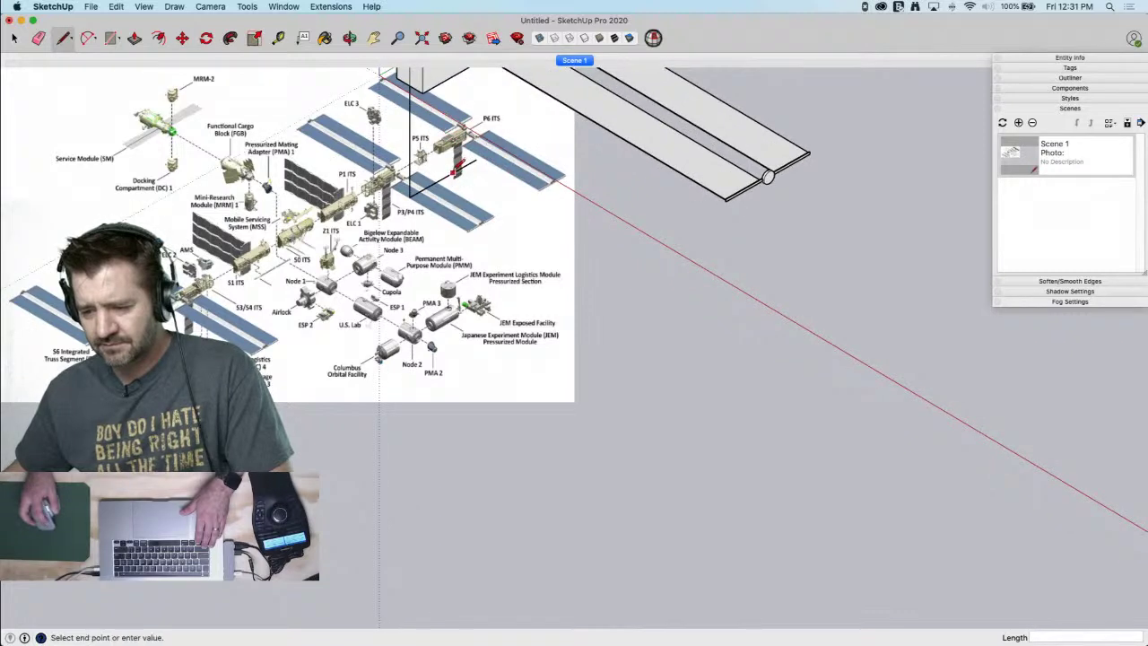
Erase the vertical and crossing lines below the box, keeping only the short segment that marks the radiator's width
{"action": "key", "text": "e"}
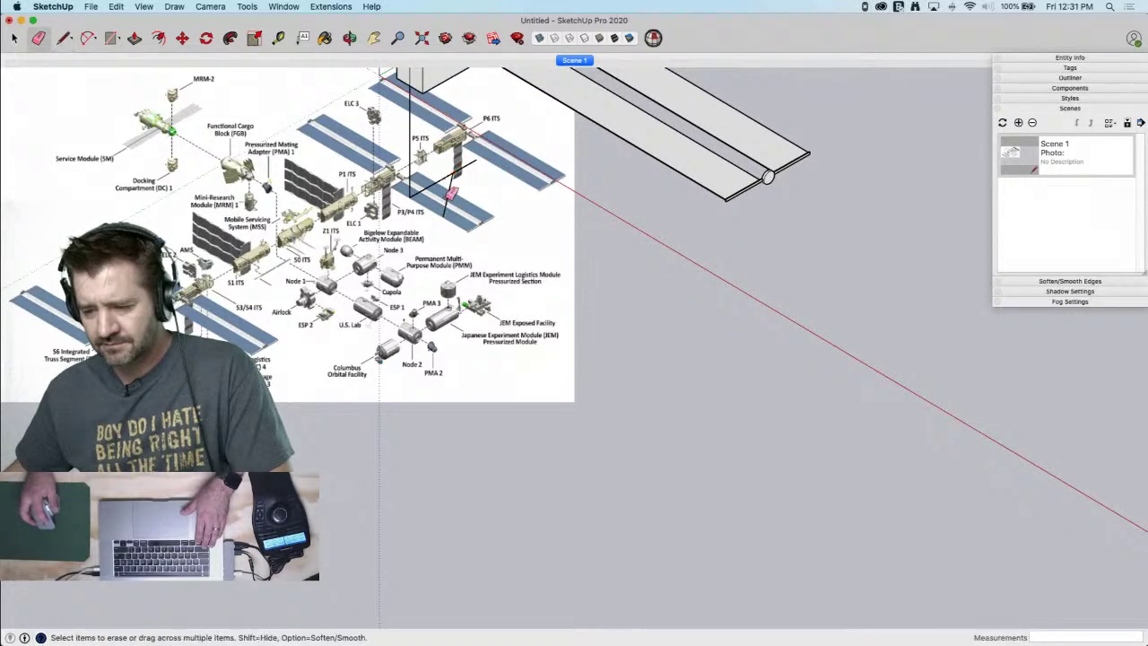
{"action": "mouse_move", "coordinate": [447, 205]}
{"action": "left_mouse_down"}
{"action": "mouse_move", "coordinate": [409, 194]}
{"action": "mouse_move", "coordinate": [418, 190]}
{"action": "left_mouse_up"}
{"action": "scroll", "coordinate": [525, 243], "scroll_direction": "down", "scroll_amount": 3}
{"action": "key", "text": "space"}
{"action": "key", "text": "e"}
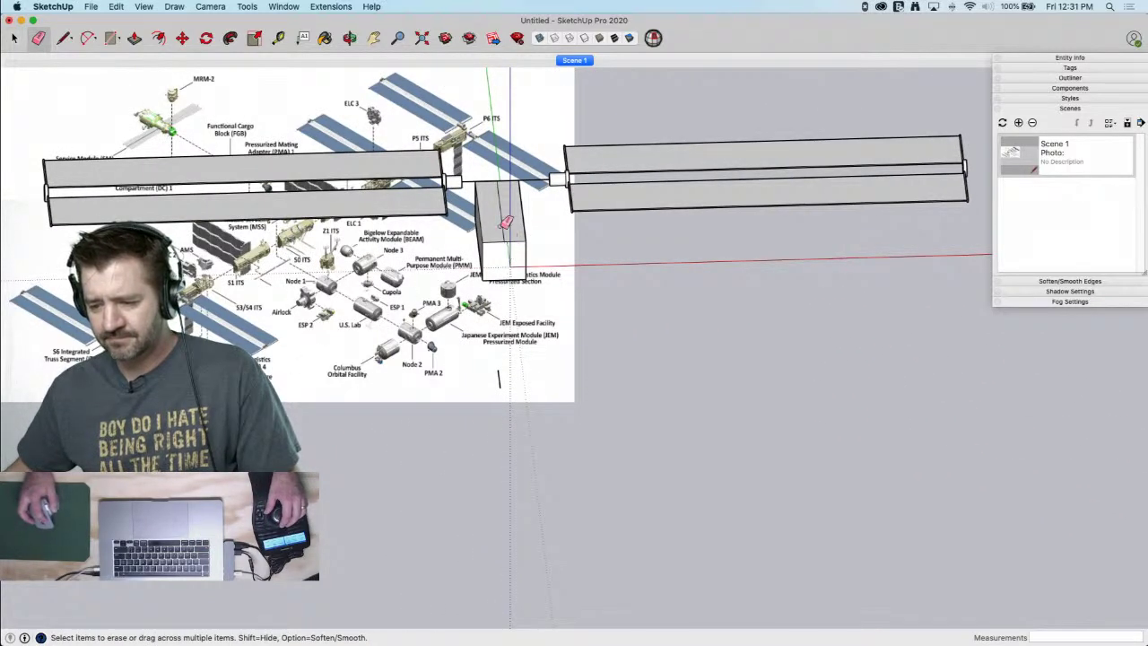
Select the truss box and draw a reference line between the facing inner corners of the two solar array pairs
{"action": "mouse_move", "coordinate": [508, 229]}
{"action": "middle_mouse_down"}
{"action": "mouse_move", "coordinate": [527, 209]}
{"action": "mouse_move", "coordinate": [573, 226]}
{"action": "middle_mouse_up"}
{"action": "key", "text": "space"}
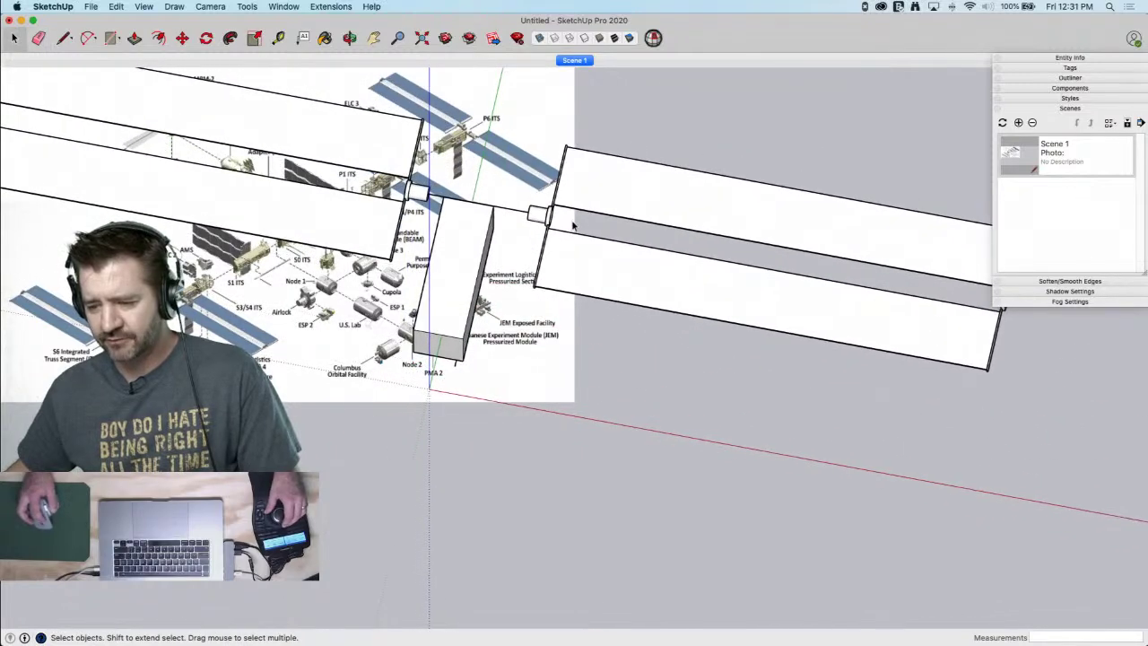
{"action": "left_click", "coordinate": [478, 243]}
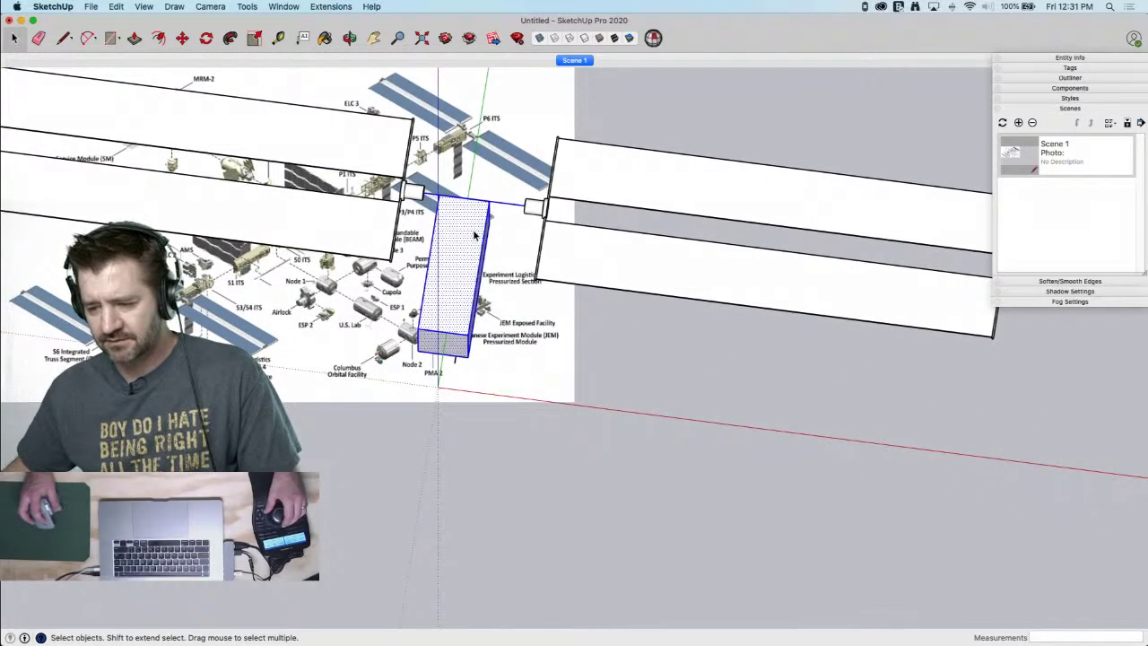
{"action": "key", "text": "m"}
{"action": "key", "text": "l"}
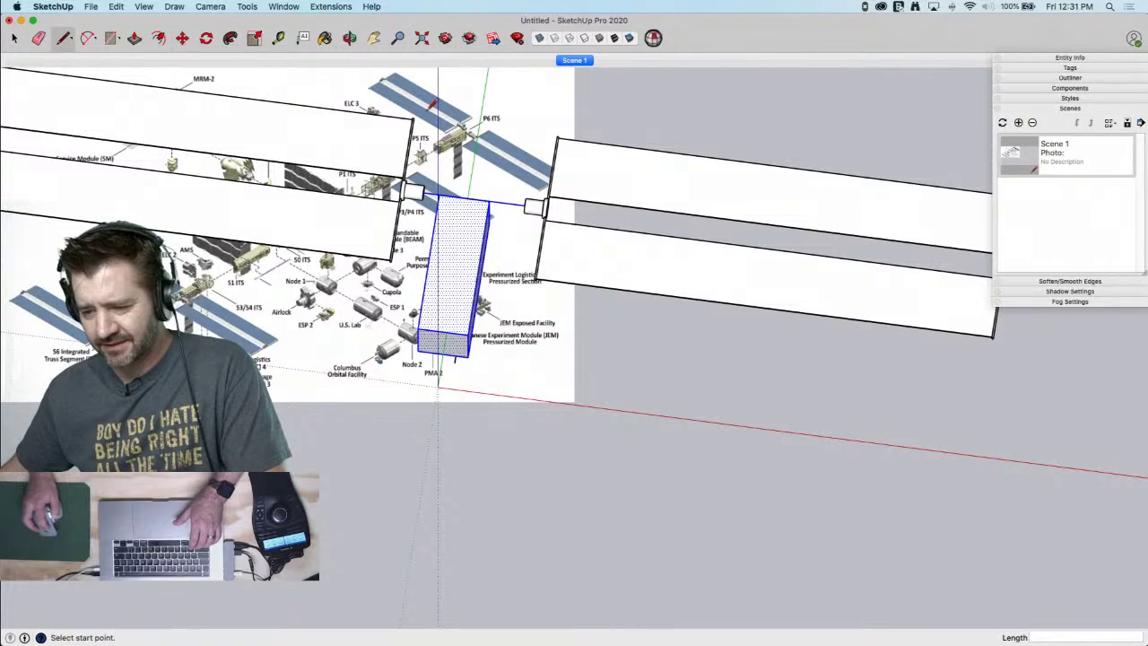
{"action": "left_click", "coordinate": [414, 116]}
{"action": "left_click", "coordinate": [558, 135]}
Move the box by its rear edge's midpoint to centre it between the arrays, and erase the stub connecting line and the reference line
{"action": "key", "text": "m"}
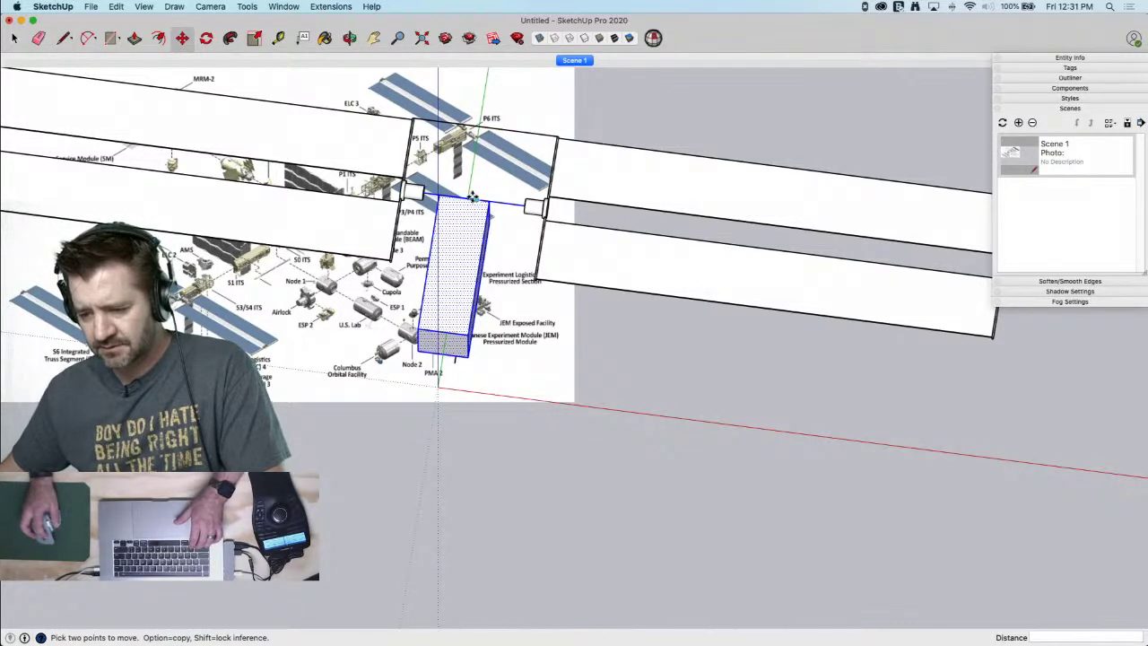
{"action": "key", "text": "space"}
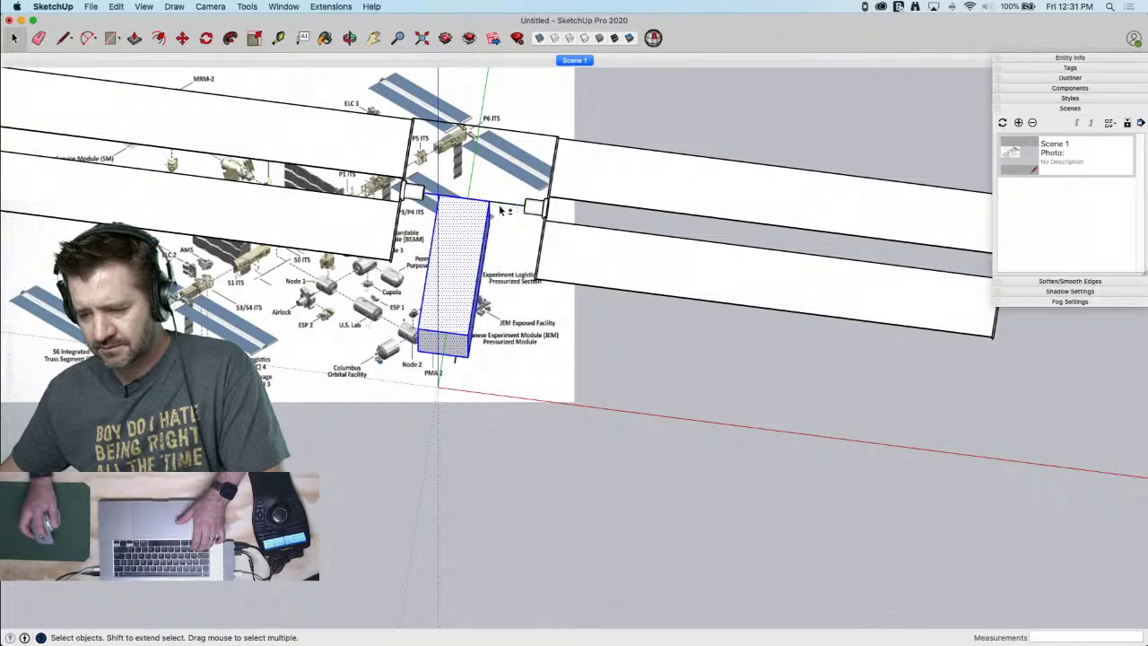
{"action": "key", "text": "m"}
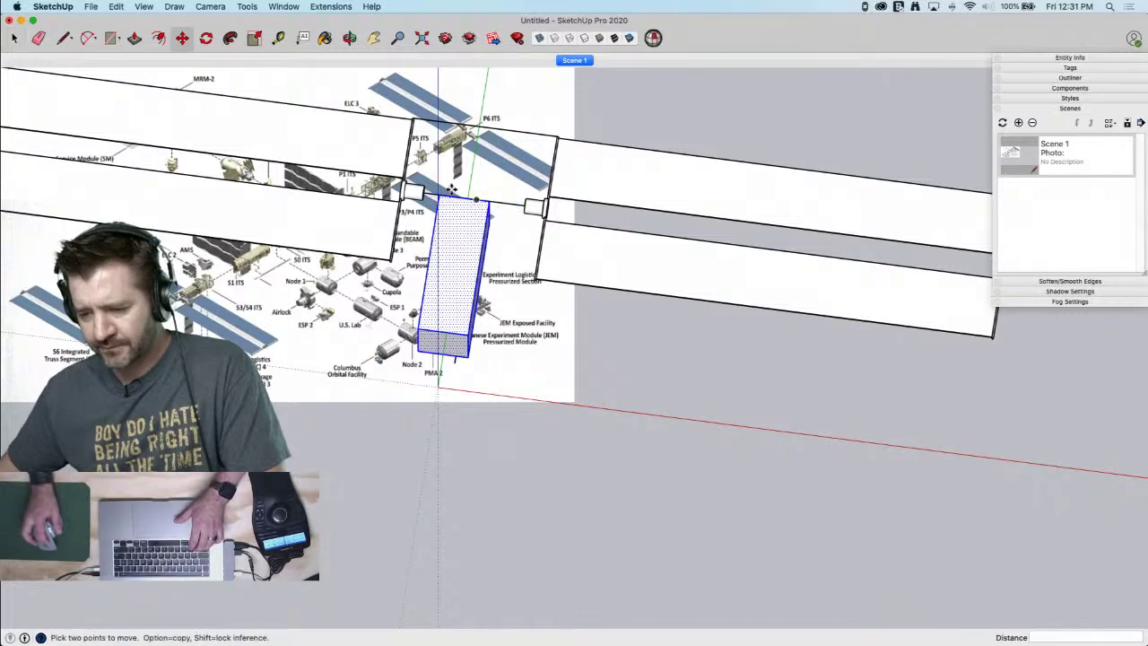
{"action": "left_click", "coordinate": [466, 196]}
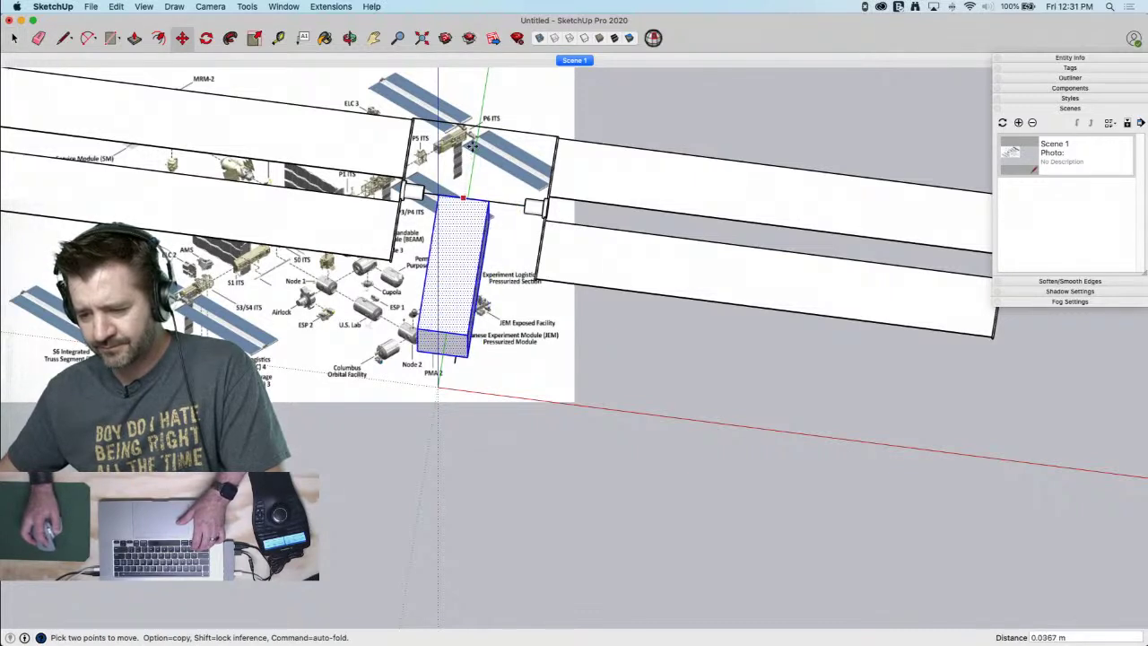
{"action": "key", "text": "e"}
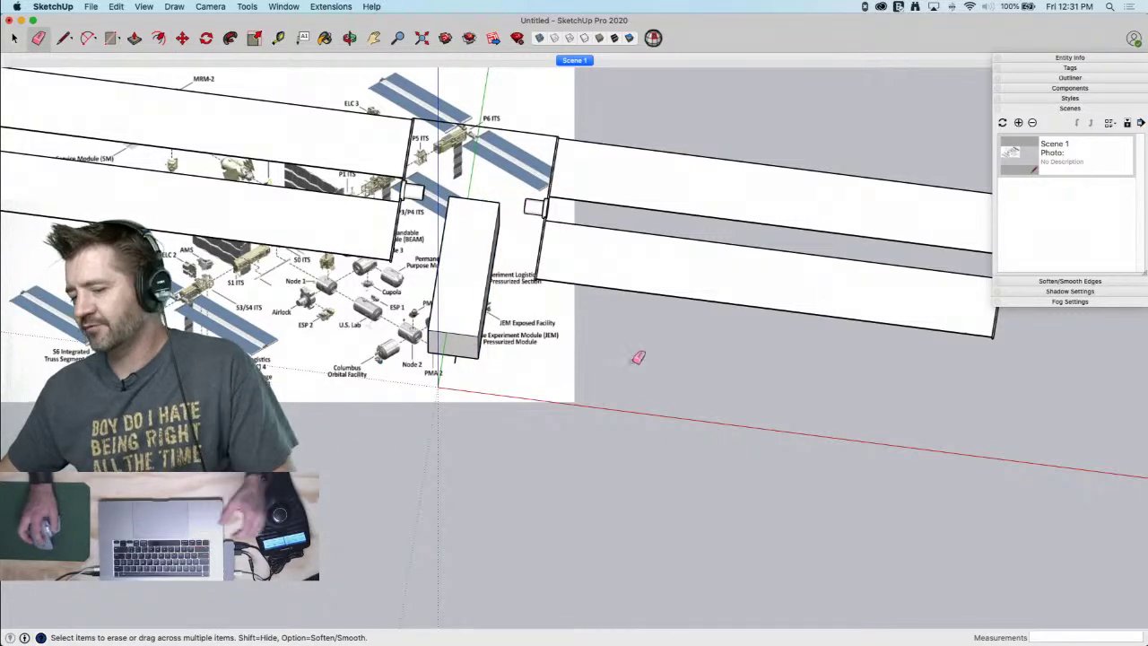
Draw a vertical radiator panel about 3.6 m wide from the box's underside down to the marker segment, and erase the leftover marker line
{"action": "middle_click_drag", "start_coordinate": [646, 380], "coordinate": [633, 367]}
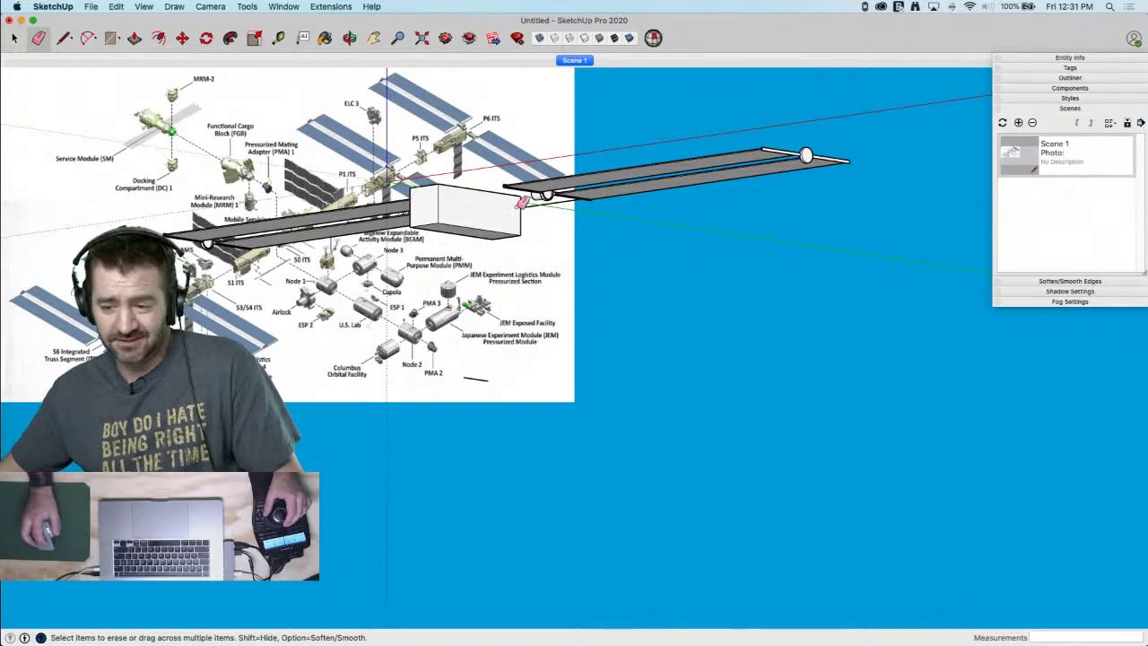
{"action": "mouse_move", "coordinate": [545, 202]}
{"action": "middle_mouse_down"}
{"action": "mouse_move", "coordinate": [549, 332]}
{"action": "mouse_move", "coordinate": [525, 276]}
{"action": "middle_mouse_up"}
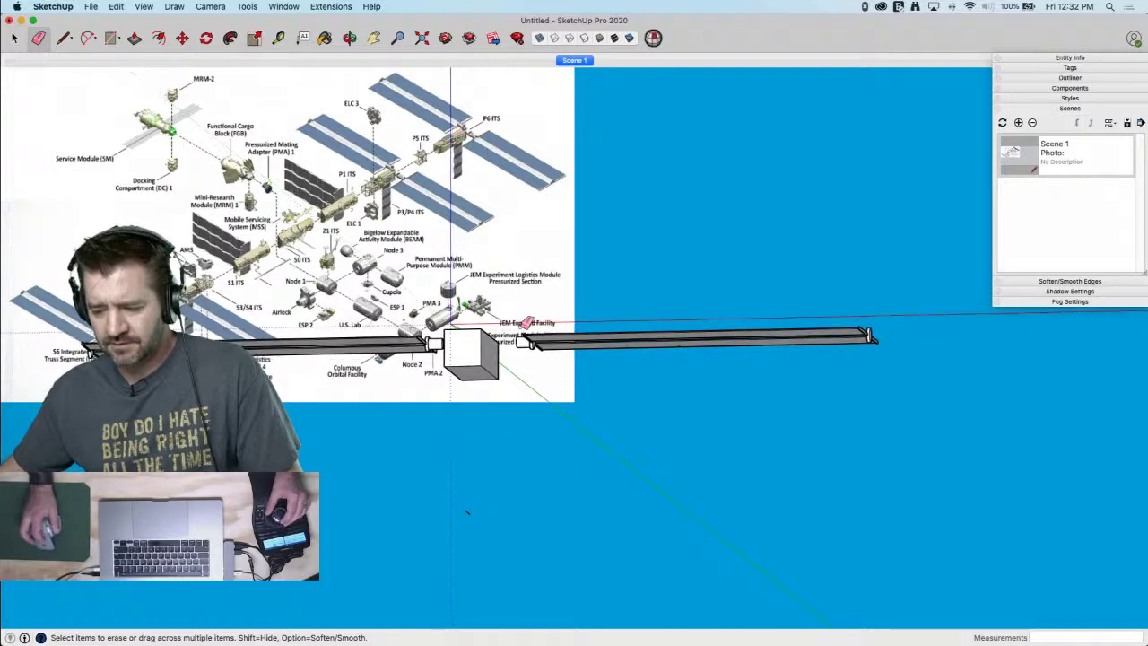
{"action": "key", "text": "l"}
{"action": "left_click", "coordinate": [474, 328]}
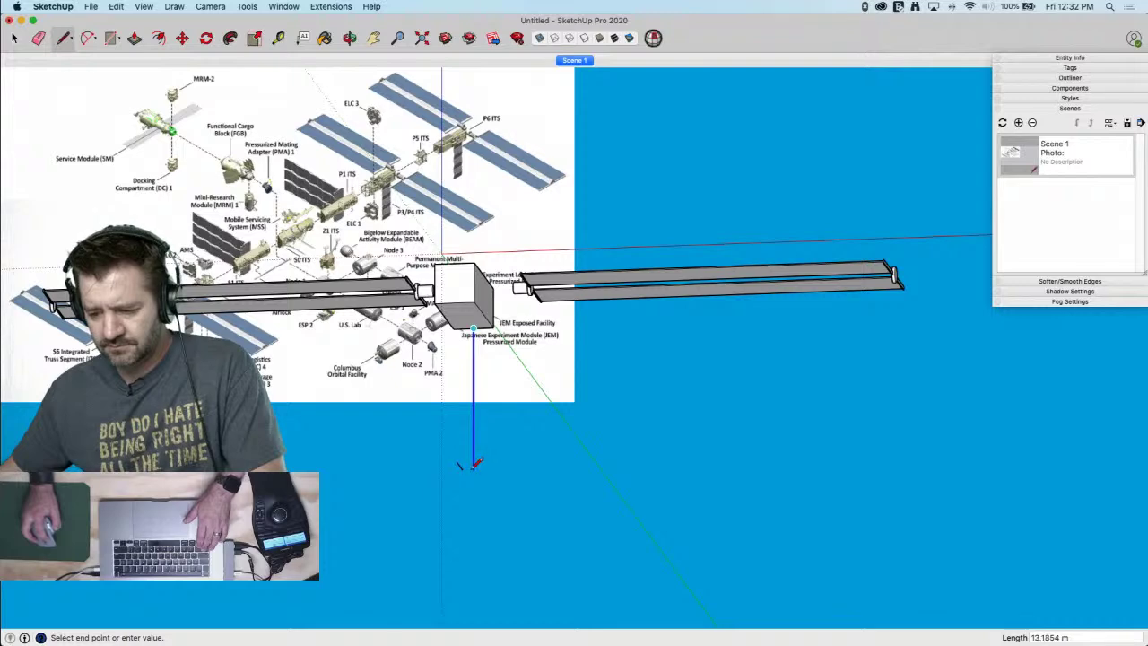
{"action": "left_click", "coordinate": [465, 468]}
{"action": "middle_click_drag", "start_coordinate": [474, 469], "coordinate": [182, 605]}
{"action": "middle_click_drag", "start_coordinate": [296, 529], "coordinate": [349, 592]}
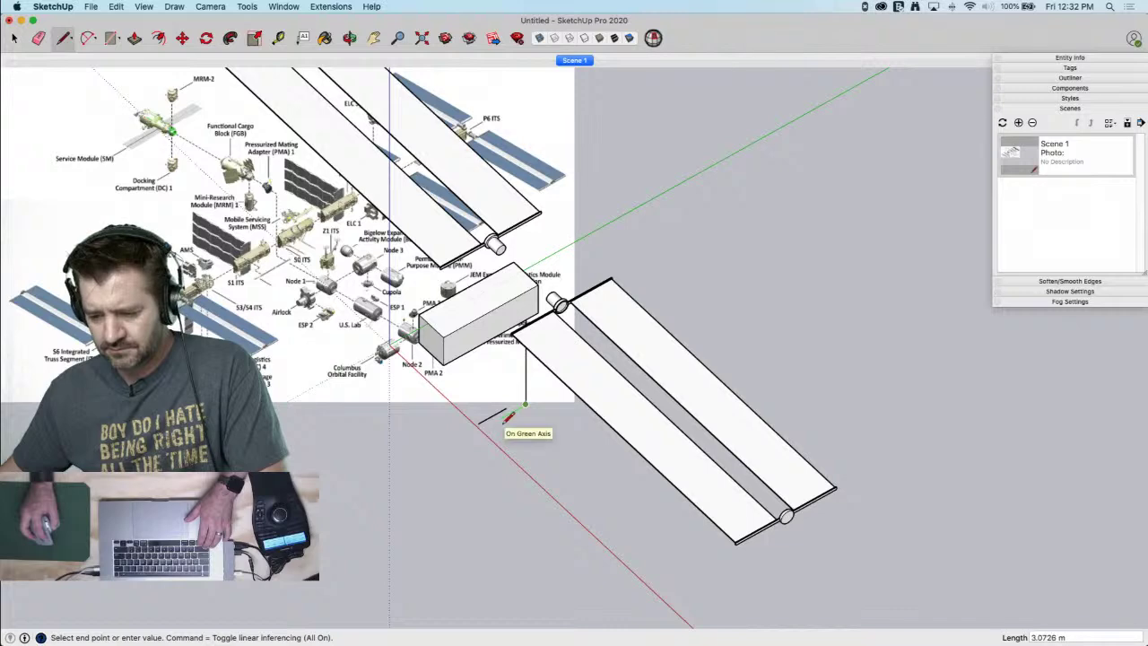
{"action": "middle_click_drag", "start_coordinate": [502, 419], "coordinate": [604, 81]}
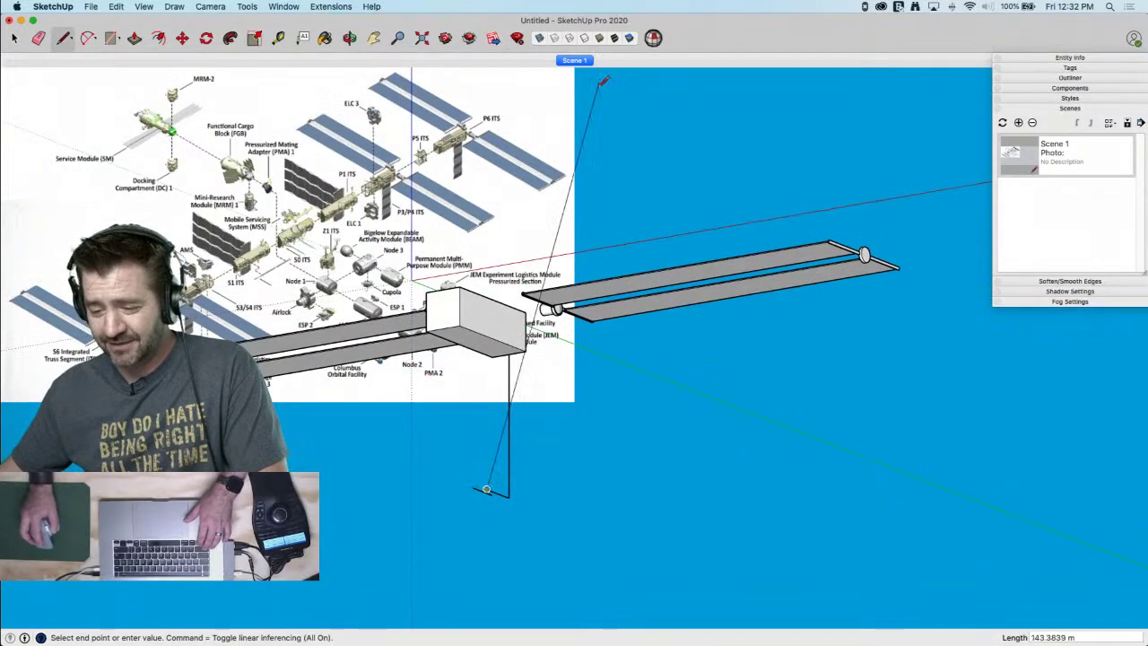
{"action": "left_click", "coordinate": [485, 345]}
{"action": "left_click", "coordinate": [519, 349]}
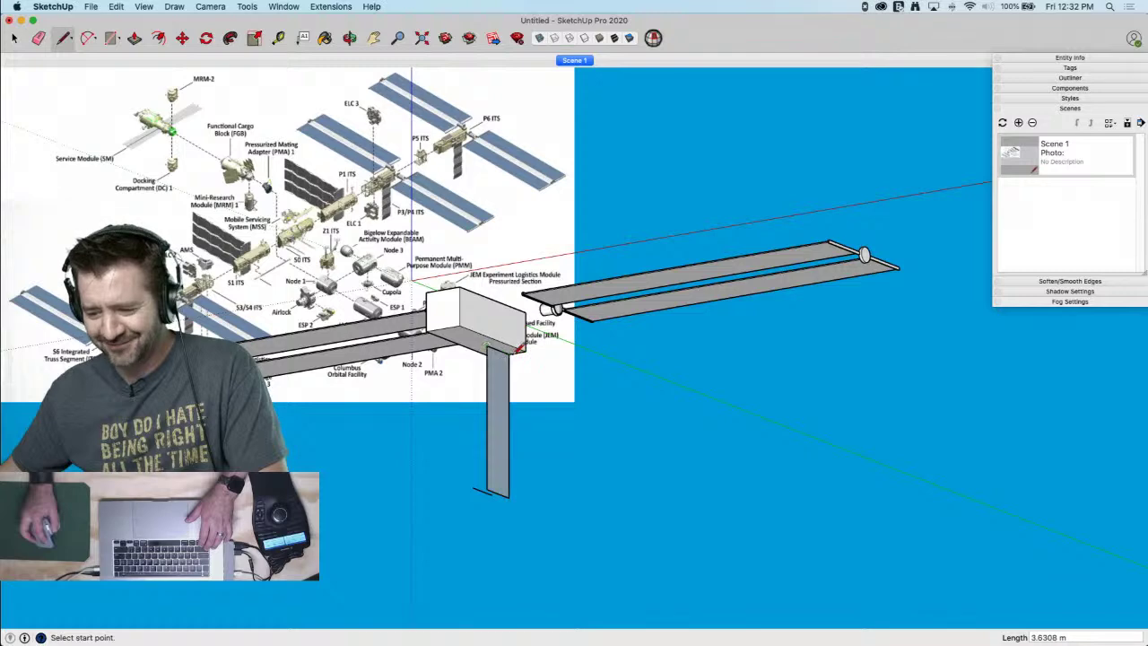
{"action": "key", "text": "e"}
{"action": "left_click", "coordinate": [480, 490]}
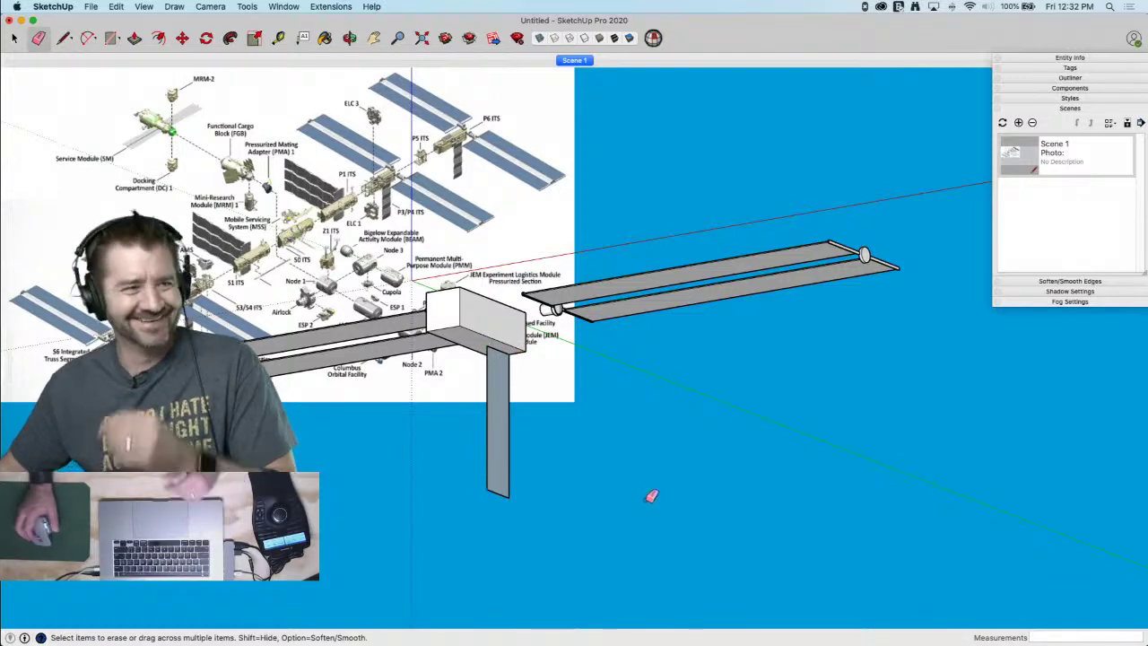
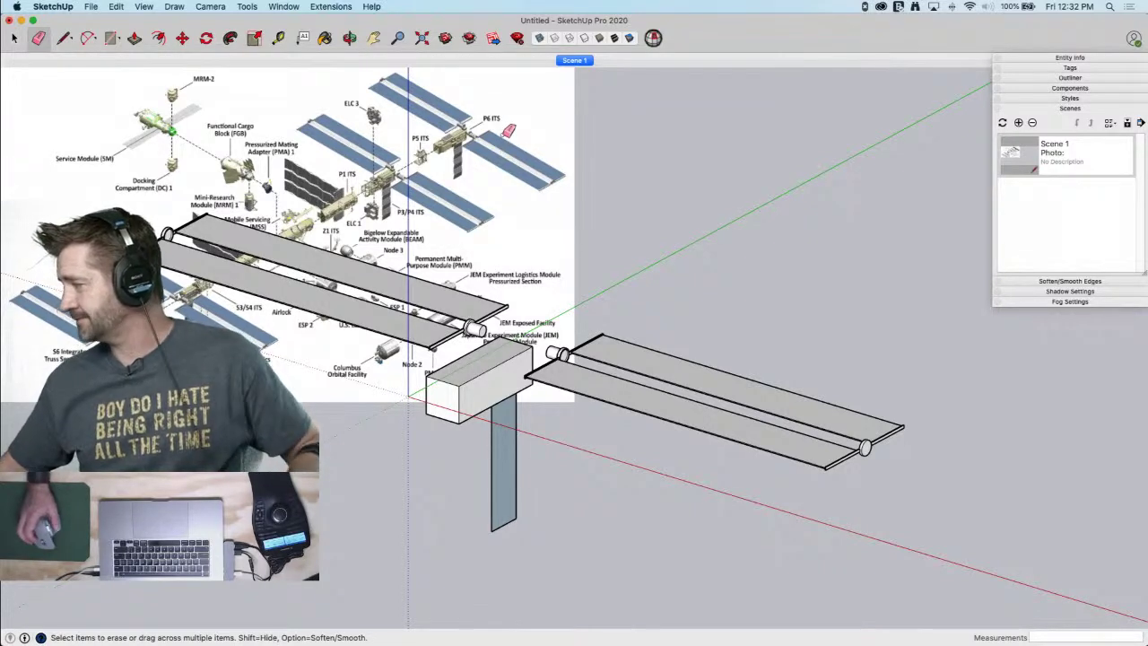
Divide one long vertical edge of the radiator panel into eight equal segments
{"action": "middle_click_drag", "start_coordinate": [451, 304], "coordinate": [502, 386]}
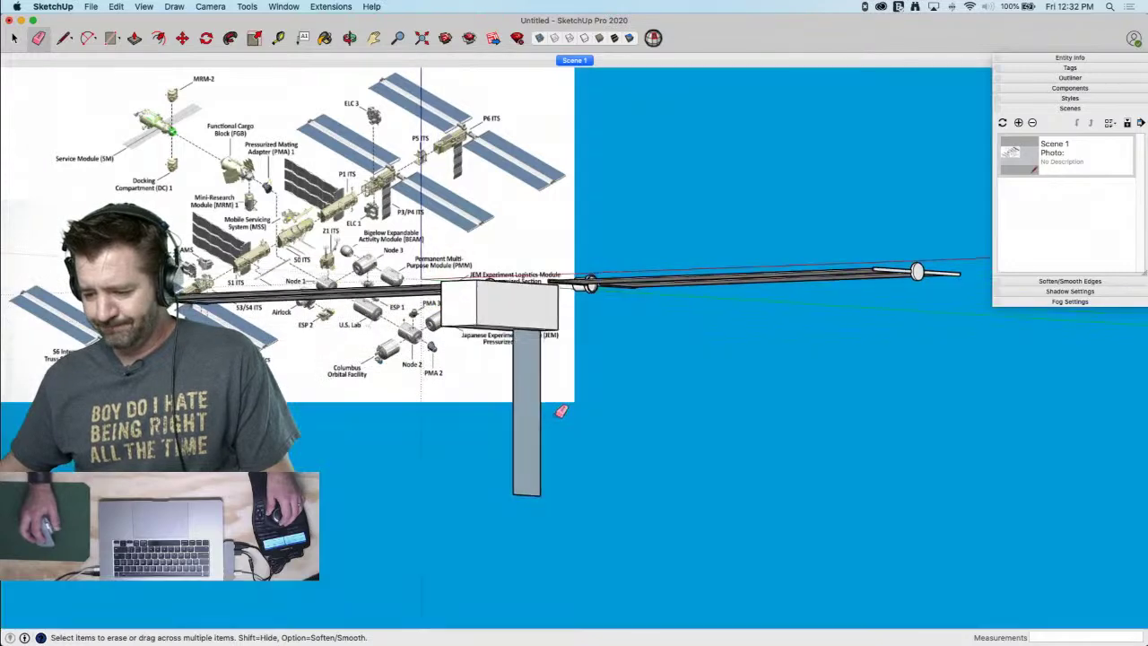
{"action": "key", "text": "space"}
{"action": "middle_click_drag", "start_coordinate": [528, 394], "coordinate": [644, 209]}
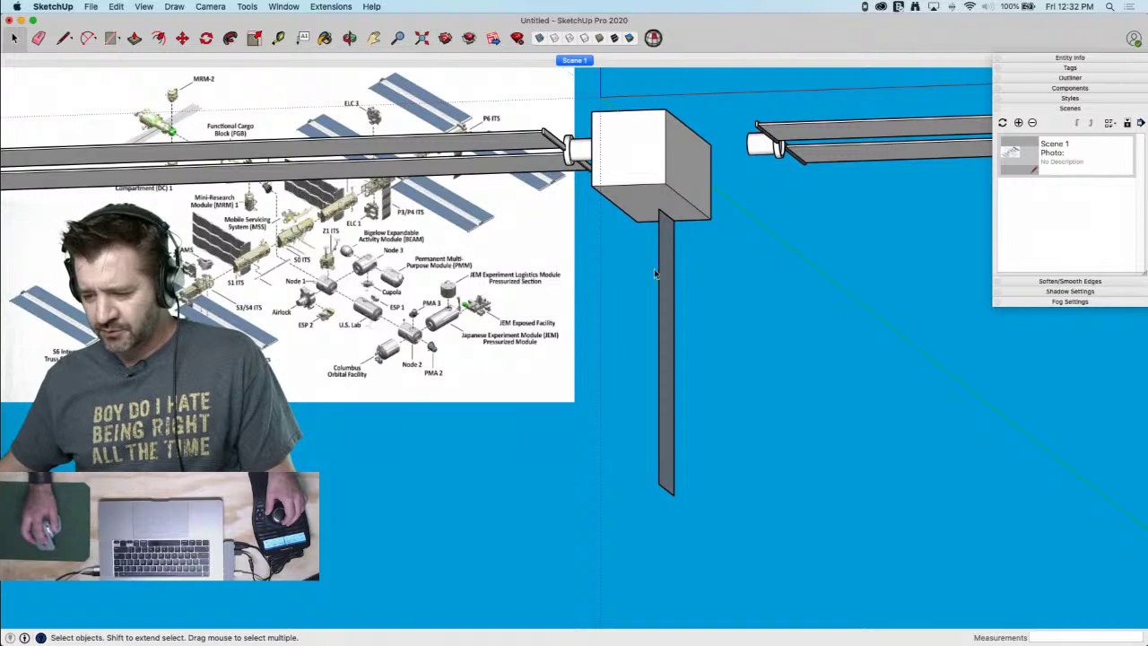
{"action": "middle_click_drag", "start_coordinate": [685, 472], "coordinate": [664, 266]}
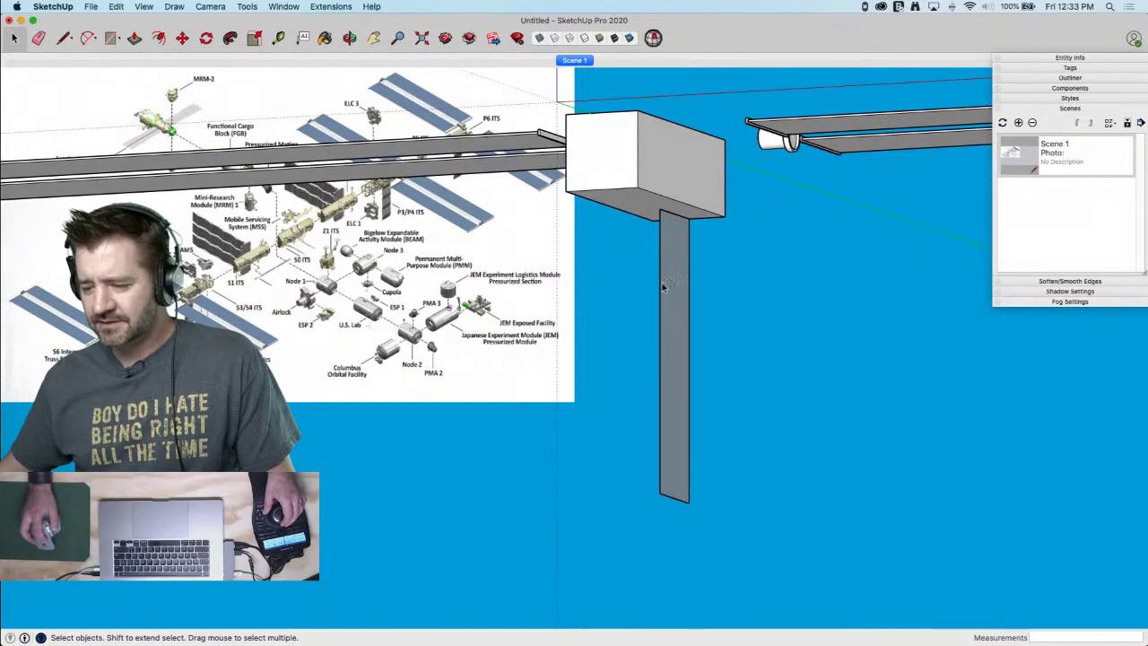
{"action": "left_click", "coordinate": [661, 286]}
{"action": "middle_click_drag", "start_coordinate": [659, 314], "coordinate": [666, 331]}
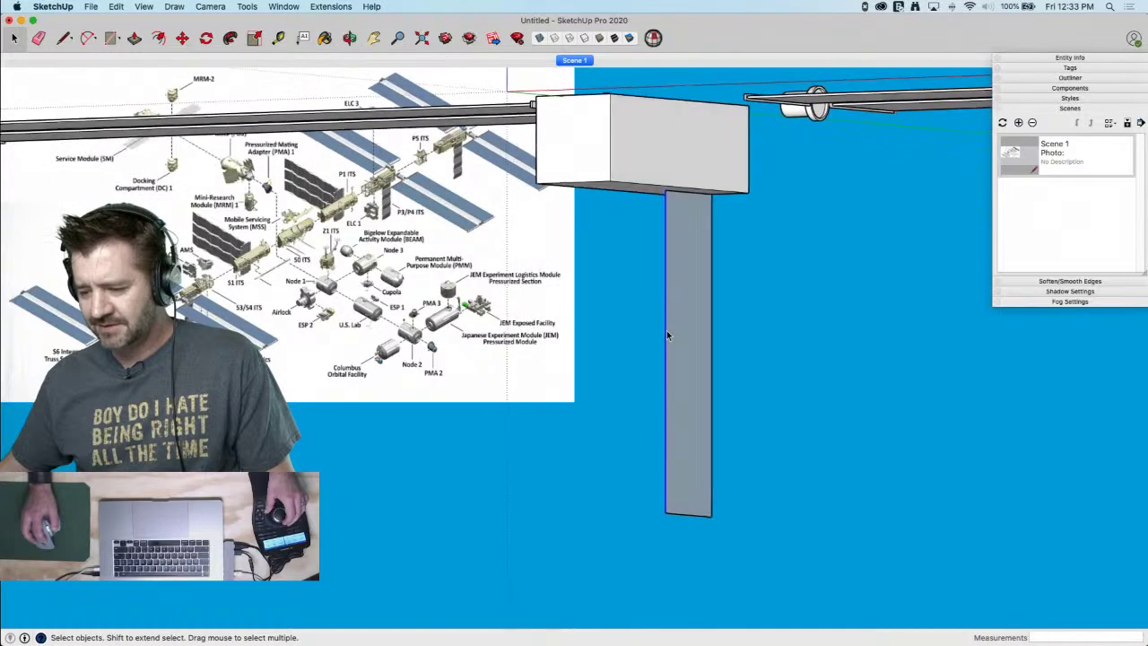
{"action": "right_click", "coordinate": [667, 330]}
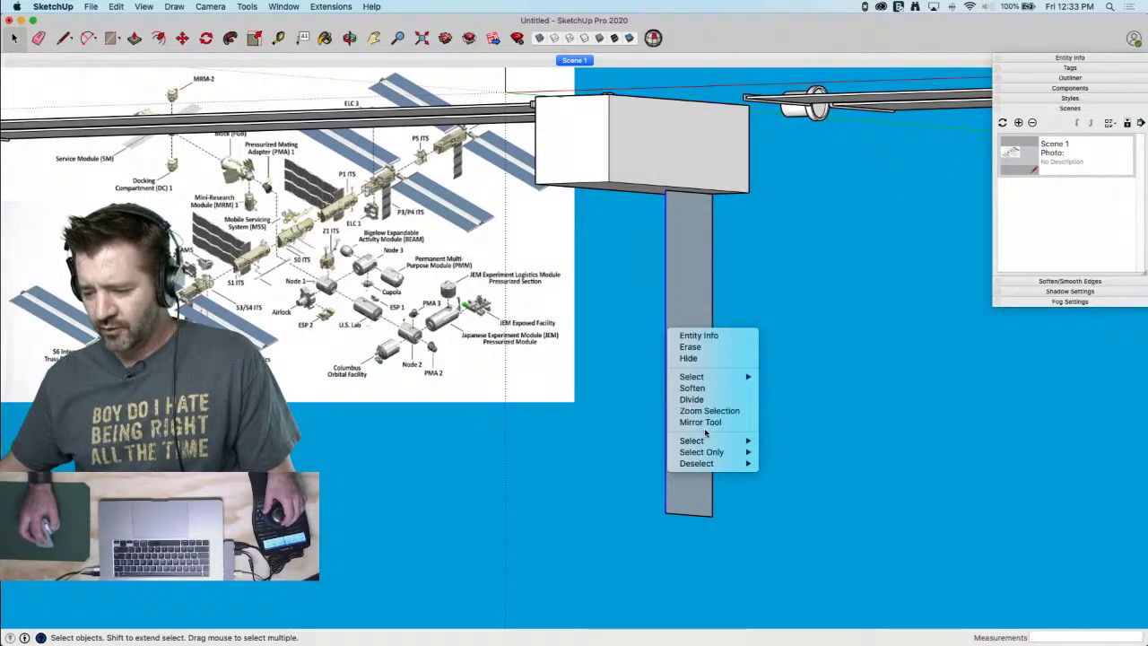
{"action": "left_click", "coordinate": [692, 399]}
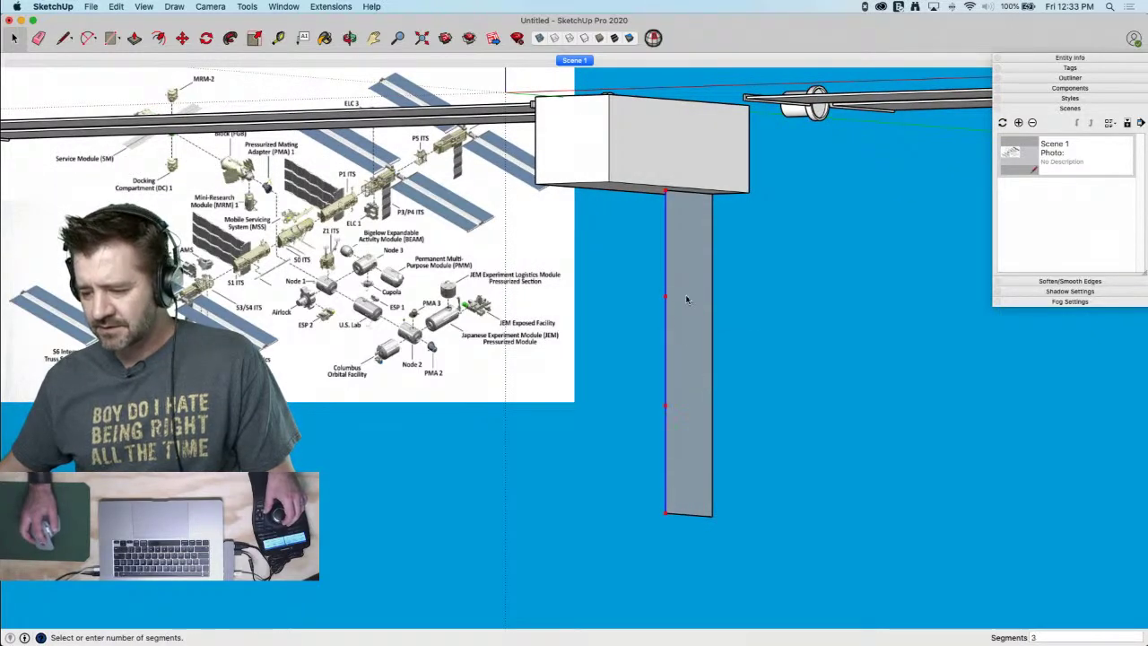
{"action": "left_click", "coordinate": [688, 234]}
Draw a cross line at the radiator's lowest division and copy it upward by one segment as a 7x array
{"action": "key", "text": "l"}
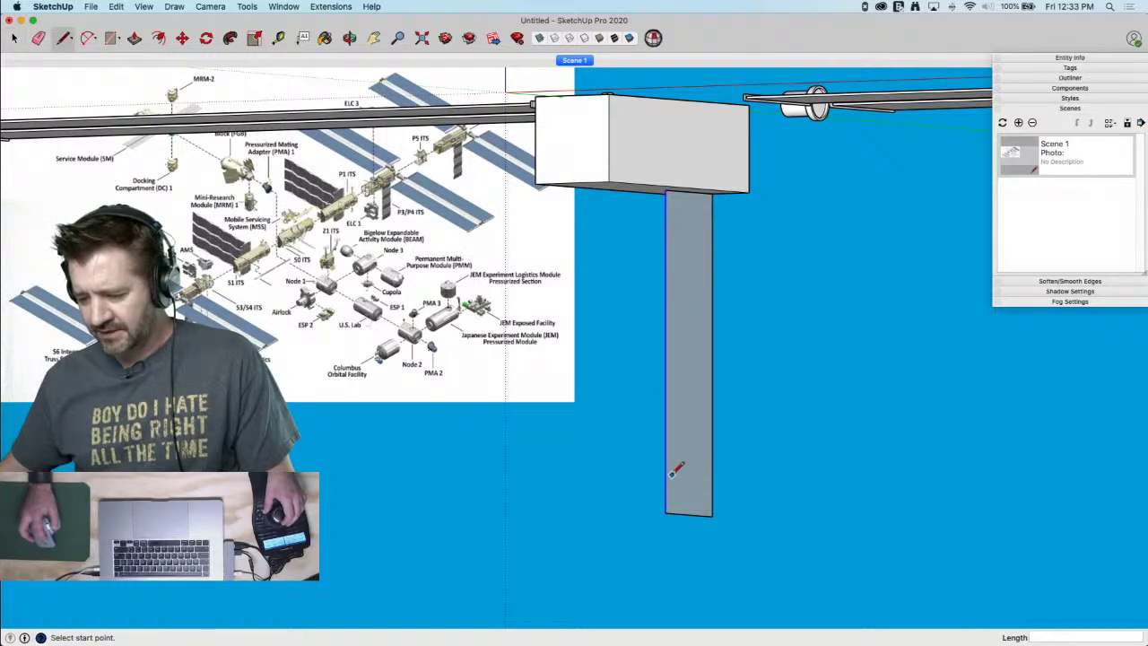
{"action": "left_click", "coordinate": [666, 472]}
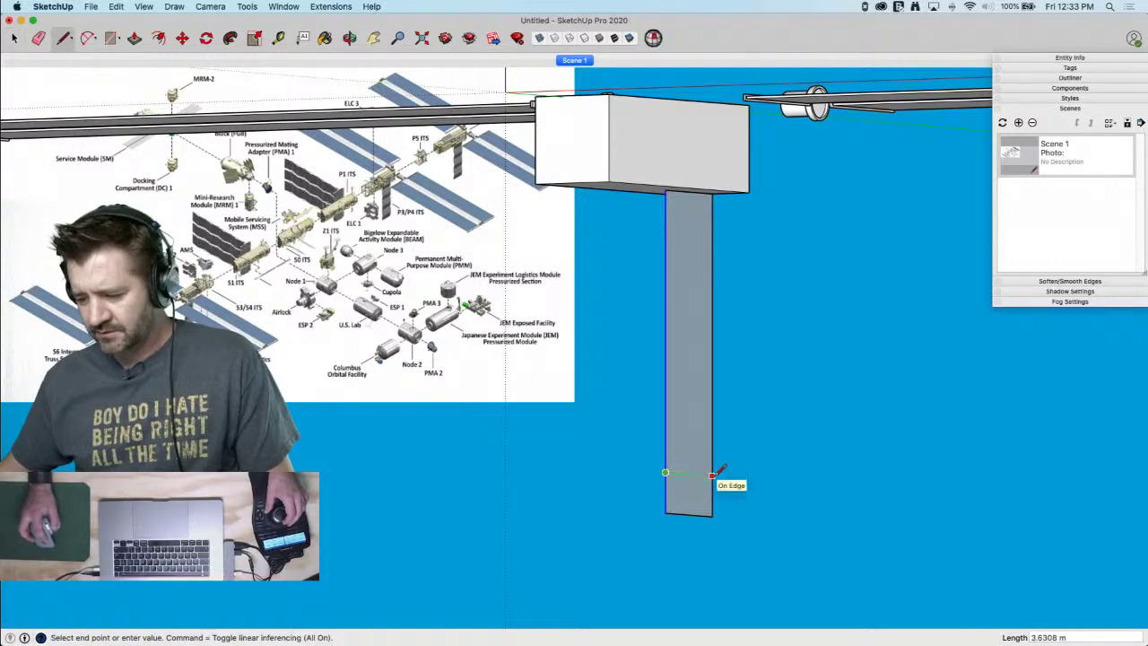
{"action": "left_click", "coordinate": [712, 474]}
{"action": "key", "text": "space"}
{"action": "key", "text": "m"}
{"action": "key", "text": "alt"}
{"action": "left_click", "coordinate": [667, 471]}
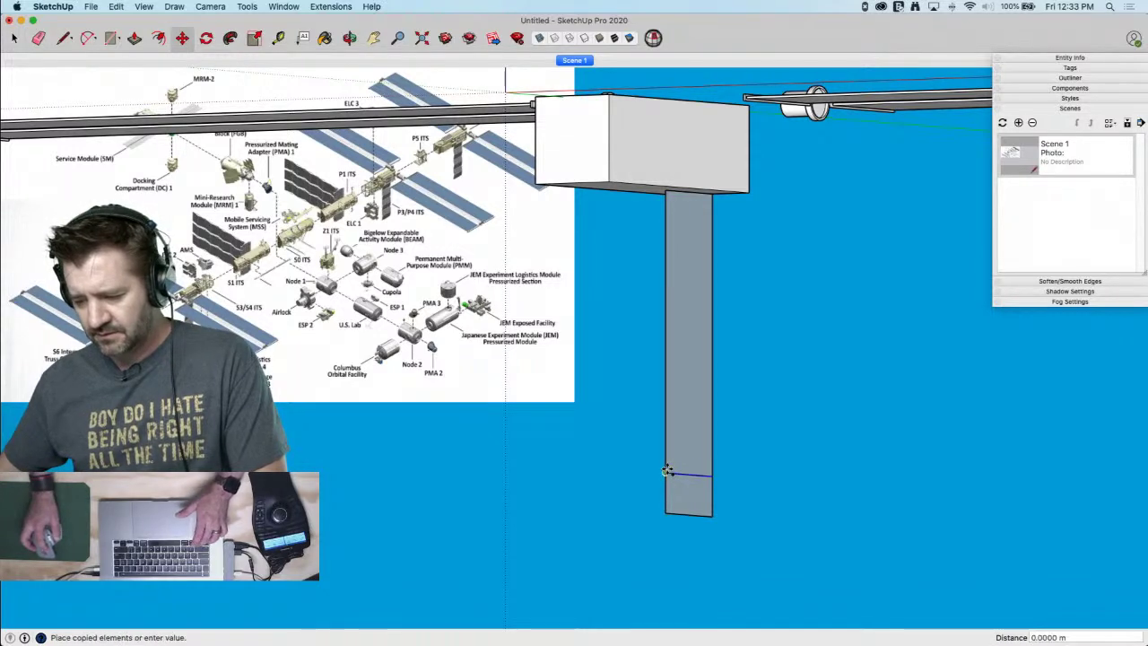
{"action": "left_click", "coordinate": [667, 436]}
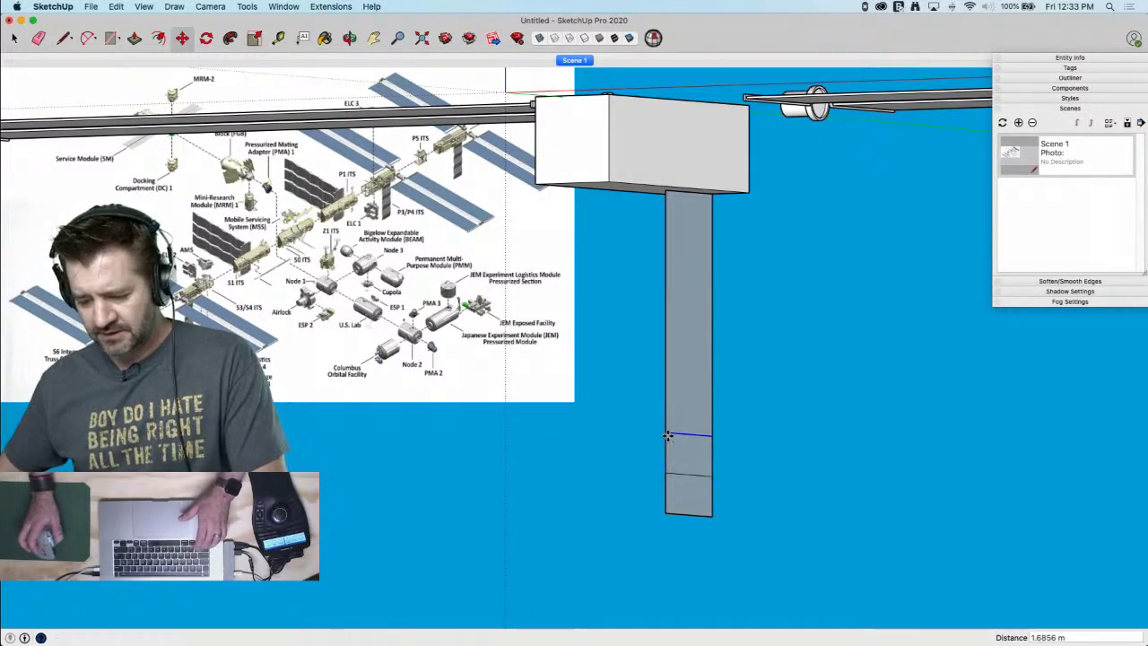
{"action": "type", "text": "7x"}
{"action": "key", "text": "Return"}
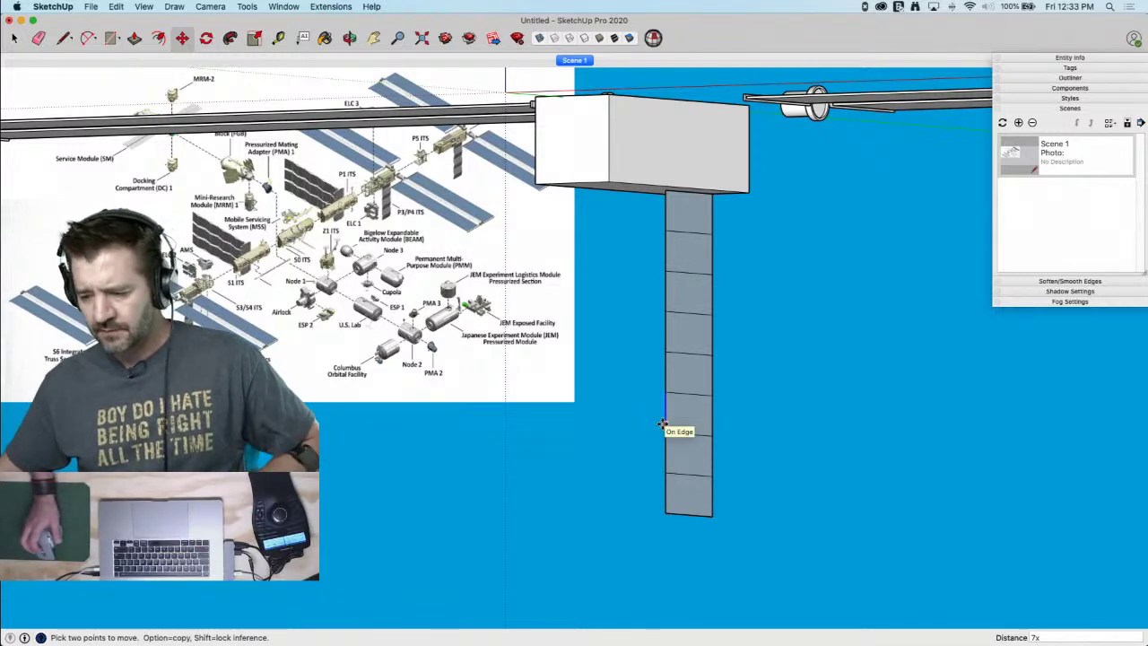
{"action": "key", "text": "space"}
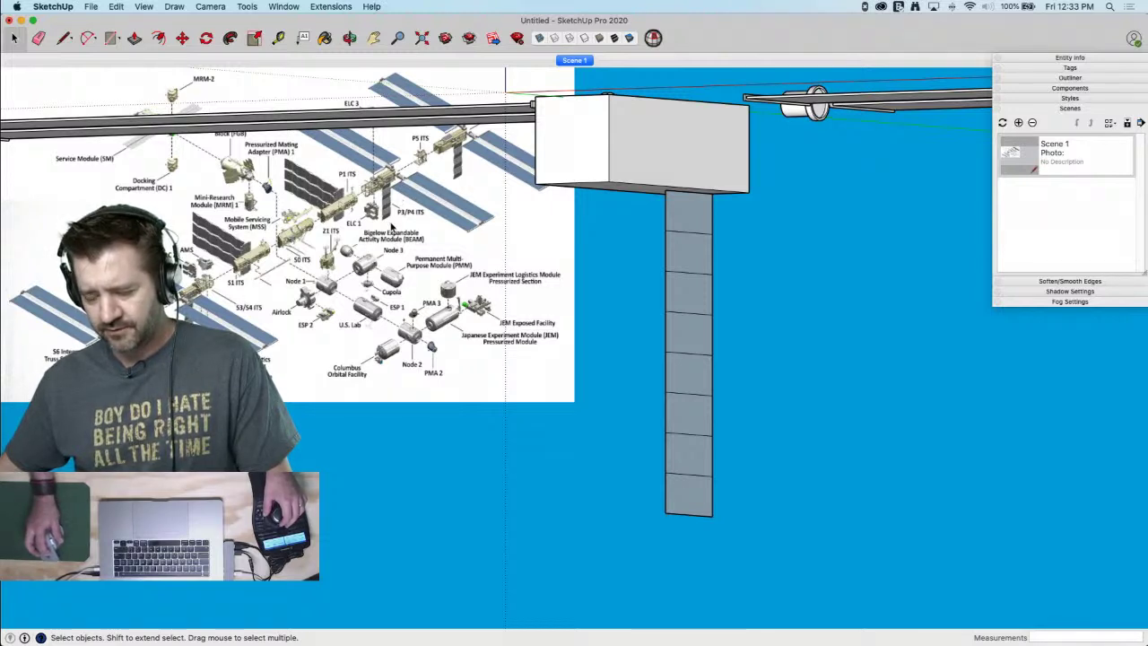
Switch to Chrome and look through the space station forum thread for radiator reference images, then return to the SketchUp model
{"action": "key", "text": "super+Tab"}
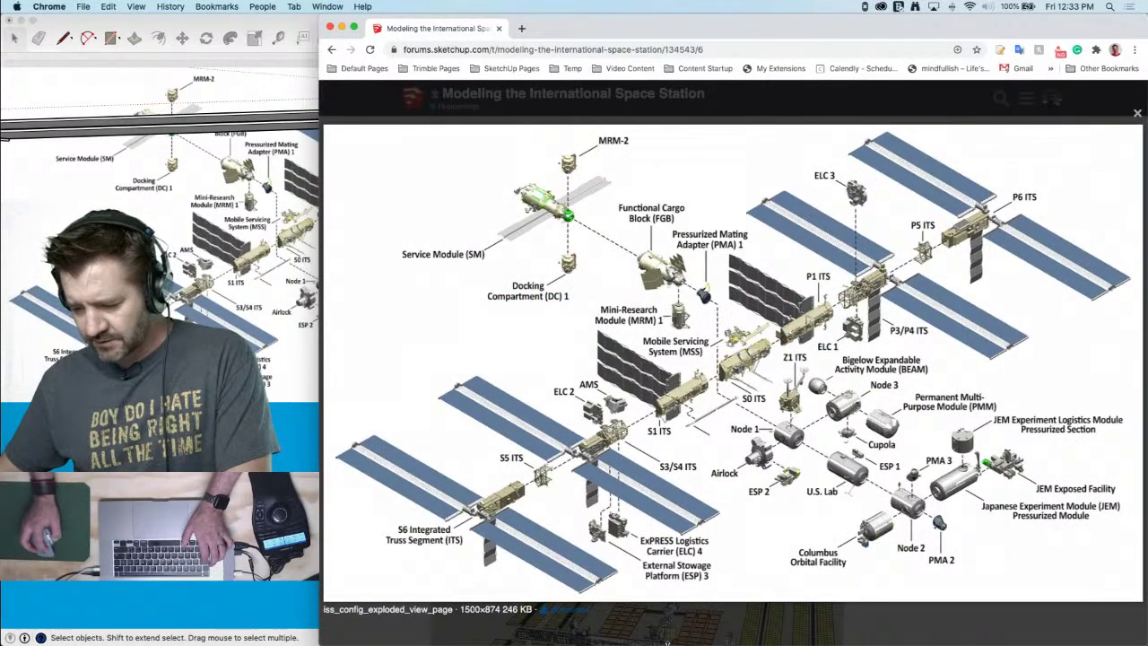
{"action": "left_click", "coordinate": [667, 631]}
{"action": "scroll", "coordinate": [628, 479], "scroll_direction": "down", "scroll_amount": 3}
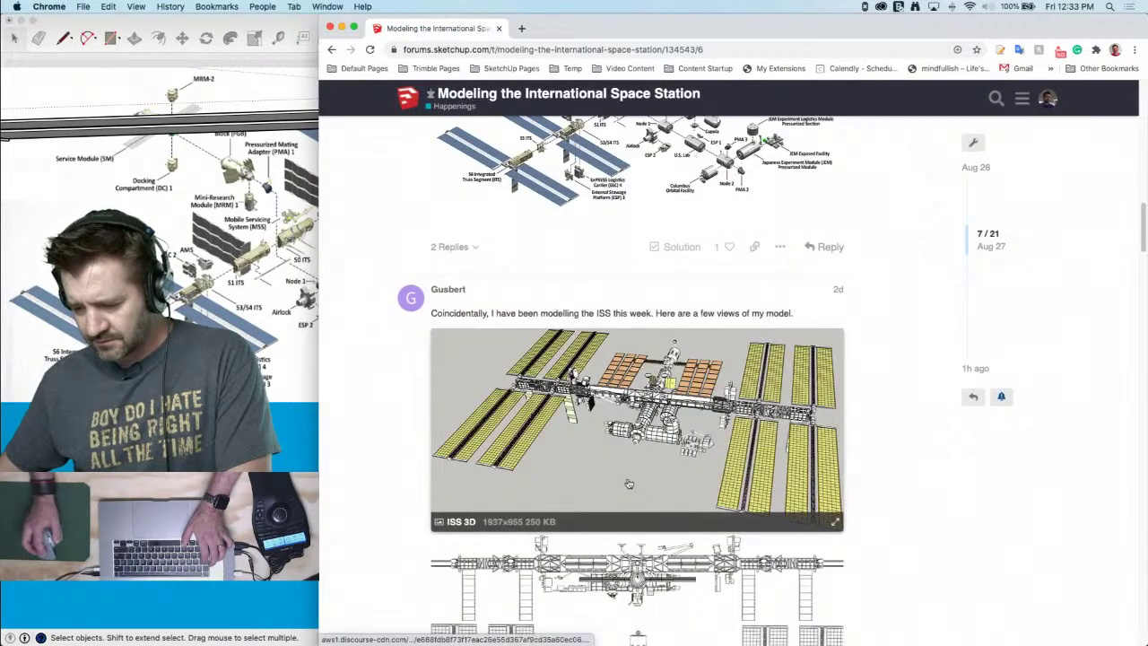
{"action": "scroll", "coordinate": [628, 404], "scroll_direction": "down", "scroll_amount": 10}
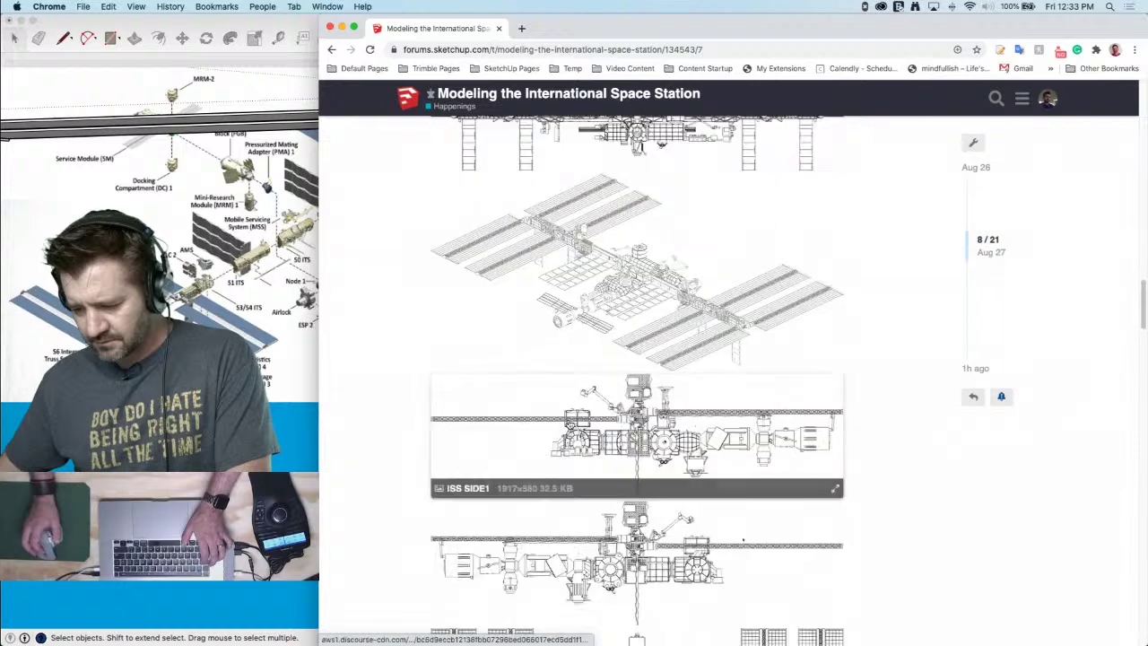
{"action": "scroll", "coordinate": [504, 379], "scroll_direction": "down", "scroll_amount": 10}
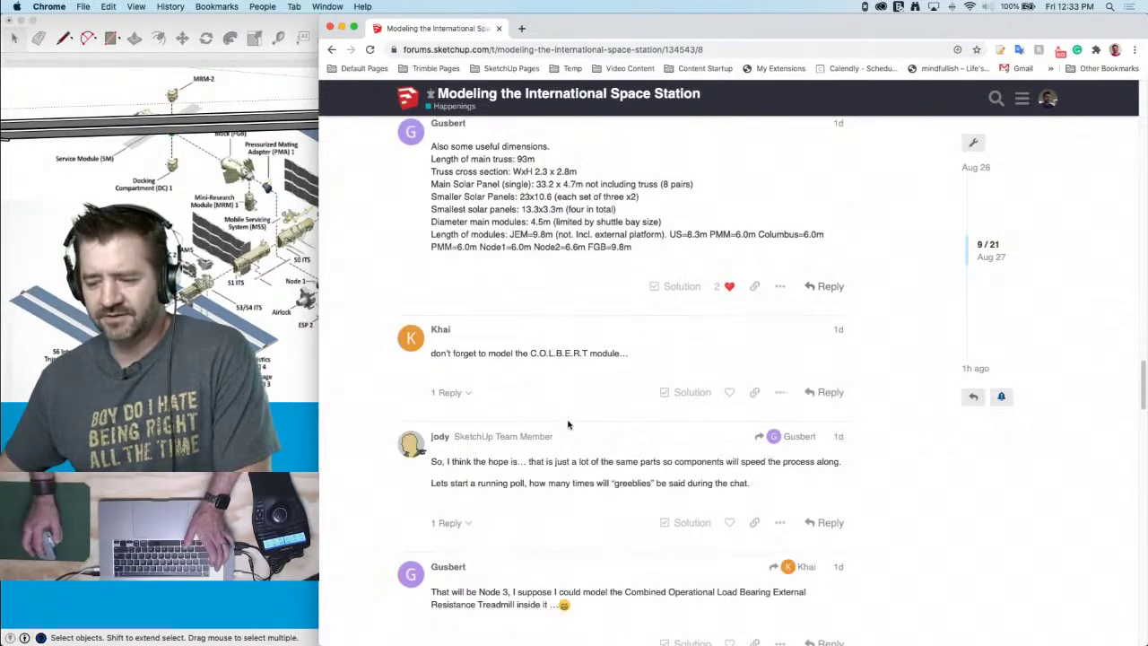
{"action": "scroll", "coordinate": [567, 426], "scroll_direction": "down", "scroll_amount": 10}
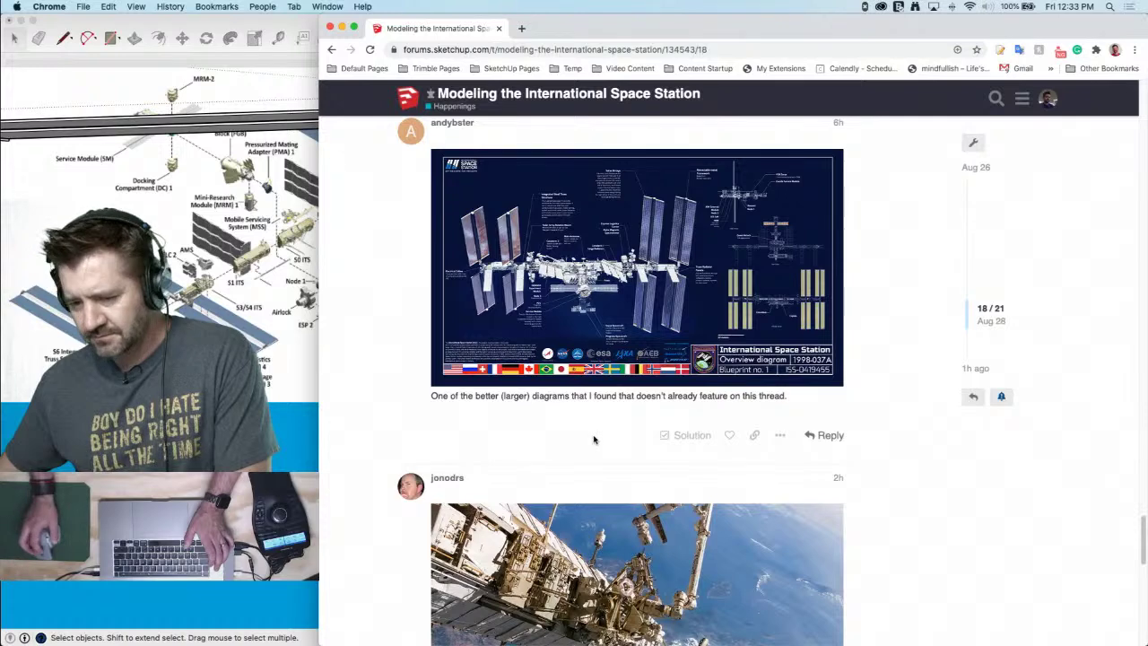
{"action": "left_click", "coordinate": [264, 22]}
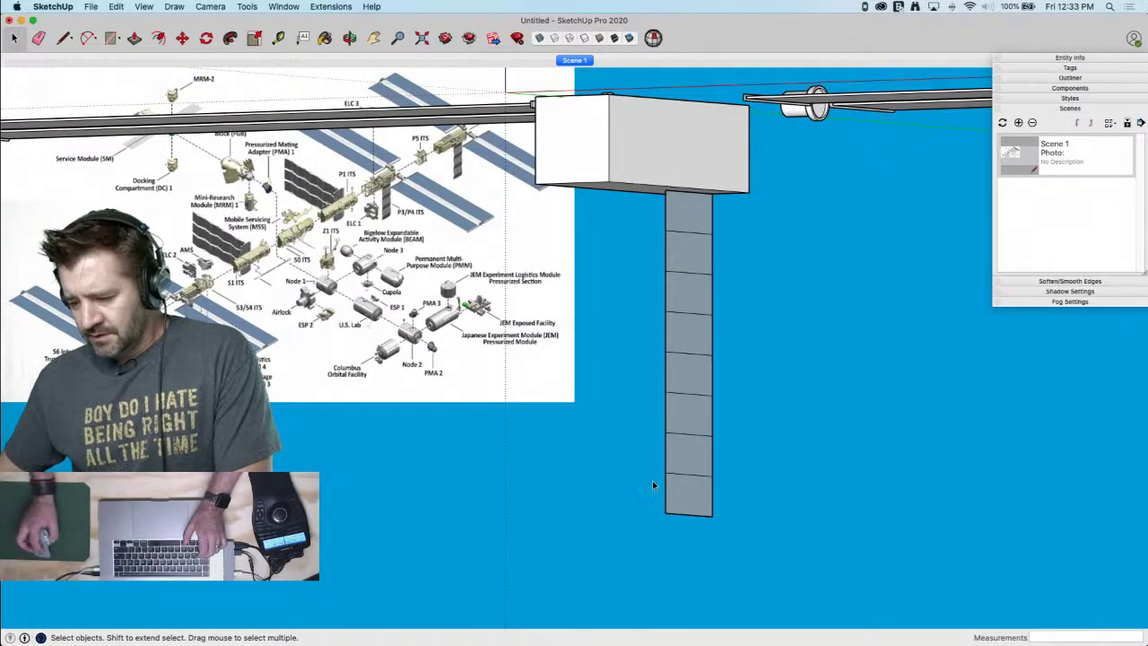
Select every other cross line on the radiator, starting with the lowest, and move them 0.3 m sideways to fold the panel into a zigzag
{"action": "left_click", "coordinate": [688, 474]}
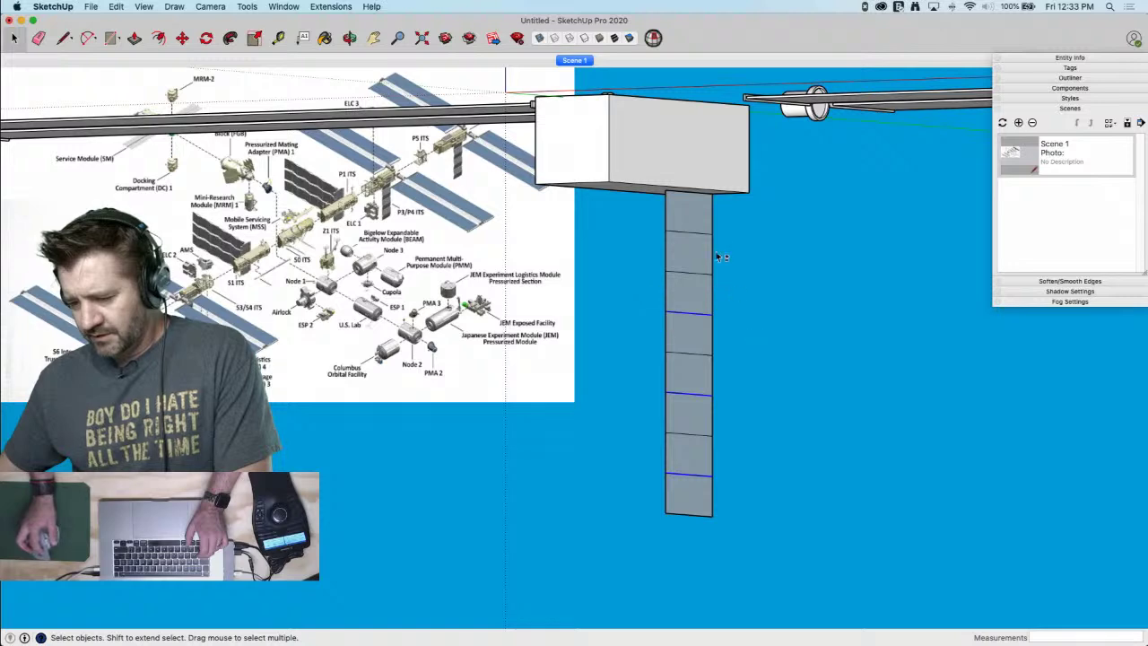
{"action": "left_click_drag", "start_coordinate": [755, 248], "coordinate": [755, 249], "text": "shift"}
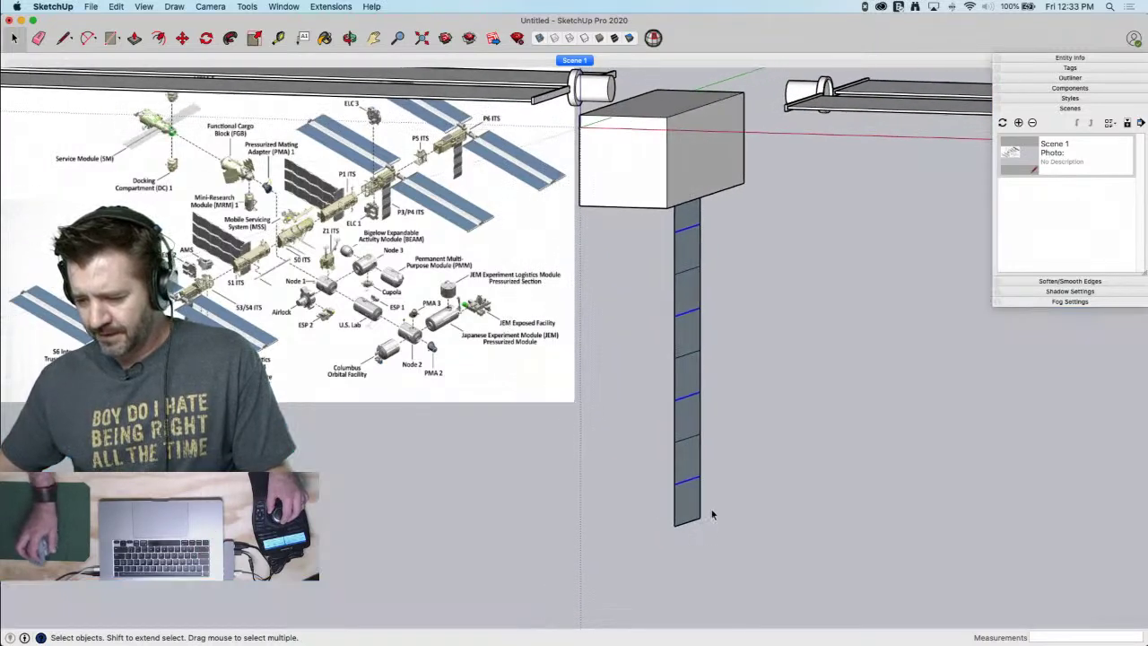
{"action": "middle_click_drag", "start_coordinate": [711, 514], "coordinate": [669, 456]}
{"action": "key", "text": "m"}
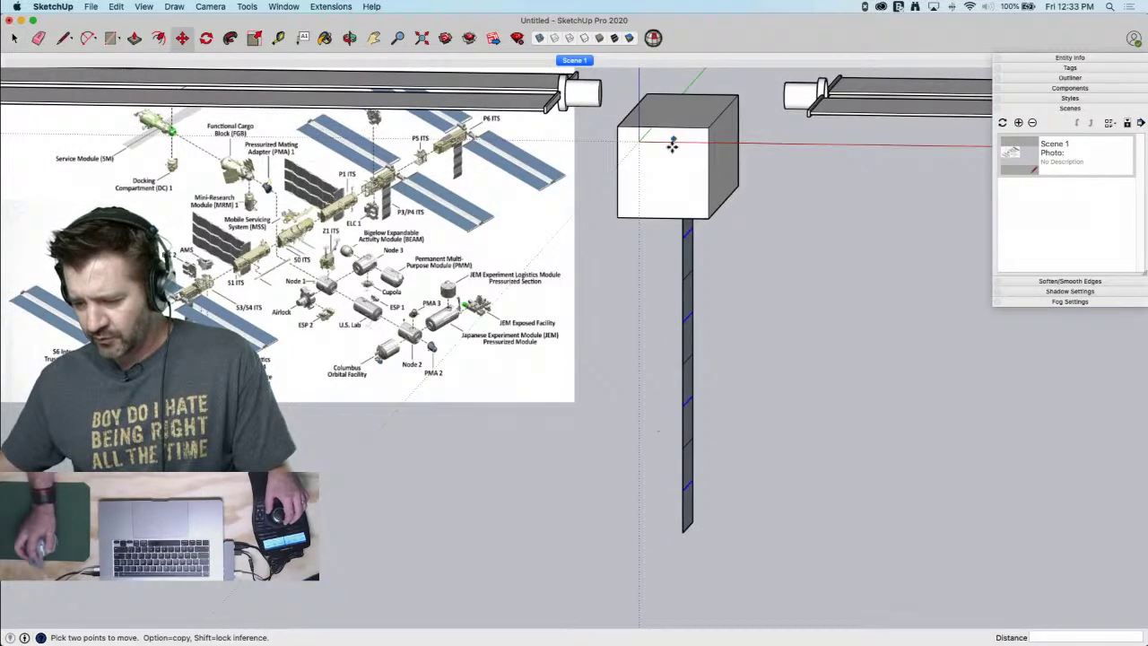
{"action": "left_click", "coordinate": [669, 217]}
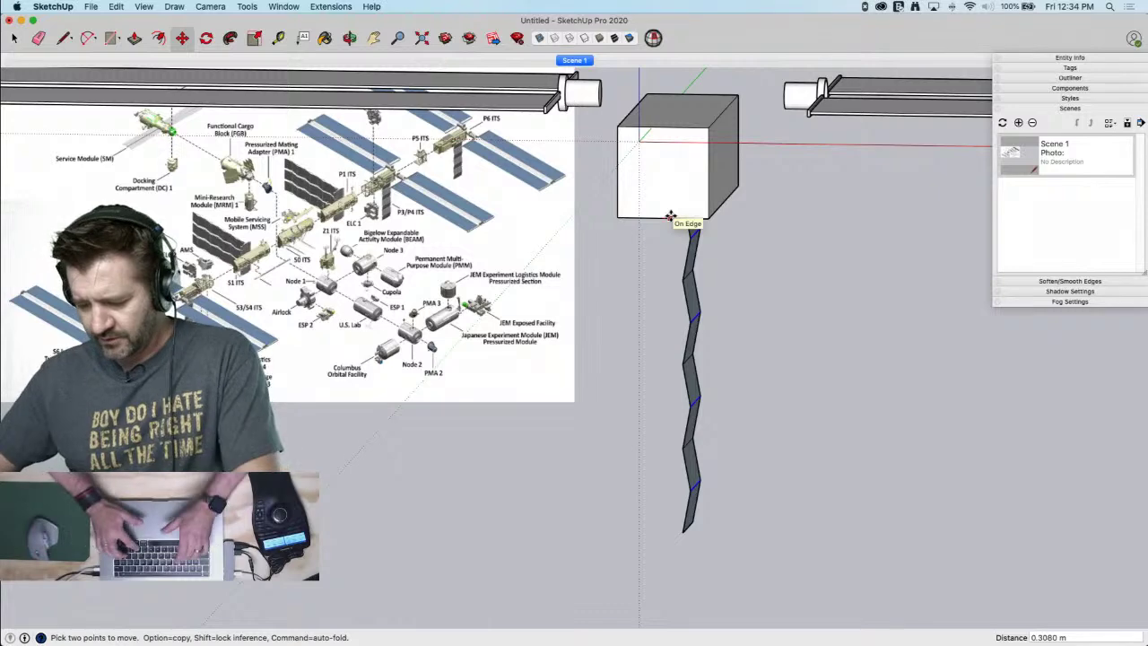
{"action": "type", "text": ".3"}
{"action": "key", "text": "Return"}
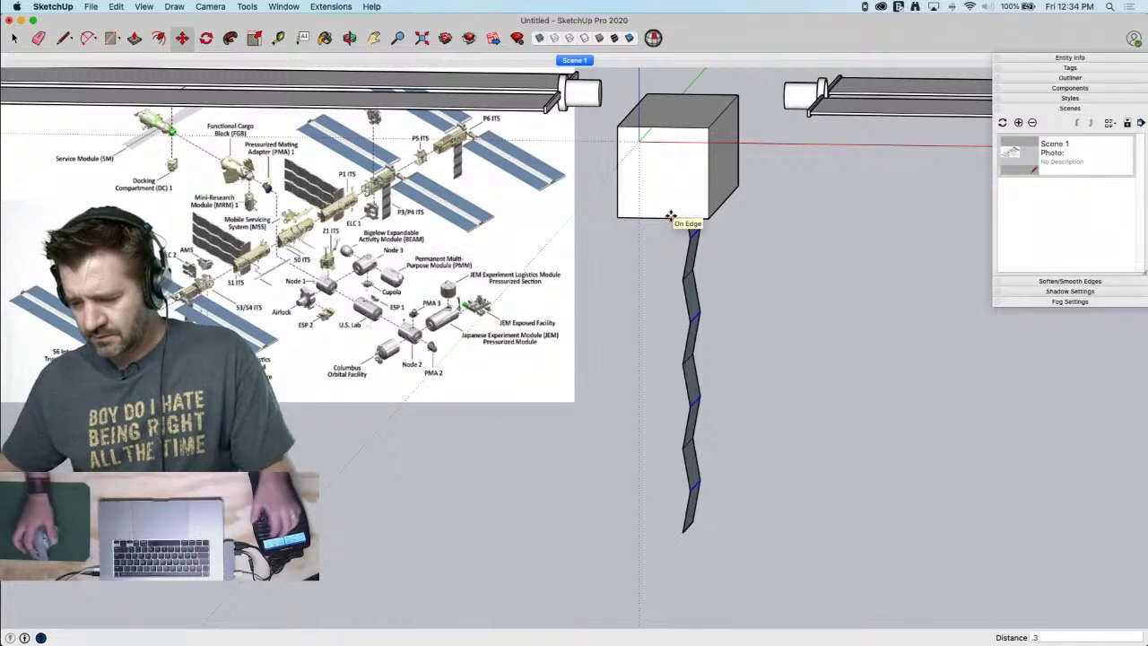
{"action": "key", "text": "space"}
{"action": "middle_click_drag", "start_coordinate": [843, 507], "coordinate": [682, 510]}
{"action": "left_click_drag", "start_coordinate": [769, 541], "coordinate": [770, 539]}
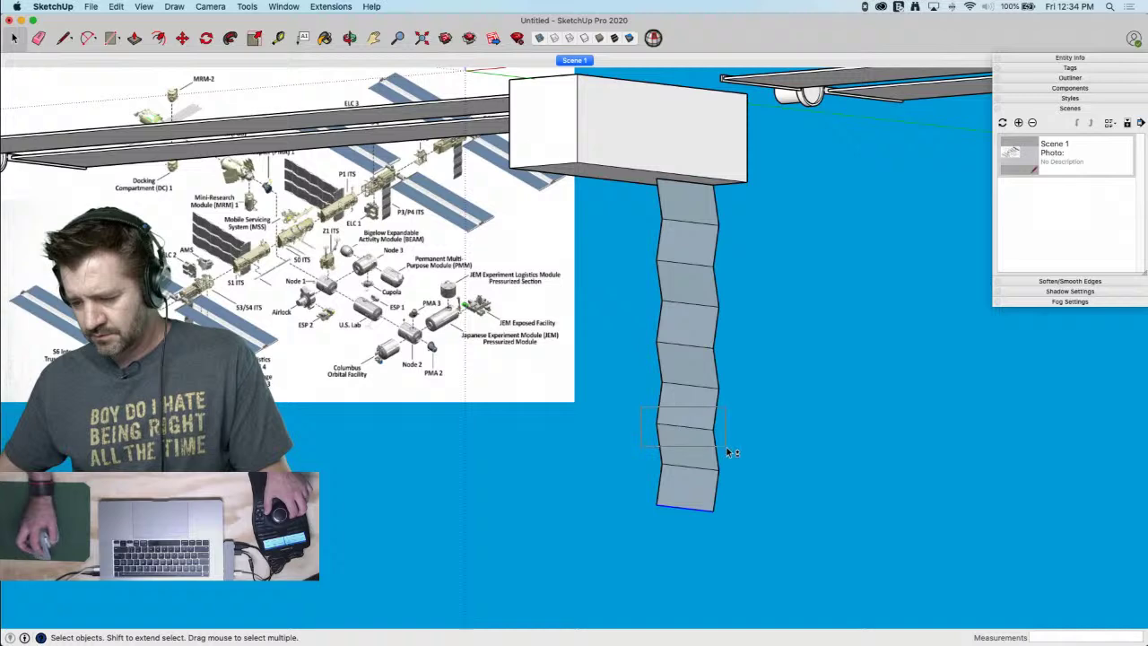
{"action": "key", "text": "super+3"}
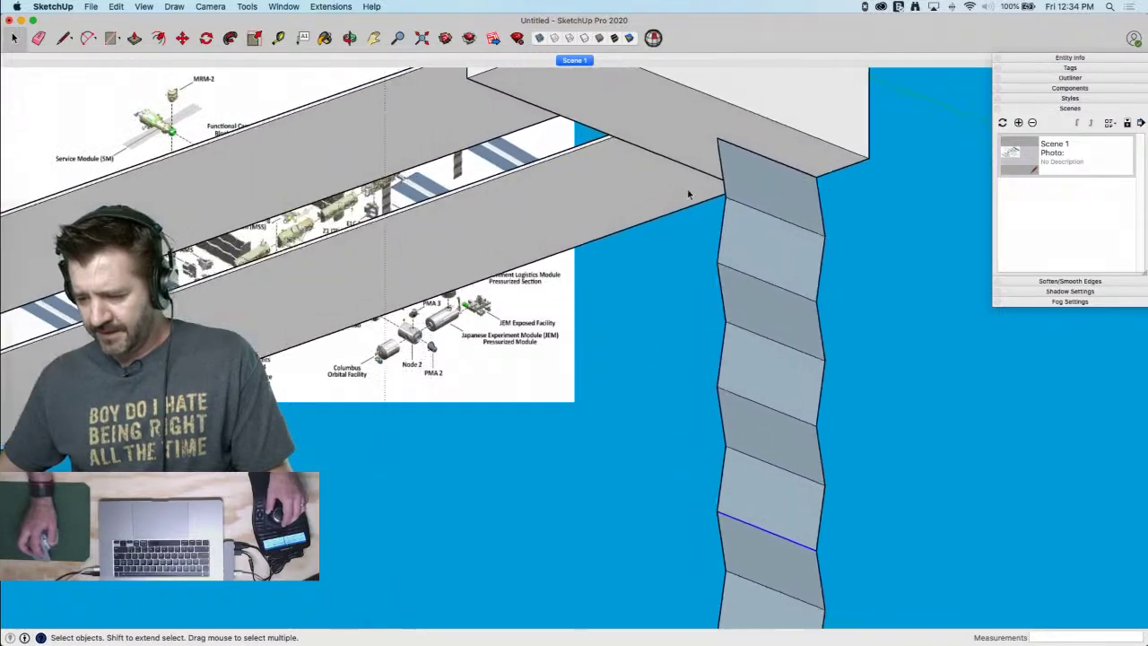
Draw a small post profile about 0.16 m wide at the radiator's upper corner on the box's underside, and erase the leftover guide line
{"action": "key", "text": "l"}
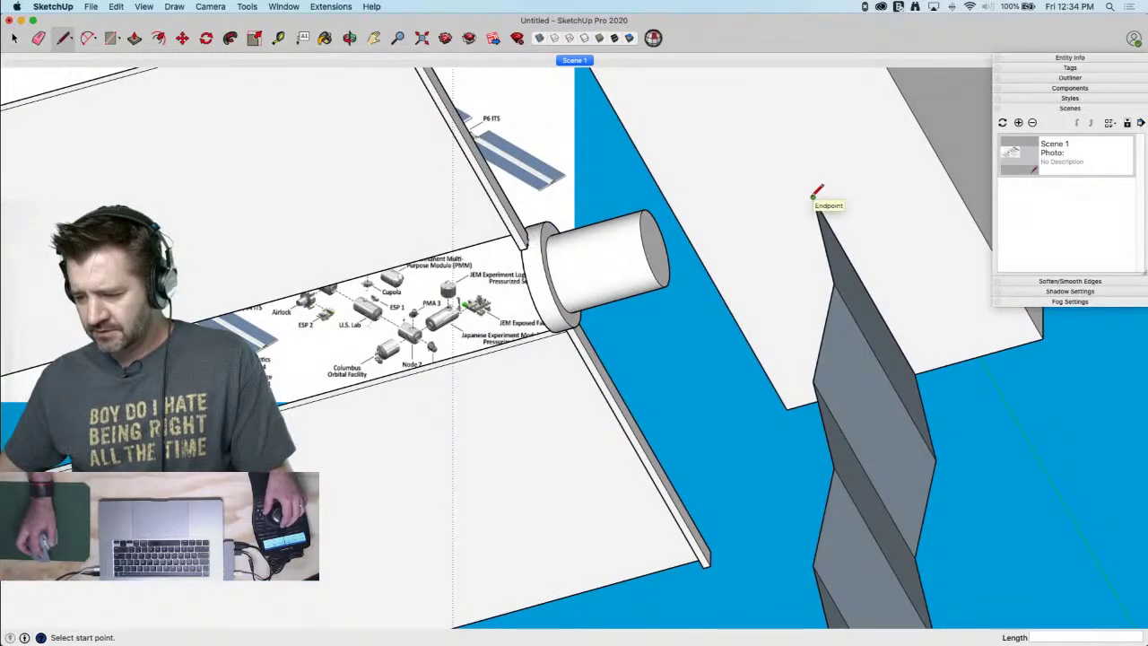
{"action": "left_click", "coordinate": [790, 158]}
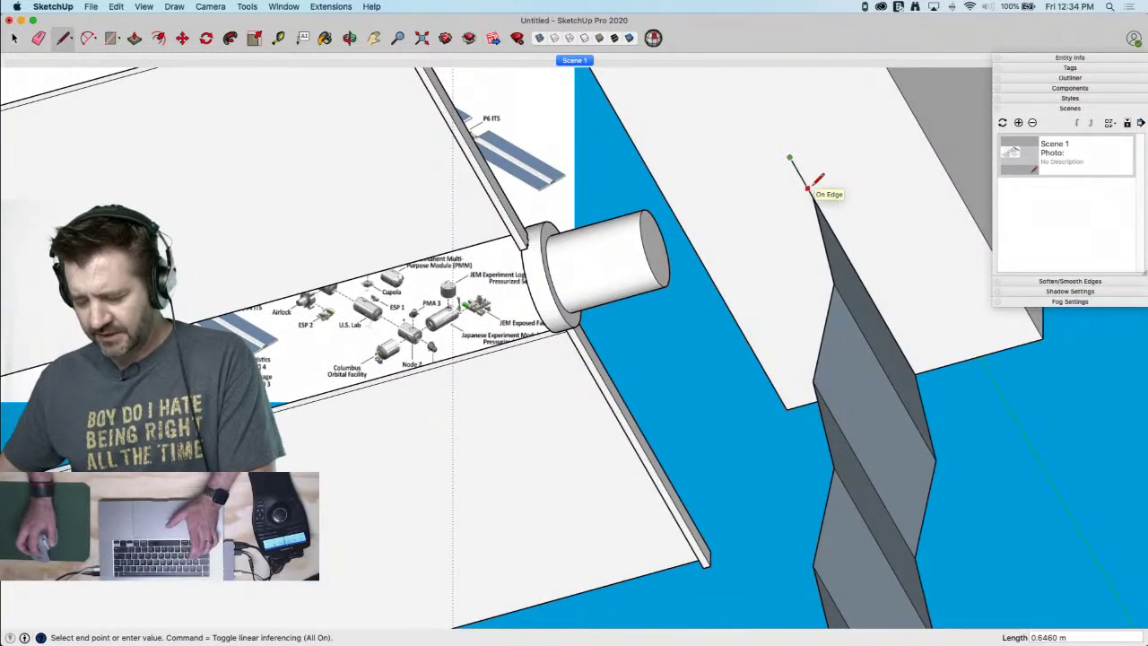
{"action": "scroll", "coordinate": [826, 190], "scroll_direction": "up", "scroll_amount": 2}
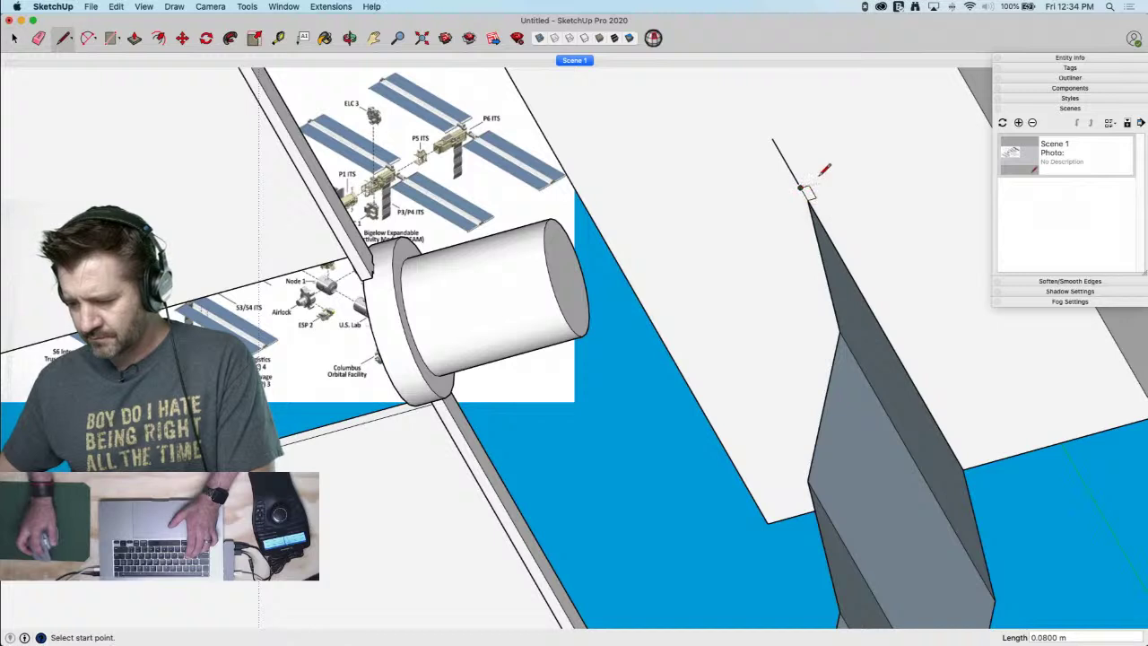
{"action": "key", "text": "space"}
{"action": "key", "text": "m"}
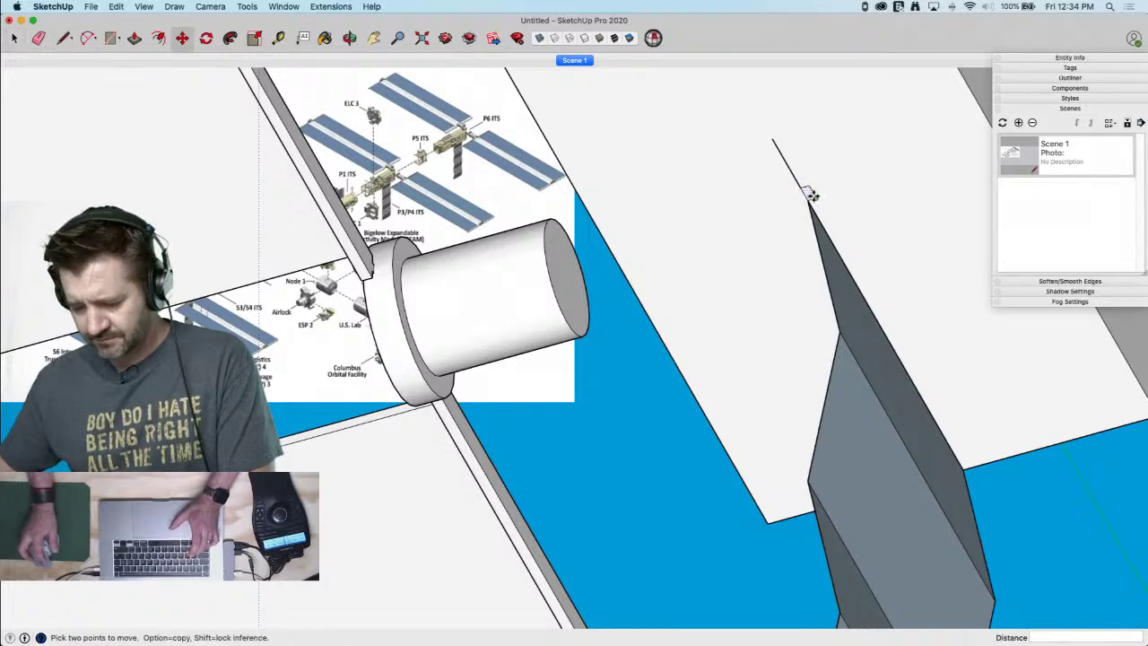
{"action": "key", "text": "alt"}
{"action": "left_click", "coordinate": [810, 194]}
{"action": "key", "text": "e"}
{"action": "left_click", "coordinate": [789, 150]}
Extrude the post profile down to the radiator's lower edge
{"action": "key", "text": "p"}
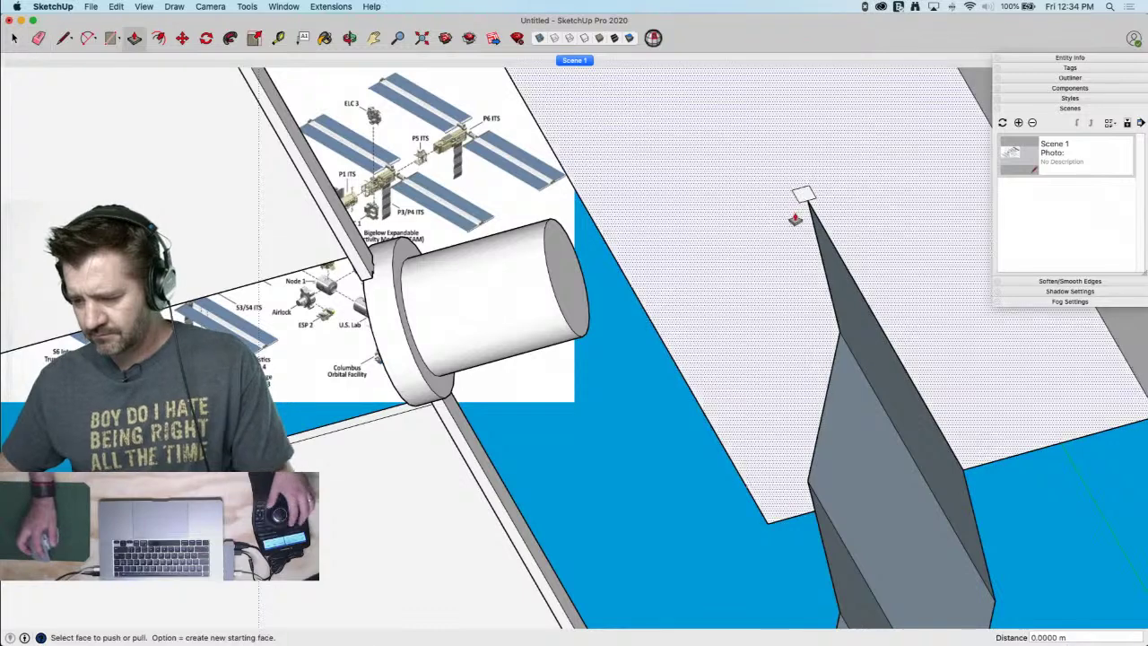
{"action": "left_click", "coordinate": [802, 191]}
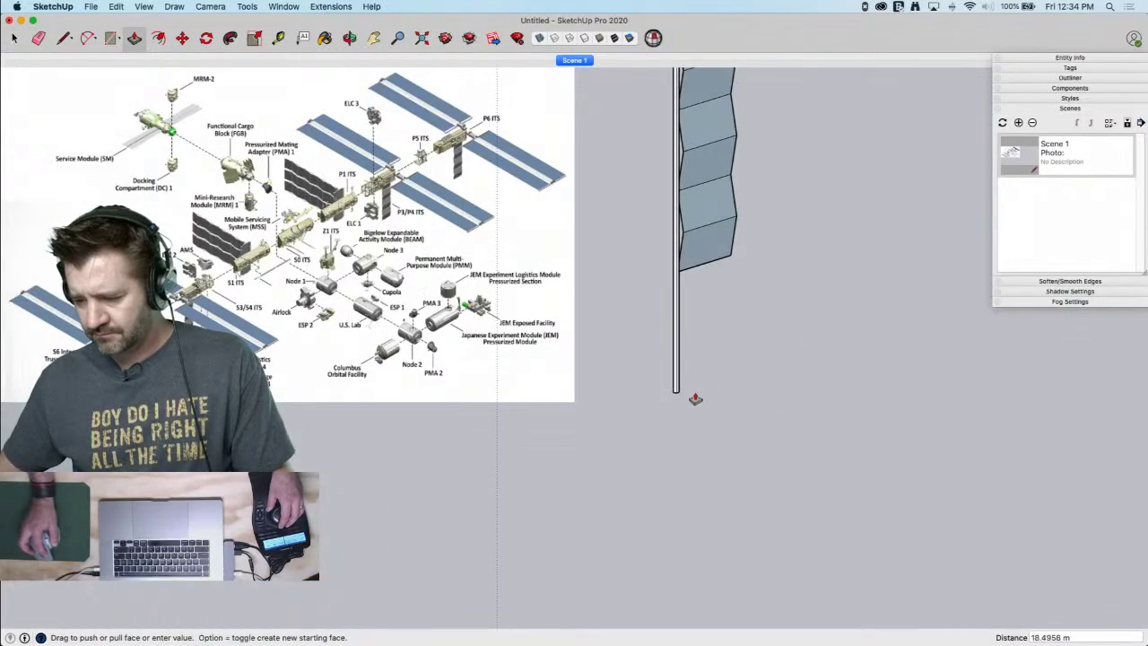
{"action": "left_click", "coordinate": [700, 268]}
{"action": "key", "text": "space"}
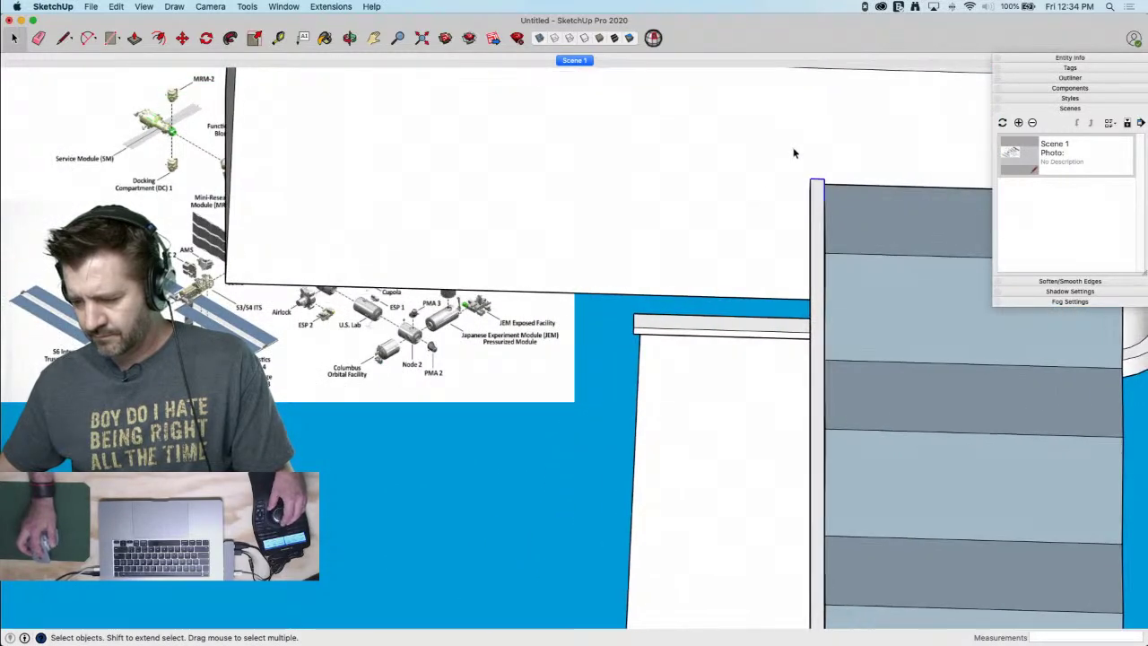
Copy the post profile's upper edges to the radiator's opposite upper corner
{"action": "key", "text": "m"}
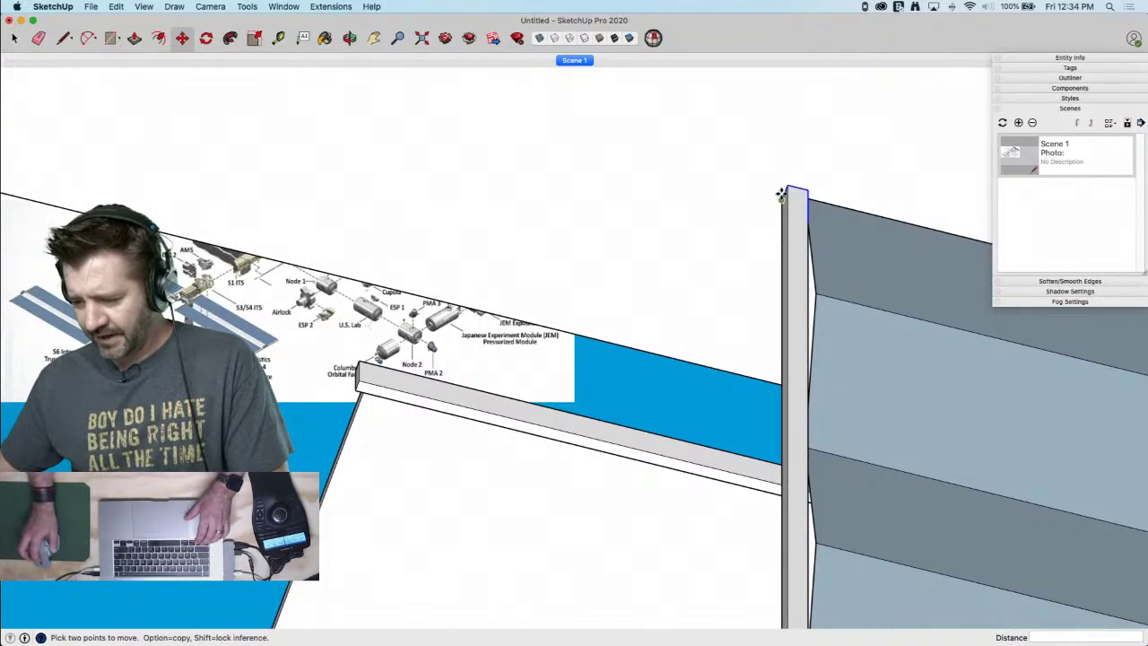
{"action": "left_click", "coordinate": [782, 193]}
{"action": "key", "text": "alt"}
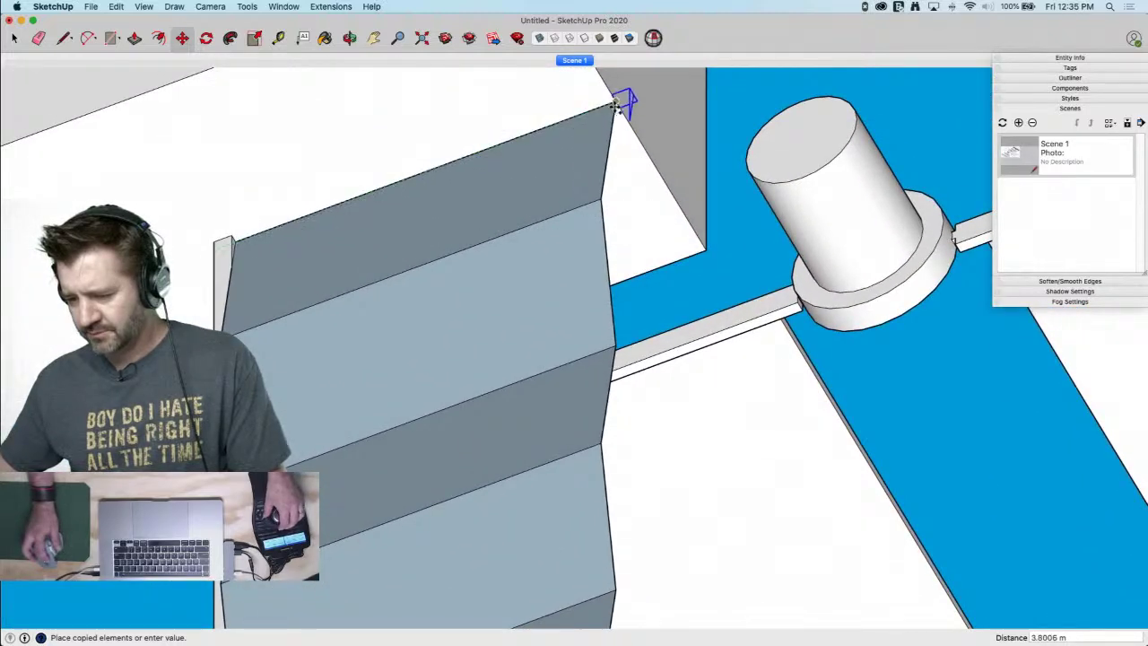
{"action": "left_click", "coordinate": [617, 106]}
{"action": "key", "text": "space"}
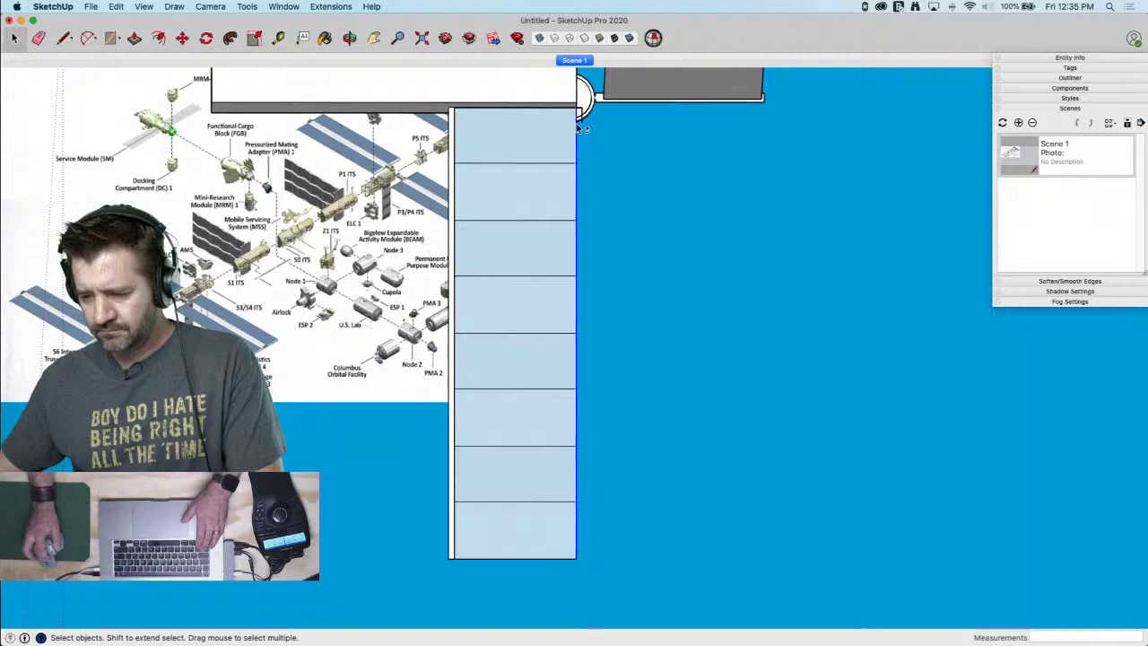
{"action": "key", "text": "m"}
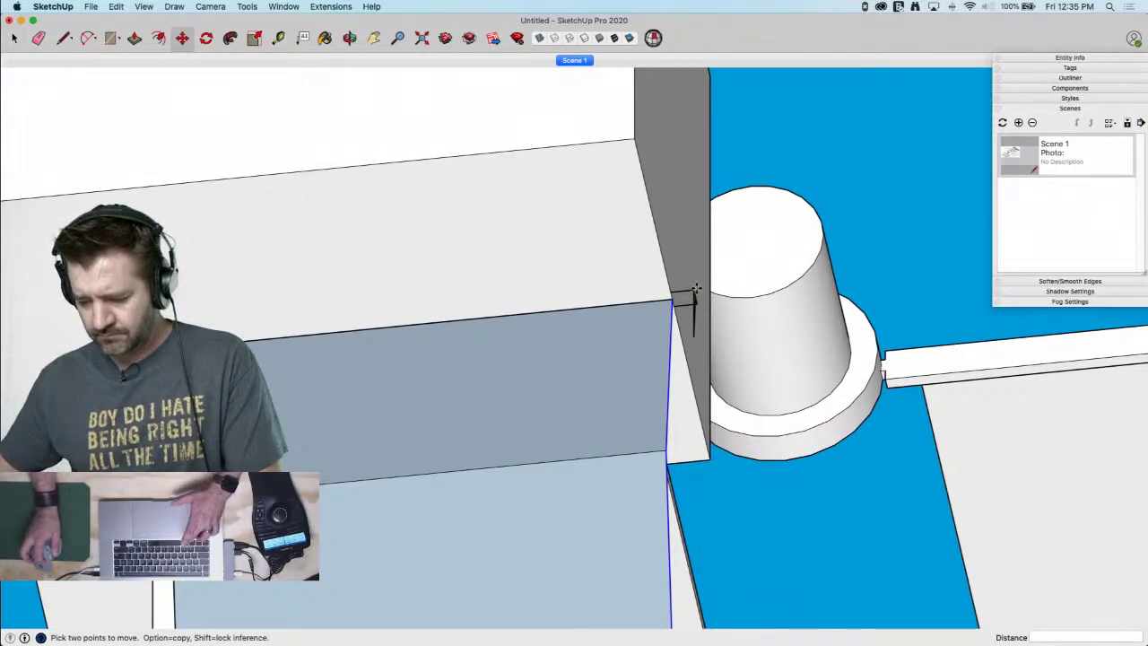
{"action": "key", "text": "e"}
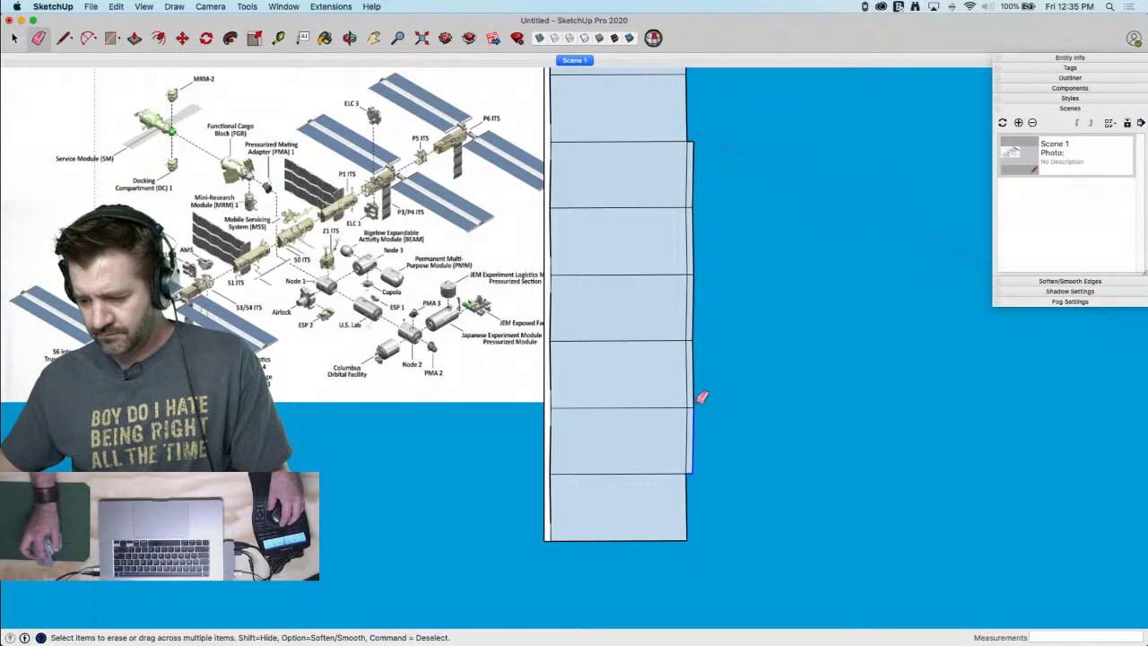
{"action": "left_click_drag", "start_coordinate": [704, 392], "coordinate": [700, 408]}
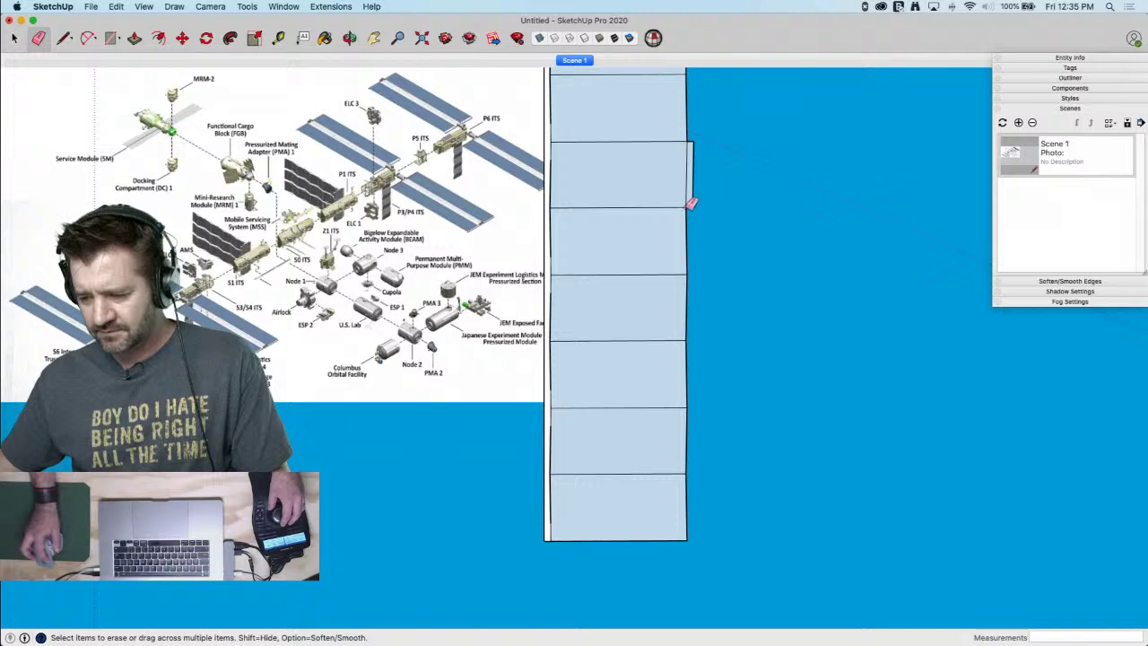
{"action": "left_click", "coordinate": [686, 209]}
{"action": "key", "text": "super+z"}
{"action": "left_click", "coordinate": [693, 206]}
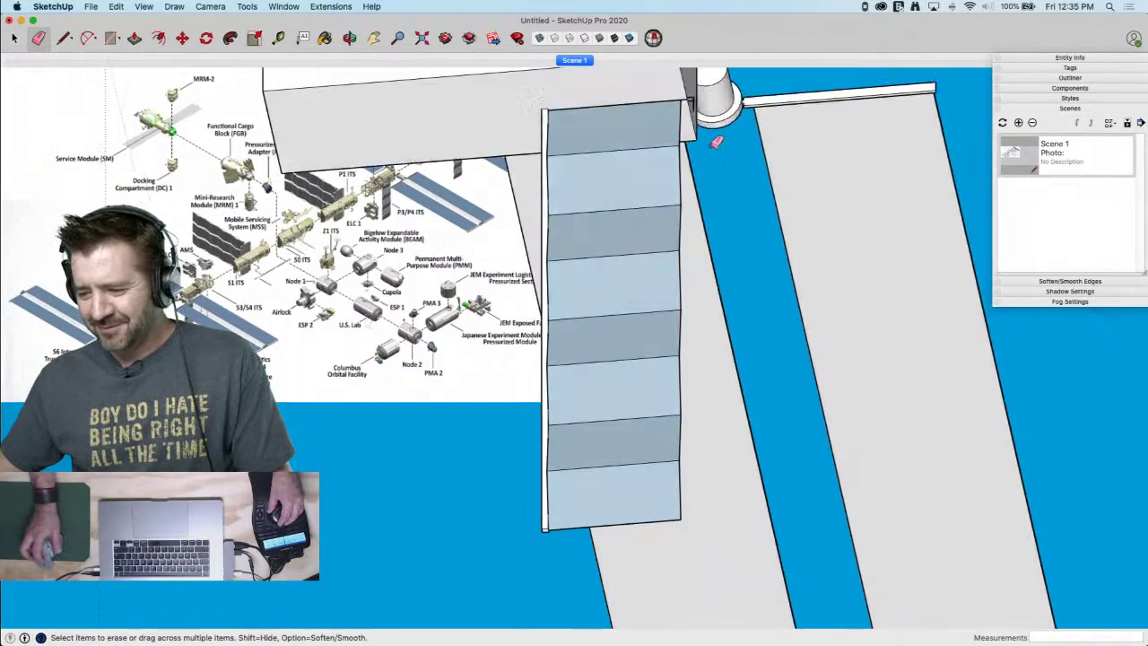
Close the copied post profile with a 0.16 m line along the edge of the box's underside
{"action": "key", "text": "space"}
{"action": "key", "text": "e"}
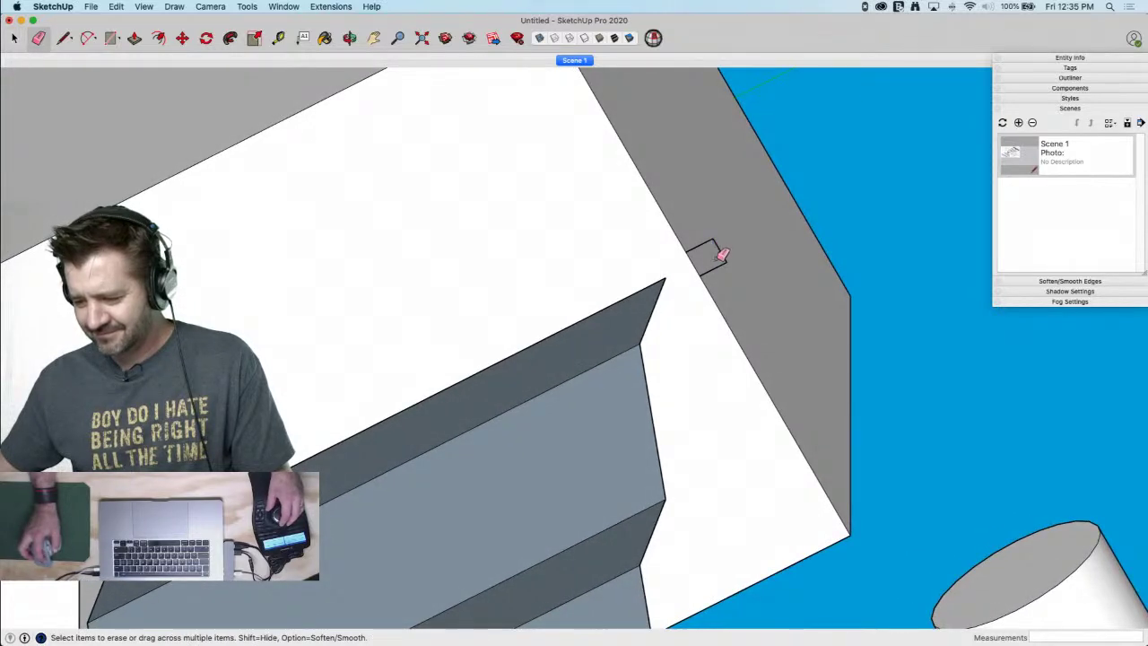
{"action": "key", "text": "l"}
{"action": "left_click", "coordinate": [686, 252]}
{"action": "left_click", "coordinate": [699, 274]}
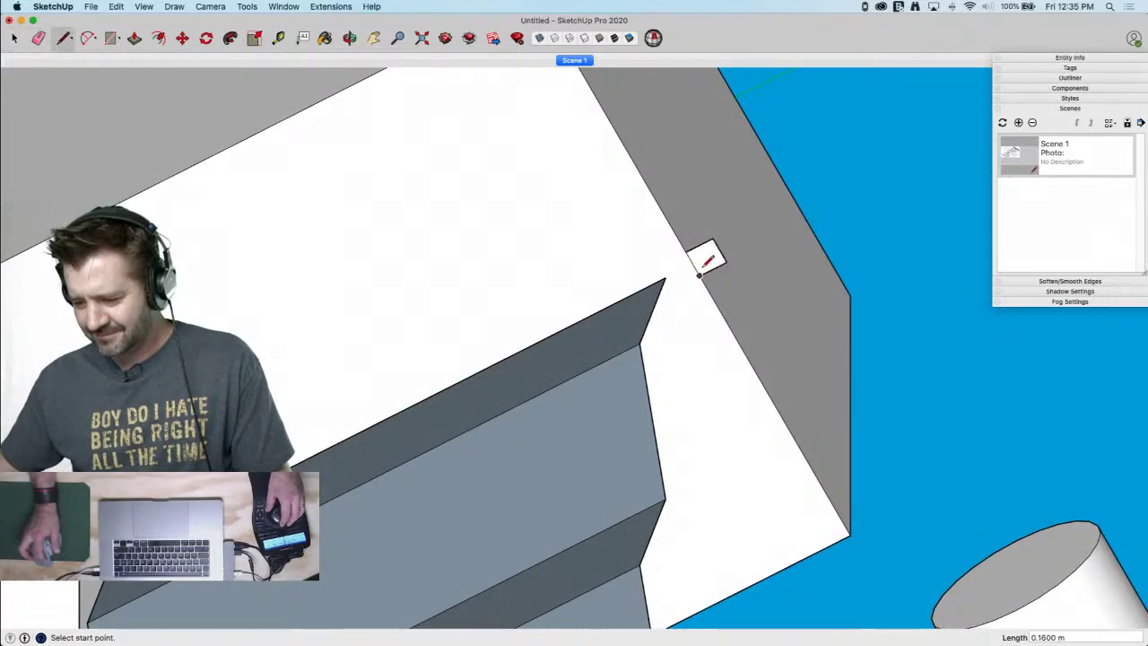
Copy the closed profile face from its edge midpoint to the radiator's upper corner and erase the original outline
{"action": "key", "text": "space"}
{"action": "left_click", "coordinate": [704, 264]}
{"action": "key", "text": "m"}
{"action": "left_click", "coordinate": [699, 262]}
{"action": "key", "text": "alt"}
{"action": "left_click", "coordinate": [669, 281]}
{"action": "key", "text": "e"}
{"action": "left_click_drag", "start_coordinate": [735, 262], "coordinate": [702, 263]}
Extrude the second post profile down to the radiator's lower edge
{"action": "key", "text": "p"}
{"action": "left_click", "coordinate": [677, 277]}
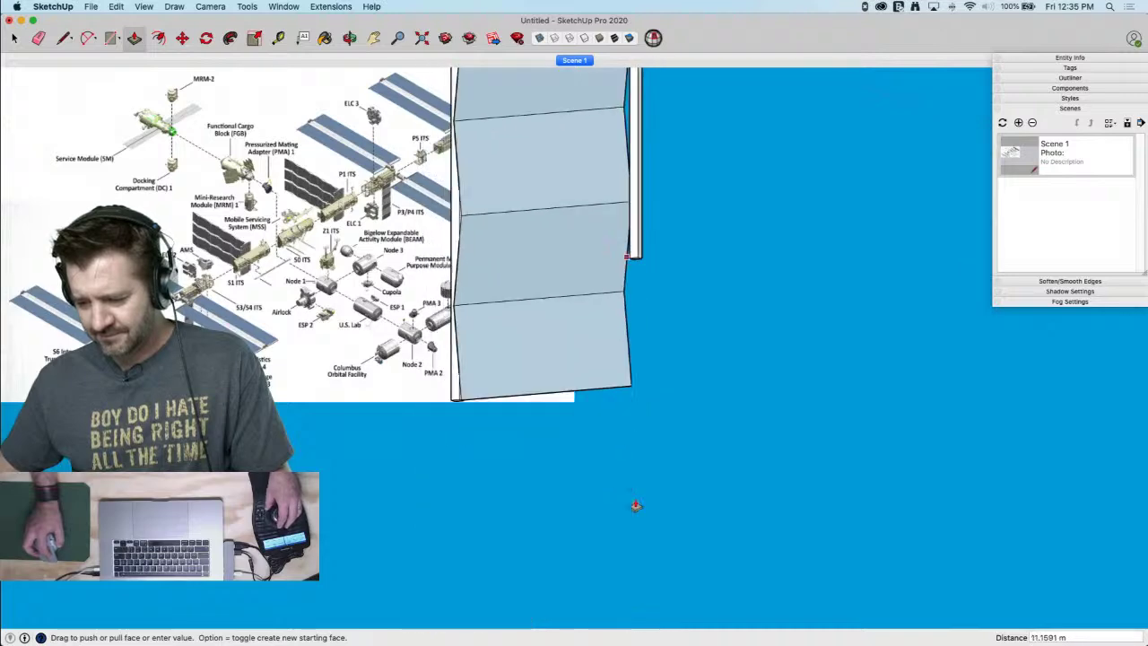
{"action": "left_click", "coordinate": [577, 386]}
{"action": "key", "text": "space"}
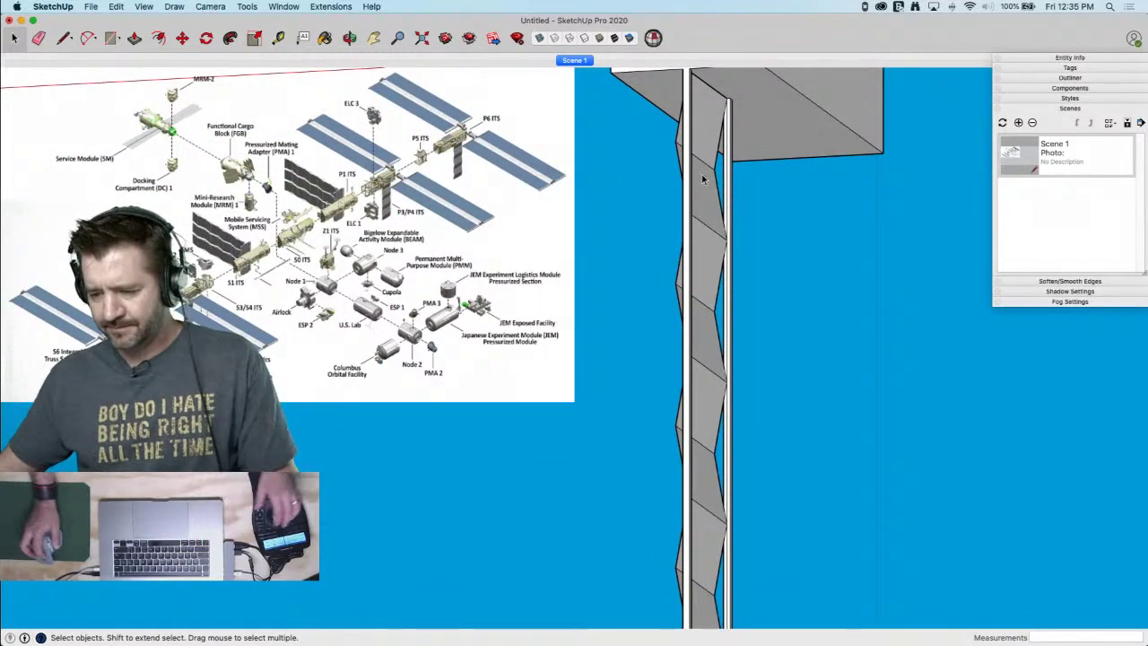
Select the radiator's folded faces and copy them about 0.16 m sideways between the two posts
{"action": "left_click", "coordinate": [703, 135]}
{"action": "left_click", "coordinate": [714, 265], "text": "shift"}
{"action": "left_click", "coordinate": [695, 352], "text": "shift"}
{"action": "left_click", "coordinate": [696, 401], "text": "shift"}
{"action": "left_click", "coordinate": [697, 469], "text": "shift"}
{"action": "left_click", "coordinate": [682, 412], "text": "shift"}
{"action": "left_click", "coordinate": [691, 485], "text": "shift"}
{"action": "key", "text": "m"}
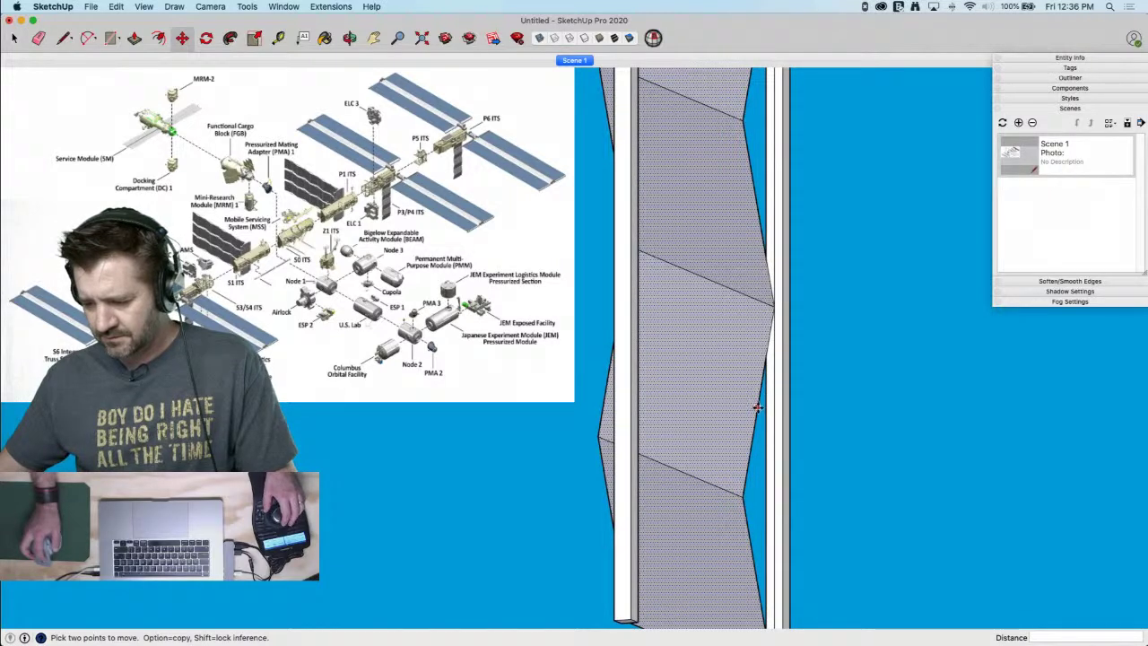
{"action": "key", "text": "alt"}
{"action": "left_click", "coordinate": [759, 409]}
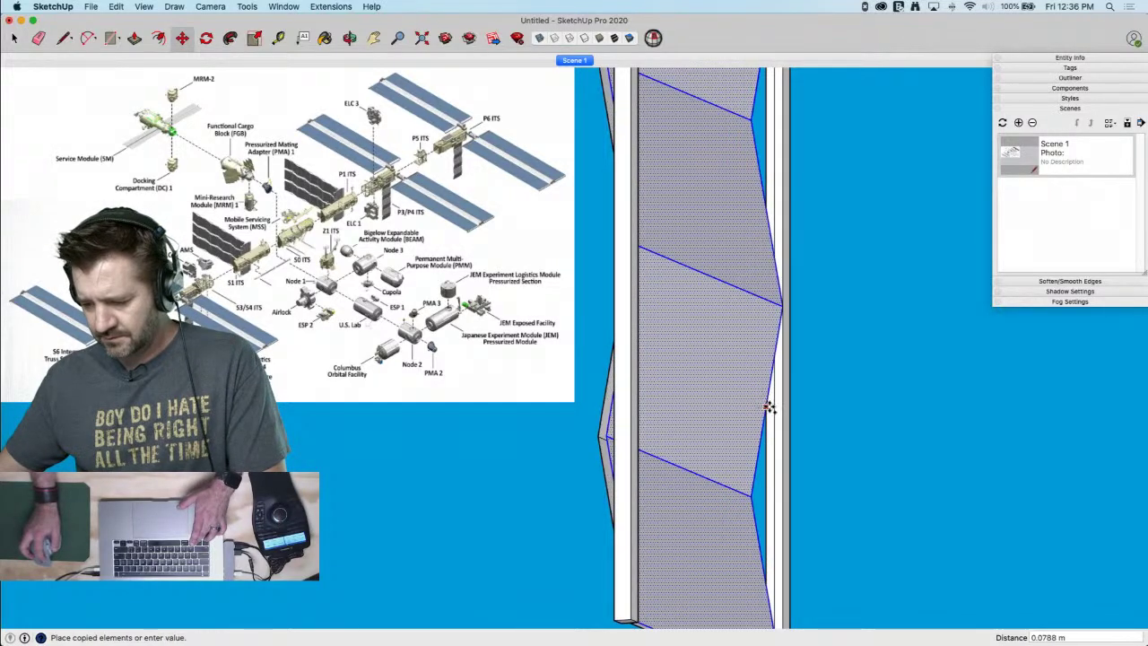
{"action": "left_click", "coordinate": [774, 408]}
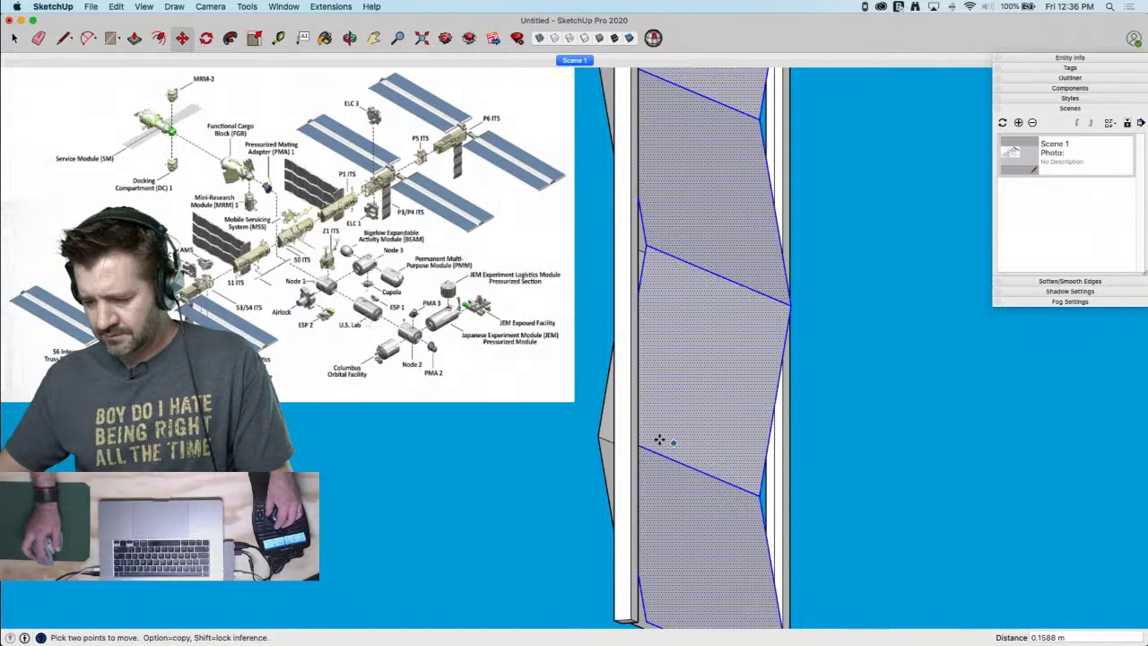
Erase the edges of the original zigzag panel, keeping the shifted copy between the posts
{"action": "key", "text": "e"}
{"action": "left_click_drag", "start_coordinate": [638, 439], "coordinate": [647, 450]}
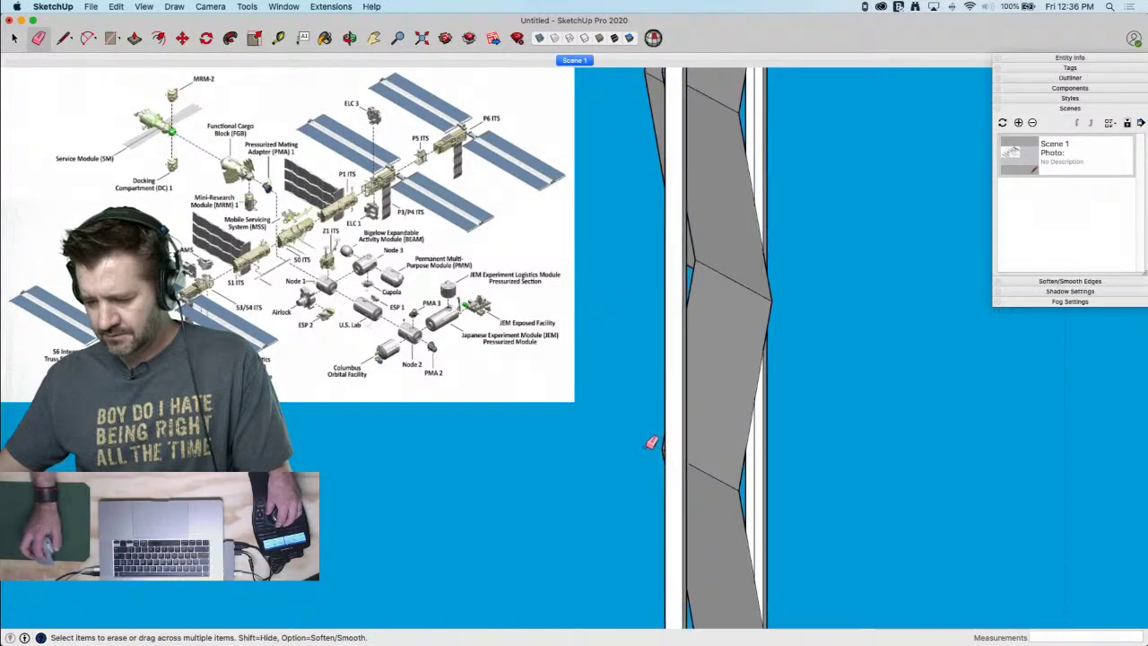
{"action": "left_click", "coordinate": [742, 513]}
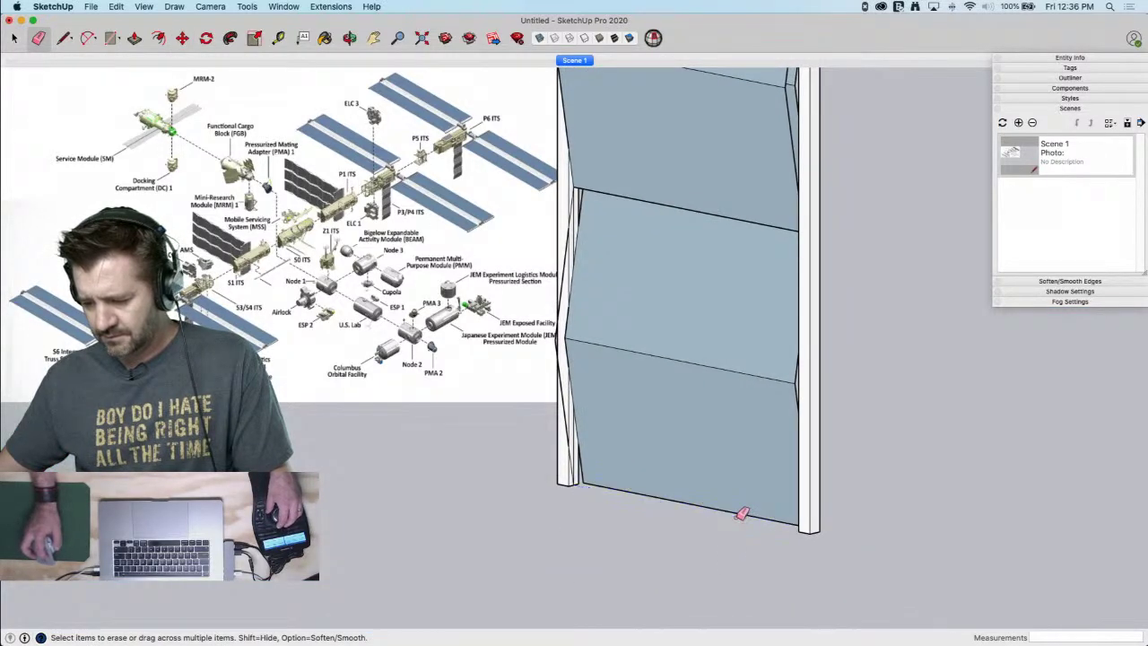
{"action": "middle_click_drag", "start_coordinate": [570, 453], "coordinate": [657, 311]}
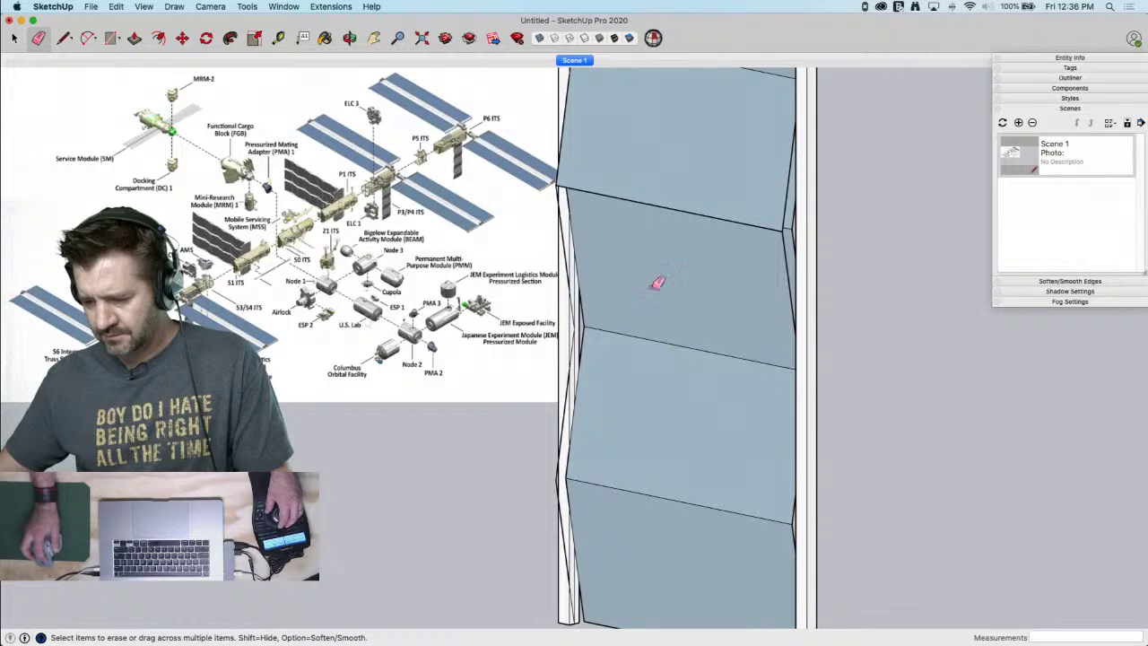
{"action": "middle_click_drag", "start_coordinate": [669, 203], "coordinate": [688, 281]}
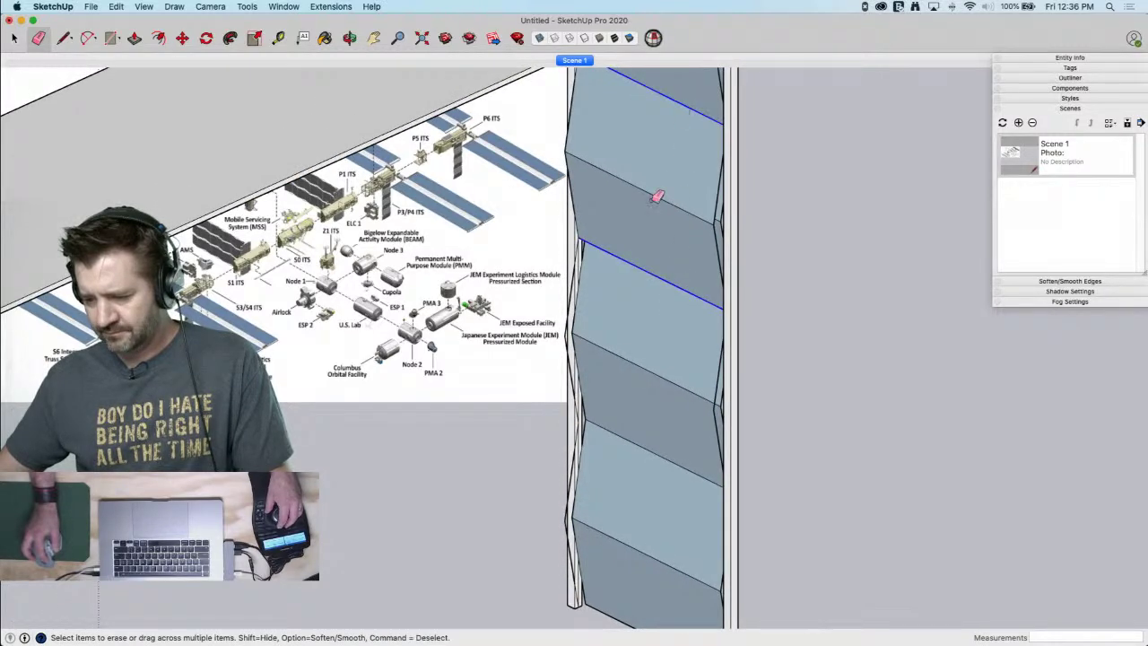
{"action": "middle_click_drag", "start_coordinate": [659, 190], "coordinate": [630, 170]}
{"action": "middle_click_drag", "start_coordinate": [571, 214], "coordinate": [579, 213]}
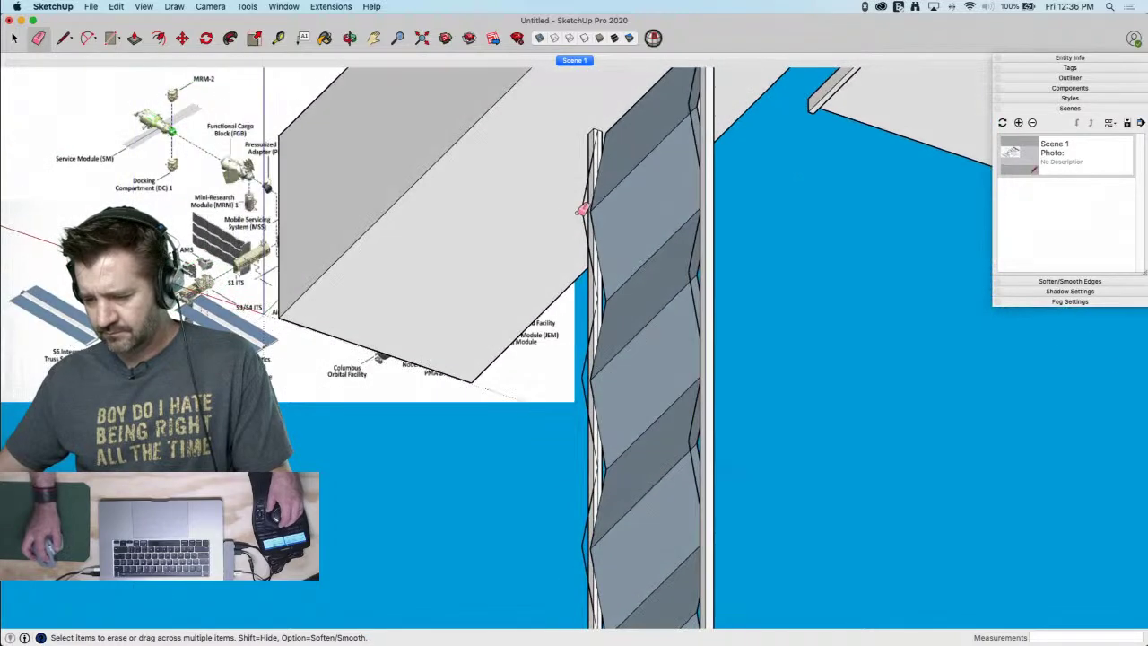
{"action": "left_click", "coordinate": [583, 214]}
{"action": "mouse_move", "coordinate": [591, 373]}
{"action": "middle_mouse_down"}
{"action": "mouse_move", "coordinate": [593, 426]}
{"action": "mouse_move", "coordinate": [585, 331]}
{"action": "mouse_move", "coordinate": [763, 335]}
{"action": "mouse_move", "coordinate": [754, 279]}
{"action": "mouse_move", "coordinate": [749, 288]}
{"action": "middle_mouse_up"}
{"action": "left_click", "coordinate": [588, 378]}
{"action": "middle_click_drag", "start_coordinate": [726, 357], "coordinate": [722, 218]}
{"action": "left_click", "coordinate": [720, 187]}
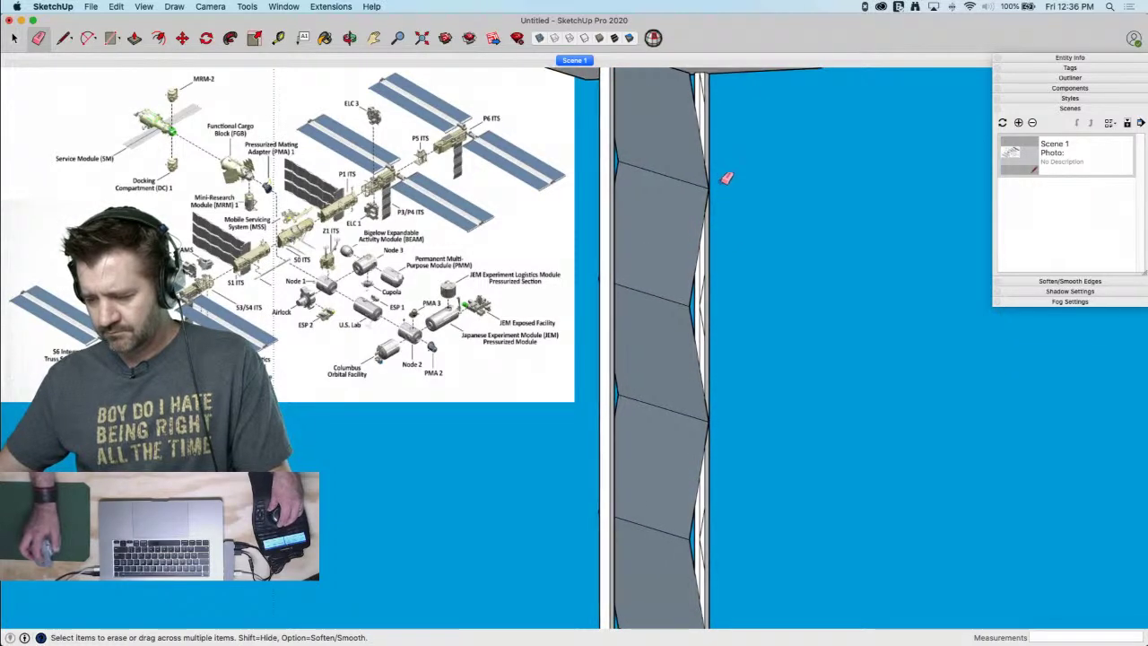
Select the whole radiator with its posts and run a CleanUp³ command on the selection
{"action": "key", "text": "space"}
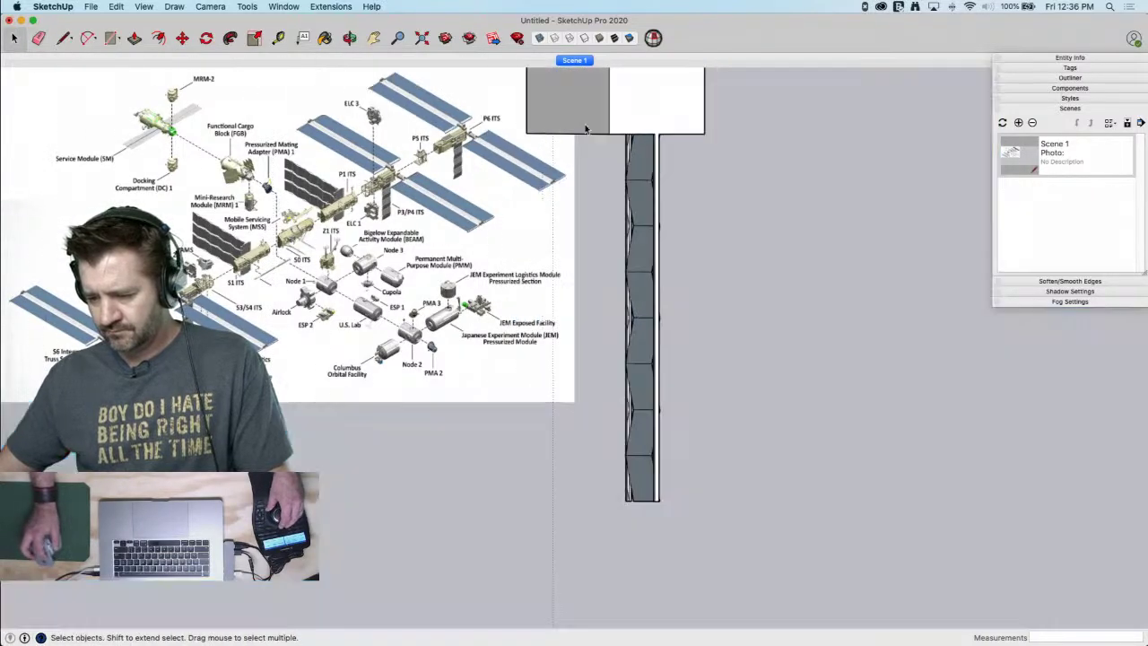
{"action": "left_click_drag", "start_coordinate": [559, 92], "coordinate": [741, 539]}
{"action": "middle_click_drag", "start_coordinate": [741, 539], "coordinate": [505, 102]}
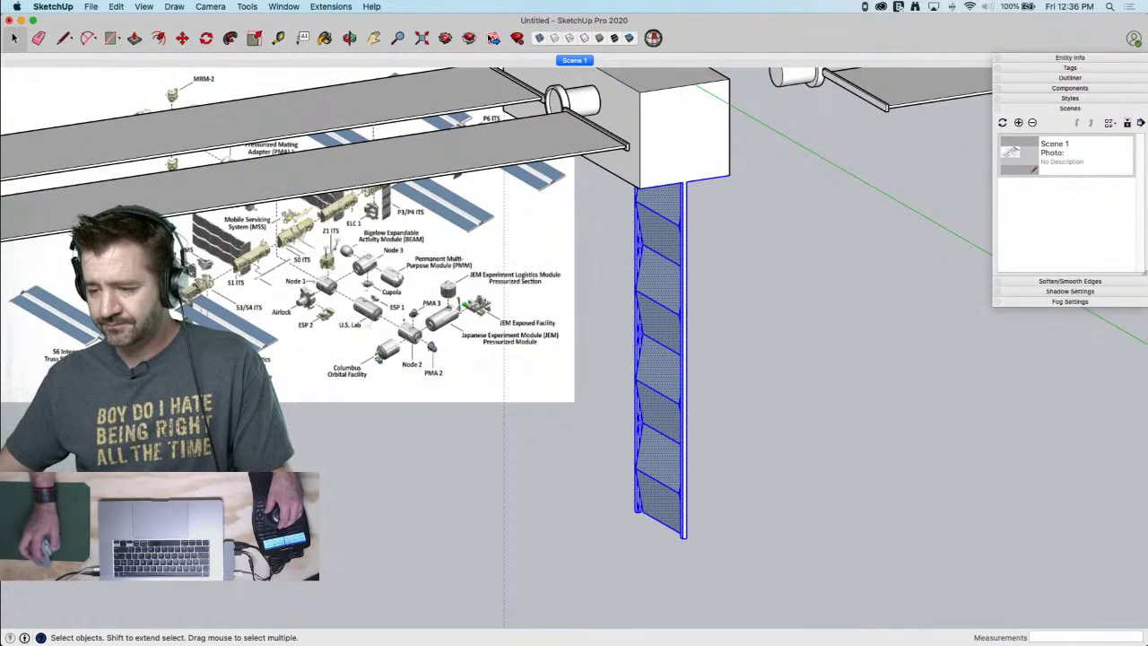
{"action": "left_click", "coordinate": [350, 7]}
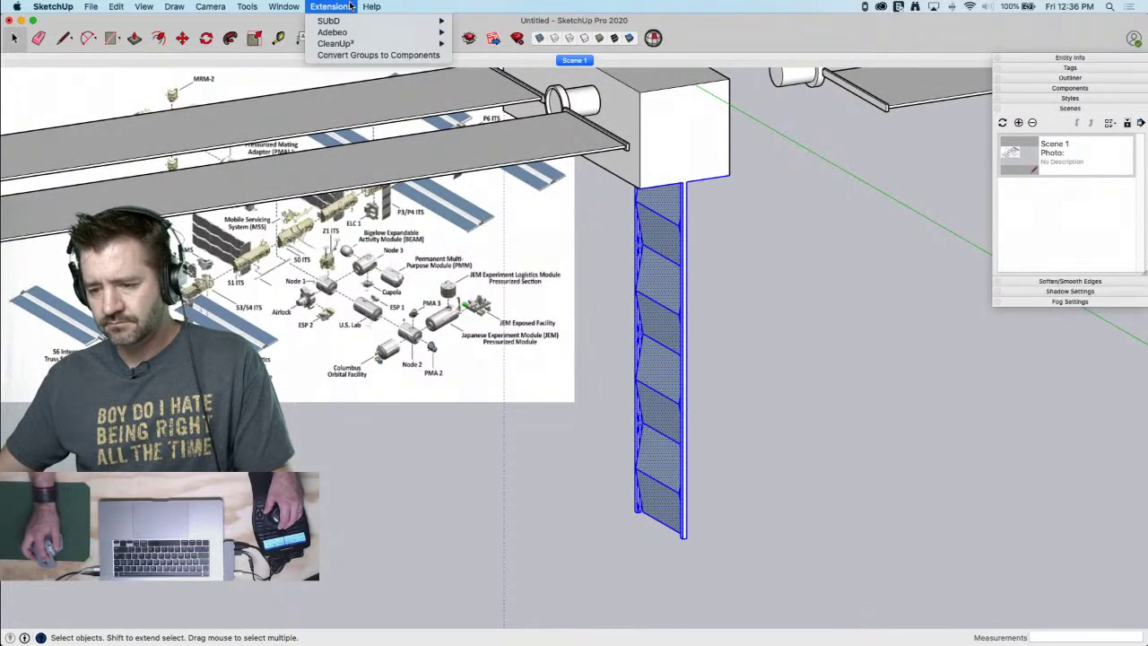
{"action": "mouse_move", "coordinate": [361, 44]}
{"action": "left_click", "coordinate": [505, 85]}
{"action": "left_click", "coordinate": [800, 360]}
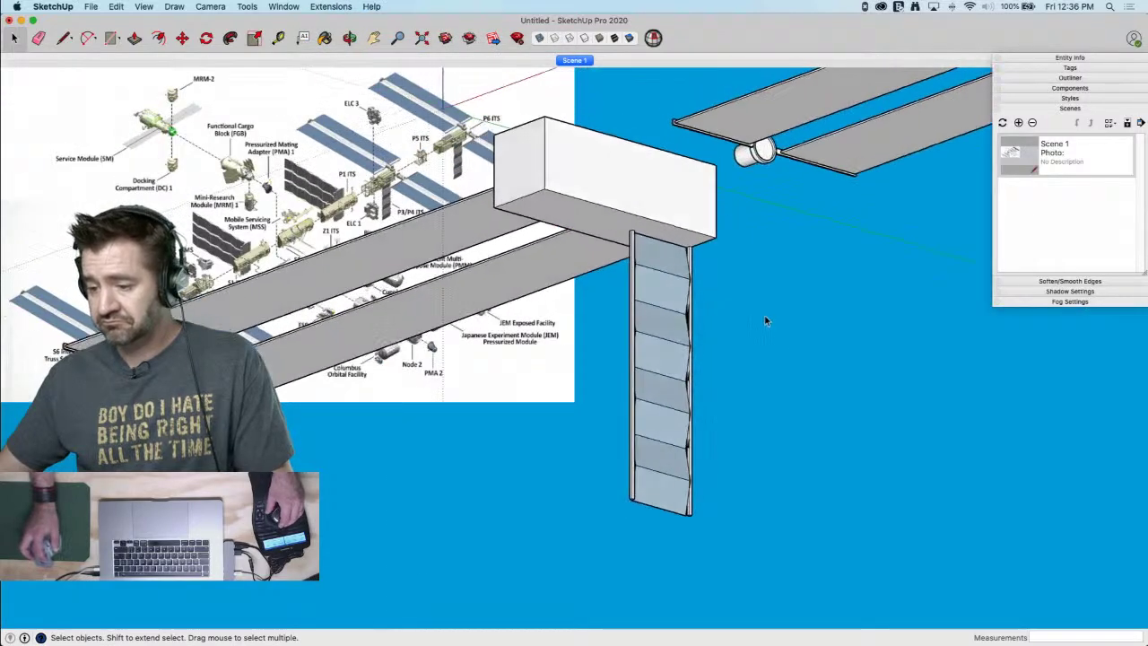
Make the truss box and its attached folded radiator a component named "6 Unit"
{"action": "triple_click", "coordinate": [624, 195]}
{"action": "right_click", "coordinate": [624, 196]}
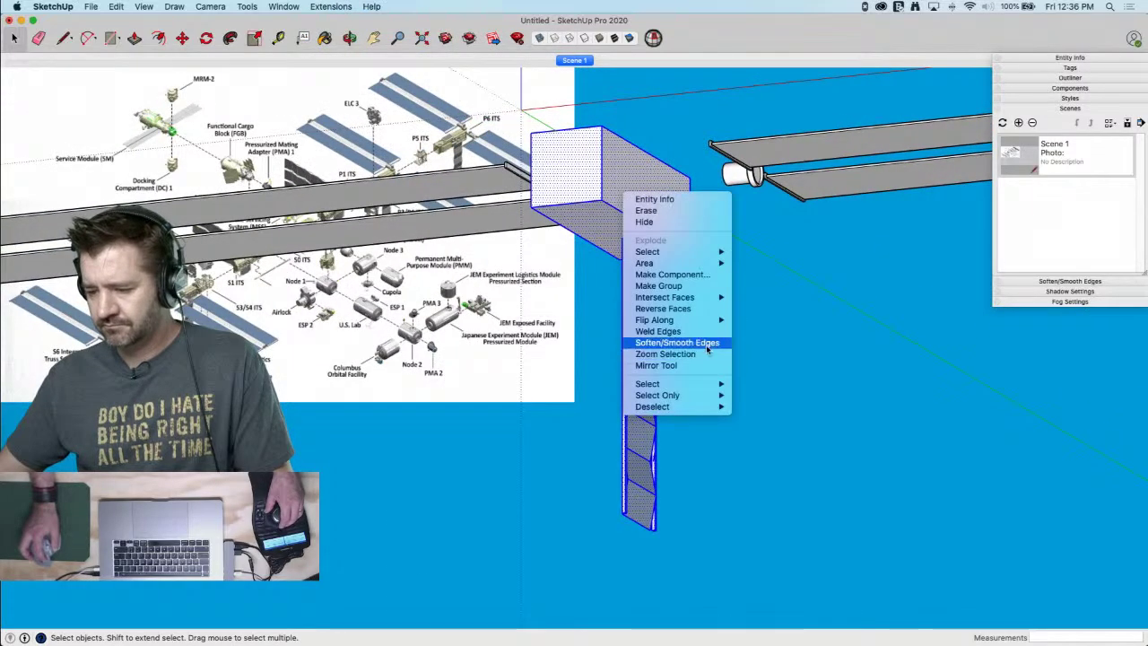
{"action": "left_click", "coordinate": [687, 281]}
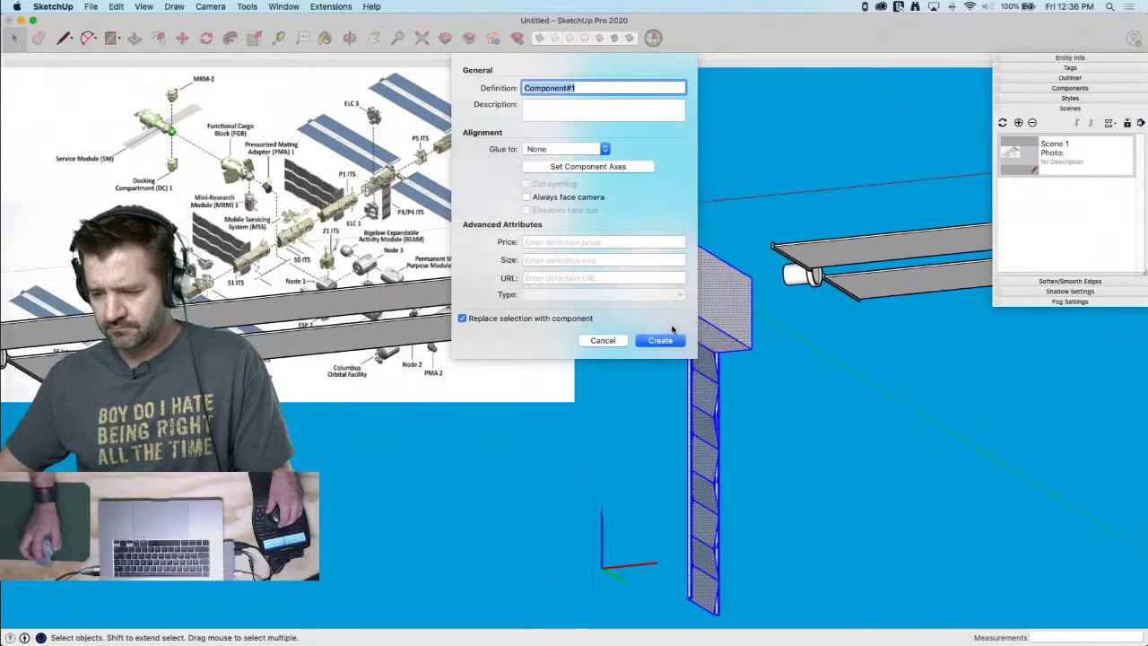
{"action": "middle_click_drag", "start_coordinate": [474, 262], "coordinate": [446, 259]}
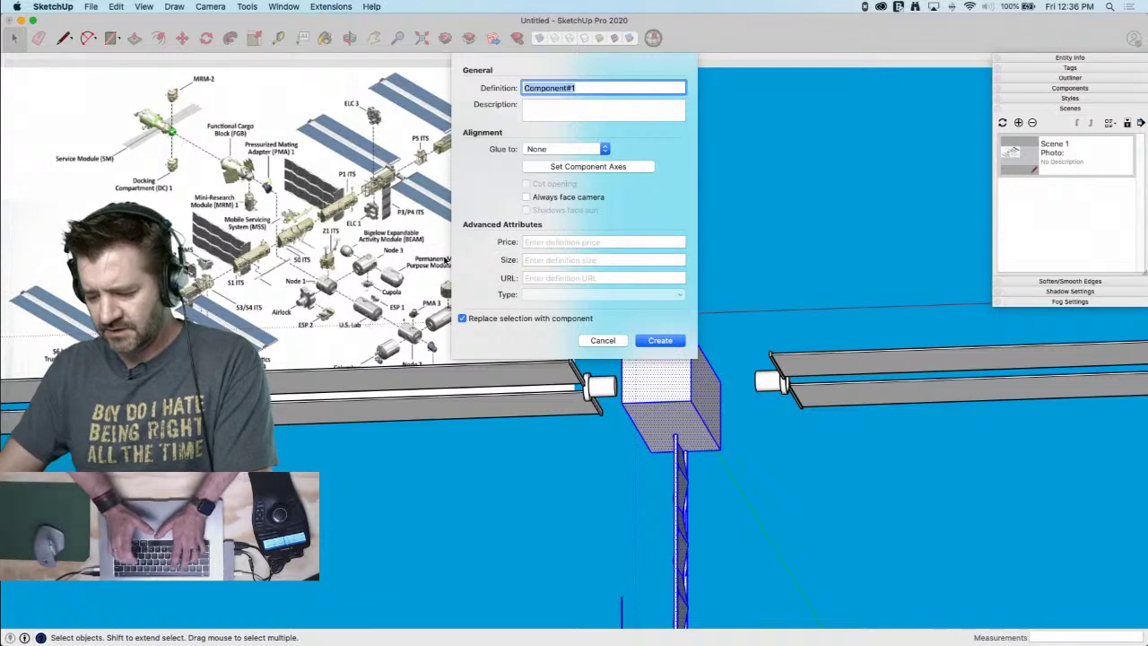
{"action": "type", "text": "^ Unit"}
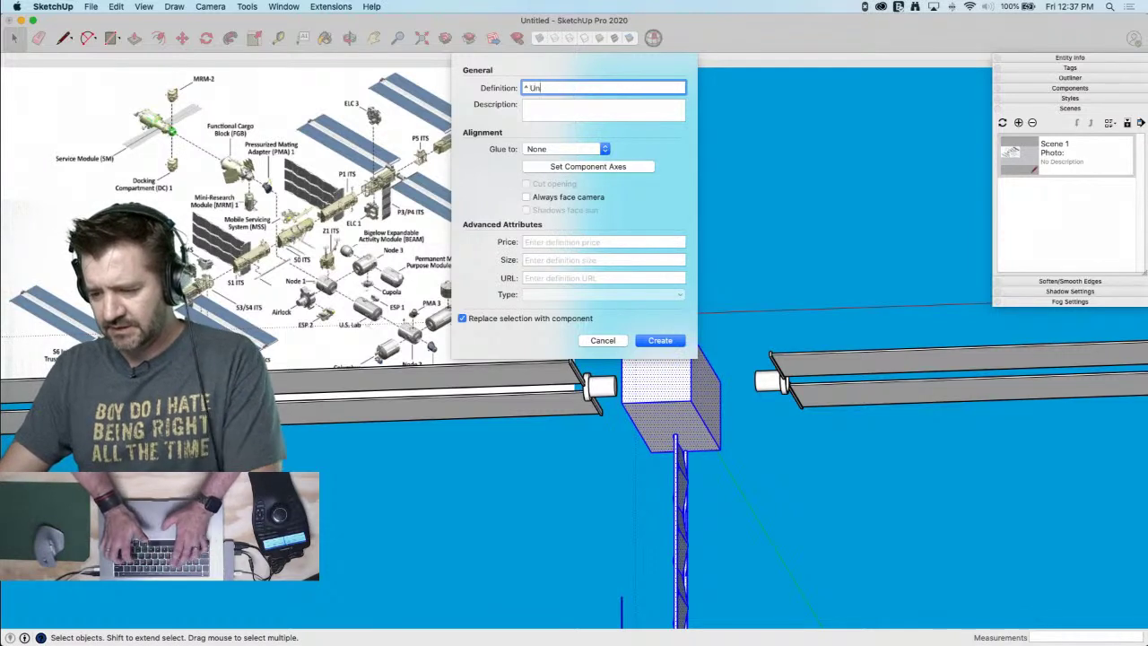
{"action": "key", "text": "BackSpace"}
{"action": "key", "text": "BackSpace"}
{"action": "key", "text": "BackSpace"}
{"action": "key", "text": "BackSpace"}
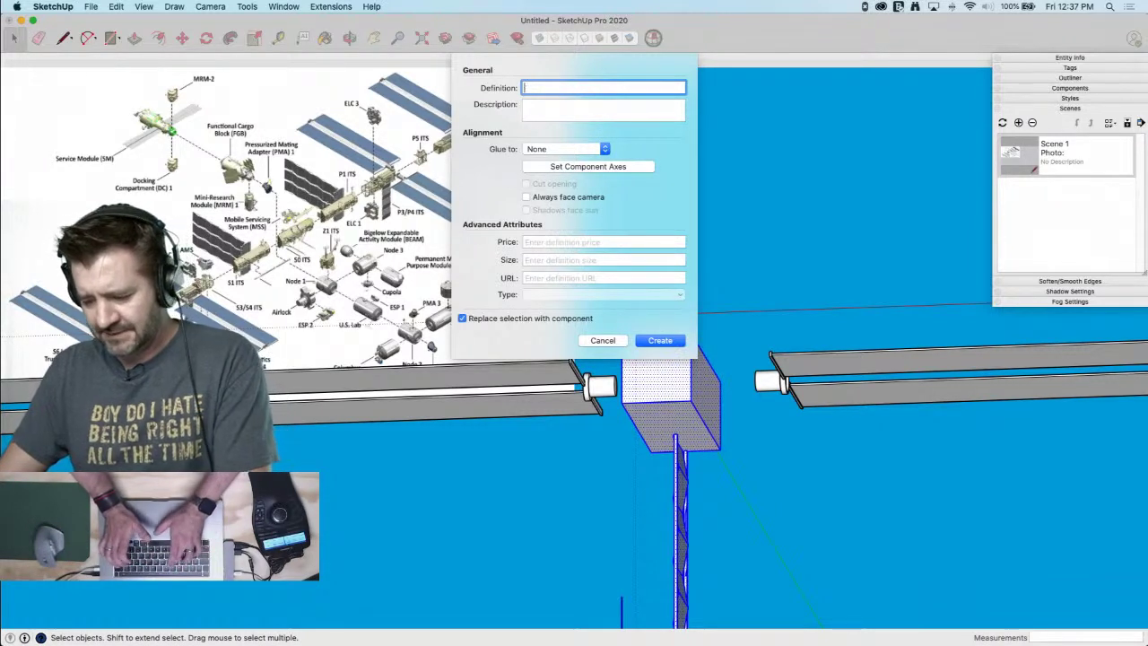
{"action": "type", "text": "6 Unit"}
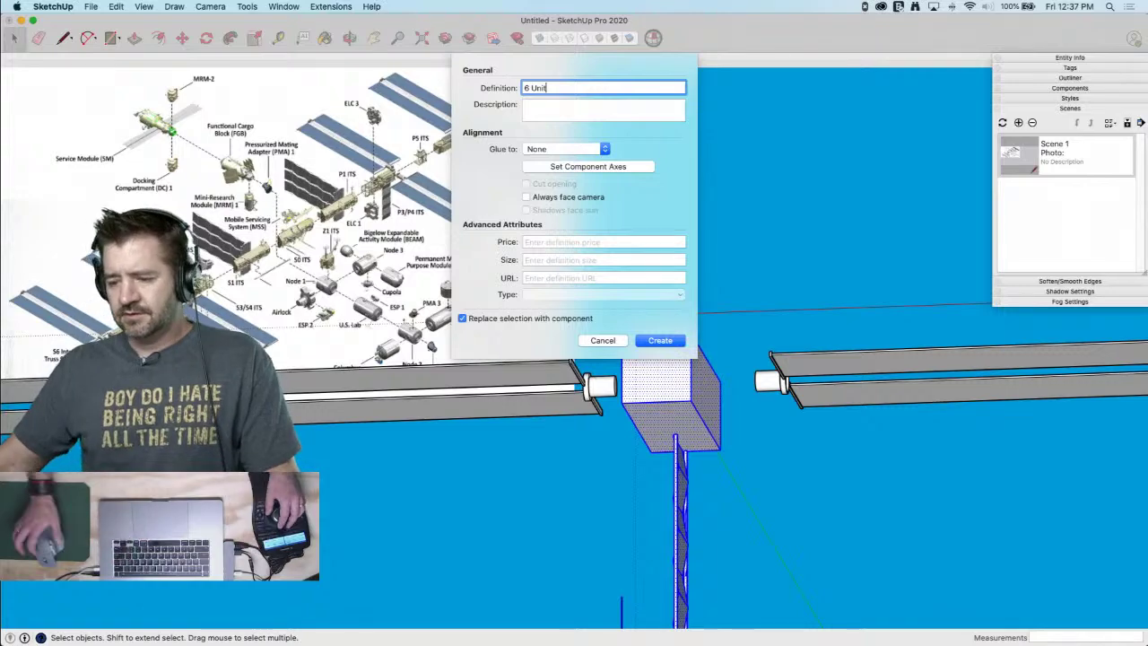
{"action": "key", "text": "Return"}
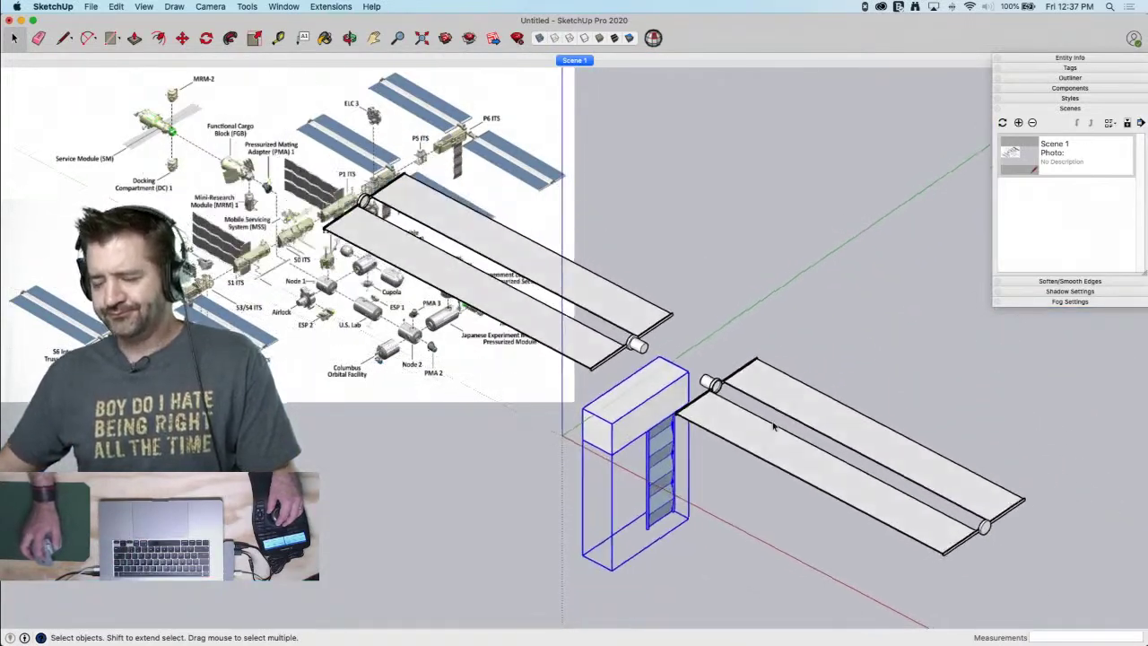
Switch to the forum thread in Chrome and examine the enlarged International Space Station overview diagram
{"action": "mouse_move", "coordinate": [773, 431]}
{"action": "middle_mouse_down"}
{"action": "mouse_move", "coordinate": [741, 416]}
{"action": "mouse_move", "coordinate": [799, 451]}
{"action": "mouse_move", "coordinate": [723, 253]}
{"action": "mouse_move", "coordinate": [707, 314]}
{"action": "middle_mouse_up"}
{"action": "key", "text": "super+Tab"}
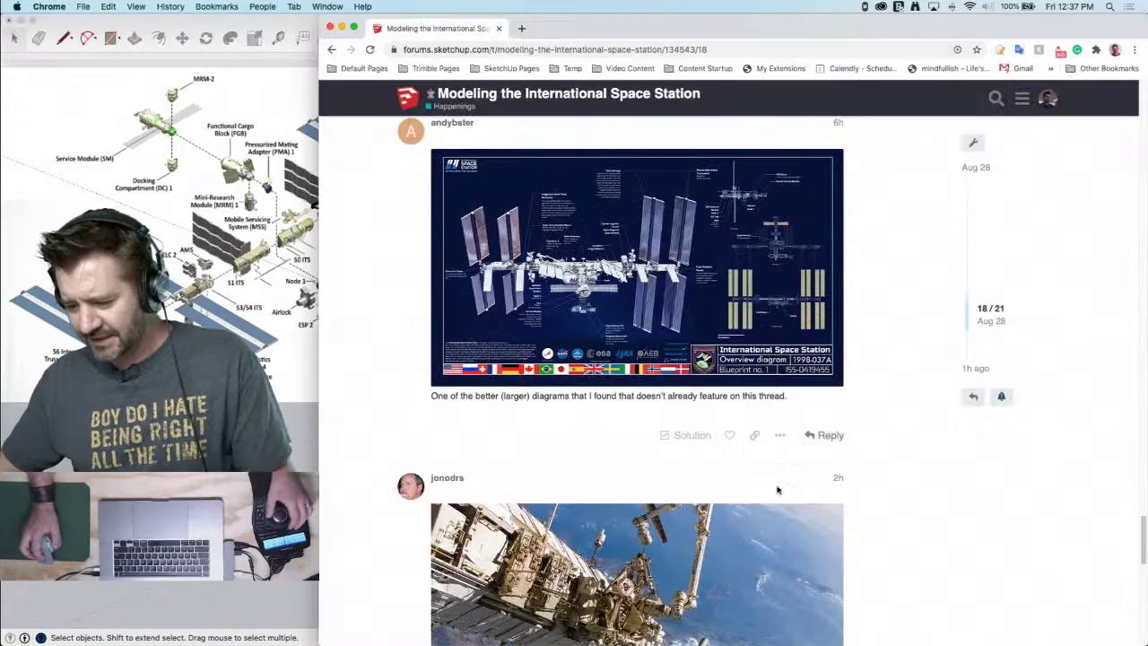
{"action": "left_click", "coordinate": [816, 395]}
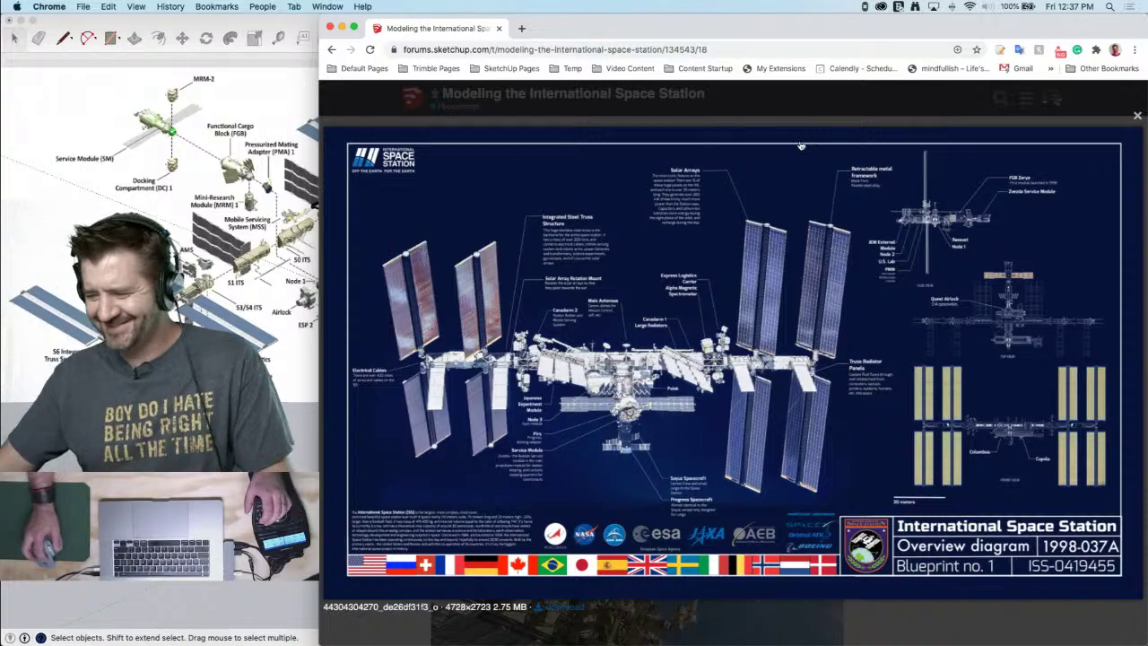
{"action": "left_click", "coordinate": [1137, 117]}
Find the exploded ISS configuration image earlier in the thread, study it enlarged, and switch back to SketchUp
{"action": "scroll", "coordinate": [758, 314], "scroll_direction": "up", "scroll_amount": 6}
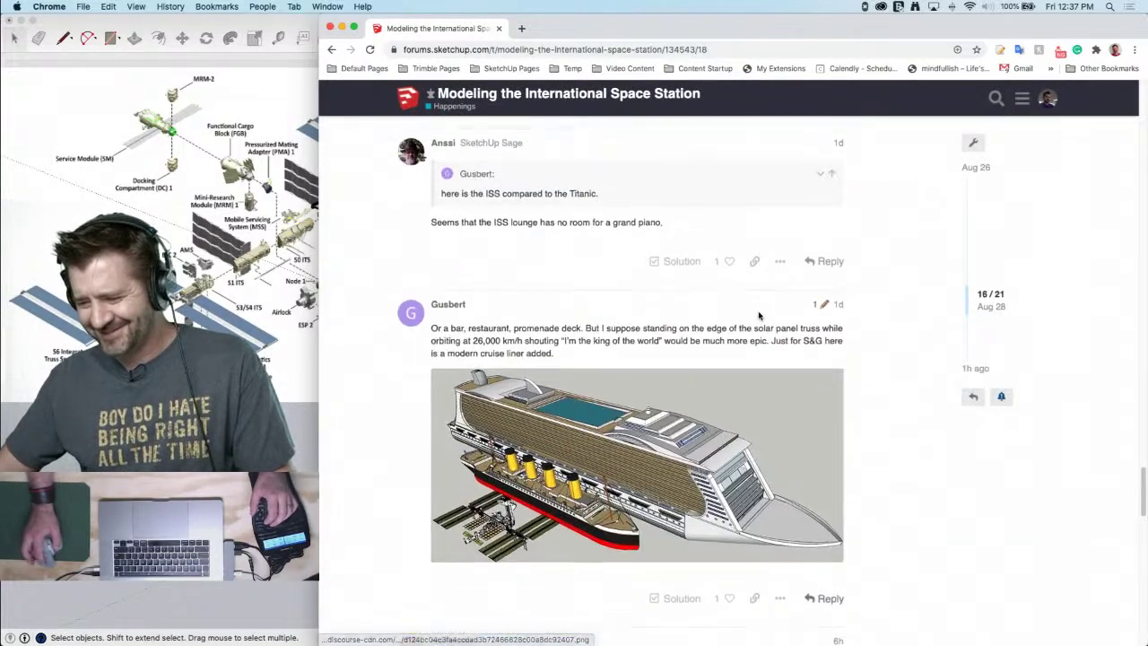
{"action": "scroll", "coordinate": [758, 316], "scroll_direction": "up", "scroll_amount": 15}
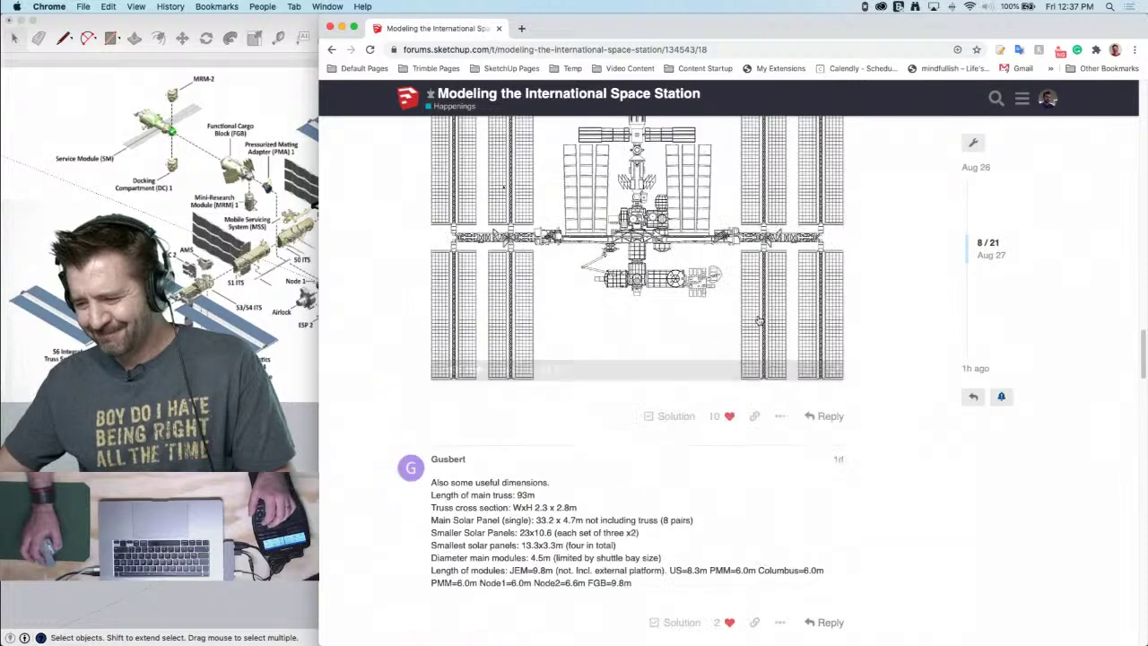
{"action": "scroll", "coordinate": [758, 320], "scroll_direction": "up", "scroll_amount": 4}
{"action": "scroll", "coordinate": [758, 320], "scroll_direction": "down", "scroll_amount": 1}
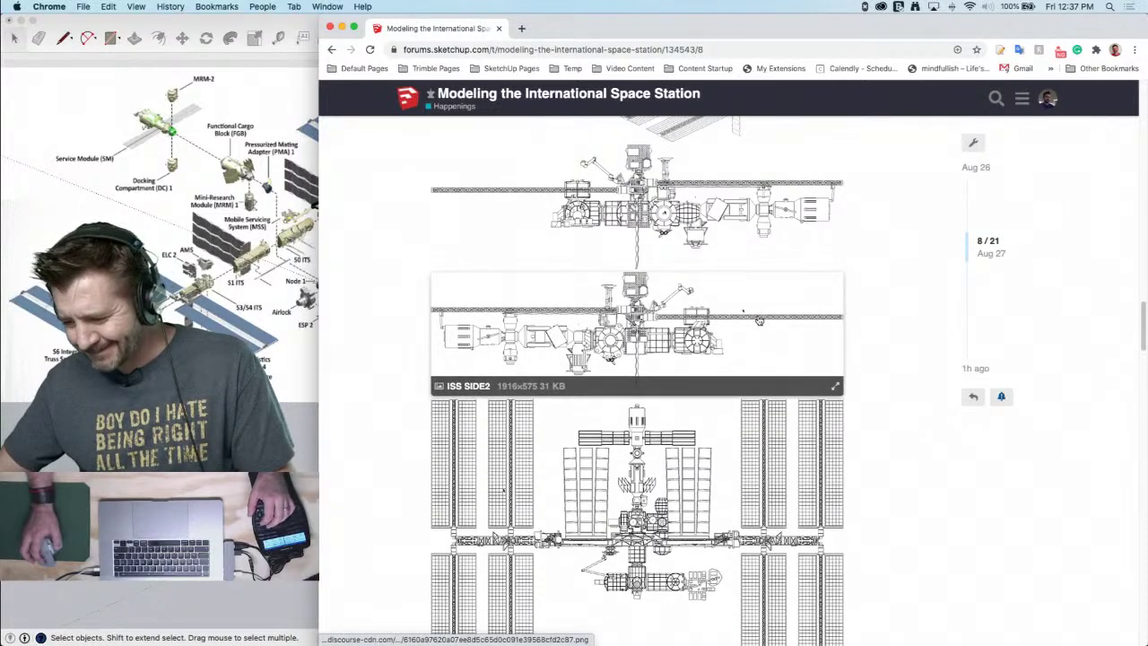
{"action": "scroll", "coordinate": [743, 312], "scroll_direction": "up", "scroll_amount": 8}
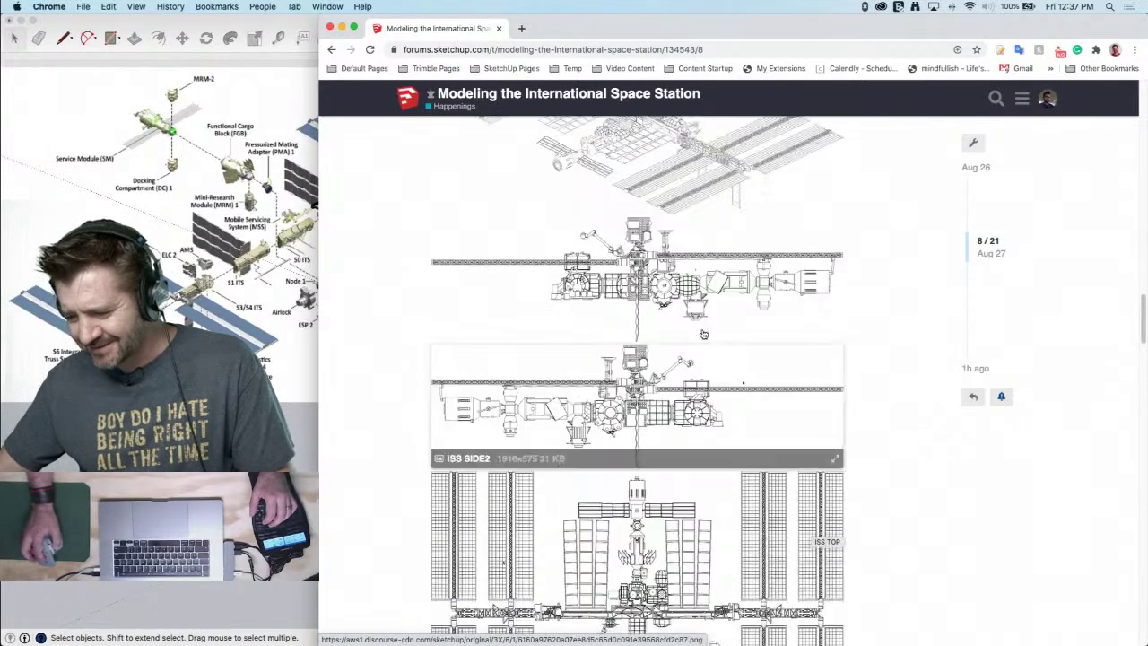
{"action": "scroll", "coordinate": [703, 333], "scroll_direction": "up", "scroll_amount": 5}
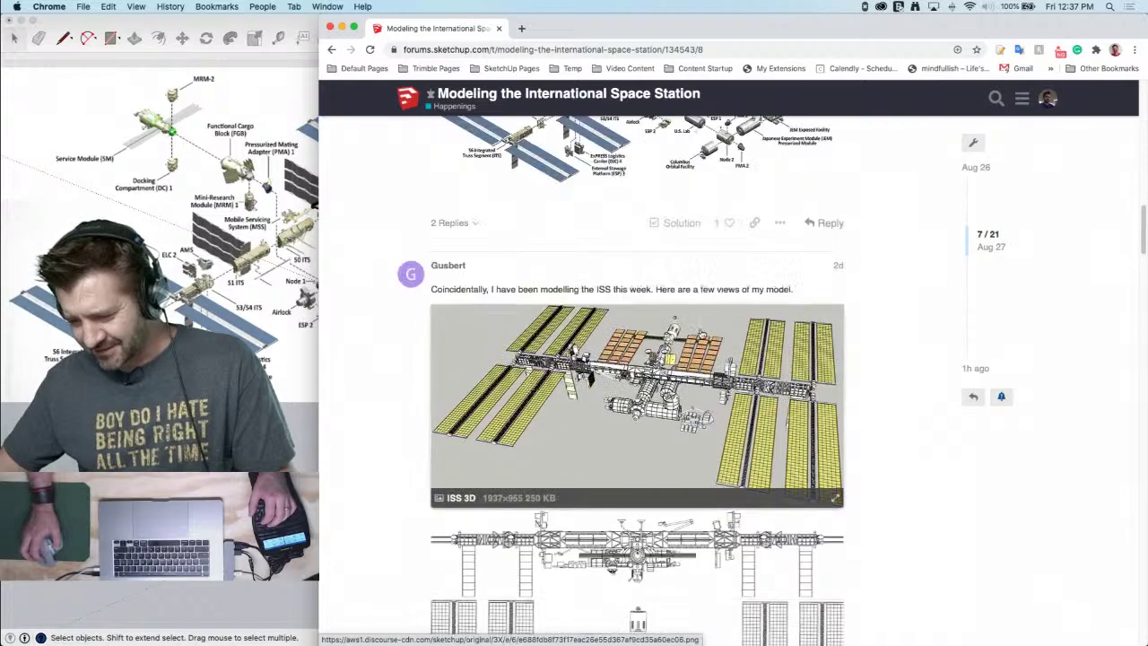
{"action": "scroll", "coordinate": [702, 333], "scroll_direction": "up", "scroll_amount": 5}
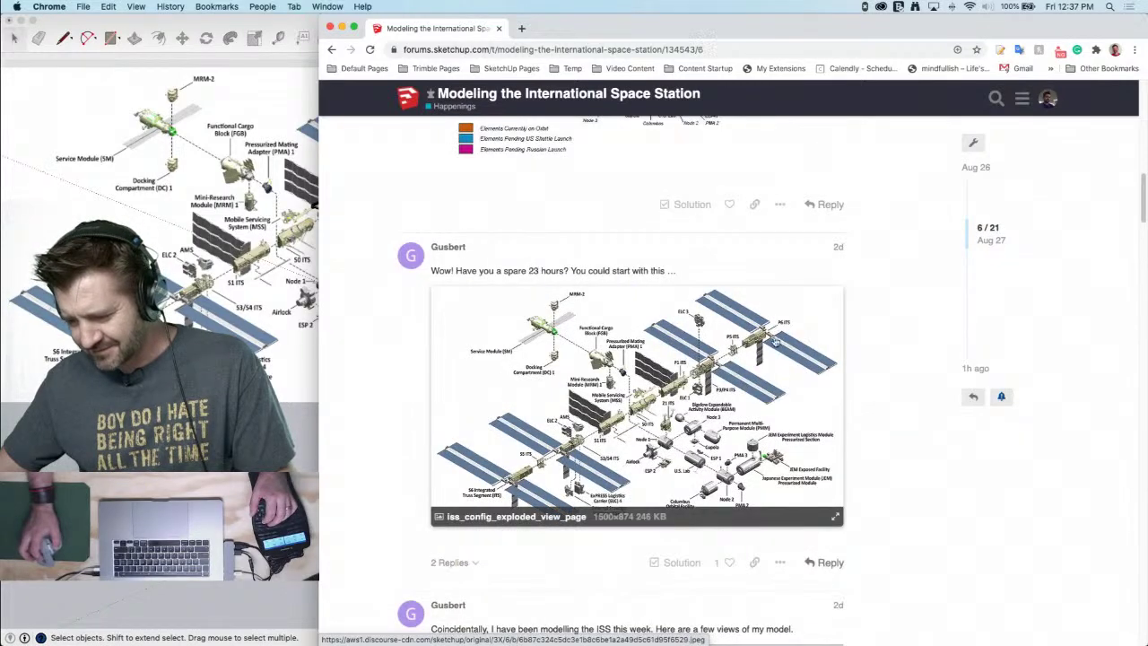
{"action": "left_click", "coordinate": [773, 339]}
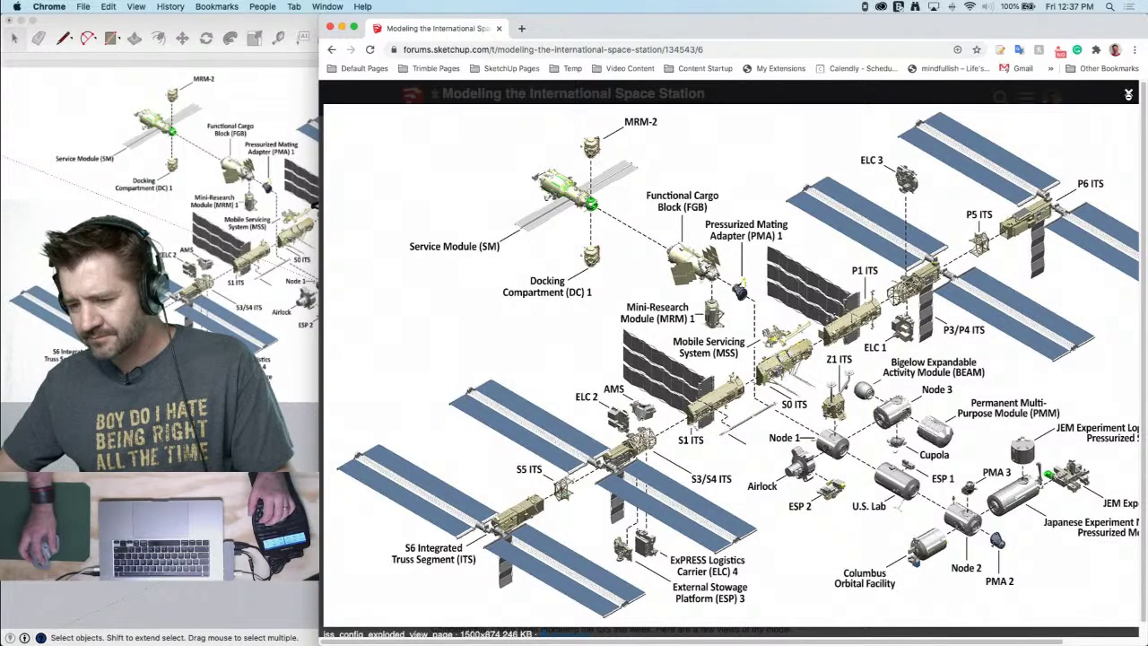
{"action": "key", "text": "super+Tab"}
Return to Scene 1 and try to move both solar arrays together to compare them with the P6 ITS reference
{"action": "scroll", "coordinate": [690, 429], "scroll_direction": "up", "scroll_amount": 5}
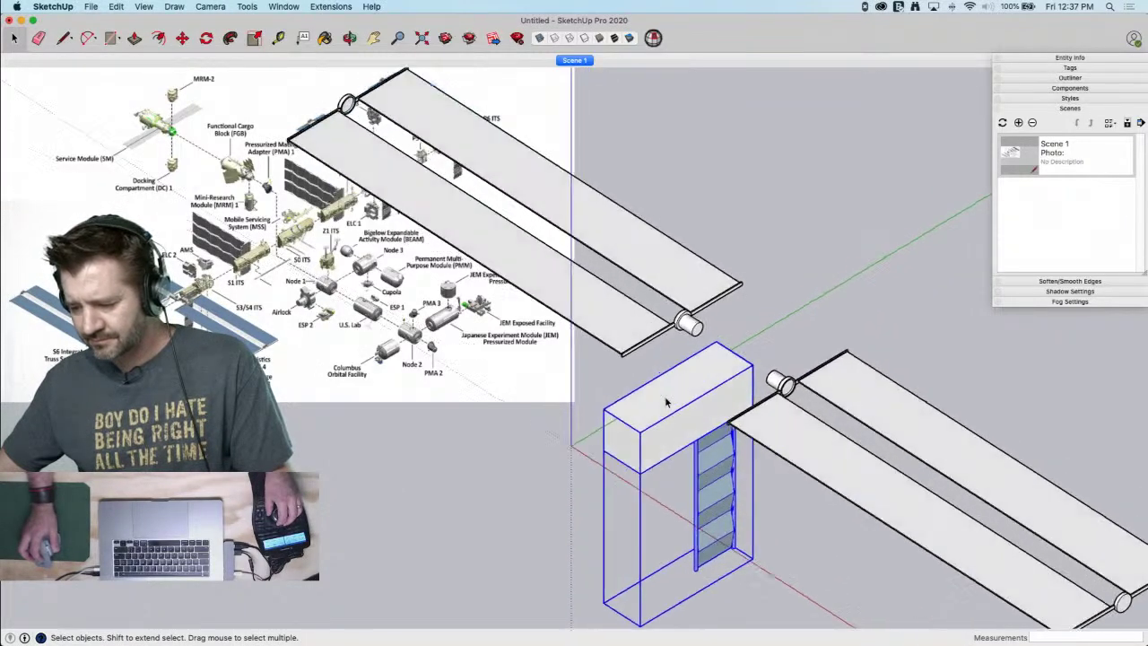
{"action": "mouse_move", "coordinate": [690, 425]}
{"action": "middle_mouse_down"}
{"action": "mouse_move", "coordinate": [648, 490]}
{"action": "mouse_move", "coordinate": [664, 470]}
{"action": "middle_mouse_up"}
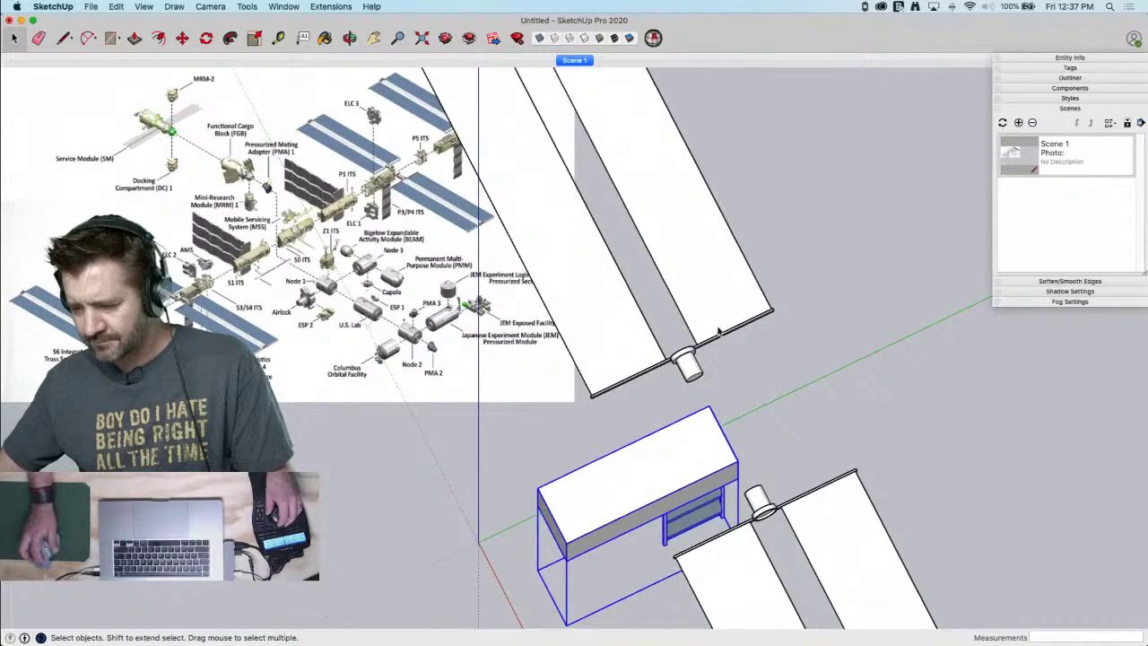
{"action": "left_click", "coordinate": [581, 62]}
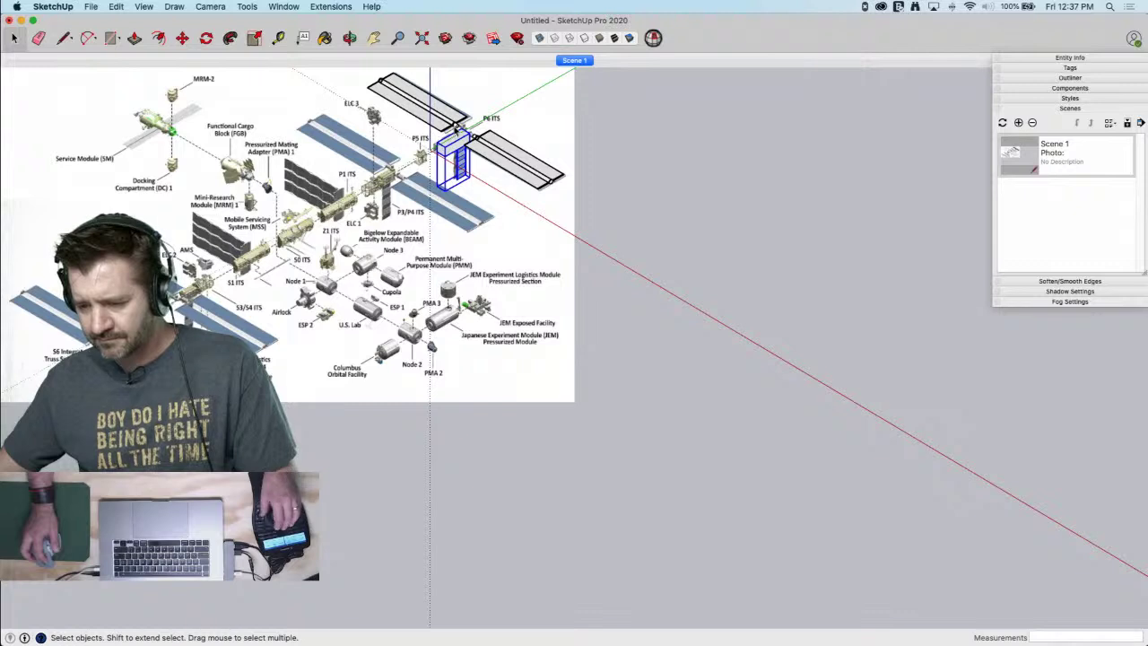
{"action": "left_click", "coordinate": [457, 130]}
{"action": "left_click", "coordinate": [500, 154], "text": "shift"}
{"action": "key", "text": "m"}
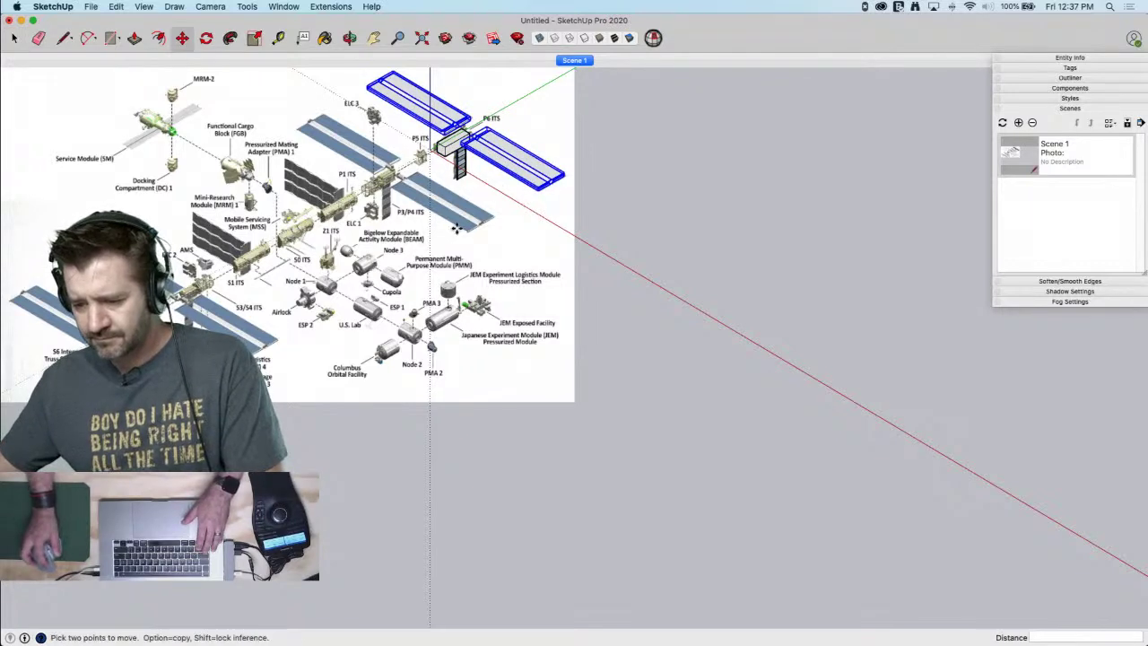
{"action": "left_click", "coordinate": [459, 226]}
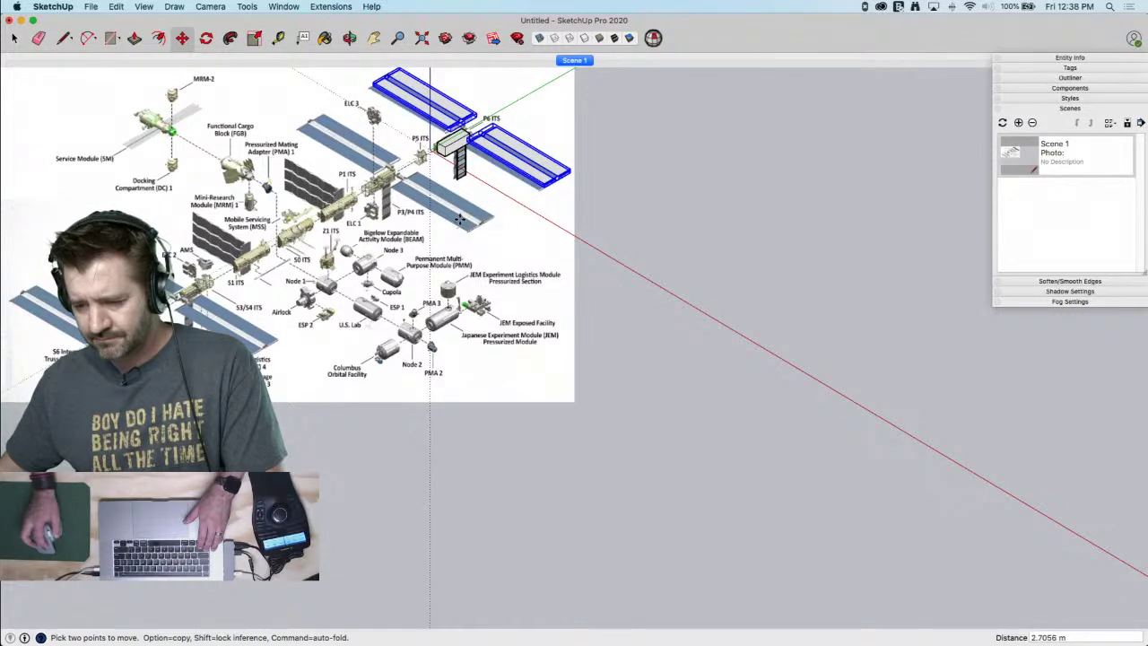
{"action": "left_click", "coordinate": [458, 220]}
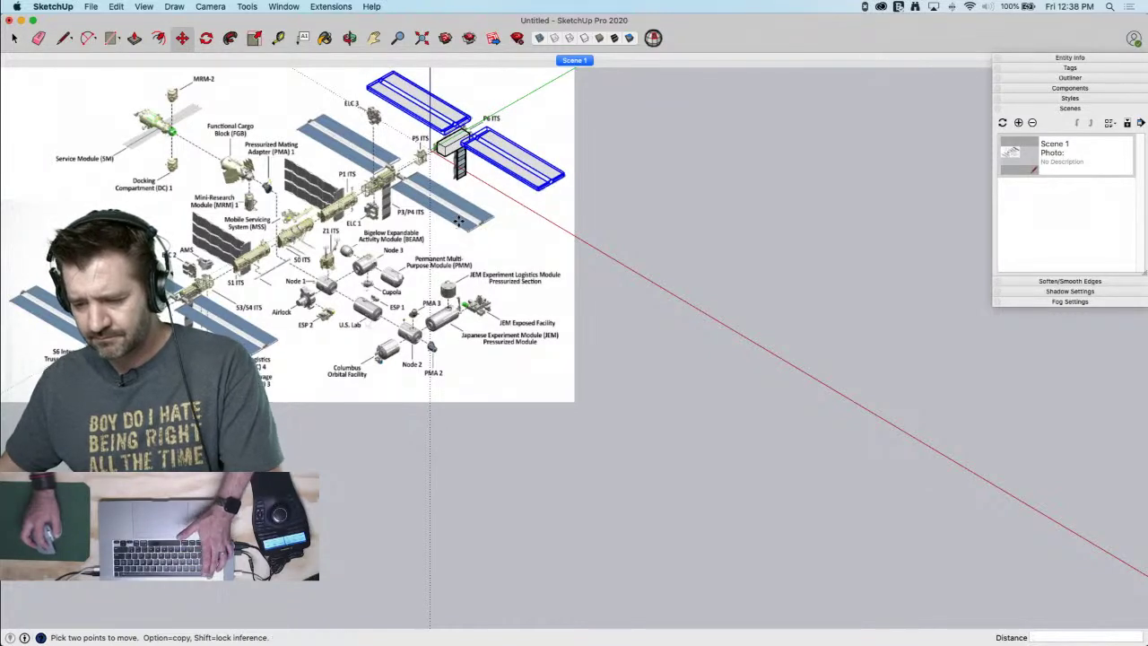
Try to shift the truss unit with its radiator relative to the solar arrays, then clear the selection
{"action": "key", "text": "space"}
{"action": "left_click", "coordinate": [448, 151]}
{"action": "key", "text": "m"}
{"action": "left_click", "coordinate": [465, 203]}
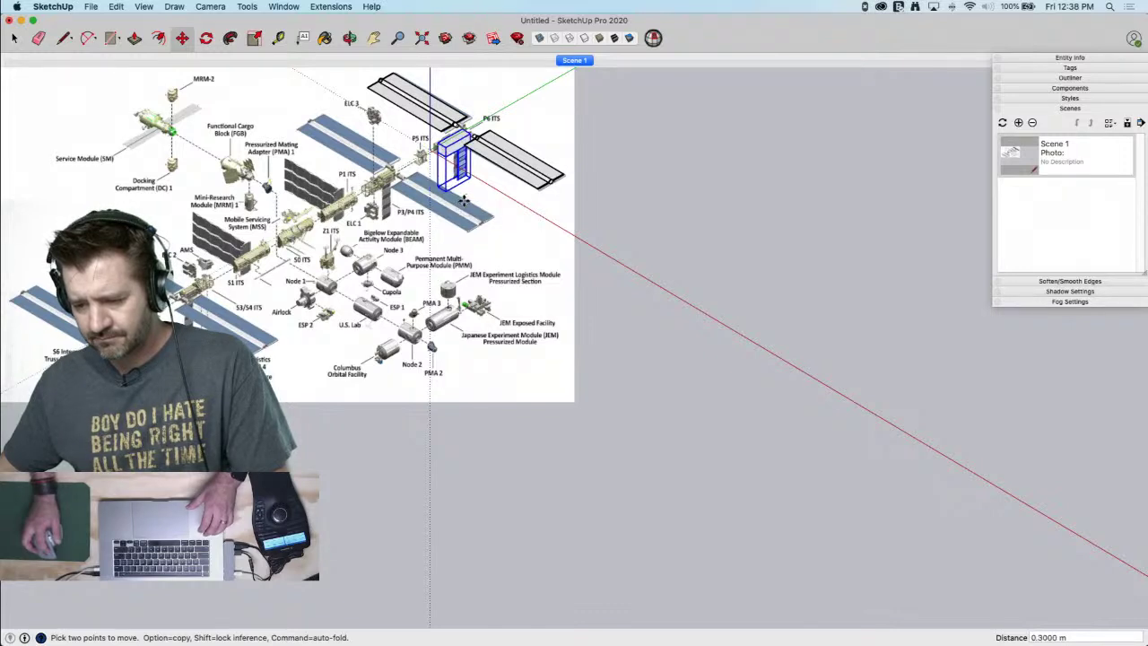
{"action": "left_click", "coordinate": [461, 201]}
{"action": "left_click", "coordinate": [325, 319]}
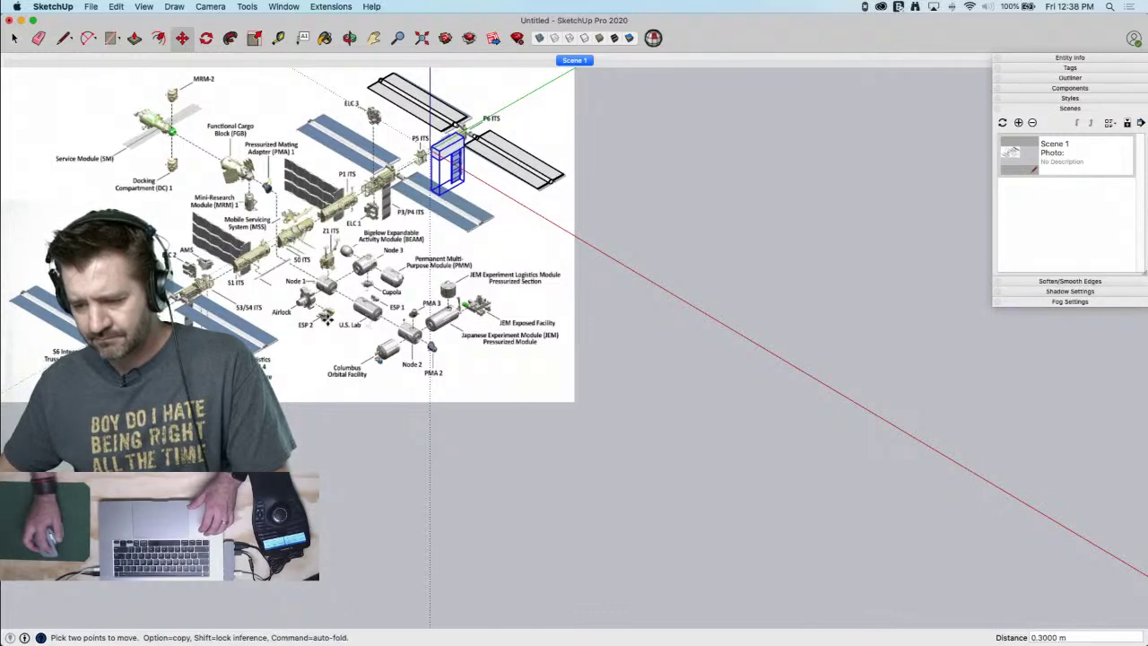
{"action": "key", "text": "Escape"}
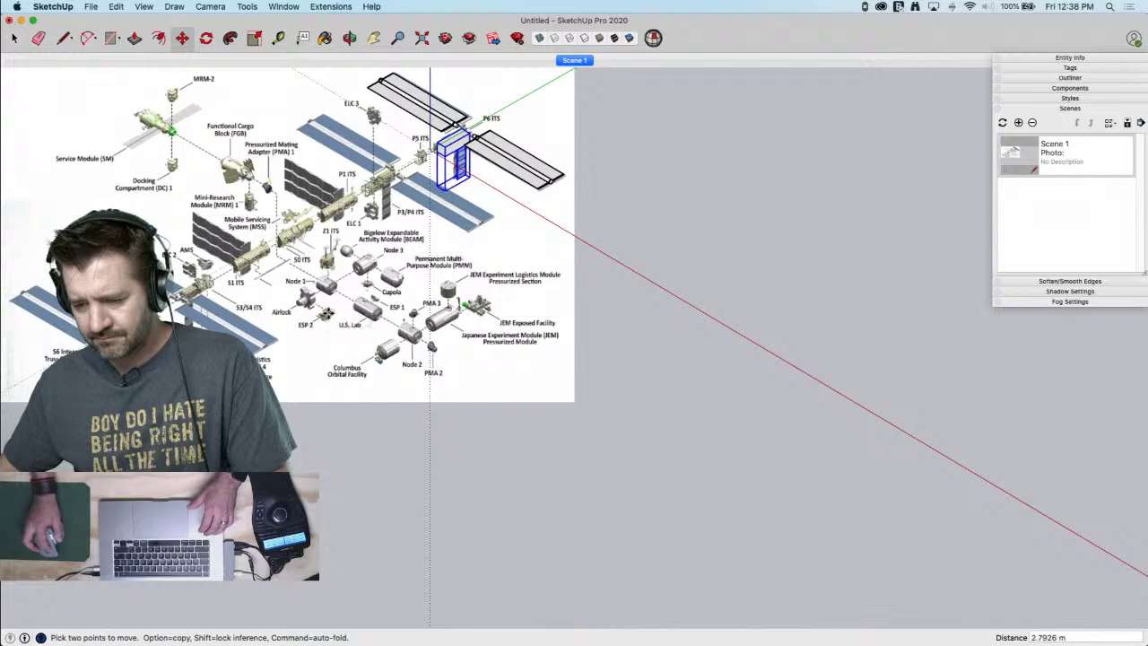
{"action": "left_click", "coordinate": [327, 313]}
{"action": "key", "text": "space"}
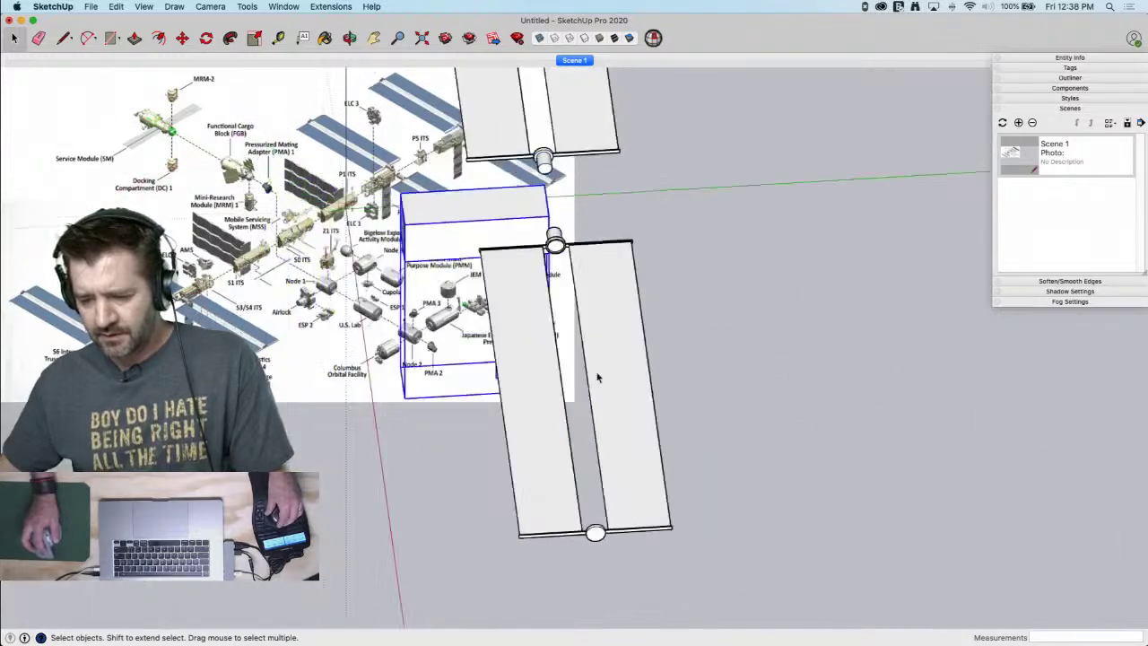
{"action": "left_click", "coordinate": [599, 357]}
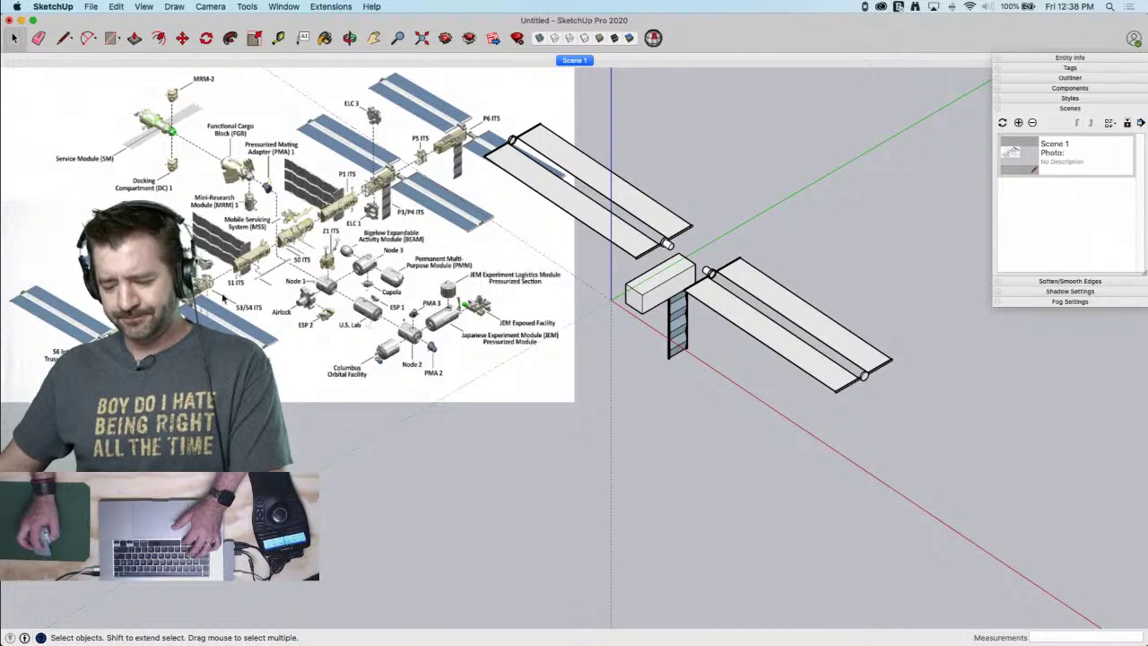
Save the model to the Desktop as a SketchUp file named ISS
{"action": "key", "text": "super+s"}
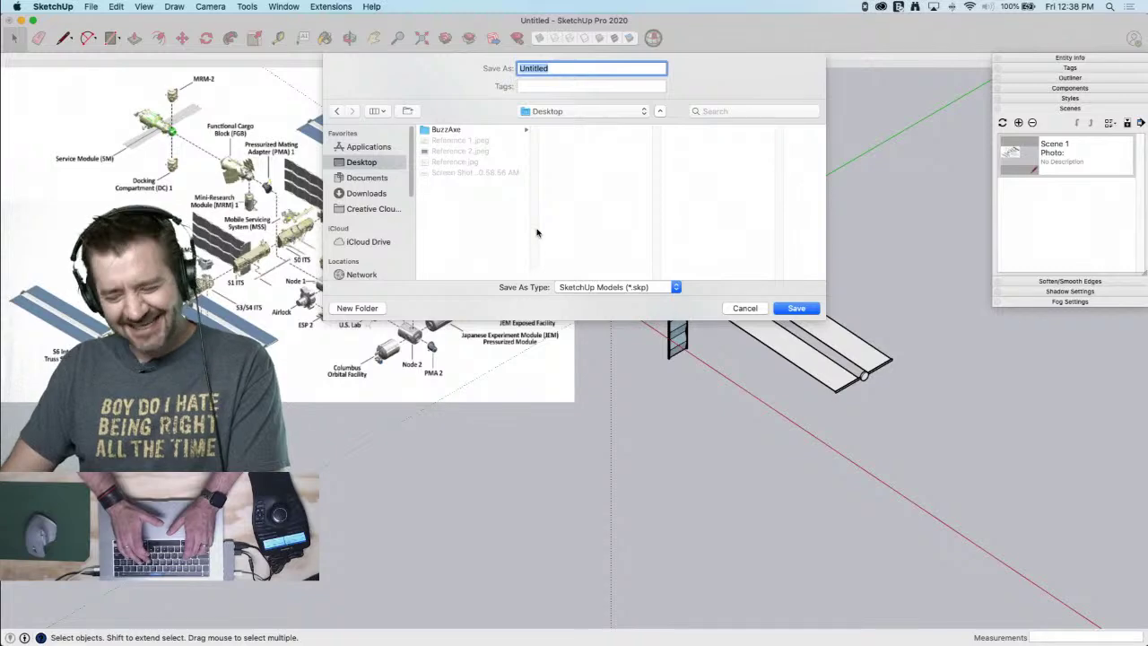
{"action": "type", "text": "ISS"}
{"action": "key", "text": "Return"}
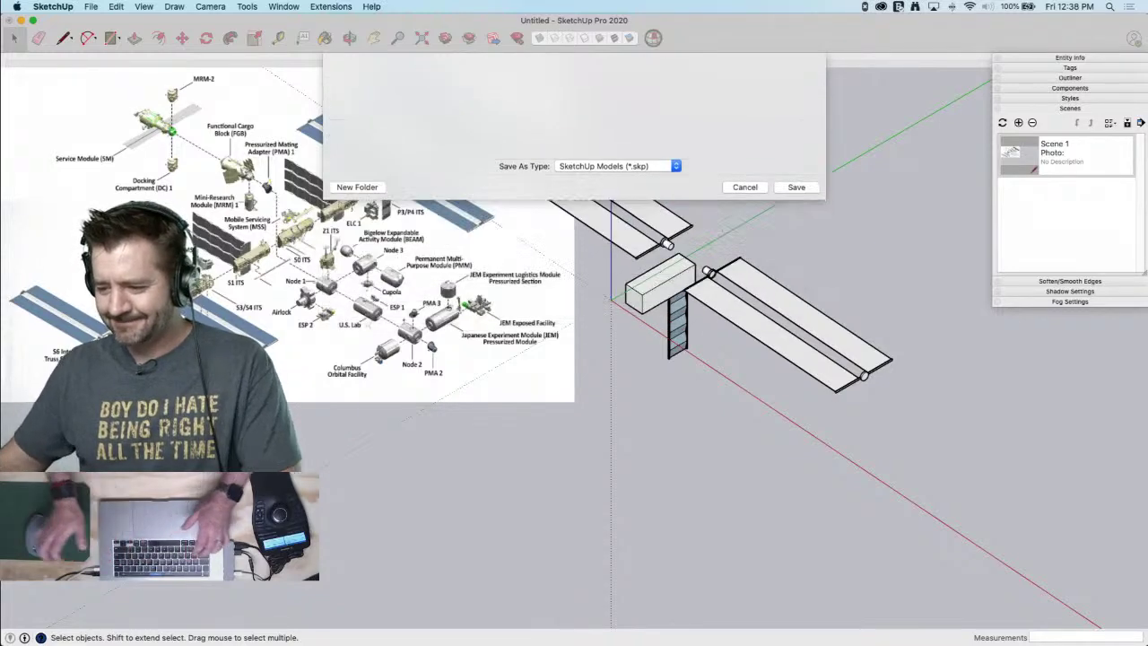
Select the truss unit with both solar arrays and combine them into a single group
{"action": "scroll", "coordinate": [594, 384], "scroll_direction": "up", "scroll_amount": 3}
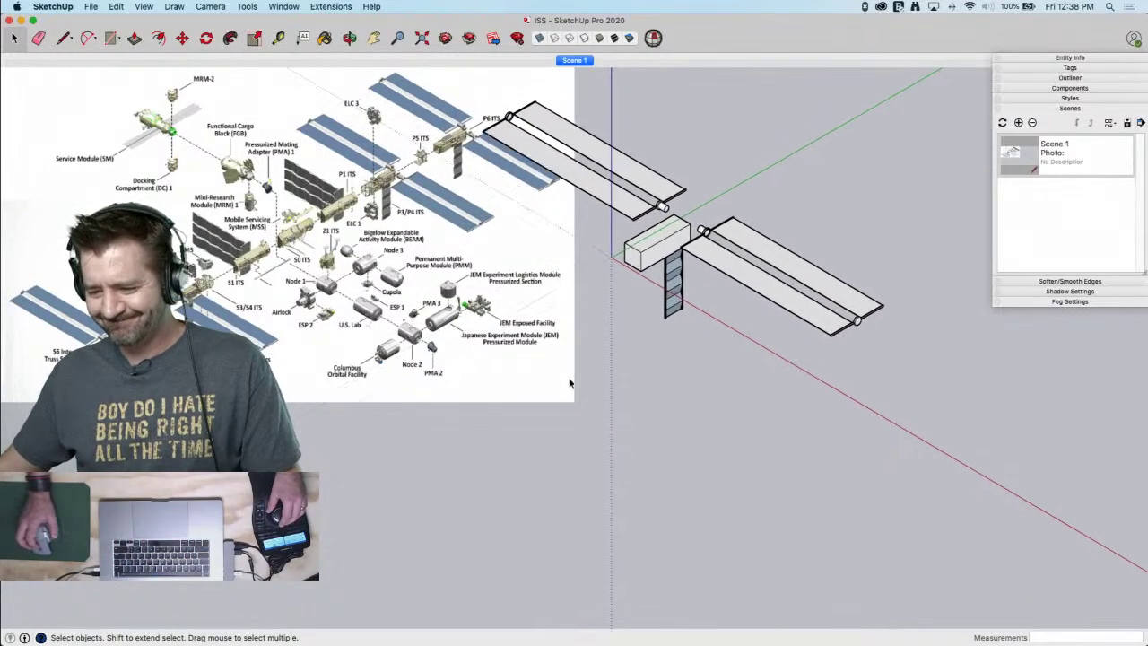
{"action": "scroll", "coordinate": [614, 314], "scroll_direction": "down", "scroll_amount": 3}
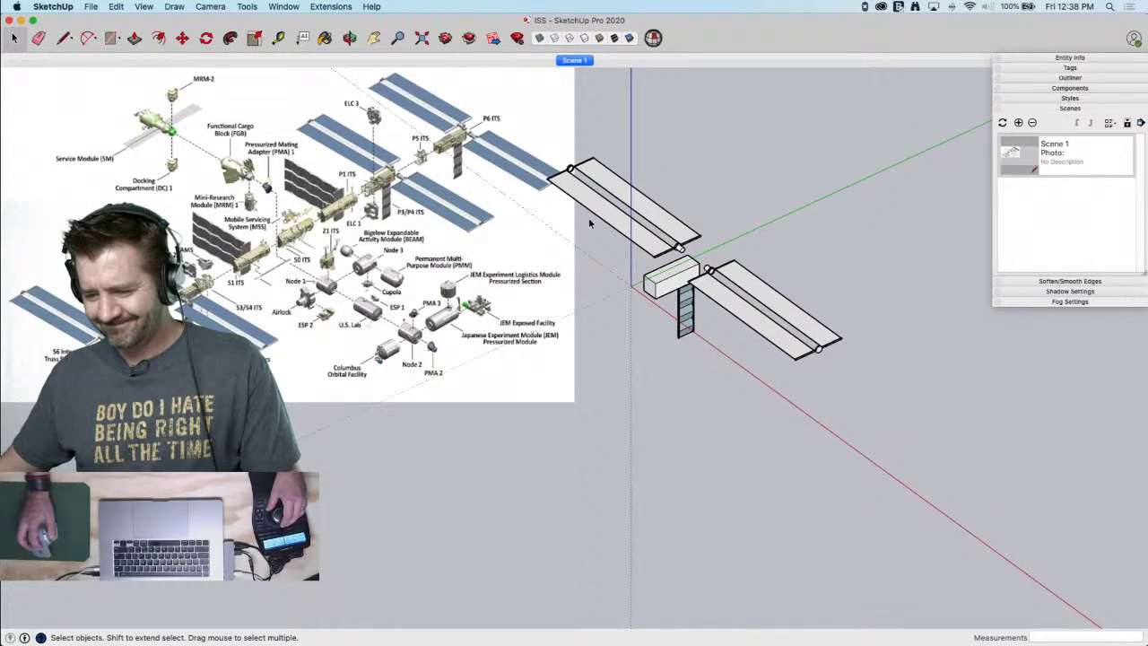
{"action": "left_click_drag", "start_coordinate": [560, 180], "coordinate": [915, 474]}
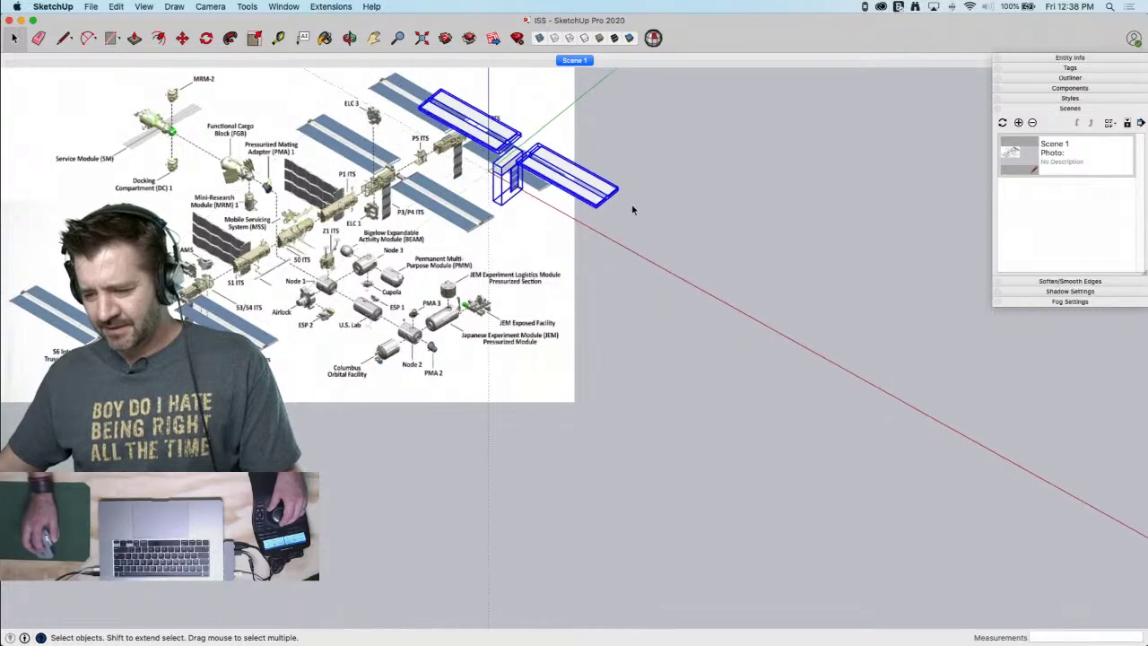
{"action": "right_click", "coordinate": [508, 179]}
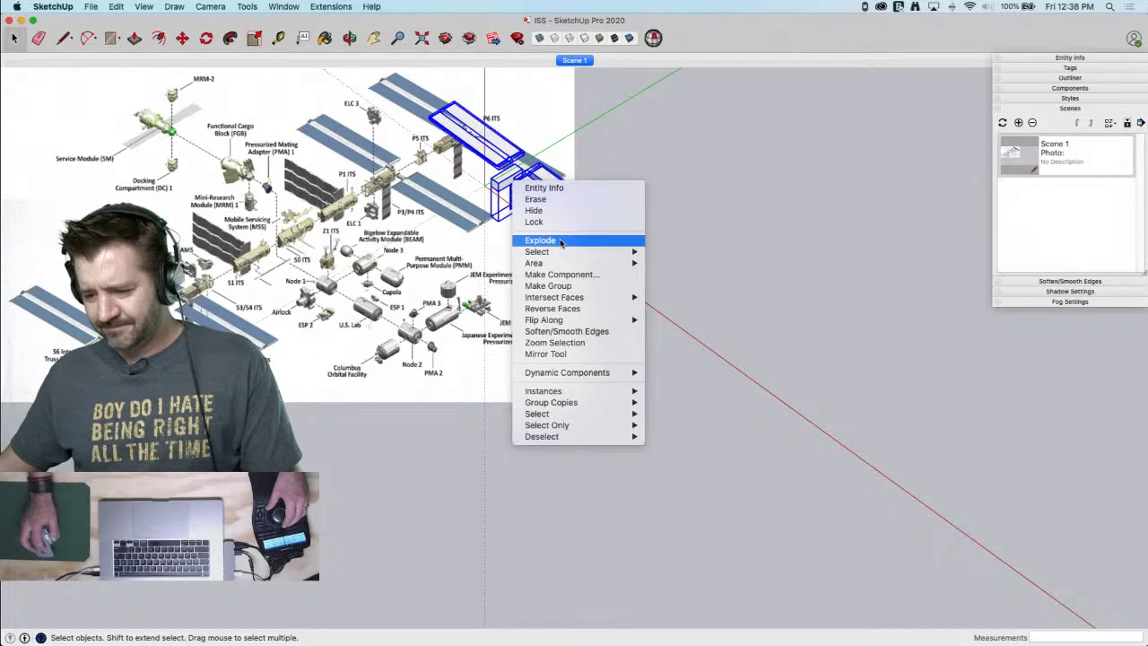
{"action": "left_click", "coordinate": [556, 288]}
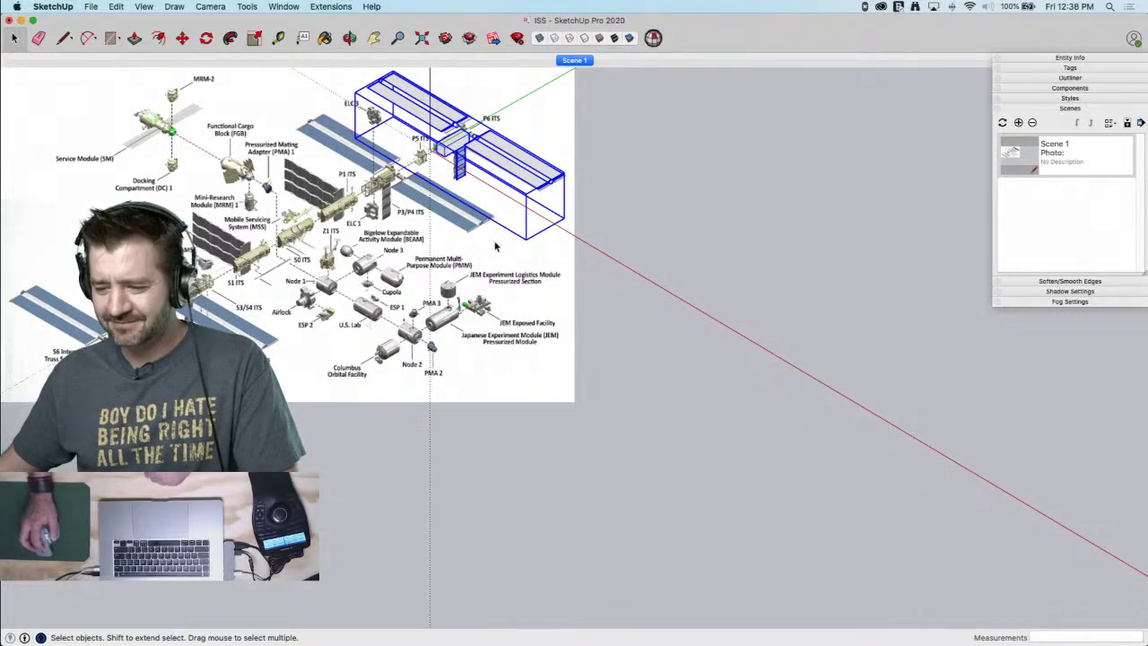
Copy the group of truss unit and solar arrays along the green axis, beside the original
{"action": "key", "text": "m"}
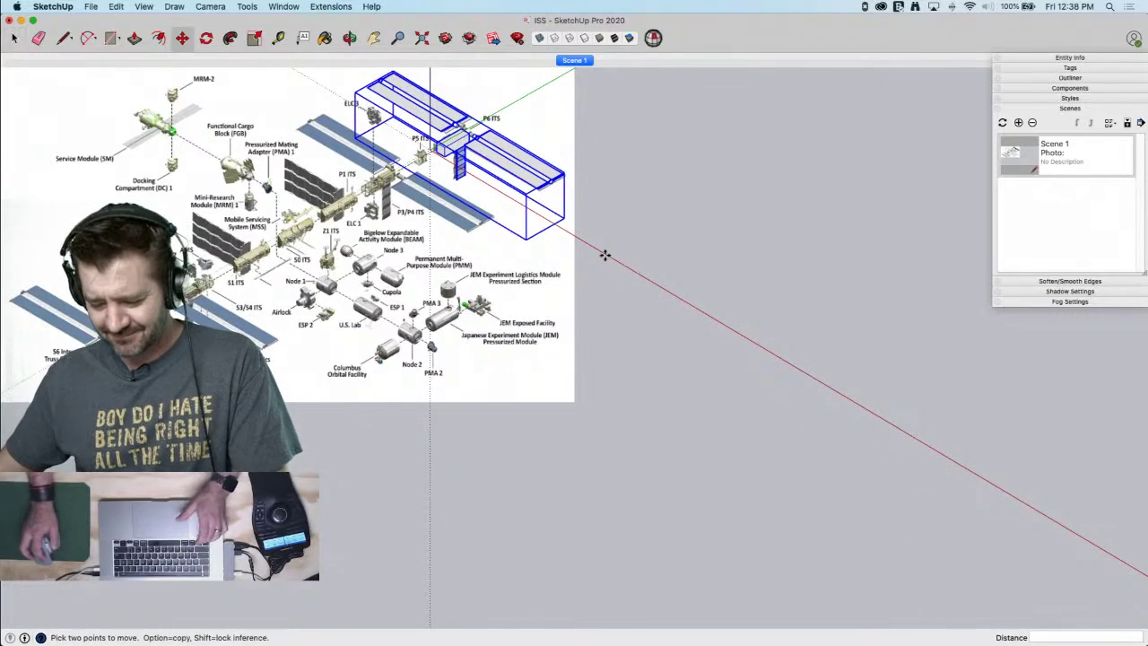
{"action": "left_click", "coordinate": [679, 210], "text": "alt"}
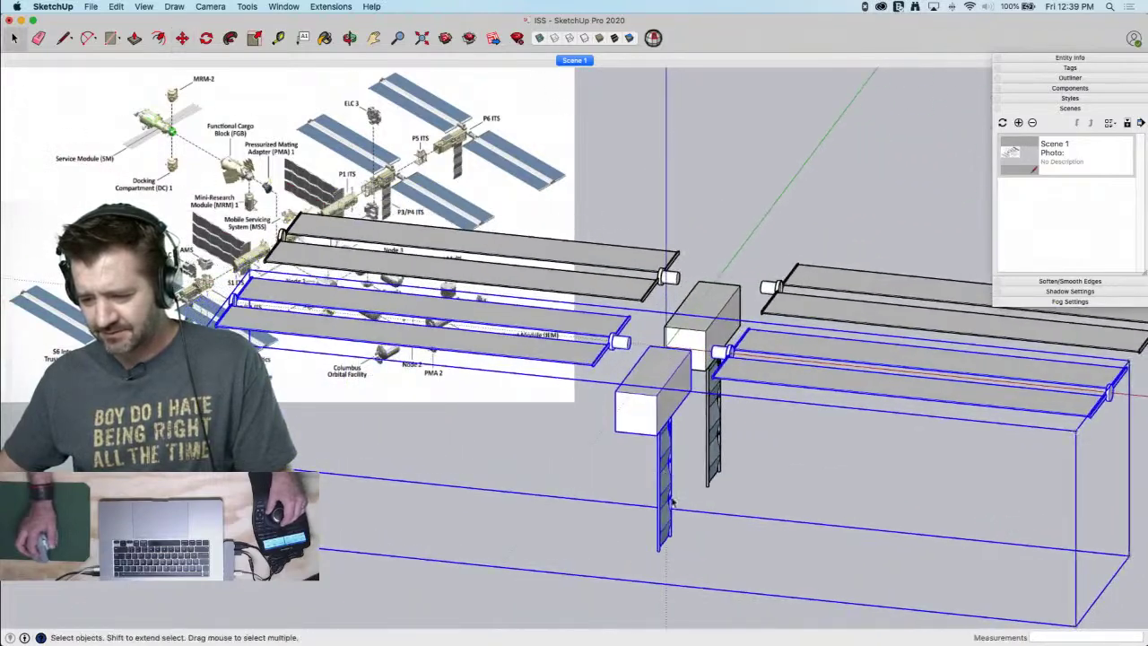
{"action": "key", "text": "space"}
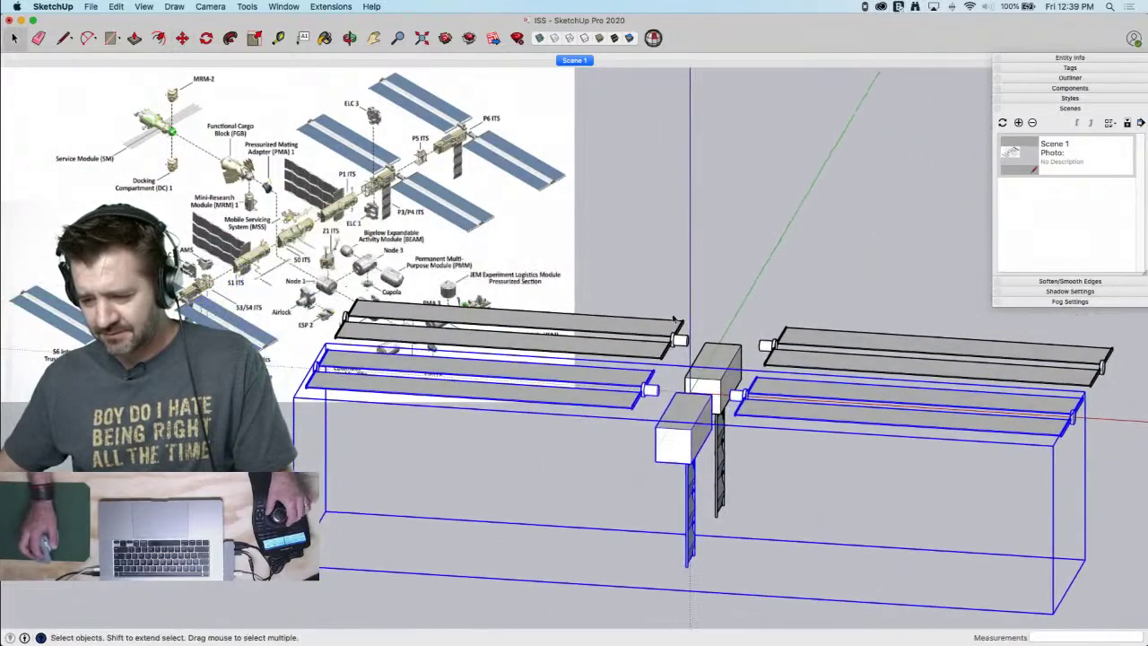
Inside the copied group, lower both solar arrays together by about 1.82 m to align with the truss unit's mid-height
{"action": "double_click", "coordinate": [609, 395]}
{"action": "left_click", "coordinate": [610, 395]}
{"action": "left_click", "coordinate": [815, 405], "text": "shift"}
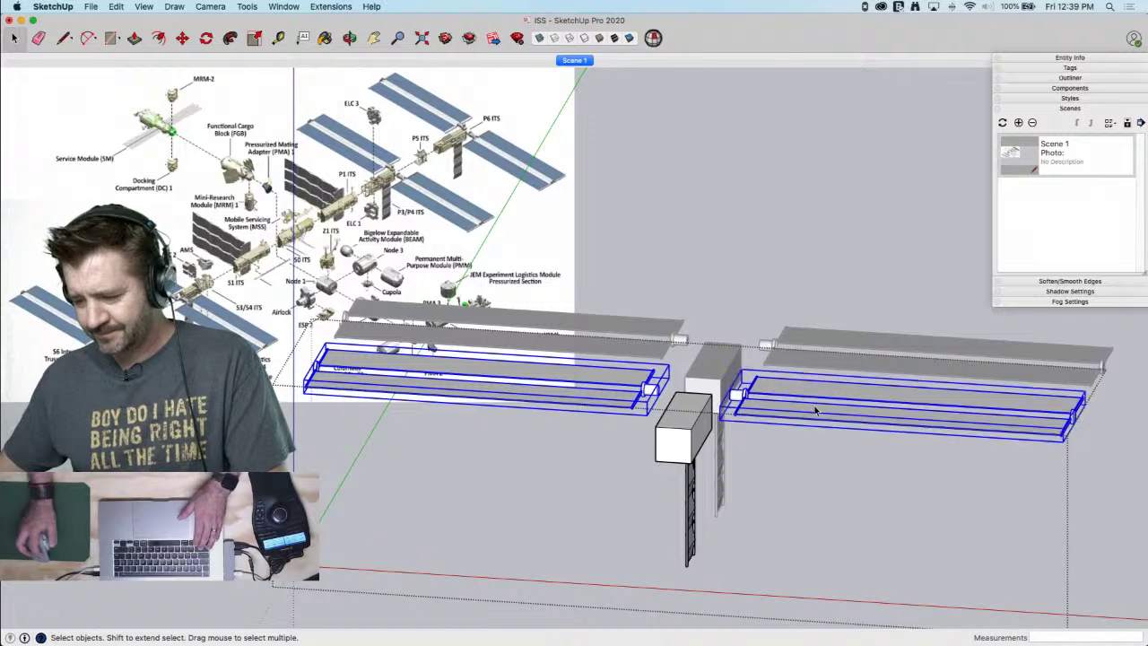
{"action": "key", "text": "m"}
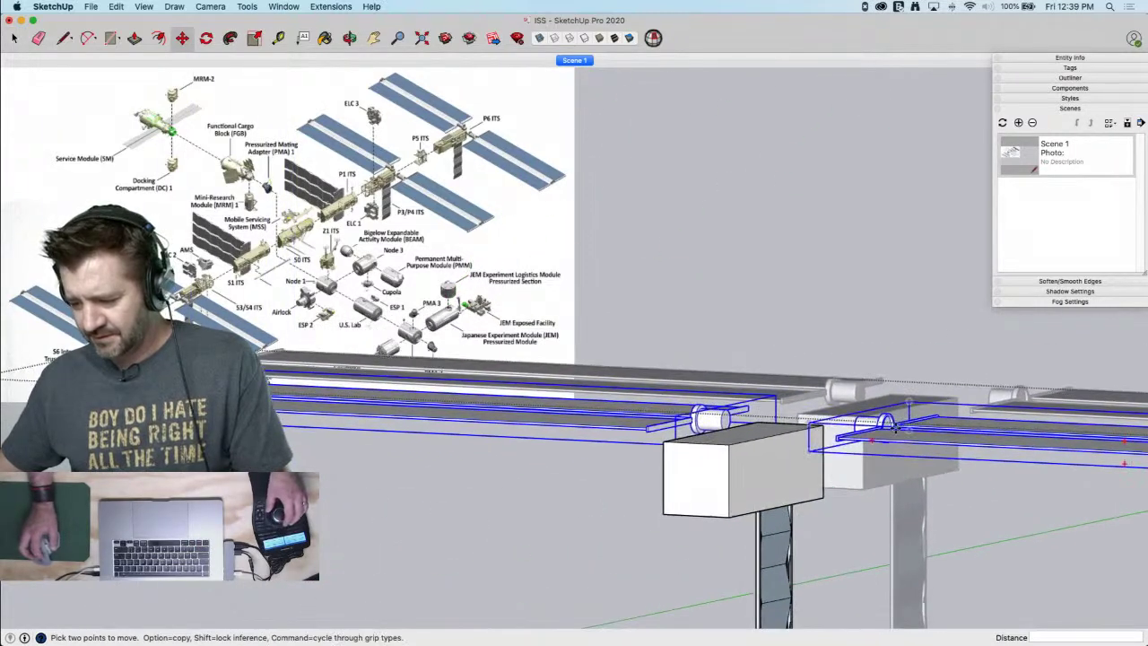
{"action": "scroll", "coordinate": [847, 441], "scroll_direction": "up", "scroll_amount": 5}
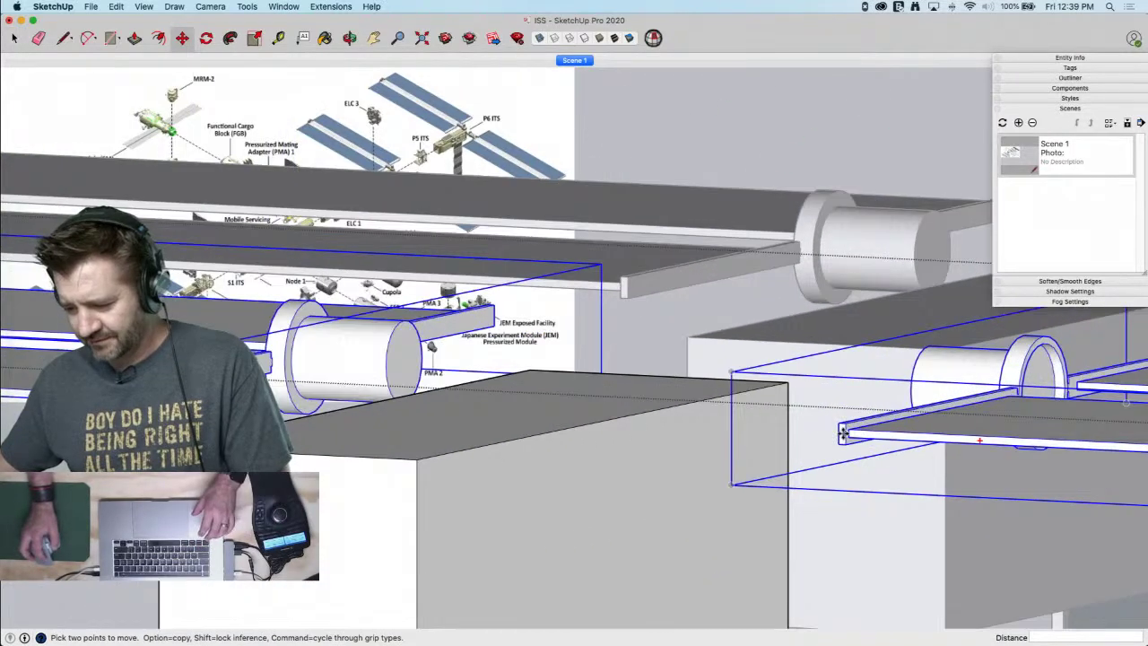
{"action": "left_click", "coordinate": [843, 434]}
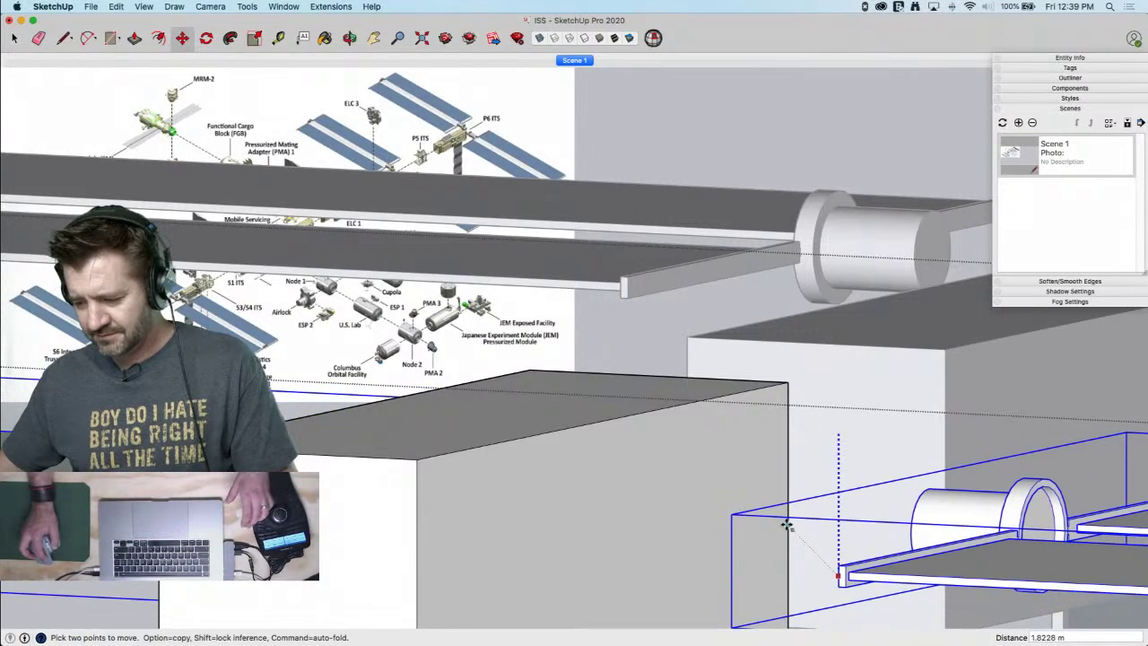
{"action": "left_click", "coordinate": [787, 525]}
{"action": "key", "text": "space"}
{"action": "scroll", "coordinate": [799, 517], "scroll_direction": "down", "scroll_amount": 10}
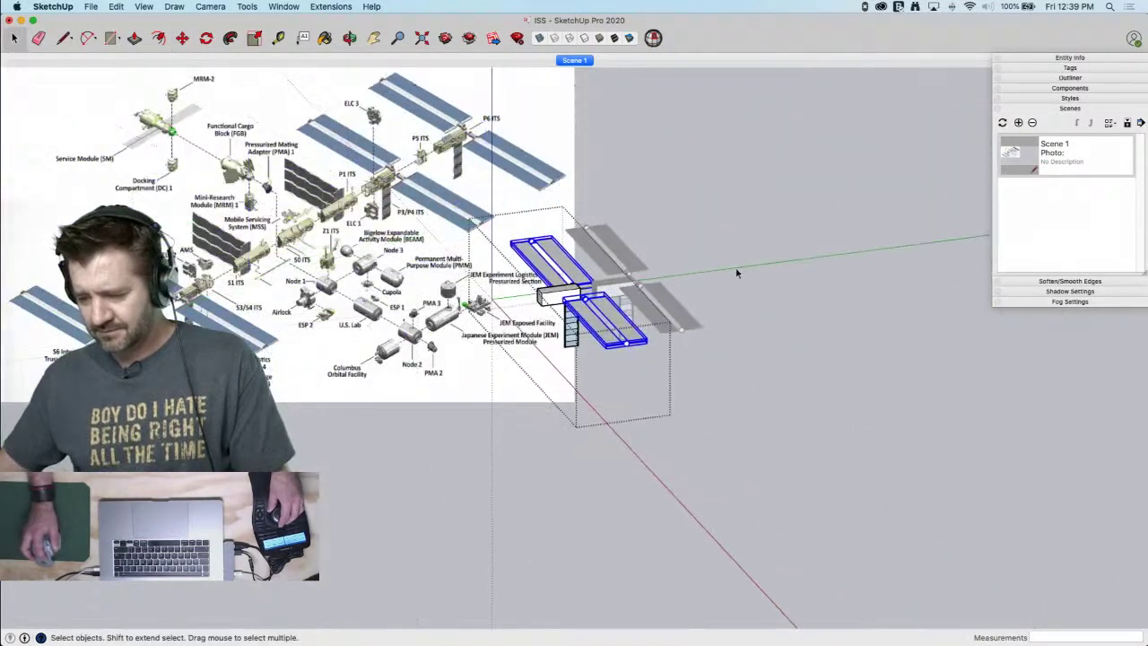
Close the edited group and delete the original group whose solar arrays were not lowered
{"action": "left_click", "coordinate": [736, 270]}
{"action": "scroll", "coordinate": [717, 289], "scroll_direction": "up", "scroll_amount": 3}
{"action": "left_click", "coordinate": [676, 361]}
{"action": "key", "text": "Delete"}
Convert the remaining truss and solar array group into a component named Solar Structure
{"action": "middle_click_drag", "start_coordinate": [679, 360], "coordinate": [637, 392]}
{"action": "right_click", "coordinate": [638, 392]}
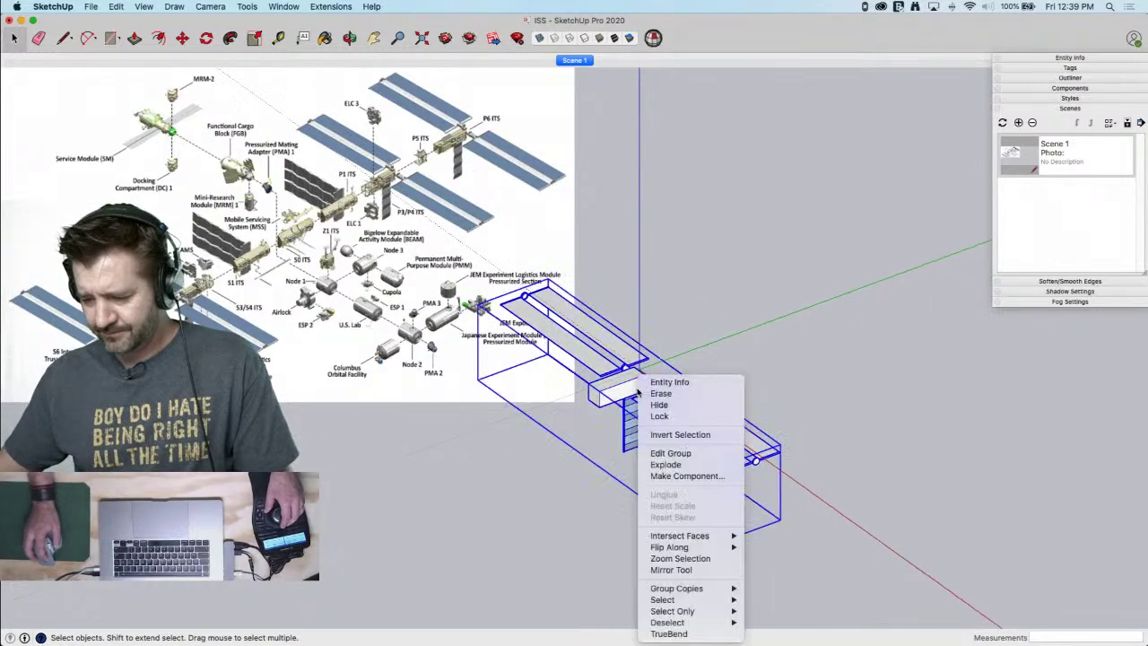
{"action": "left_click", "coordinate": [670, 476]}
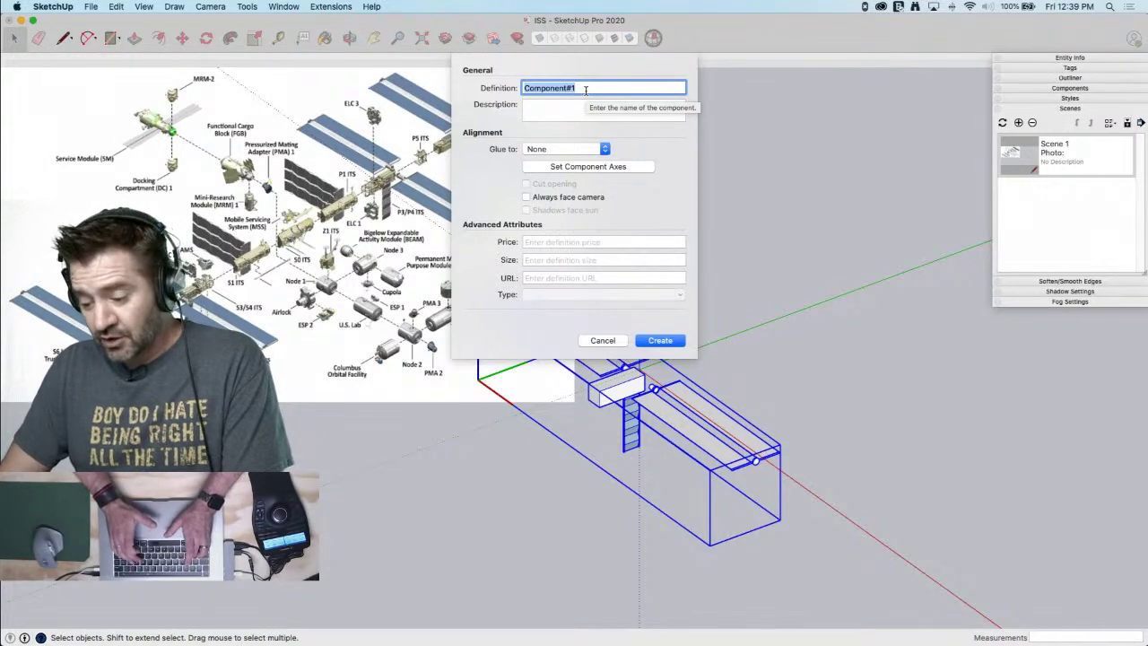
{"action": "type", "text": "Solar Structure"}
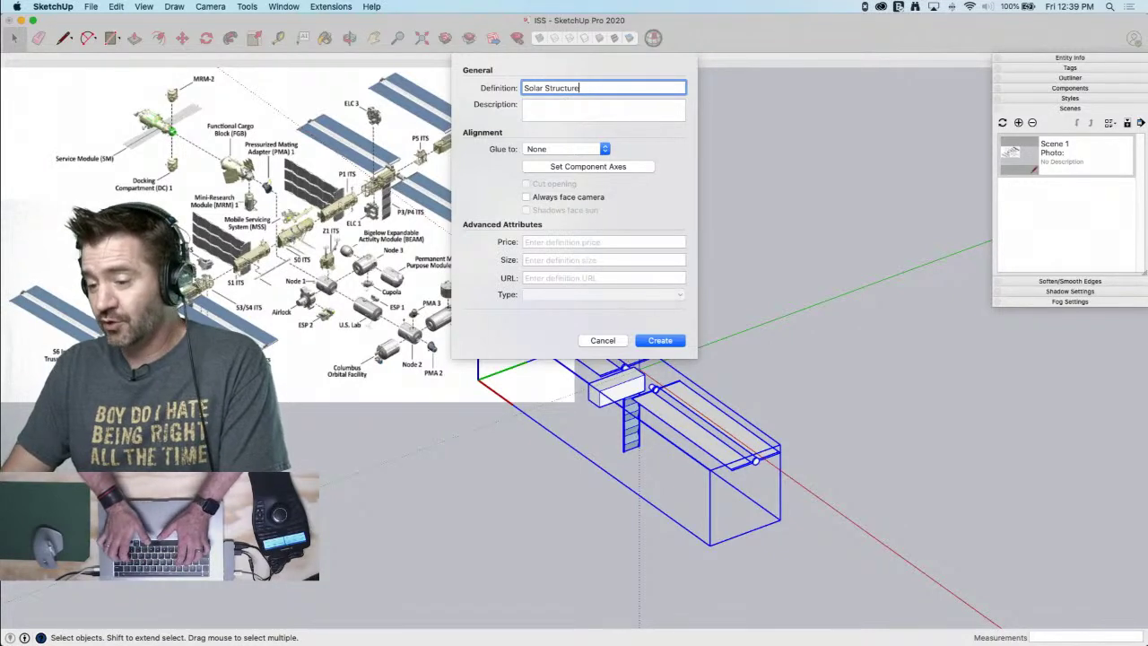
{"action": "key", "text": "Return"}
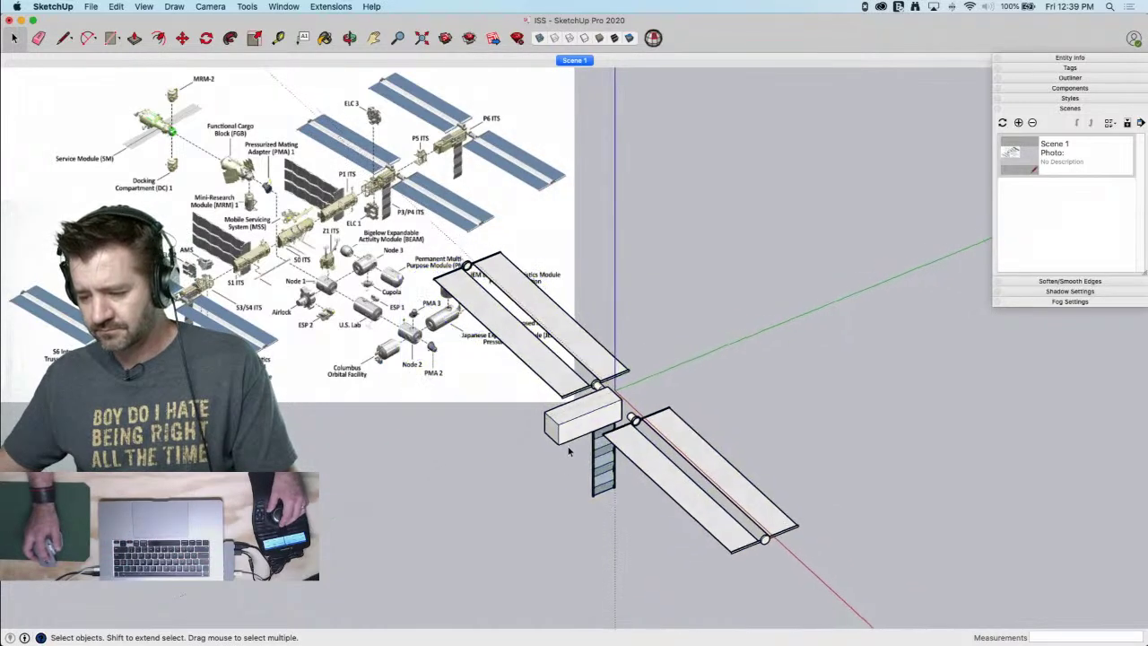
Copy the Solar Structure component about 17.6 m along the green axis
{"action": "key", "text": "m"}
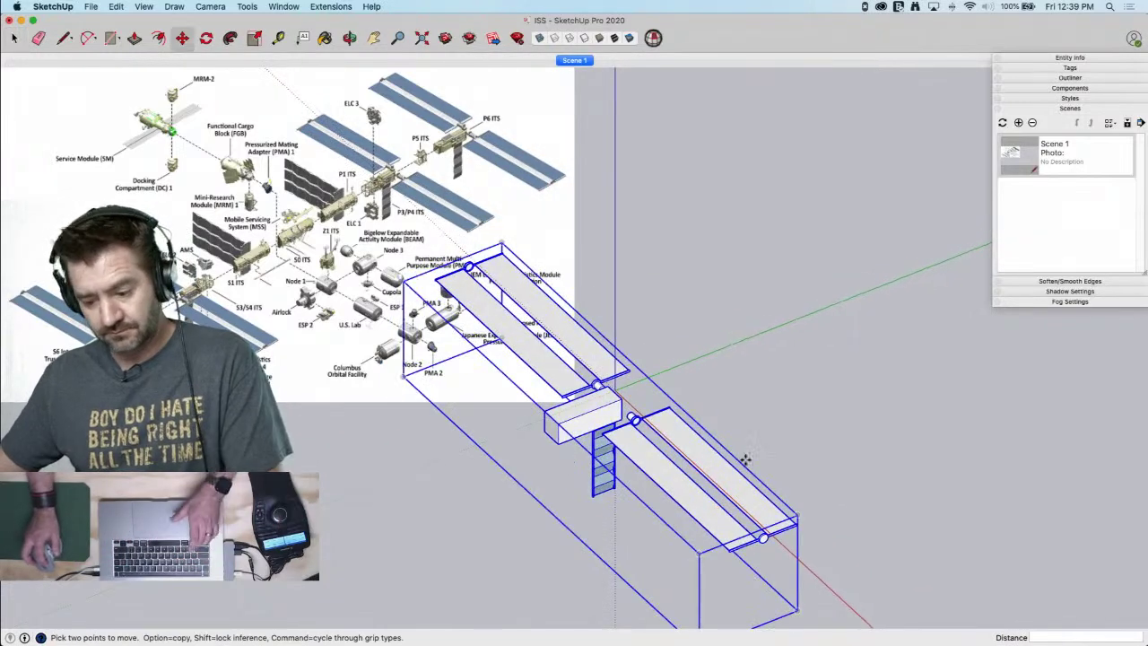
{"action": "left_click", "coordinate": [823, 562]}
{"action": "key", "text": "alt"}
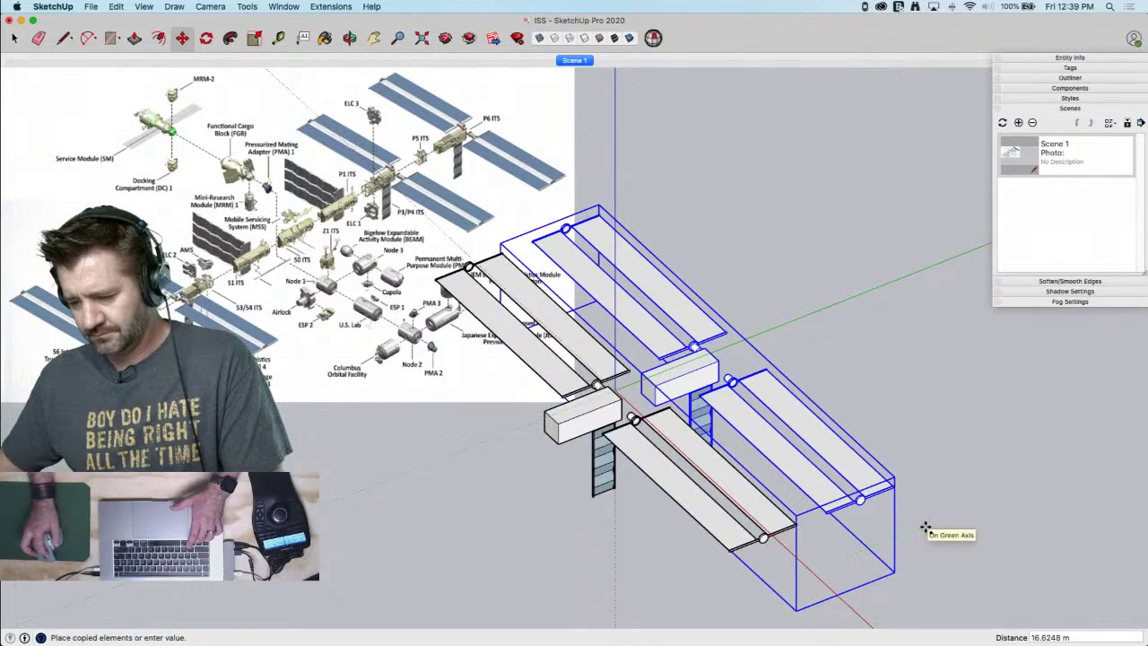
{"action": "left_click", "coordinate": [932, 527]}
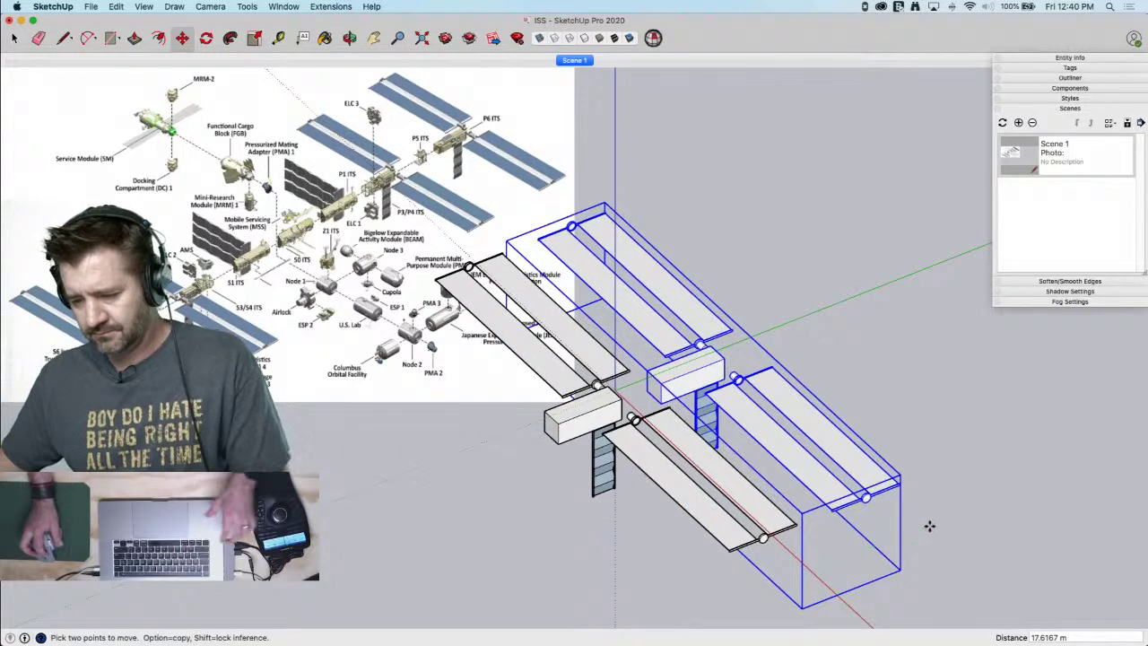
{"action": "key", "text": "space"}
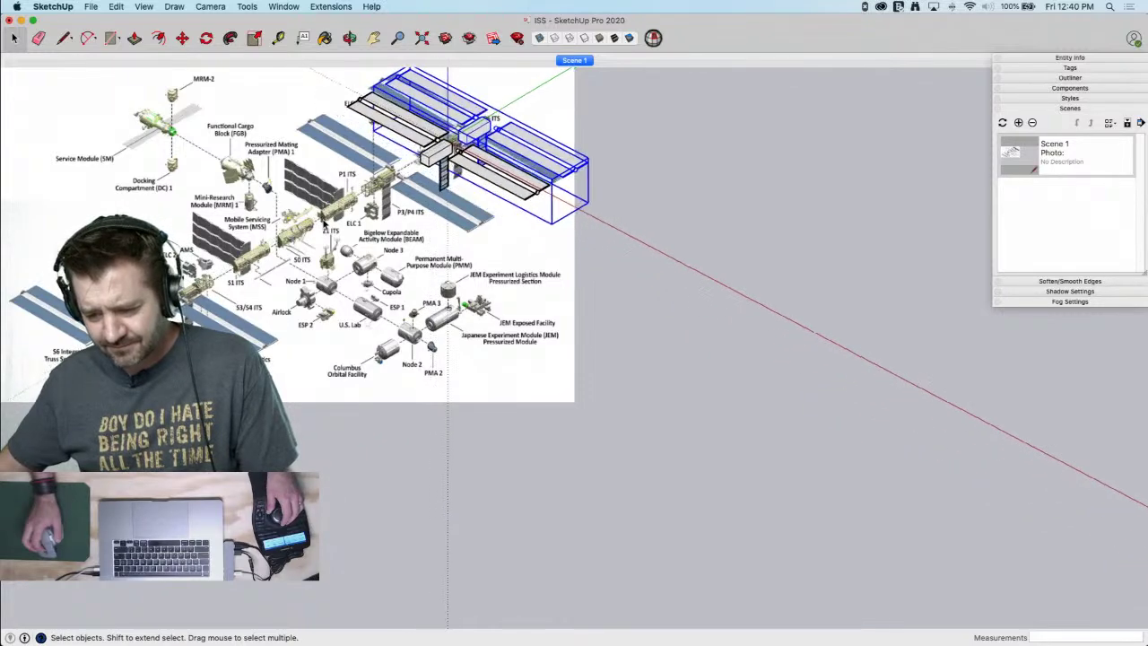
Switch to Chrome, examine the forum's ISS model views and overview blueprint for the truss and solar array layout, and return to SketchUp
{"action": "key", "text": "super+Tab"}
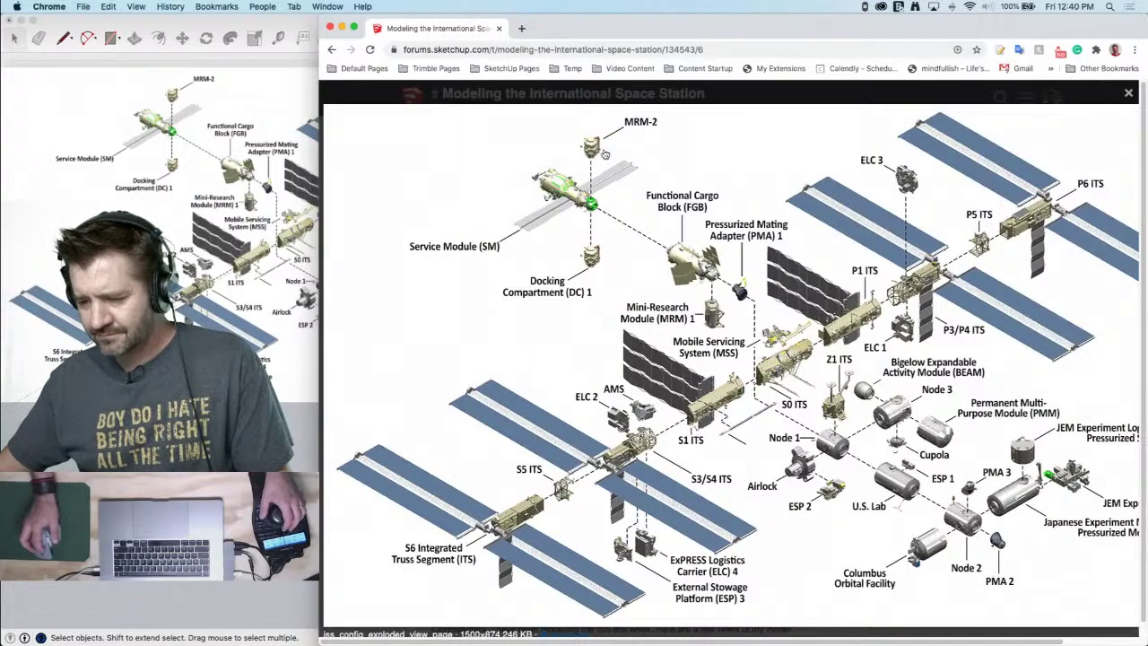
{"action": "left_click", "coordinate": [1128, 93]}
{"action": "scroll", "coordinate": [599, 641], "scroll_direction": "down", "scroll_amount": 5}
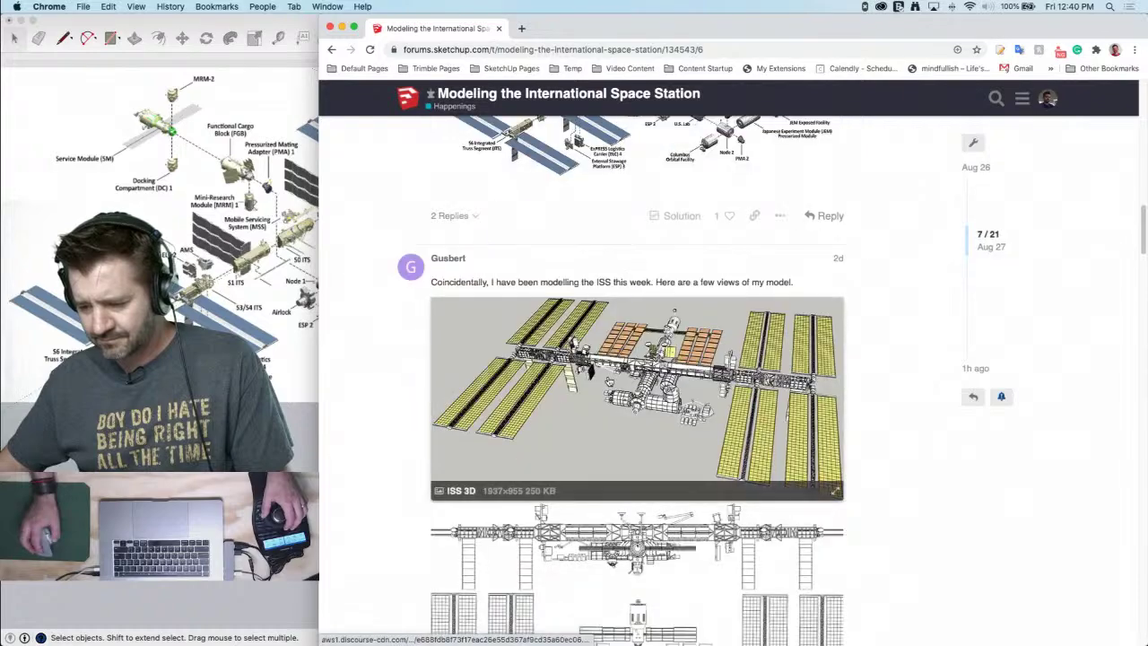
{"action": "scroll", "coordinate": [609, 382], "scroll_direction": "down", "scroll_amount": 5}
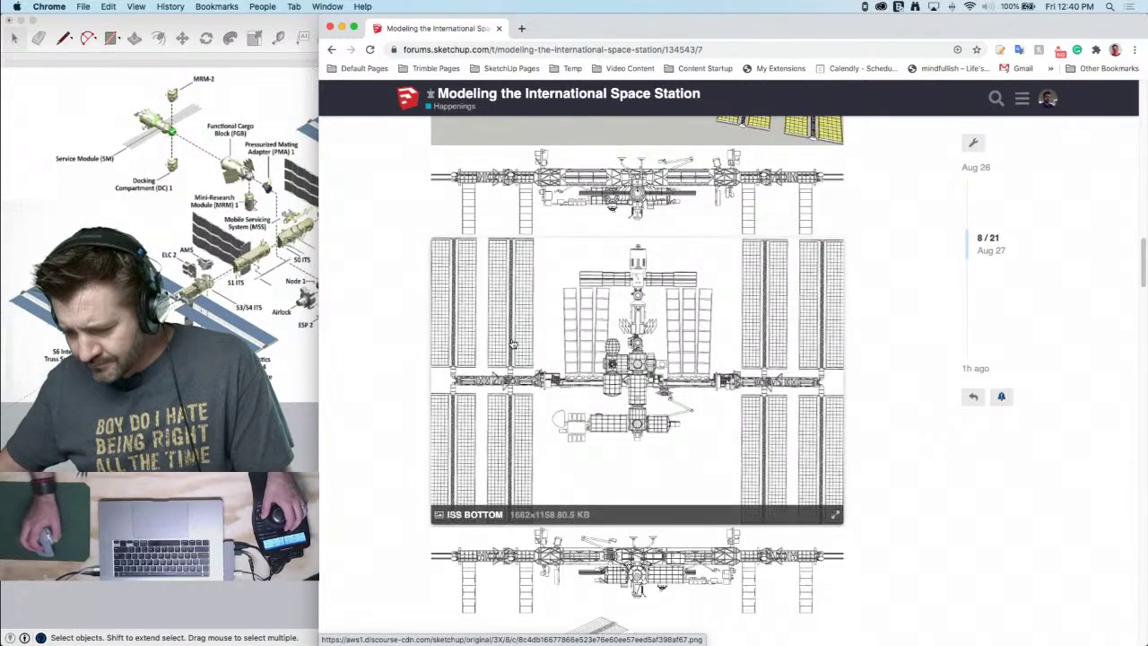
{"action": "scroll", "coordinate": [512, 343], "scroll_direction": "down", "scroll_amount": 10}
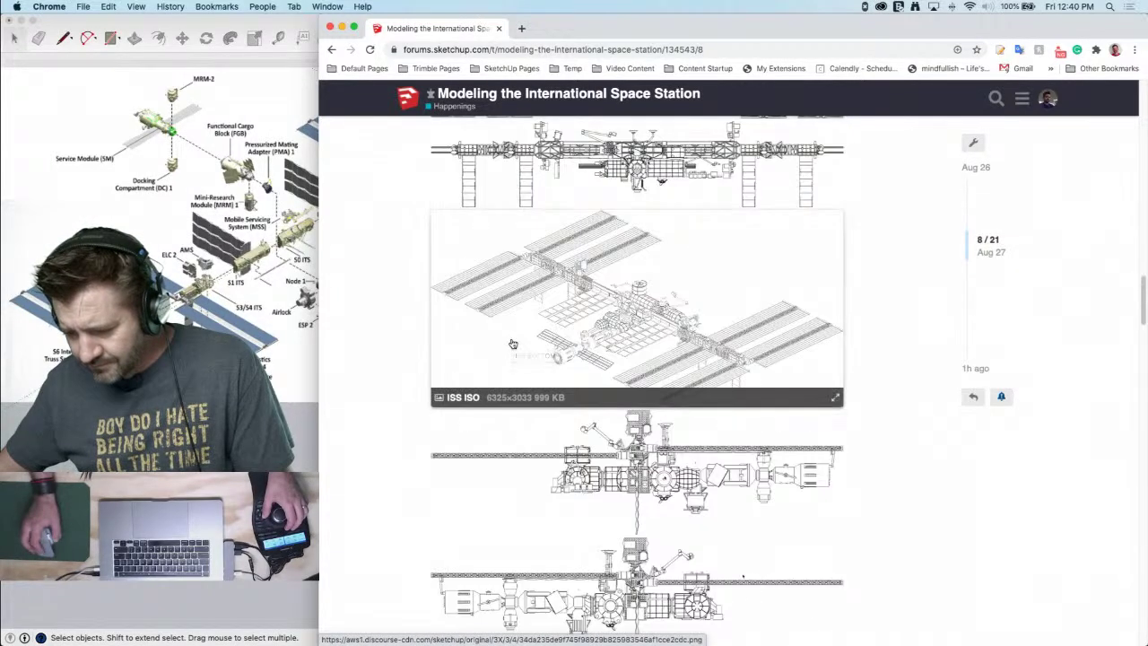
{"action": "scroll", "coordinate": [513, 340], "scroll_direction": "down", "scroll_amount": 15}
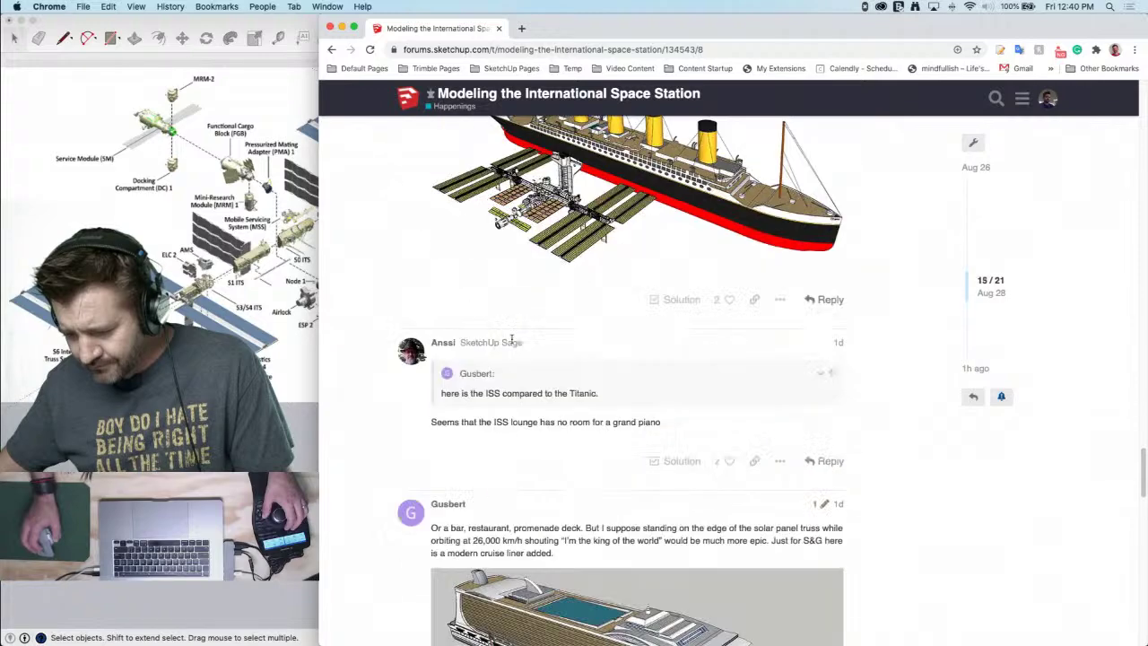
{"action": "scroll", "coordinate": [512, 343], "scroll_direction": "down", "scroll_amount": 5}
{"action": "scroll", "coordinate": [514, 343], "scroll_direction": "down", "scroll_amount": 5}
{"action": "scroll", "coordinate": [514, 342], "scroll_direction": "up", "scroll_amount": 5}
{"action": "left_click", "coordinate": [514, 342]}
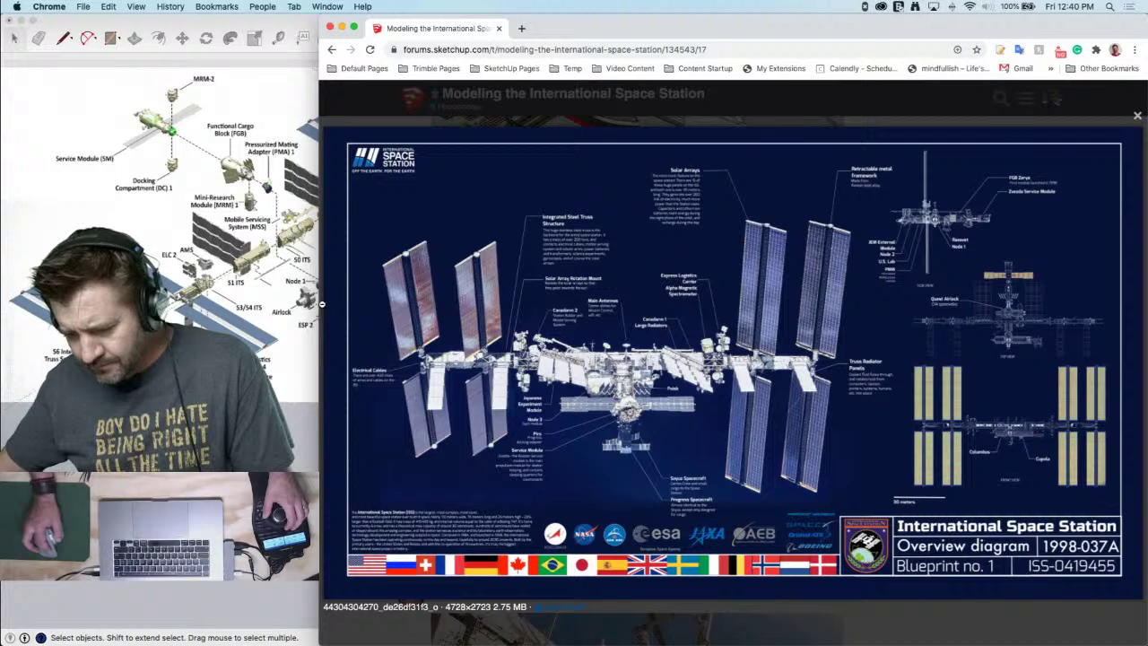
{"action": "left_click", "coordinate": [269, 251]}
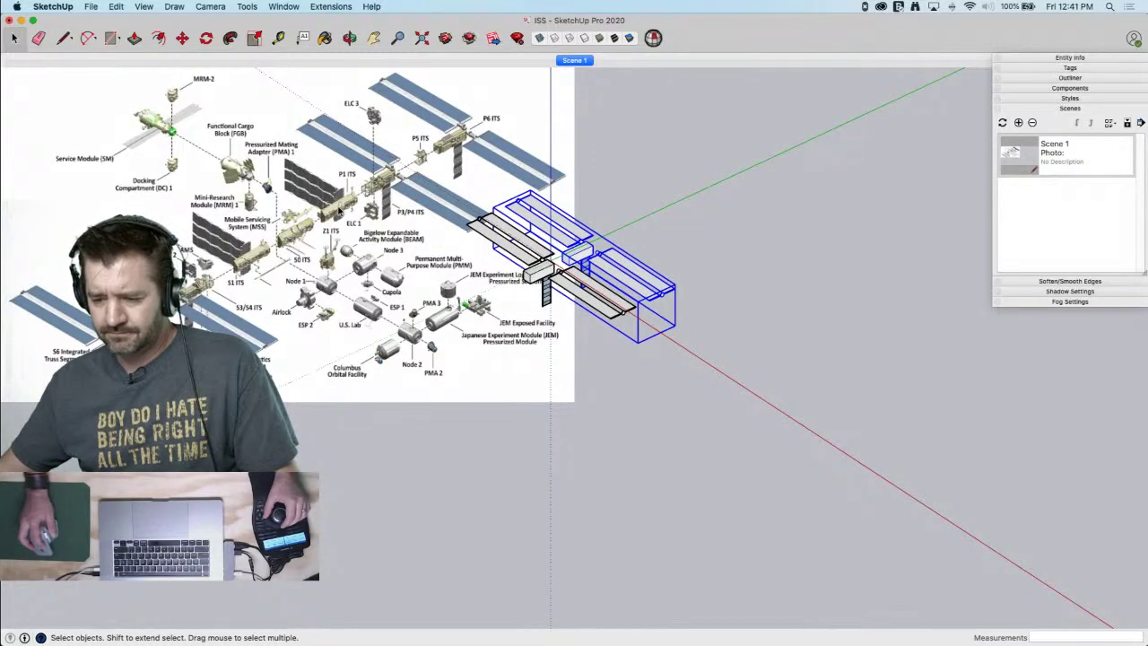
On the front truss unit's end face, draw a vertical centre line and a horizontal line from its midpoint to the outer edge
{"action": "key", "text": "l"}
{"action": "scroll", "coordinate": [504, 289], "scroll_direction": "up", "scroll_amount": 5}
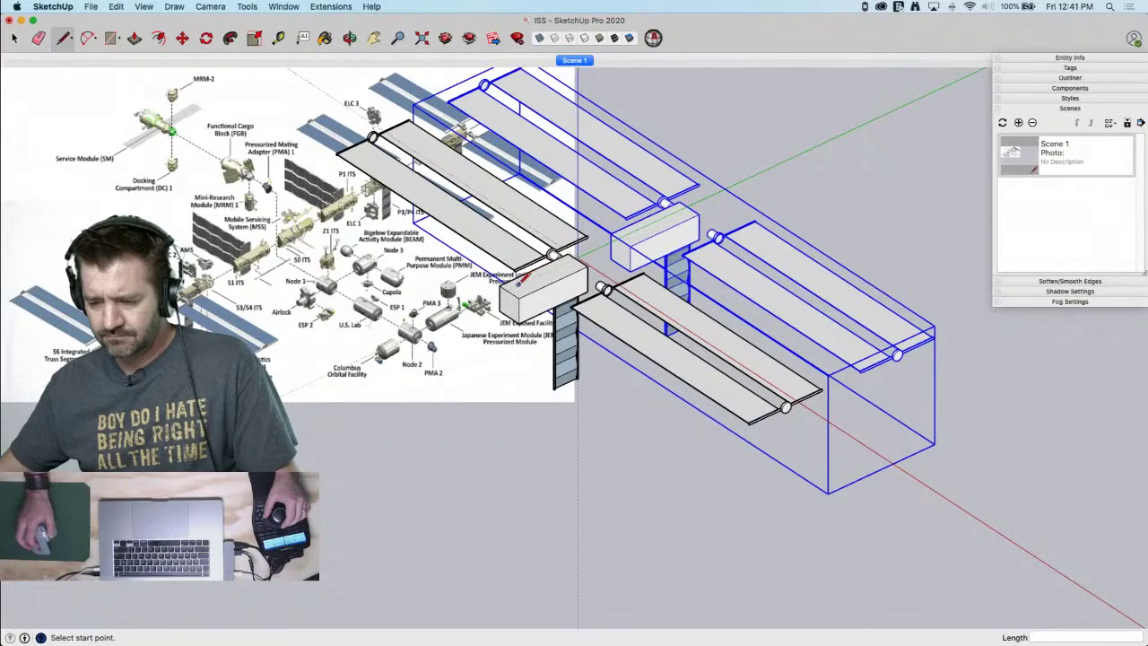
{"action": "scroll", "coordinate": [509, 289], "scroll_direction": "up", "scroll_amount": 3}
{"action": "left_click", "coordinate": [554, 231]}
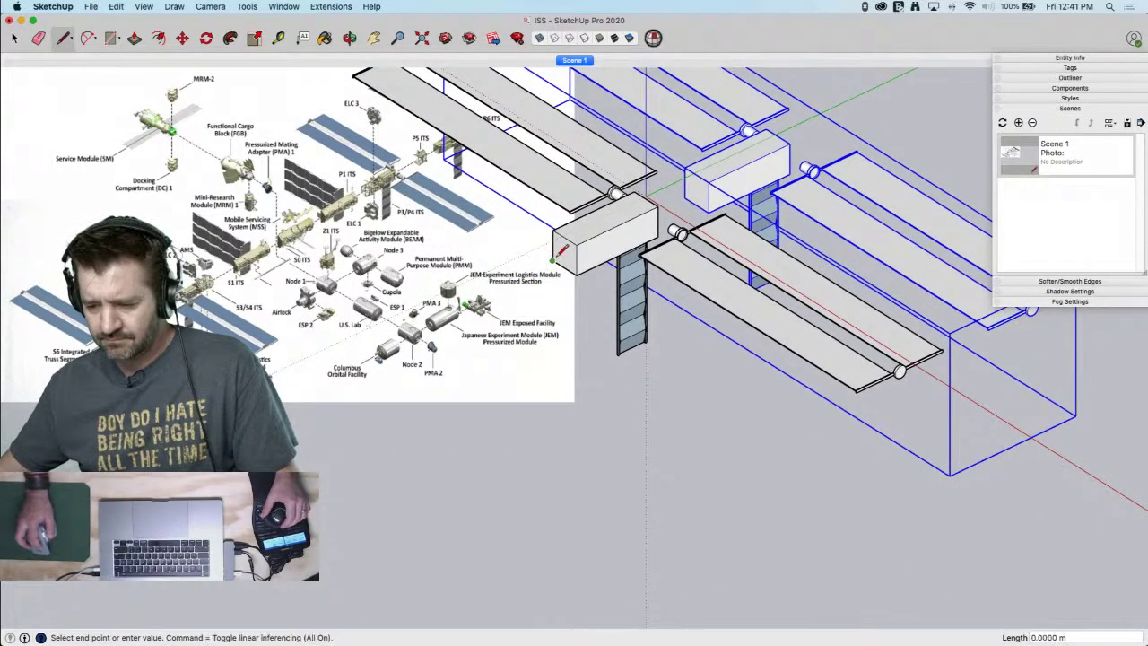
{"action": "scroll", "coordinate": [565, 260], "scroll_direction": "up", "scroll_amount": 2}
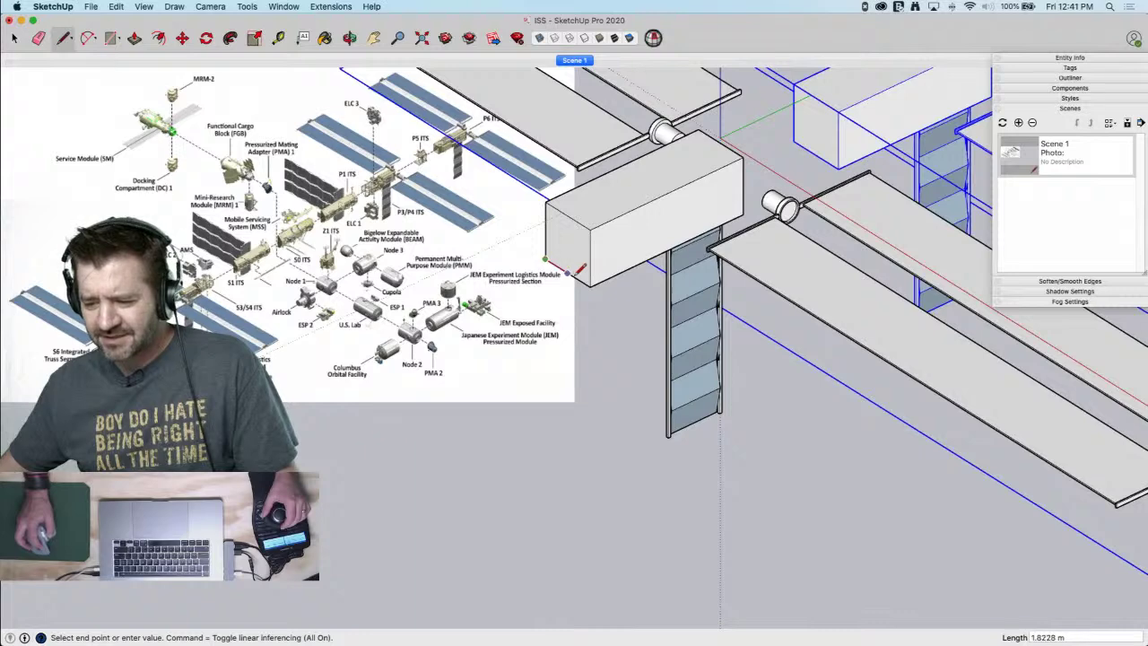
{"action": "left_click", "coordinate": [579, 213]}
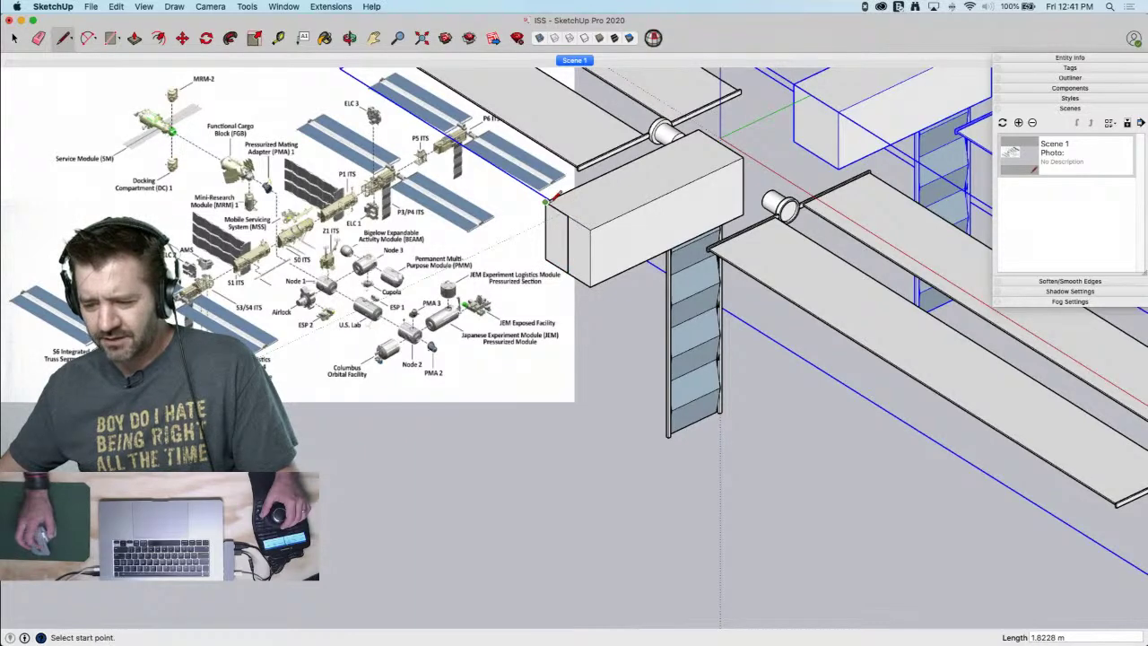
{"action": "scroll", "coordinate": [578, 224], "scroll_direction": "up", "scroll_amount": 2}
{"action": "left_click", "coordinate": [575, 255]}
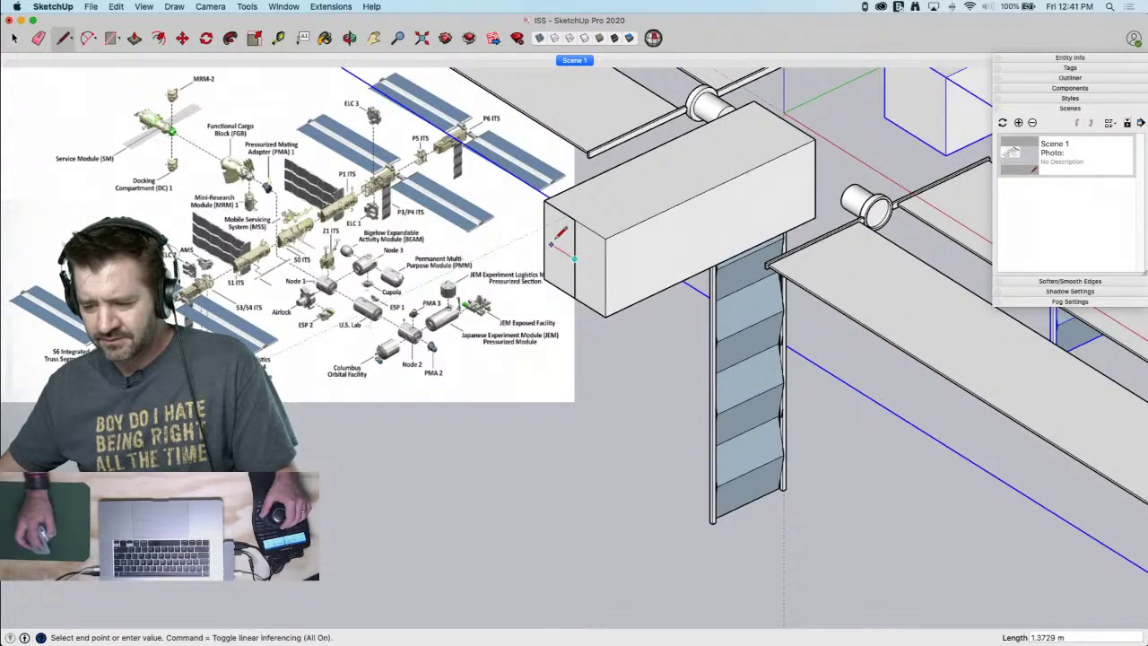
{"action": "left_click", "coordinate": [546, 237]}
{"action": "scroll", "coordinate": [546, 207], "scroll_direction": "up", "scroll_amount": 3}
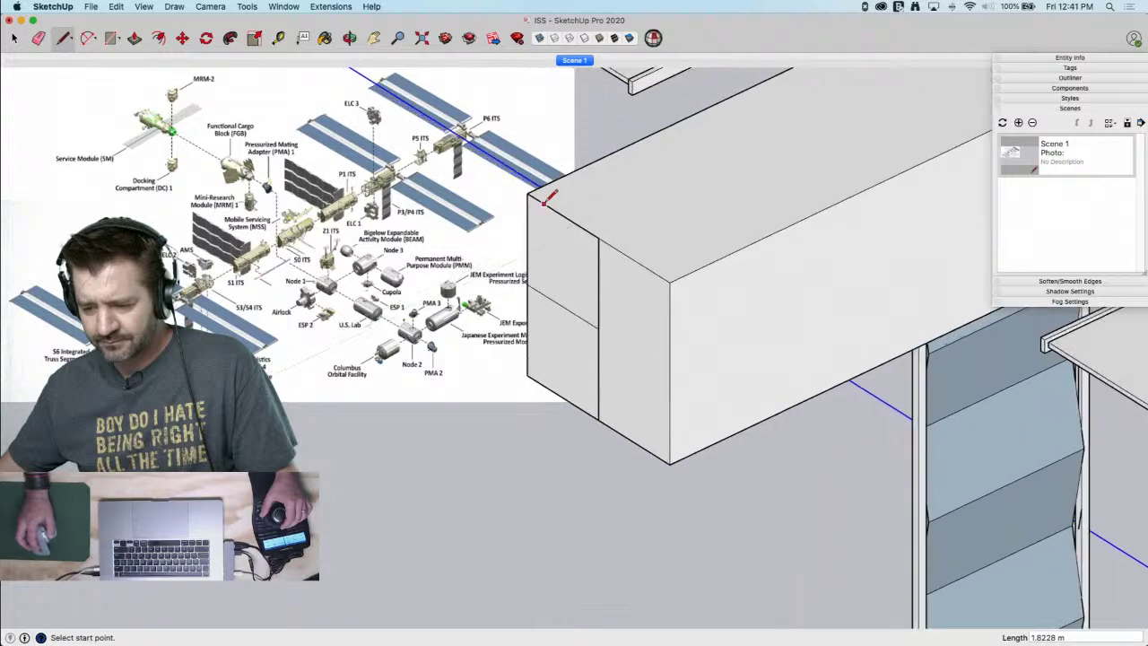
Draw a diagonal from the end face's upper corner to the vertical centre line and rotate a copy of it onto the lower half
{"action": "left_click", "coordinate": [598, 284]}
{"action": "key", "text": "space"}
{"action": "left_click", "coordinate": [593, 263]}
{"action": "key", "text": "q"}
{"action": "left_click", "coordinate": [598, 328]}
{"action": "left_click", "coordinate": [592, 275]}
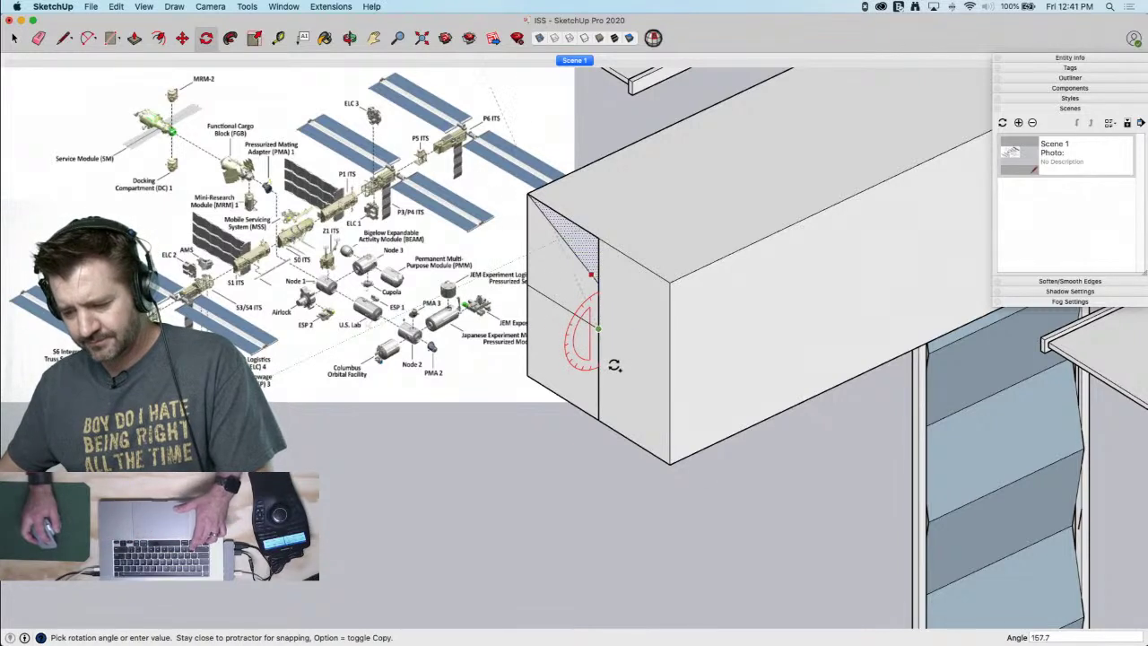
{"action": "left_click", "coordinate": [598, 393]}
Erase the horizontal midline and leftover edges outside the diagonals, keeping the angled half-profile outline on the truss unit's end
{"action": "key", "text": "e"}
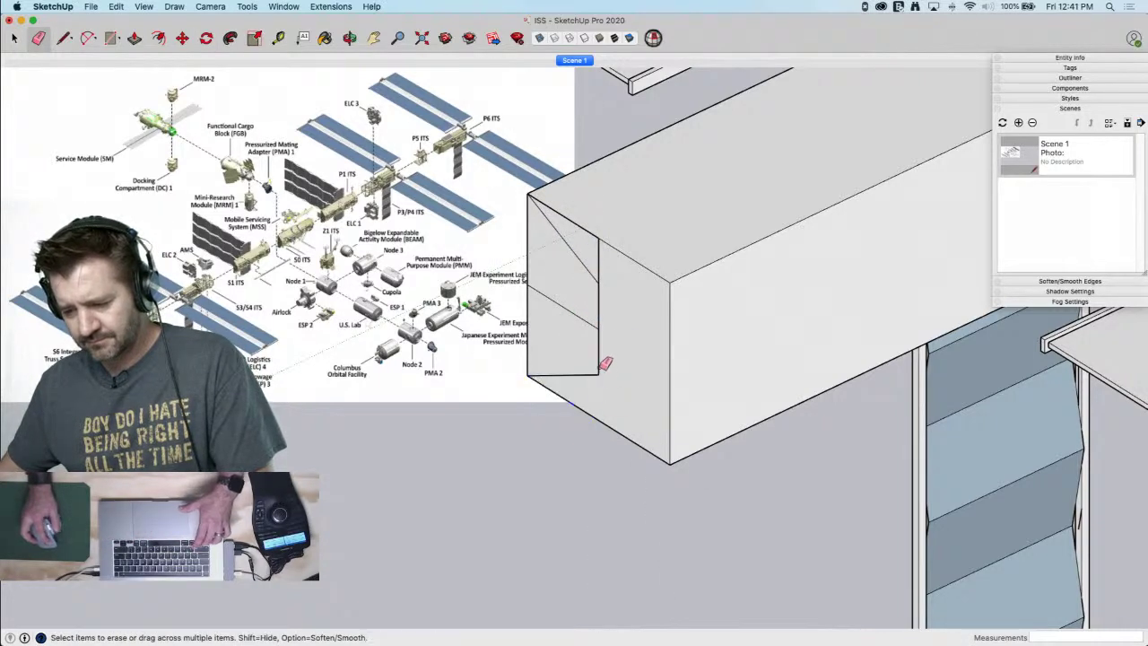
{"action": "left_click", "coordinate": [599, 256]}
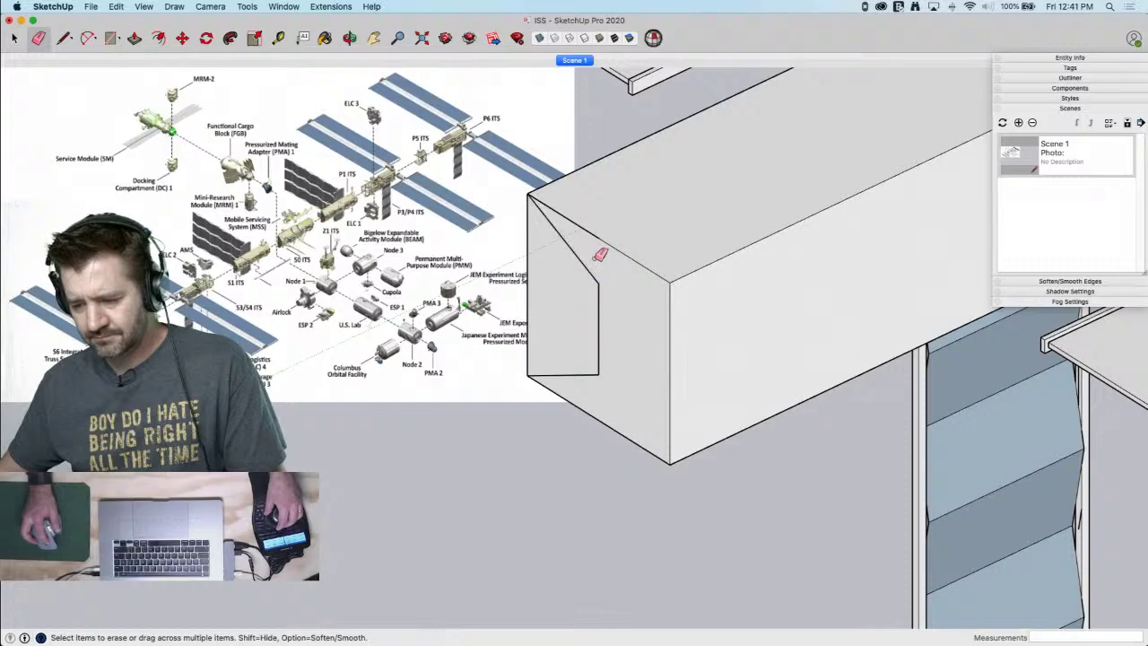
{"action": "key", "text": "space"}
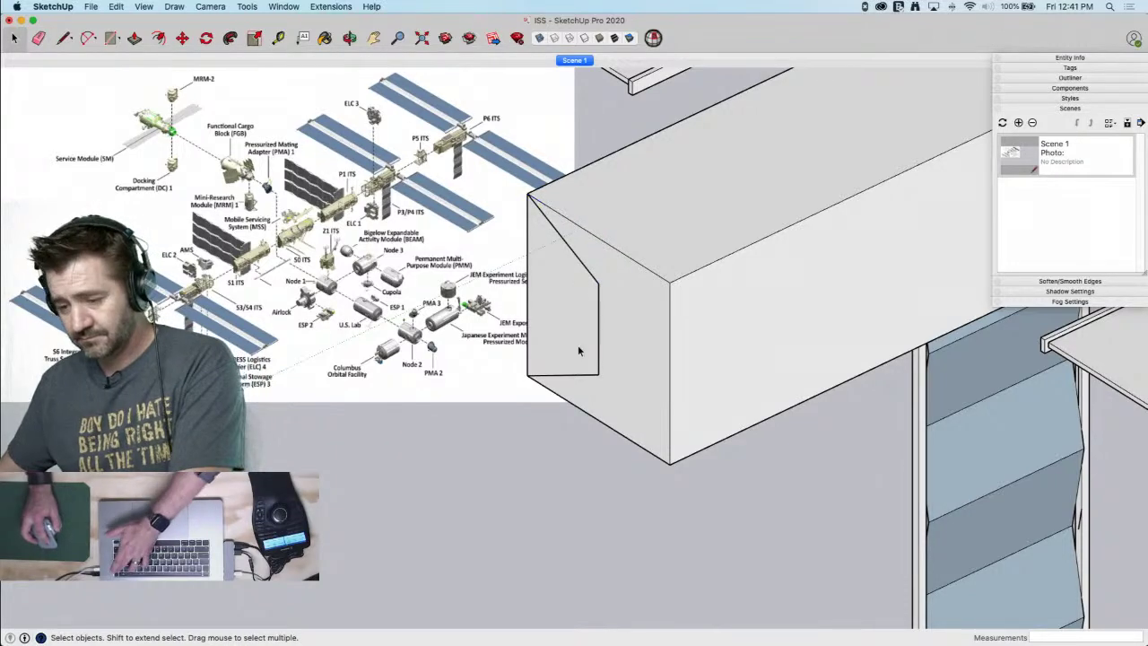
{"action": "key", "text": "Delete"}
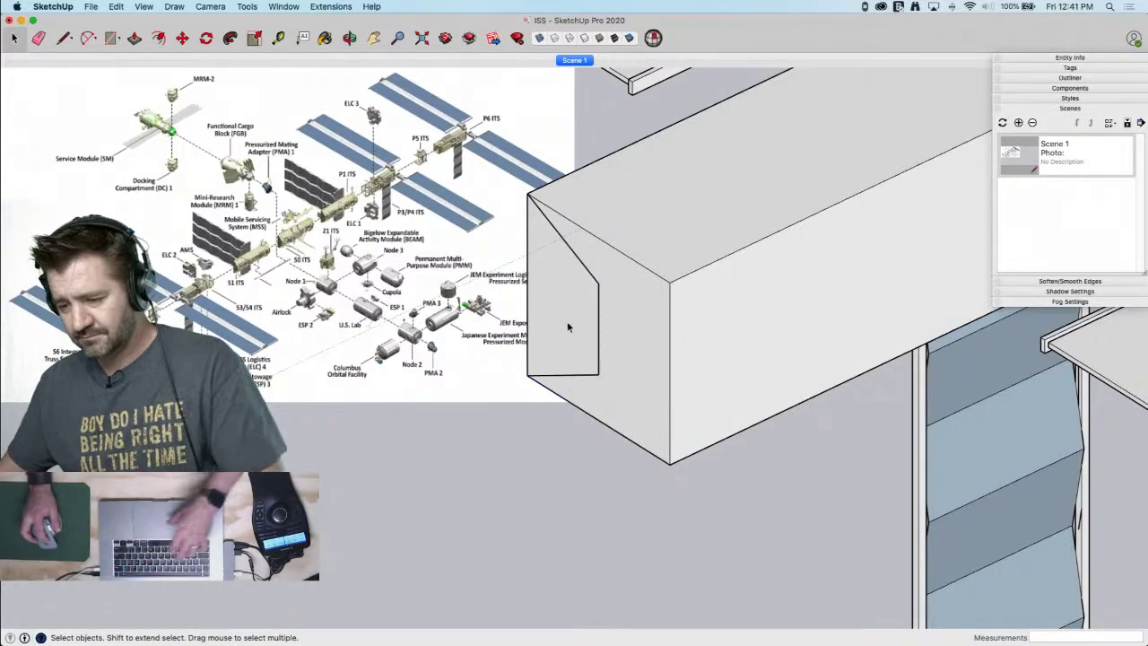
{"action": "scroll", "coordinate": [570, 323], "scroll_direction": "down", "scroll_amount": 6}
{"action": "scroll", "coordinate": [558, 315], "scroll_direction": "down", "scroll_amount": 8}
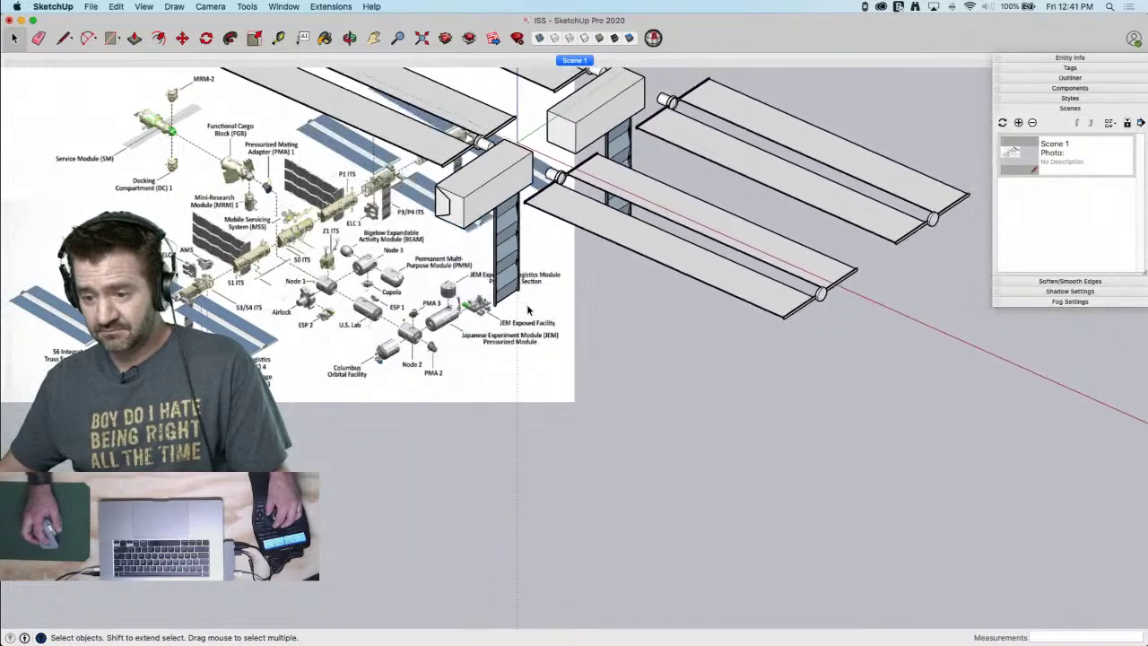
Restore the Scene 1 view and move the angled half-profile about 36 m along the truss line toward the blueprint's central truss segments
{"action": "left_click", "coordinate": [580, 61]}
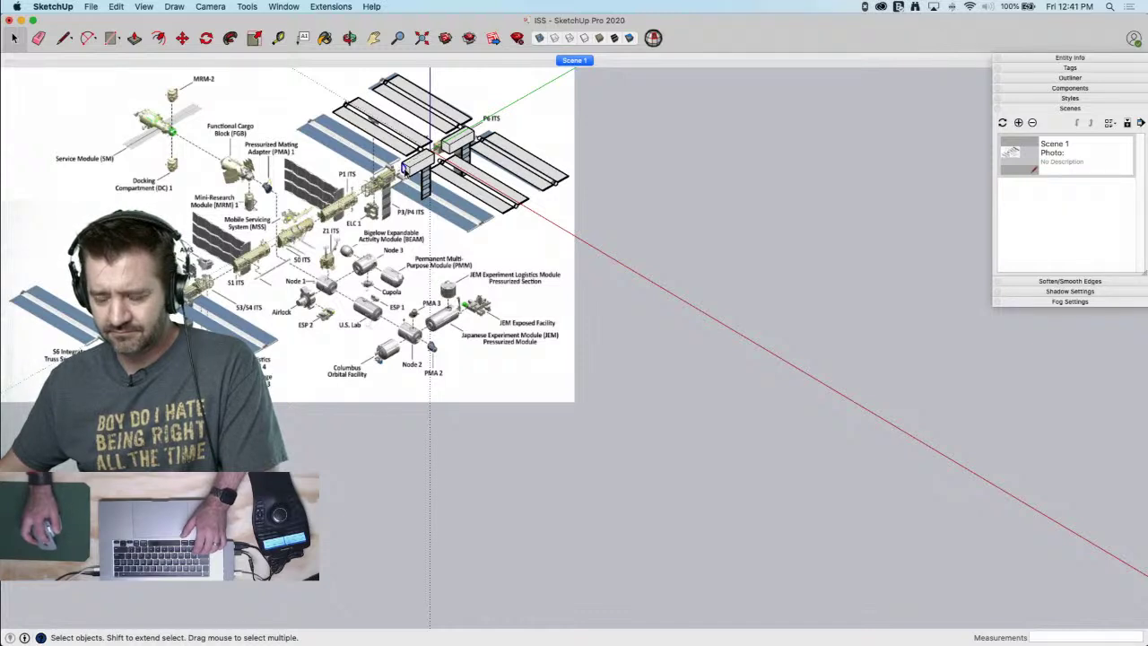
{"action": "key", "text": "m"}
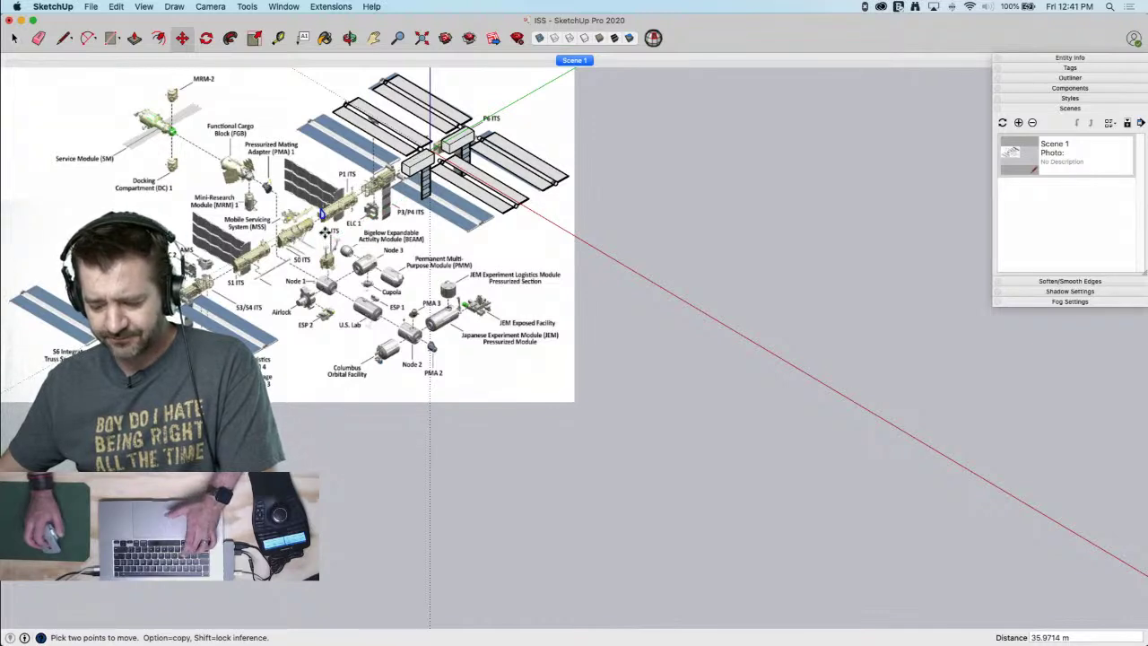
{"action": "key", "text": "s"}
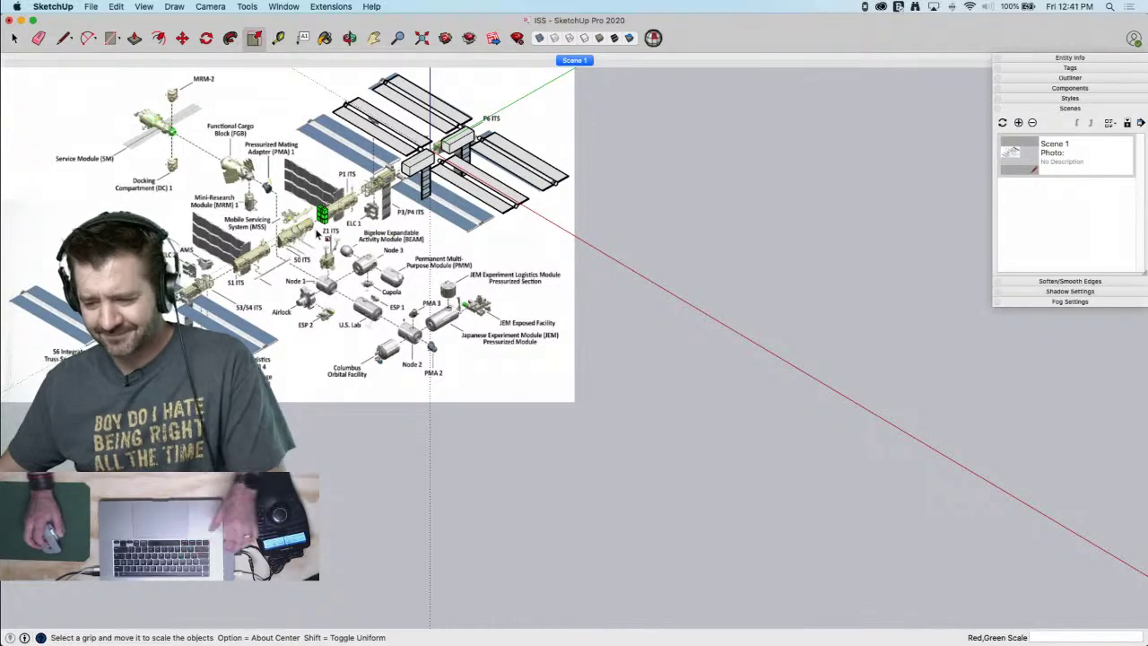
{"action": "key", "text": "space"}
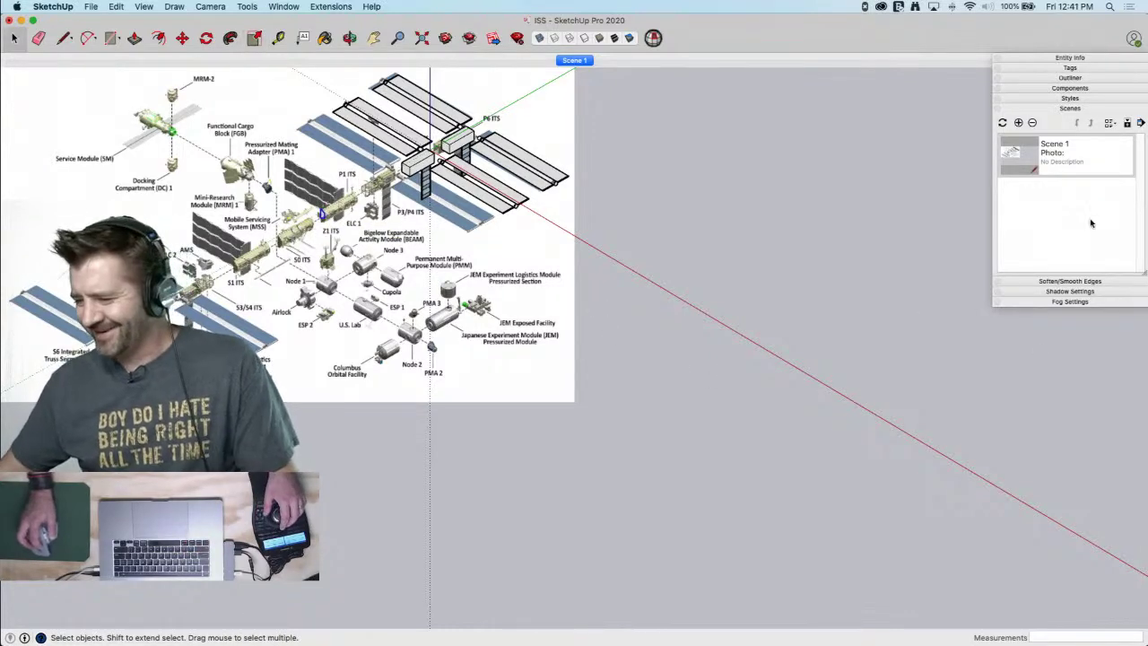
Enlarge the blueprint image Watermark1 in the current style by raising its scale to near the maximum
{"action": "left_click", "coordinate": [1069, 88]}
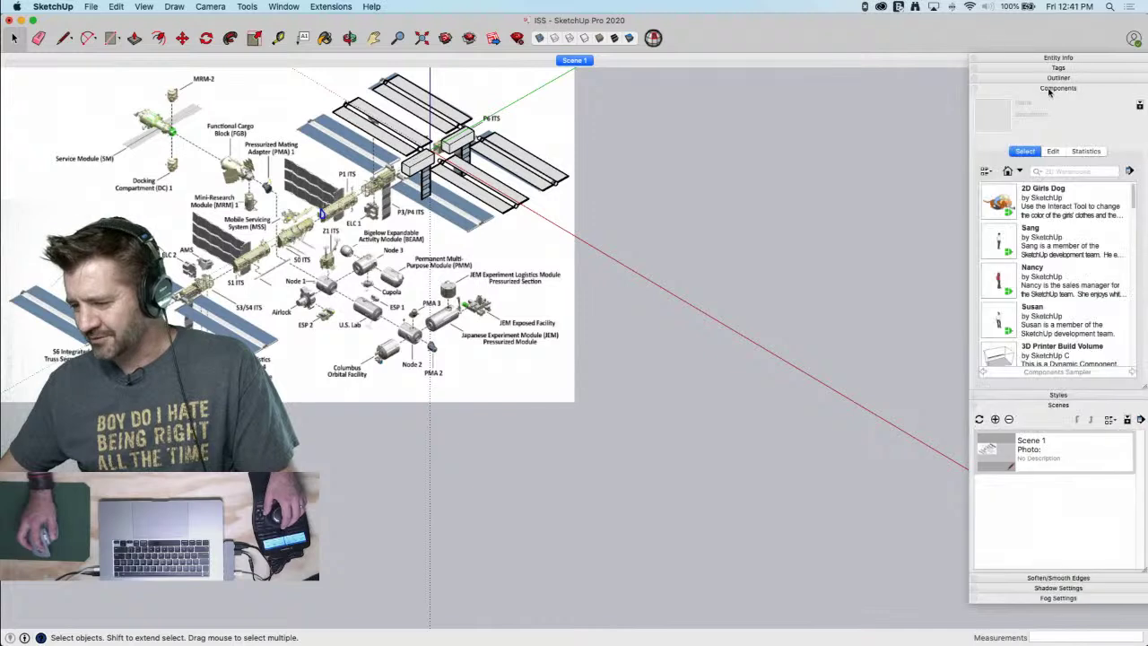
{"action": "left_click", "coordinate": [1050, 88]}
{"action": "left_click", "coordinate": [1055, 79]}
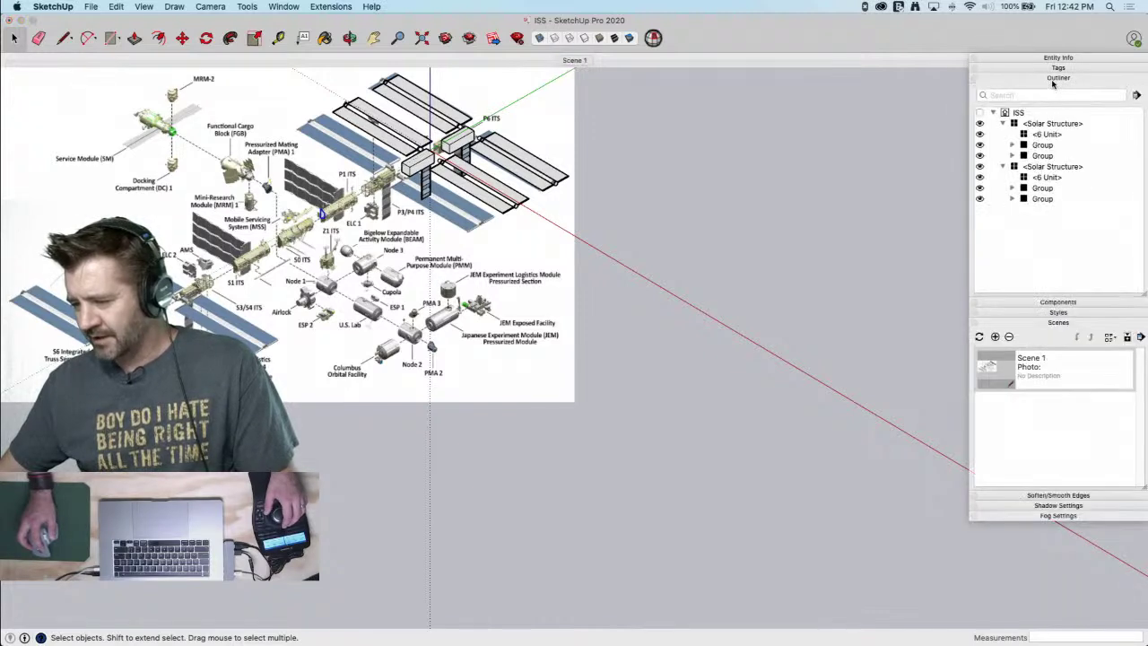
{"action": "left_click", "coordinate": [1054, 79]}
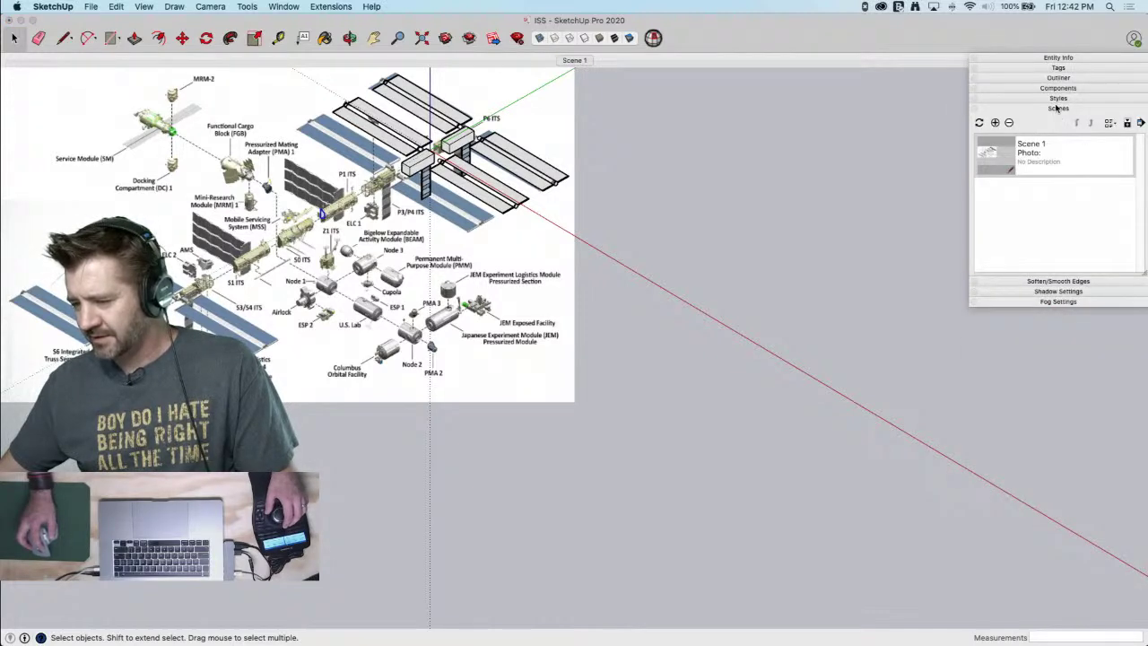
{"action": "left_click", "coordinate": [1057, 99]}
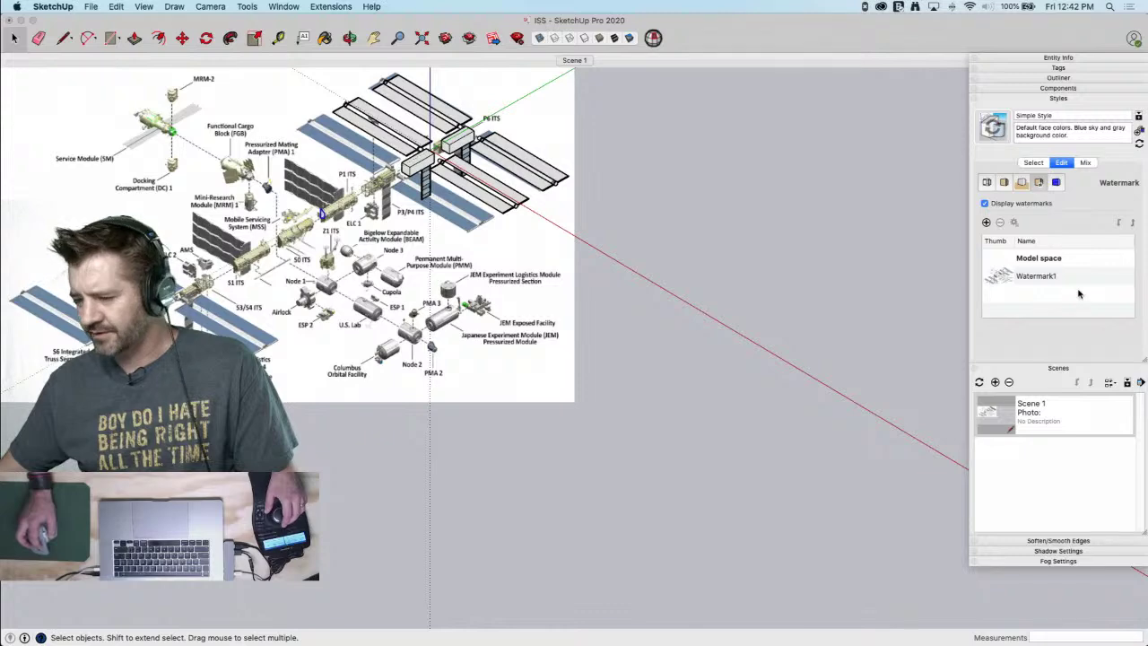
{"action": "double_click", "coordinate": [1033, 276]}
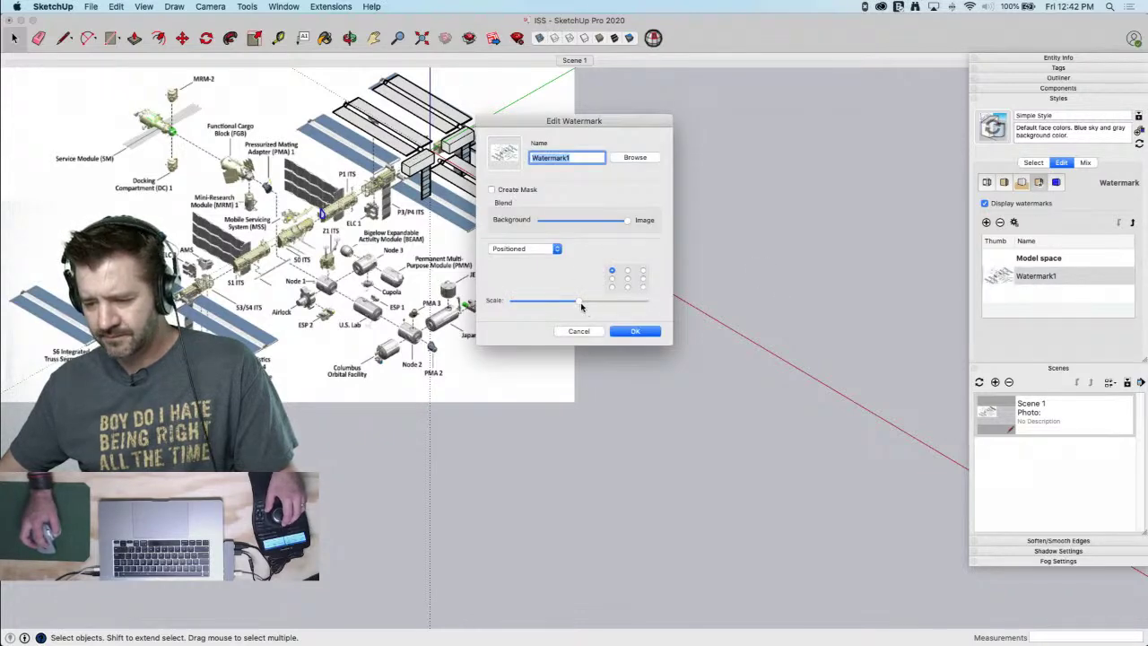
{"action": "left_click_drag", "start_coordinate": [580, 305], "coordinate": [637, 307]}
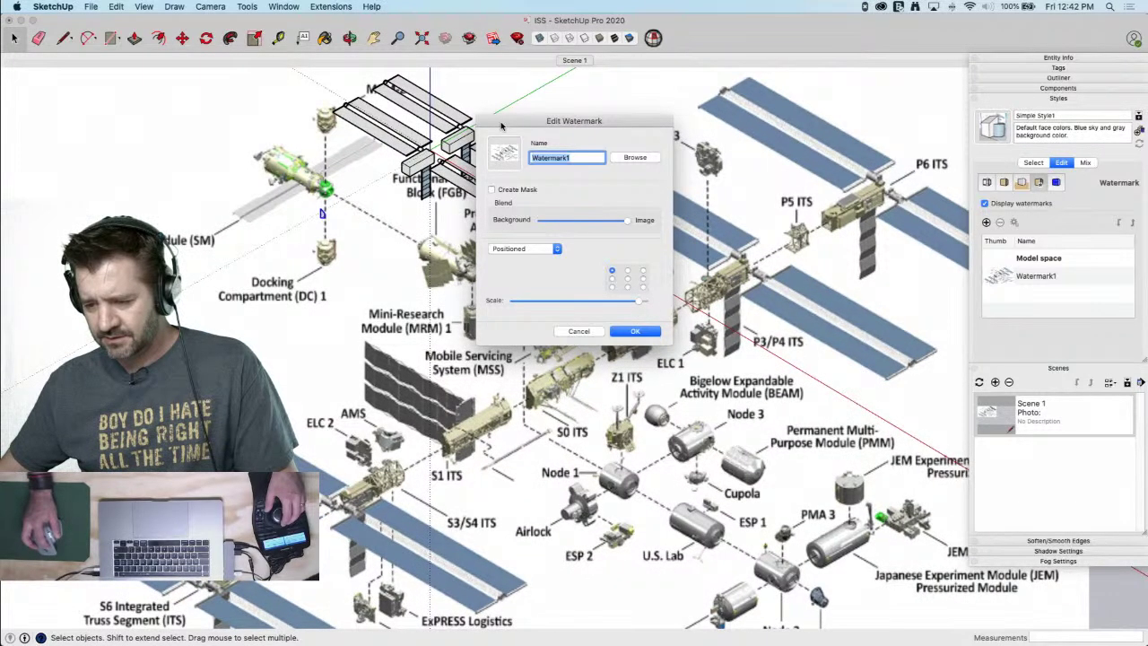
{"action": "left_click", "coordinate": [637, 330]}
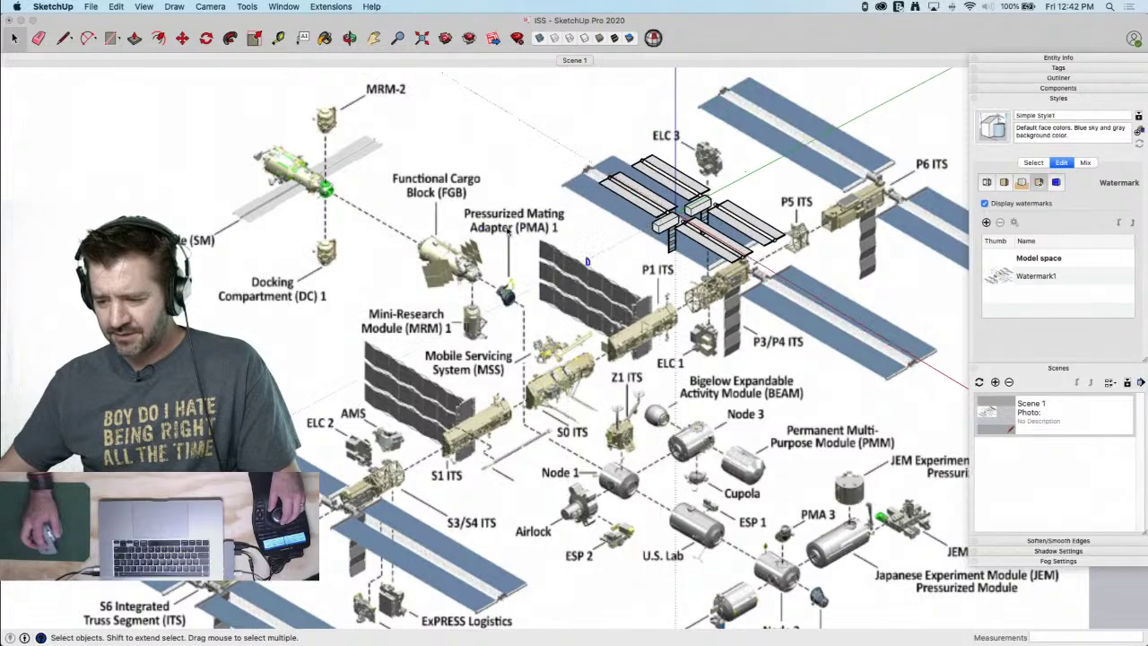
Line the model up with the enlarged blueprint and scale the half-profile by 1.69 along the green axis at the S0 ITS segment
{"action": "scroll", "coordinate": [536, 446], "scroll_direction": "up", "scroll_amount": 5}
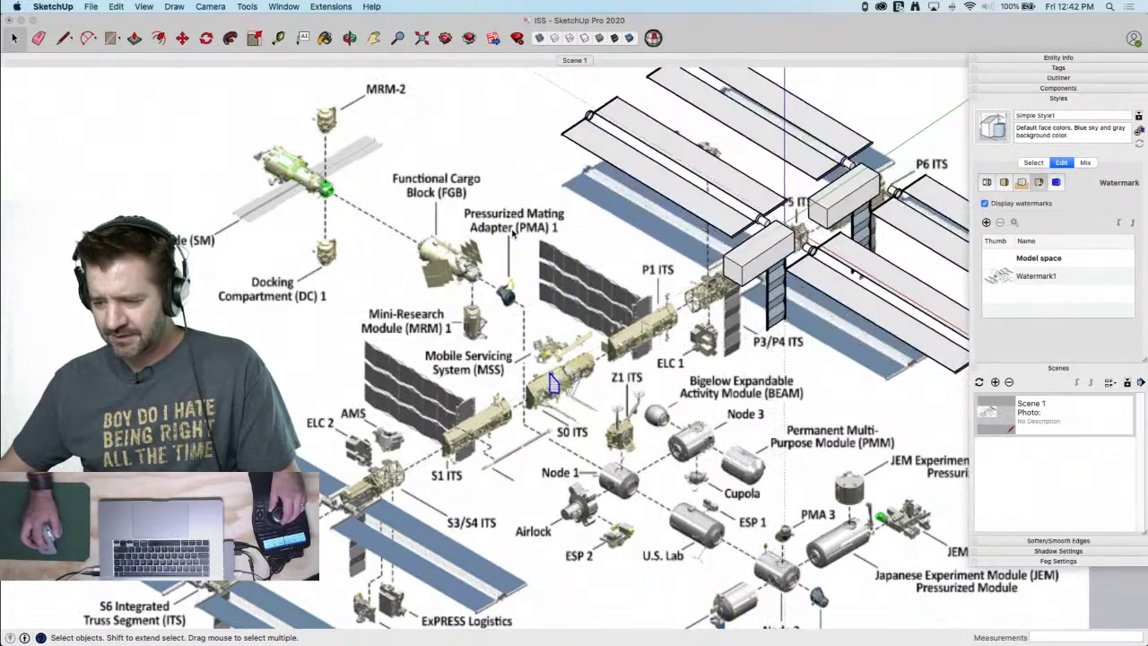
{"action": "middle_click_drag", "start_coordinate": [536, 446], "coordinate": [610, 384]}
{"action": "left_click", "coordinate": [203, 10]}
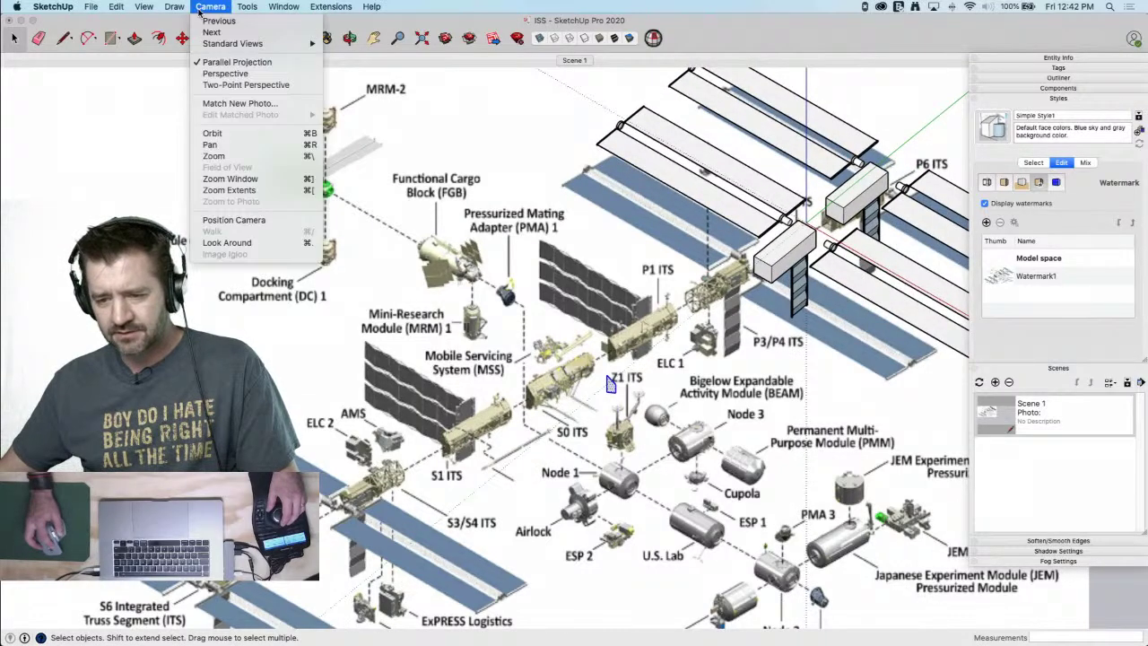
{"action": "left_click", "coordinate": [469, 163]}
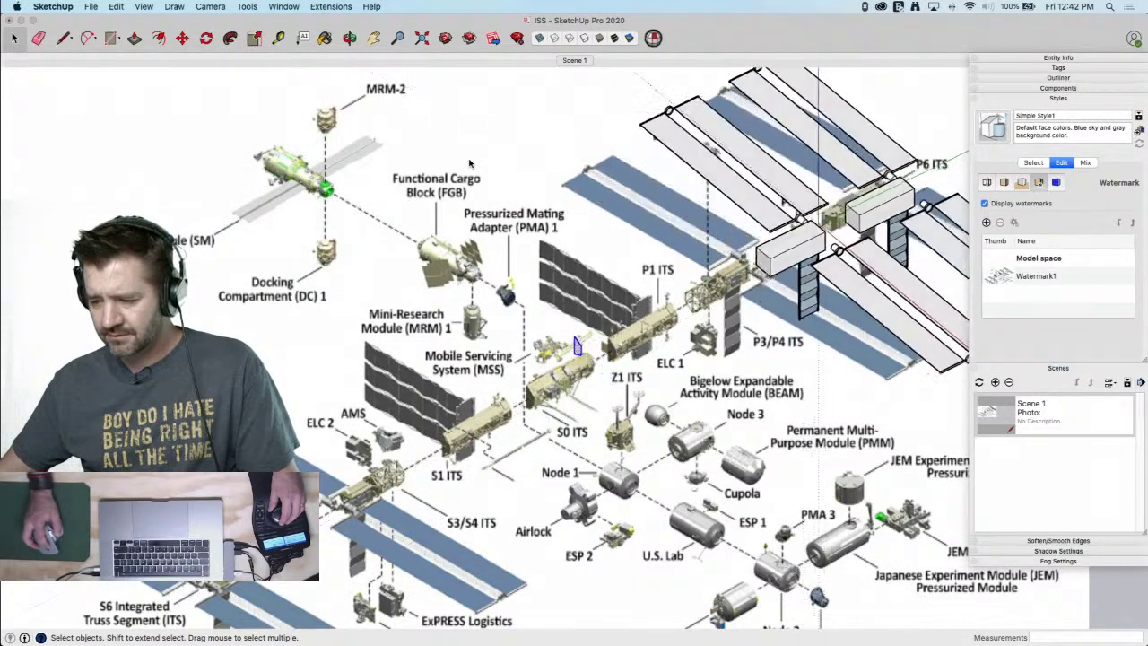
{"action": "middle_click_drag", "start_coordinate": [556, 341], "coordinate": [547, 390]}
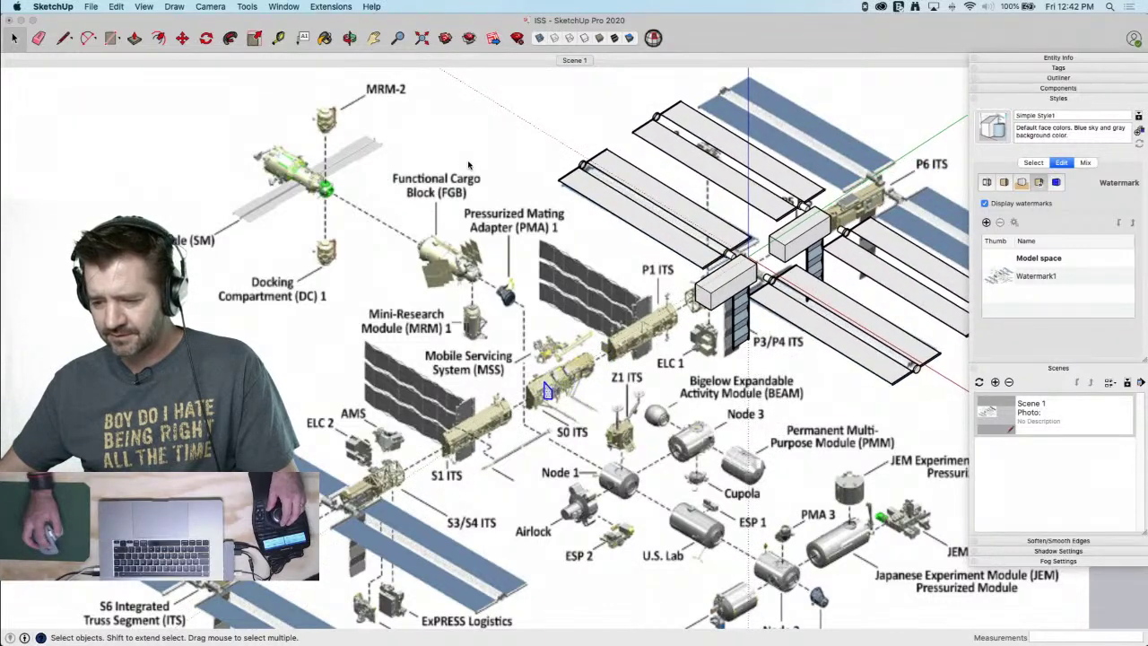
{"action": "key", "text": "s"}
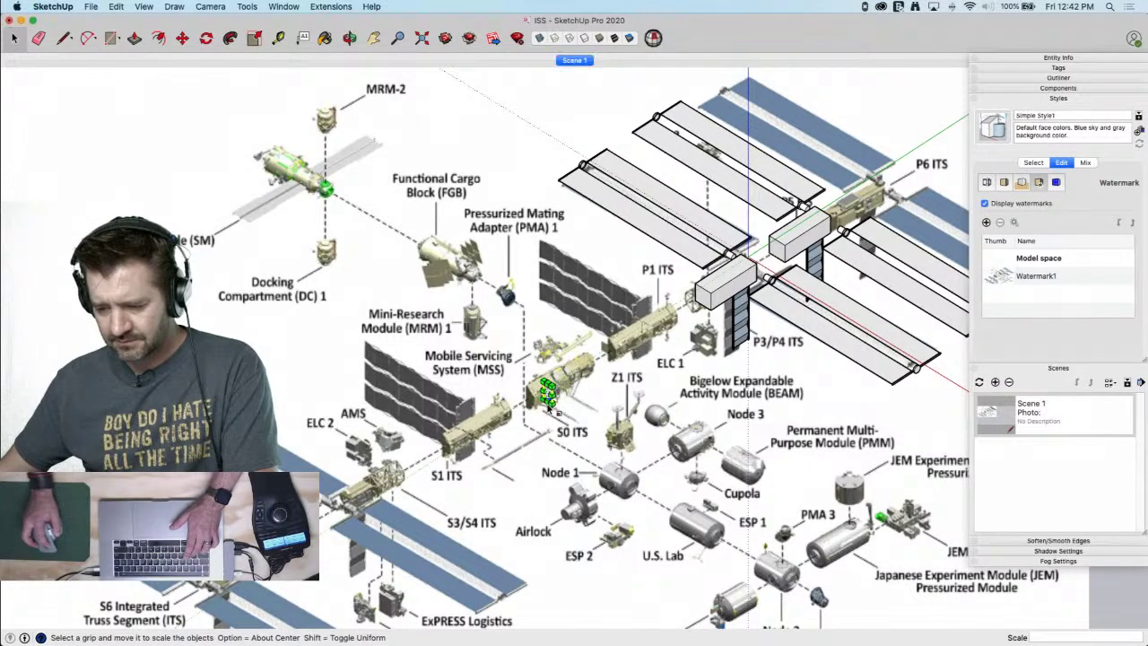
{"action": "left_click_drag", "start_coordinate": [547, 392], "coordinate": [548, 409]}
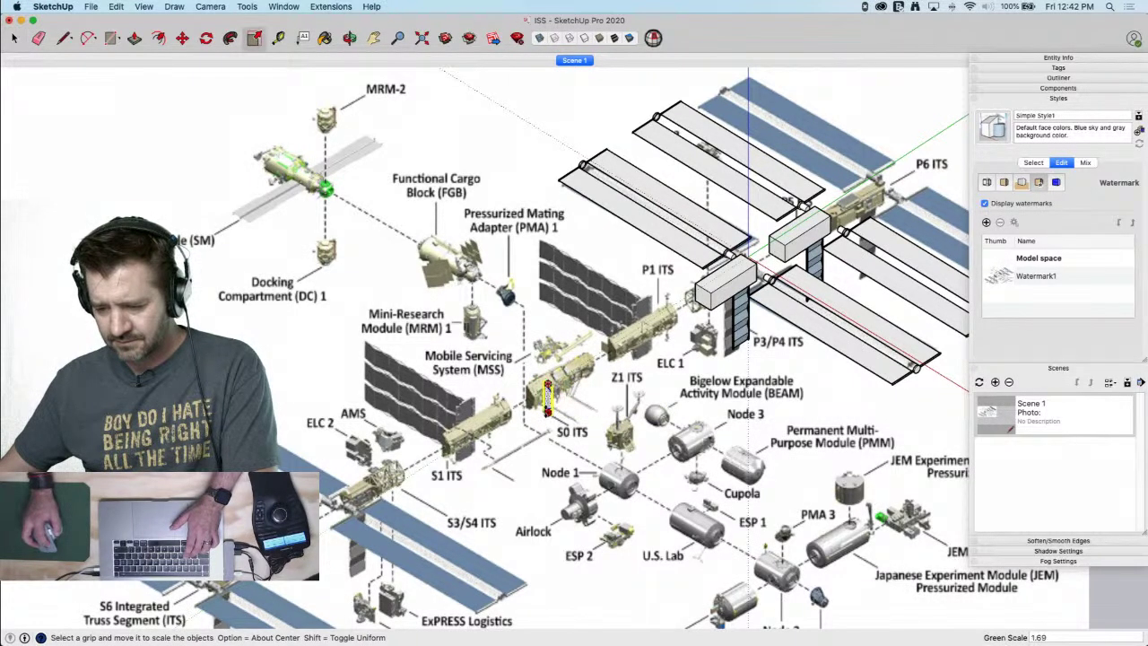
Finish scaling the truss end profile beside the S0 ITS image and extrude it about 13.3 m with Push/Pull
{"action": "key", "text": "Escape"}
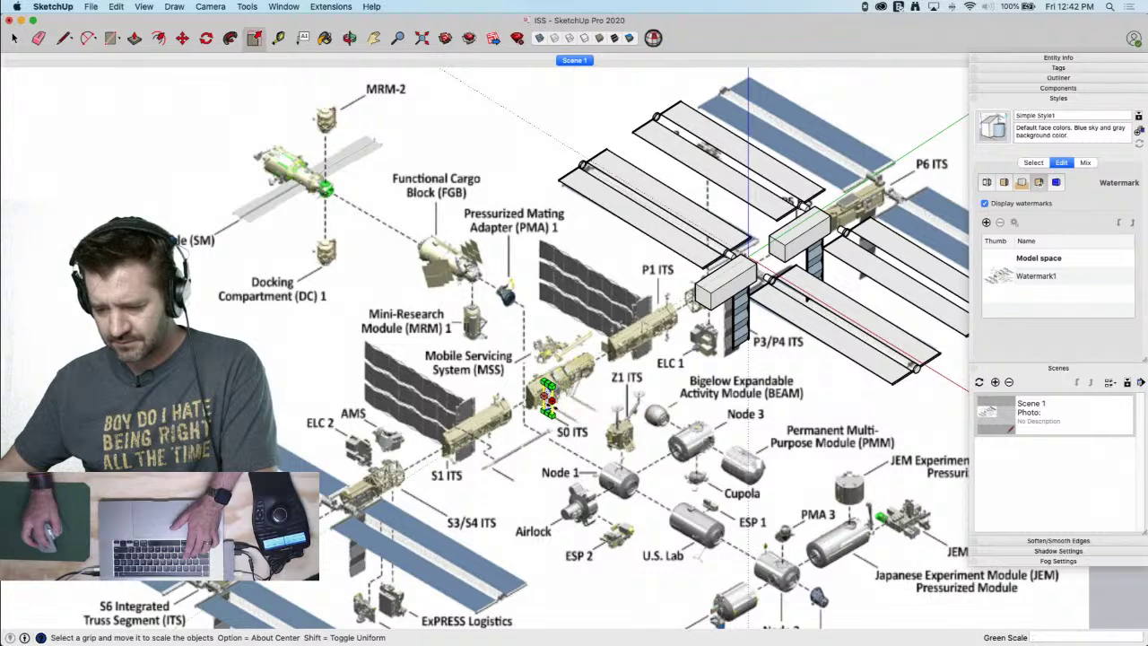
{"action": "left_click_drag", "start_coordinate": [548, 405], "coordinate": [553, 398]}
{"action": "key", "text": "p"}
{"action": "left_click_drag", "start_coordinate": [548, 399], "coordinate": [612, 369]}
{"action": "left_click_drag", "start_coordinate": [549, 402], "coordinate": [549, 402]}
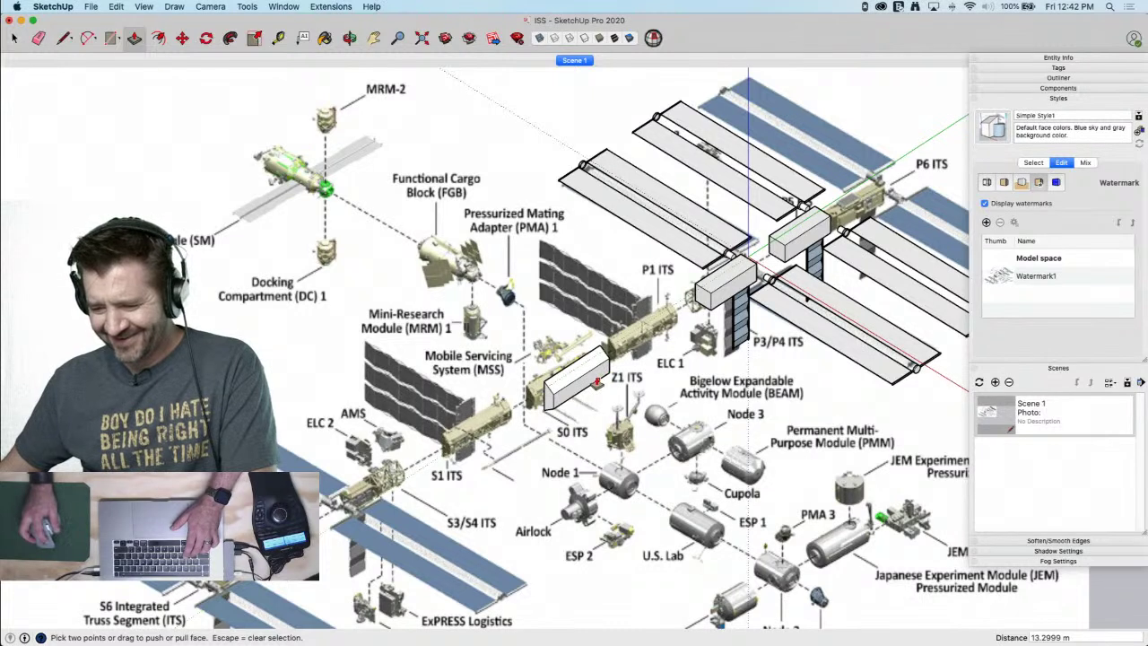
Select the whole extruded truss block and move it over the P1 ITS segment of the reference image
{"action": "key", "text": "space"}
{"action": "triple_click", "coordinate": [586, 387]}
{"action": "key", "text": "m"}
{"action": "left_click", "coordinate": [576, 433]}
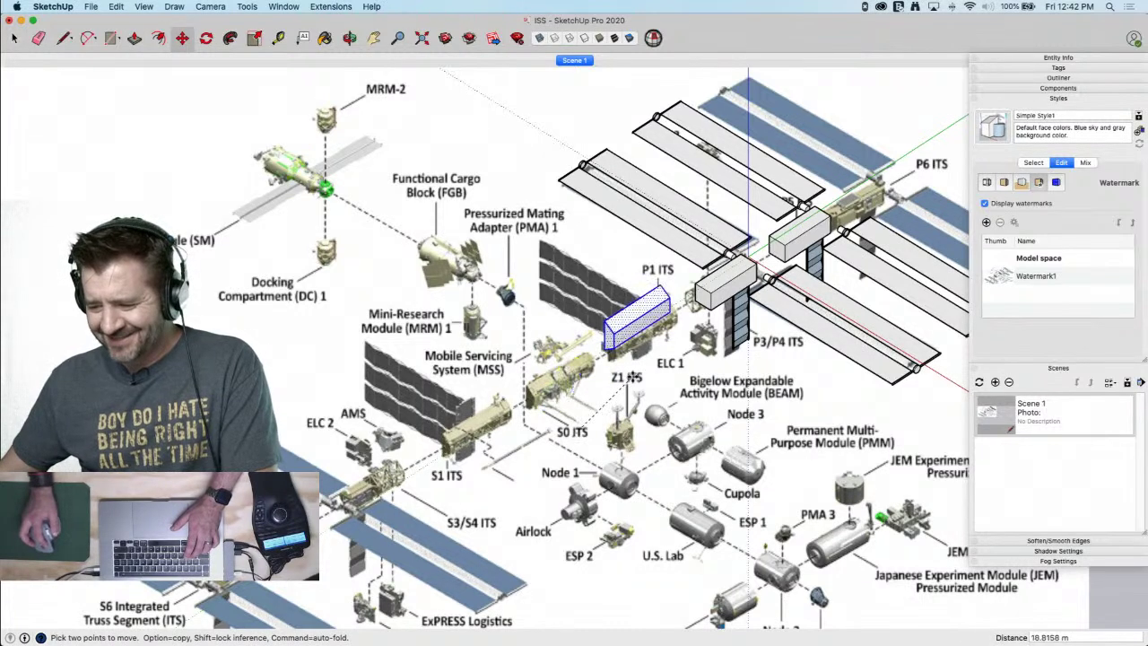
{"action": "left_click", "coordinate": [641, 396]}
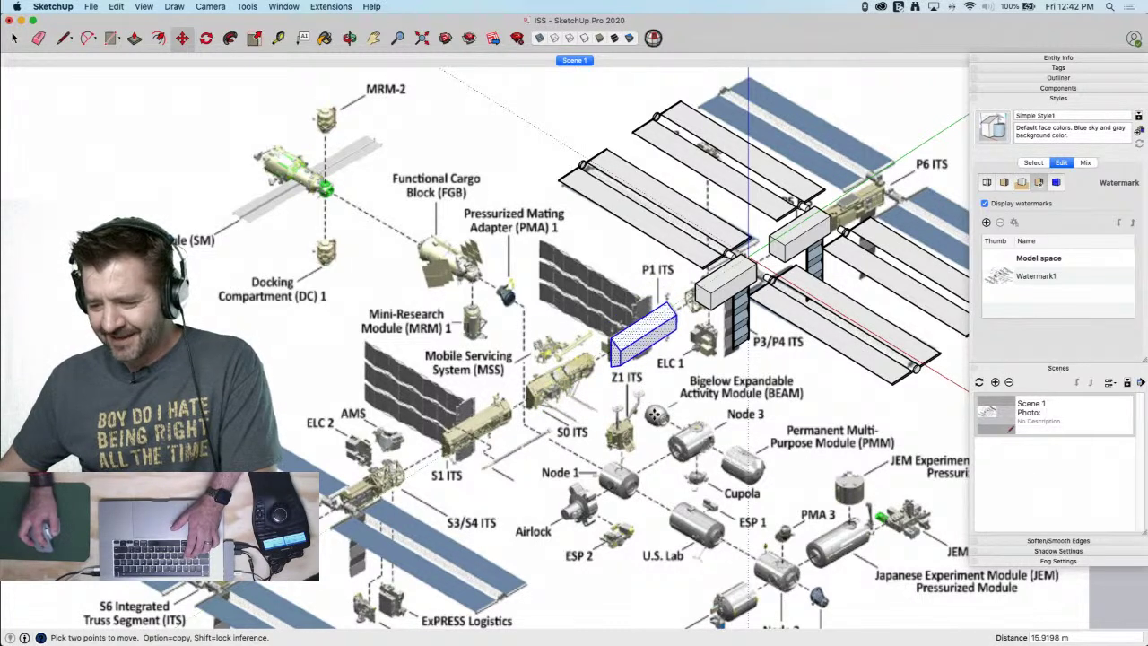
{"action": "left_click", "coordinate": [657, 419]}
{"action": "left_click", "coordinate": [655, 425]}
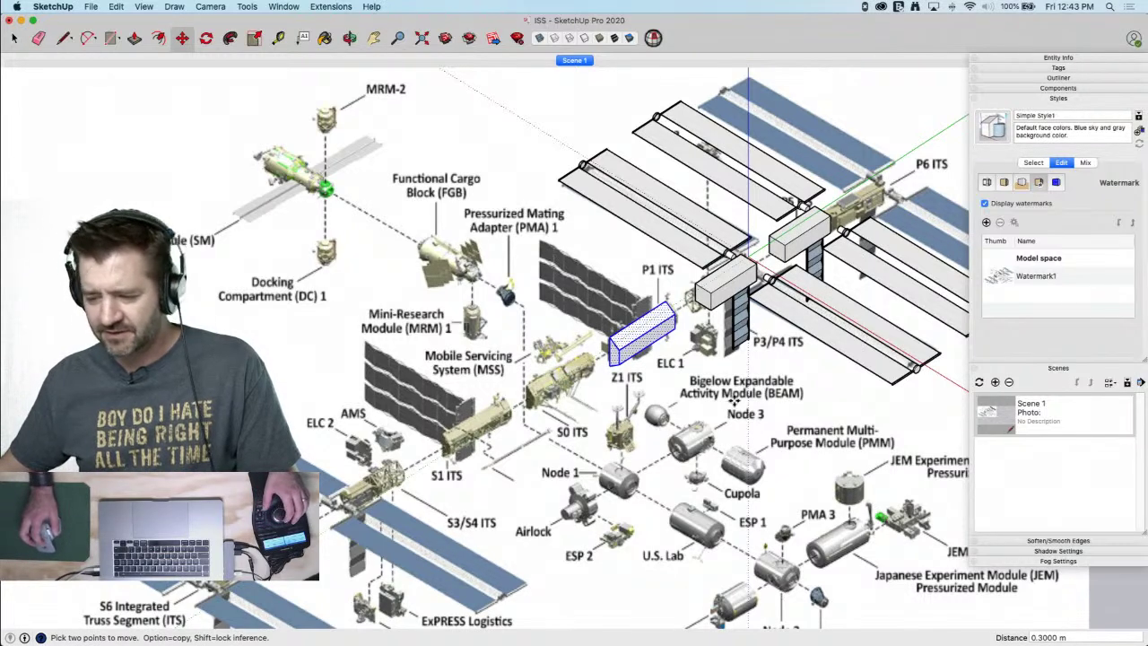
{"action": "left_click", "coordinate": [742, 335]}
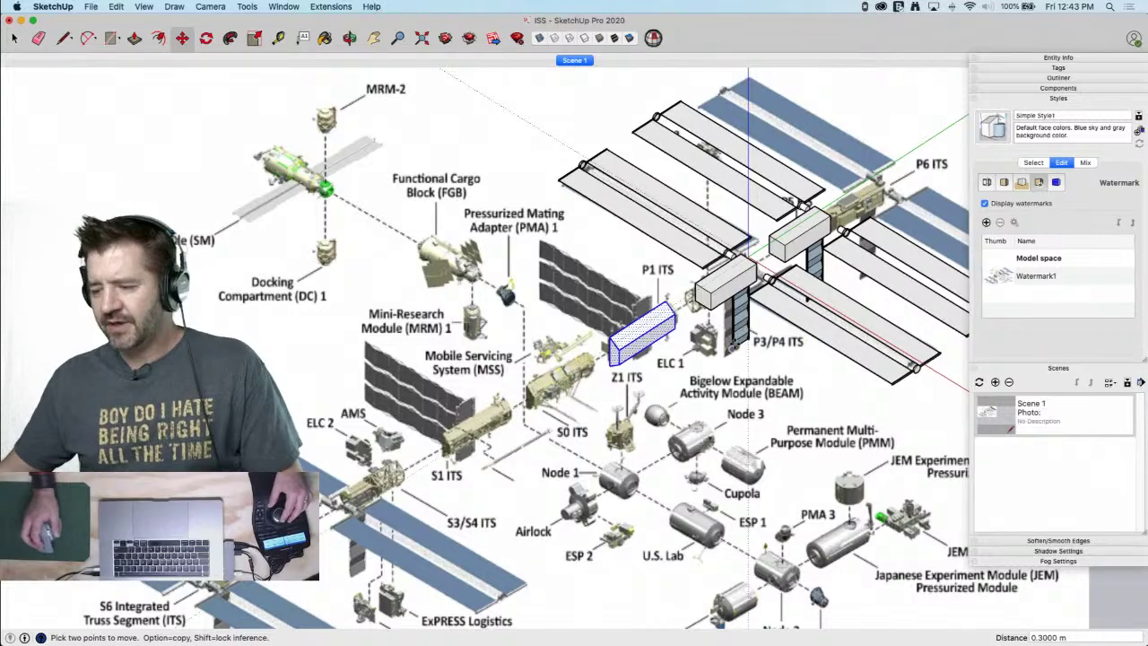
Copy the box and hanging radiator from inside the P3/P4 truss component and paste them outside it, near S1 ITS
{"action": "key", "text": "space"}
{"action": "scroll", "coordinate": [741, 335], "scroll_direction": "up", "scroll_amount": 5}
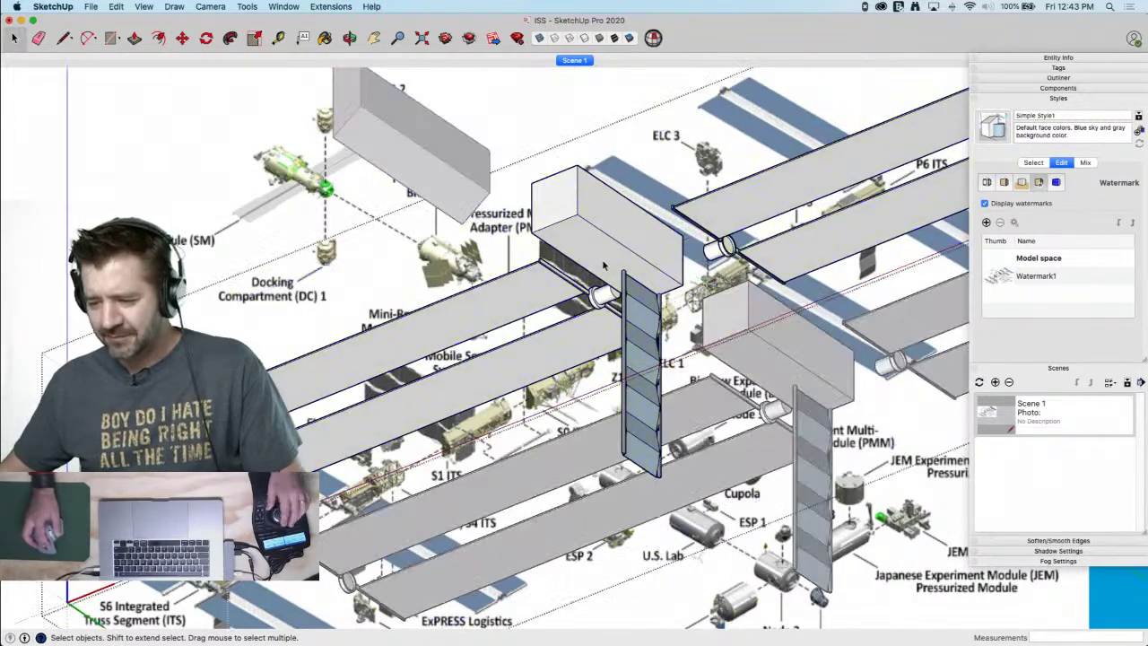
{"action": "left_click", "coordinate": [592, 250]}
{"action": "triple_click", "coordinate": [592, 249]}
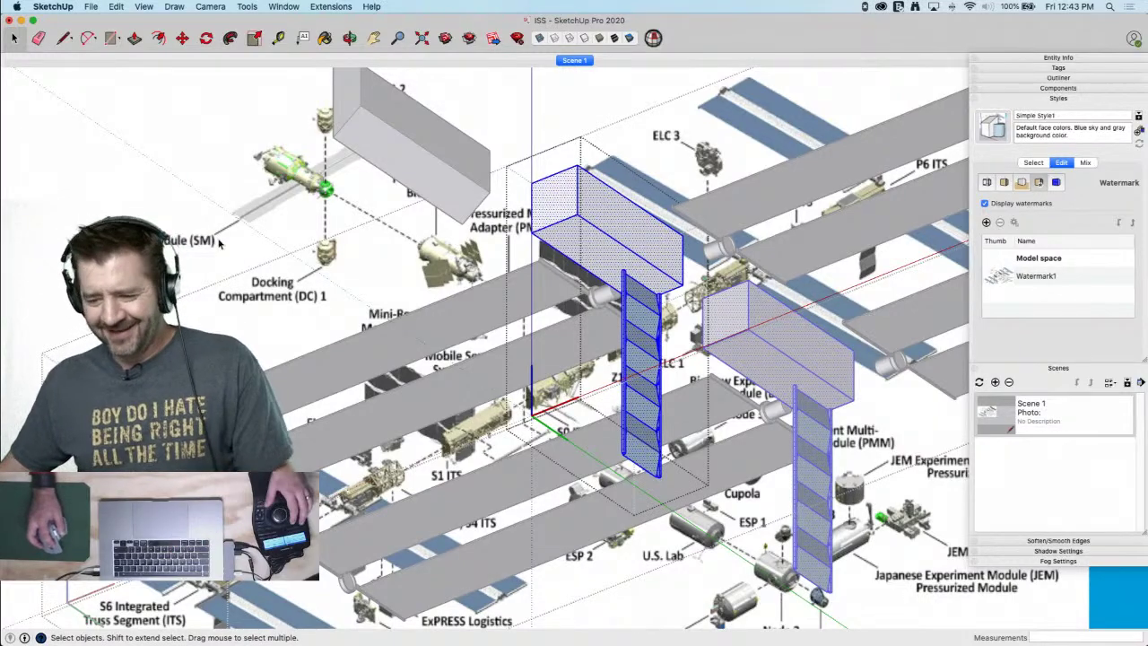
{"action": "left_click", "coordinate": [210, 180]}
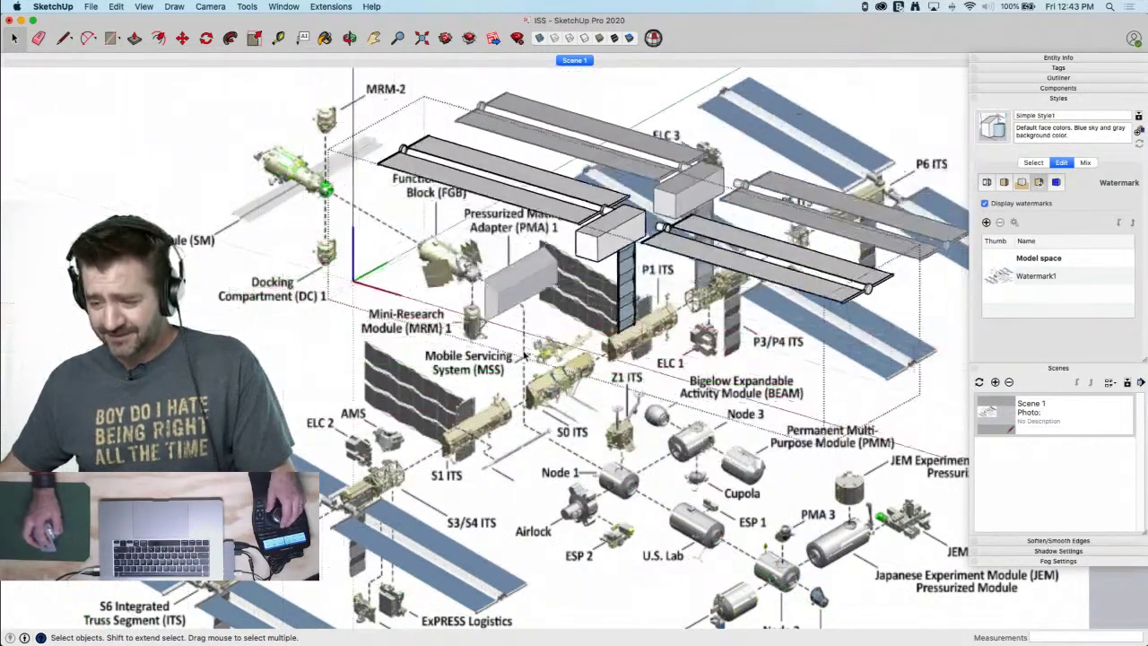
{"action": "key", "text": "super+v"}
{"action": "left_click", "coordinate": [414, 446]}
{"action": "key", "text": "space"}
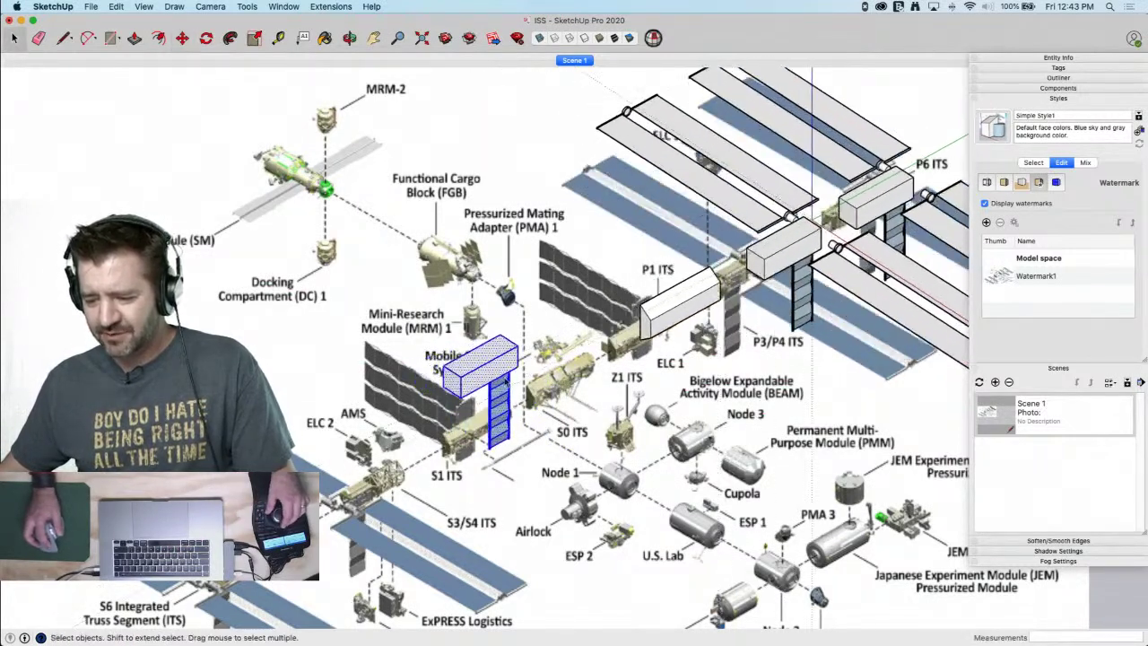
Push the top face of the pasted box down until only a thin slab remains above the radiator
{"action": "key", "text": "p"}
{"action": "left_click", "coordinate": [465, 369]}
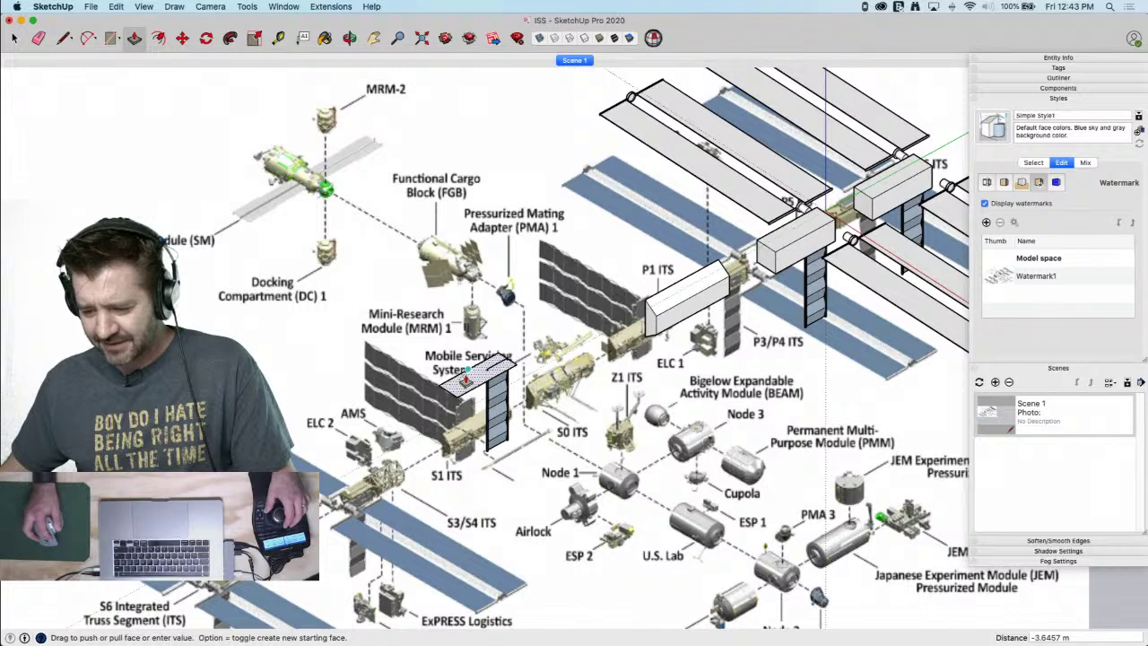
{"action": "scroll", "coordinate": [462, 380], "scroll_direction": "up", "scroll_amount": 5}
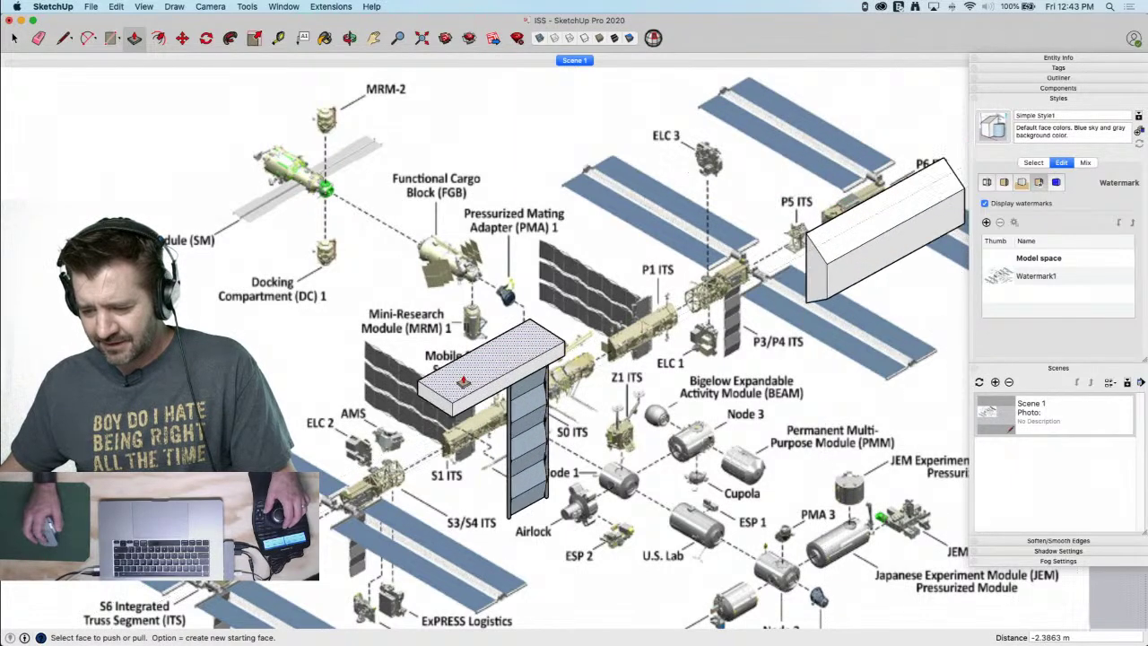
{"action": "left_click", "coordinate": [463, 382]}
{"action": "left_click_drag", "start_coordinate": [465, 395], "coordinate": [465, 399]}
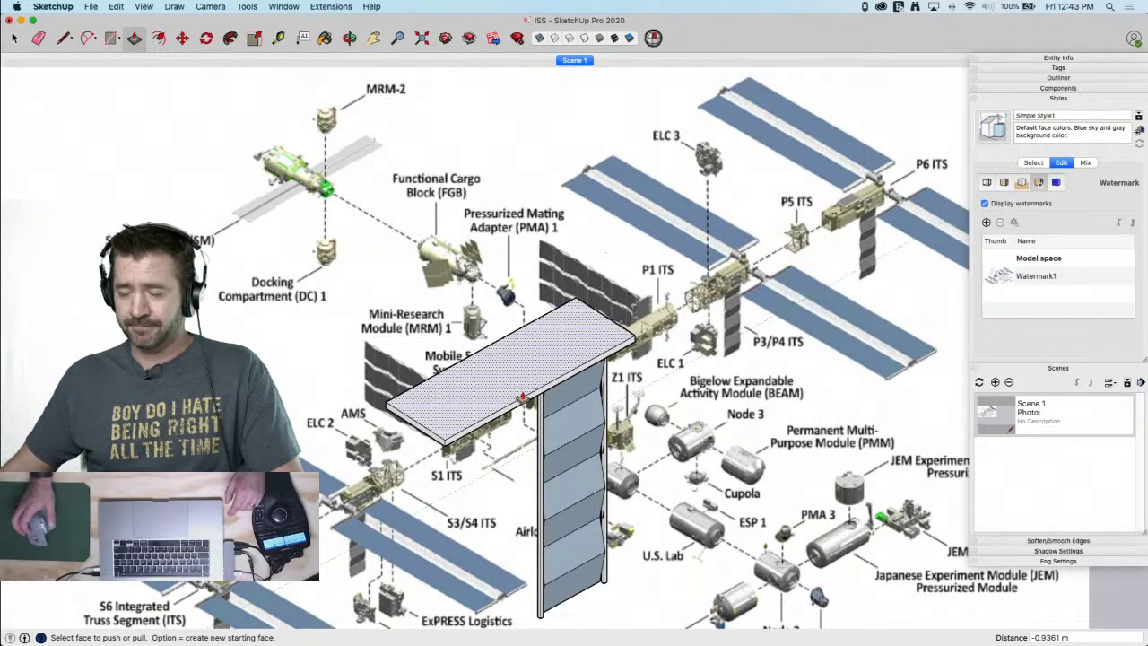
{"action": "scroll", "coordinate": [632, 518], "scroll_direction": "down", "scroll_amount": 6}
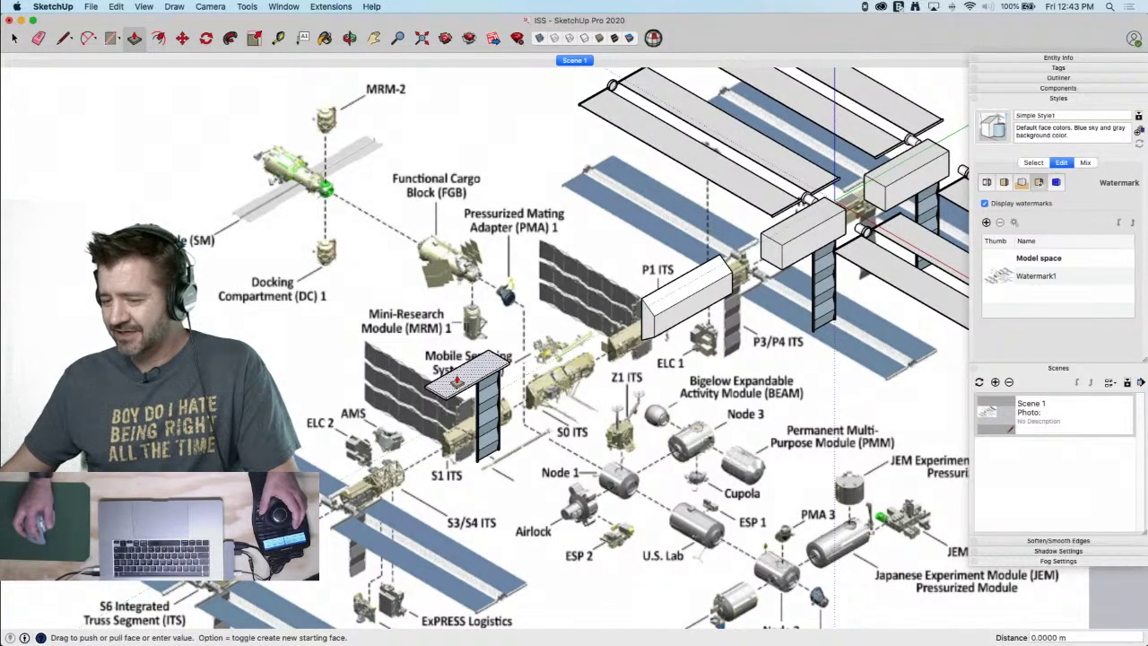
Make a group of the thin slab and its radiator
{"action": "key", "text": "space"}
{"action": "right_click", "coordinate": [459, 383]}
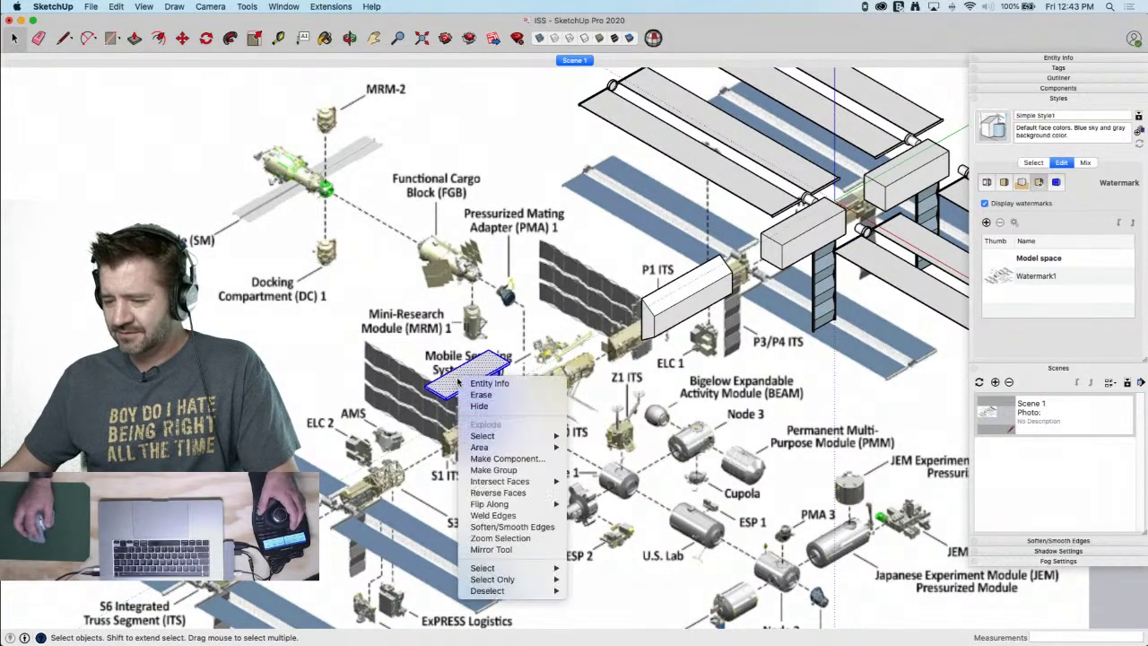
{"action": "left_click", "coordinate": [493, 470]}
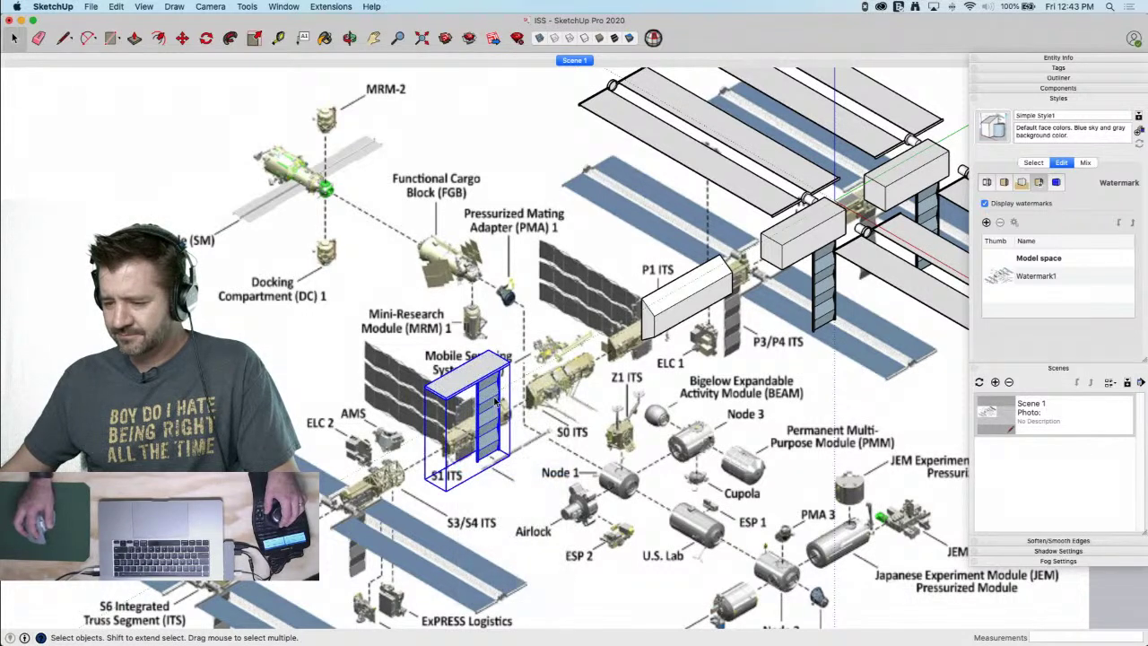
Rotate the radiator group 90° so the radiator lies horizontally and the slab stands upright
{"action": "middle_click_drag", "start_coordinate": [444, 449], "coordinate": [467, 436]}
{"action": "key", "text": "q"}
{"action": "key", "text": "m"}
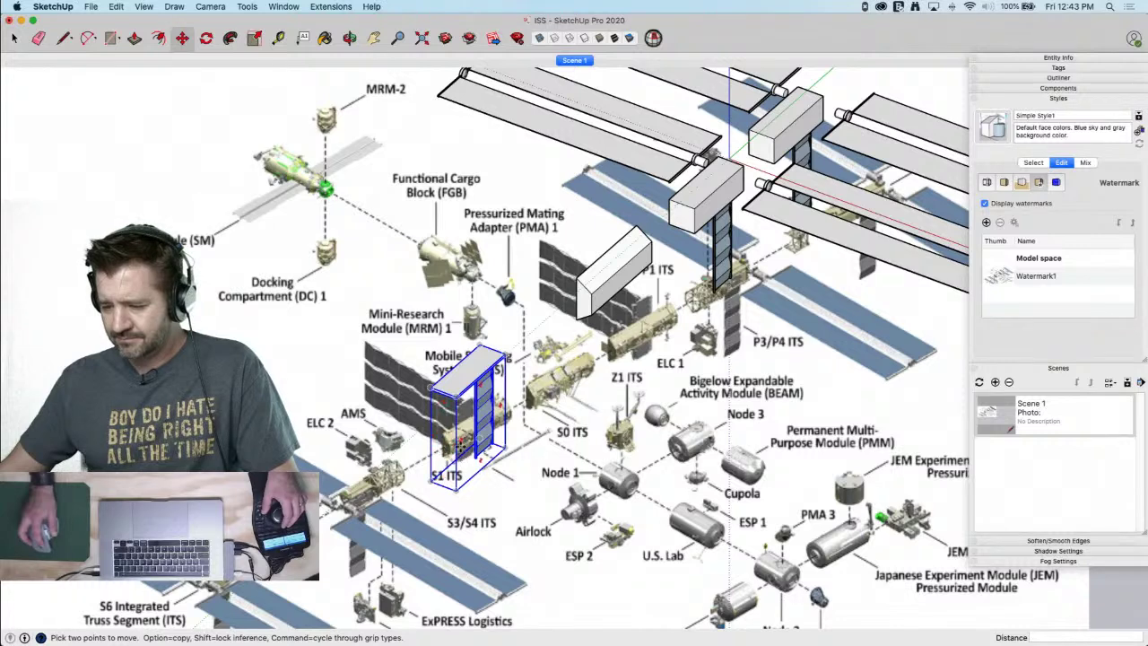
{"action": "left_click", "coordinate": [455, 439]}
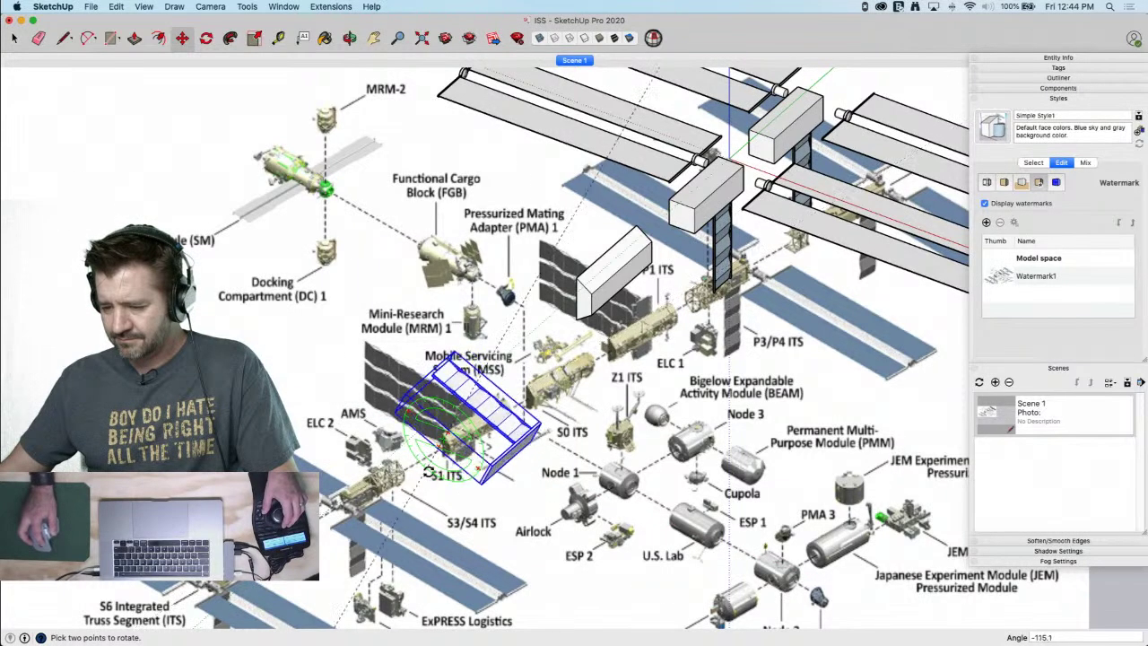
{"action": "left_click", "coordinate": [440, 477]}
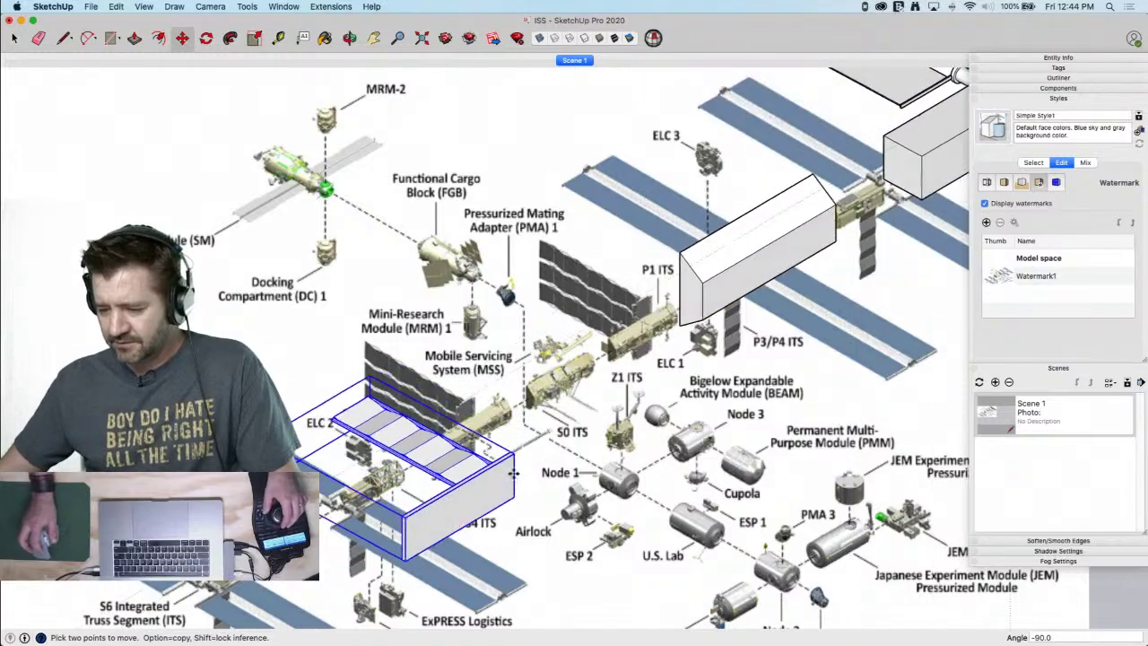
Move the radiator group by a slab corner onto the side face of the P1 truss block, switching the camera to Perspective
{"action": "left_click", "coordinate": [518, 460]}
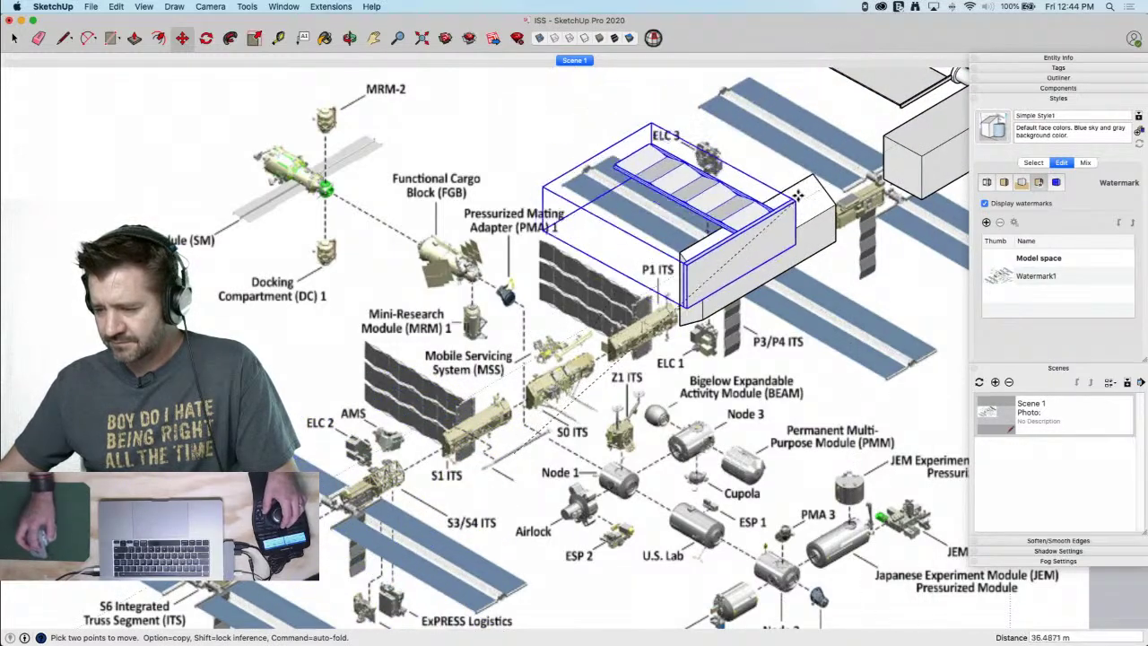
{"action": "scroll", "coordinate": [583, 269], "scroll_direction": "down", "scroll_amount": 5}
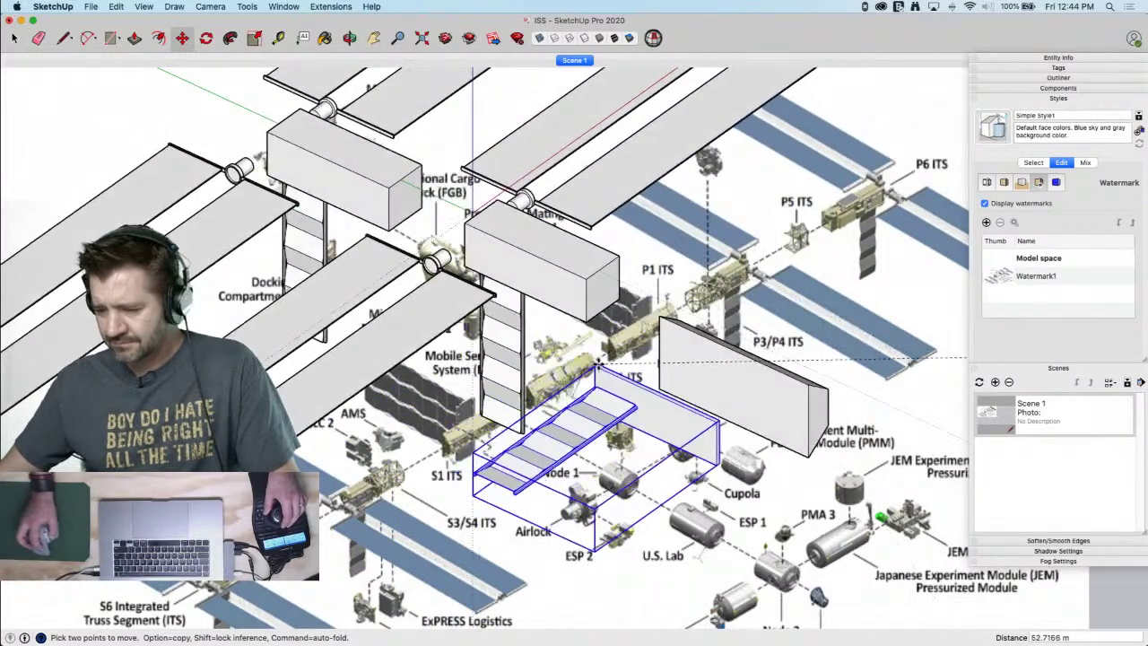
{"action": "scroll", "coordinate": [661, 320], "scroll_direction": "up", "scroll_amount": 5}
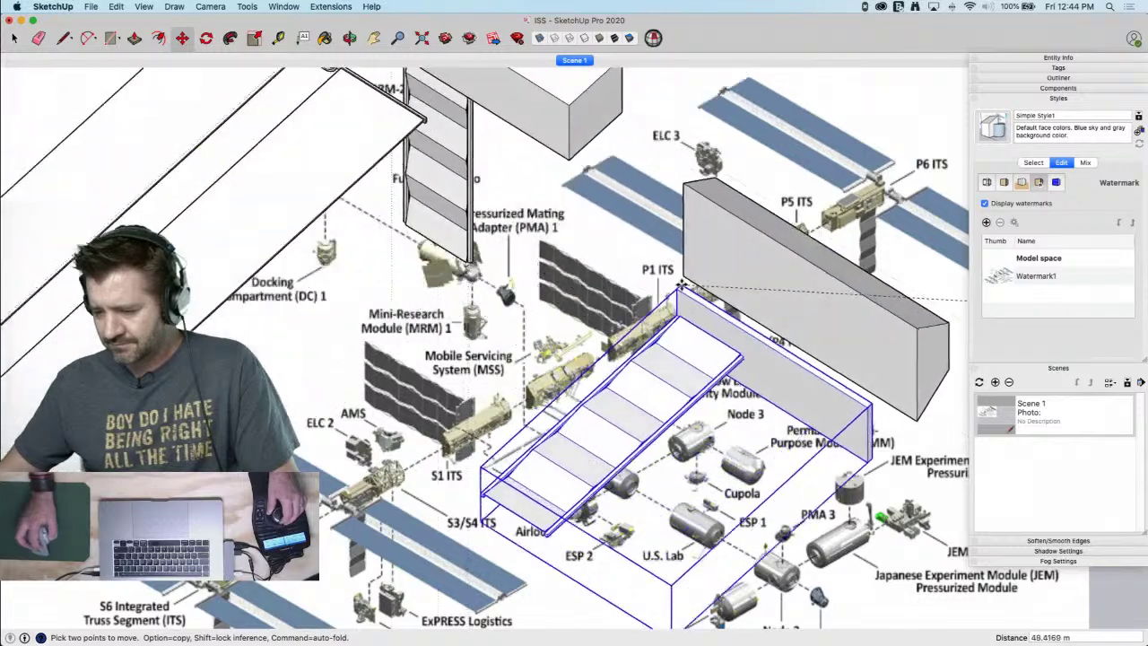
{"action": "scroll", "coordinate": [664, 173], "scroll_direction": "up", "scroll_amount": 4}
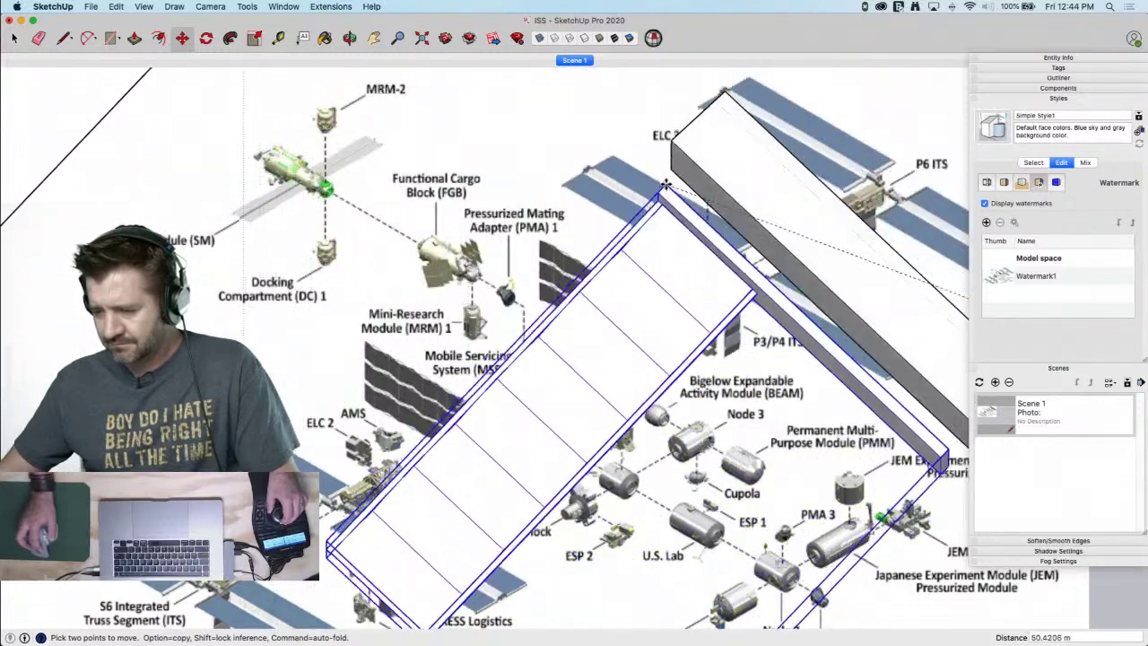
{"action": "scroll", "coordinate": [674, 210], "scroll_direction": "up", "scroll_amount": 6}
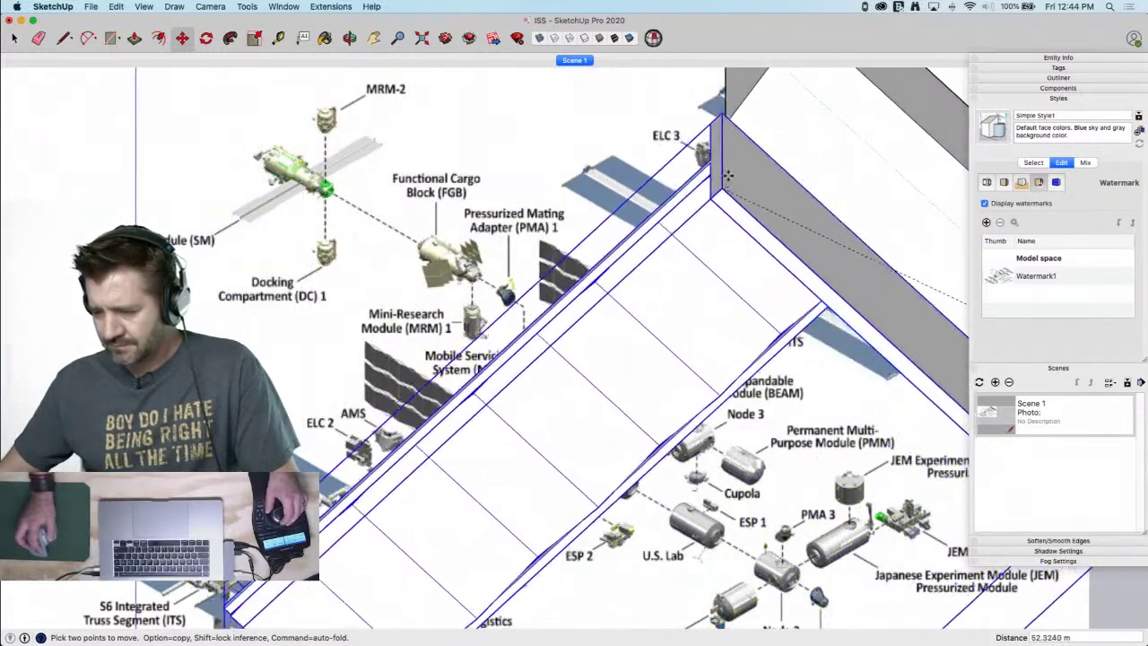
{"action": "scroll", "coordinate": [750, 202], "scroll_direction": "down", "scroll_amount": 6}
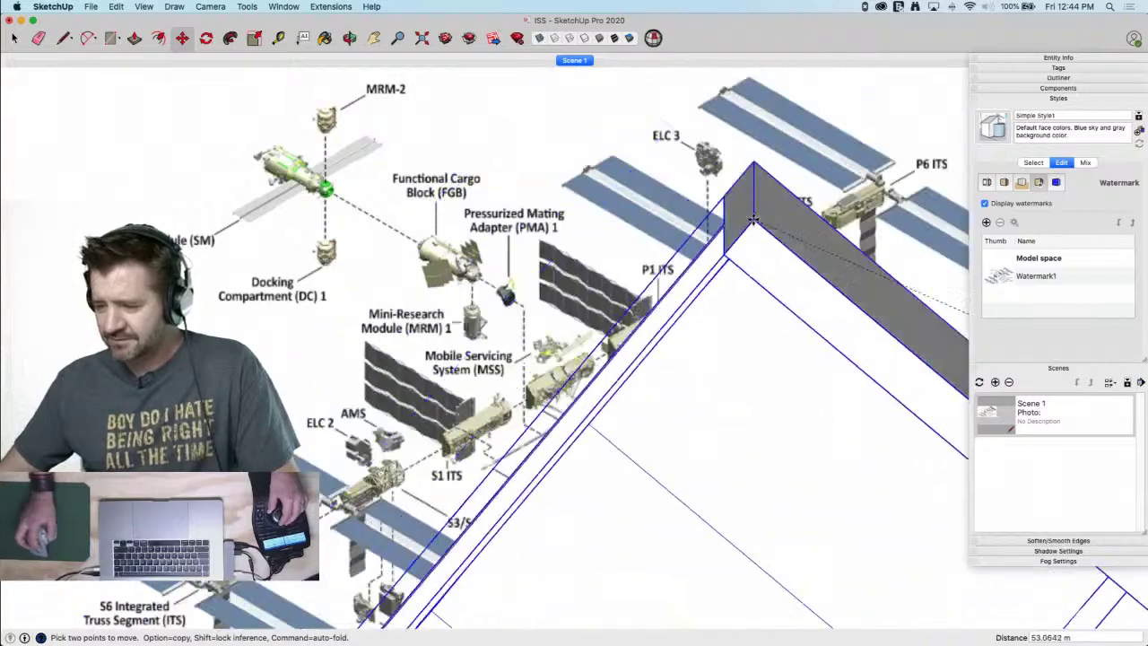
{"action": "left_click", "coordinate": [215, 6]}
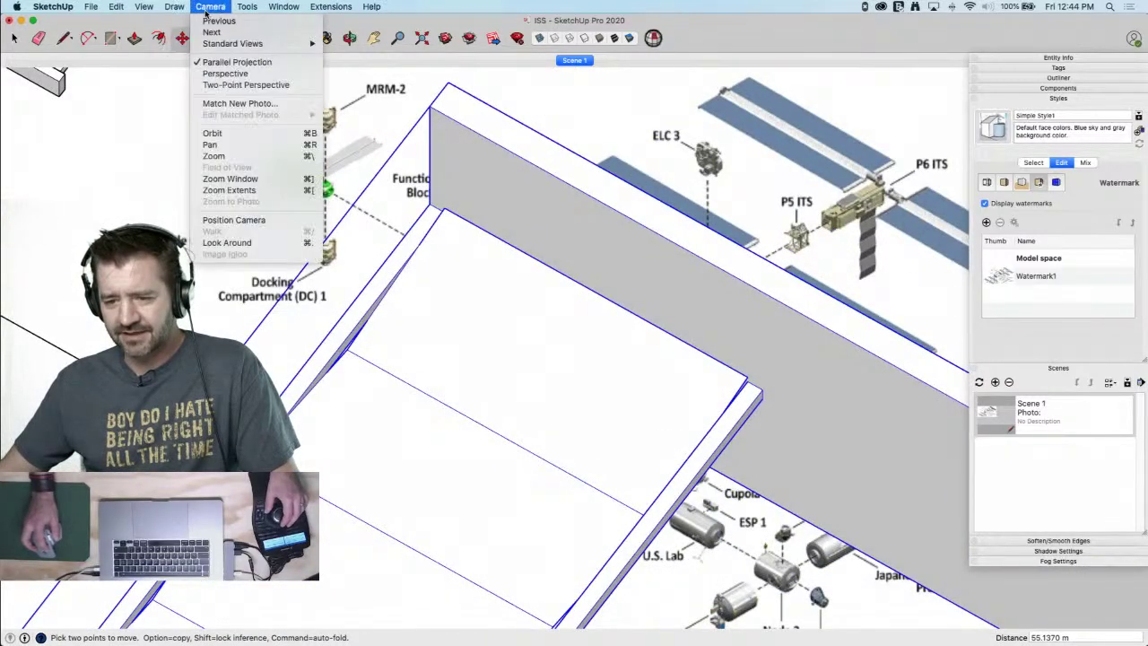
{"action": "left_click", "coordinate": [225, 74]}
{"action": "scroll", "coordinate": [574, 251], "scroll_direction": "down", "scroll_amount": 5}
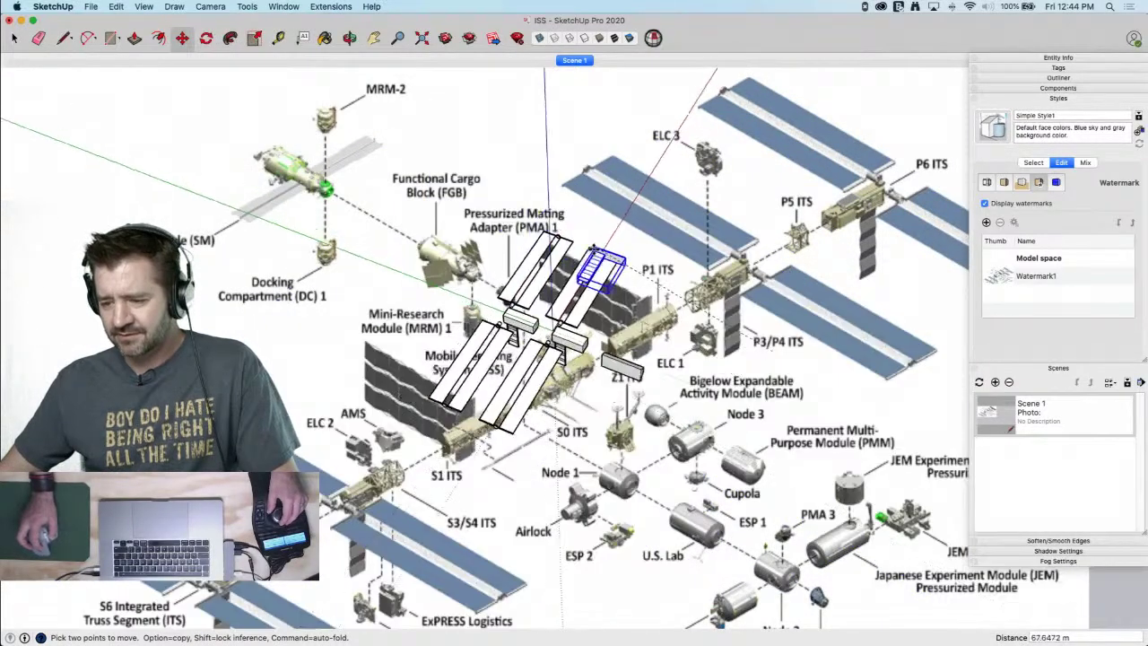
{"action": "scroll", "coordinate": [624, 312], "scroll_direction": "up", "scroll_amount": 5}
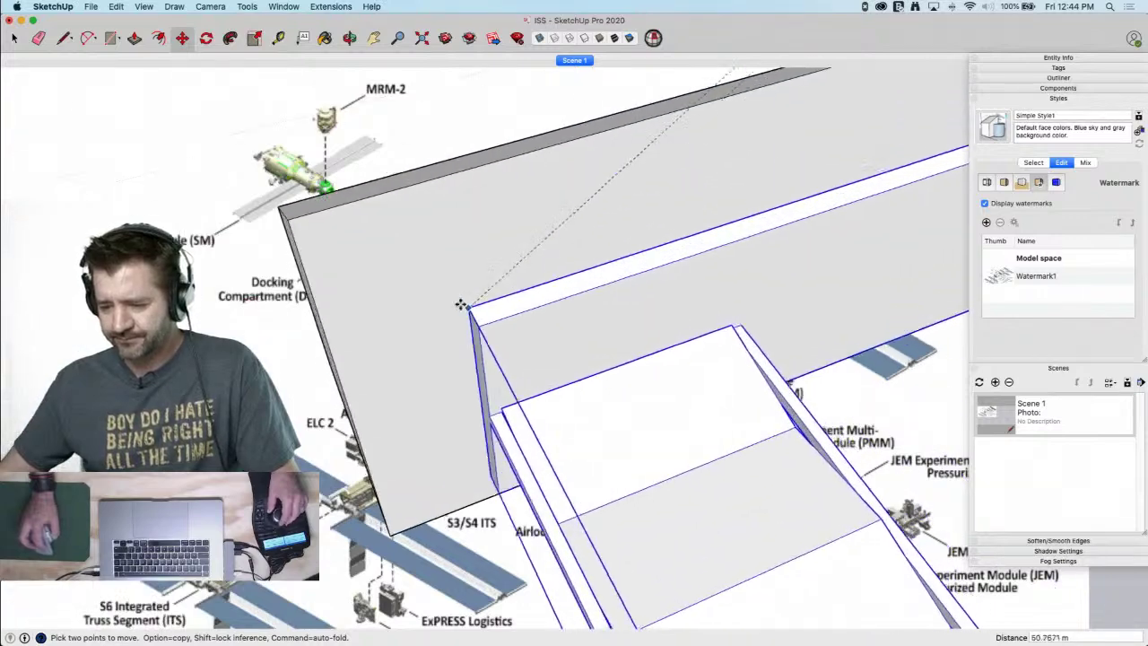
{"action": "middle_click_drag", "start_coordinate": [404, 262], "coordinate": [420, 351]}
{"action": "left_click_drag", "start_coordinate": [418, 366], "coordinate": [429, 443]}
{"action": "middle_click_drag", "start_coordinate": [429, 443], "coordinate": [606, 339]}
{"action": "key", "text": "space"}
Inside the radiator group, extend the slab's end face with Push/Pull to the end of the P1 truss block
{"action": "scroll", "coordinate": [607, 340], "scroll_direction": "down", "scroll_amount": 2}
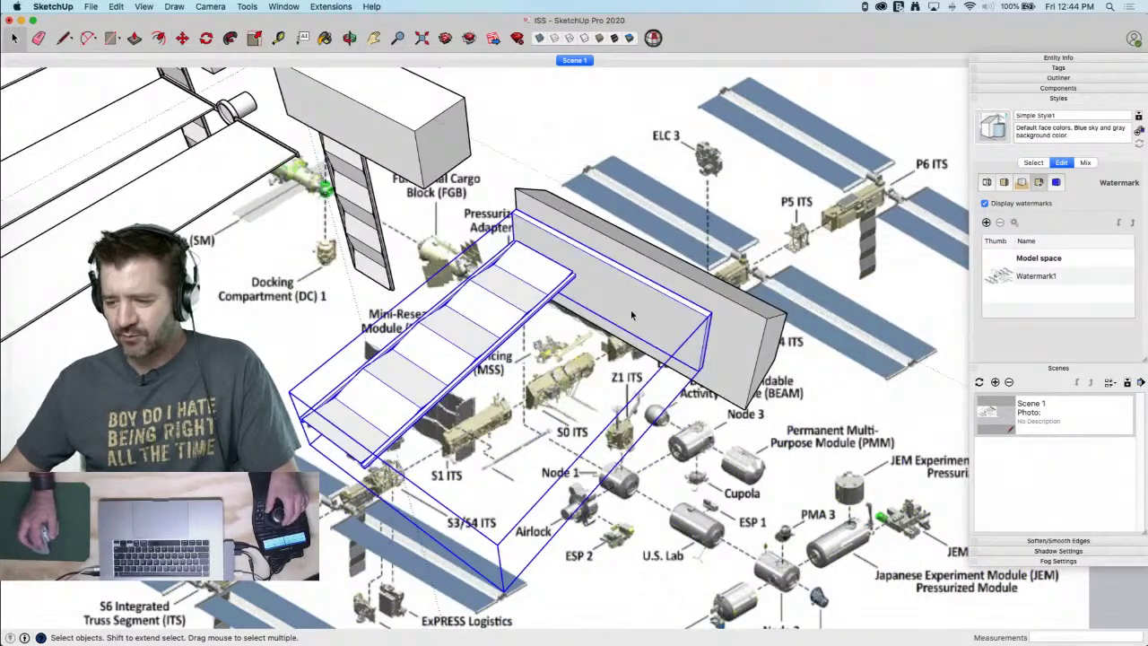
{"action": "key", "text": "p"}
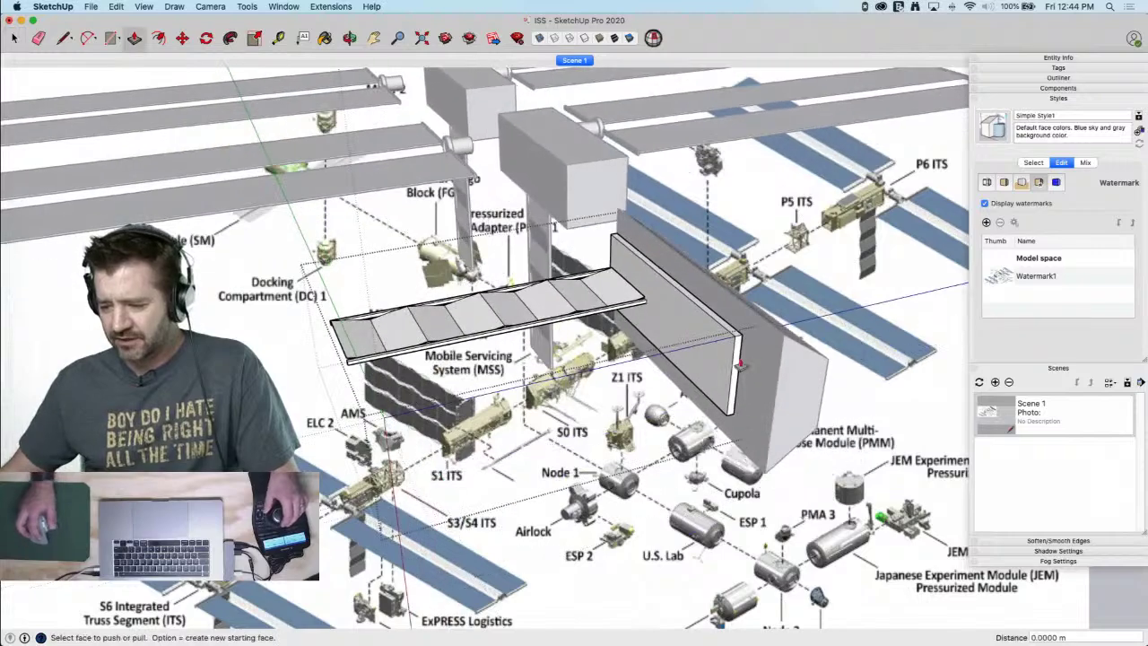
{"action": "left_click", "coordinate": [786, 351]}
{"action": "key", "text": "space"}
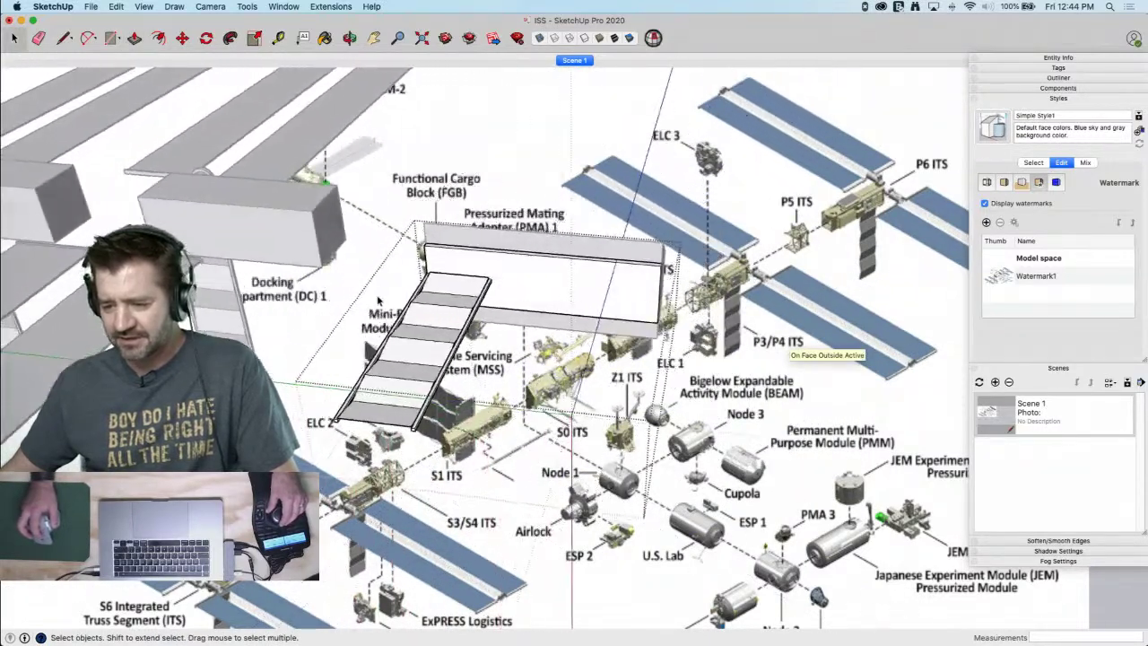
Draw a short line about 0.16 m long at the corner where the radiator meets the mounting slab
{"action": "key", "text": "l"}
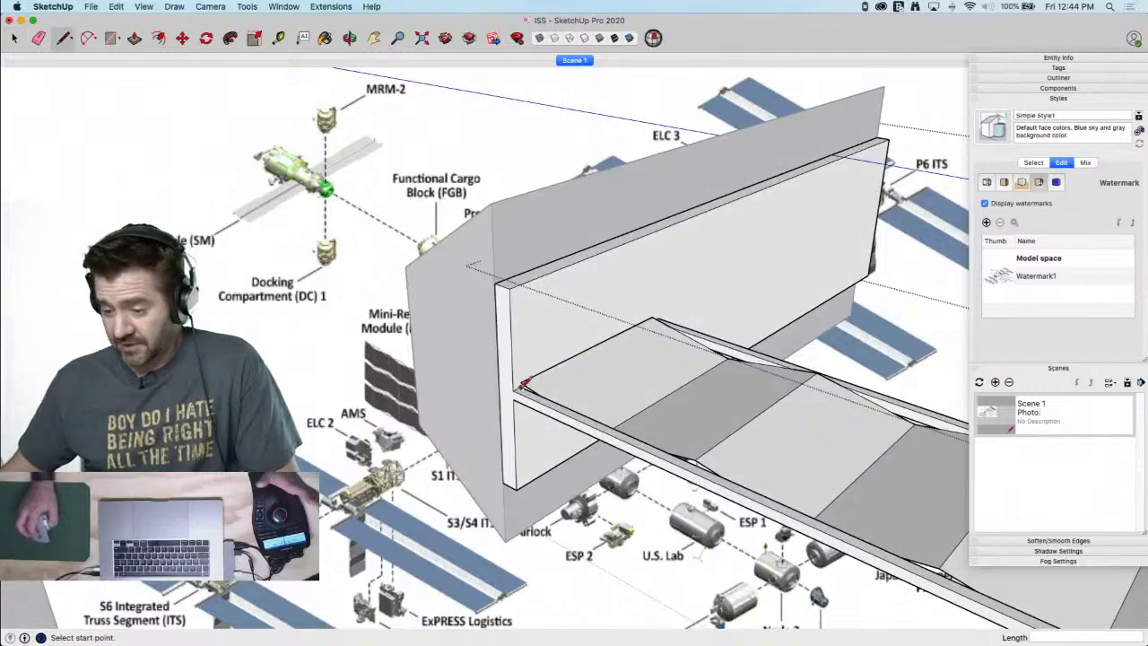
{"action": "scroll", "coordinate": [515, 403], "scroll_direction": "up", "scroll_amount": 3}
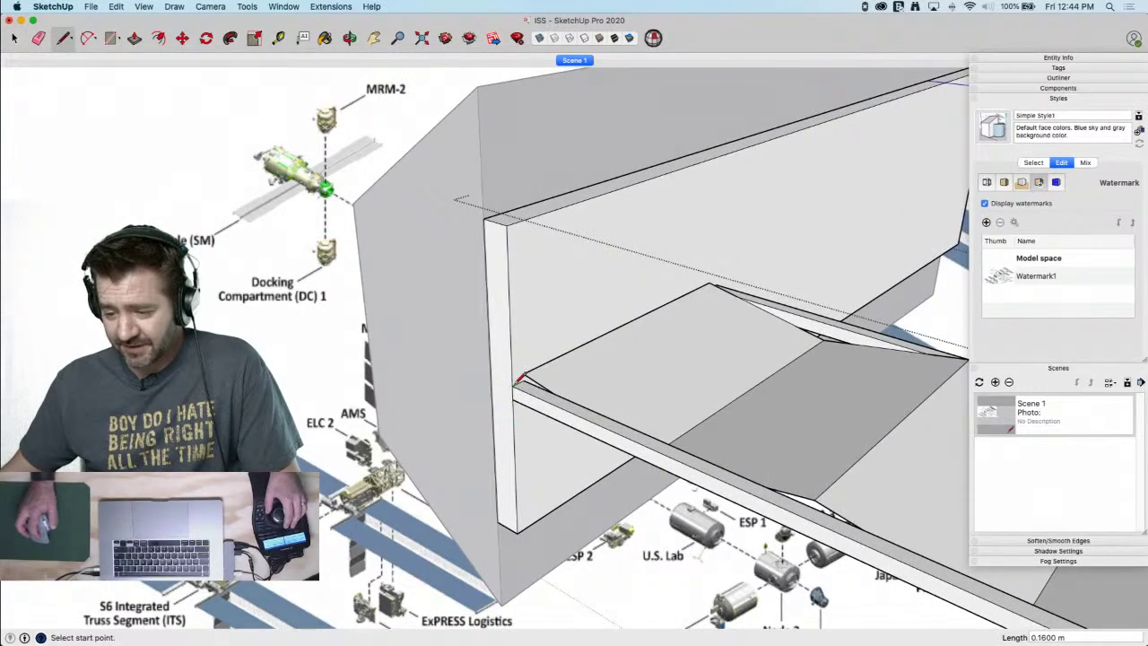
{"action": "key", "text": "space"}
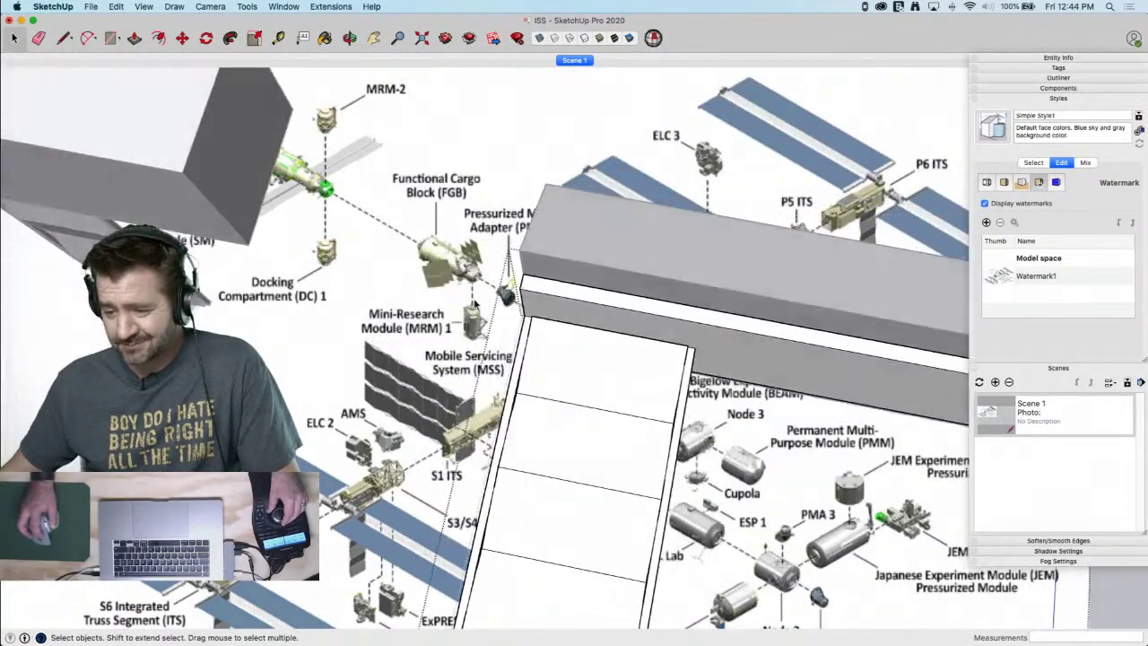
{"action": "middle_click_drag", "start_coordinate": [479, 307], "coordinate": [512, 235]}
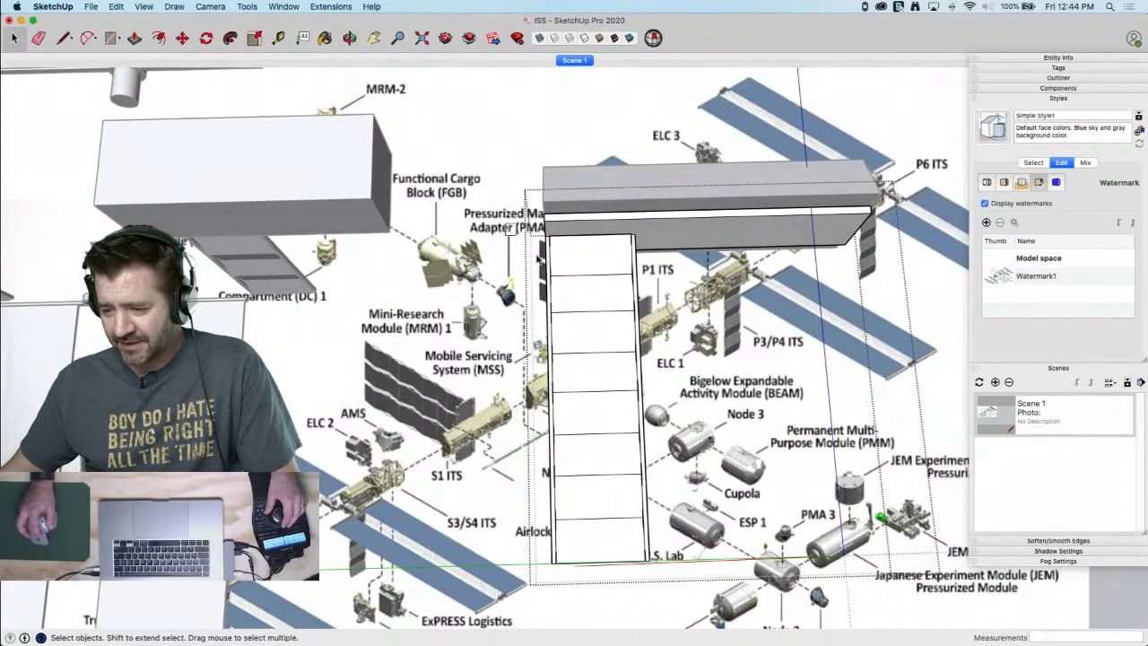
Copy the radiator panel without its mounting slab to the slab's far end, dividing by 2 for evenly spaced panels
{"action": "left_click_drag", "start_coordinate": [660, 628], "coordinate": [675, 615]}
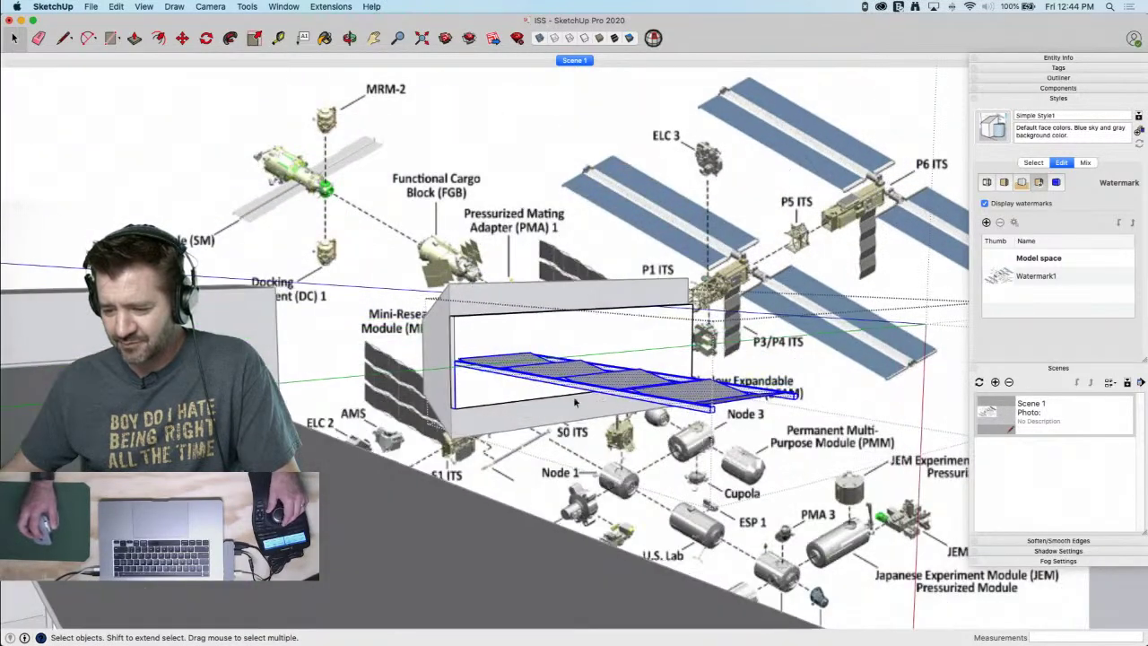
{"action": "middle_click_drag", "start_coordinate": [575, 403], "coordinate": [453, 381]}
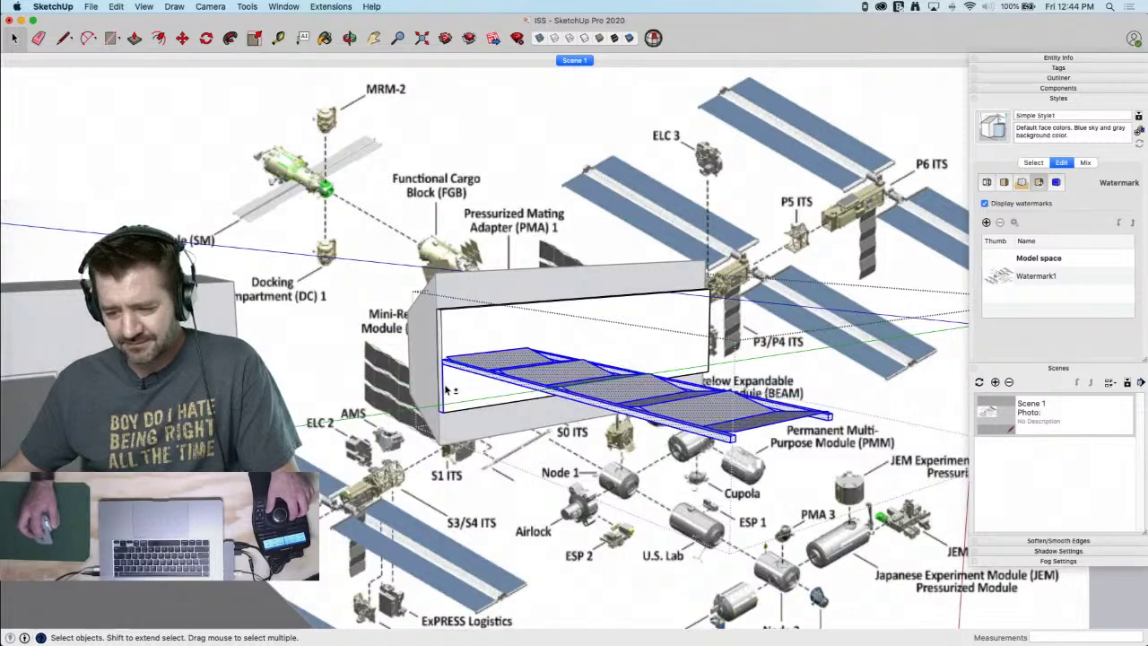
{"action": "left_click", "coordinate": [445, 389], "text": "shift"}
{"action": "left_click", "coordinate": [446, 397], "text": "shift"}
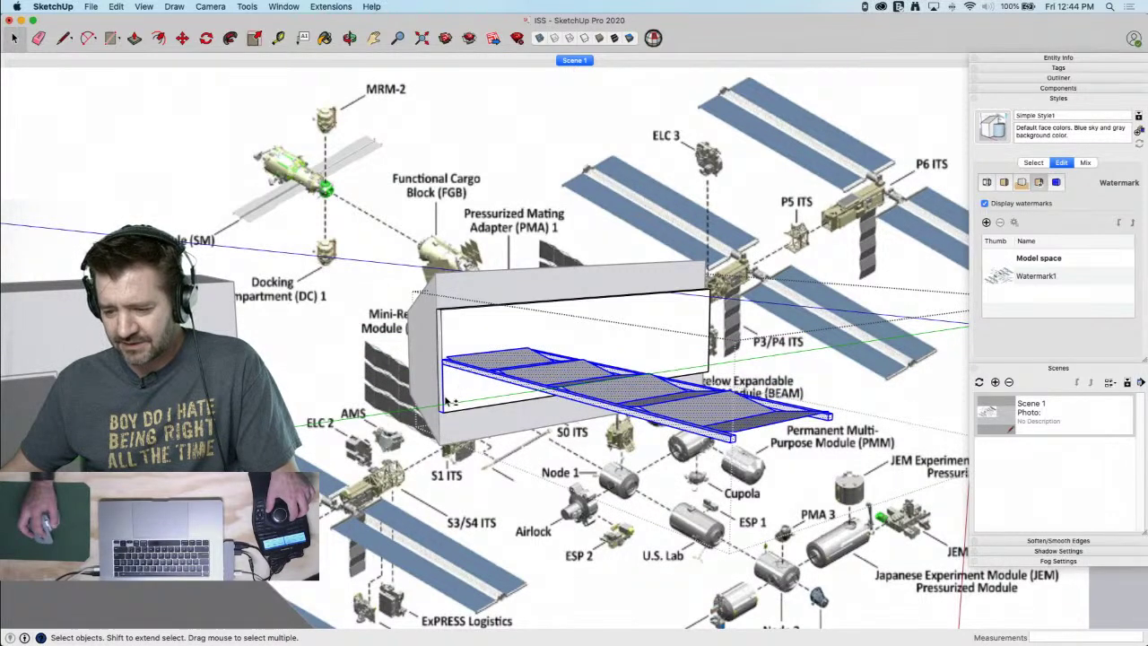
{"action": "key", "text": "m"}
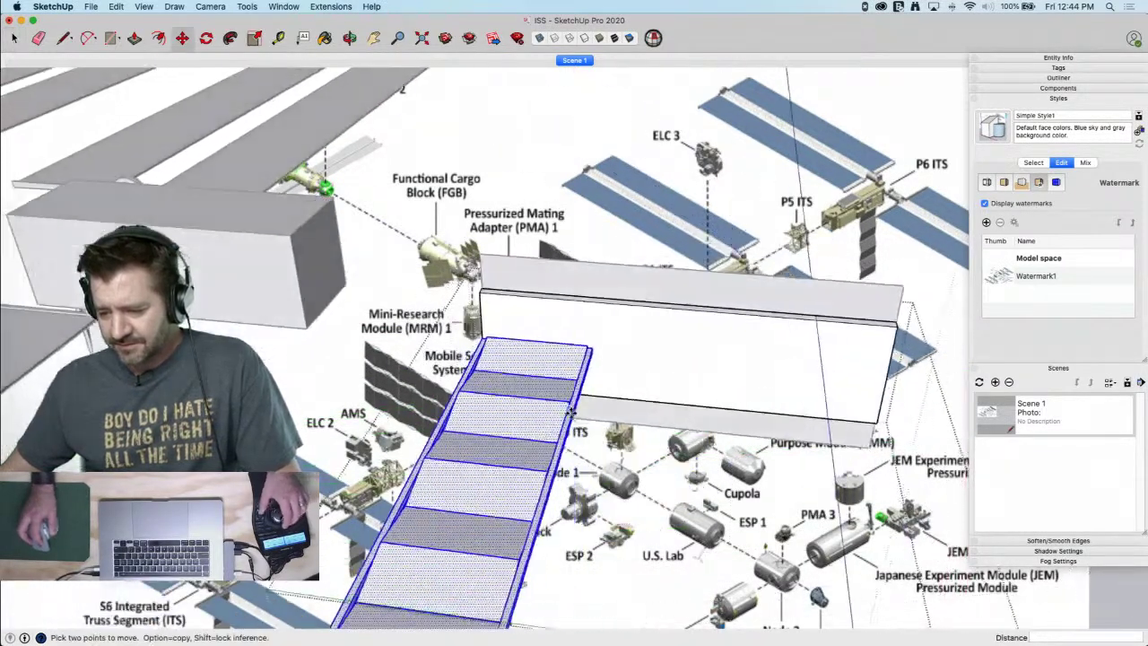
{"action": "left_click", "coordinate": [595, 350]}
{"action": "key", "text": "alt"}
{"action": "left_click", "coordinate": [890, 374]}
{"action": "type", "text": "/2"}
{"action": "key", "text": "Return"}
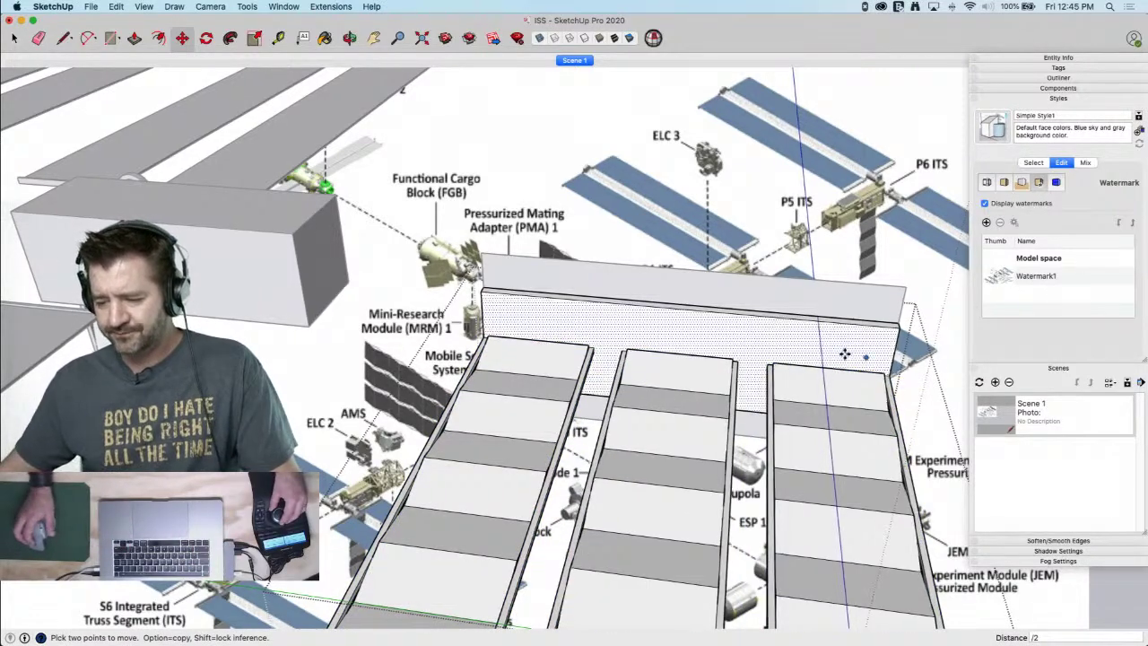
Rotate the radiator group 90° about the middle of the P1 truss block's long face
{"action": "key", "text": "space"}
{"action": "scroll", "coordinate": [626, 310], "scroll_direction": "down", "scroll_amount": 6}
{"action": "mouse_move", "coordinate": [587, 269]}
{"action": "middle_mouse_down"}
{"action": "mouse_move", "coordinate": [681, 381]}
{"action": "mouse_move", "coordinate": [505, 226]}
{"action": "mouse_move", "coordinate": [675, 276]}
{"action": "mouse_move", "coordinate": [579, 235]}
{"action": "middle_mouse_up"}
{"action": "scroll", "coordinate": [681, 381], "scroll_direction": "up", "scroll_amount": 8}
{"action": "left_click", "coordinate": [498, 238]}
{"action": "scroll", "coordinate": [497, 237], "scroll_direction": "down", "scroll_amount": 1}
{"action": "key", "text": "l"}
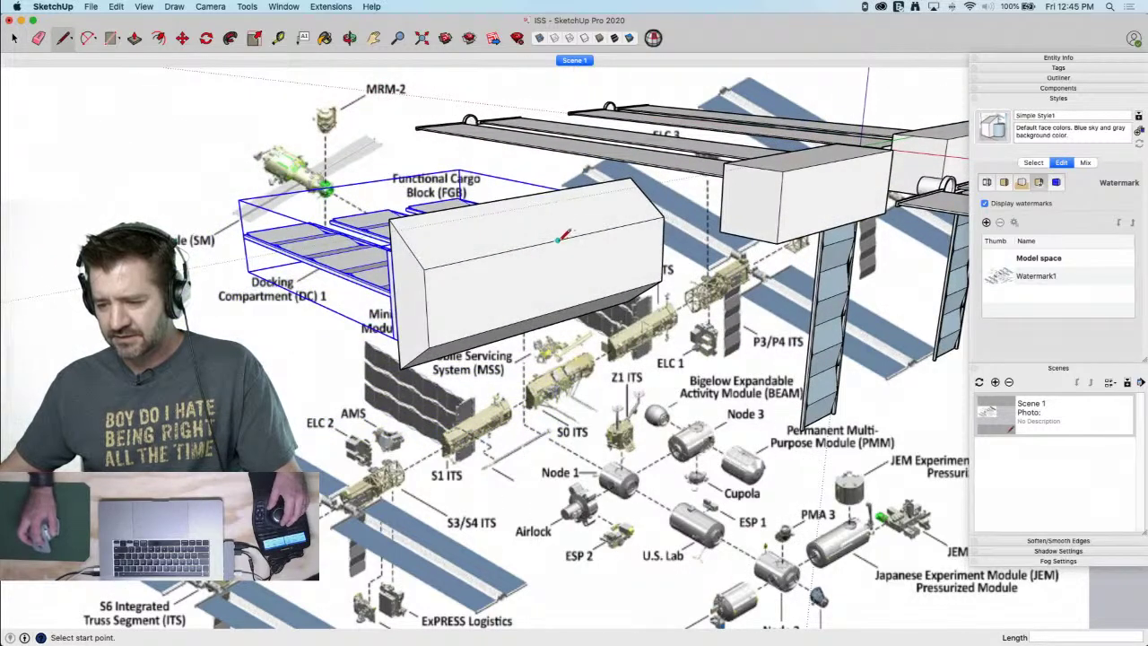
{"action": "key", "text": "q"}
{"action": "middle_click_drag", "start_coordinate": [559, 308], "coordinate": [567, 303]}
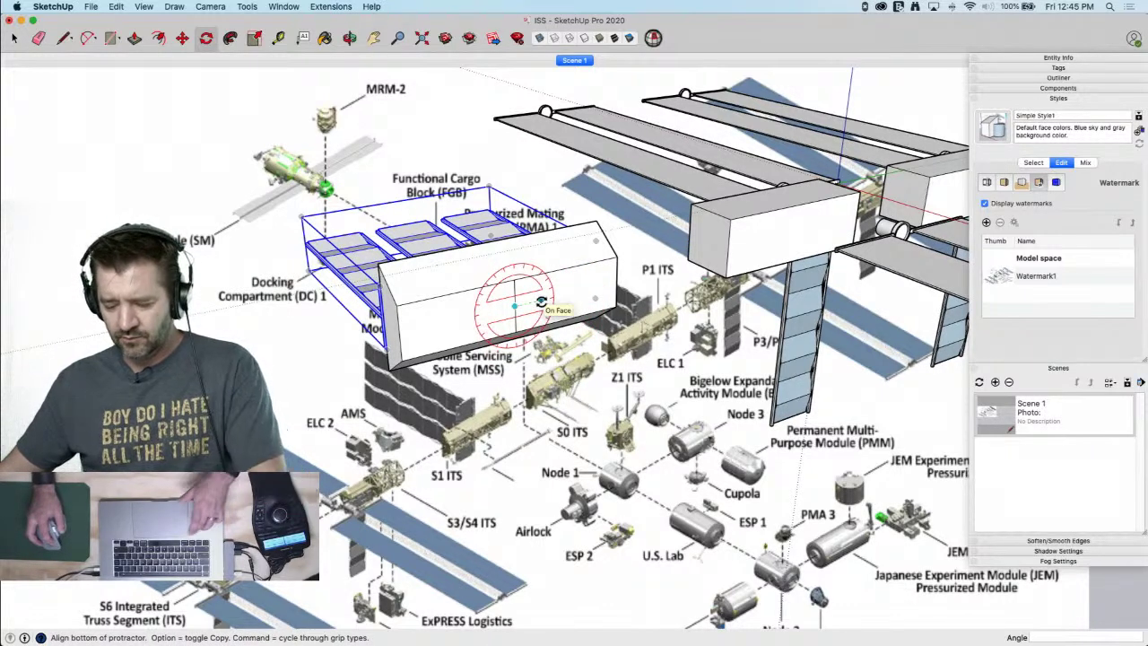
{"action": "left_click", "coordinate": [541, 301]}
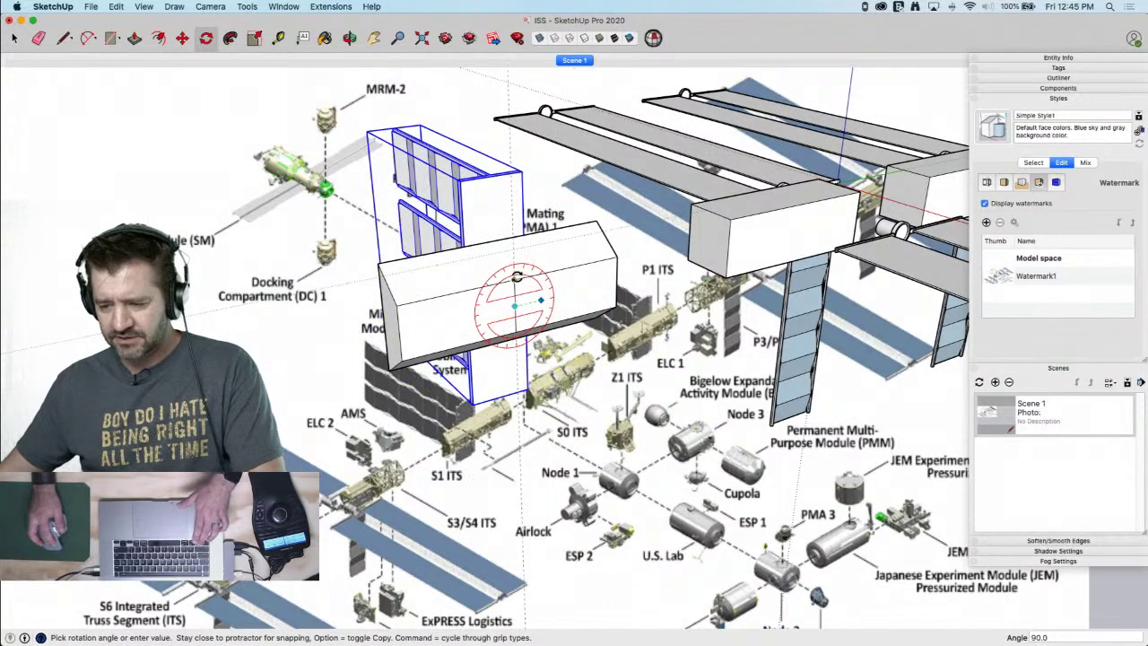
{"action": "left_click", "coordinate": [516, 278]}
{"action": "key", "text": "e"}
{"action": "left_click", "coordinate": [519, 309]}
Inside the radiator group, scale the three radiator panels lengthwise by about 1.45 to match the reference image
{"action": "scroll", "coordinate": [621, 396], "scroll_direction": "down", "scroll_amount": 6}
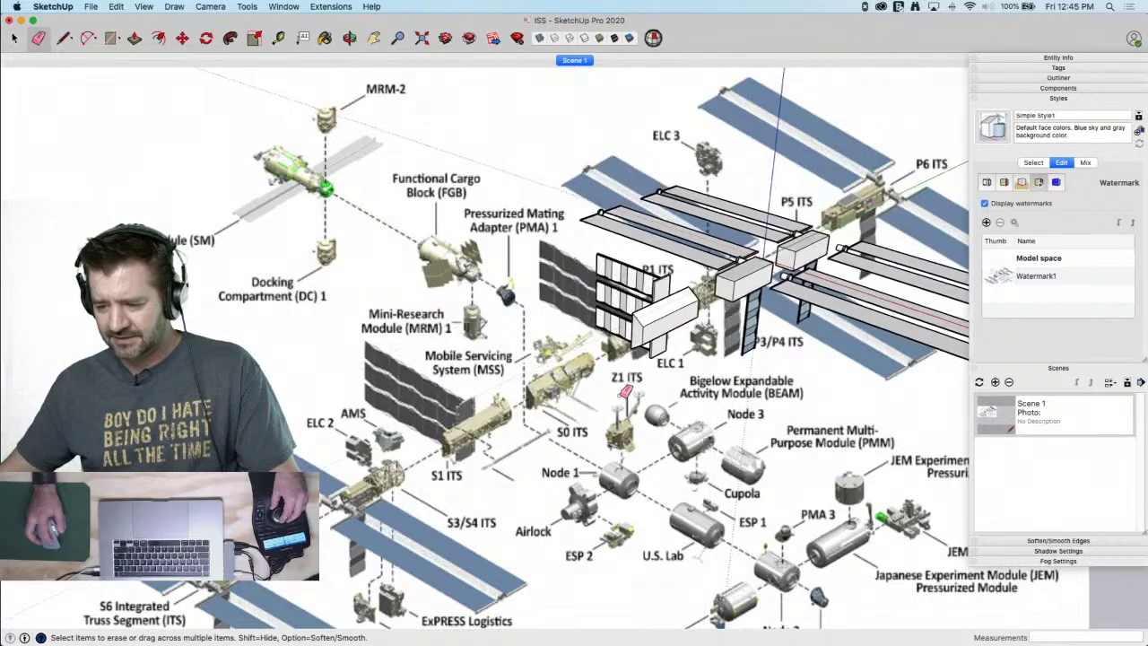
{"action": "scroll", "coordinate": [625, 392], "scroll_direction": "up", "scroll_amount": 2}
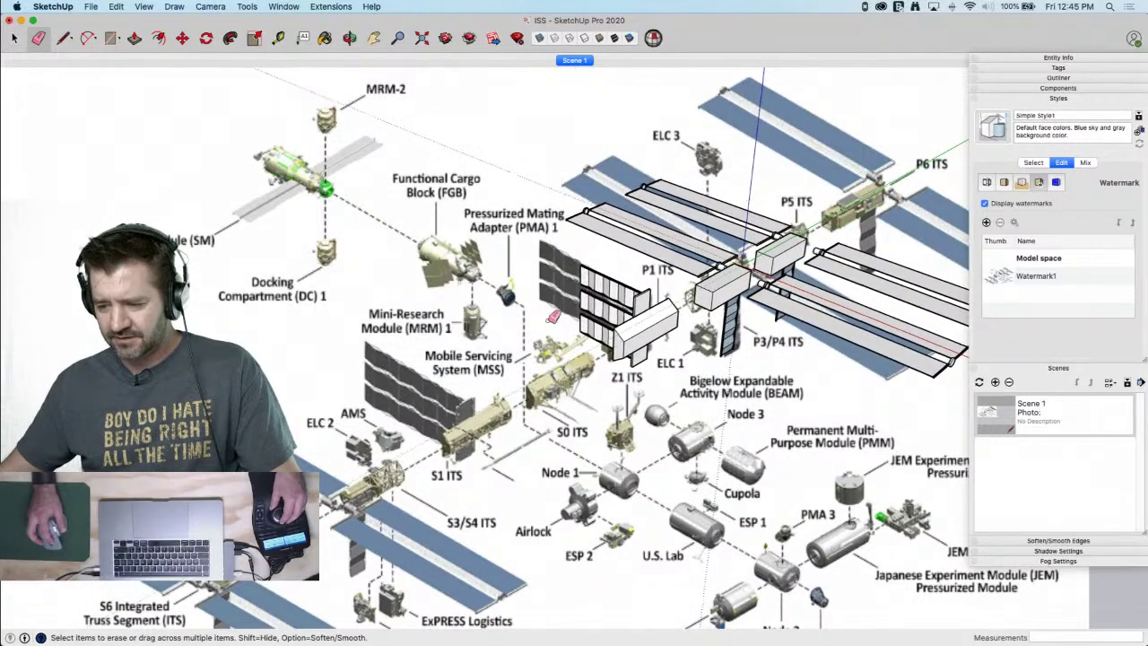
{"action": "key", "text": "space"}
{"action": "middle_click_drag", "start_coordinate": [628, 384], "coordinate": [627, 246]}
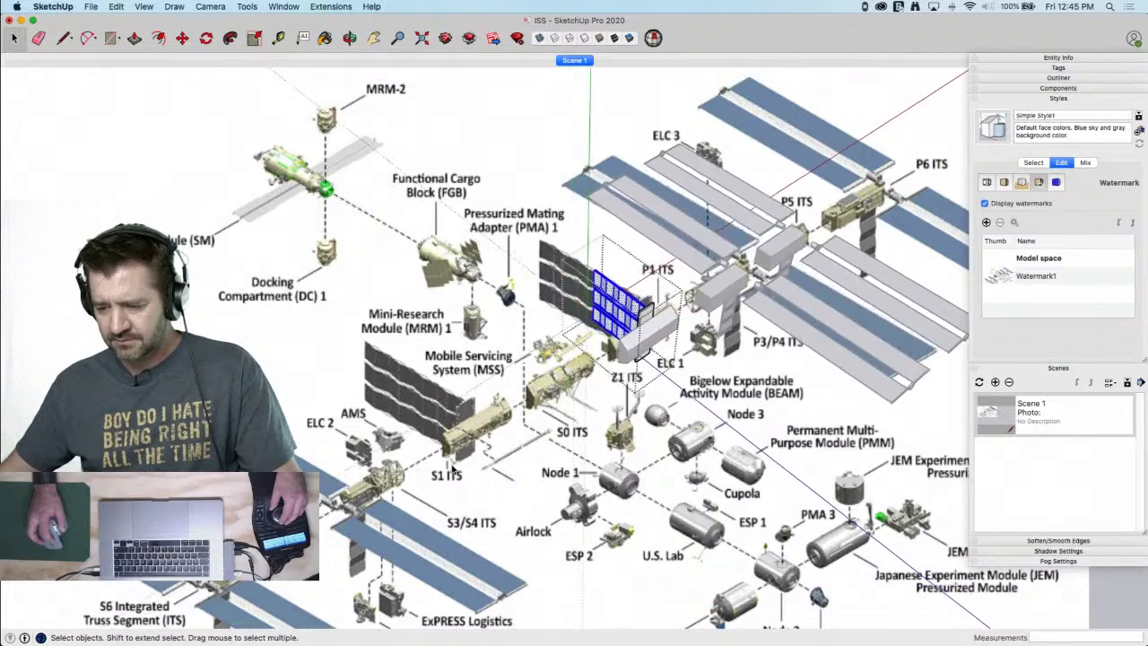
{"action": "middle_click_drag", "start_coordinate": [453, 468], "coordinate": [453, 468]}
{"action": "key", "text": "s"}
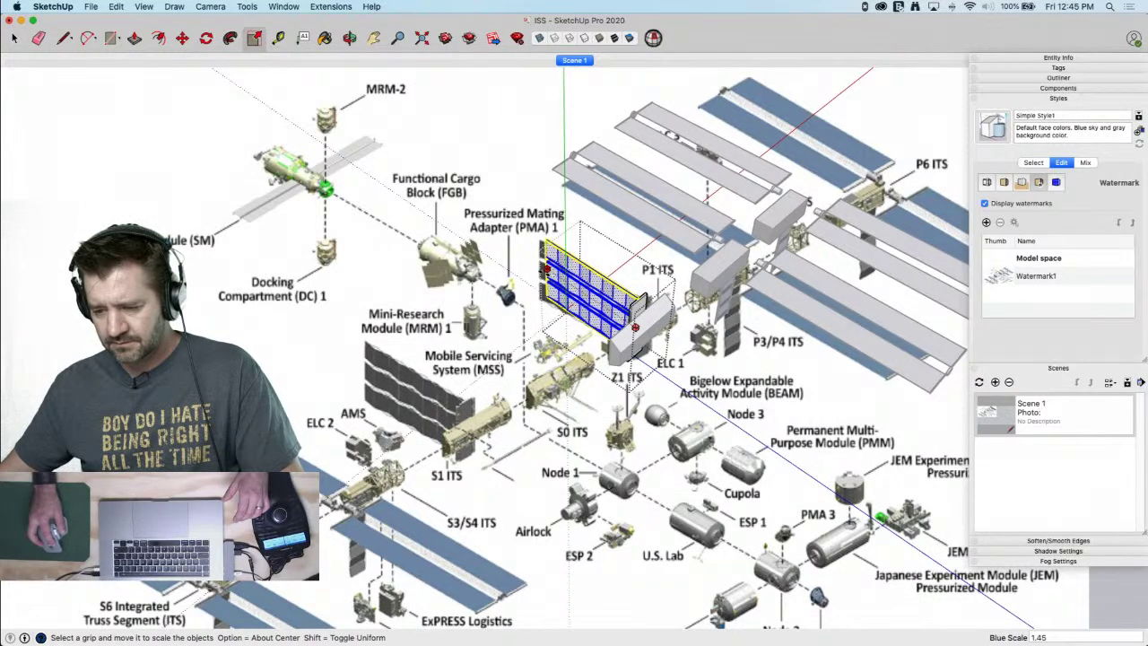
{"action": "key", "text": "space"}
{"action": "left_click", "coordinate": [583, 432]}
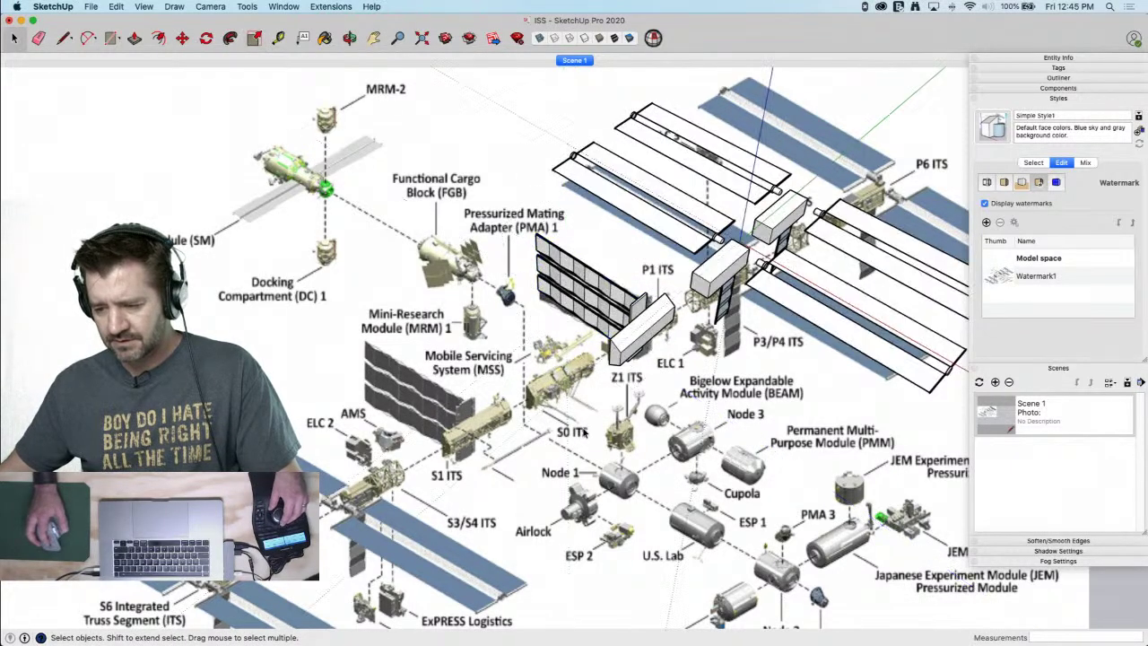
{"action": "mouse_move", "coordinate": [583, 432]}
{"action": "middle_mouse_down"}
{"action": "mouse_move", "coordinate": [700, 419]}
{"action": "mouse_move", "coordinate": [731, 217]}
{"action": "mouse_move", "coordinate": [749, 302]}
{"action": "mouse_move", "coordinate": [721, 224]}
{"action": "mouse_move", "coordinate": [654, 184]}
{"action": "middle_mouse_up"}
{"action": "left_click", "coordinate": [720, 224]}
{"action": "key", "text": "p"}
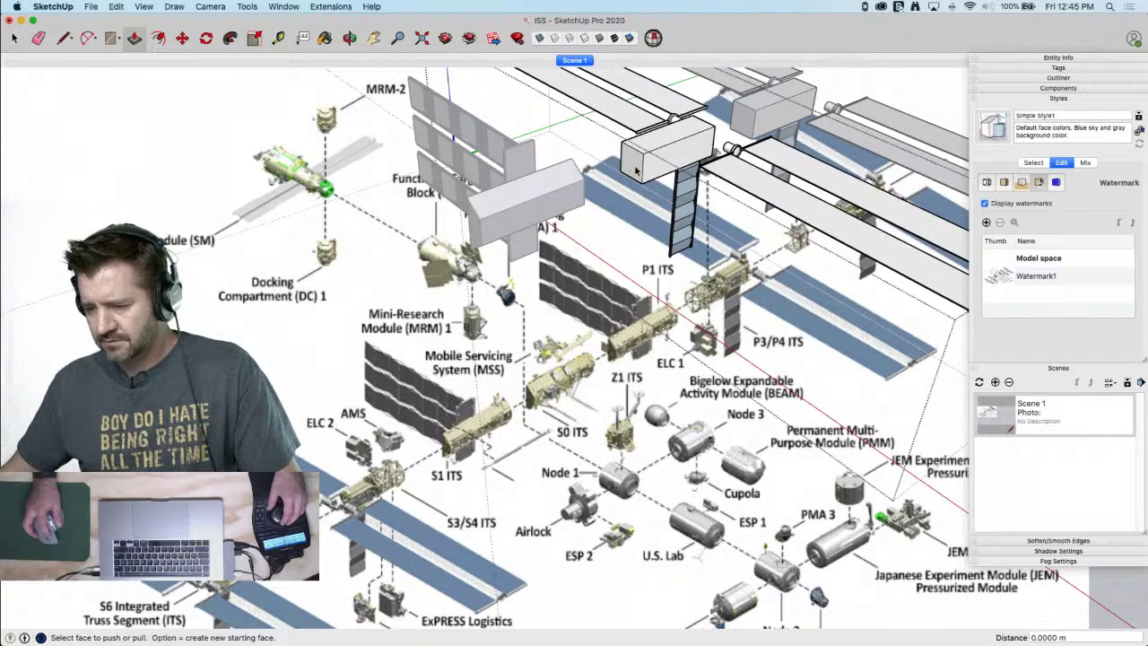
{"action": "key", "text": "space"}
{"action": "double_click", "coordinate": [641, 166]}
{"action": "left_click", "coordinate": [632, 205]}
{"action": "right_click", "coordinate": [641, 169]}
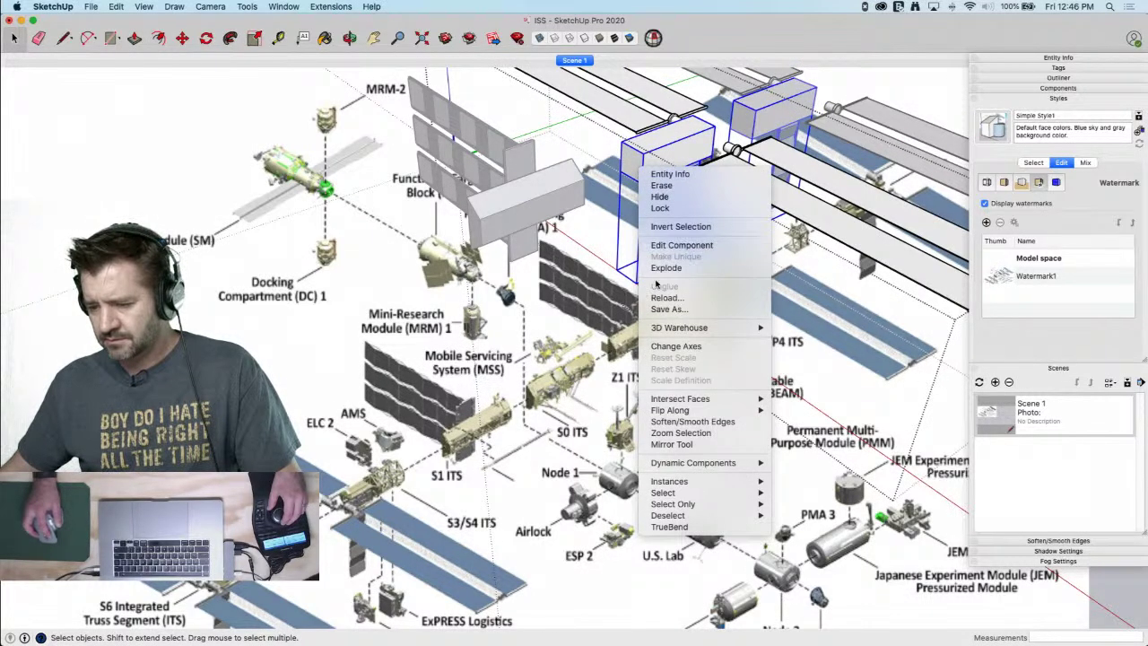
{"action": "left_click", "coordinate": [562, 248]}
{"action": "left_click", "coordinate": [613, 234]}
{"action": "left_click", "coordinate": [640, 176]}
{"action": "left_click", "coordinate": [640, 298]}
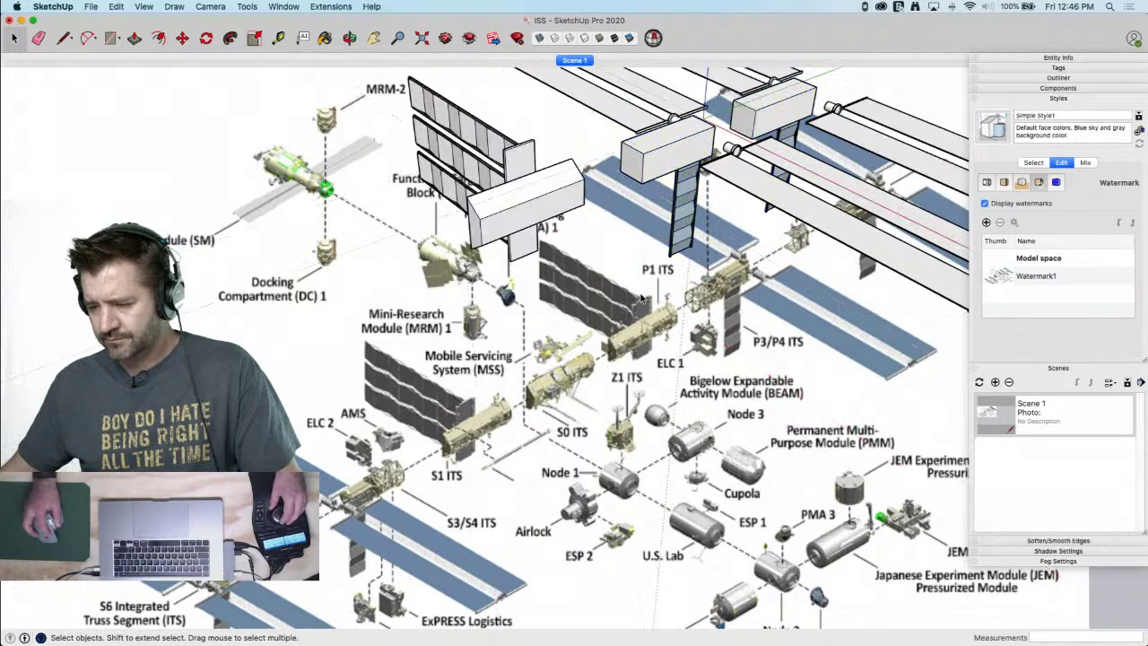
Make the P3/P4 solar array component nearest the P1 segment unique and open it for editing
{"action": "left_click", "coordinate": [647, 177]}
{"action": "right_click", "coordinate": [648, 178]}
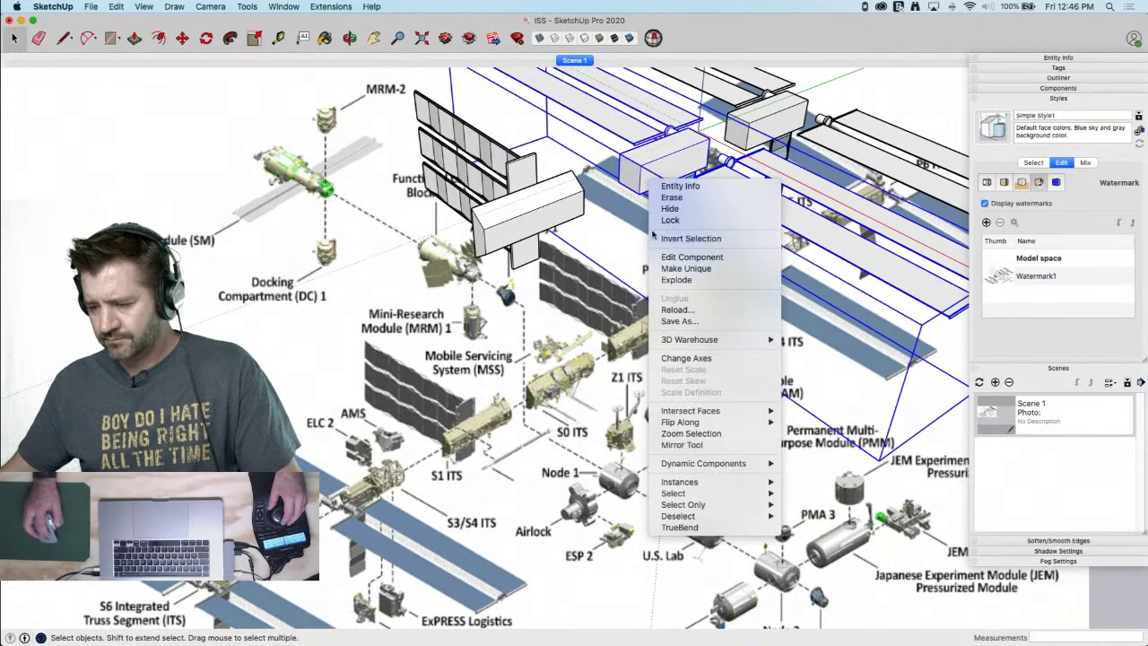
{"action": "left_click", "coordinate": [668, 279]}
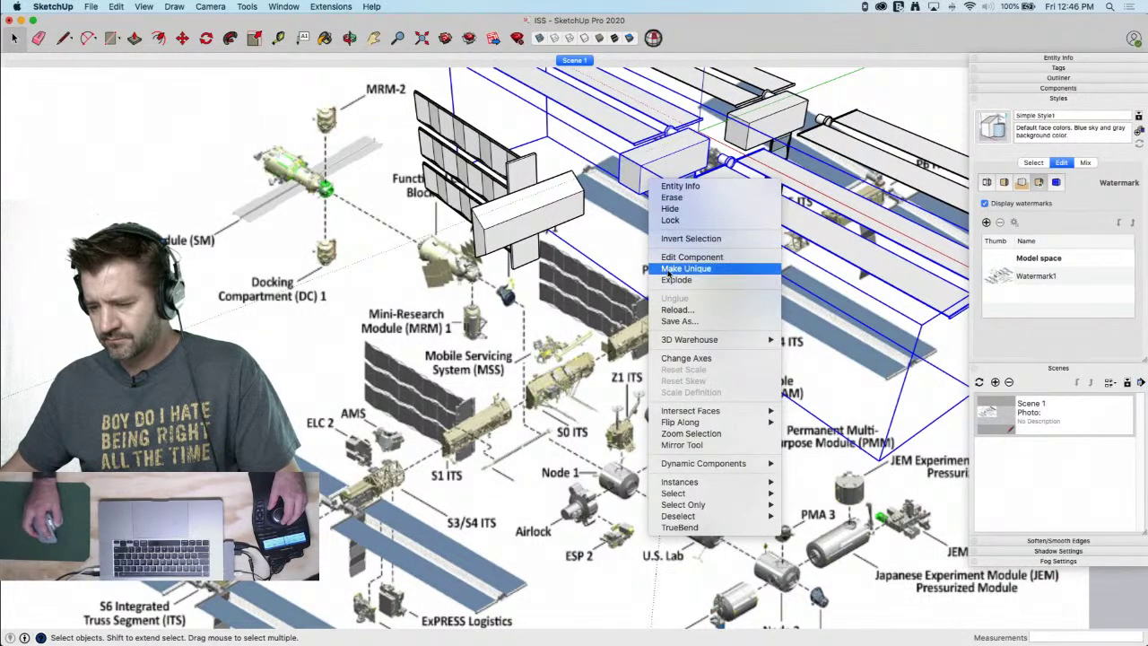
{"action": "left_click", "coordinate": [637, 181]}
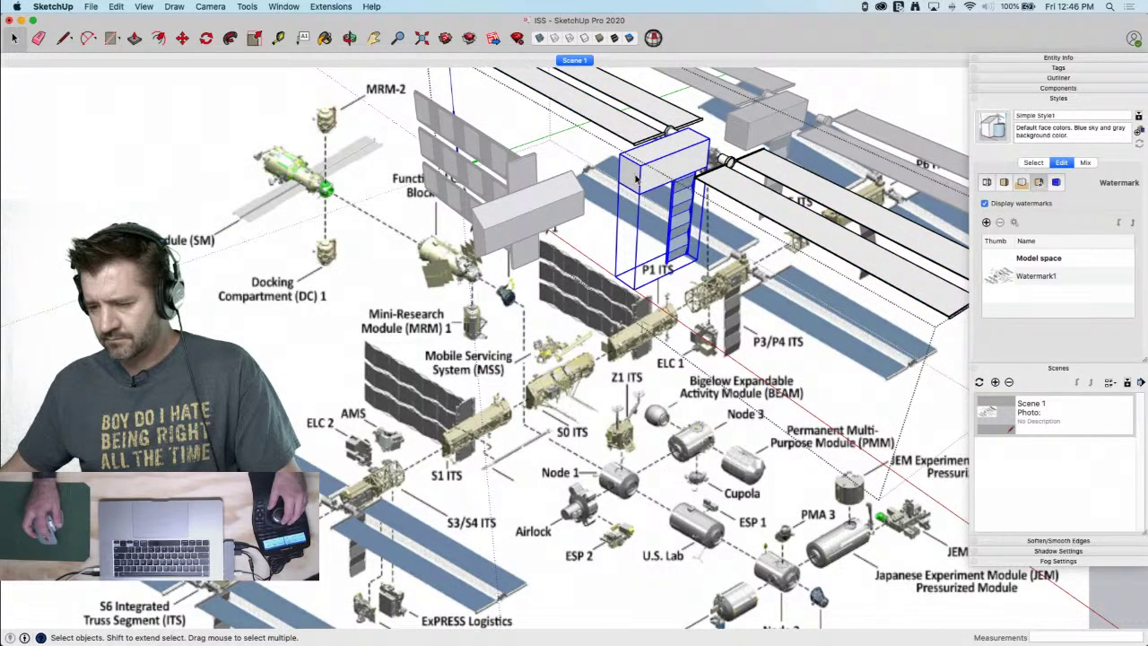
{"action": "double_click", "coordinate": [635, 180]}
{"action": "key", "text": "p"}
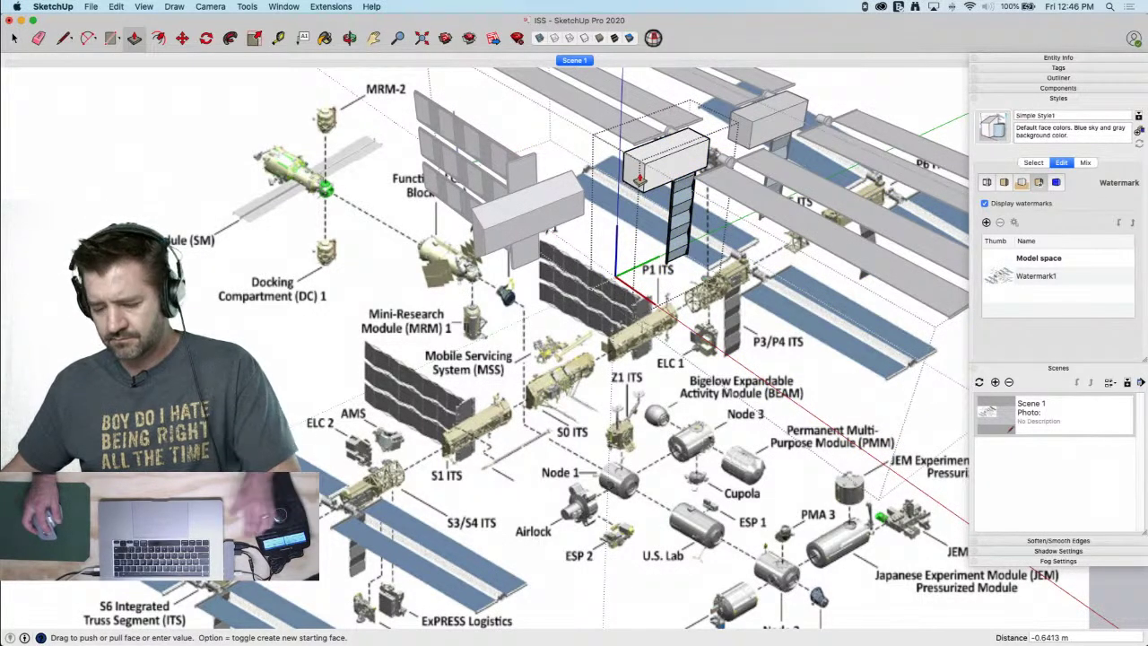
{"action": "key", "text": "space"}
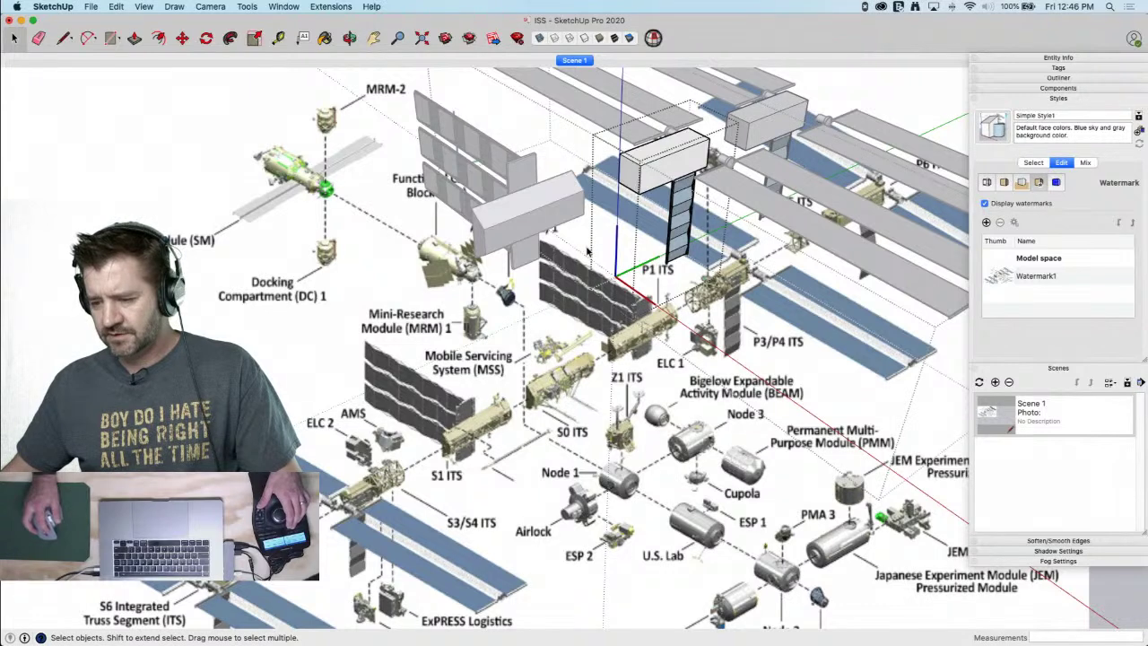
{"action": "left_click", "coordinate": [588, 251]}
Make the nested P3/P4 truss block component unique and push its end face inward about 4.39 m
{"action": "right_click", "coordinate": [640, 169]}
{"action": "left_click", "coordinate": [661, 243]}
{"action": "key", "text": "p"}
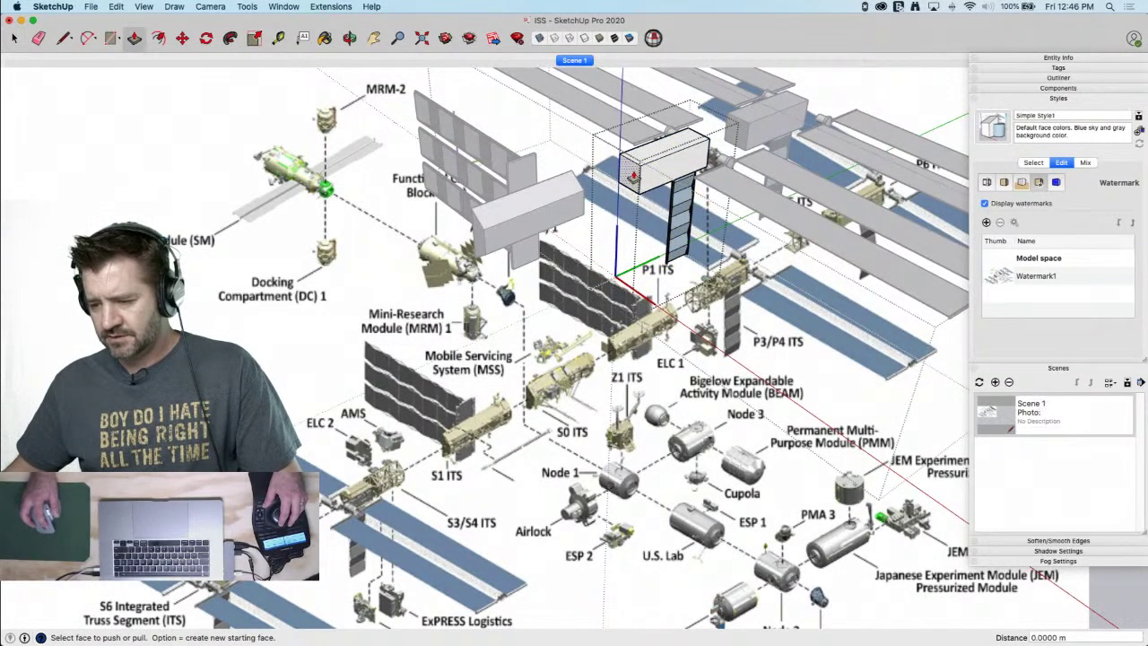
{"action": "left_click", "coordinate": [666, 175]}
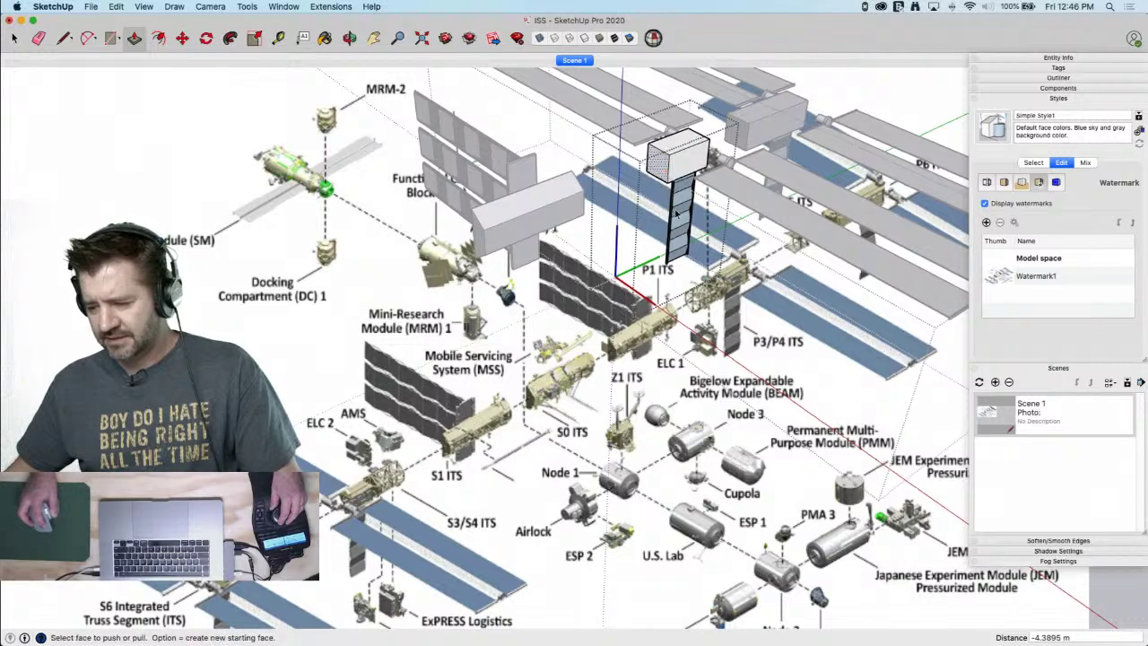
{"action": "key", "text": "space"}
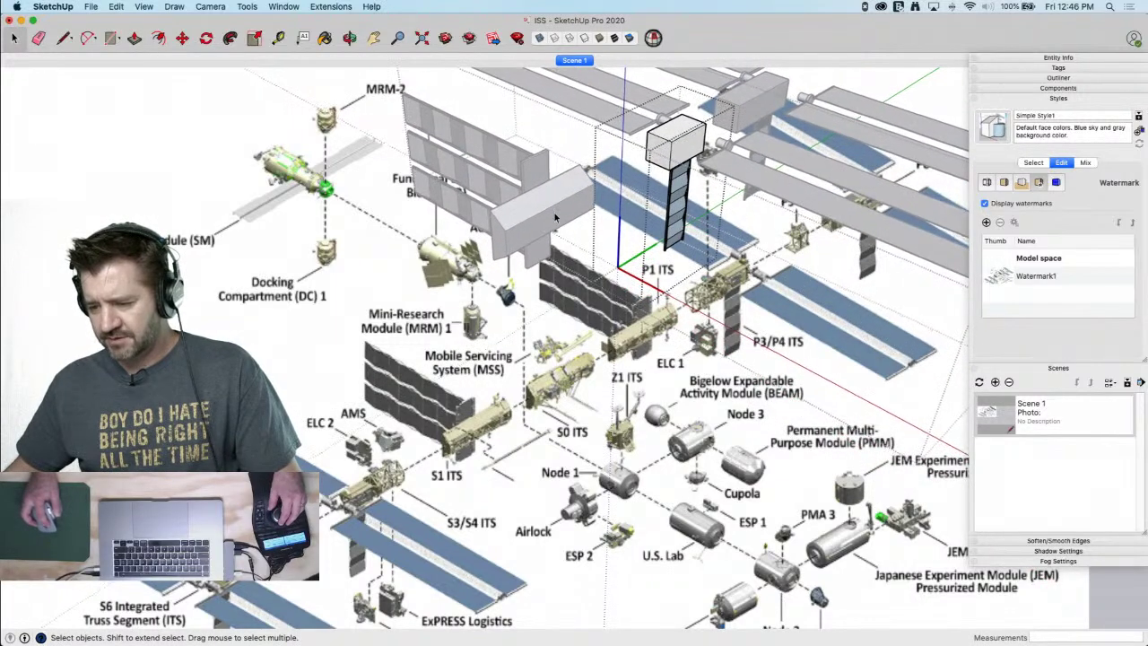
Copy the P1 truss block's end profile and paste it inside the P3/P4 solar array component
{"action": "scroll", "coordinate": [538, 218], "scroll_direction": "up", "scroll_amount": 2}
{"action": "middle_click_drag", "start_coordinate": [549, 201], "coordinate": [604, 209]}
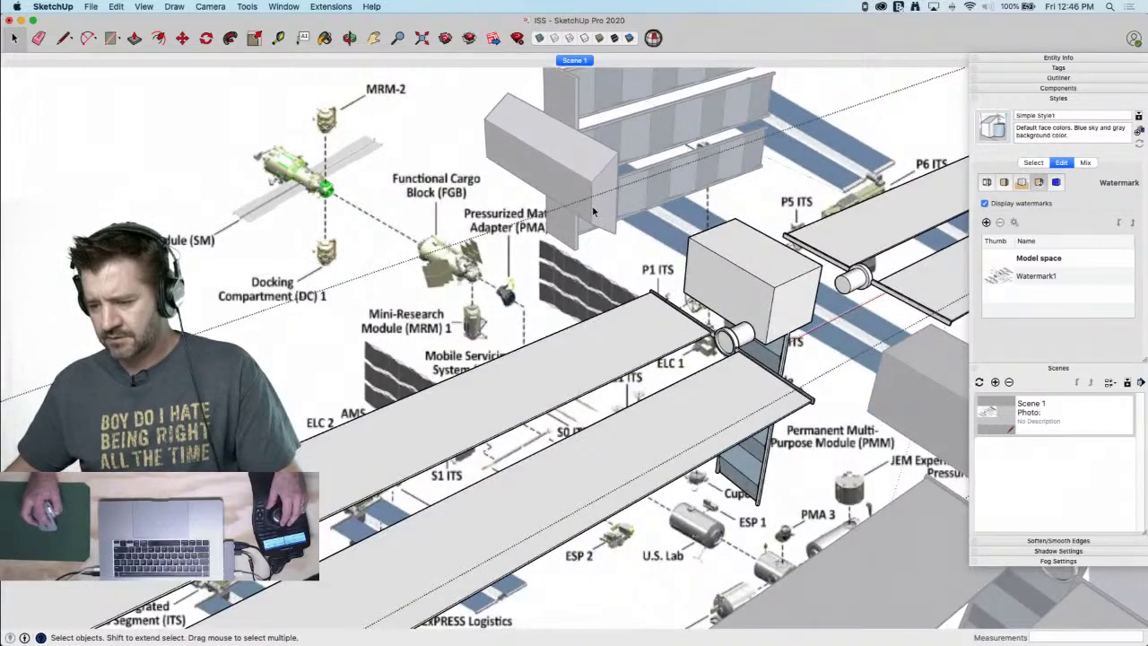
{"action": "middle_click_drag", "start_coordinate": [505, 264], "coordinate": [500, 269]}
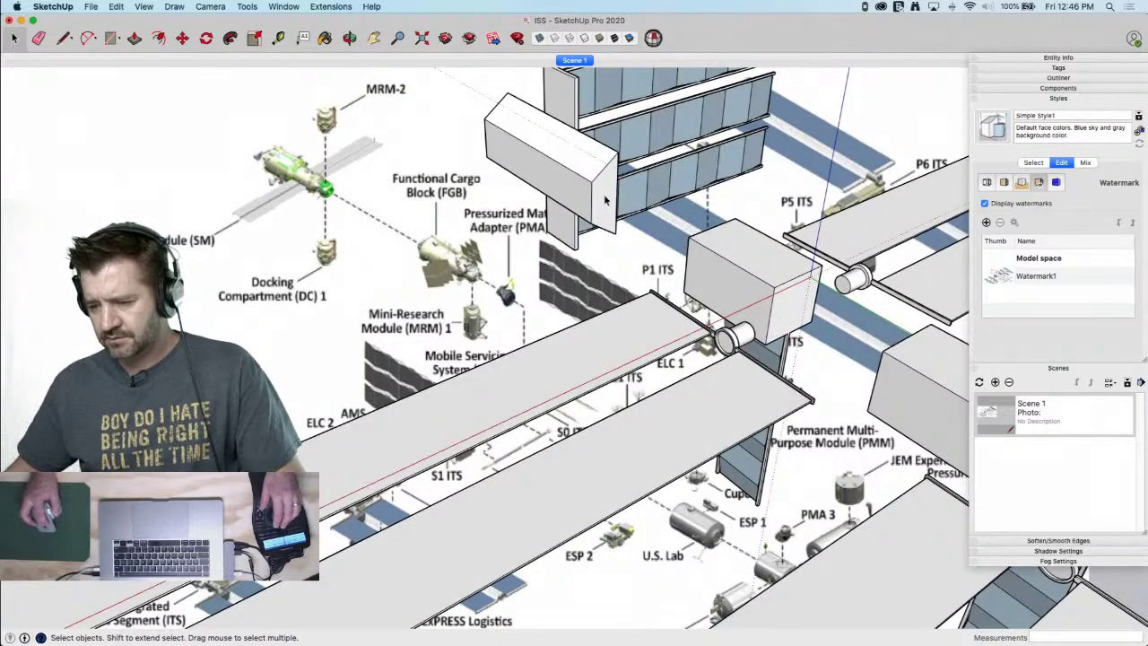
{"action": "mouse_move", "coordinate": [505, 240]}
{"action": "middle_mouse_down"}
{"action": "mouse_move", "coordinate": [669, 243]}
{"action": "mouse_move", "coordinate": [489, 224]}
{"action": "middle_mouse_up"}
{"action": "double_click", "coordinate": [489, 224]}
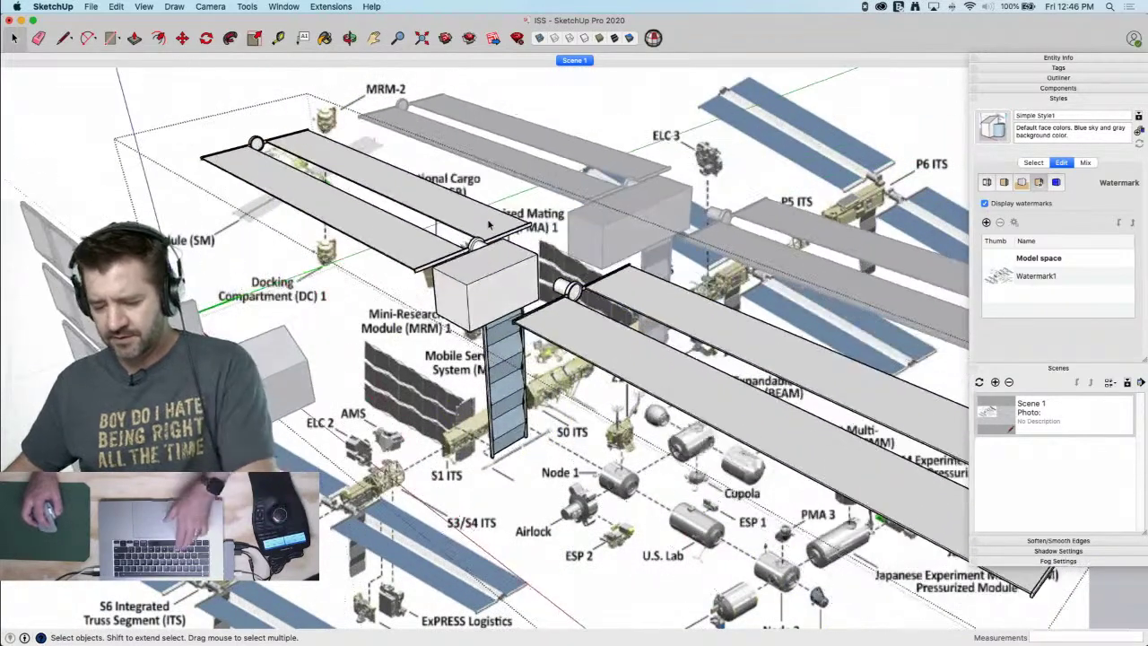
{"action": "key", "text": "super+v"}
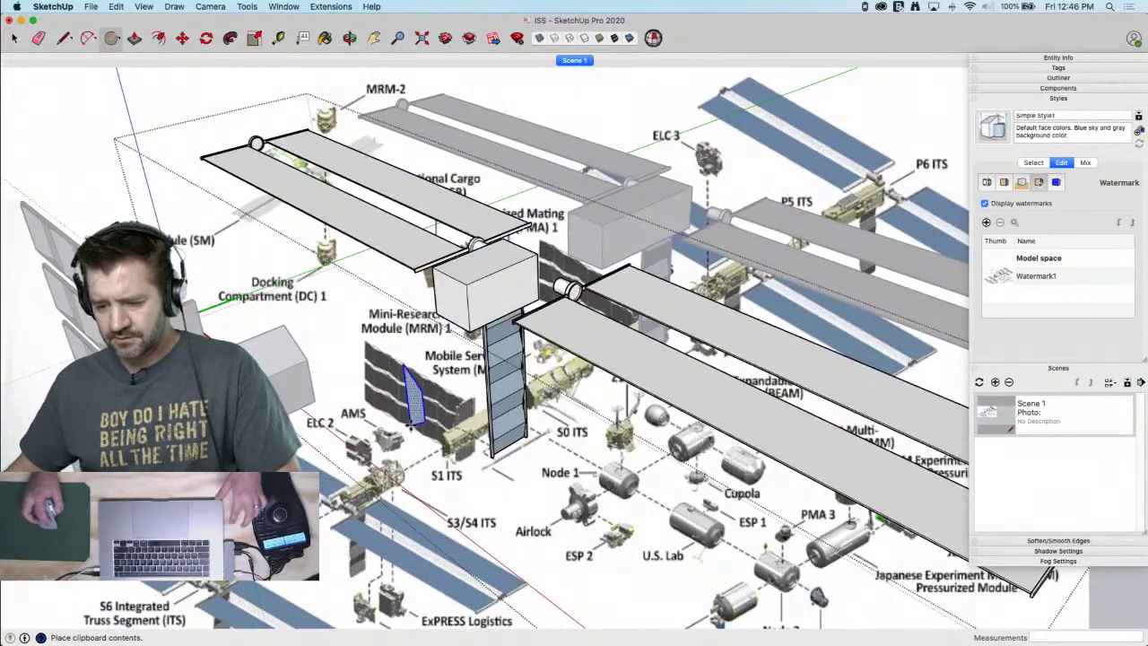
{"action": "middle_click_drag", "start_coordinate": [339, 397], "coordinate": [397, 321]}
{"action": "left_click", "coordinate": [400, 312]}
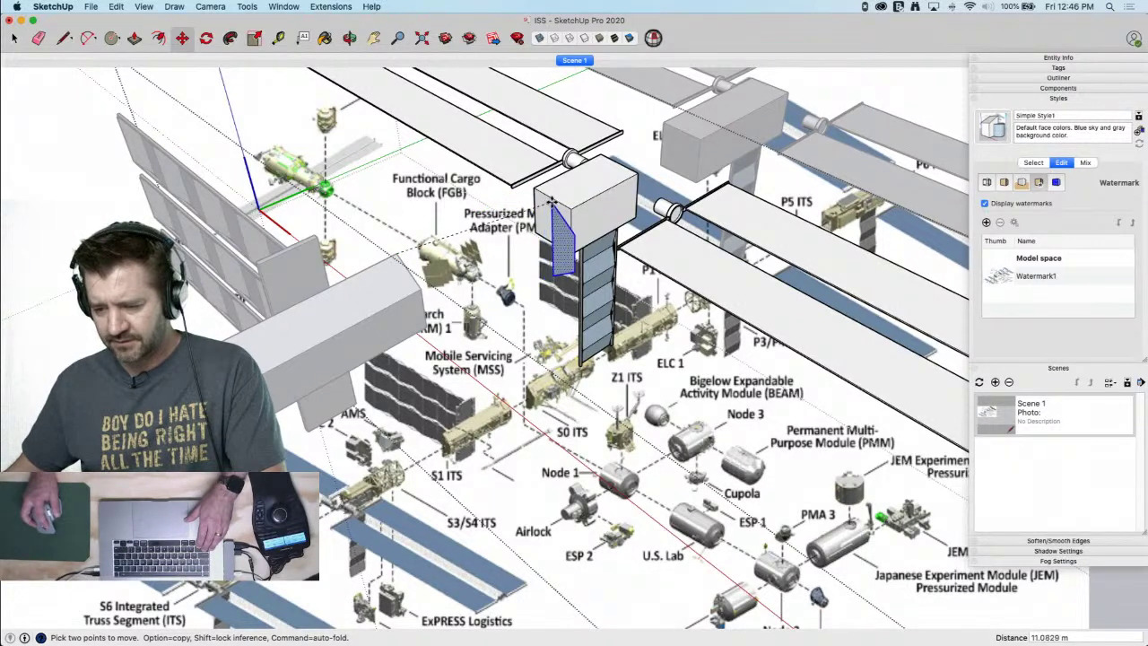
Fit the pasted profile onto the end face of the shortened P3/P4 truss block
{"action": "key", "text": "q"}
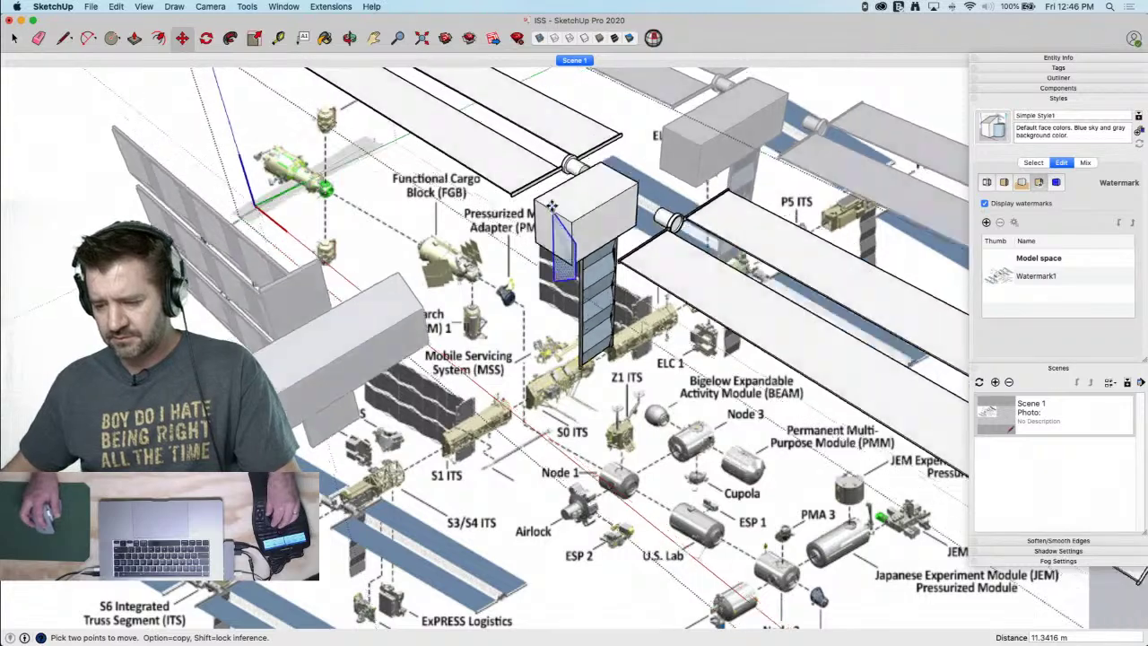
{"action": "left_click", "coordinate": [575, 149]}
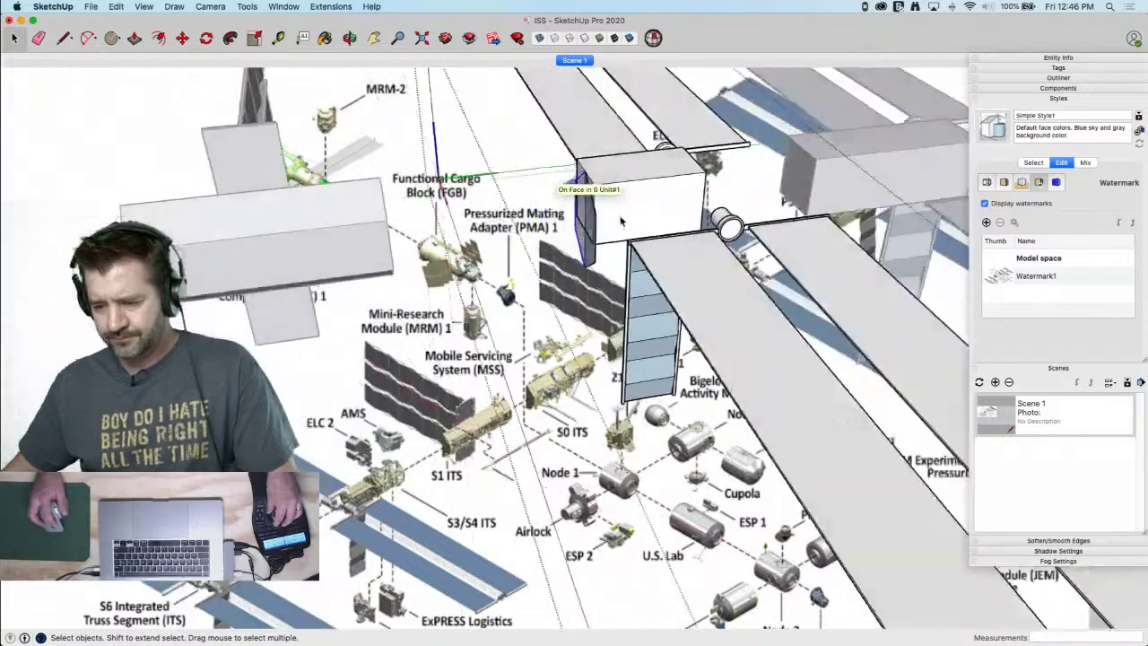
{"action": "key", "text": "e"}
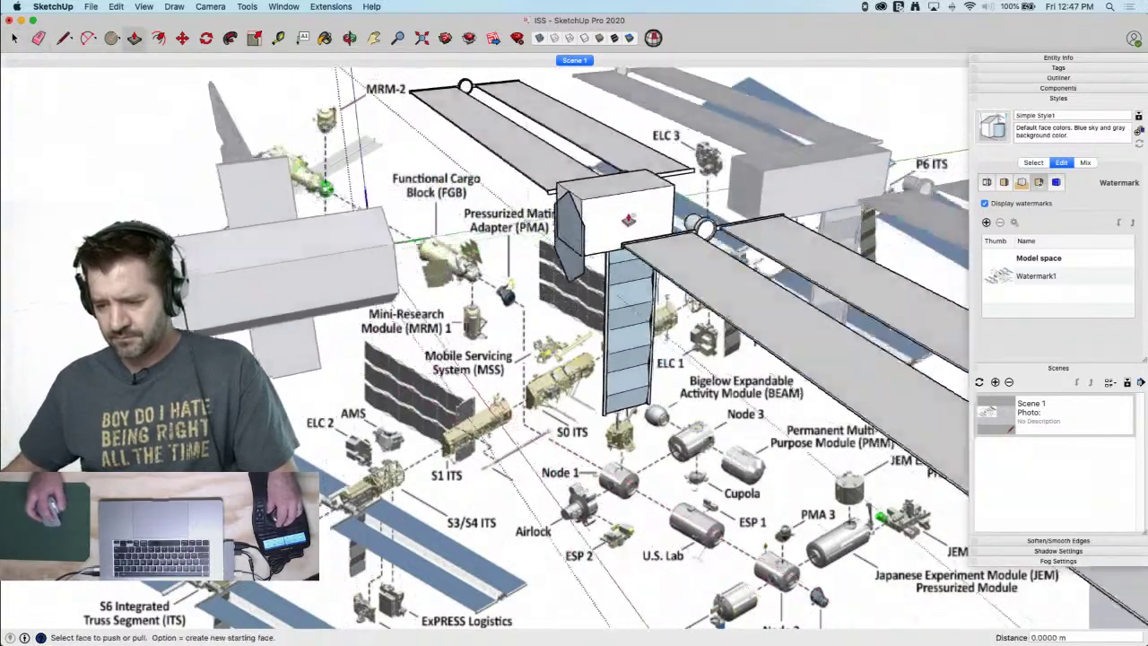
Switch the camera to Parallel Projection and extrude the P3/P4 end profile about 5.81 m toward the P1 segment
{"action": "key", "text": "p"}
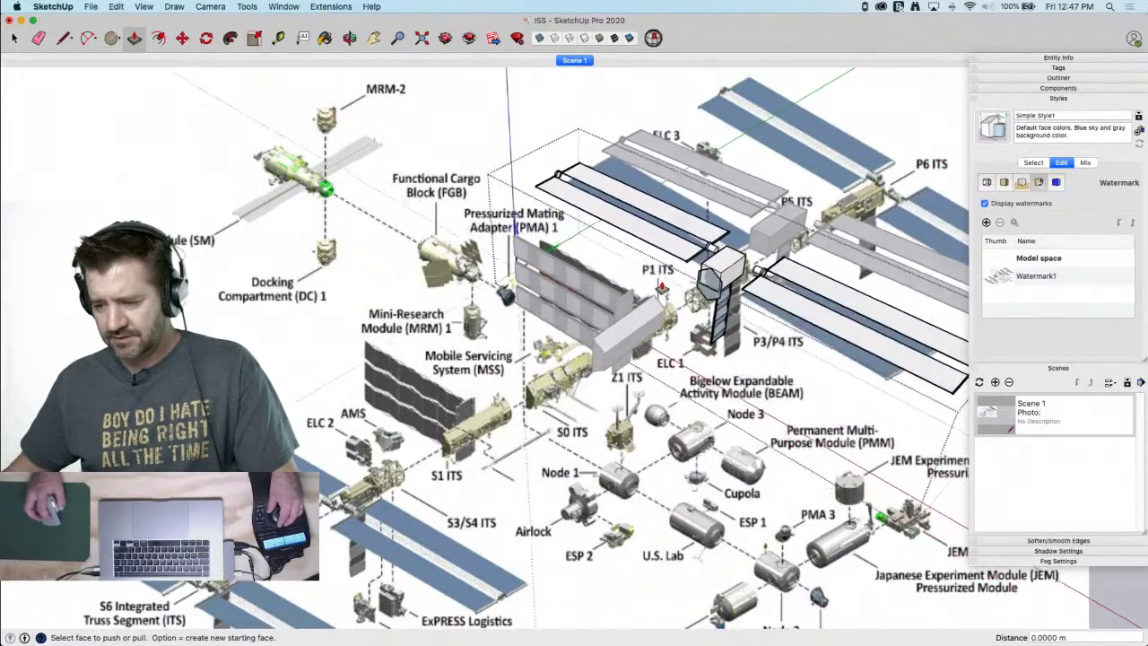
{"action": "left_click", "coordinate": [210, 7]}
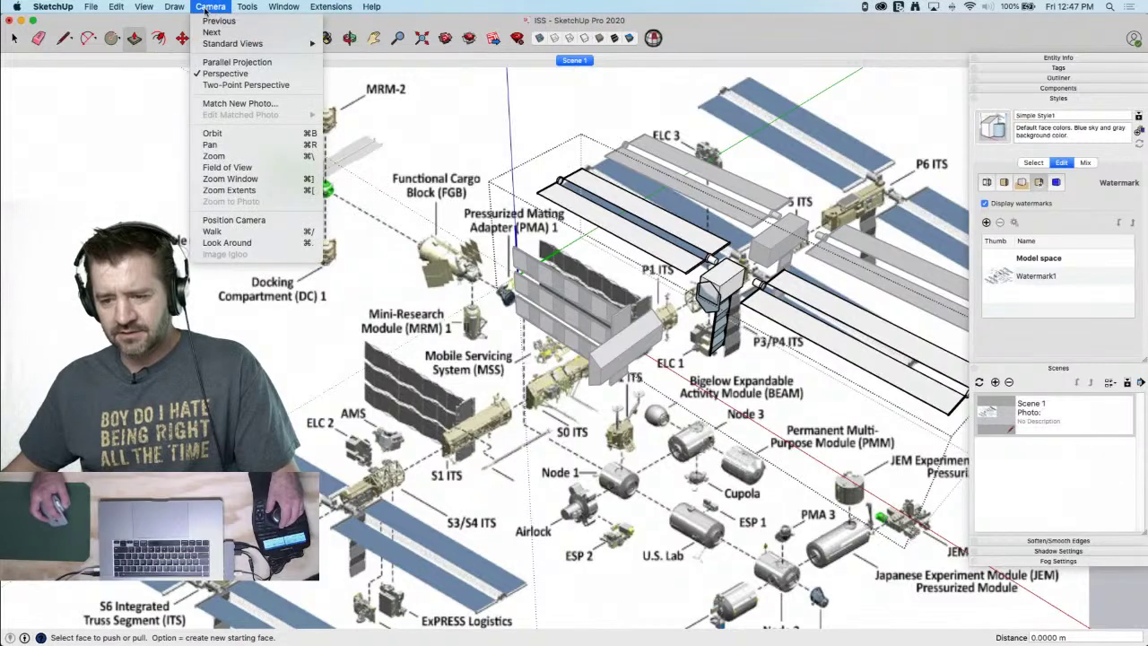
{"action": "left_click", "coordinate": [235, 62]}
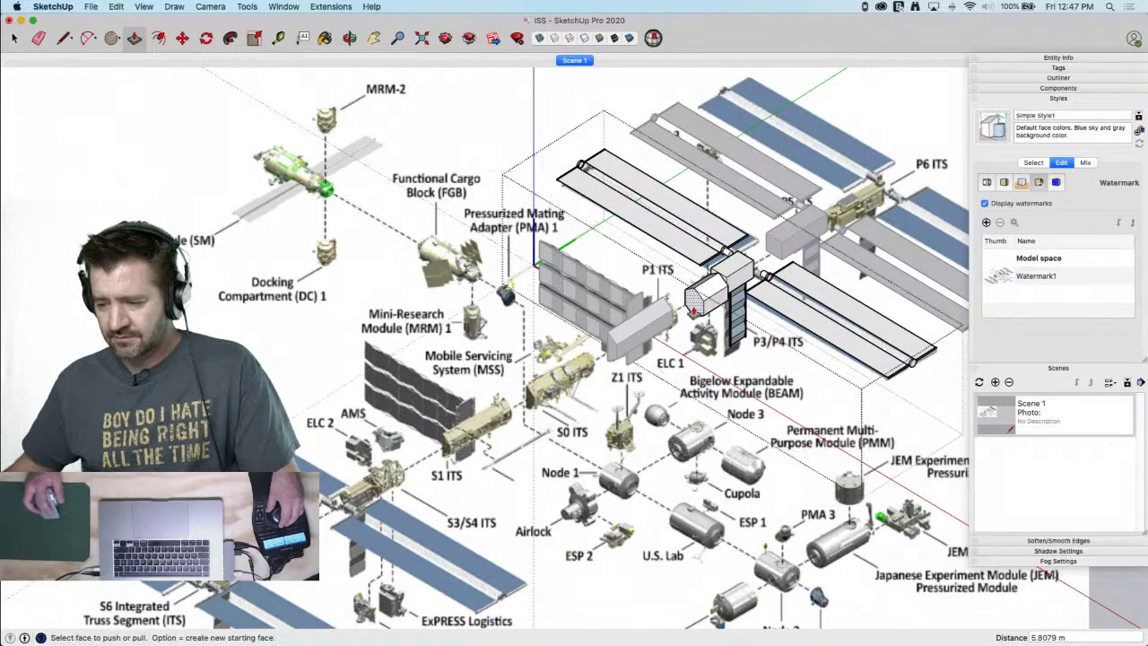
Turn the P1 truss block geometry into a component named Center Section
{"action": "key", "text": "space"}
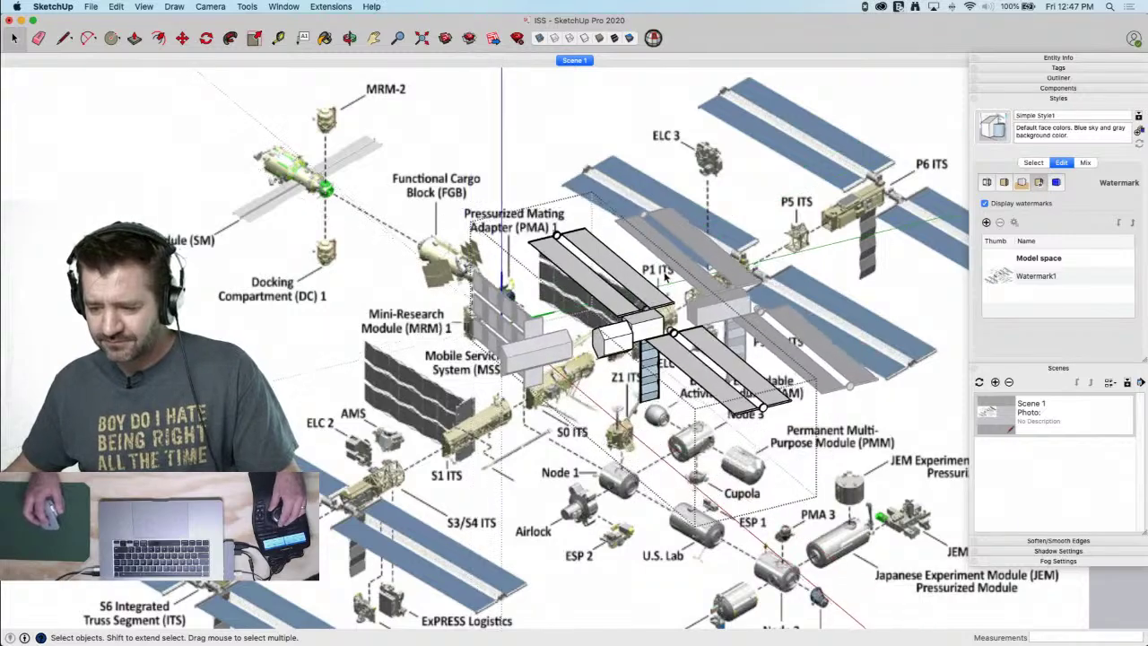
{"action": "left_click", "coordinate": [519, 366]}
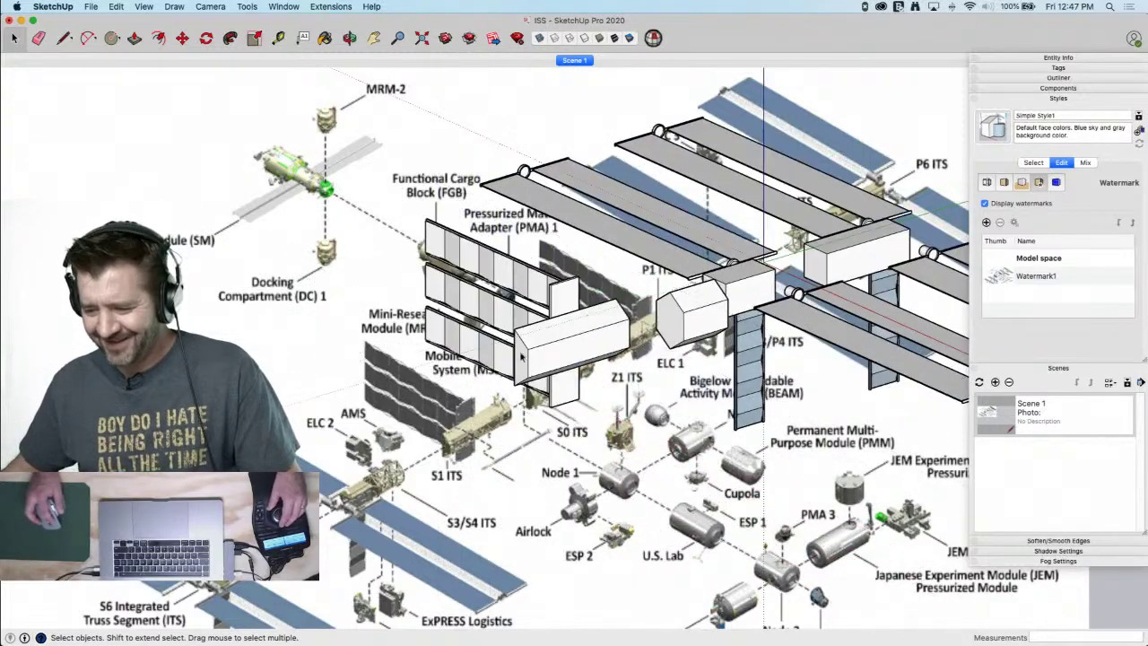
{"action": "left_click", "coordinate": [598, 343]}
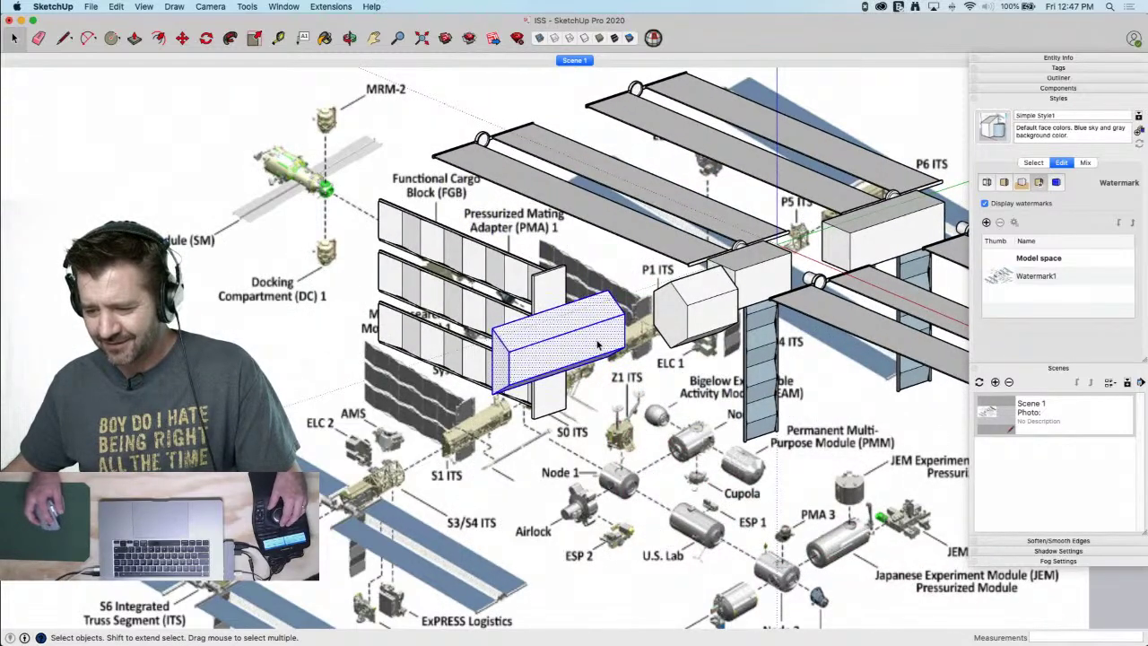
{"action": "left_click", "coordinate": [543, 295]}
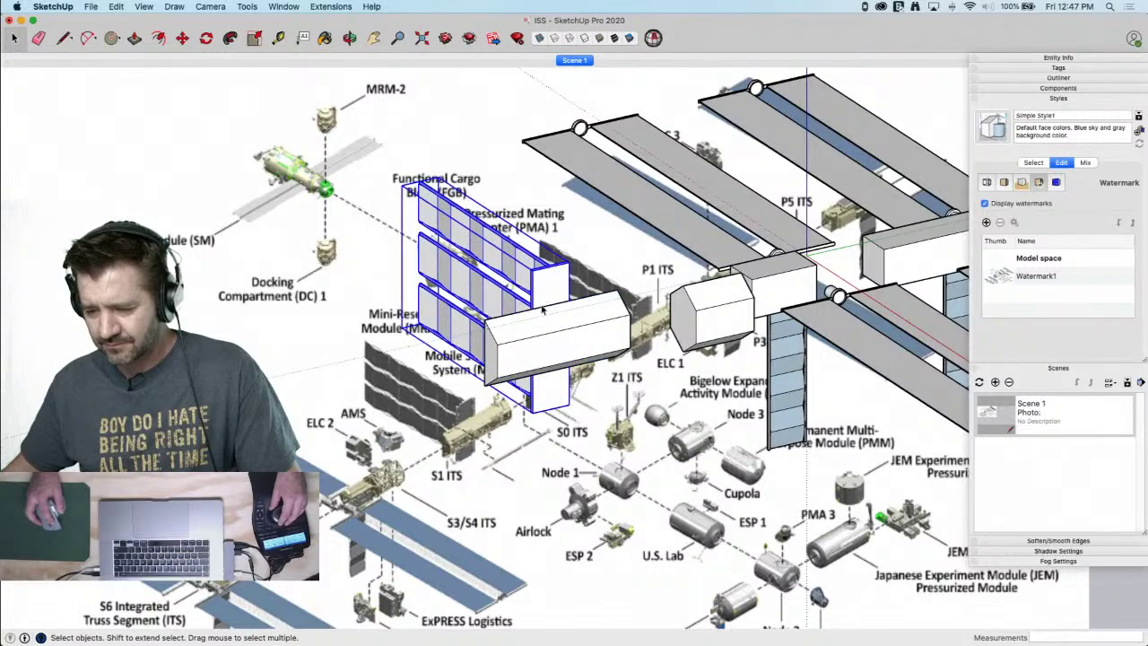
{"action": "left_click", "coordinate": [542, 338]}
{"action": "right_click", "coordinate": [543, 336]}
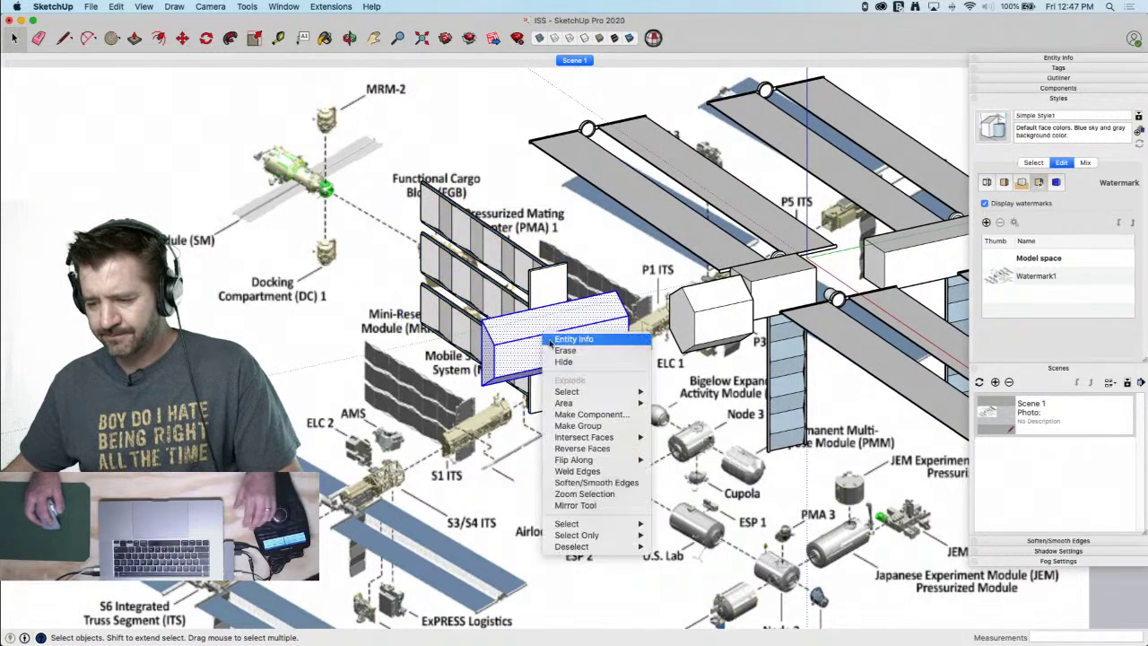
{"action": "left_click", "coordinate": [584, 415]}
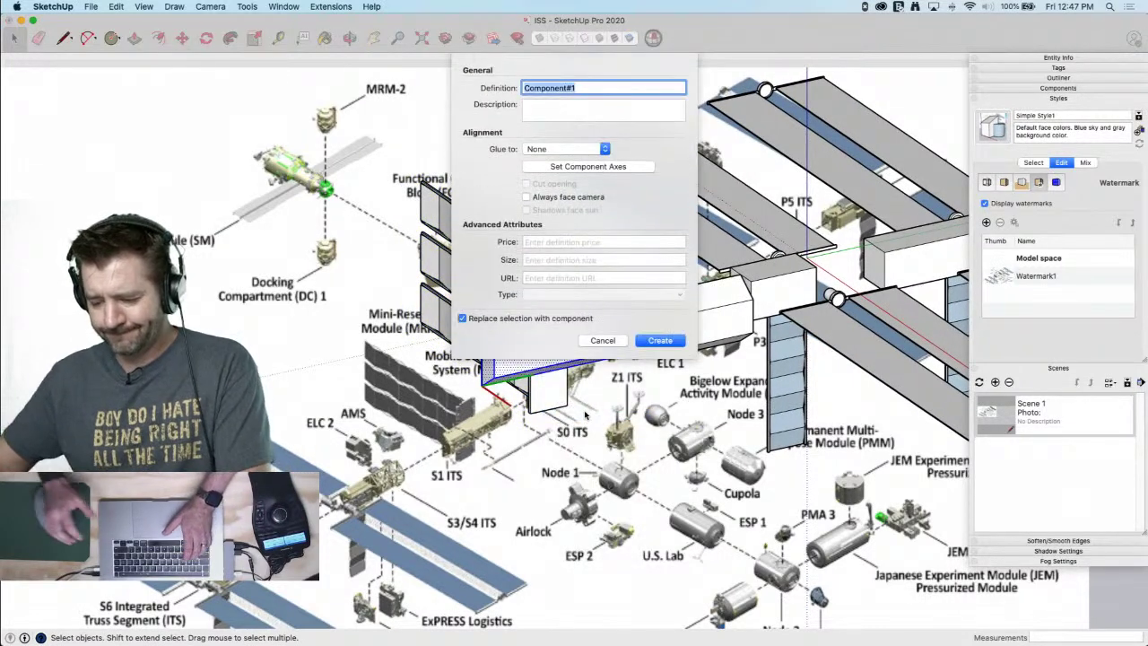
{"action": "type", "text": "Center Section"}
{"action": "key", "text": "Return"}
Group the P1 Center Section component together with its radiator panels
{"action": "middle_click_drag", "start_coordinate": [588, 415], "coordinate": [543, 355]}
{"action": "right_click", "coordinate": [542, 341]}
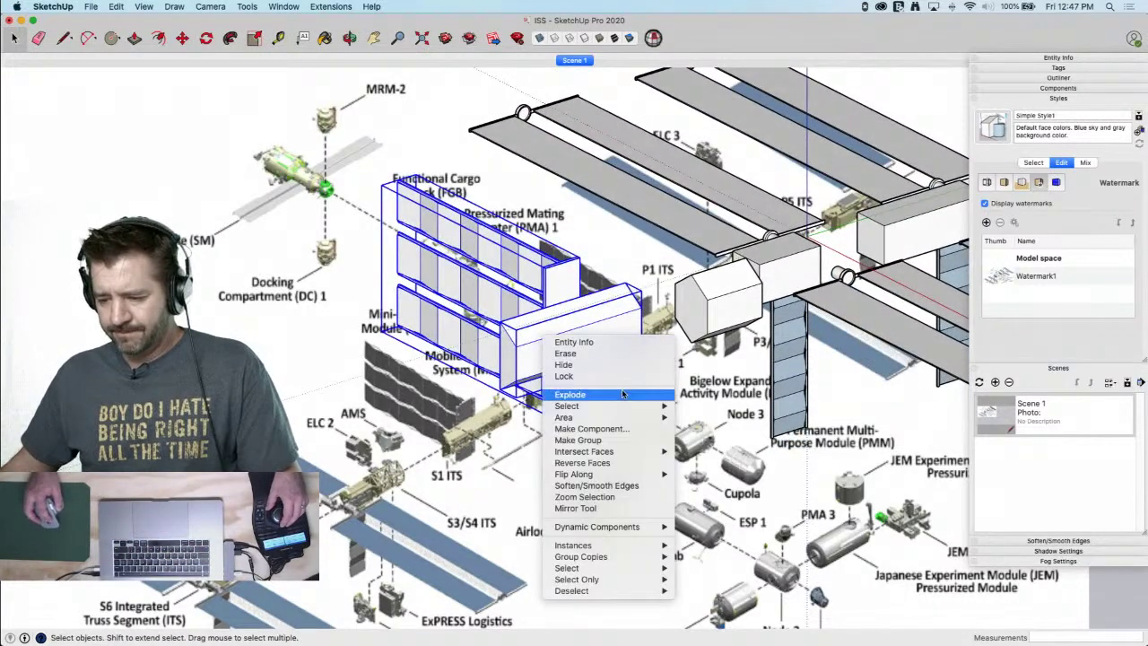
{"action": "left_click", "coordinate": [619, 439]}
Move the P1 radiator group about 5.74 m so its truss end meets the P3/P4 end profile
{"action": "middle_click_drag", "start_coordinate": [620, 439], "coordinate": [613, 314]}
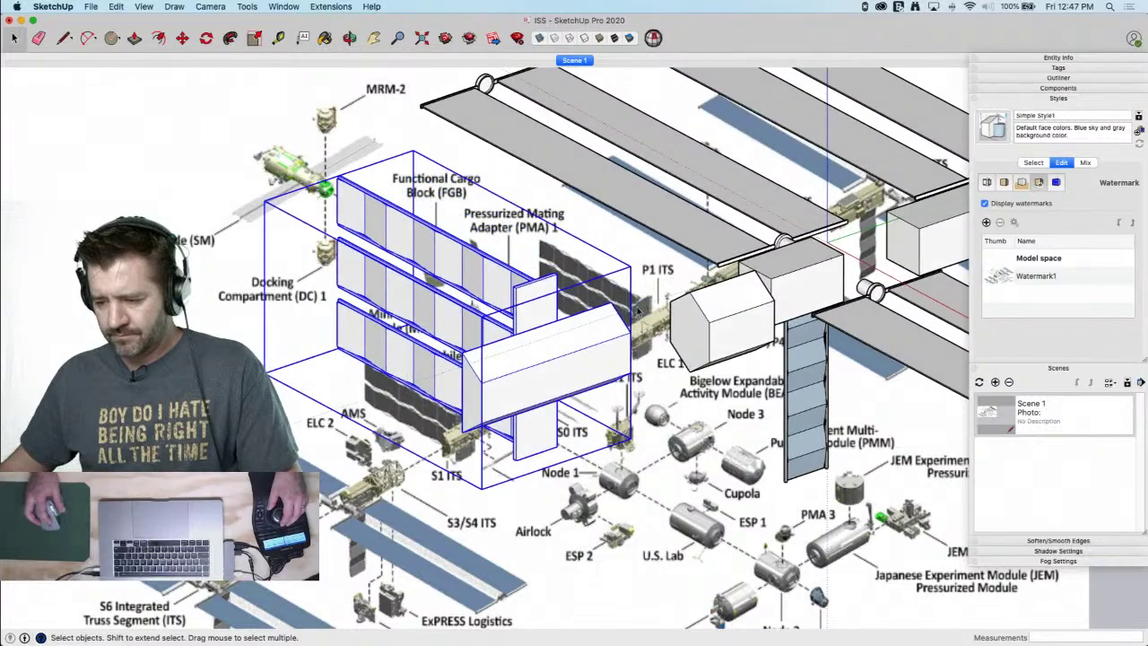
{"action": "key", "text": "m"}
{"action": "left_click", "coordinate": [611, 305]}
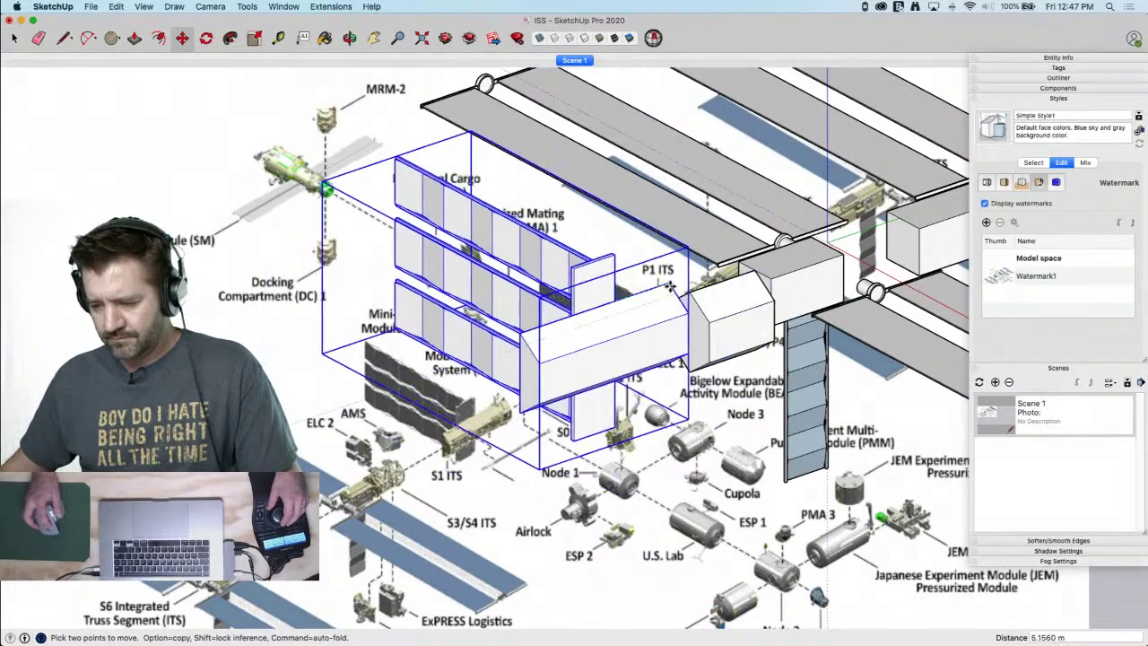
{"action": "left_click", "coordinate": [689, 295]}
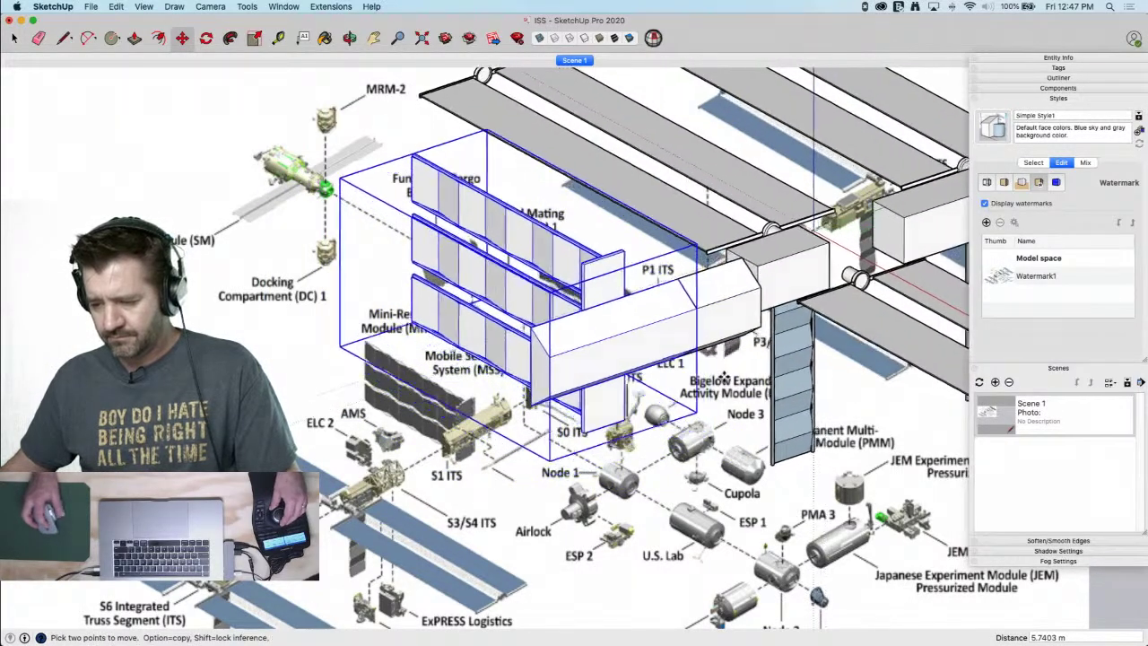
{"action": "key", "text": "space"}
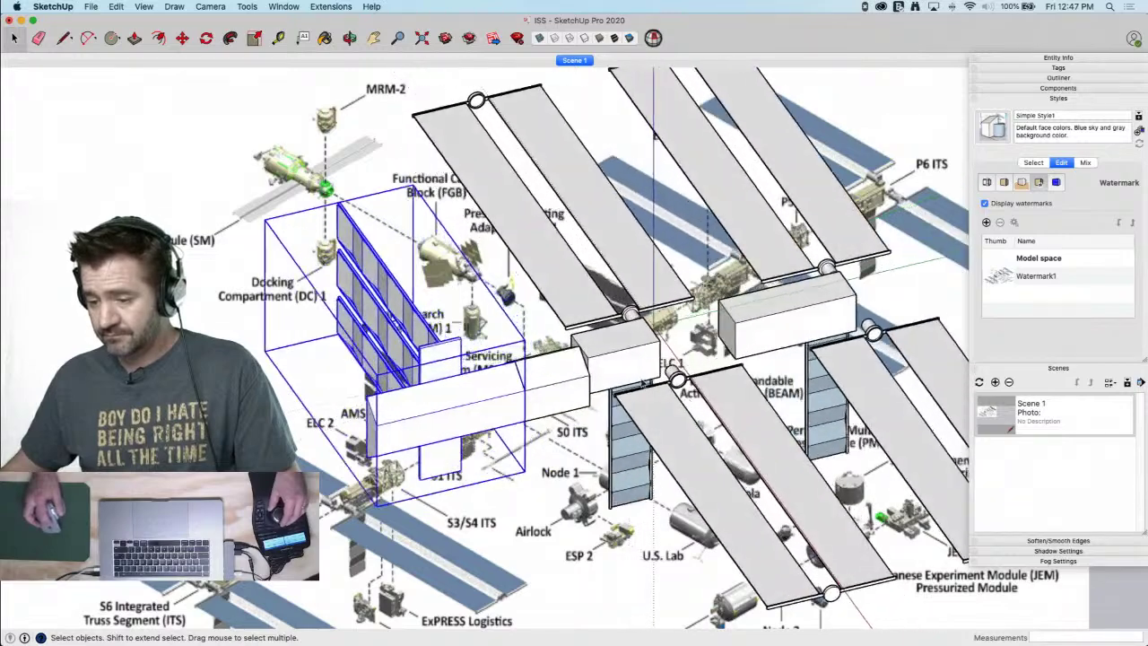
Group the extruded end block inside the P3/P4 solar array component
{"action": "double_click", "coordinate": [551, 386]}
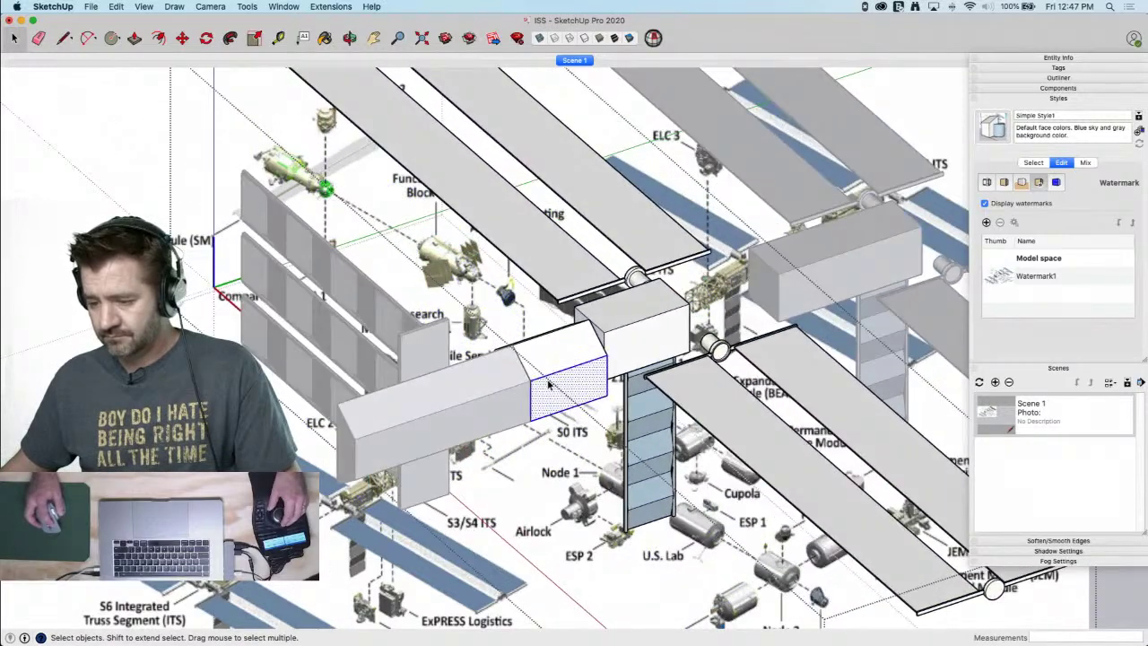
{"action": "triple_click", "coordinate": [550, 384]}
{"action": "right_click", "coordinate": [550, 382]}
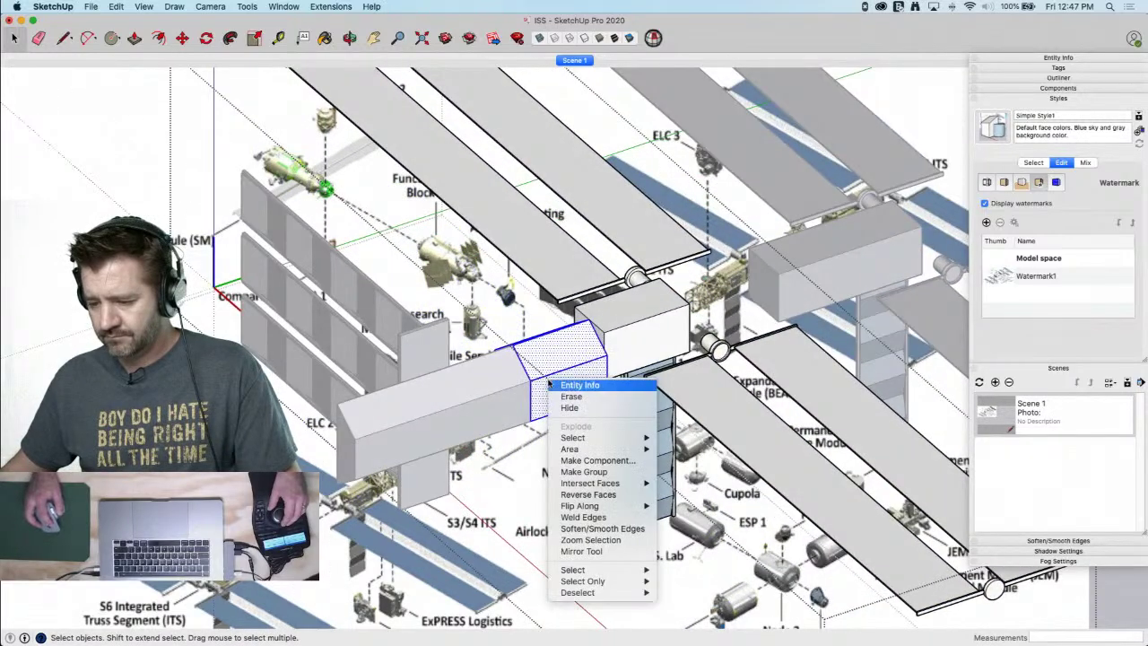
{"action": "left_click", "coordinate": [584, 472]}
Copy the grouped P3/P4 end block about 12.28 m along the truss to the far side of the box block
{"action": "scroll", "coordinate": [592, 382], "scroll_direction": "up", "scroll_amount": 5}
{"action": "key", "text": "m"}
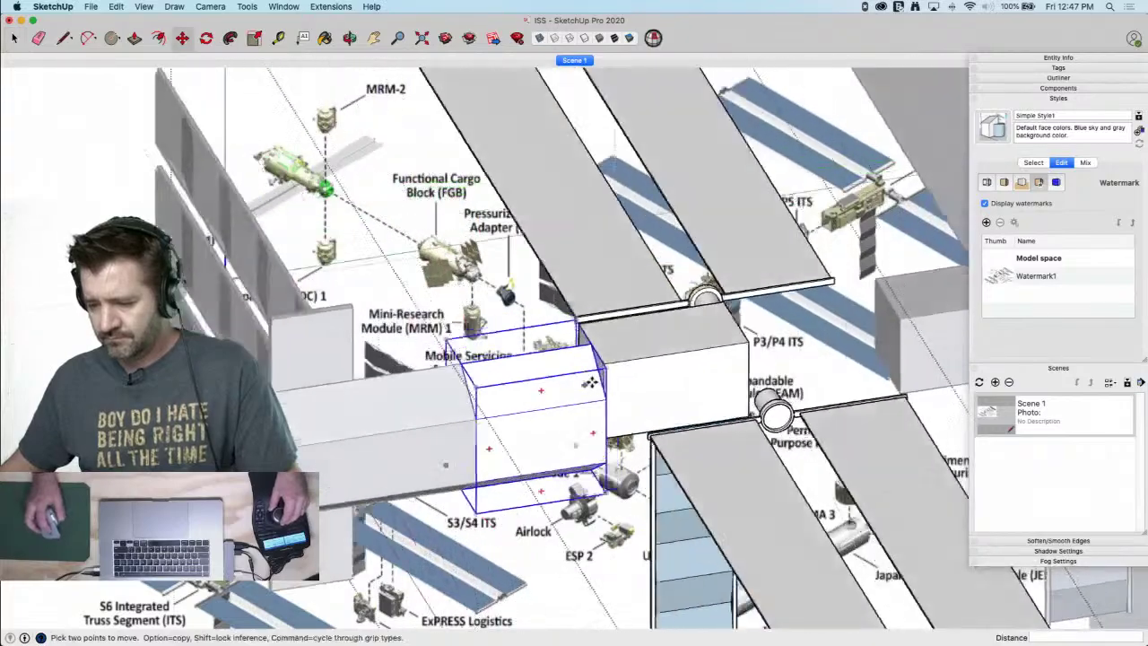
{"action": "middle_click_drag", "start_coordinate": [592, 381], "coordinate": [572, 415]}
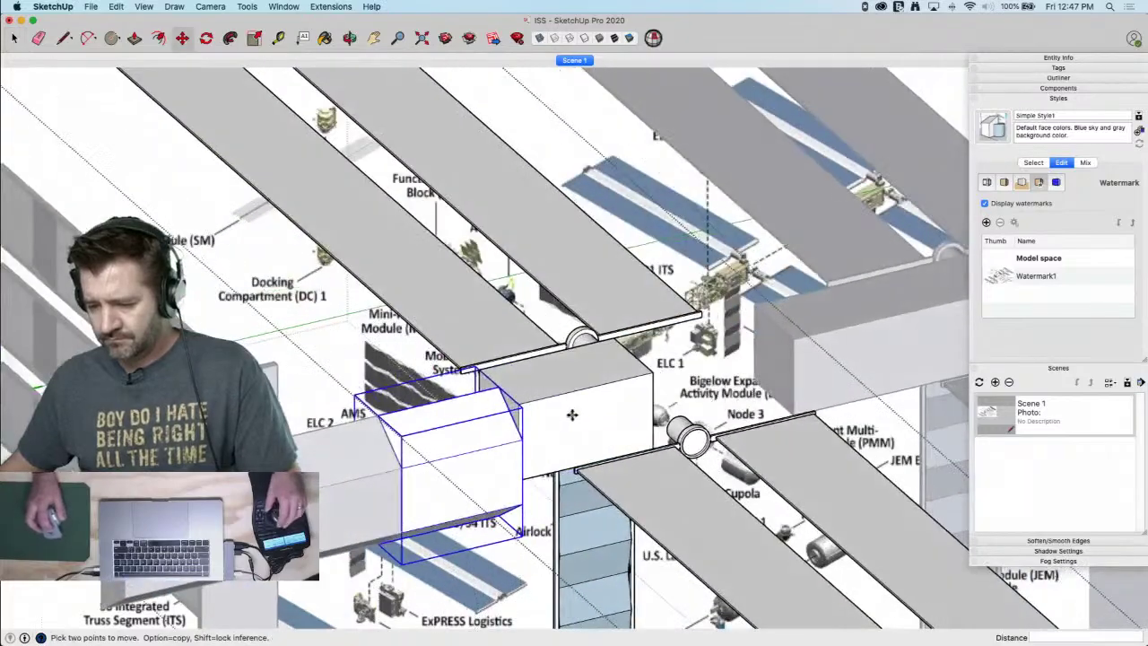
{"action": "left_click", "coordinate": [397, 415]}
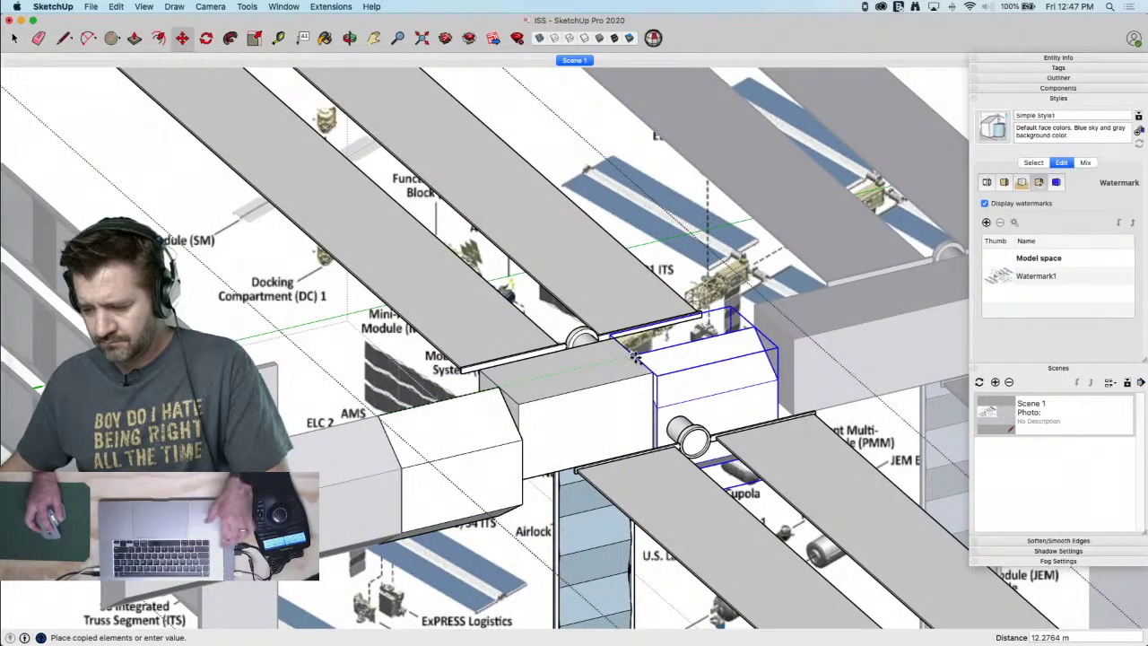
Push the outer end face of the copied block inward to shorten it
{"action": "key", "text": "space"}
{"action": "key", "text": "shift+x"}
{"action": "key", "text": "p"}
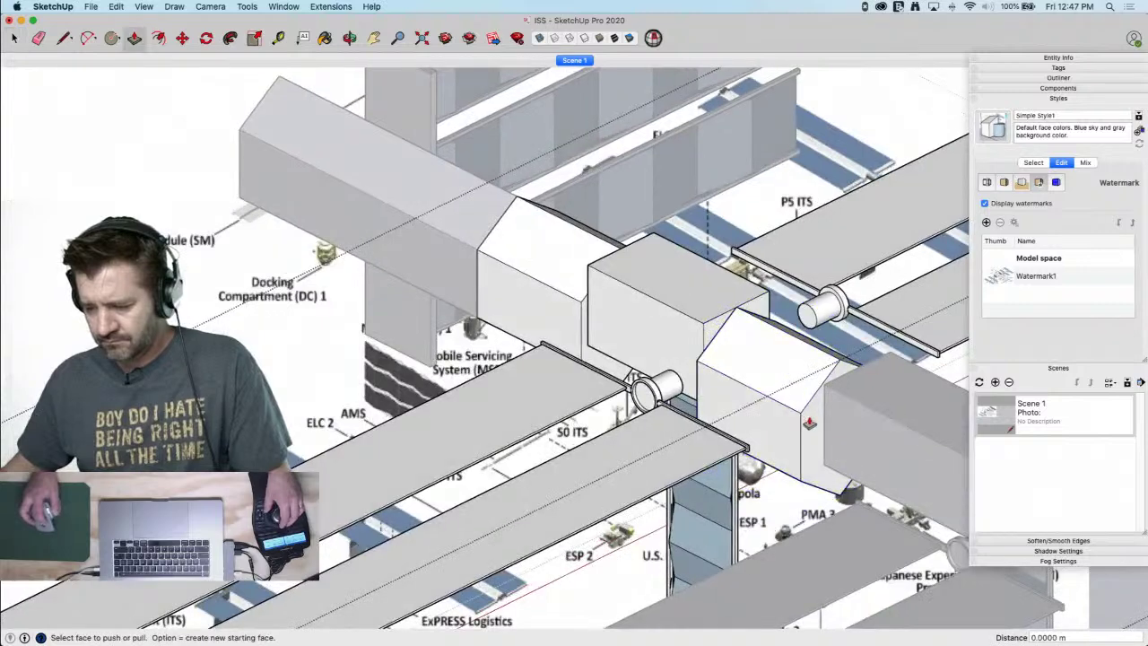
{"action": "key", "text": "space"}
{"action": "double_click", "coordinate": [812, 426]}
{"action": "key", "text": "p"}
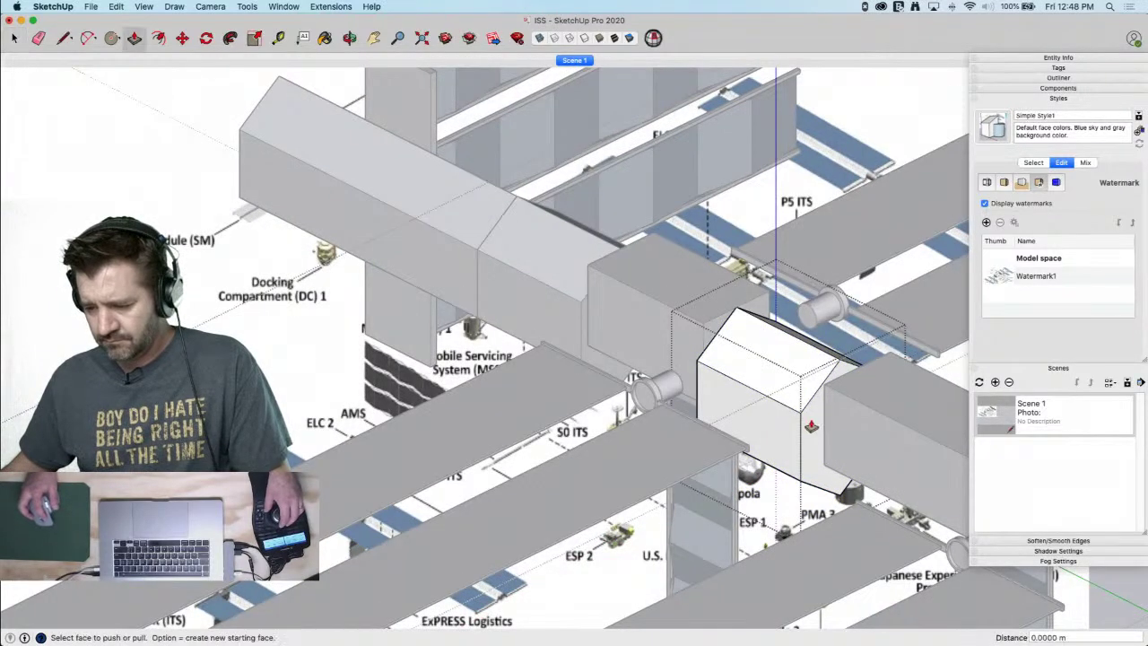
{"action": "left_click_drag", "start_coordinate": [810, 426], "coordinate": [782, 410]}
{"action": "key", "text": "space"}
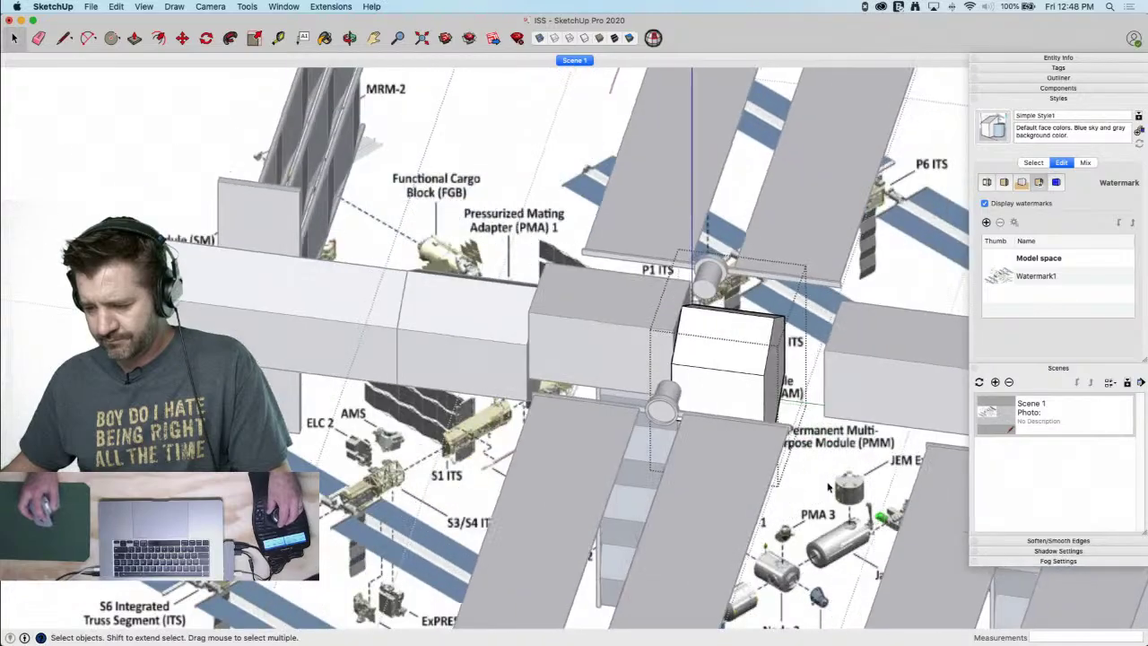
Move the outer solar array component about 2.62 m along the truss to butt against the shortened block
{"action": "left_click", "coordinate": [843, 326]}
{"action": "middle_click_drag", "start_coordinate": [843, 328], "coordinate": [772, 381]}
{"action": "left_click", "coordinate": [773, 377]}
{"action": "key", "text": "m"}
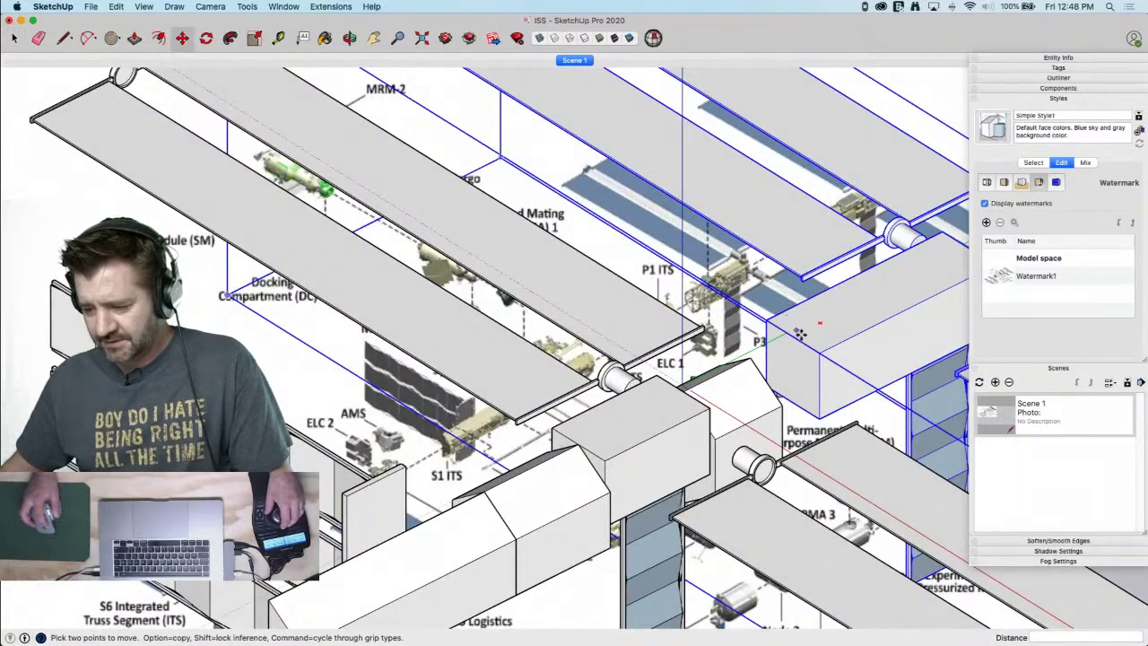
{"action": "left_click", "coordinate": [796, 339]}
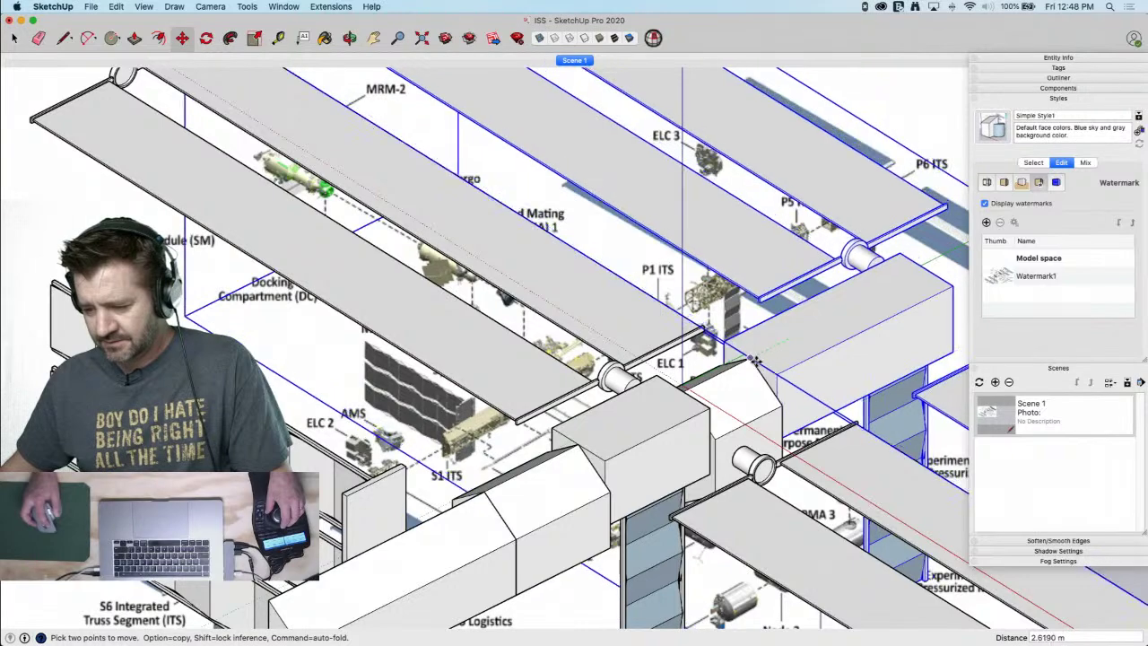
{"action": "key", "text": "space"}
Copy the Center Section component out of the P1 radiator group and paste it at the top level beside the truss
{"action": "scroll", "coordinate": [757, 408], "scroll_direction": "down", "scroll_amount": 8}
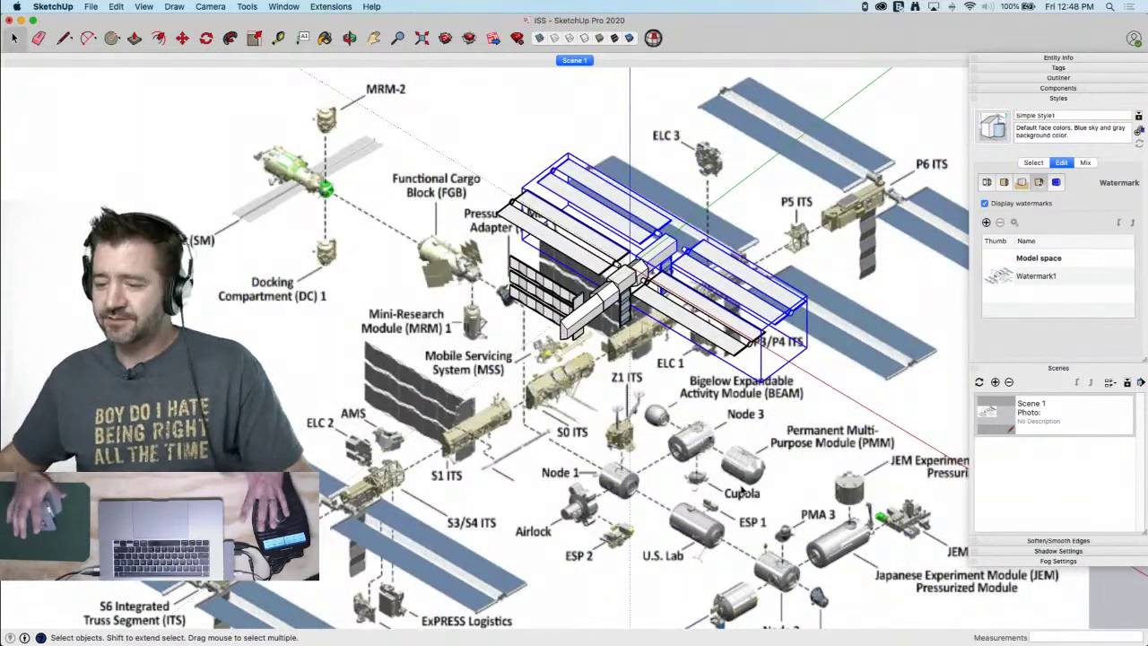
{"action": "middle_click_drag", "start_coordinate": [742, 489], "coordinate": [588, 299]}
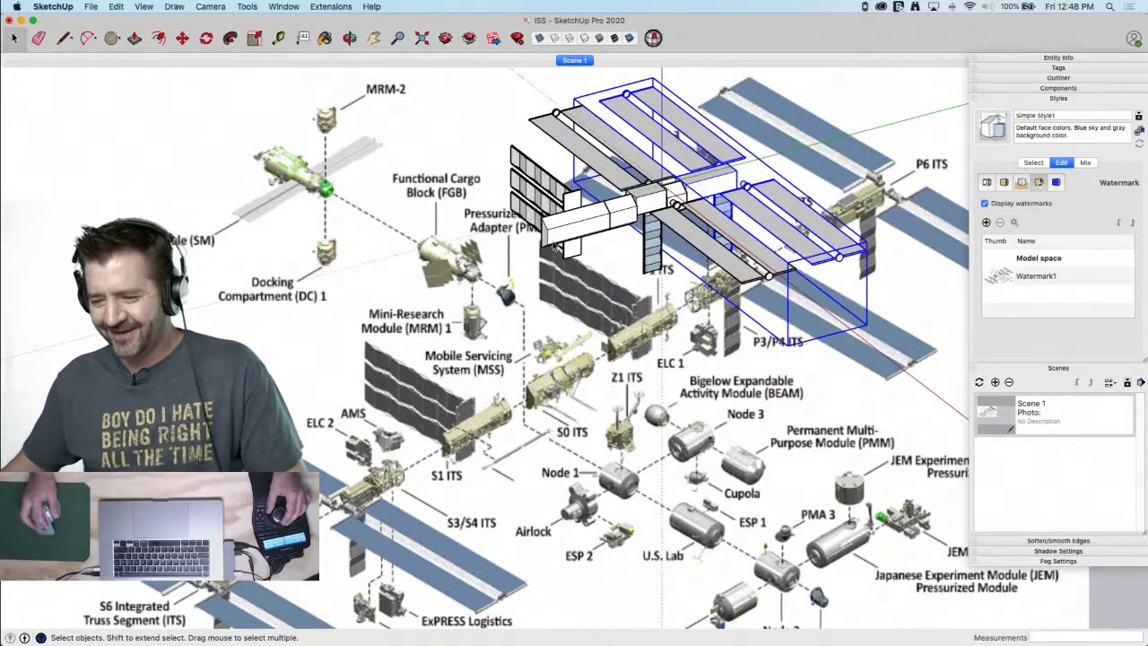
{"action": "middle_click_drag", "start_coordinate": [559, 256], "coordinate": [575, 222]}
{"action": "double_click", "coordinate": [575, 225]}
{"action": "scroll", "coordinate": [575, 226], "scroll_direction": "up", "scroll_amount": 1}
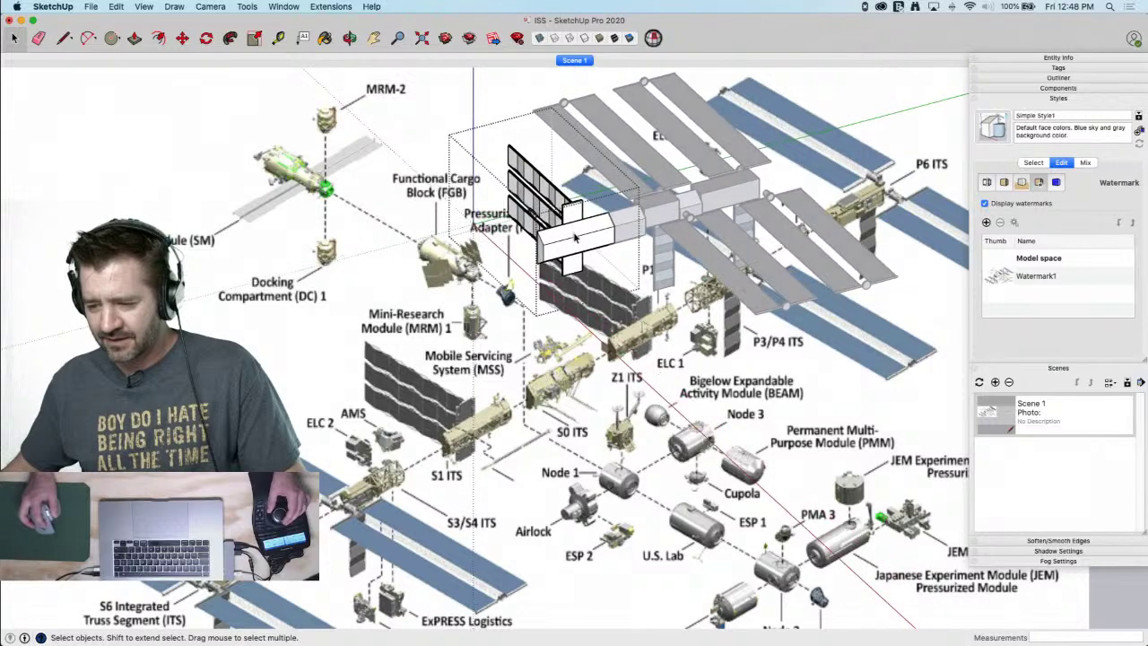
{"action": "left_click", "coordinate": [577, 235]}
{"action": "scroll", "coordinate": [579, 238], "scroll_direction": "up", "scroll_amount": 4}
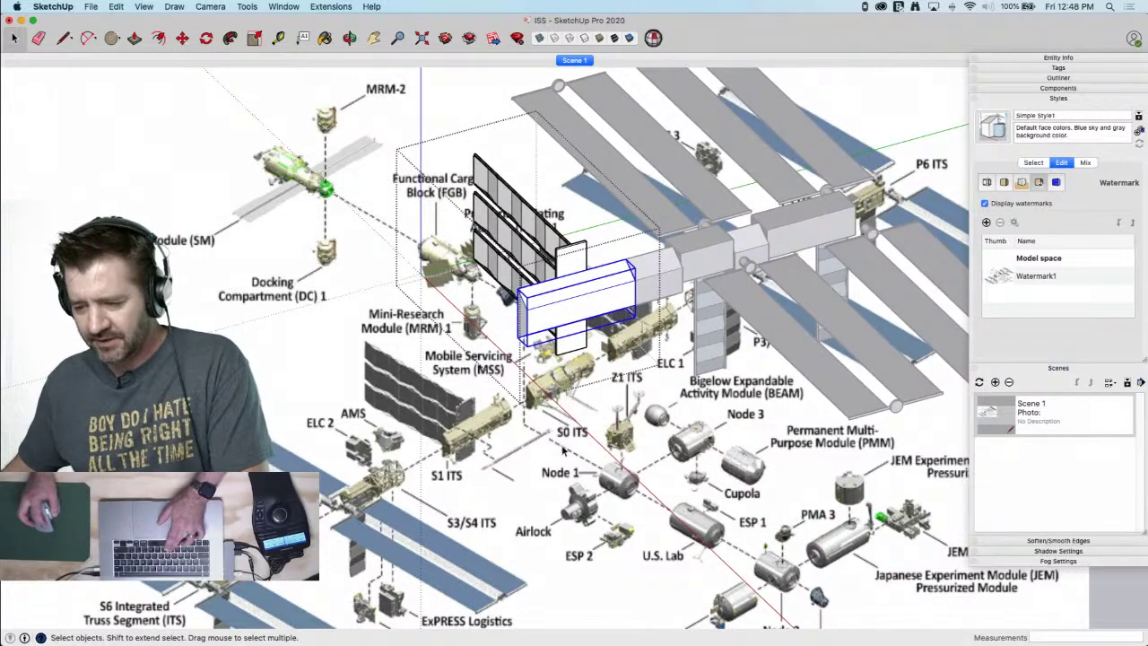
{"action": "left_click", "coordinate": [563, 449]}
{"action": "key", "text": "super+v"}
{"action": "left_click", "coordinate": [367, 379]}
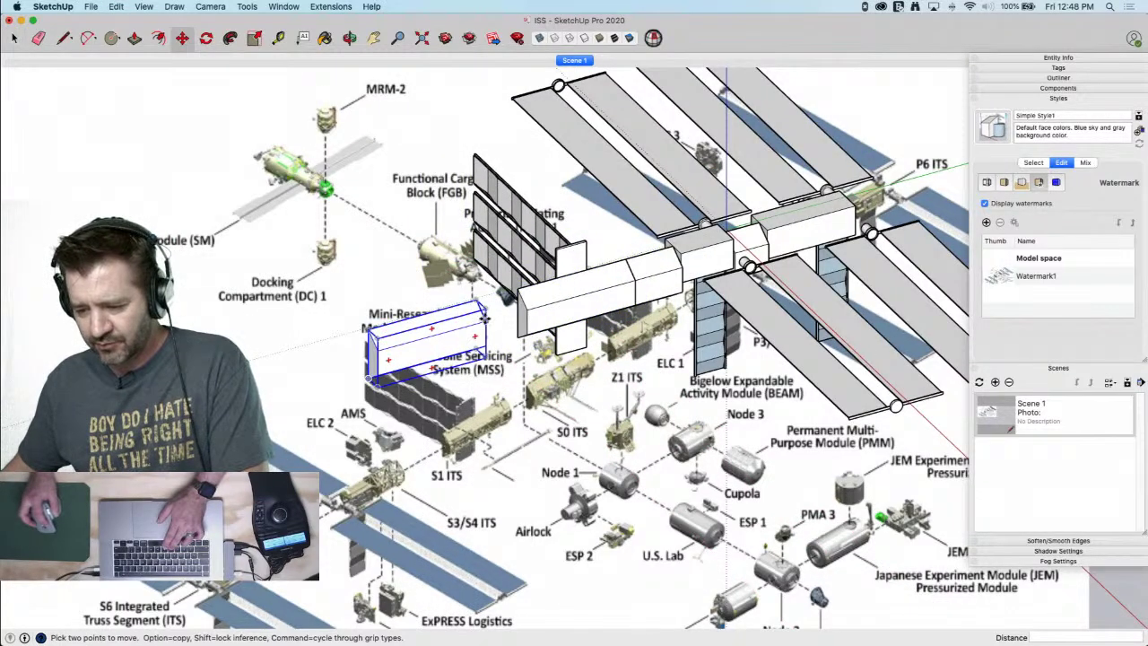
Switch the camera to Perspective and move the pasted Center Section about 14.78 m onto the free end of the P1 truss
{"action": "left_click", "coordinate": [483, 316]}
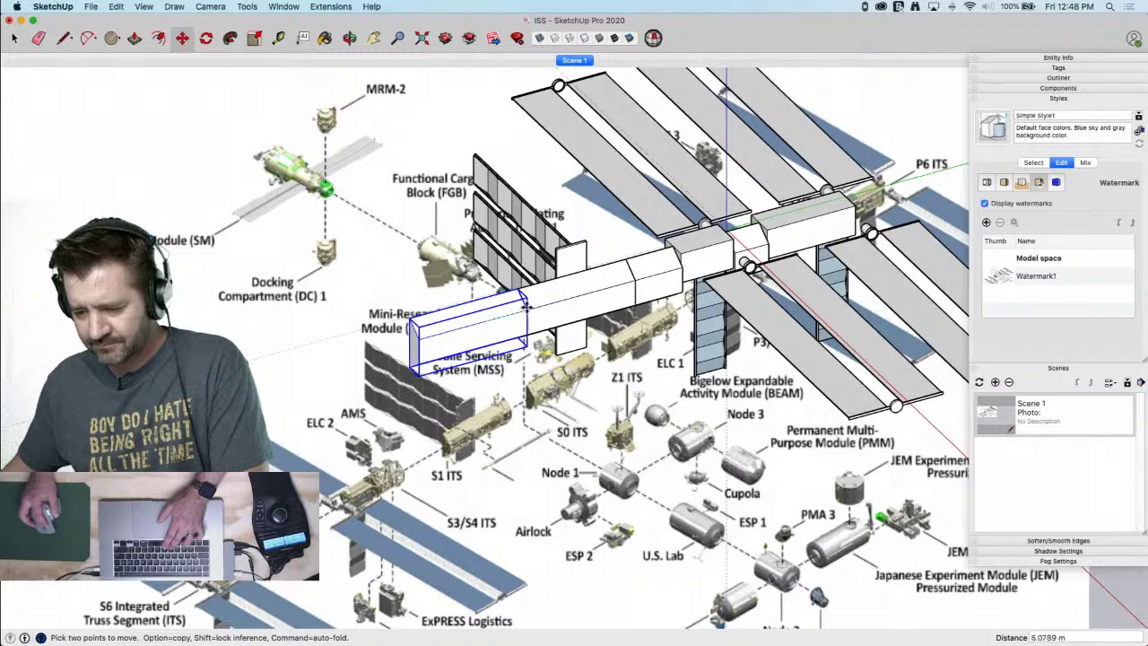
{"action": "left_click", "coordinate": [208, 7]}
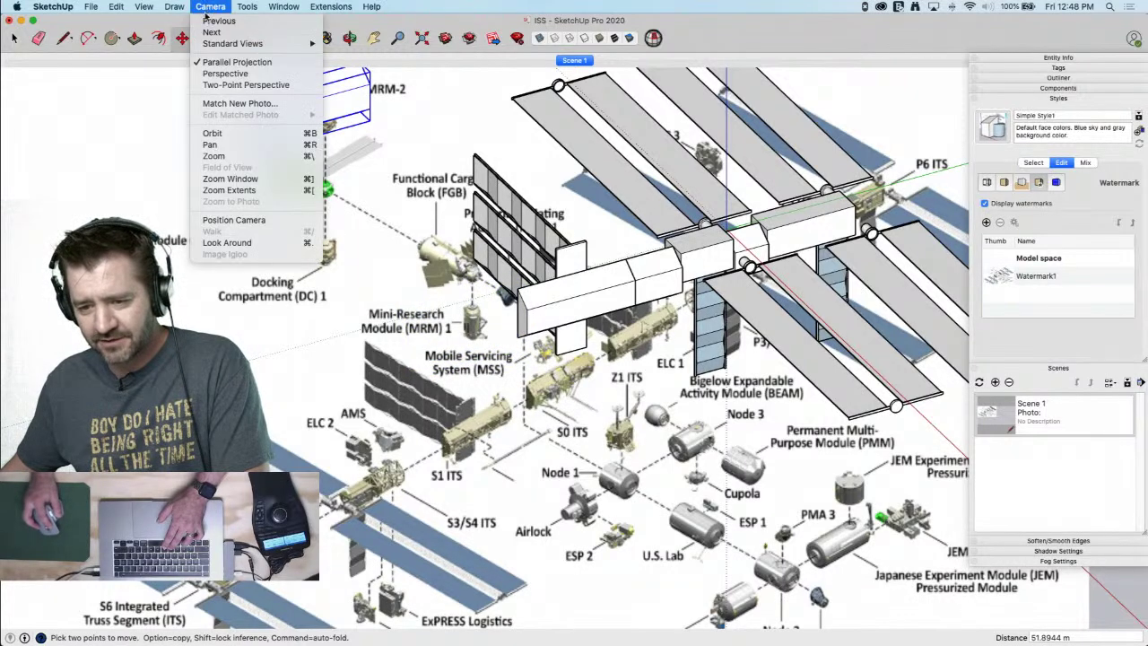
{"action": "left_click", "coordinate": [223, 73]}
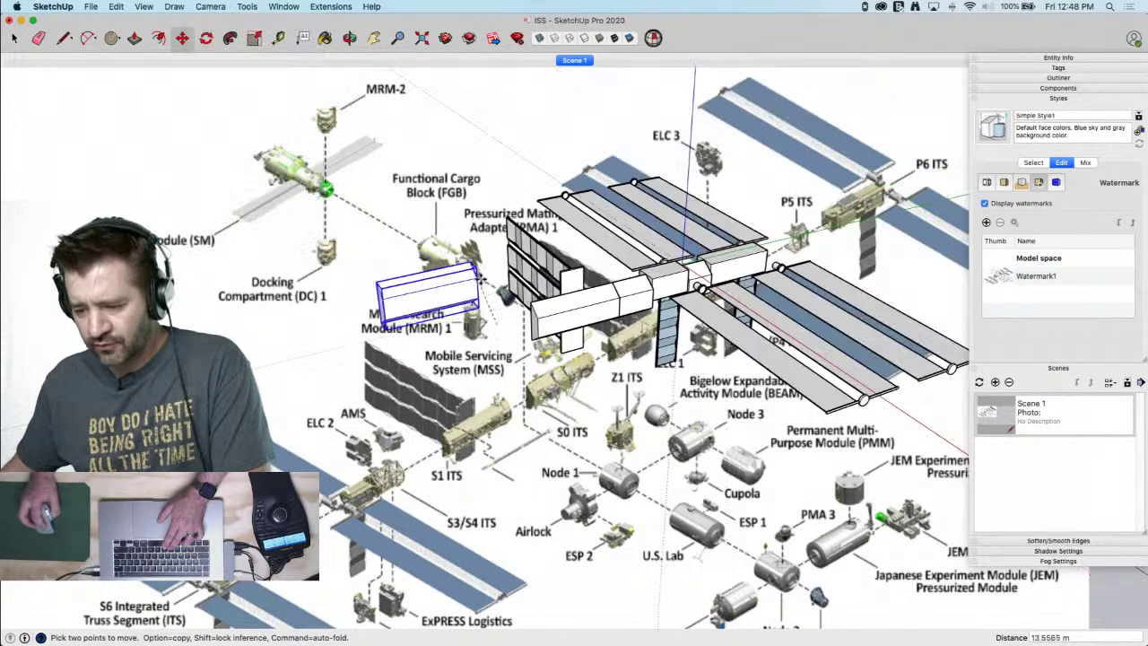
{"action": "scroll", "coordinate": [534, 298], "scroll_direction": "up", "scroll_amount": 5}
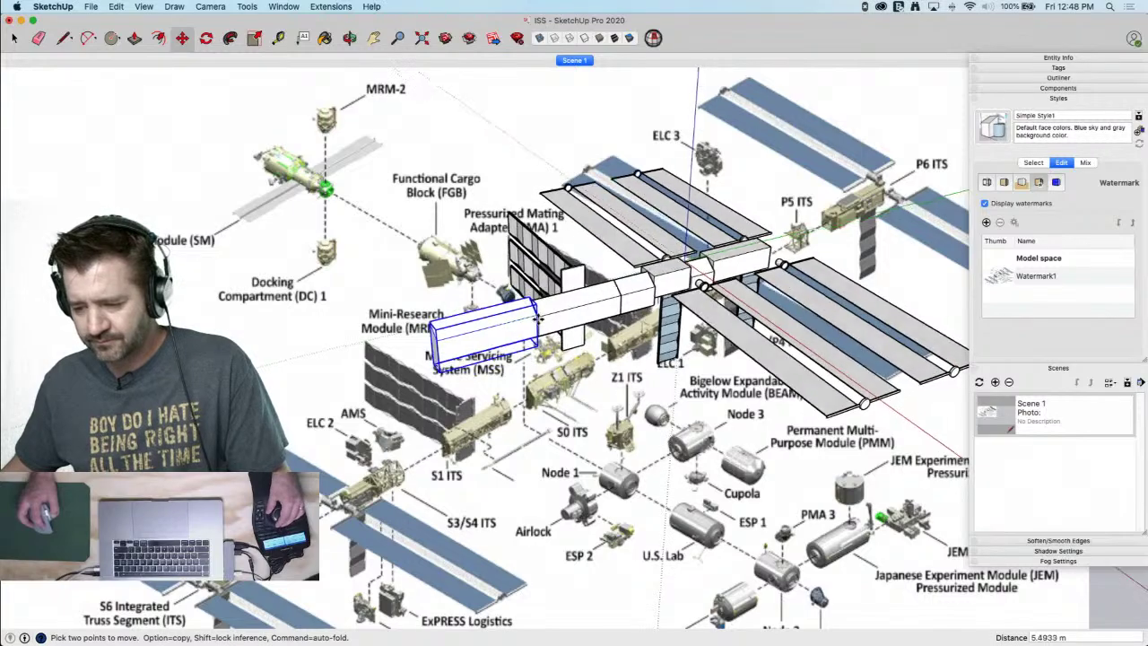
{"action": "scroll", "coordinate": [540, 296], "scroll_direction": "up", "scroll_amount": 1}
{"action": "left_click", "coordinate": [512, 345]}
{"action": "scroll", "coordinate": [656, 302], "scroll_direction": "down", "scroll_amount": 6}
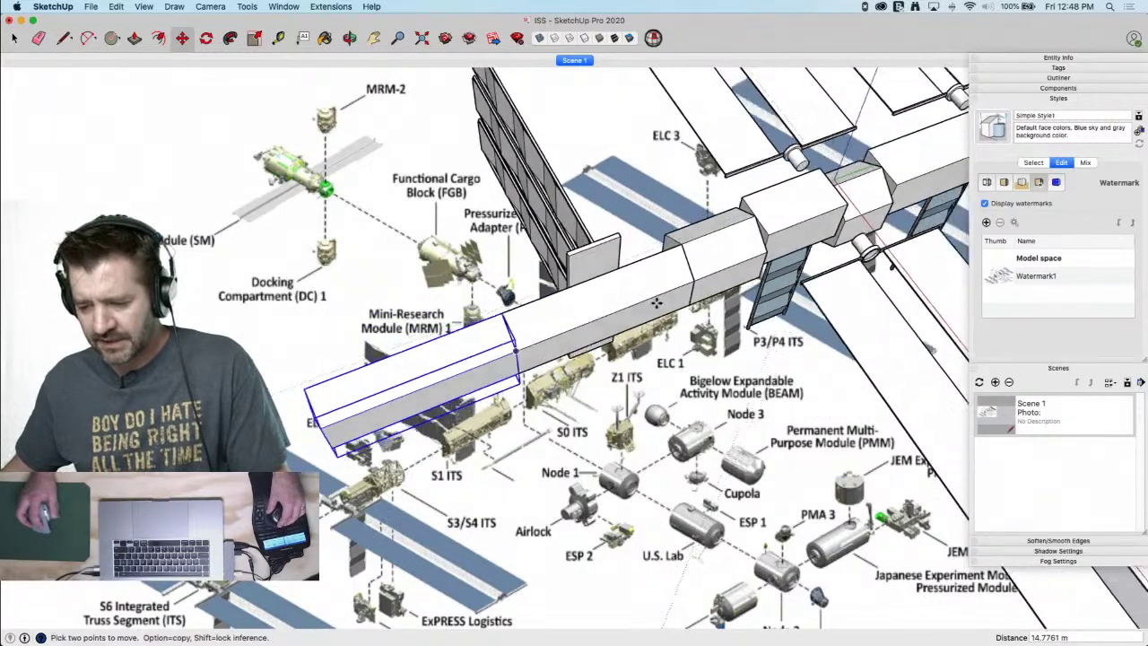
{"action": "key", "text": "space"}
Copy everything except the added end block to the side and mirror the copy with a green-axis scale of -1.00
{"action": "middle_click_drag", "start_coordinate": [761, 415], "coordinate": [708, 236]}
{"action": "key", "text": "shift+super+i"}
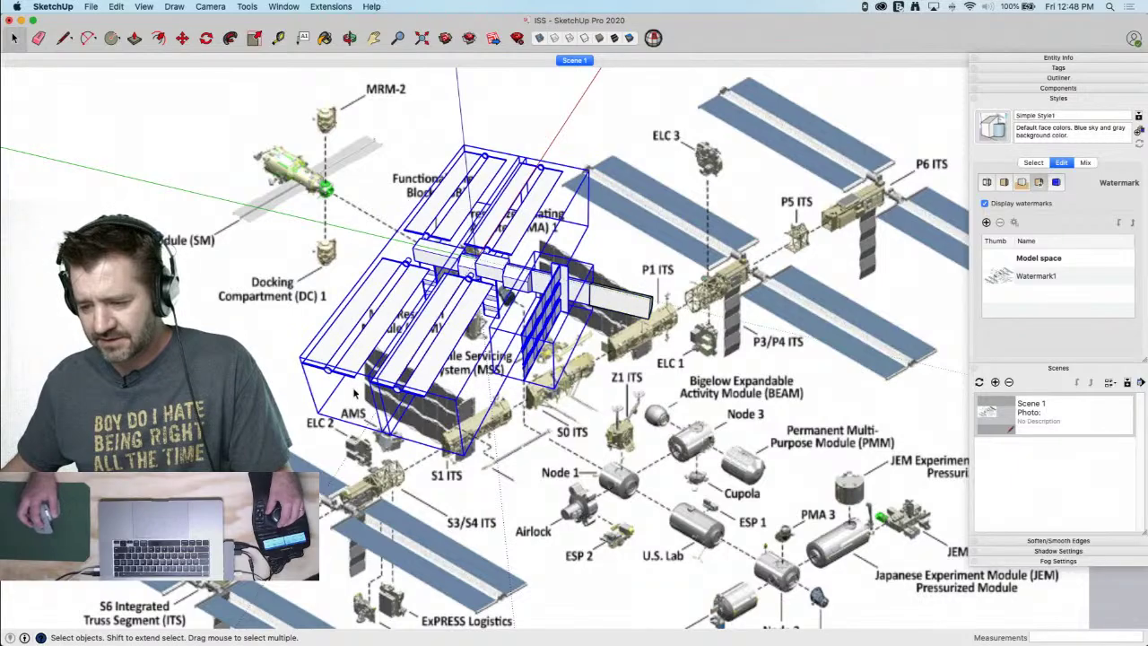
{"action": "key", "text": "m"}
{"action": "left_click", "coordinate": [566, 331]}
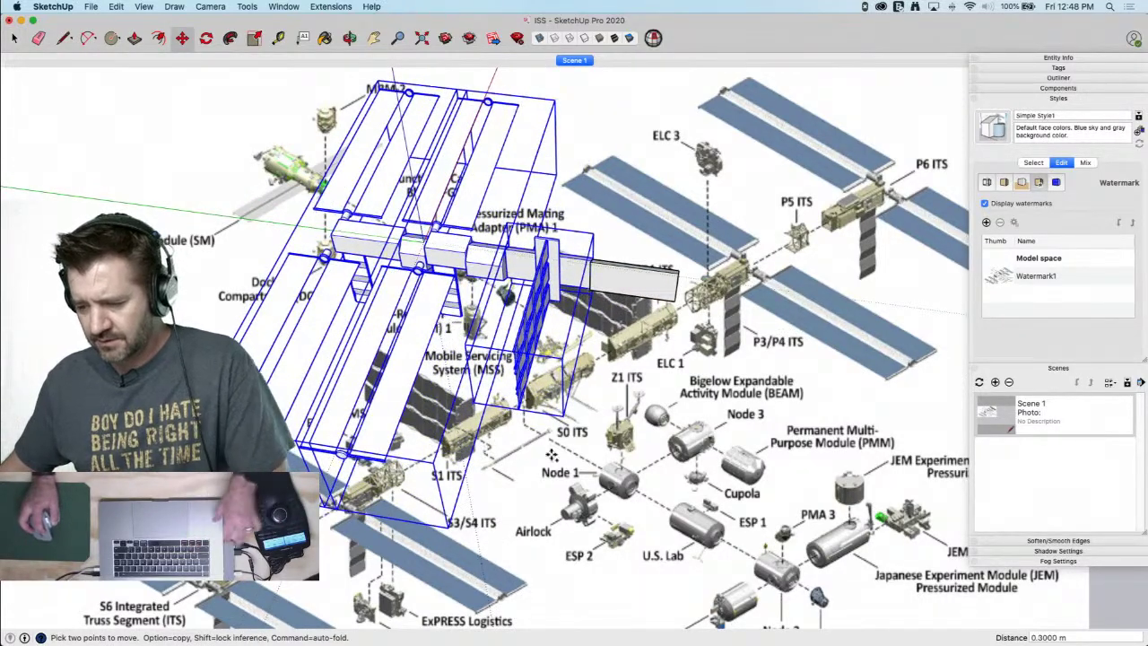
{"action": "key", "text": "alt"}
{"action": "left_click", "coordinate": [853, 477]}
{"action": "key", "text": "s"}
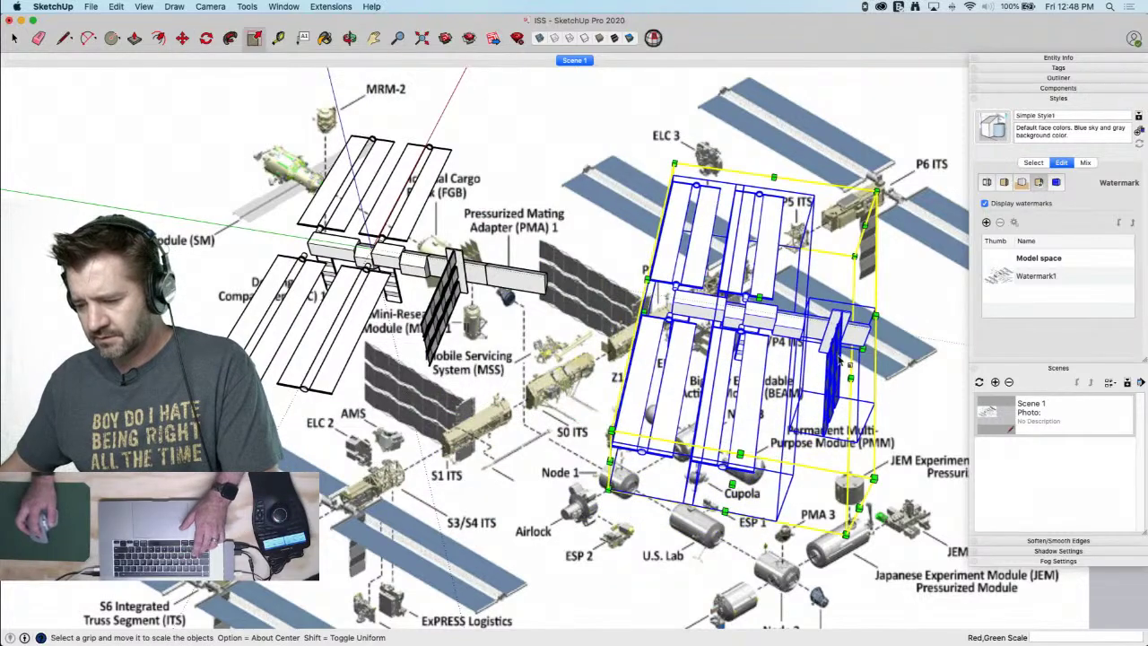
{"action": "left_click_drag", "start_coordinate": [860, 352], "coordinate": [643, 313]}
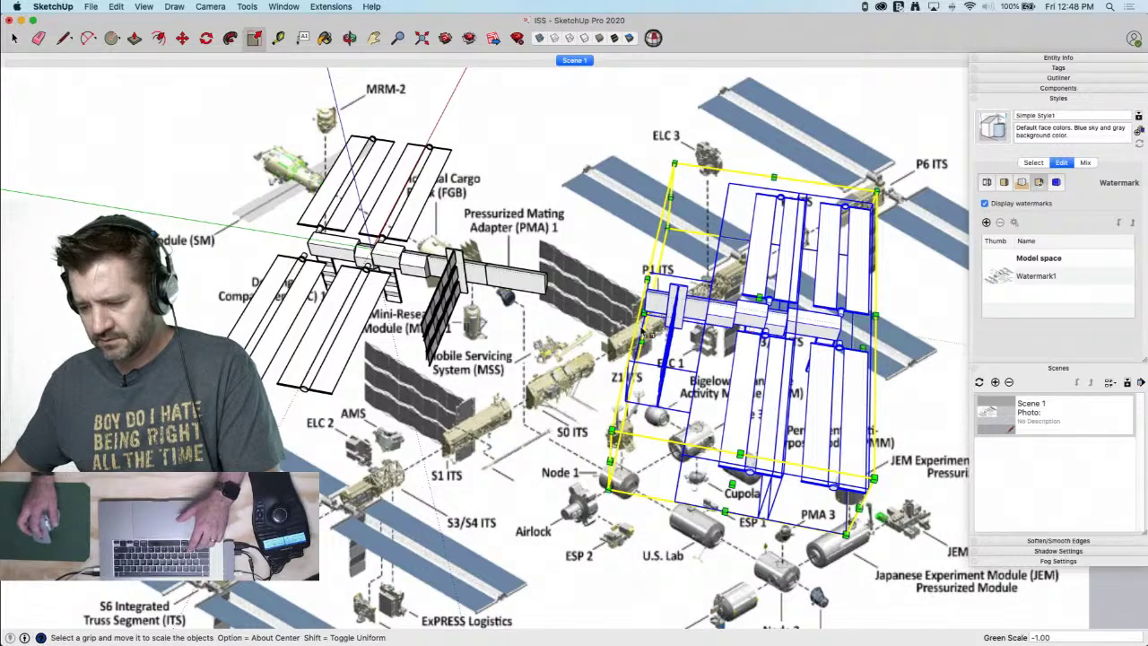
Move the mirrored truss copy about 20.92 m so it butts against the free end of the central truss block
{"action": "key", "text": "m"}
{"action": "left_click", "coordinate": [646, 293]}
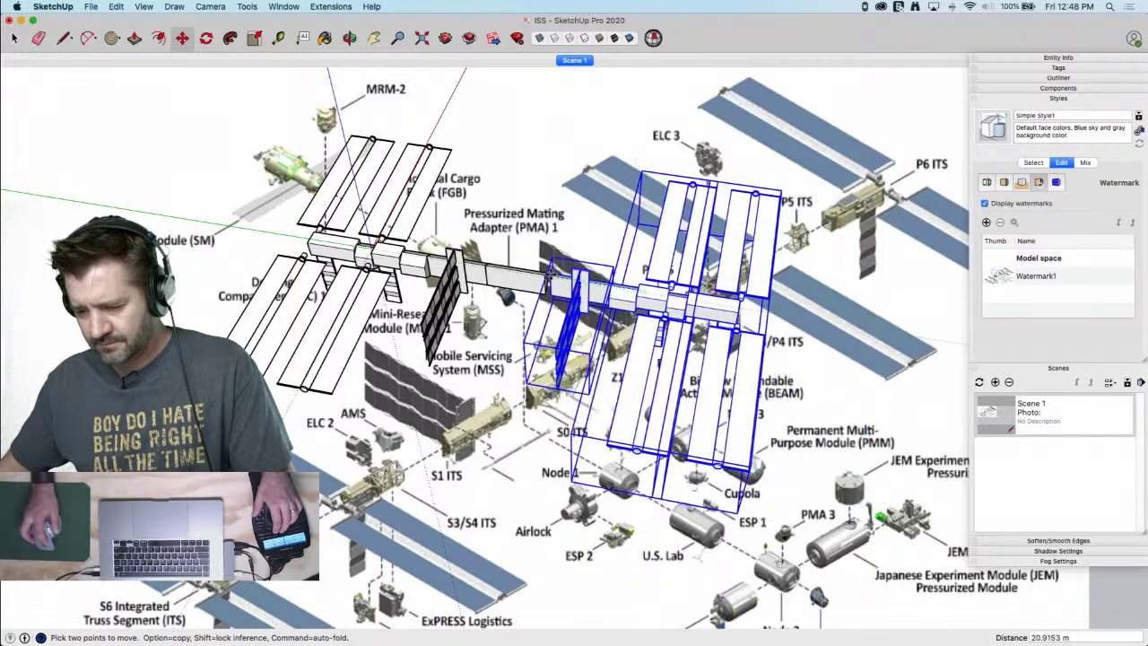
{"action": "key", "text": "space"}
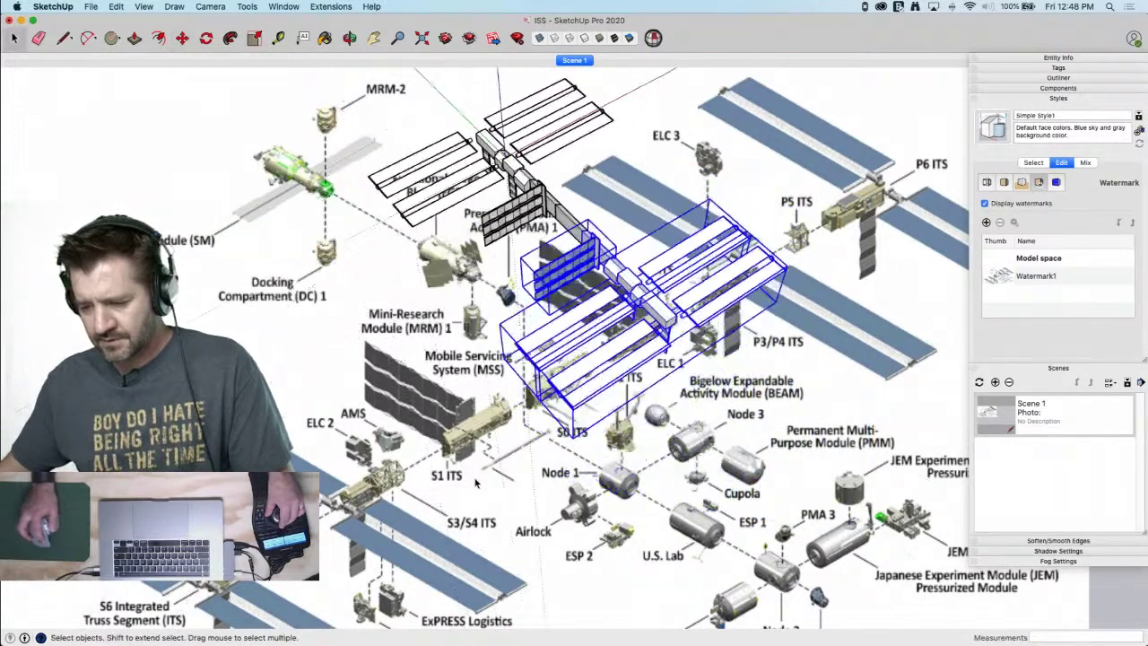
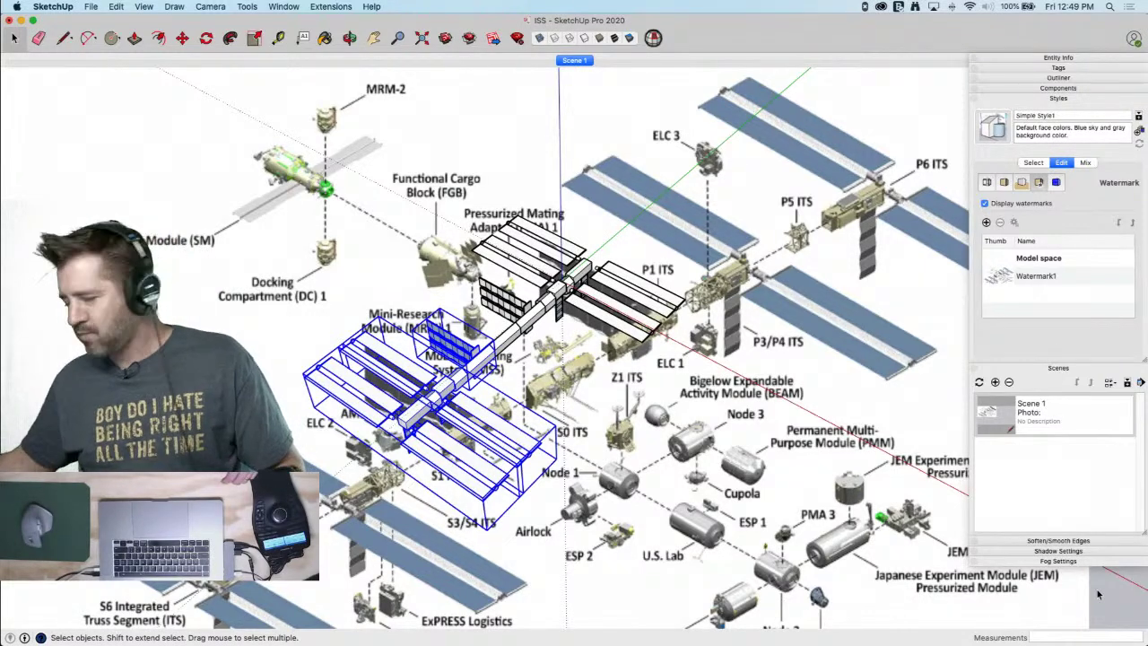
{"action": "key", "text": "Right"}
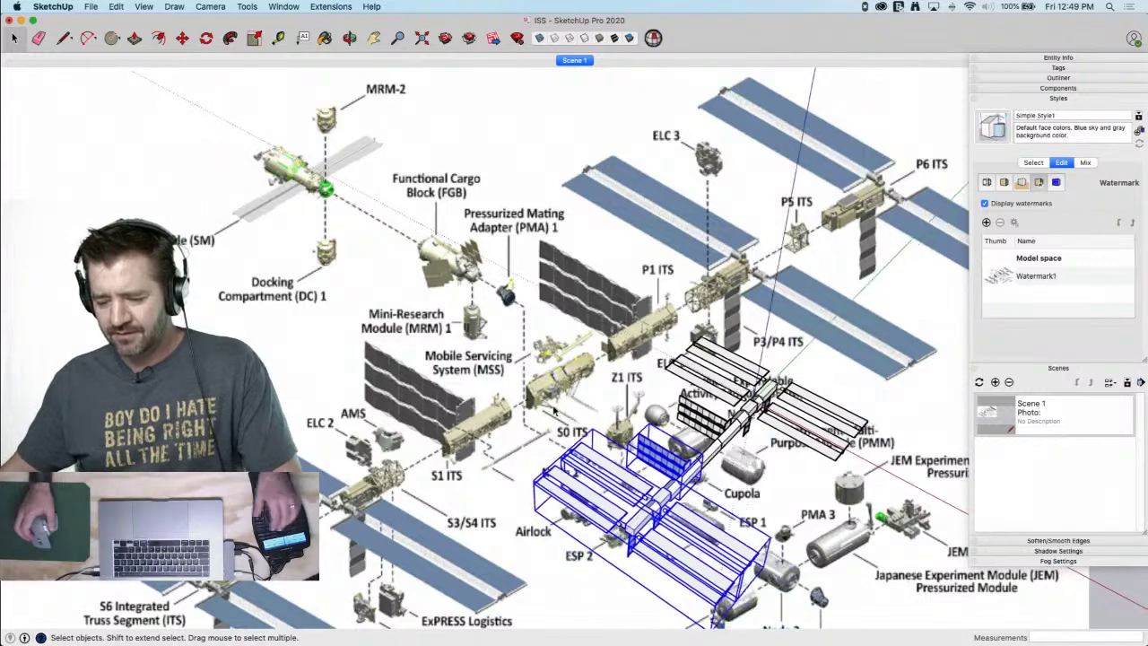
Switch to the browser and look through the Modeling the International Space Station forum thread for reference drawings of the station
{"action": "key", "text": "super+Tab"}
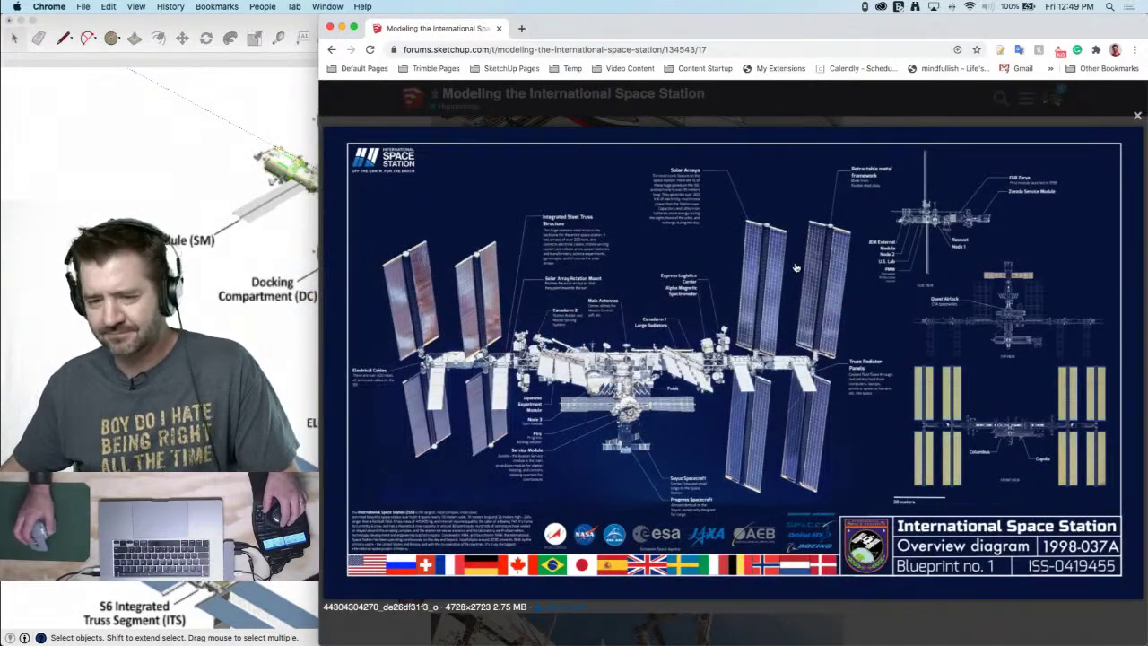
{"action": "left_click", "coordinate": [690, 113]}
{"action": "scroll", "coordinate": [674, 284], "scroll_direction": "up", "scroll_amount": 5}
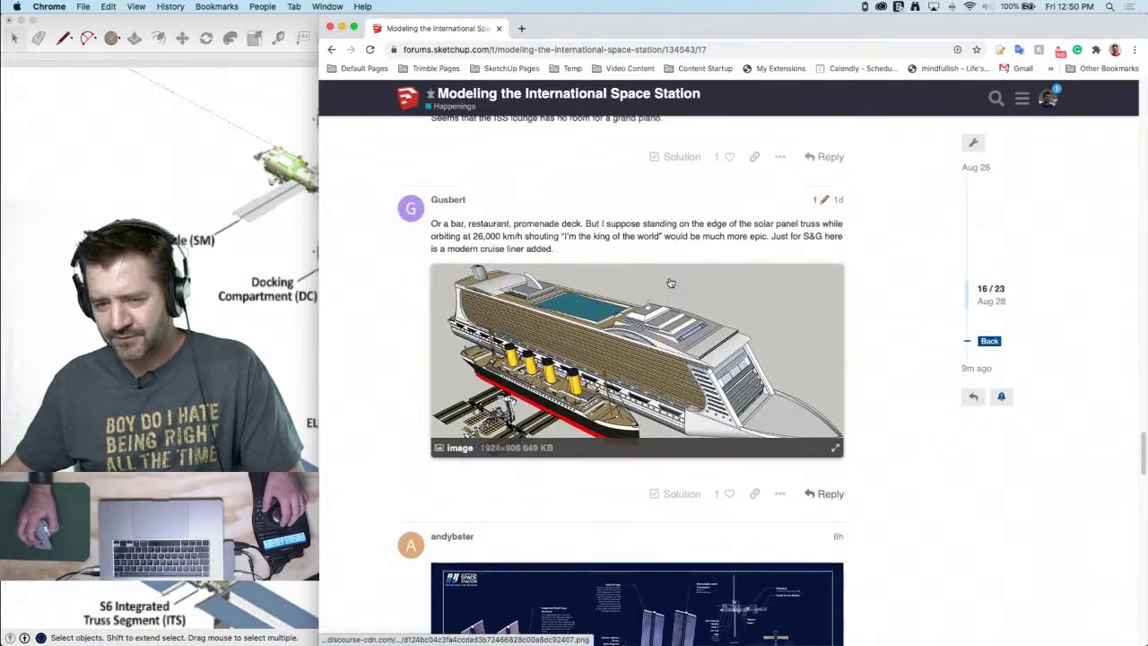
{"action": "scroll", "coordinate": [671, 283], "scroll_direction": "up", "scroll_amount": 10}
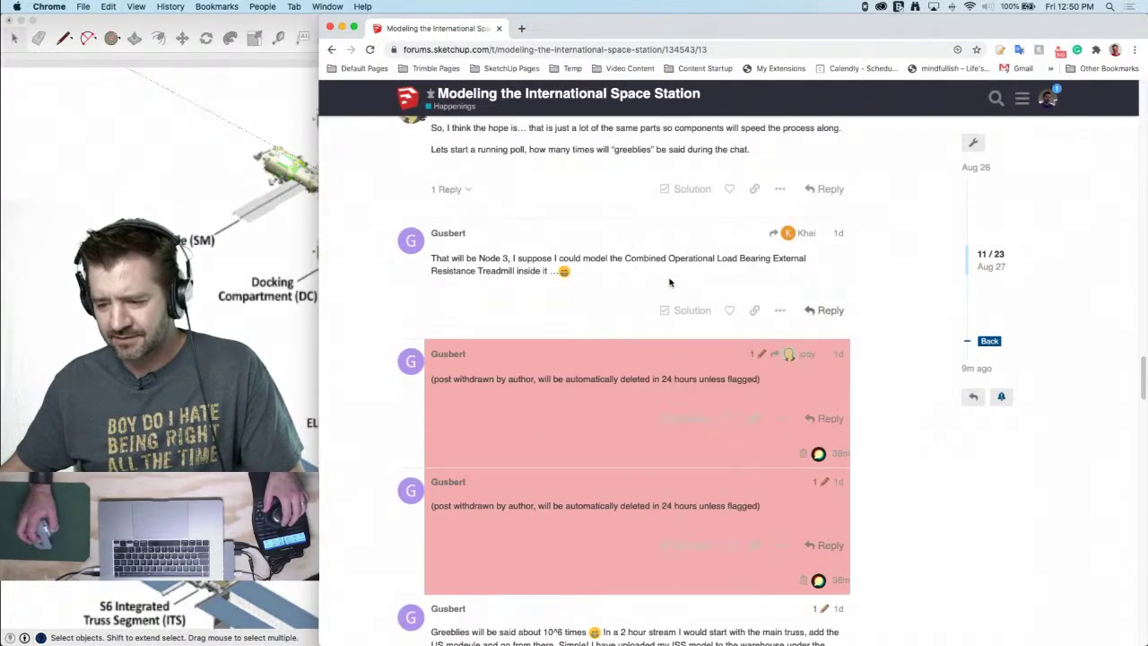
{"action": "scroll", "coordinate": [671, 284], "scroll_direction": "up", "scroll_amount": 2}
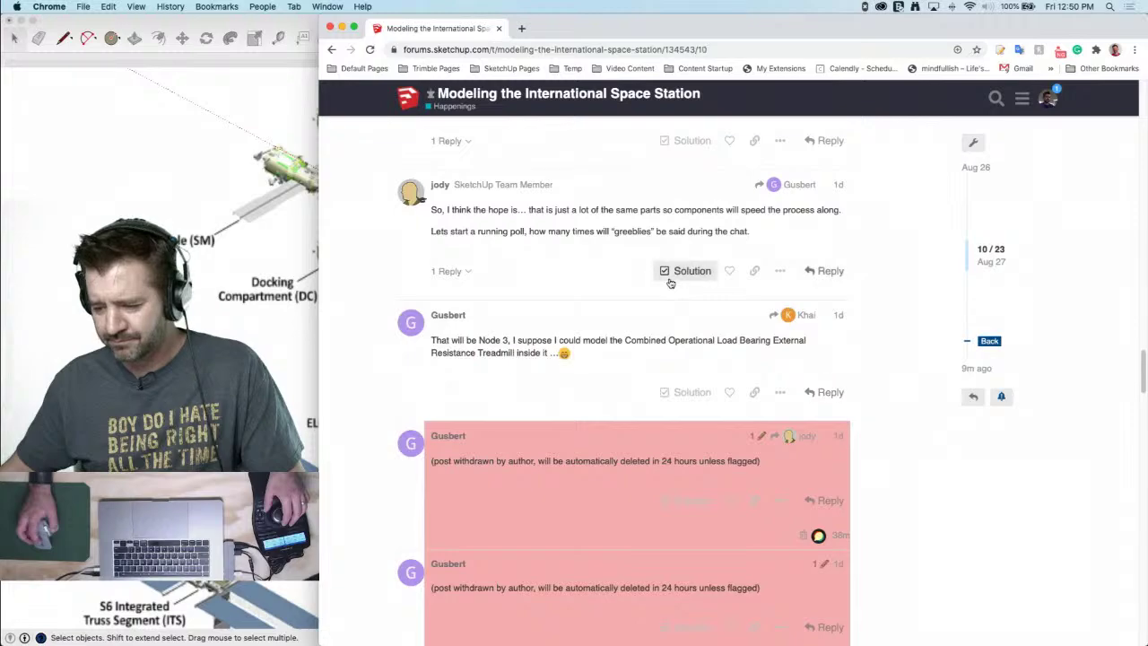
{"action": "scroll", "coordinate": [670, 283], "scroll_direction": "up", "scroll_amount": 10}
{"action": "scroll", "coordinate": [670, 284], "scroll_direction": "up", "scroll_amount": 4}
{"action": "scroll", "coordinate": [611, 202], "scroll_direction": "up", "scroll_amount": 10}
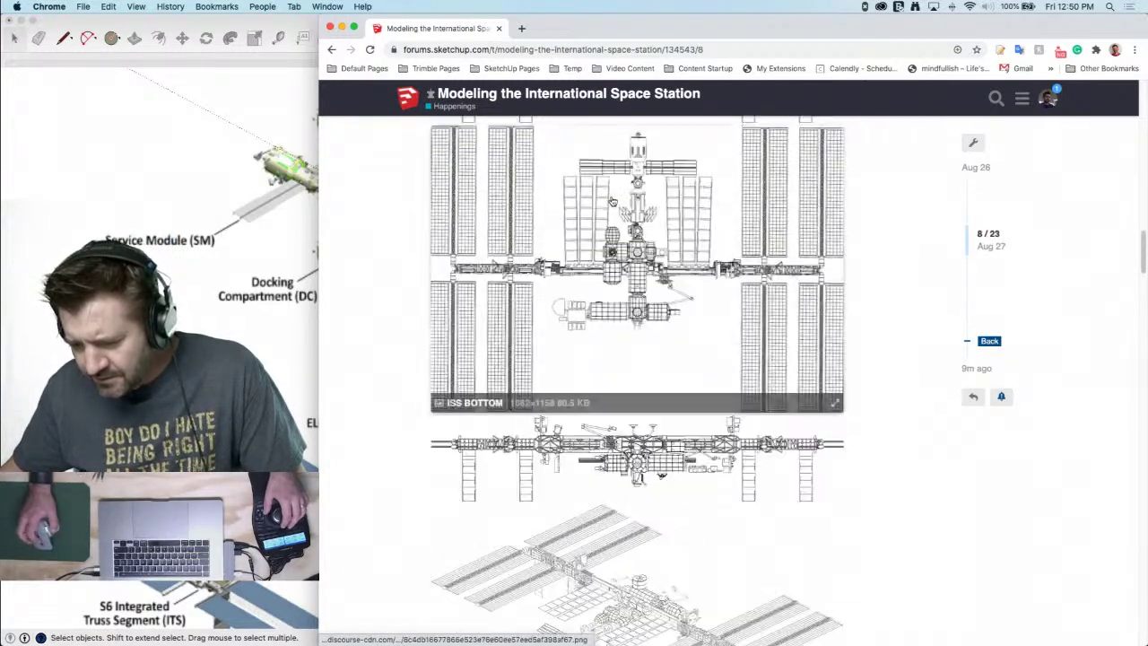
{"action": "scroll", "coordinate": [612, 202], "scroll_direction": "up", "scroll_amount": 5}
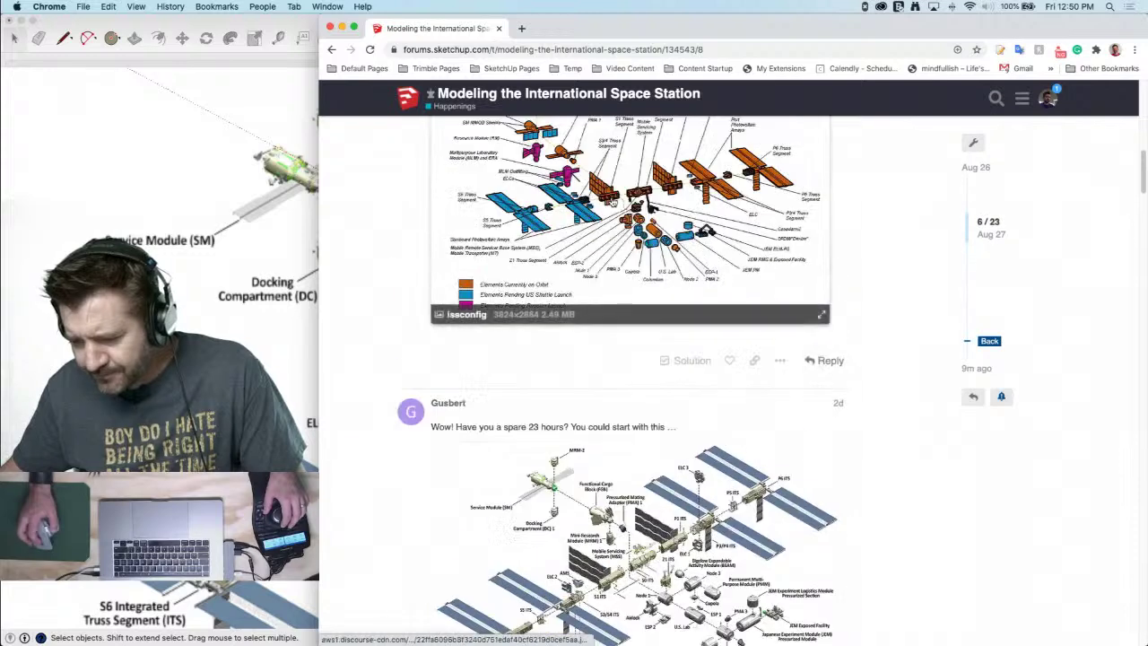
{"action": "scroll", "coordinate": [900, 289], "scroll_direction": "up", "scroll_amount": 1}
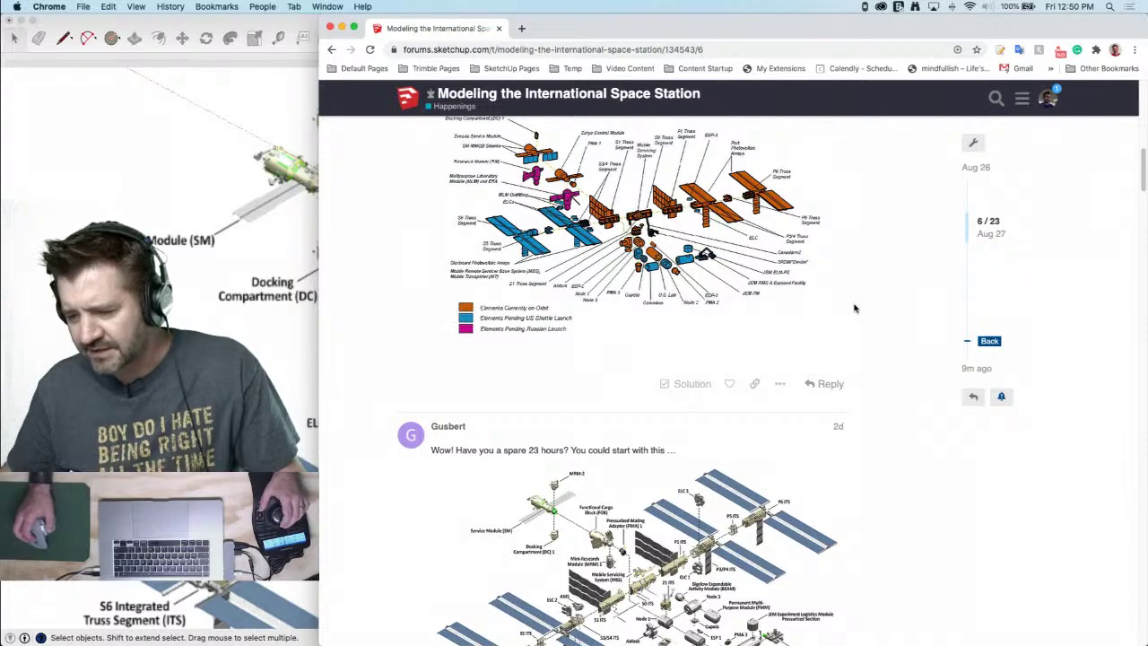
Return to SketchUp, fade Watermark1 by setting its blend about midway between Background and Image, and clear the model selection
{"action": "left_click", "coordinate": [257, 251]}
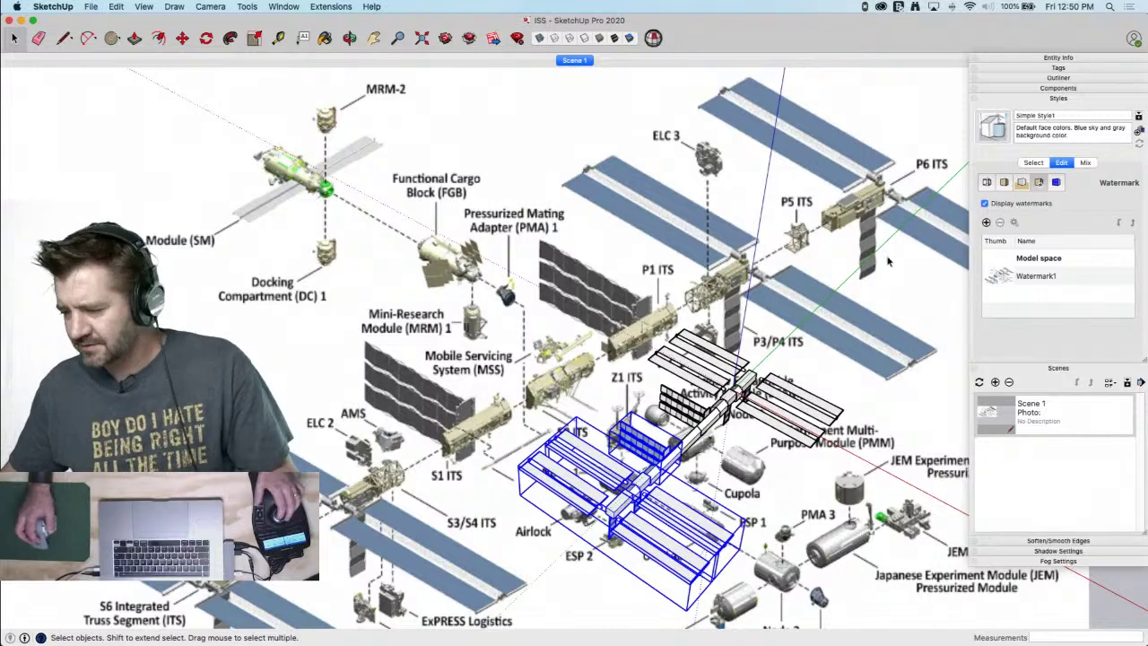
{"action": "double_click", "coordinate": [1013, 281]}
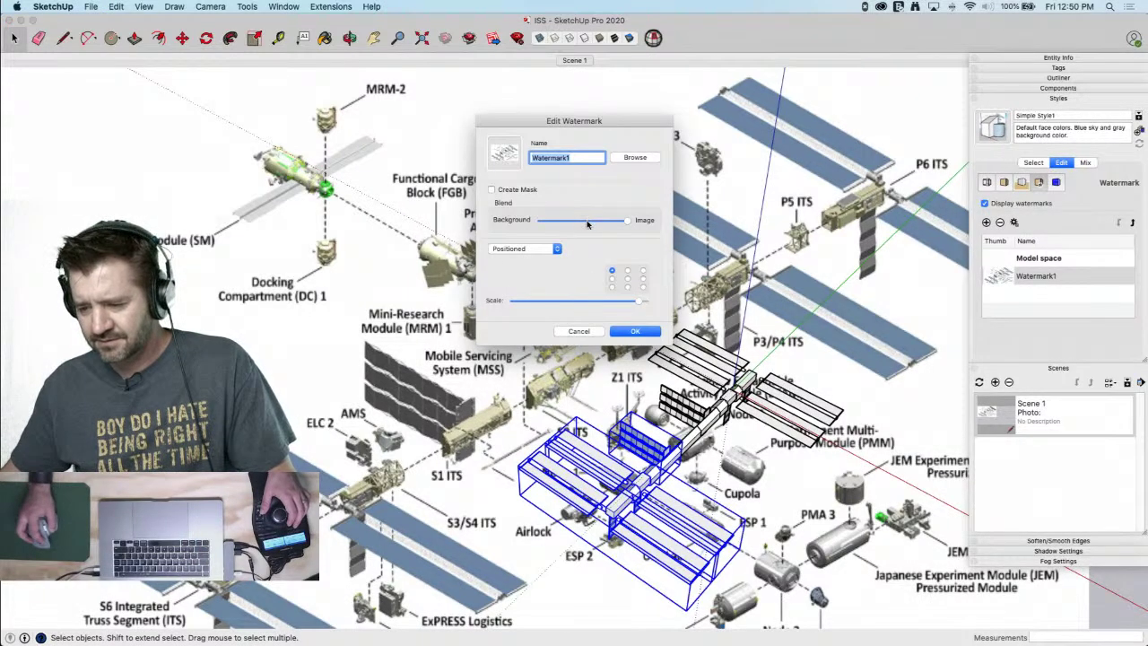
{"action": "left_click", "coordinate": [587, 220]}
{"action": "left_click", "coordinate": [635, 332]}
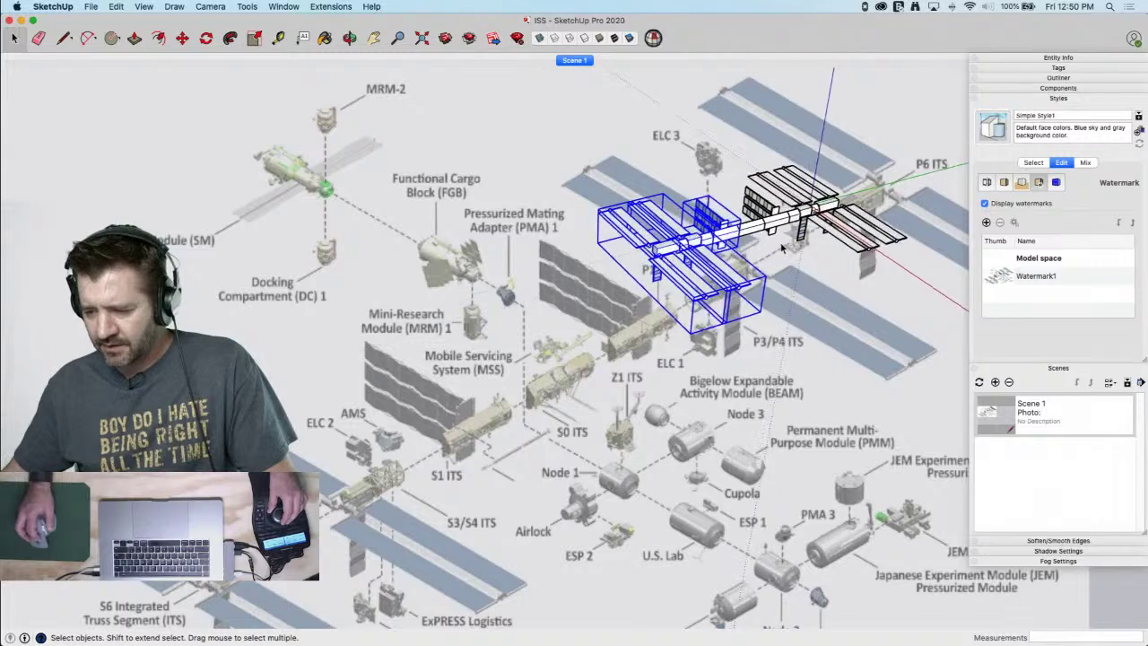
{"action": "left_click", "coordinate": [820, 144]}
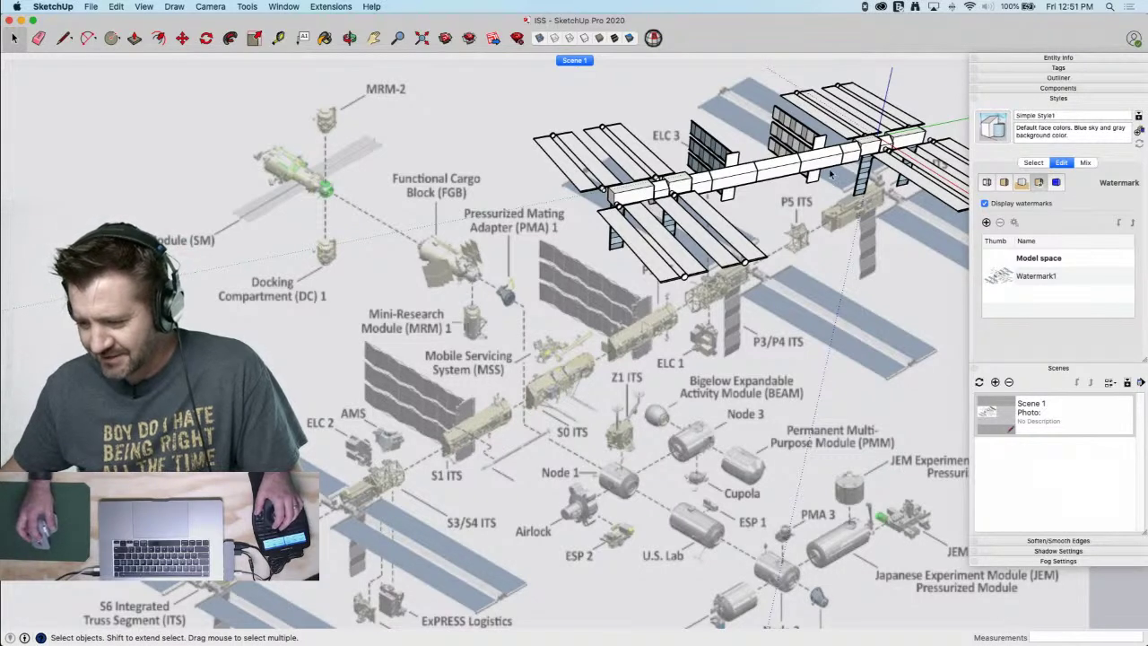
Trace the upper edges of the Z1 ITS below the central truss block, with a vertical edge about 6.15 m long
{"action": "left_click", "coordinate": [783, 177]}
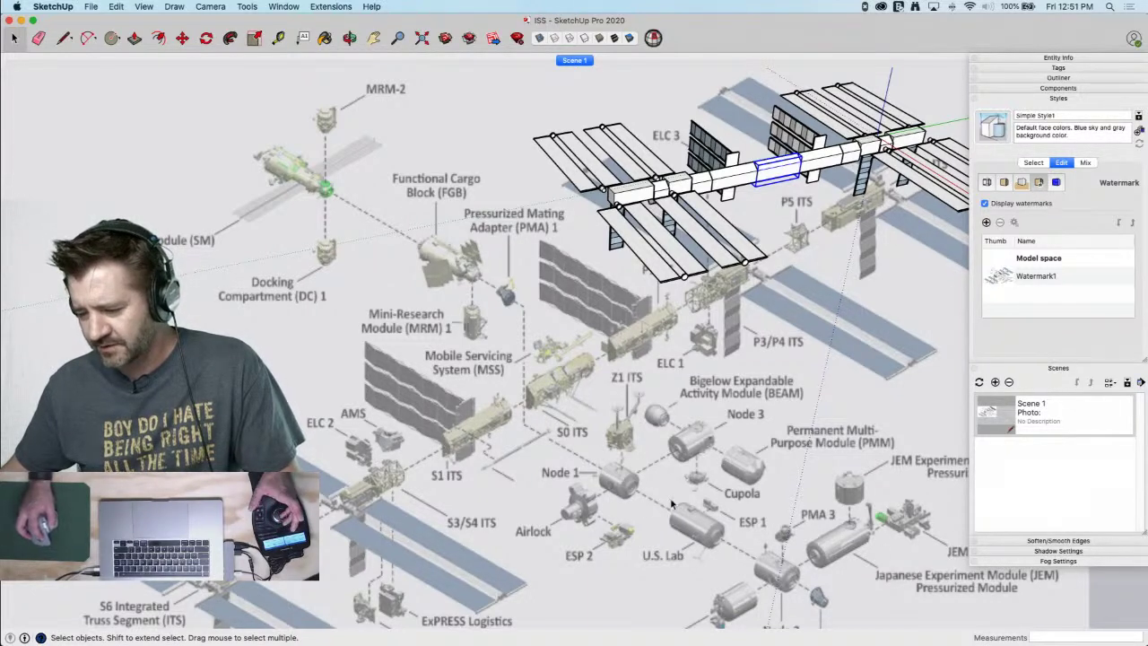
{"action": "middle_click_drag", "start_coordinate": [725, 465], "coordinate": [777, 549]}
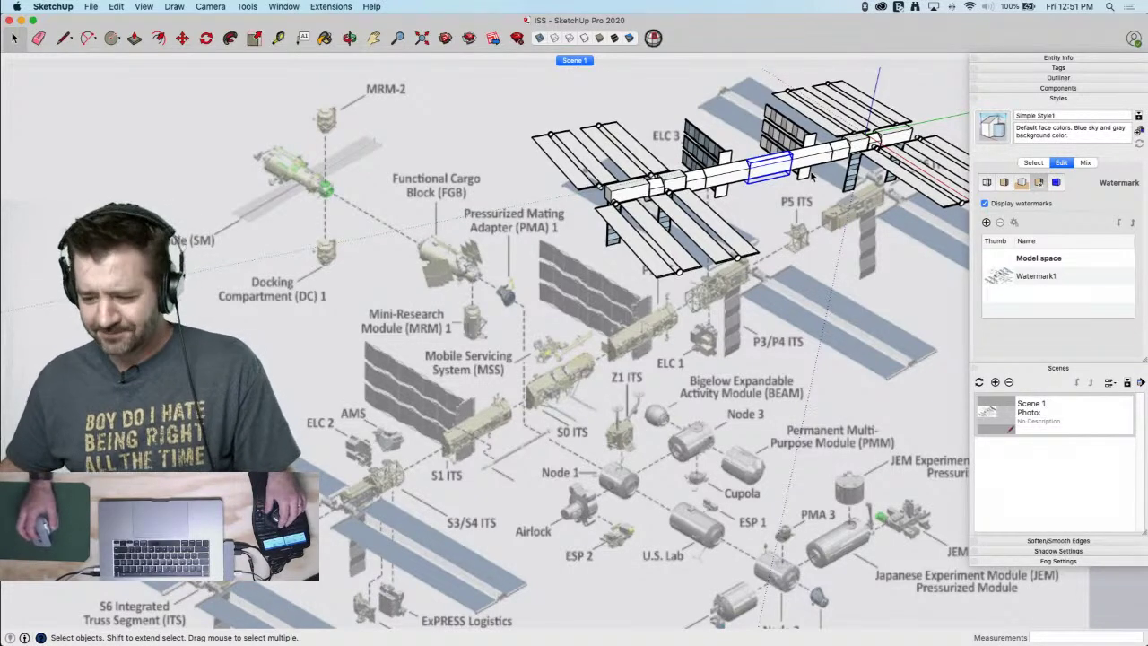
{"action": "middle_click_drag", "start_coordinate": [810, 178], "coordinate": [812, 173]}
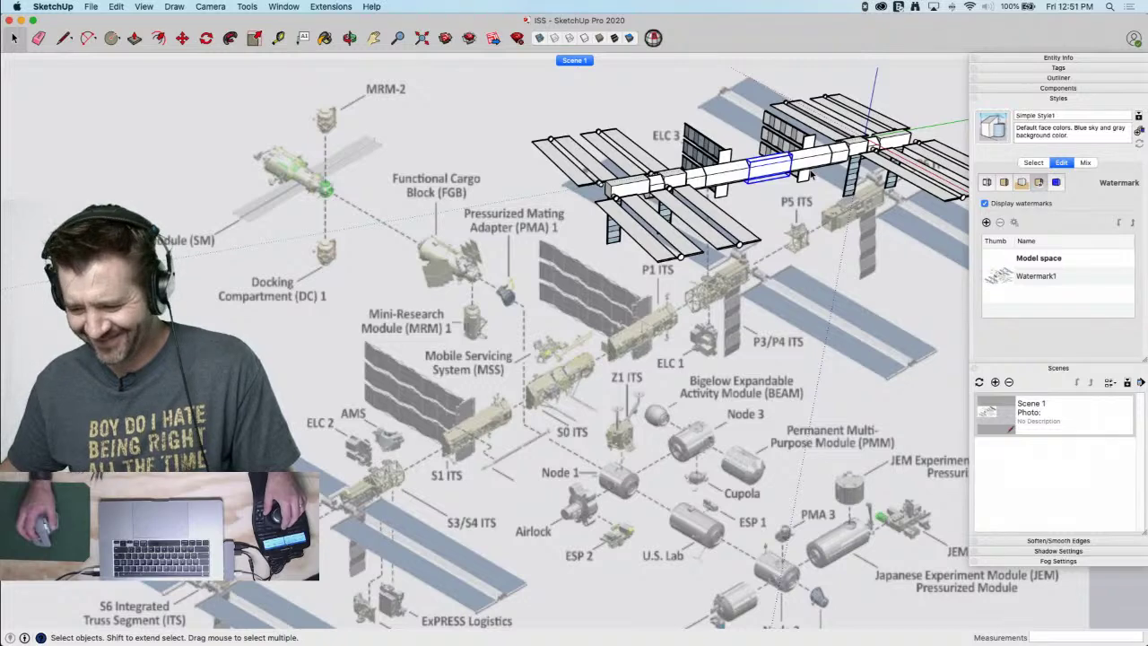
{"action": "middle_click_drag", "start_coordinate": [825, 161], "coordinate": [807, 177]}
{"action": "middle_click_drag", "start_coordinate": [641, 442], "coordinate": [634, 404]}
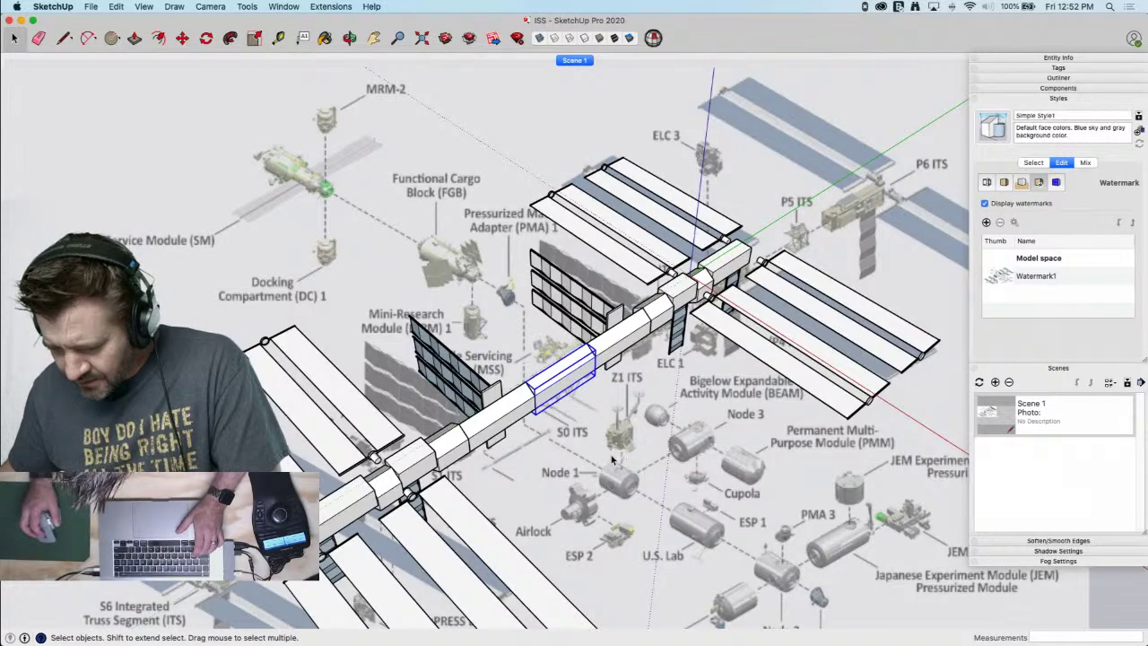
{"action": "key", "text": "l"}
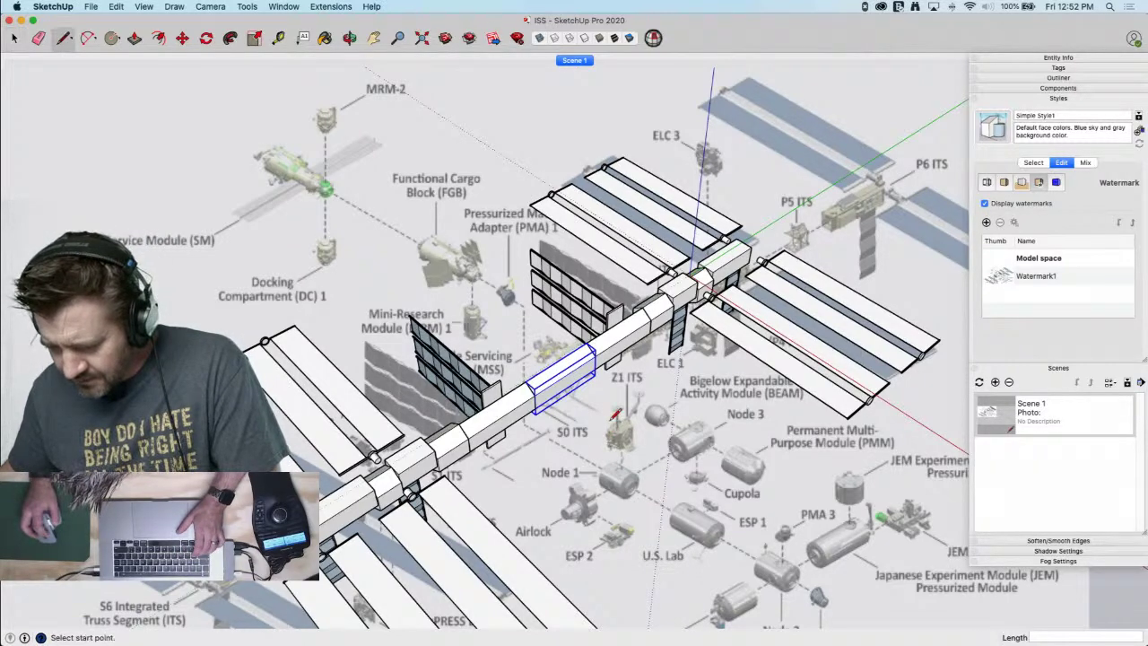
{"action": "scroll", "coordinate": [610, 426], "scroll_direction": "up", "scroll_amount": 2}
{"action": "scroll", "coordinate": [611, 427], "scroll_direction": "down", "scroll_amount": 4}
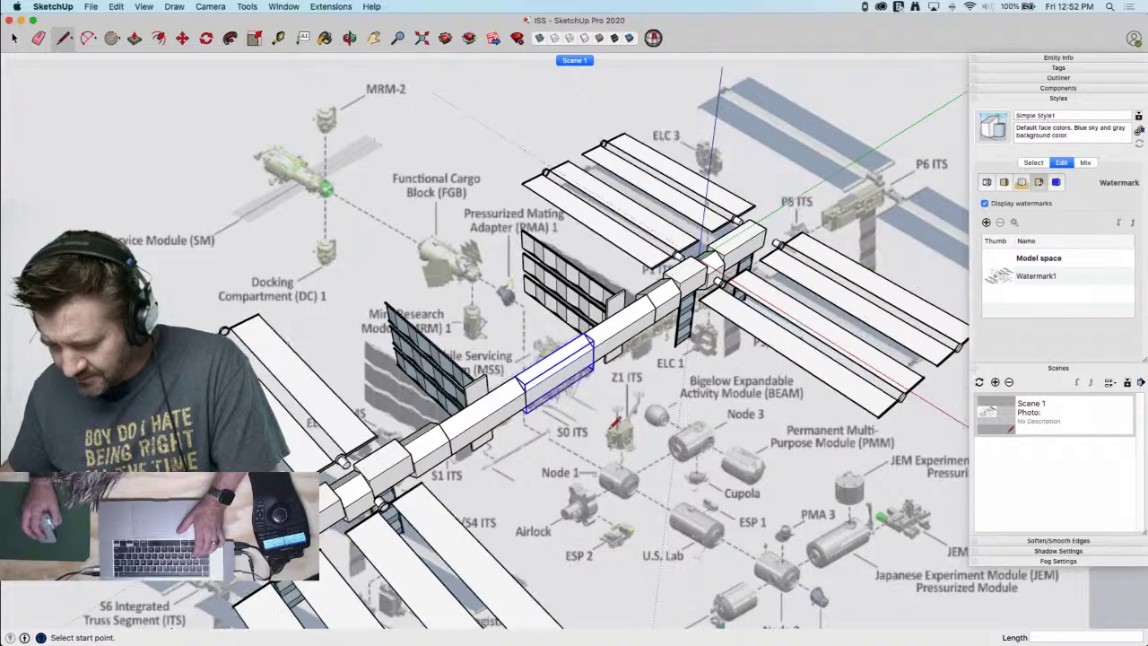
{"action": "scroll", "coordinate": [611, 427], "scroll_direction": "up", "scroll_amount": 2}
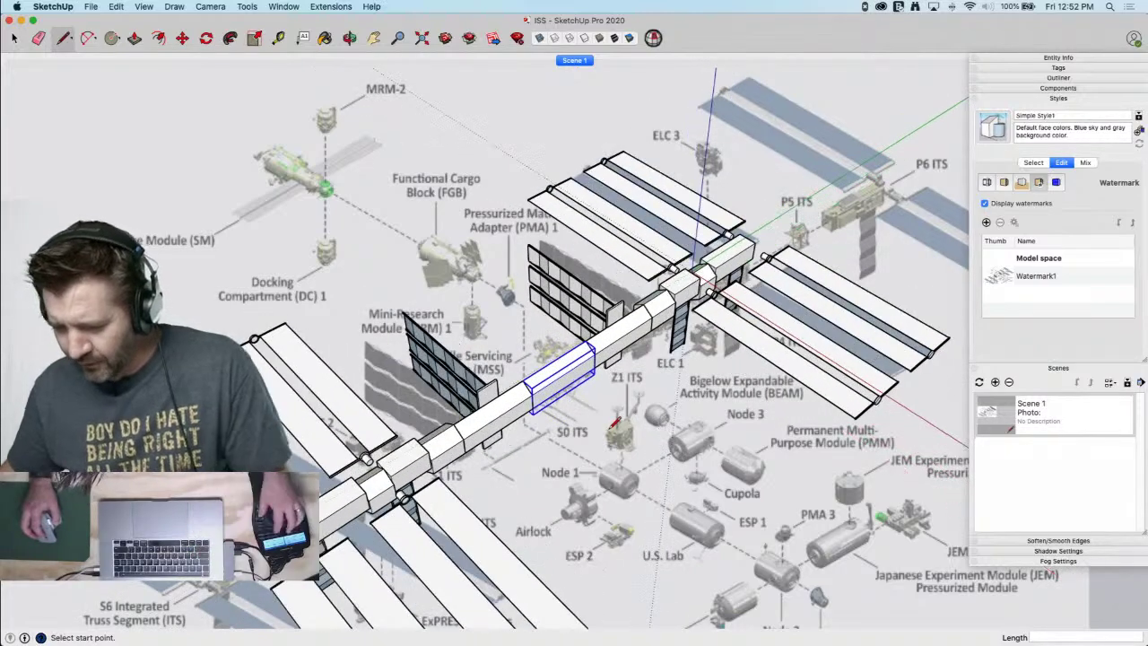
{"action": "mouse_move", "coordinate": [615, 421]}
{"action": "middle_mouse_down"}
{"action": "mouse_move", "coordinate": [557, 354]}
{"action": "mouse_move", "coordinate": [617, 419]}
{"action": "middle_mouse_up"}
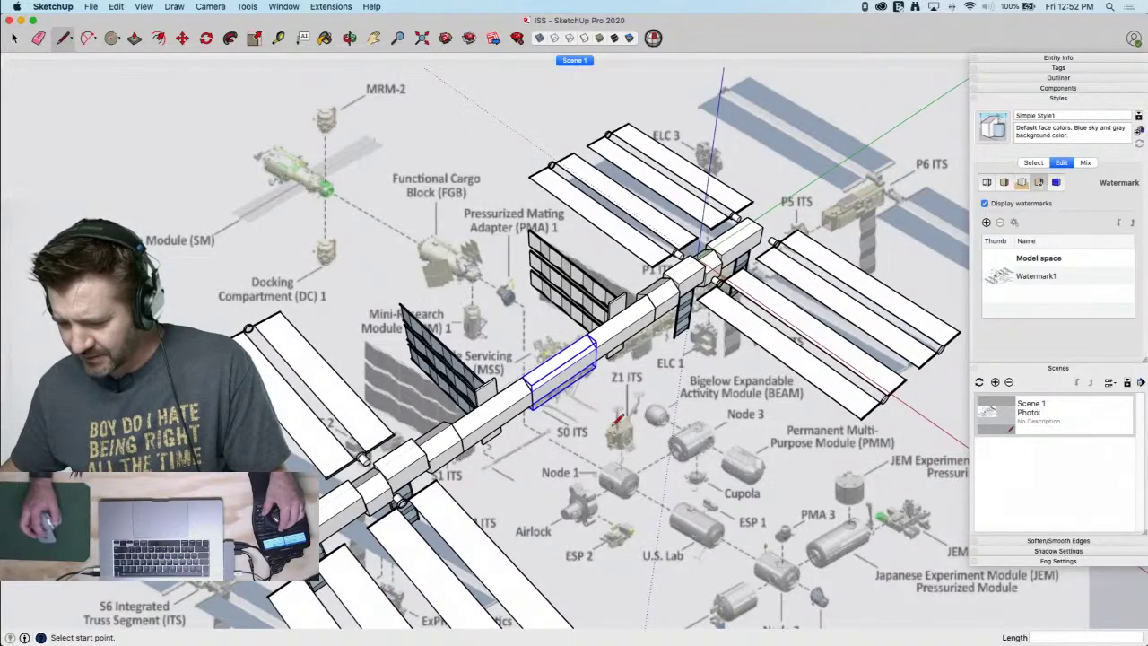
{"action": "left_click", "coordinate": [619, 419]}
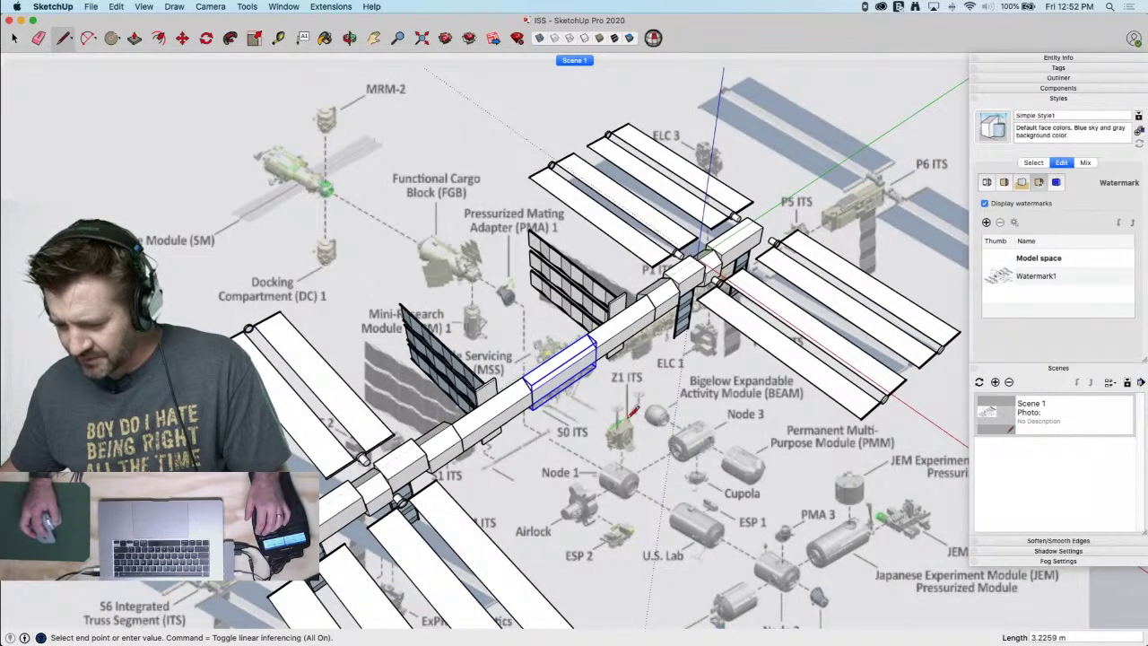
{"action": "key", "text": "Escape"}
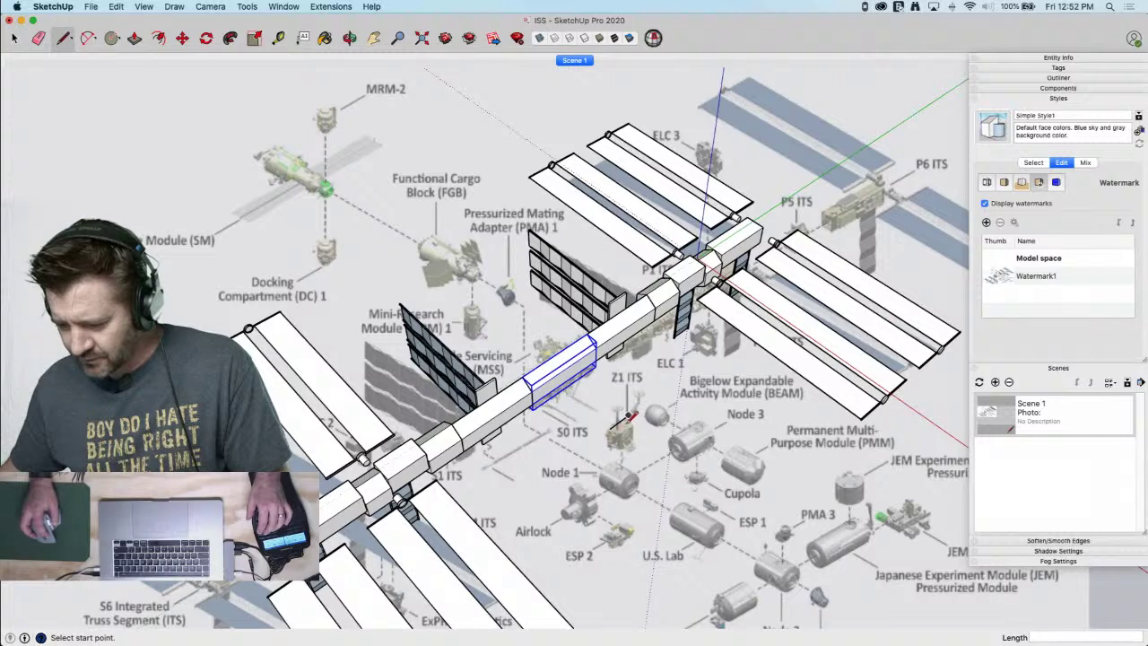
{"action": "left_click", "coordinate": [621, 418]}
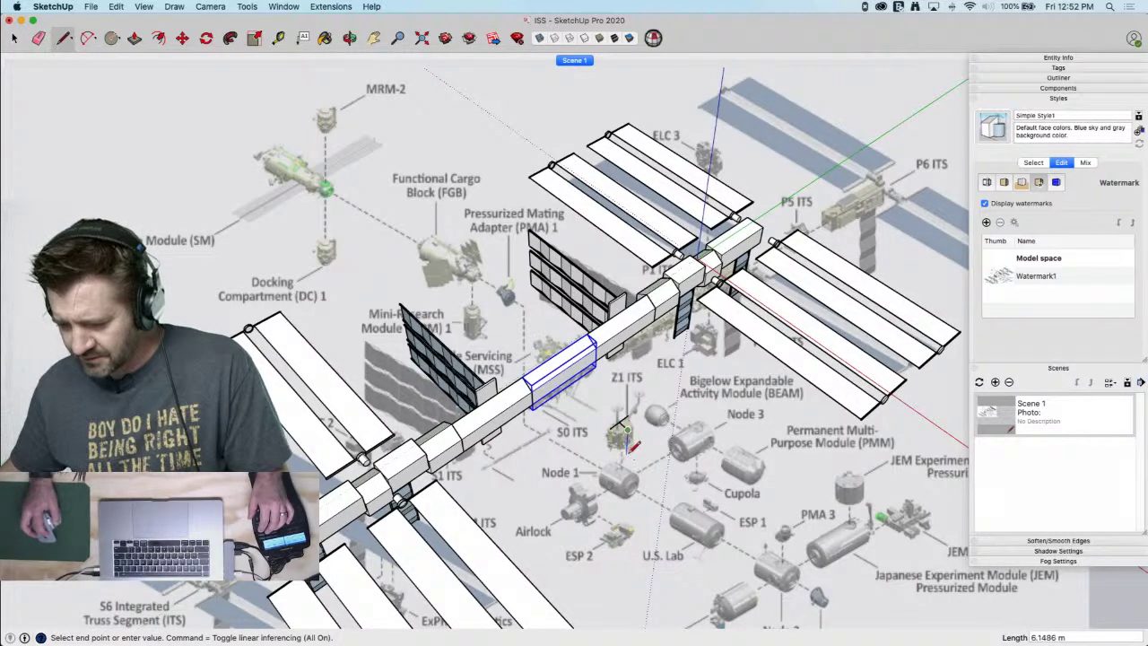
{"action": "key", "text": "space"}
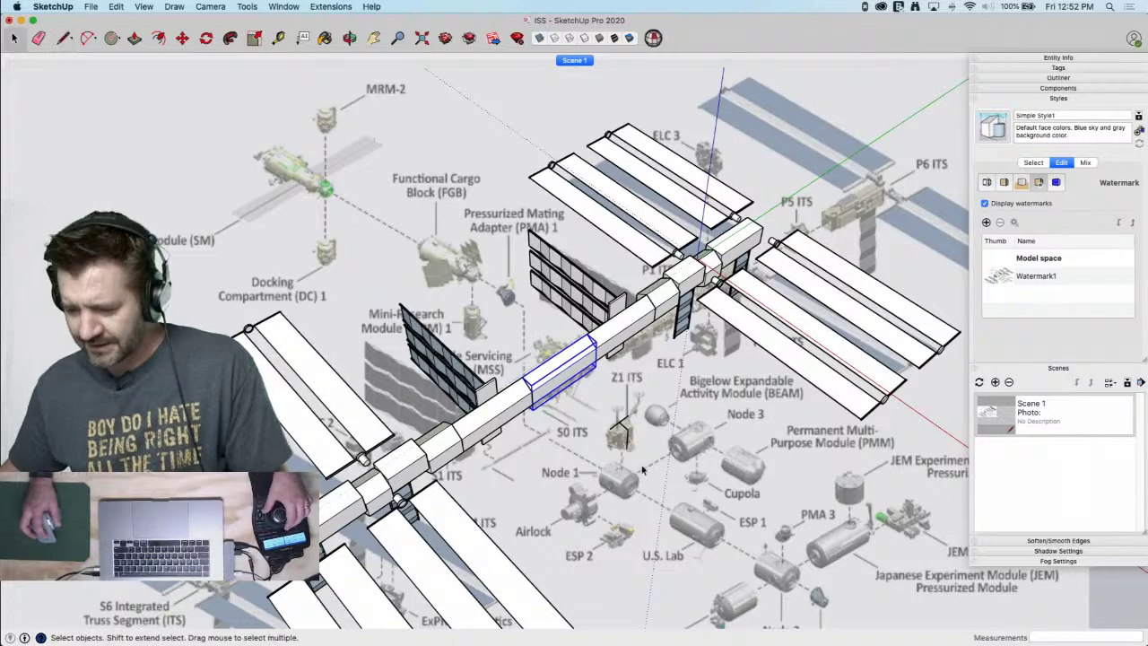
Draw a vertical rectangular face about 5.30 m wide and 4.90 m high from the traced Z1 edges below the truss
{"action": "scroll", "coordinate": [639, 494], "scroll_direction": "up", "scroll_amount": 6}
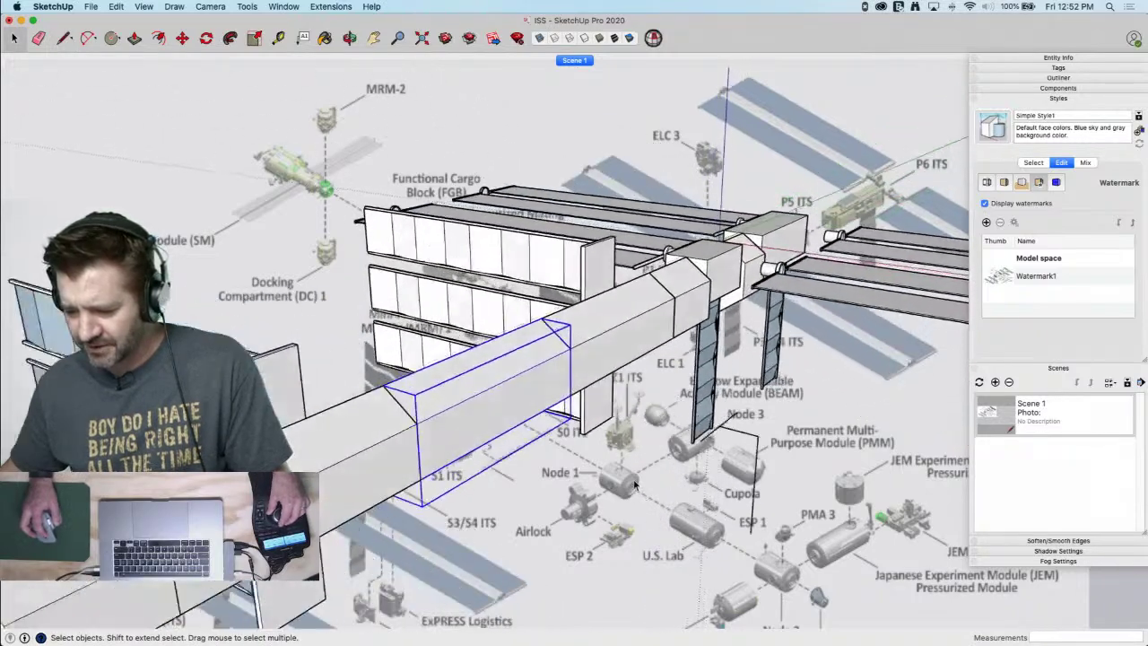
{"action": "key", "text": "l"}
{"action": "middle_click_drag", "start_coordinate": [516, 362], "coordinate": [532, 375]}
{"action": "left_click", "coordinate": [516, 374]}
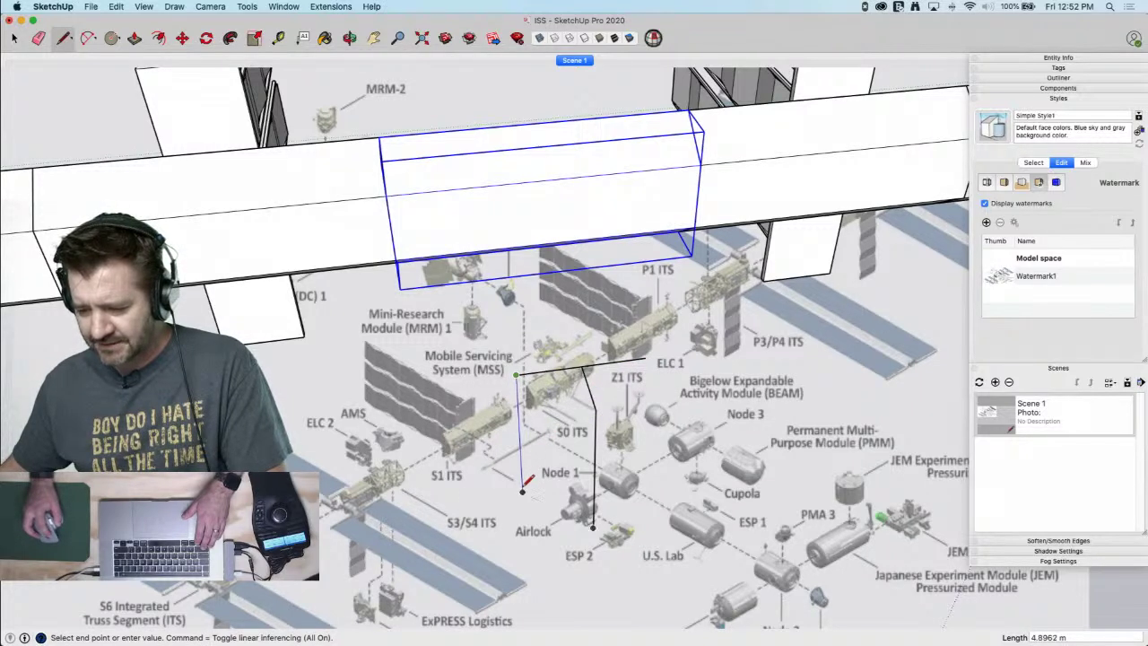
{"action": "left_click", "coordinate": [593, 527]}
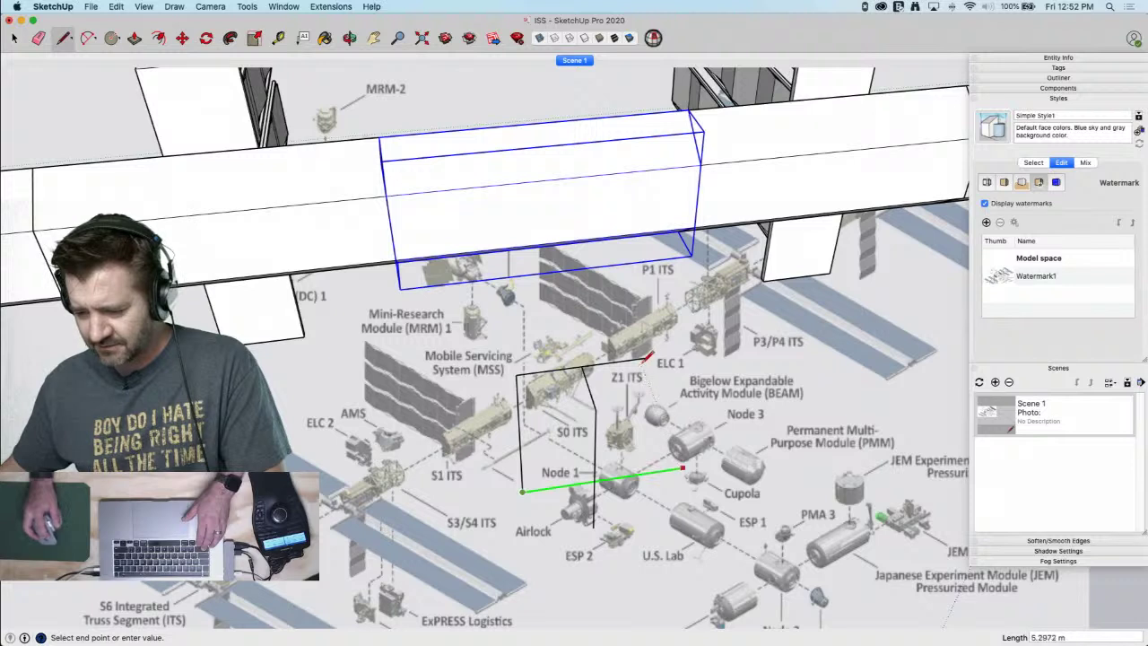
{"action": "left_click", "coordinate": [644, 358]}
{"action": "left_click", "coordinate": [644, 359]}
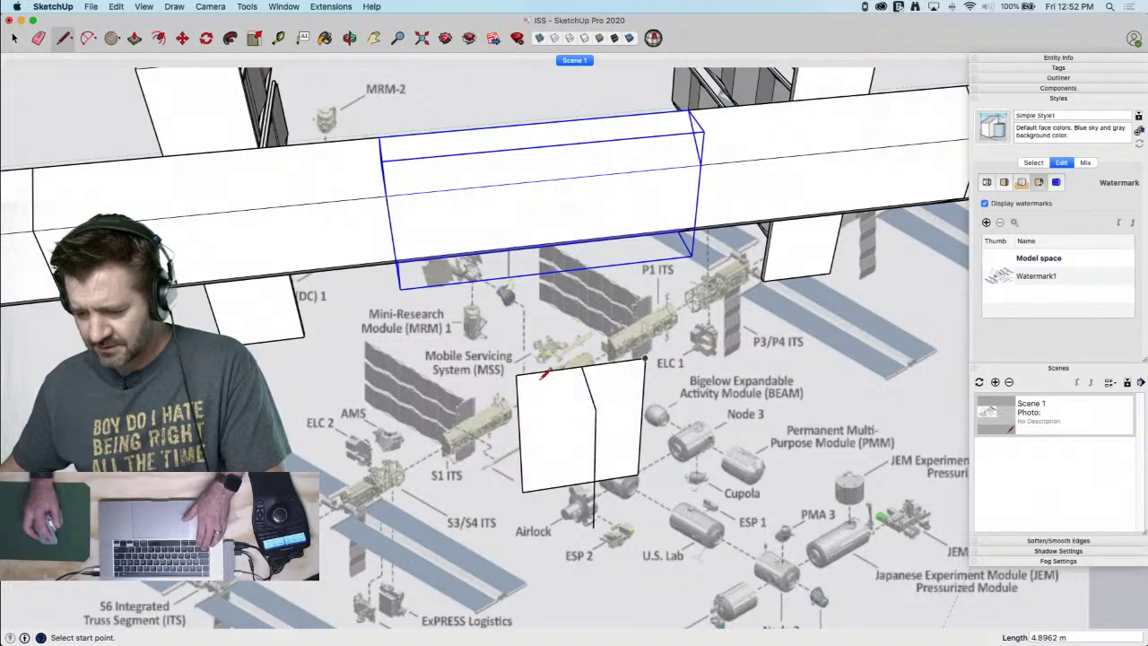
Draw a four-sided face between the rectangle's upper edge and the traced front corner, and erase the leftover edge
{"action": "left_click", "coordinate": [517, 375]}
{"action": "left_click", "coordinate": [526, 419]}
{"action": "key", "text": "Escape"}
{"action": "left_click", "coordinate": [527, 419]}
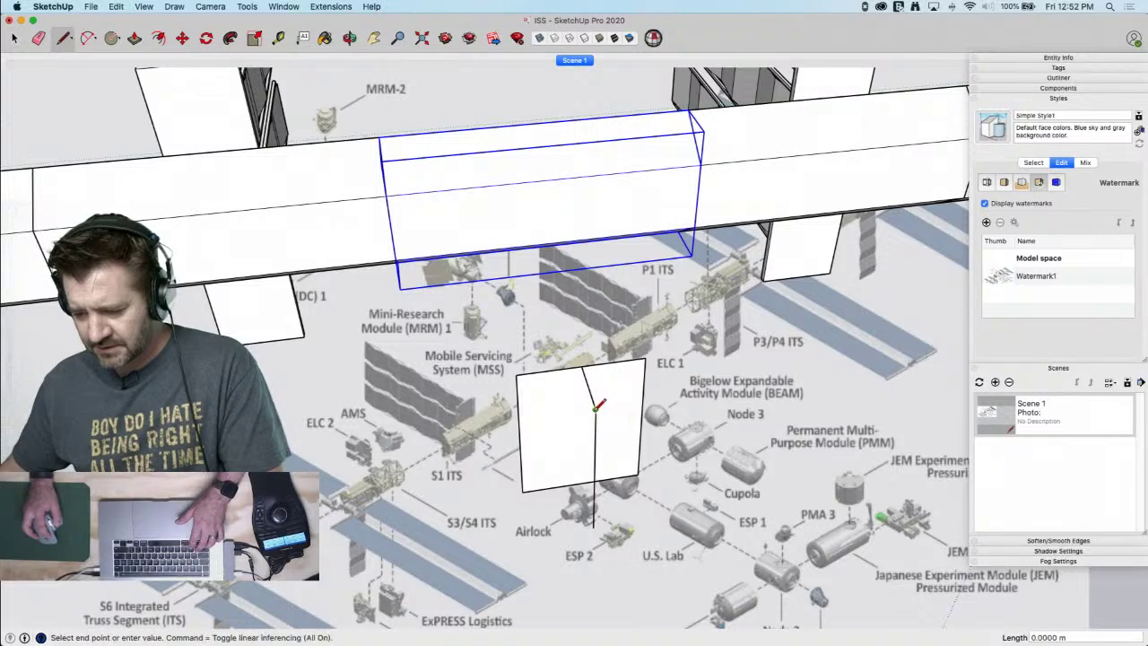
{"action": "left_click", "coordinate": [527, 419]}
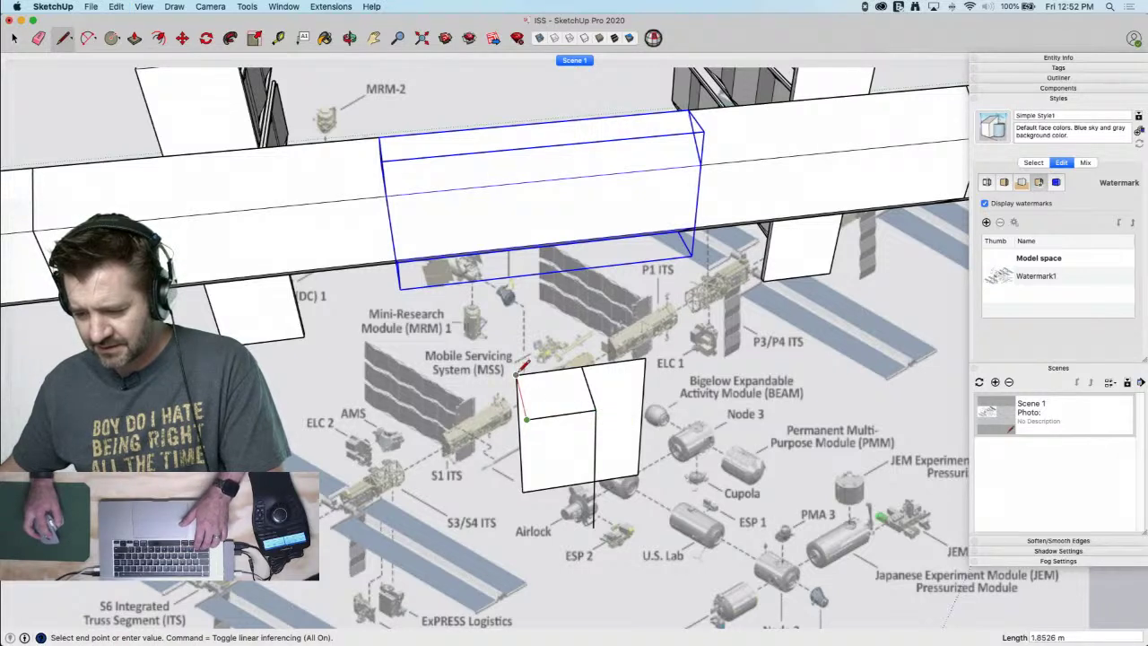
{"action": "left_click", "coordinate": [517, 375]}
{"action": "left_click", "coordinate": [519, 377]}
{"action": "left_click", "coordinate": [548, 413]}
{"action": "key", "text": "e"}
{"action": "left_click", "coordinate": [541, 405]}
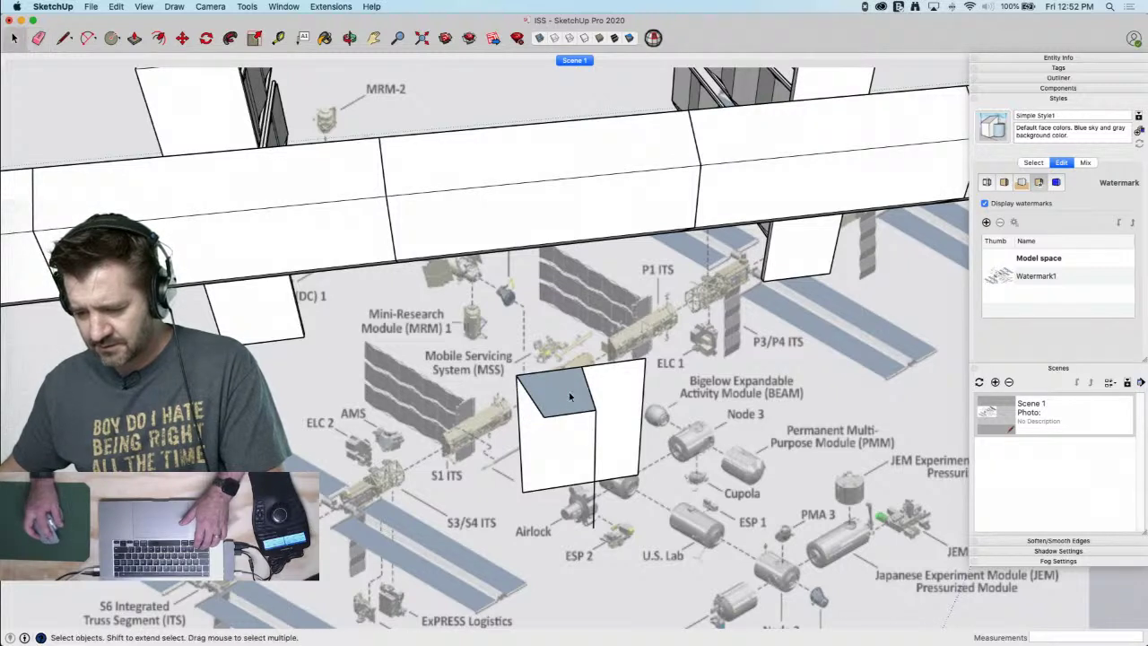
Rotate a copy of the Z1 segment's four-sided top face to form the opposite half, and erase the seam edge between them
{"action": "key", "text": "space"}
{"action": "left_click", "coordinate": [558, 393]}
{"action": "key", "text": "q"}
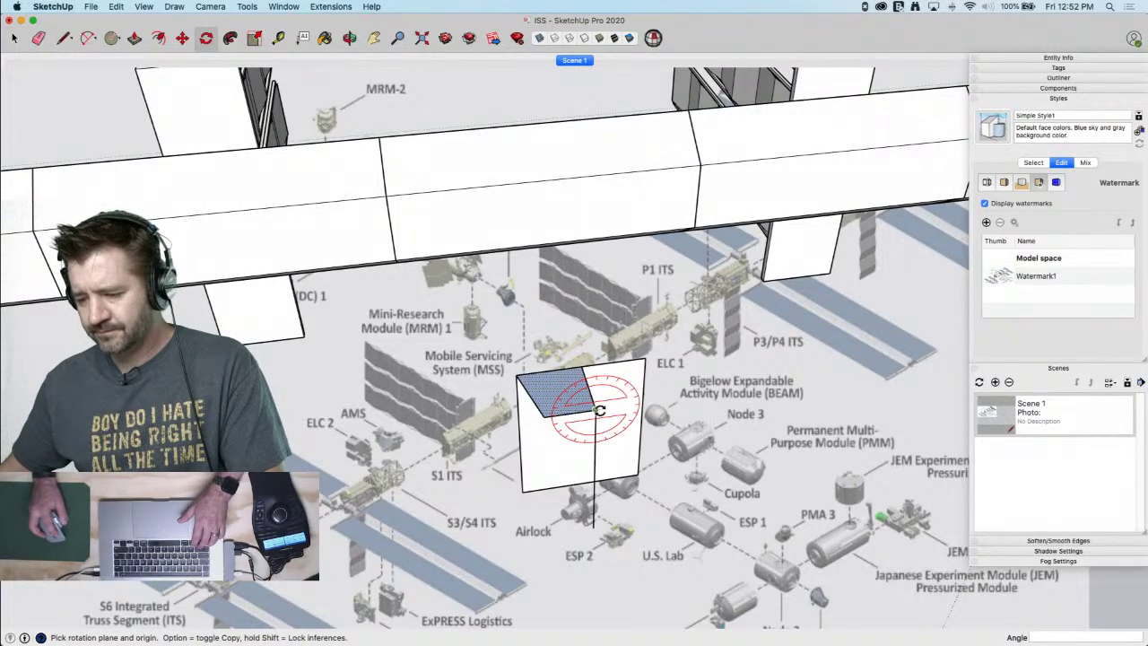
{"action": "left_click", "coordinate": [581, 418]}
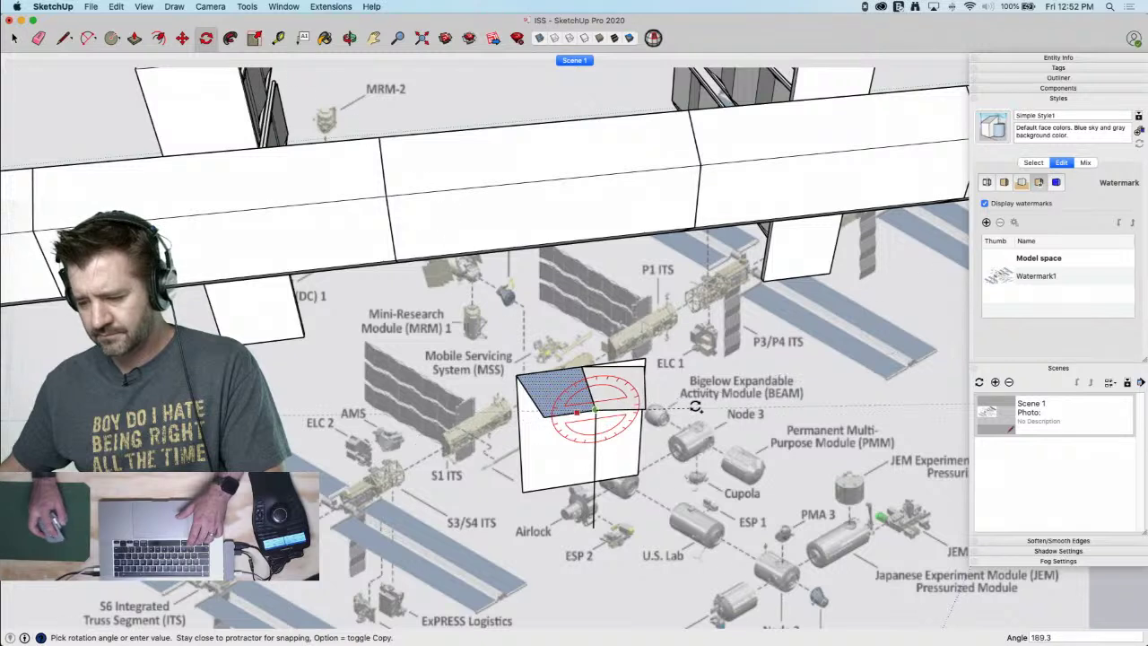
{"action": "left_click", "coordinate": [664, 364]}
{"action": "key", "text": "e"}
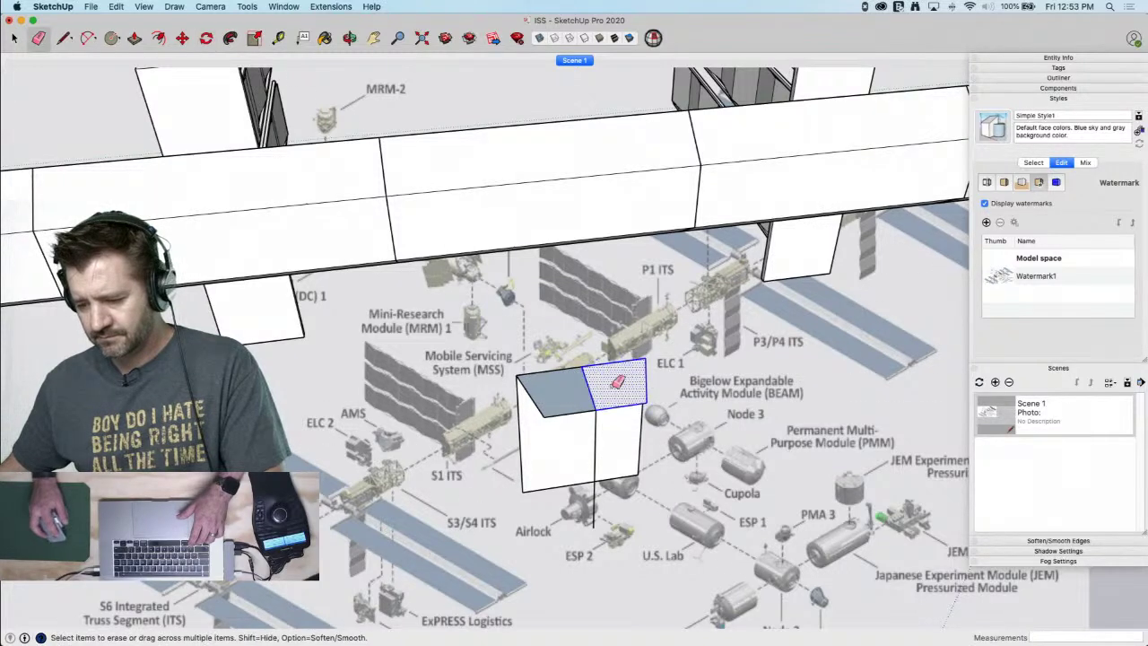
{"action": "left_click", "coordinate": [591, 395]}
Copy the Z1 segment's top face straight down about 4.97 m to the lower edge of the rear rectangle
{"action": "key", "text": "space"}
{"action": "left_click", "coordinate": [590, 401]}
{"action": "key", "text": "m"}
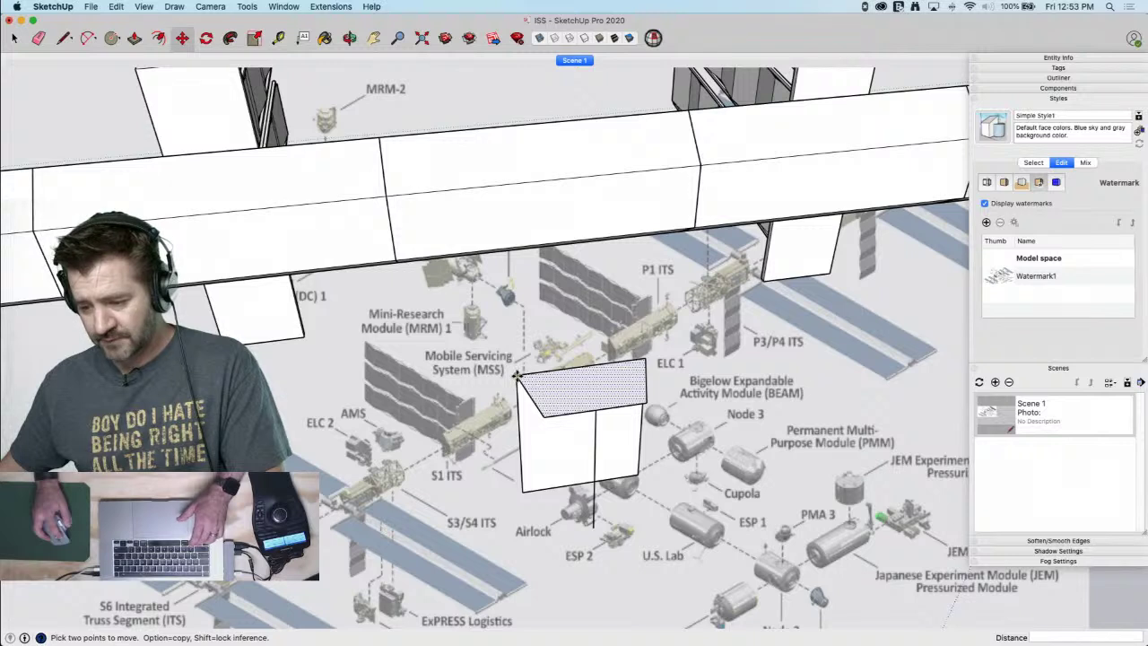
{"action": "left_click", "coordinate": [517, 375]}
{"action": "key", "text": "alt"}
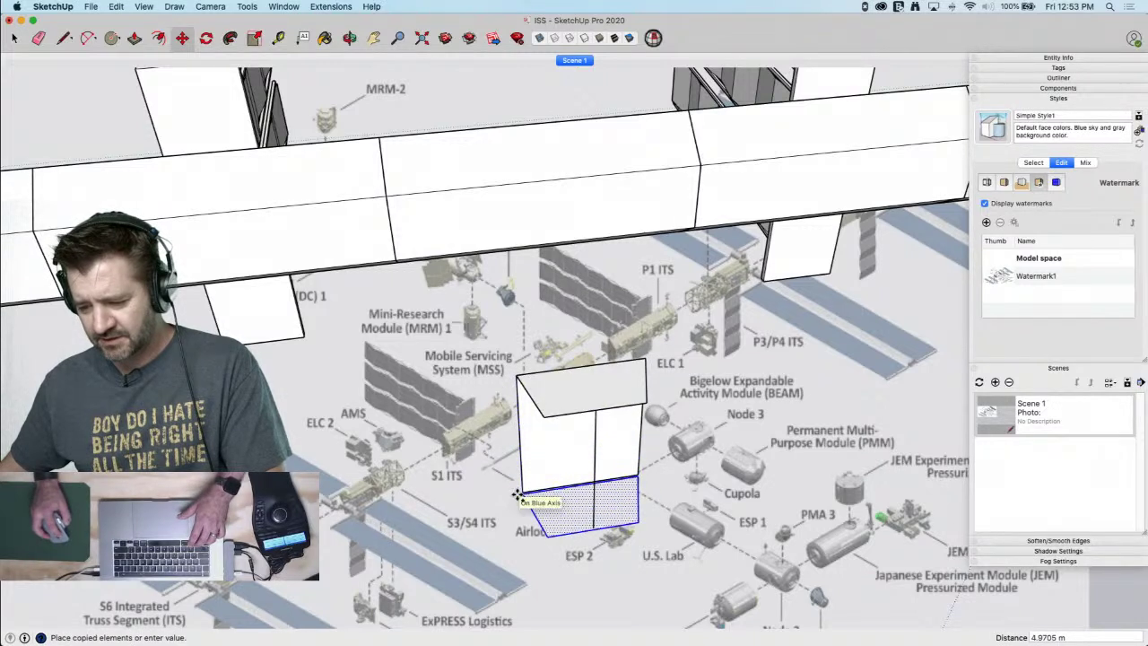
{"action": "left_click", "coordinate": [523, 491]}
Close the Z1 block by adding its angled side face and a front rectangle between the top and bottom faces
{"action": "key", "text": "l"}
{"action": "left_click", "coordinate": [546, 533]}
{"action": "key", "text": "r"}
{"action": "left_click", "coordinate": [543, 417]}
{"action": "left_click", "coordinate": [641, 524]}
Erase the vertical center edge from the Z1 block's front and orient all its faces consistently
{"action": "key", "text": "e"}
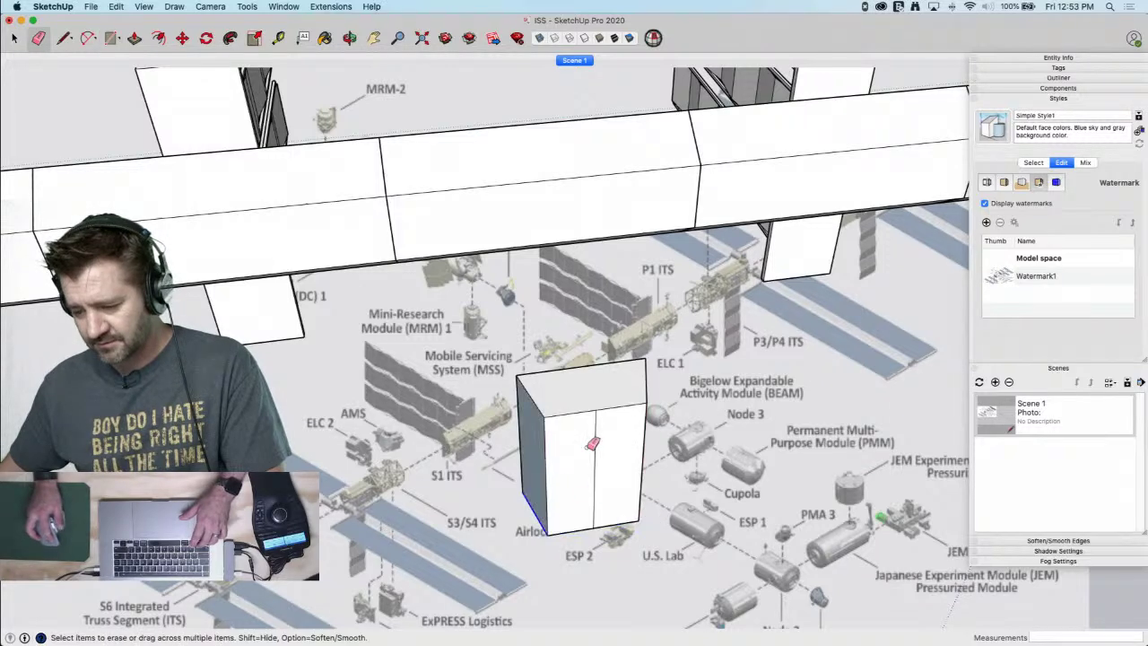
{"action": "right_click", "coordinate": [593, 456]}
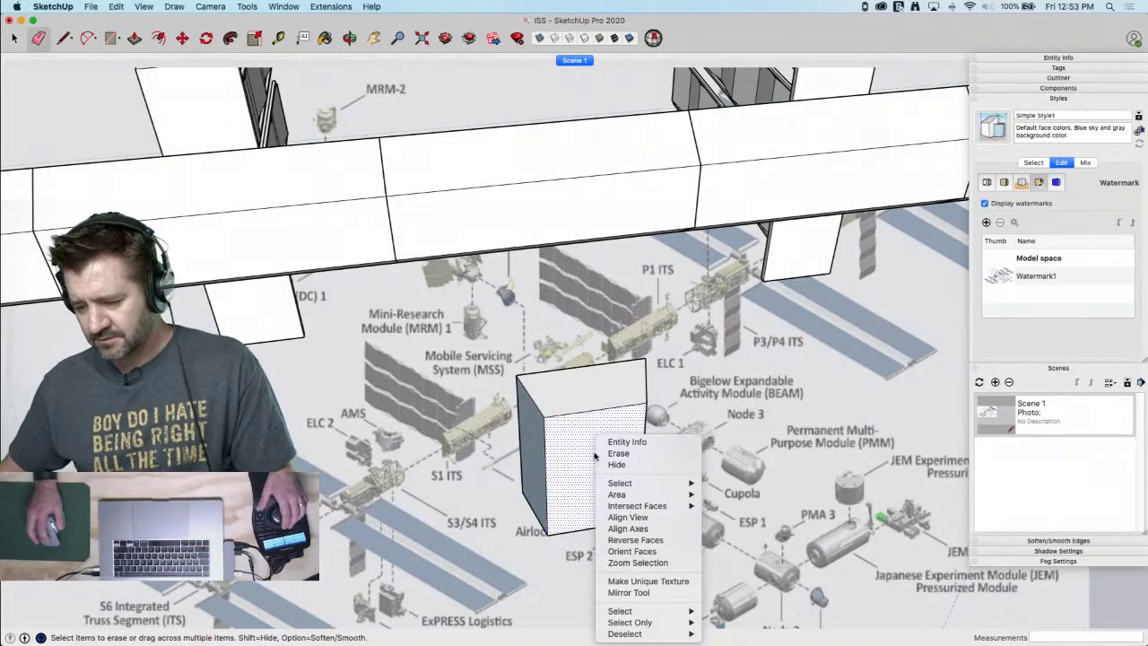
{"action": "left_click", "coordinate": [632, 551]}
{"action": "middle_click_drag", "start_coordinate": [636, 544], "coordinate": [622, 439]}
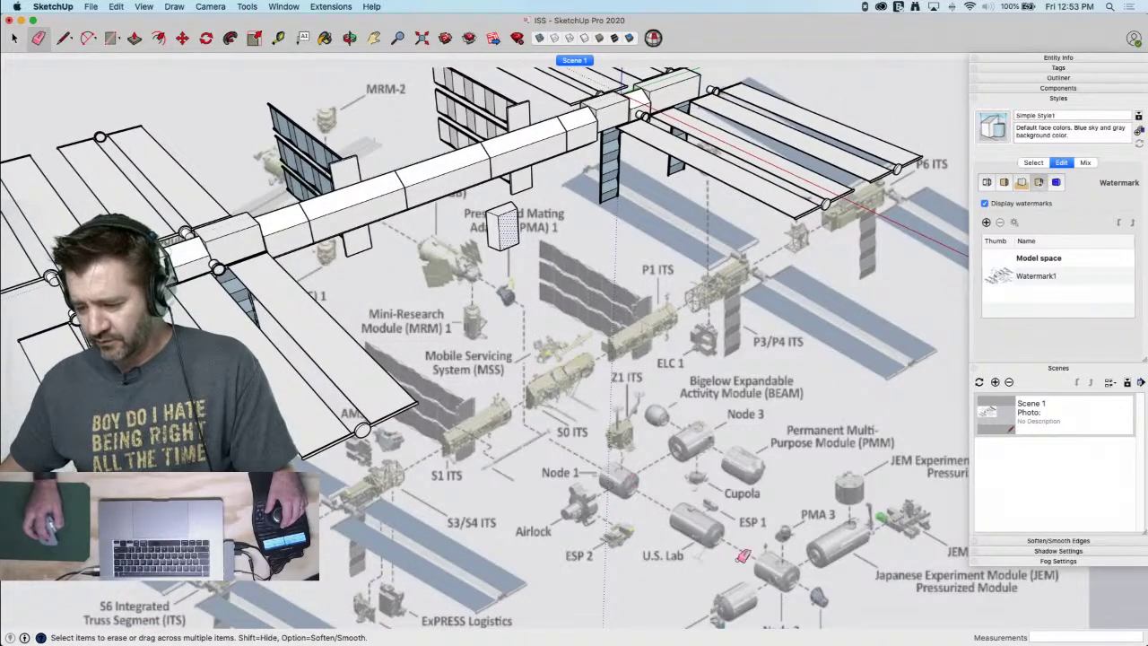
{"action": "middle_click_drag", "start_coordinate": [685, 523], "coordinate": [714, 535]}
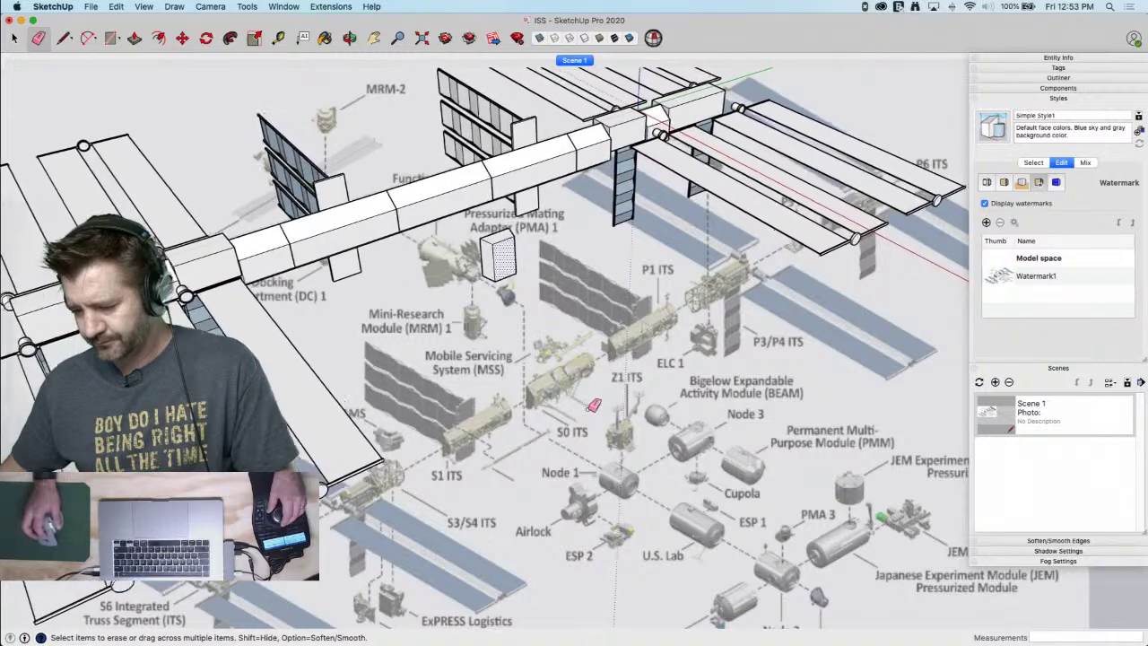
Make the whole Z1 block a component named Z1ITS
{"action": "key", "text": "space"}
{"action": "middle_click_drag", "start_coordinate": [589, 415], "coordinate": [554, 354]}
{"action": "left_click", "coordinate": [549, 310]}
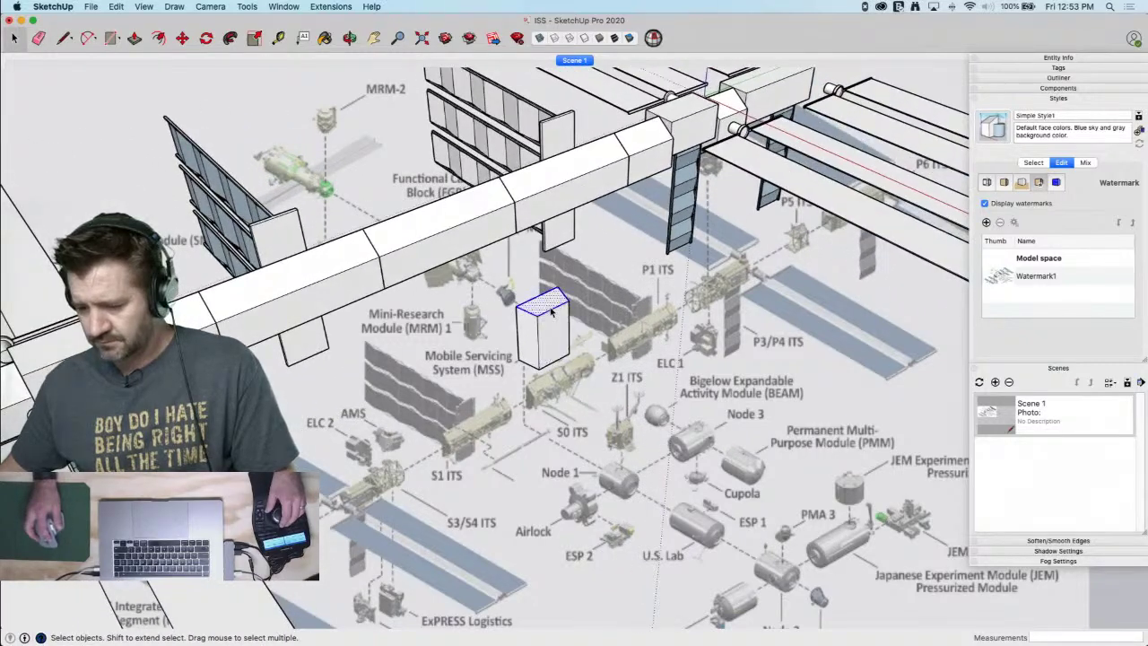
{"action": "right_click", "coordinate": [550, 309]}
{"action": "left_click", "coordinate": [594, 387]}
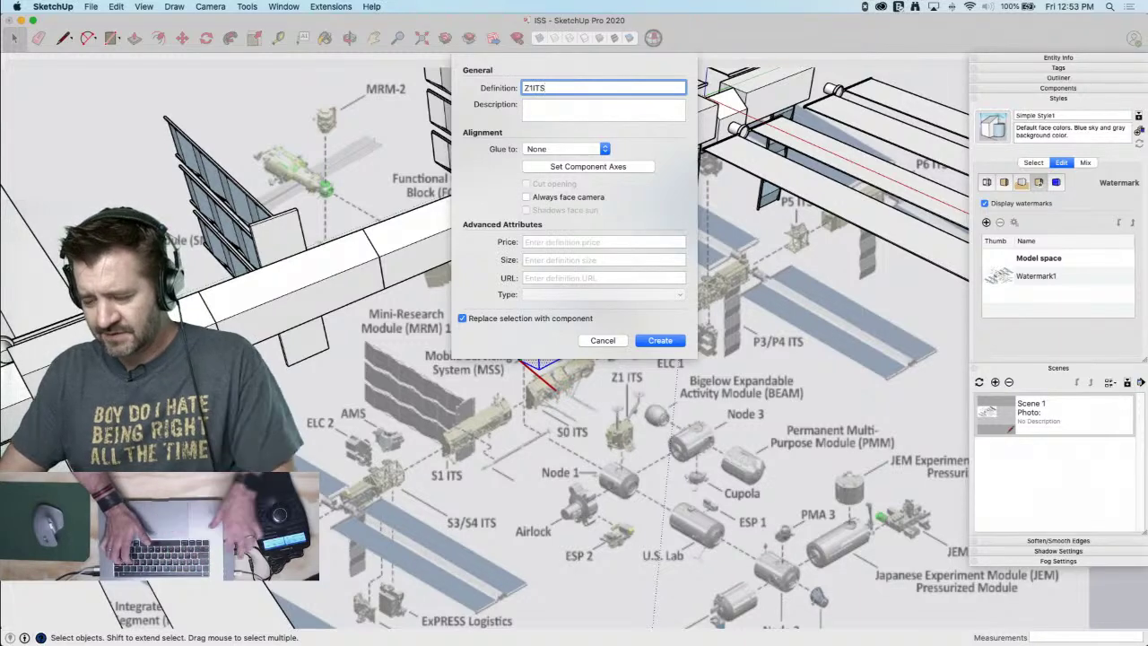
{"action": "key", "text": "Return"}
Move the Z1 component by its rear edge against the front of the central truss block and clear the selection
{"action": "scroll", "coordinate": [504, 337], "scroll_direction": "up", "scroll_amount": 2}
{"action": "middle_click_drag", "start_coordinate": [504, 337], "coordinate": [628, 387]}
{"action": "key", "text": "m"}
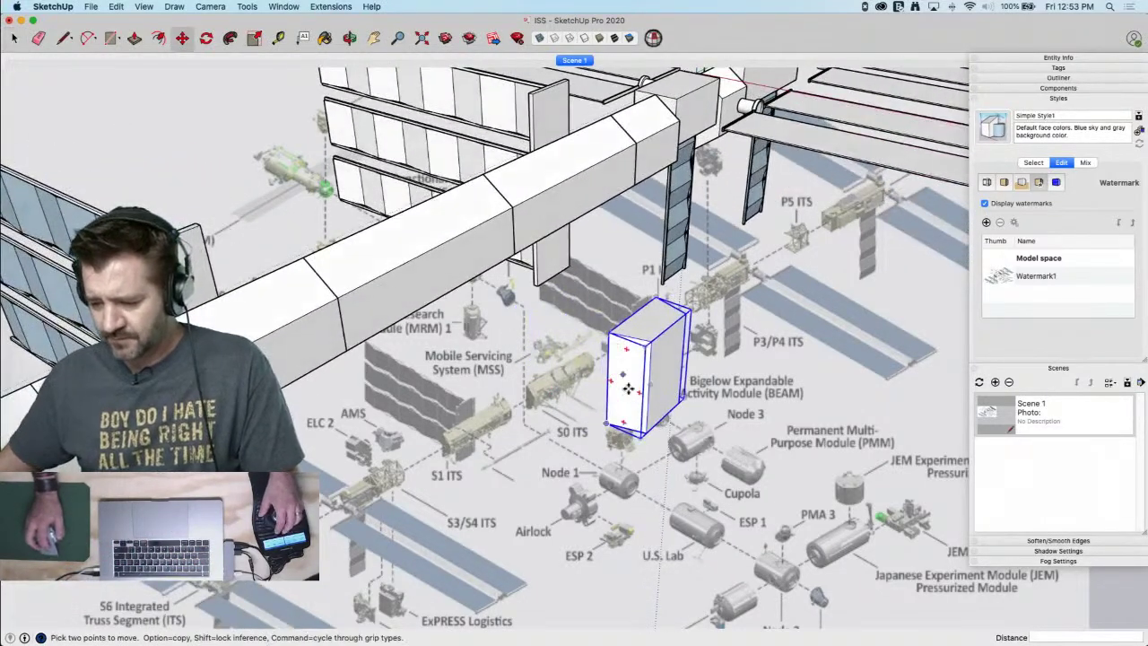
{"action": "left_click", "coordinate": [634, 310]}
{"action": "middle_click_drag", "start_coordinate": [436, 256], "coordinate": [410, 307]}
{"action": "left_click", "coordinate": [407, 309]}
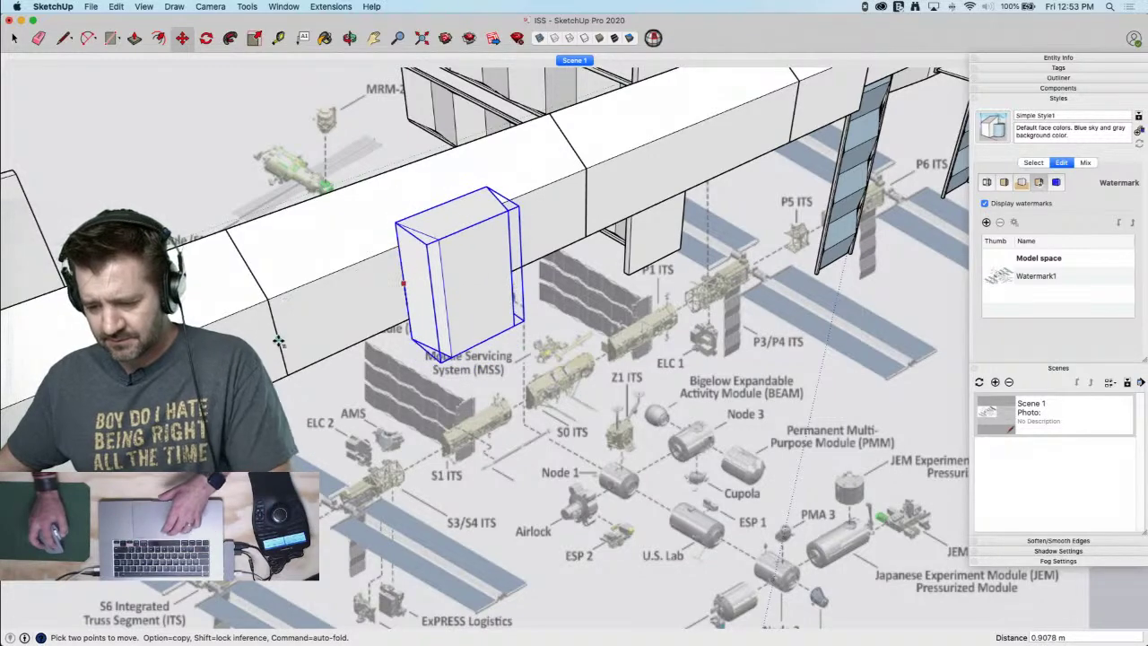
{"action": "key", "text": "space"}
{"action": "left_click", "coordinate": [590, 394]}
Draw a vertical line straight down from the midpoint of the Z1 component's lower front edge
{"action": "middle_click_drag", "start_coordinate": [590, 395], "coordinate": [622, 446]}
{"action": "scroll", "coordinate": [625, 494], "scroll_direction": "down", "scroll_amount": 5}
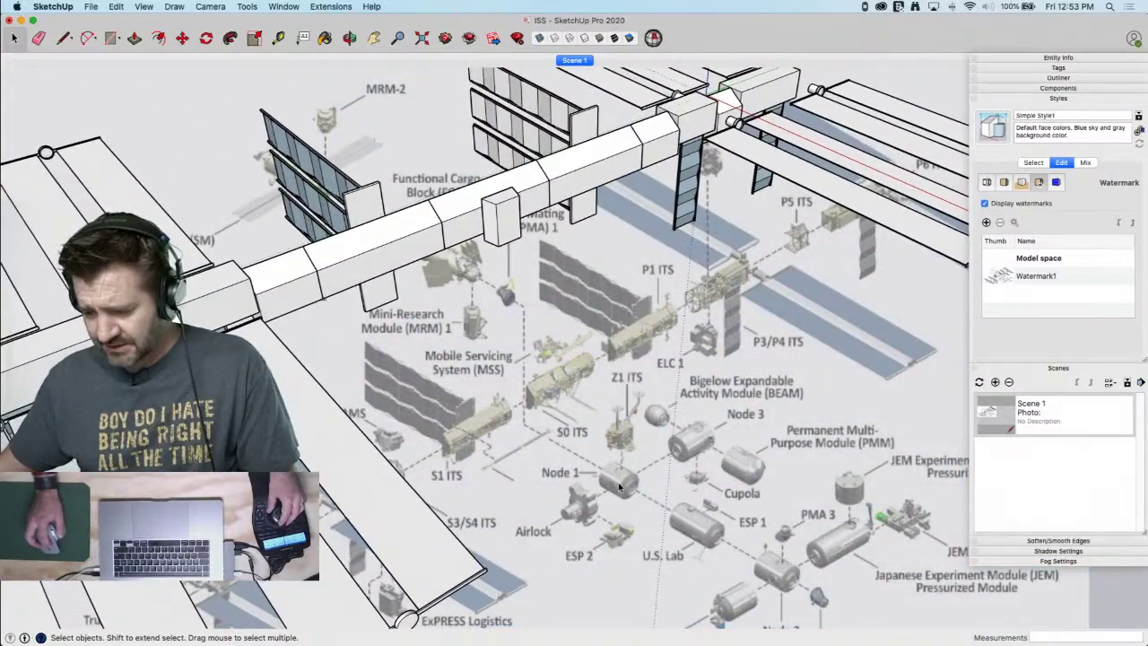
{"action": "scroll", "coordinate": [626, 499], "scroll_direction": "up", "scroll_amount": 3}
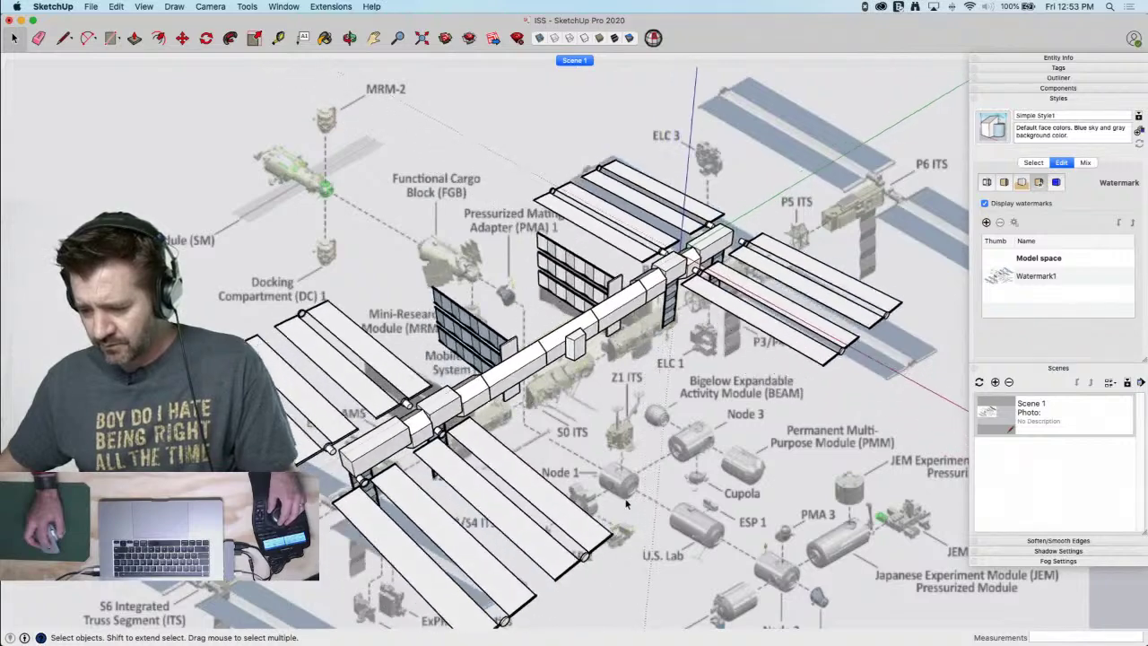
{"action": "middle_click_drag", "start_coordinate": [625, 505], "coordinate": [633, 498]}
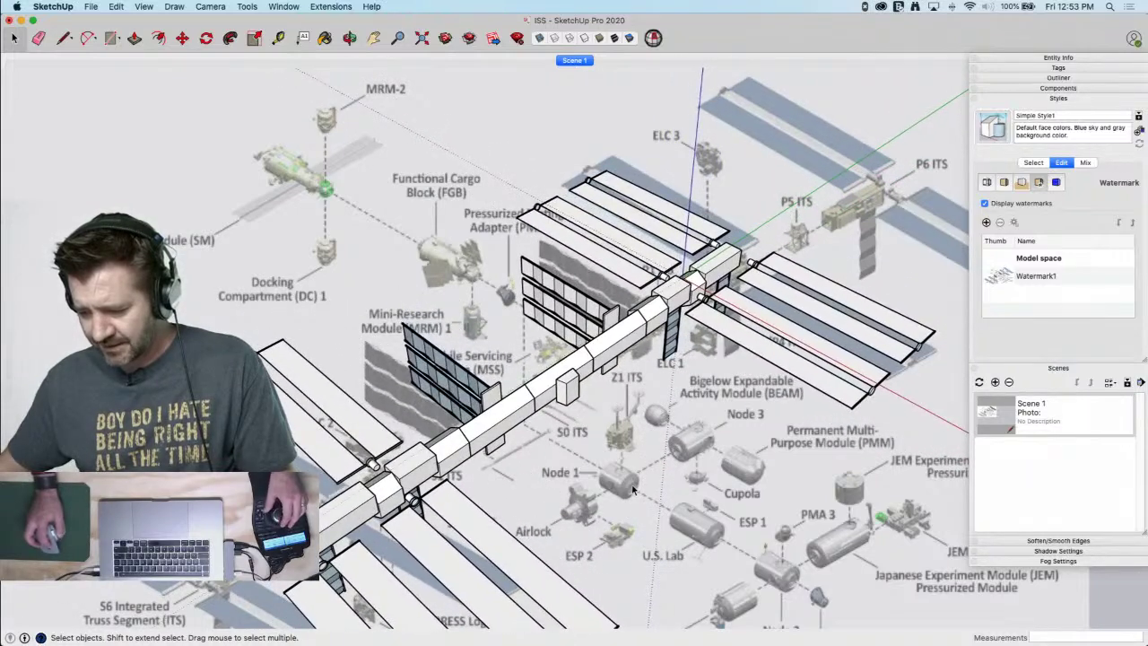
{"action": "key", "text": "l"}
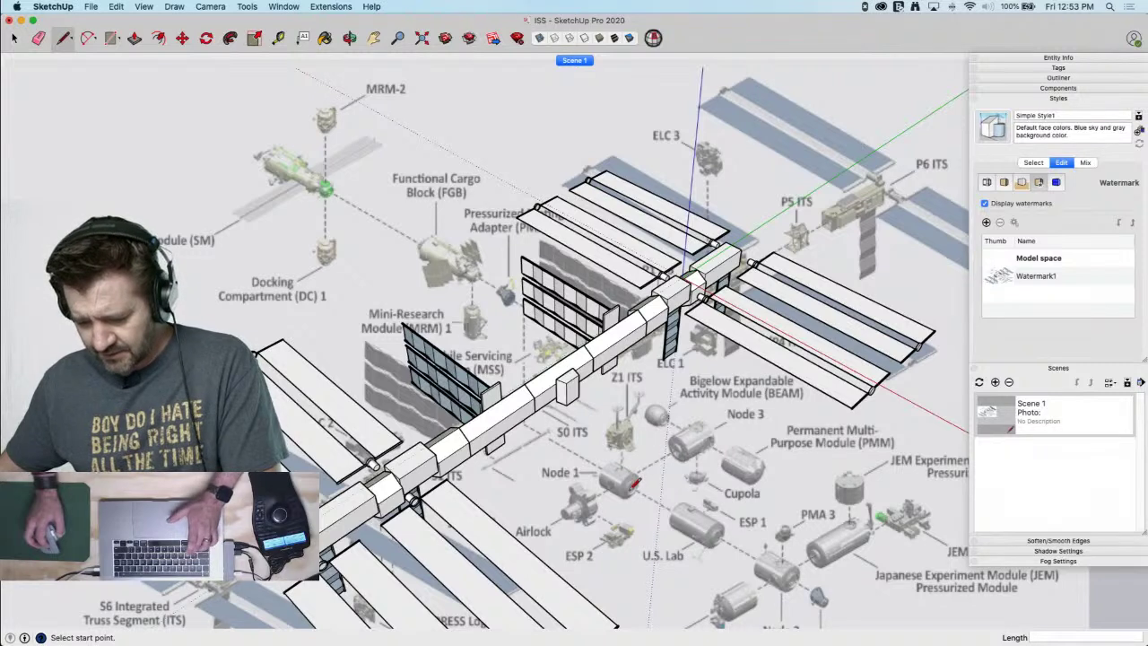
{"action": "key", "text": "c"}
{"action": "key", "text": "l"}
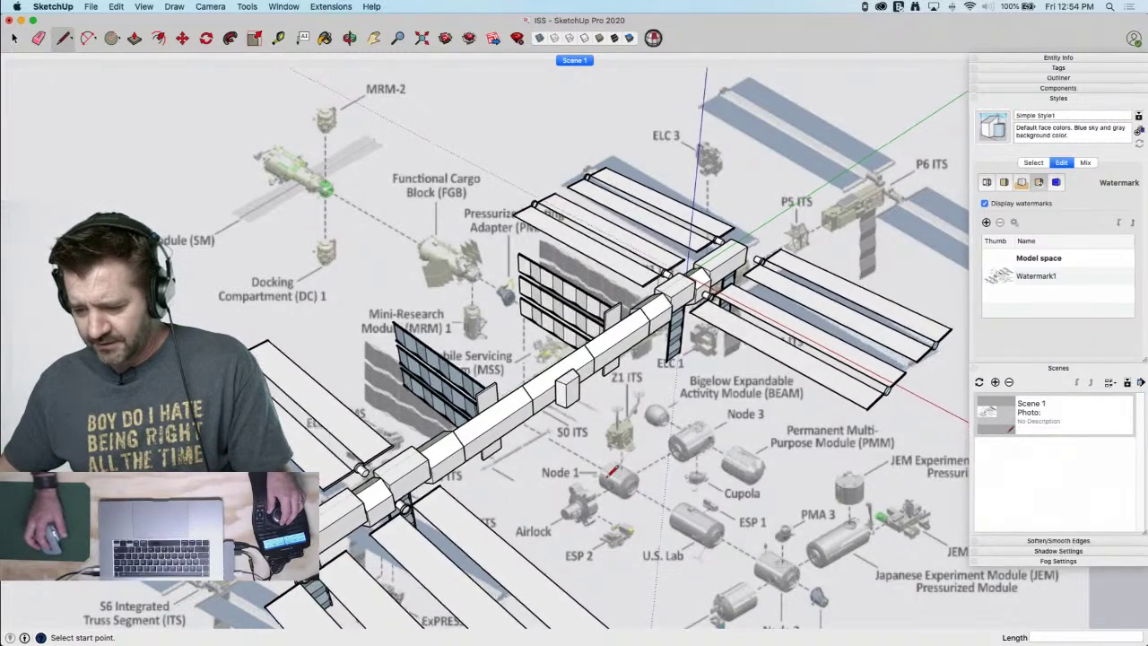
{"action": "middle_click_drag", "start_coordinate": [525, 421], "coordinate": [508, 276]}
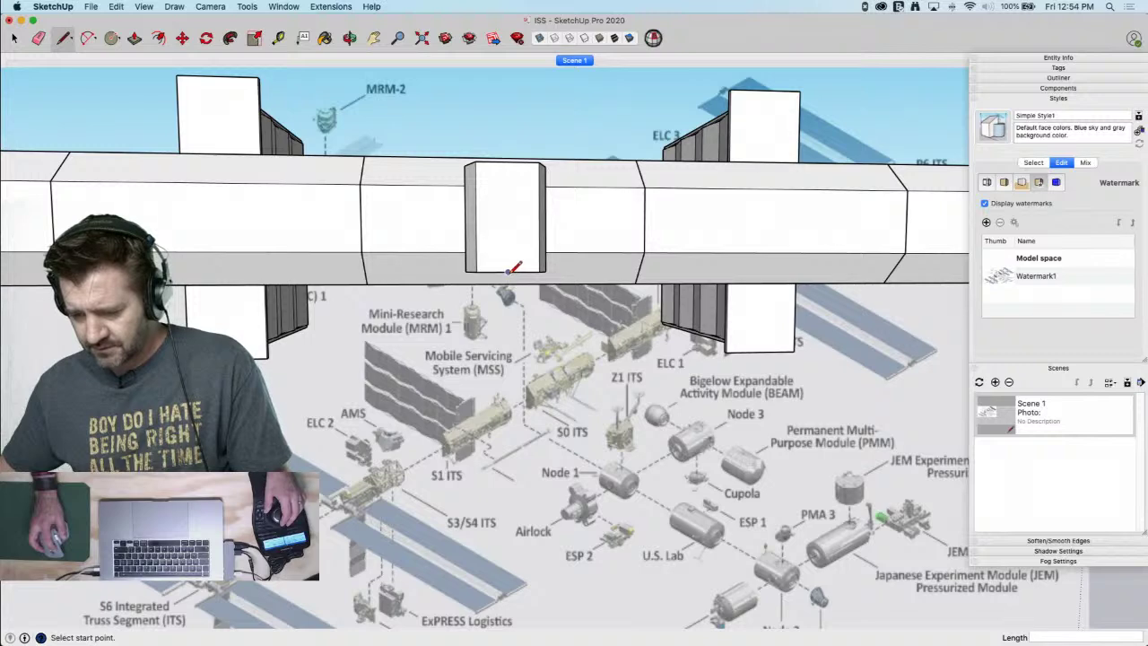
{"action": "left_click", "coordinate": [510, 568]}
{"action": "key", "text": "space"}
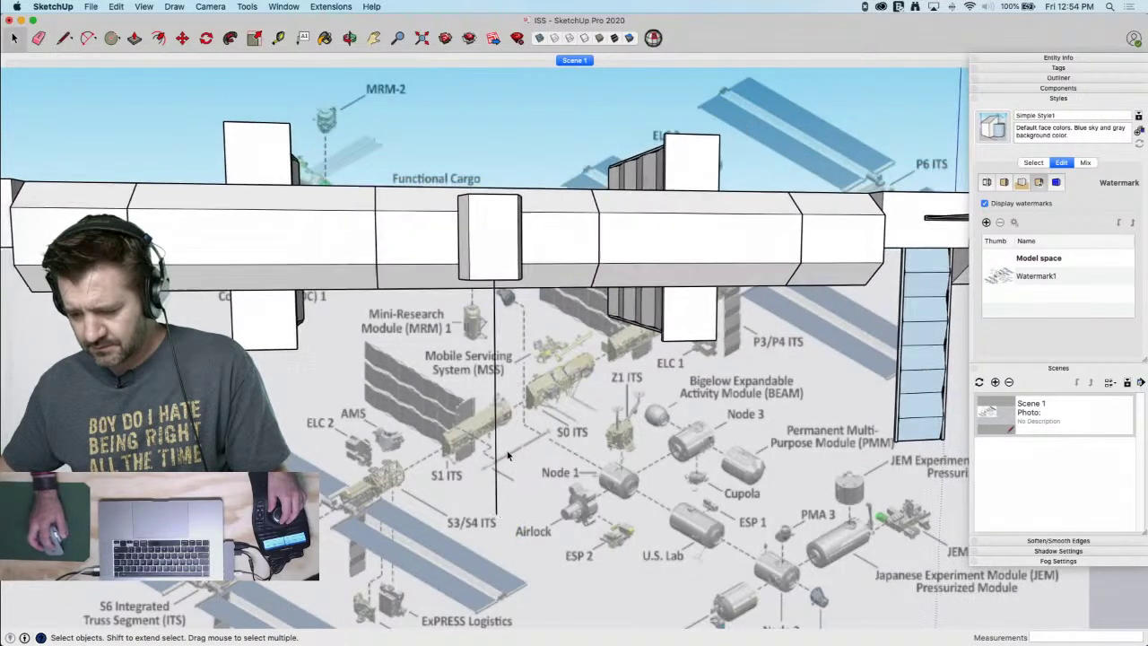
Draw a vertical circle of about 7.7 m radius centered on the line's midpoint, and erase the guide line
{"action": "middle_click_drag", "start_coordinate": [508, 456], "coordinate": [511, 431]}
{"action": "key", "text": "c"}
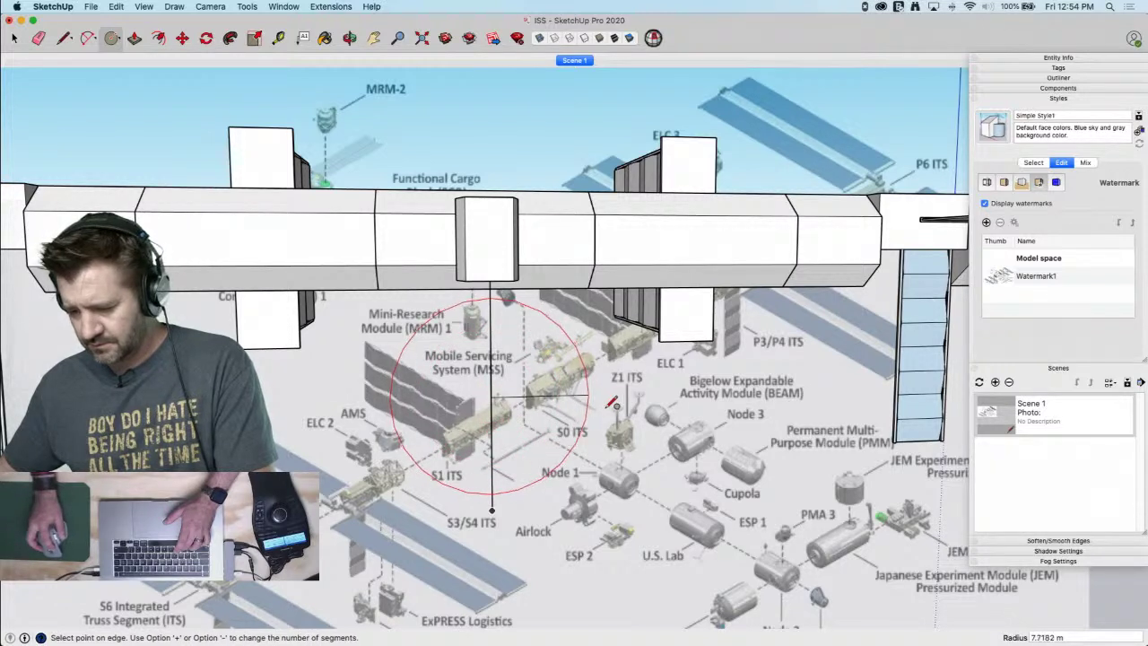
{"action": "left_click", "coordinate": [613, 403]}
{"action": "key", "text": "e"}
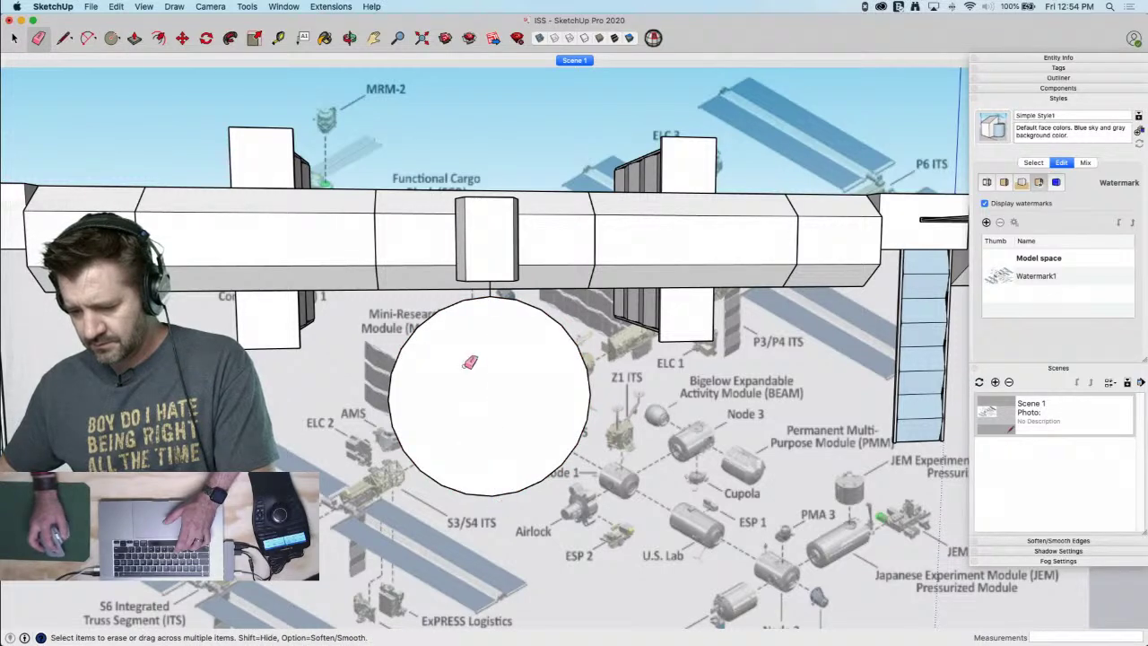
{"action": "mouse_move", "coordinate": [492, 296]}
{"action": "middle_mouse_down"}
{"action": "mouse_move", "coordinate": [523, 319]}
{"action": "mouse_move", "coordinate": [513, 314]}
{"action": "middle_mouse_up"}
{"action": "left_click", "coordinate": [493, 309]}
Draw a center line across the Z1 block's underside, add a circle at its midpoint spanning the face, and erase the line
{"action": "scroll", "coordinate": [613, 437], "scroll_direction": "down", "scroll_amount": 4}
{"action": "mouse_move", "coordinate": [823, 595]}
{"action": "middle_mouse_down"}
{"action": "mouse_move", "coordinate": [799, 512]}
{"action": "mouse_move", "coordinate": [763, 485]}
{"action": "mouse_move", "coordinate": [688, 550]}
{"action": "middle_mouse_up"}
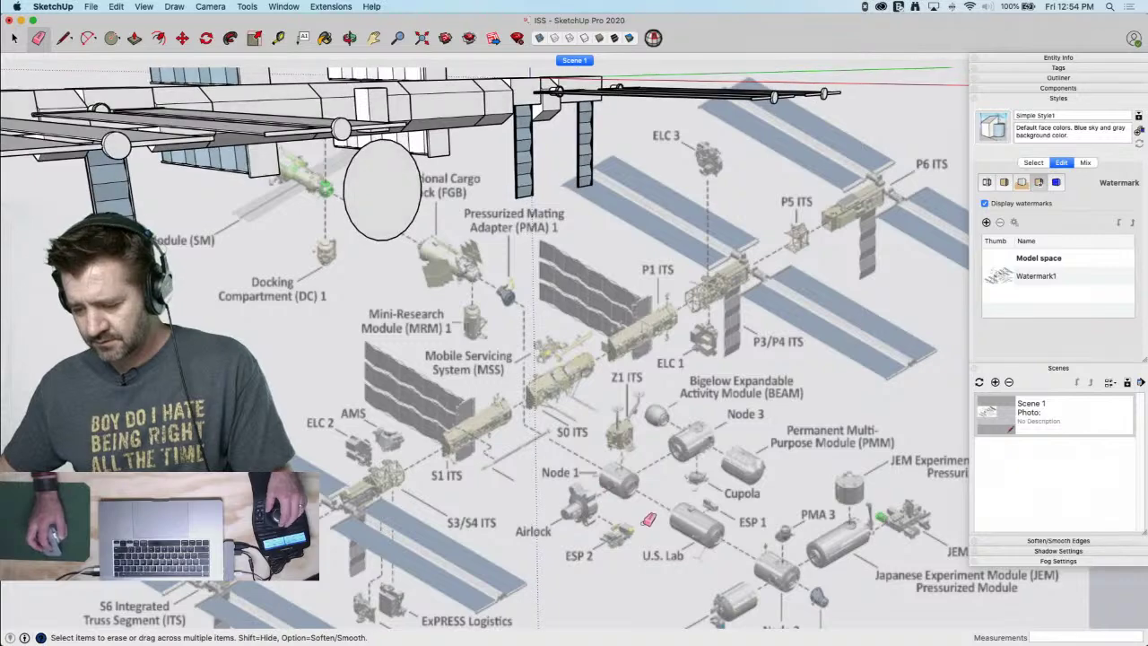
{"action": "scroll", "coordinate": [487, 346], "scroll_direction": "up", "scroll_amount": 4}
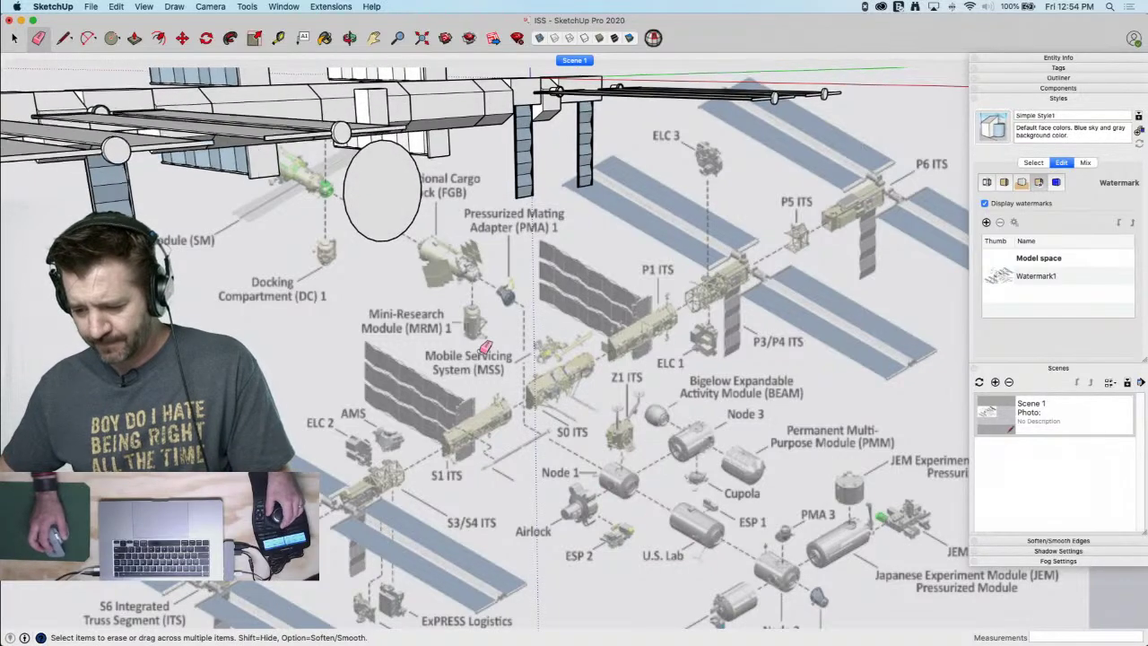
{"action": "mouse_move", "coordinate": [422, 183]}
{"action": "middle_mouse_down"}
{"action": "mouse_move", "coordinate": [422, 239]}
{"action": "mouse_move", "coordinate": [454, 176]}
{"action": "mouse_move", "coordinate": [627, 182]}
{"action": "middle_mouse_up"}
{"action": "key", "text": "l"}
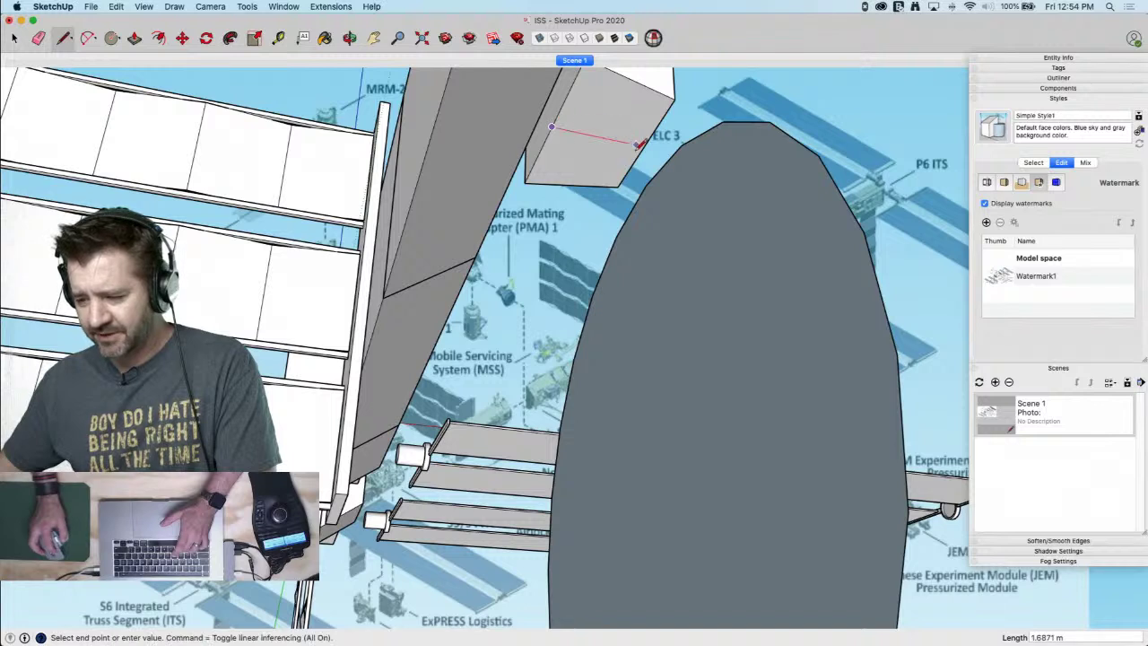
{"action": "key", "text": "c"}
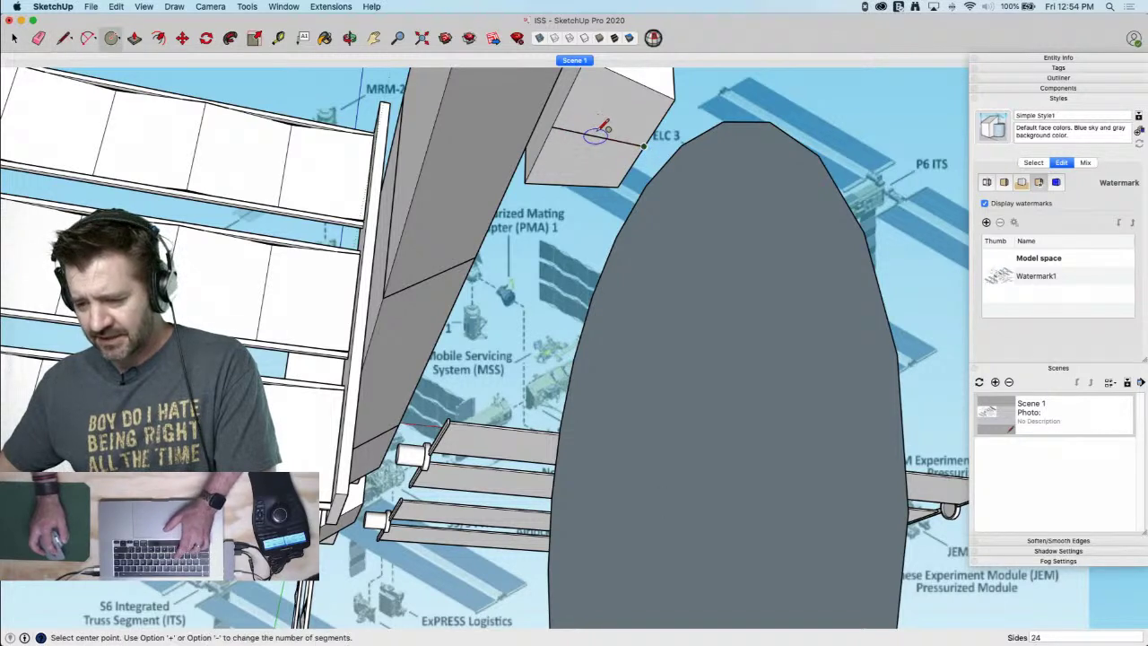
{"action": "left_click", "coordinate": [598, 137]}
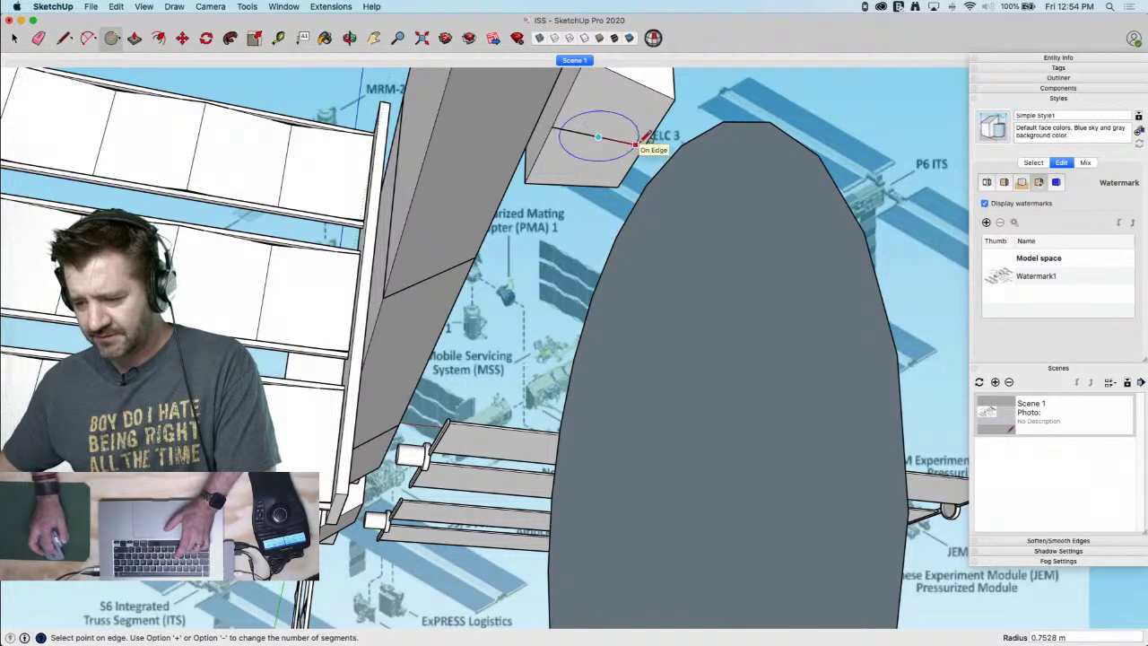
{"action": "left_click", "coordinate": [640, 142]}
{"action": "key", "text": "e"}
Push/Pull the circle on the Z1 block's underside downward into a short cylinder
{"action": "key", "text": "p"}
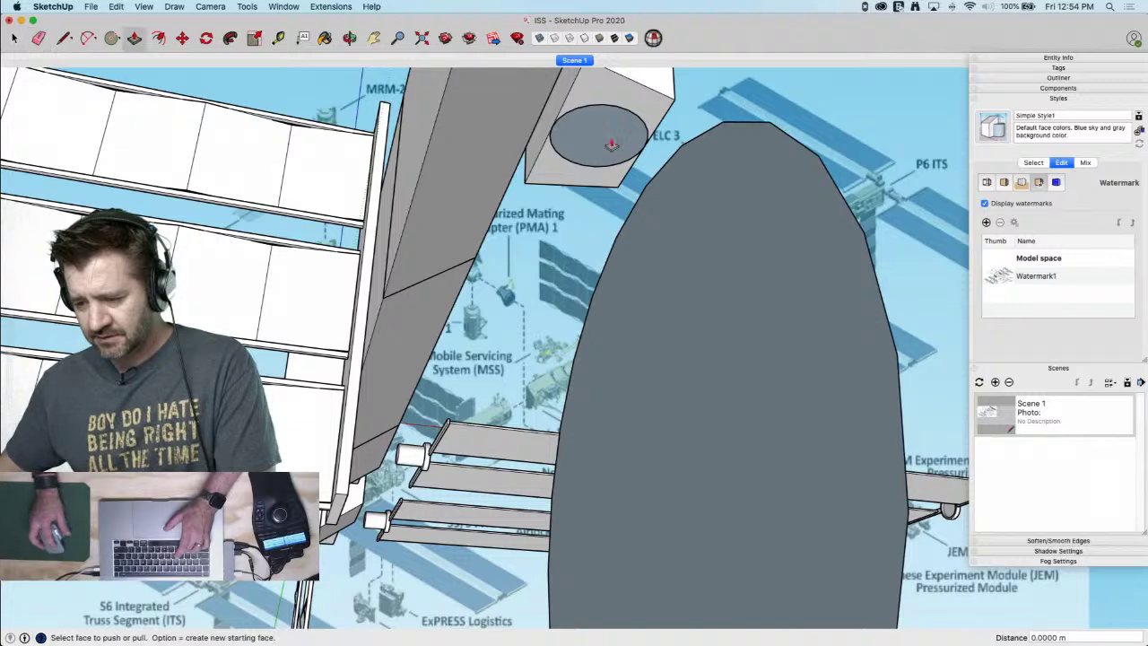
{"action": "left_click_drag", "start_coordinate": [607, 144], "coordinate": [607, 160]}
{"action": "key", "text": "space"}
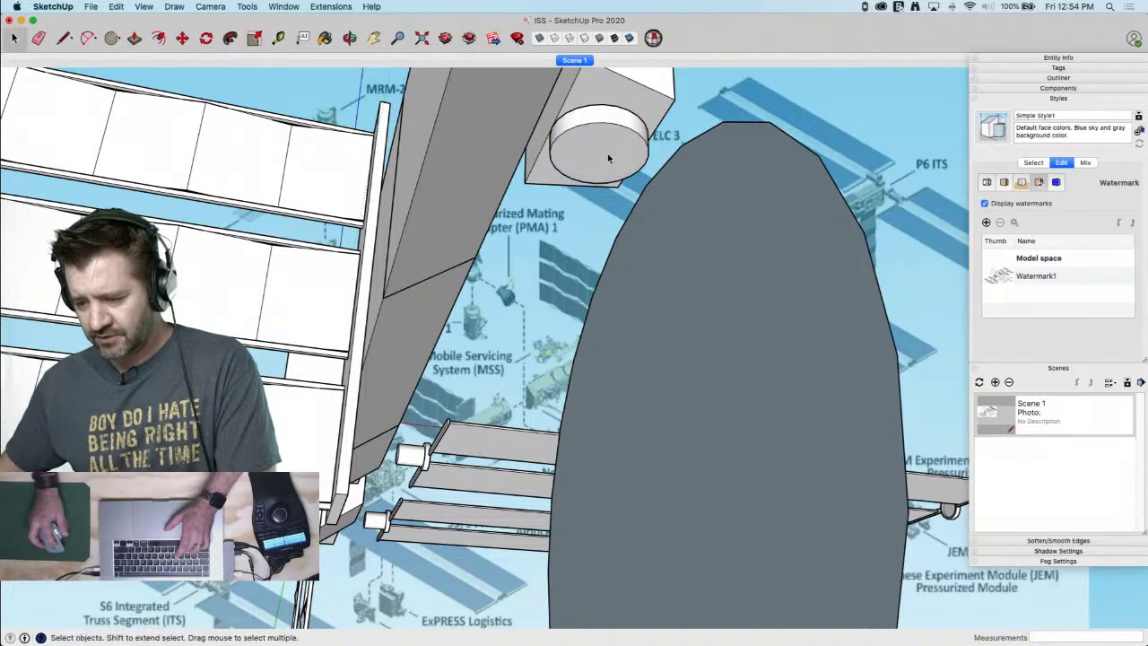
Cut the short cylinder and paste it in place inside the Z1 component, closing the component when finished
{"action": "left_click", "coordinate": [613, 154]}
{"action": "key", "text": "super+x"}
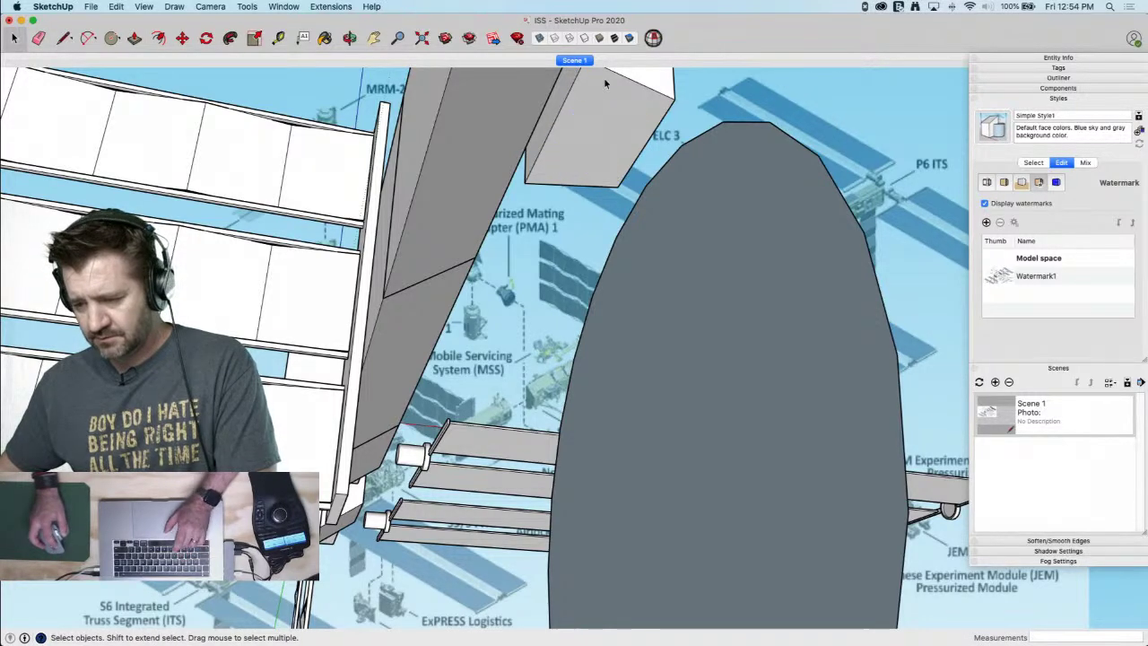
{"action": "double_click", "coordinate": [604, 77]}
{"action": "left_click", "coordinate": [118, 6]}
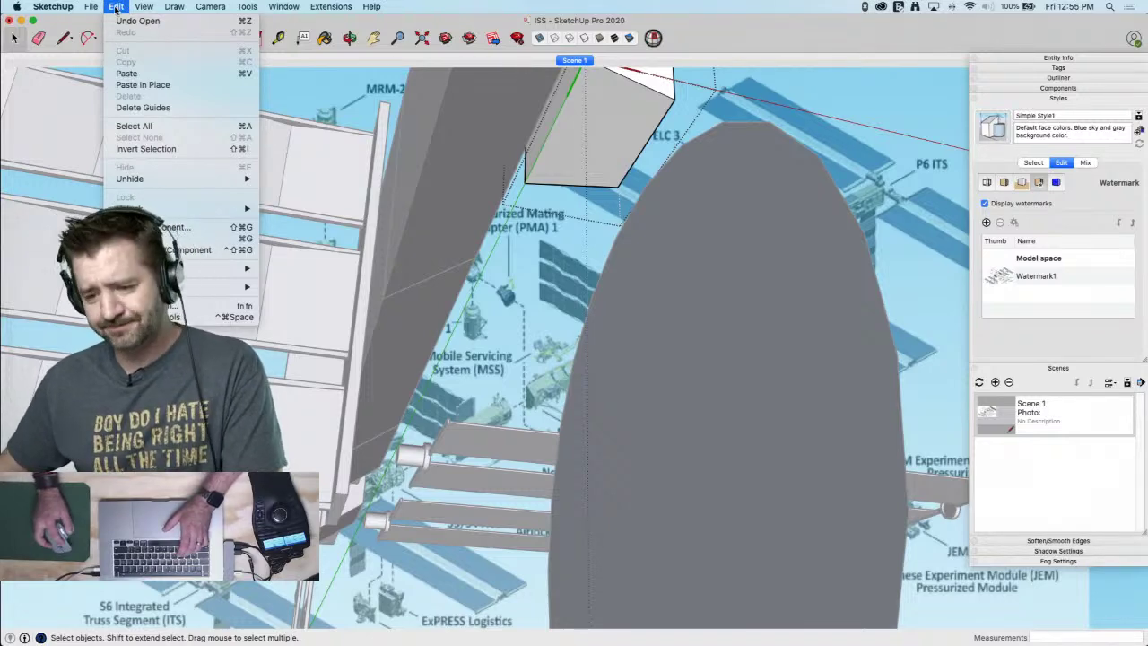
{"action": "left_click", "coordinate": [142, 85]}
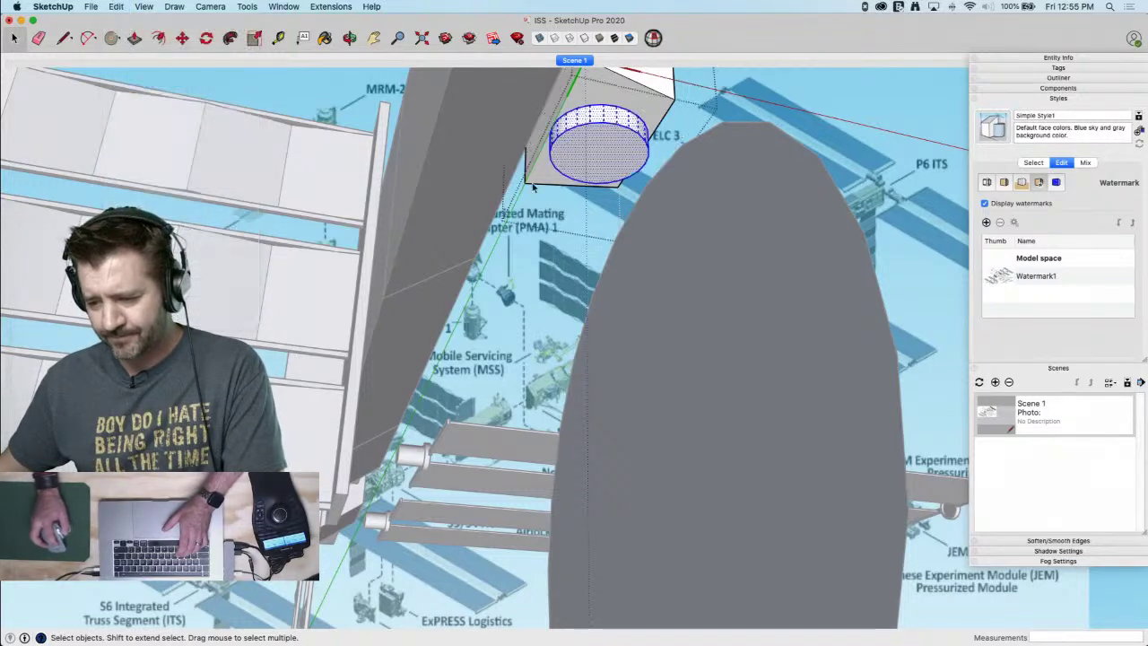
{"action": "left_click", "coordinate": [767, 98]}
Move the large vertical circle about 0.5 m so its top edge sits just under the Z1 segment's short cylinder
{"action": "scroll", "coordinate": [731, 289], "scroll_direction": "down", "scroll_amount": 10}
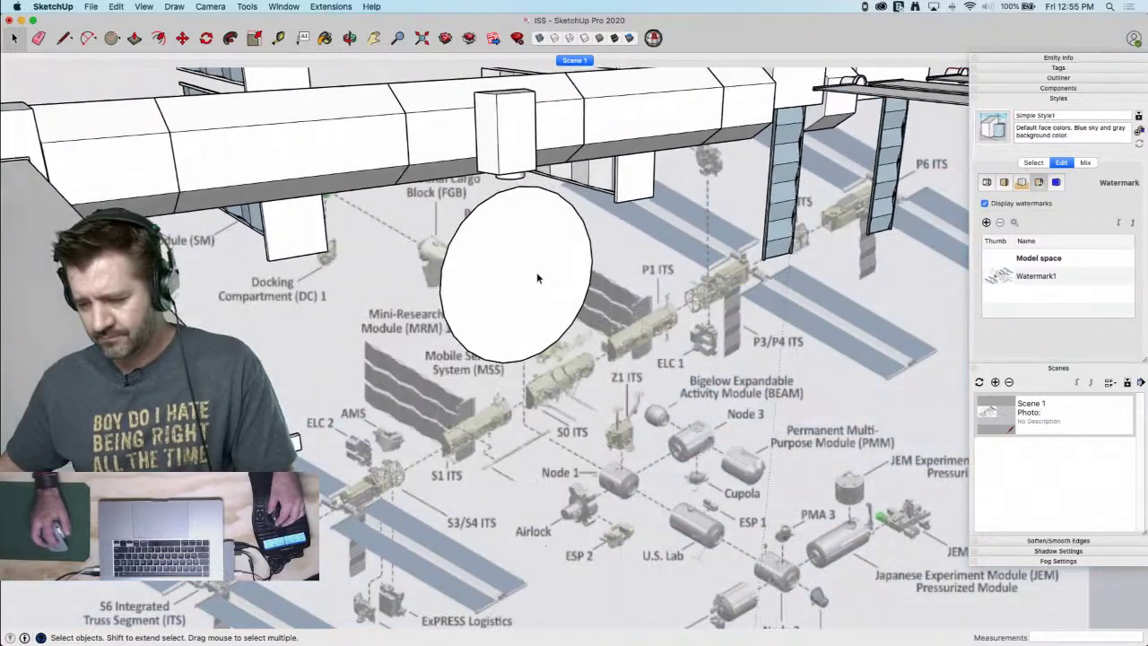
{"action": "middle_click_drag", "start_coordinate": [537, 277], "coordinate": [570, 267]}
{"action": "scroll", "coordinate": [569, 264], "scroll_direction": "up", "scroll_amount": 3}
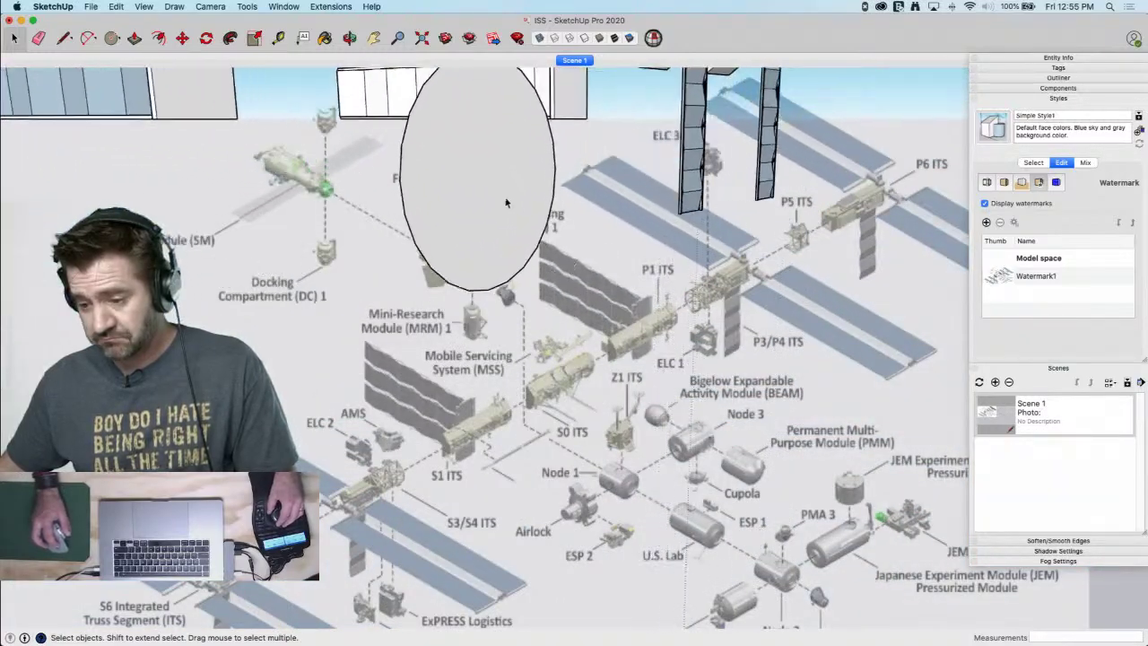
{"action": "key", "text": "p"}
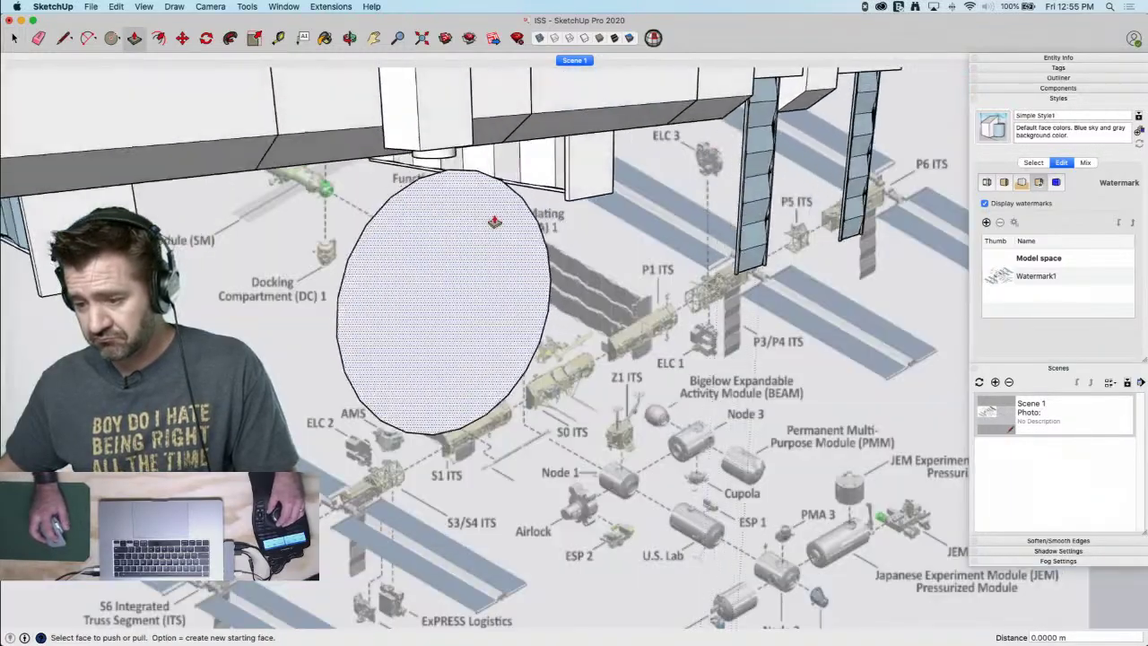
{"action": "mouse_move", "coordinate": [495, 221]}
{"action": "middle_mouse_down"}
{"action": "mouse_move", "coordinate": [490, 239]}
{"action": "mouse_move", "coordinate": [475, 223]}
{"action": "mouse_move", "coordinate": [484, 200]}
{"action": "middle_mouse_up"}
{"action": "key", "text": "space"}
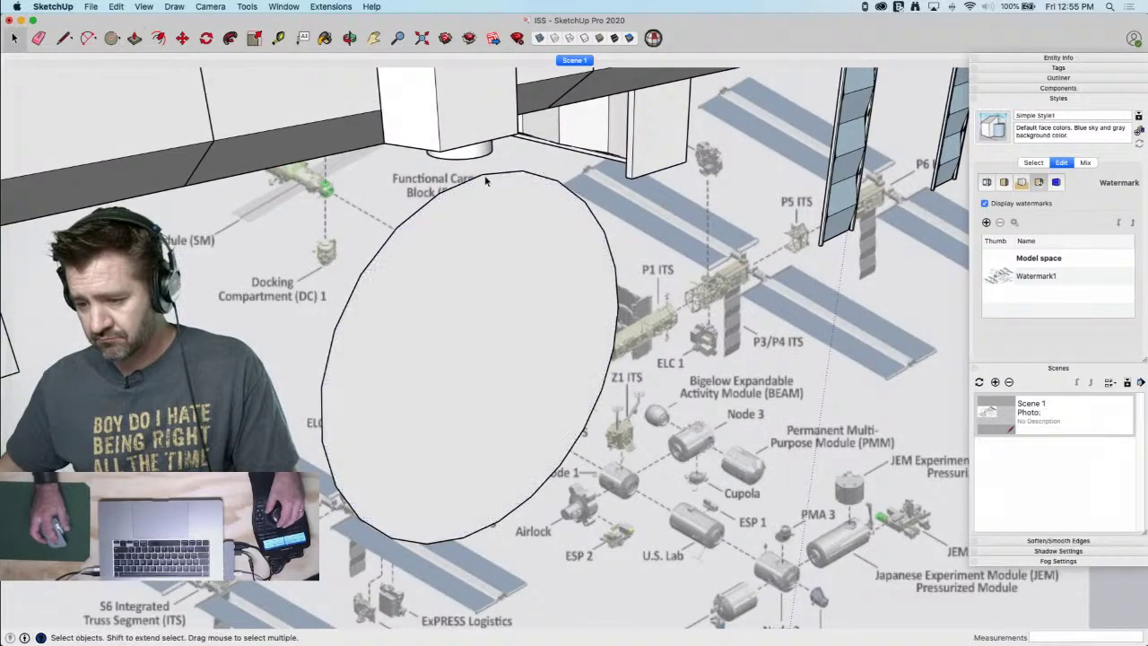
{"action": "key", "text": "m"}
{"action": "left_click", "coordinate": [483, 176]}
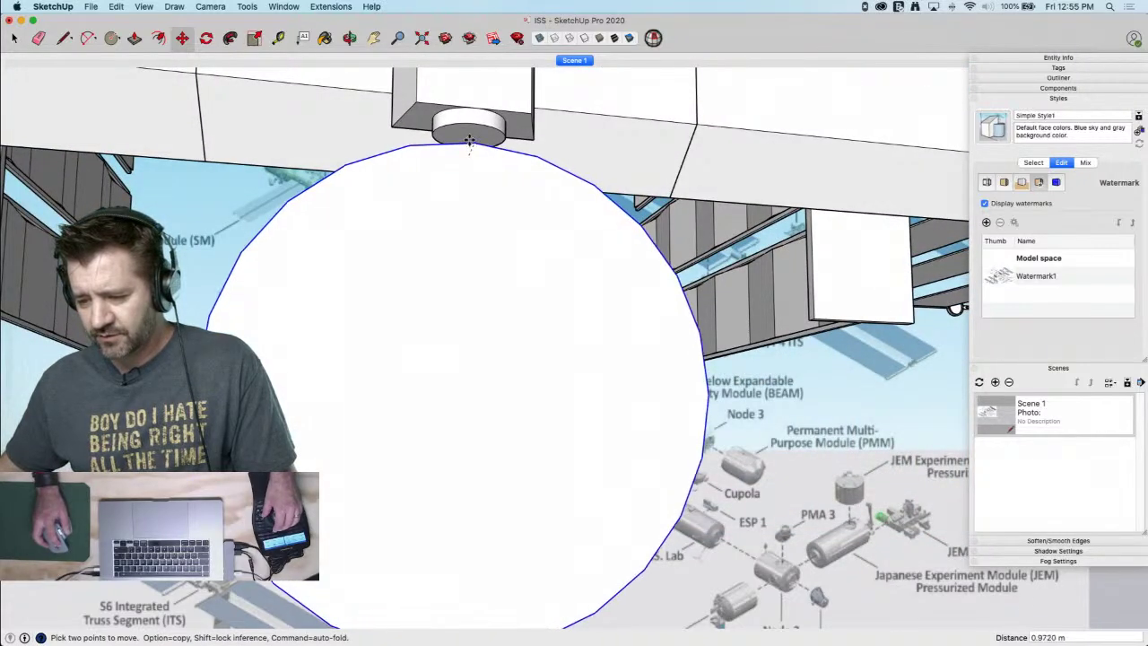
{"action": "scroll", "coordinate": [561, 180], "scroll_direction": "down", "scroll_amount": 5}
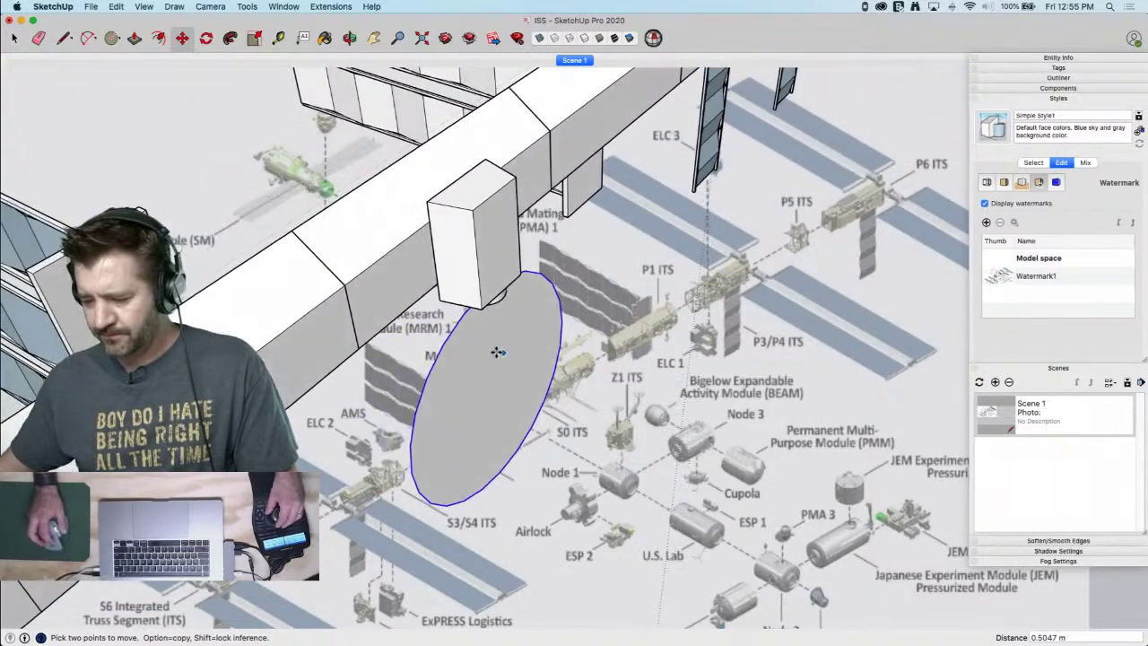
Push/Pull the circle out on both sides into a thick cylinder, about 2.1 m one way and 7.4 m the other
{"action": "key", "text": "space"}
{"action": "left_click", "coordinate": [492, 345]}
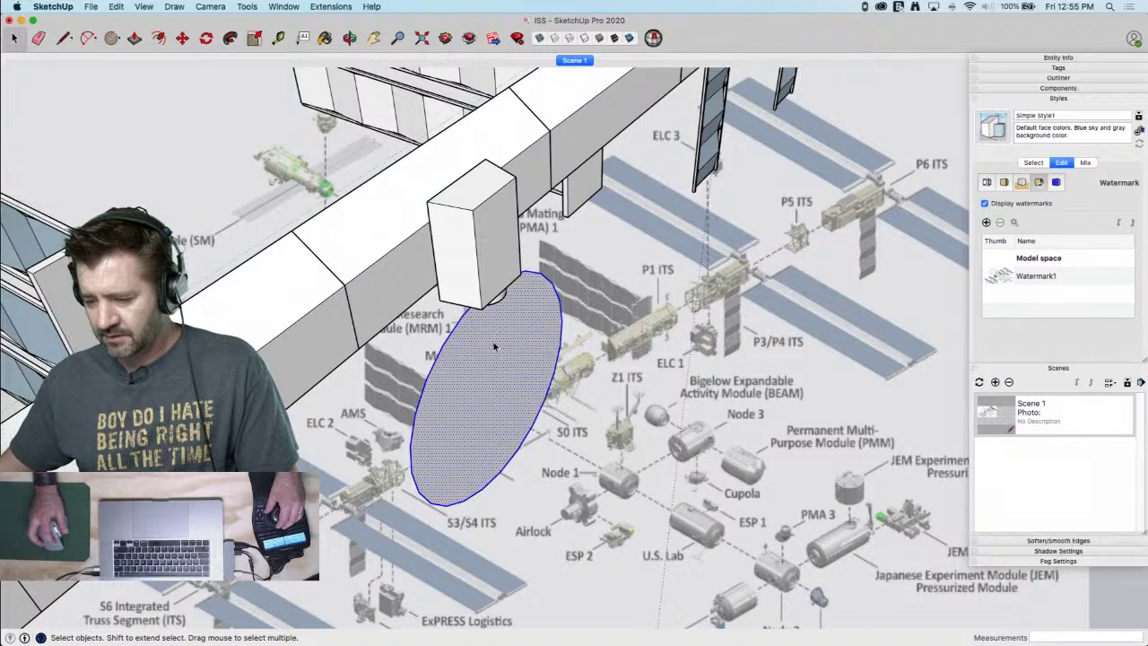
{"action": "key", "text": "p"}
{"action": "left_click_drag", "start_coordinate": [493, 343], "coordinate": [525, 367]}
{"action": "middle_click_drag", "start_coordinate": [525, 367], "coordinate": [520, 317]}
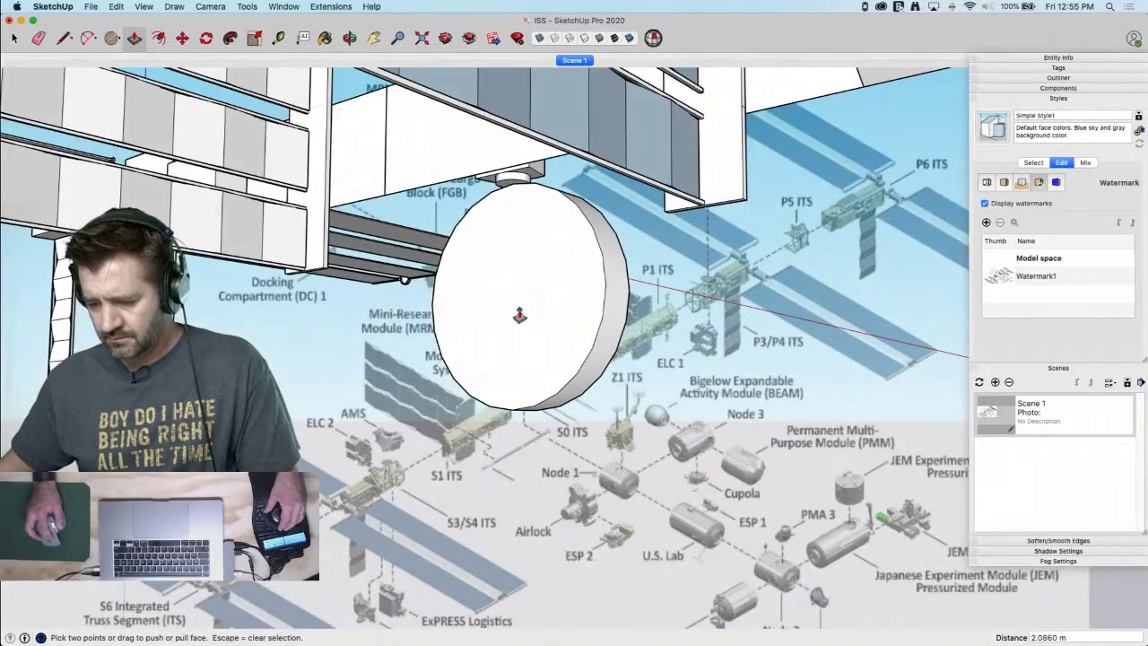
{"action": "left_click_drag", "start_coordinate": [505, 308], "coordinate": [395, 308]}
{"action": "middle_click_drag", "start_coordinate": [396, 309], "coordinate": [441, 218]}
{"action": "scroll", "coordinate": [442, 218], "scroll_direction": "up", "scroll_amount": 10}
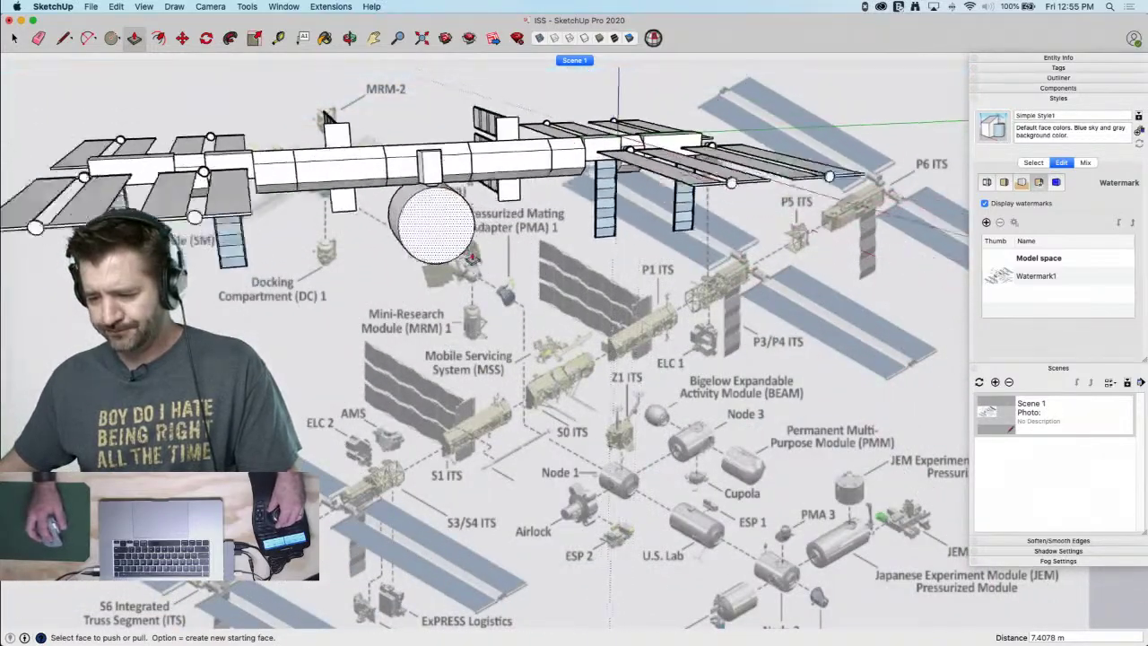
Select the entire large cylinder and scale it down slightly from a corner
{"action": "key", "text": "space"}
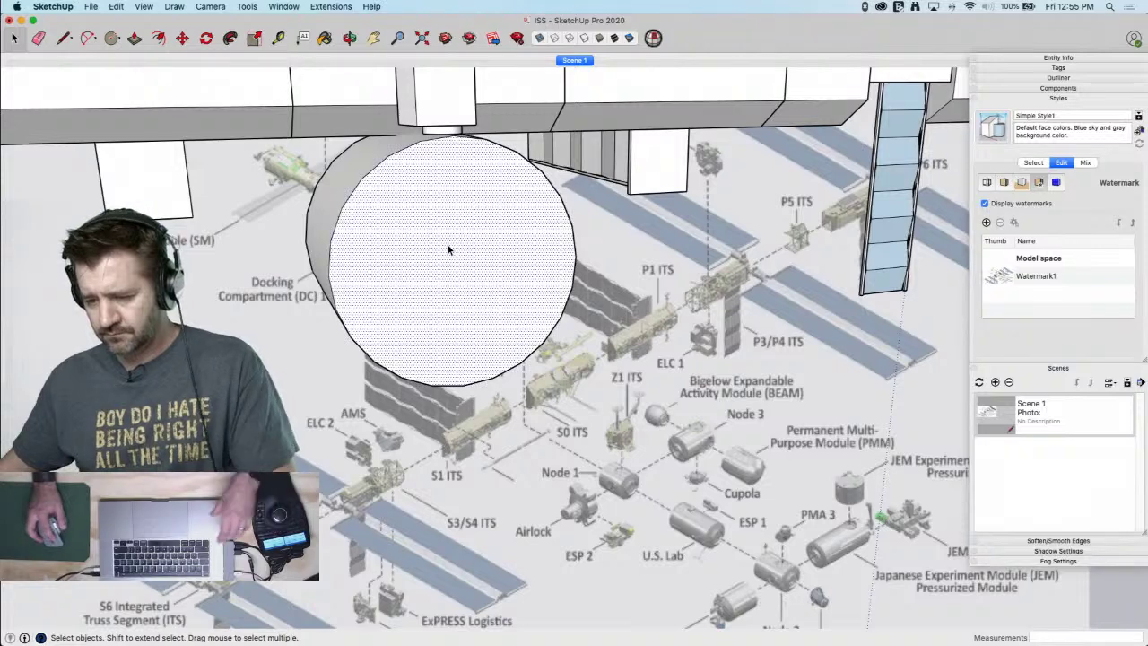
{"action": "triple_click", "coordinate": [449, 250]}
{"action": "key", "text": "s"}
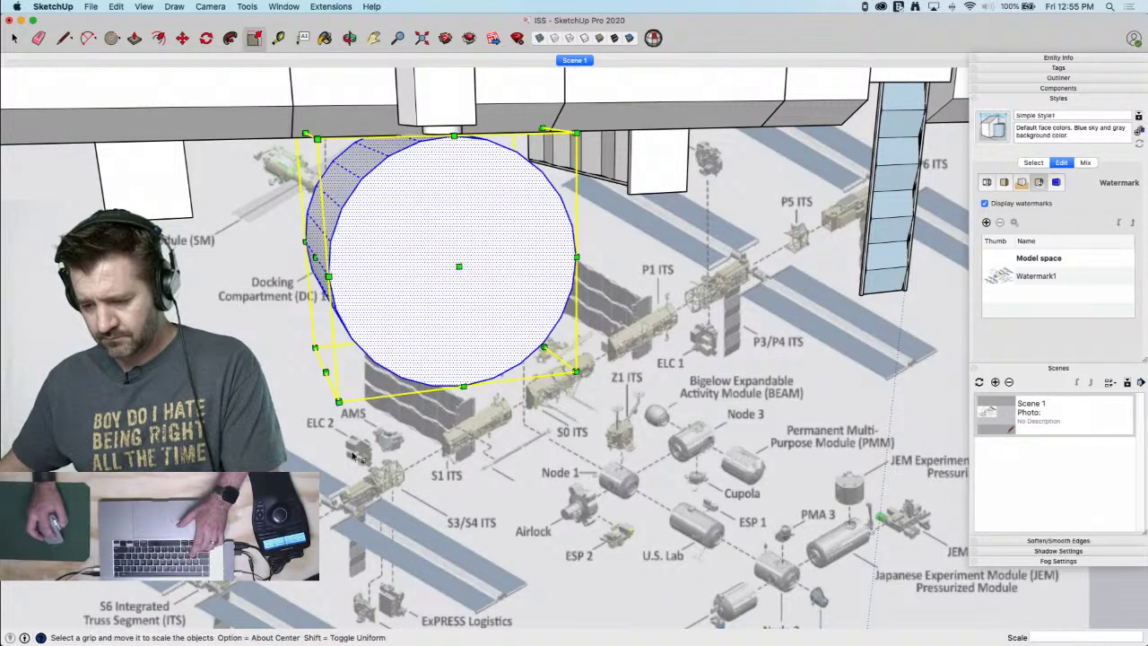
{"action": "left_click_drag", "start_coordinate": [338, 401], "coordinate": [362, 362]}
Move the cylinder up 0.3 m toward the Z1's short cylinder, and shift it about 0.85 m along the red axis
{"action": "key", "text": "m"}
{"action": "scroll", "coordinate": [400, 303], "scroll_direction": "up", "scroll_amount": 5}
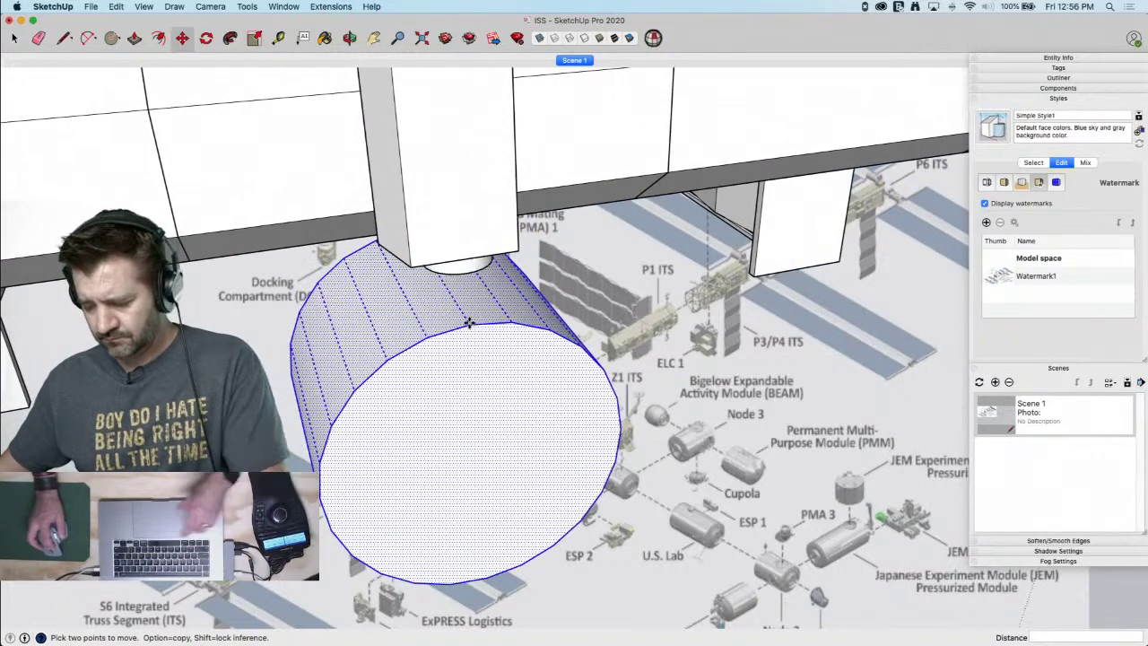
{"action": "left_click", "coordinate": [468, 323]}
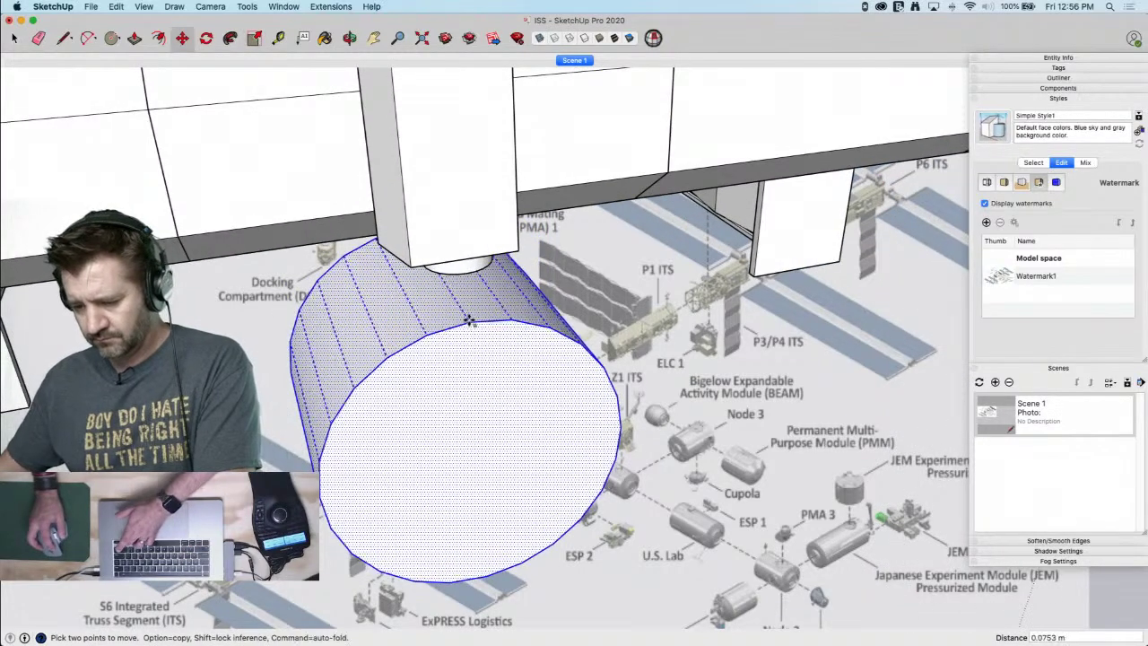
{"action": "left_click", "coordinate": [459, 276]}
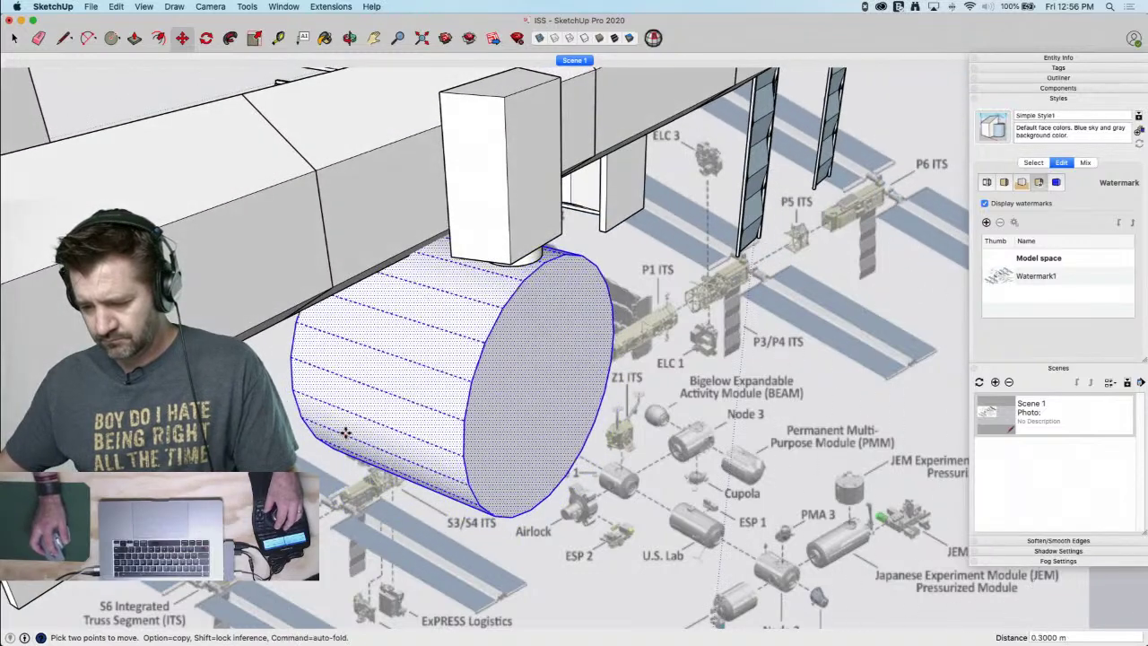
{"action": "left_click", "coordinate": [346, 432]}
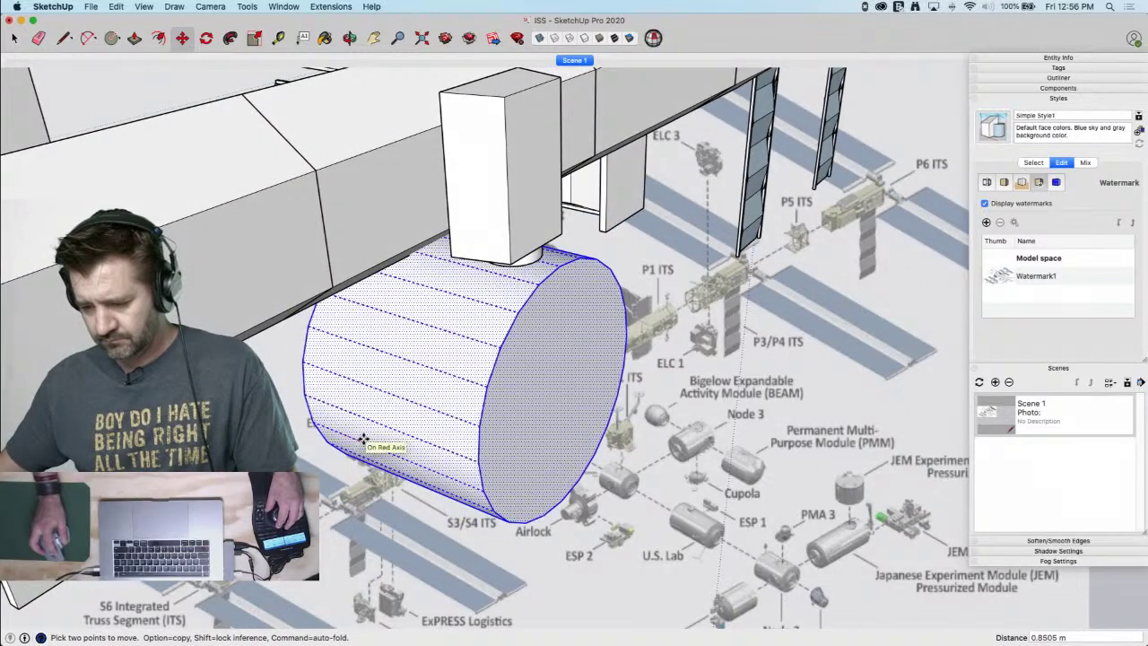
{"action": "left_click", "coordinate": [365, 439]}
{"action": "key", "text": "space"}
Offset the cylinder's end face inward about 1.6 m and Push/Pull the inner circle outward about 1.23 m
{"action": "scroll", "coordinate": [366, 441], "scroll_direction": "down", "scroll_amount": 5}
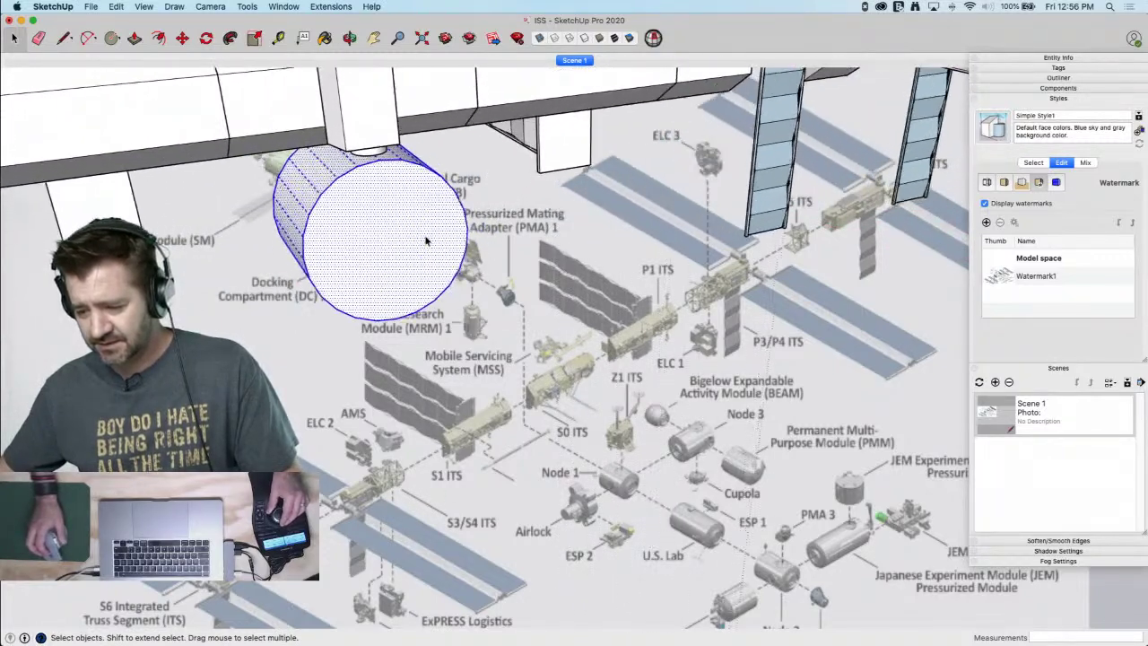
{"action": "left_click", "coordinate": [387, 214]}
{"action": "key", "text": "f"}
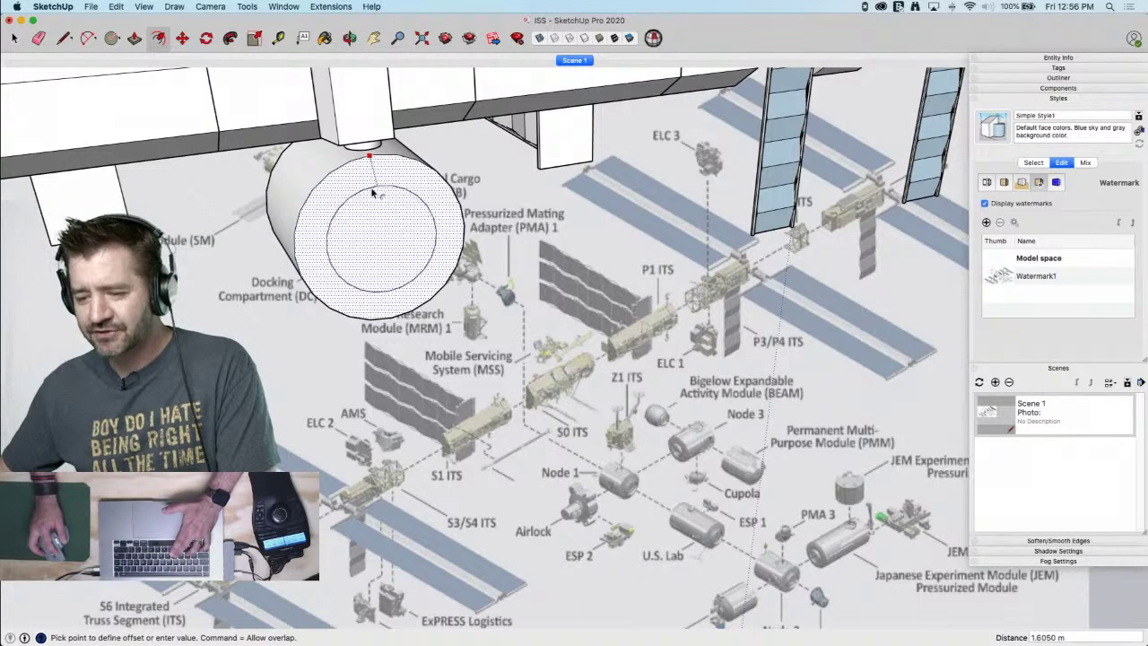
{"action": "left_click", "coordinate": [373, 192]}
{"action": "key", "text": "p"}
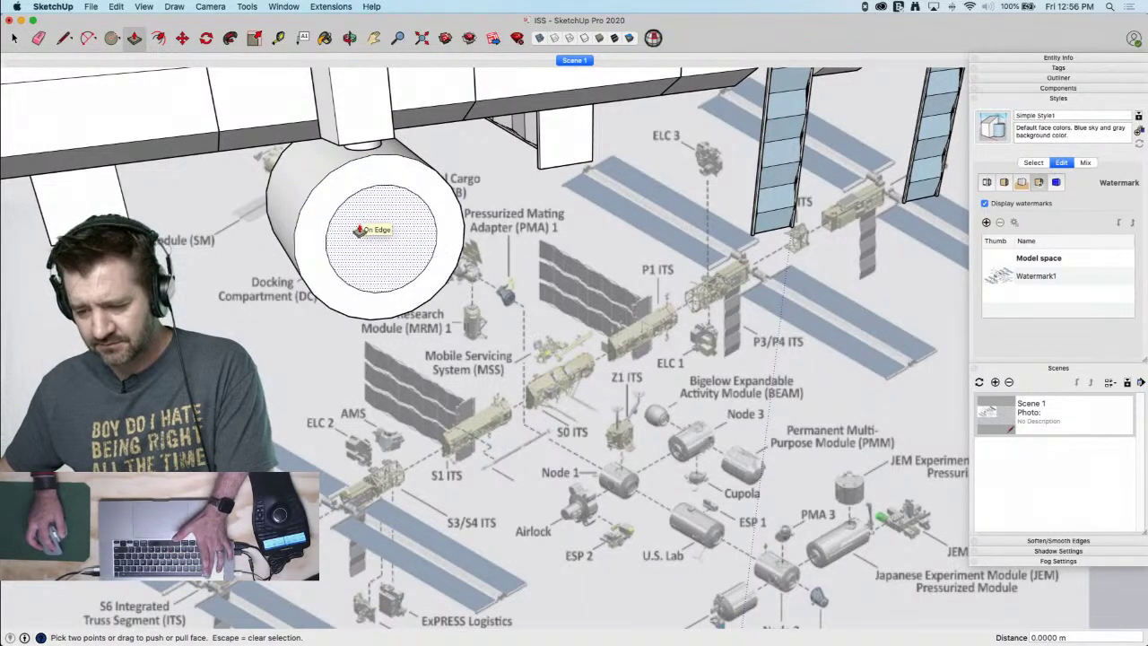
{"action": "left_click", "coordinate": [363, 233]}
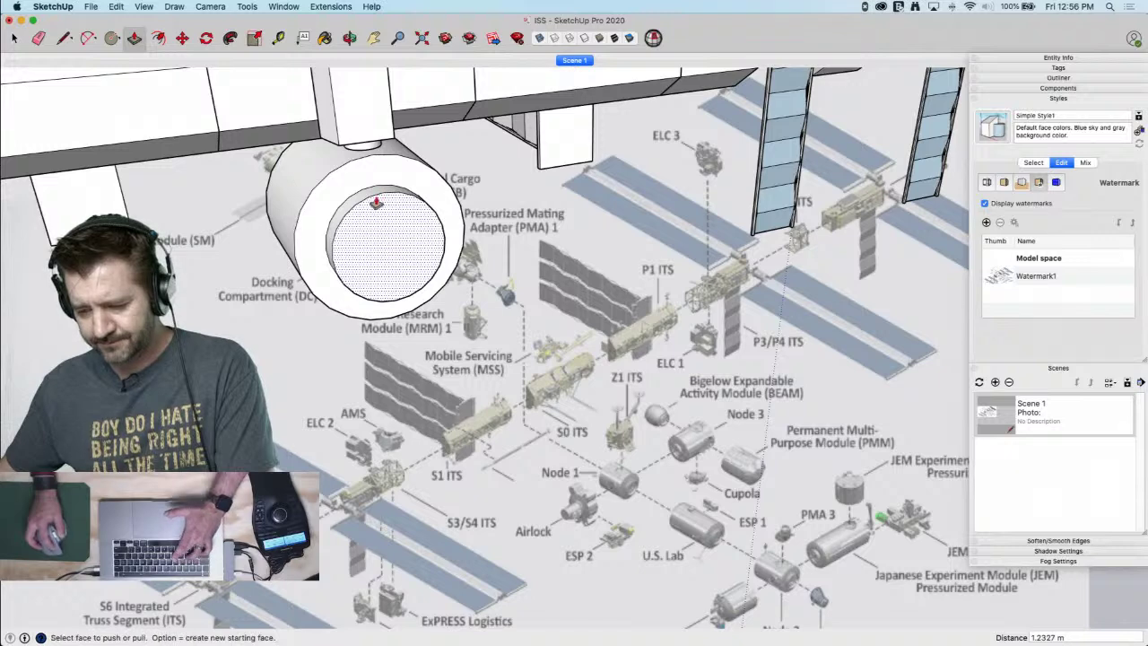
Offset the protruding disc's face inward about 0.35 m and push its inner circle back about 1.23 m to form a ring
{"action": "key", "text": "f"}
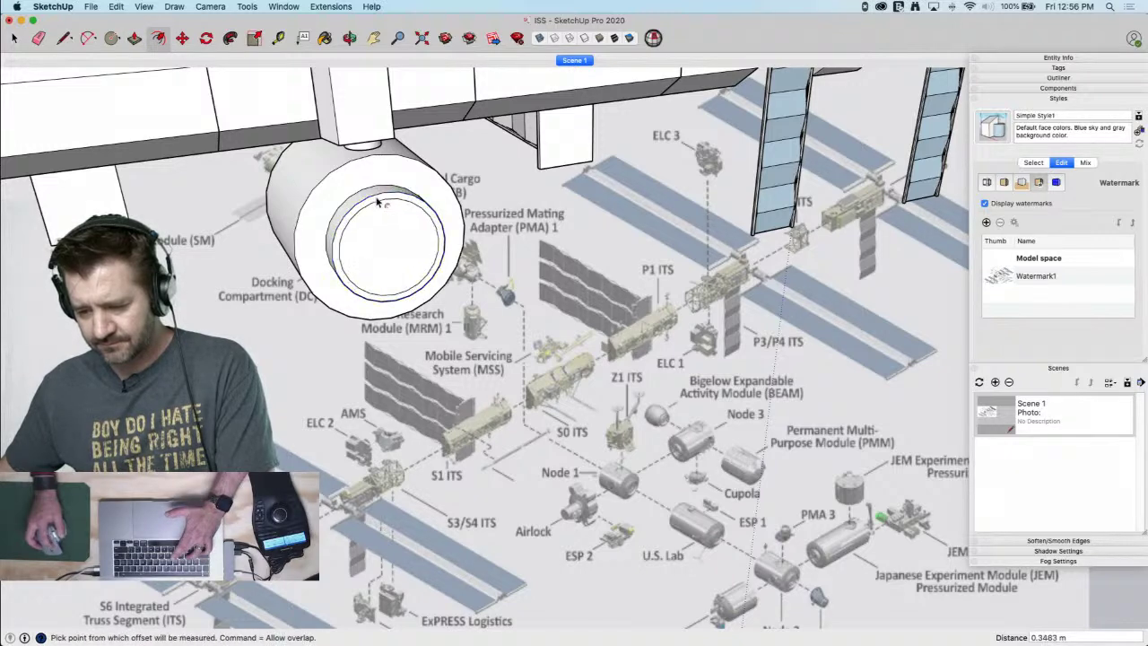
{"action": "key", "text": "p"}
{"action": "left_click", "coordinate": [373, 216]}
{"action": "left_click", "coordinate": [307, 224]}
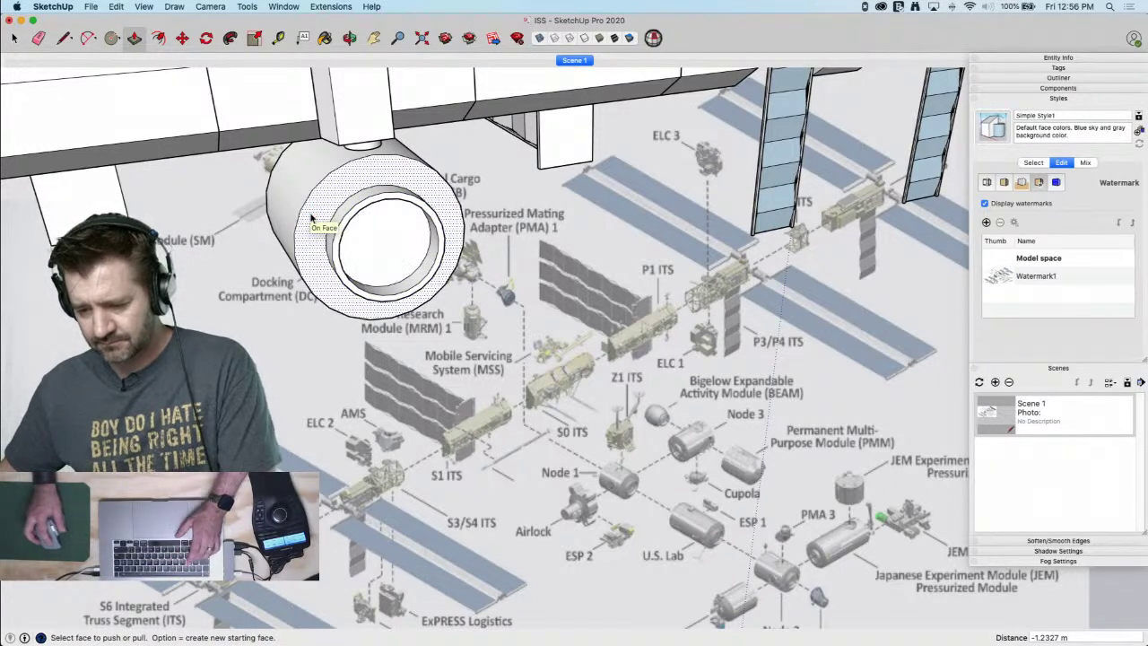
{"action": "key", "text": "space"}
Select the end ring and rotate a copy 180° about the cylinder's center onto the opposite end
{"action": "middle_click_drag", "start_coordinate": [339, 301], "coordinate": [371, 240]}
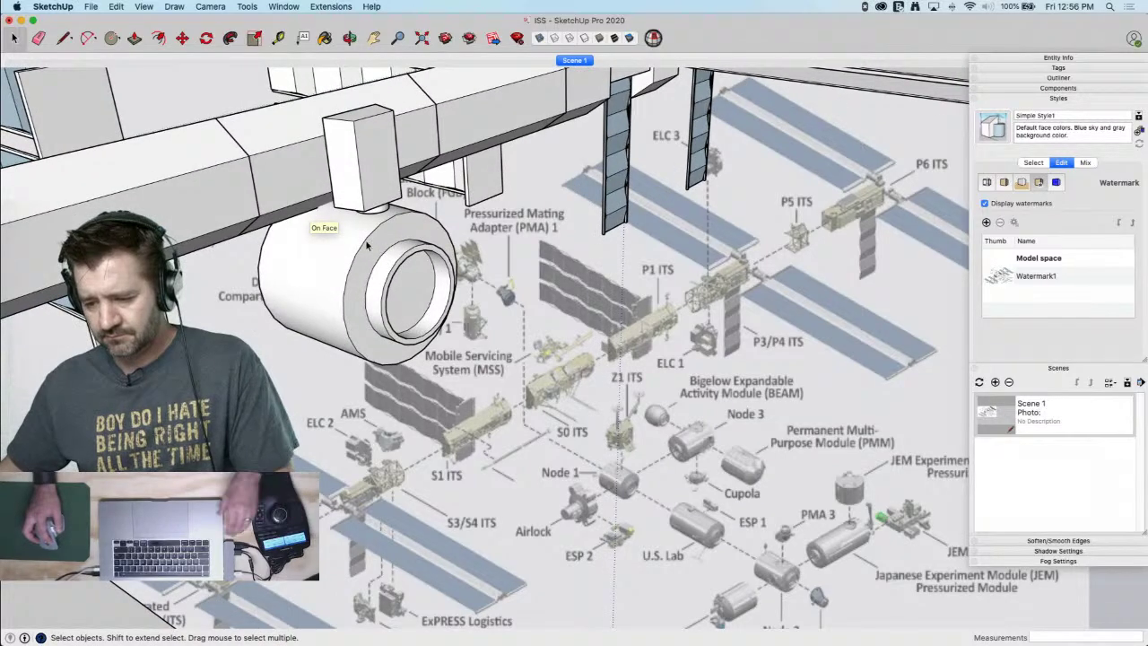
{"action": "left_click_drag", "start_coordinate": [500, 368], "coordinate": [500, 368]}
{"action": "middle_click_drag", "start_coordinate": [464, 349], "coordinate": [603, 177]}
{"action": "key", "text": "q"}
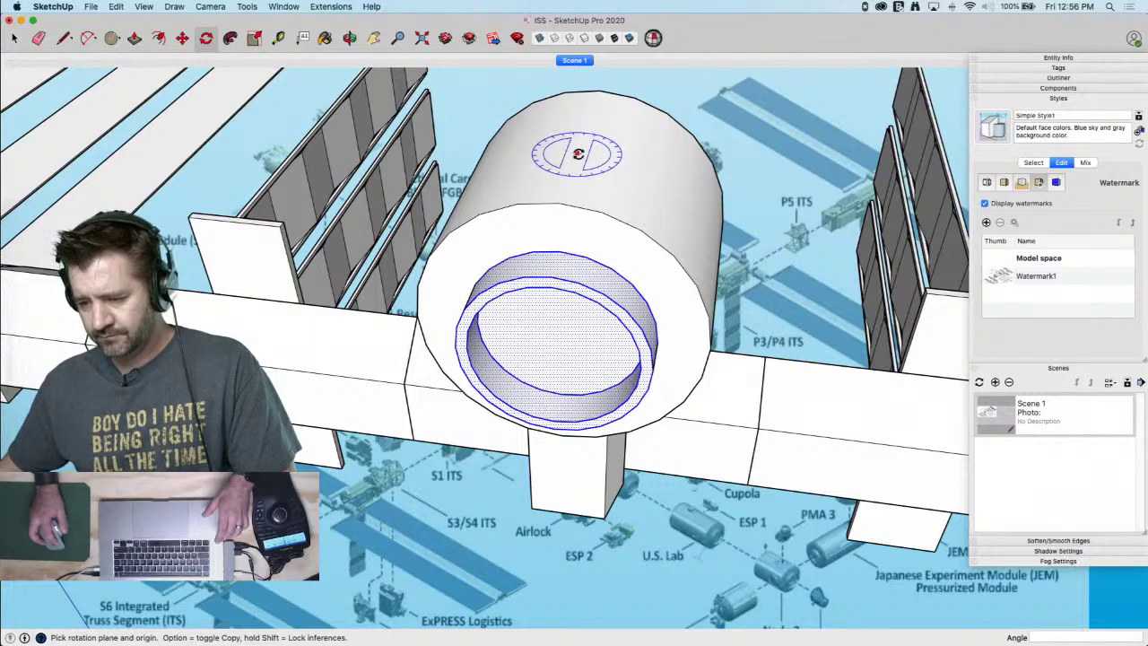
{"action": "left_click", "coordinate": [592, 107]}
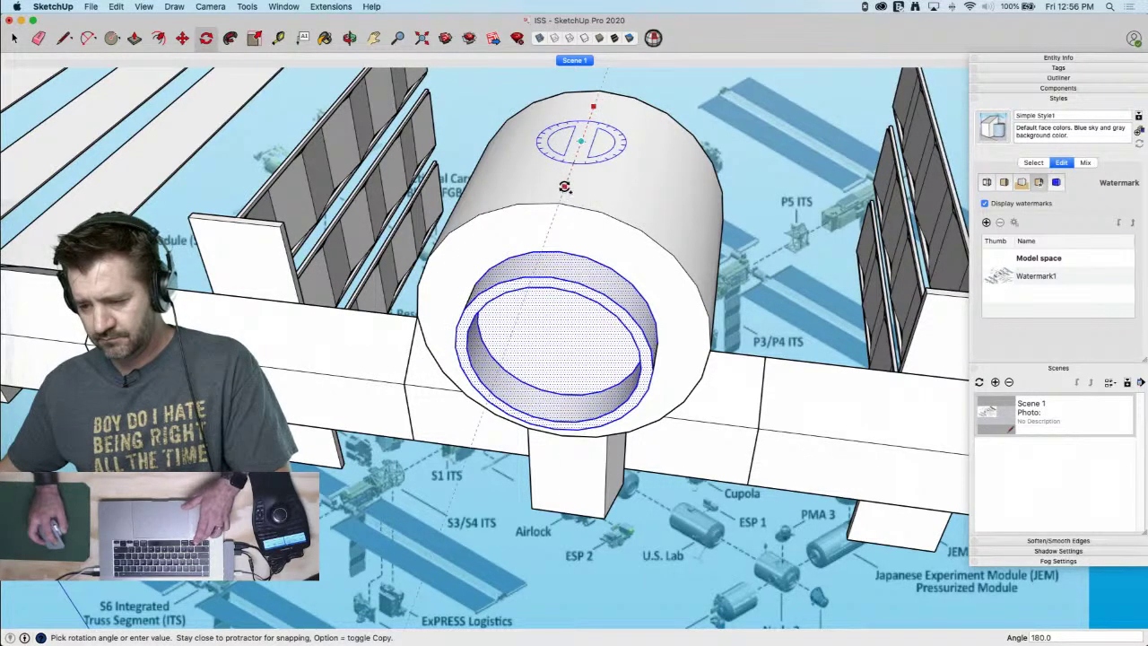
{"action": "left_click", "coordinate": [564, 187]}
{"action": "key", "text": "space"}
Make the cylinder with both end rings into a component named Node1
{"action": "middle_click_drag", "start_coordinate": [691, 437], "coordinate": [684, 413]}
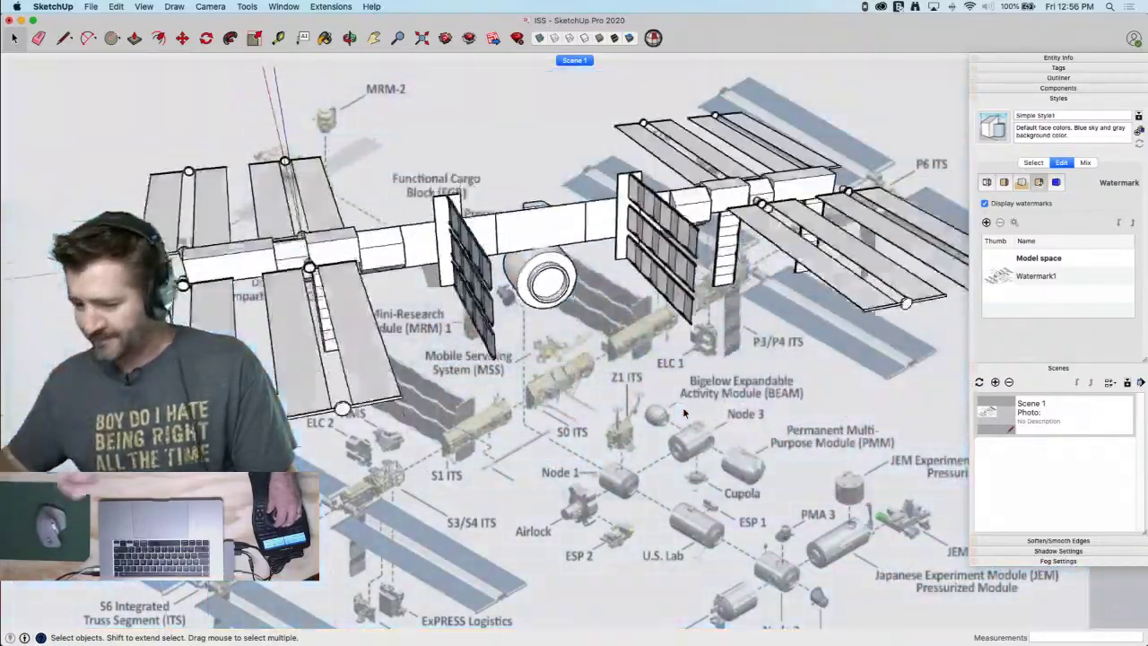
{"action": "scroll", "coordinate": [612, 320], "scroll_direction": "up", "scroll_amount": 10}
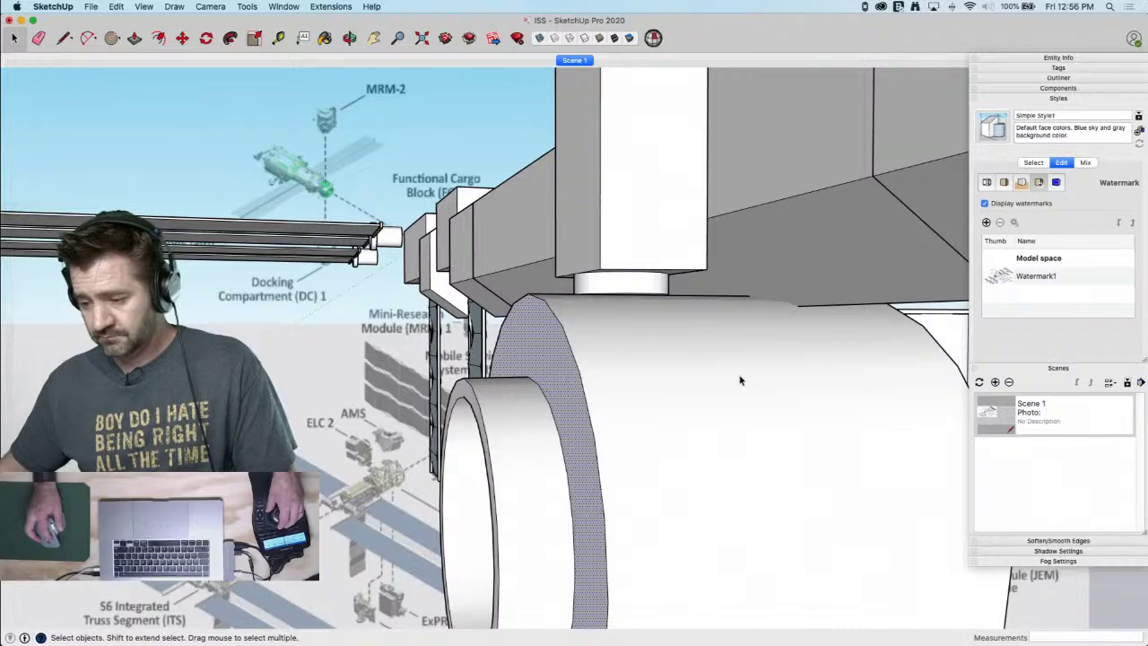
{"action": "triple_click", "coordinate": [740, 380]}
{"action": "right_click", "coordinate": [743, 381]}
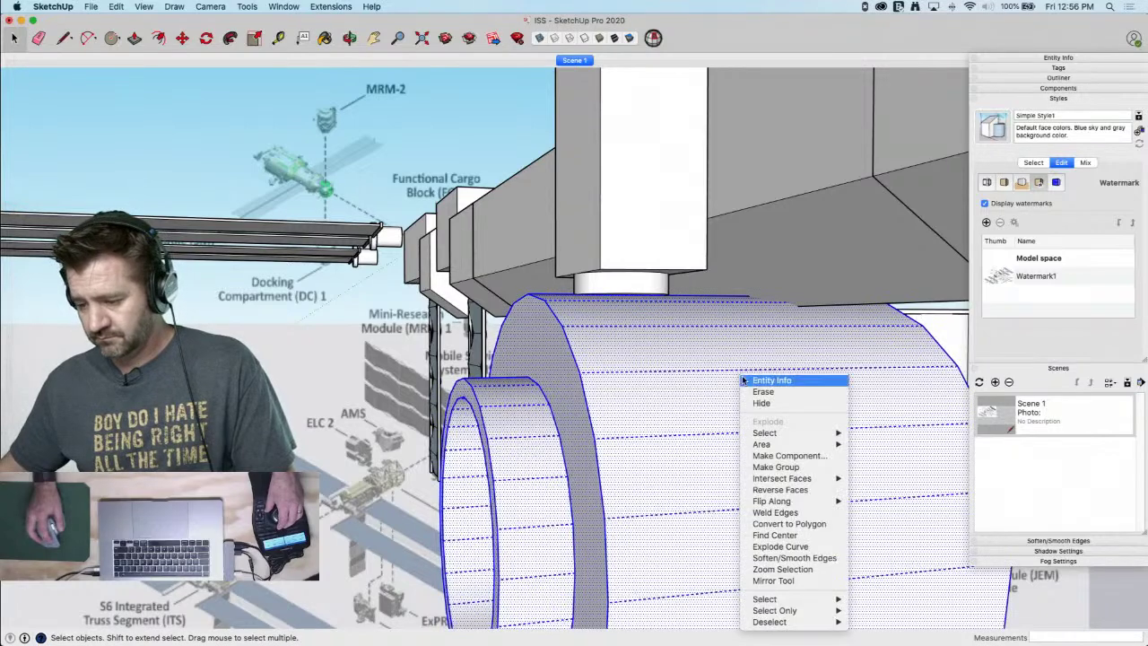
{"action": "left_click", "coordinate": [777, 456]}
{"action": "type", "text": "m"}
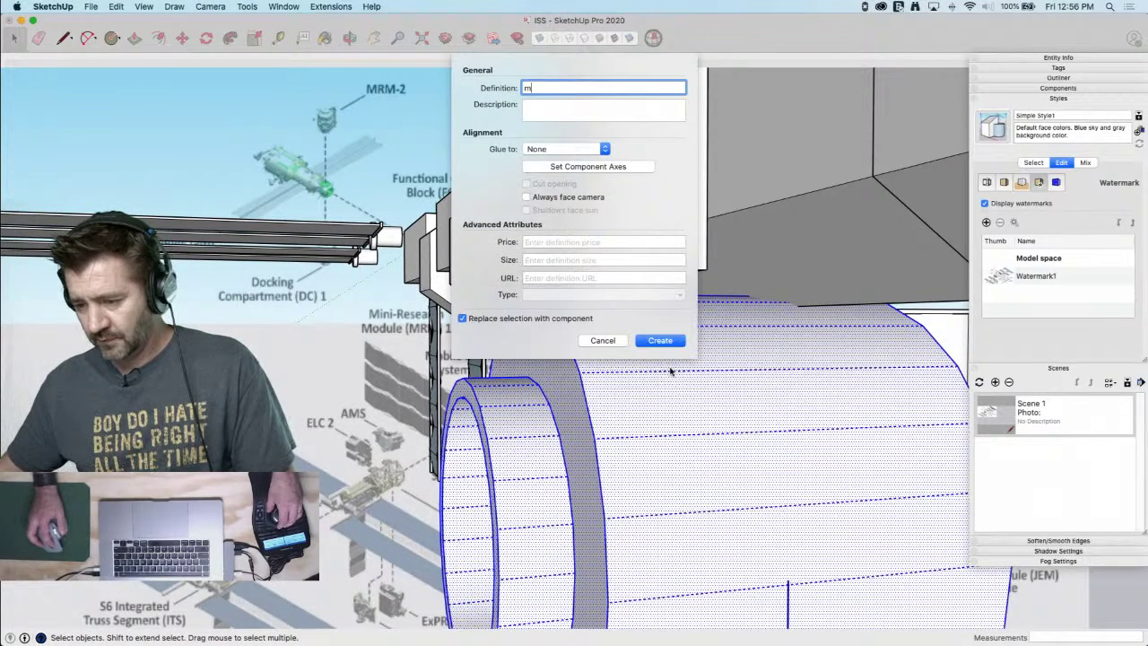
{"action": "key", "text": "BackSpace"}
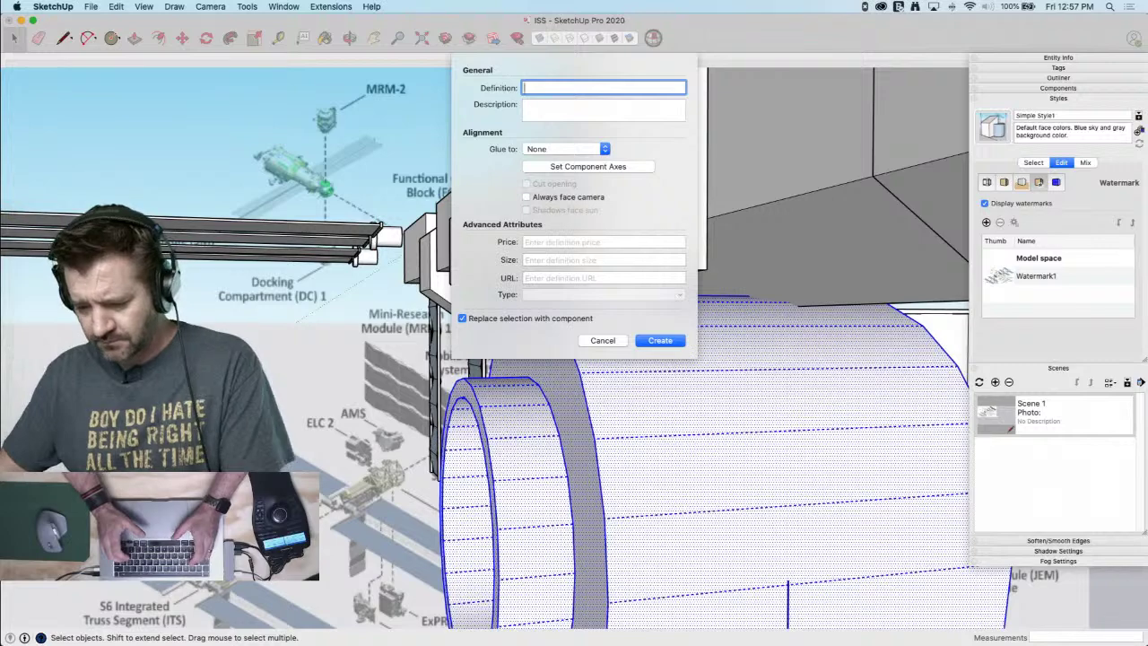
{"action": "scroll", "coordinate": [703, 384], "scroll_direction": "down", "scroll_amount": 10}
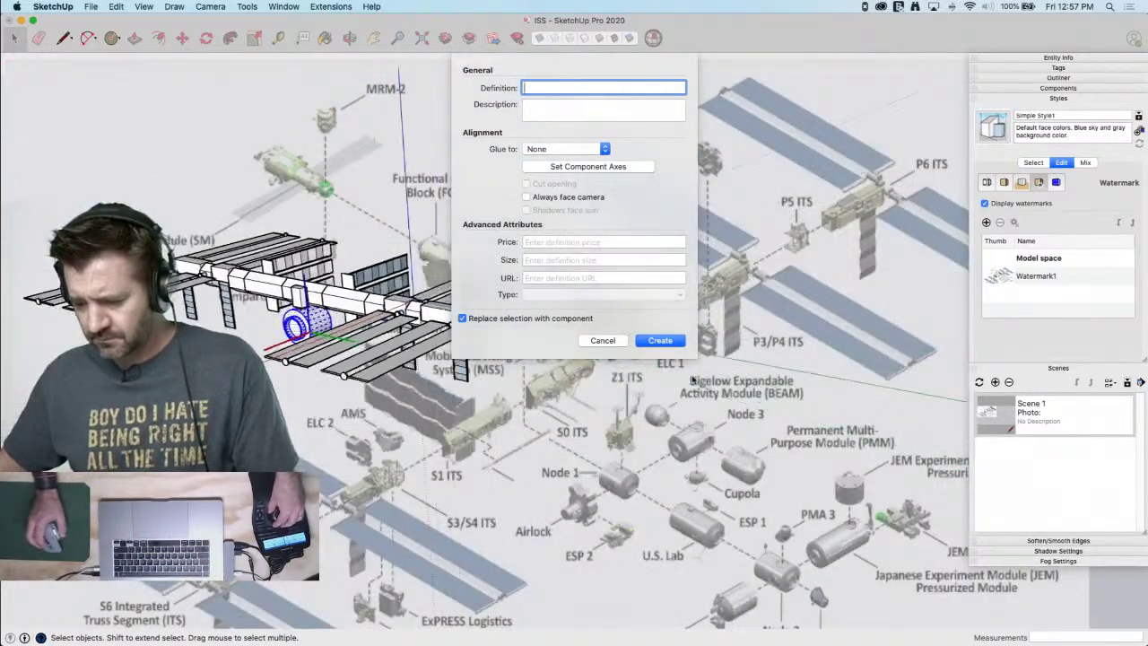
{"action": "type", "text": "Node 1"}
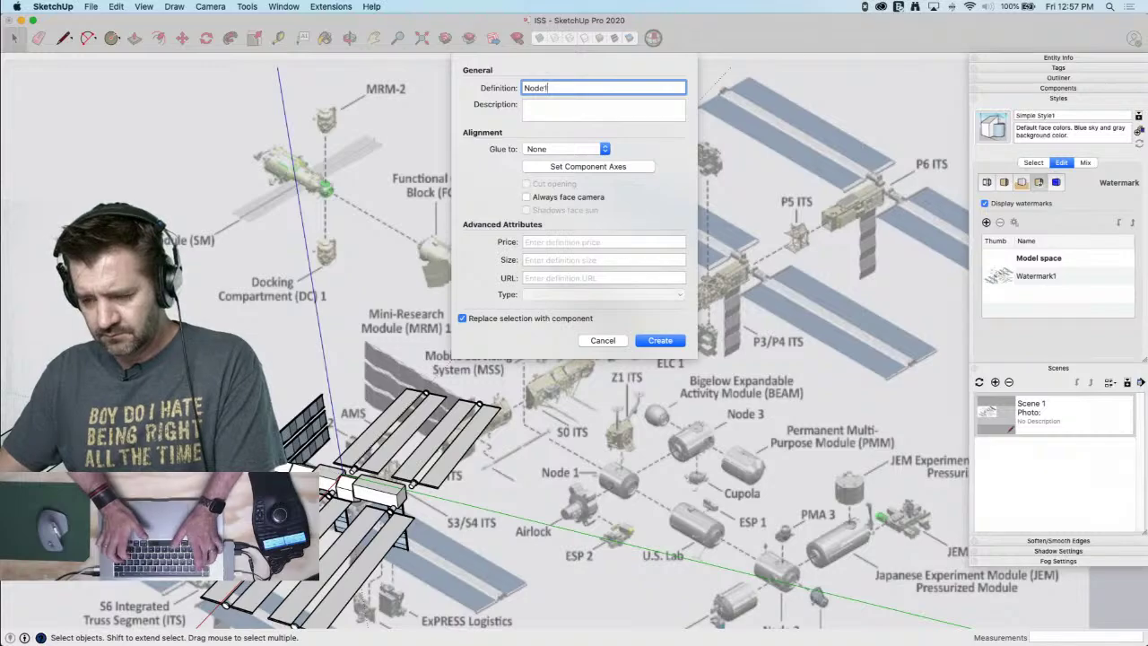
{"action": "key", "text": "Return"}
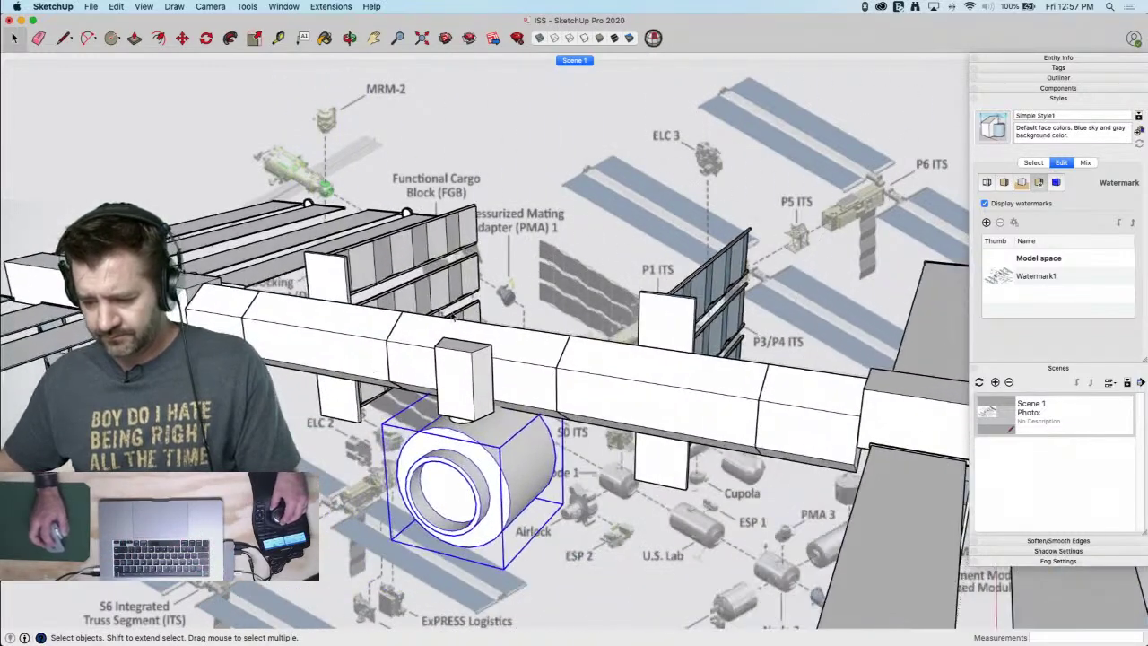
Move the Node1 component down to leave a gap beneath the Z1 segment's short cylinder
{"action": "key", "text": "m"}
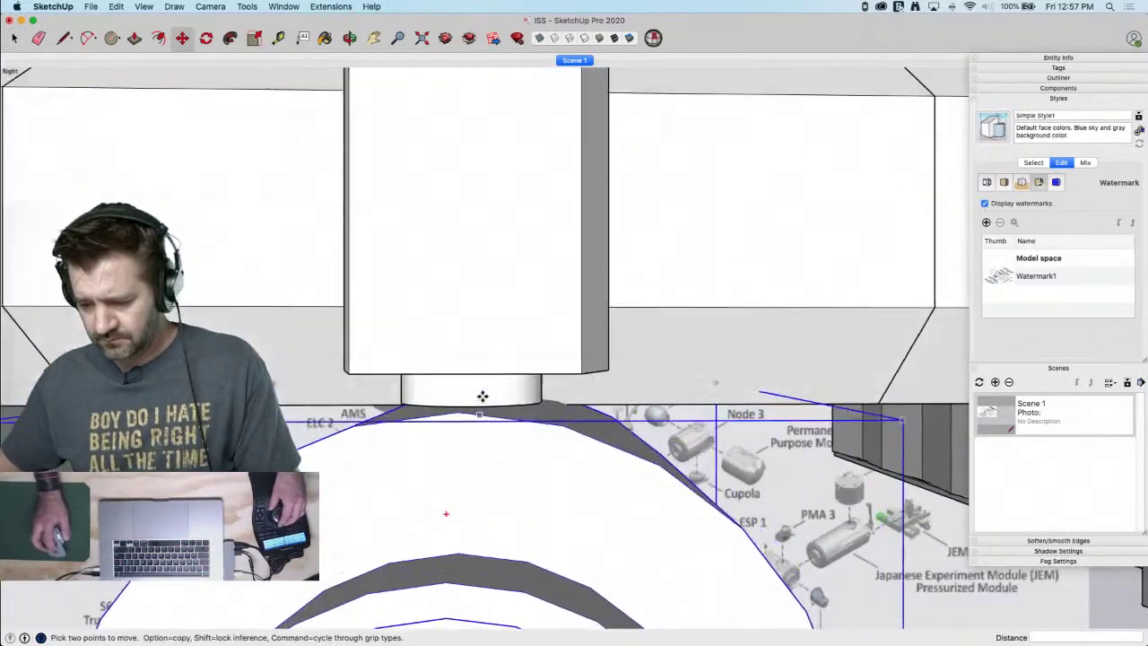
{"action": "left_click", "coordinate": [456, 422]}
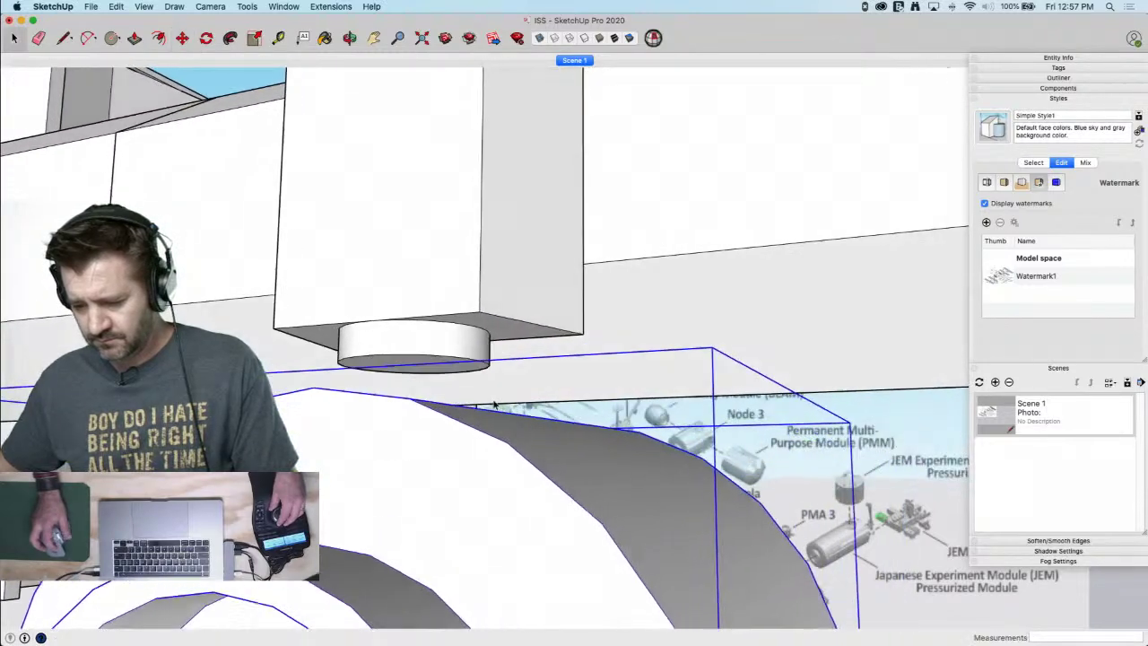
{"action": "key", "text": "space"}
Extend the short cylinder beneath the Z1 segment down about 0.76 m until it meets the top of Node1
{"action": "double_click", "coordinate": [372, 335]}
{"action": "key", "text": "p"}
{"action": "left_click", "coordinate": [377, 339]}
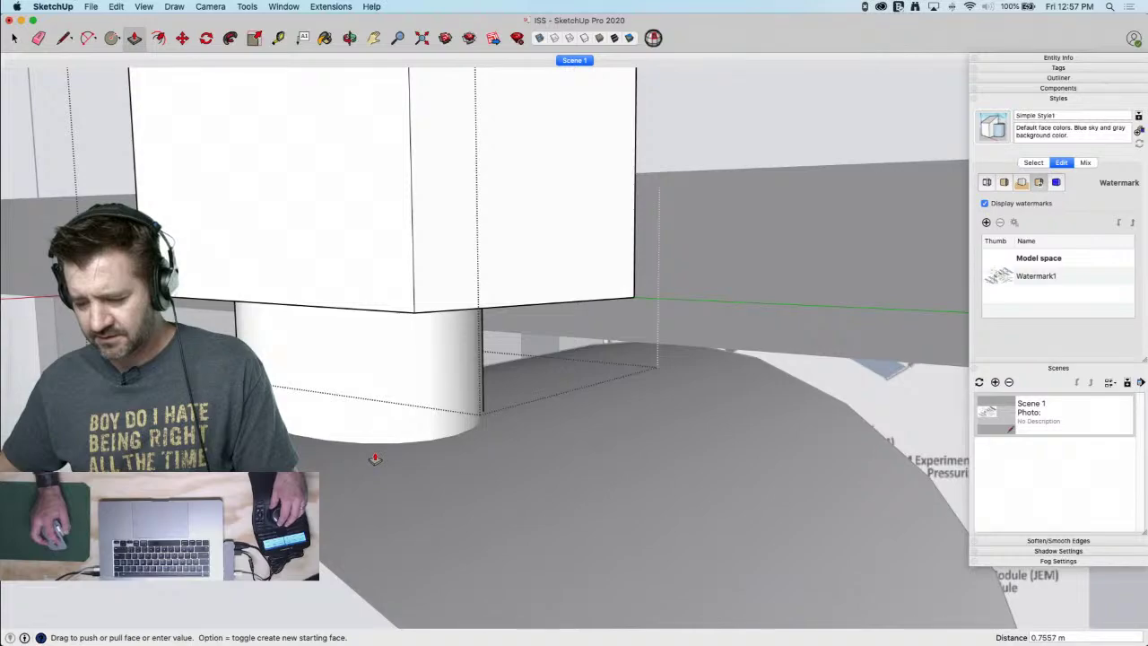
{"action": "key", "text": "space"}
{"action": "left_click", "coordinate": [483, 568]}
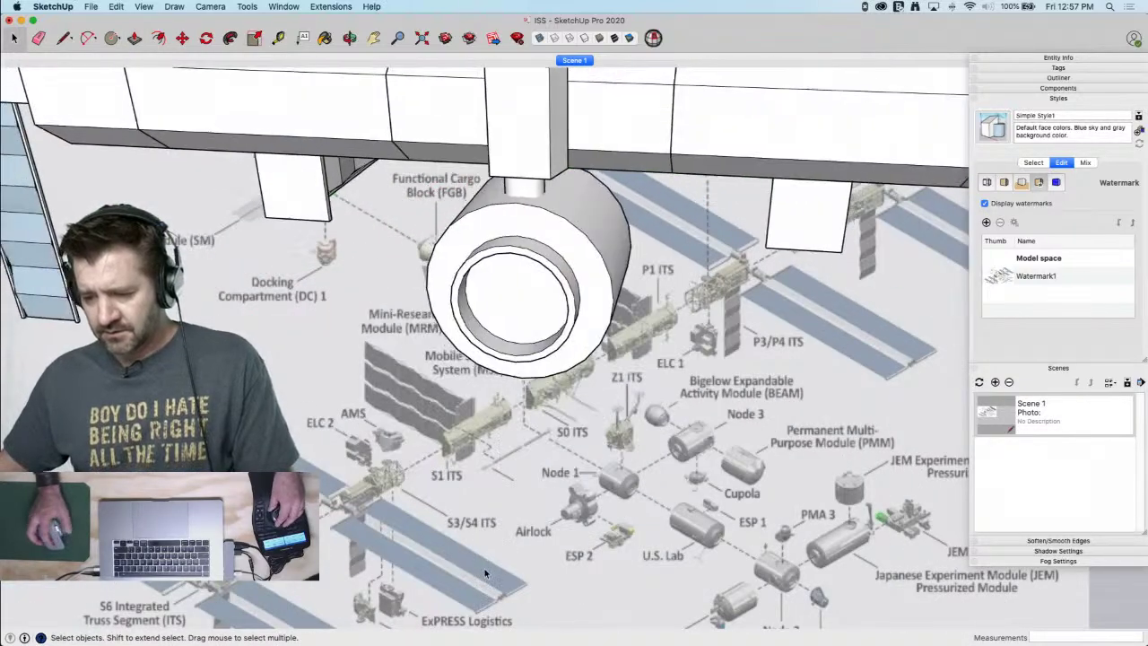
Lengthen the Node1 component by moving its end face and ring outward about 1.24 m along the red axis
{"action": "middle_click_drag", "start_coordinate": [484, 567], "coordinate": [449, 210]}
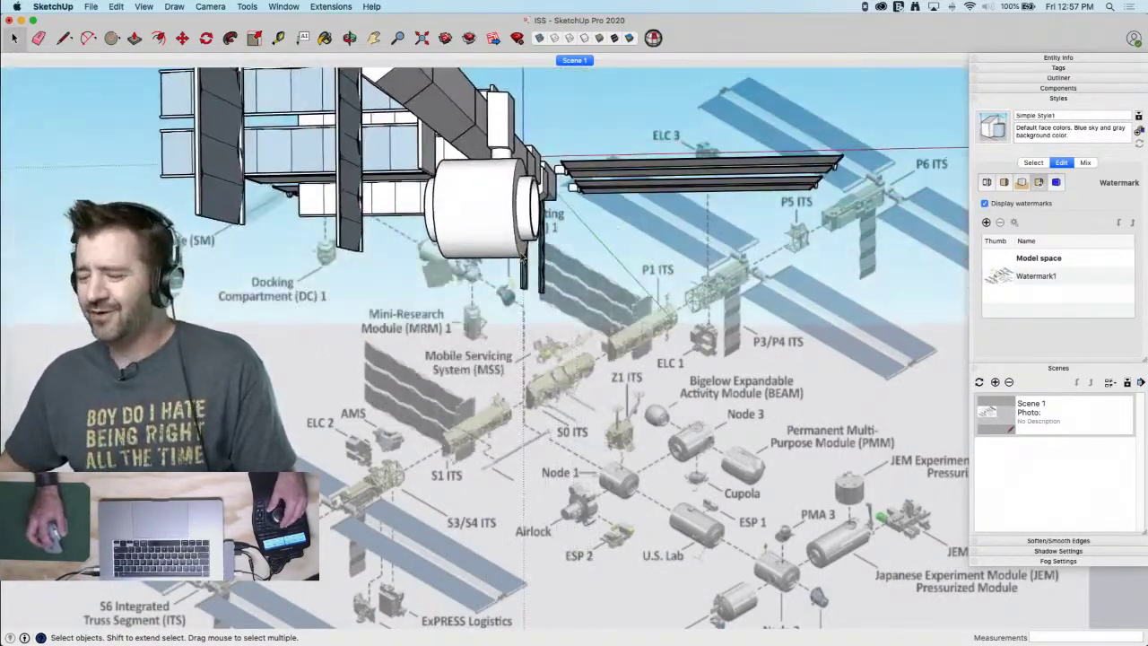
{"action": "double_click", "coordinate": [448, 212]}
{"action": "scroll", "coordinate": [449, 216], "scroll_direction": "up", "scroll_amount": 6}
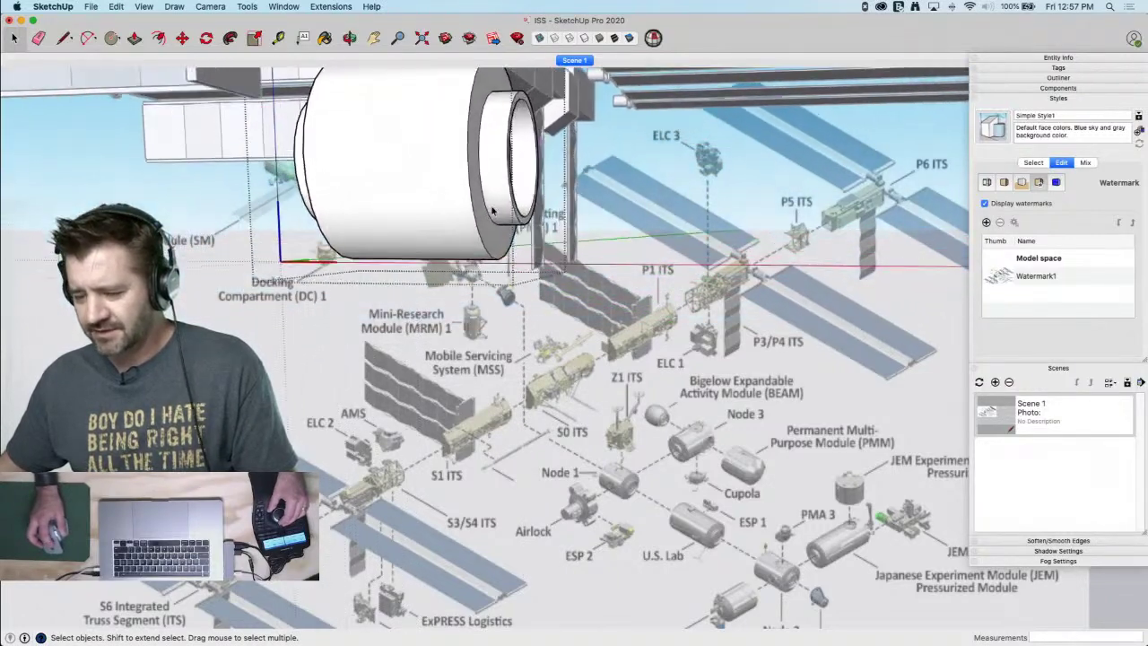
{"action": "middle_click_drag", "start_coordinate": [427, 124], "coordinate": [446, 154]}
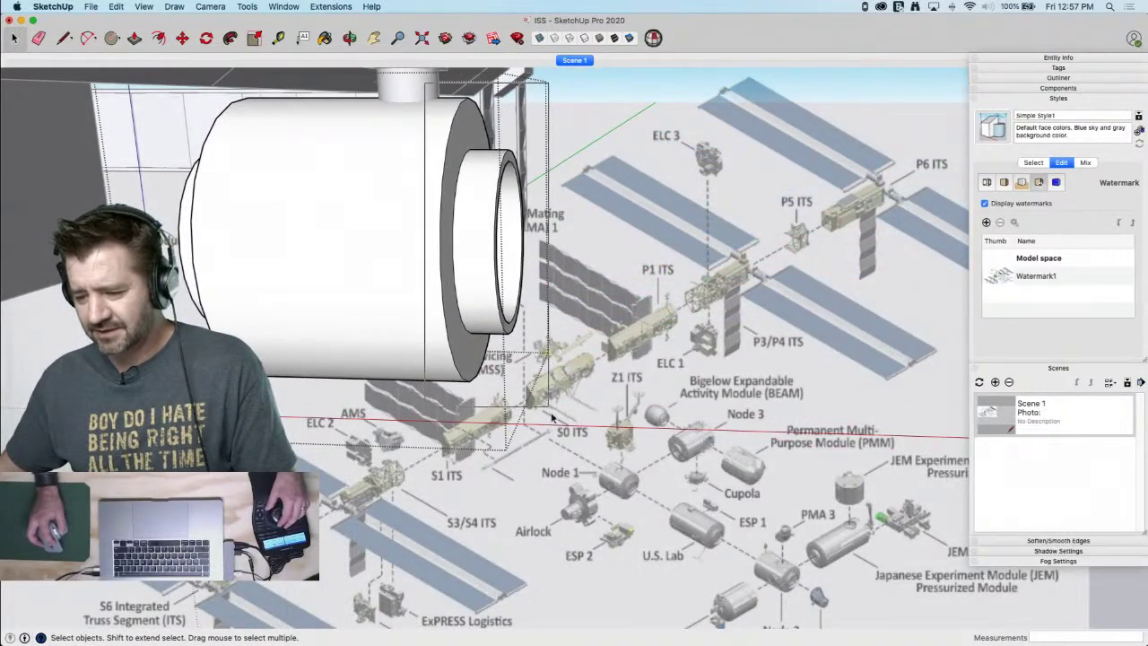
{"action": "key", "text": "super+a"}
{"action": "left_click", "coordinate": [544, 436]}
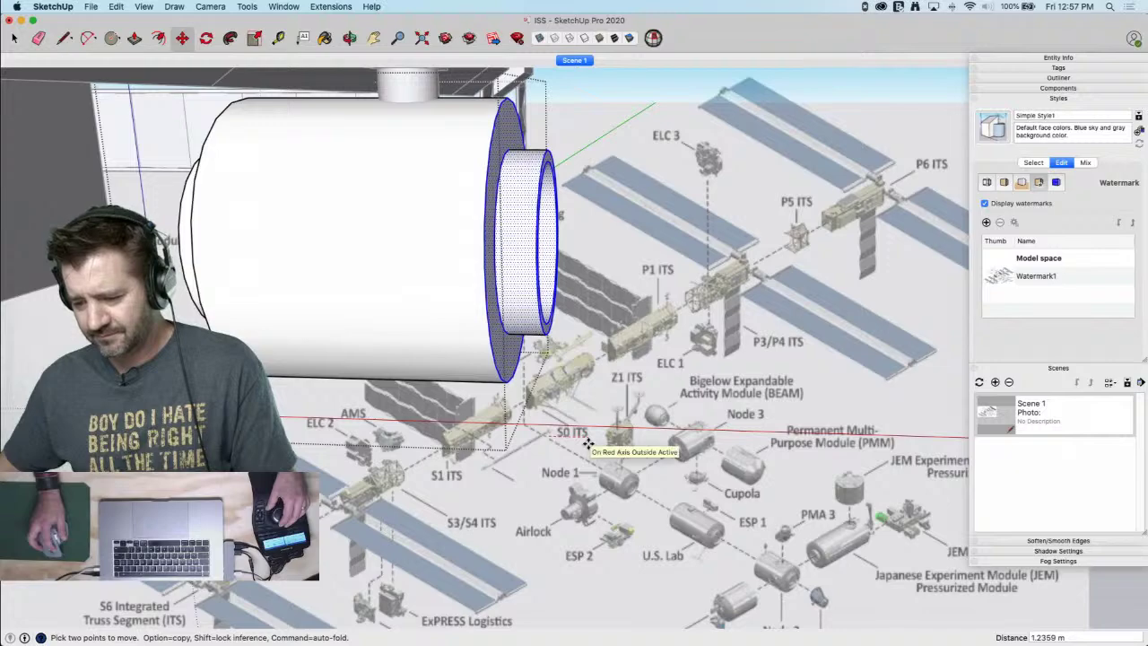
{"action": "key", "text": "space"}
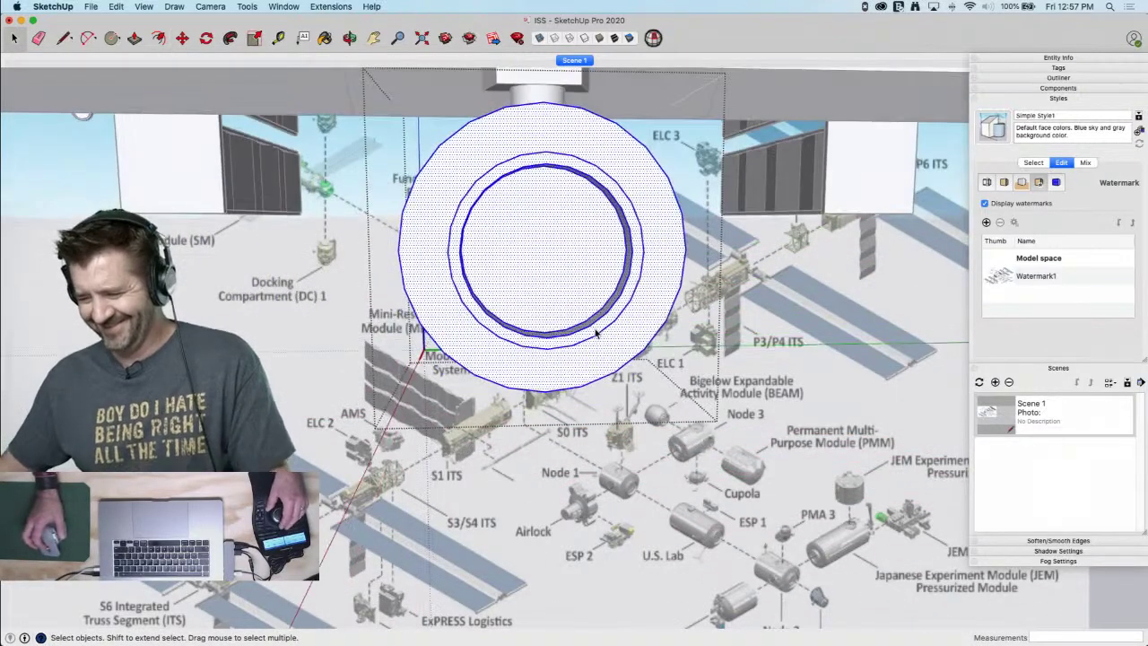
{"action": "middle_click_drag", "start_coordinate": [596, 332], "coordinate": [477, 316]}
Copy Node1 about 10.9 m along its axis so the copy's ring meets the original's end ring
{"action": "left_click", "coordinate": [462, 297]}
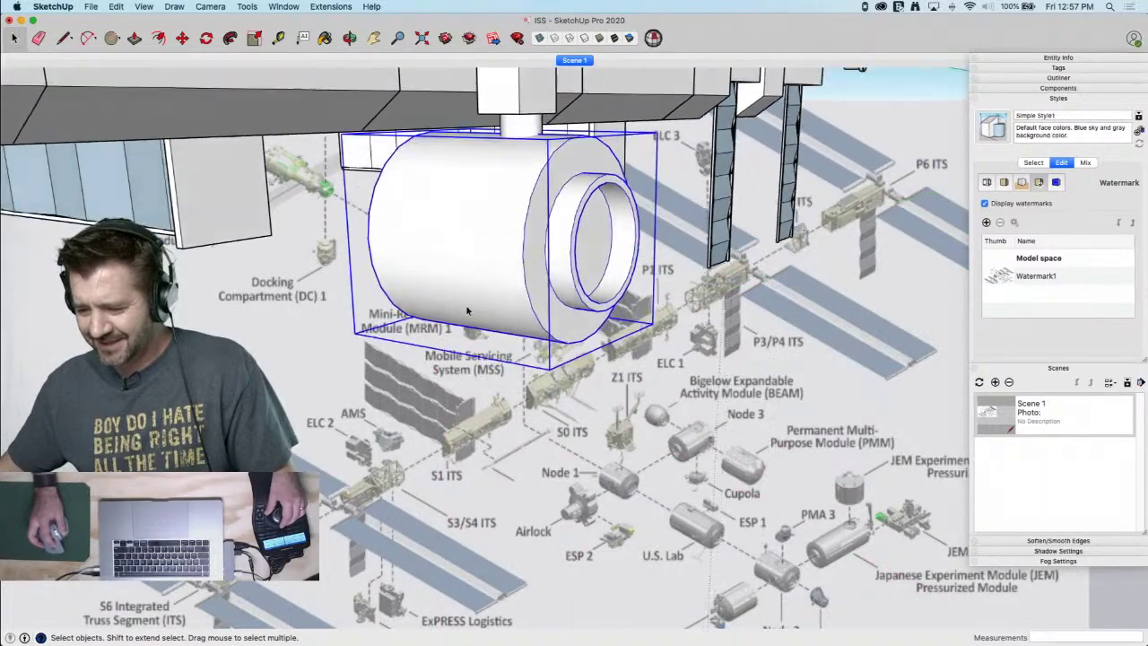
{"action": "middle_click_drag", "start_coordinate": [483, 404], "coordinate": [260, 167]}
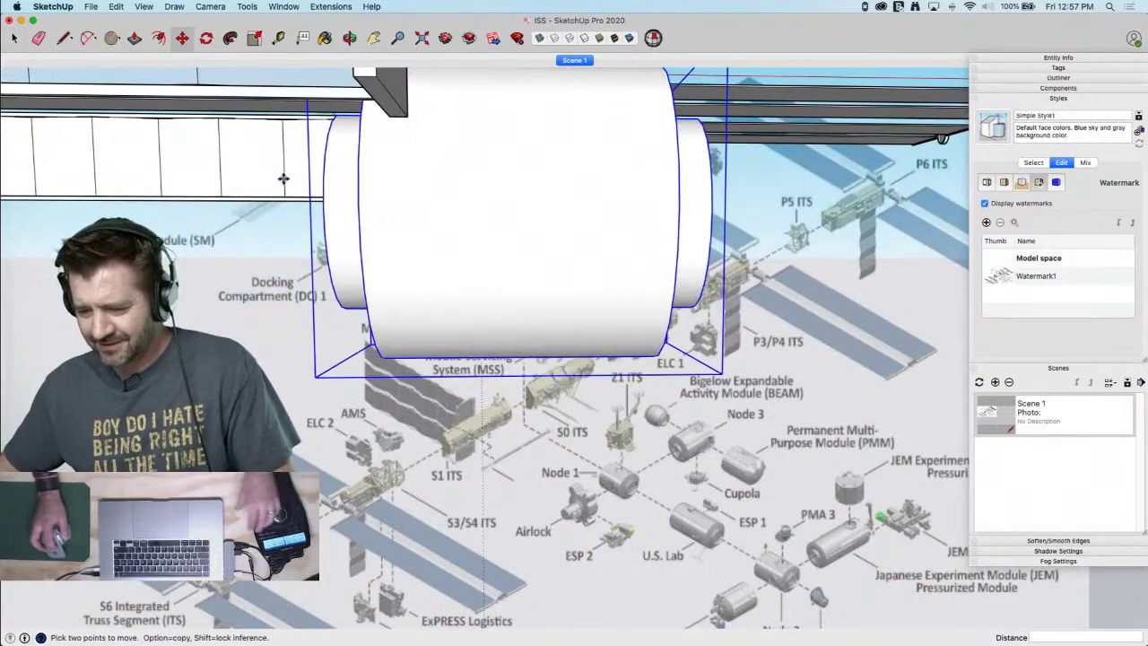
{"action": "left_click", "coordinate": [326, 208]}
{"action": "key", "text": "alt"}
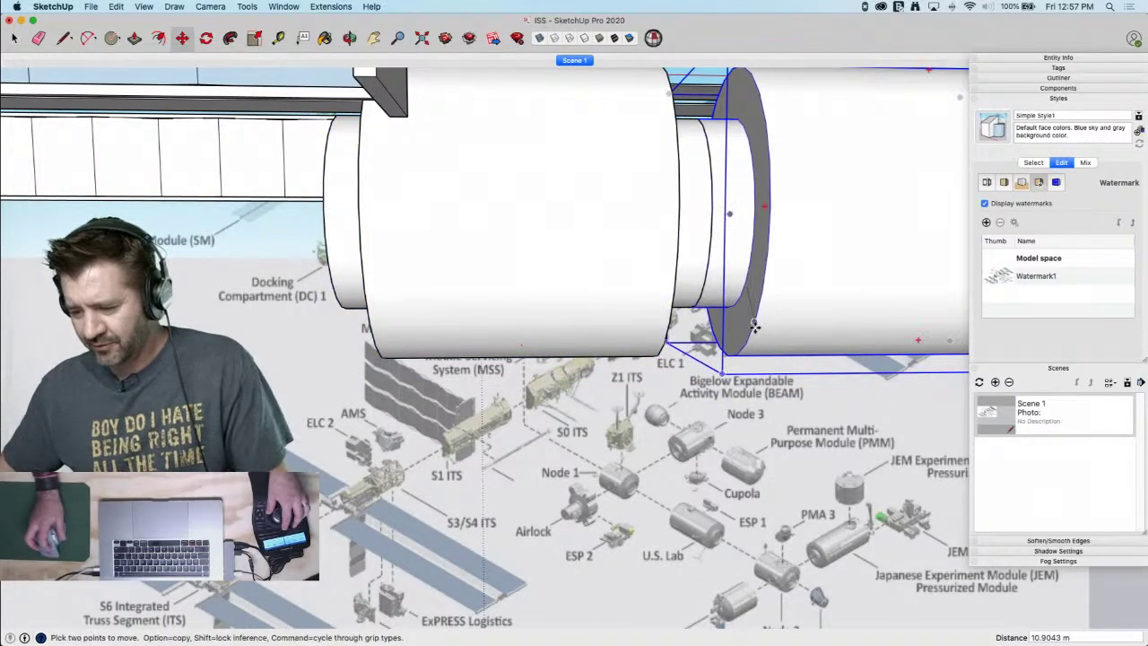
{"action": "key", "text": "space"}
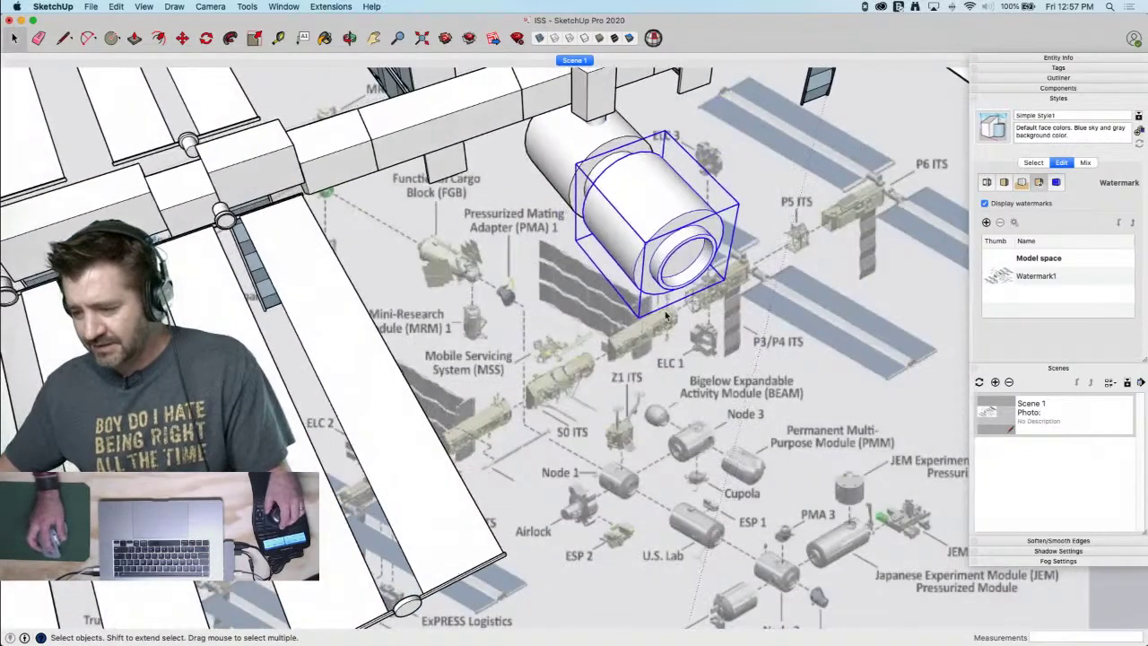
Make the copied module unique and lengthen it to about 16 m by moving its outer end along the red axis
{"action": "middle_click_drag", "start_coordinate": [658, 232], "coordinate": [556, 208]}
{"action": "right_click", "coordinate": [556, 208]}
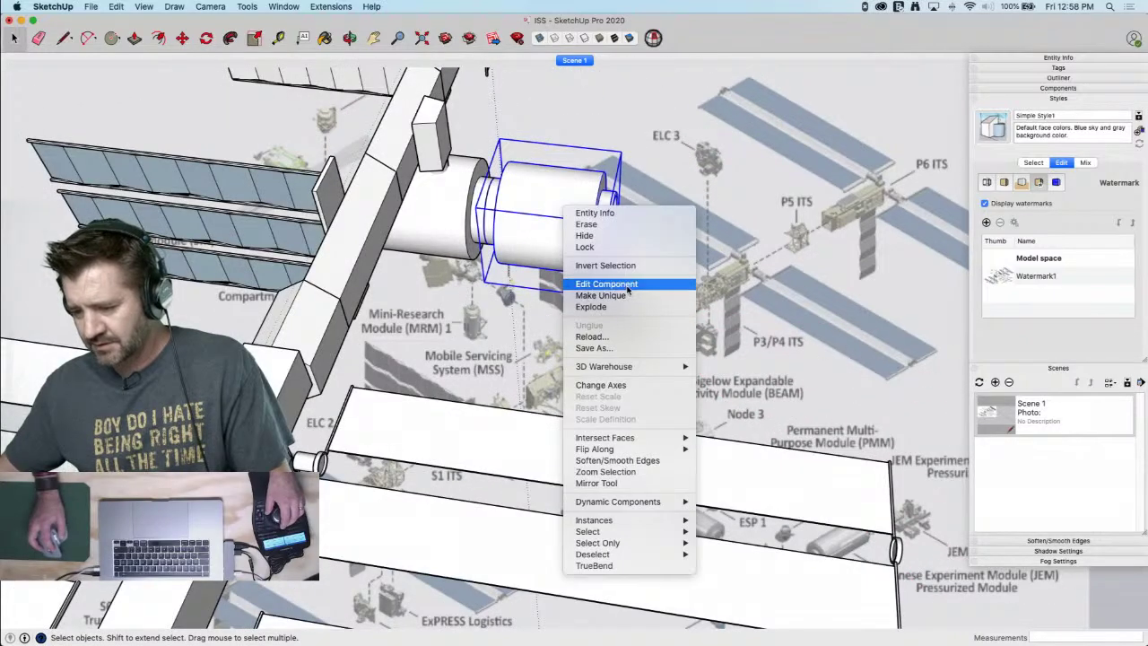
{"action": "left_click", "coordinate": [630, 295]}
{"action": "double_click", "coordinate": [560, 186]}
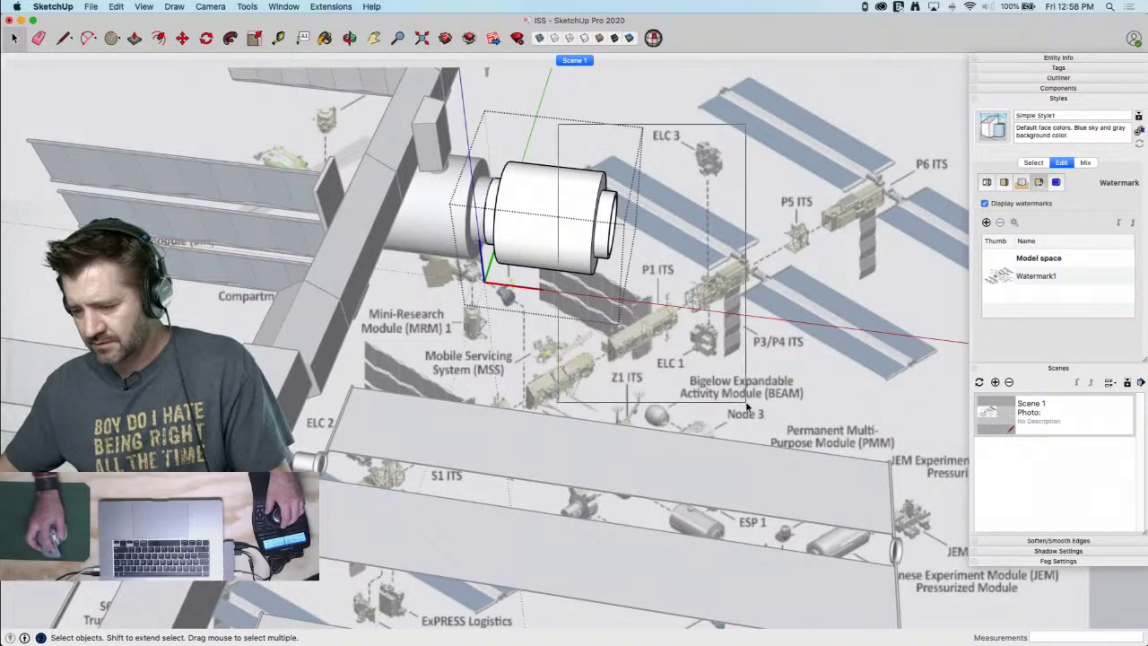
{"action": "left_click_drag", "start_coordinate": [746, 404], "coordinate": [747, 405]}
{"action": "key", "text": "m"}
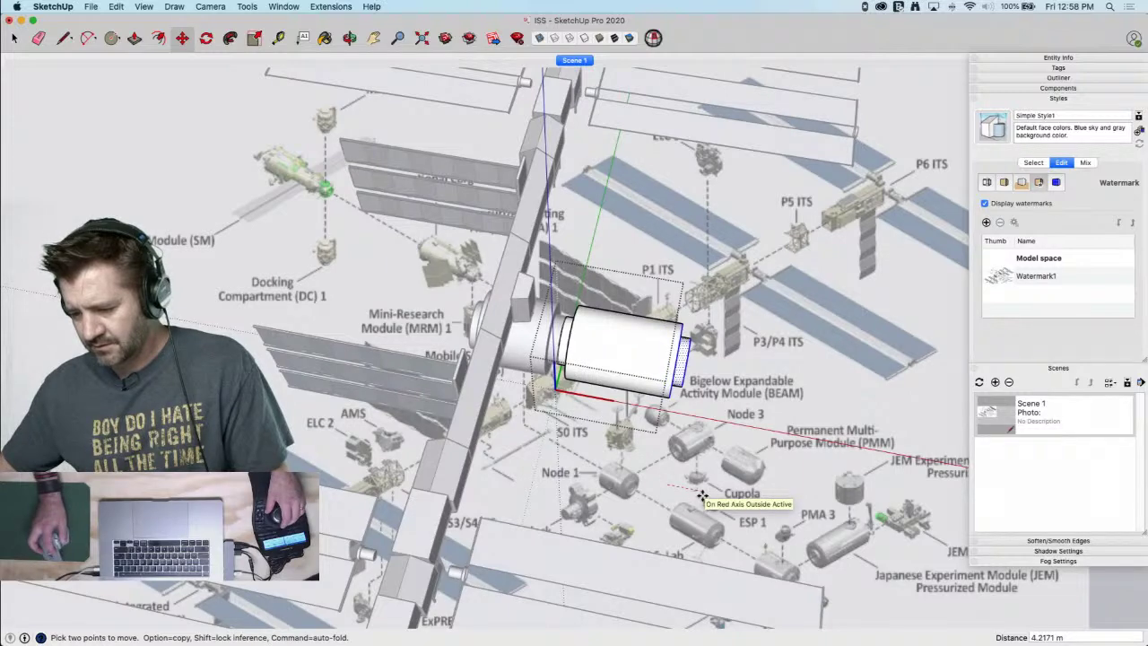
{"action": "key", "text": "space"}
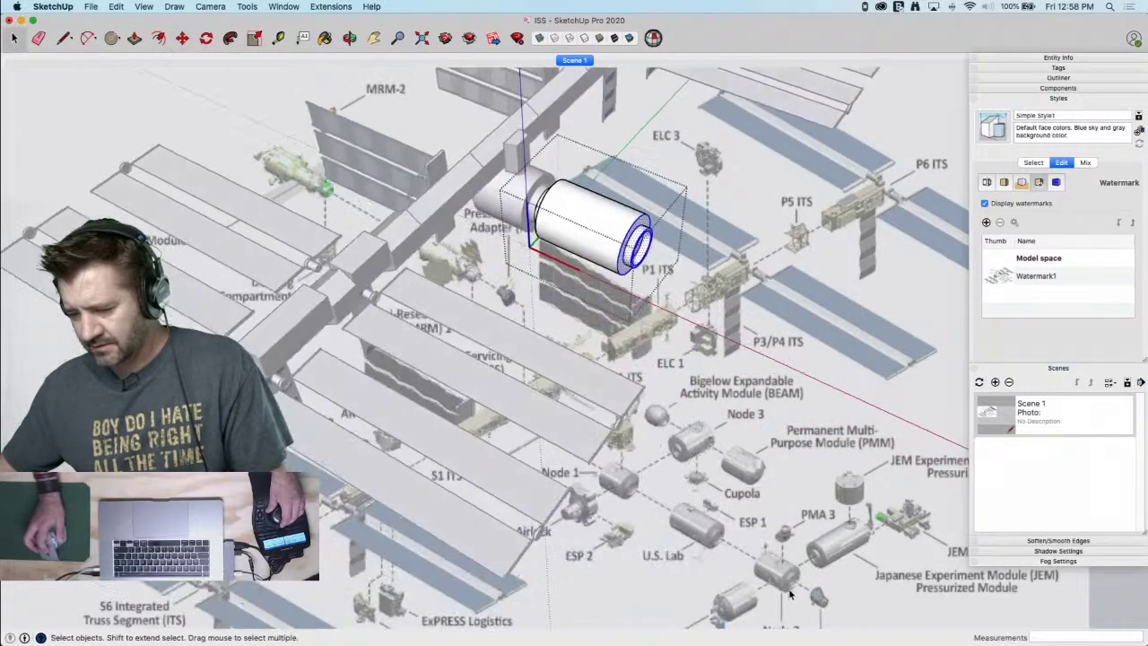
{"action": "left_click", "coordinate": [695, 414]}
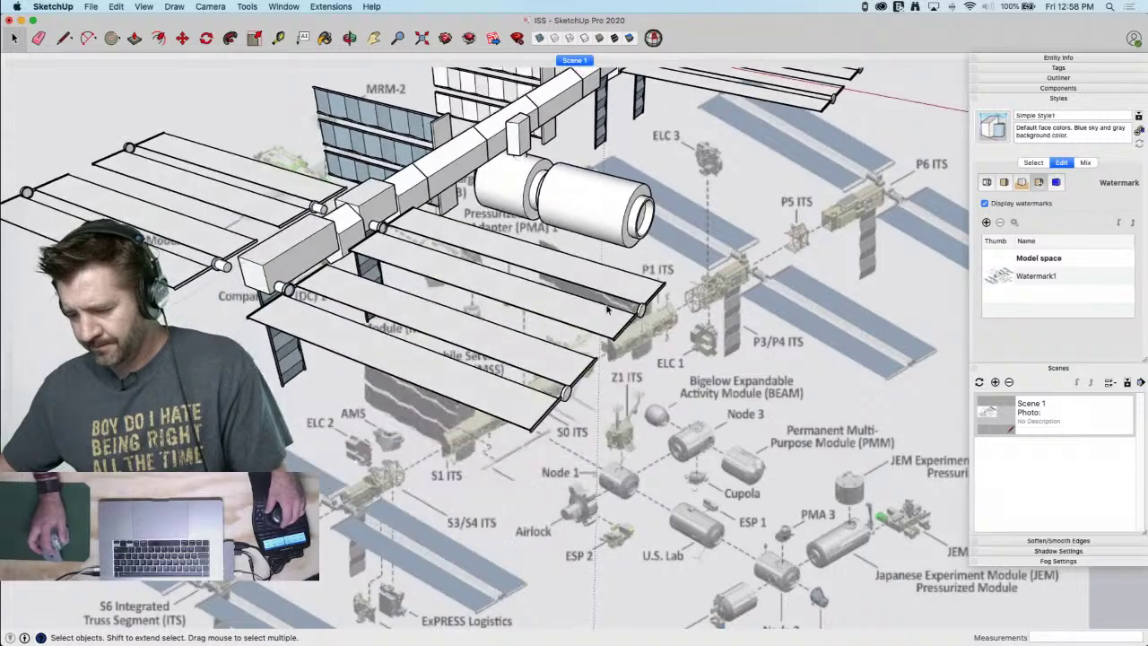
Copy the lengthened module about 15.95 m along its axis so it joins on at the outer end ring
{"action": "middle_click_drag", "start_coordinate": [607, 285], "coordinate": [653, 289]}
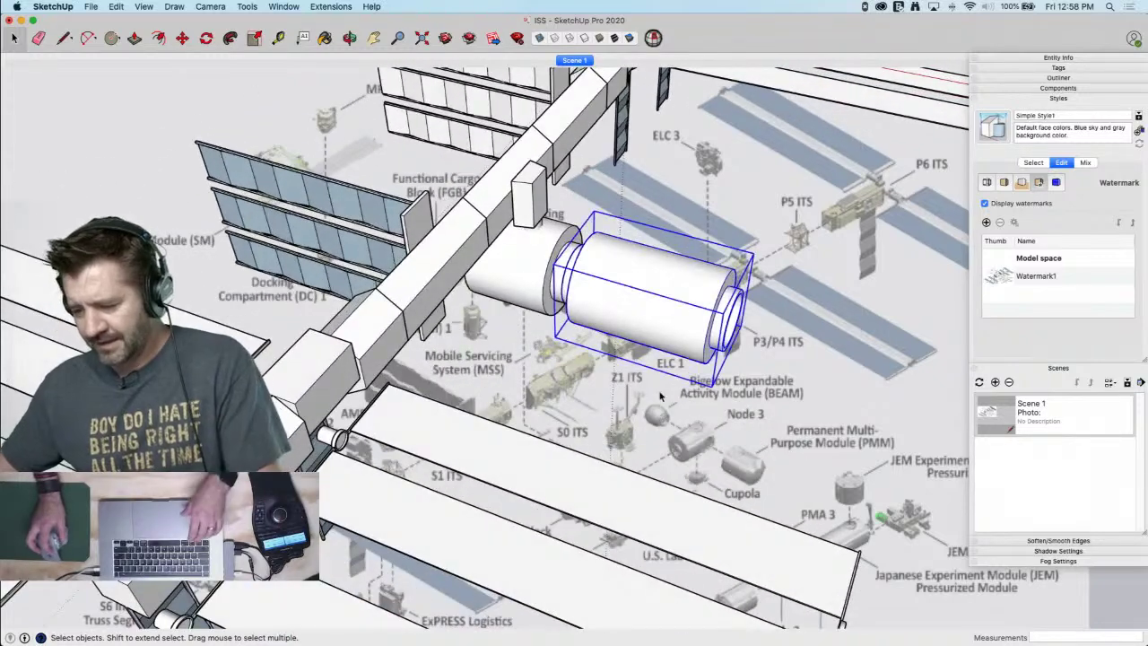
{"action": "scroll", "coordinate": [546, 349], "scroll_direction": "up", "scroll_amount": 3}
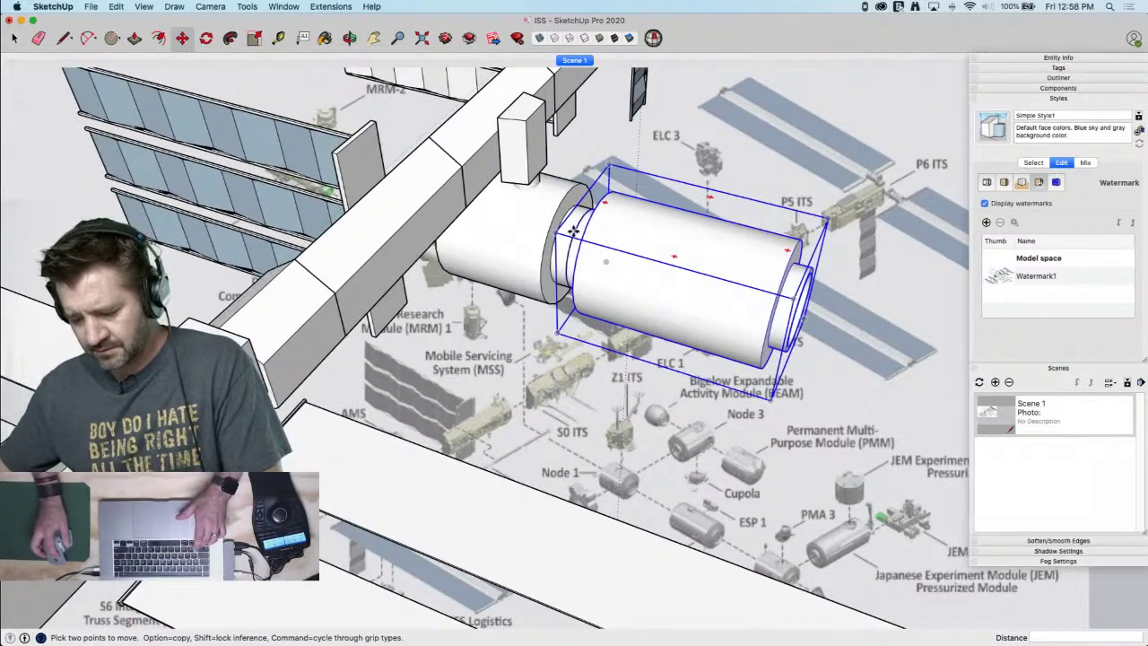
{"action": "key", "text": "alt"}
{"action": "left_click", "coordinate": [574, 231]}
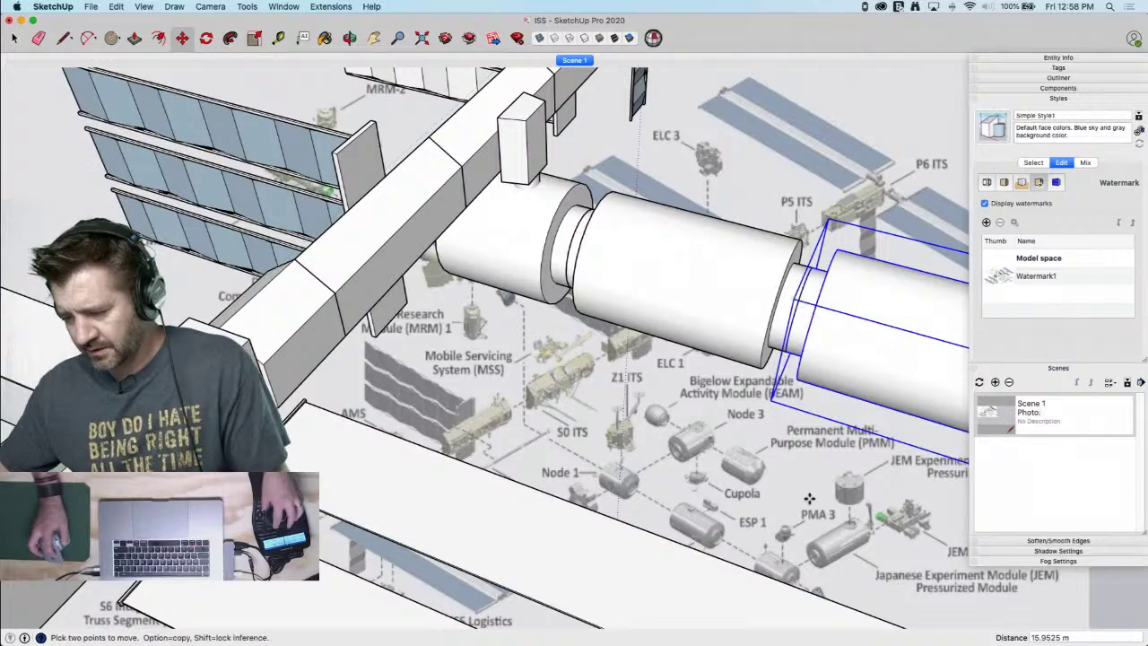
{"action": "scroll", "coordinate": [810, 499], "scroll_direction": "down", "scroll_amount": 4}
{"action": "key", "text": "space"}
{"action": "double_click", "coordinate": [693, 353]}
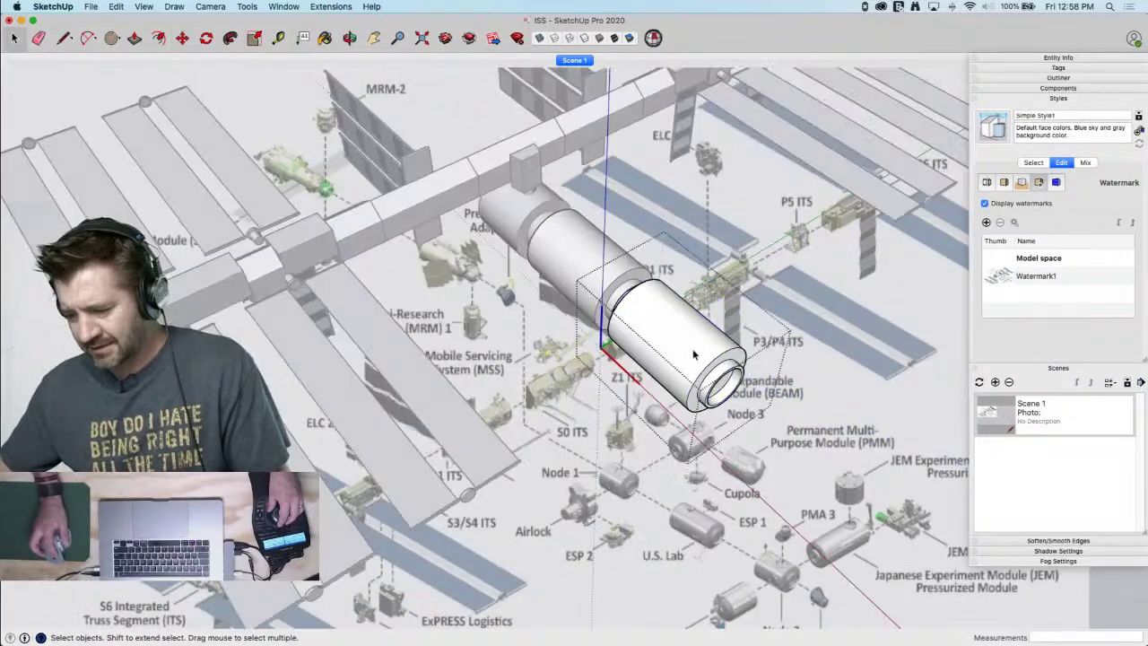
{"action": "middle_click_drag", "start_coordinate": [693, 354], "coordinate": [702, 312]}
{"action": "middle_click_drag", "start_coordinate": [803, 477], "coordinate": [803, 561]}
{"action": "key", "text": "m"}
{"action": "key", "text": "space"}
{"action": "left_click", "coordinate": [803, 561]}
Make the outermost module unique and shorten it by moving its outer end inward about 2.4 m
{"action": "right_click", "coordinate": [695, 411]}
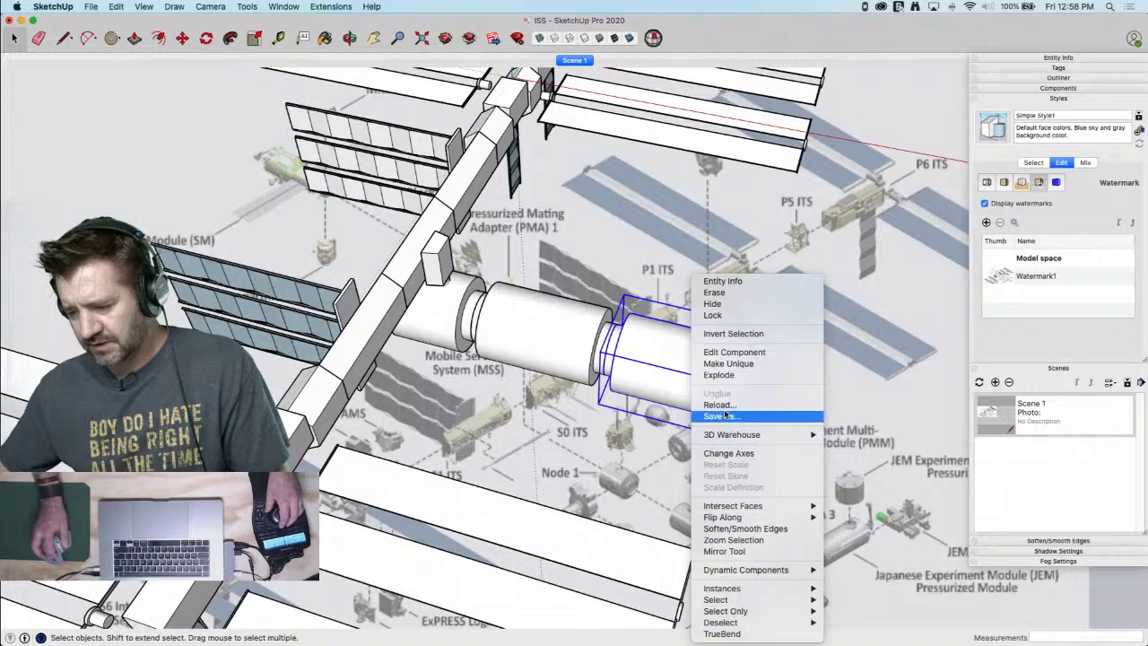
{"action": "left_click", "coordinate": [718, 365]}
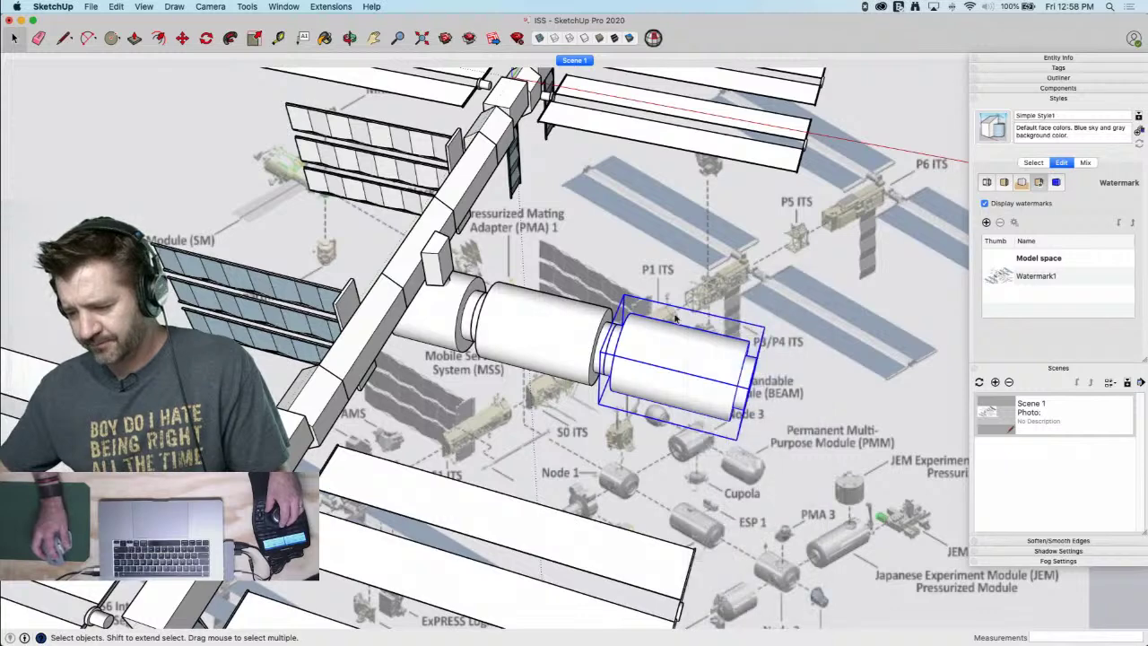
{"action": "double_click", "coordinate": [725, 366]}
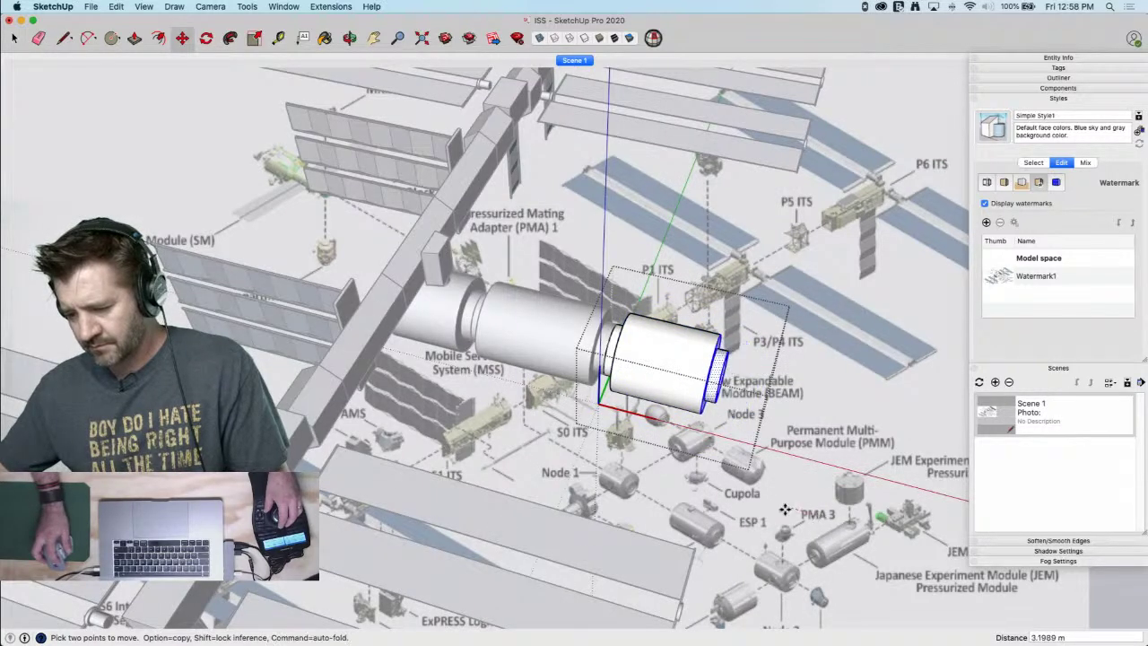
{"action": "left_click", "coordinate": [793, 511]}
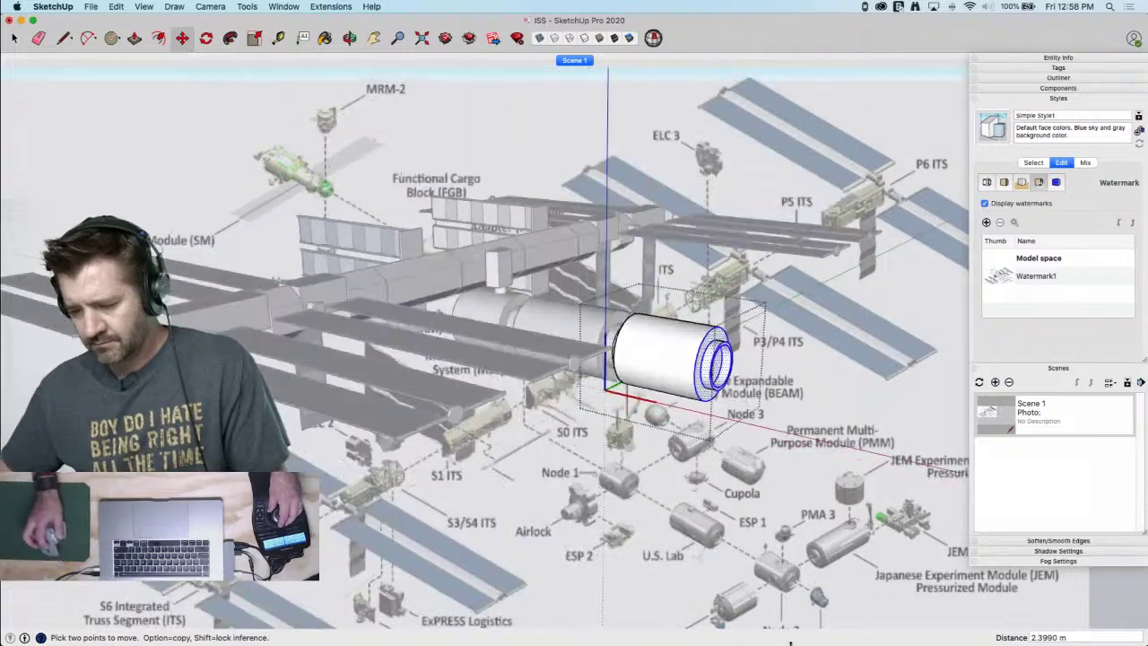
{"action": "key", "text": "space"}
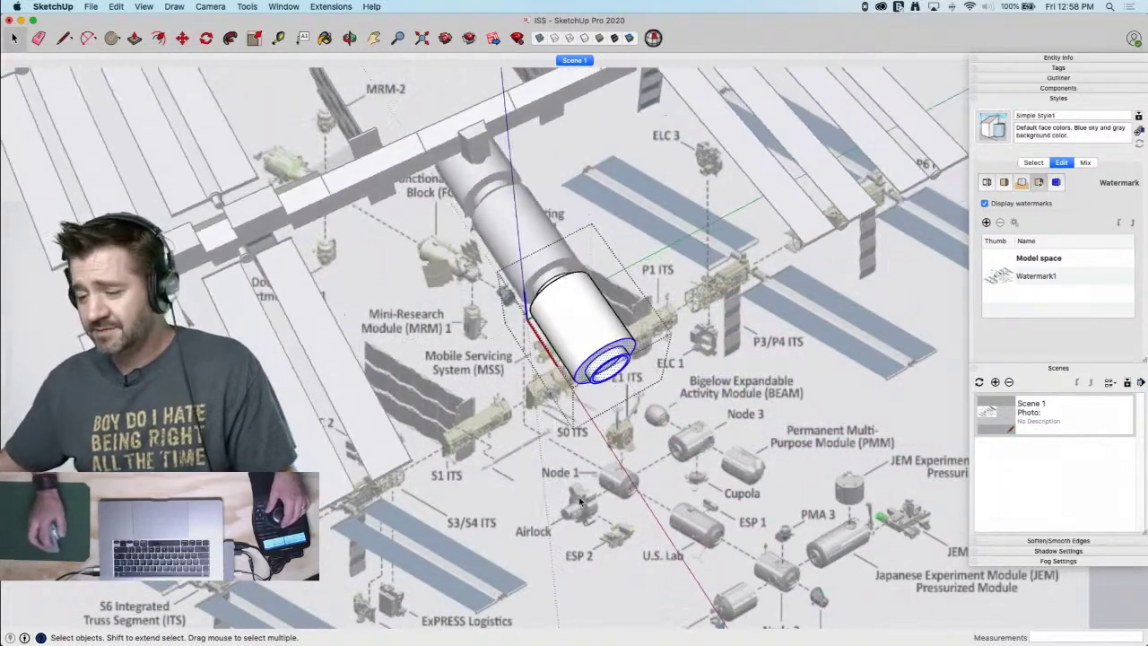
{"action": "left_click", "coordinate": [714, 467]}
{"action": "middle_click_drag", "start_coordinate": [715, 466], "coordinate": [715, 466]}
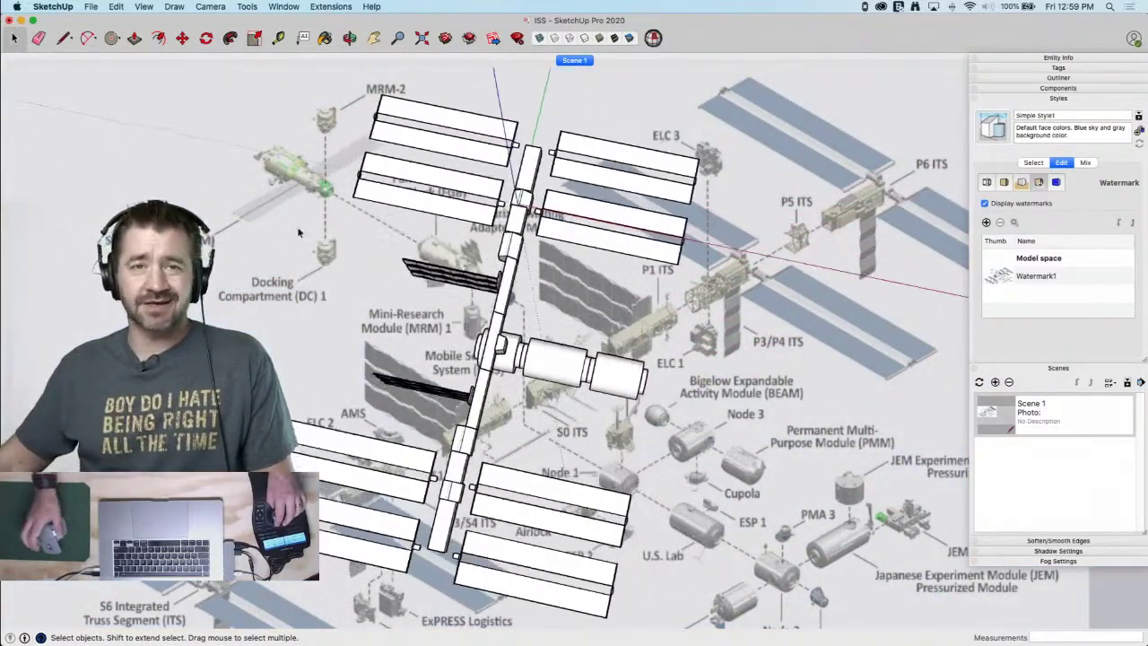
{"action": "key", "text": "e"}
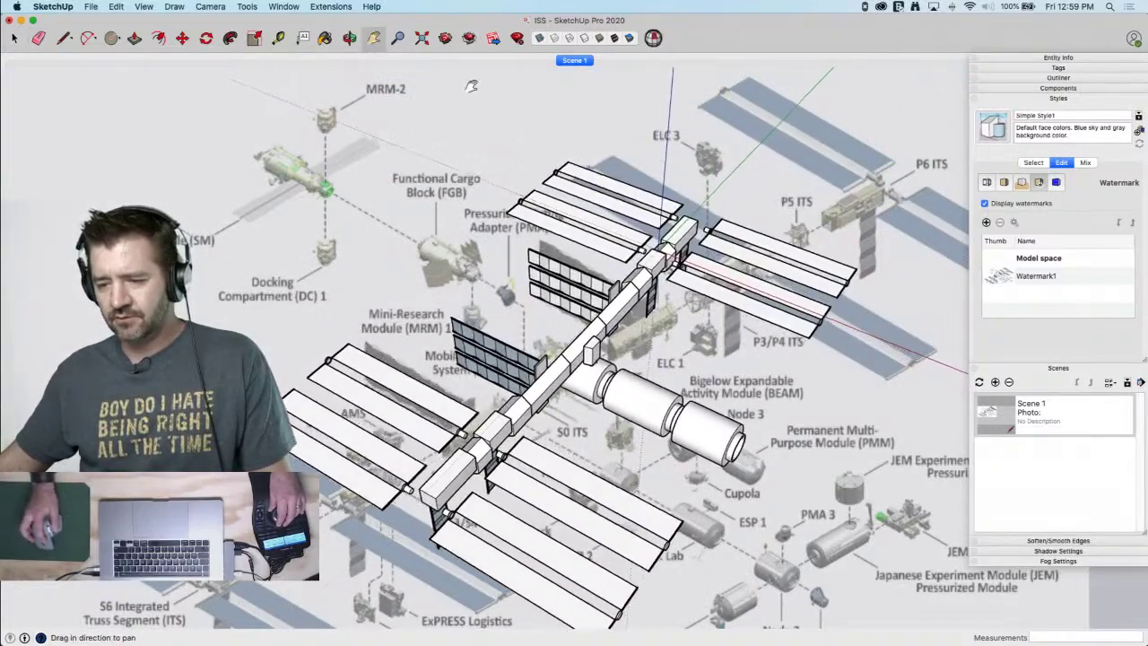
{"action": "left_click", "coordinate": [398, 38]}
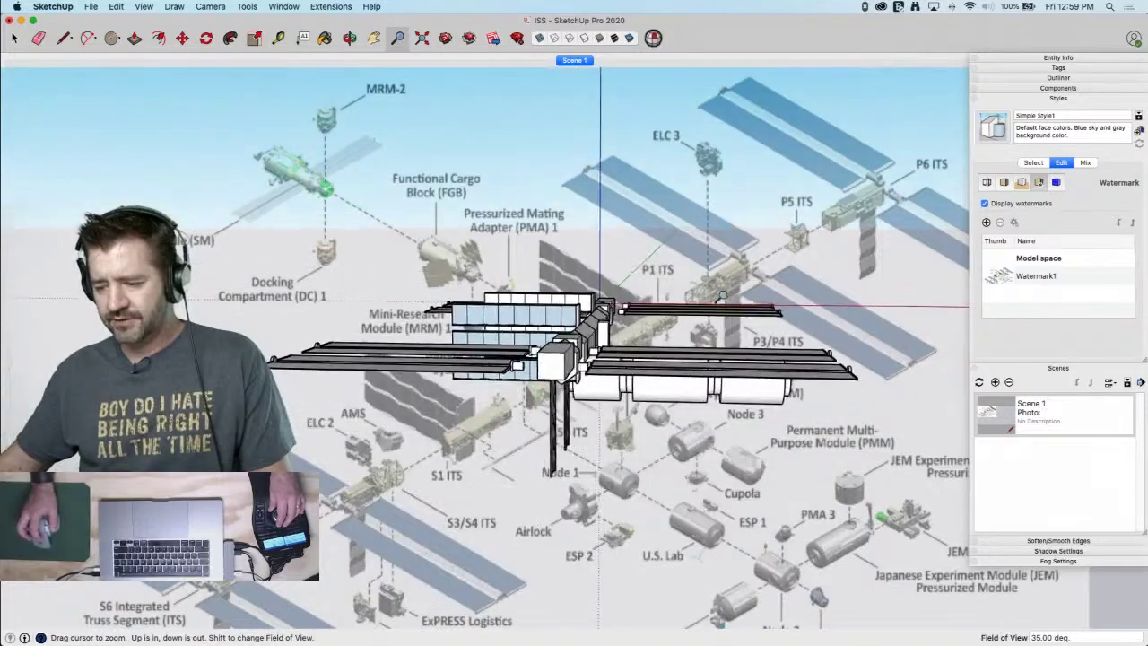
{"action": "left_click", "coordinate": [1054, 68]}
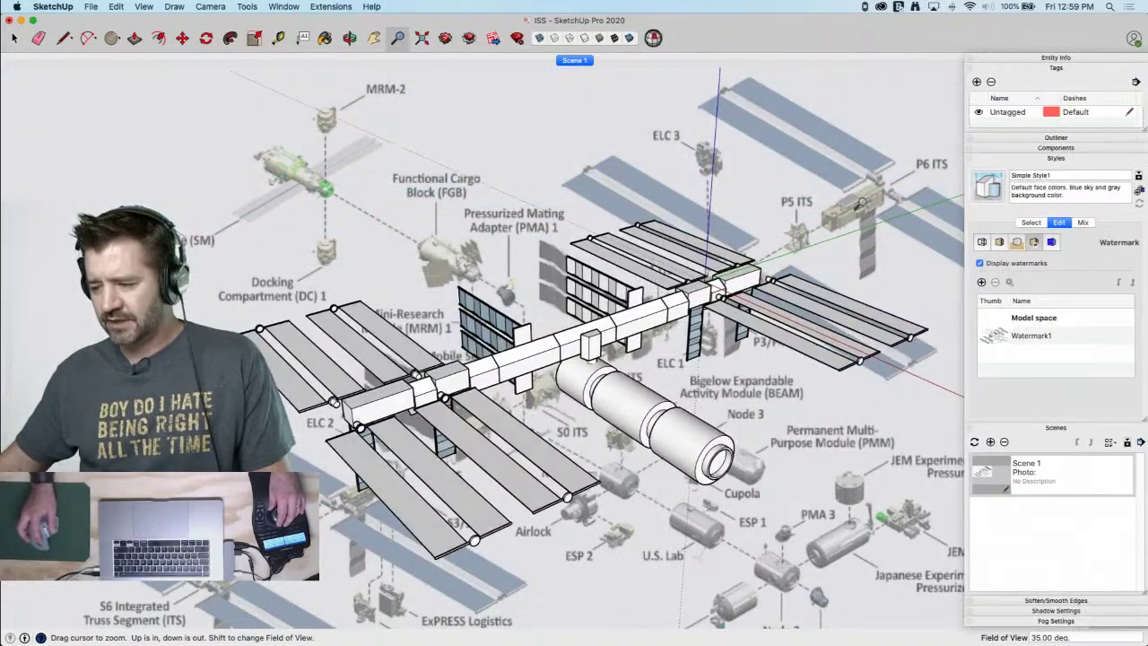
{"action": "left_click", "coordinate": [1041, 60]}
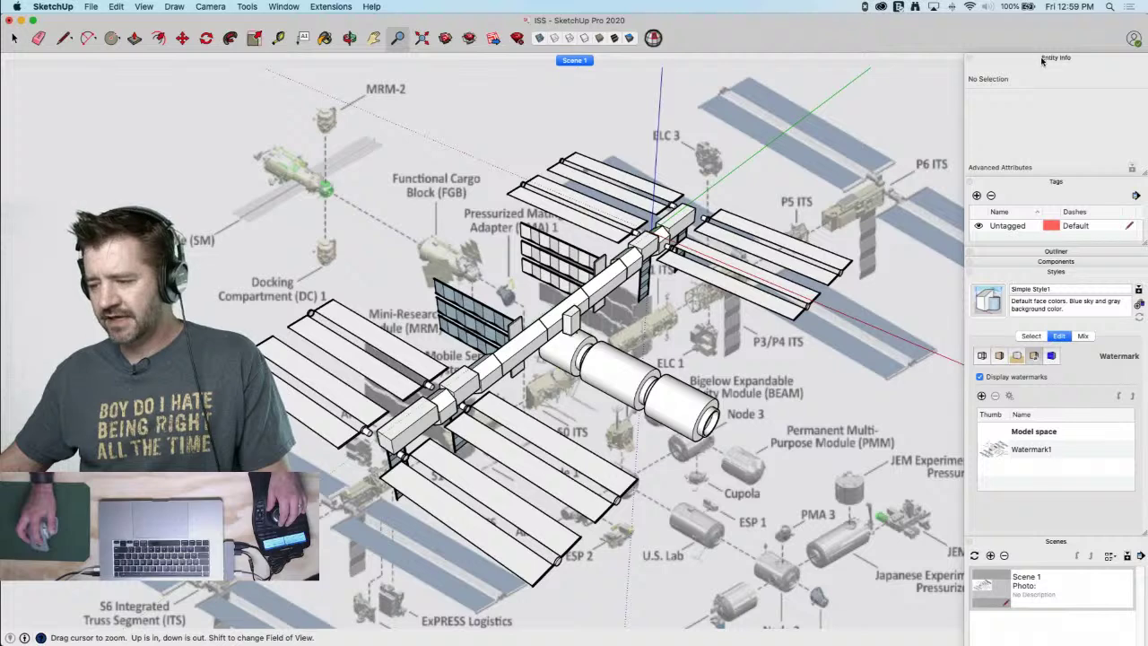
{"action": "left_click", "coordinate": [1043, 58]}
{"action": "left_click", "coordinate": [1046, 70]}
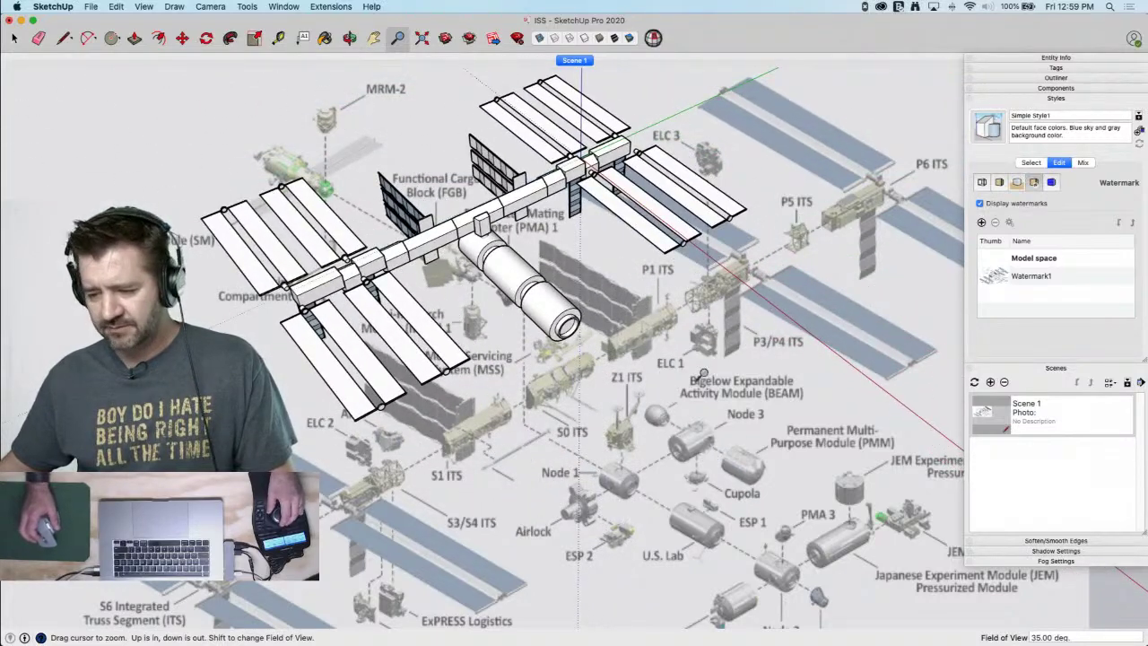
Rotate a copy of the long middle module 90° about the outermost module's center so it points sideways
{"action": "key", "text": "space"}
{"action": "left_click", "coordinate": [535, 300]}
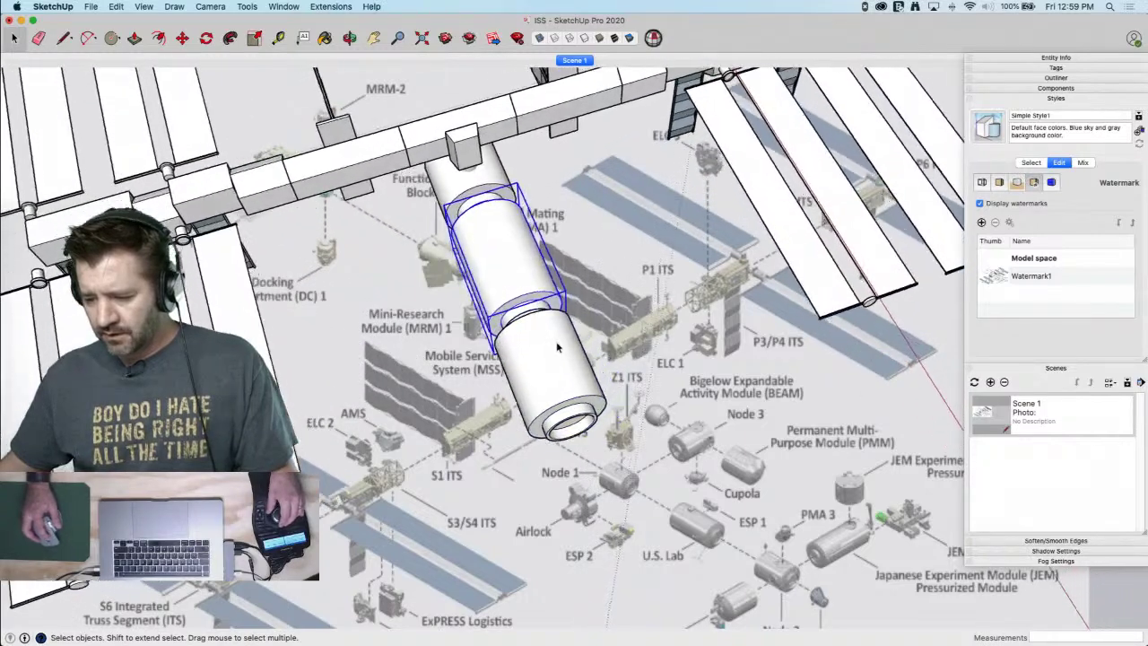
{"action": "key", "text": "q"}
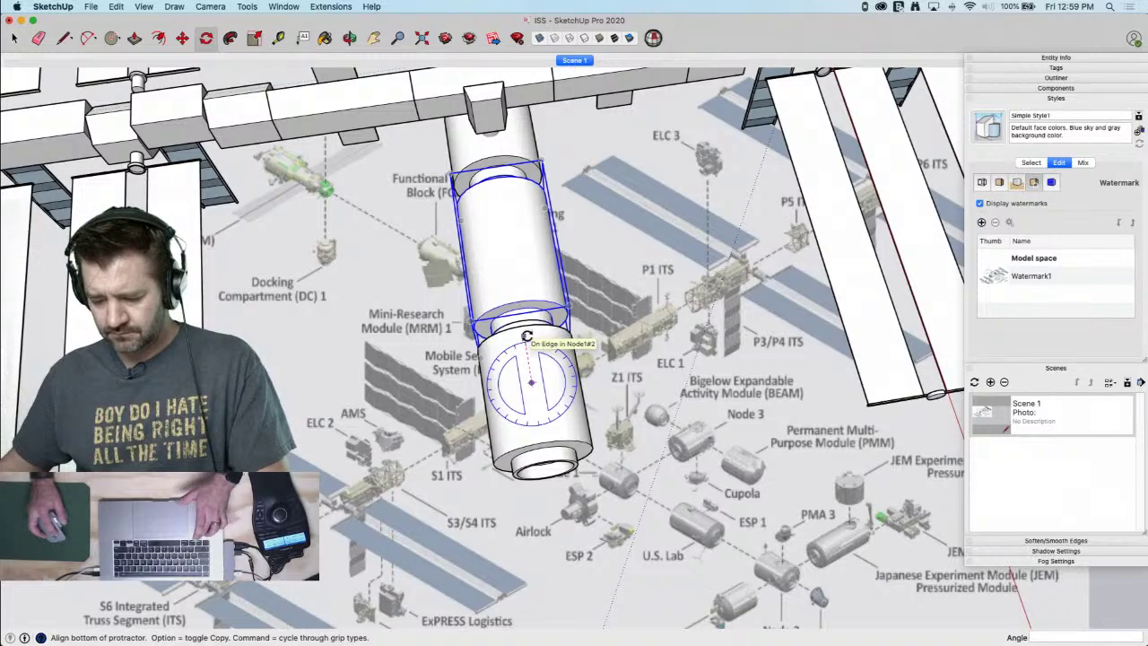
{"action": "left_click", "coordinate": [632, 360]}
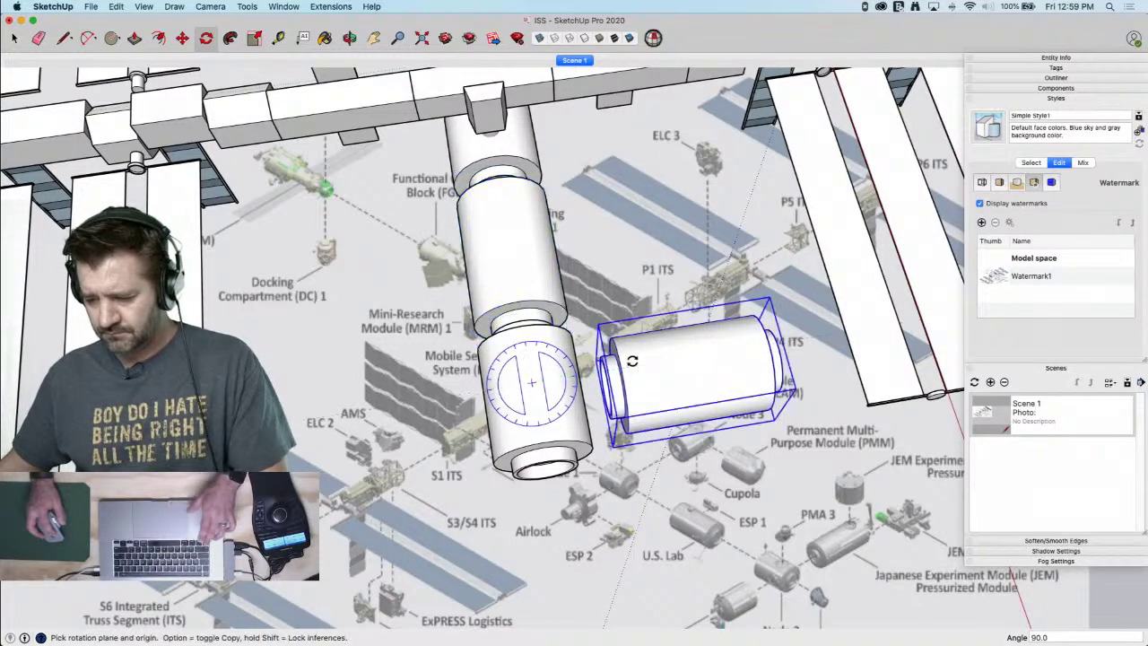
Move the sideways module about 2.25 m toward the outermost module so its inner ring meets the outermost module's side
{"action": "key", "text": "m"}
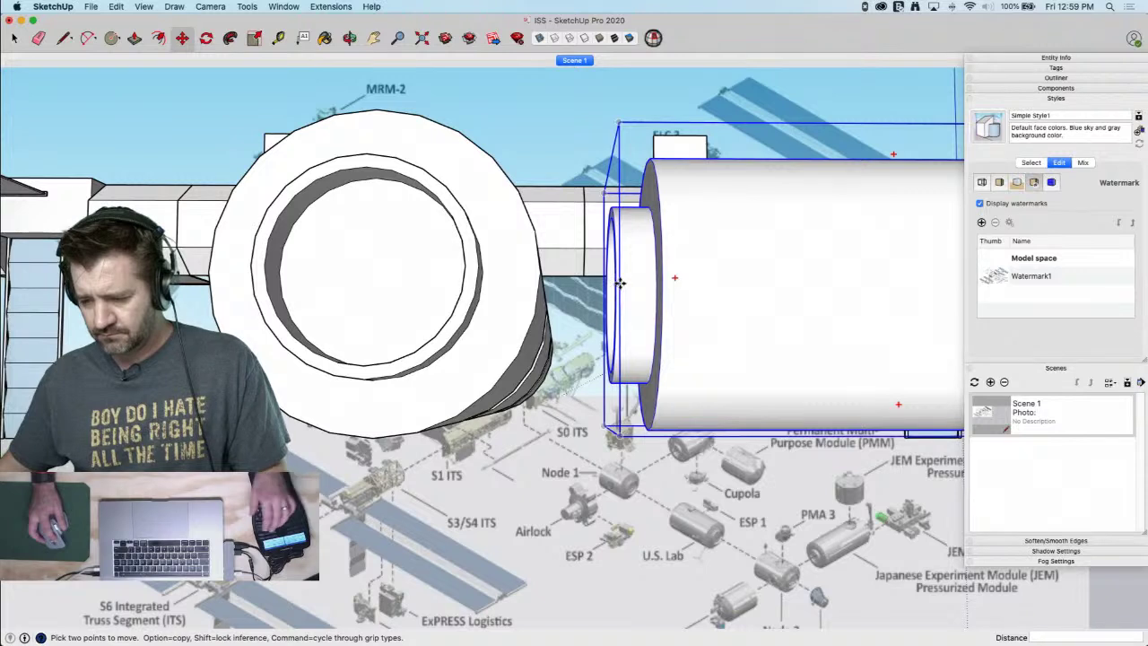
{"action": "left_click", "coordinate": [620, 283]}
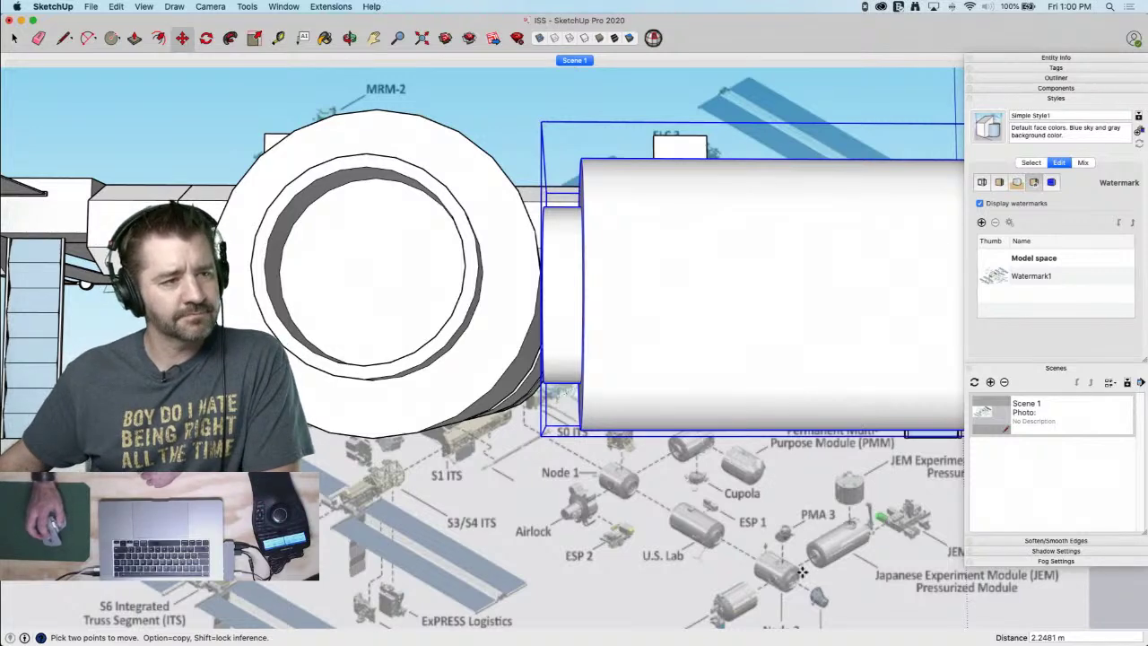
{"action": "middle_click_drag", "start_coordinate": [807, 485], "coordinate": [755, 473]}
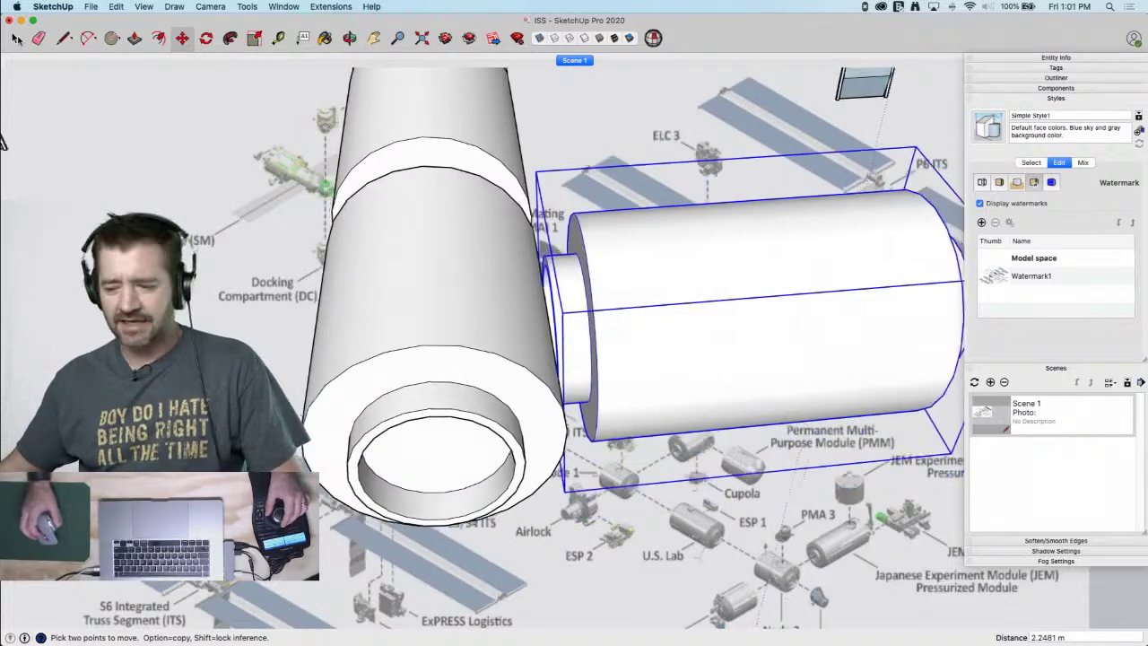
Make the sideways module unique and push/pull its inner ring about 4.53 m into the outermost module
{"action": "key", "text": "space"}
{"action": "right_click", "coordinate": [557, 276]}
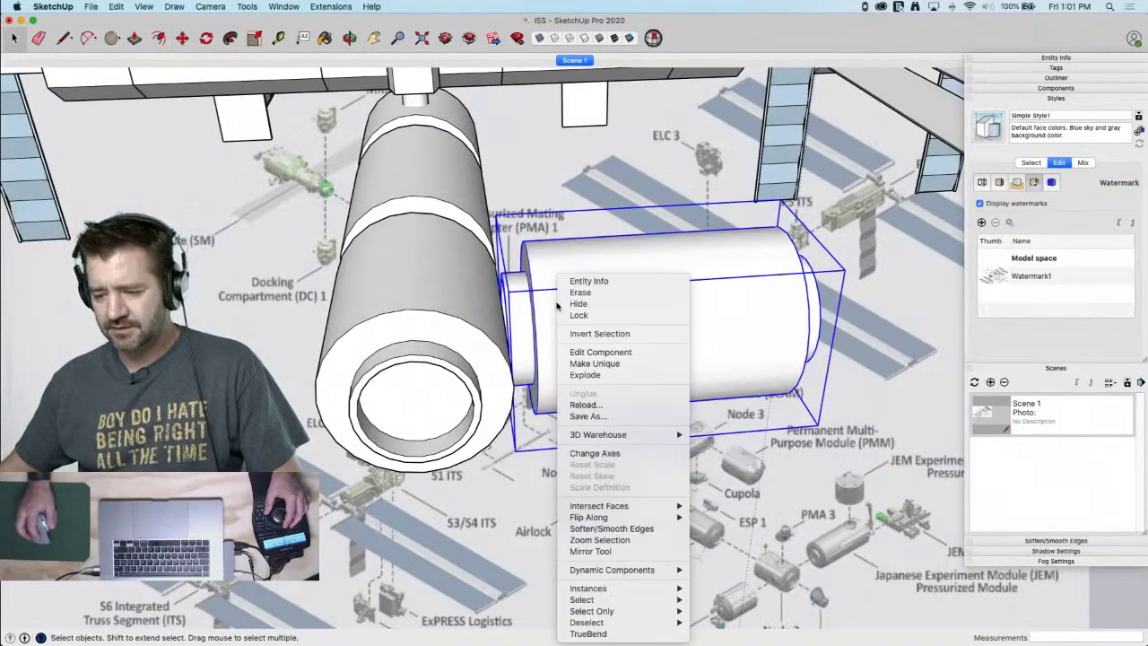
{"action": "left_click", "coordinate": [610, 366]}
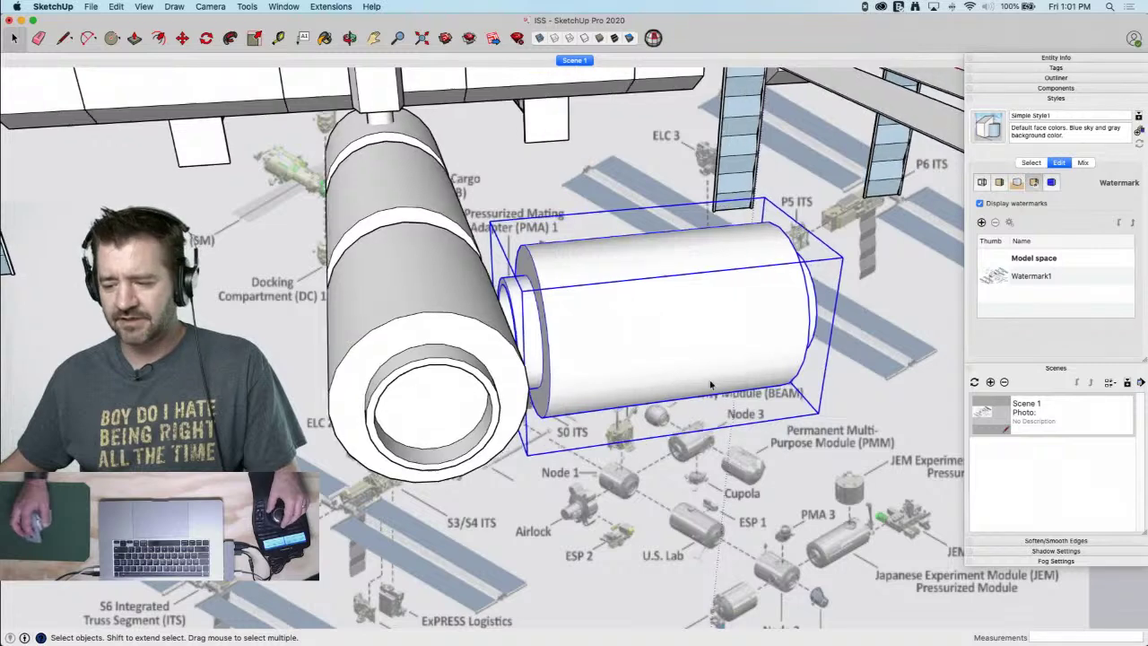
{"action": "double_click", "coordinate": [514, 313]}
{"action": "key", "text": "p"}
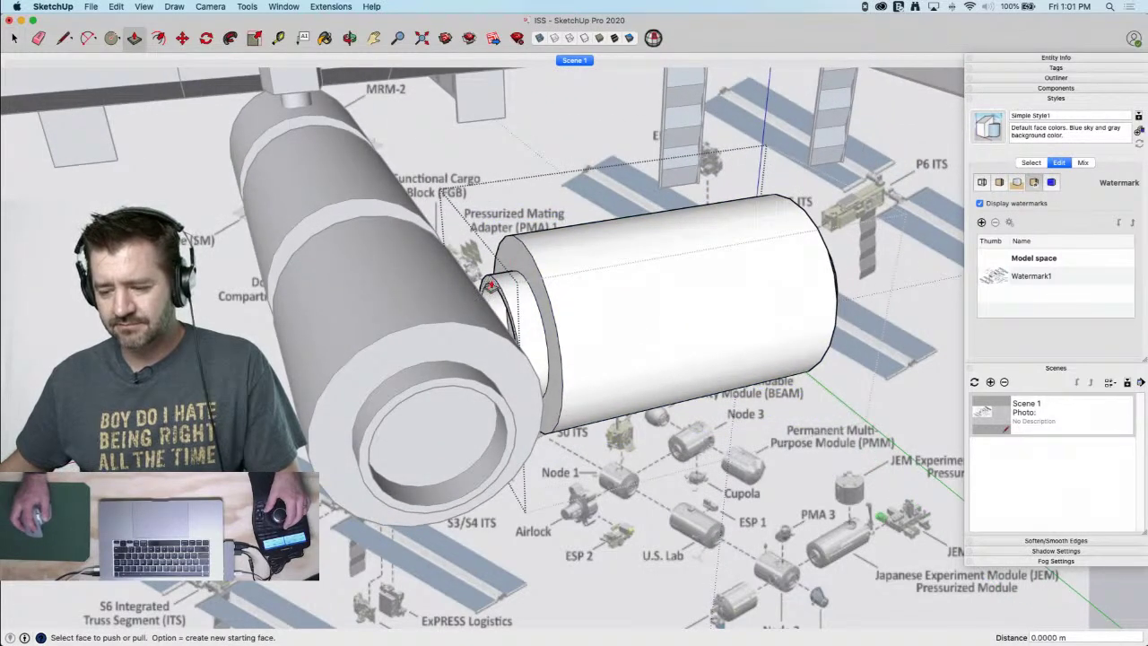
{"action": "left_click", "coordinate": [489, 286]}
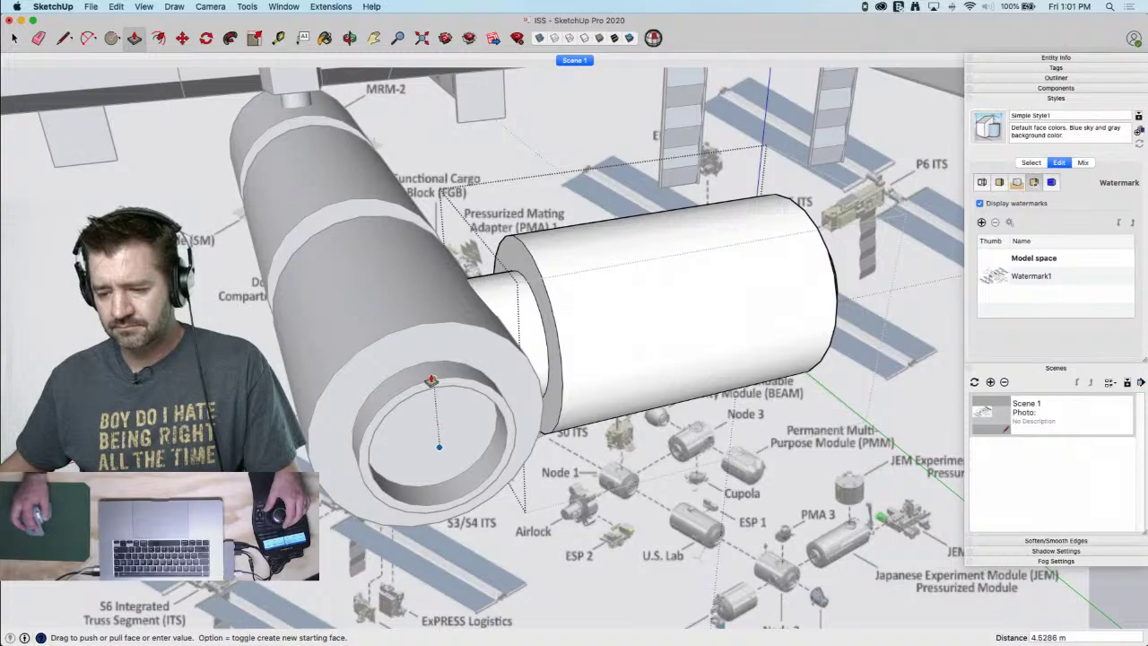
{"action": "left_click", "coordinate": [436, 381]}
{"action": "key", "text": "space"}
{"action": "left_click", "coordinate": [578, 435]}
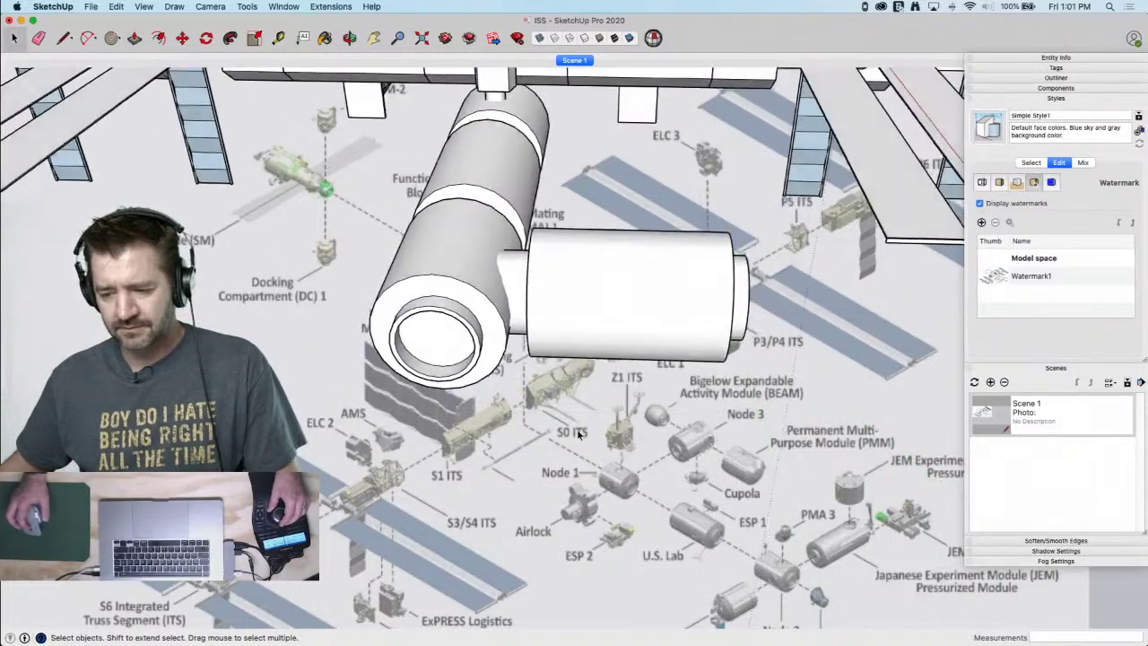
Lengthen the sideways module by moving its free end, including the ring, outward about 3.25 m along its axis
{"action": "middle_click_drag", "start_coordinate": [578, 433], "coordinate": [557, 392]}
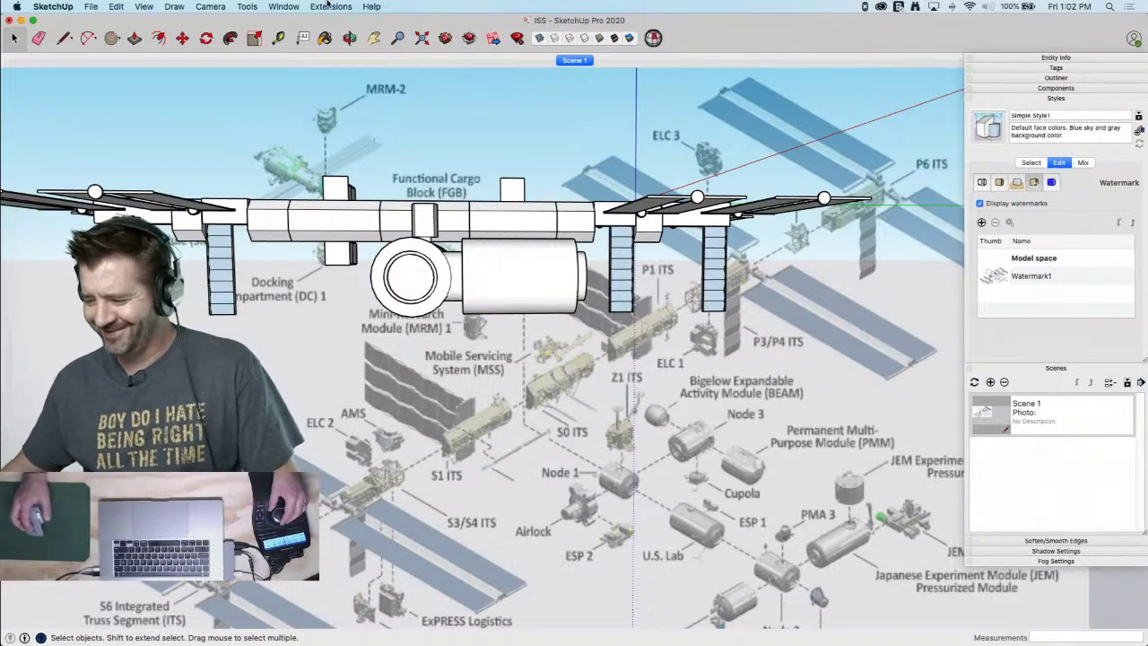
{"action": "left_click", "coordinate": [515, 350]}
{"action": "double_click", "coordinate": [516, 350]}
{"action": "left_click_drag", "start_coordinate": [506, 280], "coordinate": [594, 458]}
{"action": "key", "text": "m"}
{"action": "left_click", "coordinate": [586, 459]}
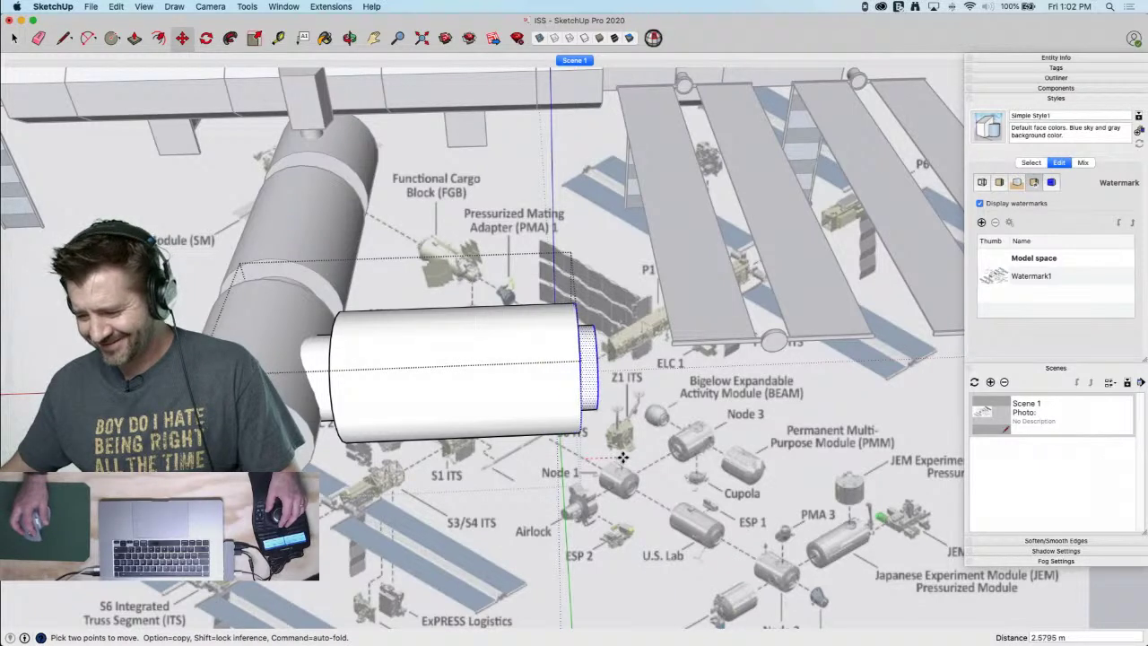
{"action": "left_click", "coordinate": [632, 457]}
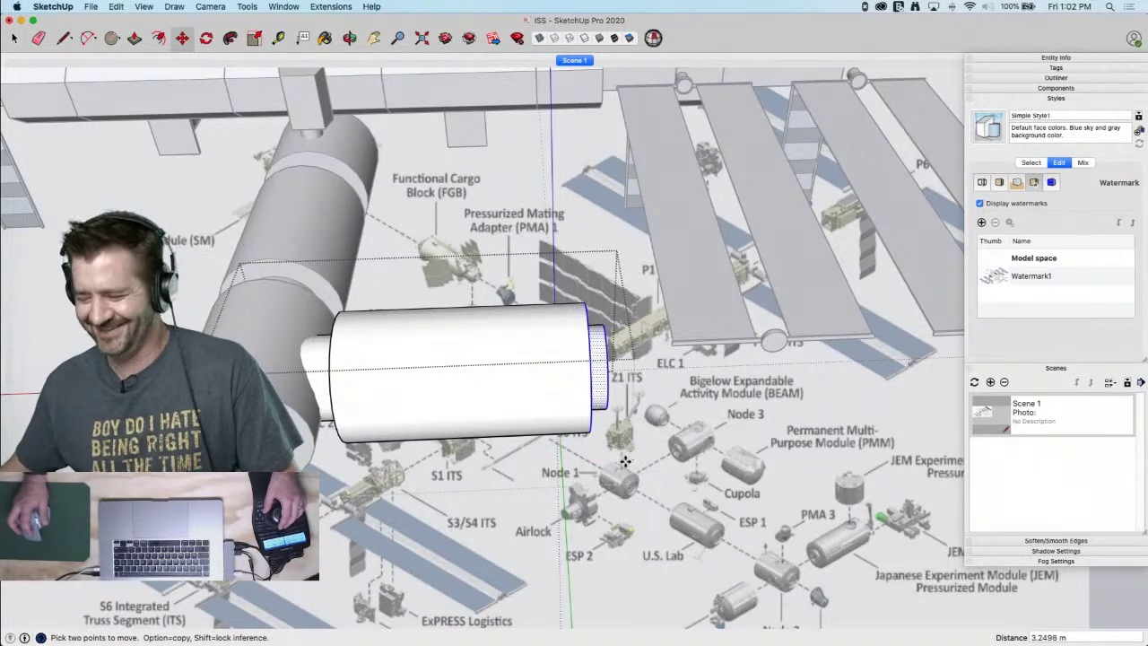
{"action": "key", "text": "space"}
Rotate a copy of the sideways module 90° about the center of its free end so the copy stands upright
{"action": "middle_click_drag", "start_coordinate": [627, 457], "coordinate": [391, 492]}
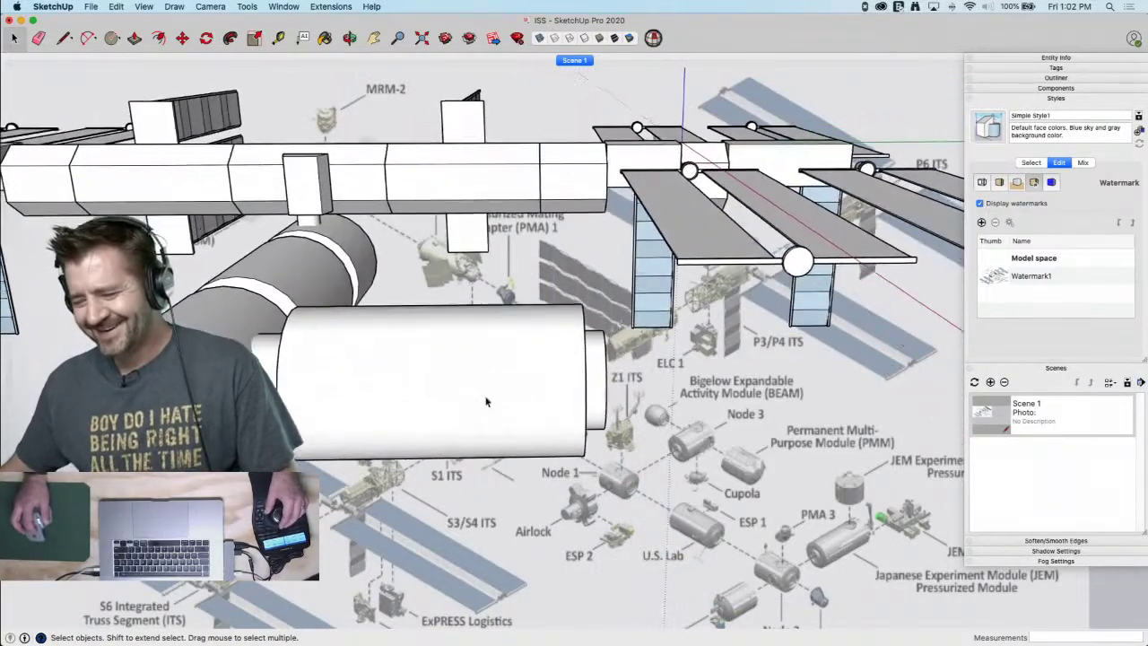
{"action": "left_click", "coordinate": [484, 397]}
{"action": "middle_click_drag", "start_coordinate": [578, 371], "coordinate": [597, 379]}
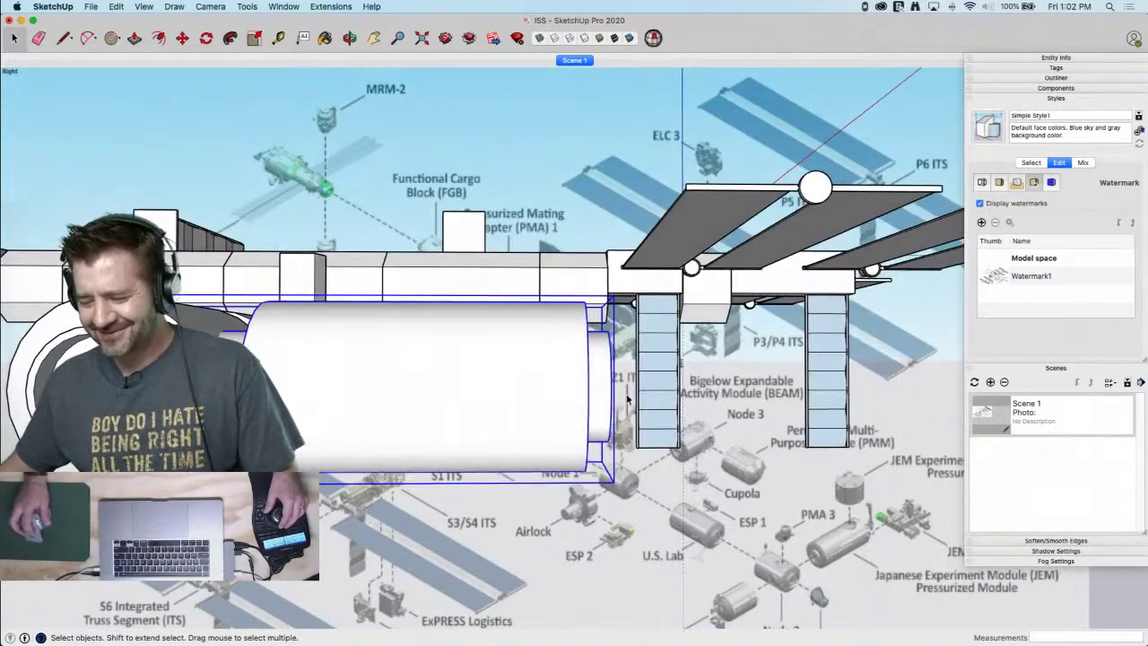
{"action": "key", "text": "q"}
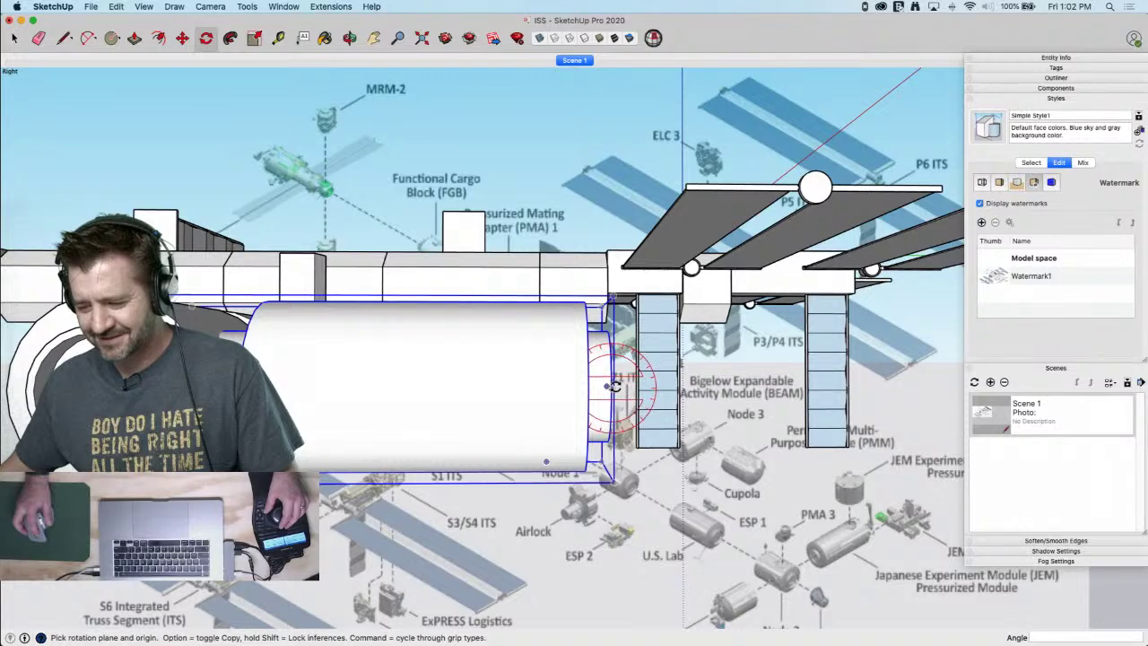
{"action": "left_click", "coordinate": [608, 386]}
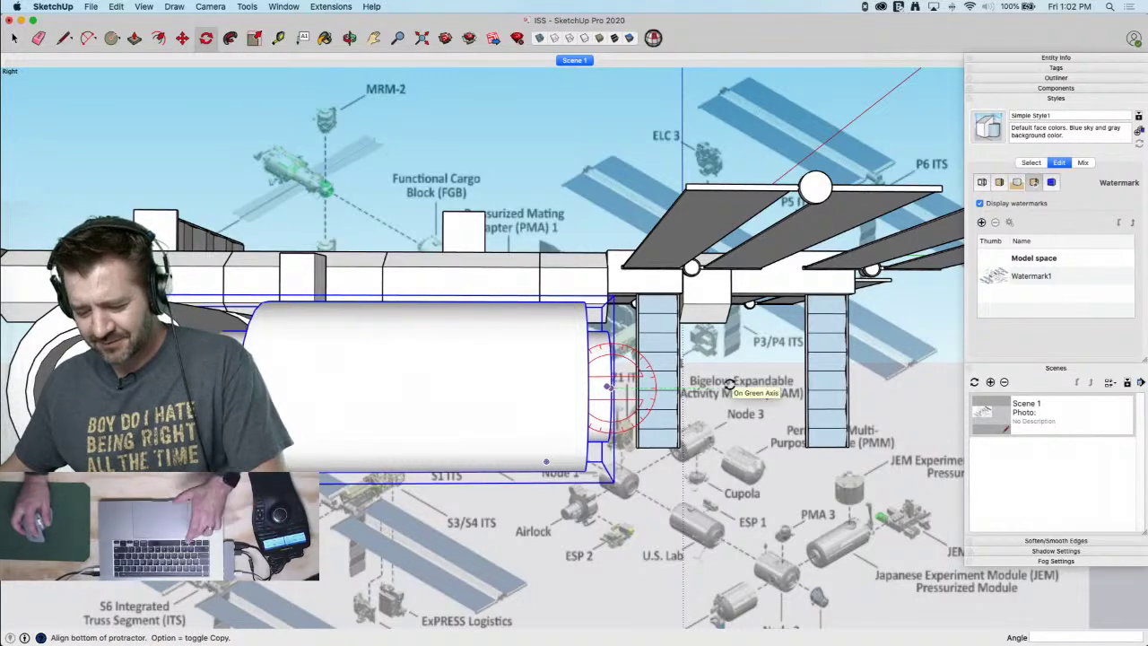
{"action": "left_click", "coordinate": [731, 387]}
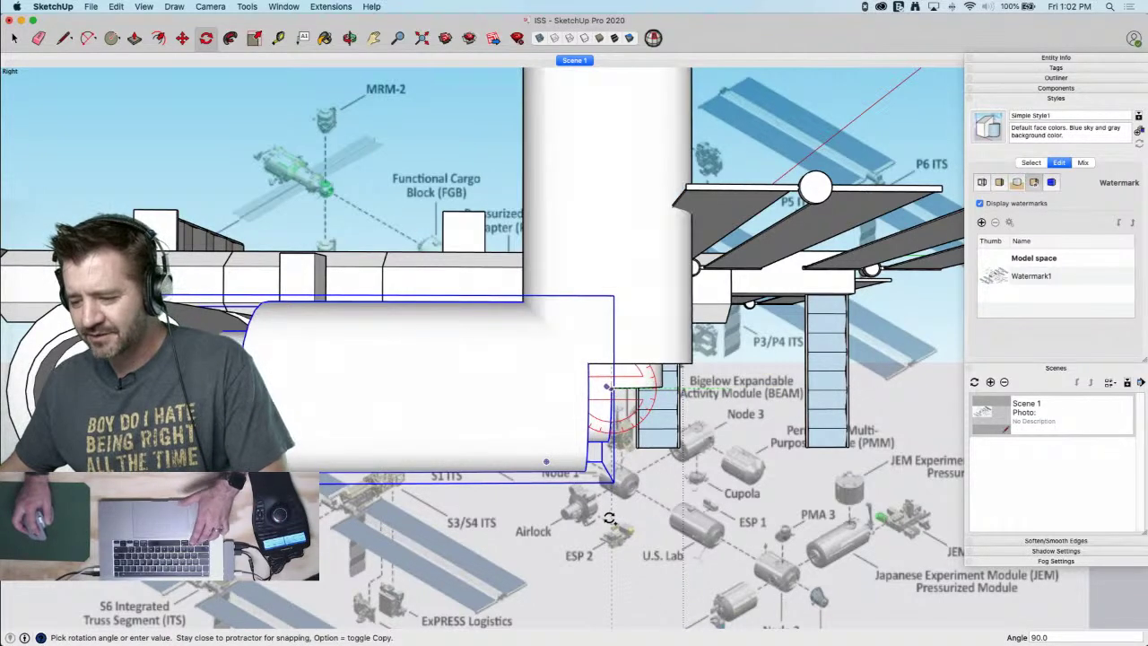
{"action": "left_click", "coordinate": [627, 503]}
Move the upright copy up about 4.35 m and about 5.25 m inward so it sits on top of the sideways module
{"action": "key", "text": "m"}
{"action": "left_click", "coordinate": [601, 592]}
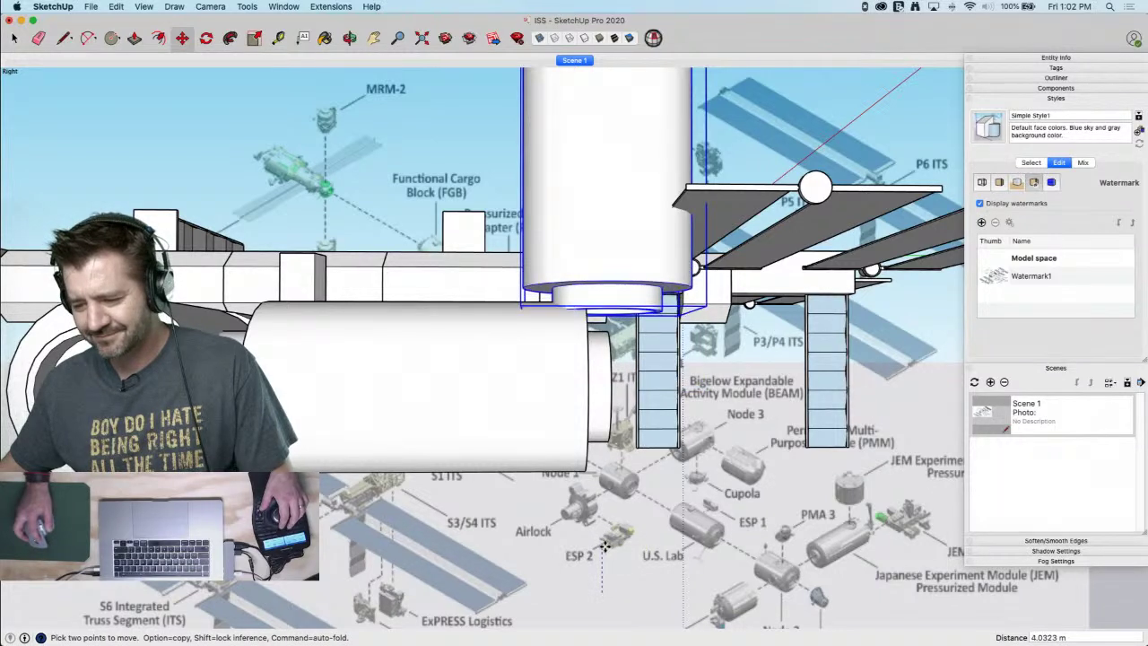
{"action": "left_click", "coordinate": [607, 542]}
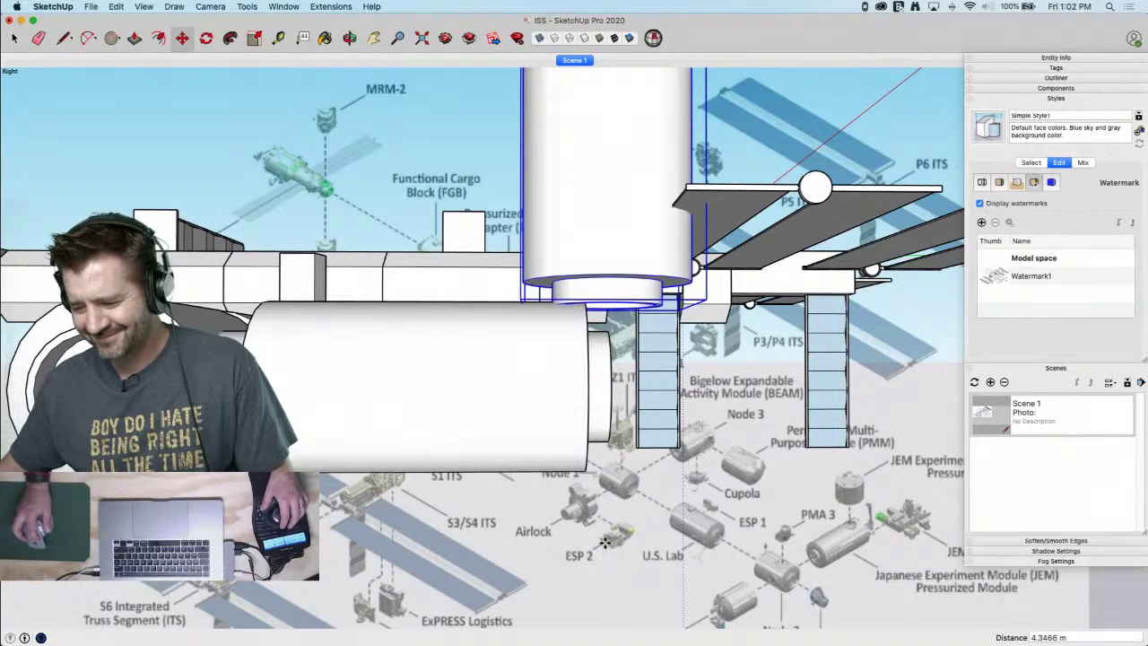
{"action": "left_click", "coordinate": [722, 531]}
{"action": "left_click", "coordinate": [664, 531]}
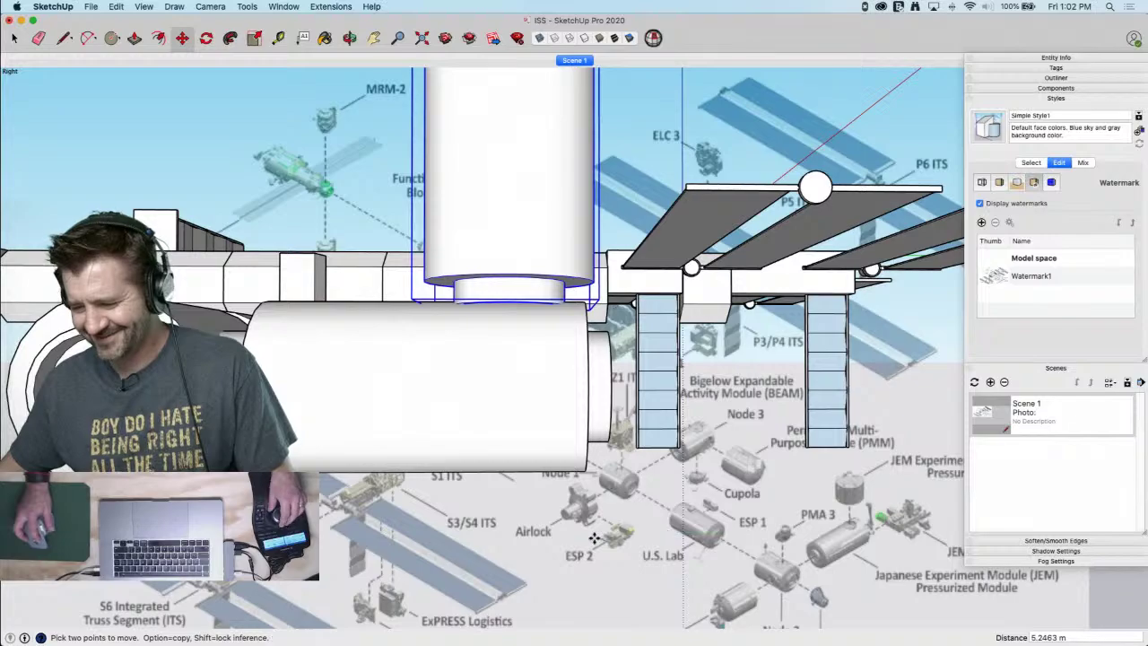
{"action": "key", "text": "space"}
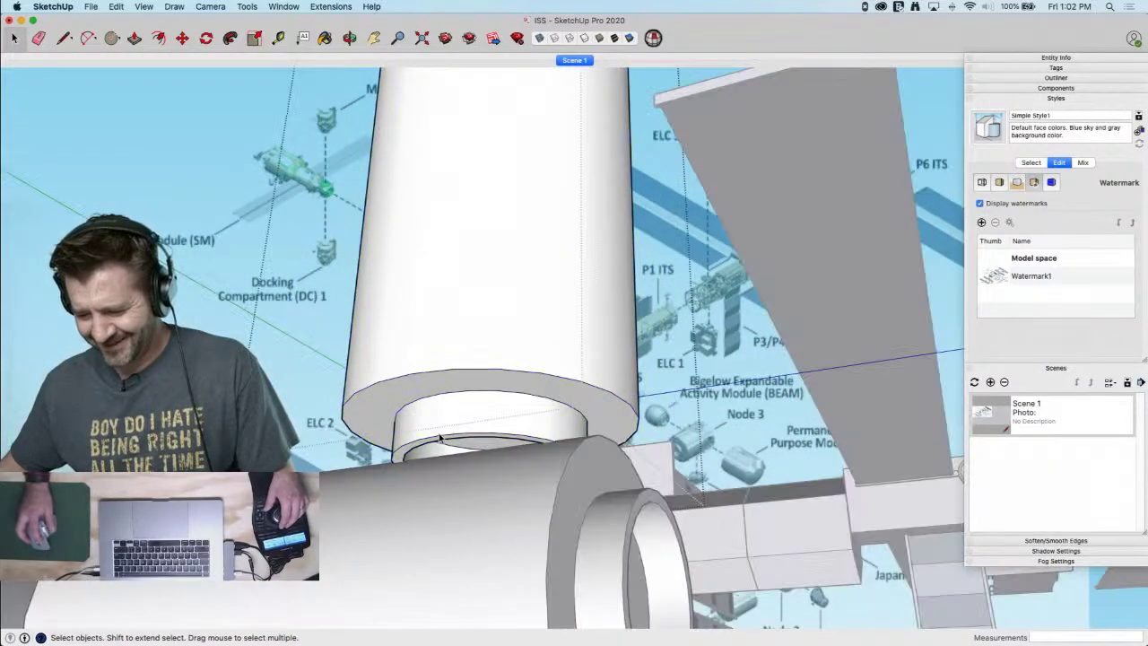
{"action": "key", "text": "p"}
{"action": "left_click_drag", "start_coordinate": [440, 443], "coordinate": [431, 503]}
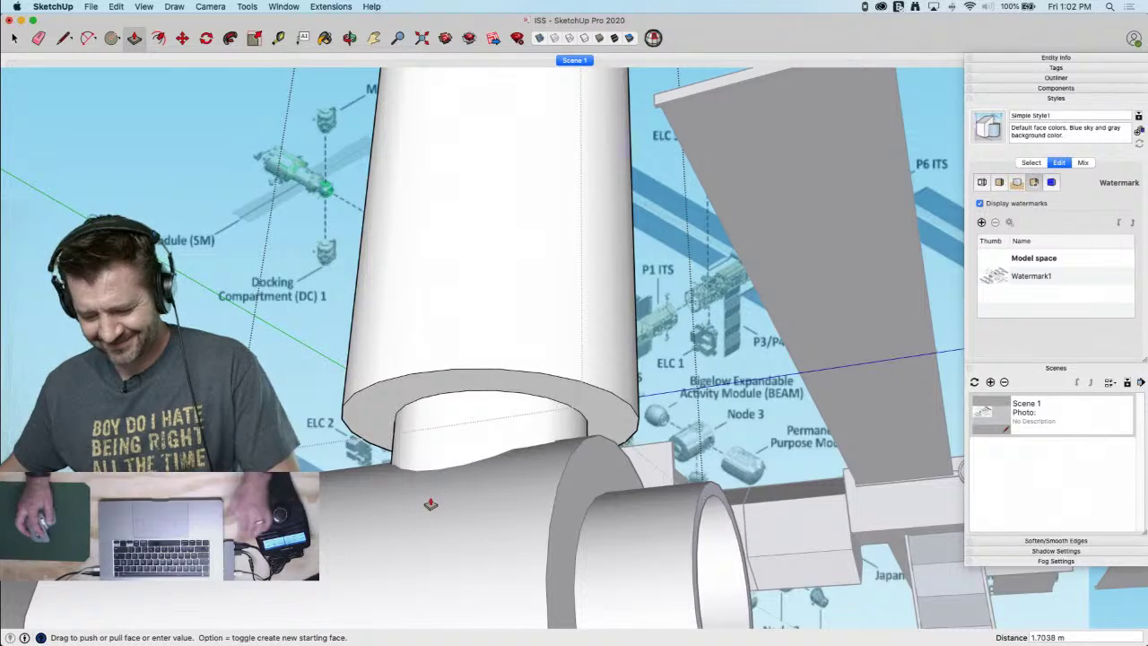
{"action": "right_click", "coordinate": [485, 341]}
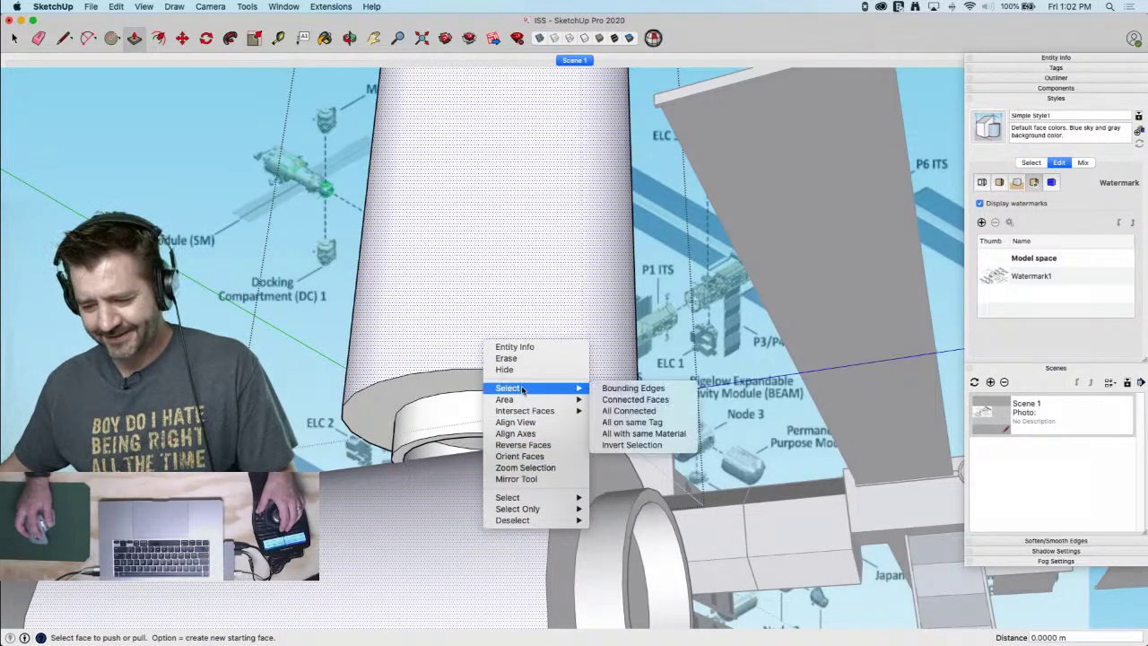
{"action": "left_click", "coordinate": [300, 384]}
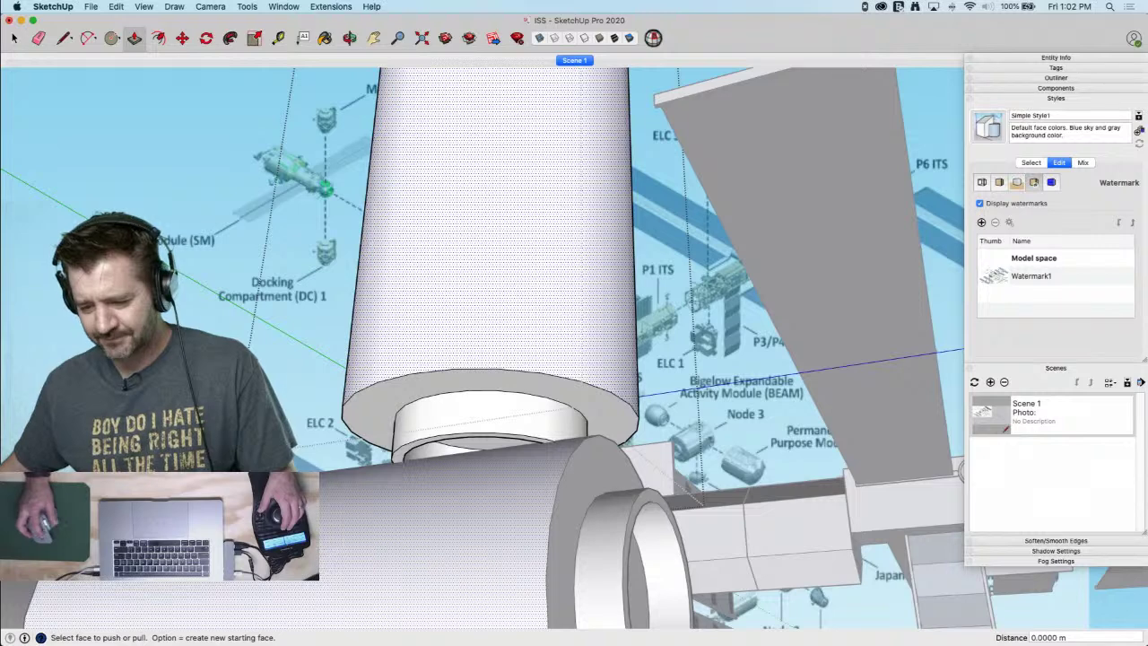
Explode the upright module and turn its geometry into a new component named JEM
{"action": "key", "text": "space"}
{"action": "right_click", "coordinate": [483, 344]}
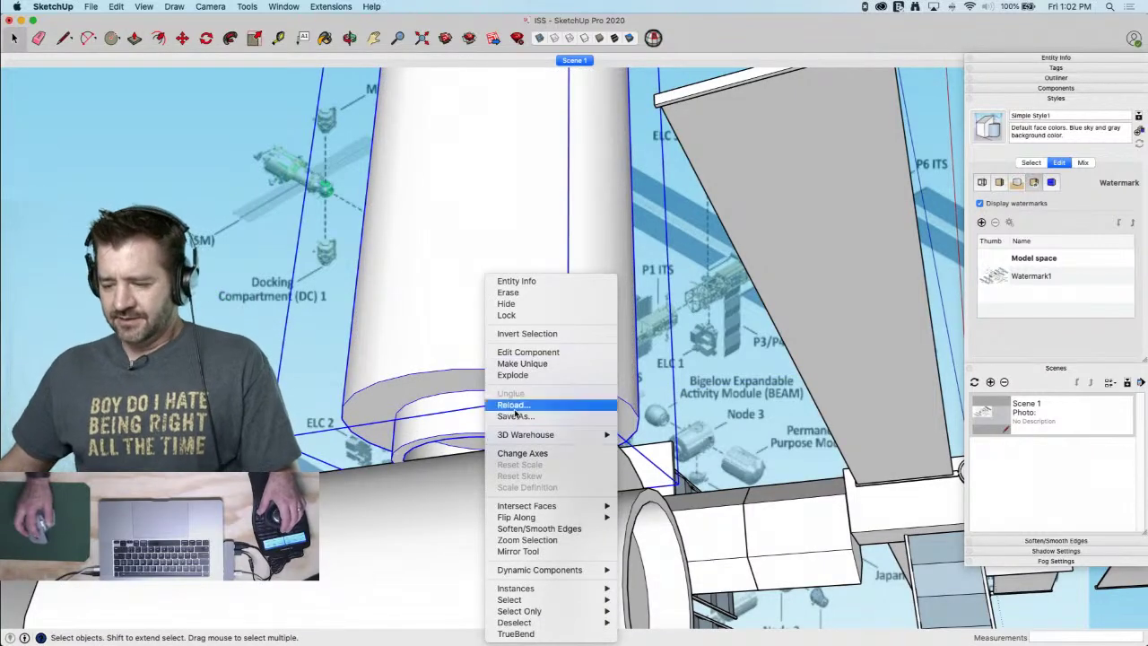
{"action": "left_click", "coordinate": [515, 375]}
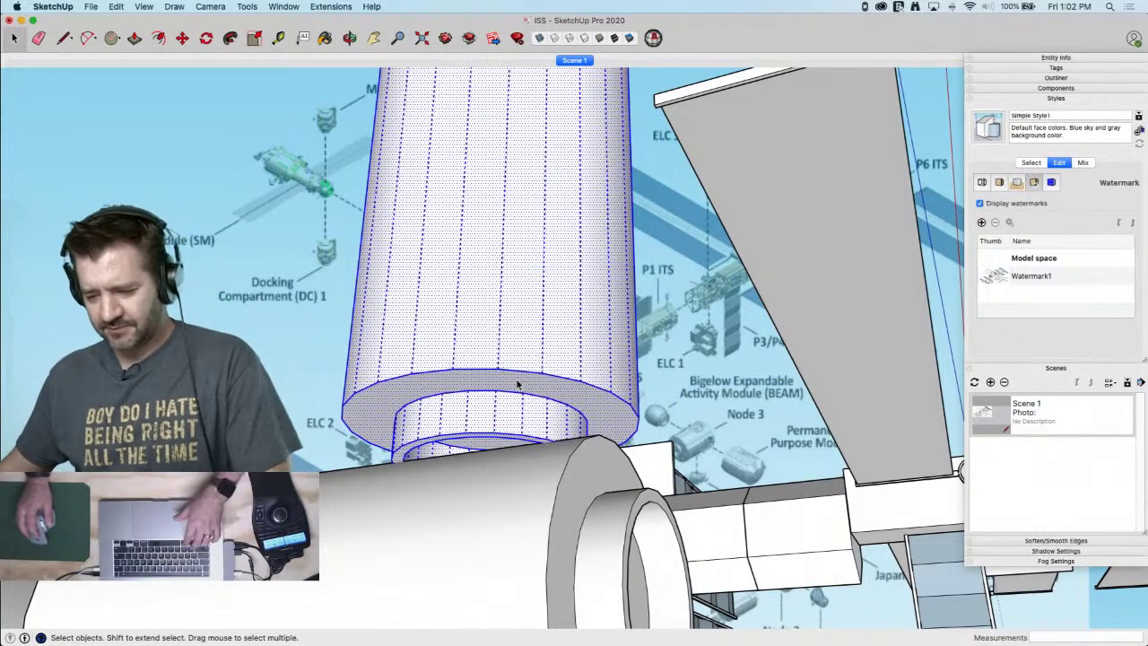
{"action": "right_click", "coordinate": [514, 370]}
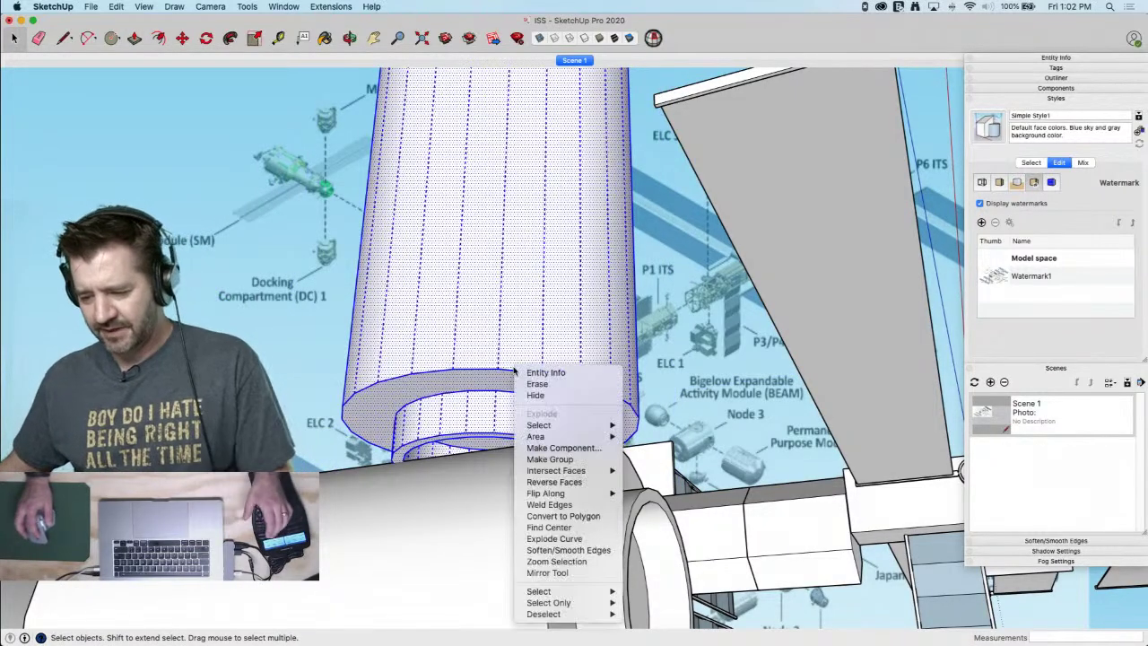
{"action": "left_click", "coordinate": [541, 448]}
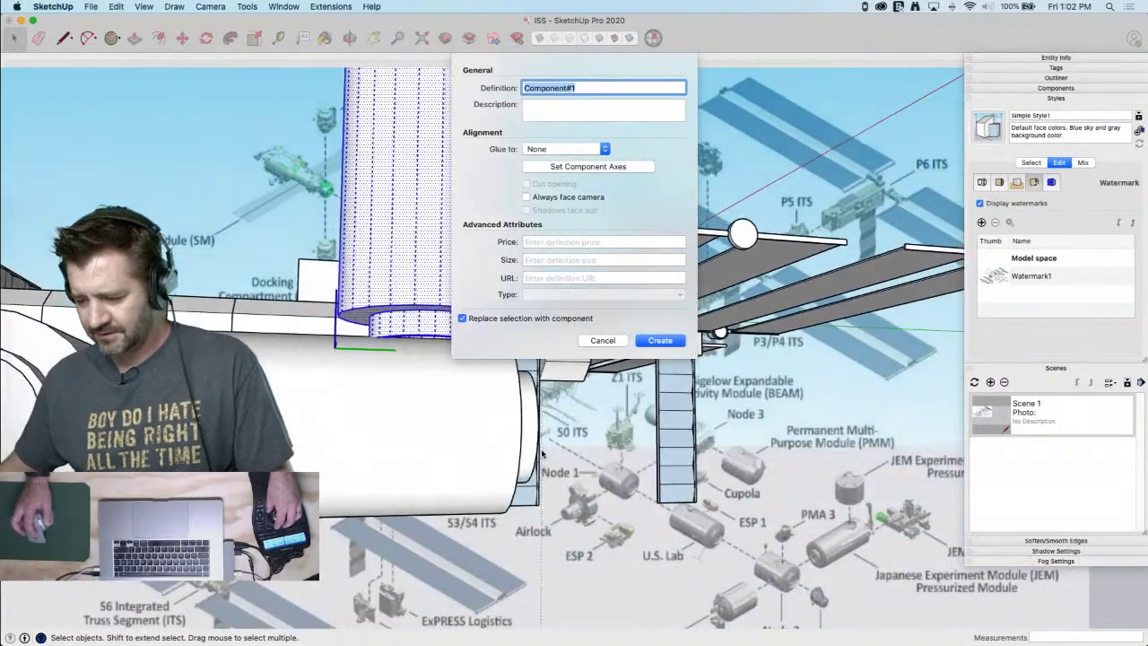
{"action": "type", "text": "JE"}
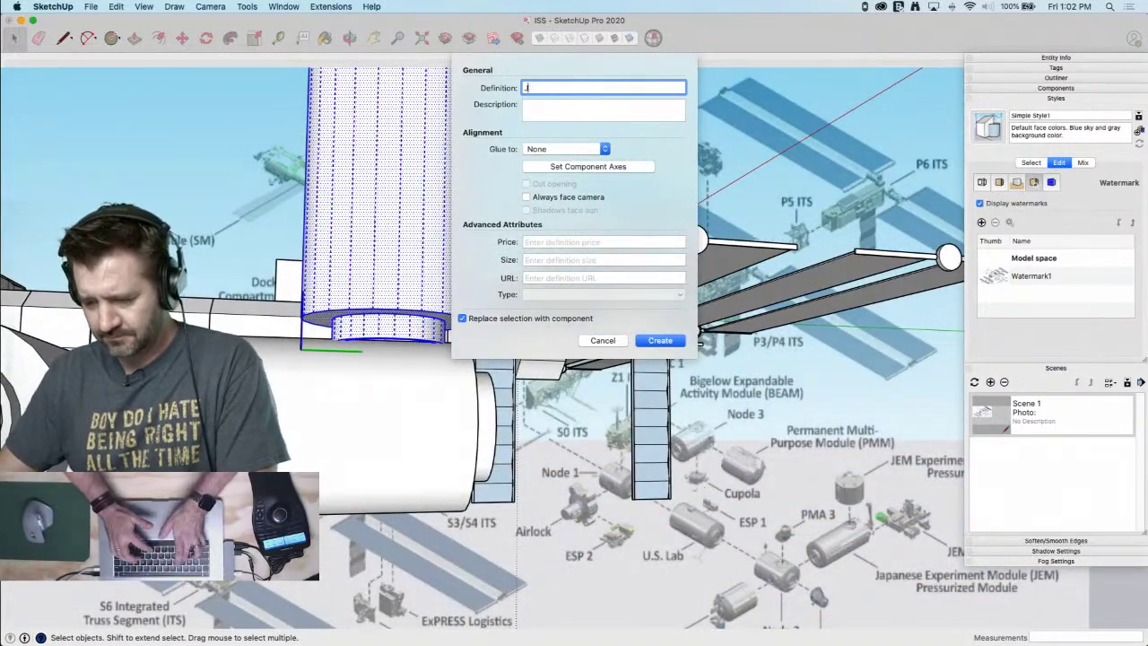
{"action": "type", "text": "M"}
{"action": "key", "text": "Return"}
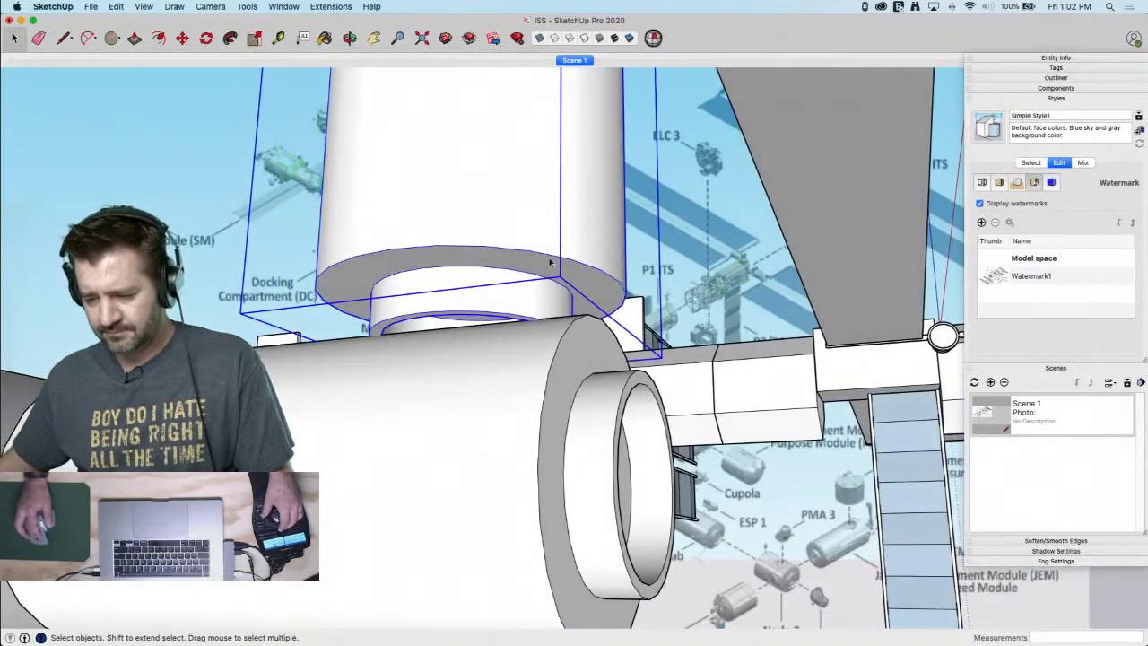
Inside the JEM component, push/pull the lower ring about 1.19 m down into the sideways module
{"action": "double_click", "coordinate": [551, 262]}
{"action": "key", "text": "p"}
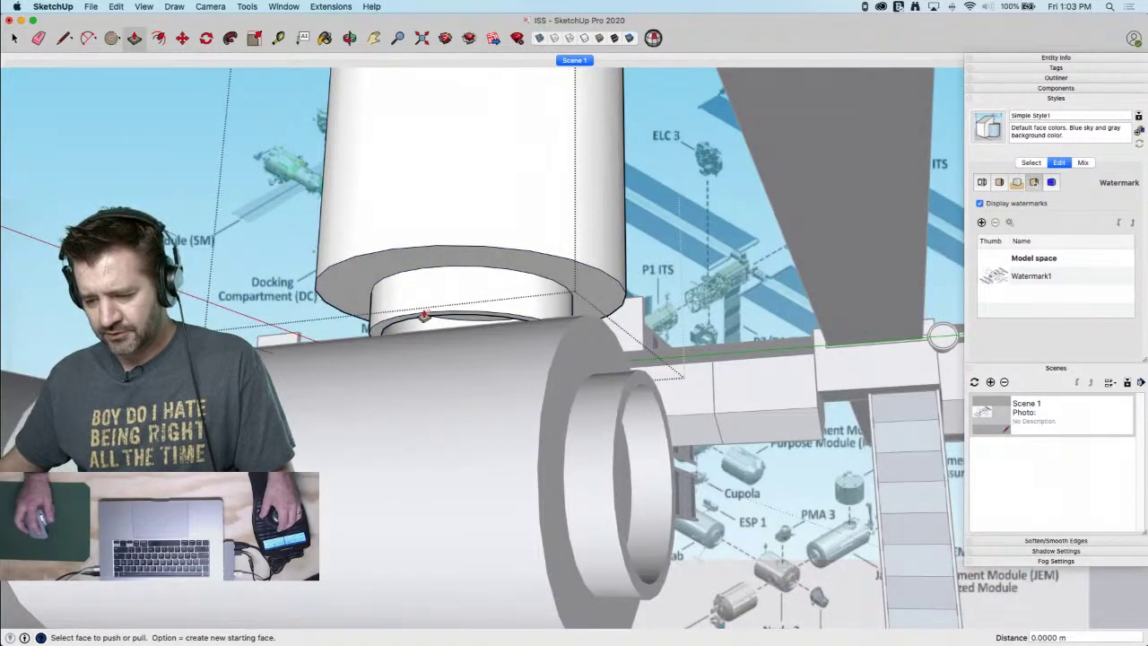
{"action": "left_click", "coordinate": [422, 322]}
{"action": "left_click", "coordinate": [421, 365]}
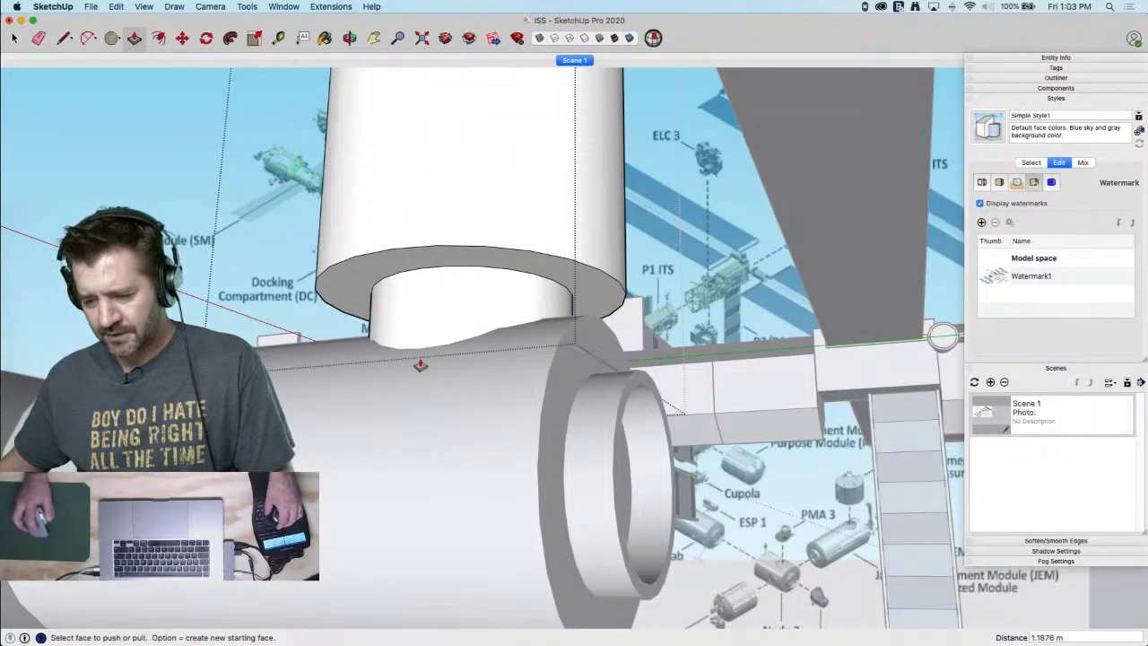
{"action": "key", "text": "space"}
Push the ring on the JEM module's upper end flush with the end face and erase the leftover circle
{"action": "scroll", "coordinate": [421, 348], "scroll_direction": "down", "scroll_amount": 3}
{"action": "double_click", "coordinate": [499, 295]}
{"action": "scroll", "coordinate": [500, 298], "scroll_direction": "down", "scroll_amount": 3}
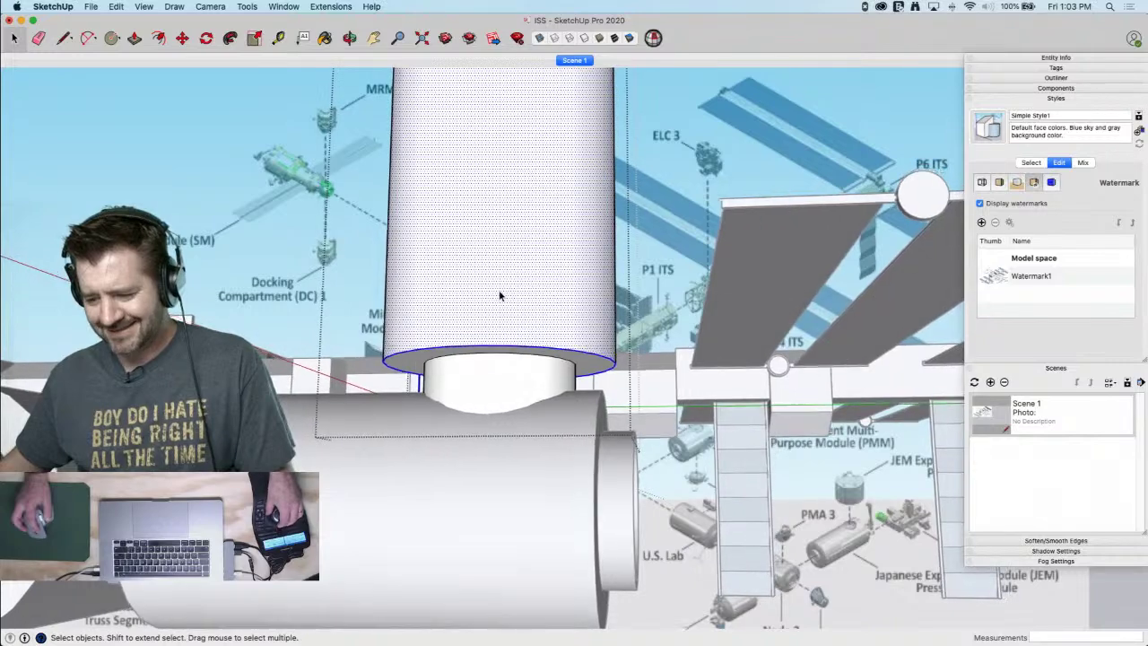
{"action": "middle_click_drag", "start_coordinate": [502, 298], "coordinate": [495, 168]}
{"action": "key", "text": "p"}
{"action": "left_click", "coordinate": [536, 121]}
{"action": "left_click", "coordinate": [527, 229]}
{"action": "key", "text": "e"}
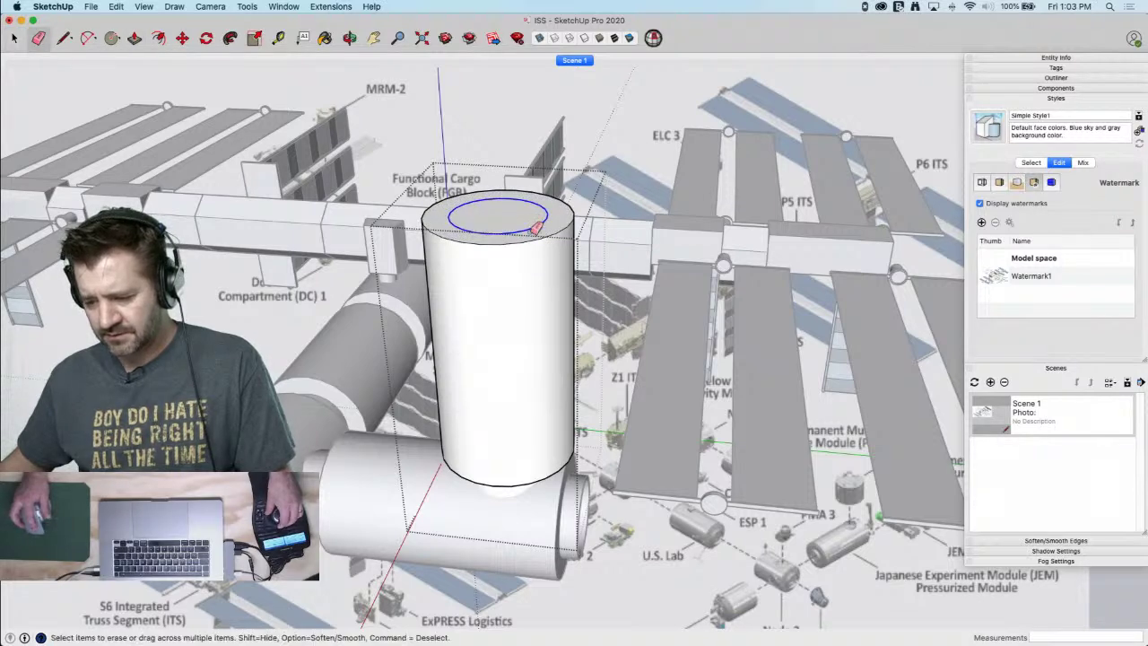
{"action": "left_click", "coordinate": [536, 227]}
Scale the JEM module's cylinder wider about its centre, to about 1.41 along the green axis
{"action": "key", "text": "space"}
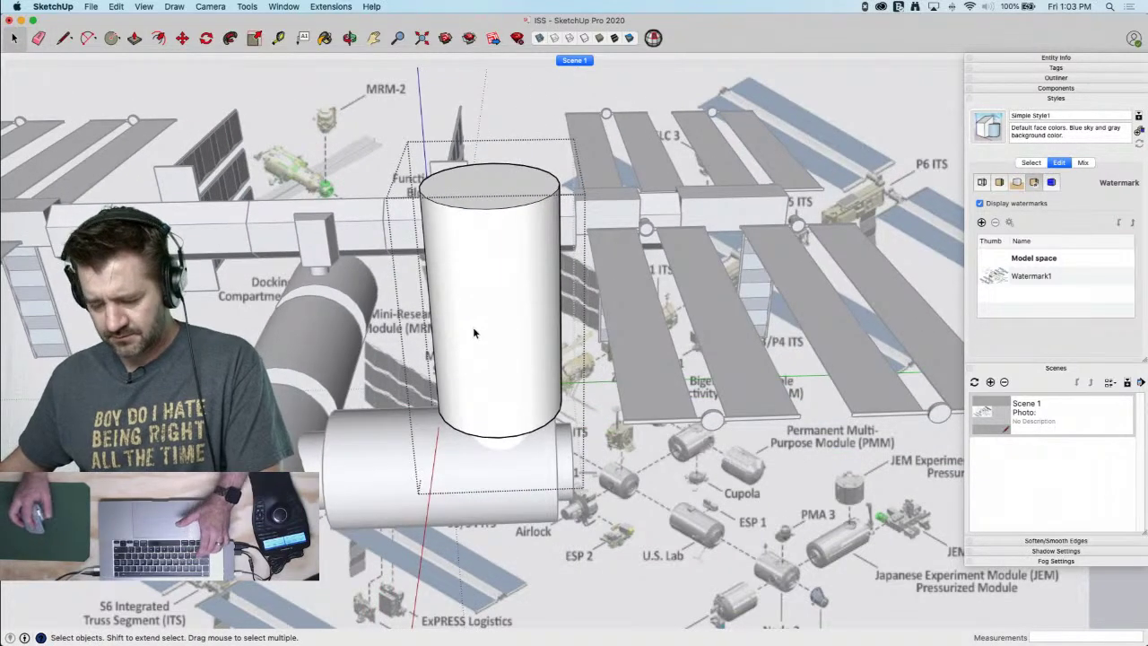
{"action": "left_click", "coordinate": [474, 332]}
{"action": "key", "text": "s"}
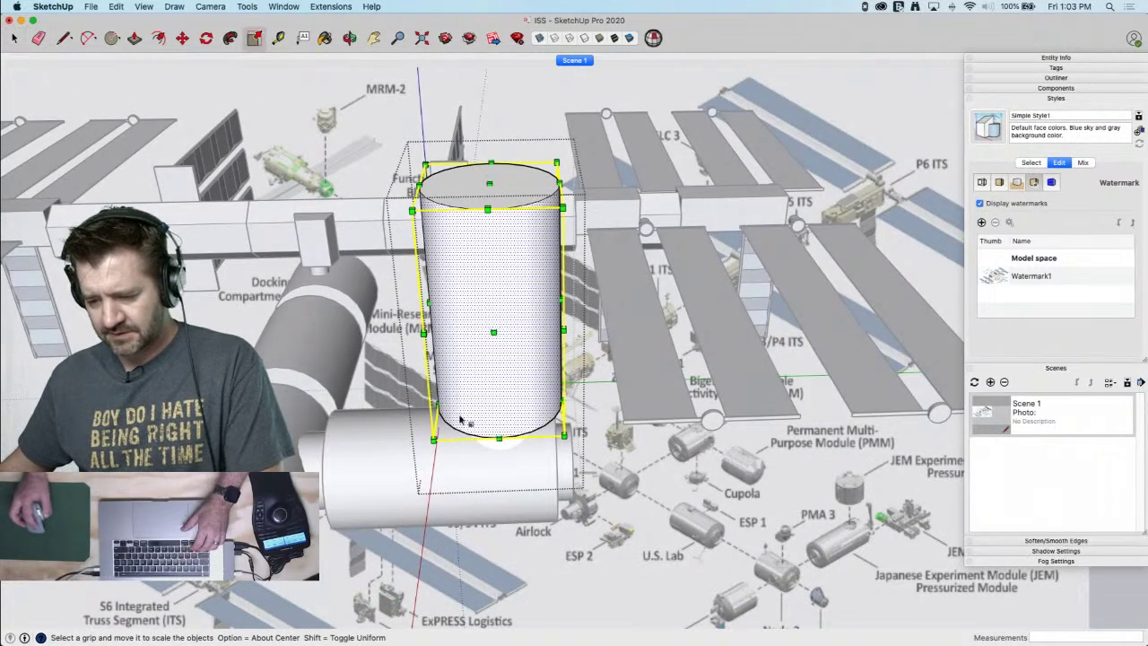
{"action": "left_click", "coordinate": [494, 332], "text": "alt+shift"}
{"action": "left_click_drag", "start_coordinate": [493, 339], "coordinate": [492, 345]}
{"action": "left_click_drag", "start_coordinate": [487, 304], "coordinate": [496, 305]}
{"action": "left_click_drag", "start_coordinate": [500, 307], "coordinate": [505, 308]}
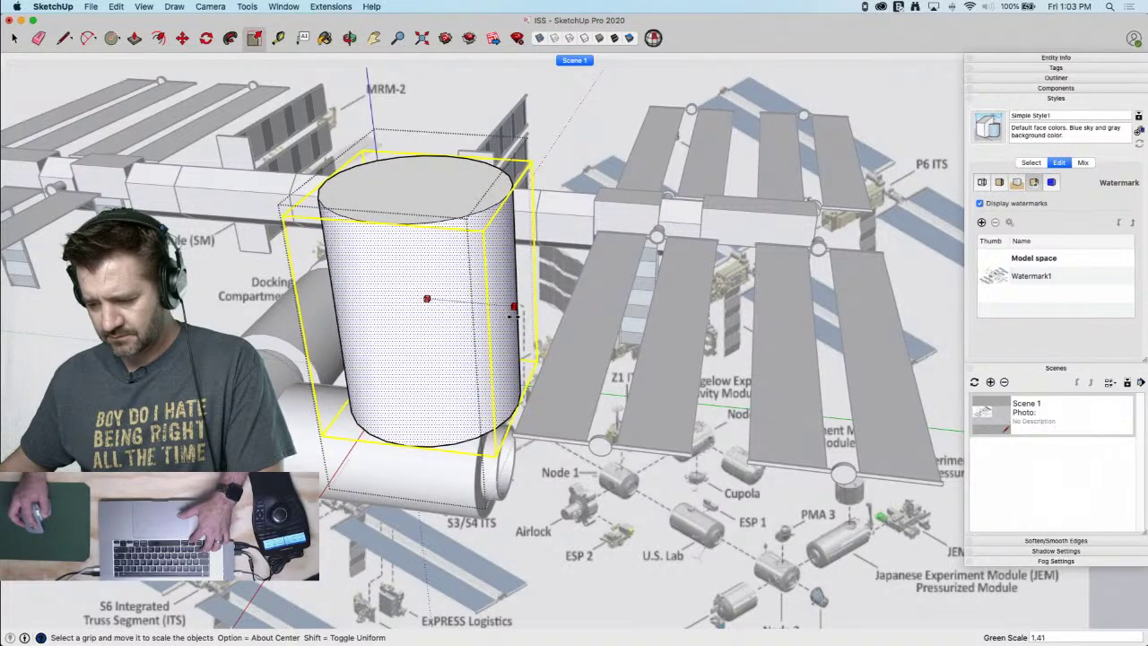
{"action": "left_click_drag", "start_coordinate": [514, 307], "coordinate": [515, 310]}
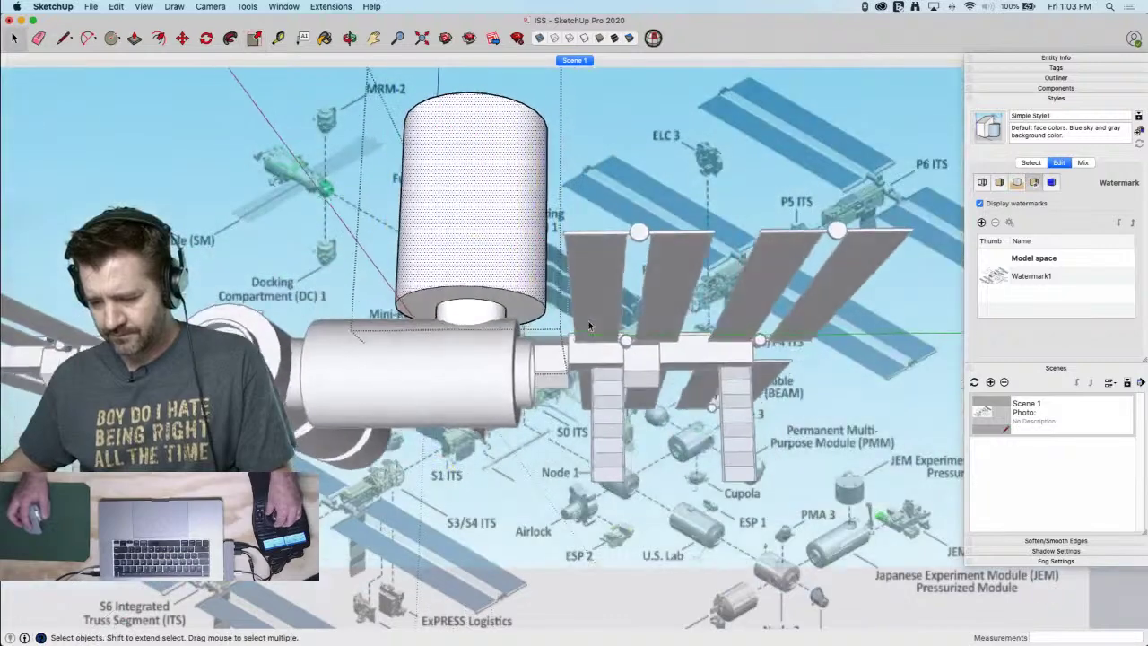
Push the JEM cylinder's upper face down about 9.15 m to shorten the module, and leave the component
{"action": "key", "text": "p"}
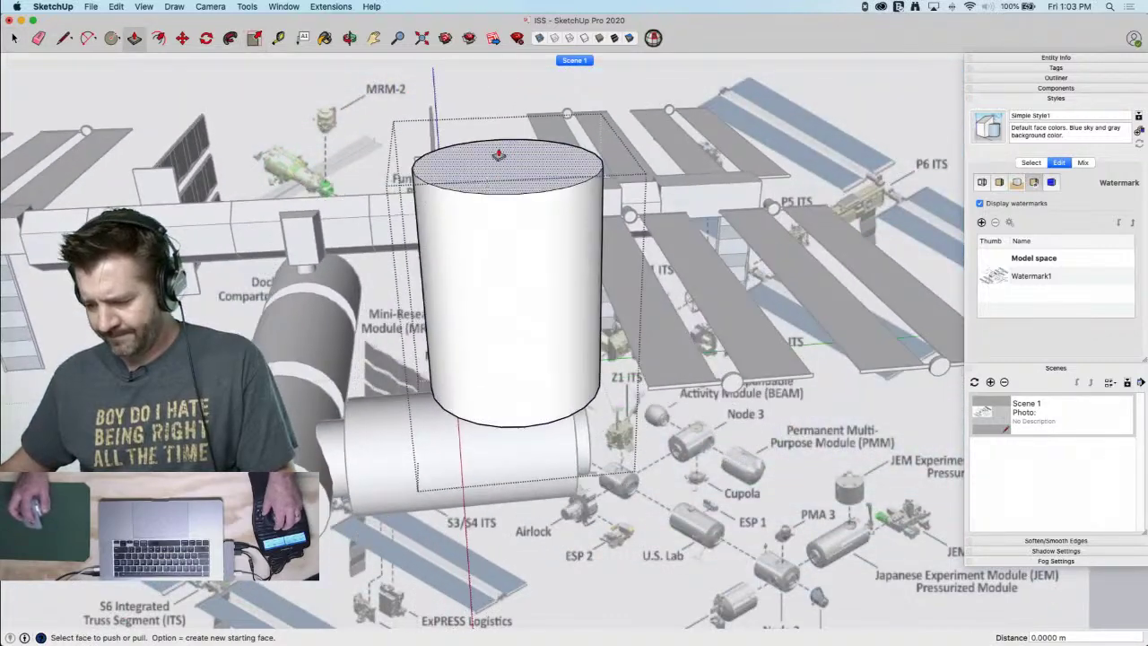
{"action": "left_click", "coordinate": [497, 164]}
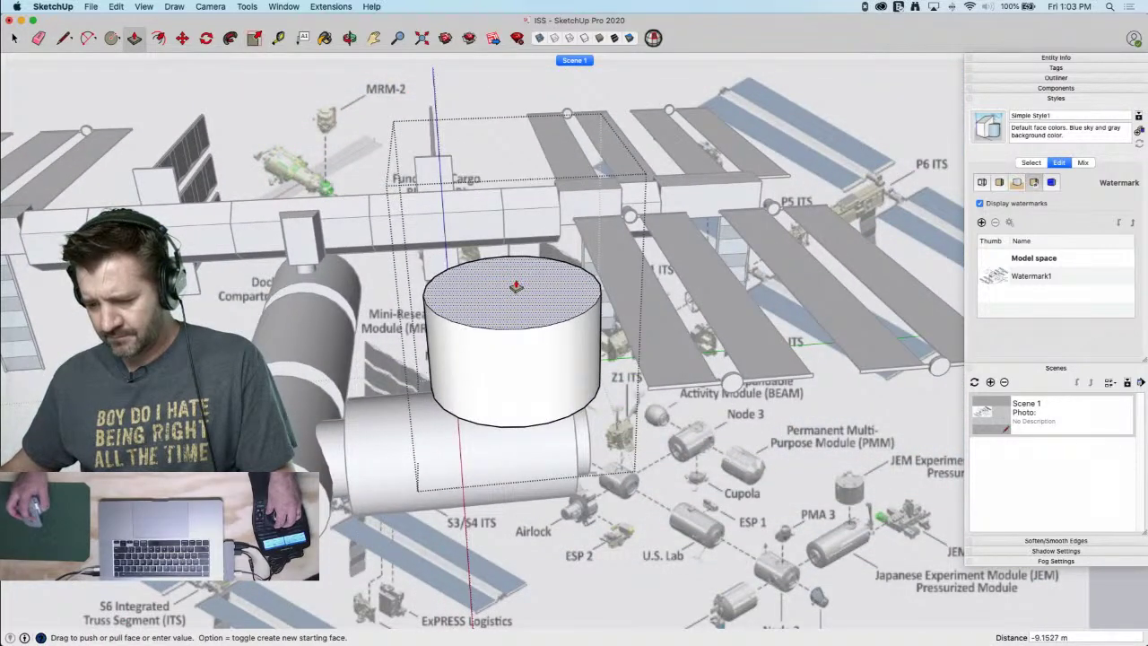
{"action": "left_click", "coordinate": [515, 287]}
{"action": "key", "text": "space"}
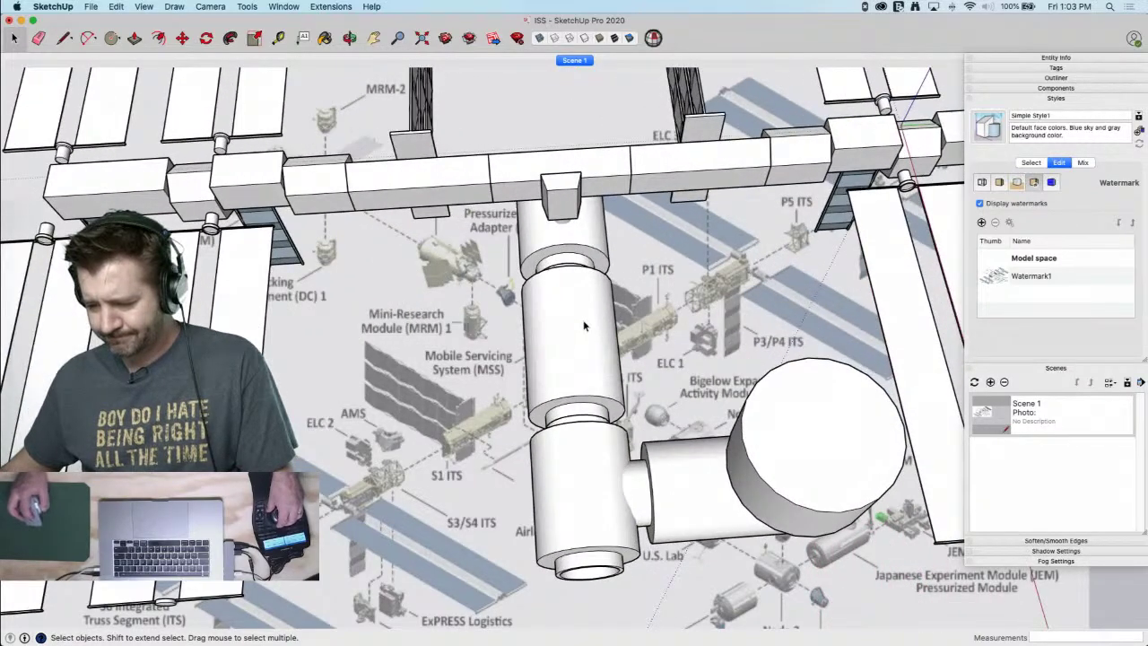
Rotate a copy of the middle module in the chain 90° about its end so it lies sideways
{"action": "left_click", "coordinate": [579, 337]}
{"action": "key", "text": "q"}
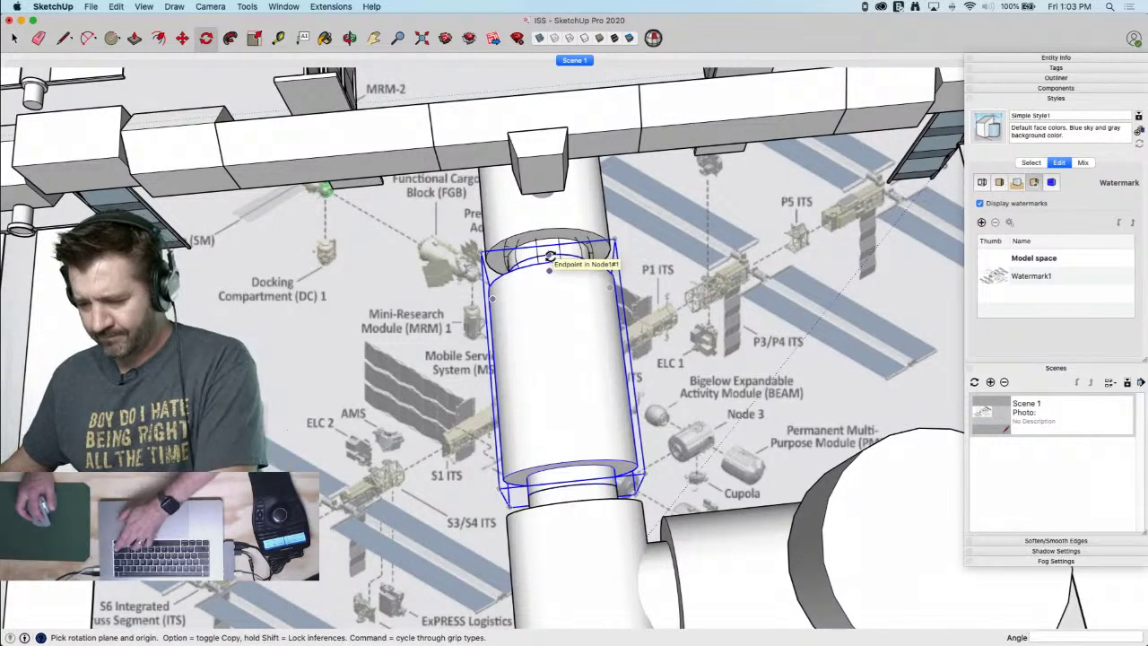
{"action": "left_click", "coordinate": [550, 256]}
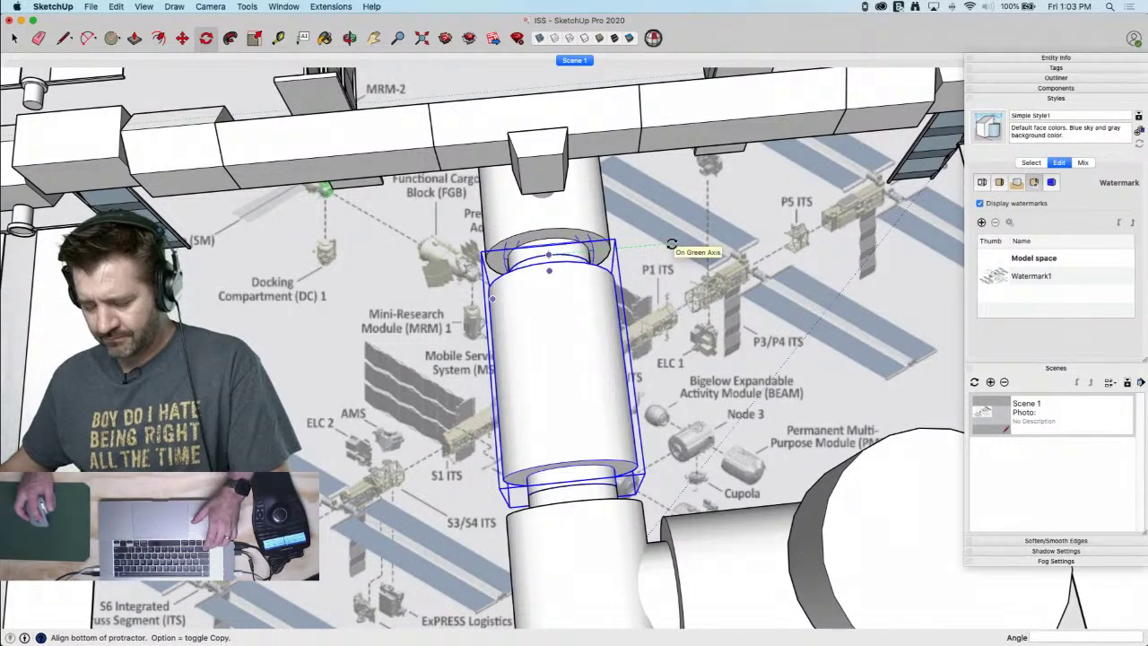
{"action": "left_click", "coordinate": [671, 244]}
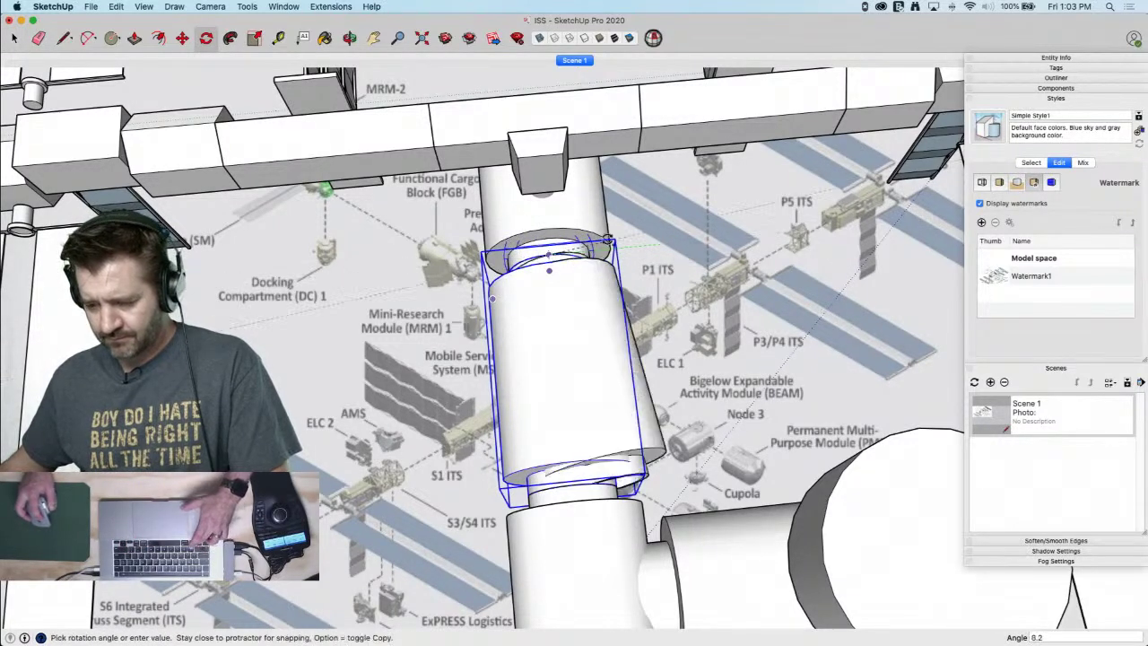
{"action": "left_click", "coordinate": [540, 213]}
Move the sideways copy clear of the chain and about 13.44 m along it, beside the module nearest the truss
{"action": "key", "text": "m"}
{"action": "scroll", "coordinate": [671, 382], "scroll_direction": "down", "scroll_amount": 2}
{"action": "left_click", "coordinate": [638, 359]}
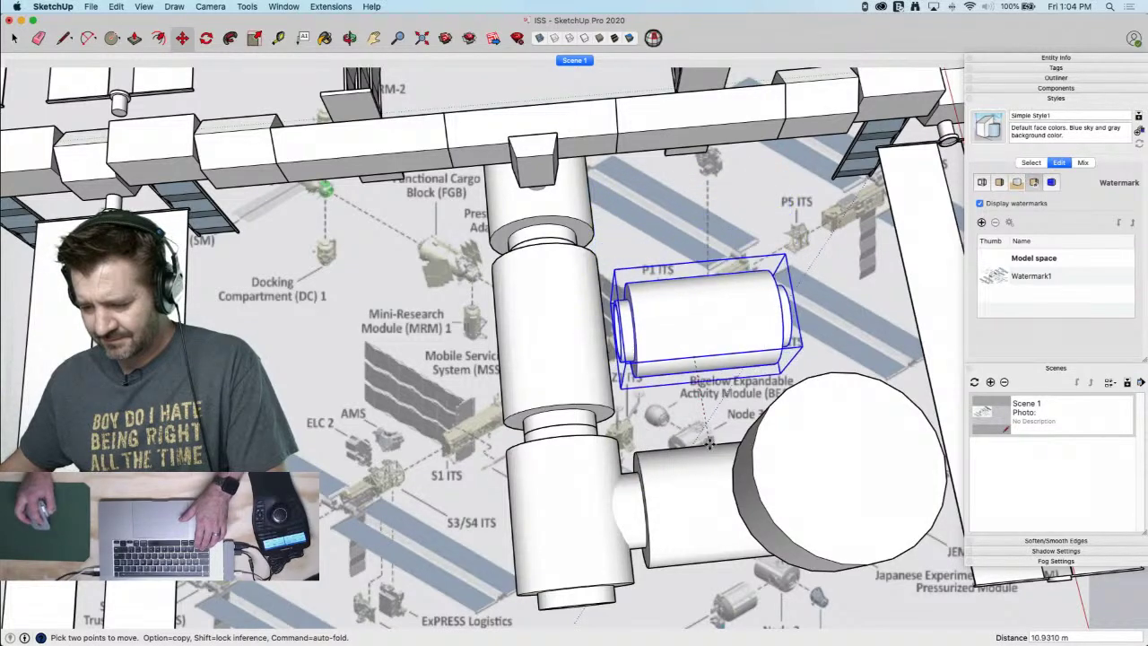
{"action": "middle_click_drag", "start_coordinate": [835, 302], "coordinate": [560, 323]}
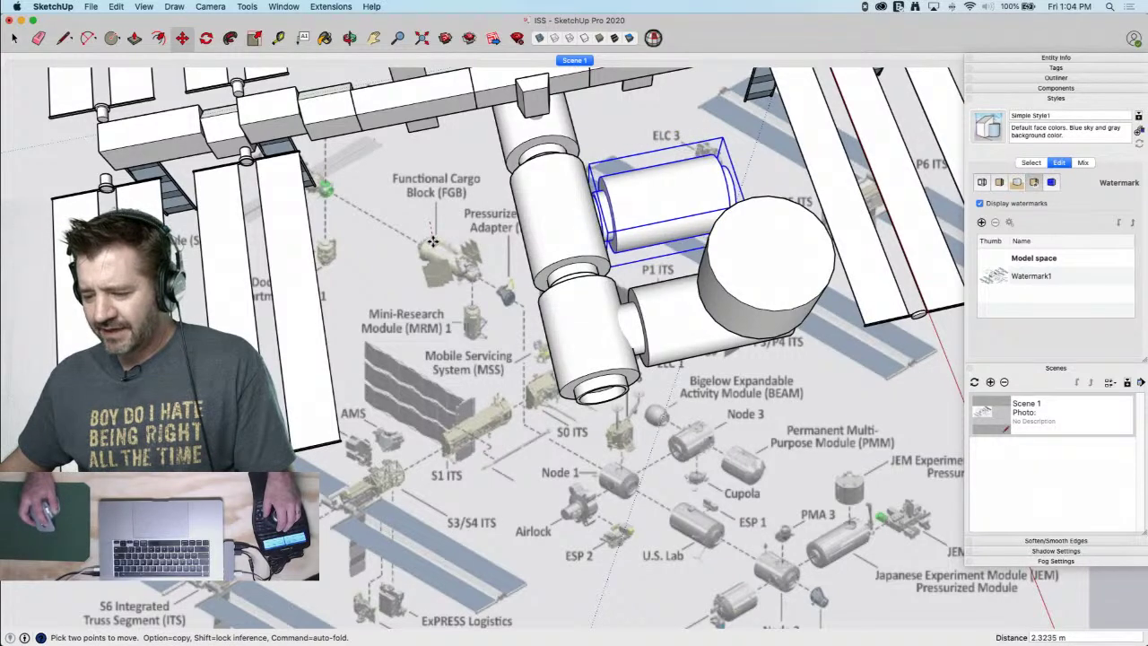
{"action": "middle_click_drag", "start_coordinate": [434, 242], "coordinate": [882, 465]}
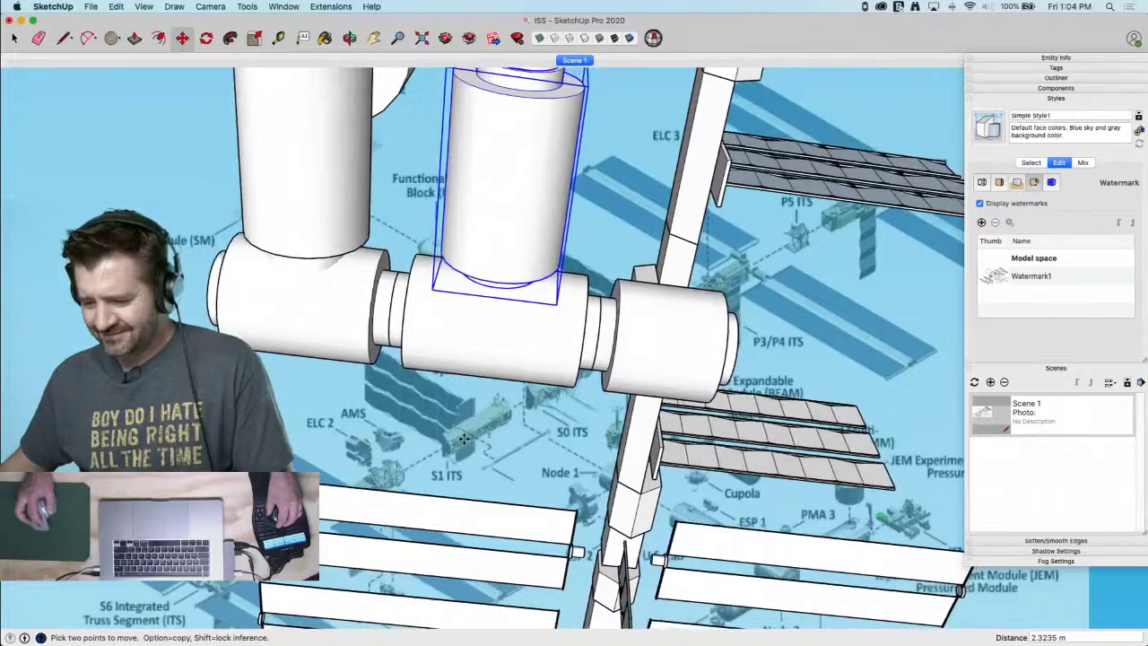
{"action": "left_click", "coordinate": [316, 409]}
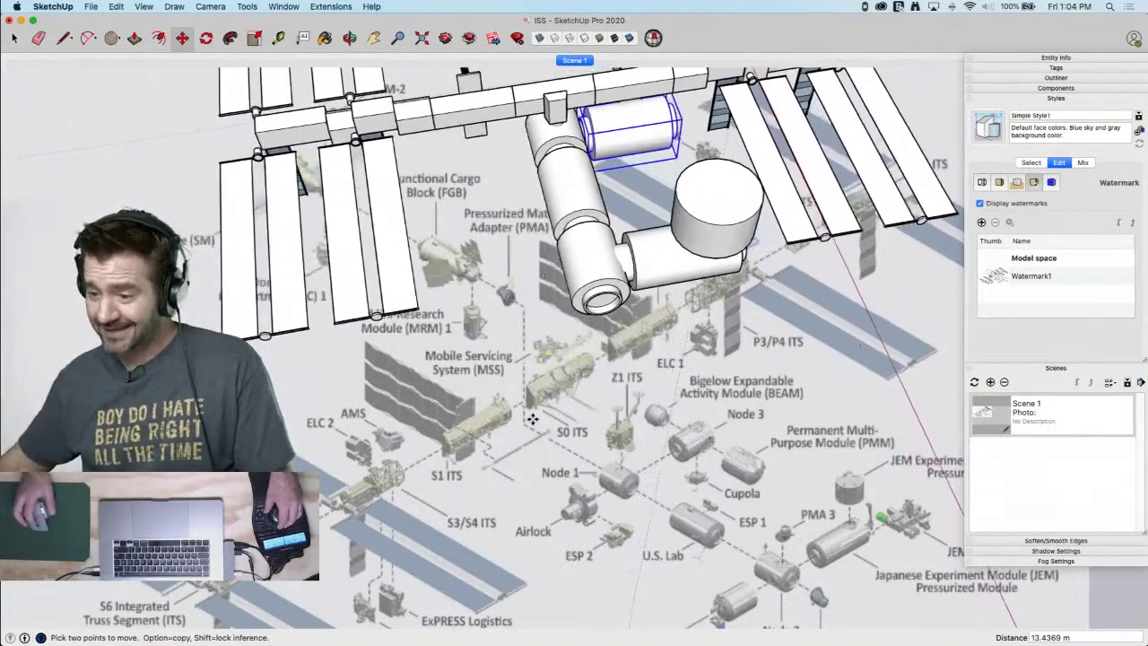
Copy the sideways module about 37.53 m to the opposite side of the chain's end module and shift it outward about 1.39 m into alignment
{"action": "scroll", "coordinate": [619, 303], "scroll_direction": "up", "scroll_amount": 5}
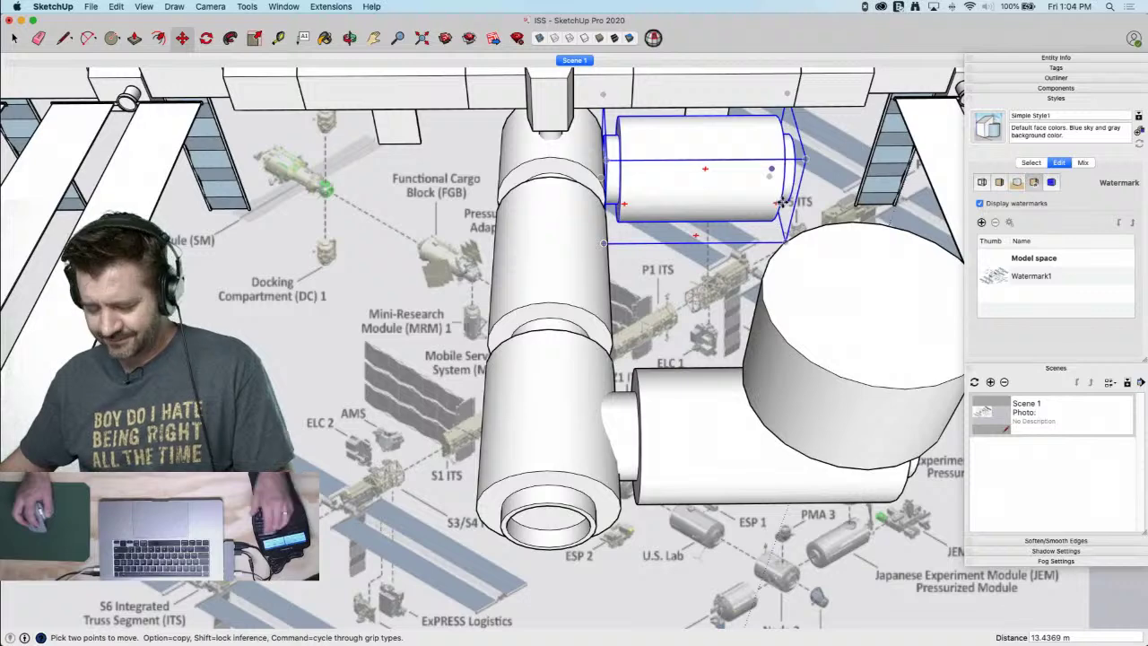
{"action": "key", "text": "alt"}
{"action": "left_click", "coordinate": [783, 203]}
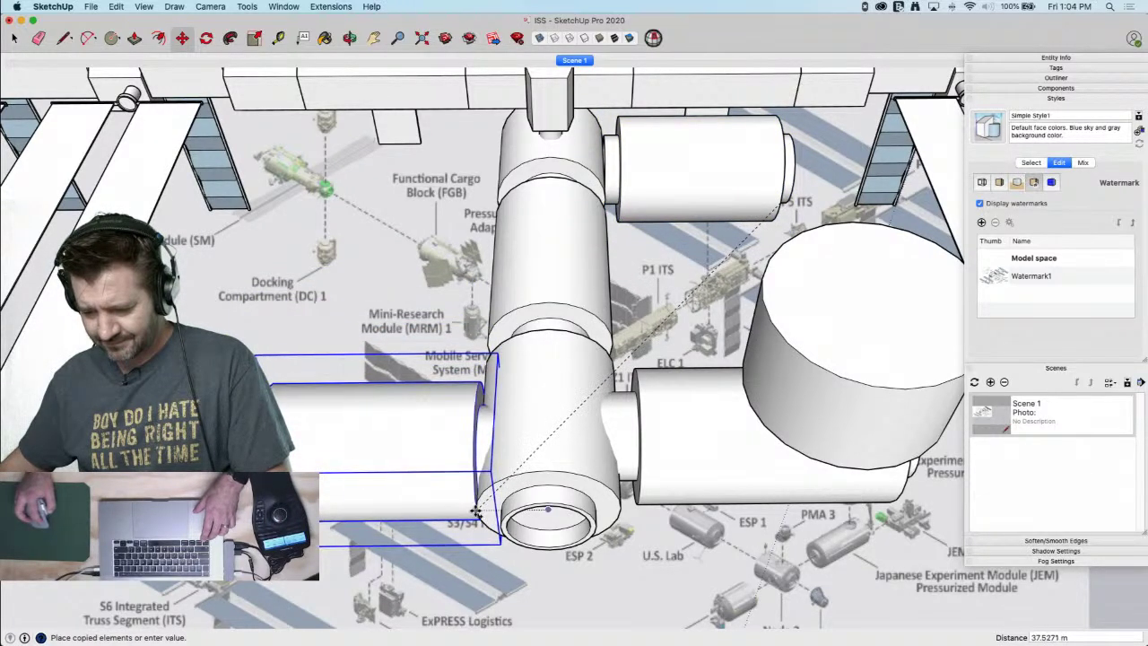
{"action": "left_click", "coordinate": [476, 510]}
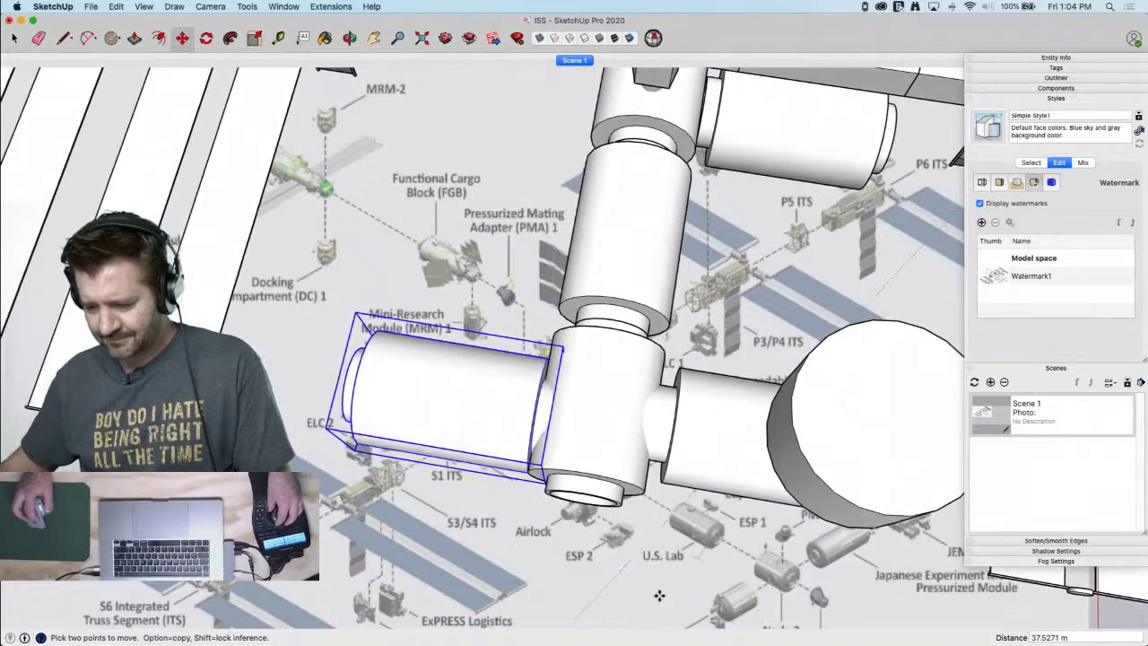
{"action": "left_click", "coordinate": [536, 401]}
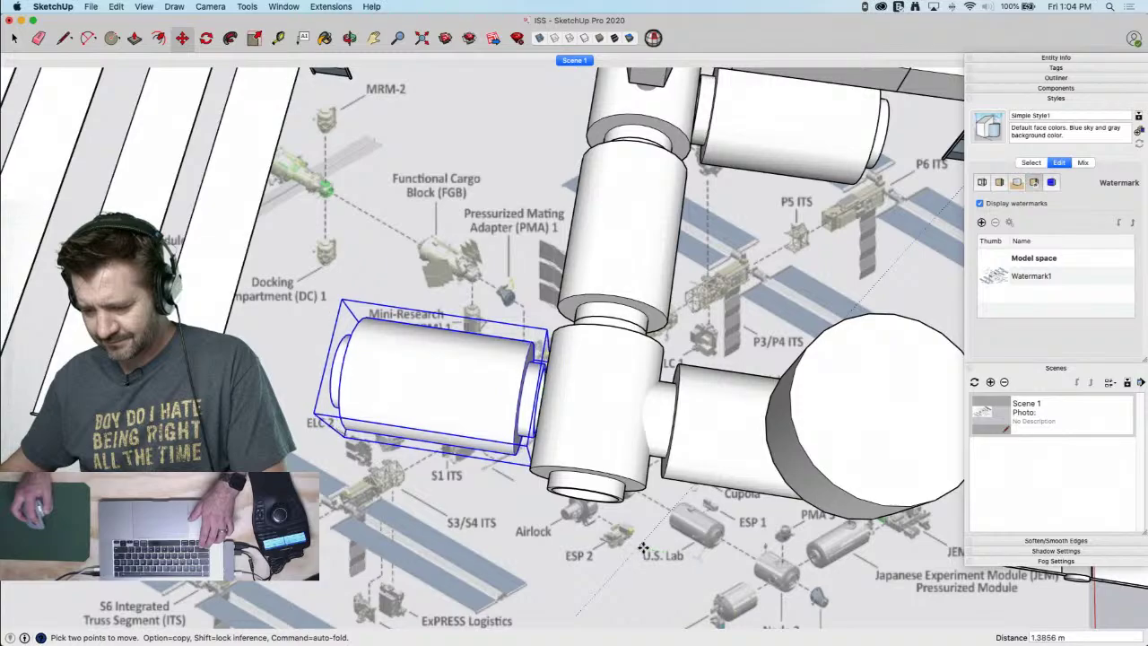
{"action": "middle_click_drag", "start_coordinate": [642, 547], "coordinate": [567, 525]}
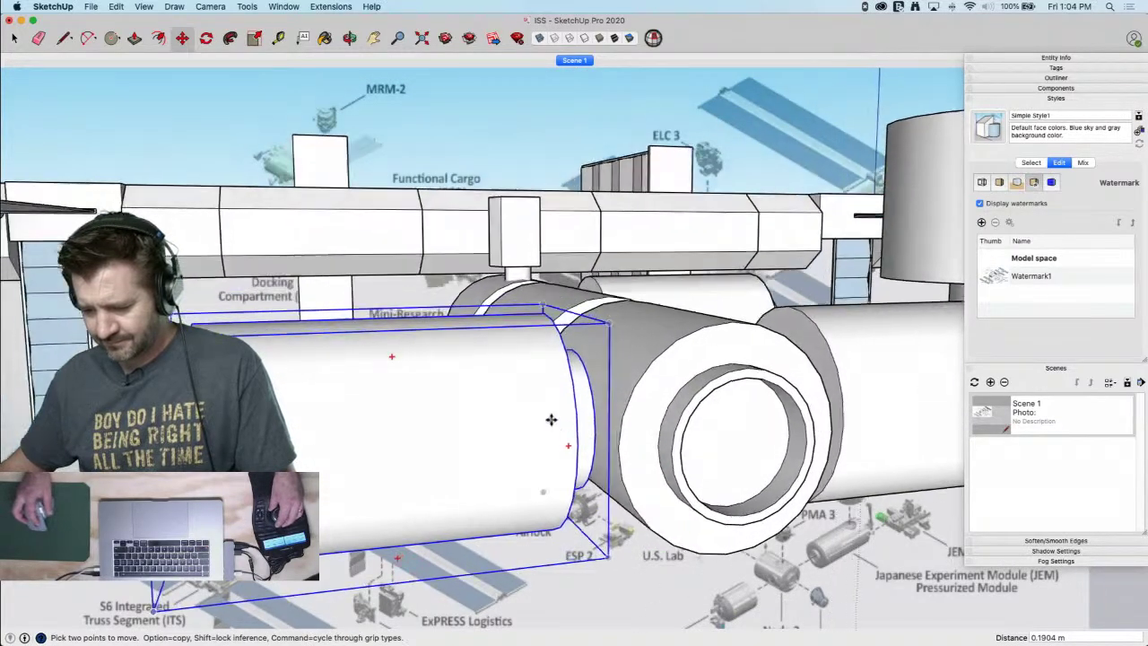
Make the new side module unique and push/pull its inner connecting ring into the chain's end module
{"action": "key", "text": "space"}
{"action": "right_click", "coordinate": [513, 384]}
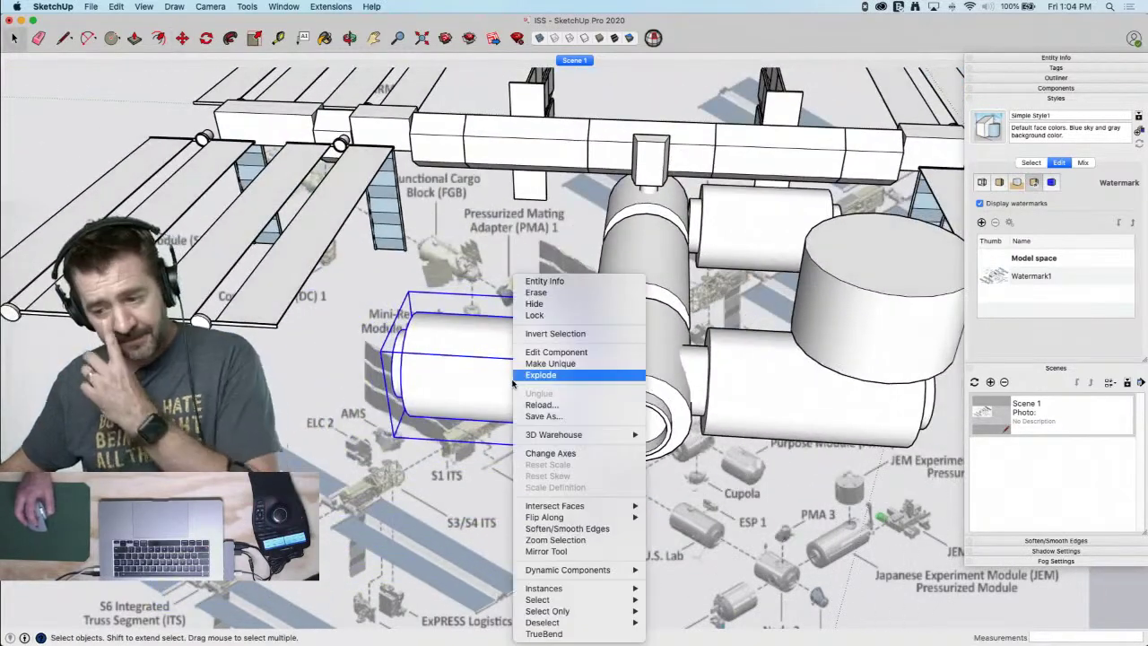
{"action": "left_click", "coordinate": [556, 352]}
{"action": "middle_click_drag", "start_coordinate": [556, 353], "coordinate": [577, 369]}
{"action": "key", "text": "p"}
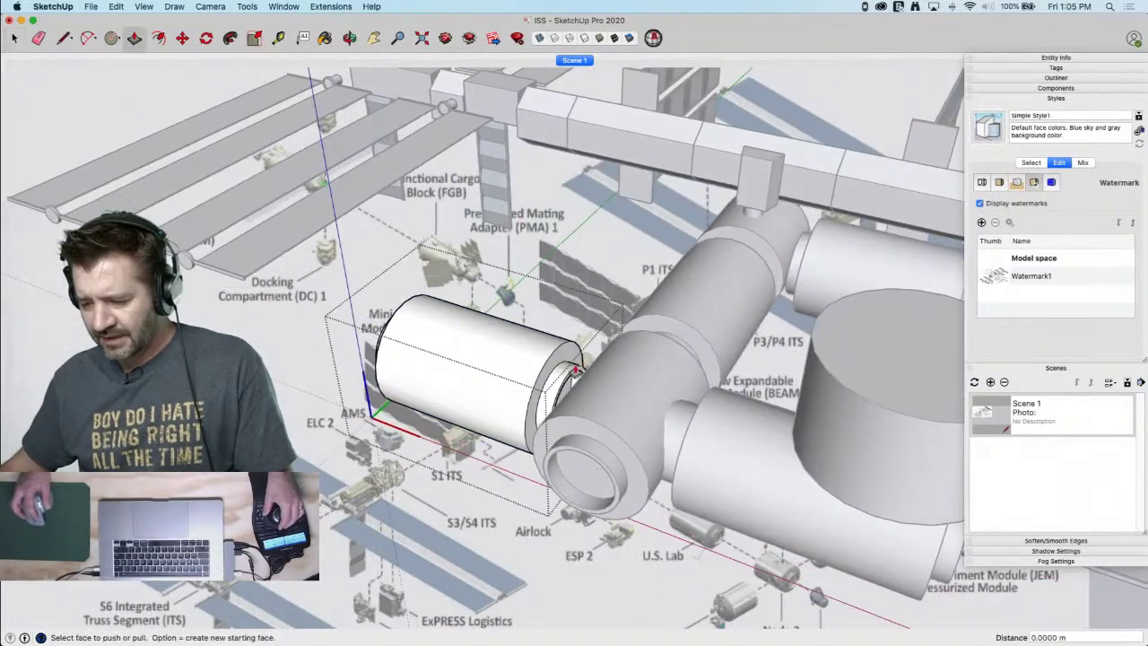
{"action": "left_click", "coordinate": [594, 389]}
{"action": "key", "text": "space"}
{"action": "left_click", "coordinate": [675, 496]}
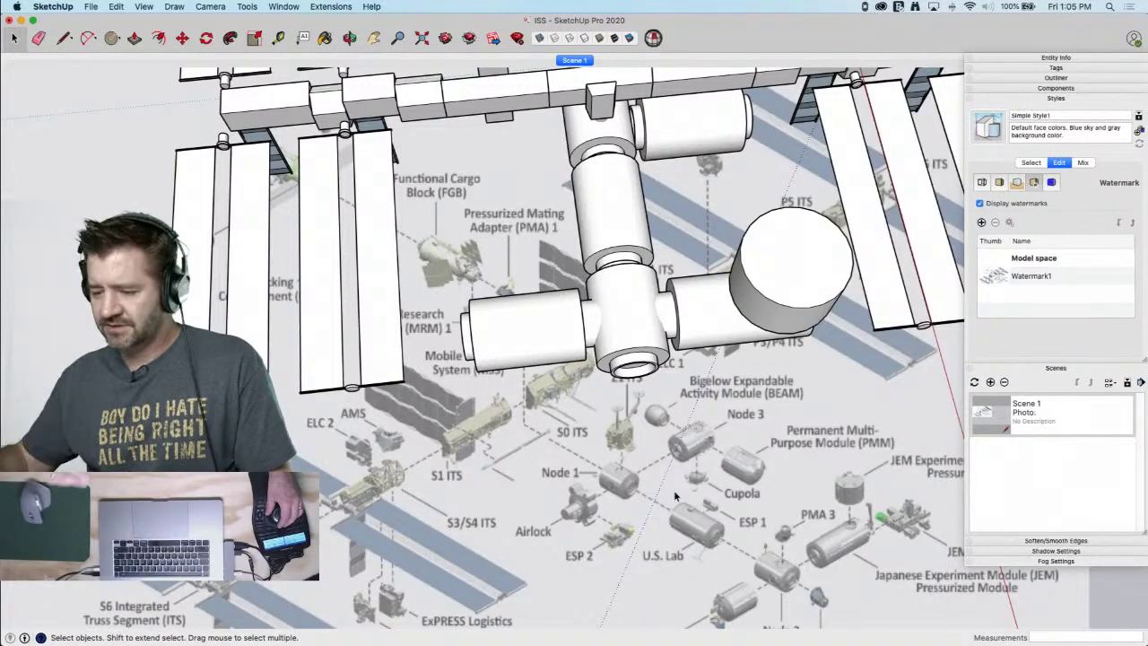
Inside the same side module, push the outer ring flush with the end face and erase the leftover circles
{"action": "scroll", "coordinate": [674, 496], "scroll_direction": "down", "scroll_amount": 4}
{"action": "middle_click_drag", "start_coordinate": [751, 429], "coordinate": [541, 318]}
{"action": "scroll", "coordinate": [541, 317], "scroll_direction": "up", "scroll_amount": 3}
{"action": "scroll", "coordinate": [531, 294], "scroll_direction": "up", "scroll_amount": 5}
{"action": "left_click", "coordinate": [527, 207]}
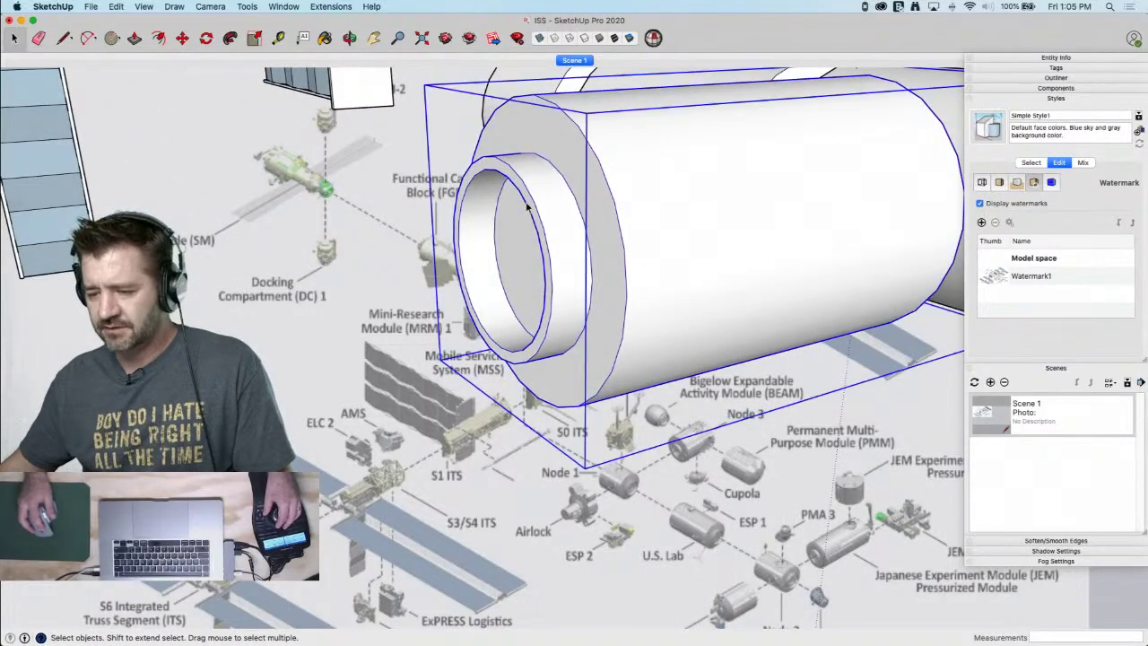
{"action": "double_click", "coordinate": [528, 207]}
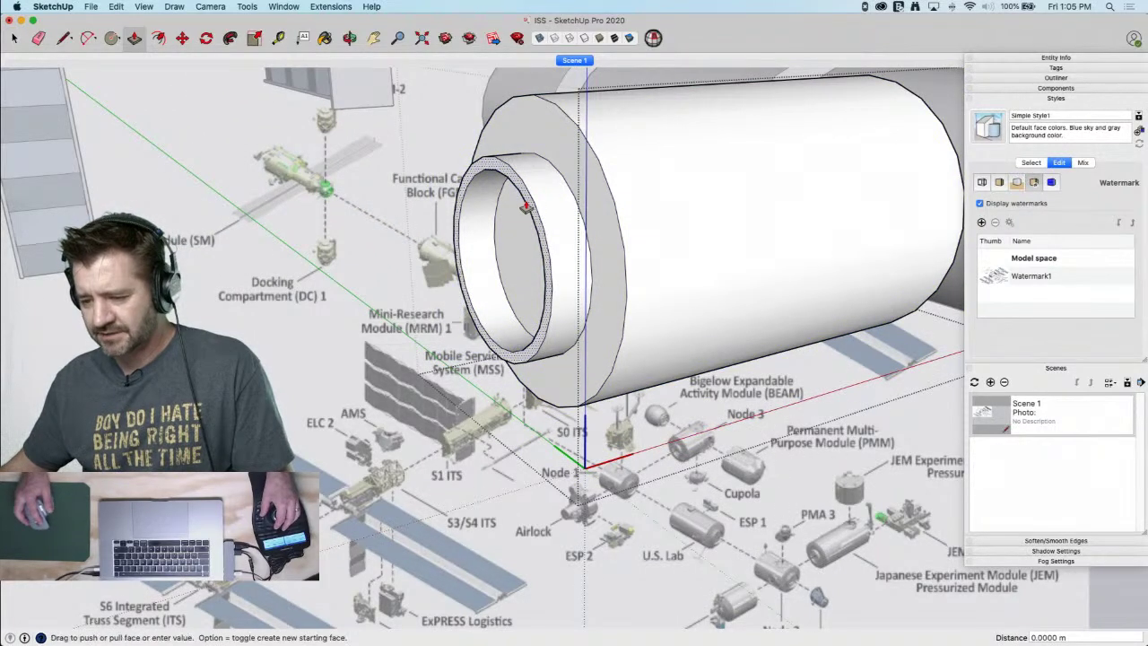
{"action": "left_click_drag", "start_coordinate": [527, 207], "coordinate": [547, 209]}
{"action": "key", "text": "e"}
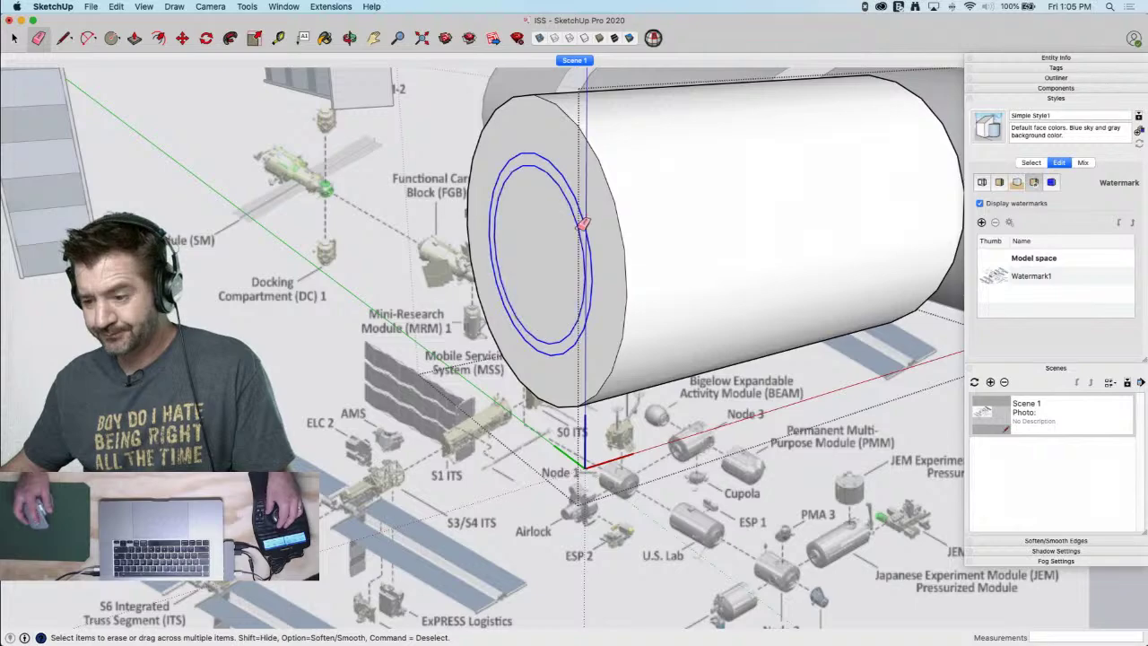
{"action": "left_click", "coordinate": [583, 223]}
Push the side module's outer end face inward to shorten the cylinder, and leave the component
{"action": "scroll", "coordinate": [560, 211], "scroll_direction": "down", "scroll_amount": 5}
{"action": "key", "text": "p"}
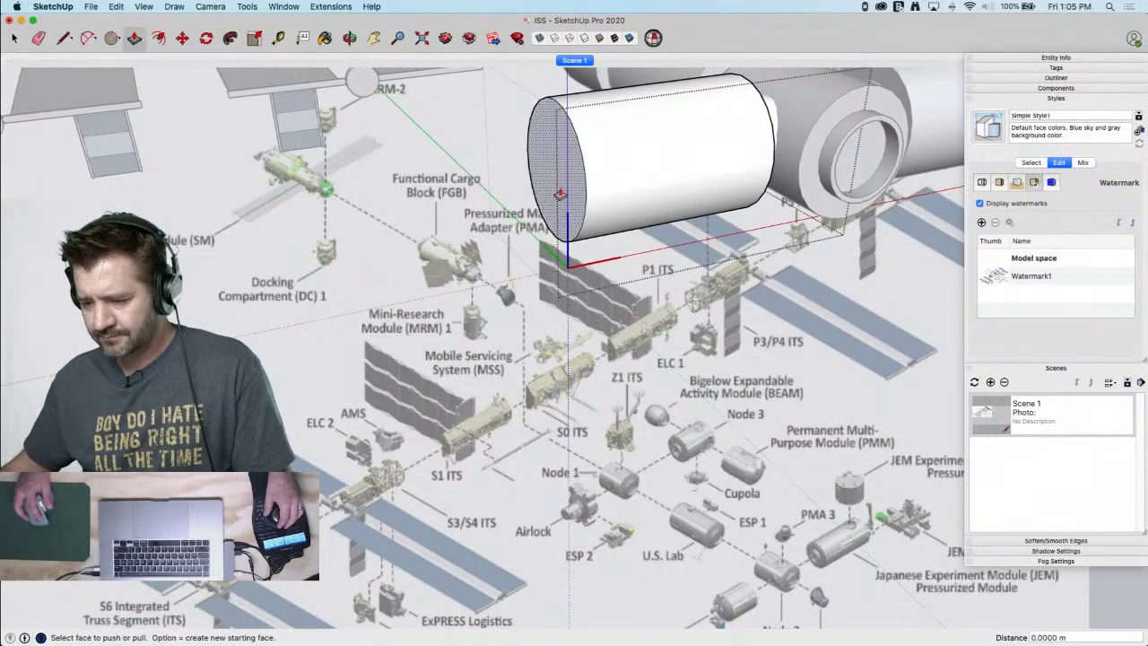
{"action": "left_click", "coordinate": [595, 185]}
{"action": "key", "text": "space"}
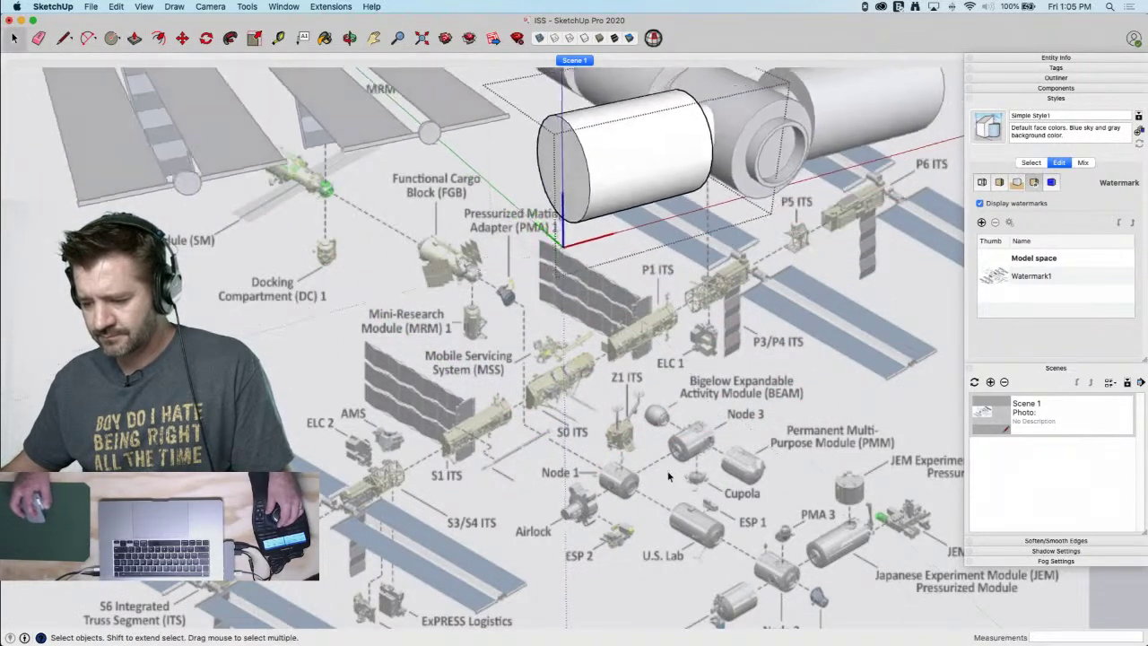
{"action": "left_click", "coordinate": [669, 474]}
Reopen the side module and offset its outer end face inward about 3.59 m to make a small central circle
{"action": "middle_click_drag", "start_coordinate": [696, 448], "coordinate": [691, 359]}
{"action": "scroll", "coordinate": [530, 351], "scroll_direction": "up", "scroll_amount": 4}
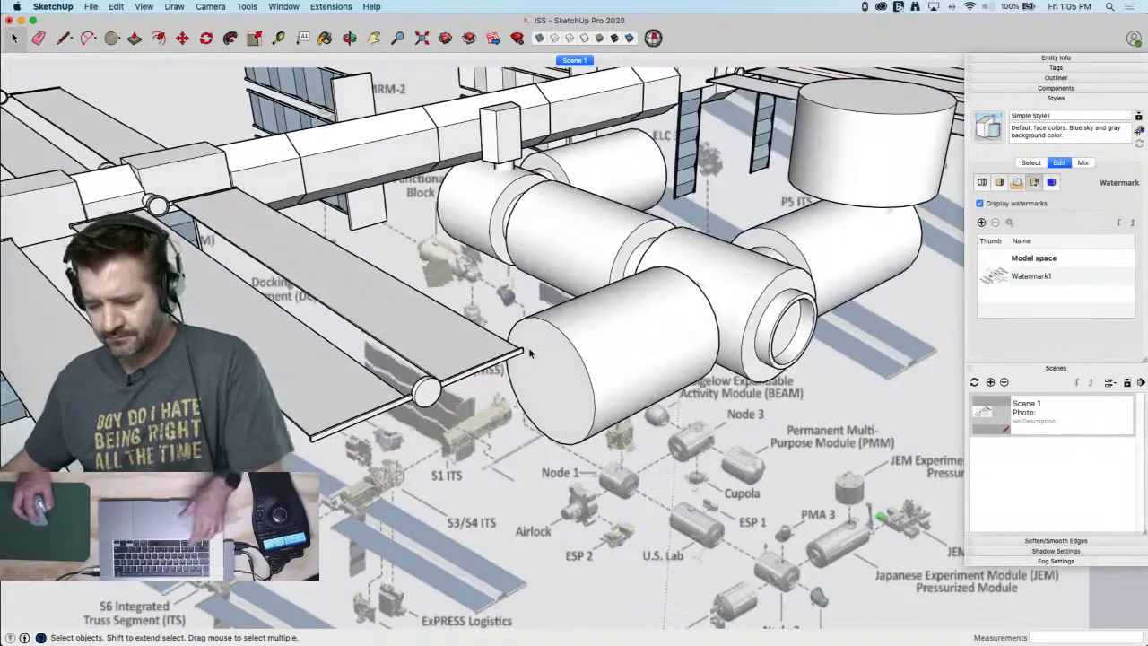
{"action": "key", "text": "f"}
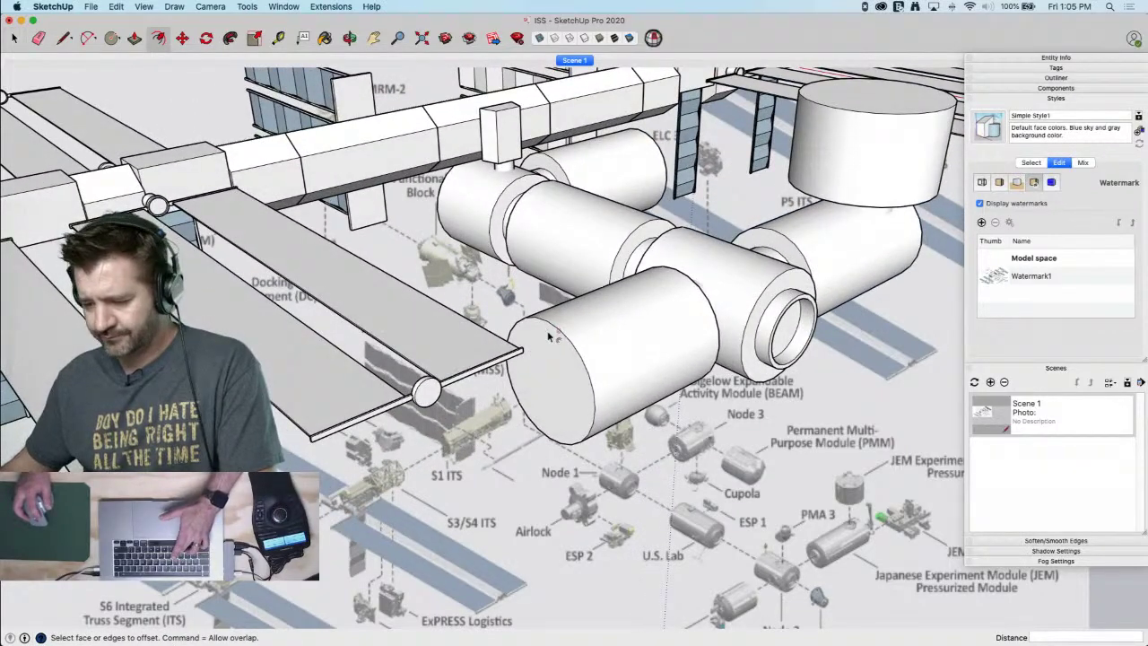
{"action": "double_click", "coordinate": [549, 335]}
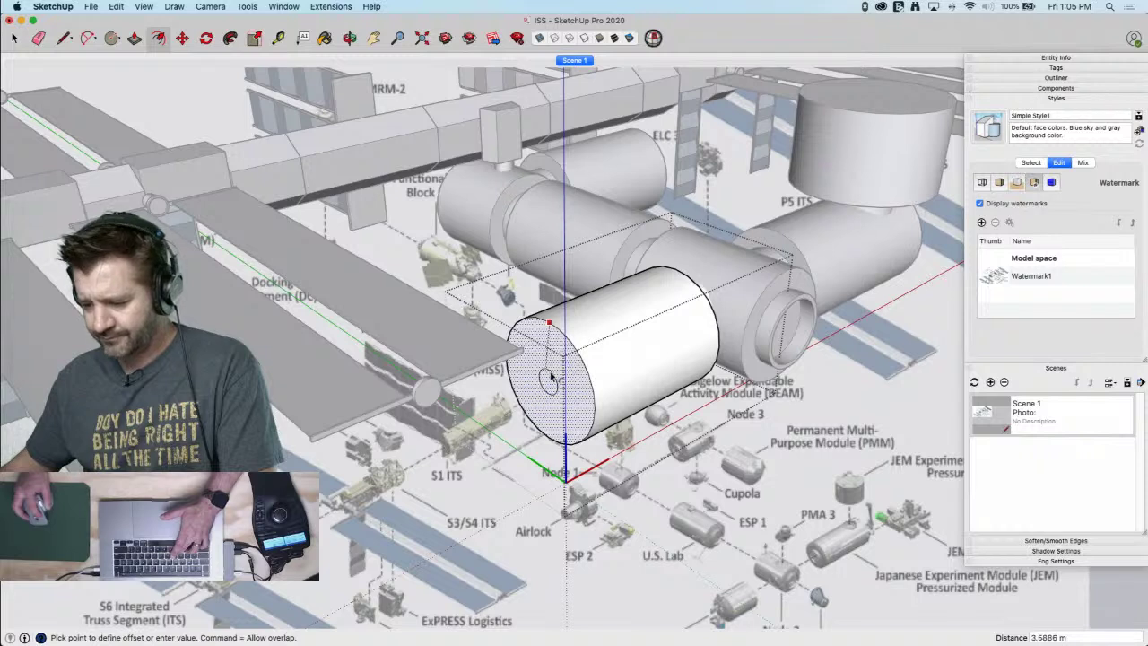
{"action": "key", "text": "Escape"}
{"action": "key", "text": "space"}
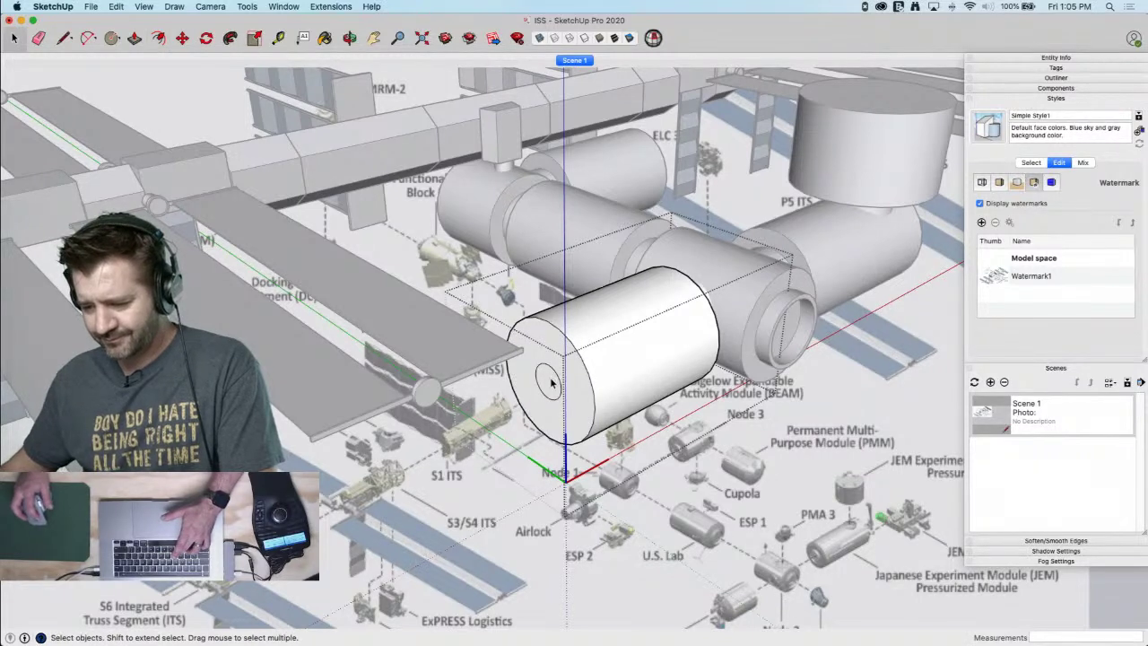
Move the small central circle outward about 1.63 m to form a tapered end, and leave the component
{"action": "key", "text": "m"}
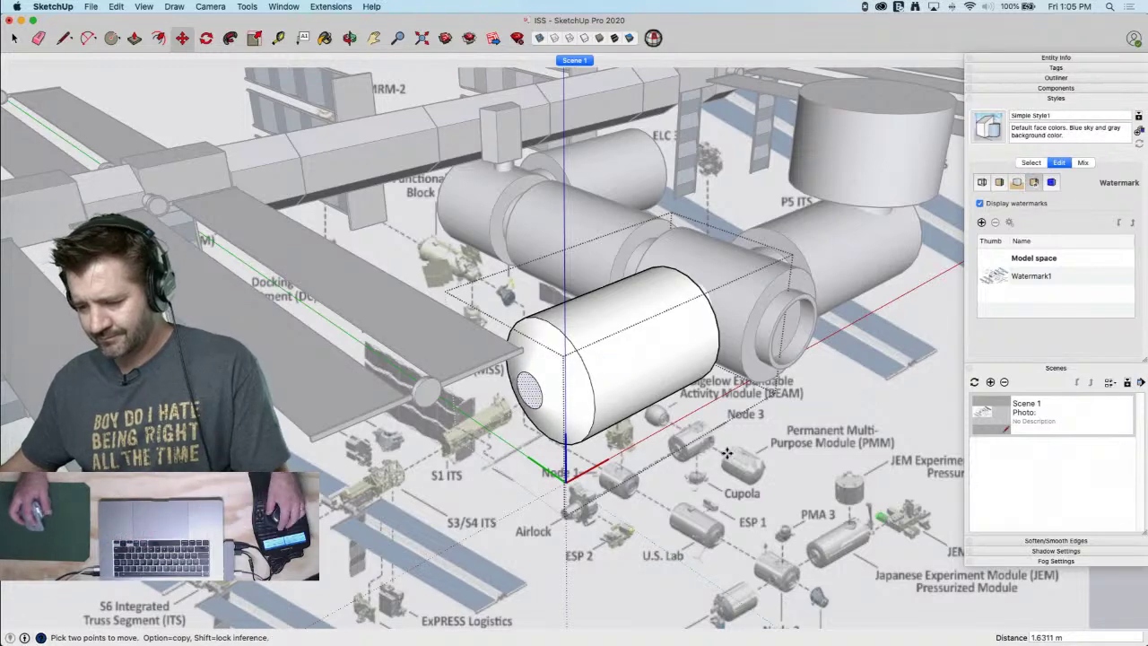
{"action": "key", "text": "space"}
{"action": "left_click", "coordinate": [690, 490]}
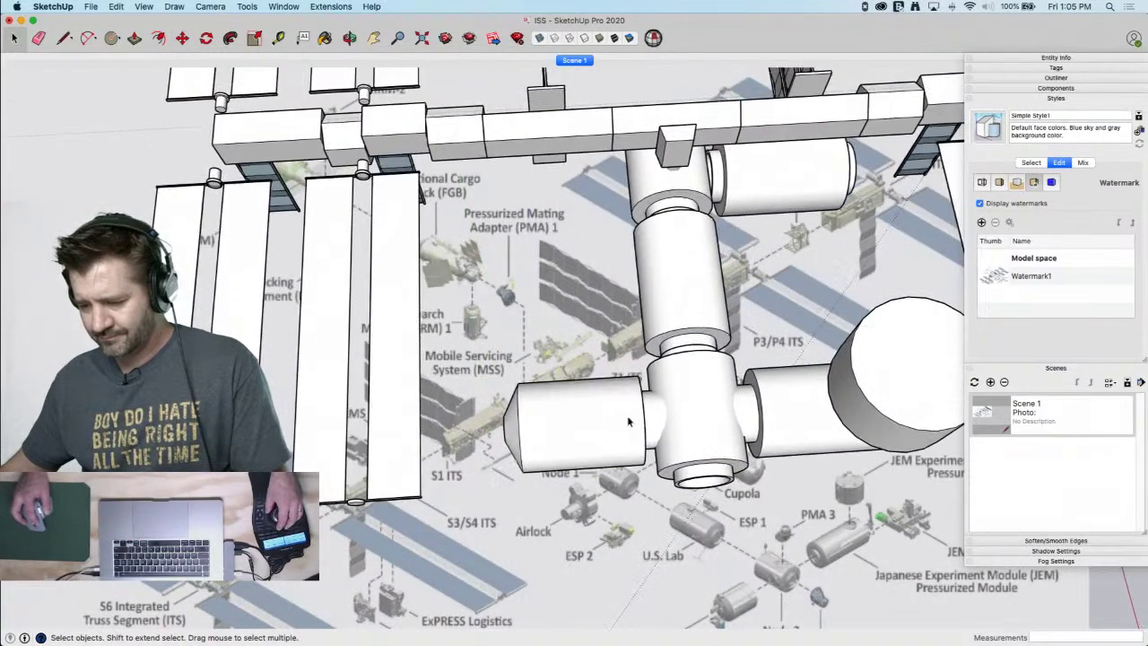
Copy the tapered side module from the Node 1 chain over to the module docked beside the chain near the truss
{"action": "scroll", "coordinate": [656, 416], "scroll_direction": "up", "scroll_amount": 10}
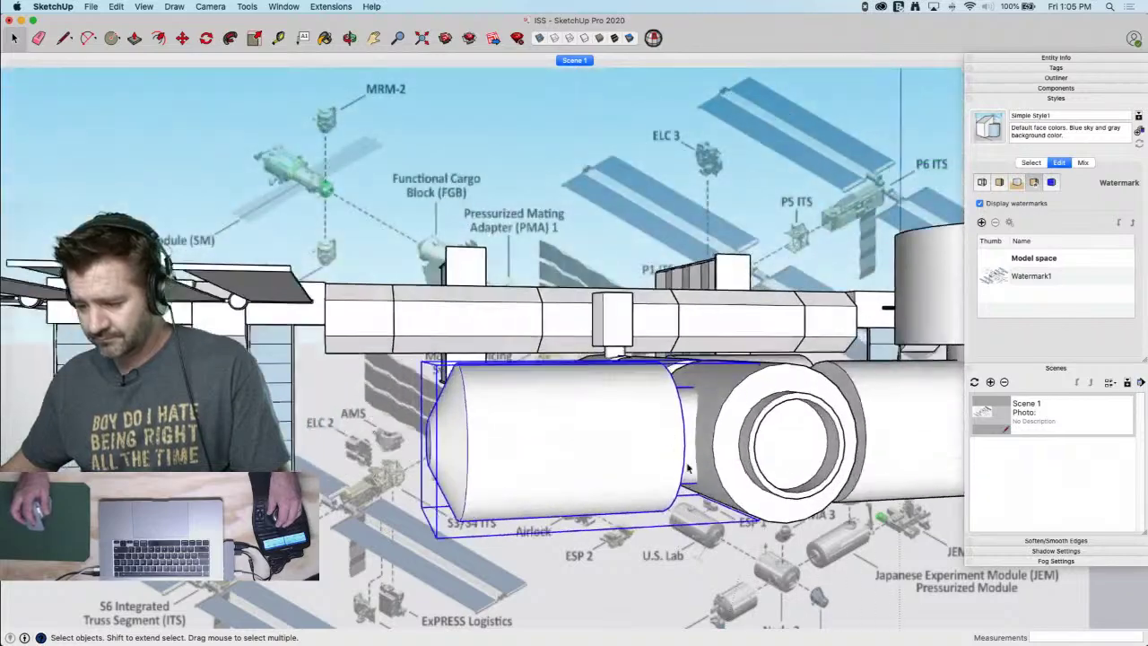
{"action": "key", "text": "m"}
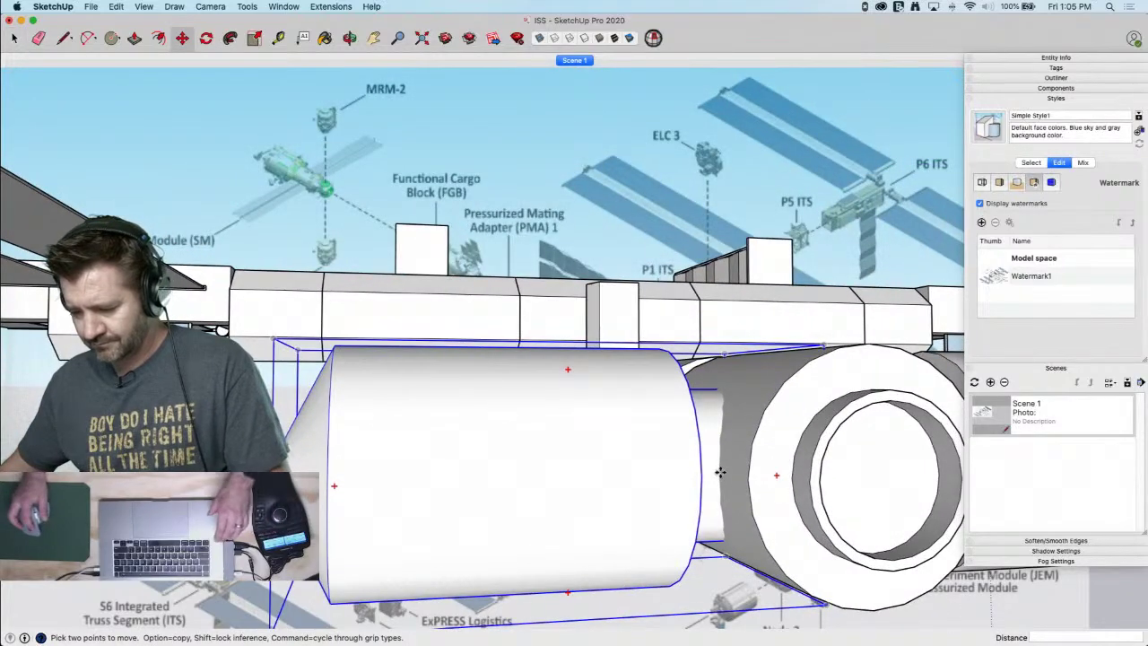
{"action": "left_click", "coordinate": [720, 471]}
{"action": "key", "text": "alt"}
{"action": "scroll", "coordinate": [674, 546], "scroll_direction": "down", "scroll_amount": 5}
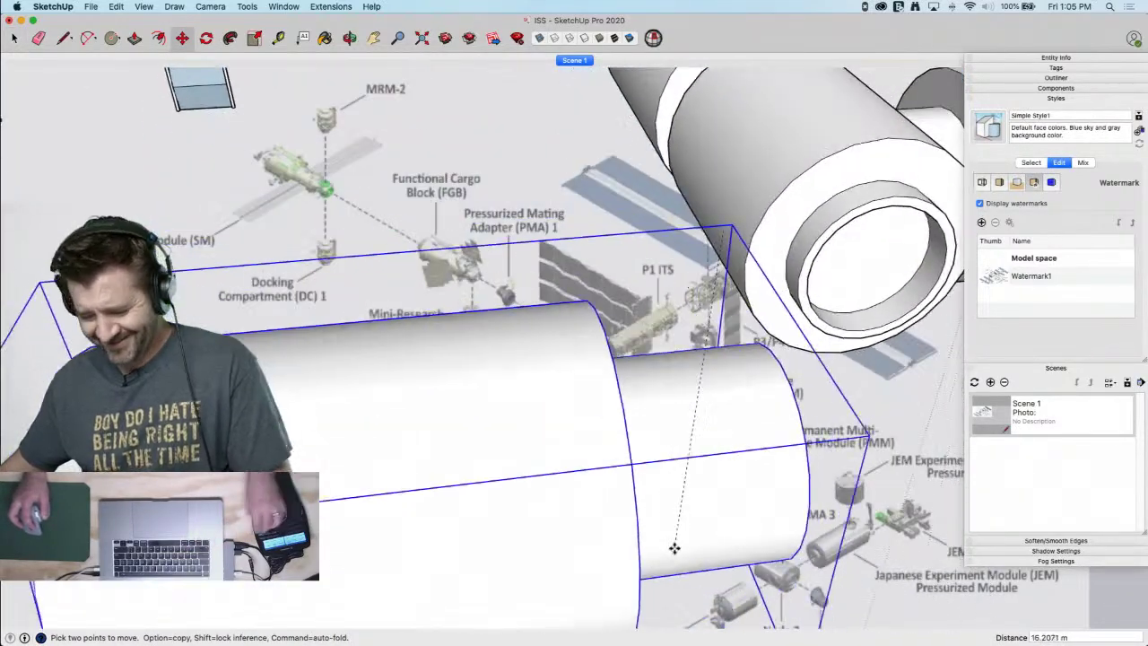
{"action": "scroll", "coordinate": [671, 549], "scroll_direction": "up", "scroll_amount": 5}
{"action": "scroll", "coordinate": [671, 549], "scroll_direction": "down", "scroll_amount": 5}
{"action": "scroll", "coordinate": [696, 278], "scroll_direction": "up", "scroll_amount": 5}
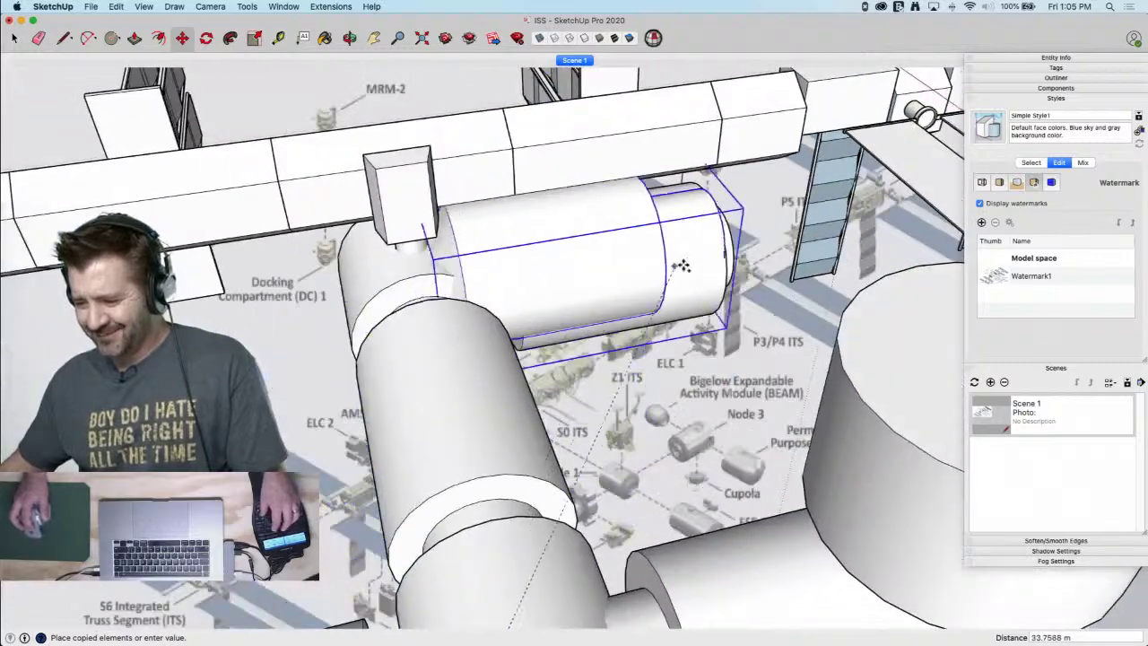
{"action": "left_click", "coordinate": [772, 289]}
{"action": "scroll", "coordinate": [761, 377], "scroll_direction": "up", "scroll_amount": 3}
{"action": "middle_click_drag", "start_coordinate": [760, 377], "coordinate": [575, 341]}
Rotate the copied tapered module a quarter turn in the horizontal plane so it runs parallel to the Node 1 chain
{"action": "key", "text": "q"}
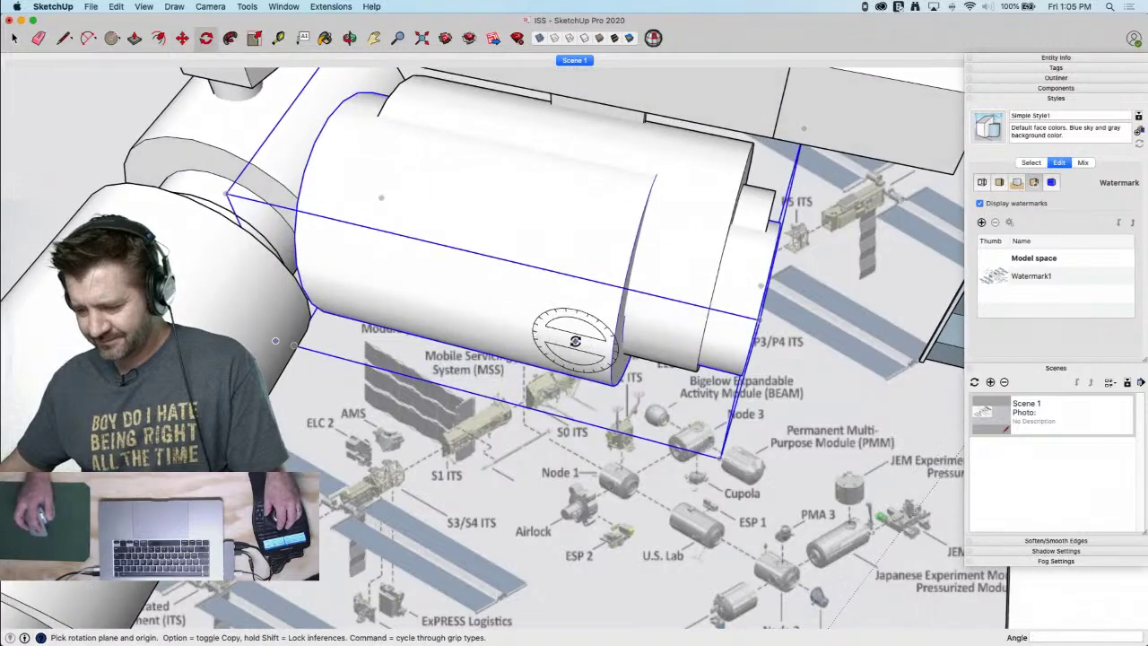
{"action": "scroll", "coordinate": [647, 342], "scroll_direction": "up", "scroll_amount": 5}
{"action": "scroll", "coordinate": [647, 339], "scroll_direction": "down", "scroll_amount": 4}
{"action": "middle_click_drag", "start_coordinate": [649, 341], "coordinate": [494, 338]}
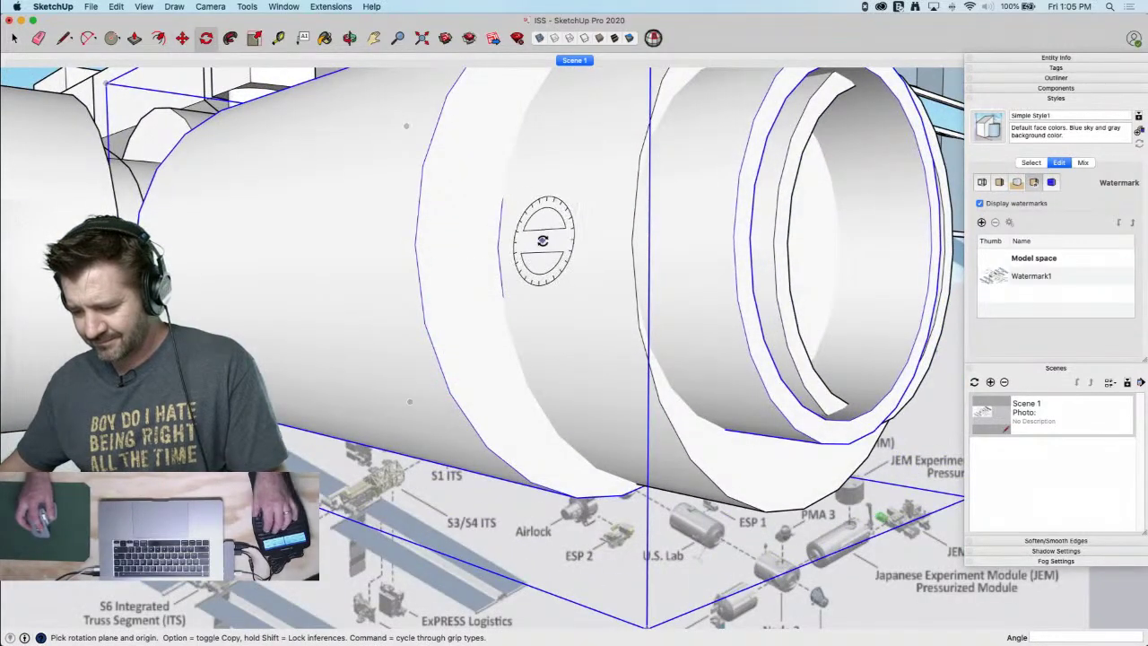
{"action": "left_click", "coordinate": [542, 242]}
{"action": "middle_click_drag", "start_coordinate": [564, 239], "coordinate": [457, 443]}
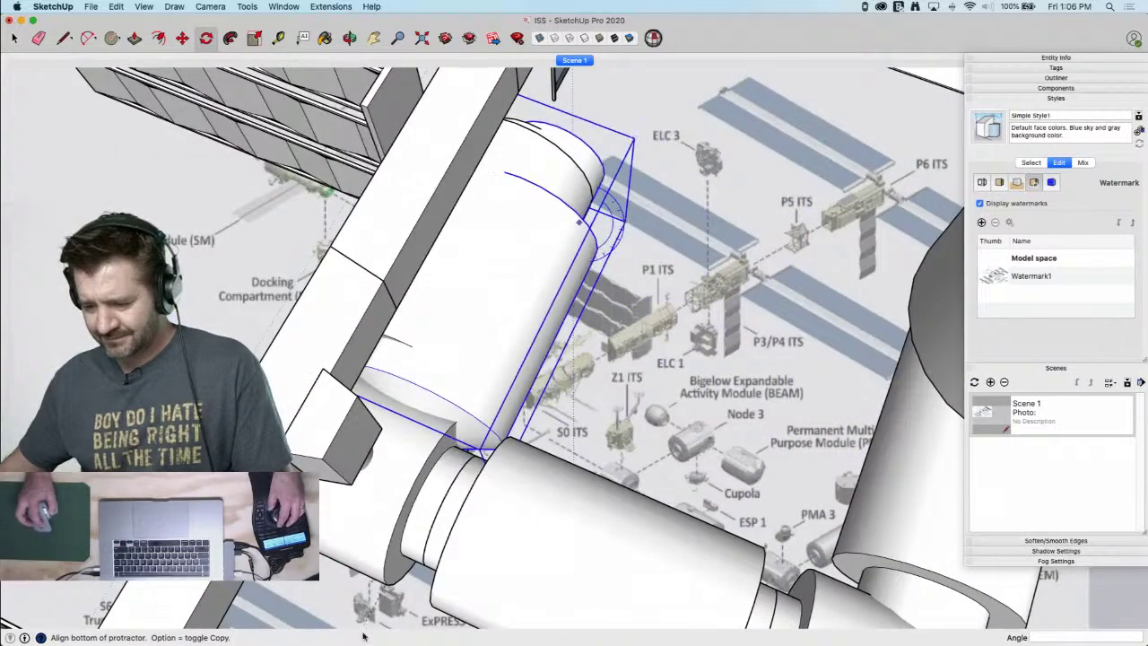
{"action": "middle_click_drag", "start_coordinate": [359, 612], "coordinate": [378, 581]}
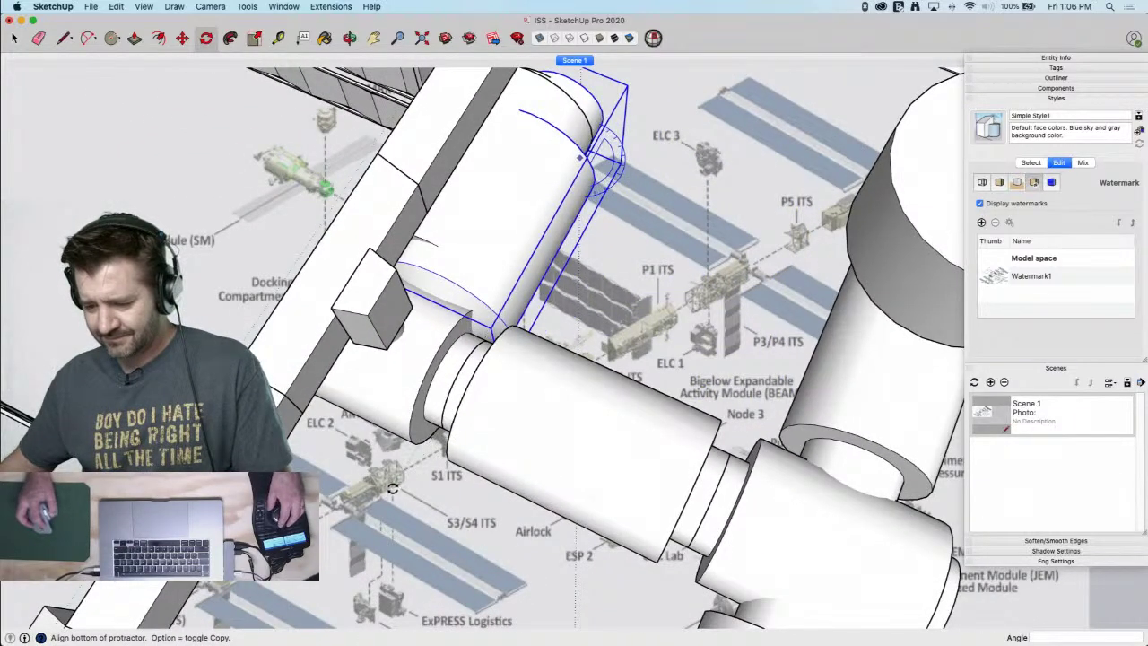
{"action": "left_click", "coordinate": [392, 489]}
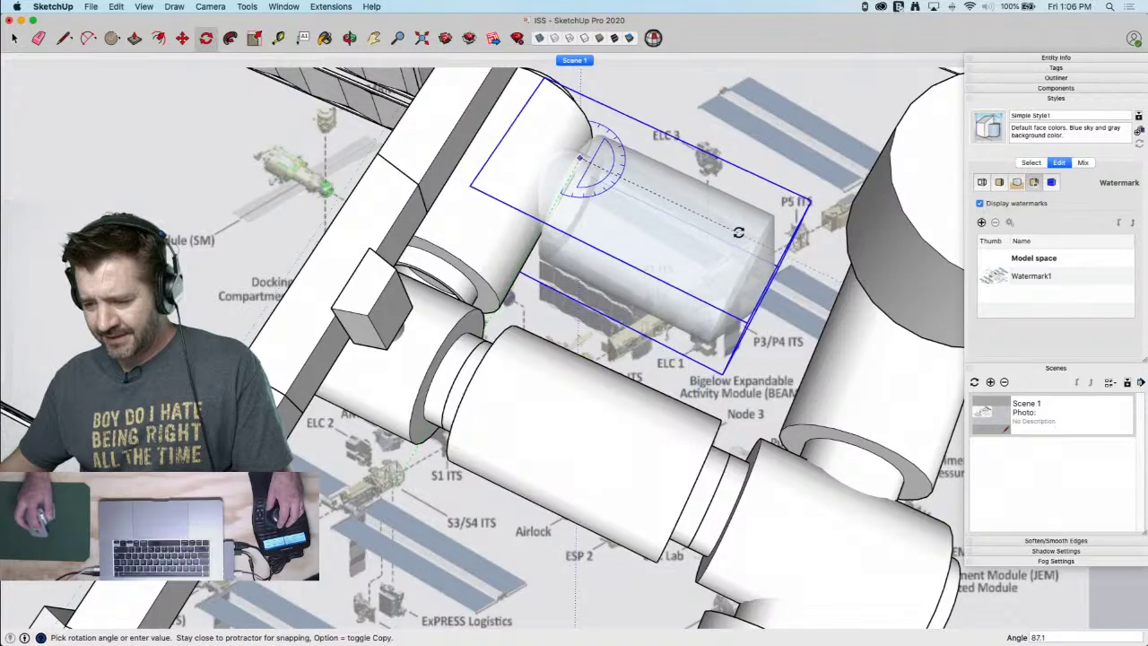
{"action": "left_click", "coordinate": [743, 229]}
{"action": "key", "text": "space"}
{"action": "left_click", "coordinate": [755, 208]}
{"action": "scroll", "coordinate": [756, 208], "scroll_direction": "down", "scroll_amount": 2}
{"action": "scroll", "coordinate": [756, 208], "scroll_direction": "down", "scroll_amount": 10}
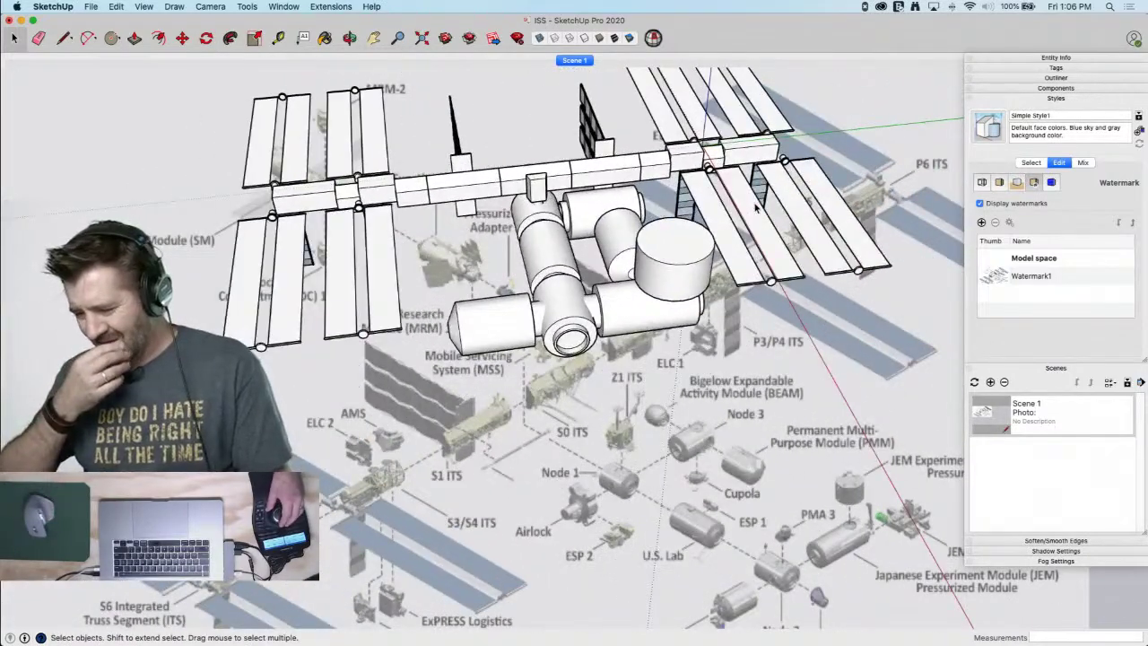
{"action": "middle_click_drag", "start_coordinate": [755, 208], "coordinate": [811, 354]}
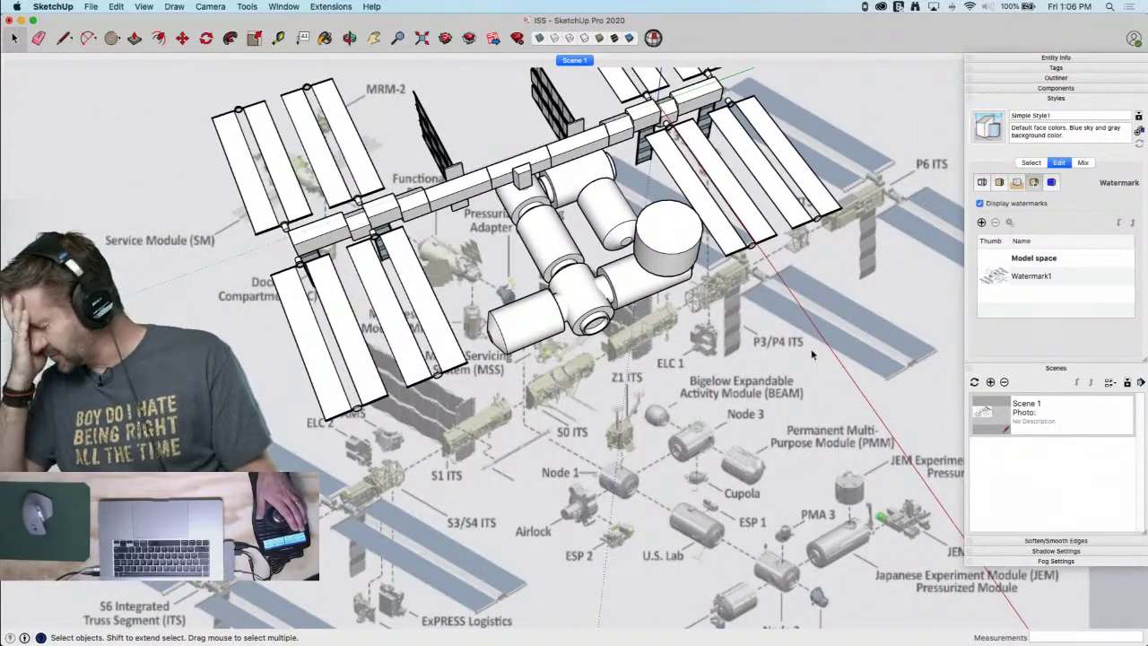
{"action": "middle_click_drag", "start_coordinate": [812, 354], "coordinate": [801, 341]}
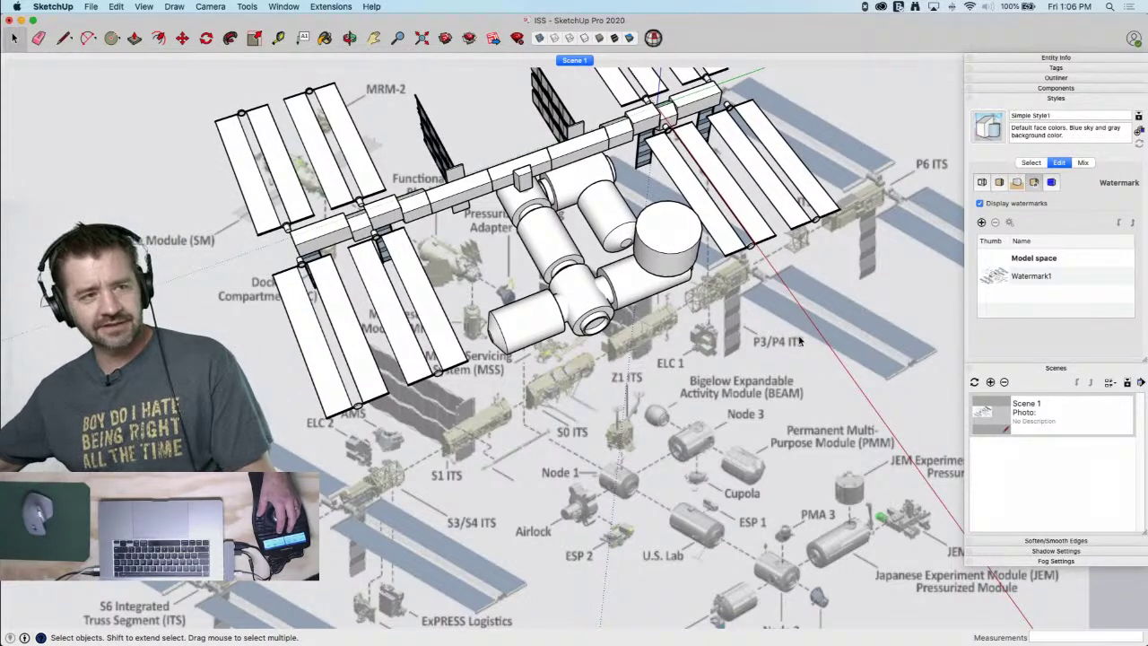
{"action": "middle_click_drag", "start_coordinate": [799, 338], "coordinate": [799, 338]}
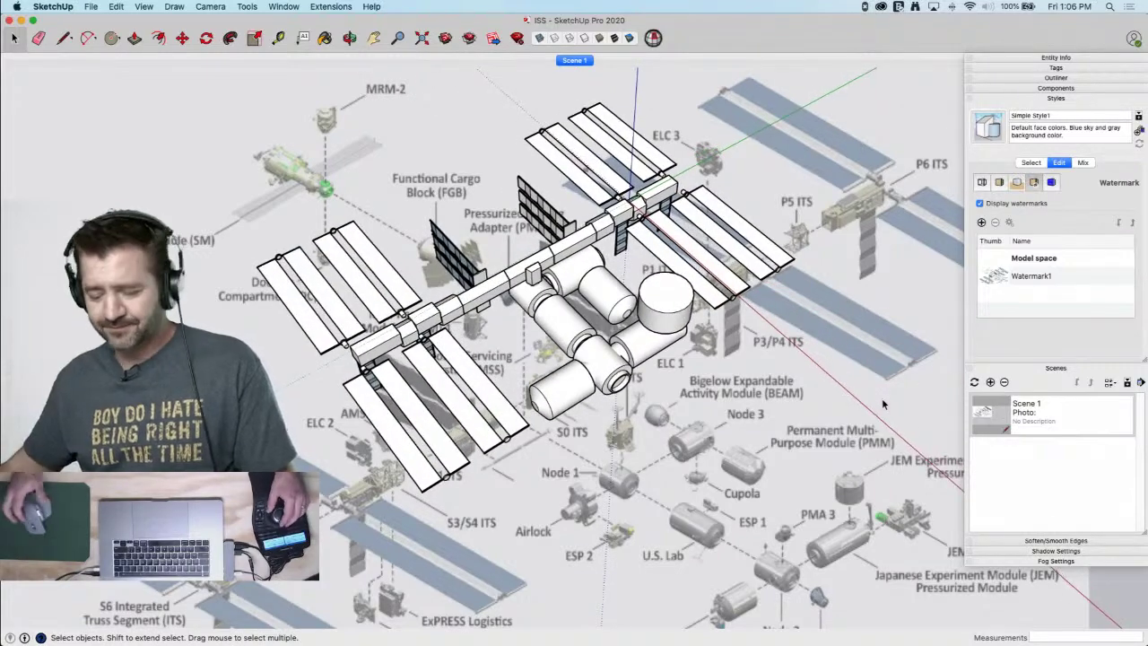
{"action": "middle_click_drag", "start_coordinate": [876, 401], "coordinate": [870, 403]}
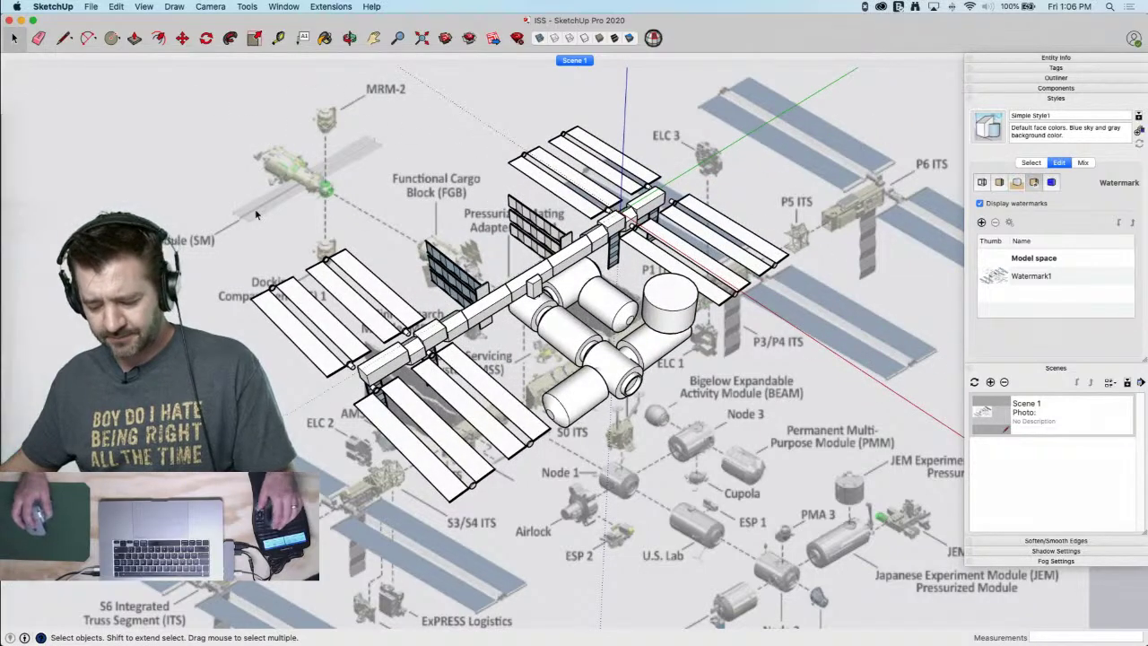
Launch KeyCastr to show keystrokes on screen, then return to the SketchUp model
{"action": "key", "text": "super+space"}
{"action": "type", "text": "keyCastr"}
{"action": "type", "text": "c"}
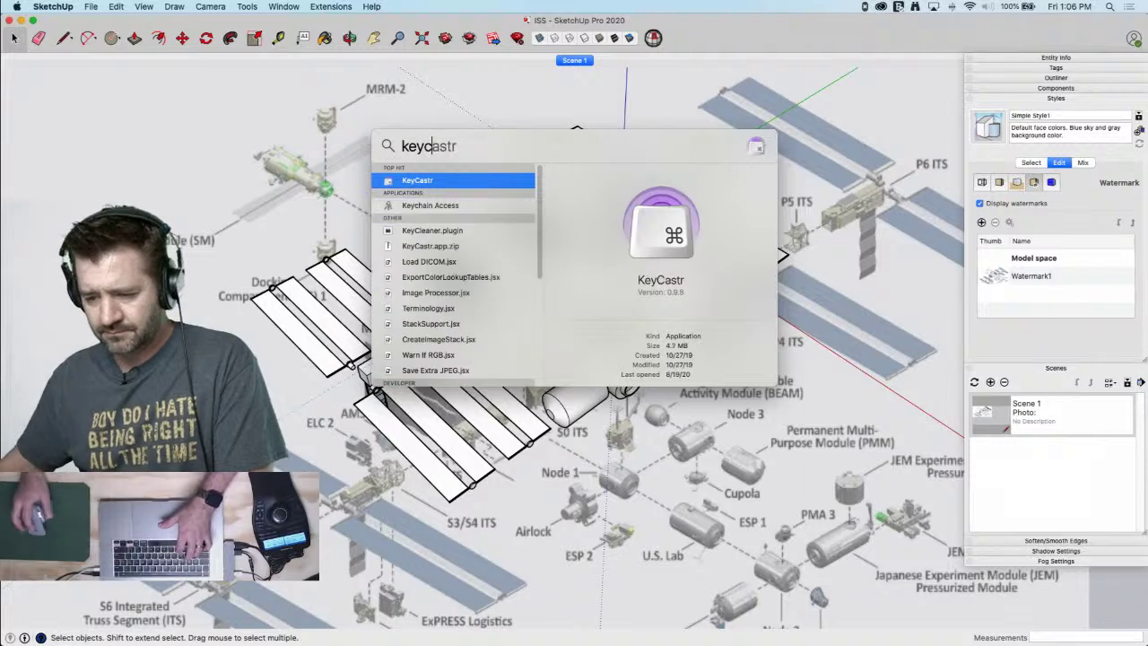
{"action": "left_click", "coordinate": [429, 181]}
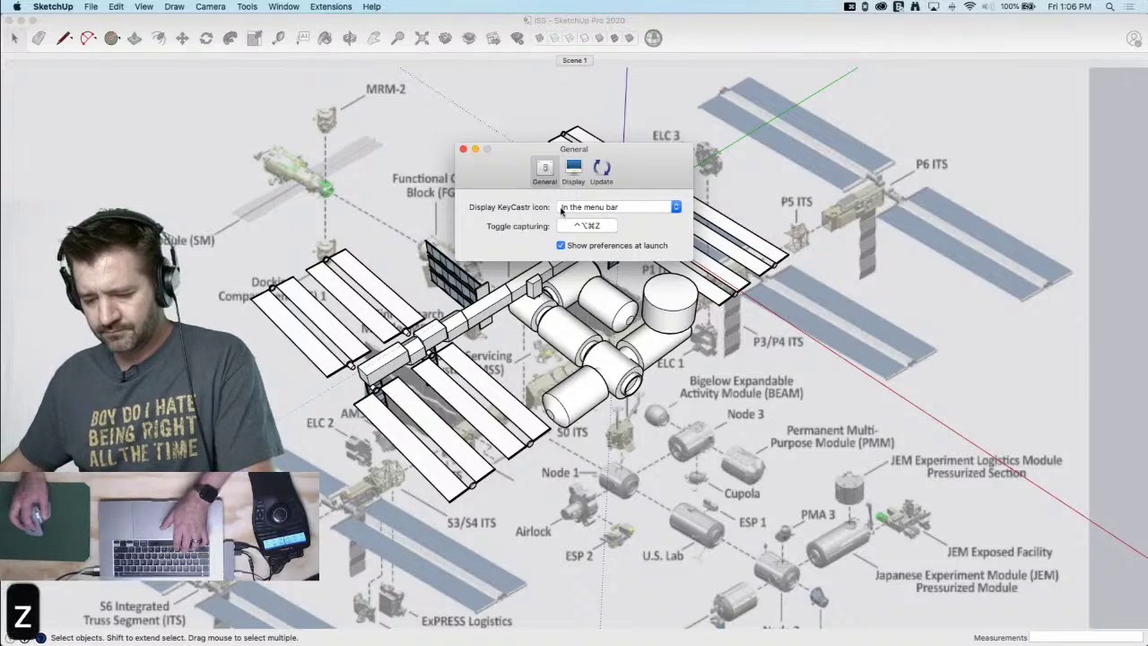
{"action": "left_click", "coordinate": [514, 113]}
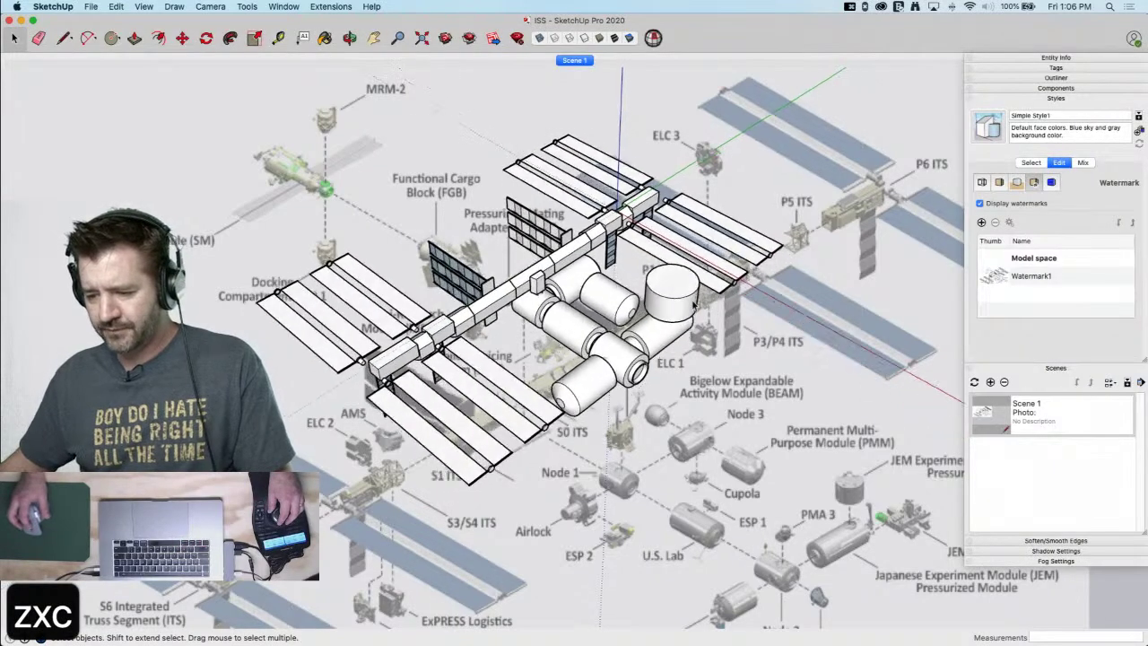
{"action": "key", "text": "space"}
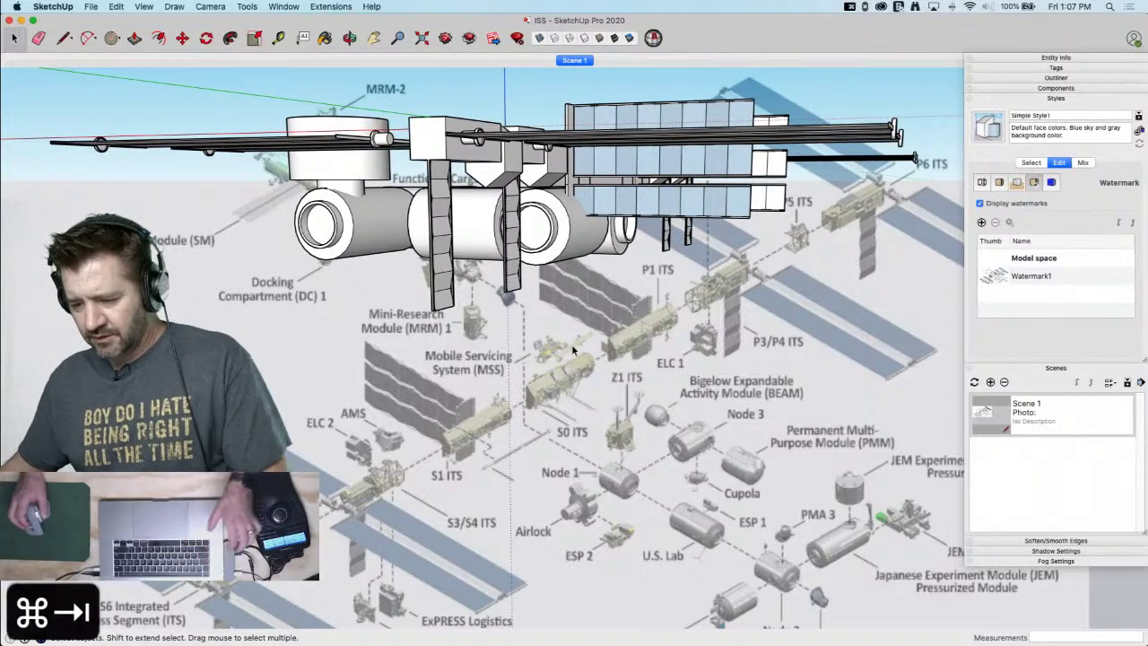
Switch to Chrome and examine the ISS reference drawings in the forum thread, enlarging the ISS ISO image, then return to SketchUp
{"action": "key", "text": "super+Tab"}
{"action": "scroll", "coordinate": [646, 381], "scroll_direction": "down", "scroll_amount": 4}
{"action": "scroll", "coordinate": [646, 381], "scroll_direction": "up", "scroll_amount": 2}
{"action": "scroll", "coordinate": [646, 381], "scroll_direction": "down", "scroll_amount": 1}
{"action": "scroll", "coordinate": [650, 388], "scroll_direction": "down", "scroll_amount": 4}
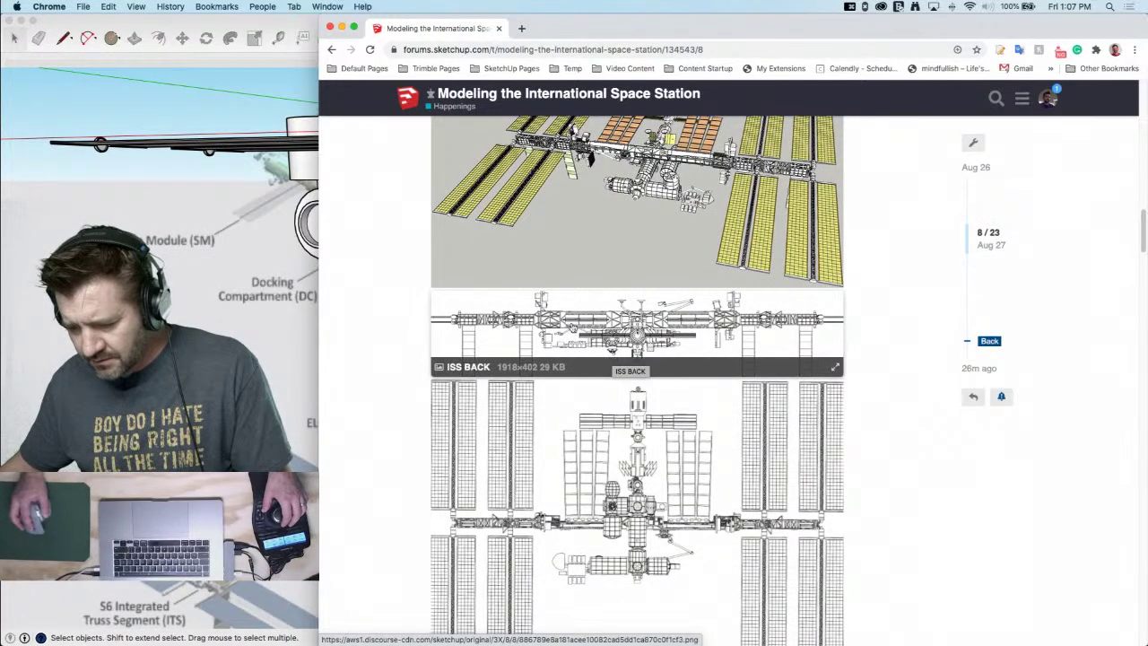
{"action": "scroll", "coordinate": [571, 328], "scroll_direction": "down", "scroll_amount": 3}
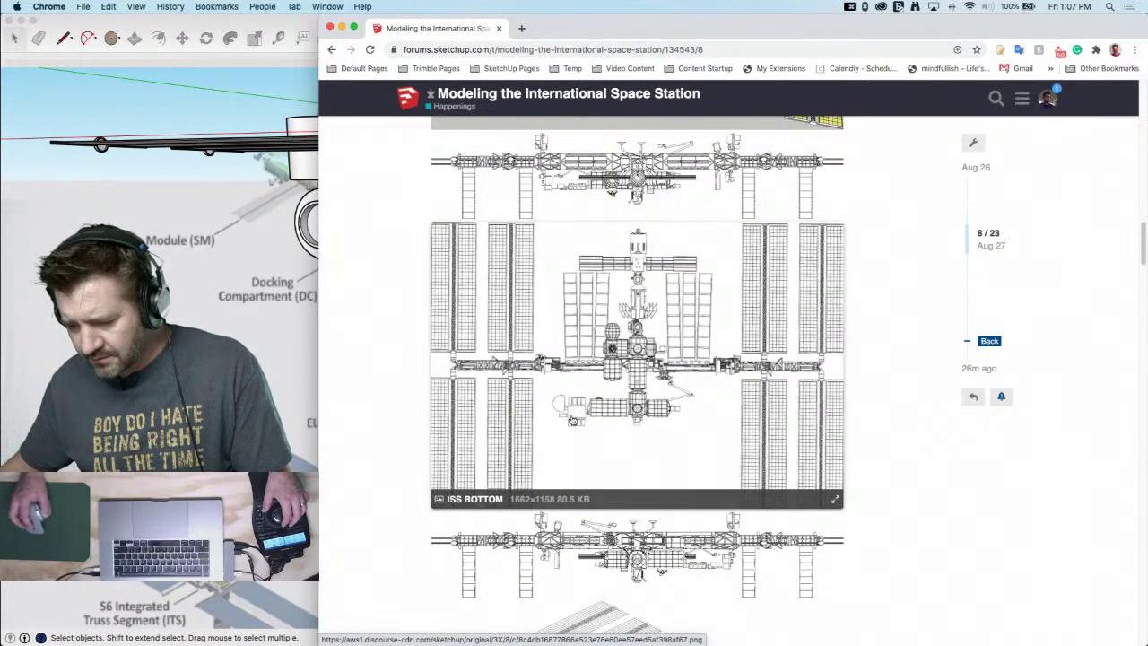
{"action": "scroll", "coordinate": [572, 420], "scroll_direction": "down", "scroll_amount": 5}
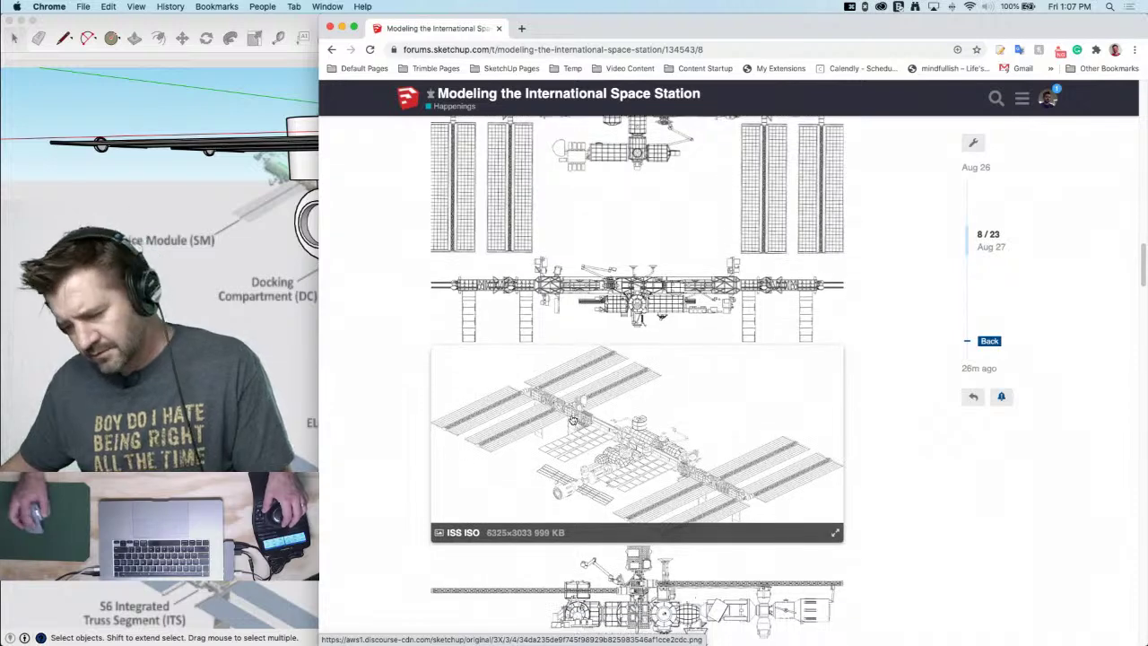
{"action": "left_click", "coordinate": [633, 465]}
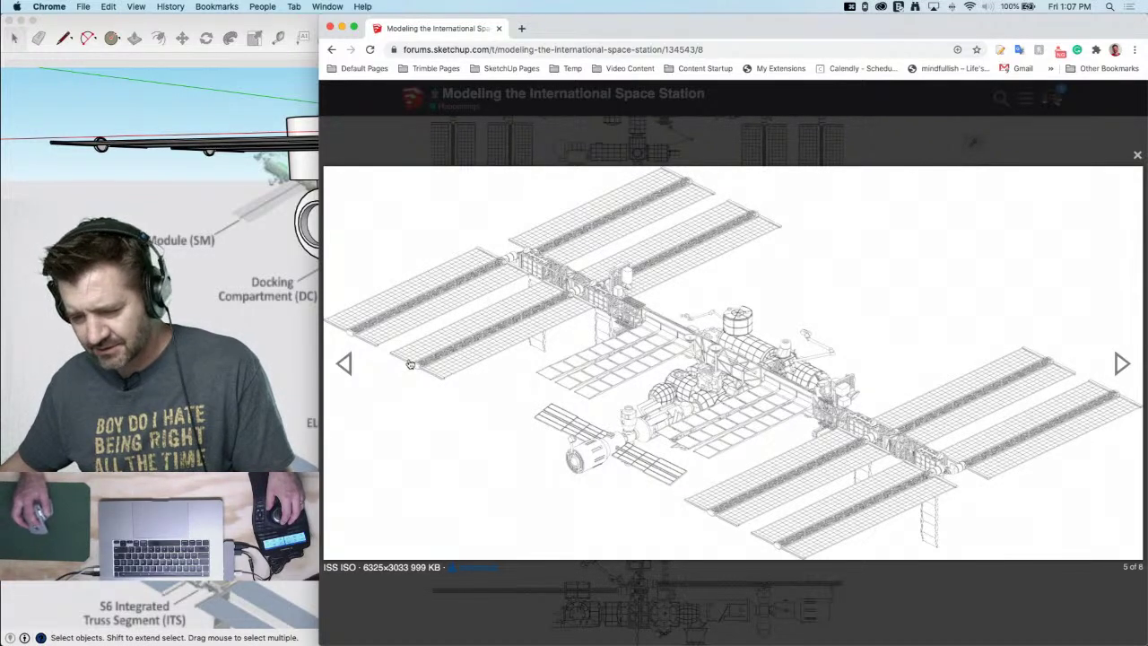
{"action": "left_click", "coordinate": [260, 328]}
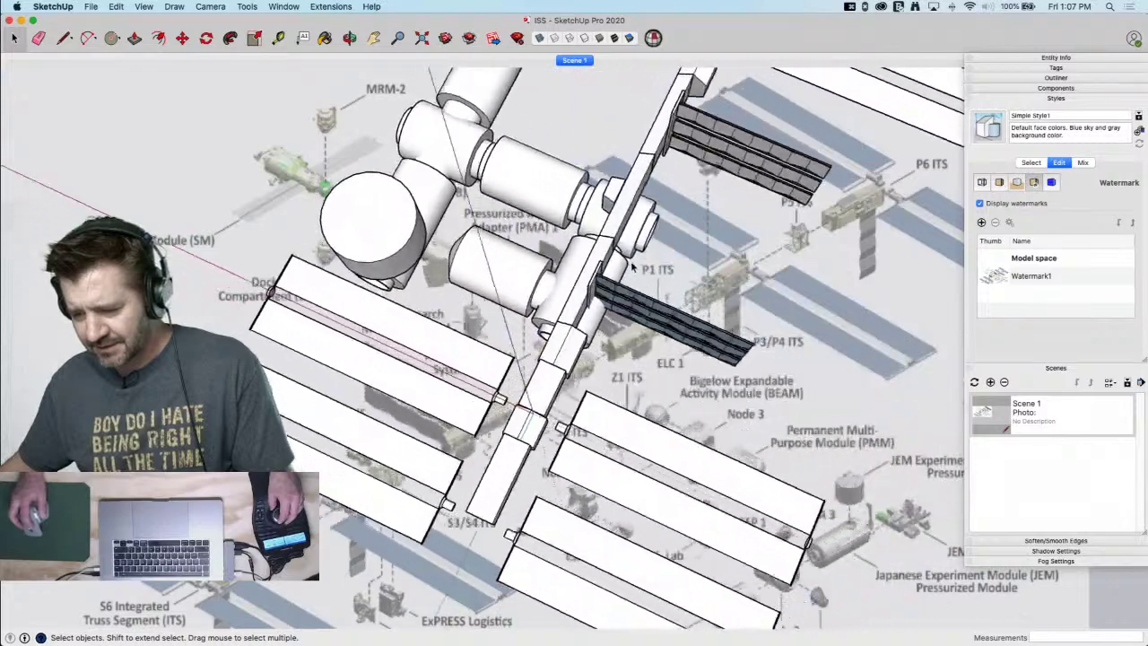
Move the S-side half of the truss, with its solar arrays and radiator, 5 m outward along the green axis
{"action": "middle_click_drag", "start_coordinate": [541, 238], "coordinate": [558, 283]}
{"action": "scroll", "coordinate": [558, 284], "scroll_direction": "up", "scroll_amount": 5}
{"action": "scroll", "coordinate": [558, 286], "scroll_direction": "up", "scroll_amount": 3}
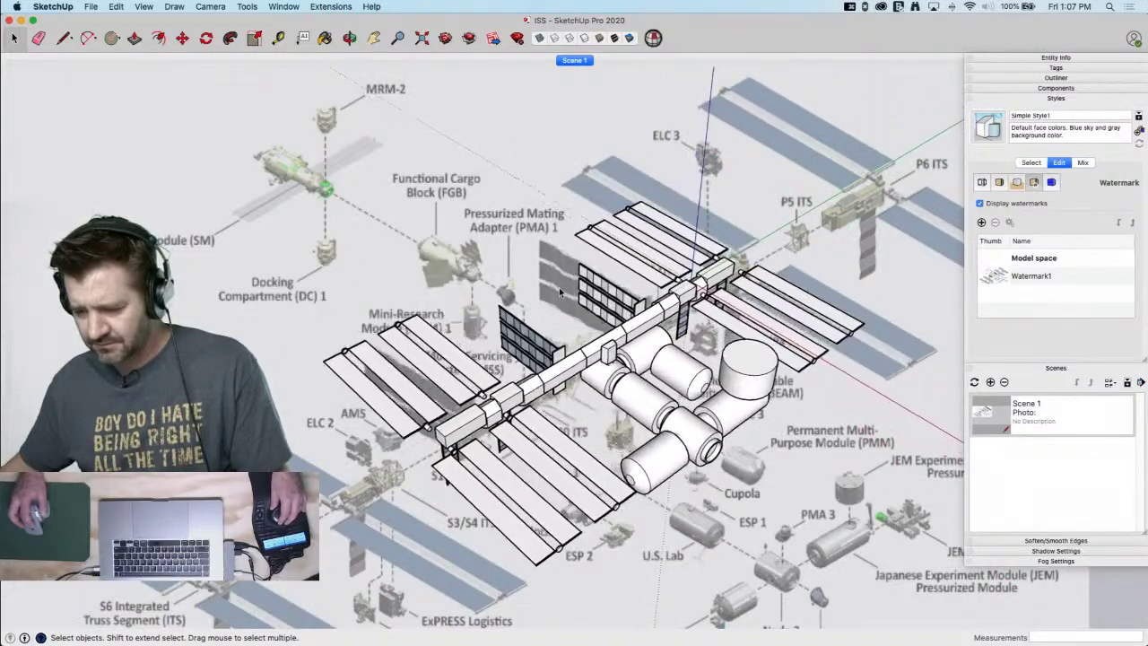
{"action": "scroll", "coordinate": [560, 291], "scroll_direction": "up", "scroll_amount": 3}
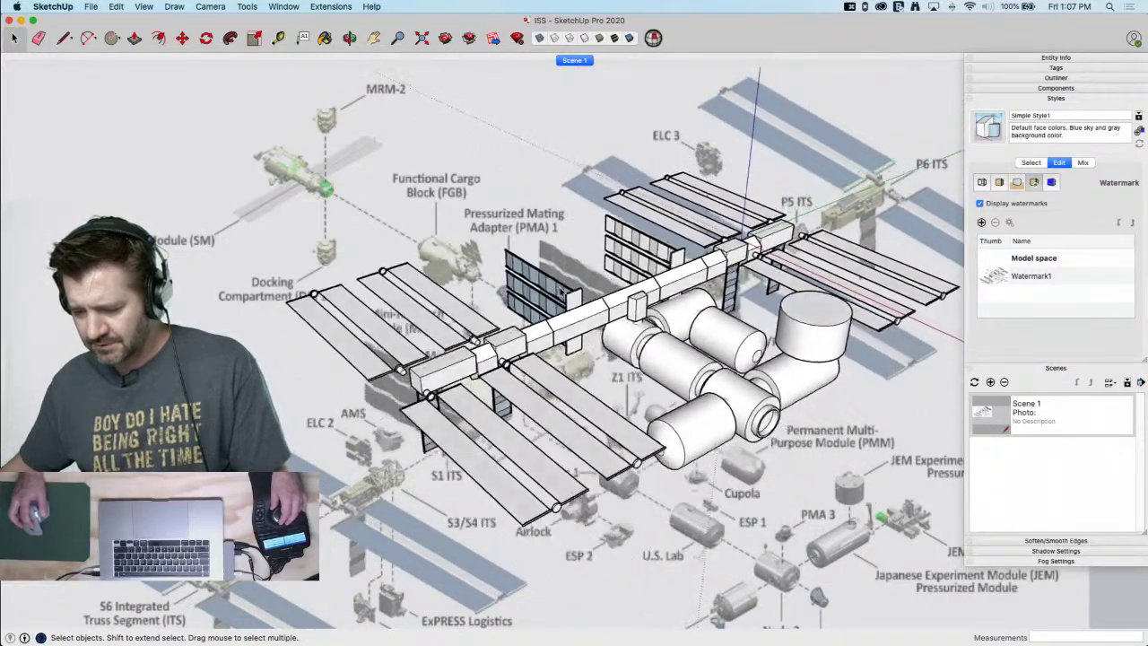
{"action": "left_click", "coordinate": [570, 337]}
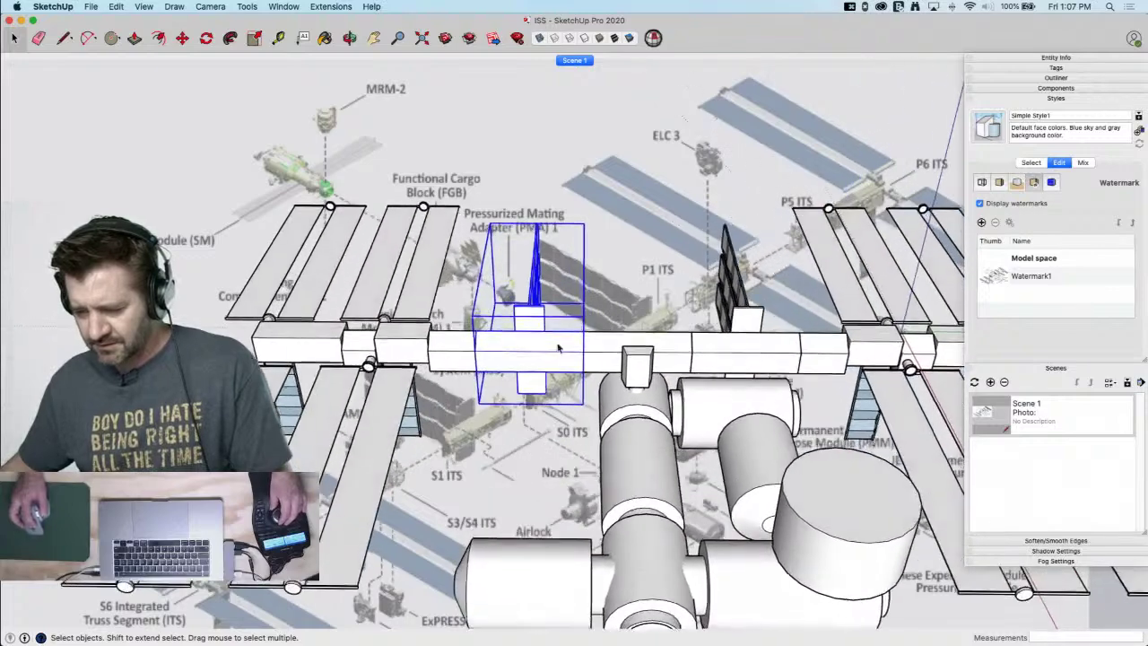
{"action": "middle_click_drag", "start_coordinate": [570, 337], "coordinate": [588, 188]}
{"action": "middle_click_drag", "start_coordinate": [294, 350], "coordinate": [294, 350]}
{"action": "key", "text": "m"}
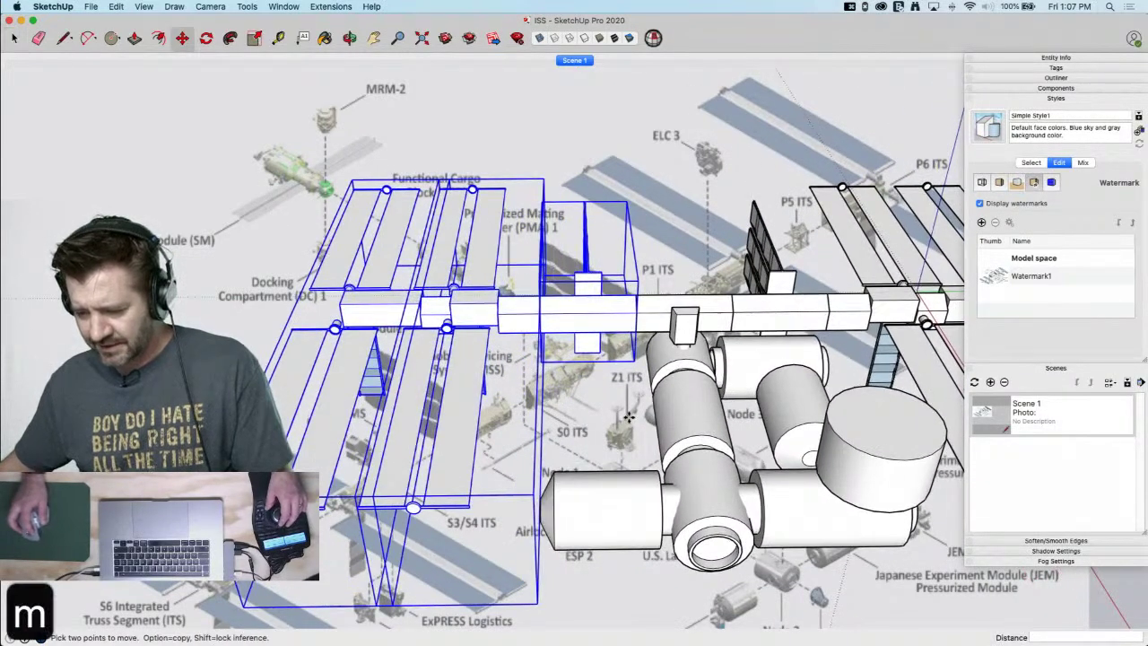
{"action": "left_click", "coordinate": [629, 417]}
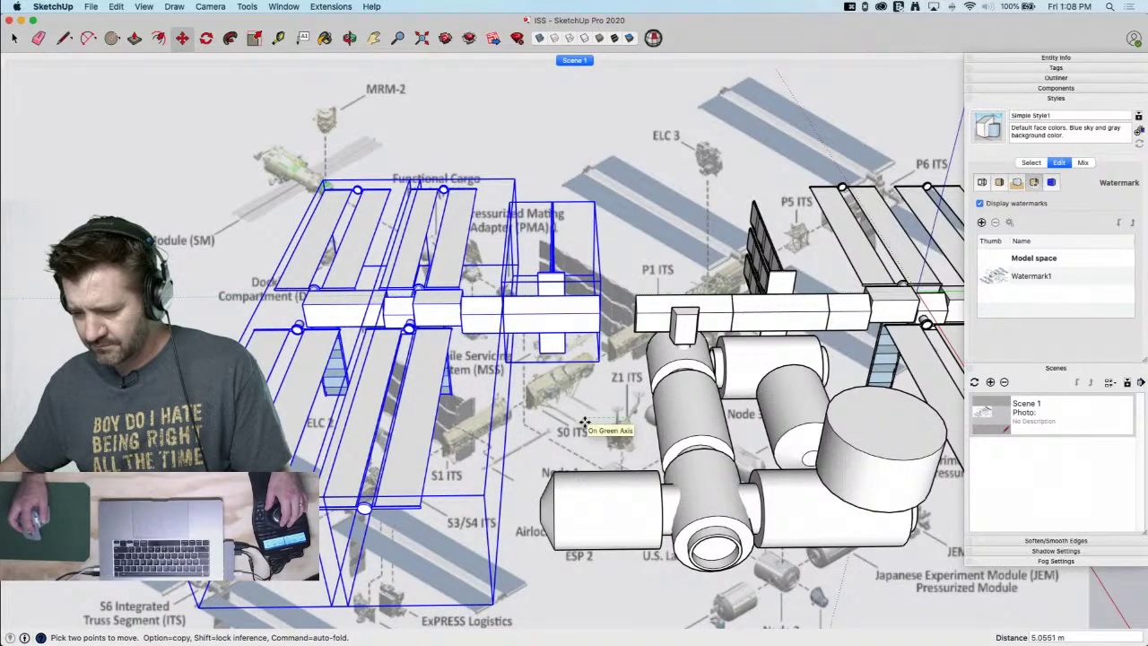
{"action": "type", "text": "5"}
{"action": "key", "text": "Return"}
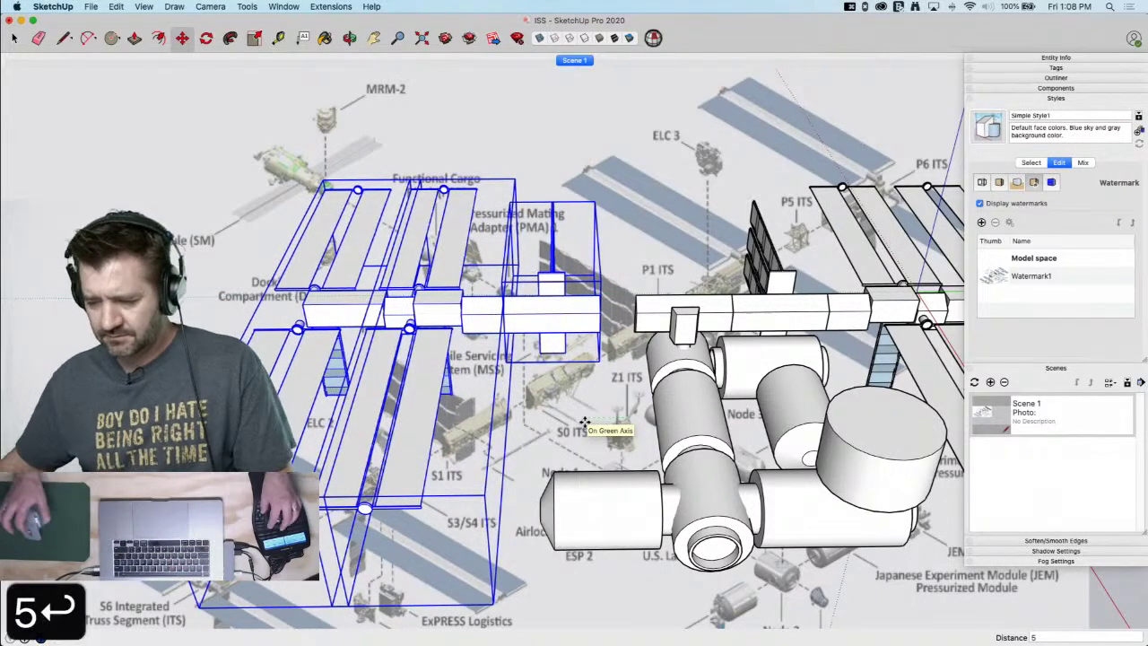
Move the opposite truss half, with its solar arrays and radiator, 5 m outward along the green axis
{"action": "key", "text": "space"}
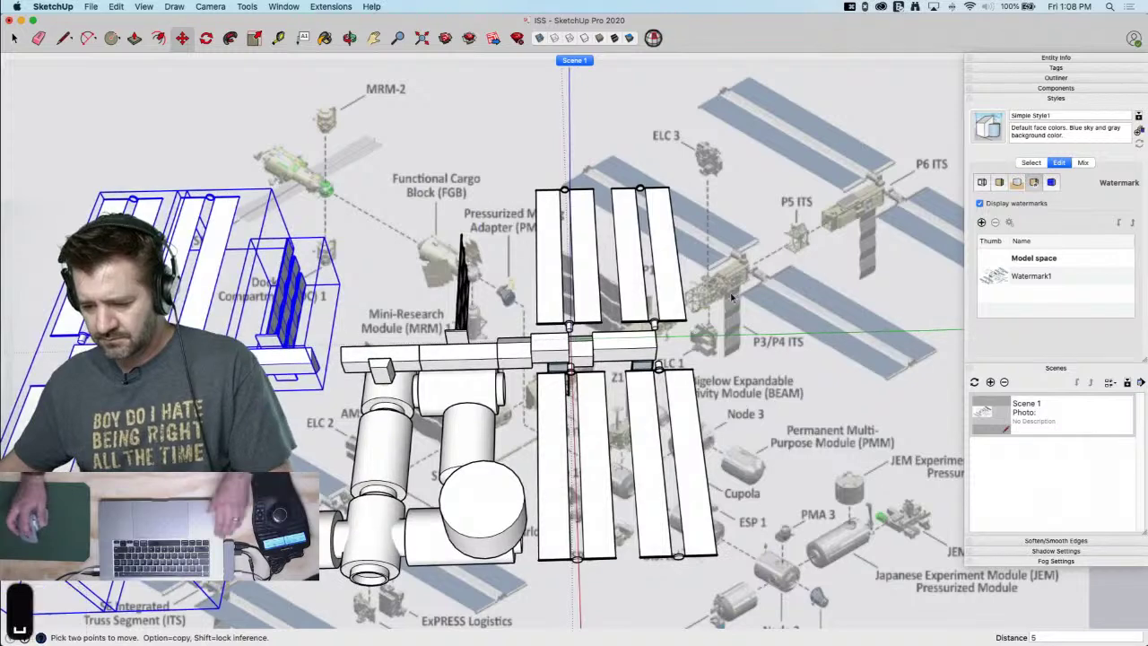
{"action": "left_click", "coordinate": [532, 395]}
{"action": "left_click", "coordinate": [493, 359]}
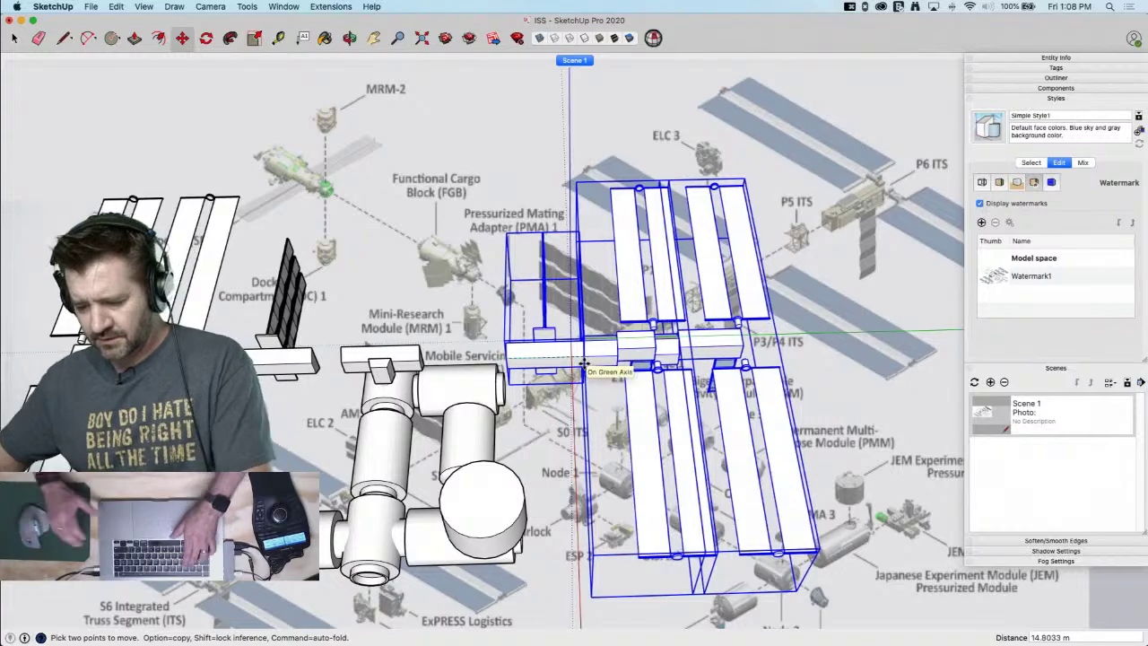
{"action": "type", "text": "5"}
{"action": "key", "text": "Return"}
{"action": "key", "text": "space"}
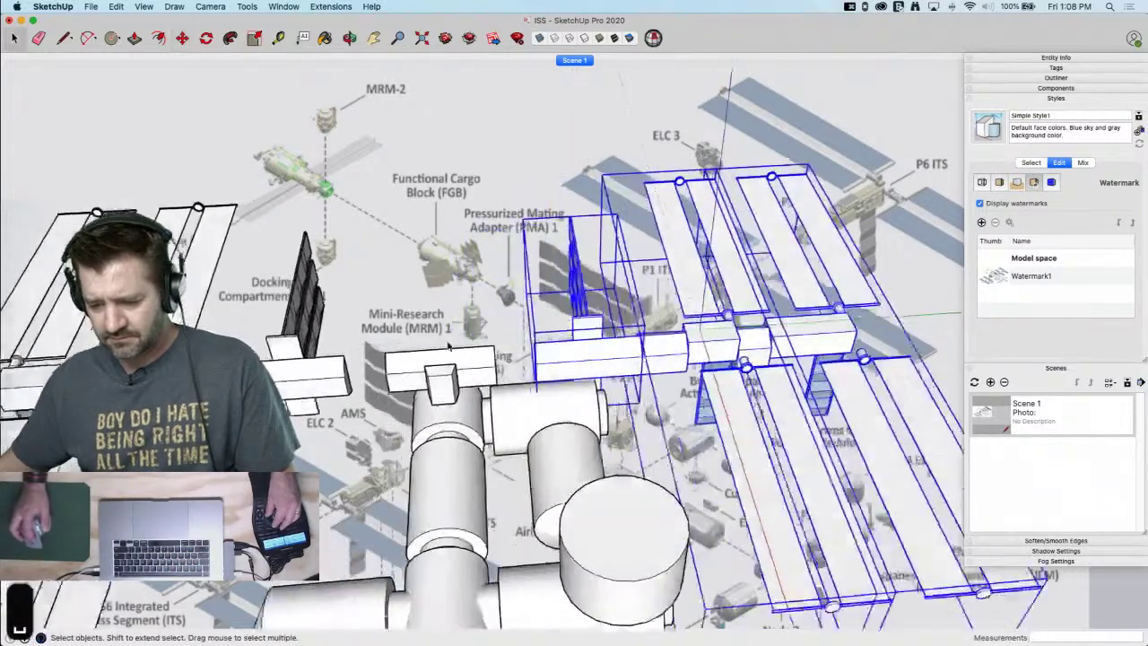
Scale the central truss segment along the green axis at both ends to meet the two separated truss halves
{"action": "left_click", "coordinate": [413, 398]}
{"action": "key", "text": "s"}
{"action": "left_click_drag", "start_coordinate": [414, 401], "coordinate": [348, 412]}
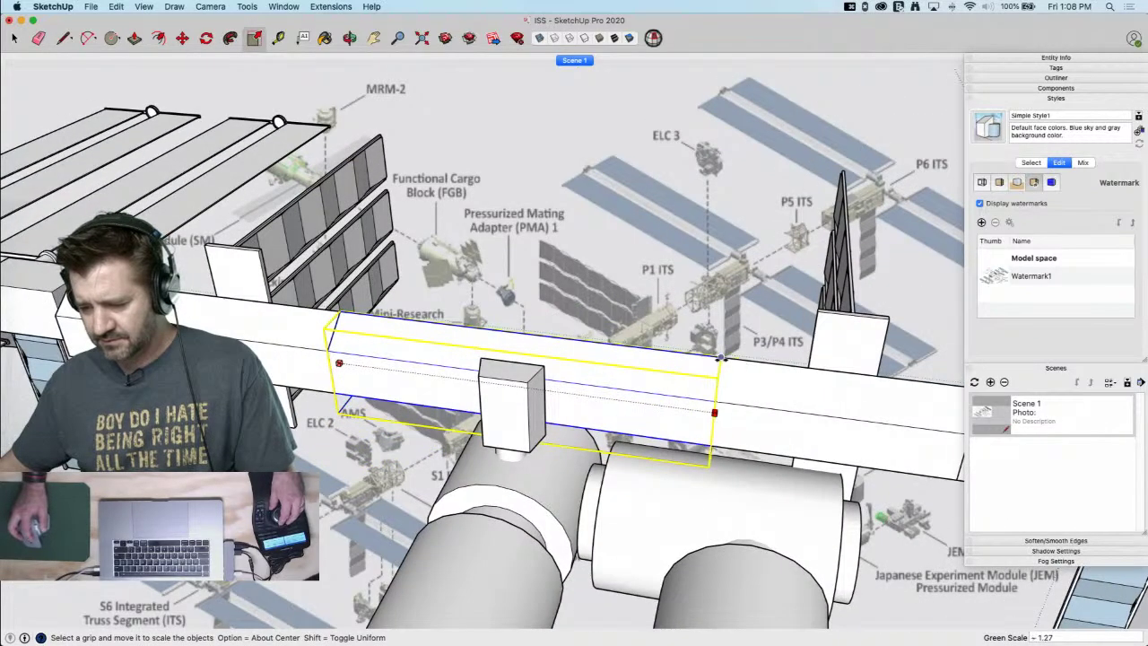
{"action": "key", "text": "space"}
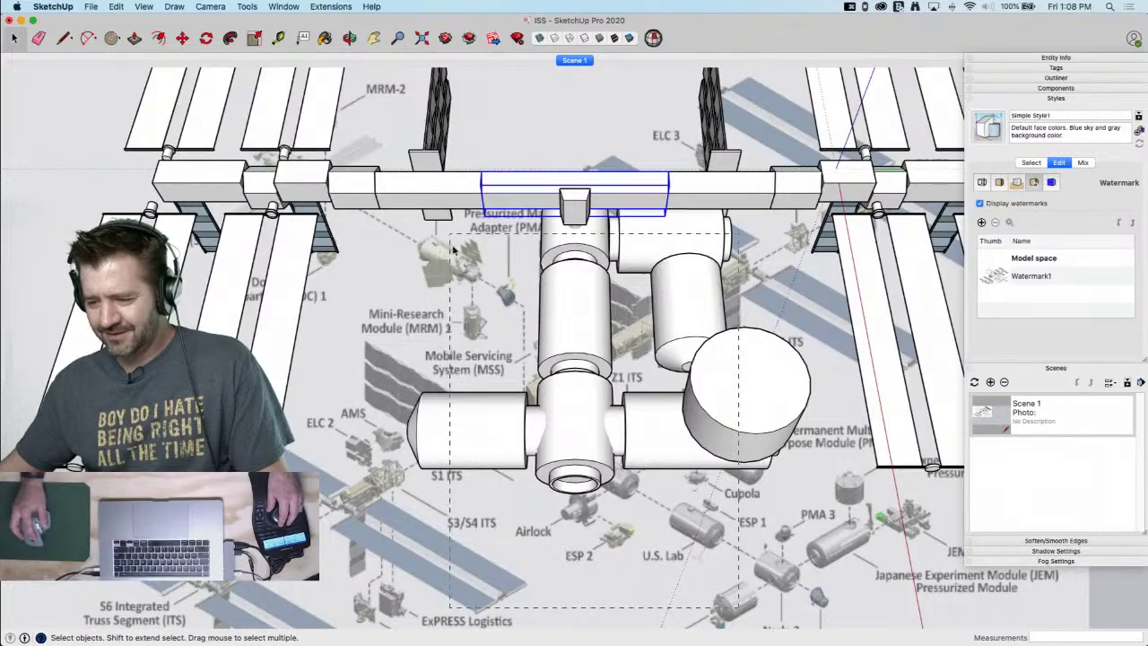
Select the connected module cluster and draw a reference line about 2.27 m long on Node 1, from its front edge back to the Z1 cylinder
{"action": "left_click_drag", "start_coordinate": [453, 244], "coordinate": [453, 243]}
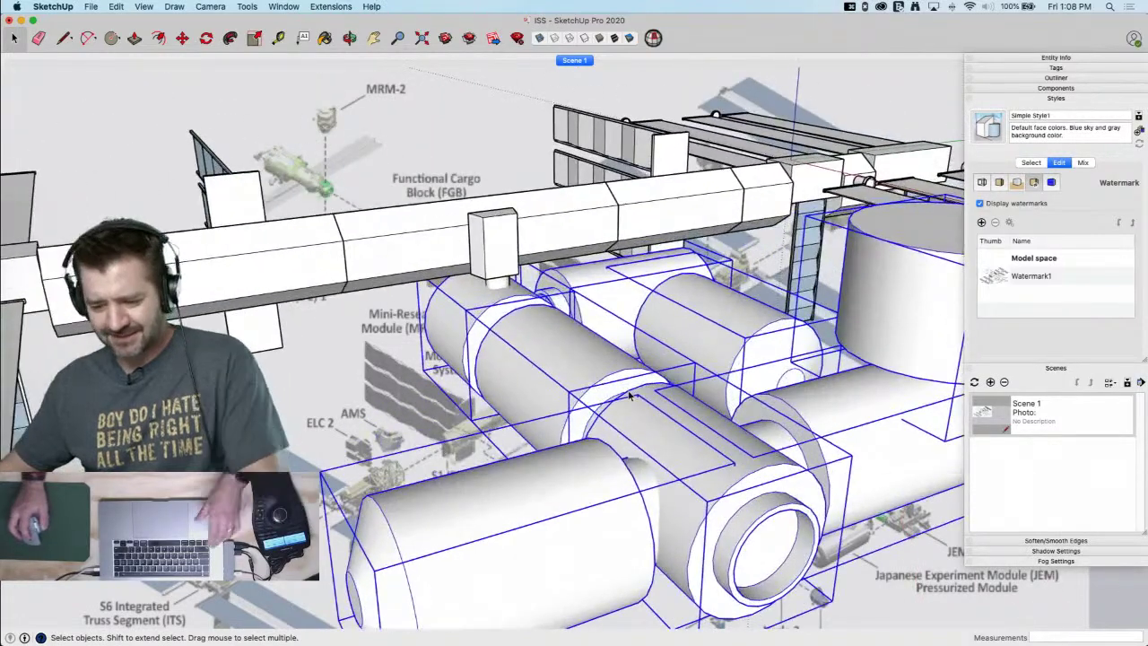
{"action": "key", "text": "l"}
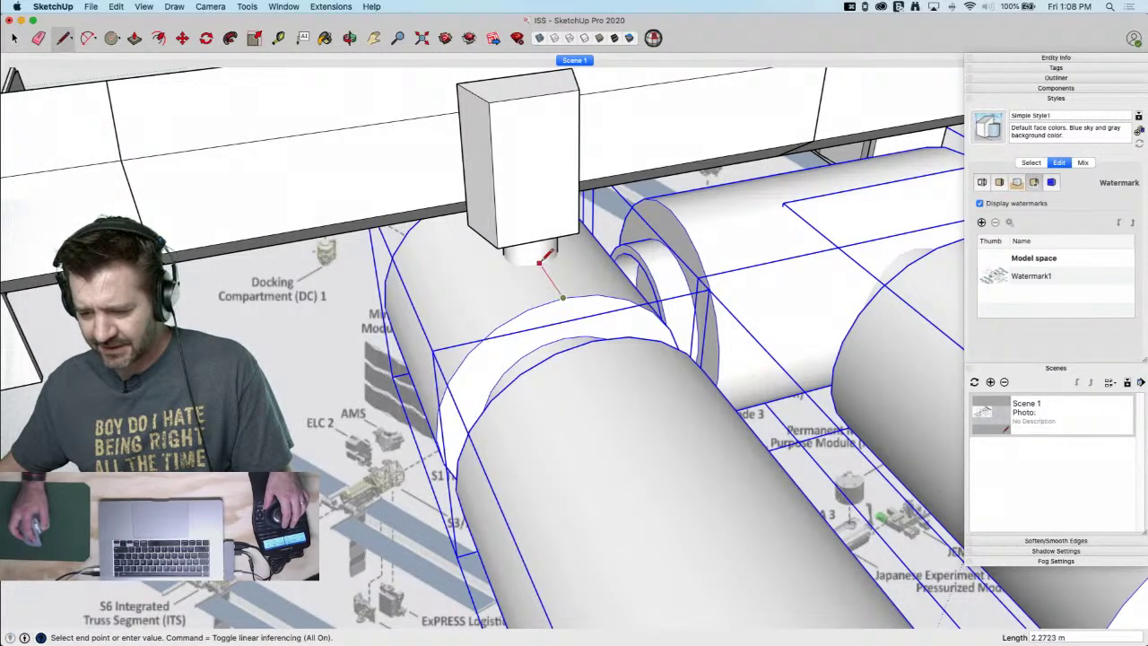
{"action": "key", "text": "space"}
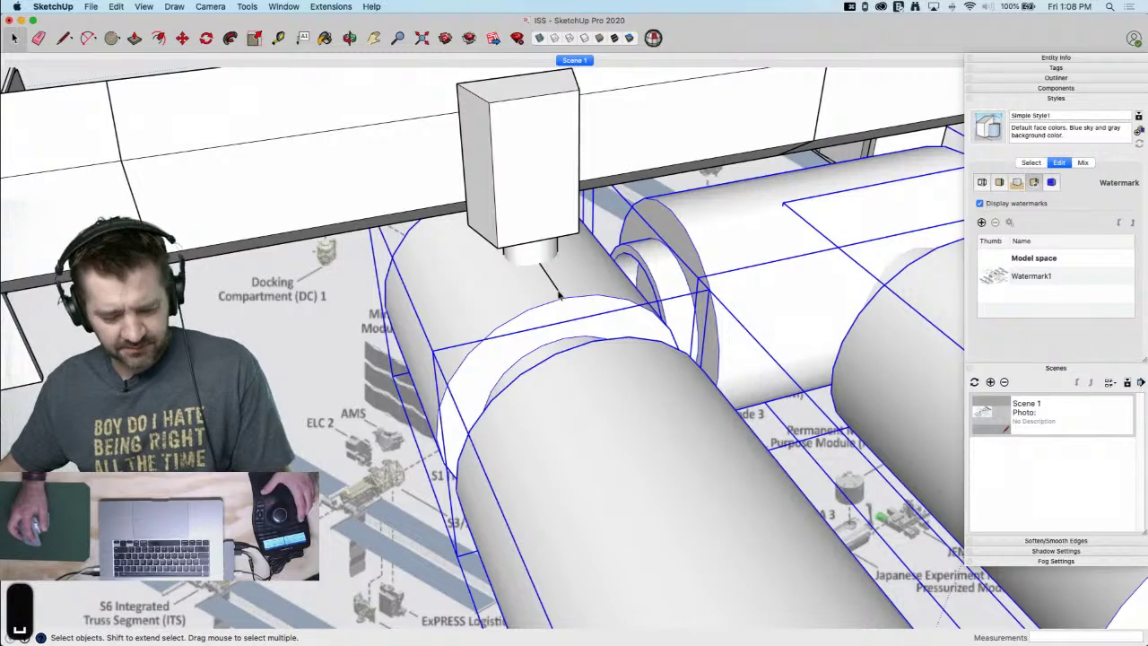
Scale the whole module cluster, with its reference line, down from a corner of its bounding box
{"action": "scroll", "coordinate": [559, 296], "scroll_direction": "down", "scroll_amount": 10}
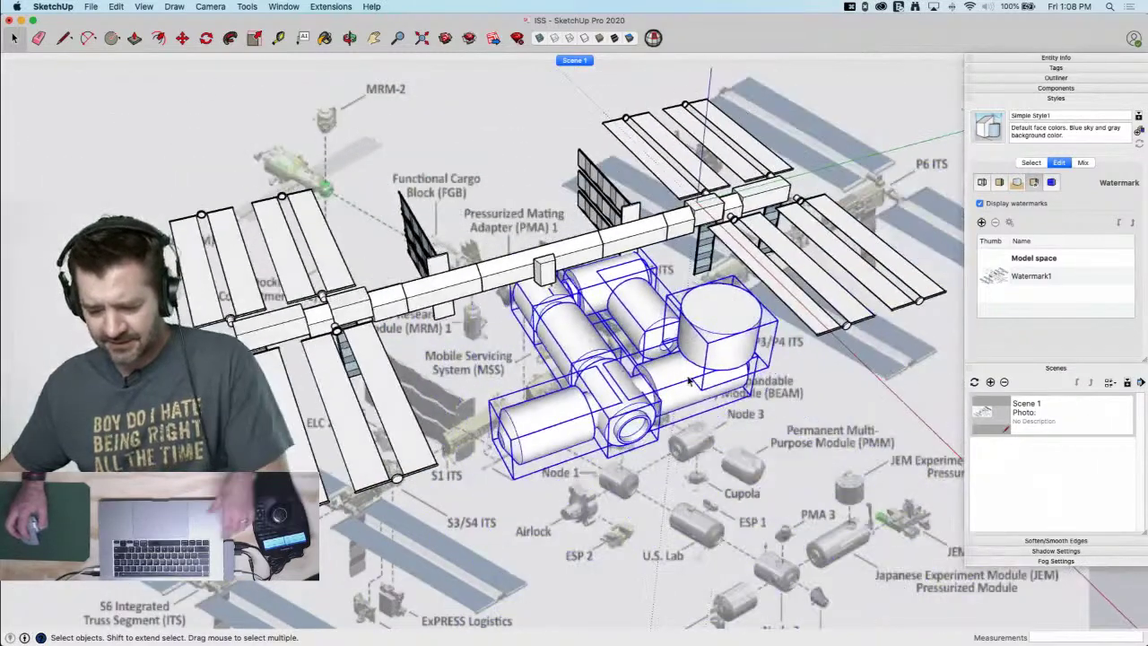
{"action": "key", "text": "s"}
{"action": "left_click_drag", "start_coordinate": [778, 322], "coordinate": [660, 326]}
Move the module cluster so Node 1 sits under the Z1 ITS connector, using the reference line's end as the base point
{"action": "key", "text": "m"}
{"action": "scroll", "coordinate": [500, 321], "scroll_direction": "up", "scroll_amount": 5}
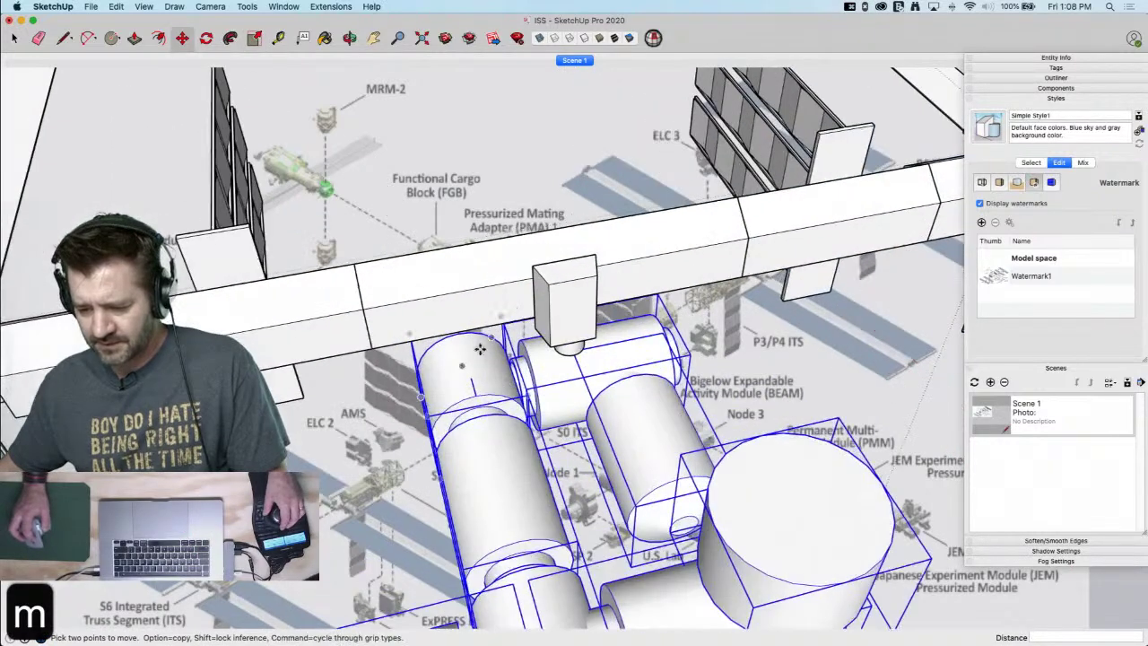
{"action": "left_click", "coordinate": [472, 379]}
{"action": "scroll", "coordinate": [563, 365], "scroll_direction": "up", "scroll_amount": 3}
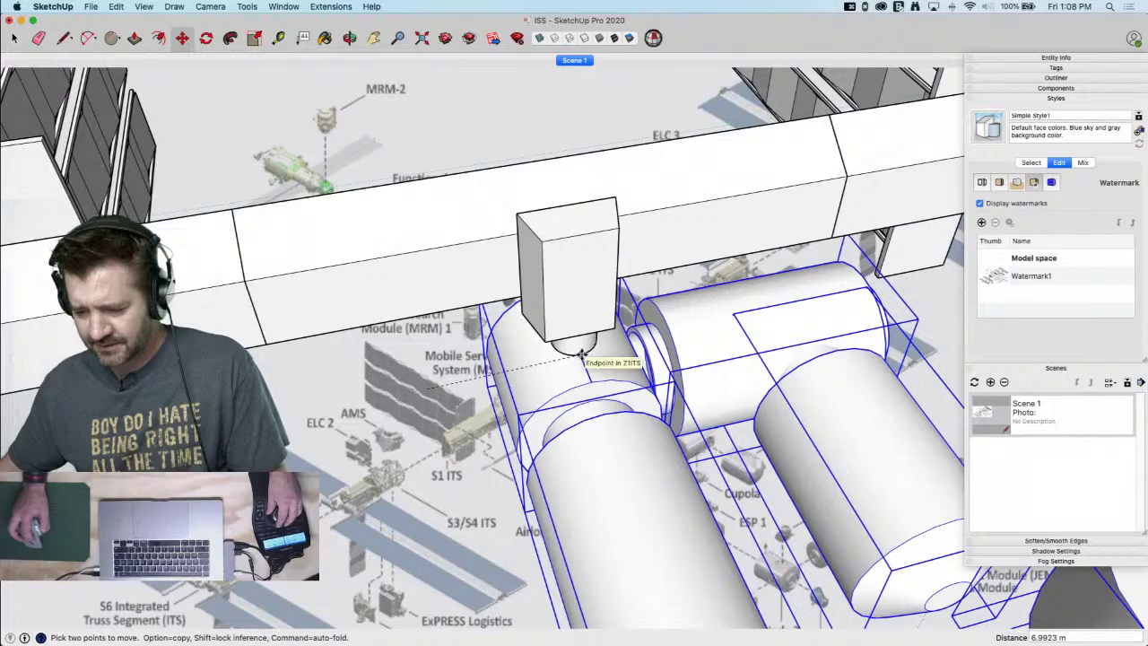
{"action": "scroll", "coordinate": [581, 356], "scroll_direction": "up", "scroll_amount": 5}
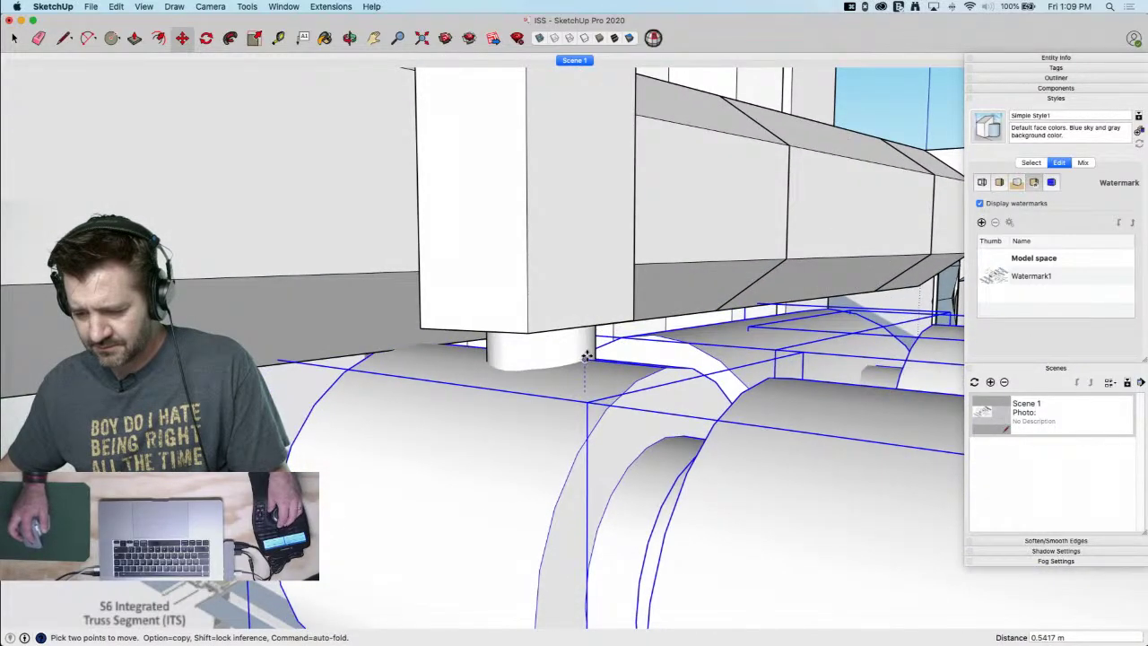
{"action": "left_click", "coordinate": [570, 403]}
{"action": "scroll", "coordinate": [570, 403], "scroll_direction": "down", "scroll_amount": 10}
{"action": "key", "text": "space"}
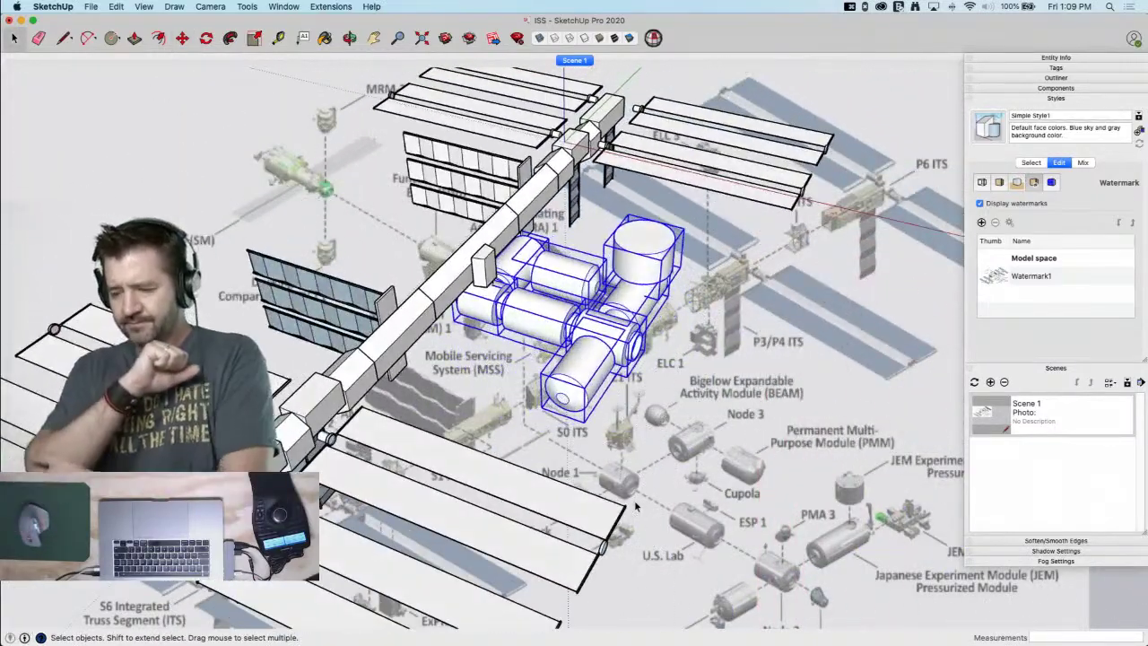
Check the module length with a line and scale the whole module cluster down further from a corner of its bounding box
{"action": "scroll", "coordinate": [634, 499], "scroll_direction": "up", "scroll_amount": 8}
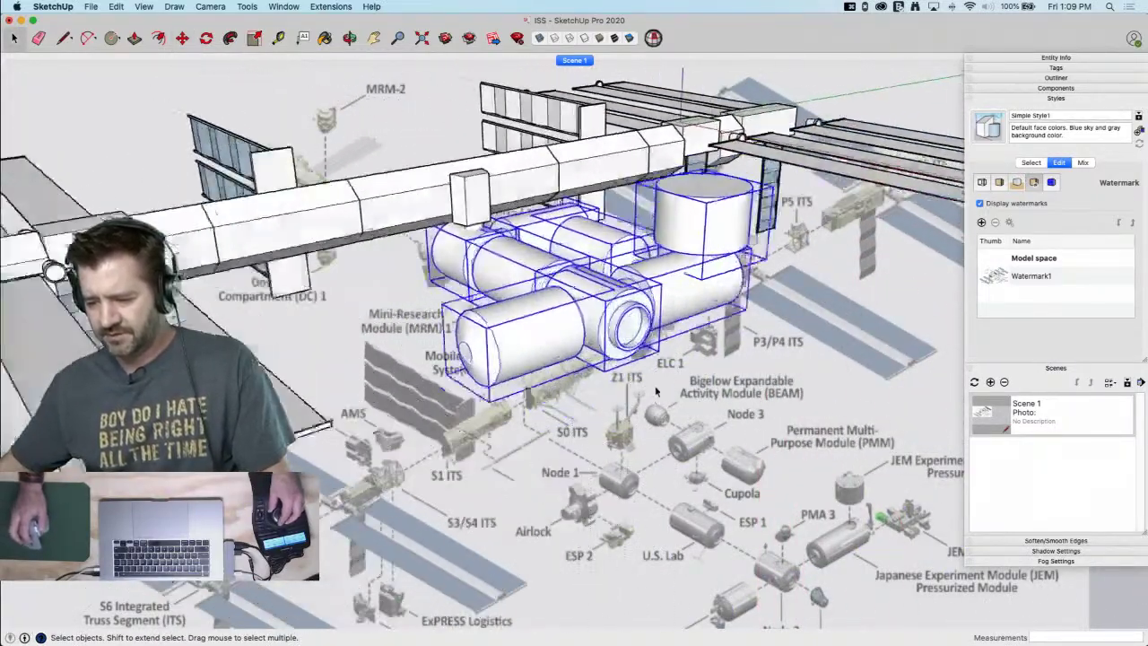
{"action": "key", "text": "l"}
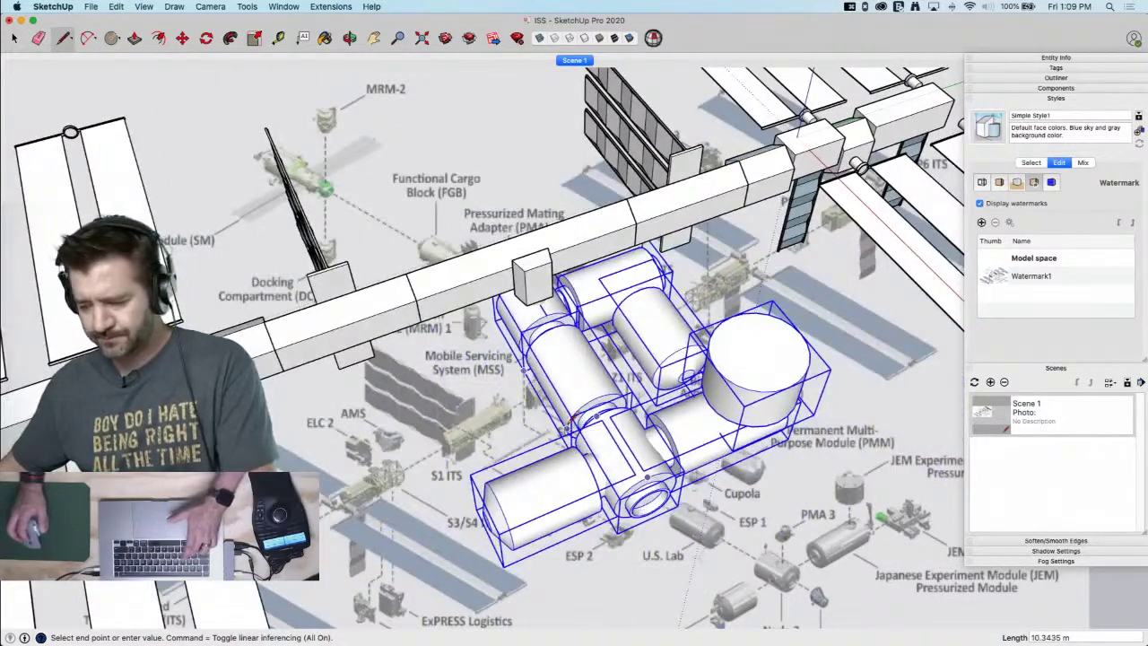
{"action": "key", "text": "s"}
{"action": "left_click_drag", "start_coordinate": [834, 371], "coordinate": [717, 368]}
Measure the vertical diameter of the front node's end face with a line
{"action": "key", "text": "l"}
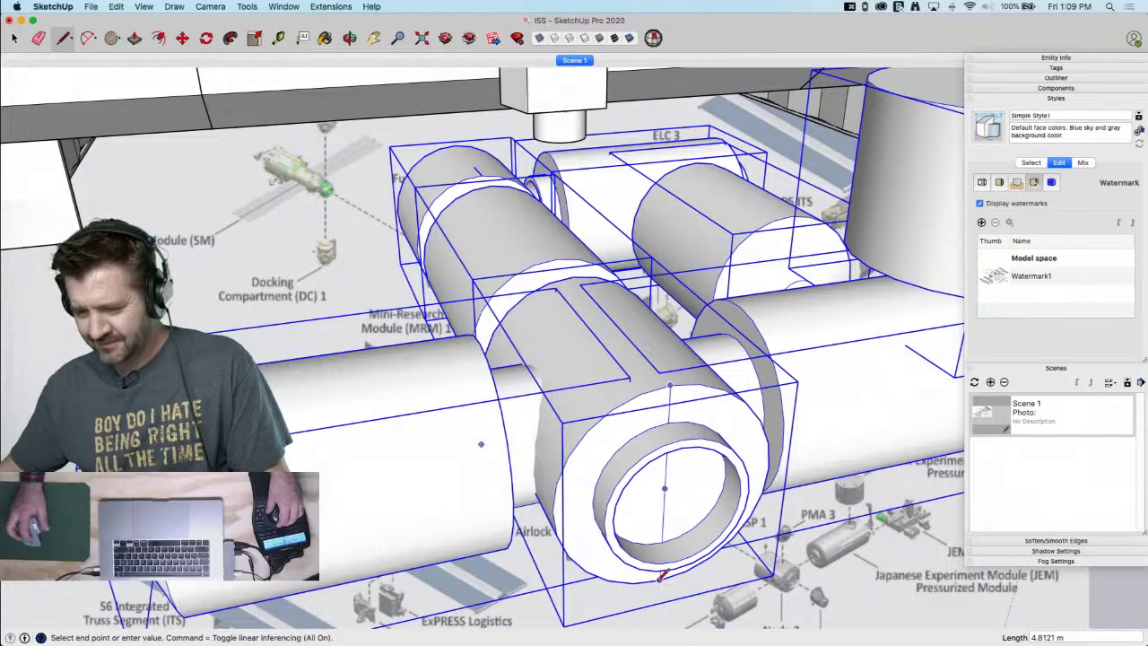
{"action": "left_click", "coordinate": [660, 579]}
{"action": "key", "text": "space"}
Move the rescaled module cluster by the reference line's end onto the bottom edge of the Z1 connector
{"action": "key", "text": "m"}
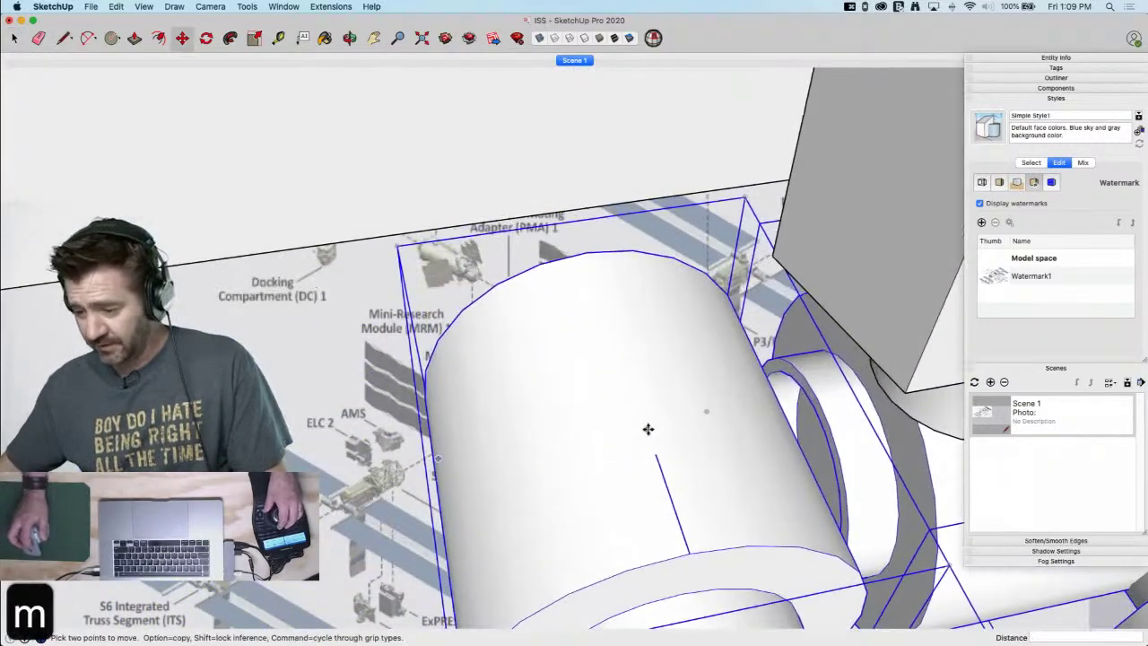
{"action": "left_click", "coordinate": [668, 486]}
{"action": "scroll", "coordinate": [748, 443], "scroll_direction": "up", "scroll_amount": 5}
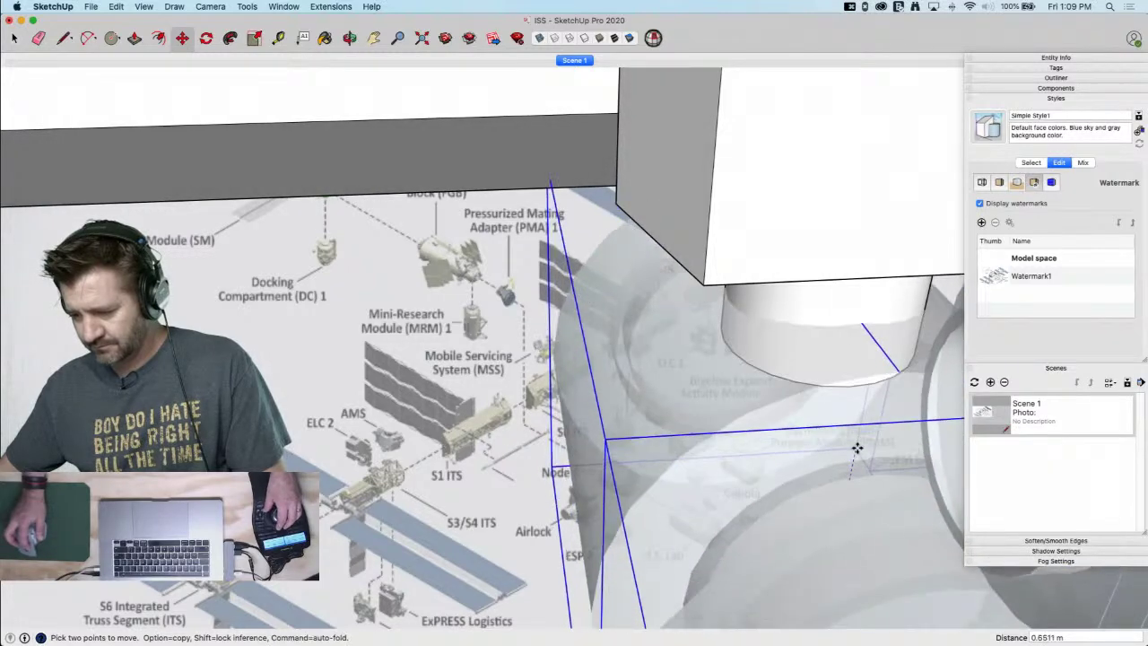
Erase the reference line on Node 1 below the Z1 connector
{"action": "key", "text": "e"}
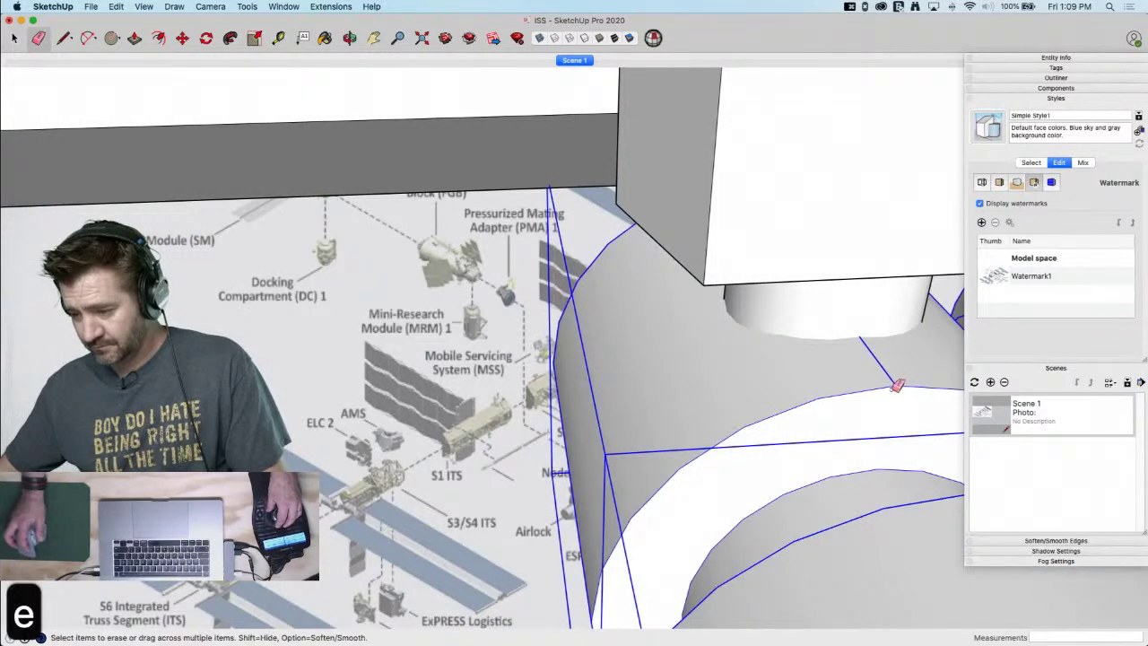
{"action": "key", "text": "space"}
{"action": "key", "text": "e"}
{"action": "left_click", "coordinate": [893, 385]}
{"action": "scroll", "coordinate": [895, 384], "scroll_direction": "down", "scroll_amount": 6}
{"action": "key", "text": "space"}
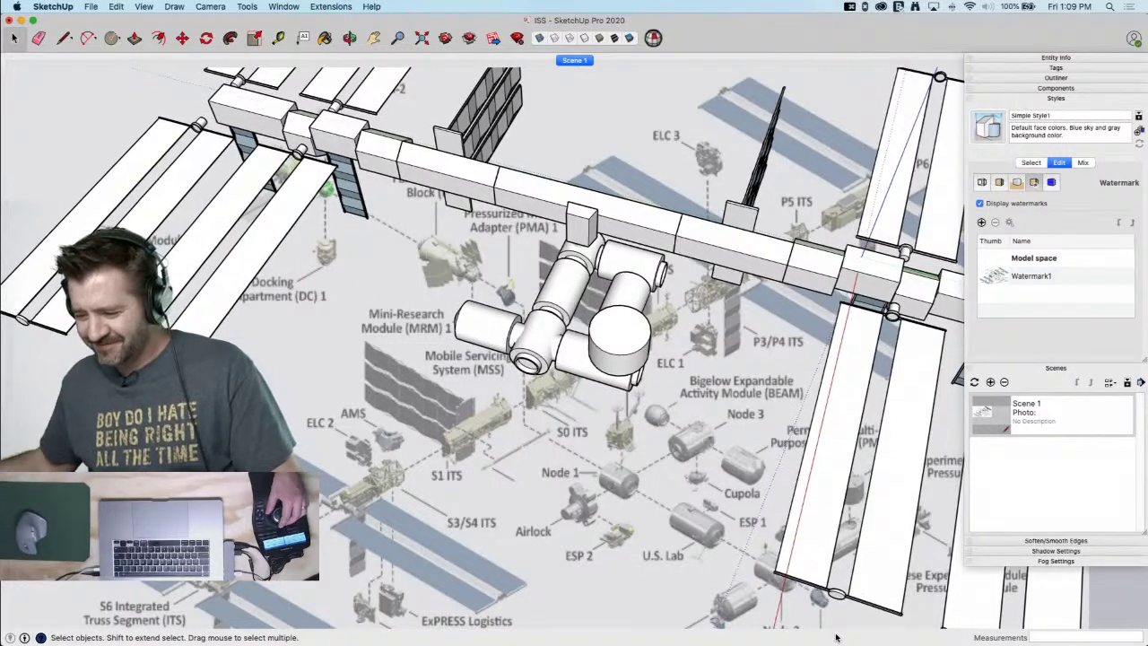
Make a copy of the side module rotated 180 degrees about the node's centre onto the node's opposite side
{"action": "middle_click_drag", "start_coordinate": [836, 637], "coordinate": [725, 248]}
{"action": "left_click", "coordinate": [476, 205]}
{"action": "key", "text": "q"}
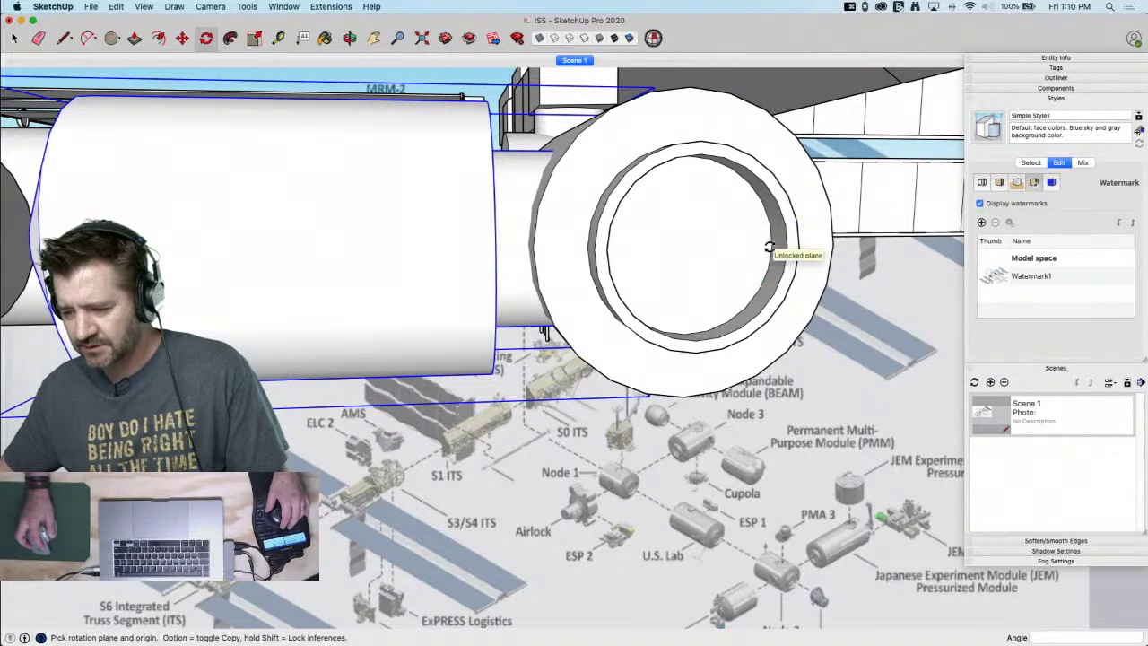
{"action": "left_click", "coordinate": [692, 296]}
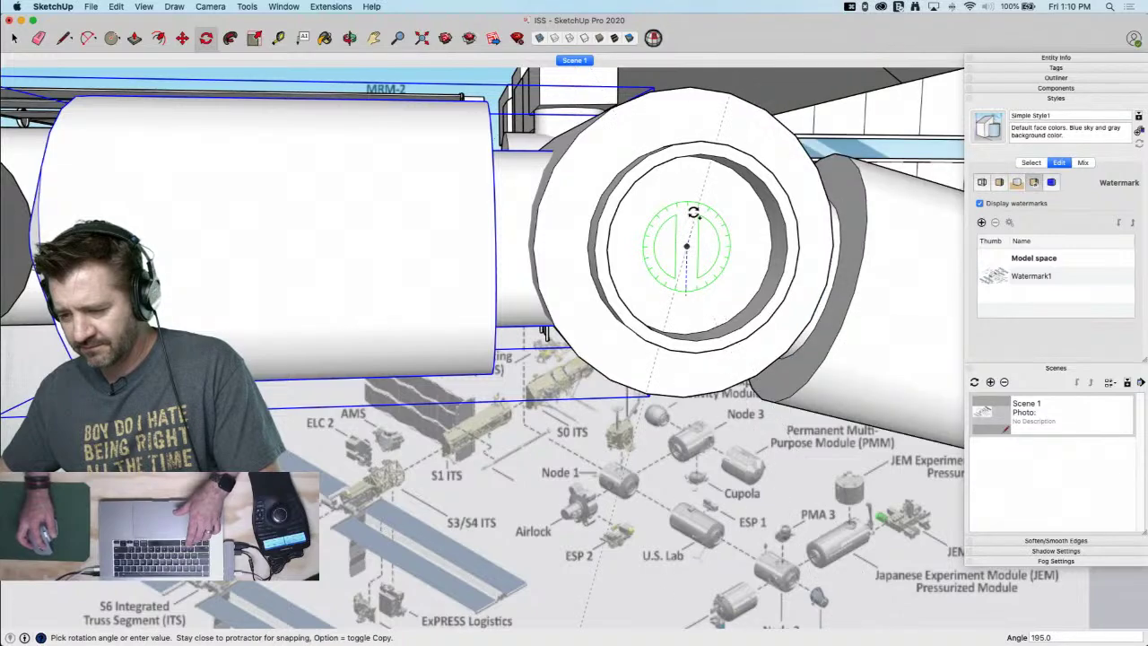
{"action": "key", "text": "Escape"}
Make the copied module unique, open it for editing and delete its cylindrical body
{"action": "right_click", "coordinate": [882, 270]}
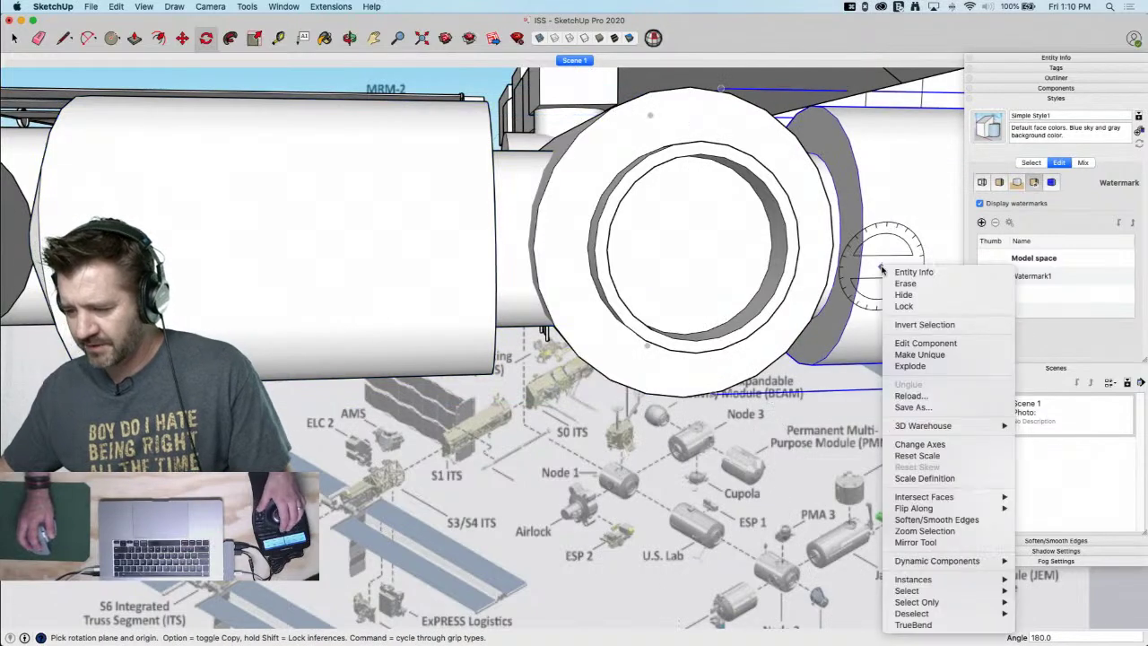
{"action": "left_click", "coordinate": [906, 354]}
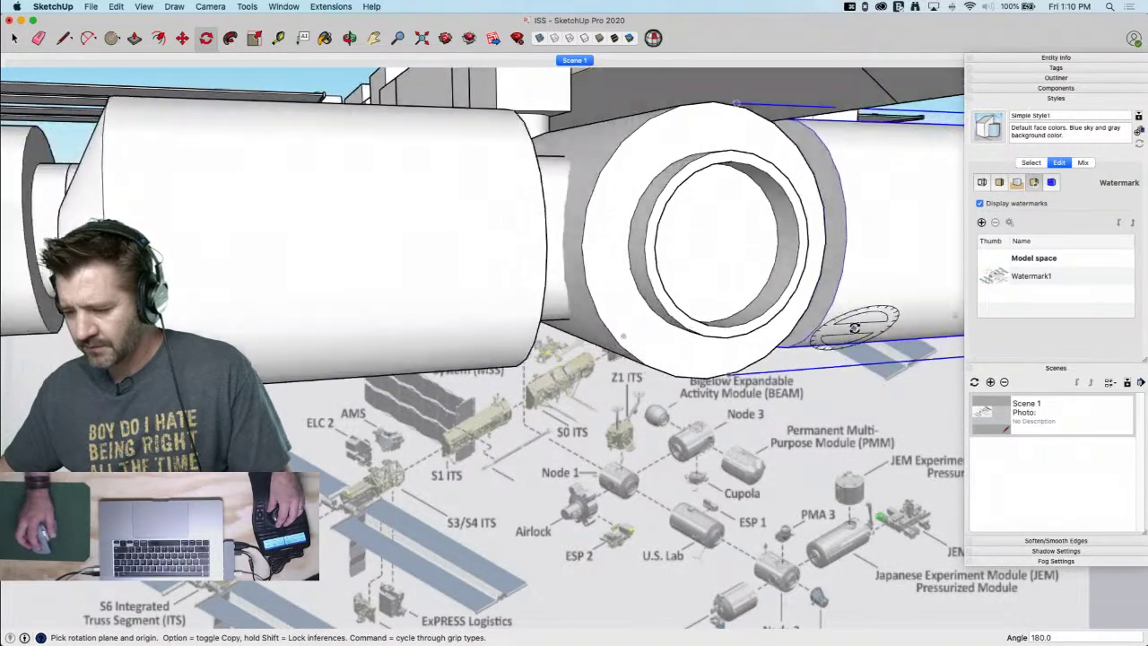
{"action": "key", "text": "space"}
{"action": "mouse_move", "coordinate": [732, 399]}
{"action": "middle_mouse_down"}
{"action": "mouse_move", "coordinate": [688, 418]}
{"action": "mouse_move", "coordinate": [659, 408]}
{"action": "mouse_move", "coordinate": [632, 255]}
{"action": "mouse_move", "coordinate": [649, 244]}
{"action": "mouse_move", "coordinate": [637, 271]}
{"action": "mouse_move", "coordinate": [636, 403]}
{"action": "mouse_move", "coordinate": [666, 403]}
{"action": "mouse_move", "coordinate": [601, 274]}
{"action": "mouse_move", "coordinate": [504, 284]}
{"action": "mouse_move", "coordinate": [711, 199]}
{"action": "mouse_move", "coordinate": [743, 225]}
{"action": "mouse_move", "coordinate": [641, 244]}
{"action": "middle_mouse_up"}
{"action": "double_click", "coordinate": [604, 275]}
{"action": "left_click", "coordinate": [503, 283]}
{"action": "key", "text": "BackSpace"}
Draw a half-profile extending about 4.68 m along the red axis from the ring's centre, with an arc bulging about 1.24 m
{"action": "key", "text": "l"}
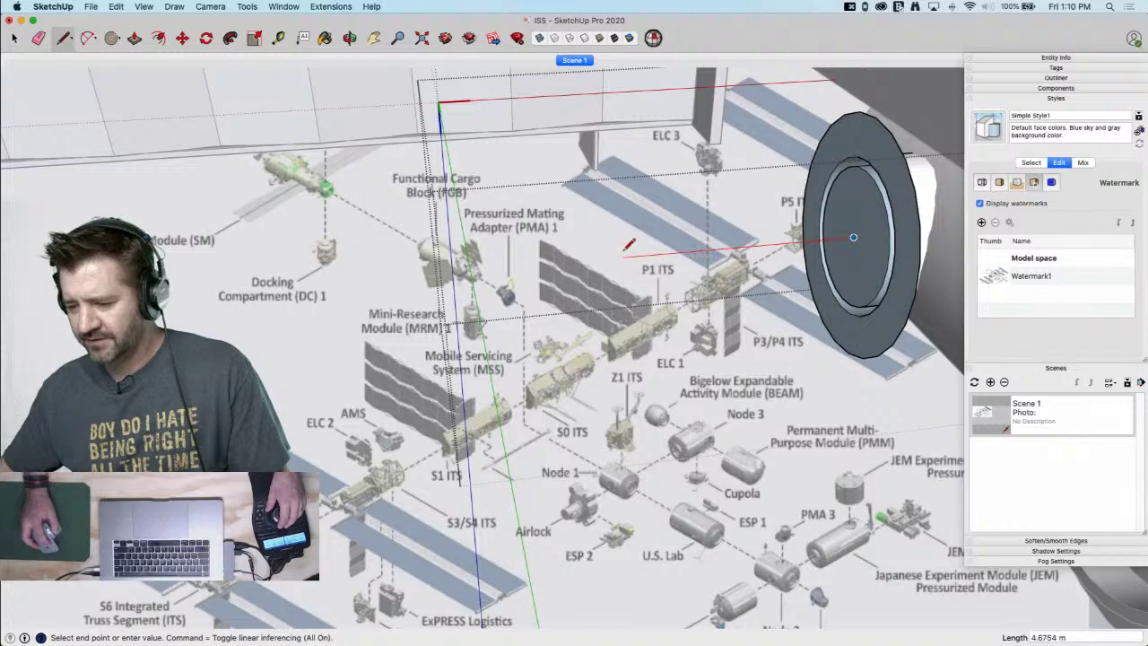
{"action": "left_click", "coordinate": [623, 258]}
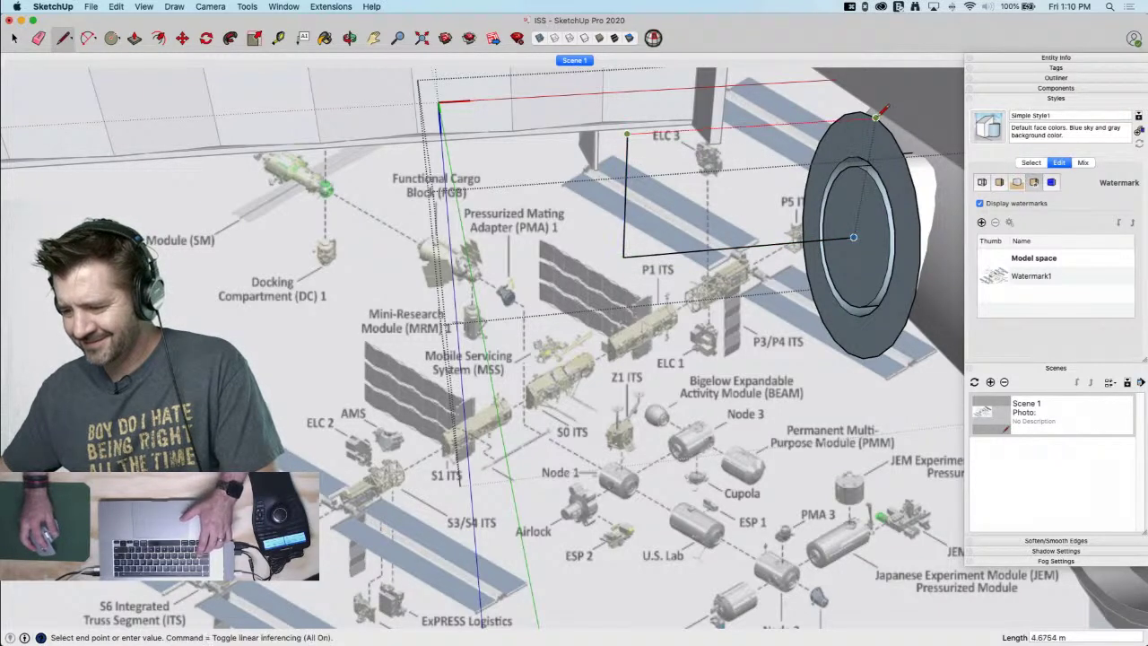
{"action": "key", "text": "a"}
{"action": "left_click", "coordinate": [868, 161]}
{"action": "left_click", "coordinate": [625, 214]}
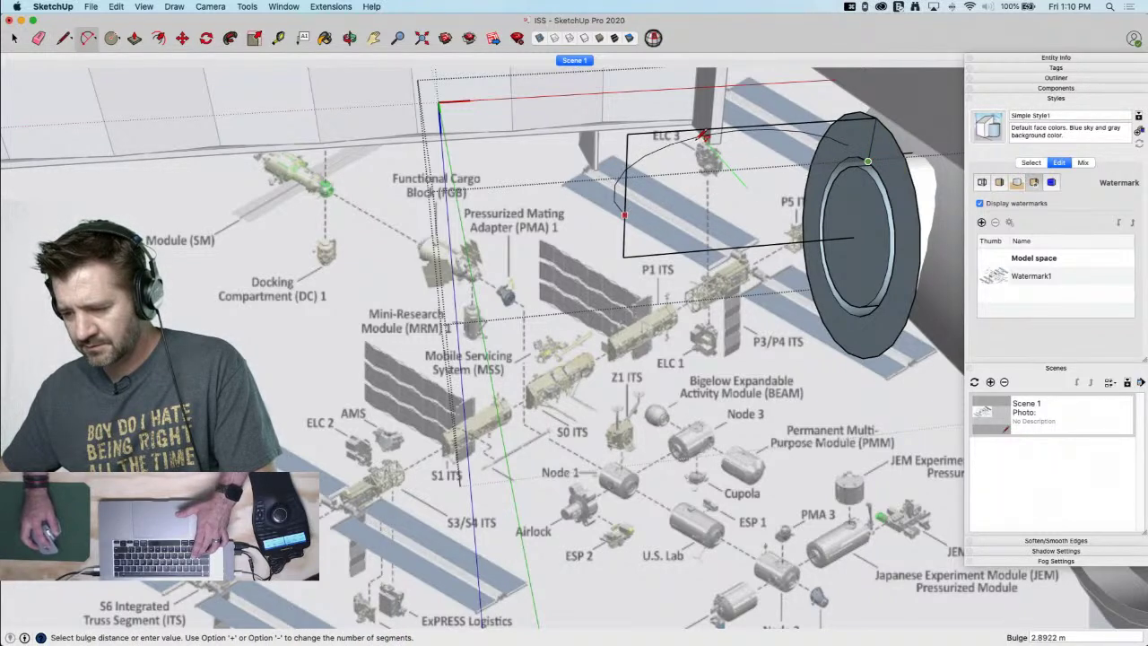
{"action": "left_click", "coordinate": [741, 125]}
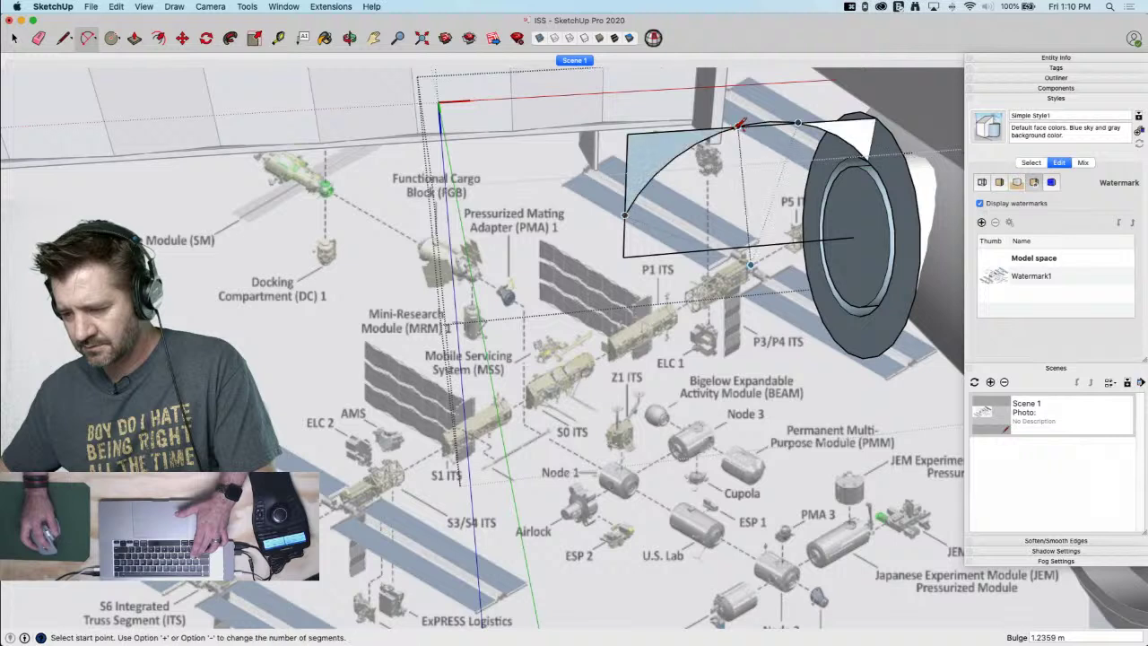
Erase the straight edges outside the arc and the wide flange, and close the half-profile with a line to the ring's centre
{"action": "key", "text": "e"}
{"action": "left_click_drag", "start_coordinate": [631, 135], "coordinate": [789, 119]}
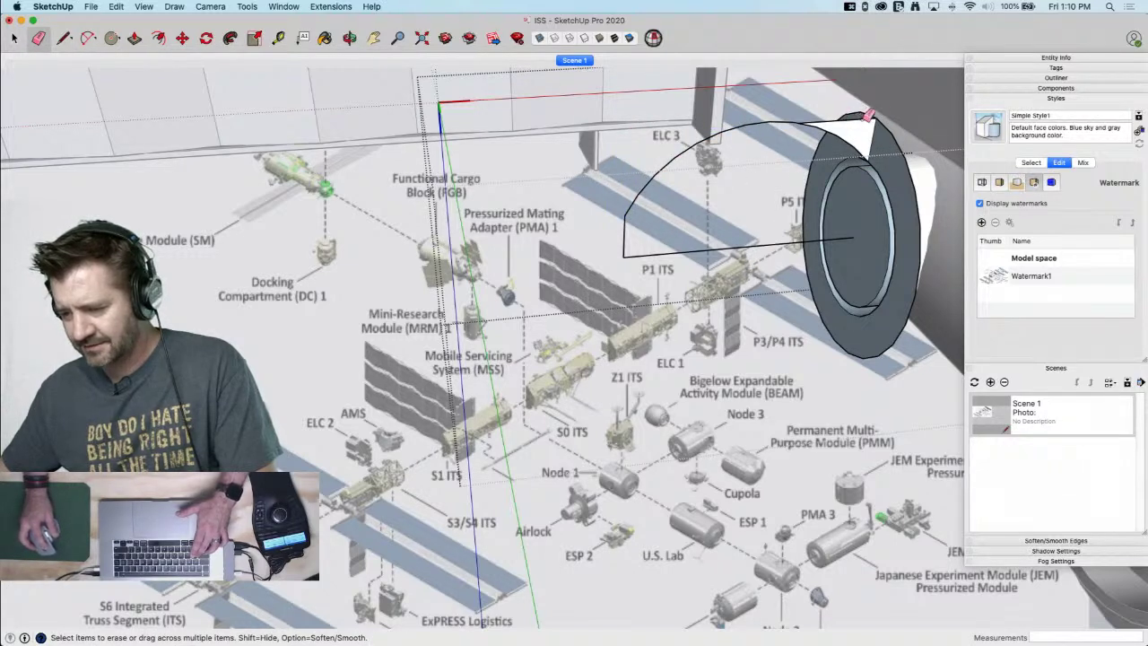
{"action": "left_click_drag", "start_coordinate": [882, 114], "coordinate": [881, 121]}
{"action": "key", "text": "l"}
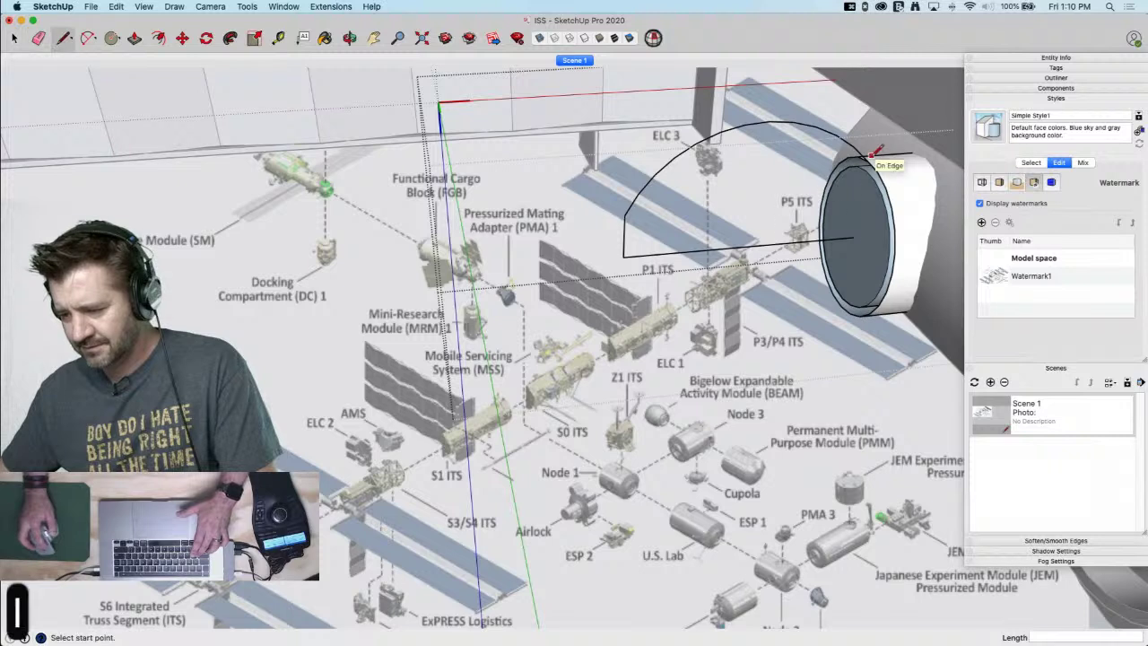
{"action": "left_click", "coordinate": [862, 238]}
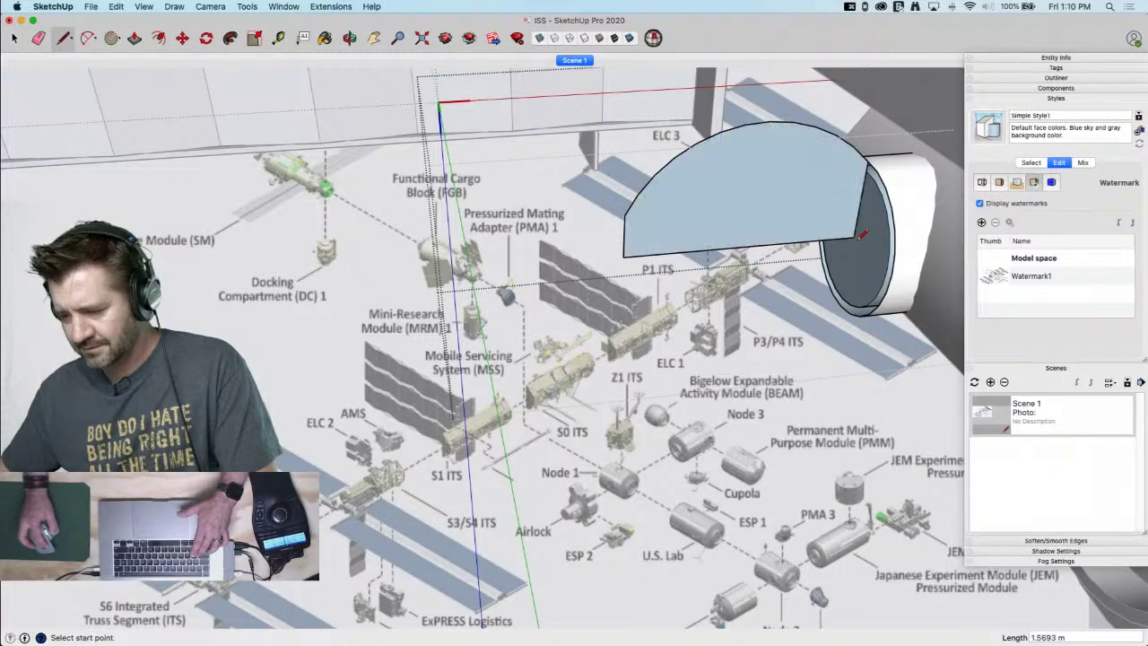
Try to revolve the half-profile around the ring's inner circle with Follow Me
{"action": "key", "text": "space"}
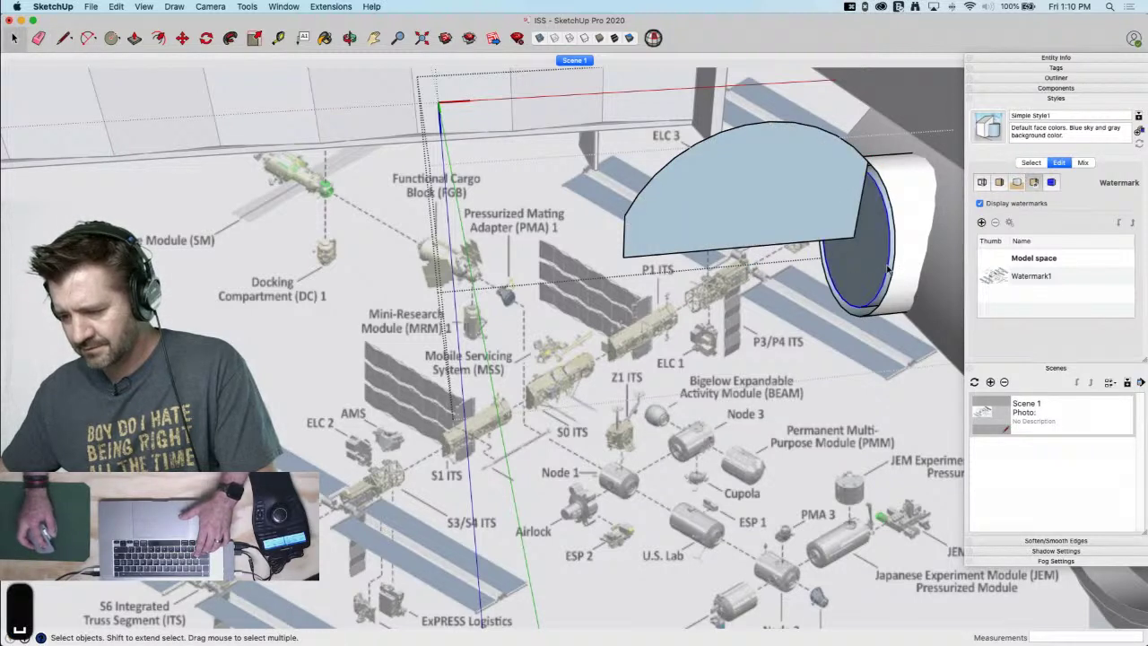
{"action": "left_click", "coordinate": [230, 41]}
{"action": "left_click", "coordinate": [767, 222]}
{"action": "middle_click_drag", "start_coordinate": [766, 222], "coordinate": [621, 266]}
{"action": "key", "text": "cmd+z"}
{"action": "key", "text": "space"}
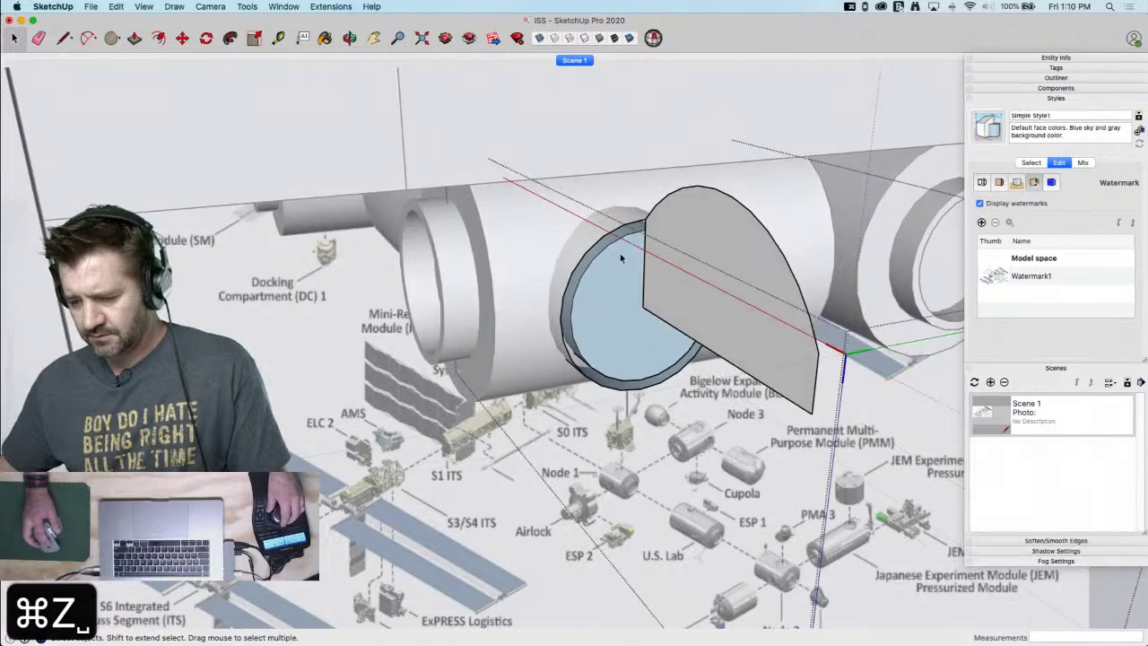
Revolve the half-profile around the ring's outer circle with Follow Me to form the rounded module body
{"action": "left_click", "coordinate": [570, 303]}
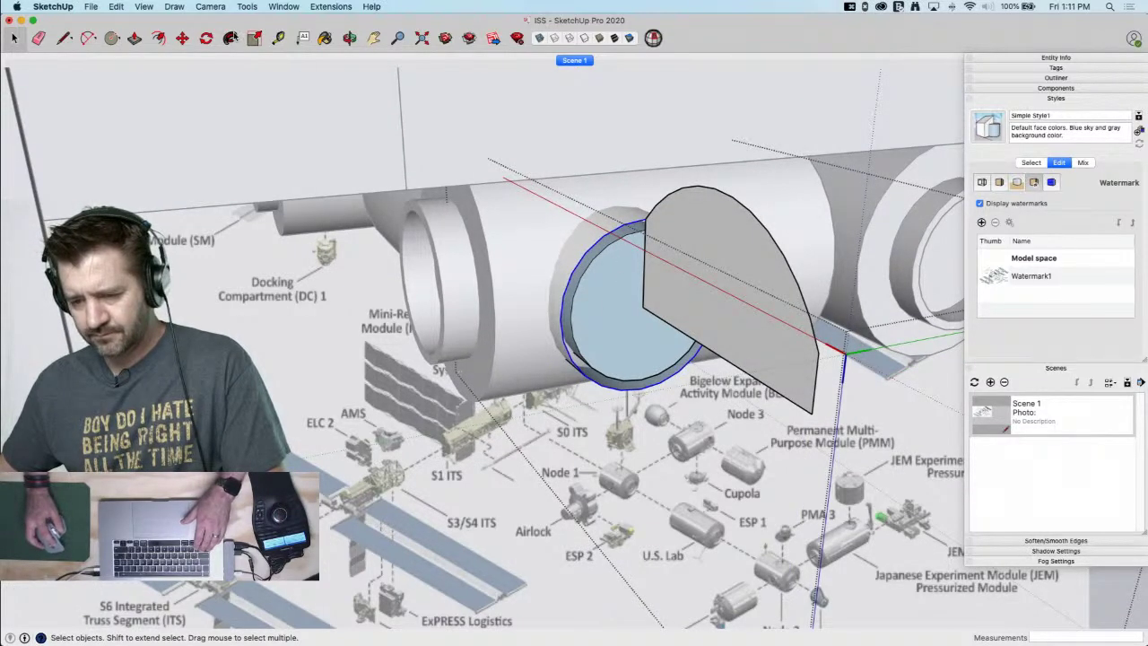
{"action": "key", "text": "p"}
{"action": "left_click", "coordinate": [758, 305]}
{"action": "key", "text": "space"}
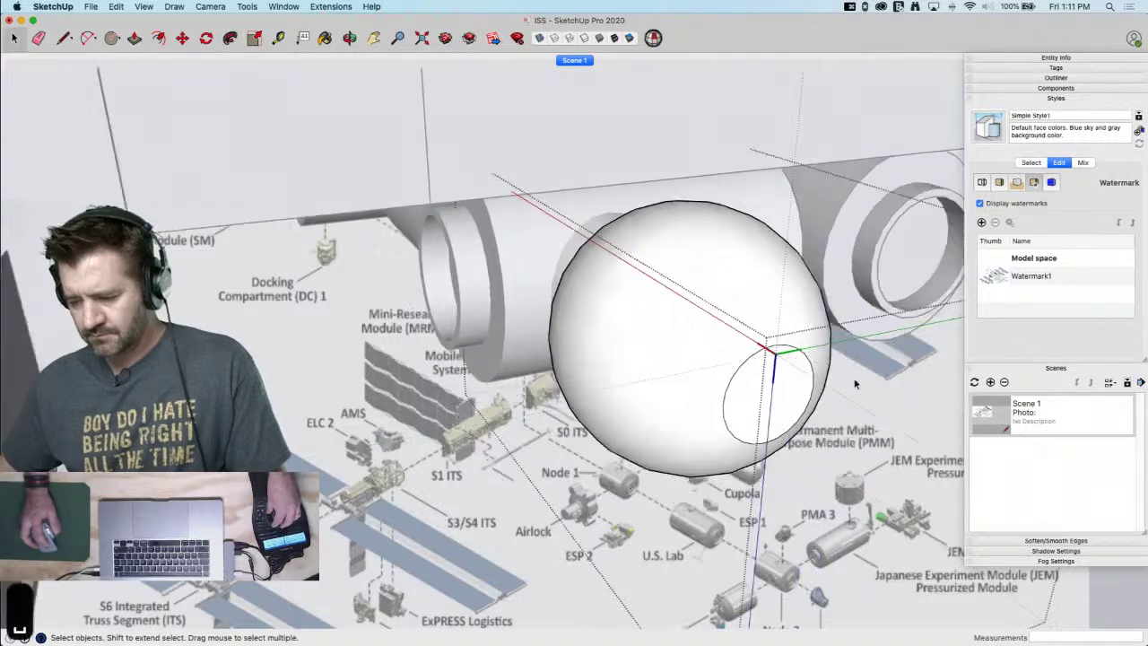
Stretch the curved surface of the rounded body along the red axis by a factor of 1.08
{"action": "scroll", "coordinate": [811, 383], "scroll_direction": "up", "scroll_amount": 5}
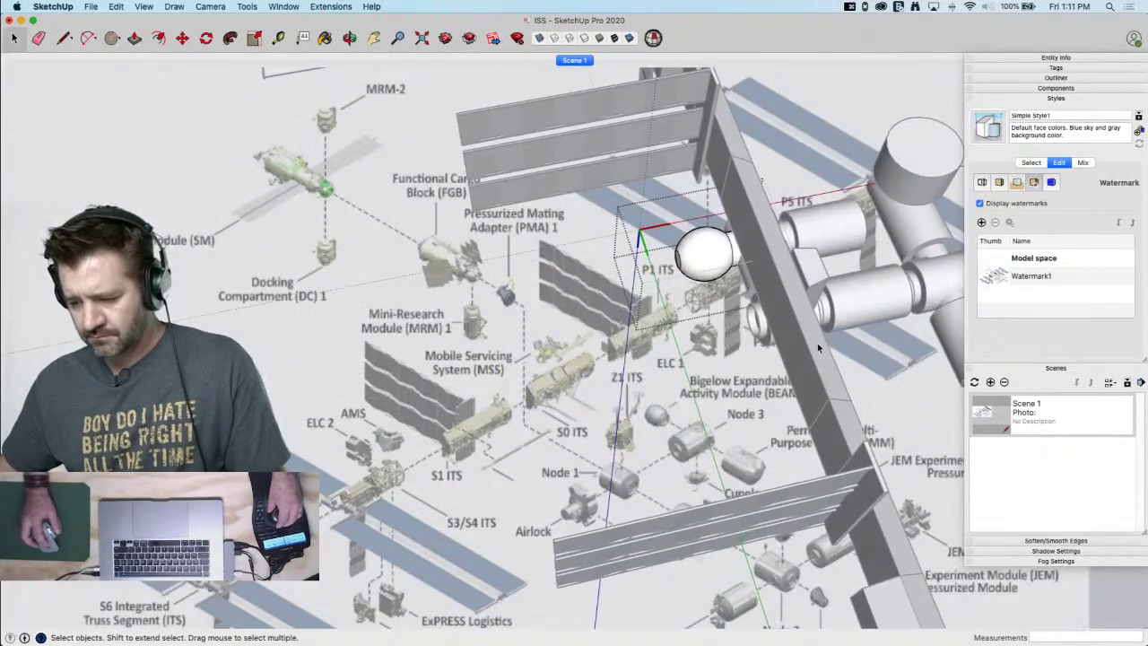
{"action": "scroll", "coordinate": [780, 339], "scroll_direction": "up", "scroll_amount": 2}
{"action": "left_click", "coordinate": [737, 291]}
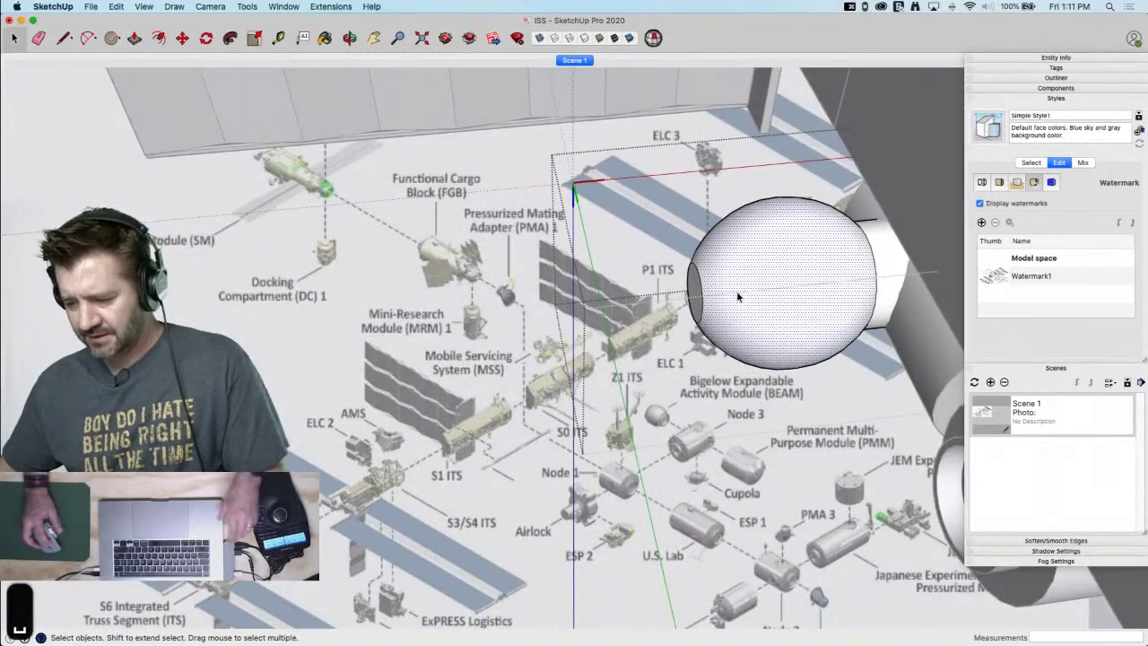
{"action": "key", "text": "s"}
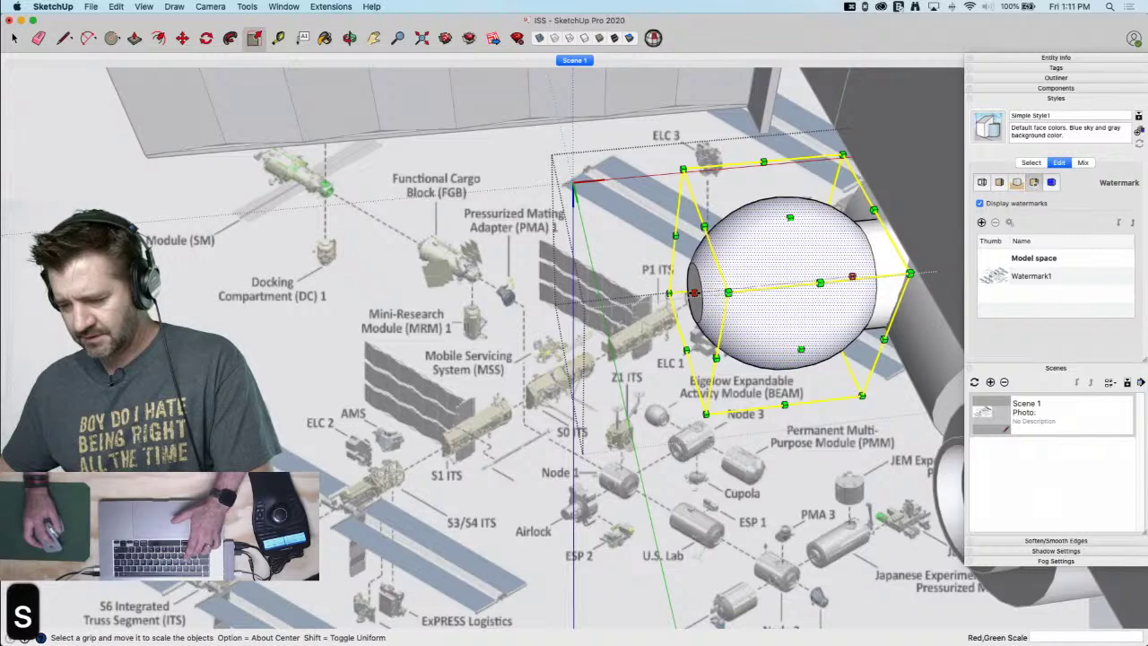
{"action": "left_click_drag", "start_coordinate": [693, 292], "coordinate": [682, 293]}
{"action": "left_click", "coordinate": [682, 294]}
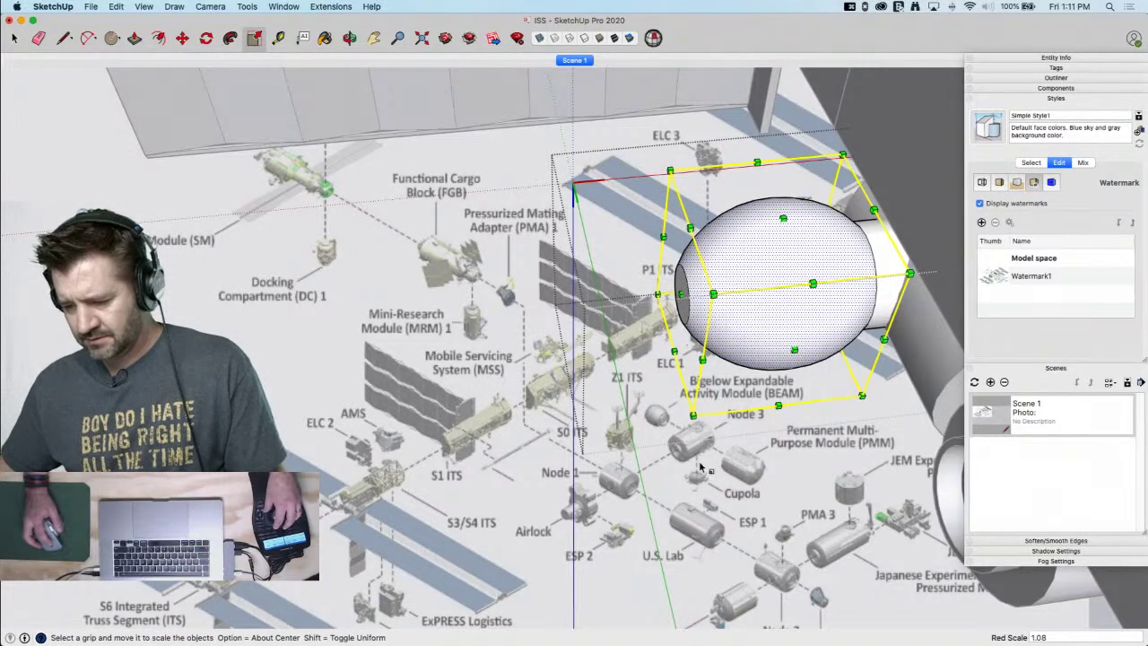
{"action": "key", "text": "space"}
Try to push/pull the end ring of the module beside the Z1 block towards the neighbouring node
{"action": "left_click", "coordinate": [692, 297]}
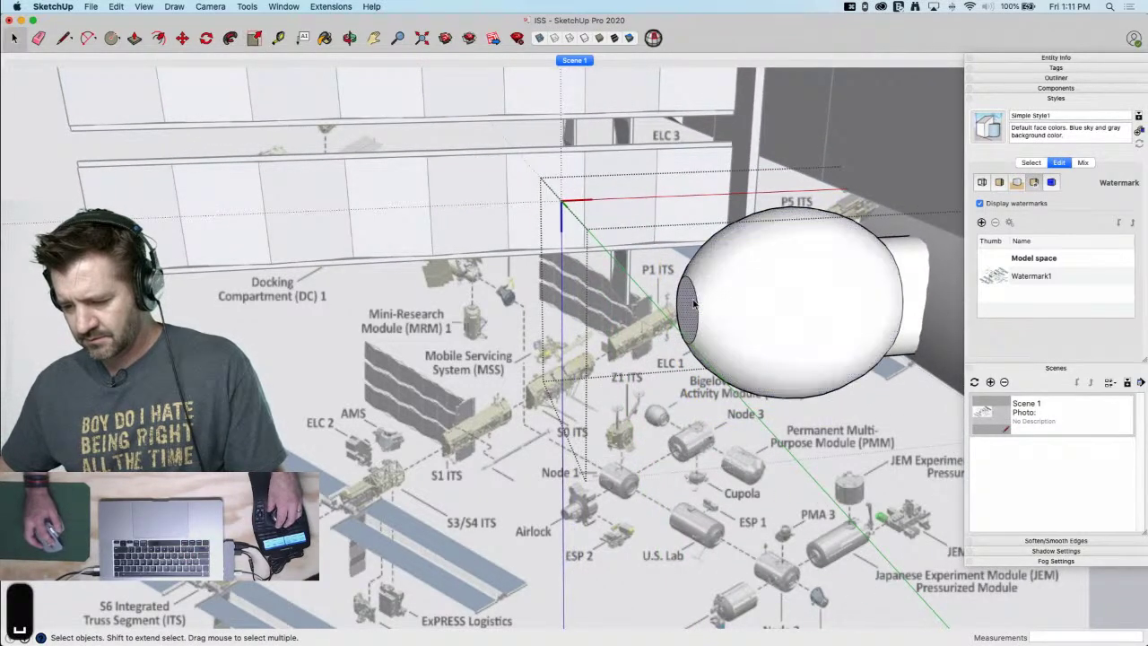
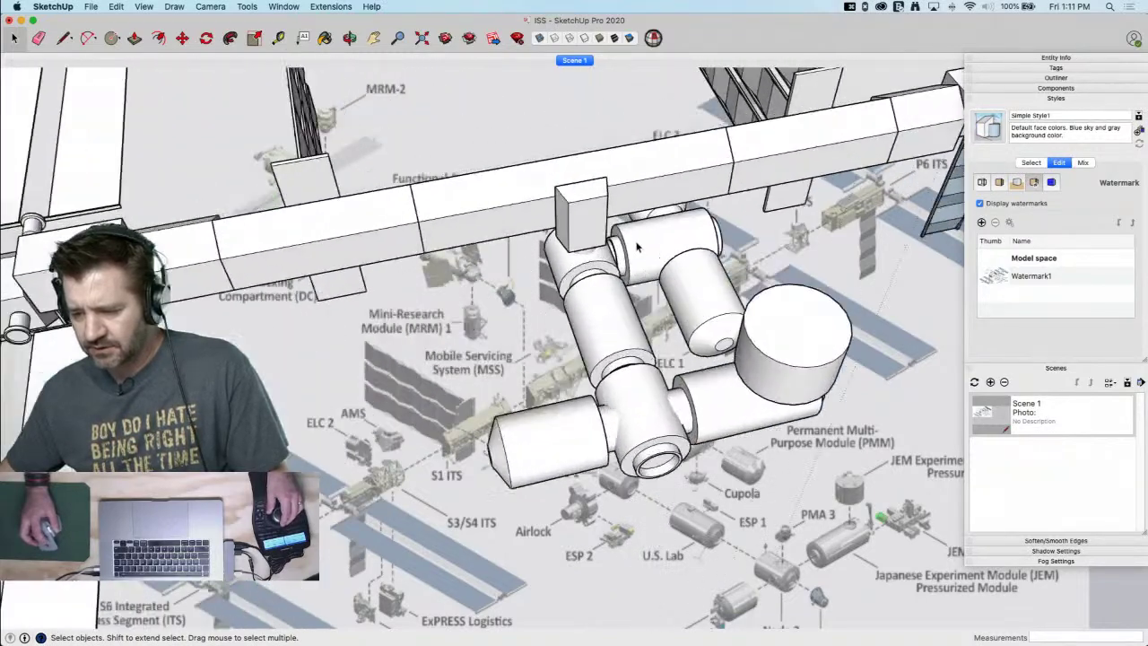
{"action": "key", "text": "p"}
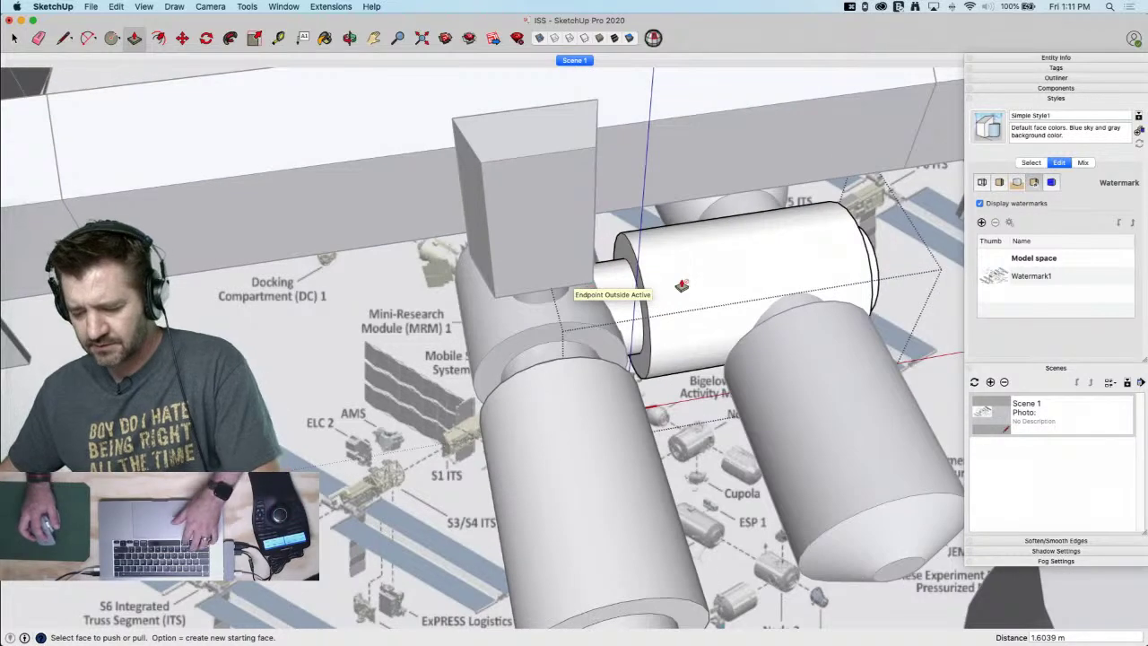
{"action": "key", "text": "super+z"}
{"action": "key", "text": "space"}
{"action": "right_click", "coordinate": [656, 312]}
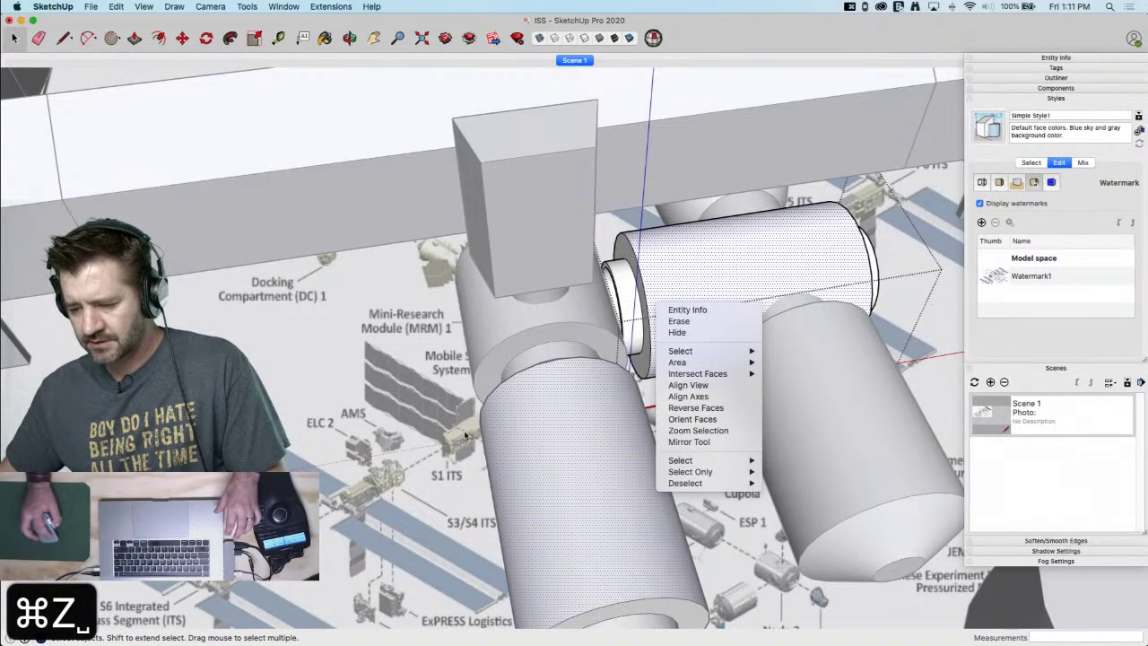
Make the module beside the Z1 block unique and extend its end ring about 2.04 m towards the neighbouring node
{"action": "left_click", "coordinate": [508, 449]}
{"action": "right_click", "coordinate": [668, 336]}
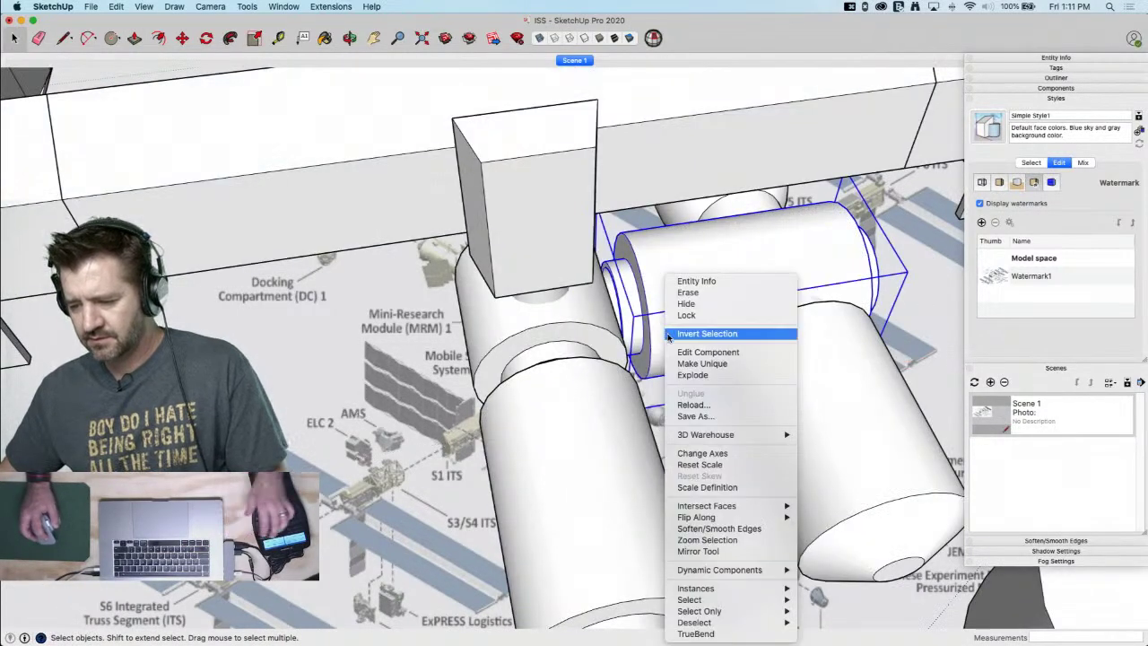
{"action": "left_click", "coordinate": [702, 363]}
{"action": "double_click", "coordinate": [622, 290]}
{"action": "key", "text": "p"}
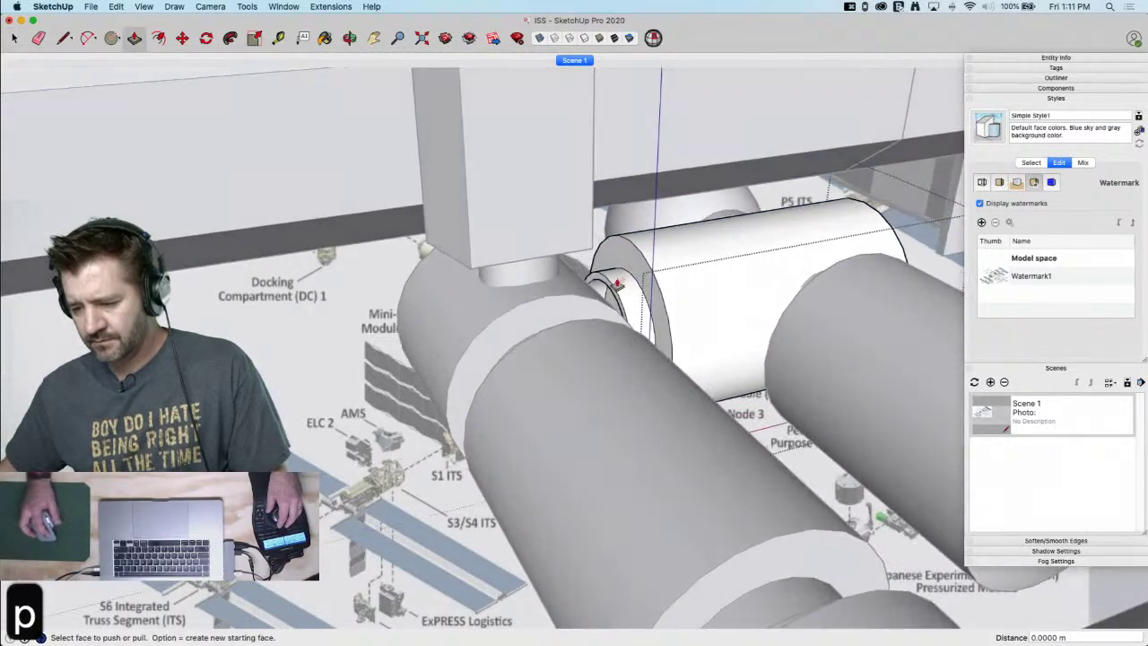
{"action": "left_click_drag", "start_coordinate": [609, 287], "coordinate": [563, 297]}
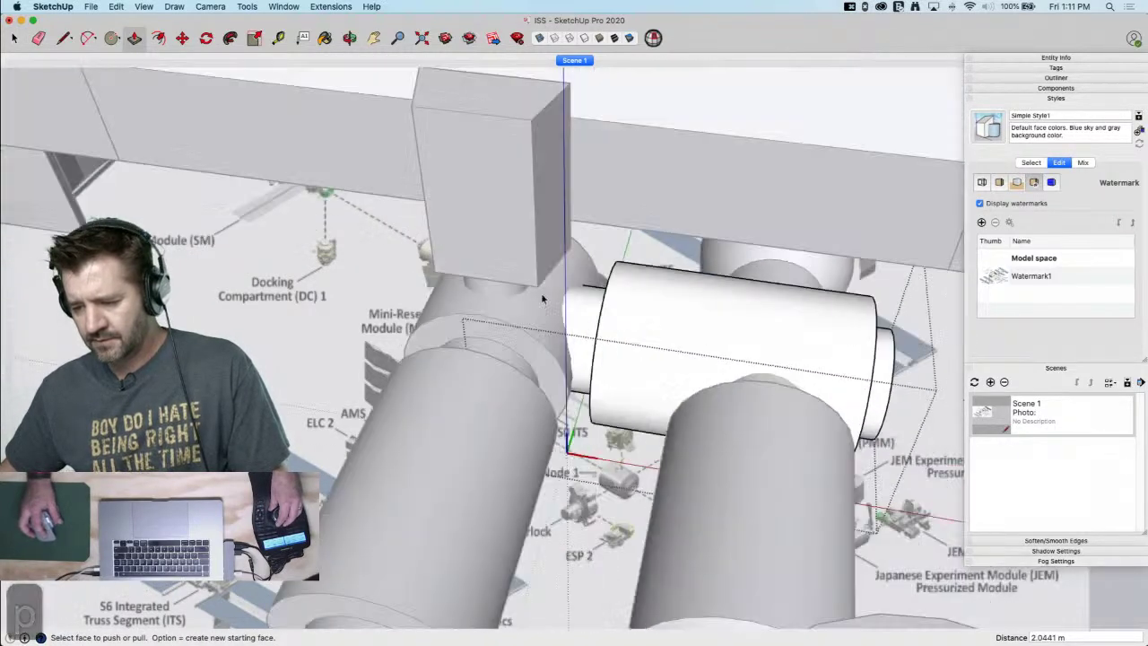
{"action": "key", "text": "space"}
{"action": "left_click", "coordinate": [653, 352]}
{"action": "left_click_drag", "start_coordinate": [218, 326], "coordinate": [238, 339]}
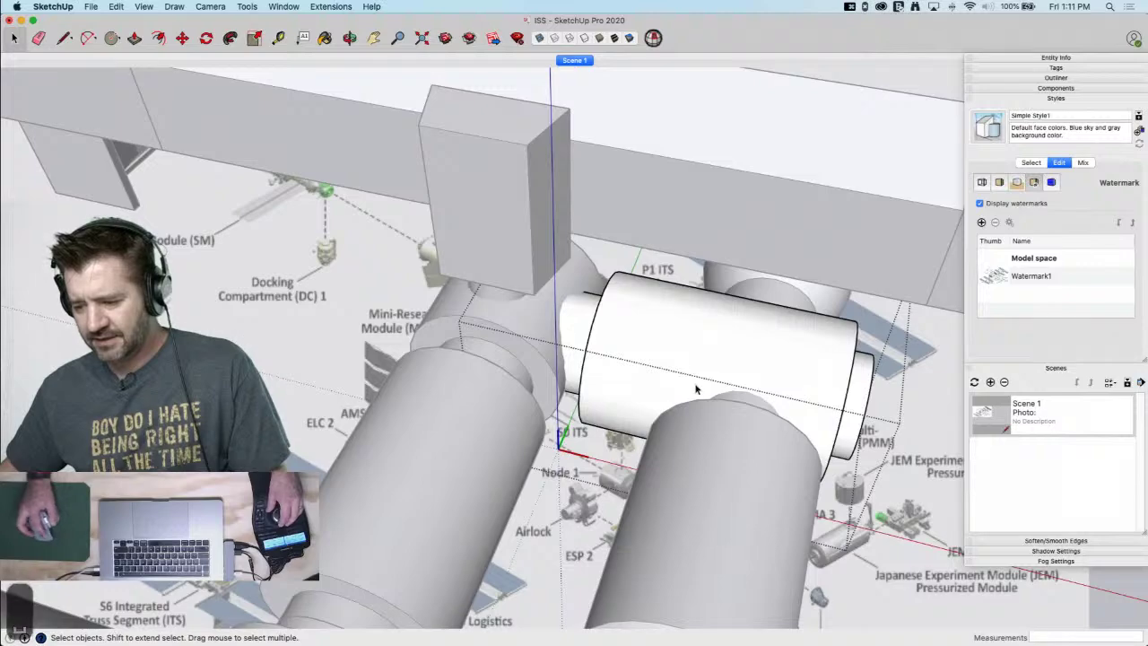
{"action": "left_click", "coordinate": [695, 389]}
{"action": "left_click", "coordinate": [909, 482]}
Rotate the module with the extended end ring
{"action": "left_click", "coordinate": [790, 395]}
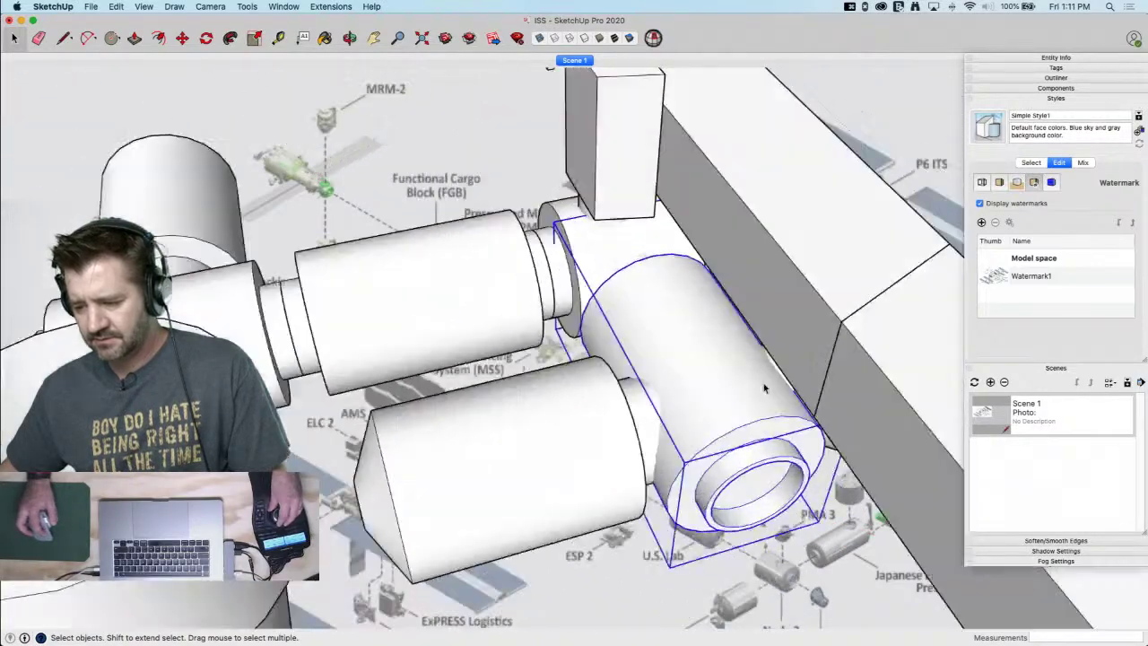
{"action": "key", "text": "q"}
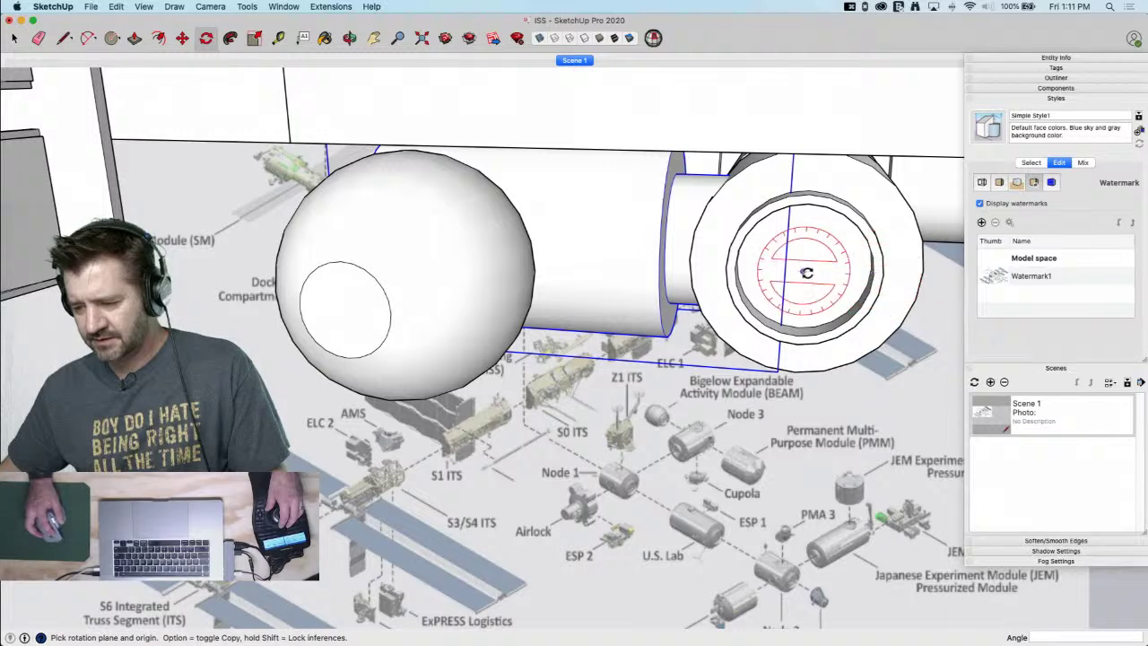
Rotate the selected cylindrical module about the centre of the docking ring so it extends from the node's opposite side
{"action": "left_click", "coordinate": [833, 270]}
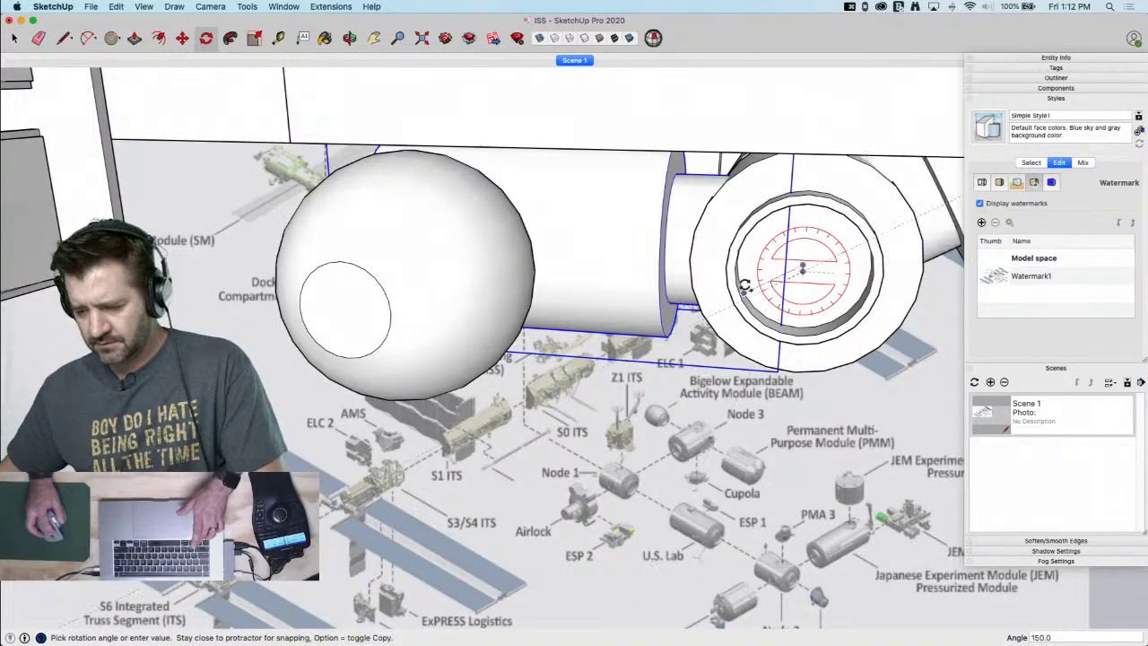
{"action": "left_click", "coordinate": [753, 272]}
{"action": "key", "text": "space"}
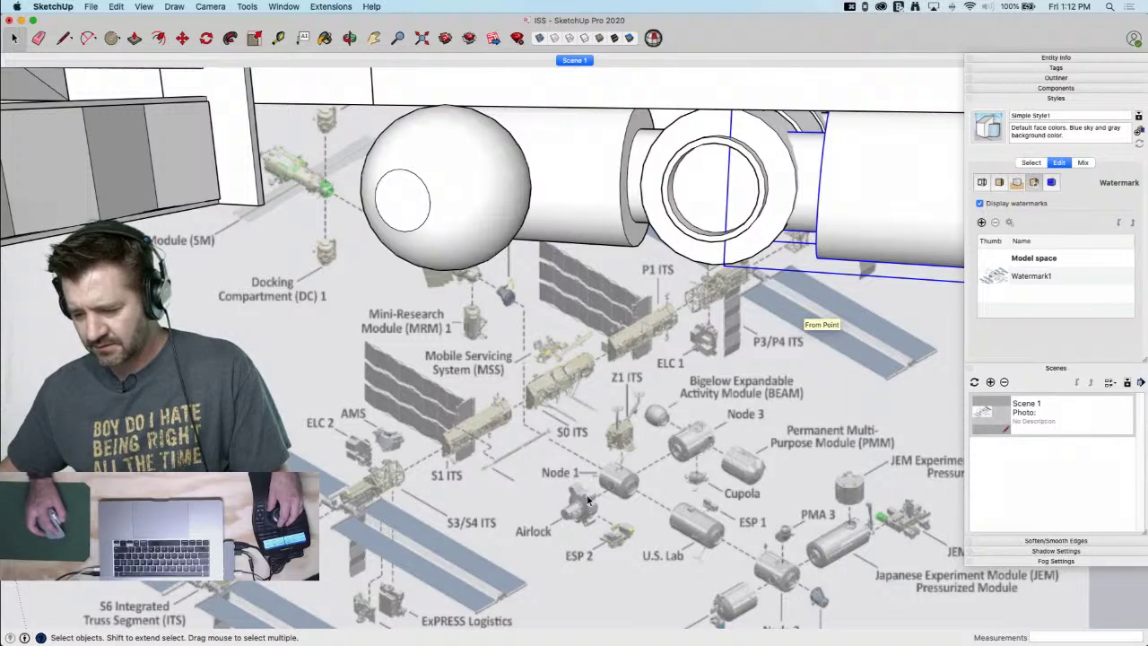
Push the flat annular end face of the cylindrical module back about 5.78 m, leaving a short flange around the central tube
{"action": "mouse_move", "coordinate": [589, 512]}
{"action": "middle_mouse_down"}
{"action": "mouse_move", "coordinate": [565, 524]}
{"action": "mouse_move", "coordinate": [802, 329]}
{"action": "mouse_move", "coordinate": [760, 242]}
{"action": "middle_mouse_up"}
{"action": "scroll", "coordinate": [760, 242], "scroll_direction": "up", "scroll_amount": 4}
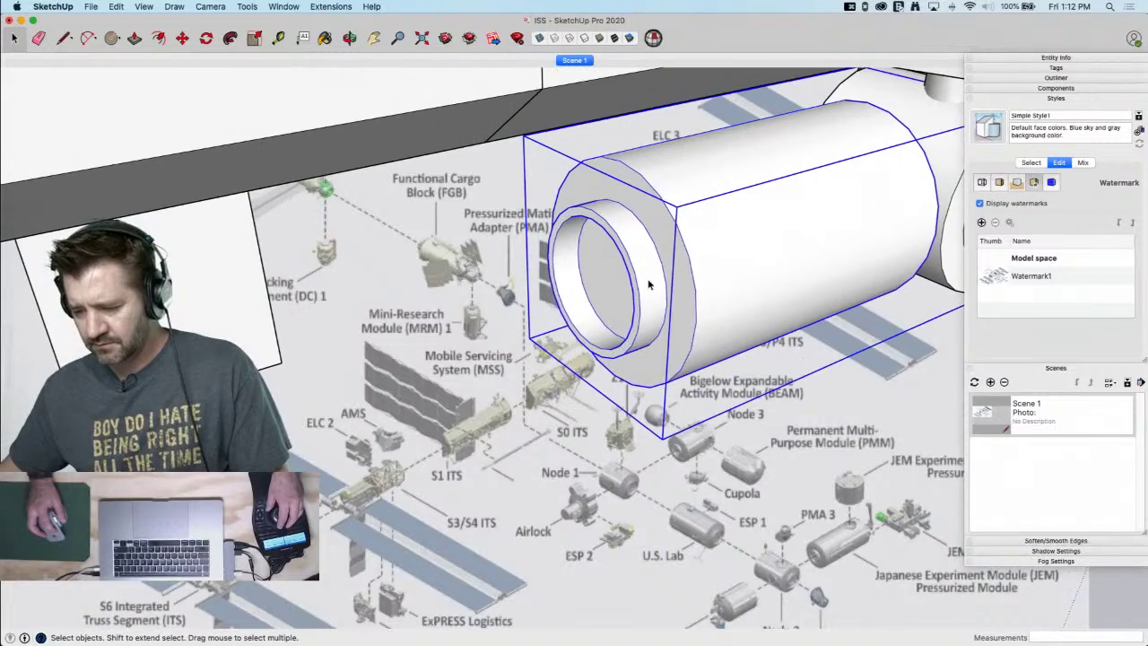
{"action": "key", "text": "p"}
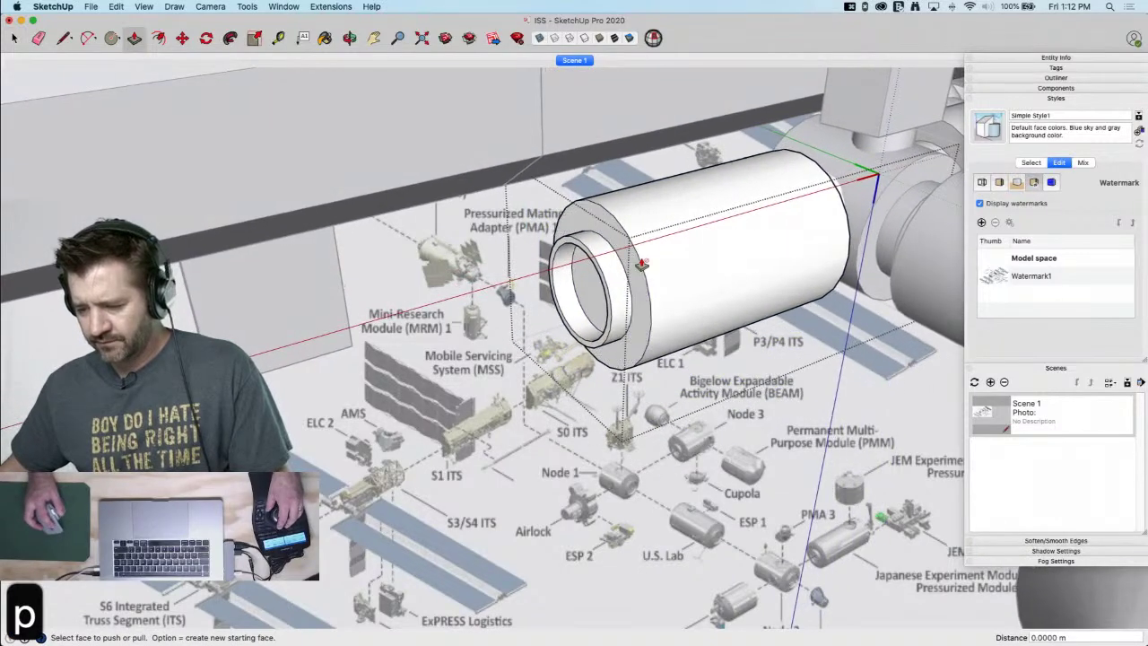
{"action": "left_click_drag", "start_coordinate": [631, 273], "coordinate": [798, 250]}
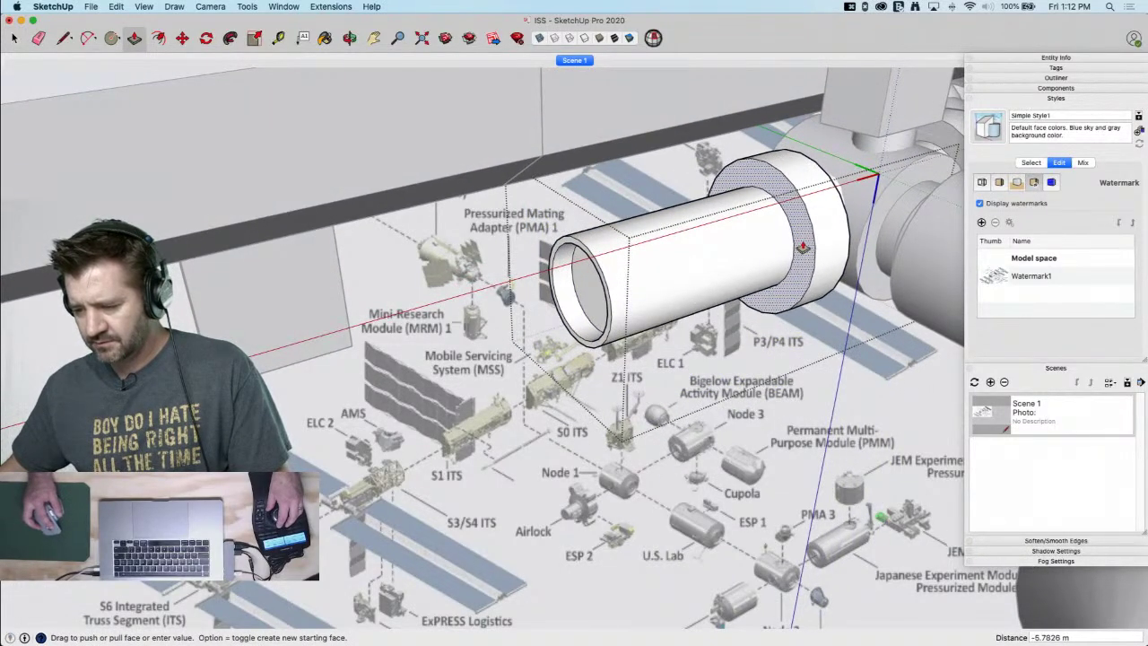
{"action": "left_click", "coordinate": [802, 247]}
Shorten the central tube by moving its whole open end, rim and inner disc, back toward the flange
{"action": "key", "text": "space"}
{"action": "left_click_drag", "start_coordinate": [582, 224], "coordinate": [713, 401]}
{"action": "key", "text": "m"}
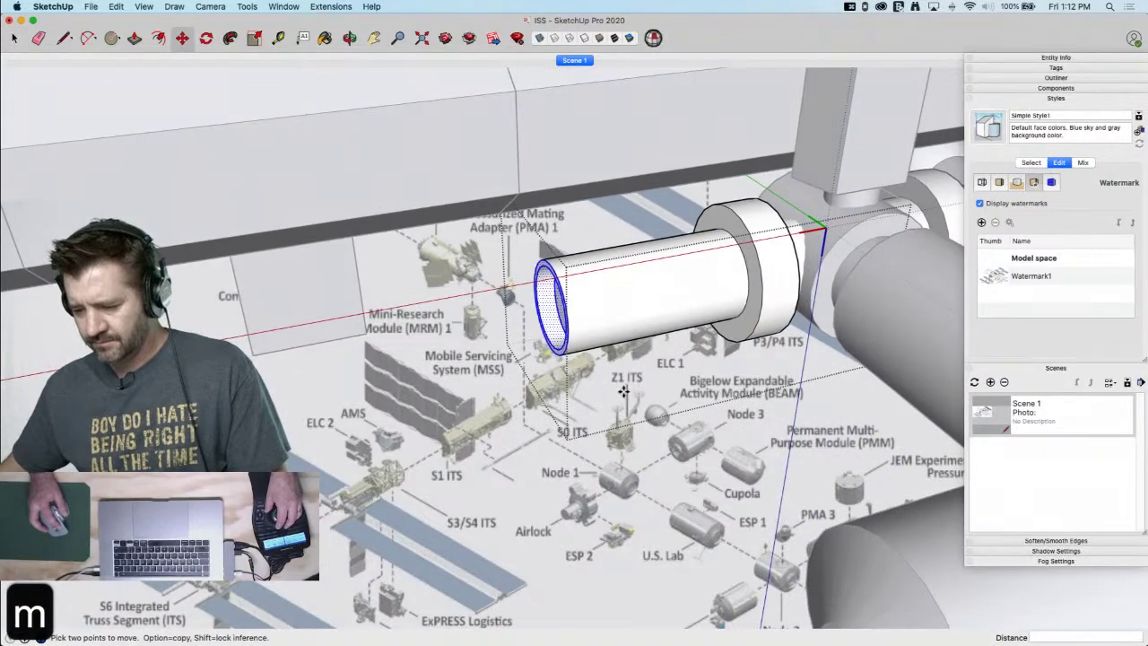
{"action": "left_click", "coordinate": [626, 390]}
{"action": "middle_click_drag", "start_coordinate": [722, 377], "coordinate": [675, 445]}
{"action": "scroll", "coordinate": [675, 445], "scroll_direction": "up", "scroll_amount": 10}
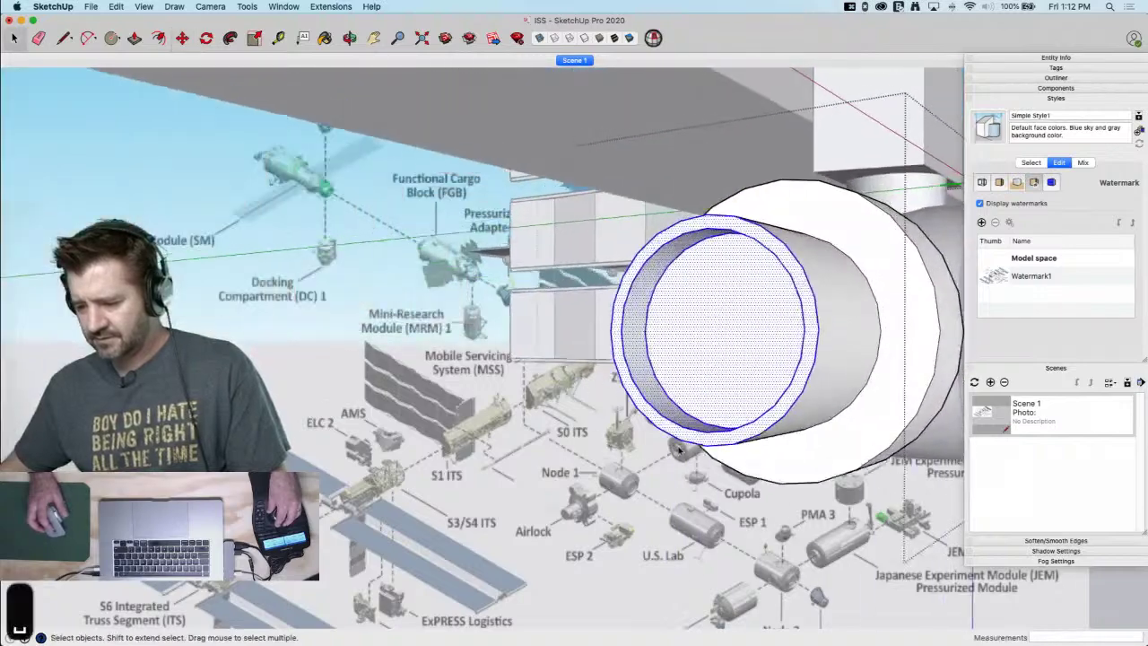
{"action": "left_click", "coordinate": [804, 271]}
{"action": "key", "text": "space"}
{"action": "key", "text": "l"}
{"action": "middle_click_drag", "start_coordinate": [805, 271], "coordinate": [756, 260]}
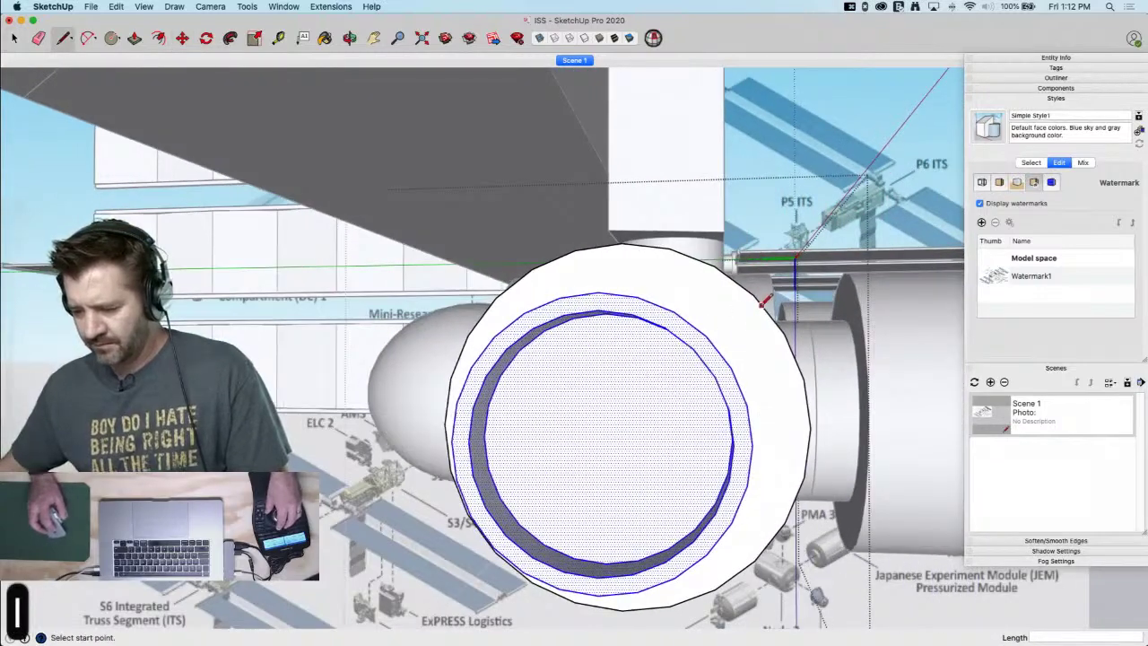
{"action": "left_click", "coordinate": [753, 295]}
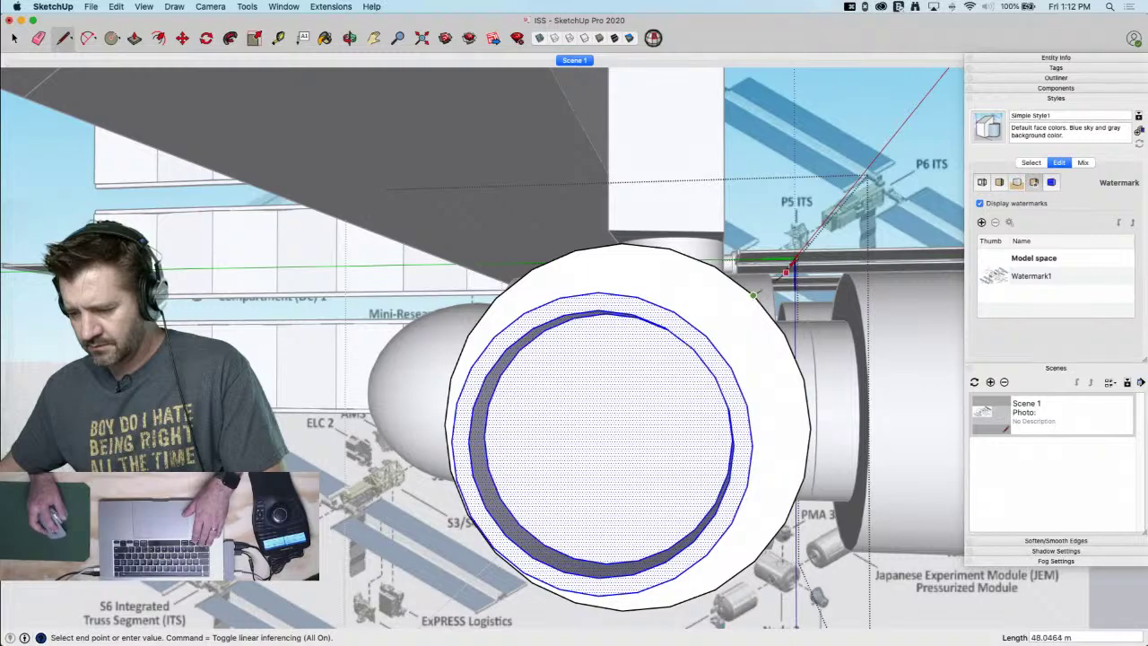
{"action": "key", "text": "space"}
{"action": "key", "text": "l"}
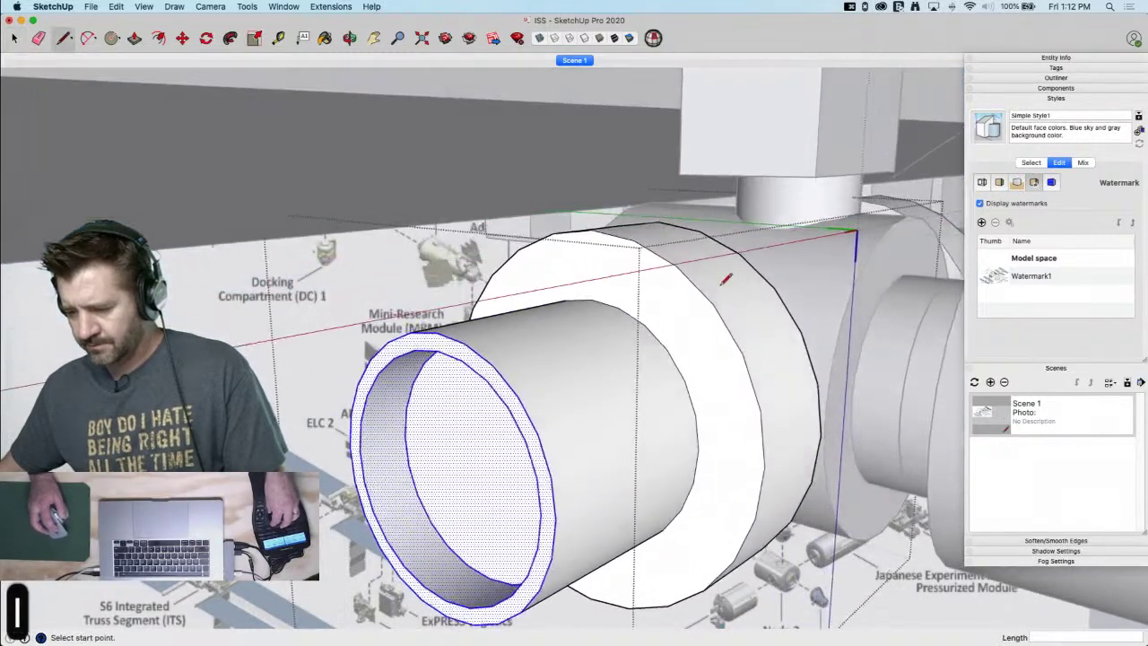
{"action": "key", "text": "space"}
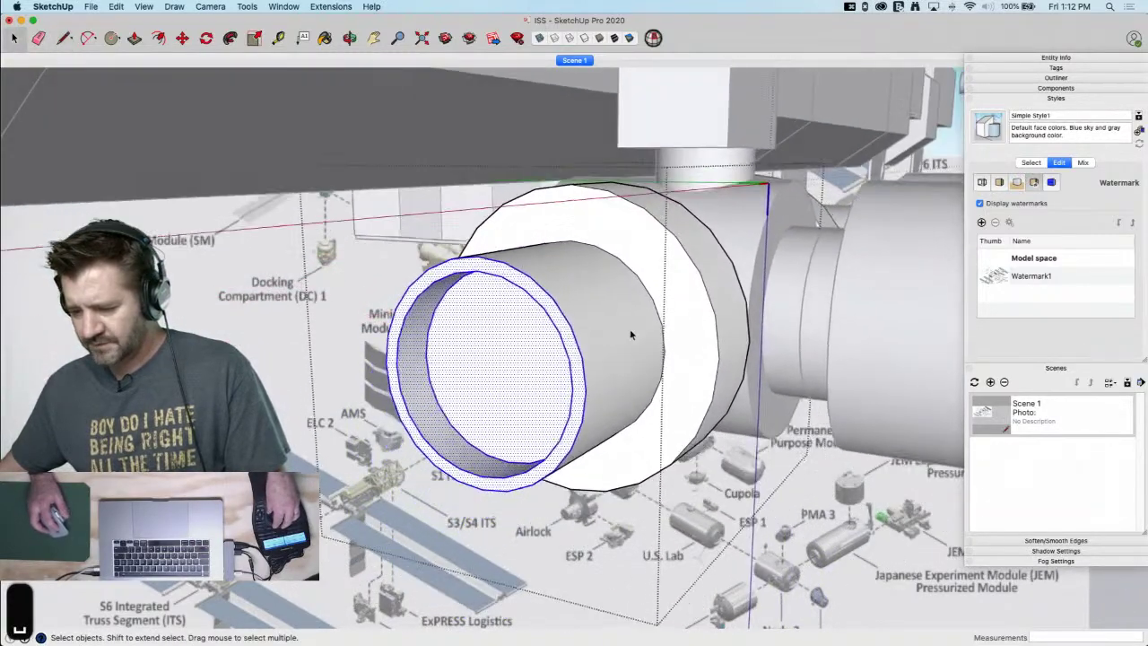
Push the tube's rim and its inner disc back flush with the flange face
{"action": "key", "text": "p"}
{"action": "left_click", "coordinate": [575, 302]}
{"action": "left_click", "coordinate": [675, 325]}
{"action": "left_click", "coordinate": [571, 331]}
{"action": "left_click", "coordinate": [648, 335]}
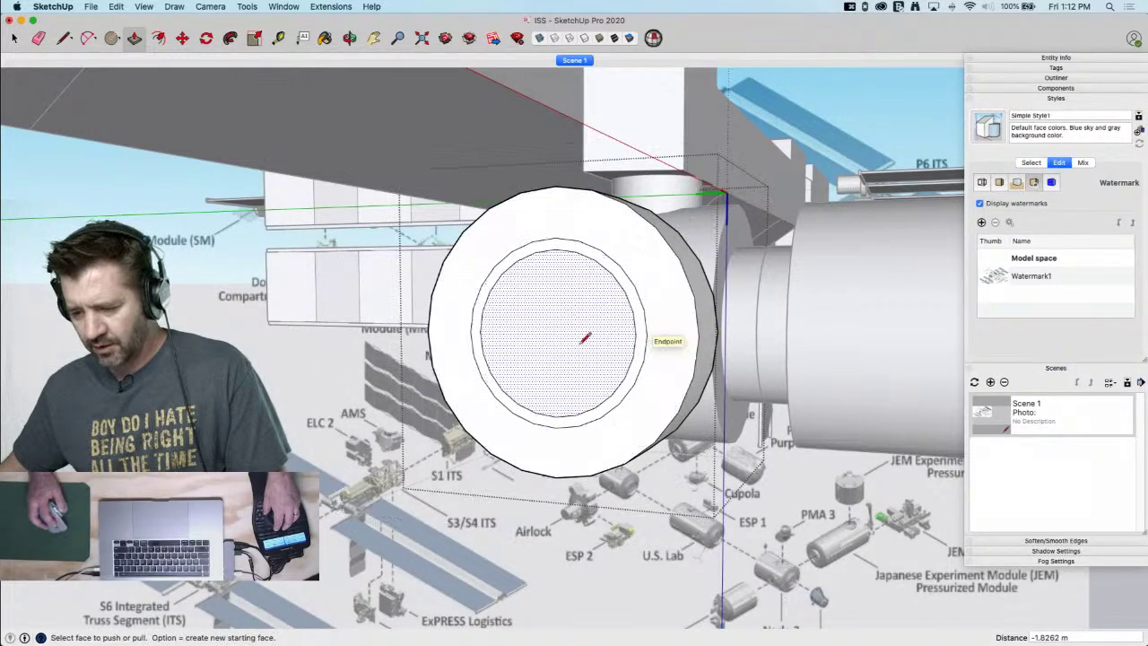
Outline a straight arm projecting diagonally from the flange rim, using a radial centreline, a parallel line on each side and a closed outer end
{"action": "key", "text": "l"}
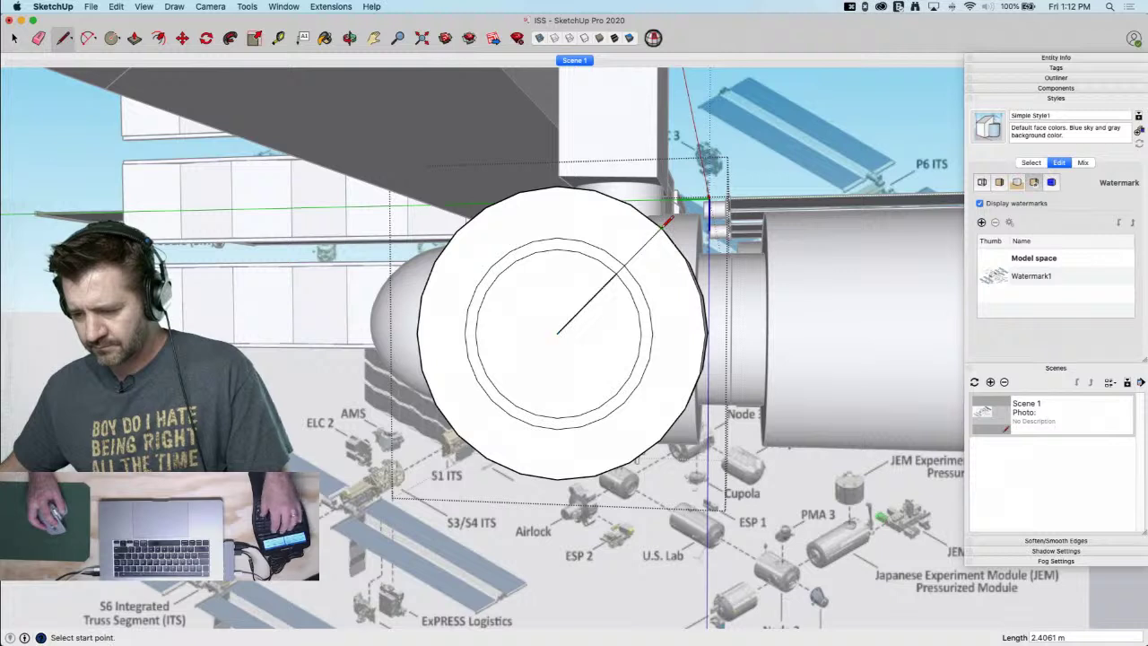
{"action": "left_click", "coordinate": [663, 226]}
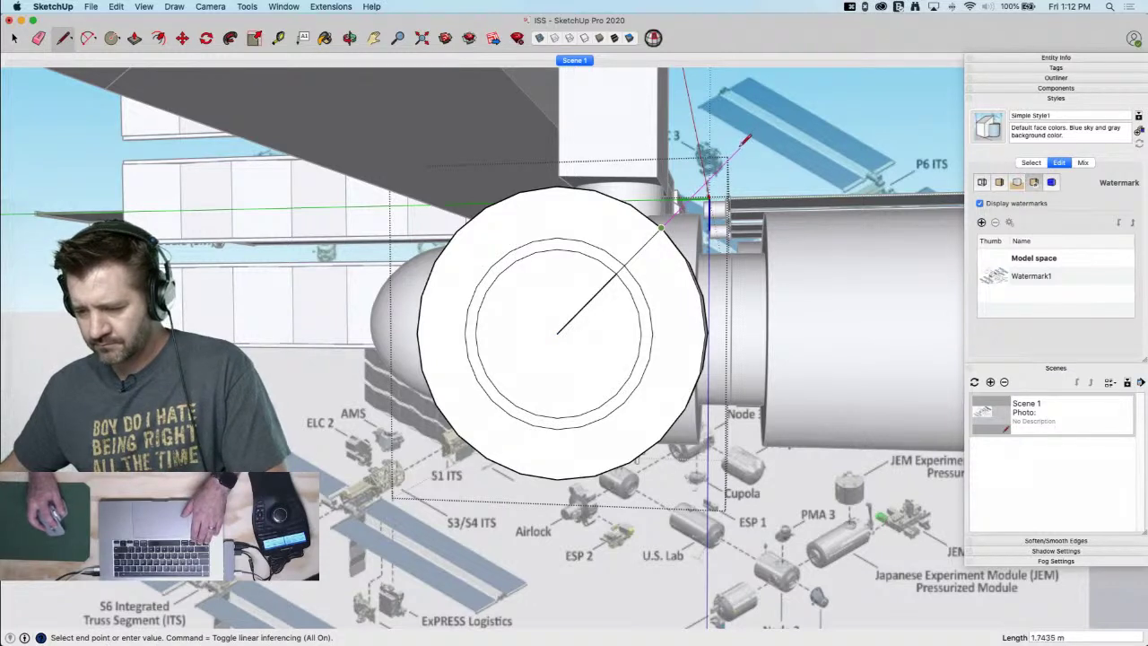
{"action": "left_click", "coordinate": [726, 161]}
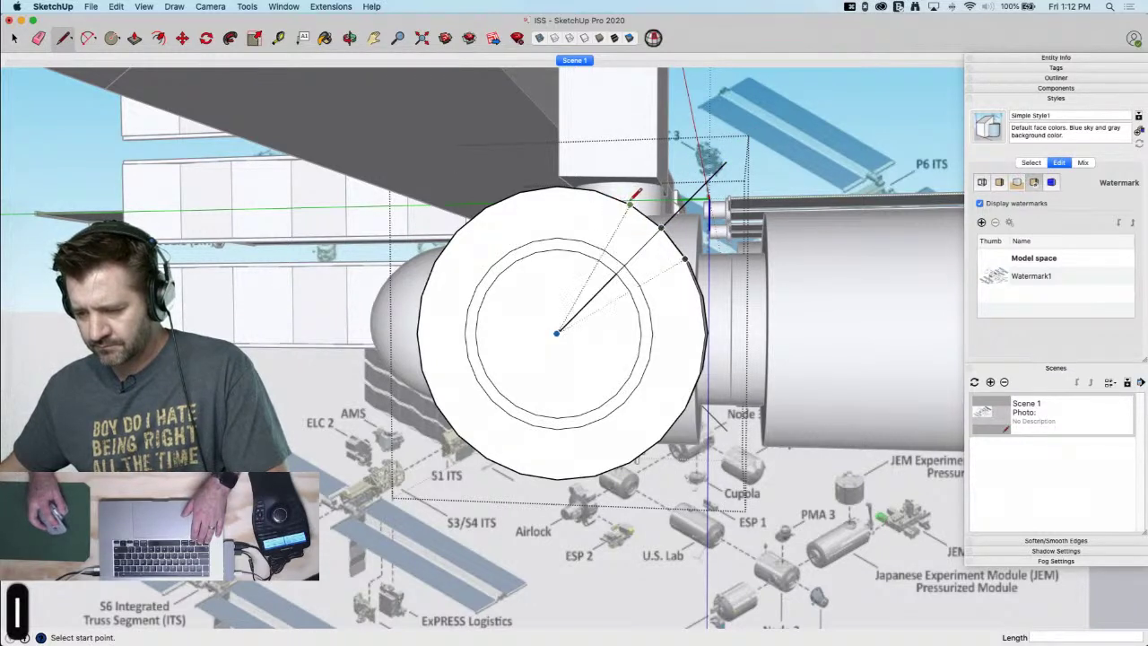
{"action": "left_click", "coordinate": [699, 133]}
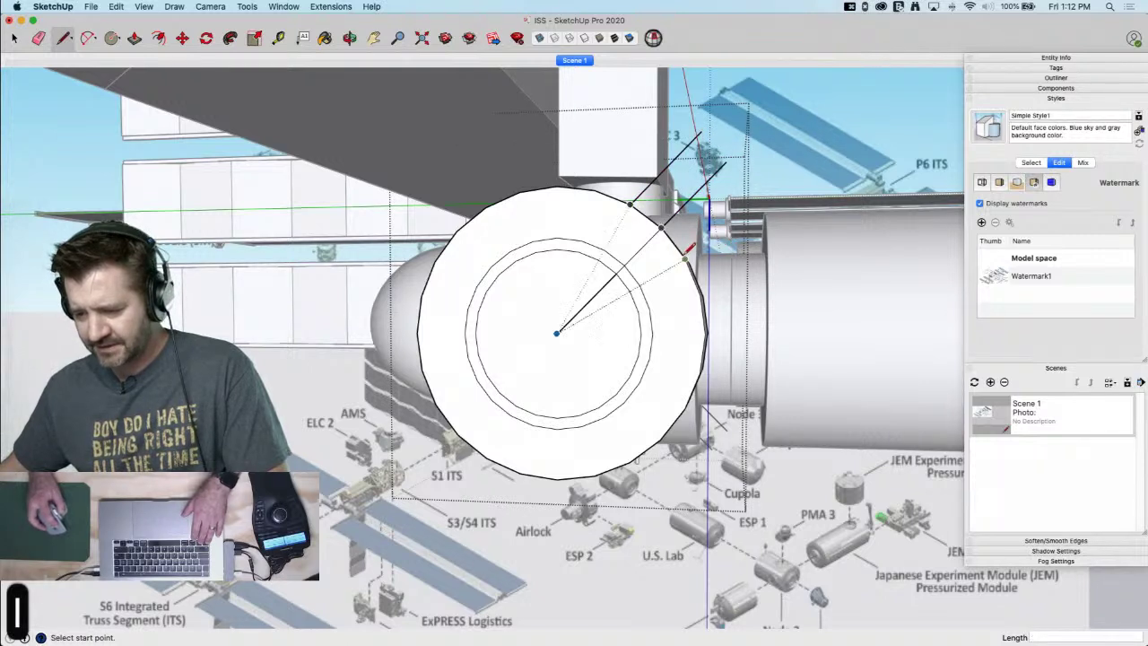
{"action": "left_click", "coordinate": [777, 164]}
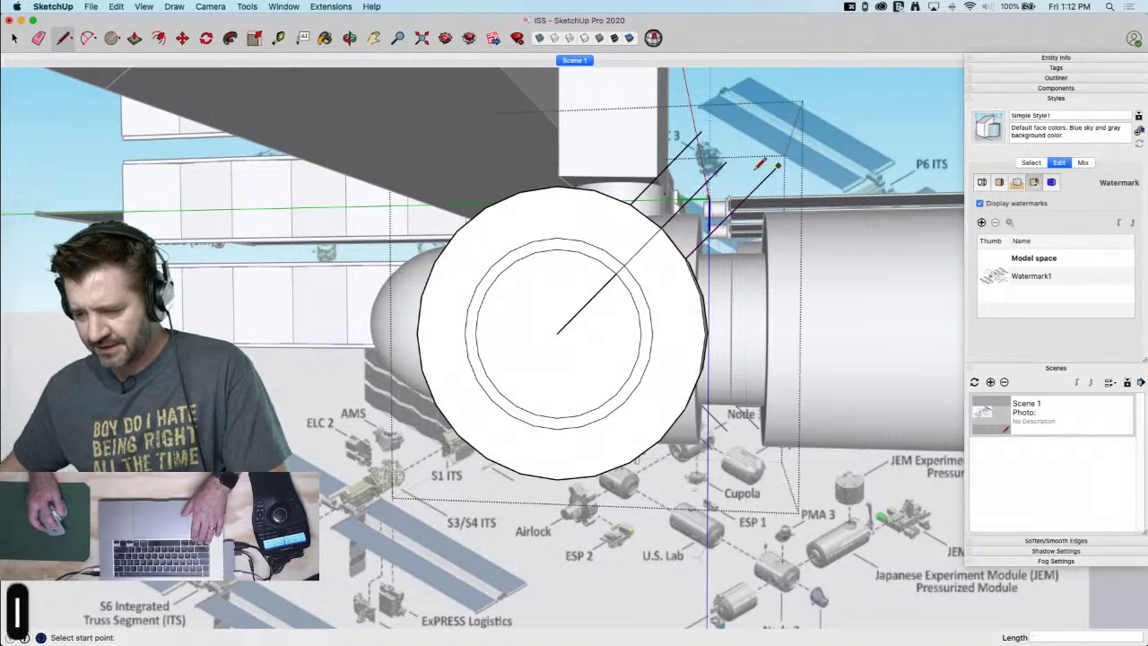
{"action": "left_click", "coordinate": [699, 133]}
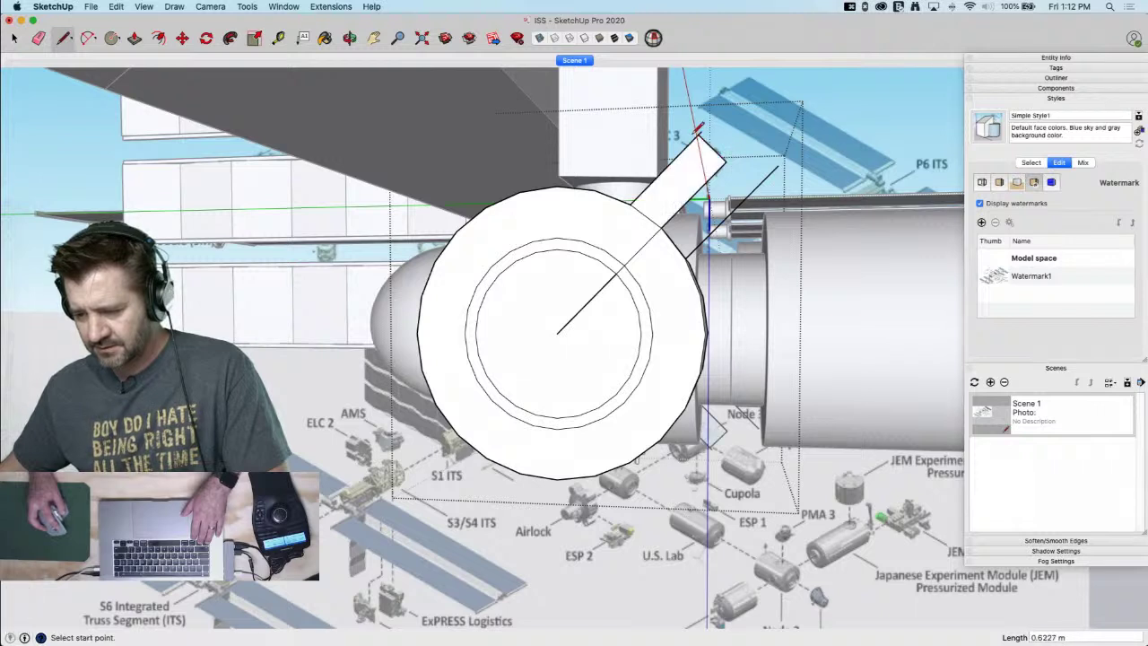
{"action": "left_click", "coordinate": [758, 184]}
Erase the centreline that divides the arm outside the flange rim
{"action": "key", "text": "e"}
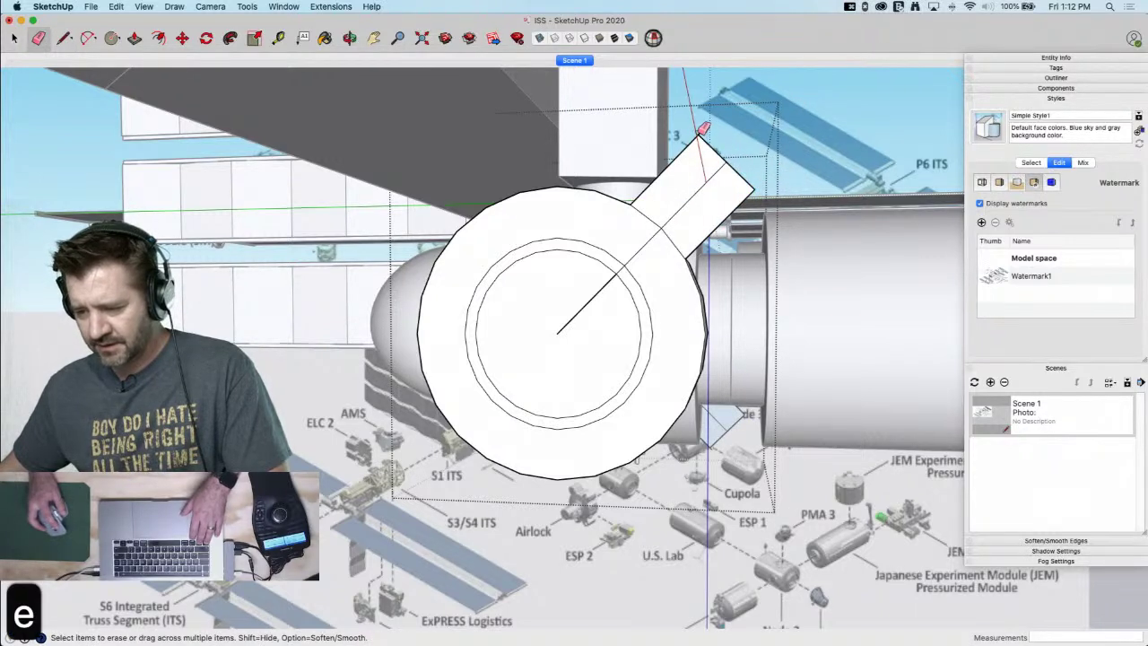
{"action": "left_click", "coordinate": [702, 135]}
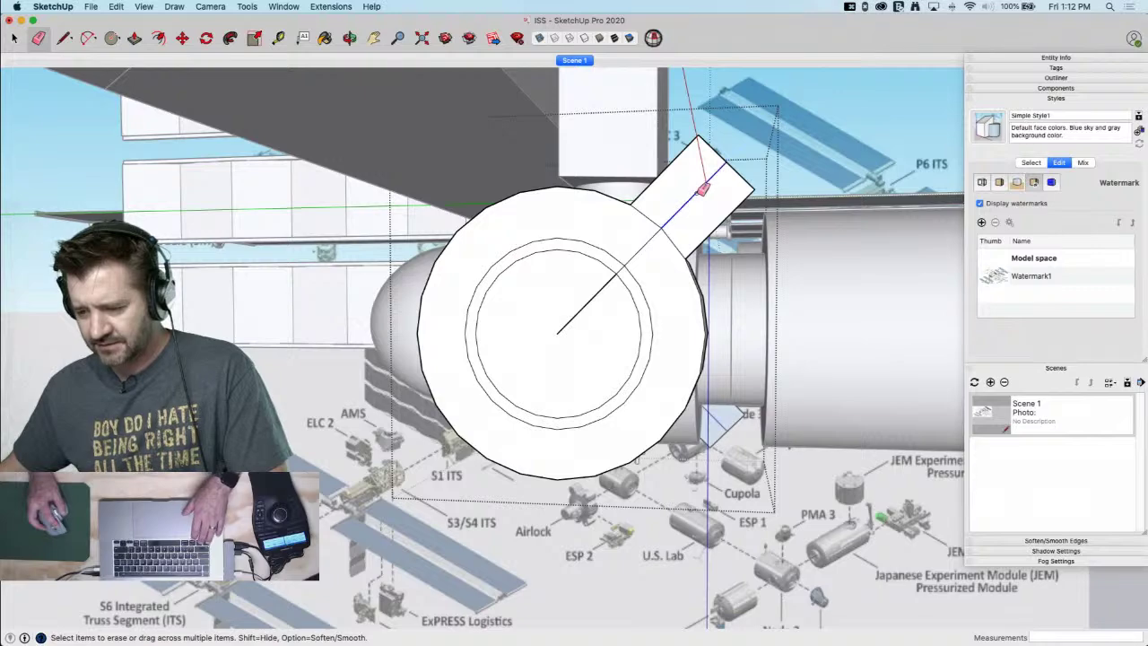
{"action": "left_click", "coordinate": [704, 188]}
{"action": "key", "text": "space"}
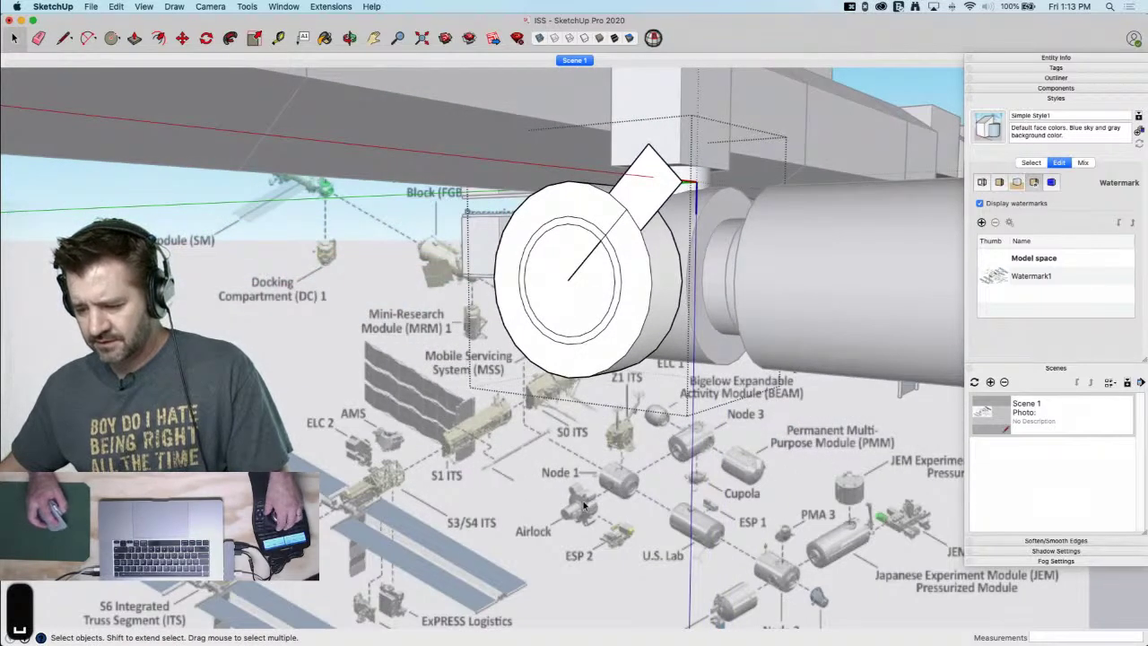
Round the arm's outer end with a circle centred on the end edge's midpoint and erase the dividing edge
{"action": "scroll", "coordinate": [694, 233], "scroll_direction": "up", "scroll_amount": 5}
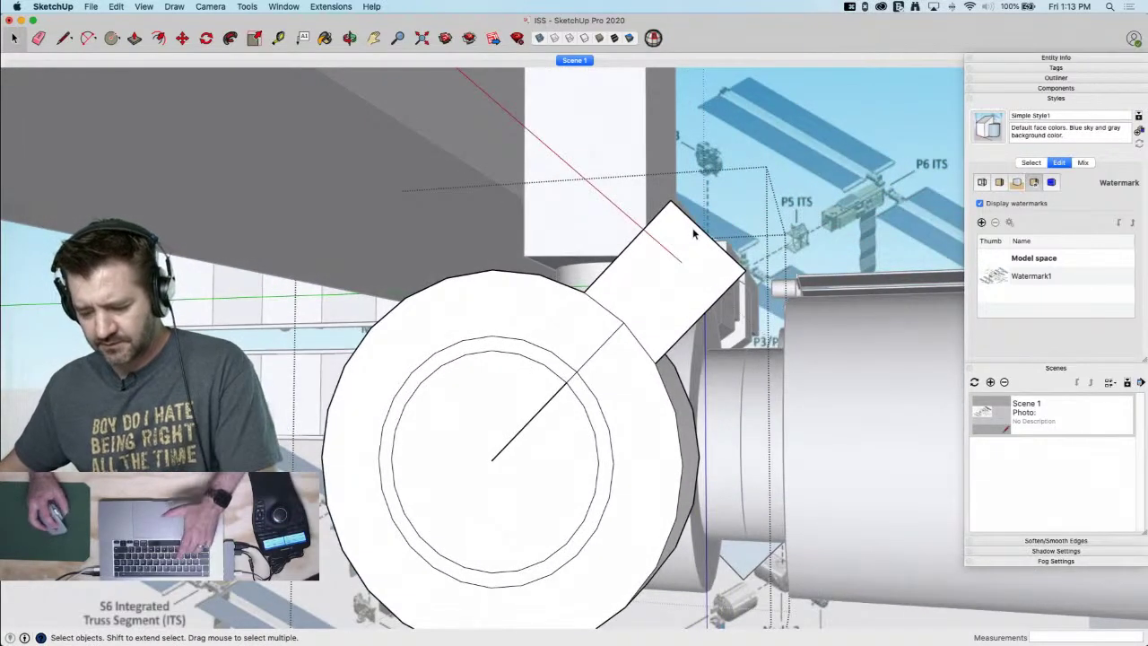
{"action": "key", "text": "c"}
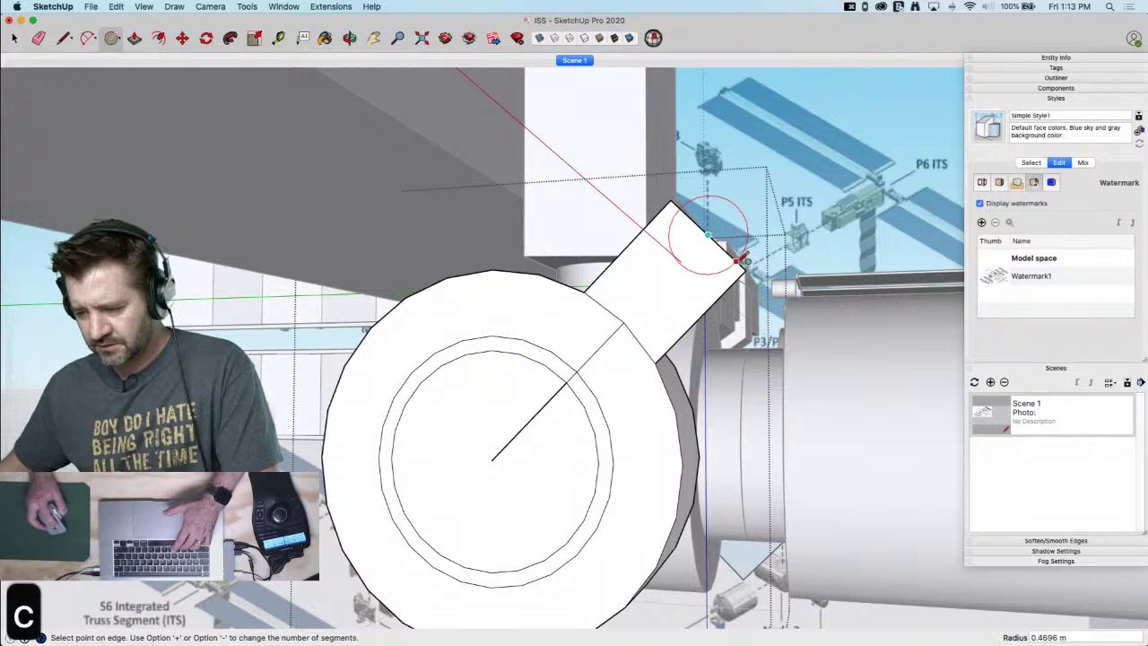
{"action": "left_click", "coordinate": [750, 264]}
{"action": "key", "text": "e"}
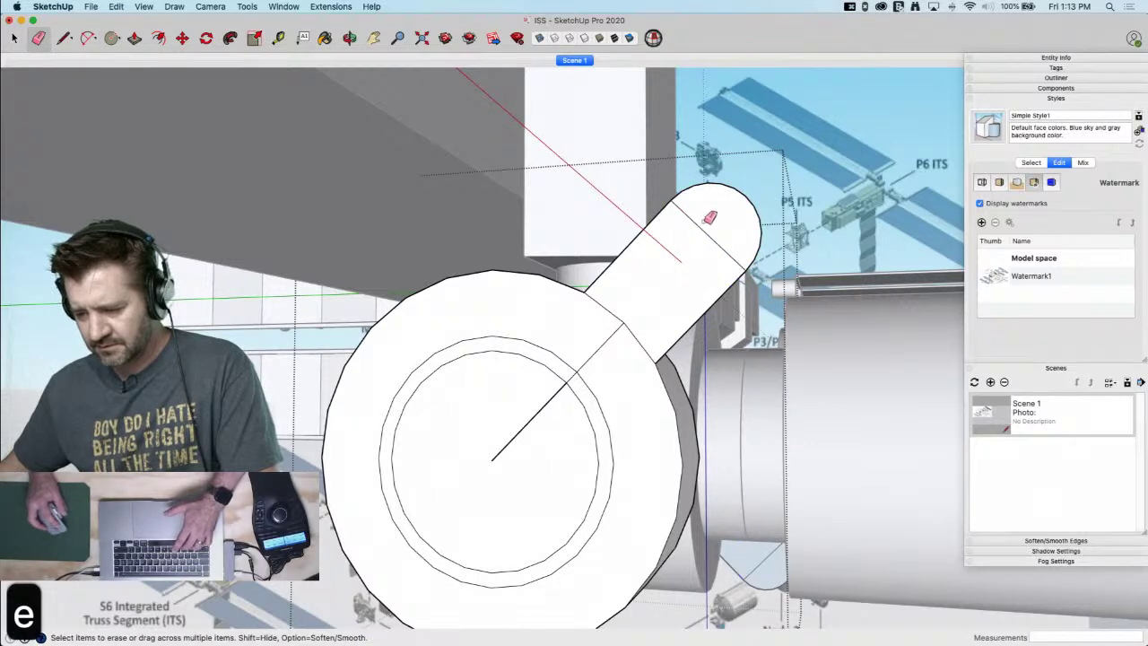
{"action": "key", "text": "space"}
Copy the rounded arm face around the flange centre at 90° intervals, three copies (3x)
{"action": "left_click", "coordinate": [692, 287]}
{"action": "scroll", "coordinate": [756, 288], "scroll_direction": "down", "scroll_amount": 3}
{"action": "key", "text": "q"}
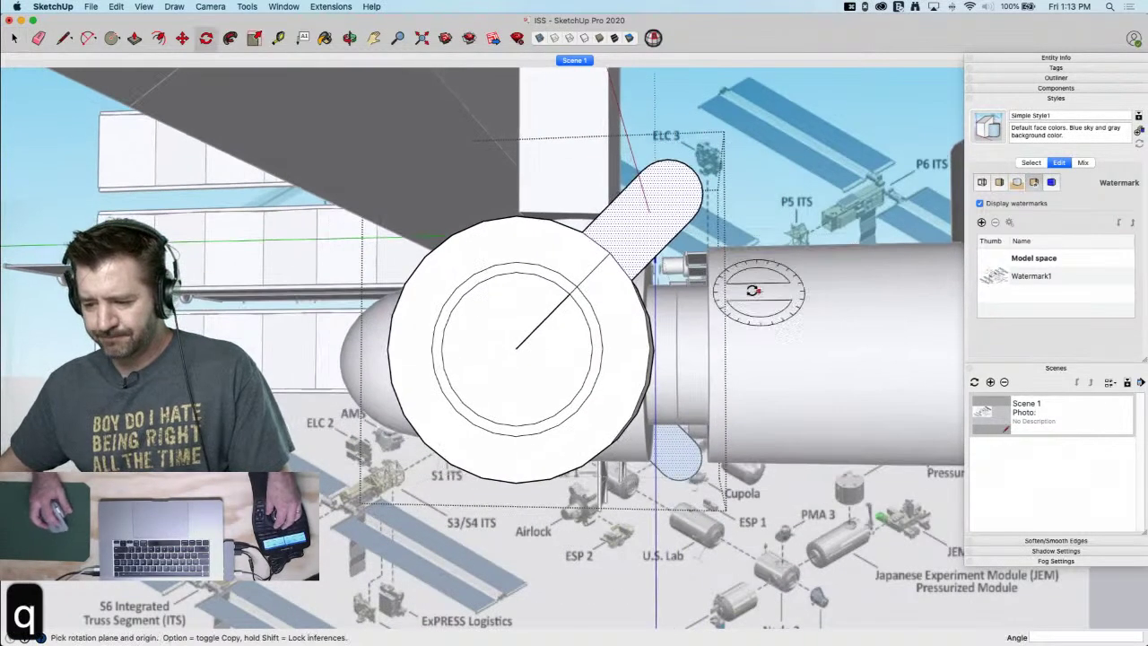
{"action": "left_click_drag", "start_coordinate": [517, 346], "coordinate": [528, 339]}
{"action": "left_click", "coordinate": [583, 280]}
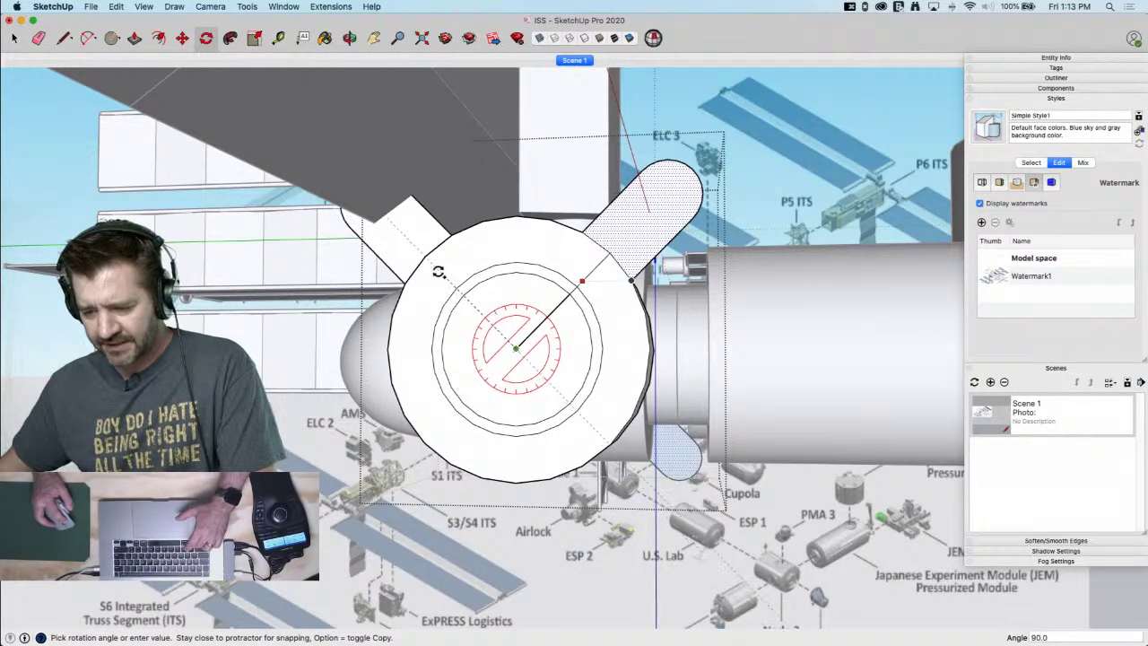
{"action": "left_click", "coordinate": [438, 271]}
{"action": "type", "text": "3x"}
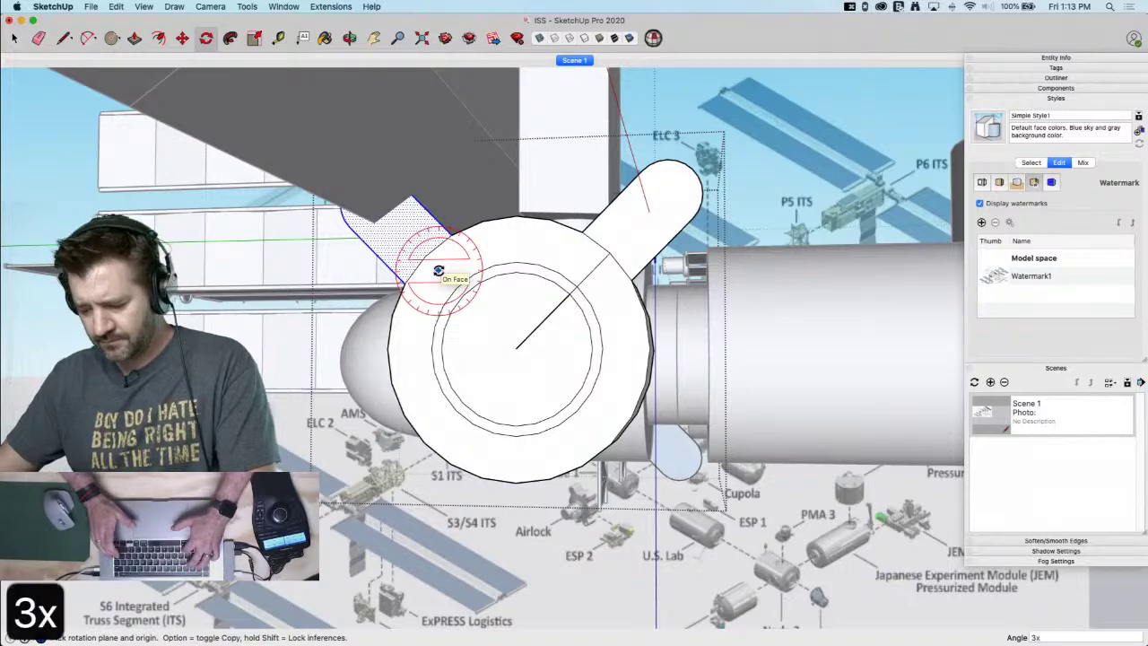
{"action": "key", "text": "Return"}
{"action": "key", "text": "space"}
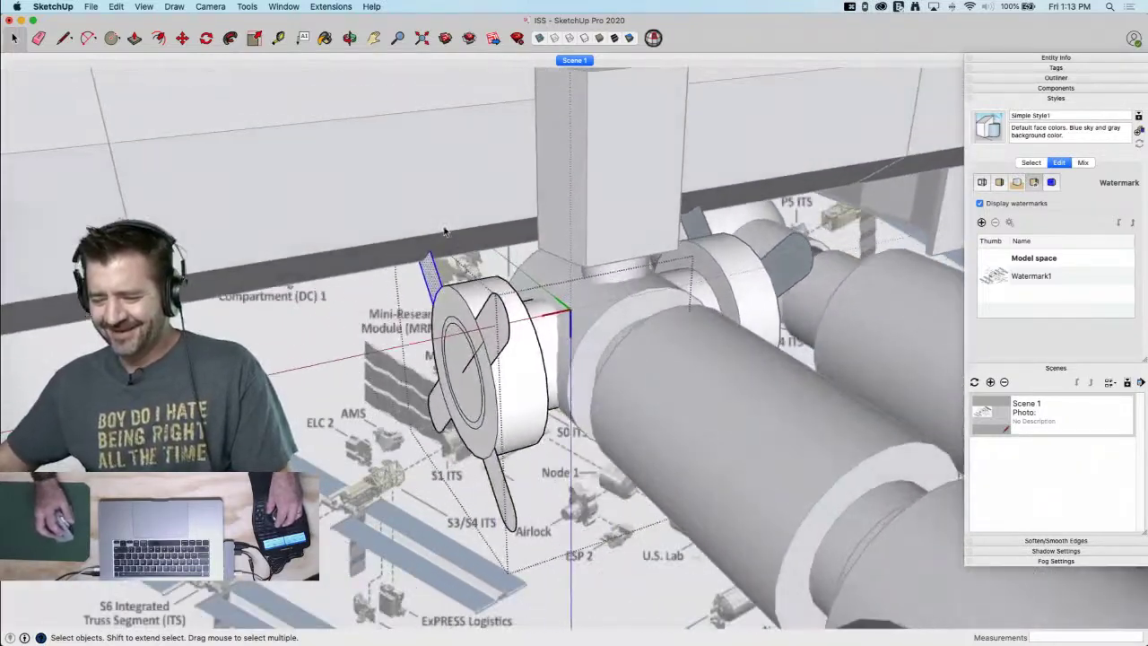
Extrude all four arms 1.4043 m to the flange's back edge and erase the leftover radial line on its face
{"action": "key", "text": "p"}
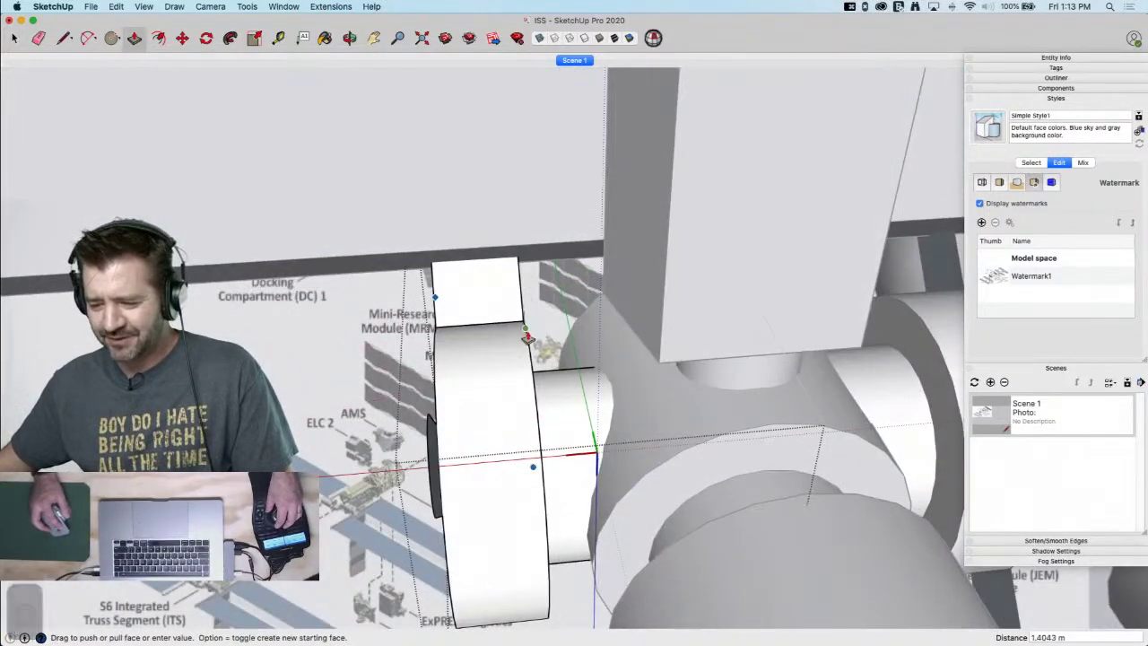
{"action": "left_click", "coordinate": [525, 329]}
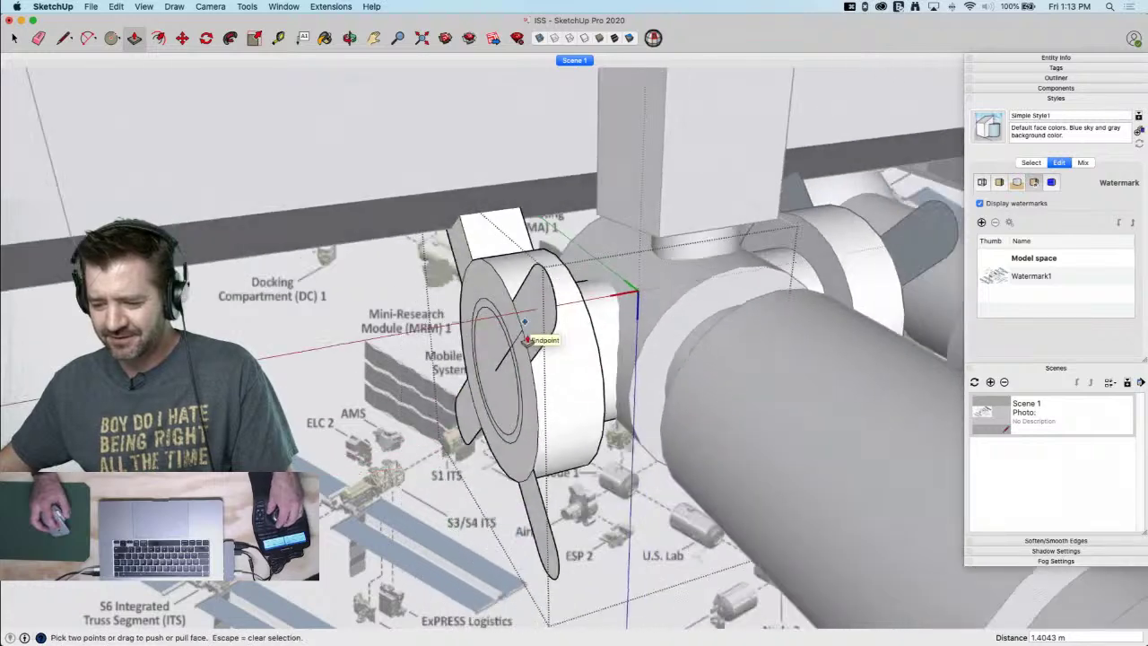
{"action": "key", "text": "Escape"}
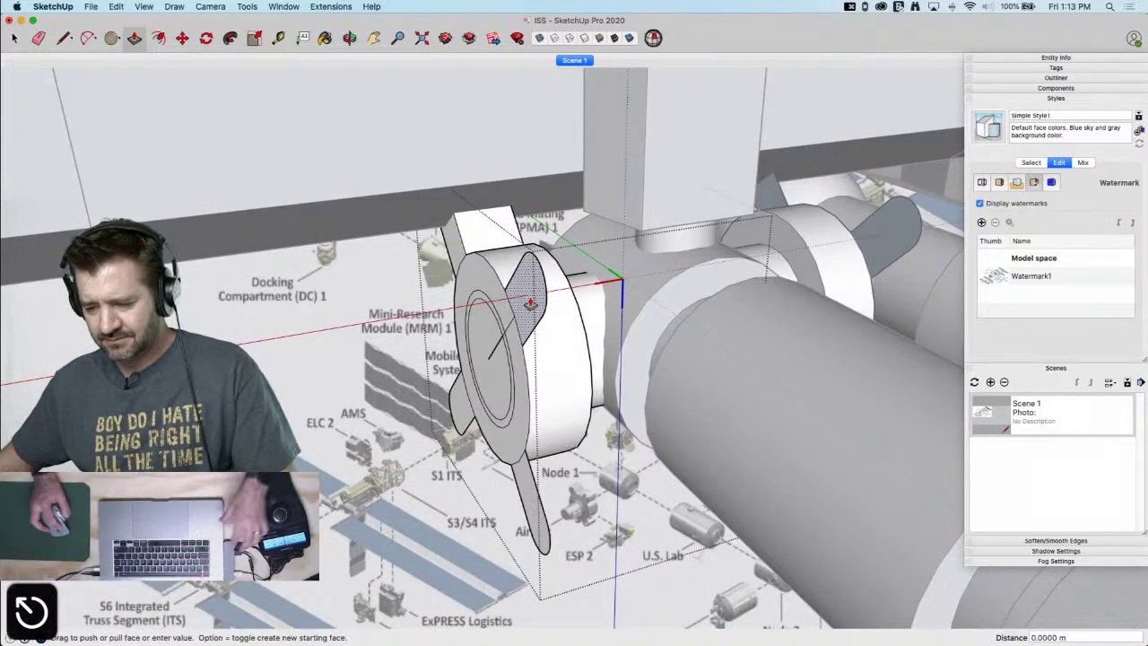
{"action": "double_click", "coordinate": [530, 301]}
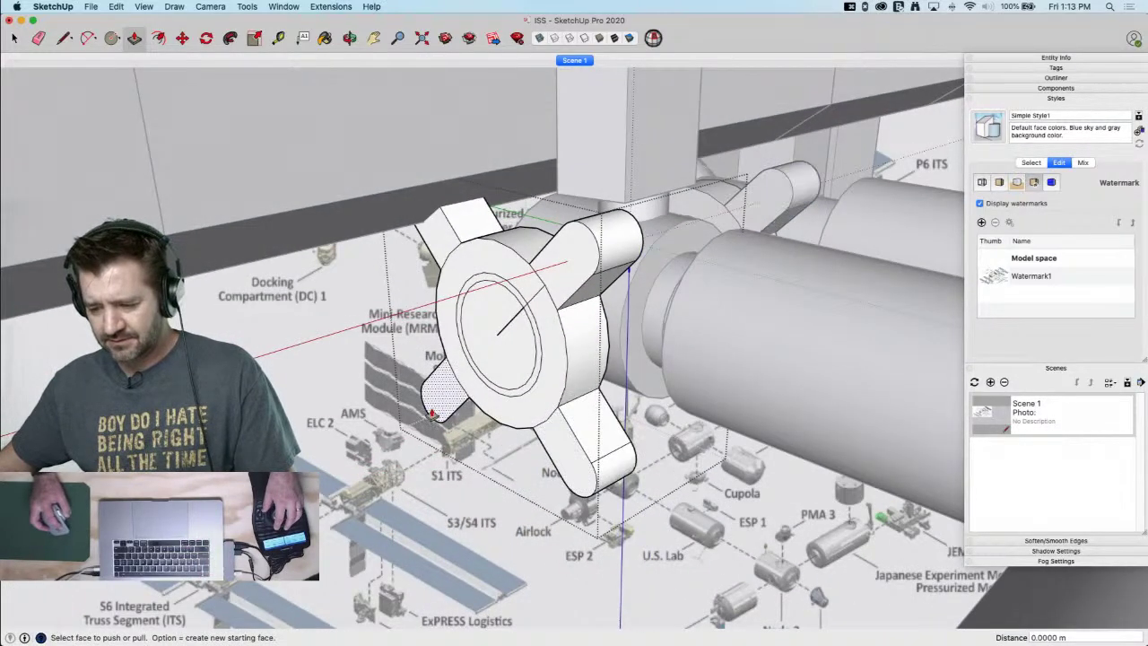
{"action": "key", "text": "e"}
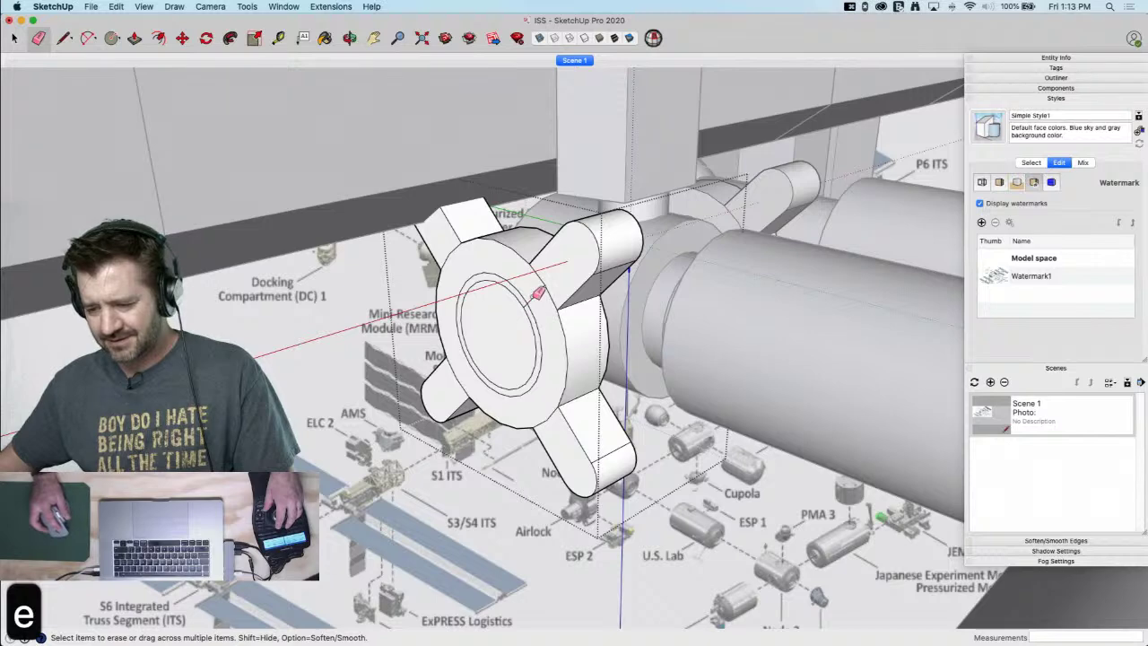
{"action": "scroll", "coordinate": [523, 303], "scroll_direction": "up", "scroll_amount": 3}
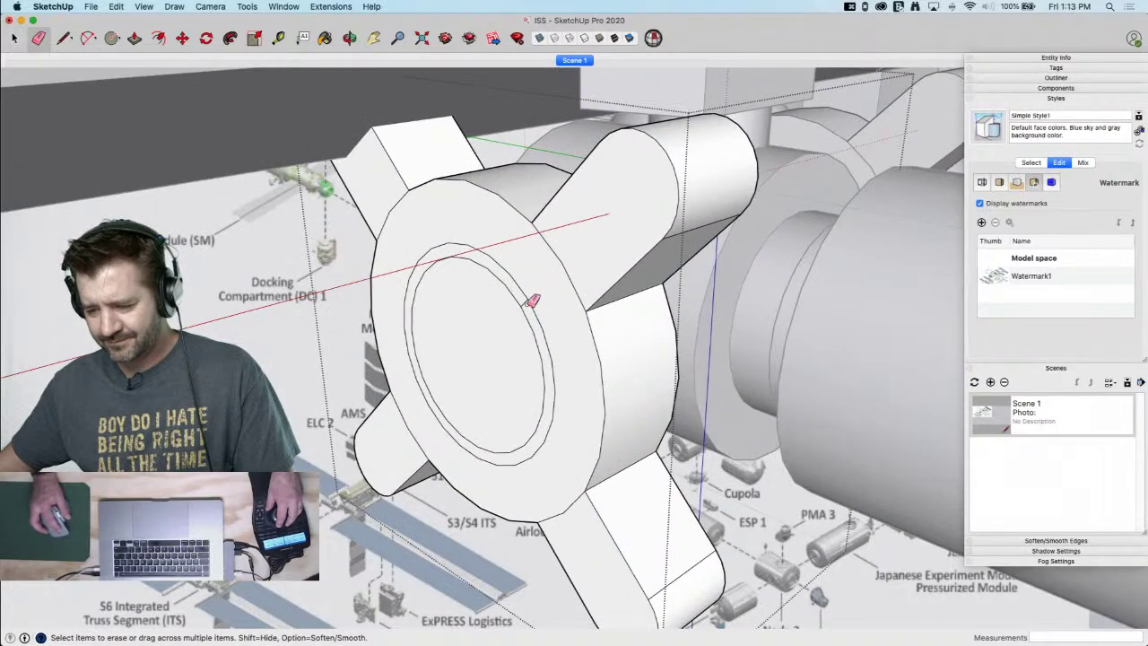
Extrude the ring and inner disc on the flange's front face outward about 2.09 m as a collar, with the disc slightly recessed
{"action": "key", "text": "p"}
{"action": "left_click", "coordinate": [538, 346]}
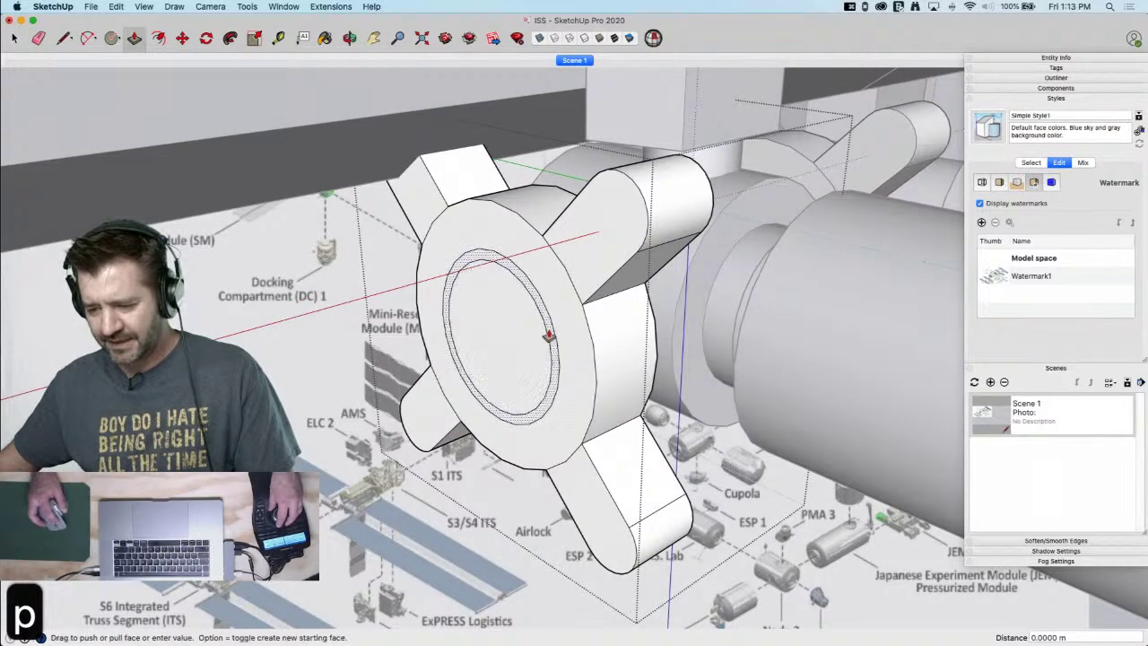
{"action": "left_click", "coordinate": [436, 354]}
{"action": "left_click", "coordinate": [475, 344]}
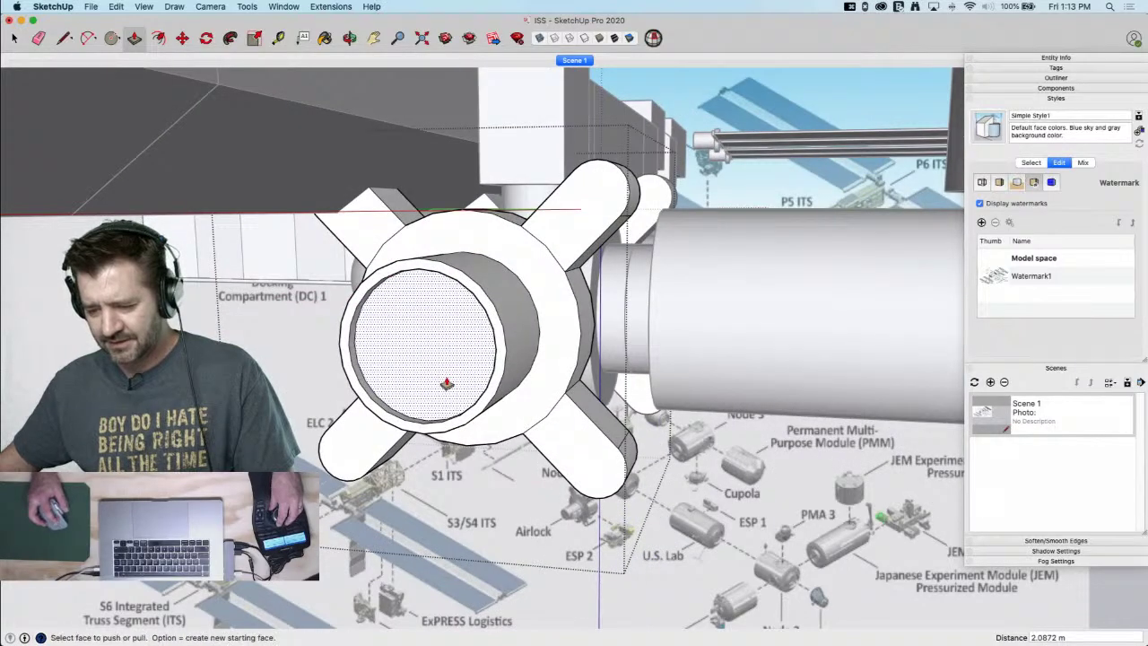
{"action": "left_click", "coordinate": [447, 384]}
Finish editing the four-armed airlock component and copy the whole component to the clipboard
{"action": "key", "text": "space"}
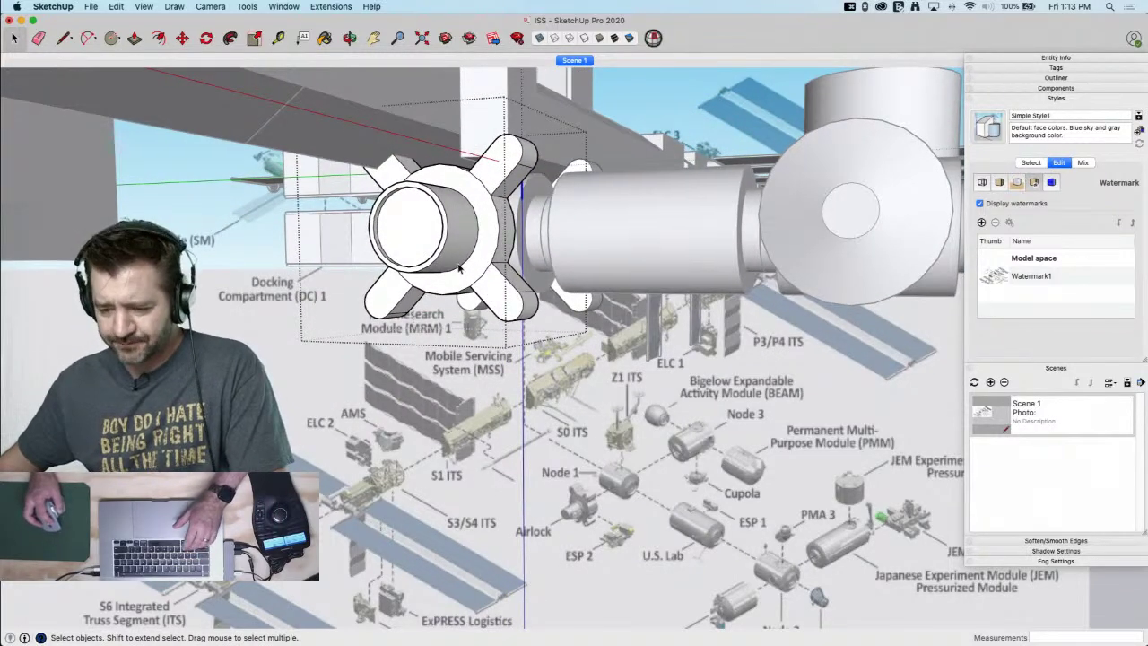
{"action": "left_click", "coordinate": [413, 346]}
{"action": "left_click", "coordinate": [437, 253]}
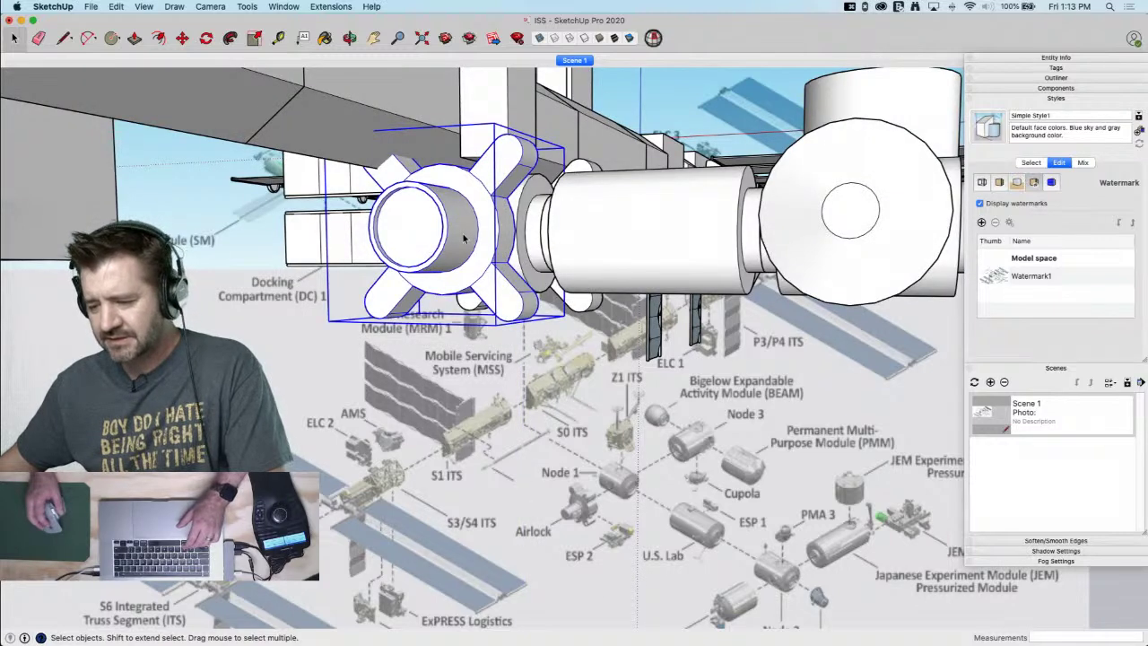
{"action": "right_click", "coordinate": [463, 238]}
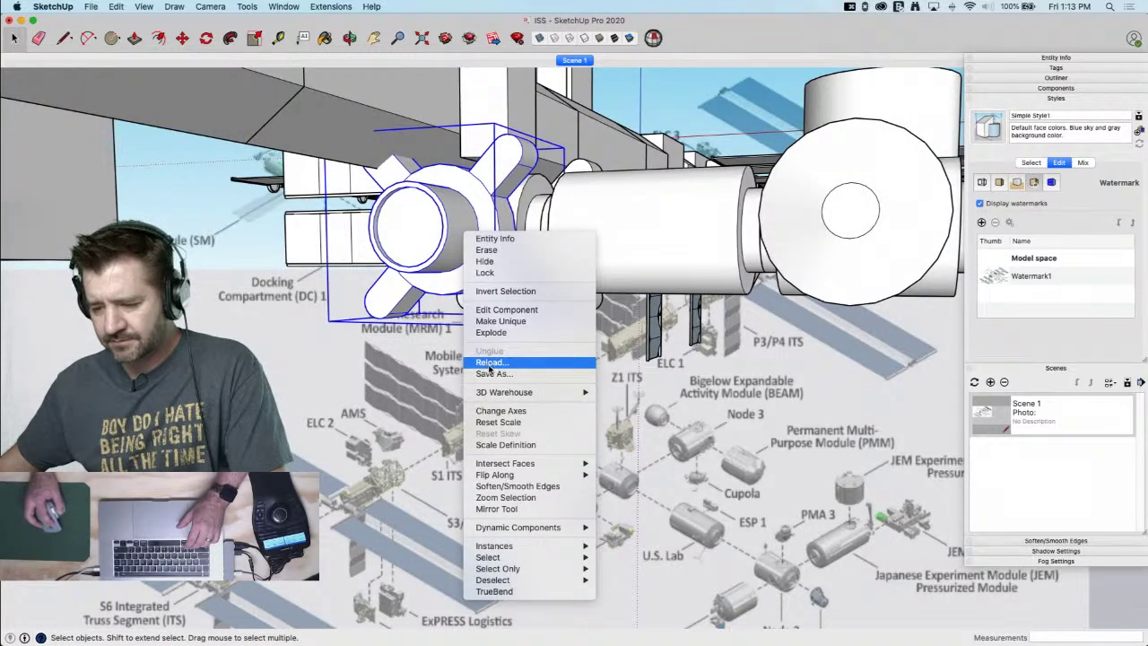
{"action": "left_click", "coordinate": [400, 401]}
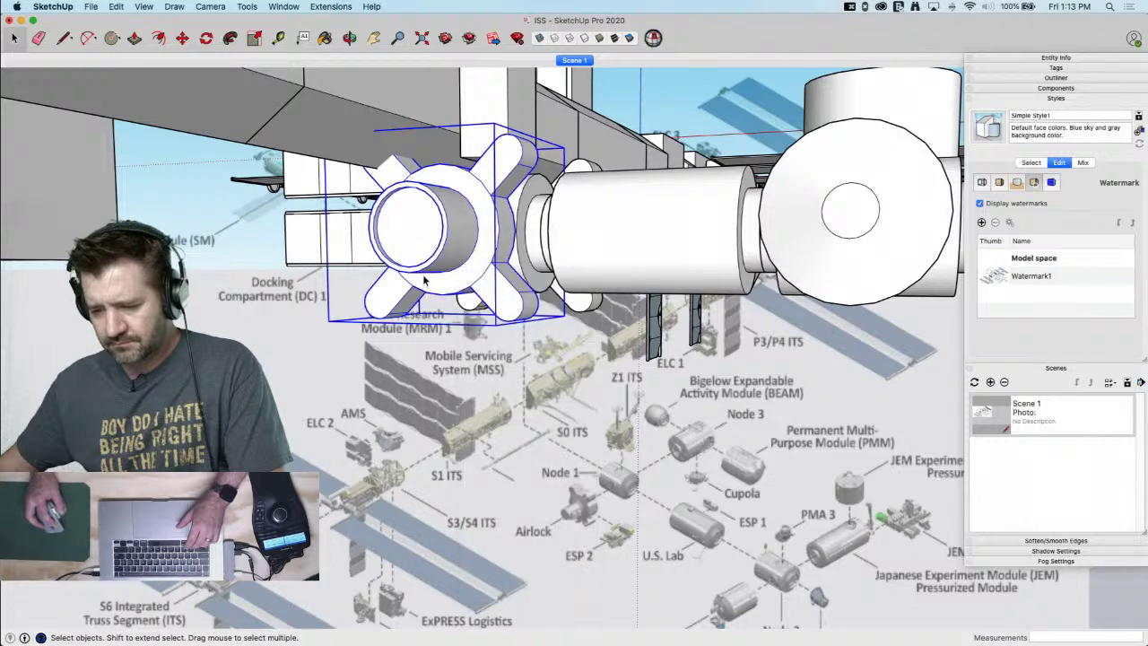
{"action": "left_click", "coordinate": [116, 7]}
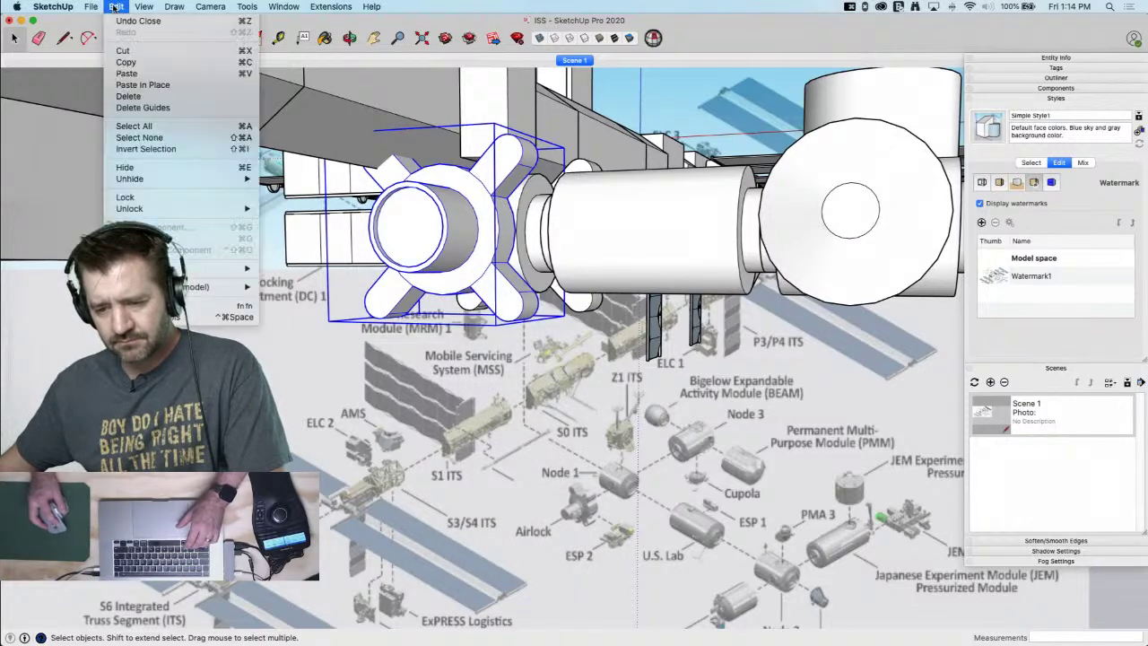
{"action": "left_click", "coordinate": [124, 65]}
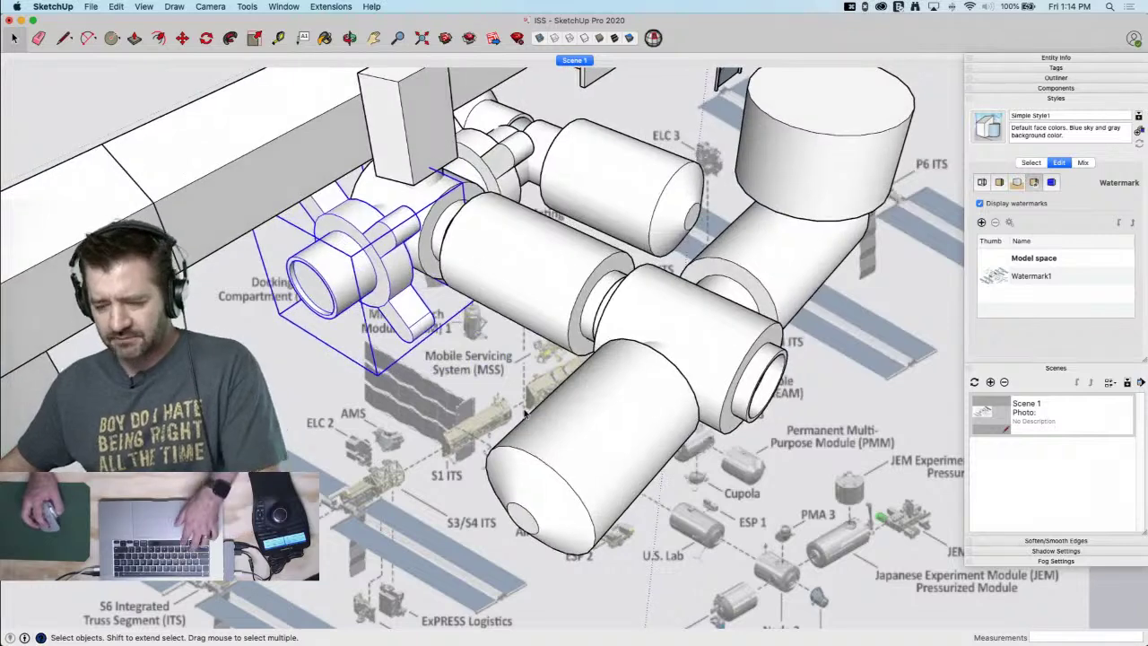
Undo the airlock edits back to before the module was reshaped and rotated, and paste the copied four-armed airlock in place
{"action": "key", "text": "super+z"}
{"action": "key", "text": "super+z"}
{"action": "key", "text": "super+z"}
{"action": "key", "text": "super+z"}
{"action": "key", "text": "super+z"}
{"action": "key", "text": "super+z"}
{"action": "key", "text": "super+z"}
{"action": "key", "text": "super+z"}
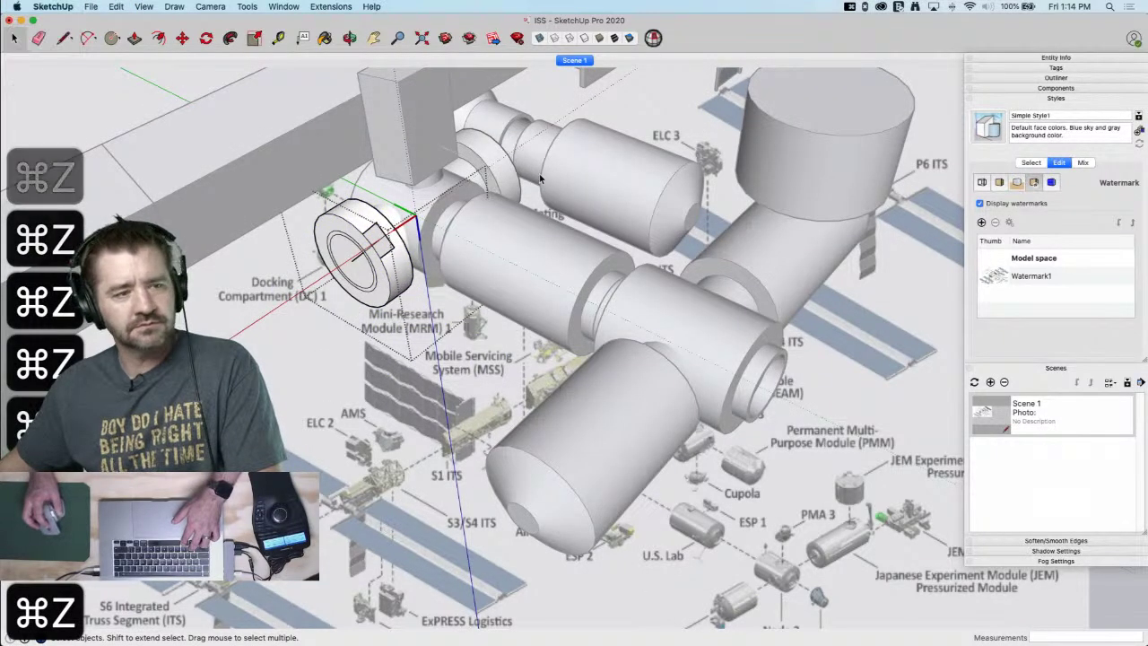
{"action": "key", "text": "super+z"}
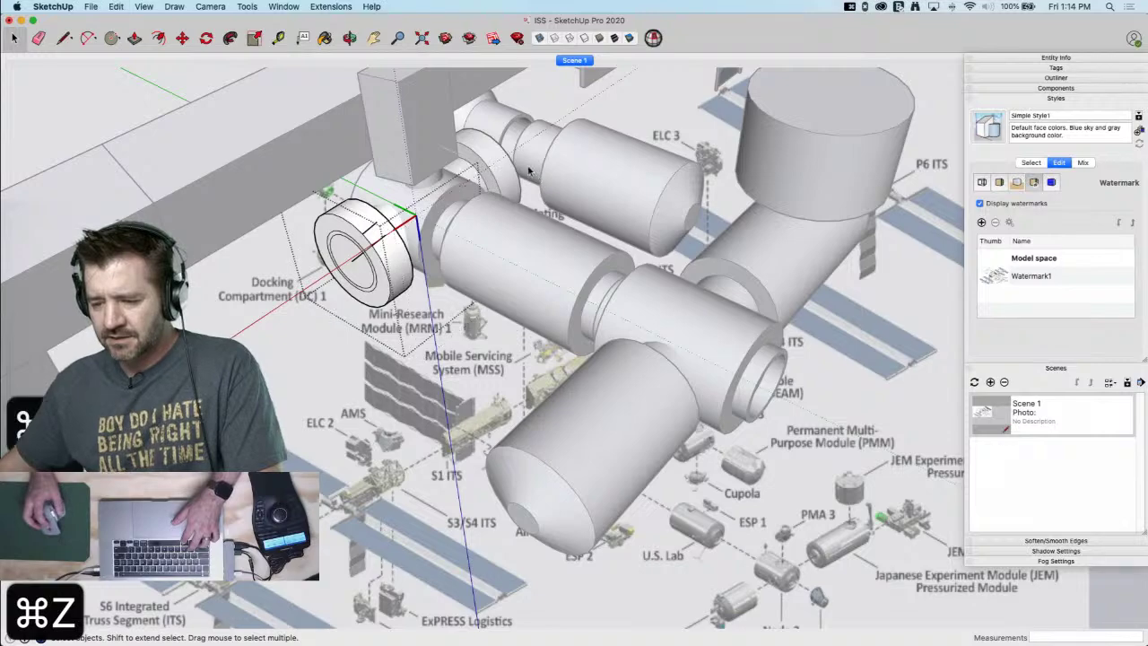
{"action": "key", "text": "super+z"}
{"action": "key", "text": "super+z"}
{"action": "key", "text": "super+z"}
{"action": "key", "text": "super+z"}
{"action": "key", "text": "super+z"}
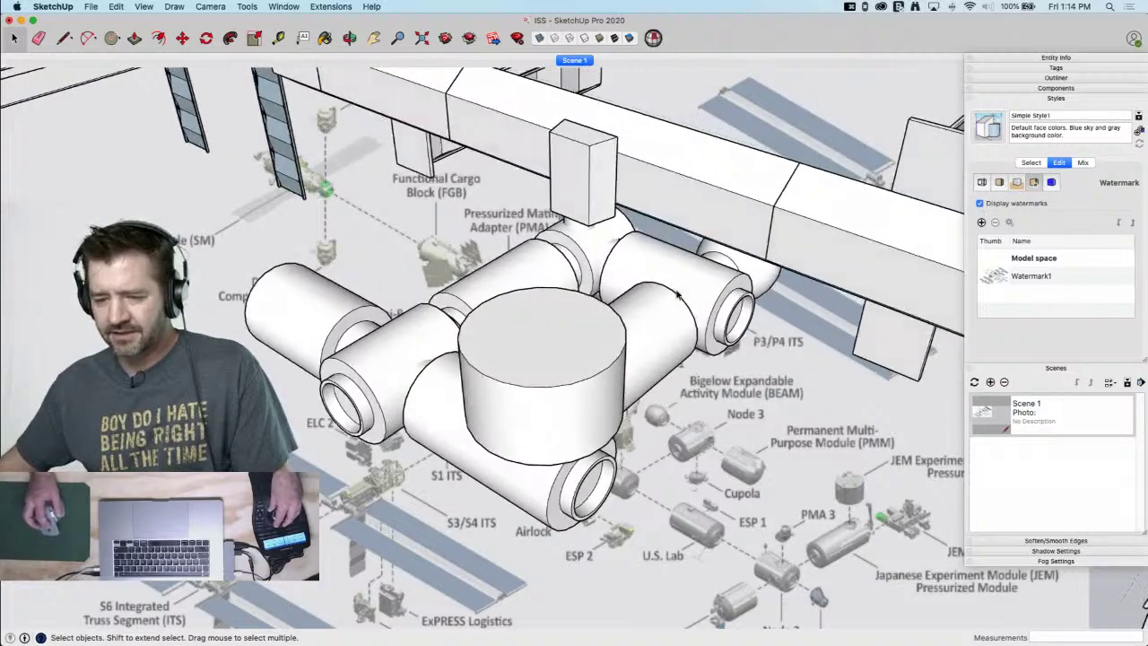
{"action": "left_click", "coordinate": [116, 6]}
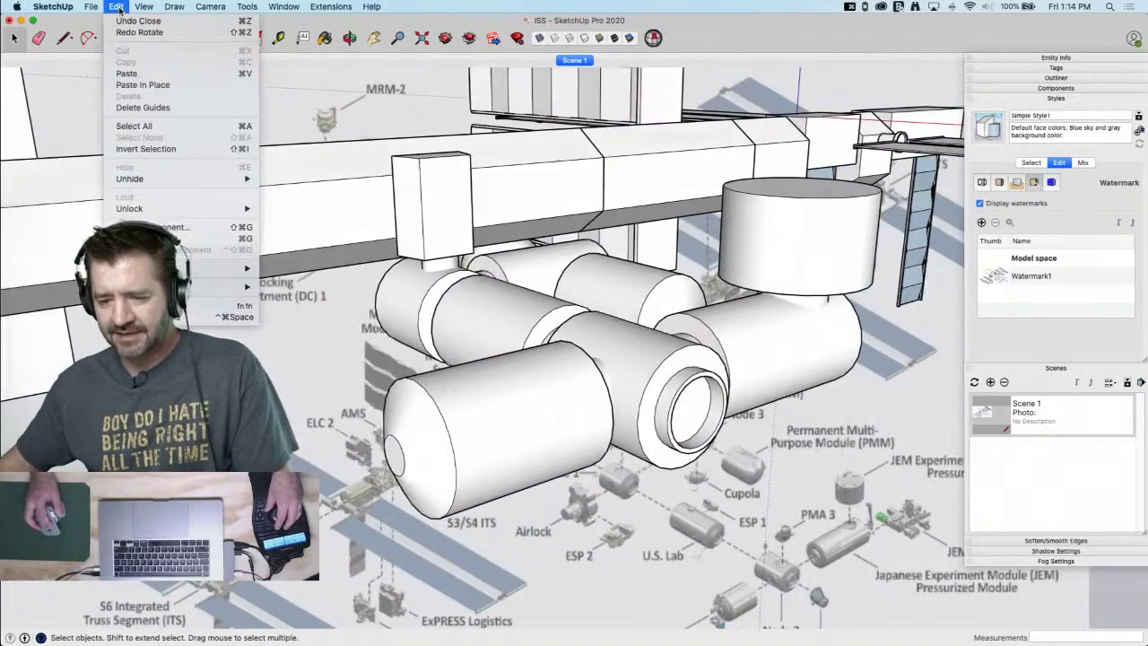
{"action": "left_click", "coordinate": [142, 85]}
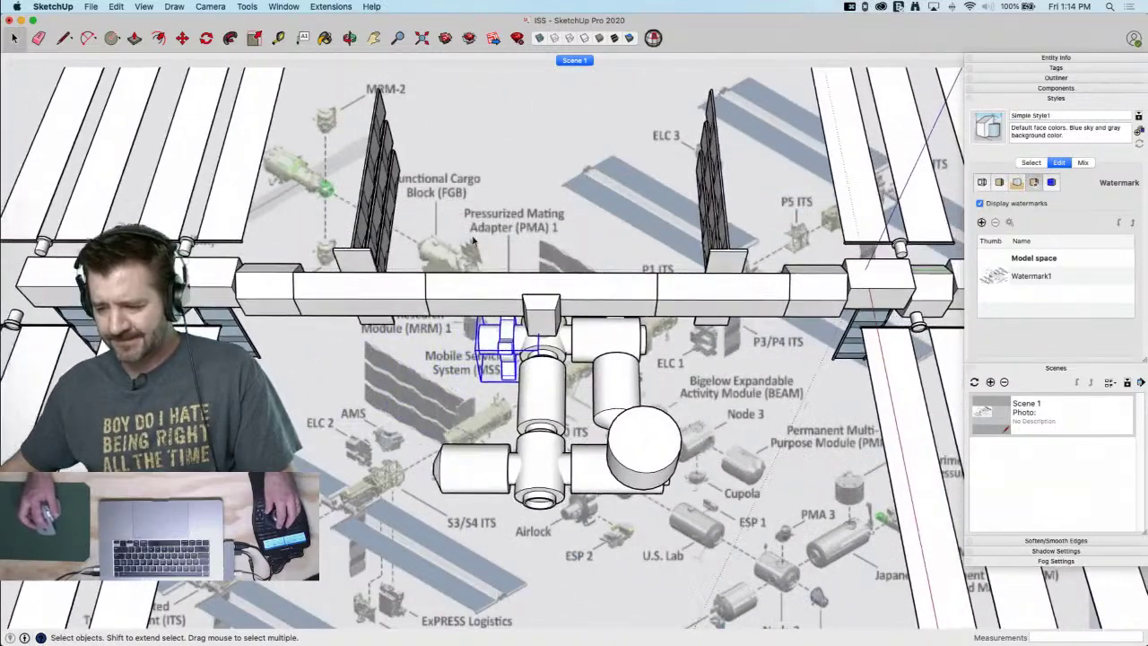
Select all the modules below the truss without the central truss segment and move them about 1.54 m straight down
{"action": "left_click_drag", "start_coordinate": [666, 518], "coordinate": [712, 529]}
{"action": "left_click", "coordinate": [522, 294]}
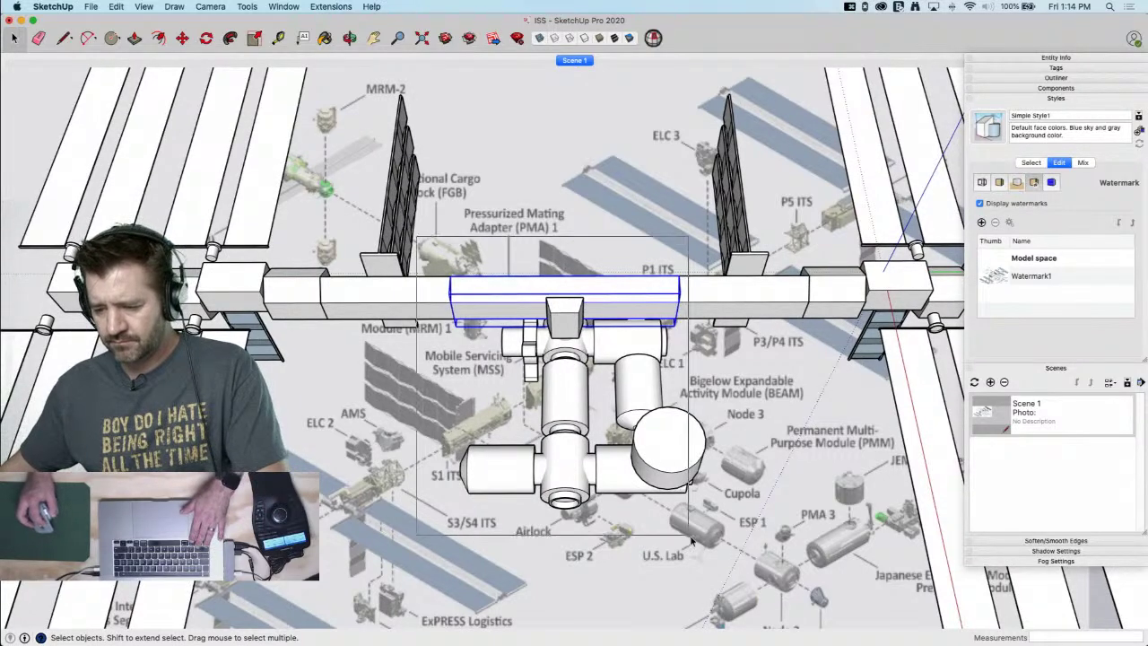
{"action": "left_click", "coordinate": [612, 383], "text": "shift"}
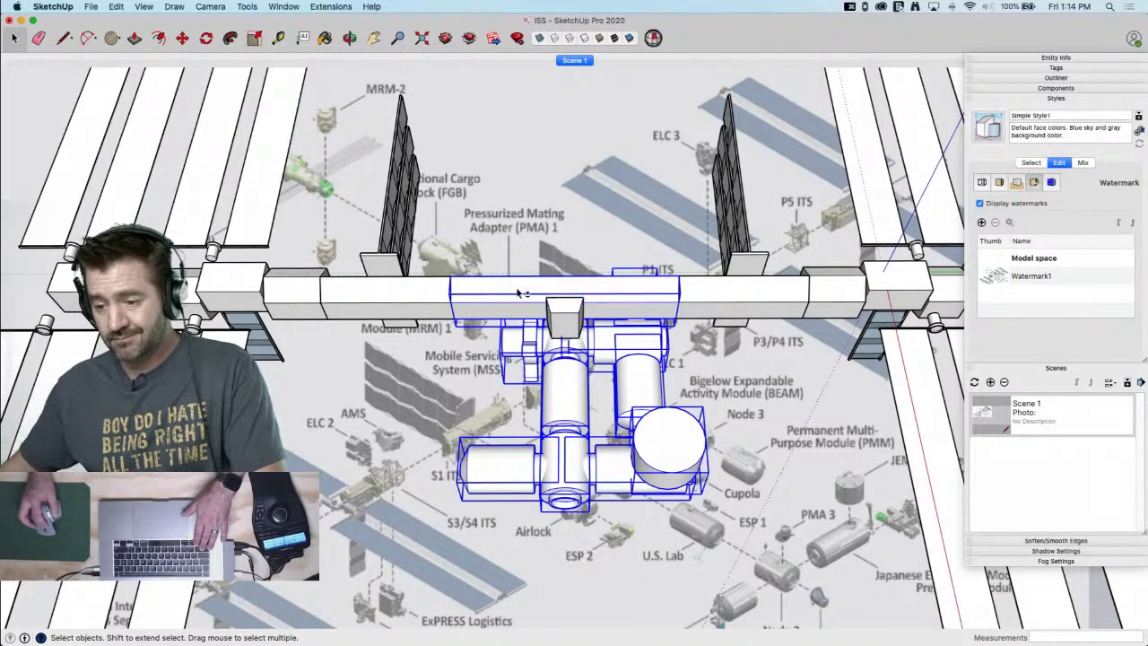
{"action": "key", "text": "m"}
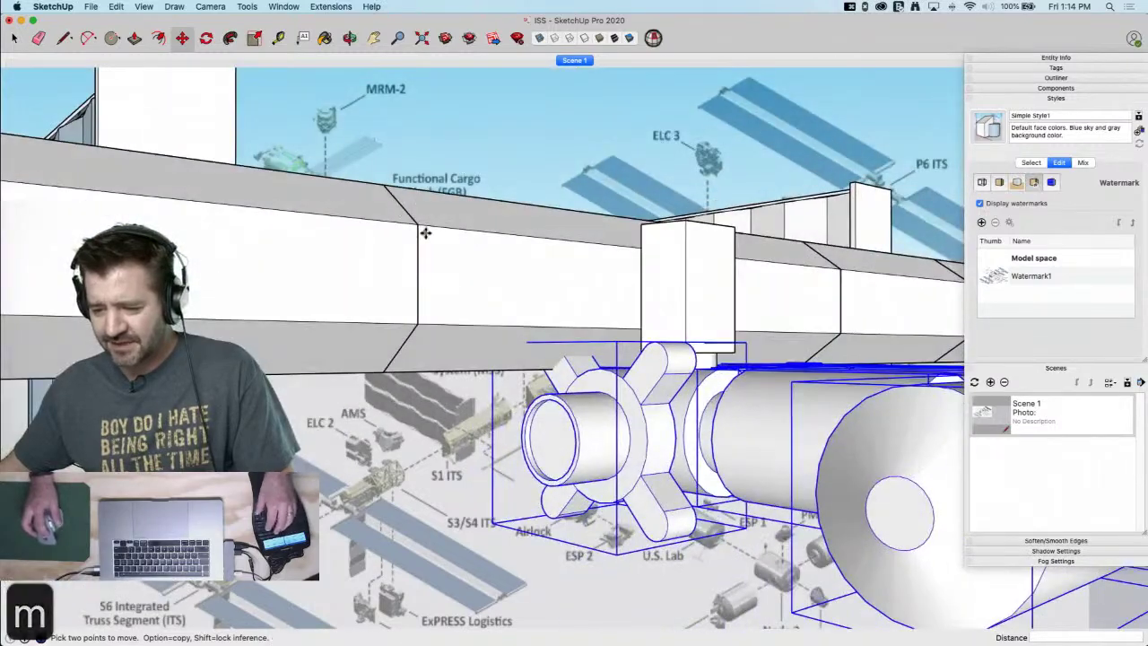
{"action": "left_click", "coordinate": [419, 236]}
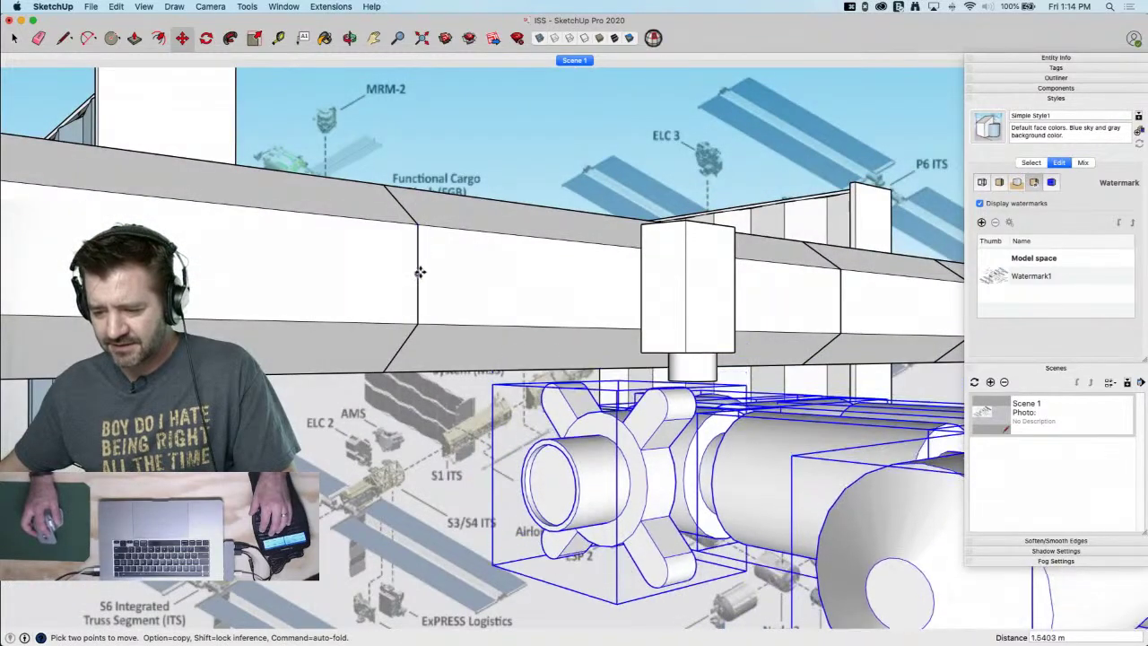
{"action": "key", "text": "space"}
Extrude the bottom face of the cylindrical connector under the truss box downward until it reaches the lowered node
{"action": "scroll", "coordinate": [684, 330], "scroll_direction": "up", "scroll_amount": 10}
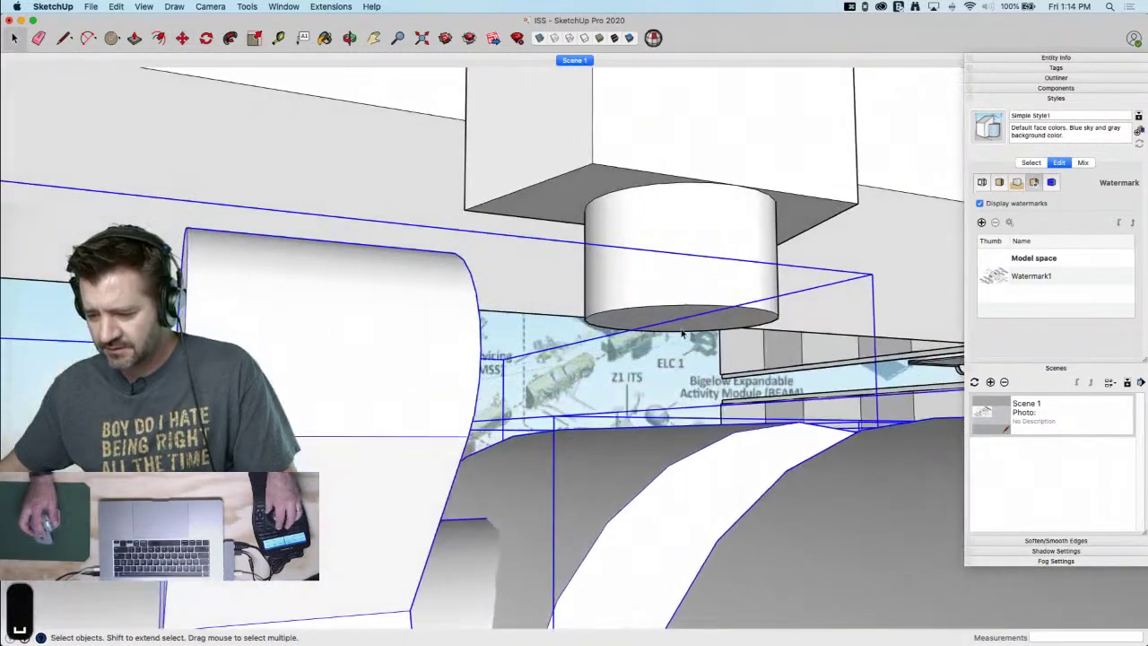
{"action": "key", "text": "Escape"}
{"action": "key", "text": "p"}
{"action": "left_click", "coordinate": [685, 319]}
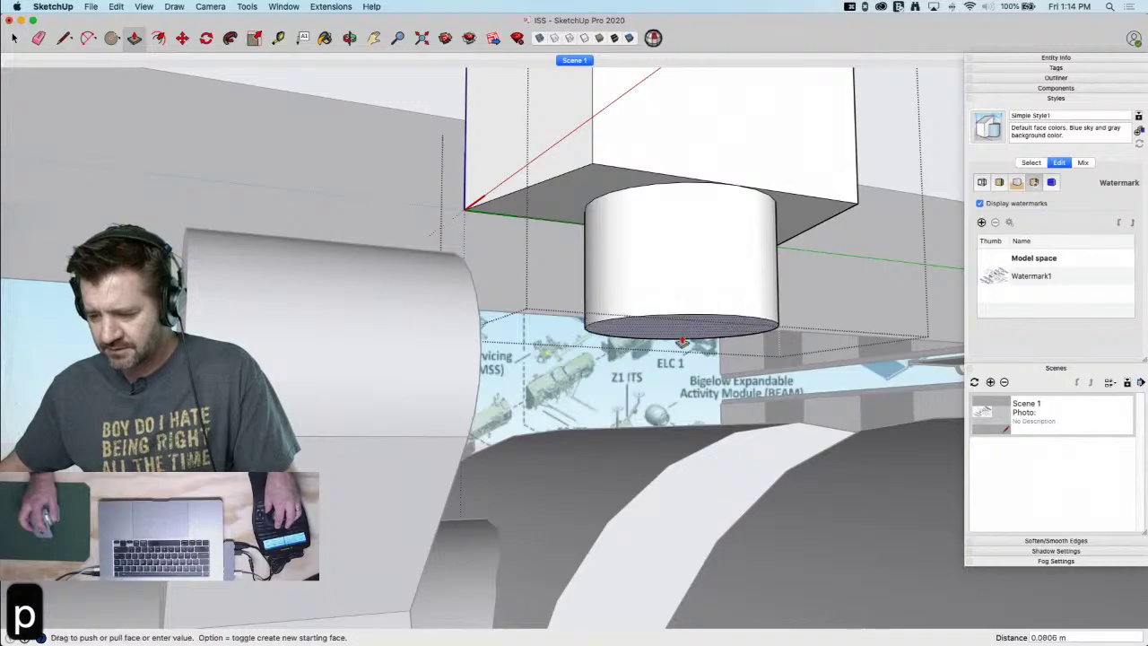
{"action": "left_click", "coordinate": [688, 477]}
{"action": "key", "text": "space"}
{"action": "scroll", "coordinate": [663, 529], "scroll_direction": "down", "scroll_amount": 15}
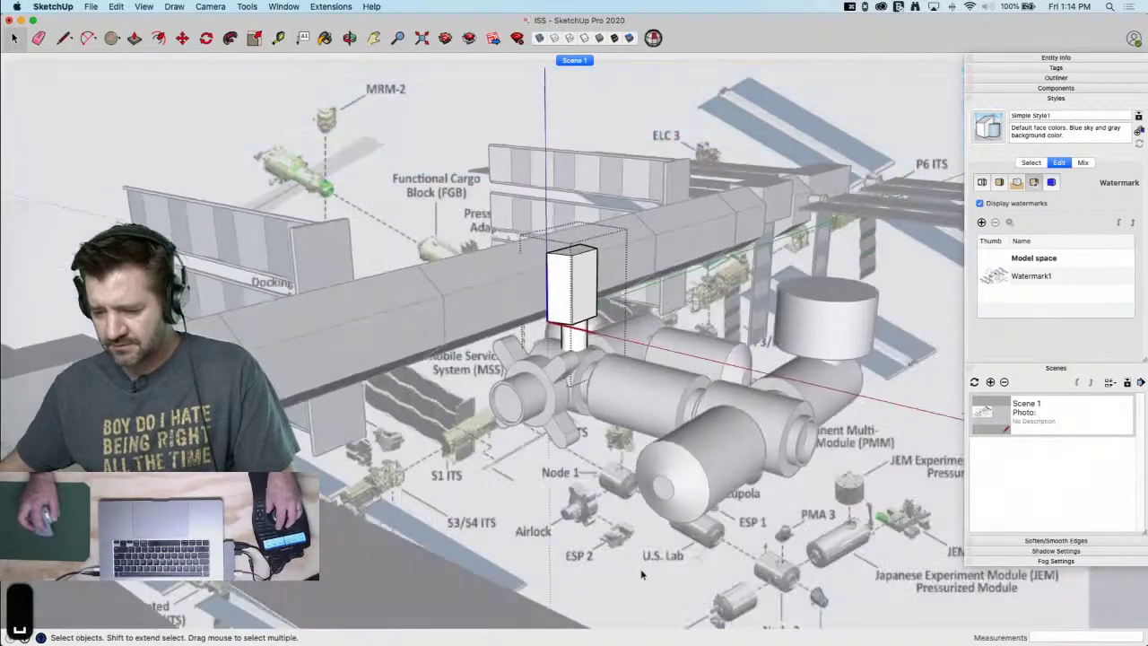
{"action": "scroll", "coordinate": [640, 574], "scroll_direction": "down", "scroll_amount": 10}
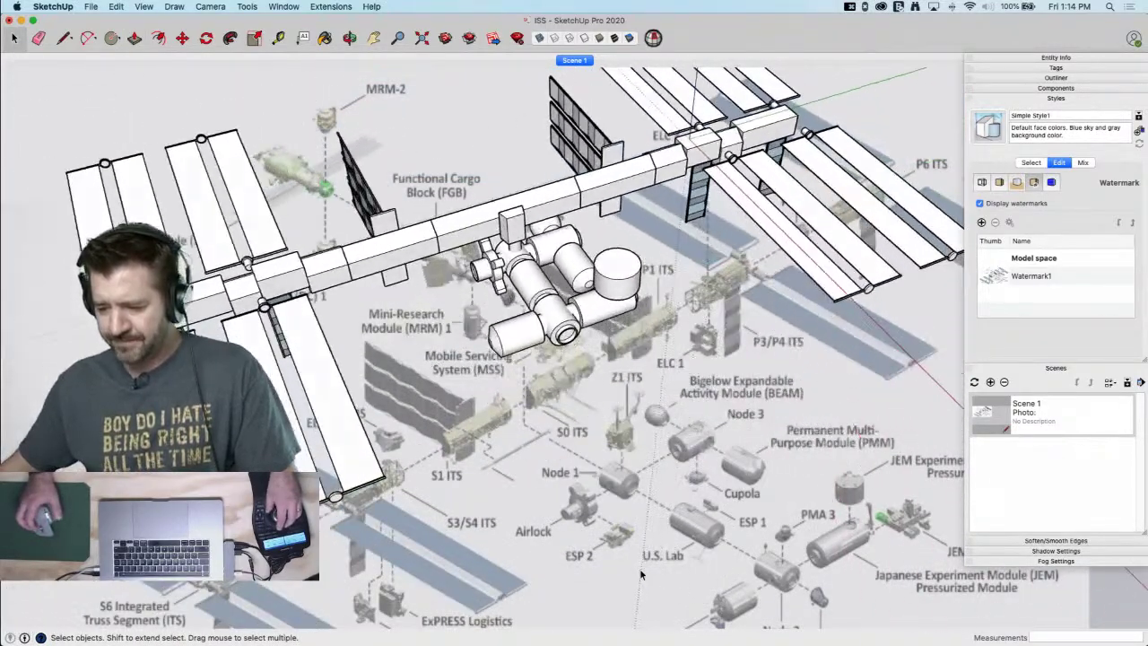
{"action": "middle_click_drag", "start_coordinate": [640, 574], "coordinate": [626, 553]}
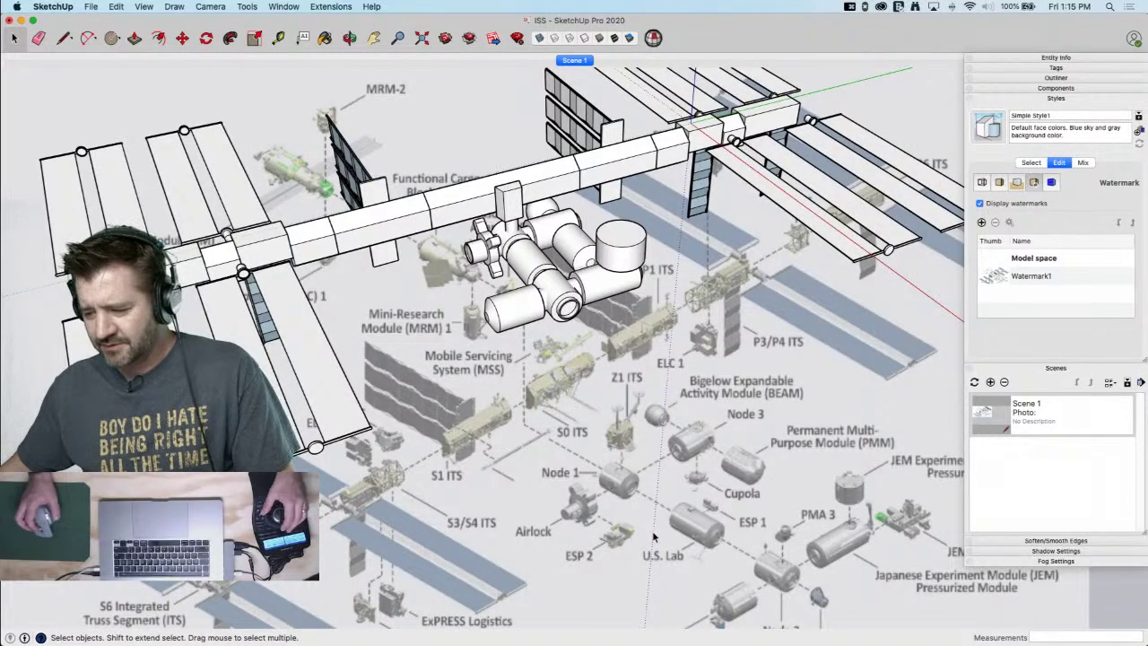
{"action": "middle_click_drag", "start_coordinate": [707, 574], "coordinate": [699, 563]}
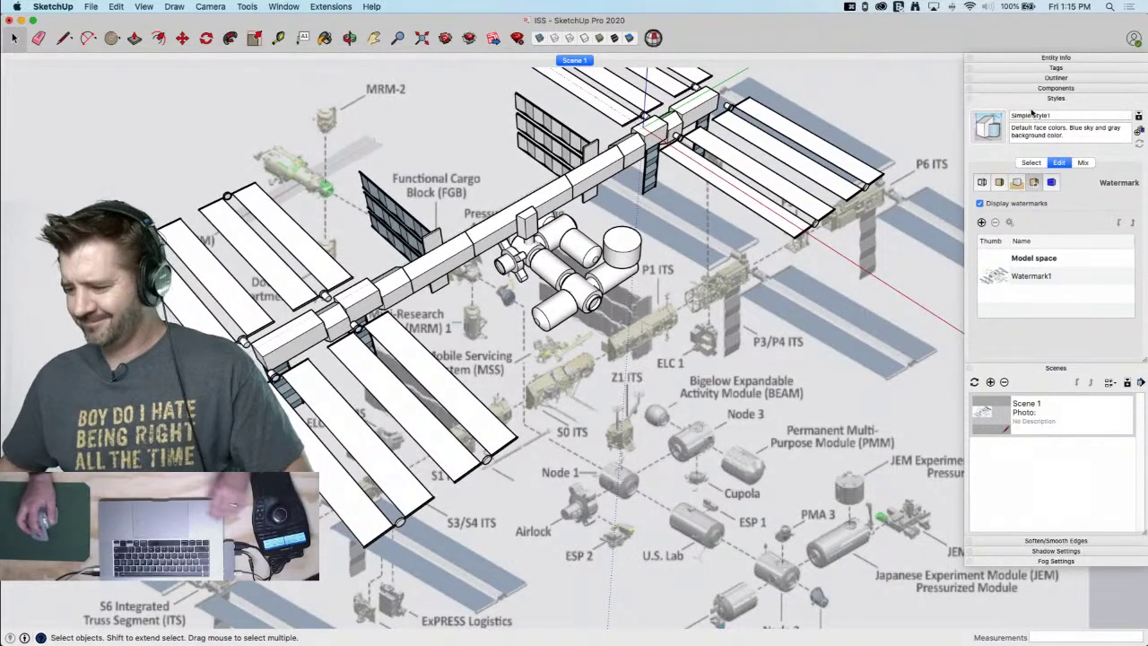
Reduce the scale of the Watermark1 reference image slightly so more of the ISS diagram fits in view
{"action": "left_click", "coordinate": [1043, 279]}
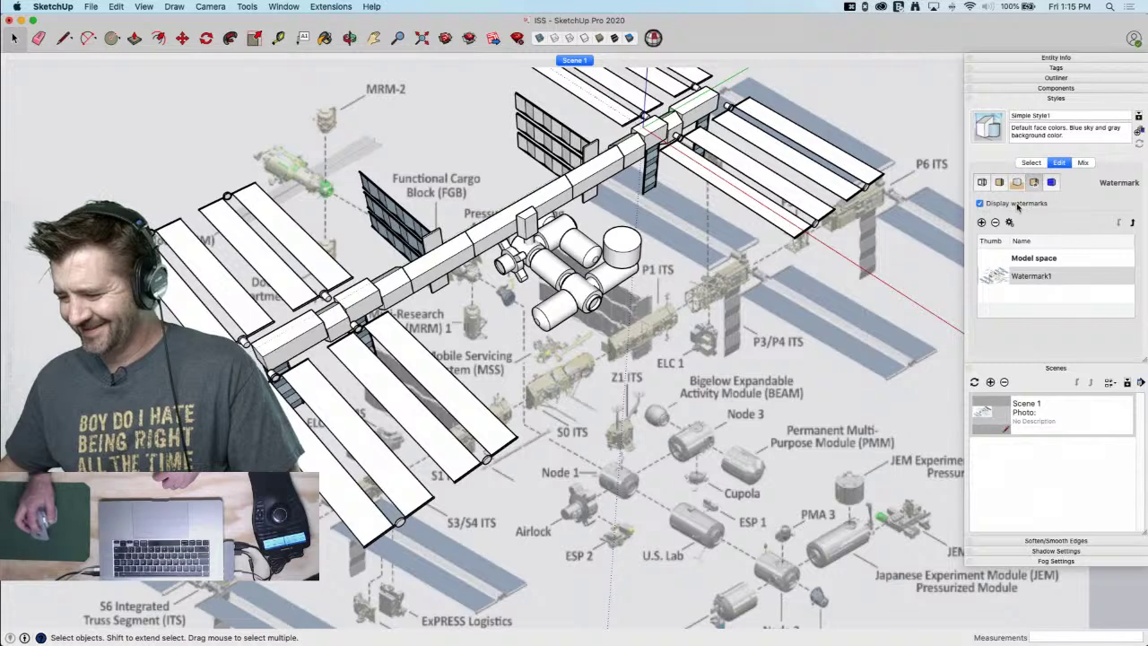
{"action": "double_click", "coordinate": [1024, 279]}
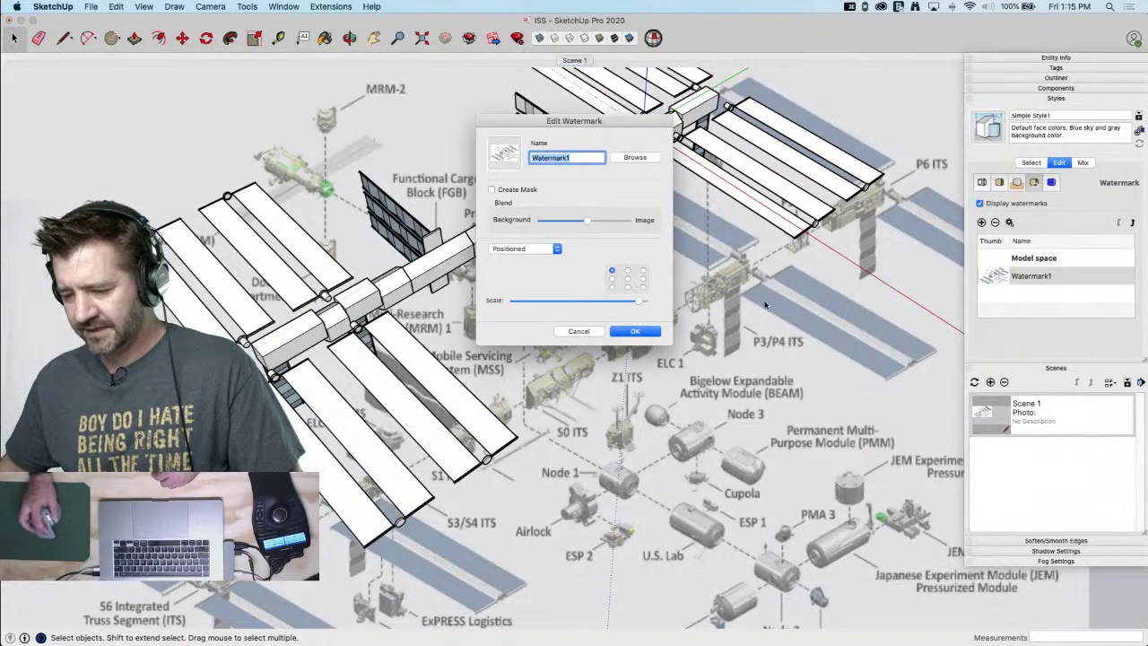
{"action": "left_click_drag", "start_coordinate": [639, 306], "coordinate": [630, 309]}
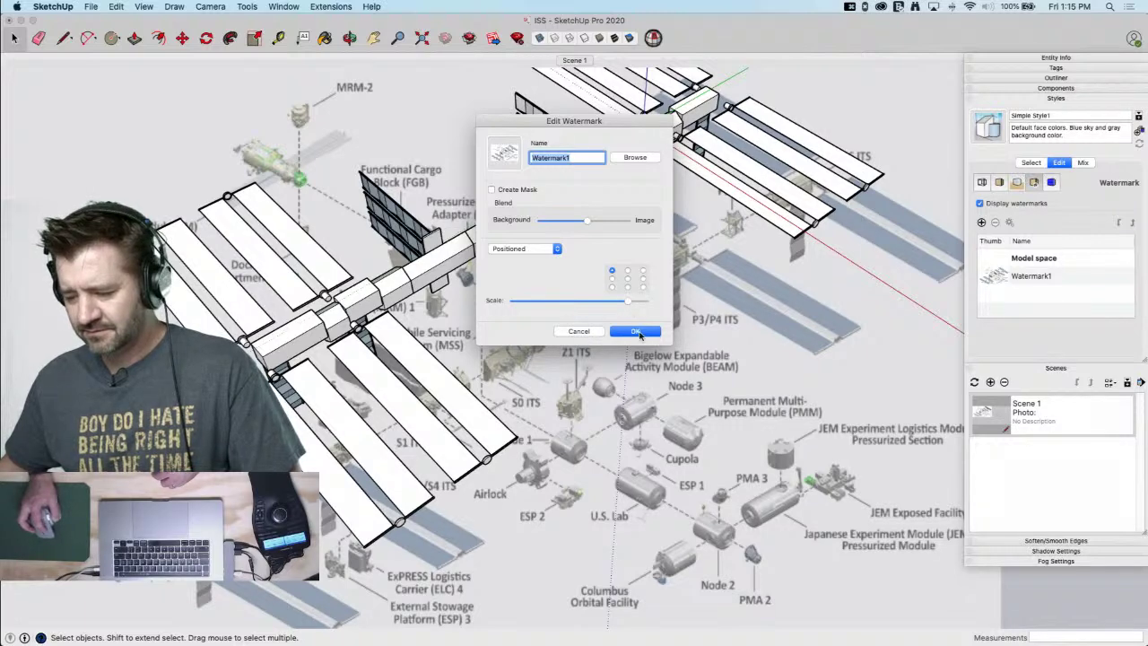
{"action": "left_click", "coordinate": [635, 332]}
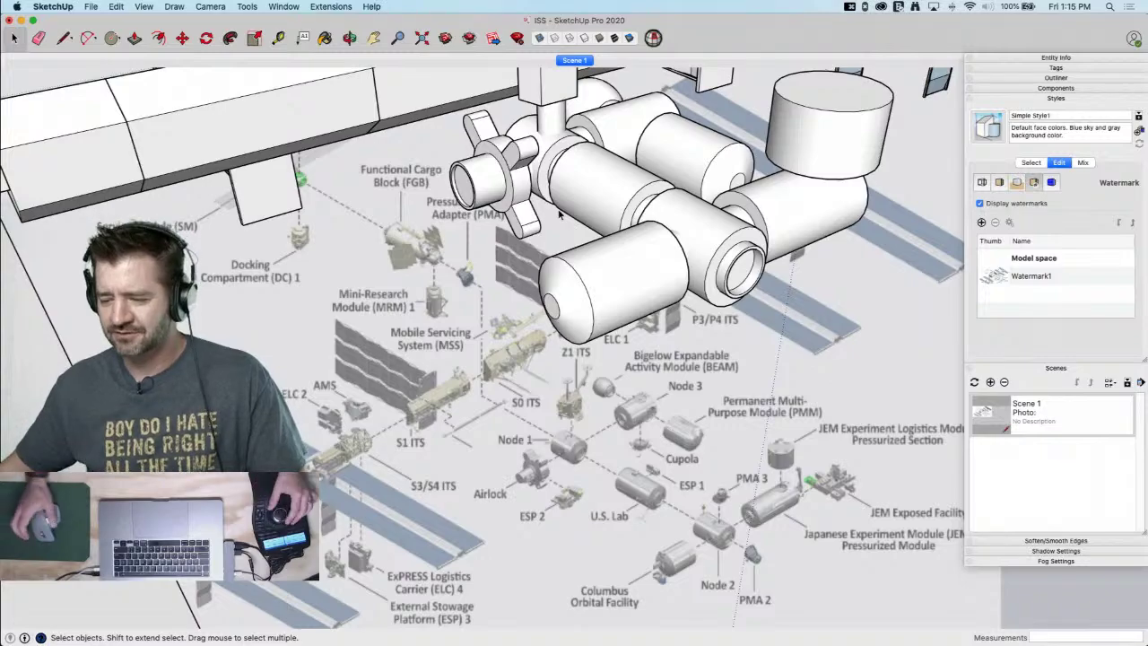
{"action": "scroll", "coordinate": [564, 205], "scroll_direction": "down", "scroll_amount": 3}
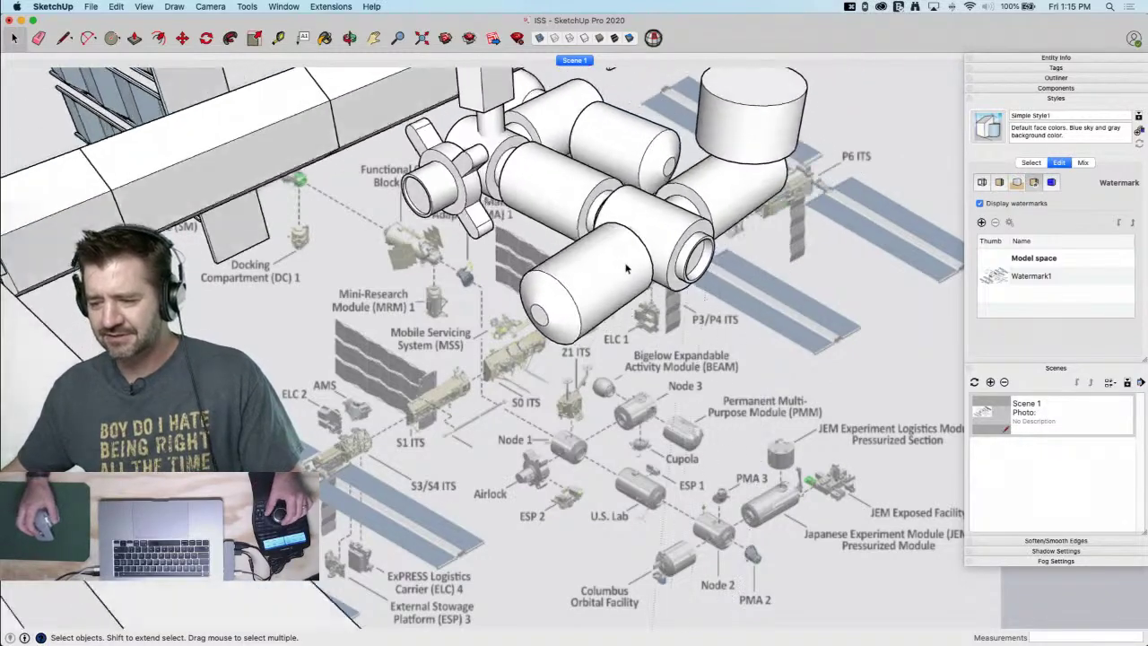
{"action": "scroll", "coordinate": [727, 361], "scroll_direction": "down", "scroll_amount": 2}
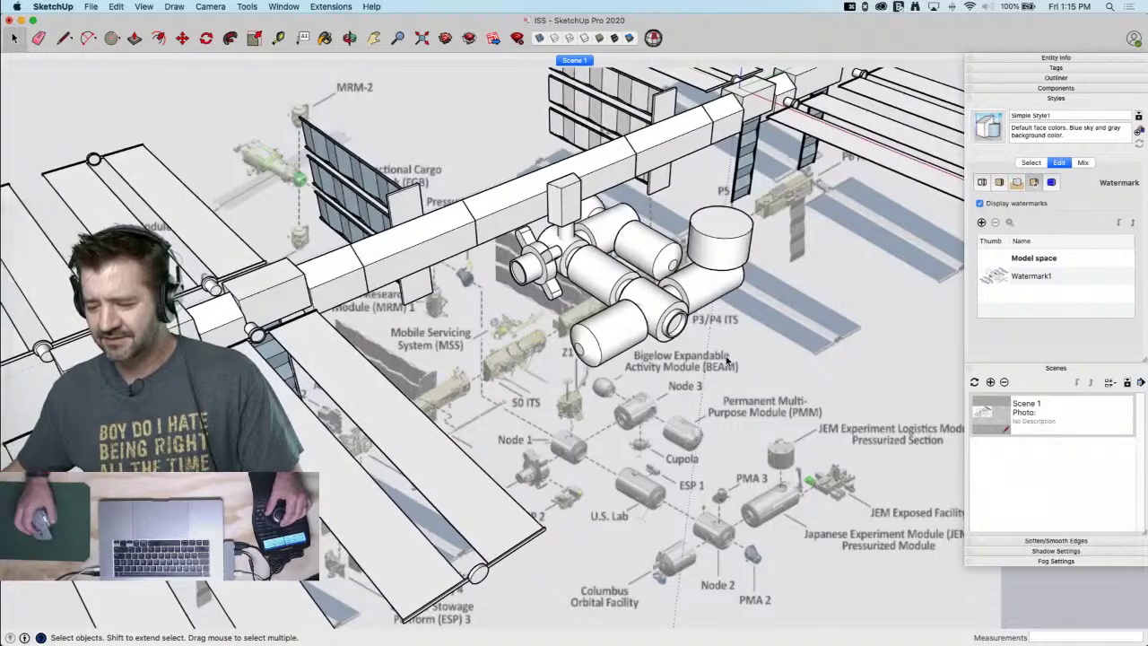
{"action": "scroll", "coordinate": [743, 317], "scroll_direction": "up", "scroll_amount": 4}
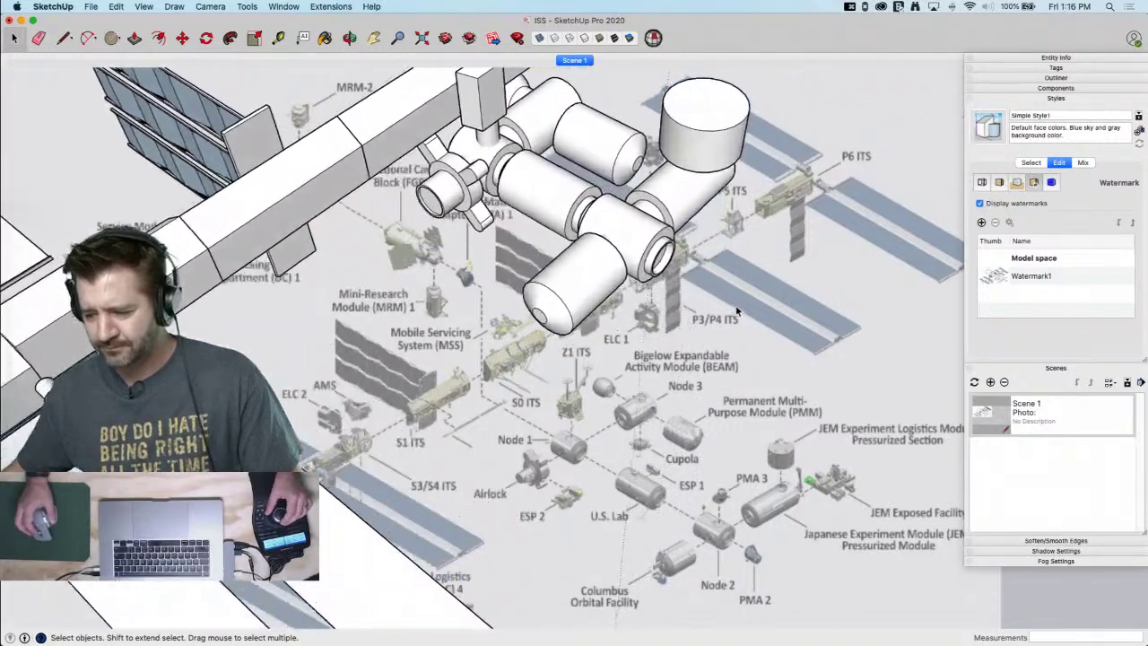
{"action": "scroll", "coordinate": [724, 496], "scroll_direction": "down", "scroll_amount": 6}
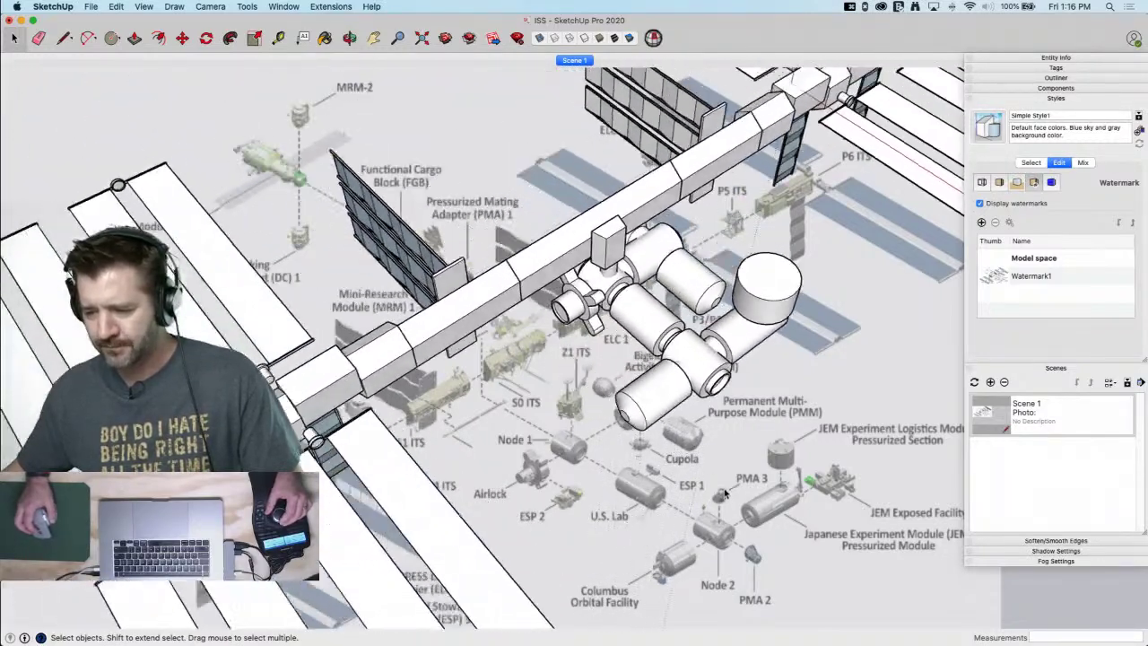
{"action": "middle_click_drag", "start_coordinate": [749, 440], "coordinate": [744, 386]}
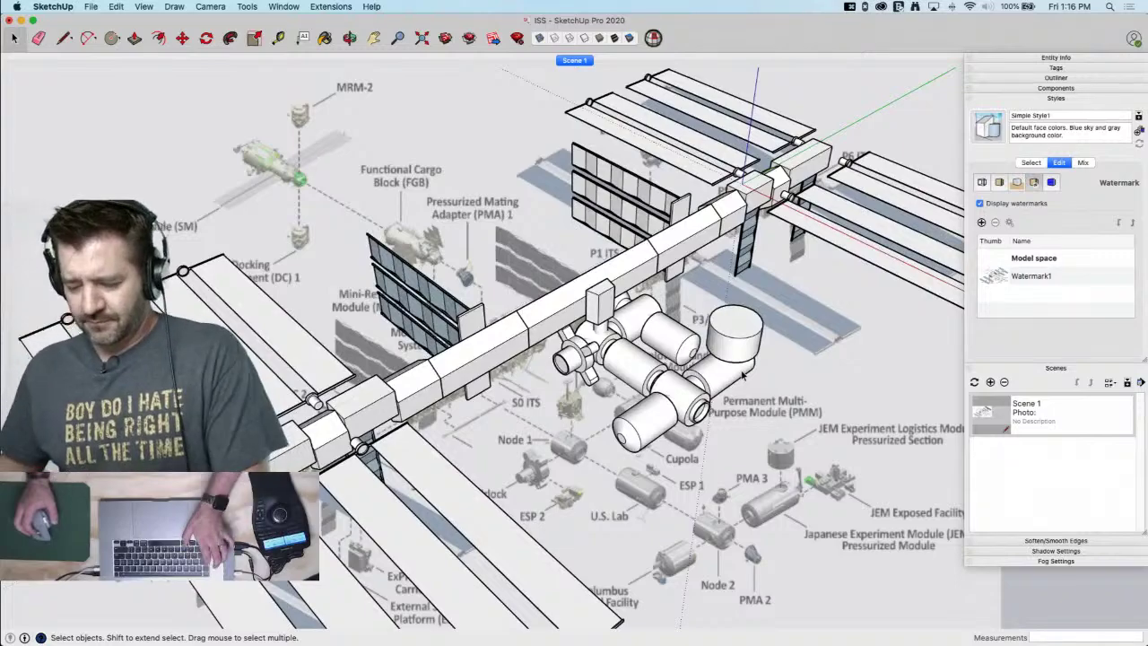
Switch to Chrome, examine the ISS reference diagrams in the space station forum thread, and return to the SketchUp model
{"action": "key", "text": "super+Tab"}
{"action": "left_click", "coordinate": [671, 127]}
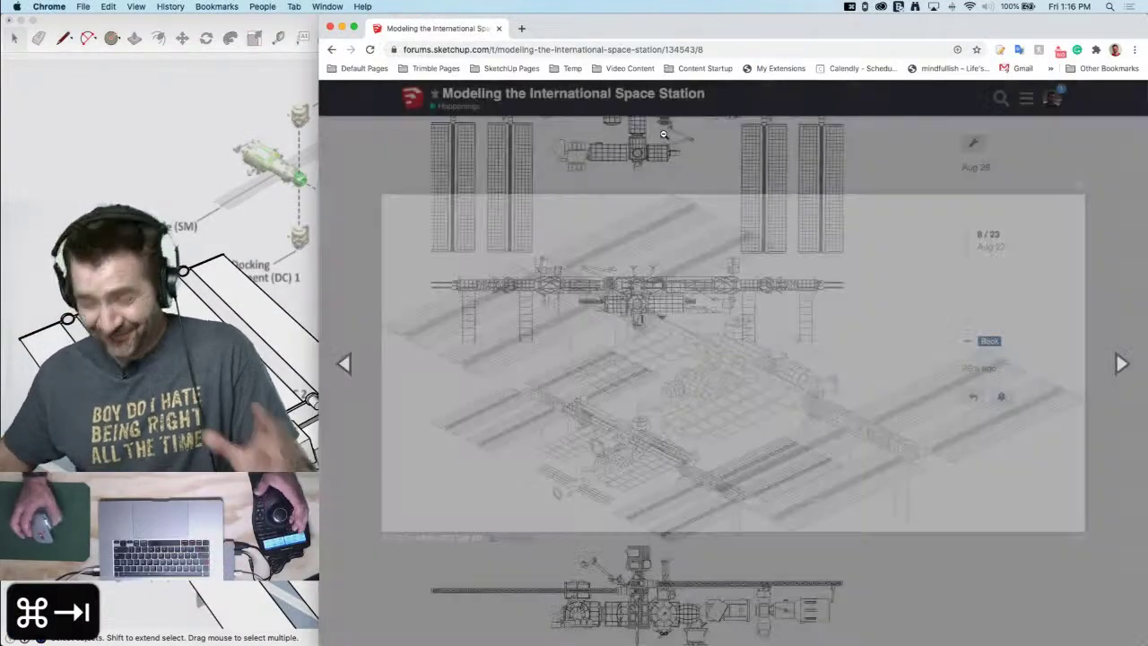
{"action": "scroll", "coordinate": [658, 507], "scroll_direction": "down", "scroll_amount": 5}
{"action": "scroll", "coordinate": [658, 507], "scroll_direction": "up", "scroll_amount": 15}
{"action": "scroll", "coordinate": [654, 503], "scroll_direction": "down", "scroll_amount": 18}
{"action": "scroll", "coordinate": [656, 505], "scroll_direction": "up", "scroll_amount": 8}
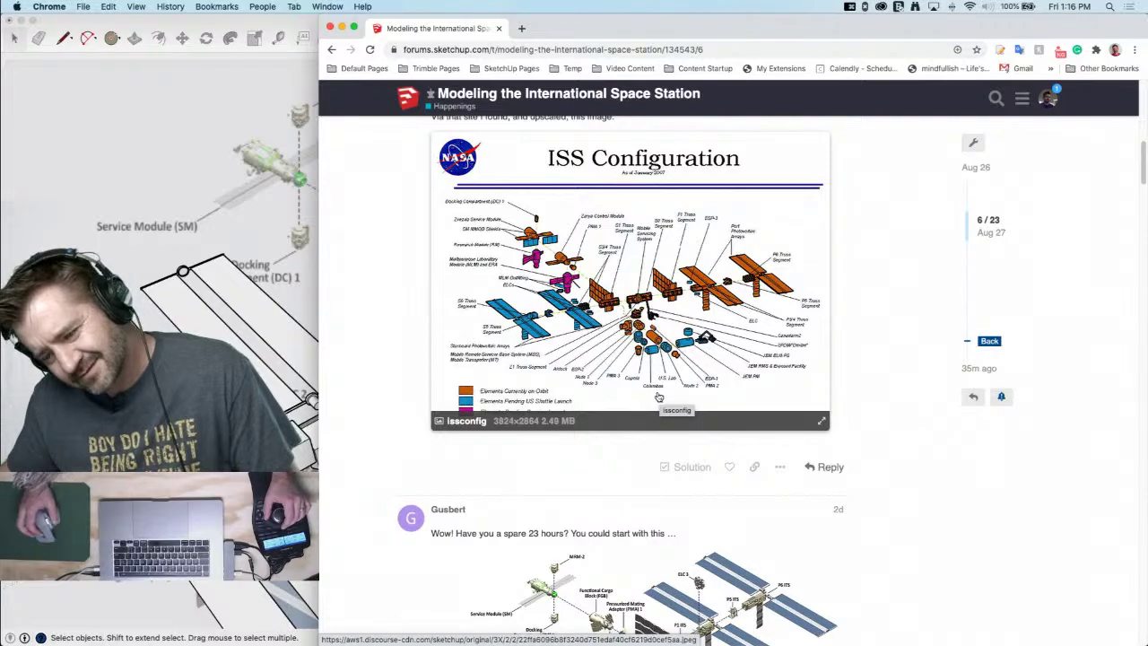
{"action": "left_click", "coordinate": [264, 227]}
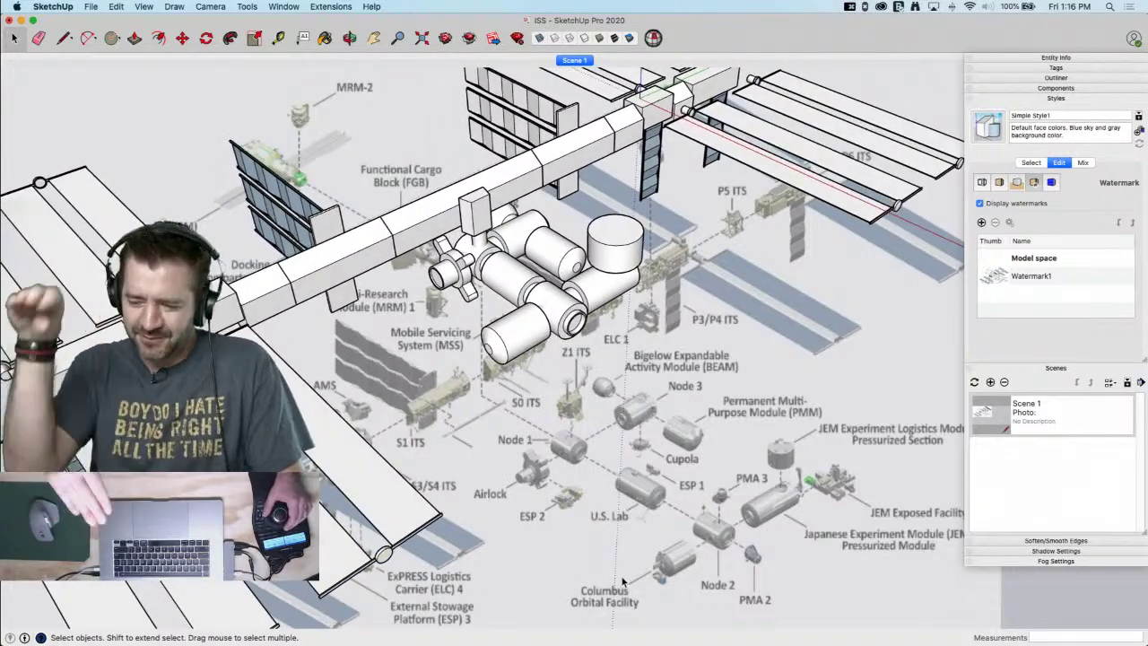
Draw a circle of about 1.57 m radius over the ring at the open outer end of Node 2
{"action": "middle_click_drag", "start_coordinate": [624, 581], "coordinate": [752, 564]}
{"action": "scroll", "coordinate": [588, 328], "scroll_direction": "up", "scroll_amount": 10}
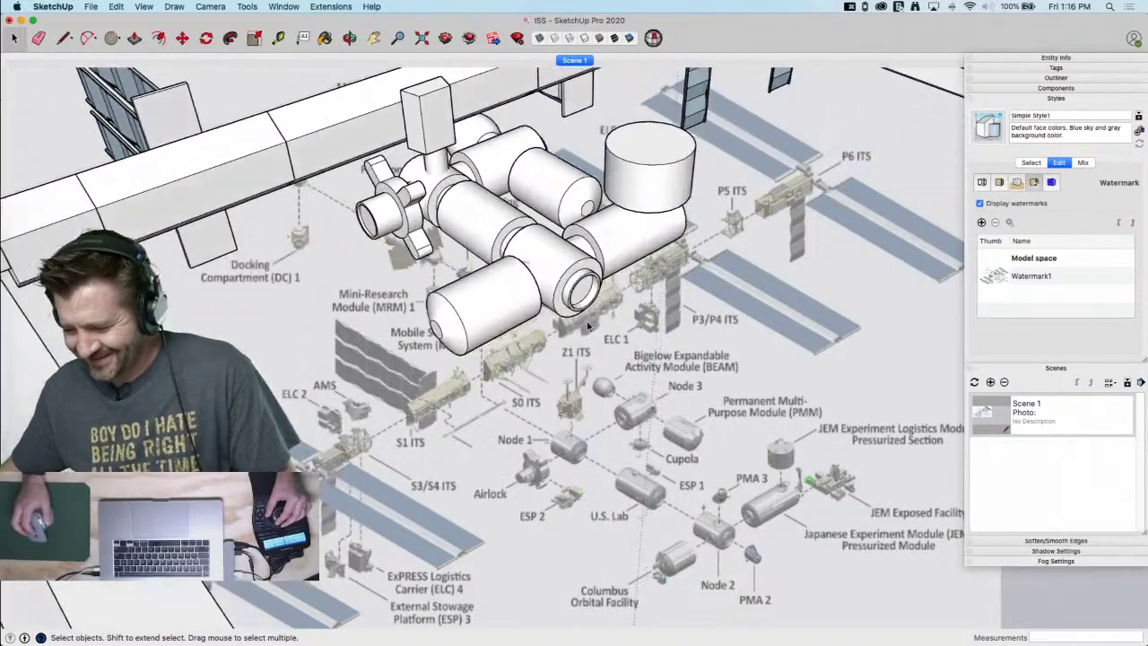
{"action": "scroll", "coordinate": [587, 327], "scroll_direction": "up", "scroll_amount": 4}
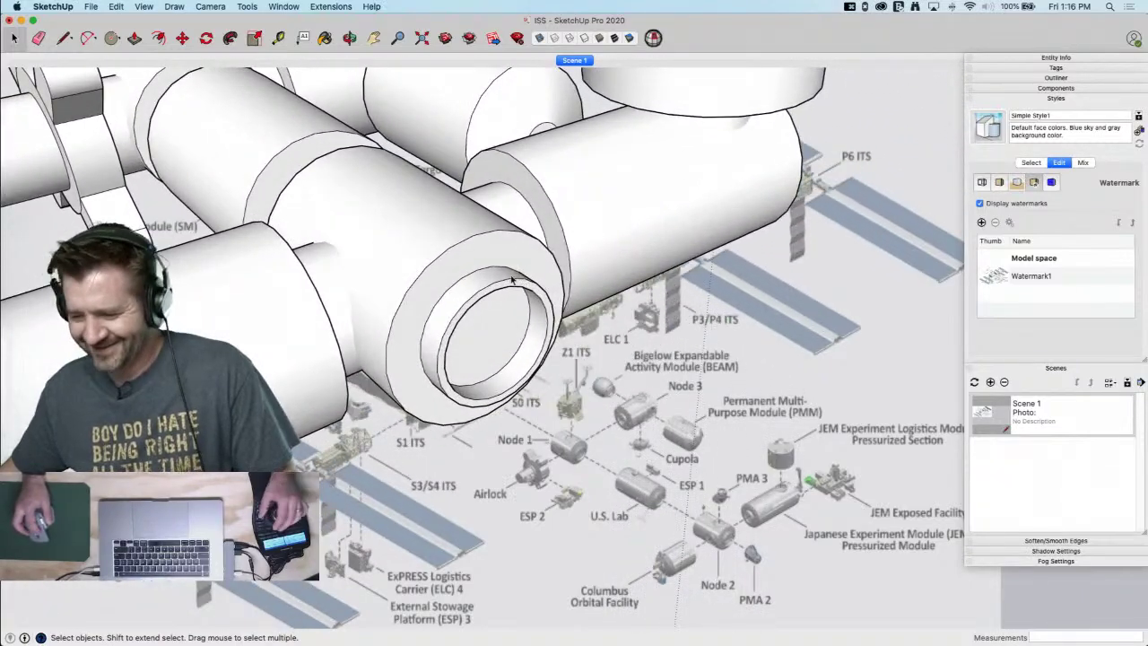
{"action": "key", "text": "c"}
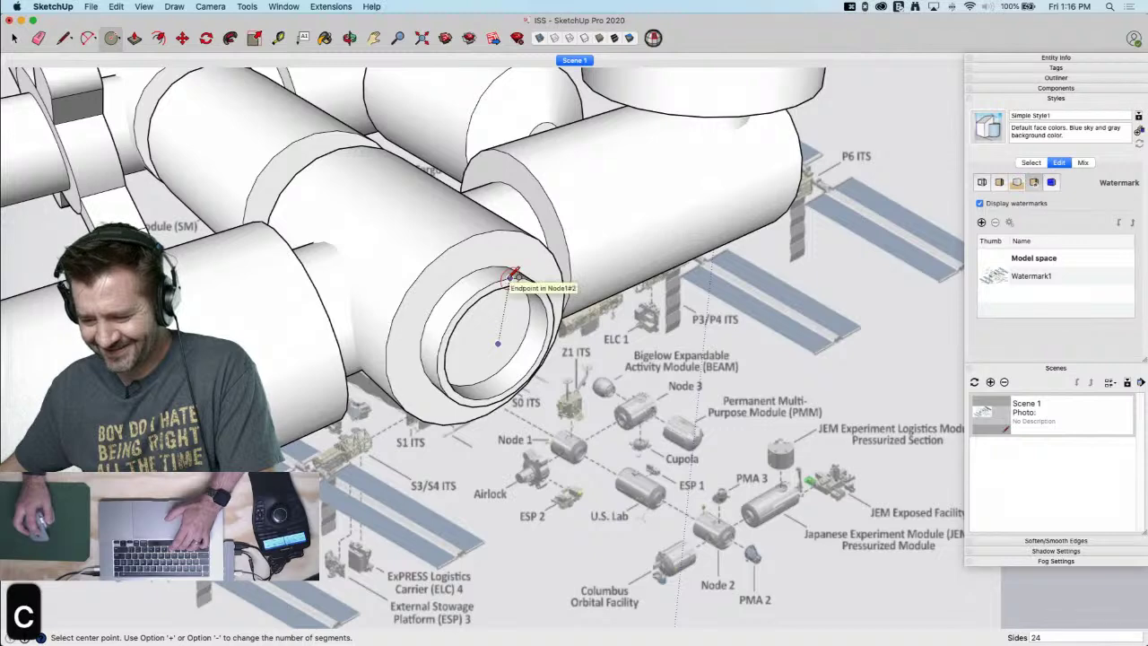
{"action": "left_click", "coordinate": [499, 262]}
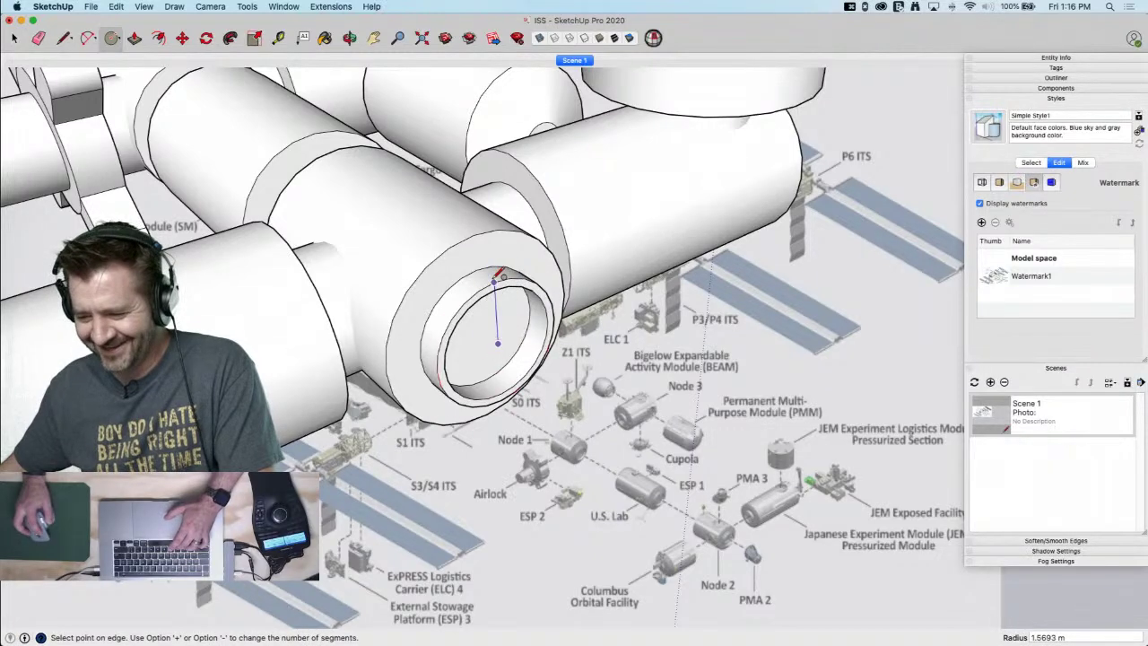
{"action": "left_click", "coordinate": [499, 275]}
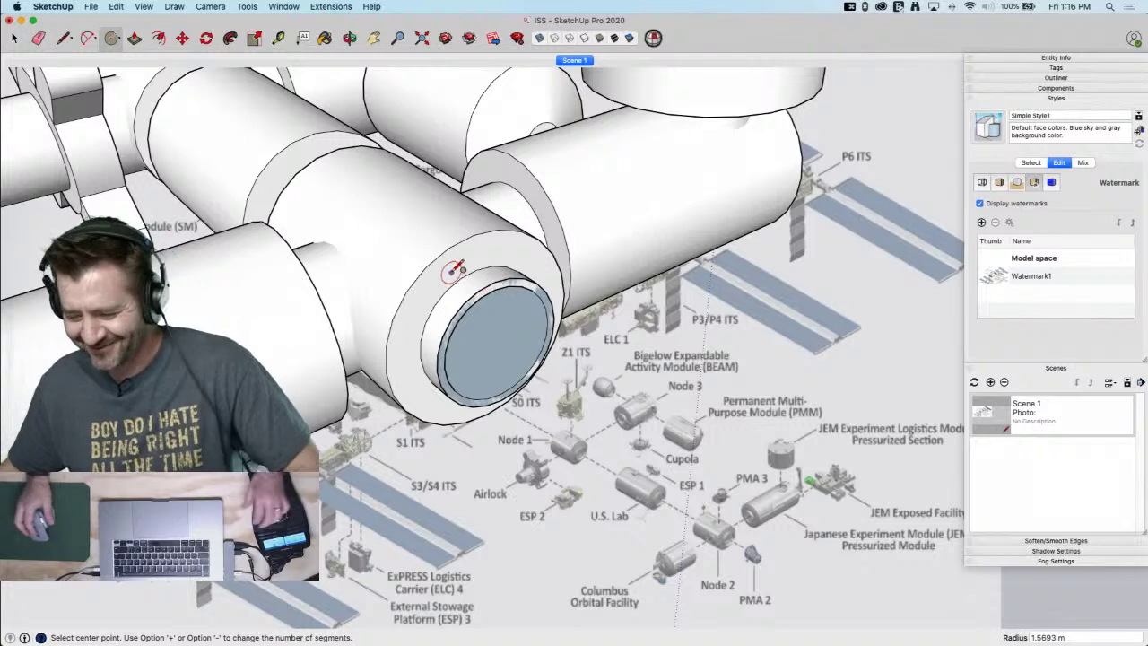
Scale the new circular face on Node 2's end uniformly about its centre by about 1.53
{"action": "key", "text": "s"}
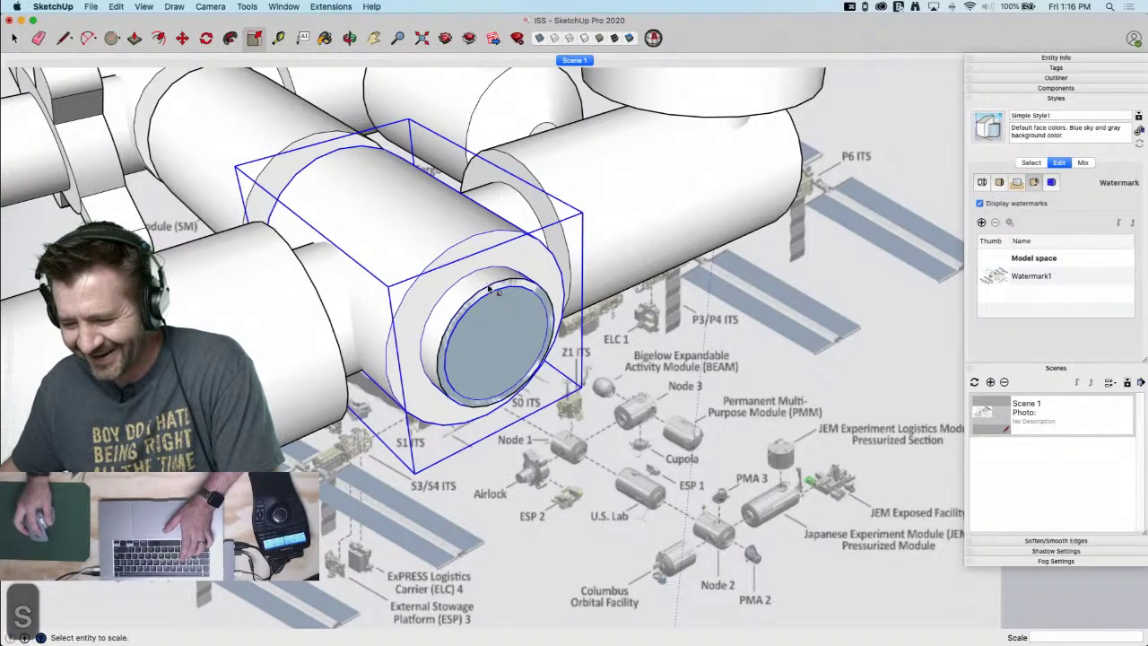
{"action": "left_click", "coordinate": [491, 292]}
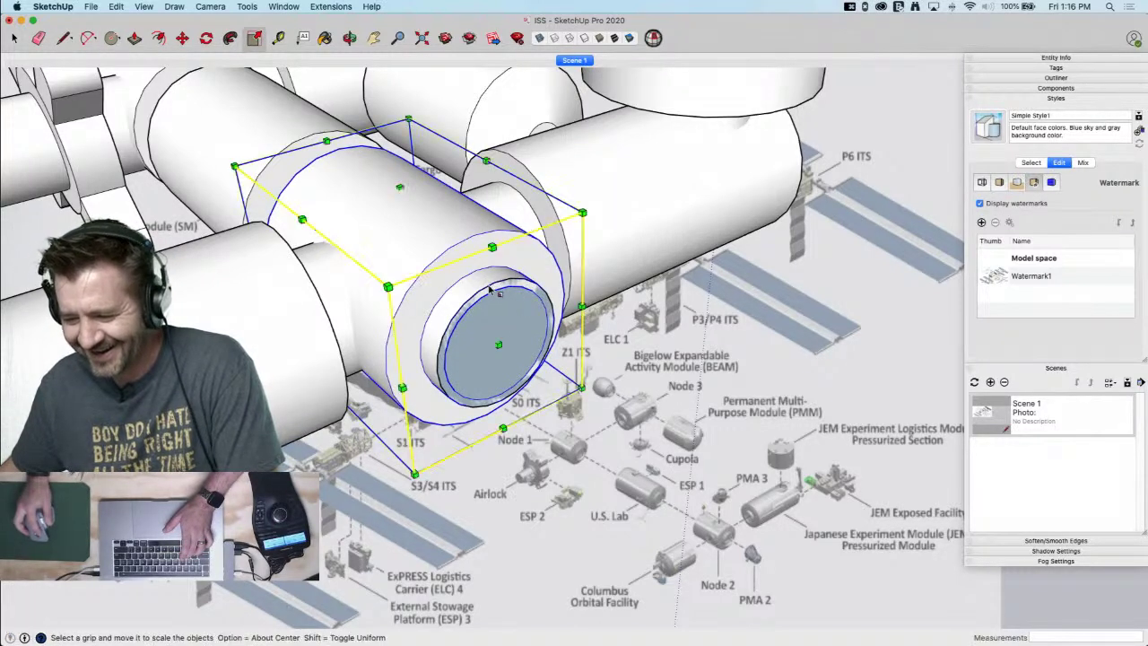
{"action": "key", "text": "space"}
{"action": "left_click", "coordinate": [470, 331]}
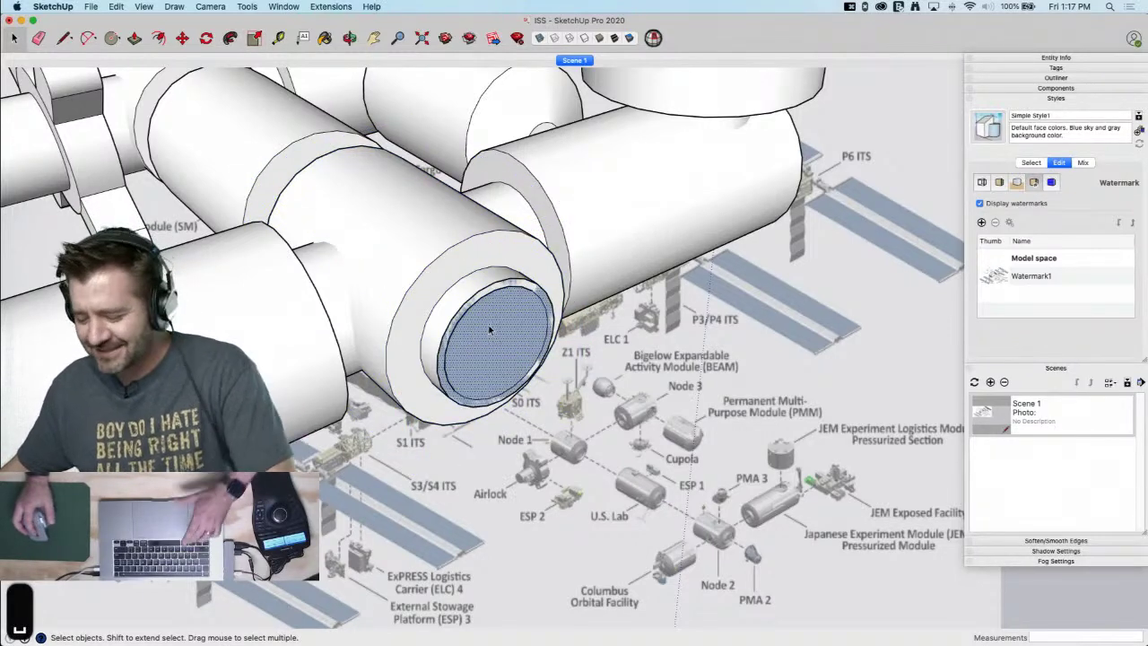
{"action": "key", "text": "s"}
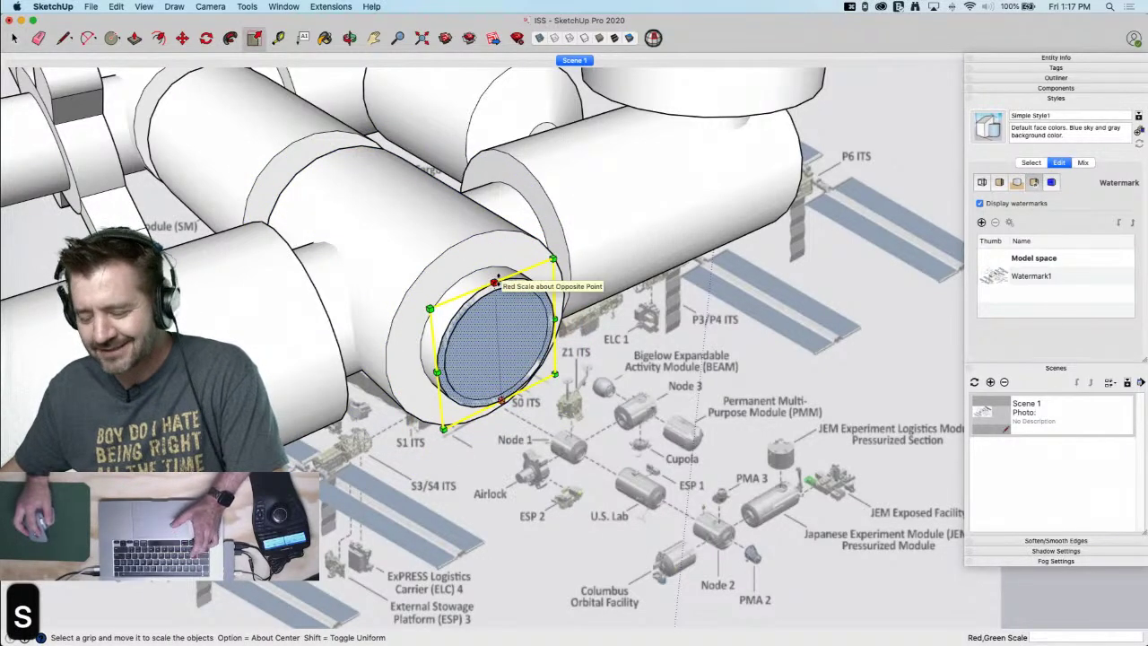
{"action": "left_click_drag", "start_coordinate": [495, 283], "coordinate": [492, 246]}
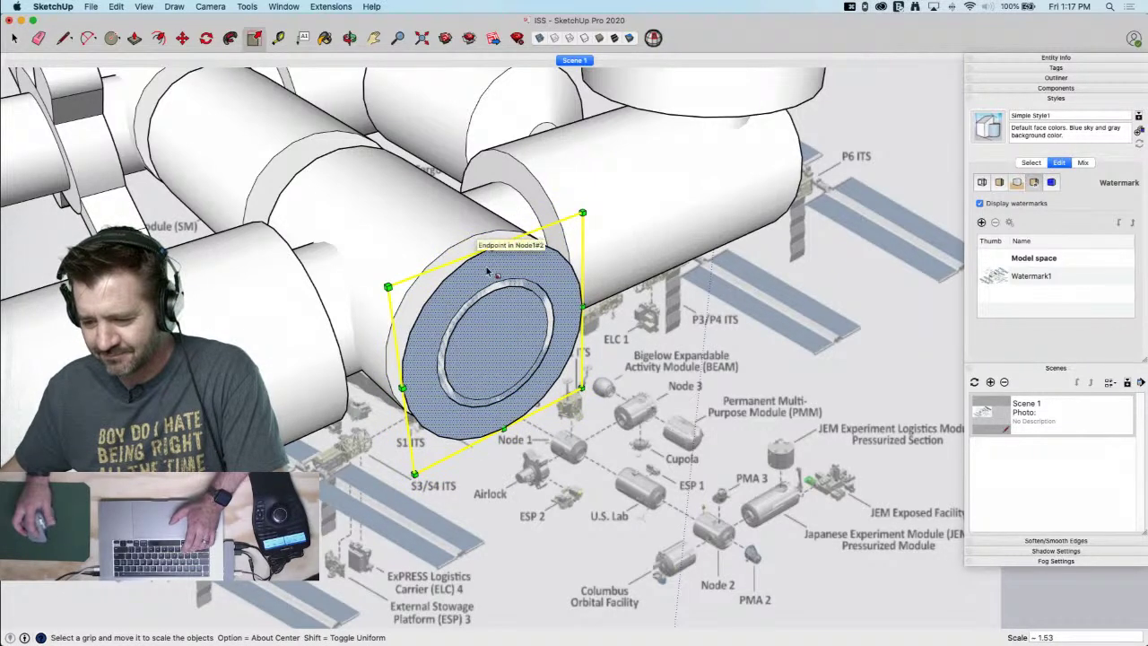
Extrude the enlarged circle outward from Node 2 and scale its end face to 0.66 about the centre to form a taper
{"action": "key", "text": "p"}
{"action": "left_click_drag", "start_coordinate": [485, 272], "coordinate": [570, 325]}
{"action": "key", "text": "space"}
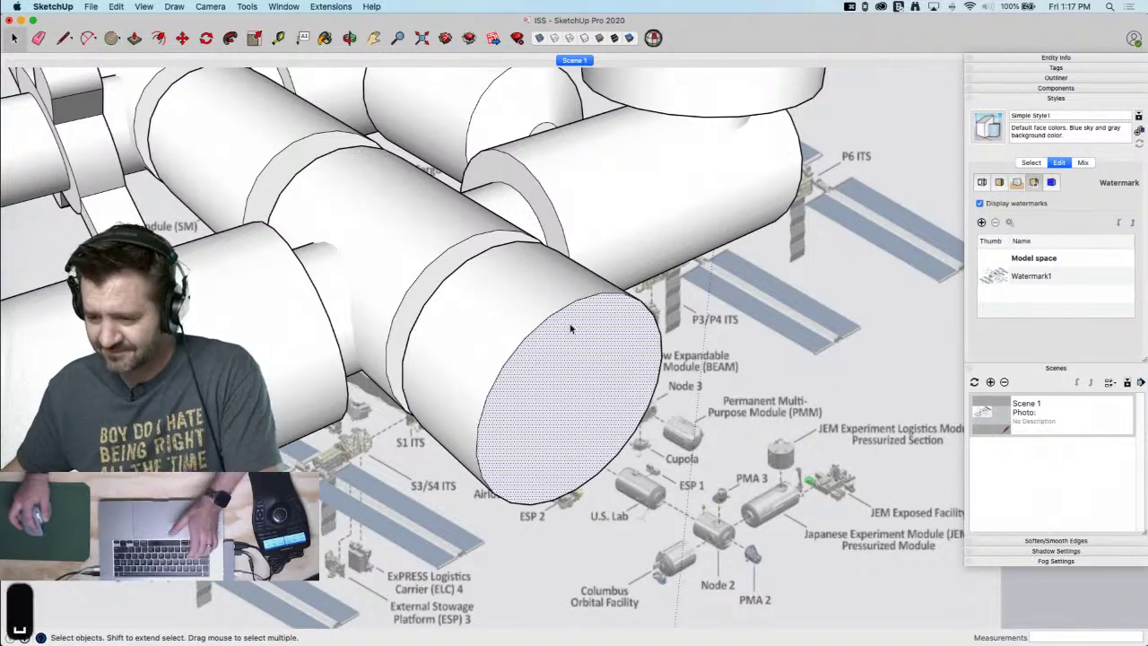
{"action": "key", "text": "s"}
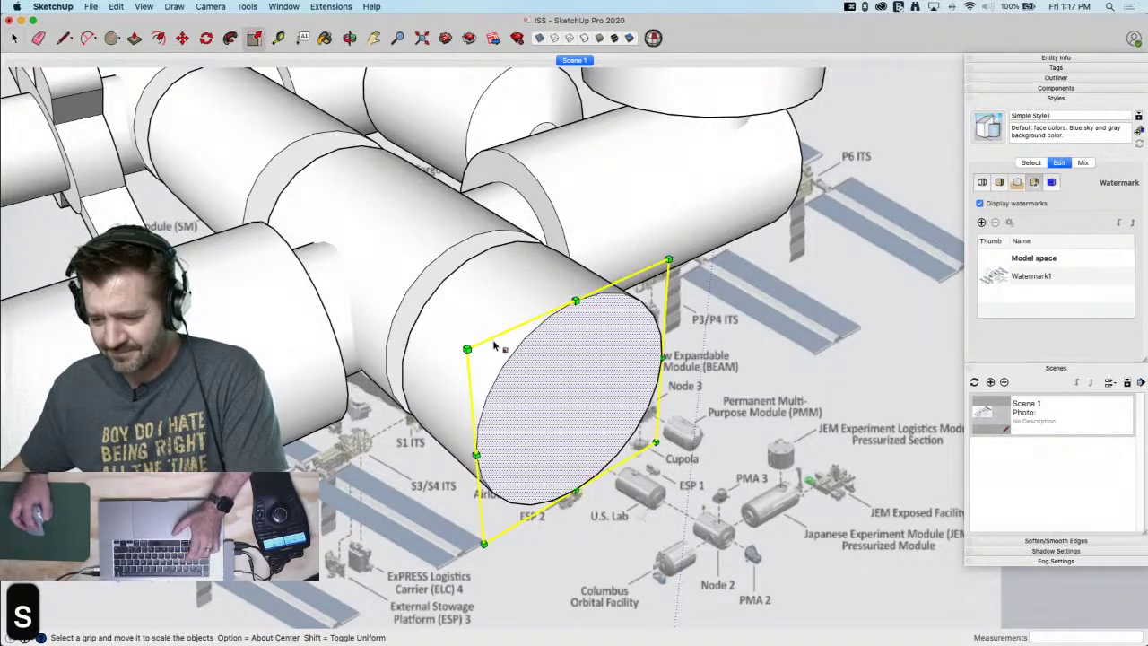
{"action": "left_click_drag", "start_coordinate": [467, 349], "coordinate": [504, 375]}
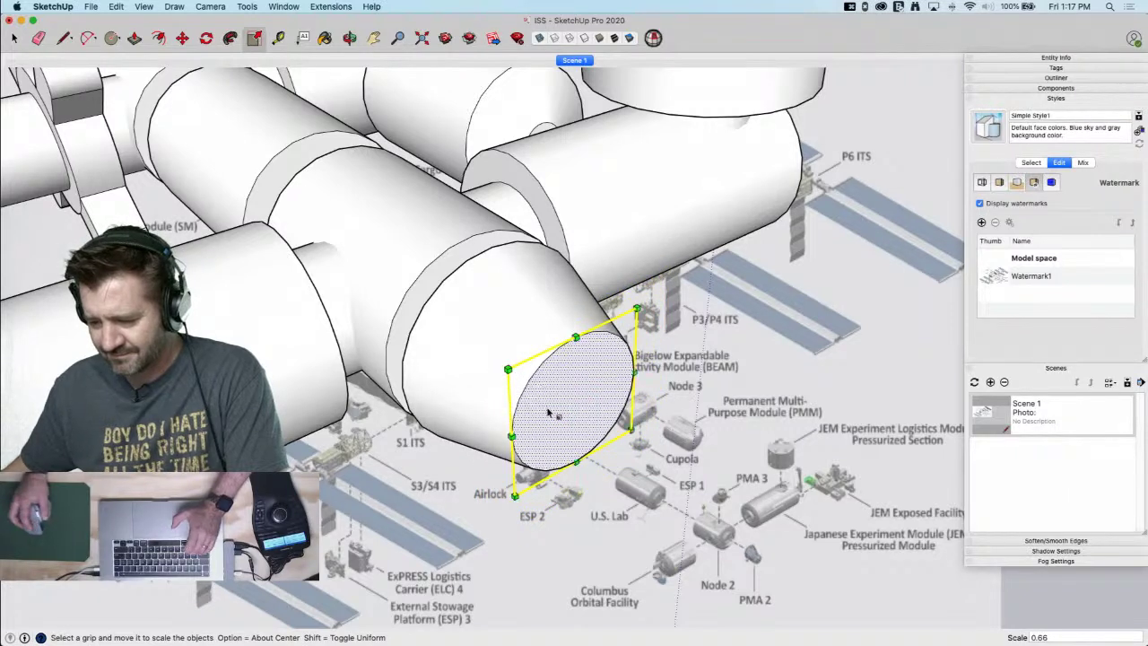
Extrude the narrow end of the tapered adapter outward by about 1.43 m as a short cylinder
{"action": "key", "text": "p"}
{"action": "left_click_drag", "start_coordinate": [567, 391], "coordinate": [611, 437]}
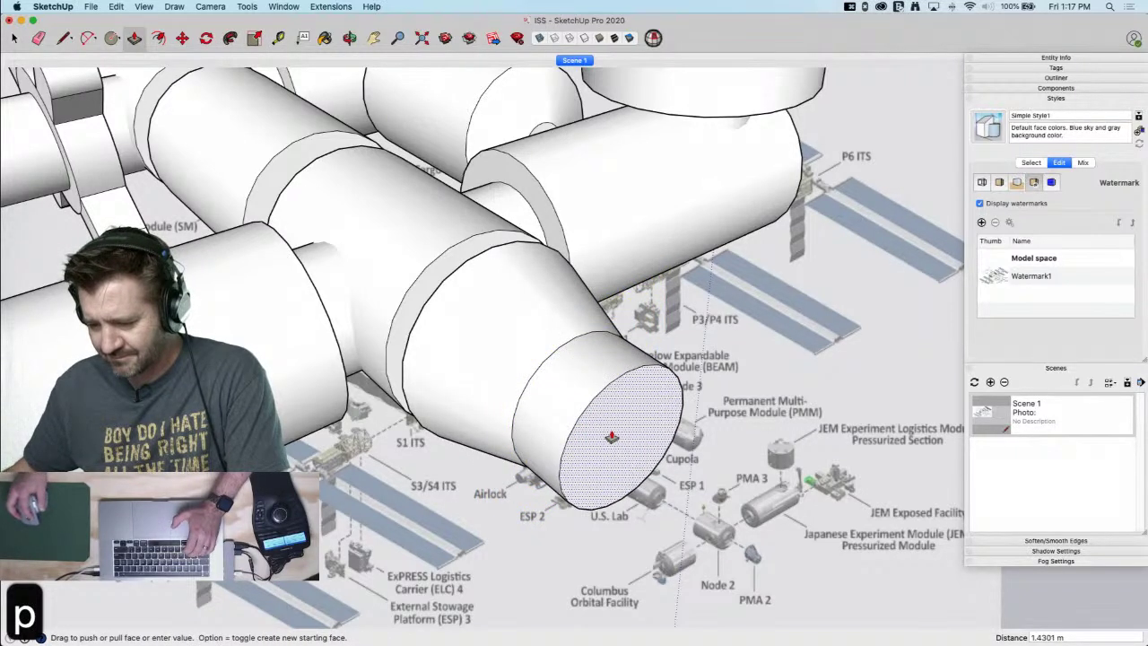
{"action": "left_click", "coordinate": [611, 437]}
{"action": "key", "text": "space"}
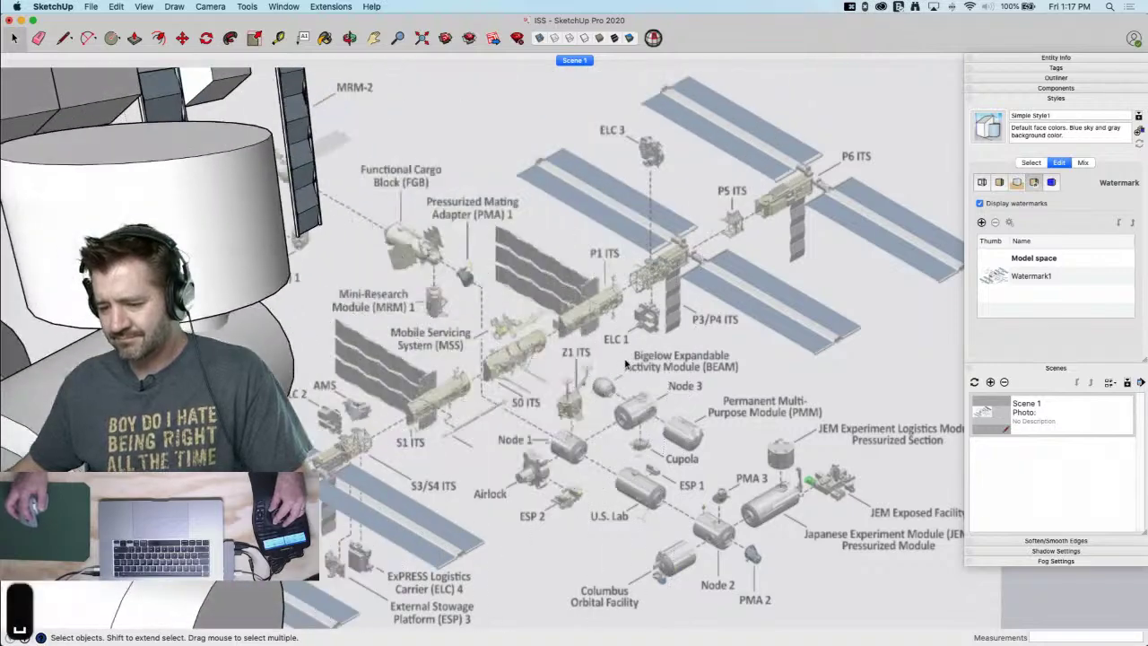
Select the short cylindrical end of the adapter and move it slightly downward so the cone becomes offset
{"action": "middle_click_drag", "start_coordinate": [589, 366], "coordinate": [606, 283]}
{"action": "left_click", "coordinate": [529, 346]}
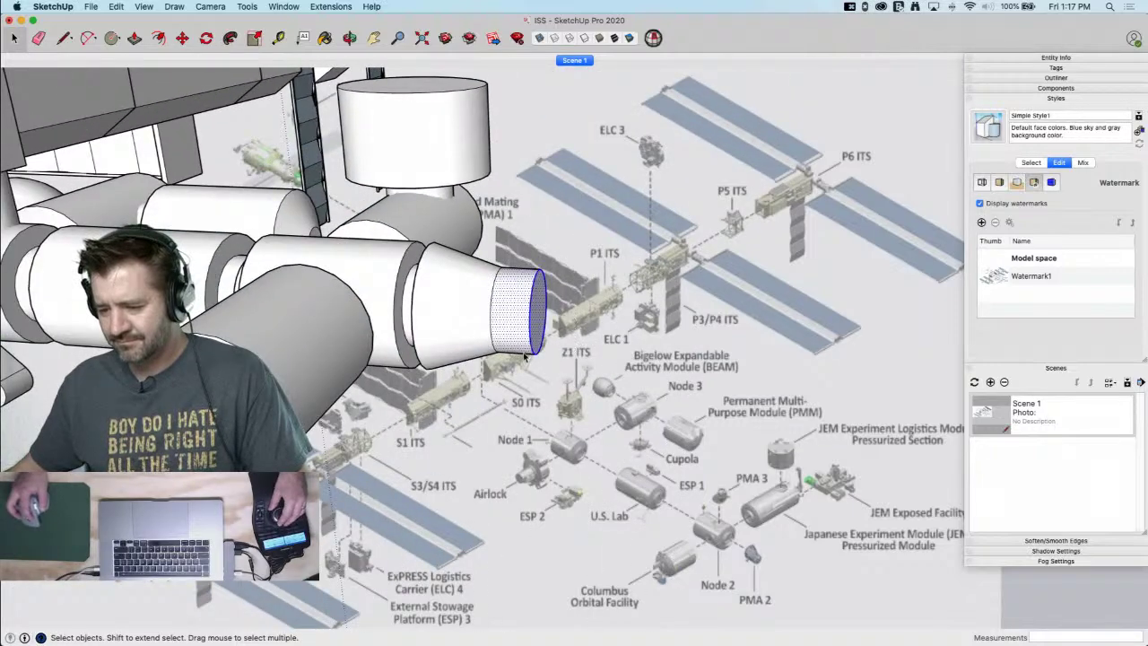
{"action": "scroll", "coordinate": [538, 331], "scroll_direction": "up", "scroll_amount": 5}
{"action": "scroll", "coordinate": [514, 332], "scroll_direction": "up", "scroll_amount": 3}
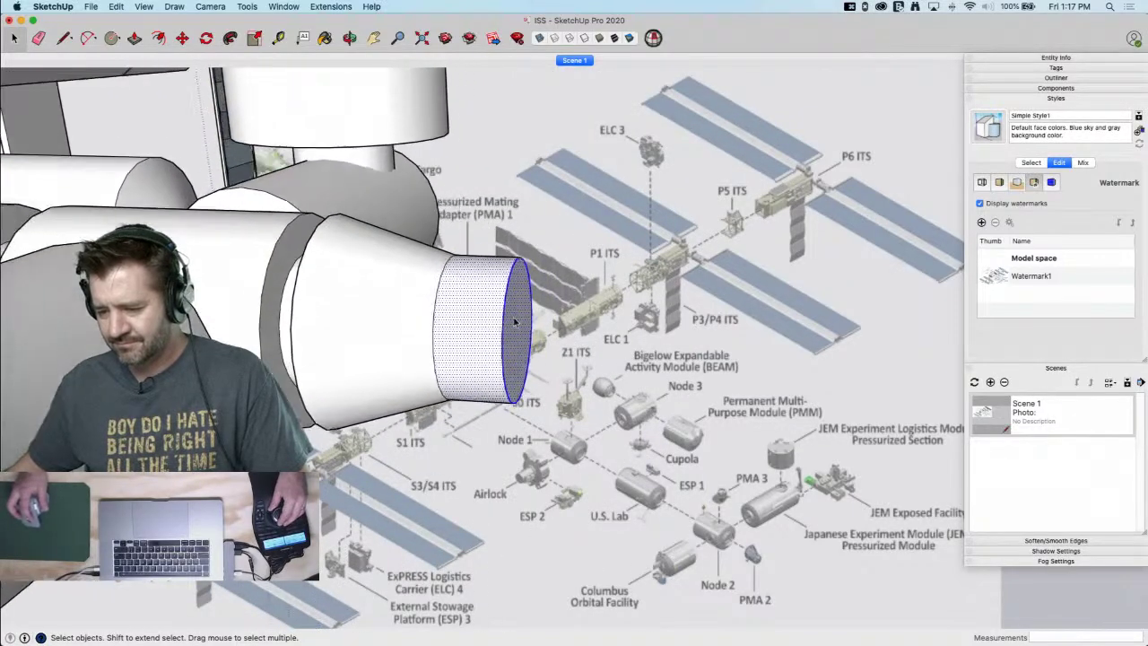
{"action": "key", "text": "m"}
{"action": "left_click", "coordinate": [518, 316]}
{"action": "left_click", "coordinate": [516, 348]}
{"action": "key", "text": "space"}
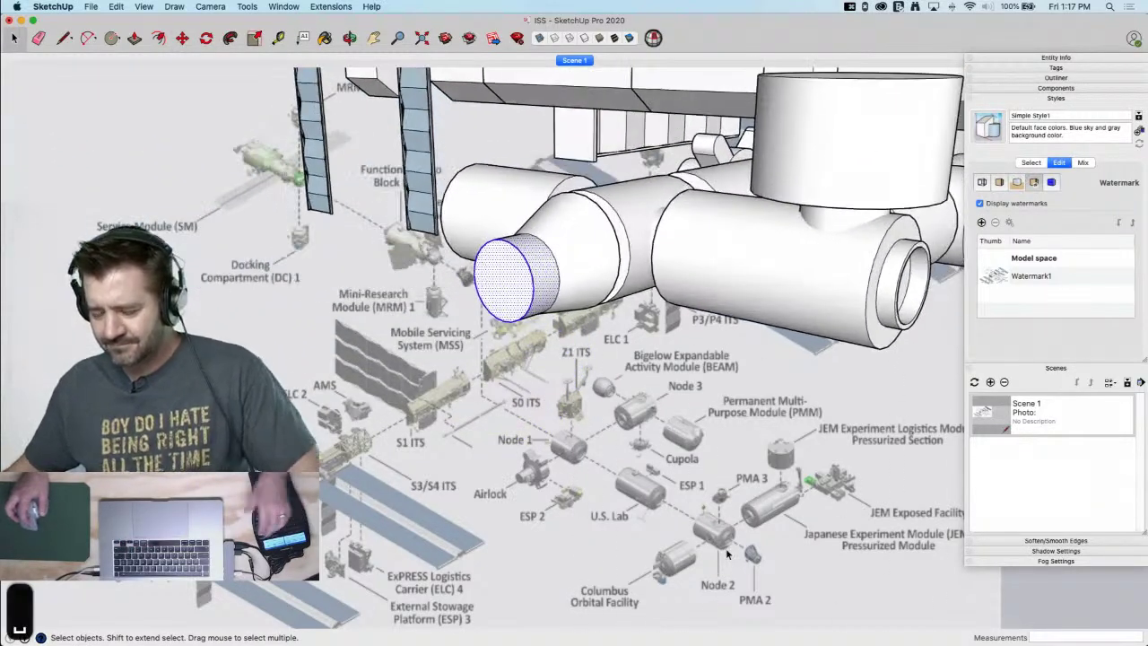
Switch to Chrome, examine the ISS views of another member's model further down the forum thread, and return to SketchUp
{"action": "key", "text": "super+Tab"}
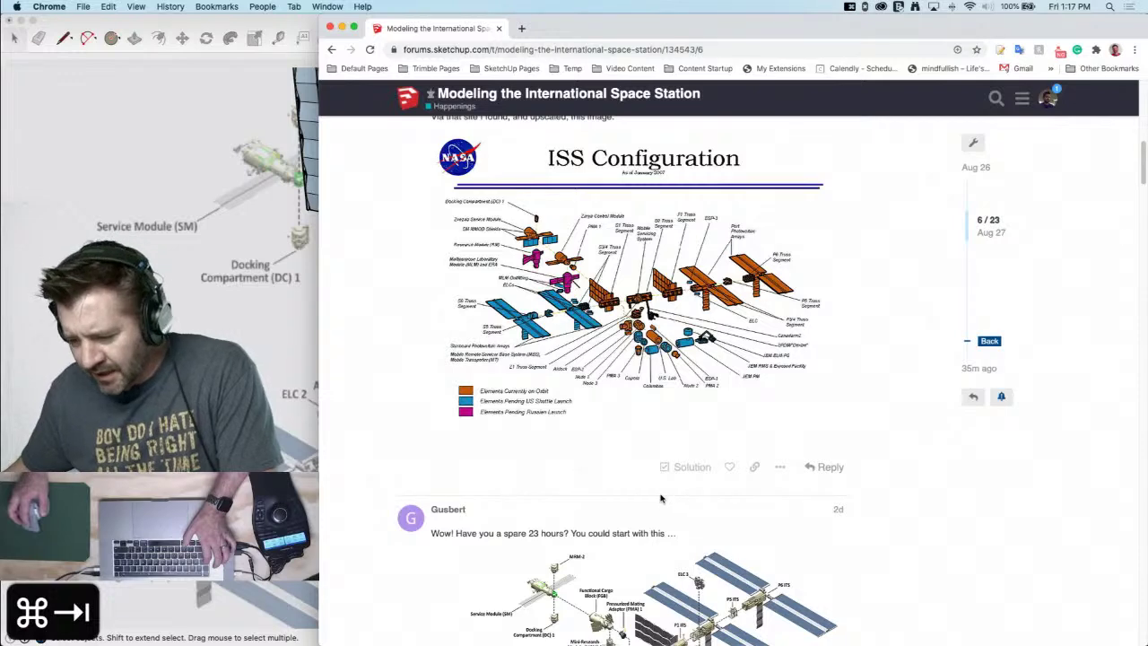
{"action": "scroll", "coordinate": [659, 492], "scroll_direction": "down", "scroll_amount": 10}
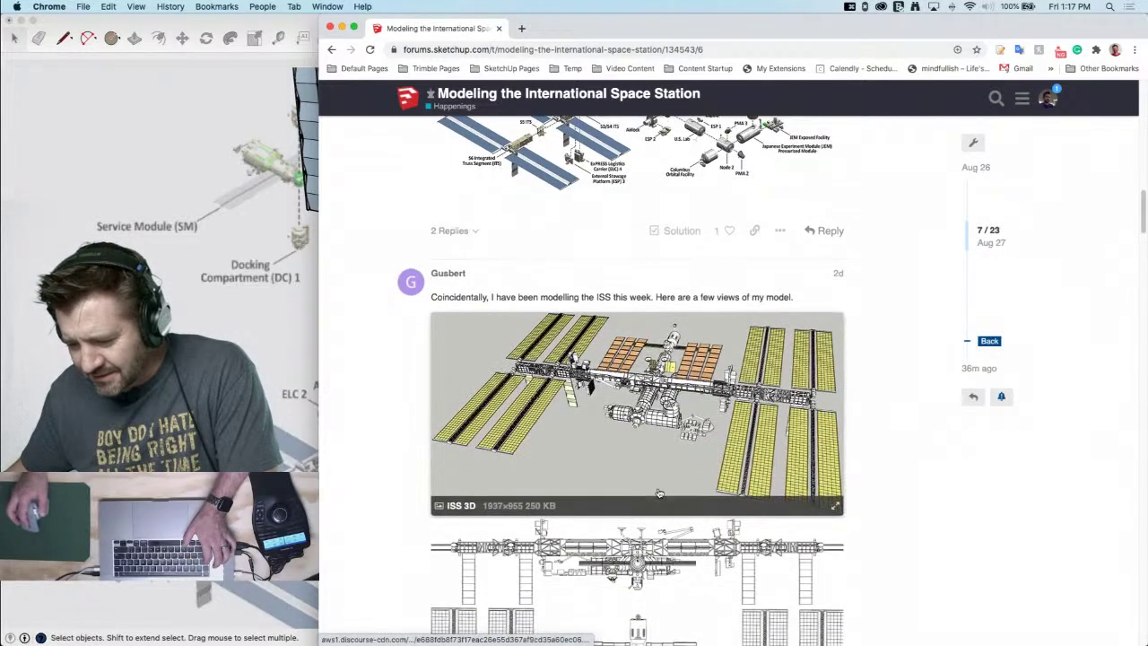
{"action": "scroll", "coordinate": [753, 498], "scroll_direction": "down", "scroll_amount": 5}
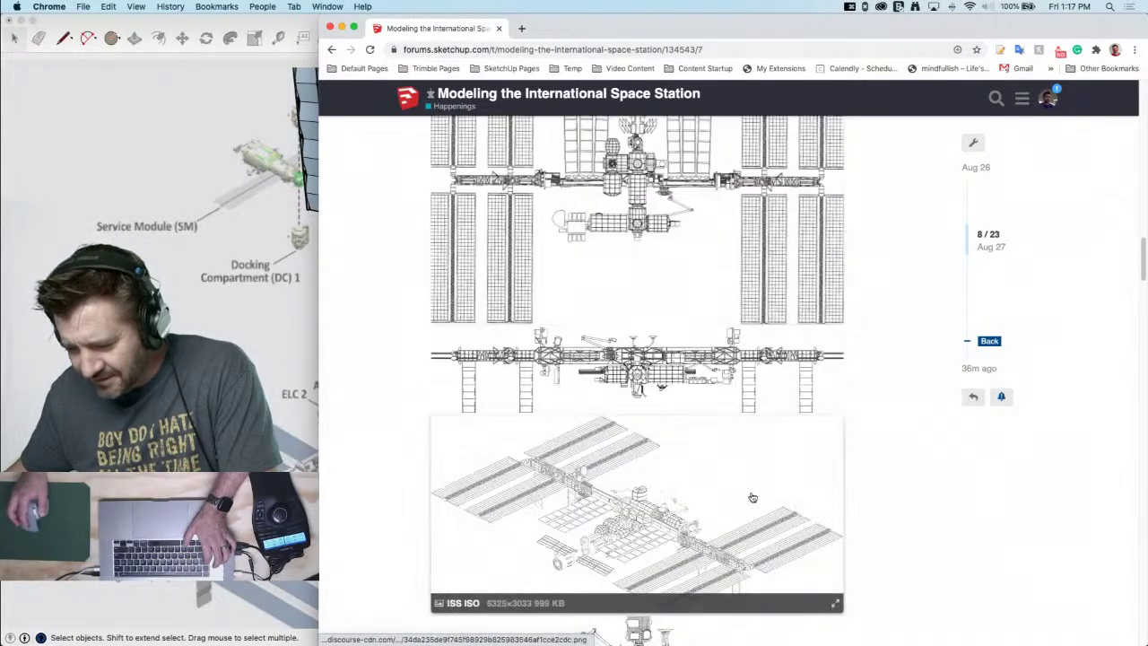
{"action": "scroll", "coordinate": [752, 498], "scroll_direction": "down", "scroll_amount": 1}
{"action": "key", "text": "super+Tab"}
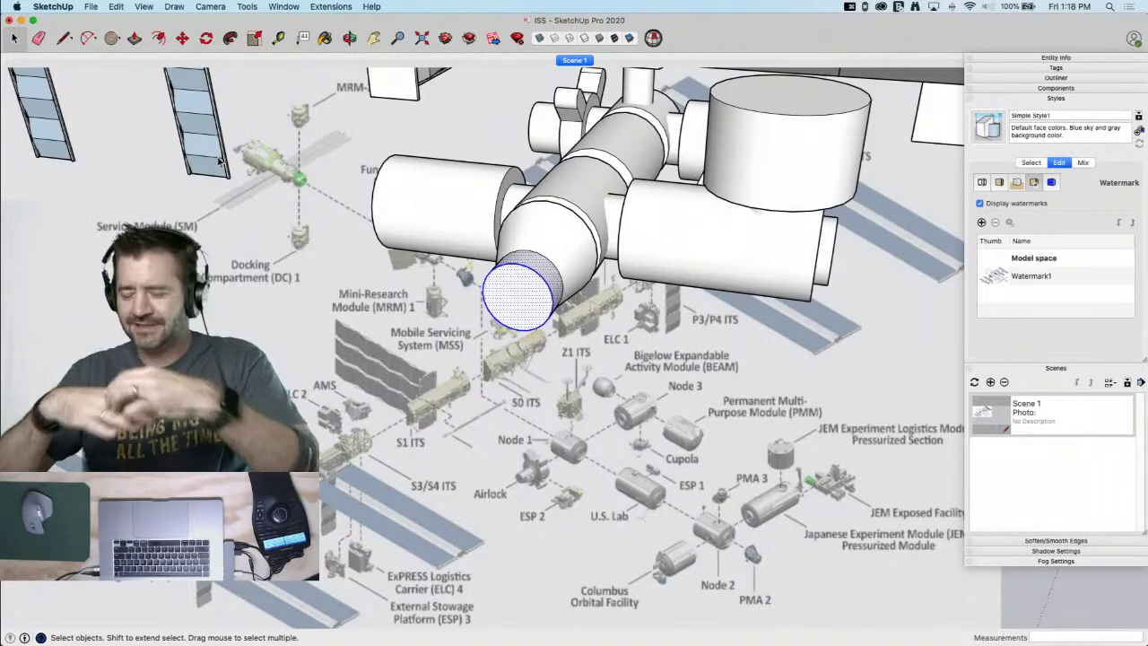
Group all the geometry of the tapered adapter on Node 2's end and clear the selection
{"action": "middle_click_drag", "start_coordinate": [219, 160], "coordinate": [229, 56]}
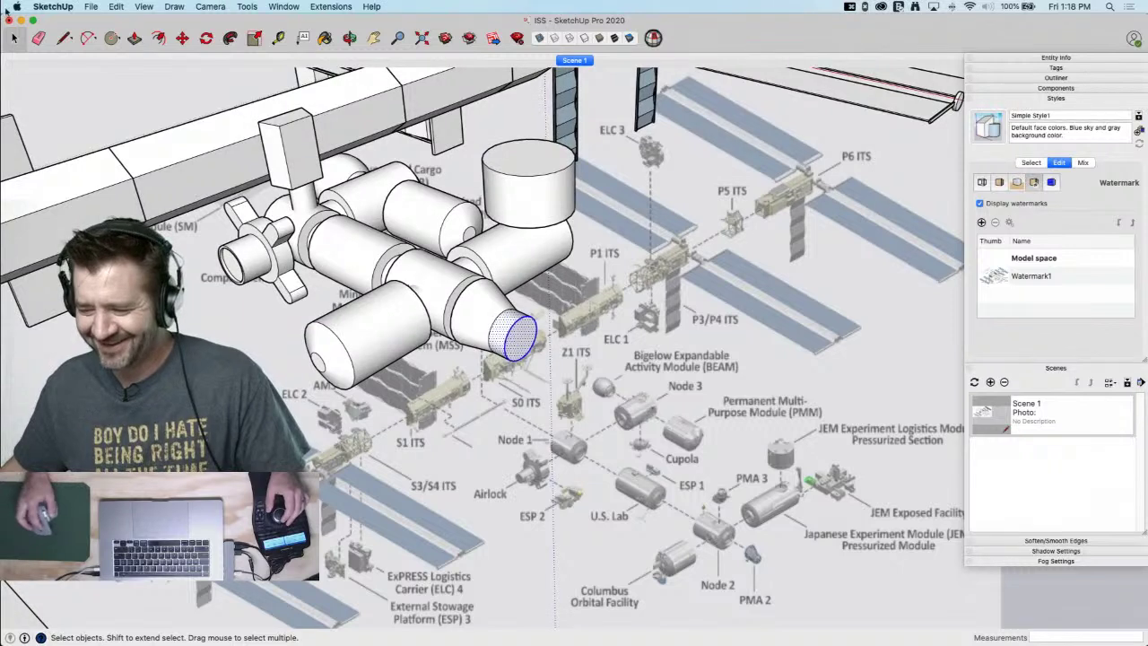
{"action": "right_click", "coordinate": [475, 312]}
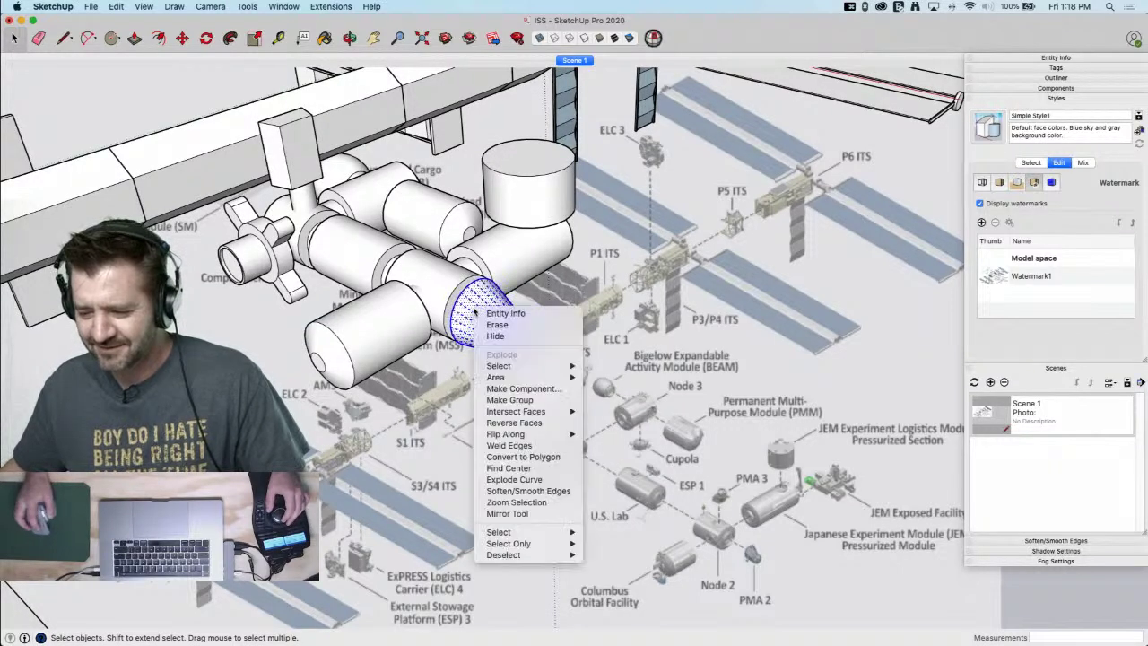
{"action": "left_click", "coordinate": [524, 400]}
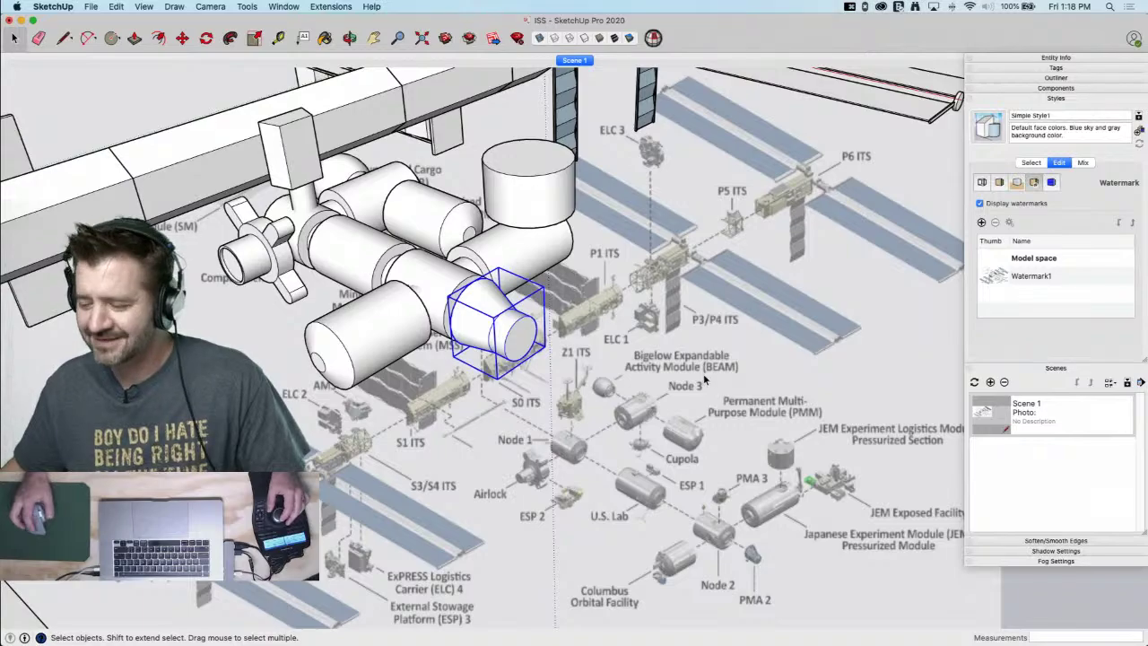
{"action": "left_click", "coordinate": [703, 373]}
Rotate a copy of the adapter group 180° horizontally about the box at the truss centre, onto the opposite side
{"action": "scroll", "coordinate": [704, 379], "scroll_direction": "down", "scroll_amount": 3}
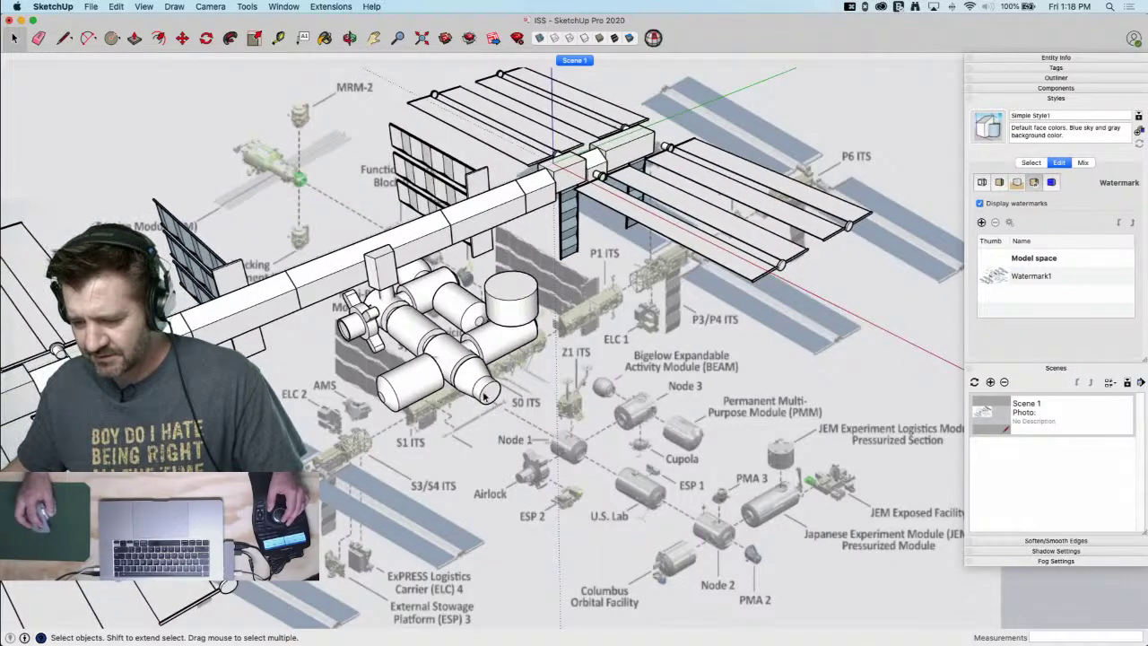
{"action": "left_click", "coordinate": [484, 395]}
{"action": "key", "text": "q"}
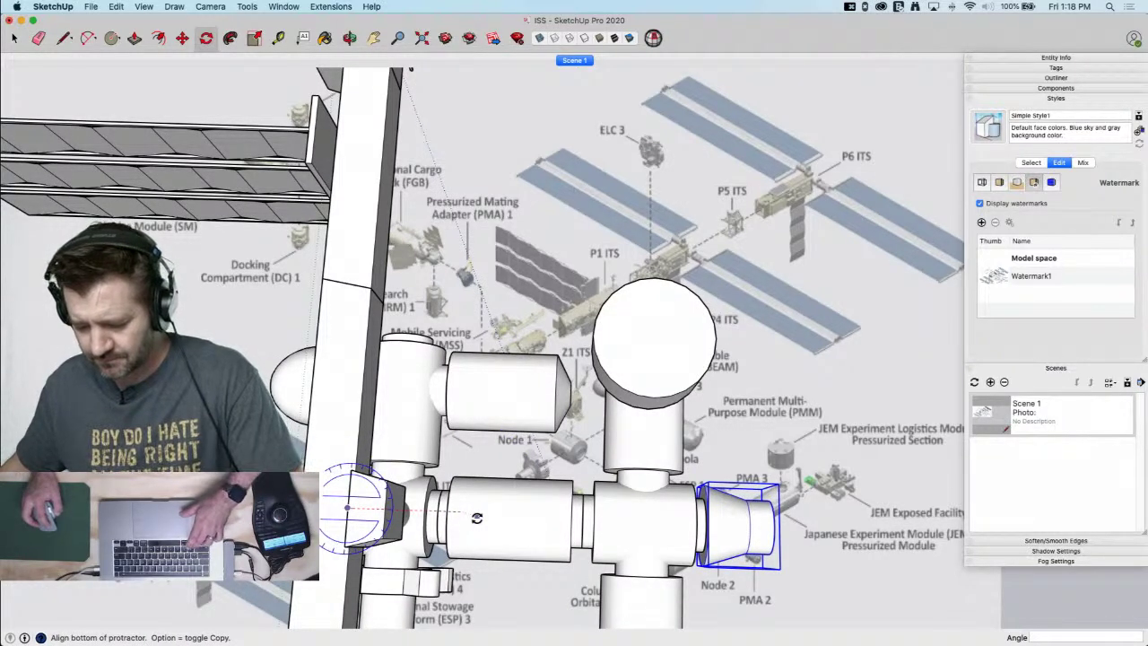
{"action": "left_click", "coordinate": [476, 517]}
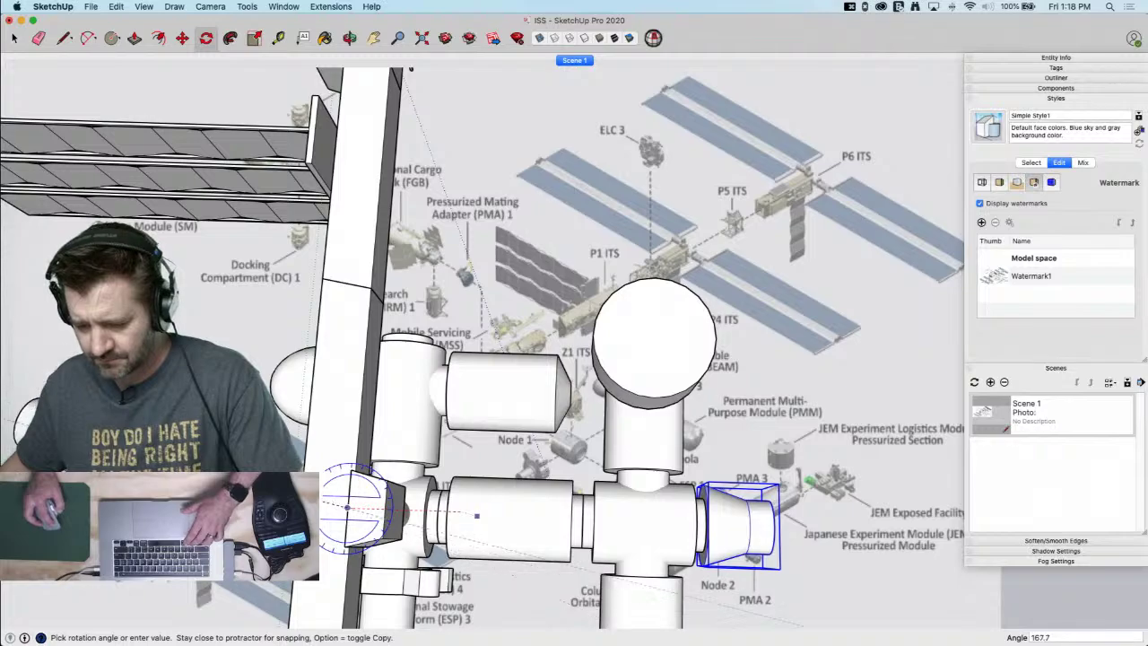
{"action": "left_click", "coordinate": [314, 505]}
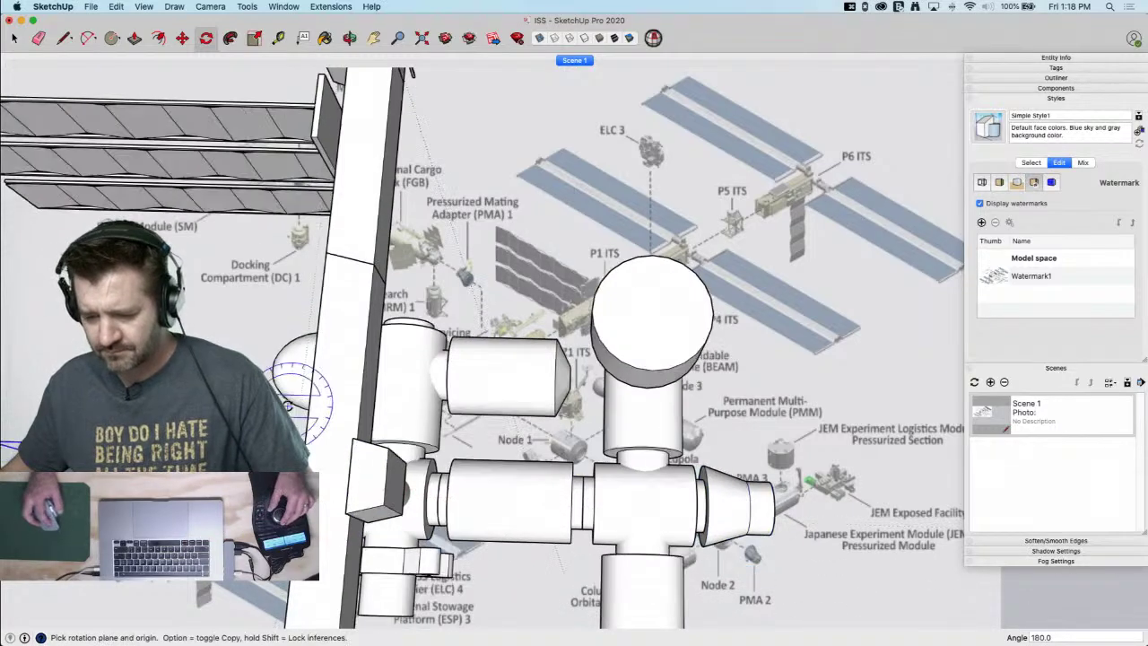
Rotate the copied adapter 180° about its own long axis so its narrow end is offset upward
{"action": "key", "text": "space"}
{"action": "scroll", "coordinate": [305, 363], "scroll_direction": "up", "scroll_amount": 5}
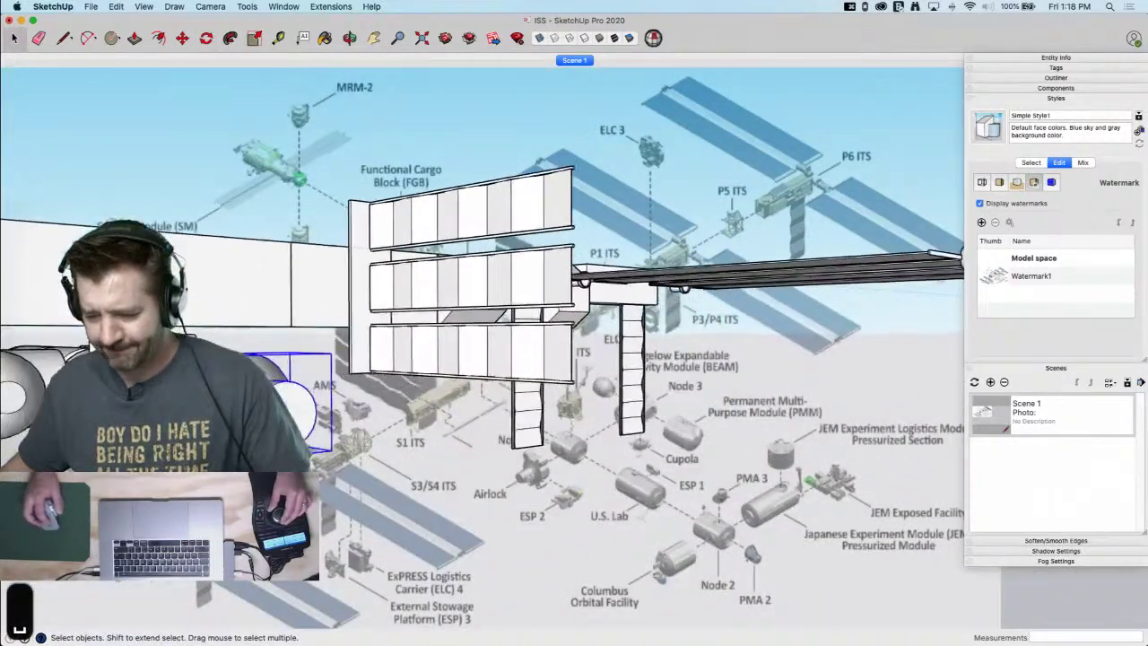
{"action": "key", "text": "m"}
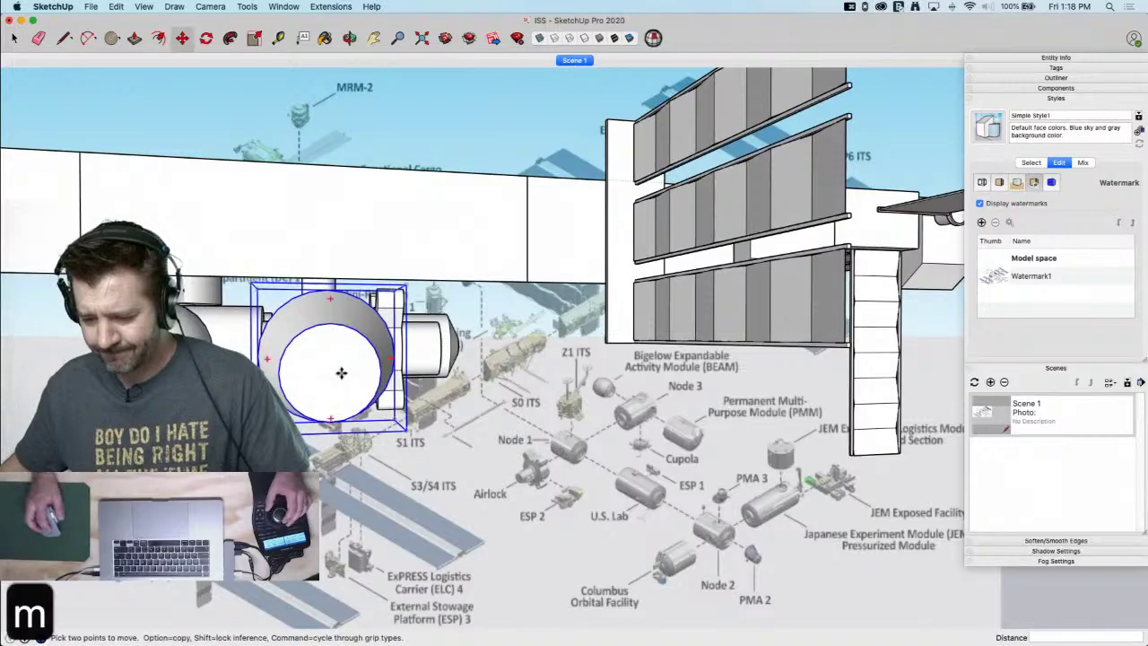
{"action": "key", "text": "q"}
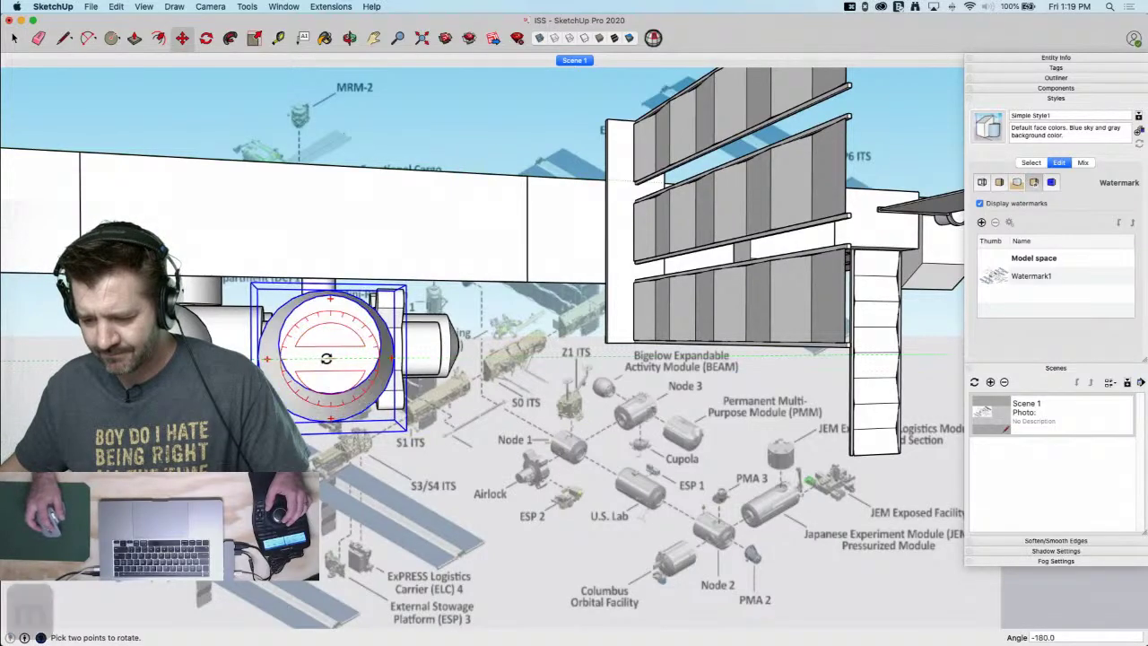
Move the copied adapter about 17.11 m toward the modules behind the truss to attach it at Node 1
{"action": "key", "text": "m"}
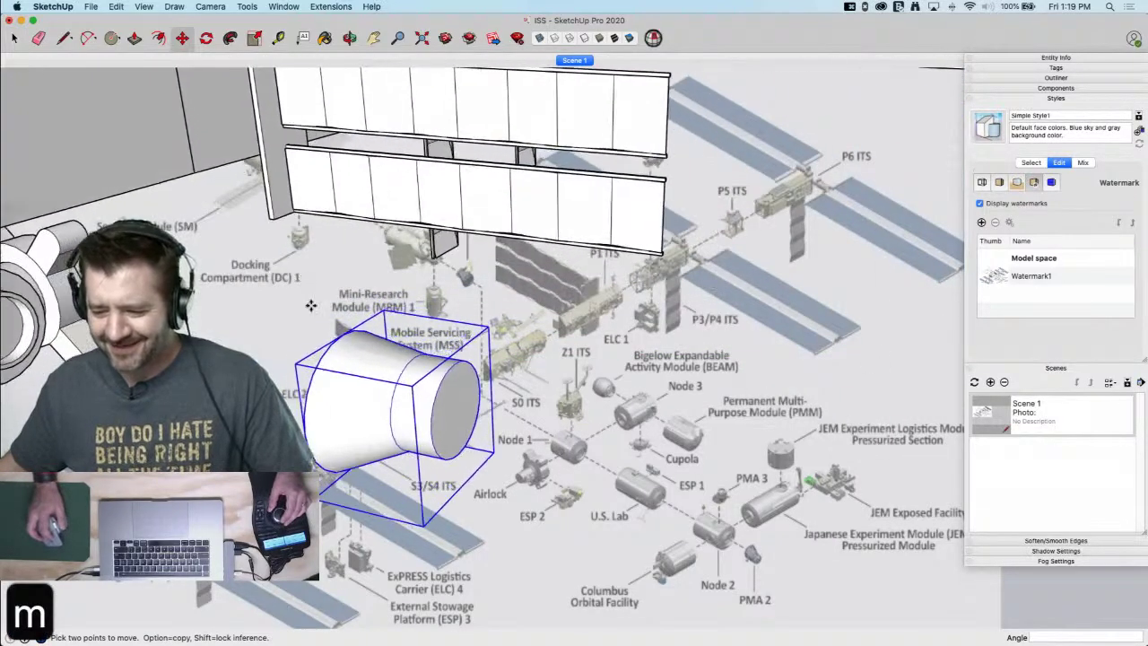
{"action": "left_click", "coordinate": [324, 351]}
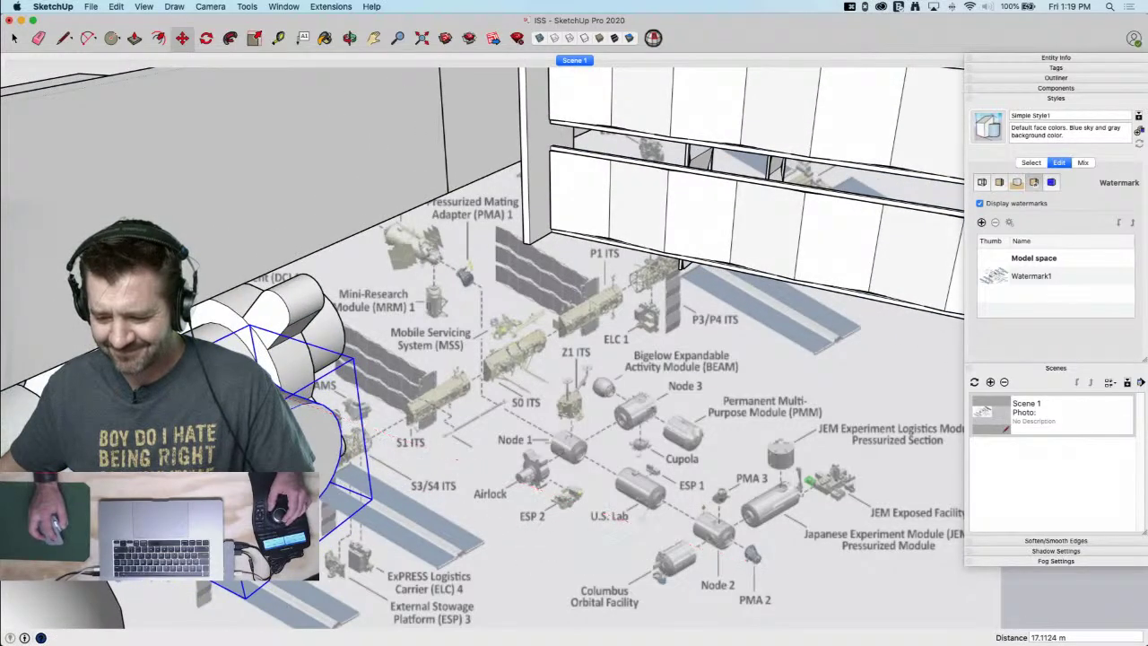
{"action": "left_click", "coordinate": [300, 403]}
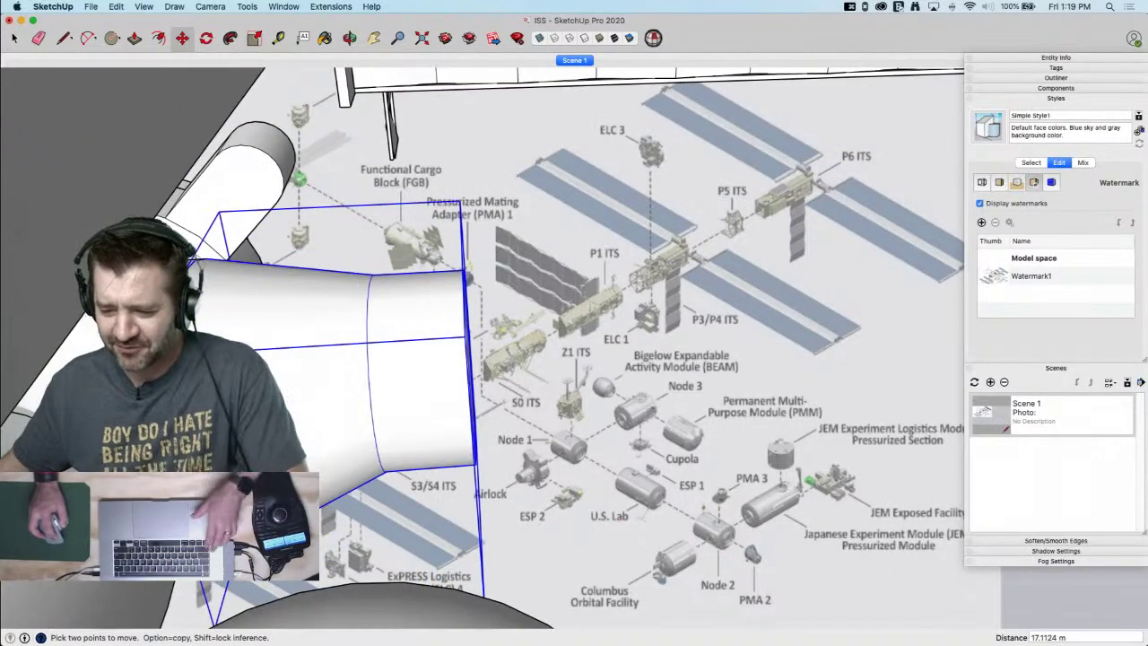
Move the copied tapered adapter along its axis to meet the connecting ring on Node 1's end
{"action": "middle_click_drag", "start_coordinate": [314, 372], "coordinate": [393, 95]}
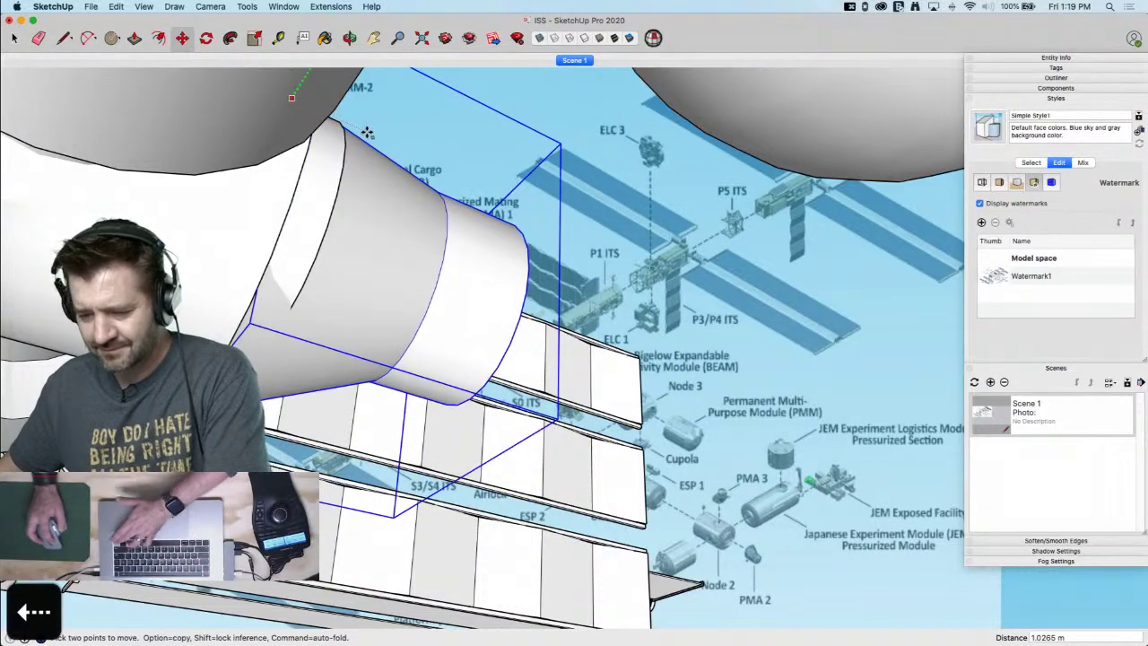
{"action": "left_click", "coordinate": [337, 173]}
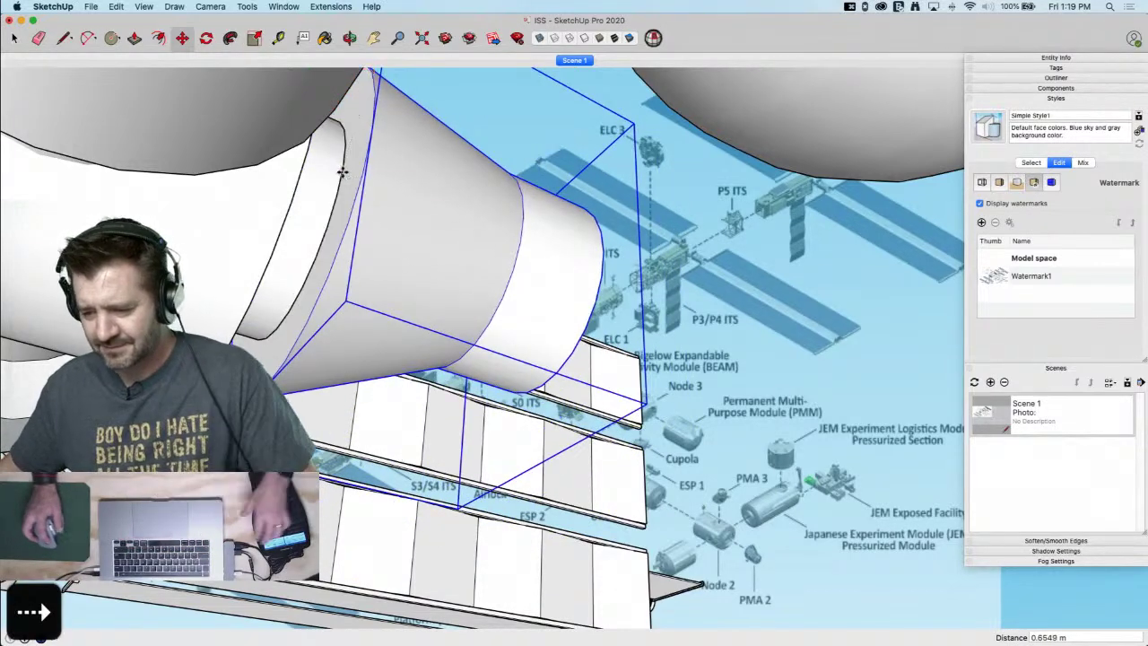
{"action": "key", "text": "space"}
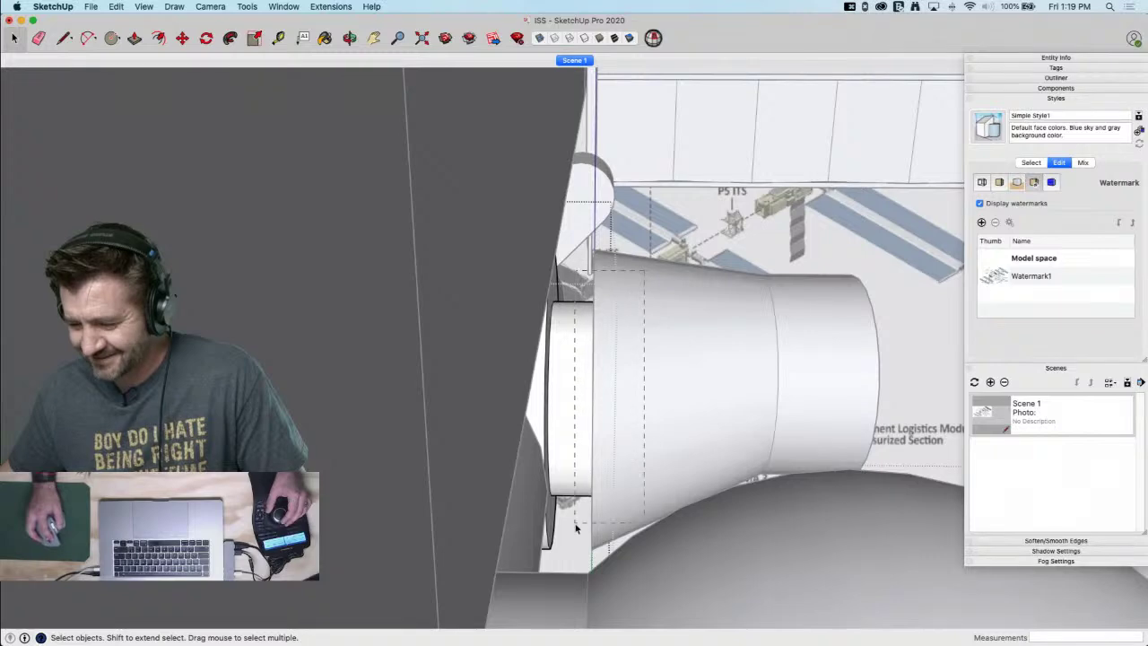
Copy the connecting ring between Node 1 and the adapter and paste it near the adapter's narrow end
{"action": "key", "text": "m"}
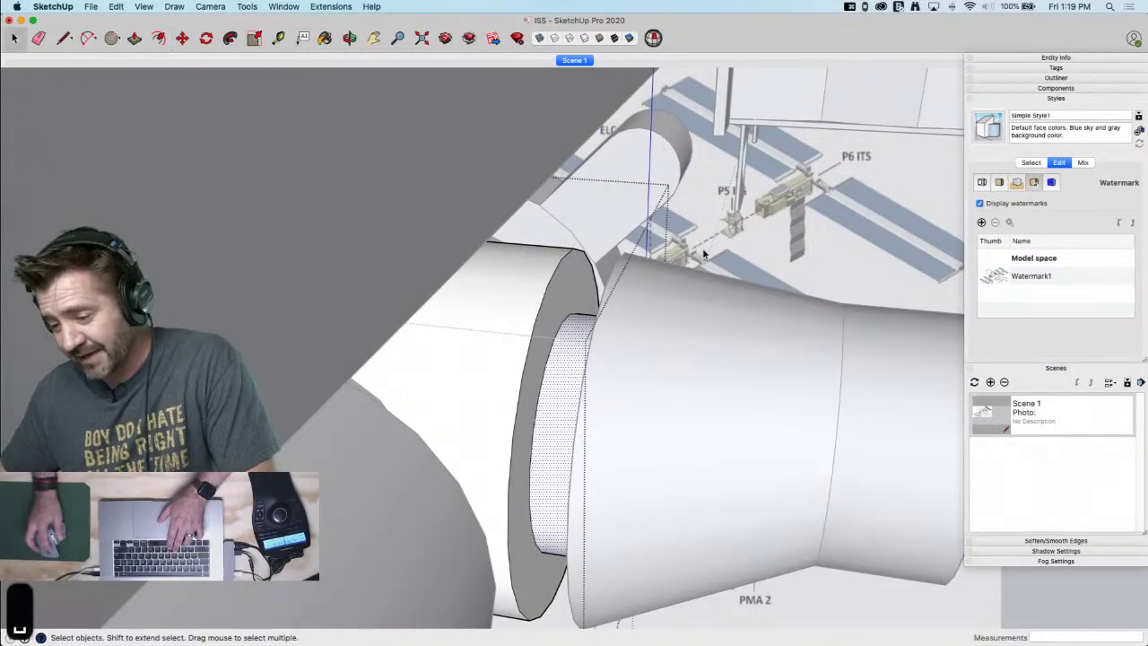
{"action": "key", "text": "c"}
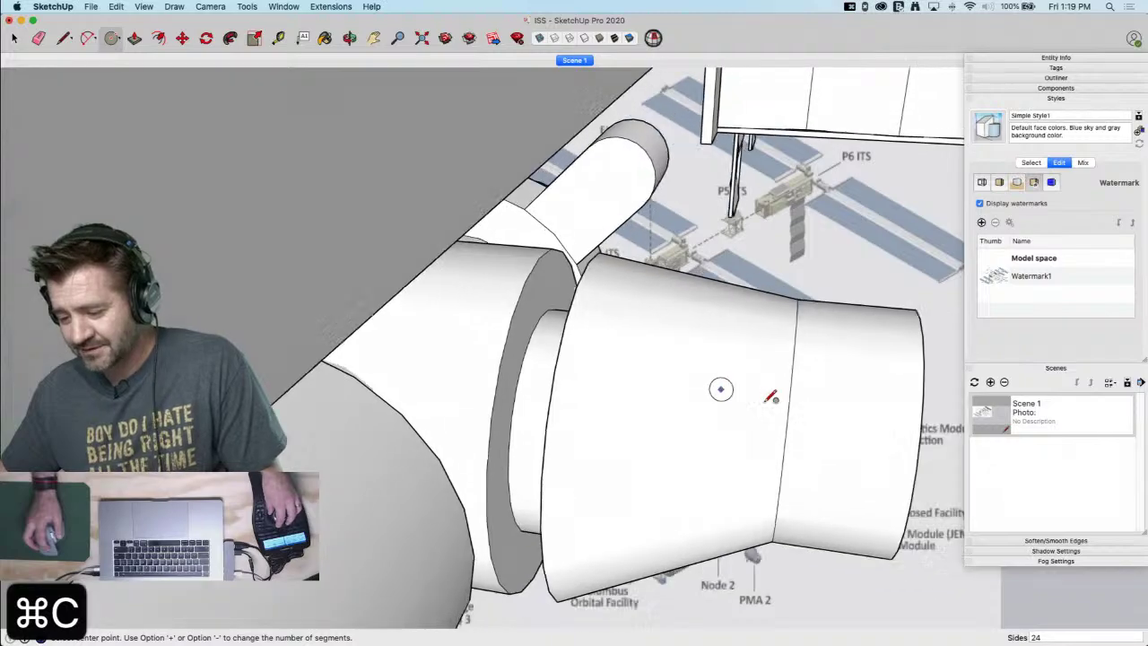
{"action": "key", "text": "super+v"}
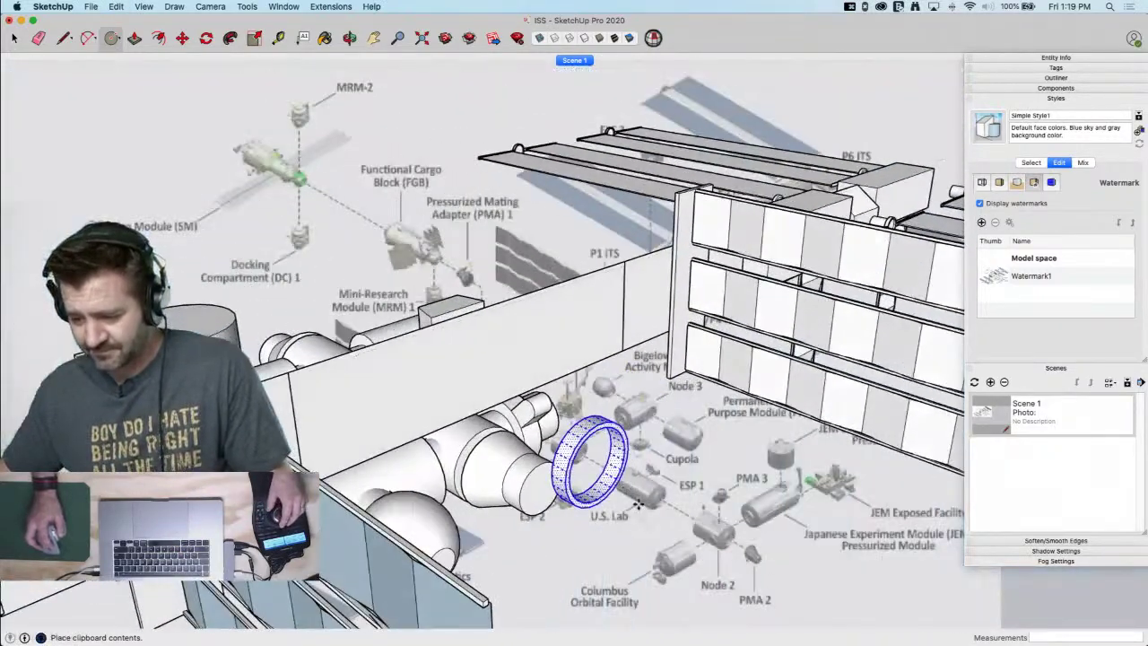
{"action": "left_click", "coordinate": [619, 459]}
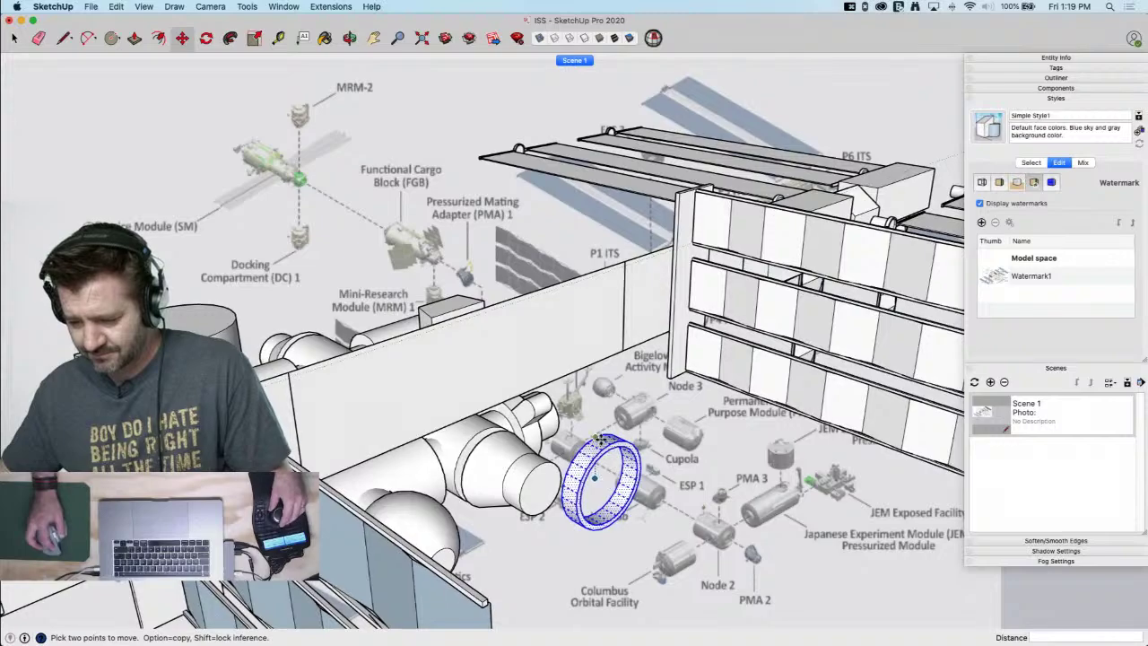
Move the pasted ring onto the adapter's narrow end and erase its inner edge to form a solid cap
{"action": "left_click", "coordinate": [606, 438]}
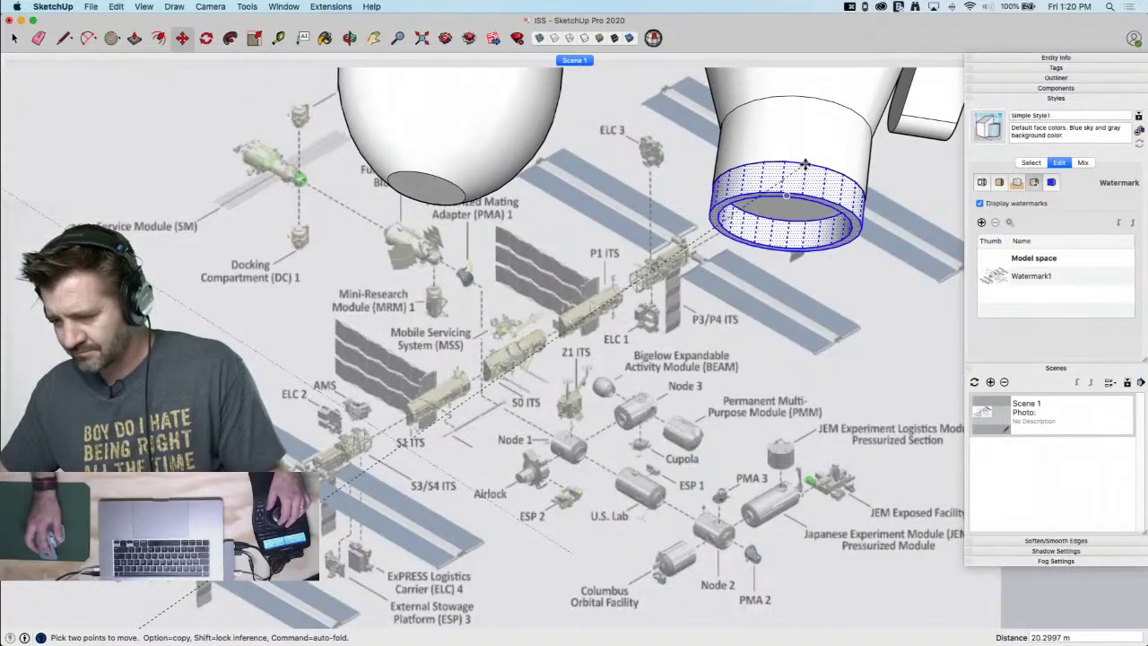
{"action": "left_click", "coordinate": [801, 164]}
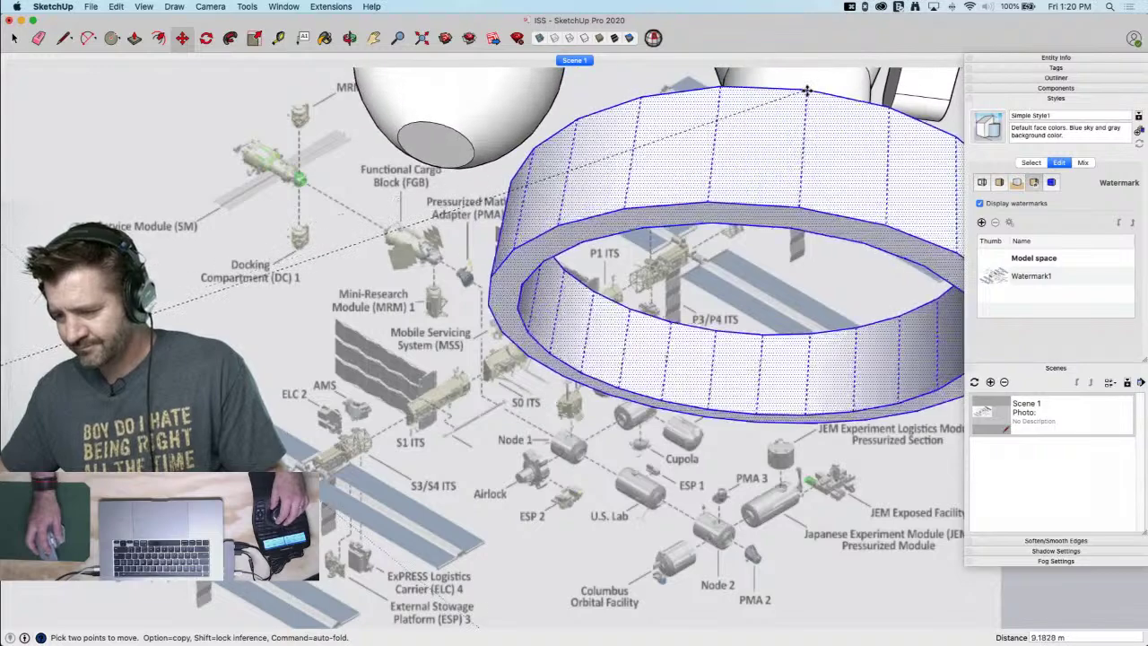
{"action": "middle_click_drag", "start_coordinate": [787, 168], "coordinate": [754, 179]}
{"action": "key", "text": "e"}
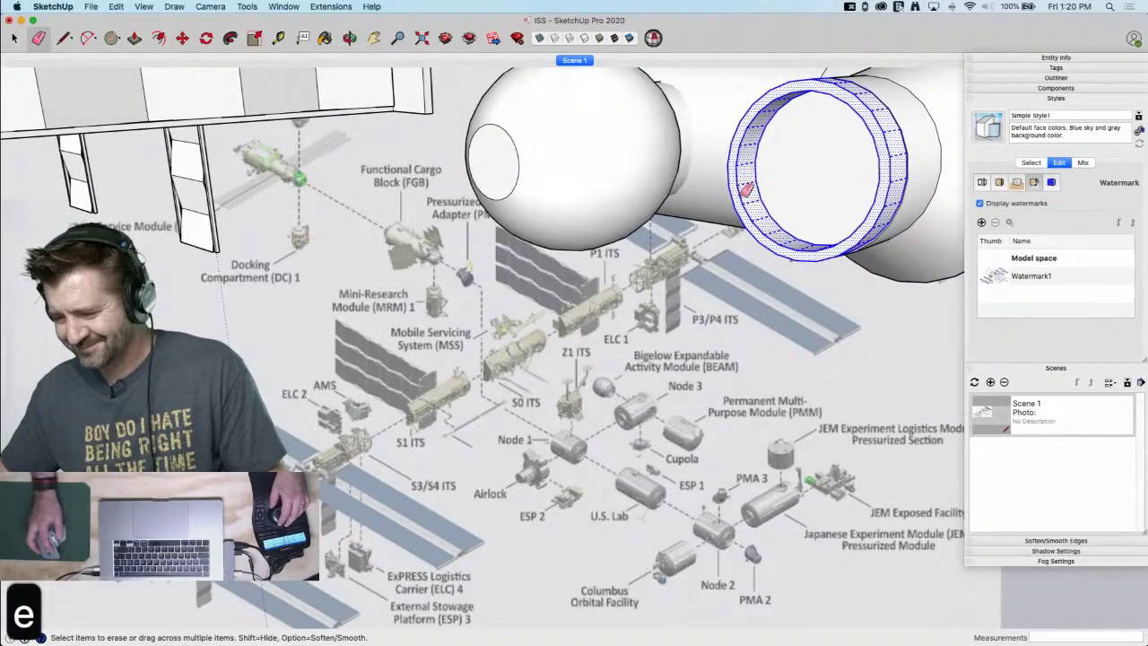
{"action": "left_click", "coordinate": [746, 192]}
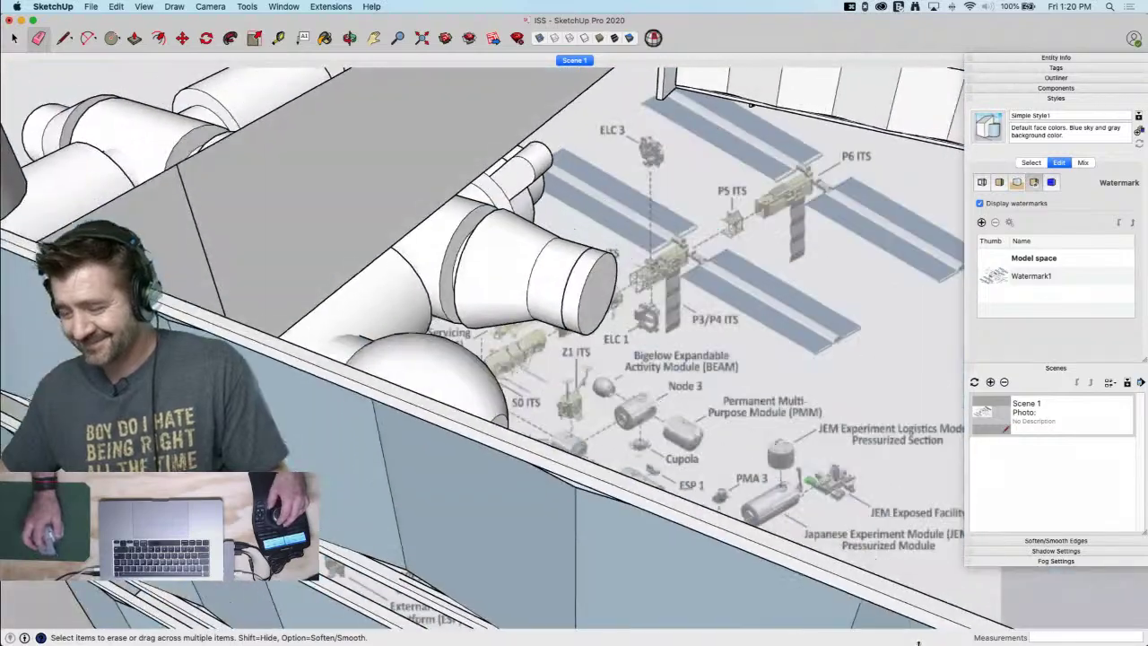
Offset the adapter cap's edge outward about 0.58 m, extrude the enlarged end as a cylinder and erase its inner circle
{"action": "middle_click_drag", "start_coordinate": [917, 642], "coordinate": [931, 446]}
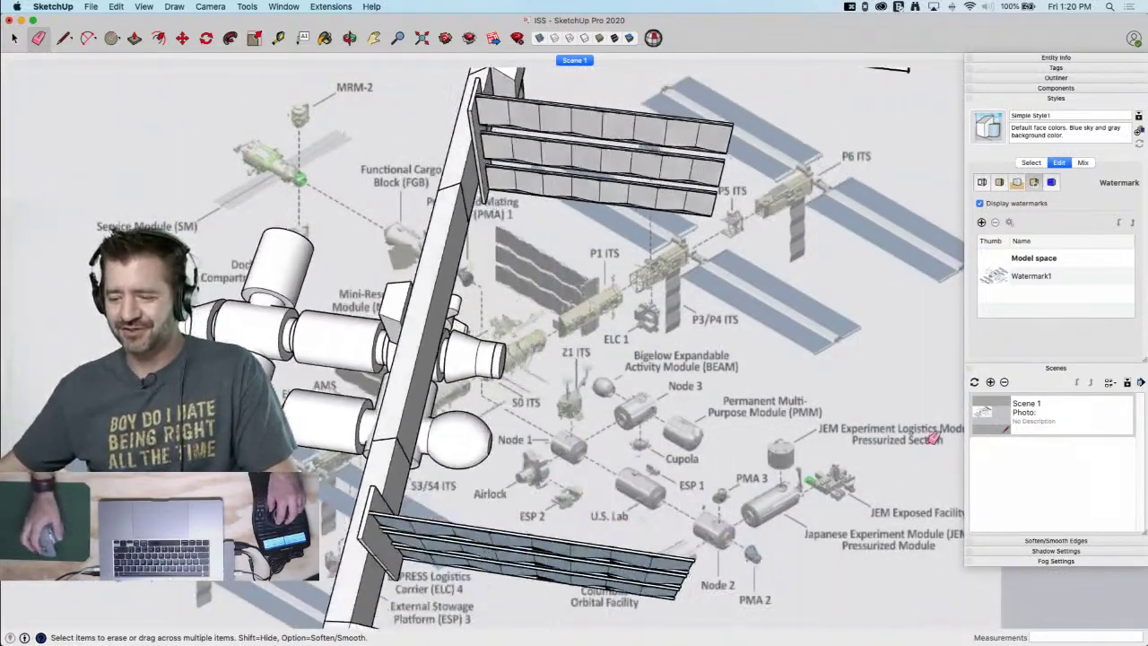
{"action": "middle_click_drag", "start_coordinate": [936, 442], "coordinate": [376, 338]}
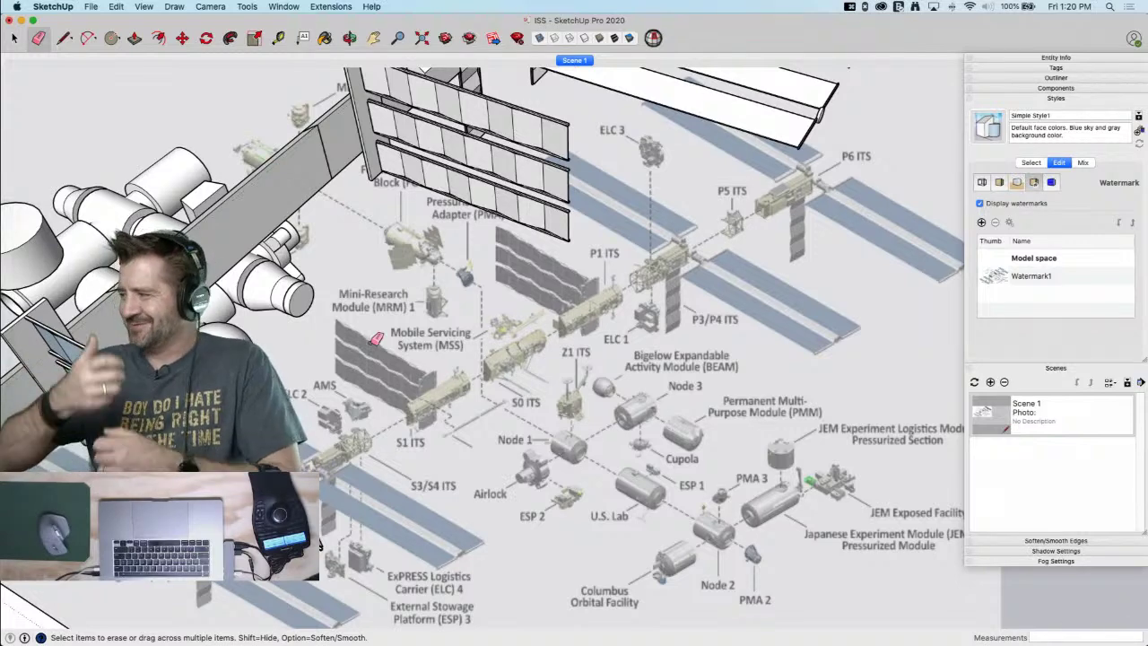
{"action": "mouse_move", "coordinate": [376, 338]}
{"action": "middle_mouse_down"}
{"action": "mouse_move", "coordinate": [336, 309]}
{"action": "mouse_move", "coordinate": [271, 310]}
{"action": "mouse_move", "coordinate": [289, 311]}
{"action": "middle_mouse_up"}
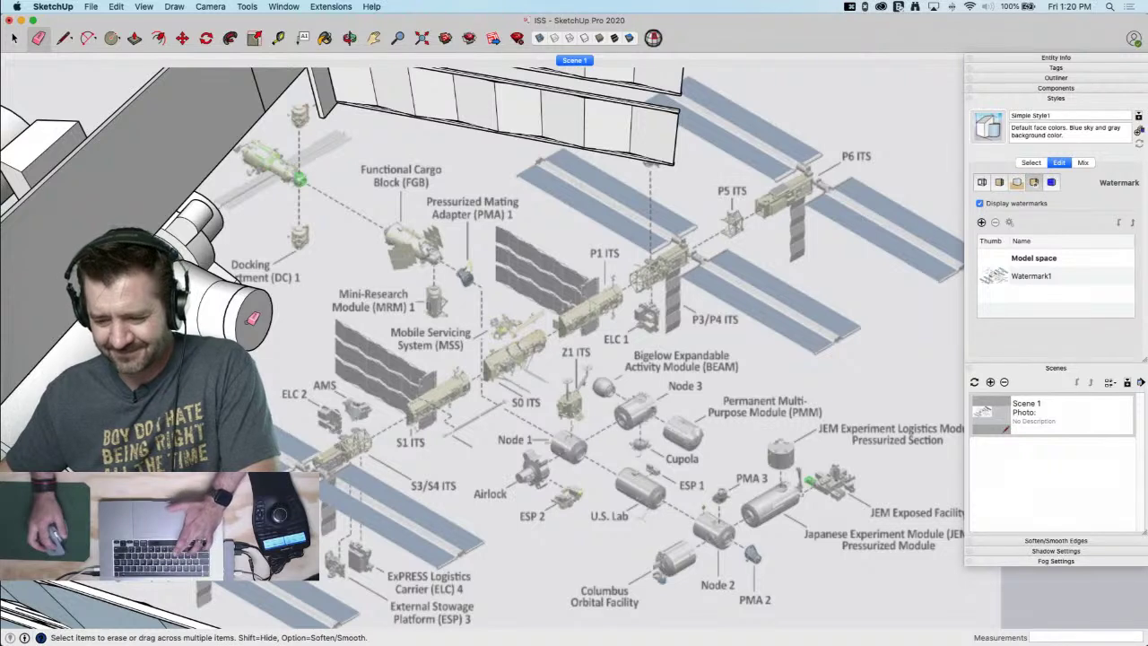
{"action": "key", "text": "f"}
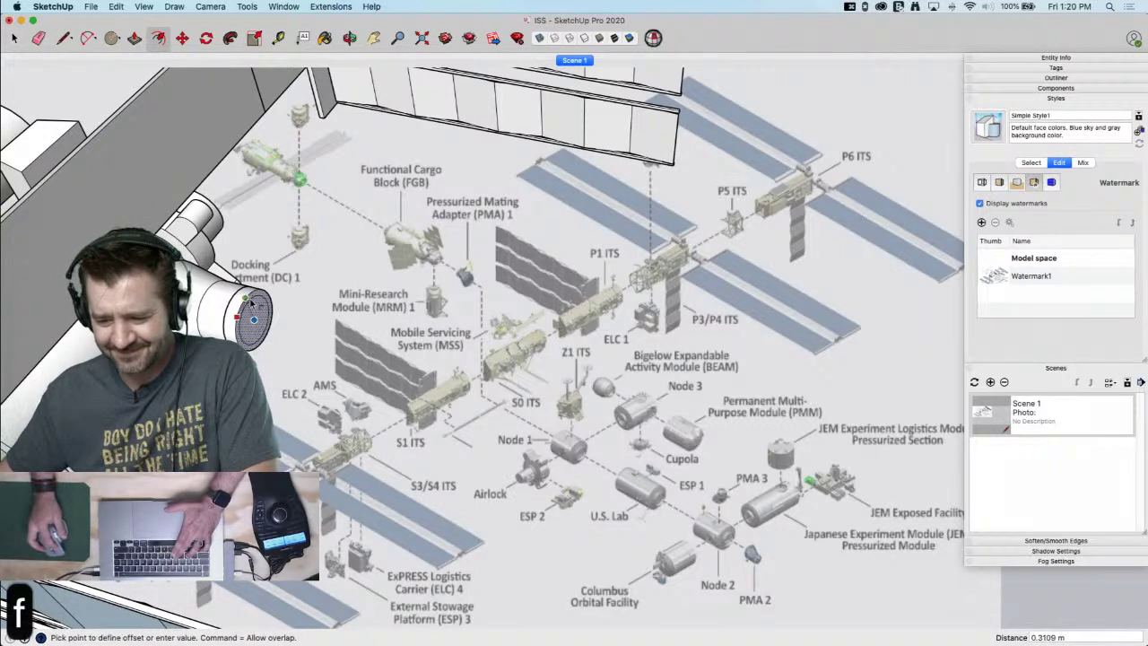
{"action": "left_click", "coordinate": [278, 330]}
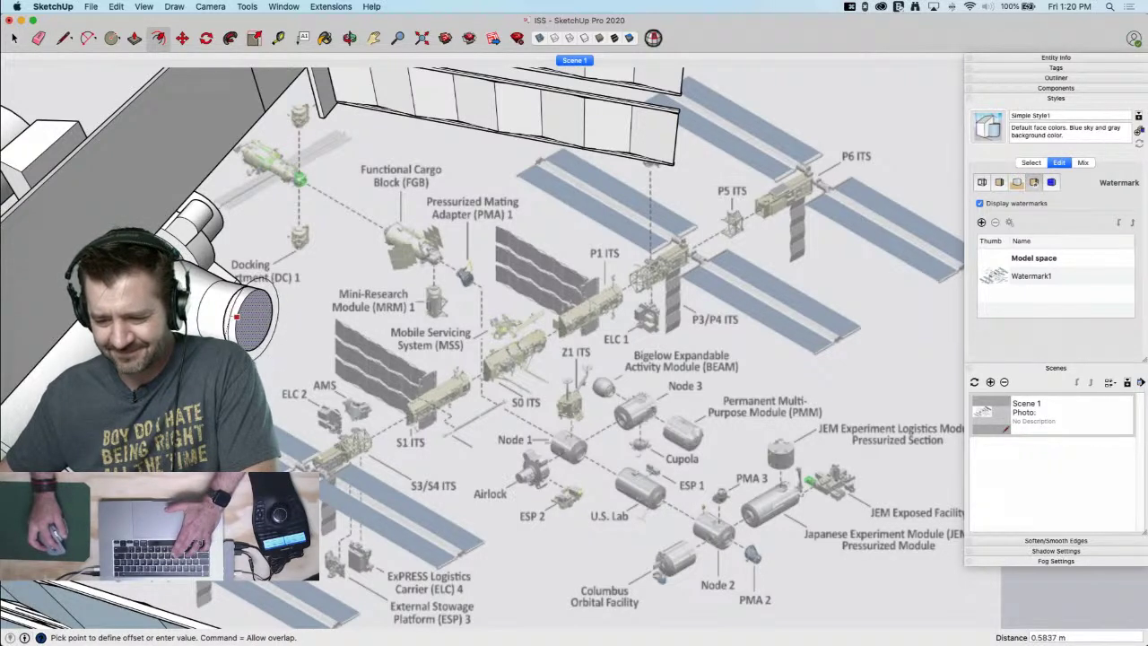
{"action": "key", "text": "p"}
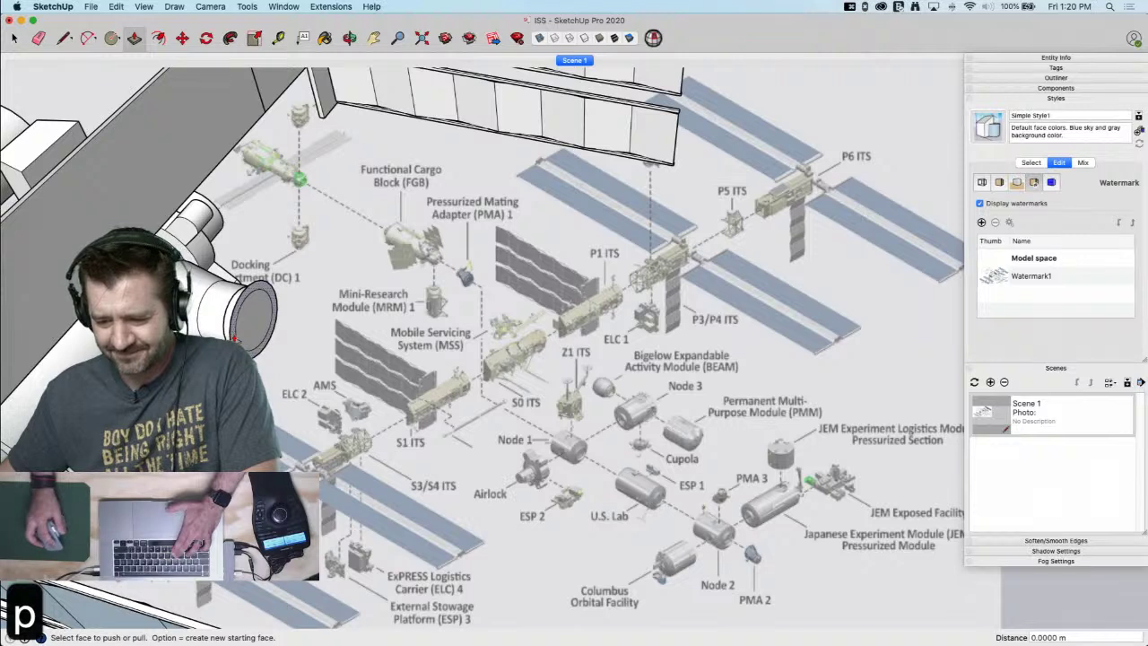
{"action": "key", "text": "e"}
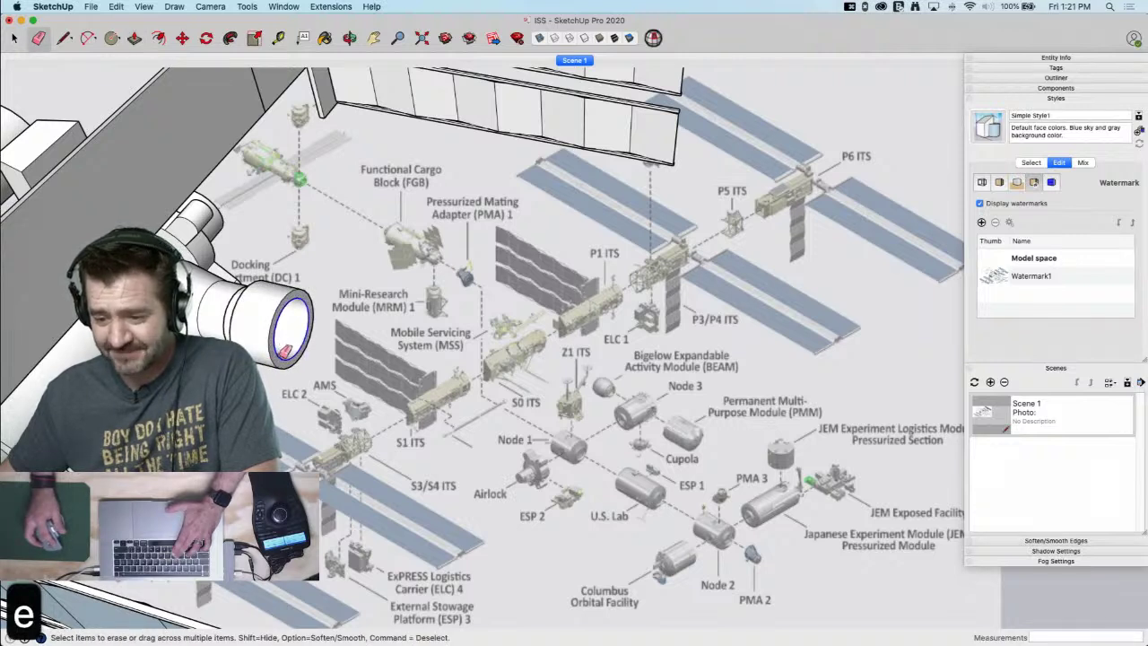
Extrude another section about 2 m from the cylinder's end and scale its end face uniformly about the centre by 1.20
{"action": "key", "text": "p"}
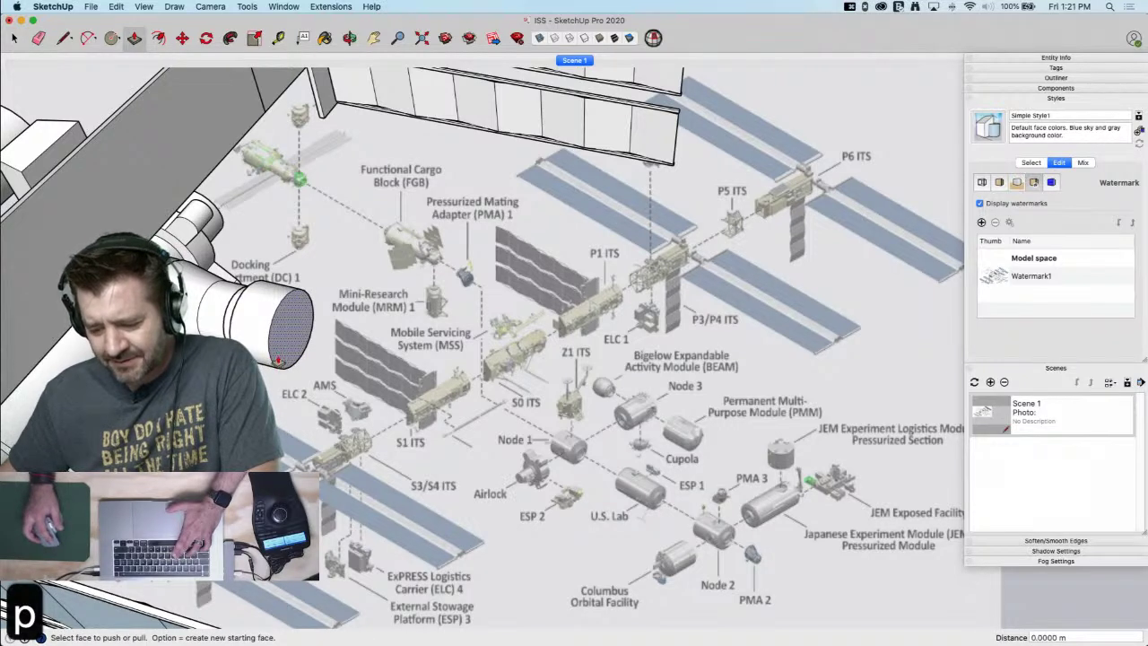
{"action": "left_click", "coordinate": [278, 361]}
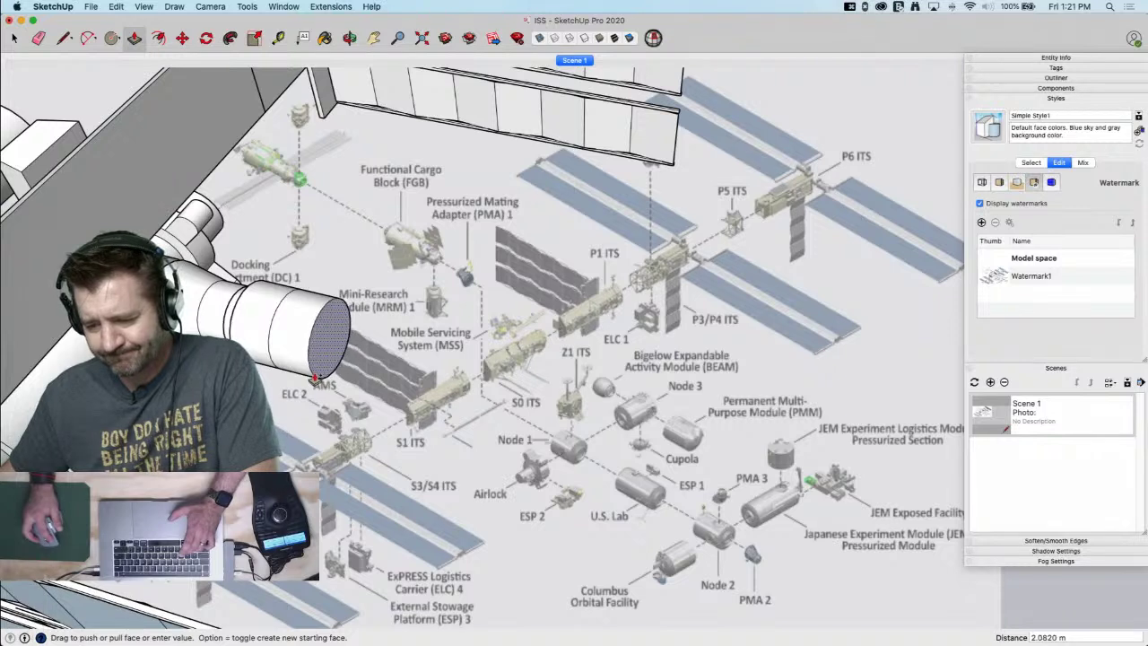
{"action": "key", "text": "space"}
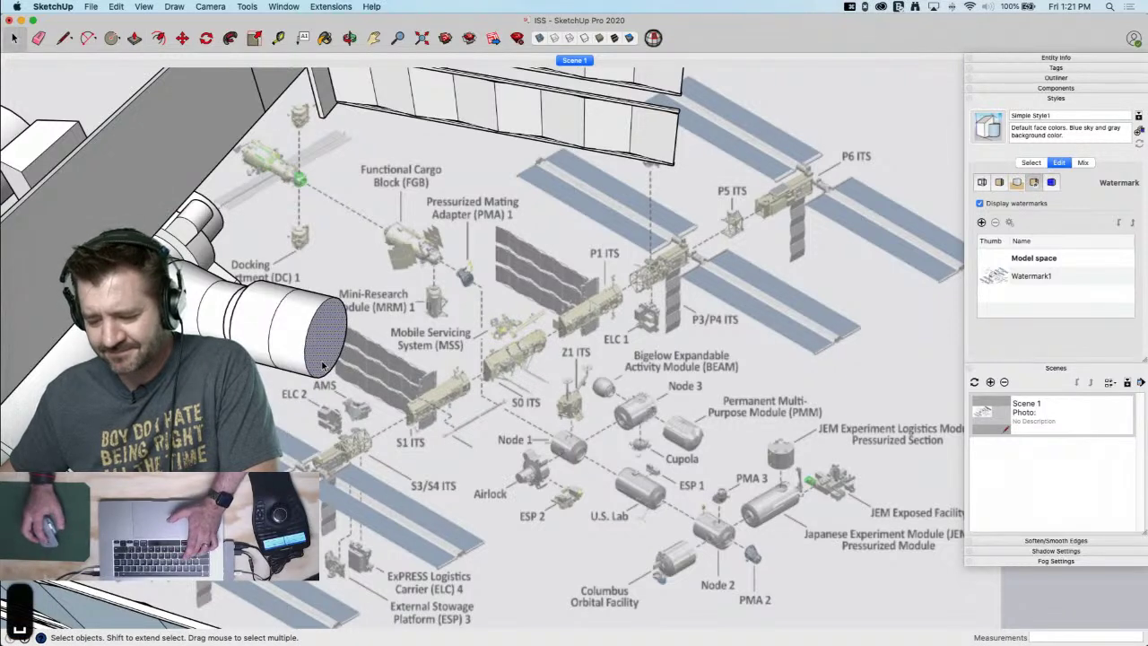
{"action": "key", "text": "s"}
{"action": "left_click_drag", "start_coordinate": [338, 281], "coordinate": [346, 269]}
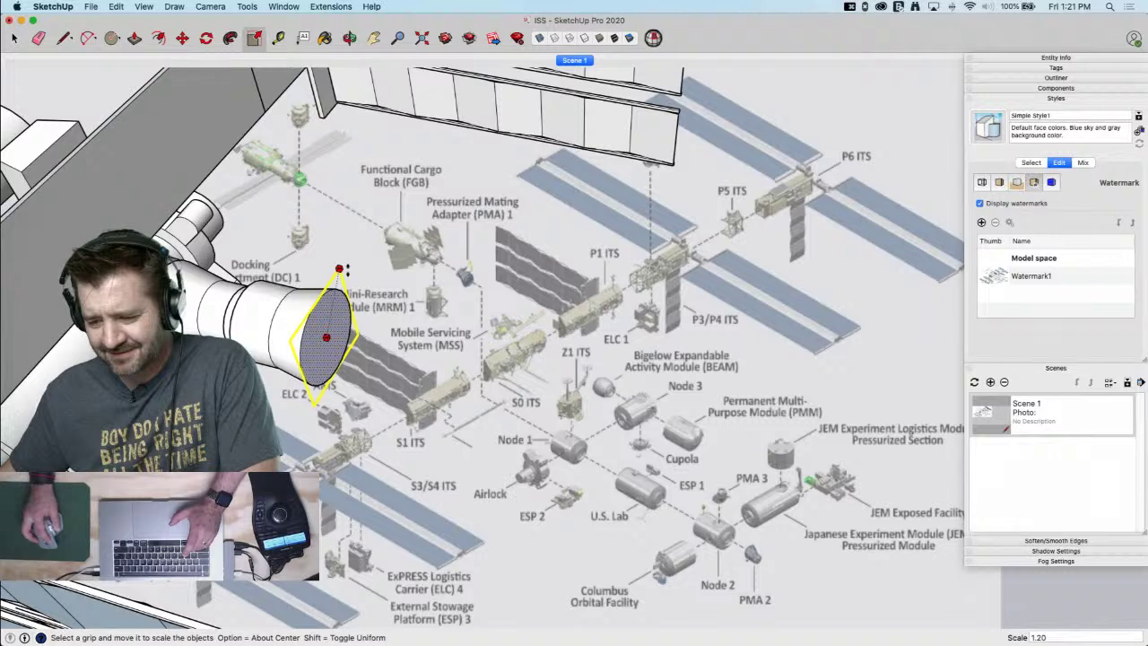
Extrude the enlarged end face into two consecutive sections, about 4.66 m and 4.50 m long
{"action": "key", "text": "p"}
{"action": "left_click", "coordinate": [322, 334]}
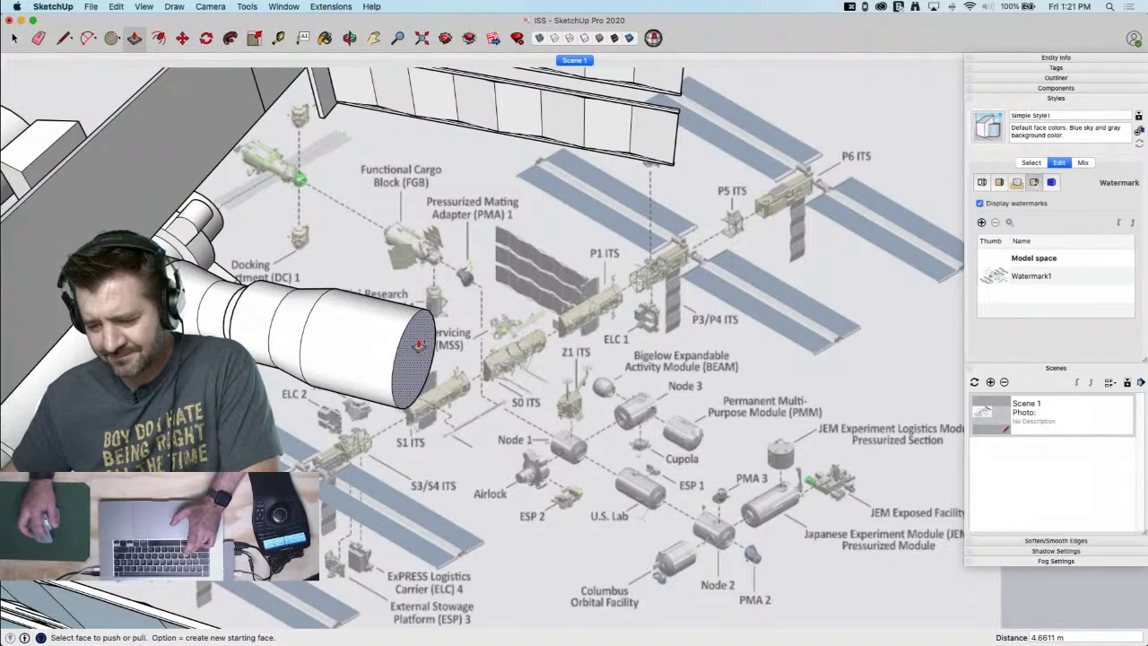
{"action": "left_click", "coordinate": [418, 345]}
{"action": "left_click", "coordinate": [507, 368]}
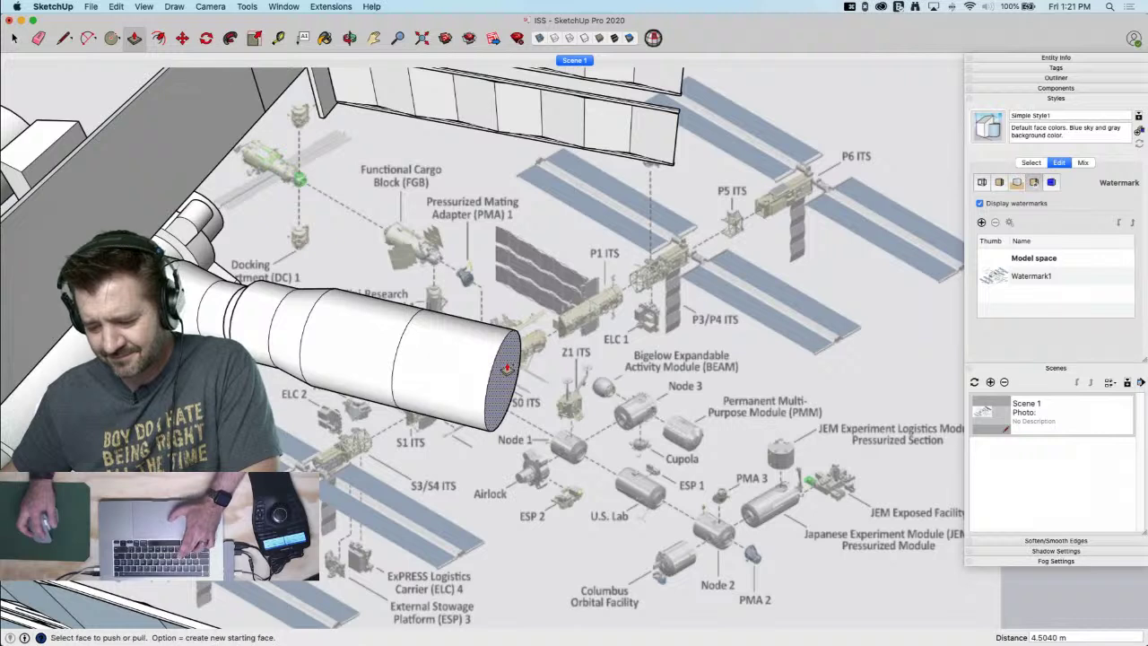
Scale the last section's end face uniformly about its centre by 1.28 so the section flares outward
{"action": "key", "text": "s"}
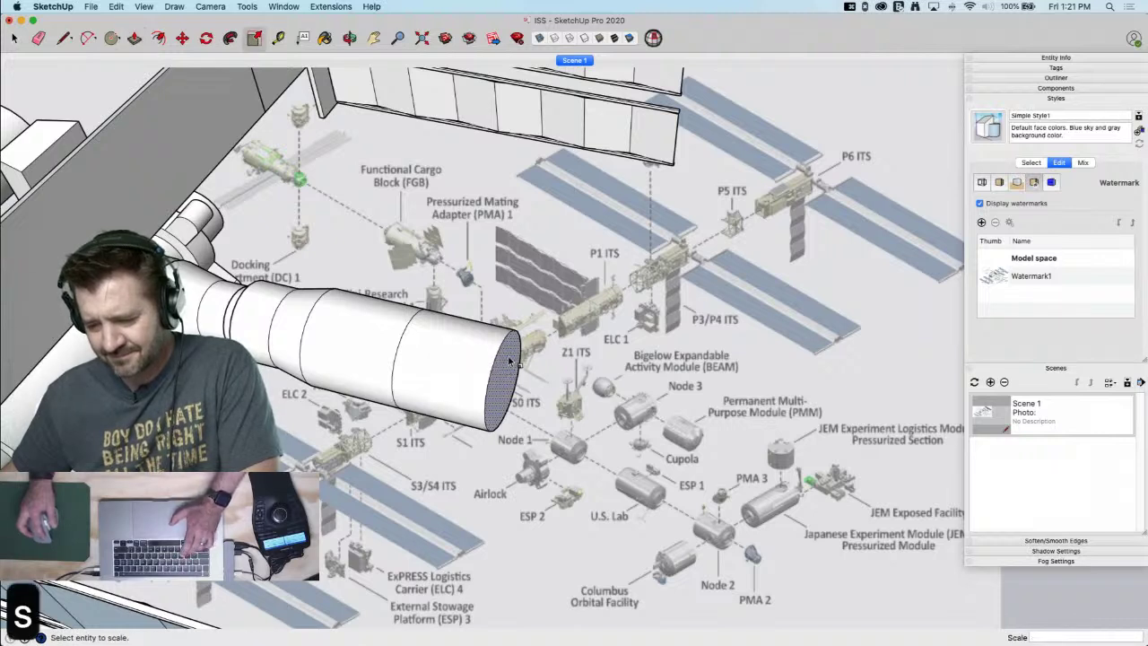
{"action": "left_click", "coordinate": [520, 334]}
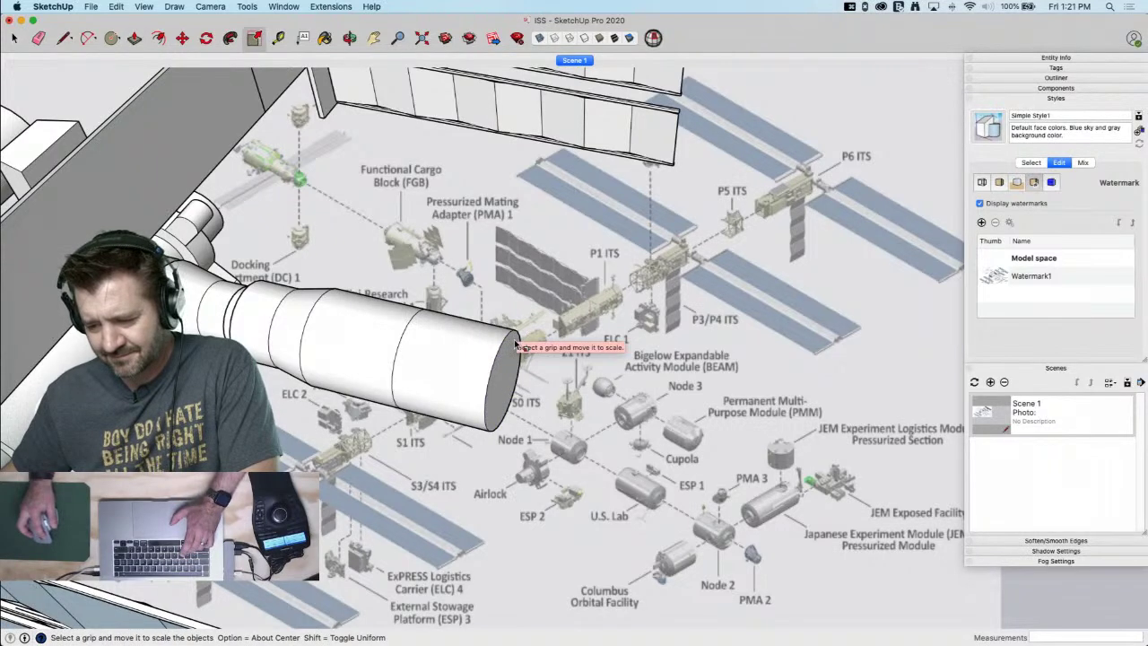
{"action": "key", "text": "space"}
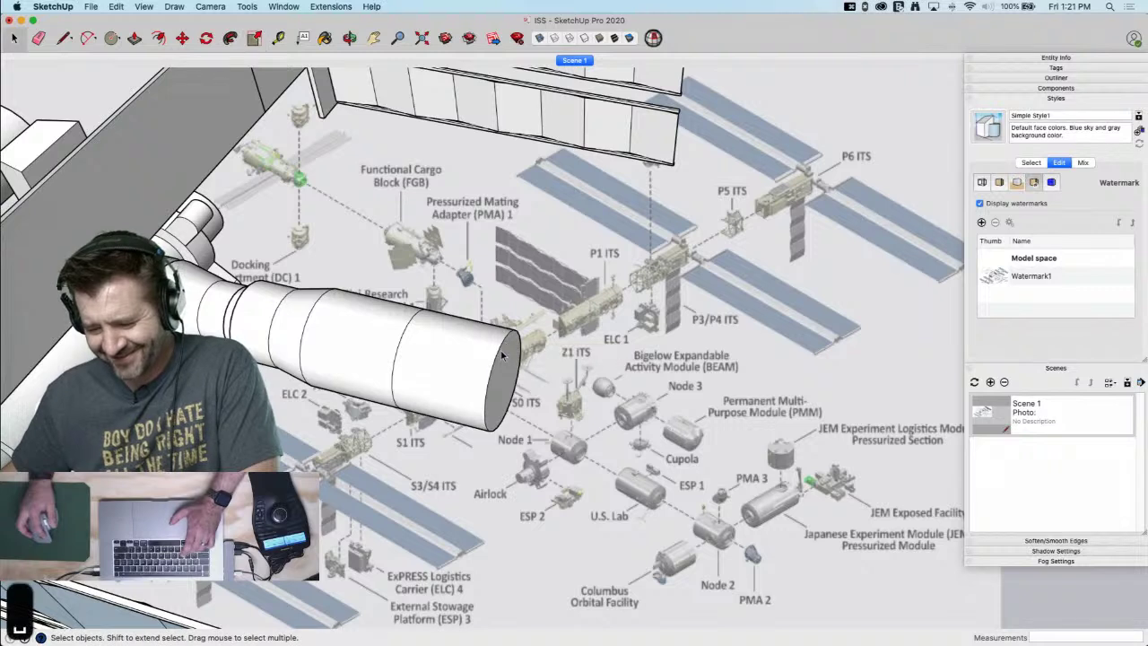
{"action": "key", "text": "s"}
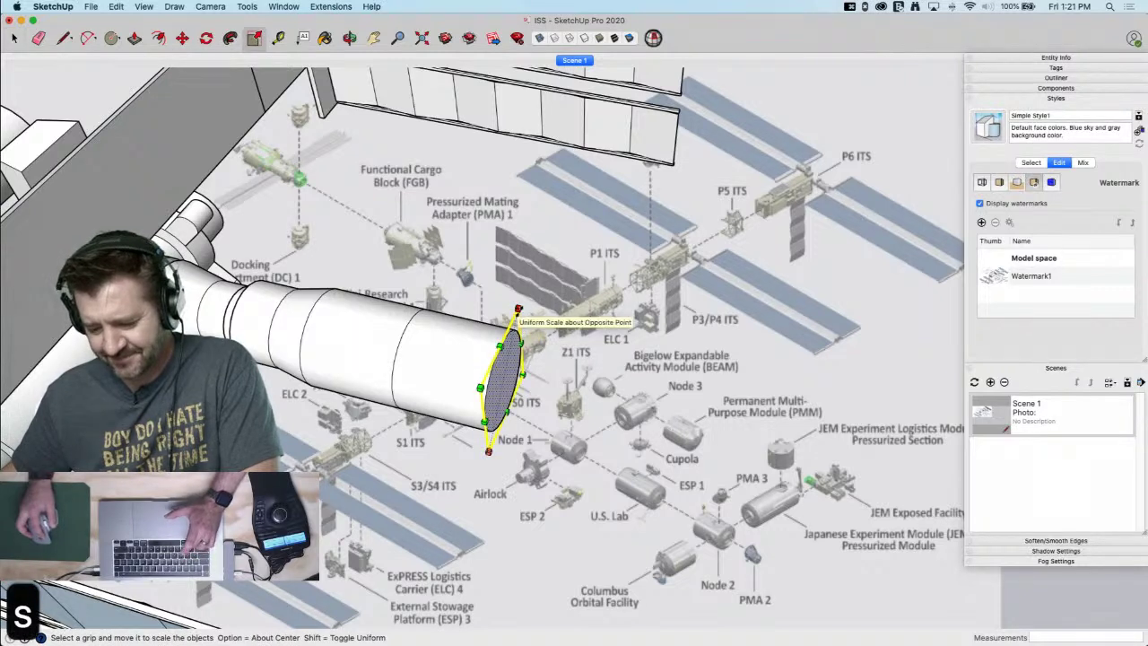
{"action": "left_click_drag", "start_coordinate": [518, 310], "coordinate": [533, 289]}
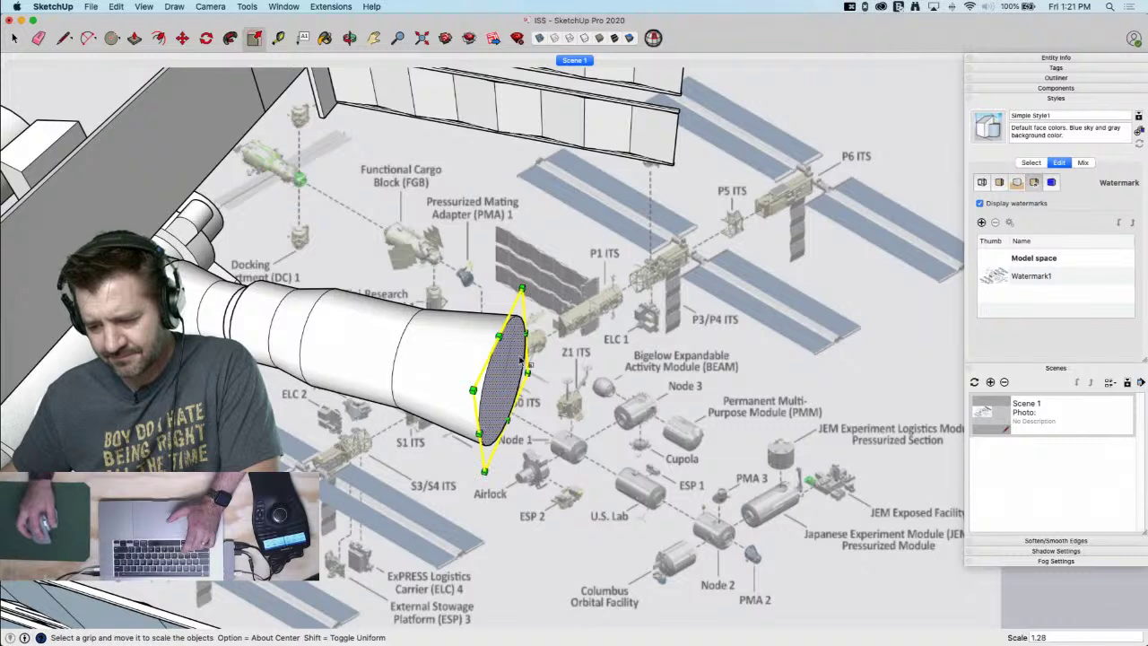
{"action": "key", "text": "p"}
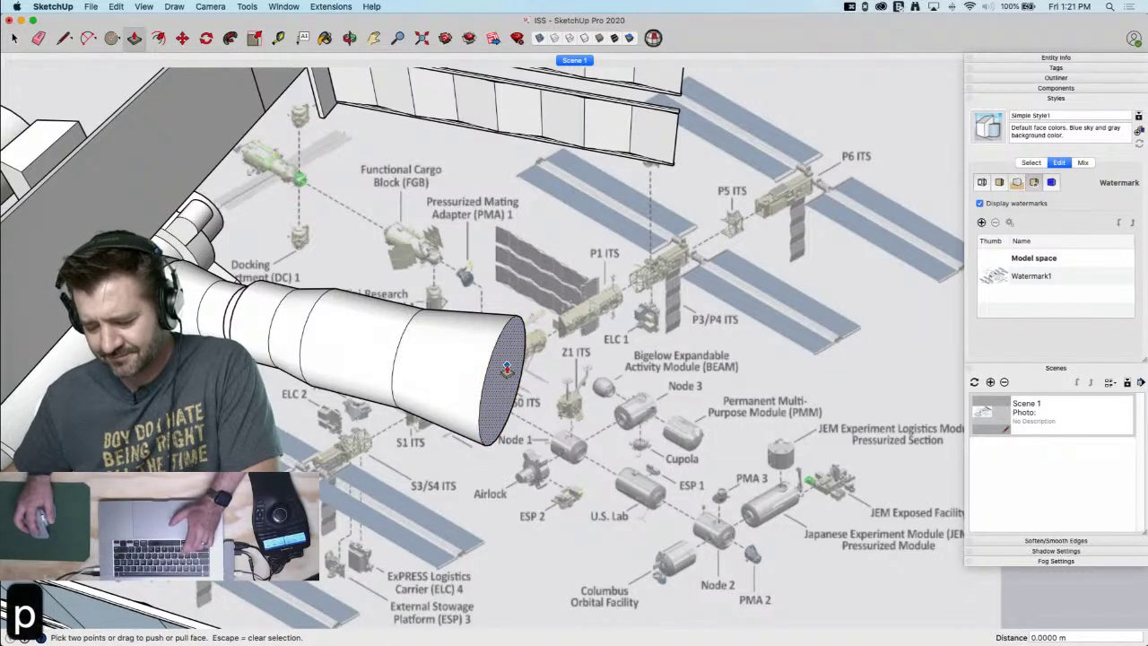
Paste the docking ring onto the Functional Cargo Block's flared end face and move it to the middle of the face
{"action": "key", "text": "super+v"}
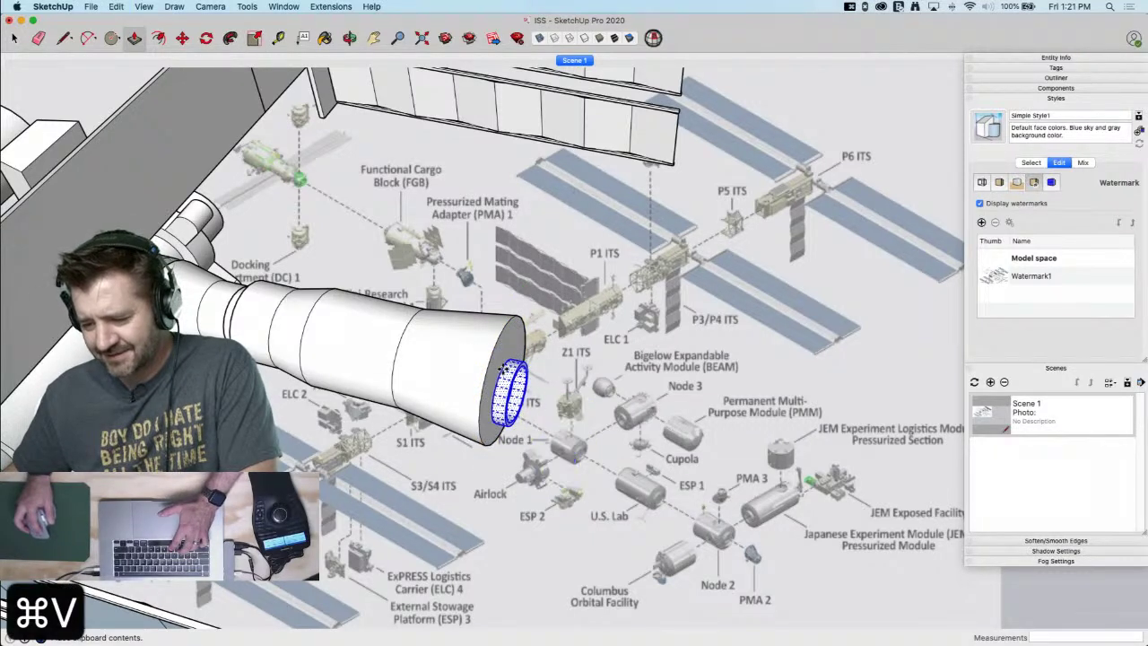
{"action": "left_click", "coordinate": [503, 359]}
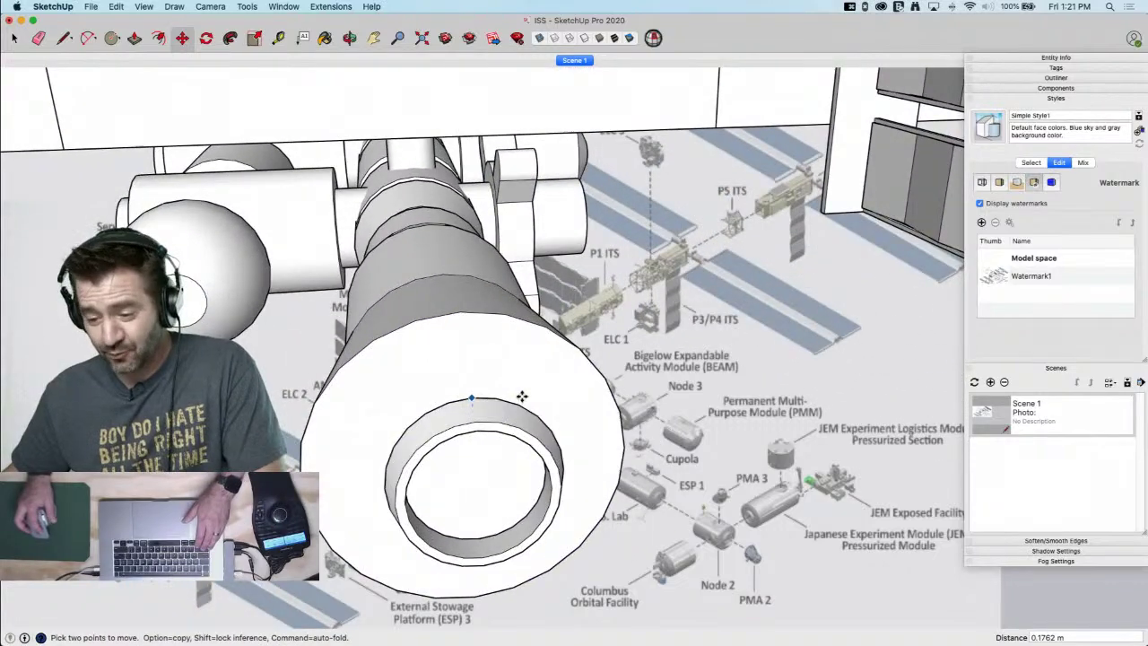
{"action": "key", "text": "space"}
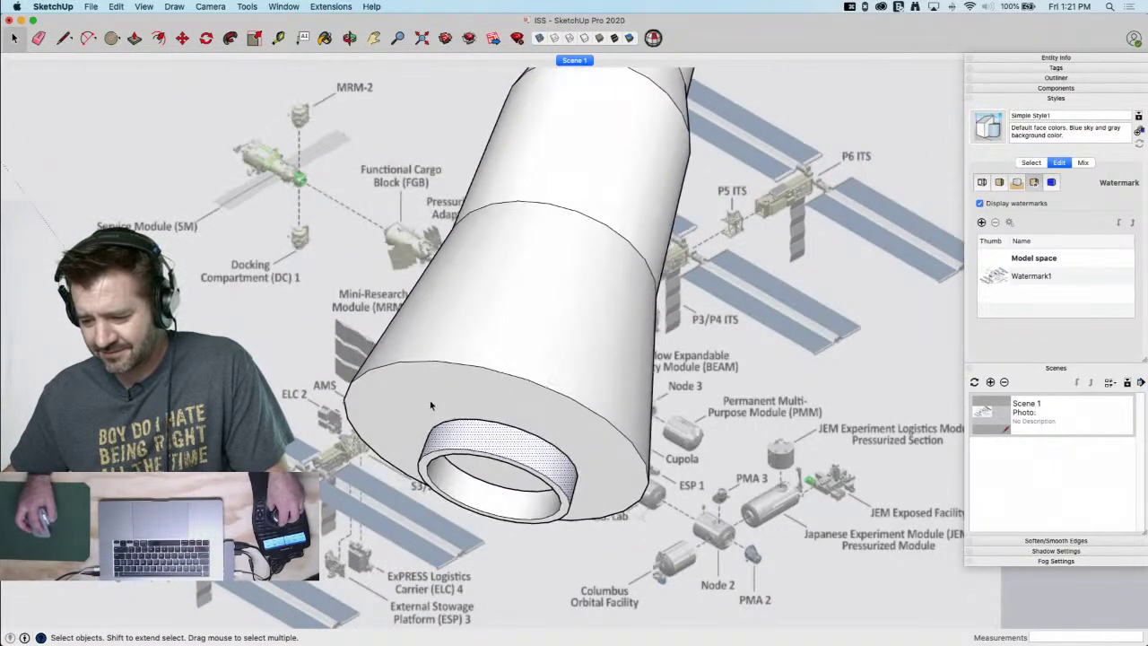
{"action": "left_click_drag", "start_coordinate": [416, 396], "coordinate": [584, 565]}
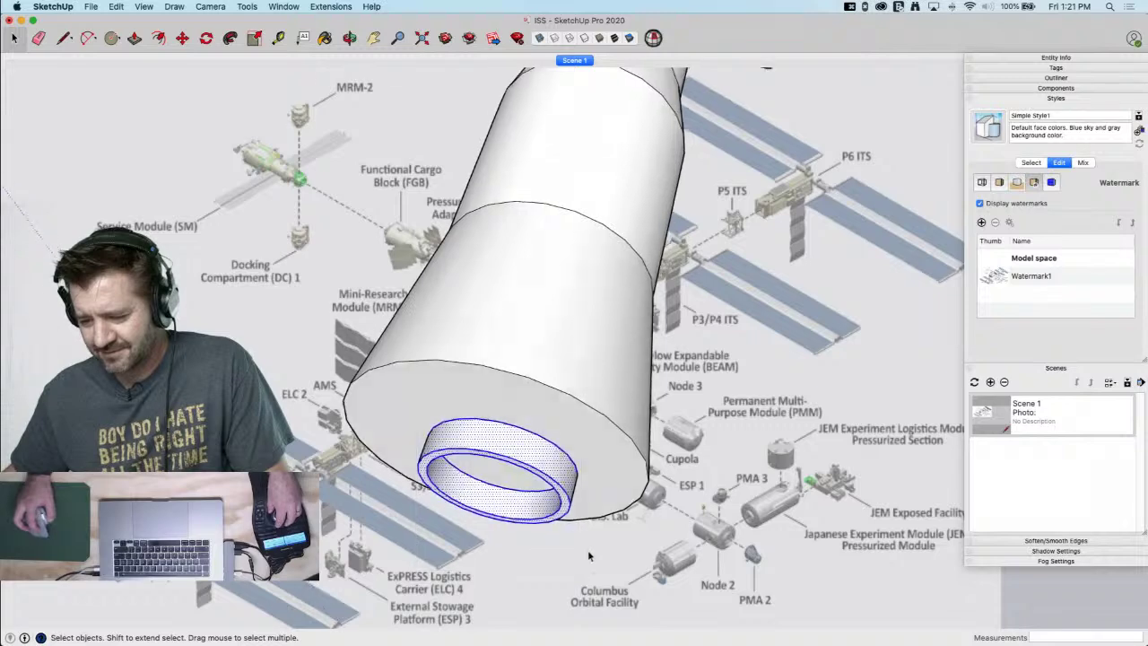
{"action": "key", "text": "m"}
{"action": "left_click", "coordinate": [498, 392]}
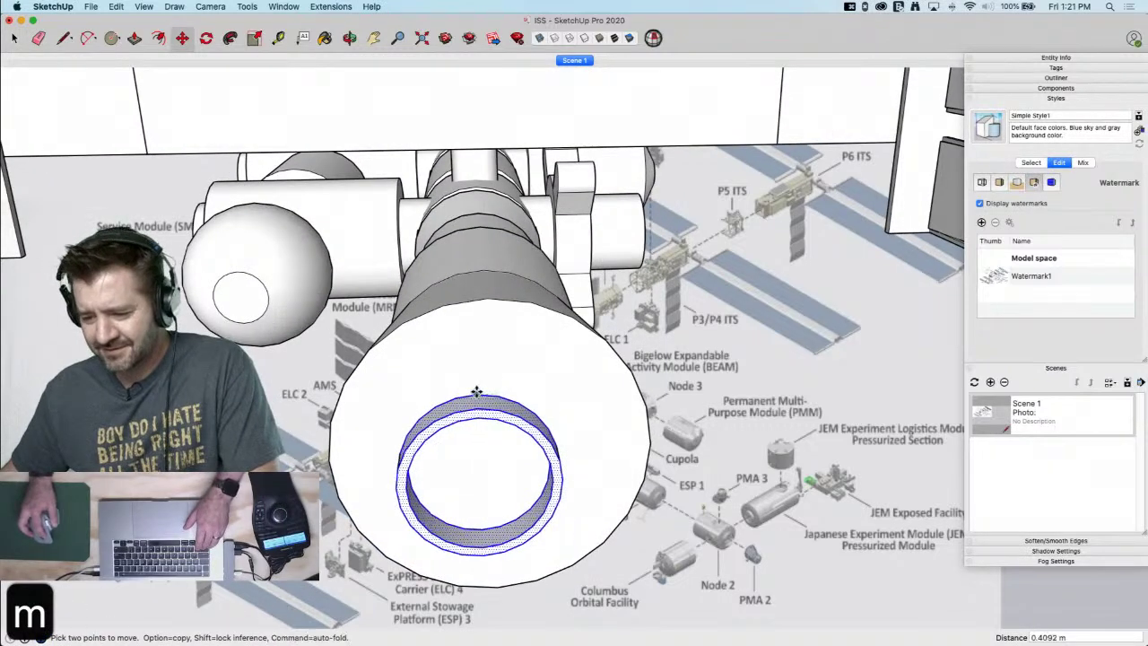
{"action": "middle_click_drag", "start_coordinate": [323, 514], "coordinate": [496, 381]}
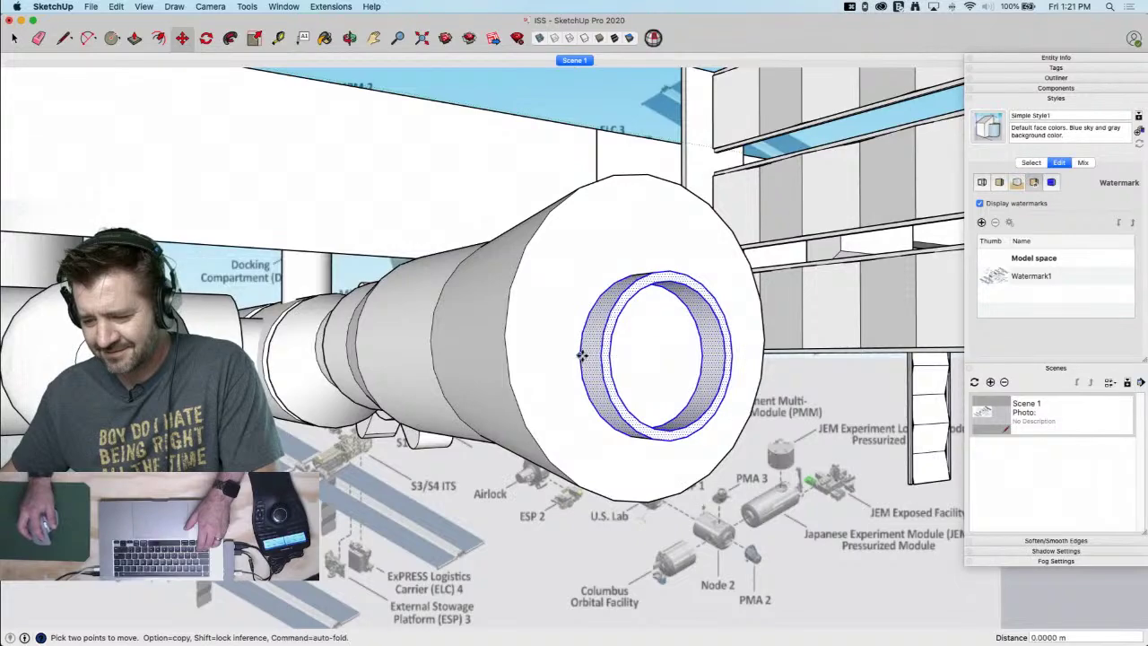
{"action": "left_click", "coordinate": [505, 338]}
Make the whole Functional Cargo Block body, with its flared and cylindrical sections, a component named FGB
{"action": "key", "text": "space"}
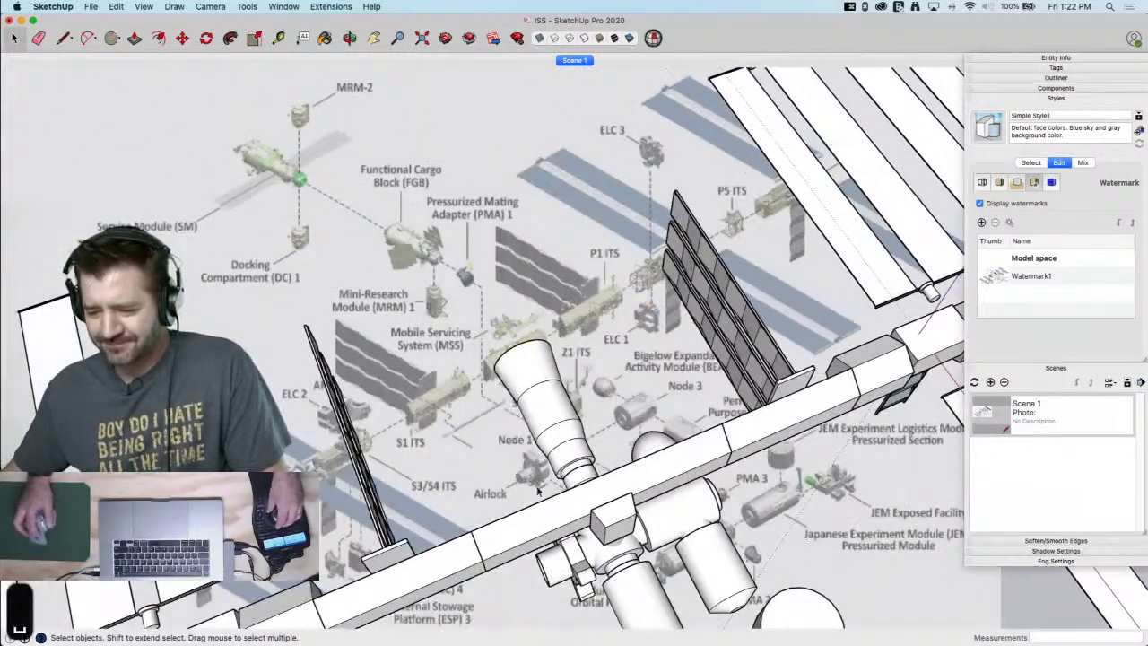
{"action": "left_click", "coordinate": [563, 403]}
{"action": "right_click", "coordinate": [557, 407]}
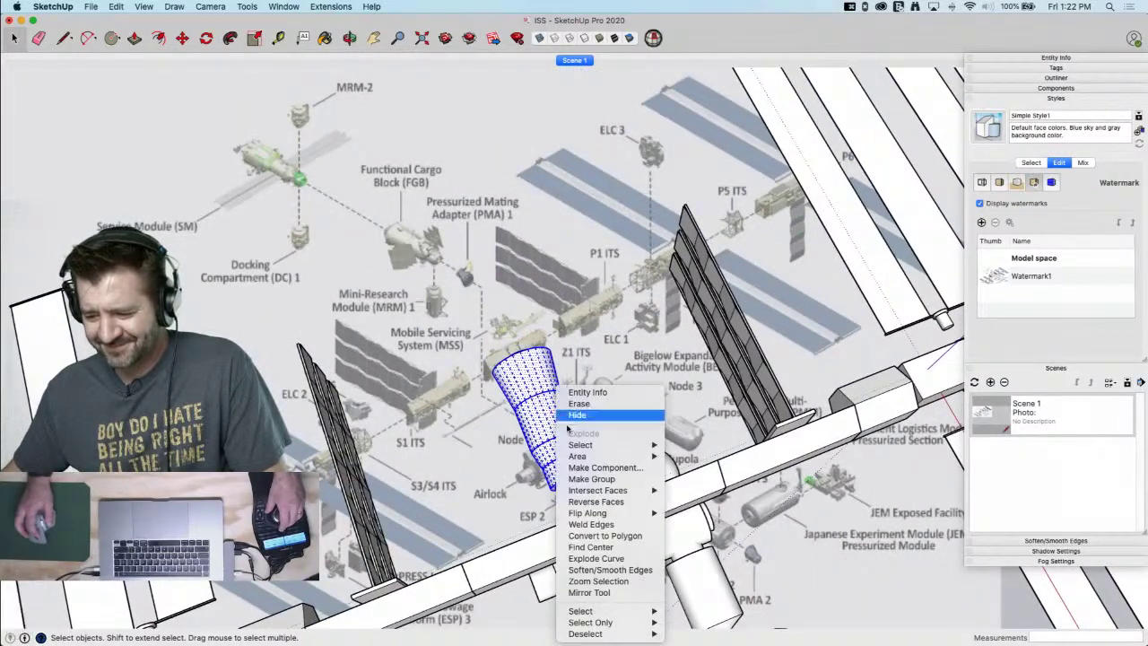
{"action": "left_click", "coordinate": [592, 468]}
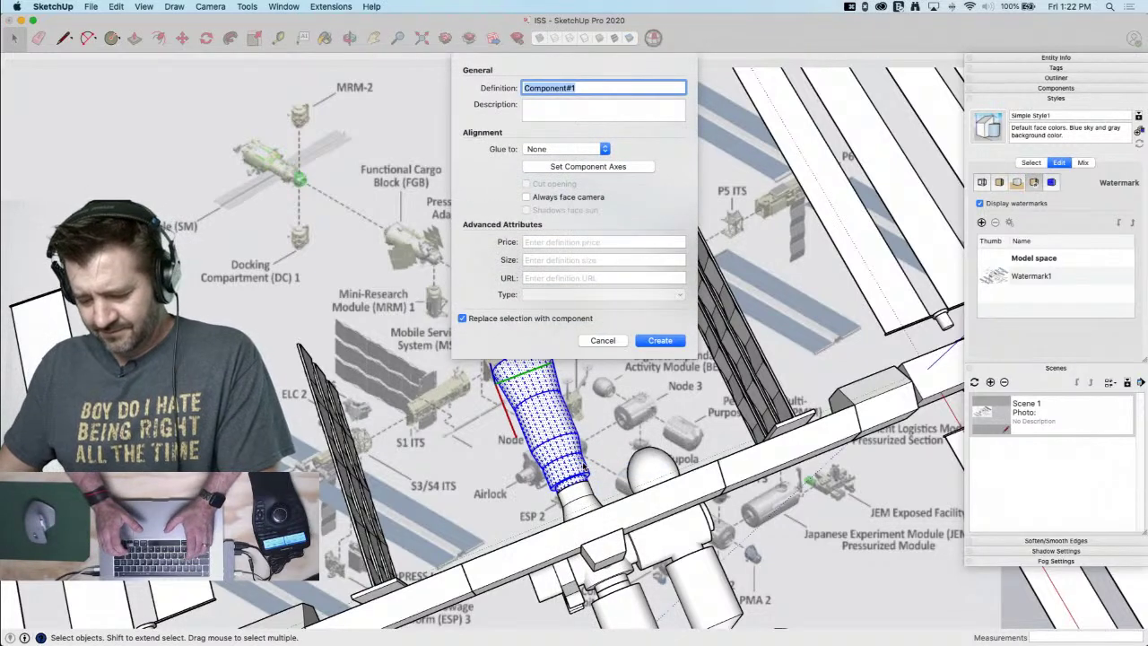
{"action": "type", "text": "FGB"}
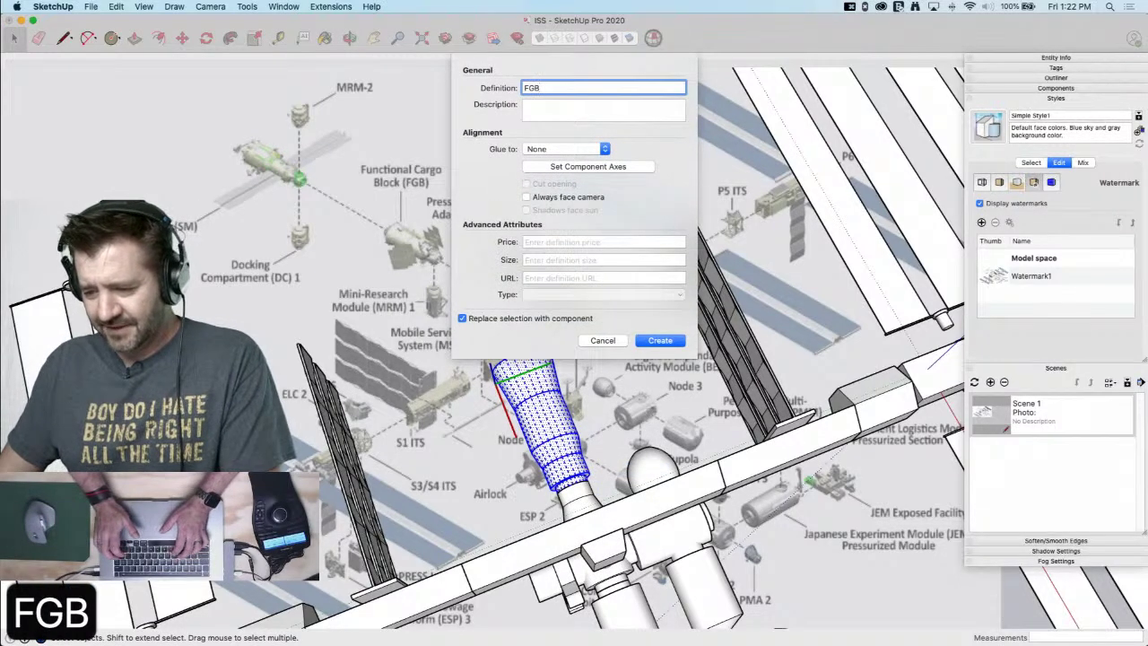
{"action": "key", "text": "Return"}
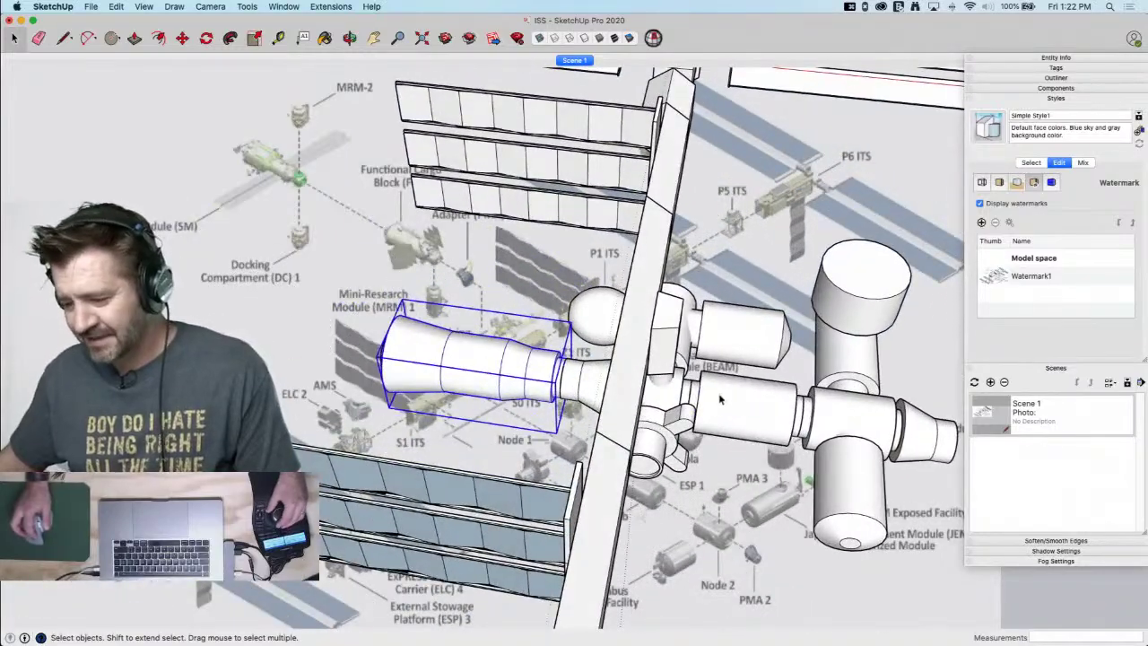
Rotate a copy of the U.S. Lab module so it hangs vertically, and move it about 9.26 m sideways to beneath the FGB
{"action": "key", "text": "q"}
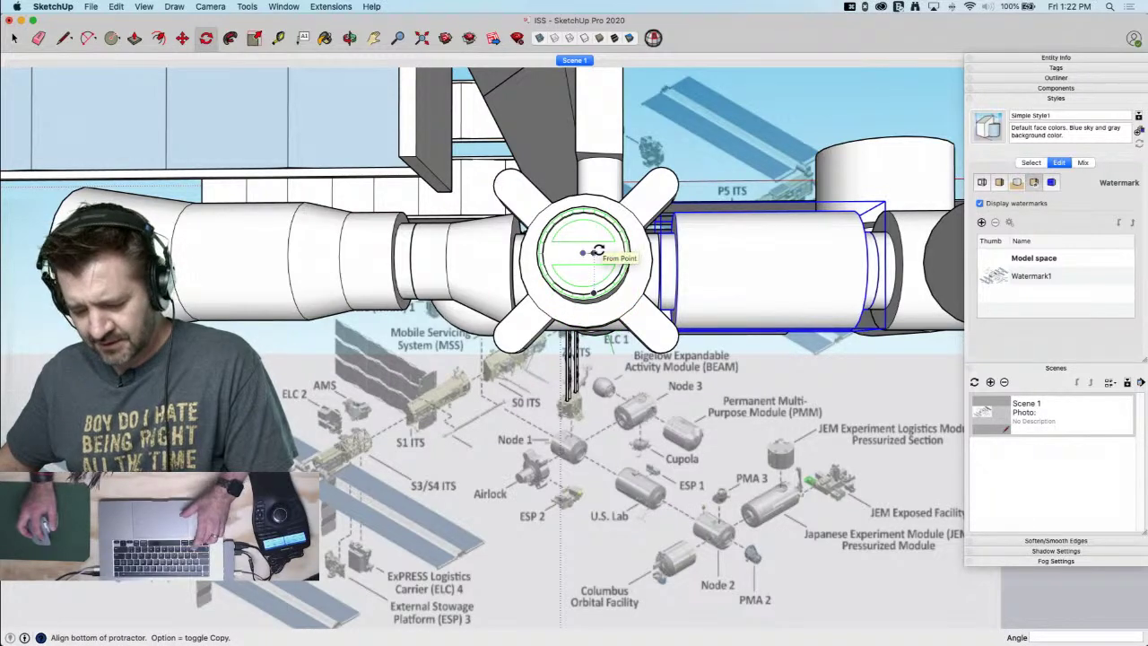
{"action": "left_click", "coordinate": [593, 253]}
{"action": "left_click", "coordinate": [583, 295]}
{"action": "key", "text": "m"}
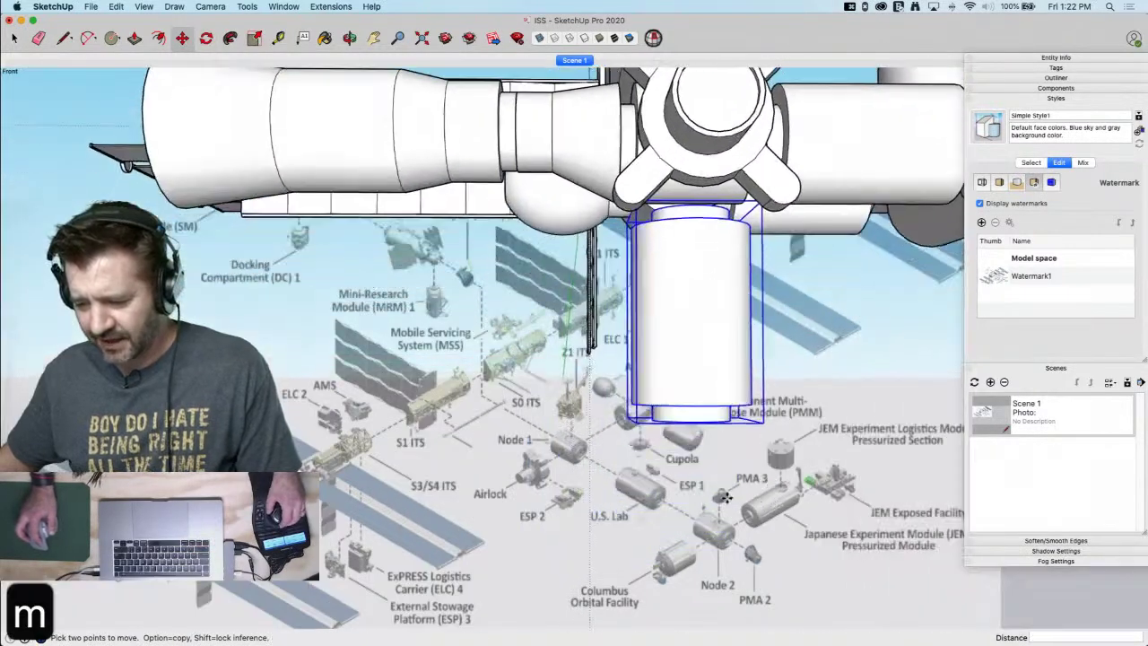
{"action": "left_click", "coordinate": [725, 498]}
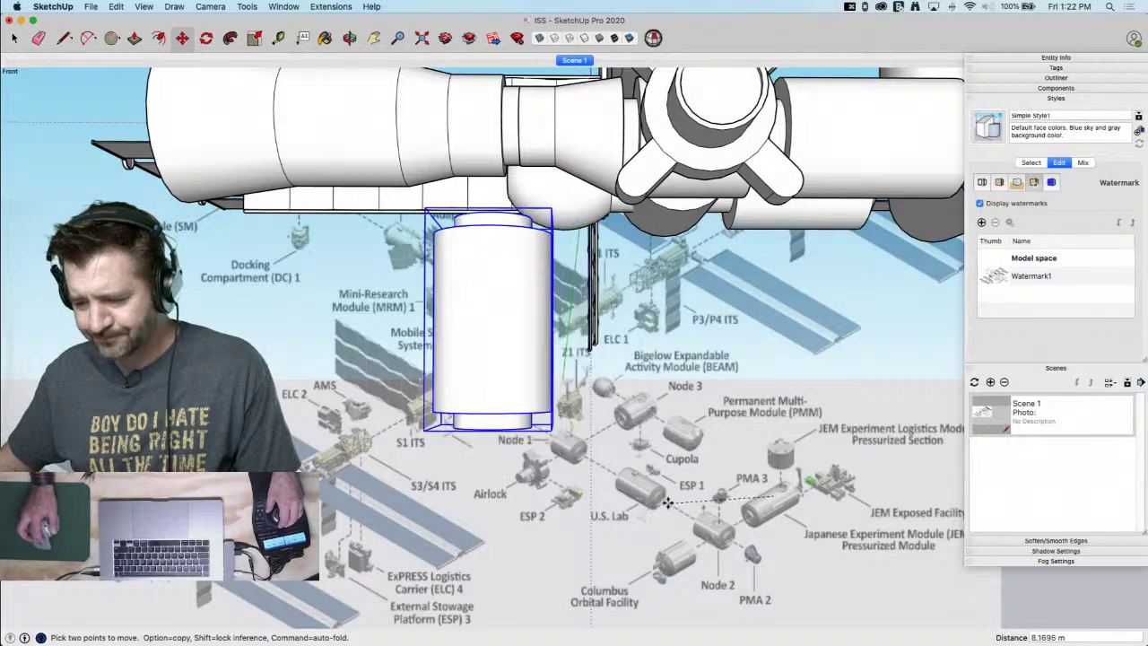
{"action": "left_click", "coordinate": [654, 501]}
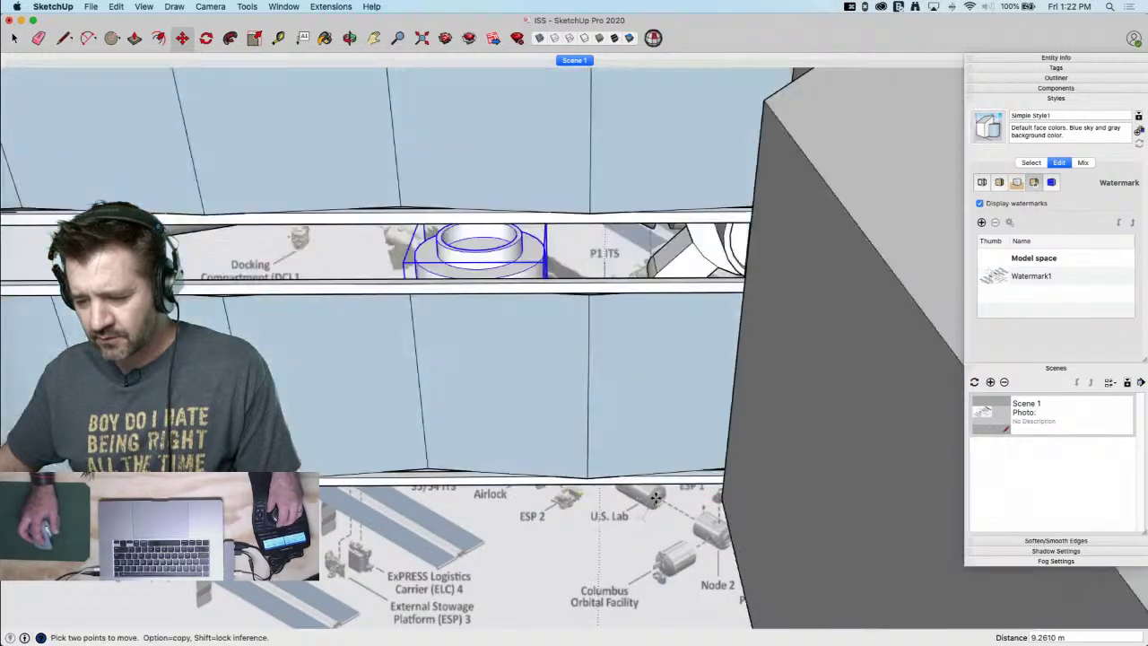
Lengthen the FGB's first cylinder by moving all of the sections beyond it outward inside the component
{"action": "key", "text": "space"}
{"action": "middle_click_drag", "start_coordinate": [598, 489], "coordinate": [560, 318]}
{"action": "left_click_drag", "start_coordinate": [232, 289], "coordinate": [228, 287]}
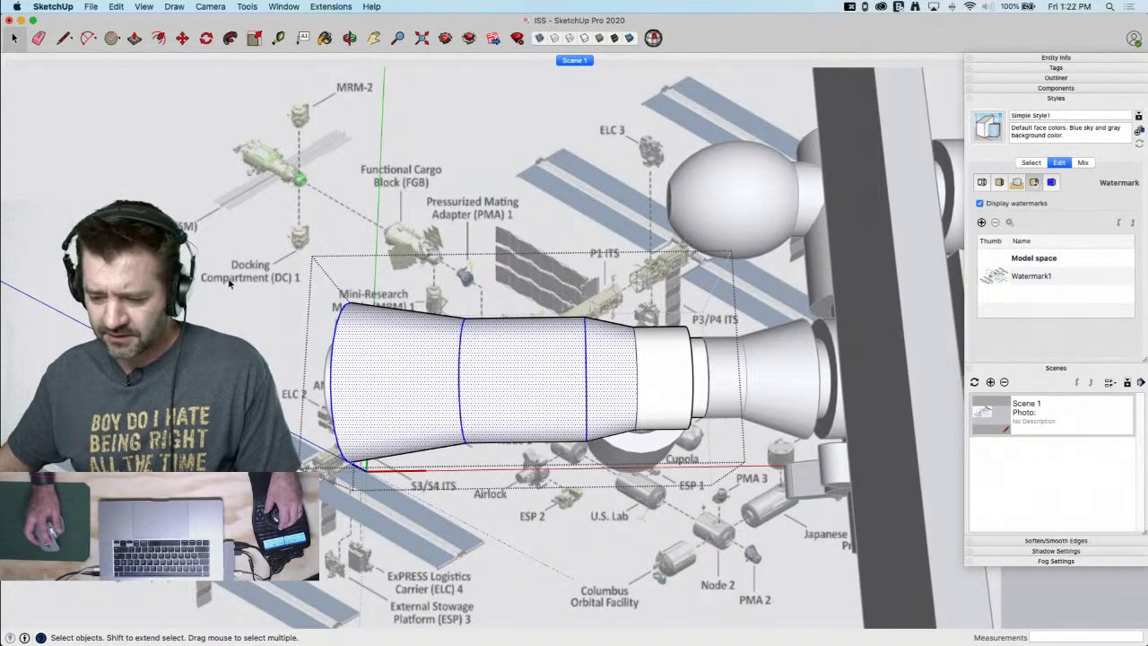
{"action": "left_click_drag", "start_coordinate": [332, 379], "coordinate": [608, 497]}
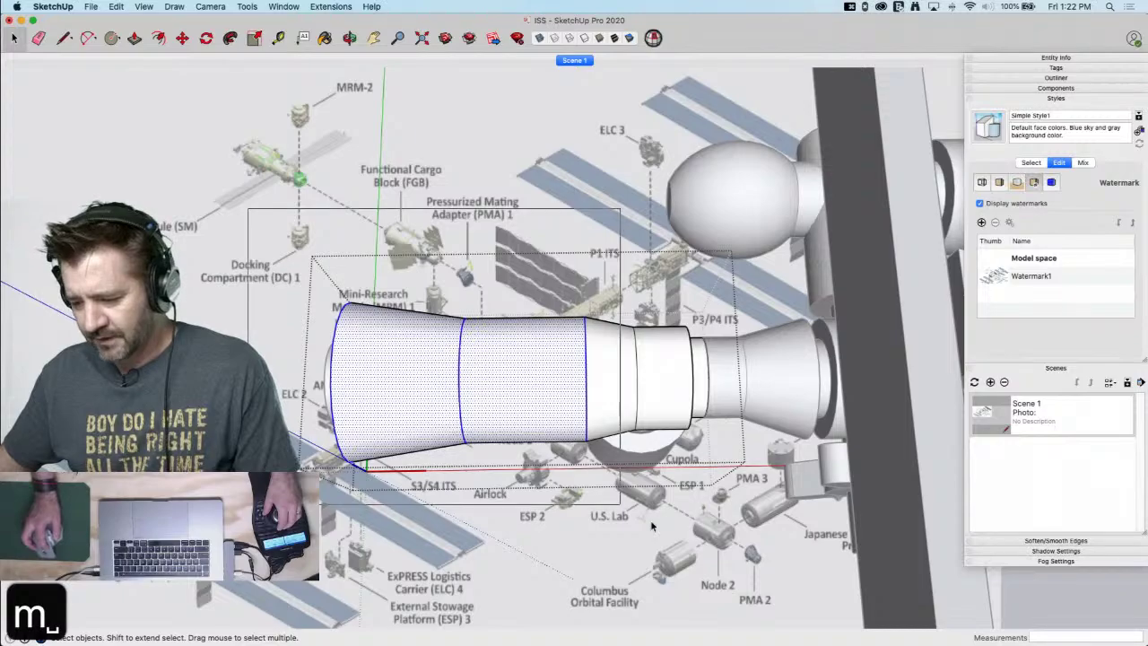
{"action": "key", "text": "m"}
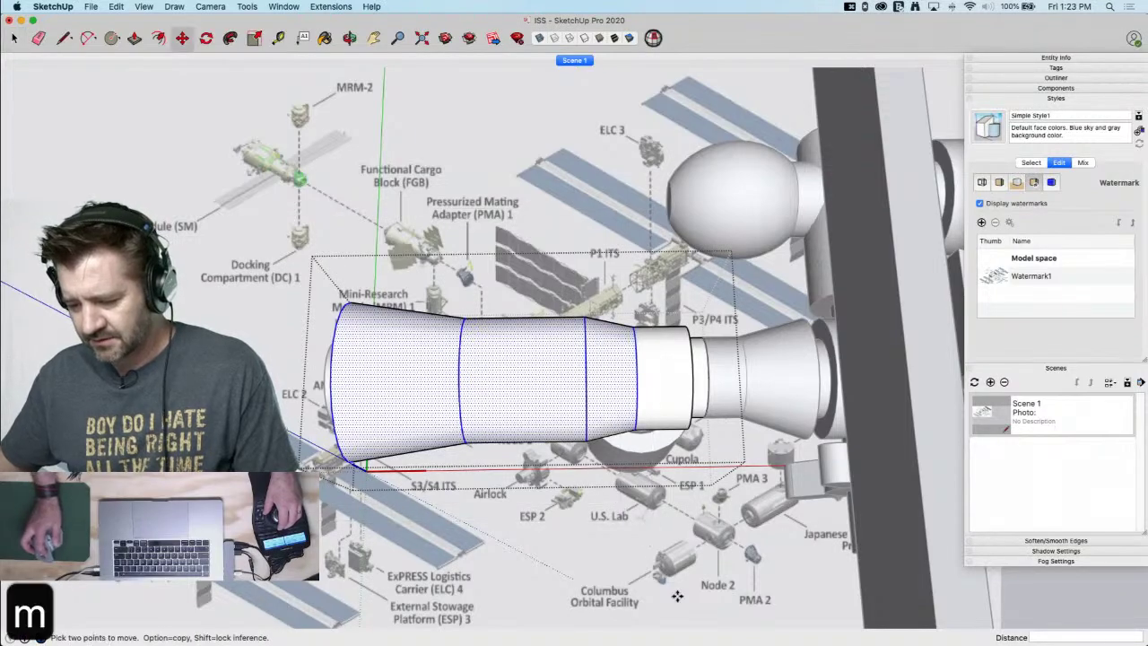
{"action": "left_click", "coordinate": [674, 526]}
{"action": "left_click", "coordinate": [643, 524]}
Move the vertical module up about 1.27 m against the FGB's underside, and shift it about 0.10 m to line up with the cylinder
{"action": "scroll", "coordinate": [639, 530], "scroll_direction": "up", "scroll_amount": 6}
{"action": "key", "text": "space"}
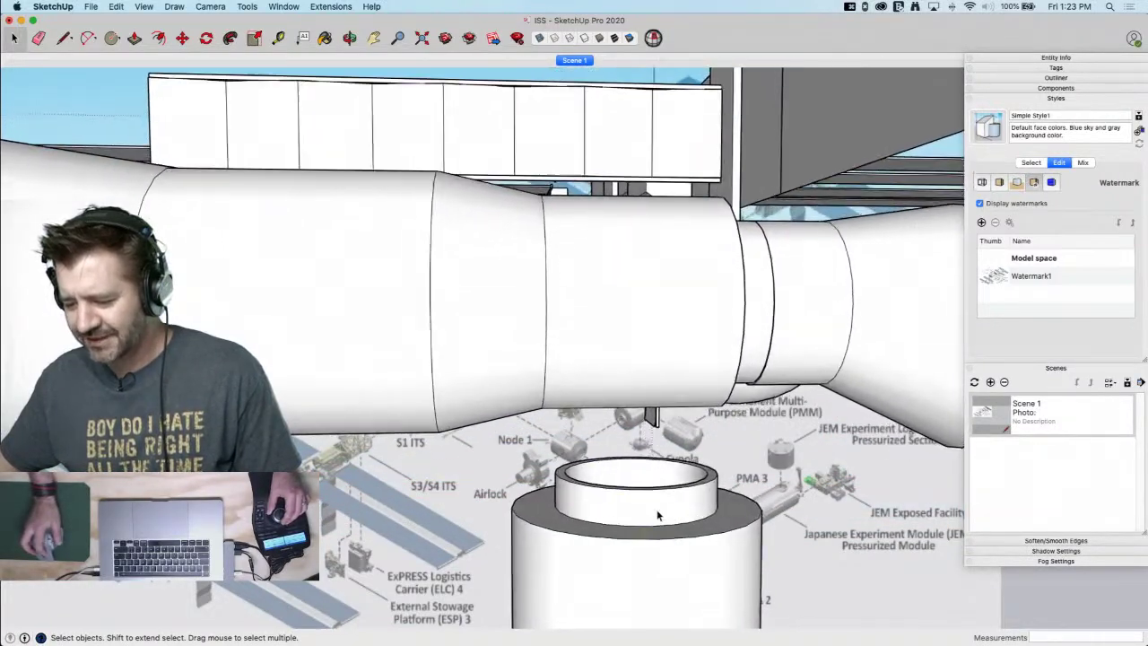
{"action": "left_click", "coordinate": [656, 515]}
{"action": "key", "text": "m"}
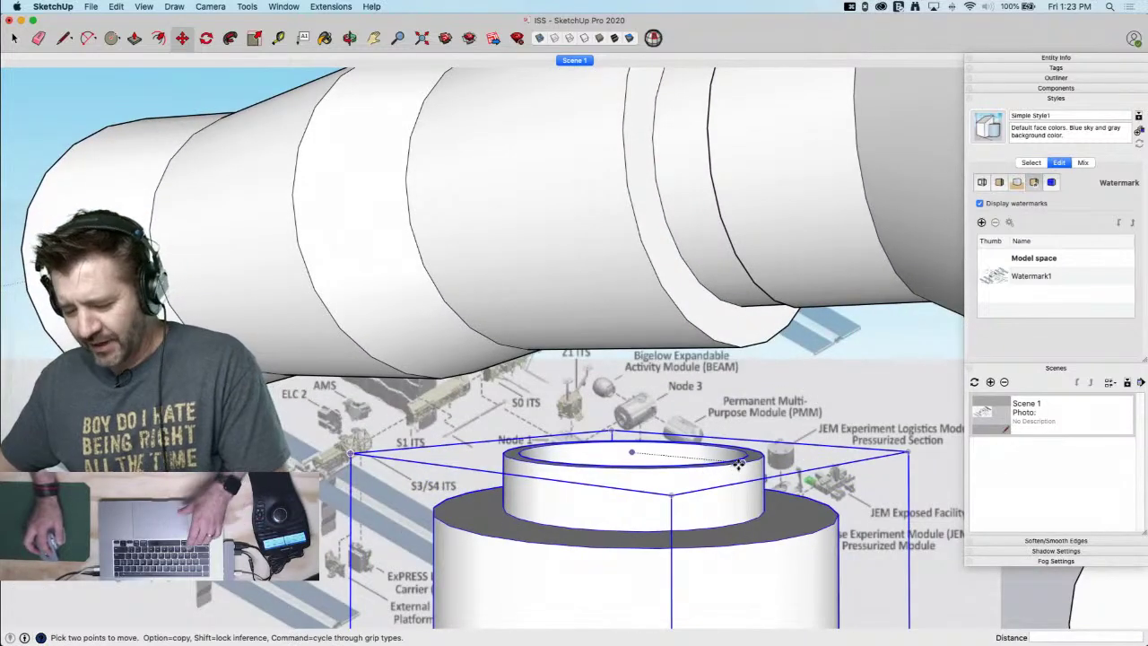
{"action": "left_click", "coordinate": [738, 463]}
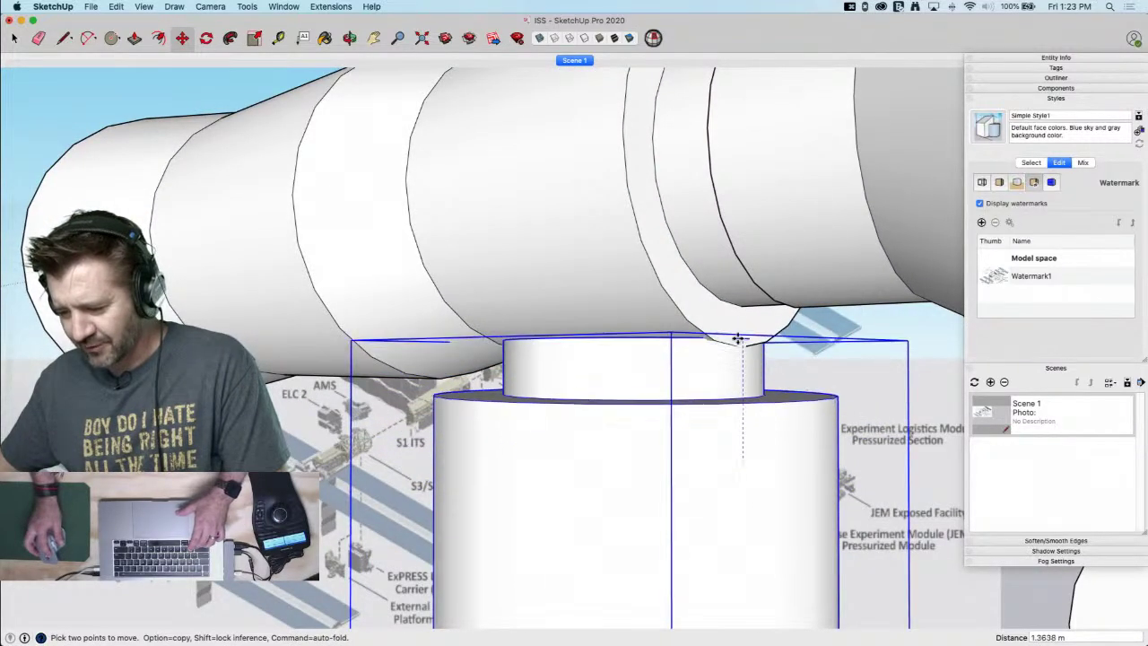
{"action": "left_click", "coordinate": [739, 345]}
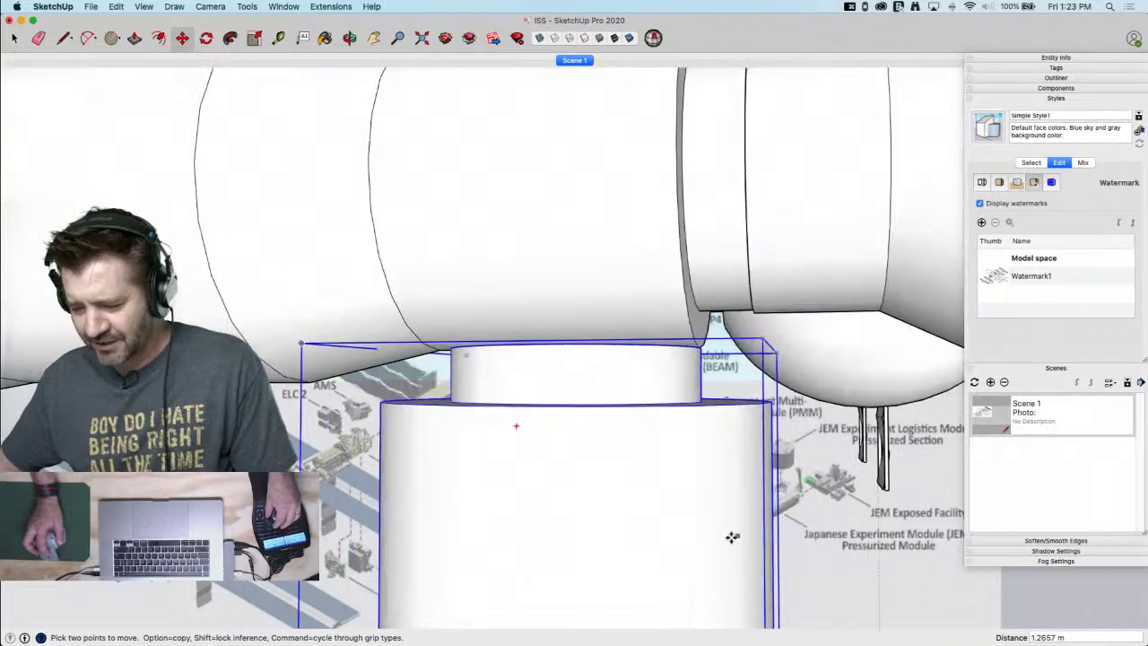
{"action": "key", "text": "m"}
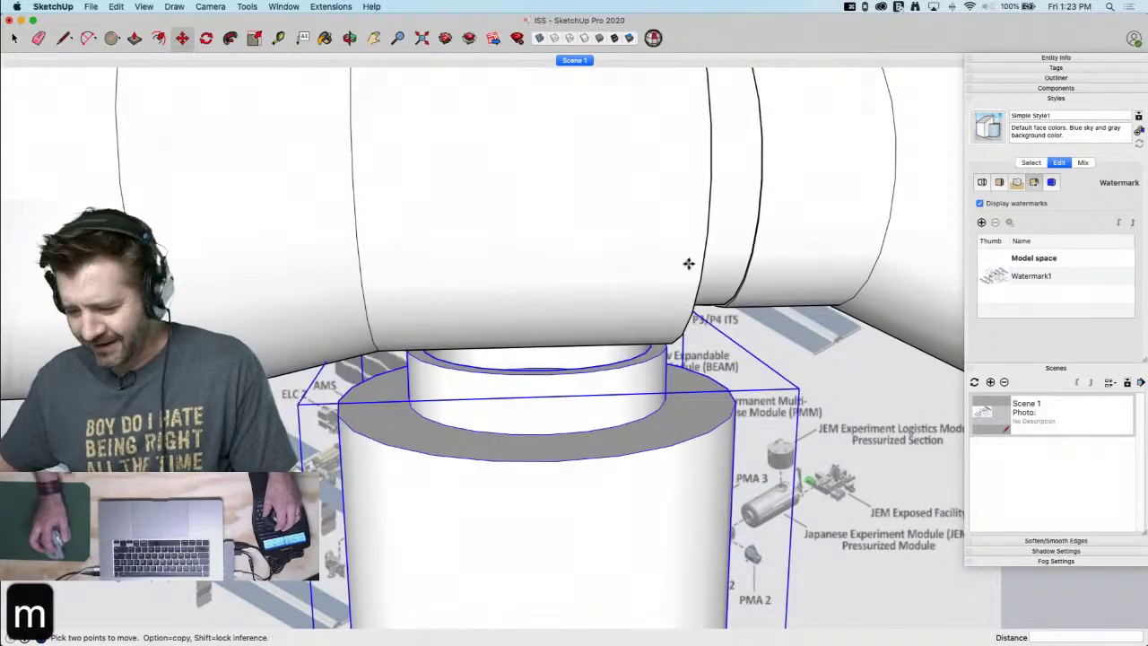
{"action": "left_click", "coordinate": [549, 378]}
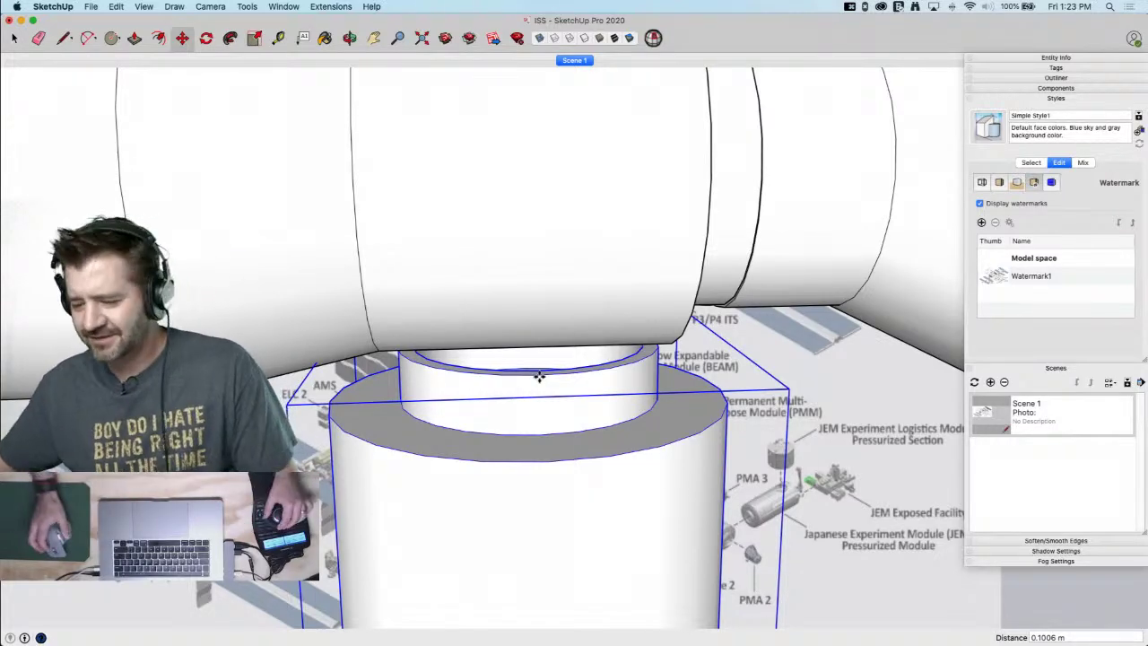
Extrude the rim of the vertical module's upper docking ring upward into the FGB hull
{"action": "key", "text": "space"}
{"action": "key", "text": "p"}
{"action": "left_click_drag", "start_coordinate": [545, 395], "coordinate": [542, 320]}
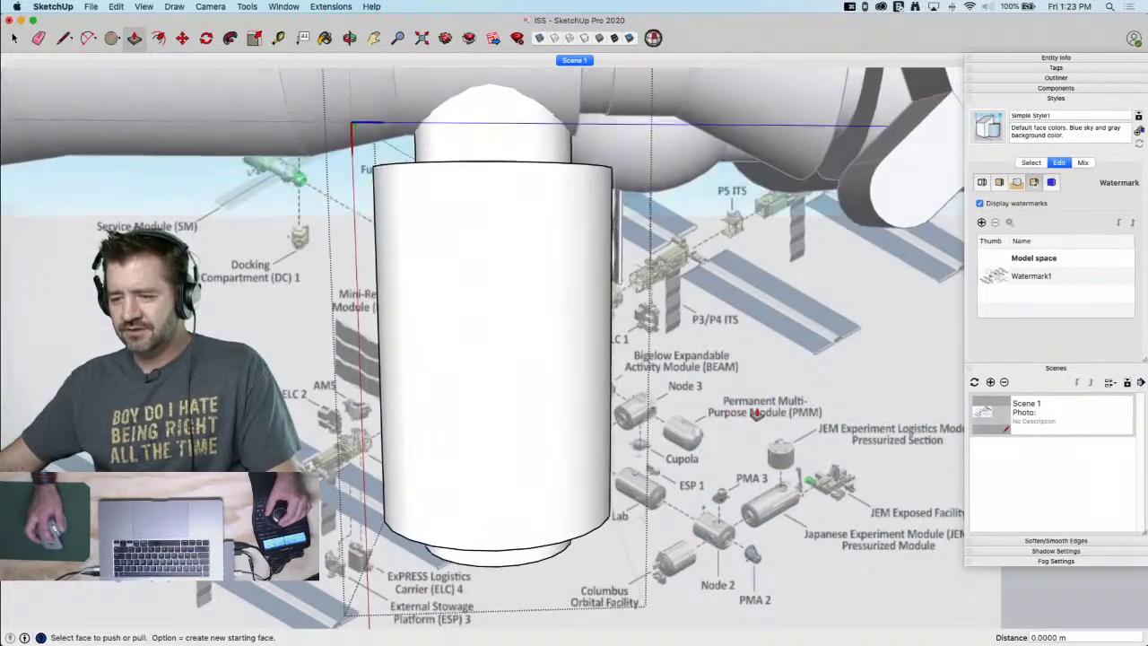
Shift the vertical module about 0.11 m to adjust its position beneath the FGB, and clear the selection
{"action": "key", "text": "space"}
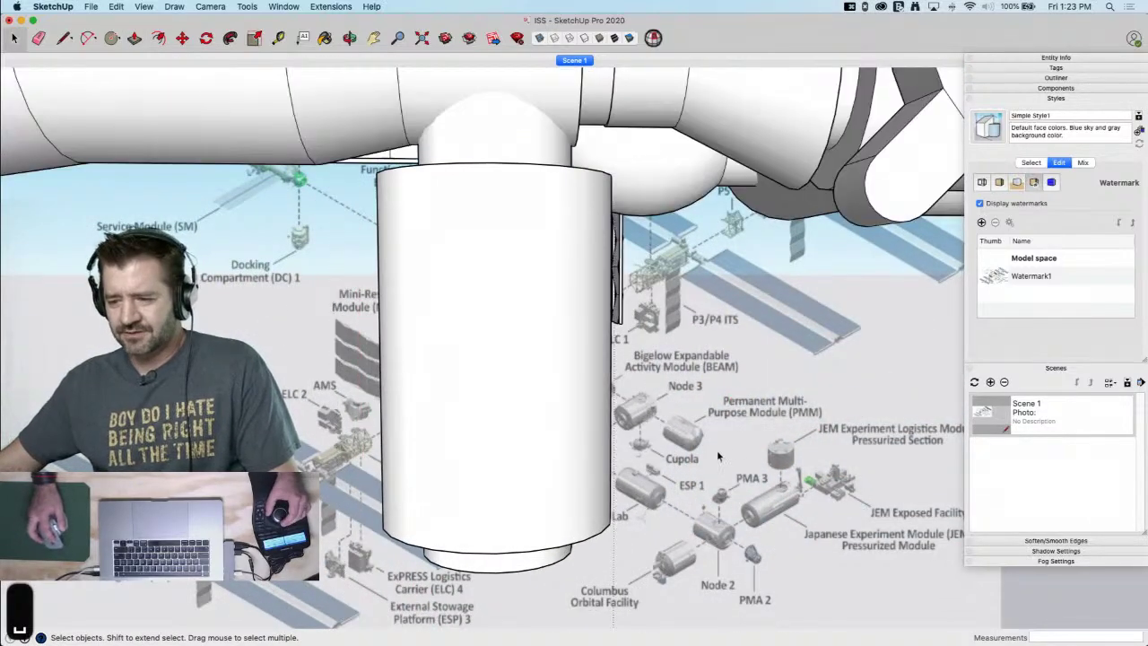
{"action": "left_click", "coordinate": [551, 339]}
{"action": "key", "text": "m"}
{"action": "left_click", "coordinate": [662, 372]}
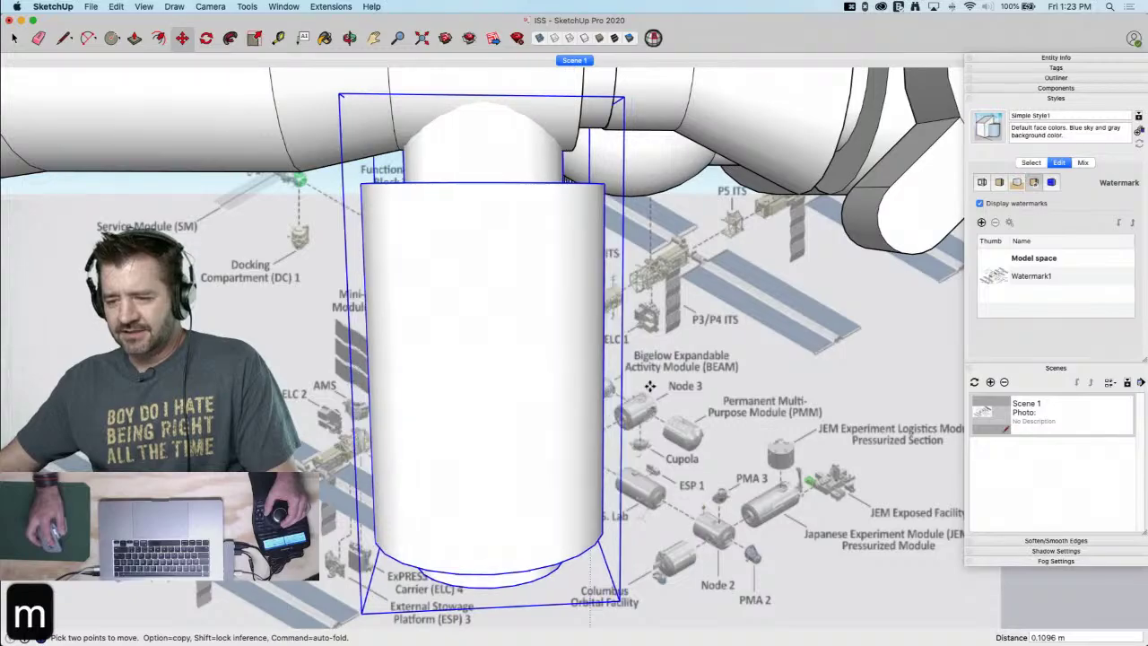
{"action": "left_click", "coordinate": [651, 387]}
{"action": "key", "text": "space"}
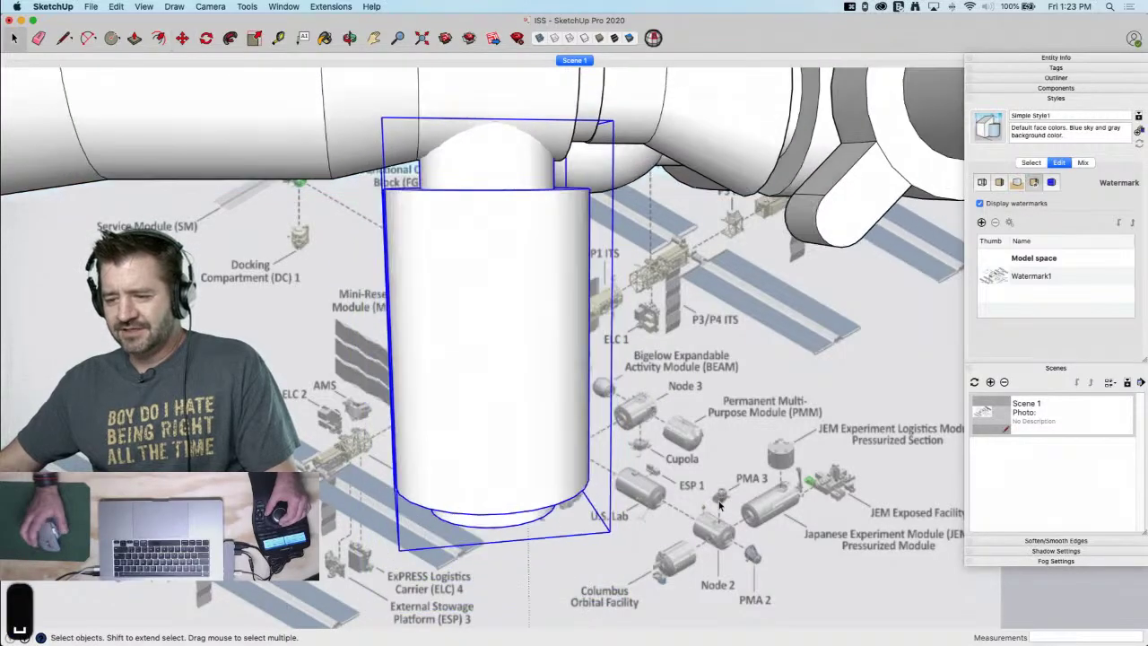
{"action": "left_click", "coordinate": [720, 505]}
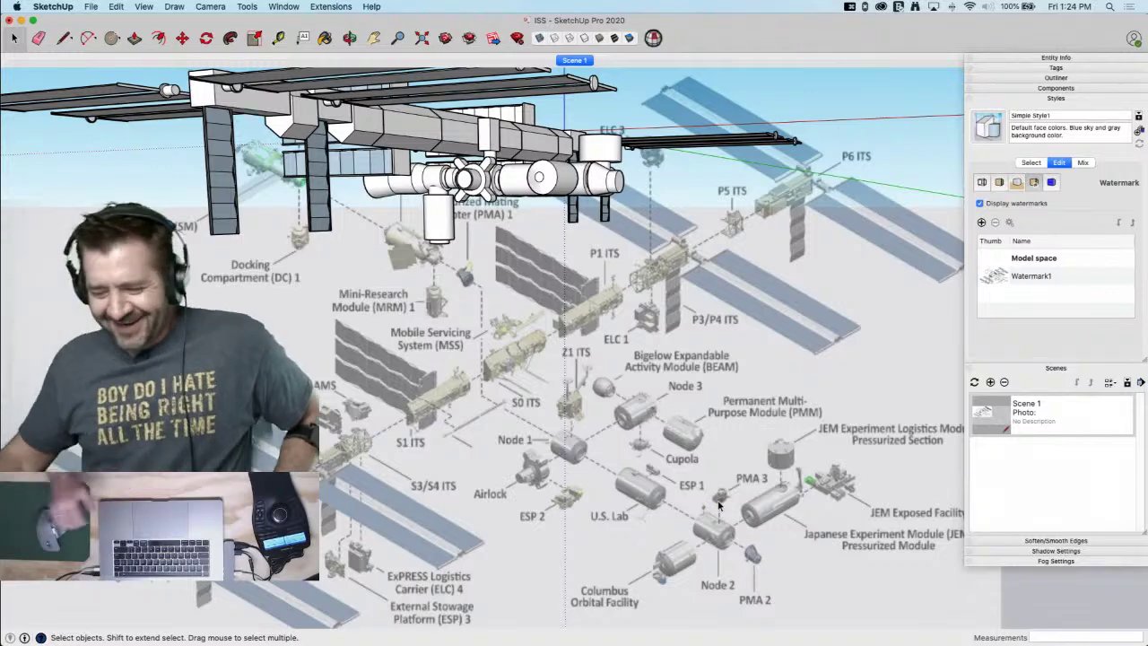
{"action": "scroll", "coordinate": [426, 203], "scroll_direction": "up", "scroll_amount": 10}
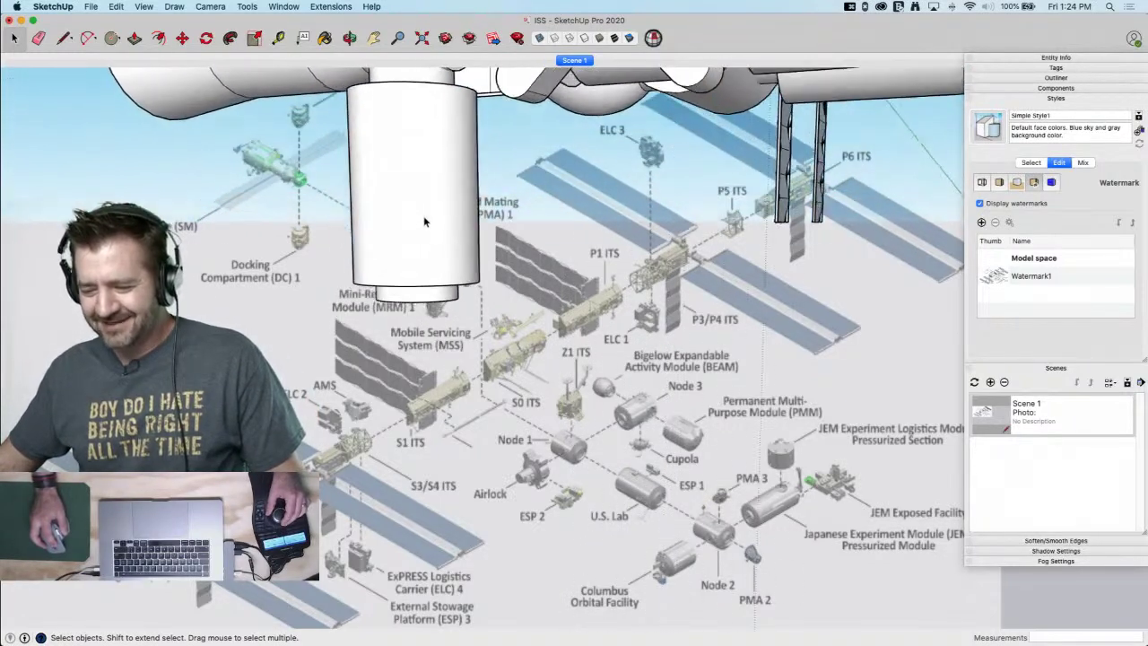
{"action": "double_click", "coordinate": [436, 190]}
{"action": "middle_click_drag", "start_coordinate": [437, 190], "coordinate": [352, 115]}
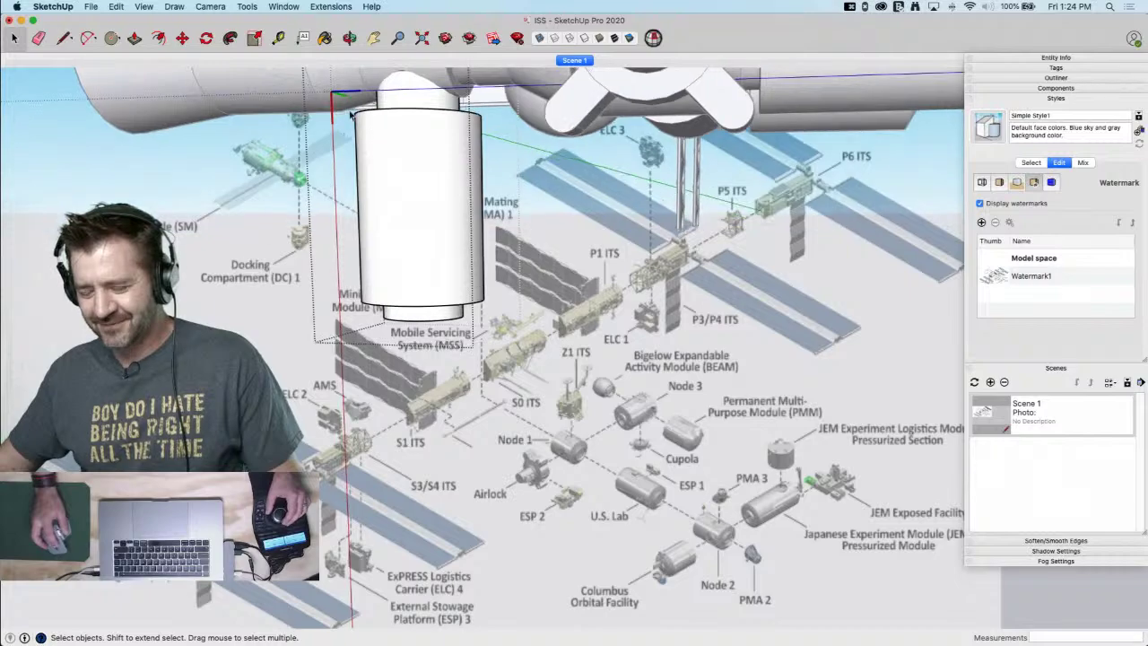
{"action": "scroll", "coordinate": [435, 203], "scroll_direction": "down", "scroll_amount": 5}
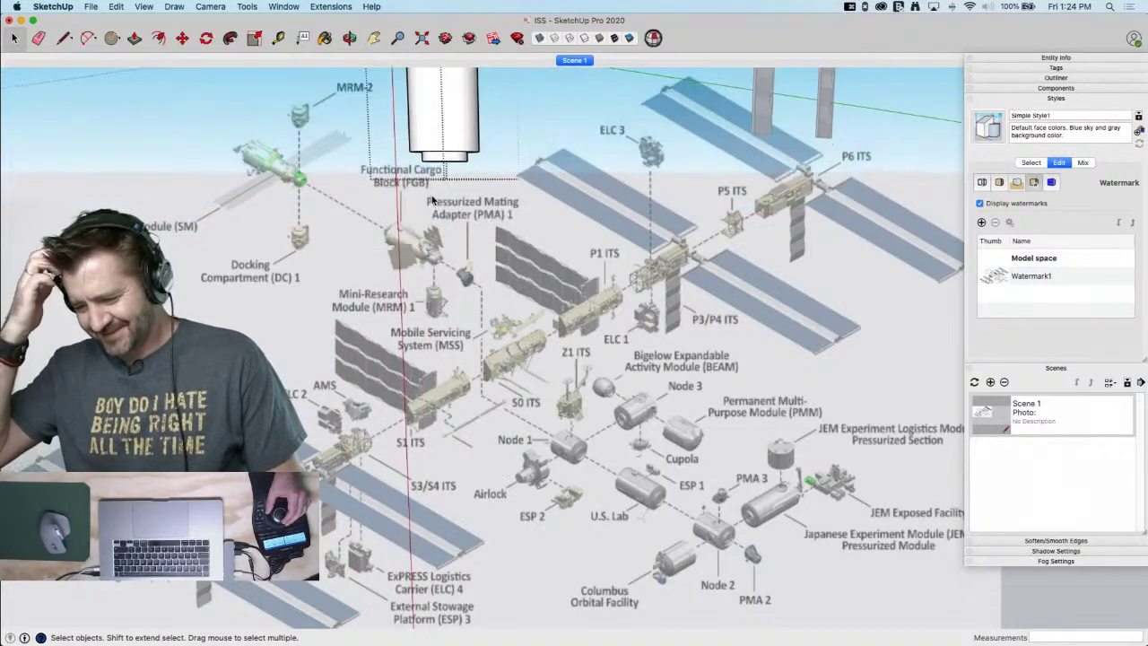
{"action": "scroll", "coordinate": [565, 374], "scroll_direction": "up", "scroll_amount": 6}
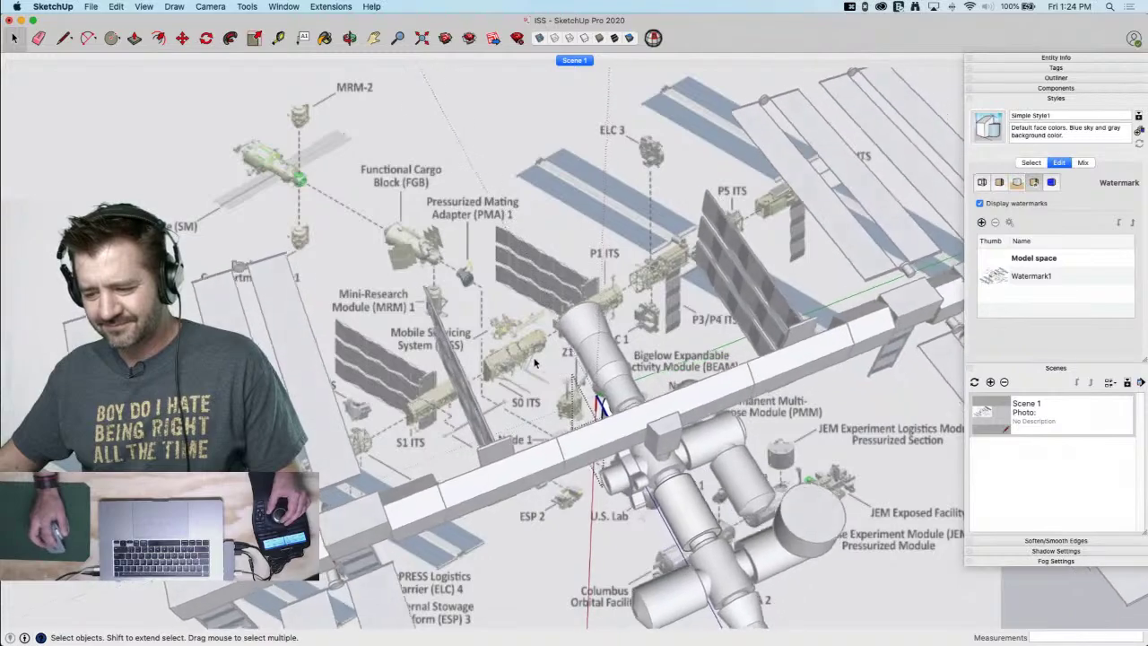
{"action": "left_click", "coordinate": [487, 244]}
Copy the FGB module outward along its axis and place the copy against its flared end
{"action": "left_click", "coordinate": [587, 405]}
{"action": "scroll", "coordinate": [587, 406], "scroll_direction": "up", "scroll_amount": 5}
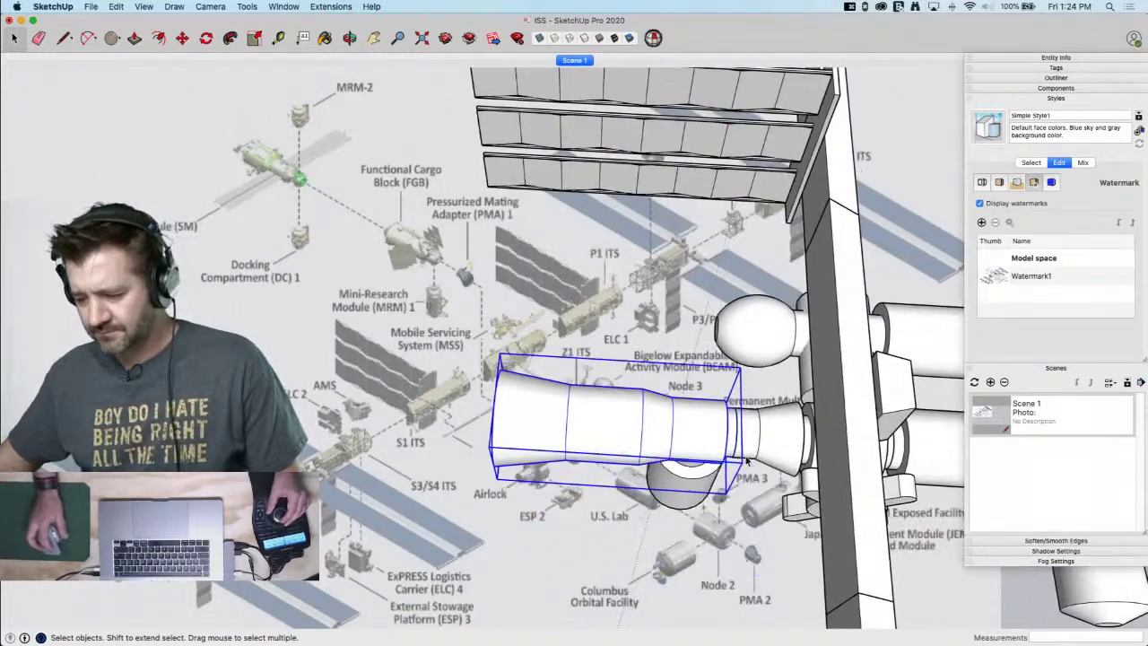
{"action": "key", "text": "m"}
{"action": "scroll", "coordinate": [745, 429], "scroll_direction": "up", "scroll_amount": 1}
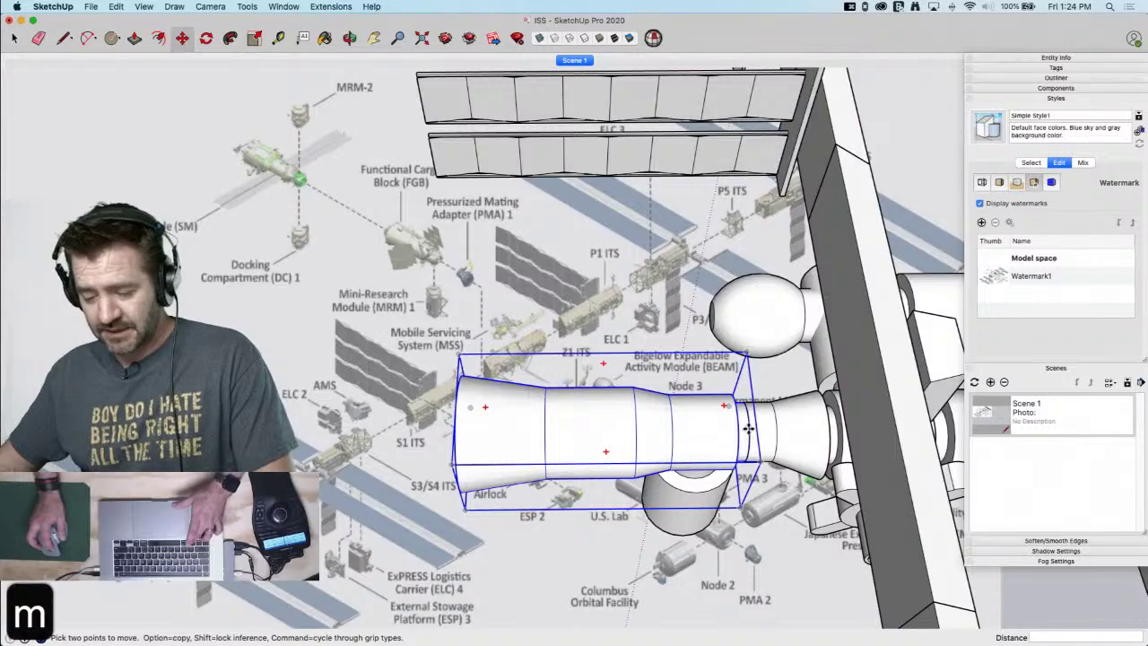
{"action": "key", "text": "alt"}
{"action": "left_click", "coordinate": [747, 429]}
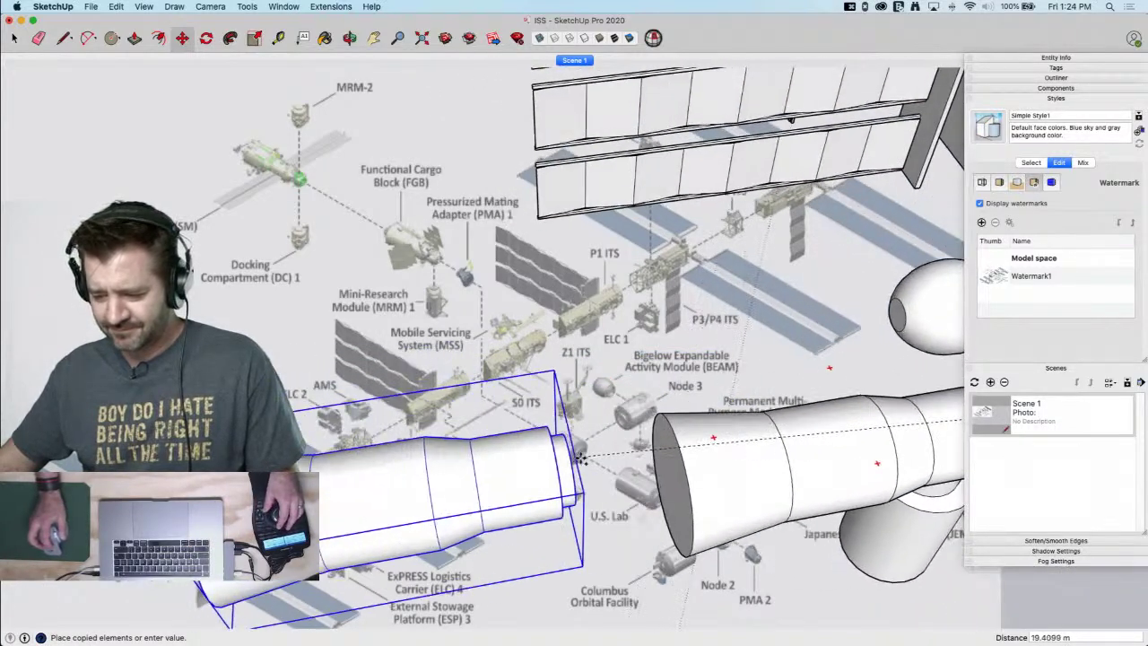
{"action": "key", "text": "space"}
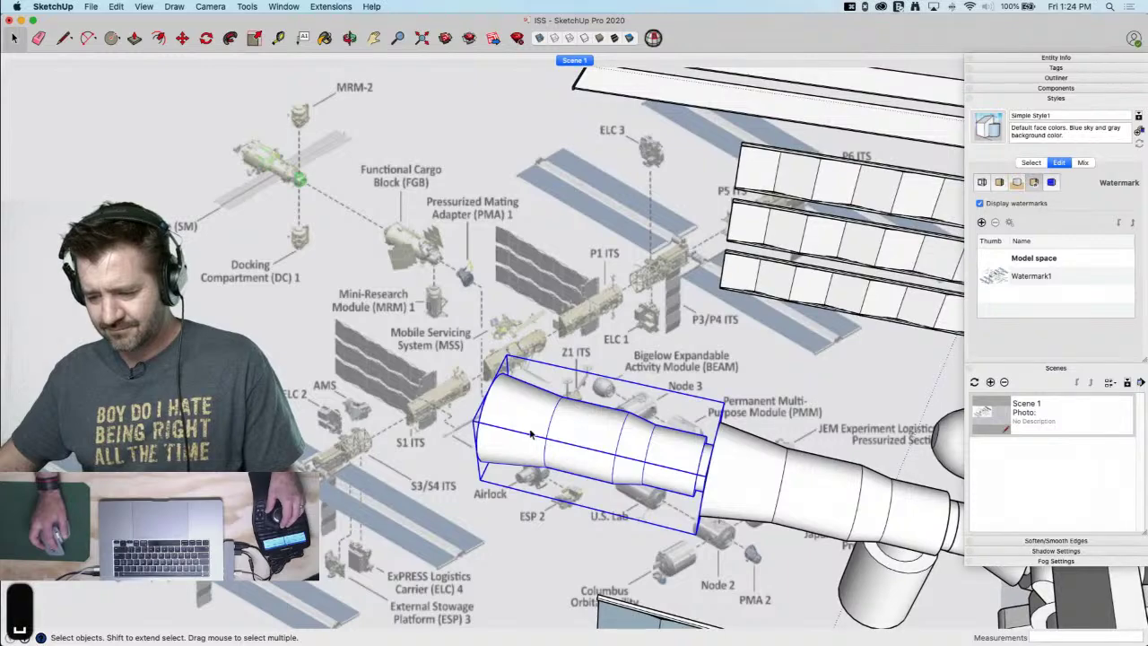
{"action": "double_click", "coordinate": [529, 435]}
{"action": "middle_click_drag", "start_coordinate": [530, 435], "coordinate": [541, 413]}
{"action": "key", "text": "p"}
{"action": "left_click_drag", "start_coordinate": [563, 412], "coordinate": [609, 403]}
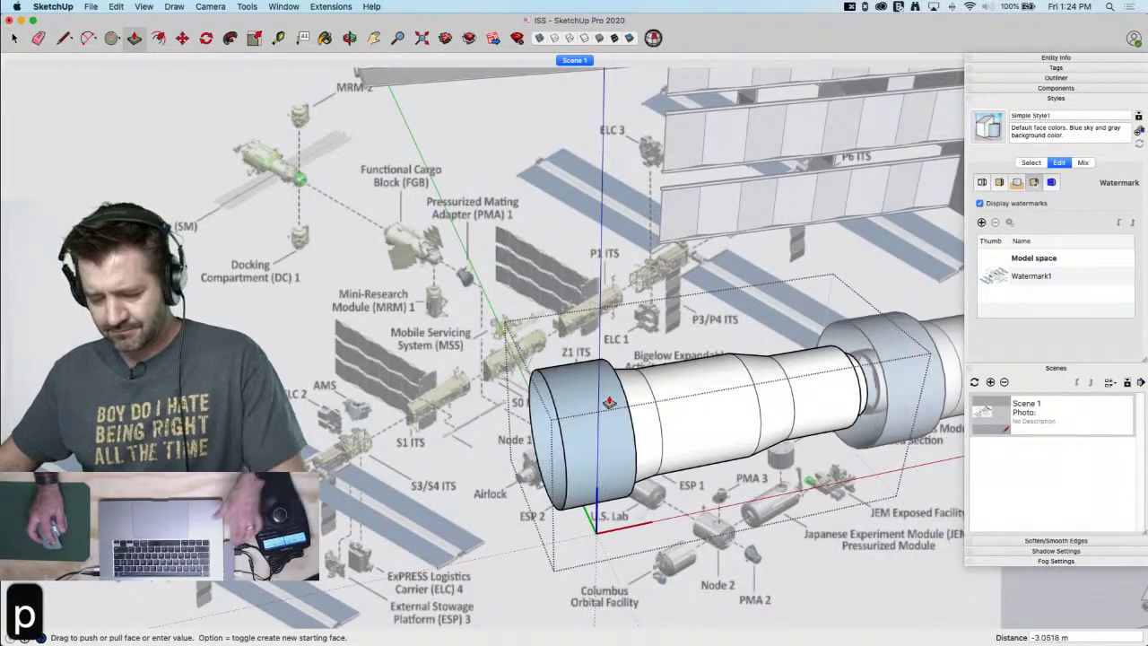
{"action": "key", "text": "Escape"}
{"action": "key", "text": "space"}
{"action": "left_click", "coordinate": [385, 426]}
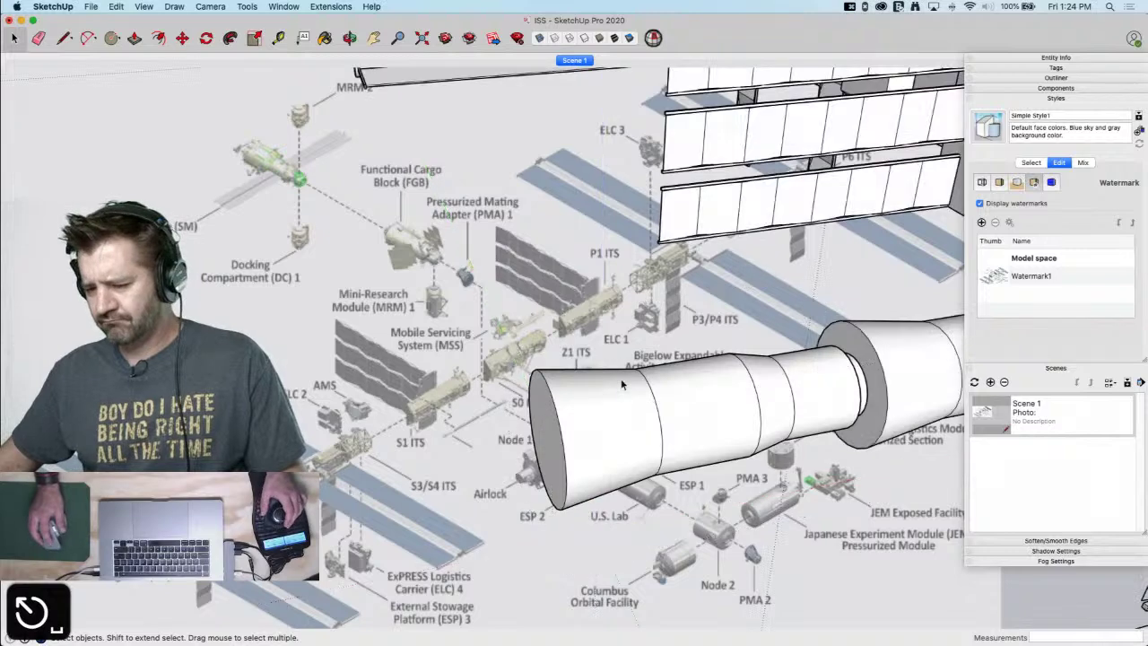
Make the copied module unique and move its outer end face inward about 2.75 m
{"action": "right_click", "coordinate": [628, 383]}
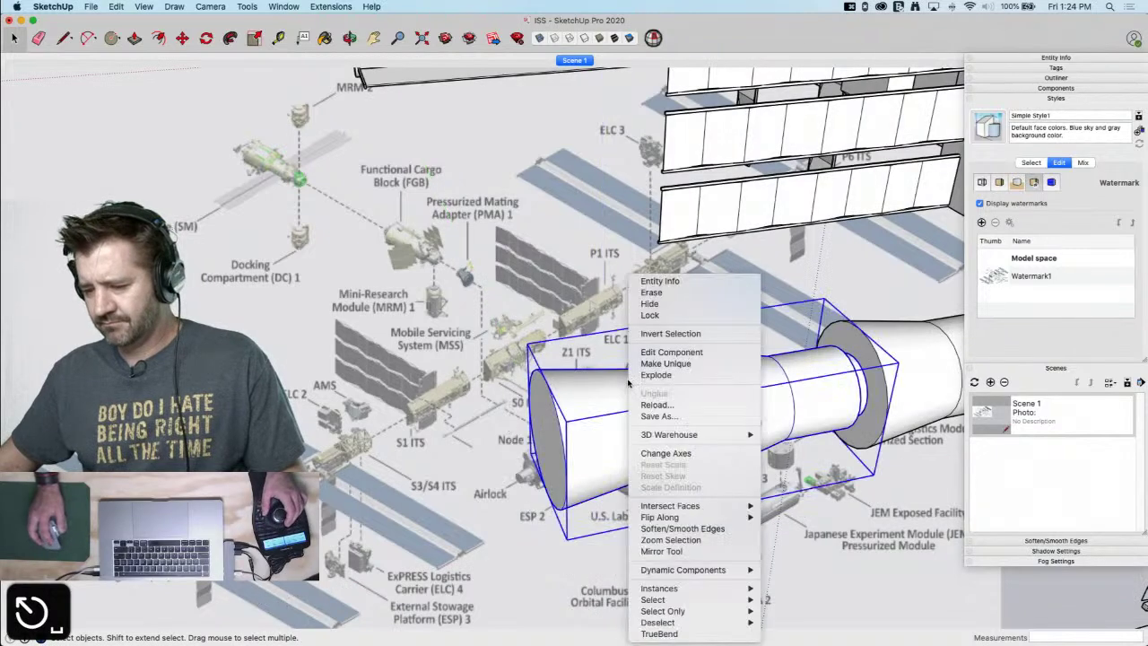
{"action": "left_click", "coordinate": [680, 364]}
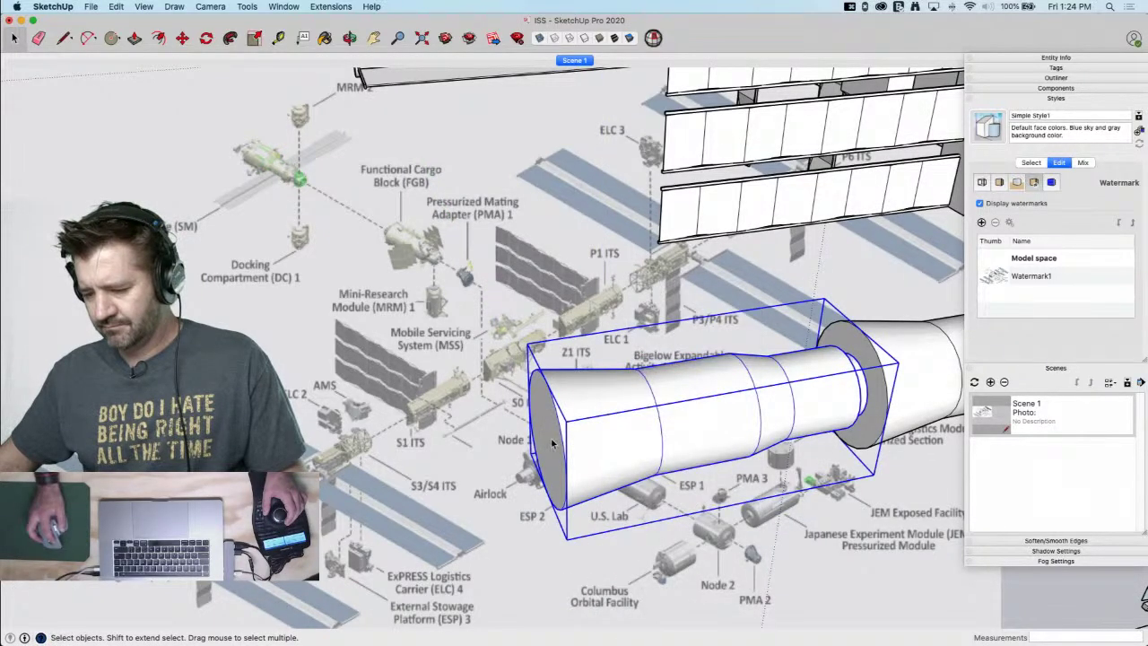
{"action": "double_click", "coordinate": [552, 443]}
{"action": "triple_click", "coordinate": [549, 447]}
{"action": "left_click", "coordinate": [545, 452]}
{"action": "key", "text": "m"}
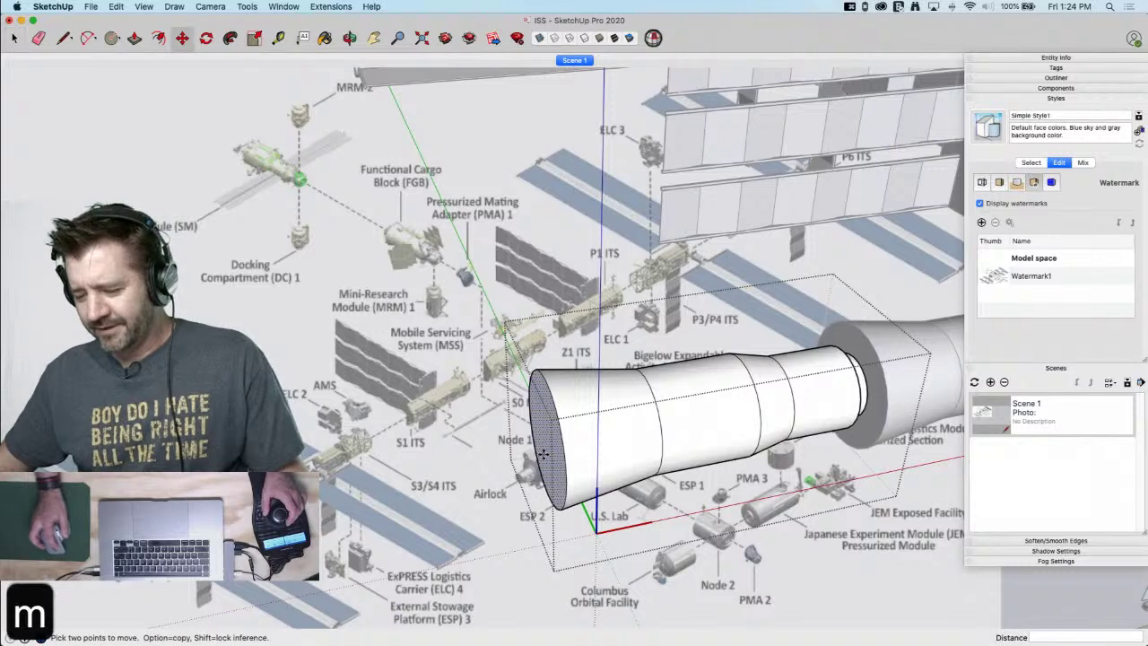
{"action": "left_click", "coordinate": [537, 562]}
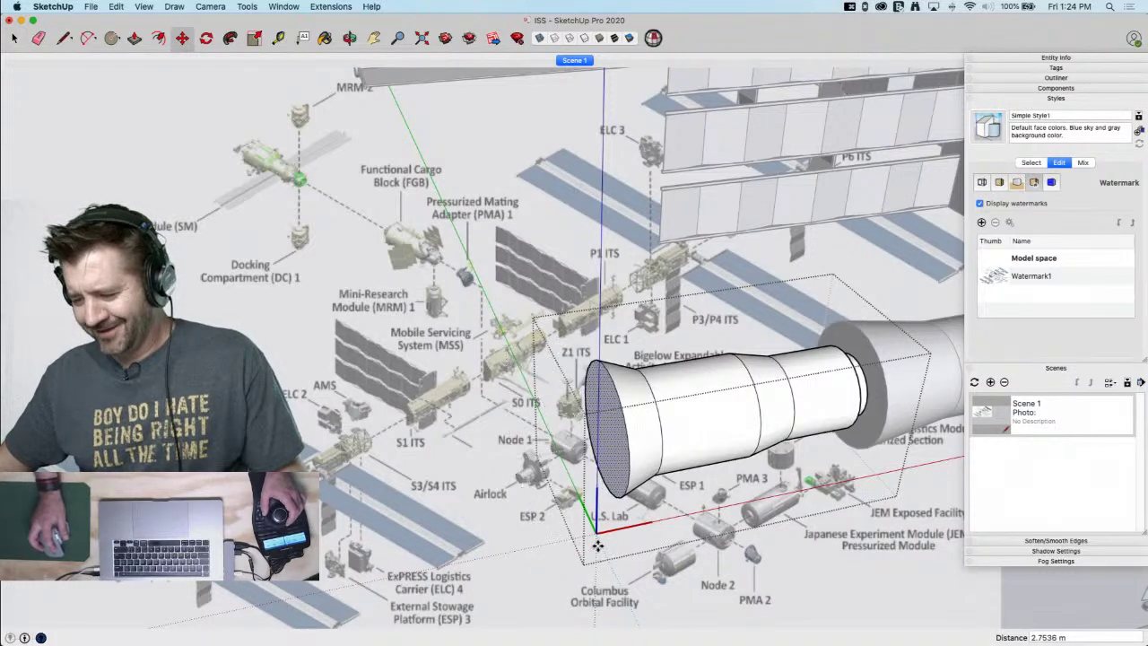
Extrude the copied module's outer end face outward about 6.2 m into a straight cylinder
{"action": "key", "text": "p"}
{"action": "left_click_drag", "start_coordinate": [608, 440], "coordinate": [468, 458]}
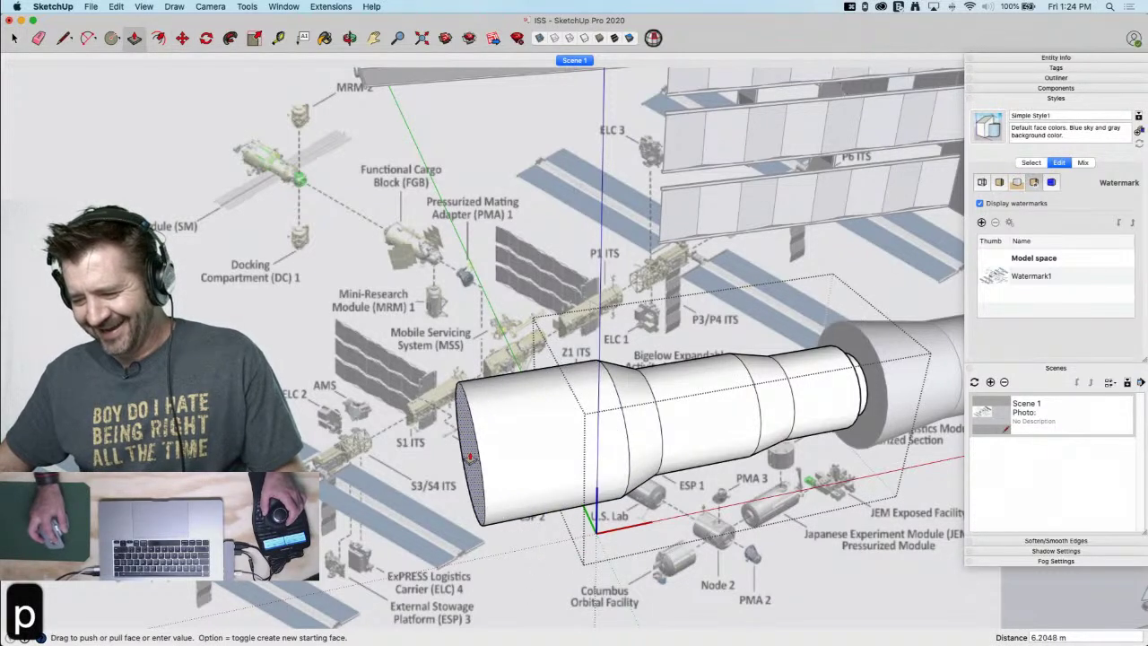
{"action": "left_click", "coordinate": [454, 458]}
{"action": "key", "text": "space"}
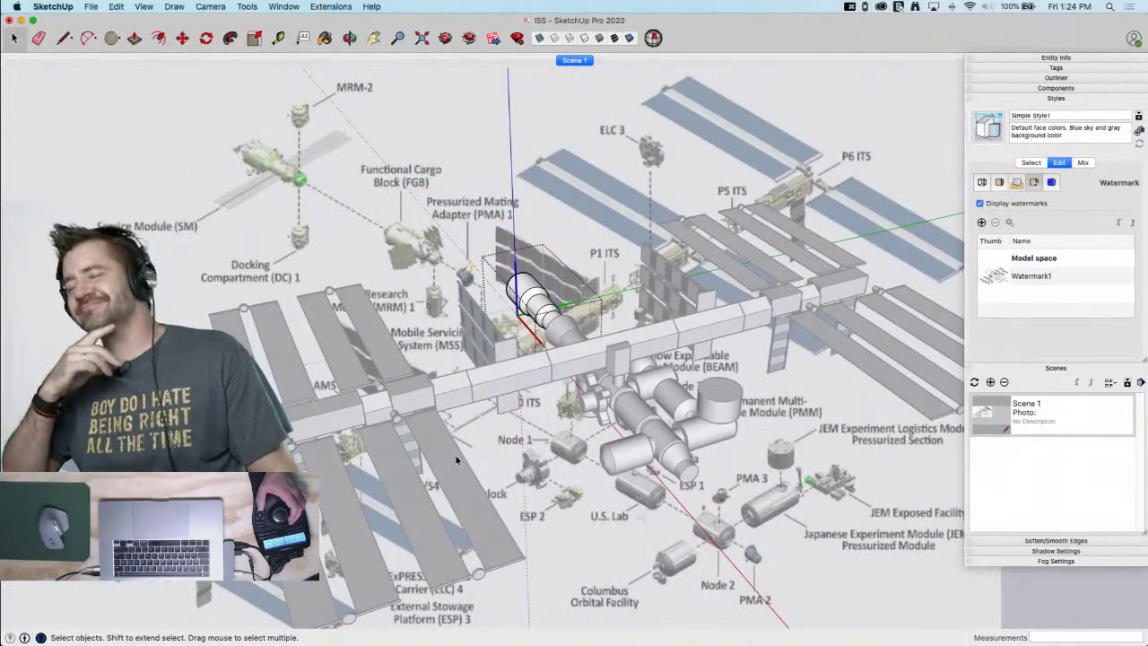
Copy the vertical module about 15.16 m along the hull to sit beneath the new end module's narrow section
{"action": "middle_click_drag", "start_coordinate": [456, 460], "coordinate": [416, 435]}
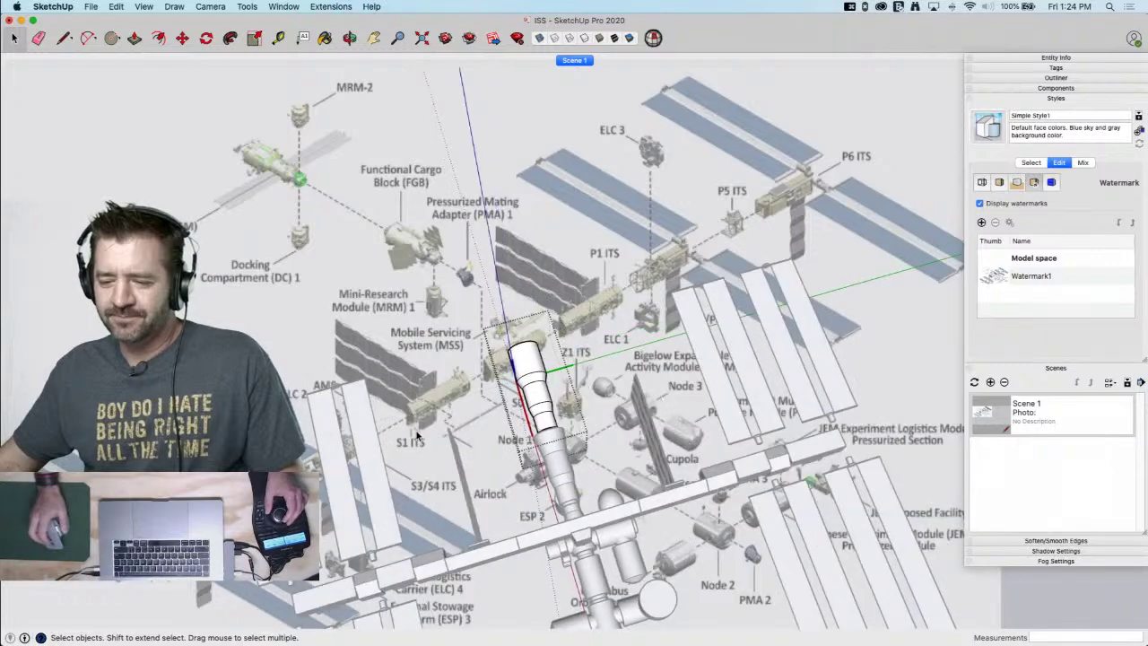
{"action": "key", "text": "super+3"}
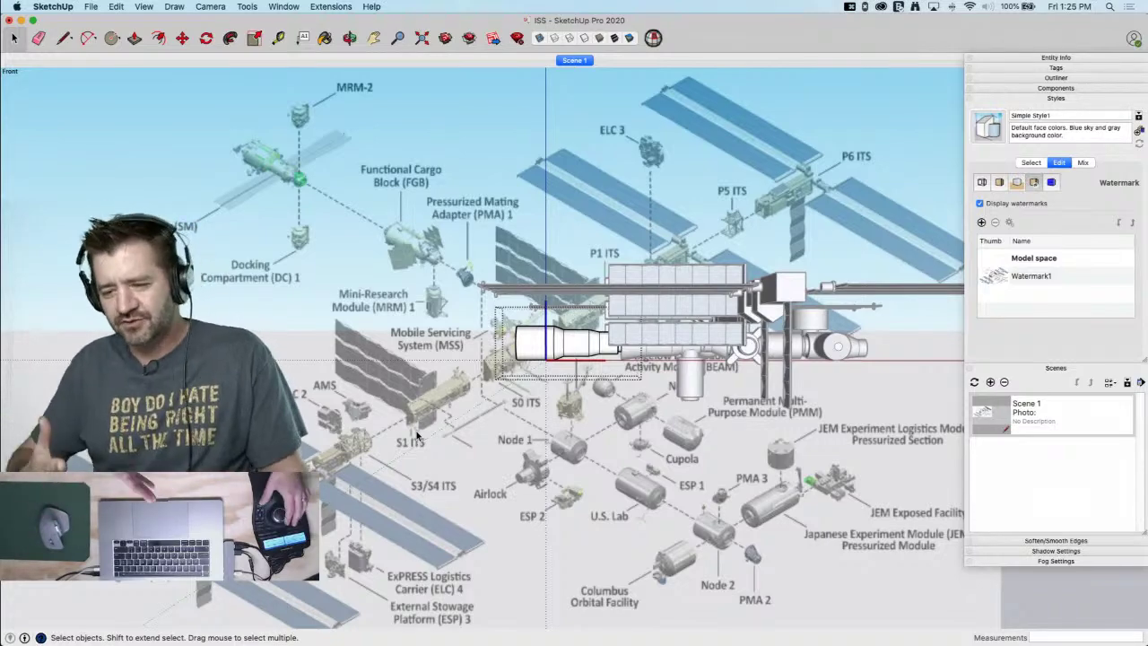
{"action": "middle_click_drag", "start_coordinate": [416, 437], "coordinate": [653, 430]}
{"action": "scroll", "coordinate": [653, 429], "scroll_direction": "up", "scroll_amount": 5}
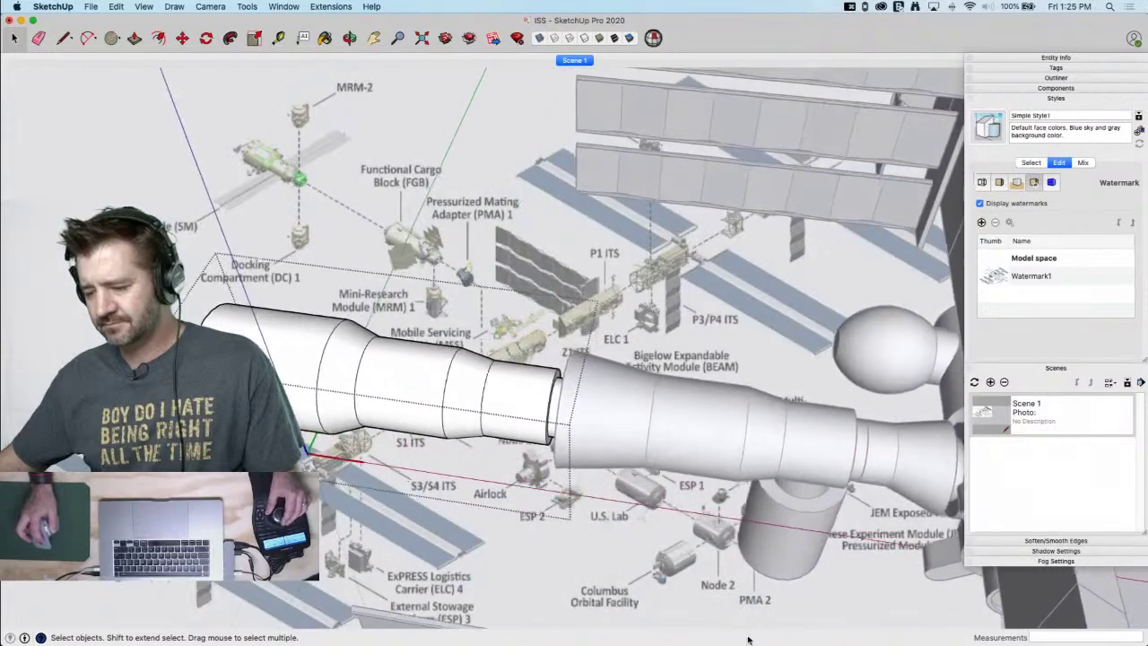
{"action": "middle_click_drag", "start_coordinate": [750, 574], "coordinate": [788, 525]}
{"action": "left_click", "coordinate": [787, 526]}
{"action": "key", "text": "m"}
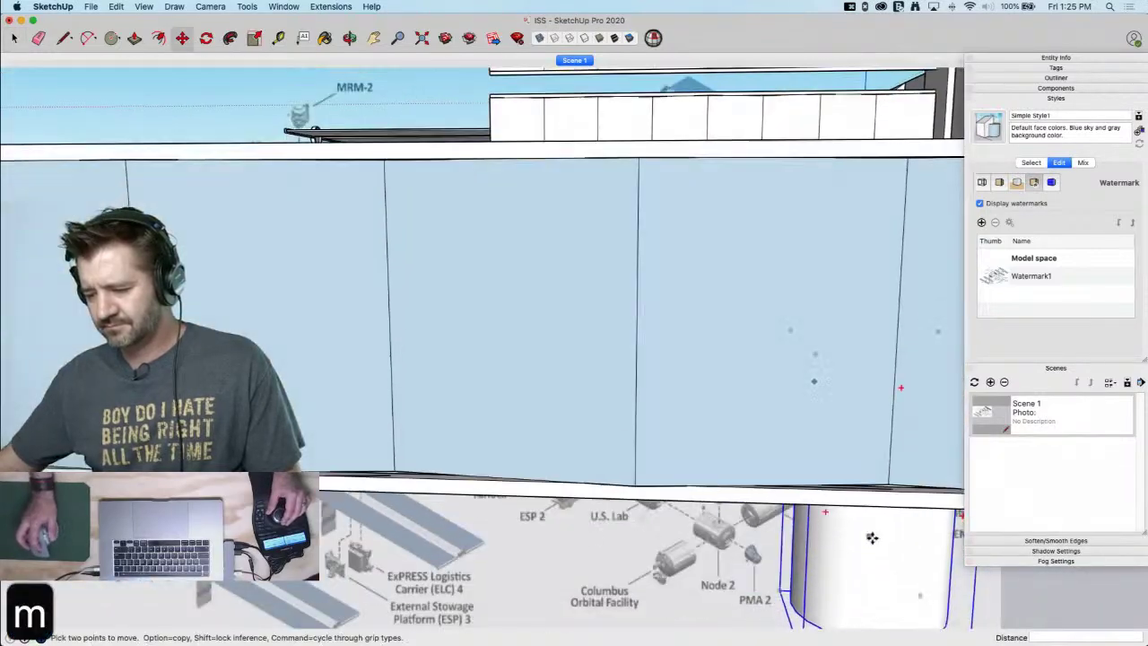
{"action": "middle_click_drag", "start_coordinate": [827, 586], "coordinate": [867, 575]}
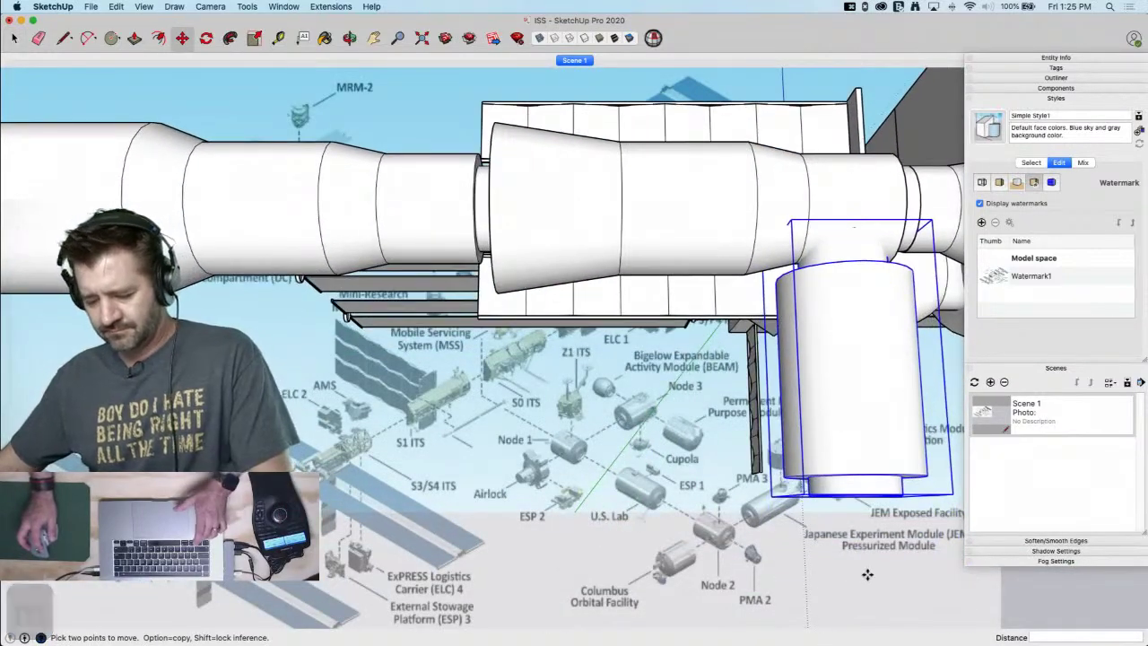
{"action": "left_click", "coordinate": [868, 575]}
{"action": "key", "text": "alt"}
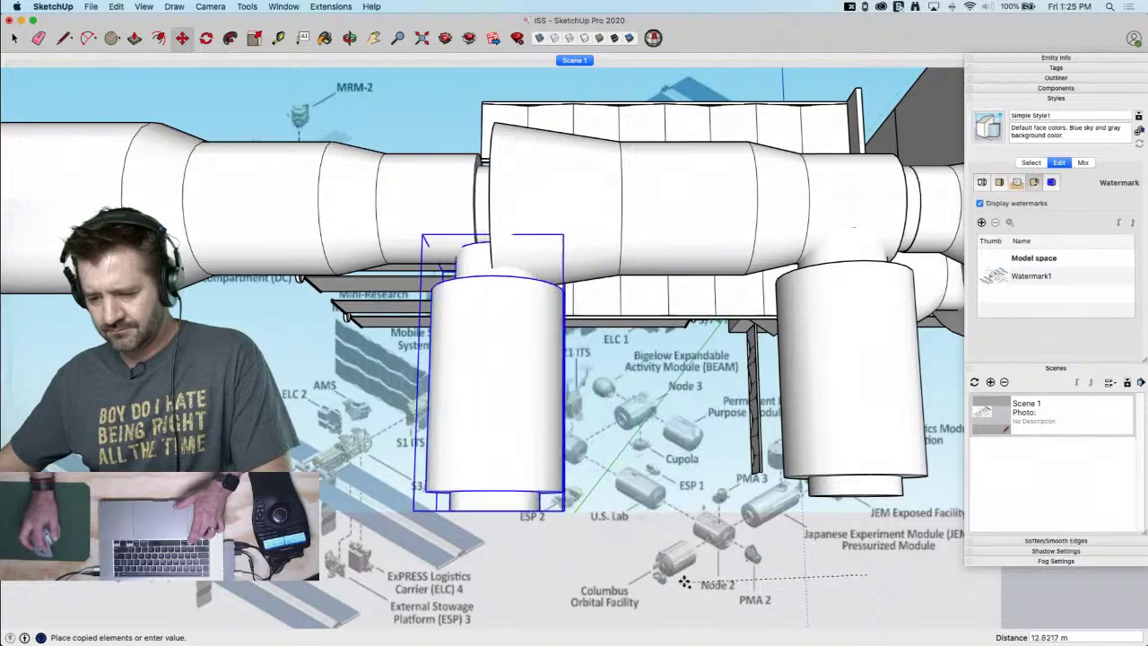
{"action": "left_click", "coordinate": [639, 585]}
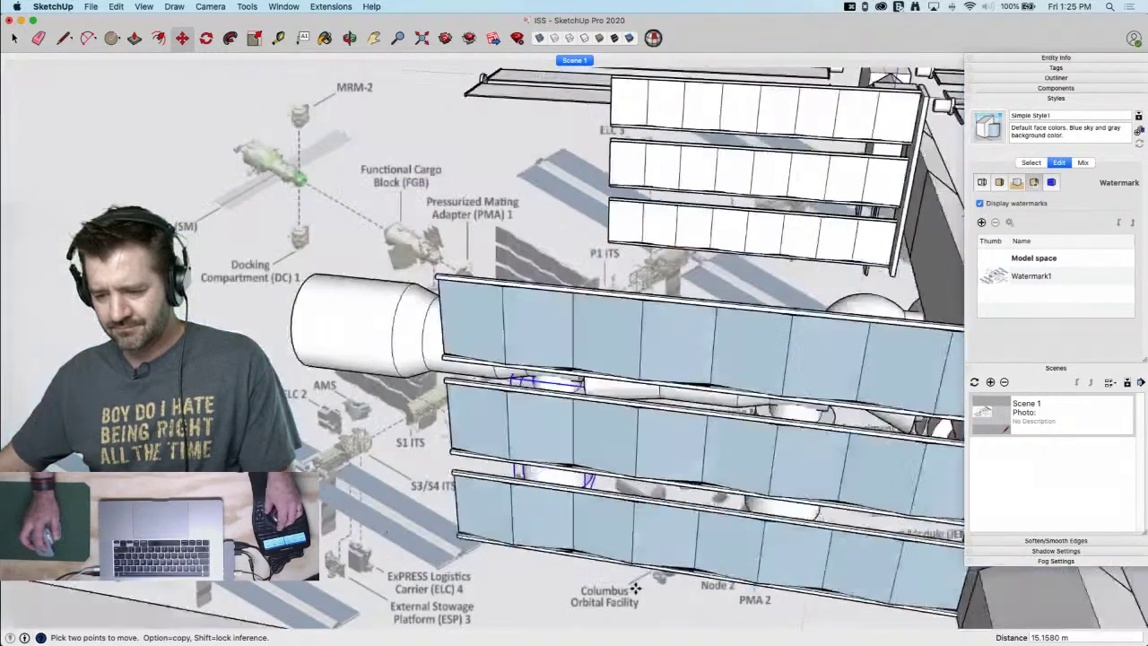
{"action": "key", "text": "space"}
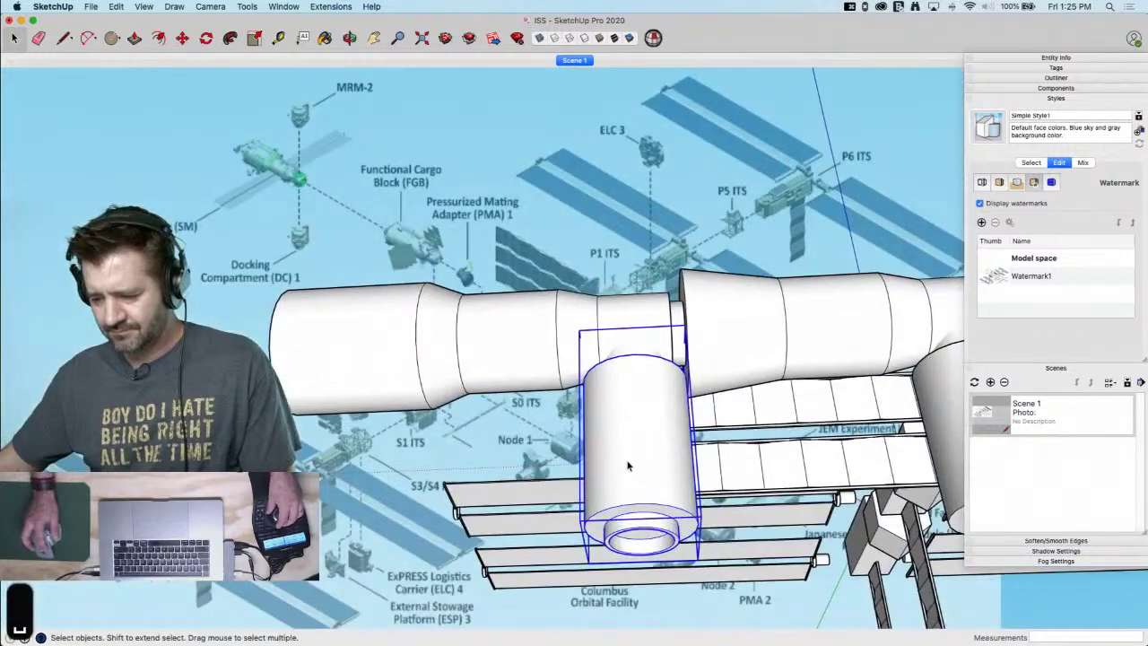
Shorten the copied vertical module by moving its lower end and docking ring up about 1.52 m inside the component
{"action": "double_click", "coordinate": [628, 464]}
{"action": "left_click_drag", "start_coordinate": [541, 491], "coordinate": [760, 631]}
{"action": "key", "text": "m"}
{"action": "middle_click_drag", "start_coordinate": [760, 632], "coordinate": [562, 468]}
{"action": "left_click", "coordinate": [612, 536]}
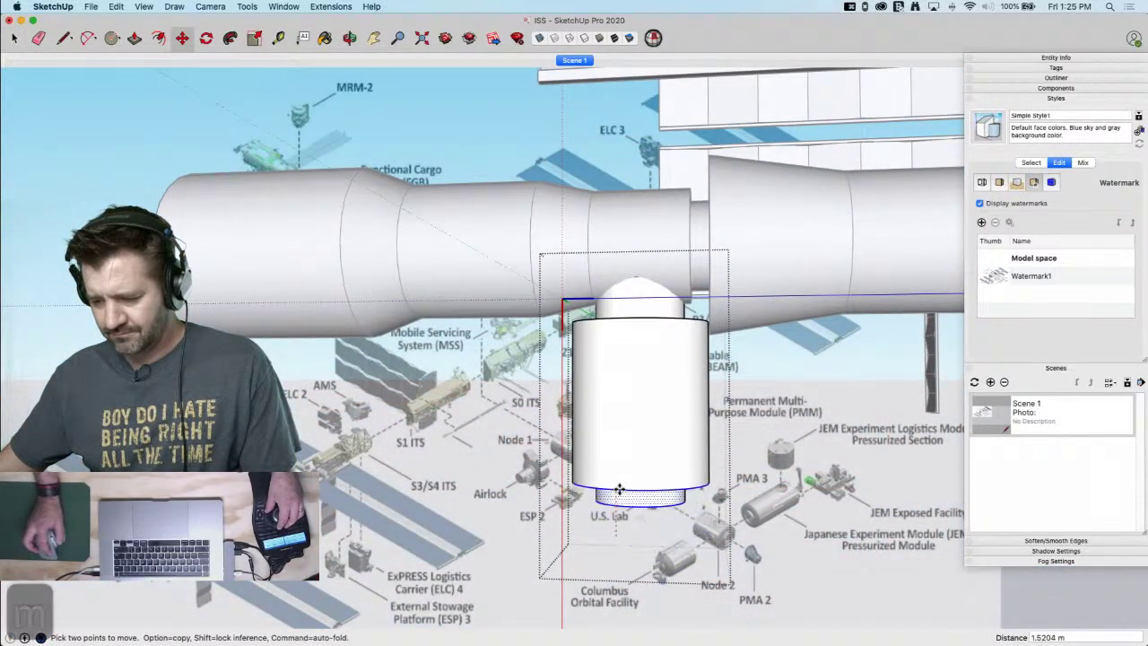
{"action": "key", "text": "space"}
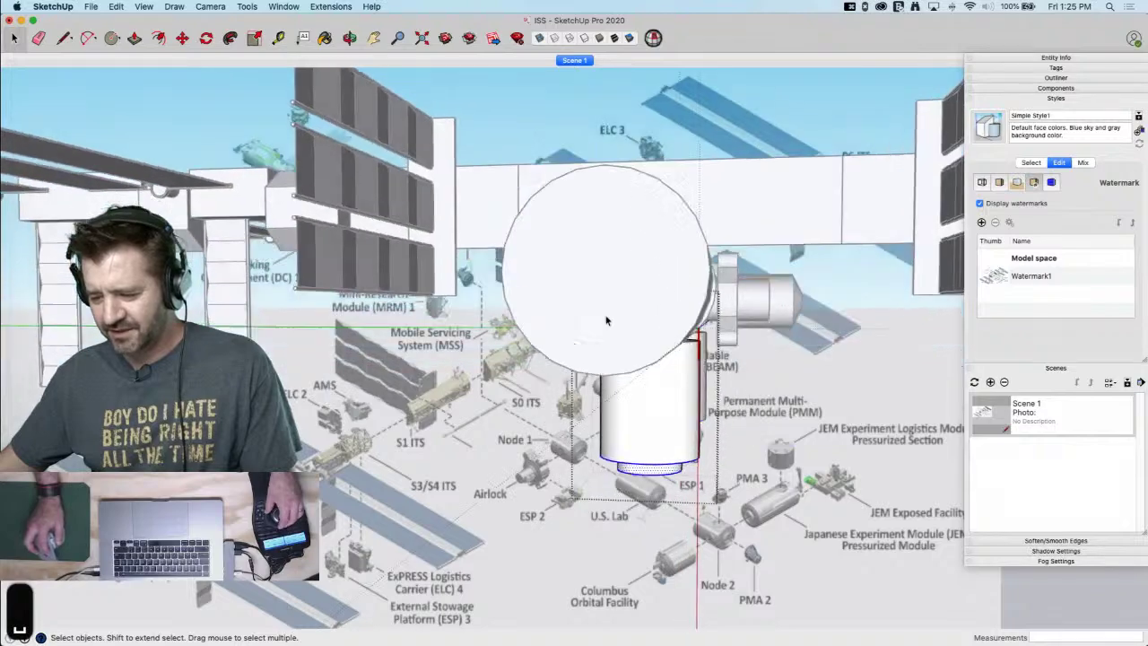
{"action": "left_click", "coordinate": [815, 542]}
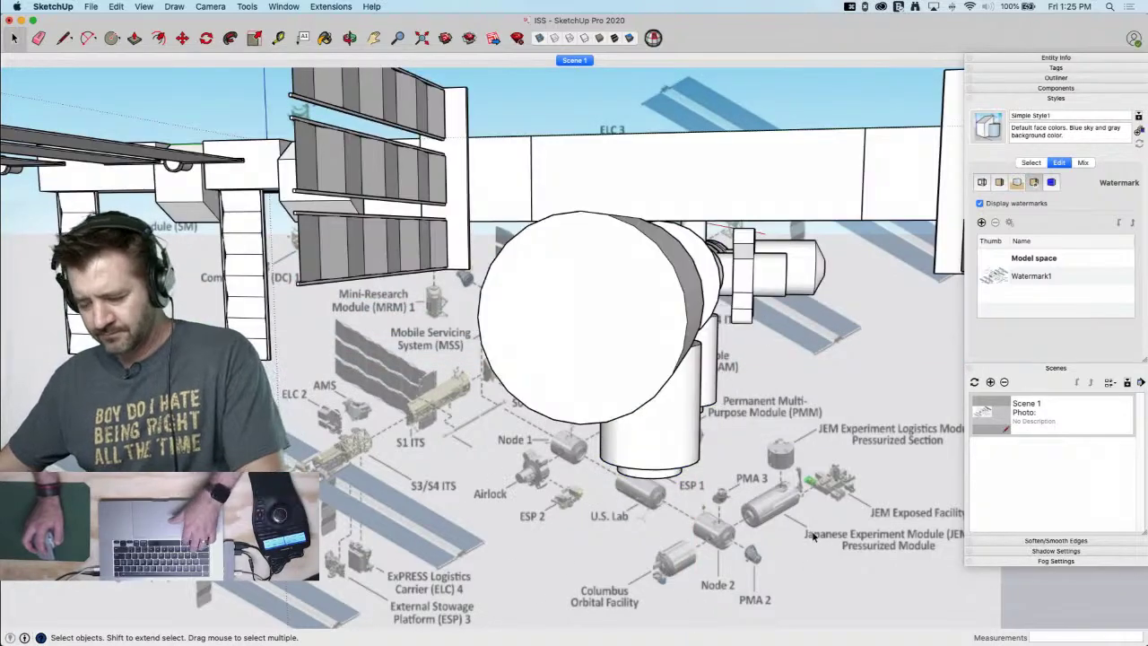
Undo the most recent edits
{"action": "key", "text": "super+z"}
{"action": "key", "text": "super+z"}
{"action": "key", "text": "super+z"}
{"action": "key", "text": "super+z"}
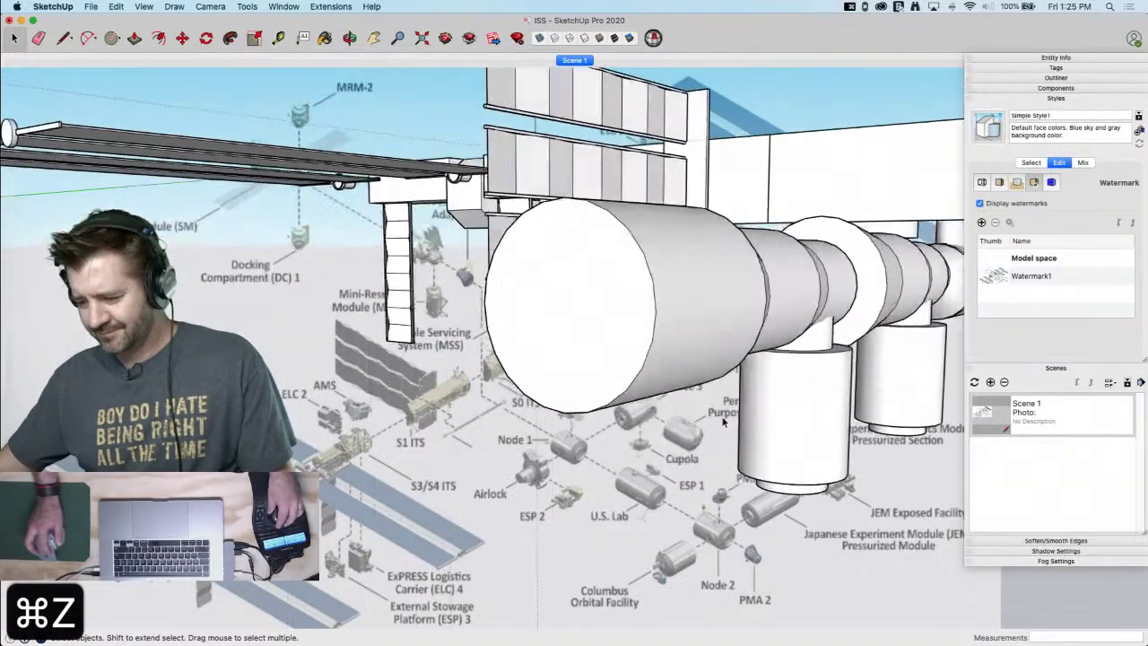
{"action": "key", "text": "super+z"}
Make the vertical module under the FGB unique and lengthen it by moving its lower end and docking ring downward
{"action": "right_click", "coordinate": [721, 371]}
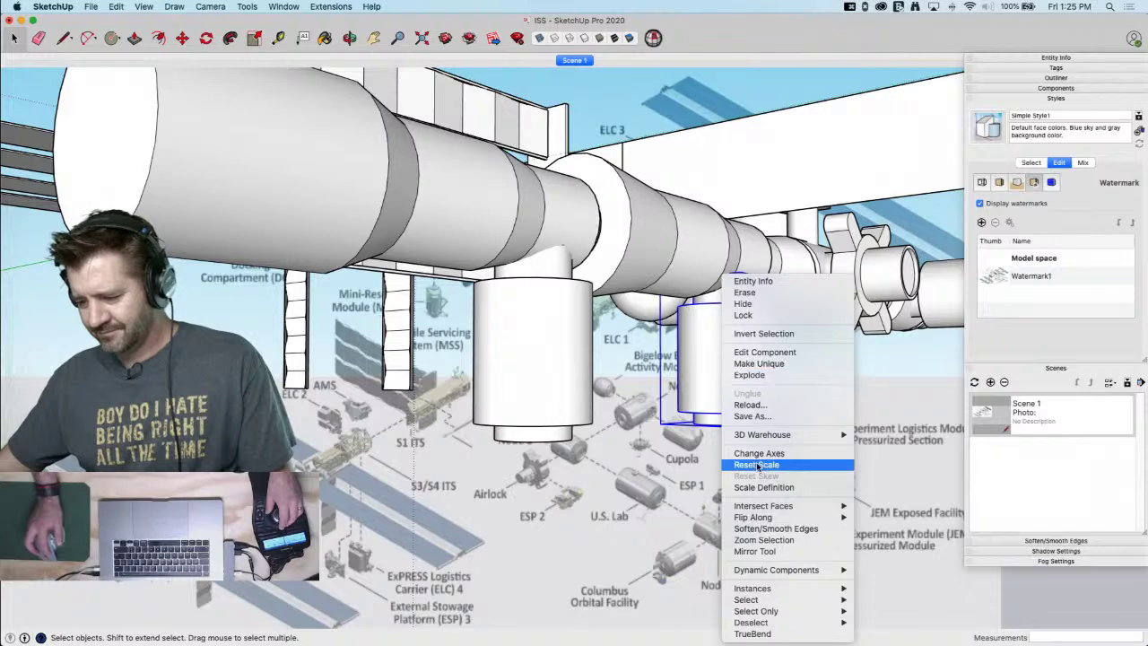
{"action": "left_click", "coordinate": [758, 364]}
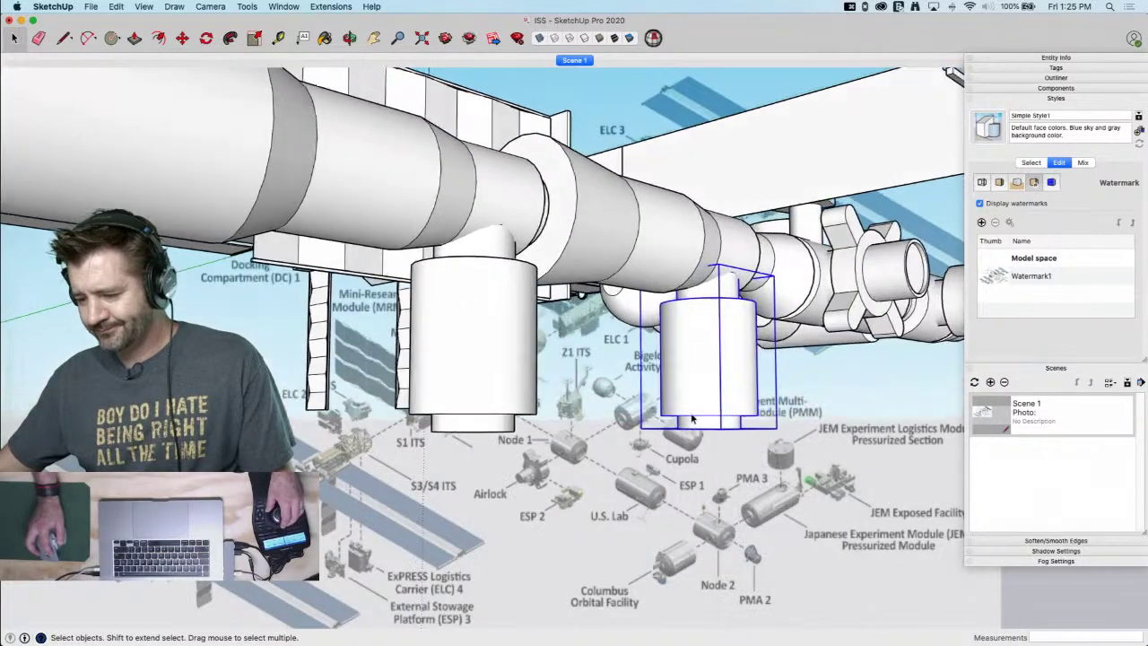
{"action": "double_click", "coordinate": [664, 429]}
{"action": "key", "text": "m"}
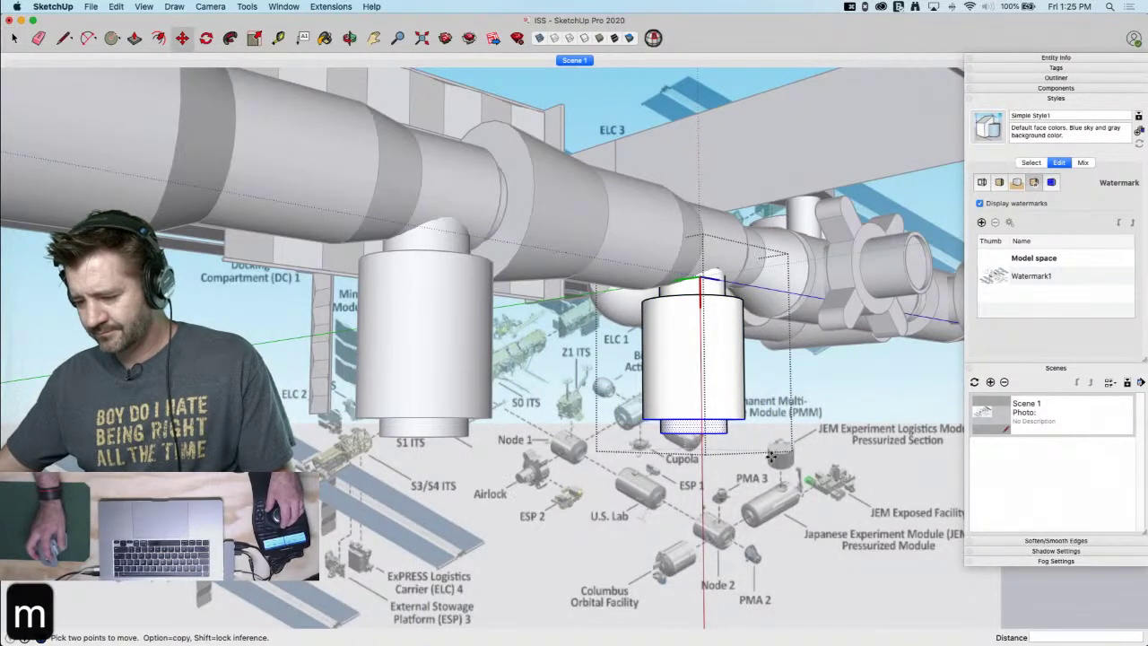
{"action": "left_click", "coordinate": [773, 480]}
{"action": "left_click", "coordinate": [773, 505]}
{"action": "key", "text": "space"}
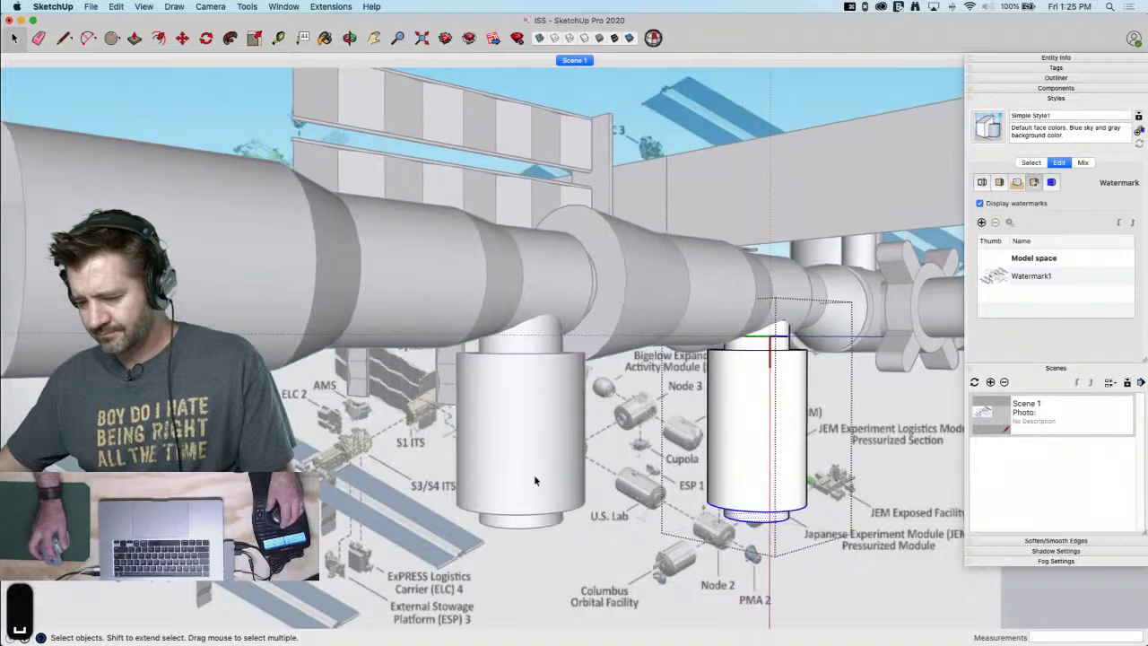
{"action": "left_click", "coordinate": [533, 475]}
Rotate a copy of the shorter vertical module 180° around the hull so it stands on the opposite side
{"action": "left_click", "coordinate": [562, 498]}
{"action": "middle_click_drag", "start_coordinate": [729, 574], "coordinate": [754, 583]}
{"action": "key", "text": "q"}
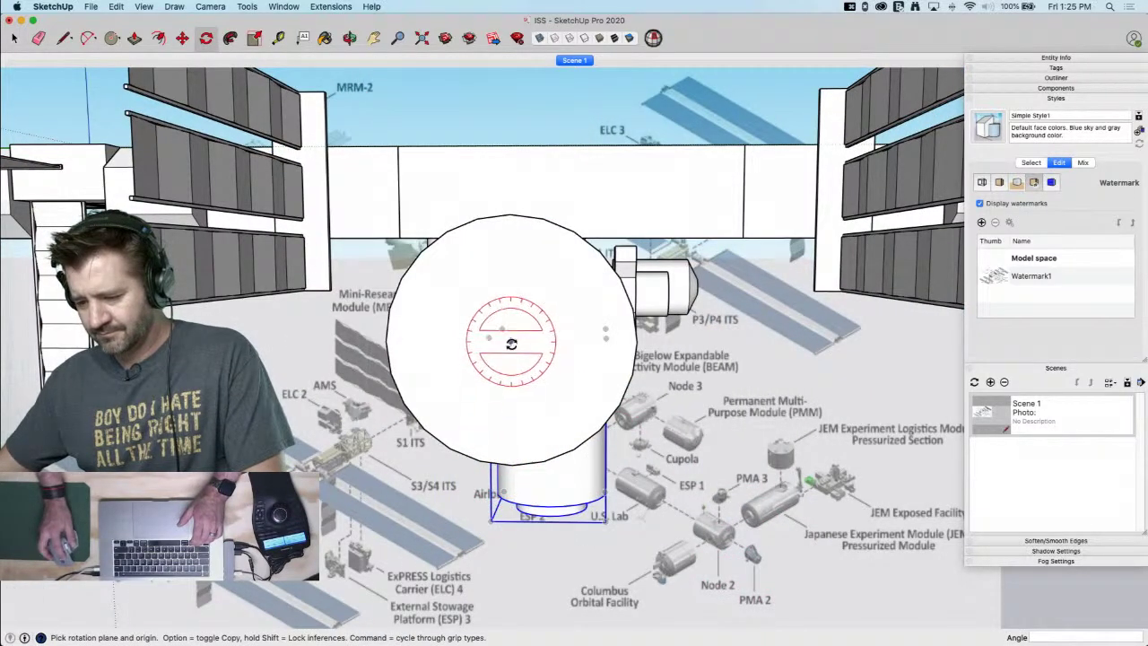
{"action": "left_click", "coordinate": [568, 340]}
{"action": "left_click", "coordinate": [460, 341]}
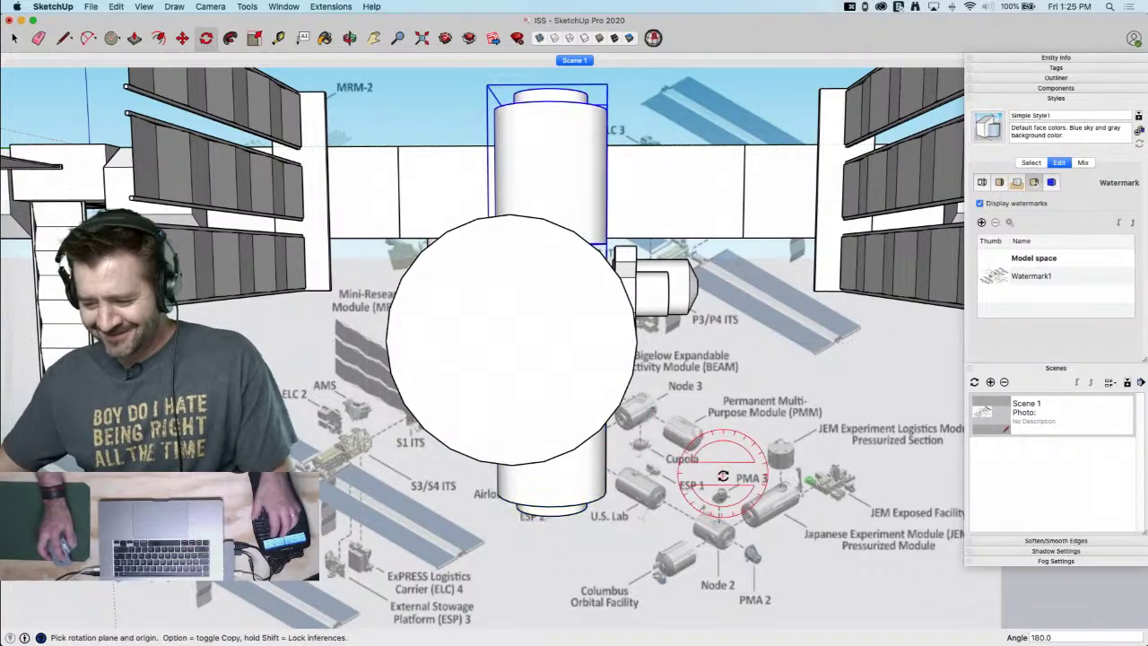
{"action": "key", "text": "space"}
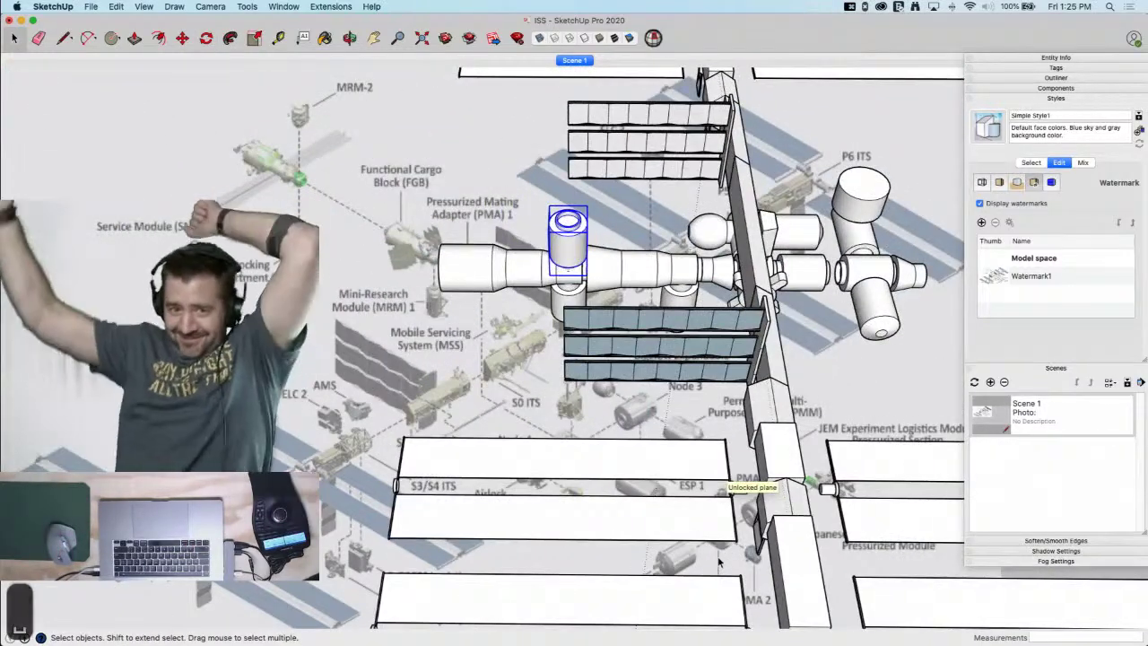
{"action": "middle_click_drag", "start_coordinate": [717, 561], "coordinate": [368, 339]}
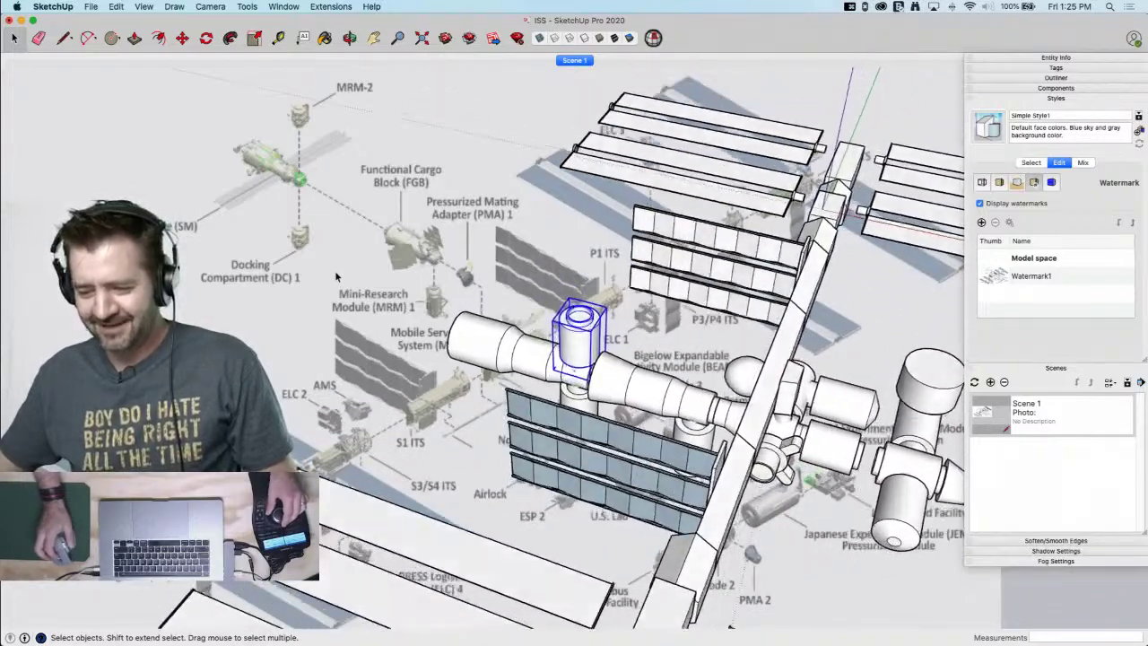
{"action": "middle_click_drag", "start_coordinate": [336, 276], "coordinate": [336, 276]}
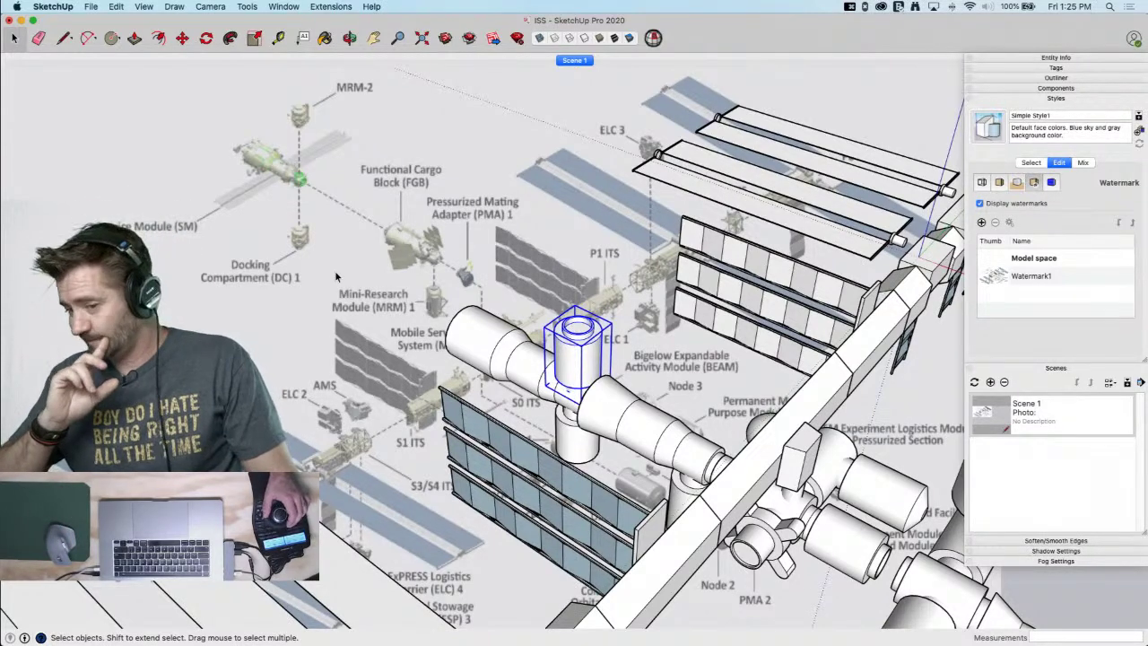
{"action": "middle_click_drag", "start_coordinate": [337, 276], "coordinate": [417, 327]}
{"action": "scroll", "coordinate": [418, 326], "scroll_direction": "up", "scroll_amount": 4}
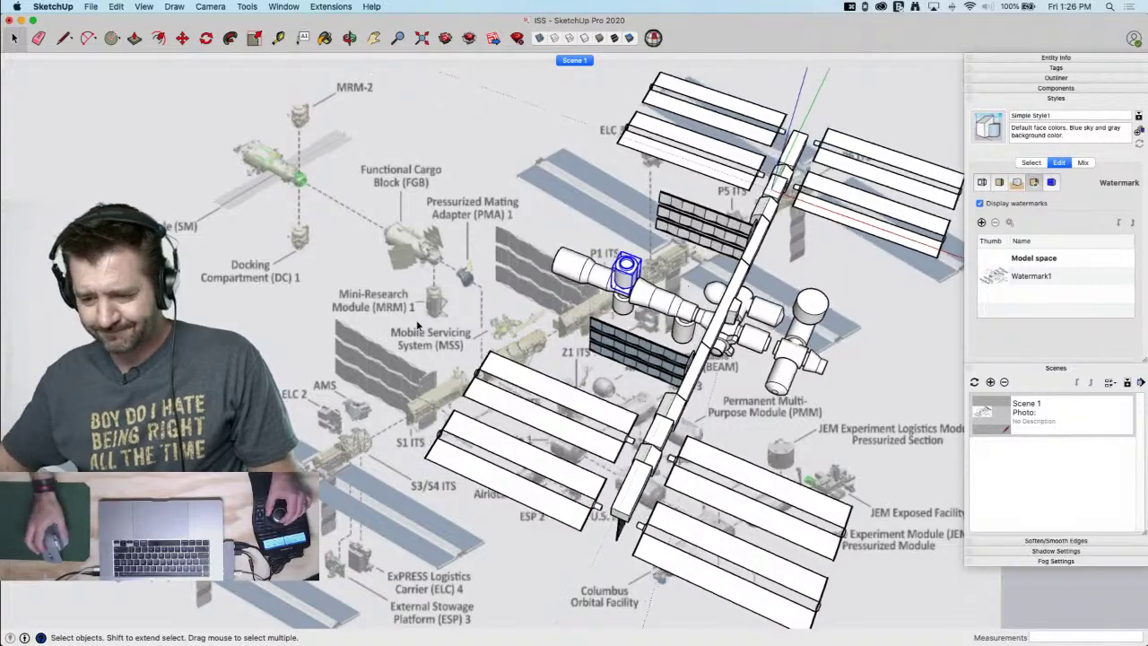
{"action": "scroll", "coordinate": [677, 332], "scroll_direction": "up", "scroll_amount": 5}
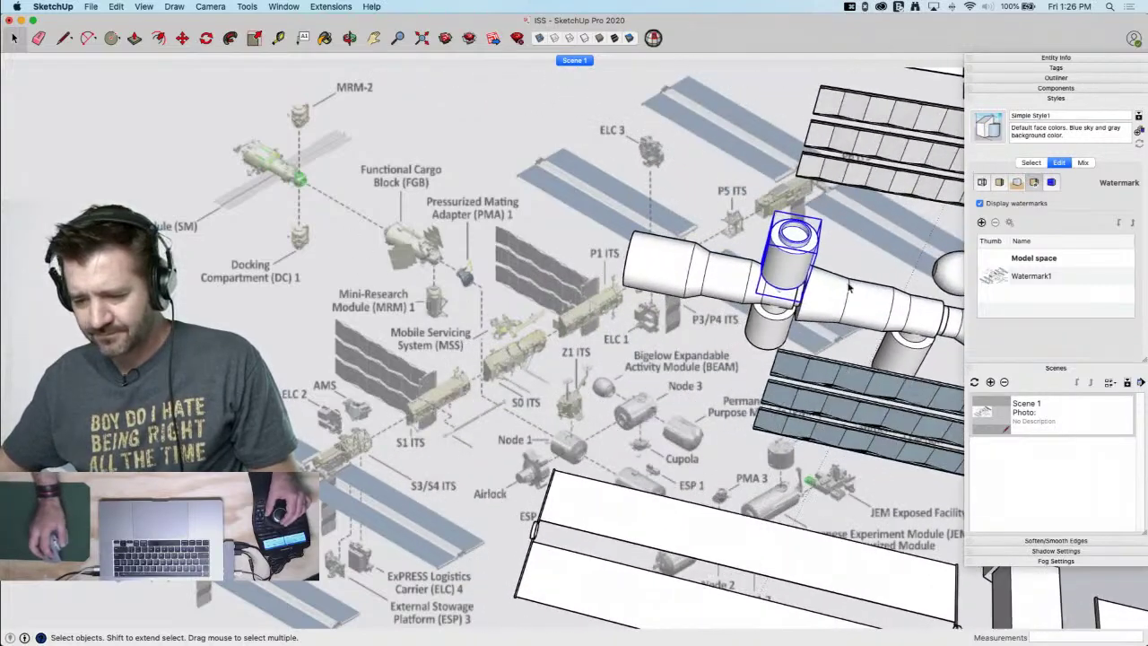
Draw a flat rectangular panel about 4.7 m wide and 24 m long, extending sideways from the Service Module's narrow hull section
{"action": "scroll", "coordinate": [790, 330], "scroll_direction": "up", "scroll_amount": 4}
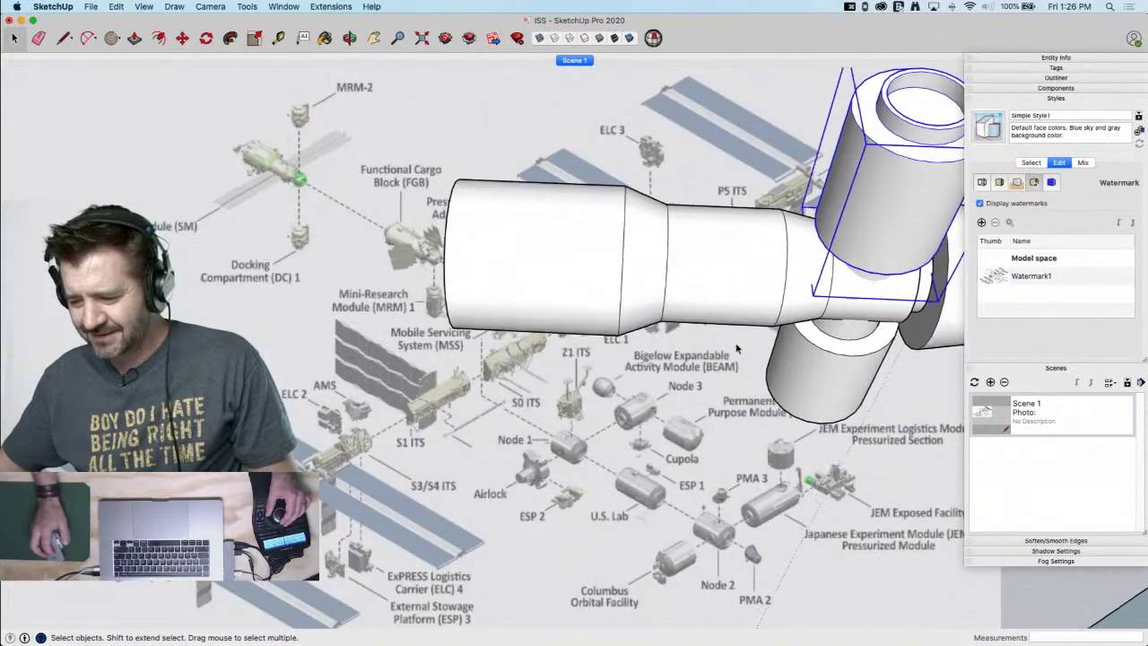
{"action": "middle_click_drag", "start_coordinate": [702, 313], "coordinate": [752, 286]}
{"action": "key", "text": "l"}
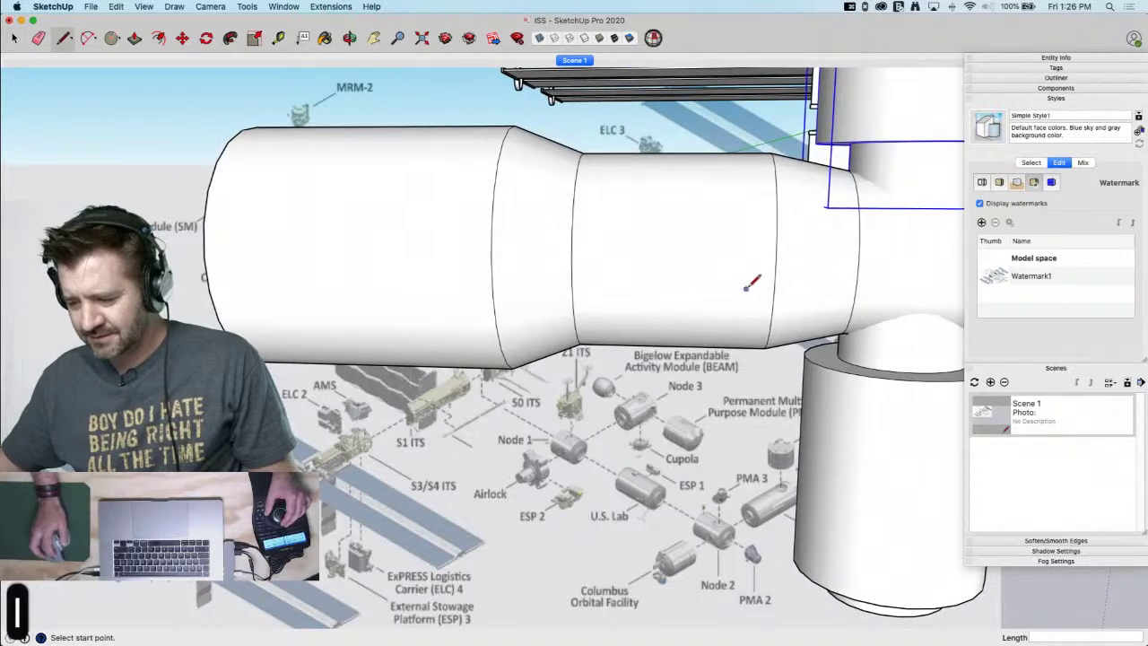
{"action": "middle_click_drag", "start_coordinate": [780, 244], "coordinate": [812, 260]}
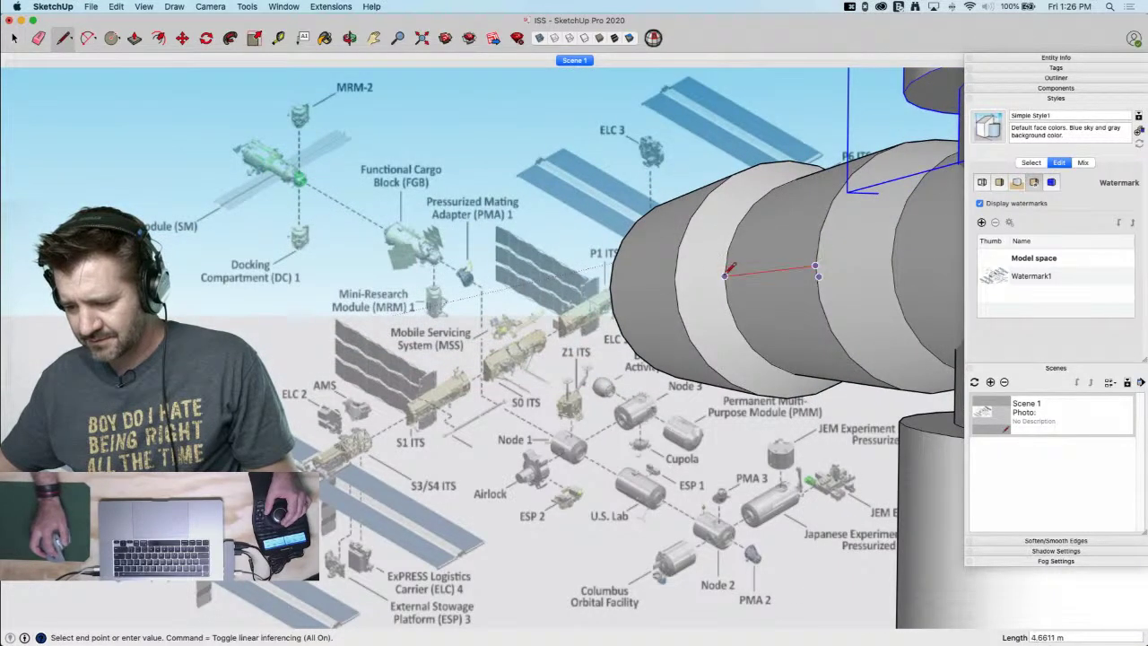
{"action": "scroll", "coordinate": [728, 271], "scroll_direction": "down", "scroll_amount": 10}
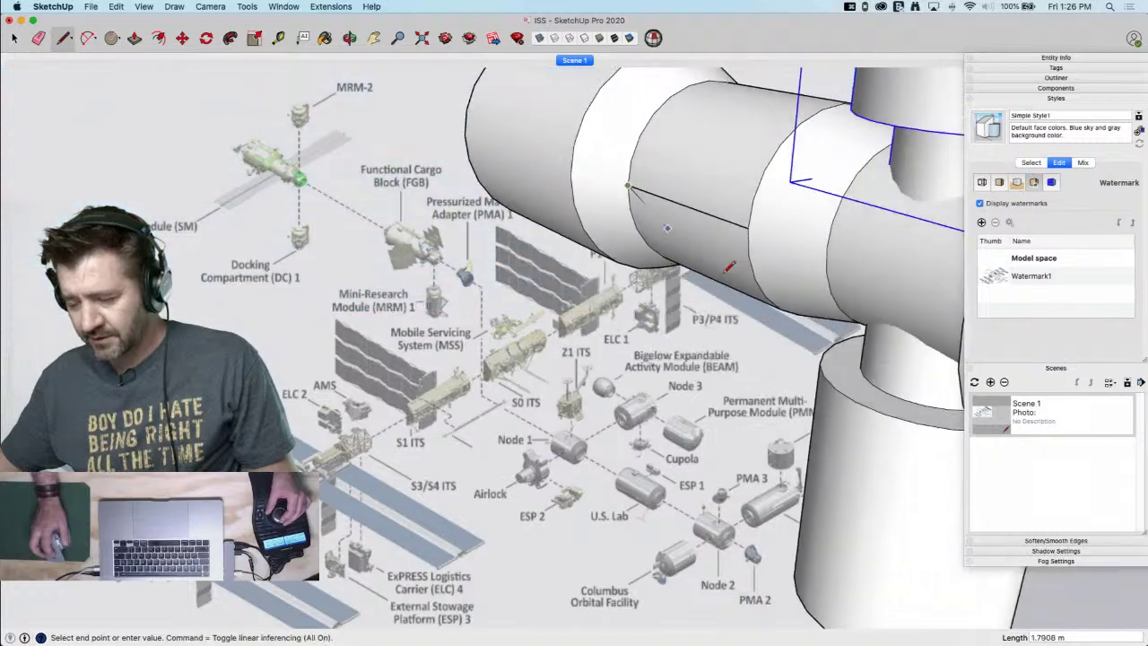
{"action": "scroll", "coordinate": [543, 361], "scroll_direction": "down", "scroll_amount": 10}
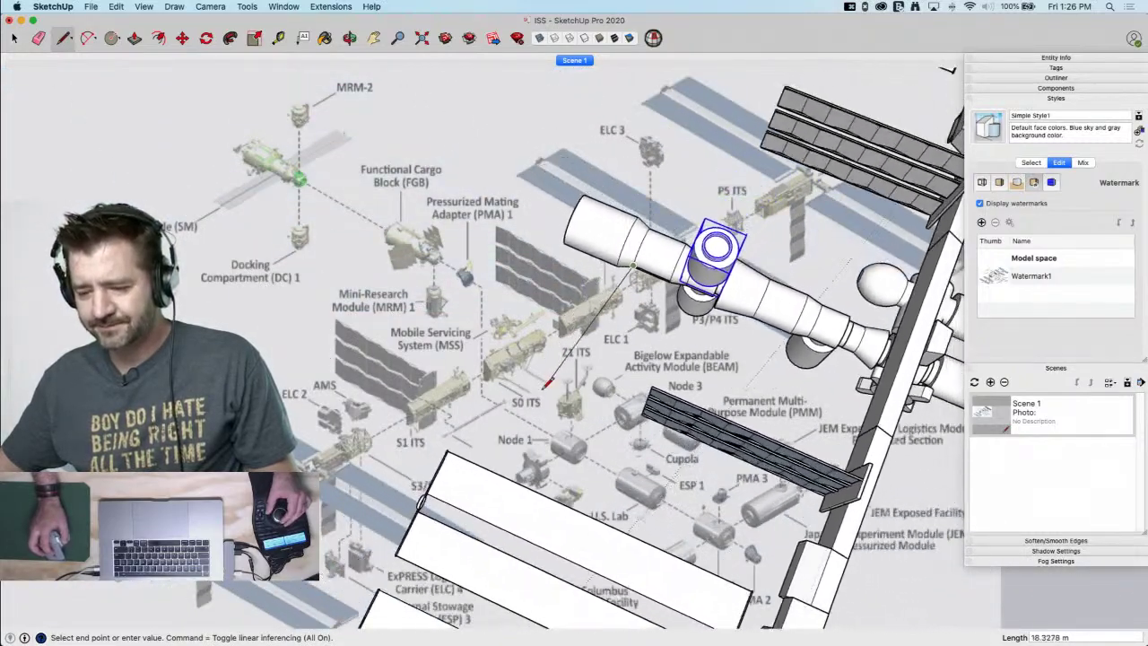
{"action": "middle_click_drag", "start_coordinate": [597, 384], "coordinate": [778, 325]}
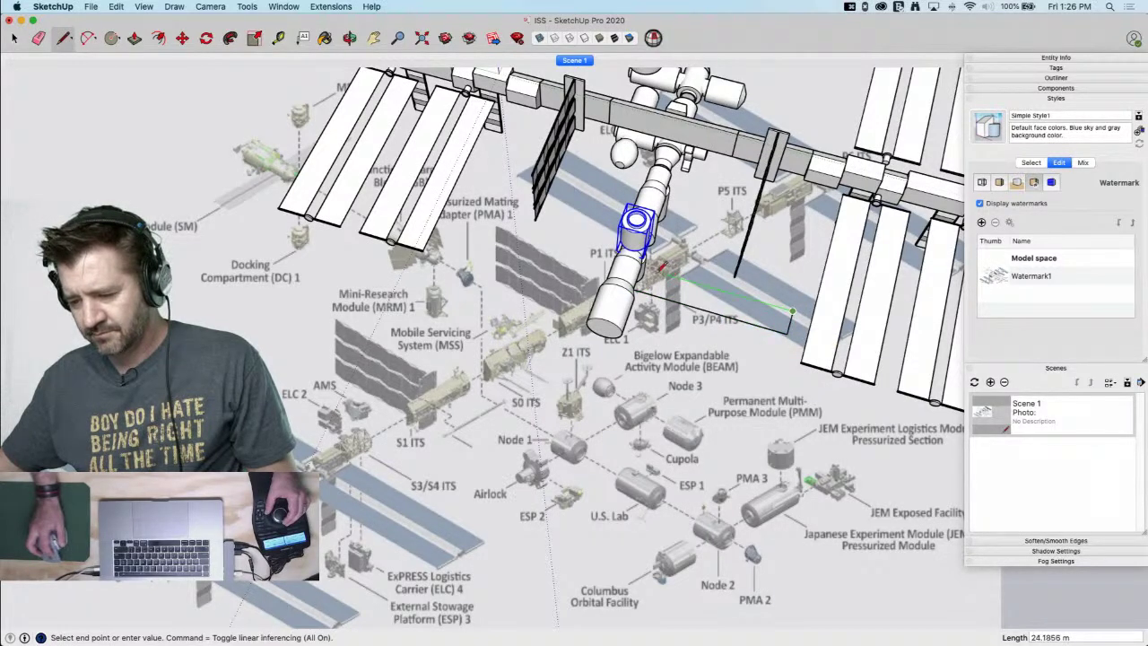
{"action": "left_click", "coordinate": [642, 268]}
{"action": "key", "text": "space"}
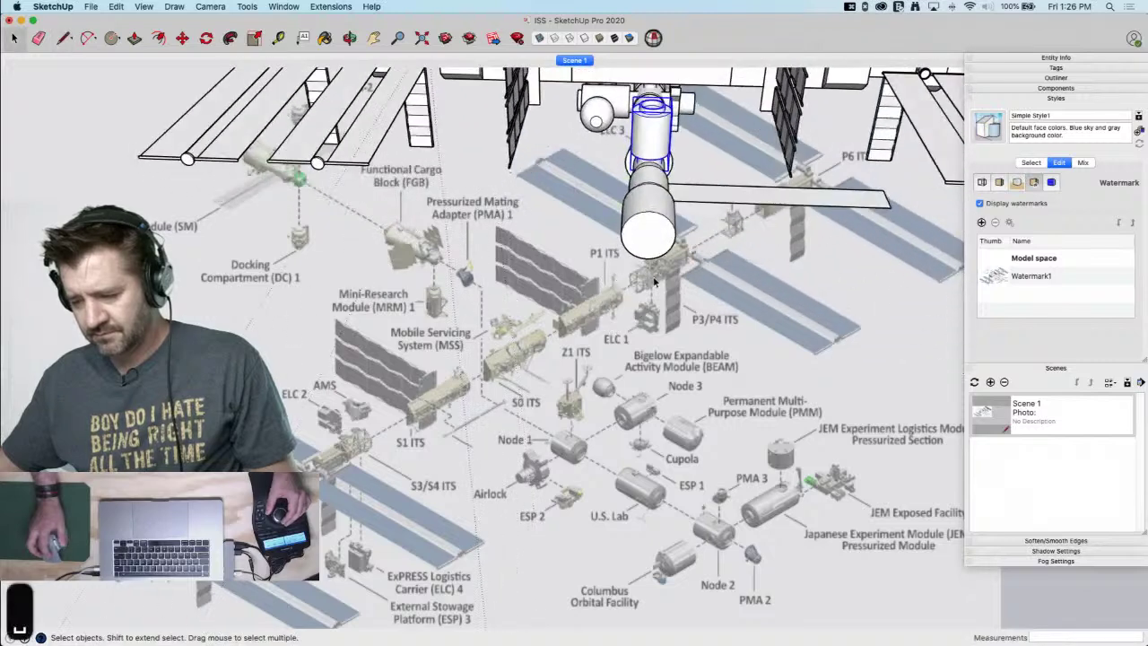
Divide the panel across its middle and outline a strip about 0.5 m wide along one long edge of the outer half
{"action": "scroll", "coordinate": [779, 246], "scroll_direction": "up", "scroll_amount": 10}
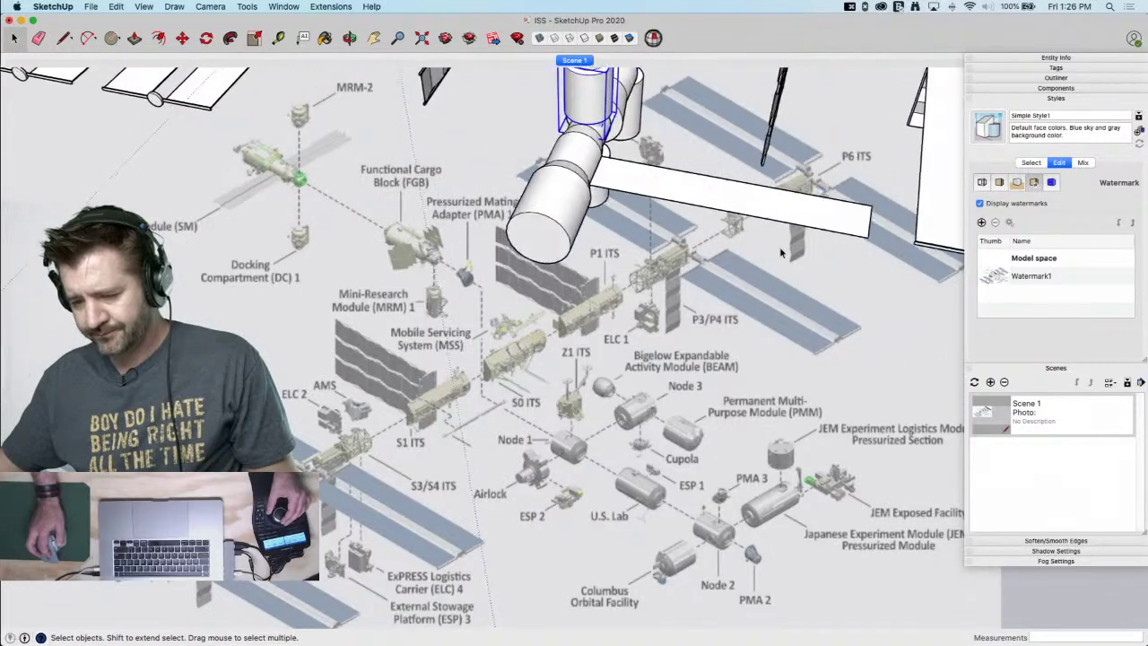
{"action": "key", "text": "l"}
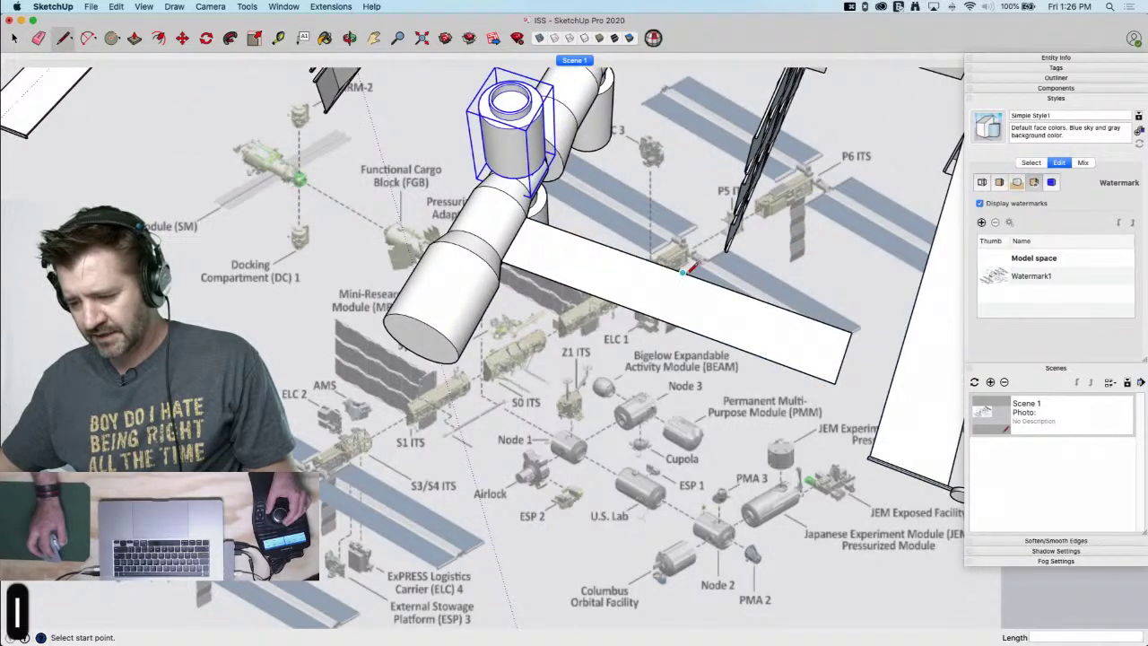
{"action": "left_click", "coordinate": [662, 320]}
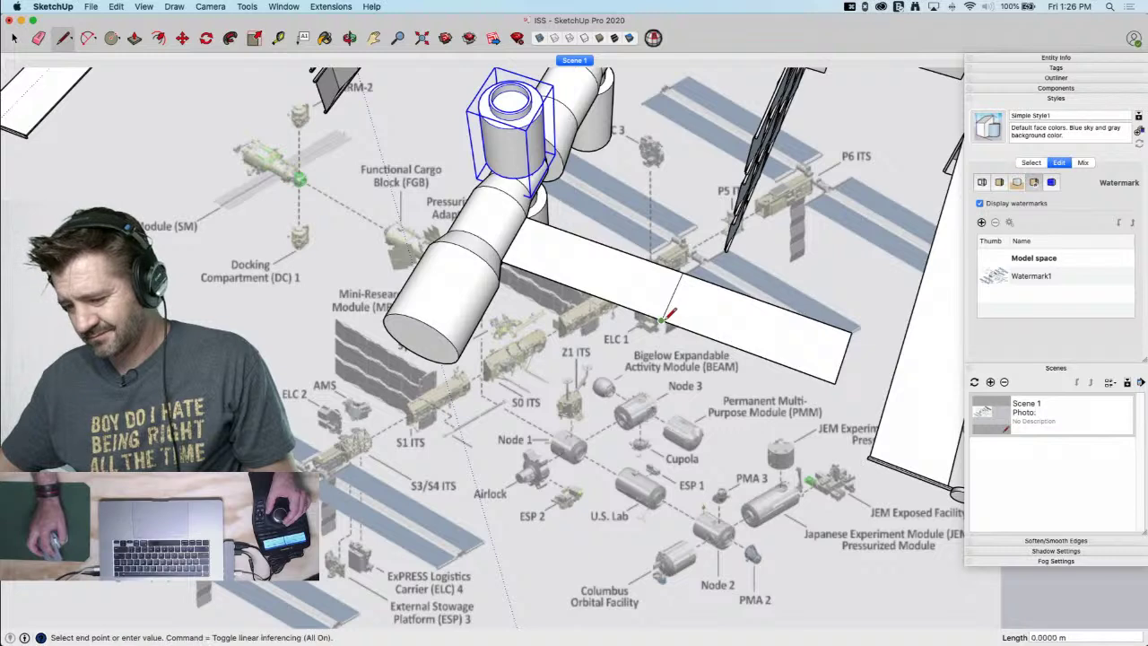
{"action": "scroll", "coordinate": [662, 320], "scroll_direction": "up", "scroll_amount": 2}
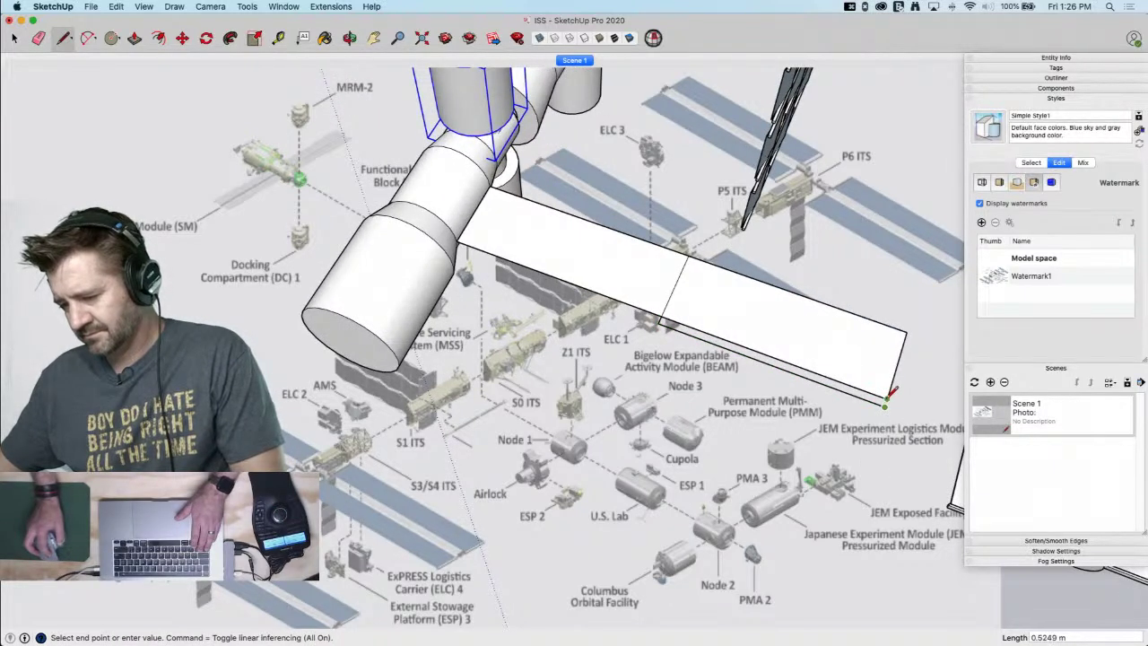
{"action": "left_click", "coordinate": [885, 404]}
{"action": "key", "text": "space"}
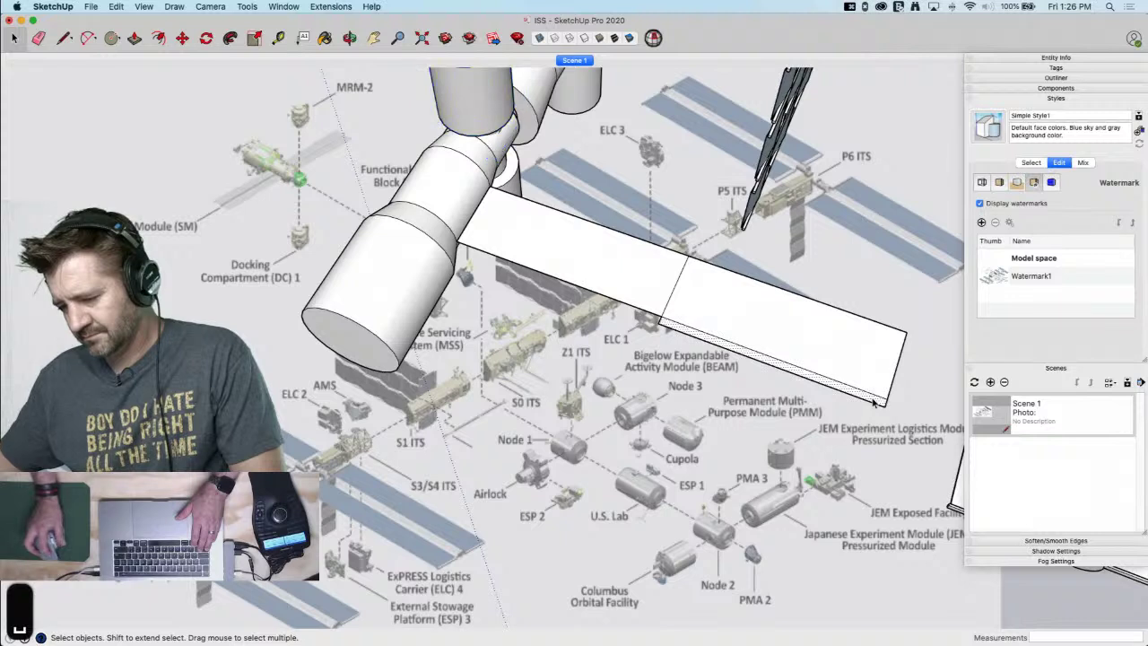
Copy the narrow strip to the opposite long edge of the outer half and erase the internal dividing lines
{"action": "key", "text": "m"}
{"action": "left_click", "coordinate": [885, 411]}
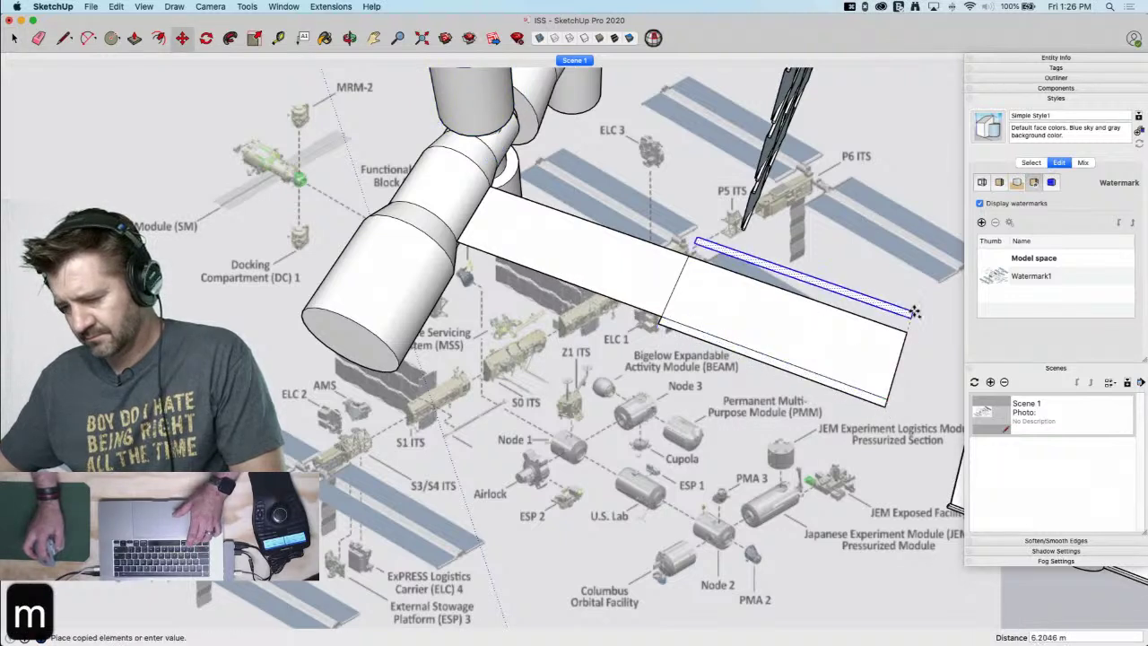
{"action": "key", "text": "e"}
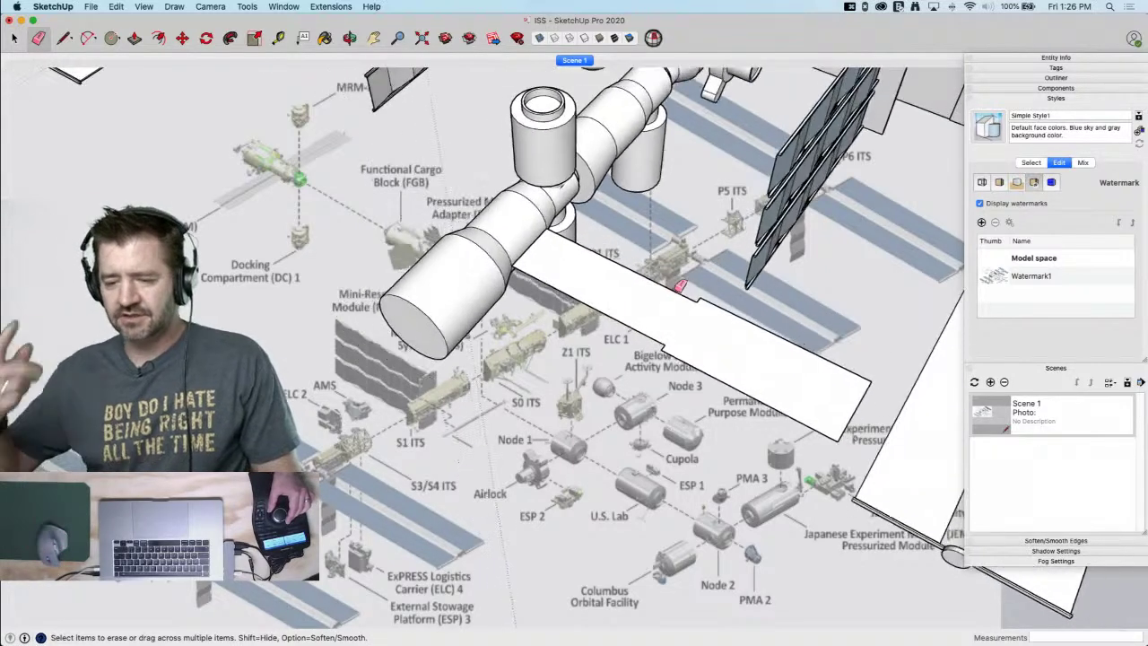
Rotate a copy of the stepped solar panel 180° around the Service Module's end-face center to the opposite side of the hull
{"action": "middle_click_drag", "start_coordinate": [679, 285], "coordinate": [657, 304]}
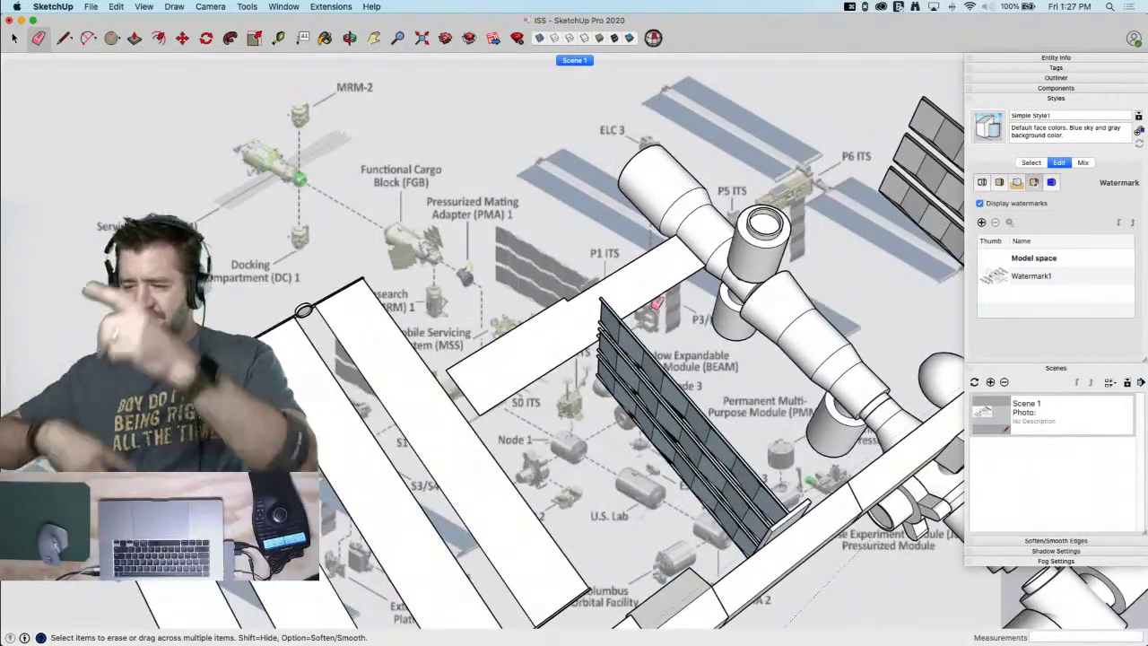
{"action": "mouse_move", "coordinate": [657, 303]}
{"action": "middle_mouse_down"}
{"action": "mouse_move", "coordinate": [642, 269]}
{"action": "mouse_move", "coordinate": [646, 314]}
{"action": "mouse_move", "coordinate": [563, 317]}
{"action": "mouse_move", "coordinate": [557, 335]}
{"action": "middle_mouse_up"}
{"action": "key", "text": "space"}
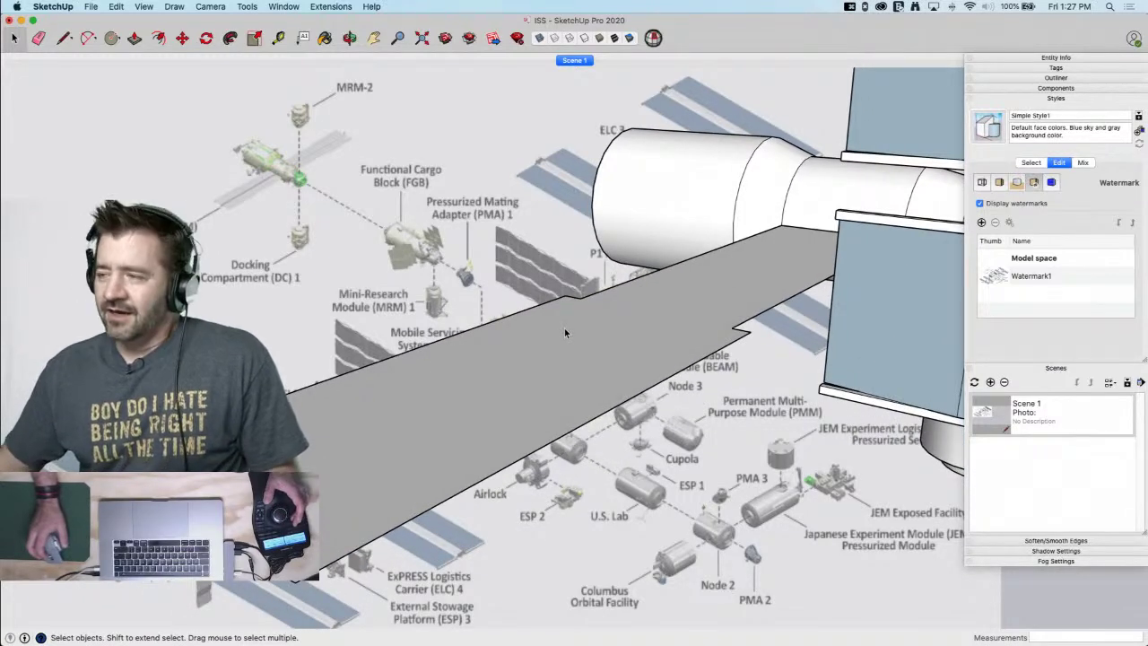
{"action": "middle_click_drag", "start_coordinate": [564, 328], "coordinate": [561, 396]}
{"action": "left_click", "coordinate": [566, 331]}
{"action": "key", "text": "q"}
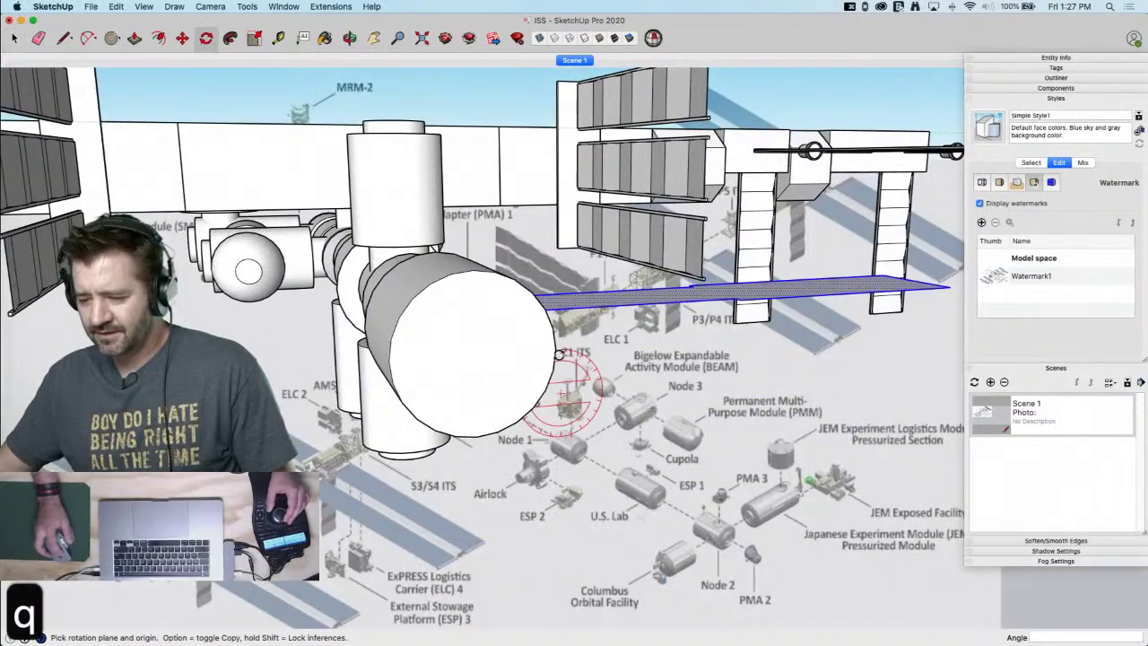
{"action": "left_click", "coordinate": [477, 353]}
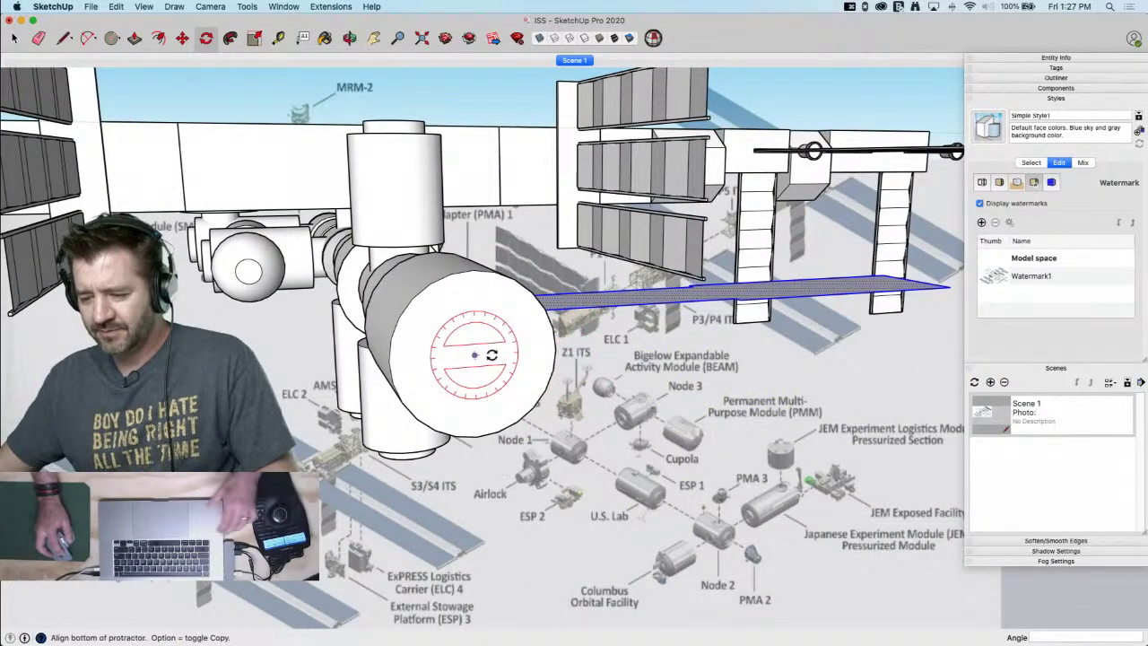
{"action": "left_click", "coordinate": [510, 357]}
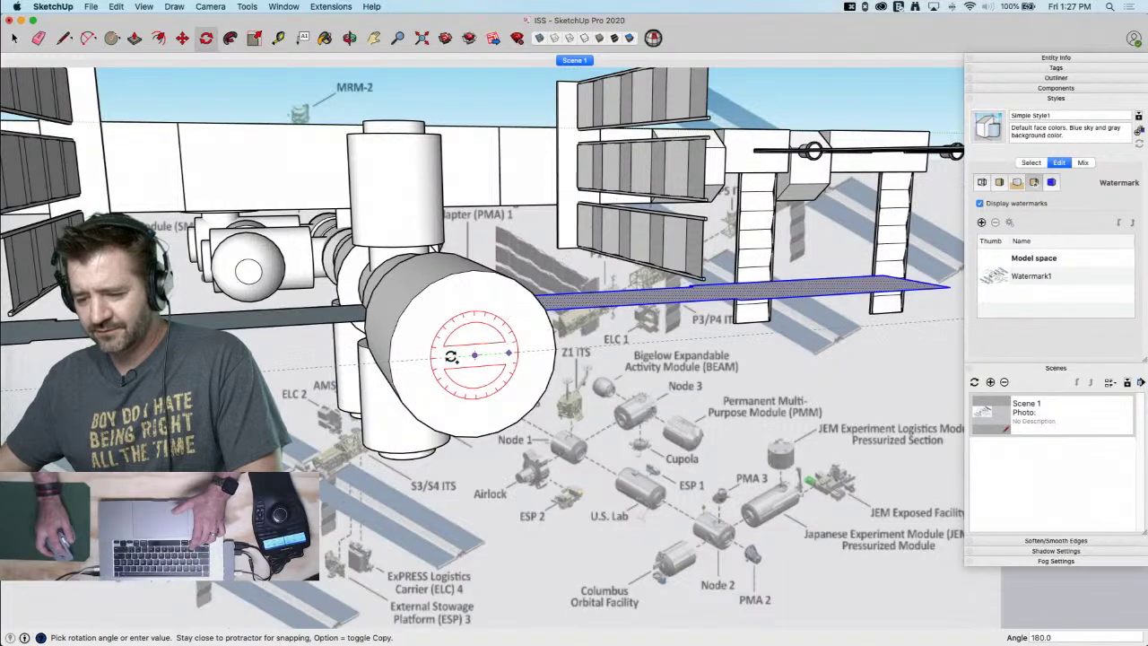
{"action": "left_click", "coordinate": [528, 393]}
{"action": "key", "text": "space"}
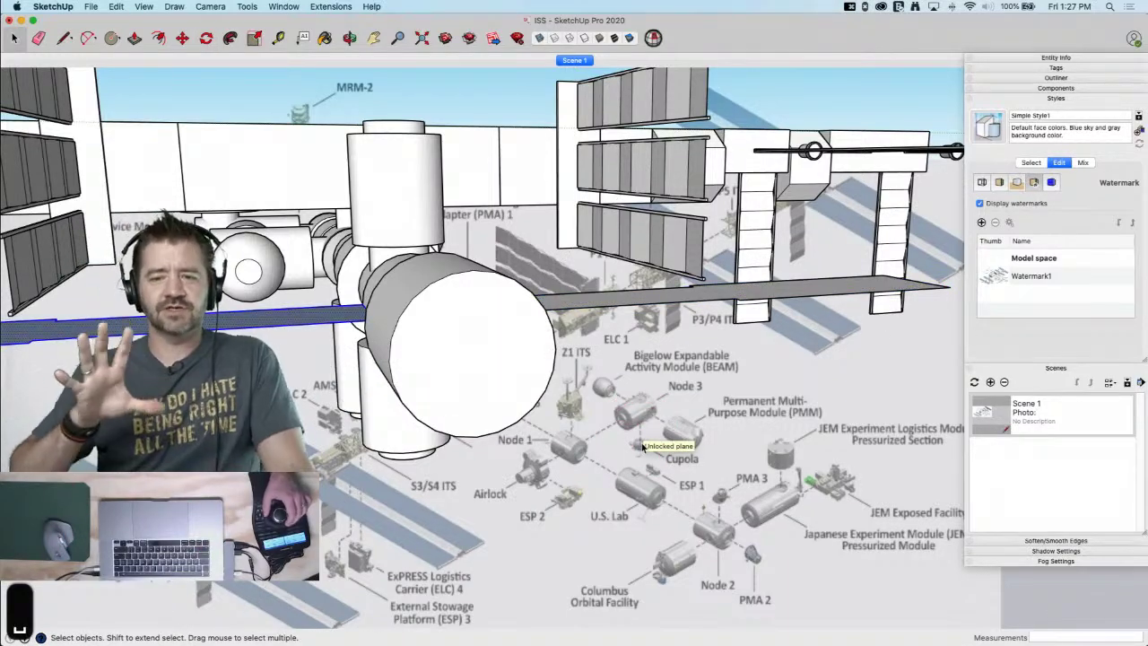
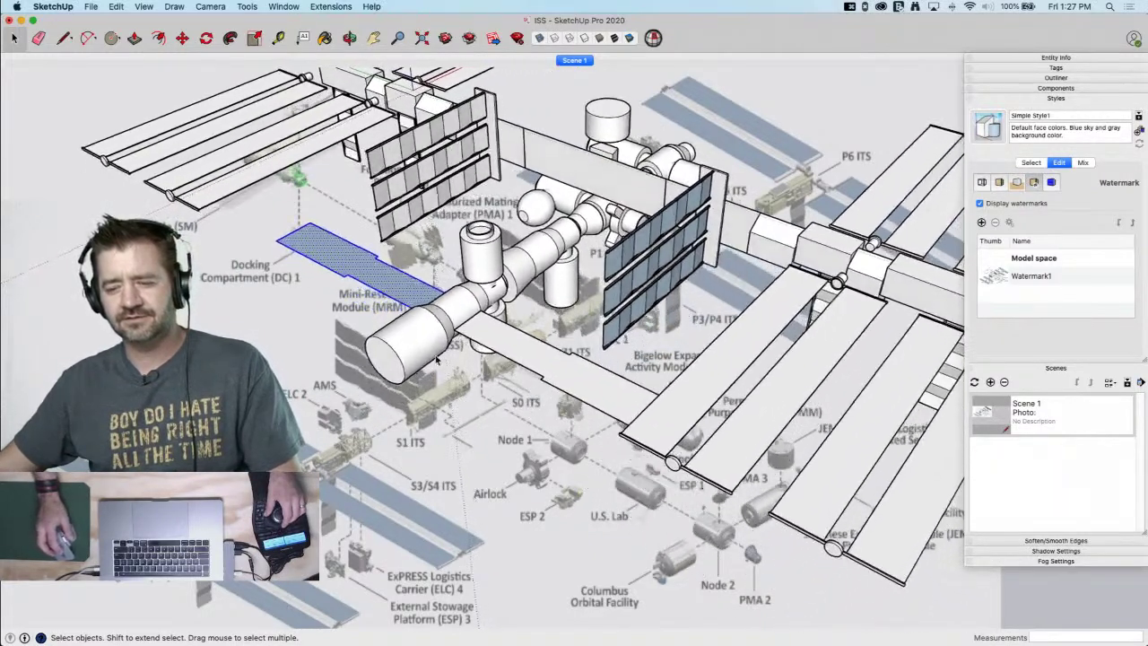
Reverse the face of the rotated solar panel copy
{"action": "middle_click_drag", "start_coordinate": [401, 336], "coordinate": [379, 258]}
{"action": "right_click", "coordinate": [379, 258]}
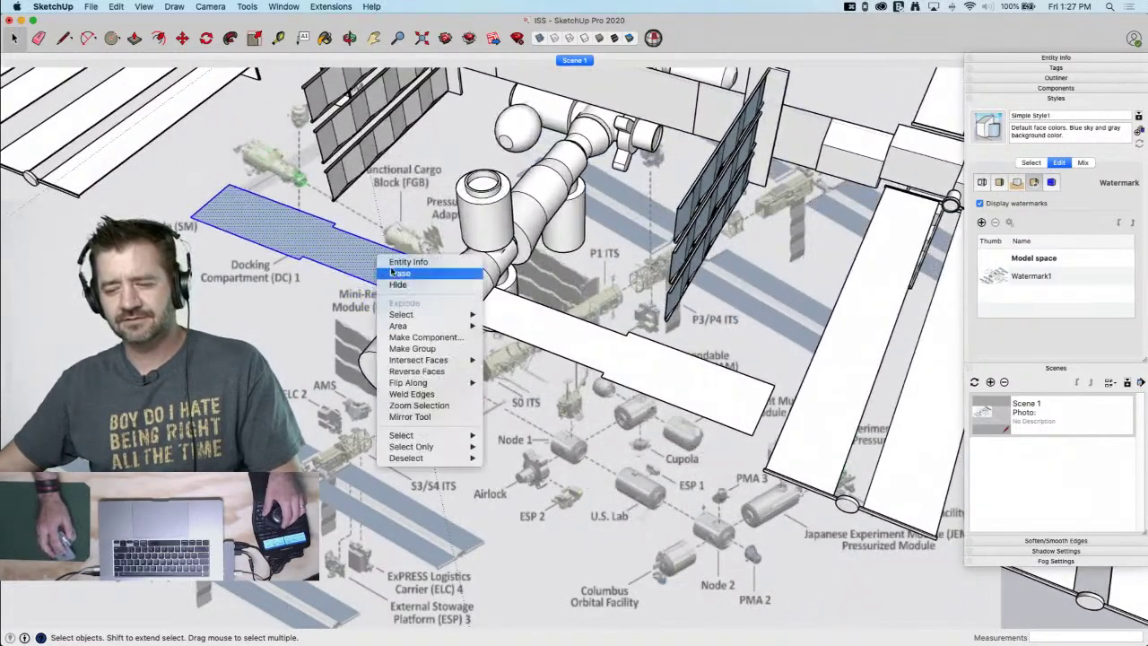
{"action": "left_click", "coordinate": [416, 370]}
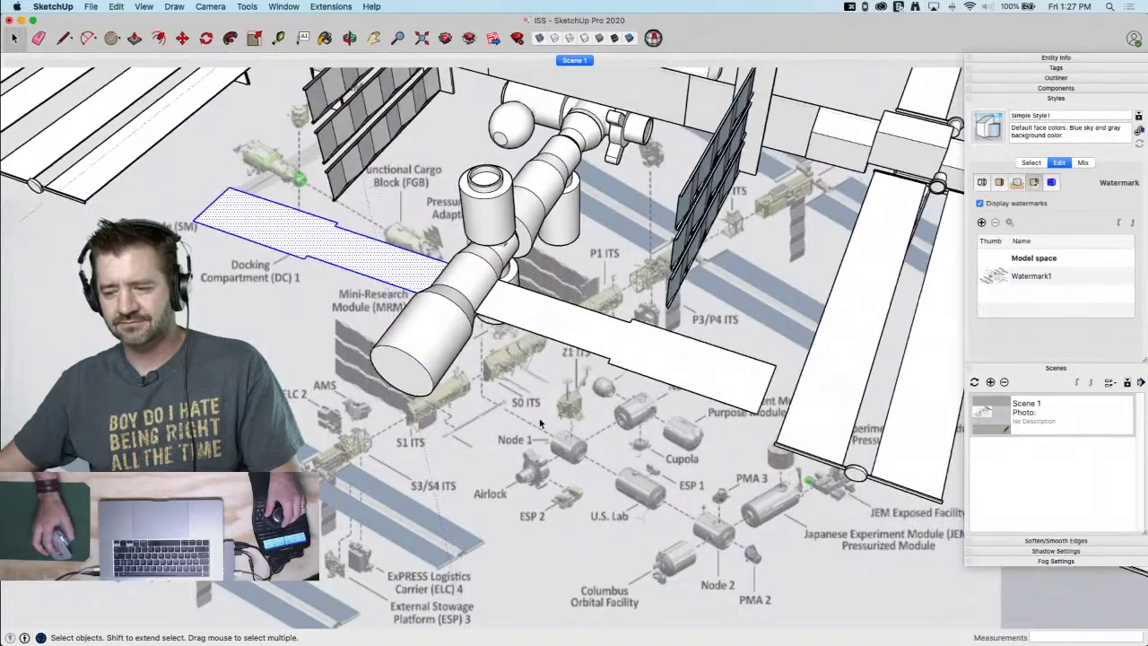
Group the two Service Module solar panels together
{"action": "middle_click_drag", "start_coordinate": [540, 422], "coordinate": [428, 353]}
{"action": "left_click", "coordinate": [404, 334]}
{"action": "left_click", "coordinate": [571, 172], "text": "shift"}
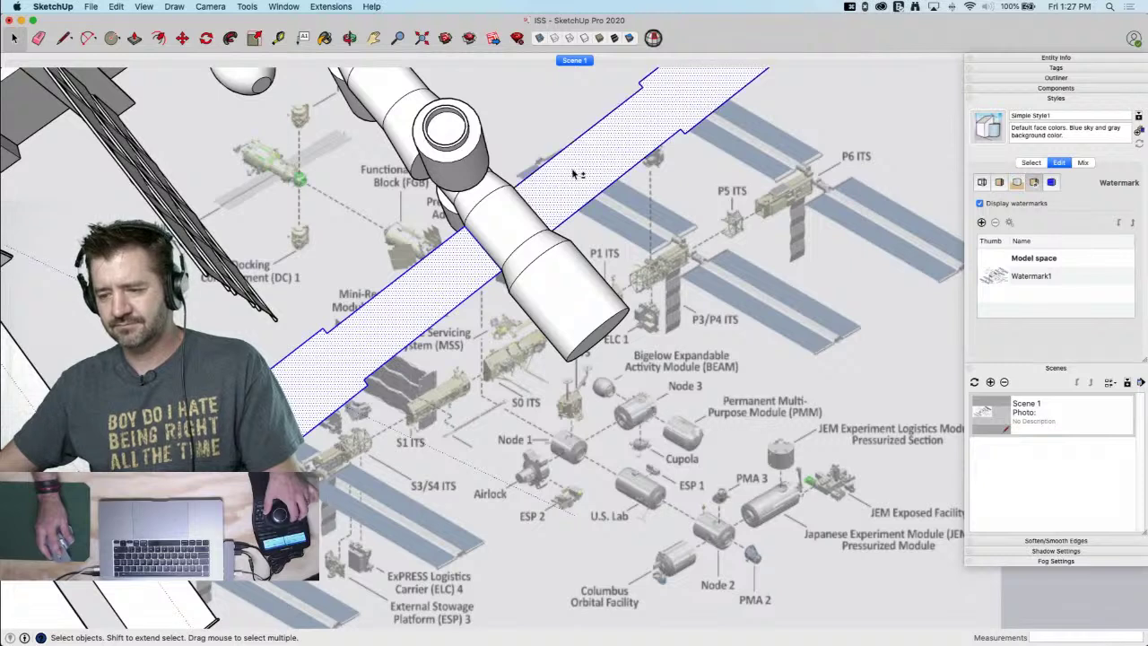
{"action": "right_click", "coordinate": [573, 170]}
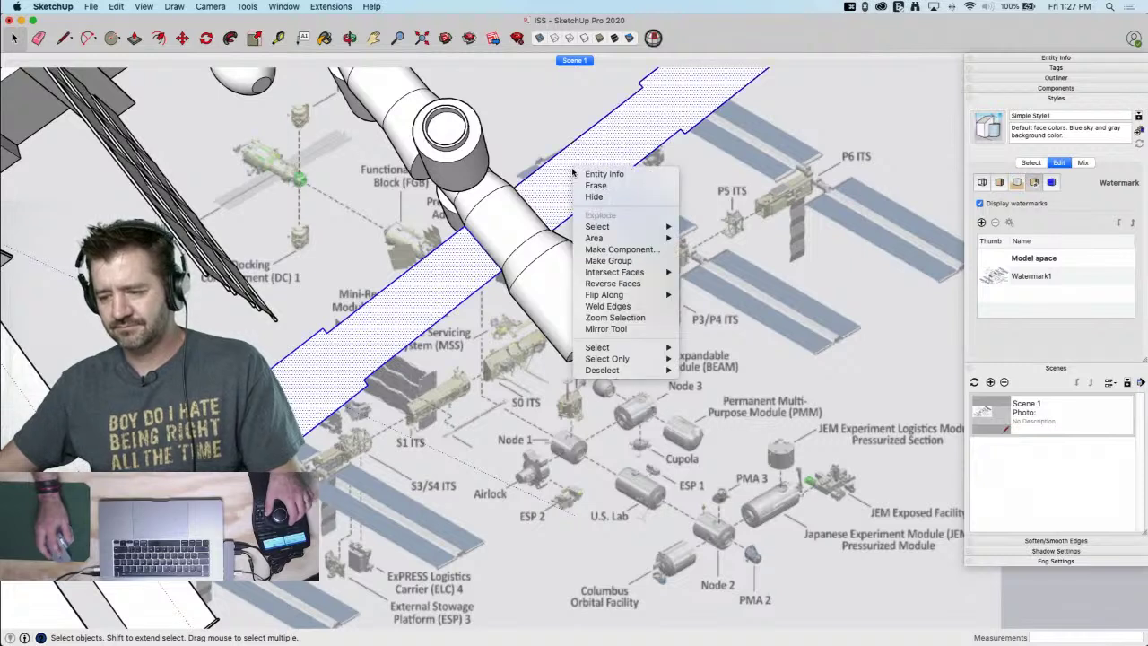
{"action": "left_click", "coordinate": [594, 265]}
{"action": "left_click", "coordinate": [607, 439]}
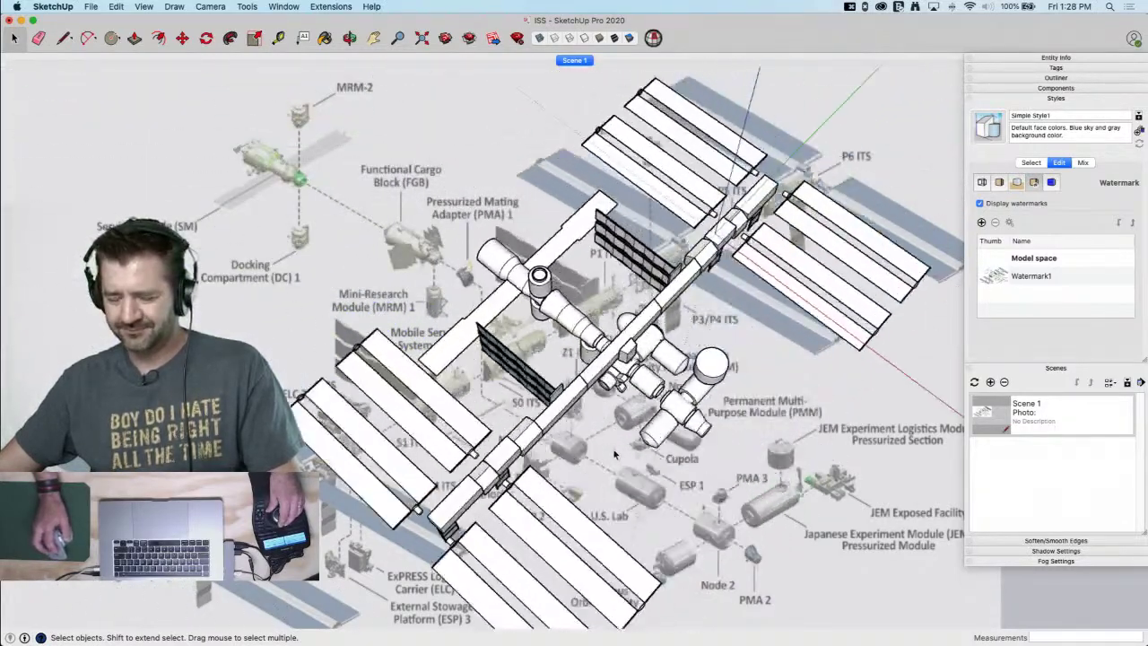
Copy the solar panel group about 15.1 m along the station axis onto the FGB
{"action": "middle_click_drag", "start_coordinate": [544, 338], "coordinate": [477, 307]}
{"action": "scroll", "coordinate": [476, 310], "scroll_direction": "up", "scroll_amount": 5}
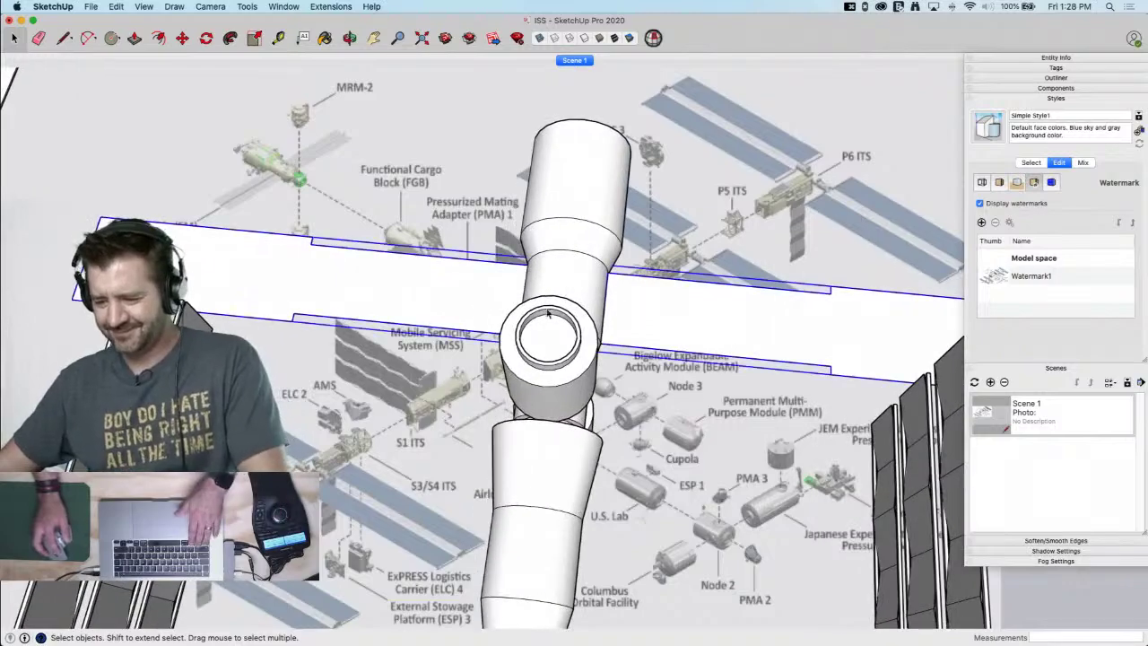
{"action": "key", "text": "m"}
{"action": "middle_click_drag", "start_coordinate": [614, 320], "coordinate": [676, 314]}
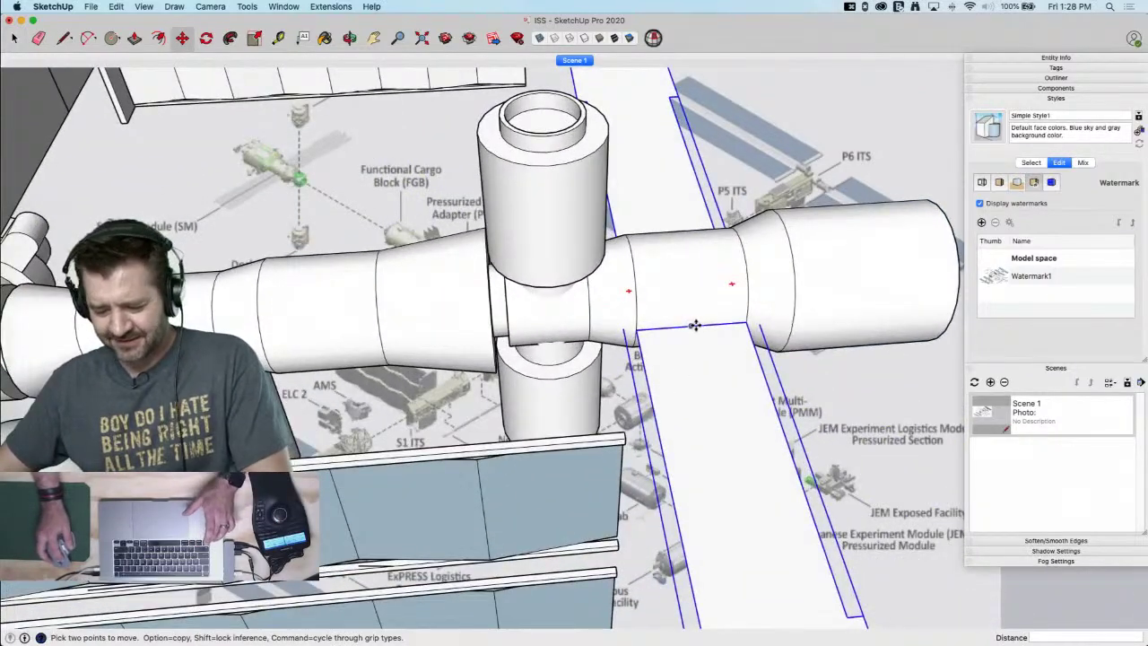
{"action": "left_click", "coordinate": [696, 325]}
{"action": "key", "text": "alt"}
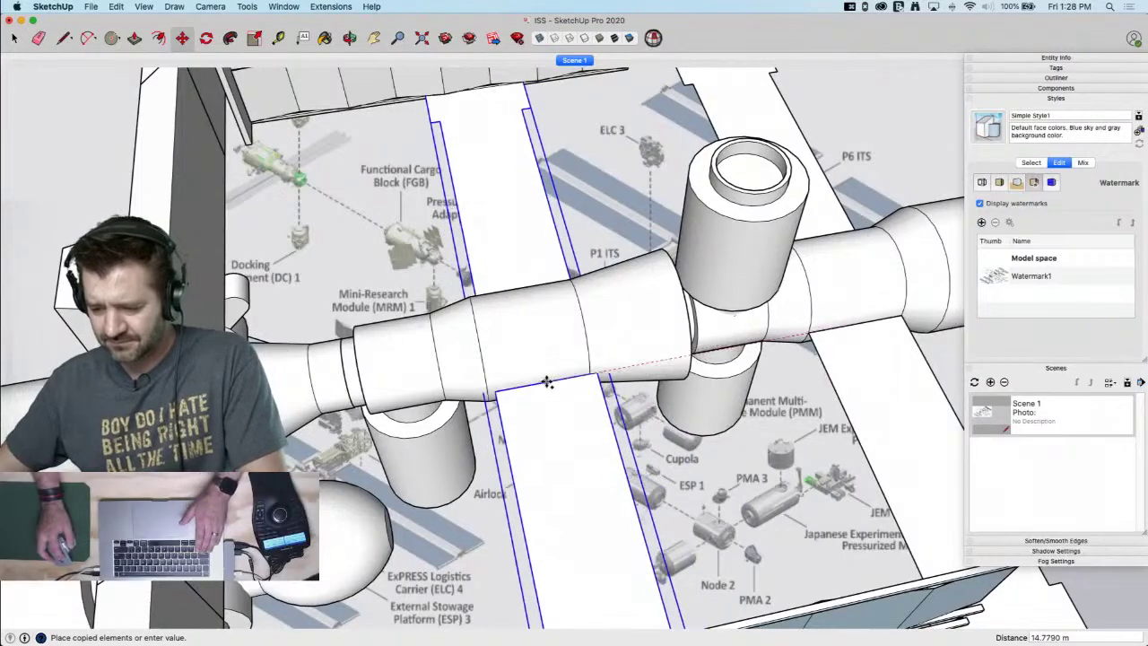
{"action": "left_click", "coordinate": [543, 382]}
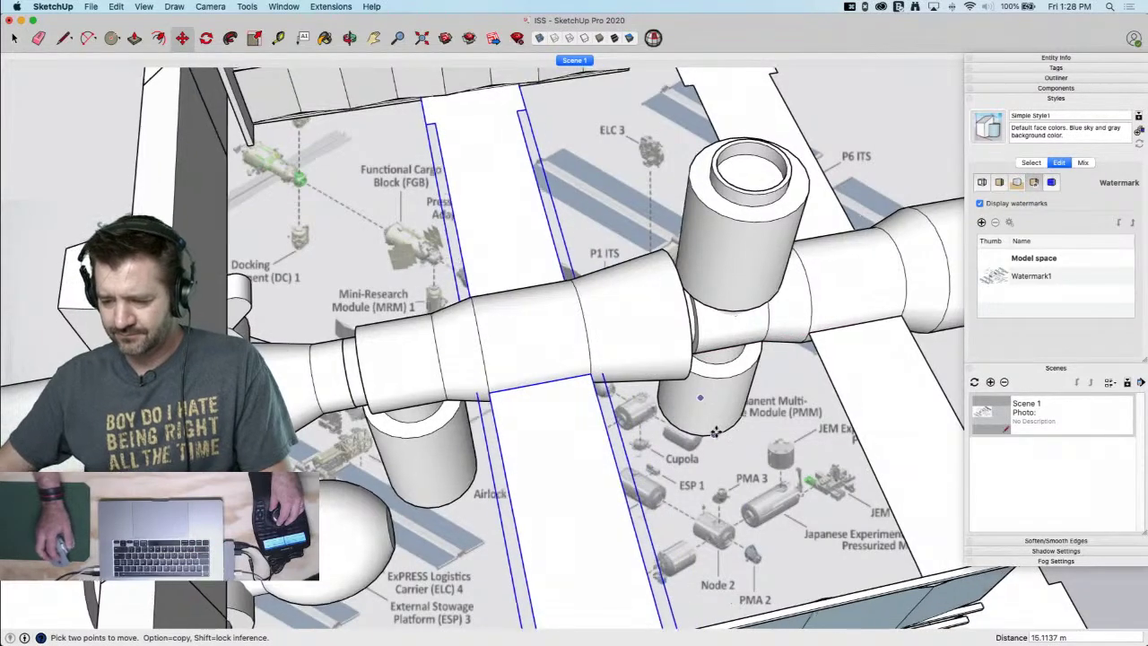
Make one of the two FGB solar panels a component with the default definition name, replacing the selected geometry
{"action": "scroll", "coordinate": [715, 432], "scroll_direction": "down", "scroll_amount": 10}
{"action": "scroll", "coordinate": [360, 231], "scroll_direction": "up", "scroll_amount": 5}
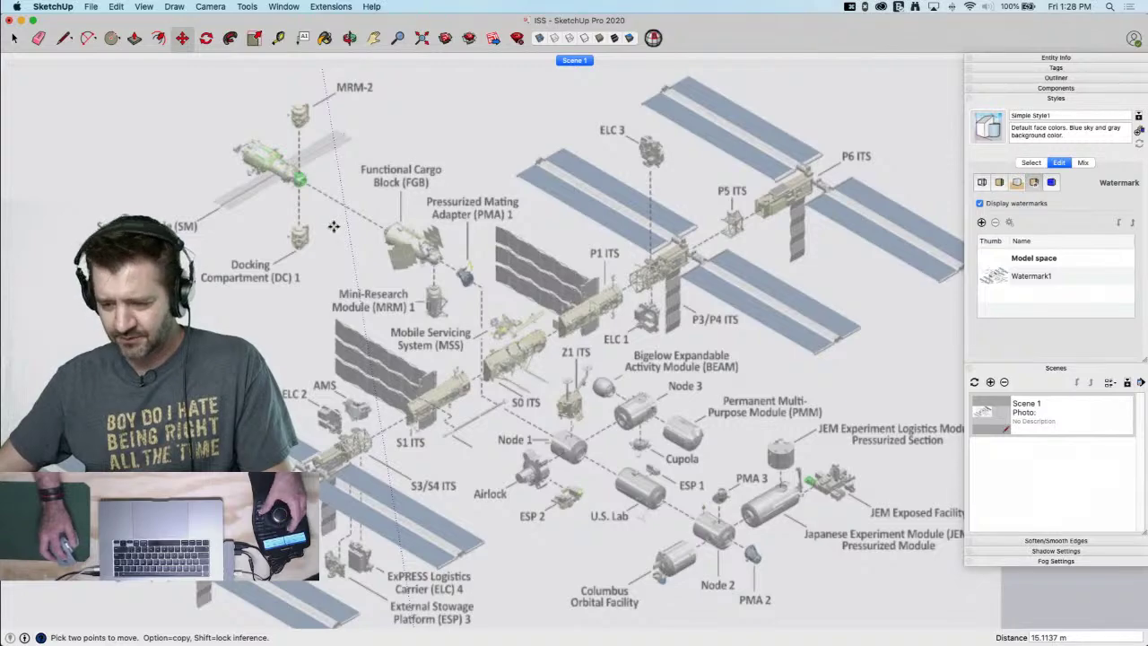
{"action": "scroll", "coordinate": [254, 224], "scroll_direction": "down", "scroll_amount": 5}
{"action": "scroll", "coordinate": [408, 279], "scroll_direction": "up", "scroll_amount": 3}
{"action": "scroll", "coordinate": [395, 249], "scroll_direction": "up", "scroll_amount": 4}
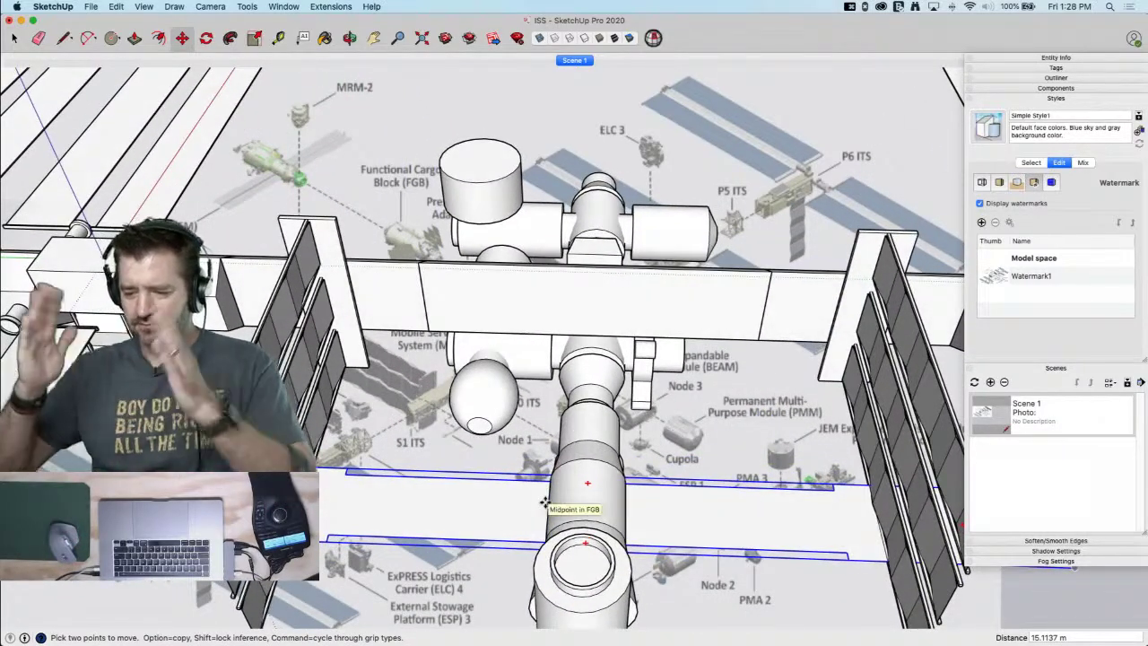
{"action": "key", "text": "space"}
{"action": "left_click", "coordinate": [516, 487]}
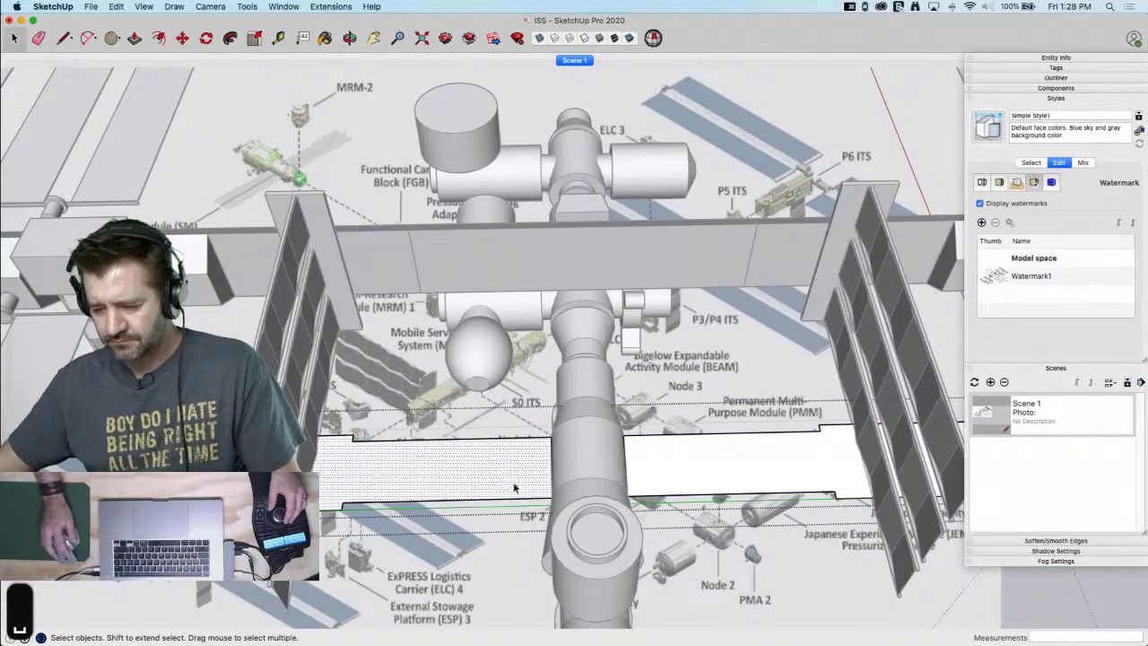
{"action": "right_click", "coordinate": [525, 487]}
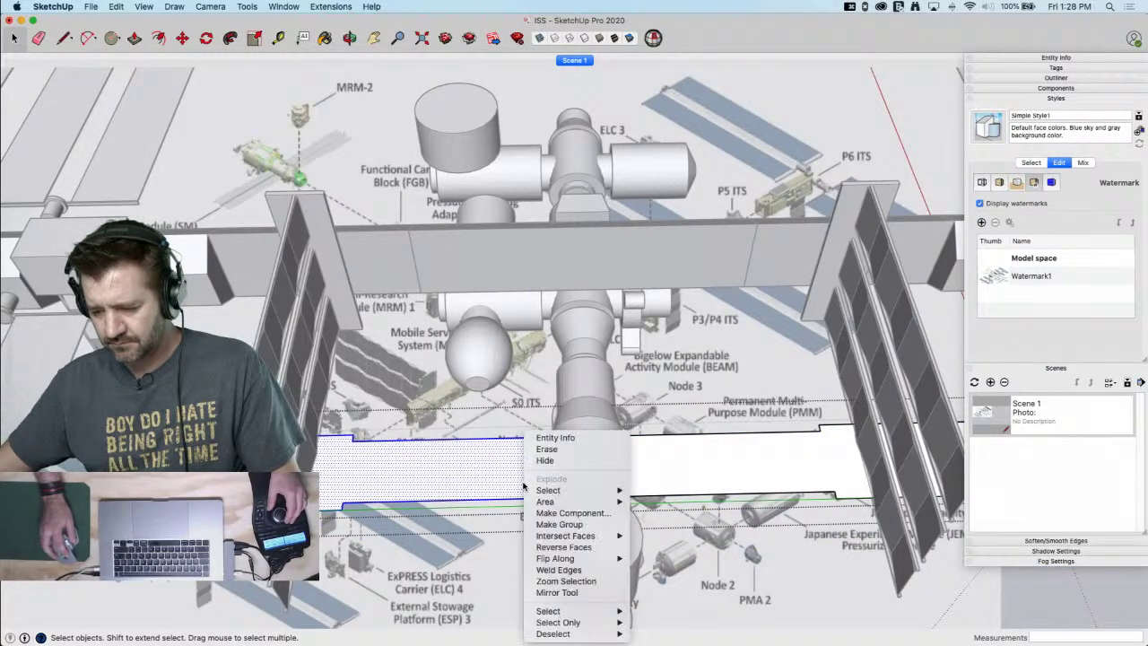
{"action": "left_click", "coordinate": [652, 484]}
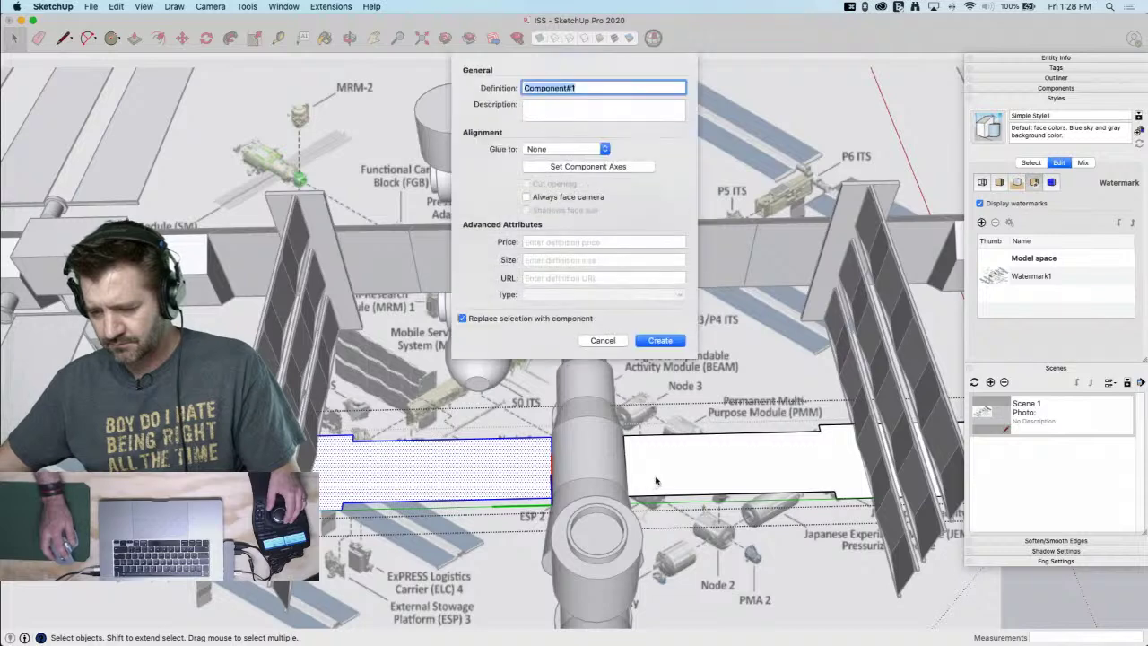
{"action": "left_click", "coordinate": [658, 340]}
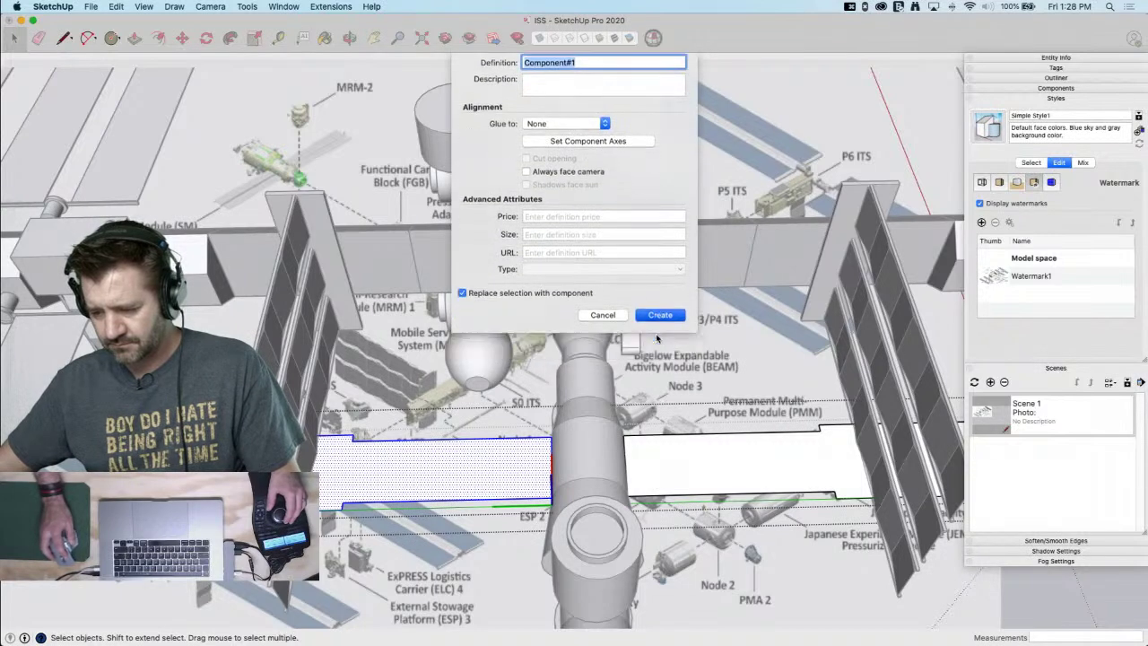
Delete the opposite FGB panel and replace it with a copy of the component rotated around the center of the module's end face
{"action": "left_click", "coordinate": [681, 472]}
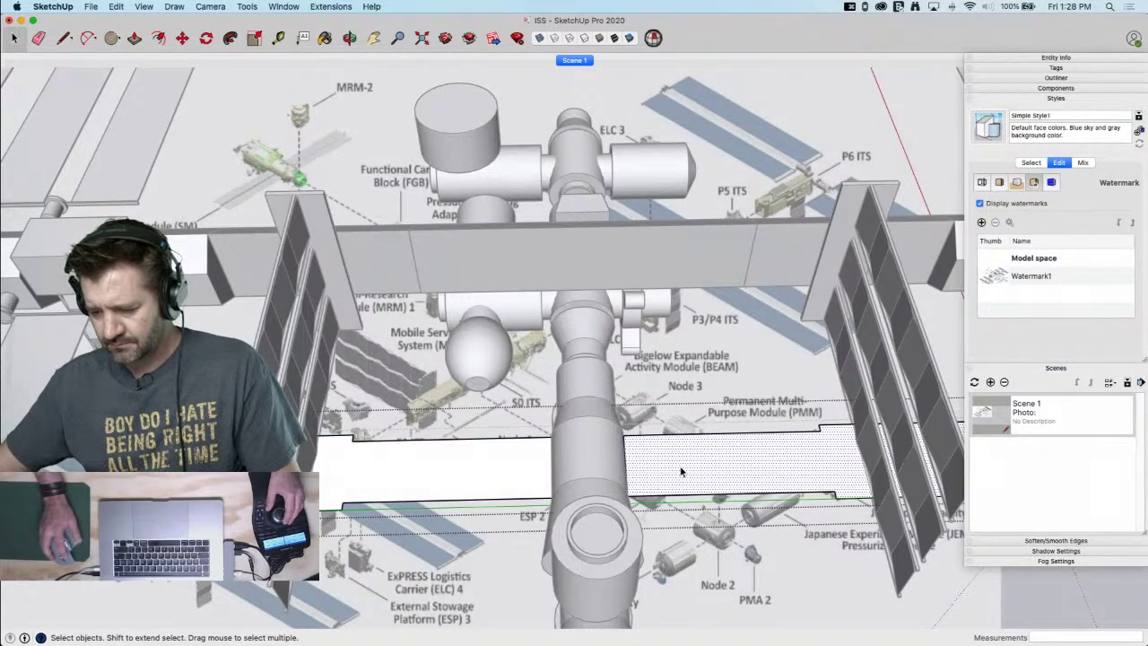
{"action": "key", "text": "BackSpace"}
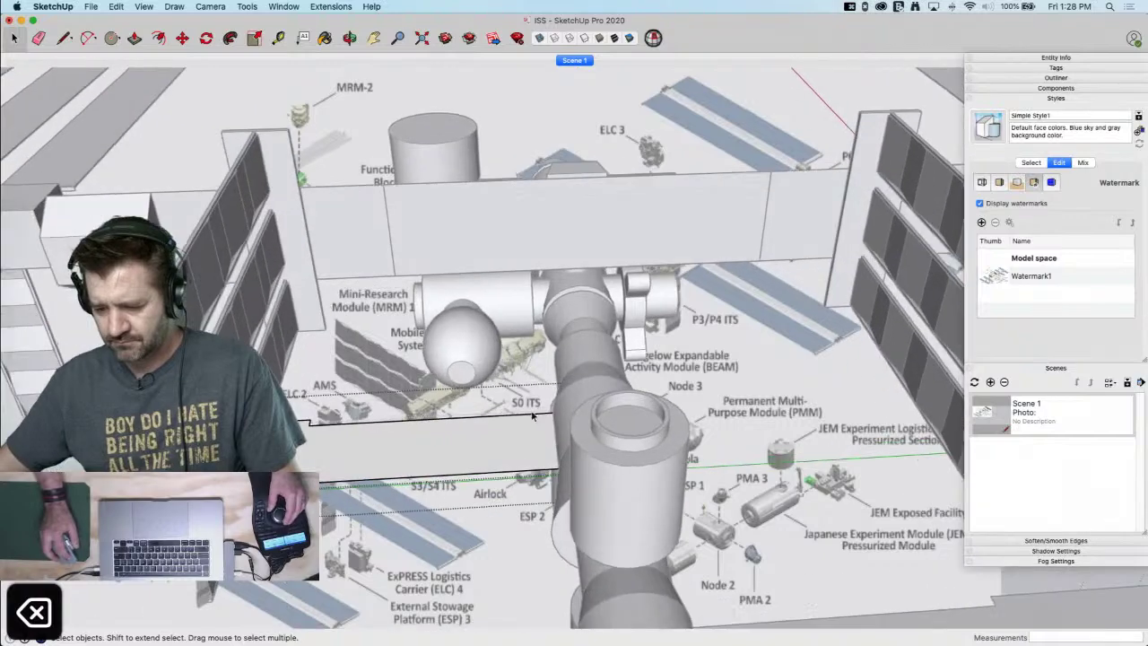
{"action": "triple_click", "coordinate": [505, 460]}
{"action": "key", "text": "q"}
{"action": "middle_click_drag", "start_coordinate": [641, 411], "coordinate": [642, 413]}
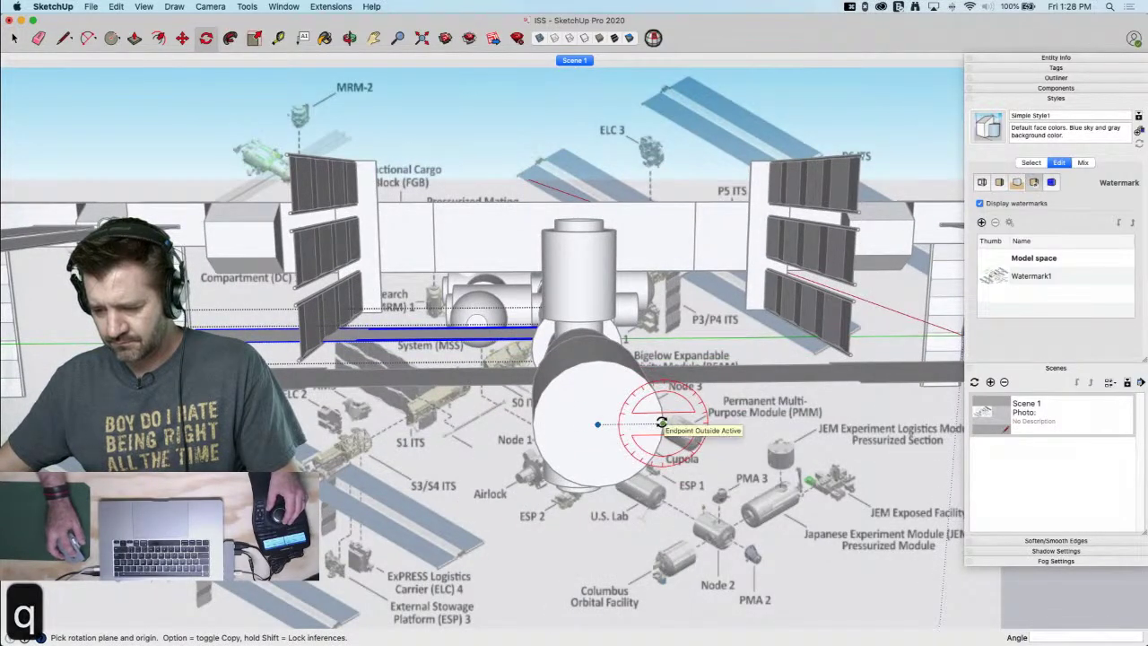
{"action": "left_click", "coordinate": [597, 424]}
{"action": "left_click", "coordinate": [639, 422]}
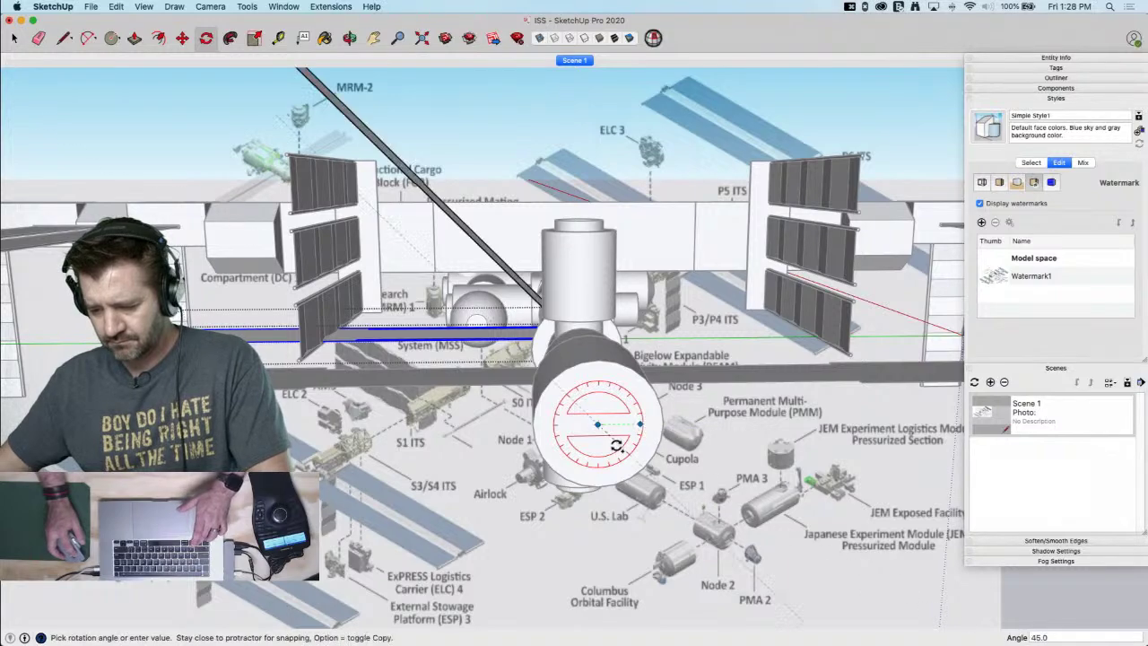
{"action": "left_click", "coordinate": [558, 427]}
{"action": "key", "text": "space"}
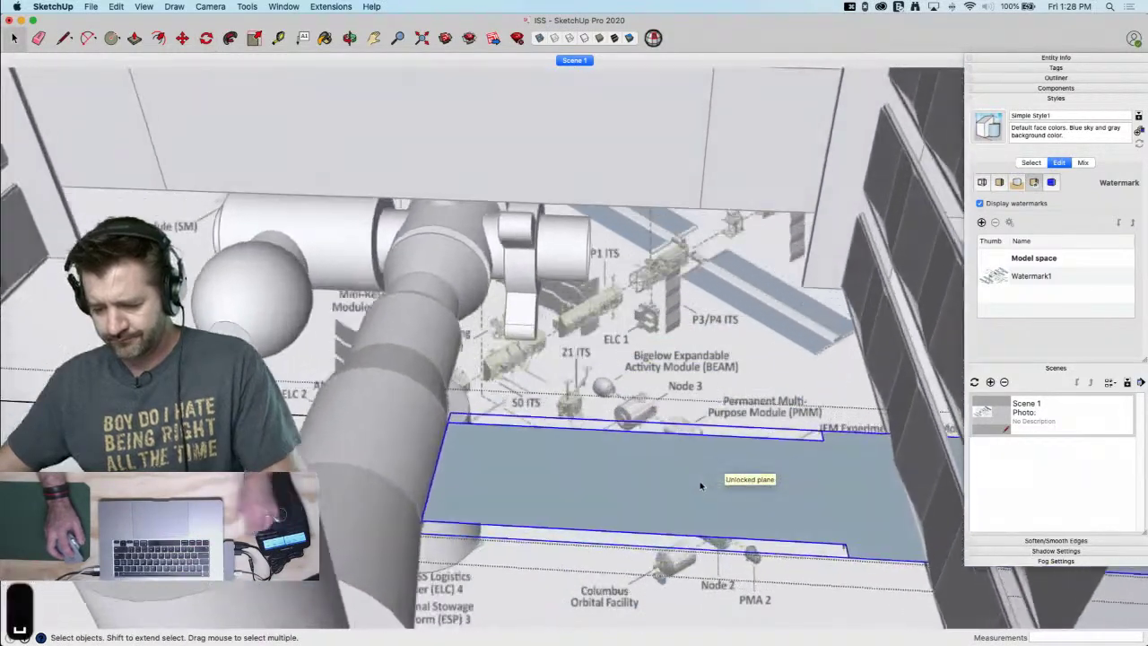
{"action": "middle_click_drag", "start_coordinate": [702, 485], "coordinate": [694, 473]}
{"action": "key", "text": "s"}
{"action": "middle_click_drag", "start_coordinate": [875, 494], "coordinate": [470, 437]}
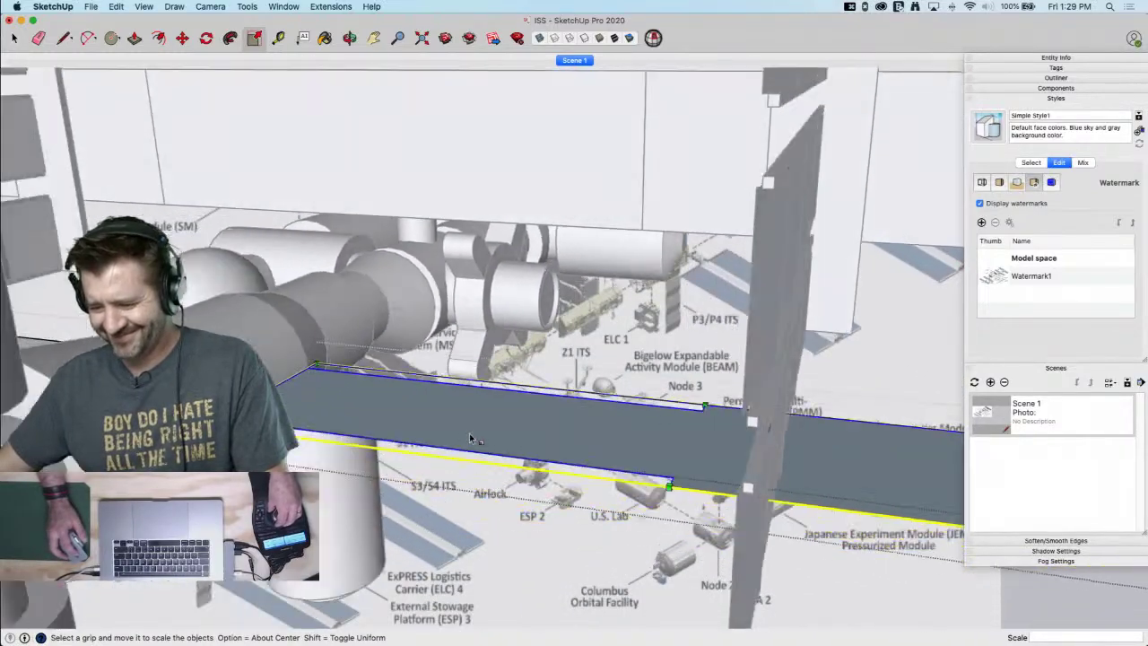
{"action": "key", "text": "space"}
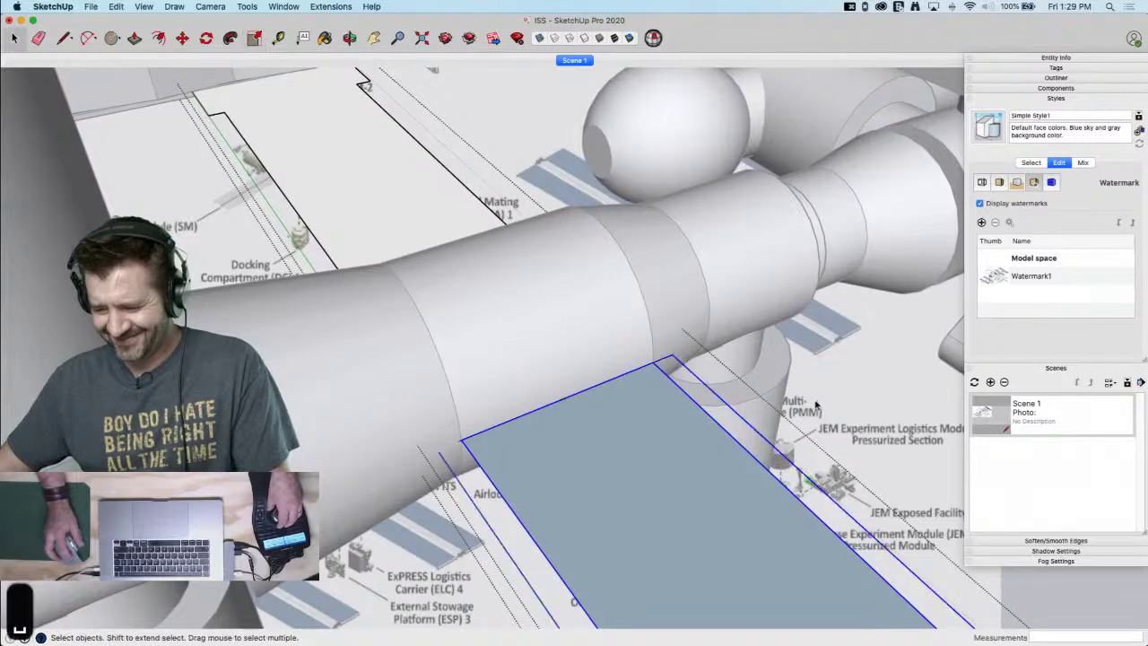
{"action": "left_click", "coordinate": [816, 405]}
{"action": "left_click", "coordinate": [625, 416]}
{"action": "key", "text": "q"}
{"action": "key", "text": "space"}
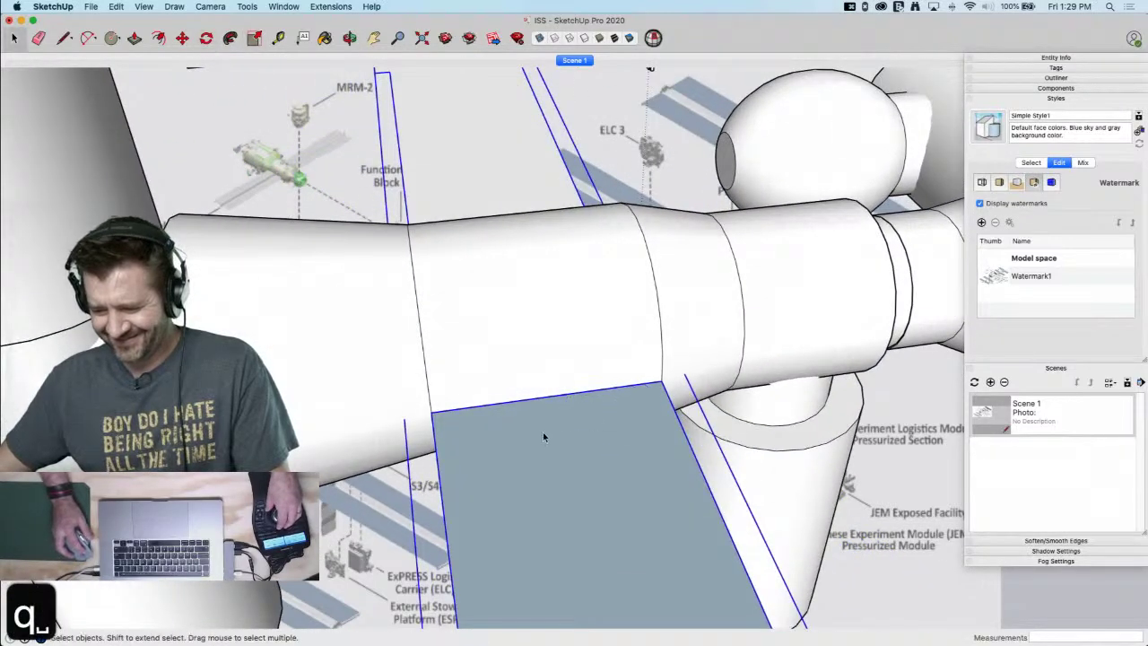
Flip the copied panel over by rotating it around the midpoint of its hull-side edge on the green axis plane
{"action": "key", "text": "q"}
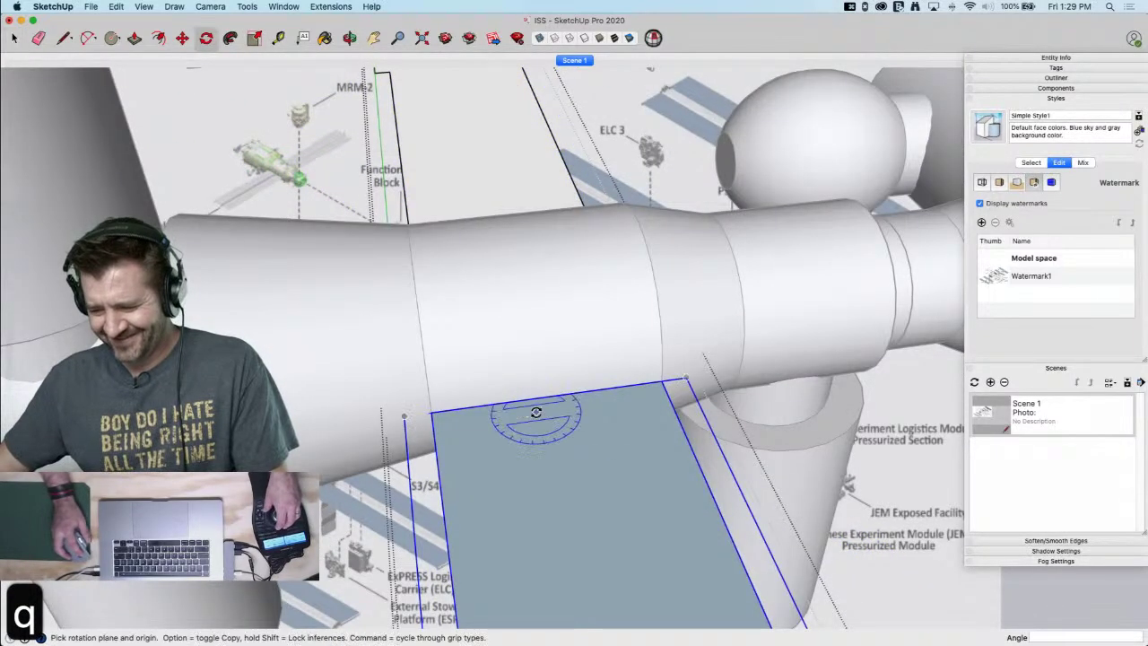
{"action": "key", "text": "Left"}
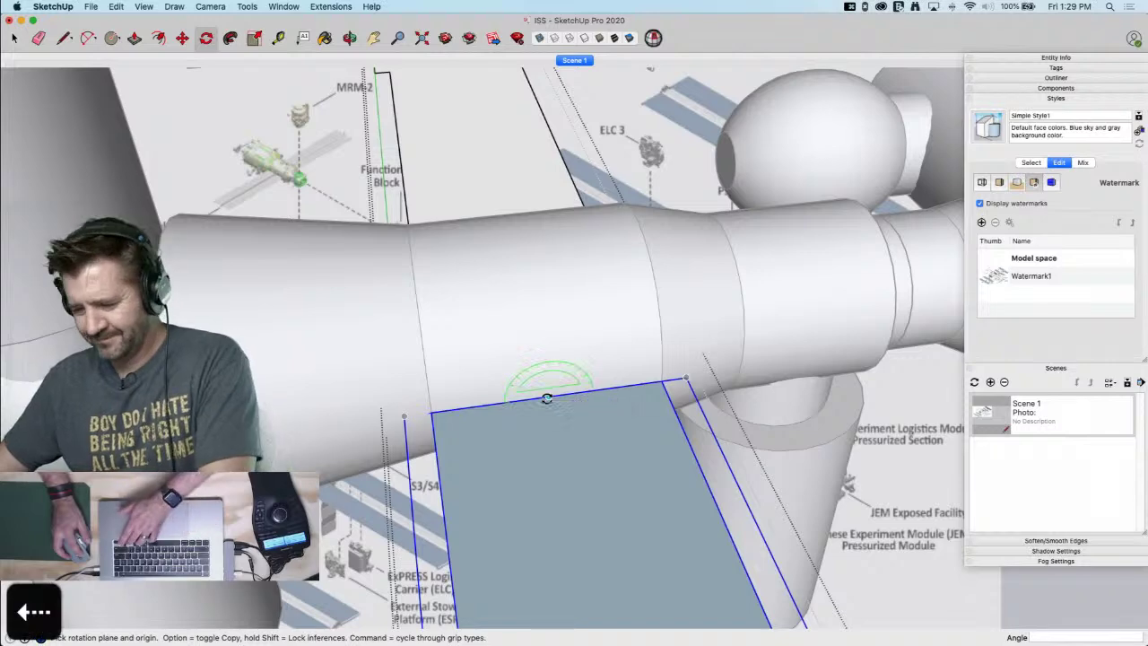
{"action": "left_click_drag", "start_coordinate": [549, 396], "coordinate": [577, 394]}
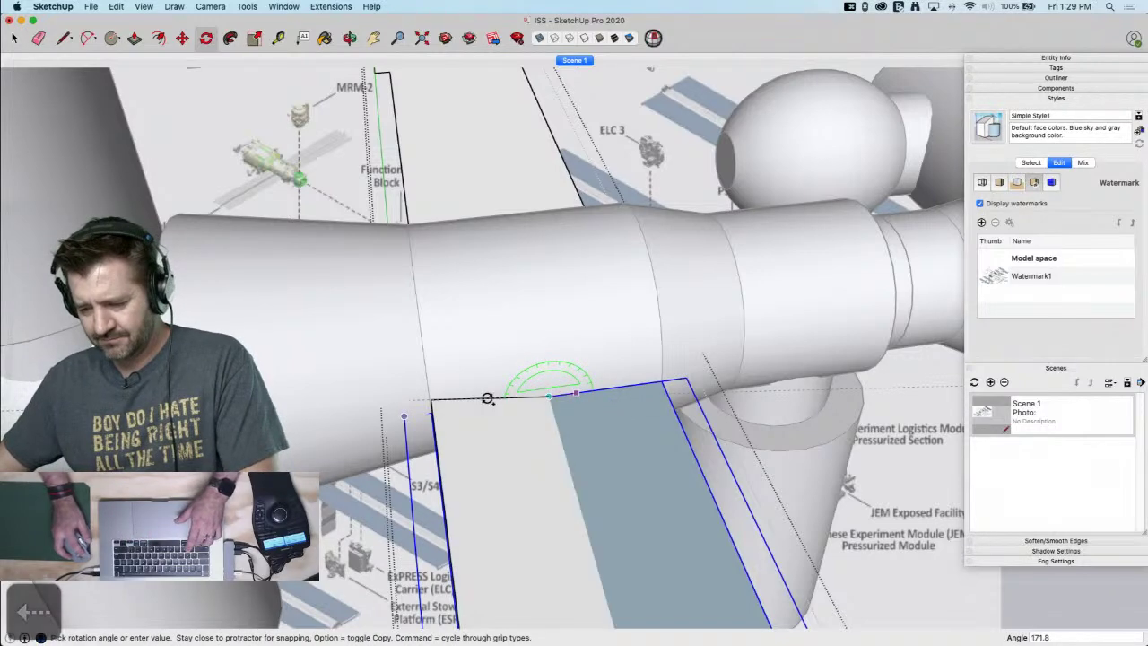
{"action": "left_click", "coordinate": [478, 407]}
{"action": "key", "text": "space"}
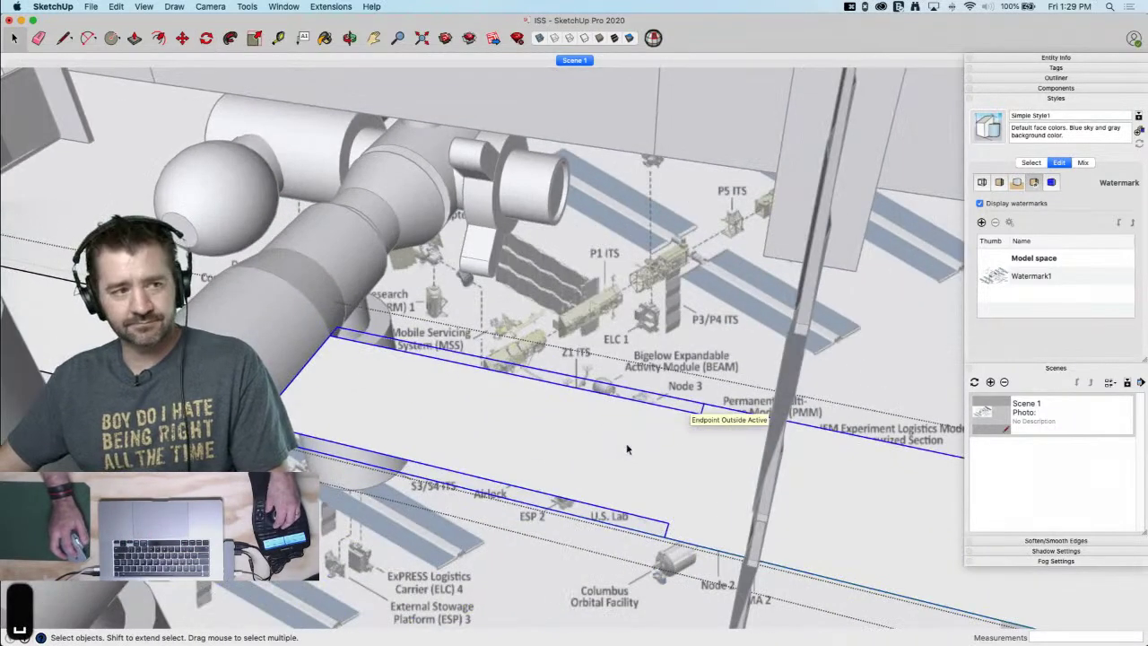
Inside the panel component, draw a line across at the step in its outline and divide the narrower inner section into four equal segments
{"action": "middle_click_drag", "start_coordinate": [627, 450], "coordinate": [650, 432]}
{"action": "key", "text": "l"}
{"action": "left_click", "coordinate": [693, 331]}
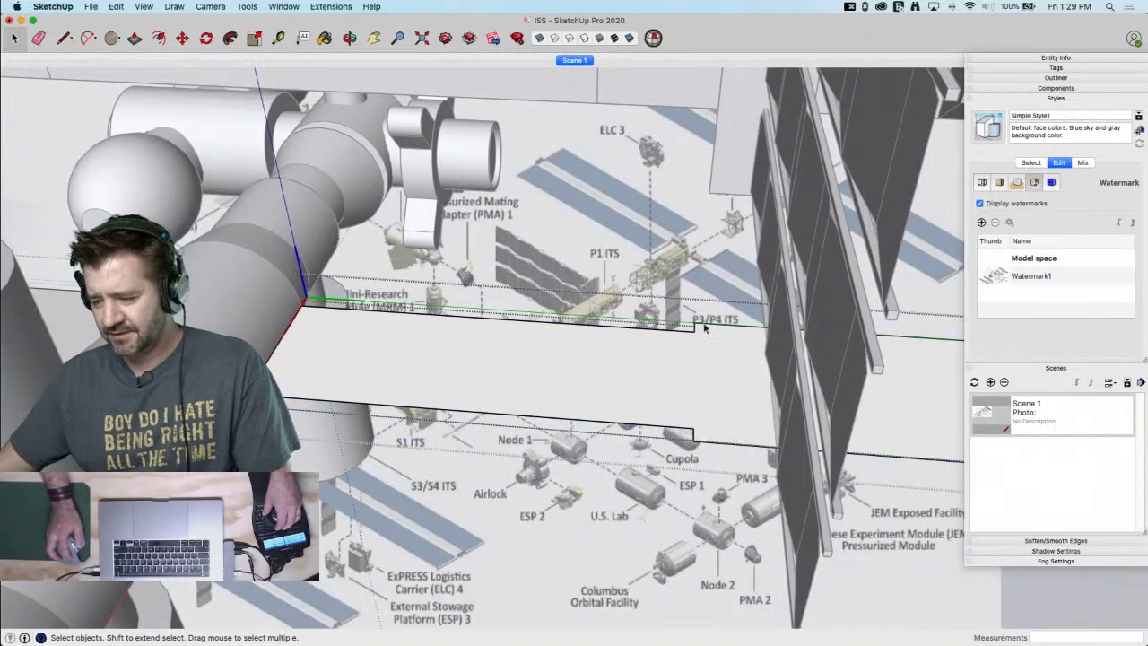
{"action": "left_click", "coordinate": [694, 427]}
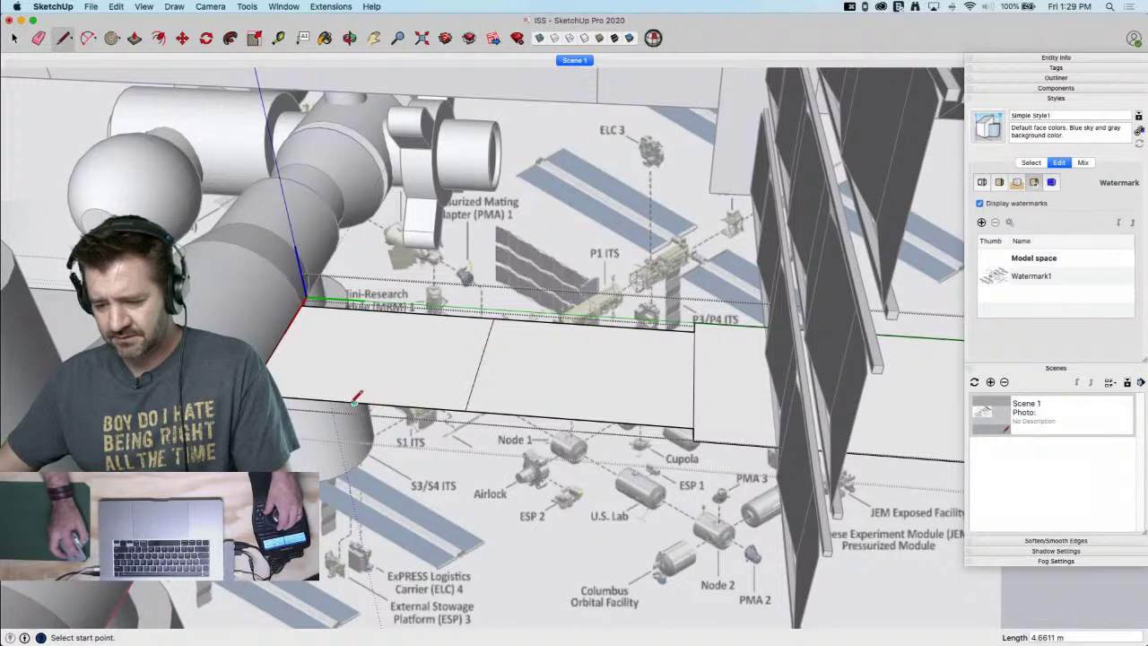
{"action": "left_click", "coordinate": [396, 311]}
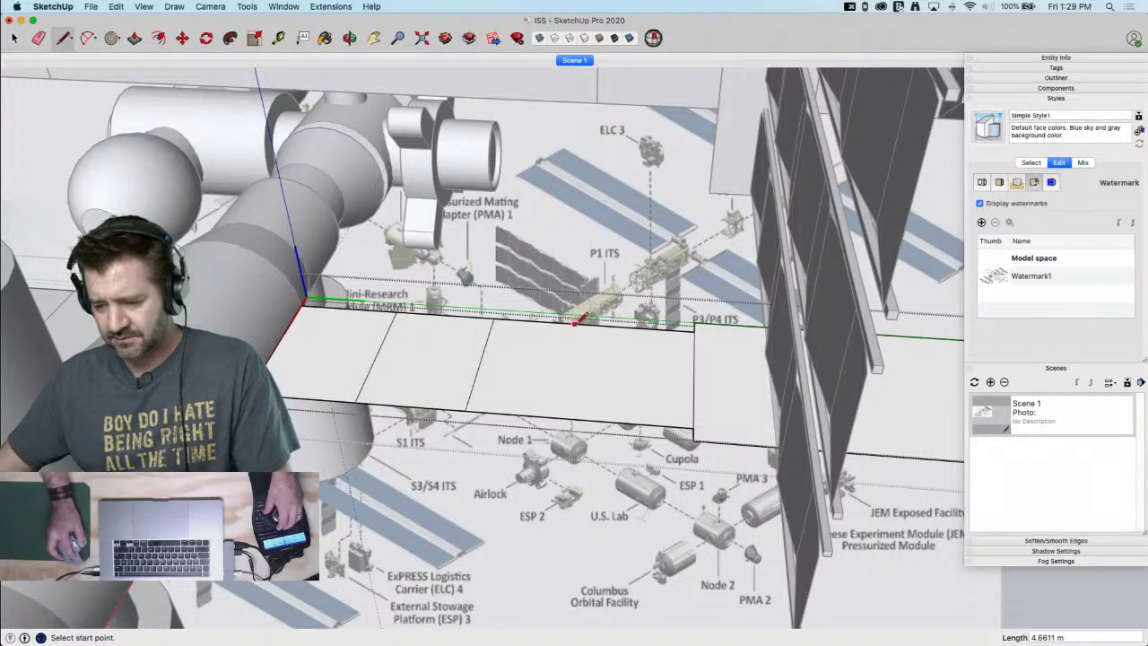
{"action": "left_click", "coordinate": [579, 419]}
Divide the wider outer section of the panel into four equal segments with crosswise lines at its midpoint and quarter points
{"action": "middle_click_drag", "start_coordinate": [579, 419], "coordinate": [699, 337]}
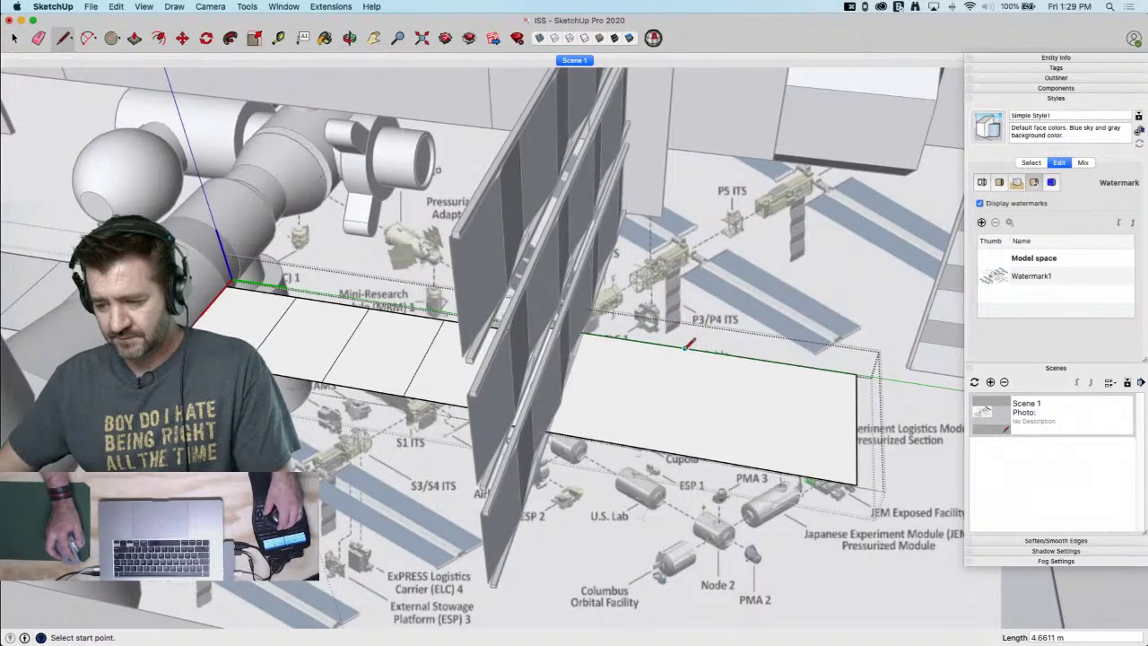
{"action": "left_click", "coordinate": [664, 450]}
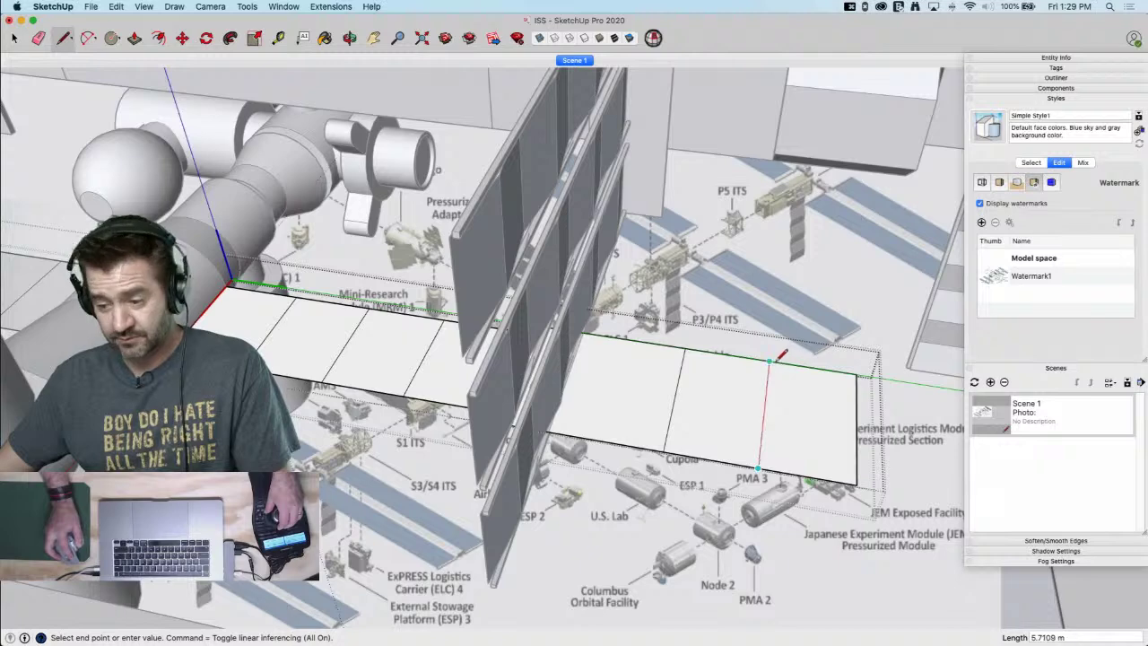
{"action": "left_click", "coordinate": [571, 436]}
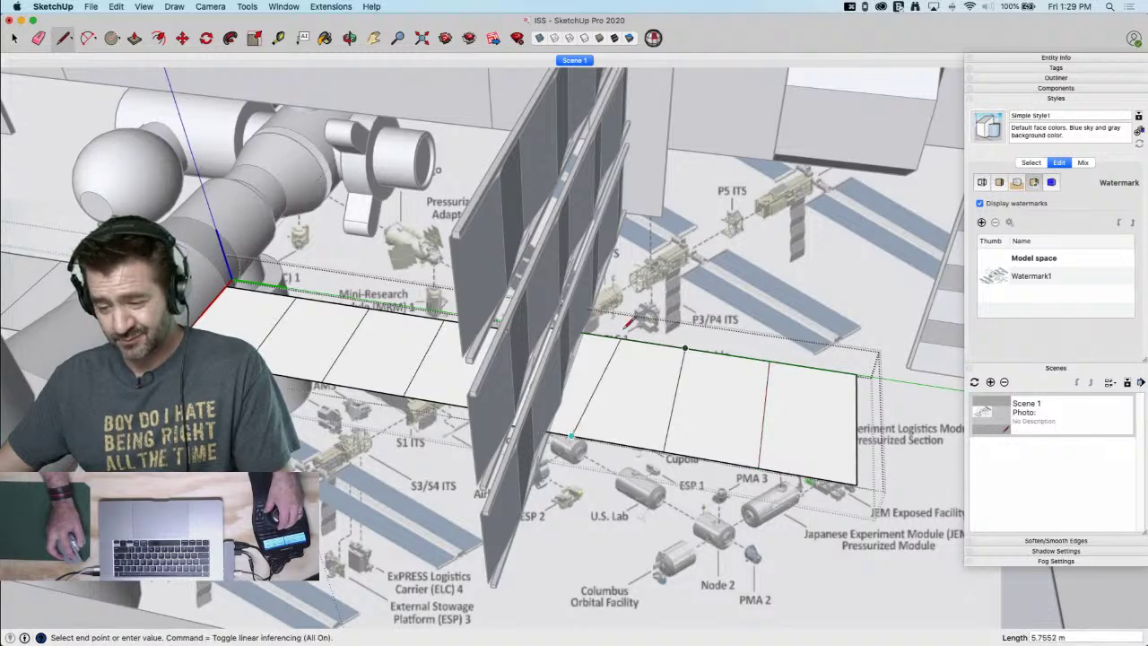
{"action": "left_click", "coordinate": [615, 333]}
Select the entire segmented panel and rotate it upward 80° about its hull-side edge
{"action": "middle_click_drag", "start_coordinate": [615, 333], "coordinate": [448, 359]}
{"action": "key", "text": "space"}
{"action": "left_click", "coordinate": [439, 368]}
{"action": "key", "text": "q"}
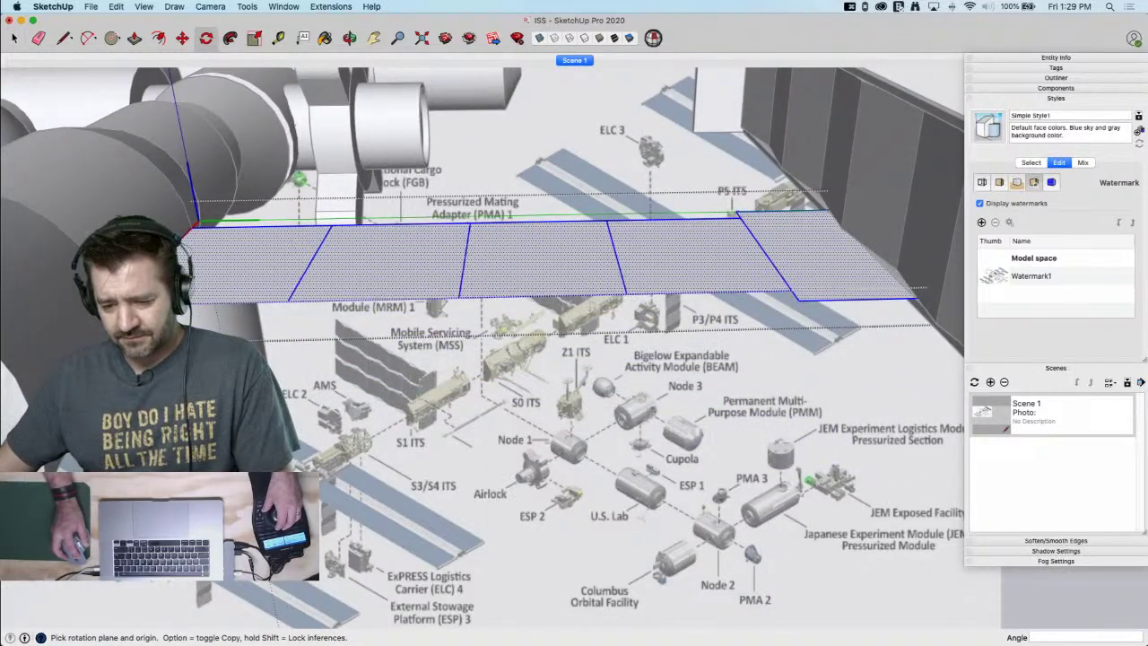
{"action": "left_click", "coordinate": [192, 229]}
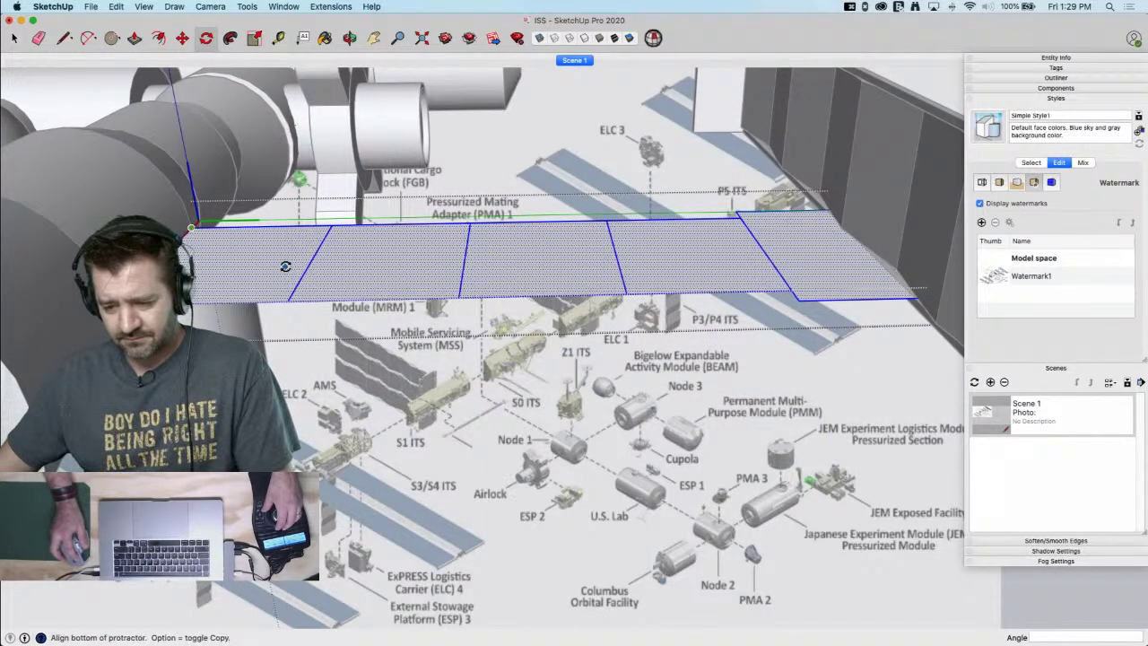
{"action": "left_click", "coordinate": [308, 266]}
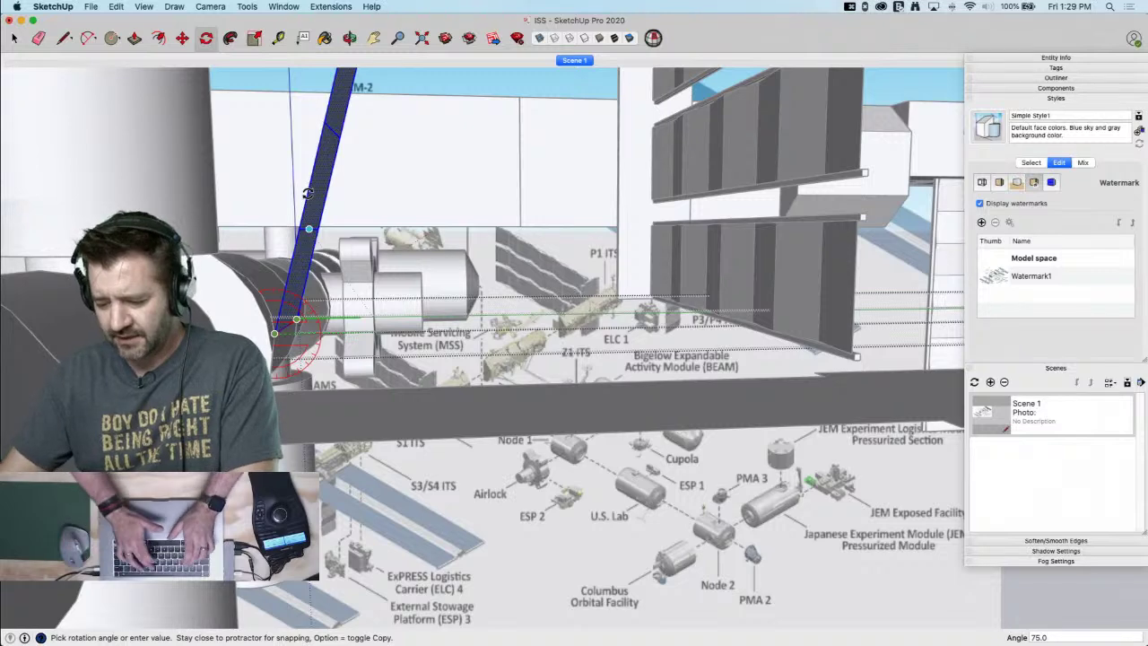
{"action": "type", "text": "80"}
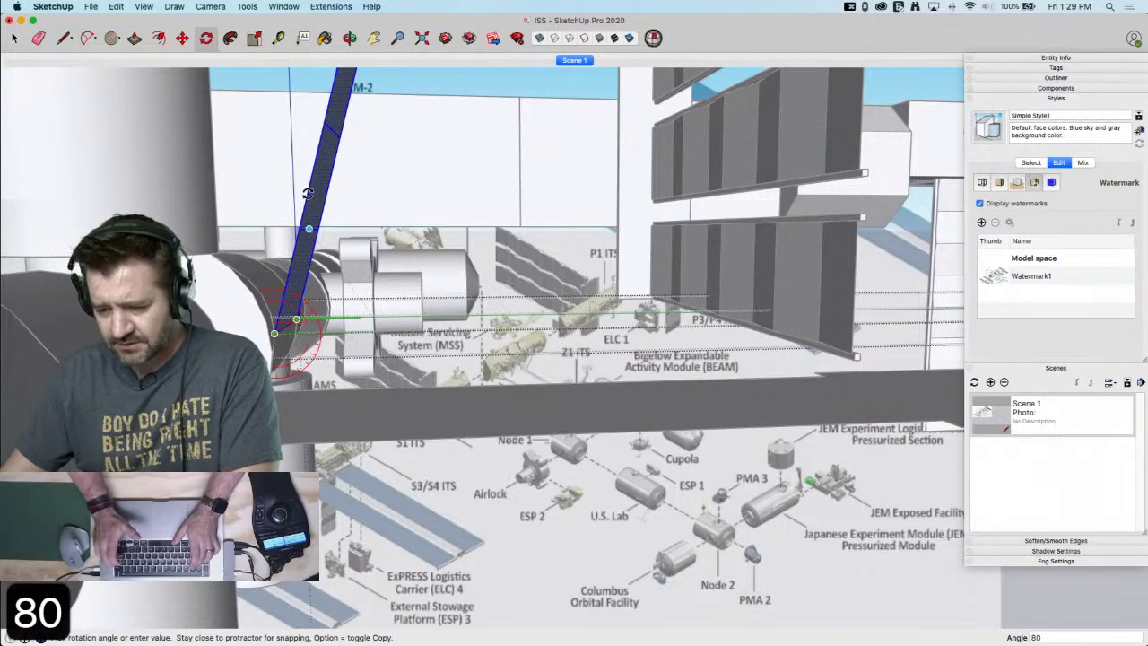
{"action": "key", "text": "Return"}
{"action": "key", "text": "space"}
Switch to the left view and hide the rest of the model around the panel component
{"action": "scroll", "coordinate": [488, 83], "scroll_direction": "down", "scroll_amount": 5}
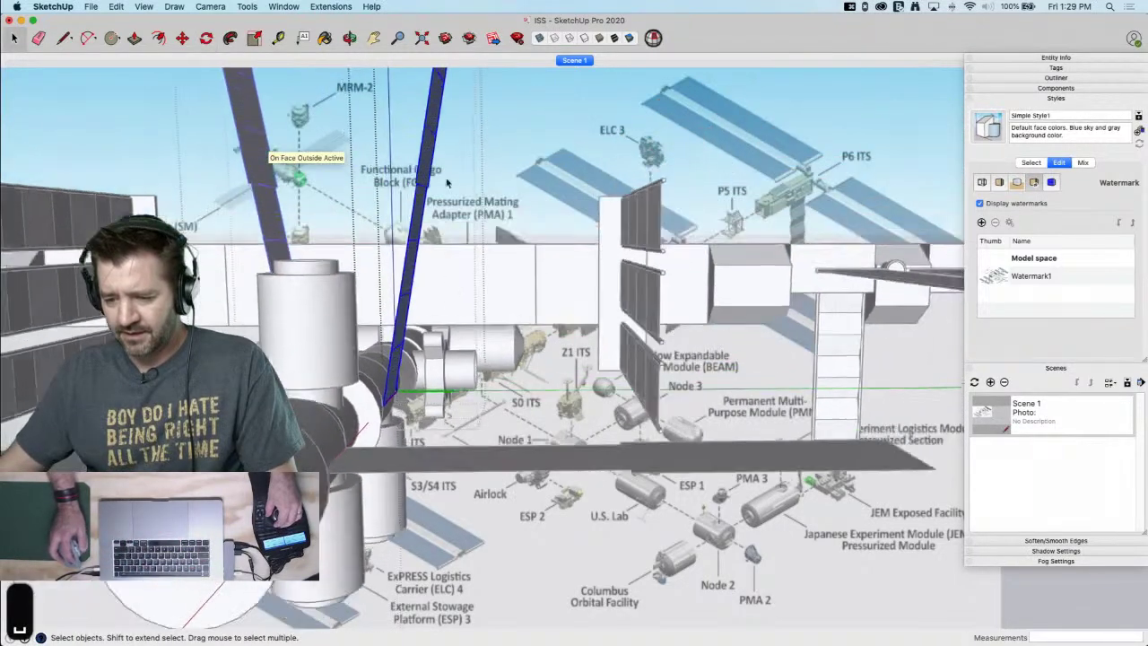
{"action": "key", "text": "super+5"}
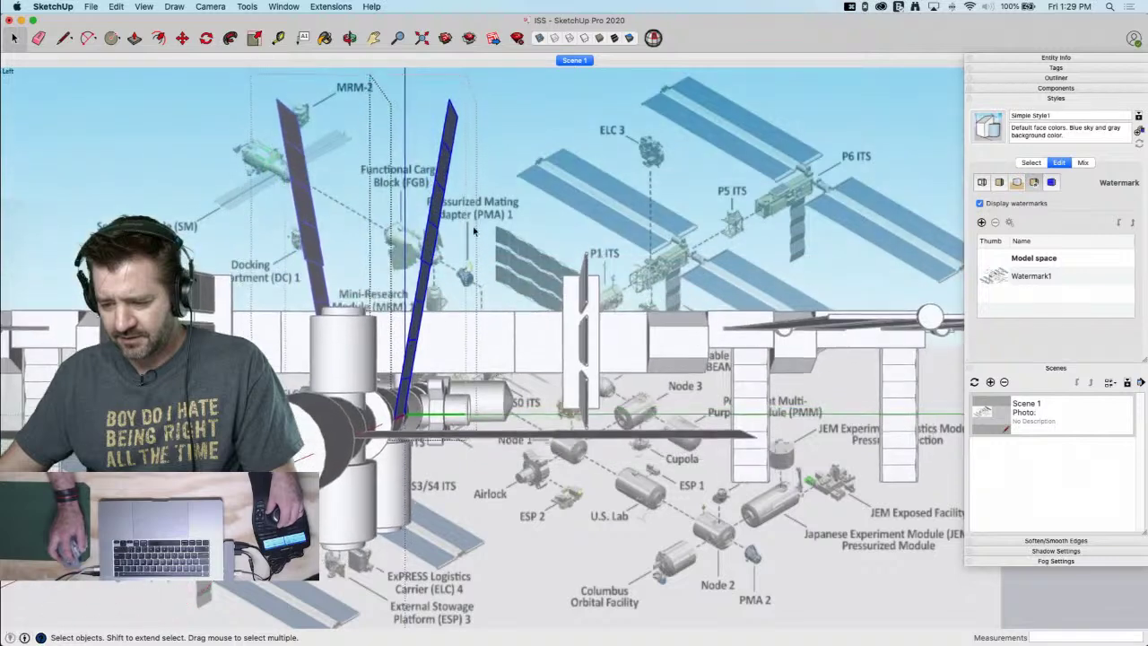
{"action": "key", "text": "q"}
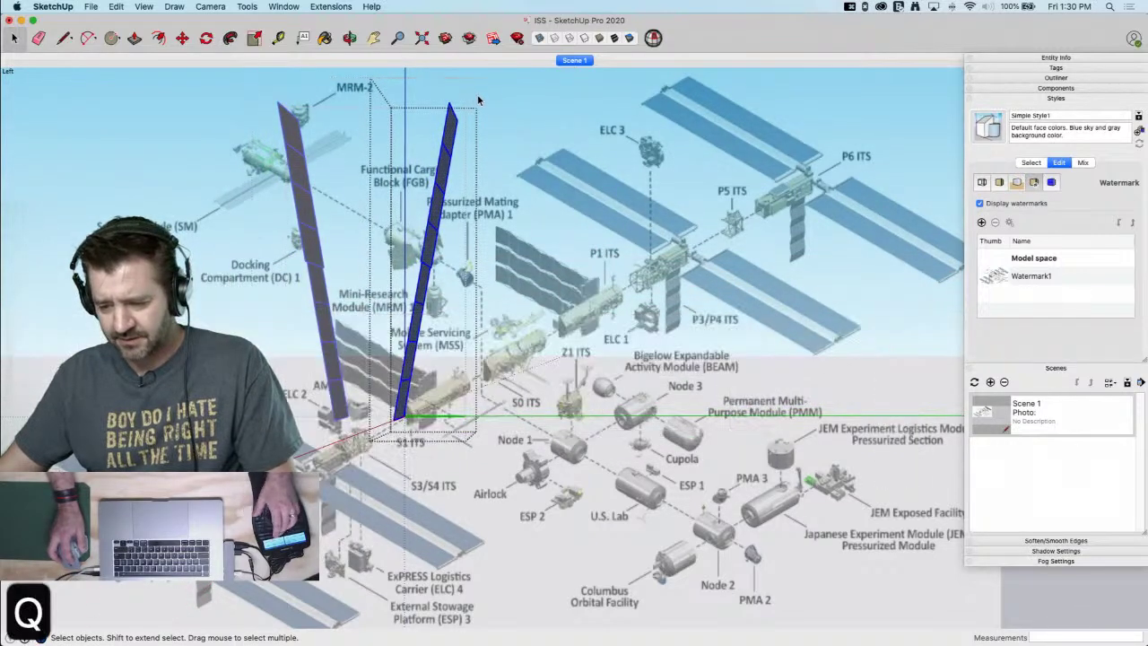
Select the seven panel segments beyond the hull-side one and fold them downward 160° about the first crease line
{"action": "left_click_drag", "start_coordinate": [553, 86], "coordinate": [415, 403]}
{"action": "key", "text": "q"}
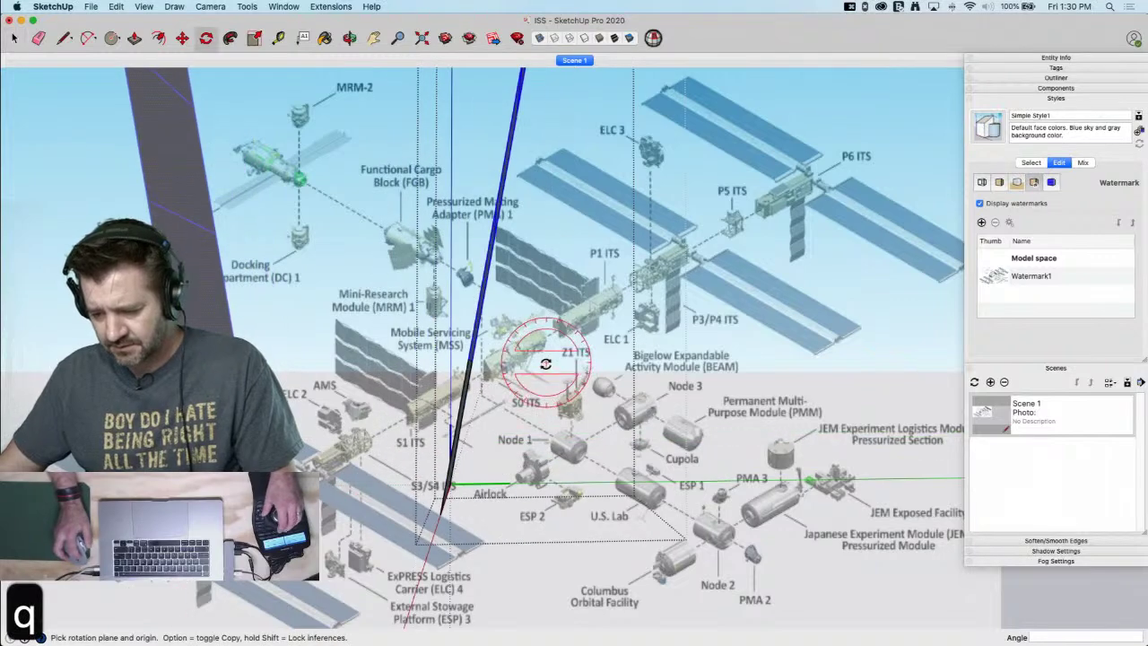
{"action": "left_click", "coordinate": [468, 361]}
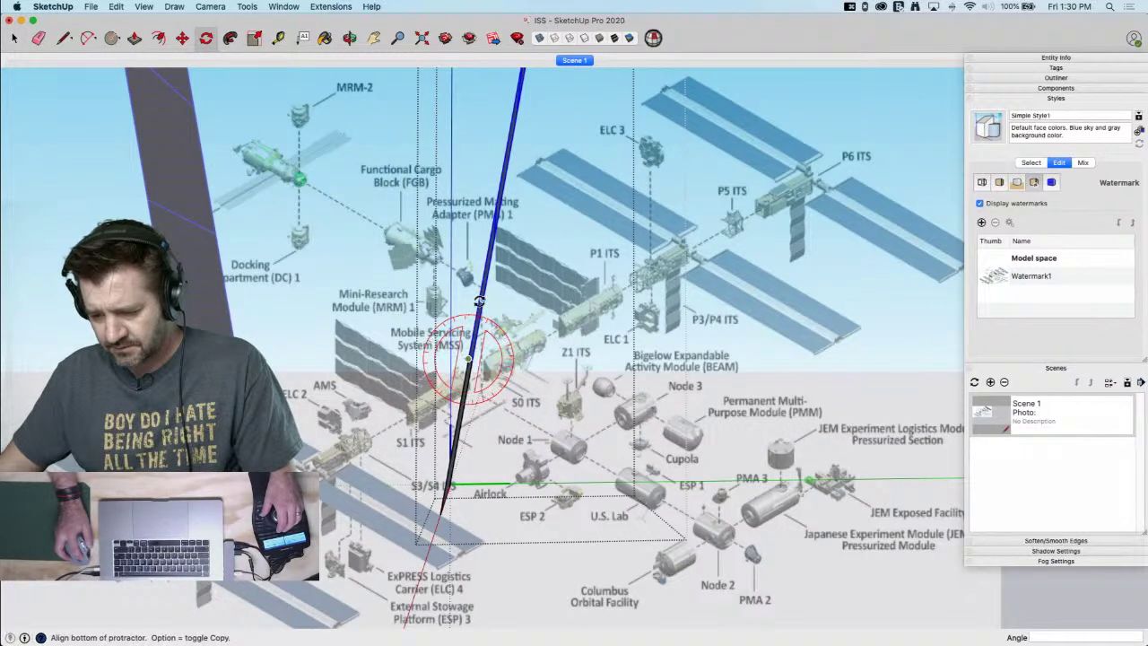
{"action": "left_click", "coordinate": [479, 301]}
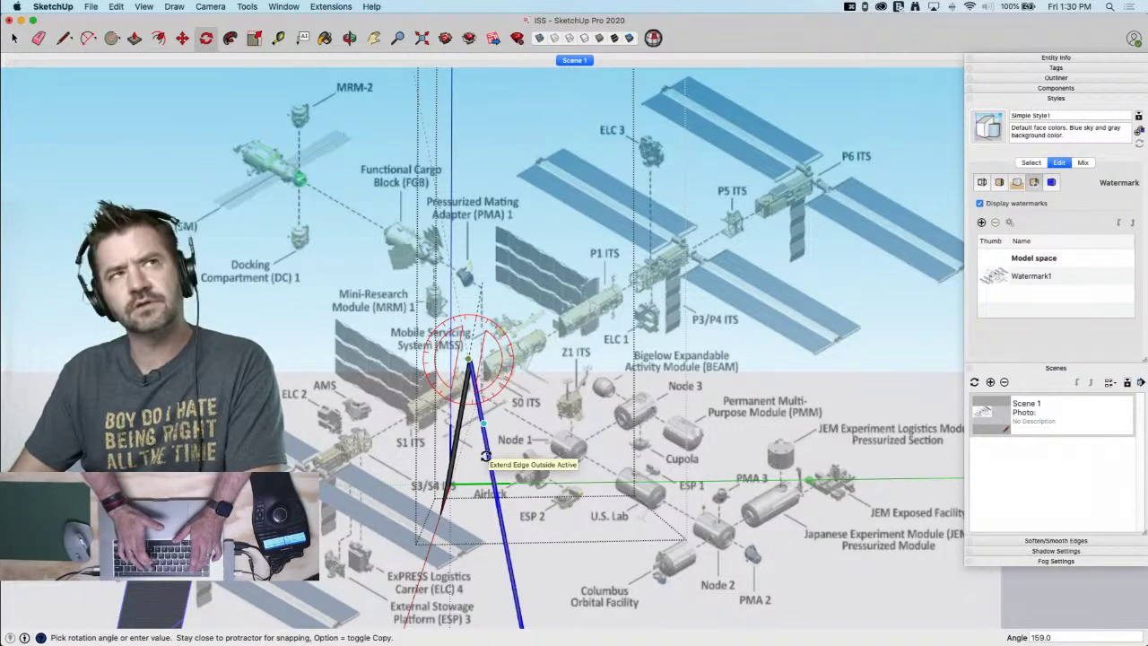
{"action": "type", "text": "160"}
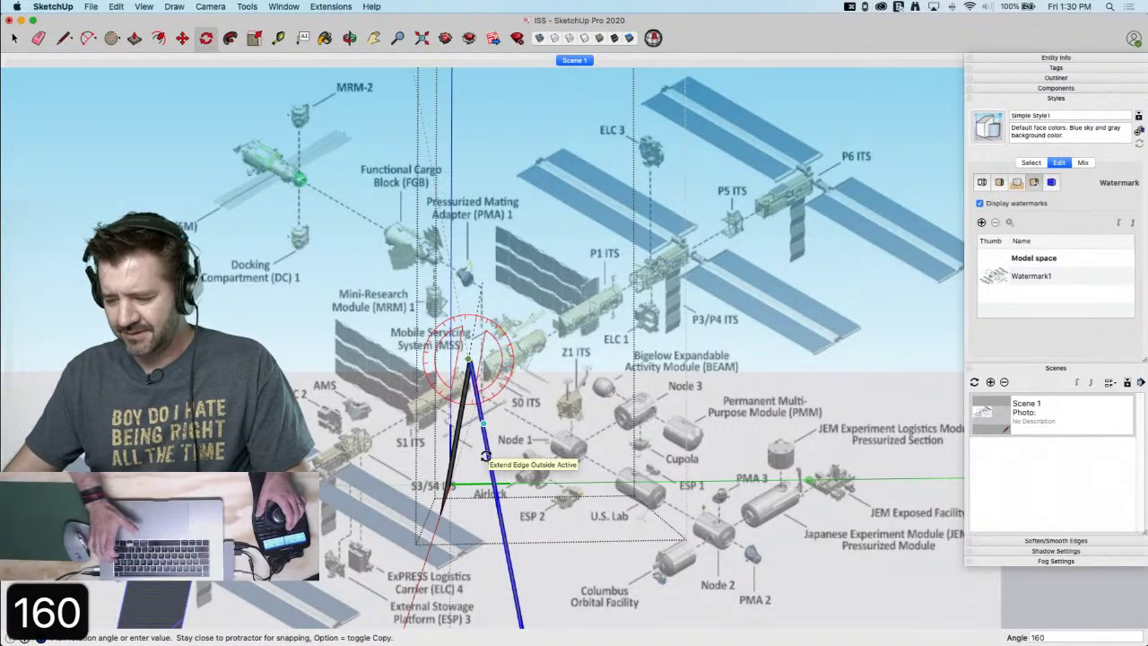
{"action": "key", "text": "Return"}
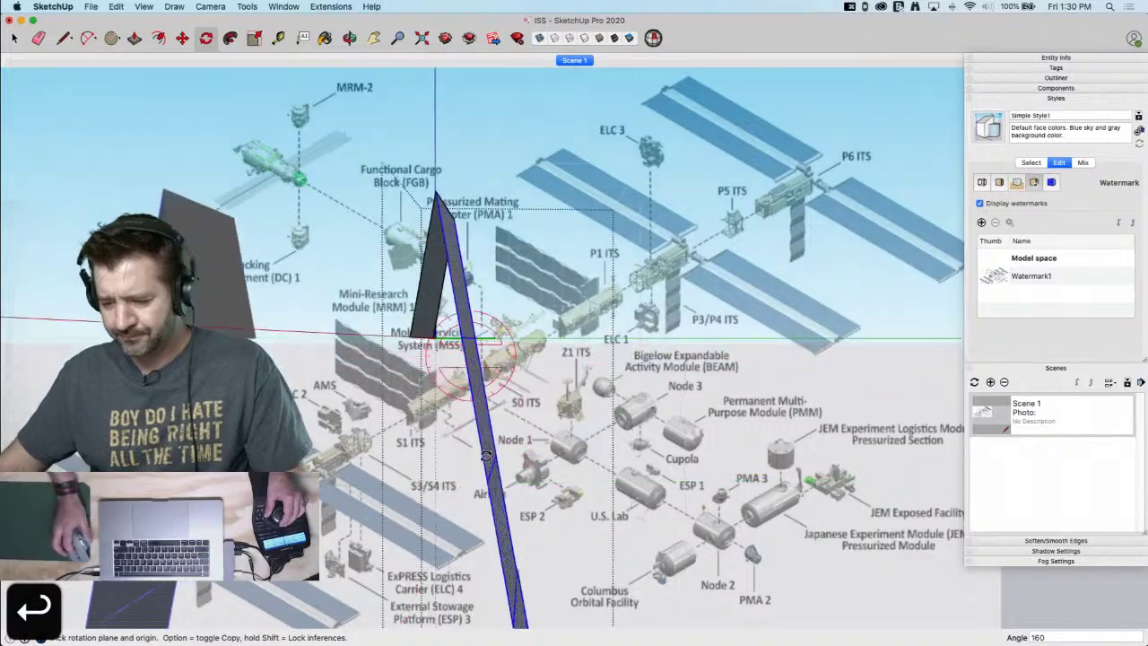
{"action": "key", "text": "space"}
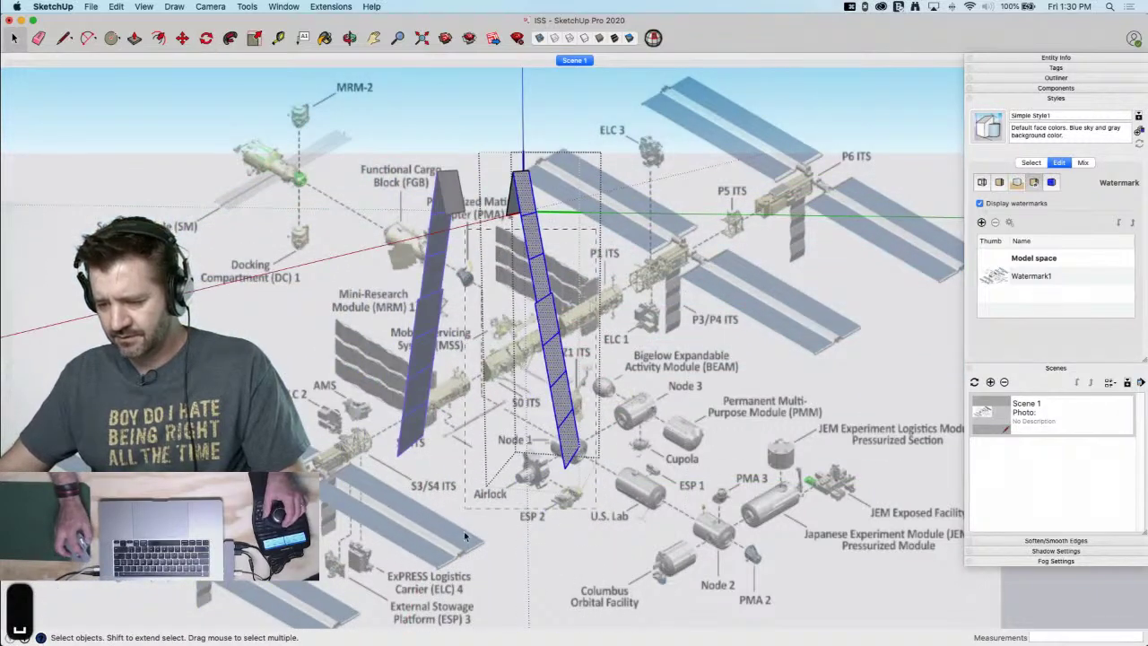
Select the outer six panel segments and fold them upward 160° about the second crease line
{"action": "middle_click_drag", "start_coordinate": [465, 561], "coordinate": [475, 552]}
{"action": "key", "text": "q"}
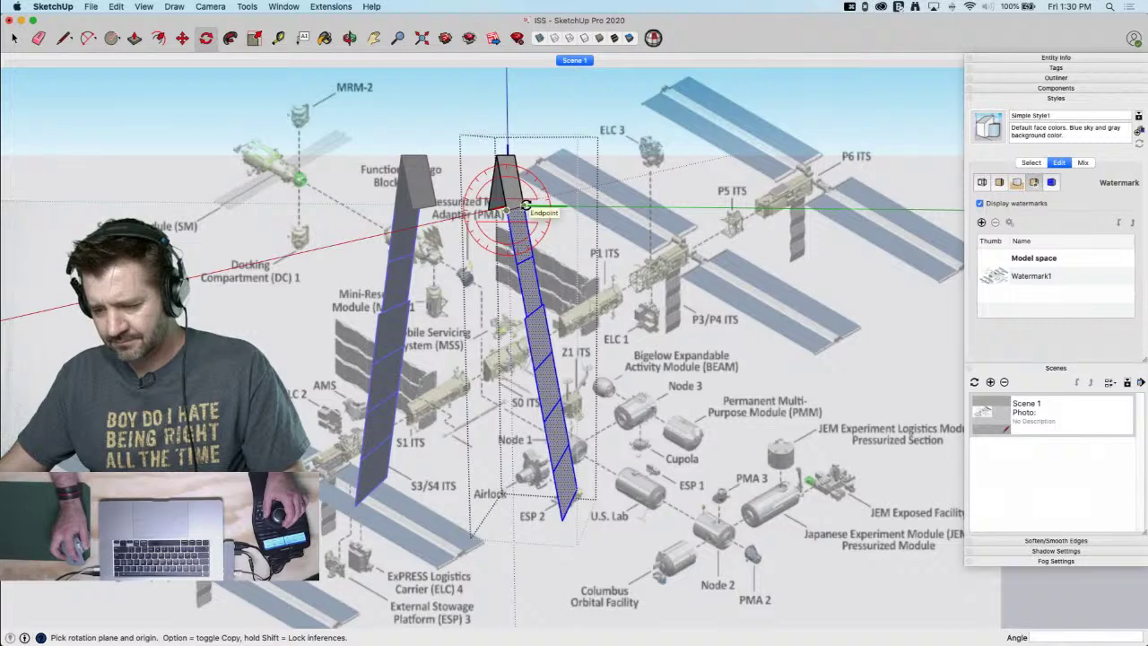
{"action": "left_click", "coordinate": [516, 269]}
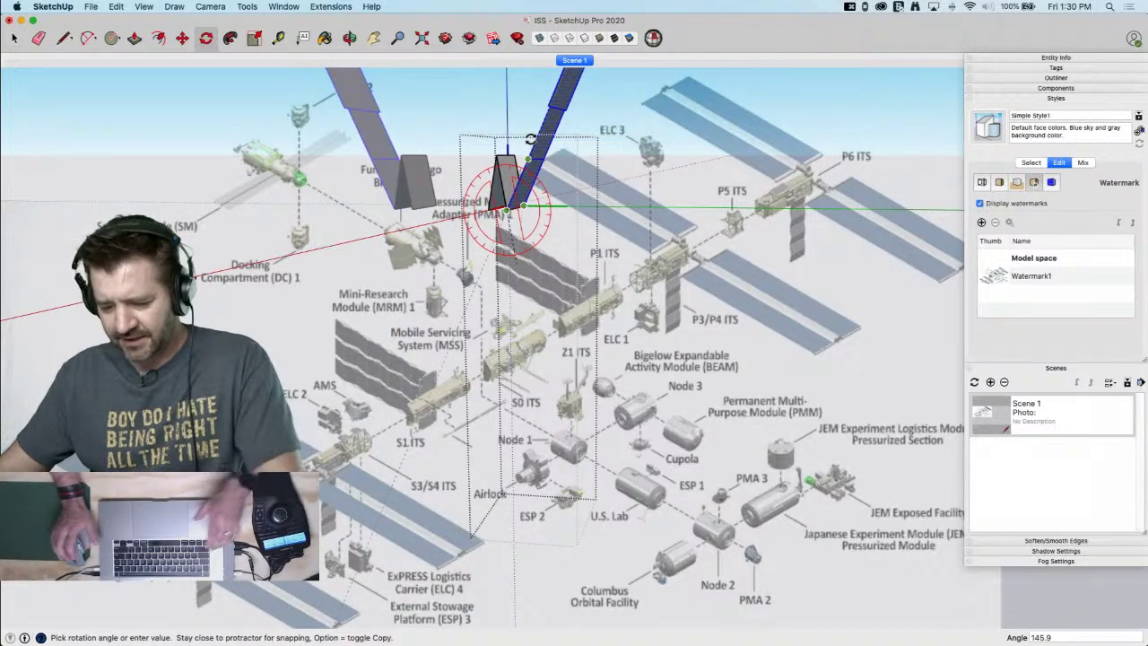
{"action": "type", "text": "160"}
{"action": "key", "text": "Return"}
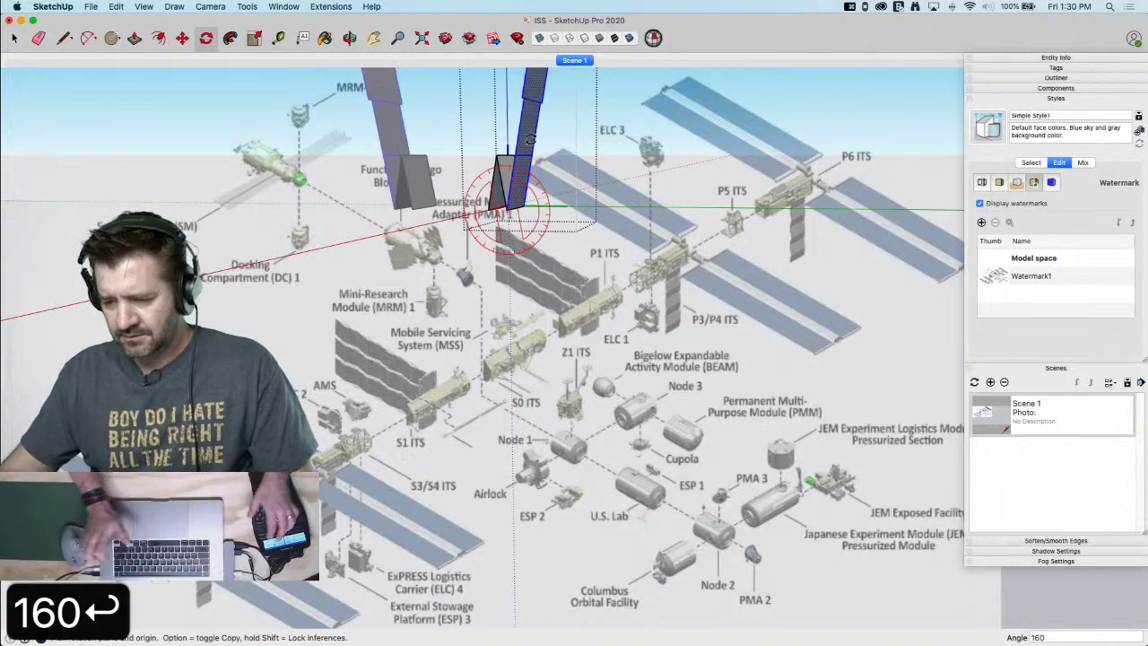
{"action": "key", "text": "space"}
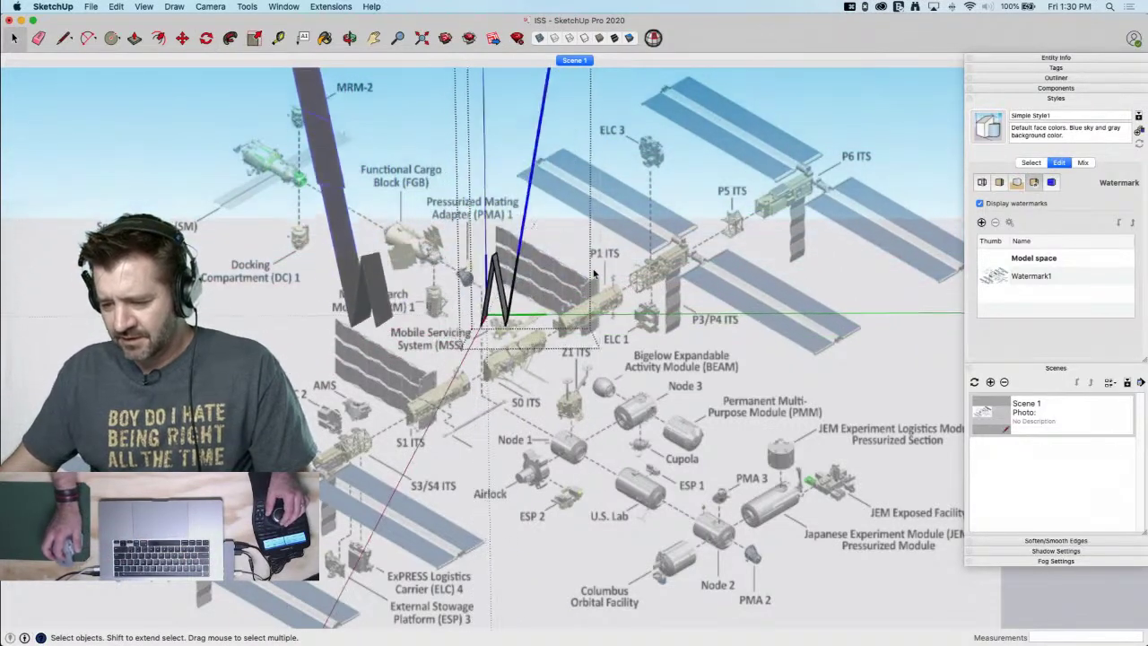
Fold the outer five panel segments downward 160° about the third crease line
{"action": "key", "text": "q"}
{"action": "left_click", "coordinate": [508, 244]}
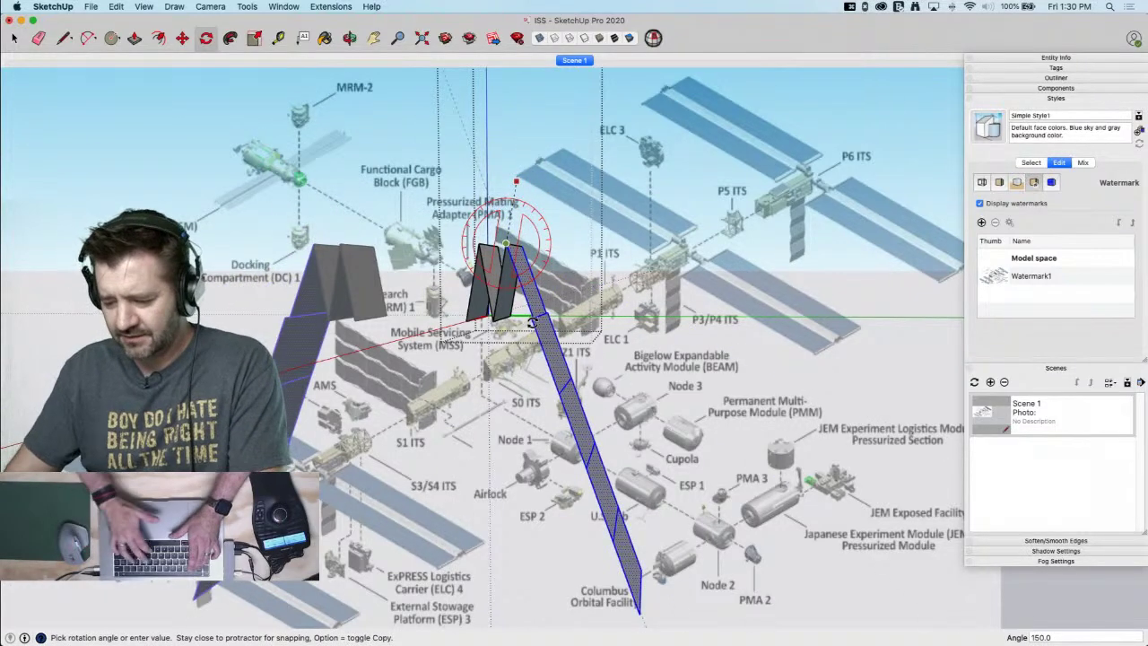
{"action": "type", "text": "160"}
{"action": "key", "text": "Return"}
{"action": "key", "text": "space"}
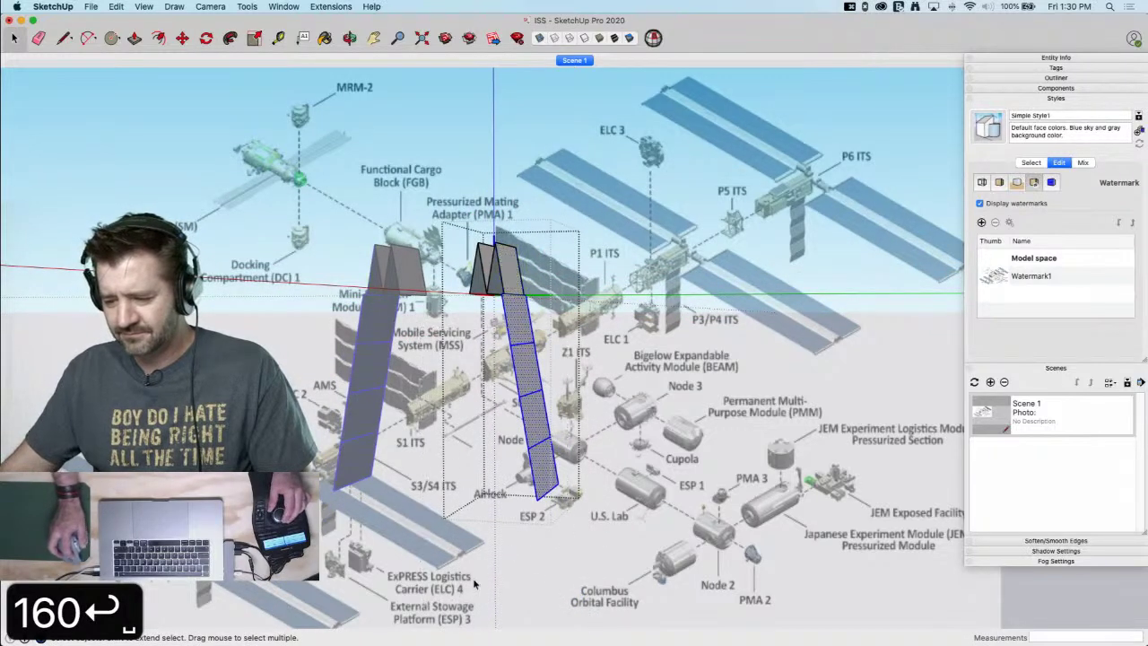
Fold the outer four panel segments upward 160° about the fourth crease, where the panel widens
{"action": "key", "text": "q"}
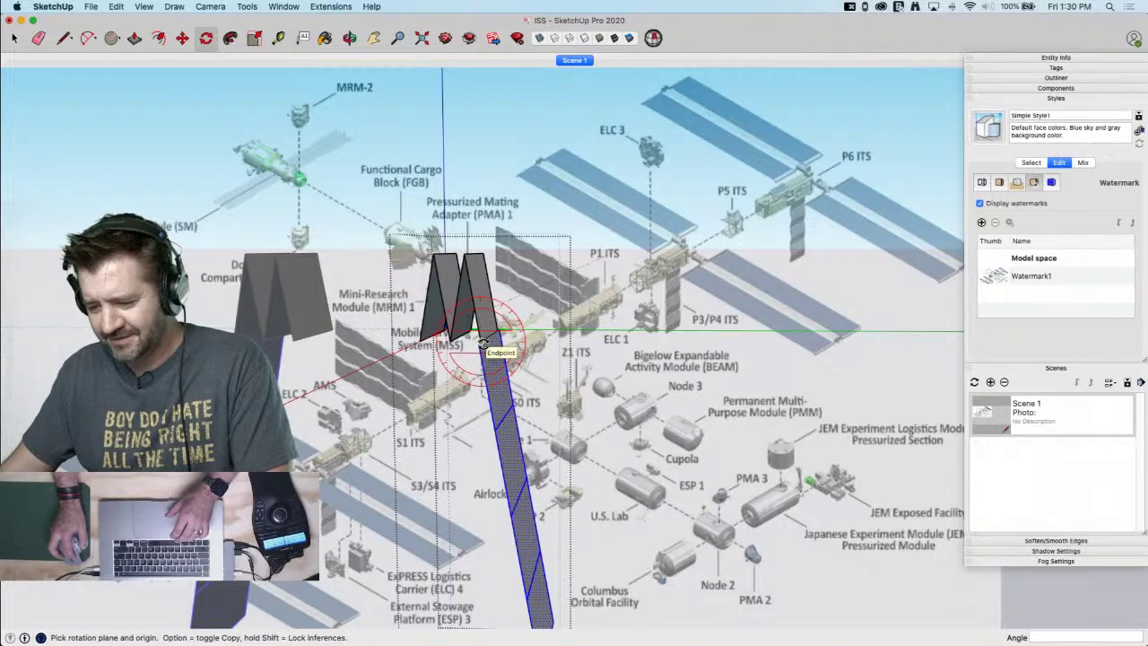
{"action": "left_click", "coordinate": [499, 453]}
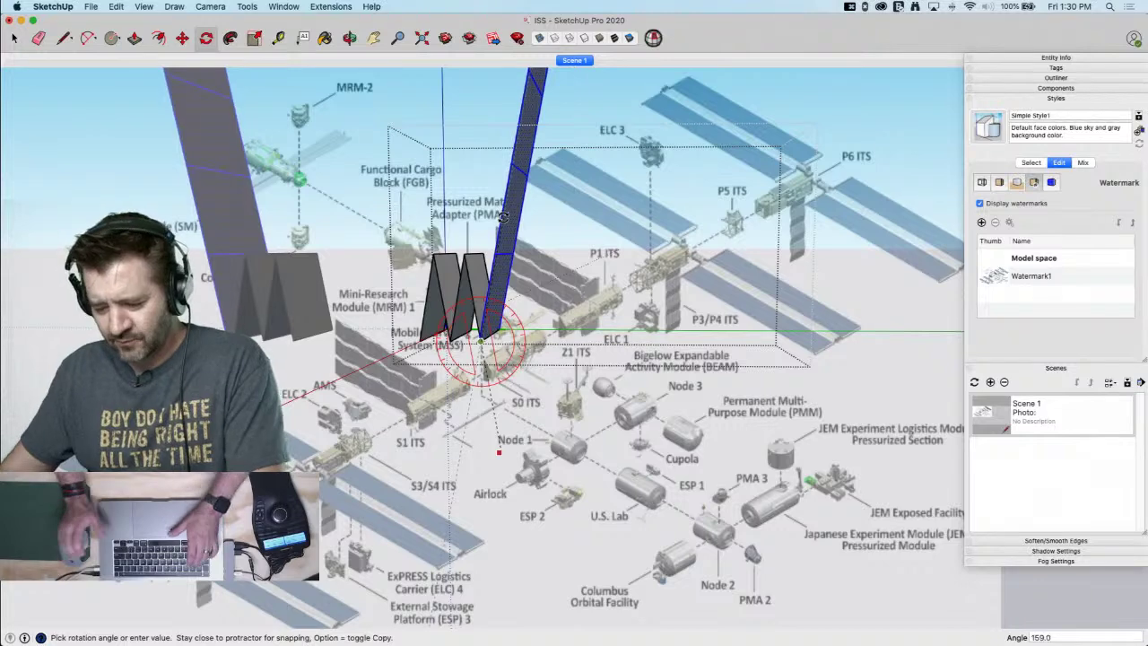
{"action": "type", "text": "160"}
{"action": "key", "text": "Return"}
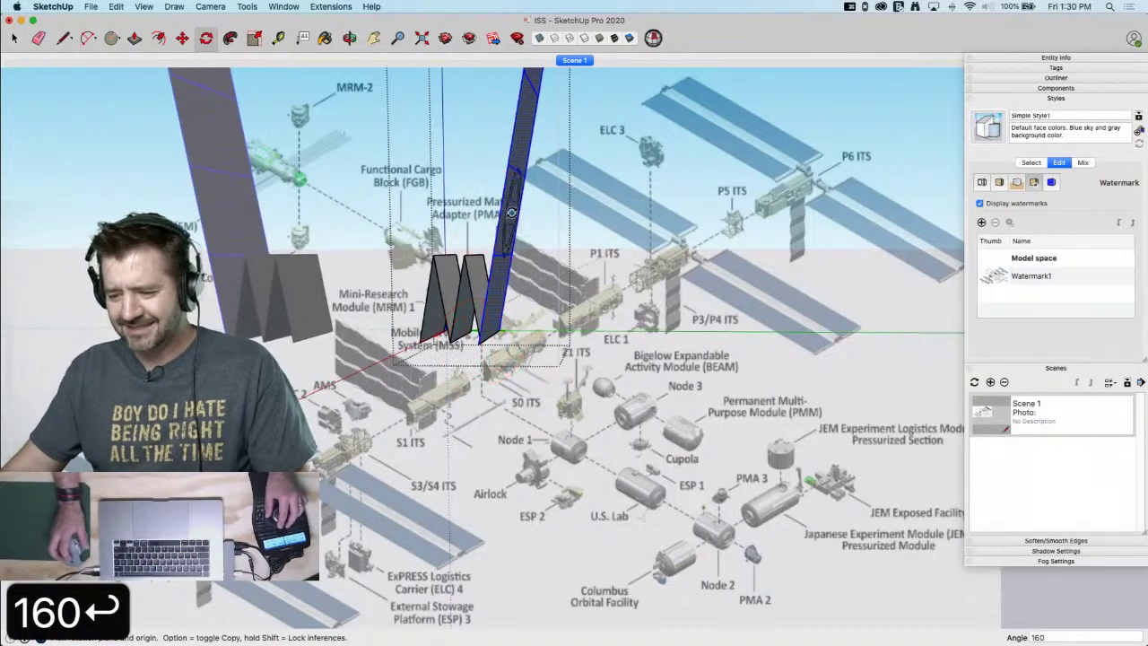
{"action": "key", "text": "space"}
Fold the outer three panel segments downward 160° about the fifth crease, with the rotation locked to the red axis
{"action": "middle_click_drag", "start_coordinate": [431, 271], "coordinate": [487, 277]}
{"action": "key", "text": "q"}
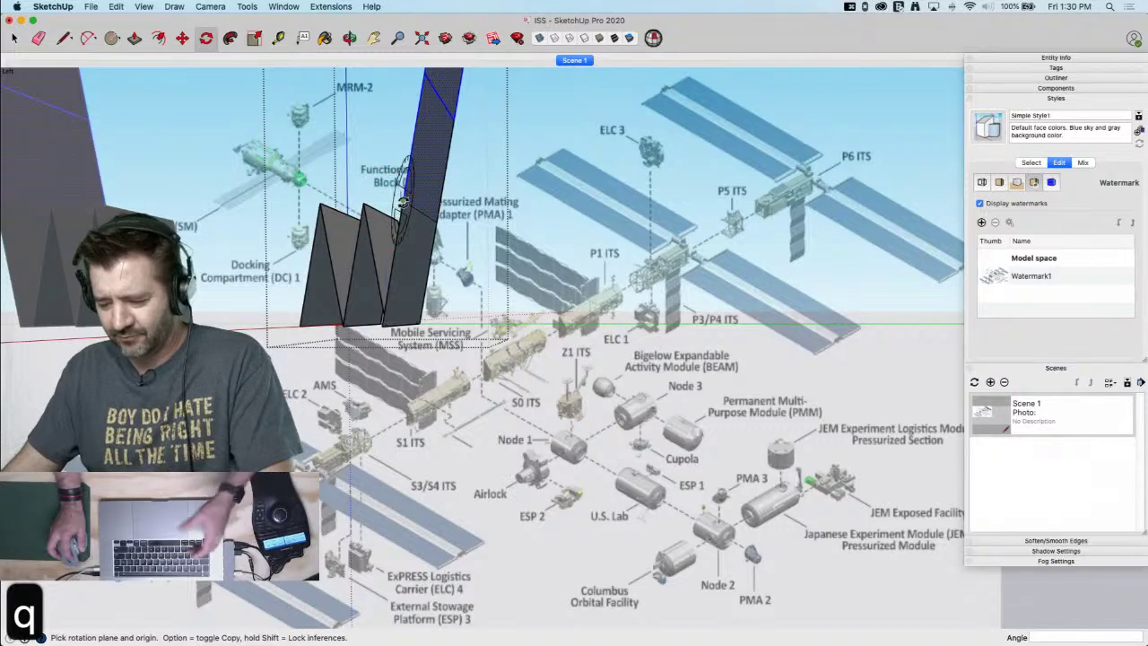
{"action": "key", "text": "Left"}
{"action": "key", "text": "Right"}
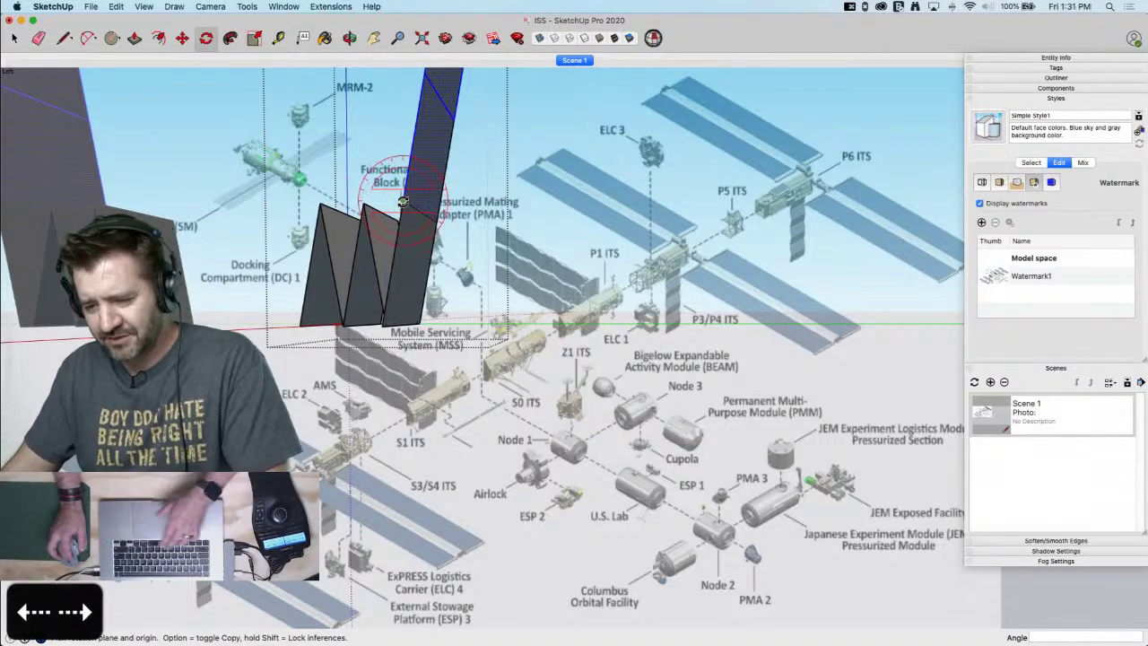
{"action": "left_click", "coordinate": [416, 135]}
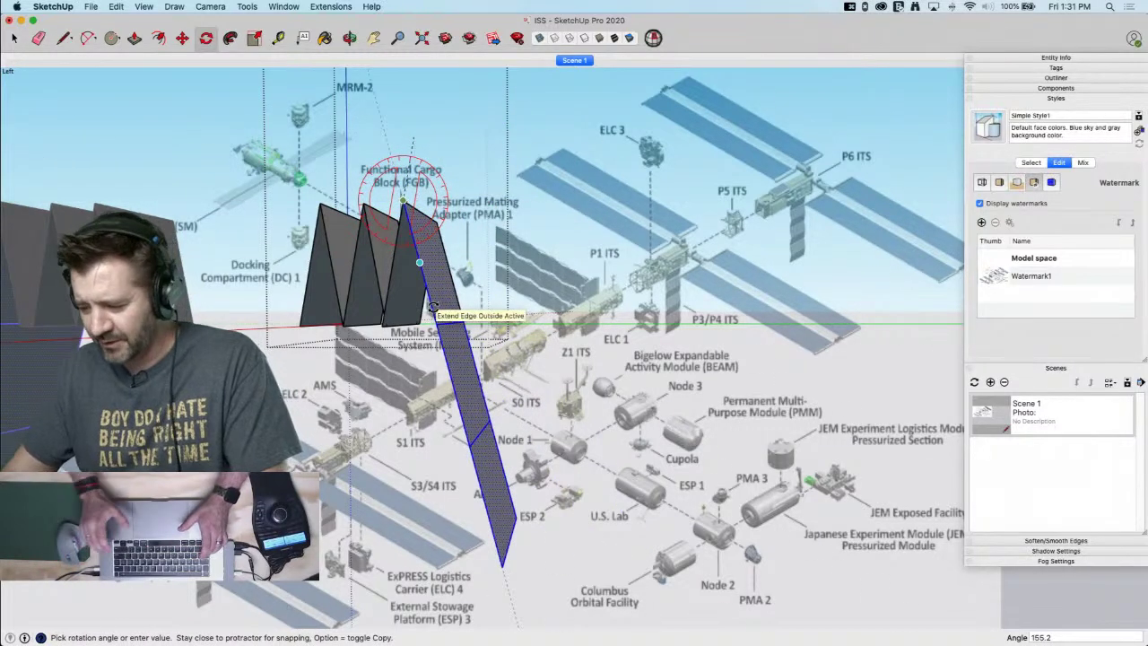
{"action": "type", "text": "160"}
{"action": "key", "text": "Return"}
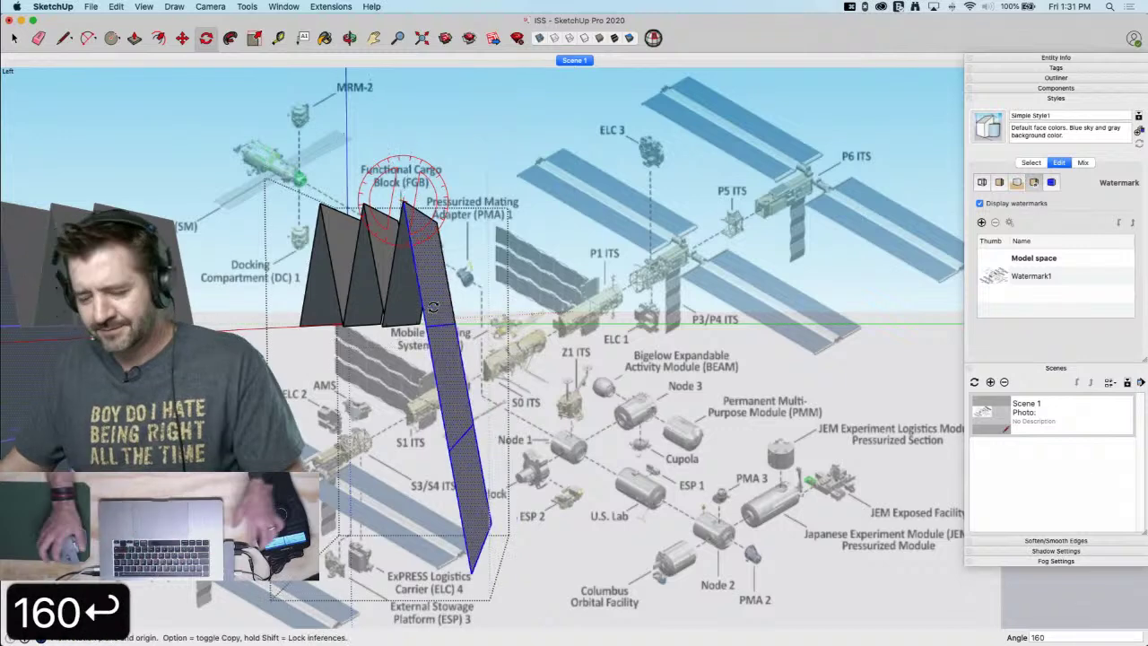
{"action": "key", "text": "space"}
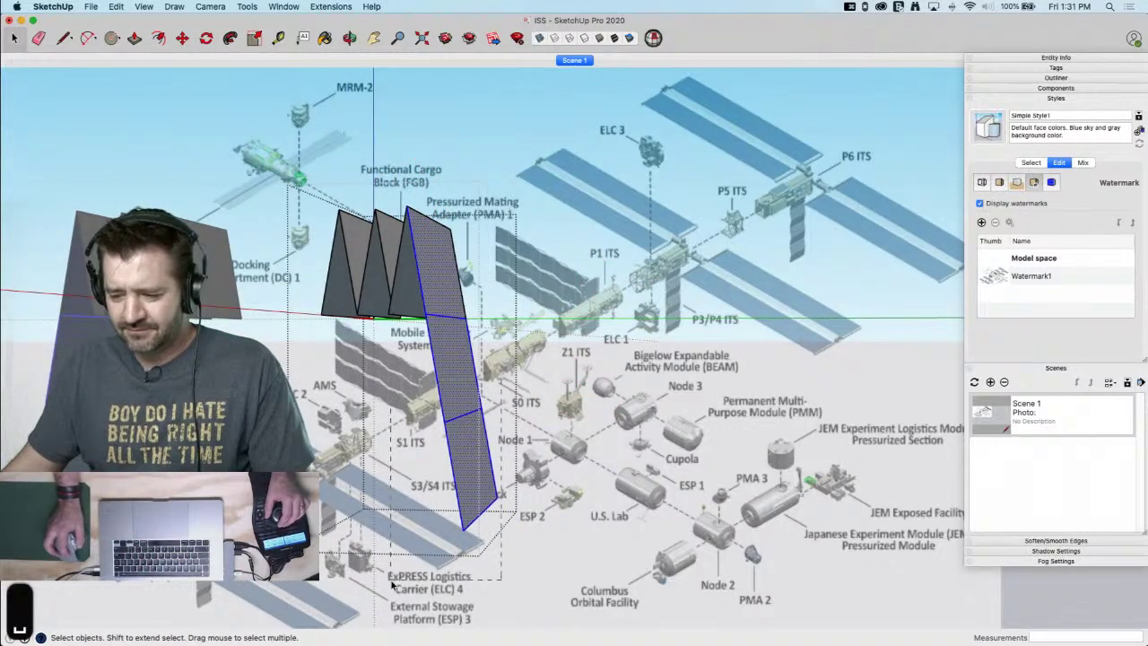
Select the two outermost panel segments and fold them upward 160° about the sixth crease, locked to the red axis
{"action": "left_click_drag", "start_coordinate": [391, 581], "coordinate": [391, 581]}
{"action": "key", "text": "q"}
{"action": "middle_click_drag", "start_coordinate": [484, 305], "coordinate": [408, 332]}
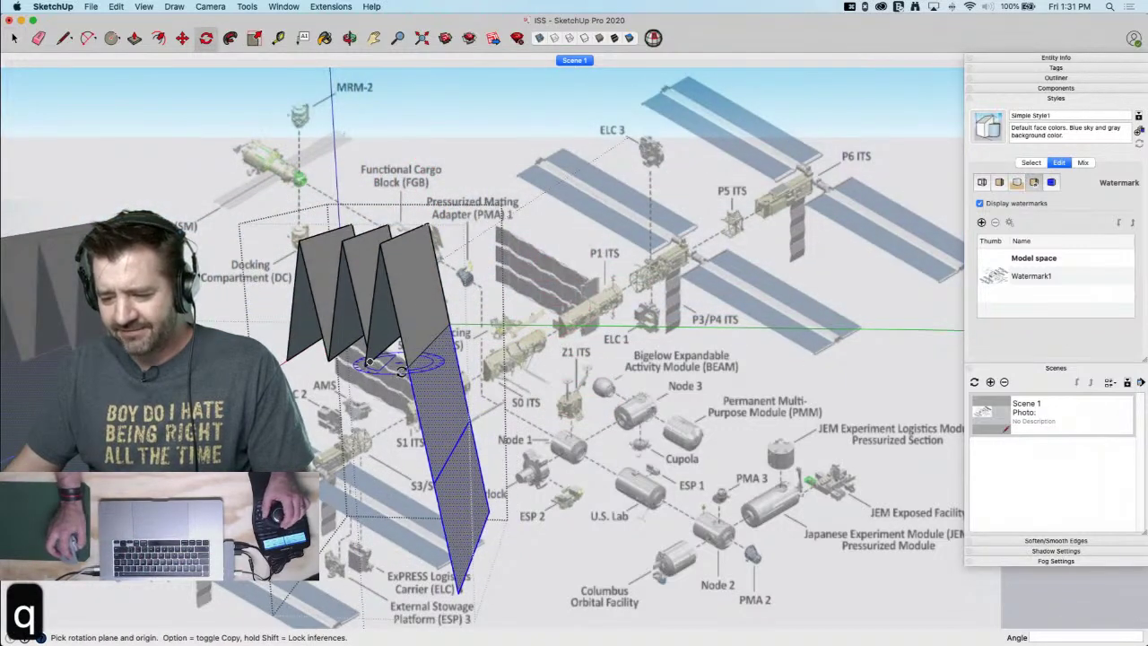
{"action": "key", "text": "Left"}
{"action": "key", "text": "Right"}
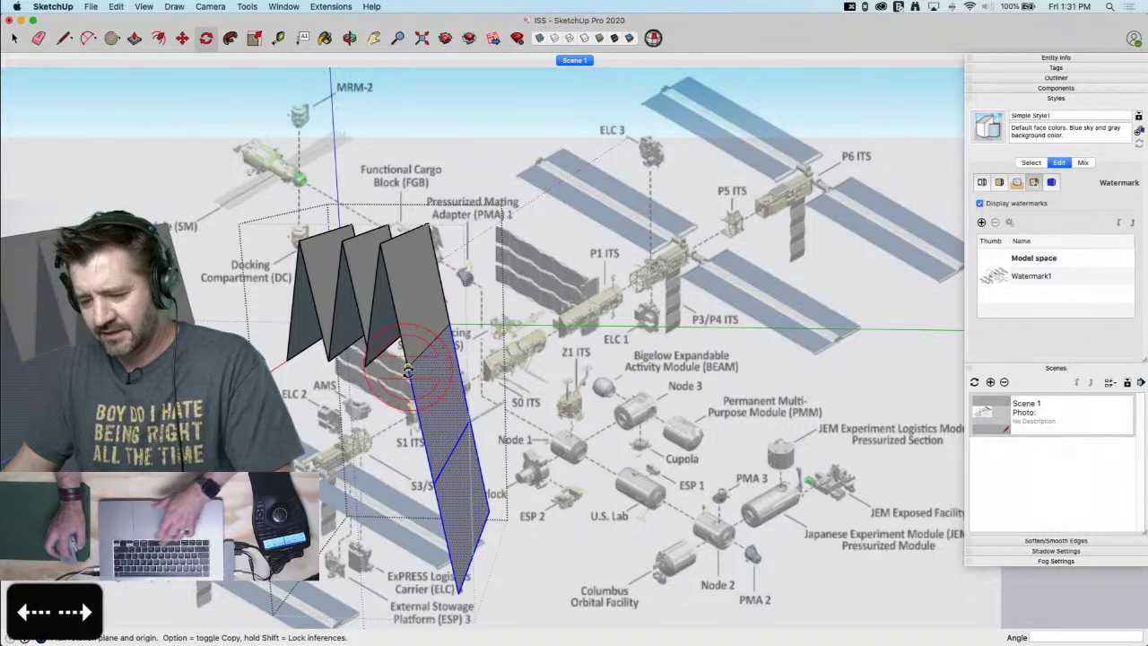
{"action": "left_click", "coordinate": [440, 337]}
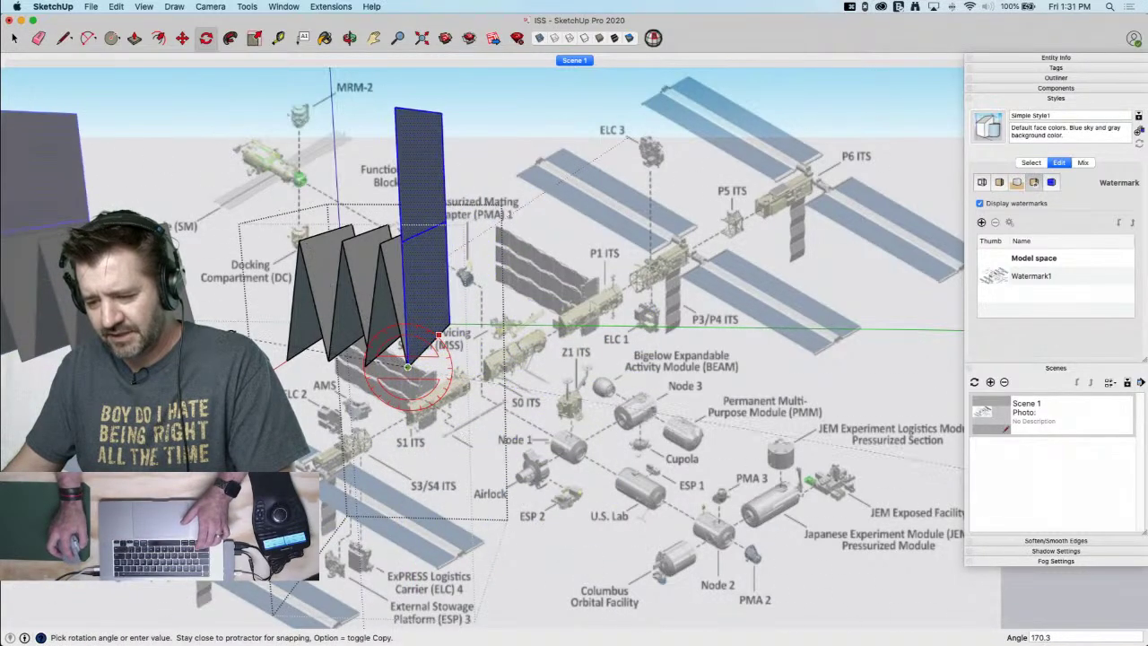
{"action": "type", "text": "1"}
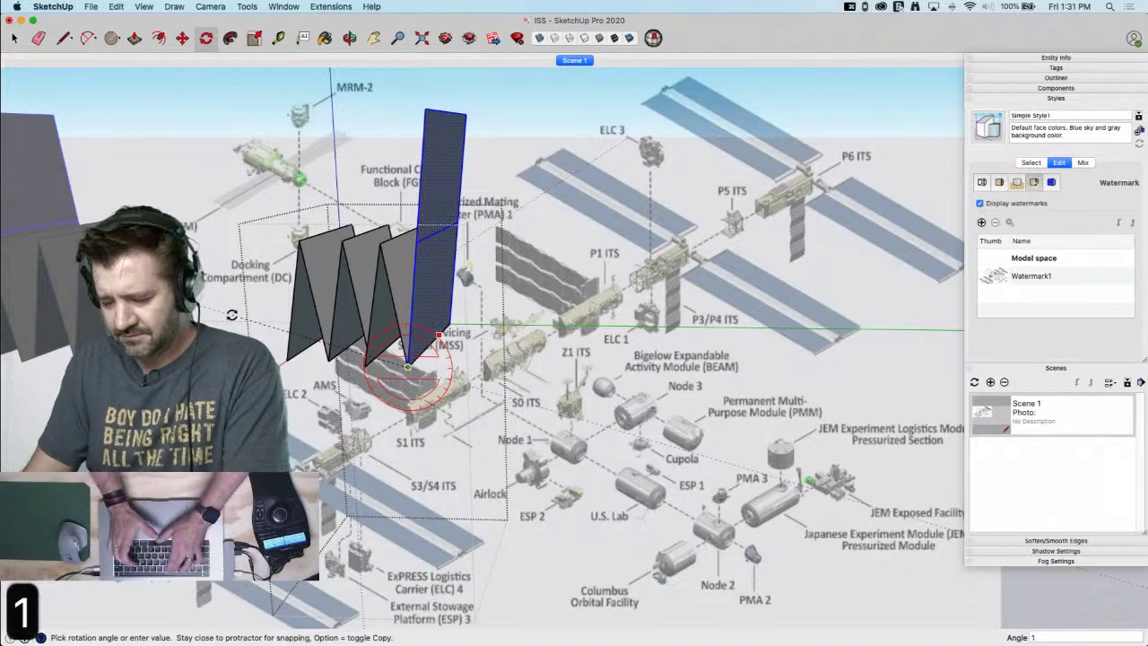
{"action": "type", "text": "60"}
{"action": "key", "text": "Return"}
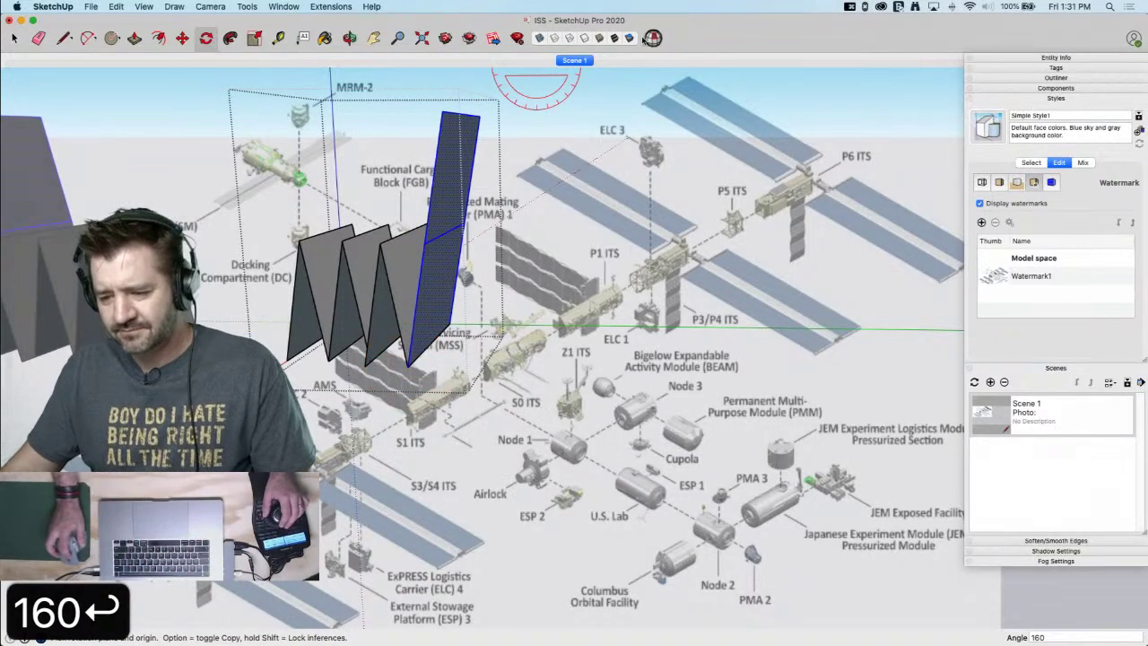
{"action": "key", "text": "space"}
Fold the last panel segment downward 160° about the final crease, locked to the red axis, and save the model
{"action": "middle_click_drag", "start_coordinate": [368, 162], "coordinate": [442, 204]}
{"action": "key", "text": "q"}
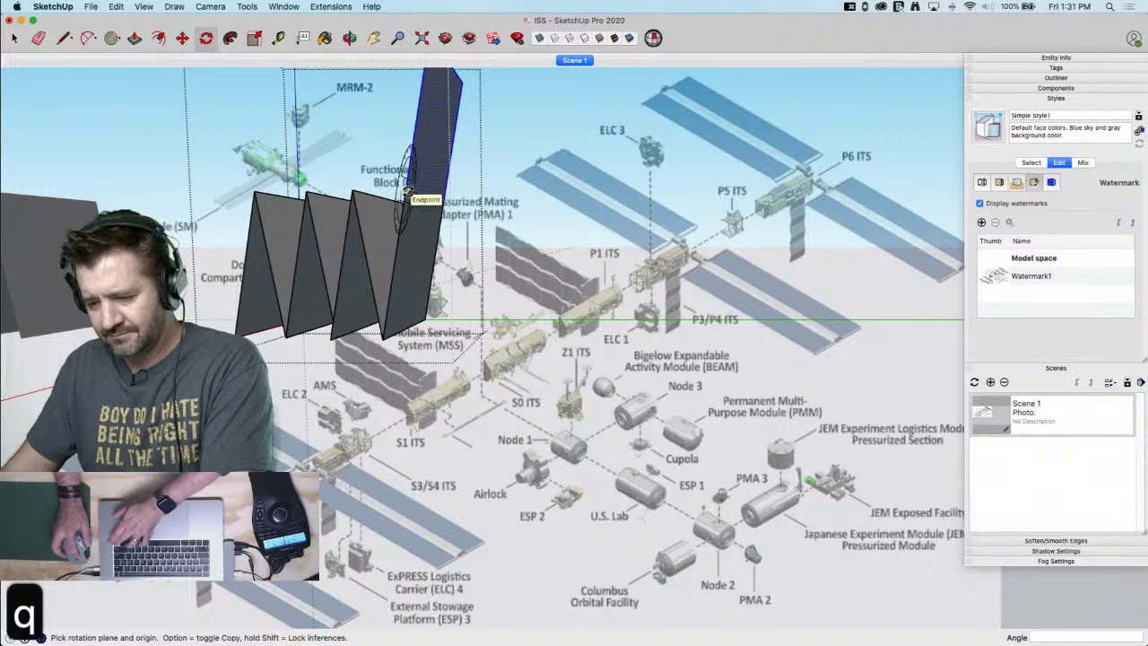
{"action": "key", "text": "Right"}
{"action": "left_click", "coordinate": [406, 191]}
{"action": "left_click", "coordinate": [406, 146]}
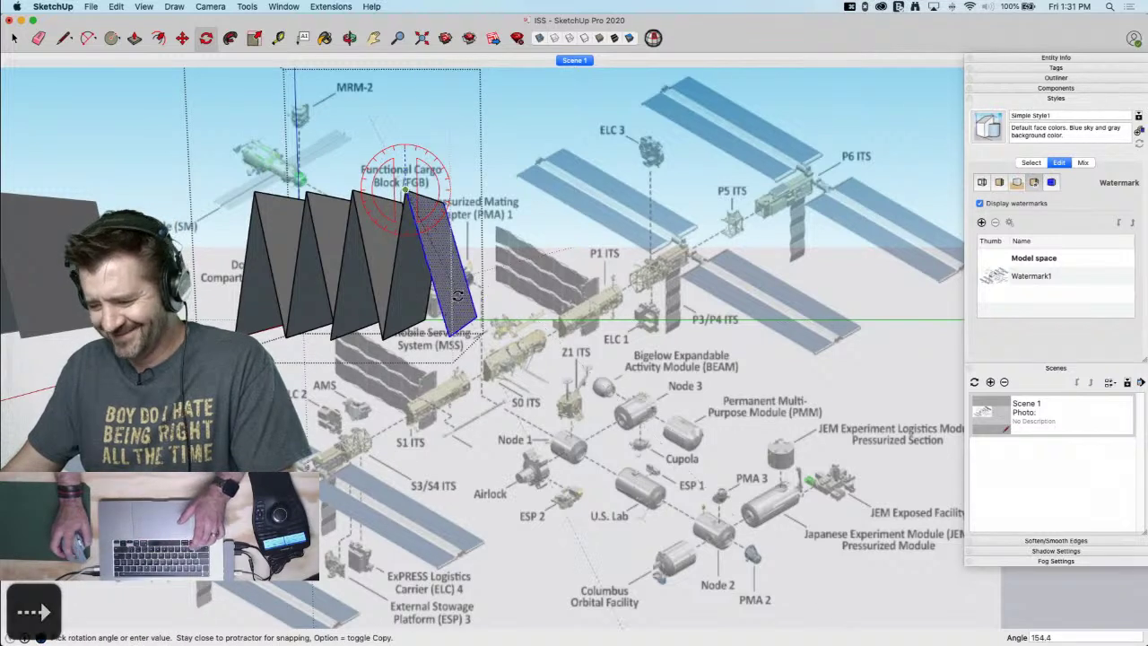
{"action": "type", "text": "160"}
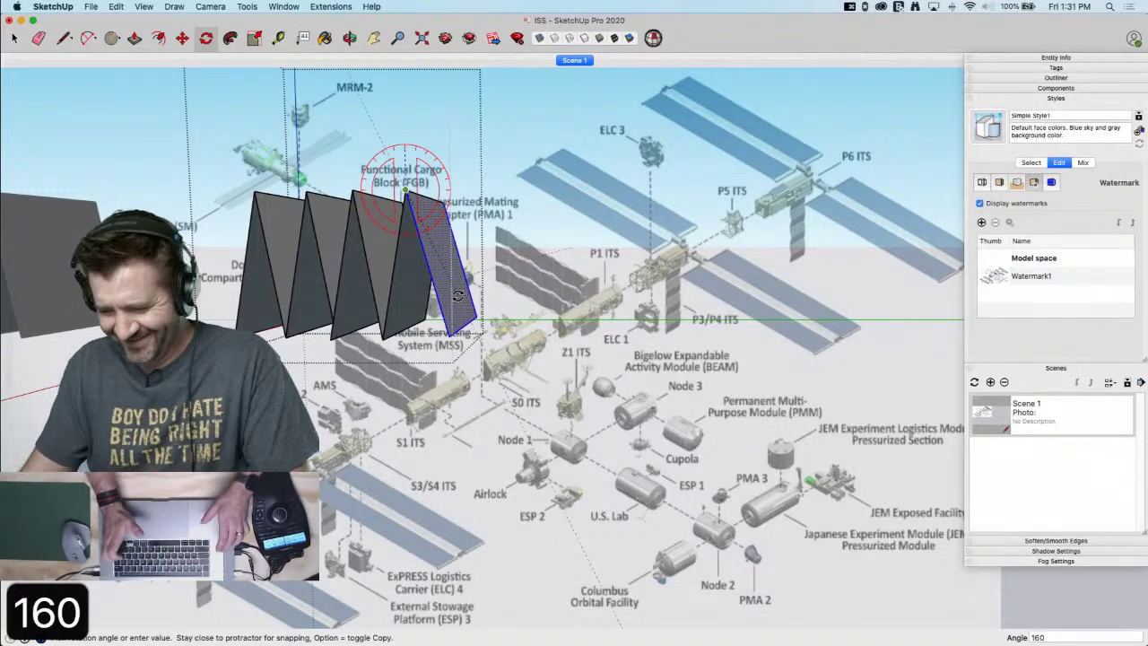
{"action": "key", "text": "Return"}
{"action": "key", "text": "super+s"}
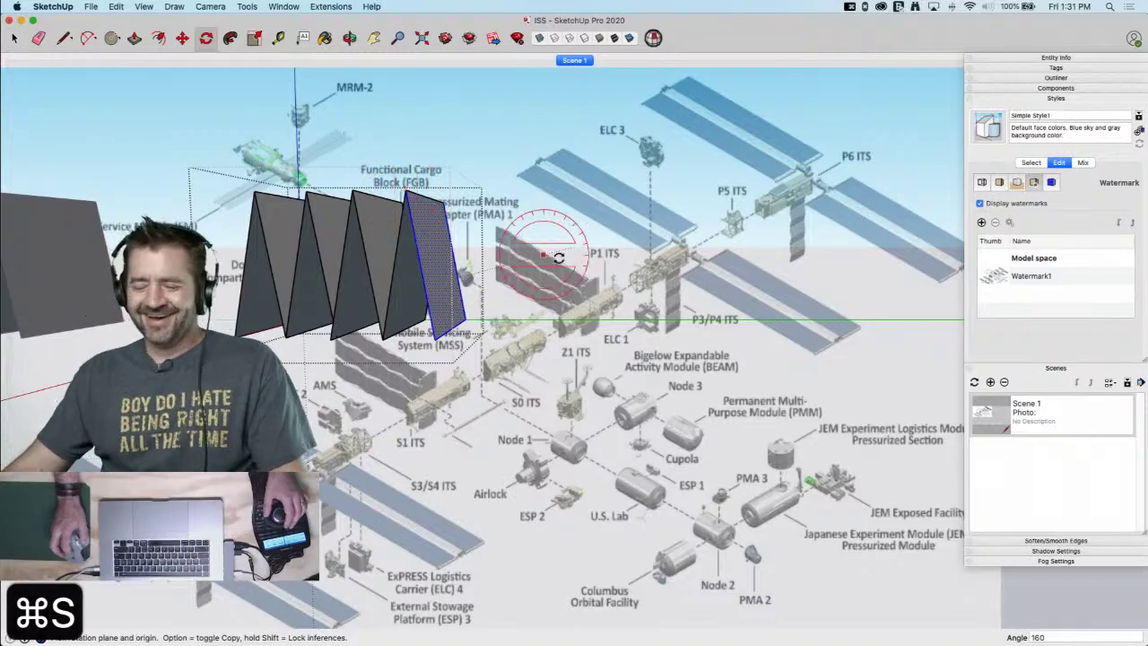
{"action": "key", "text": "space"}
Rotate the folded FGB solar panels about 50° around the hull, locked to the green axis and centred on the inner panel edge's midpoint
{"action": "left_click", "coordinate": [655, 312]}
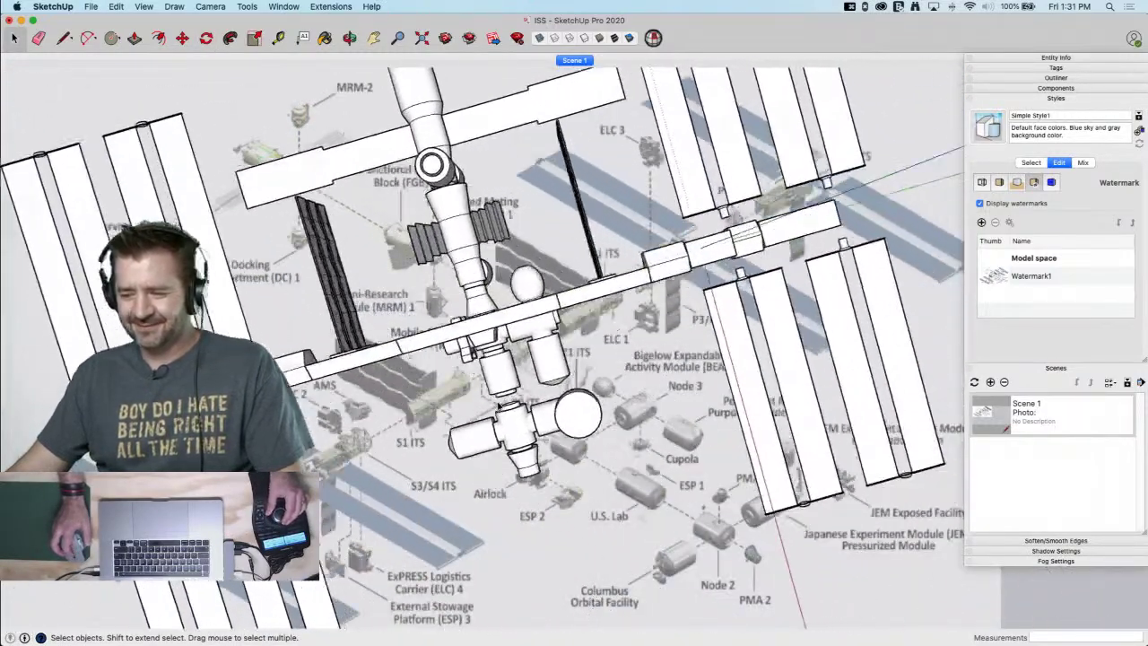
{"action": "middle_click_drag", "start_coordinate": [498, 405], "coordinate": [498, 406]}
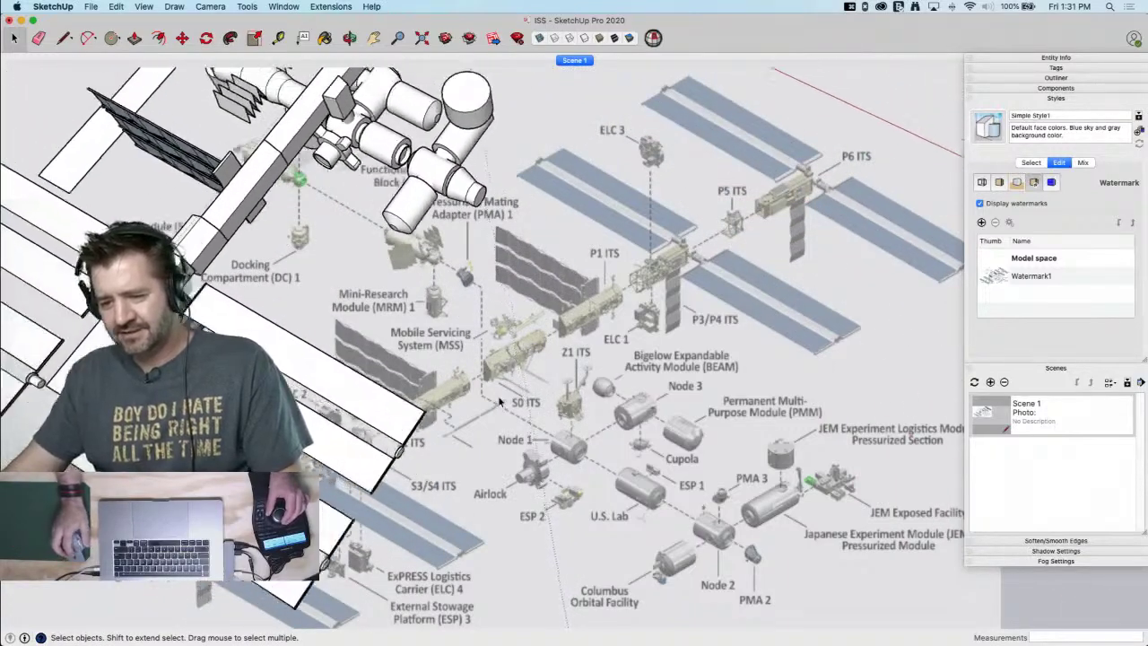
{"action": "middle_click_drag", "start_coordinate": [406, 256], "coordinate": [404, 177]}
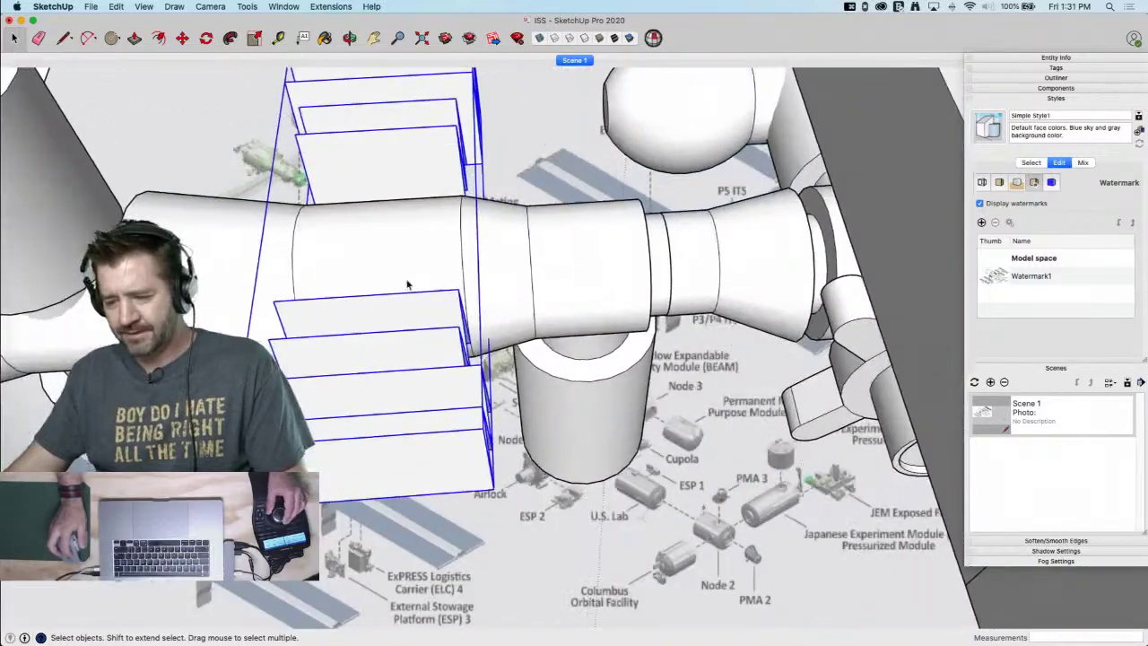
{"action": "middle_click_drag", "start_coordinate": [408, 286], "coordinate": [452, 233]}
{"action": "key", "text": "q"}
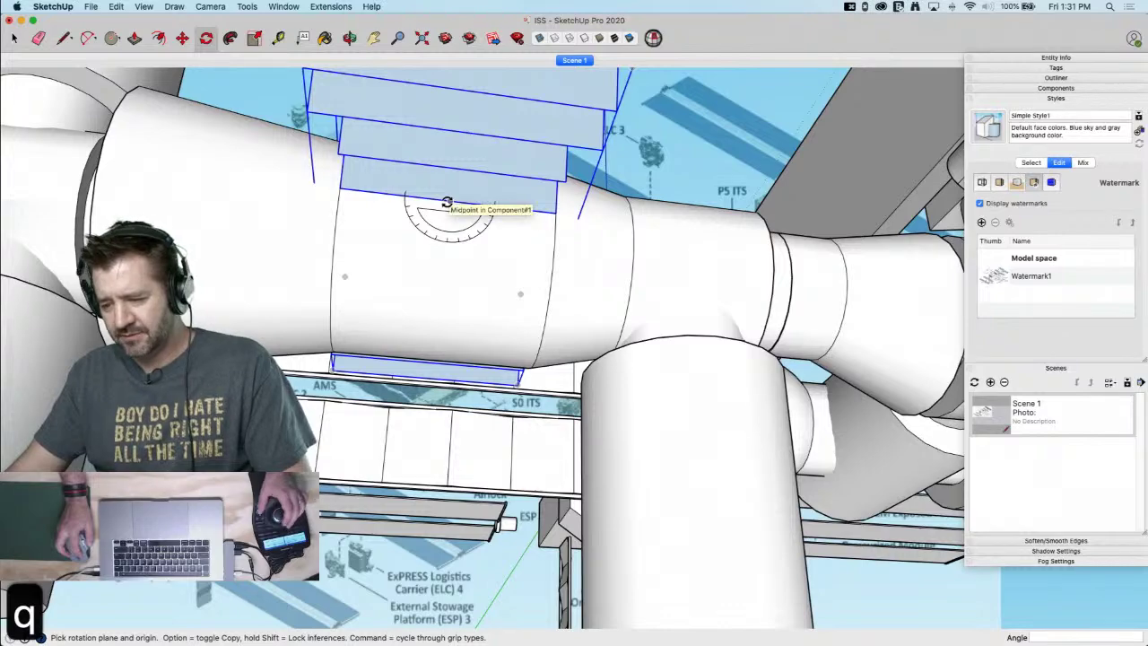
{"action": "key", "text": "Left"}
{"action": "left_click", "coordinate": [449, 201]}
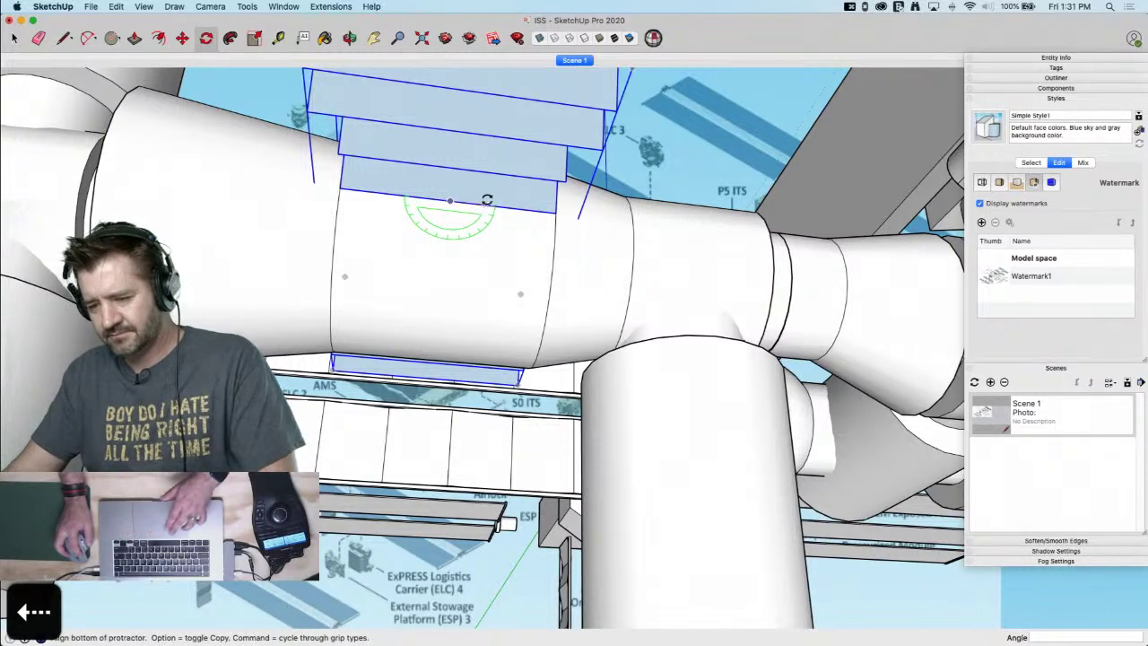
{"action": "left_click", "coordinate": [494, 199]}
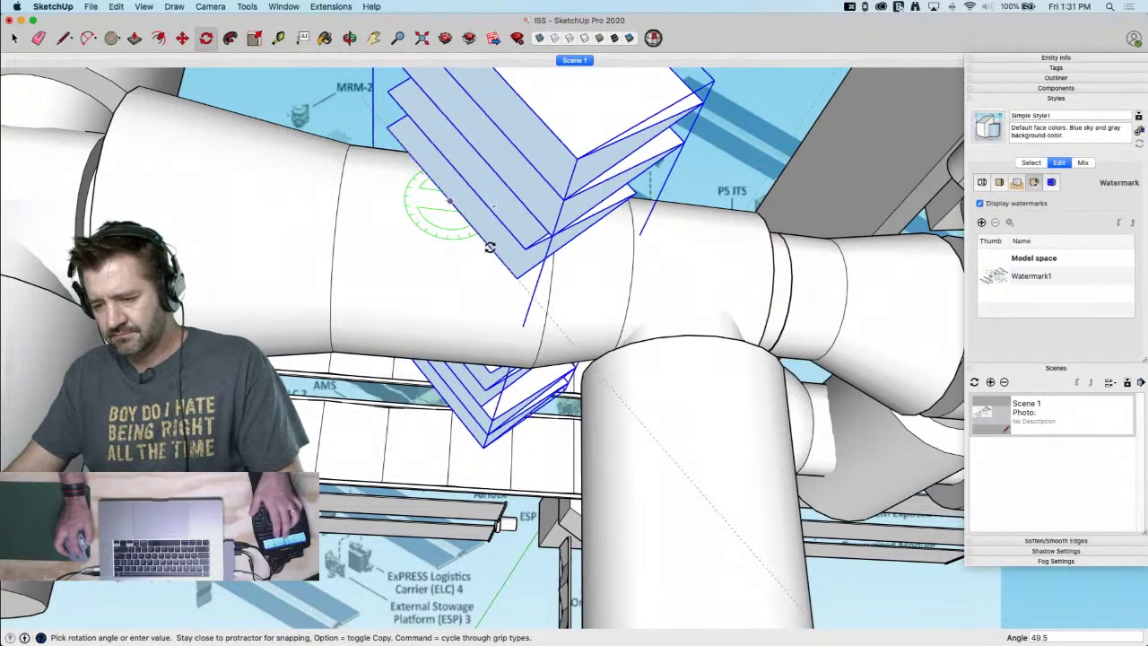
{"action": "left_click", "coordinate": [490, 248]}
{"action": "key", "text": "space"}
Inspect the whole station model from several angles and compare its modules with the reference diagram
{"action": "scroll", "coordinate": [490, 278], "scroll_direction": "down", "scroll_amount": 10}
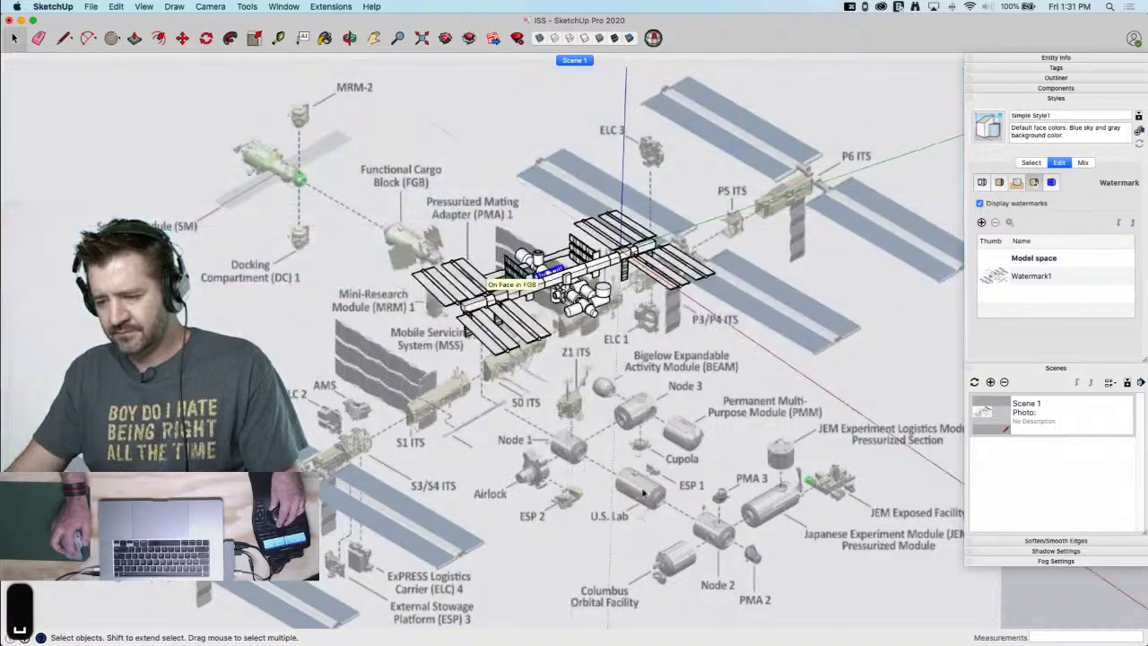
{"action": "scroll", "coordinate": [583, 377], "scroll_direction": "up", "scroll_amount": 6}
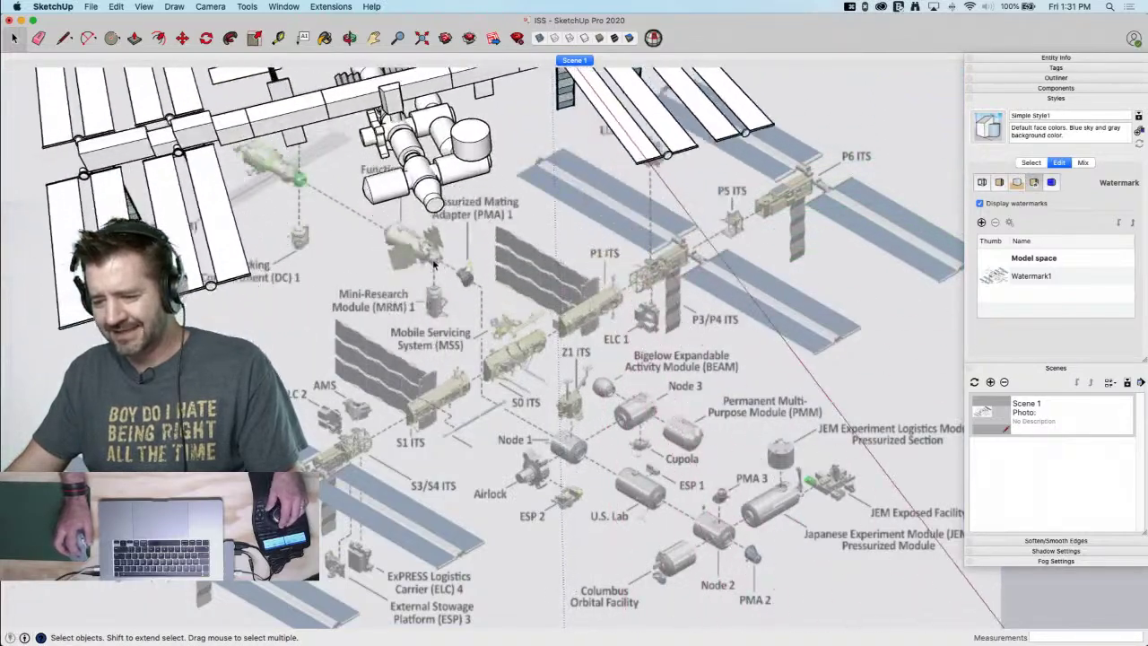
{"action": "middle_click_drag", "start_coordinate": [407, 261], "coordinate": [434, 285]}
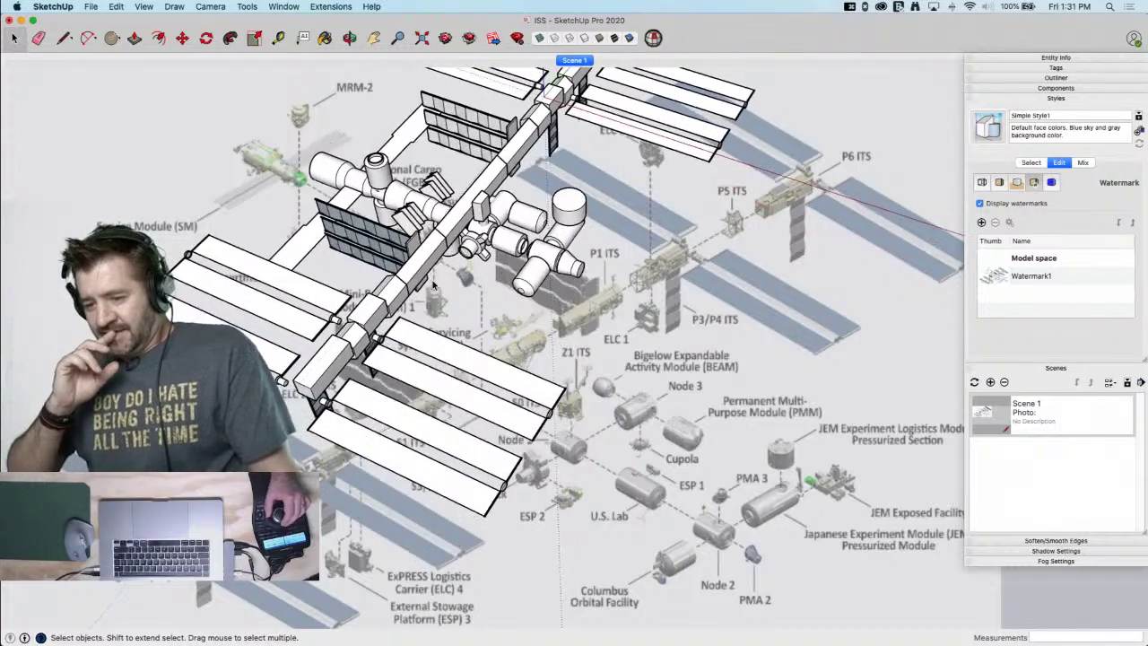
{"action": "scroll", "coordinate": [433, 285], "scroll_direction": "down", "scroll_amount": 5}
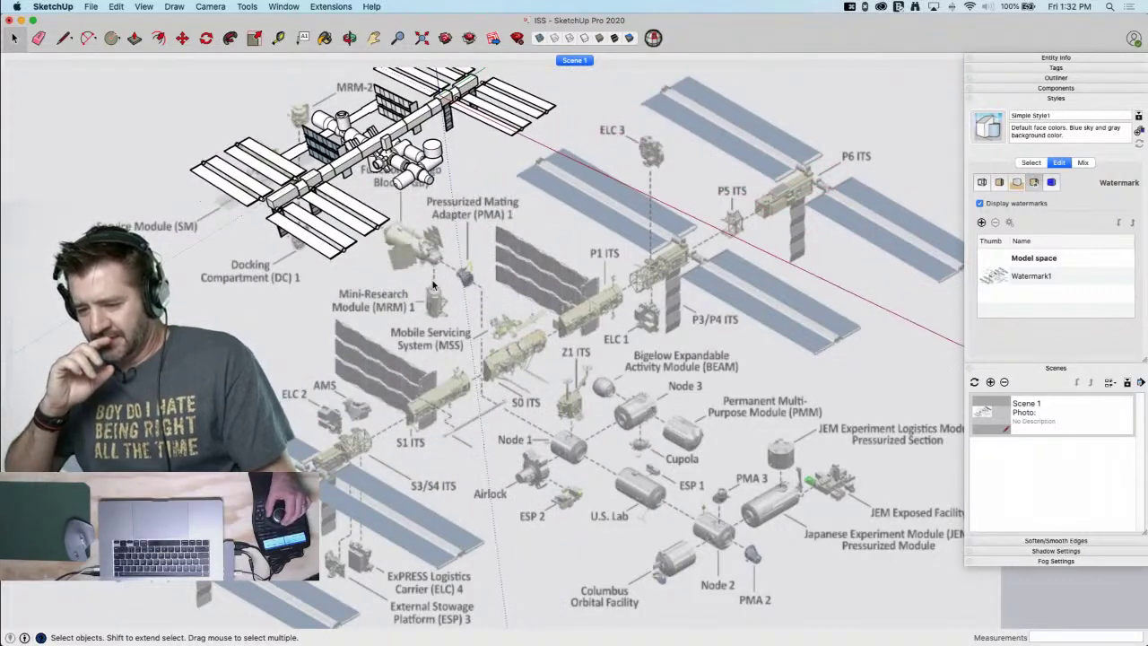
{"action": "scroll", "coordinate": [433, 285], "scroll_direction": "down", "scroll_amount": 4}
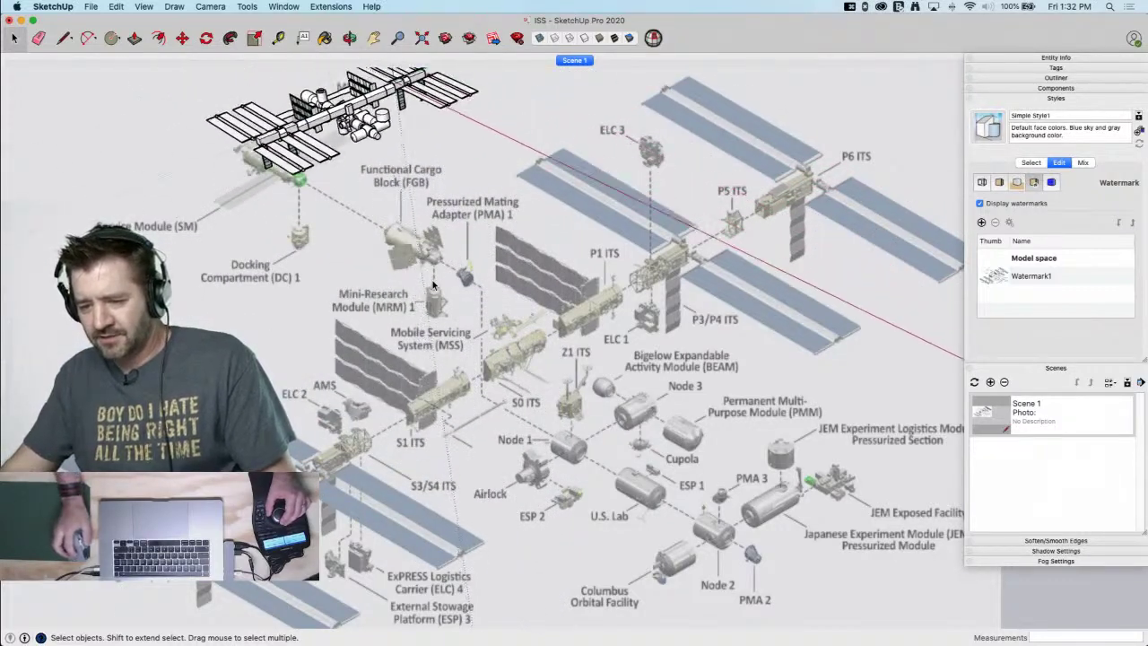
{"action": "scroll", "coordinate": [631, 237], "scroll_direction": "up", "scroll_amount": 5}
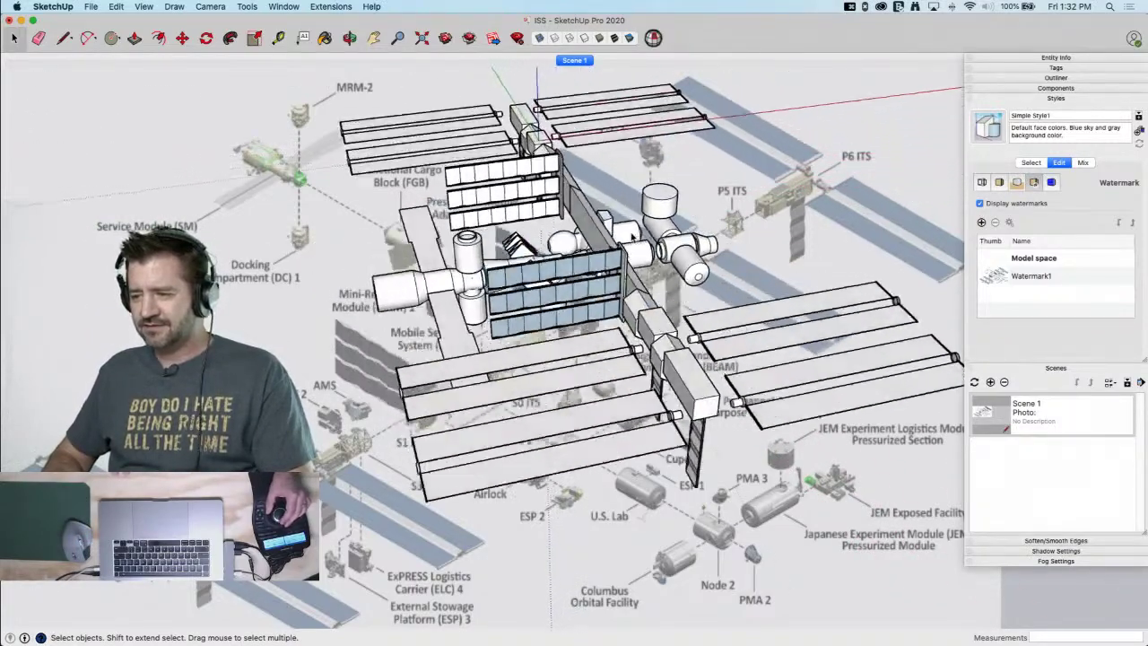
{"action": "middle_click_drag", "start_coordinate": [630, 232], "coordinate": [632, 236]}
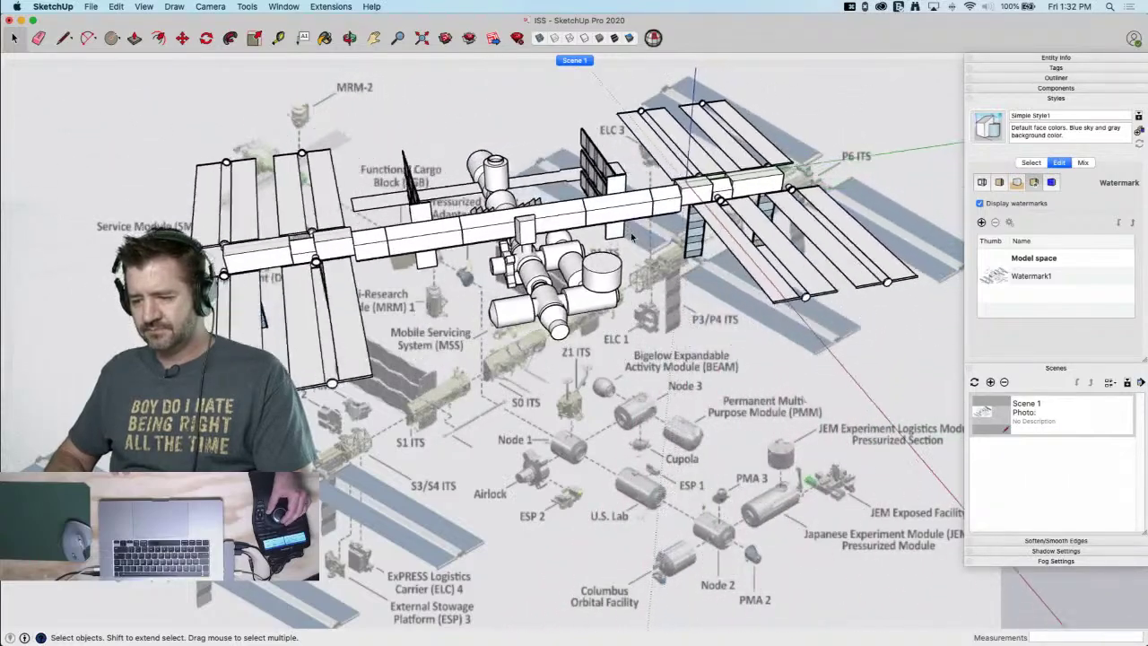
{"action": "middle_click_drag", "start_coordinate": [632, 237], "coordinate": [631, 237]}
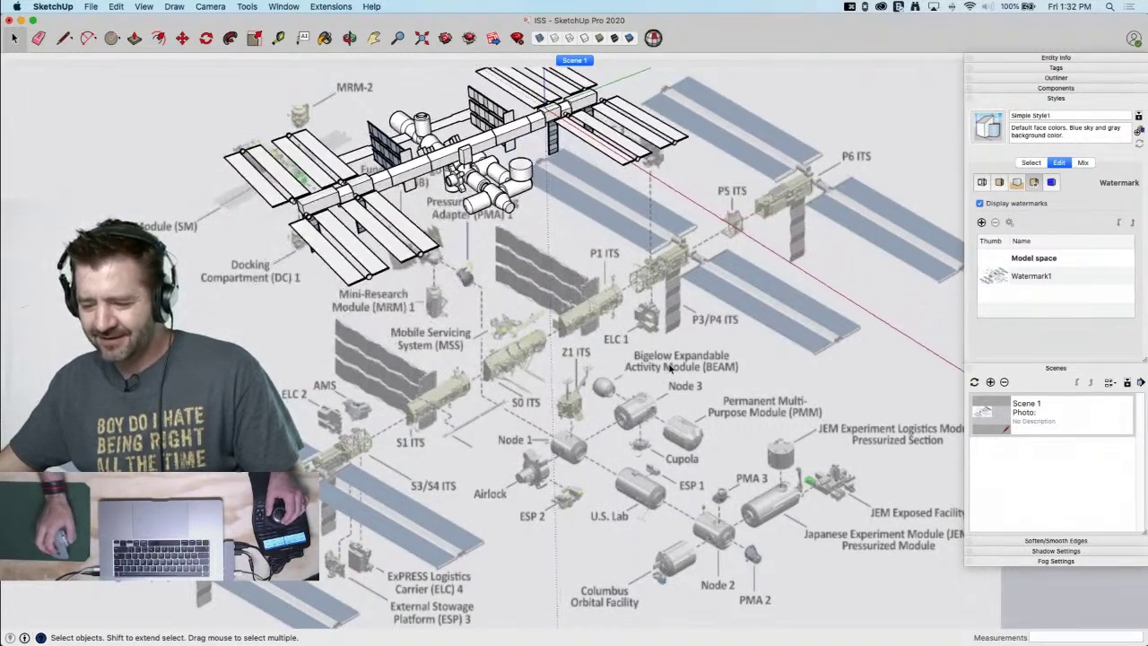
{"action": "middle_click_drag", "start_coordinate": [669, 367], "coordinate": [712, 562]}
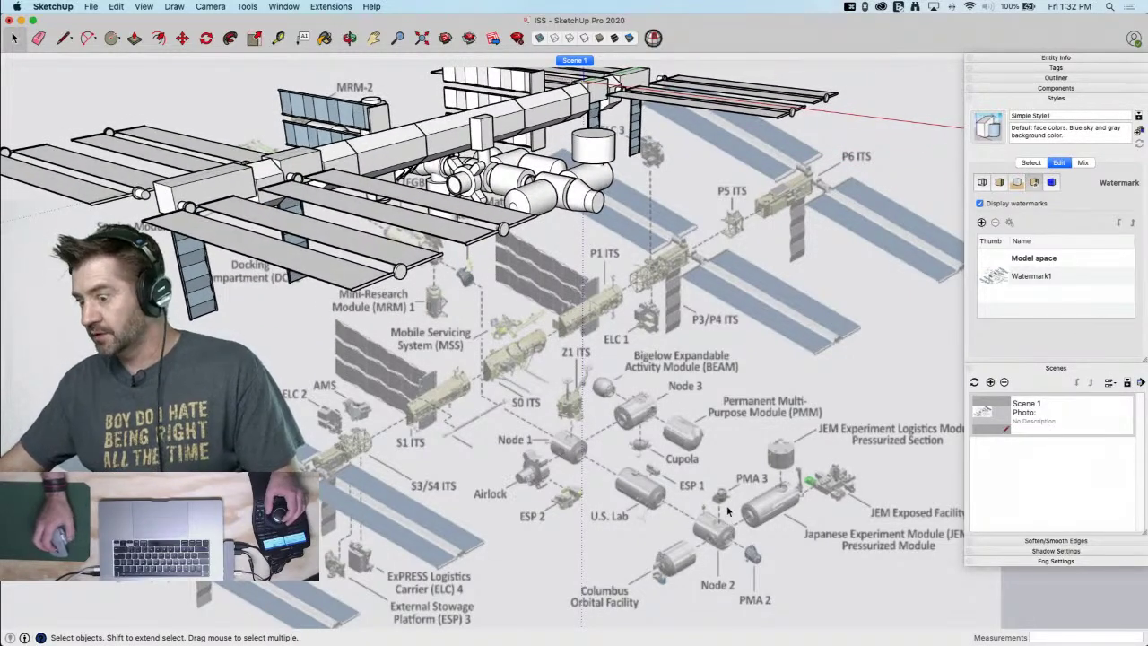
{"action": "middle_click_drag", "start_coordinate": [790, 532], "coordinate": [674, 547]}
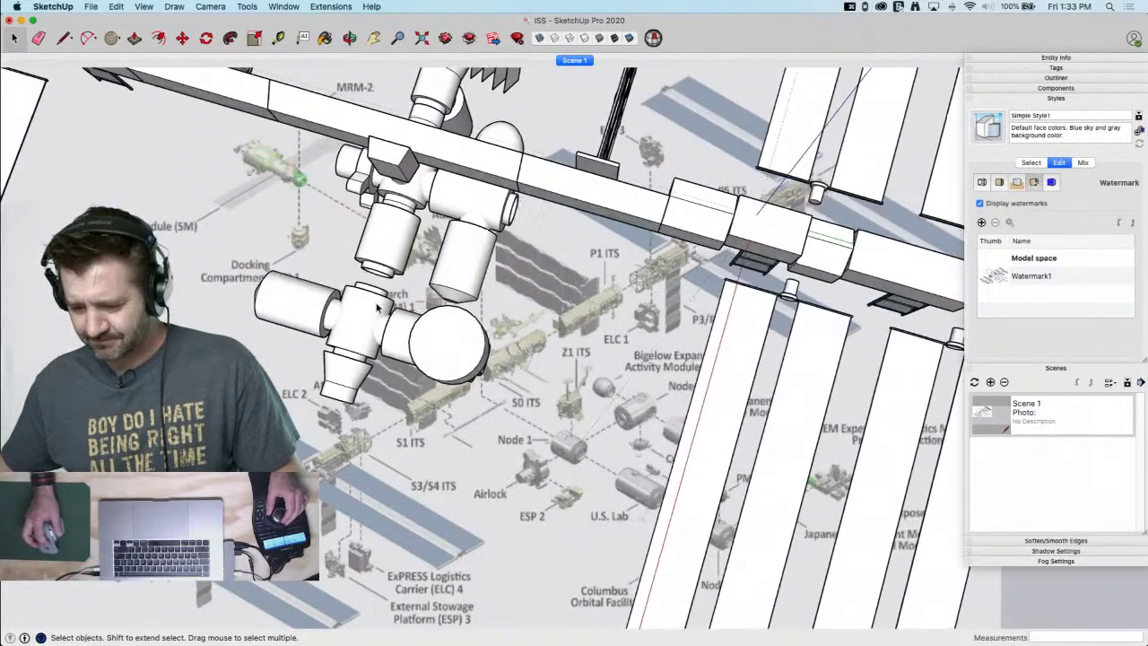
Make the U.S. Lab module between Node 1 and Node 2 a unique component
{"action": "double_click", "coordinate": [493, 333]}
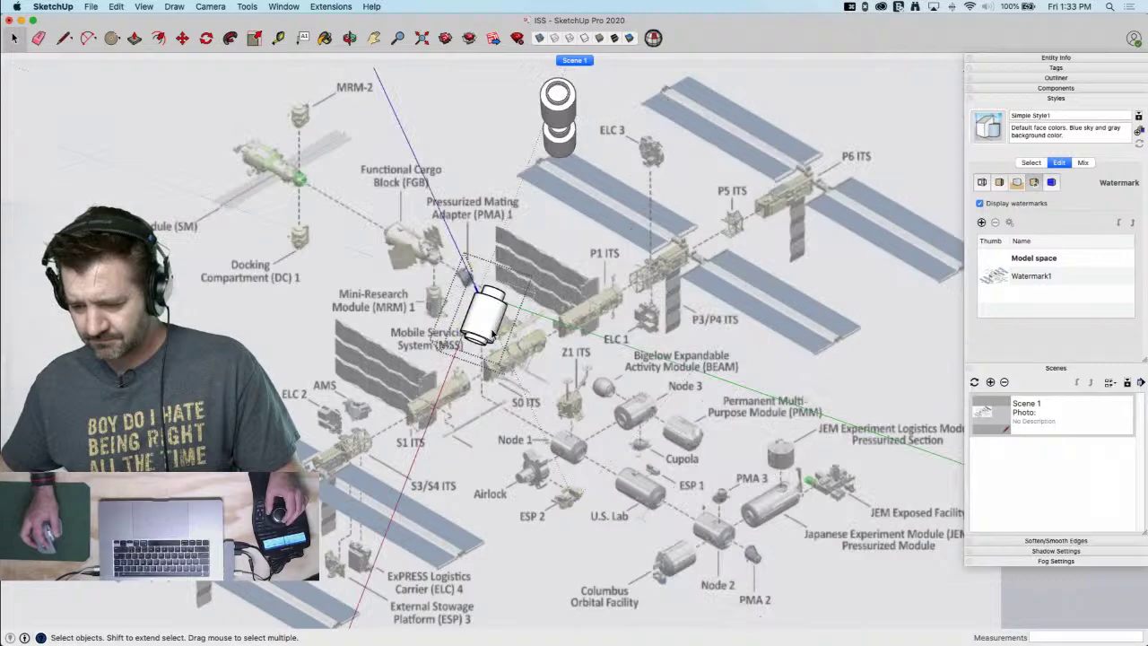
{"action": "left_click", "coordinate": [490, 337]}
{"action": "right_click", "coordinate": [476, 339]}
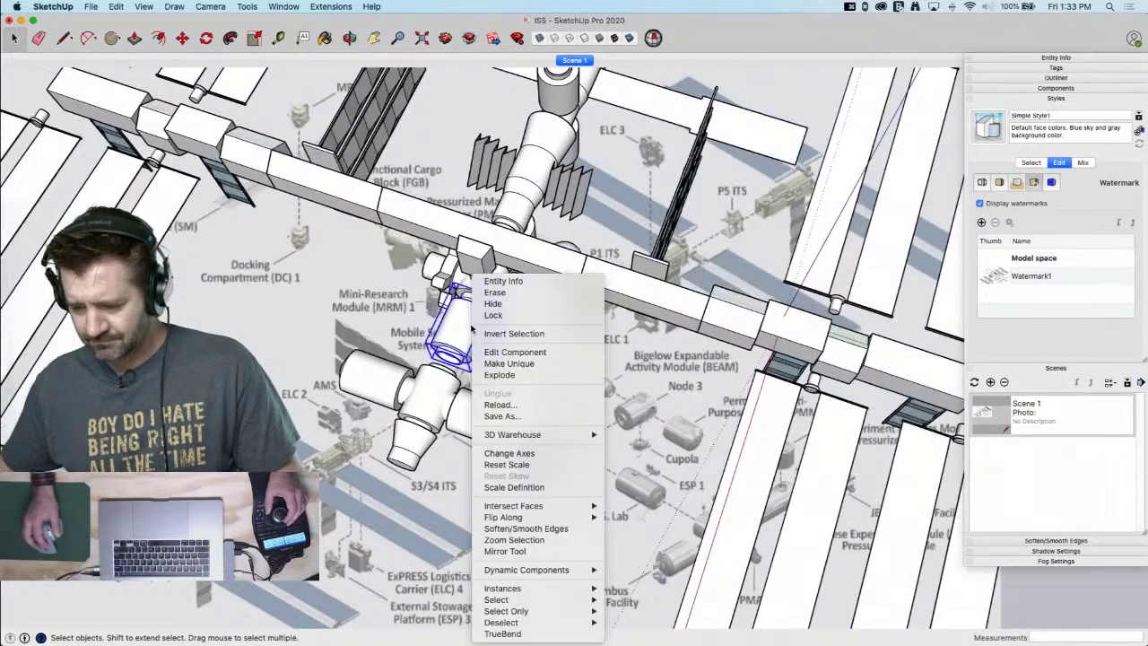
{"action": "left_click", "coordinate": [511, 363]}
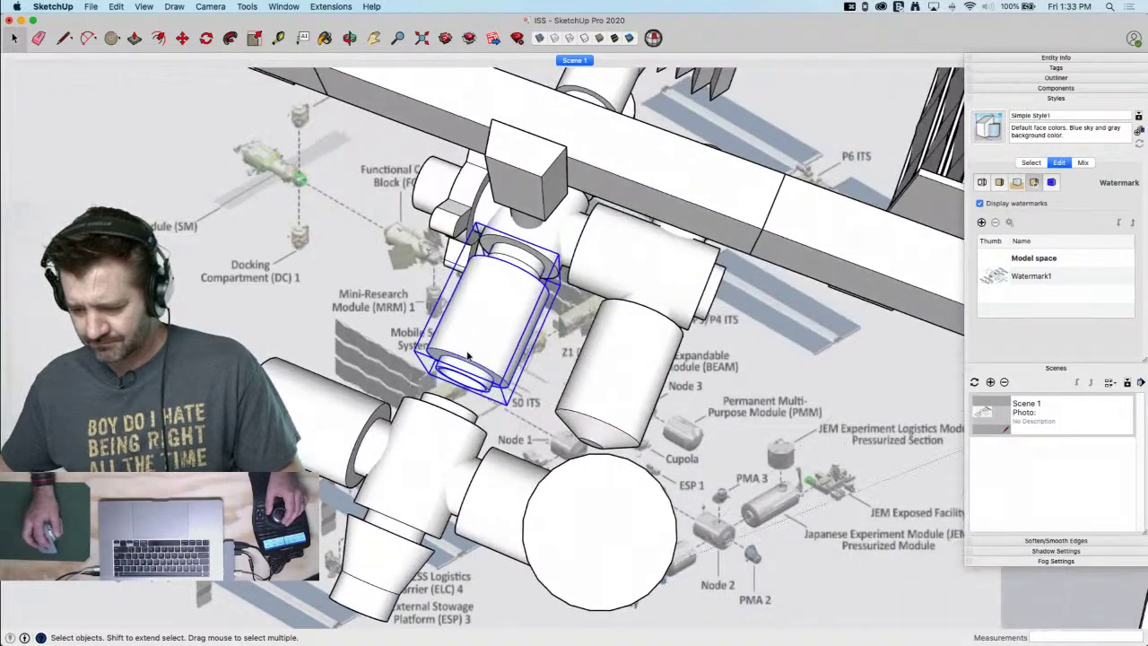
Open the U.S. Lab, select its Node 2 end with the docking ring, and move it along the module's axis to meet Node 2
{"action": "double_click", "coordinate": [467, 355]}
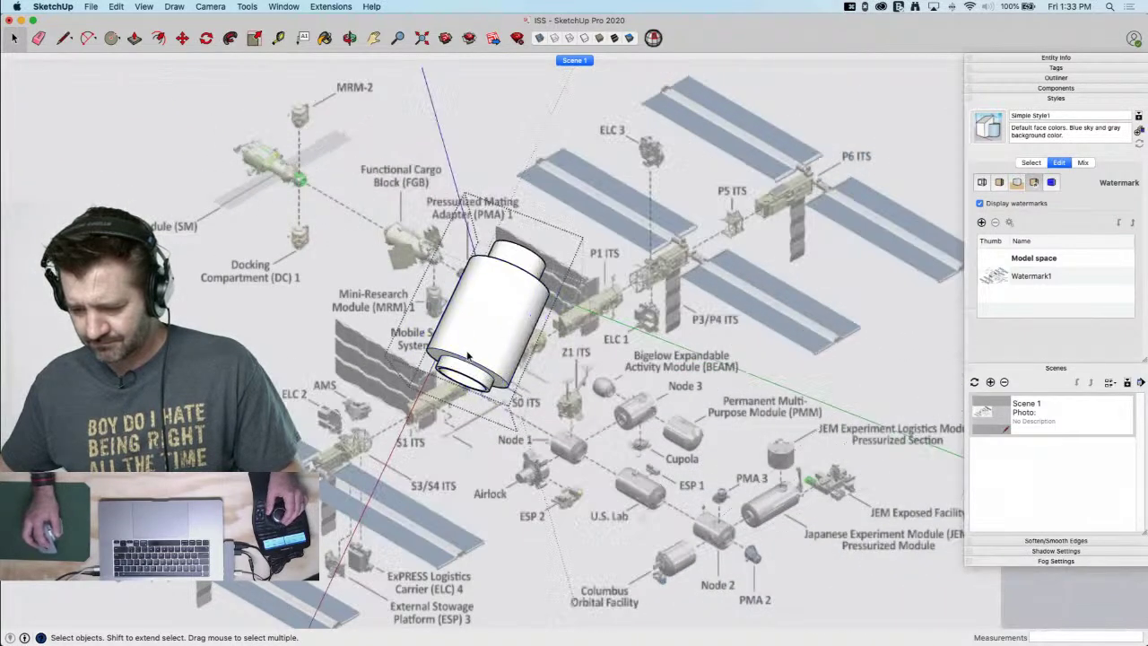
{"action": "left_click_drag", "start_coordinate": [413, 348], "coordinate": [550, 445]}
{"action": "left_click_drag", "start_coordinate": [558, 450], "coordinate": [558, 451]}
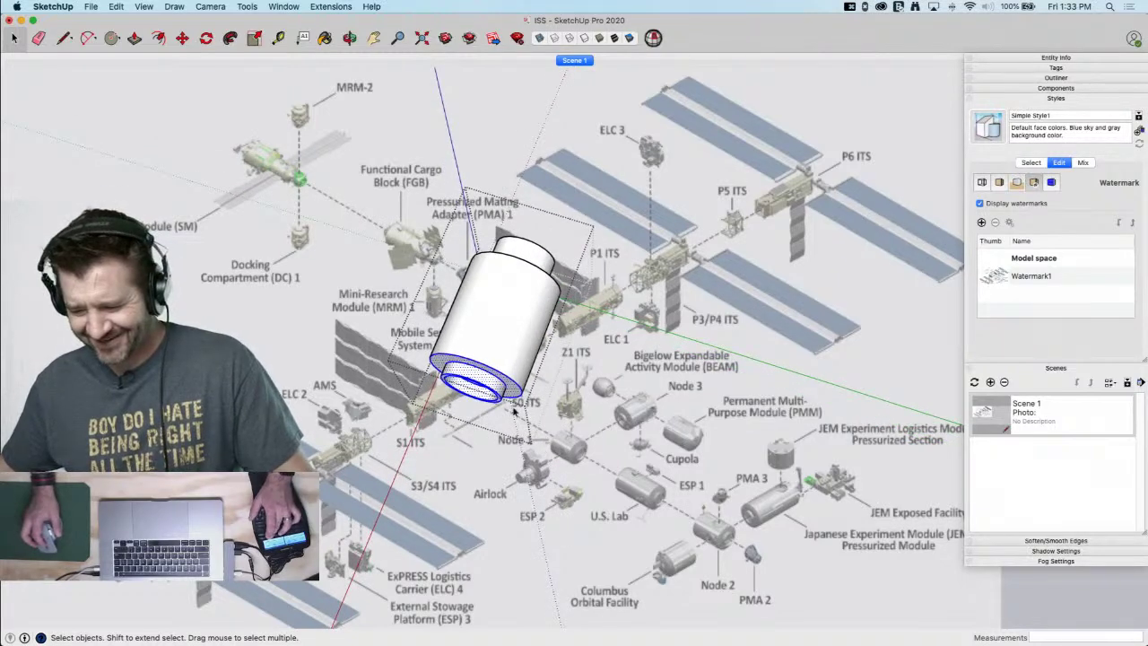
{"action": "key", "text": "q"}
{"action": "key", "text": "m"}
{"action": "left_click", "coordinate": [492, 386]}
{"action": "left_click", "coordinate": [475, 416]}
{"action": "key", "text": "space"}
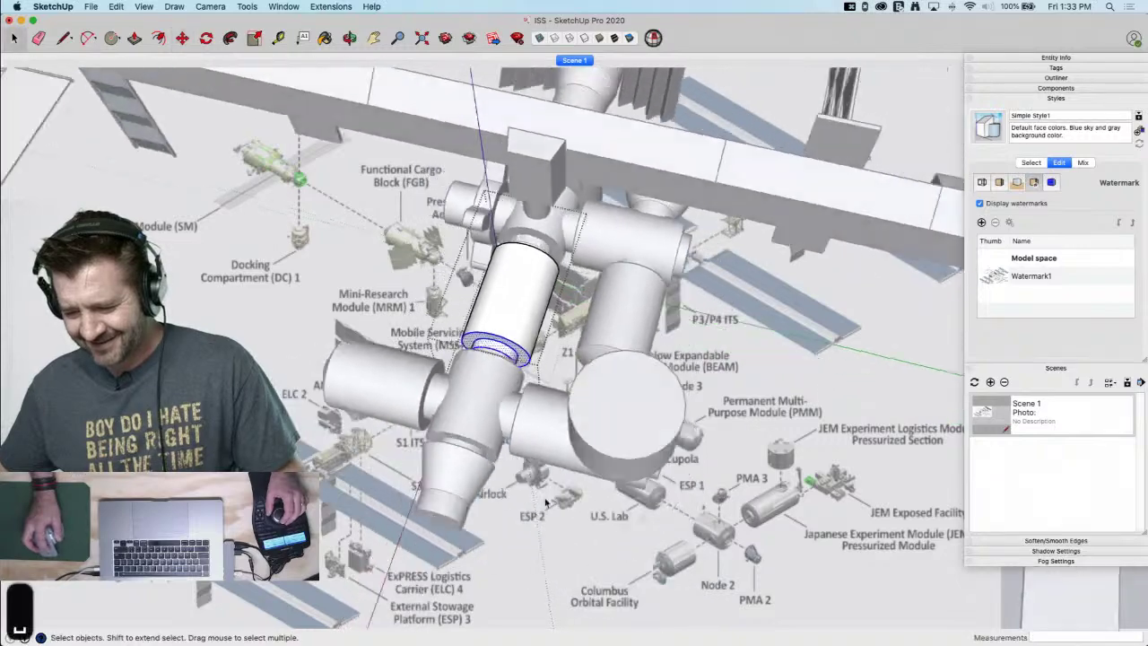
{"action": "left_click", "coordinate": [577, 525]}
{"action": "left_click", "coordinate": [578, 525]}
Push the docking ring face on the U.S. Lab's Node 1 end inward about 0.73 m, with the rest of the model shown for reference
{"action": "left_click", "coordinate": [538, 329]}
{"action": "middle_click_drag", "start_coordinate": [538, 329], "coordinate": [717, 411]}
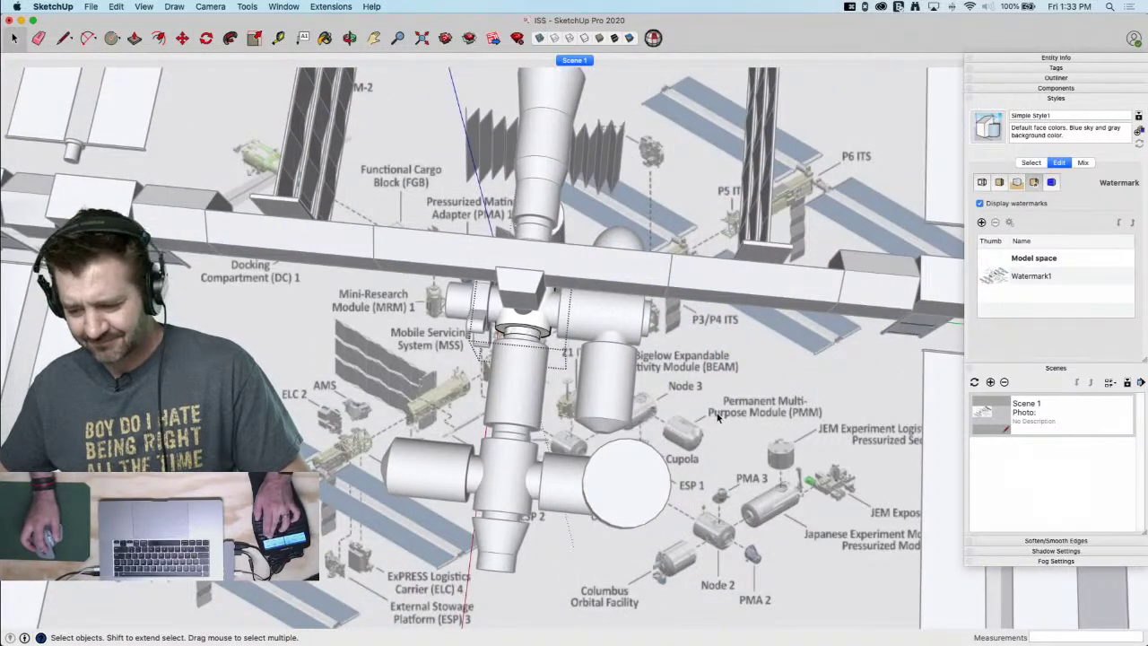
{"action": "key", "text": "q"}
{"action": "key", "text": "q"}
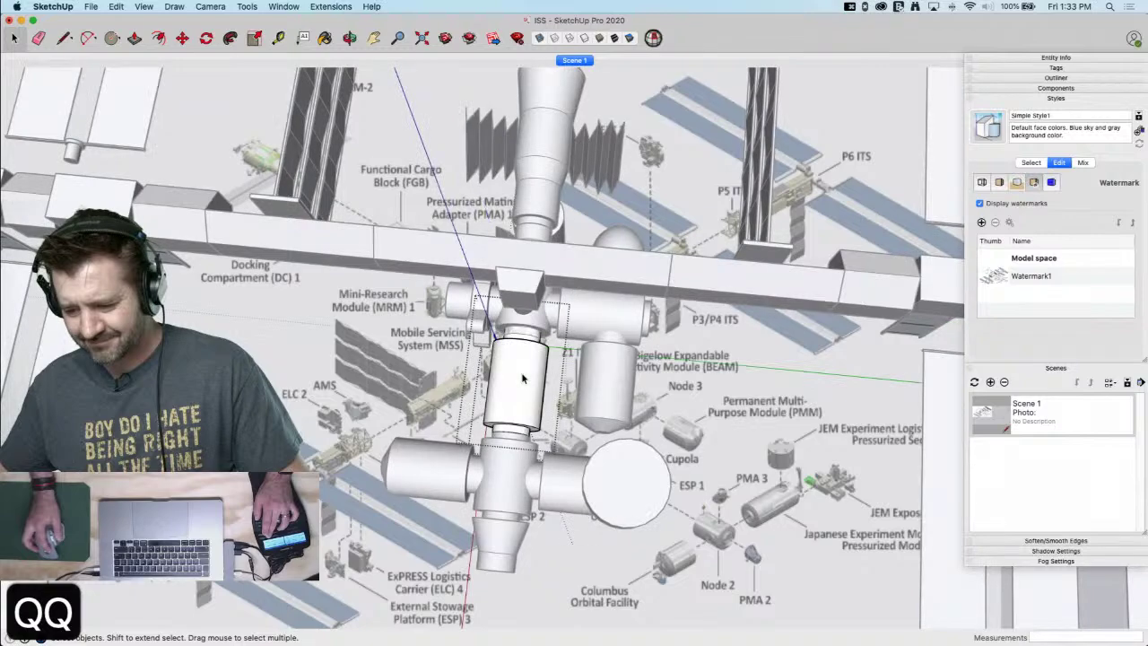
{"action": "key", "text": "q"}
{"action": "middle_click_drag", "start_coordinate": [590, 382], "coordinate": [621, 380]}
{"action": "scroll", "coordinate": [636, 442], "scroll_direction": "up", "scroll_amount": 10}
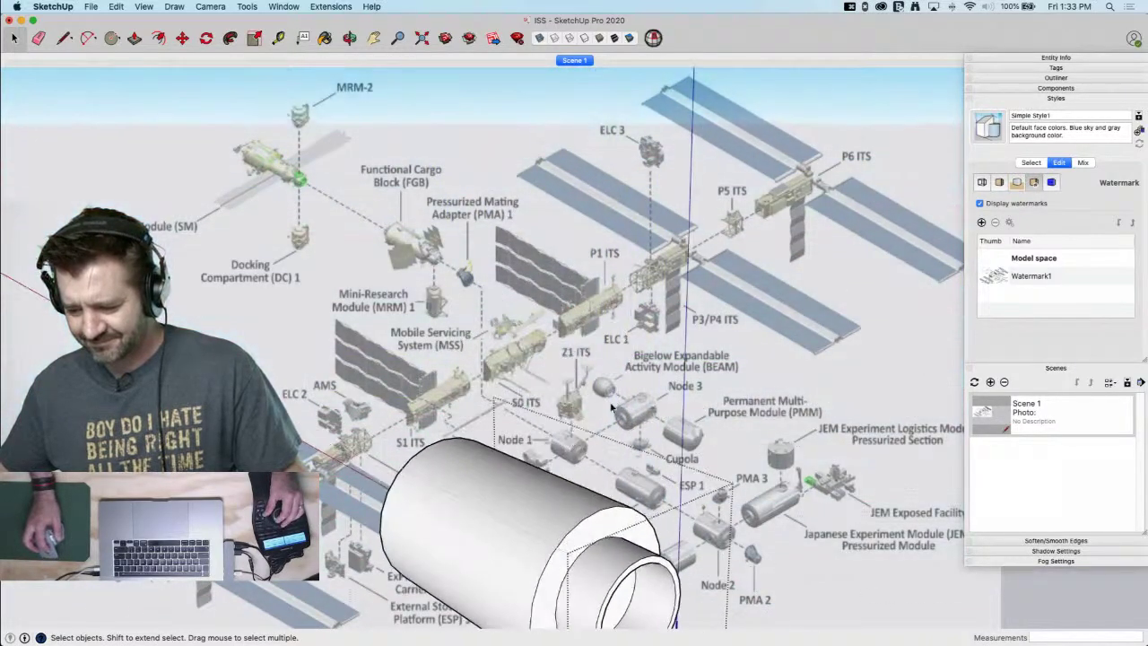
{"action": "key", "text": "p"}
{"action": "left_click", "coordinate": [696, 477]}
{"action": "key", "text": "q"}
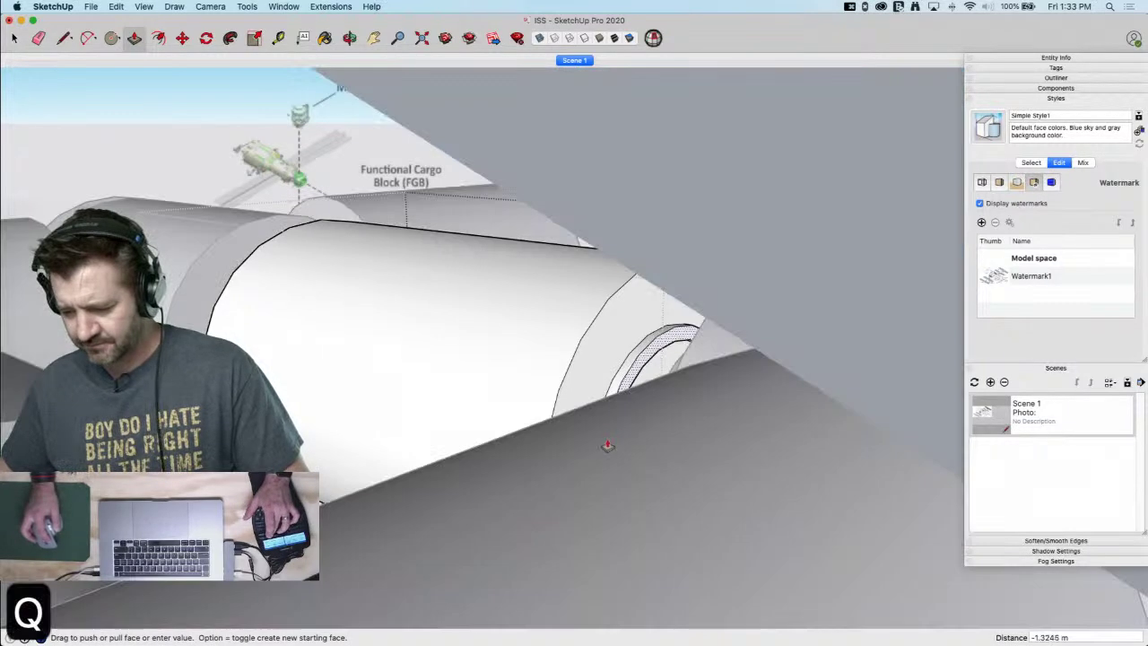
{"action": "middle_click_drag", "start_coordinate": [643, 420], "coordinate": [719, 405]}
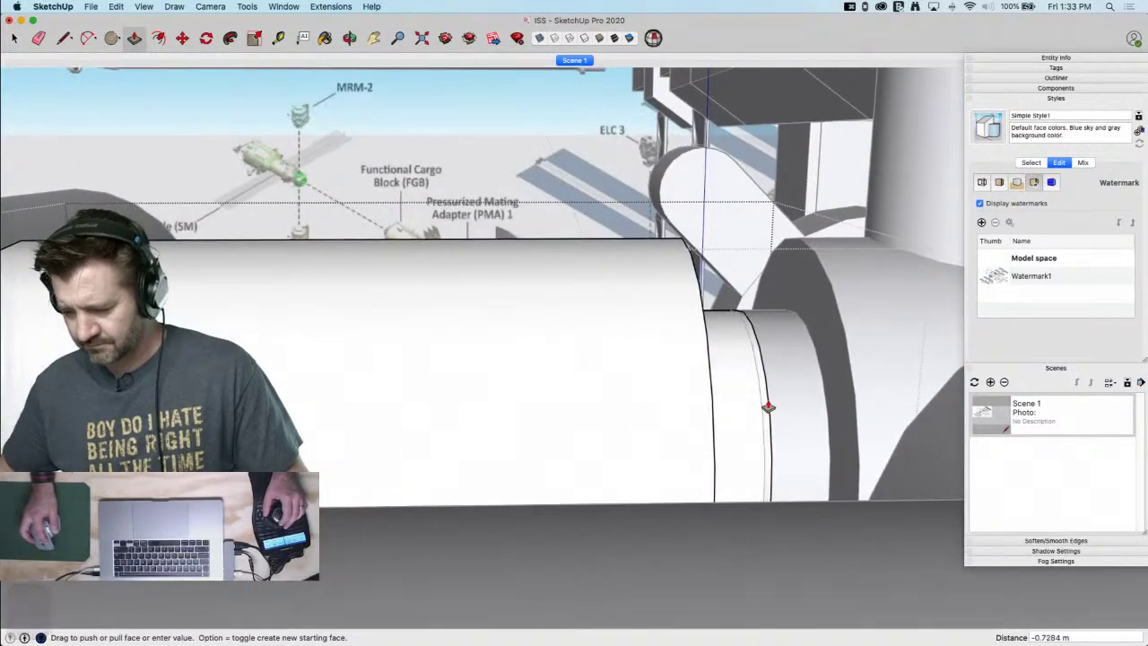
{"action": "left_click", "coordinate": [761, 408]}
{"action": "key", "text": "space"}
Inspect the station's pressurized modules from above and below, checking them against the reference diagram
{"action": "scroll", "coordinate": [762, 408], "scroll_direction": "down", "scroll_amount": 5}
{"action": "middle_click_drag", "start_coordinate": [564, 287], "coordinate": [762, 344]}
{"action": "scroll", "coordinate": [526, 269], "scroll_direction": "down", "scroll_amount": 10}
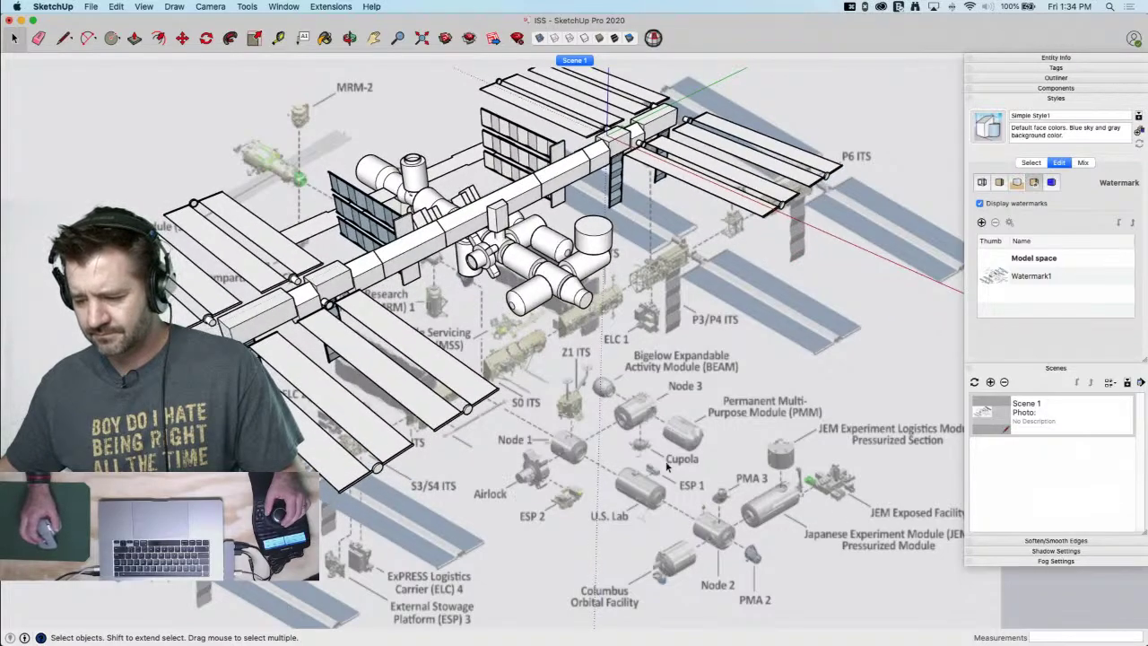
{"action": "middle_click_drag", "start_coordinate": [655, 459], "coordinate": [653, 453]}
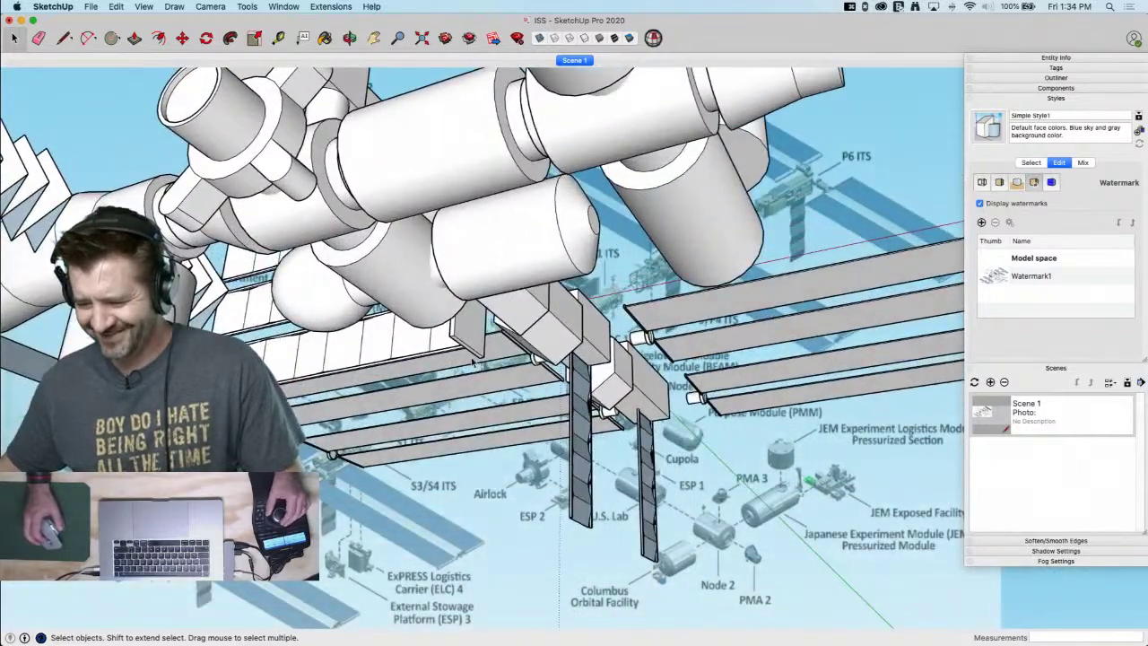
{"action": "middle_click_drag", "start_coordinate": [473, 363], "coordinate": [473, 363]}
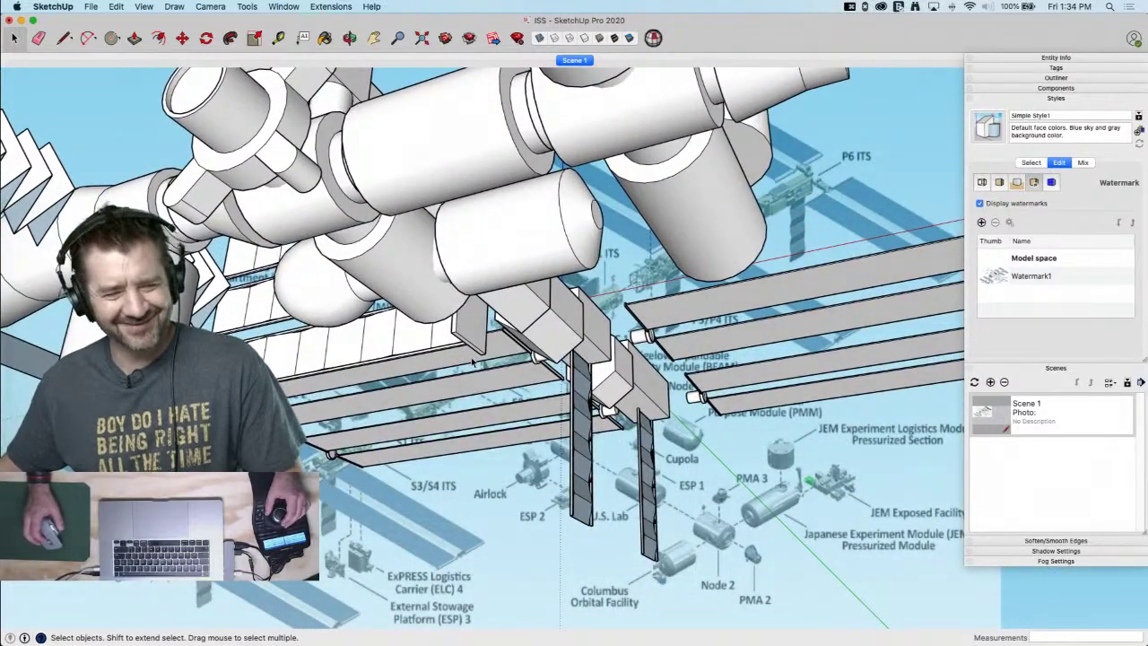
{"action": "middle_click_drag", "start_coordinate": [465, 294], "coordinate": [458, 285]}
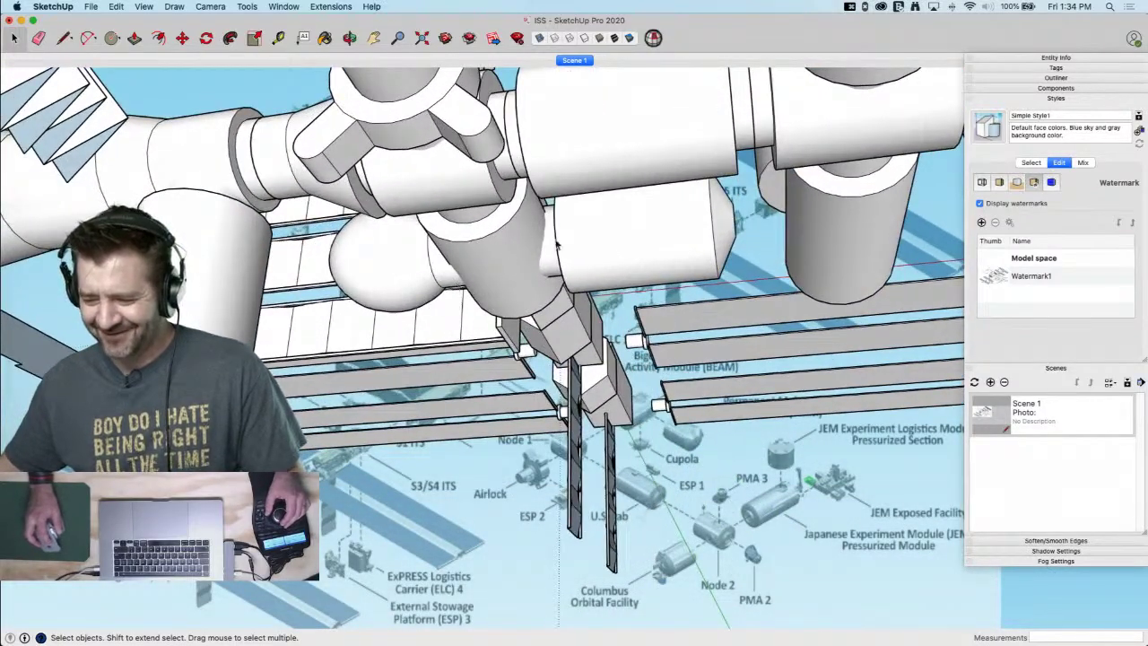
{"action": "scroll", "coordinate": [609, 253], "scroll_direction": "down", "scroll_amount": 5}
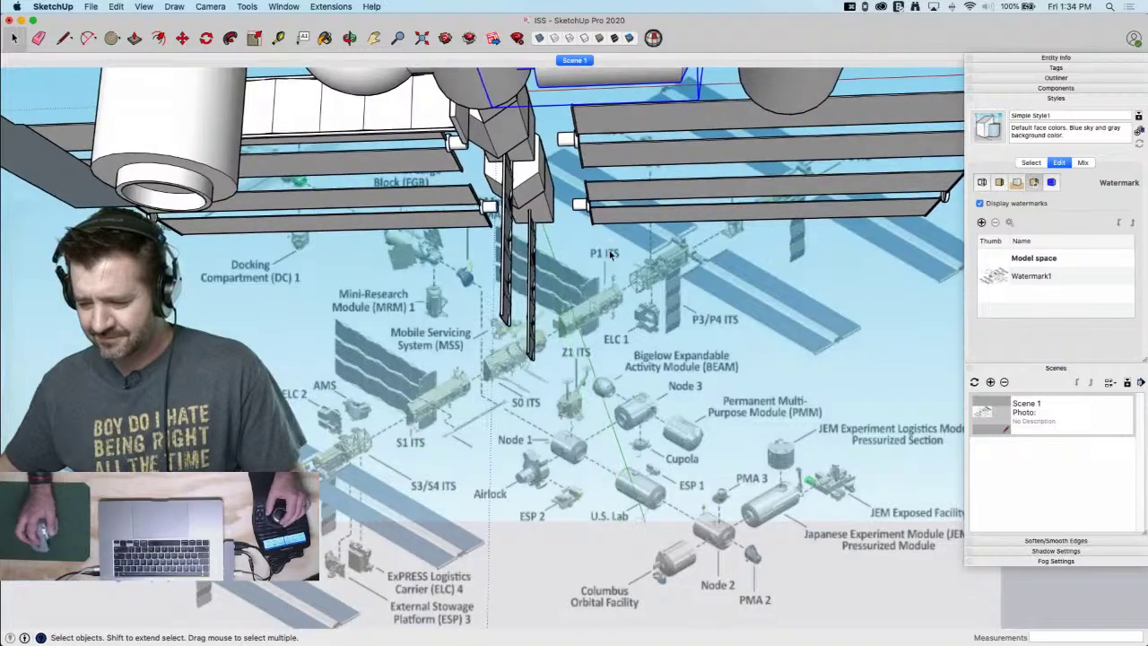
Rotate a copy of the tapered module attached to Node 3 by 90 degrees about the node's center, so it hangs below the node
{"action": "scroll", "coordinate": [609, 252], "scroll_direction": "up", "scroll_amount": 10}
{"action": "key", "text": "q"}
{"action": "middle_click_drag", "start_coordinate": [636, 241], "coordinate": [758, 260]}
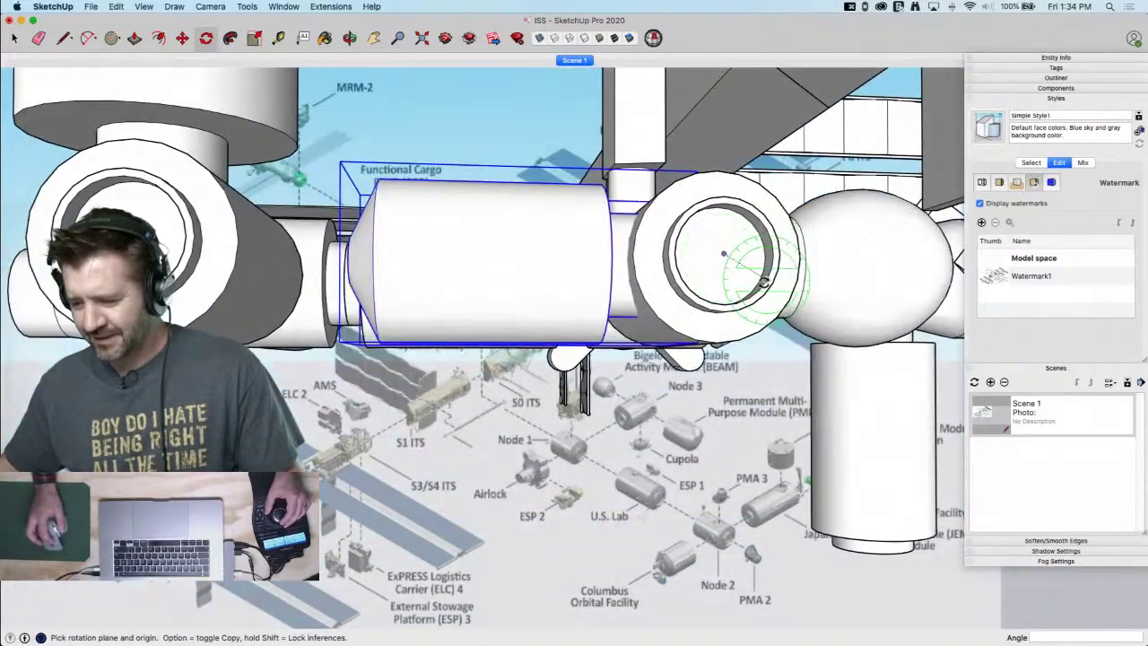
{"action": "left_click", "coordinate": [724, 253]}
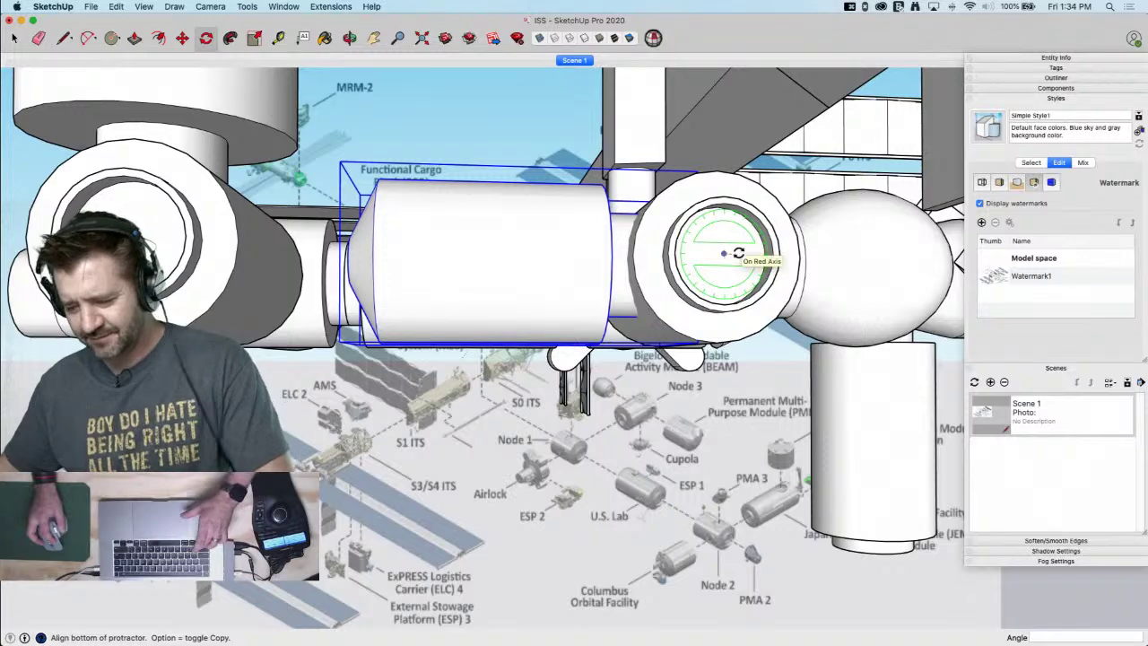
{"action": "left_click", "coordinate": [696, 254]}
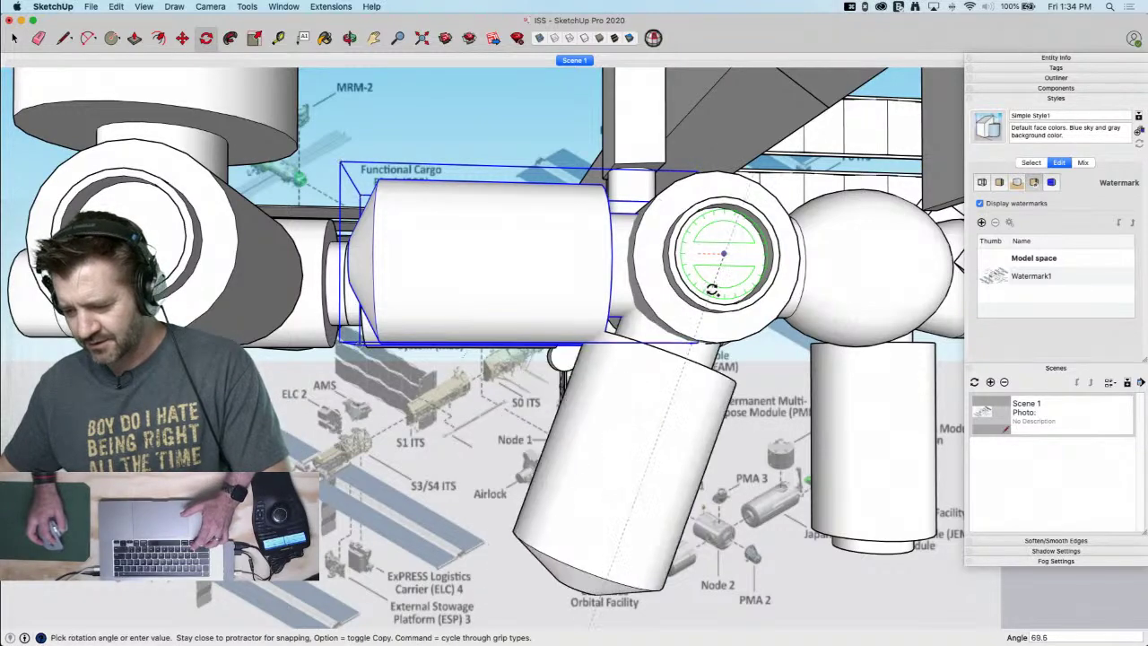
{"action": "left_click", "coordinate": [725, 282]}
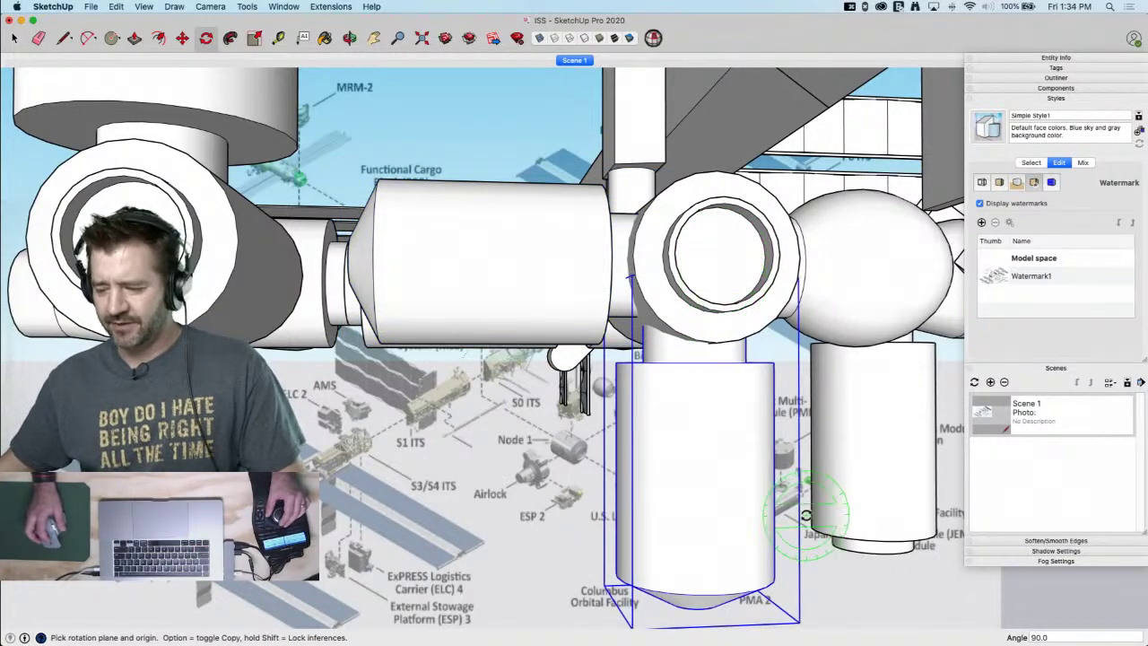
{"action": "key", "text": "space"}
{"action": "double_click", "coordinate": [664, 467]}
{"action": "left_click", "coordinate": [661, 448]}
{"action": "mouse_move", "coordinate": [664, 466]}
{"action": "middle_mouse_down"}
{"action": "mouse_move", "coordinate": [661, 450]}
{"action": "mouse_move", "coordinate": [762, 555]}
{"action": "middle_mouse_up"}
{"action": "key", "text": "m"}
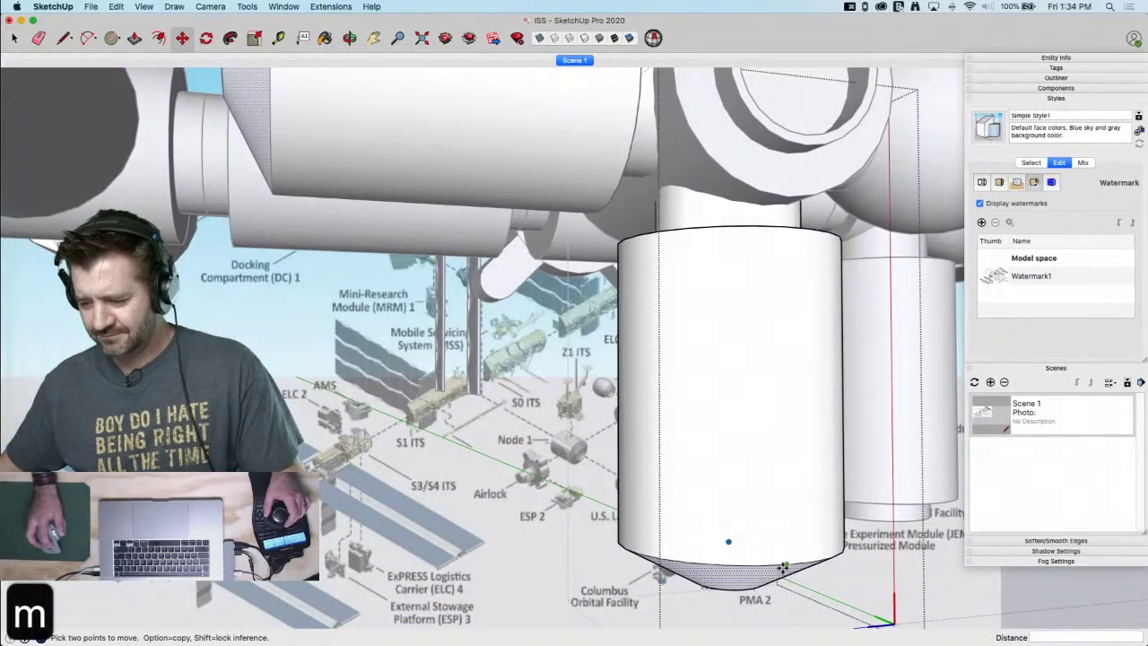
{"action": "left_click", "coordinate": [783, 568]}
{"action": "key", "text": "space"}
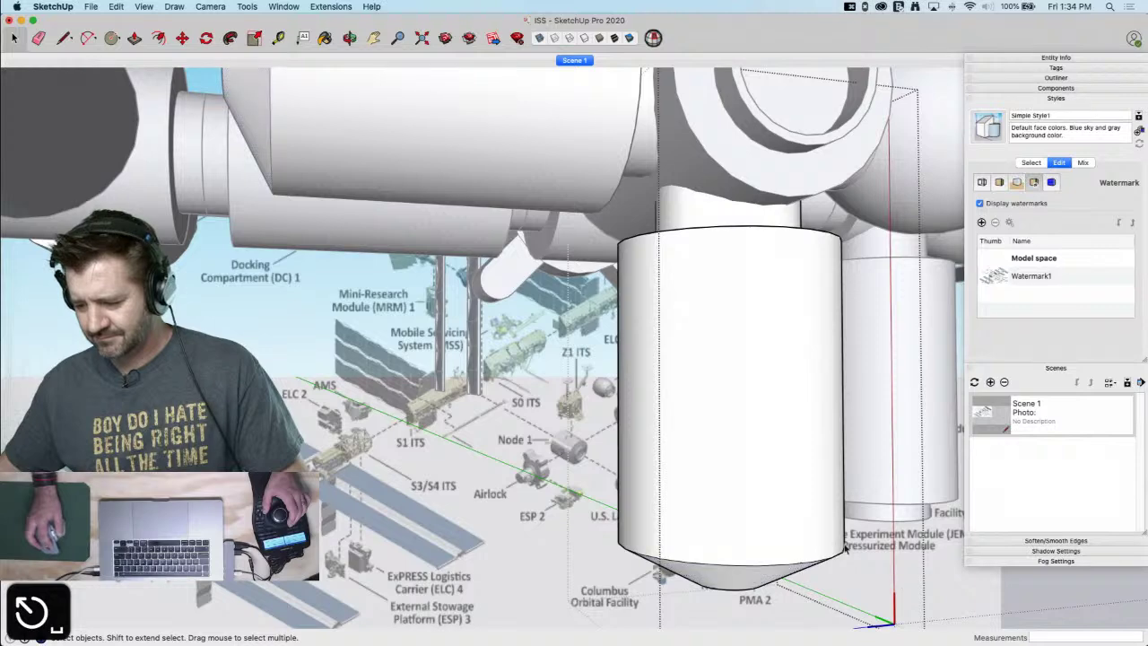
Make the module copy below Node 3 a unique component and move its conical end about 5.76 m toward the node to shorten the body
{"action": "right_click", "coordinate": [792, 475]}
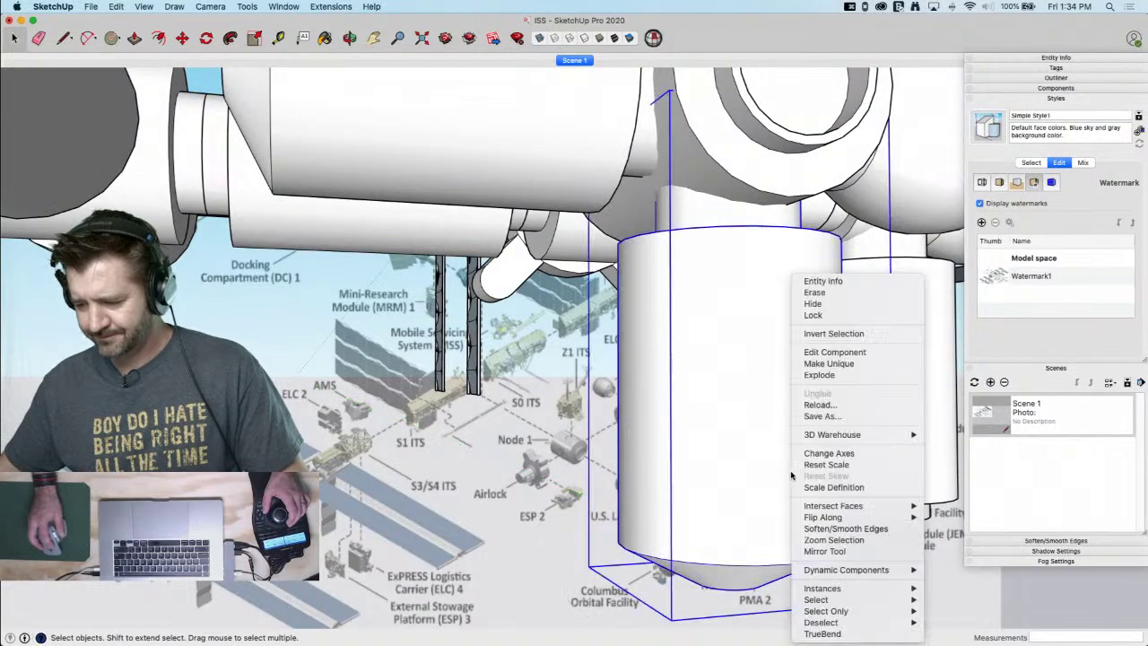
{"action": "left_click", "coordinate": [829, 363]}
{"action": "mouse_move", "coordinate": [756, 543]}
{"action": "middle_mouse_down"}
{"action": "mouse_move", "coordinate": [738, 568]}
{"action": "mouse_move", "coordinate": [735, 547]}
{"action": "middle_mouse_up"}
{"action": "double_click", "coordinate": [735, 546]}
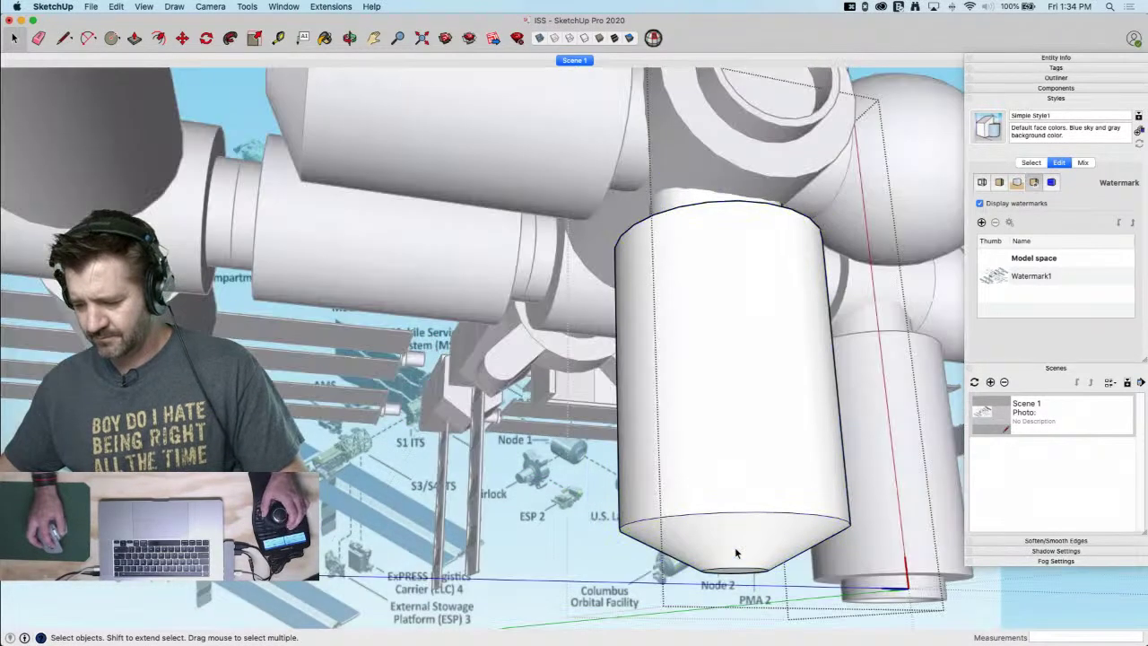
{"action": "left_click", "coordinate": [735, 547]}
{"action": "key", "text": "m"}
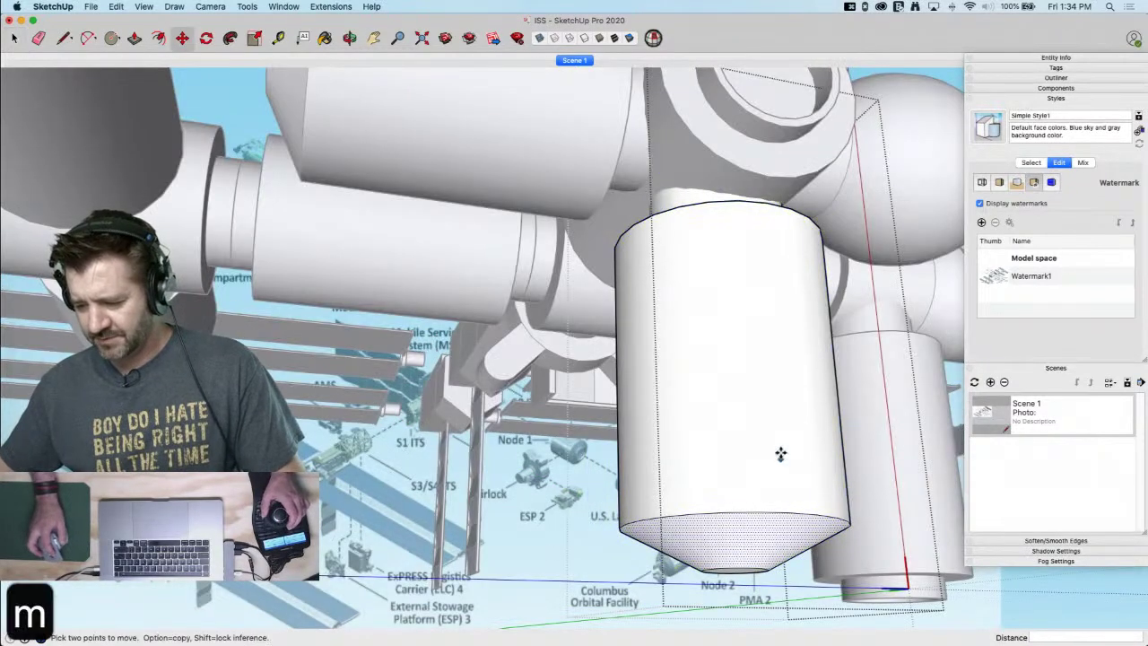
{"action": "left_click", "coordinate": [758, 509]}
{"action": "left_click", "coordinate": [736, 234]}
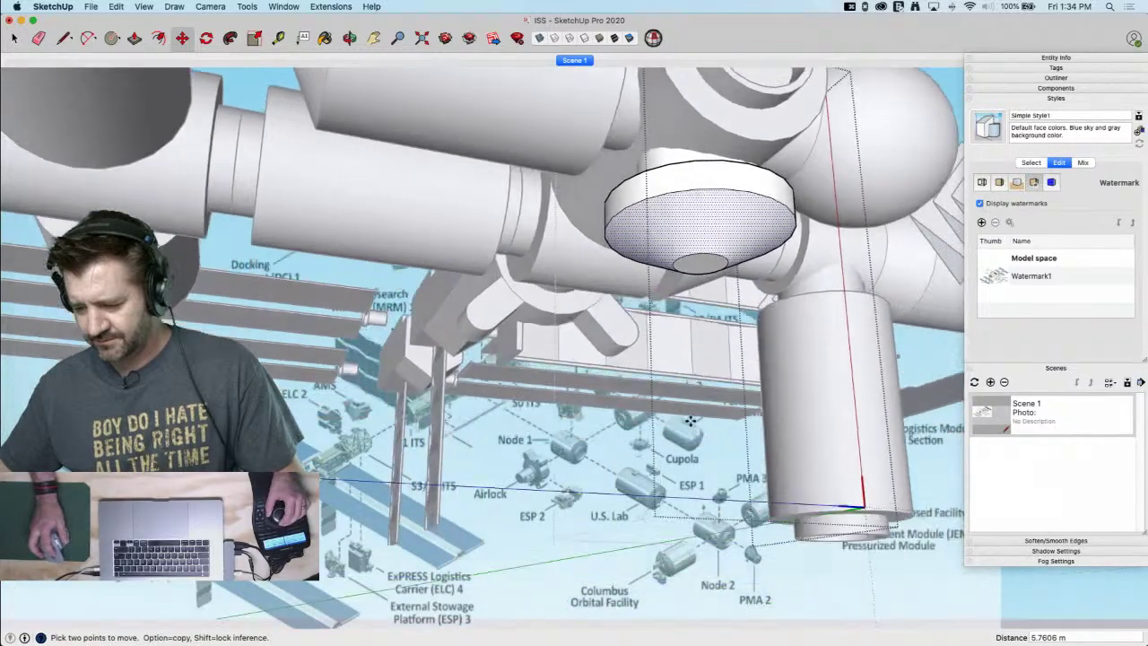
Scale the shortened module's cylindrical band down about its center, to 0.80 along green and also along blue, and finish editing
{"action": "key", "text": "space"}
{"action": "left_click", "coordinate": [666, 508]}
{"action": "middle_click_drag", "start_coordinate": [698, 539], "coordinate": [576, 344]}
{"action": "left_click", "coordinate": [592, 229]}
{"action": "key", "text": "s"}
{"action": "key", "text": "alt"}
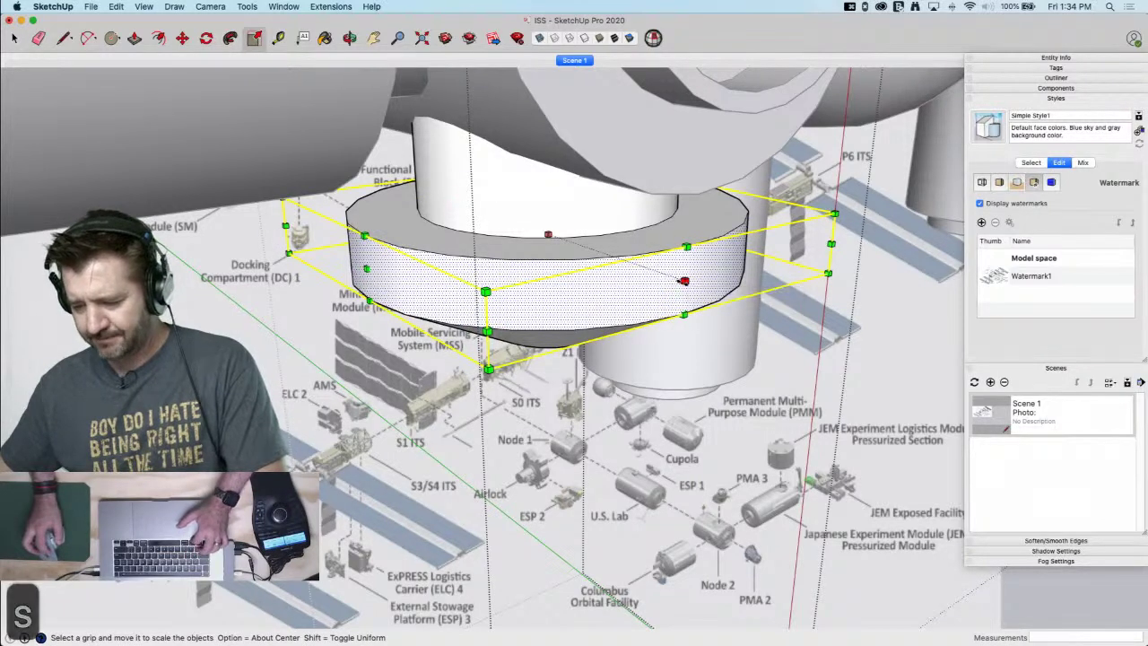
{"action": "left_click_drag", "start_coordinate": [684, 280], "coordinate": [653, 270], "text": "alt"}
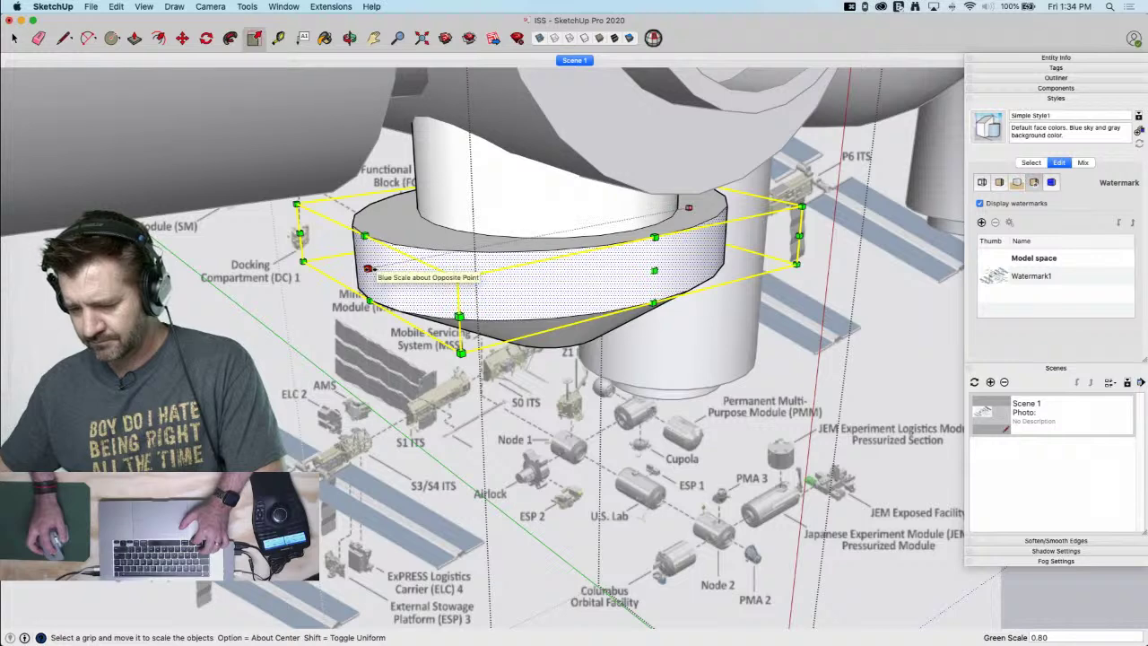
{"action": "left_click_drag", "start_coordinate": [367, 269], "coordinate": [408, 259], "text": "alt"}
{"action": "key", "text": "space"}
{"action": "left_click", "coordinate": [415, 451]}
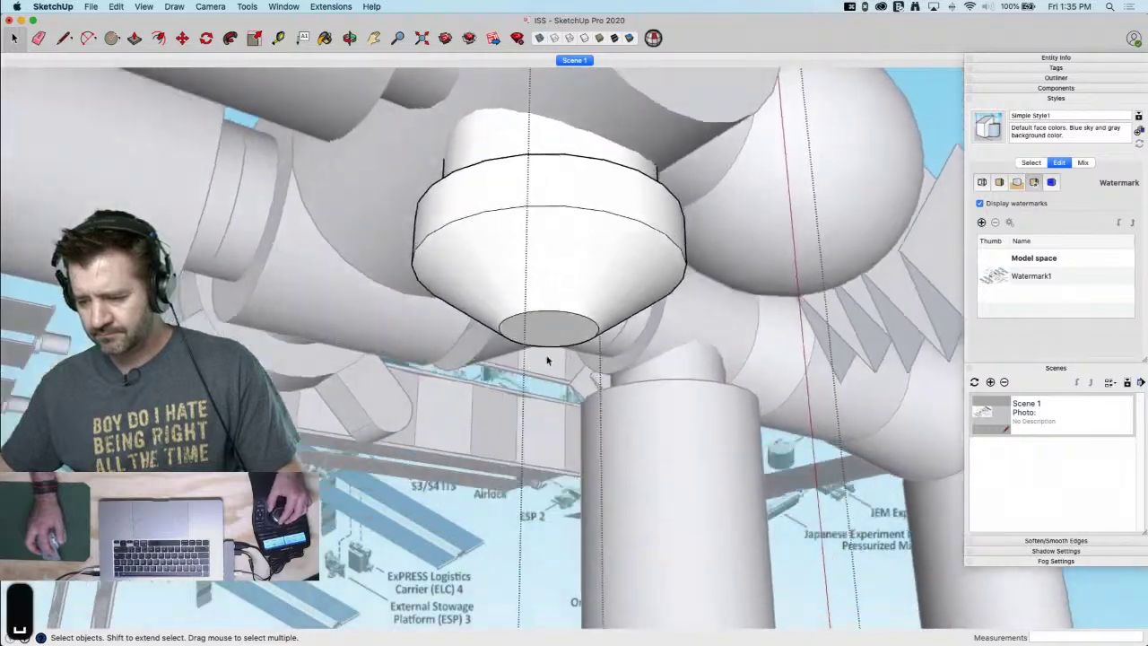
{"action": "key", "text": "m"}
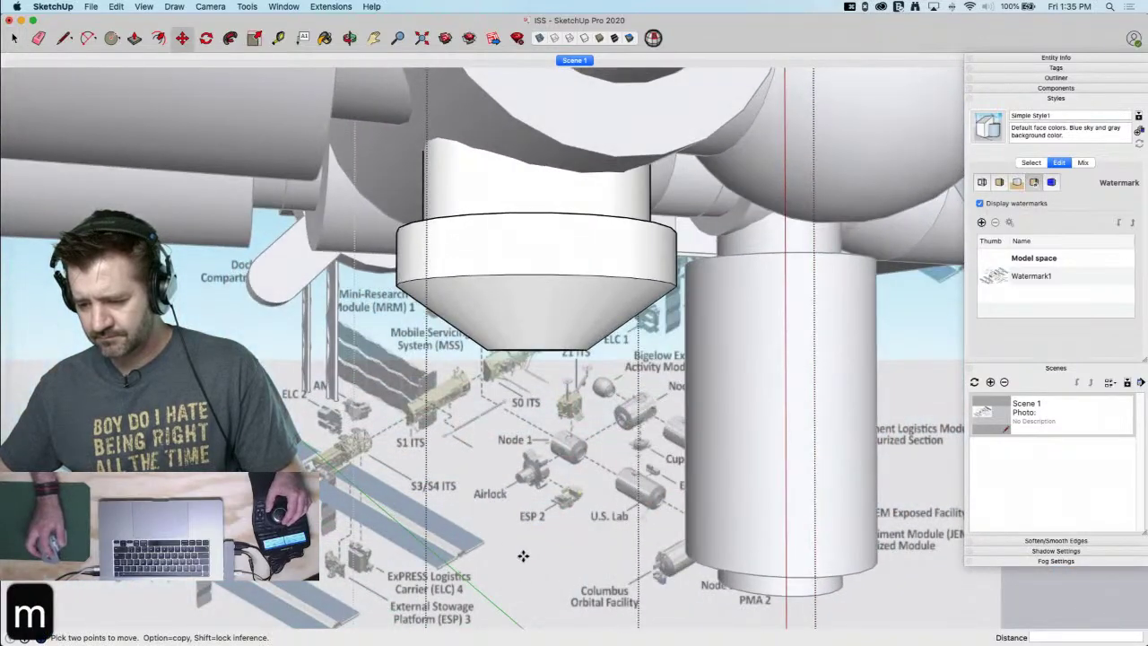
{"action": "key", "text": "space"}
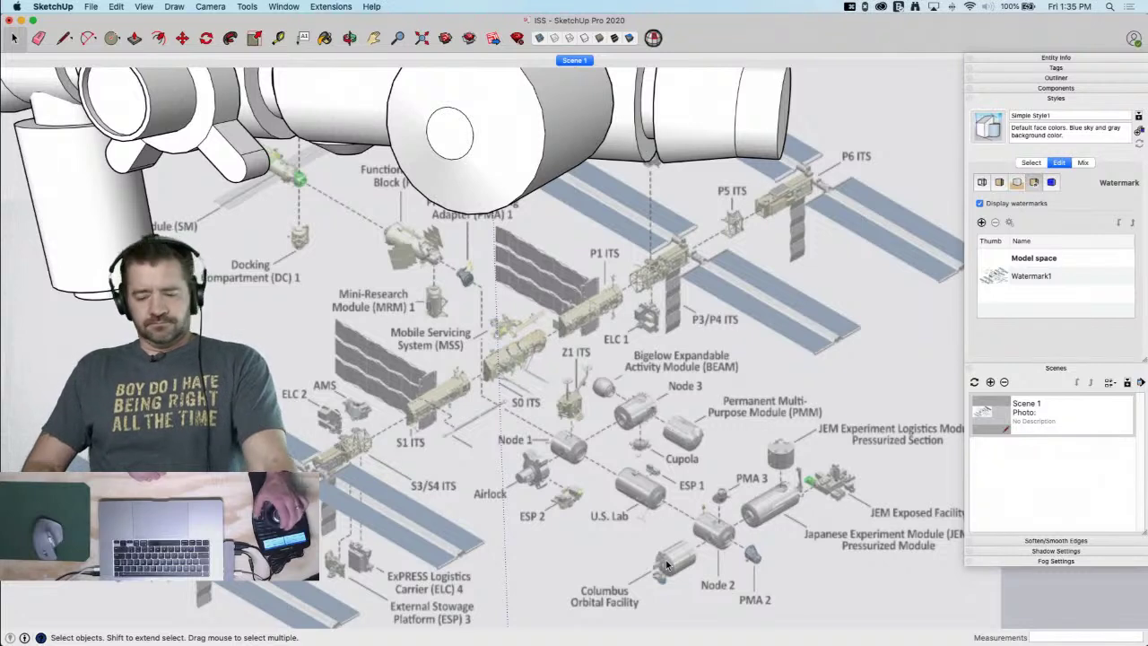
Save the station model and collapse the scenes list
{"action": "key", "text": "super+s"}
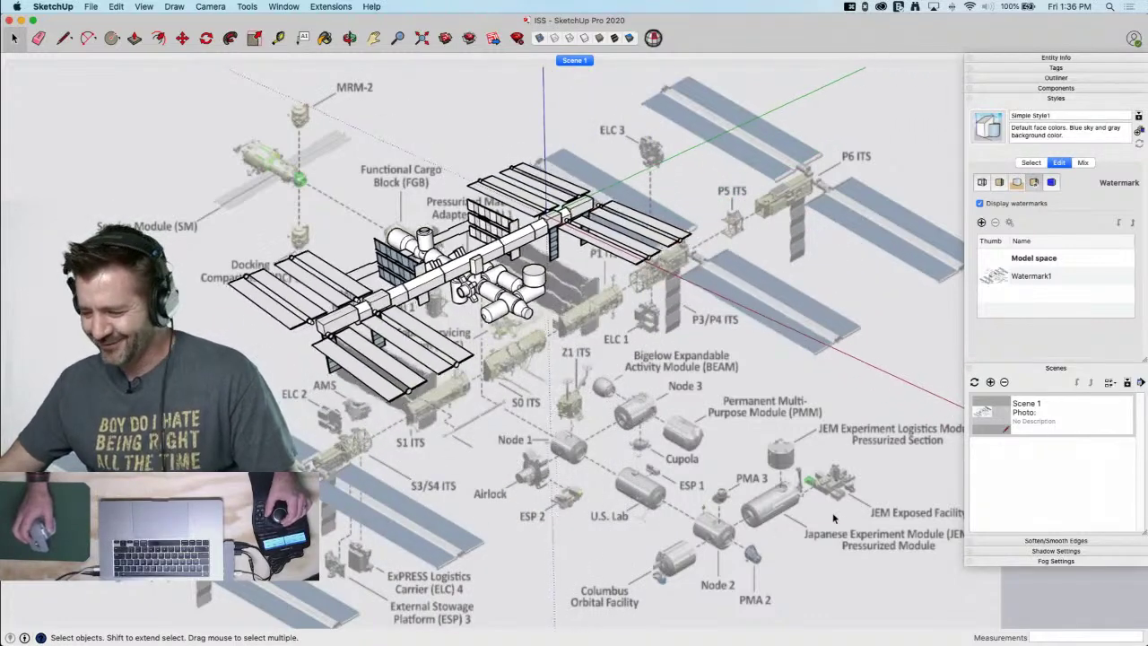
{"action": "left_click", "coordinate": [1019, 369]}
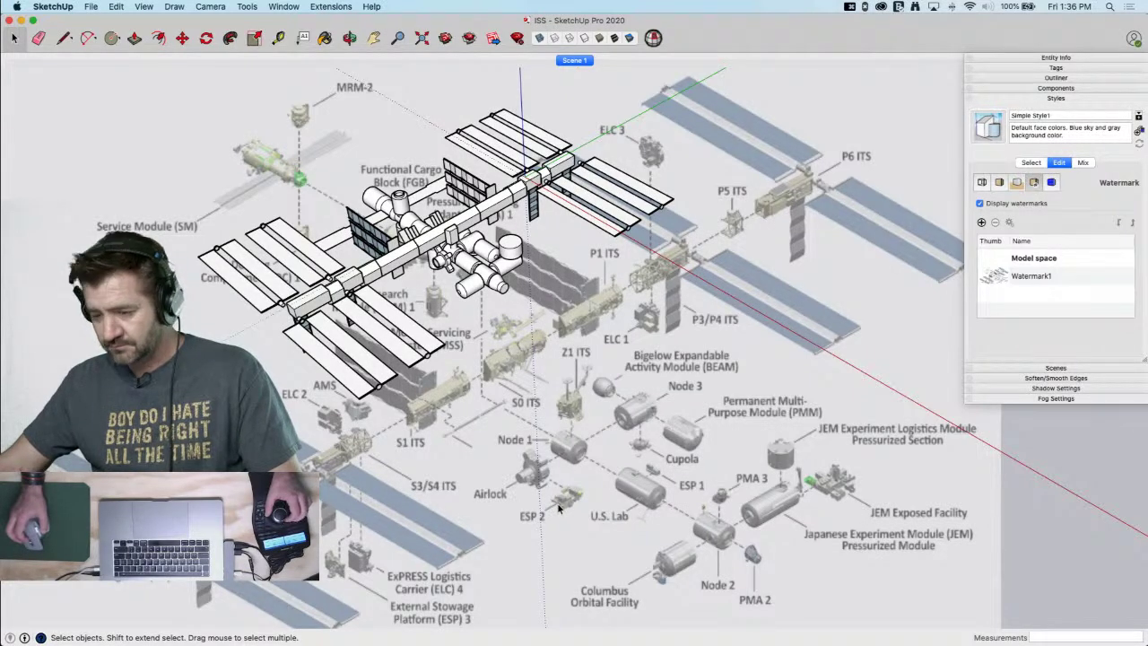
Draw a straight edge lengthwise along the side of the U.S. Lab's cylinder, from one end rim to the other
{"action": "middle_click_drag", "start_coordinate": [558, 508], "coordinate": [604, 516]}
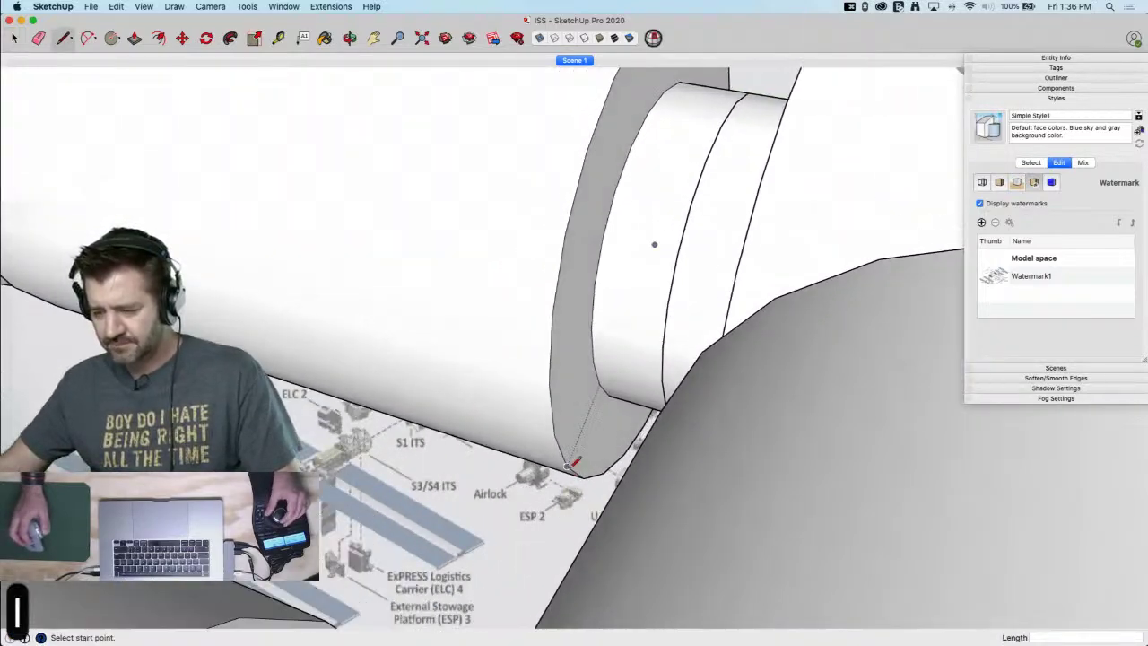
{"action": "key", "text": "l"}
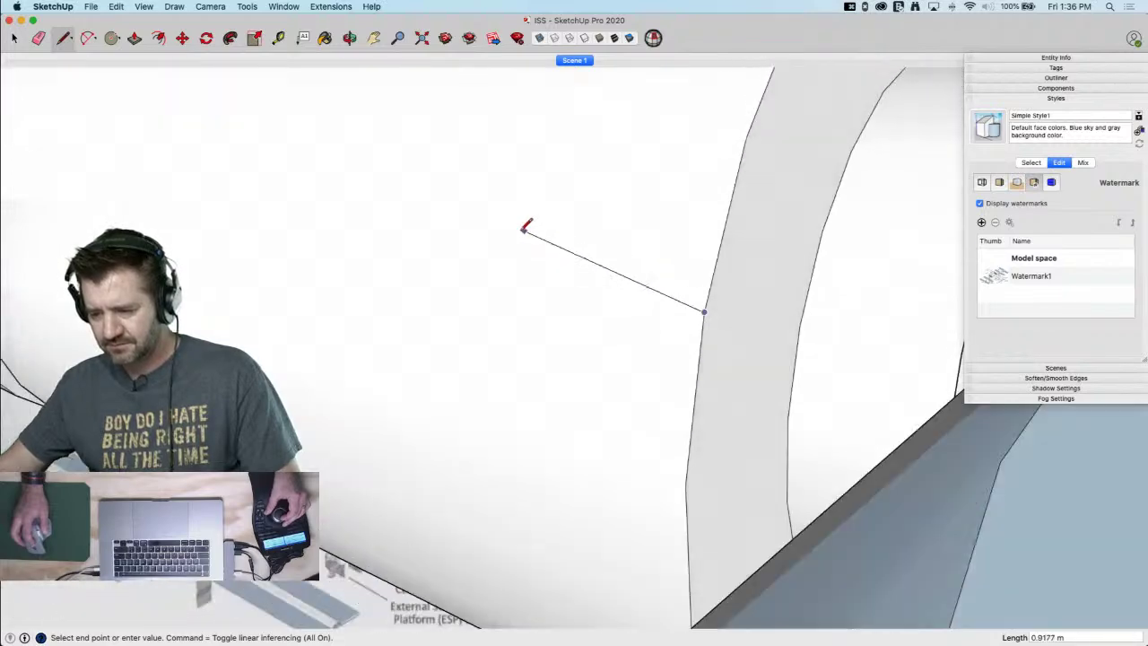
{"action": "key", "text": "l"}
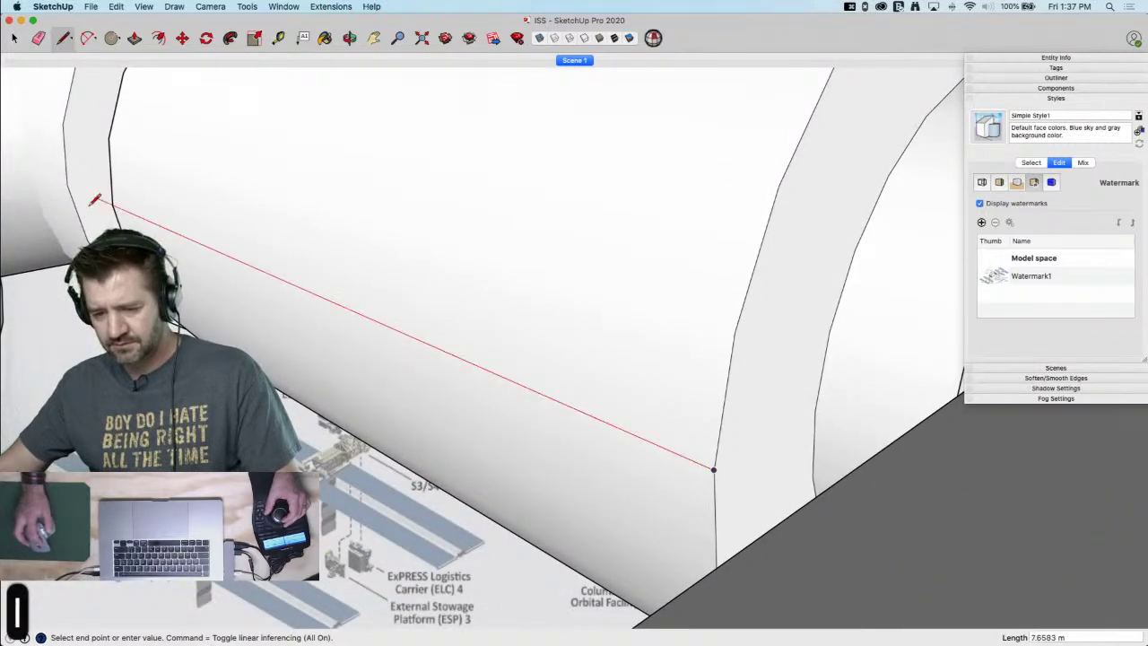
{"action": "left_click", "coordinate": [113, 205]}
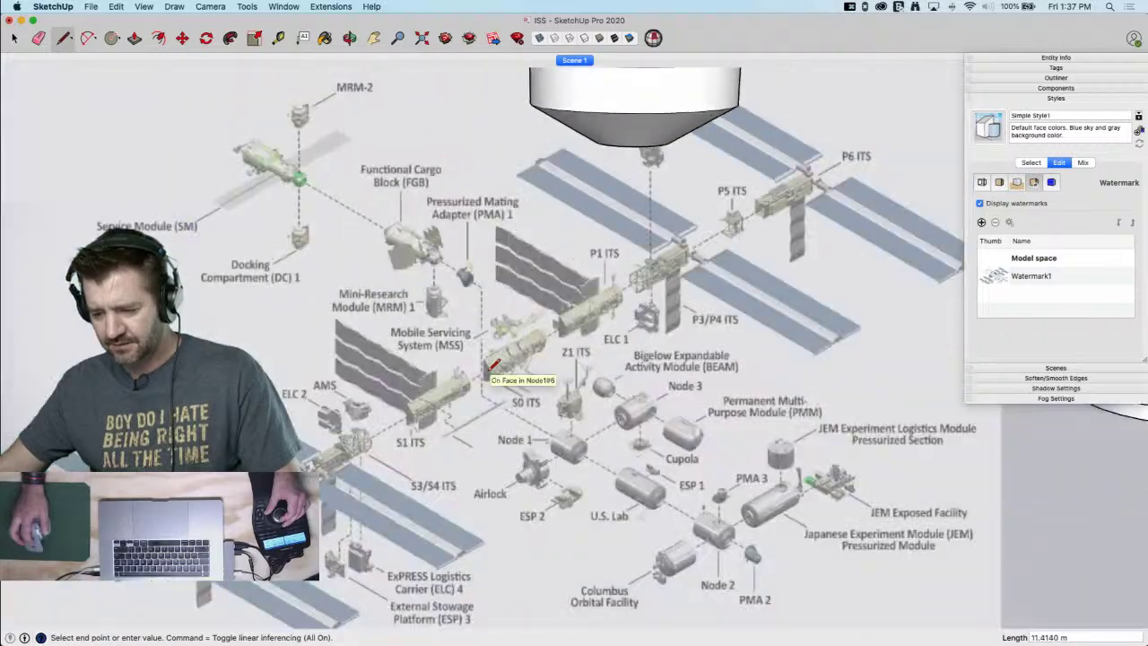
{"action": "key", "text": "space"}
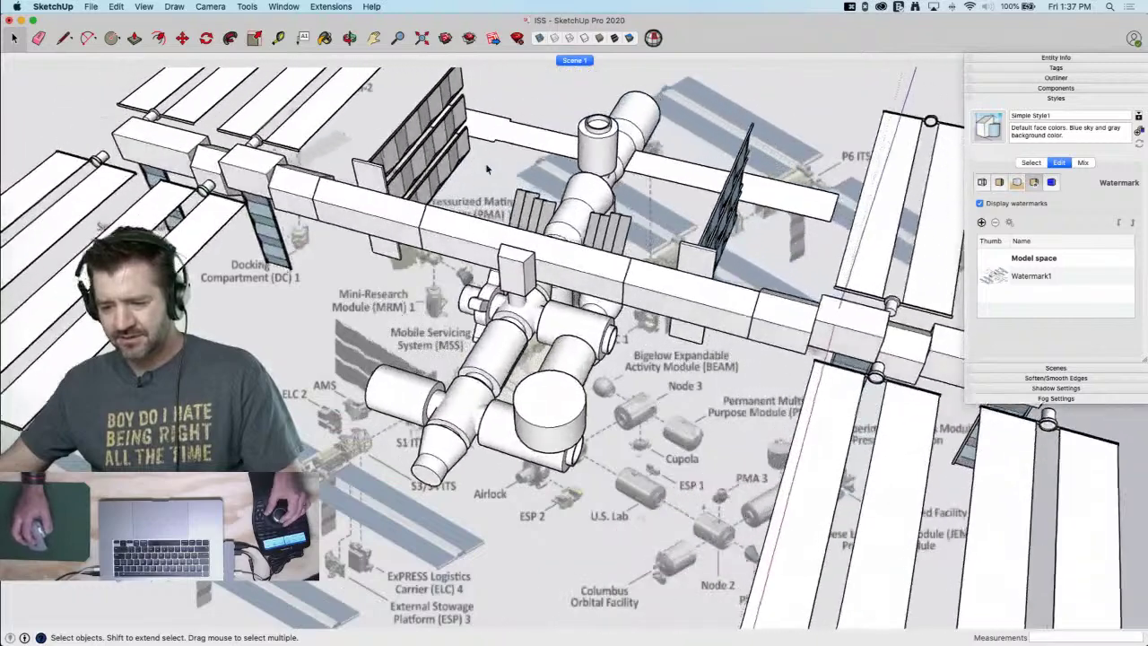
Place a section plane on the end face of the Japanese Experiment Module, keeping the default name Section 1
{"action": "left_click", "coordinate": [248, 6]}
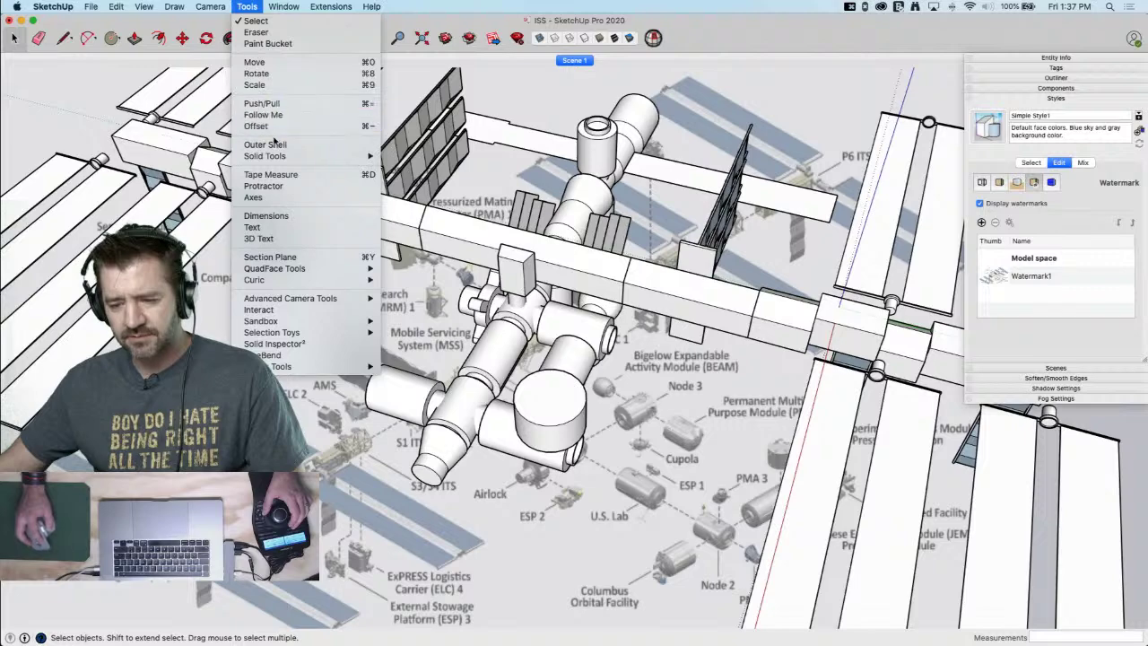
{"action": "left_click", "coordinate": [269, 258]}
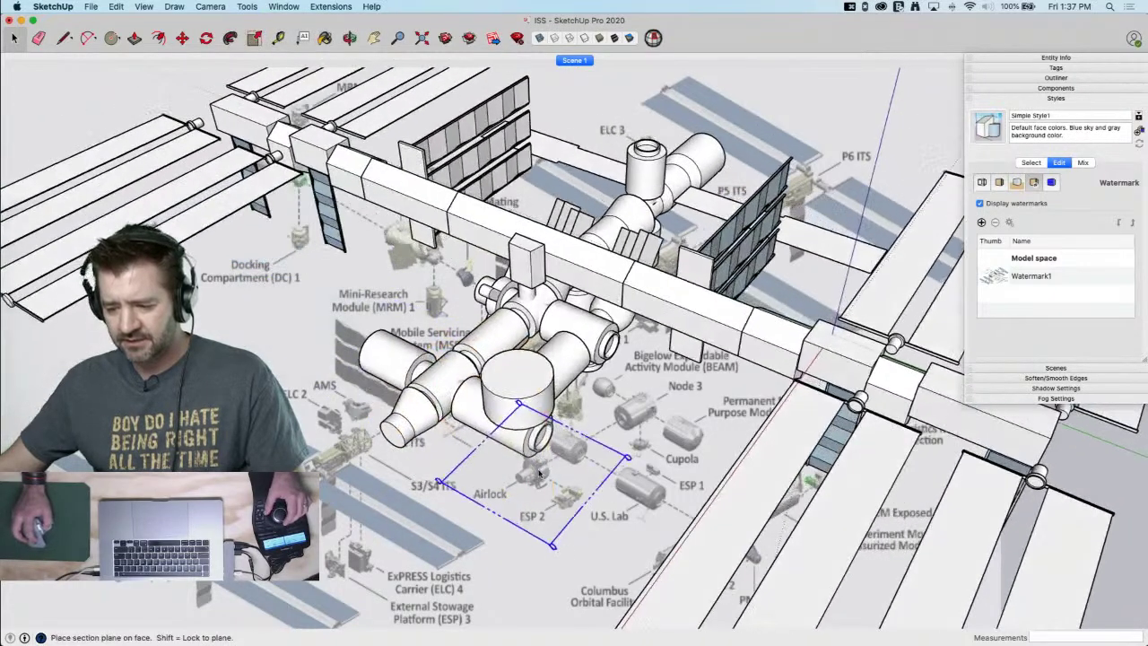
{"action": "left_click", "coordinate": [530, 436]}
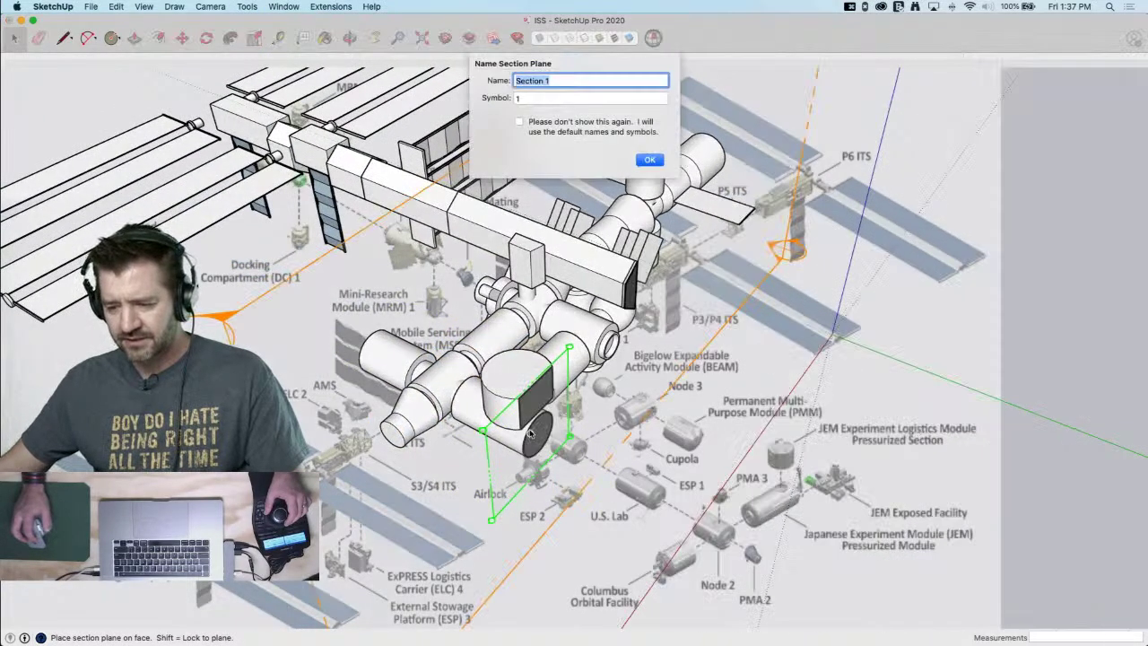
{"action": "left_click", "coordinate": [648, 159]}
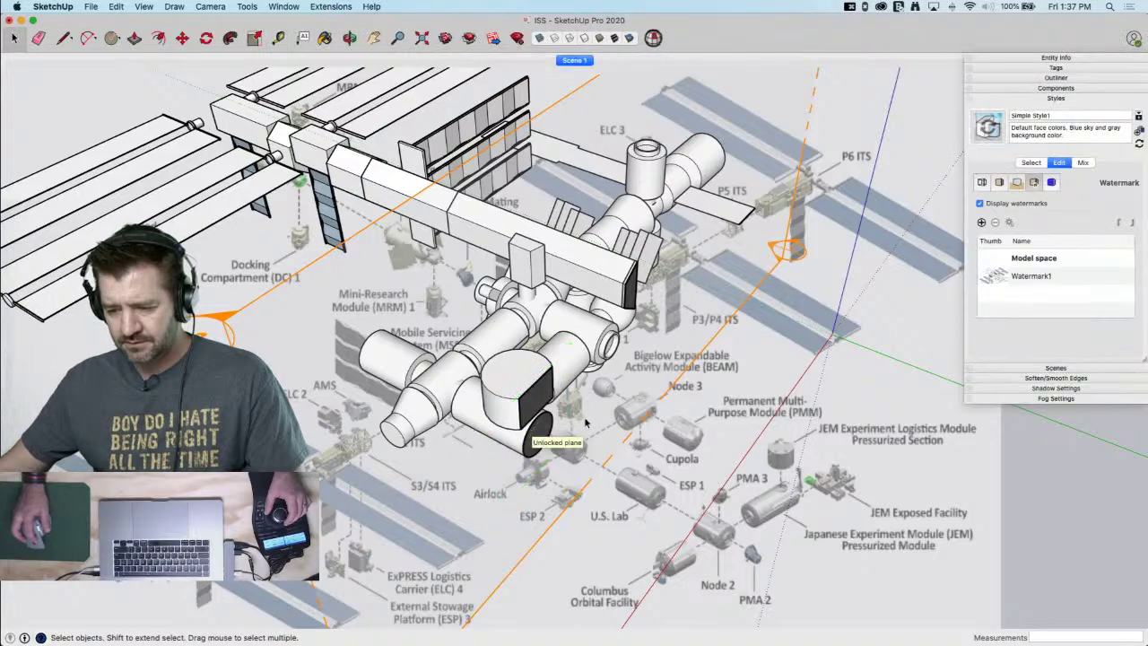
Move the section plane about 7.76 m inward, cutting away the Japanese module and Node 3's outer end to expose the U.S. Lab
{"action": "key", "text": "m"}
{"action": "left_click", "coordinate": [585, 485]}
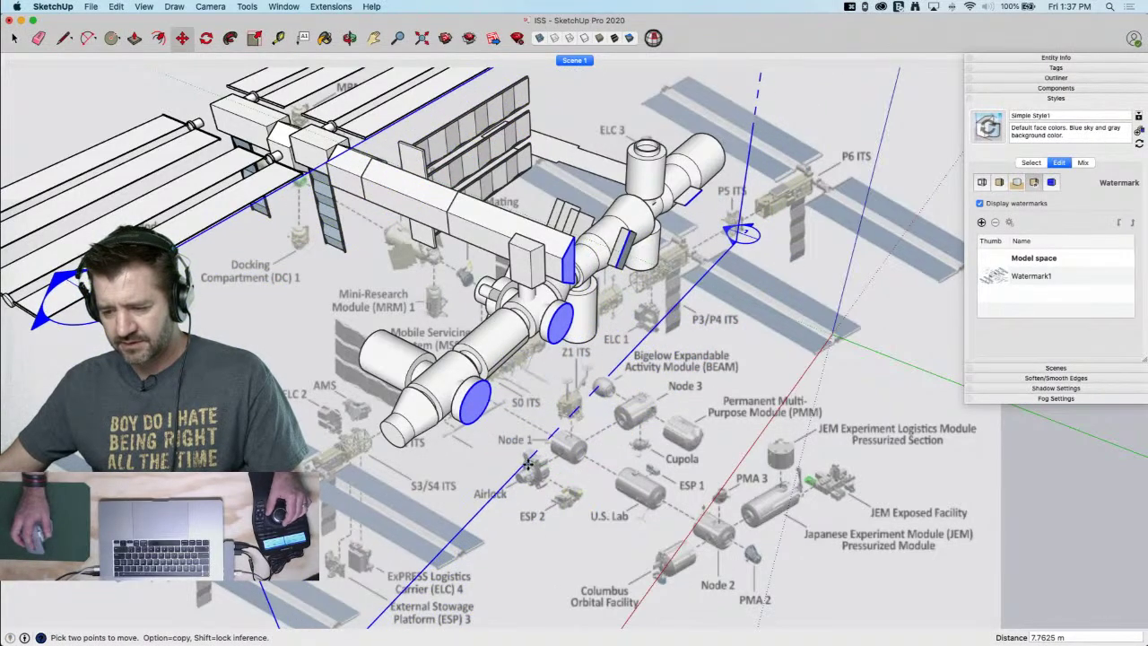
{"action": "left_click", "coordinate": [529, 463]}
{"action": "key", "text": "space"}
Hide the section plane's outline while keeping its cut through the modules beside the U.S. Lab
{"action": "scroll", "coordinate": [525, 413], "scroll_direction": "up", "scroll_amount": 6}
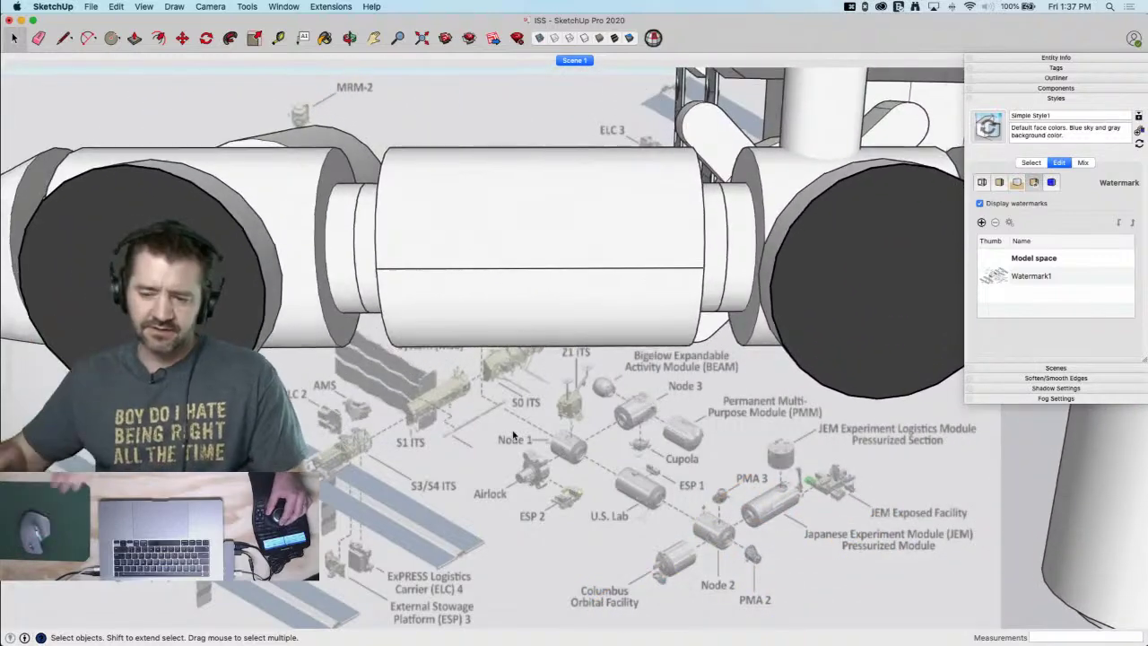
{"action": "middle_click_drag", "start_coordinate": [514, 436], "coordinate": [518, 286]}
{"action": "scroll", "coordinate": [516, 261], "scroll_direction": "down", "scroll_amount": 5}
{"action": "mouse_move", "coordinate": [515, 261]}
{"action": "middle_mouse_down"}
{"action": "mouse_move", "coordinate": [344, 251]}
{"action": "mouse_move", "coordinate": [313, 303]}
{"action": "mouse_move", "coordinate": [257, 324]}
{"action": "mouse_move", "coordinate": [619, 316]}
{"action": "mouse_move", "coordinate": [680, 409]}
{"action": "mouse_move", "coordinate": [699, 359]}
{"action": "mouse_move", "coordinate": [672, 282]}
{"action": "mouse_move", "coordinate": [551, 219]}
{"action": "middle_mouse_up"}
{"action": "right_click", "coordinate": [680, 408]}
{"action": "left_click", "coordinate": [717, 438]}
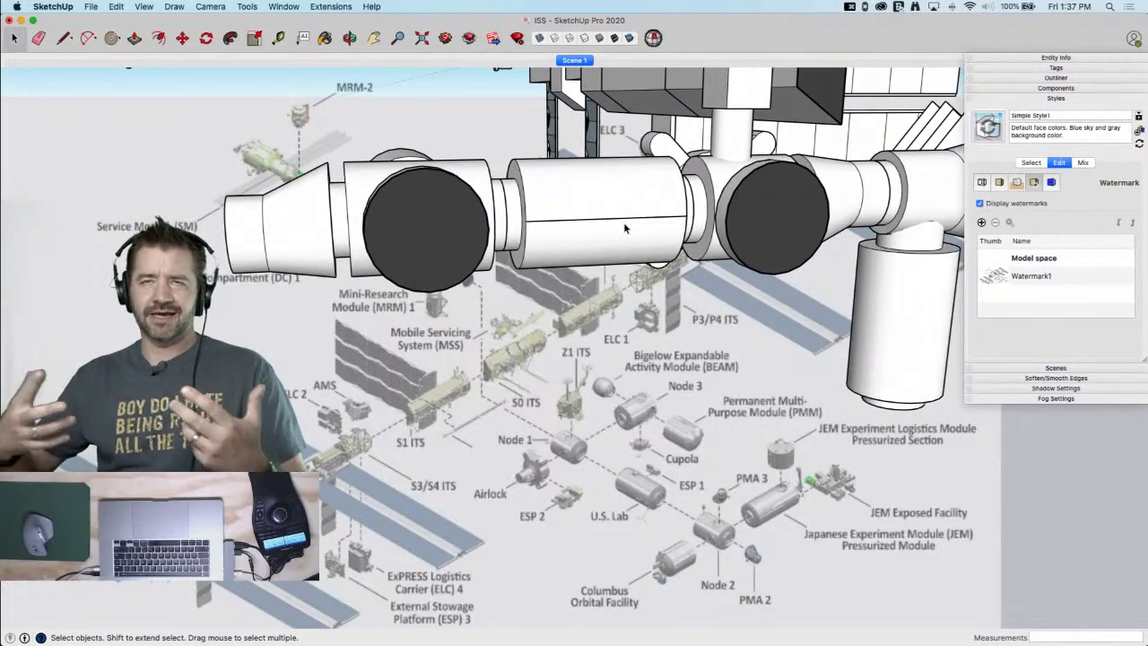
Find the hidden section plane Section 1 in the model's object hierarchy and highlight it briefly
{"action": "left_click", "coordinate": [1066, 79]}
{"action": "scroll", "coordinate": [1099, 191], "scroll_direction": "down", "scroll_amount": 10}
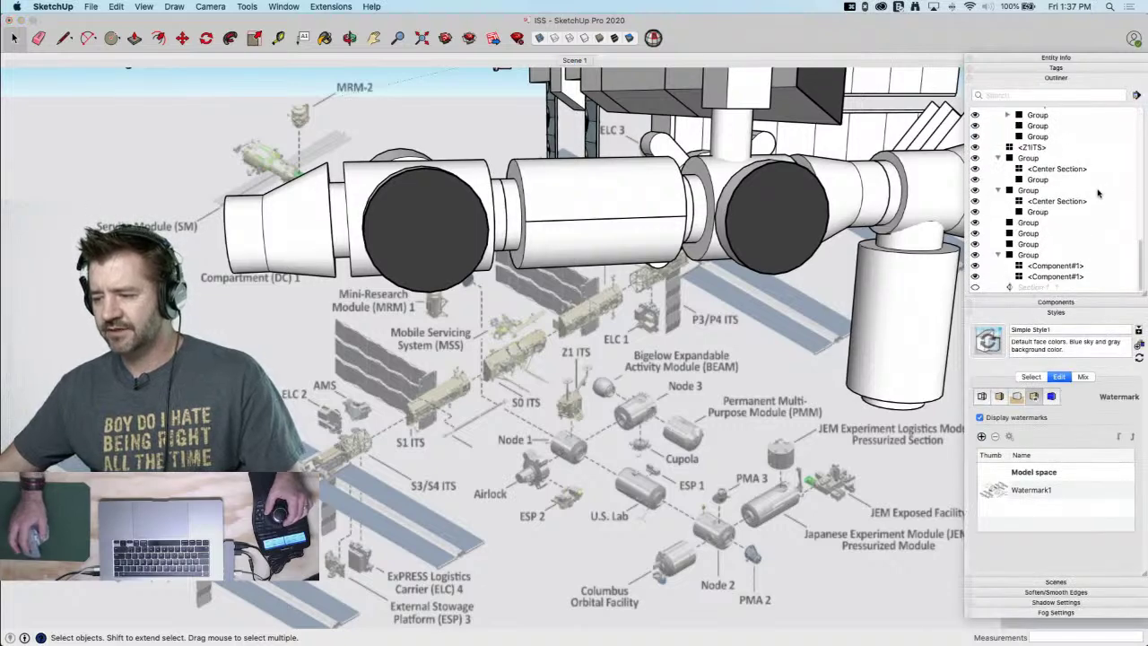
{"action": "left_click", "coordinate": [1026, 287]}
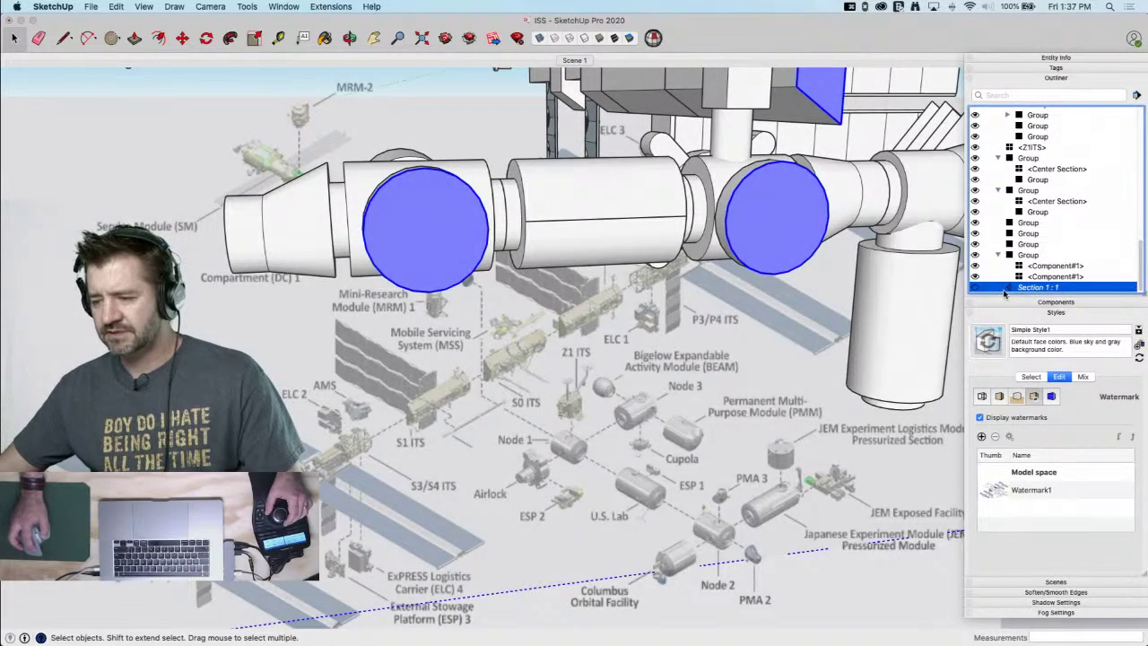
{"action": "left_click", "coordinate": [847, 341]}
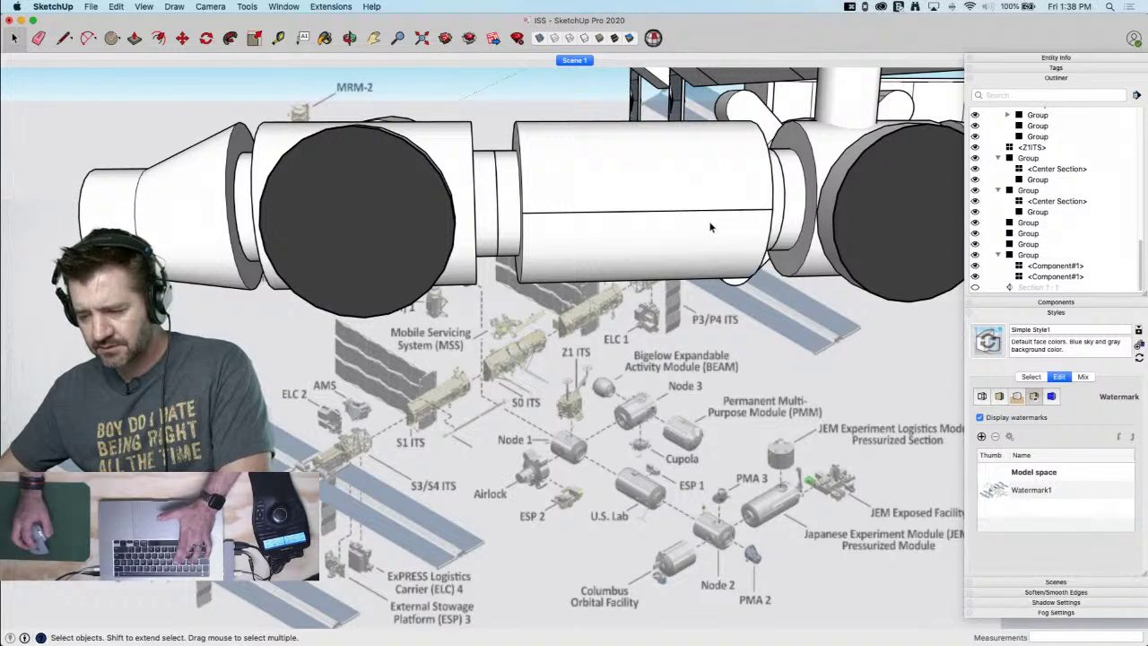
Draw a vertical rectangle about 4.17 m by 0.85 m, centred on the lengthwise edge along the U.S. Lab's side
{"action": "key", "text": "r"}
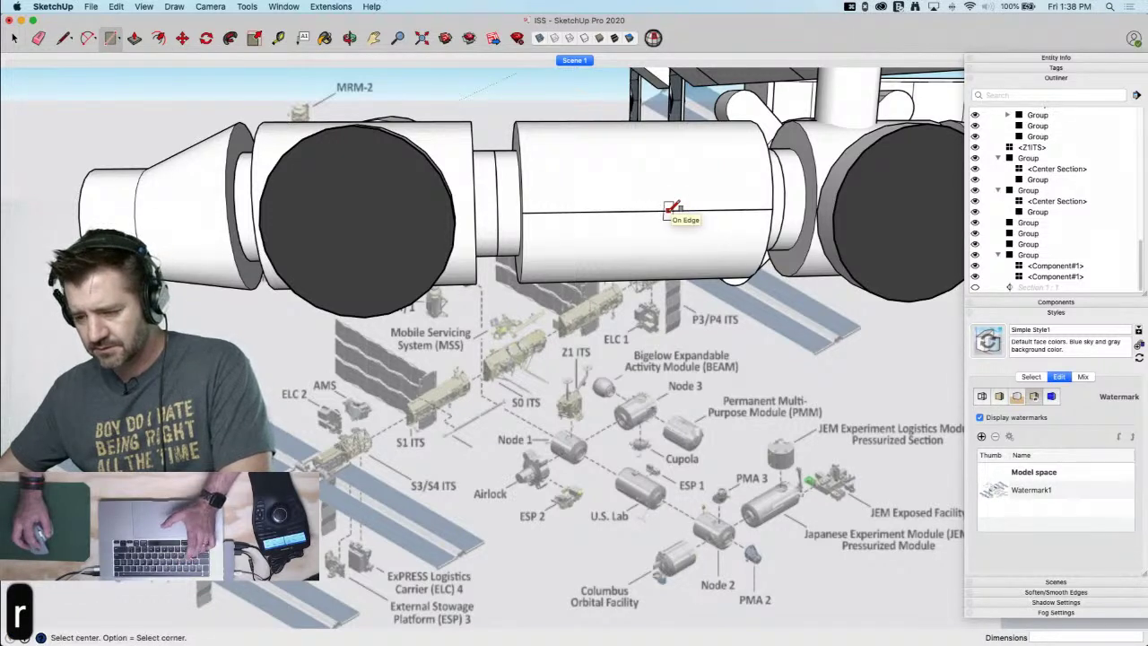
{"action": "key", "text": "Left"}
{"action": "left_click", "coordinate": [668, 211]}
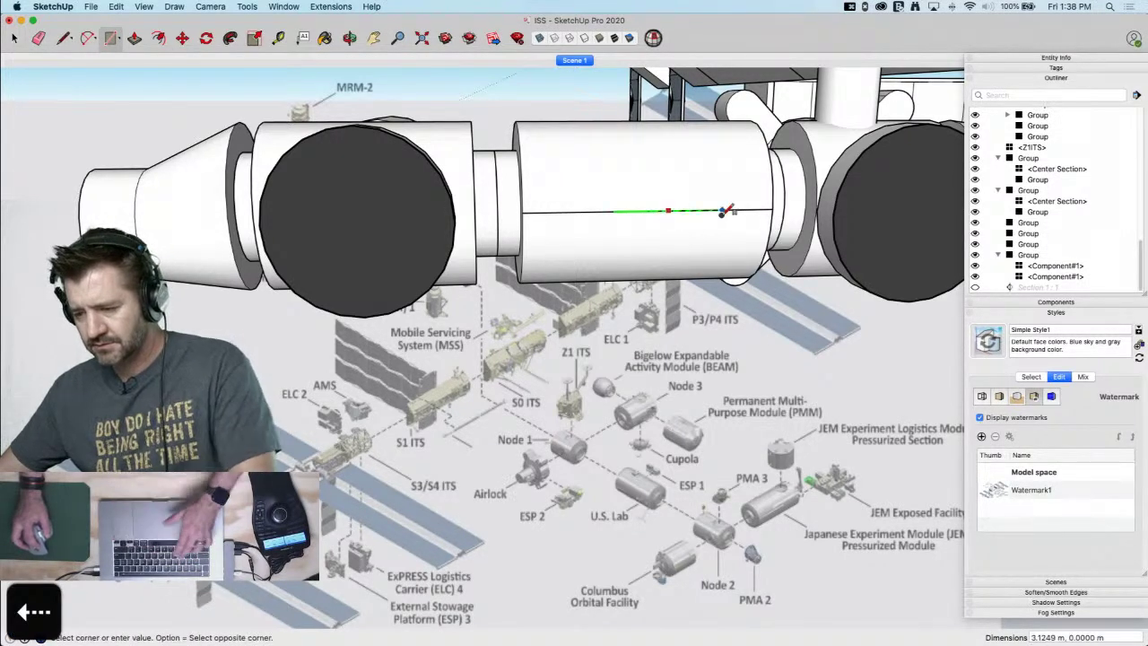
{"action": "scroll", "coordinate": [740, 195], "scroll_direction": "up", "scroll_amount": 3}
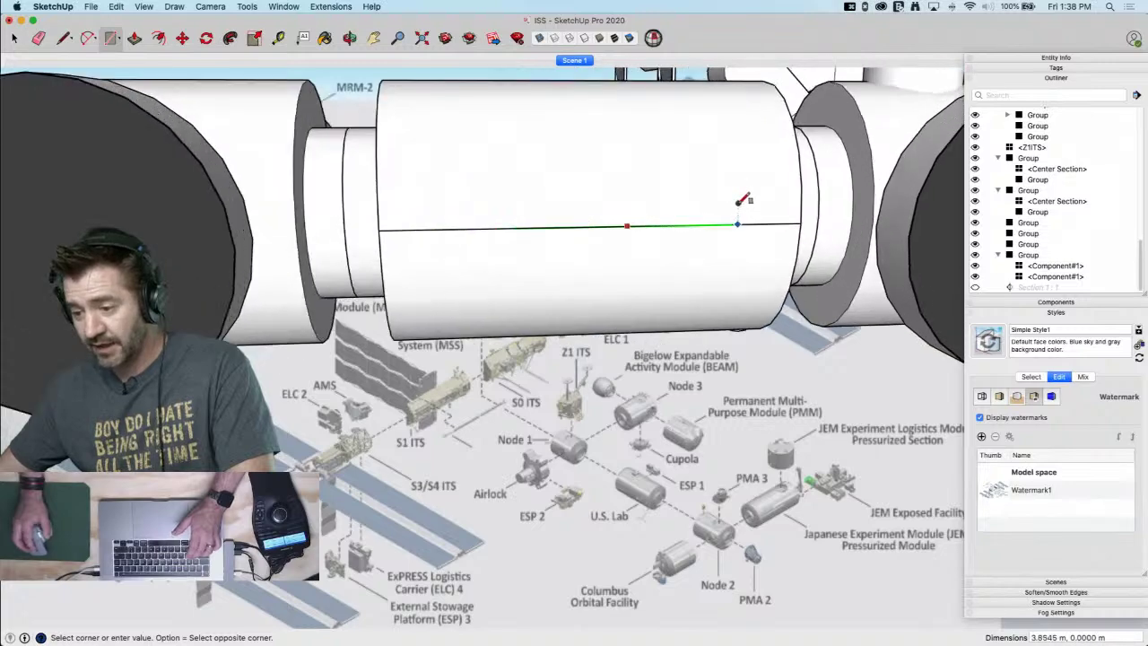
{"action": "scroll", "coordinate": [739, 201], "scroll_direction": "up", "scroll_amount": 2}
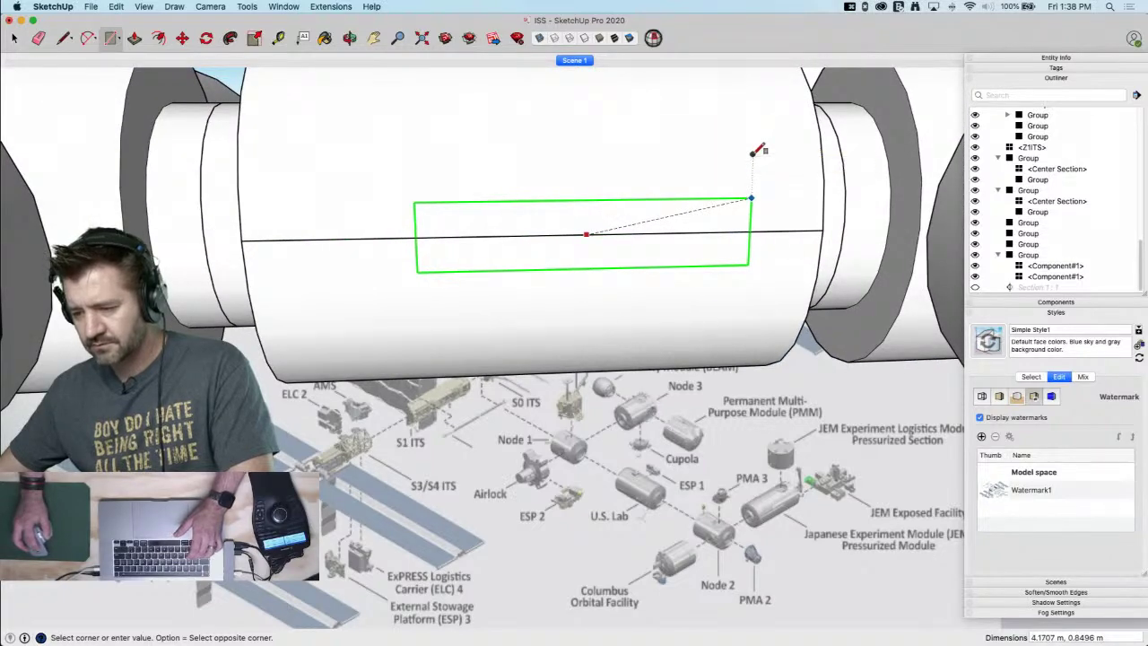
{"action": "left_click", "coordinate": [754, 152]}
Erase the lengthwise helper edge and extrude the rectangle about 0.43 m outward from the U.S. Lab's side
{"action": "key", "text": "p"}
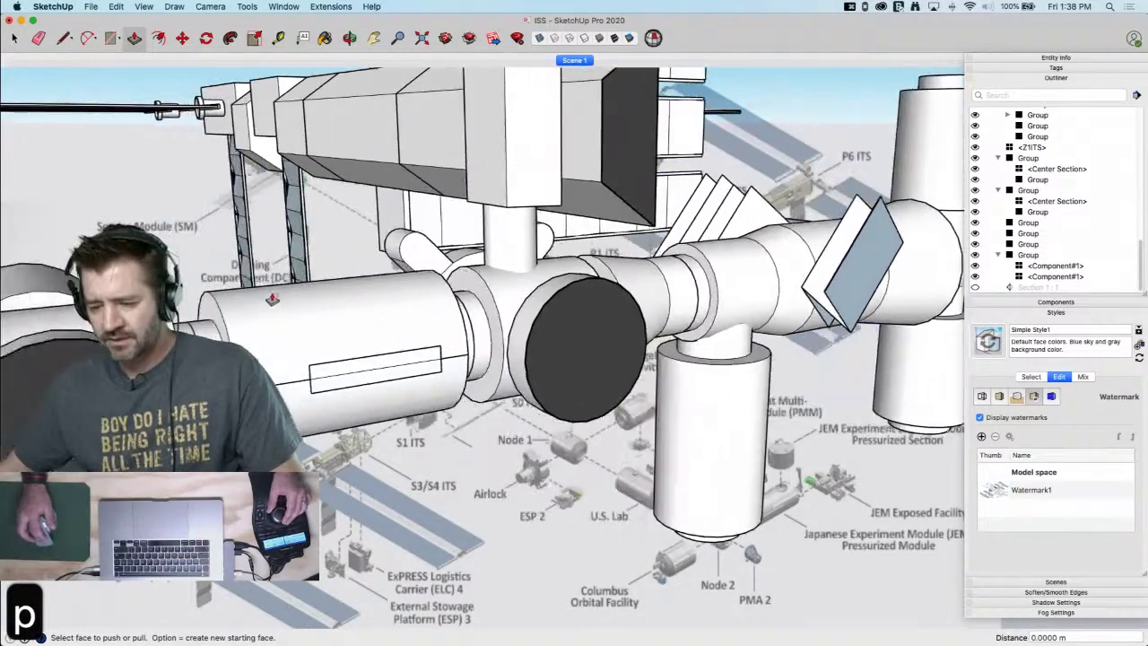
{"action": "key", "text": "e"}
{"action": "left_click", "coordinate": [409, 364]}
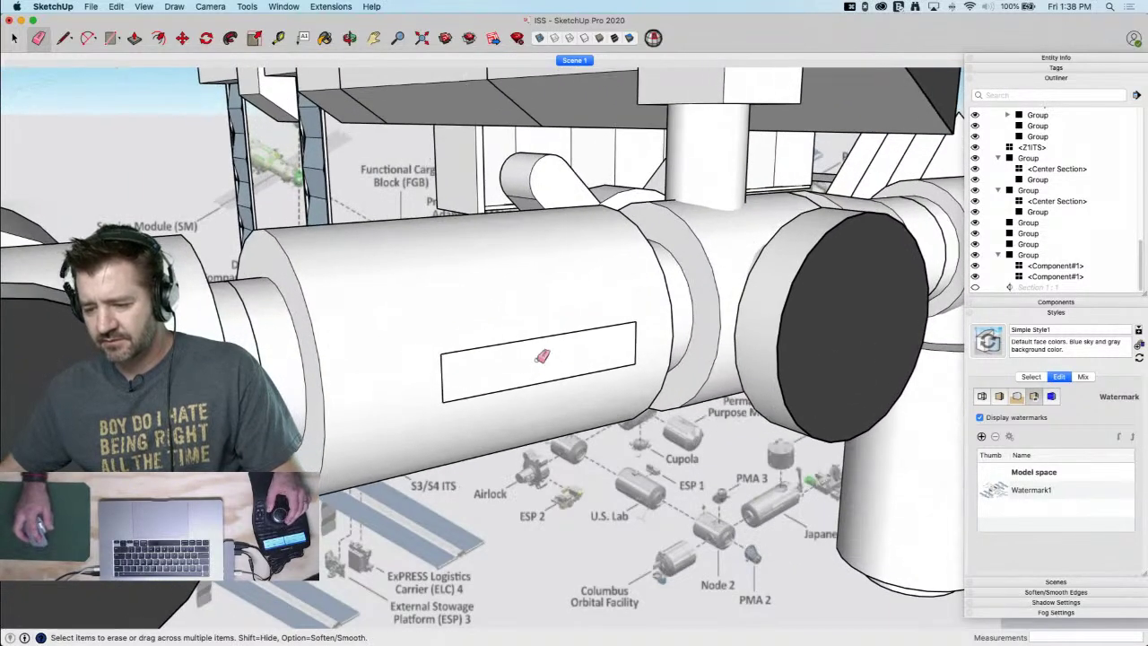
{"action": "key", "text": "p"}
{"action": "left_click", "coordinate": [477, 377]}
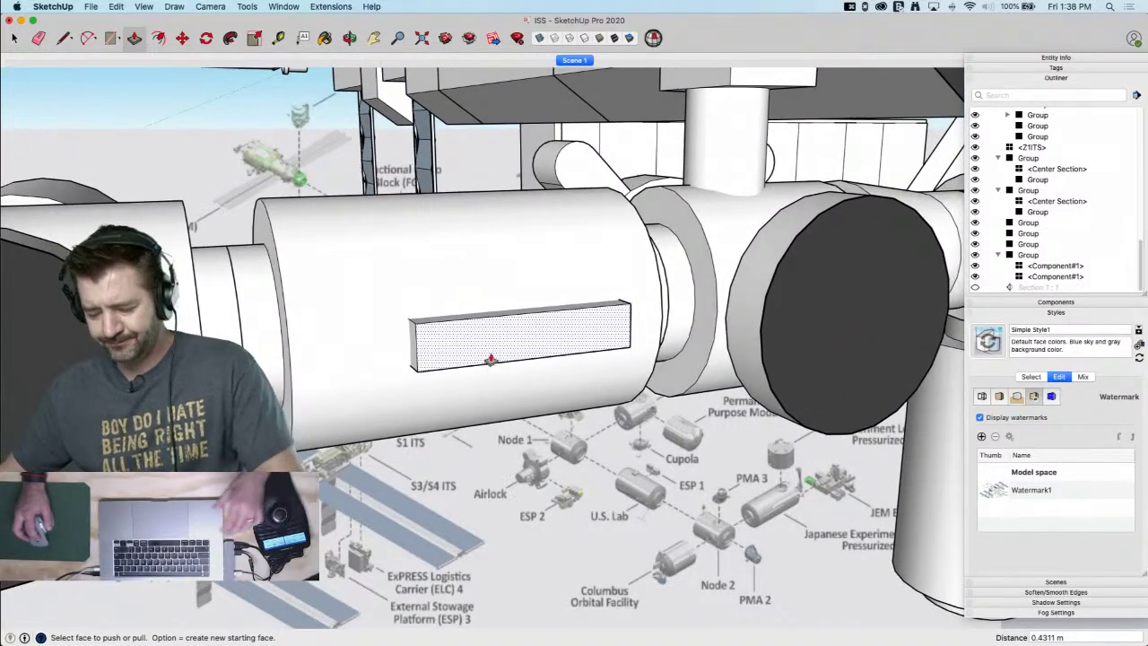
Offset the box's outer face outline outward about 0.32 m, and extrude the resulting border and the inner face about 0.95 m
{"action": "key", "text": "f"}
{"action": "left_click", "coordinate": [453, 348]}
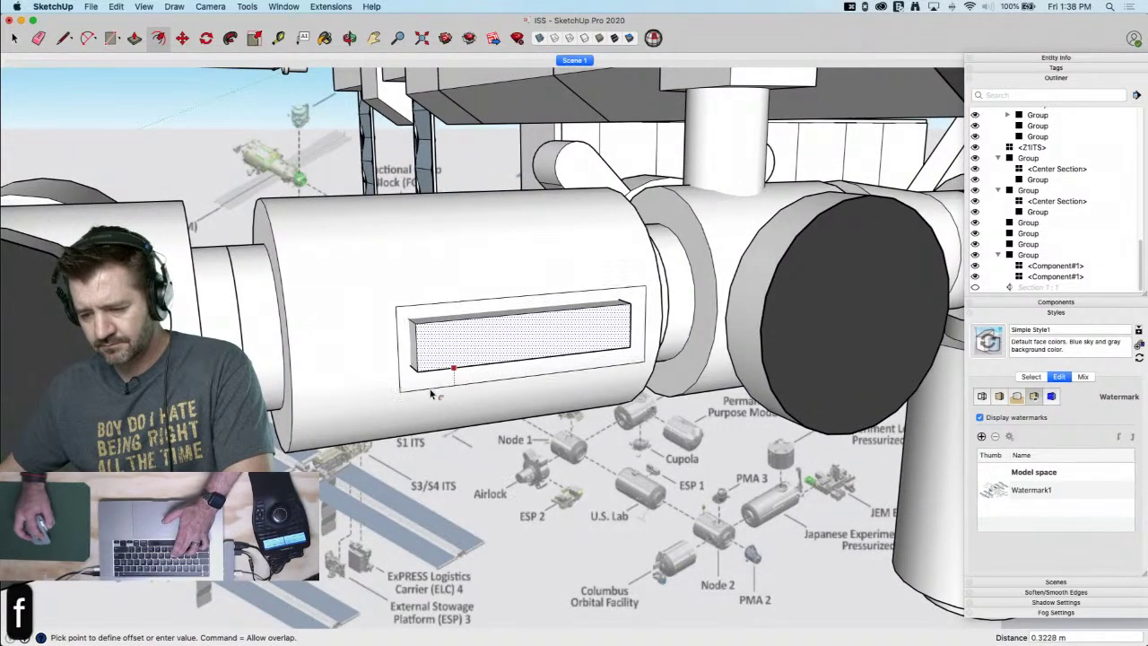
{"action": "left_click", "coordinate": [430, 391]}
{"action": "key", "text": "p"}
{"action": "left_click", "coordinate": [429, 392]}
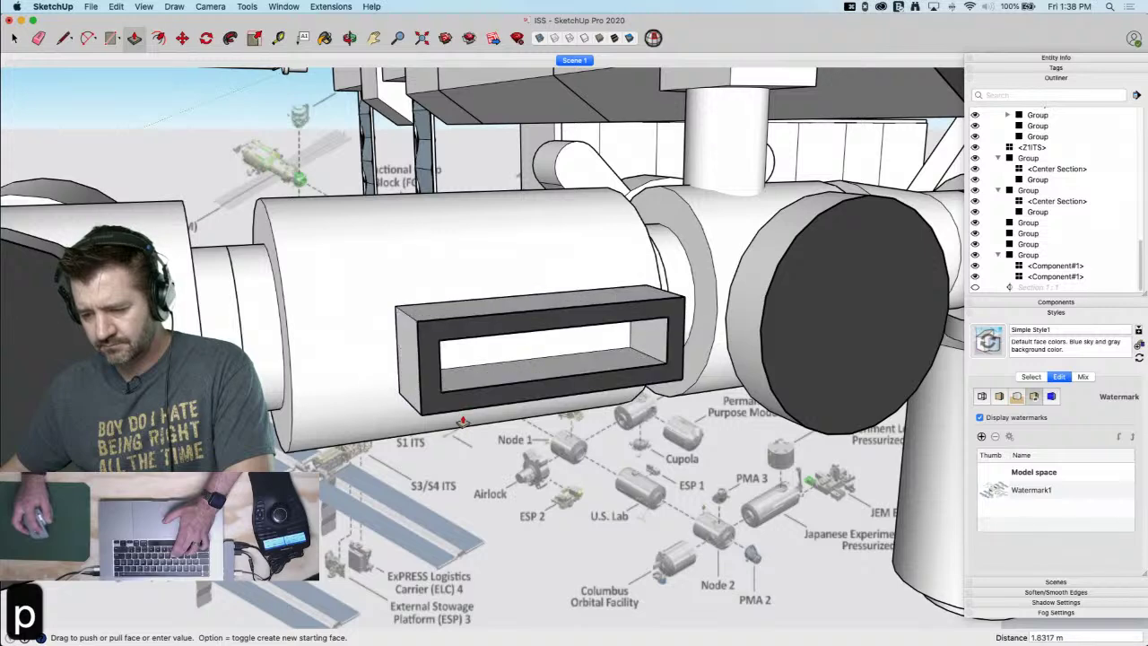
{"action": "left_click", "coordinate": [458, 392]}
{"action": "double_click", "coordinate": [454, 351]}
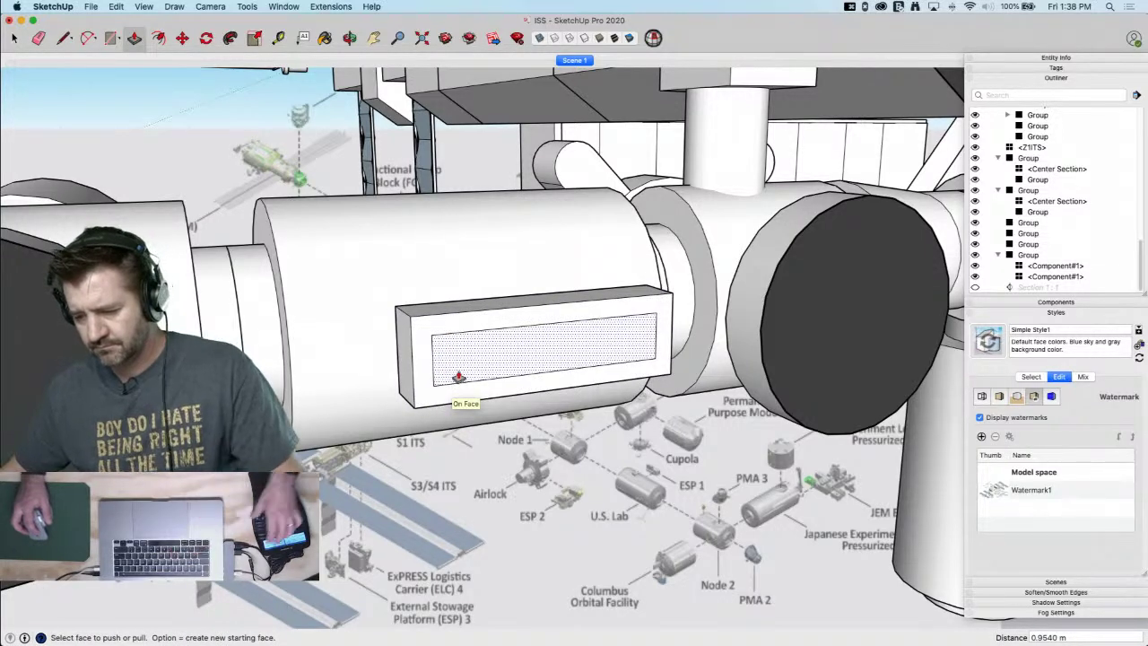
Erase the leftover inner outline on the box's outer face and extend its back rim about 0.34 m into the U.S. Lab
{"action": "mouse_move", "coordinate": [494, 369]}
{"action": "middle_mouse_down"}
{"action": "mouse_move", "coordinate": [566, 351]}
{"action": "mouse_move", "coordinate": [499, 358]}
{"action": "middle_mouse_up"}
{"action": "key", "text": "e"}
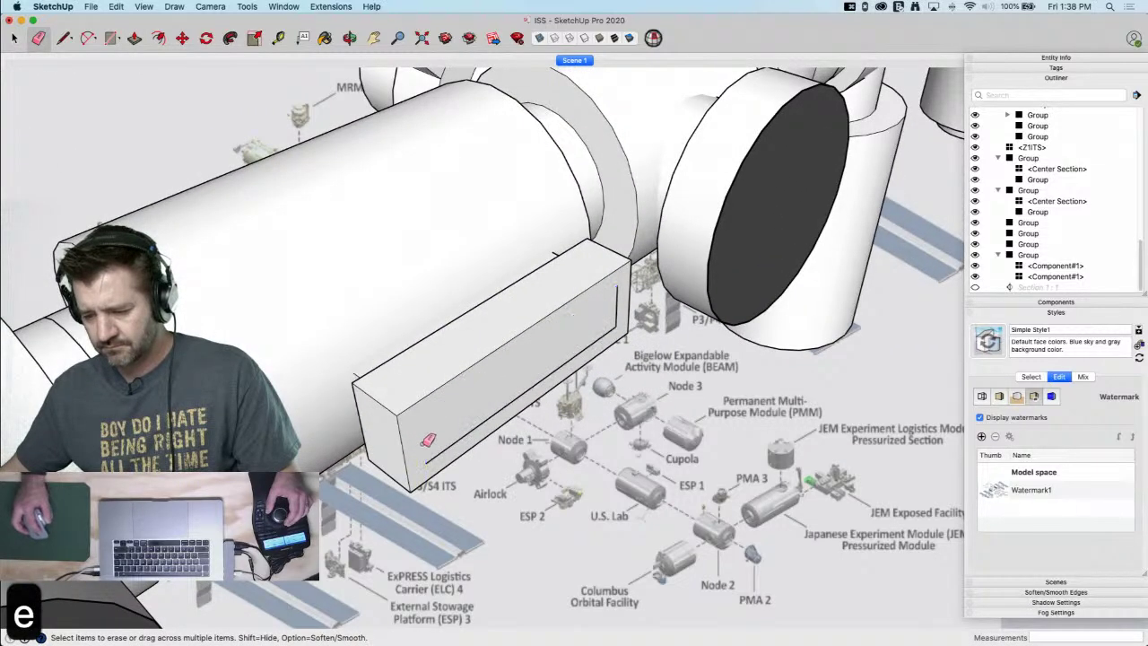
{"action": "left_click_drag", "start_coordinate": [435, 454], "coordinate": [457, 438]}
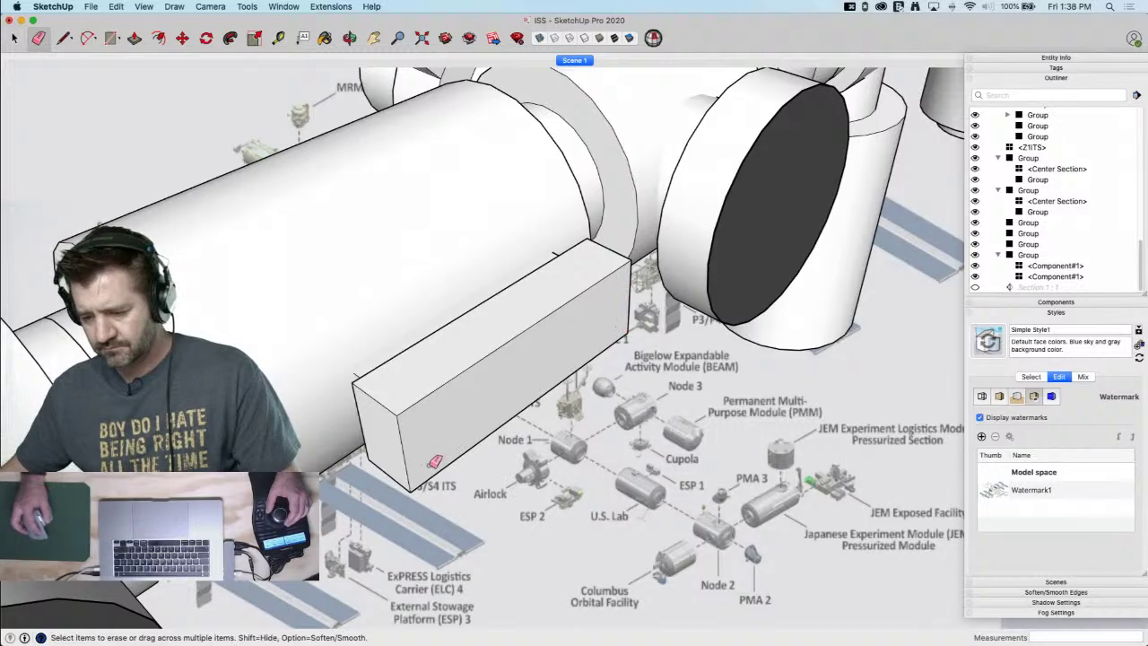
{"action": "key", "text": "p"}
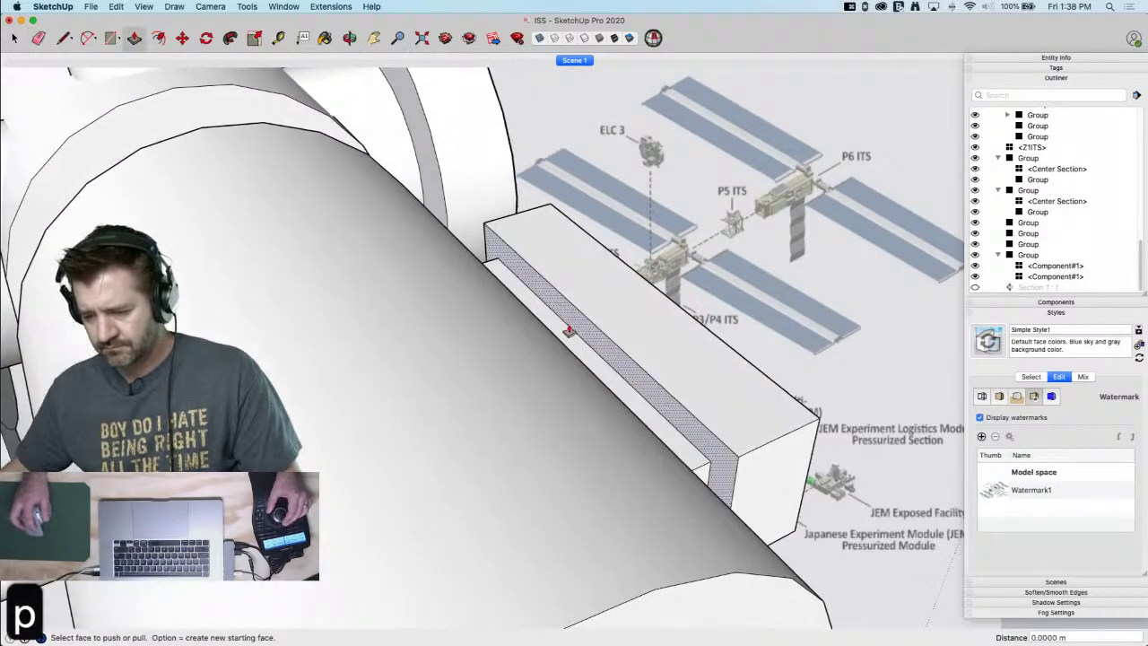
{"action": "left_click_drag", "start_coordinate": [649, 427], "coordinate": [595, 485]}
{"action": "left_click", "coordinate": [596, 487]}
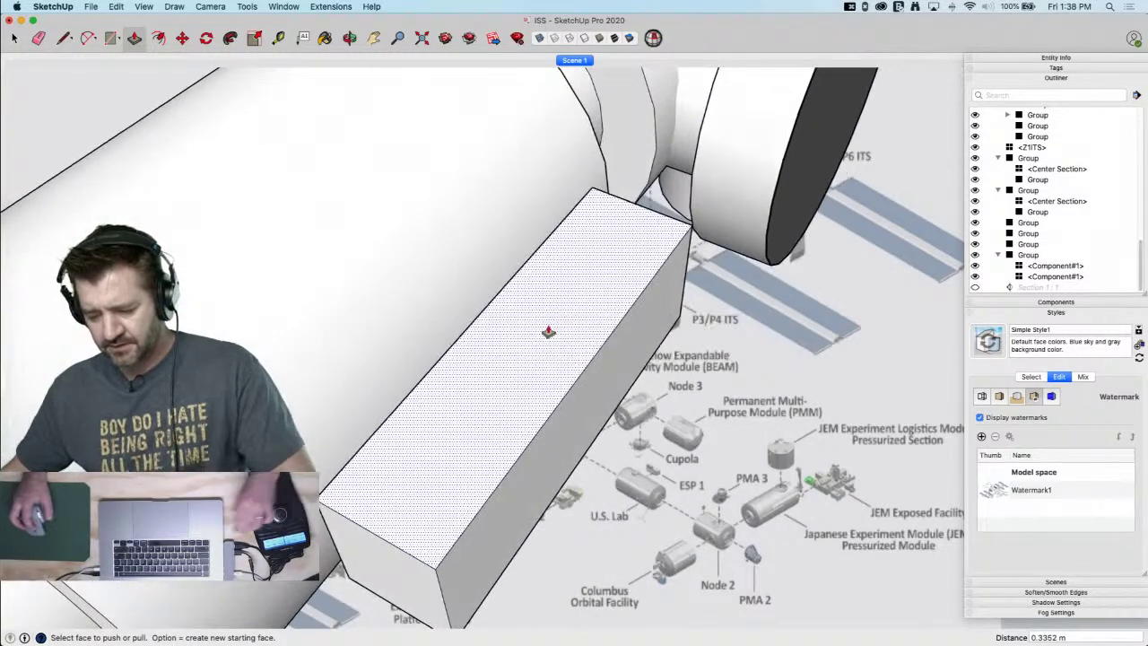
Inset the box's top face about 0.2 m, raise the inner face about 1.04 m, and shorten the raised block by about 1.99 m
{"action": "key", "text": "f"}
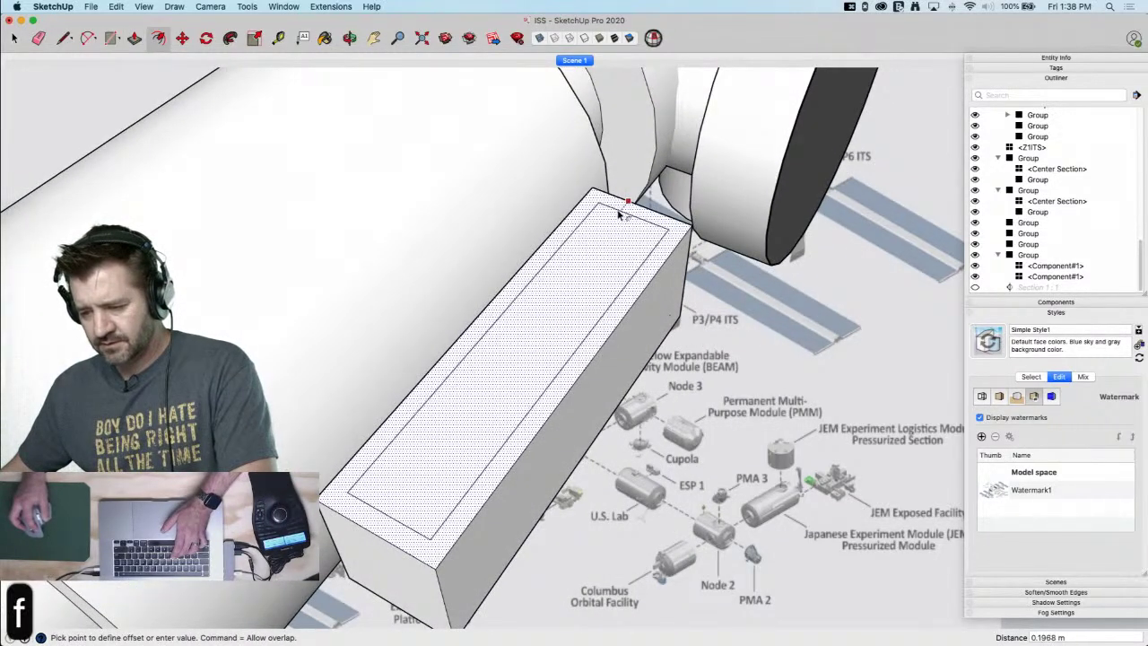
{"action": "key", "text": "p"}
{"action": "left_click_drag", "start_coordinate": [592, 246], "coordinate": [568, 188]}
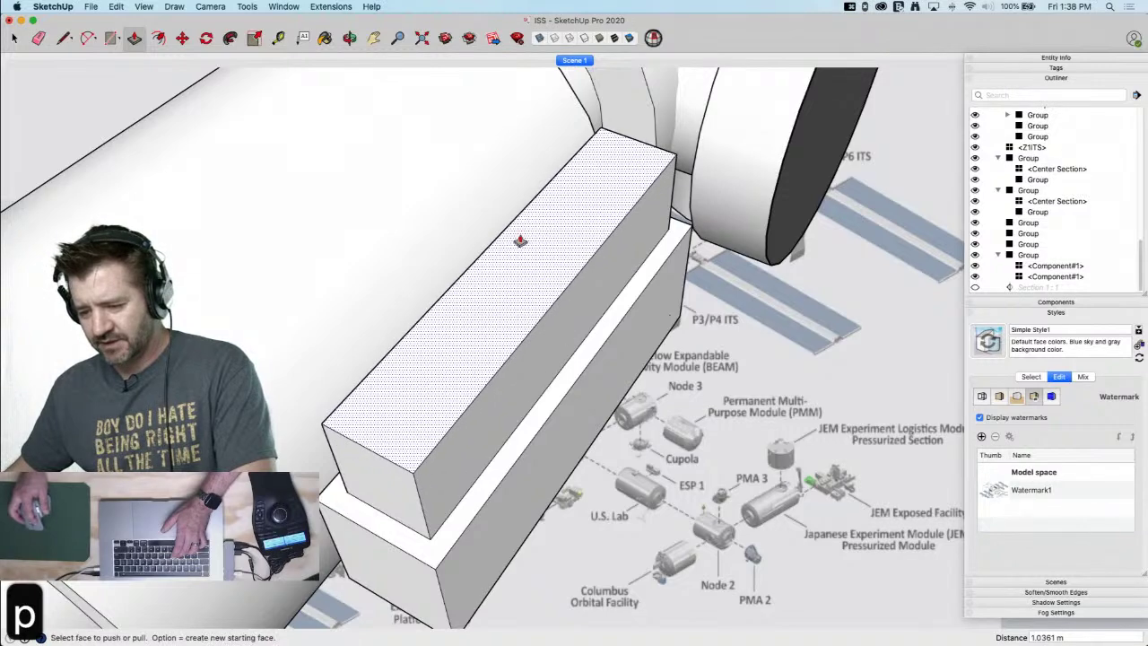
{"action": "scroll", "coordinate": [367, 487], "scroll_direction": "down", "scroll_amount": 3}
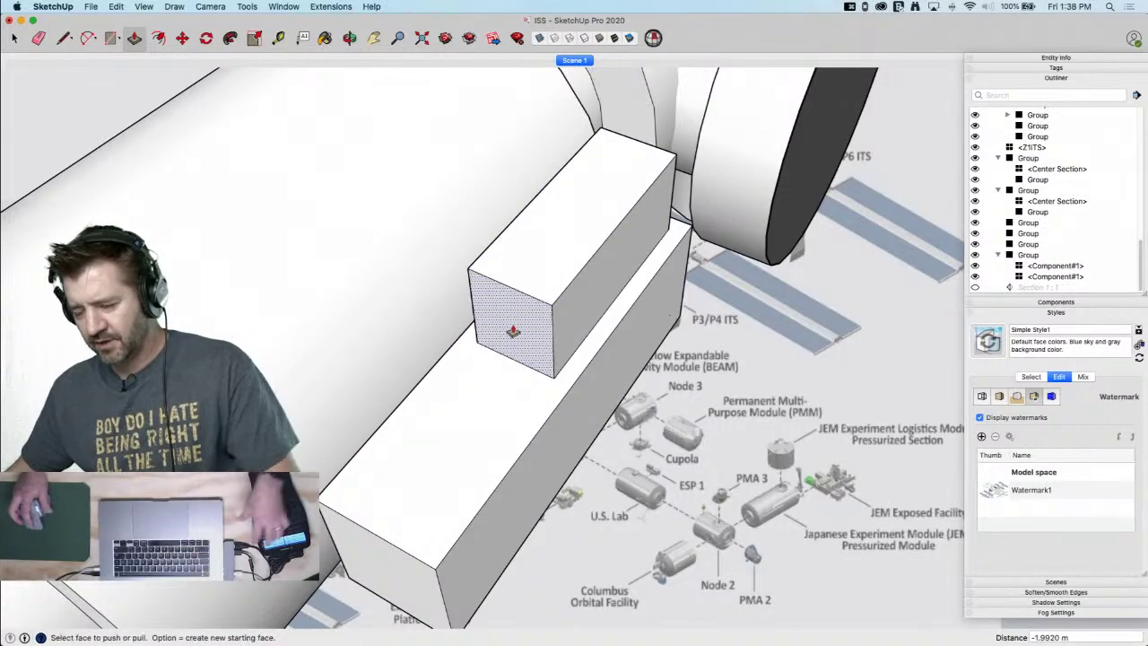
Deactivate the Section 1 cut and erase the section plane, restoring the complete station model
{"action": "key", "text": "space"}
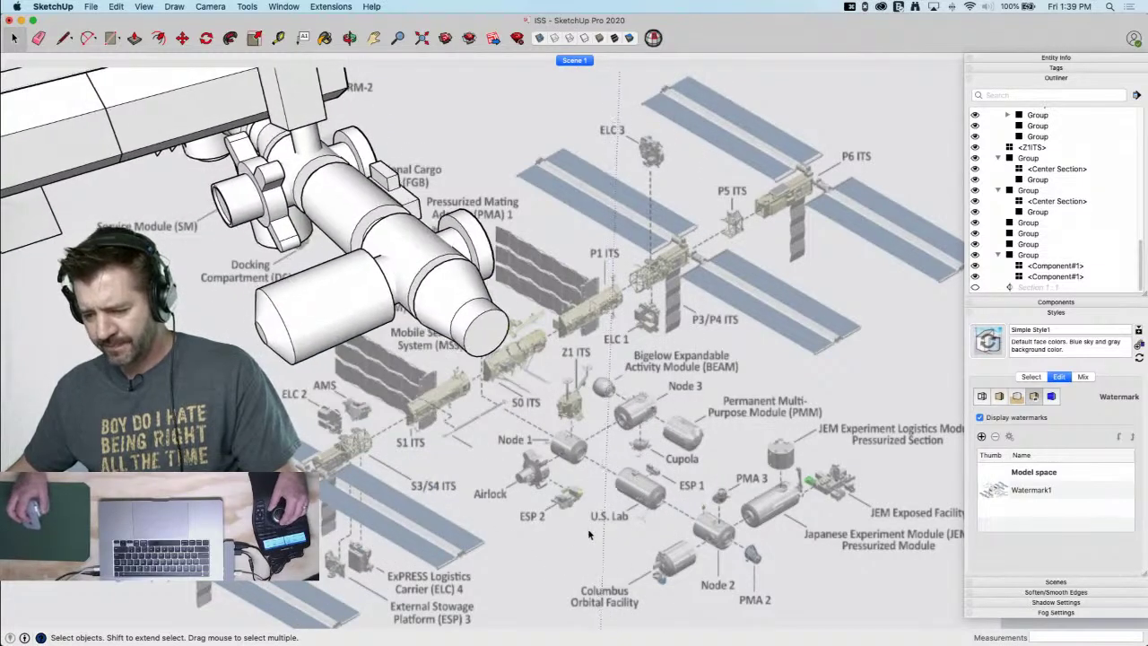
{"action": "middle_click_drag", "start_coordinate": [574, 509], "coordinate": [570, 499]}
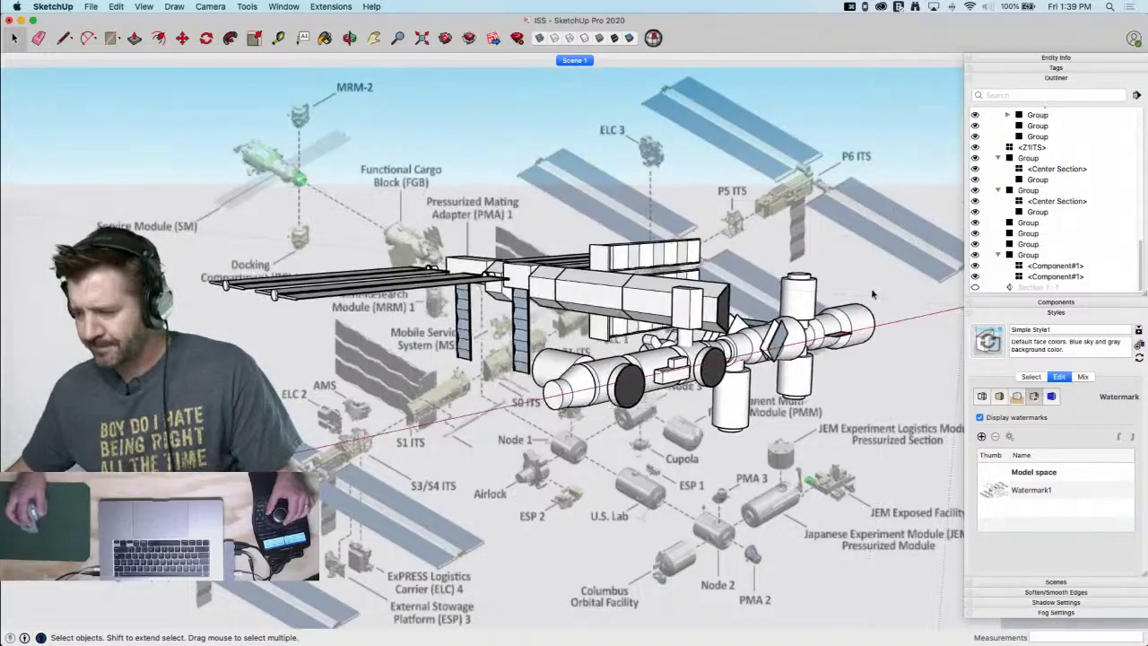
{"action": "left_click", "coordinate": [1025, 288]}
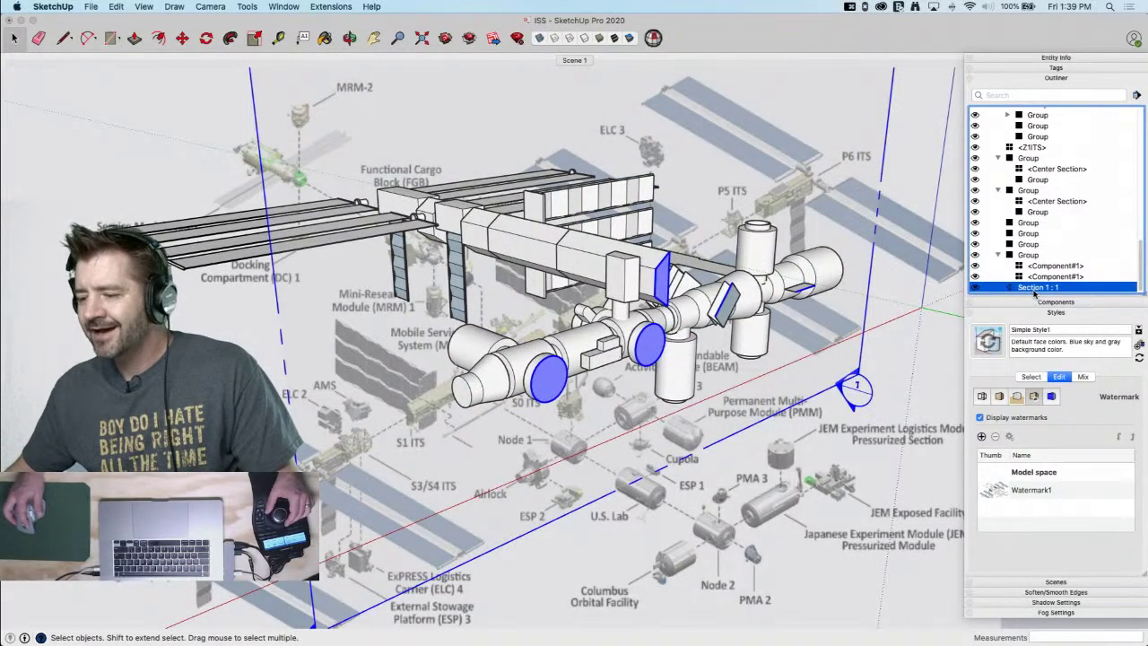
{"action": "double_click", "coordinate": [1035, 289]}
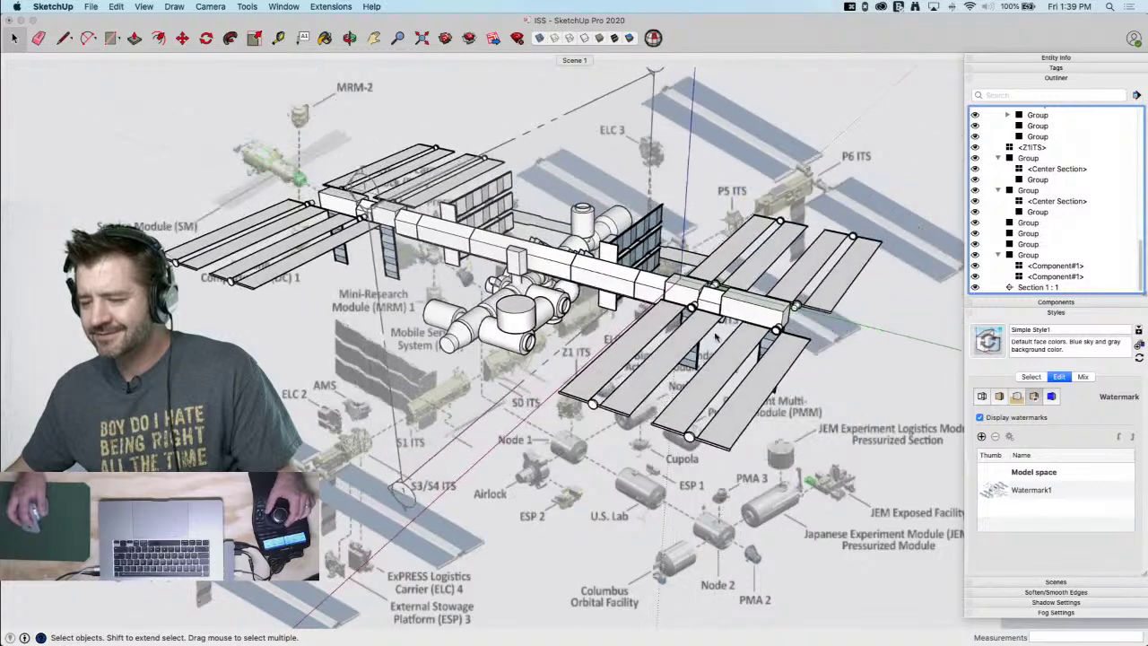
{"action": "key", "text": "e"}
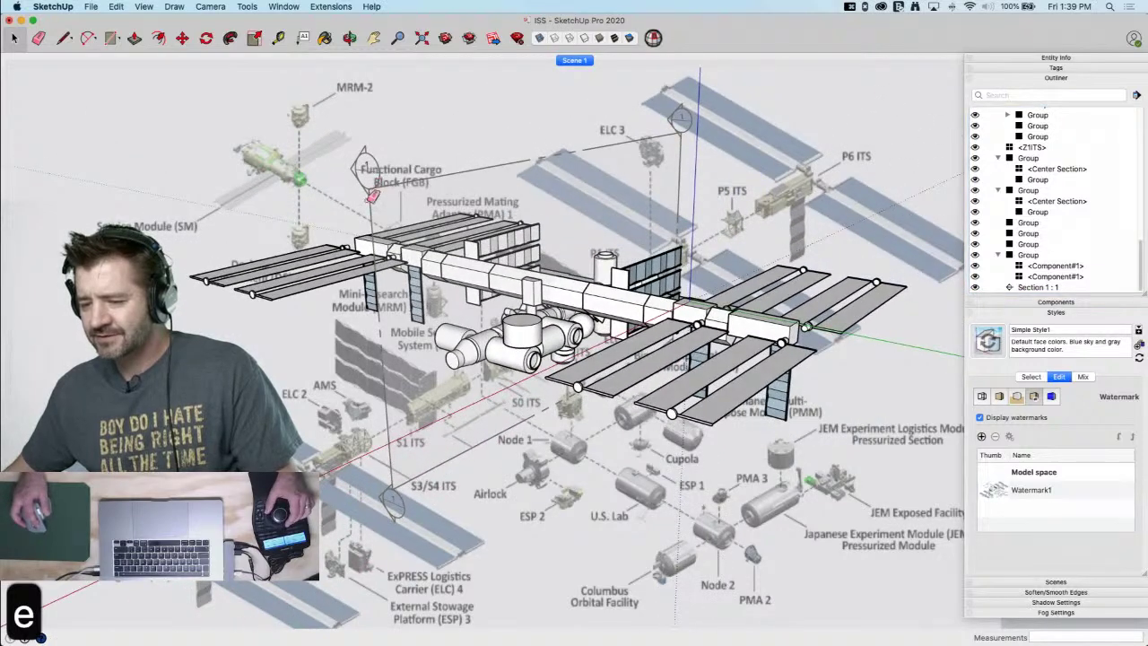
{"action": "right_click", "coordinate": [1044, 286]}
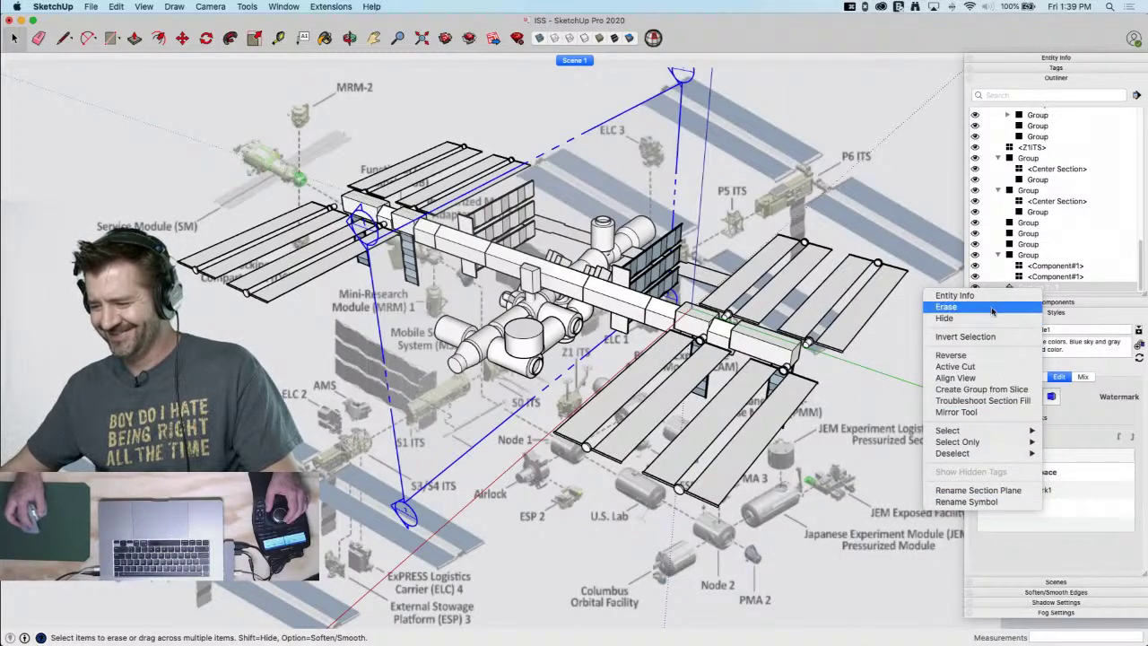
{"action": "left_click", "coordinate": [945, 317]}
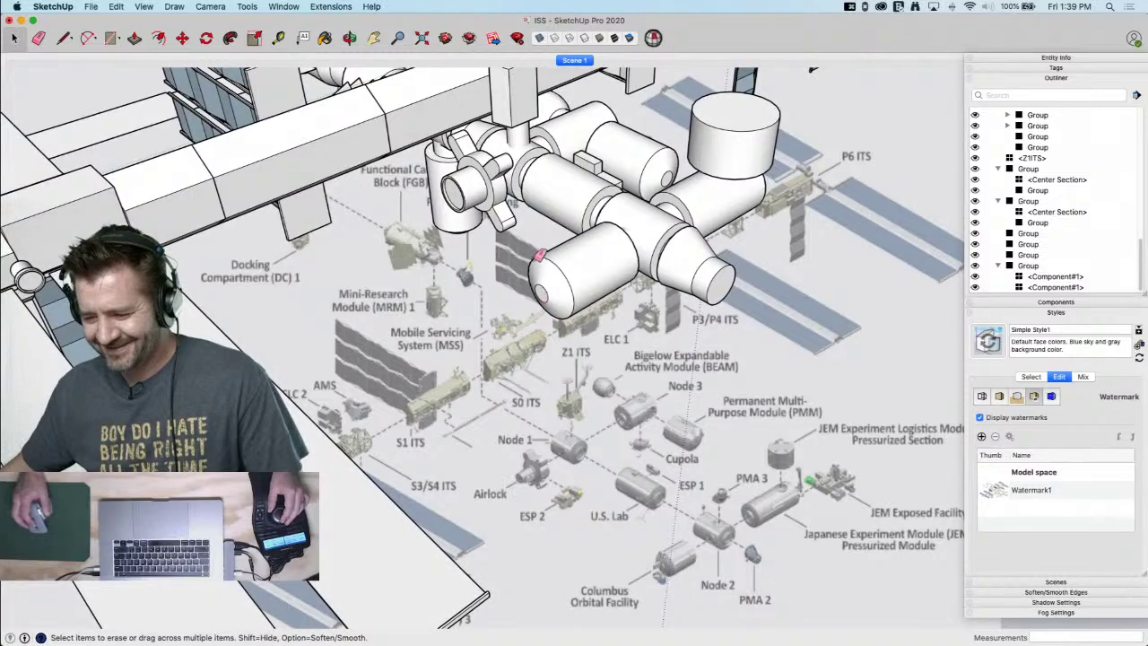
Draw a straight edge across the side of Node 1's ring beside the U.S. Lab, between the two protruding arms
{"action": "scroll", "coordinate": [474, 193], "scroll_direction": "up", "scroll_amount": 5}
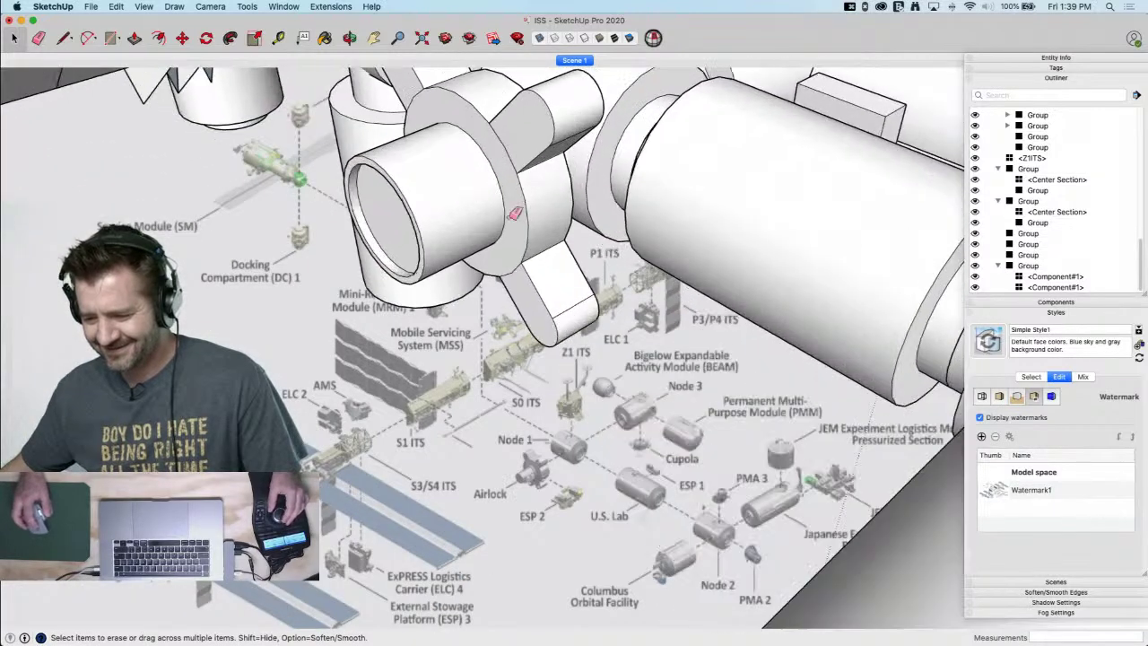
{"action": "scroll", "coordinate": [492, 209], "scroll_direction": "up", "scroll_amount": 2}
{"action": "key", "text": "l"}
{"action": "left_click", "coordinate": [502, 278]}
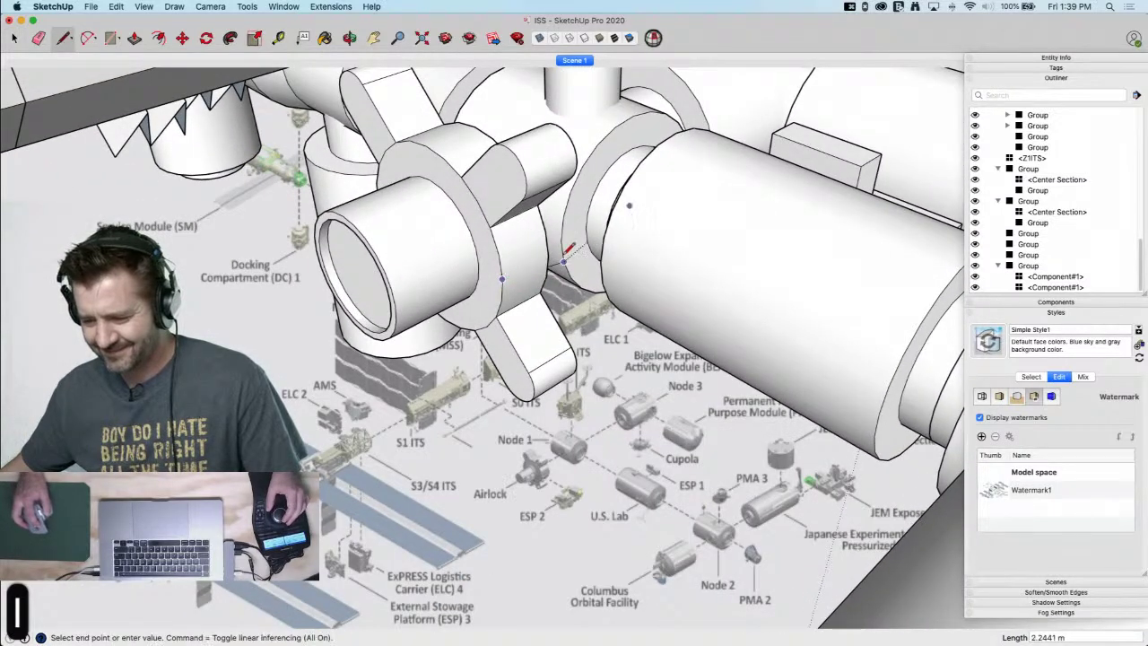
{"action": "scroll", "coordinate": [550, 254], "scroll_direction": "up", "scroll_amount": 10}
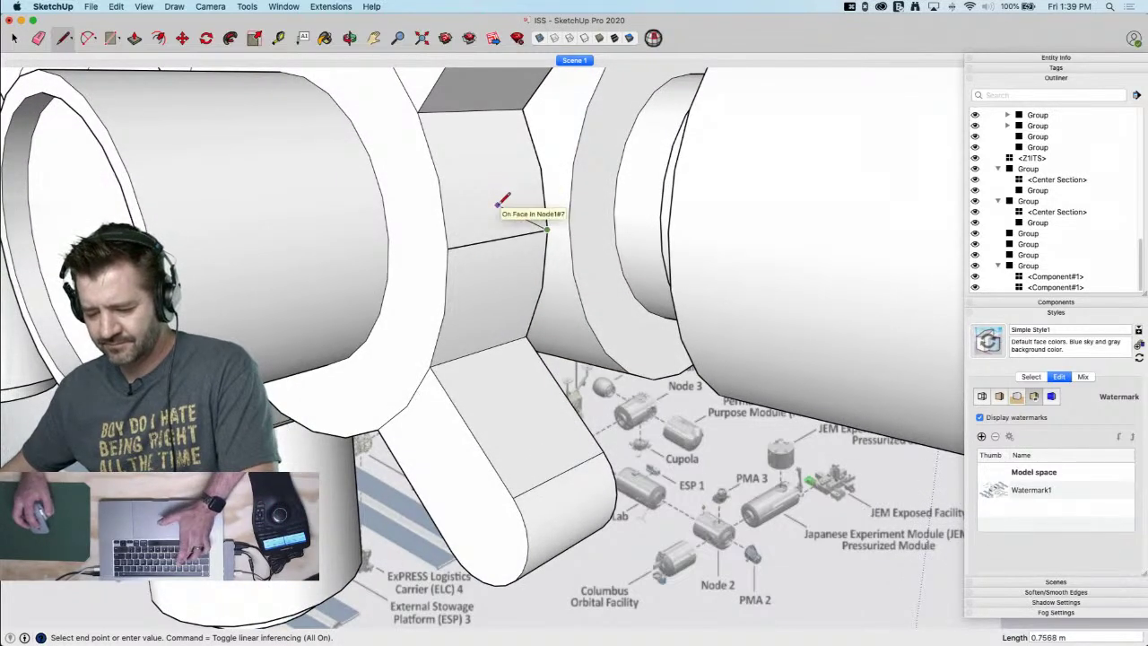
Draw a vertical rectangle centred on the midpoint of the edge between the airlock band's flat side faces, reaching the band's full width
{"action": "key", "text": "r"}
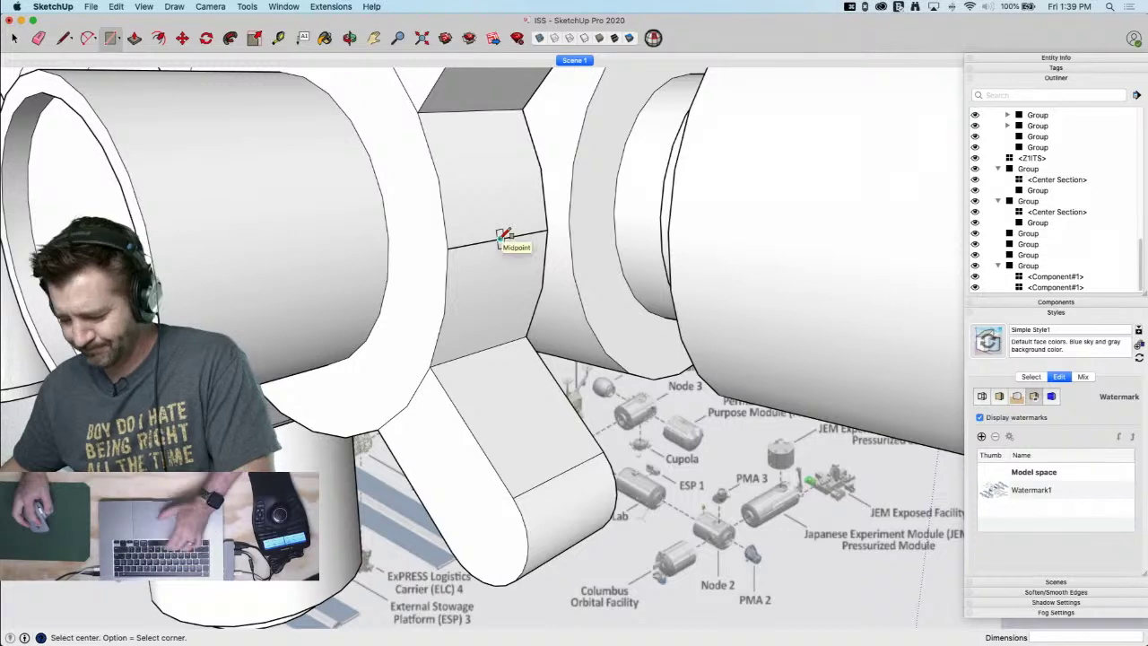
{"action": "key", "text": "Left"}
{"action": "key", "text": "Right"}
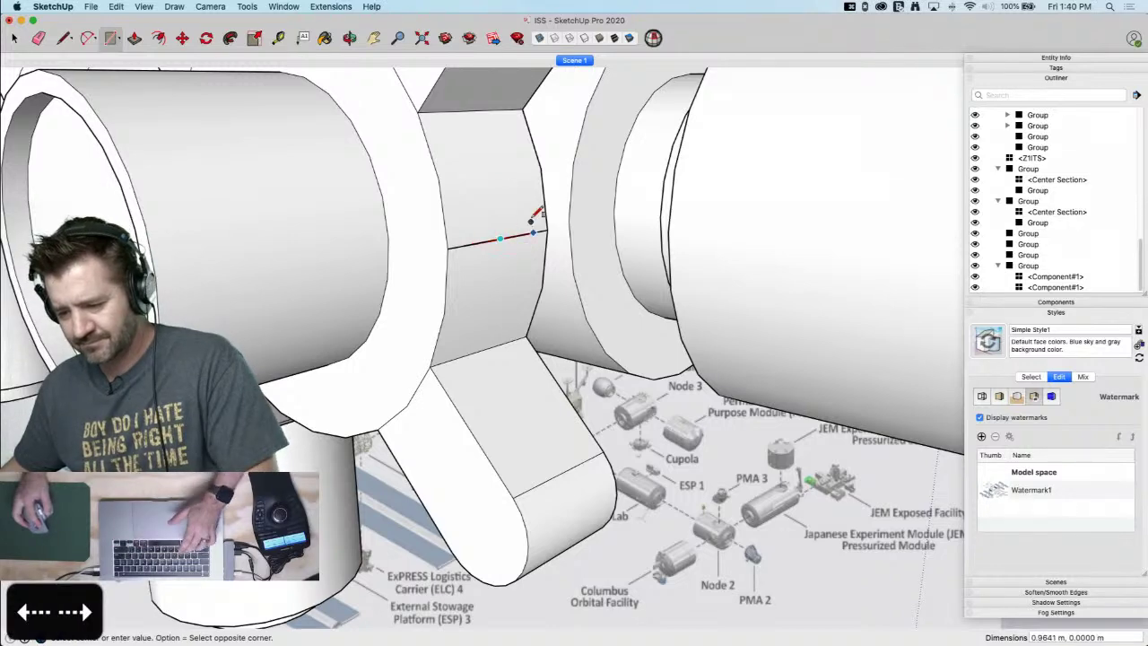
{"action": "scroll", "coordinate": [536, 197], "scroll_direction": "up", "scroll_amount": 3}
{"action": "scroll", "coordinate": [541, 189], "scroll_direction": "up", "scroll_amount": 3}
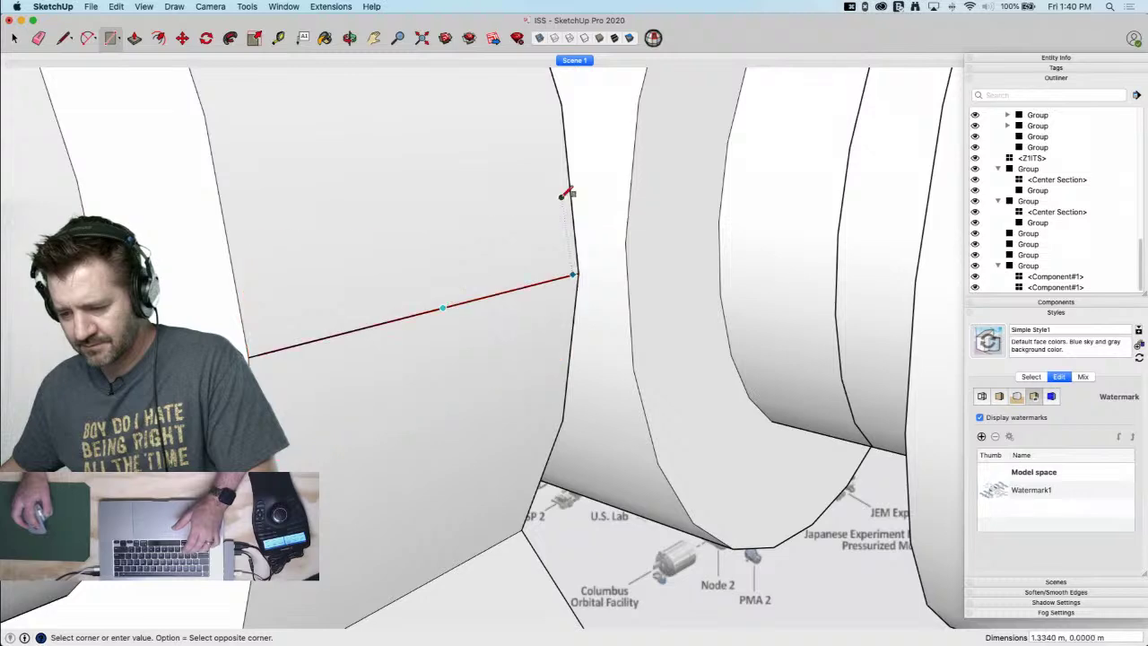
{"action": "left_click", "coordinate": [576, 190]}
{"action": "key", "text": "e"}
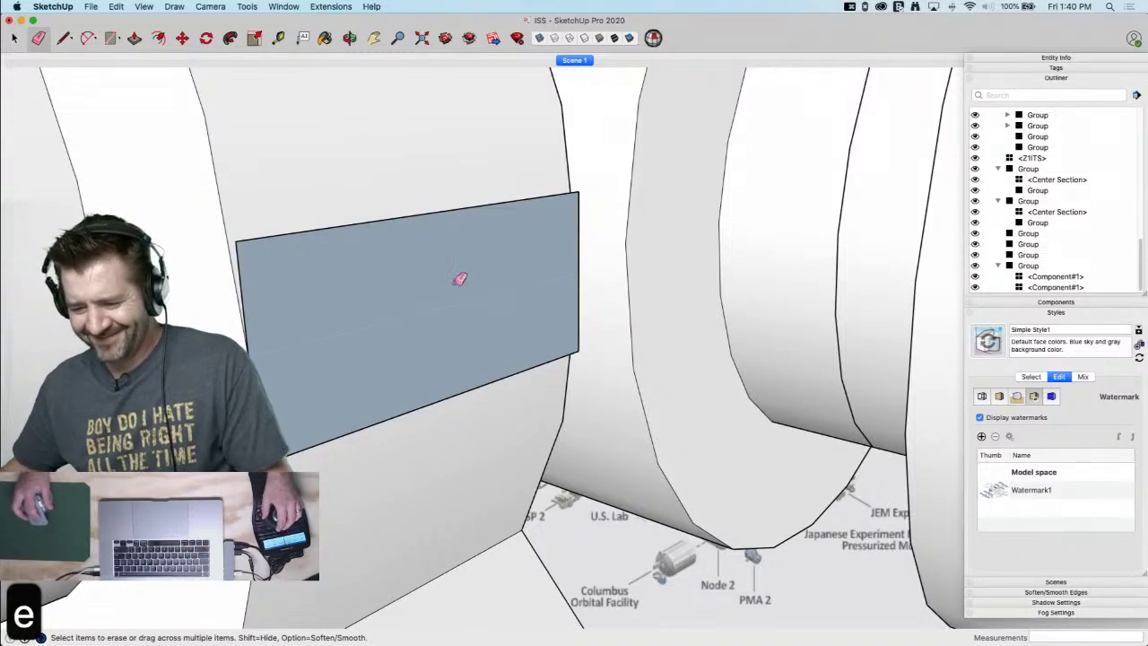
Thicken the rectangle about 0.26 m into the airlock band with Push/Pull and push its protruding end face back in
{"action": "key", "text": "p"}
{"action": "left_click", "coordinate": [394, 323]}
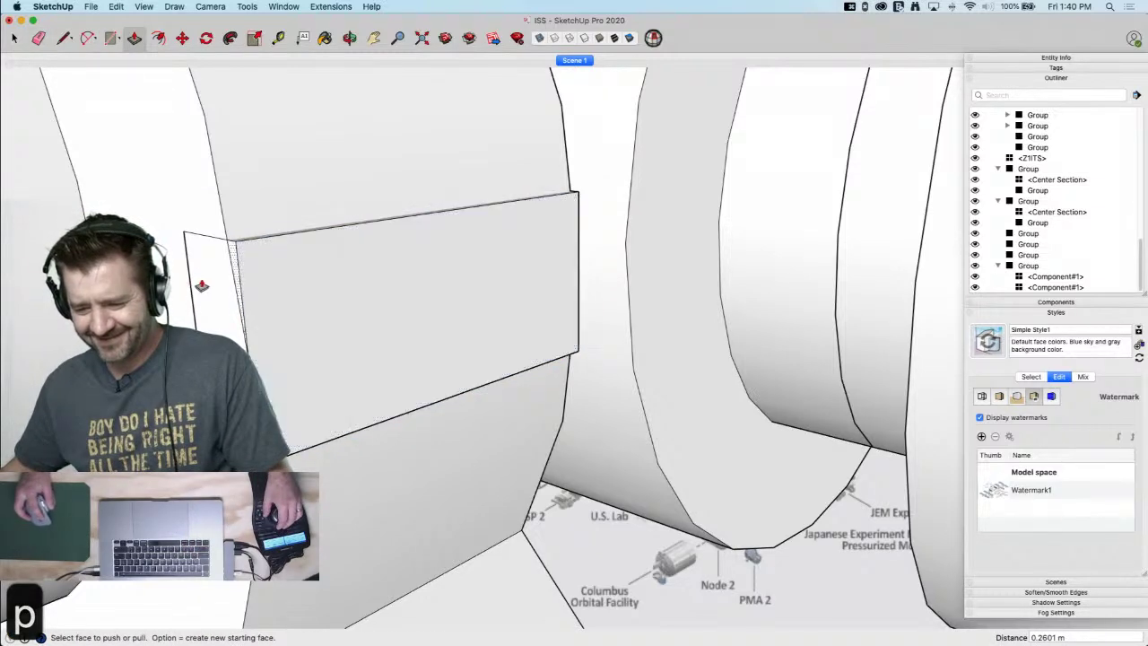
{"action": "left_click", "coordinate": [201, 286]}
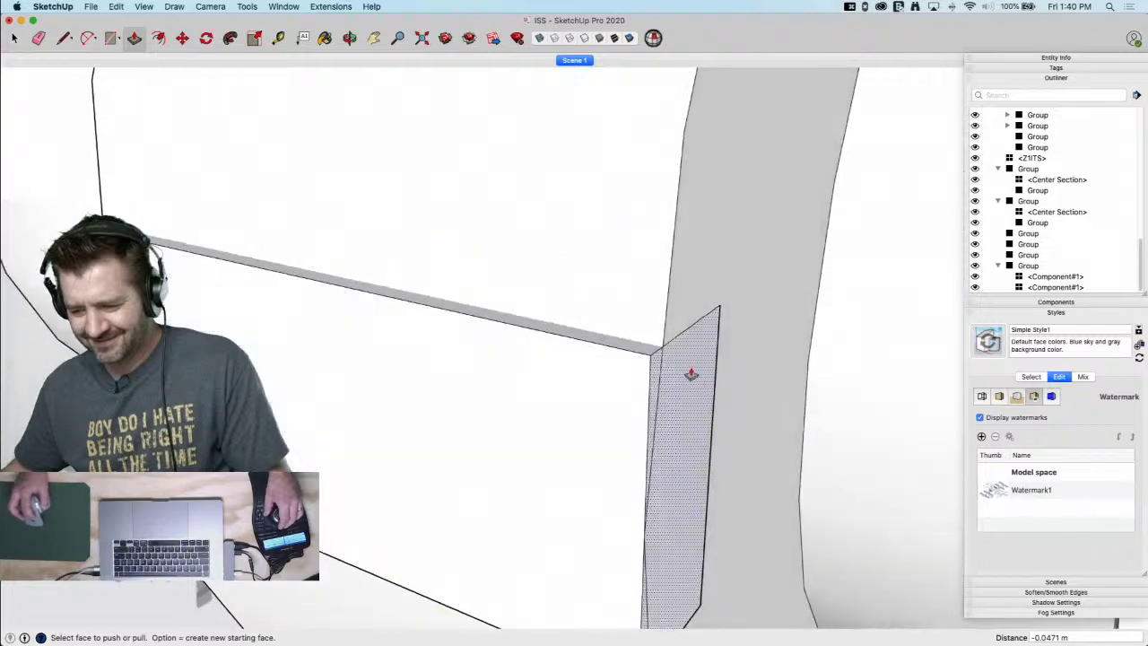
{"action": "double_click", "coordinate": [690, 386]}
Pull the rectangle's outer face out from the airlock by about 2 m to form a horizontal arm
{"action": "scroll", "coordinate": [610, 352], "scroll_direction": "down", "scroll_amount": 8}
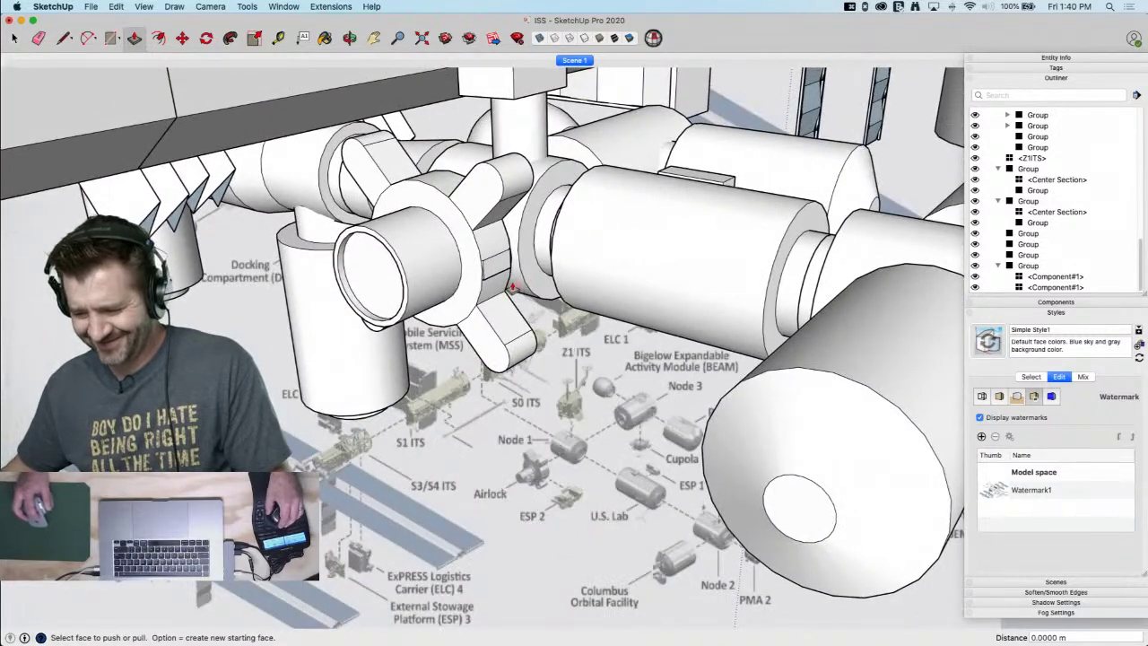
{"action": "middle_click_drag", "start_coordinate": [513, 287], "coordinate": [501, 281]}
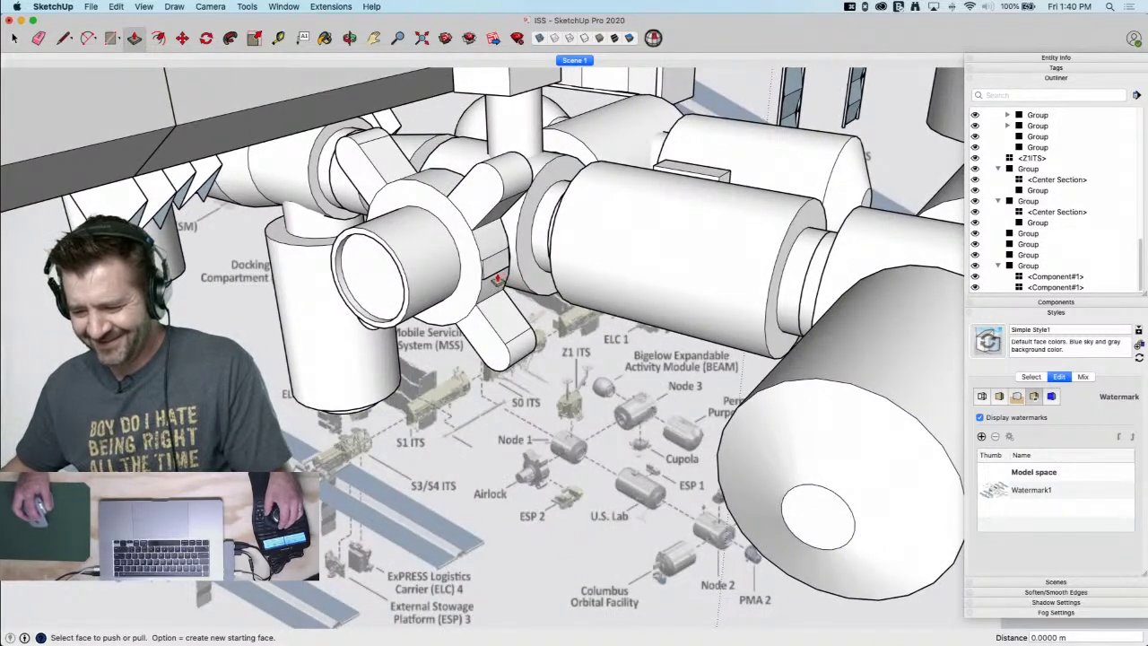
{"action": "left_click", "coordinate": [490, 263]}
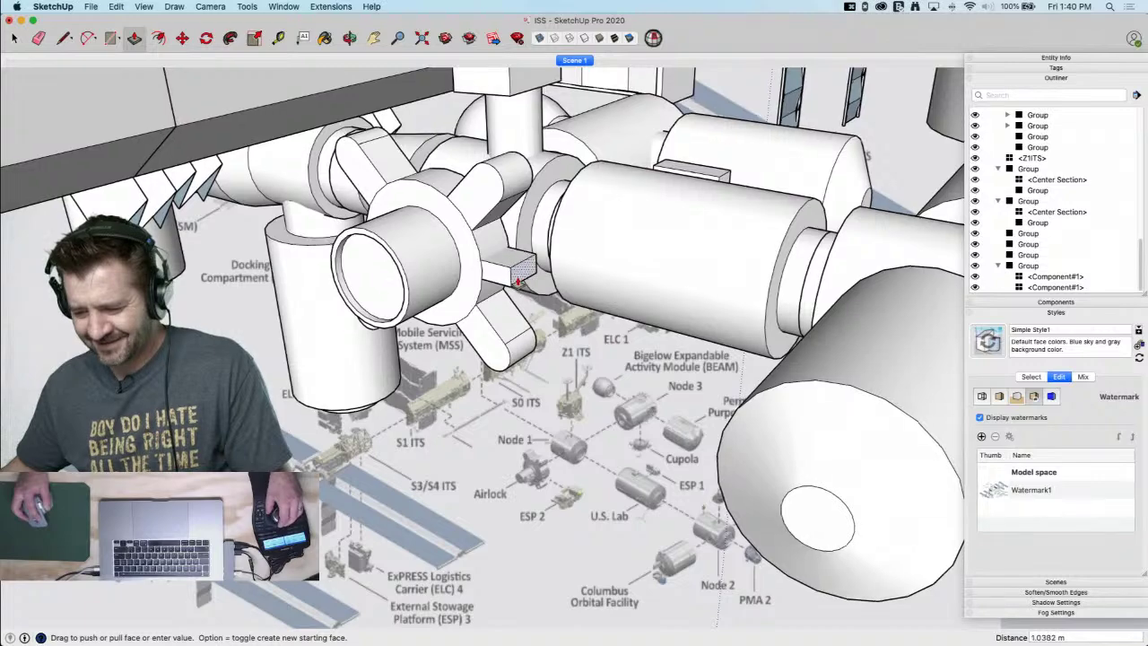
{"action": "middle_click_drag", "start_coordinate": [503, 274], "coordinate": [518, 282]}
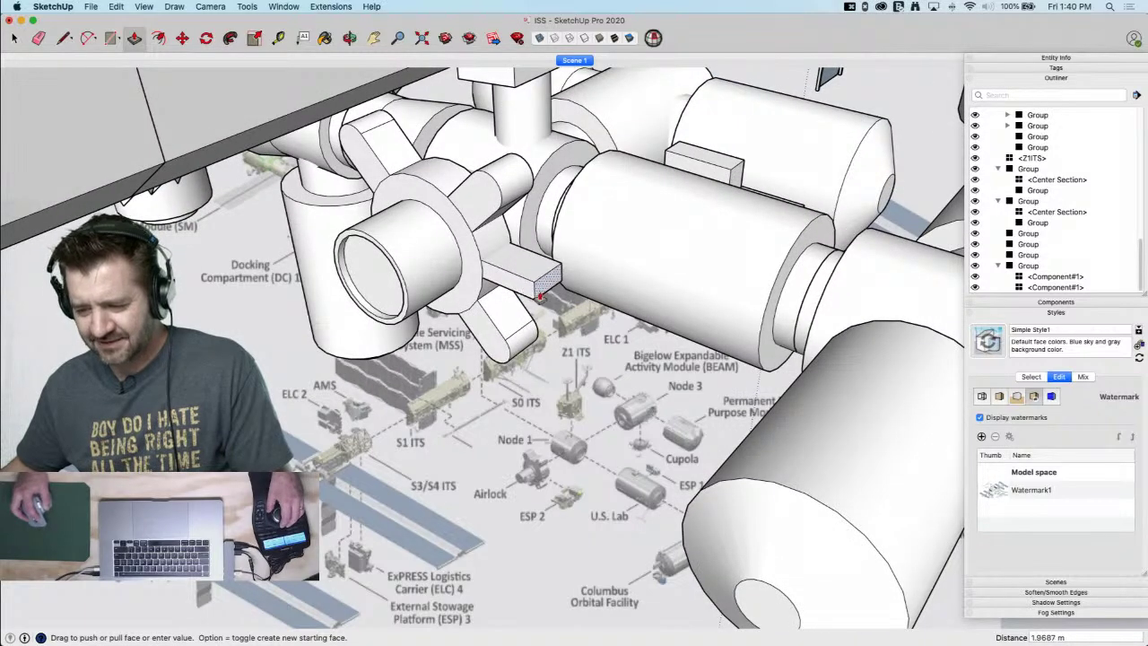
{"action": "left_click", "coordinate": [551, 301]}
Close the arm's side face with a vertical line of about 0.62 m at its base, and pull that face sideways about 2.52 m
{"action": "key", "text": "l"}
{"action": "scroll", "coordinate": [467, 305], "scroll_direction": "up", "scroll_amount": 10}
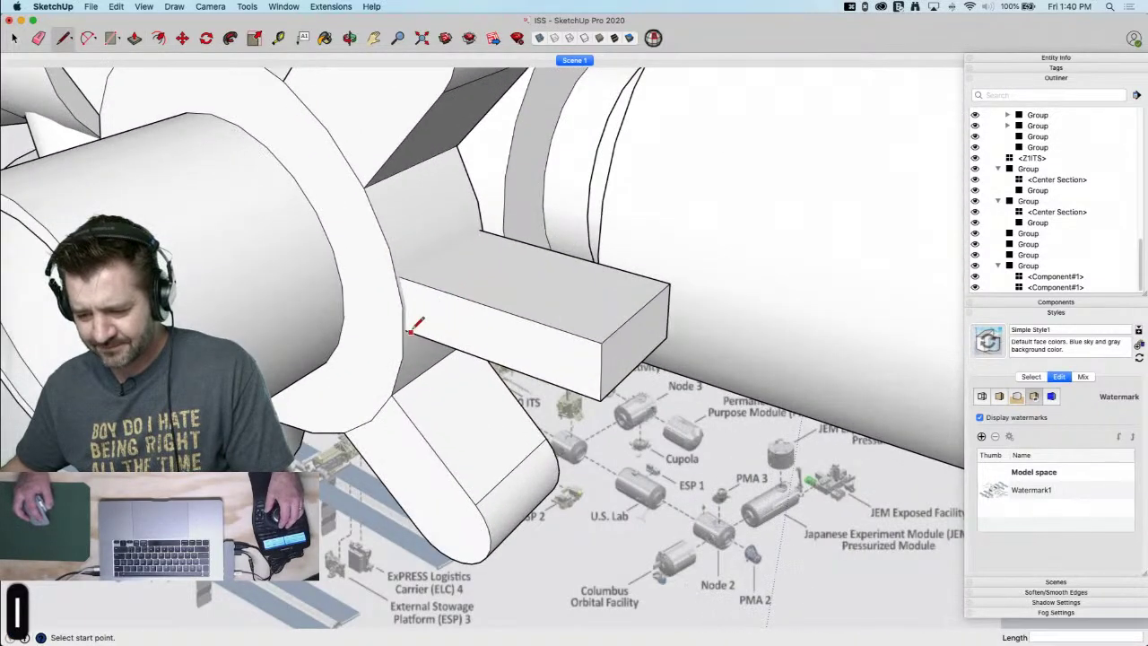
{"action": "left_click", "coordinate": [410, 332]}
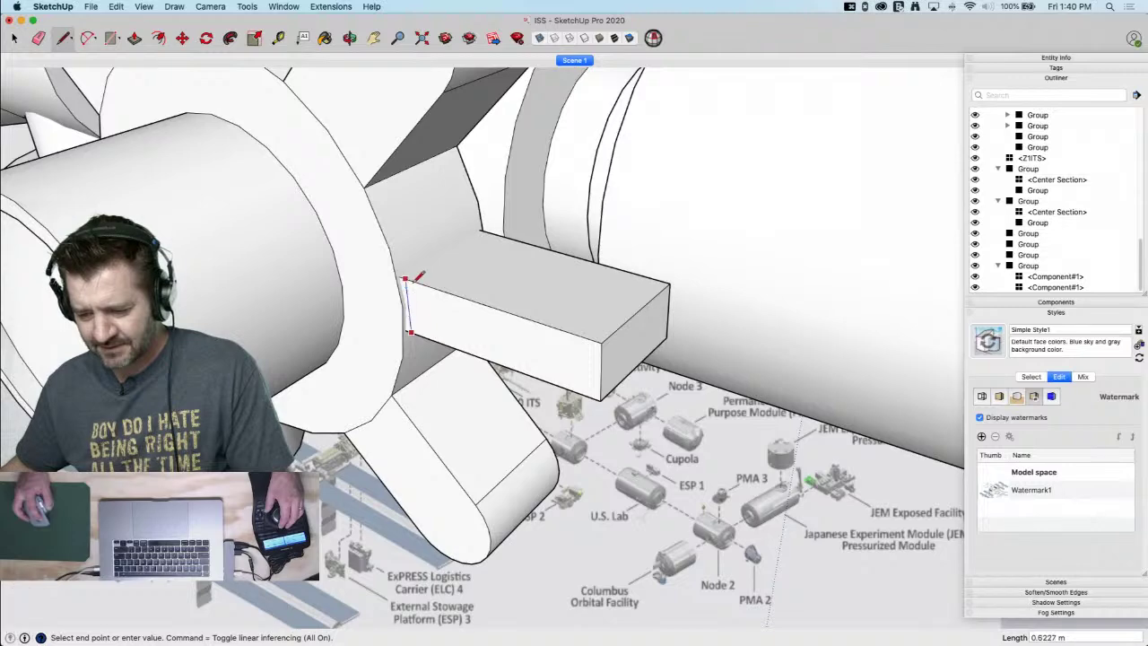
{"action": "key", "text": "p"}
{"action": "left_click", "coordinate": [457, 313]}
{"action": "scroll", "coordinate": [494, 264], "scroll_direction": "down", "scroll_amount": 5}
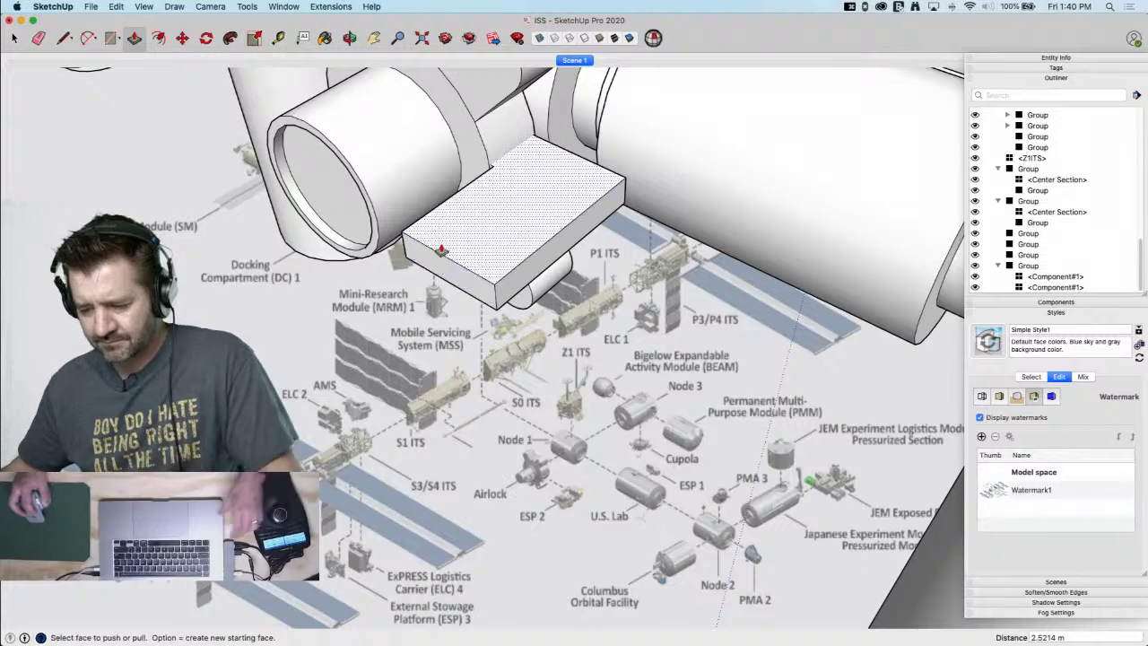
Offset the slab's top face inward by about 0.22 m and square off the notched corner of the inner outline
{"action": "key", "text": "f"}
{"action": "left_click", "coordinate": [437, 231]}
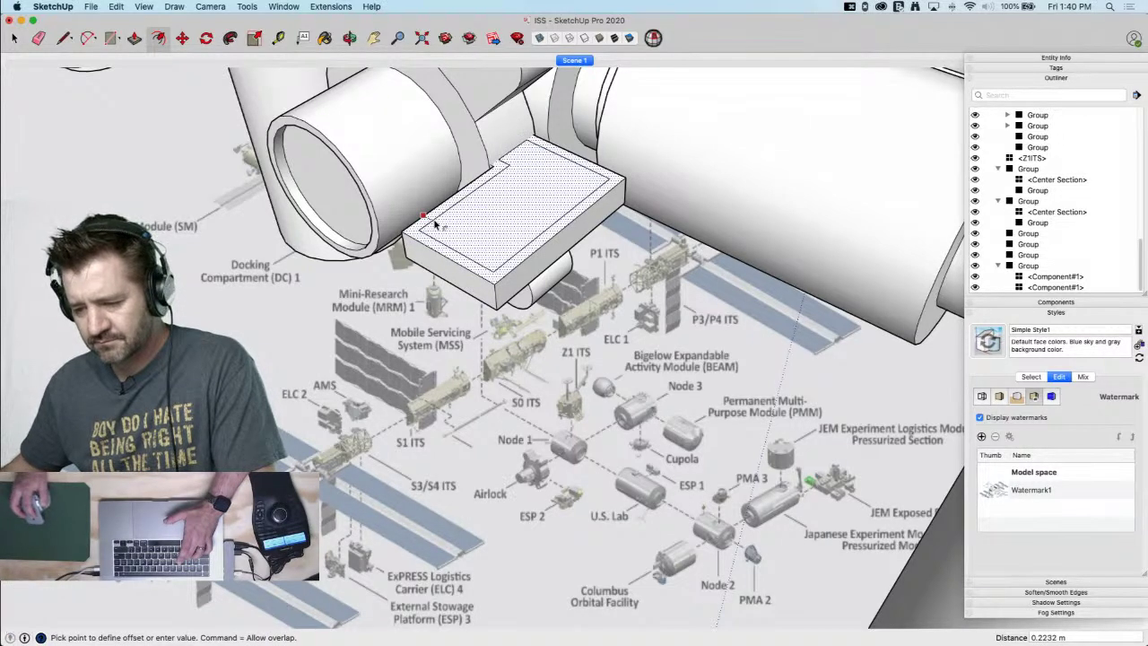
{"action": "left_click", "coordinate": [433, 226]}
{"action": "key", "text": "l"}
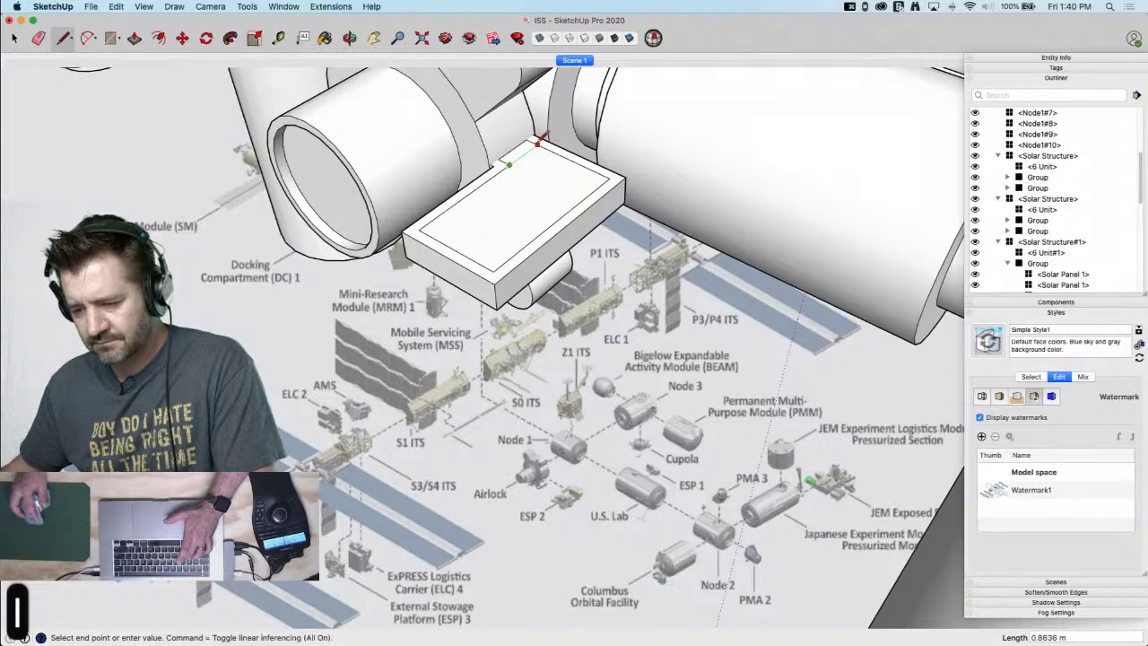
{"action": "key", "text": "e"}
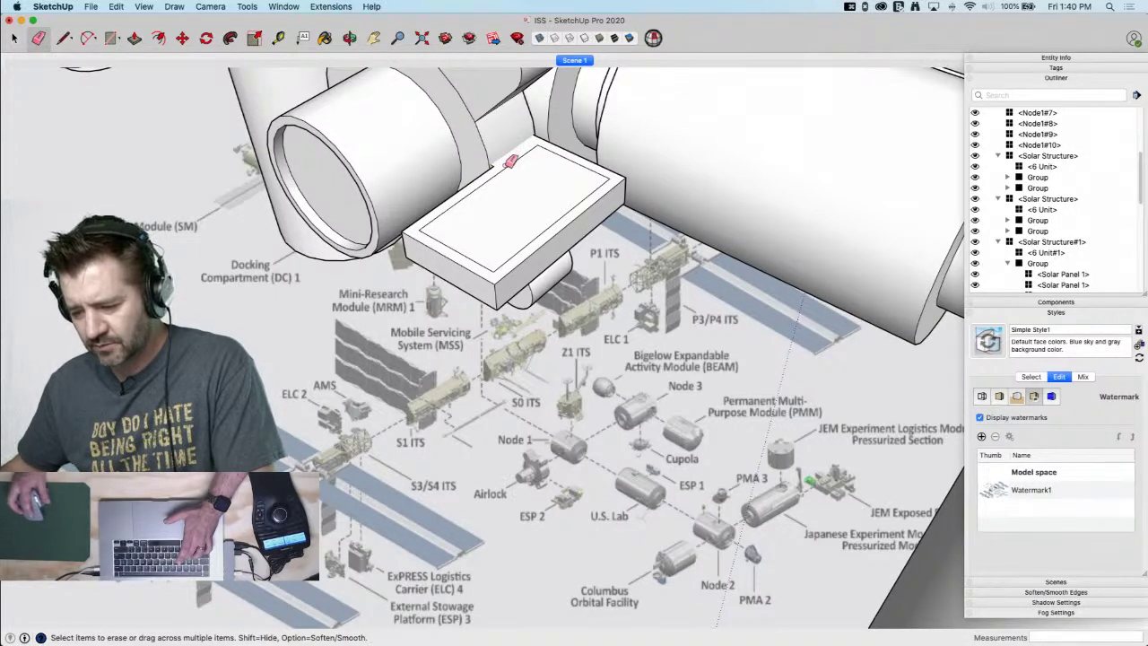
Raise the inner panel about 0.16 m above the slab and divide it with two crosswise lines into three sections
{"action": "key", "text": "p"}
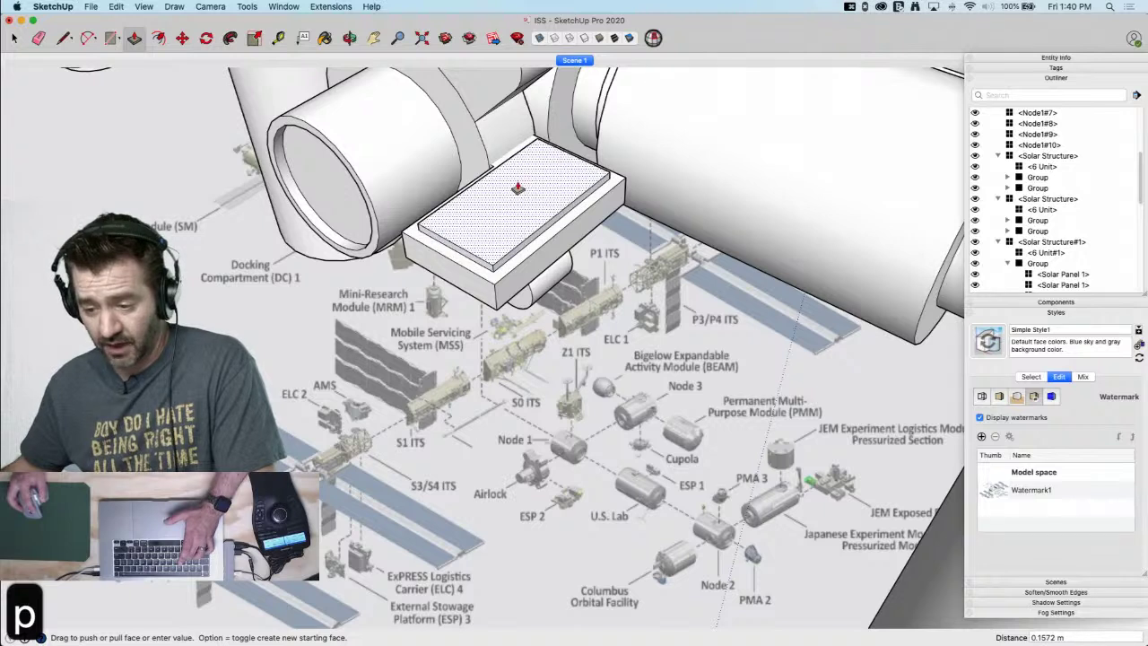
{"action": "key", "text": "l"}
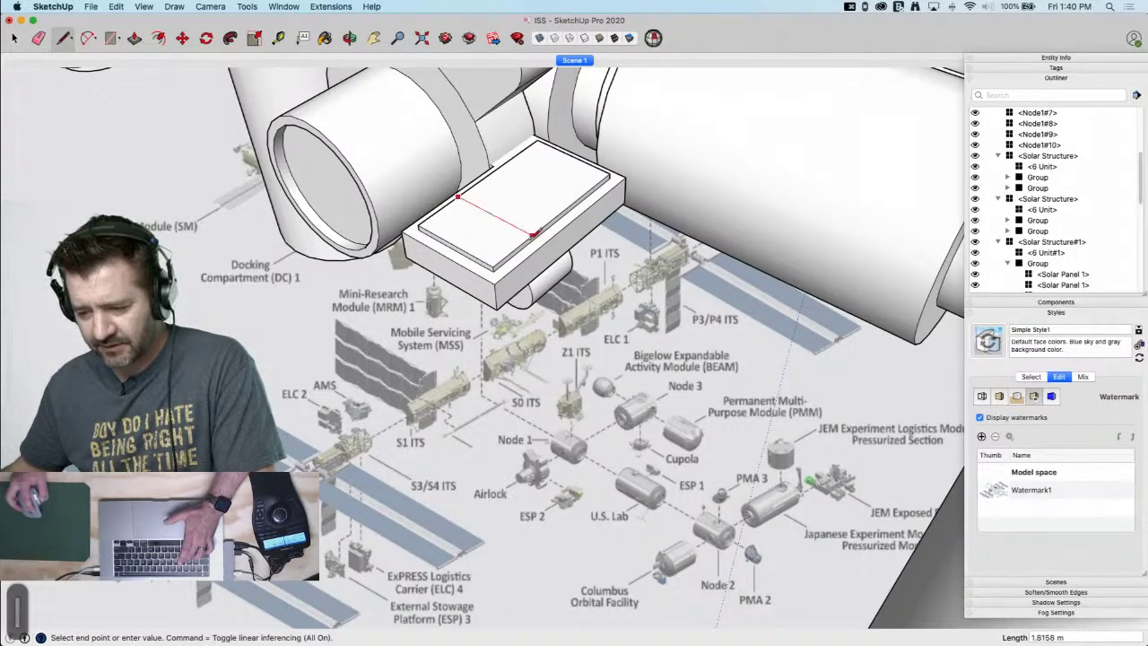
{"action": "left_click", "coordinate": [532, 235]}
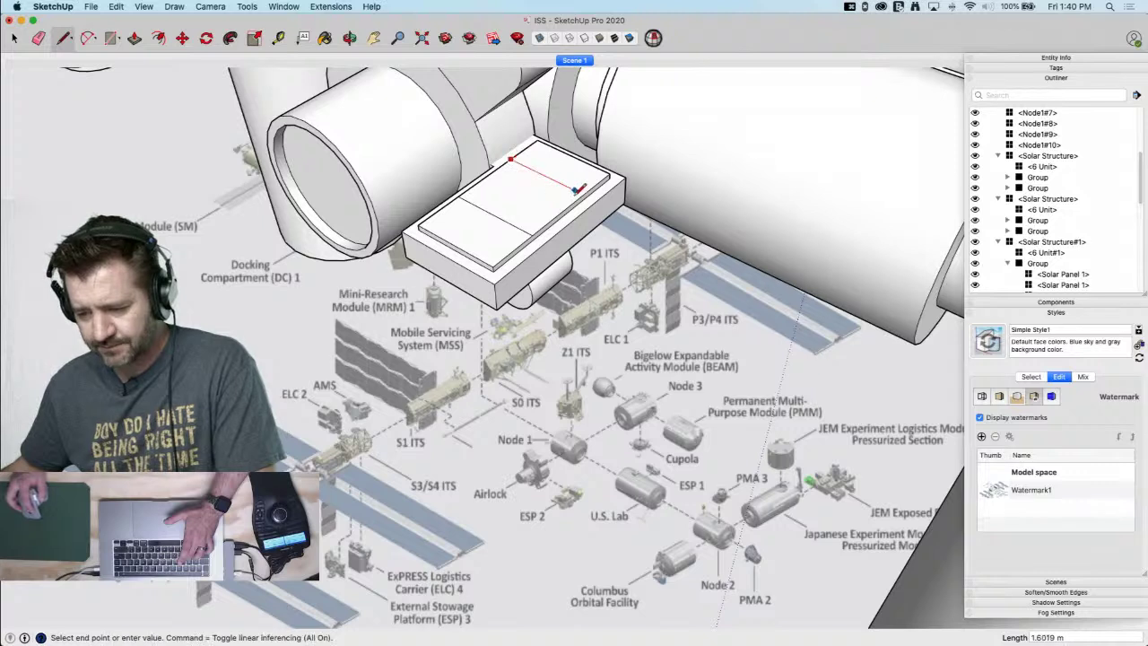
Pull the panel's outer end section up about 0.74 m and raise the opposite end section into a second box
{"action": "key", "text": "p"}
{"action": "left_click", "coordinate": [479, 247]}
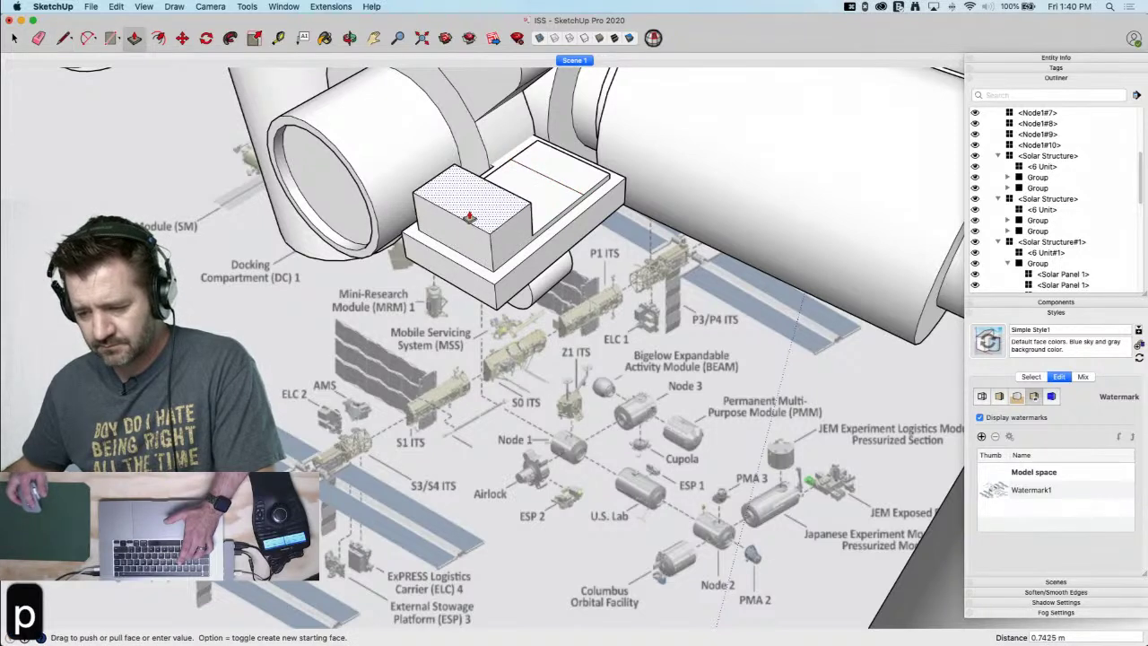
{"action": "left_click", "coordinate": [468, 218]}
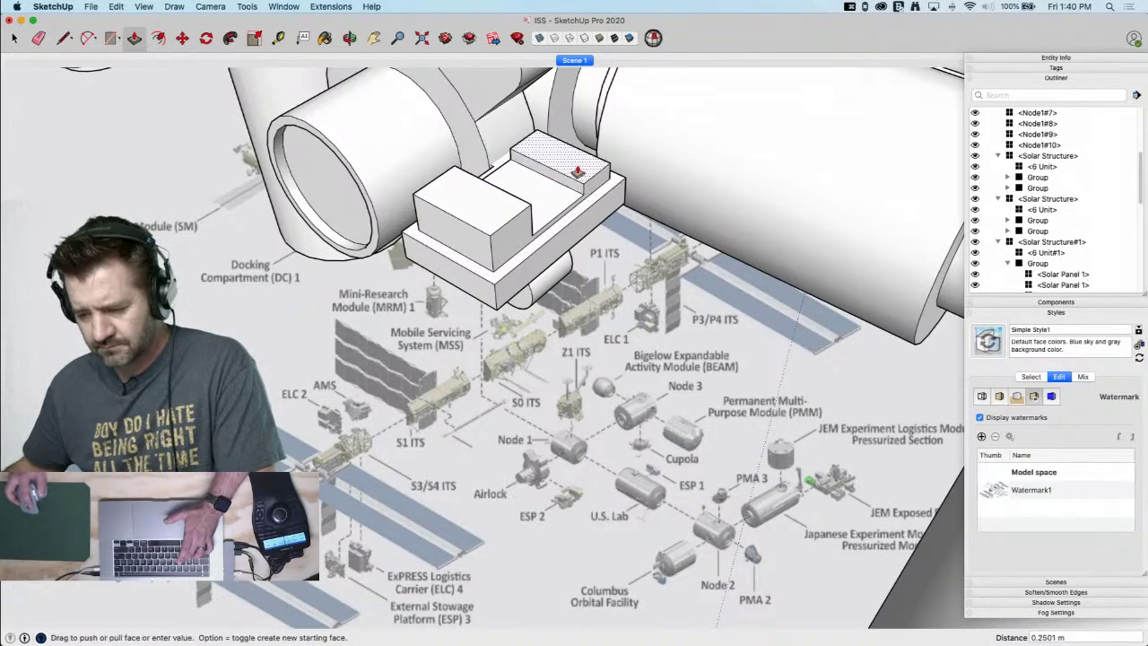
{"action": "left_click", "coordinate": [577, 163]}
Split the rear box's side face from the panel edge with a line, extend the box about 0.2 m sideways and clean up its base edge
{"action": "key", "text": "l"}
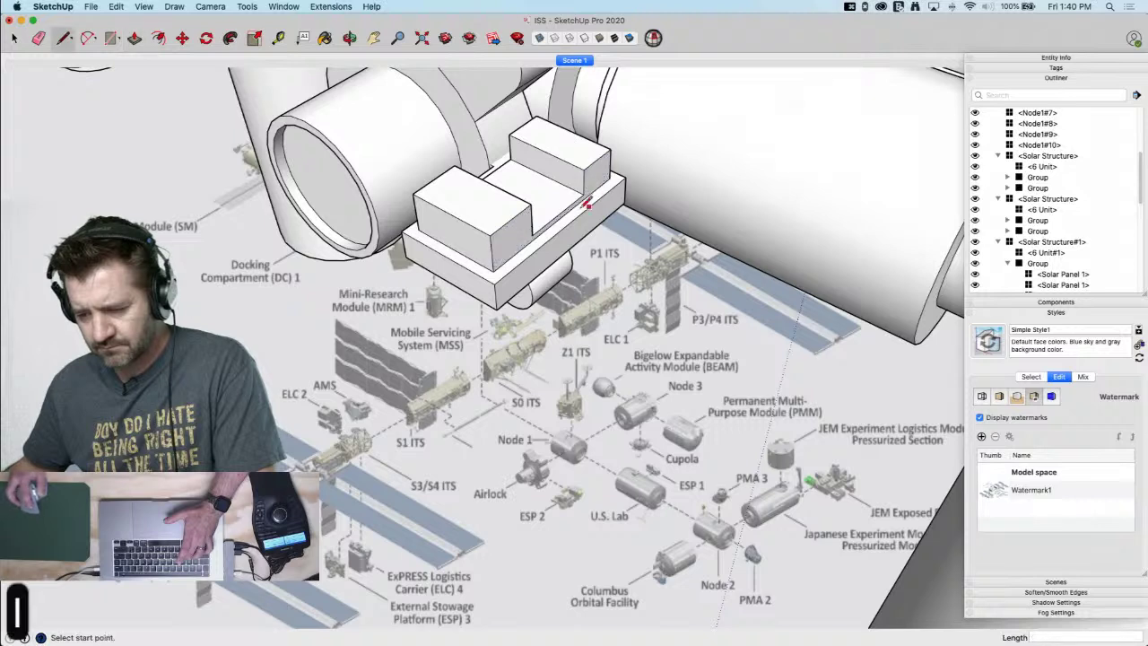
{"action": "scroll", "coordinate": [584, 195], "scroll_direction": "up", "scroll_amount": 2}
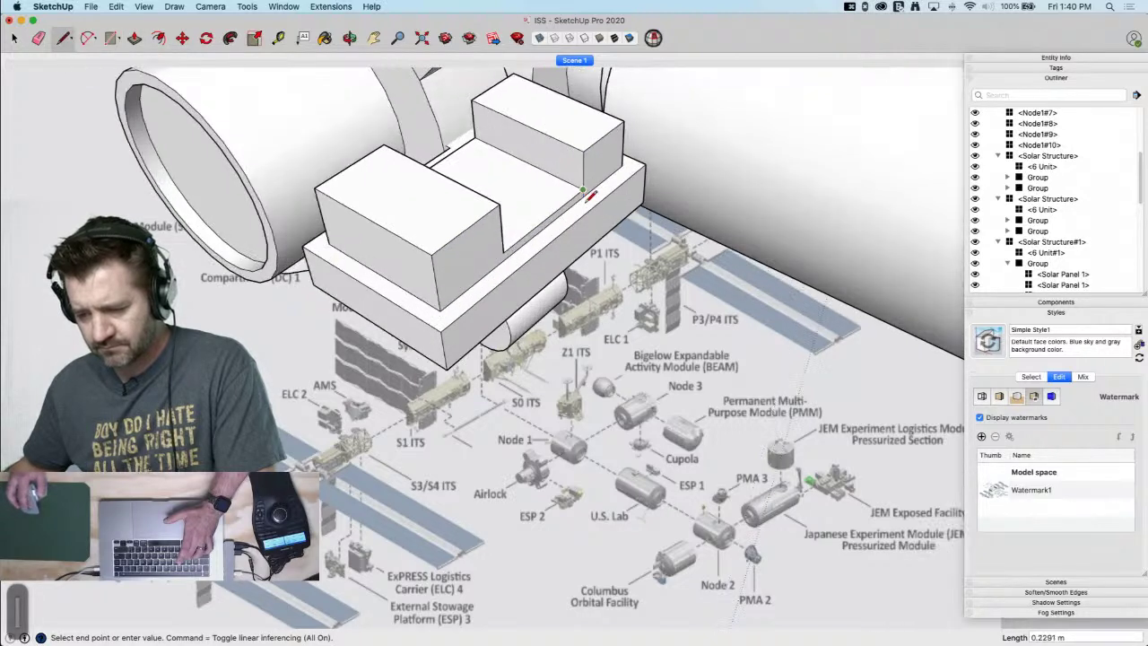
{"action": "key", "text": "p"}
{"action": "left_click", "coordinate": [588, 165]}
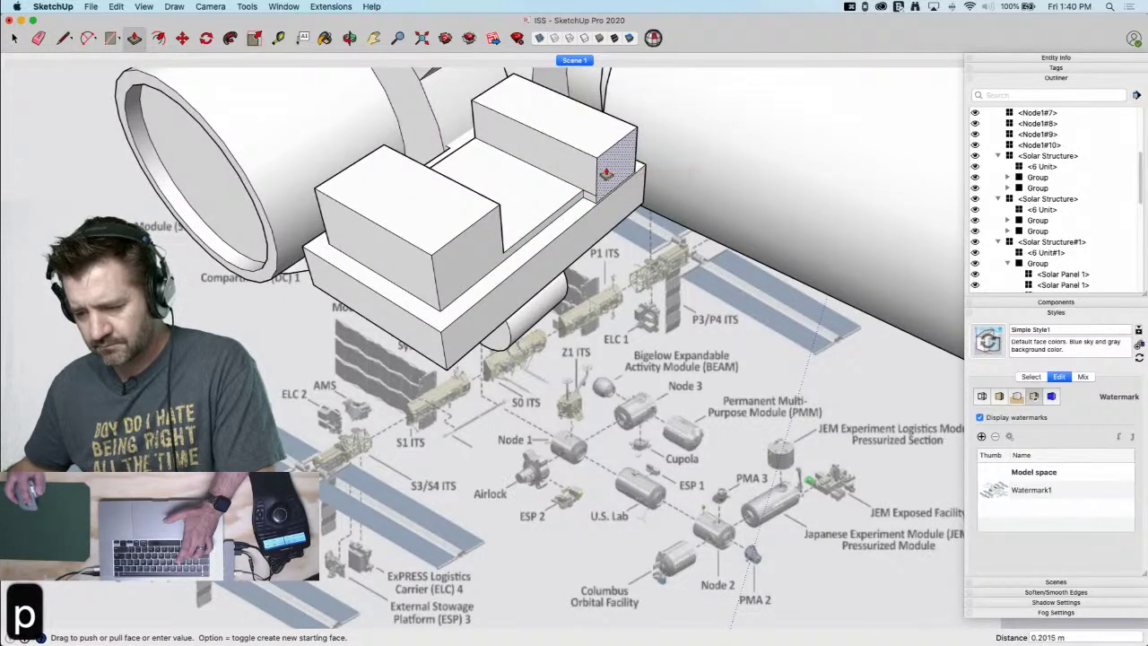
{"action": "left_click", "coordinate": [603, 173]}
{"action": "key", "text": "e"}
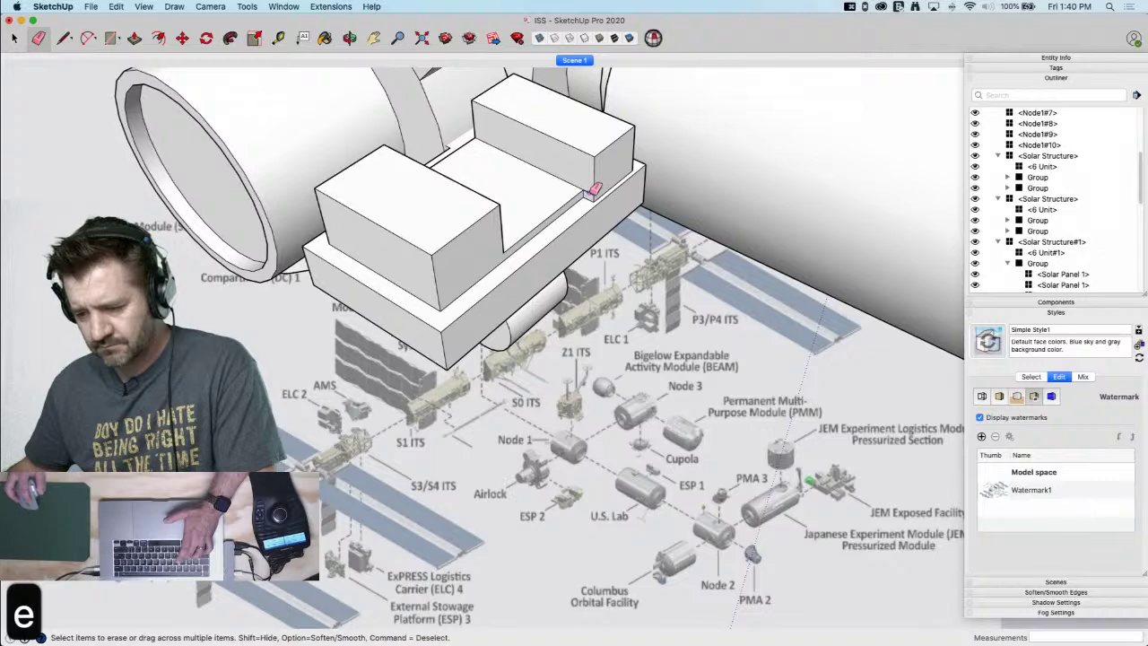
Offset the top and two side edges of the slab's end face inward, leaving out the bottom edge
{"action": "scroll", "coordinate": [618, 132], "scroll_direction": "down", "scroll_amount": 5}
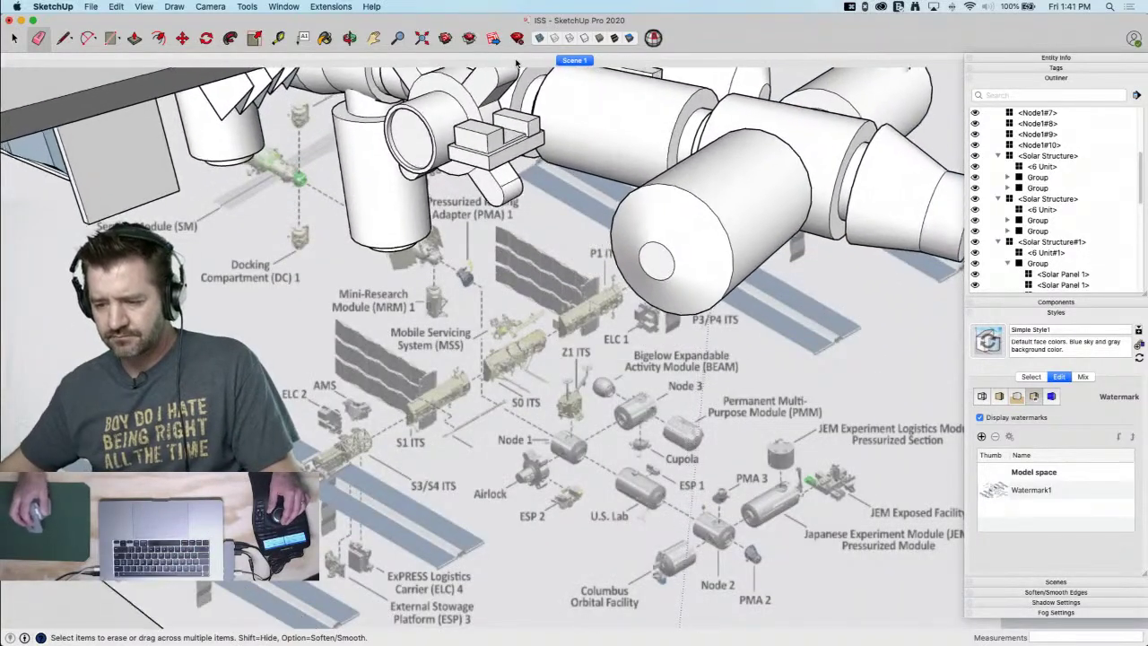
{"action": "scroll", "coordinate": [467, 153], "scroll_direction": "up", "scroll_amount": 4}
{"action": "mouse_move", "coordinate": [464, 149]}
{"action": "middle_mouse_down"}
{"action": "mouse_move", "coordinate": [570, 45]}
{"action": "mouse_move", "coordinate": [587, 118]}
{"action": "middle_mouse_up"}
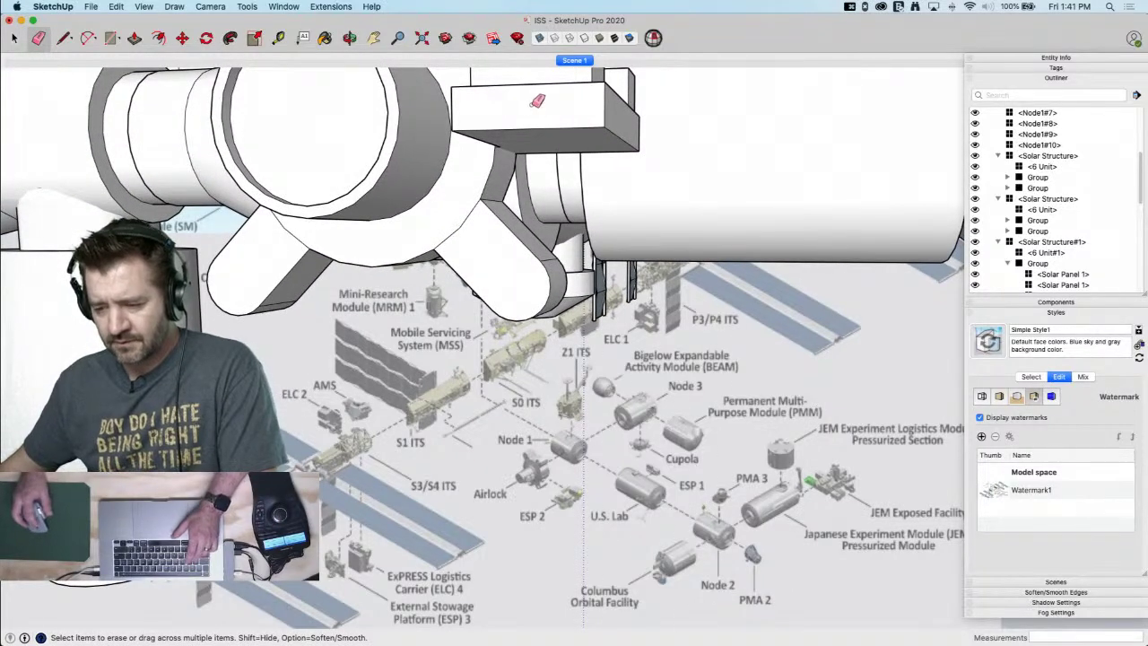
{"action": "key", "text": "space"}
{"action": "left_click", "coordinate": [482, 109]}
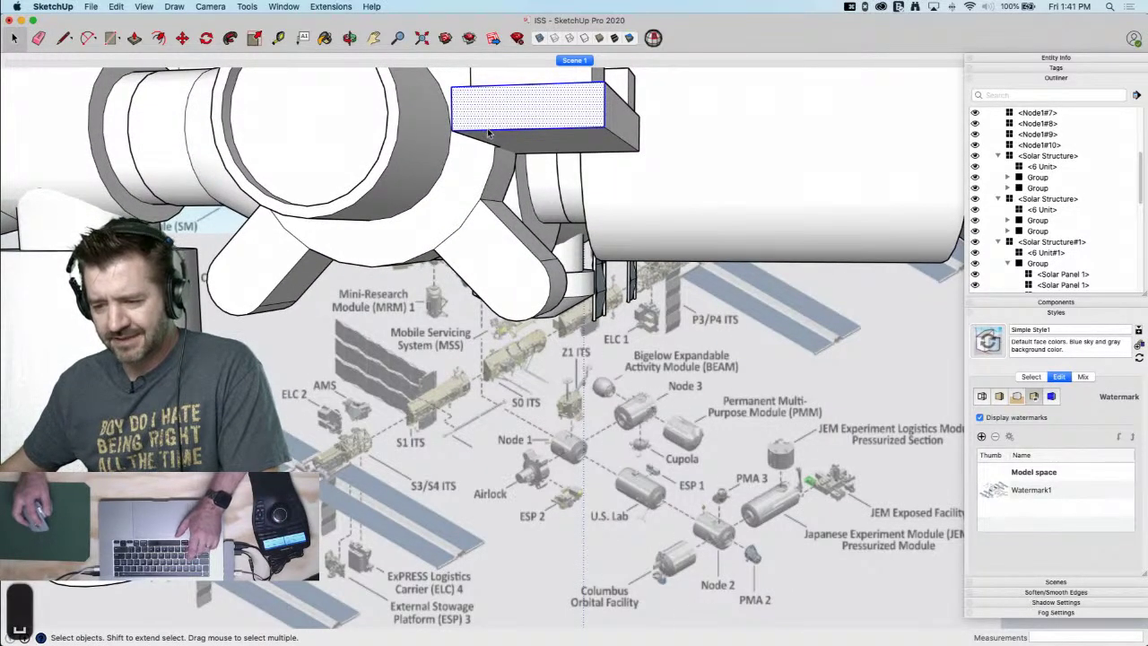
{"action": "left_click", "coordinate": [487, 127], "text": "shift"}
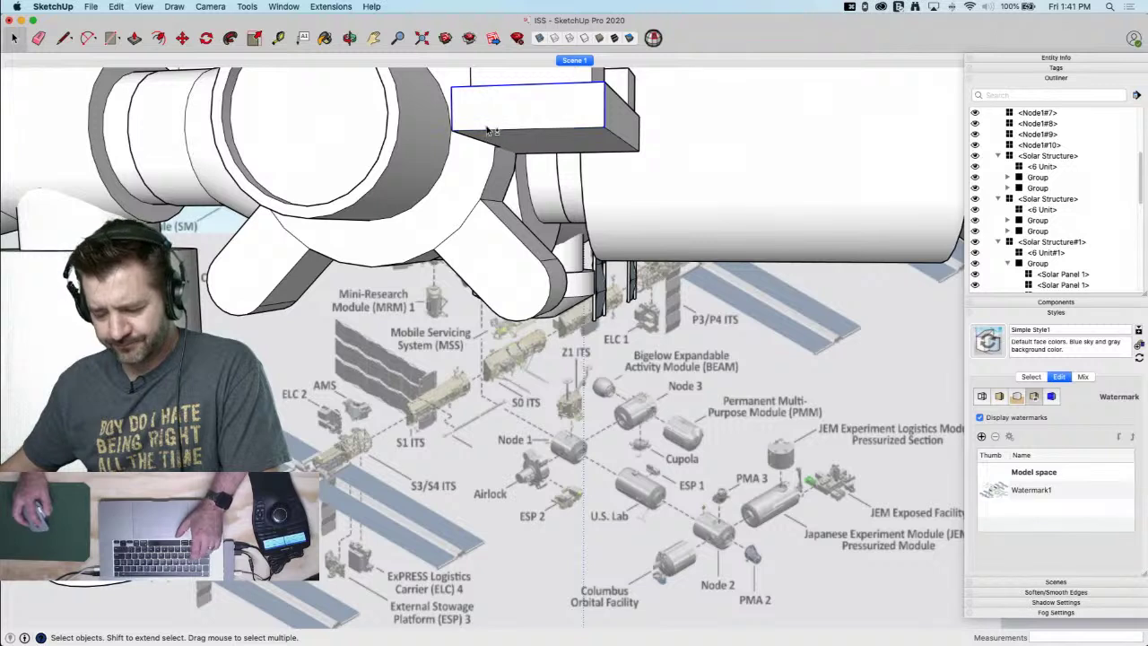
{"action": "key", "text": "f"}
{"action": "left_click", "coordinate": [484, 97]}
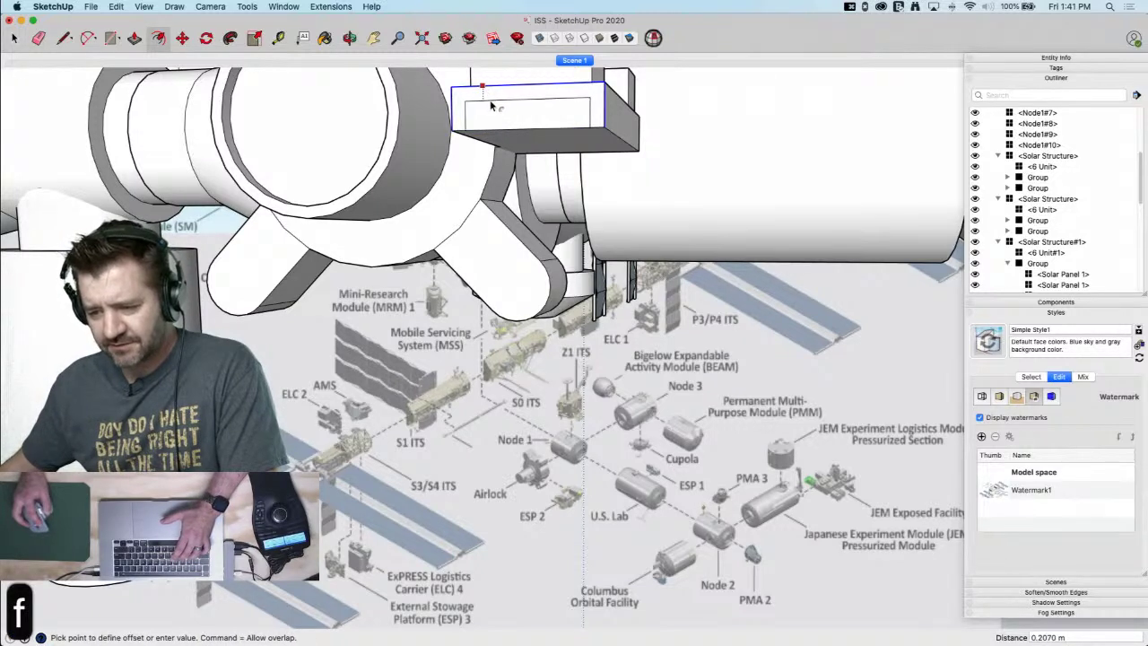
{"action": "left_click", "coordinate": [496, 111]}
Push the inset end face through the slab to hollow out a channel along its underside
{"action": "key", "text": "p"}
{"action": "left_click", "coordinate": [507, 114]}
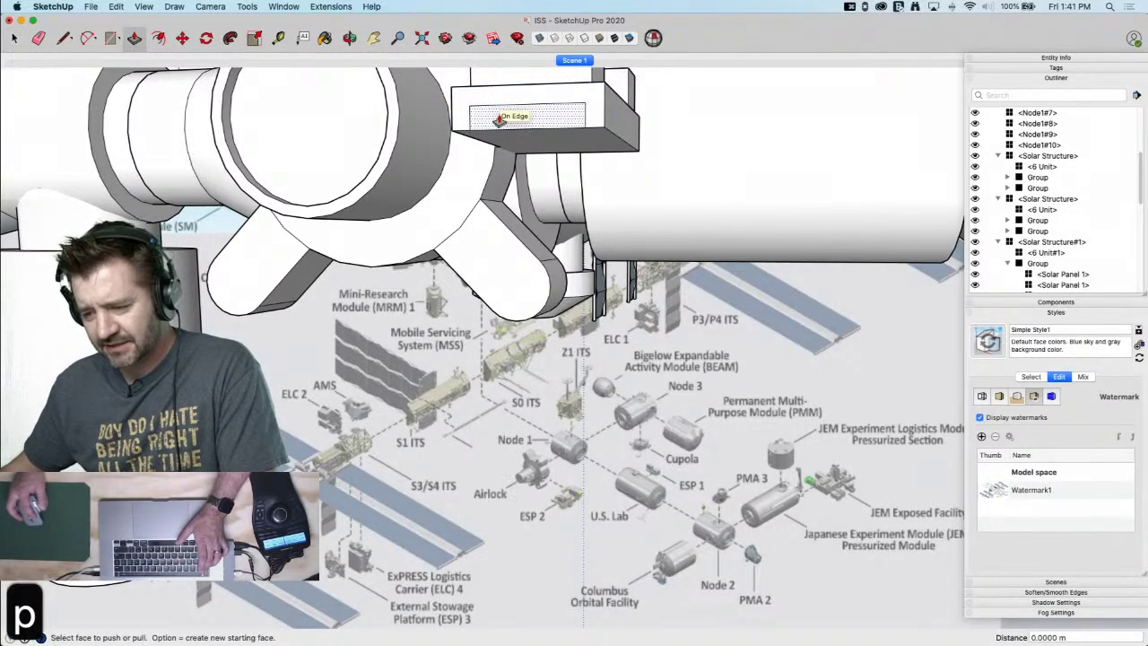
{"action": "left_click", "coordinate": [567, 154]}
{"action": "key", "text": "space"}
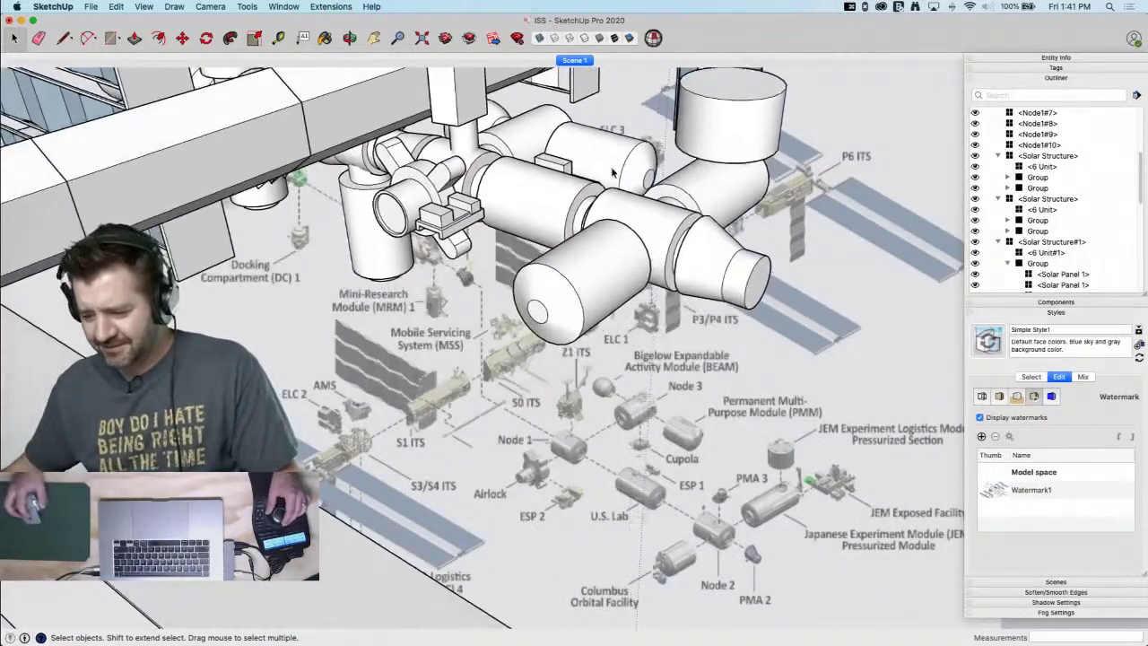
Draw a small rectangle on the long side face of the ESP 2 platform slab and pull it out about 0.33 m
{"action": "mouse_move", "coordinate": [521, 419]}
{"action": "middle_mouse_down"}
{"action": "mouse_move", "coordinate": [557, 513]}
{"action": "mouse_move", "coordinate": [434, 199]}
{"action": "middle_mouse_up"}
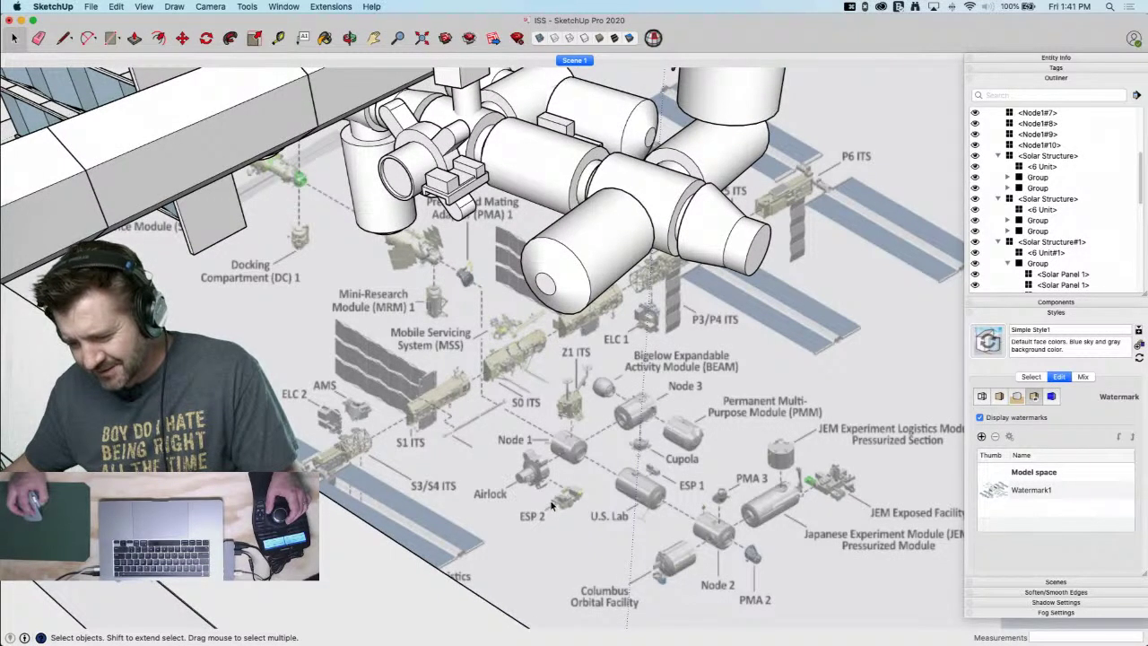
{"action": "mouse_move", "coordinate": [563, 511]}
{"action": "middle_mouse_down"}
{"action": "mouse_move", "coordinate": [428, 92]}
{"action": "mouse_move", "coordinate": [406, 203]}
{"action": "middle_mouse_up"}
{"action": "scroll", "coordinate": [454, 179], "scroll_direction": "up", "scroll_amount": 2}
{"action": "scroll", "coordinate": [437, 180], "scroll_direction": "up", "scroll_amount": 2}
{"action": "scroll", "coordinate": [438, 180], "scroll_direction": "up", "scroll_amount": 2}
{"action": "key", "text": "r"}
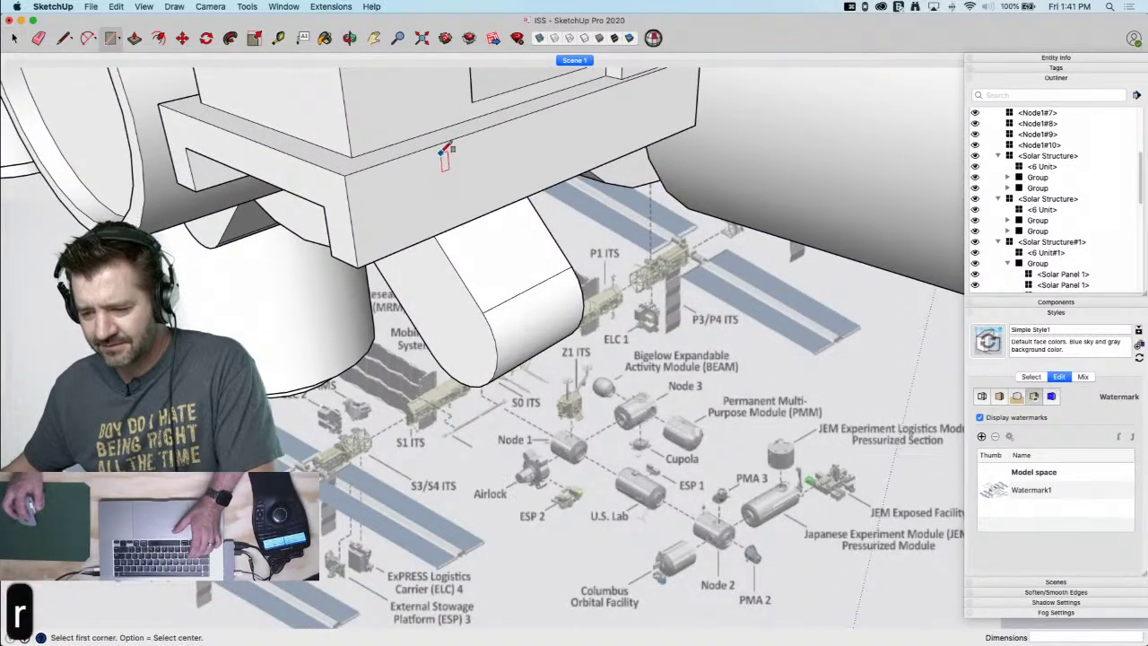
{"action": "left_click", "coordinate": [438, 156]}
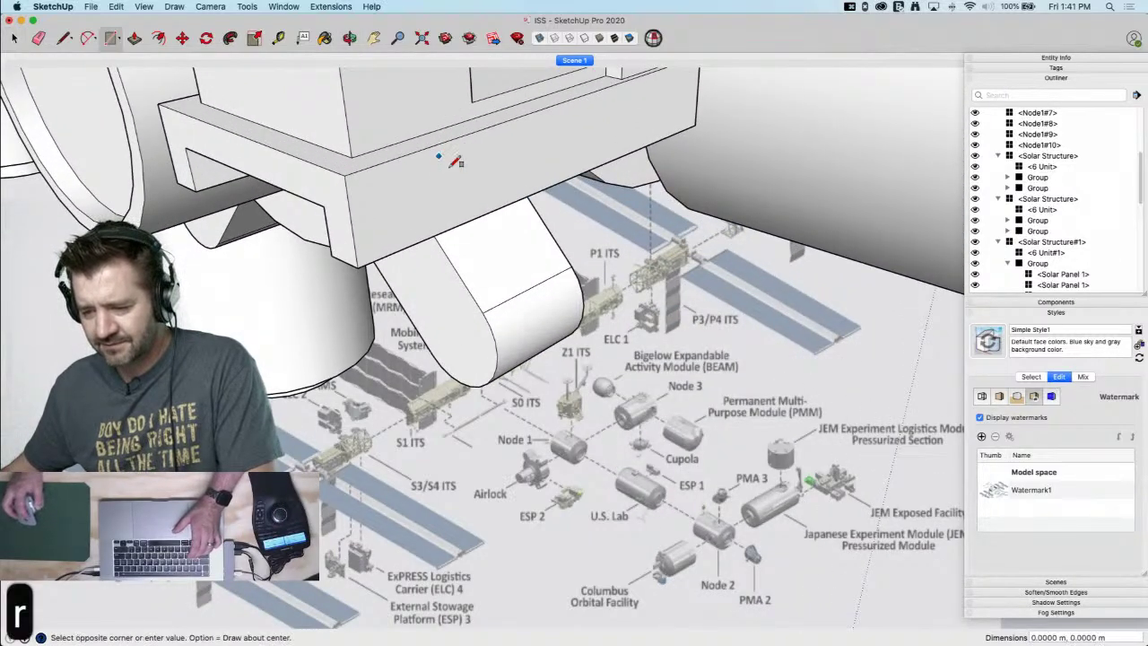
{"action": "key", "text": "p"}
{"action": "left_click", "coordinate": [500, 203]}
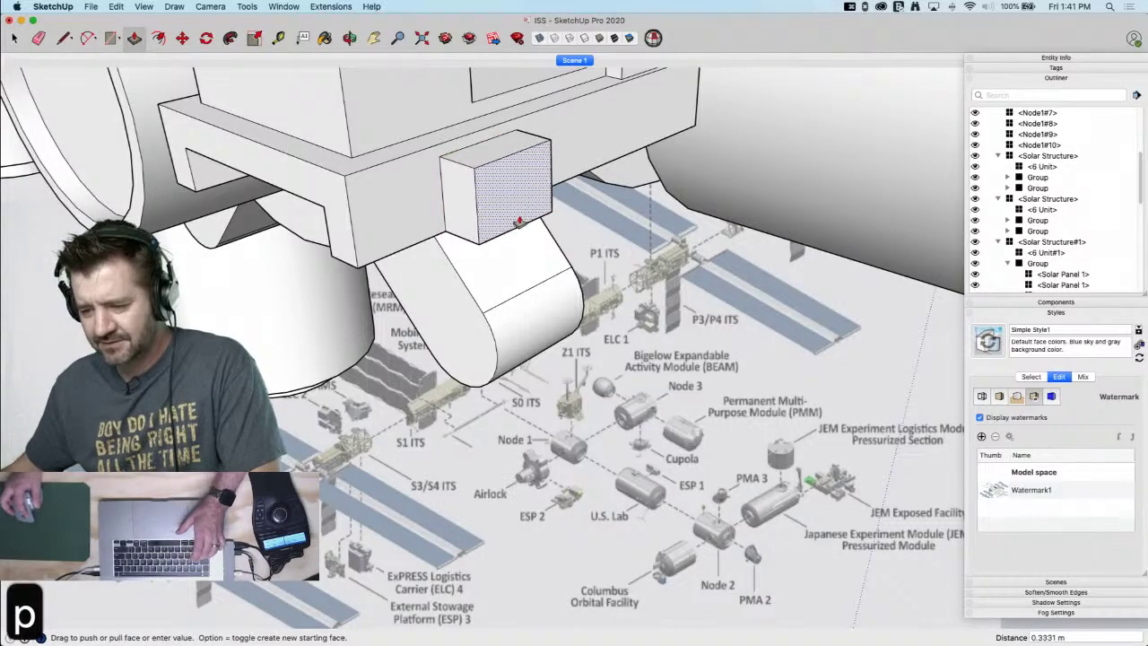
{"action": "left_click", "coordinate": [516, 219]}
{"action": "key", "text": "space"}
{"action": "scroll", "coordinate": [489, 360], "scroll_direction": "down", "scroll_amount": 8}
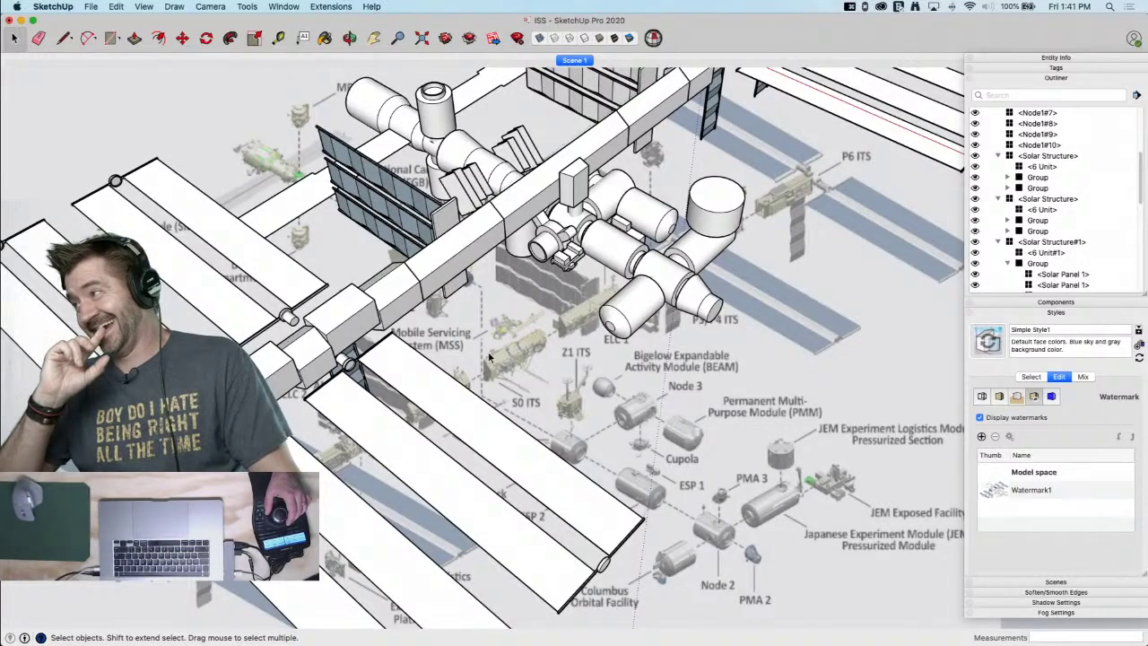
{"action": "scroll", "coordinate": [490, 357], "scroll_direction": "down", "scroll_amount": 4}
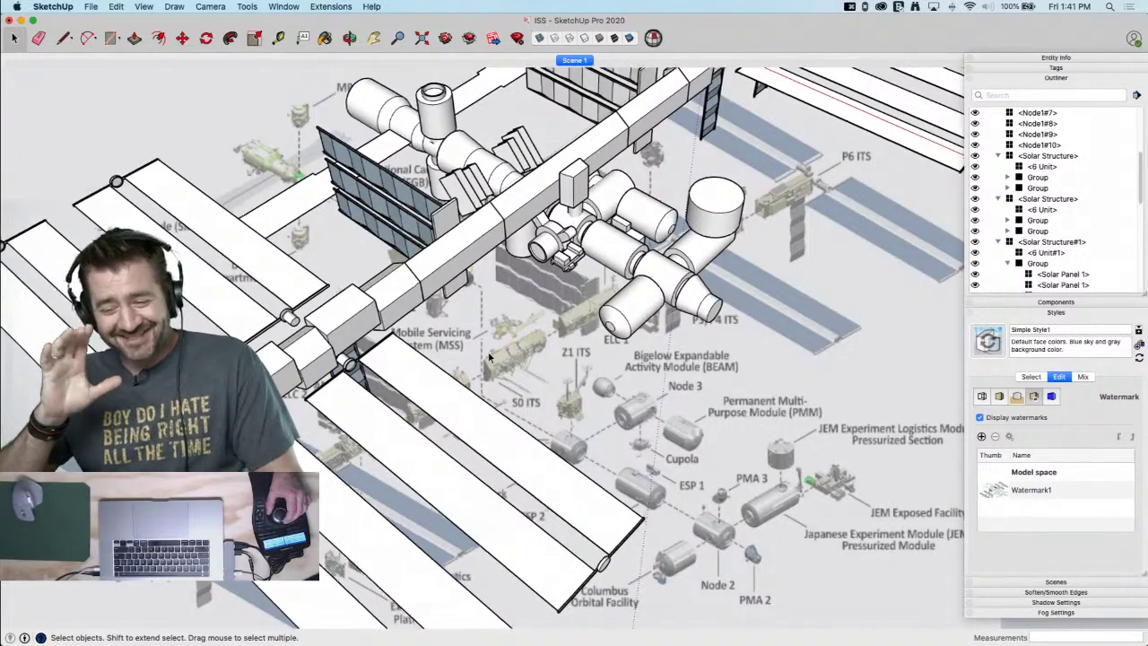
{"action": "scroll", "coordinate": [489, 357], "scroll_direction": "down", "scroll_amount": 2}
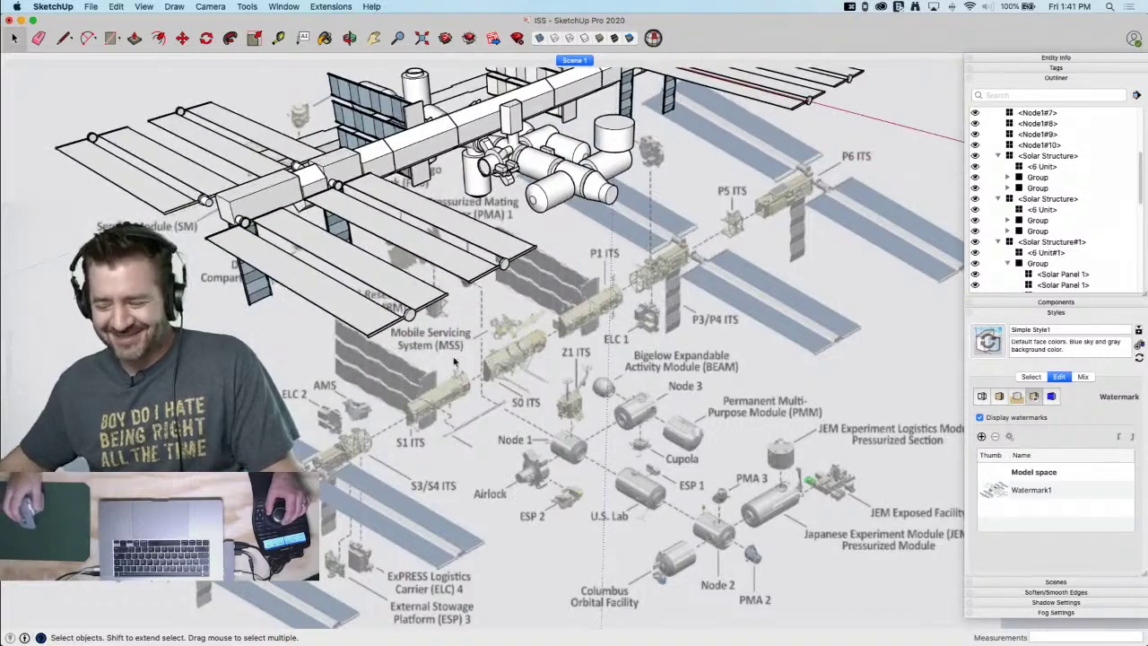
Open the Japanese Experiment Module's component for editing and bring the recessed face of its end port out flush with the rim
{"action": "scroll", "coordinate": [476, 359], "scroll_direction": "up", "scroll_amount": 2}
{"action": "middle_click_drag", "start_coordinate": [461, 349], "coordinate": [500, 276]}
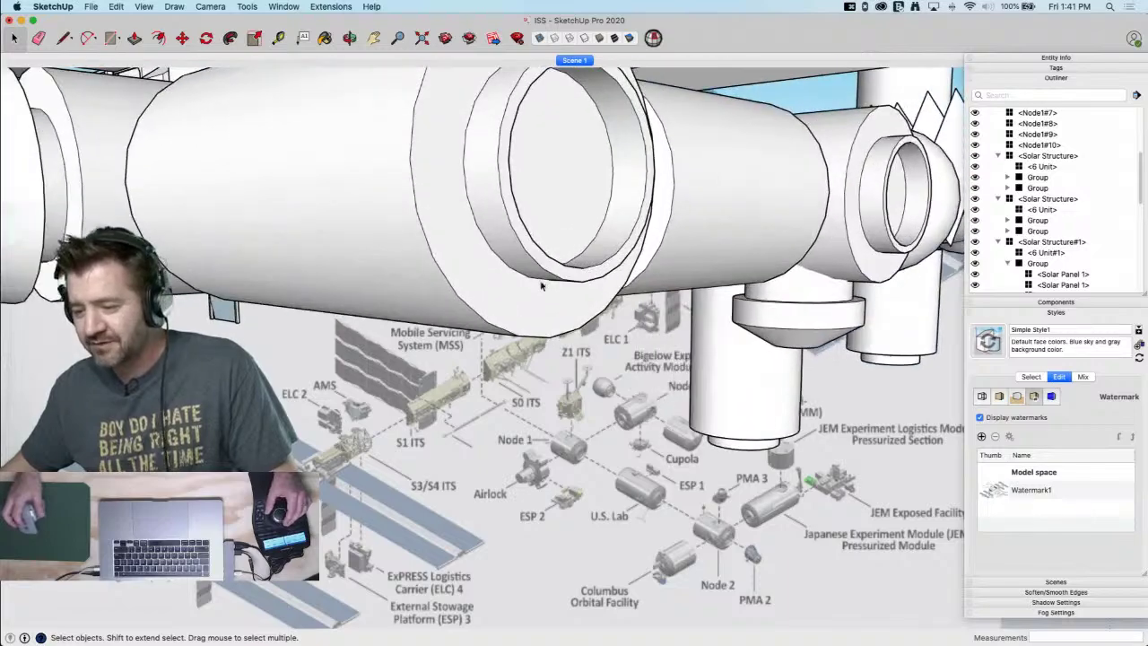
{"action": "key", "text": "p"}
{"action": "key", "text": "space"}
{"action": "left_click", "coordinate": [545, 260]}
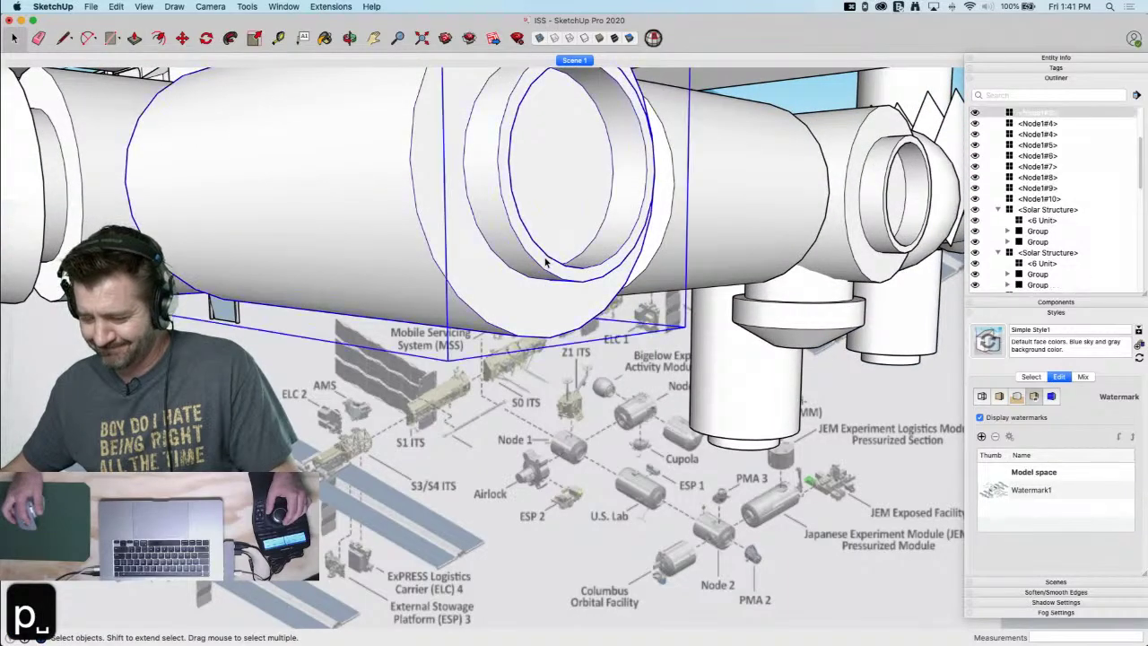
{"action": "double_click", "coordinate": [546, 261]}
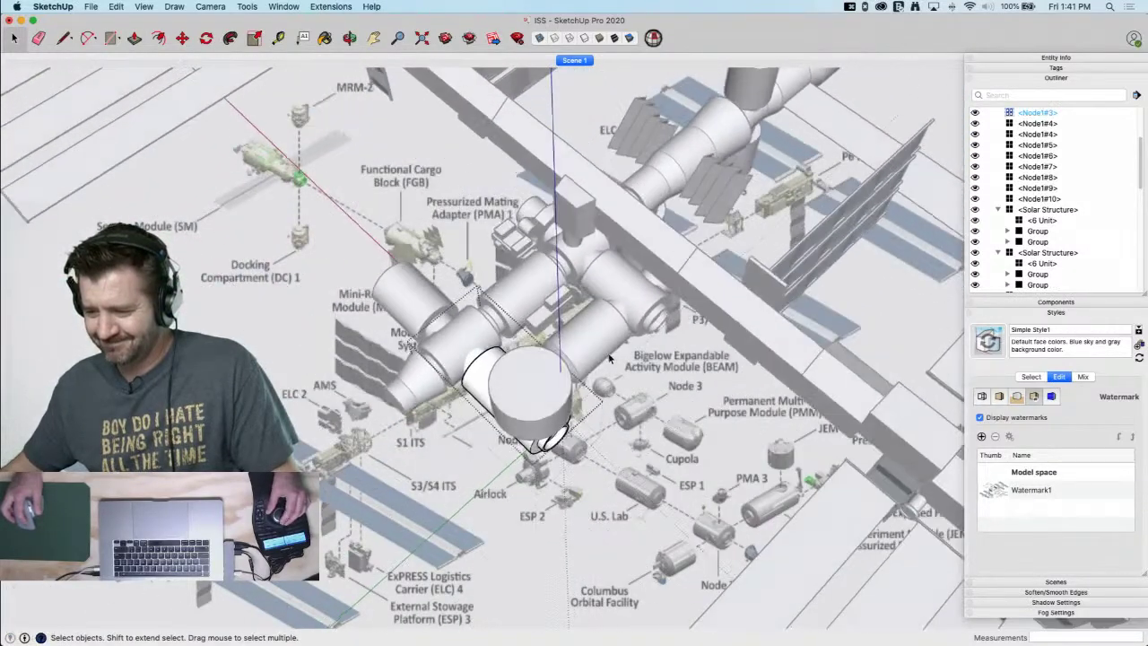
{"action": "key", "text": "p"}
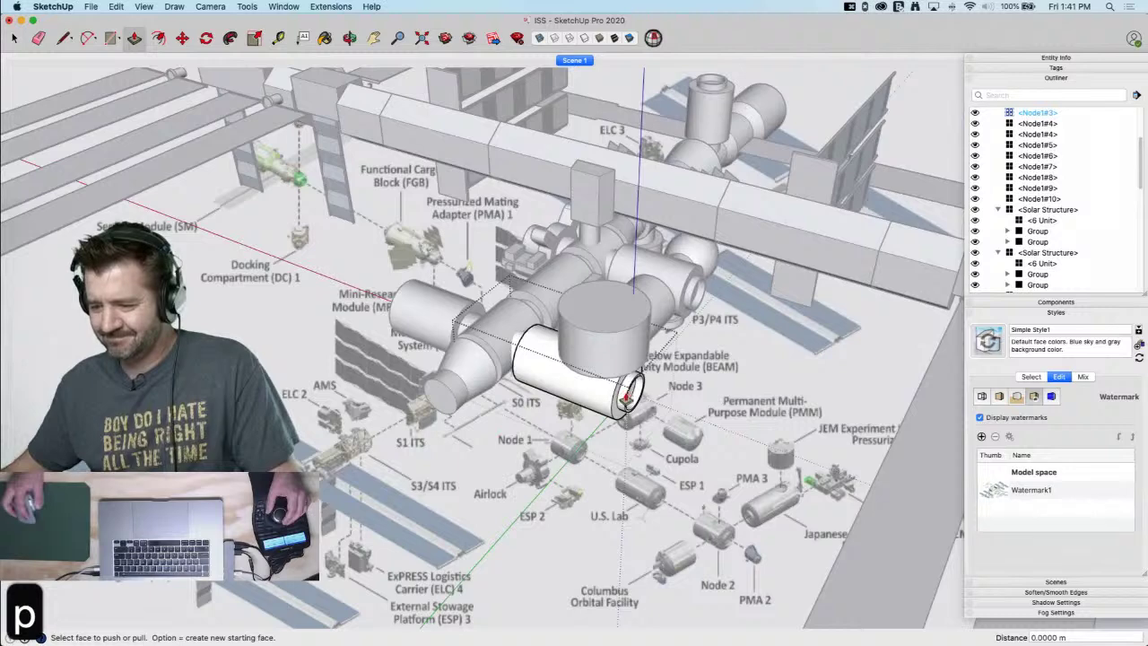
{"action": "left_click_drag", "start_coordinate": [631, 393], "coordinate": [623, 401]}
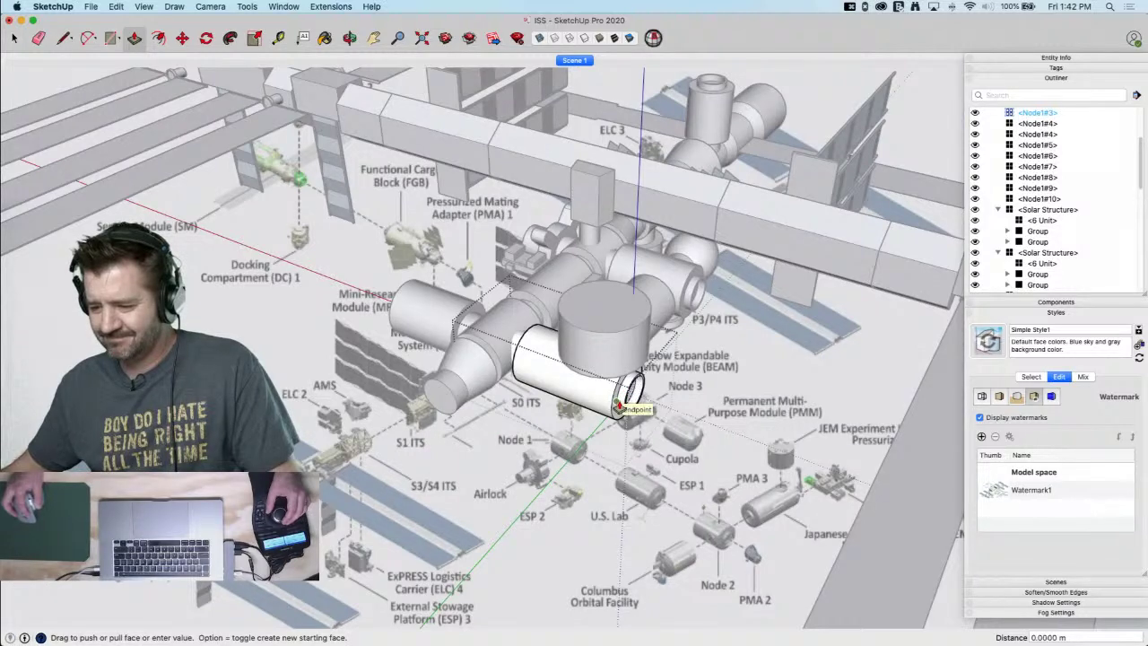
{"action": "left_click", "coordinate": [625, 404]}
{"action": "scroll", "coordinate": [628, 395], "scroll_direction": "up", "scroll_amount": 4}
{"action": "key", "text": "e"}
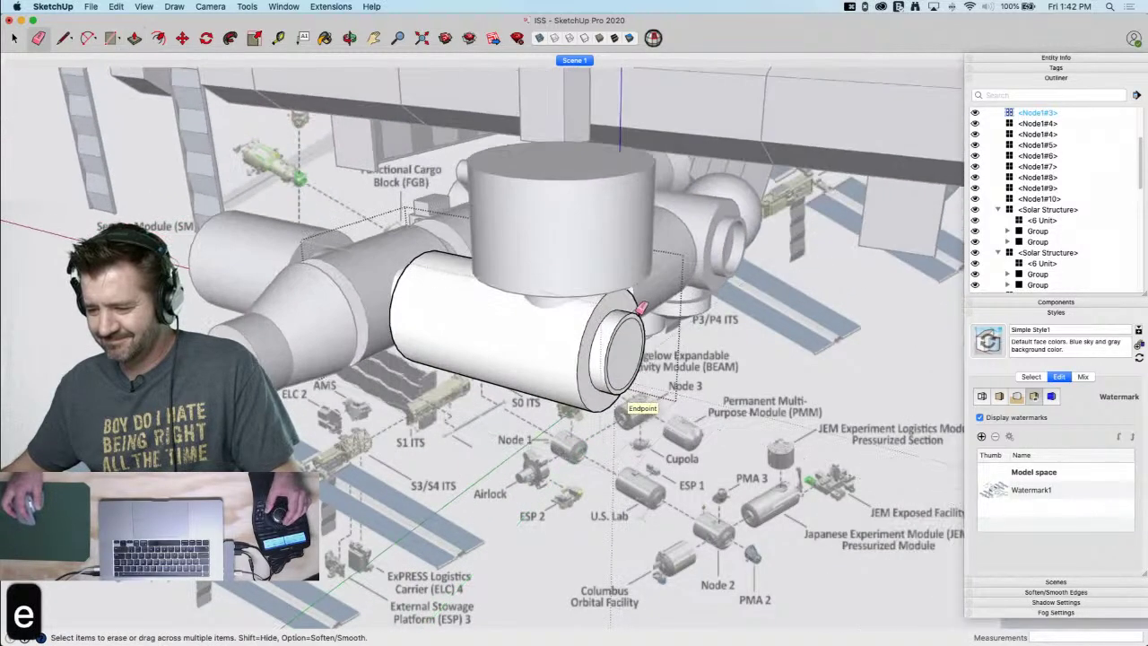
Push the protruding port disc back about 0.63 m flush with the module's end face and erase the leftover circle
{"action": "key", "text": "p"}
{"action": "left_click", "coordinate": [610, 341]}
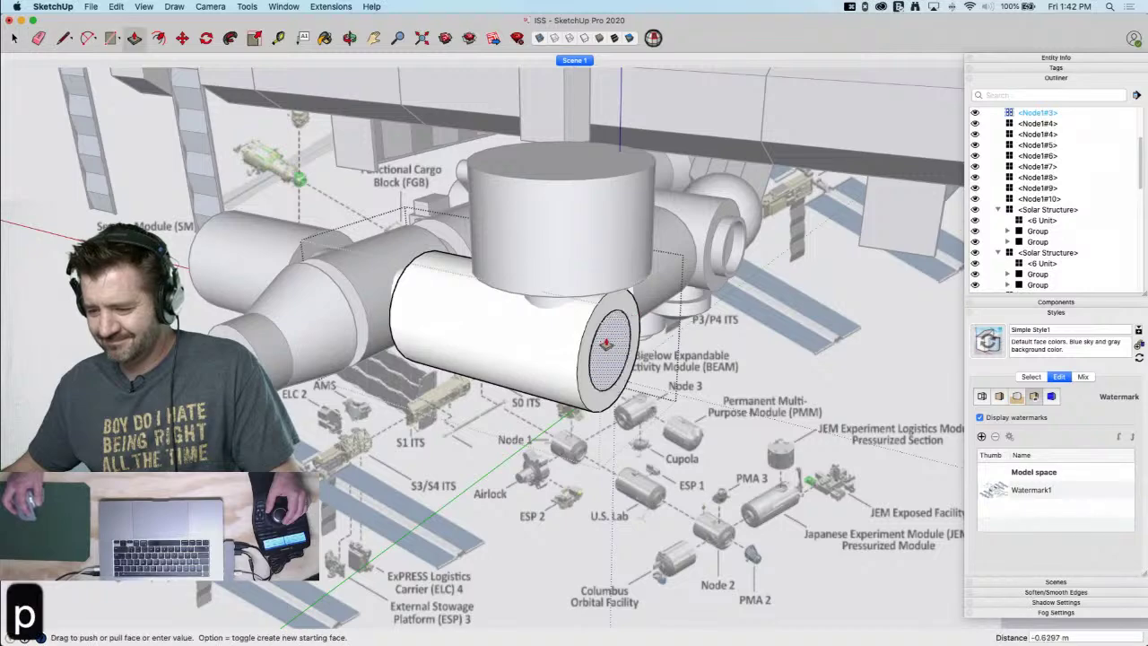
{"action": "left_click", "coordinate": [585, 370]}
{"action": "key", "text": "e"}
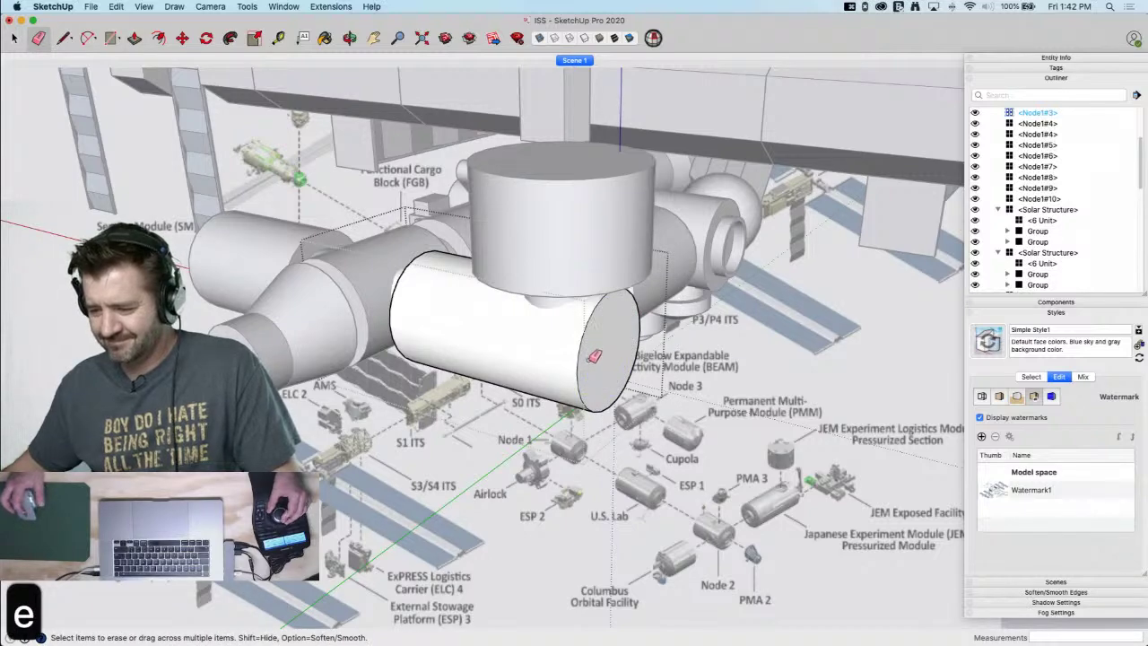
Leave the component and draw a horizontal rectangle about 3.87 by 0.63 m, centred on the Japanese module's flat round end
{"action": "scroll", "coordinate": [593, 357], "scroll_direction": "down", "scroll_amount": 8}
{"action": "middle_click_drag", "start_coordinate": [601, 350], "coordinate": [594, 353]}
{"action": "scroll", "coordinate": [654, 440], "scroll_direction": "up", "scroll_amount": 5}
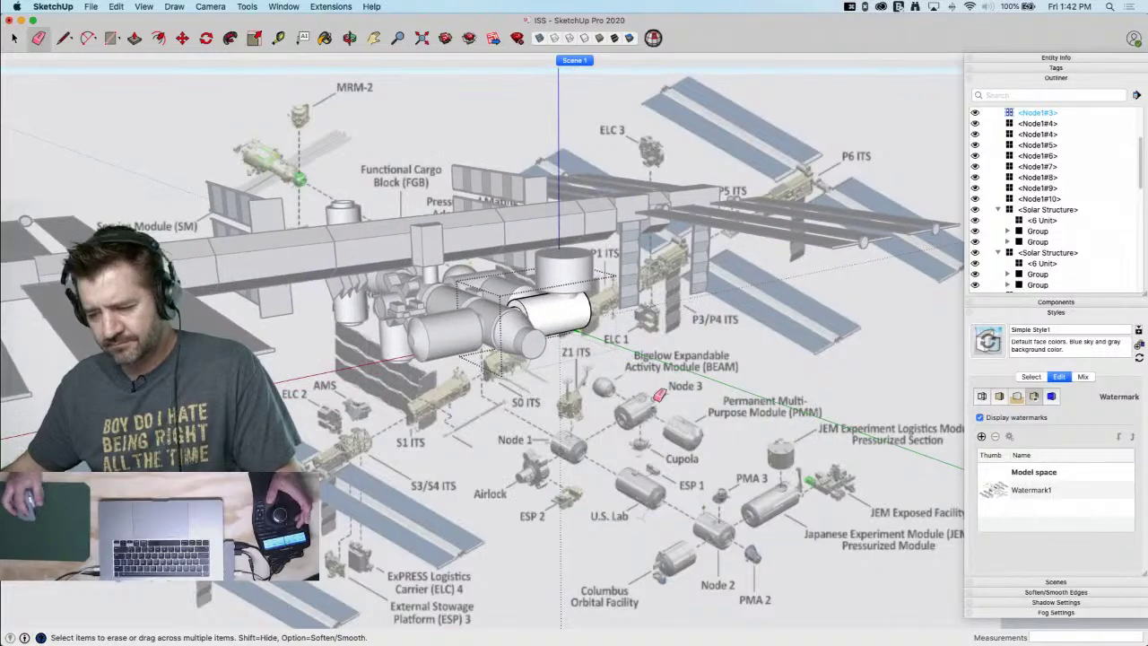
{"action": "key", "text": "space"}
{"action": "middle_click_drag", "start_coordinate": [659, 392], "coordinate": [653, 405]}
{"action": "scroll", "coordinate": [653, 406], "scroll_direction": "up", "scroll_amount": 10}
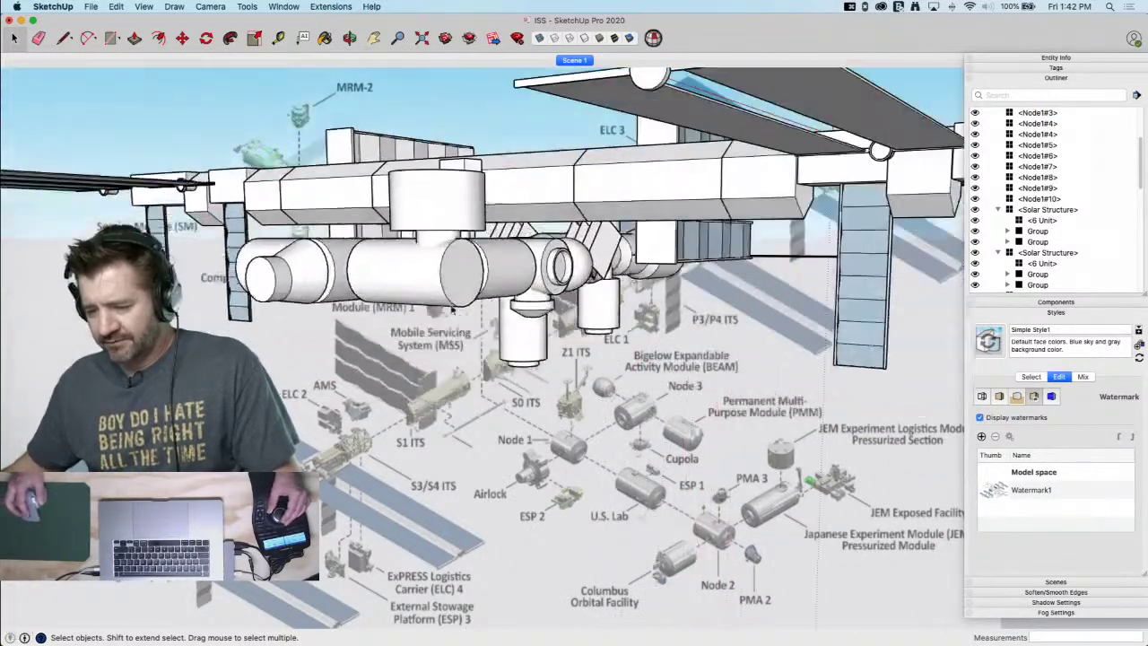
{"action": "middle_click_drag", "start_coordinate": [426, 282], "coordinate": [379, 257]}
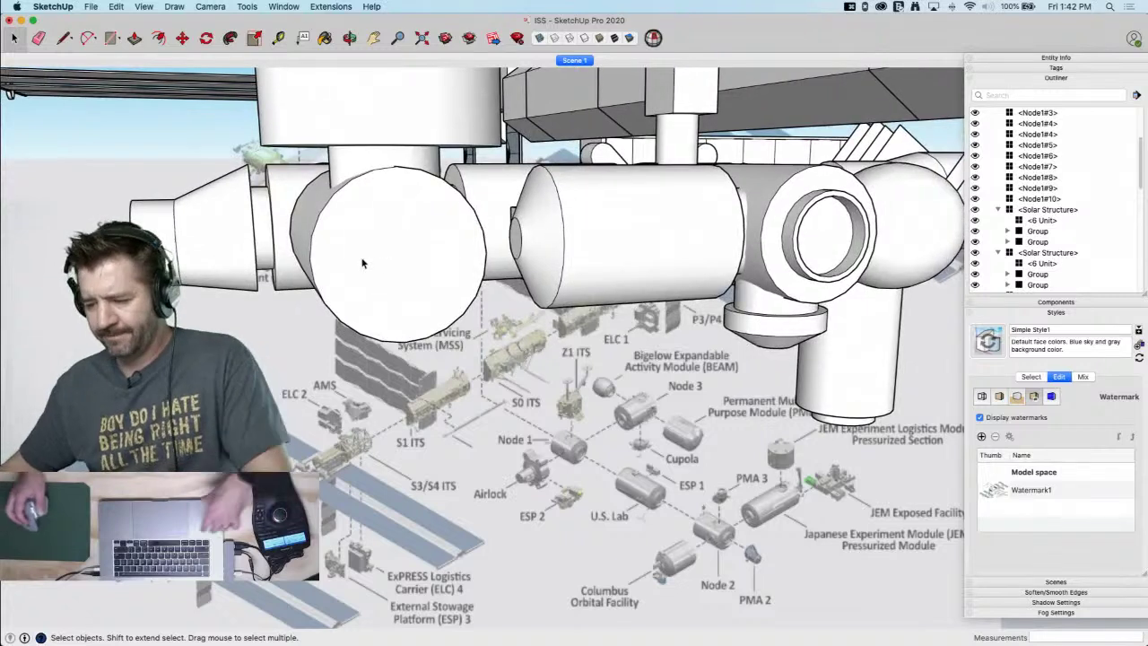
{"action": "key", "text": "r"}
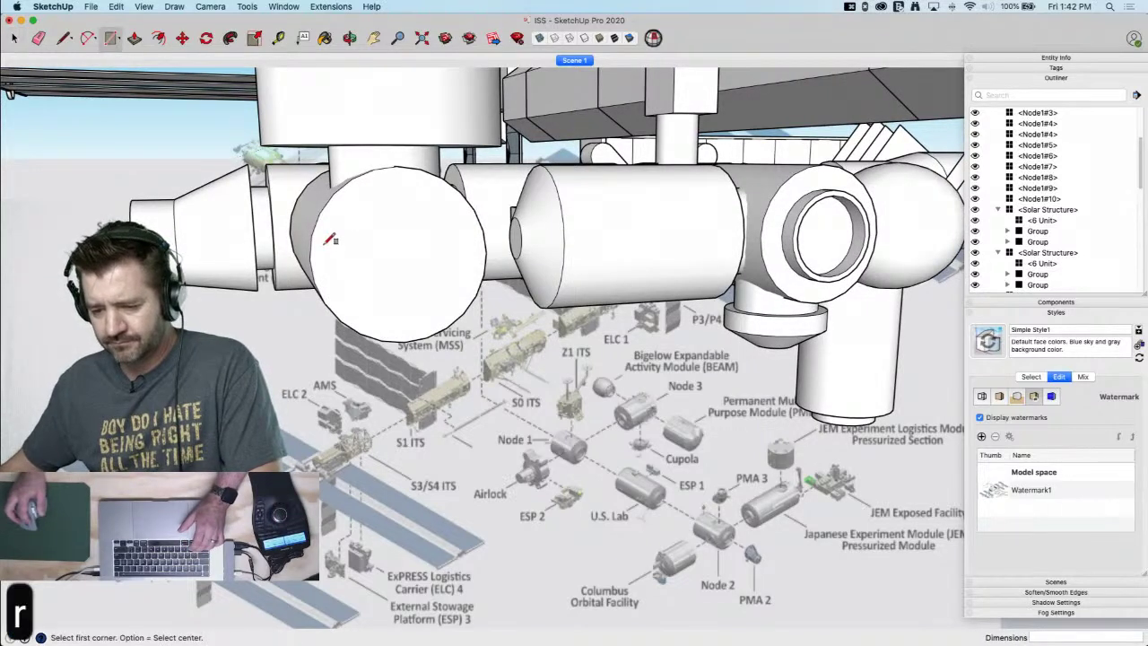
{"action": "left_click", "coordinate": [401, 256]}
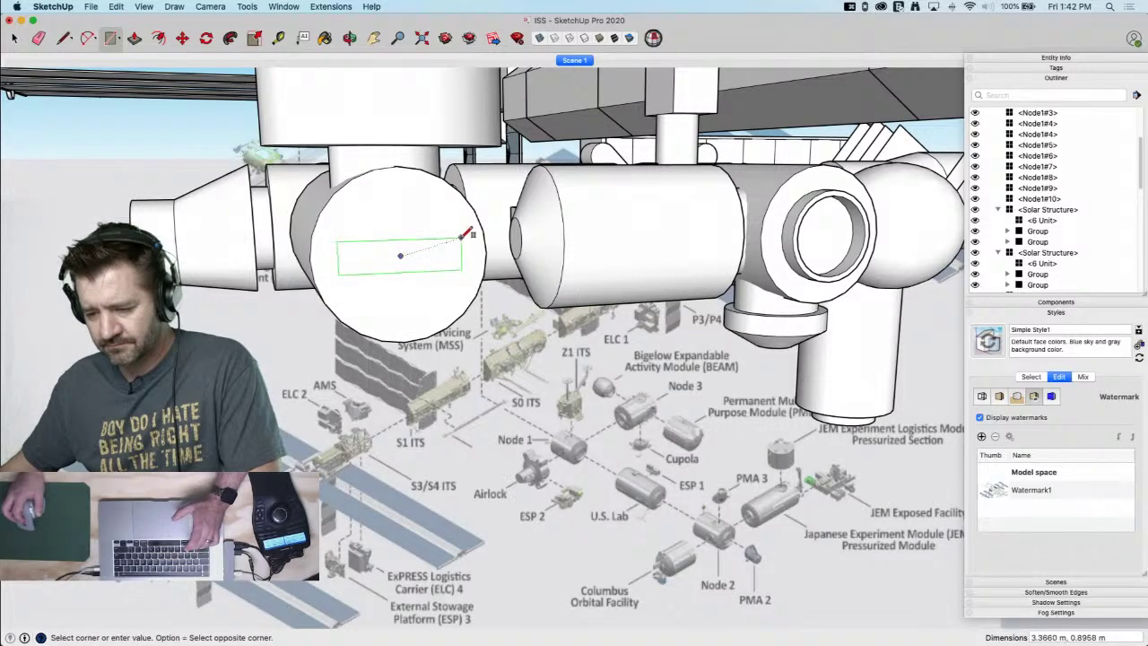
{"action": "scroll", "coordinate": [467, 235], "scroll_direction": "up", "scroll_amount": 3}
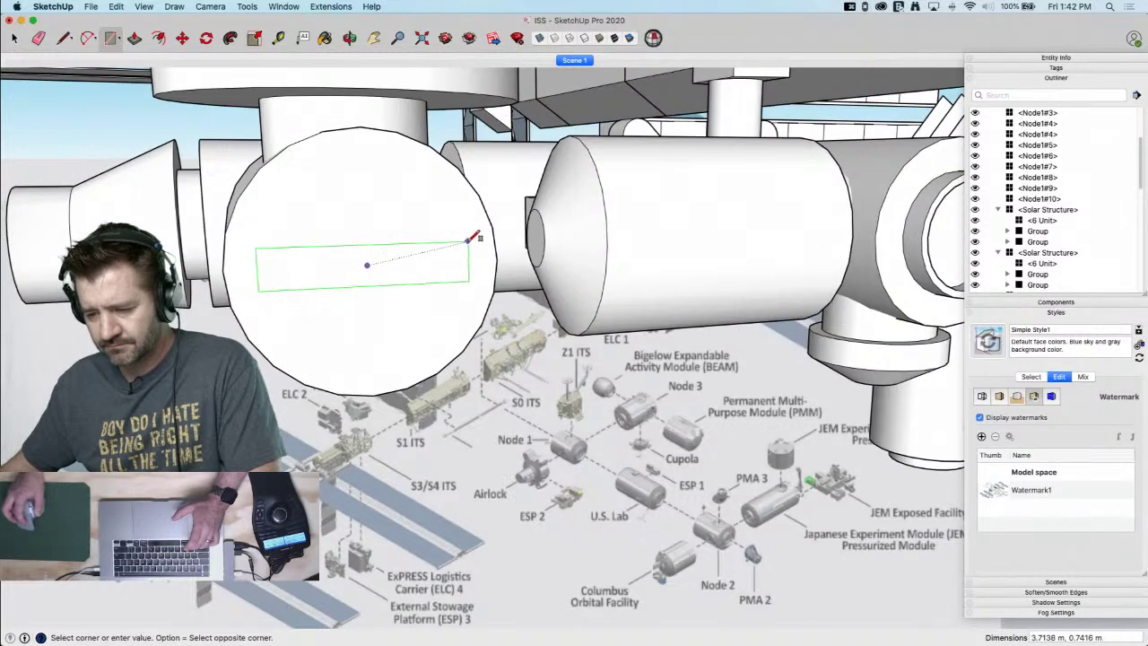
{"action": "left_click", "coordinate": [471, 246]}
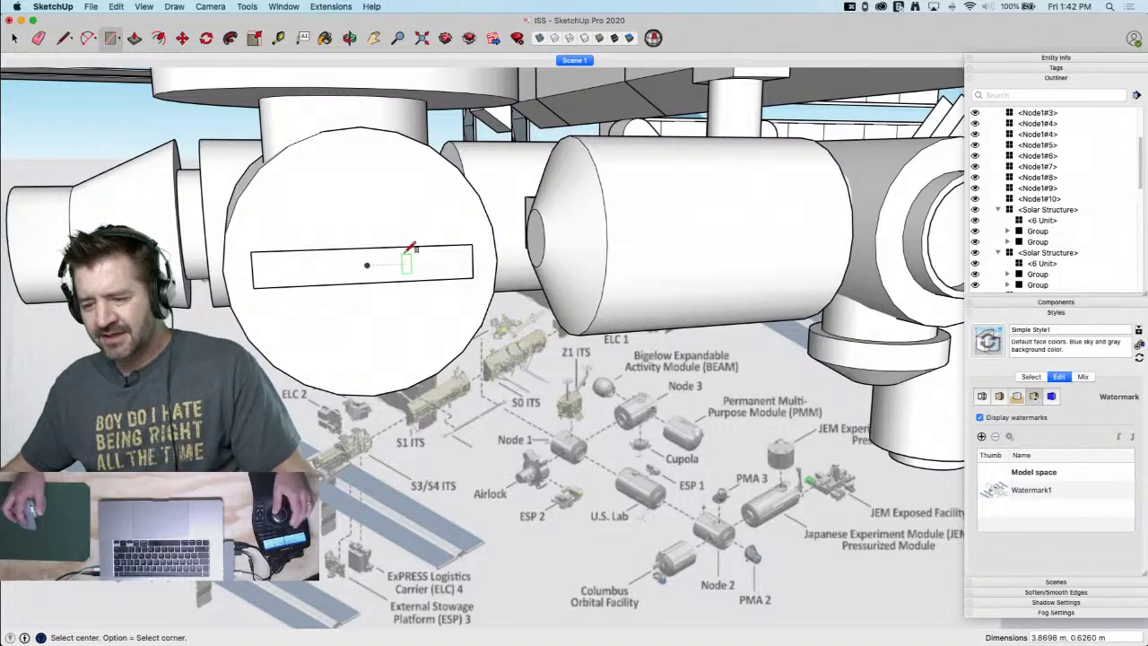
Extrude the rectangle about 8 m outward from the module and widen the slab by pulling its side face about 2.3 m
{"action": "key", "text": "p"}
{"action": "left_click", "coordinate": [377, 261]}
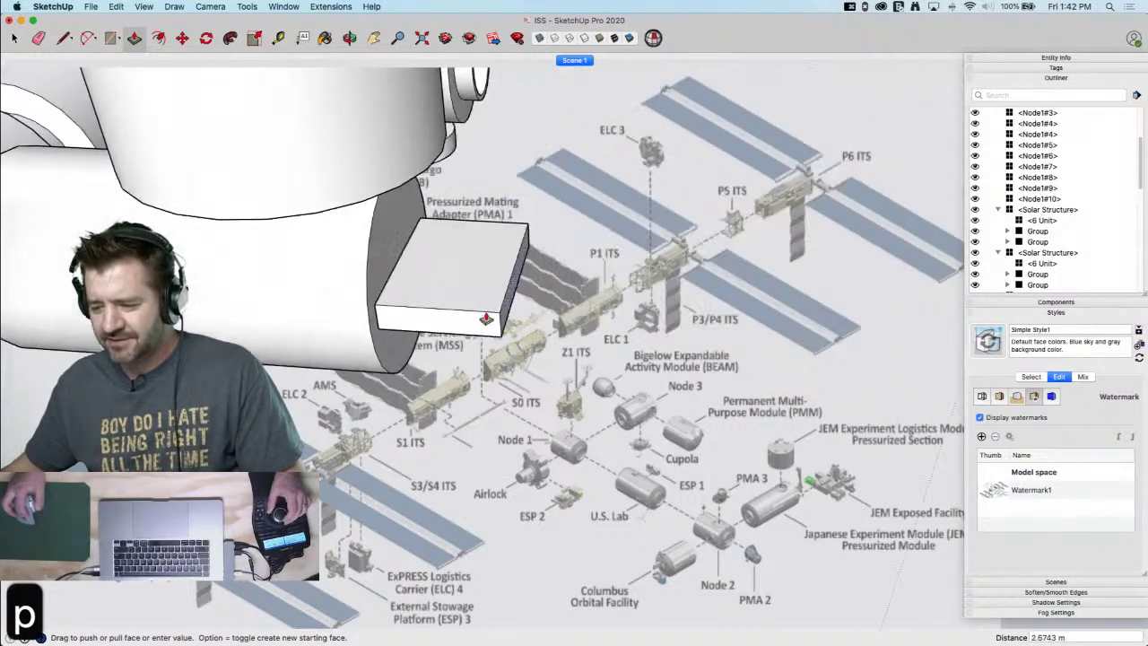
{"action": "middle_click_drag", "start_coordinate": [485, 317], "coordinate": [492, 310]}
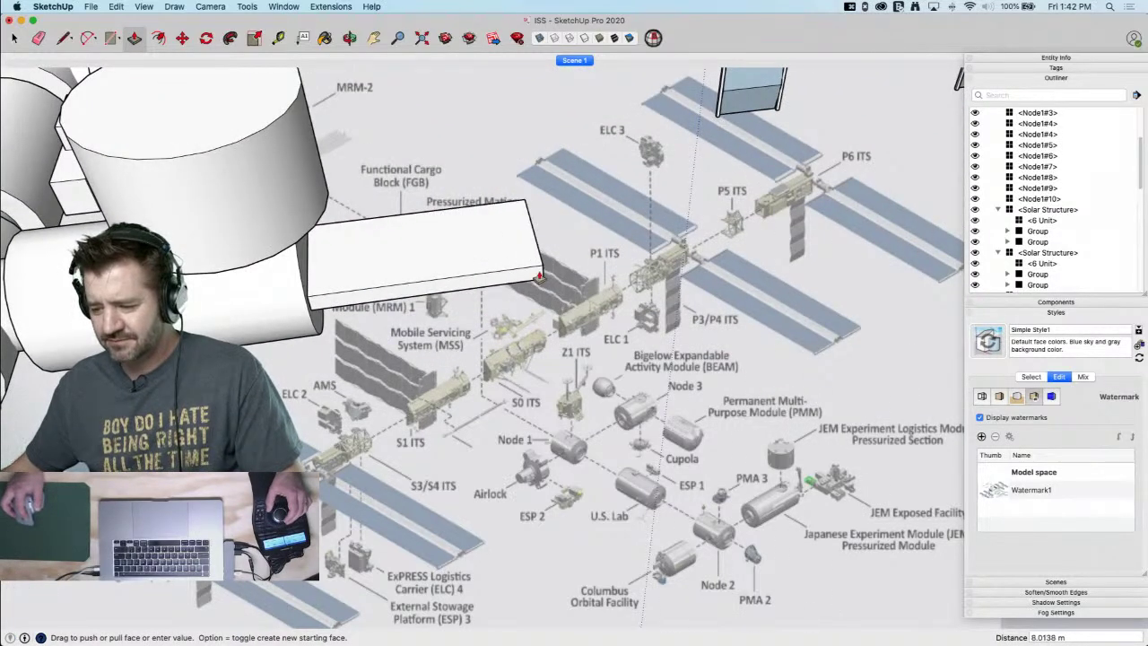
{"action": "left_click", "coordinate": [540, 276]}
{"action": "left_click", "coordinate": [346, 255]}
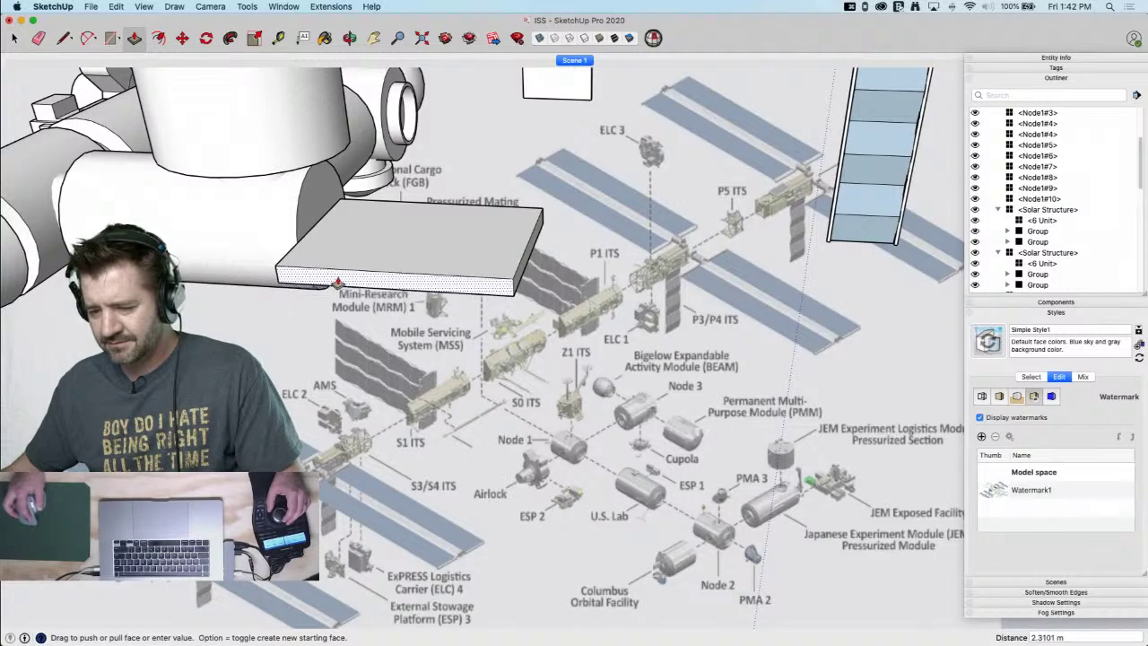
{"action": "left_click", "coordinate": [338, 283]}
Draw a small rectangle on the slab's long side face near the module and pull it out about 0.52 m
{"action": "middle_click_drag", "start_coordinate": [337, 282], "coordinate": [200, 178]}
{"action": "key", "text": "r"}
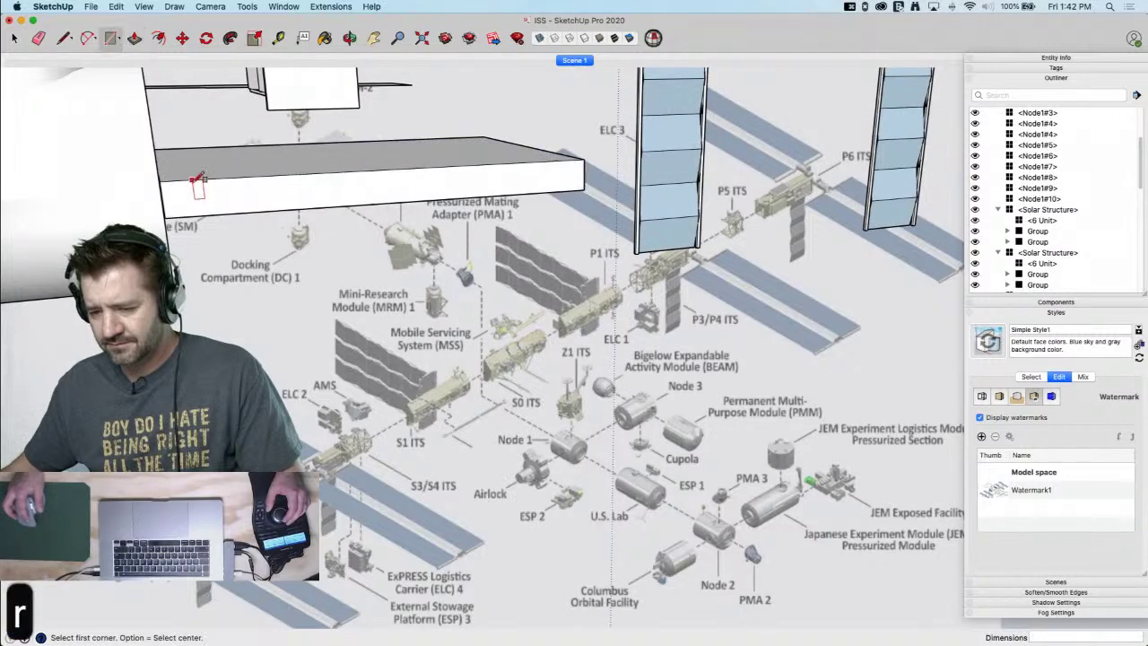
{"action": "left_click", "coordinate": [246, 211]}
{"action": "key", "text": "p"}
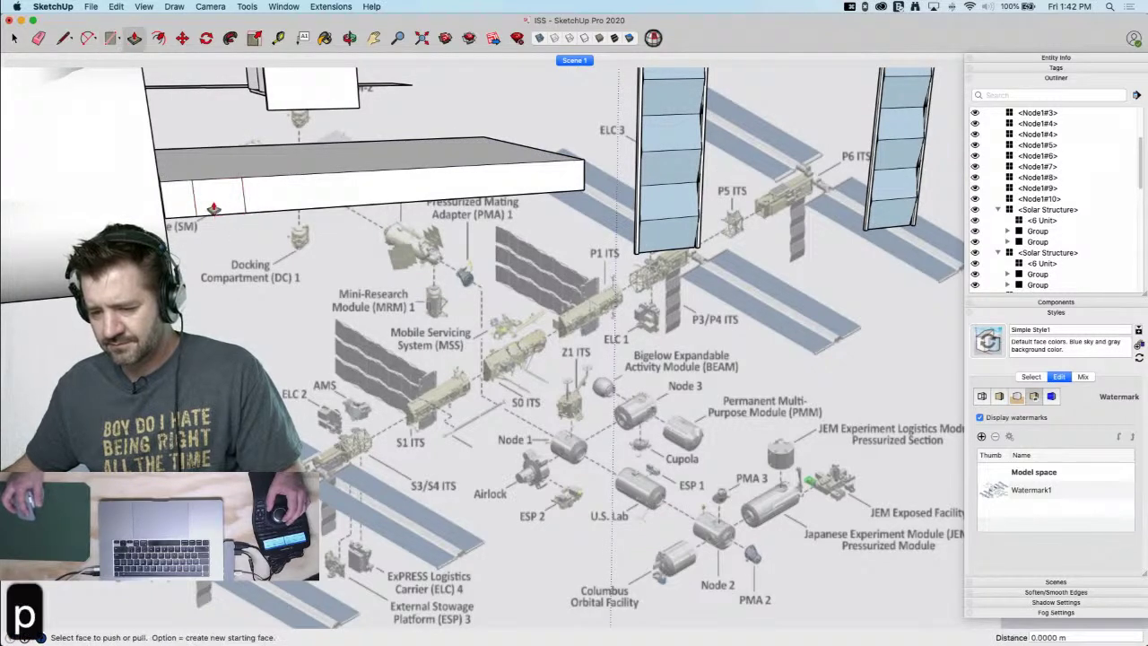
{"action": "left_click", "coordinate": [224, 199]}
{"action": "middle_click_drag", "start_coordinate": [221, 230], "coordinate": [283, 255]}
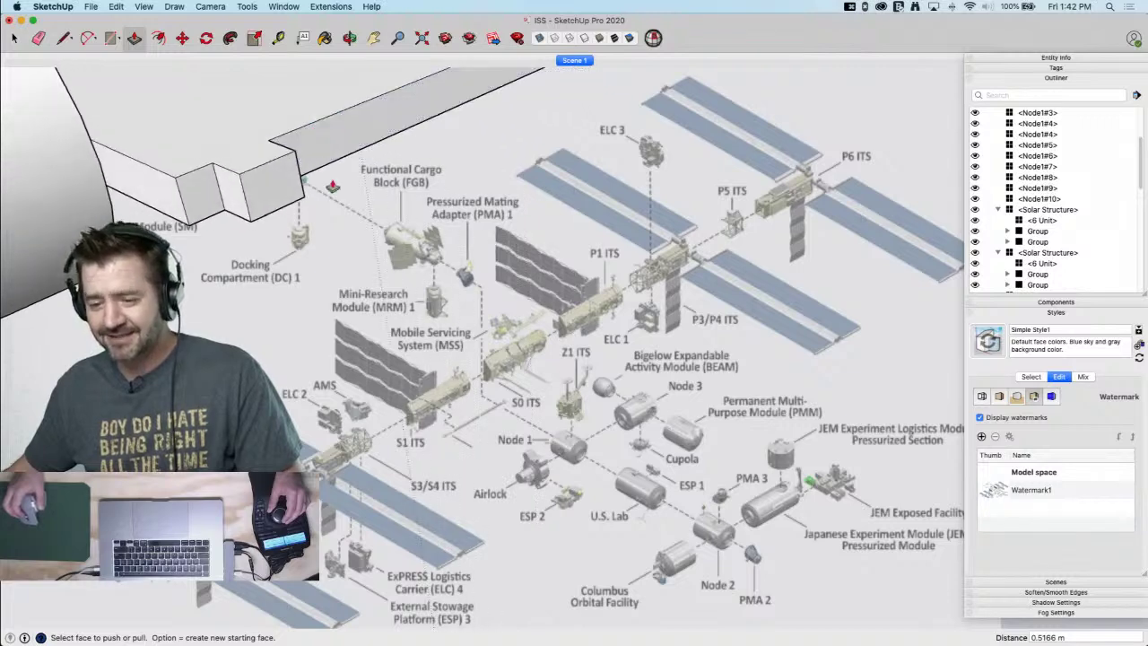
Lower the top face of the small side block slightly below the slab's upper surface
{"action": "middle_click_drag", "start_coordinate": [289, 188], "coordinate": [205, 179]}
{"action": "key", "text": "r"}
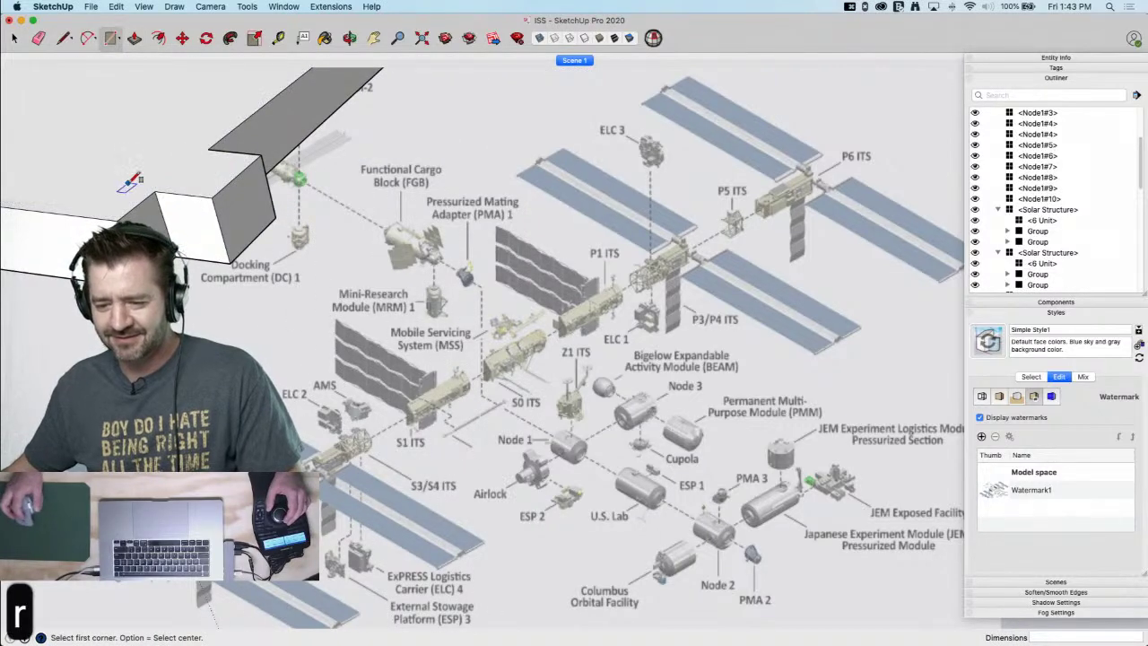
{"action": "key", "text": "p"}
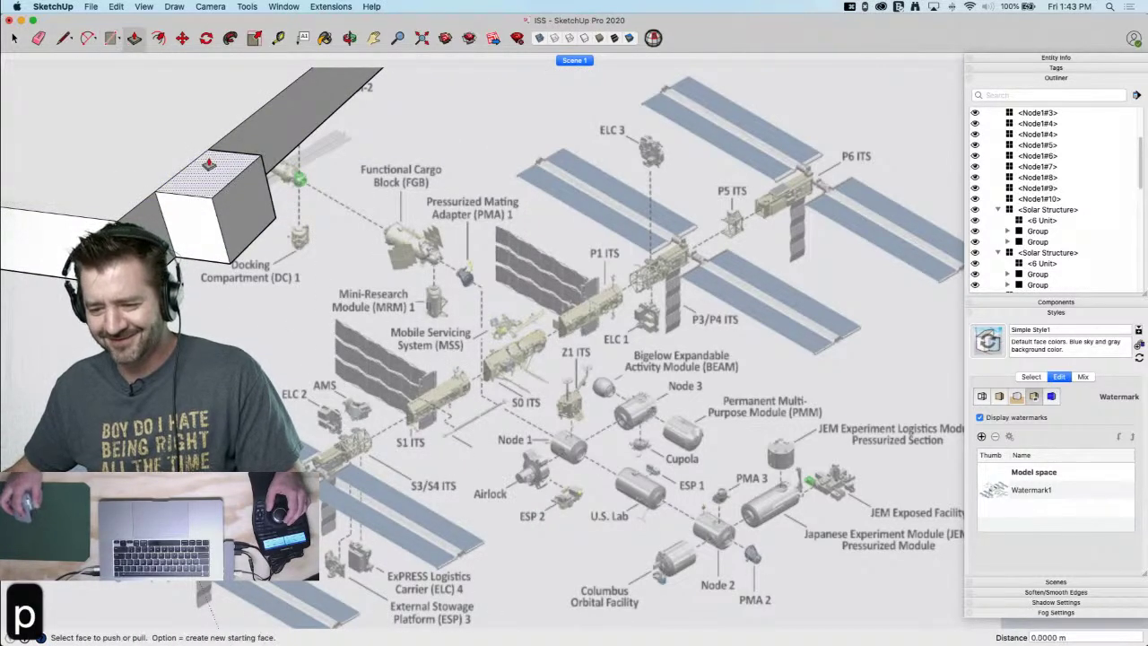
{"action": "key", "text": "e"}
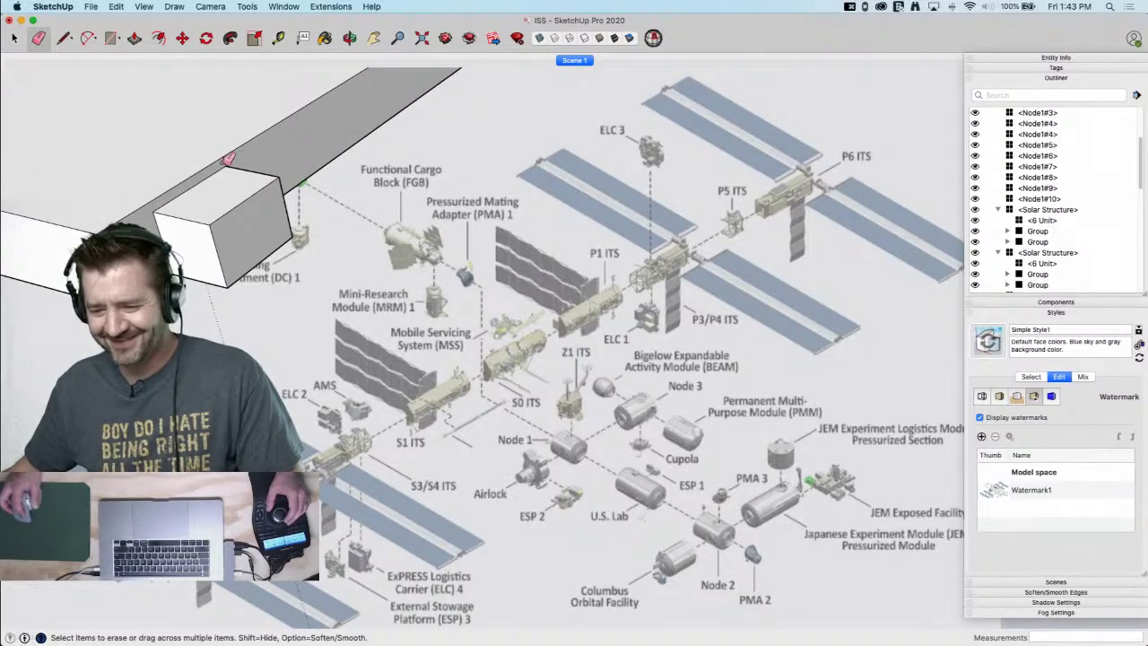
{"action": "middle_click_drag", "start_coordinate": [232, 159], "coordinate": [355, 339]}
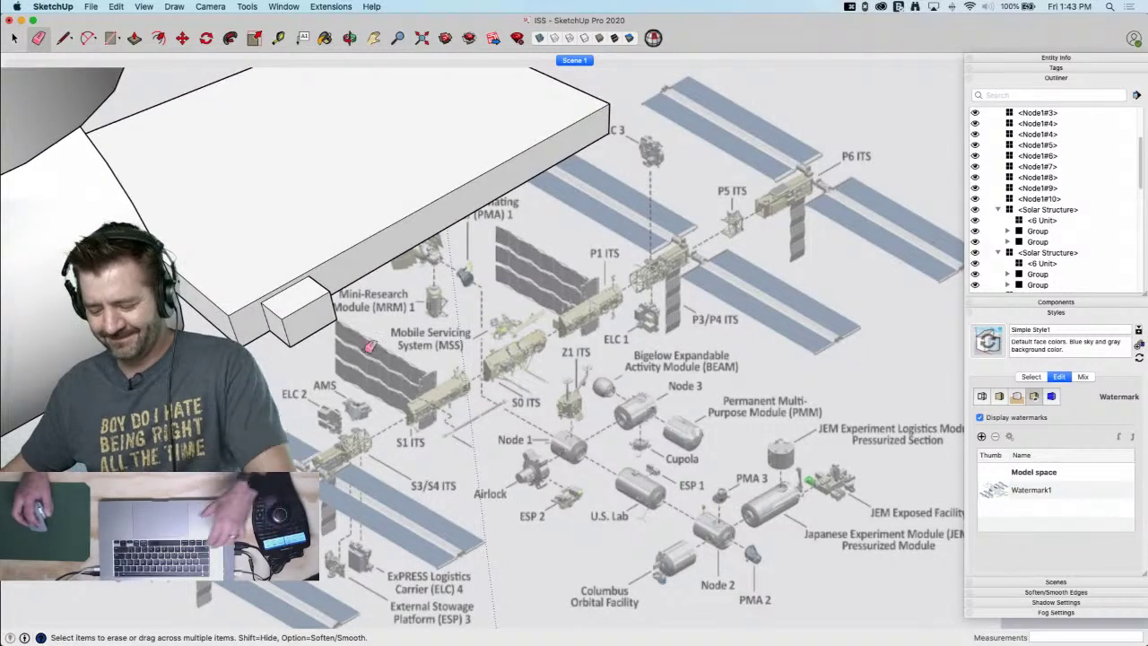
Offset the small block's outer end face outward and extrude the enlarged face into a bigger box at its end
{"action": "key", "text": "f"}
{"action": "left_click", "coordinate": [320, 329]}
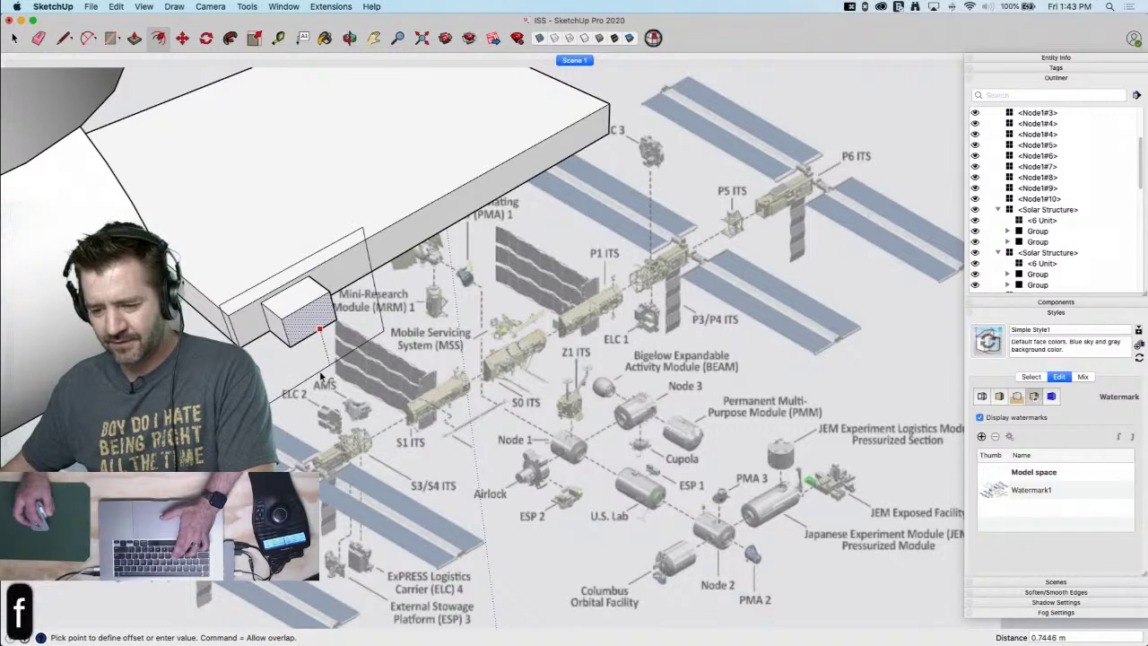
{"action": "left_click", "coordinate": [323, 360]}
{"action": "key", "text": "p"}
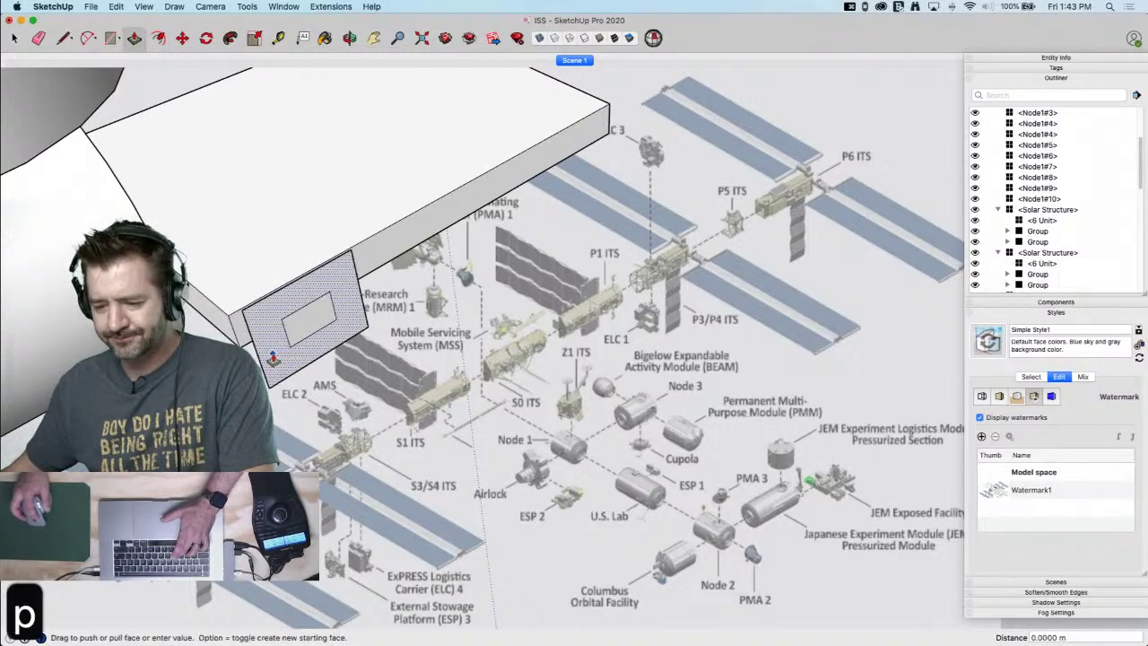
{"action": "left_click", "coordinate": [296, 334]}
{"action": "left_click", "coordinate": [388, 408]}
{"action": "key", "text": "e"}
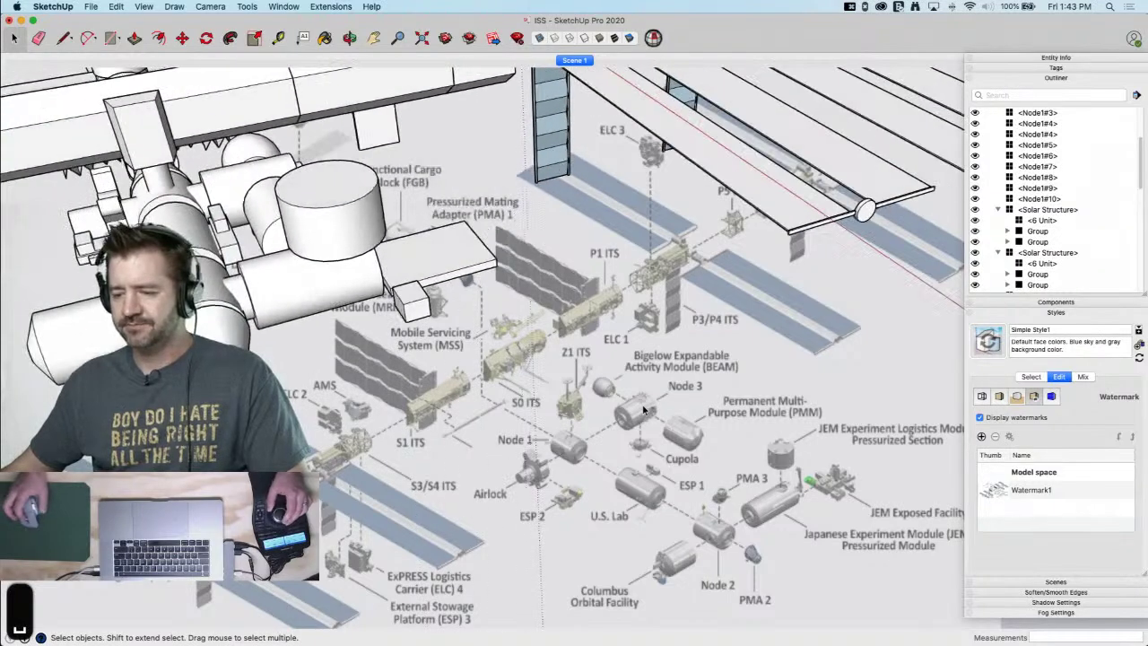
Select the station's modules one by one, ending with the Z1 truss, and examine their component names in the Outliner
{"action": "left_click", "coordinate": [448, 300]}
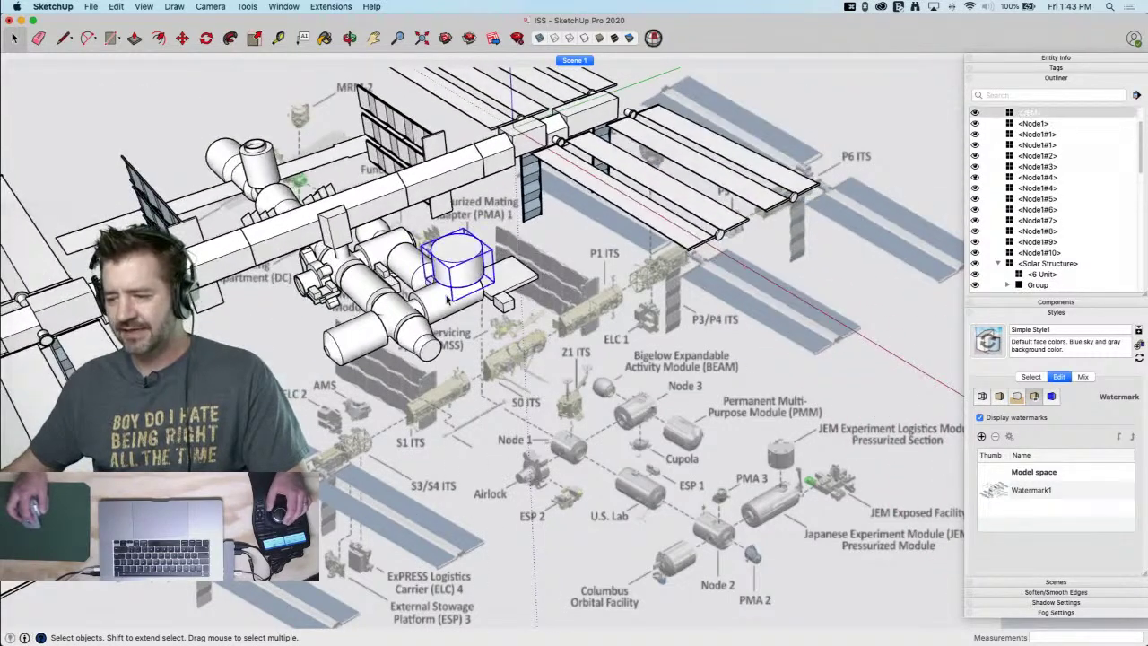
{"action": "left_click", "coordinate": [444, 305]}
{"action": "left_click", "coordinate": [419, 336]}
{"action": "left_click", "coordinate": [393, 321]}
{"action": "left_click", "coordinate": [383, 329]}
{"action": "left_click", "coordinate": [373, 246]}
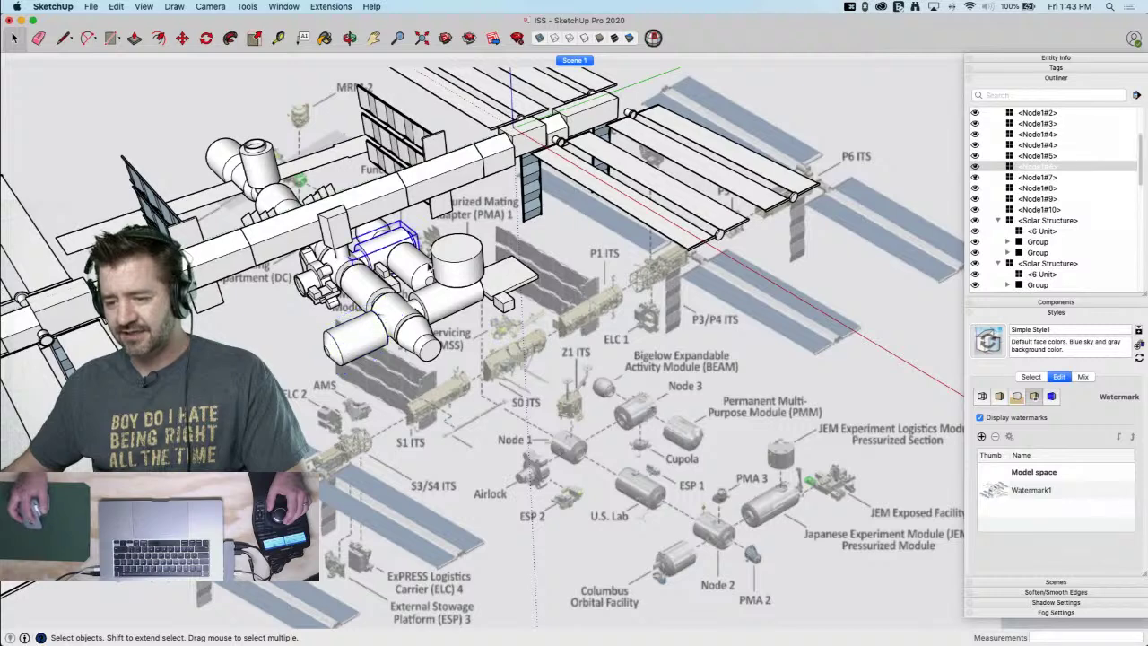
{"action": "left_click", "coordinate": [425, 265]}
{"action": "middle_click_drag", "start_coordinate": [373, 311], "coordinate": [356, 228]}
{"action": "left_click", "coordinate": [357, 231]}
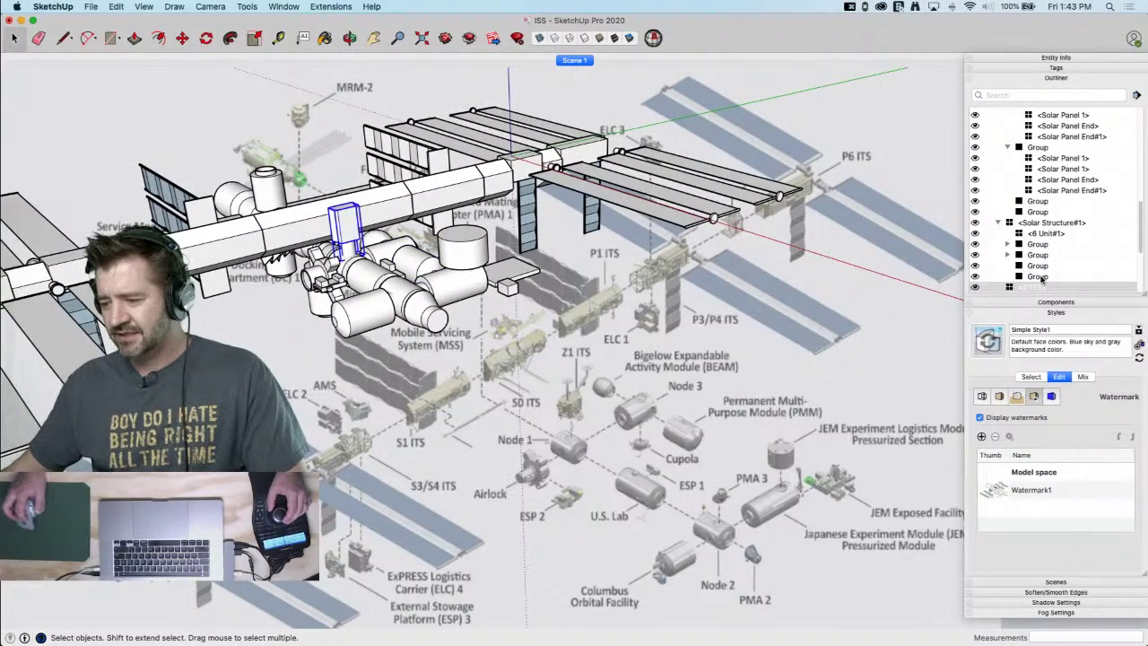
{"action": "left_click_drag", "start_coordinate": [1145, 226], "coordinate": [1142, 254]}
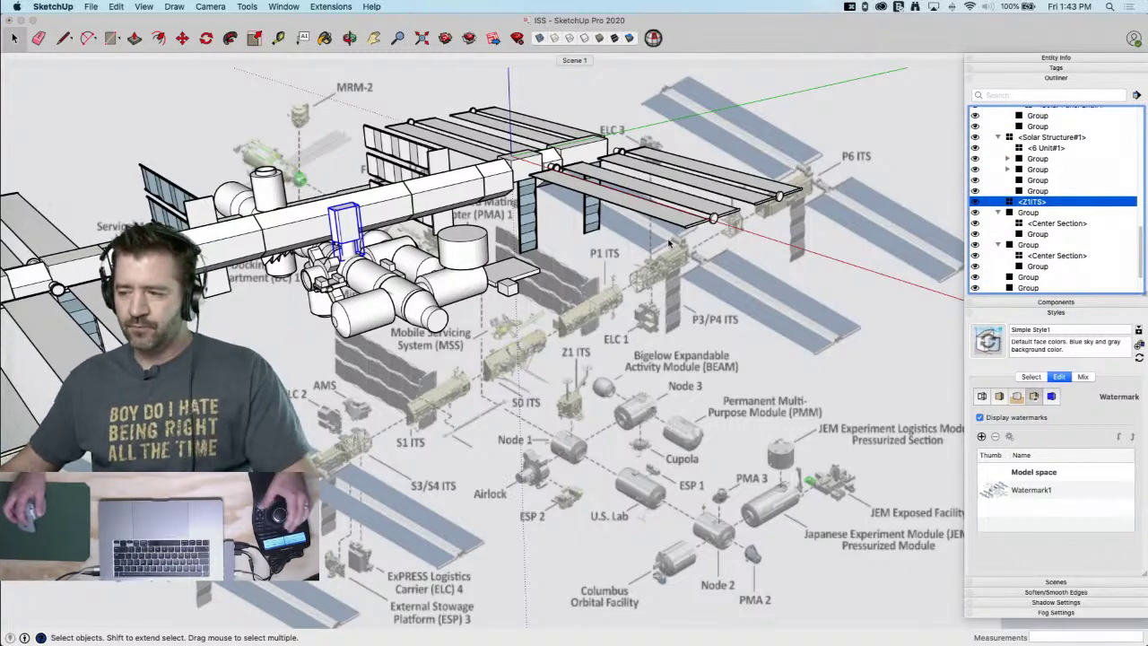
{"action": "scroll", "coordinate": [787, 143], "scroll_direction": "up", "scroll_amount": 10}
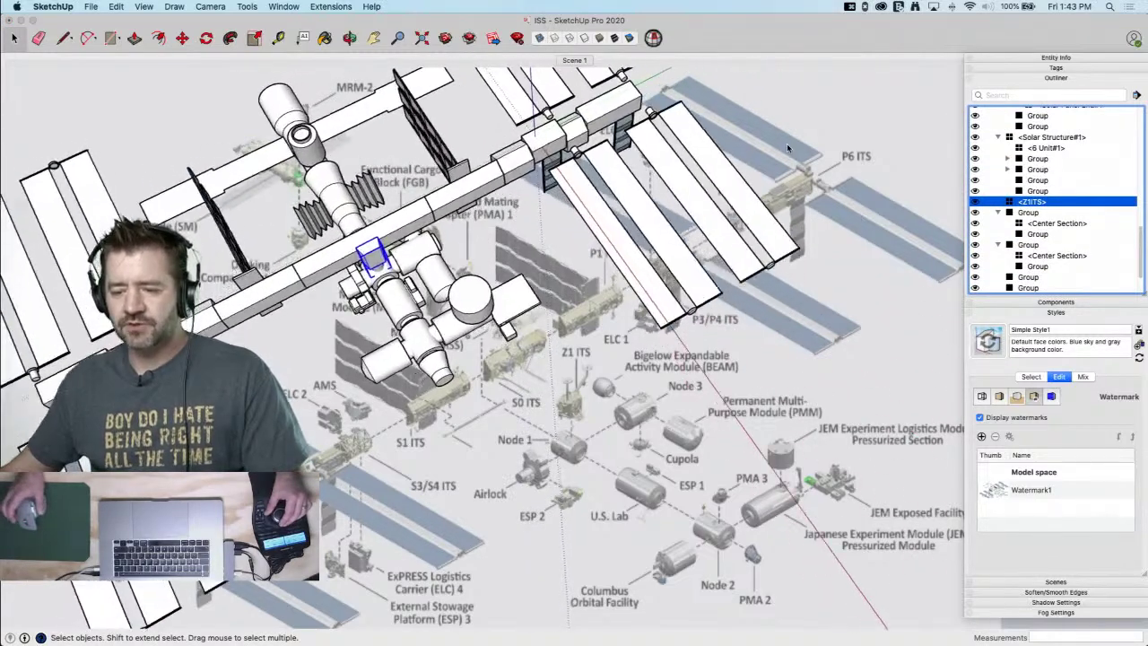
{"action": "scroll", "coordinate": [787, 144], "scroll_direction": "down", "scroll_amount": 5}
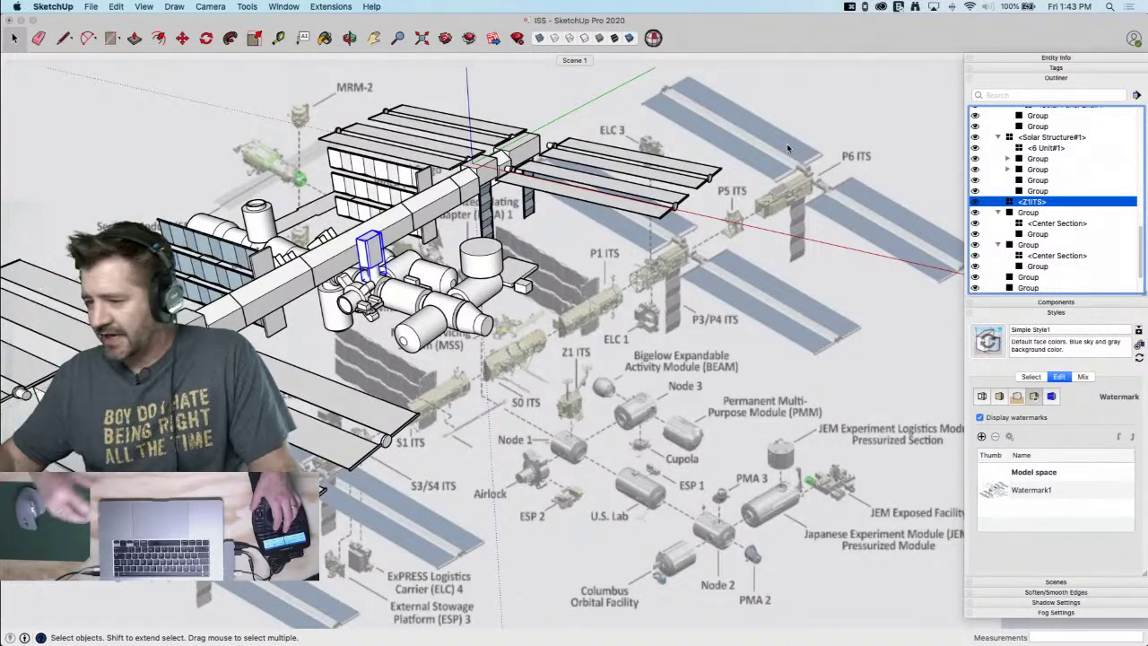
{"action": "scroll", "coordinate": [408, 255], "scroll_direction": "up", "scroll_amount": 5}
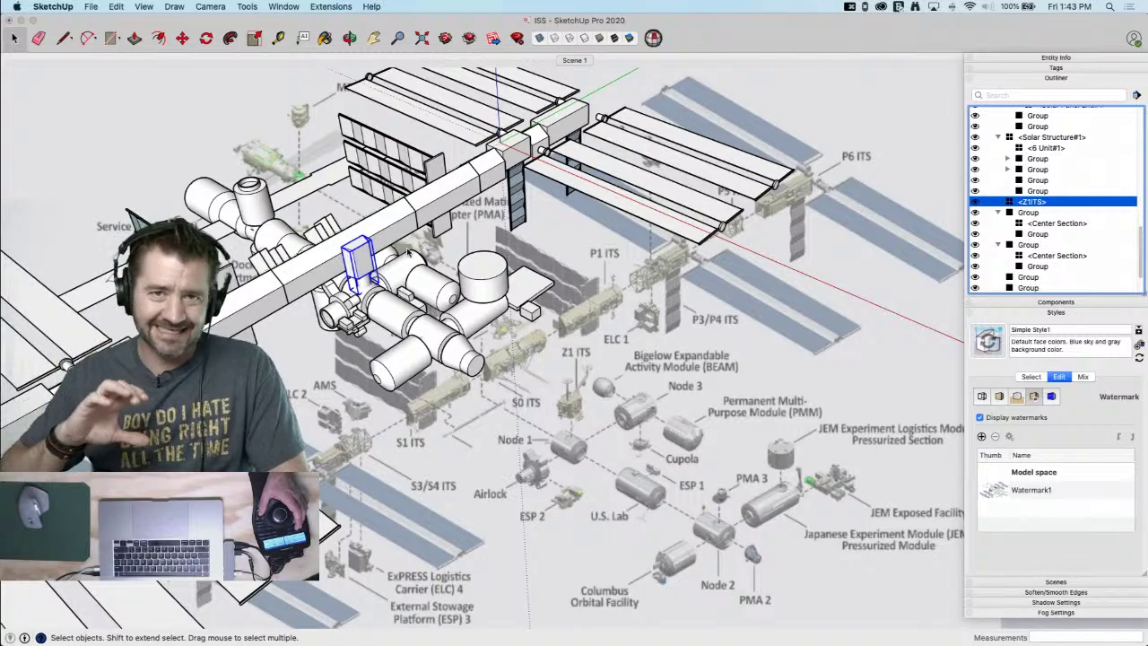
Hide the airlock, Z1 truss, Japanese logistics cylinder, upright cylinder on the service module and the long solar arrays beside it
{"action": "middle_click_drag", "start_coordinate": [408, 253], "coordinate": [458, 253], "text": "shift"}
{"action": "middle_click_drag", "start_coordinate": [409, 368], "coordinate": [438, 250]}
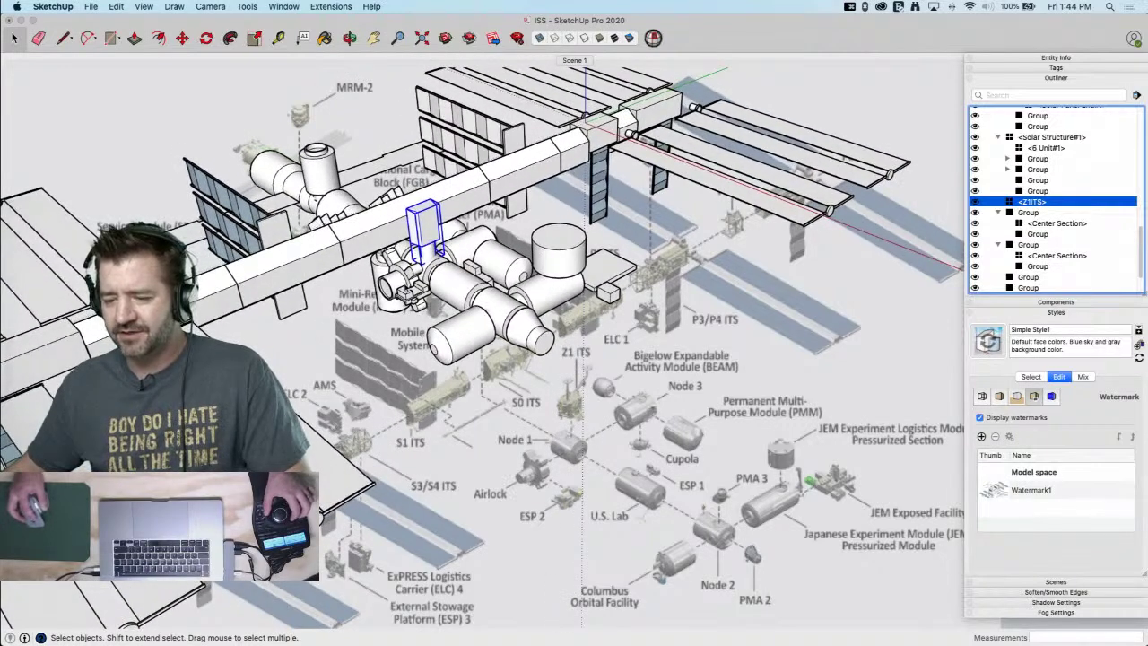
{"action": "left_click", "coordinate": [403, 301]}
{"action": "key", "text": "space"}
{"action": "left_click", "coordinate": [404, 269]}
{"action": "left_click", "coordinate": [418, 232], "text": "shift"}
{"action": "left_click", "coordinate": [566, 280], "text": "shift"}
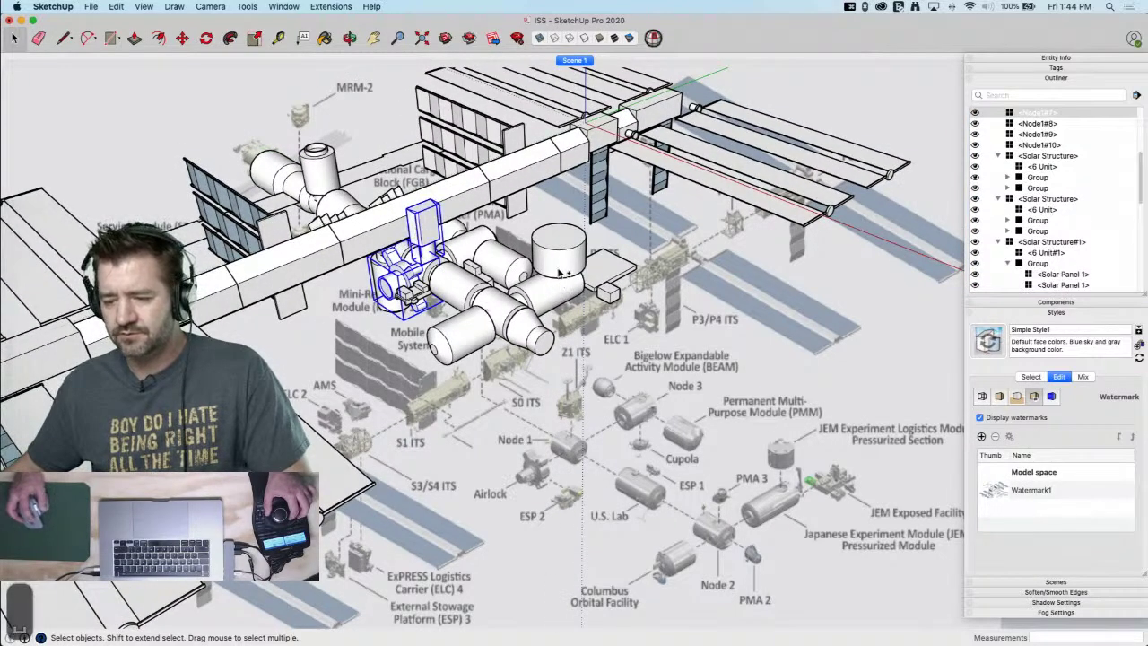
{"action": "left_click", "coordinate": [339, 177], "text": "shift"}
{"action": "left_click", "coordinate": [365, 172], "text": "shift"}
{"action": "right_click", "coordinate": [364, 173]}
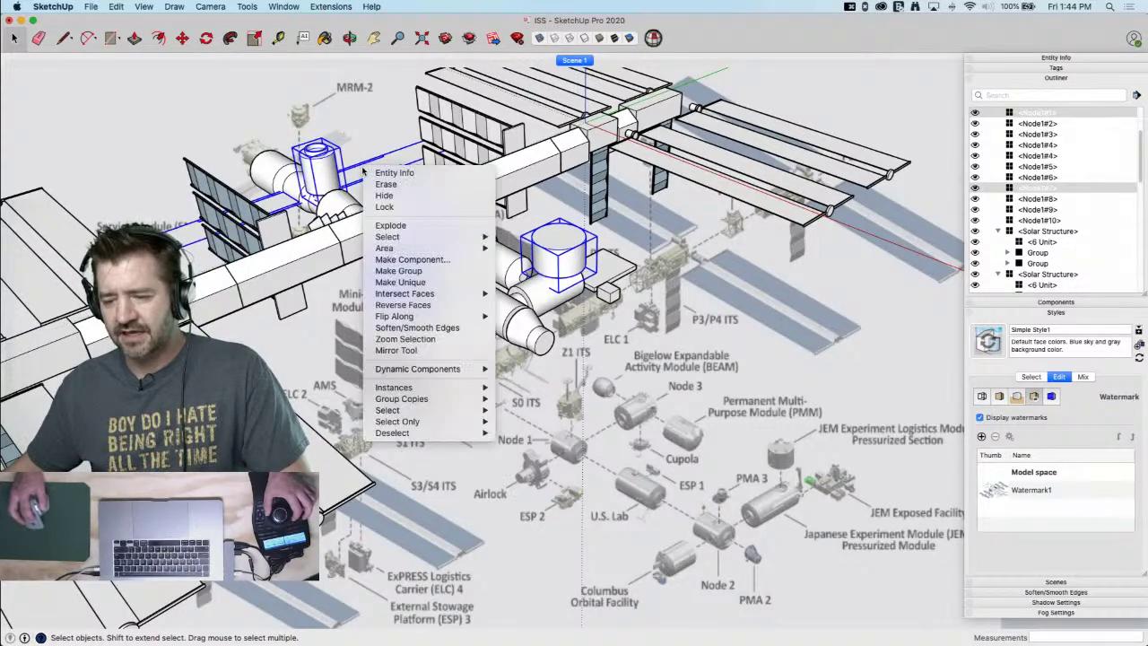
{"action": "left_click", "coordinate": [392, 197]}
Hide the Columbus module together with the cylinder that runs parallel to the U.S. Lab
{"action": "middle_click_drag", "start_coordinate": [648, 353], "coordinate": [734, 396]}
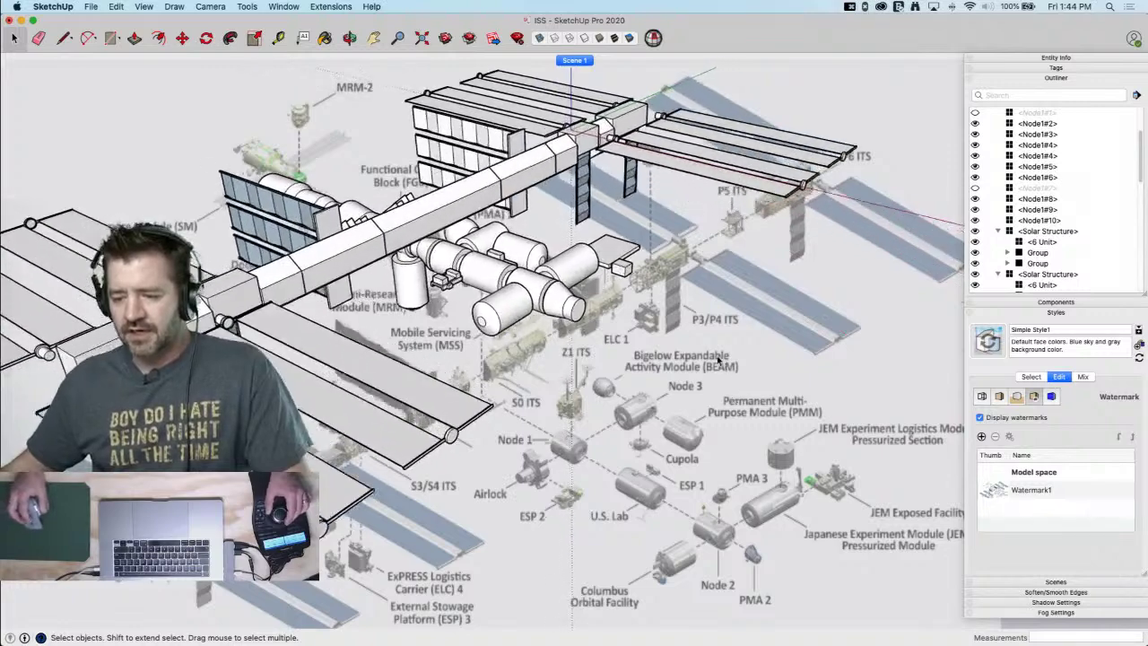
{"action": "left_click", "coordinate": [484, 332]}
{"action": "right_click", "coordinate": [485, 332]}
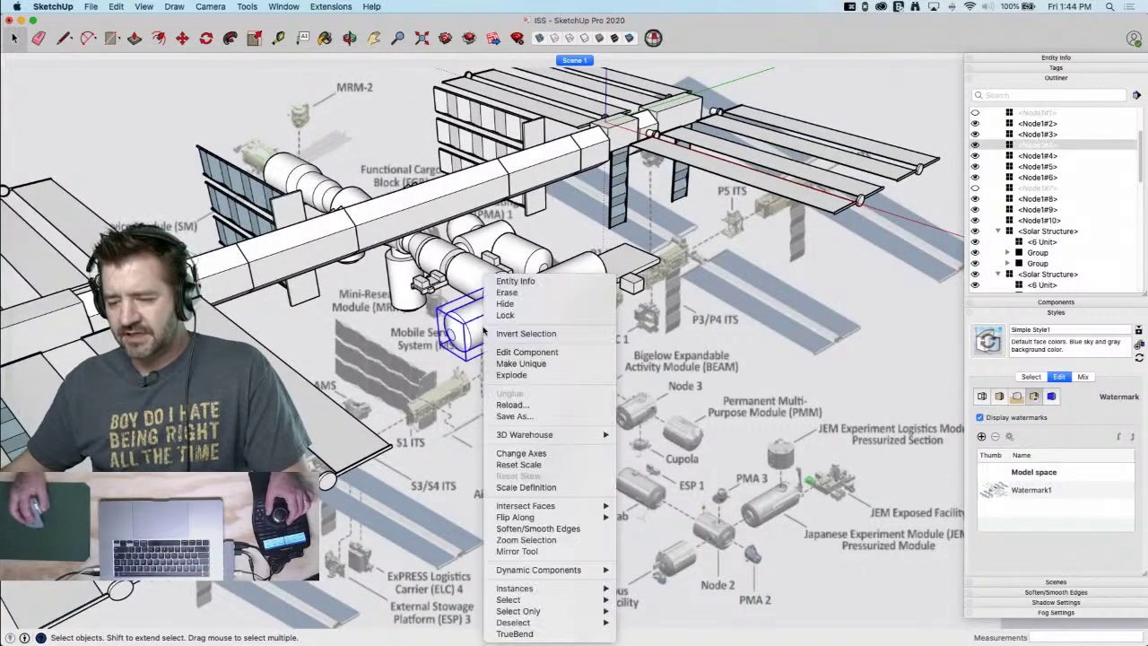
{"action": "left_click", "coordinate": [375, 352]}
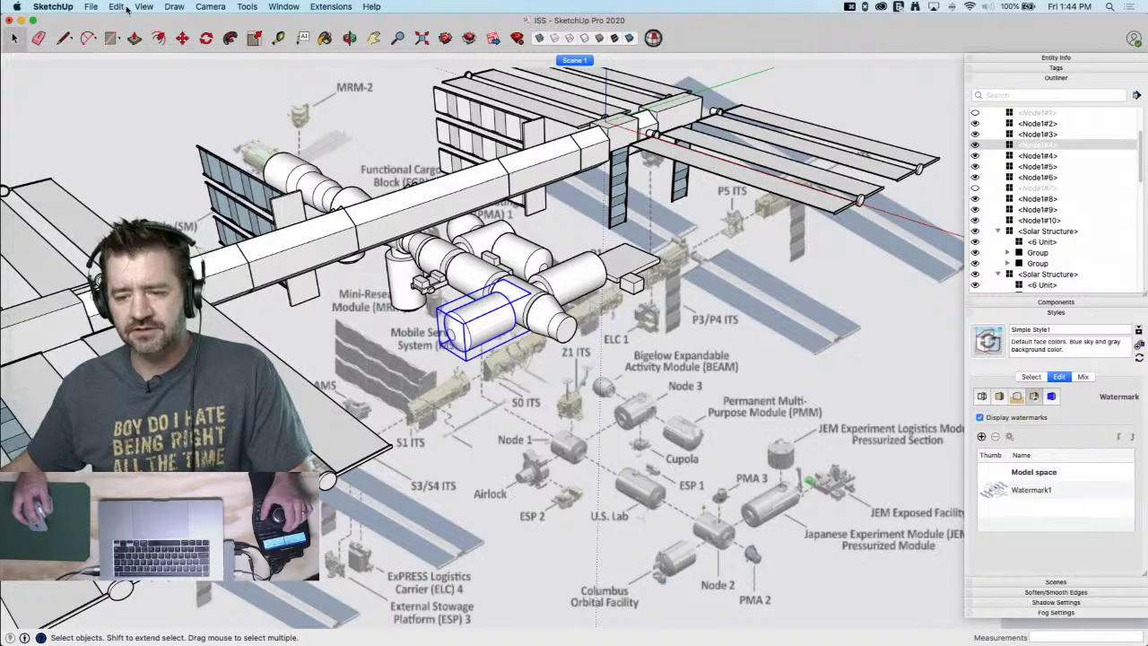
{"action": "left_click", "coordinate": [120, 7]}
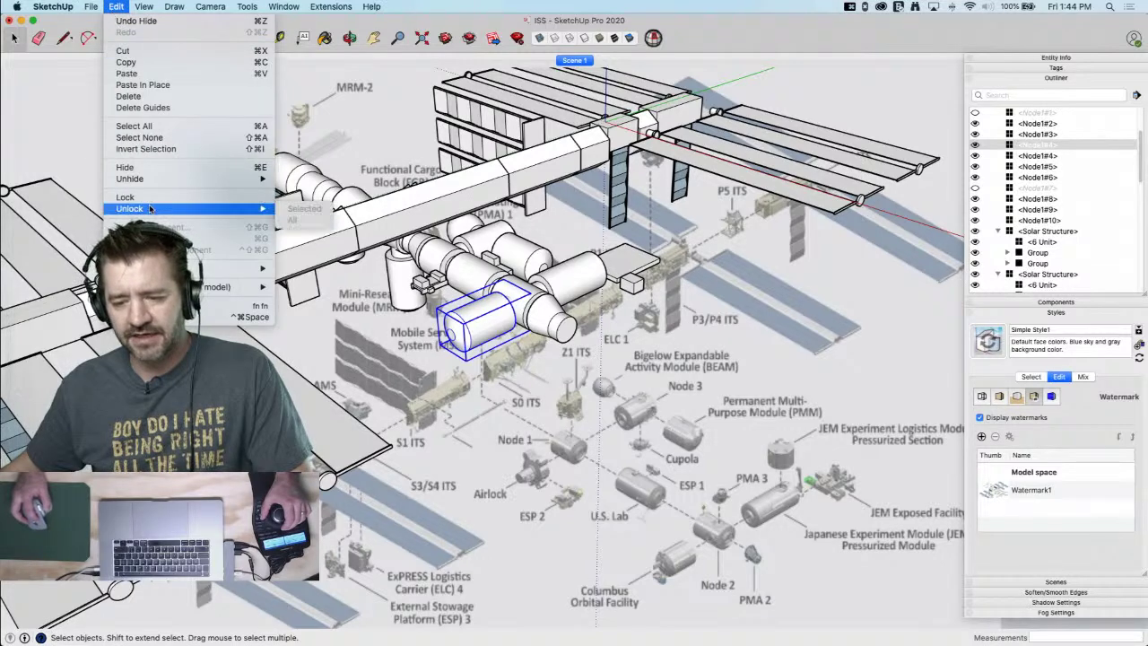
{"action": "mouse_move", "coordinate": [264, 179]}
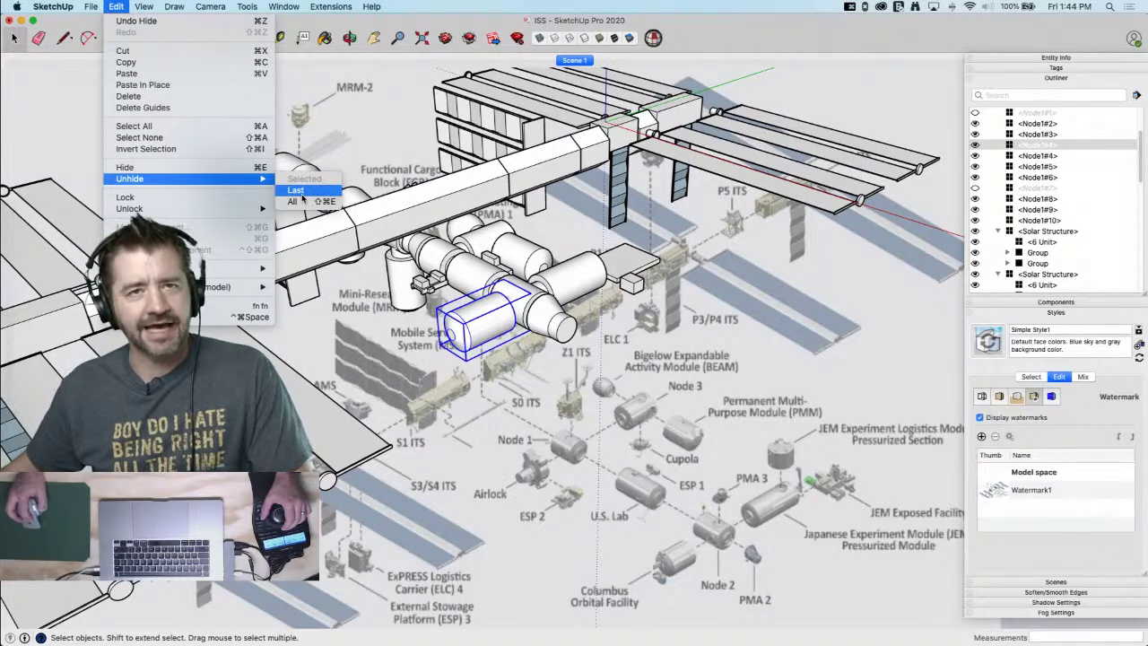
{"action": "left_click", "coordinate": [300, 193]}
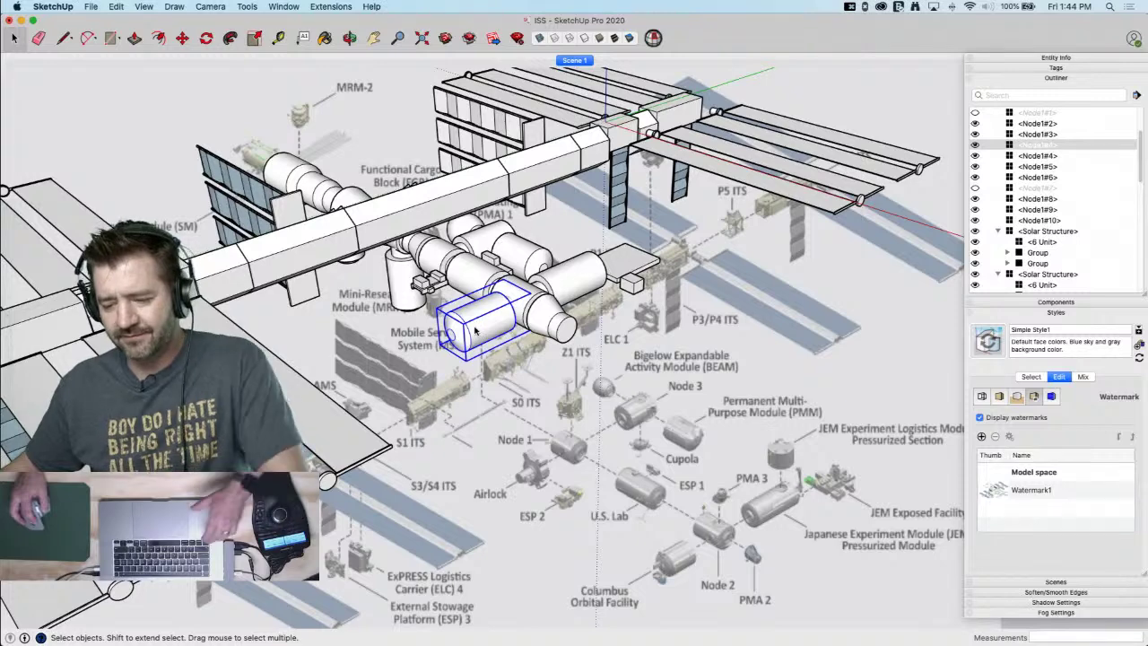
{"action": "left_click", "coordinate": [529, 266], "text": "shift"}
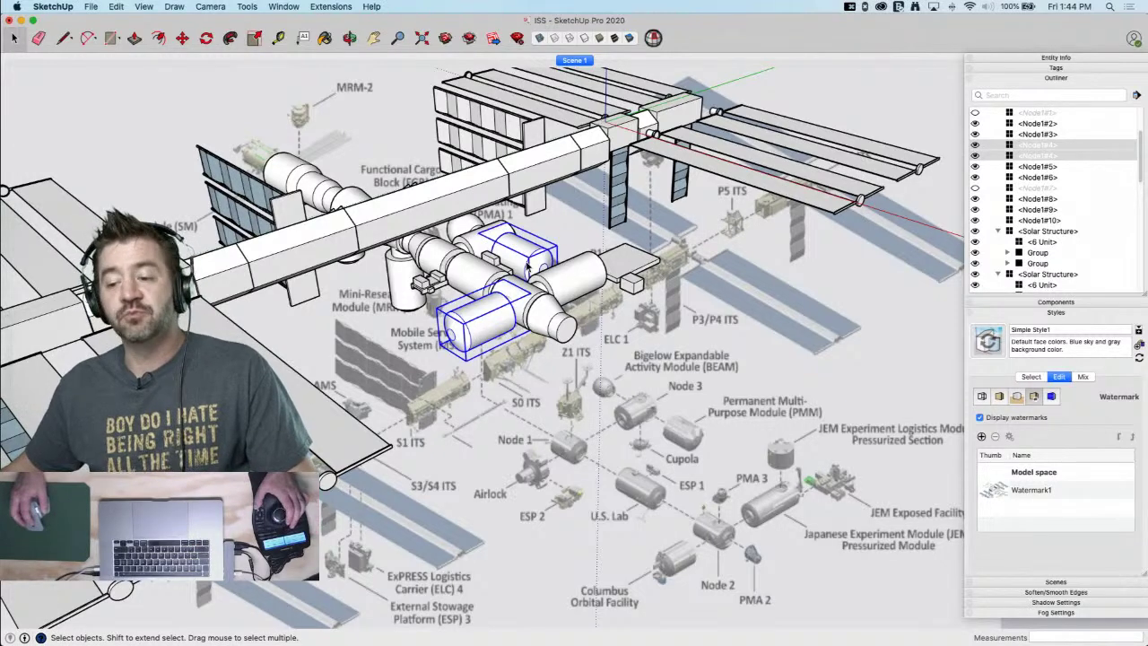
{"action": "right_click", "coordinate": [529, 266]}
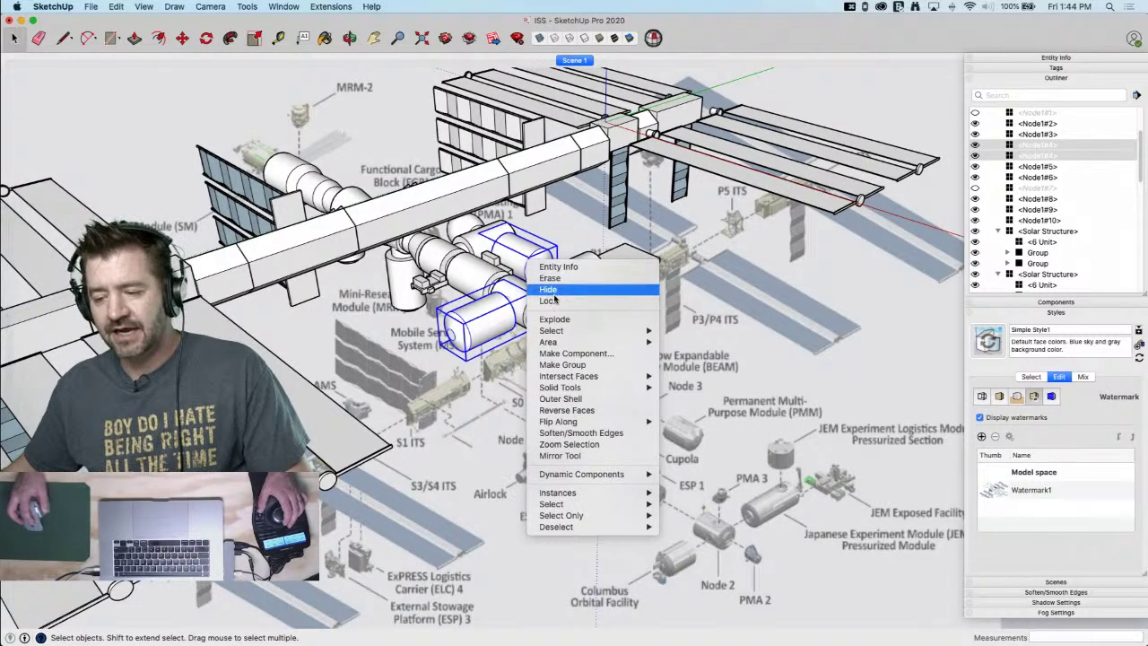
{"action": "left_click", "coordinate": [549, 289]}
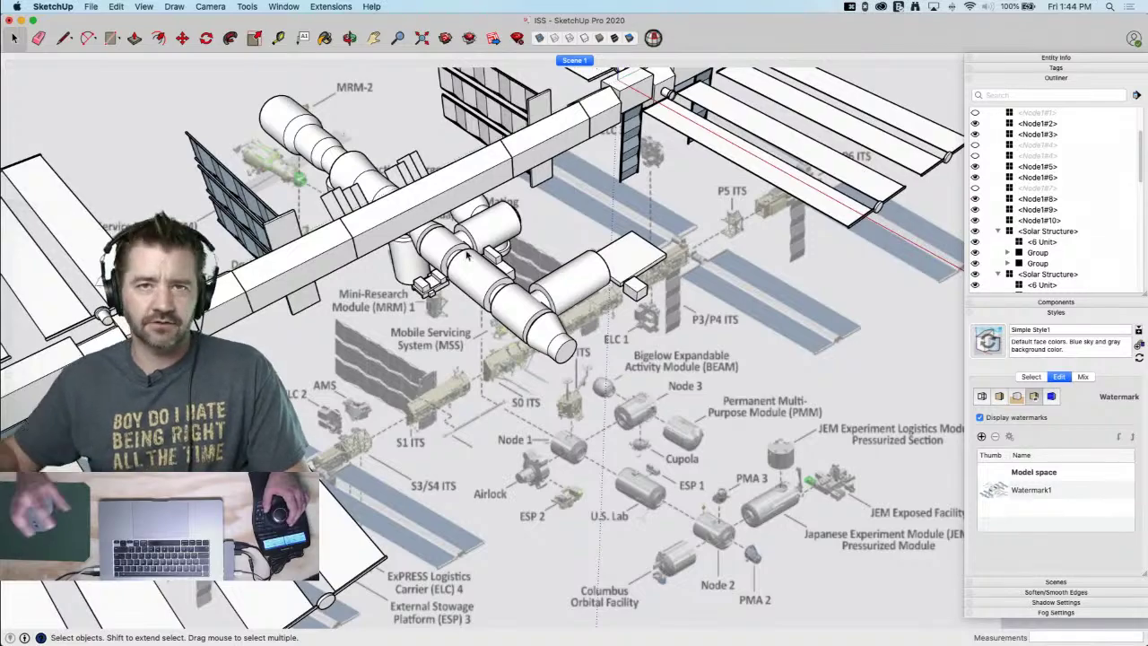
Turn on the display of hidden objects and select the hidden modules and solar arrays to examine their Outliner entries
{"action": "middle_click_drag", "start_coordinate": [234, 180], "coordinate": [486, 336]}
{"action": "mouse_move", "coordinate": [426, 243]}
{"action": "middle_mouse_down"}
{"action": "mouse_move", "coordinate": [374, 123]}
{"action": "mouse_move", "coordinate": [323, 90]}
{"action": "middle_mouse_up"}
{"action": "left_click", "coordinate": [183, 7]}
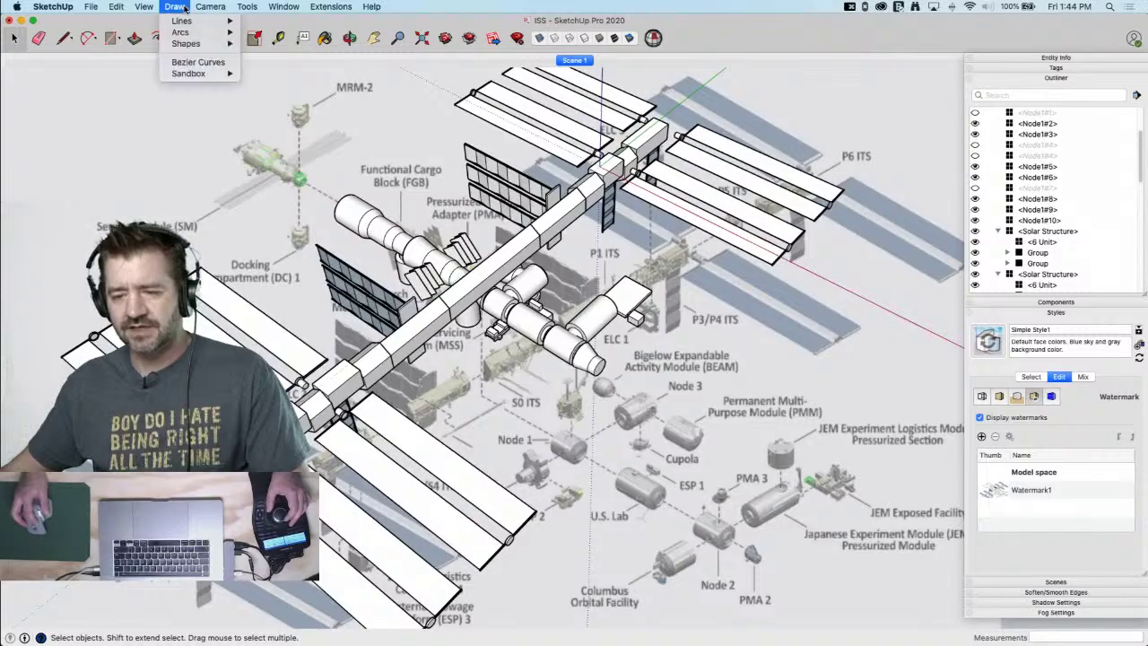
{"action": "mouse_move", "coordinate": [144, 7]}
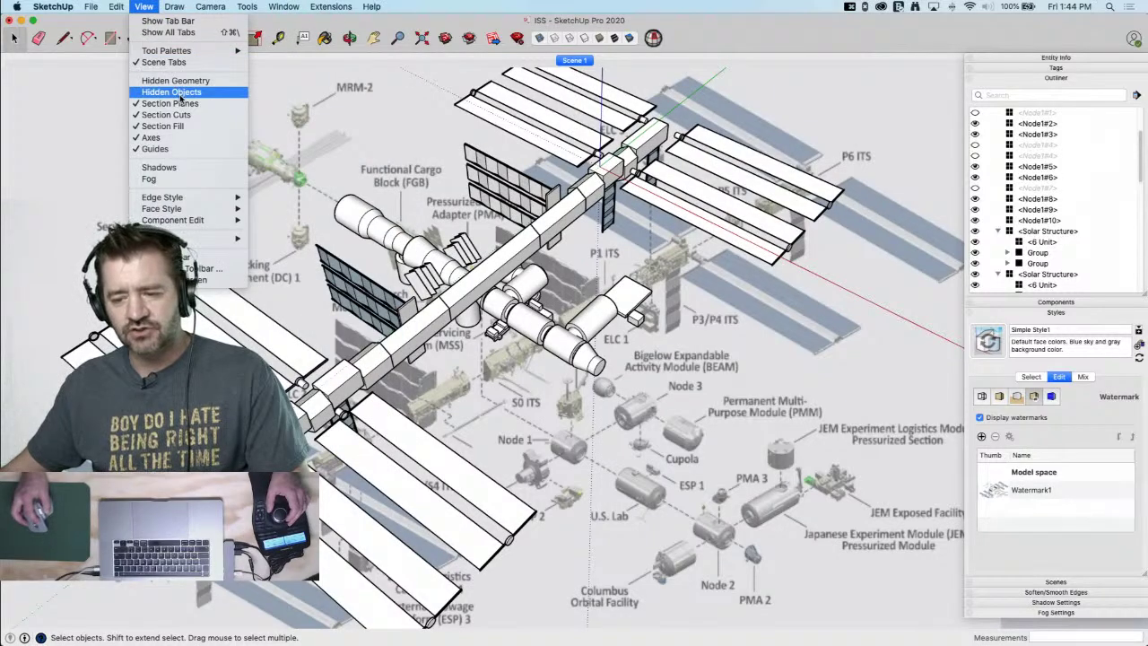
{"action": "left_click", "coordinate": [179, 99]}
{"action": "mouse_move", "coordinate": [518, 285]}
{"action": "middle_mouse_down"}
{"action": "mouse_move", "coordinate": [490, 285]}
{"action": "mouse_move", "coordinate": [485, 265]}
{"action": "mouse_move", "coordinate": [568, 305]}
{"action": "middle_mouse_up"}
{"action": "left_click", "coordinate": [568, 305]}
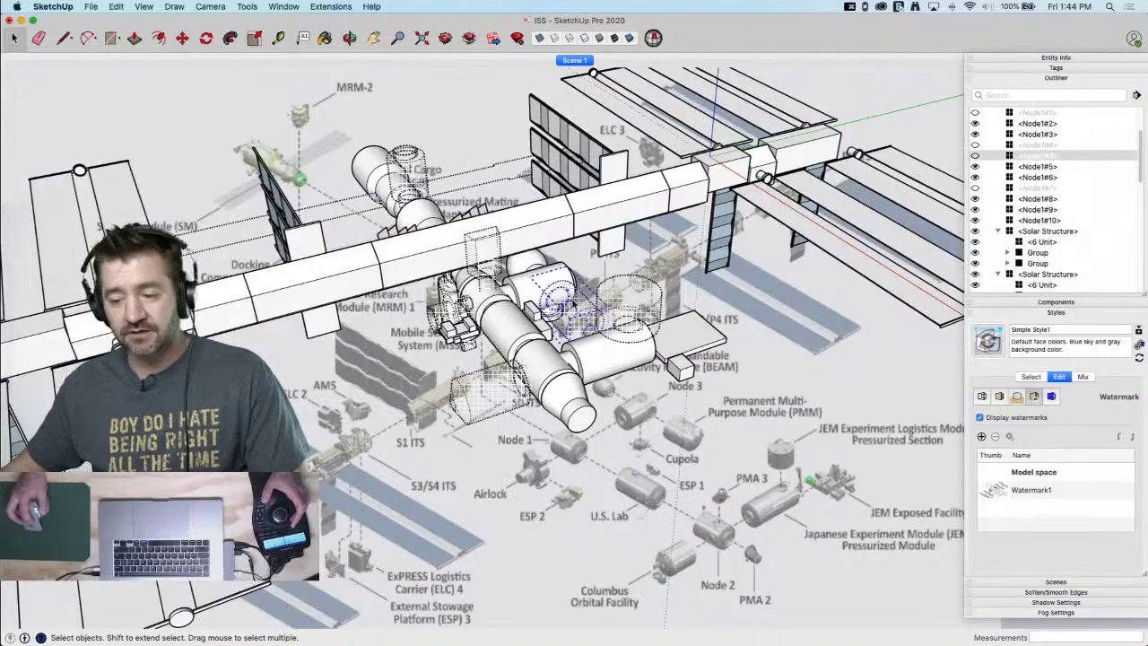
{"action": "middle_click_drag", "start_coordinate": [693, 288], "coordinate": [628, 314]}
{"action": "left_click", "coordinate": [628, 314]}
{"action": "left_click", "coordinate": [533, 402]}
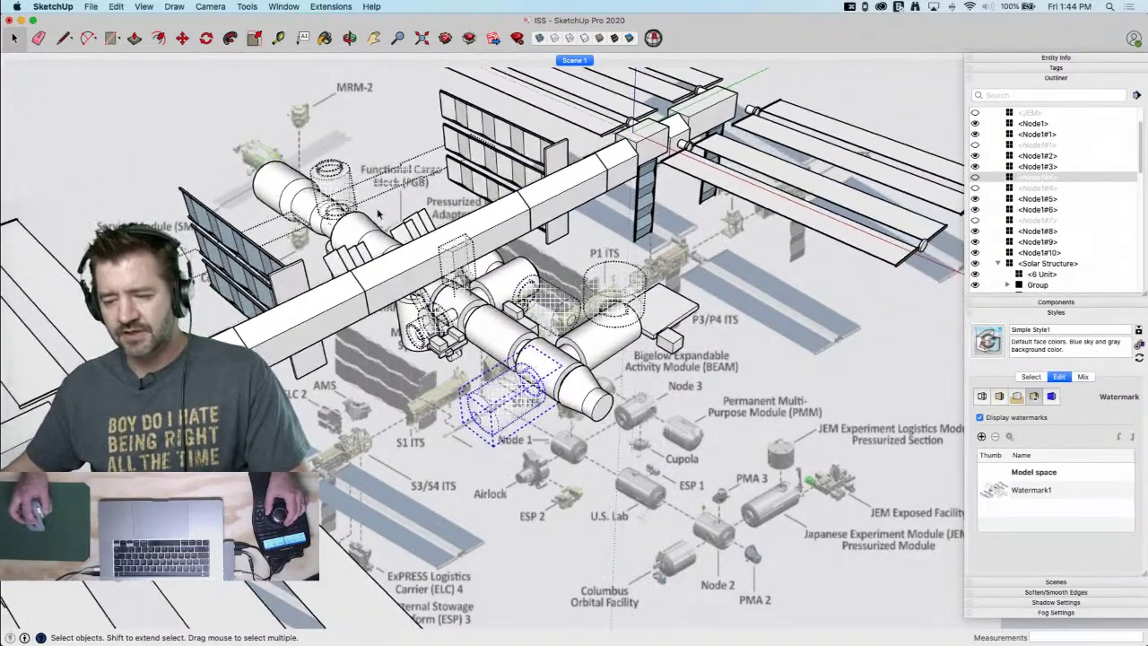
{"action": "left_click", "coordinate": [325, 192]}
{"action": "left_click", "coordinate": [378, 202]}
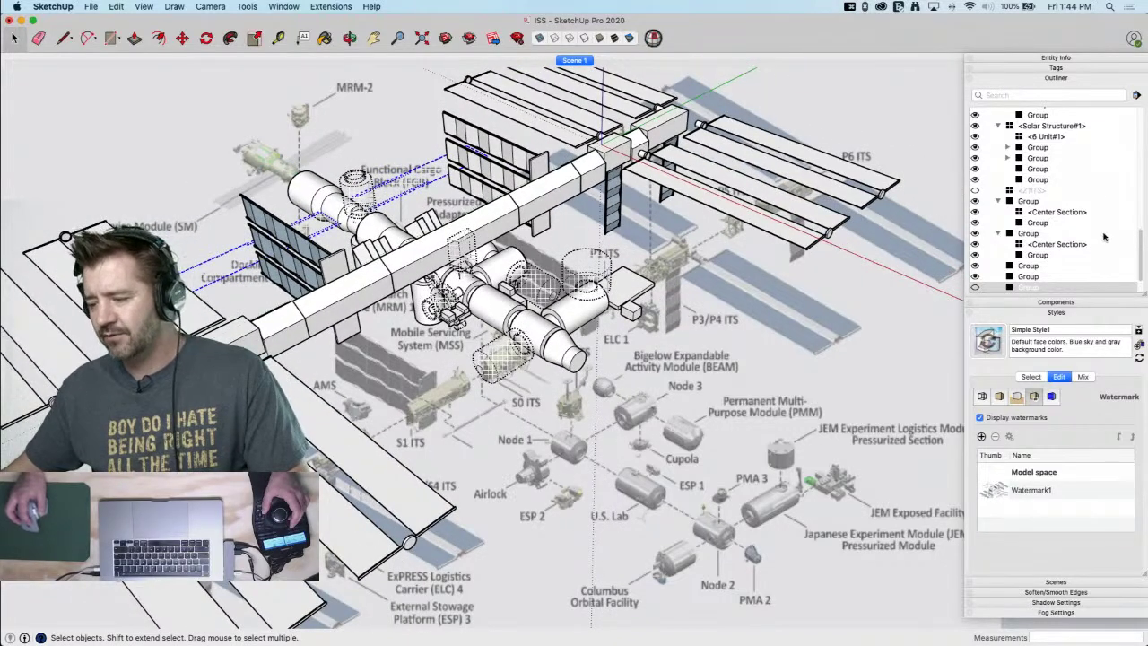
Extend the Outliner list downward and make the hidden Z1ITS component visible again
{"action": "left_click", "coordinate": [1059, 312]}
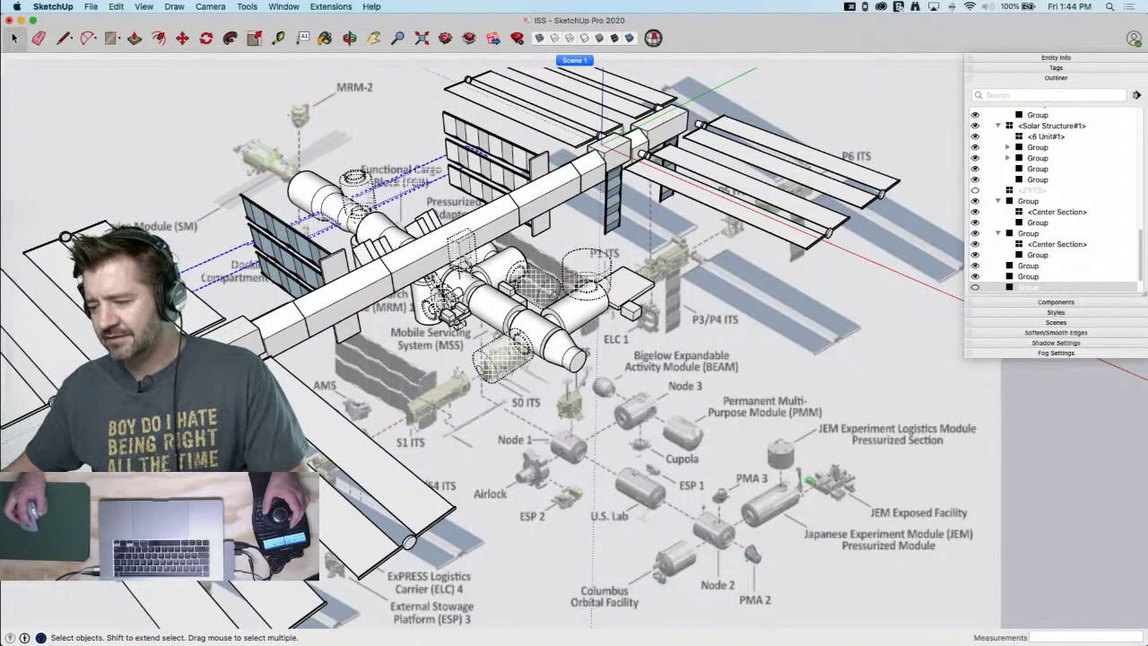
{"action": "left_click_drag", "start_coordinate": [1144, 295], "coordinate": [1147, 557]}
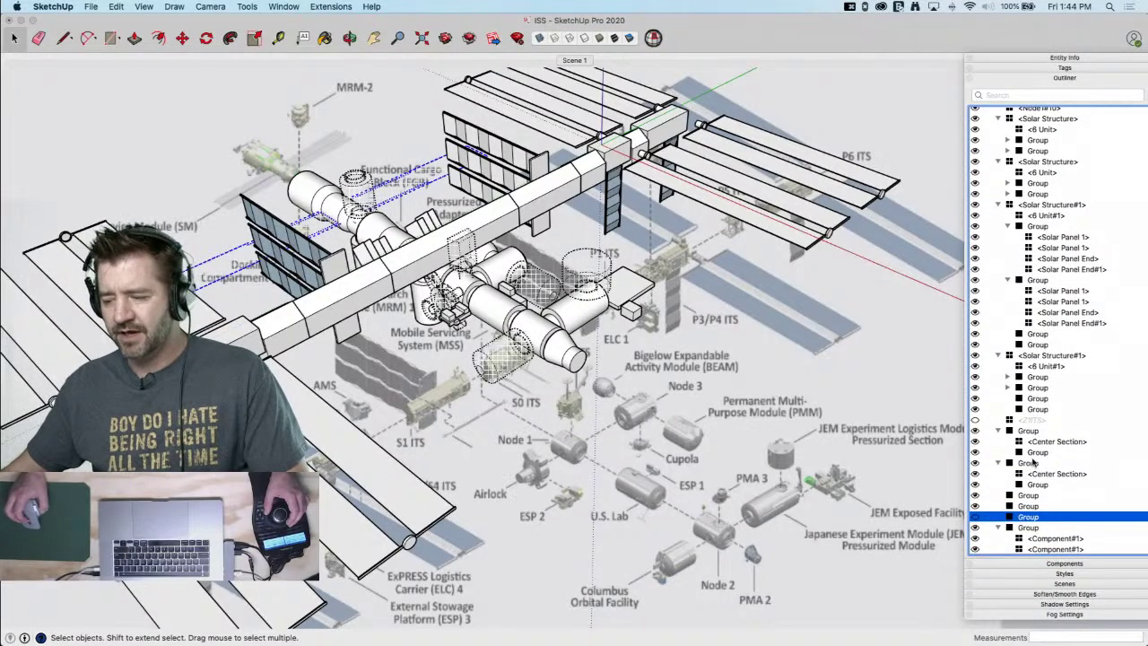
{"action": "left_click", "coordinate": [975, 419]}
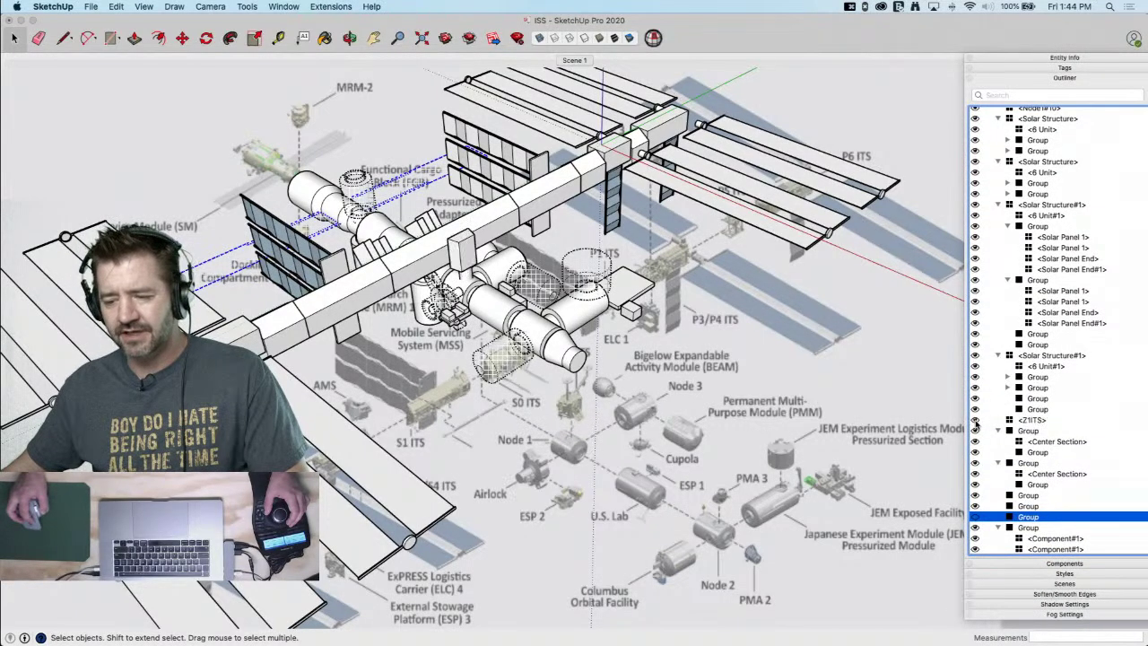
{"action": "left_click", "coordinate": [975, 420]}
{"action": "left_click", "coordinate": [975, 420]}
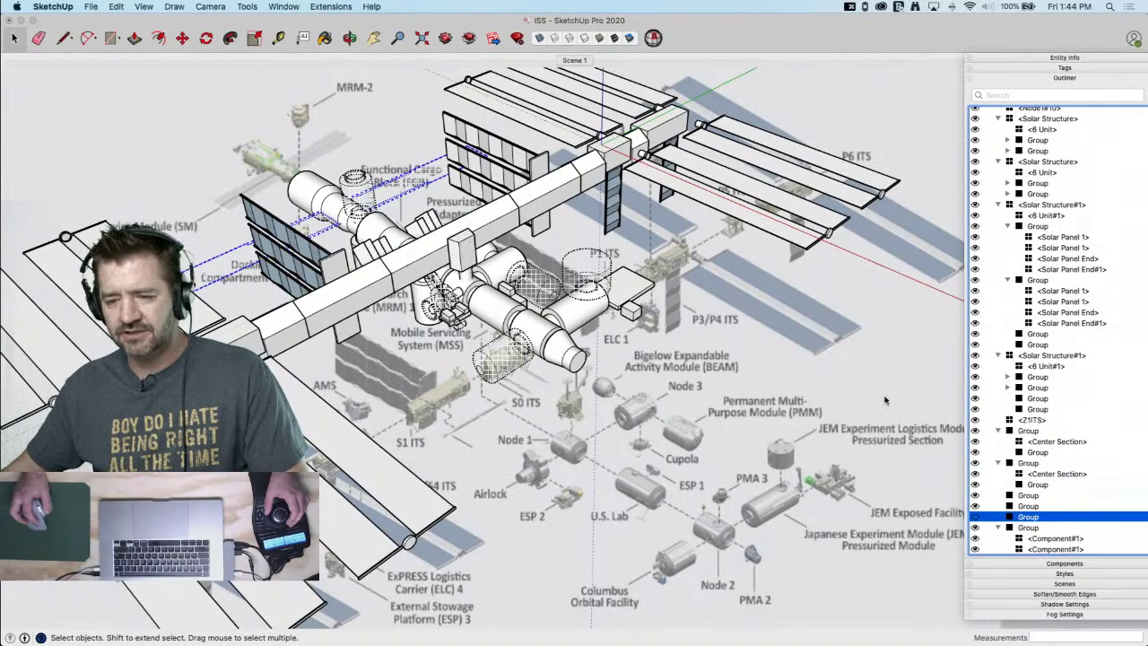
Turn off the display of hidden objects
{"action": "left_click", "coordinate": [210, 6]}
{"action": "mouse_move", "coordinate": [122, 8]}
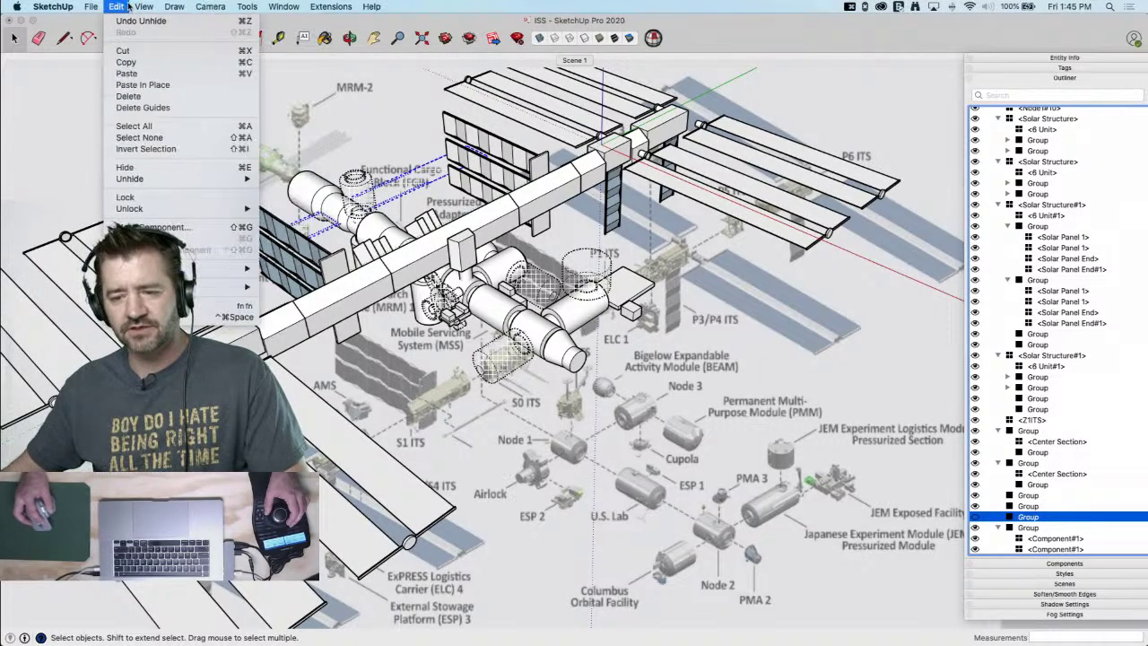
{"action": "left_click", "coordinate": [161, 93]}
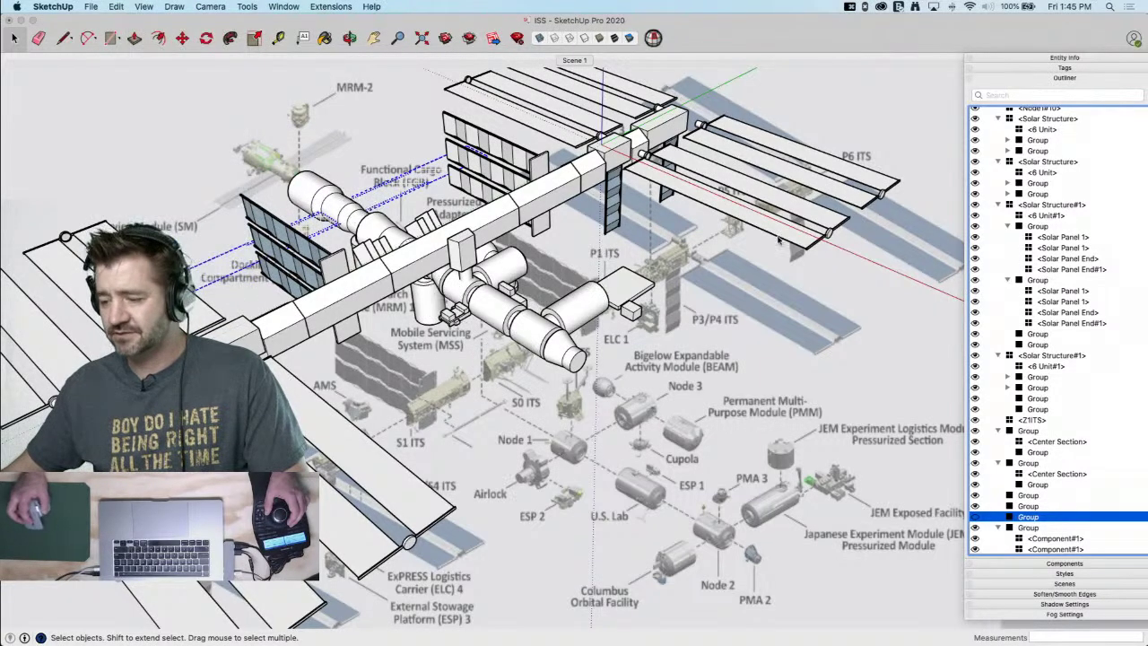
Unhide the JEM, Node1#1, both Node1#4 and Node1#7 components from the Outliner
{"action": "scroll", "coordinate": [1039, 409], "scroll_direction": "up", "scroll_amount": 5}
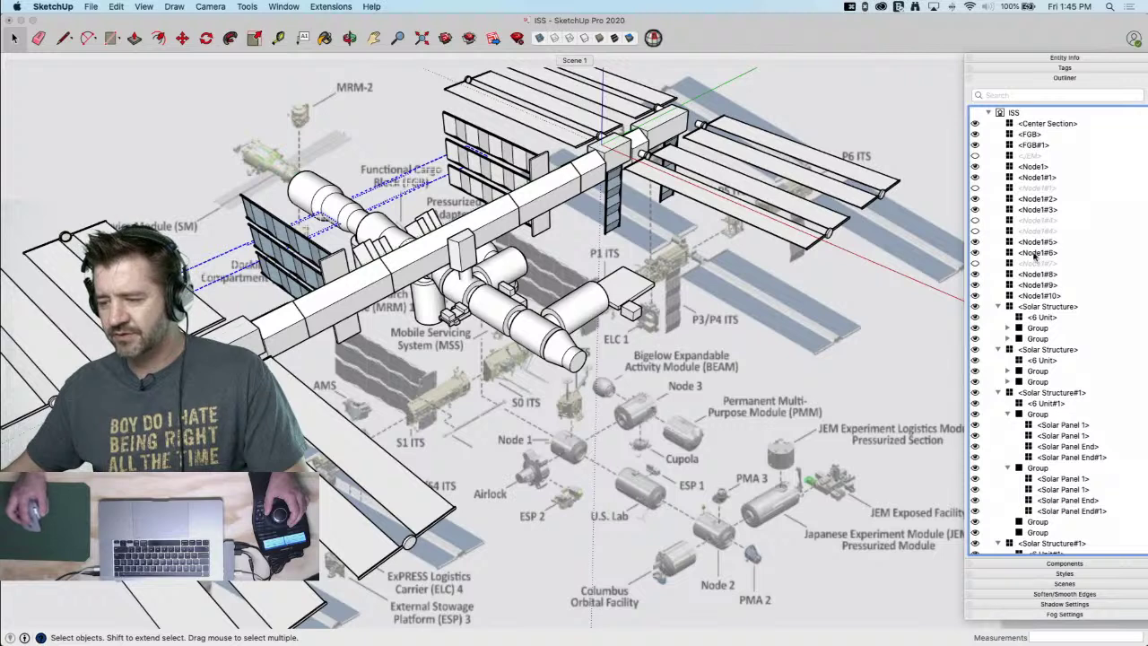
{"action": "left_click", "coordinate": [976, 156]}
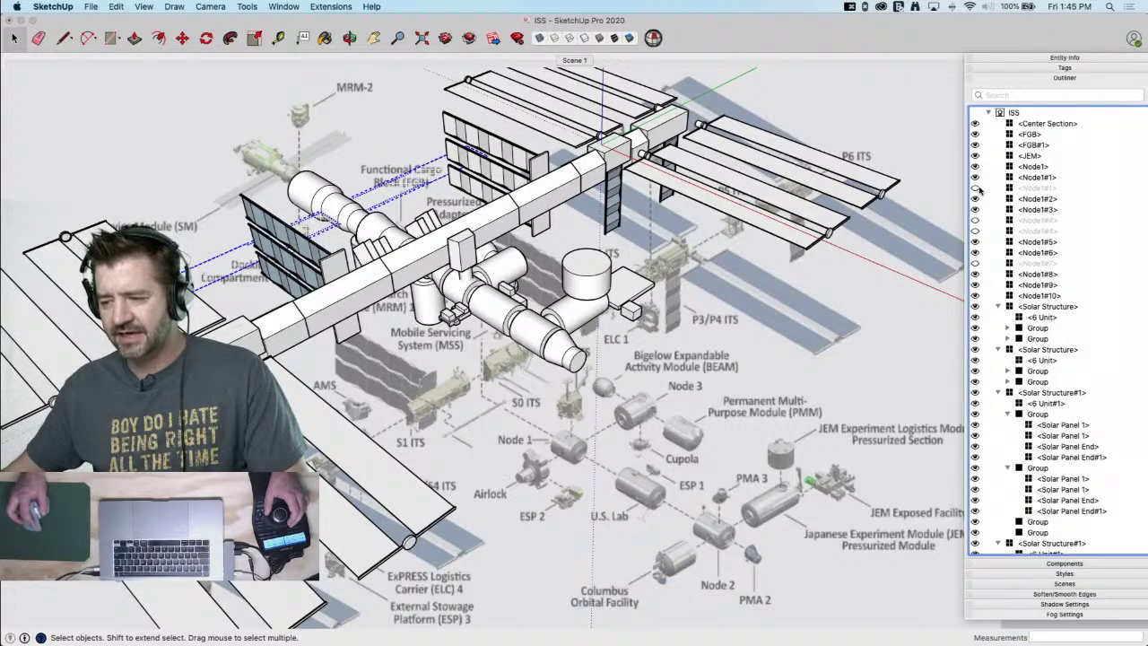
{"action": "left_click", "coordinate": [975, 188]}
{"action": "left_click", "coordinate": [976, 220]}
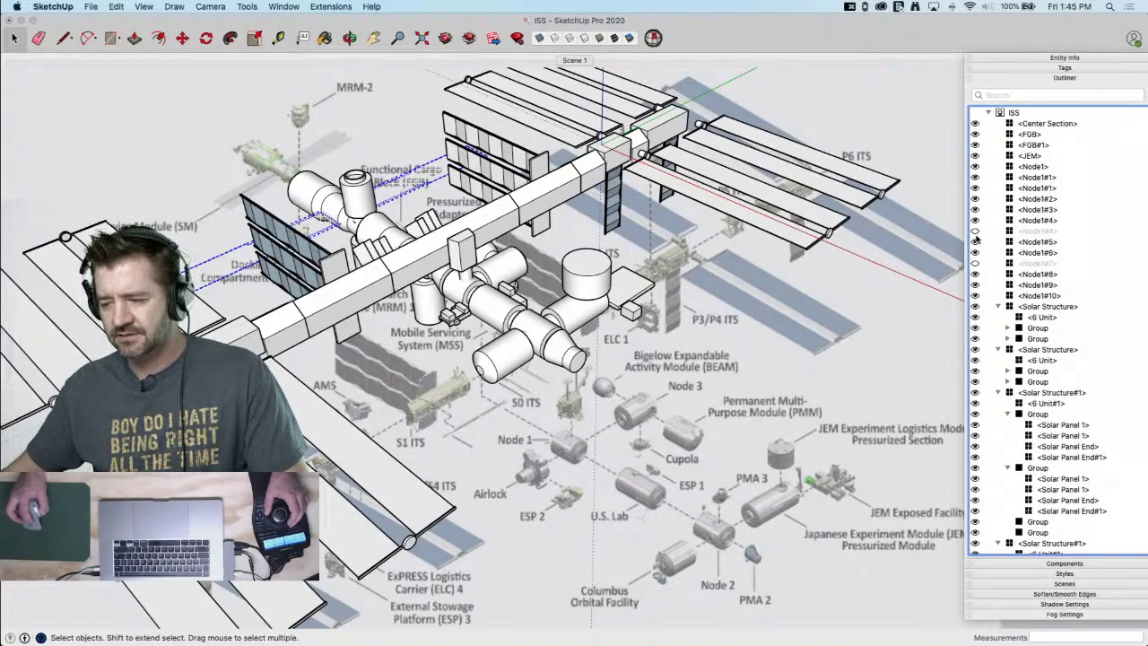
{"action": "left_click", "coordinate": [976, 231]}
{"action": "left_click", "coordinate": [976, 264]}
{"action": "scroll", "coordinate": [1058, 395], "scroll_direction": "down", "scroll_amount": 5}
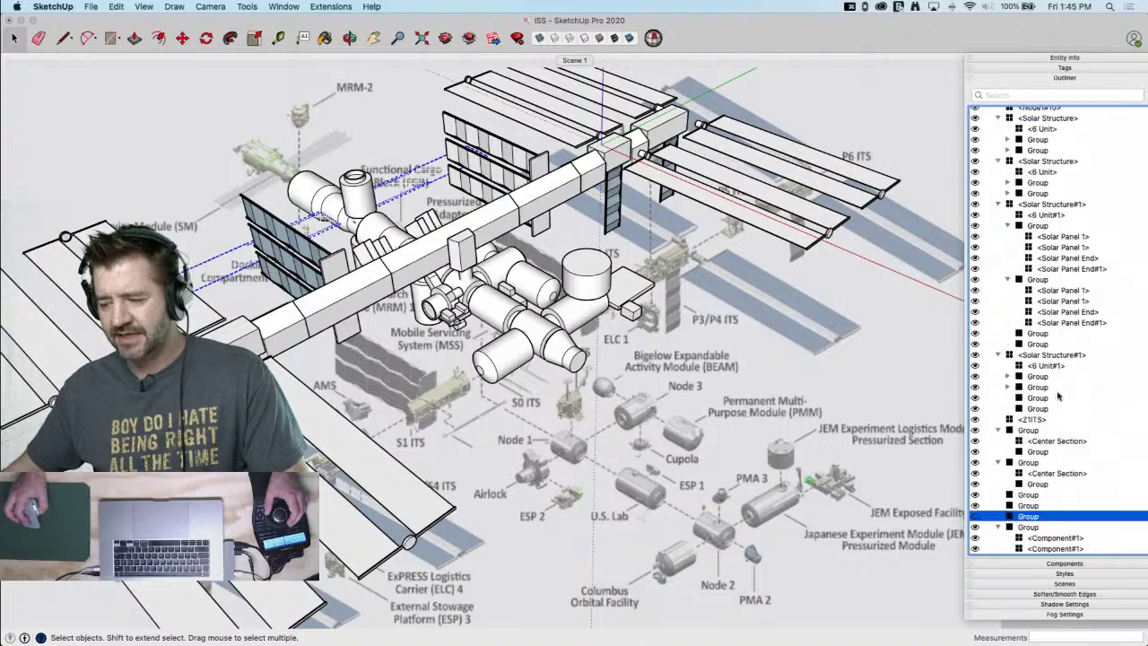
{"action": "scroll", "coordinate": [991, 354], "scroll_direction": "up", "scroll_amount": 5}
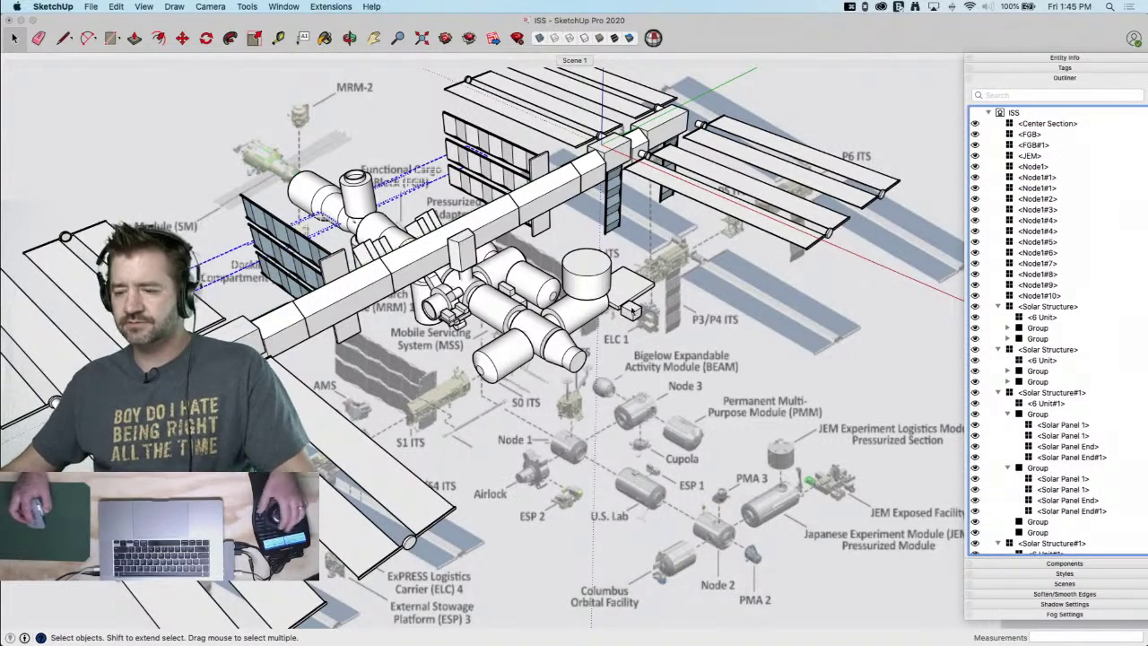
Select the JEM logistics cylinder, the exposed platform and the Solar Structure components to examine their entries in the Outliner
{"action": "scroll", "coordinate": [1017, 366], "scroll_direction": "down", "scroll_amount": 3}
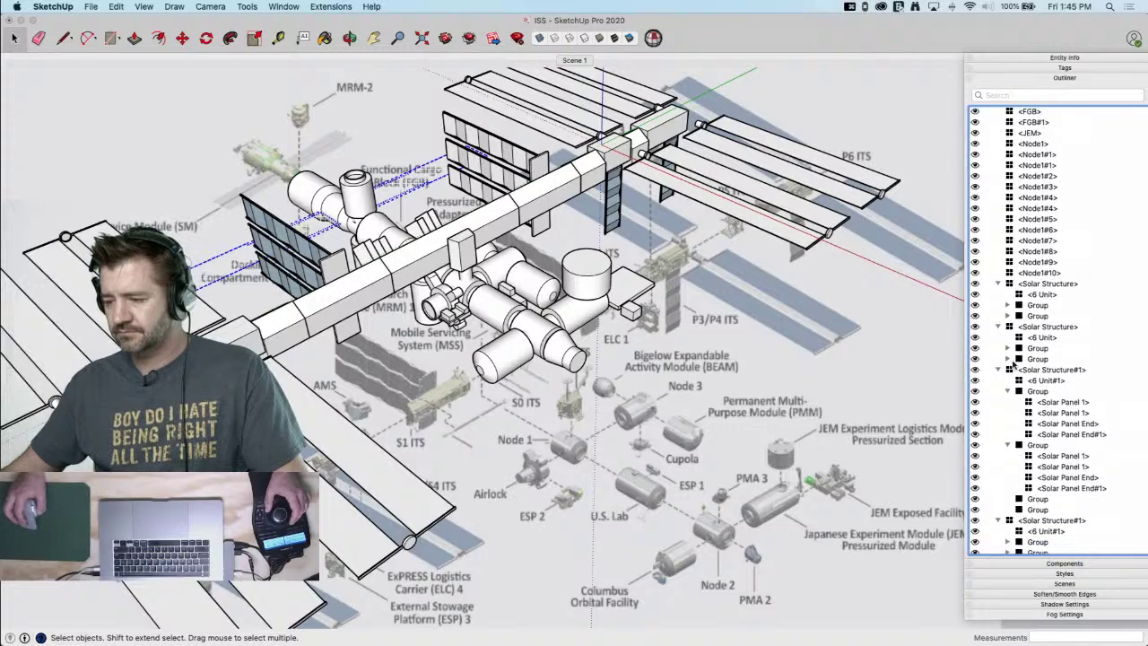
{"action": "scroll", "coordinate": [1016, 366], "scroll_direction": "down", "scroll_amount": 3}
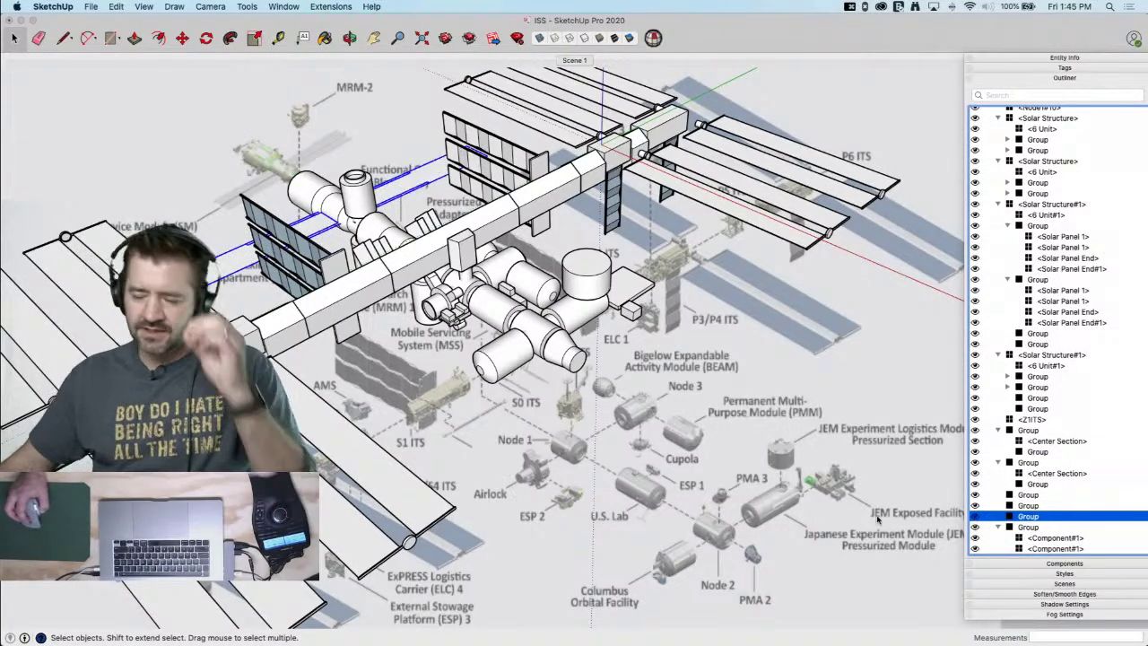
{"action": "left_click", "coordinate": [786, 361]}
{"action": "middle_click_drag", "start_coordinate": [785, 357], "coordinate": [599, 336]}
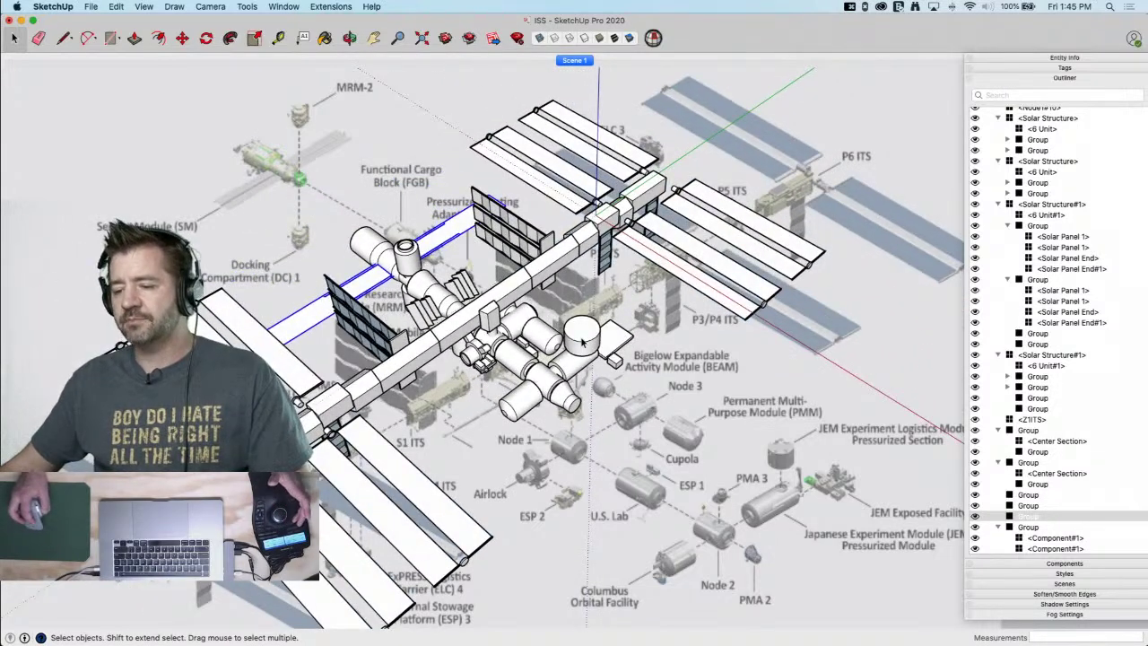
{"action": "left_click", "coordinate": [584, 342]}
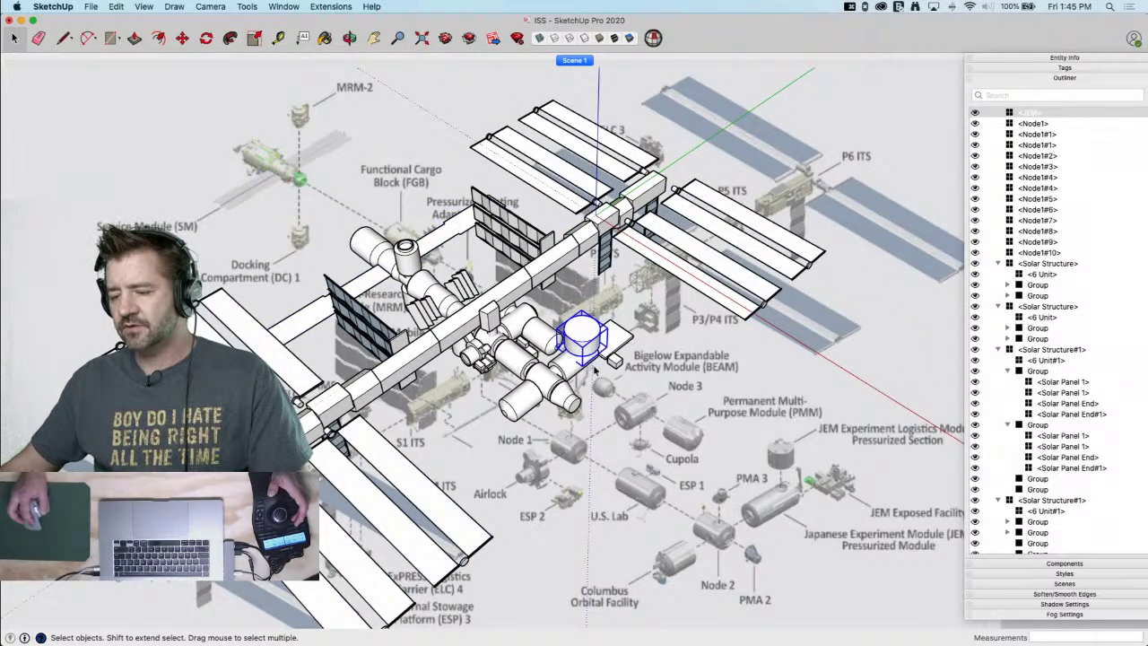
{"action": "left_click", "coordinate": [615, 359]}
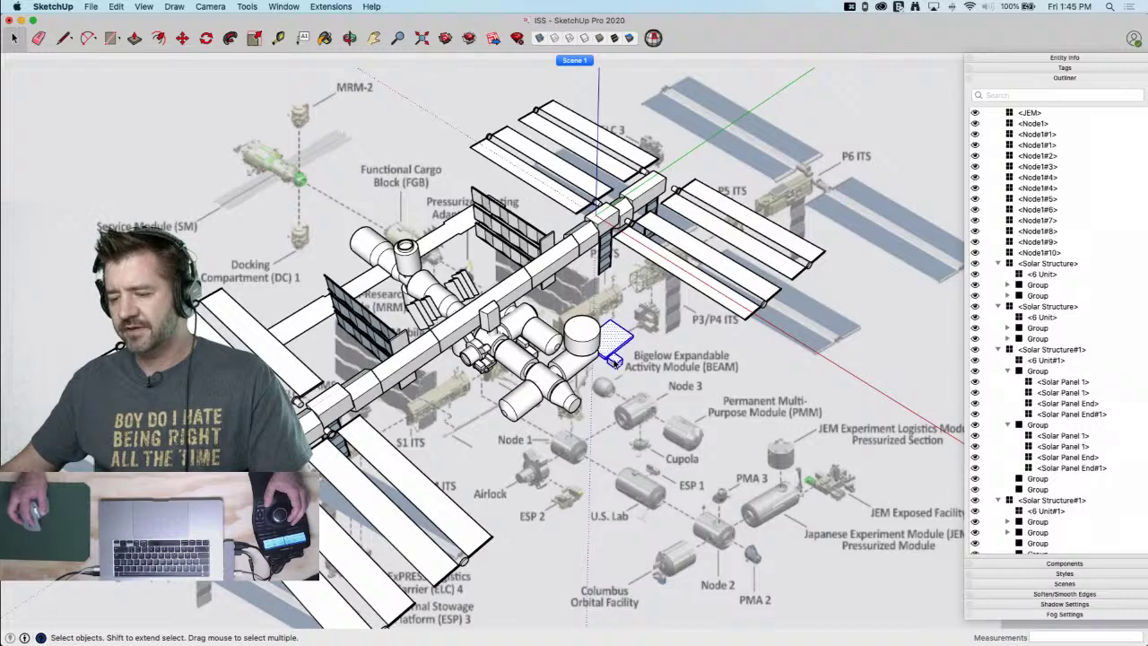
{"action": "left_click", "coordinate": [1022, 349]}
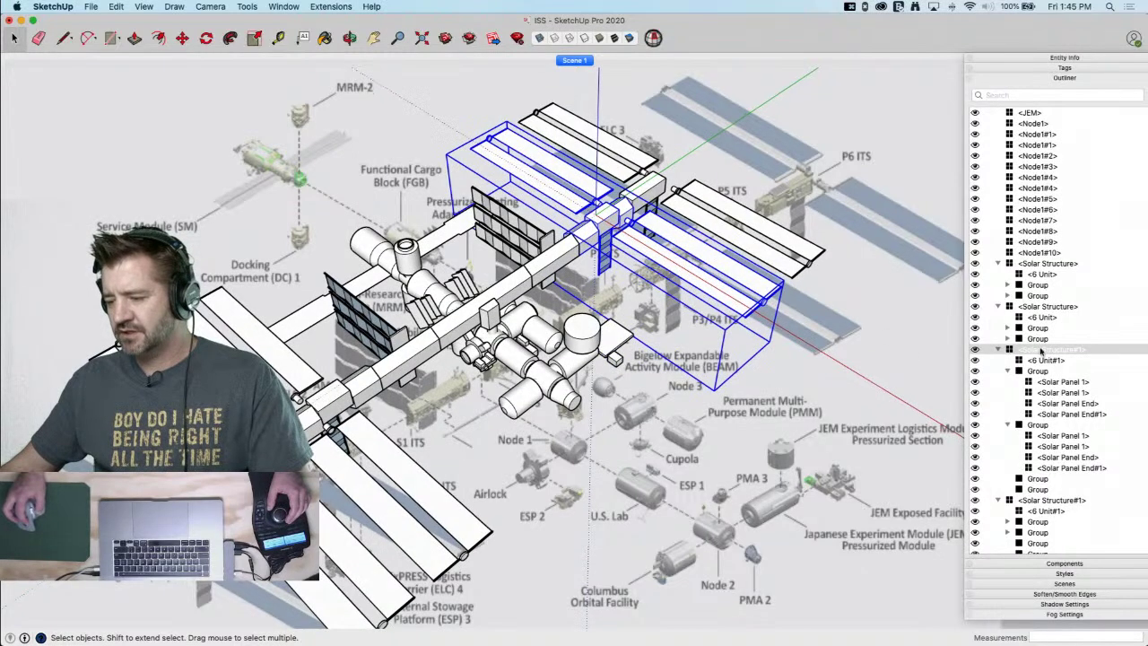
{"action": "left_click", "coordinate": [805, 276]}
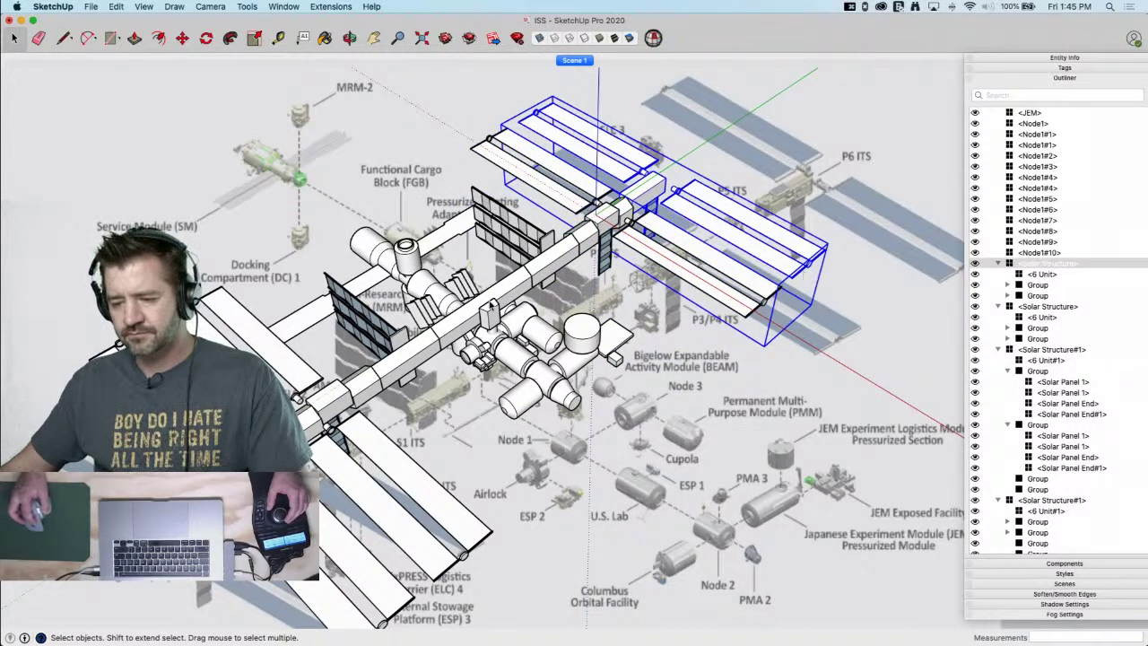
Name the truss group with the radiator panels on the starboard side "S Section" in its entity information and locate it in the Outliner
{"action": "left_click", "coordinate": [462, 327]}
{"action": "left_click", "coordinate": [397, 374]}
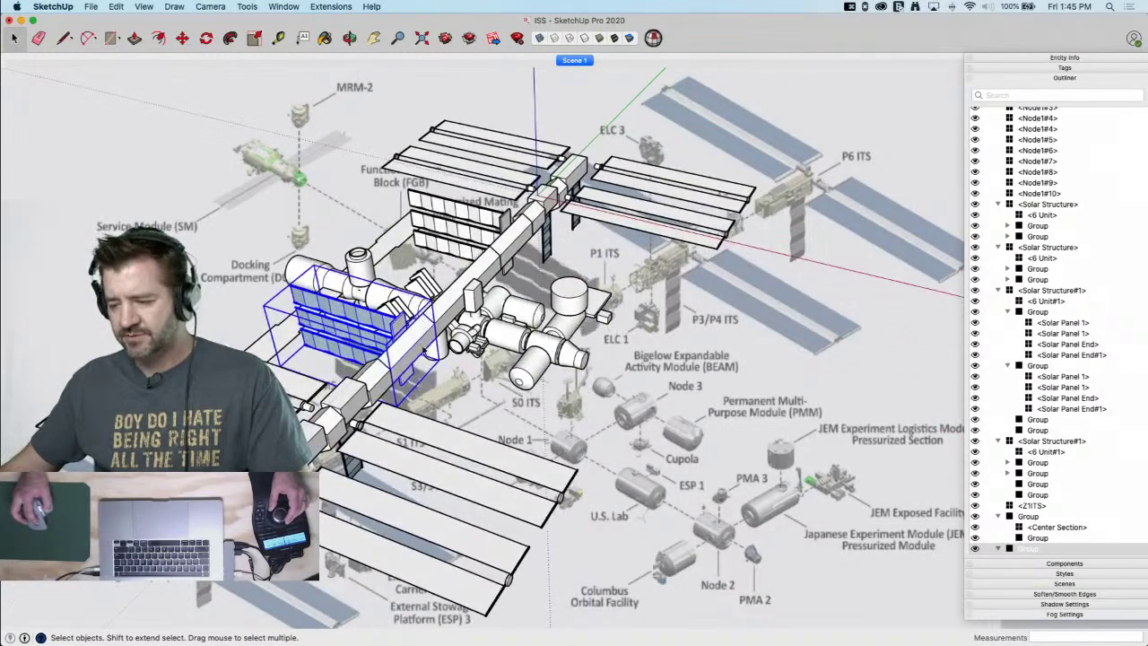
{"action": "left_click", "coordinate": [1041, 69]}
{"action": "left_click", "coordinate": [1044, 59]}
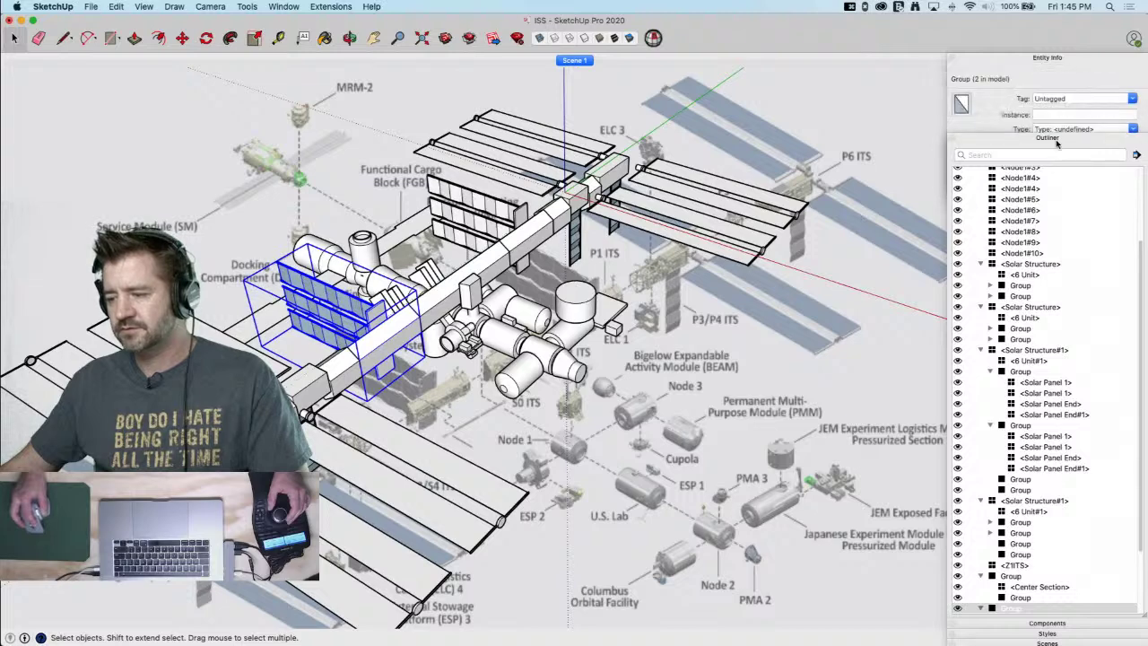
{"action": "left_click", "coordinate": [1054, 141]}
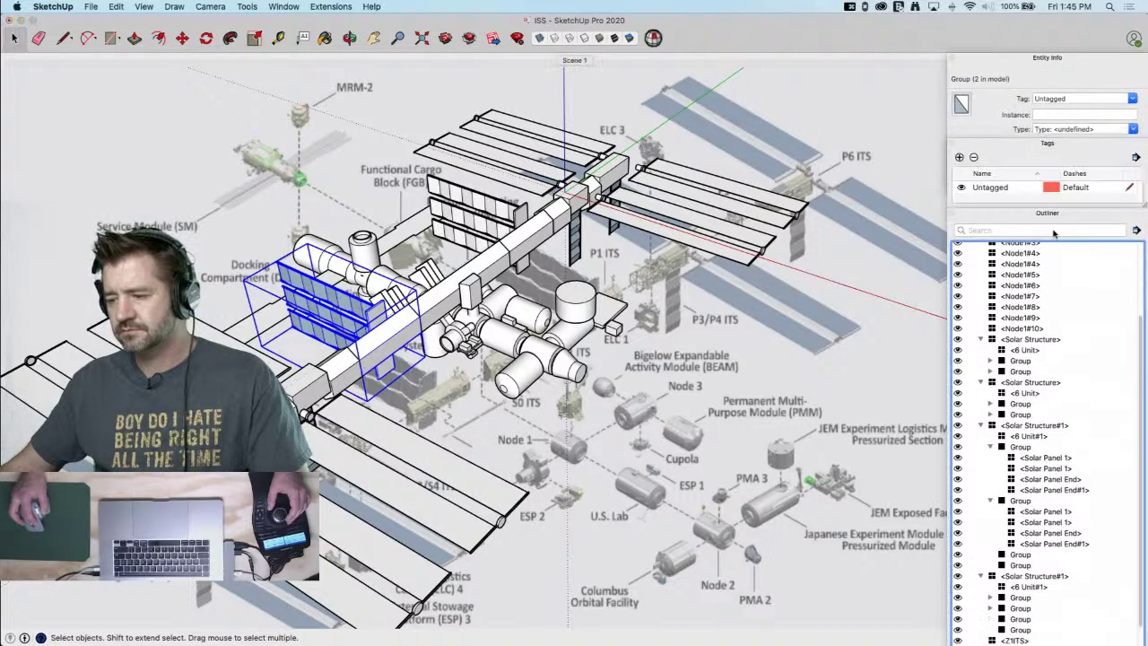
{"action": "left_click", "coordinate": [1055, 143]}
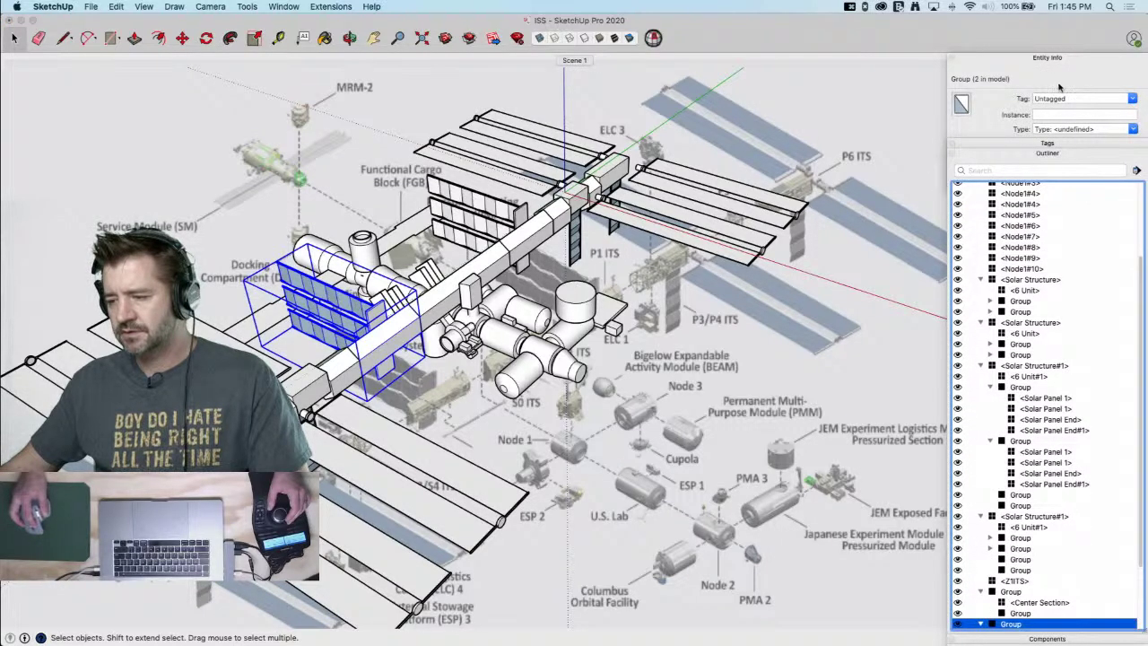
{"action": "left_click", "coordinate": [1041, 115]}
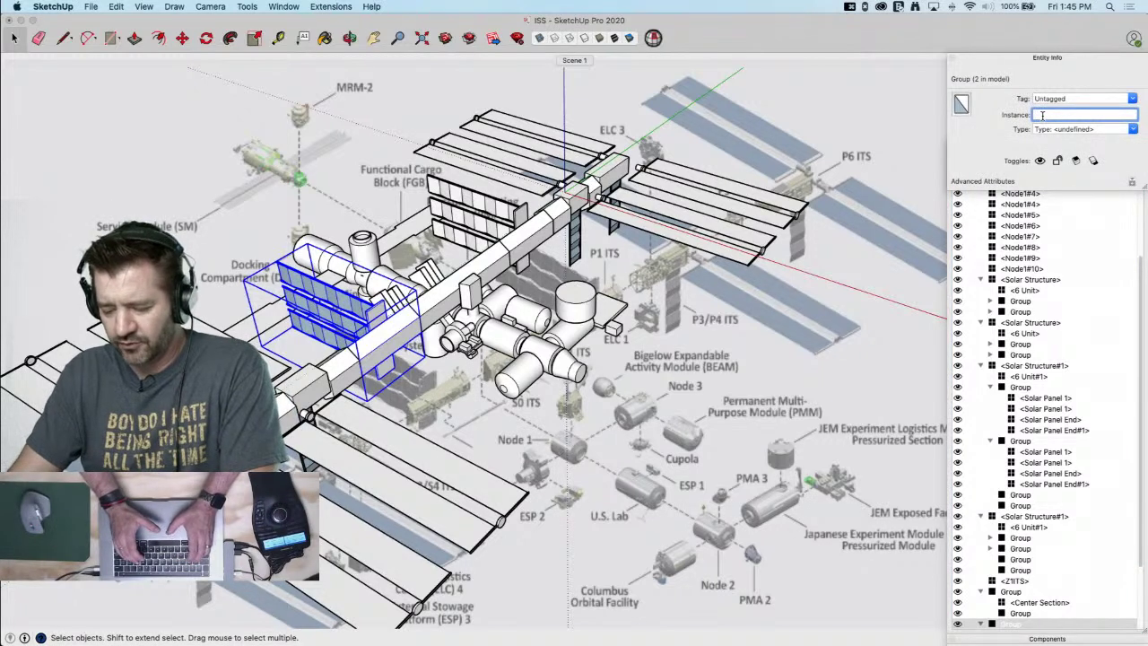
{"action": "type", "text": "S "}
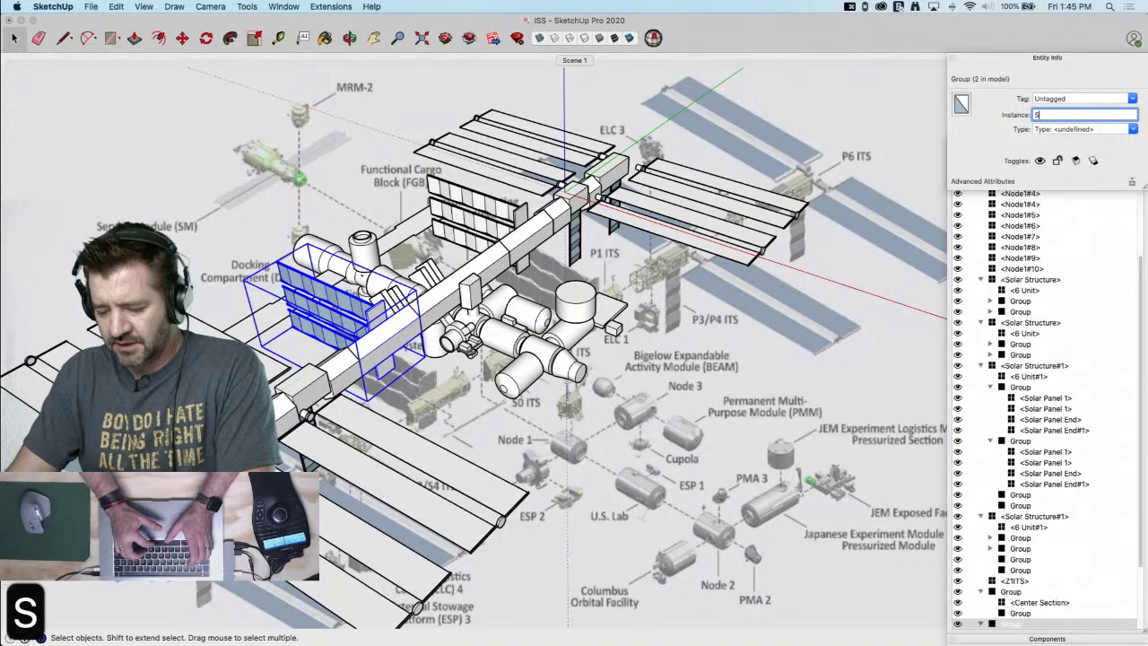
{"action": "type", "text": "Section"}
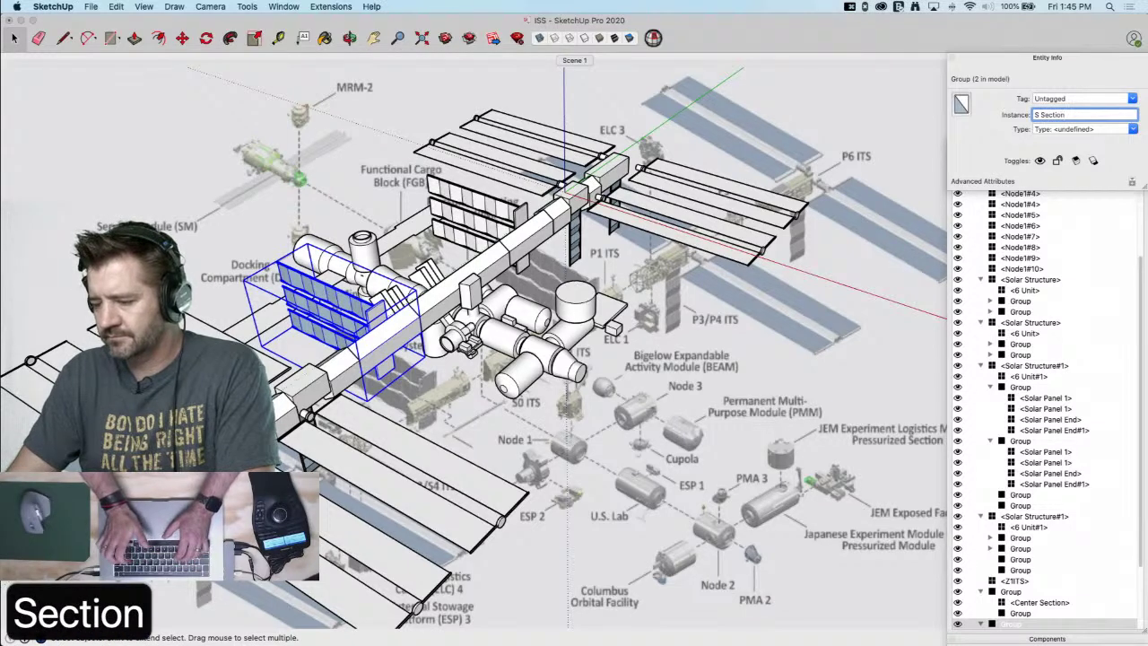
{"action": "key", "text": "Return"}
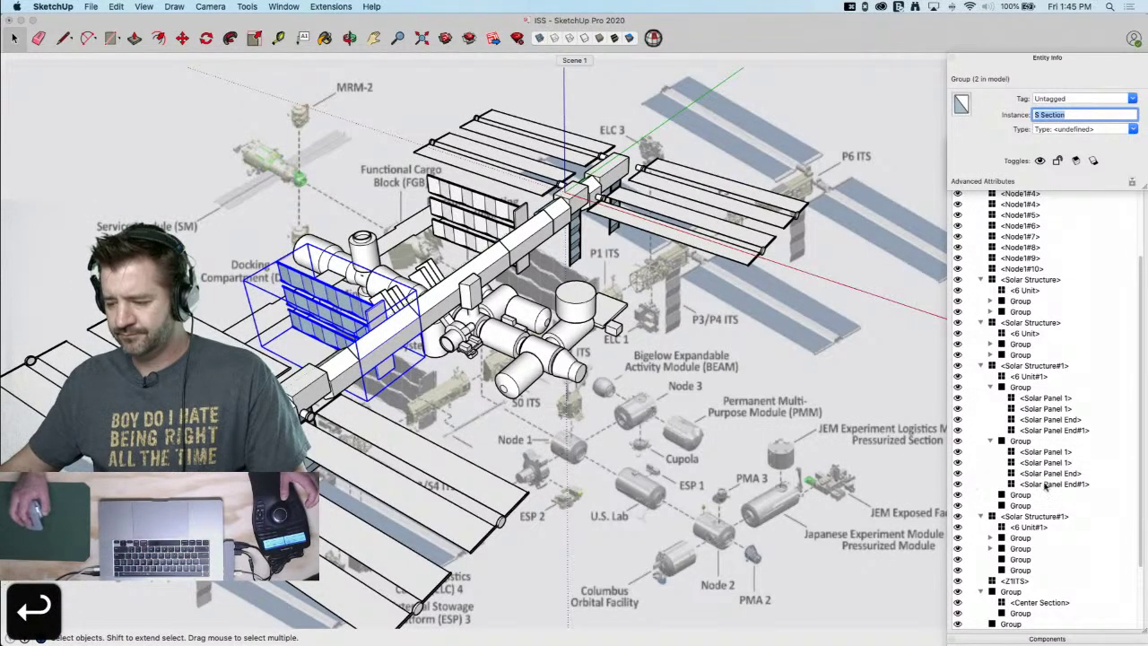
{"action": "scroll", "coordinate": [1037, 606], "scroll_direction": "down", "scroll_amount": 4}
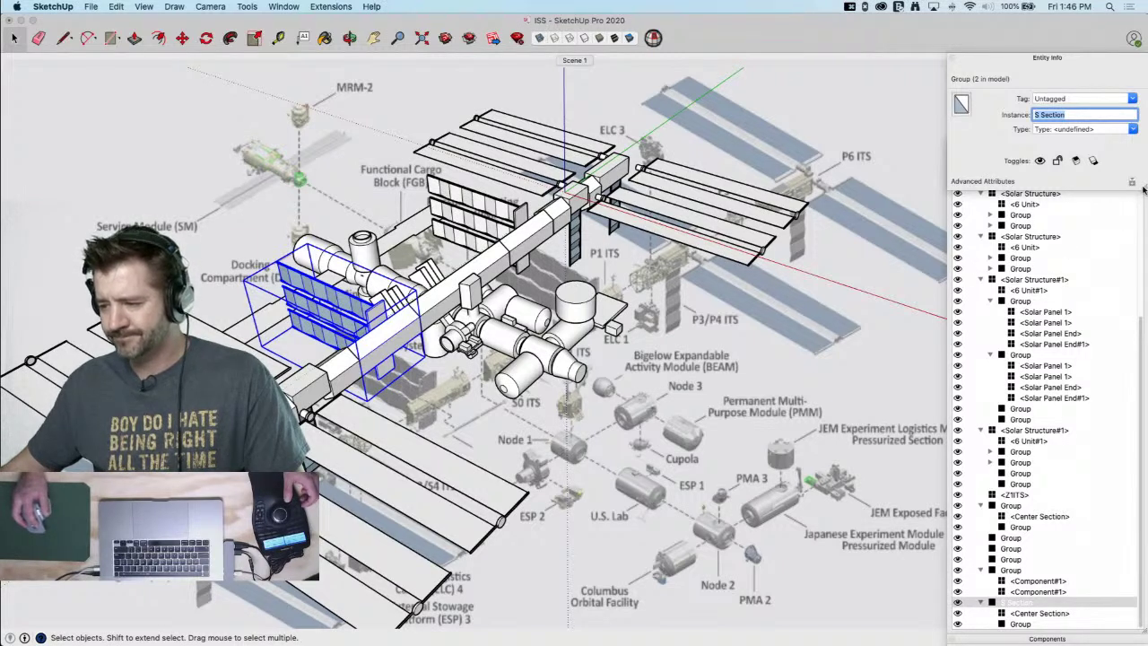
Collapse Entity Info and restack it with Tags and the Outliner at the edge of the workspace
{"action": "left_click", "coordinate": [1060, 62]}
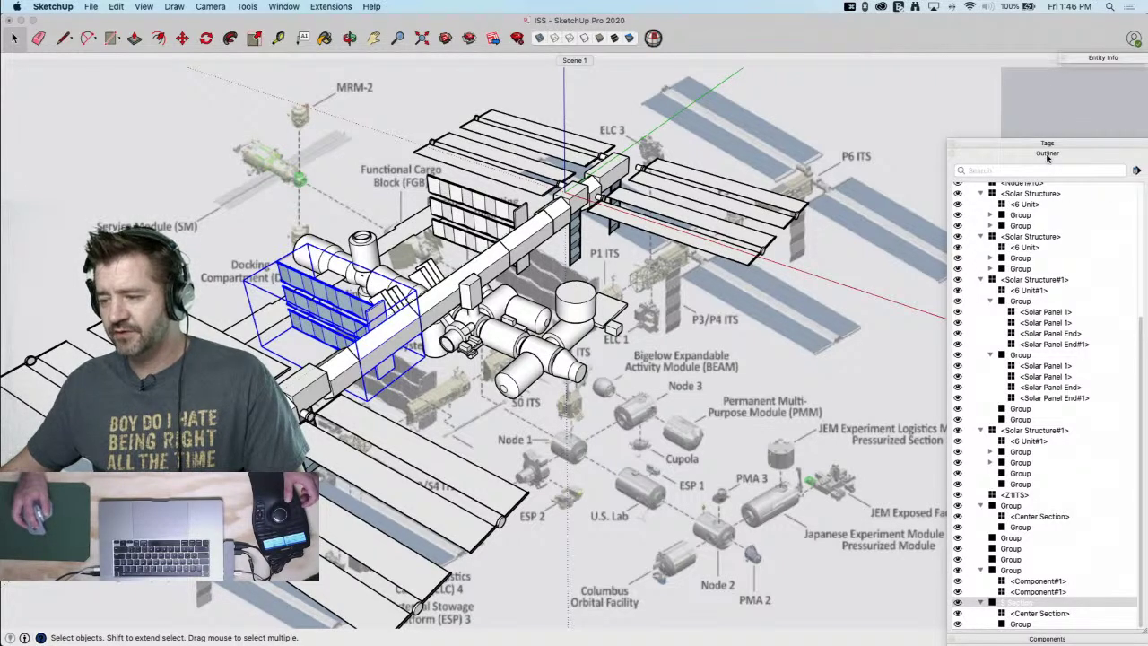
{"action": "left_click", "coordinate": [1010, 79]}
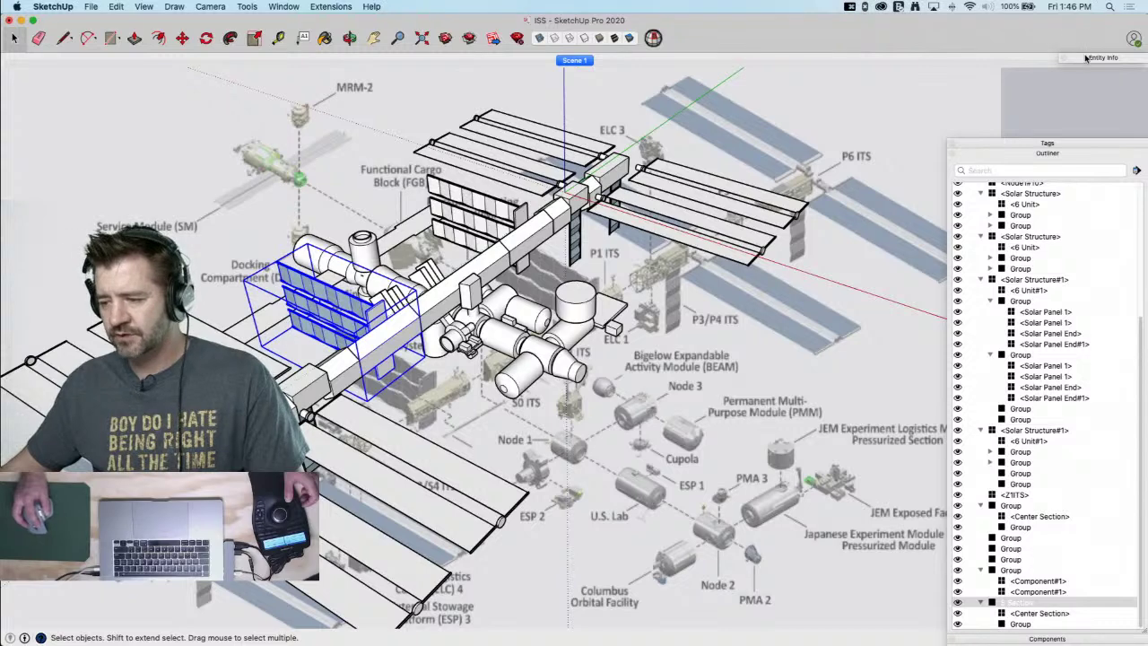
{"action": "left_click_drag", "start_coordinate": [1085, 58], "coordinate": [982, 84]}
{"action": "left_click_drag", "start_coordinate": [975, 149], "coordinate": [989, 102]}
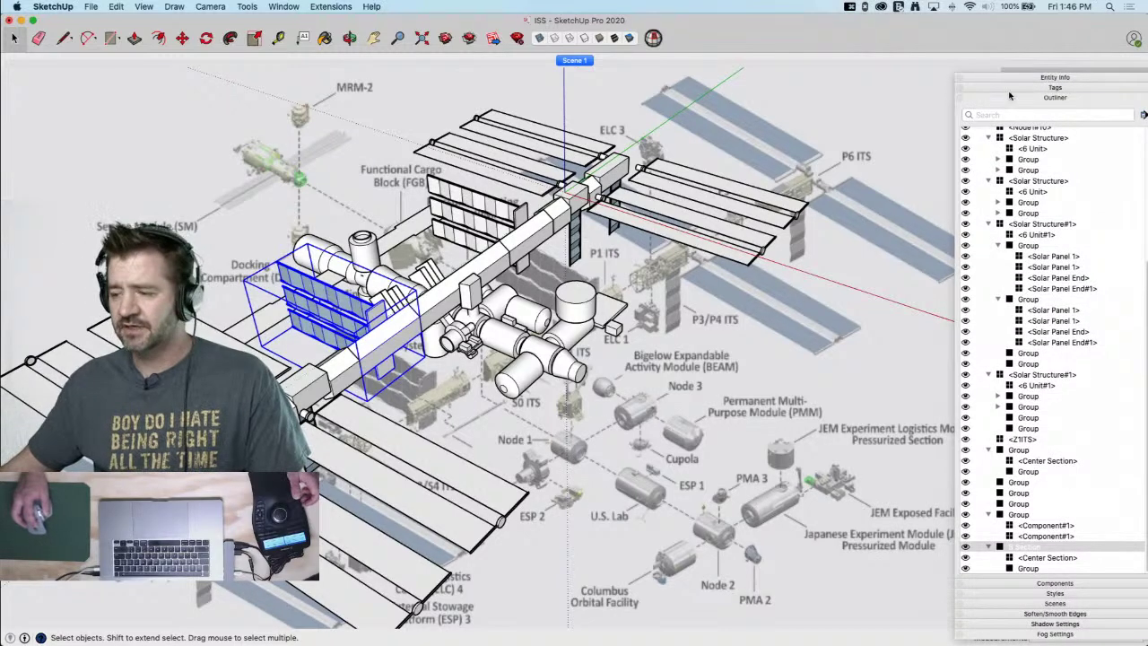
{"action": "left_click_drag", "start_coordinate": [1046, 77], "coordinate": [1036, 58]}
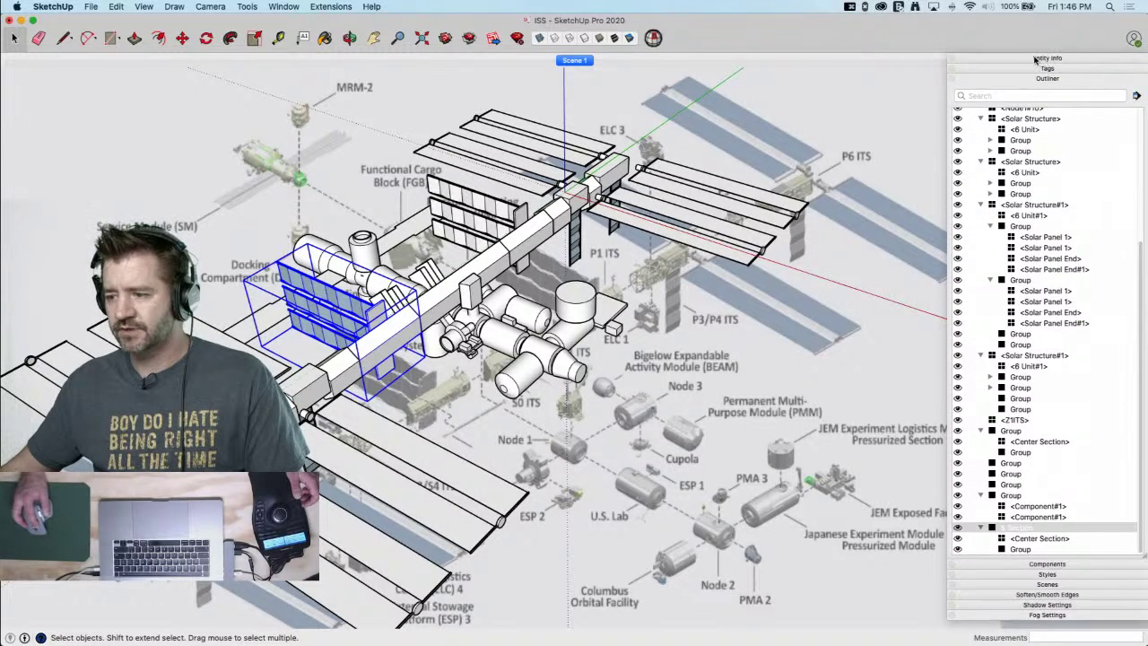
{"action": "scroll", "coordinate": [1039, 327], "scroll_direction": "up", "scroll_amount": 5}
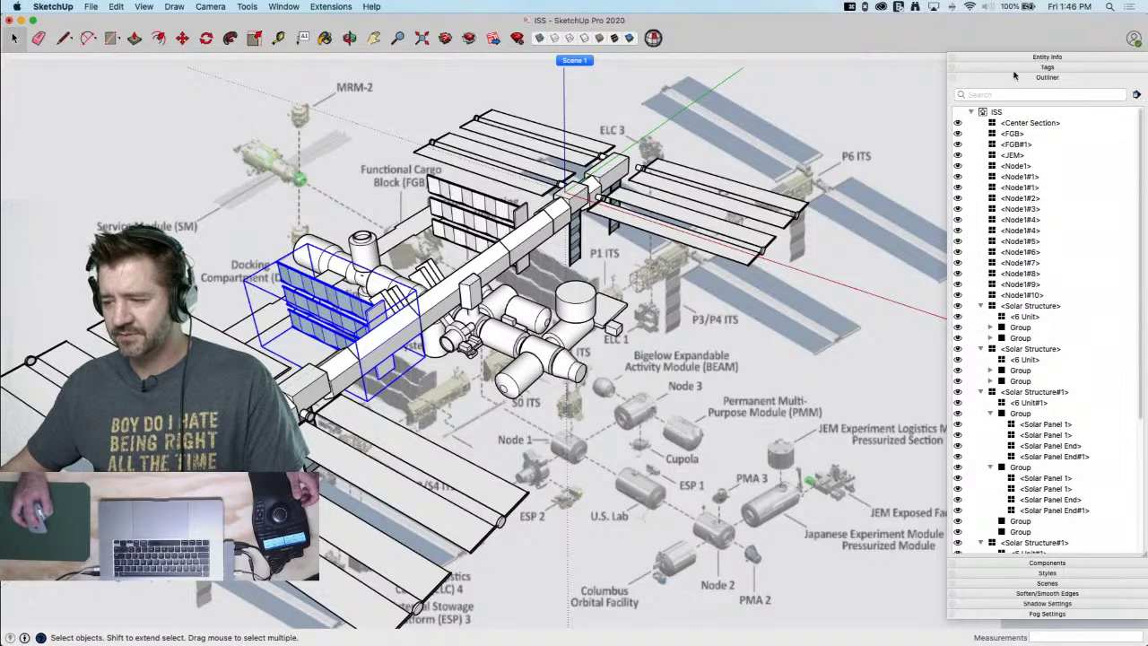
Search the Outliner for "s section", open and close the found group, select it again, and clear the search
{"action": "left_click", "coordinate": [994, 95]}
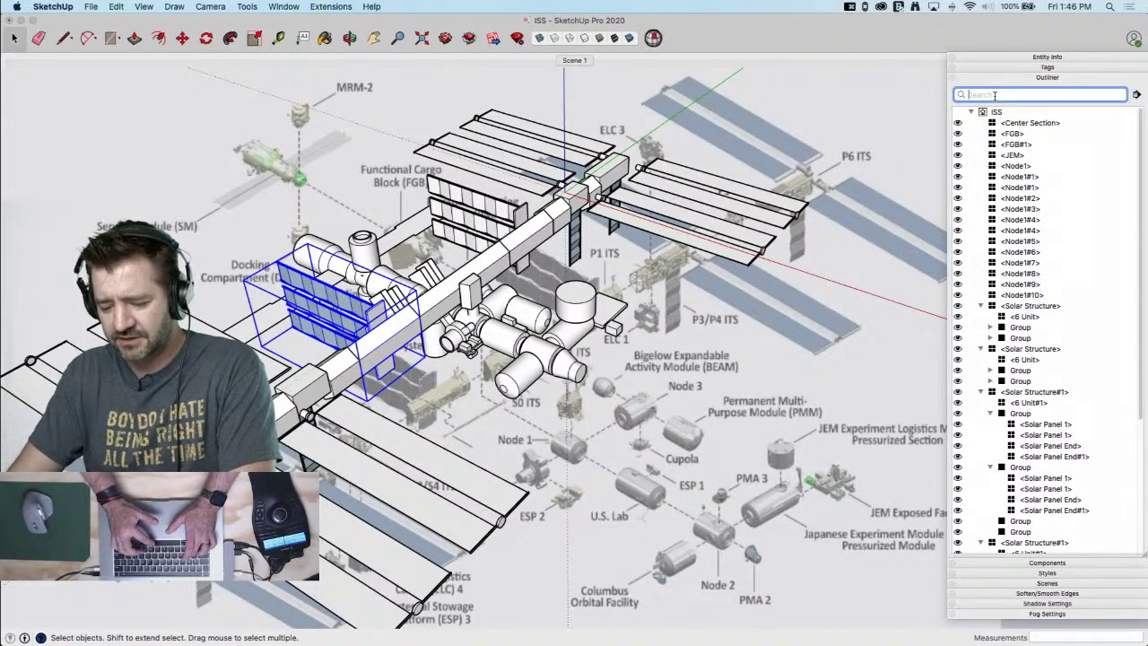
{"action": "type", "text": "s section"}
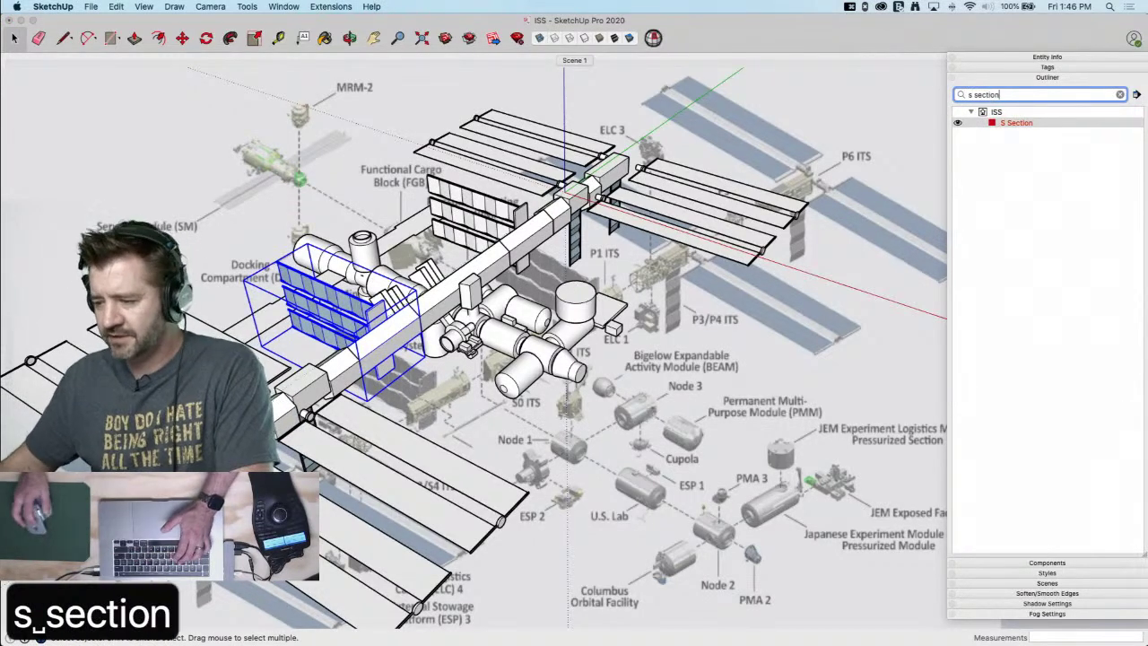
{"action": "double_click", "coordinate": [1011, 124]}
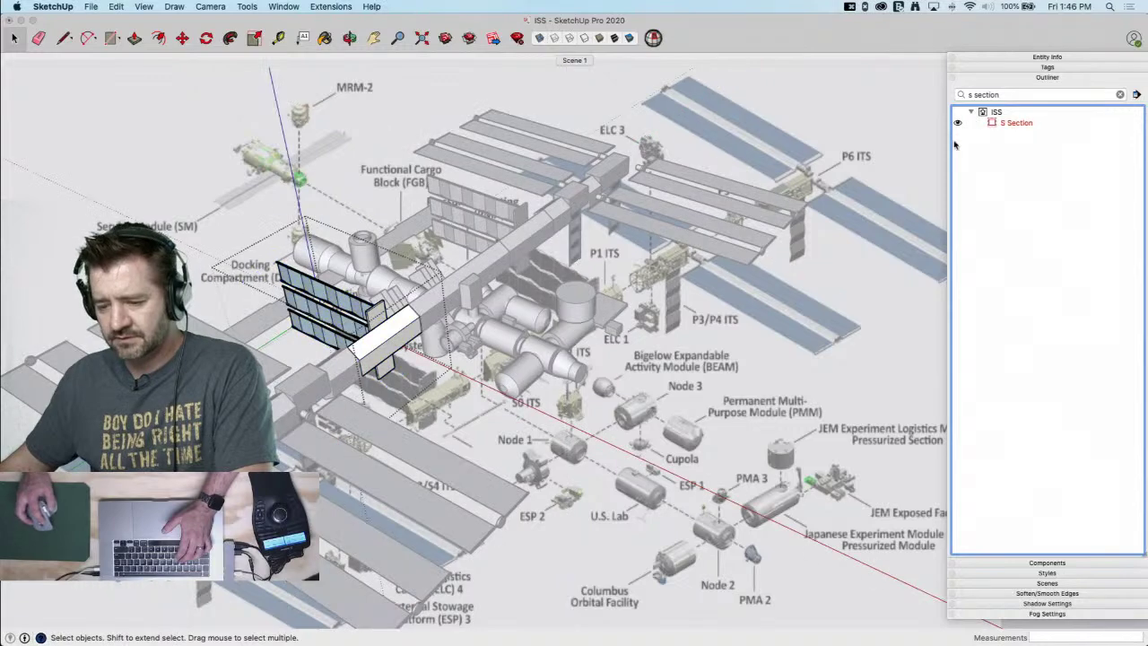
{"action": "left_click", "coordinate": [1018, 131]}
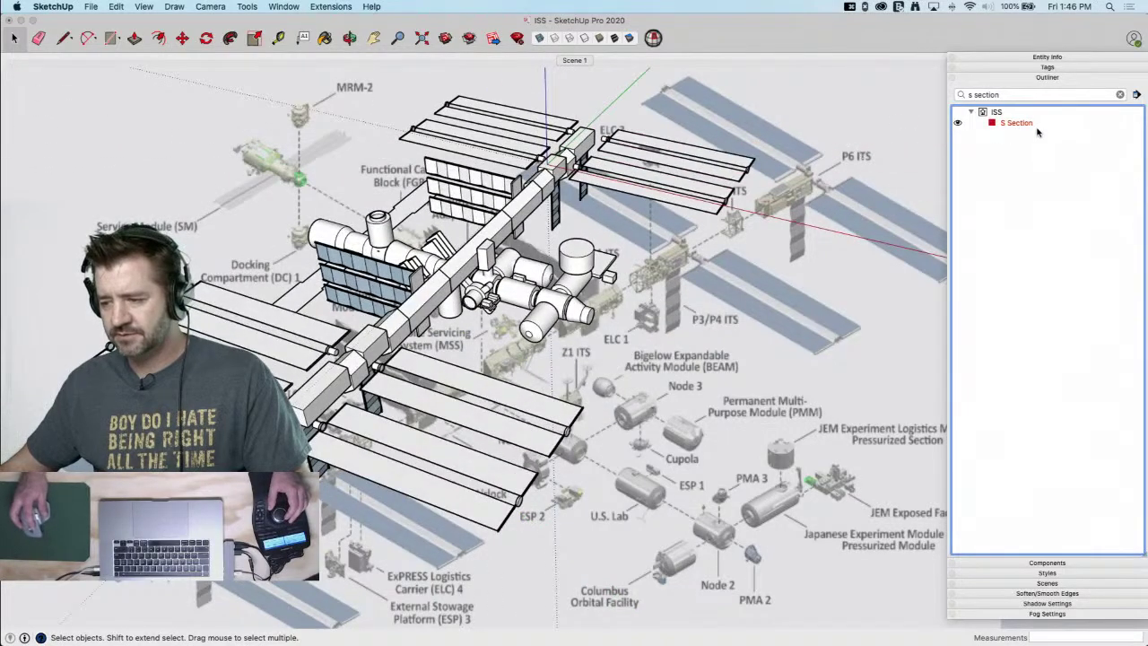
{"action": "left_click", "coordinate": [1031, 124]}
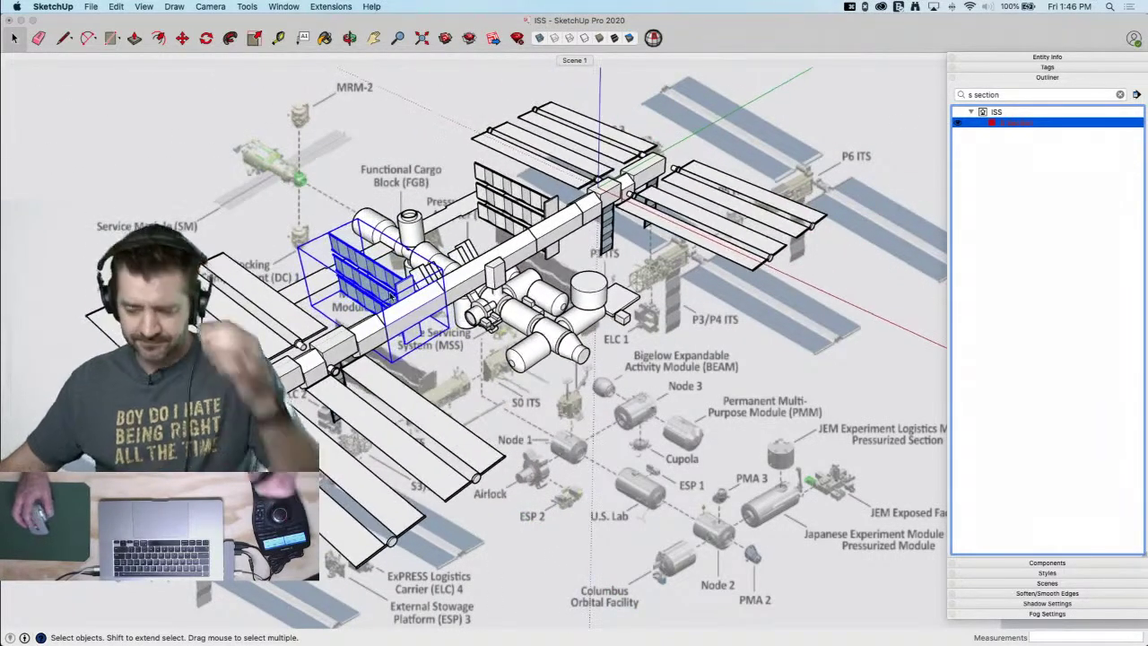
{"action": "left_click", "coordinate": [1120, 95]}
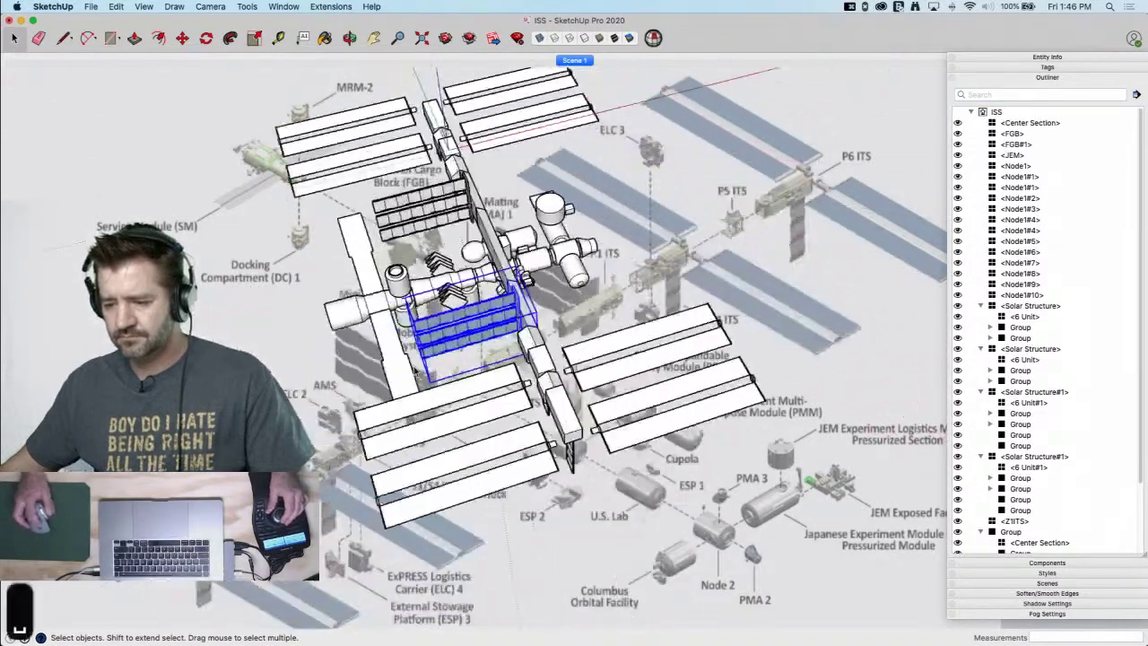
Open the group of long flat solar wings crossing the modules and scale one wing to 0.85 along the green axis
{"action": "double_click", "coordinate": [531, 400]}
{"action": "left_click", "coordinate": [531, 401]}
{"action": "key", "text": "s"}
{"action": "left_click", "coordinate": [579, 385]}
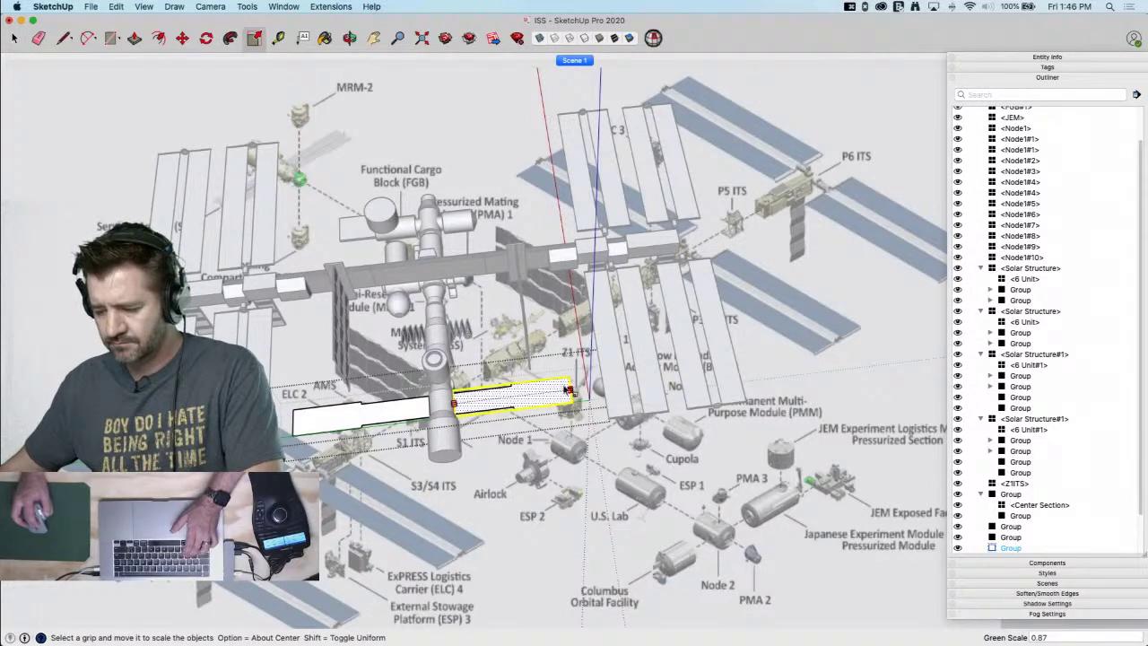
{"action": "left_click", "coordinate": [571, 390]}
{"action": "type", "text": ".85"}
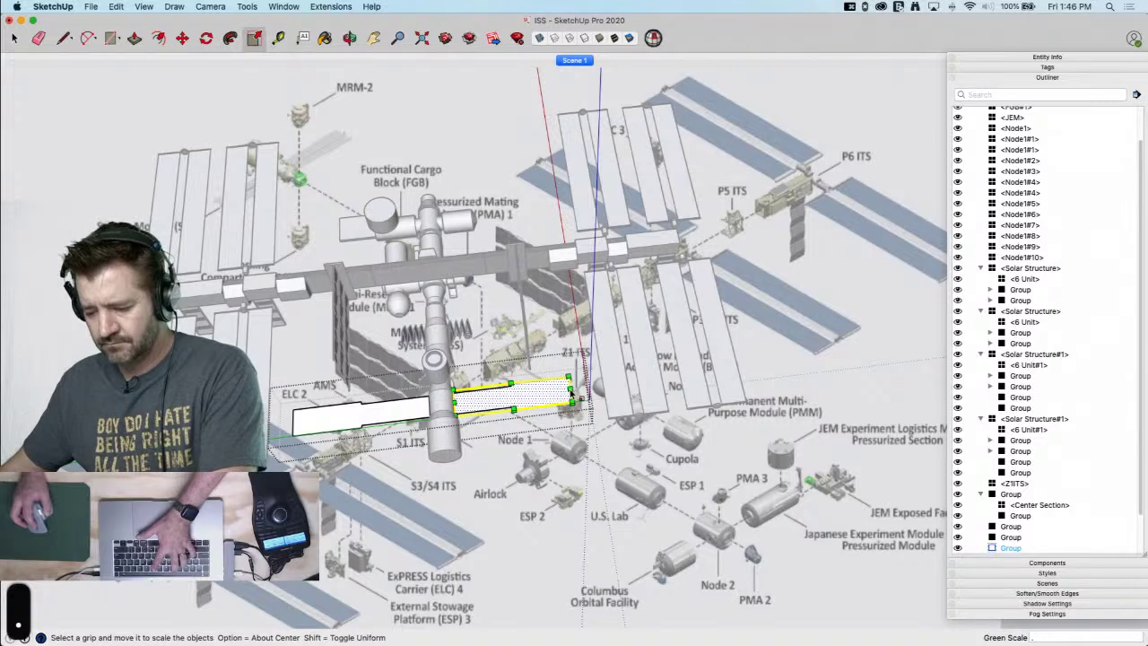
{"action": "key", "text": "Return"}
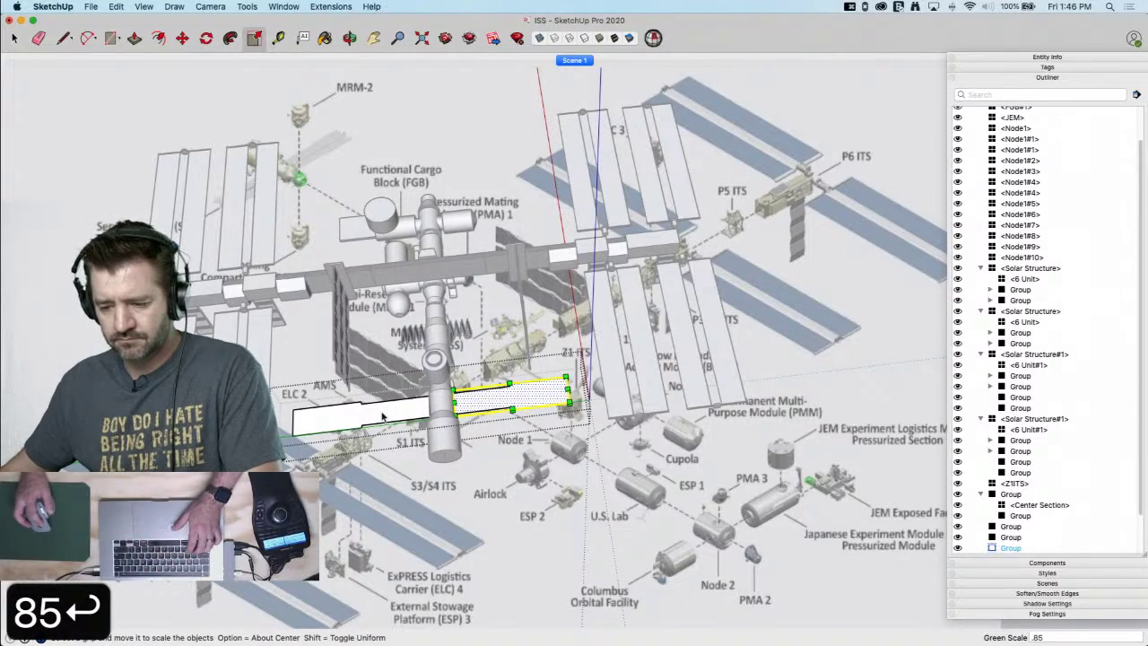
Scale the opposite long solar wing to 0.85 along the green axis
{"action": "key", "text": "space"}
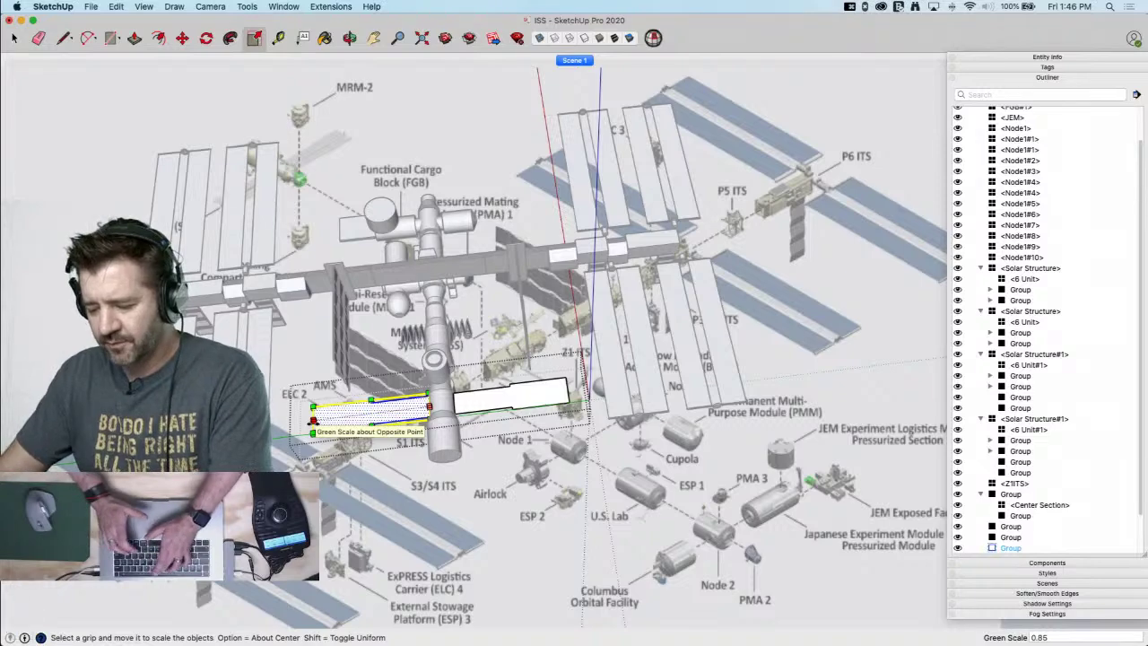
{"action": "type", "text": ".85"}
{"action": "key", "text": "Return"}
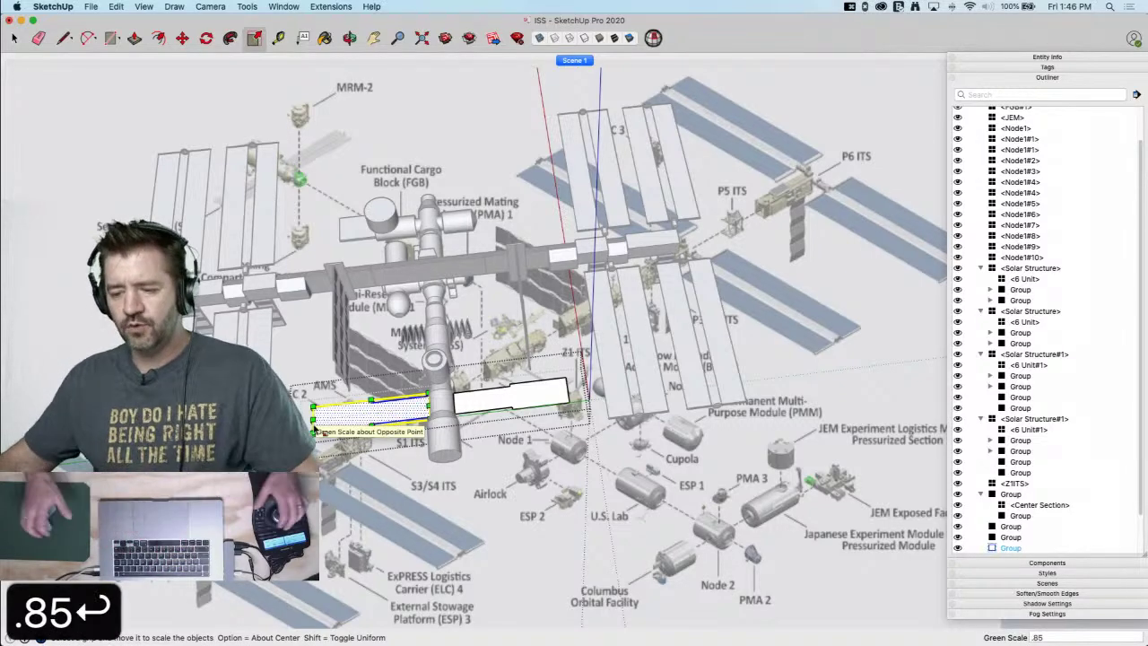
{"action": "key", "text": "space"}
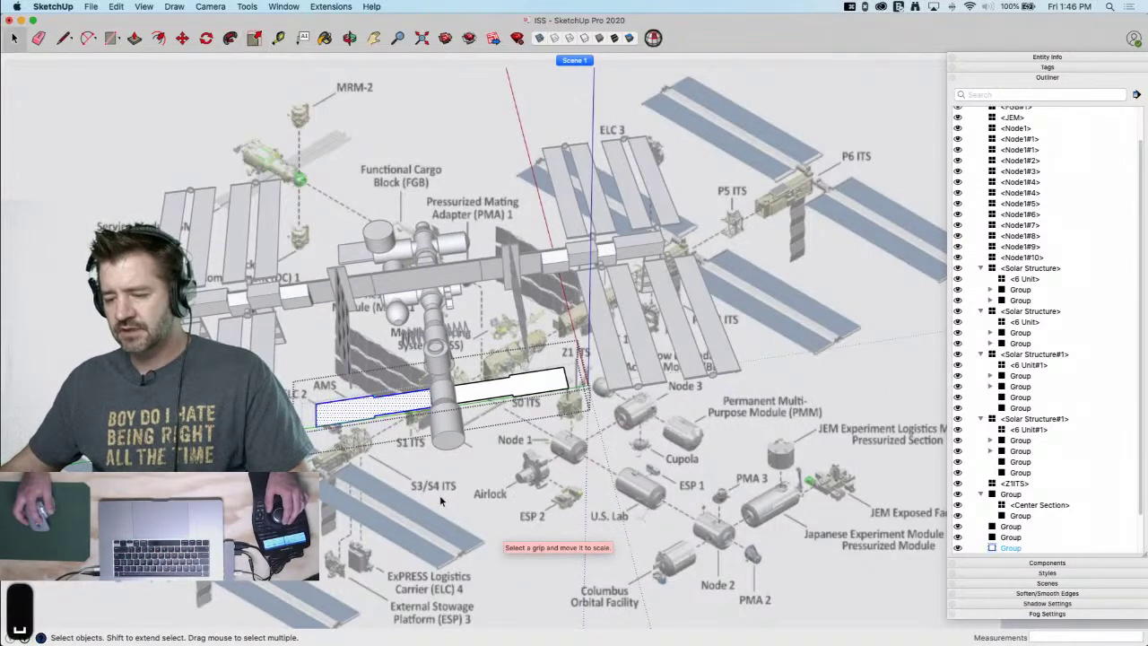
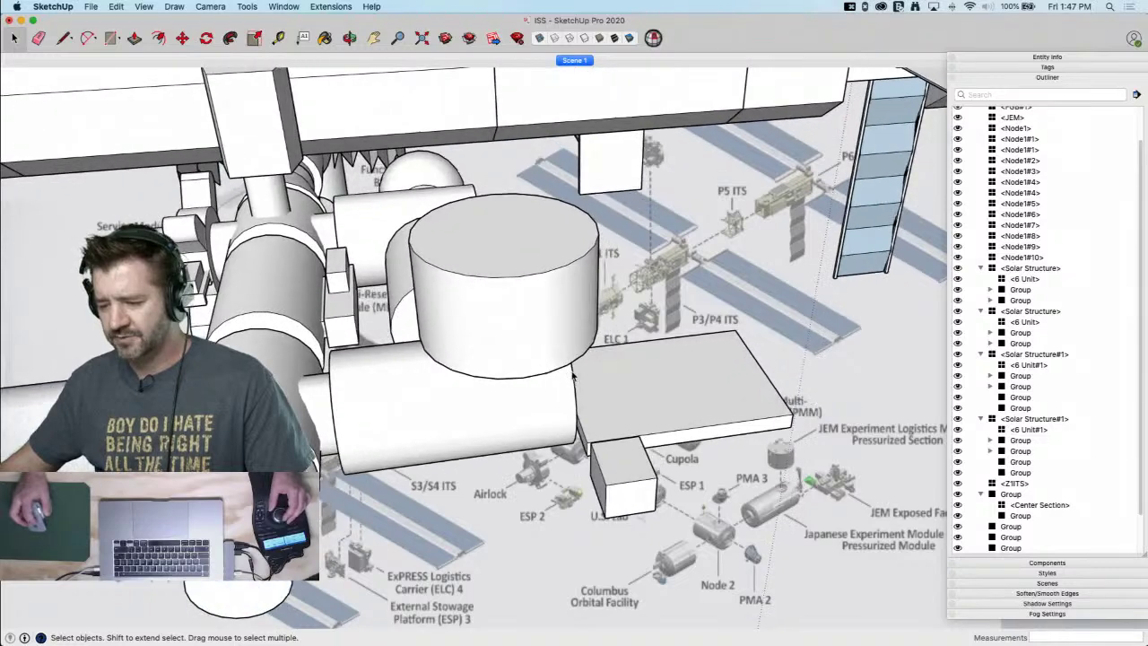
Copy the small box with its connector about 5.33 m along the platform's edge and erase the extra face copied with it
{"action": "left_click", "coordinate": [673, 432]}
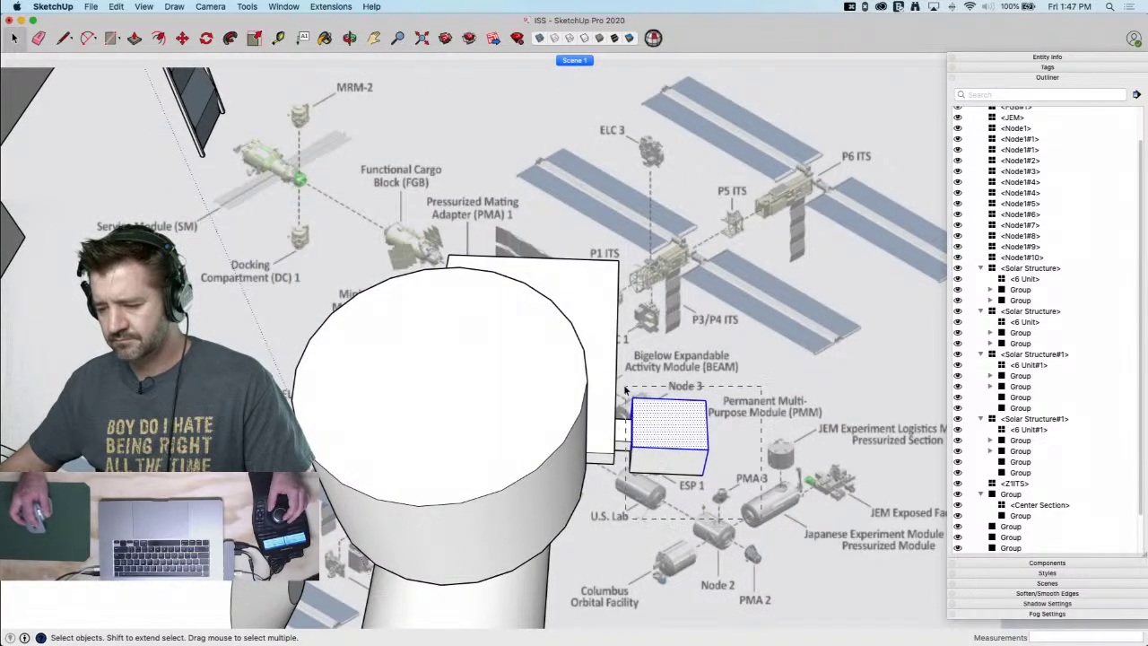
{"action": "key", "text": "m"}
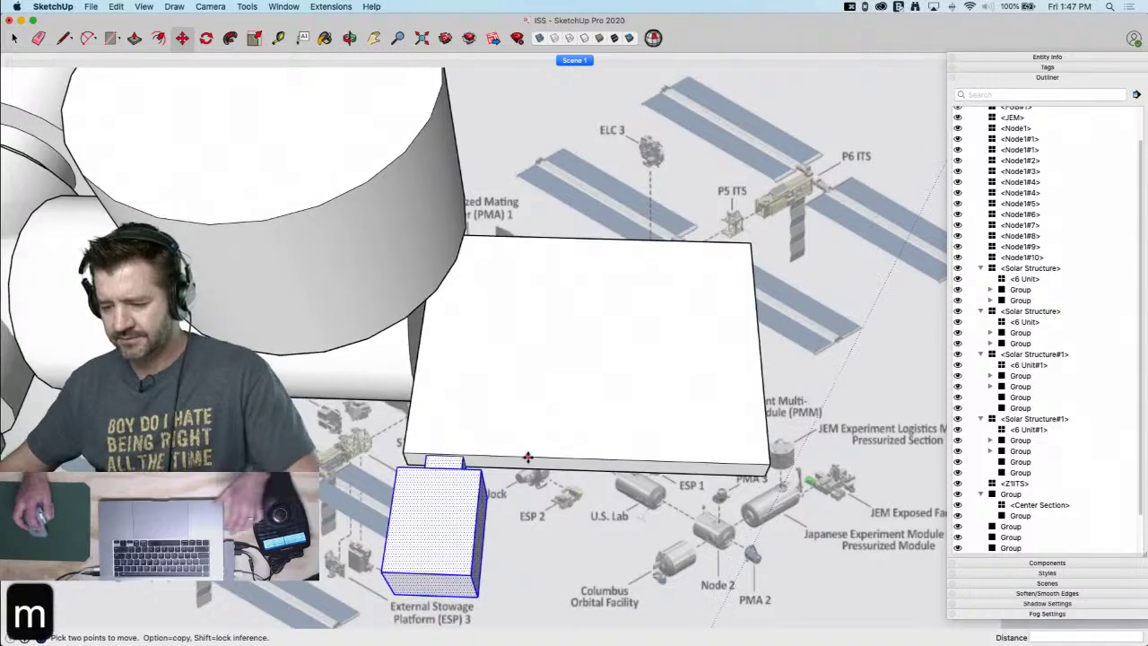
{"action": "key", "text": "alt"}
{"action": "left_click", "coordinate": [492, 455]}
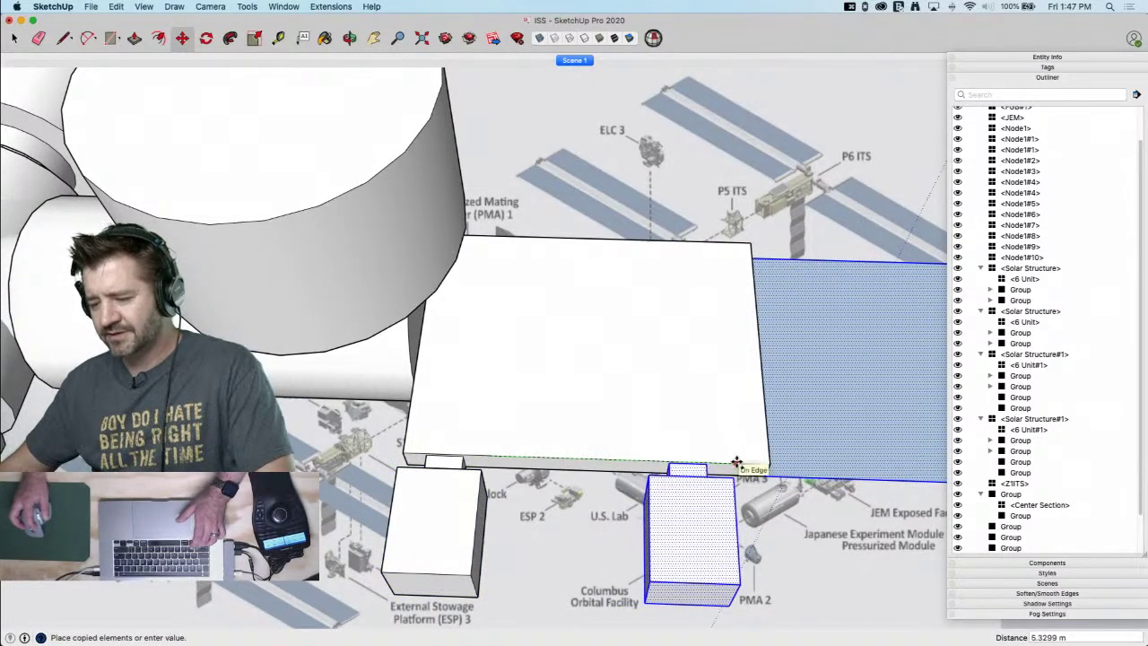
{"action": "left_click", "coordinate": [740, 463]}
{"action": "key", "text": "e"}
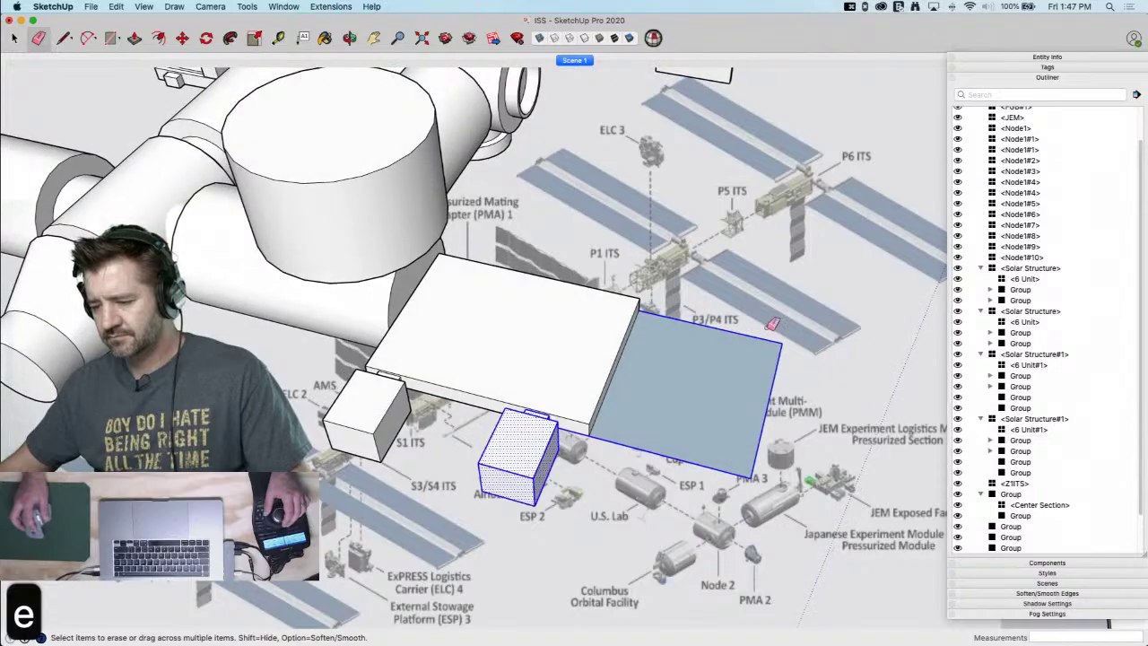
{"action": "left_click_drag", "start_coordinate": [721, 490], "coordinate": [722, 456]}
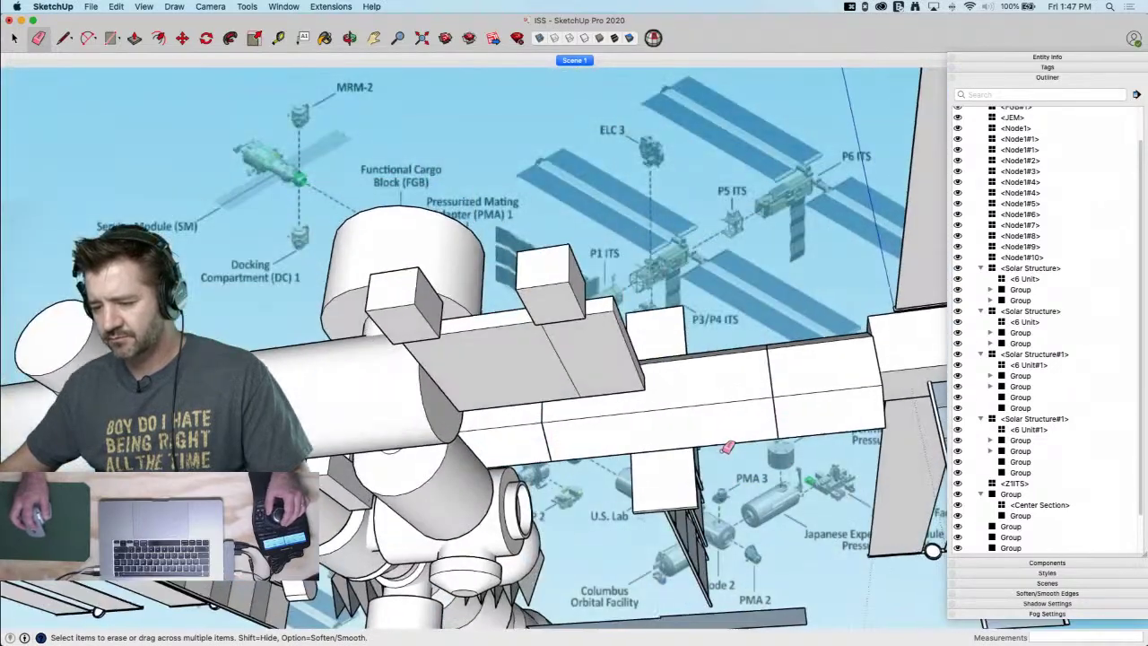
Copy both boxes with their connectors about 5.9 m away from the platform and mirror the copy with a red-axis scale of -1.00
{"action": "mouse_move", "coordinate": [576, 383]}
{"action": "middle_mouse_down"}
{"action": "mouse_move", "coordinate": [529, 452]}
{"action": "mouse_move", "coordinate": [550, 499]}
{"action": "middle_mouse_up"}
{"action": "key", "text": "space"}
{"action": "left_click_drag", "start_coordinate": [550, 499], "coordinate": [556, 509]}
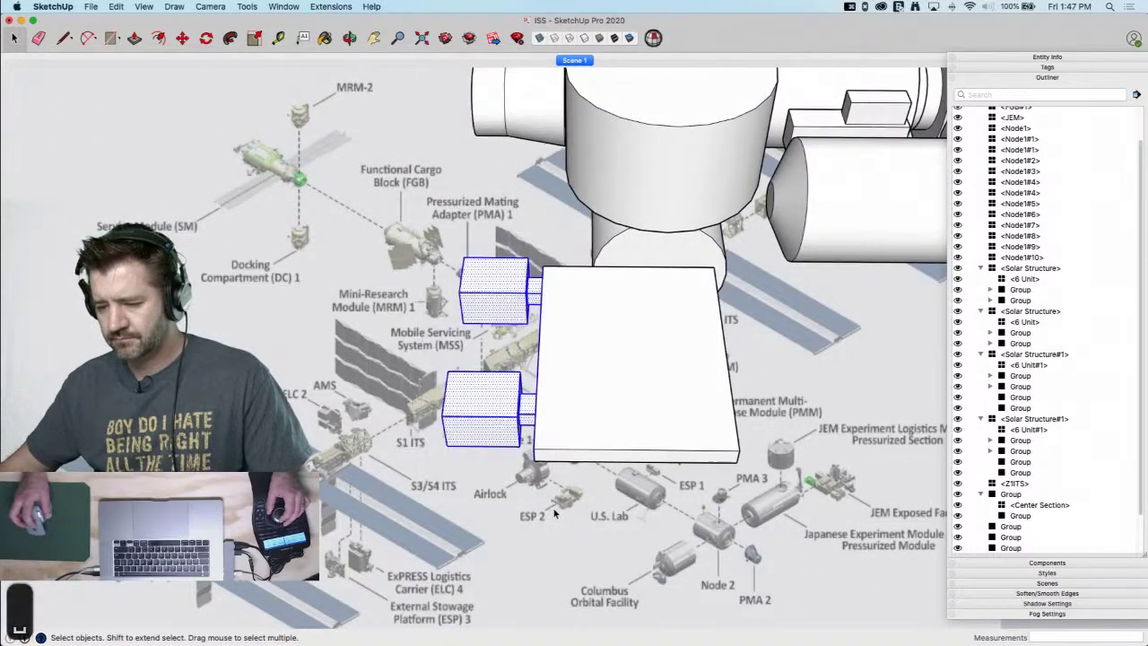
{"action": "key", "text": "m"}
{"action": "left_click_drag", "start_coordinate": [461, 473], "coordinate": [332, 466]}
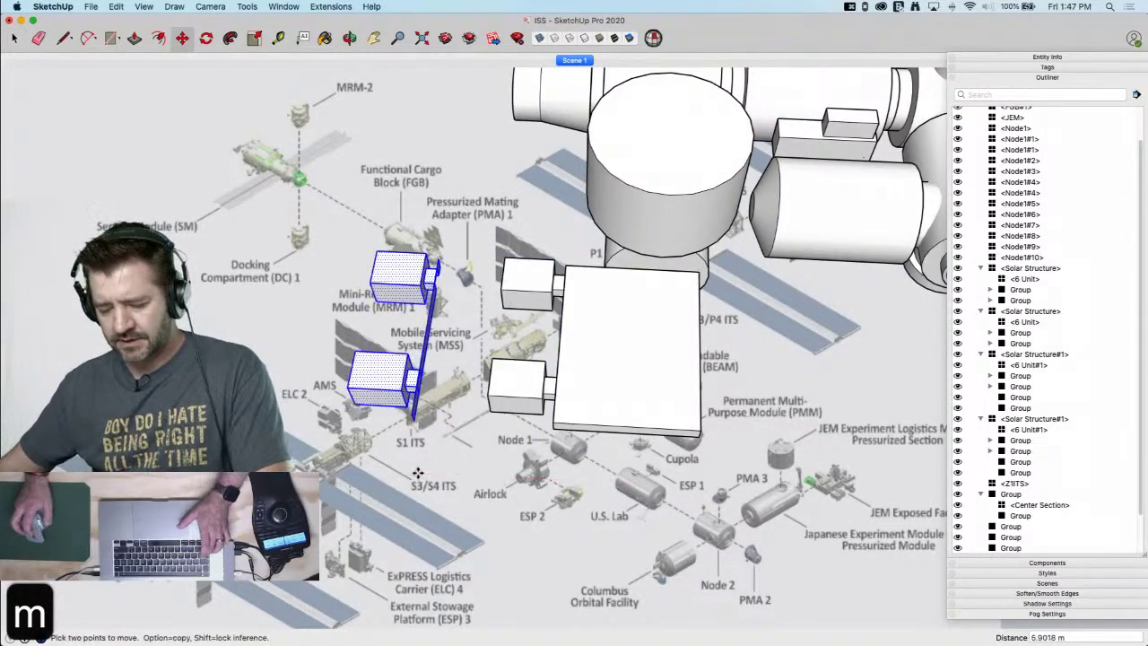
{"action": "key", "text": "s"}
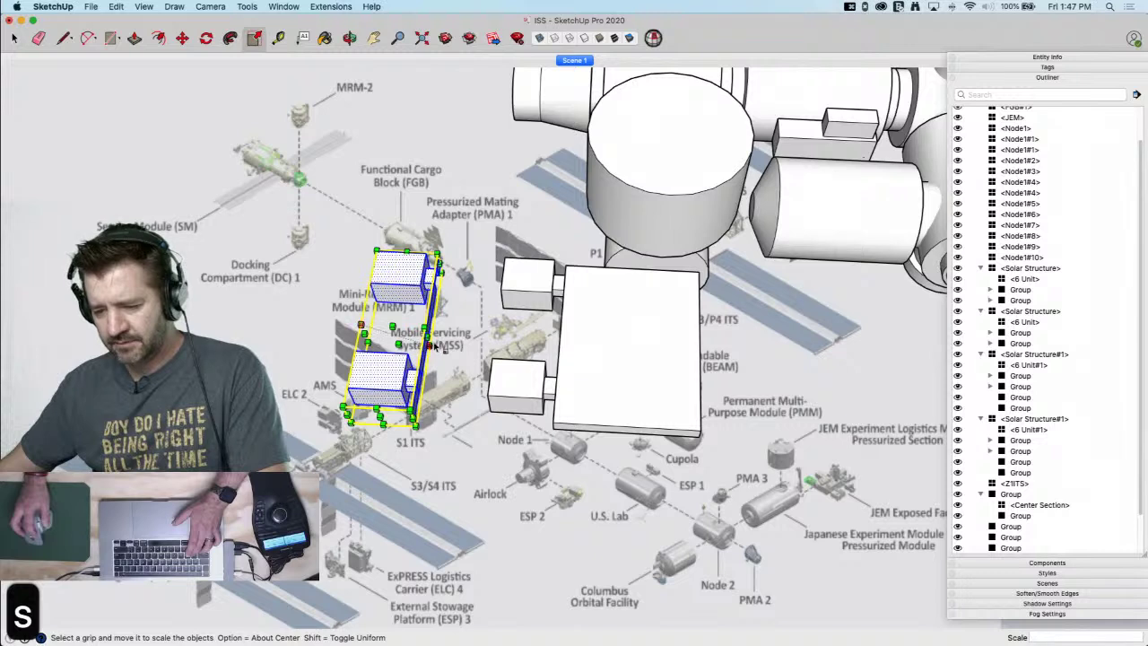
{"action": "left_click_drag", "start_coordinate": [426, 334], "coordinate": [312, 342]}
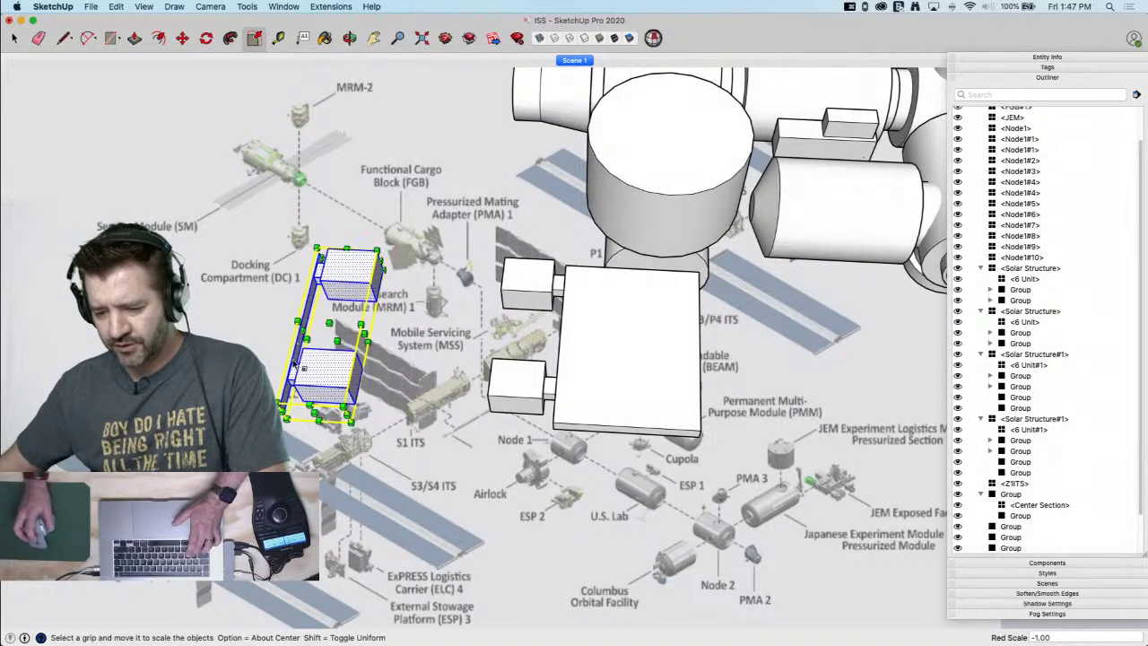
Move the mirrored boxes about 17.59 m onto the platform's opposite edge and draw a line about 0.81 m long at their connector
{"action": "key", "text": "m"}
{"action": "left_click", "coordinate": [281, 405]}
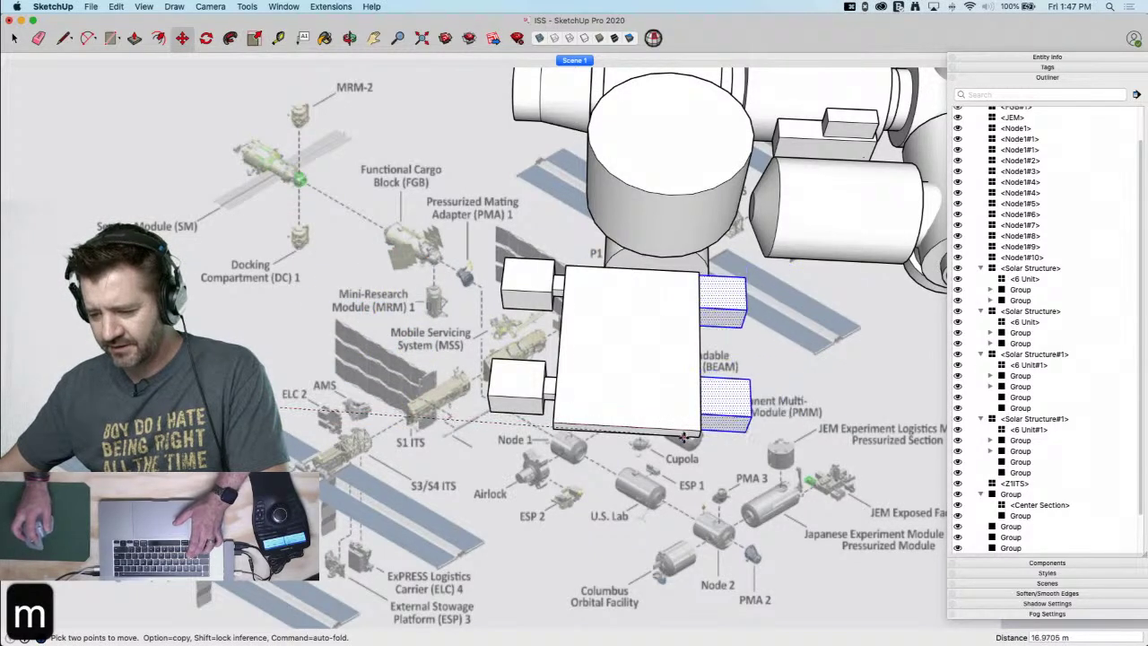
{"action": "left_click", "coordinate": [702, 432]}
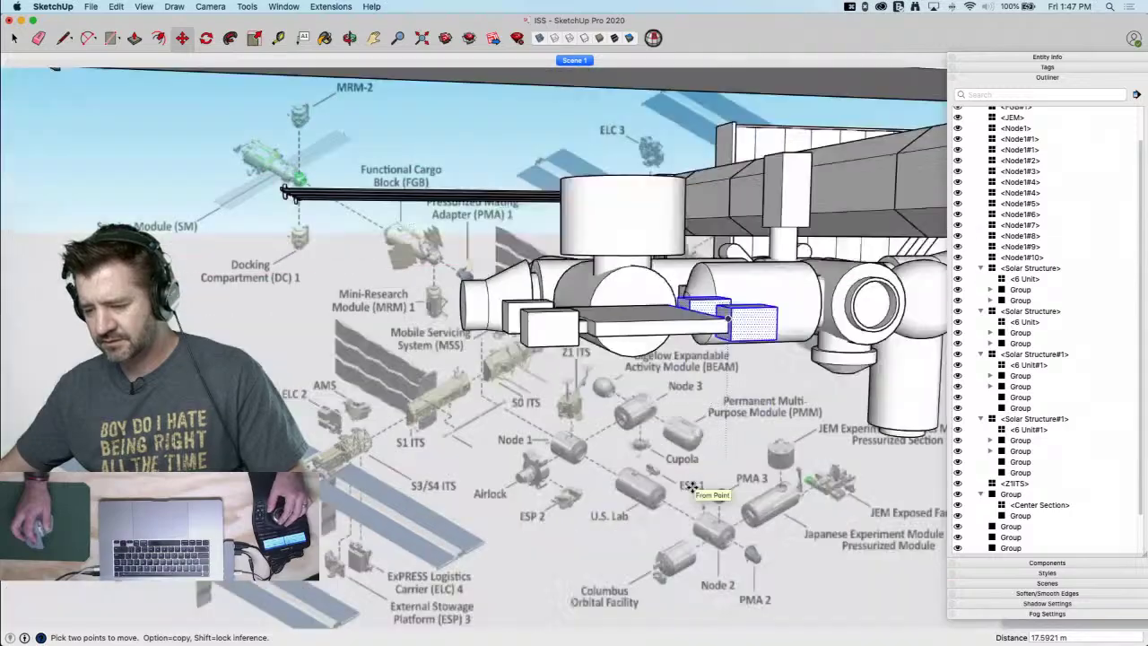
{"action": "key", "text": "l"}
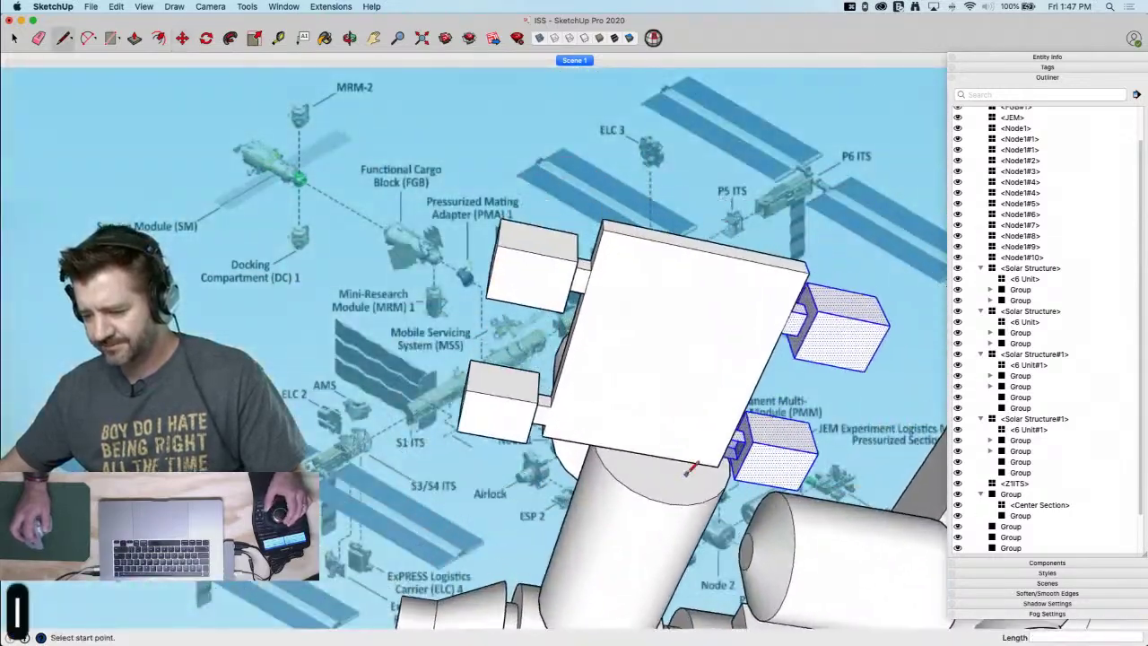
{"action": "left_click", "coordinate": [744, 446]}
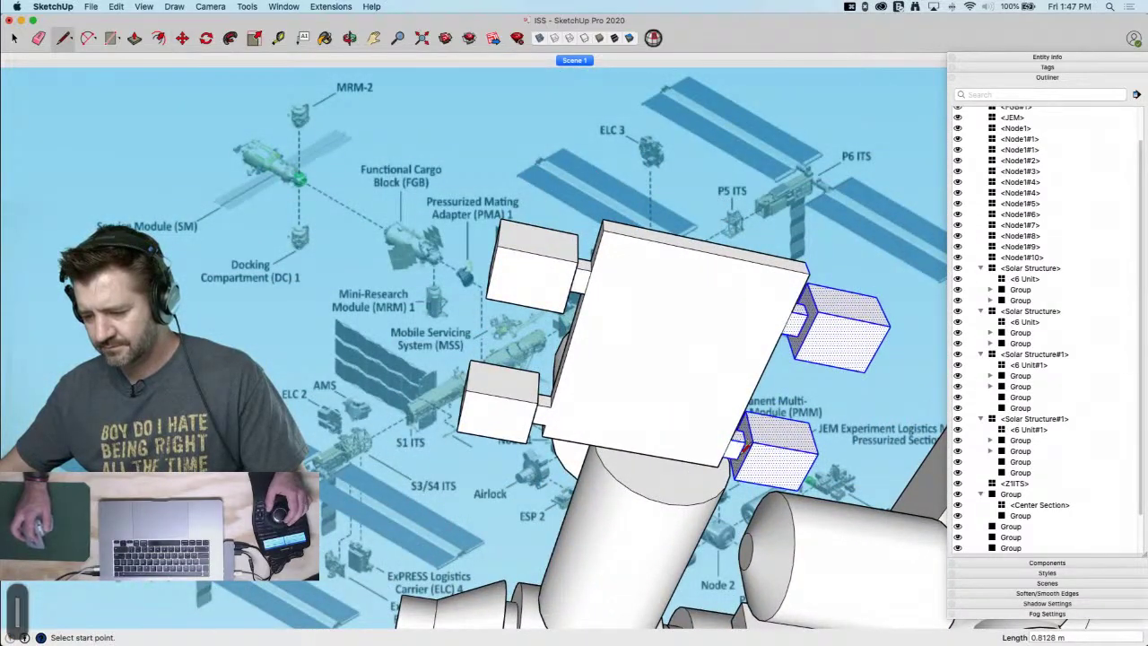
{"action": "key", "text": "space"}
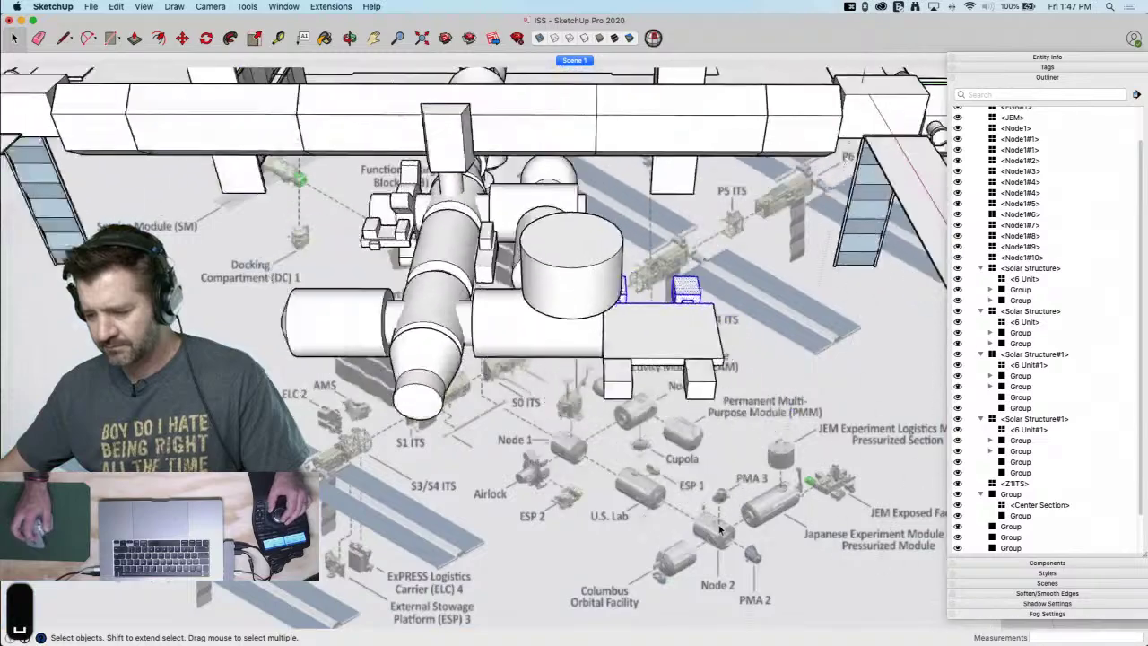
Offset the platform's top outline inward and pull the inner face up about 0.4 m
{"action": "middle_click_drag", "start_coordinate": [719, 530], "coordinate": [778, 514]}
{"action": "middle_click_drag", "start_coordinate": [820, 476], "coordinate": [522, 406]}
{"action": "key", "text": "f"}
{"action": "left_click", "coordinate": [443, 350]}
{"action": "left_click", "coordinate": [440, 340]}
{"action": "key", "text": "p"}
{"action": "left_click", "coordinate": [460, 368]}
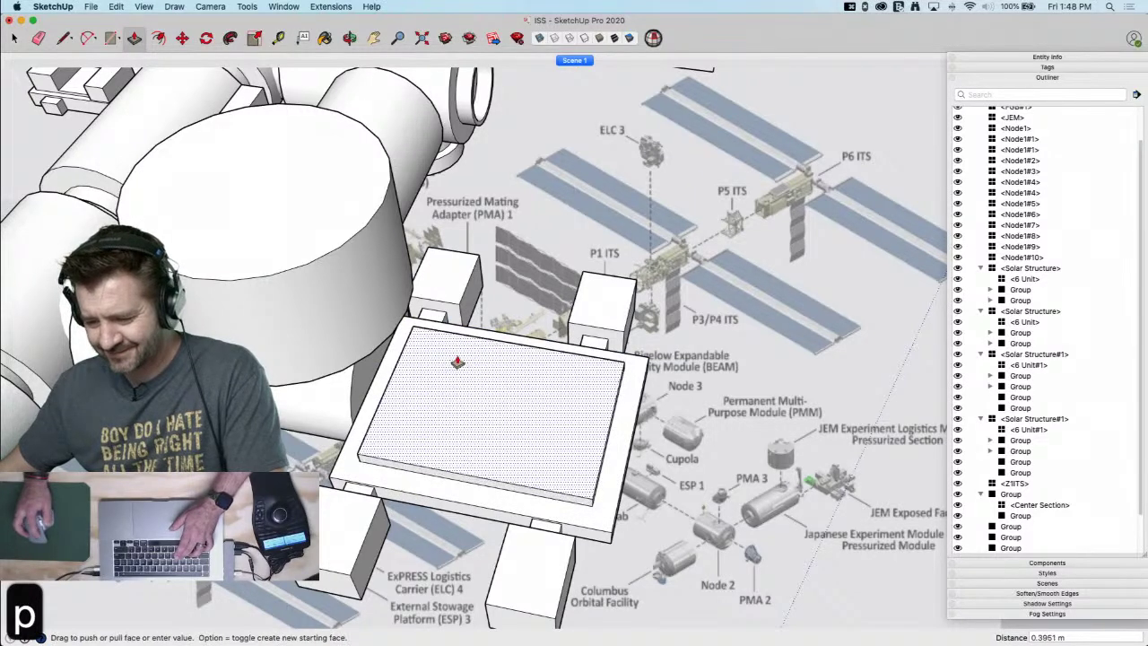
{"action": "left_click", "coordinate": [445, 461]}
Split the raised panel with a line about 4.8 m long and pull the part nearer the large cylinder up about 0.47 m
{"action": "key", "text": "l"}
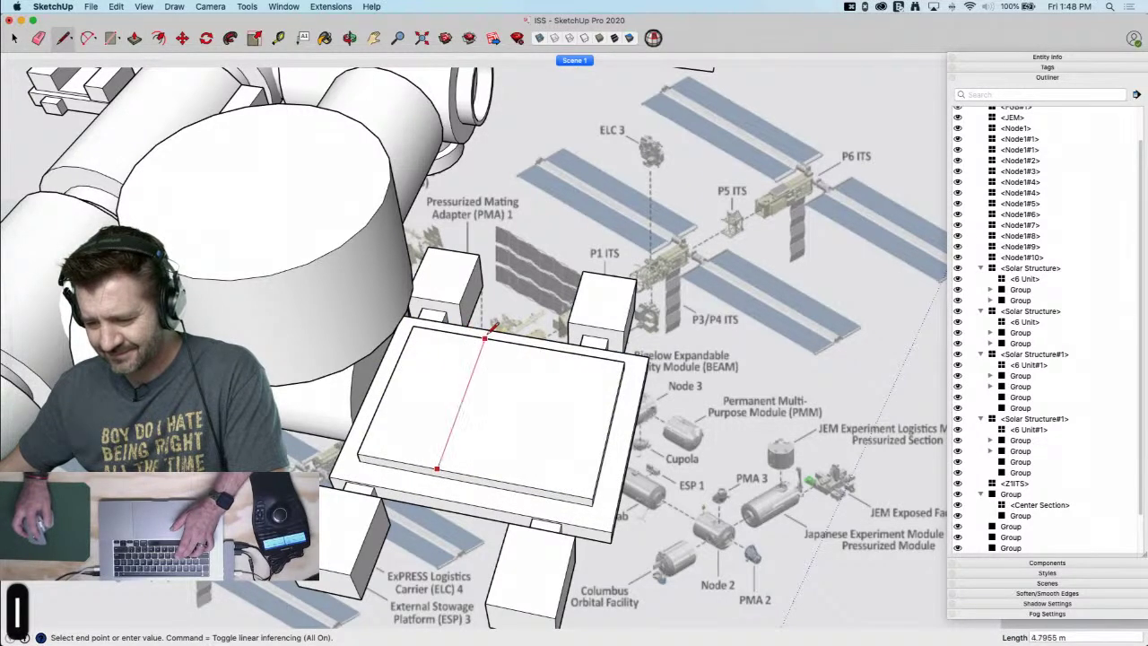
{"action": "key", "text": "p"}
{"action": "left_click", "coordinate": [451, 355]}
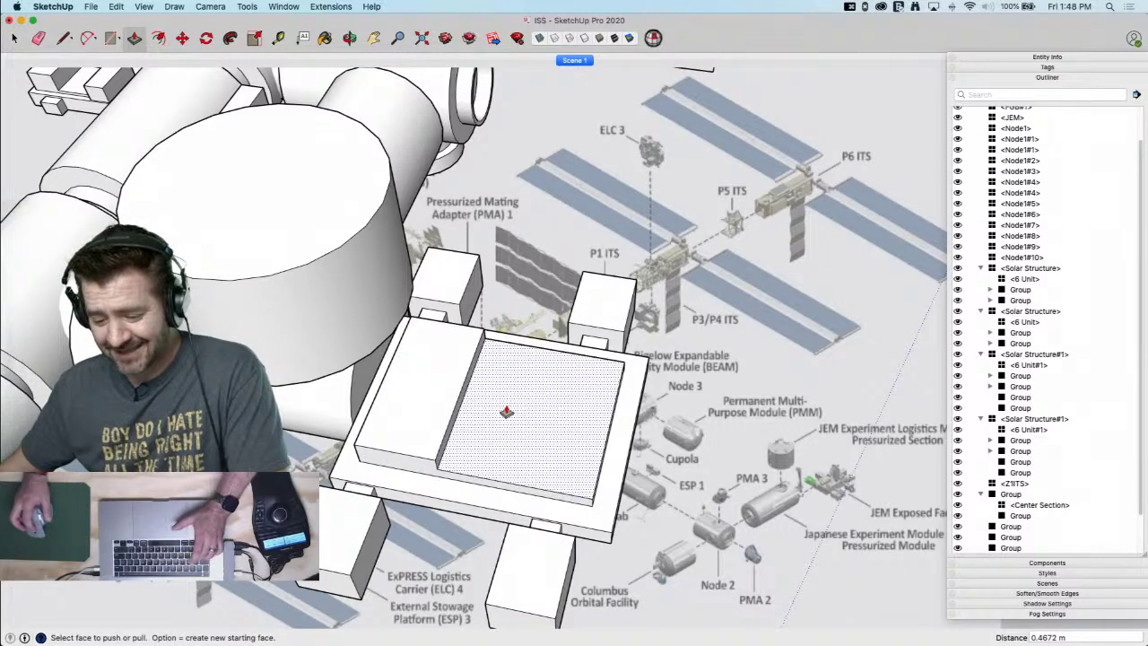
Build a tower about 2.53 by 2.35 m and 4.17 m tall on the lower panel and pull a smaller box from its side face
{"action": "key", "text": "r"}
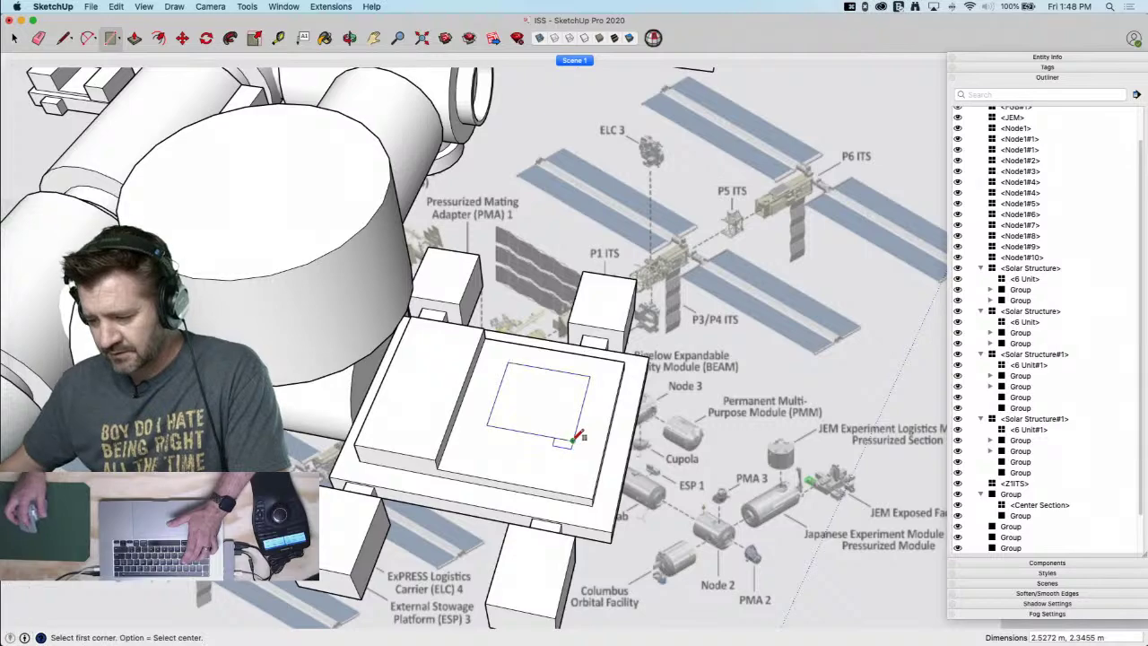
{"action": "key", "text": "p"}
{"action": "left_click", "coordinate": [513, 385]}
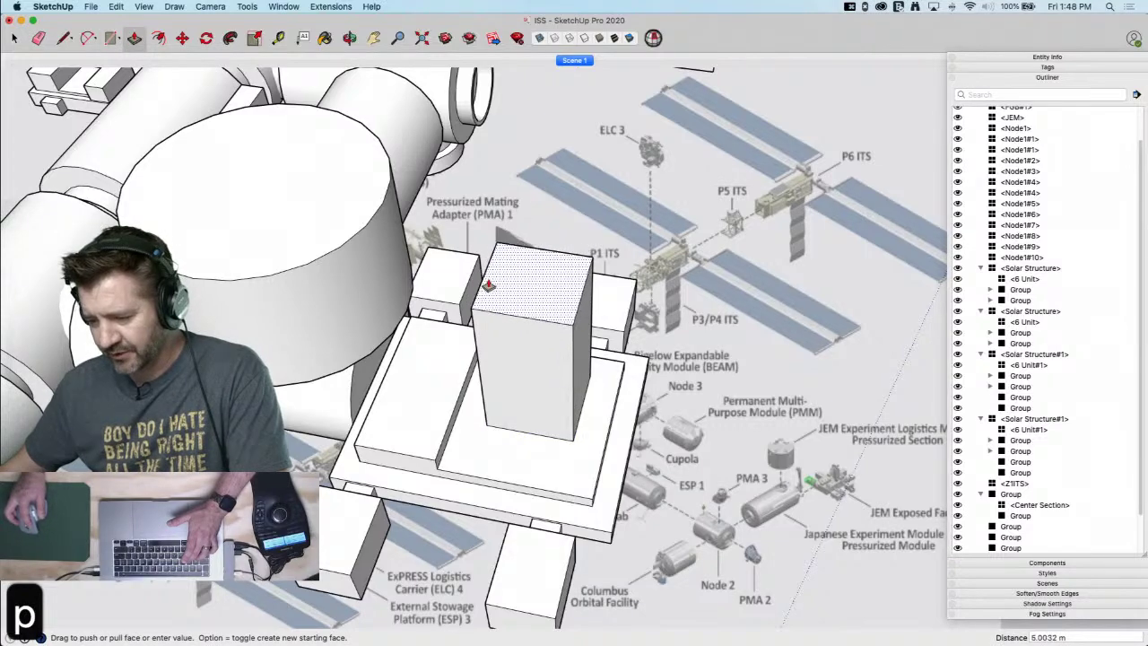
{"action": "left_click", "coordinate": [490, 307]}
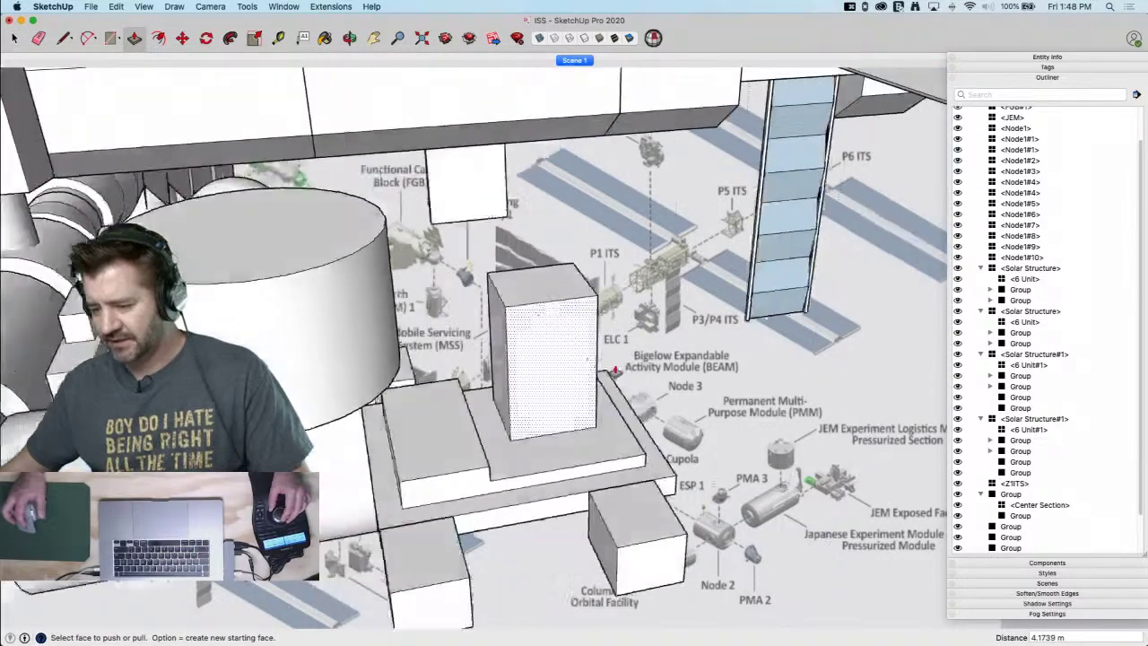
{"action": "key", "text": "r"}
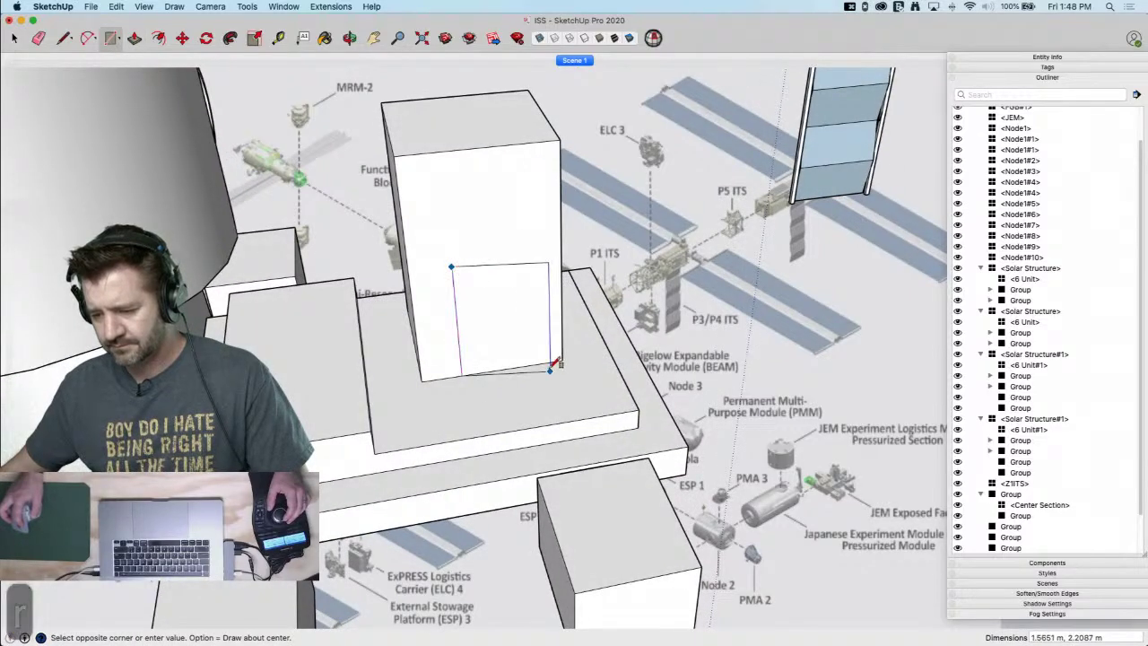
{"action": "key", "text": "p"}
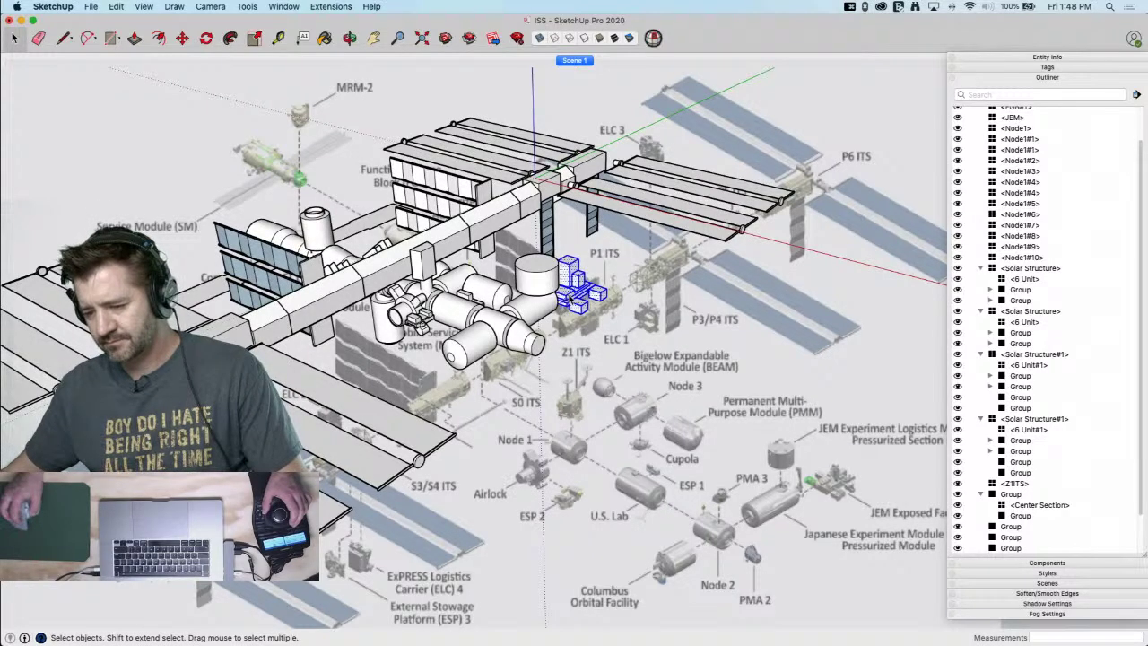
Make the platform with its boxes and tower a component named "JEM Expose"
{"action": "right_click", "coordinate": [577, 293]}
{"action": "left_click", "coordinate": [631, 374]}
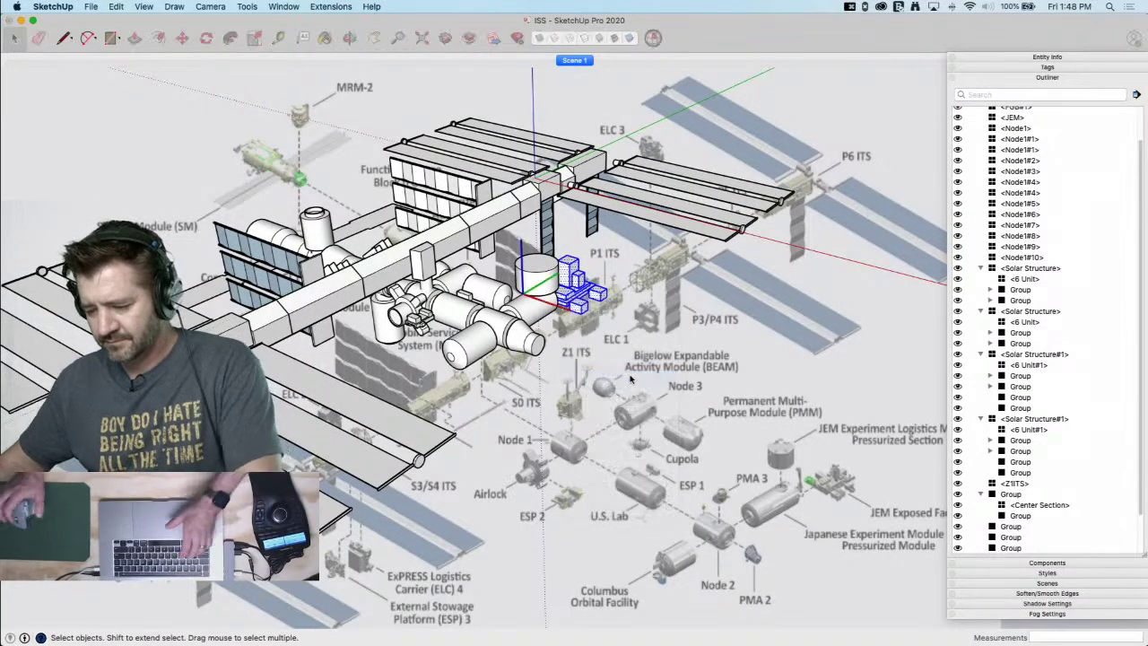
{"action": "type", "text": "JE"}
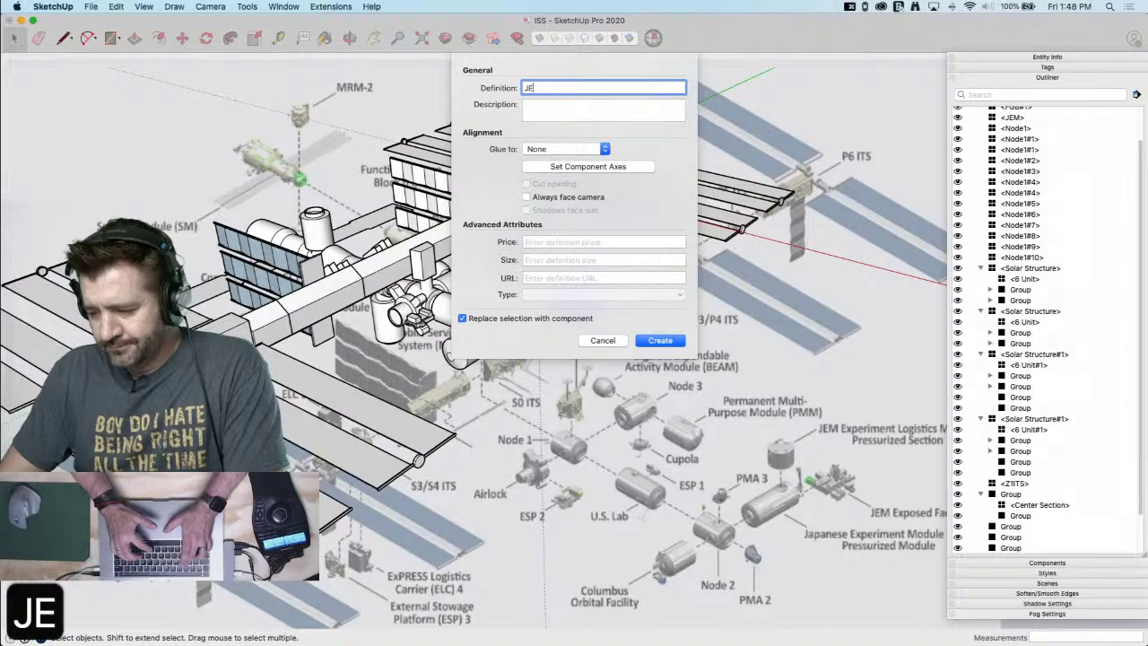
{"action": "type", "text": "M Expose"}
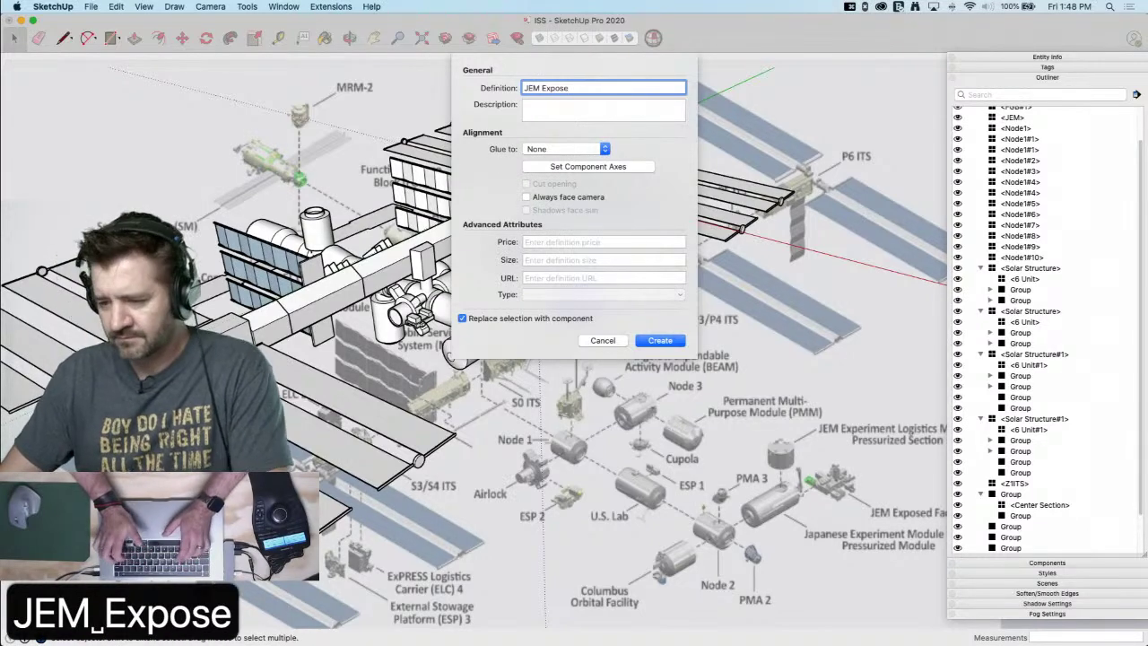
{"action": "key", "text": "Return"}
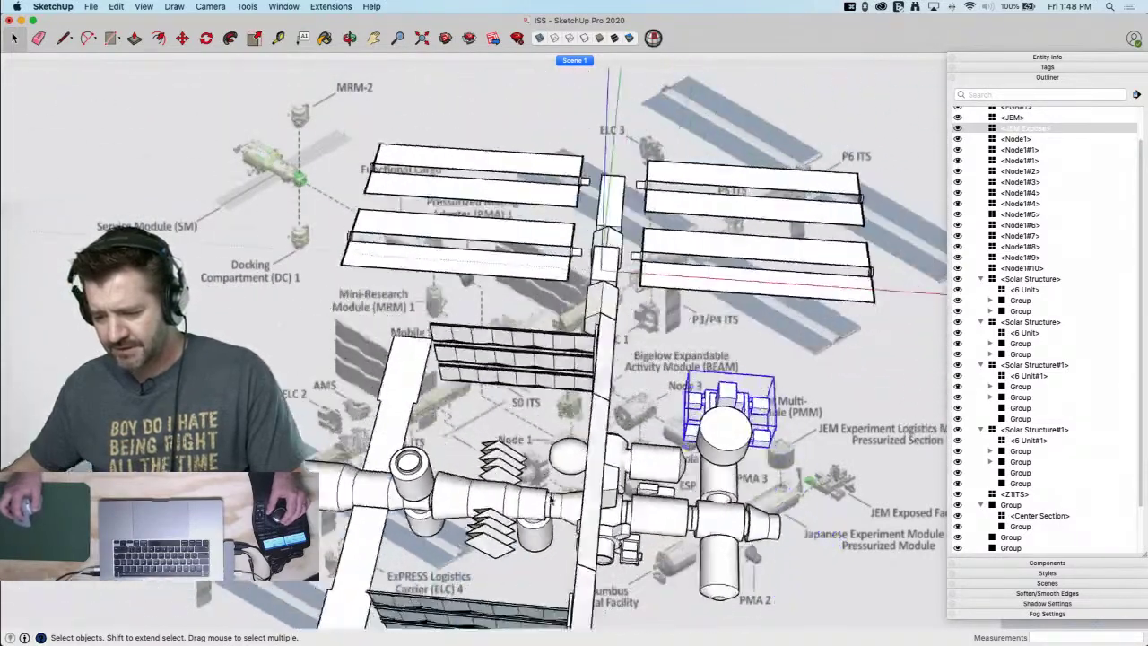
Rotate a copy of the conical docking adapter at the module's end by 90 degrees about the node's centre so it points upward
{"action": "left_click", "coordinate": [663, 484]}
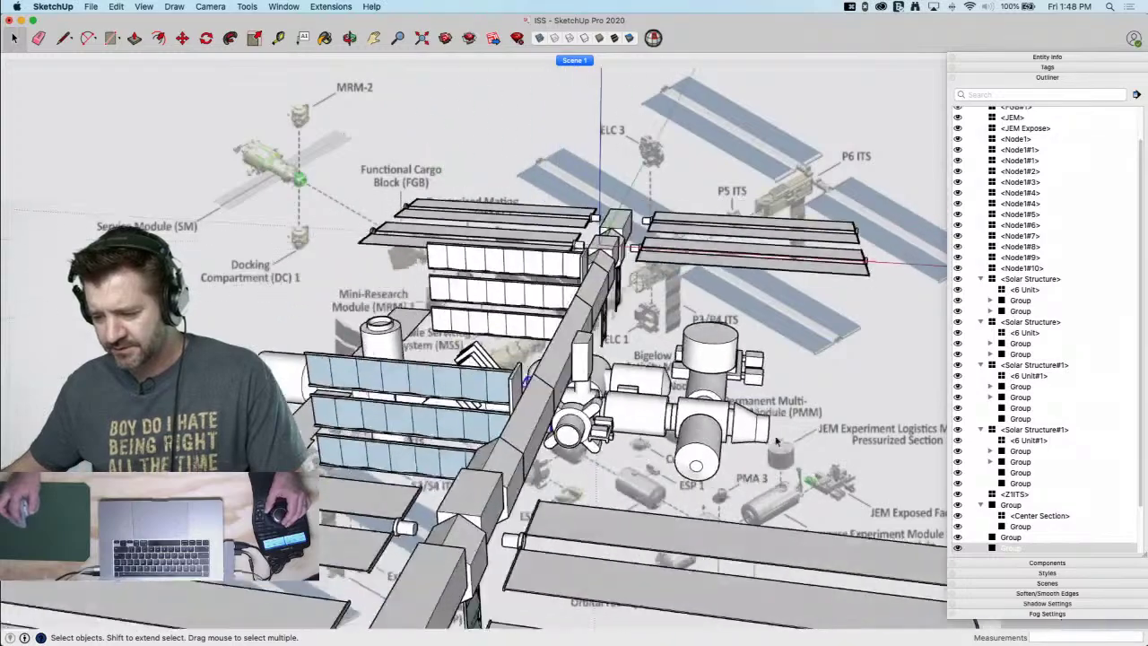
{"action": "left_click", "coordinate": [748, 437]}
{"action": "scroll", "coordinate": [507, 393], "scroll_direction": "up", "scroll_amount": 10}
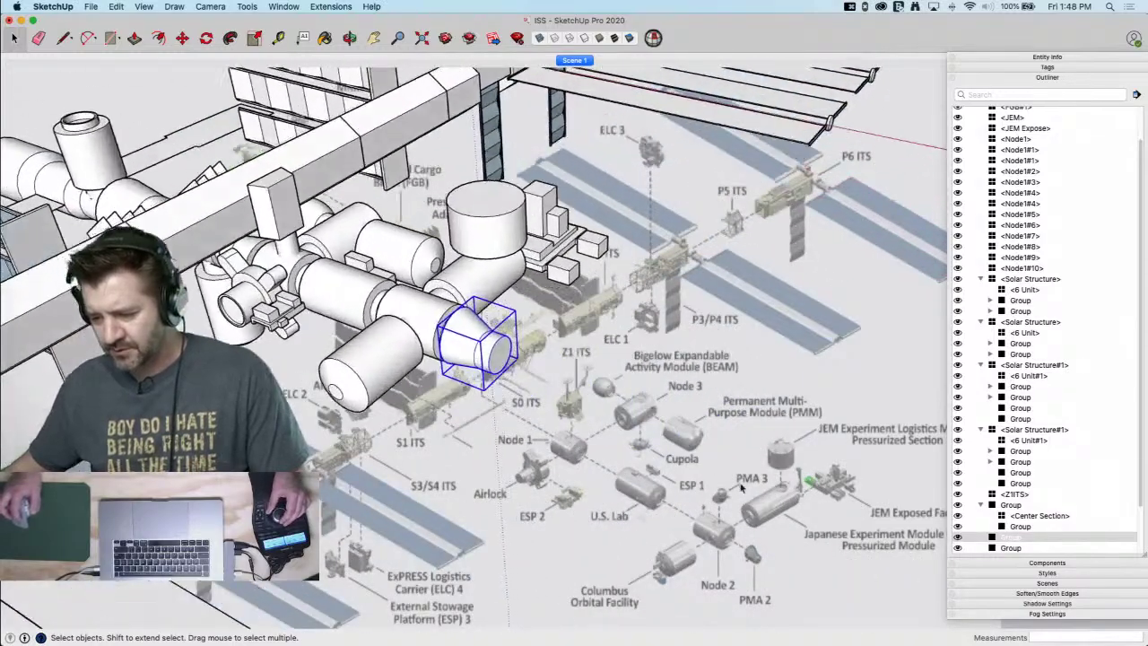
{"action": "middle_click_drag", "start_coordinate": [507, 393], "coordinate": [383, 336]}
{"action": "key", "text": "q"}
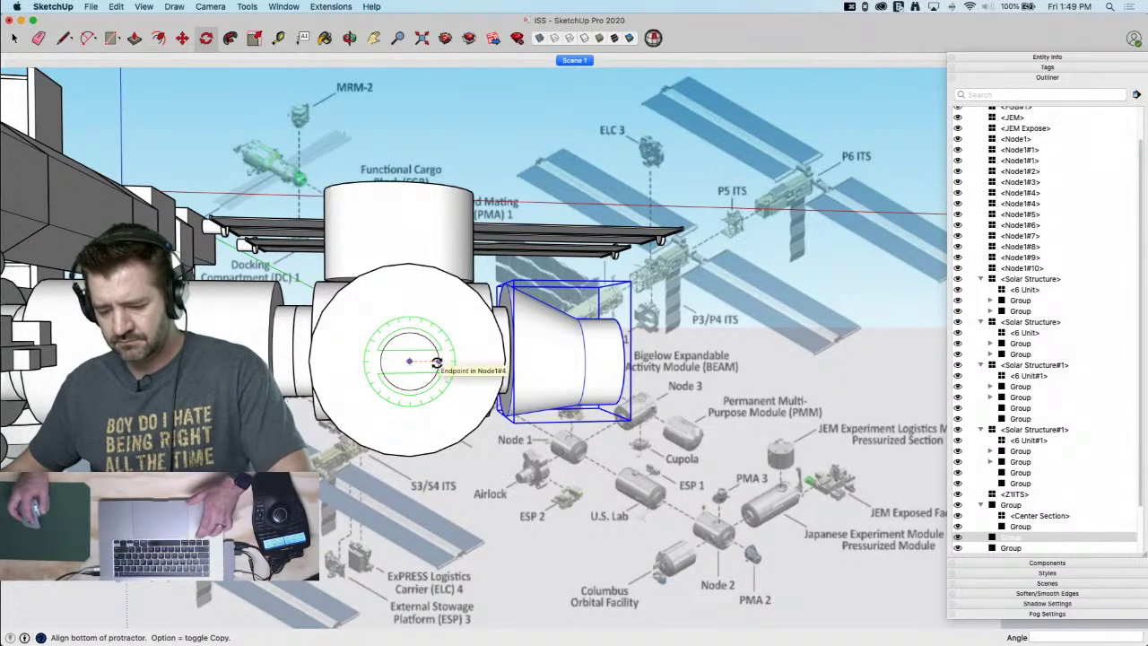
{"action": "left_click", "coordinate": [438, 360]}
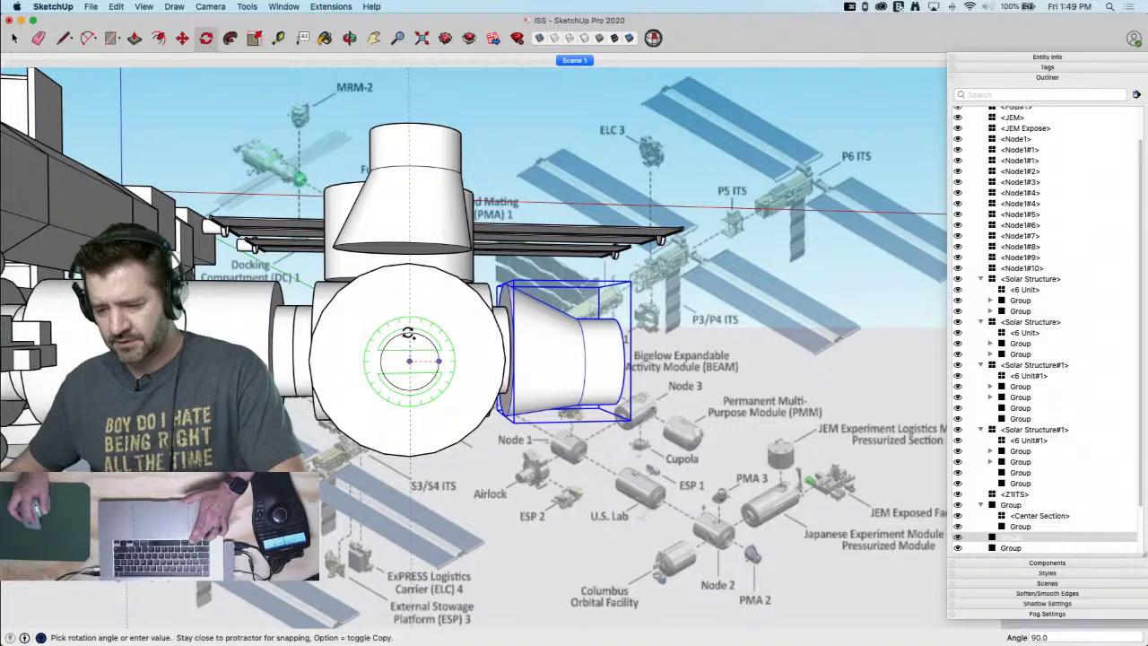
{"action": "left_click", "coordinate": [409, 332]}
{"action": "key", "text": "space"}
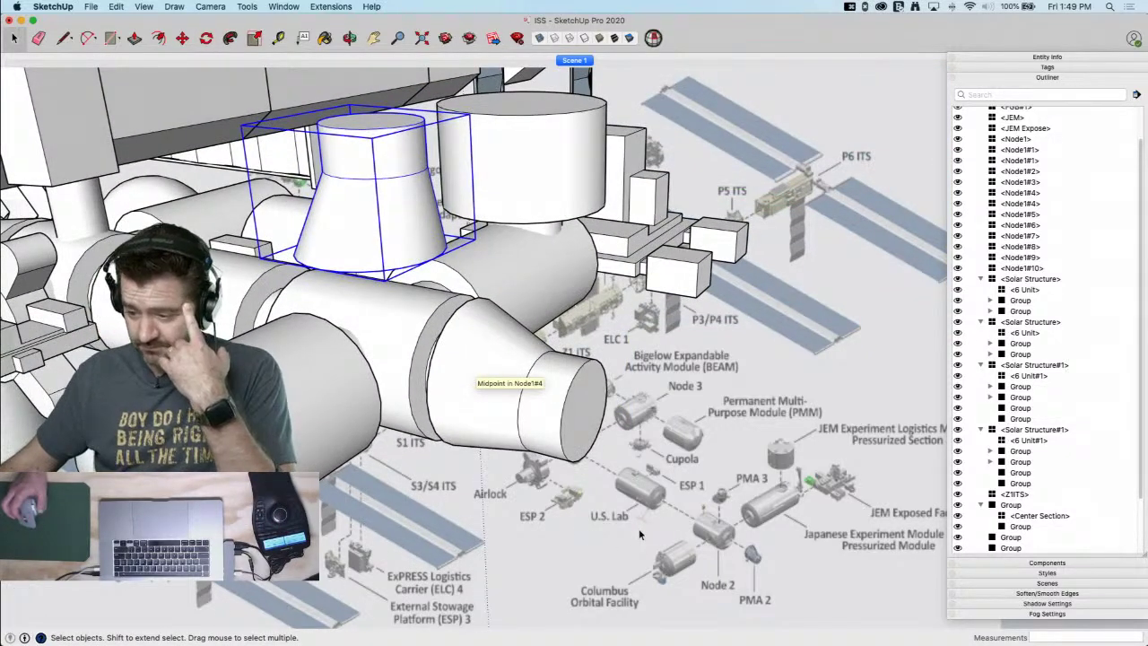
Move the upright conical adapter about 1.19 m down the blue axis toward the node and deselect it
{"action": "middle_click_drag", "start_coordinate": [533, 364], "coordinate": [356, 274]}
{"action": "right_click", "coordinate": [359, 302]}
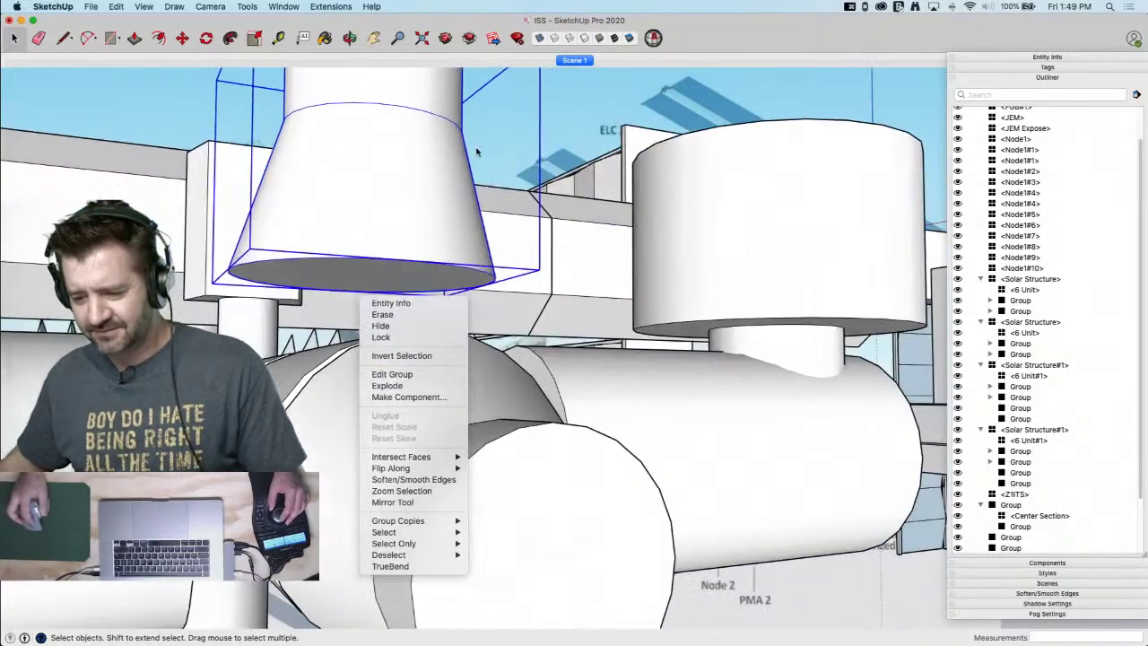
{"action": "left_click", "coordinate": [409, 176]}
{"action": "key", "text": "m"}
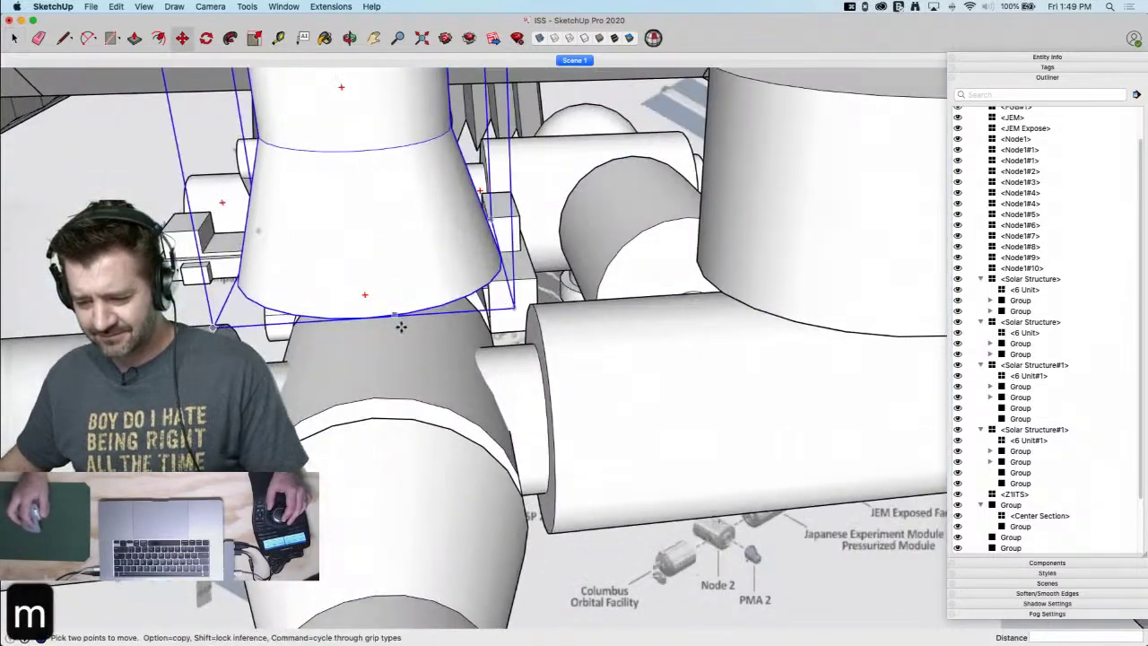
{"action": "left_click", "coordinate": [379, 314]}
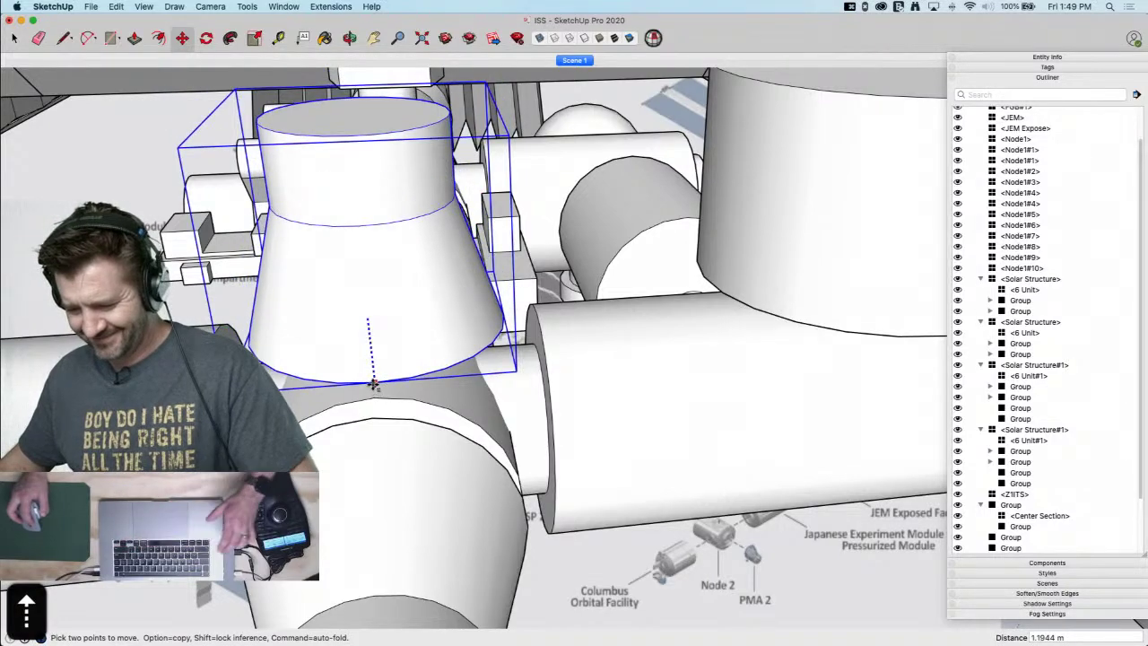
{"action": "key", "text": "space"}
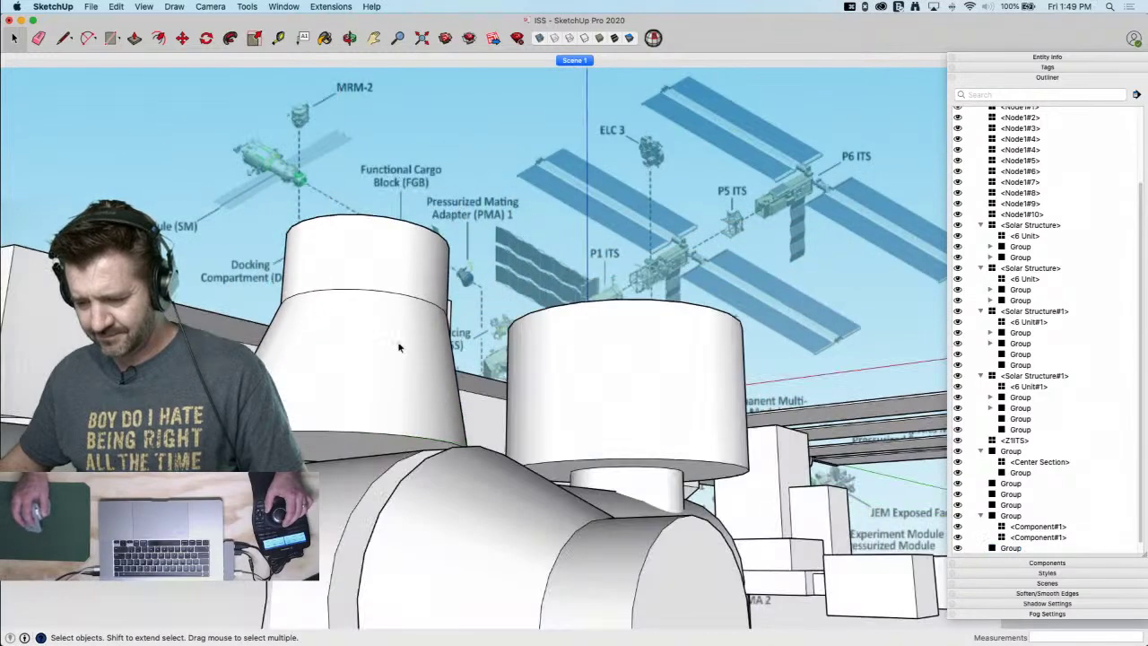
Offset the base of the upright conical docking adapter inward by about 0.93 m and extrude the inner face toward the node
{"action": "right_click", "coordinate": [400, 343]}
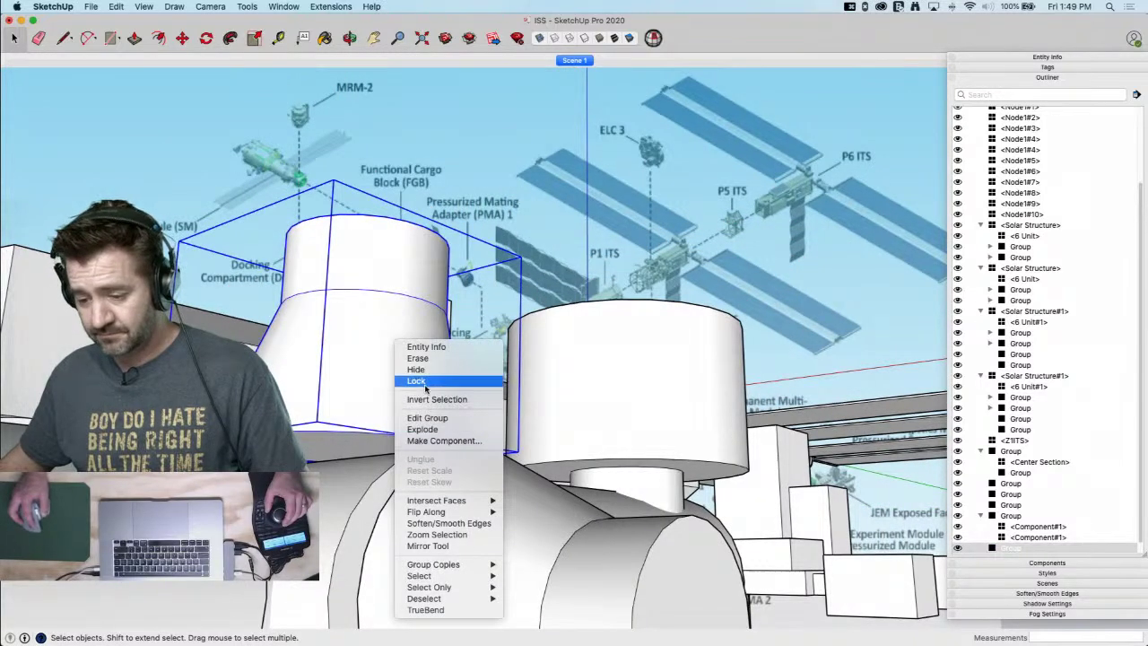
{"action": "left_click", "coordinate": [576, 294]}
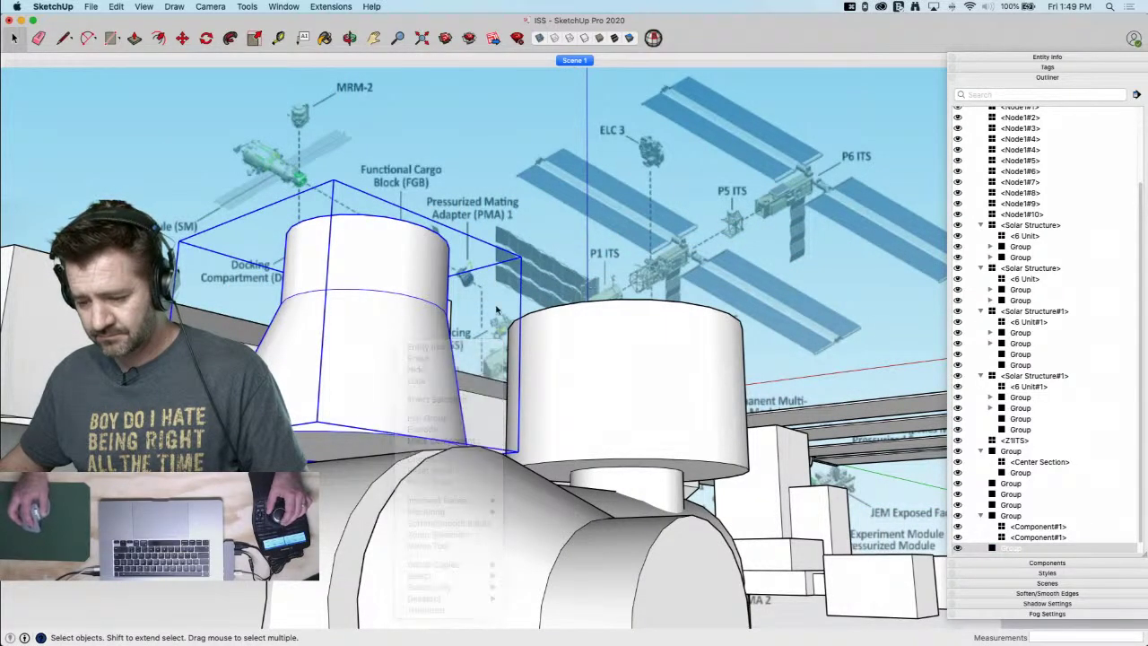
{"action": "double_click", "coordinate": [330, 425]}
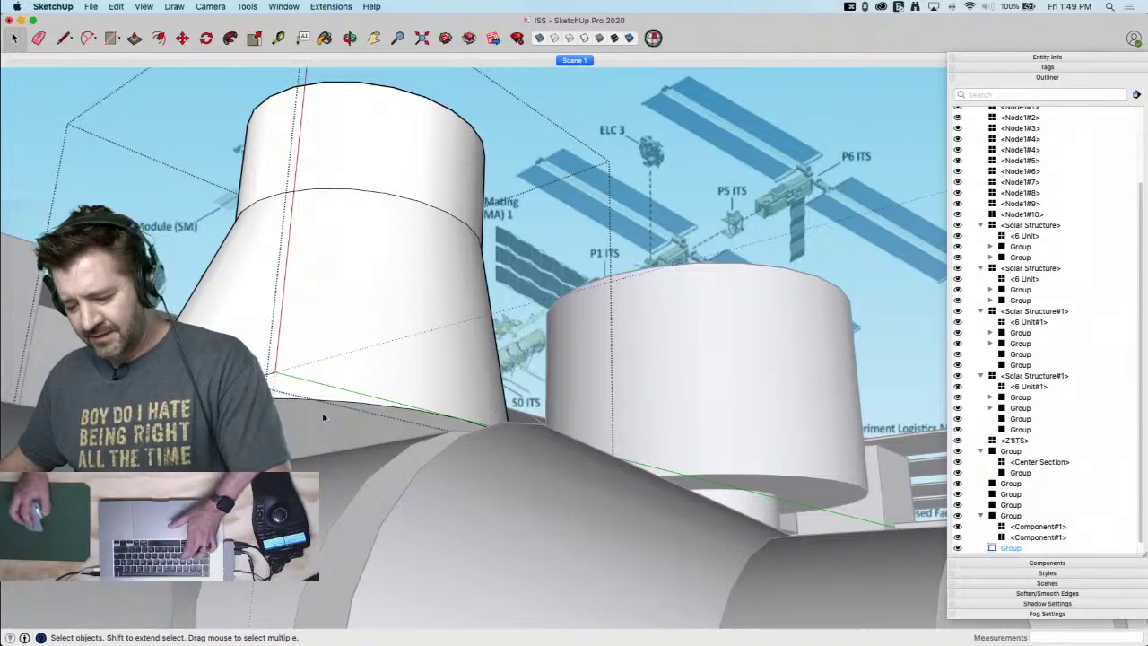
{"action": "key", "text": "f"}
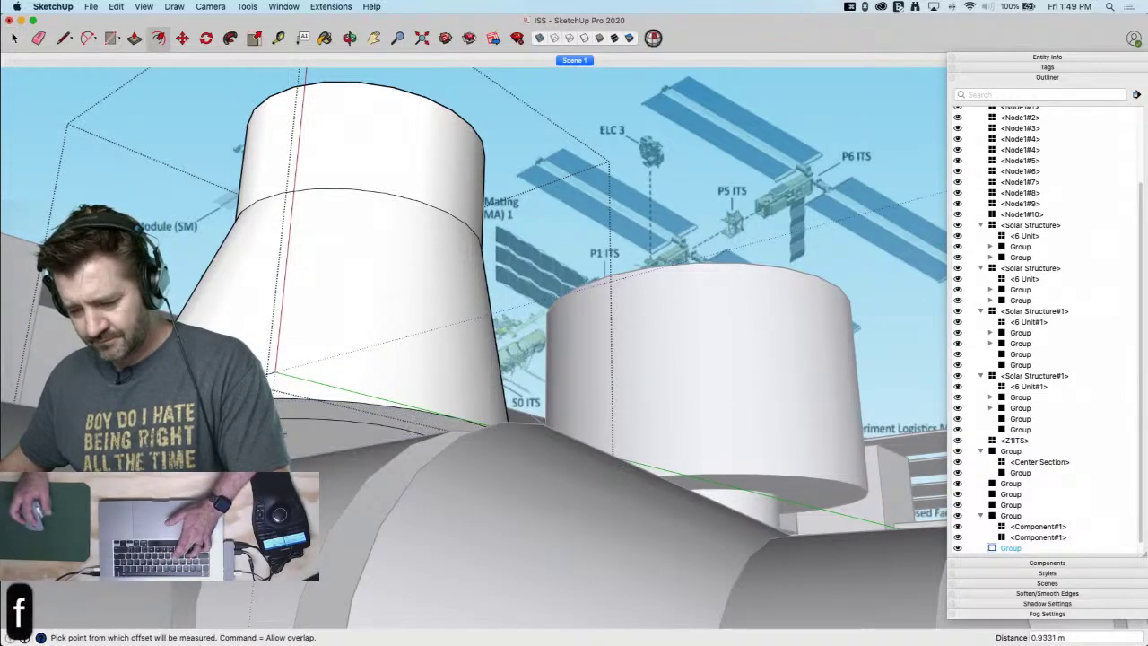
{"action": "key", "text": "p"}
{"action": "key", "text": "space"}
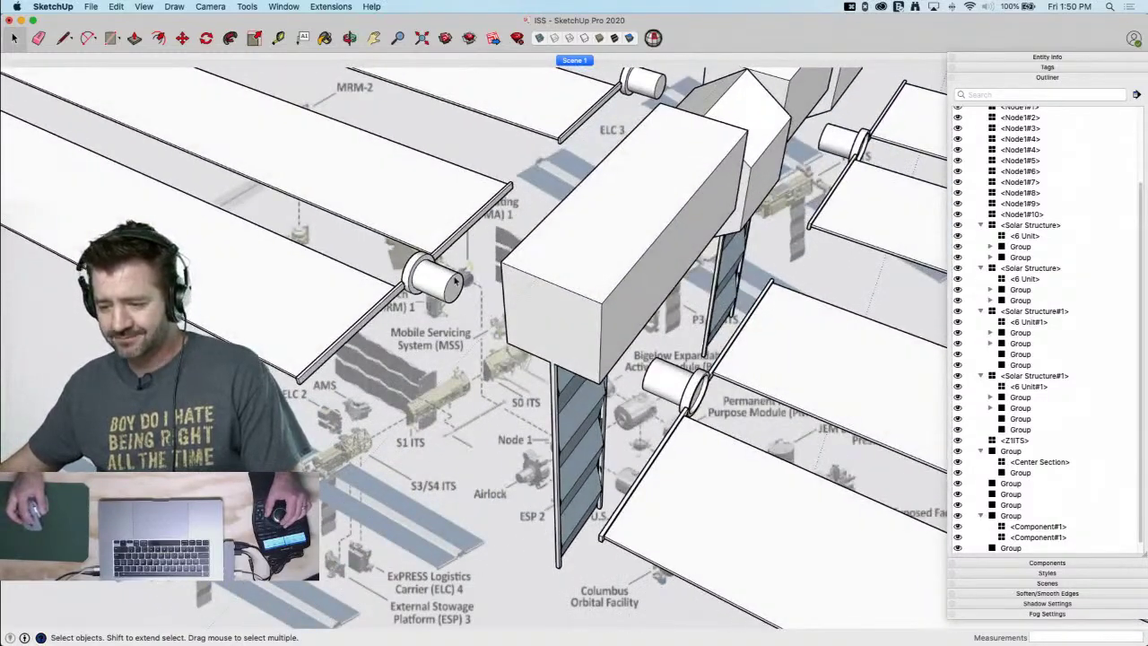
Select a solar structure, switch to Chrome and look through the space station forum thread for images of the array mounts
{"action": "left_click", "coordinate": [456, 281]}
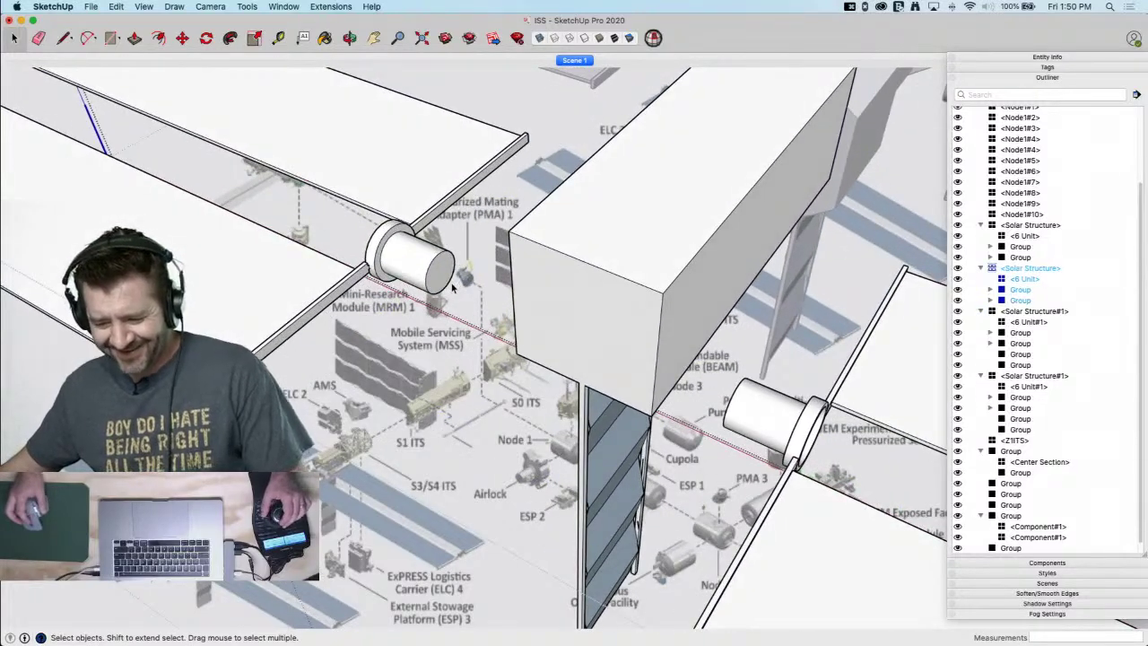
{"action": "key", "text": "super+Tab"}
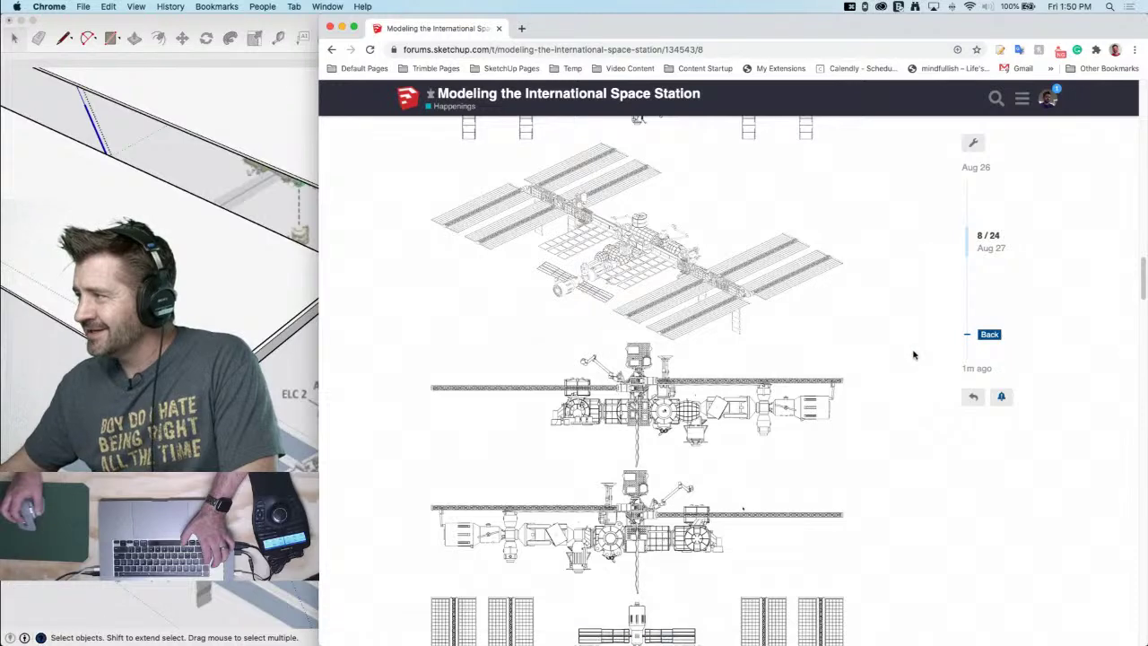
{"action": "scroll", "coordinate": [901, 349], "scroll_direction": "up", "scroll_amount": 5}
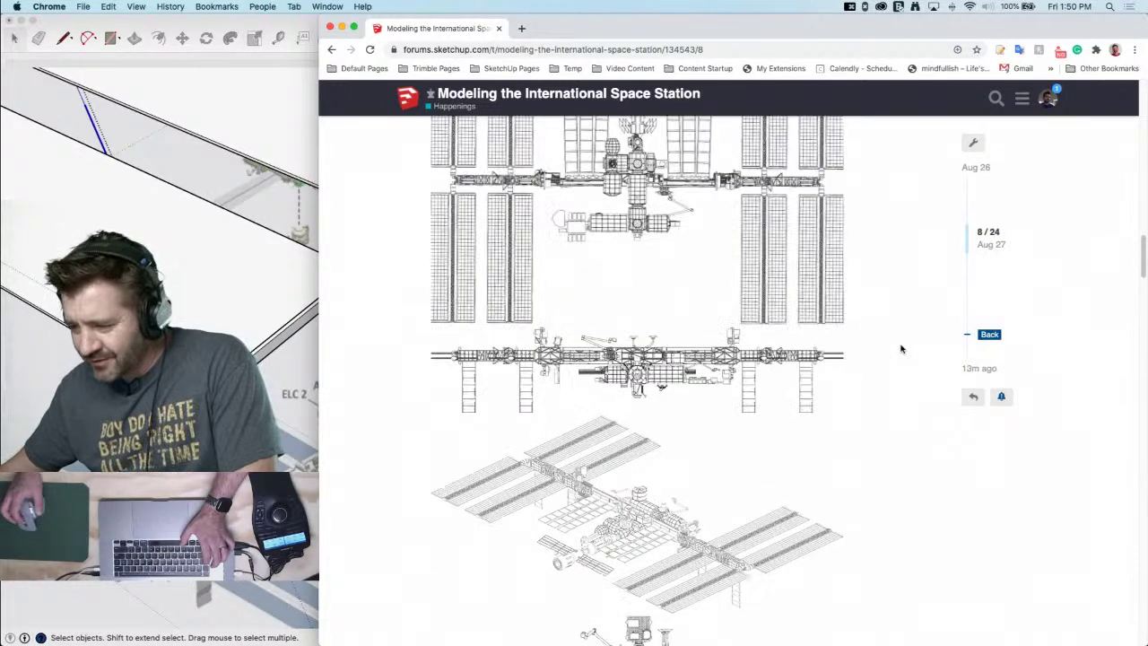
{"action": "scroll", "coordinate": [902, 348], "scroll_direction": "up", "scroll_amount": 4}
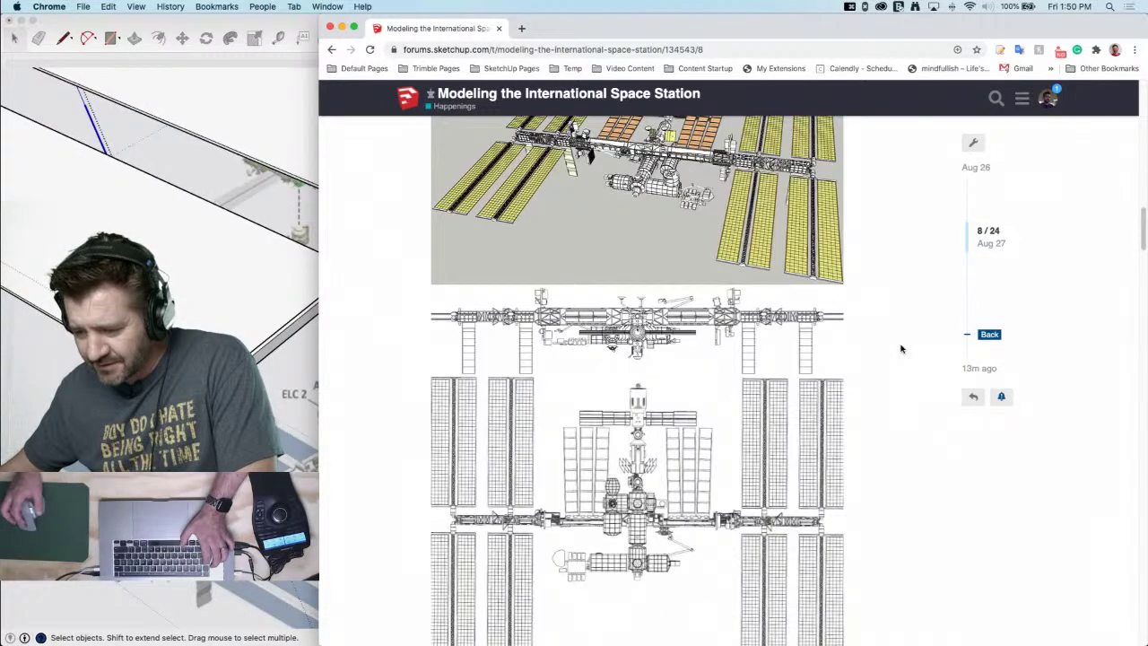
{"action": "scroll", "coordinate": [901, 349], "scroll_direction": "up", "scroll_amount": 5}
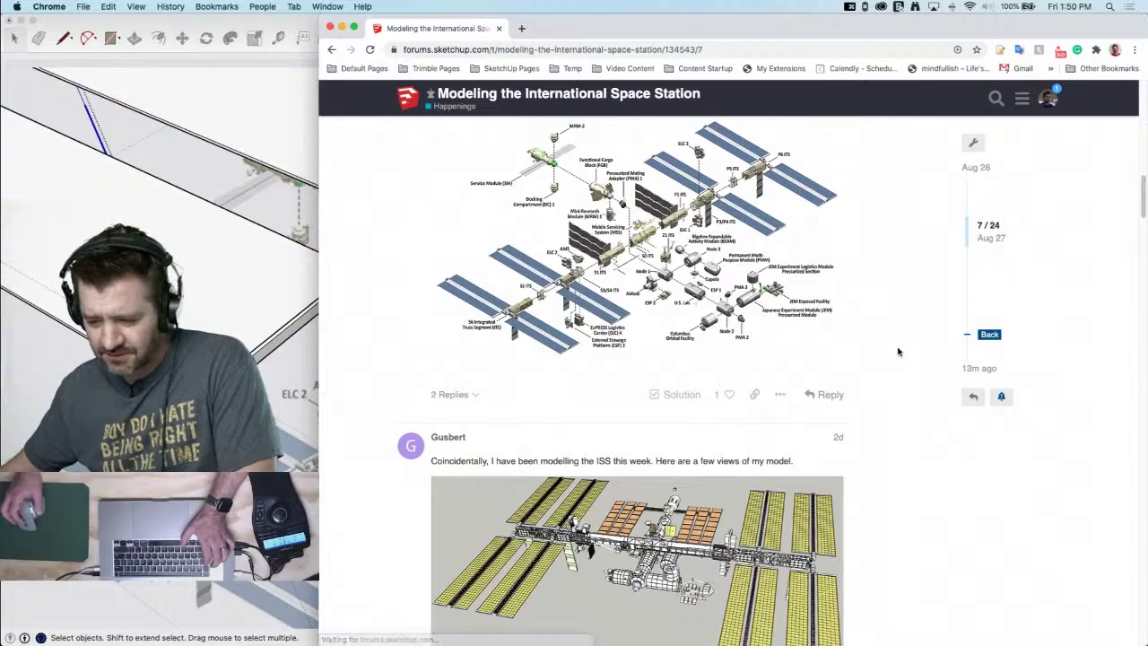
{"action": "scroll", "coordinate": [902, 349], "scroll_direction": "up", "scroll_amount": 5}
{"action": "scroll", "coordinate": [898, 351], "scroll_direction": "up", "scroll_amount": 4}
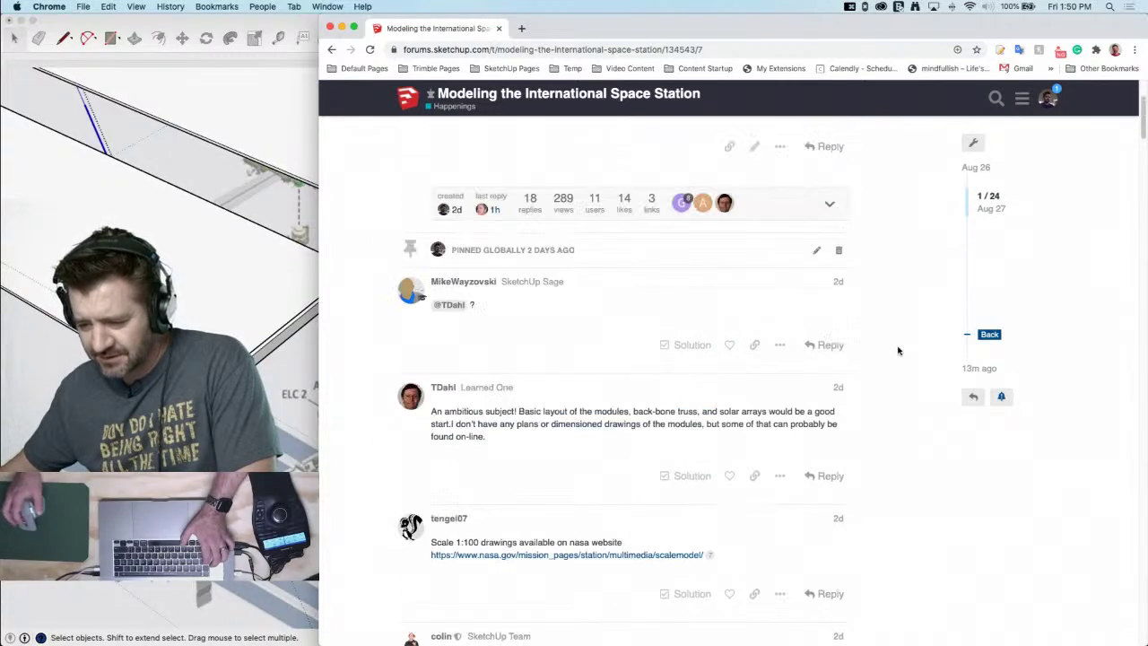
{"action": "scroll", "coordinate": [898, 350], "scroll_direction": "down", "scroll_amount": 9}
{"action": "scroll", "coordinate": [897, 351], "scroll_direction": "down", "scroll_amount": 15}
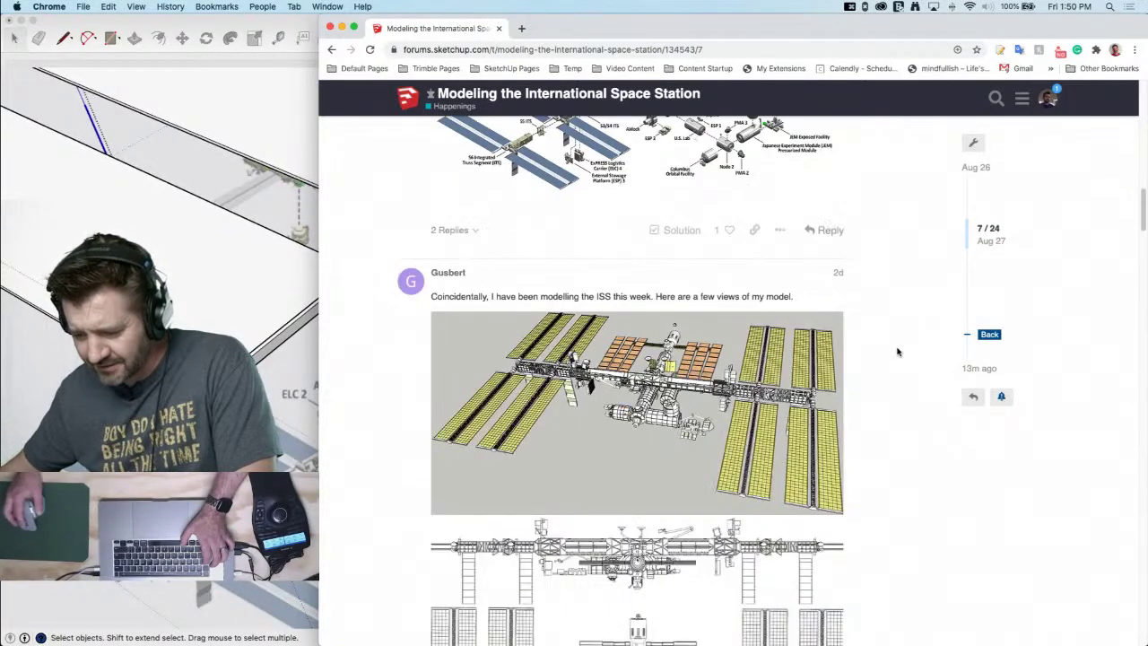
{"action": "scroll", "coordinate": [895, 352], "scroll_direction": "down", "scroll_amount": 20}
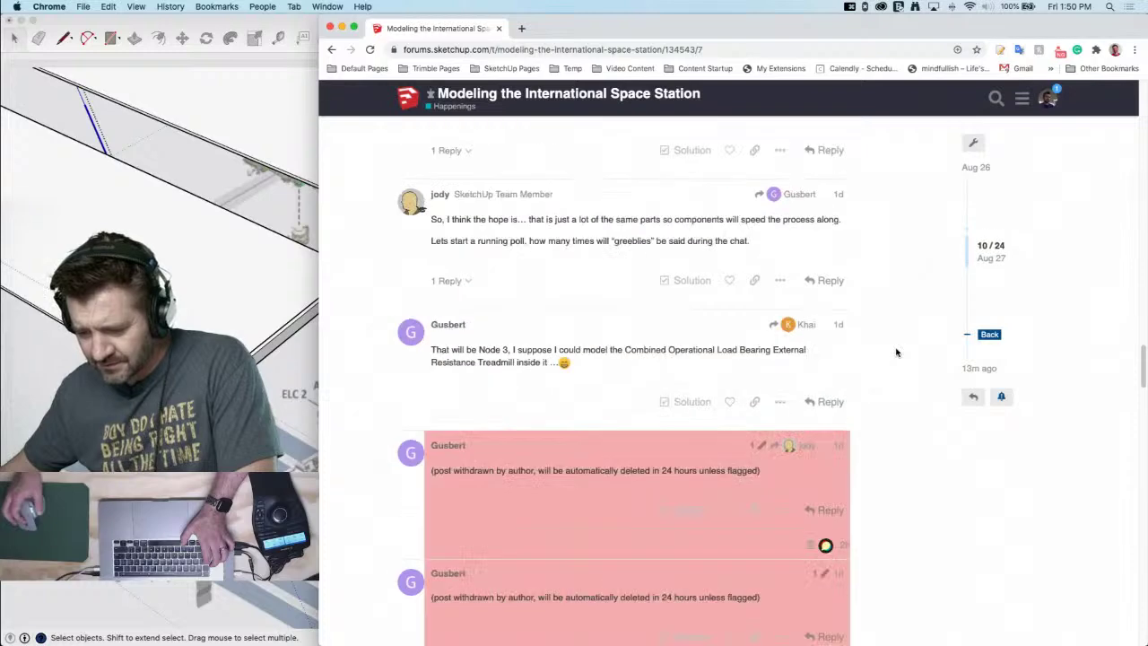
{"action": "scroll", "coordinate": [895, 353], "scroll_direction": "down", "scroll_amount": 5}
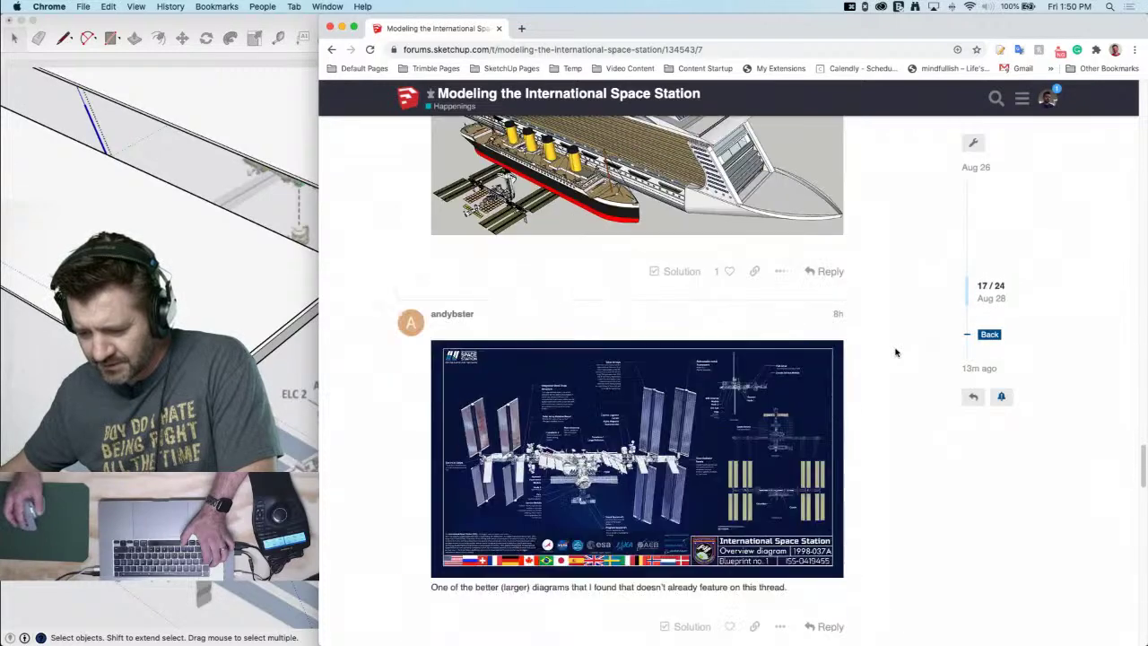
Enlarge the blueprint overview diagram, examine how the solar arrays attach to the truss, and switch back to SketchUp
{"action": "left_click", "coordinate": [714, 409]}
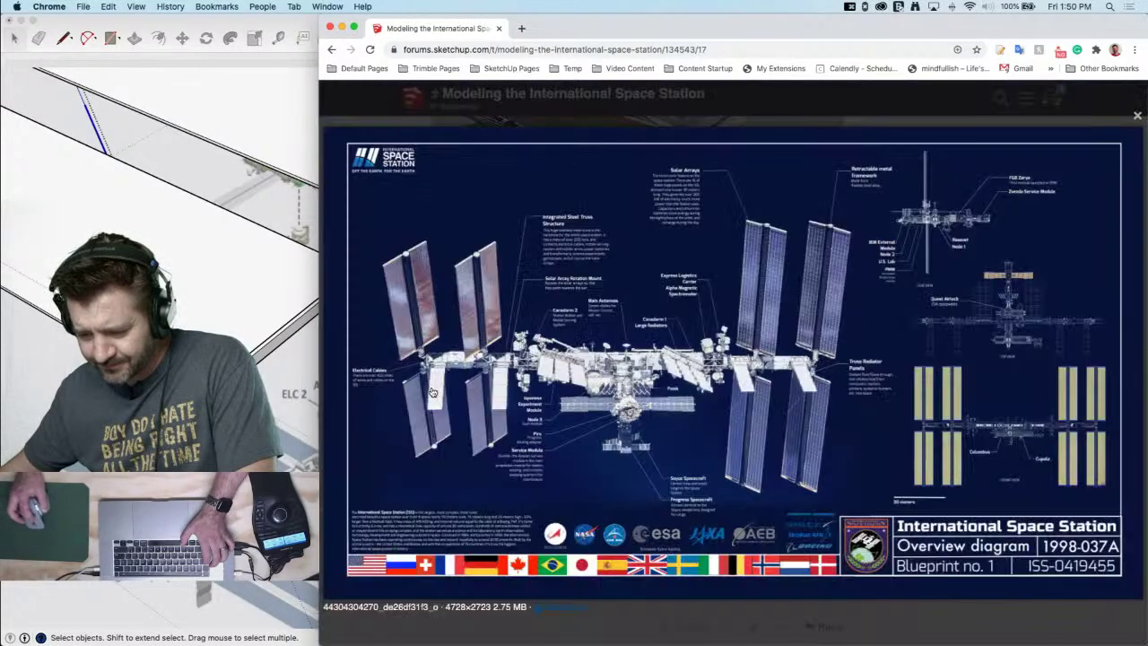
{"action": "left_click", "coordinate": [424, 372]}
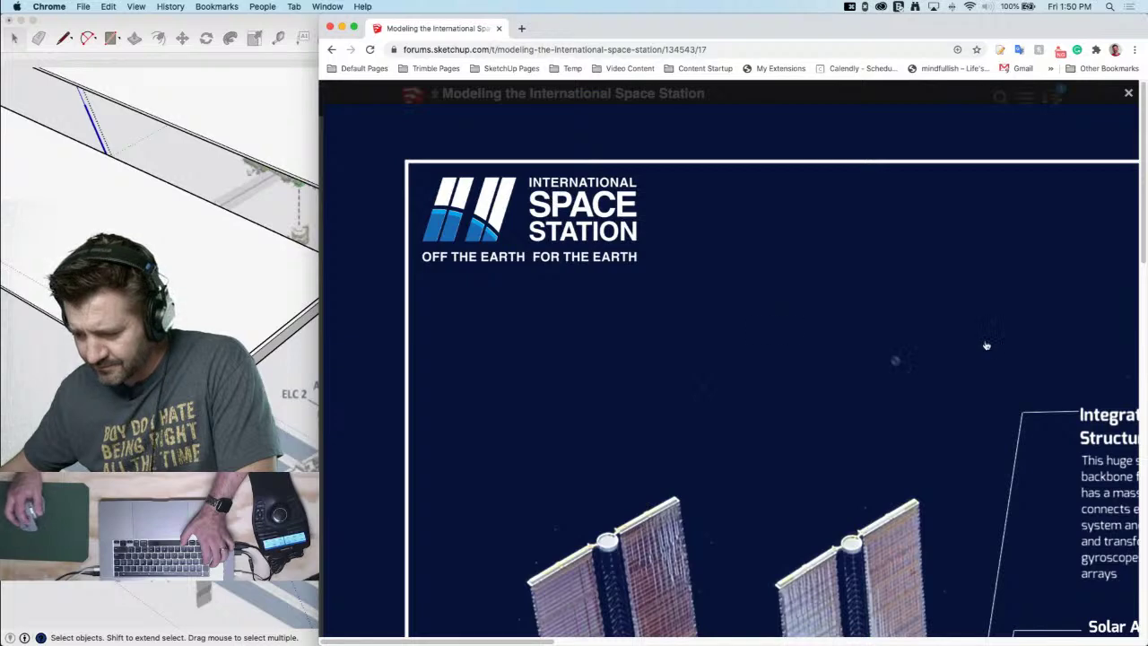
{"action": "scroll", "coordinate": [984, 345], "scroll_direction": "down", "scroll_amount": 5}
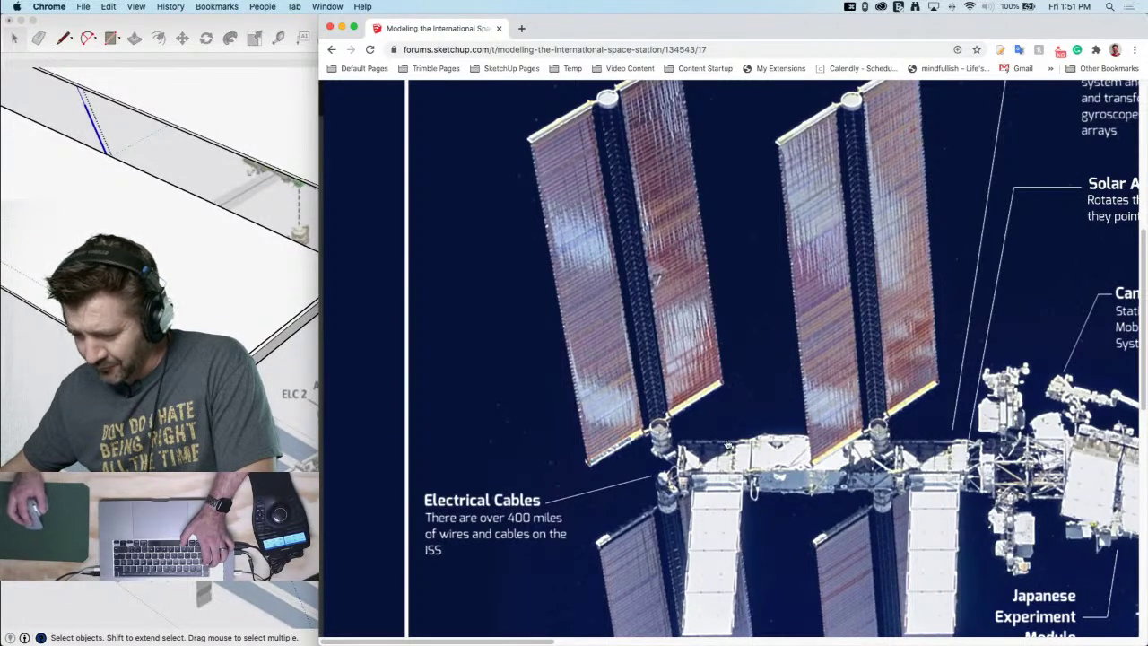
{"action": "left_click", "coordinate": [727, 641]}
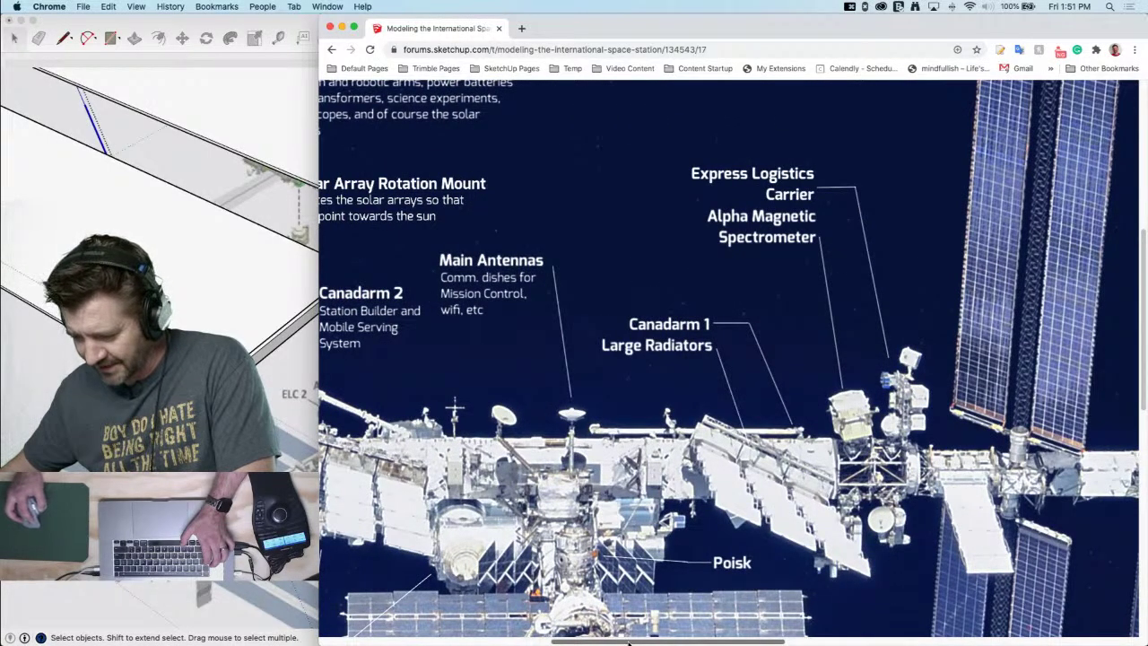
{"action": "left_click_drag", "start_coordinate": [628, 643], "coordinate": [787, 643]}
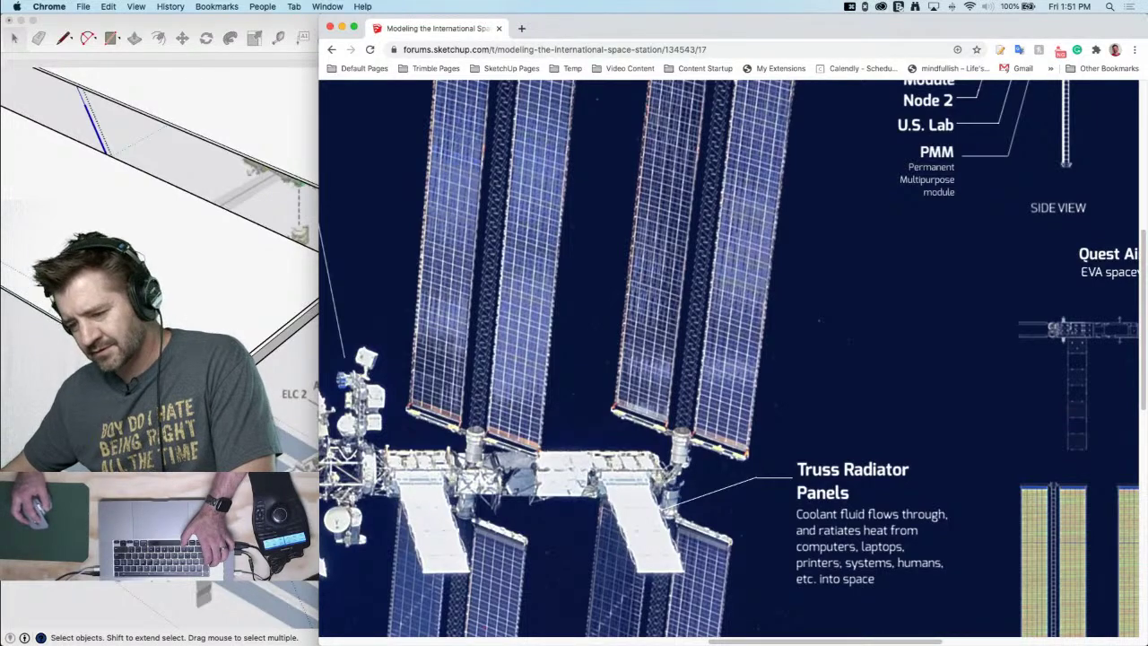
{"action": "key", "text": "super+Tab"}
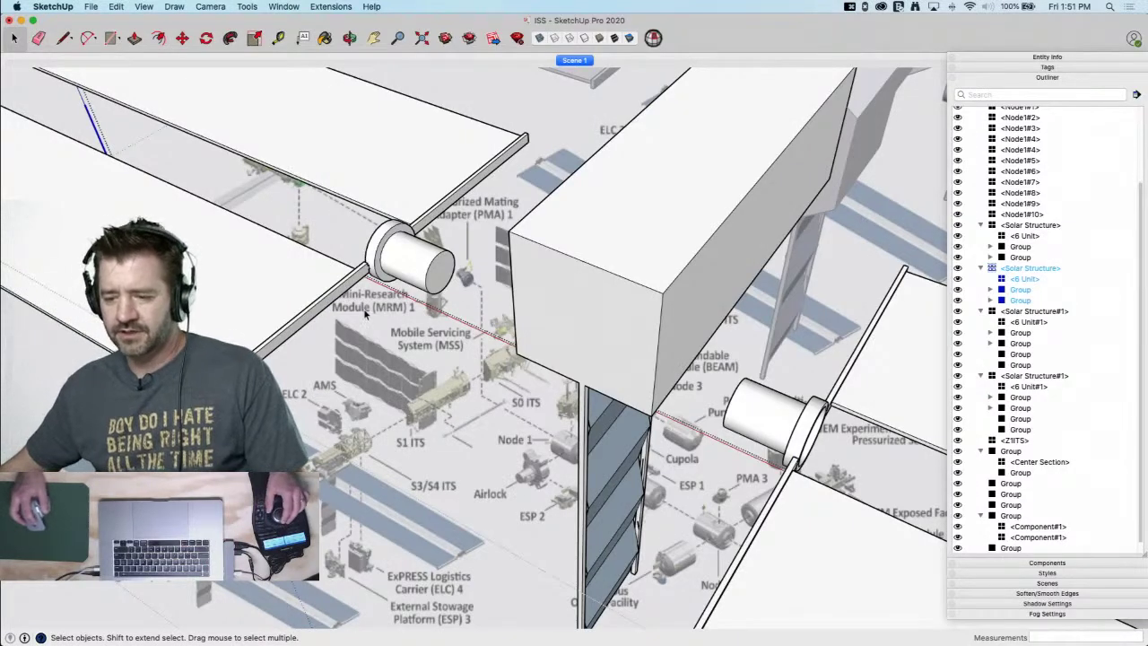
Open the solar array's group and offset the end face of its mounting cylinder inward by about 0.25 m
{"action": "double_click", "coordinate": [425, 313]}
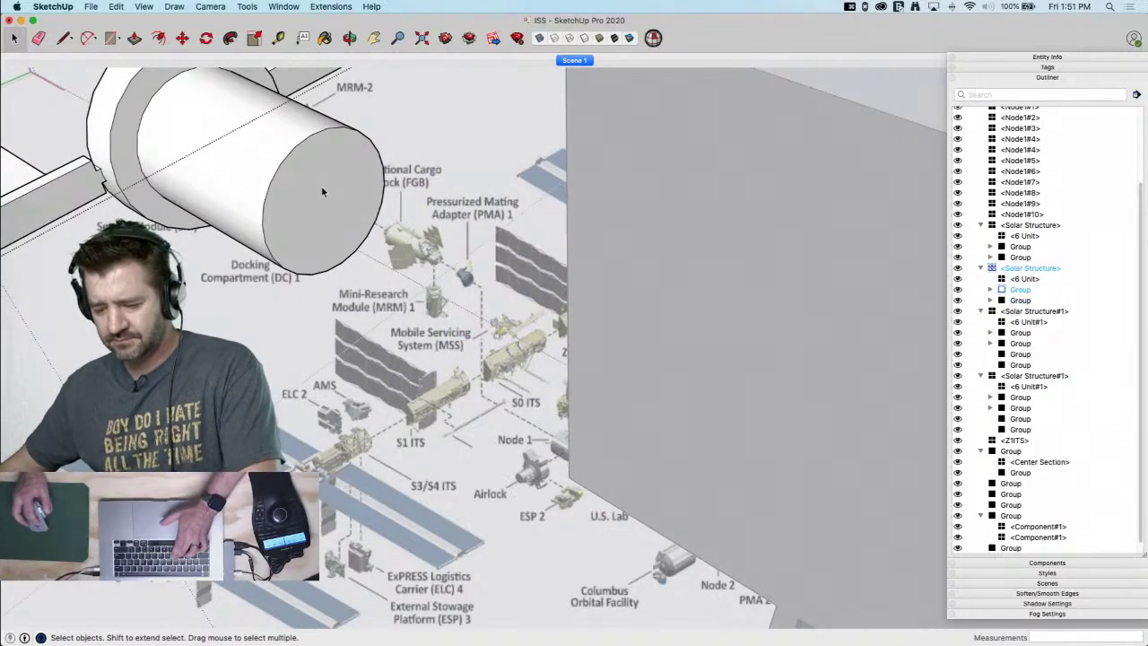
{"action": "key", "text": "f"}
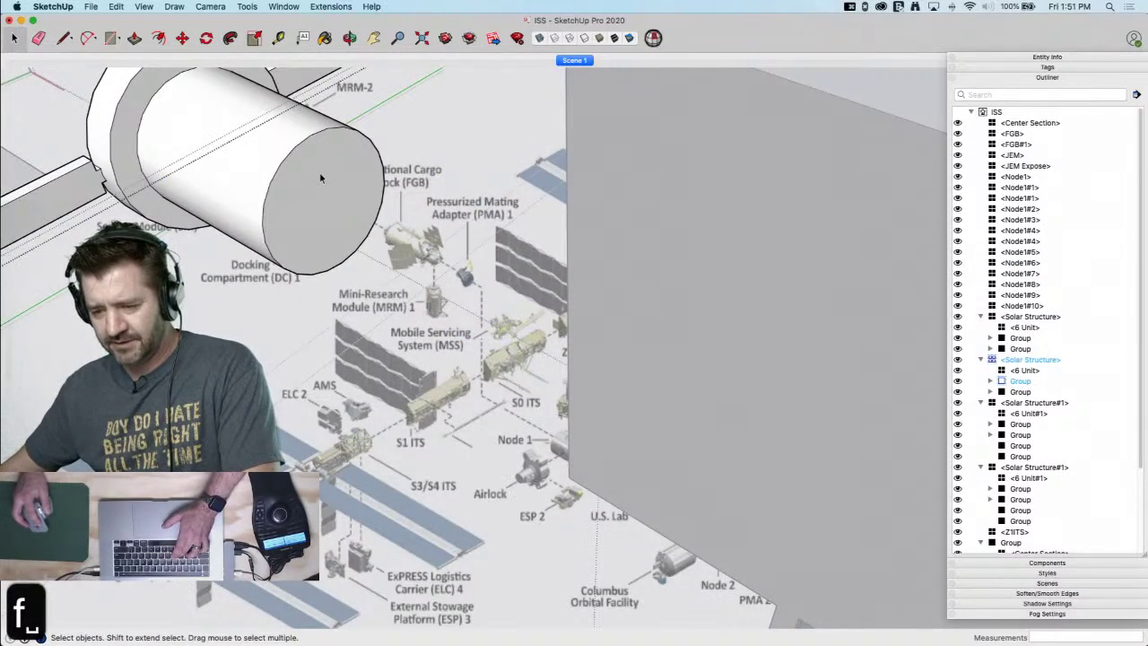
{"action": "left_click", "coordinate": [319, 151]}
{"action": "left_click", "coordinate": [326, 179]}
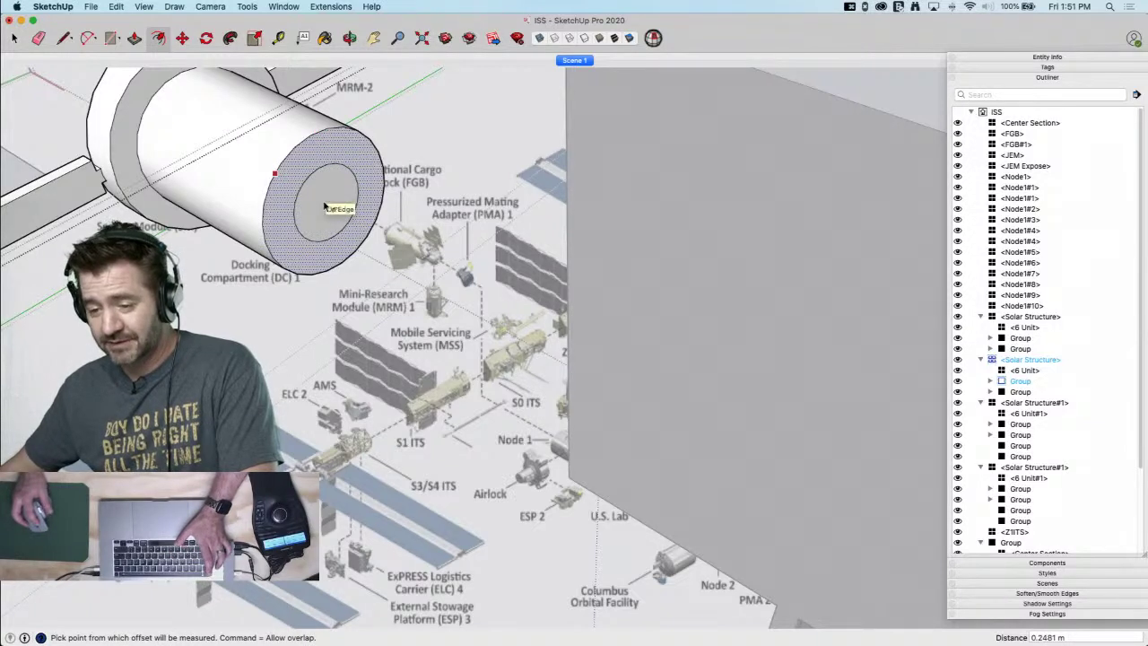
Extrude the inner circle of the array's mounting cylinder about 3.71 m into a shaft through the truss and close the group
{"action": "key", "text": "p"}
{"action": "left_click", "coordinate": [328, 203]}
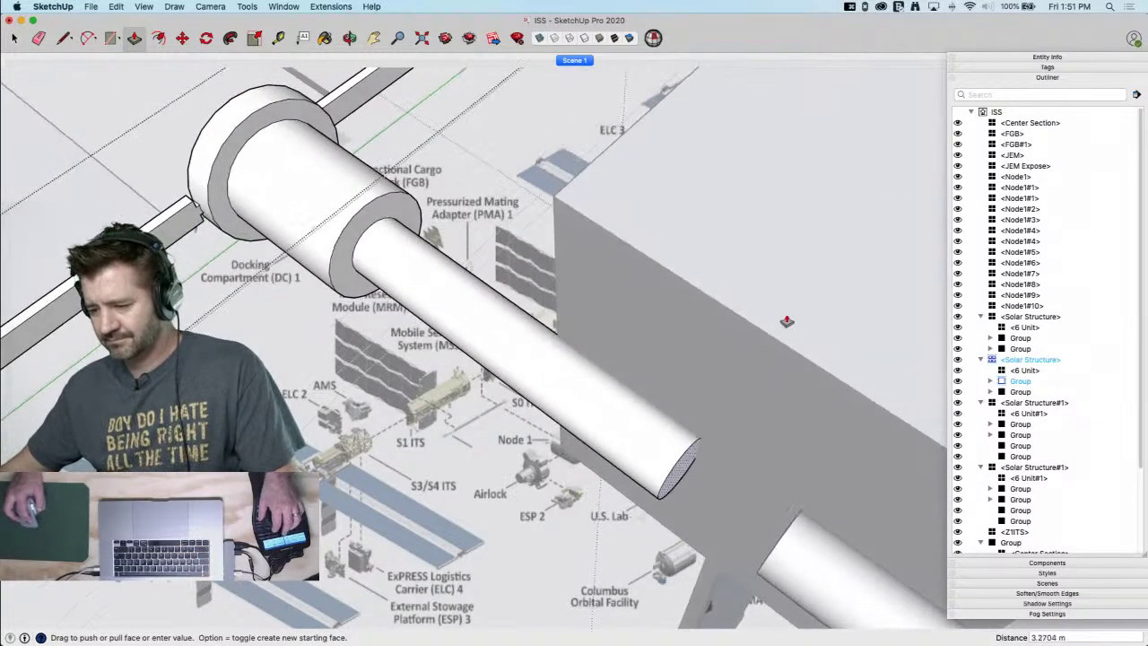
{"action": "left_click", "coordinate": [804, 363]}
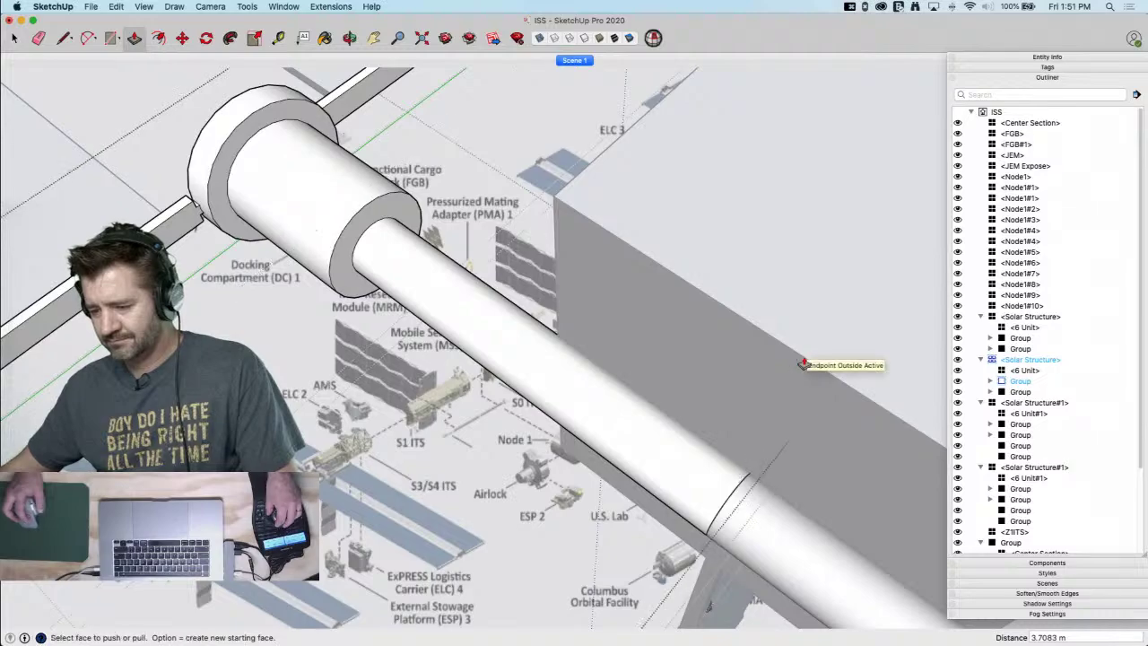
{"action": "key", "text": "space"}
{"action": "scroll", "coordinate": [792, 341], "scroll_direction": "down", "scroll_amount": 10}
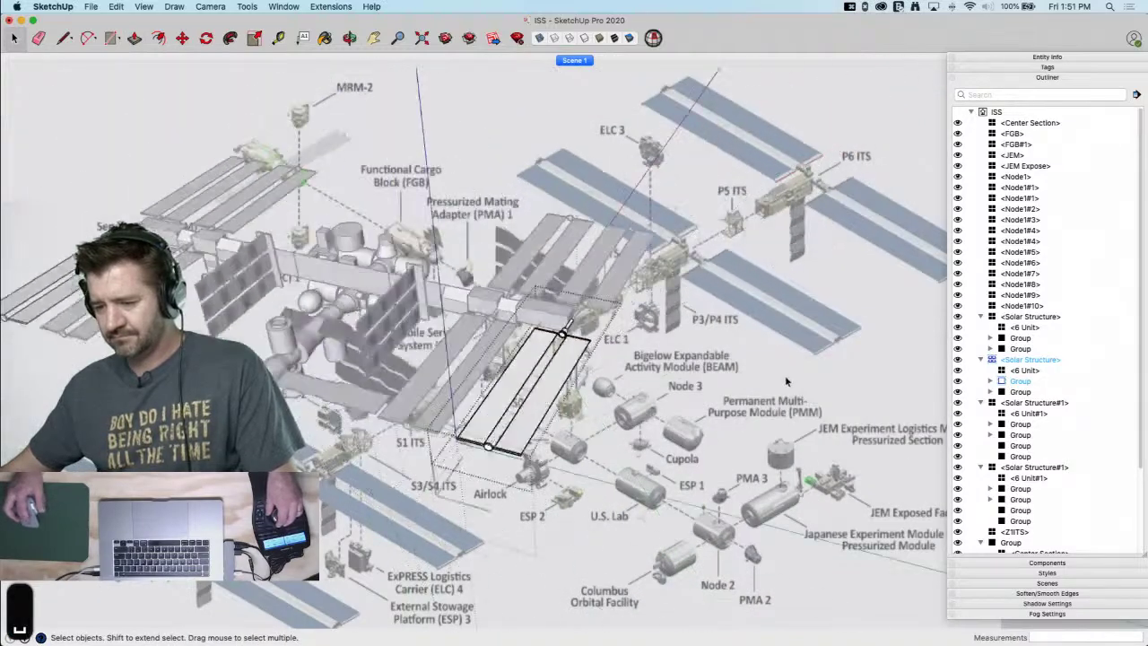
{"action": "left_click", "coordinate": [773, 398]}
{"action": "left_click", "coordinate": [779, 397]}
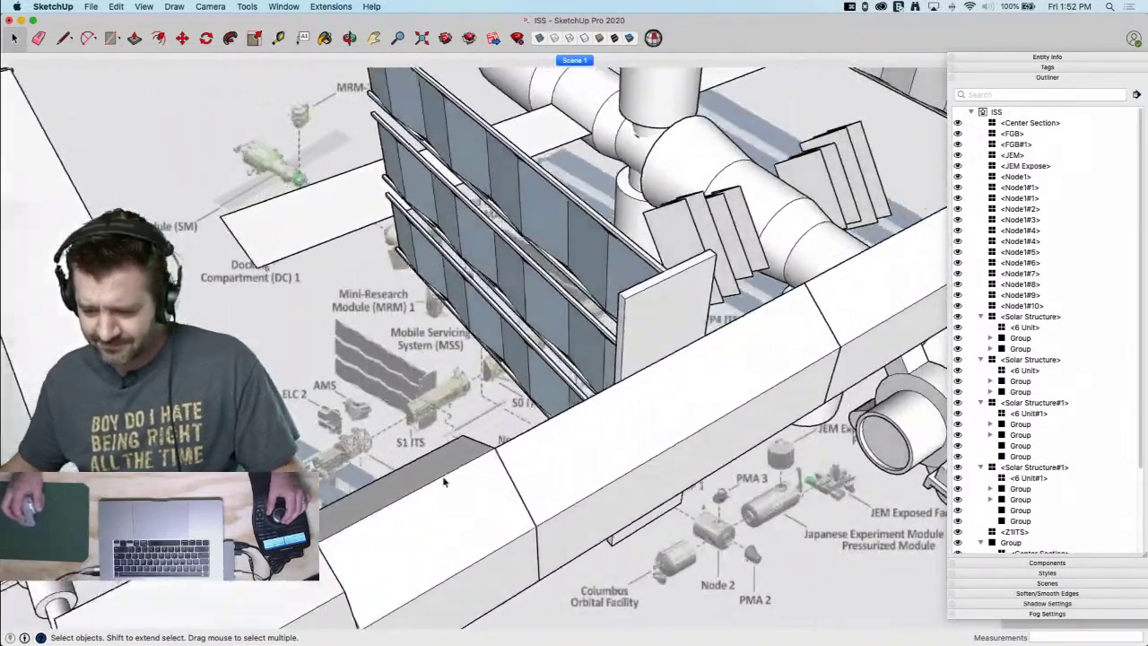
Draw a rectangle about 2.92 by 2.68 m on the truss's upper edge near the large radiators and extrude it upward into a box
{"action": "key", "text": "r"}
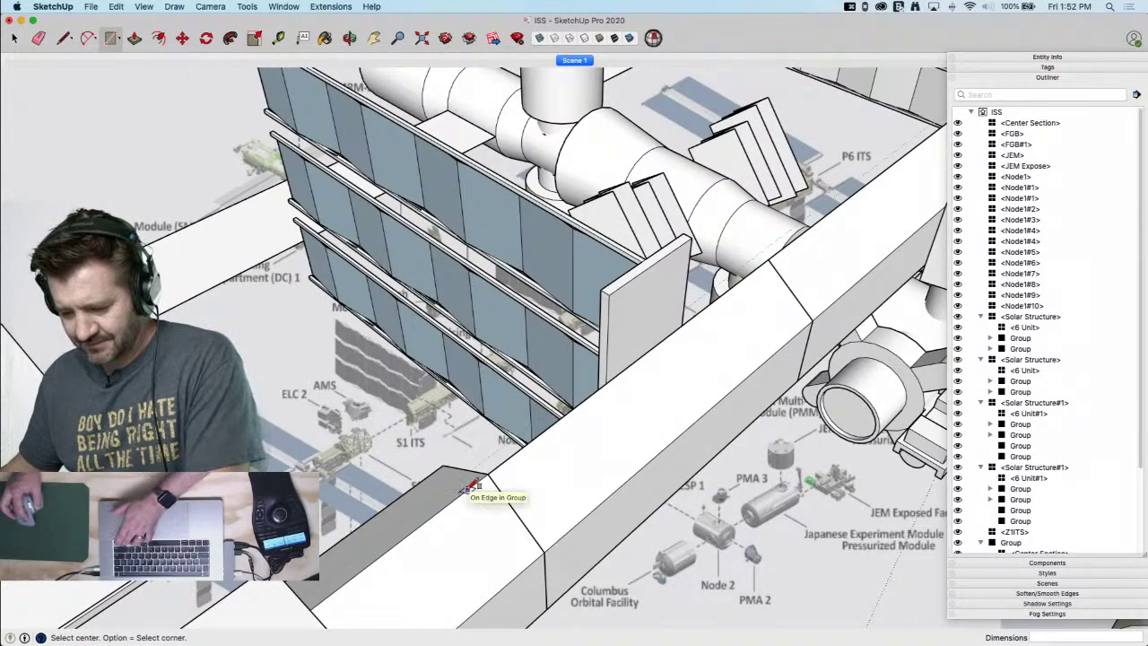
{"action": "left_click", "coordinate": [467, 490], "text": "shift"}
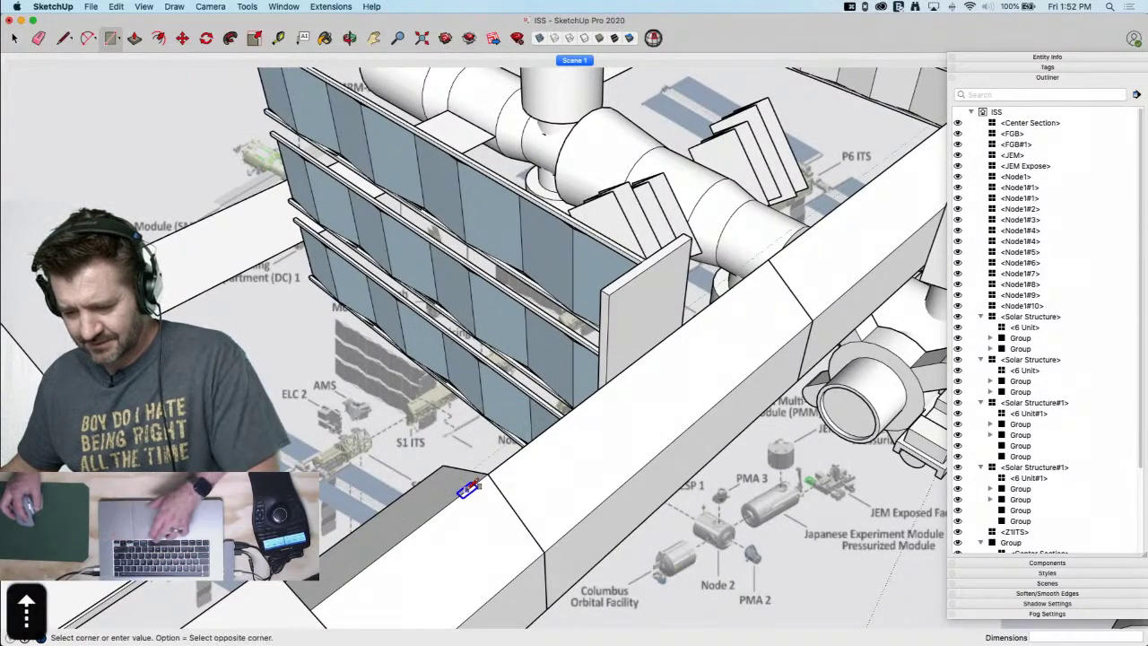
{"action": "left_click", "coordinate": [478, 432]}
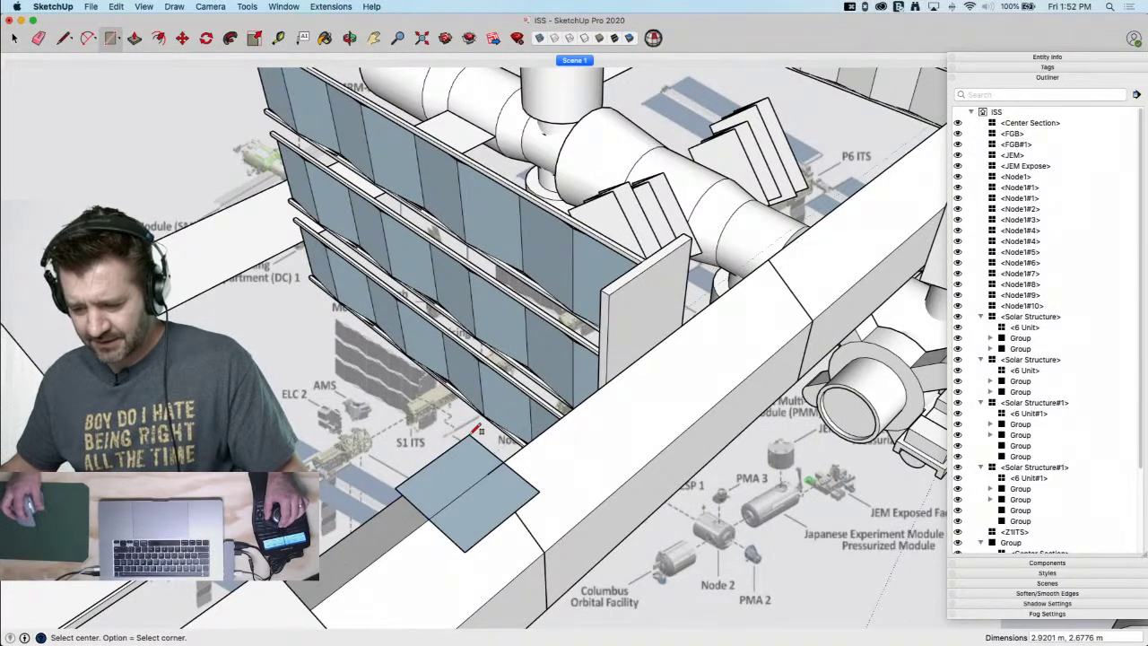
{"action": "key", "text": "p"}
{"action": "middle_click_drag", "start_coordinate": [478, 432], "coordinate": [457, 463]}
{"action": "left_click", "coordinate": [478, 433]}
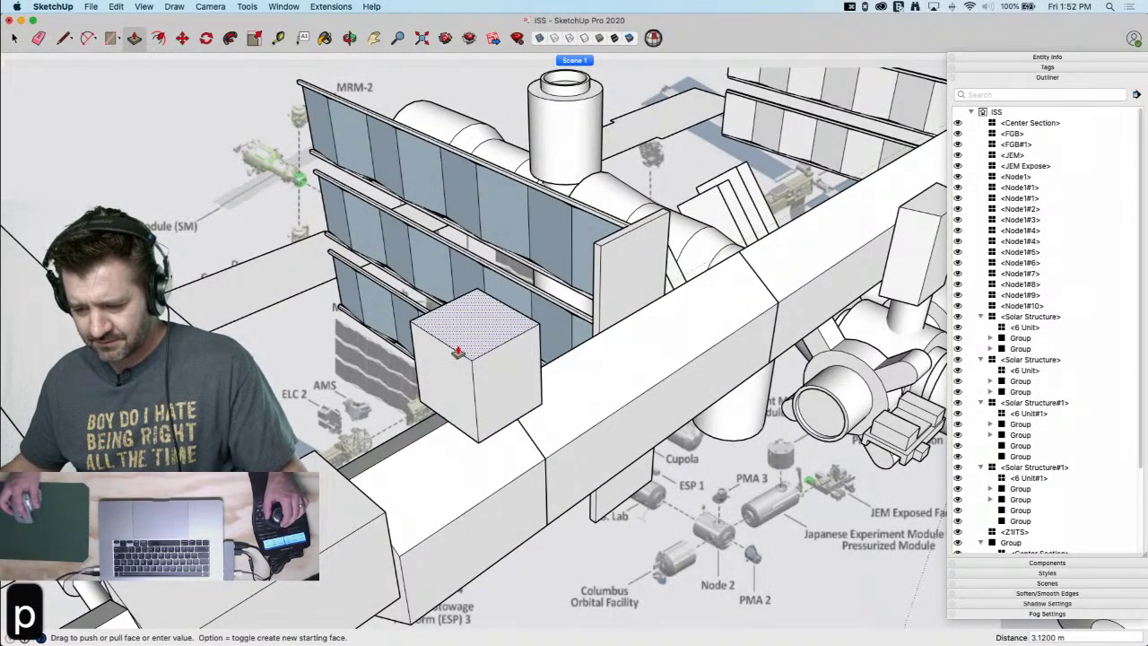
{"action": "left_click", "coordinate": [460, 367]}
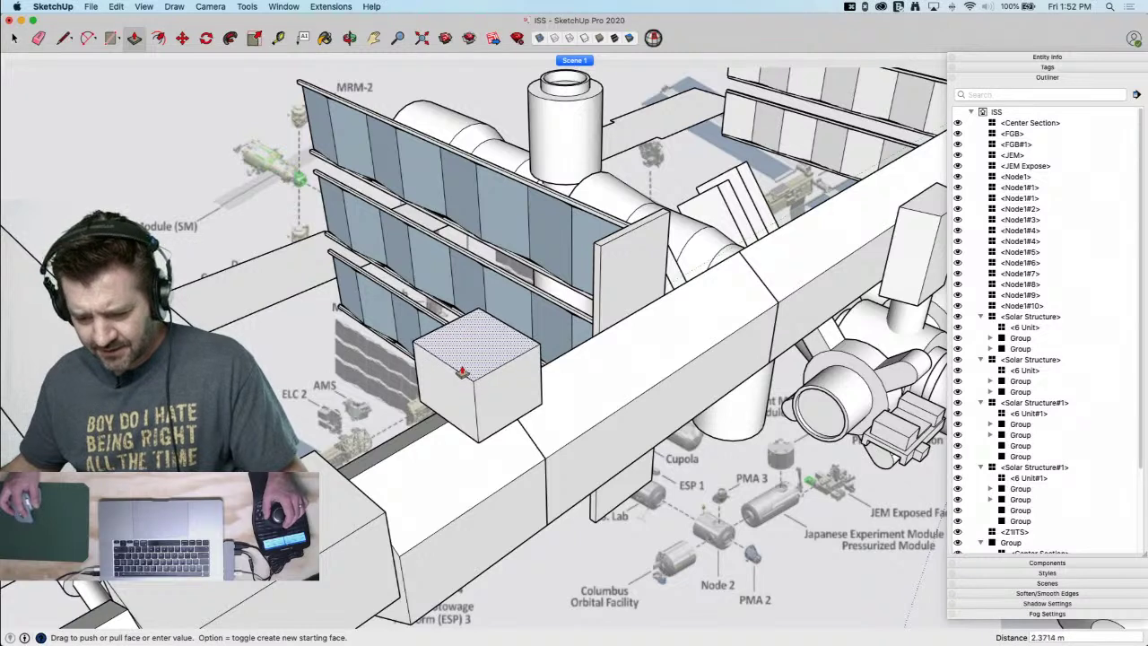
Draw a circle with a radius of about 1.16 m centred on the top face of the new box
{"action": "key", "text": "c"}
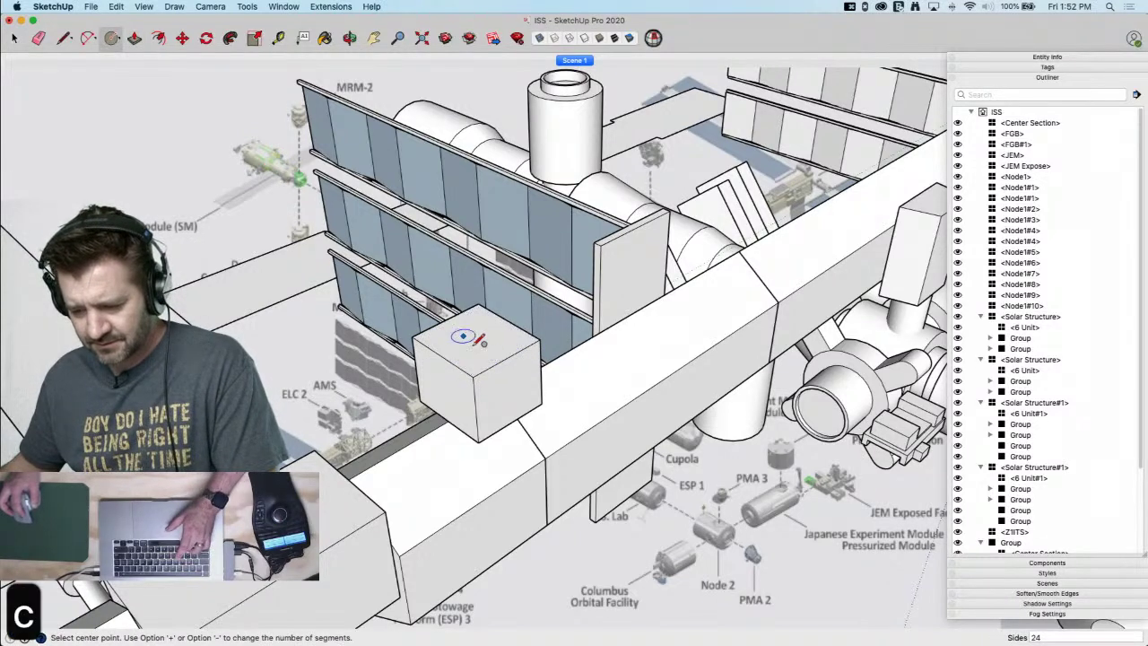
{"action": "left_click", "coordinate": [478, 338]}
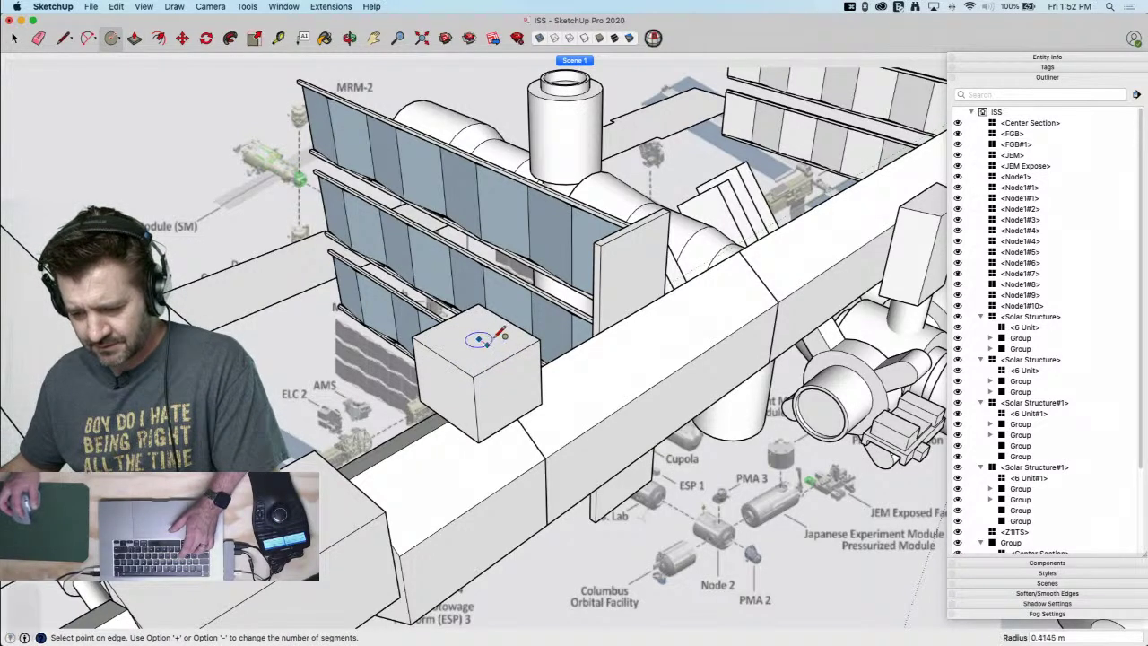
{"action": "left_click", "coordinate": [516, 329]}
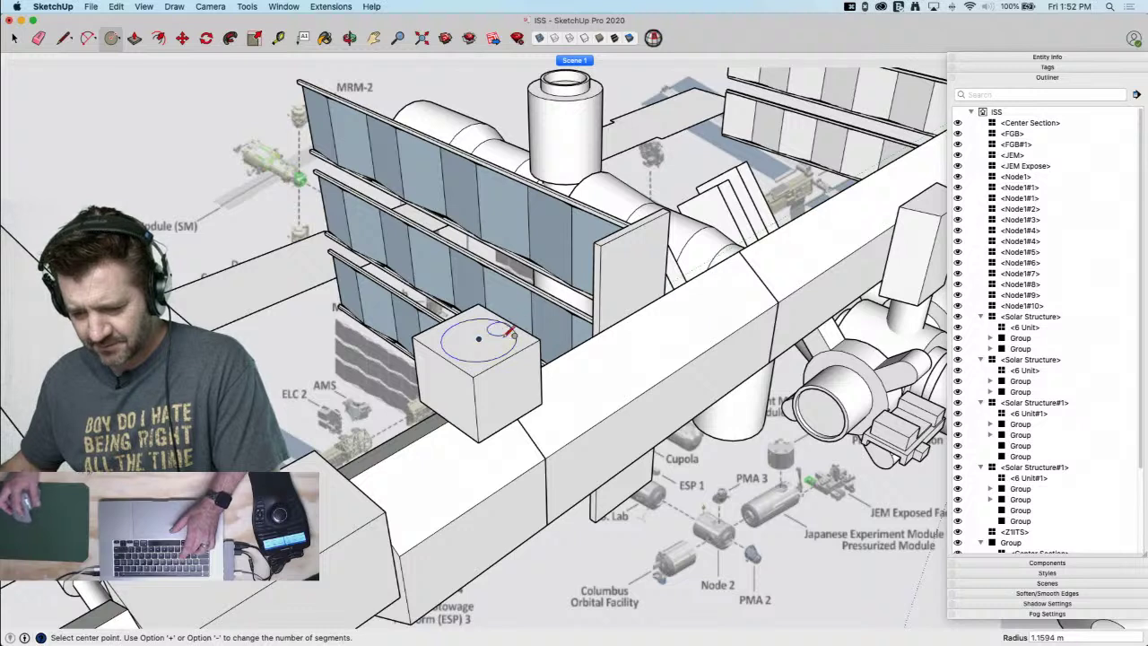
Extrude the circle on top of the box about 0.62 m into a short cylinder
{"action": "key", "text": "p"}
{"action": "left_click", "coordinate": [484, 341]}
{"action": "left_click", "coordinate": [483, 322]}
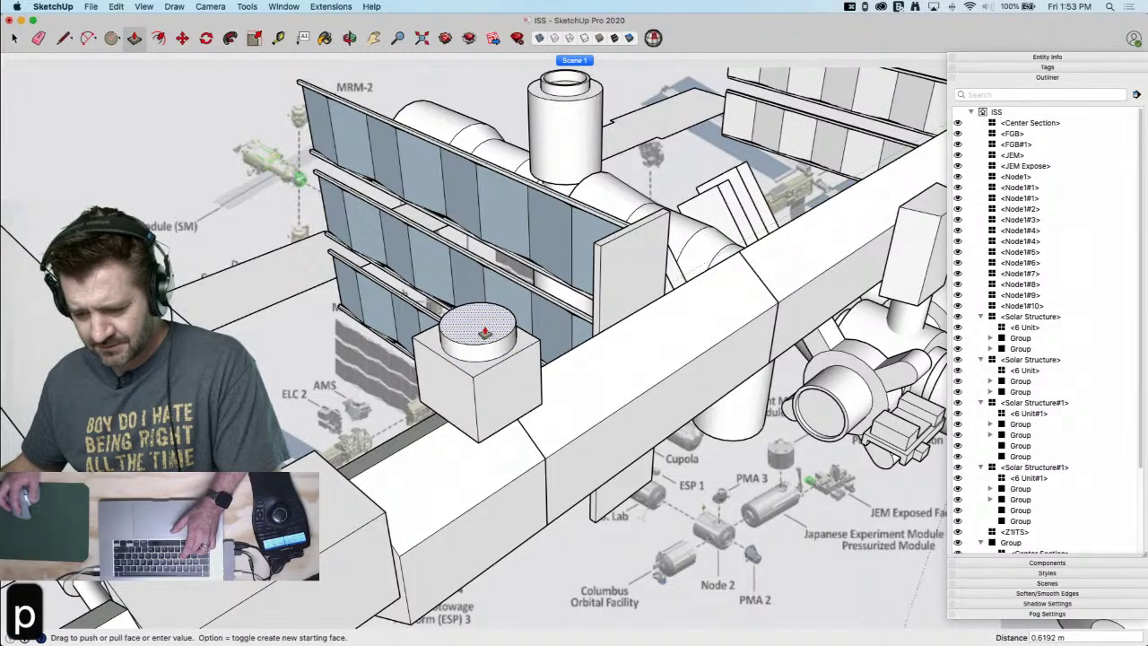
Split the box's side face with a horizontal line, extrude the upper strip about 0.39 m and push a small section near its corner back about 0.30 m
{"action": "key", "text": "l"}
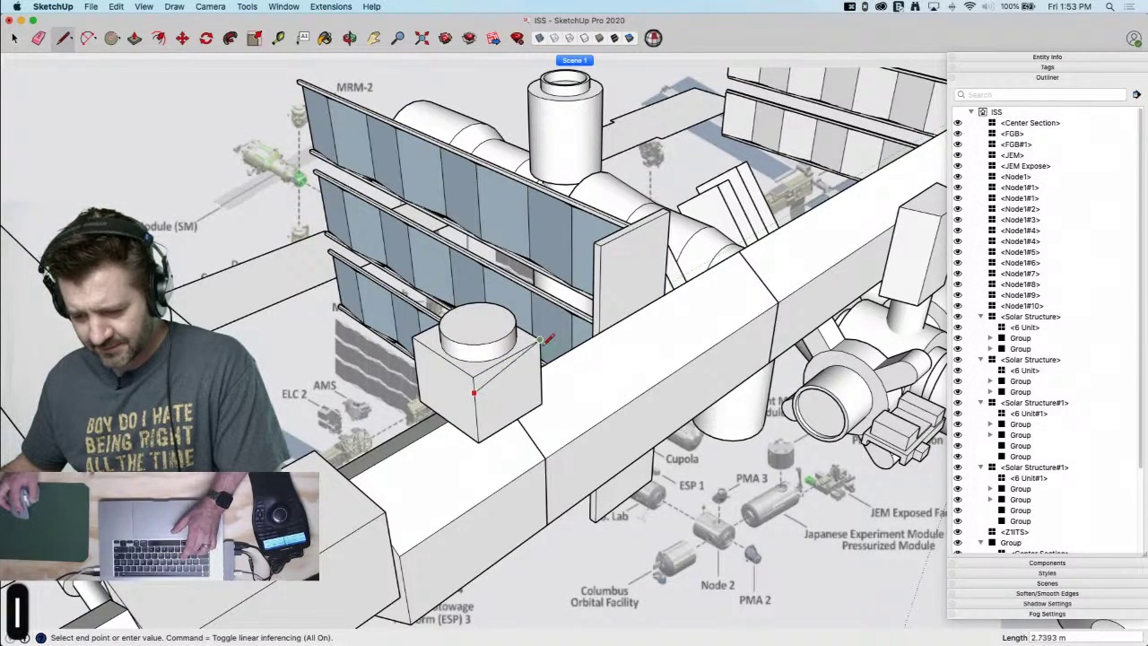
{"action": "left_click", "coordinate": [541, 355]}
{"action": "key", "text": "p"}
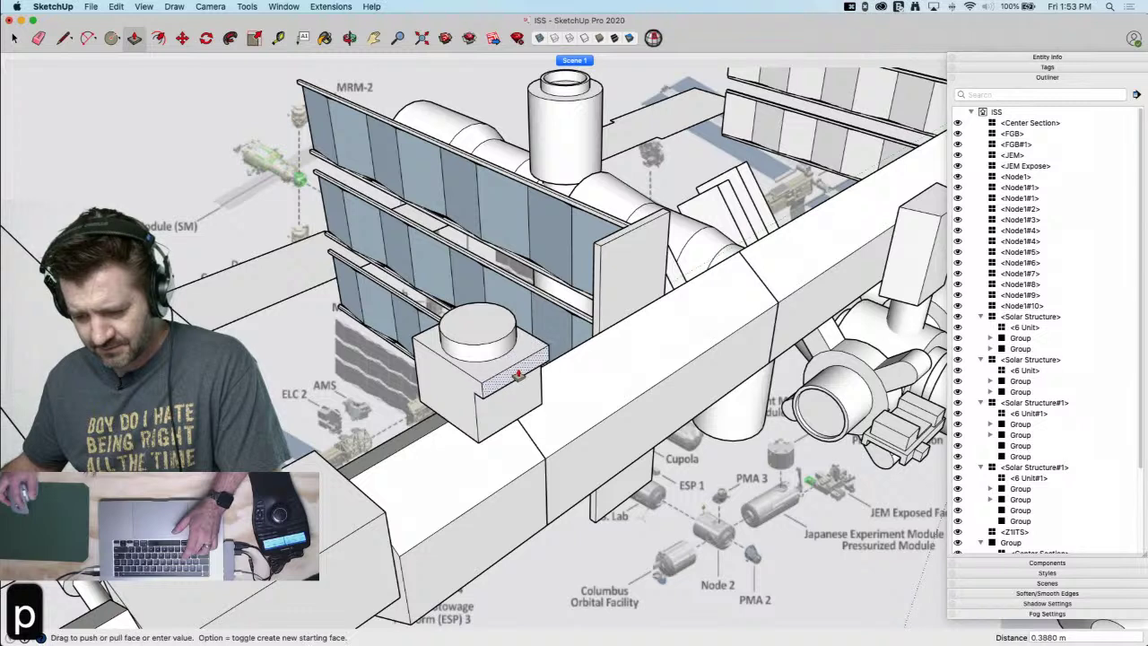
{"action": "key", "text": "l"}
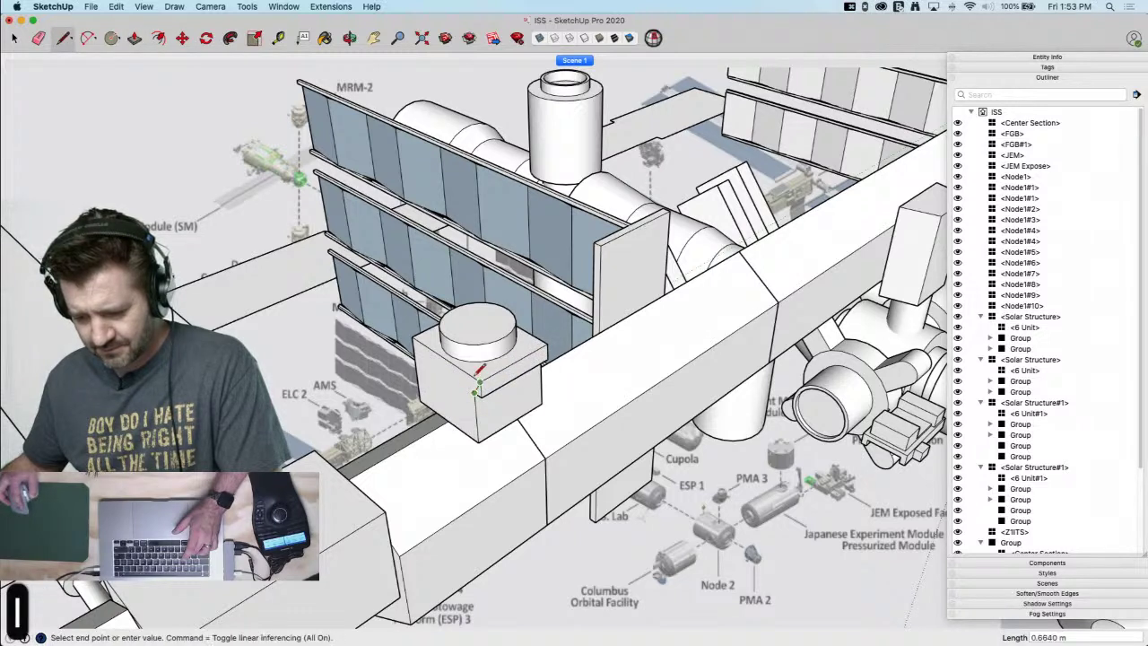
{"action": "key", "text": "p"}
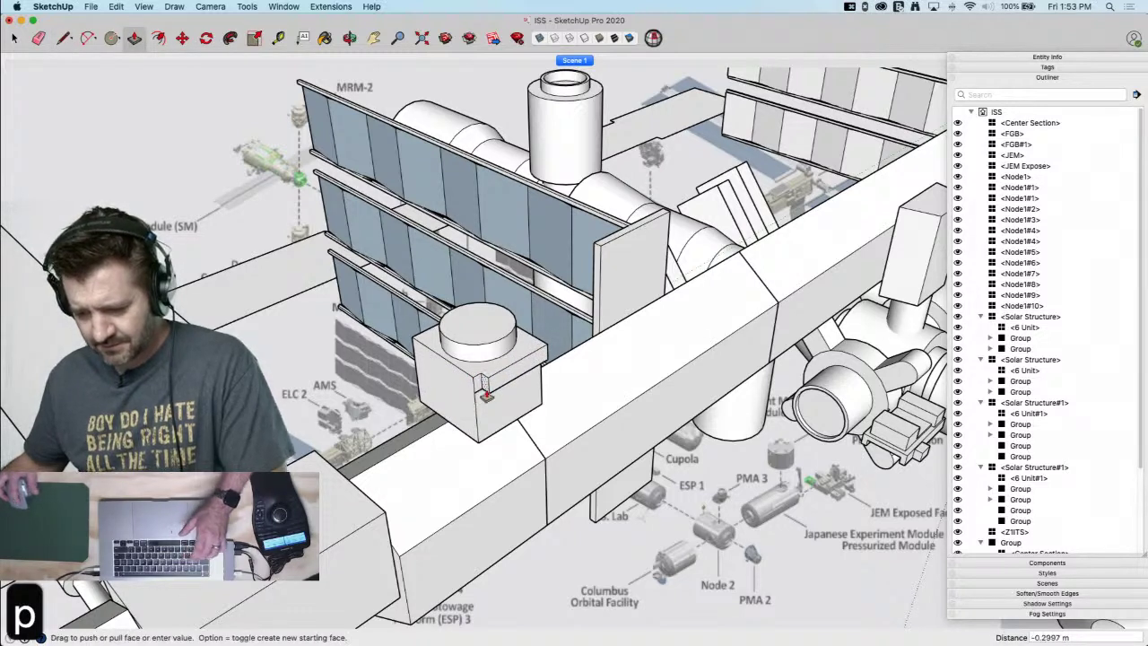
{"action": "key", "text": "e"}
{"action": "left_click", "coordinate": [485, 386]}
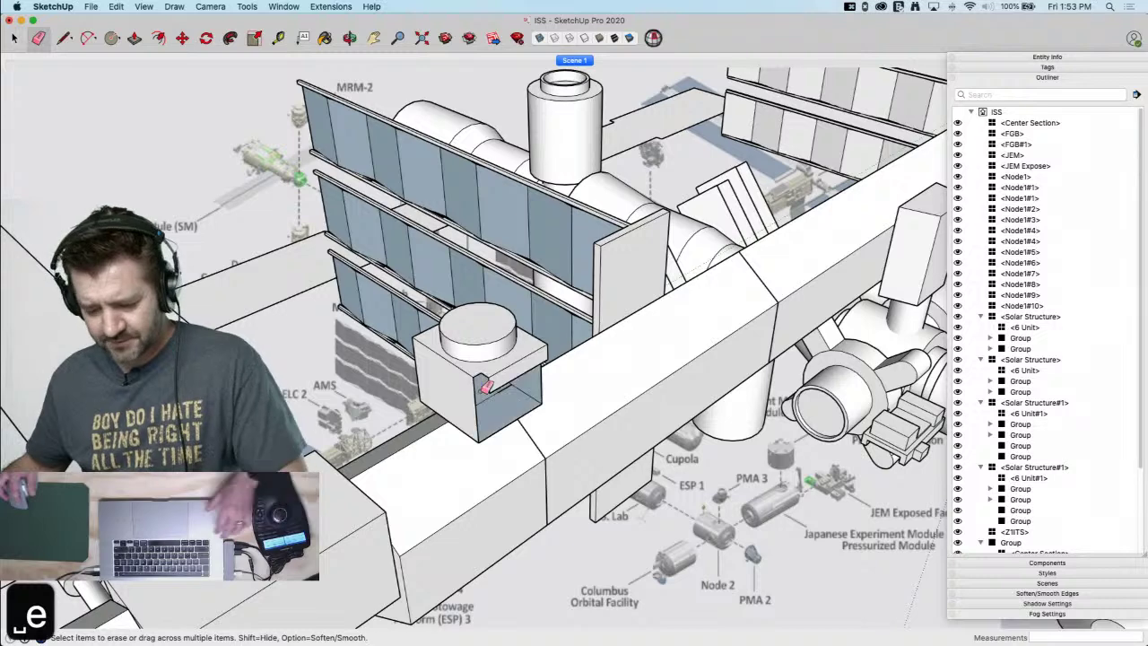
{"action": "key", "text": "super+z"}
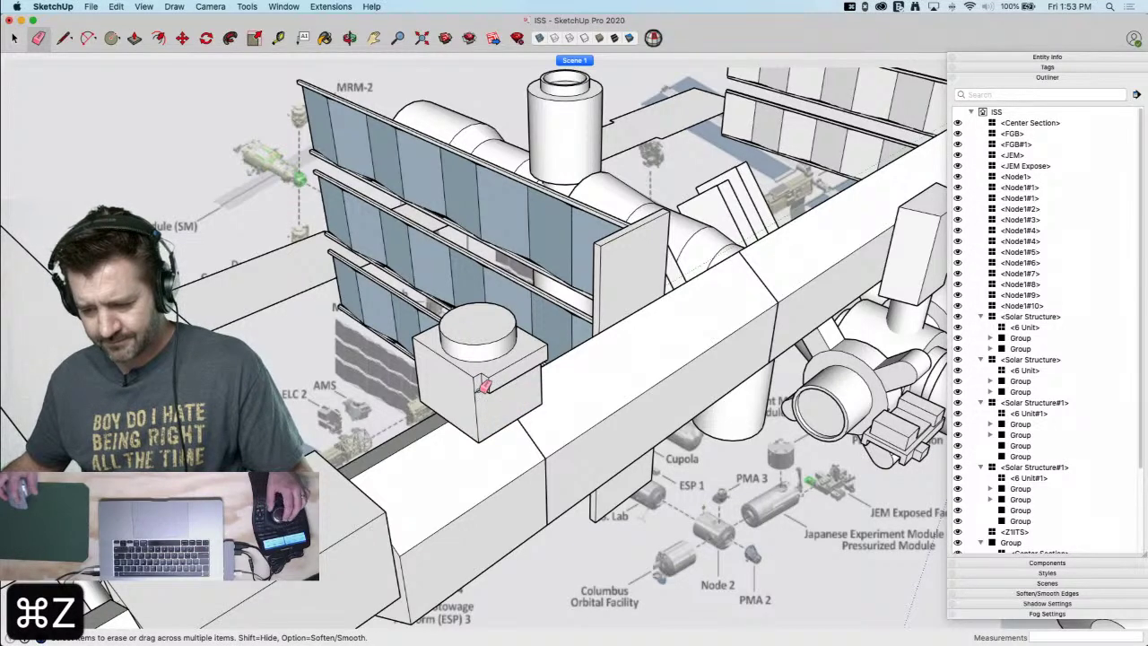
Select all the connected geometry of the box with the cylinder and make it a group
{"action": "key", "text": "space"}
{"action": "left_click", "coordinate": [494, 386]}
{"action": "right_click", "coordinate": [498, 386]}
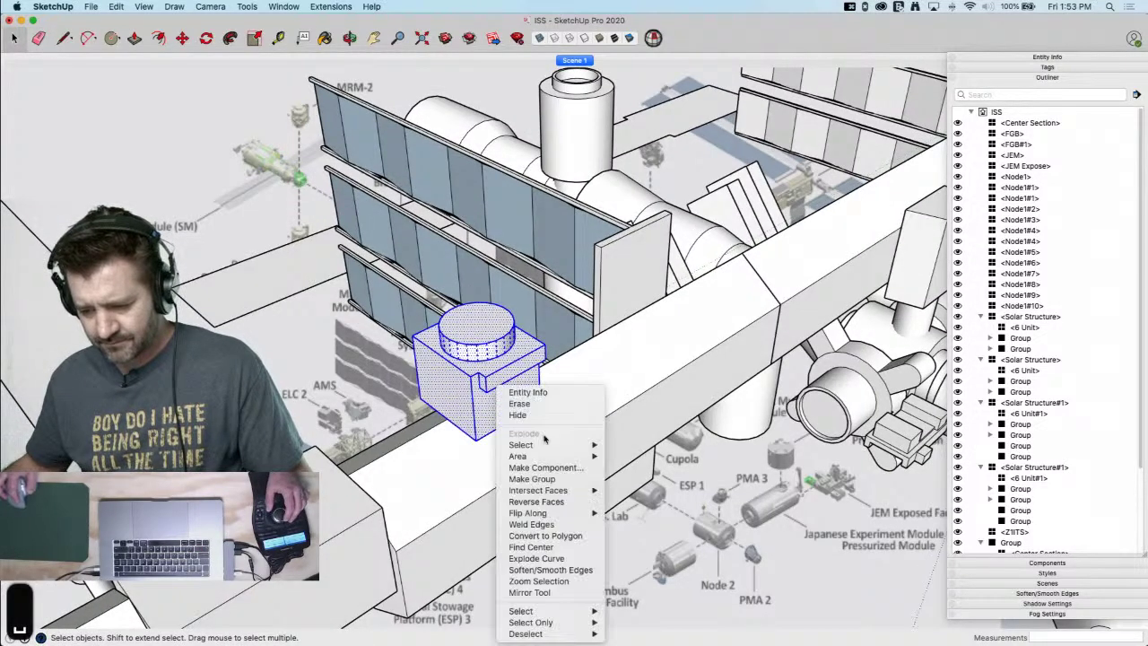
{"action": "left_click", "coordinate": [551, 479]}
Draw a horizontal rectangle about 4.79 by 2.21 m centred on the truss's upper edge, beside the grouped box with the cylinder
{"action": "scroll", "coordinate": [556, 472], "scroll_direction": "down", "scroll_amount": 5}
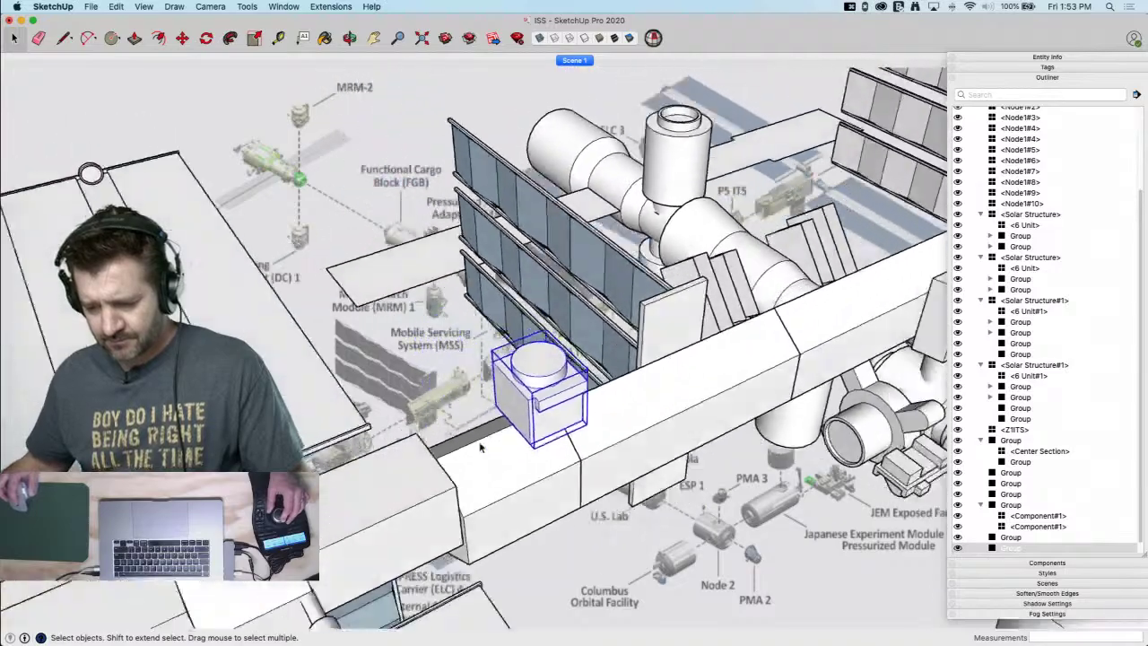
{"action": "scroll", "coordinate": [607, 444], "scroll_direction": "down", "scroll_amount": 5}
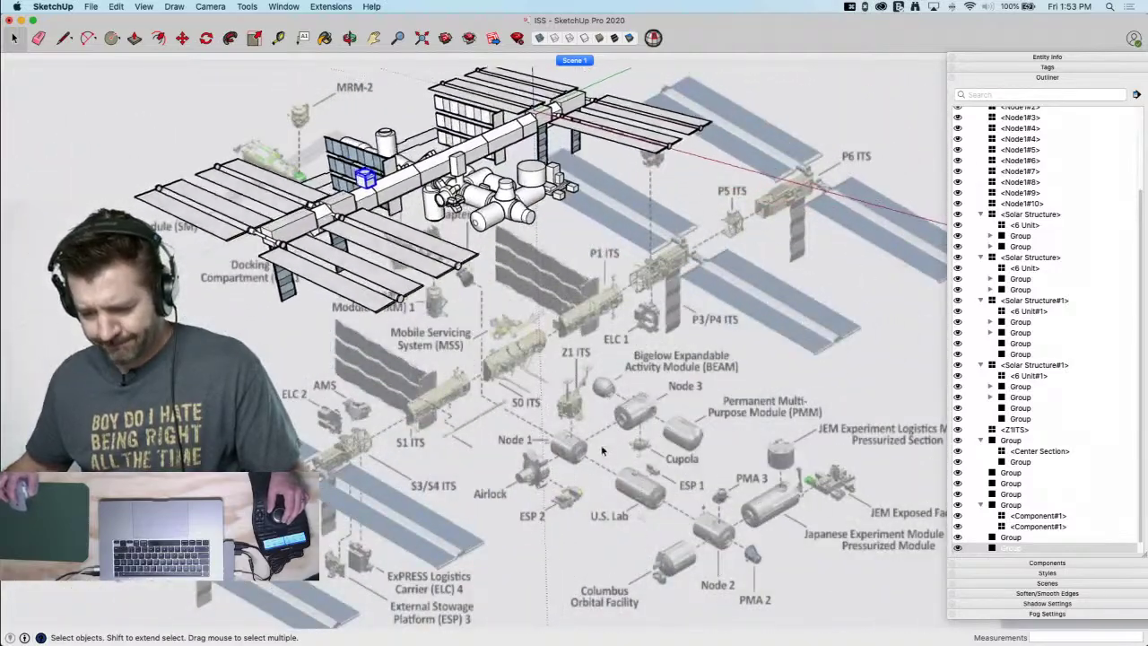
{"action": "scroll", "coordinate": [491, 552], "scroll_direction": "up", "scroll_amount": 3}
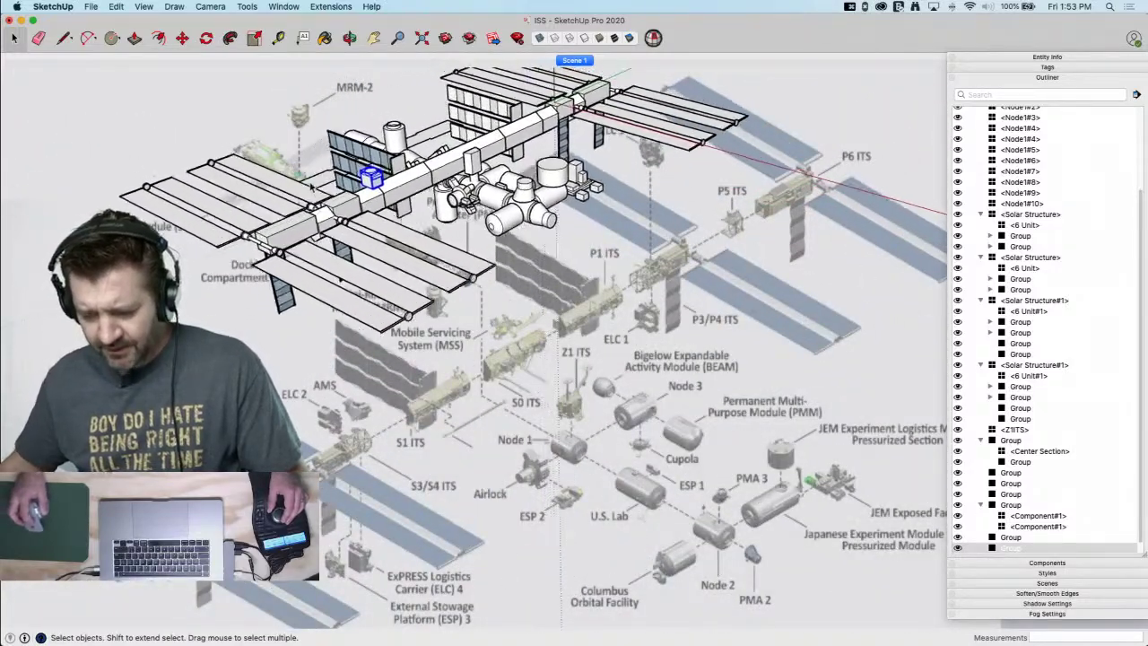
{"action": "scroll", "coordinate": [358, 225], "scroll_direction": "up", "scroll_amount": 6}
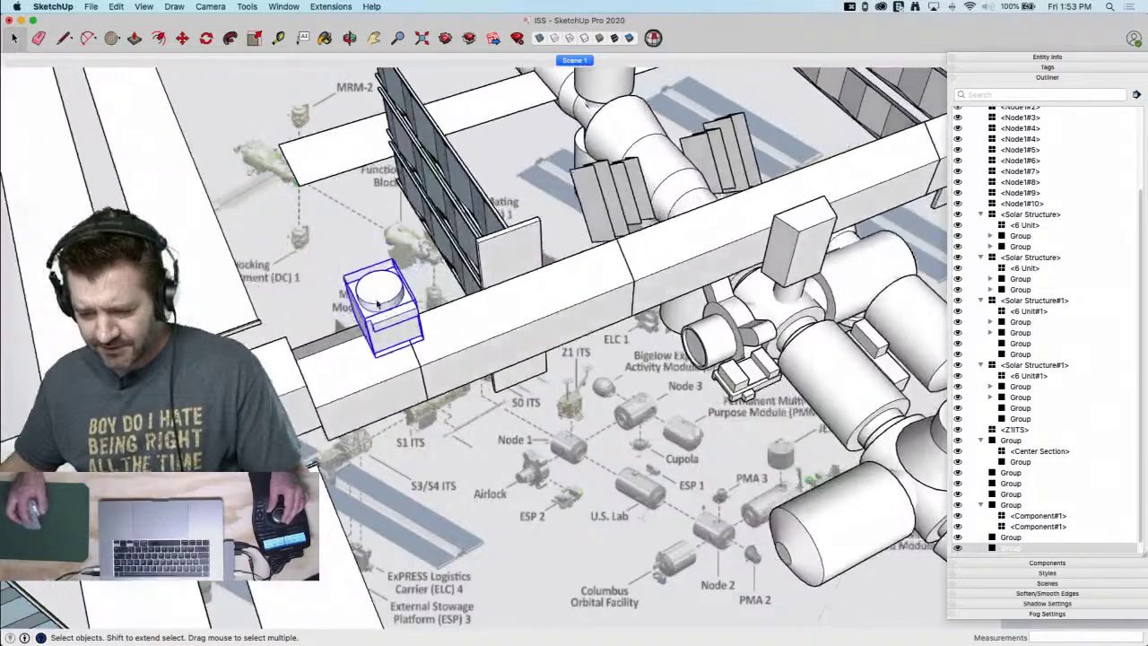
{"action": "scroll", "coordinate": [413, 485], "scroll_direction": "up", "scroll_amount": 3}
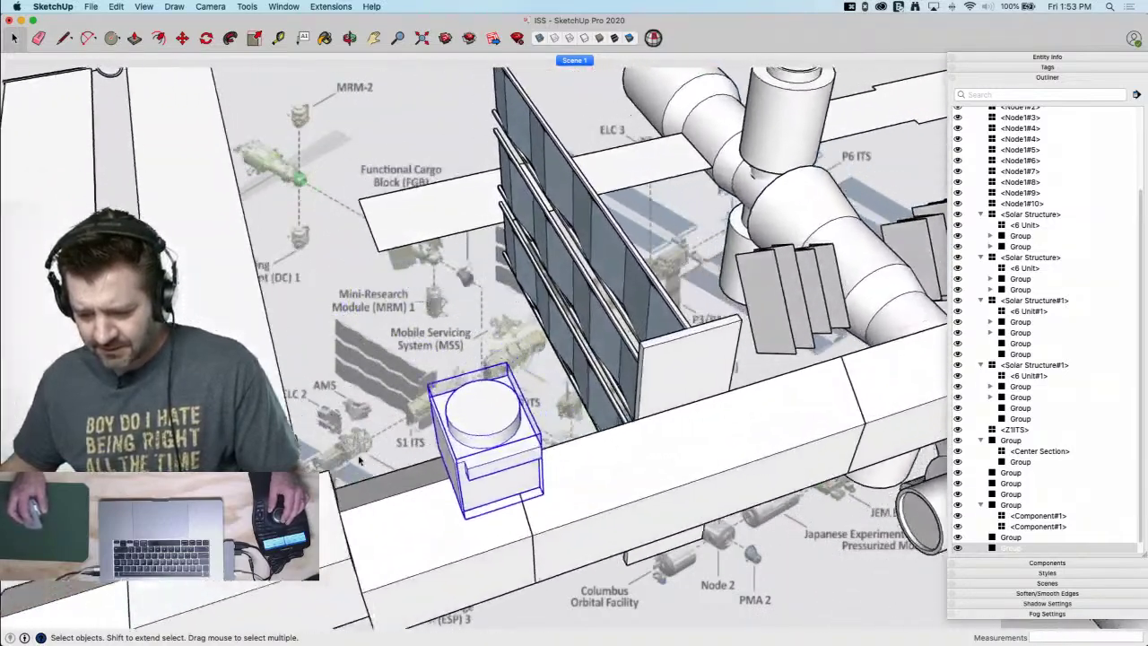
{"action": "key", "text": "r"}
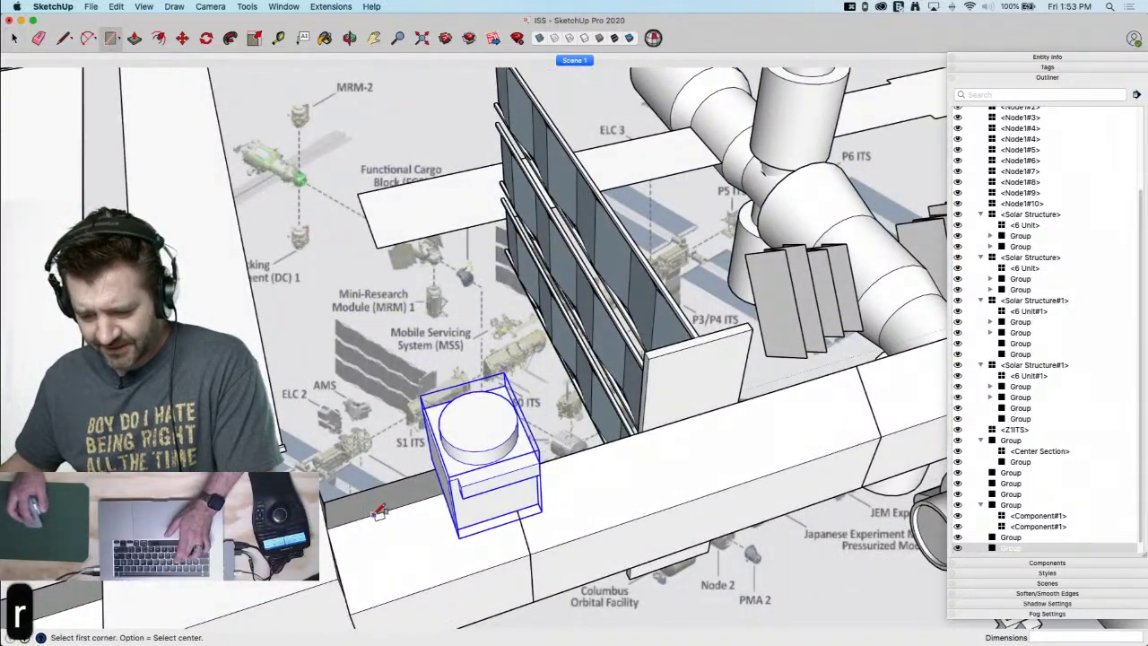
{"action": "key", "text": "shift"}
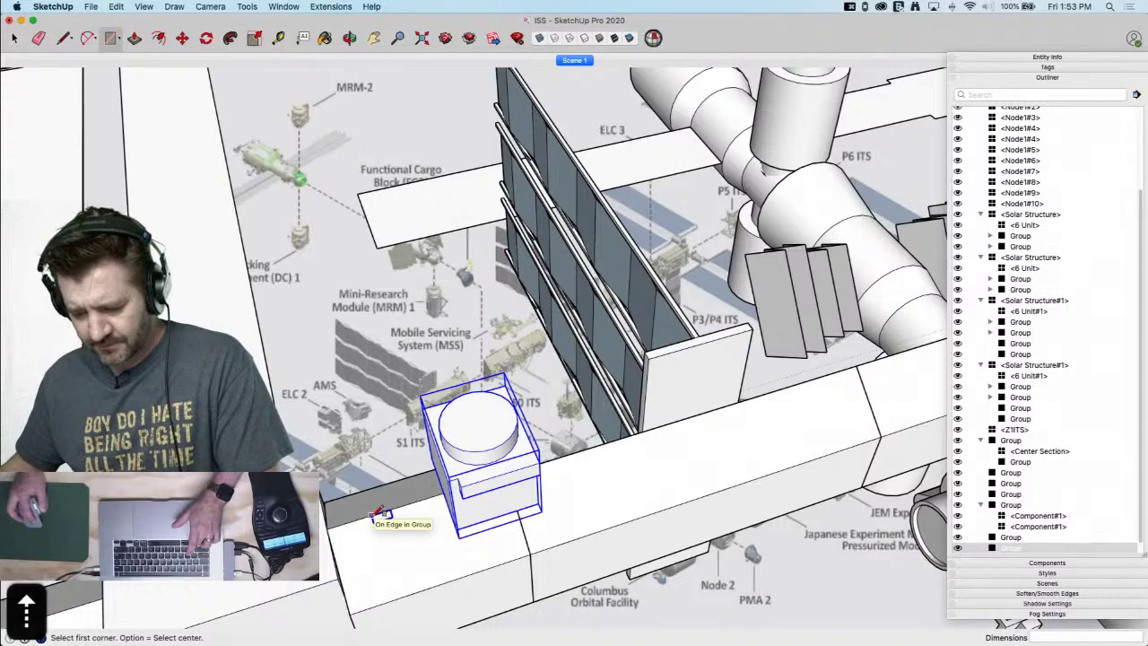
{"action": "left_click", "coordinate": [371, 516]}
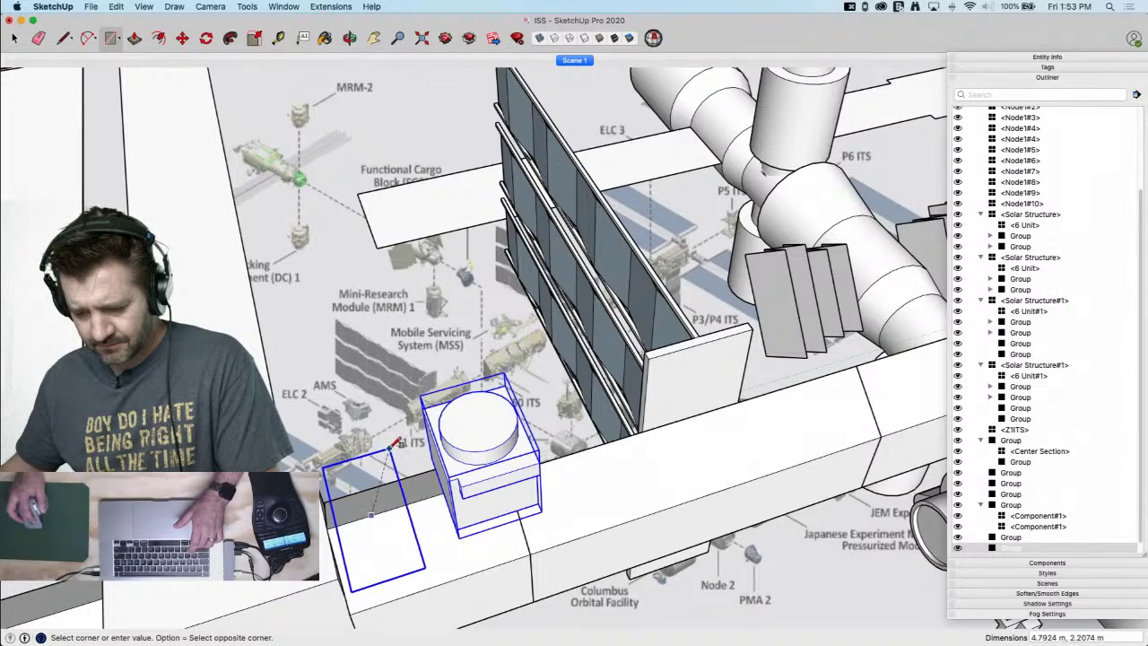
{"action": "left_click", "coordinate": [392, 441]}
Extrude the new rectangle upward about 6.65 m into a tall block
{"action": "key", "text": "p"}
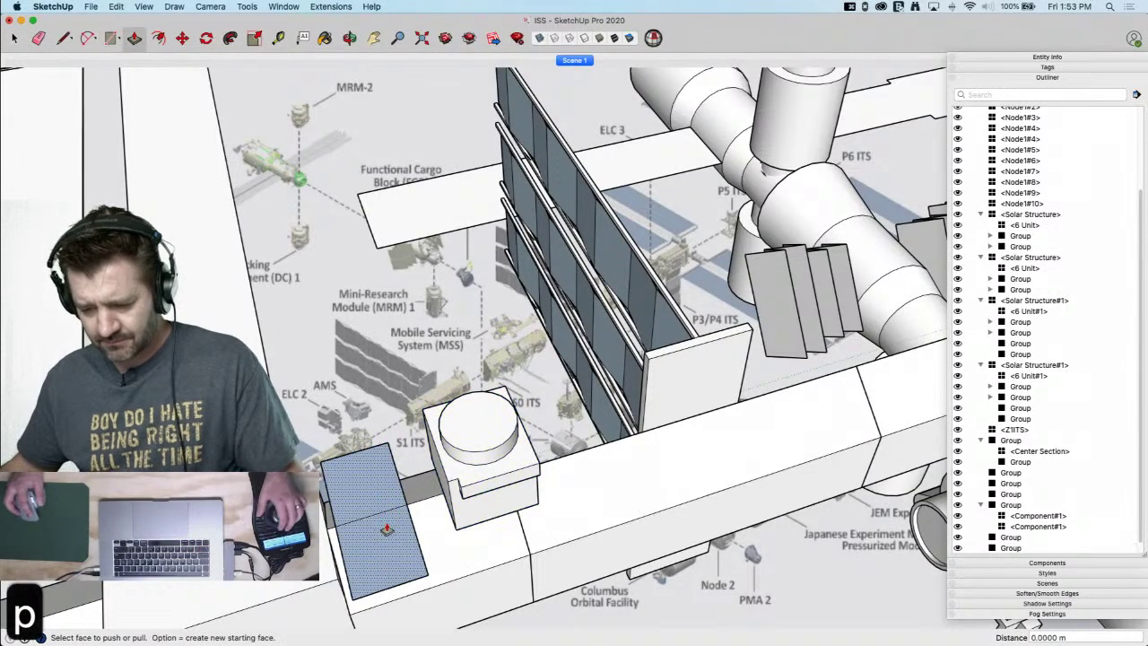
{"action": "left_click", "coordinate": [384, 529]}
{"action": "middle_click_drag", "start_coordinate": [443, 538], "coordinate": [413, 458]}
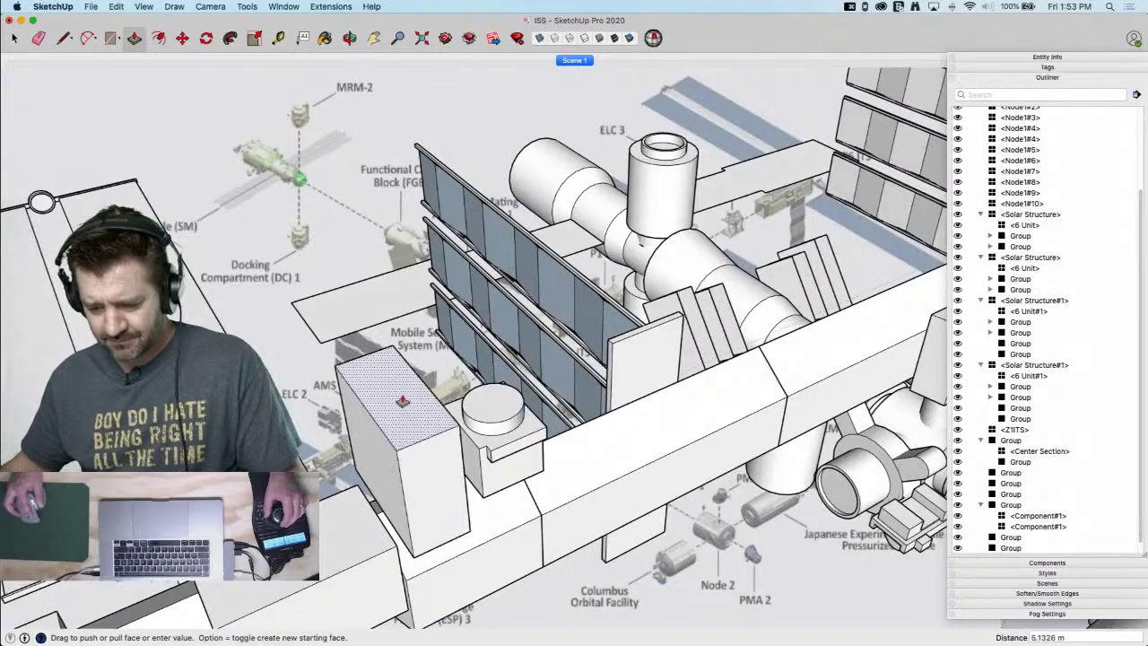
{"action": "left_click", "coordinate": [401, 370]}
Split the tall block's wide side face with a vertical line and push one part inward to form a recess
{"action": "middle_click_drag", "start_coordinate": [400, 370], "coordinate": [403, 489]}
{"action": "key", "text": "l"}
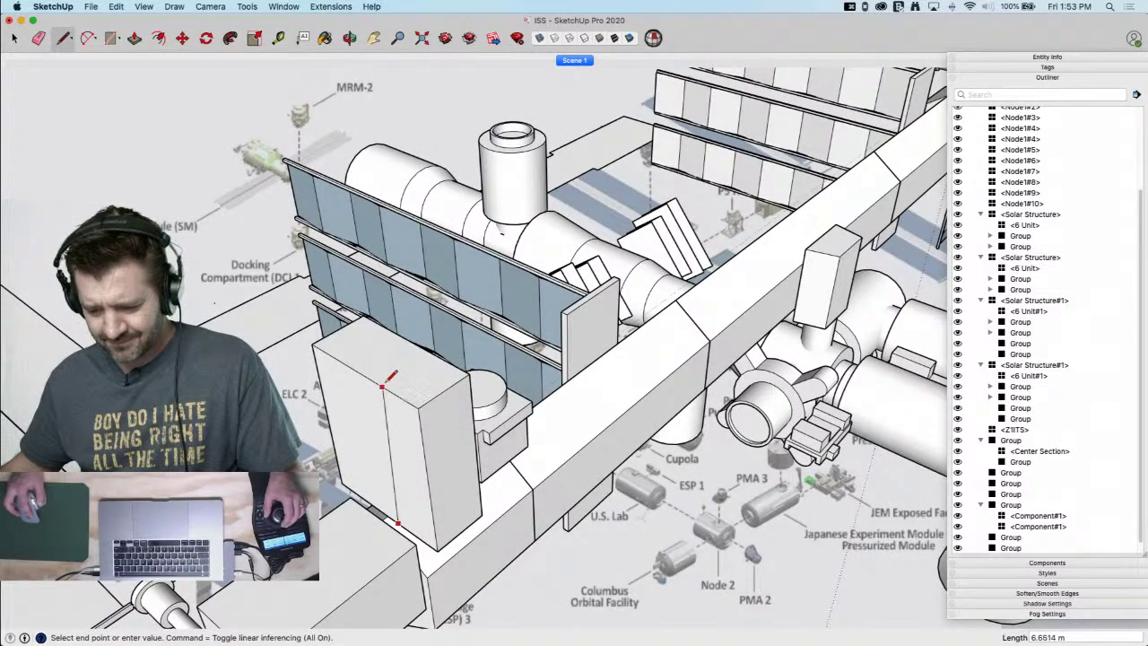
{"action": "key", "text": "p"}
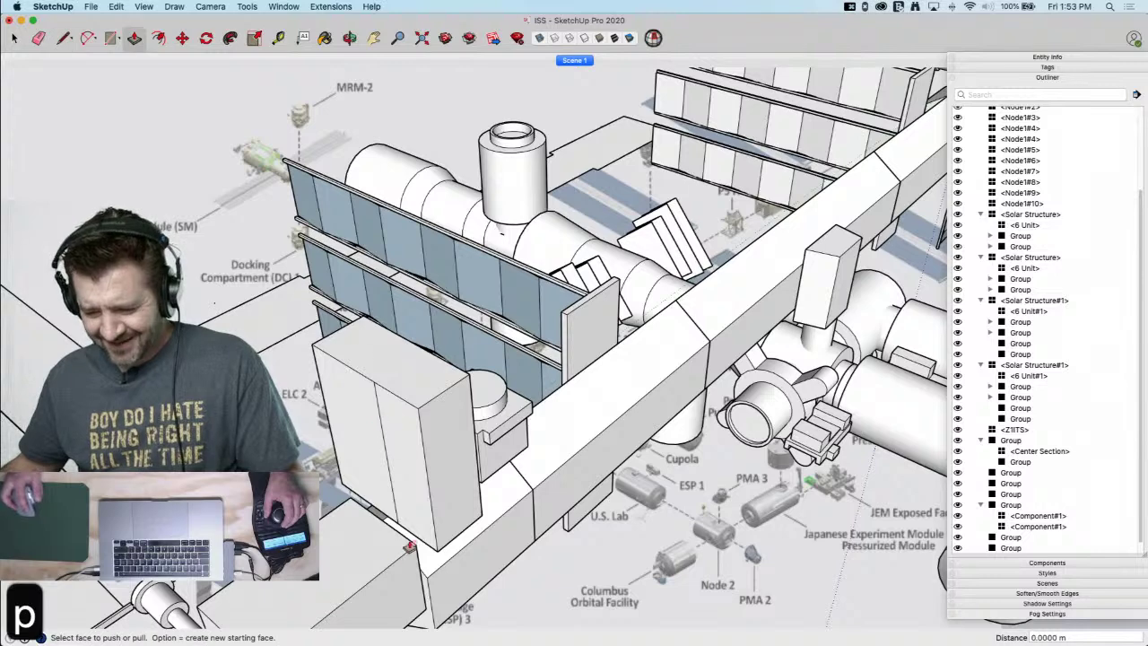
{"action": "middle_click_drag", "start_coordinate": [430, 496], "coordinate": [374, 423]}
Draw a rectangle on the block's recessed face and extrude the face's lower part outward about 0.25 m
{"action": "key", "text": "r"}
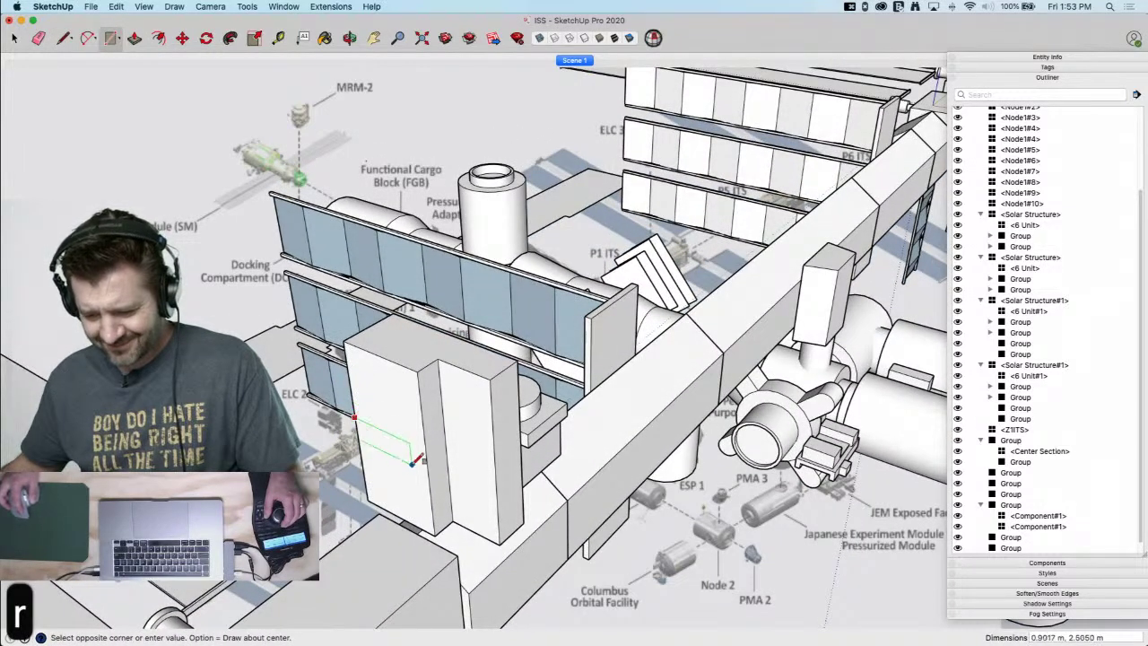
{"action": "key", "text": "p"}
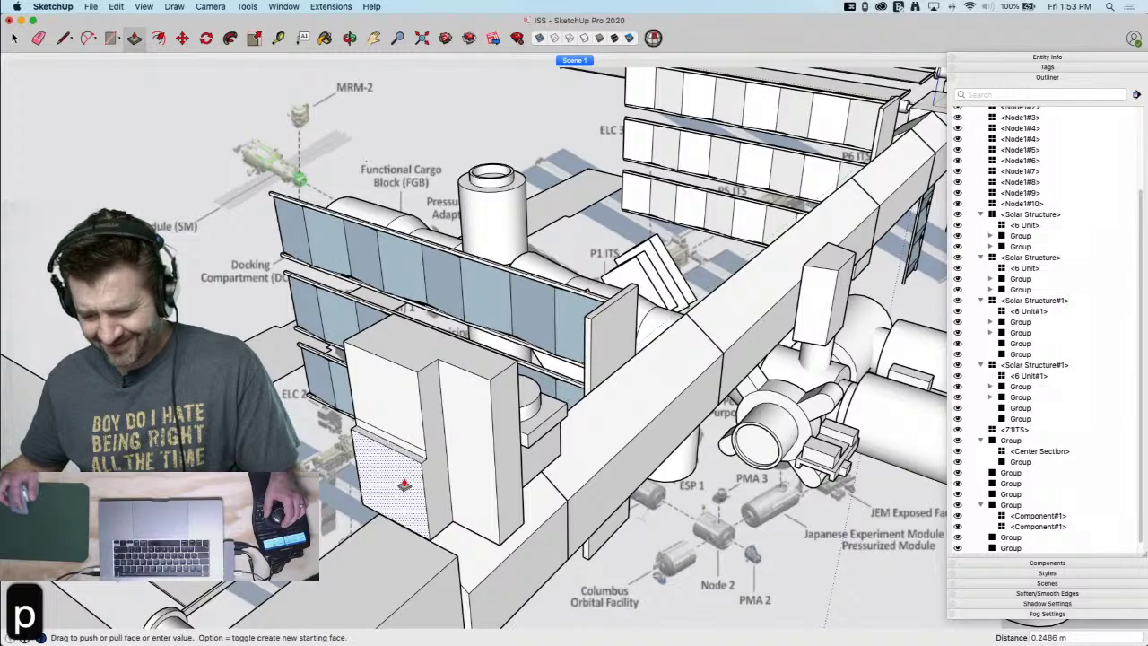
{"action": "left_click", "coordinate": [405, 486]}
Draw a line about 3.26 m long across the block's top face and move the top geometry about 0.62 m to slope it
{"action": "middle_click_drag", "start_coordinate": [397, 403], "coordinate": [541, 426]}
{"action": "key", "text": "l"}
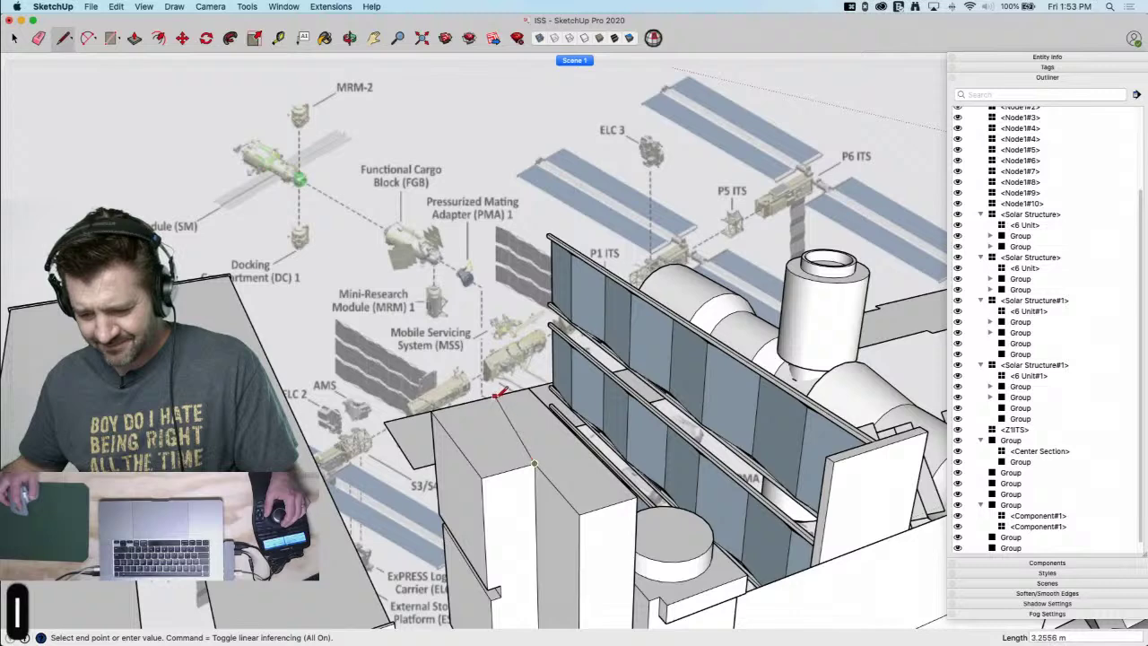
{"action": "middle_click_drag", "start_coordinate": [489, 395], "coordinate": [428, 280]}
{"action": "key", "text": "m"}
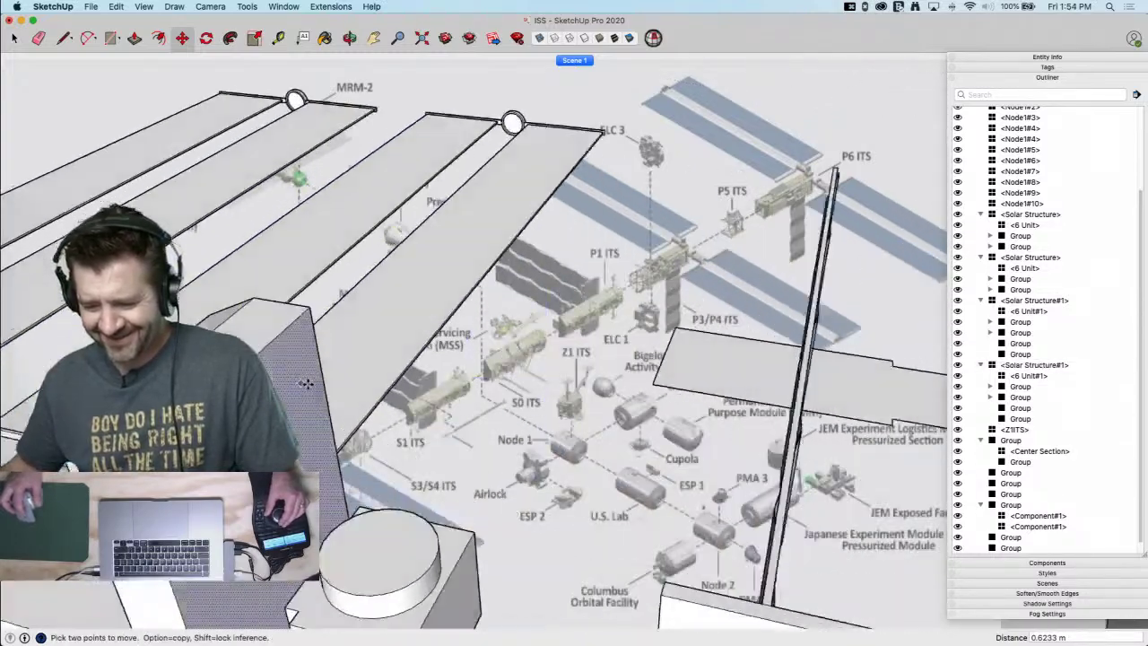
Draw a circle with a radius of about 1.18 m on the tall block's side face and extrude it about 0.45 m
{"action": "key", "text": "r"}
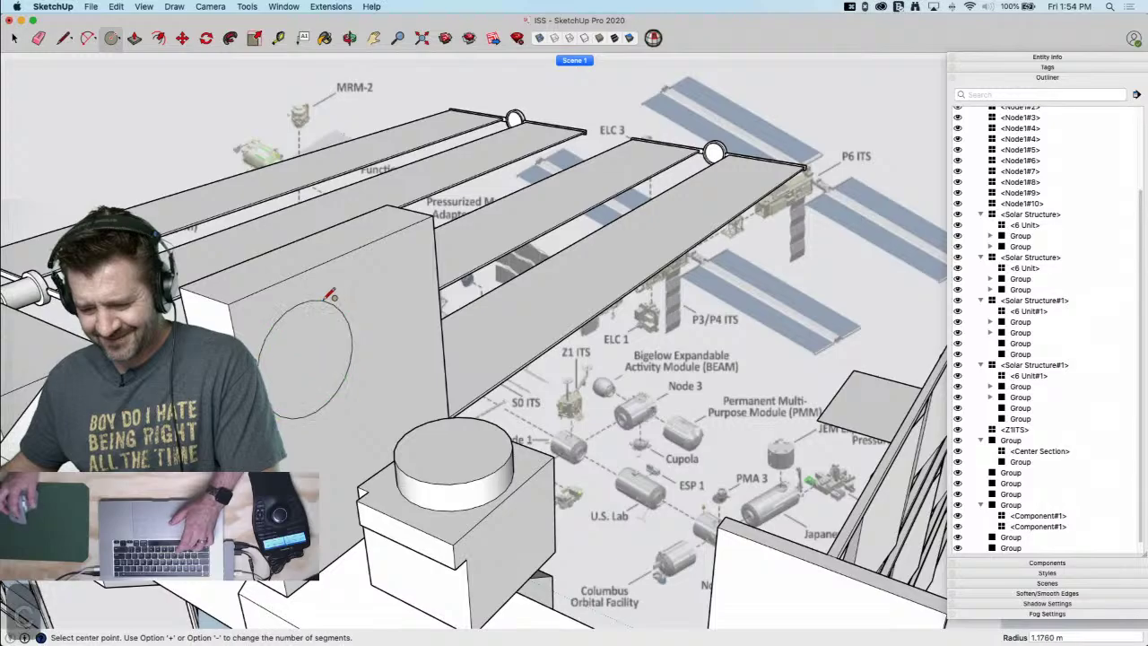
{"action": "key", "text": "p"}
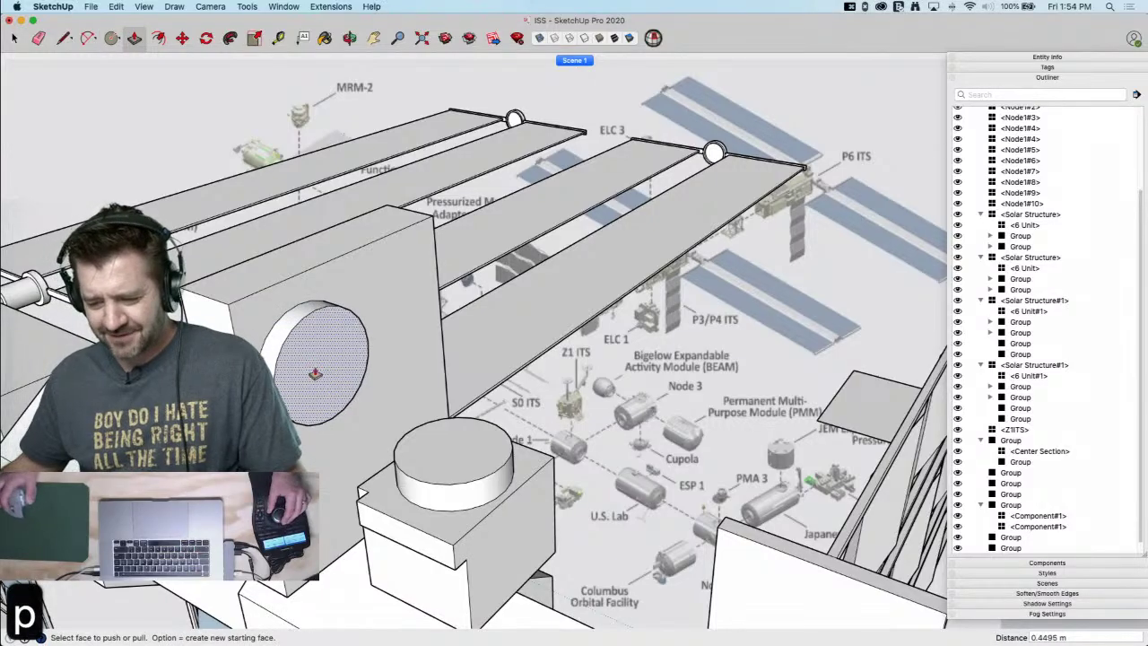
{"action": "key", "text": "space"}
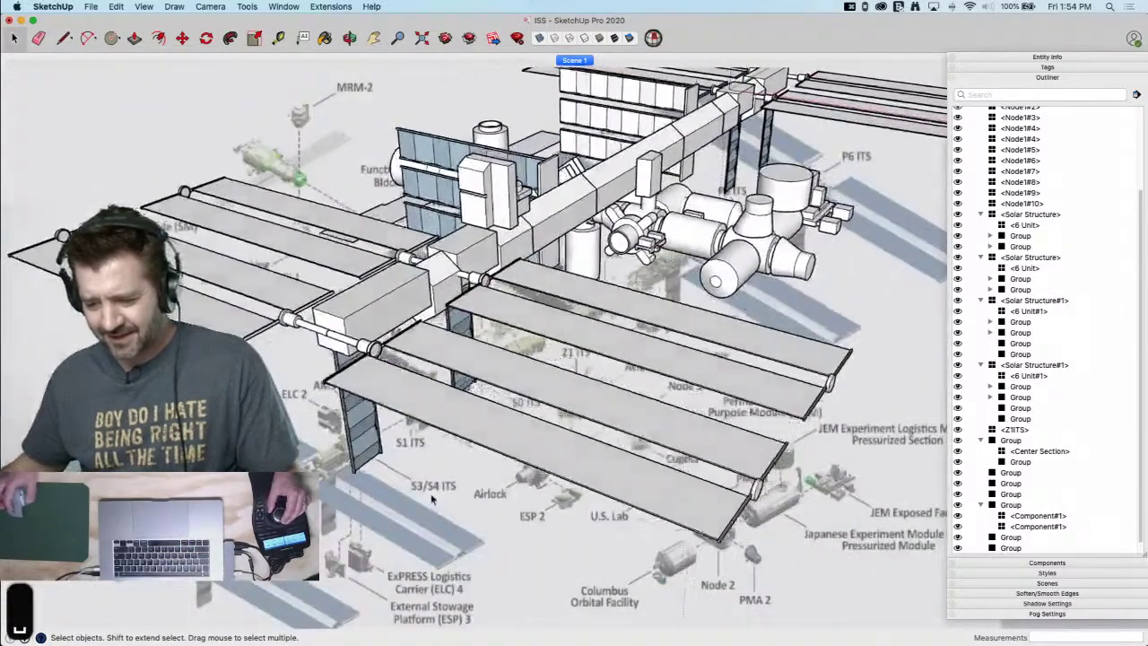
Select all the connected geometry of the tall block and make it a group
{"action": "middle_click_drag", "start_coordinate": [433, 501], "coordinate": [445, 291]}
{"action": "right_click", "coordinate": [444, 292]}
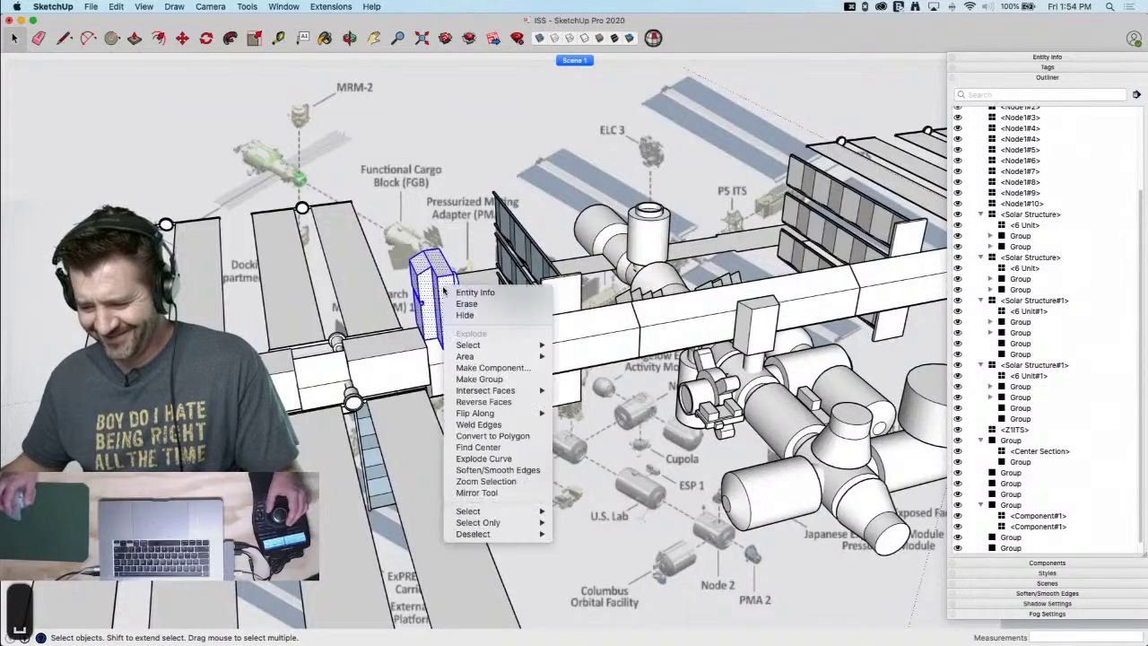
{"action": "left_click", "coordinate": [488, 386]}
Draw a horizontal rectangle about 4.45 by 1.03 m centred on the upper edge of the sloped truss segment beside the solar arrays
{"action": "middle_click_drag", "start_coordinate": [487, 386], "coordinate": [659, 473]}
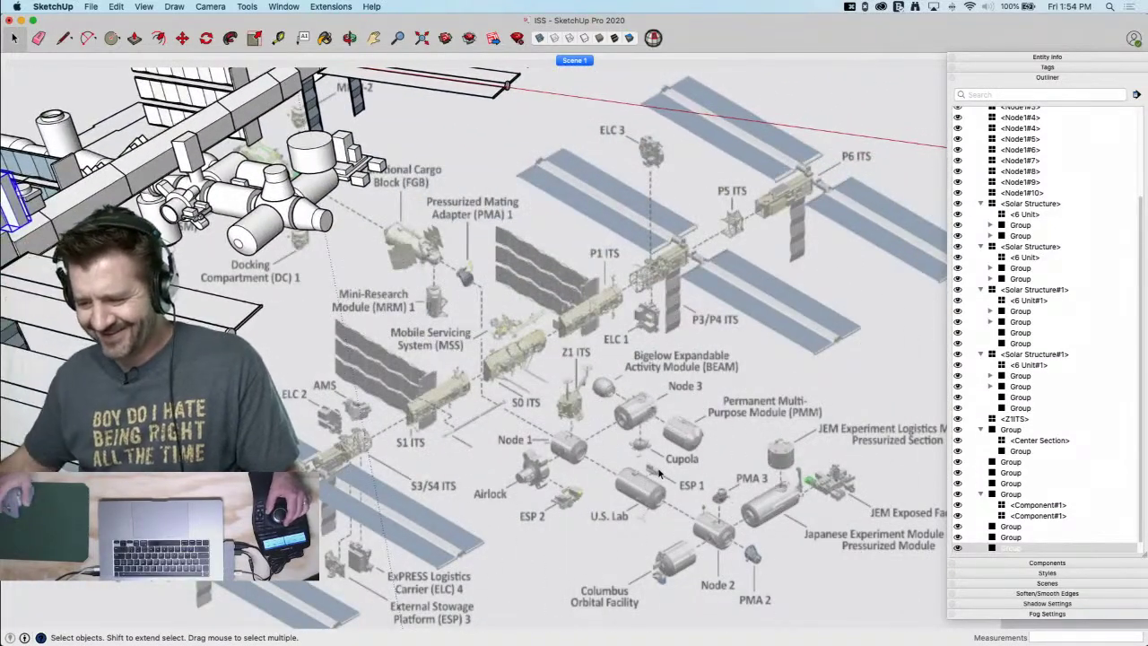
{"action": "middle_click_drag", "start_coordinate": [528, 143], "coordinate": [439, 464]}
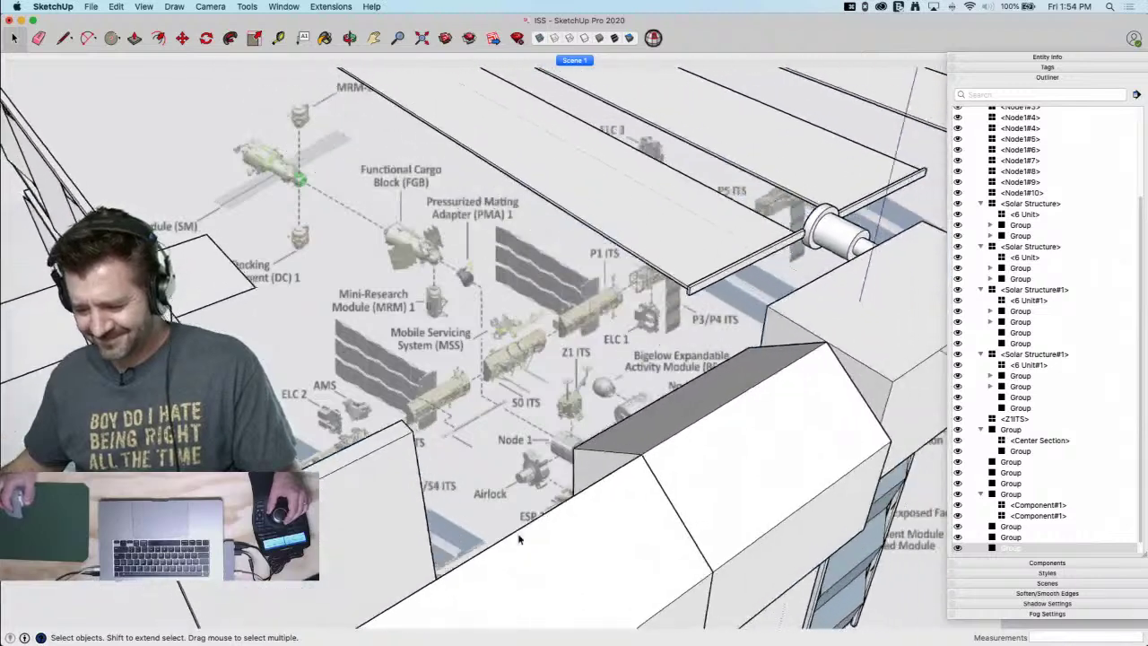
{"action": "key", "text": "r"}
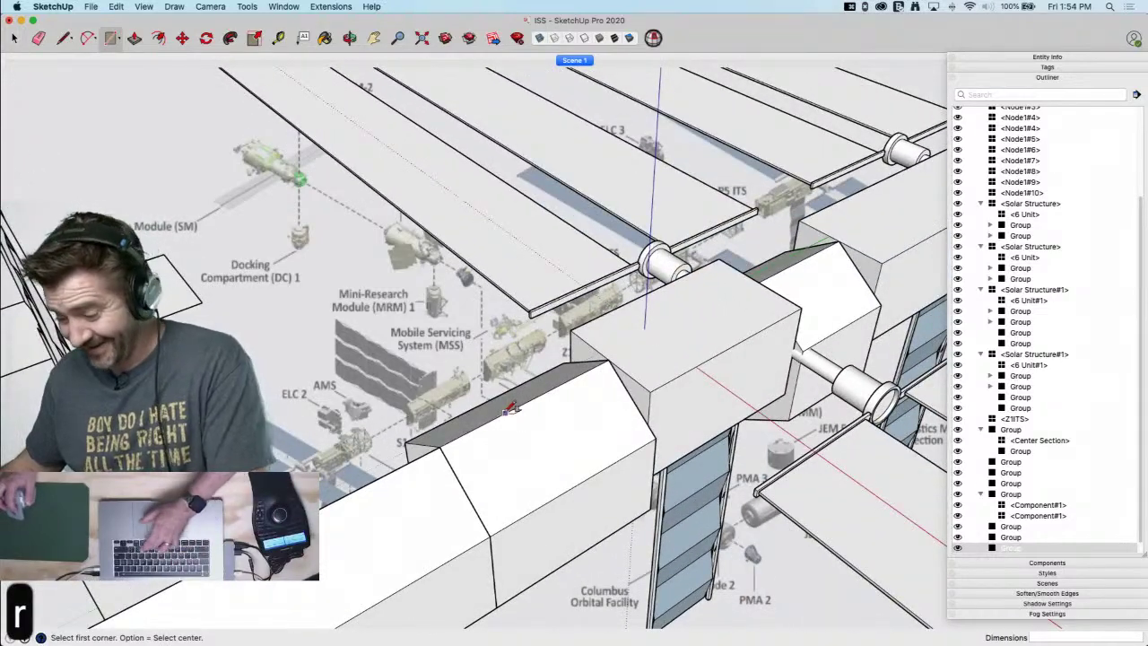
{"action": "key", "text": "Up"}
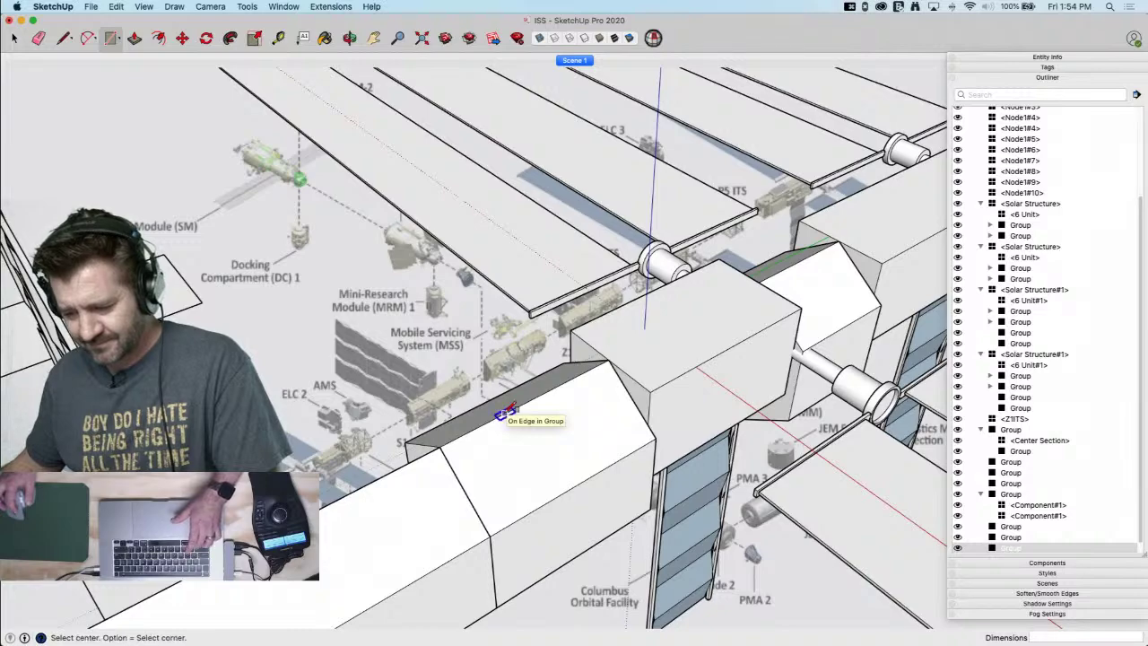
{"action": "left_click", "coordinate": [446, 379]}
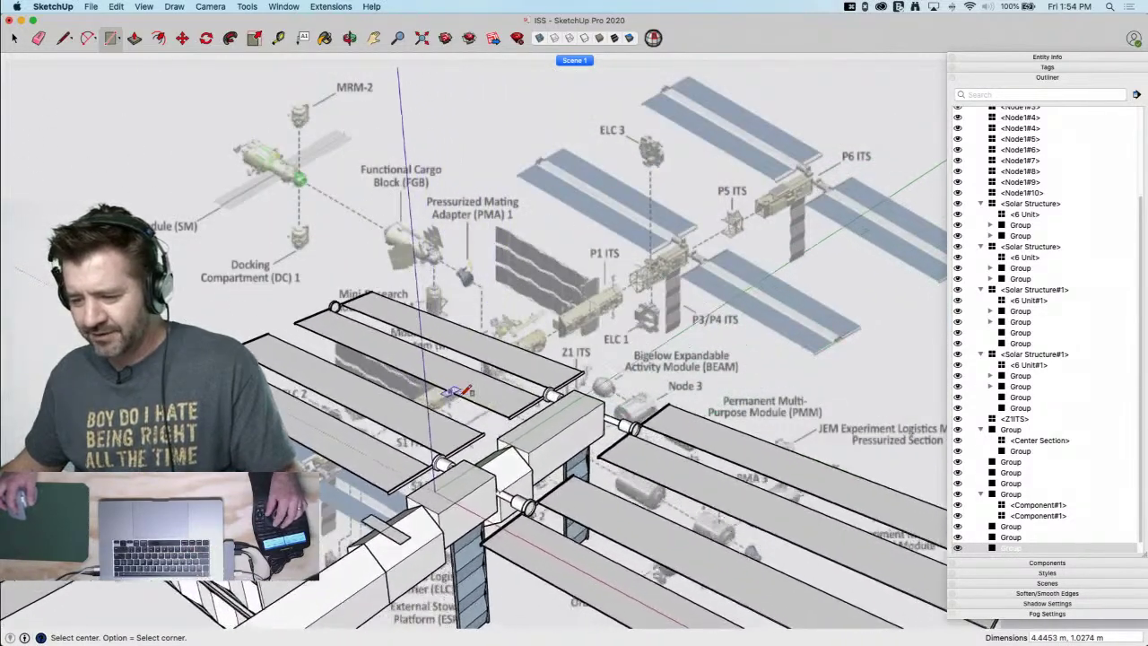
Extrude the narrow rectangle on the sloped truss segment upward about 5.24 m into a thin upright slab
{"action": "key", "text": "p"}
{"action": "left_click_drag", "start_coordinate": [356, 422], "coordinate": [324, 335]}
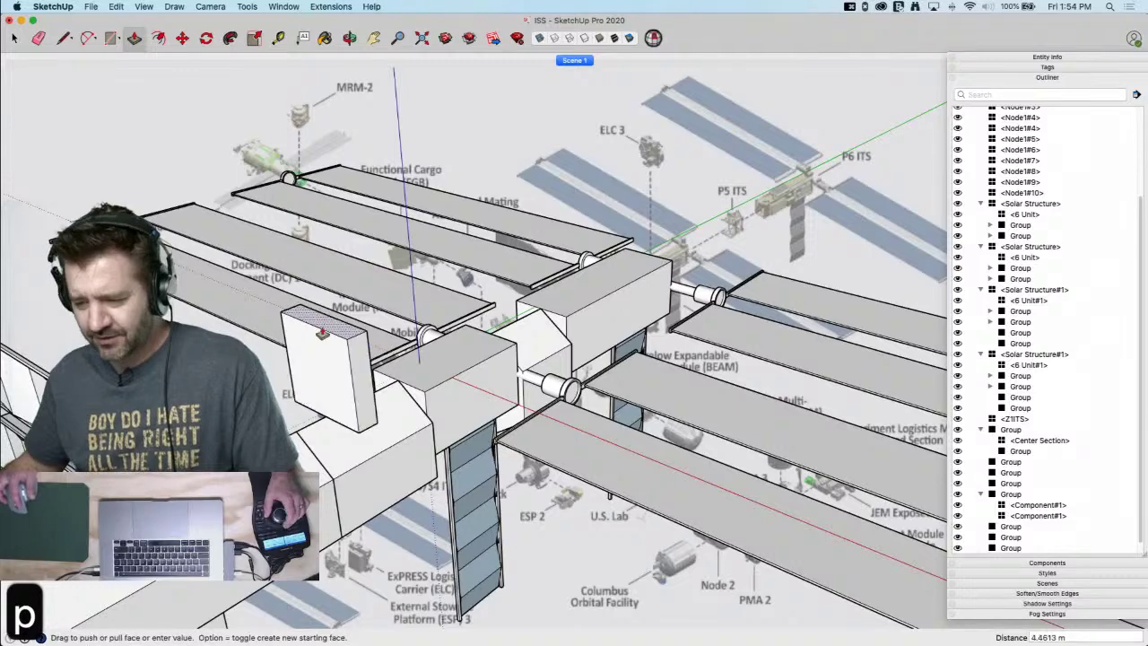
{"action": "left_click", "coordinate": [317, 318]}
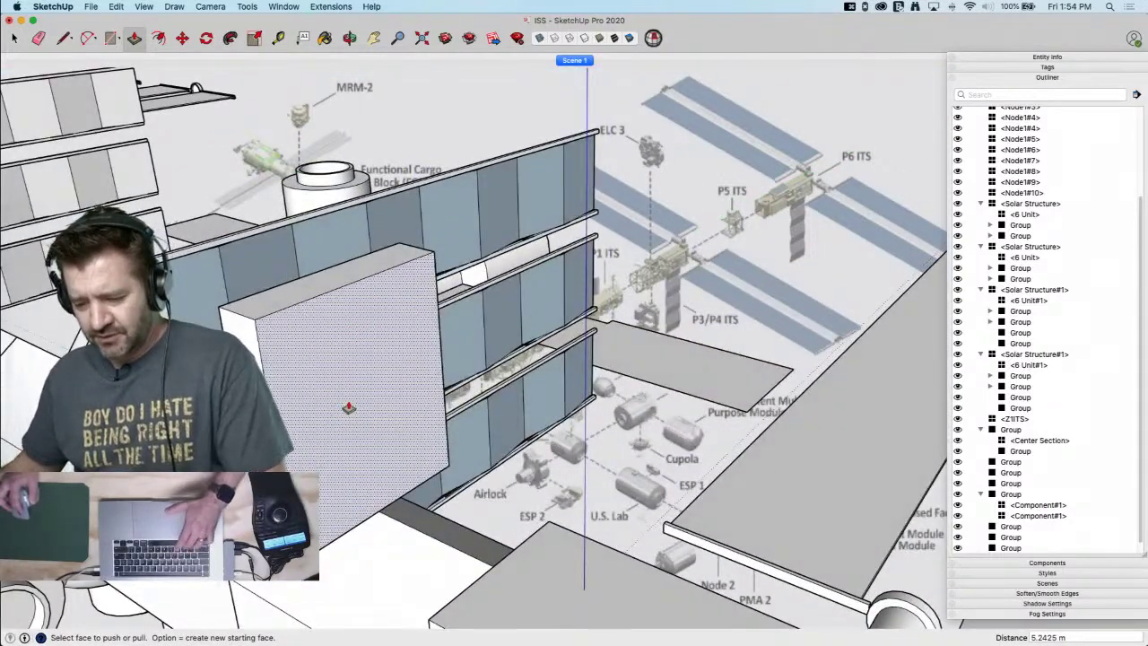
Draw a circle with a radius of about 1.26 m on the upright slab's large face and extrude it about 0.36 m
{"action": "key", "text": "c"}
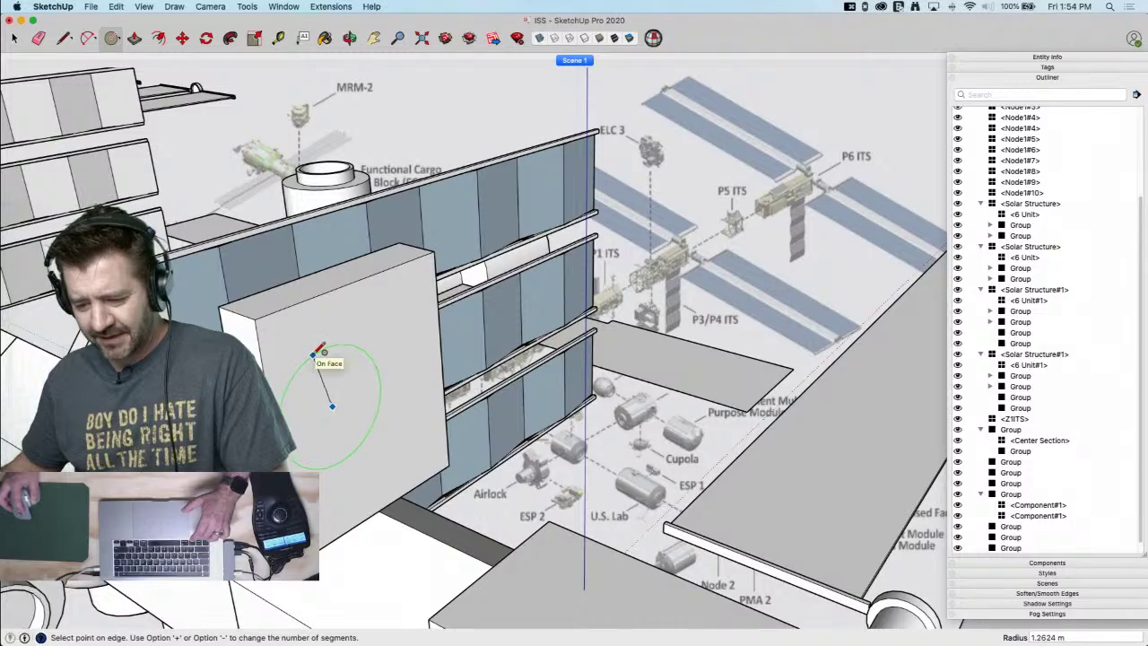
{"action": "key", "text": "p"}
{"action": "left_click", "coordinate": [308, 418]}
{"action": "left_click", "coordinate": [333, 441]}
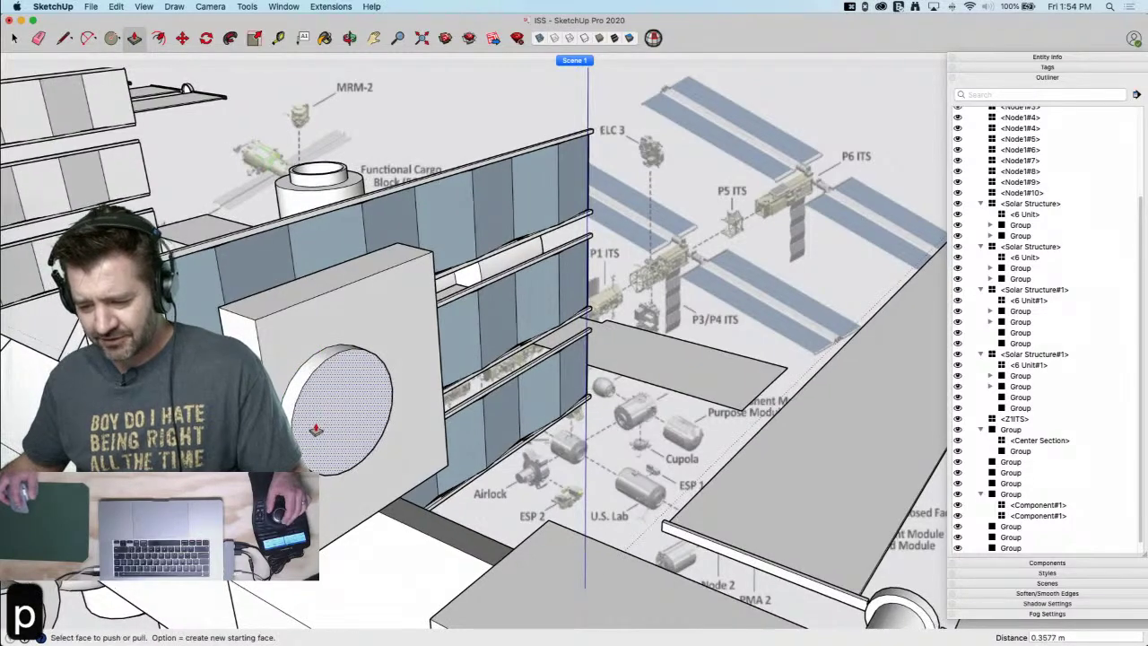
Add two rectangular blocks beside the disc on the slab's face, the lower one about 2.21 by 1.33 m and extruded about 0.59 m
{"action": "key", "text": "l"}
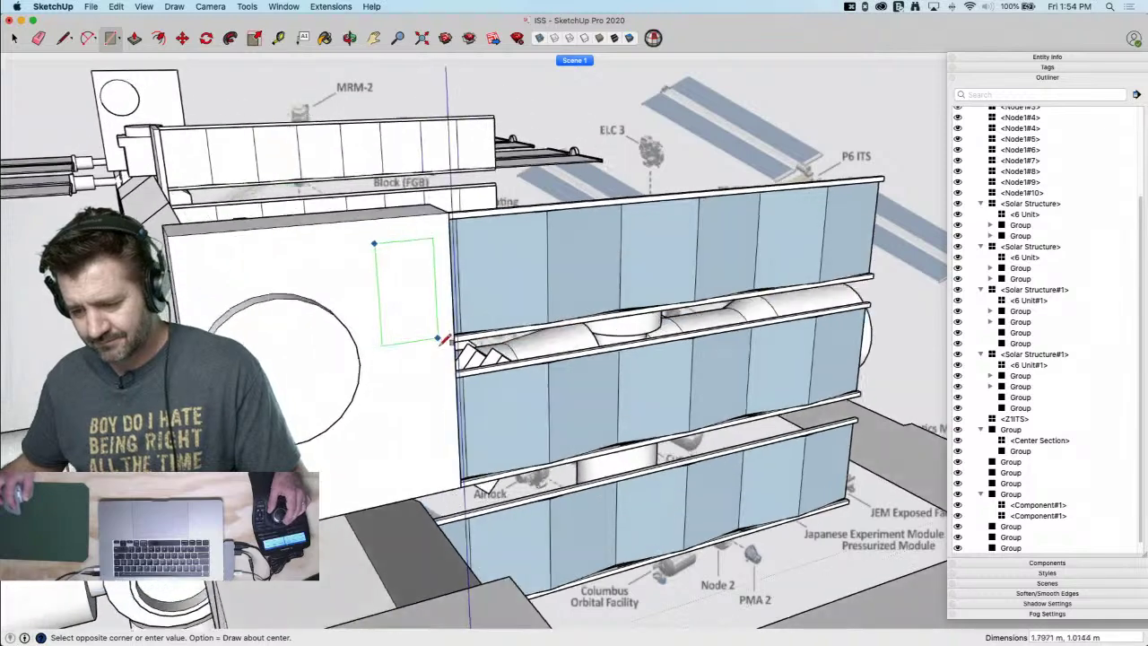
{"action": "key", "text": "p"}
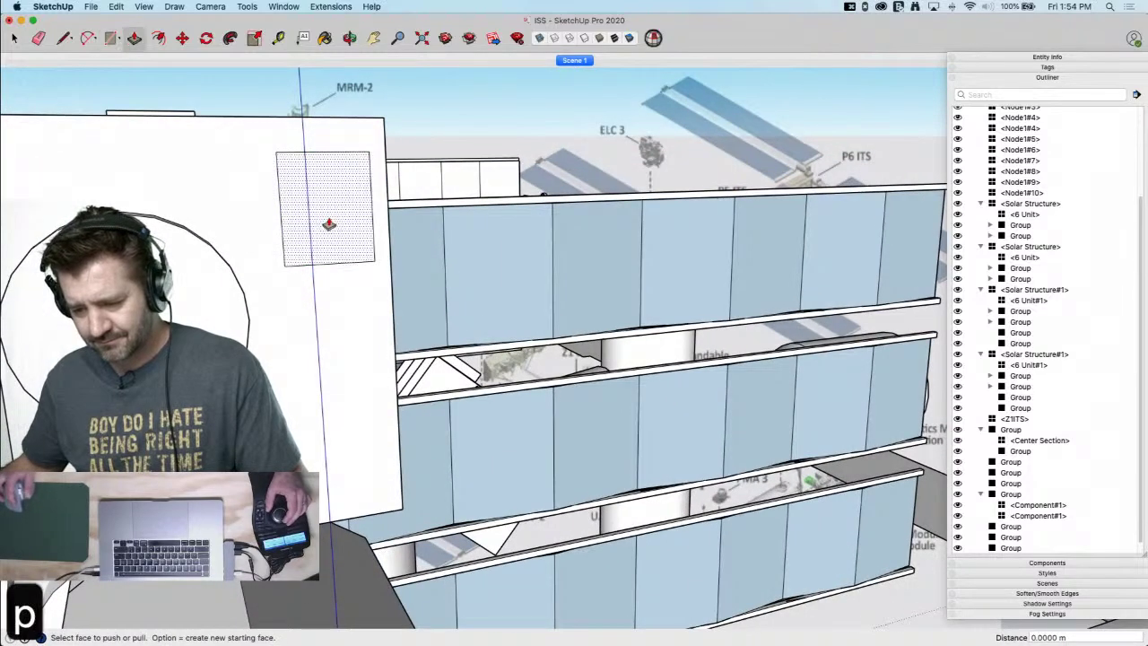
{"action": "key", "text": "r"}
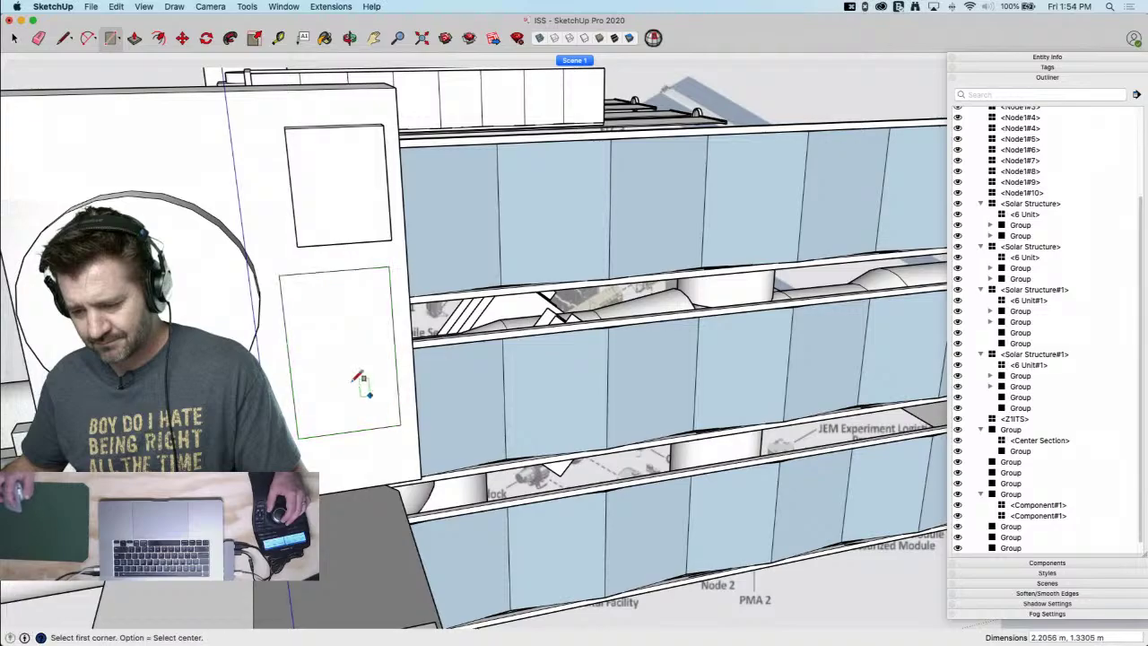
{"action": "key", "text": "p"}
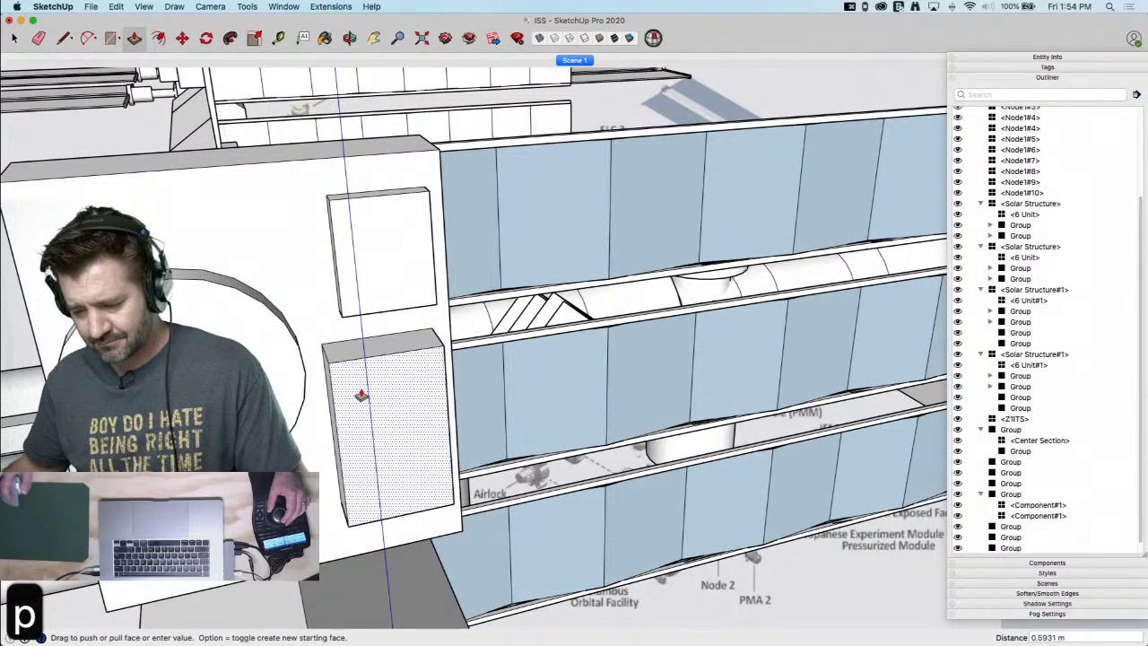
{"action": "left_click", "coordinate": [362, 395]}
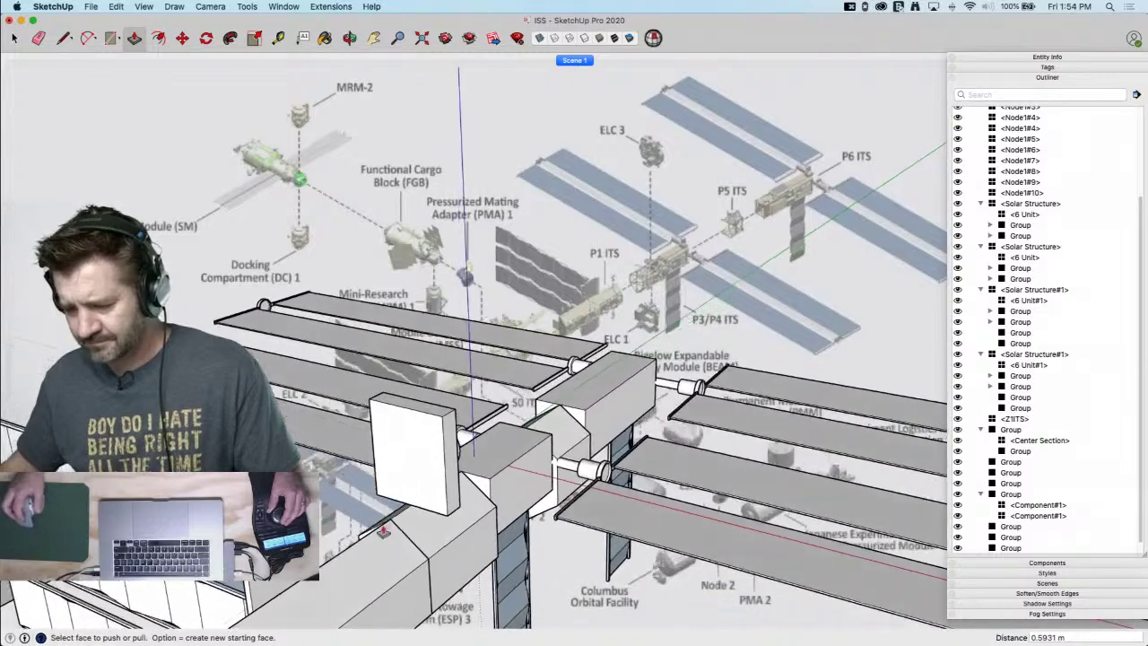
Draw a rectangle near the base of the slab's opposite face and extrude it about 0.74 m into a block
{"action": "key", "text": "r"}
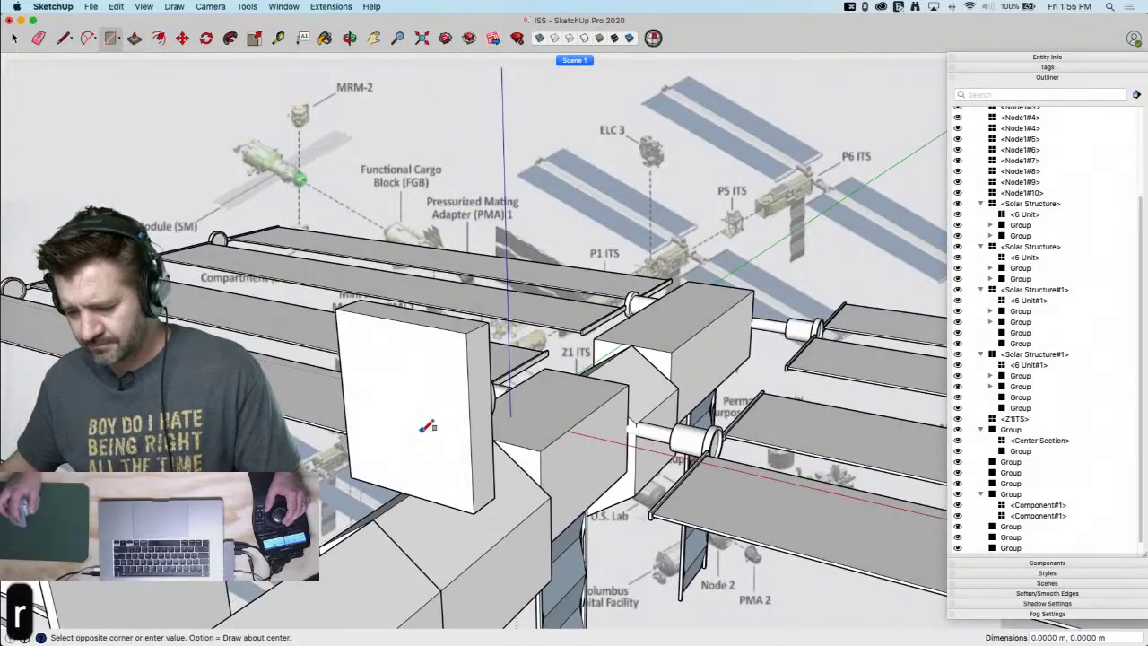
{"action": "key", "text": "p"}
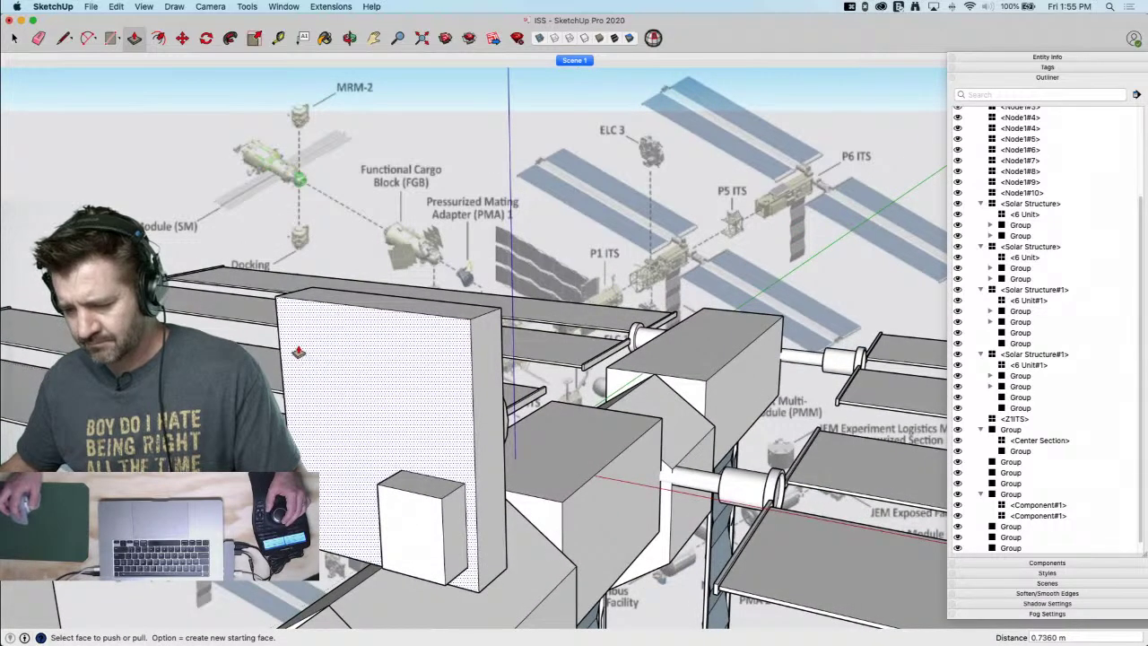
{"action": "key", "text": "l"}
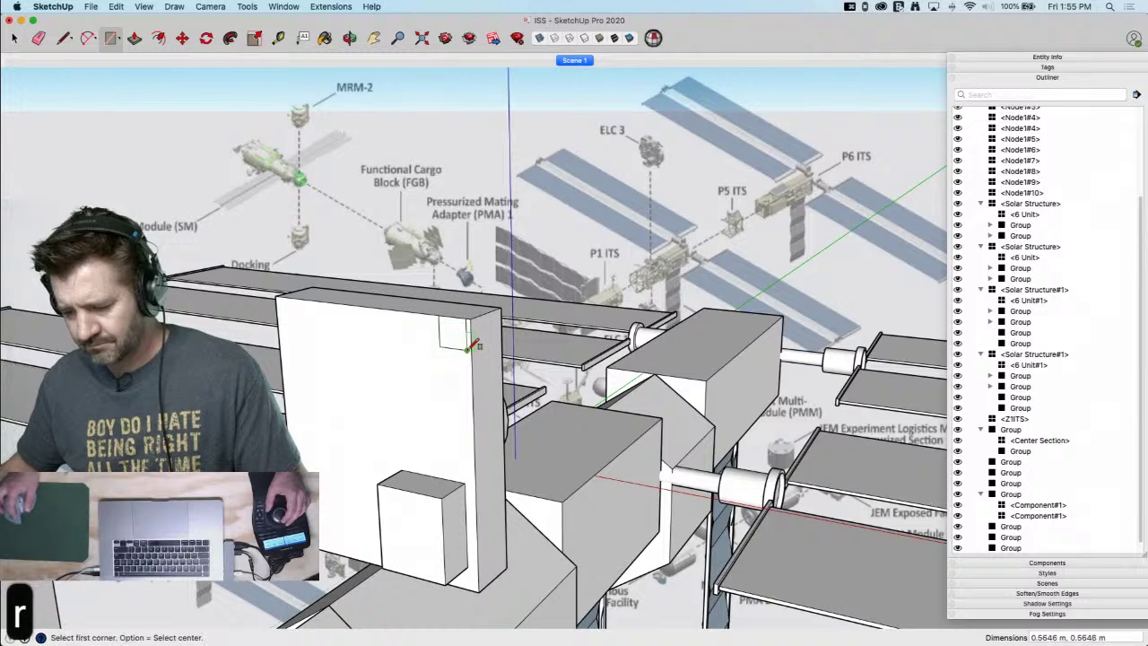
{"action": "key", "text": "super+z"}
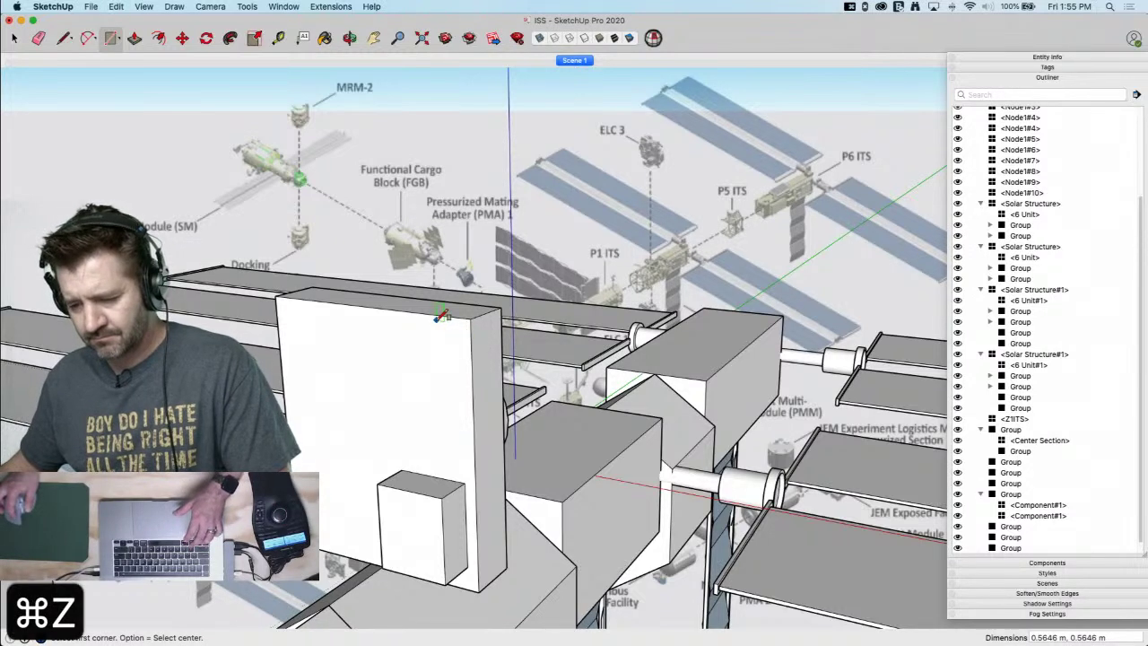
{"action": "key", "text": "Escape"}
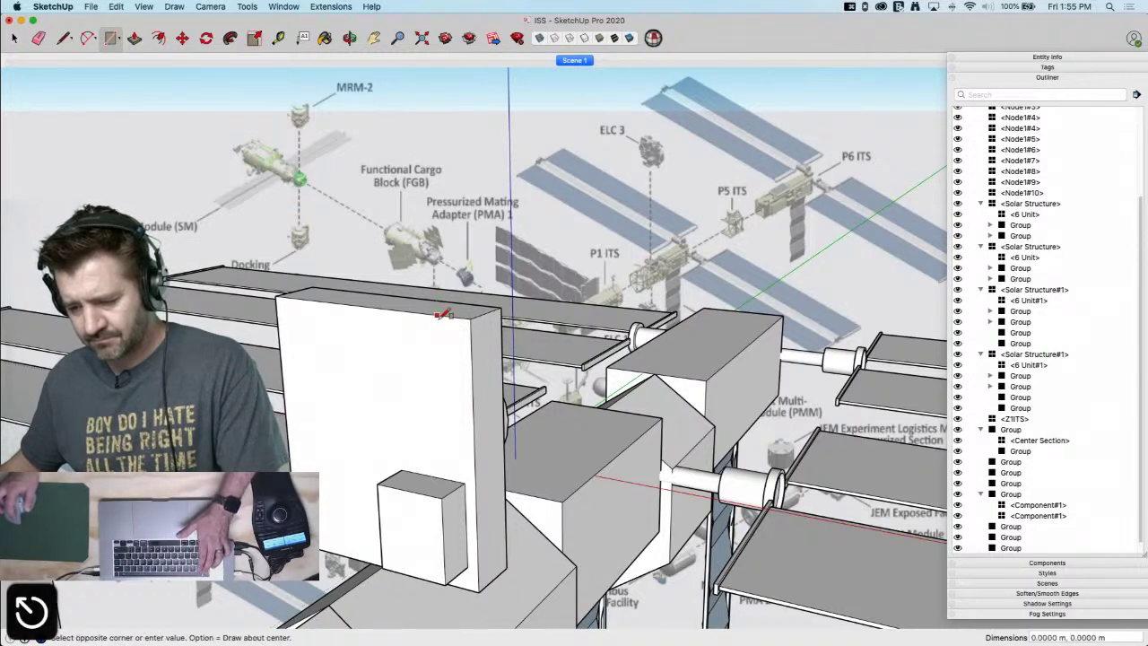
Draw a small rectangle at the slab's upper corner, above the block, and push it in about 0.48 m as a notch
{"action": "key", "text": "p"}
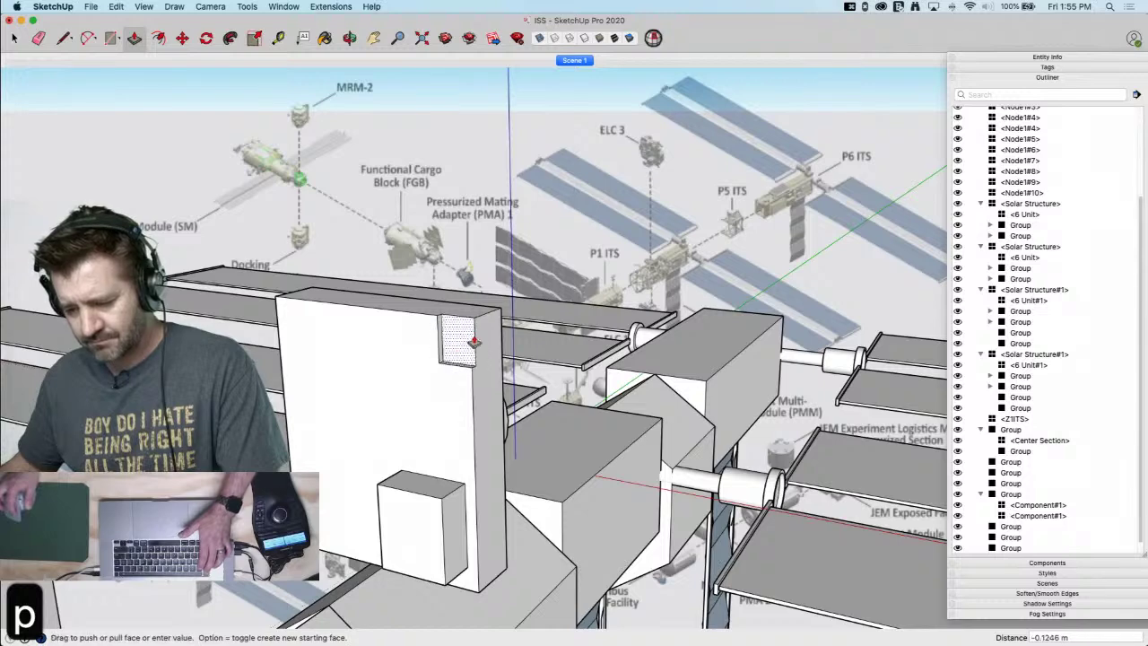
{"action": "left_click", "coordinate": [477, 340]}
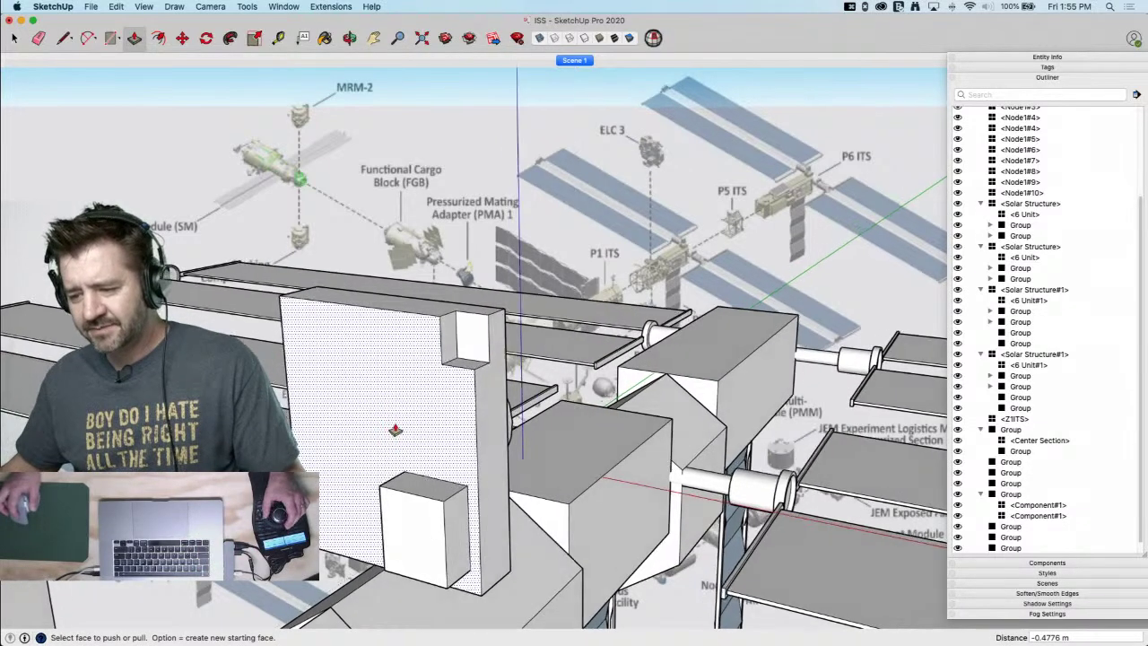
Raise a block from a rectangle about 1.38 by 0.86 m in the slab's other upper corner, and extend the lower block about 0.49 m
{"action": "key", "text": "l"}
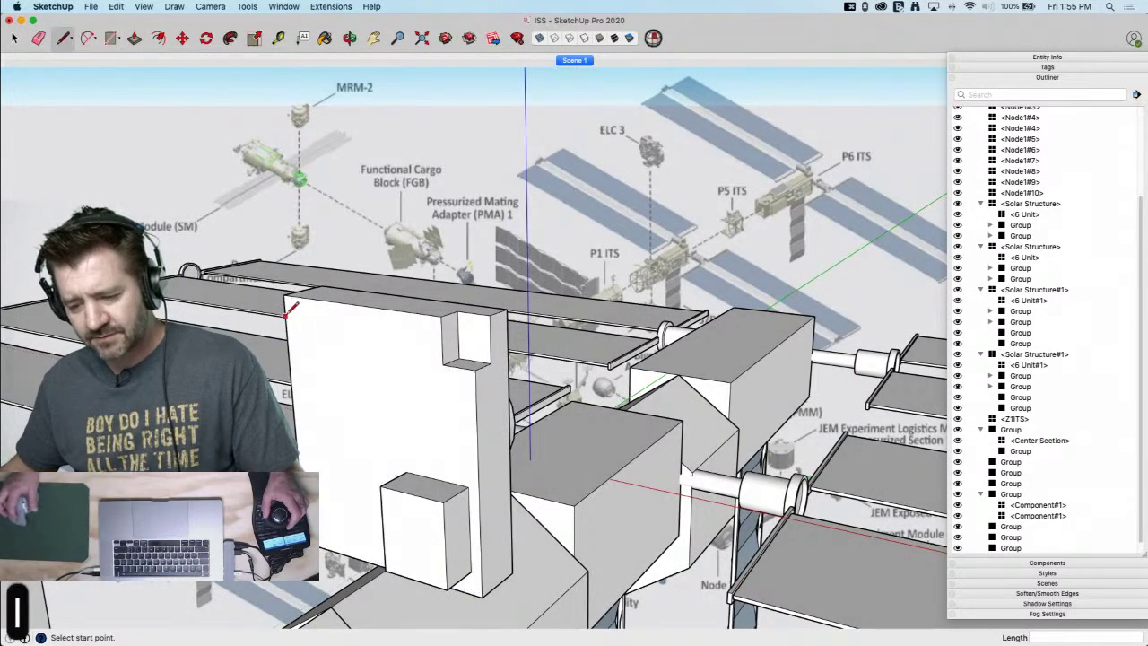
{"action": "scroll", "coordinate": [288, 310], "scroll_direction": "up", "scroll_amount": 2}
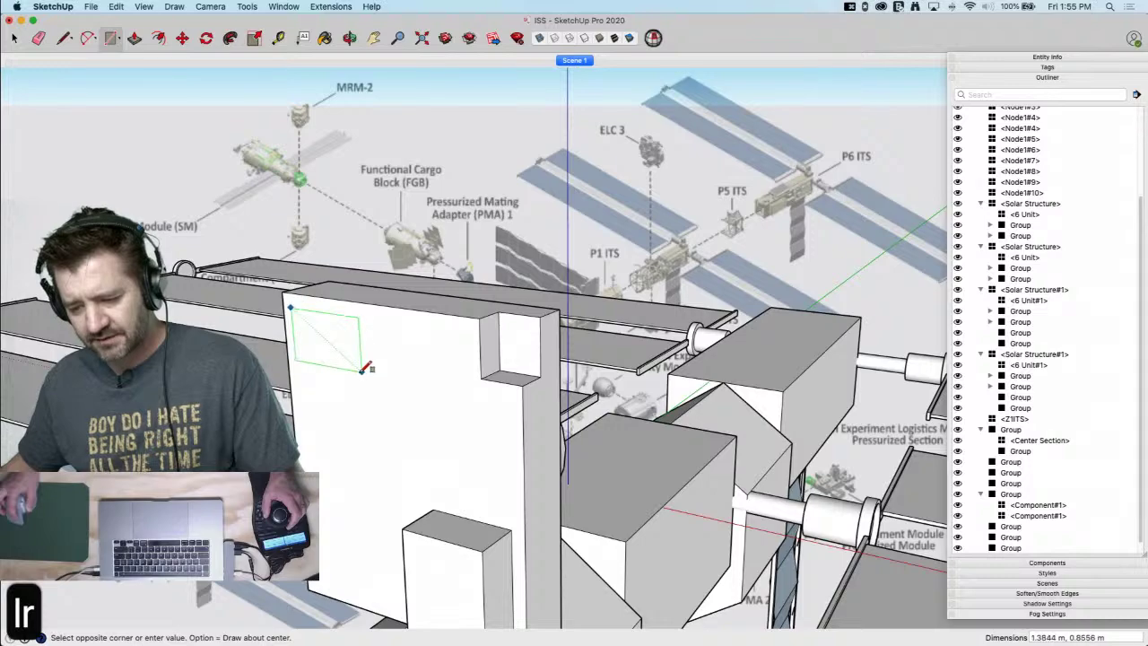
{"action": "key", "text": "p"}
{"action": "left_click", "coordinate": [334, 363]}
{"action": "key", "text": "space"}
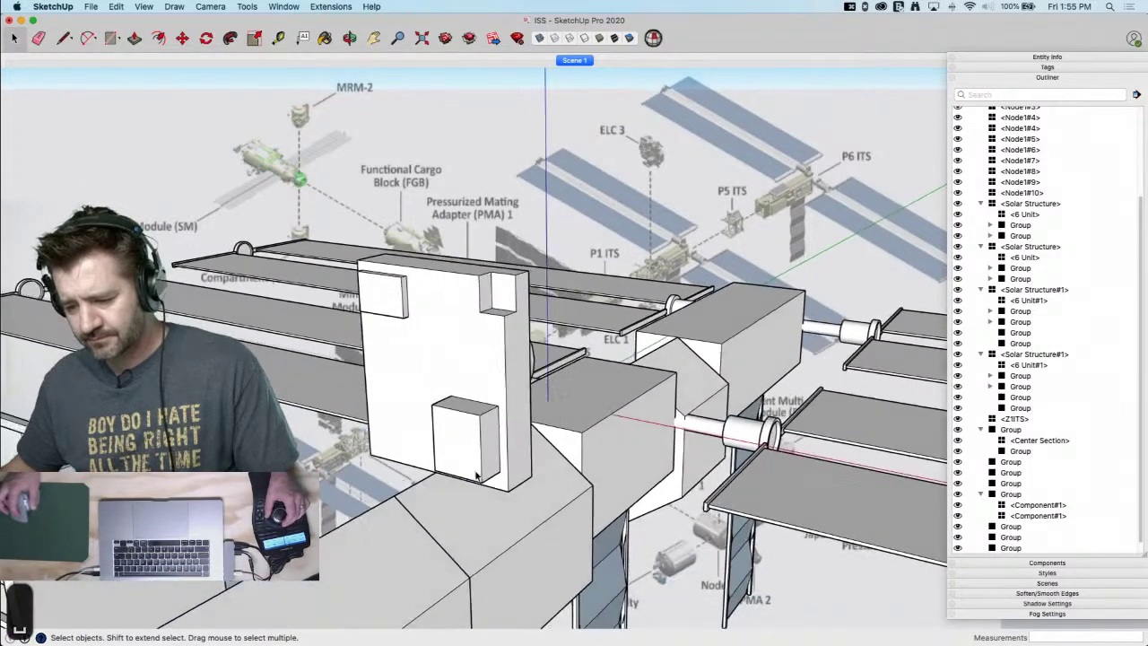
{"action": "key", "text": "p"}
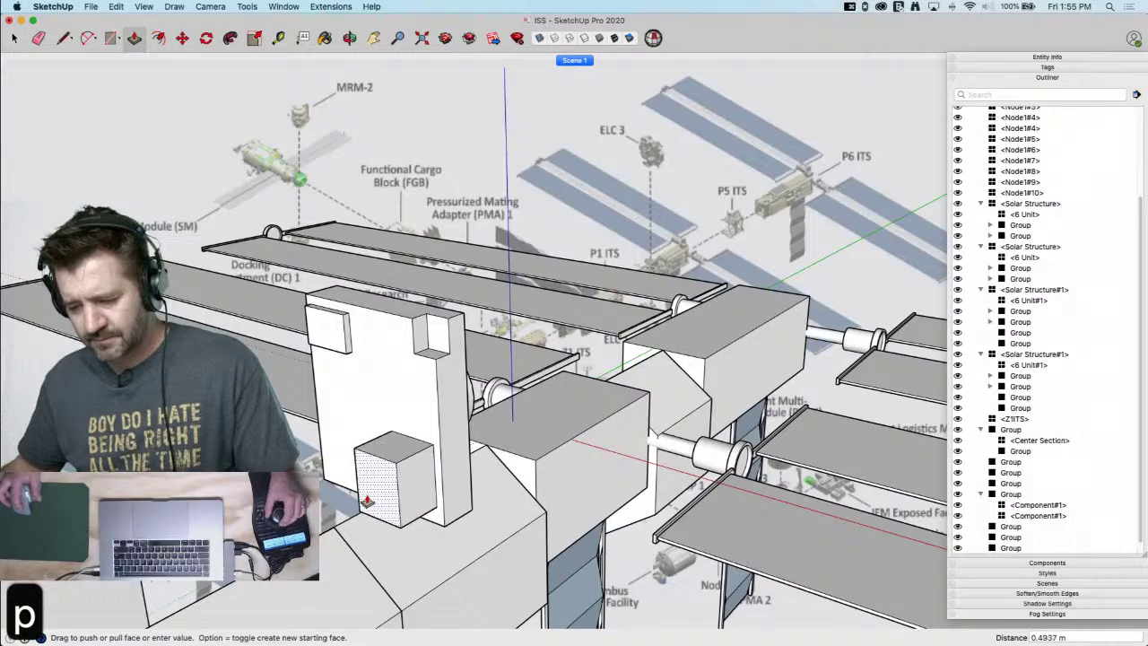
{"action": "left_click", "coordinate": [367, 500]}
Select all the connected geometry of the upright slab and make it a group
{"action": "key", "text": "space"}
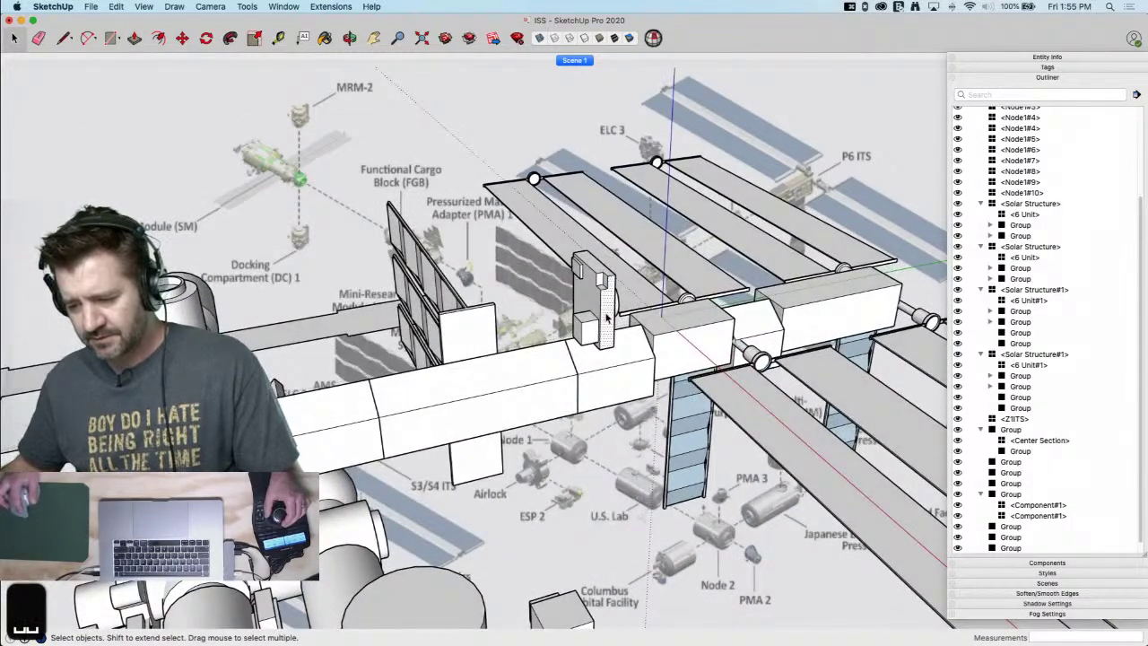
{"action": "right_click", "coordinate": [607, 315]}
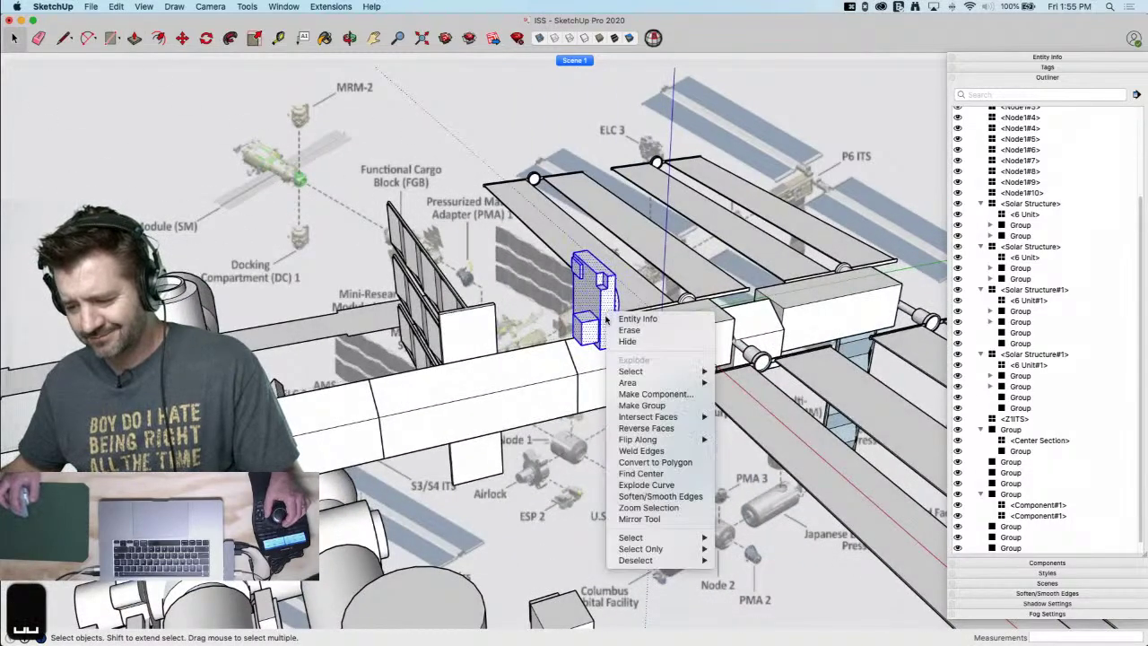
{"action": "left_click", "coordinate": [639, 405]}
Rotate a copy of the slab group around the truss, locked to the green axis, so that it hangs beneath the truss
{"action": "middle_click_drag", "start_coordinate": [640, 406], "coordinate": [471, 384]}
{"action": "key", "text": "q"}
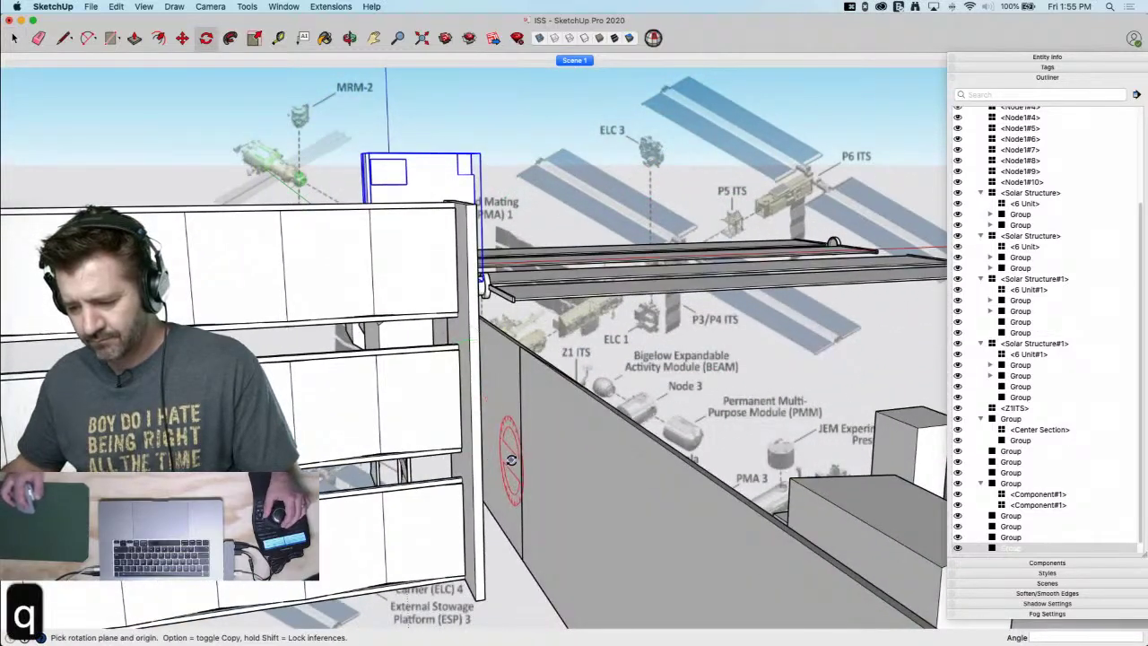
{"action": "key", "text": "Right"}
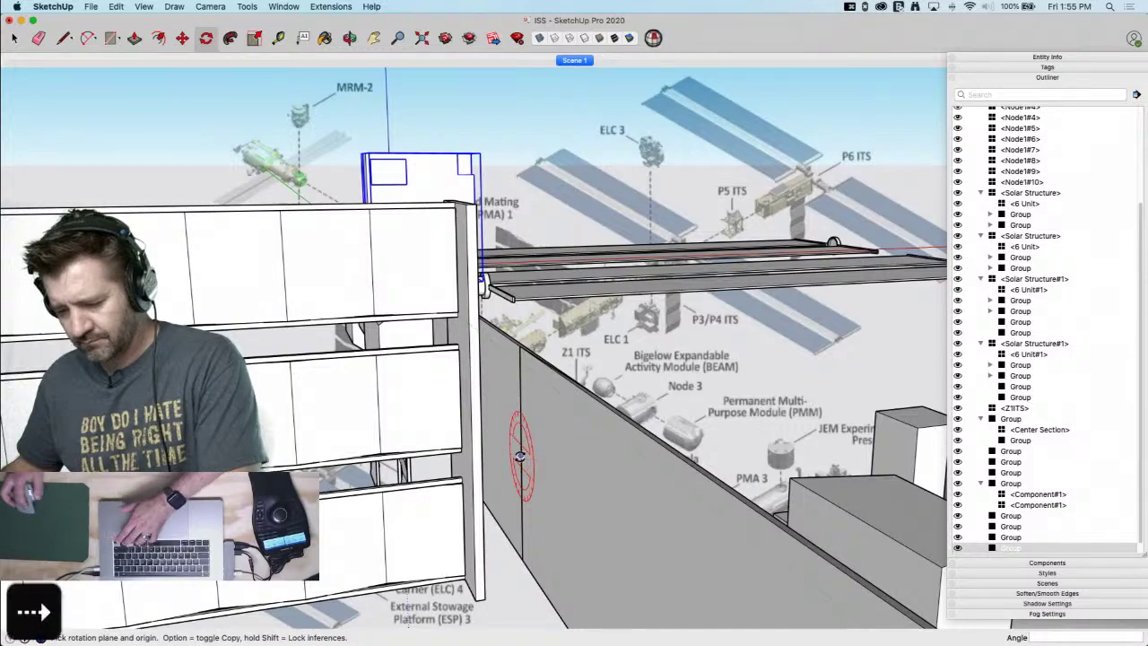
{"action": "key", "text": "Left"}
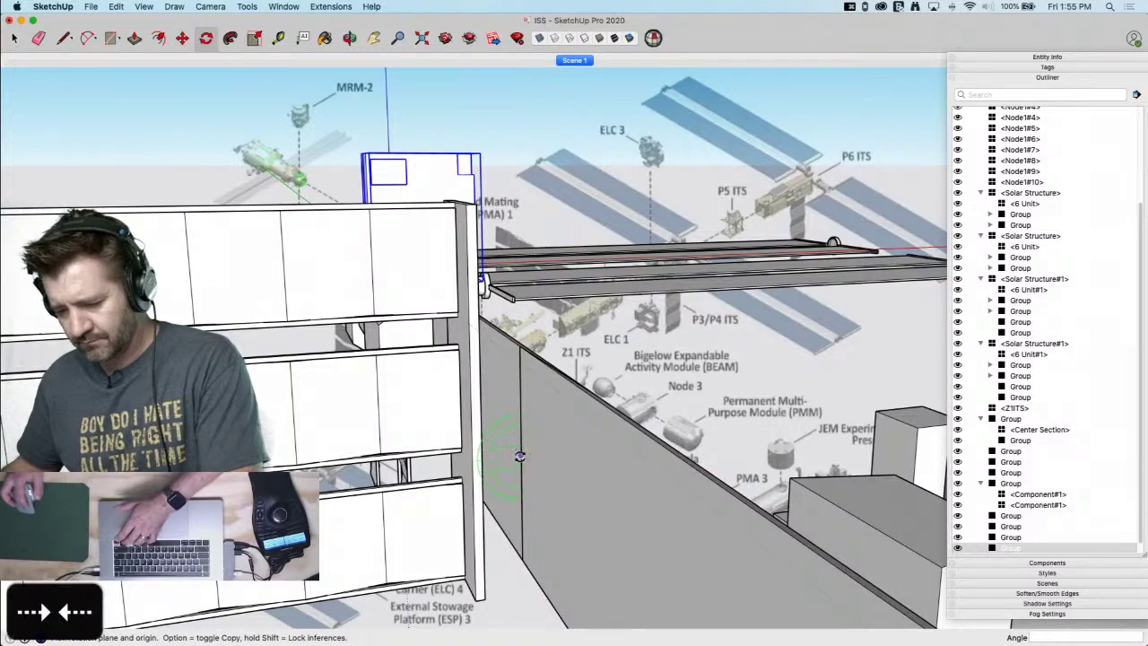
{"action": "left_click", "coordinate": [515, 395]}
{"action": "key", "text": "space"}
{"action": "left_click", "coordinate": [613, 373]}
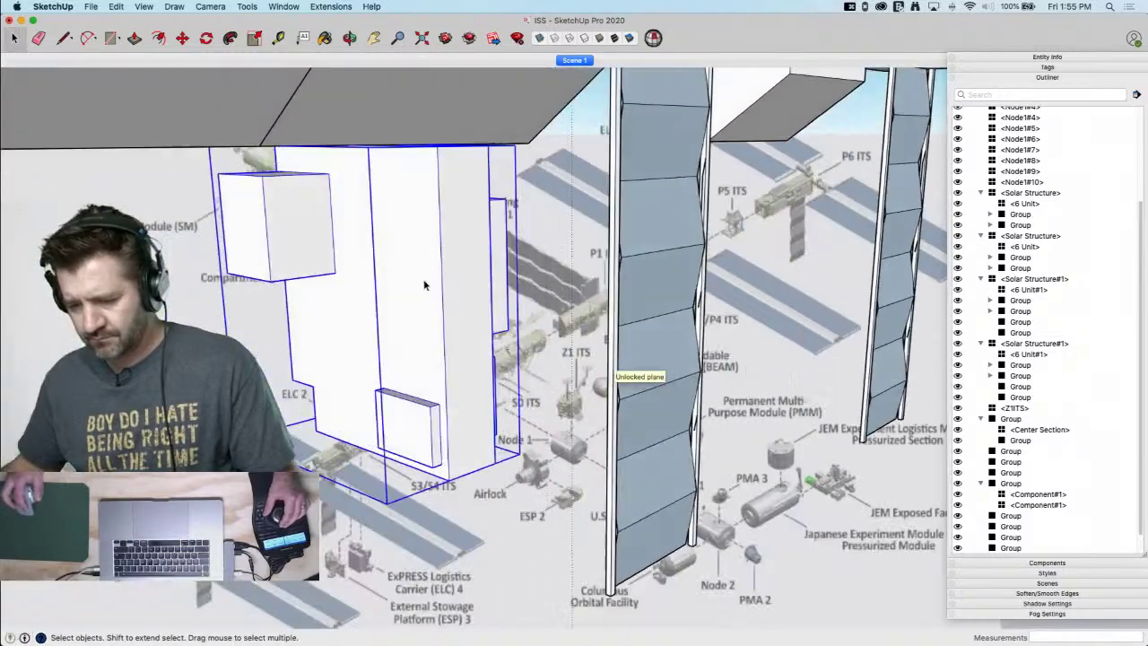
Open the hanging copy, draw a rectangle about 2.03 by 1.84 m beside its large block, and extrude it about 1.18 m
{"action": "key", "text": "space"}
{"action": "double_click", "coordinate": [425, 296]}
{"action": "key", "text": "r"}
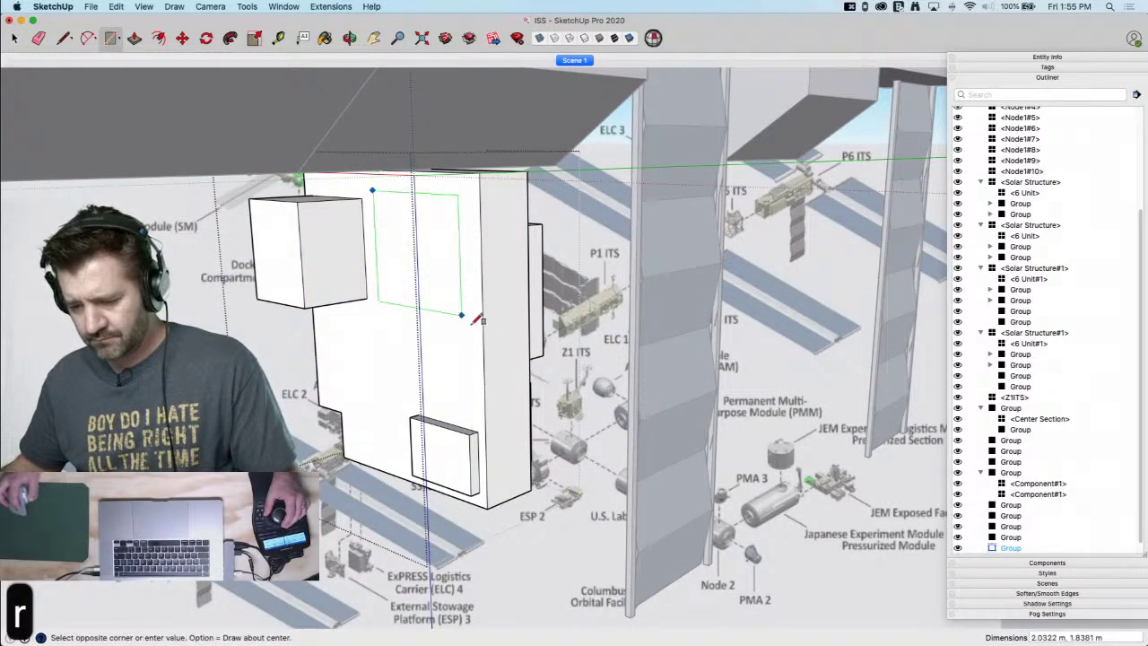
{"action": "key", "text": "p"}
{"action": "left_click", "coordinate": [379, 212]}
{"action": "left_click", "coordinate": [377, 300]}
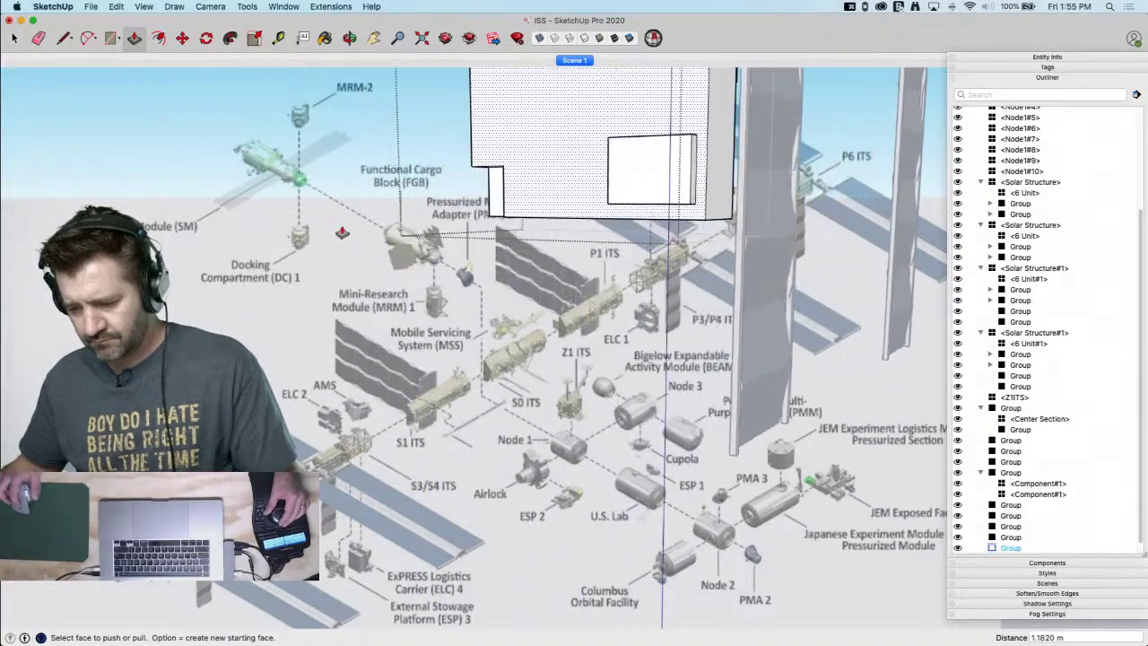
Pull the rectangular blocks on the notched side of the hanging copy farther outward
{"action": "middle_click_drag", "start_coordinate": [597, 248], "coordinate": [667, 353]}
{"action": "middle_click_drag", "start_coordinate": [641, 258], "coordinate": [679, 336]}
{"action": "left_click", "coordinate": [599, 366]}
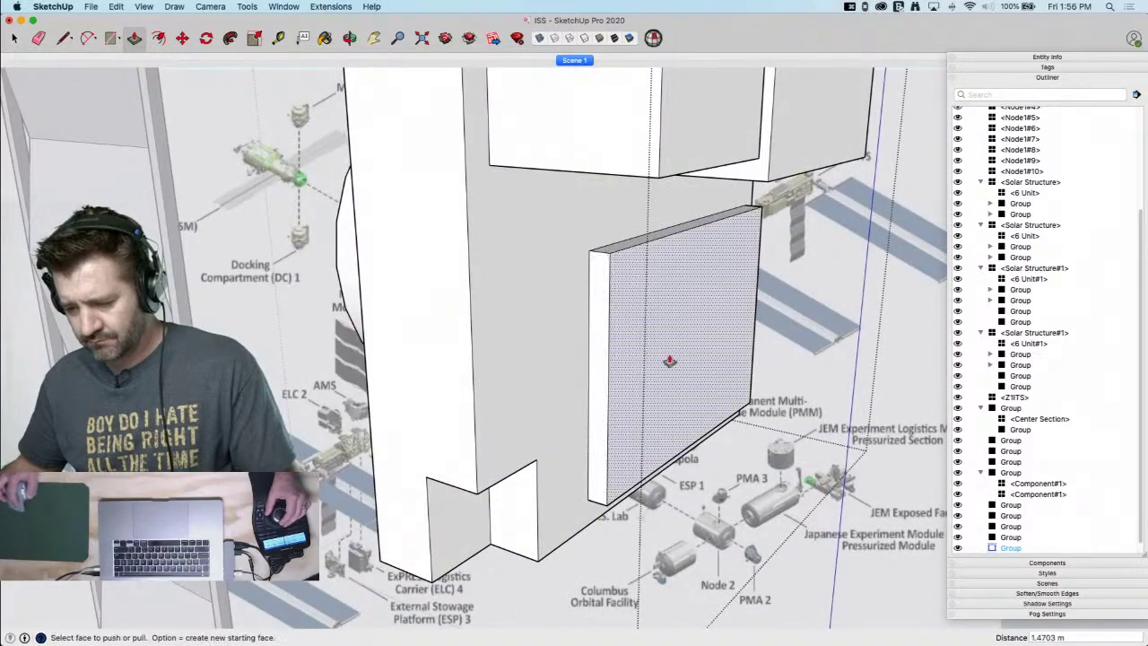
{"action": "left_click", "coordinate": [648, 370]}
{"action": "left_click", "coordinate": [782, 394]}
Thicken the hanging copy's disc into a longer cylinder and shorten the tall block beside it by about 1.38 m
{"action": "middle_click_drag", "start_coordinate": [732, 319], "coordinate": [509, 305]}
{"action": "left_click", "coordinate": [541, 263]}
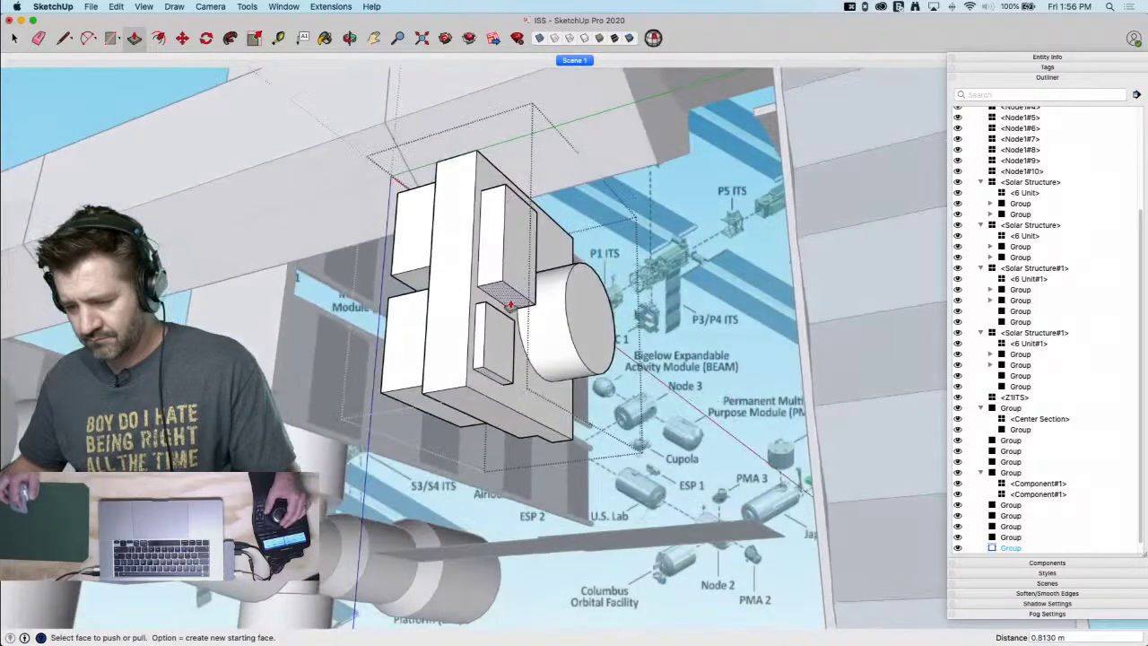
{"action": "left_click", "coordinate": [508, 252]}
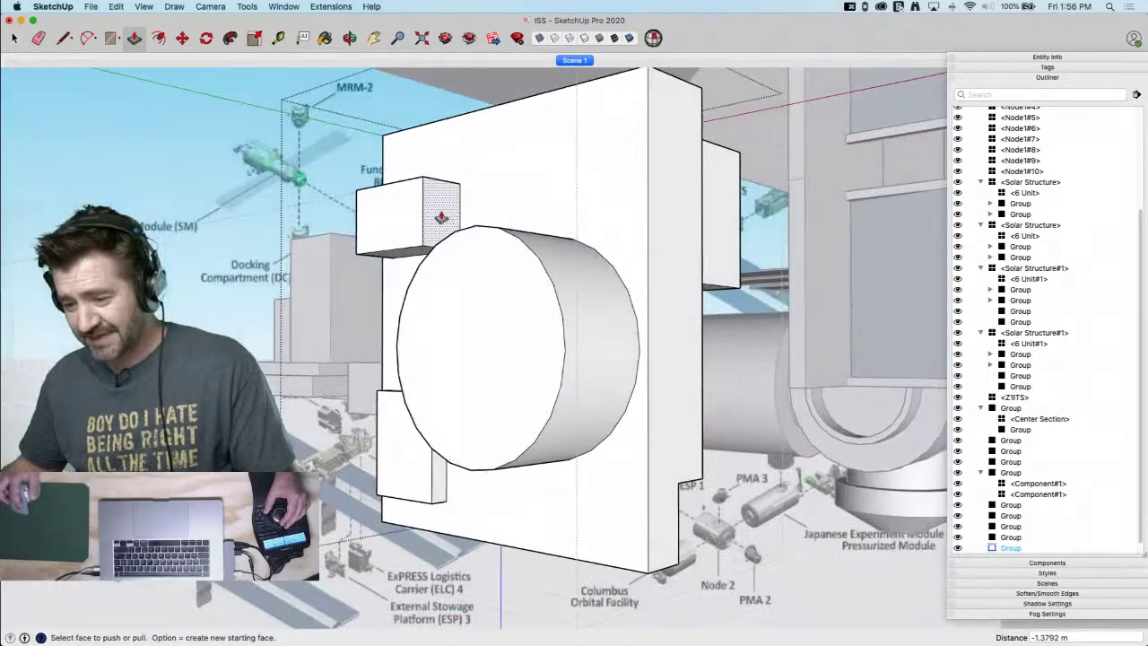
{"action": "left_click", "coordinate": [461, 216]}
{"action": "left_click", "coordinate": [441, 169]}
{"action": "key", "text": "space"}
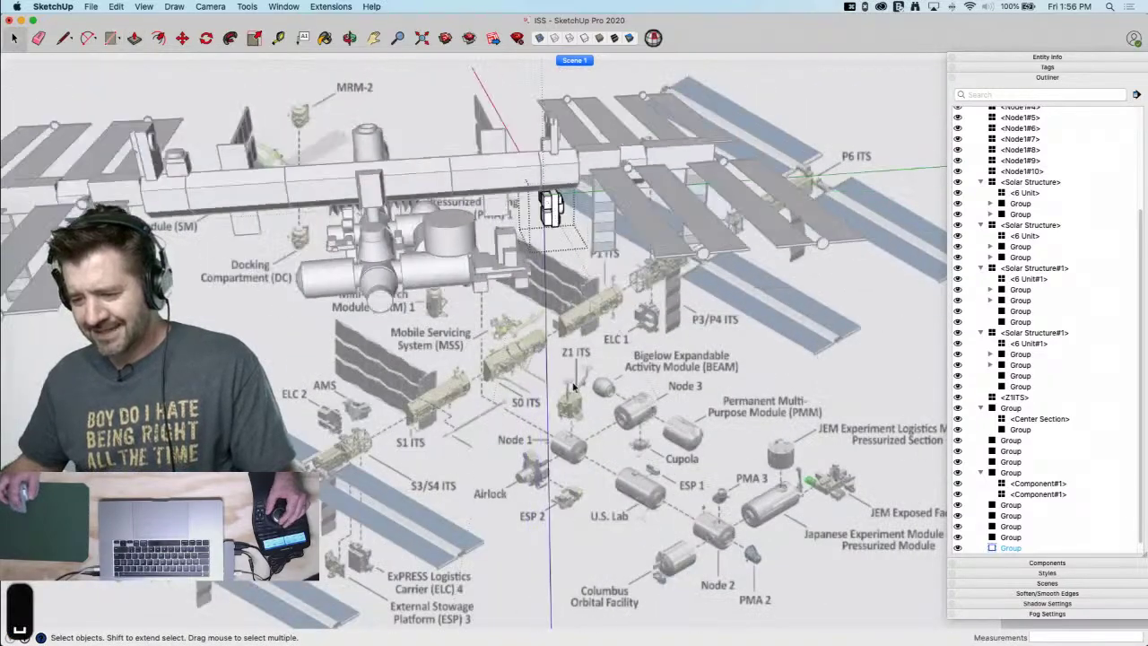
{"action": "left_click", "coordinate": [573, 388]}
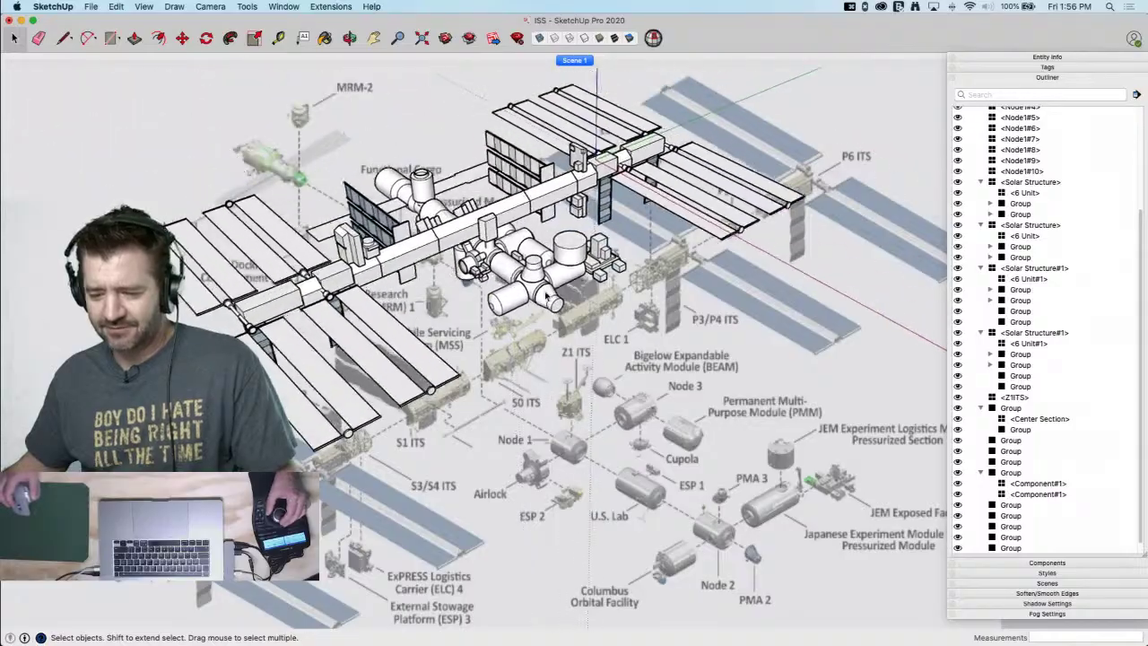
Draw a centred rectangle about 7.11 by 1.06 m on the truss underside and extrude it downward about 5.39 m into a slab
{"action": "scroll", "coordinate": [368, 202], "scroll_direction": "up", "scroll_amount": 4}
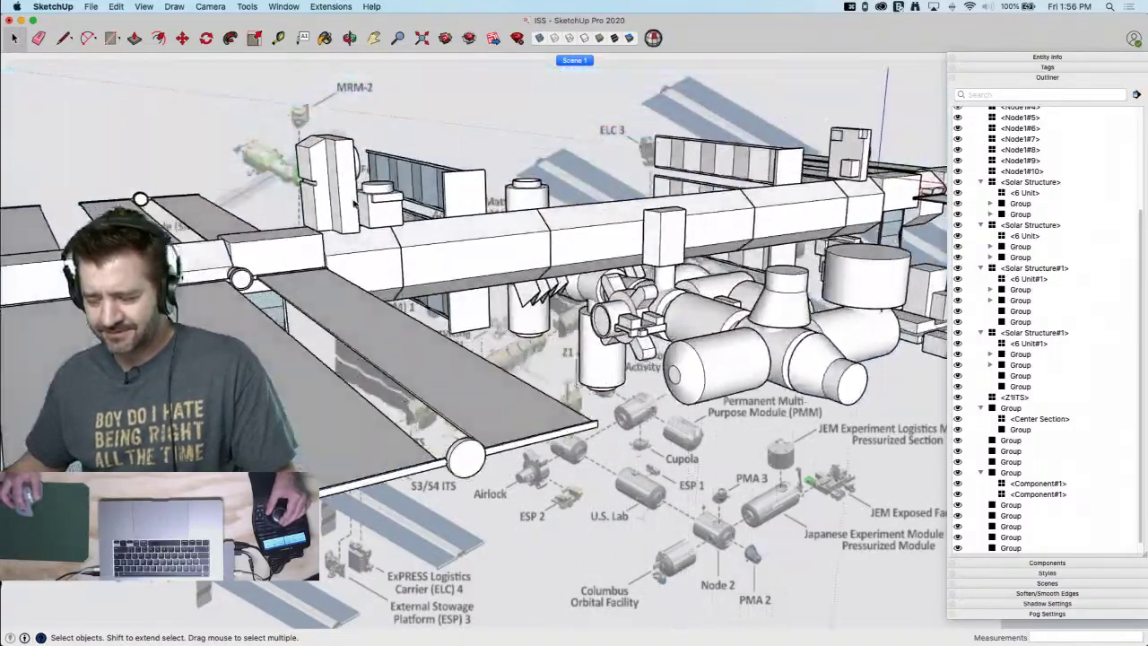
{"action": "middle_click_drag", "start_coordinate": [368, 202], "coordinate": [561, 272]}
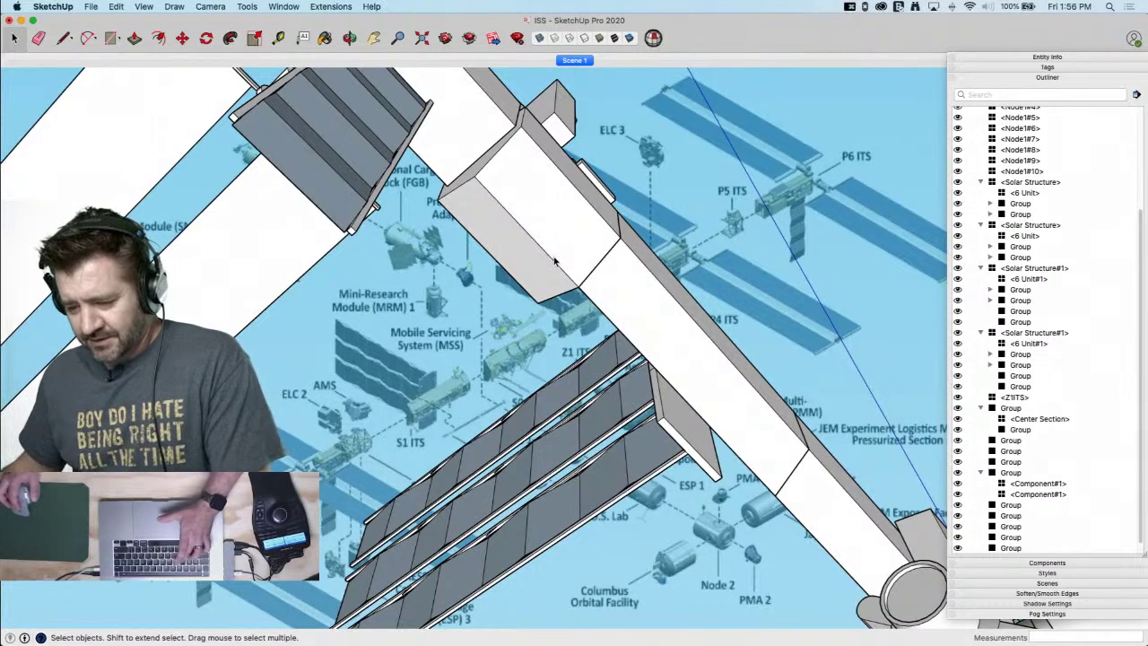
{"action": "key", "text": "r"}
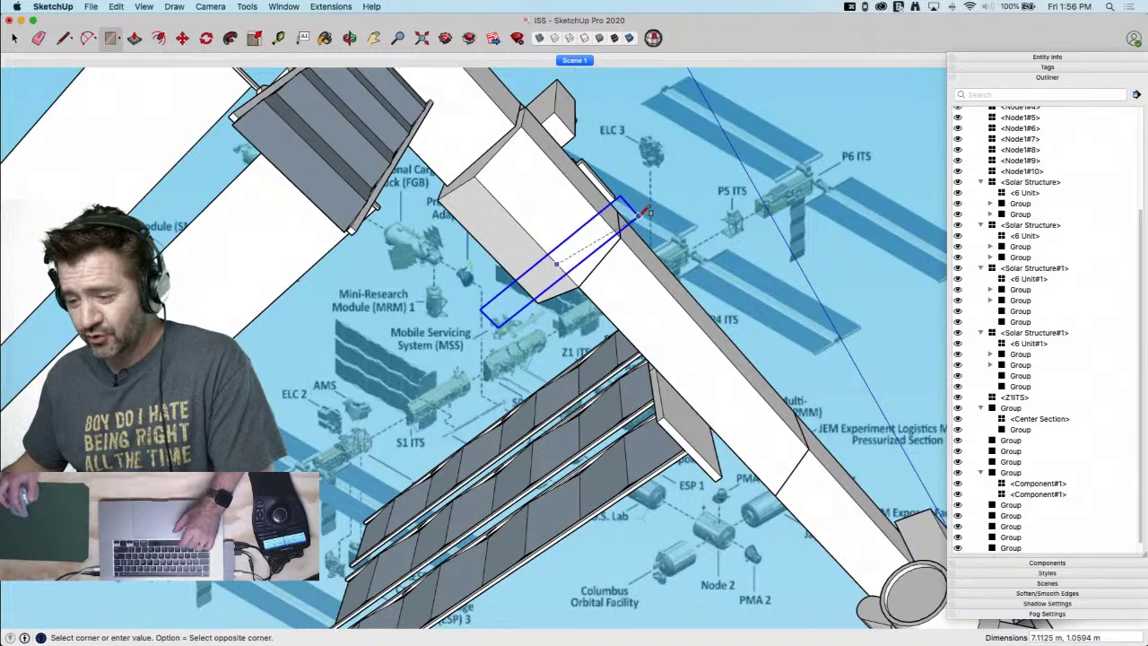
{"action": "left_click", "coordinate": [642, 211]}
{"action": "key", "text": "p"}
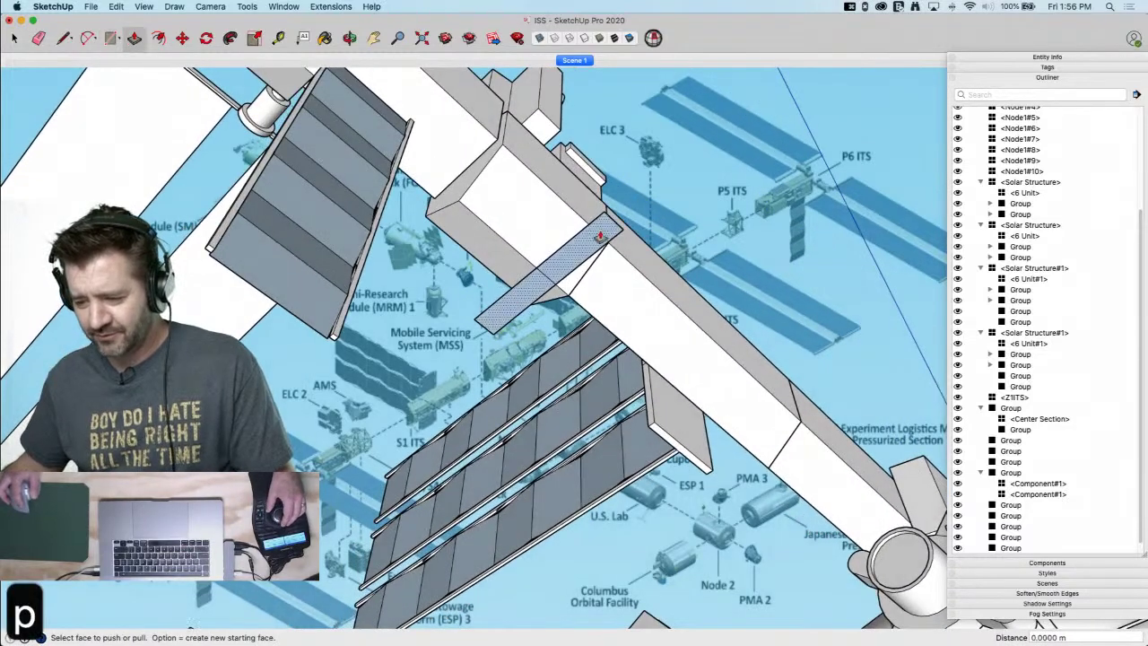
{"action": "left_click", "coordinate": [599, 235]}
{"action": "left_click", "coordinate": [578, 322]}
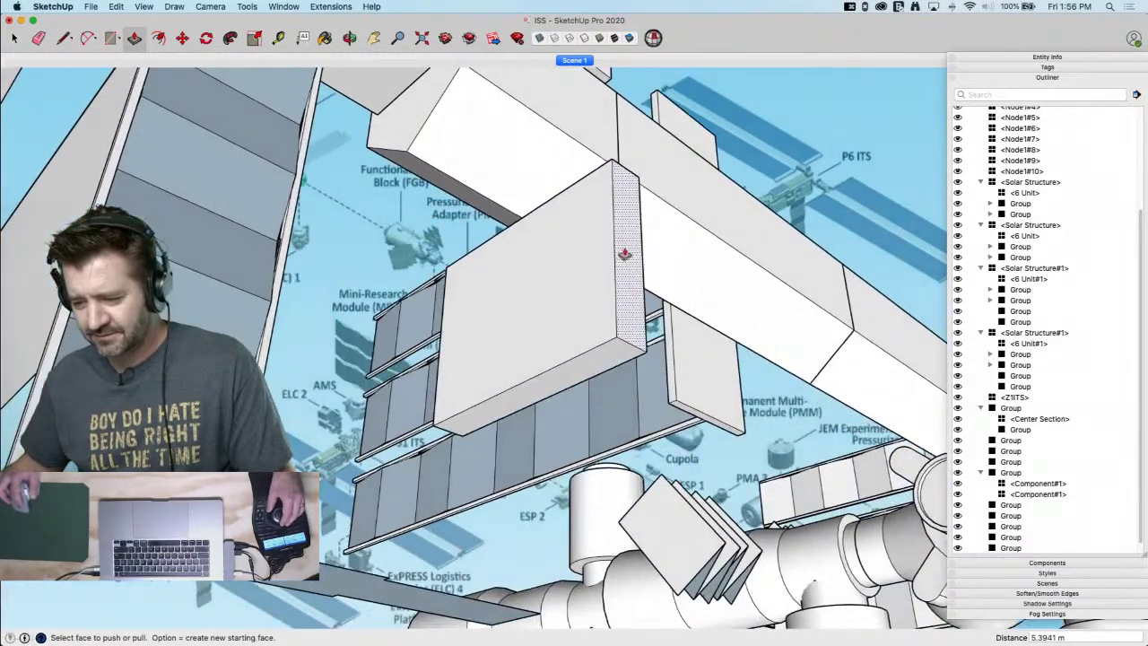
Trim the new slab beneath the truss by pushing its faces inward about 1.37 m, 0.29 m and 1.40 m
{"action": "middle_click_drag", "start_coordinate": [578, 145], "coordinate": [552, 123]}
{"action": "left_click", "coordinate": [539, 119]}
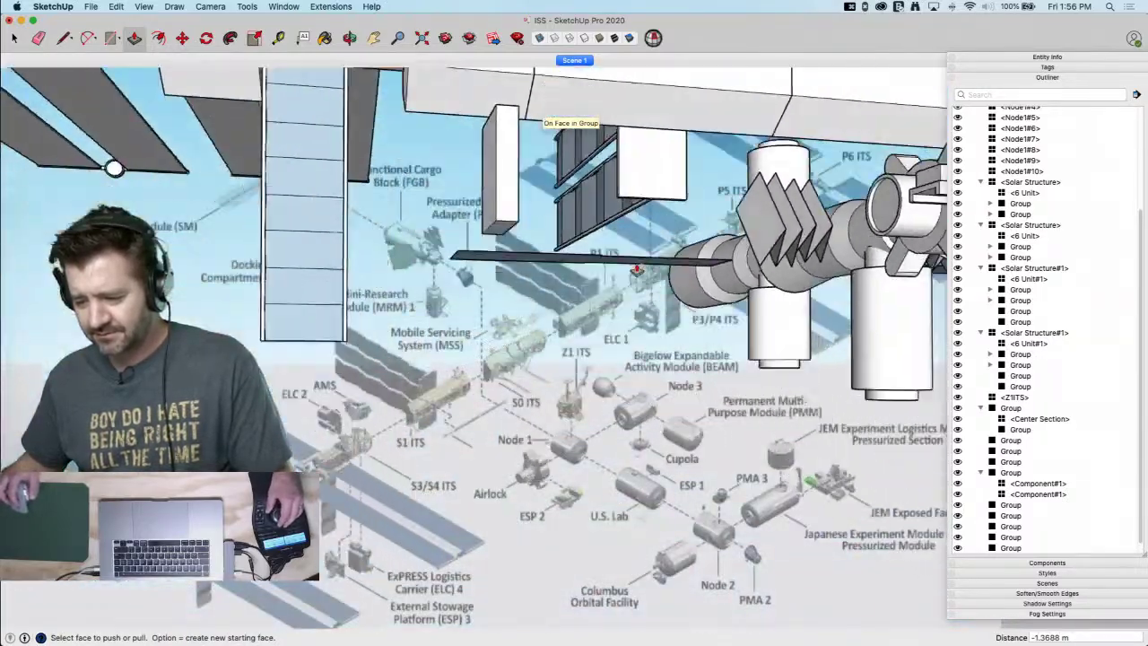
{"action": "middle_click_drag", "start_coordinate": [636, 267], "coordinate": [586, 249]}
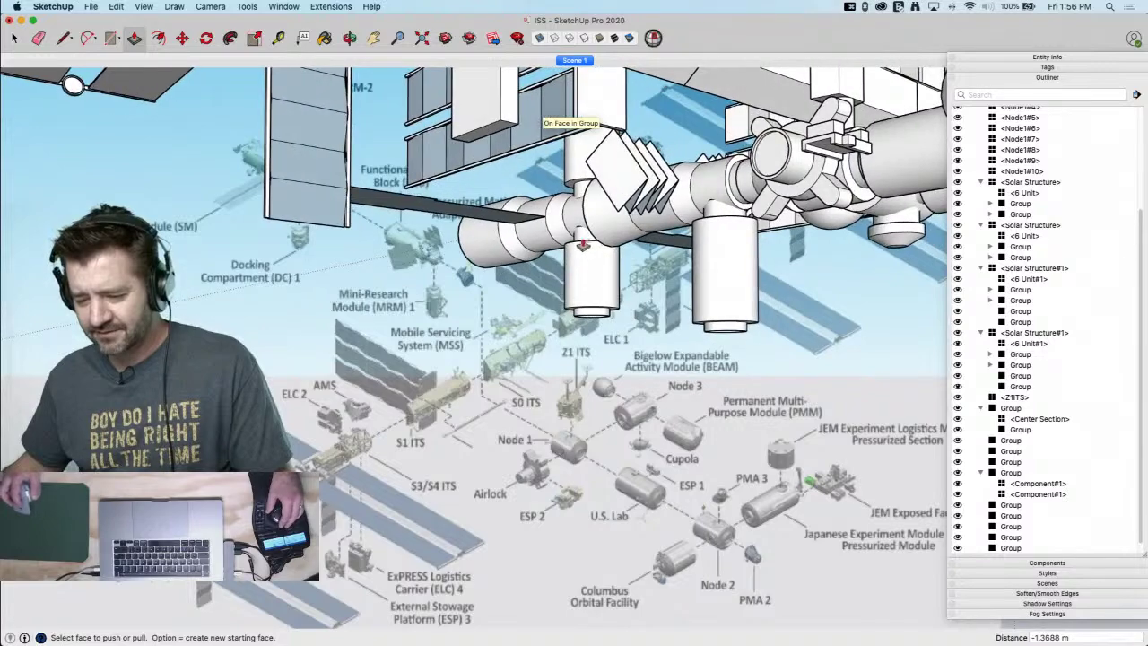
{"action": "middle_click_drag", "start_coordinate": [466, 158], "coordinate": [460, 149]}
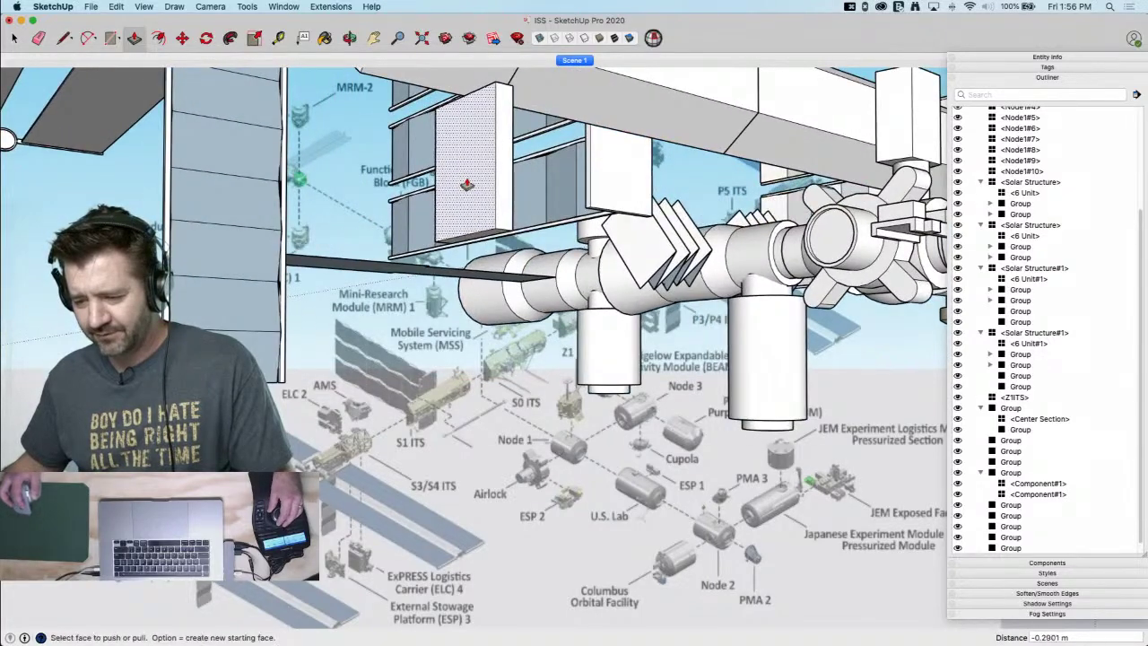
{"action": "left_click", "coordinate": [467, 185]}
{"action": "left_click", "coordinate": [466, 227]}
{"action": "left_click", "coordinate": [466, 193]}
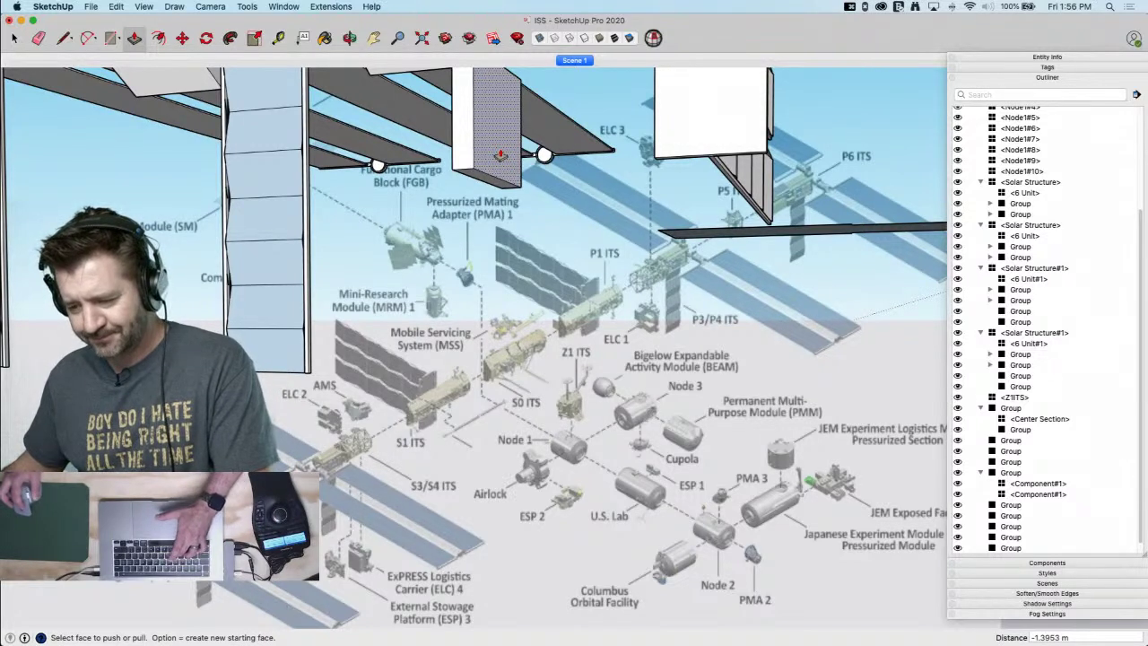
Offset the slab's broad face inward about 0.29 m, extrude the inner face about 1.10 m and extend that block downward about 1.42 m
{"action": "key", "text": "f"}
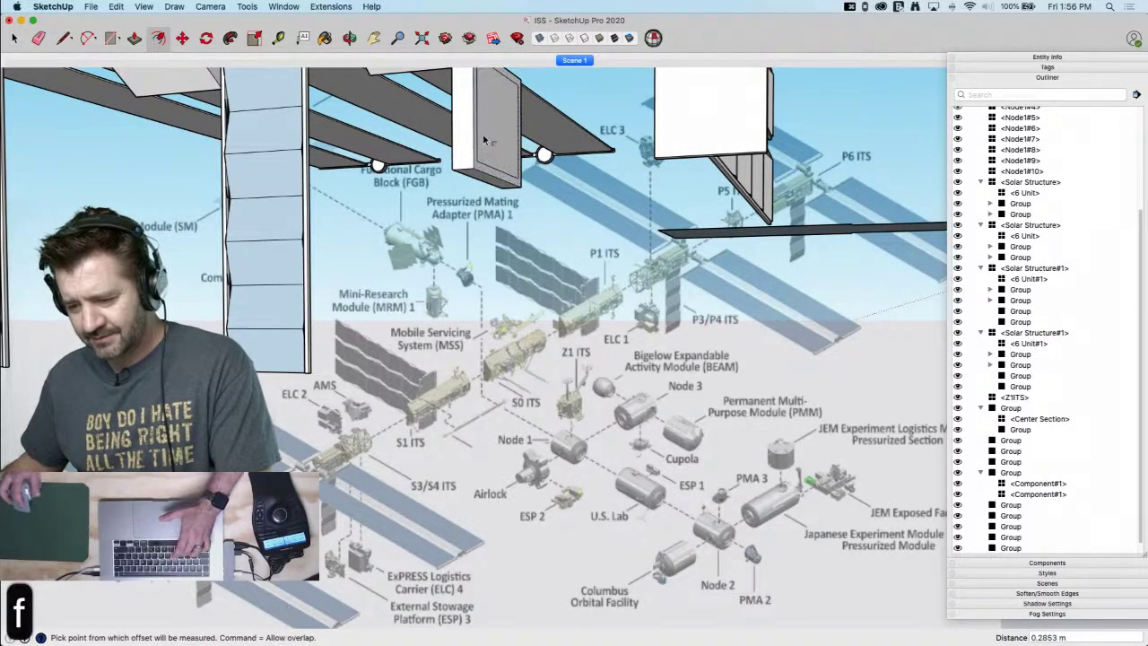
{"action": "key", "text": "p"}
{"action": "left_click", "coordinate": [501, 145]}
{"action": "left_click", "coordinate": [508, 152]}
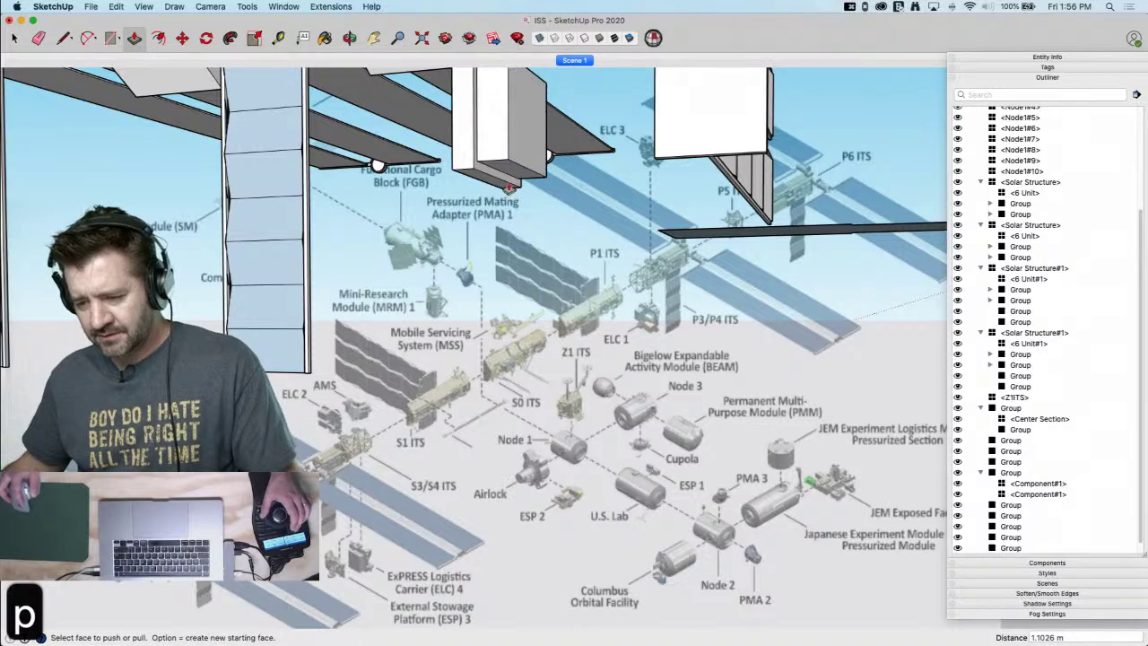
{"action": "left_click", "coordinate": [504, 186]}
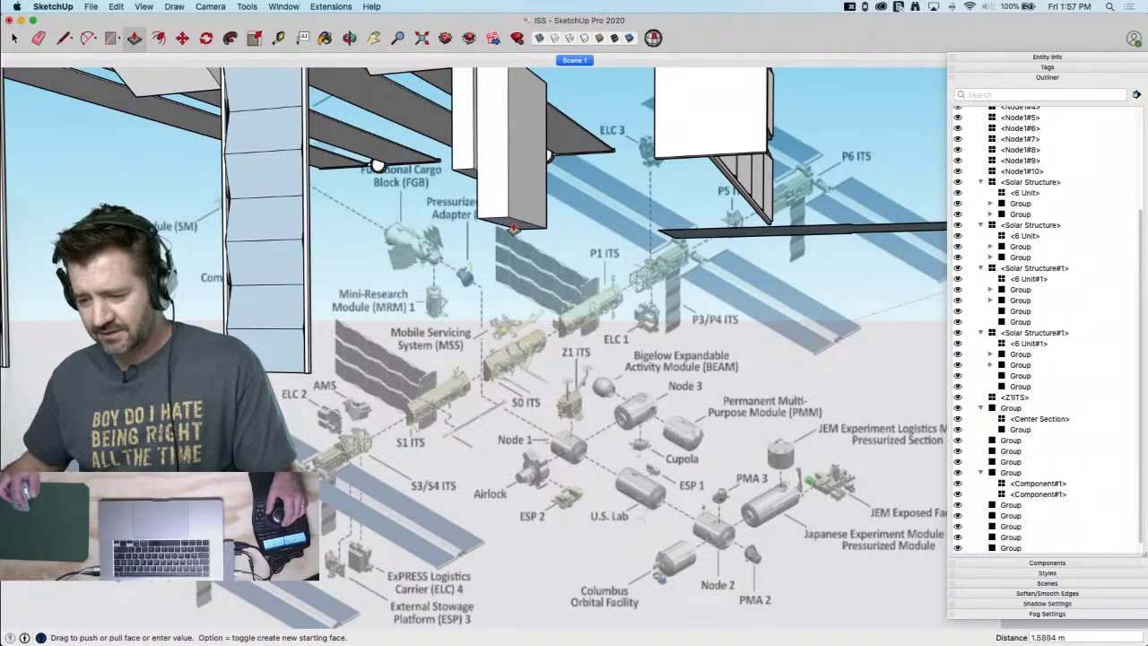
{"action": "left_click", "coordinate": [513, 224]}
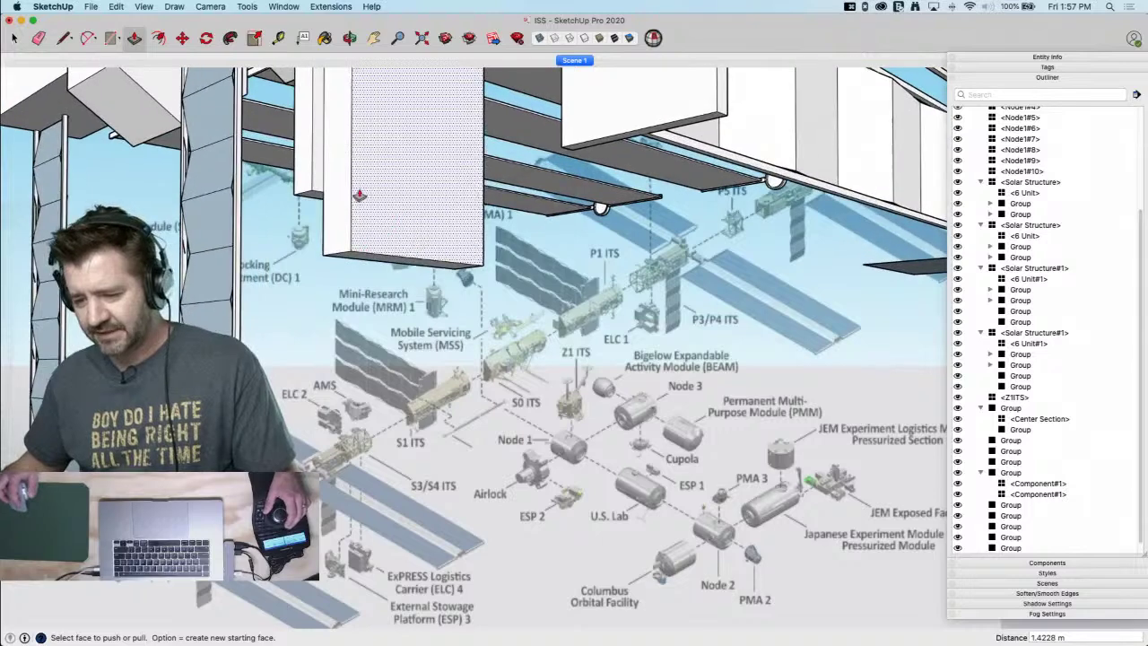
Draw a small rectangle near the lower edge of the block's broad face and extrude it outward into a box
{"action": "key", "text": "r"}
{"action": "left_click", "coordinate": [401, 240]}
{"action": "key", "text": "p"}
{"action": "left_click", "coordinate": [378, 231]}
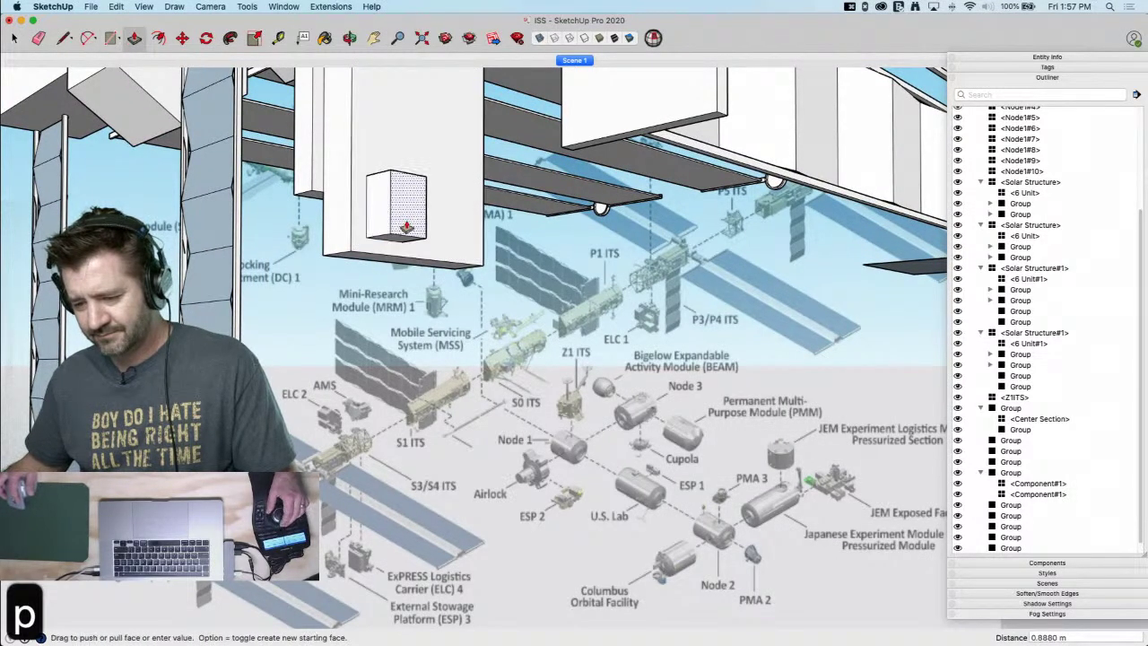
{"action": "left_click", "coordinate": [417, 228]}
{"action": "key", "text": "space"}
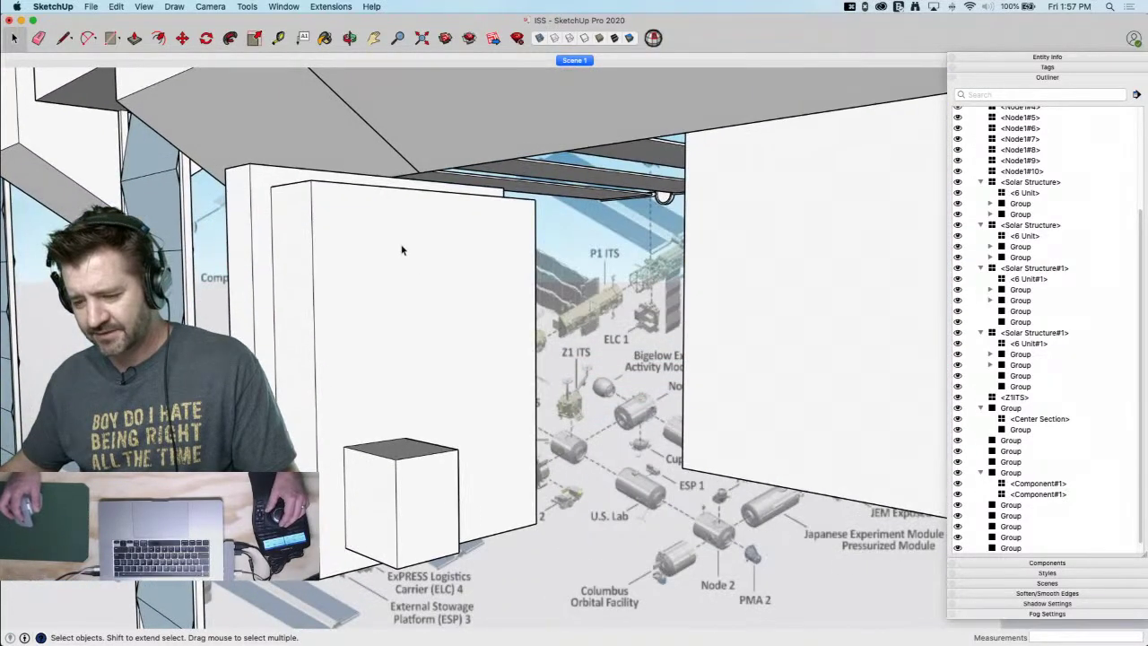
Draw a rectangle about 2.86 by 1.86 m above the small box on the same face and extrude it about 0.41 m
{"action": "key", "text": "r"}
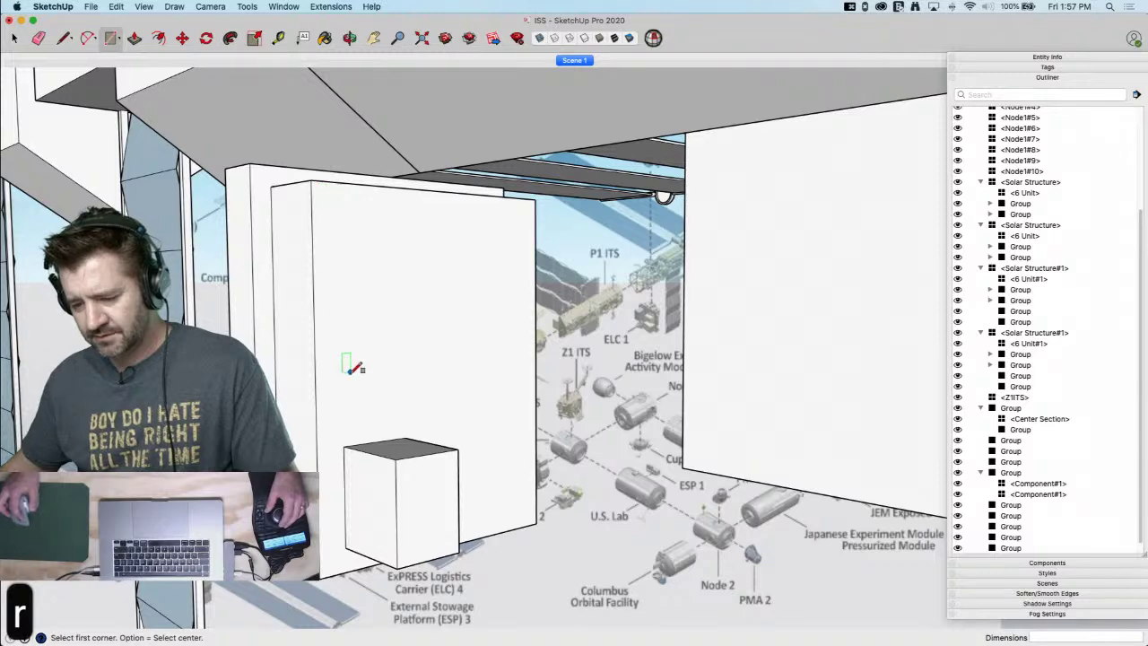
{"action": "left_click", "coordinate": [340, 212]}
{"action": "left_click", "coordinate": [500, 344]}
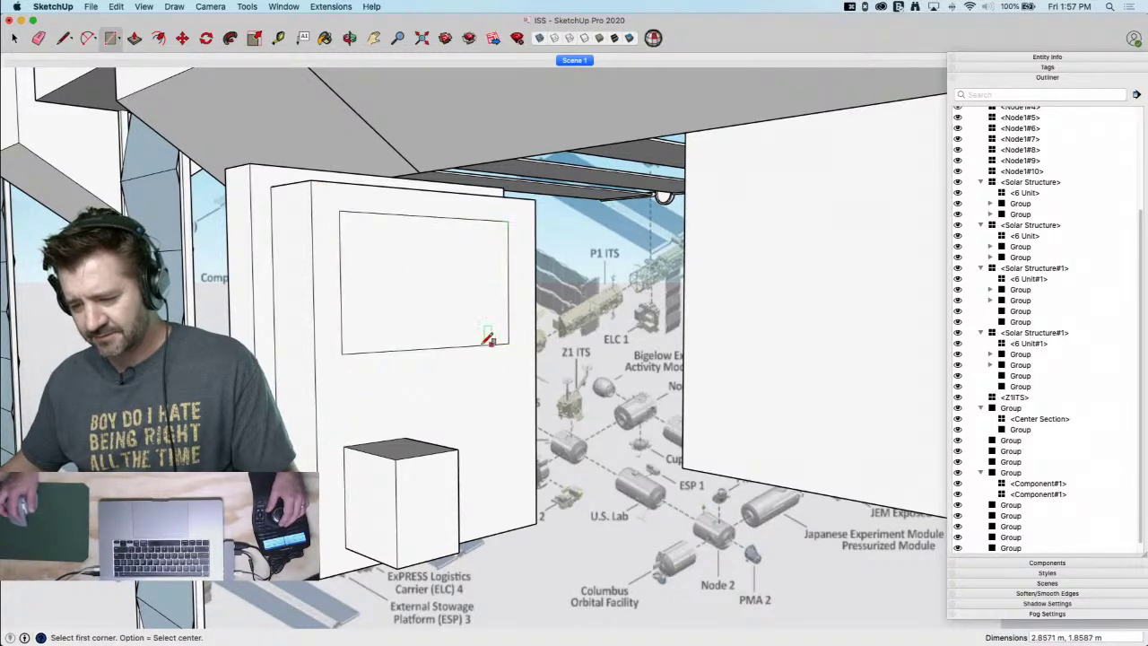
{"action": "key", "text": "p"}
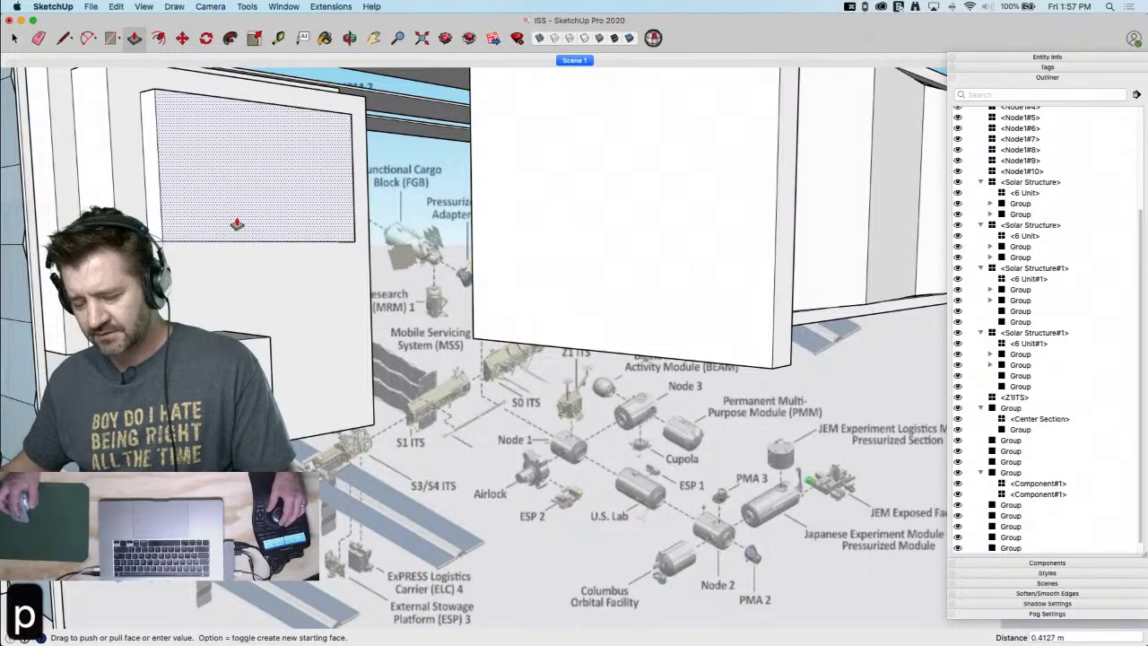
Draw a rectangle about 1.71 by 1.30 m near the upper corner of the assembly's opposite face and extrude it about 0.38 m
{"action": "key", "text": "r"}
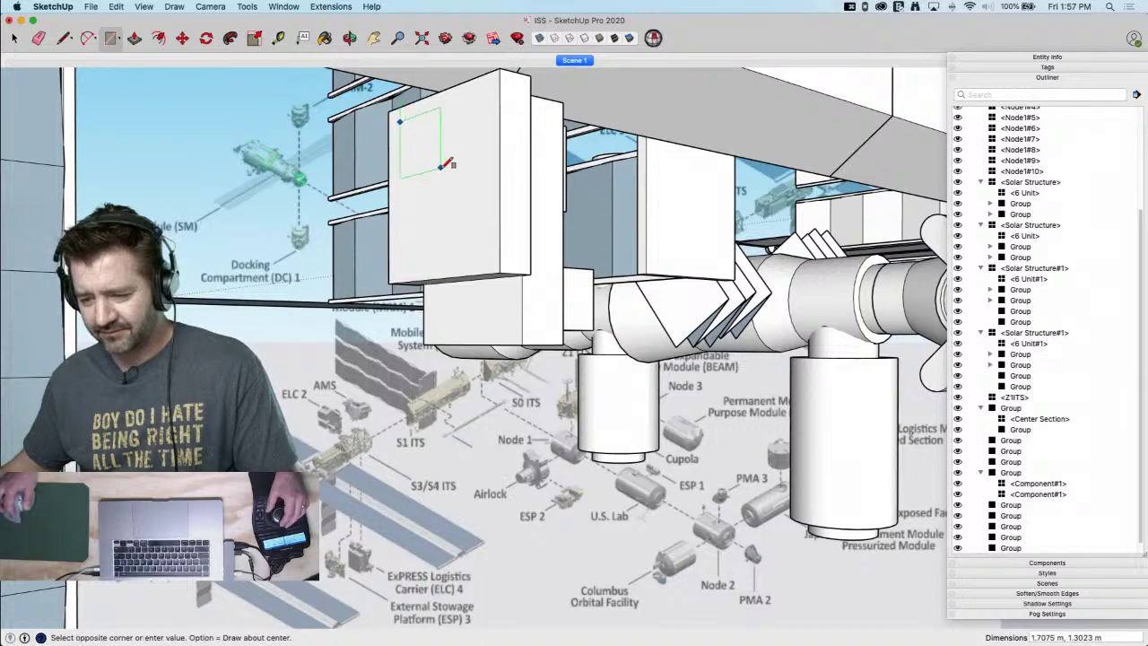
{"action": "key", "text": "p"}
{"action": "left_click", "coordinate": [422, 156]}
{"action": "left_click", "coordinate": [409, 158]}
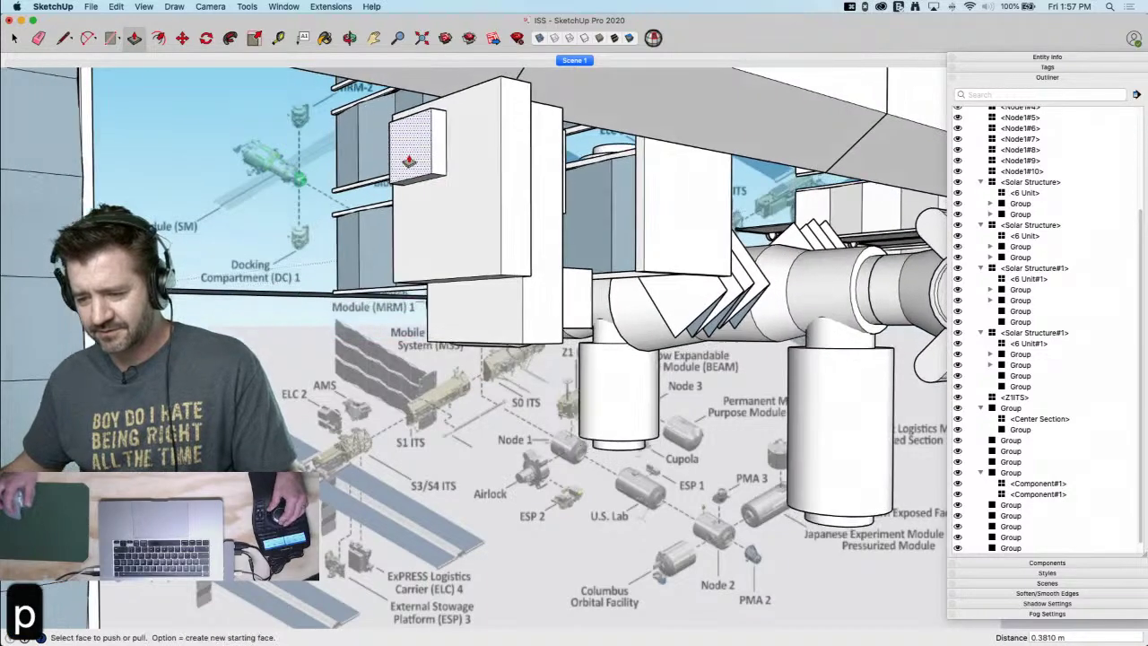
Select all the connected geometry of the new hanging carrier and make it a group
{"action": "key", "text": "space"}
{"action": "left_click", "coordinate": [502, 215]}
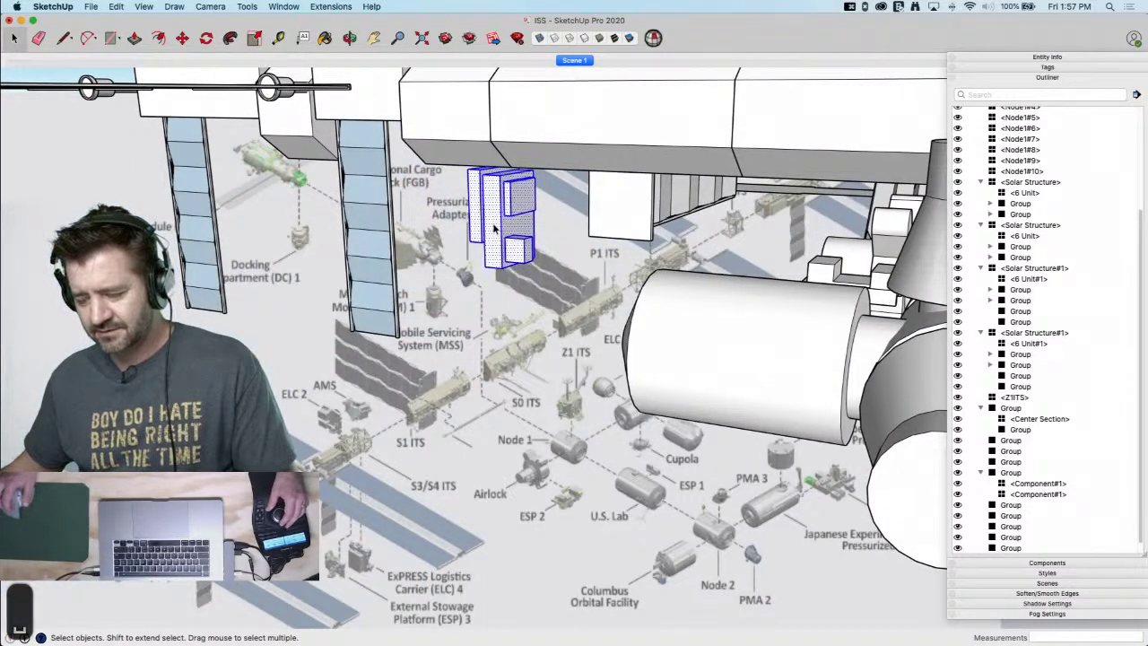
{"action": "right_click", "coordinate": [498, 225]}
{"action": "mouse_move", "coordinate": [574, 334]}
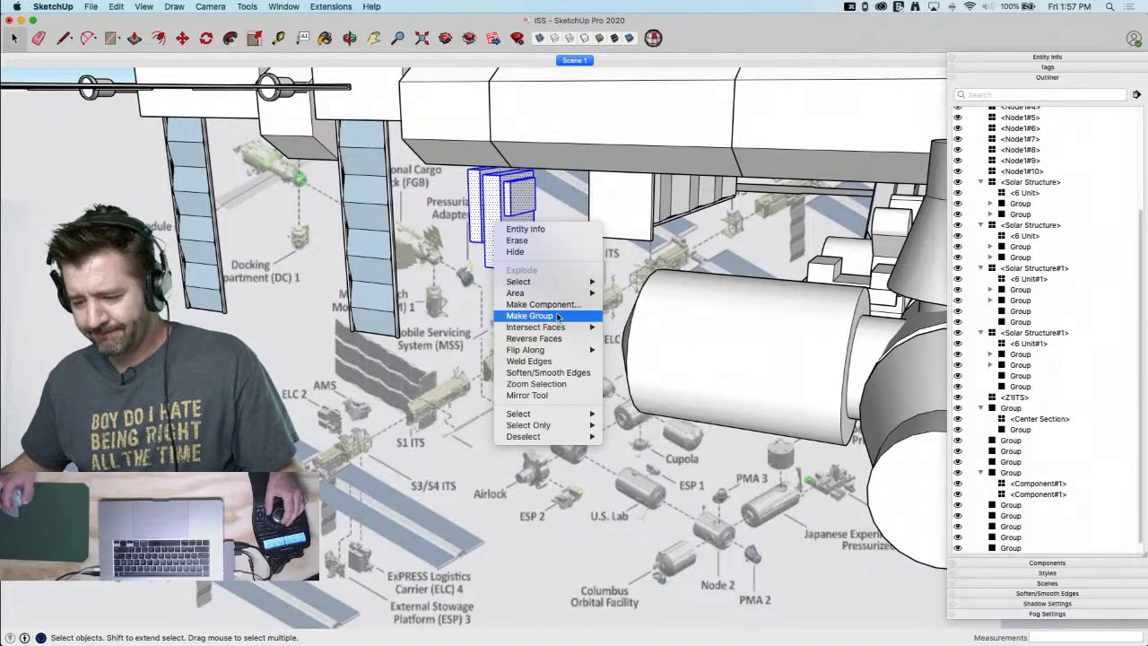
{"action": "left_click", "coordinate": [557, 316]}
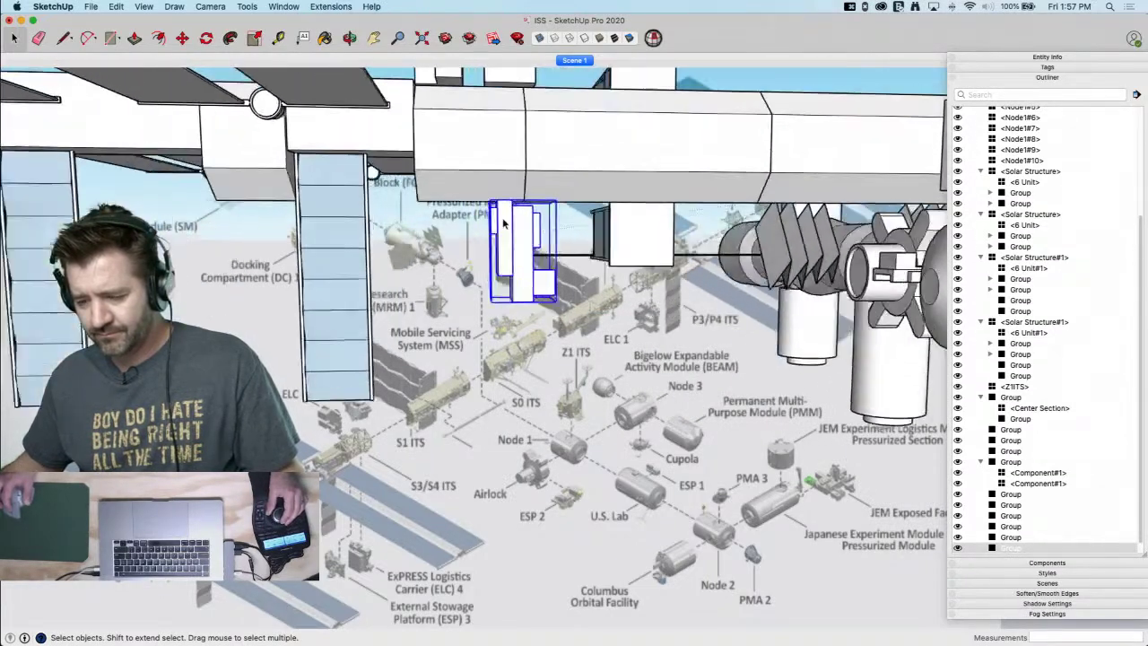
Rotate a copy of the hanging carrier group 180 degrees about the blue axis, centred on the truss underside beside it
{"action": "key", "text": "q"}
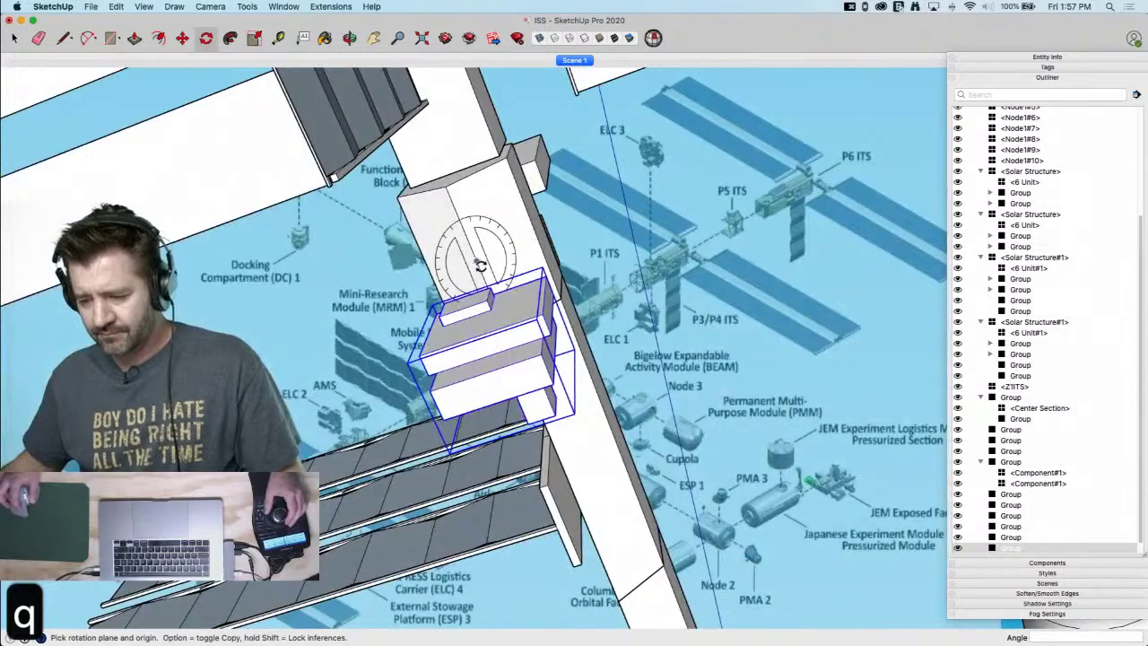
{"action": "key", "text": "Up"}
{"action": "left_click", "coordinate": [478, 262]}
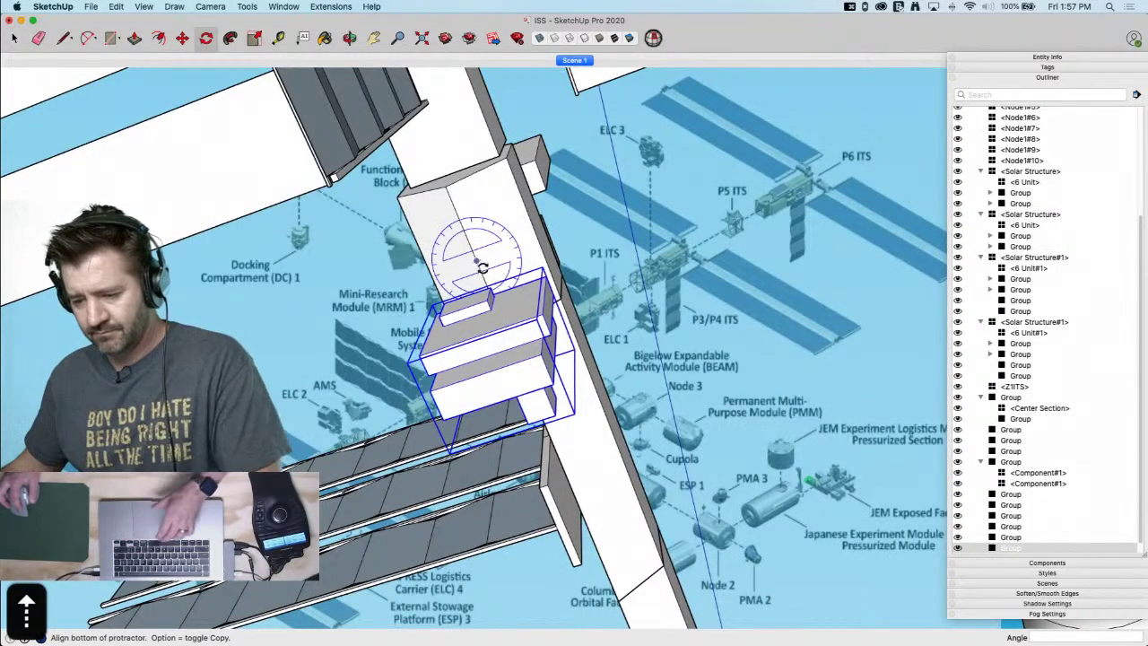
{"action": "left_click", "coordinate": [484, 274]}
{"action": "key", "text": "alt"}
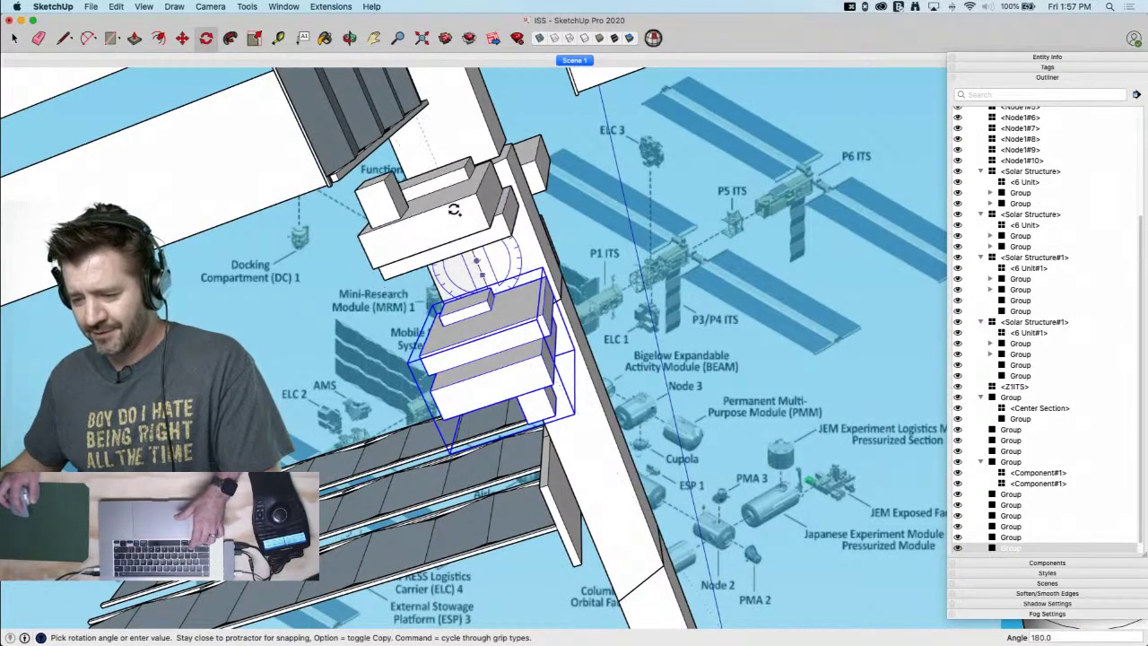
{"action": "left_click", "coordinate": [455, 208]}
Scale the rotated carrier copy to 0.65 along the green axis
{"action": "key", "text": "space"}
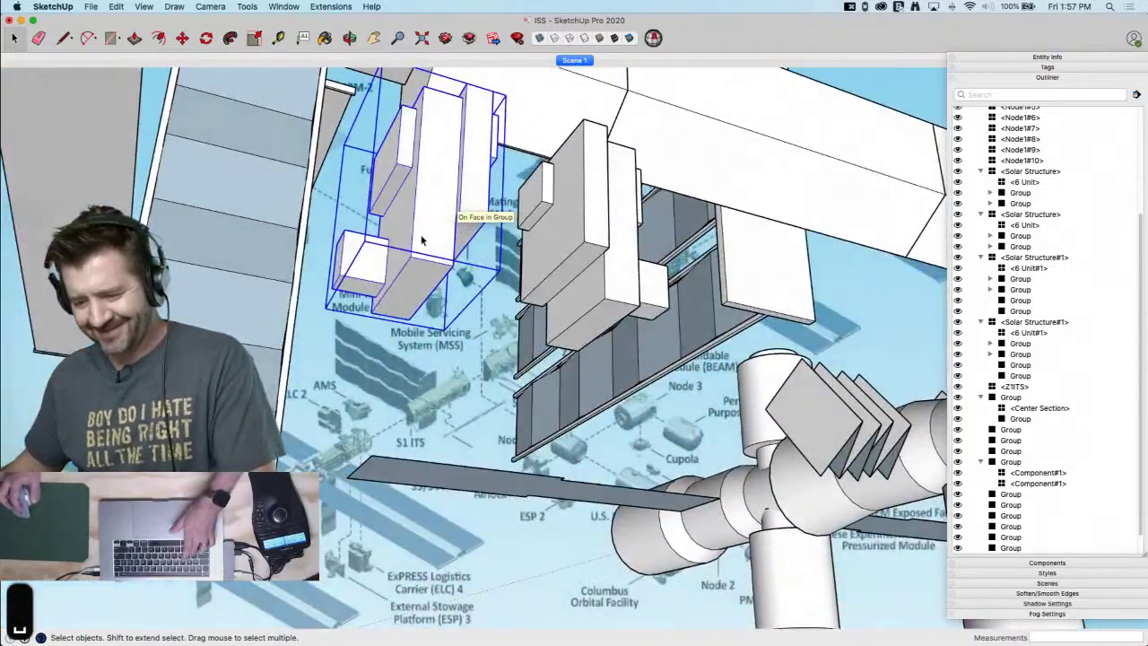
{"action": "key", "text": "s"}
{"action": "left_click_drag", "start_coordinate": [353, 188], "coordinate": [405, 199]}
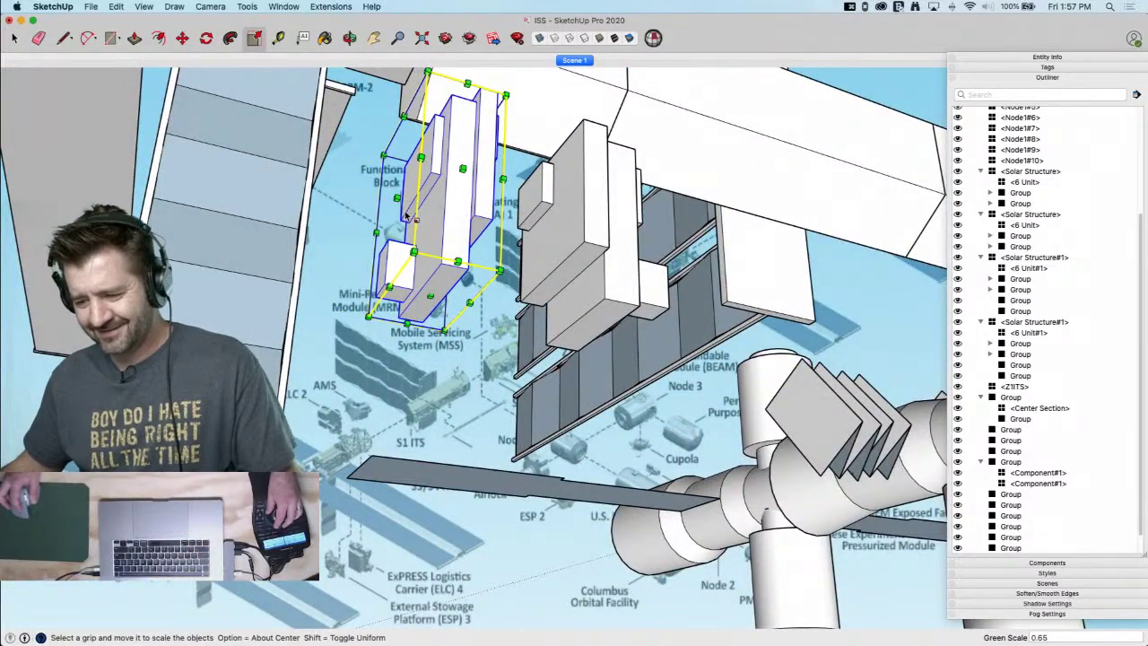
{"action": "key", "text": "space"}
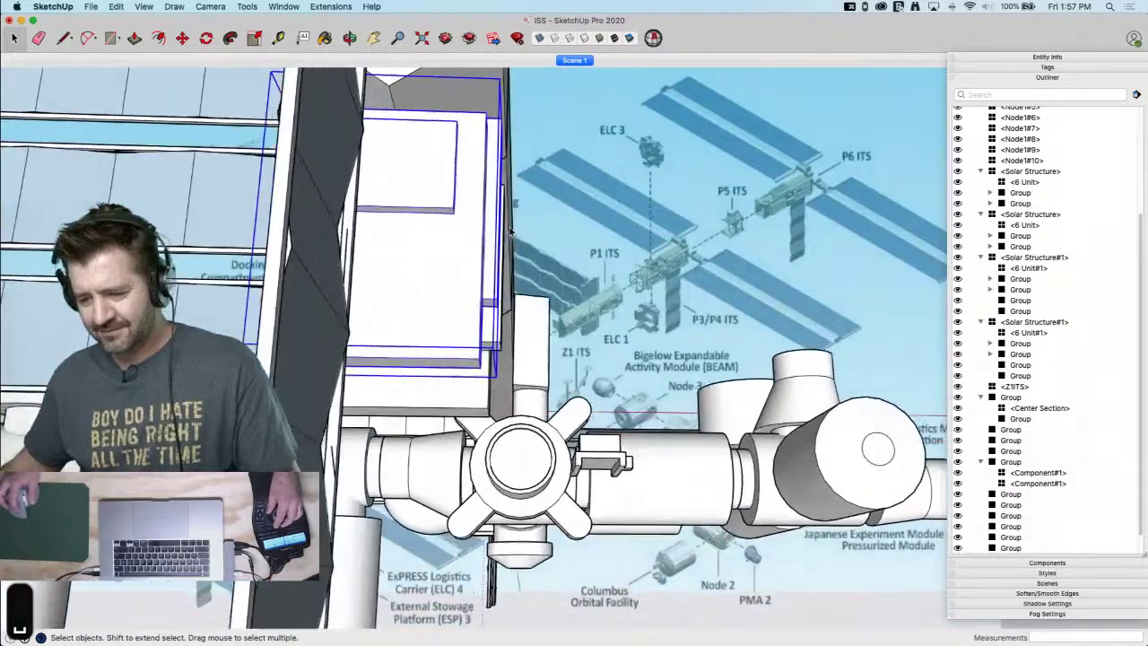
Move the scaled carrier copy up about 0.54 m along the blue axis to meet the truss underside
{"action": "key", "text": "q"}
{"action": "key", "text": "m"}
{"action": "left_click", "coordinate": [438, 226]}
{"action": "key", "text": "m"}
{"action": "middle_click_drag", "start_coordinate": [347, 165], "coordinate": [361, 240]}
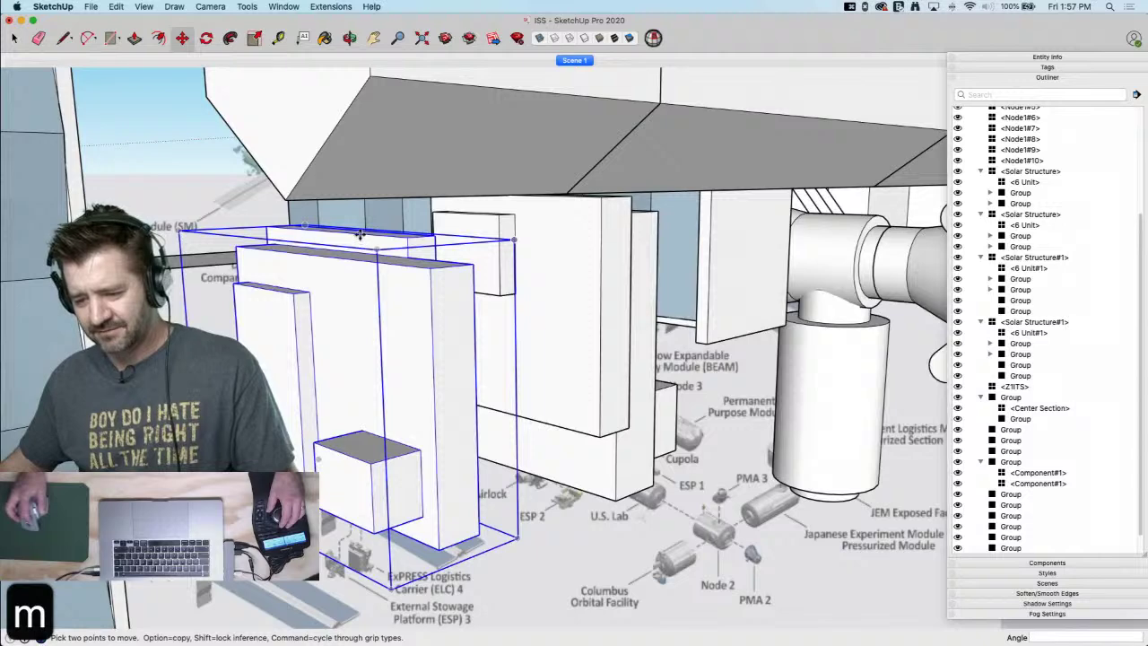
{"action": "left_click", "coordinate": [359, 232]}
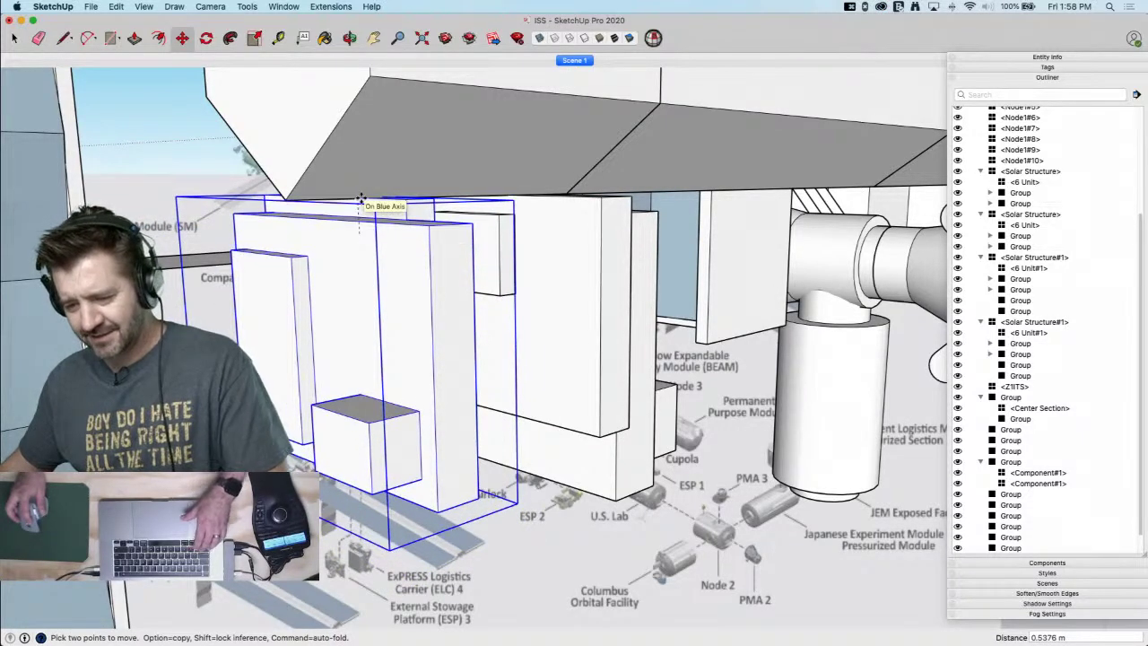
{"action": "key", "text": "space"}
{"action": "left_click", "coordinate": [541, 555]}
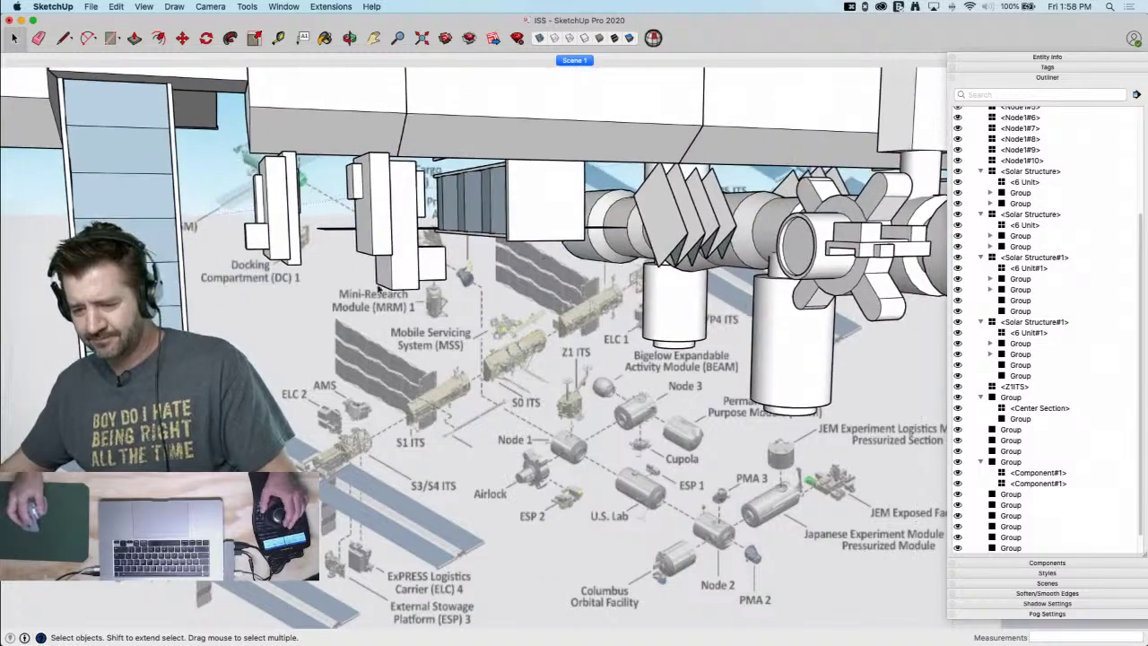
Scale the original hanging carrier group to 1.20 along the green axis
{"action": "left_click", "coordinate": [392, 250]}
{"action": "key", "text": "s"}
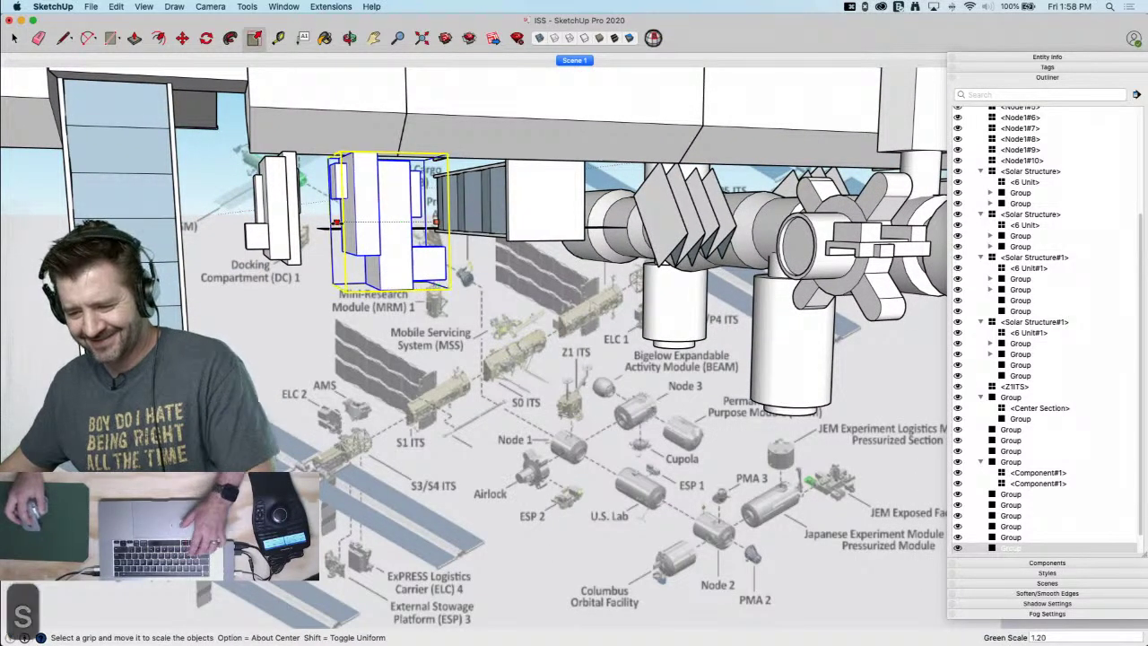
{"action": "key", "text": "space"}
{"action": "left_click", "coordinate": [637, 458]}
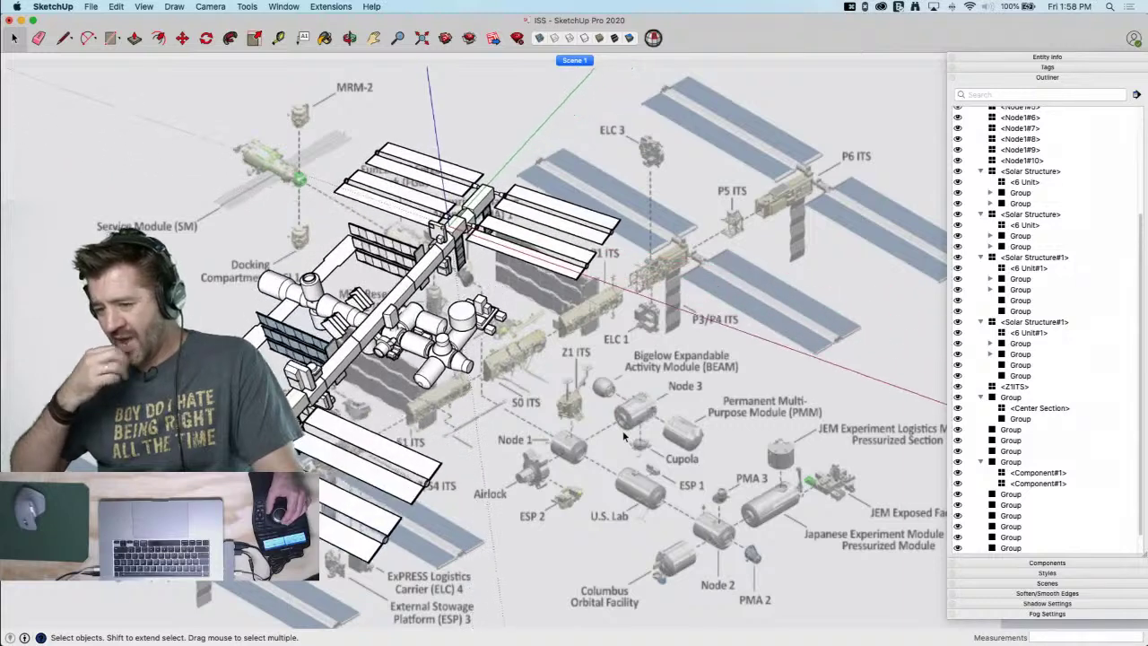
Collapse the Outliner
{"action": "left_click", "coordinate": [1051, 78]}
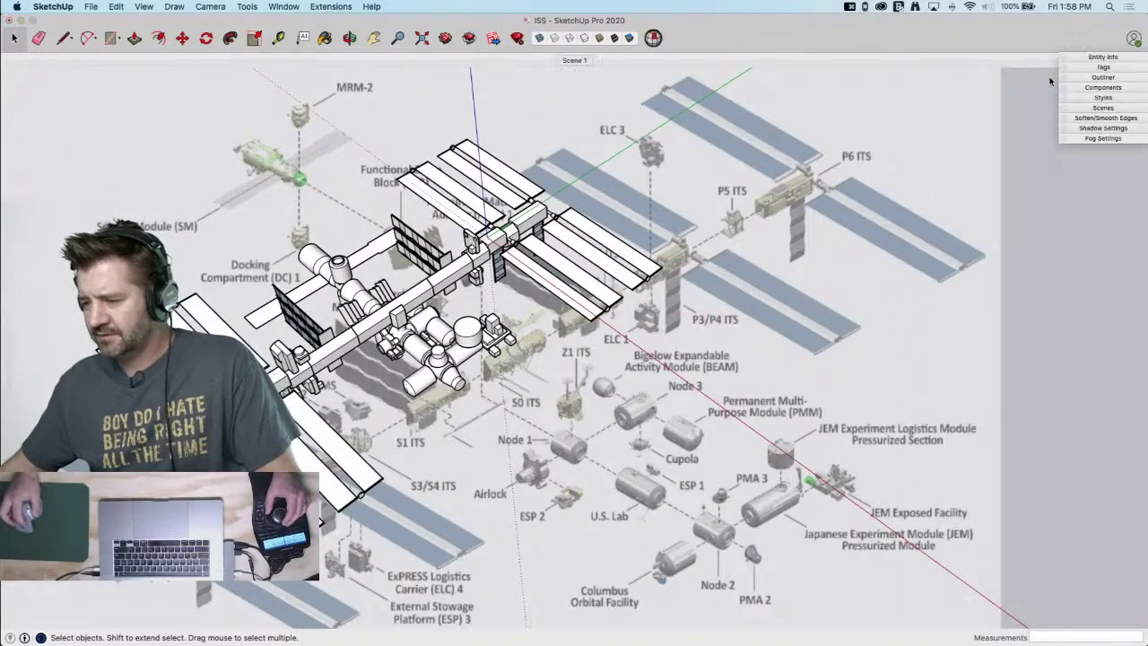
Remove the reference diagram watermark, Watermark1, from the model's style
{"action": "left_click", "coordinate": [1097, 108]}
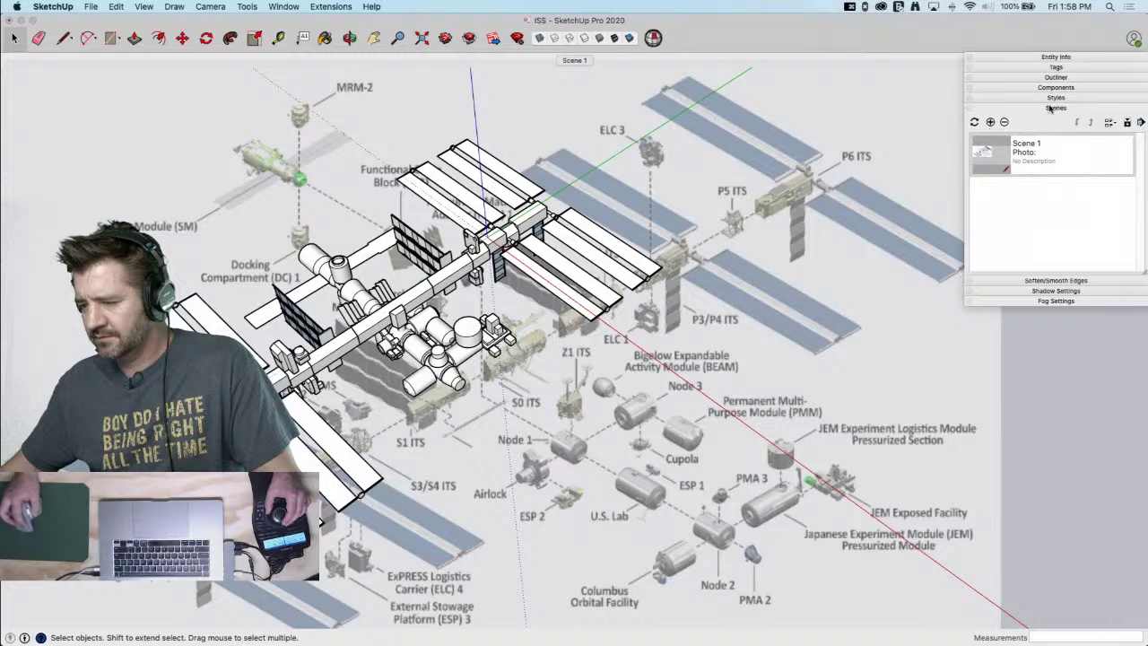
{"action": "left_click", "coordinate": [1053, 109]}
{"action": "left_click", "coordinate": [1088, 99]}
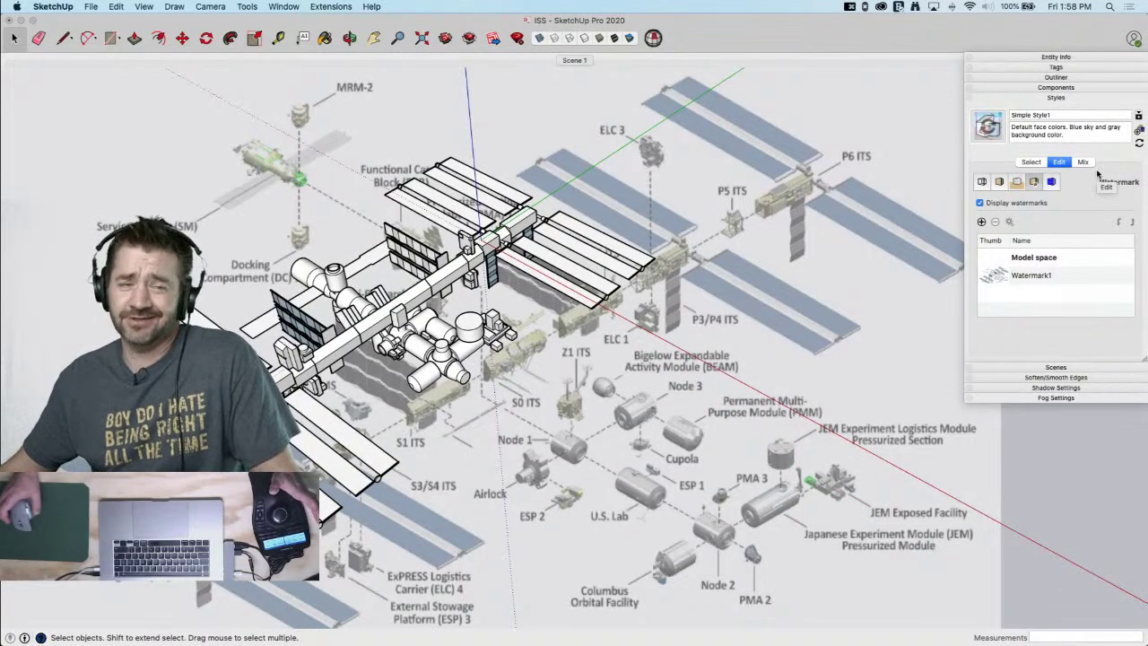
{"action": "left_click", "coordinate": [1018, 280]}
{"action": "left_click", "coordinate": [996, 222]}
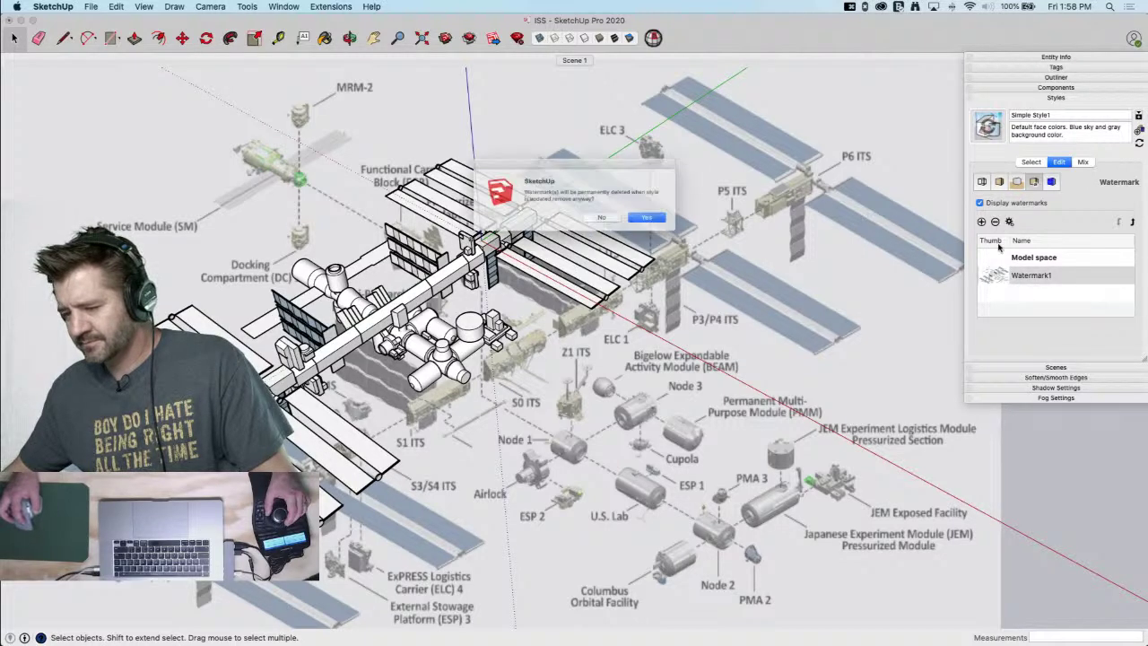
{"action": "left_click", "coordinate": [664, 223]}
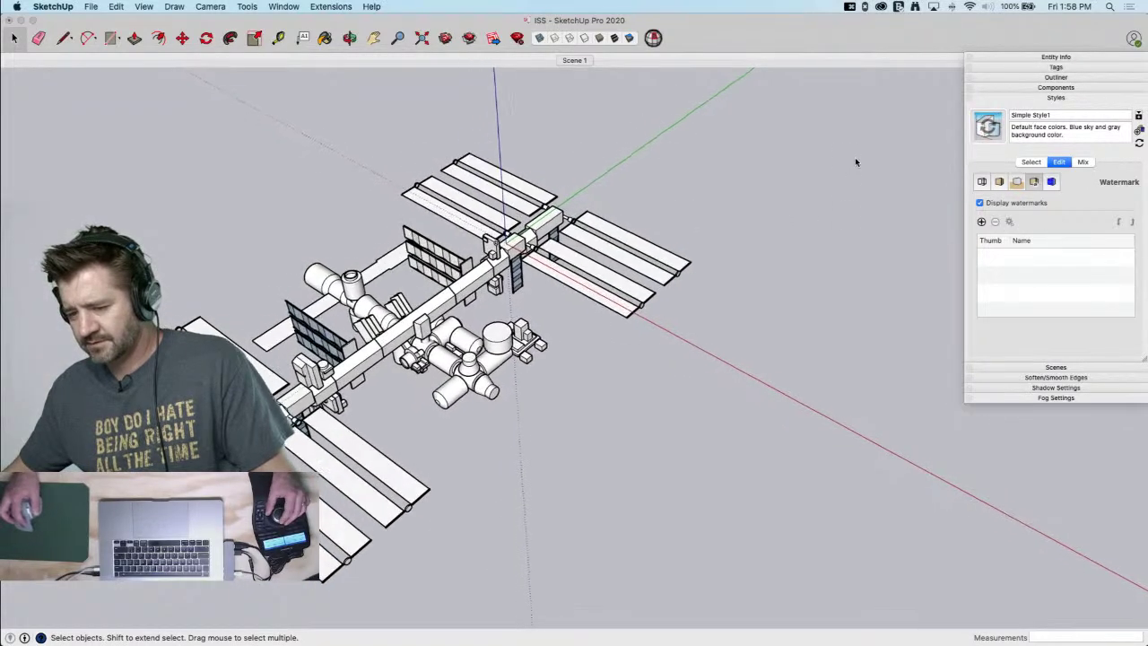
Hide the model axes, preview the hidden-line face style, and set the faces to shaded display
{"action": "left_click", "coordinate": [211, 7]}
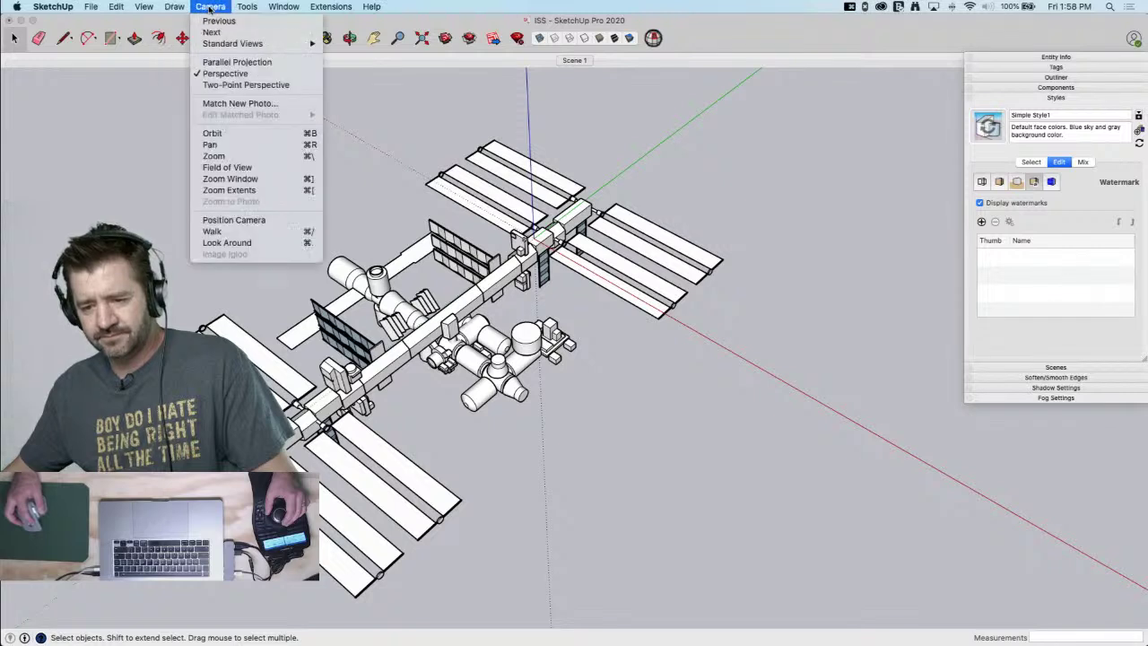
{"action": "mouse_move", "coordinate": [183, 9]}
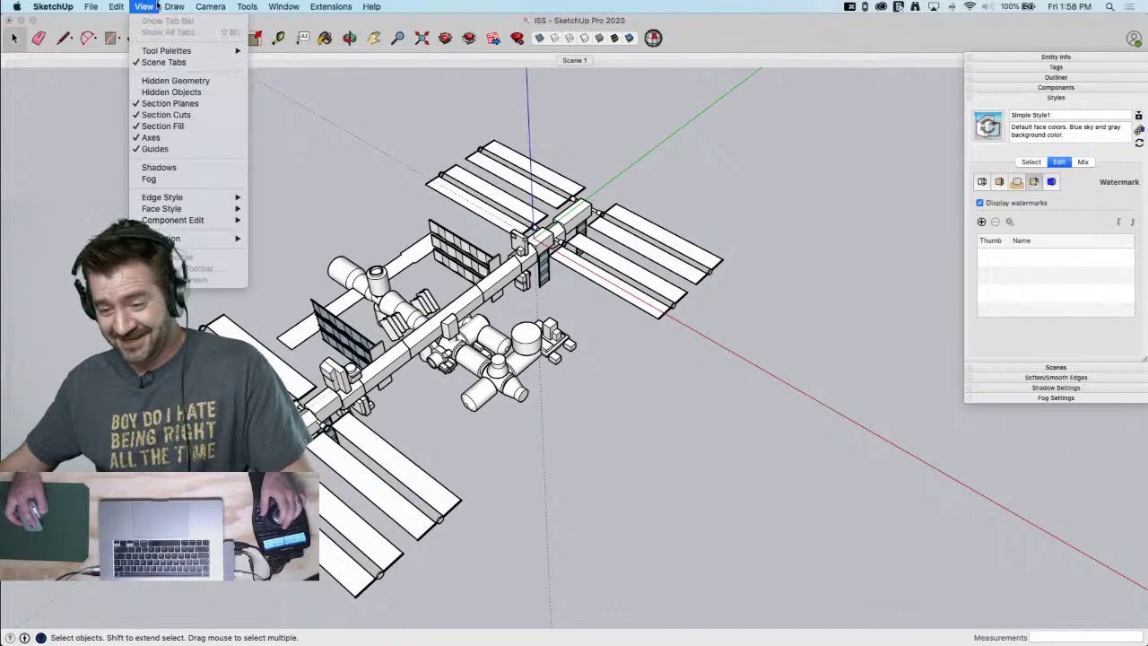
{"action": "left_click", "coordinate": [162, 137]}
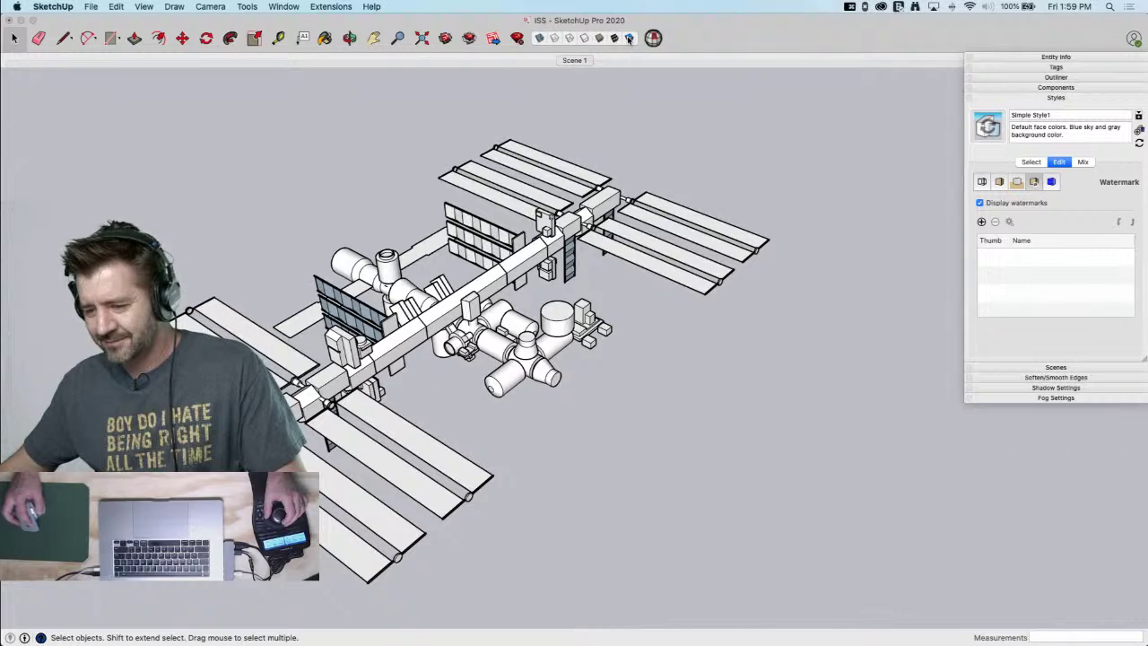
{"action": "left_click", "coordinate": [584, 38]}
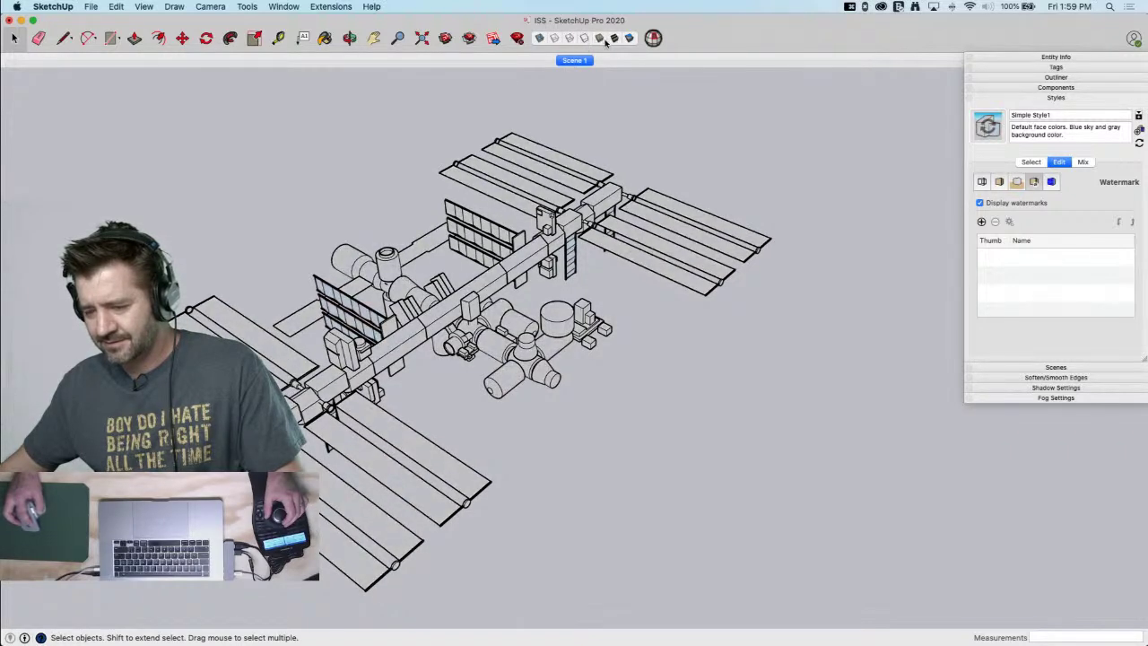
{"action": "left_click", "coordinate": [603, 38]}
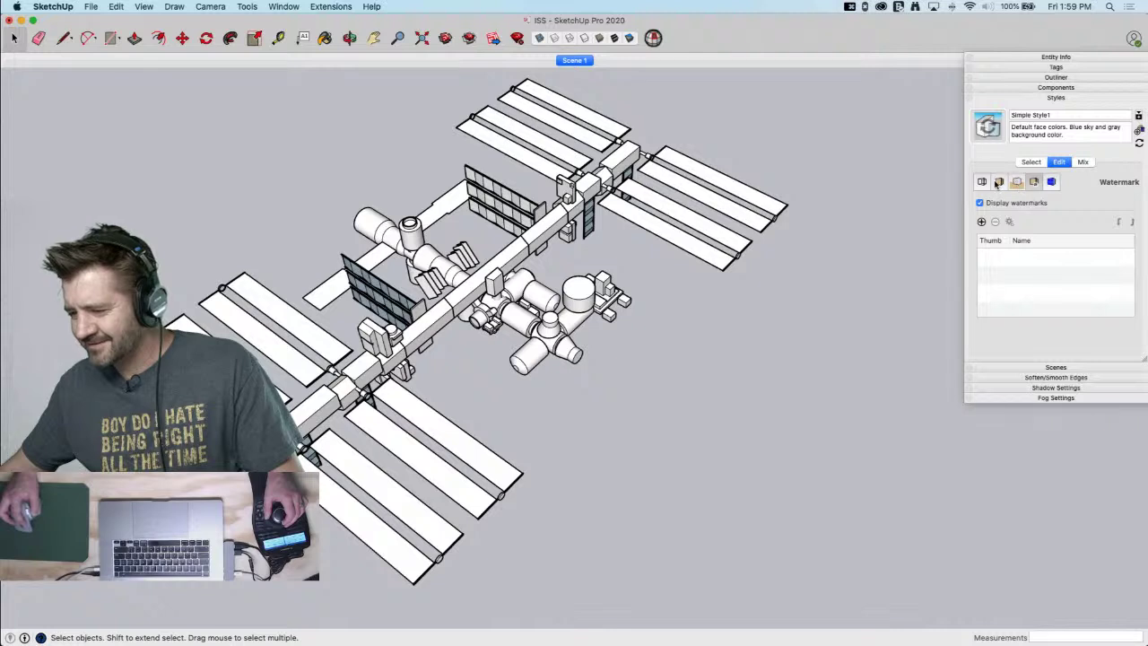
Set the style's background colour to black
{"action": "left_click", "coordinate": [998, 182]}
{"action": "left_click", "coordinate": [983, 182]}
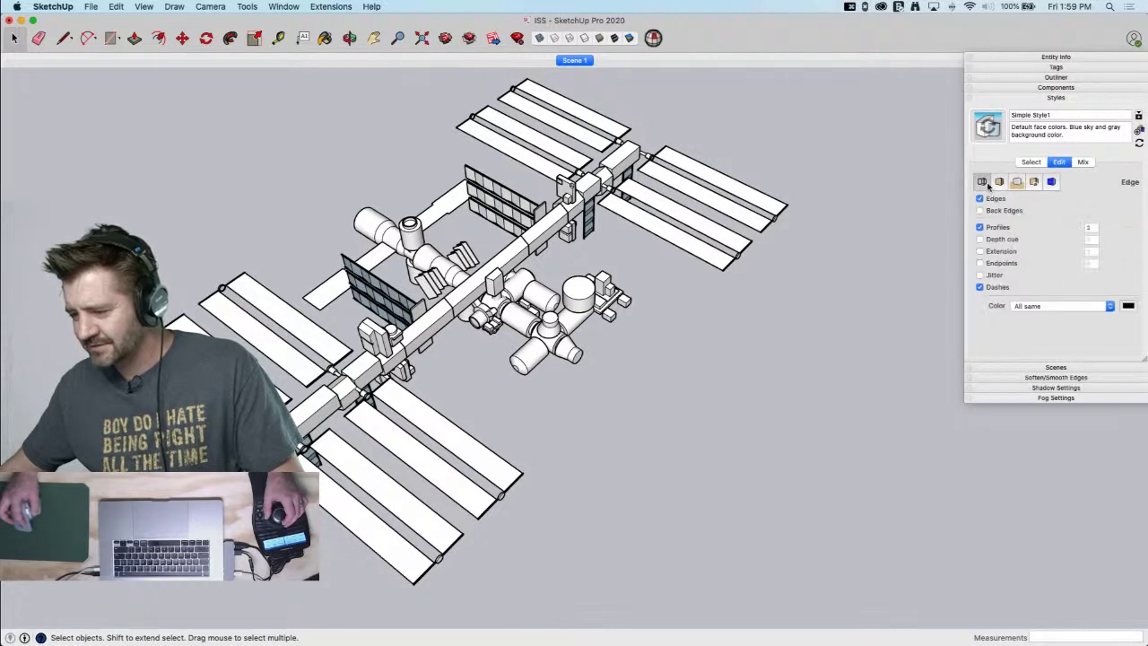
{"action": "left_click", "coordinate": [1017, 183]}
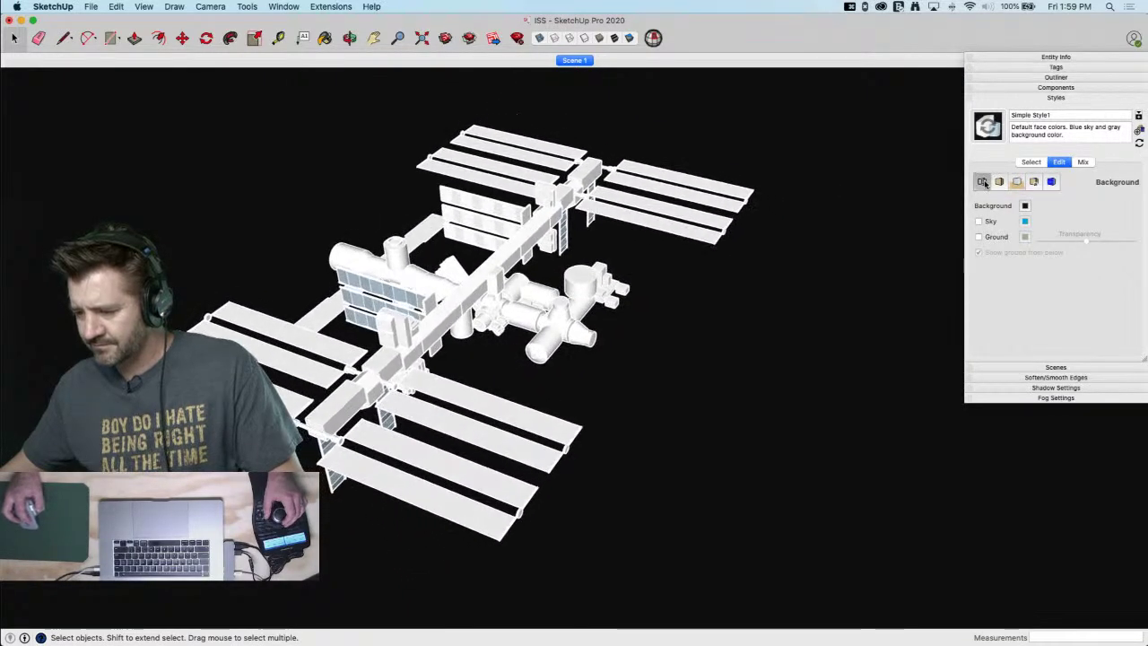
Set the style's edge colour to black and turn off Profiles
{"action": "left_click", "coordinate": [982, 181]}
{"action": "left_click", "coordinate": [1130, 305]}
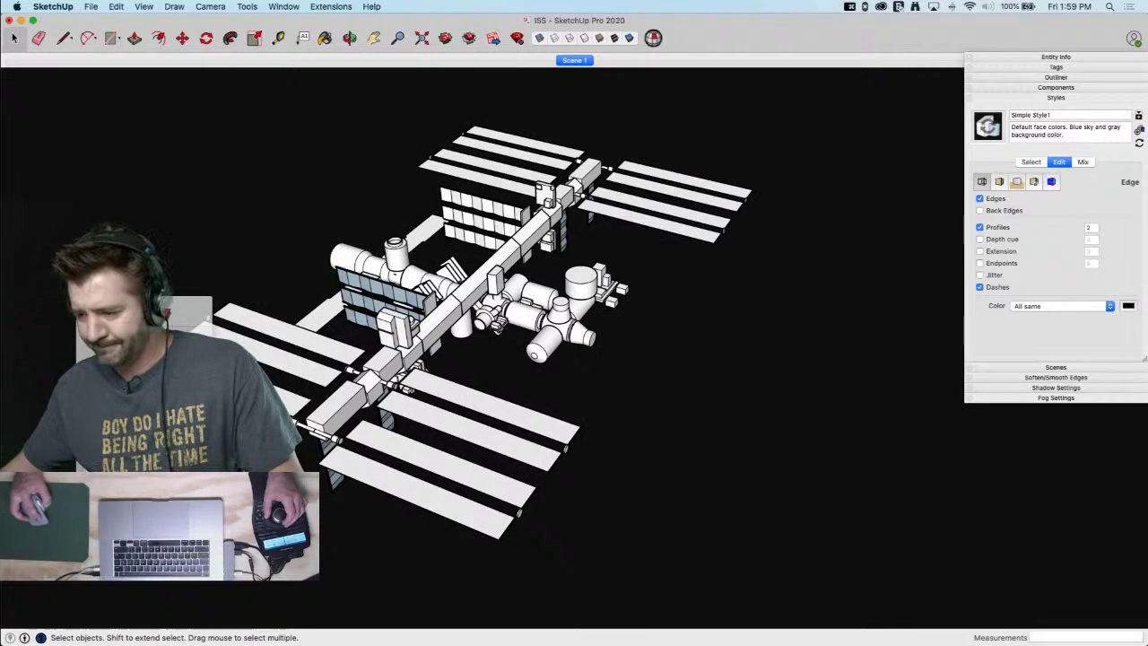
{"action": "left_click", "coordinate": [981, 228]}
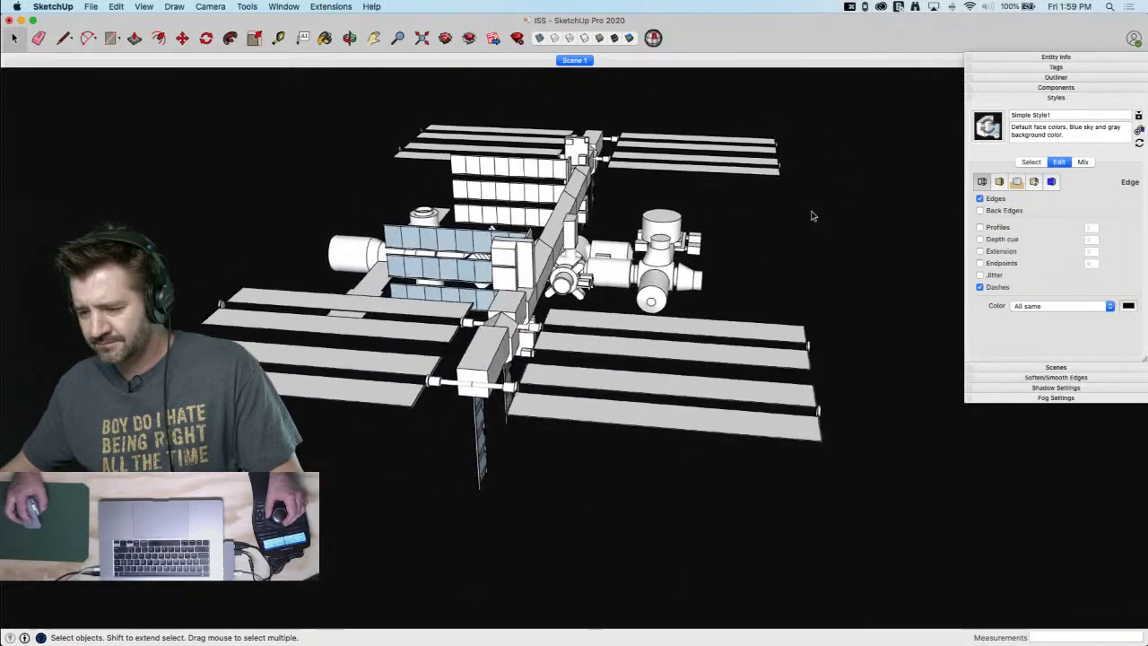
{"action": "left_click", "coordinate": [1074, 98]}
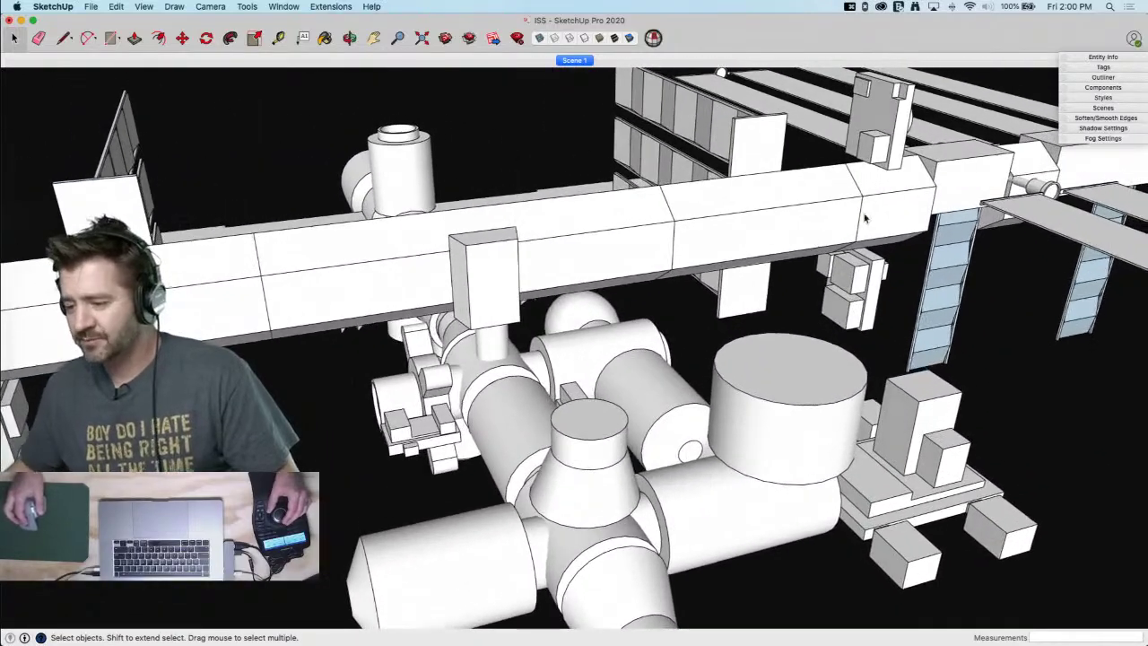
Place the woman scale-figure component from the in-model collection on top of the upright cylindrical JEM logistics module
{"action": "left_click", "coordinate": [1104, 88]}
{"action": "left_click", "coordinate": [1009, 177]}
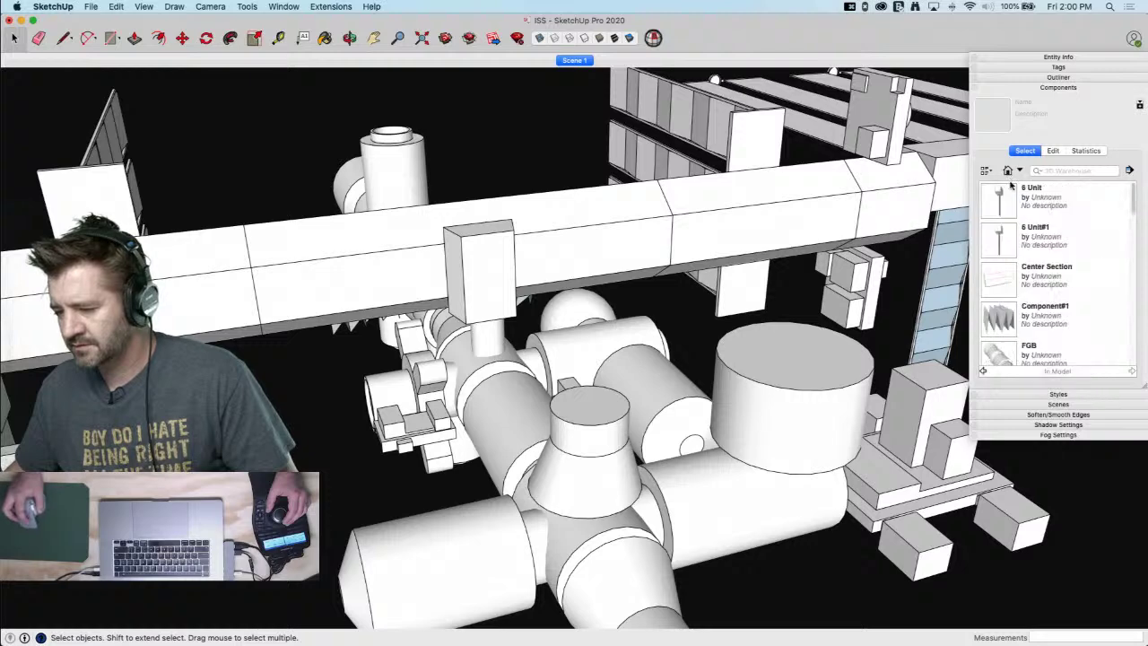
{"action": "scroll", "coordinate": [1023, 341], "scroll_direction": "down", "scroll_amount": 5}
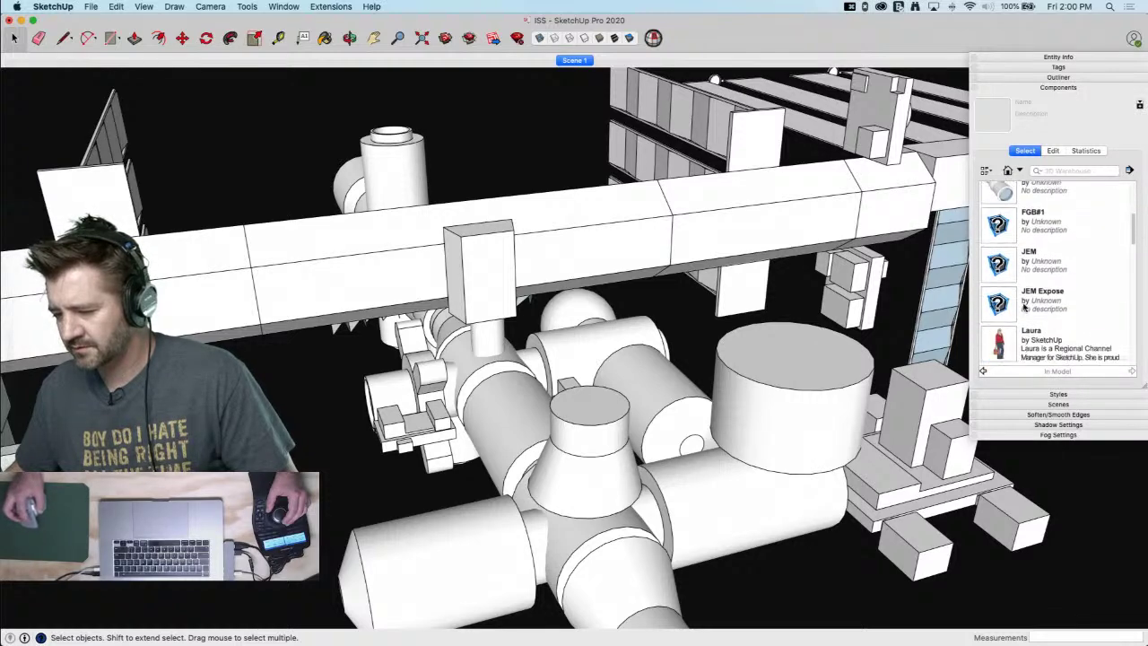
{"action": "left_click", "coordinate": [996, 346]}
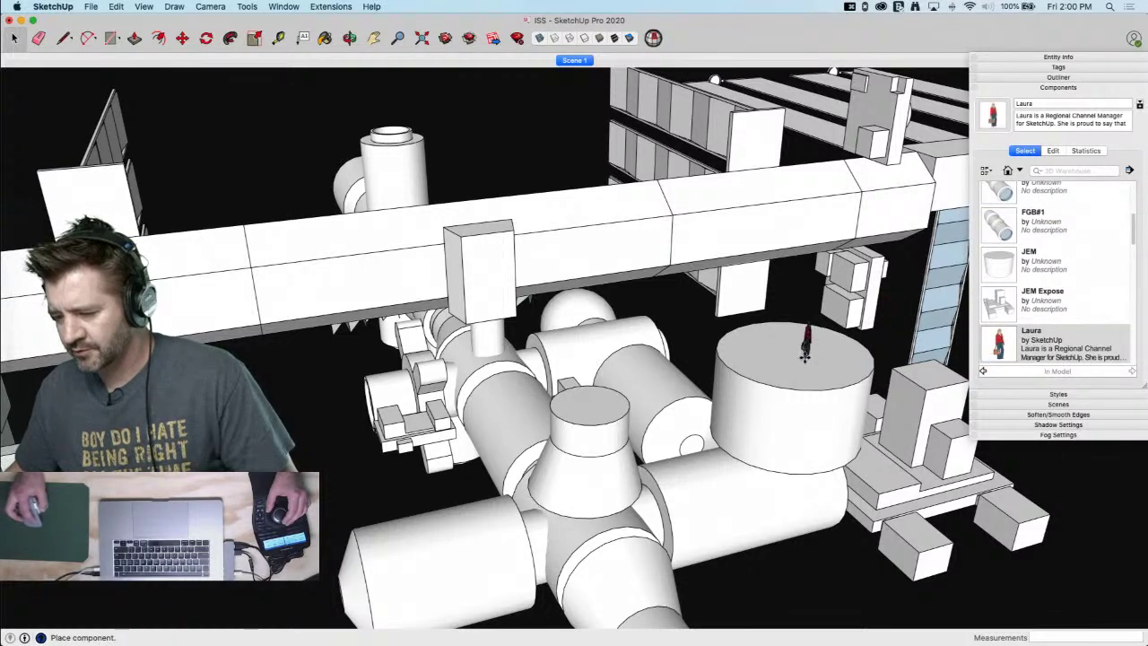
{"action": "left_click", "coordinate": [795, 354]}
Inside the scale figure's component, draw an upright circle of about 0.21 m radius centred on her face
{"action": "scroll", "coordinate": [795, 341], "scroll_direction": "up", "scroll_amount": 10}
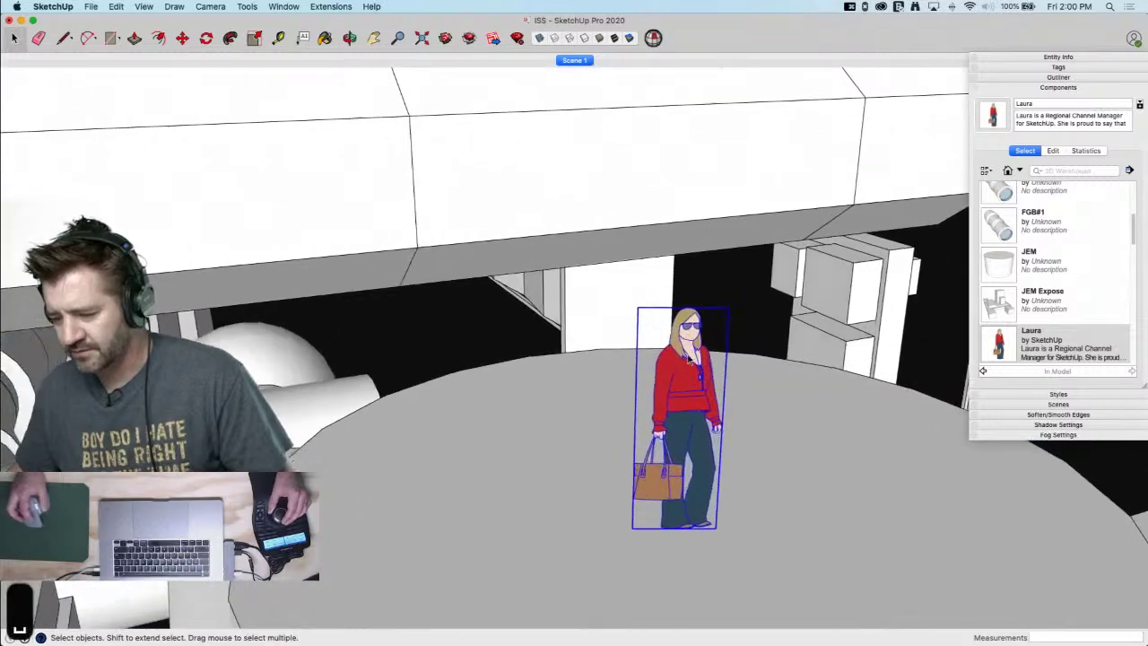
{"action": "scroll", "coordinate": [681, 358], "scroll_direction": "up", "scroll_amount": 10}
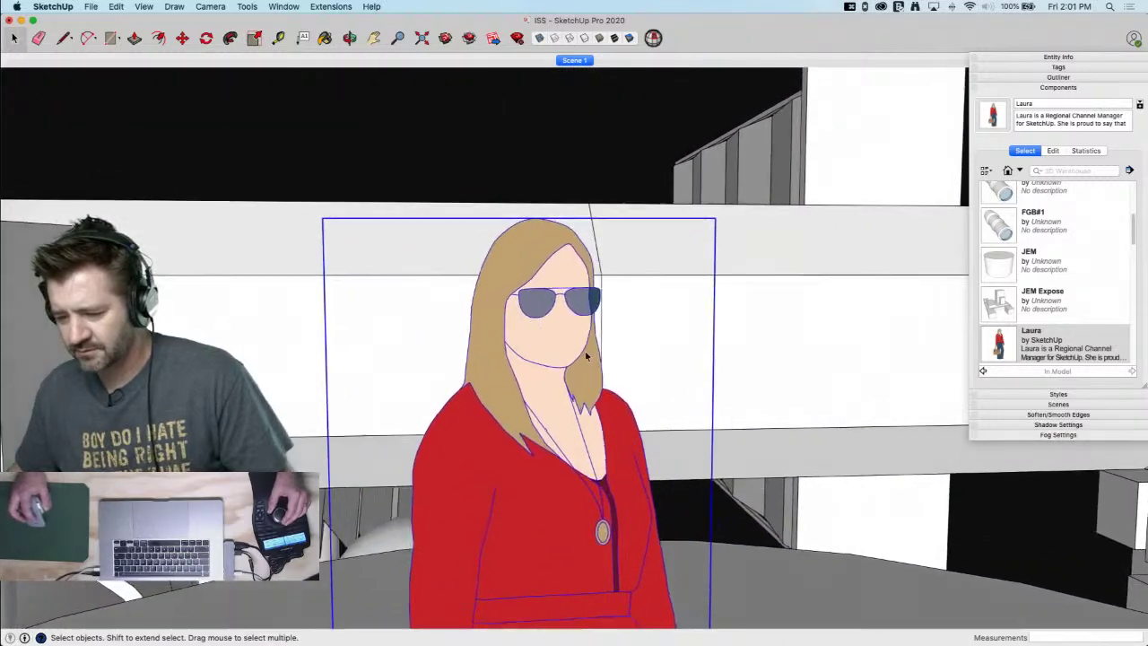
{"action": "double_click", "coordinate": [541, 348]}
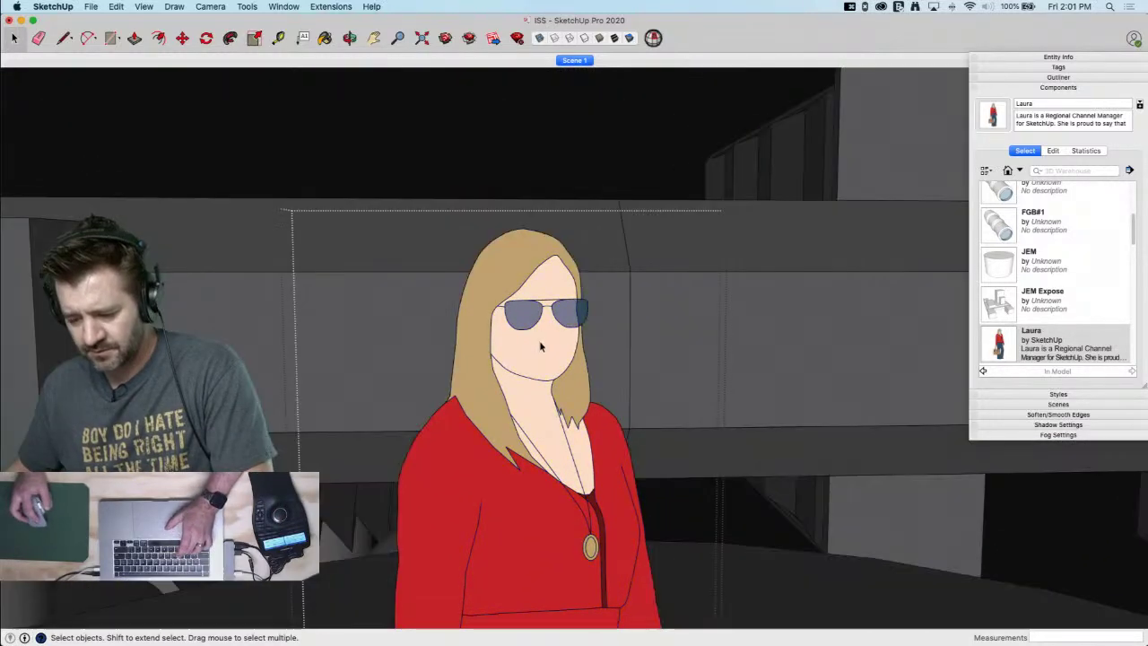
{"action": "key", "text": "c"}
{"action": "left_click", "coordinate": [536, 325]}
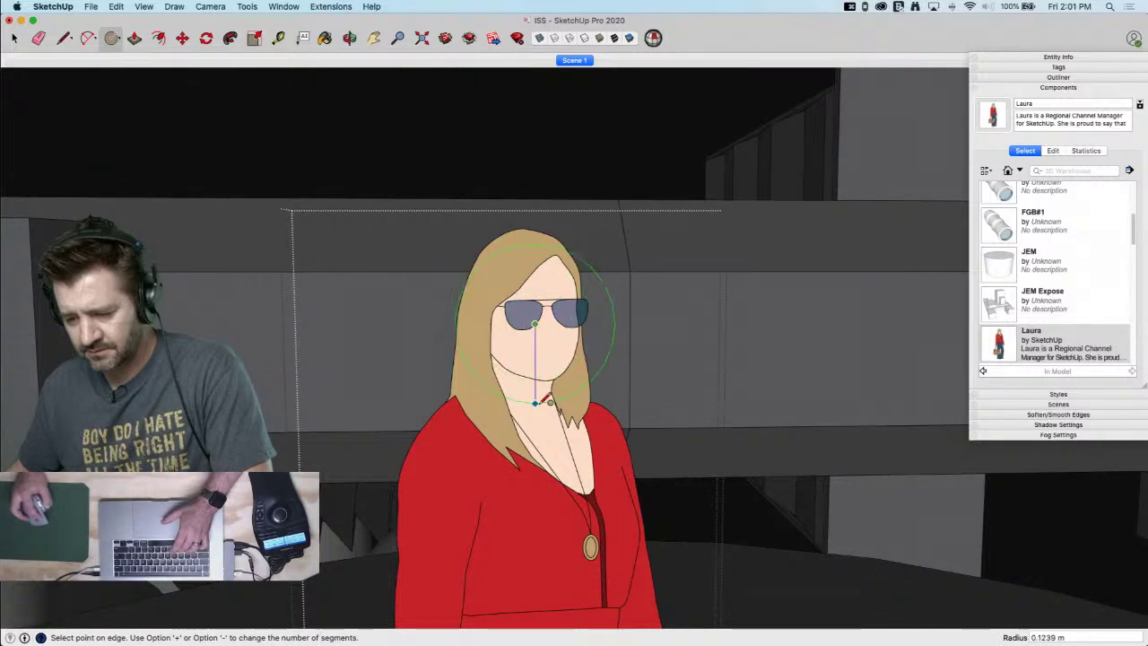
{"action": "left_click", "coordinate": [536, 460]}
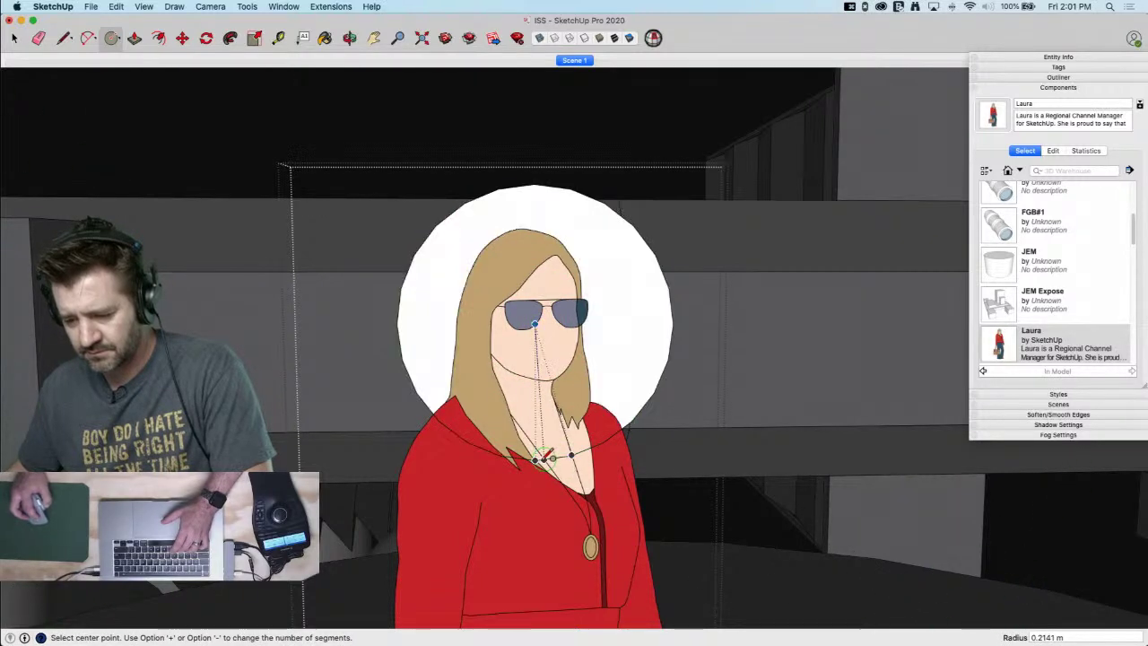
{"action": "key", "text": "space"}
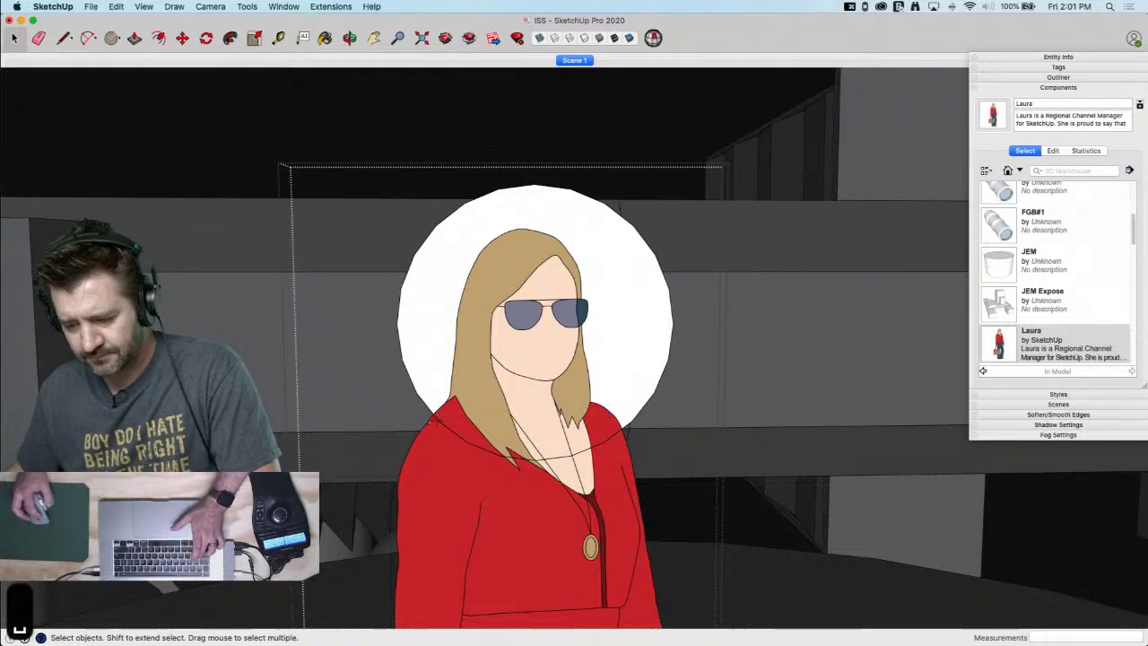
Draw a shallow arc across the figure's shoulders between the circle's crossing points and erase the circle portion below it
{"action": "key", "text": "a"}
{"action": "left_click", "coordinate": [433, 414]}
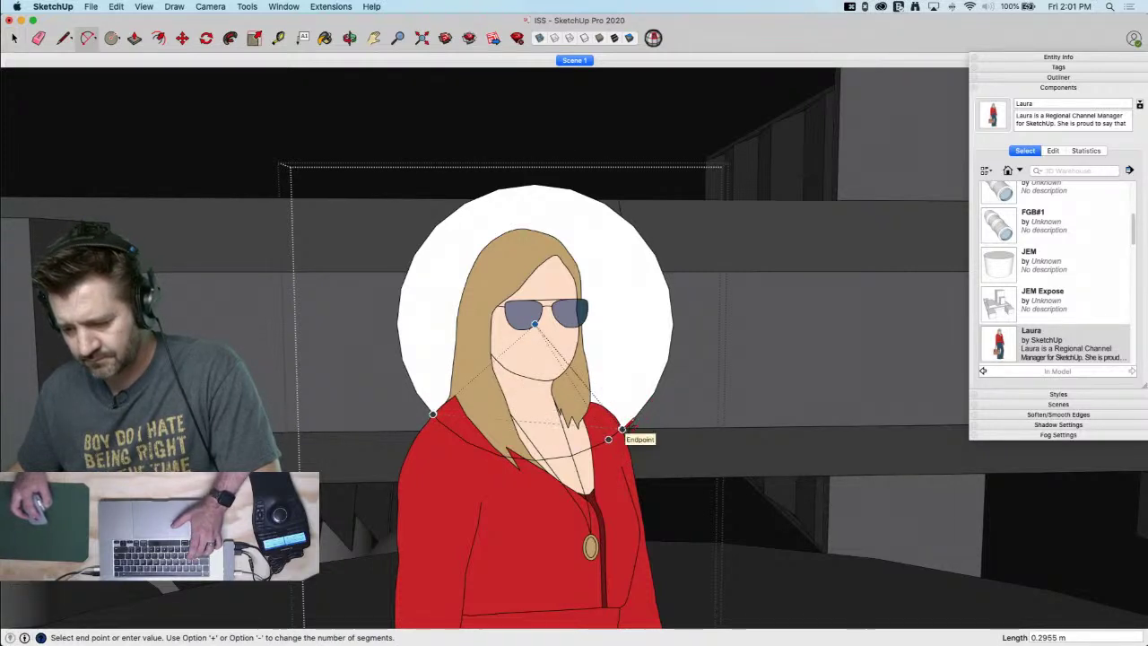
{"action": "left_click", "coordinate": [622, 429]}
{"action": "scroll", "coordinate": [526, 431], "scroll_direction": "up", "scroll_amount": 3}
{"action": "left_click", "coordinate": [530, 428]}
{"action": "key", "text": "e"}
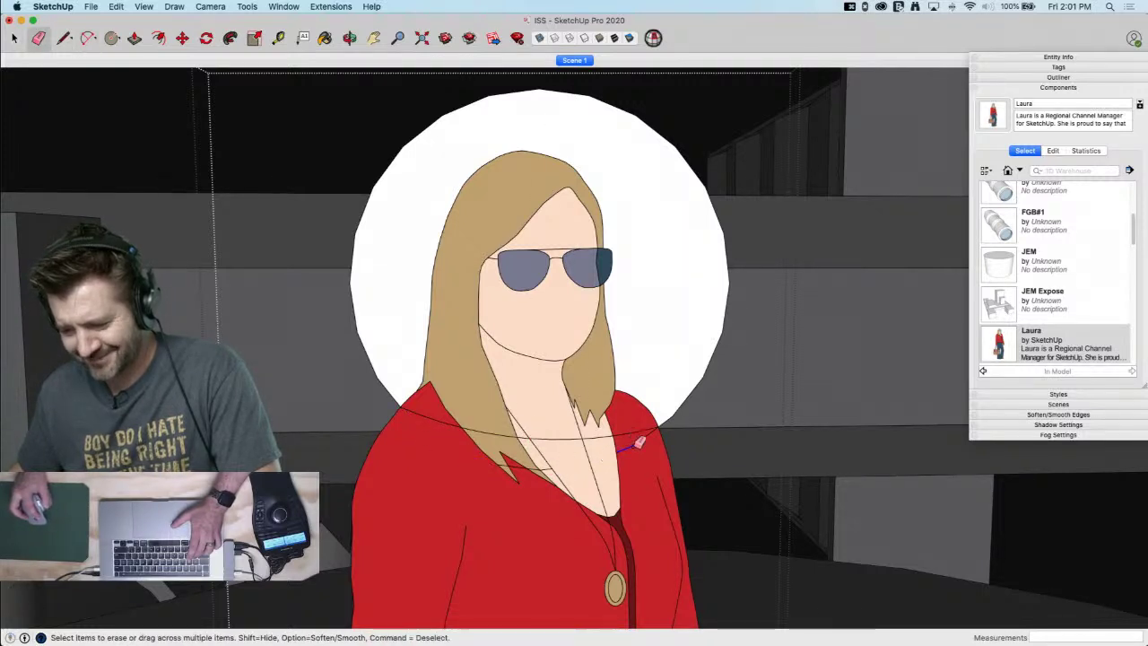
{"action": "scroll", "coordinate": [549, 464], "scroll_direction": "up", "scroll_amount": 3}
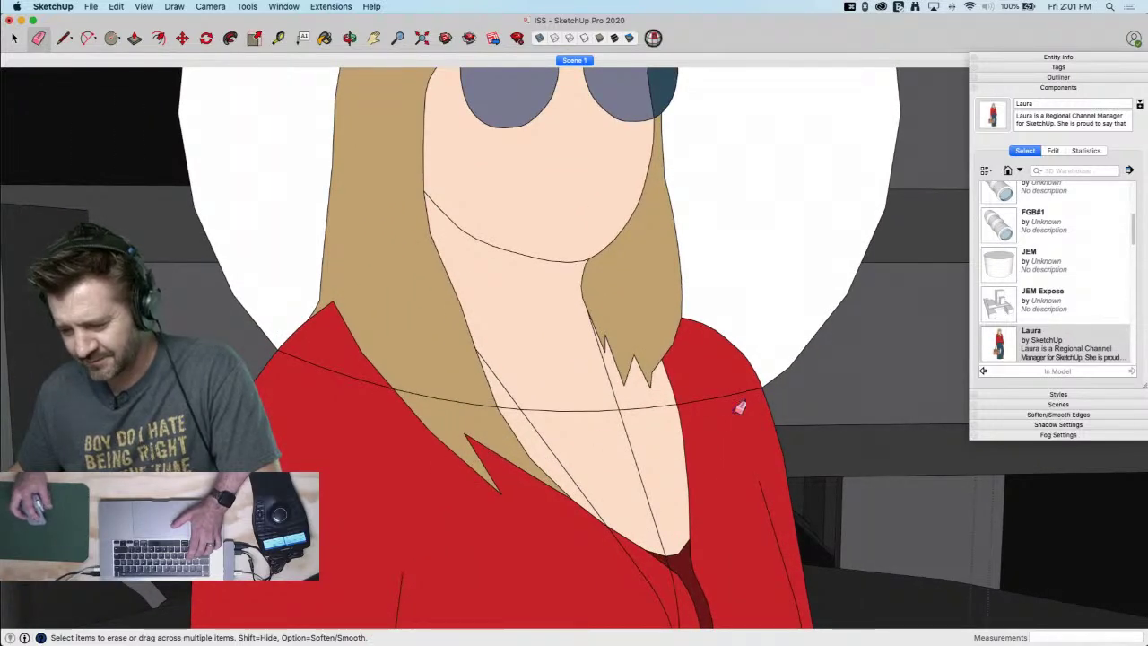
Select the shoulder arc's segments and offset them upward about 0.008 m
{"action": "key", "text": "space"}
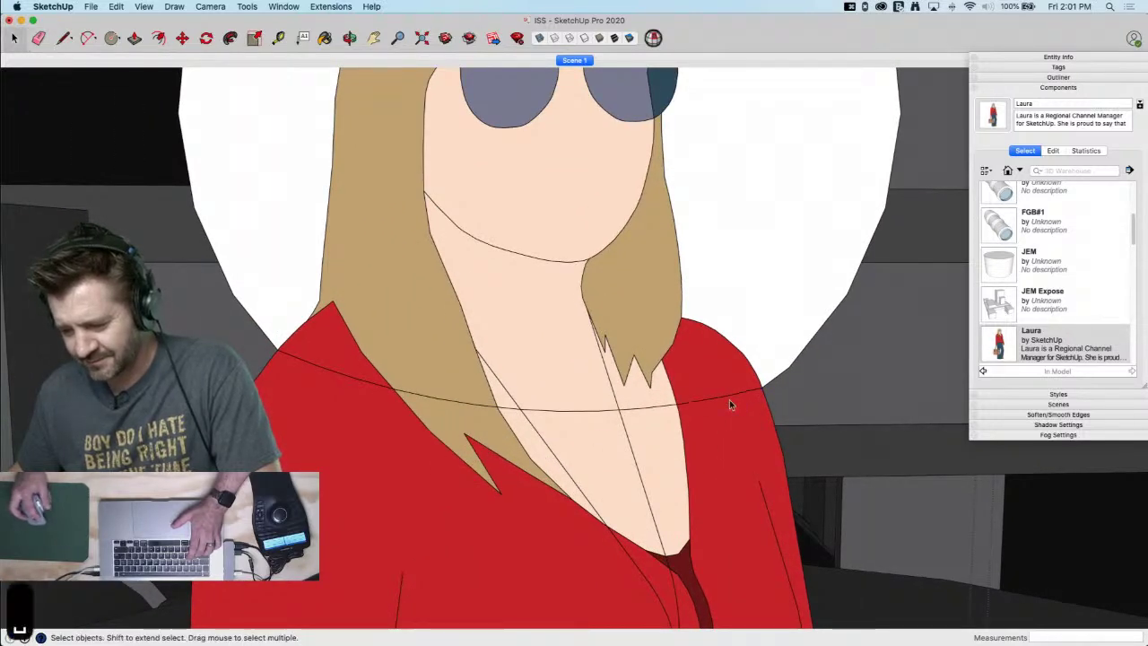
{"action": "left_click", "coordinate": [660, 410], "text": "shift"}
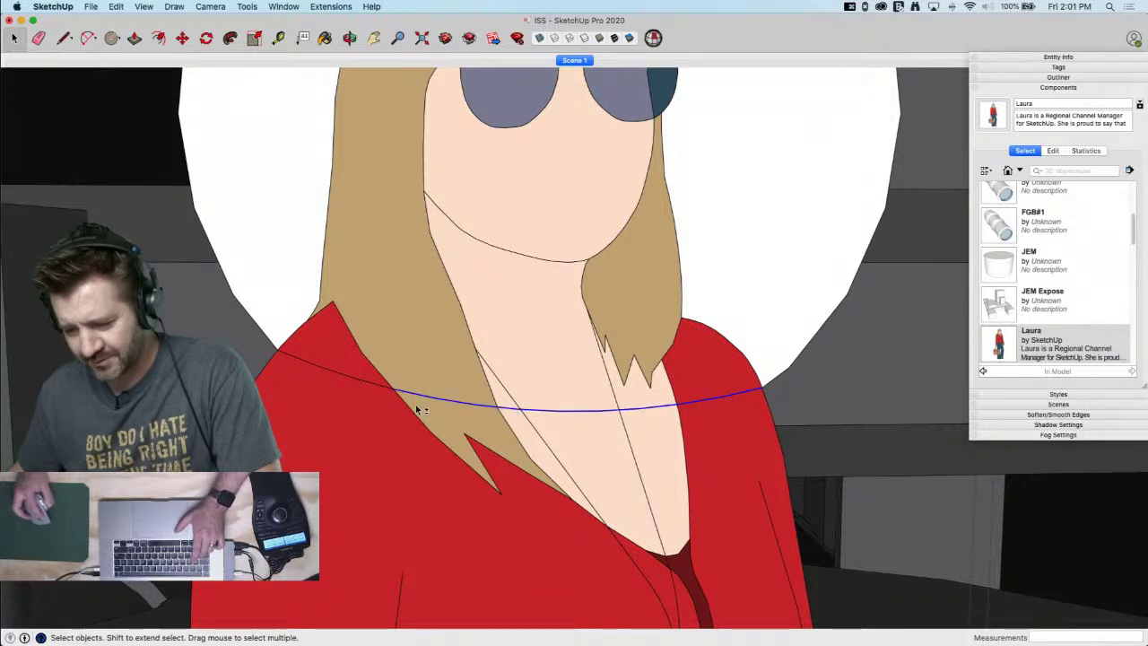
{"action": "key", "text": "f"}
{"action": "left_click", "coordinate": [373, 385]}
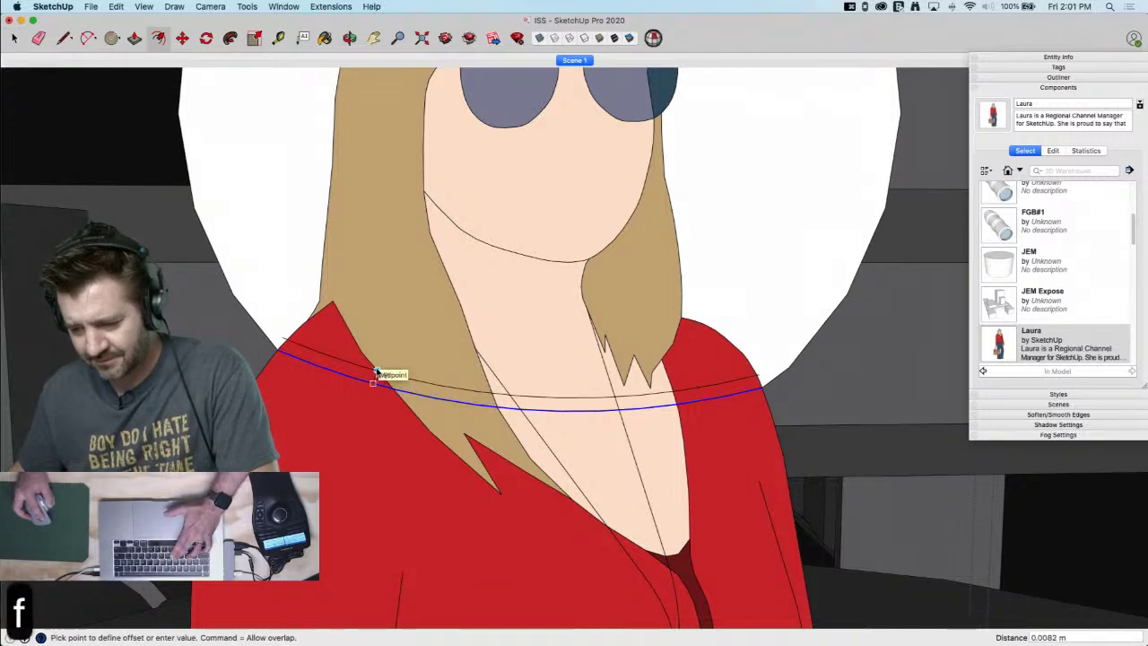
Extend both ends of the offset arc with lines to the circle's edge and erase the overhanging part
{"action": "key", "text": "l"}
{"action": "left_click", "coordinate": [283, 337]}
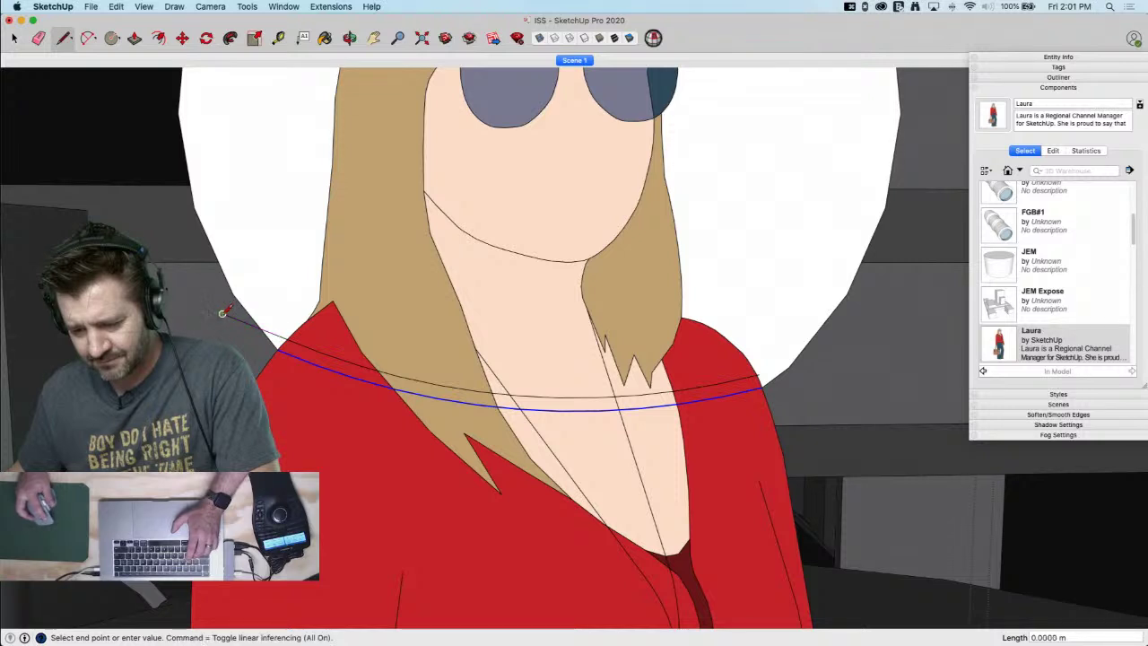
{"action": "key", "text": "e"}
{"action": "left_click", "coordinate": [235, 312]}
{"action": "key", "text": "l"}
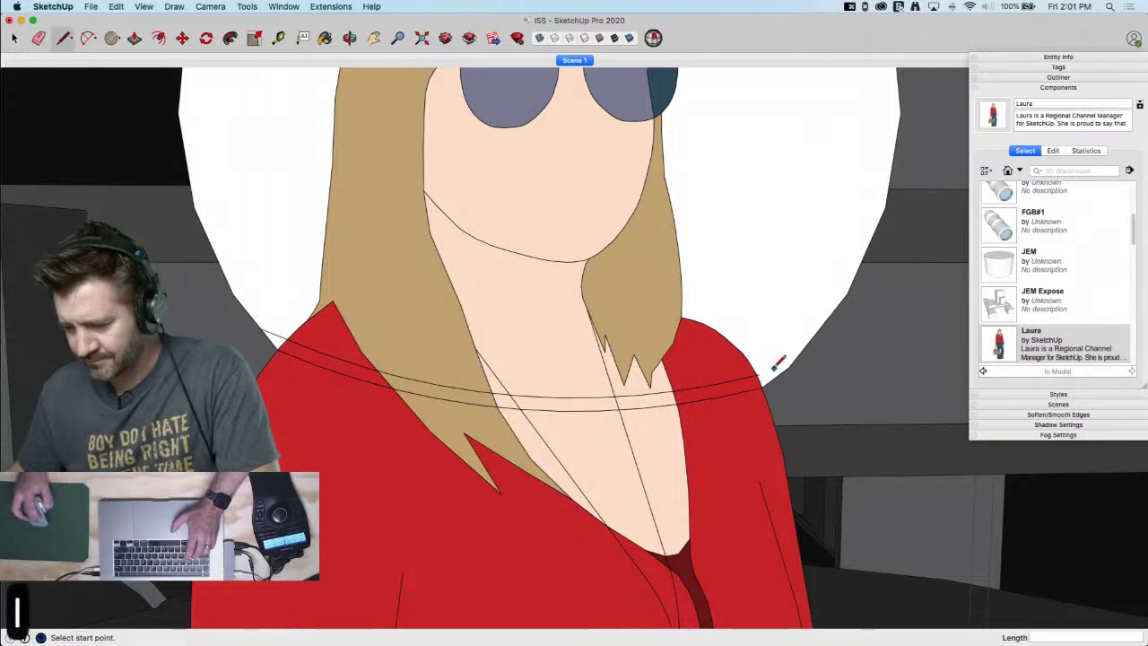
{"action": "left_click", "coordinate": [760, 375]}
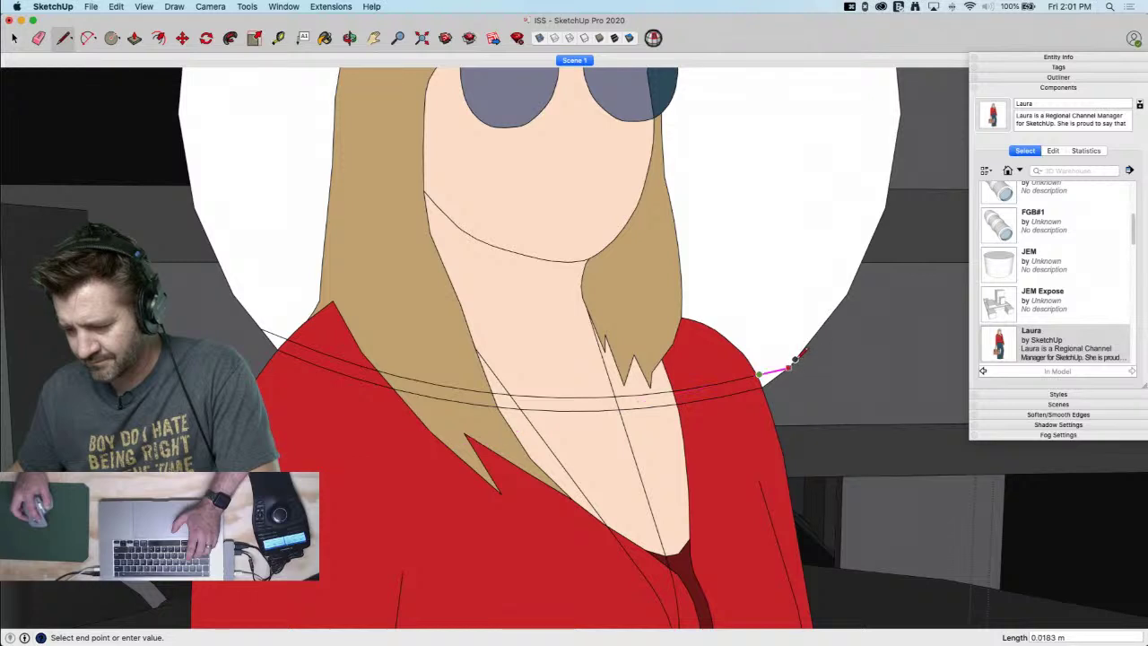
Erase the edges crossing the narrow collar band below the helmet circle and paint the band the blue-grey of the sunglass lenses
{"action": "key", "text": "e"}
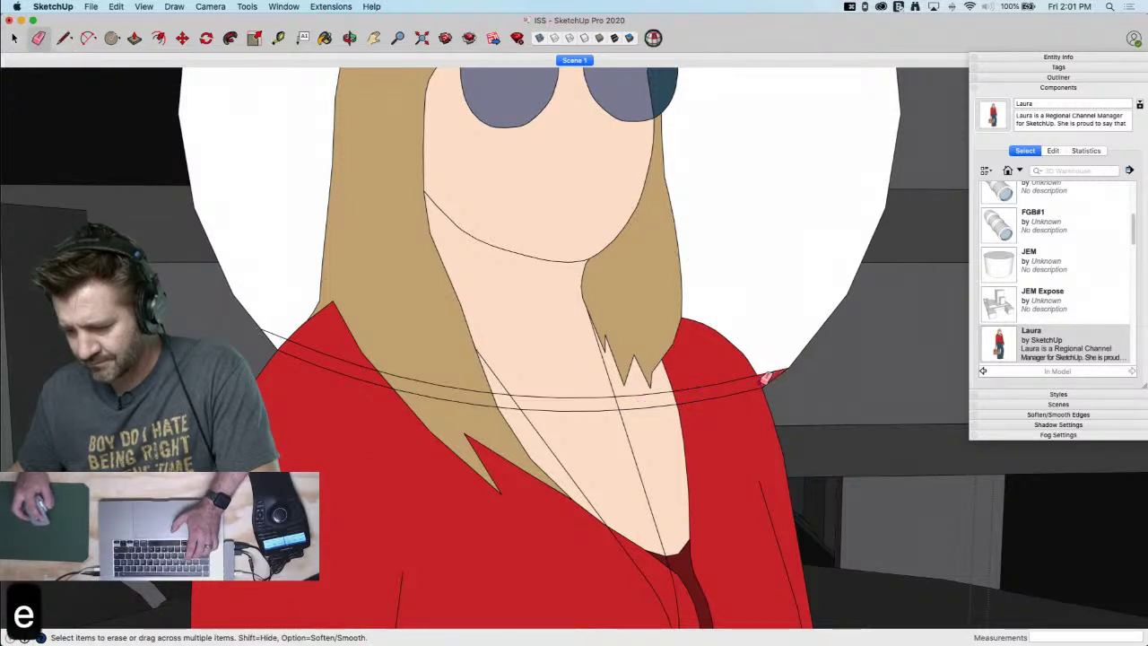
{"action": "mouse_move", "coordinate": [710, 383]}
{"action": "left_mouse_down"}
{"action": "mouse_move", "coordinate": [628, 401]}
{"action": "mouse_move", "coordinate": [501, 397]}
{"action": "mouse_move", "coordinate": [374, 368]}
{"action": "left_mouse_up"}
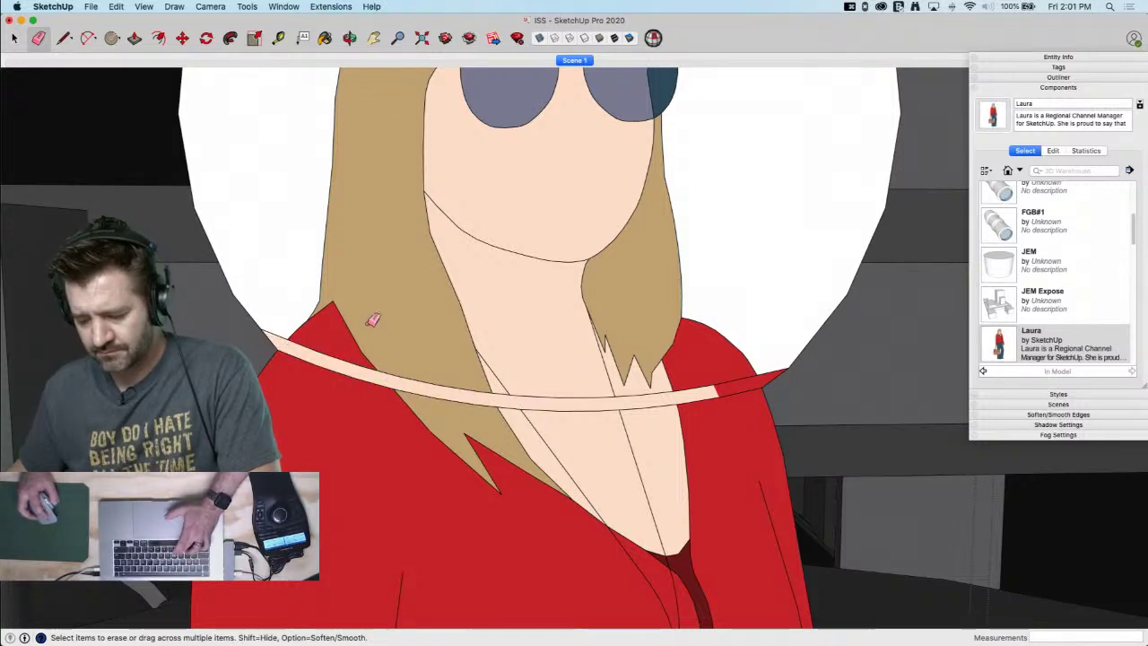
{"action": "key", "text": "b"}
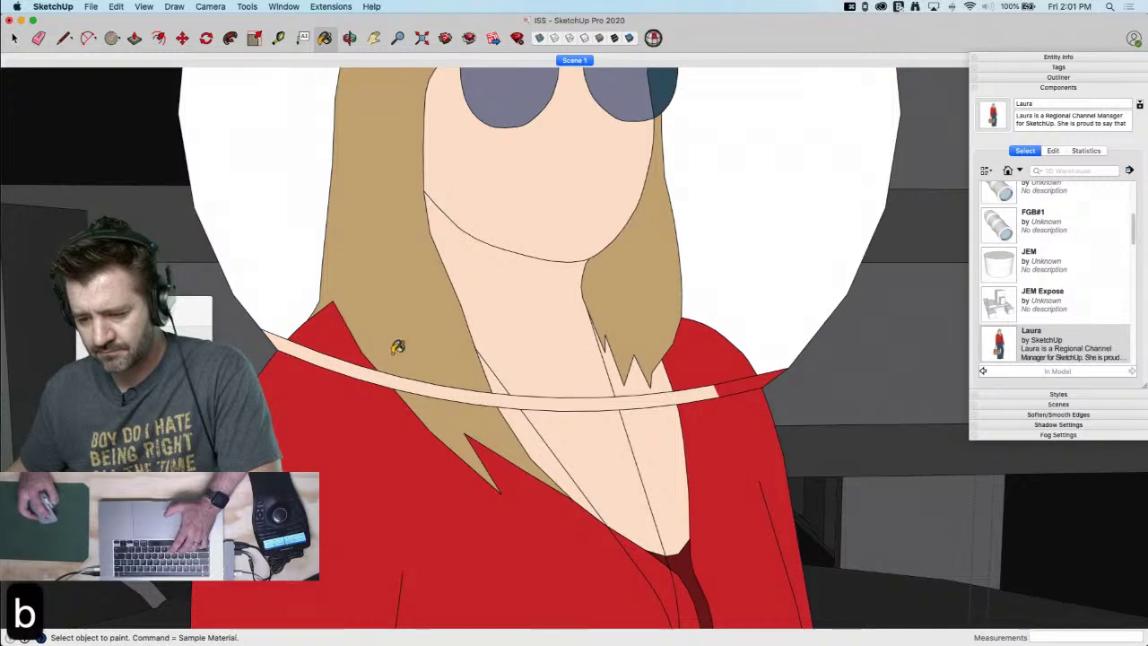
{"action": "left_click", "coordinate": [378, 375]}
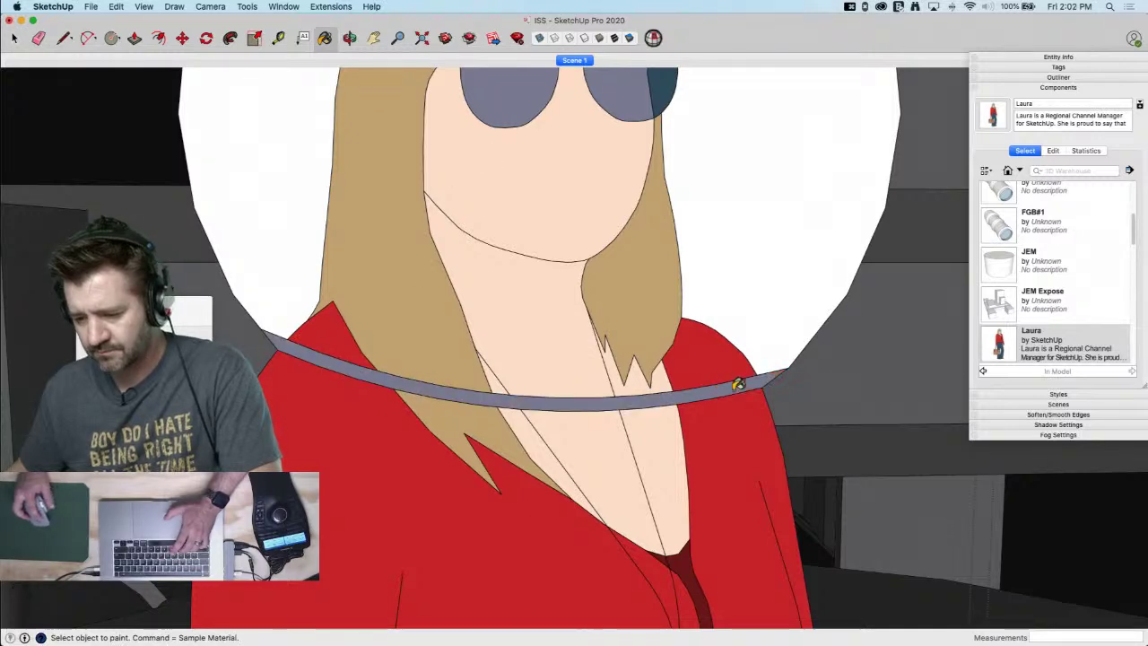
{"action": "key", "text": "space"}
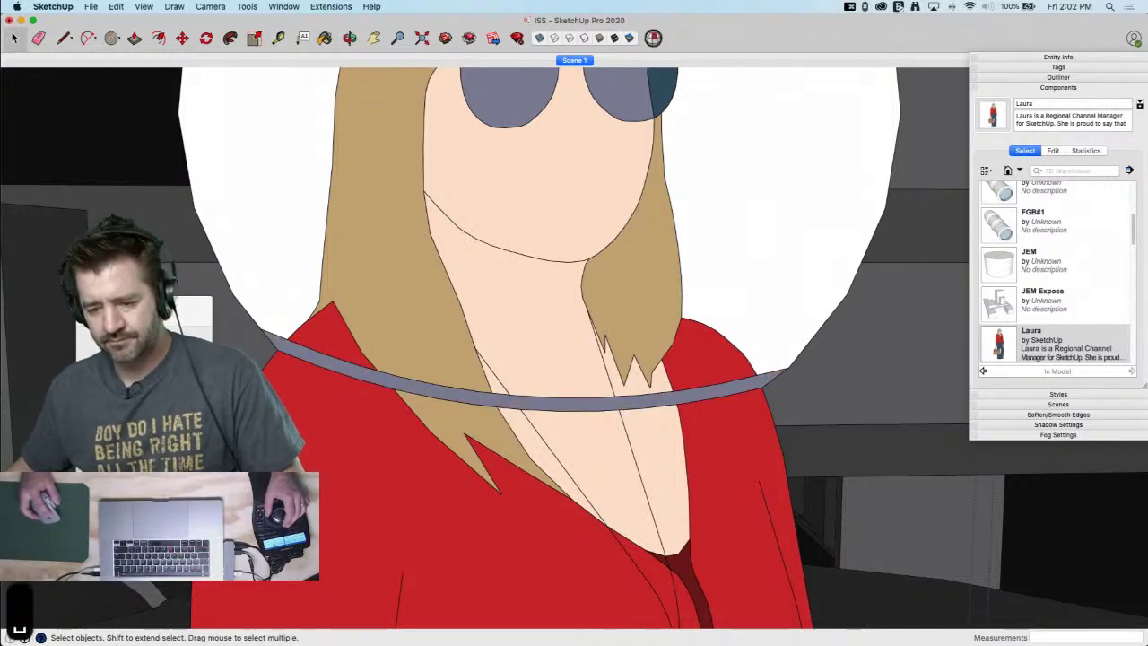
Delete Scene 1 from the space station model
{"action": "scroll", "coordinate": [374, 313], "scroll_direction": "down", "scroll_amount": 10}
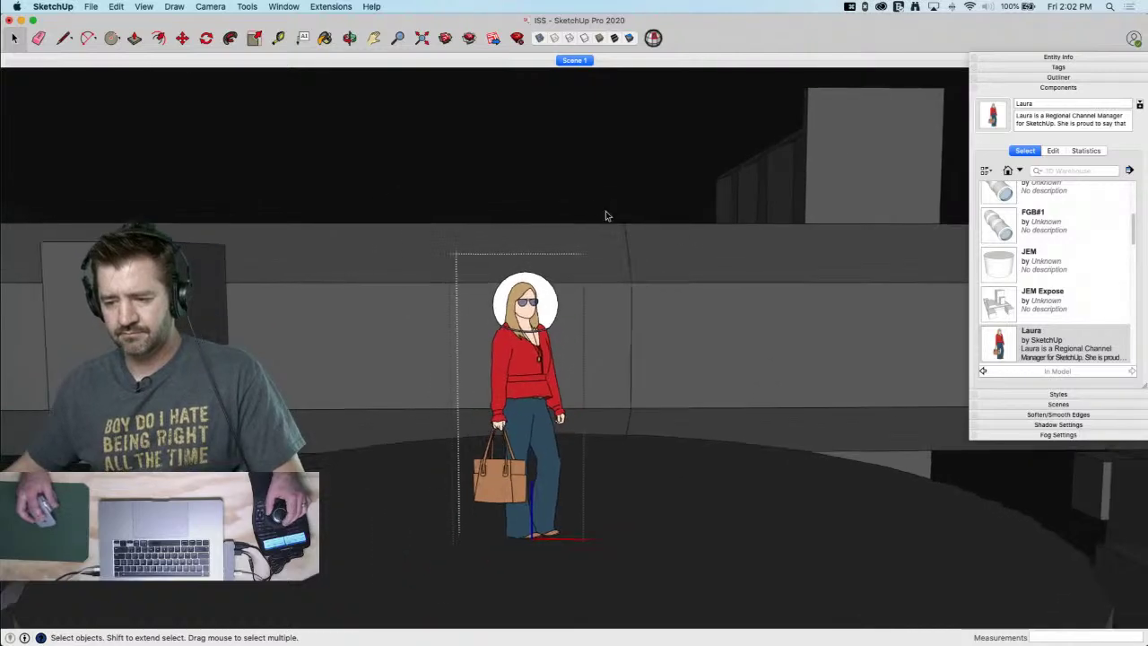
{"action": "scroll", "coordinate": [593, 215], "scroll_direction": "down", "scroll_amount": 10}
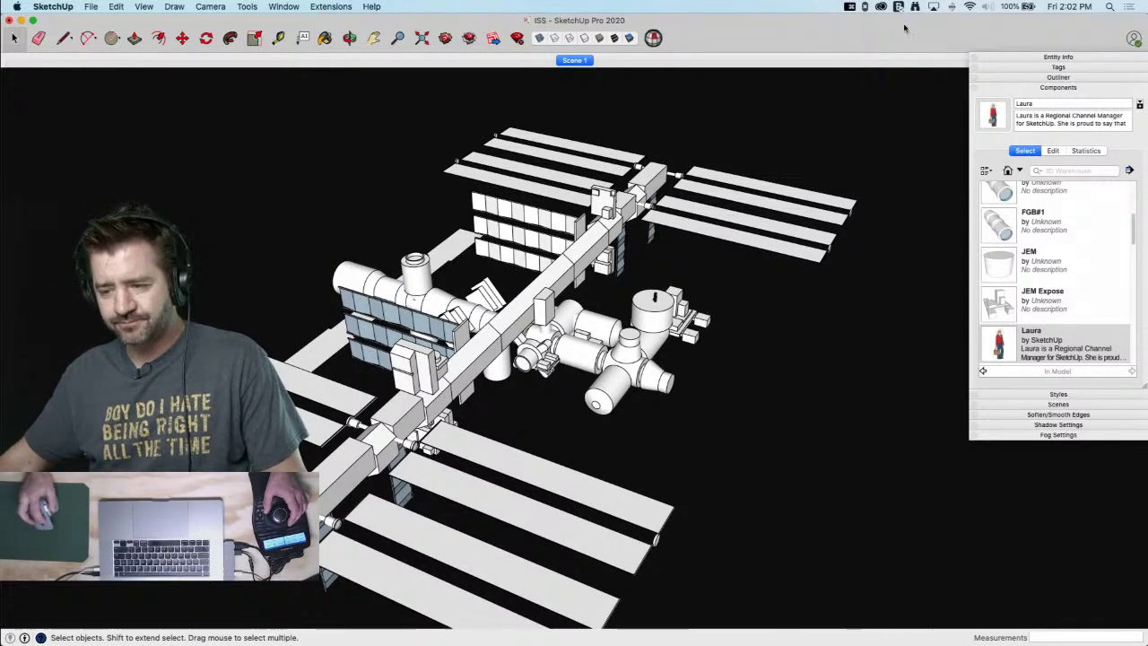
{"action": "right_click", "coordinate": [565, 63]}
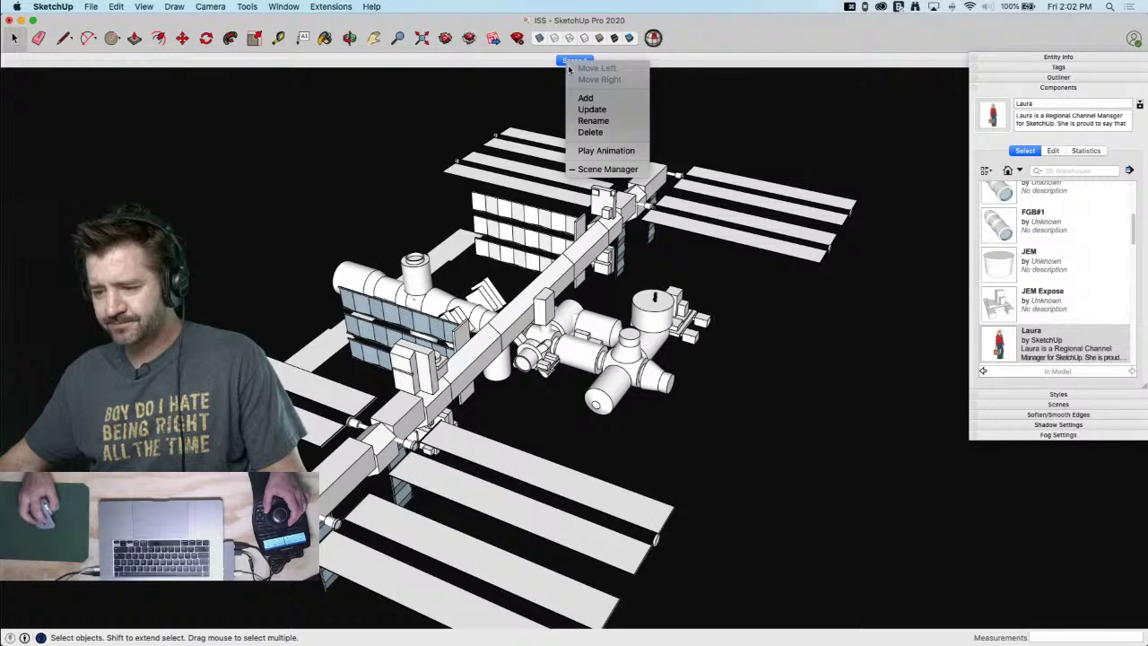
{"action": "left_click", "coordinate": [592, 132]}
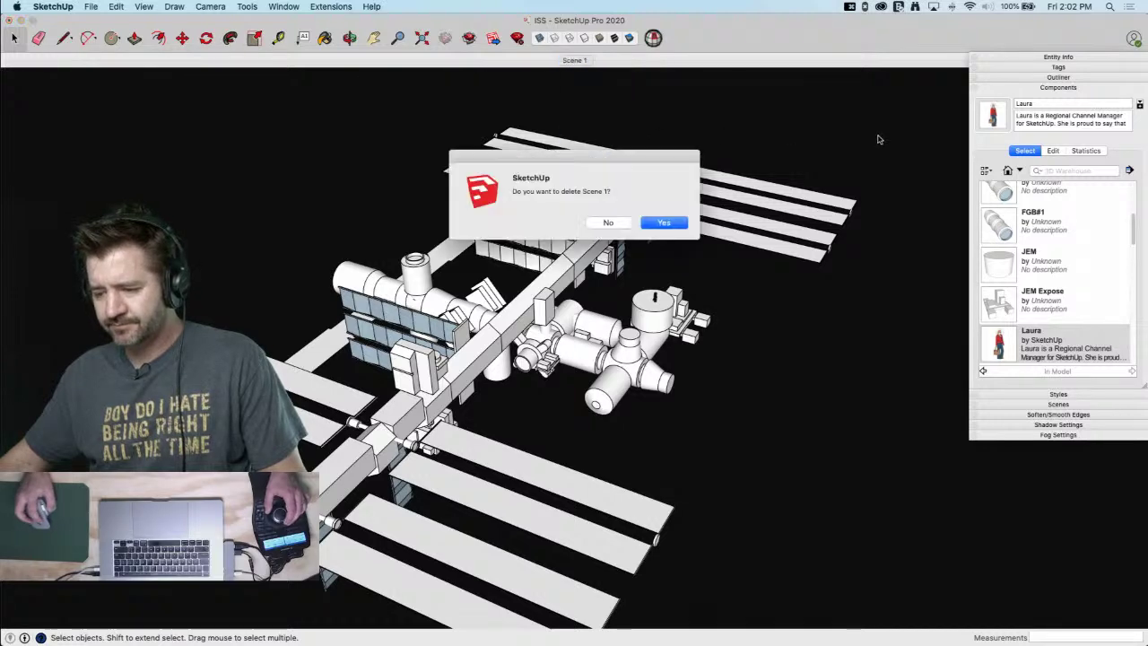
{"action": "left_click", "coordinate": [664, 223]}
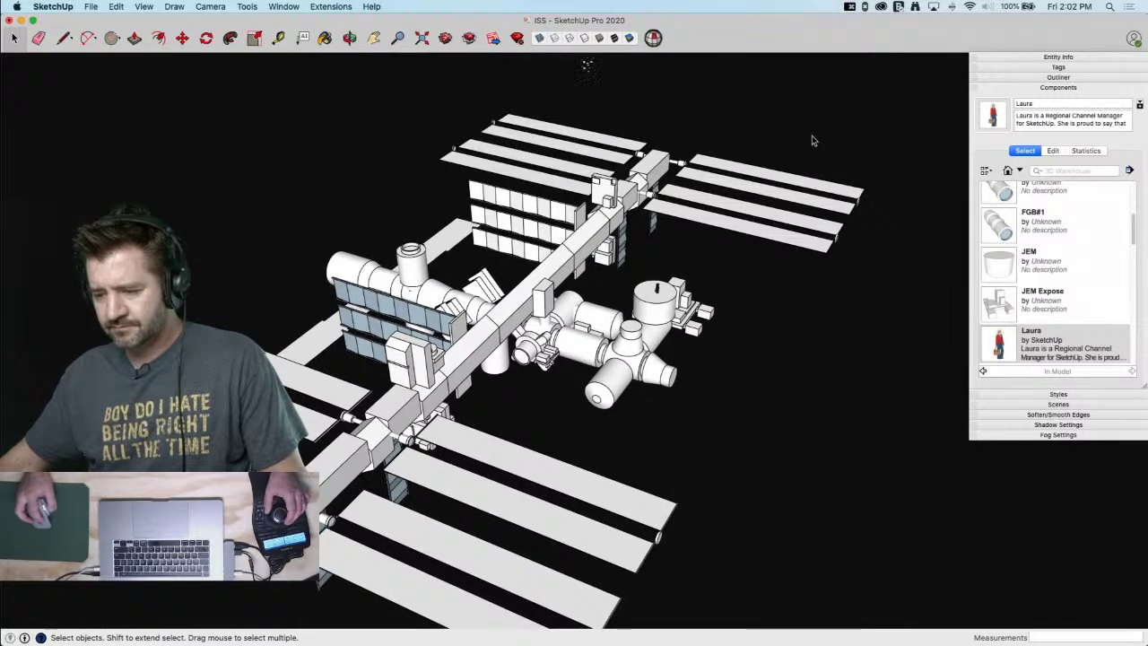
Examine the helmeted scale figure on the cylindrical module and the whole space station from close up and from farther away
{"action": "scroll", "coordinate": [811, 137], "scroll_direction": "down", "scroll_amount": 1}
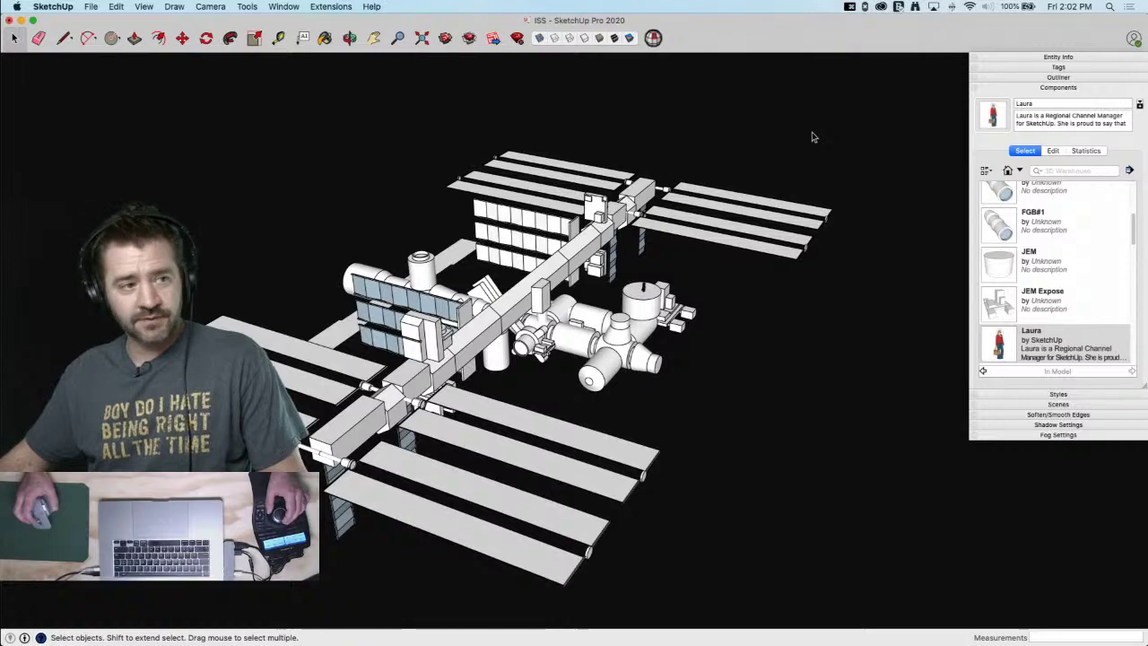
{"action": "scroll", "coordinate": [812, 137], "scroll_direction": "down", "scroll_amount": 1}
{"action": "scroll", "coordinate": [813, 133], "scroll_direction": "up", "scroll_amount": 7}
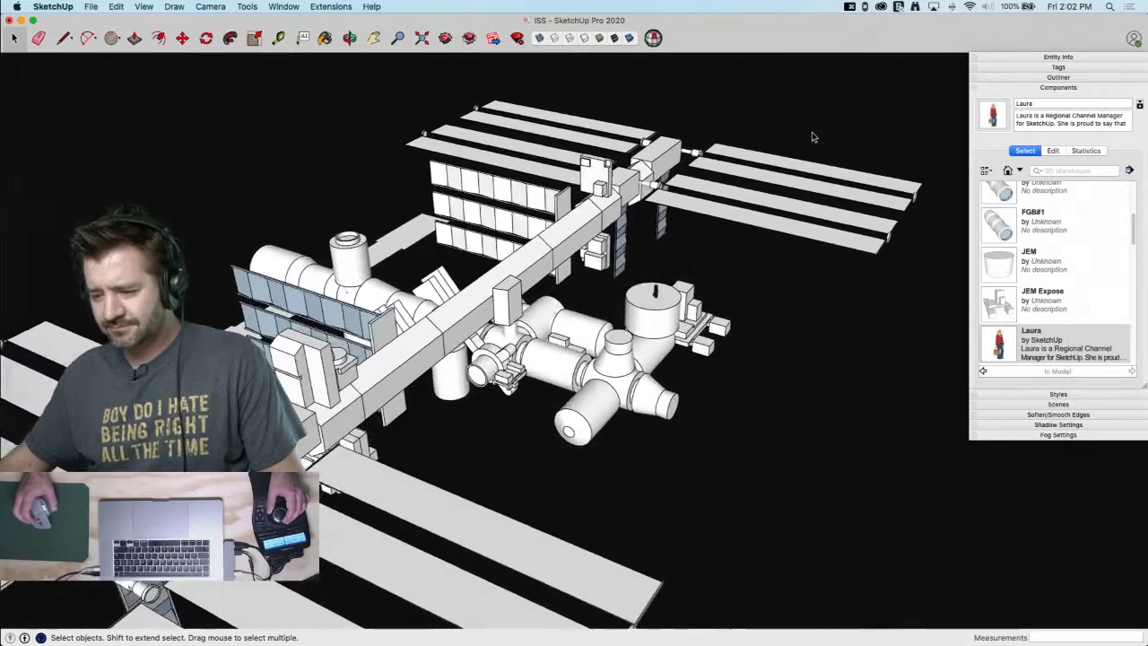
{"action": "scroll", "coordinate": [813, 136], "scroll_direction": "up", "scroll_amount": 6}
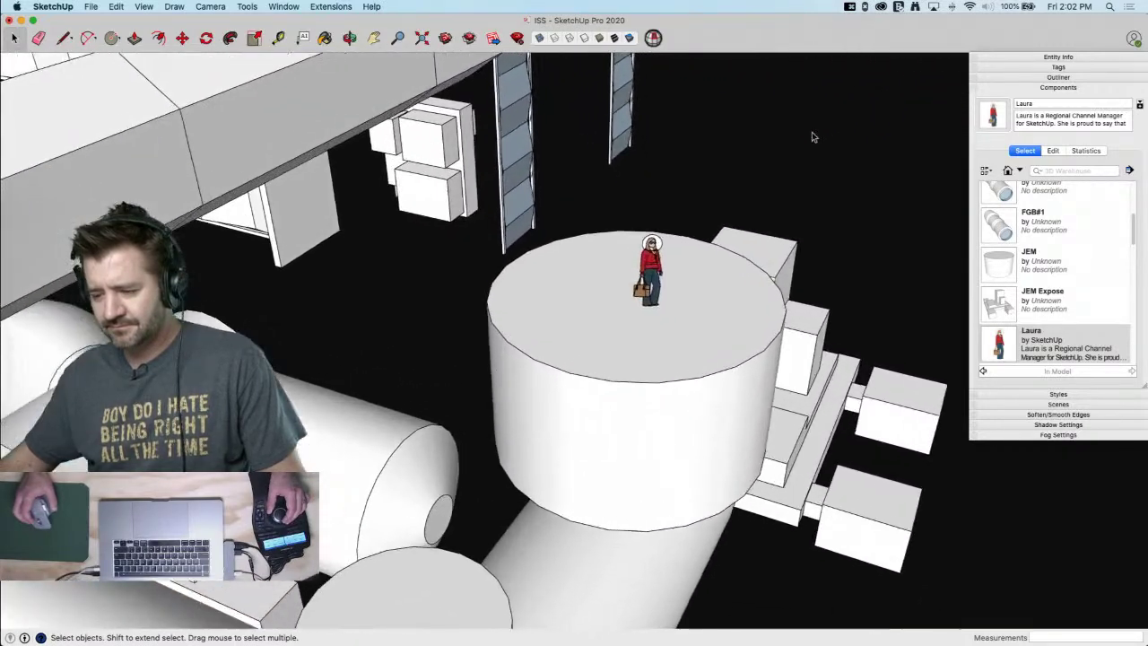
{"action": "scroll", "coordinate": [812, 136], "scroll_direction": "up", "scroll_amount": 4}
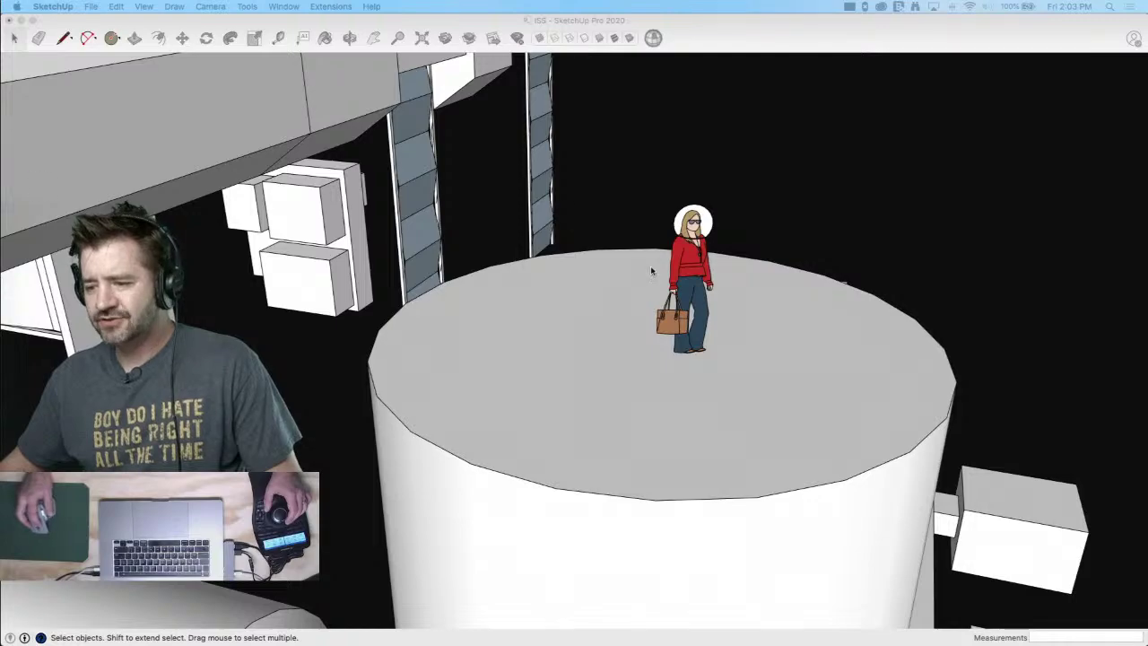
{"action": "left_click", "coordinate": [739, 55]}
{"action": "scroll", "coordinate": [738, 55], "scroll_direction": "down", "scroll_amount": 4}
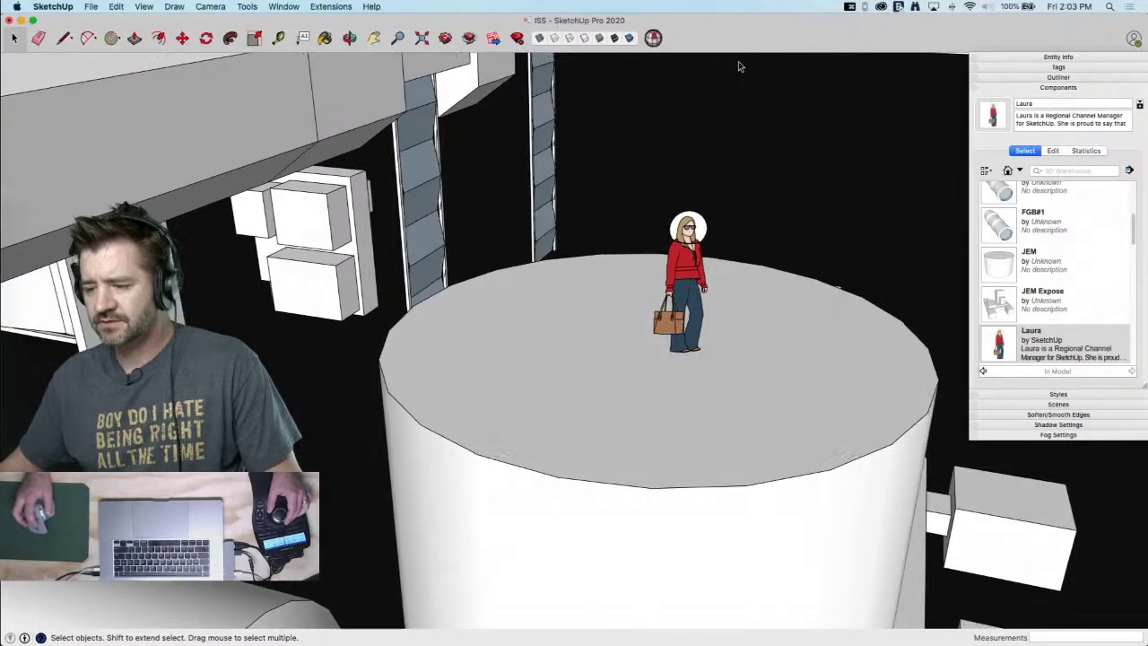
{"action": "scroll", "coordinate": [729, 172], "scroll_direction": "down", "scroll_amount": 7}
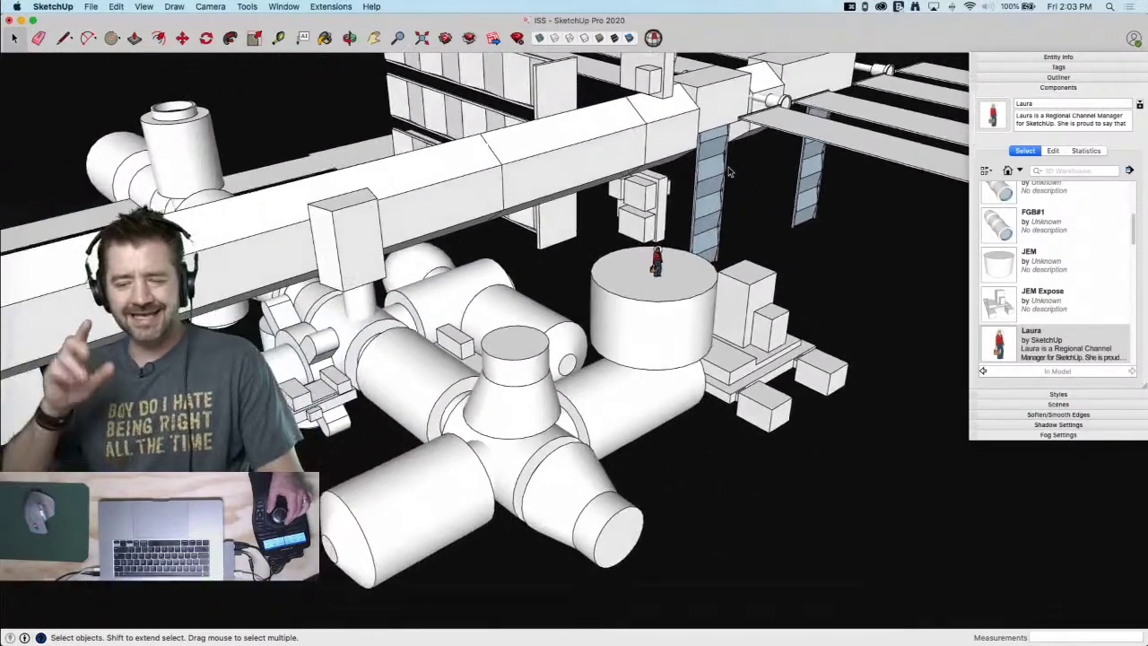
{"action": "scroll", "coordinate": [729, 171], "scroll_direction": "up", "scroll_amount": 1}
{"action": "scroll", "coordinate": [729, 172], "scroll_direction": "down", "scroll_amount": 3}
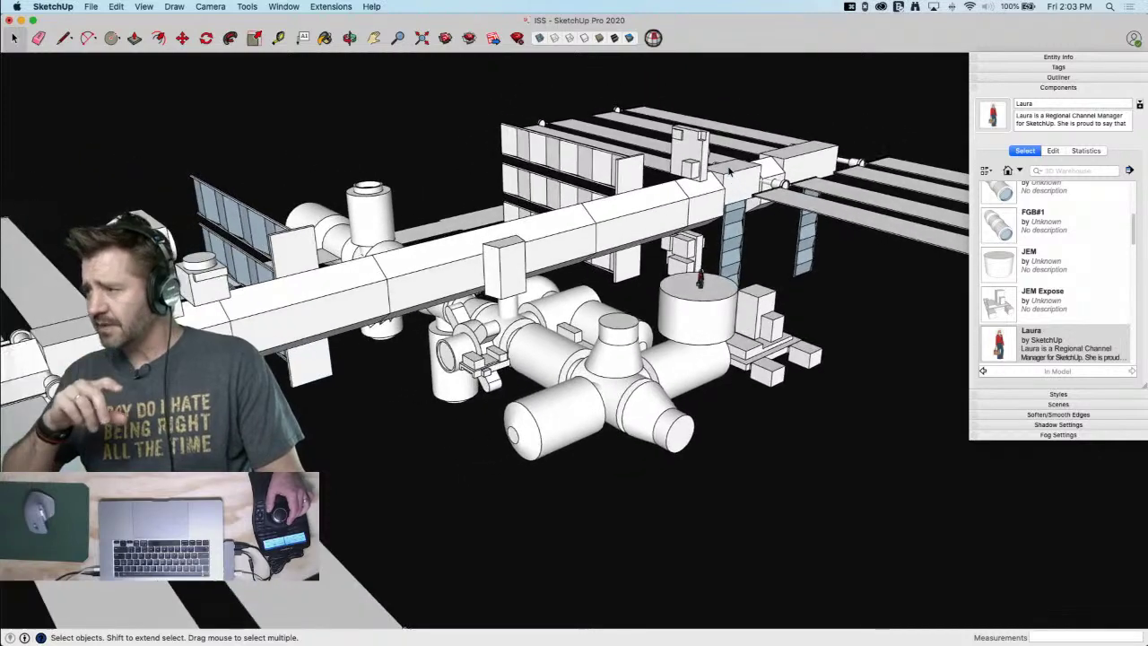
{"action": "scroll", "coordinate": [729, 170], "scroll_direction": "down", "scroll_amount": 5}
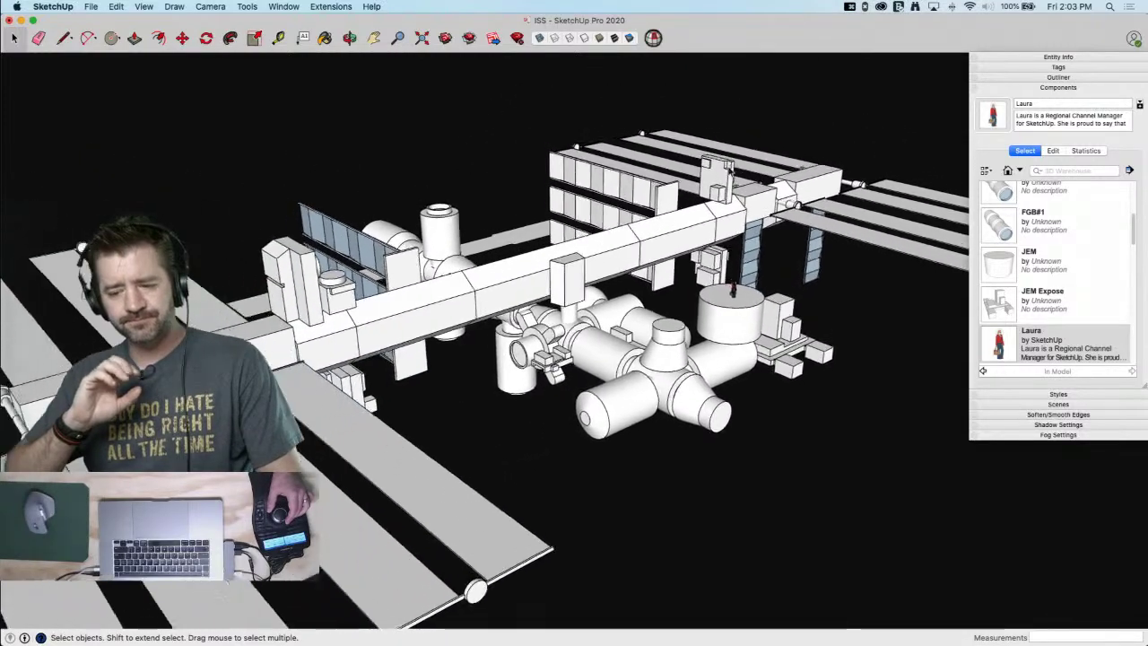
{"action": "scroll", "coordinate": [729, 170], "scroll_direction": "down", "scroll_amount": 3}
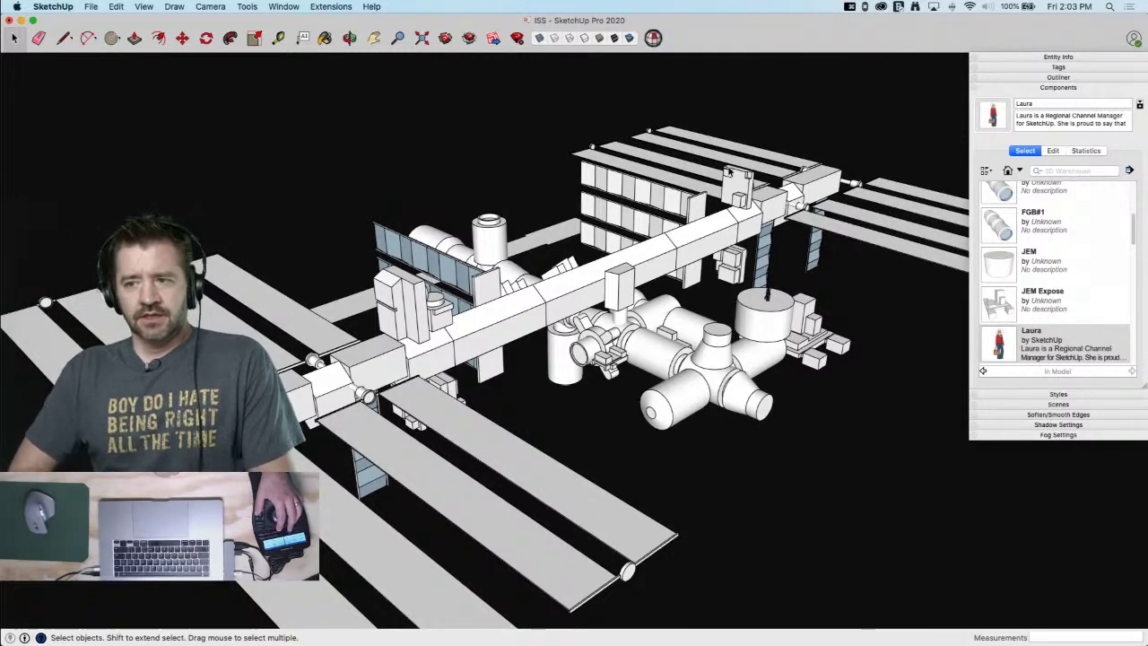
{"action": "scroll", "coordinate": [730, 170], "scroll_direction": "up", "scroll_amount": 3}
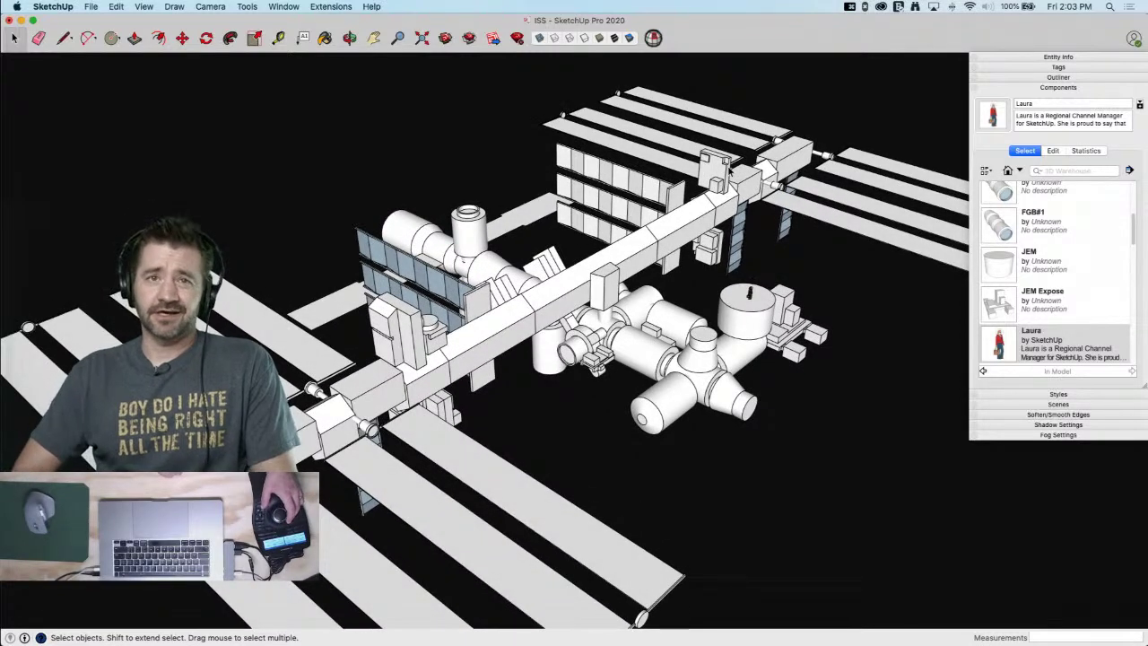
{"action": "scroll", "coordinate": [730, 170], "scroll_direction": "down", "scroll_amount": 2}
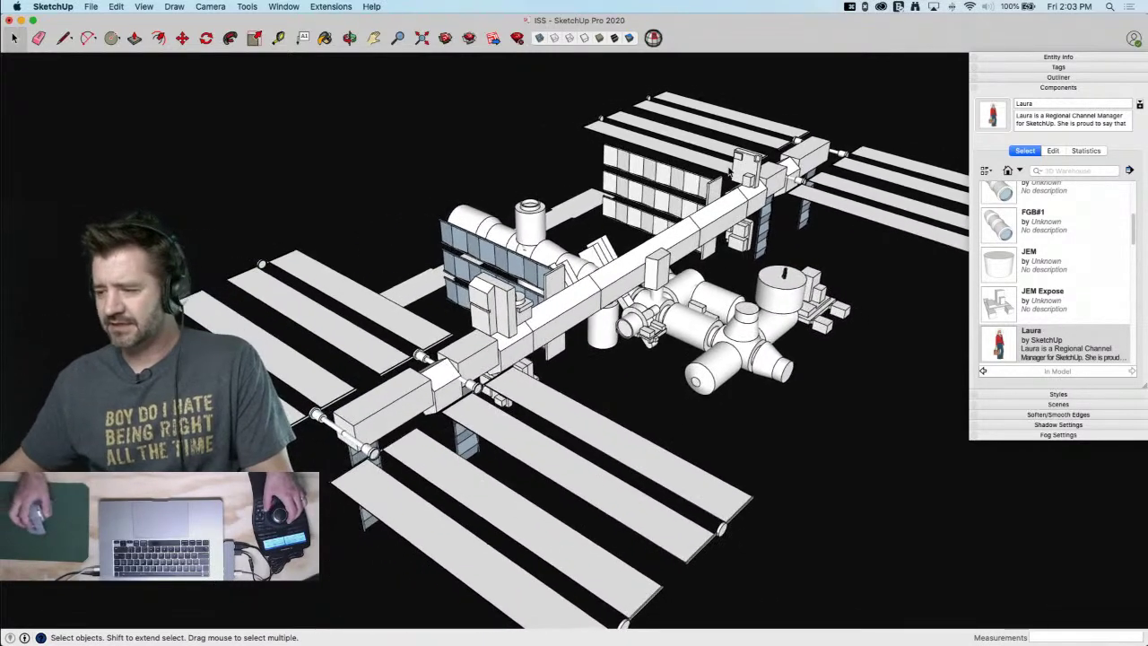
Collapse the component settings, turn on shadows and limit their display to faces by disabling ground shadows
{"action": "left_click", "coordinate": [1046, 90]}
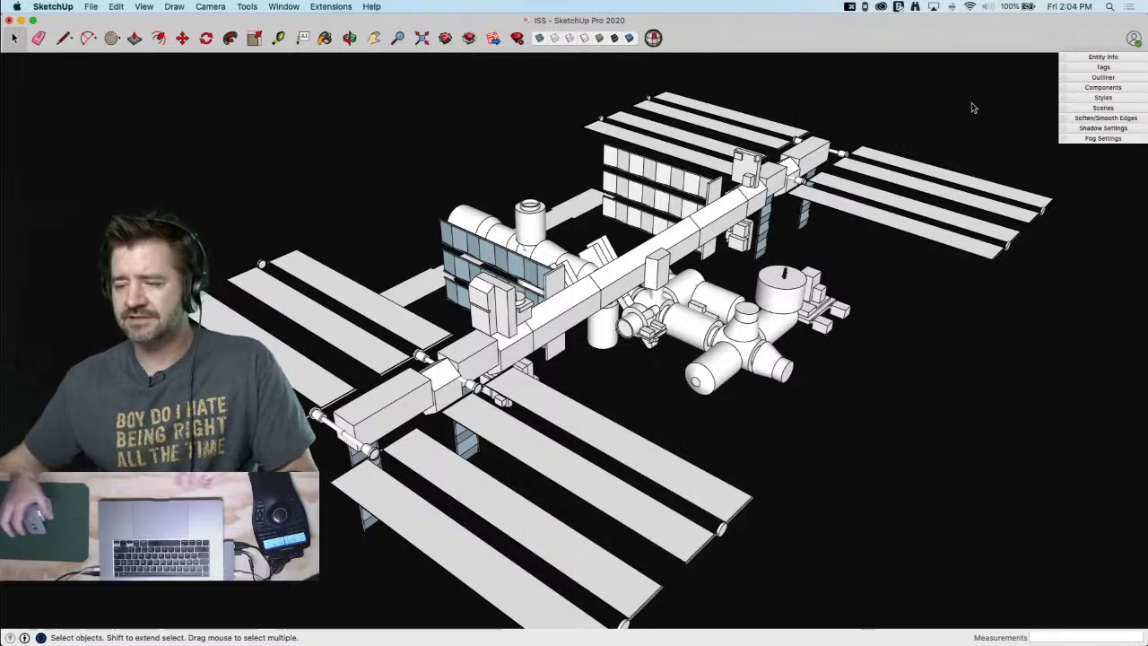
{"action": "left_click", "coordinate": [1102, 129]}
{"action": "left_click", "coordinate": [998, 143]}
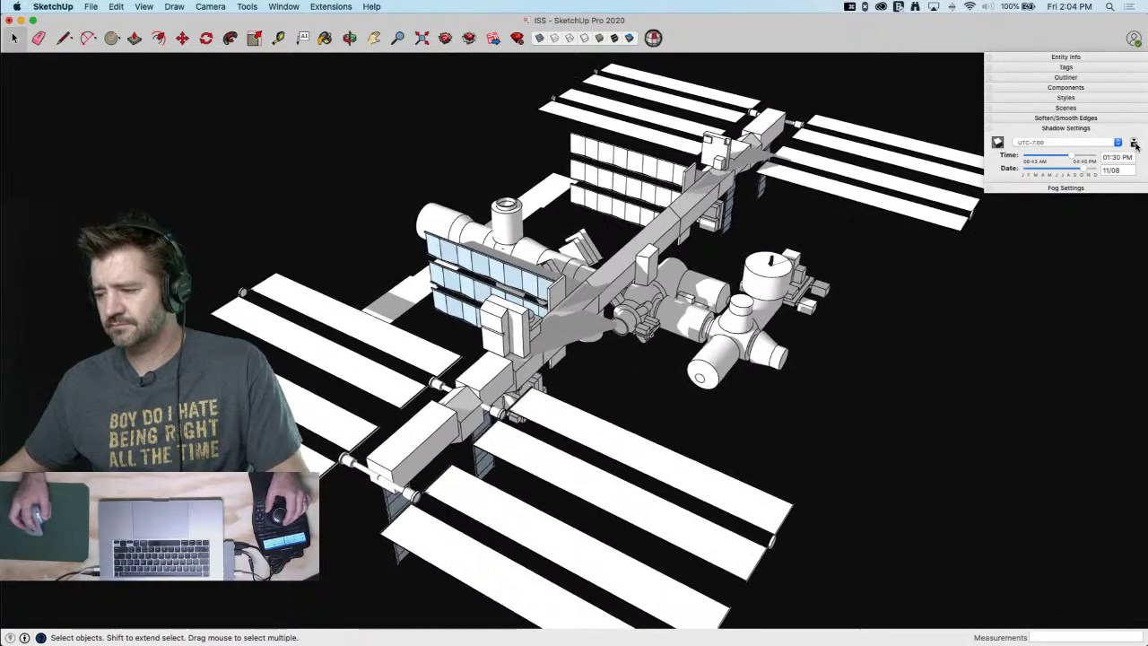
{"action": "left_click", "coordinate": [1134, 142]}
{"action": "left_click", "coordinate": [1001, 266]}
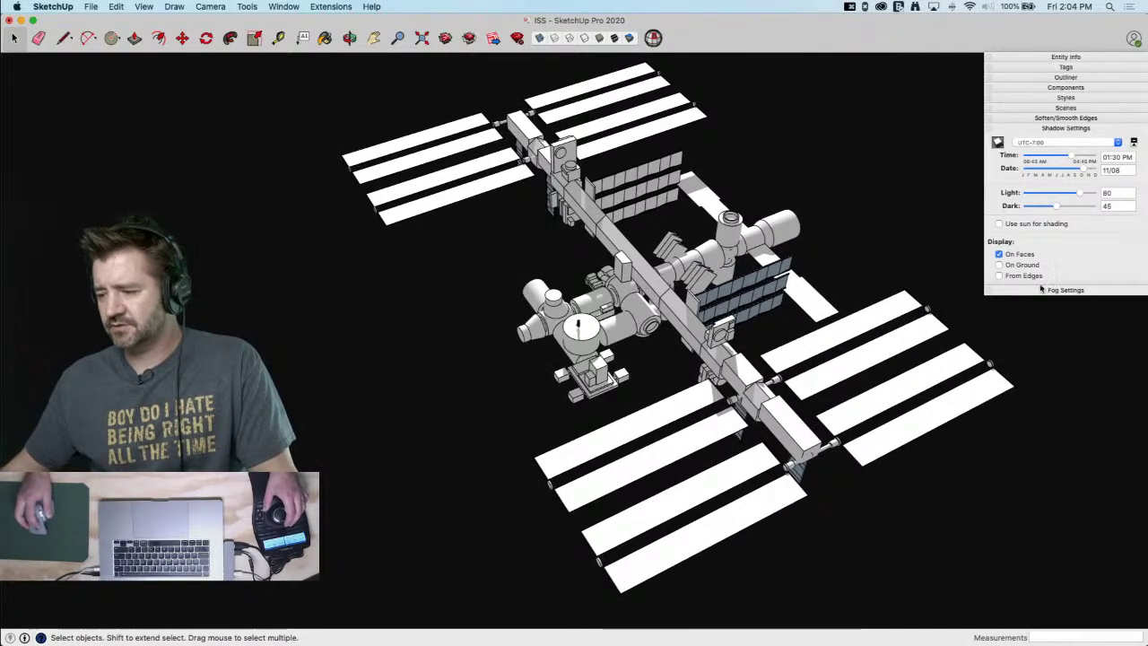
Set the shadow light to 87 and dark to 30, with the sun at 10:15 AM on 11/18
{"action": "mouse_move", "coordinate": [1058, 206]}
{"action": "left_mouse_down"}
{"action": "mouse_move", "coordinate": [1048, 208]}
{"action": "mouse_move", "coordinate": [1085, 194]}
{"action": "left_mouse_up"}
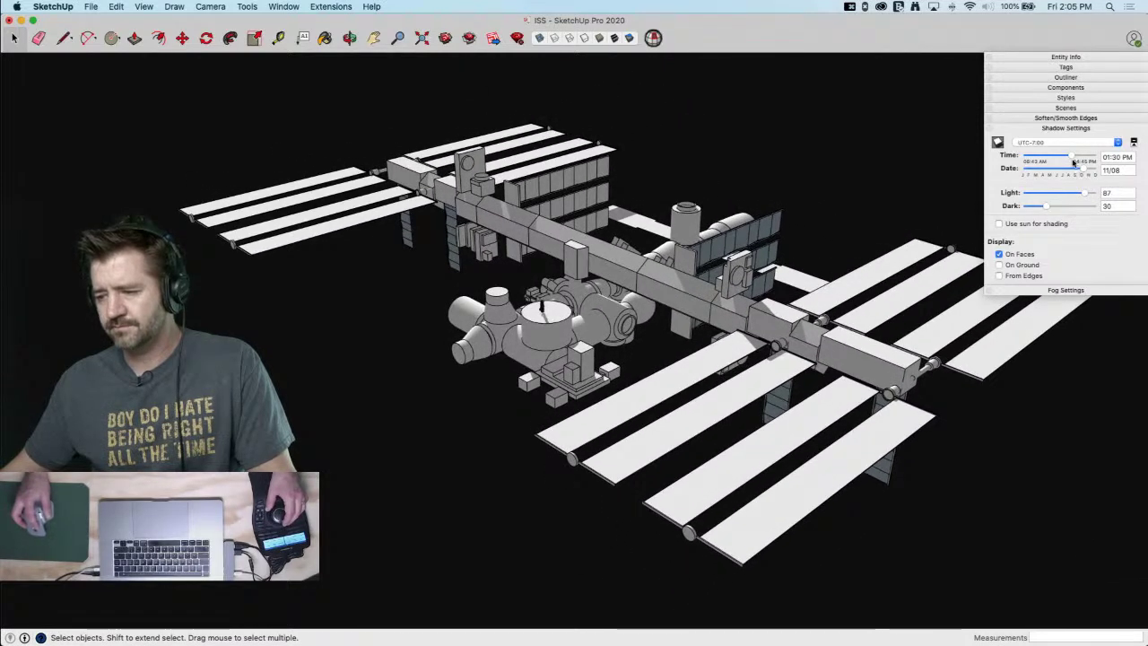
{"action": "left_click_drag", "start_coordinate": [1073, 159], "coordinate": [1052, 160]}
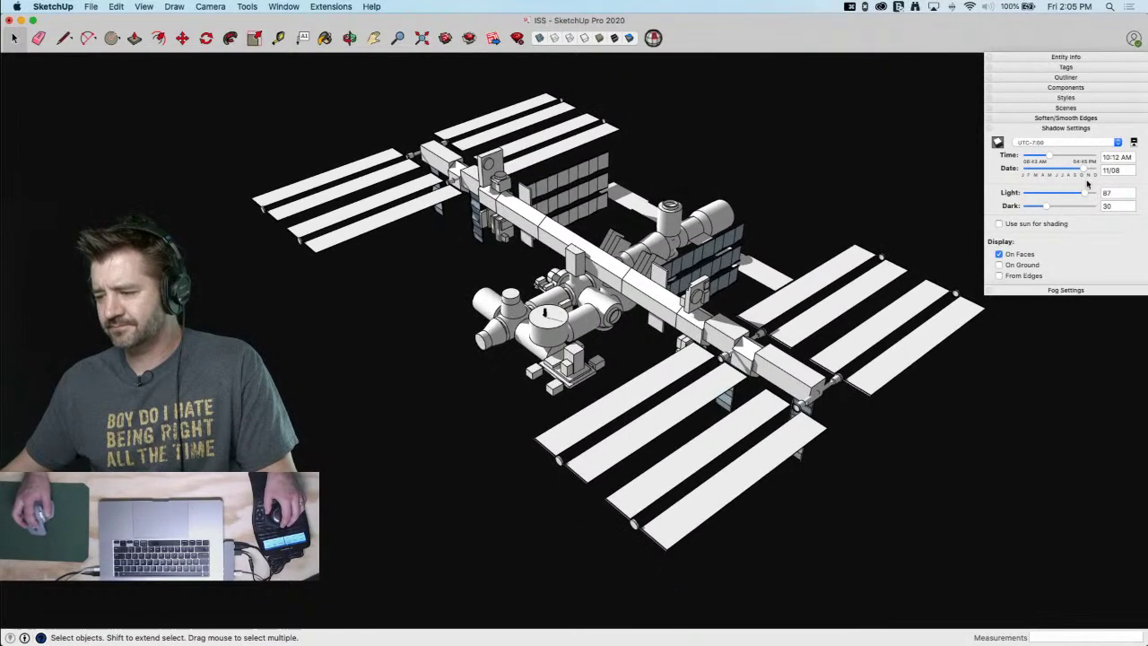
{"action": "left_click_drag", "start_coordinate": [1085, 171], "coordinate": [1052, 165]}
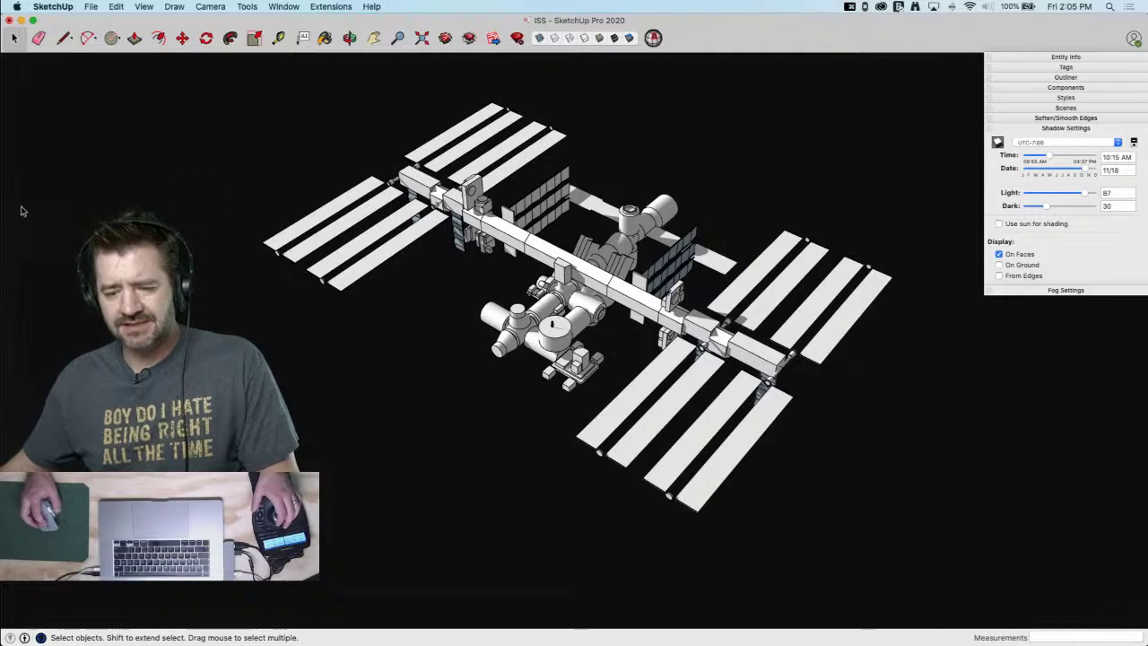
Switch to Chrome, close the enlarged space station diagram and go to the SketchUp Community forum's home page
{"action": "mouse_move", "coordinate": [3, 212]}
{"action": "left_click", "coordinate": [35, 167]}
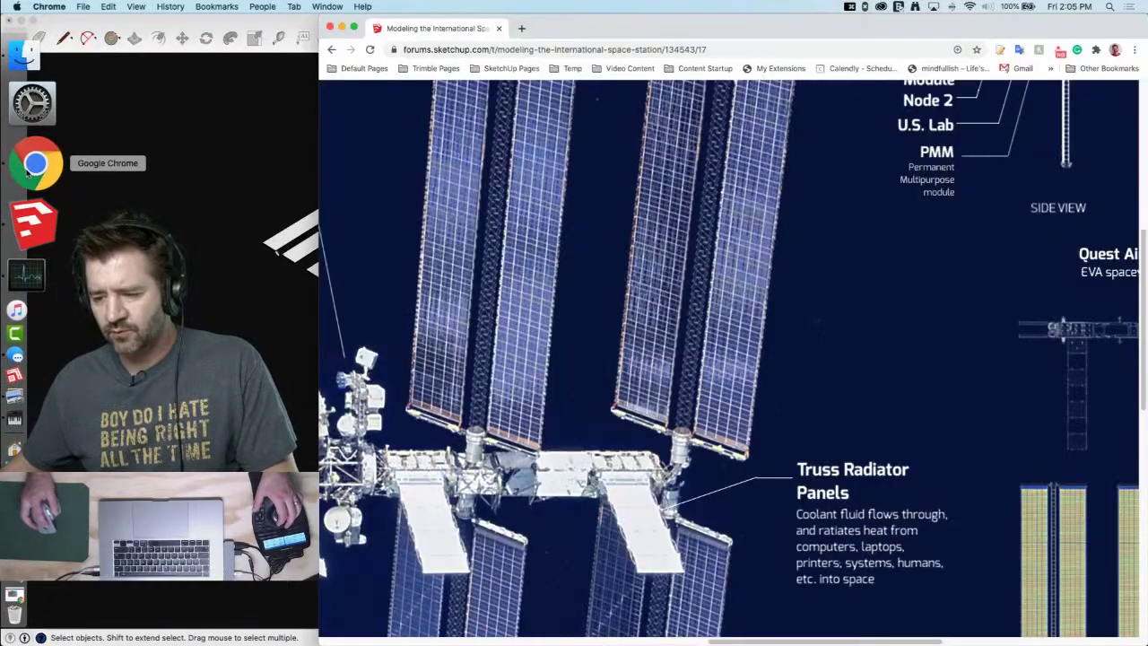
{"action": "left_click", "coordinate": [422, 123]}
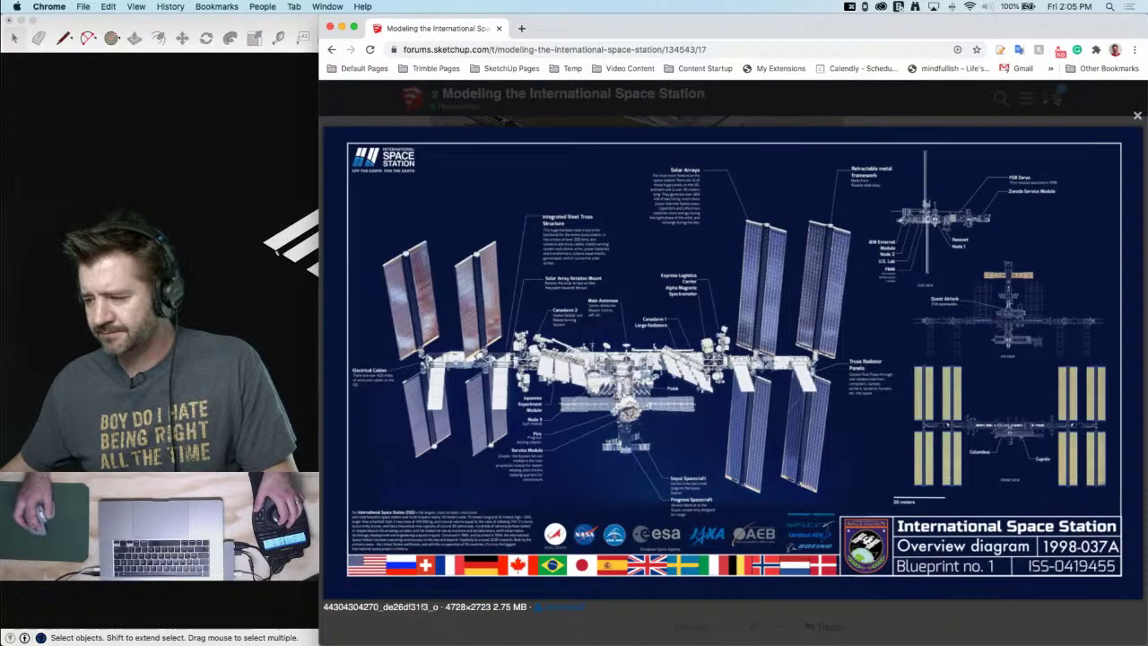
{"action": "left_click", "coordinate": [1138, 115]}
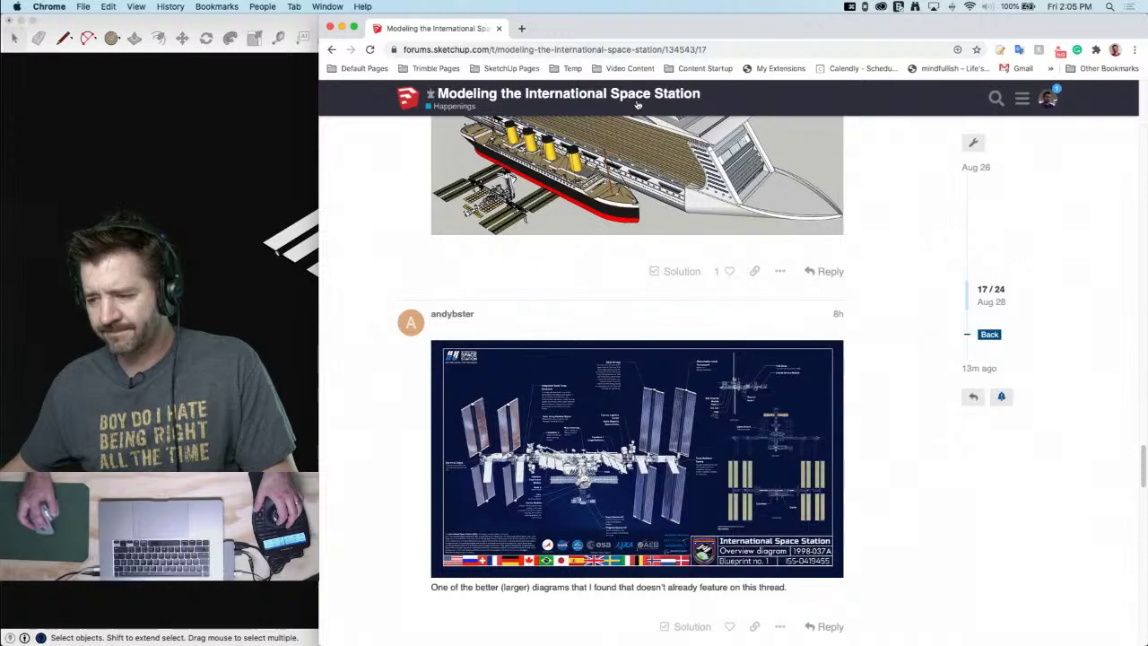
{"action": "left_click", "coordinate": [636, 104]}
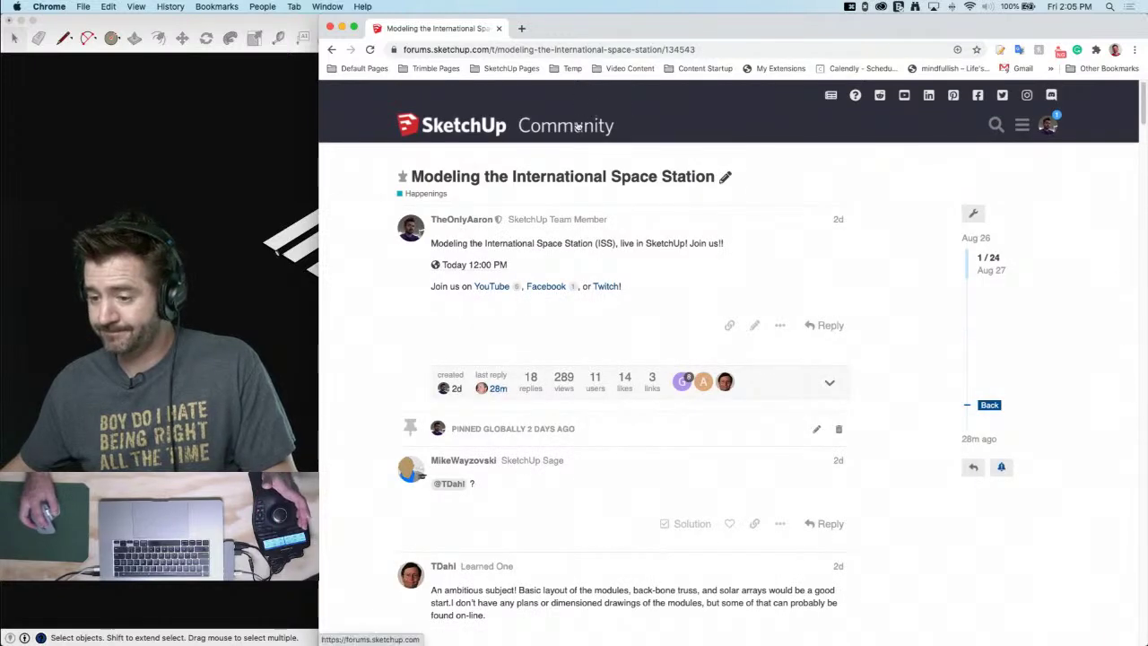
{"action": "left_click", "coordinate": [577, 127]}
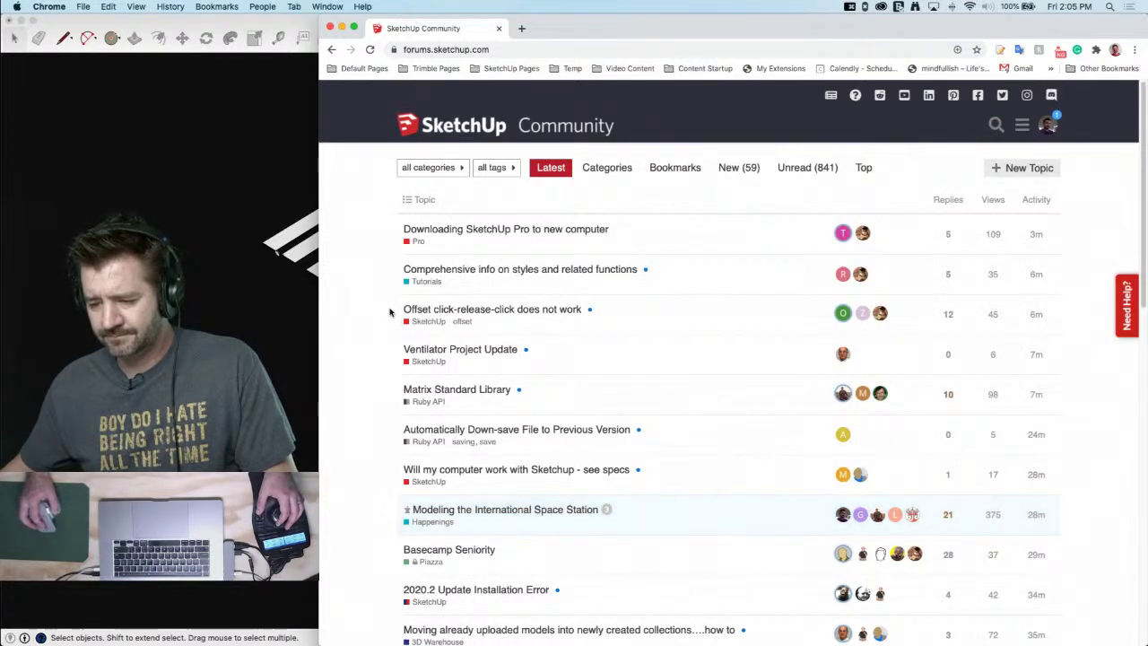
Look through the latest forum topics for the Fireside Lounge episode threads
{"action": "scroll", "coordinate": [390, 309], "scroll_direction": "down", "scroll_amount": 2}
{"action": "scroll", "coordinate": [389, 311], "scroll_direction": "down", "scroll_amount": 5}
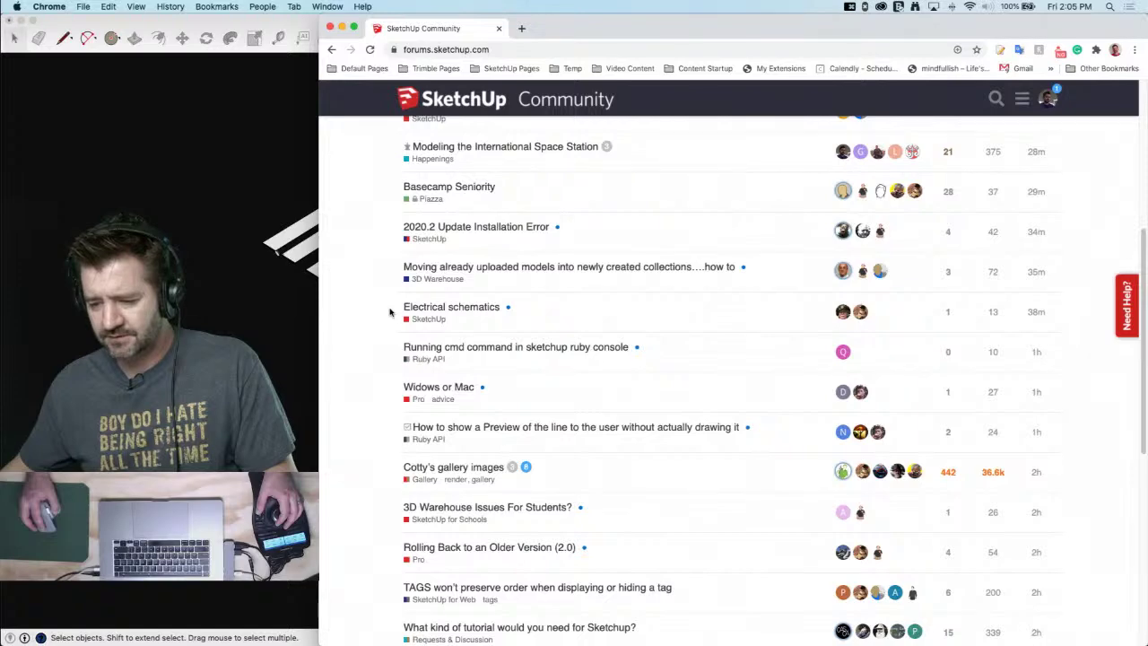
{"action": "scroll", "coordinate": [389, 312], "scroll_direction": "down", "scroll_amount": 3}
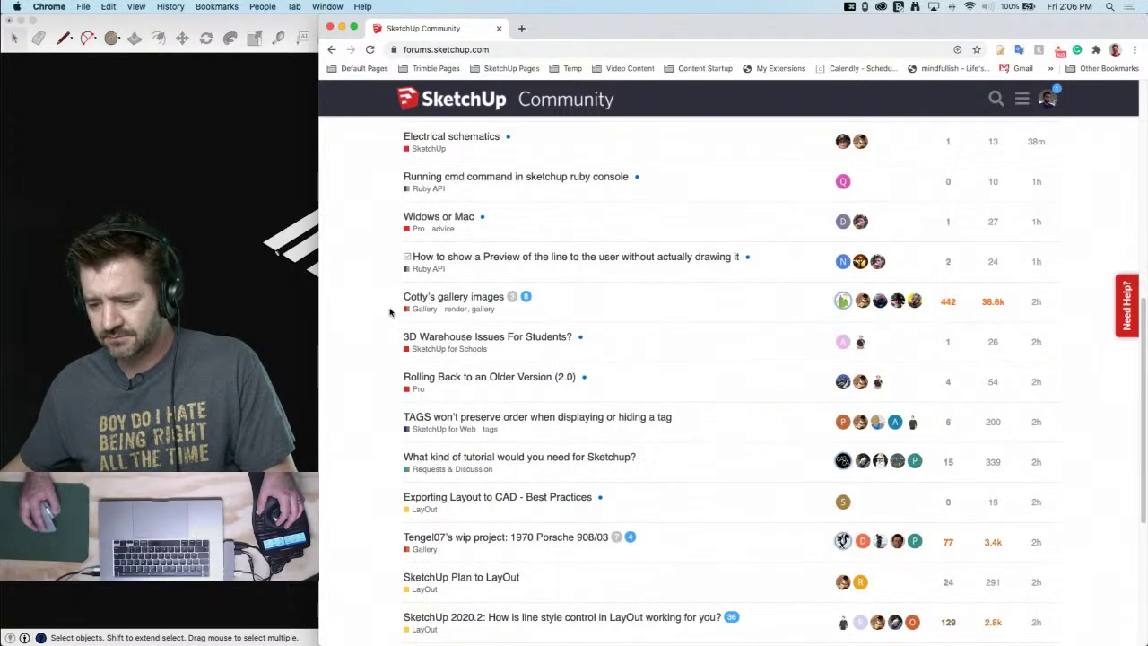
{"action": "scroll", "coordinate": [389, 311], "scroll_direction": "down", "scroll_amount": 2}
{"action": "scroll", "coordinate": [389, 312], "scroll_direction": "down", "scroll_amount": 5}
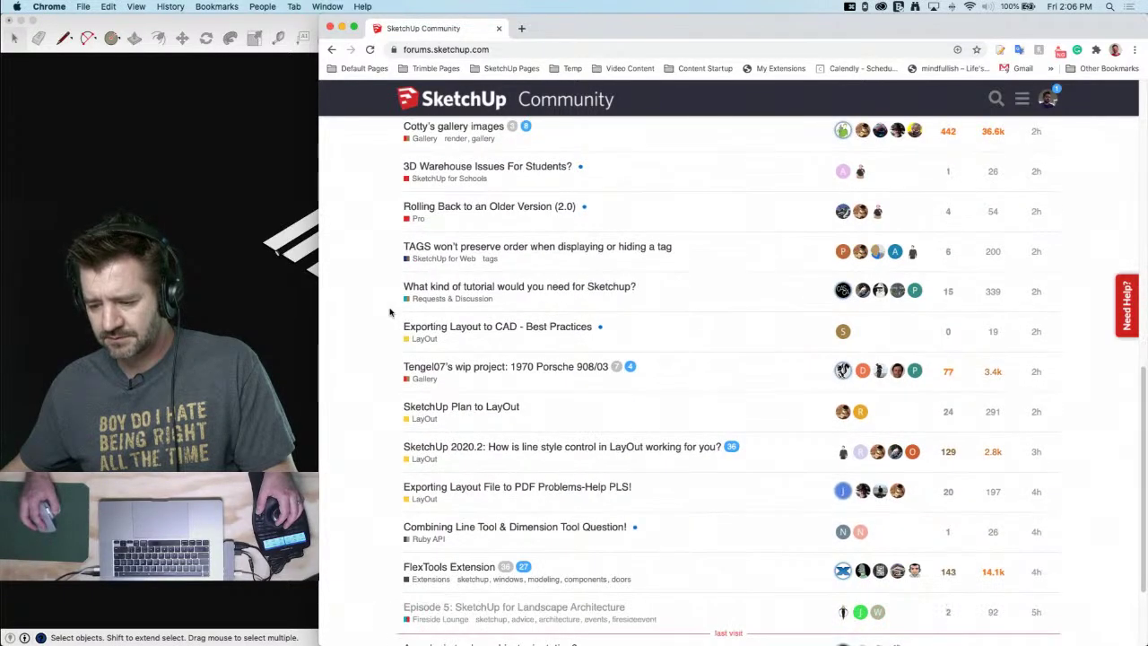
{"action": "scroll", "coordinate": [389, 311], "scroll_direction": "down", "scroll_amount": 1}
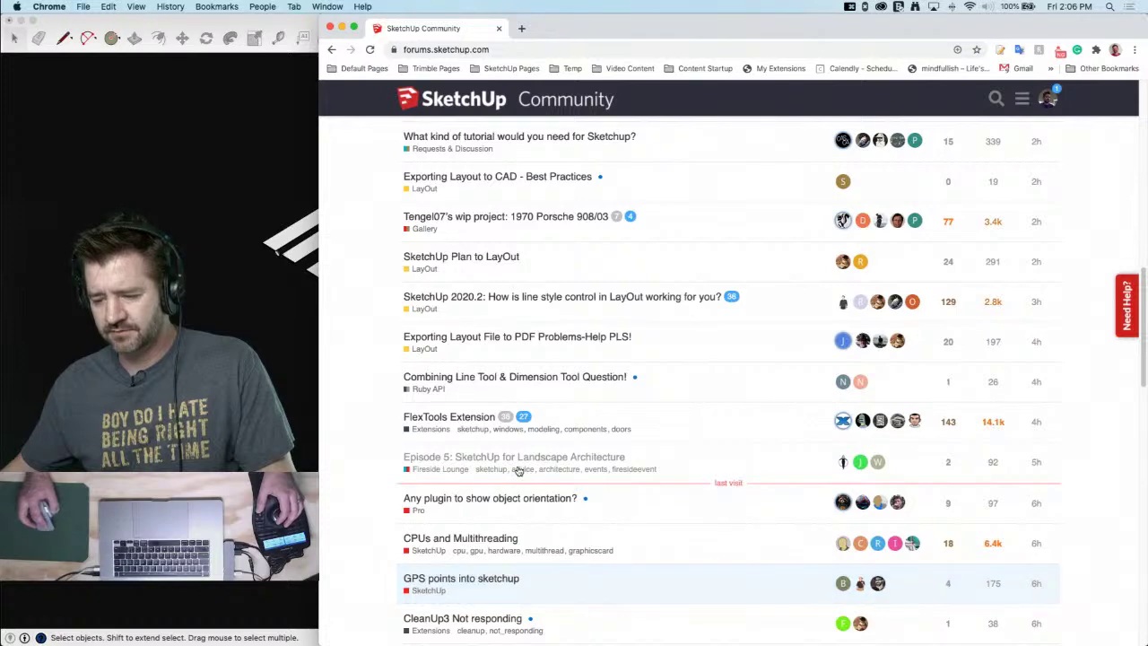
{"action": "scroll", "coordinate": [380, 430], "scroll_direction": "down", "scroll_amount": 10}
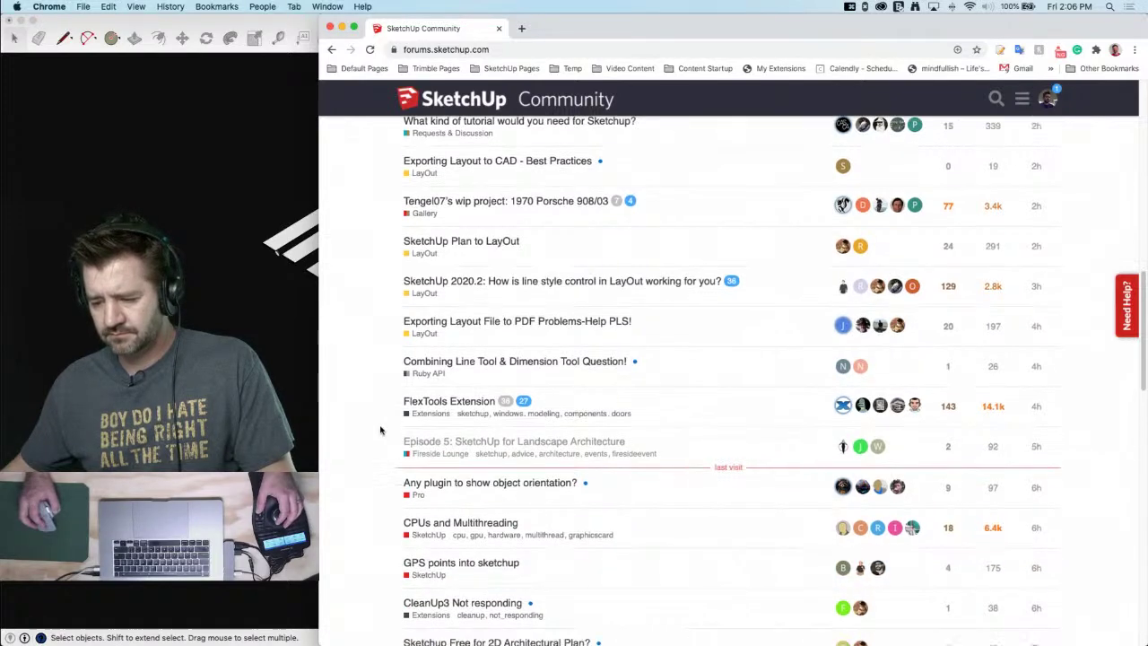
{"action": "scroll", "coordinate": [380, 431], "scroll_direction": "down", "scroll_amount": 7}
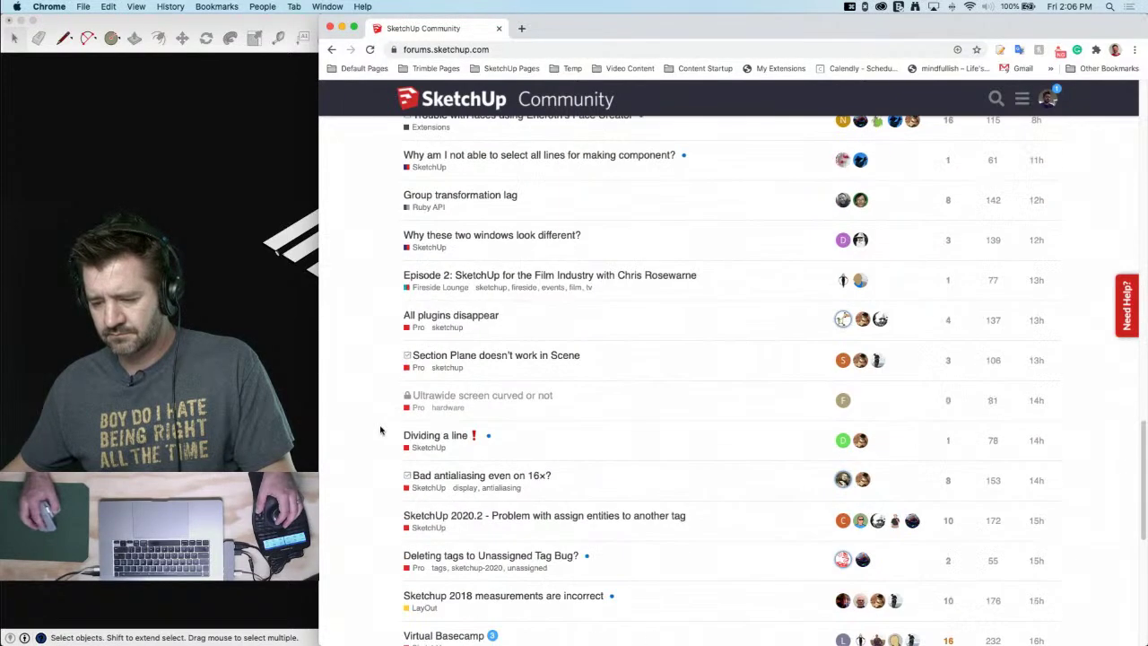
{"action": "scroll", "coordinate": [381, 431], "scroll_direction": "up", "scroll_amount": 15}
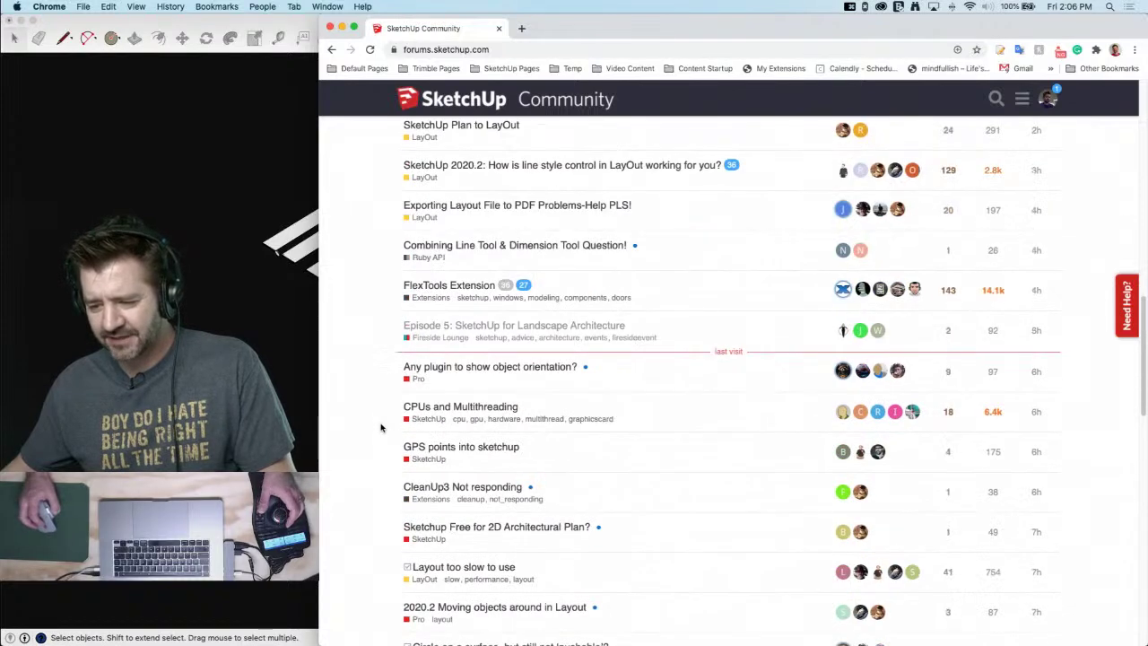
Open the Fireside Lounge category and view the opening post of its Episode 1 thread on SketchUp in Architecture
{"action": "left_click", "coordinate": [411, 338]}
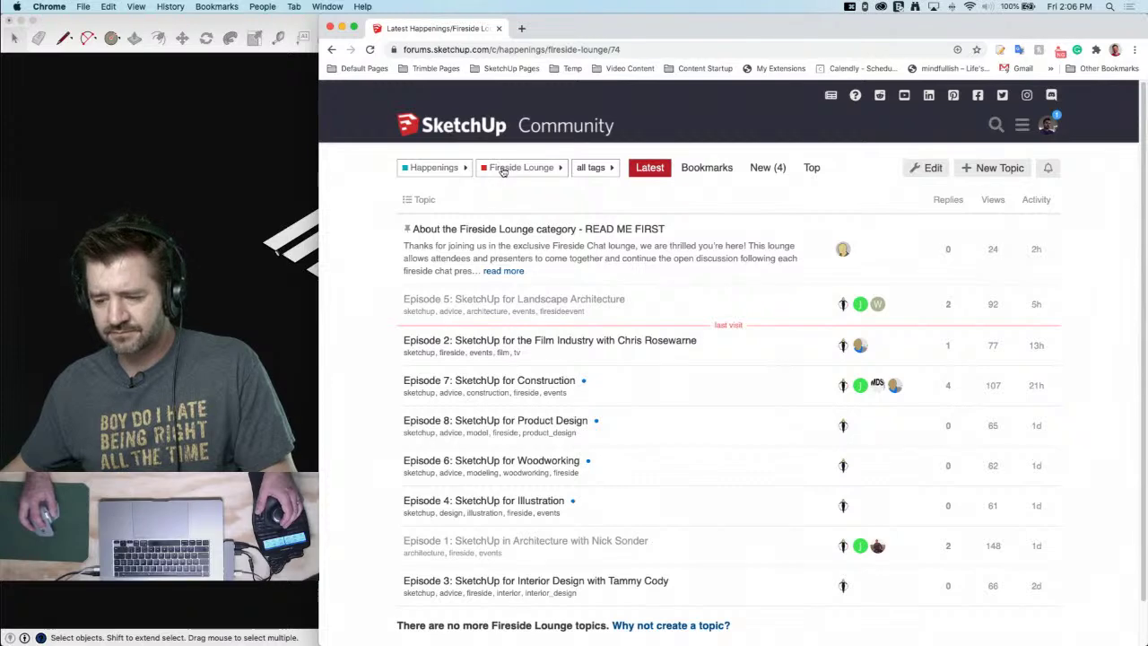
{"action": "left_click", "coordinate": [542, 541]}
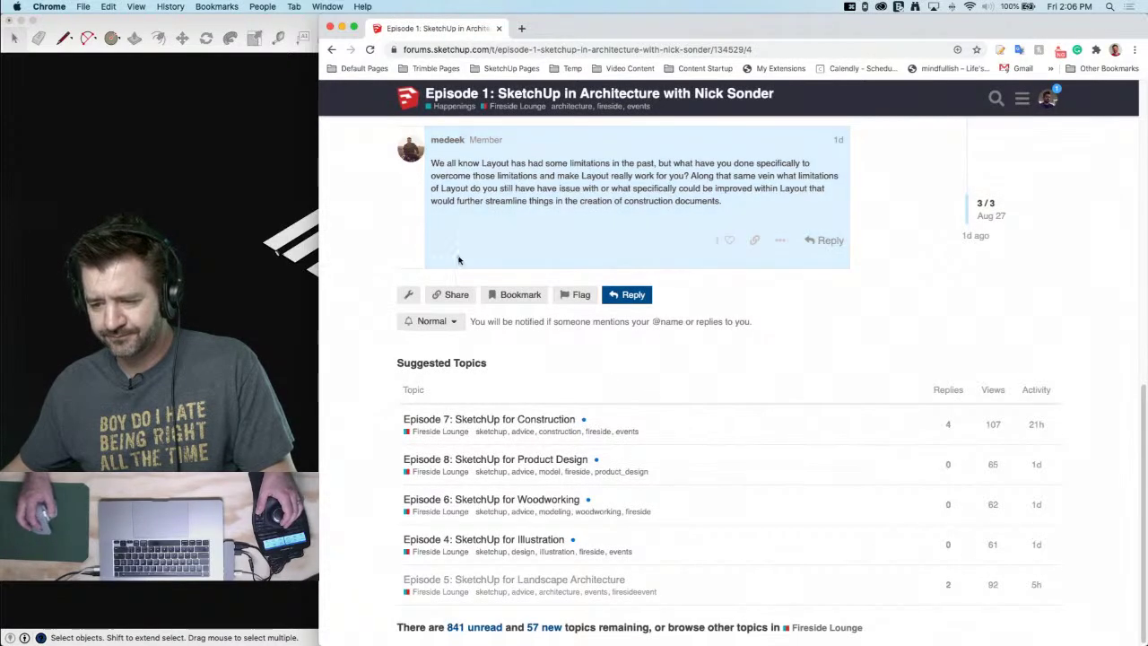
{"action": "scroll", "coordinate": [461, 261], "scroll_direction": "up", "scroll_amount": 7}
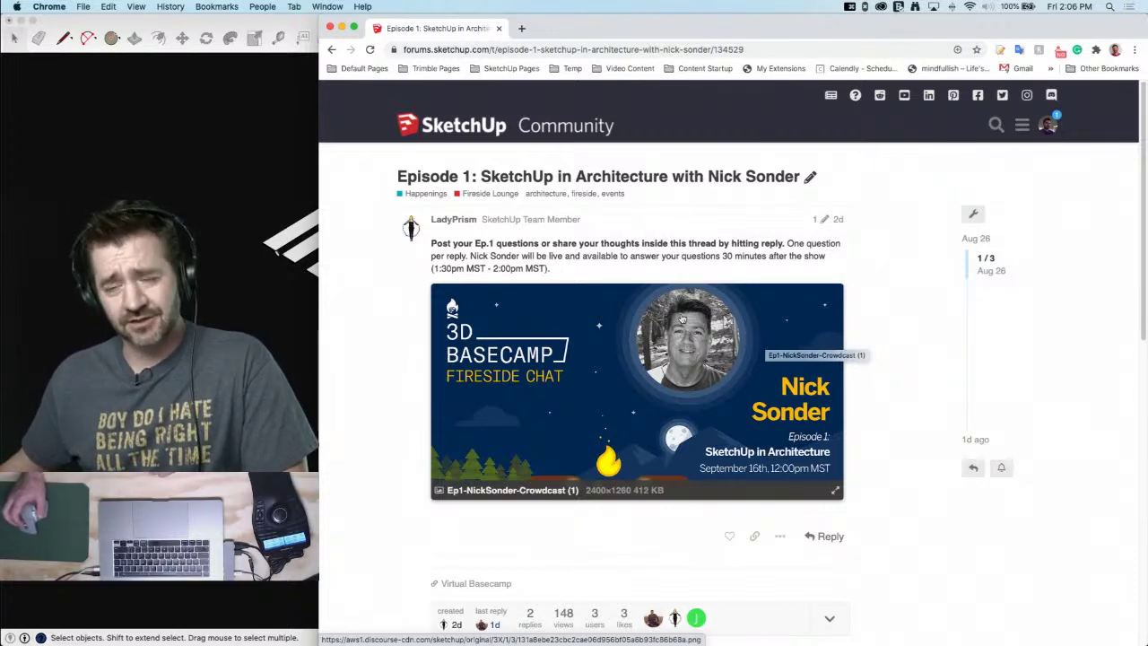
Switch to SketchUp and set the space station's shadow time to 08:26 AM
{"action": "left_click", "coordinate": [264, 27]}
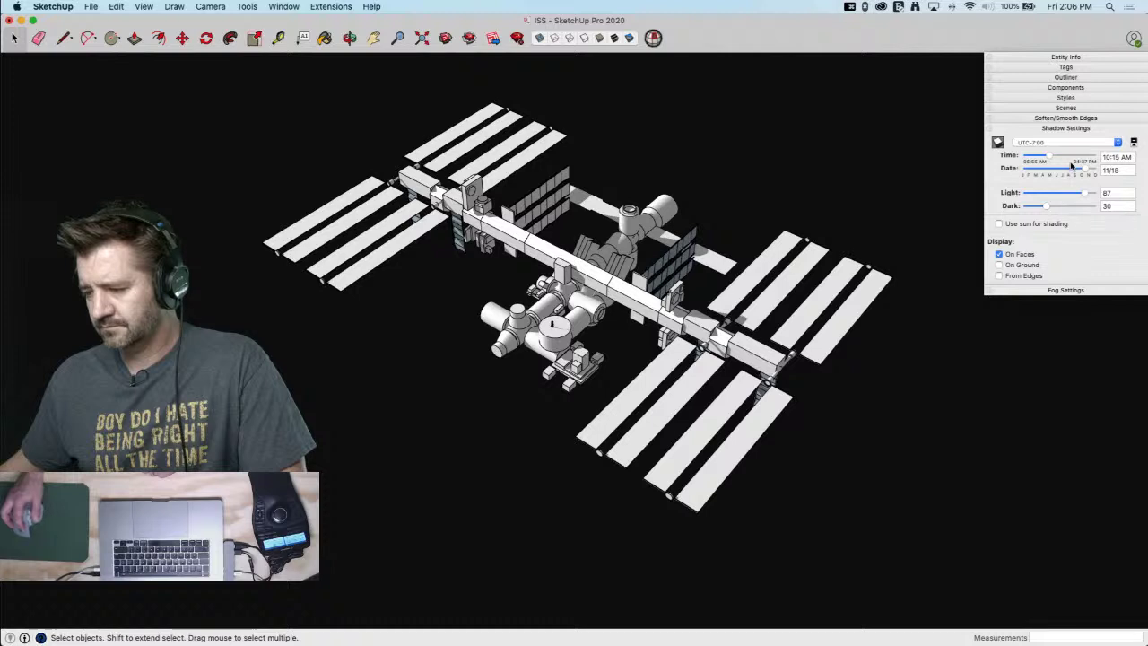
{"action": "left_click_drag", "start_coordinate": [1051, 158], "coordinate": [1039, 161]}
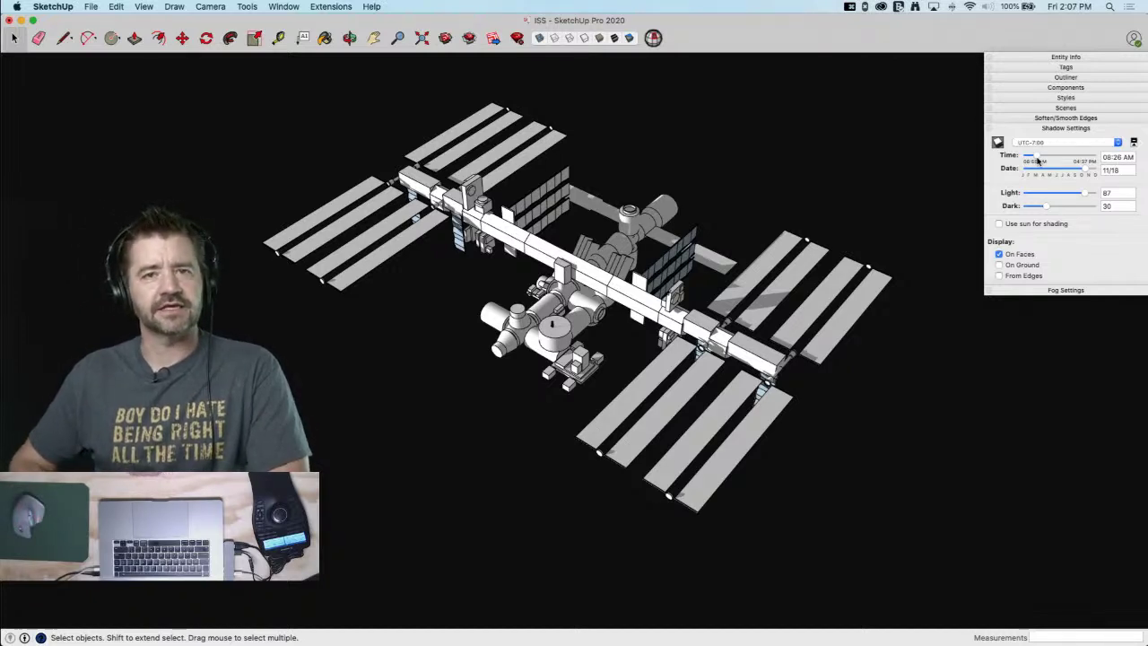